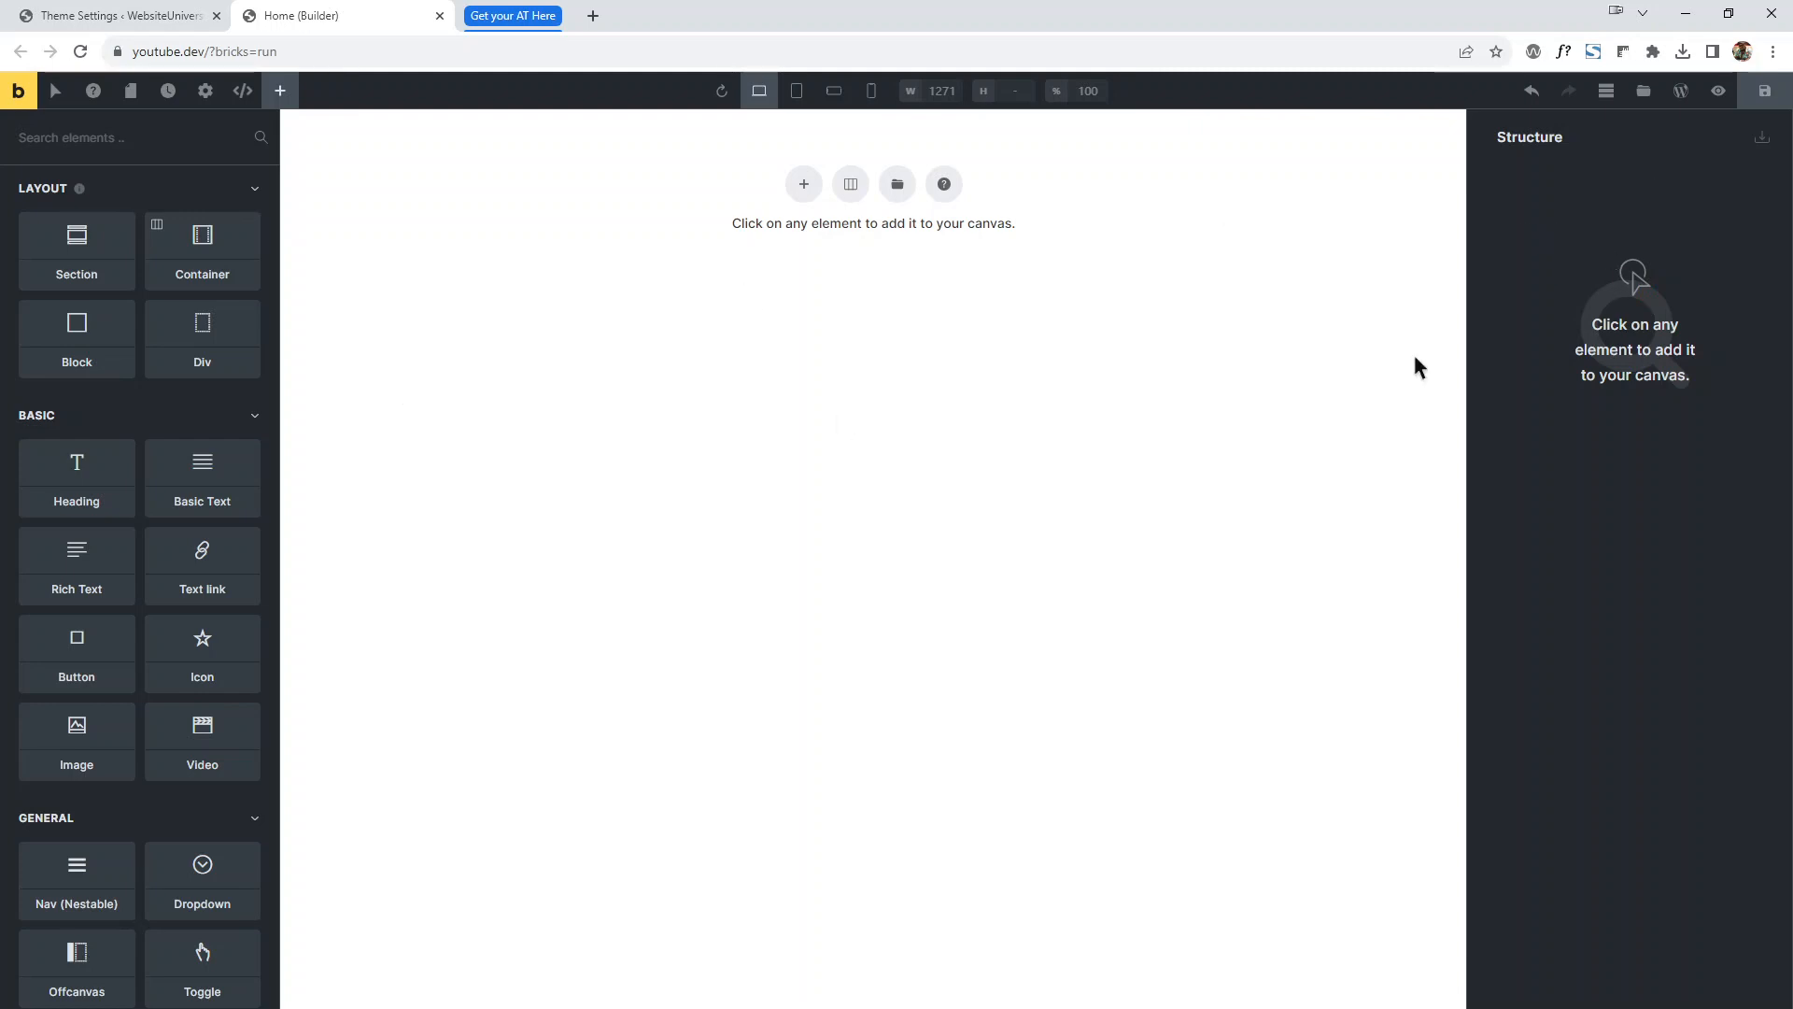
Add a section to the empty canvas and select the container nested inside it.
left_click(87, 260)
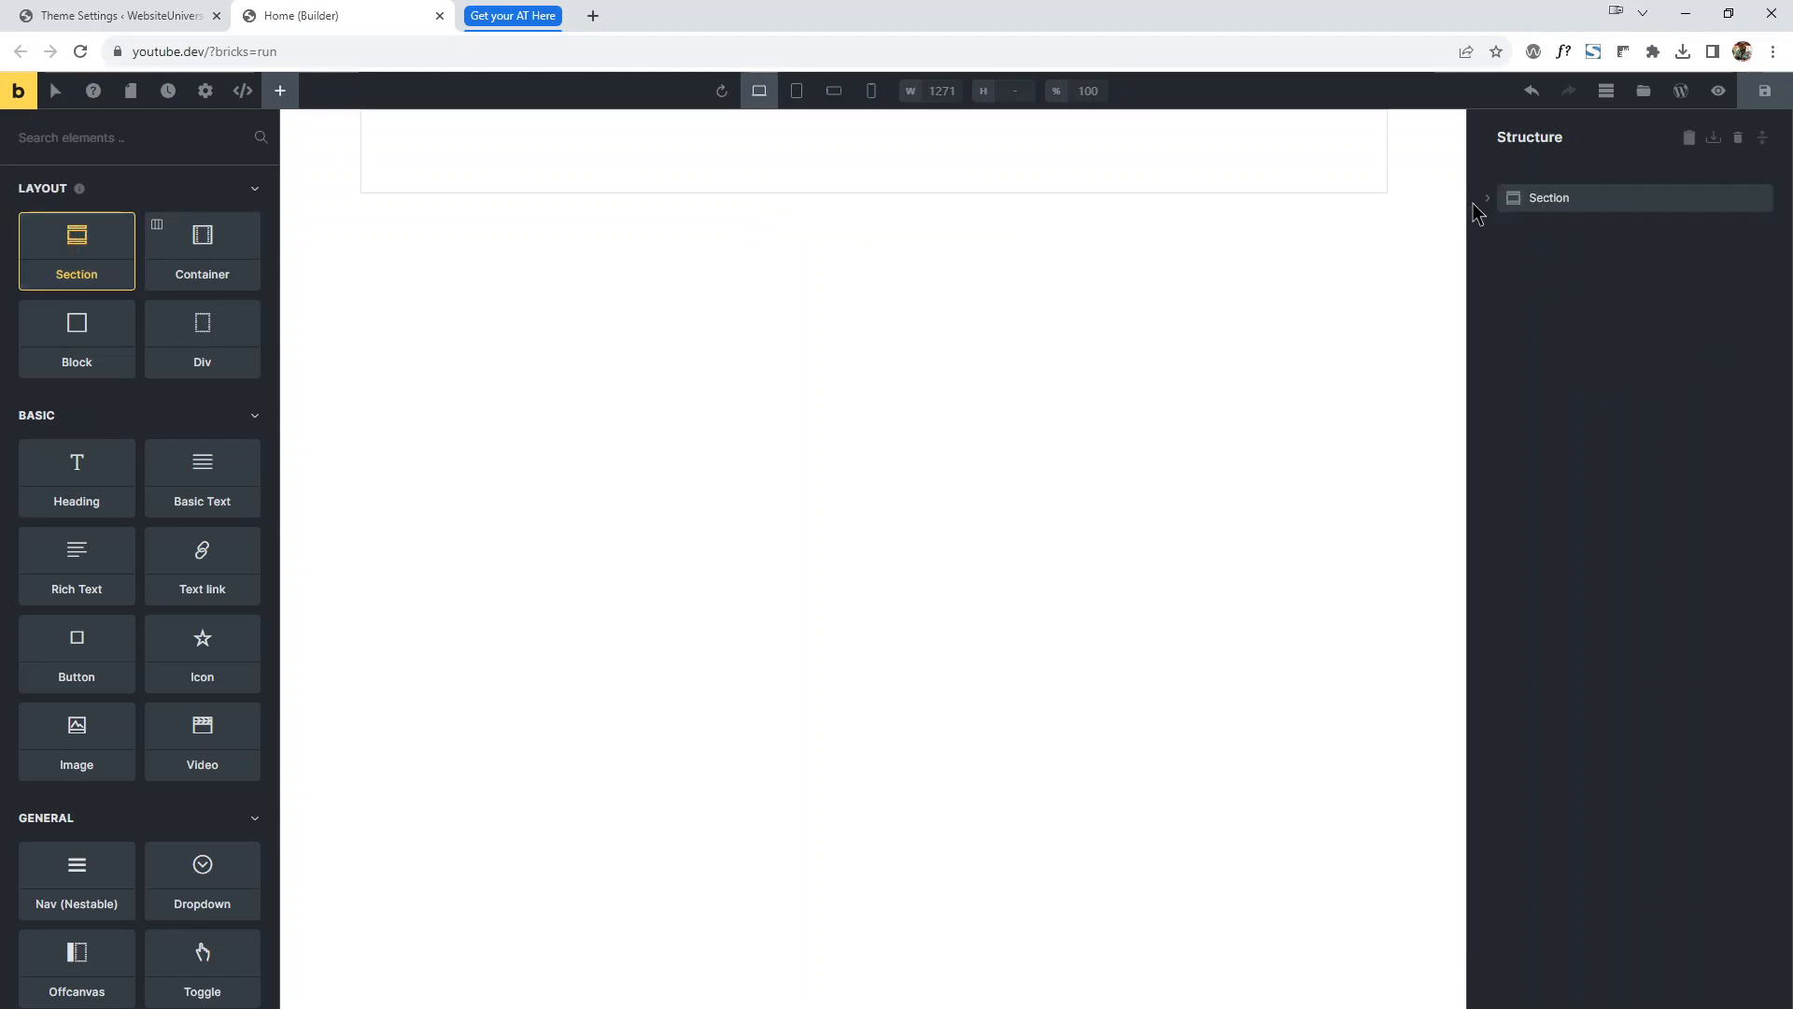
left_click(1513, 198)
left_click(1578, 230)
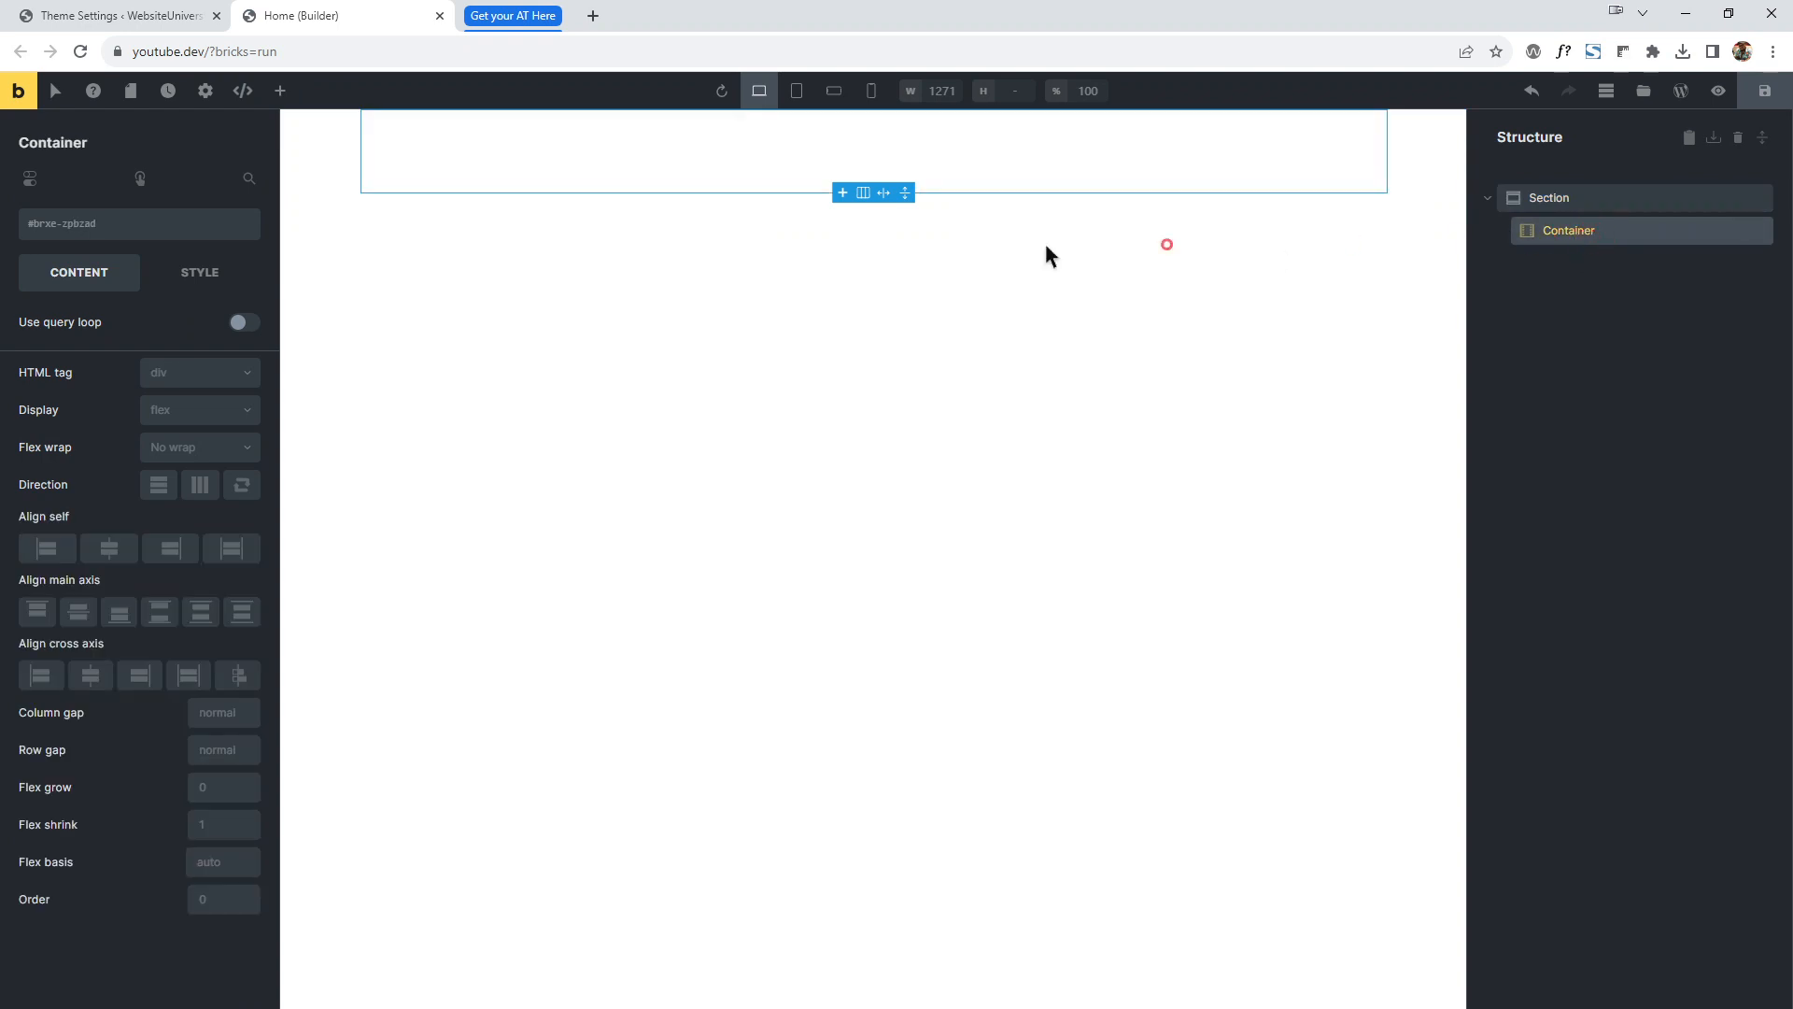
Add a Heading, a Basic Text and a Button to the section's container and expand the container in the structure.
left_click(279, 92)
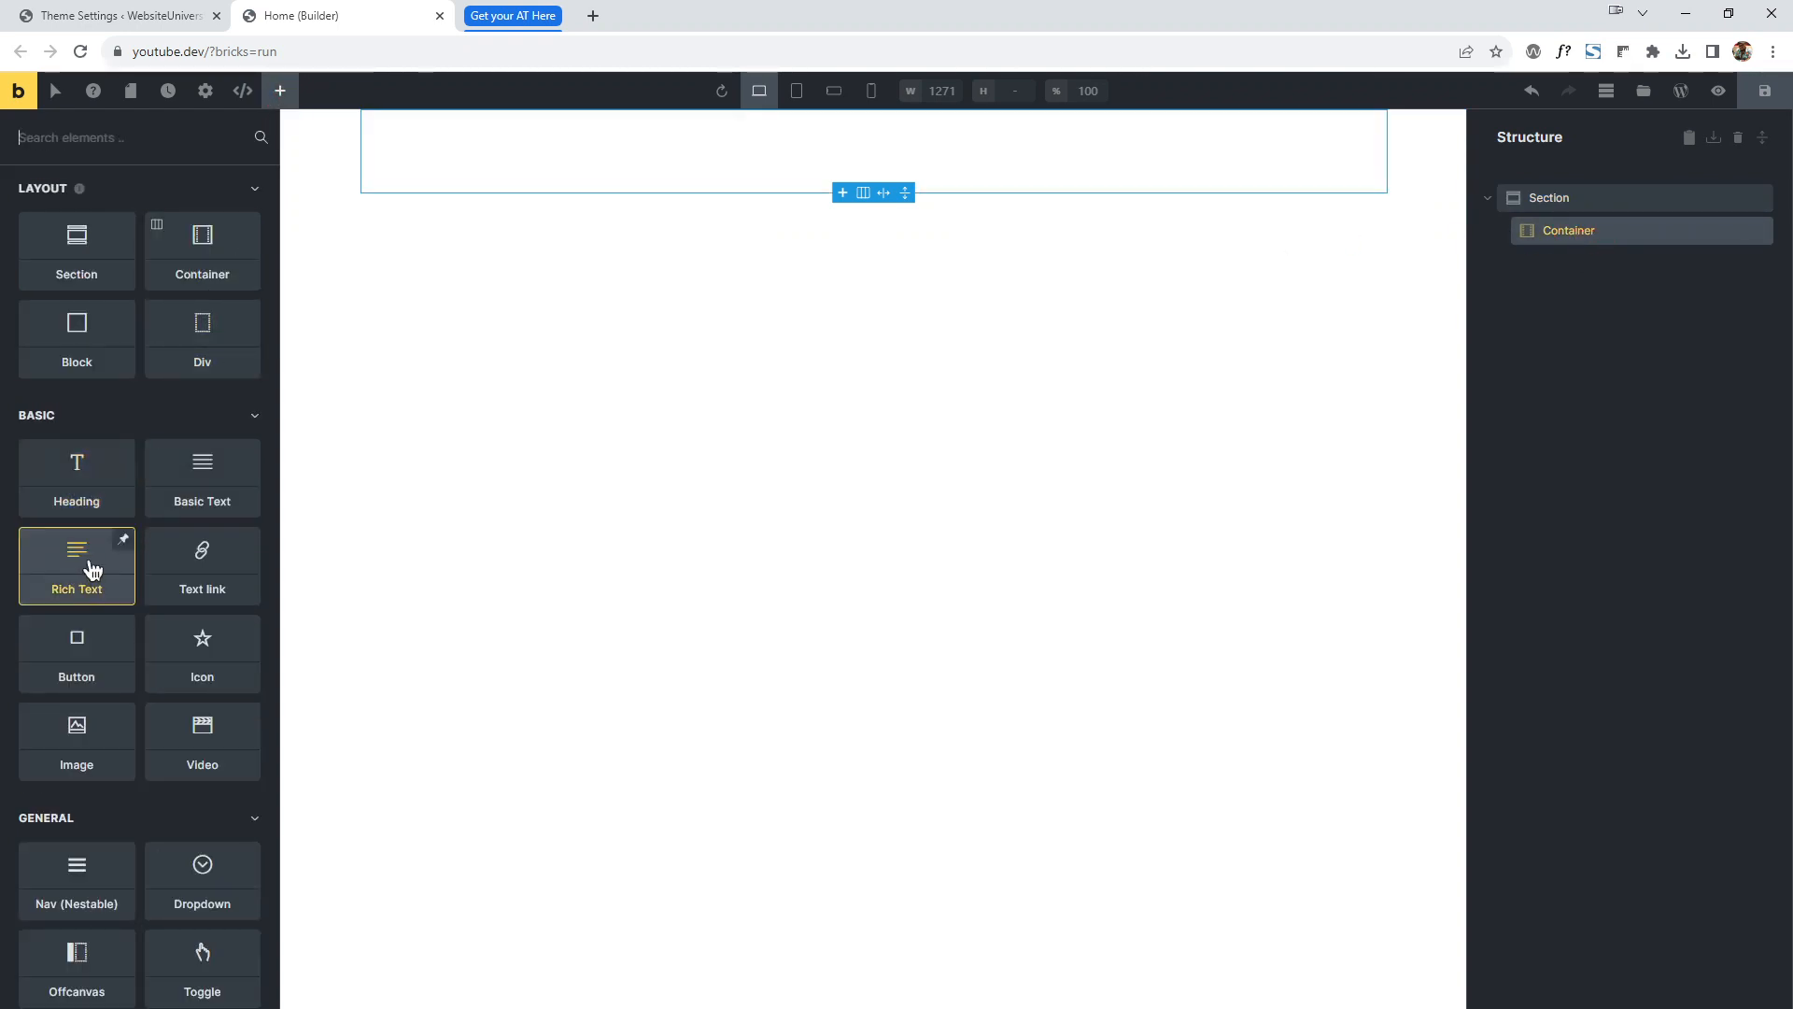
left_click(88, 478)
left_click(199, 489)
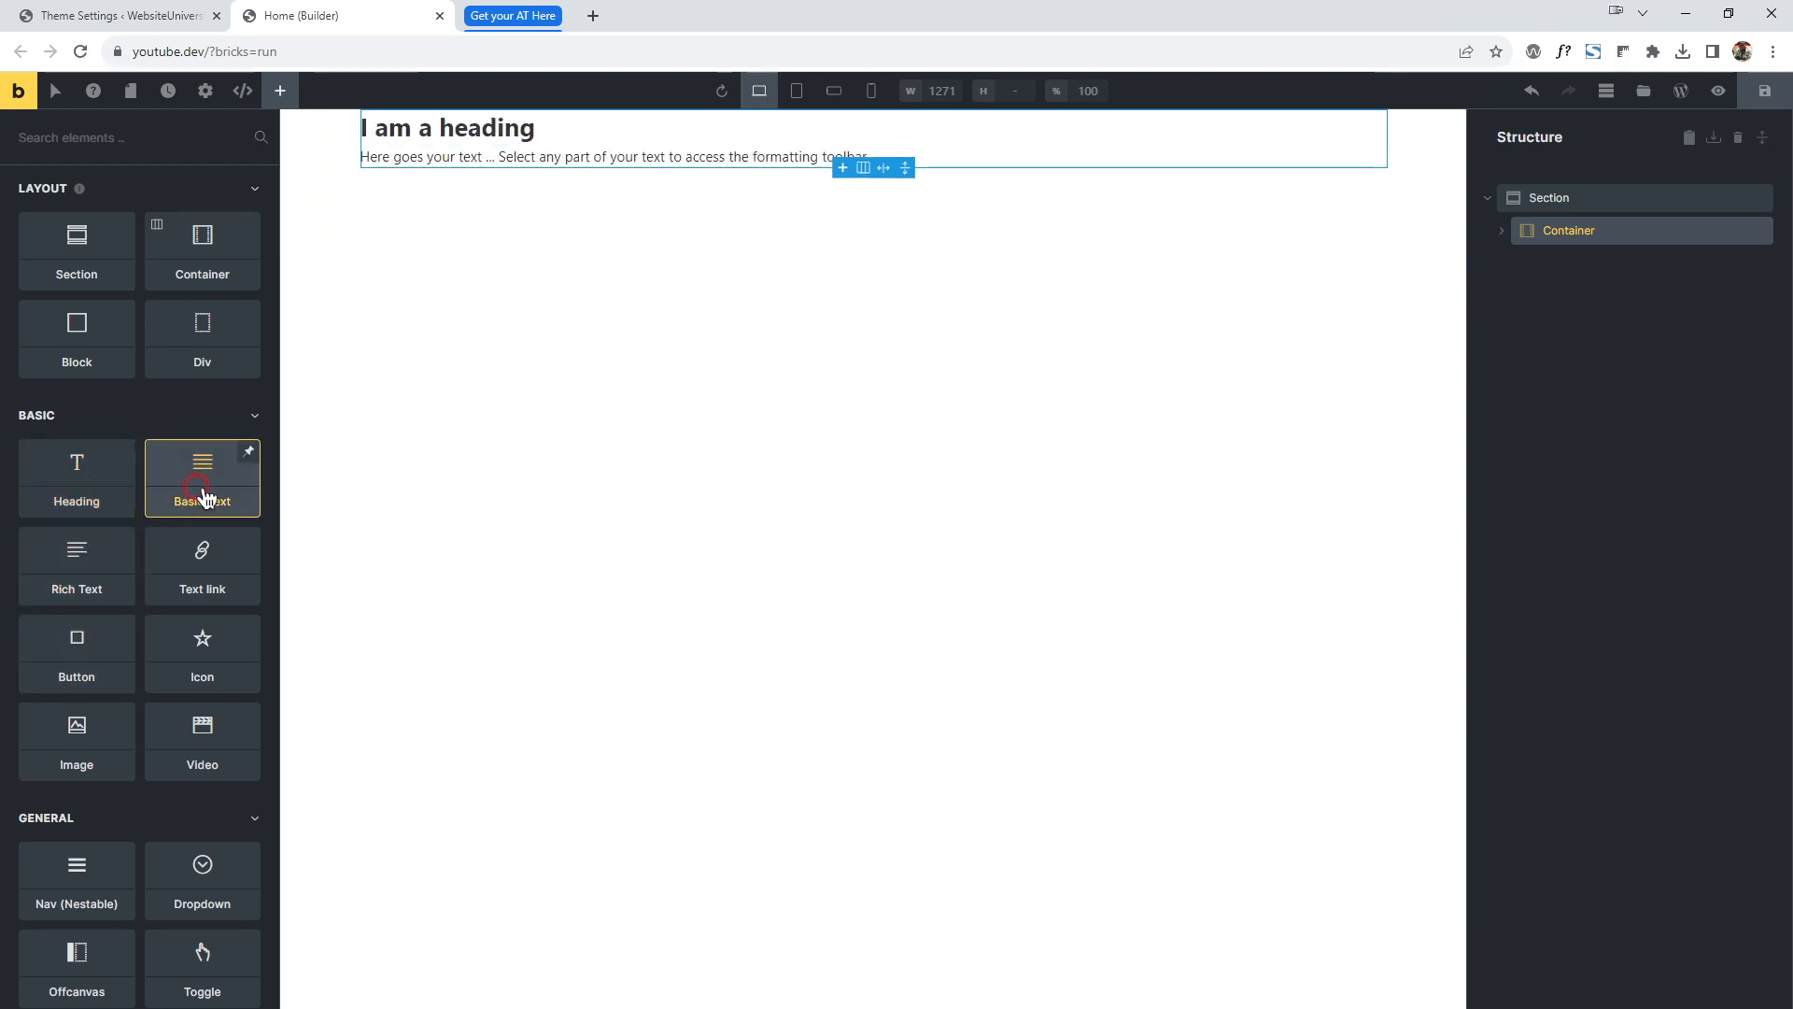
left_click(85, 647)
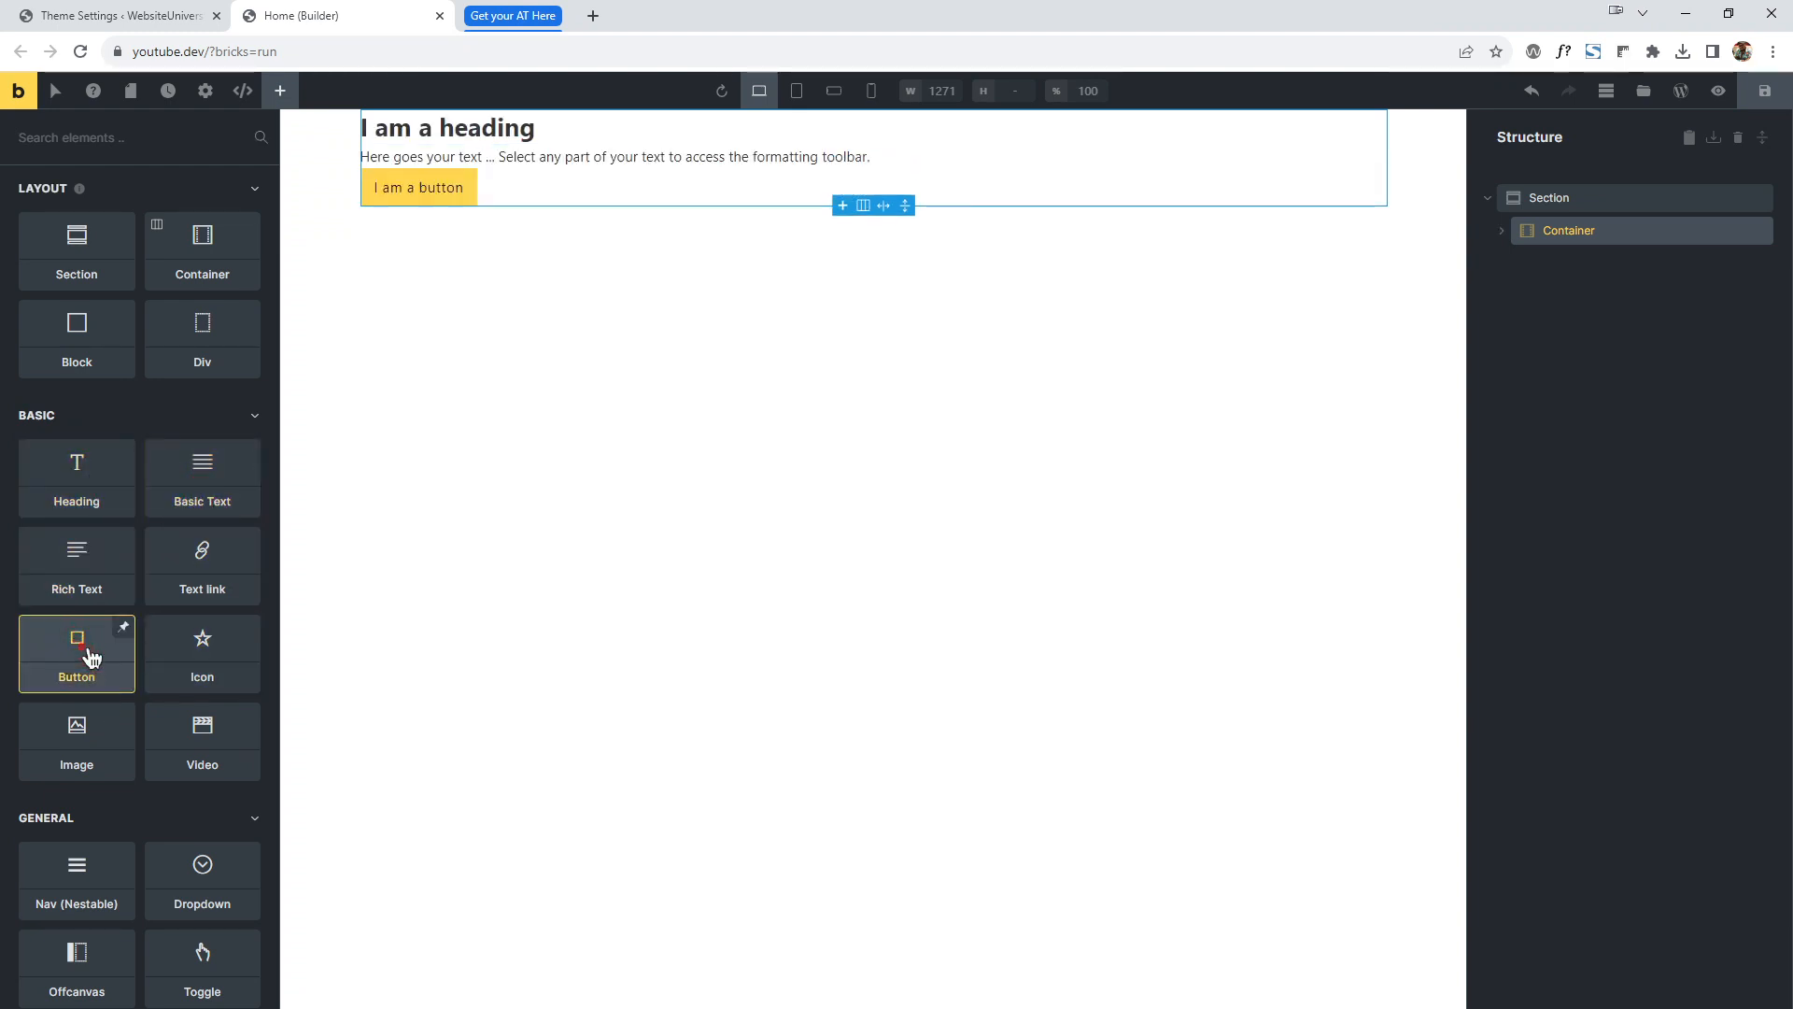
left_click(1508, 232)
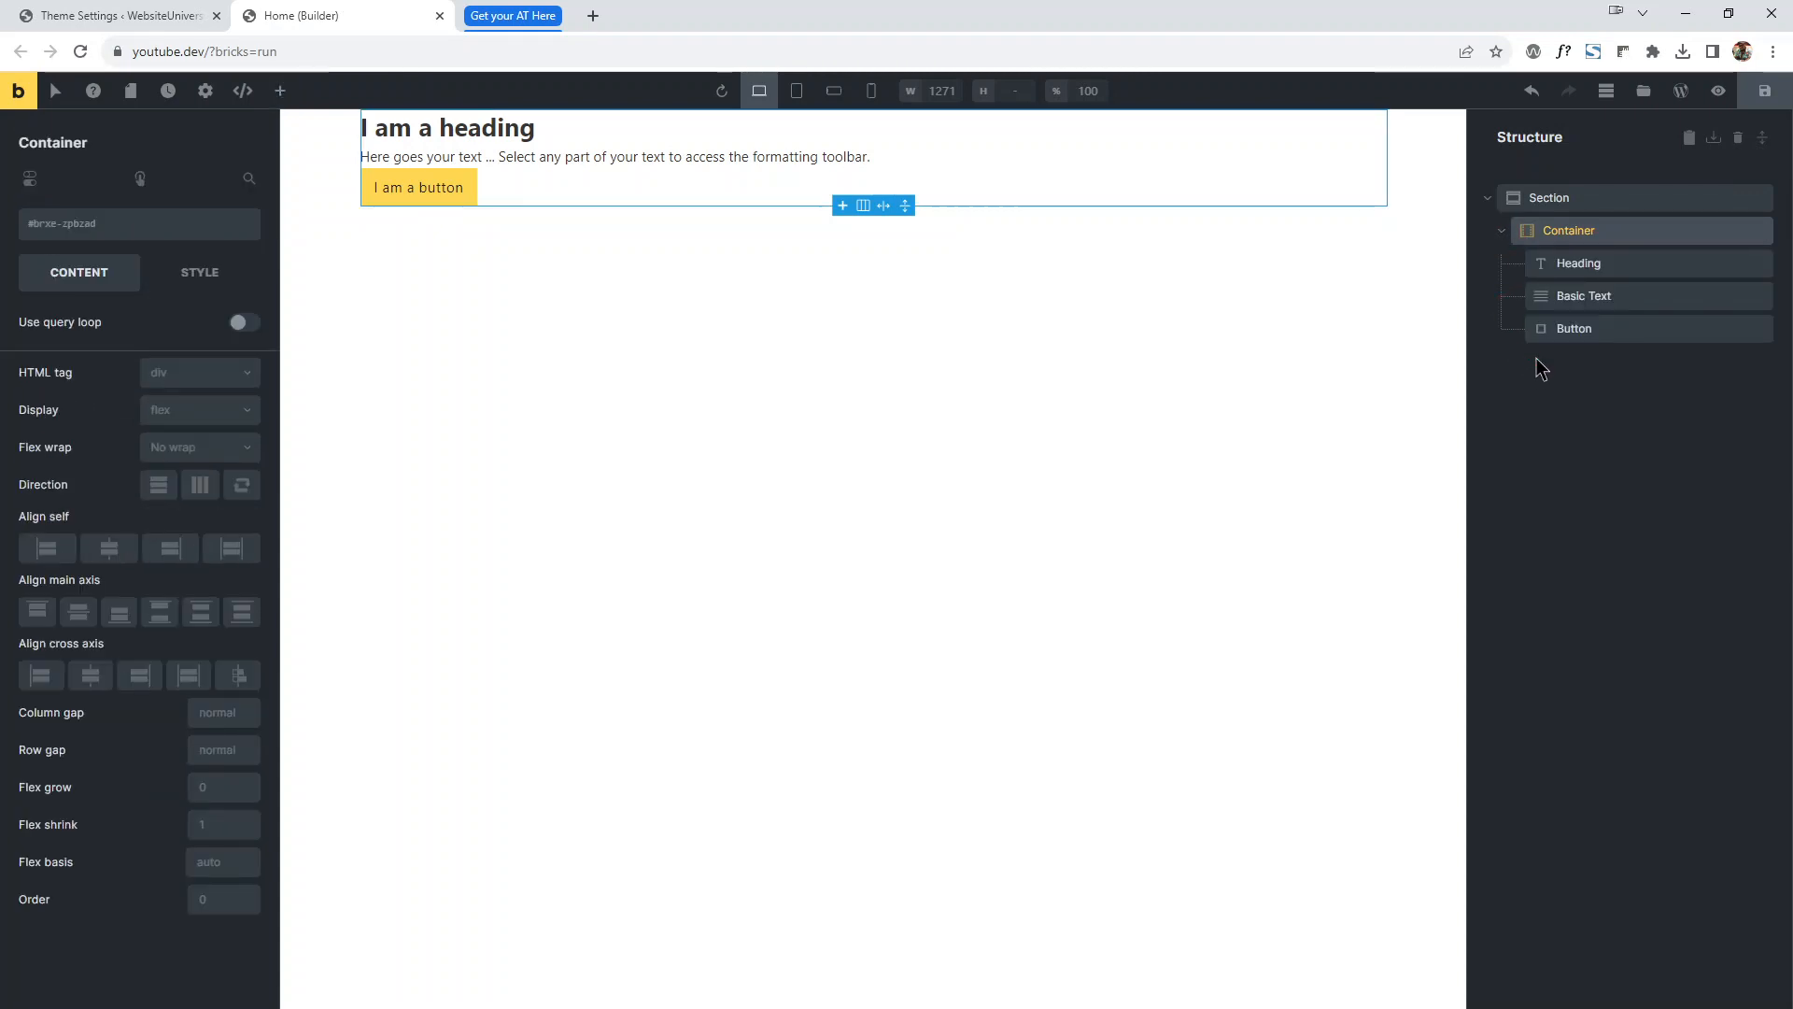
Switch to the theme settings, enable shortcuts for creating new elements in the structure panel, and save the settings.
left_click(140, 17)
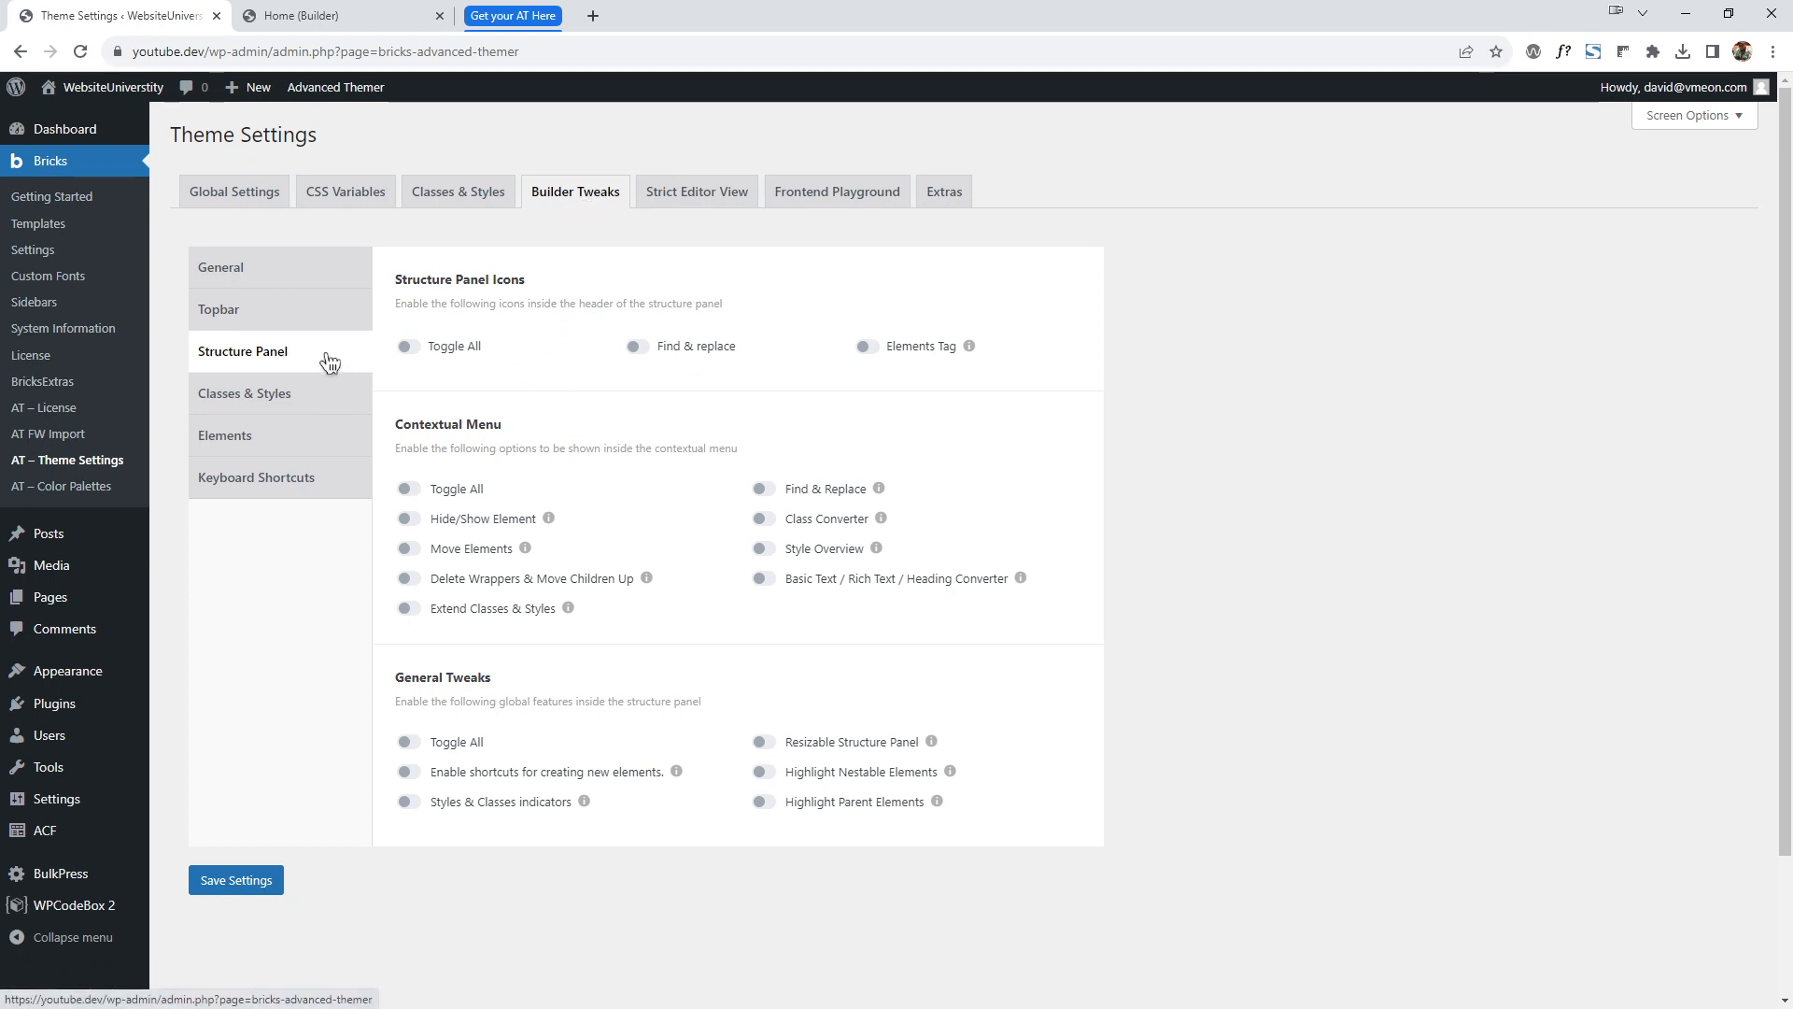
left_click(408, 772)
scroll(419, 840, "down", 2)
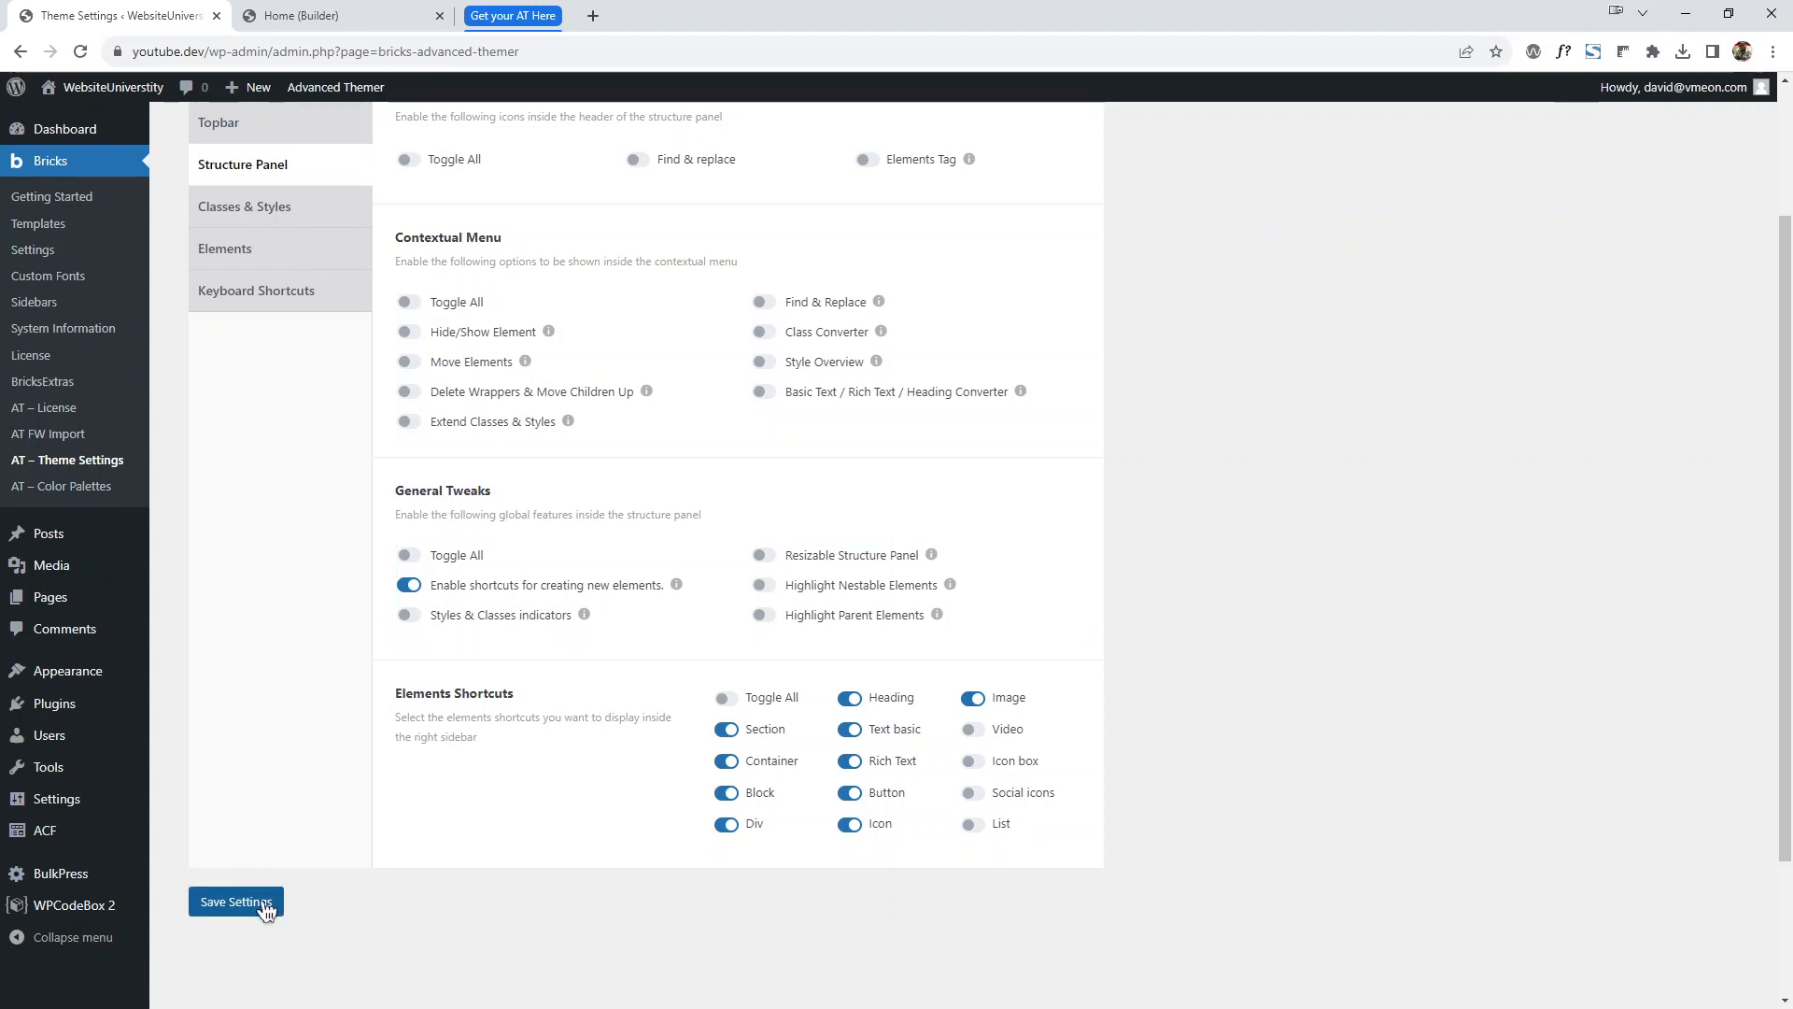
left_click(258, 900)
Return to the Home builder and use the element shortcuts to add a section containing a Heading, Basic Text and Button.
left_click(352, 18)
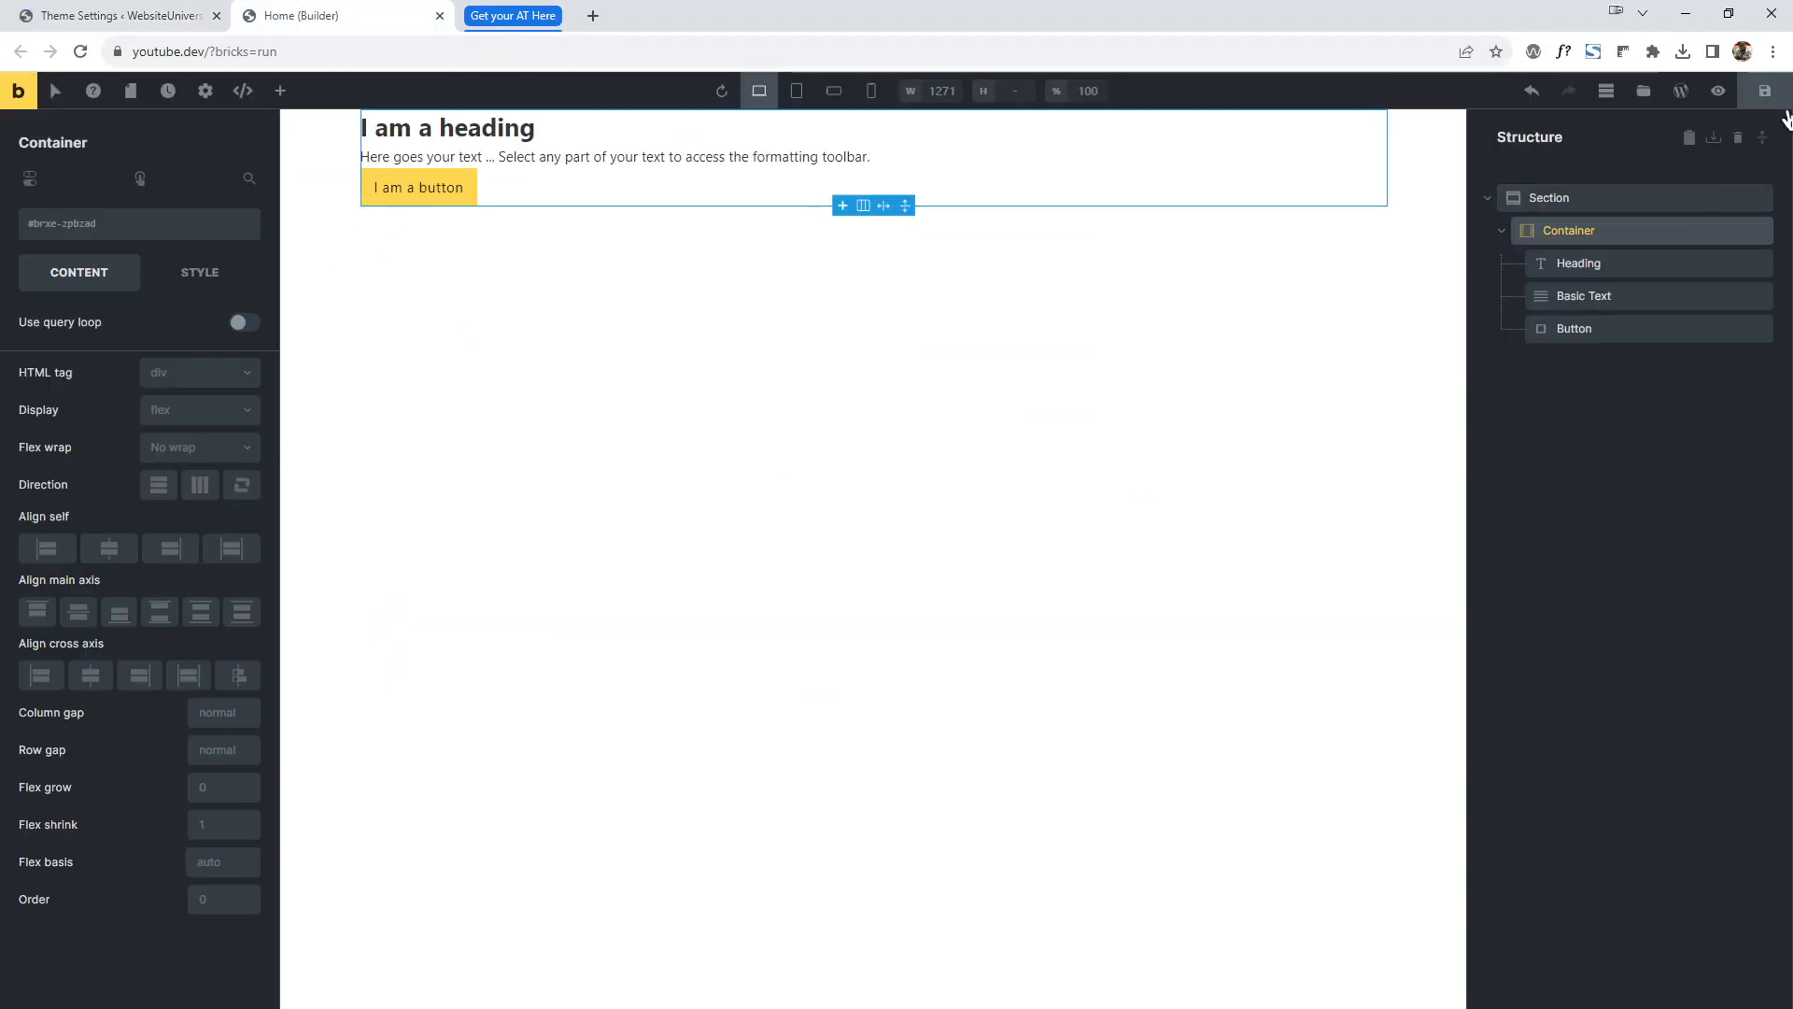
left_click(1763, 196)
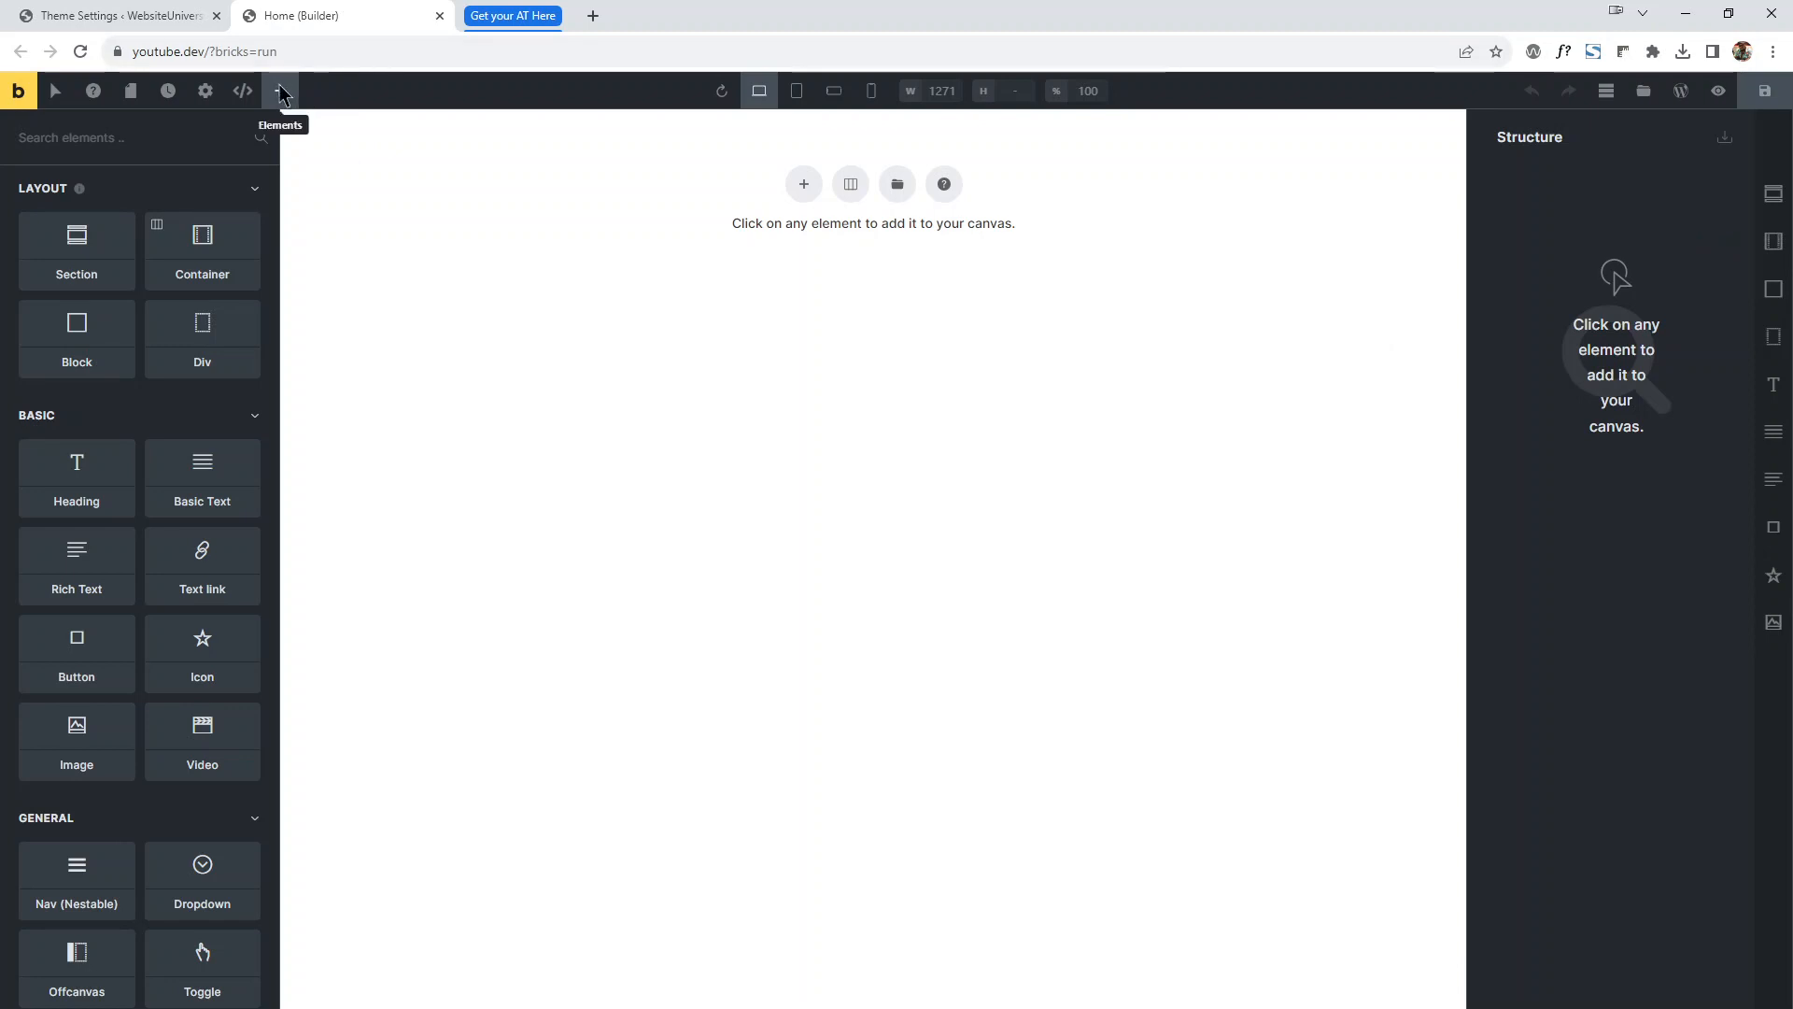
left_click(1778, 198)
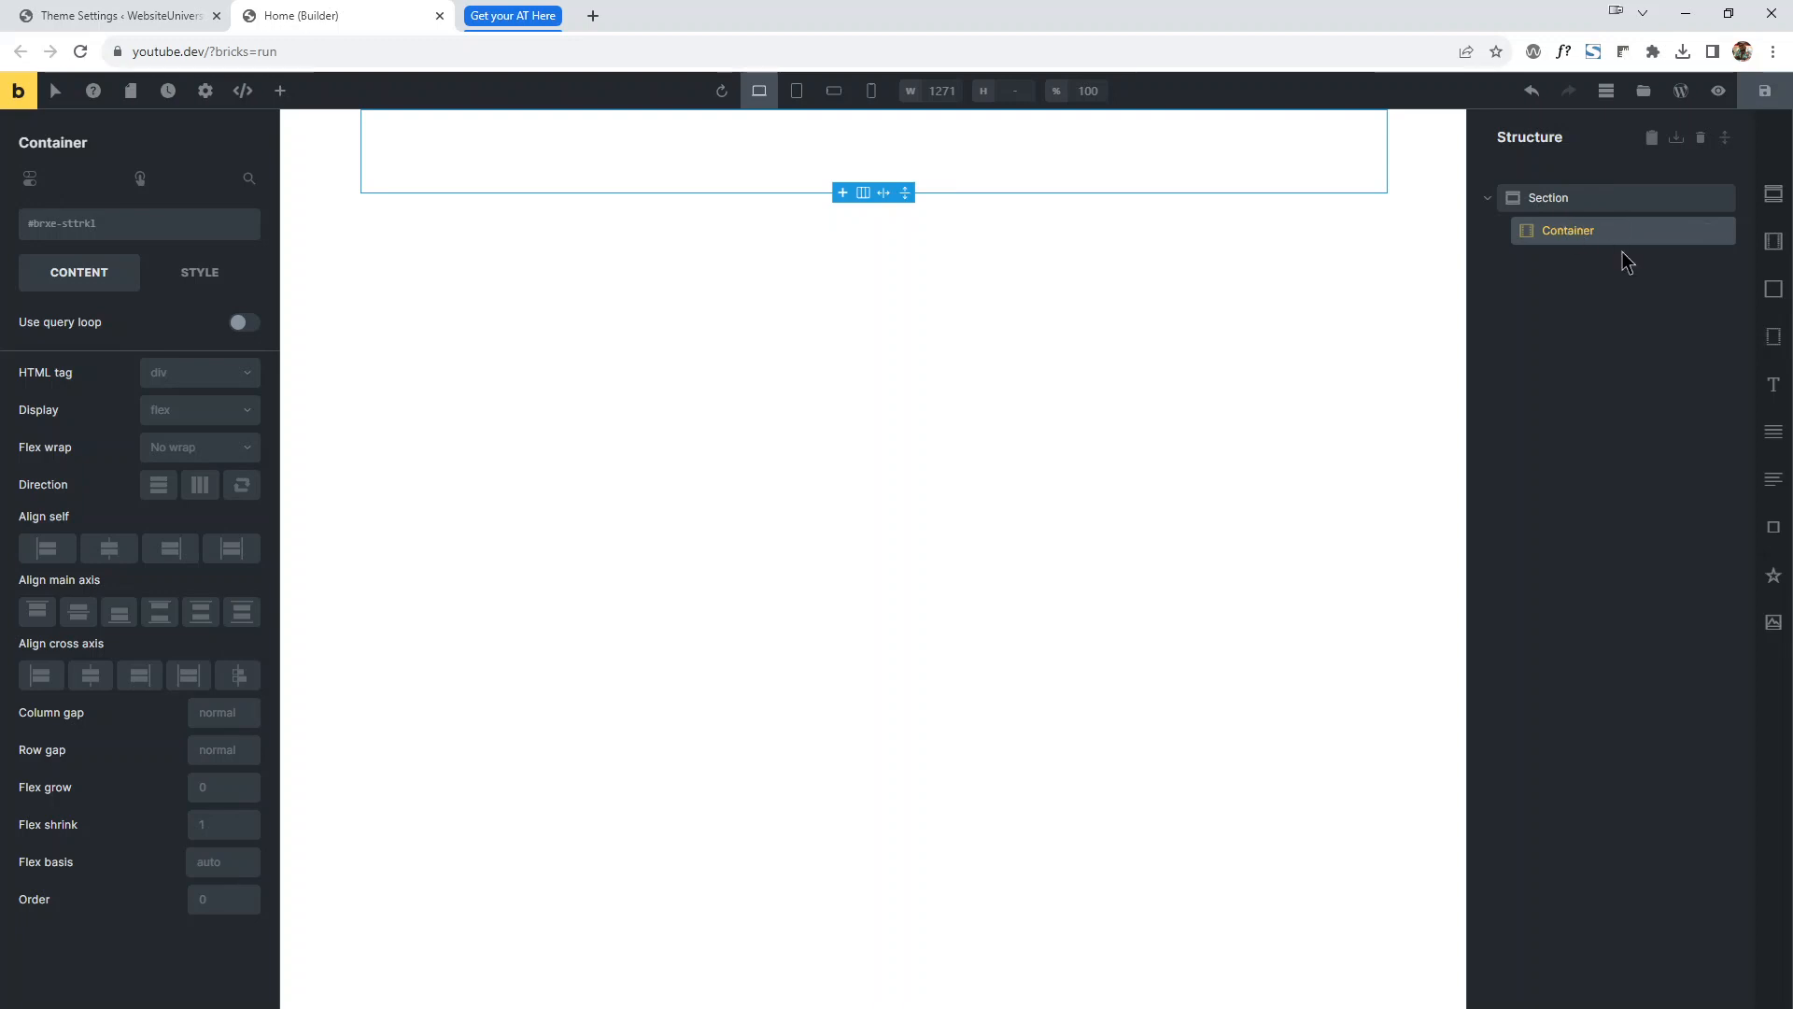
left_click(1778, 392)
left_click(1776, 444)
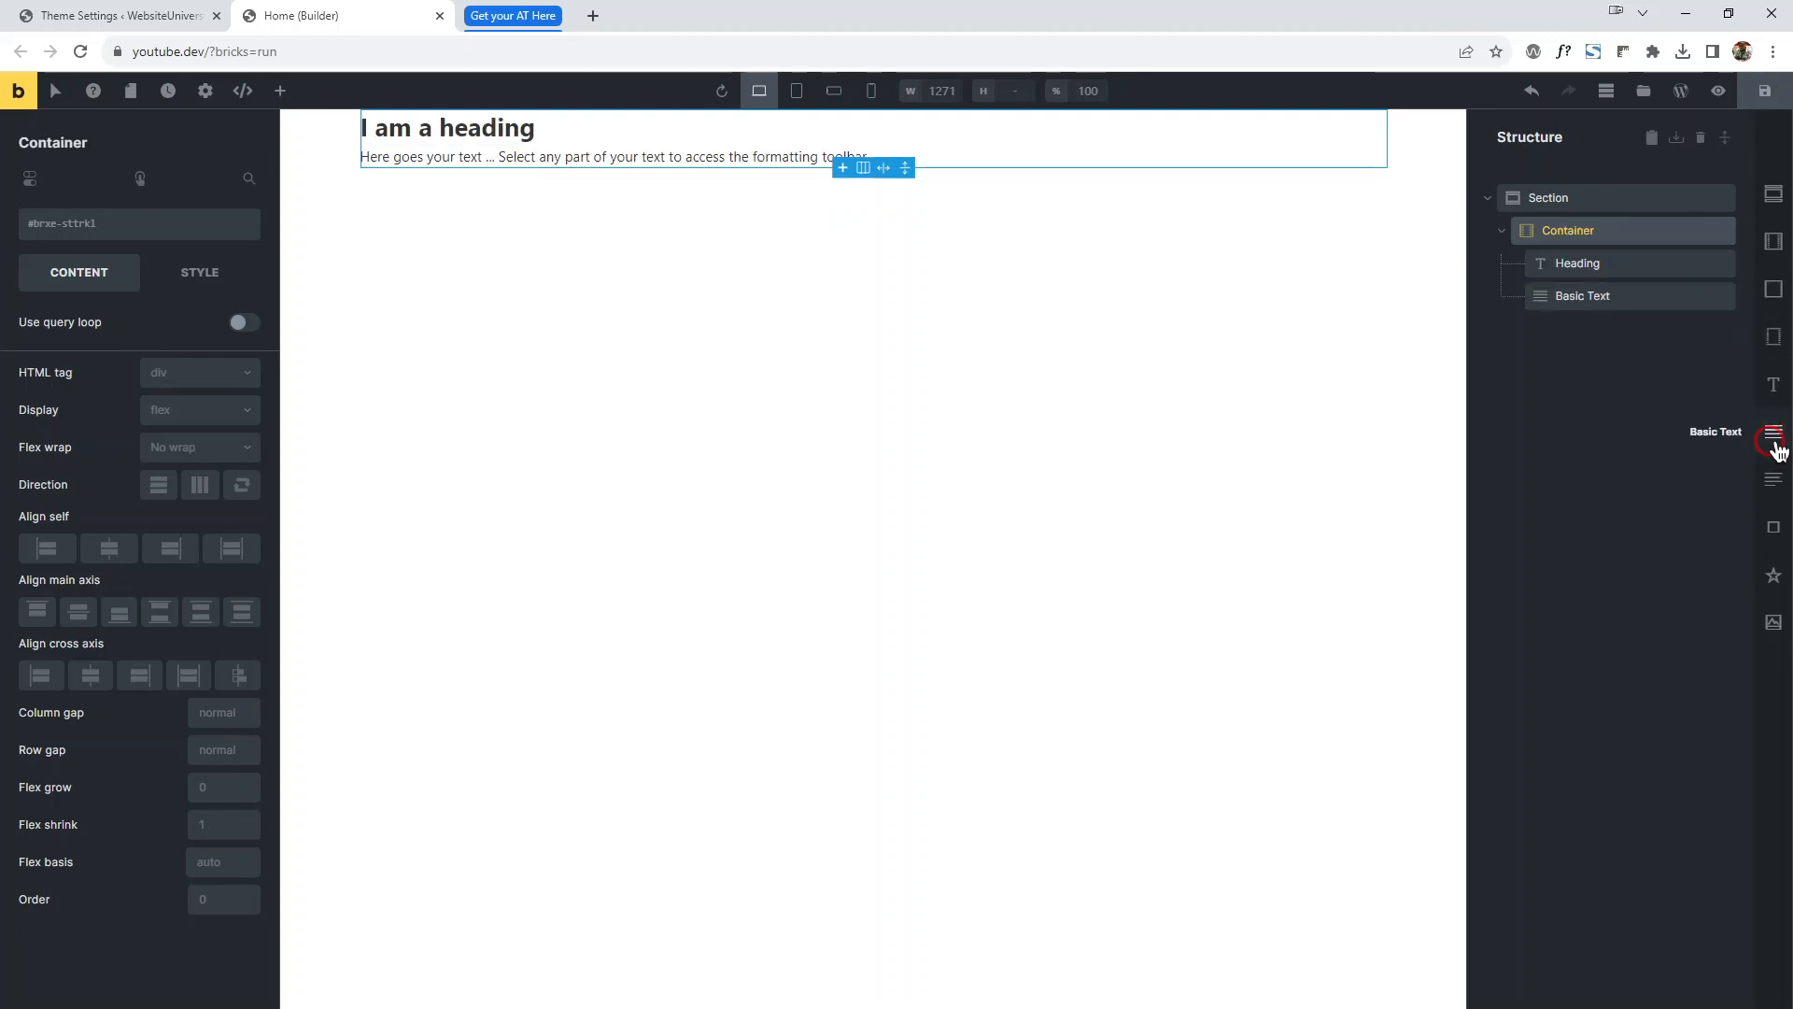
left_click(1773, 526)
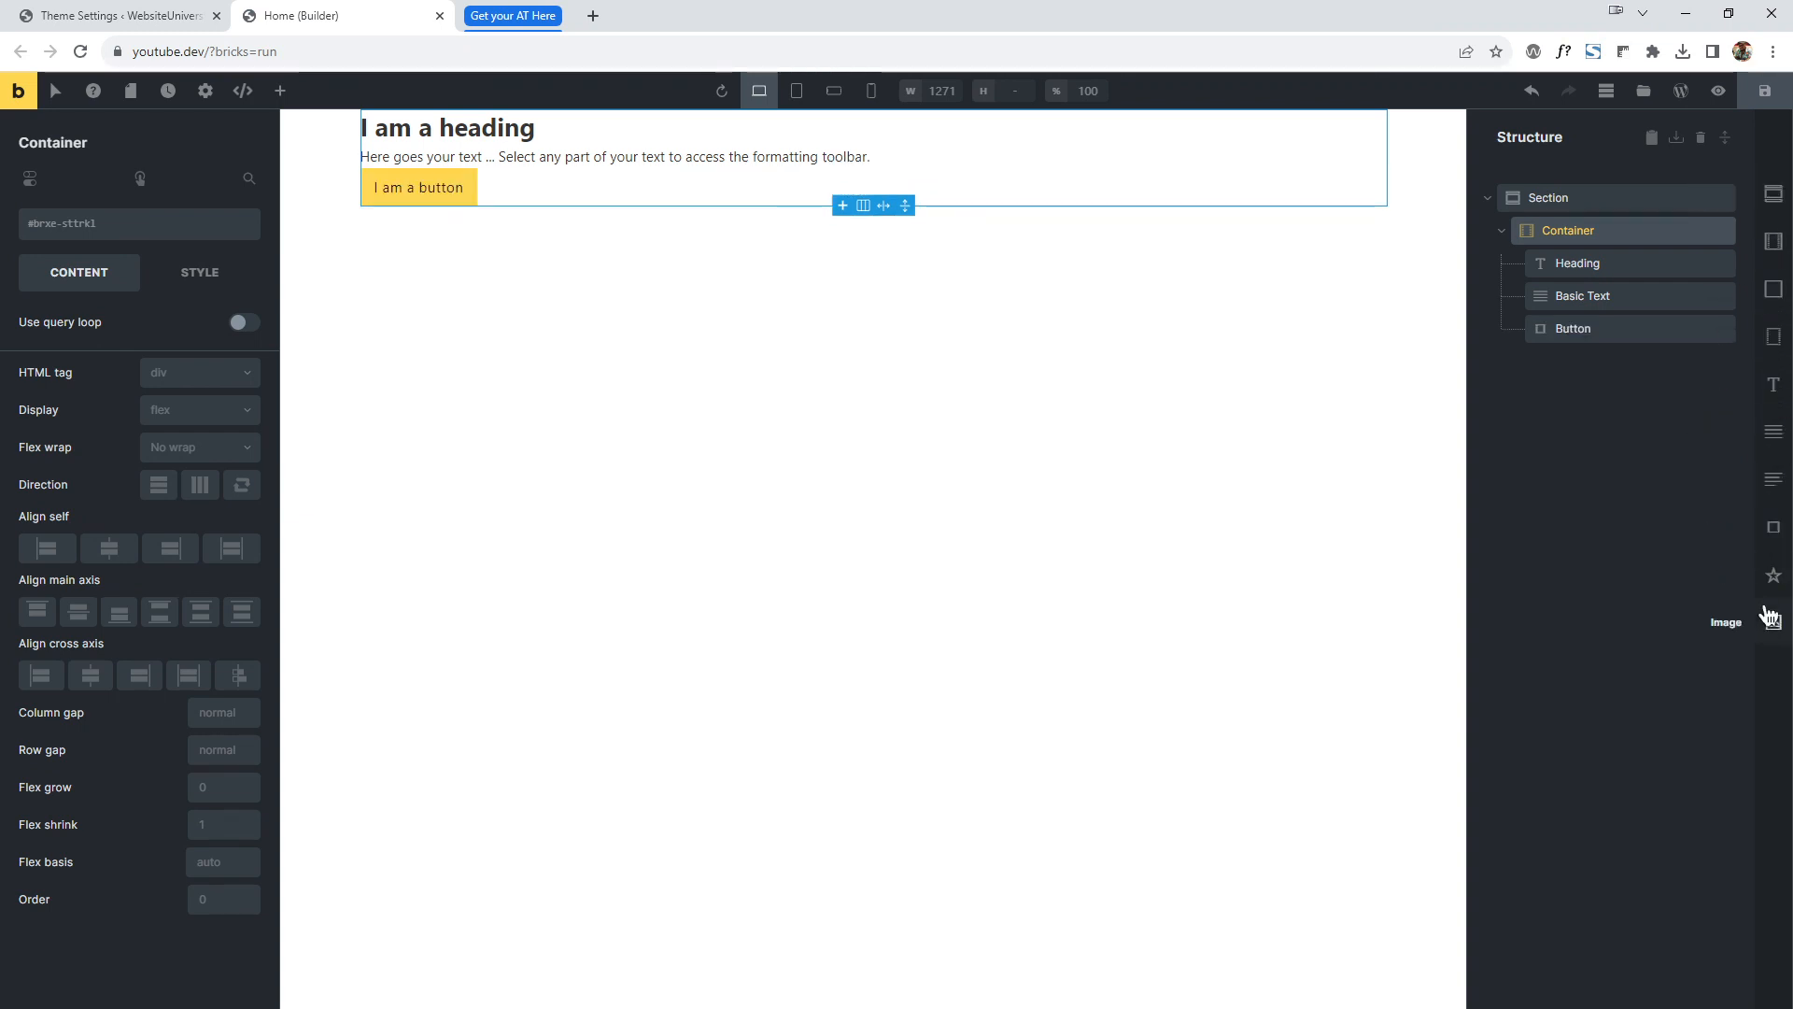
Add an Icon element to the container and move it above the heading.
left_click(1604, 452)
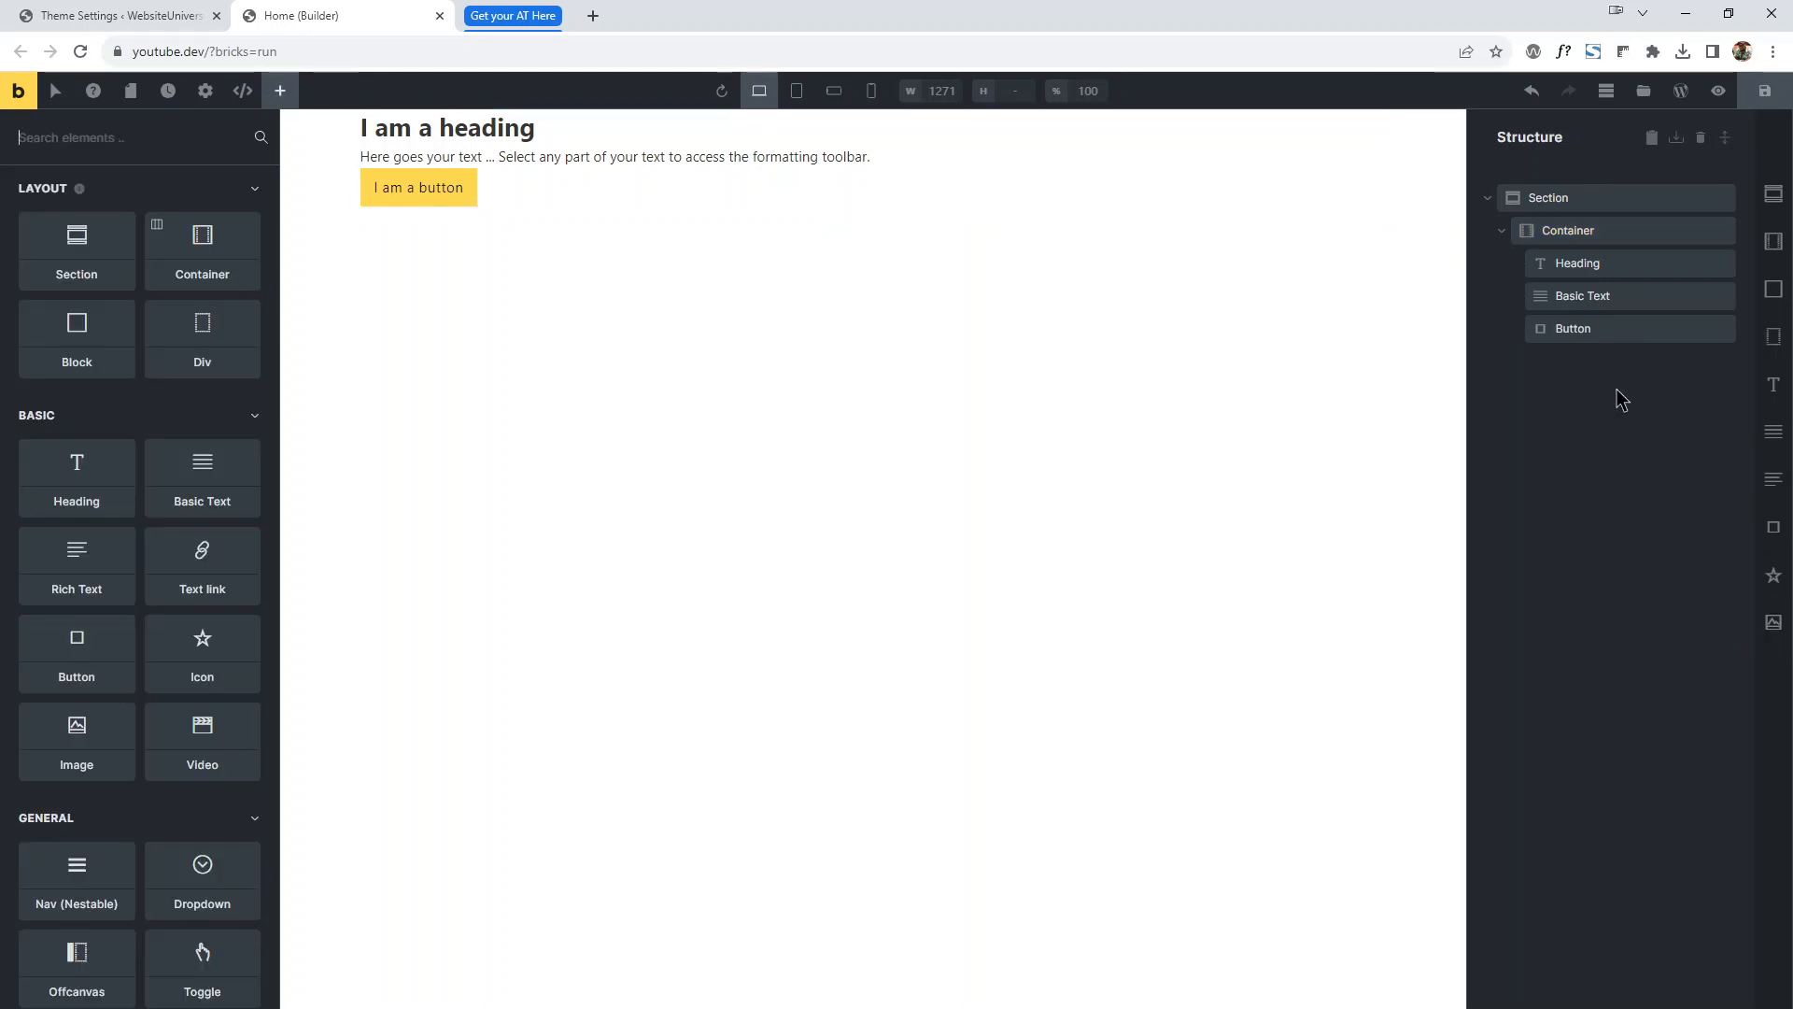
left_click(1625, 234)
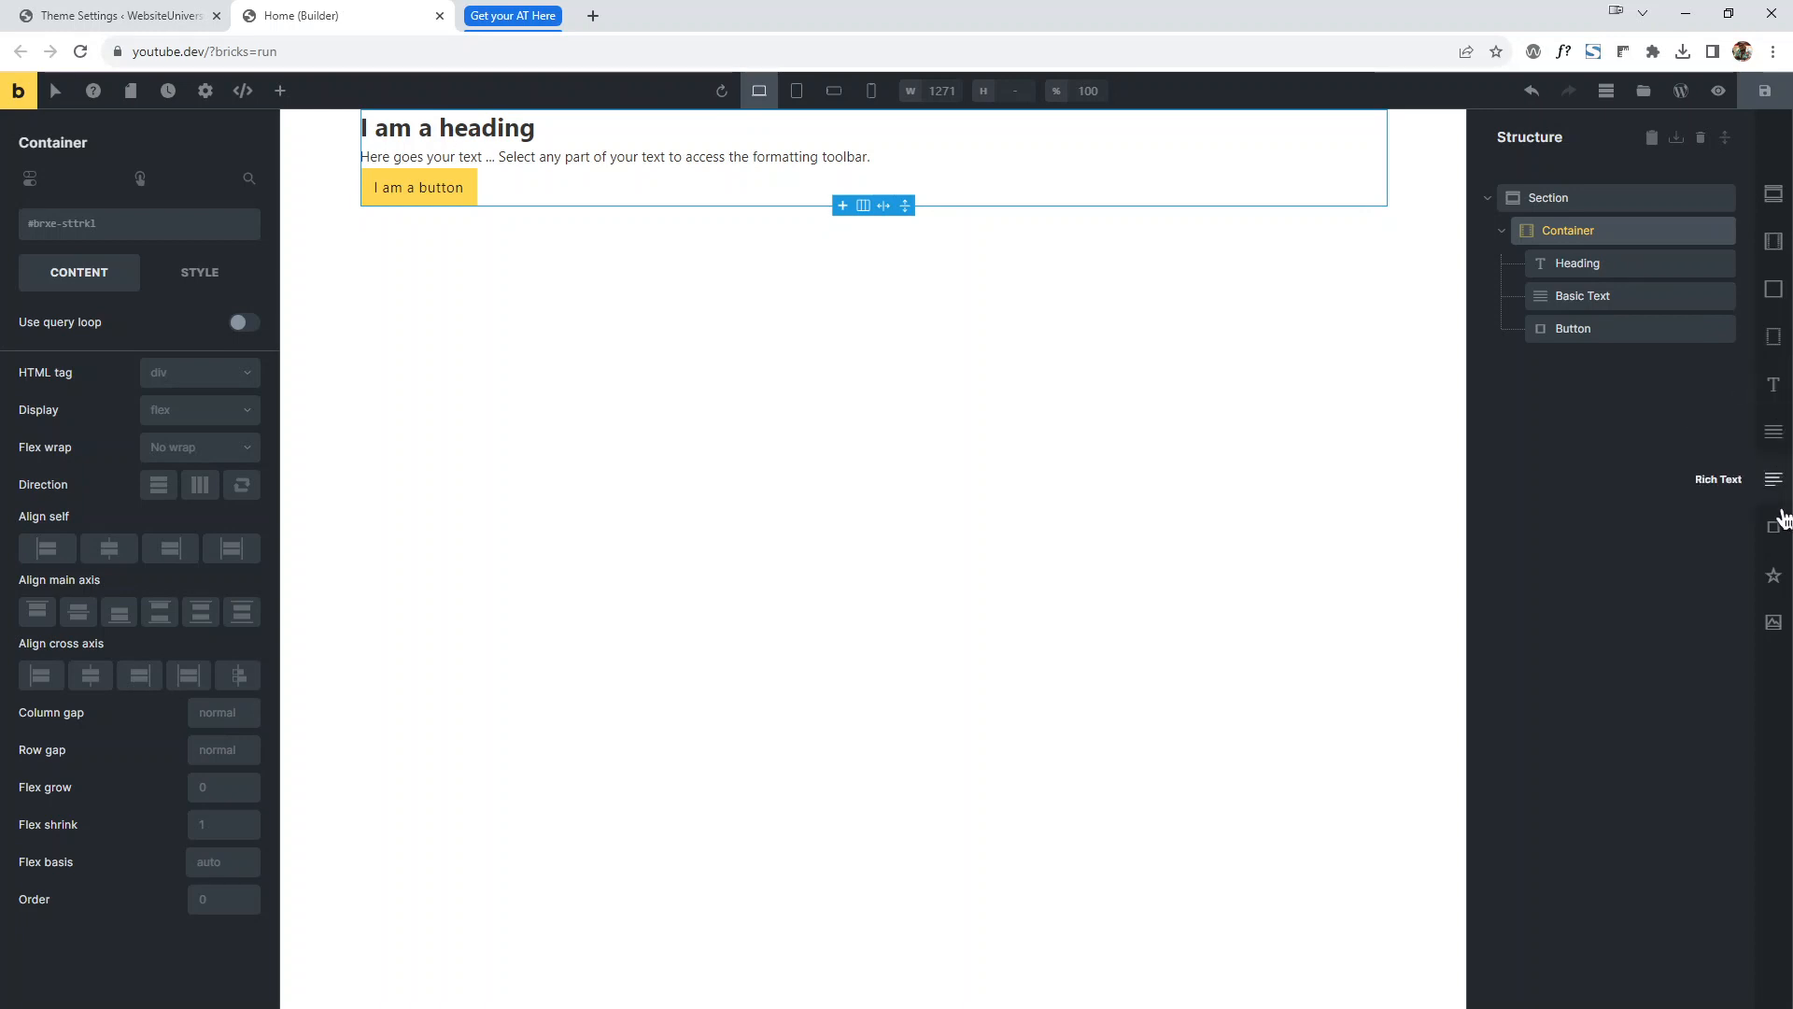
left_click(1773, 576)
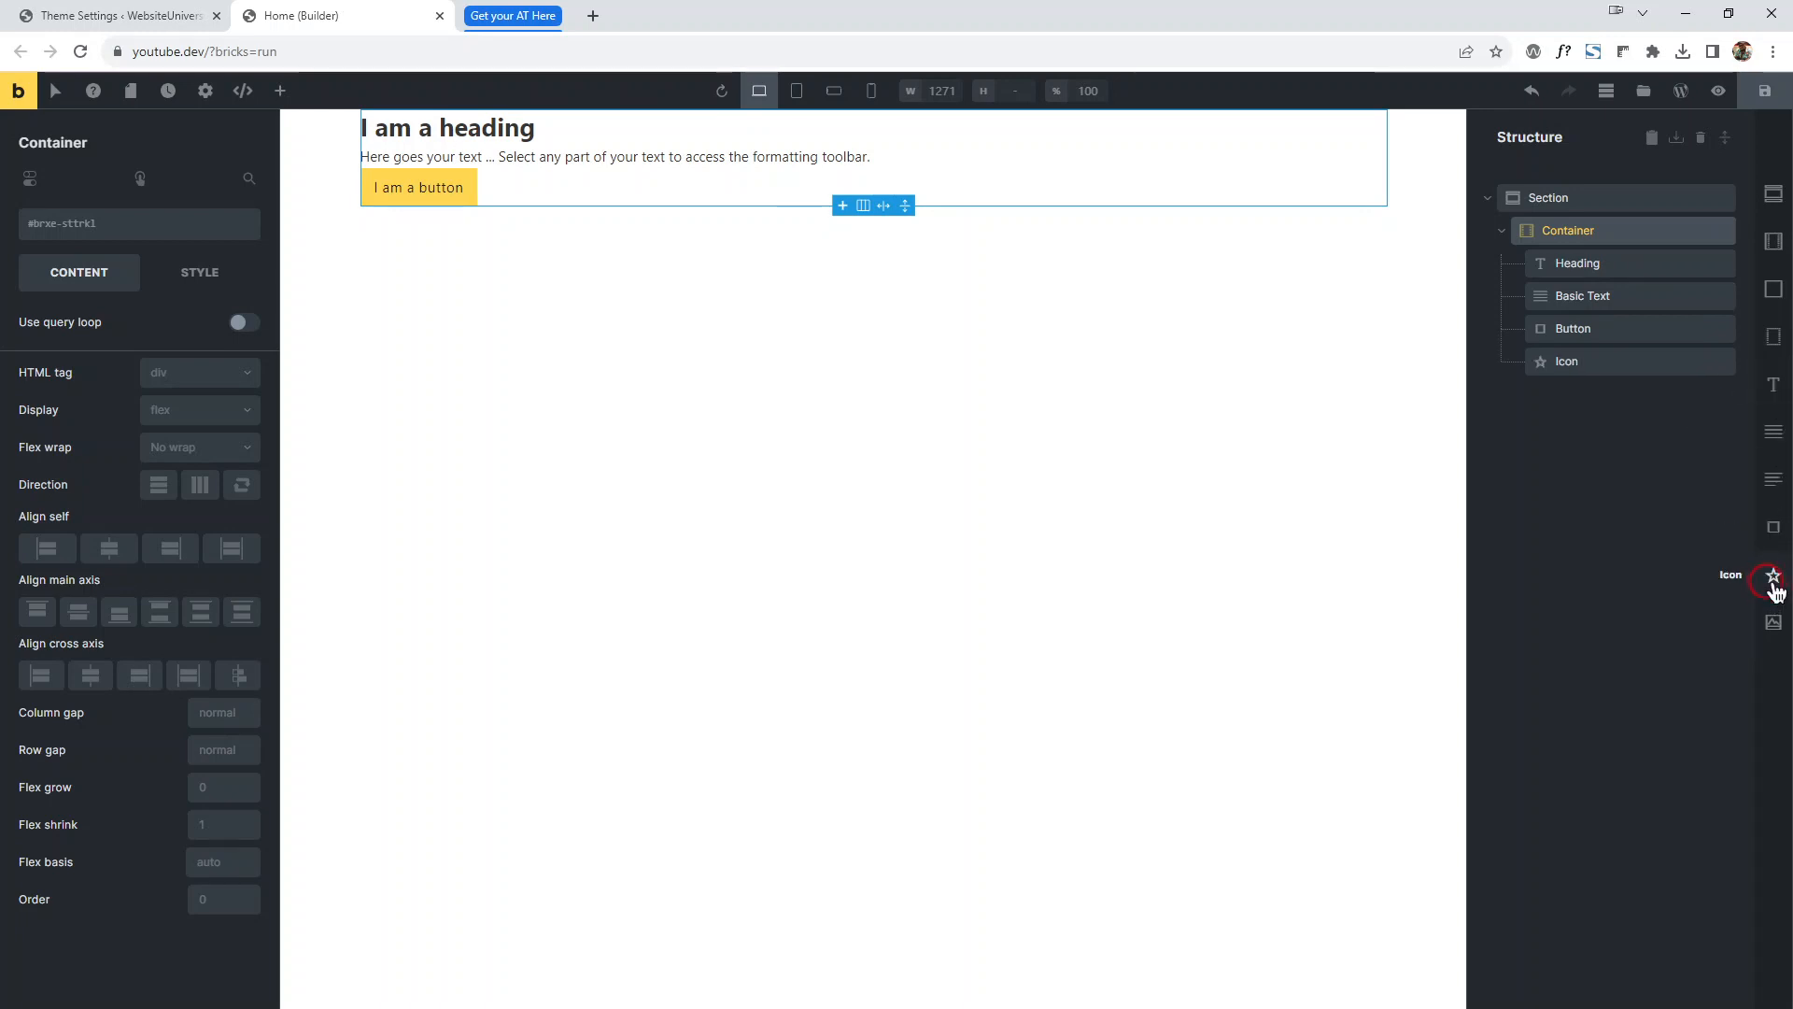
left_click(1601, 367)
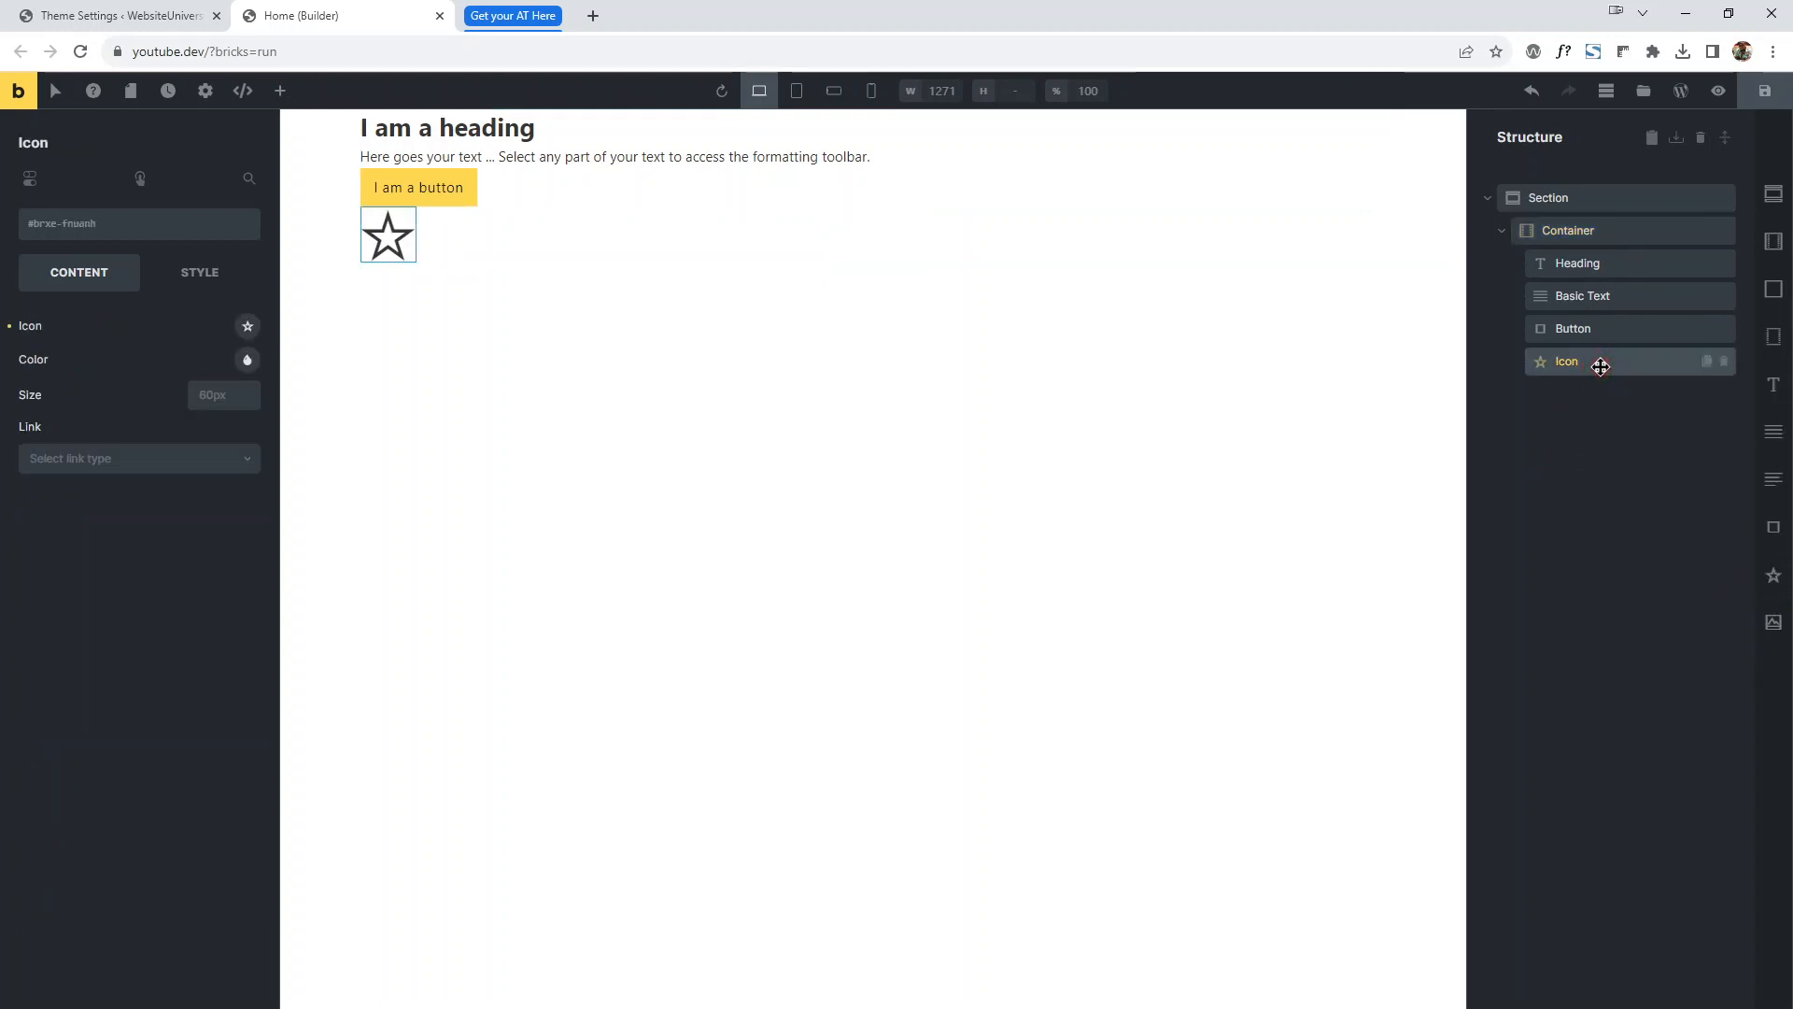
left_click(1548, 369)
left_click_drag(1548, 369, 1546, 252)
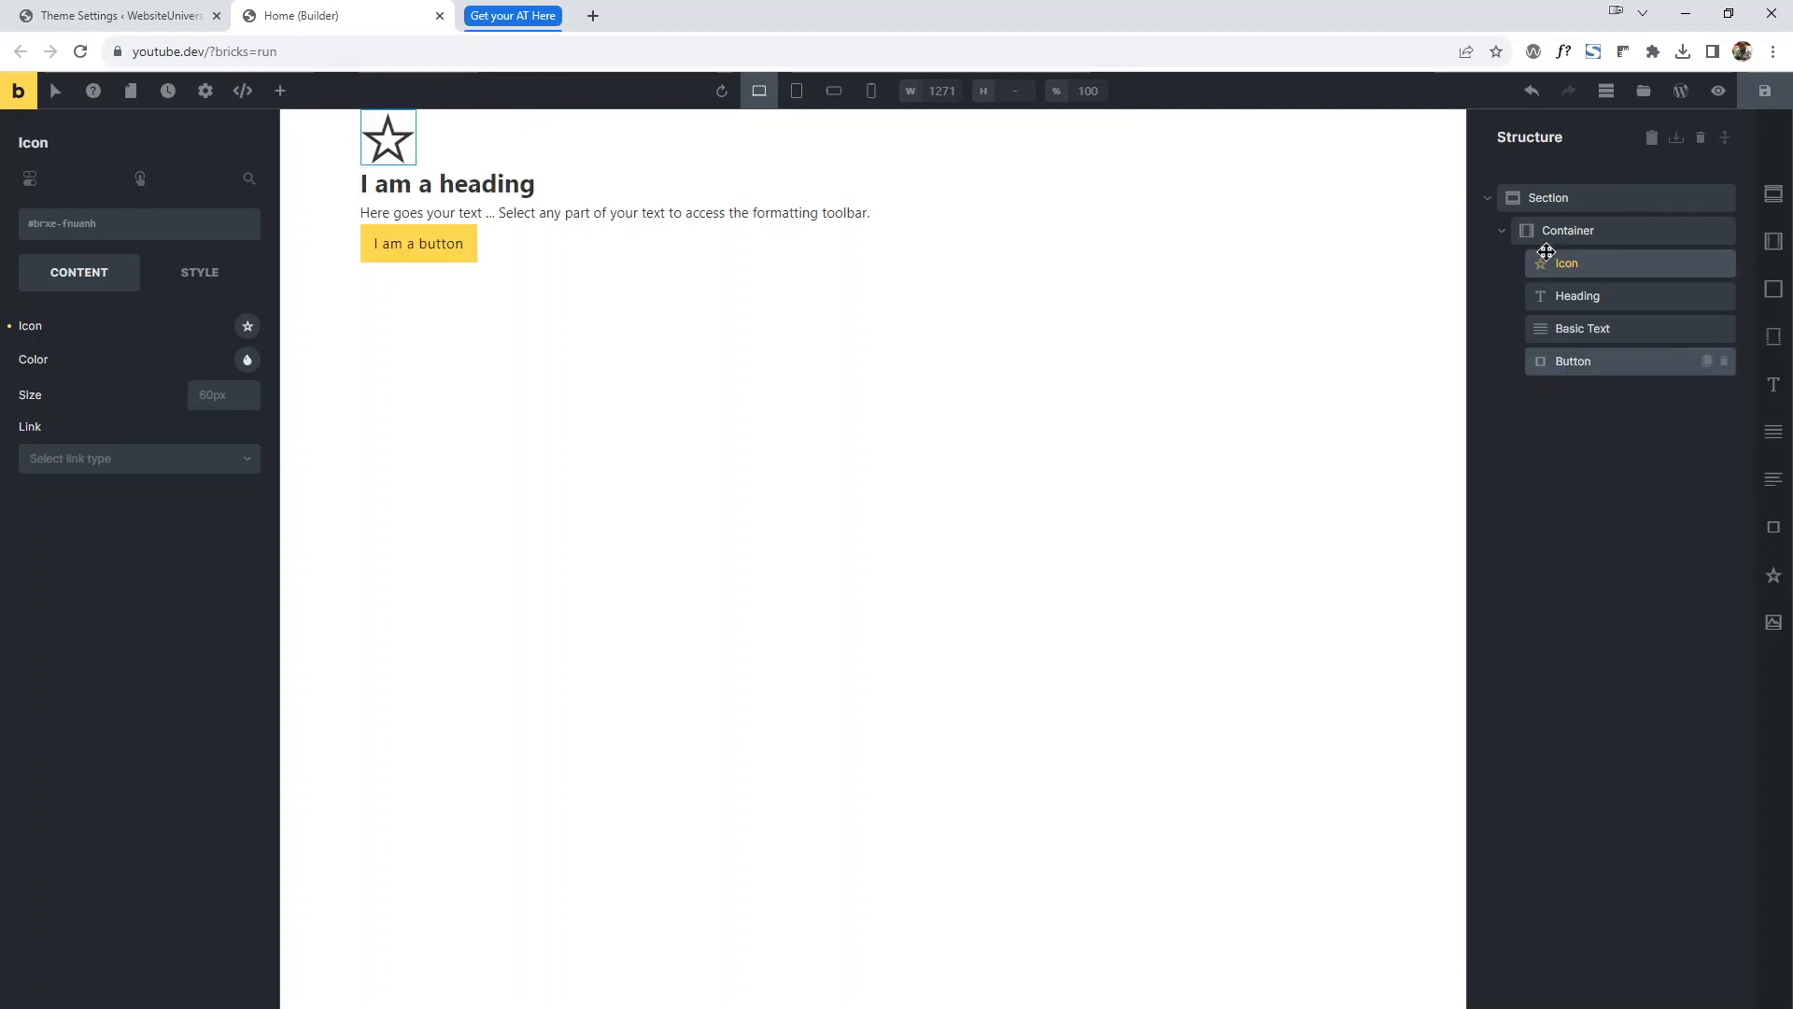
Add a second container inside the section and select it.
left_click(1592, 197)
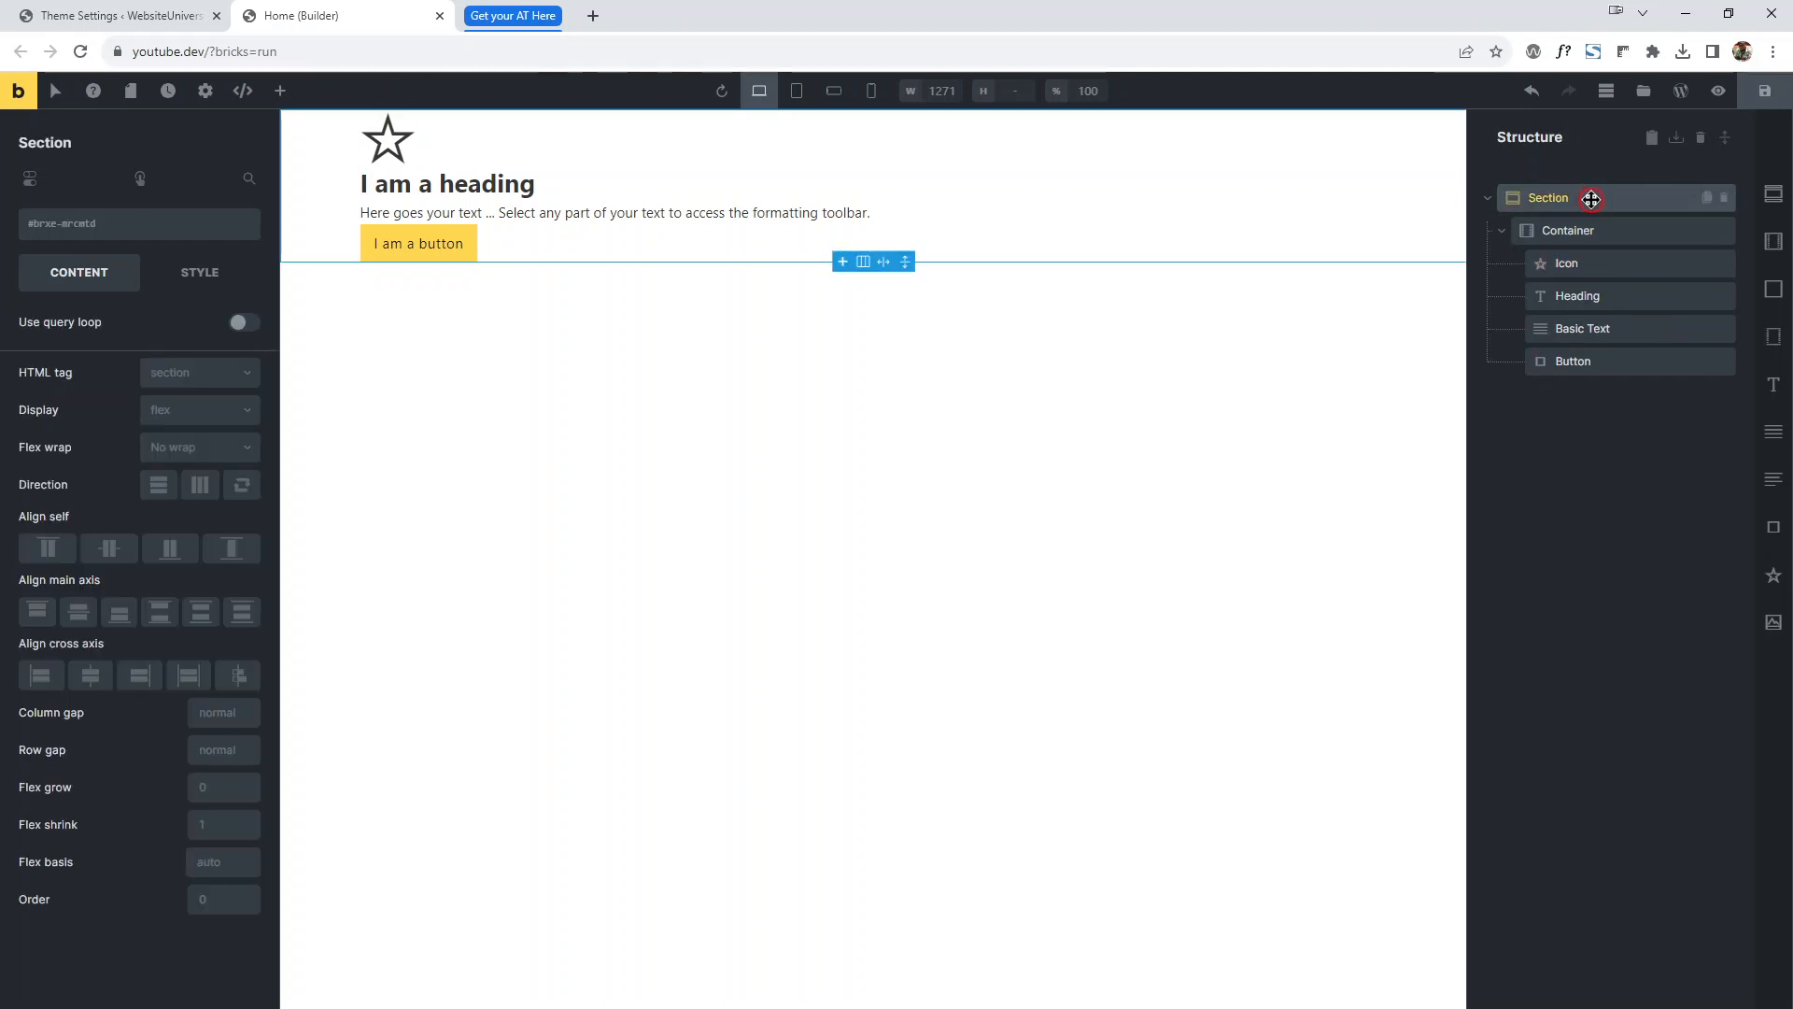
left_click(1773, 241)
left_click(1630, 391)
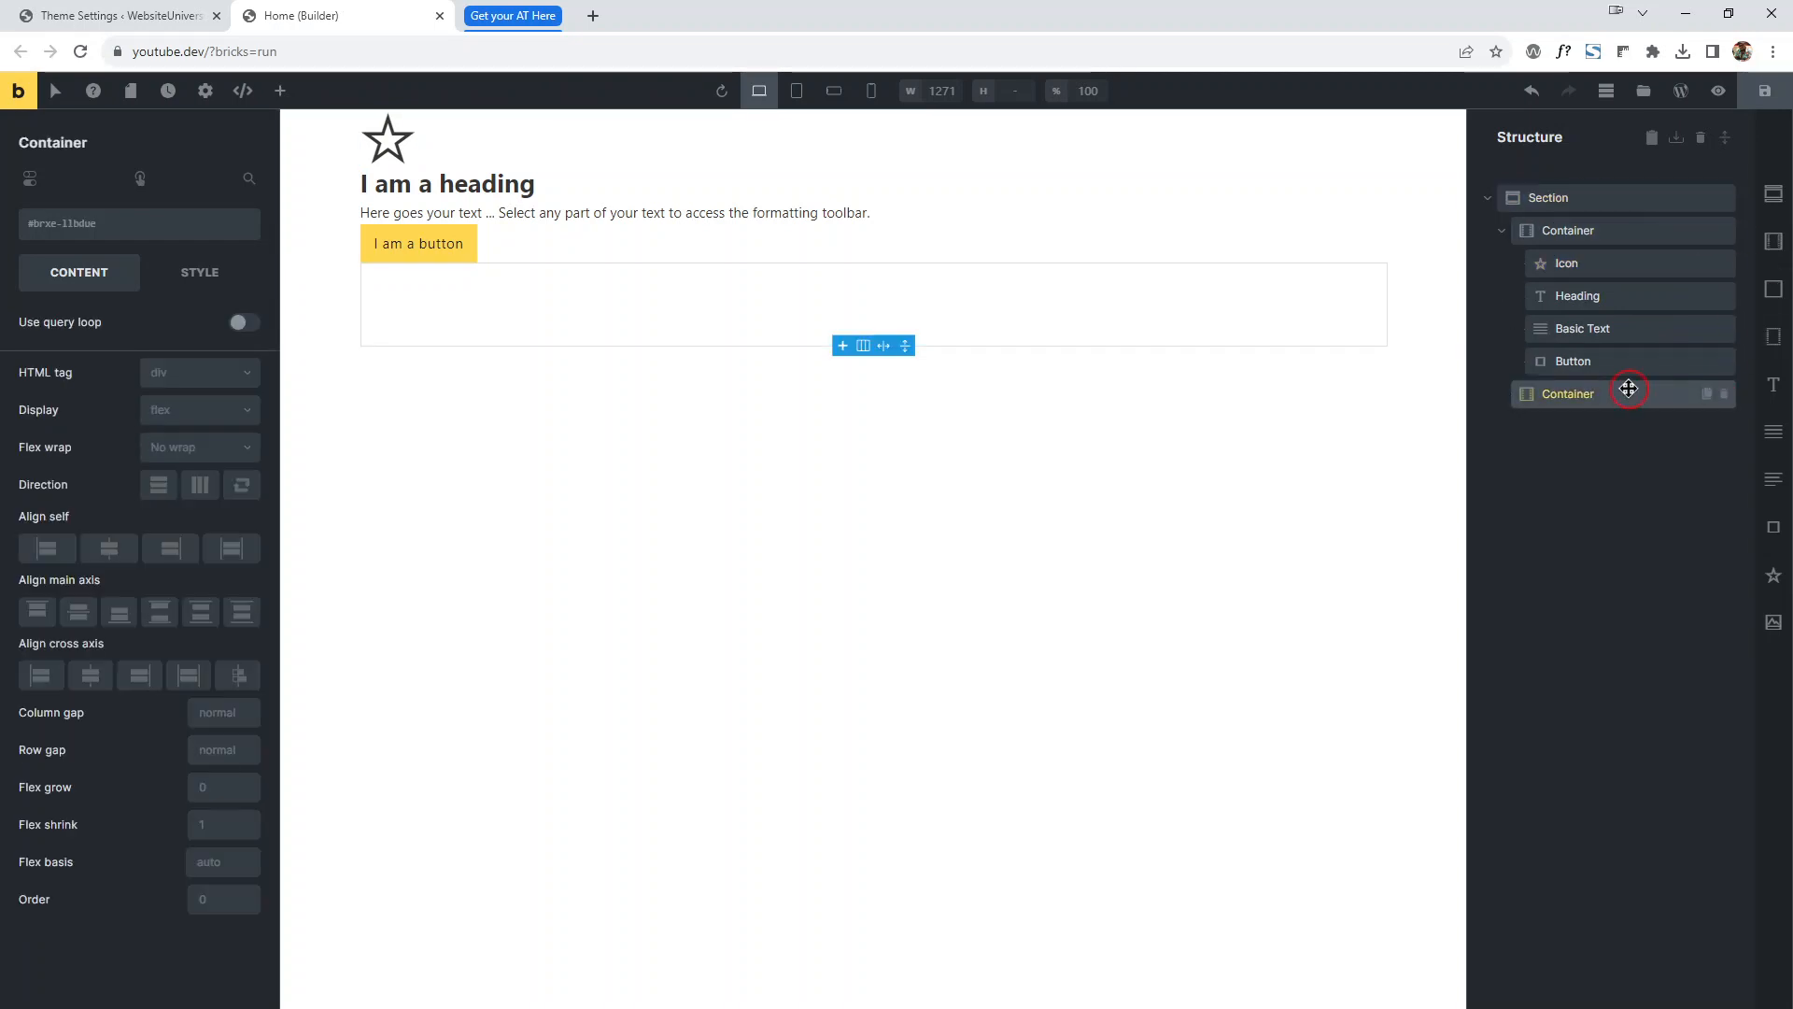
Add a Heading to the second container, and move it into the first container below the button.
left_click(1774, 384)
left_click(1601, 426)
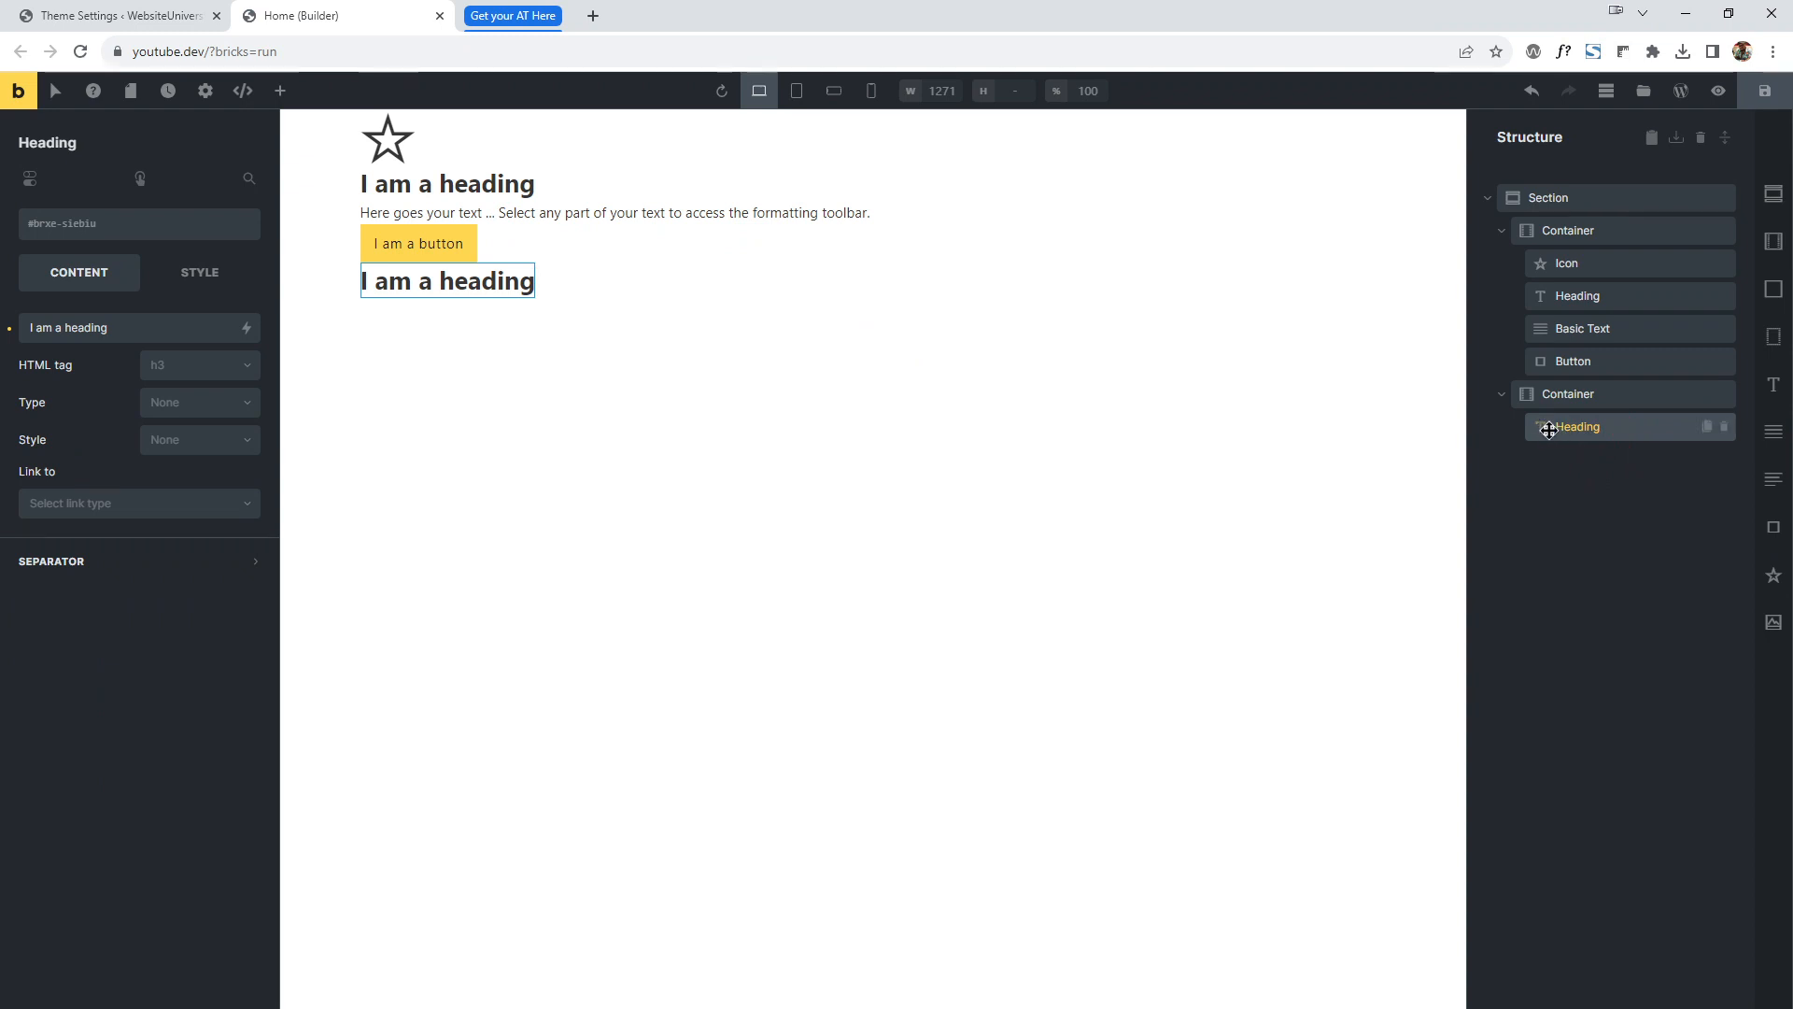
left_click_drag(1556, 432, 1588, 369)
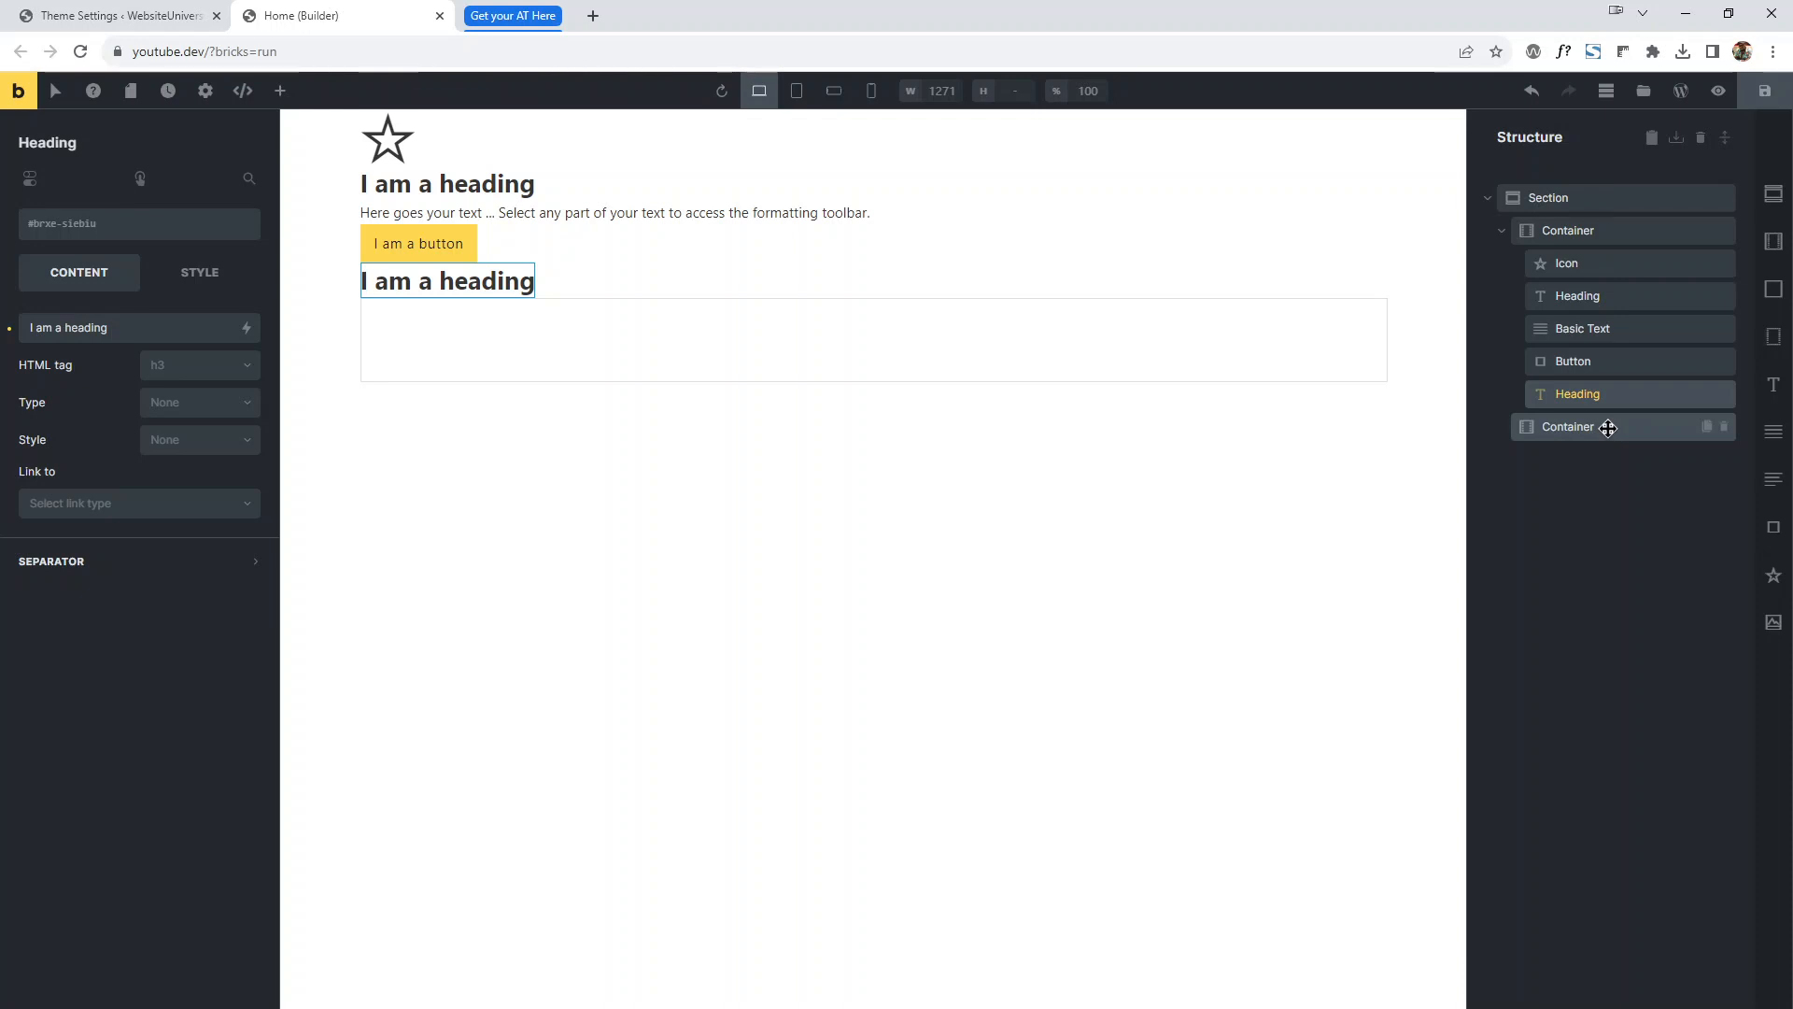
Switch to the theme settings, enable Move Elements for the contextual menu, and save the settings.
left_click(86, 17)
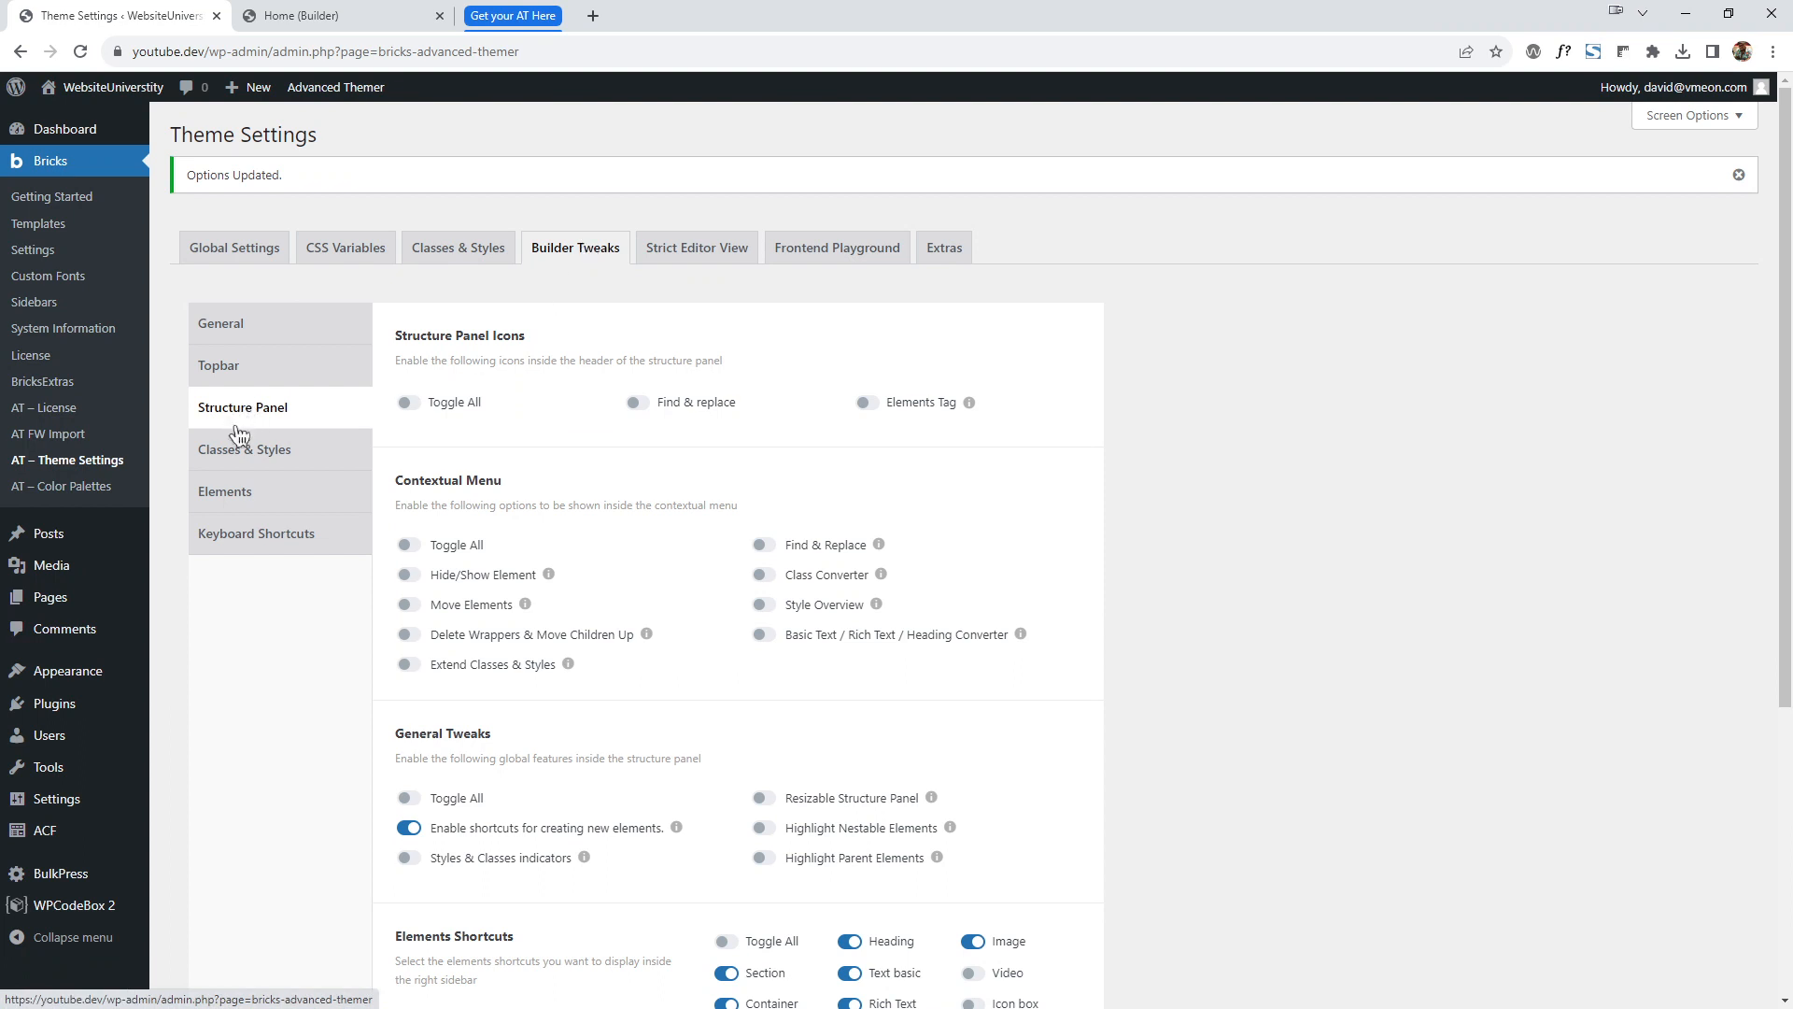
left_click(412, 609)
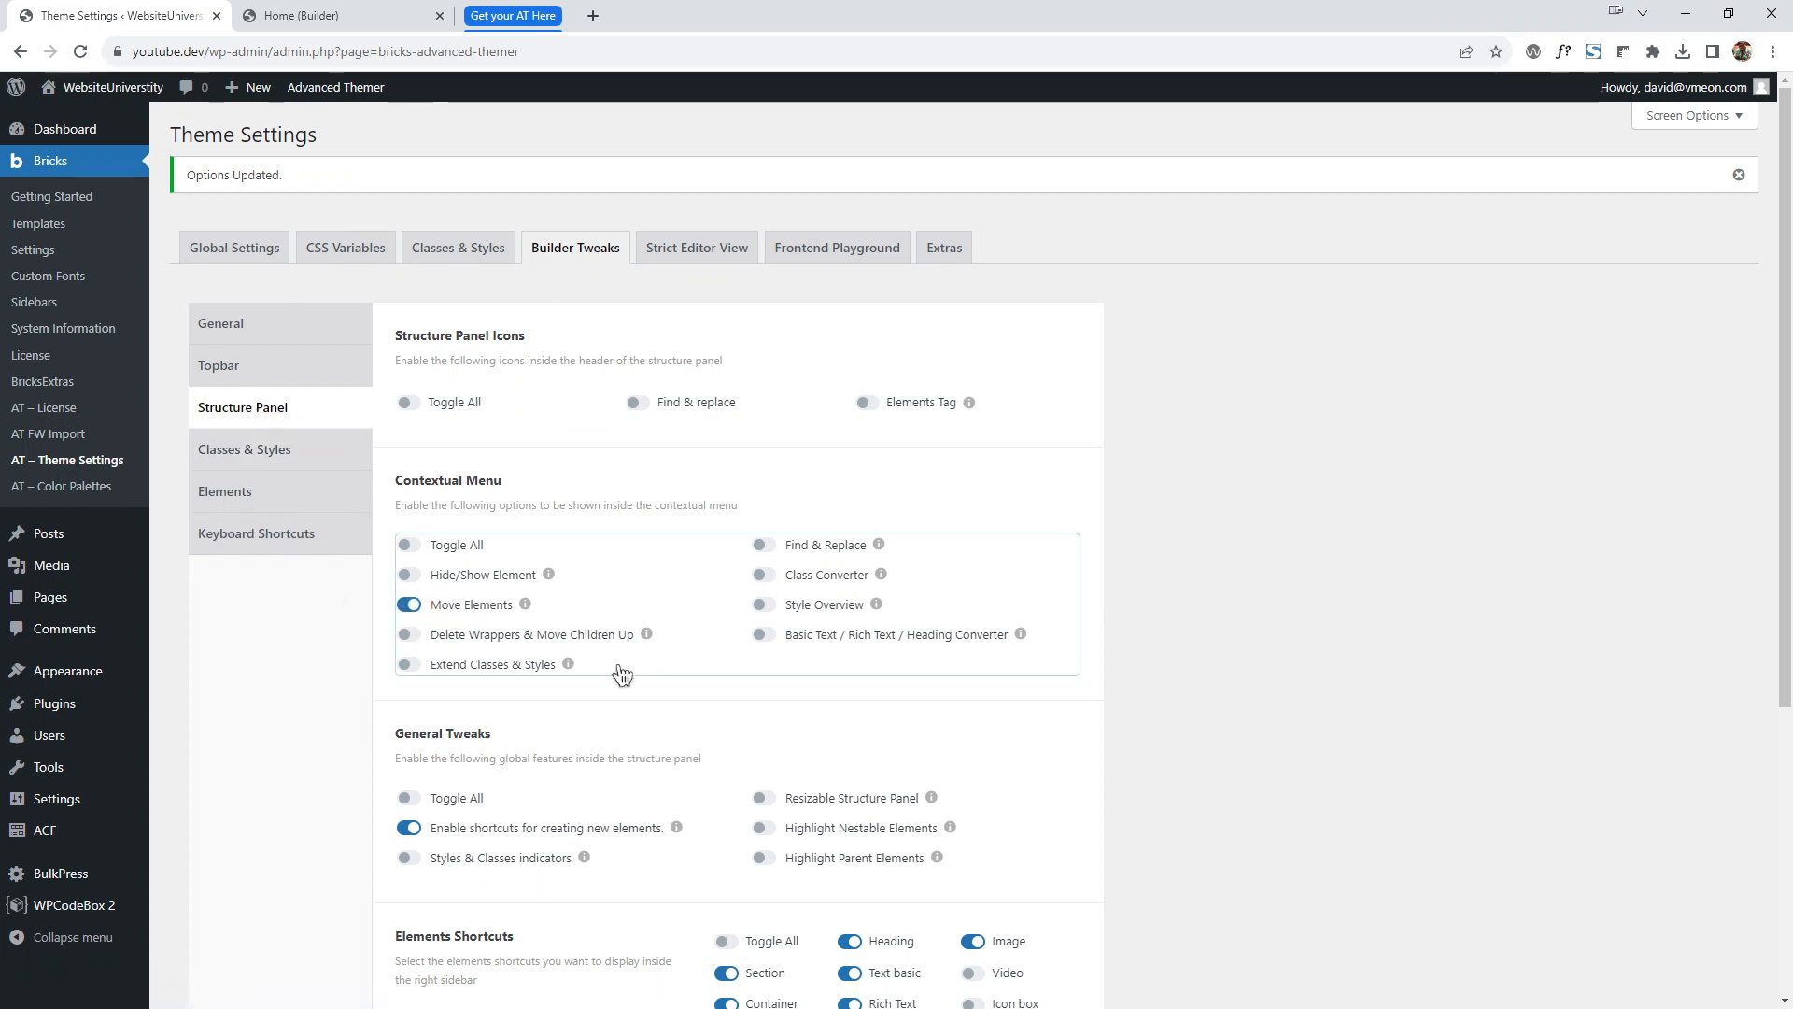
scroll(561, 729, "down", 5)
left_click(272, 713)
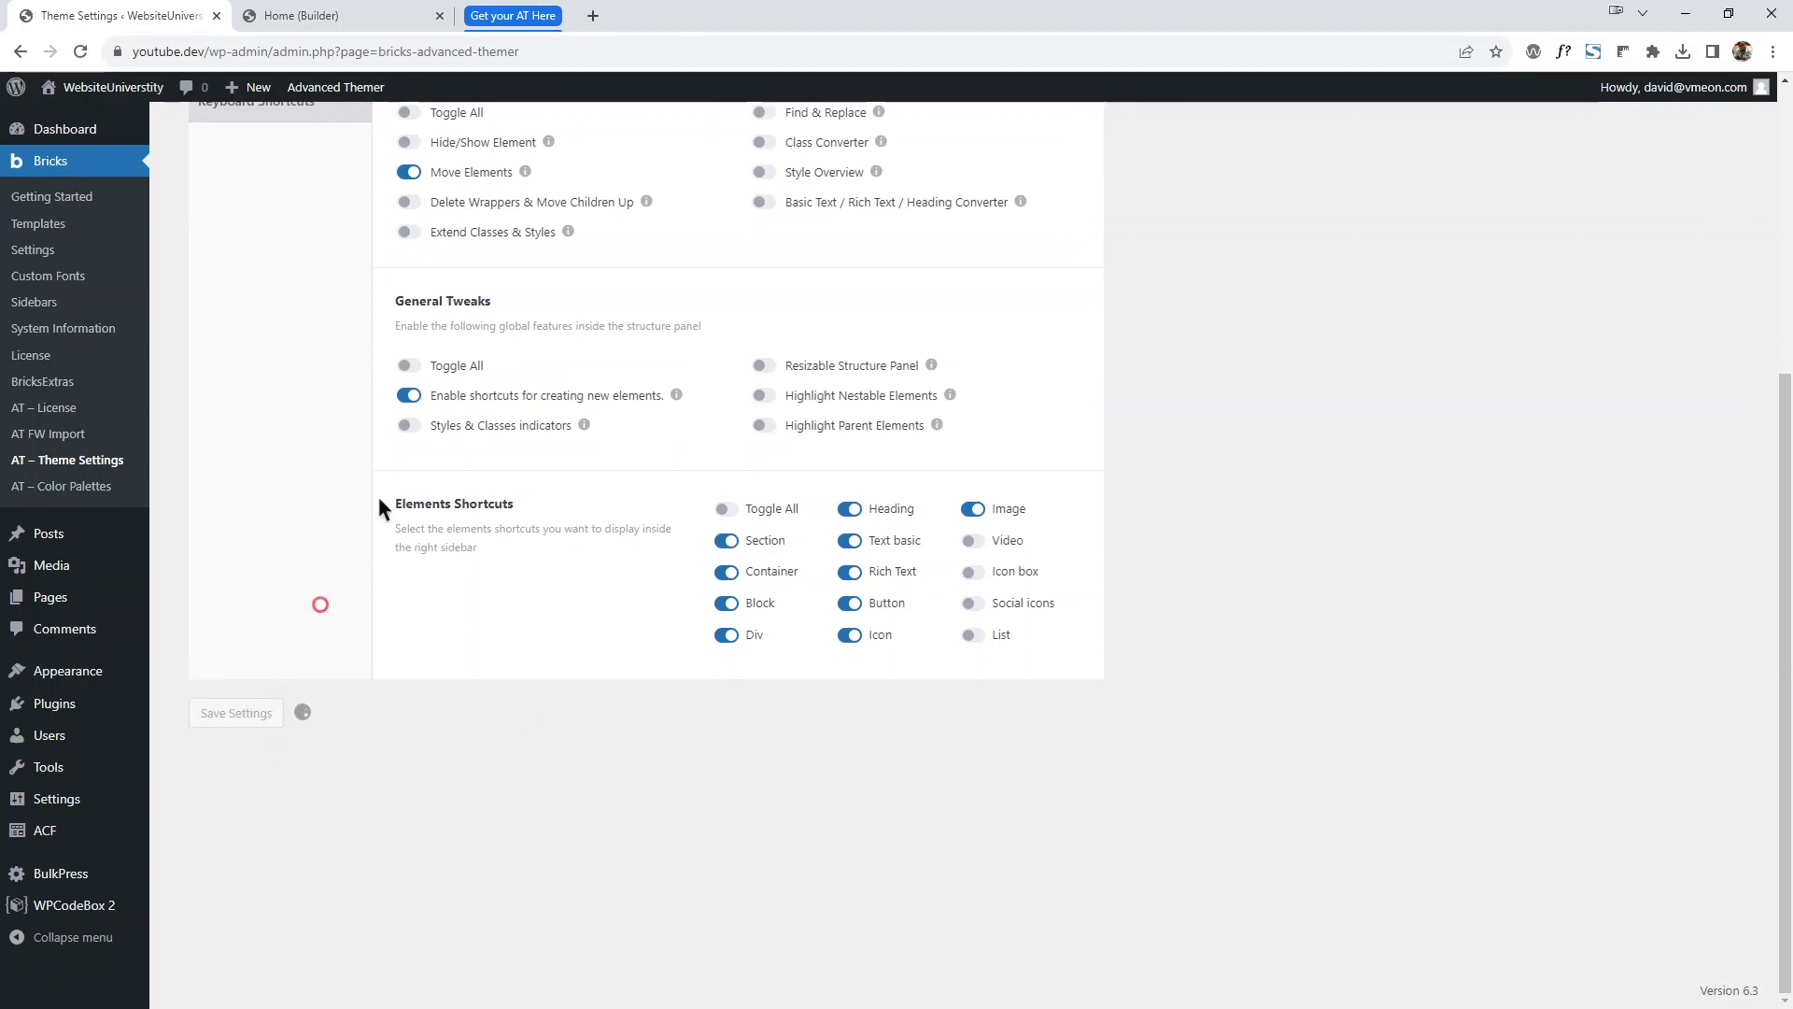
Return to the Home builder and reload it, discarding the unsaved page changes.
left_click(326, 13)
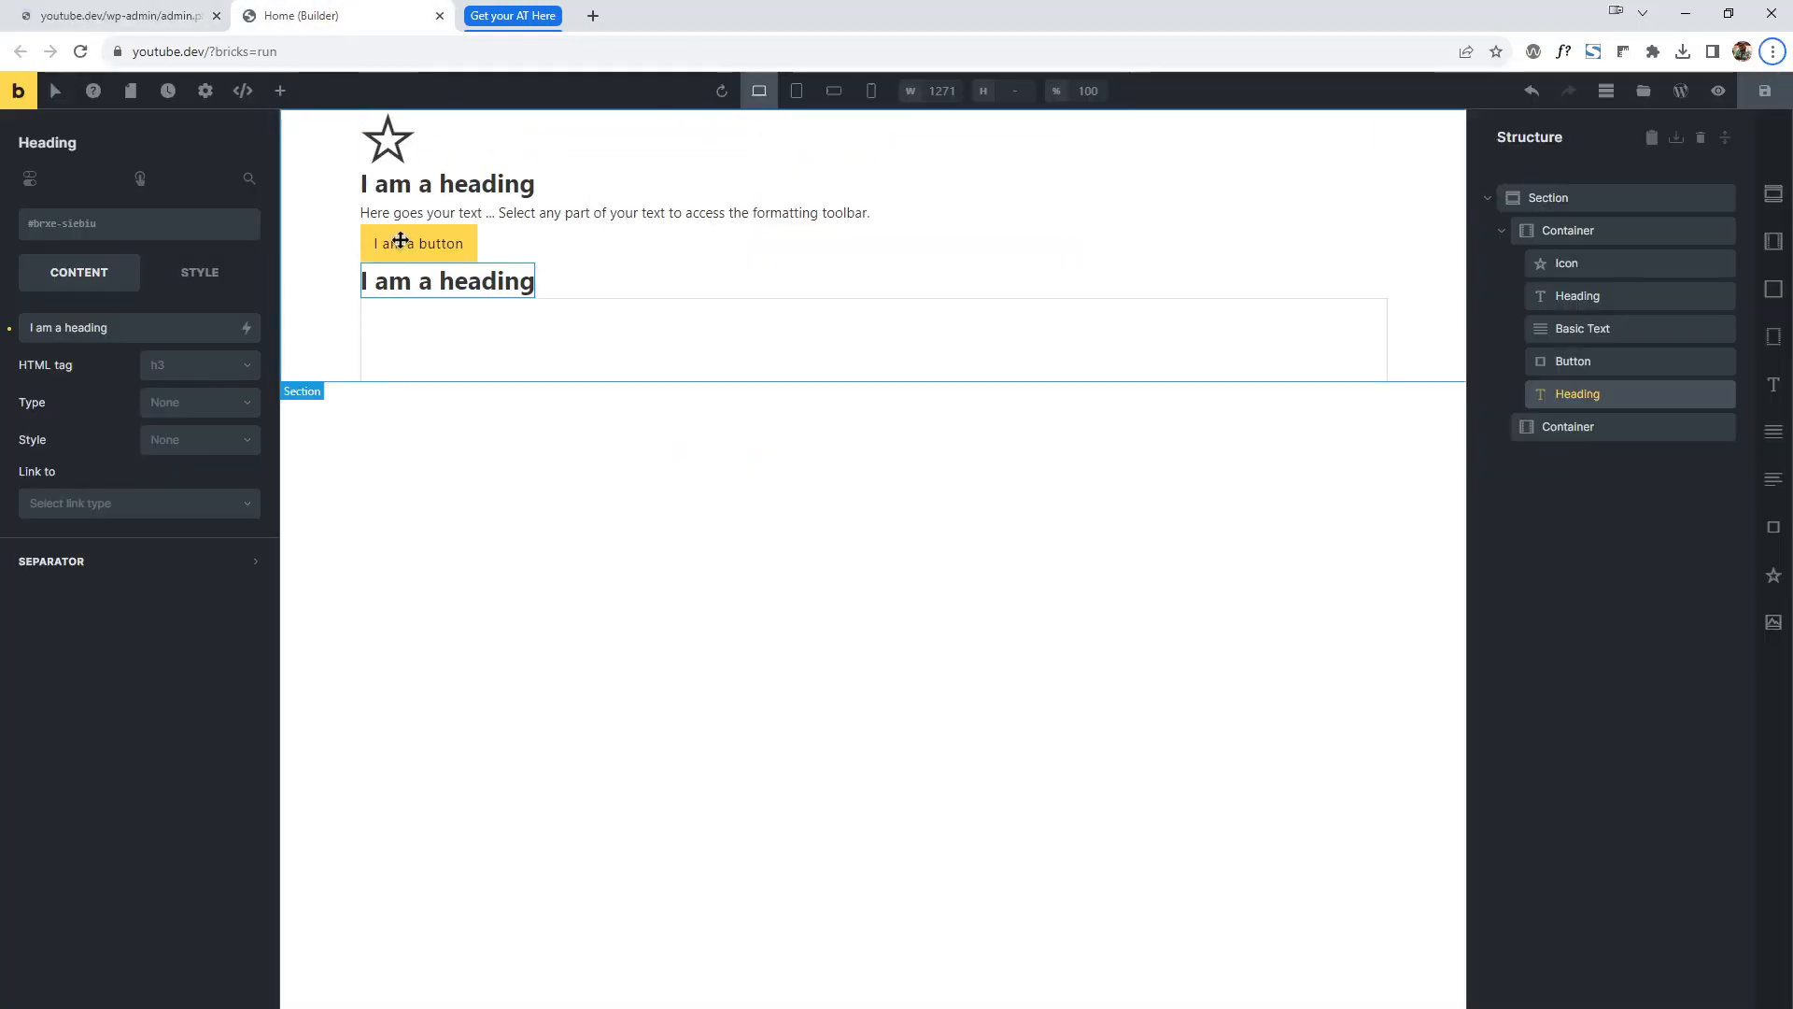
key("F5")
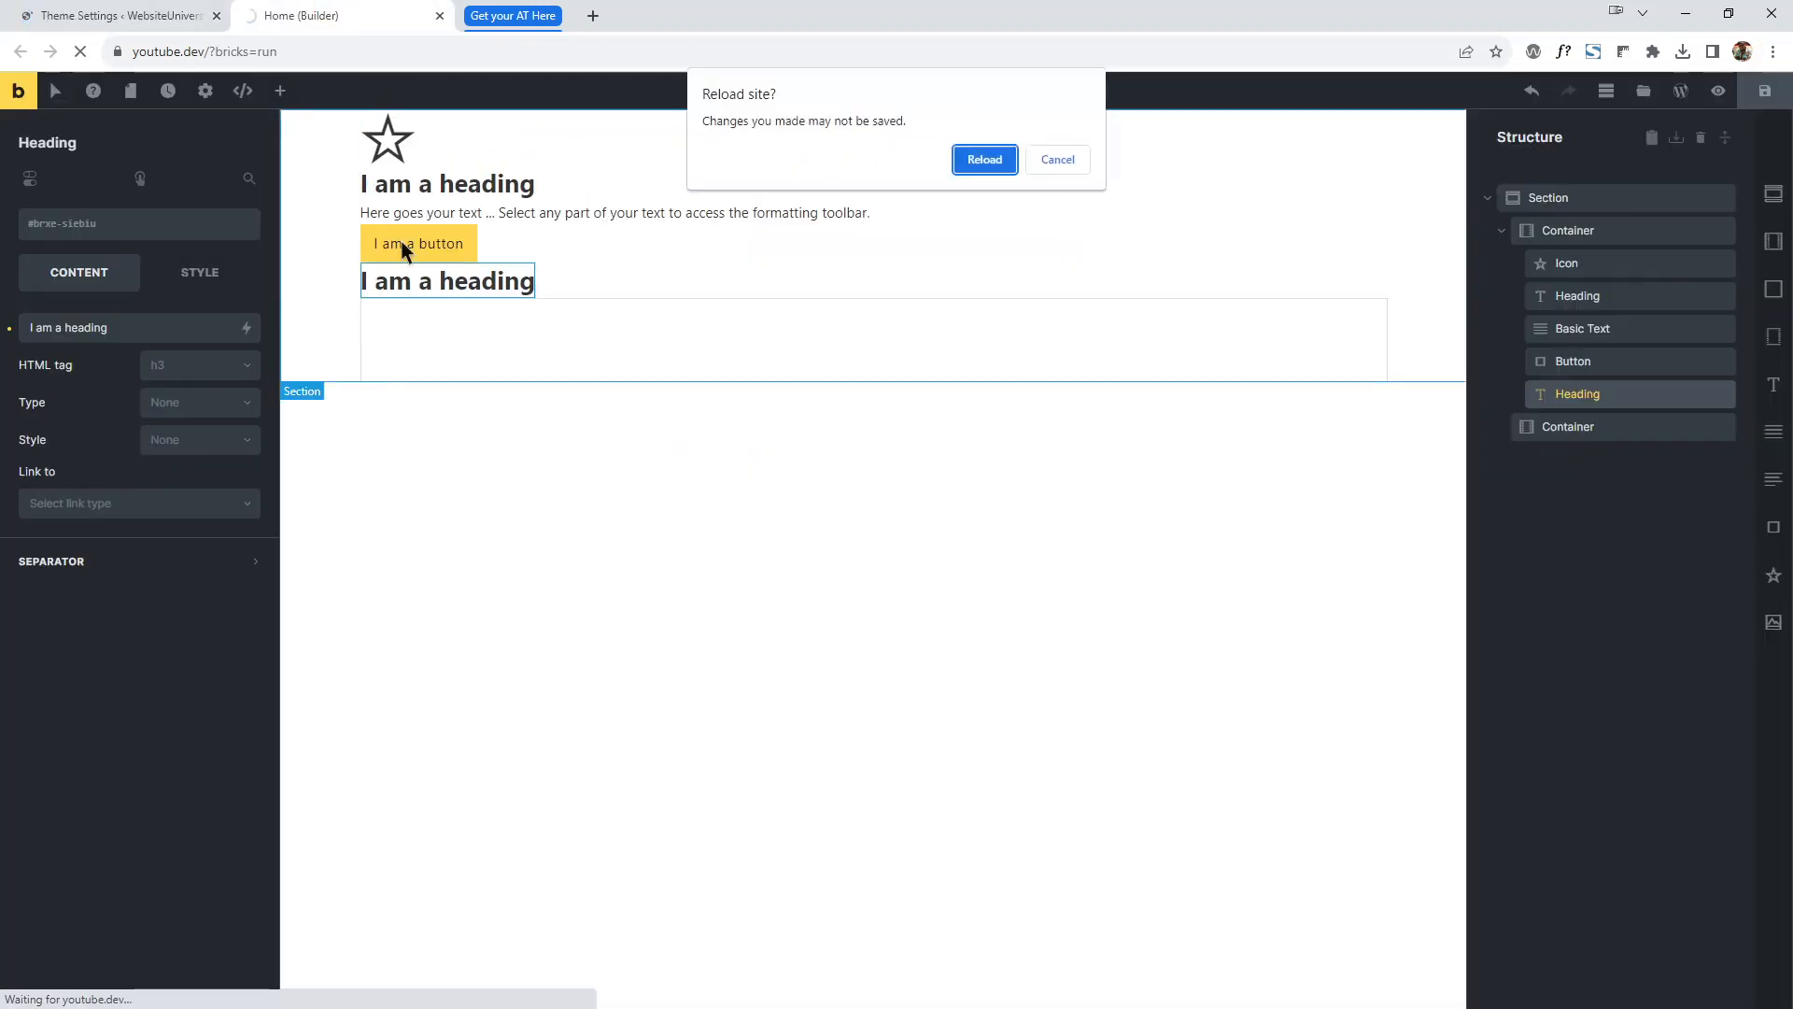
left_click(958, 170)
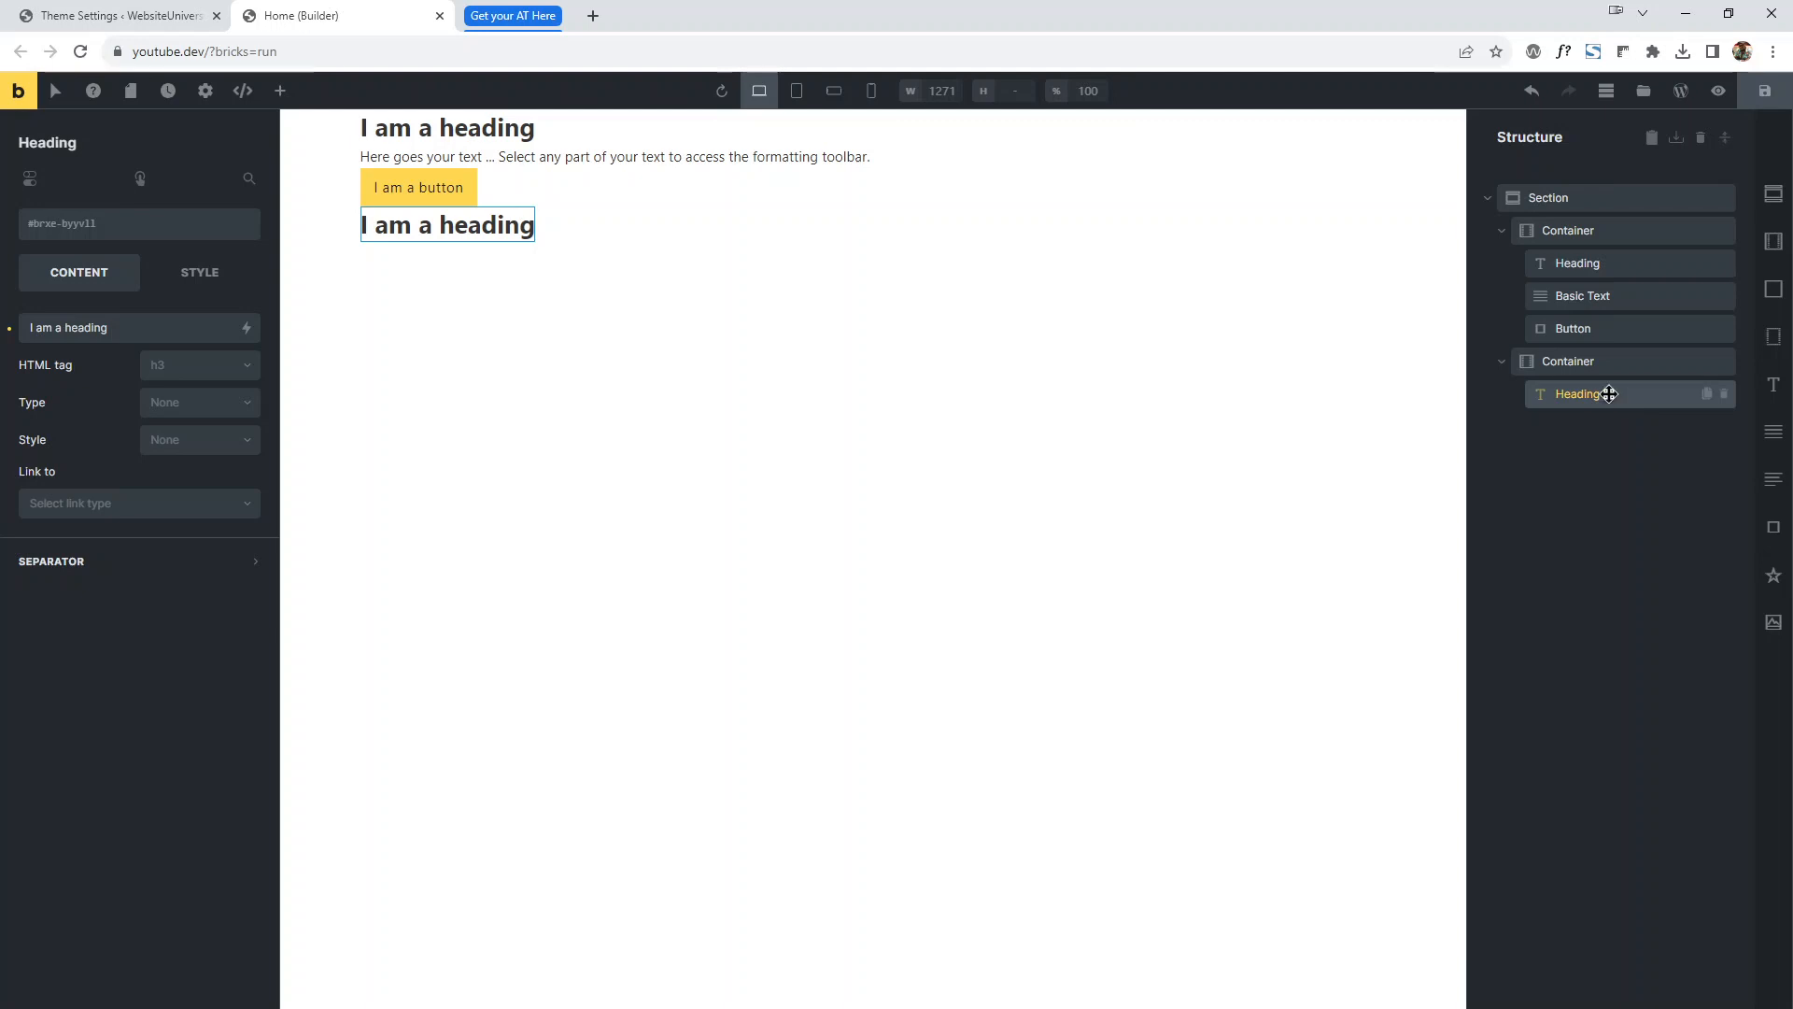
Use the Move options to take the heading out of the second container, shift it above that container, and nest it in the first container.
right_click(1609, 394)
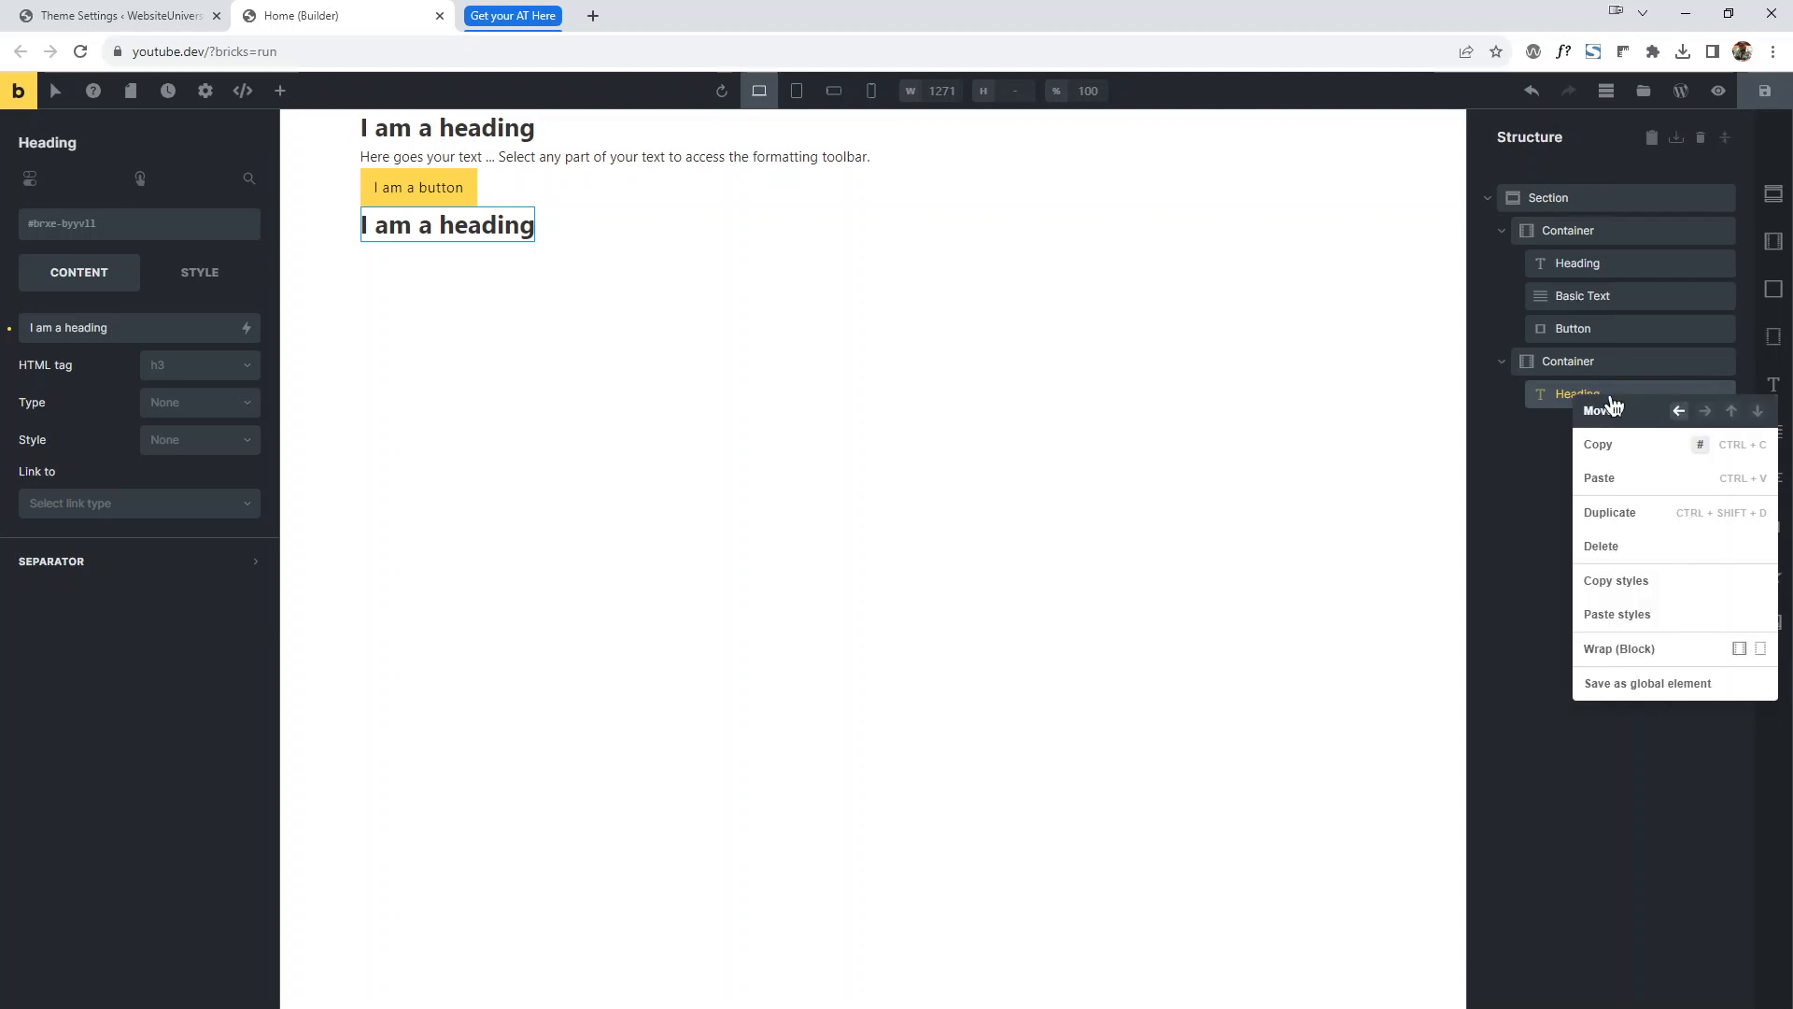
left_click(1680, 412)
right_click(1677, 401)
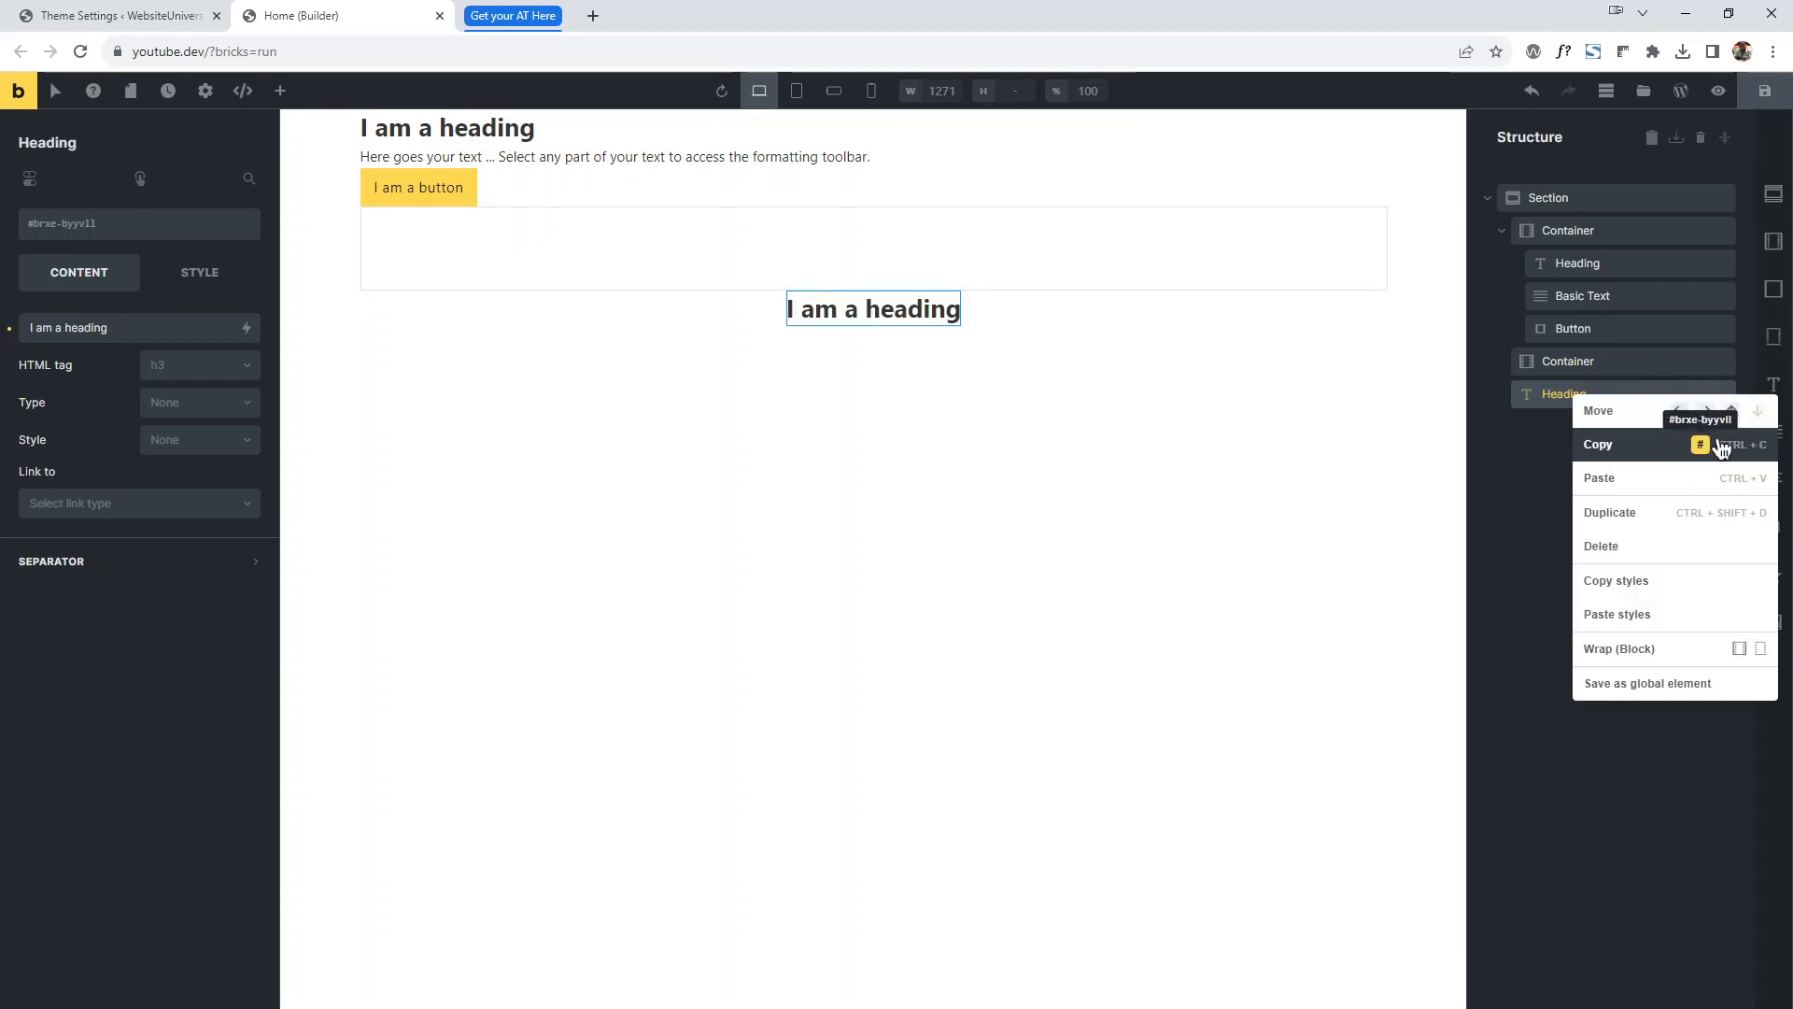
left_click(1732, 412)
right_click(1637, 364)
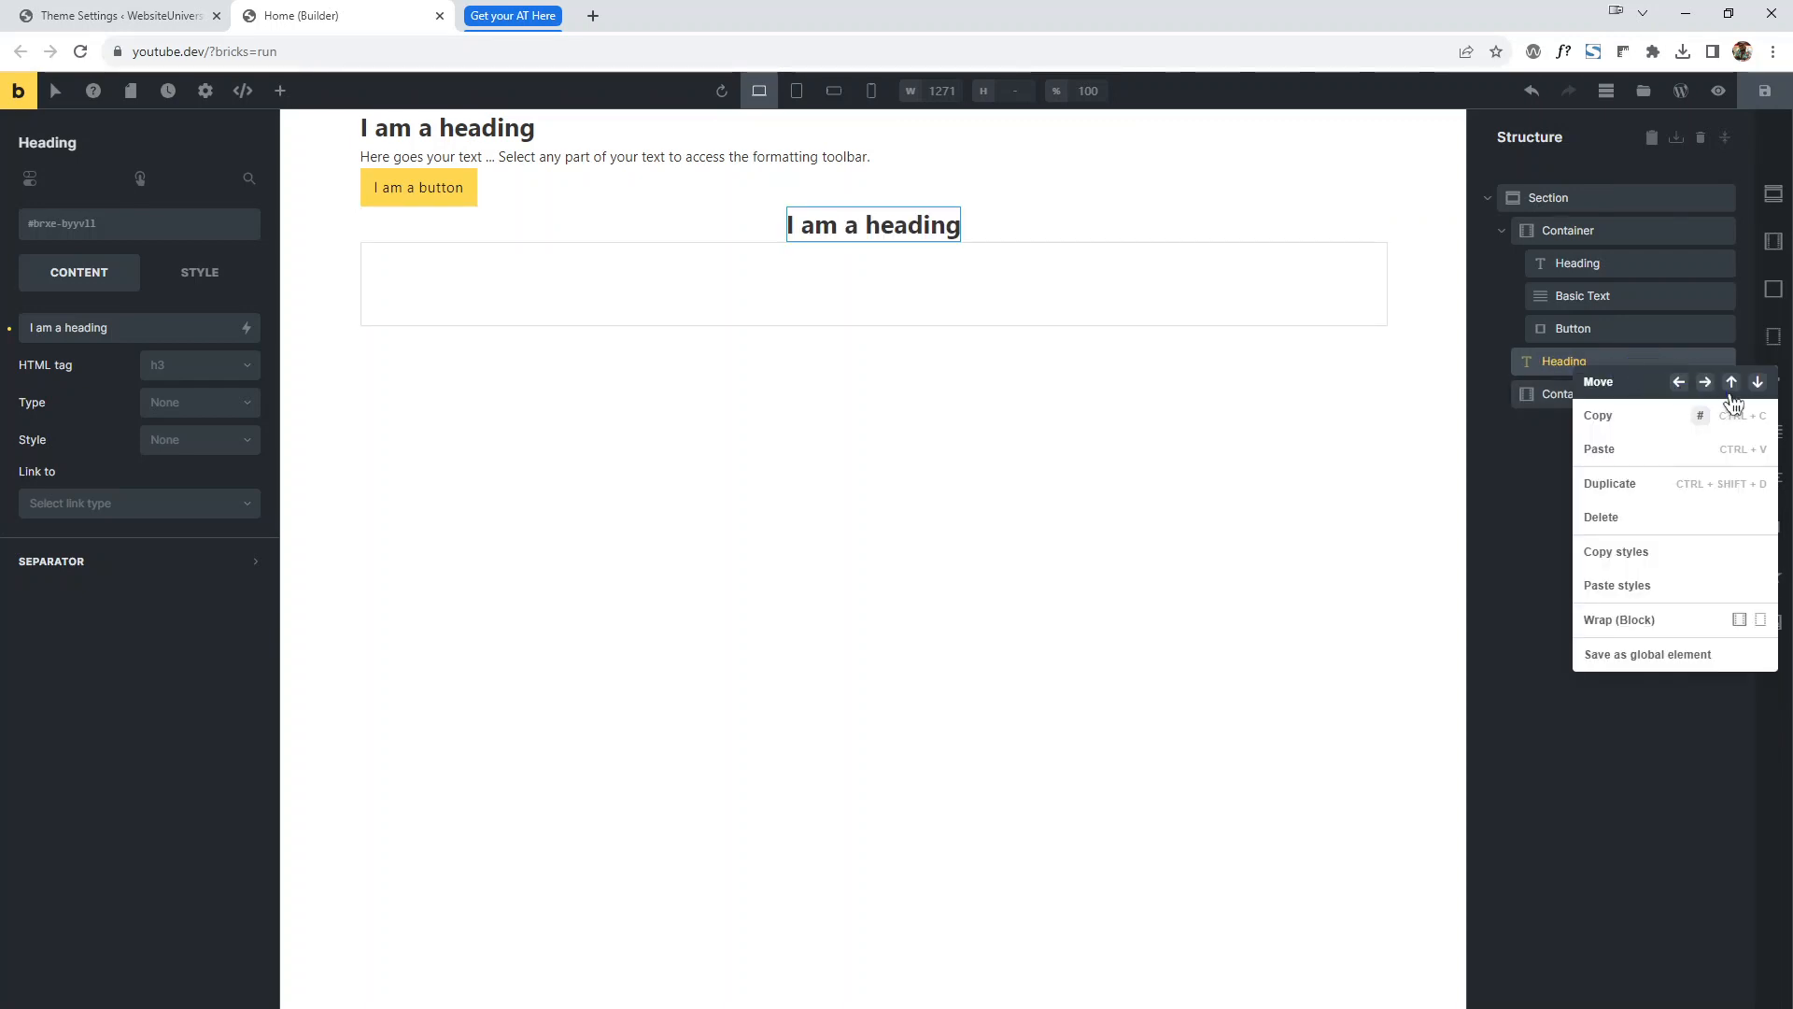
left_click(1706, 383)
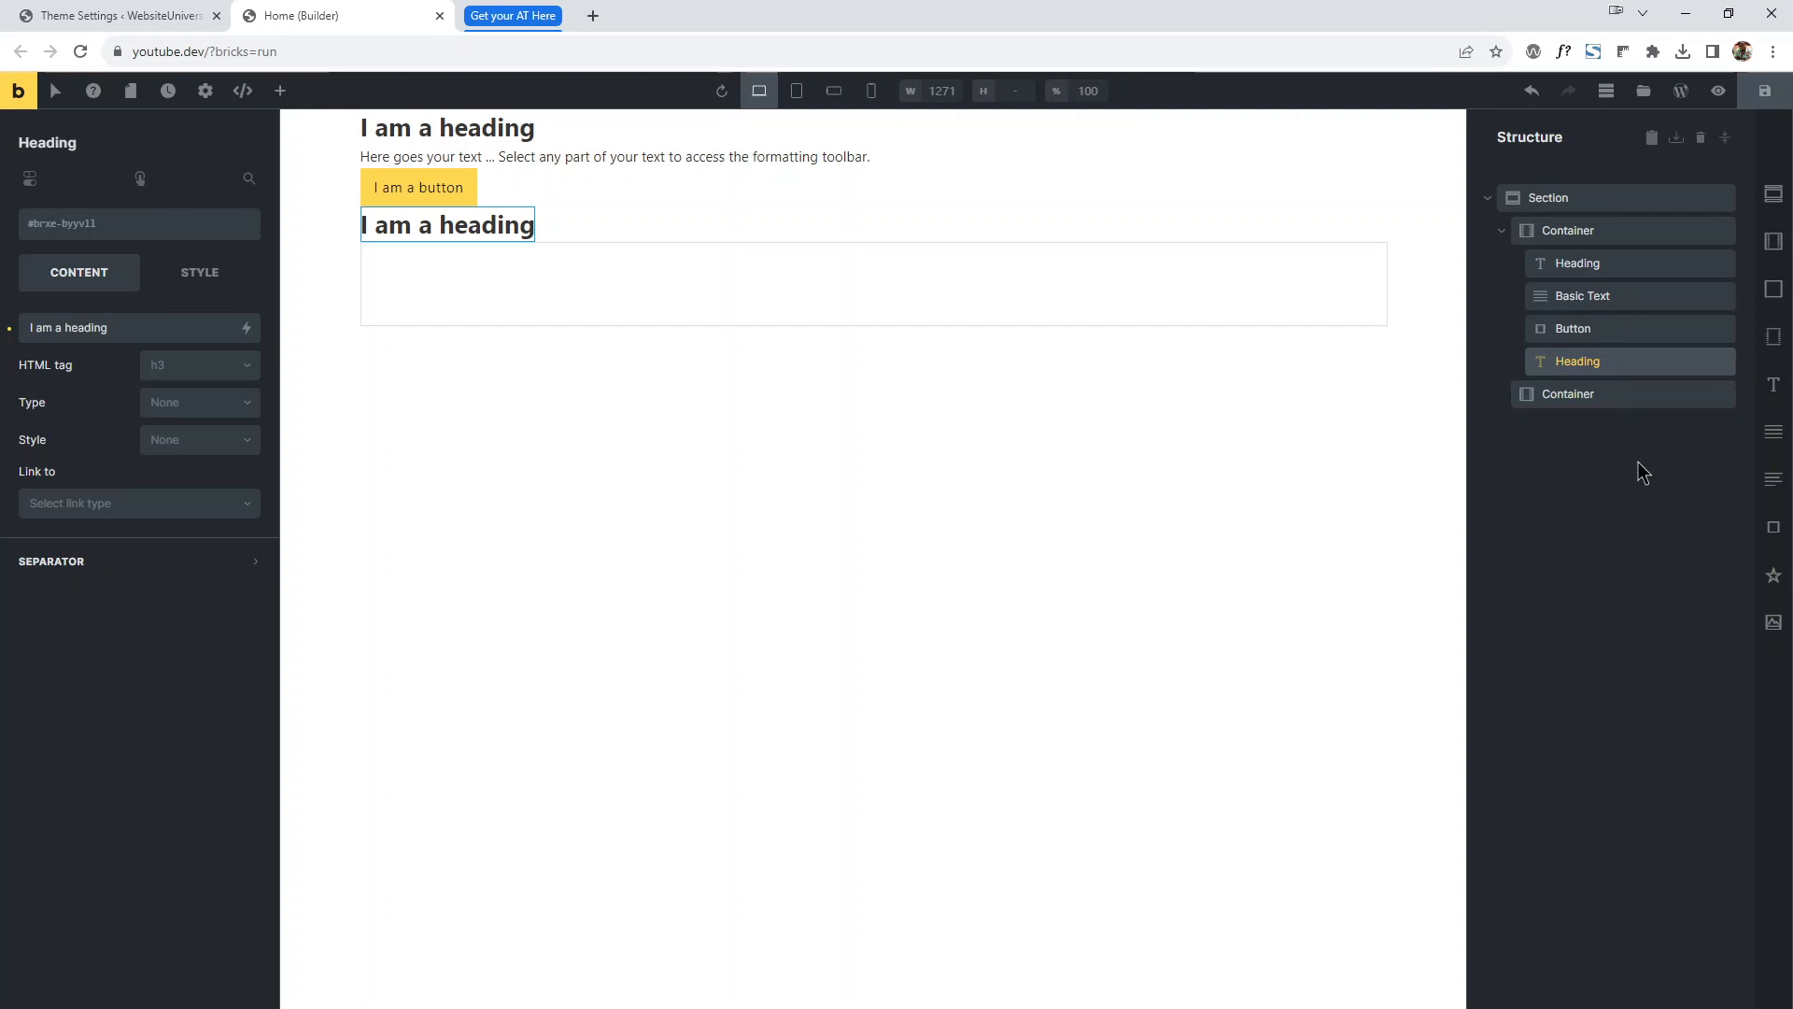
Switch to the theme settings, enable the keyboard shortcut for Move Elements inside the structure panel, and save the settings.
left_click(96, 15)
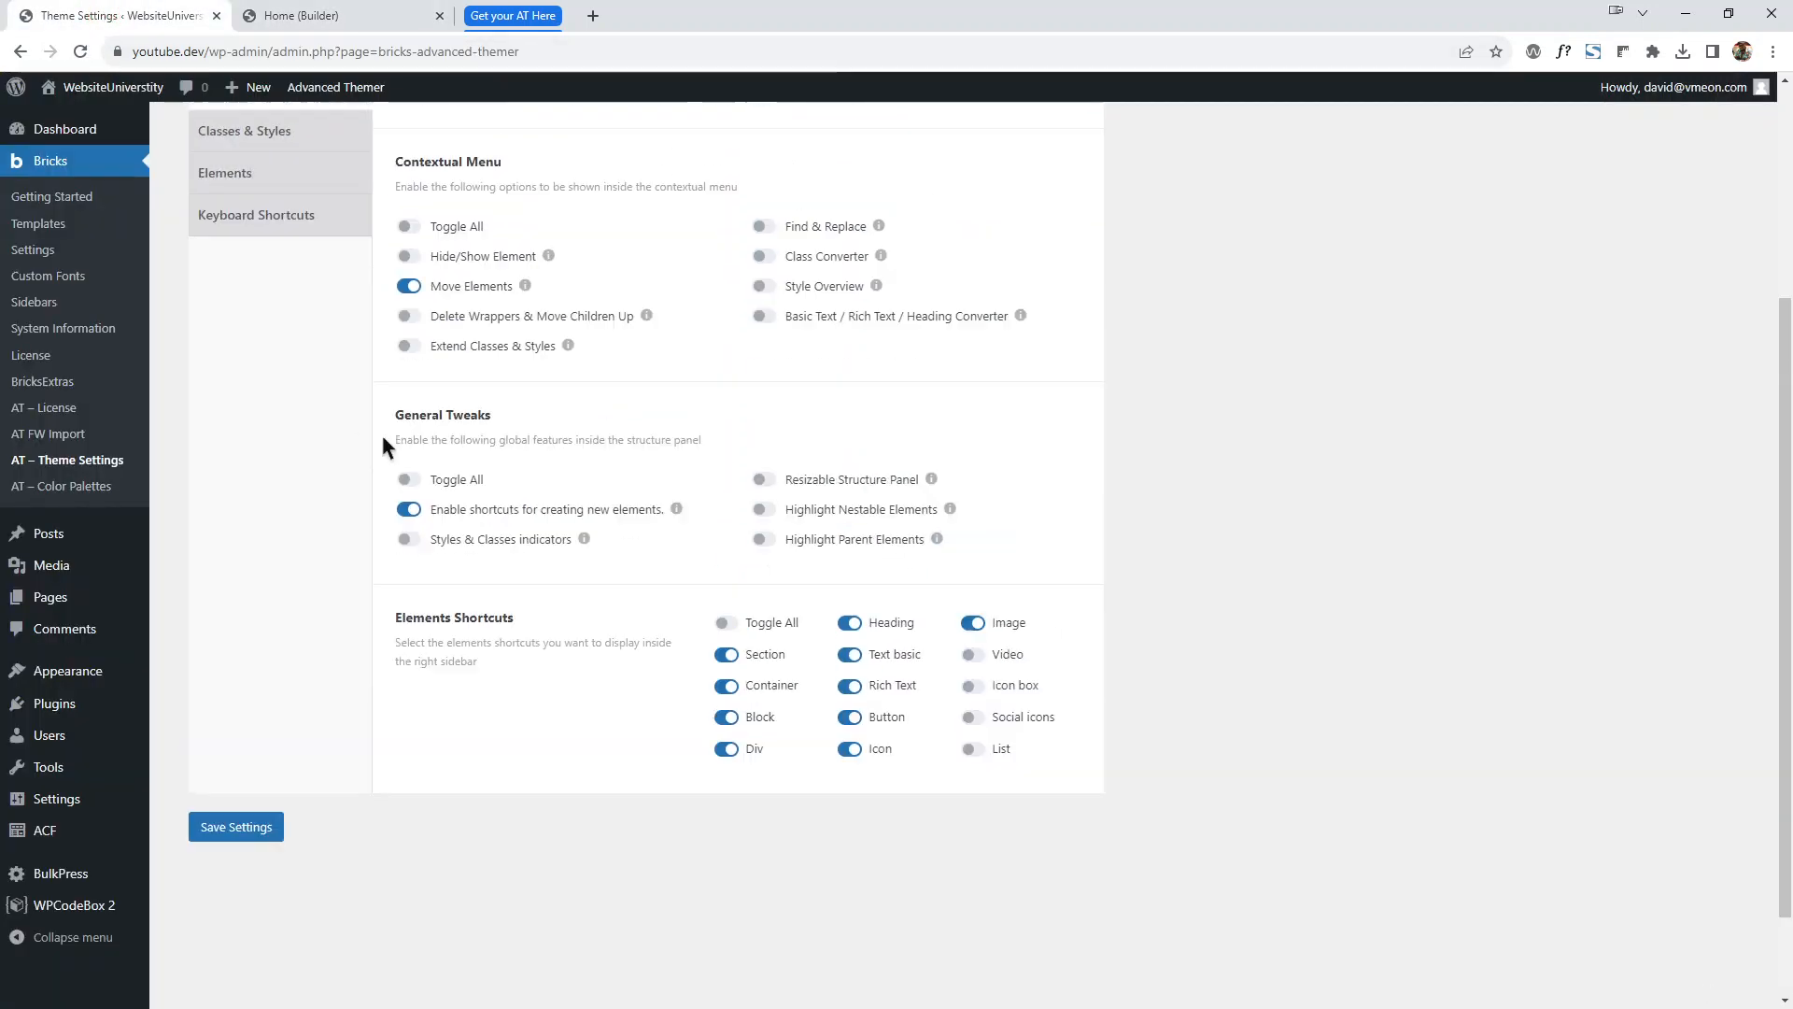
scroll(386, 446, "up", 3)
left_click(280, 533)
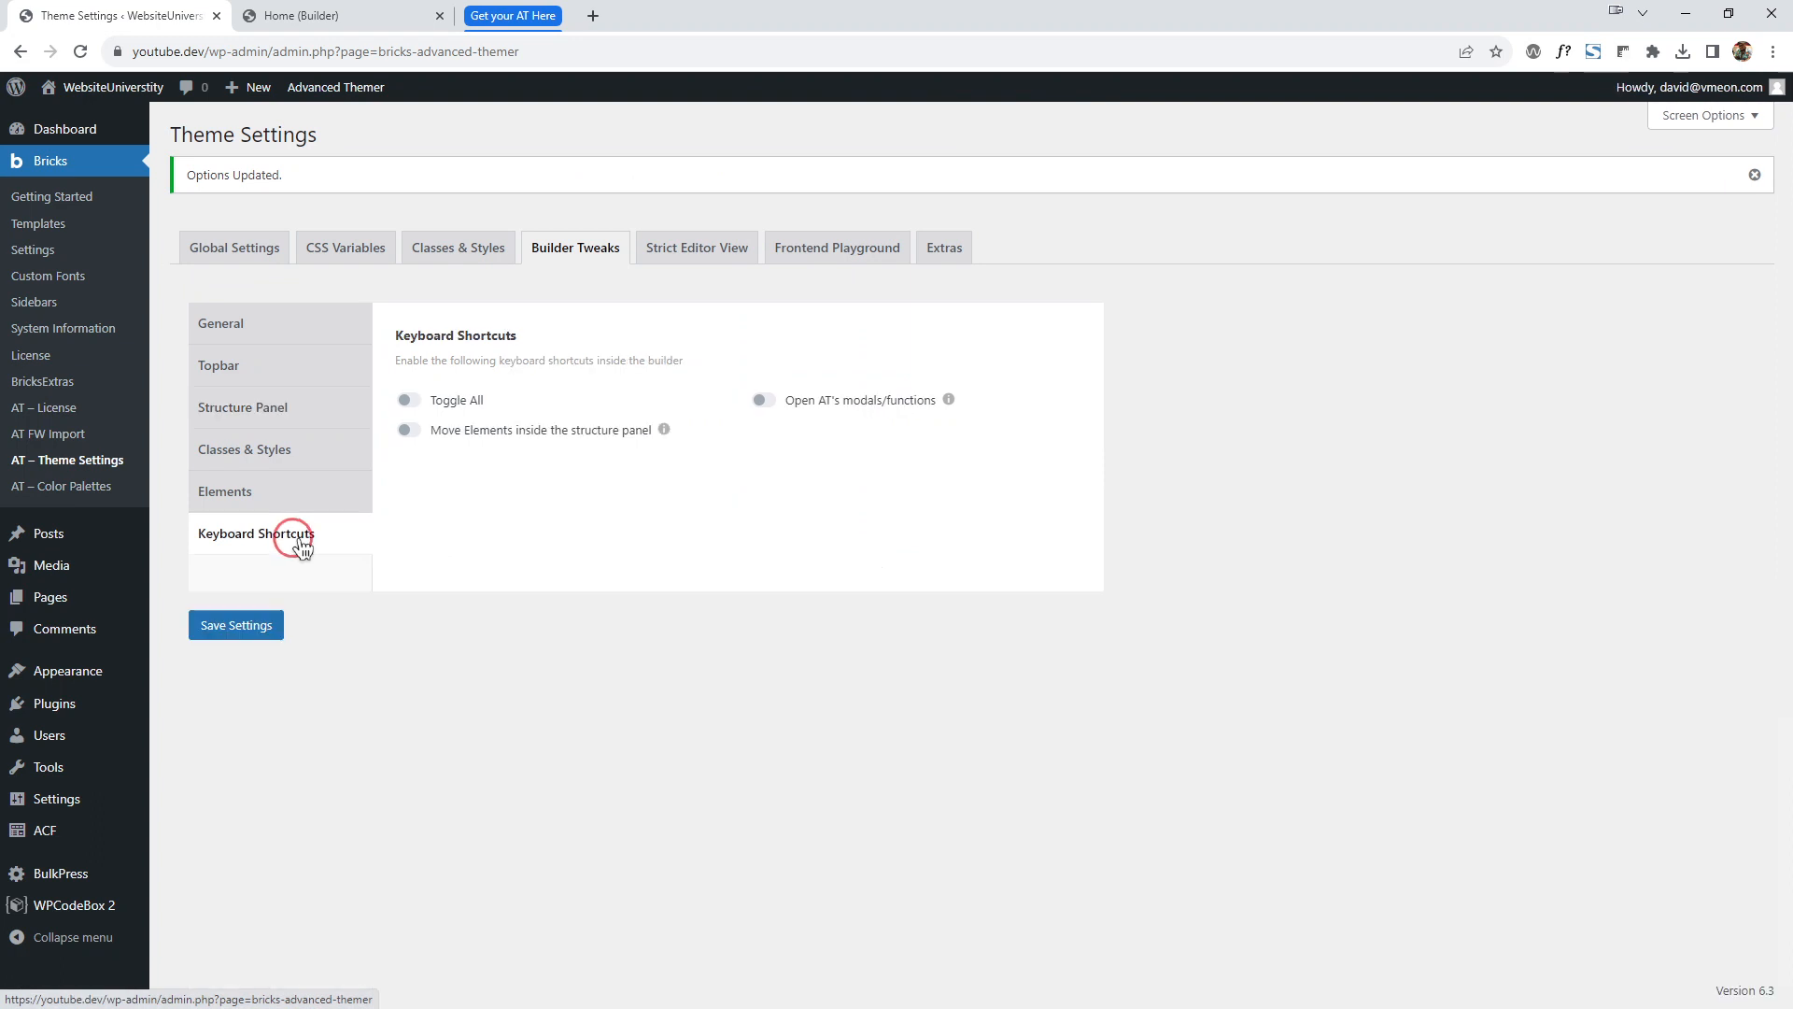
left_click(409, 430)
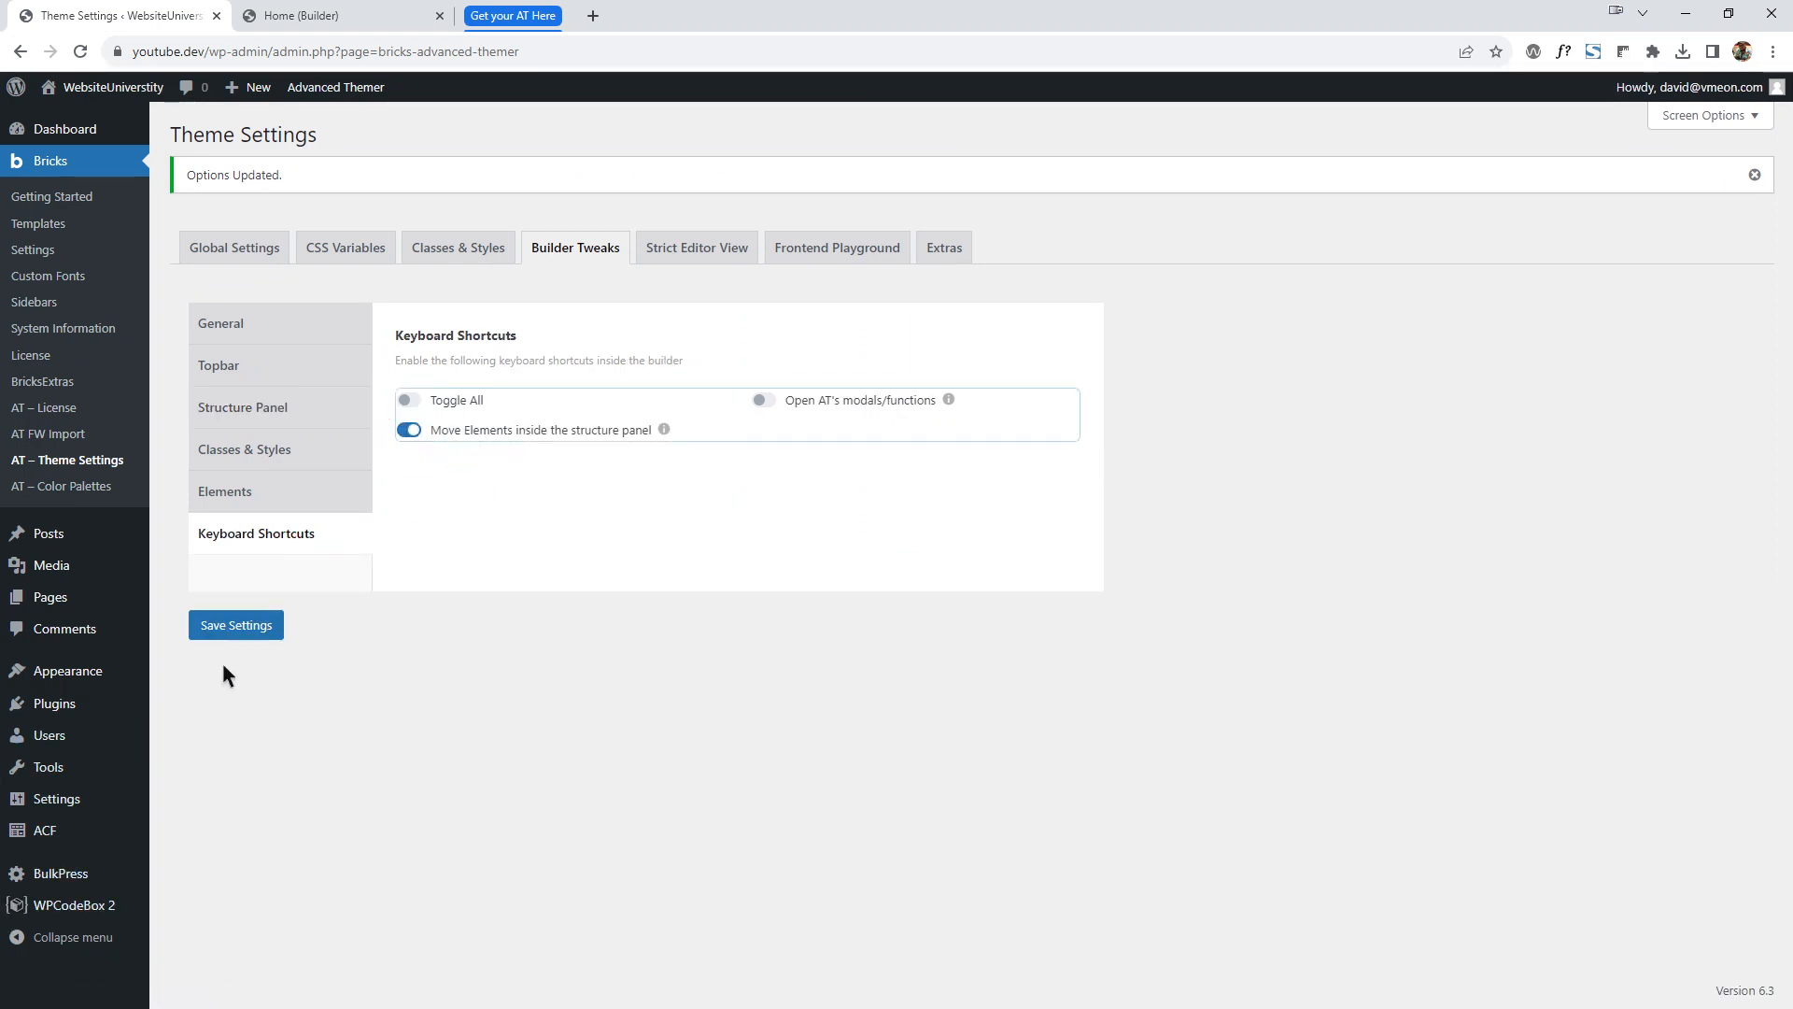
left_click(233, 624)
Return to the Home builder, save the page, and reload it.
left_click(299, 16)
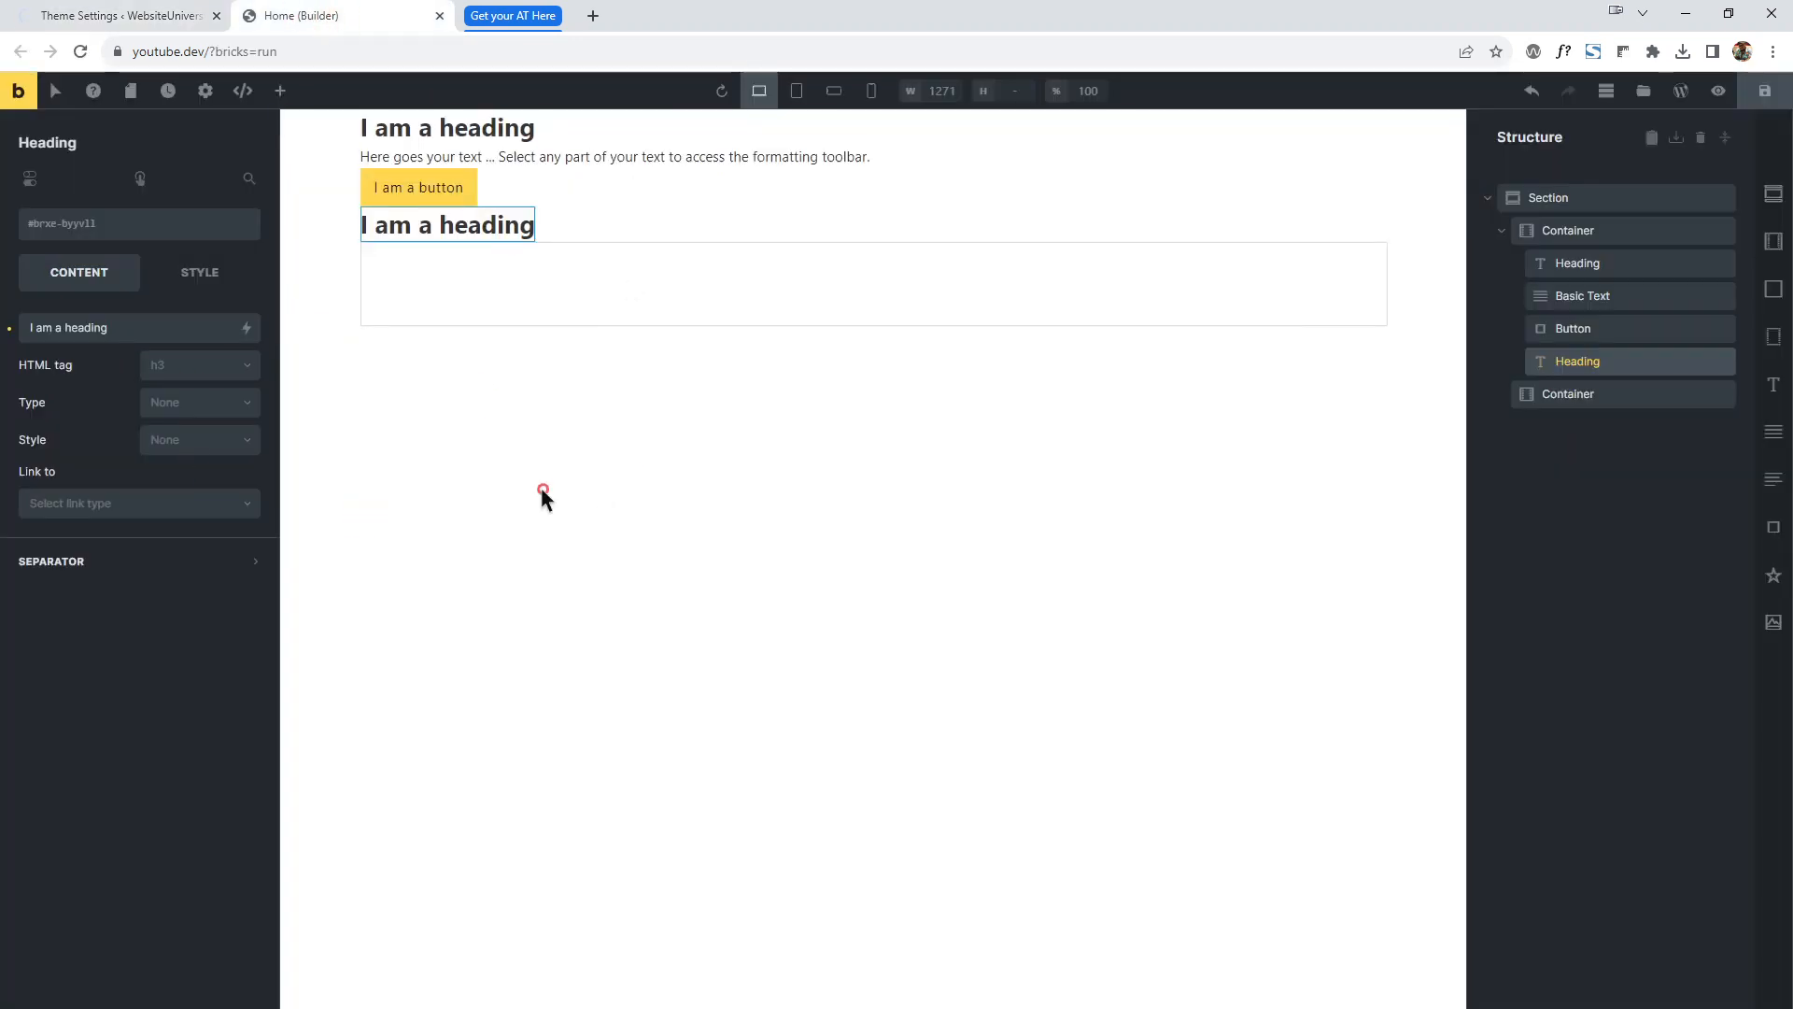
left_click(1763, 93)
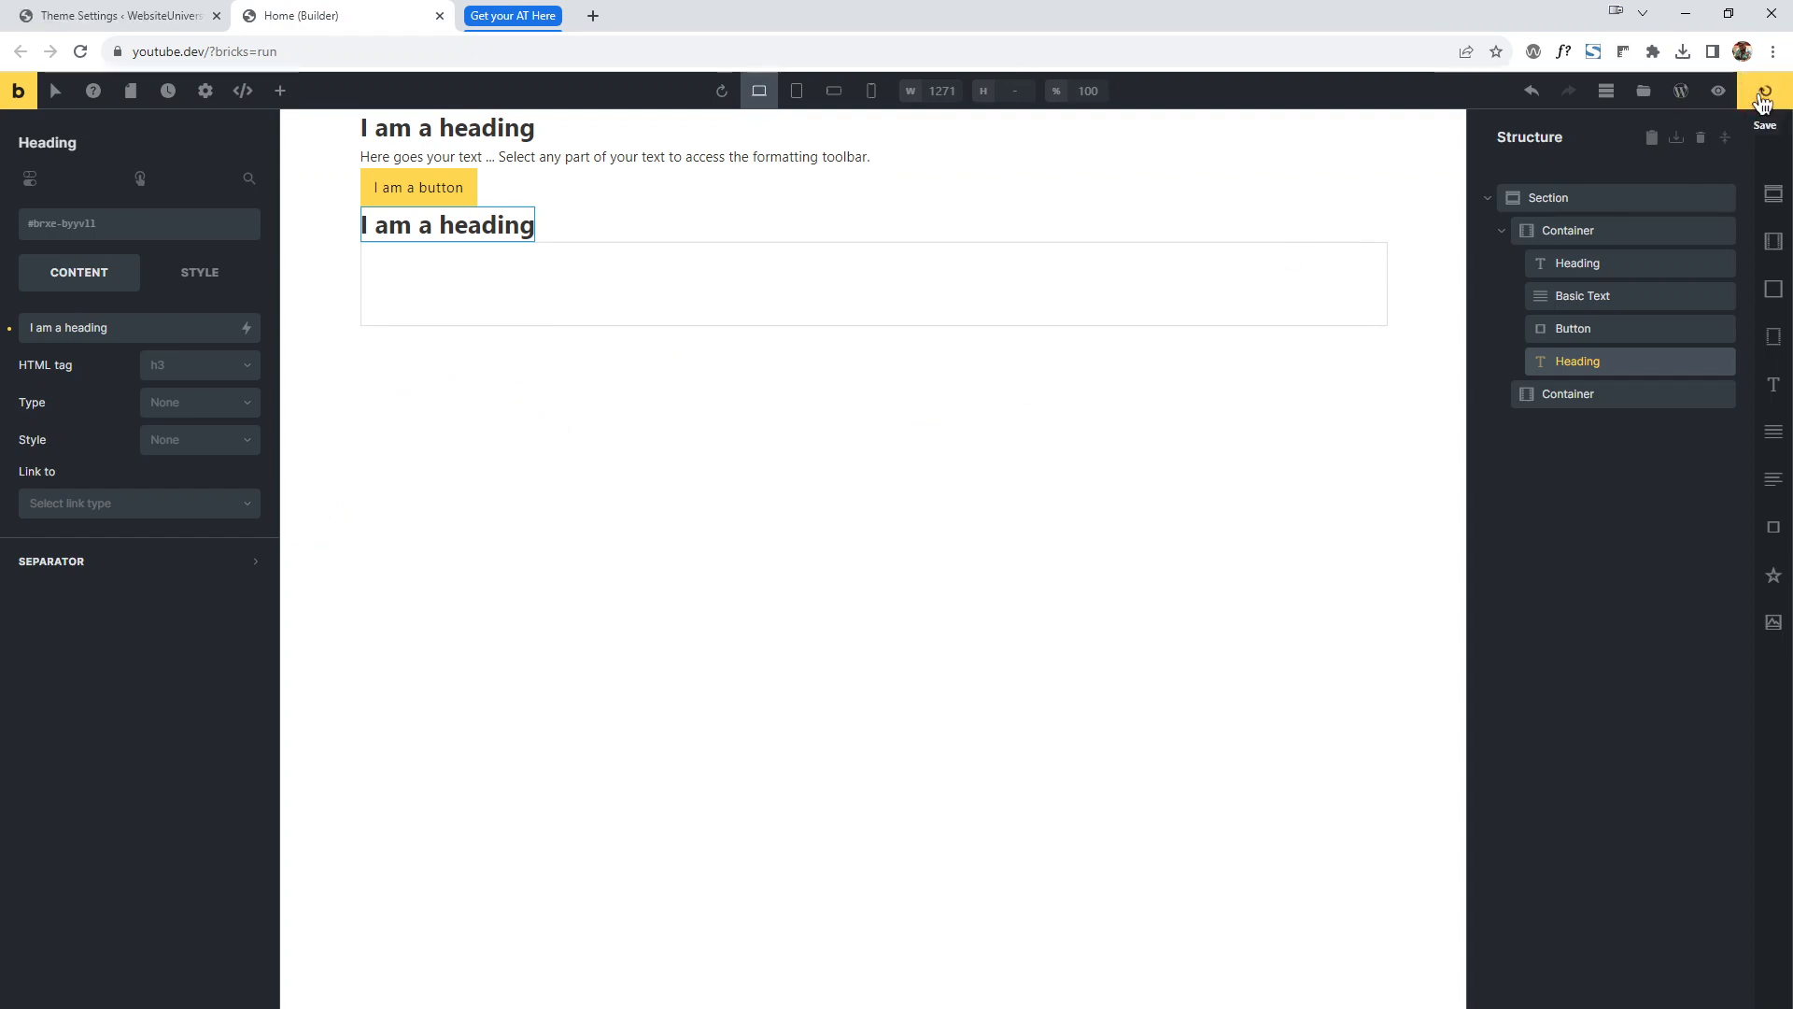
key("F5")
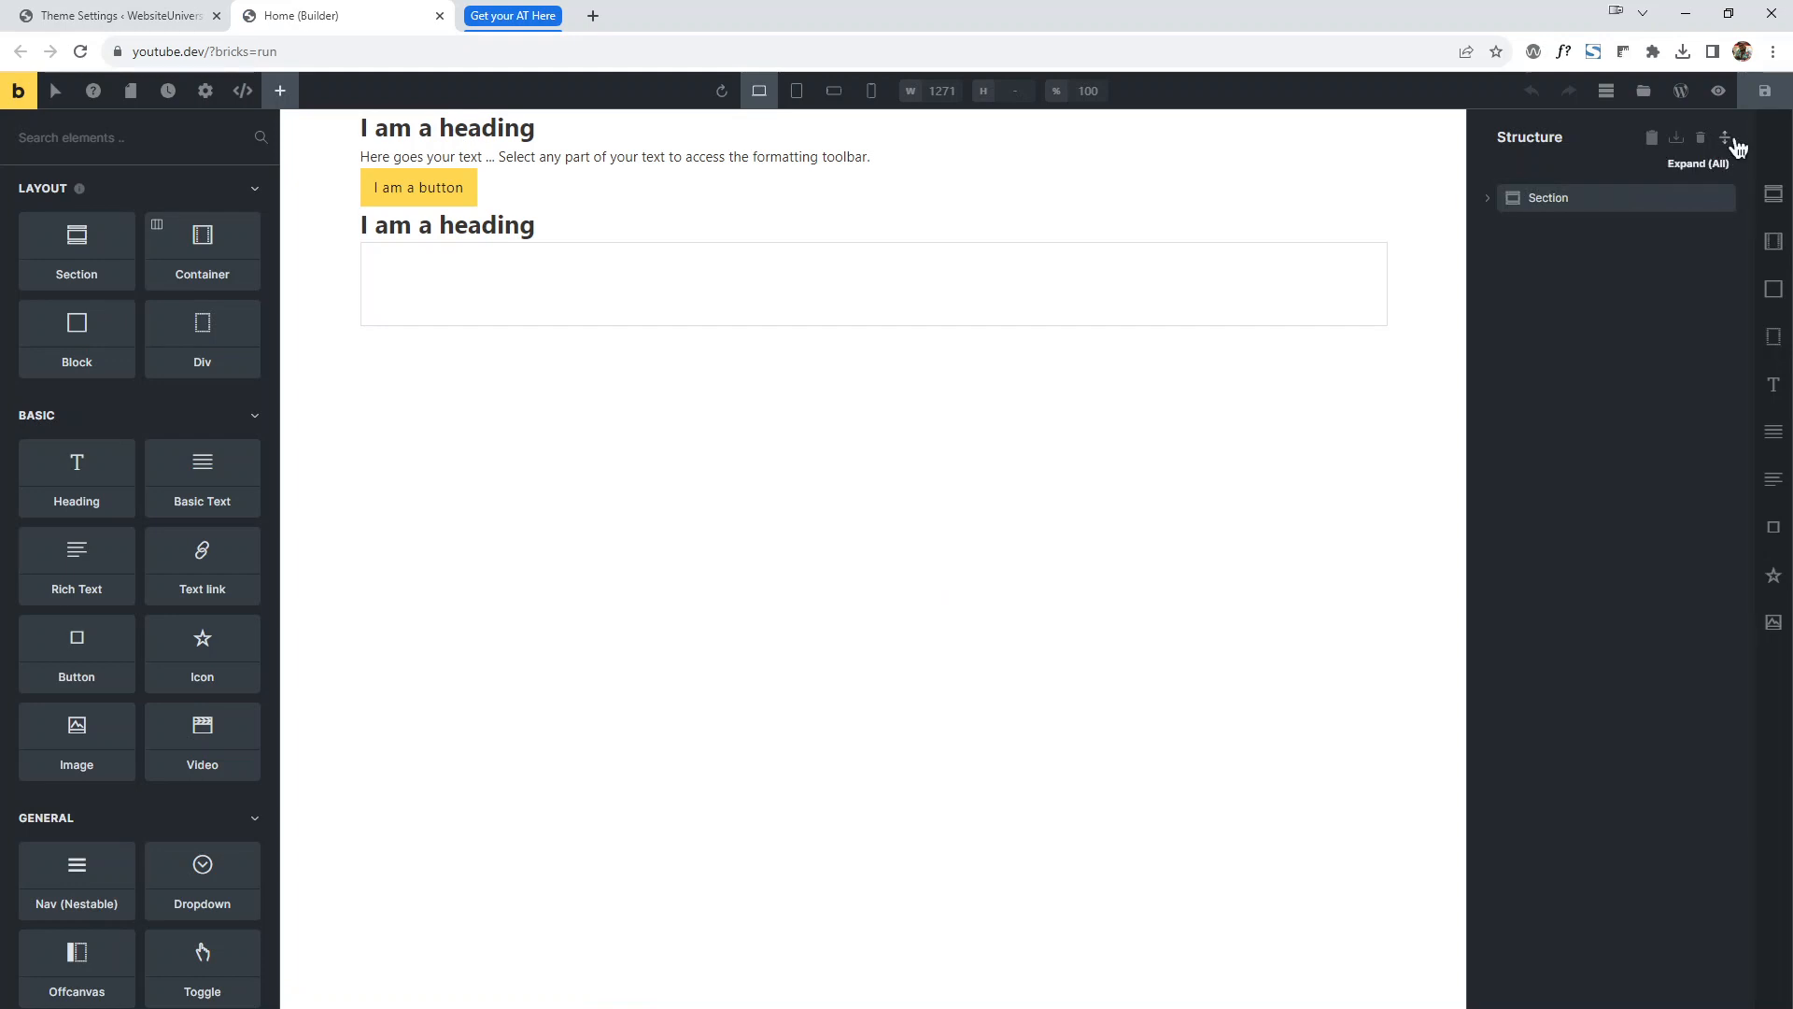
Expand the whole structure, and use keyboard shortcuts to move the last heading out of the first container and nest it in the second.
left_click(1725, 140)
left_click(1611, 360)
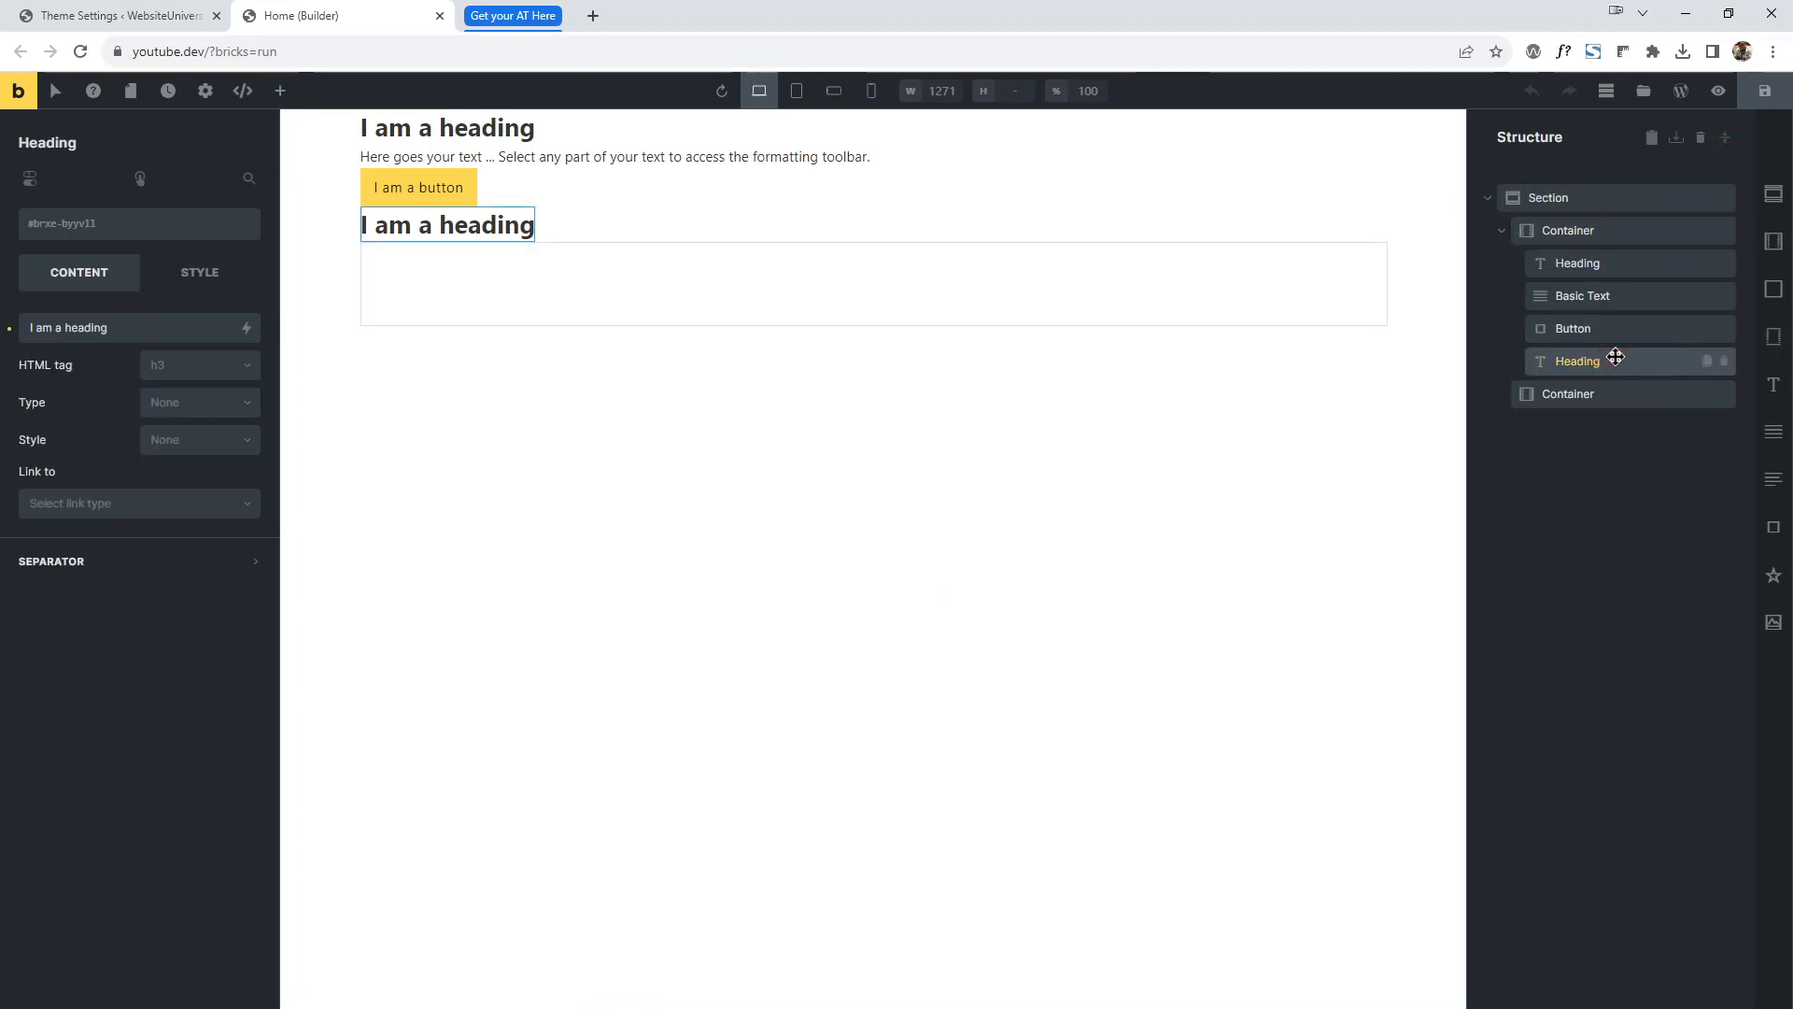
key("ctrl+Left")
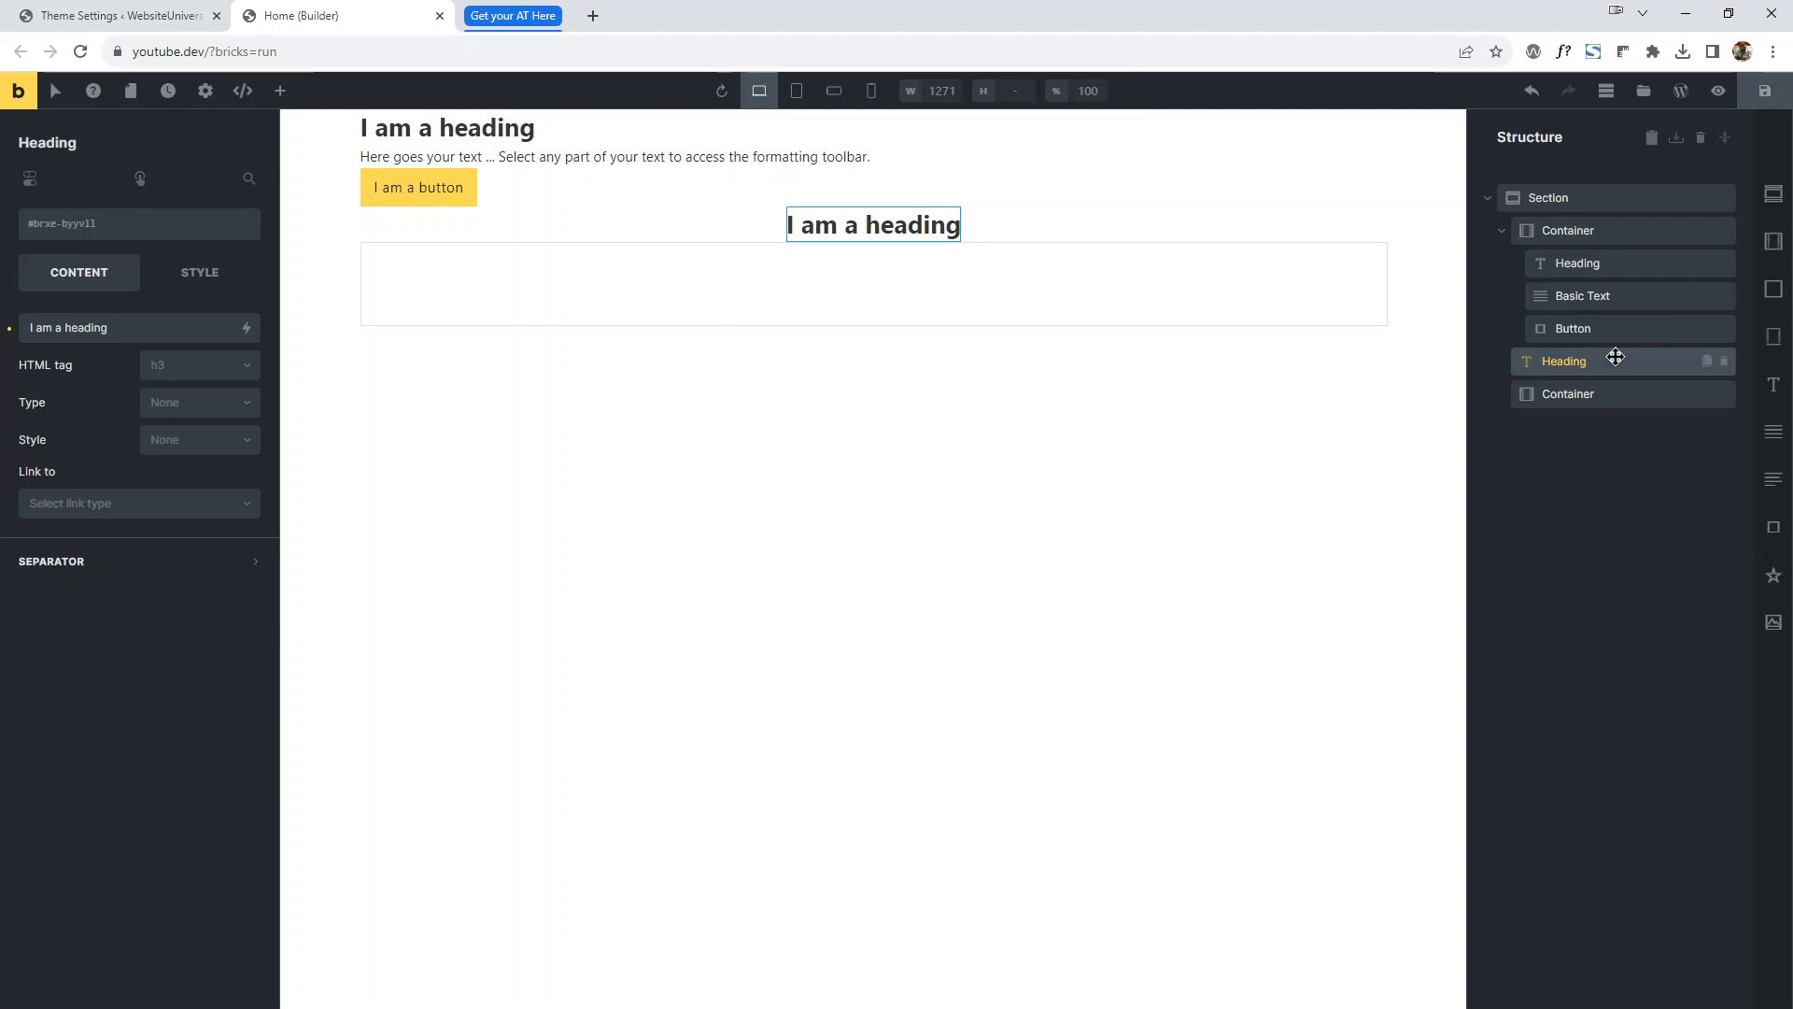
key("ctrl+Down")
key("ctrl+Right")
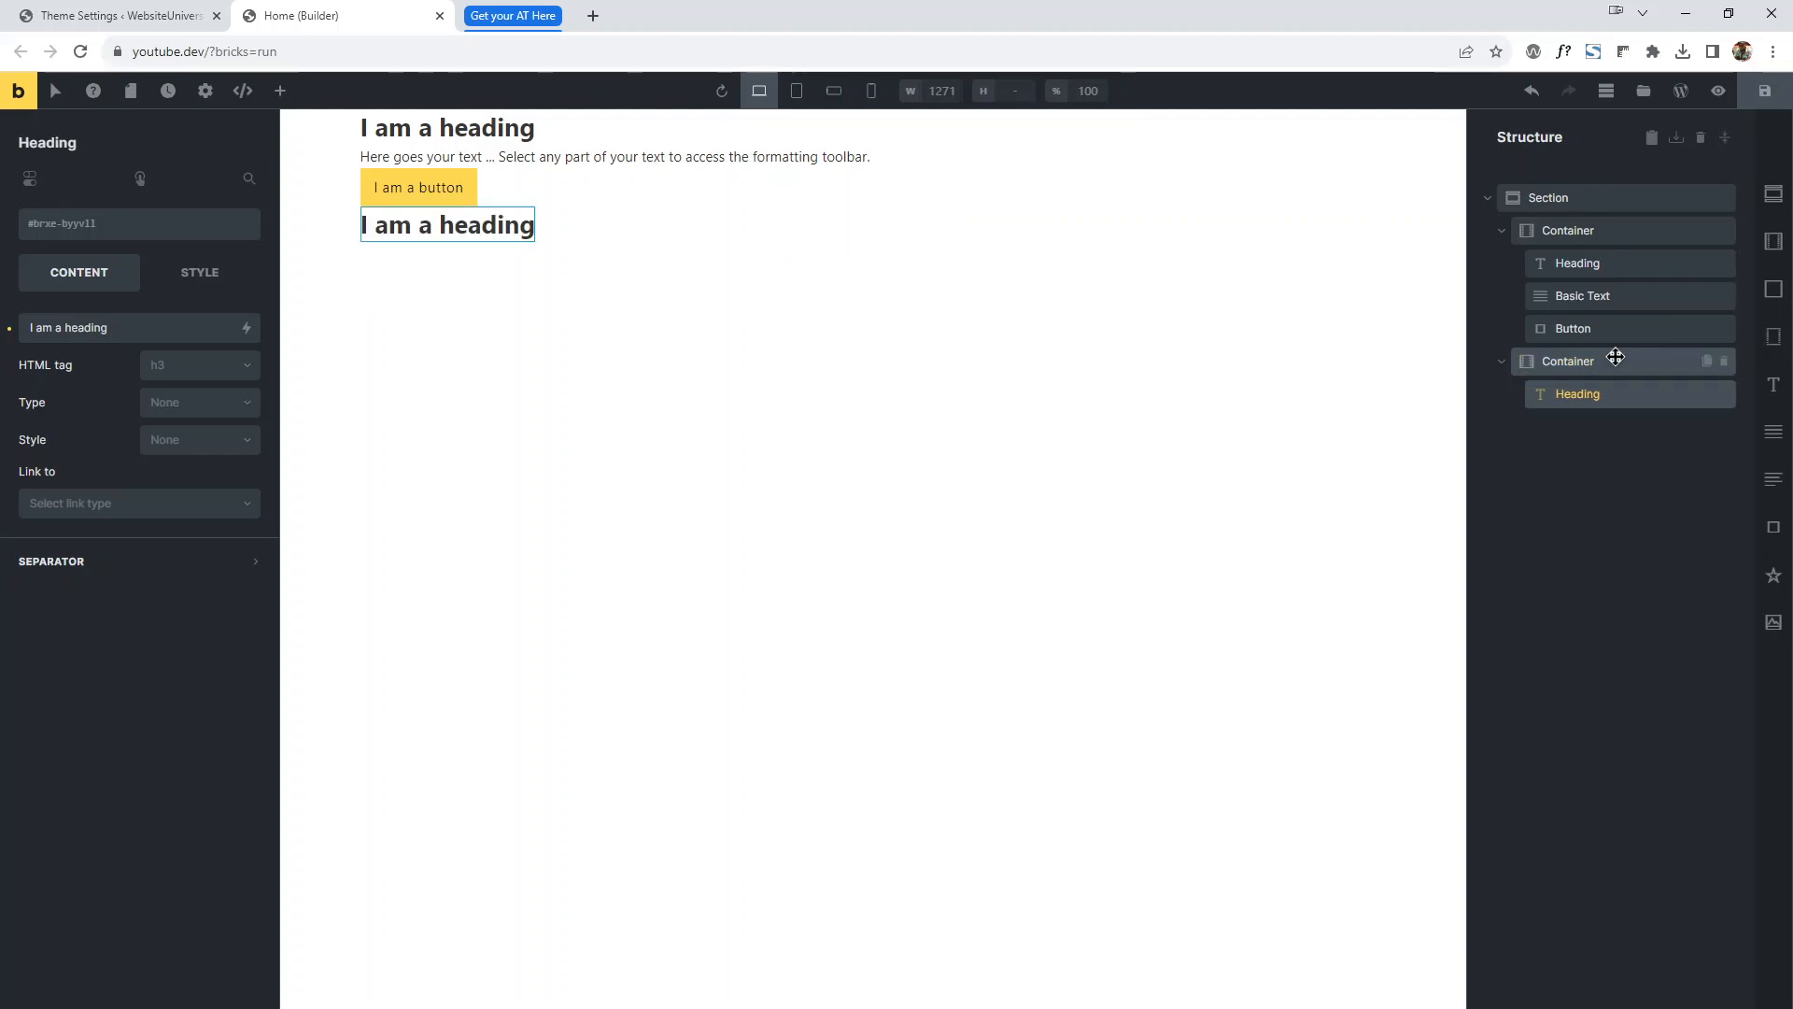
Move the second container above the first container with the keyboard shortcuts, and move it back down.
left_click(1614, 357)
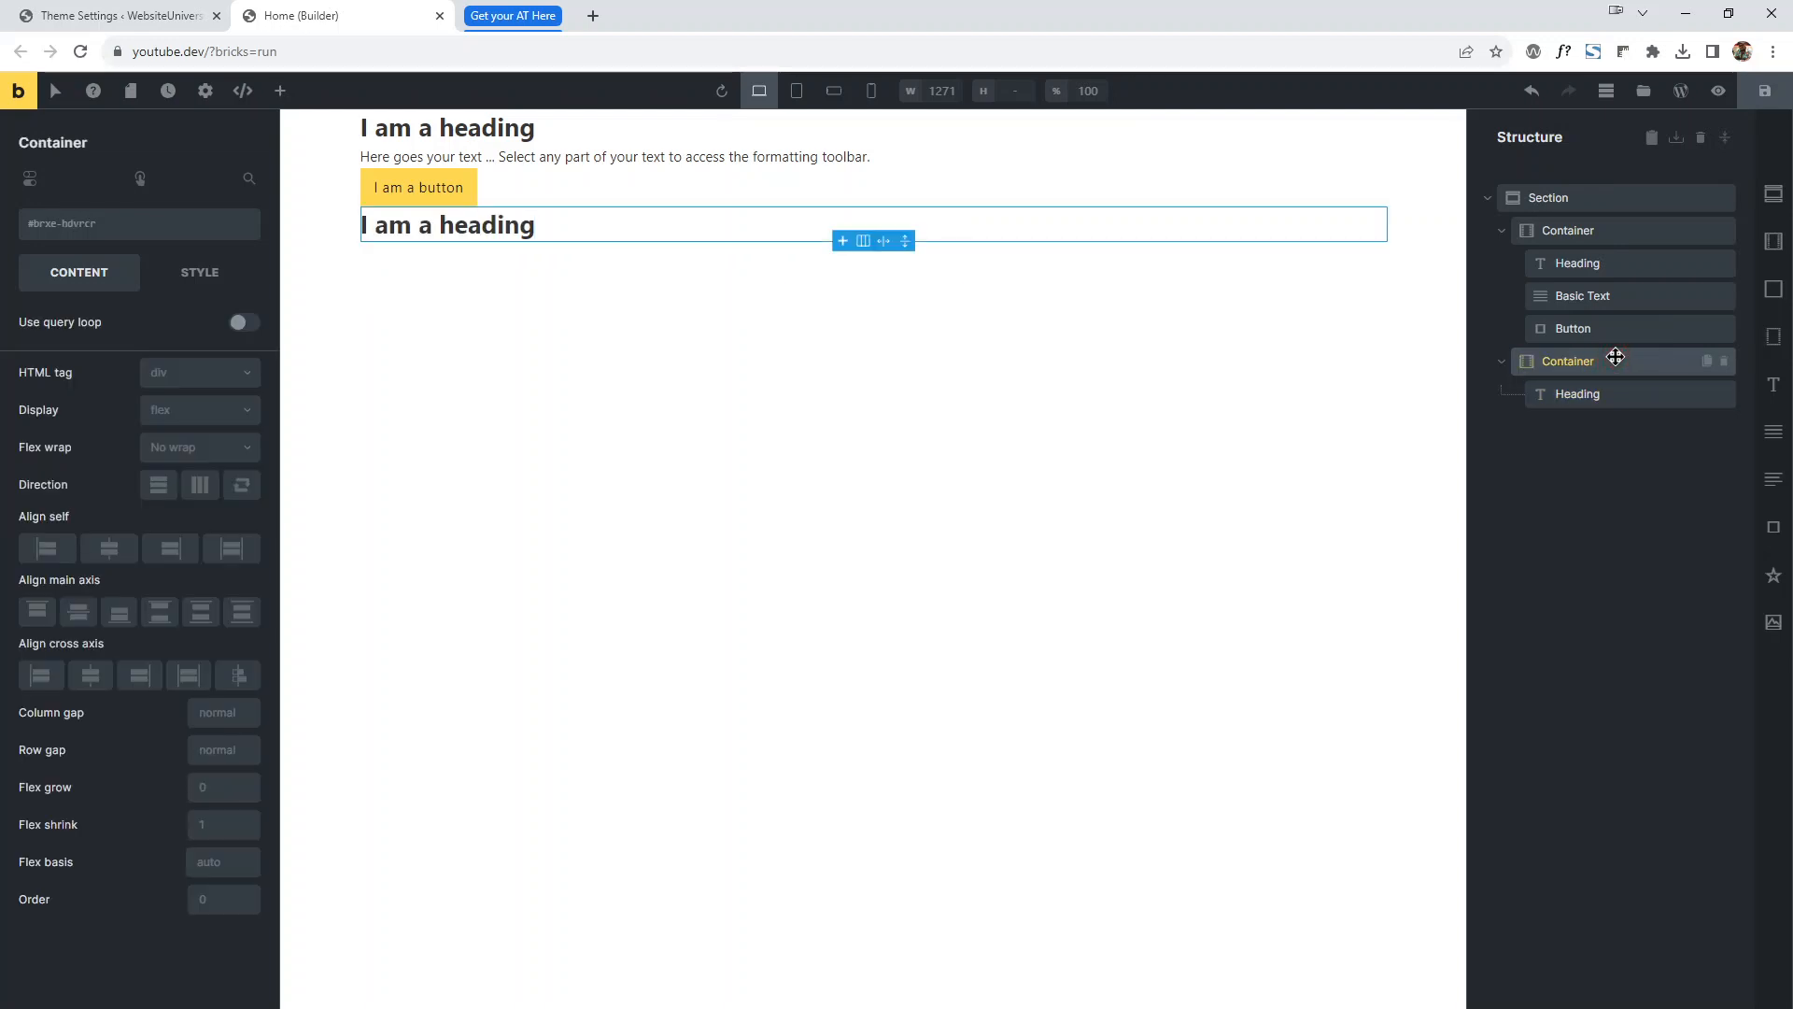
key("ctrl+Up")
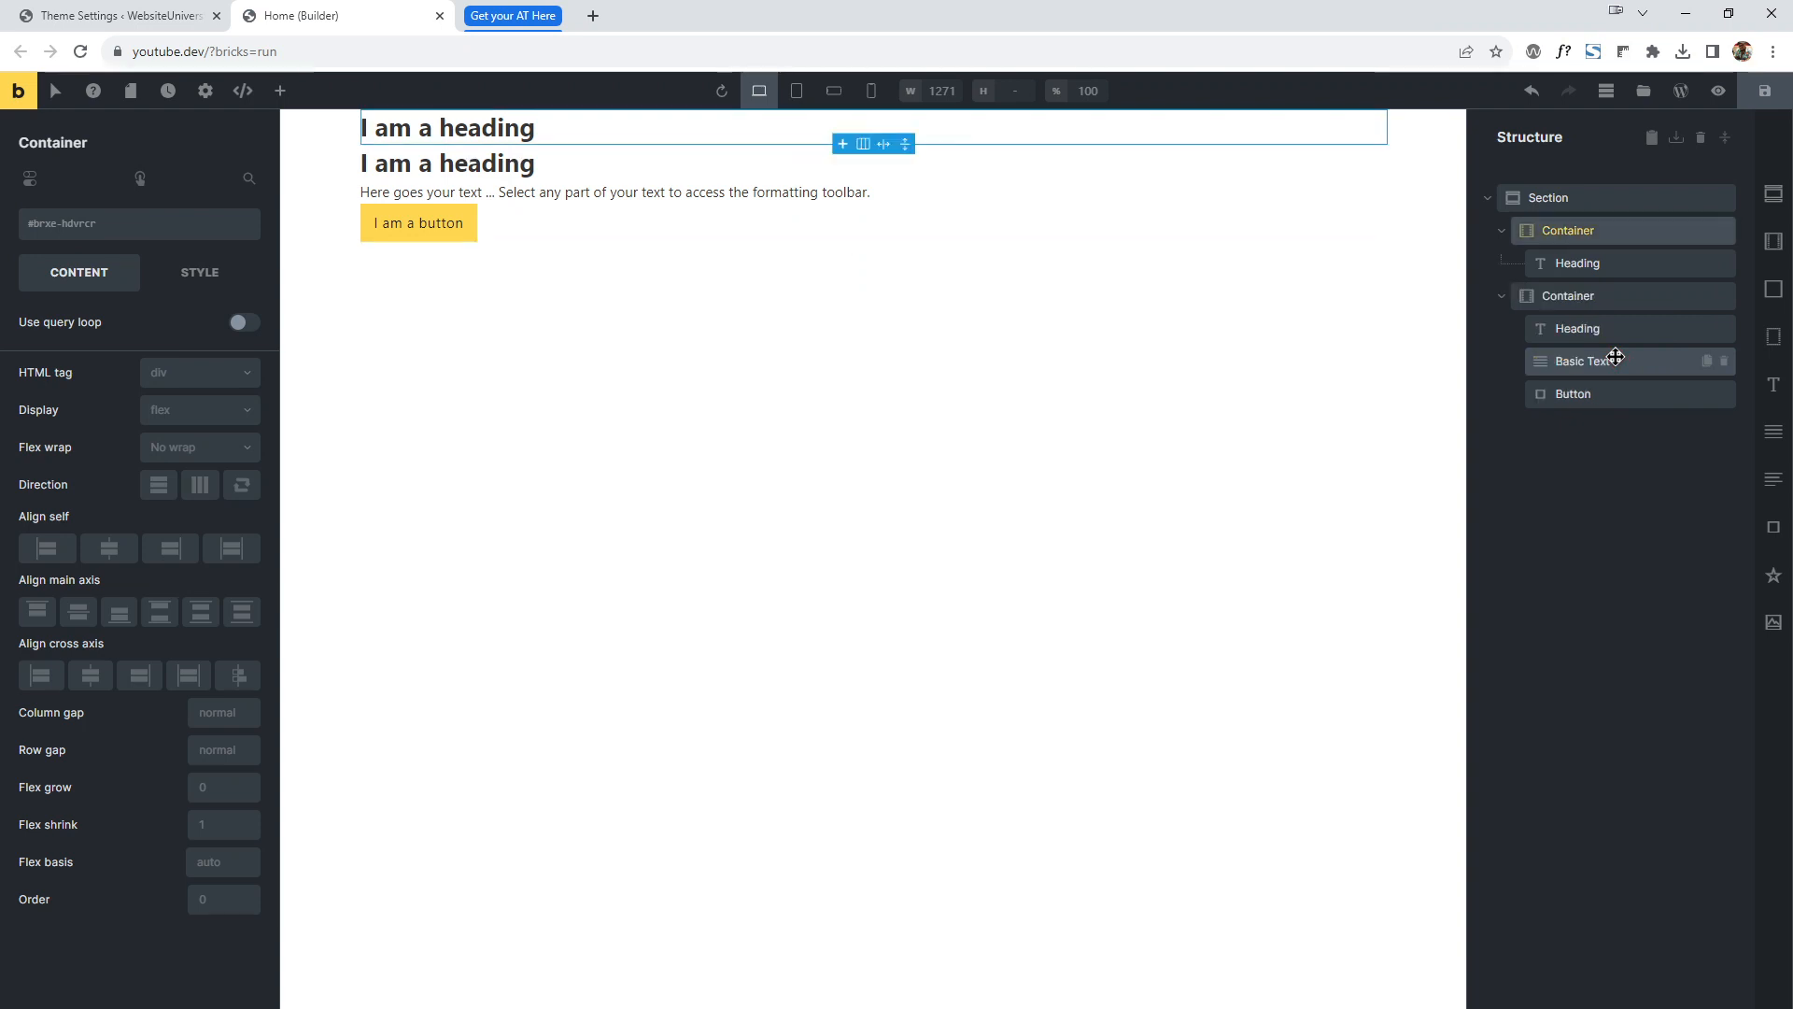
key("ctrl+Down")
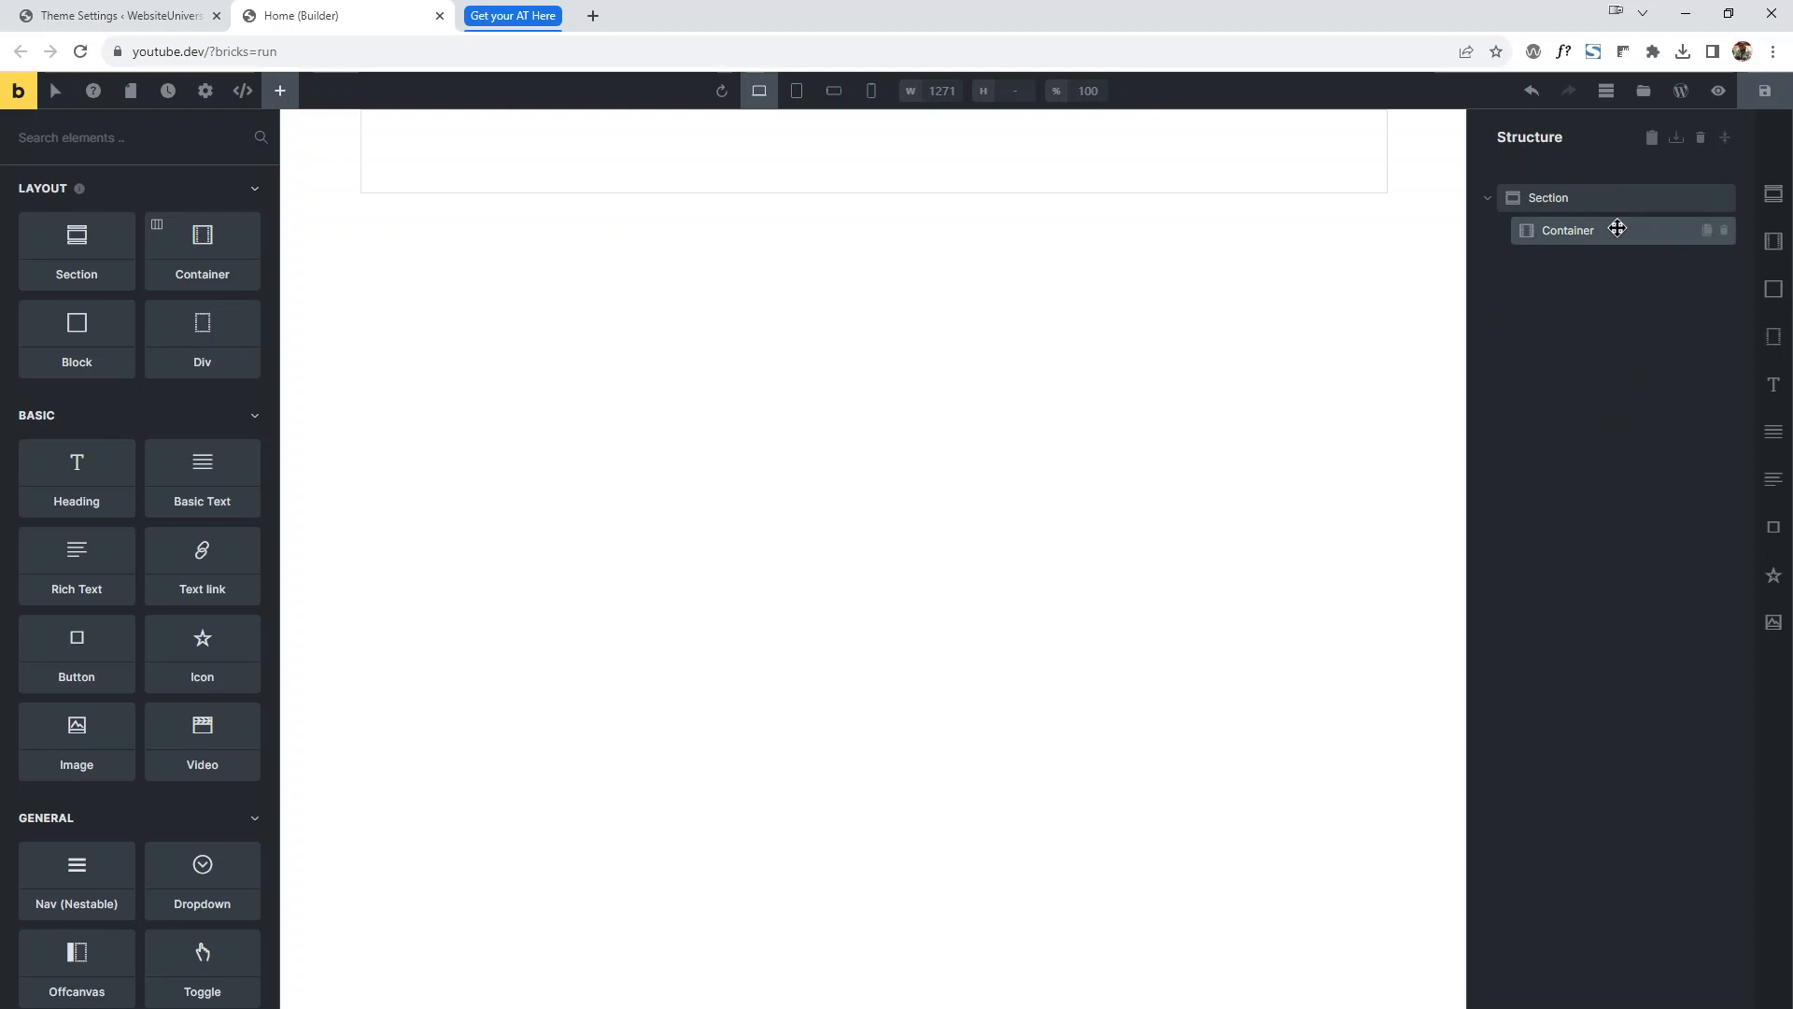
Select the container inside the section and add three Block elements from the full elements list.
left_click(1625, 198)
left_click(1622, 229)
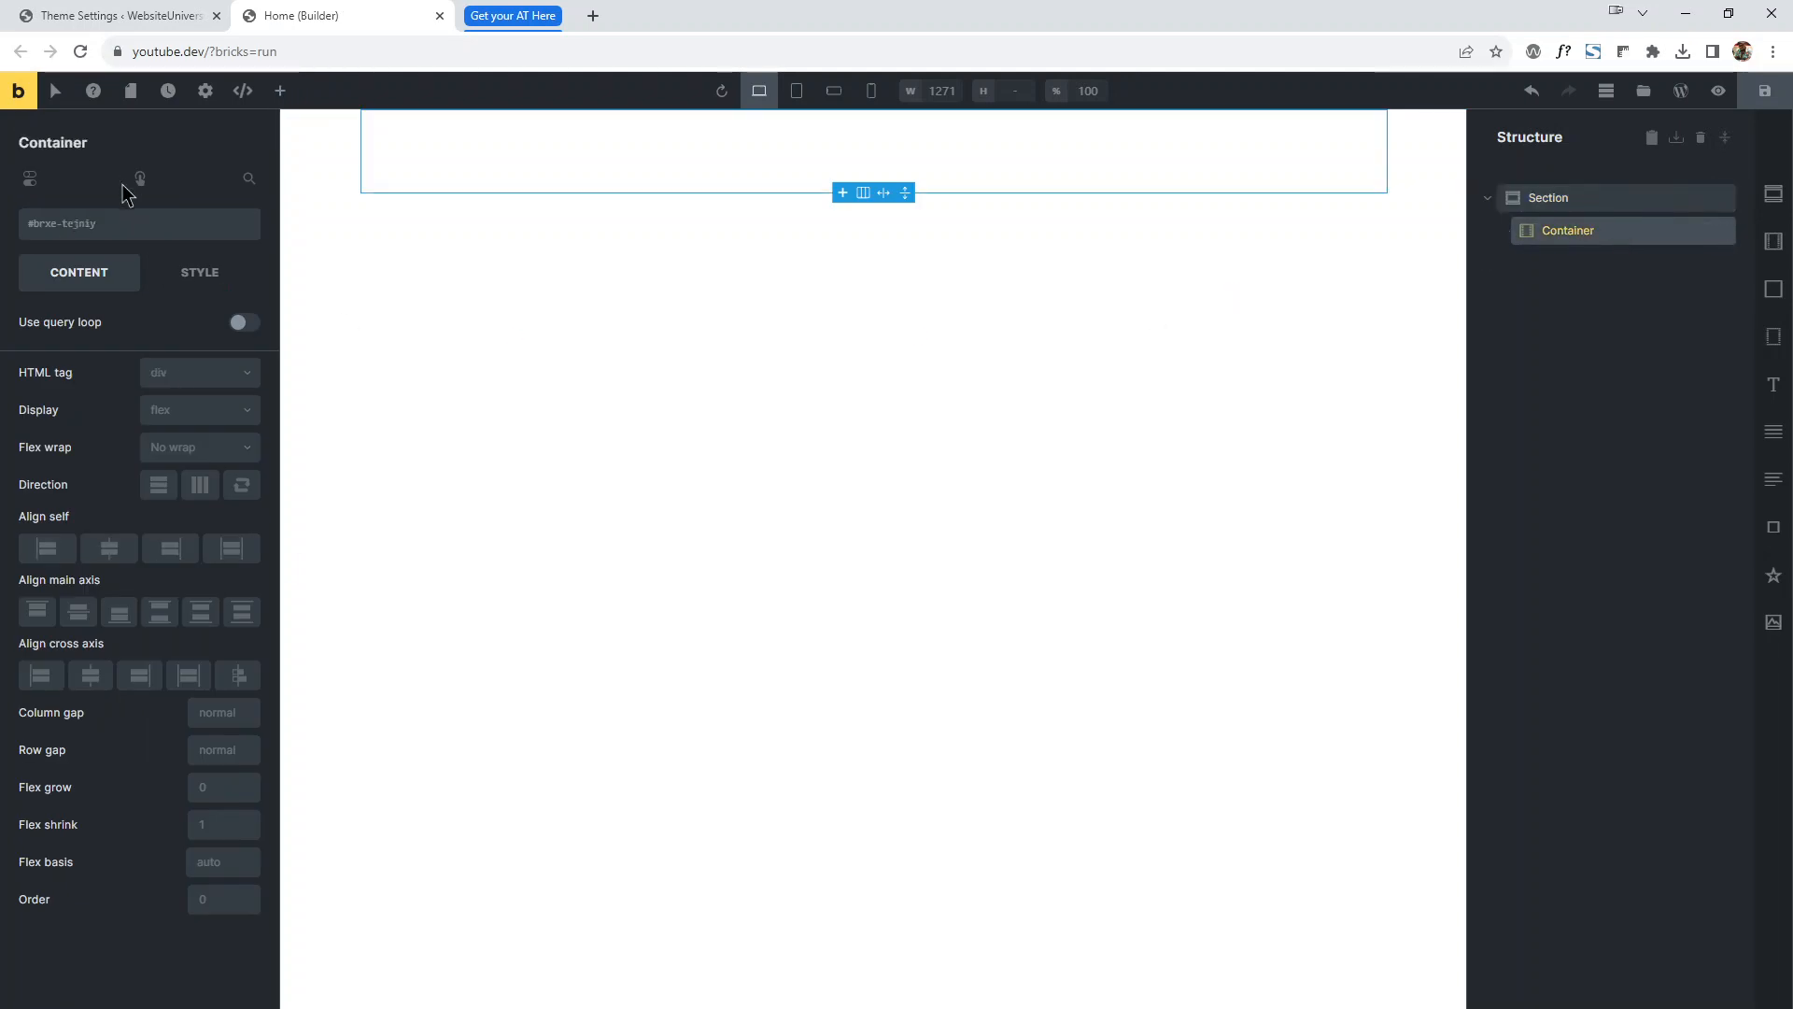
left_click(280, 93)
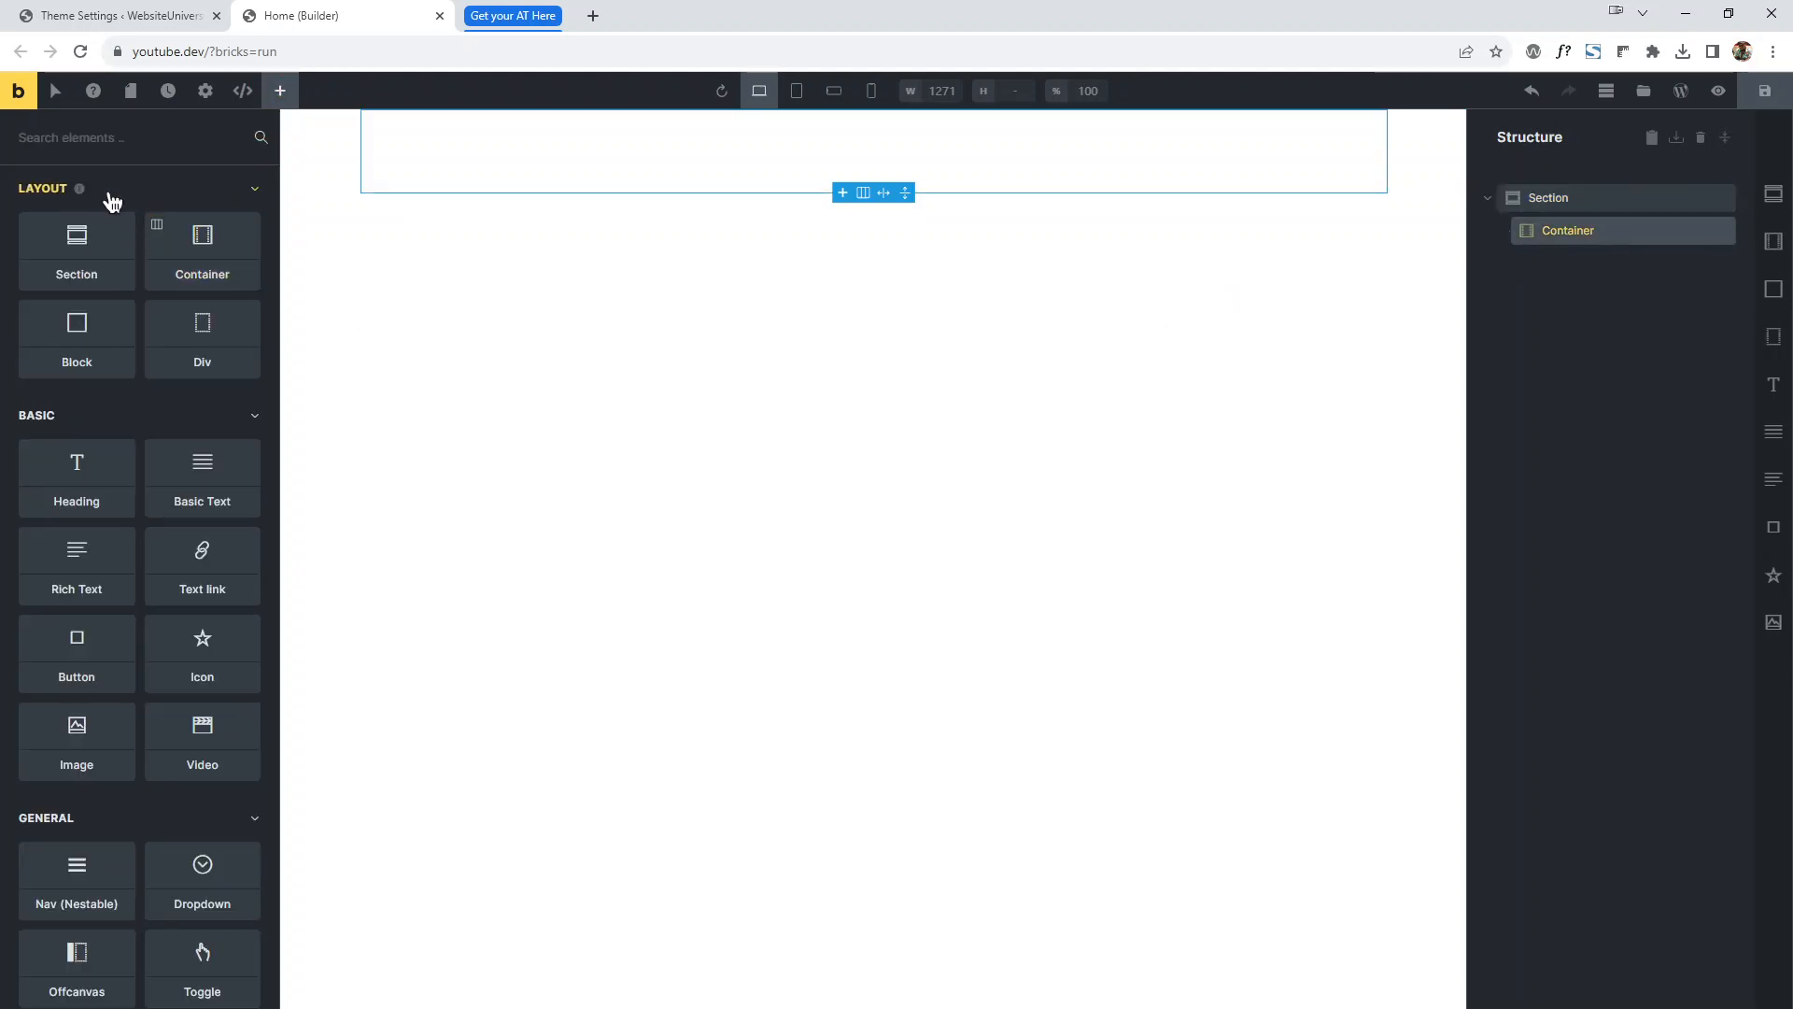
left_click(82, 348)
left_click(82, 348)
left_click(82, 347)
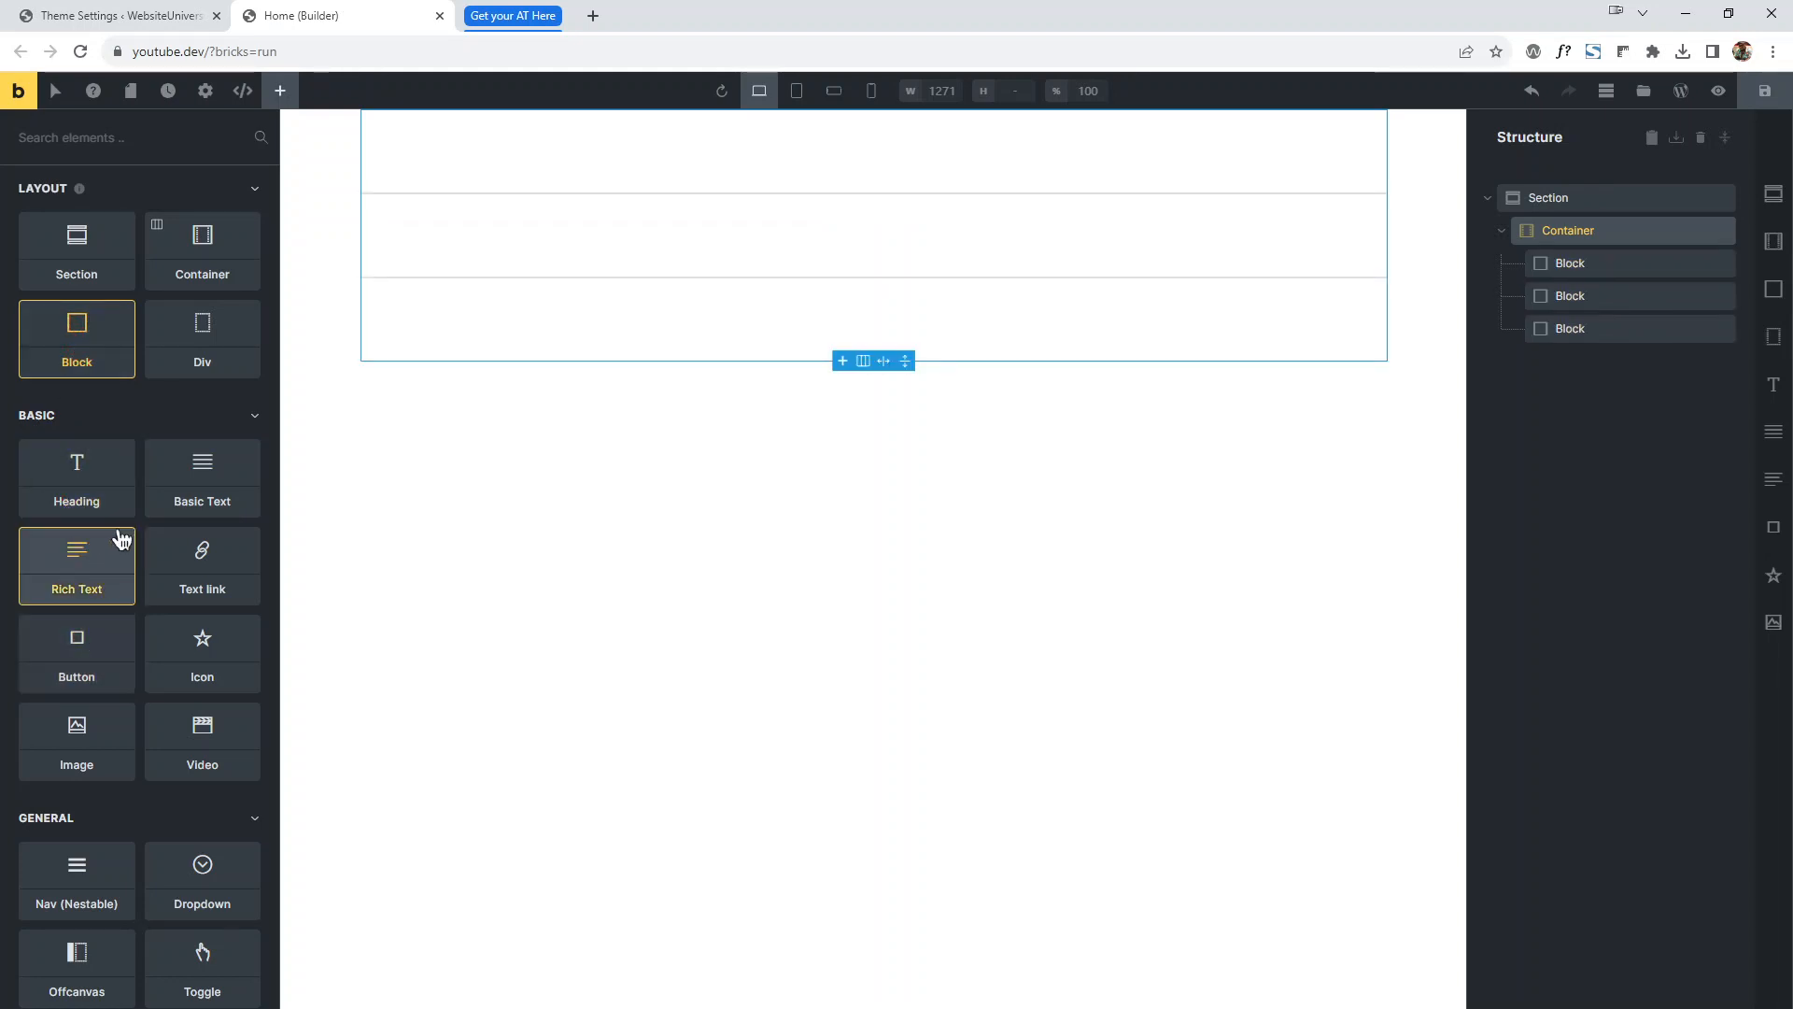
Add three Image elements to the container after the blocks.
scroll(120, 598, "down", 1)
left_click(89, 661)
left_click(90, 662)
left_click(90, 661)
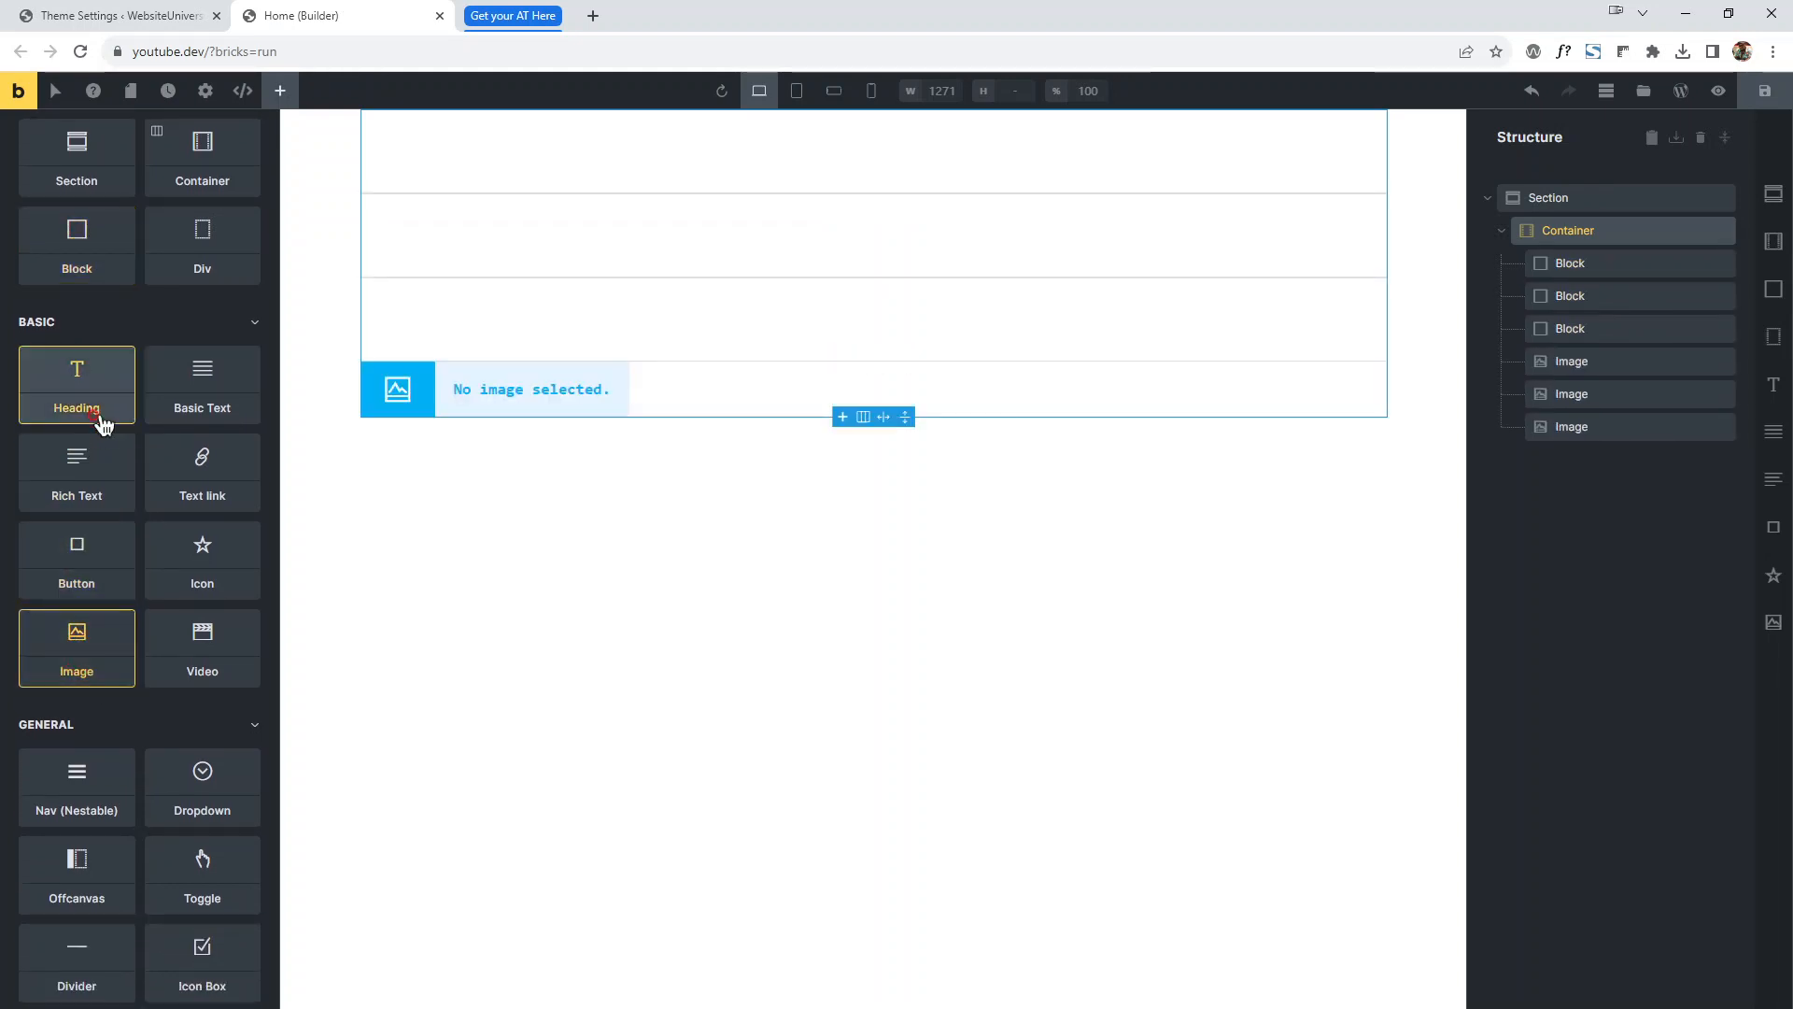
Add three Basic Text elements and two Button elements to the container.
left_click(200, 388)
left_click(200, 388)
left_click(200, 387)
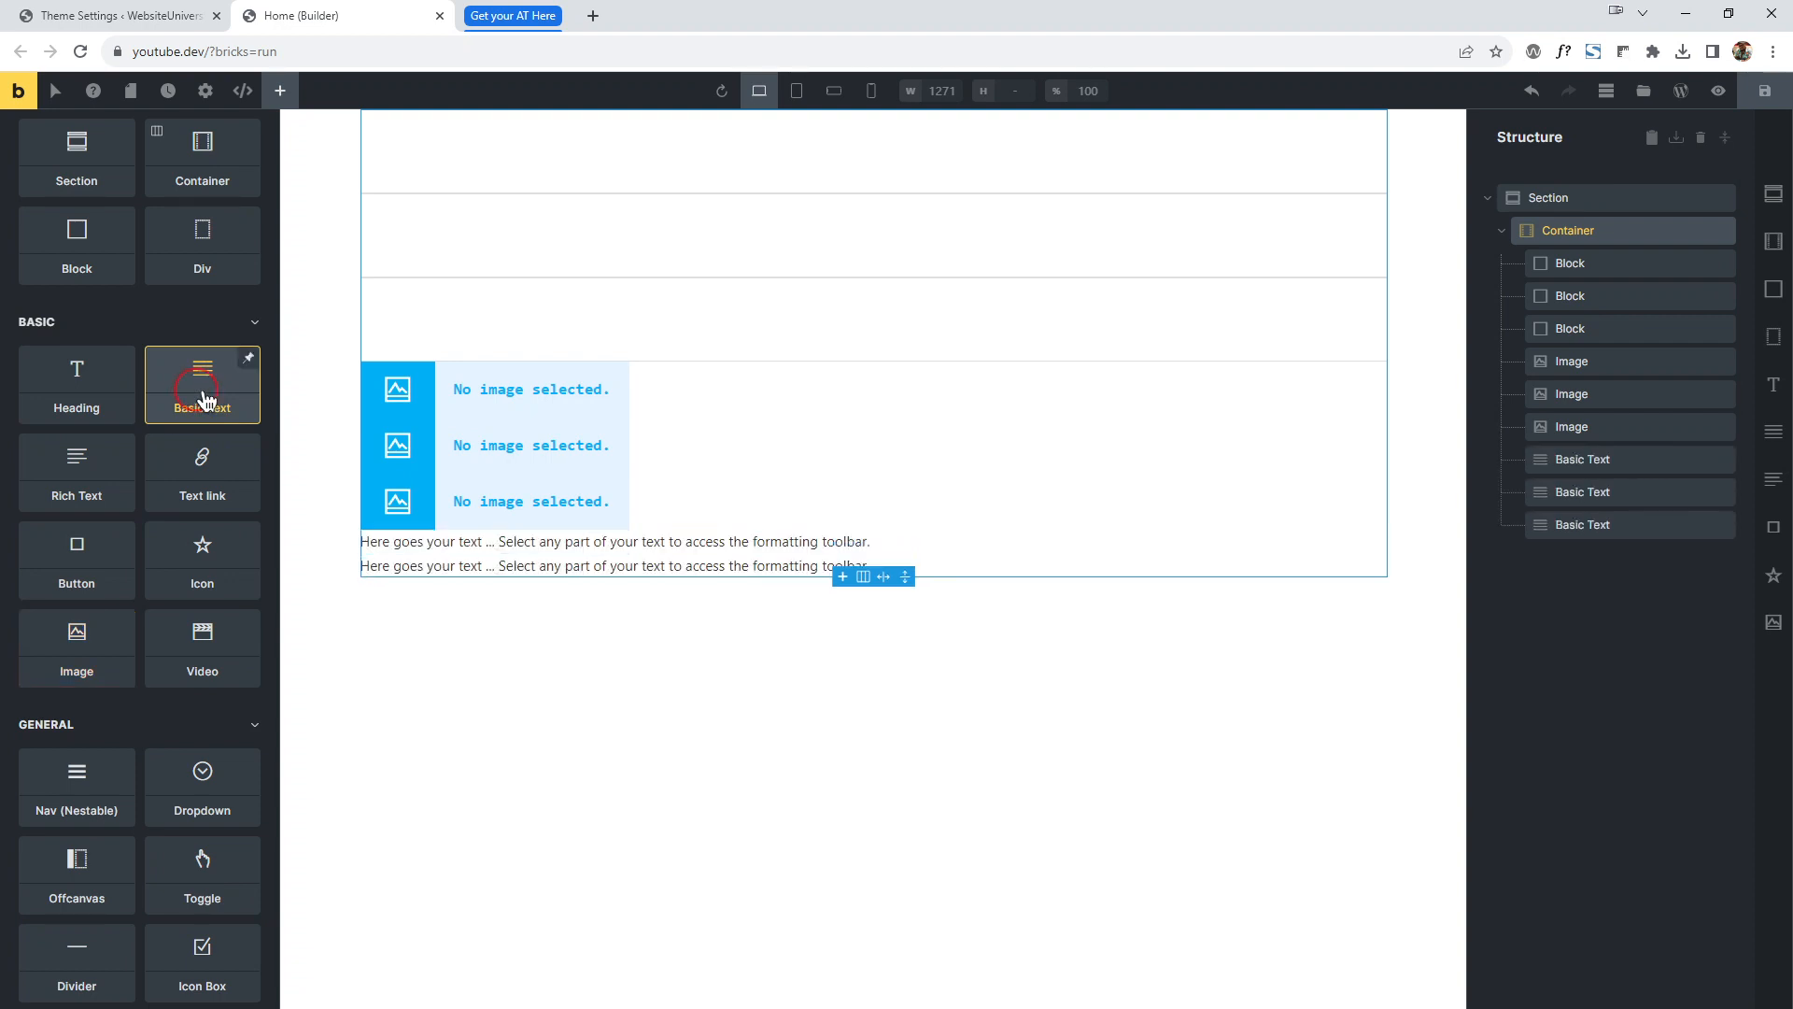
left_click(95, 579)
left_click(95, 579)
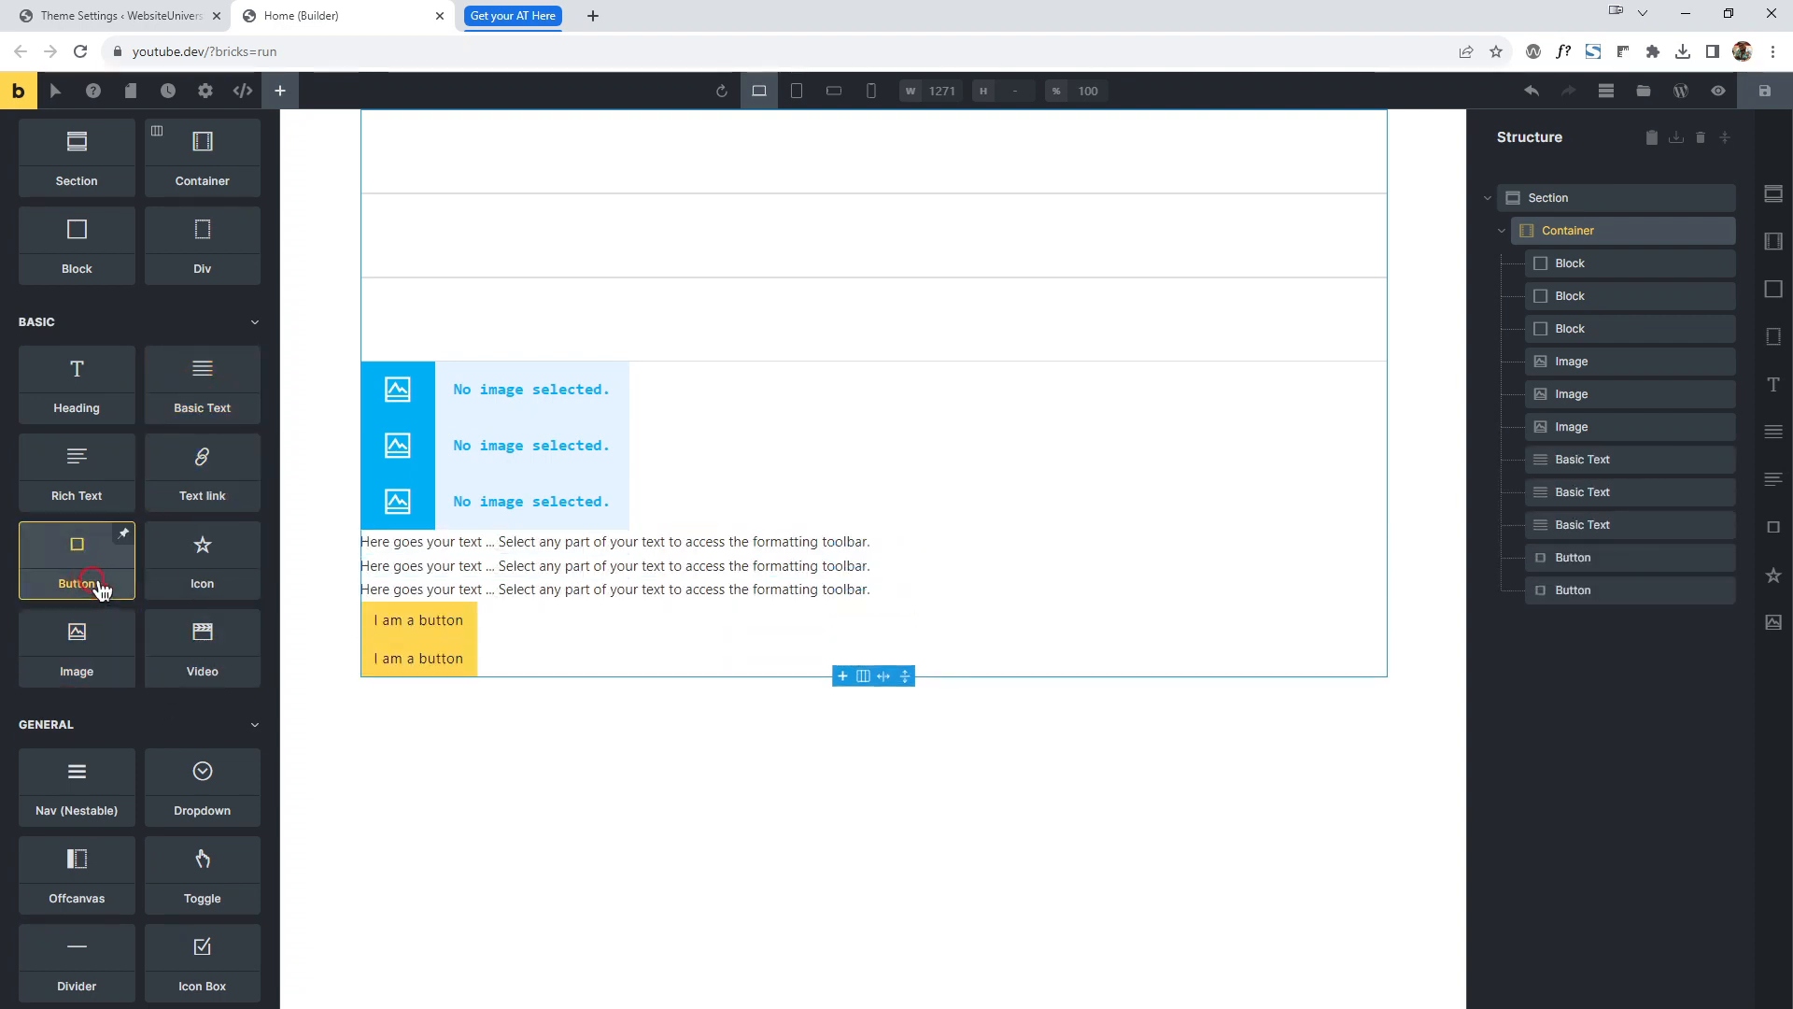
Nest the first Image inside the first Block in the structure.
left_click(1541, 361)
left_click_drag(1541, 361, 1624, 280)
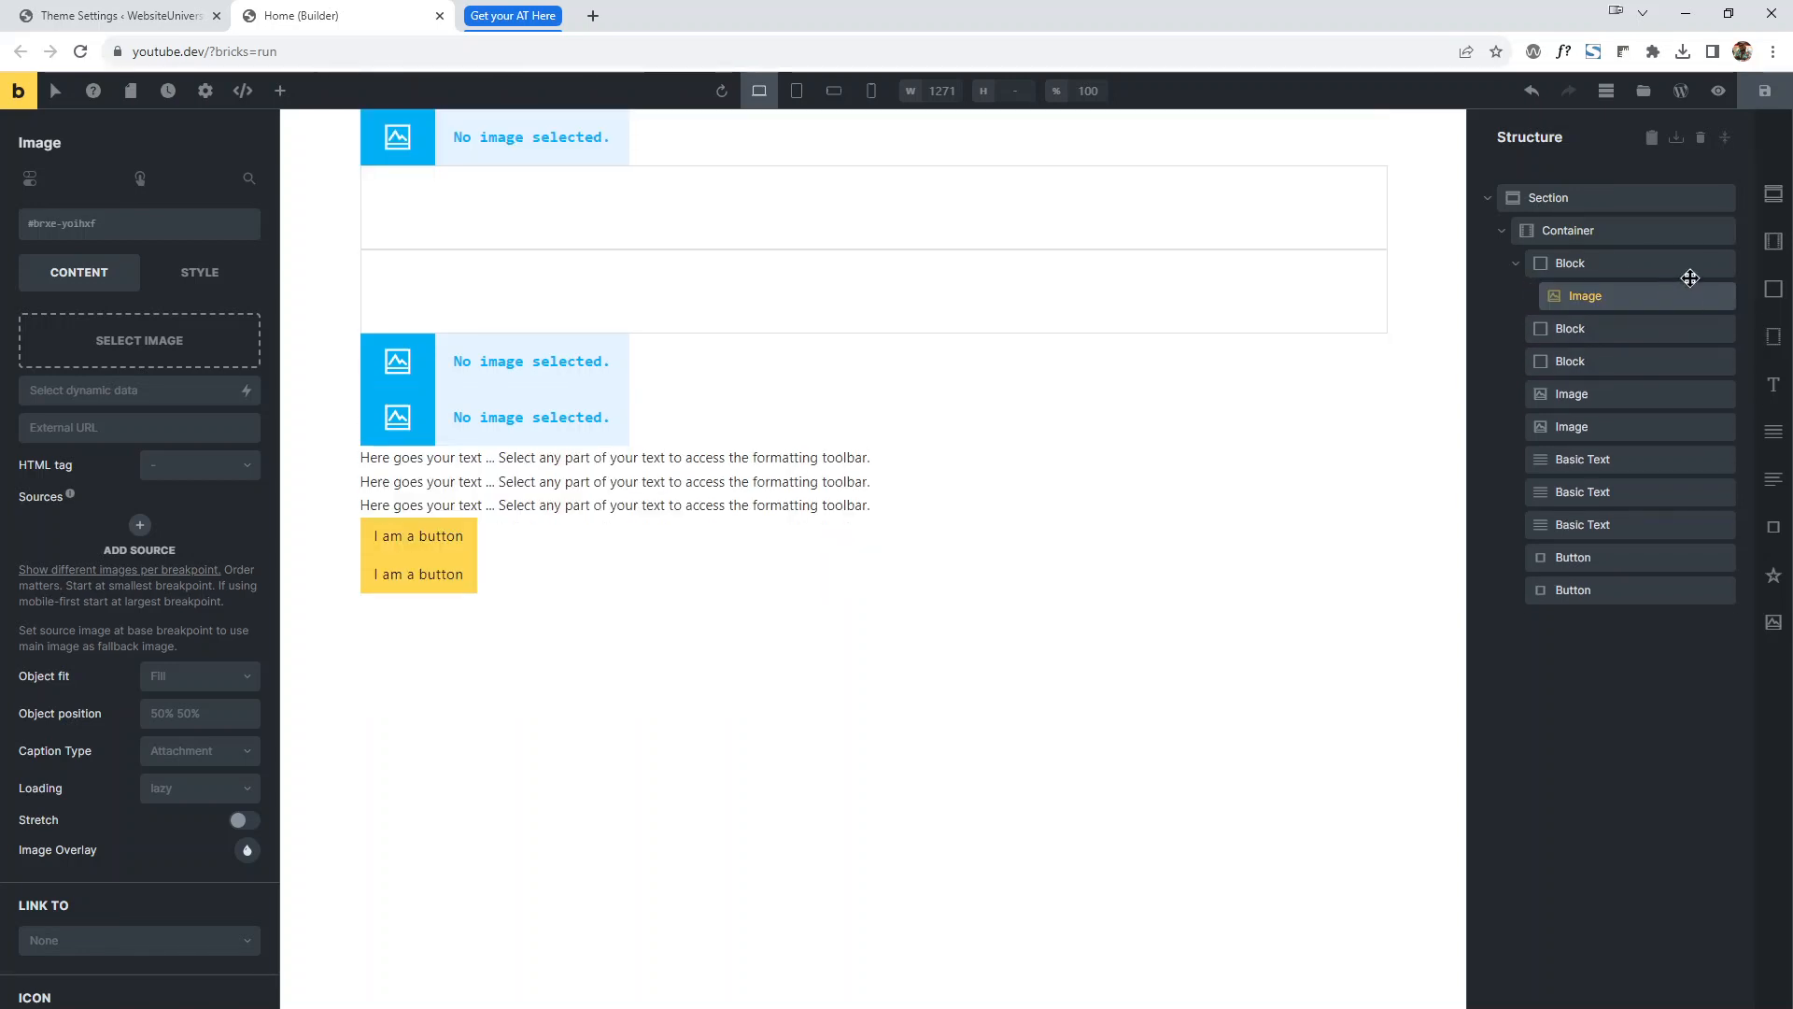
Delete all the blocks, images, texts and buttons from the container, leaving the container itself in place.
left_click(1726, 265)
left_click(1726, 265)
left_click(1726, 265)
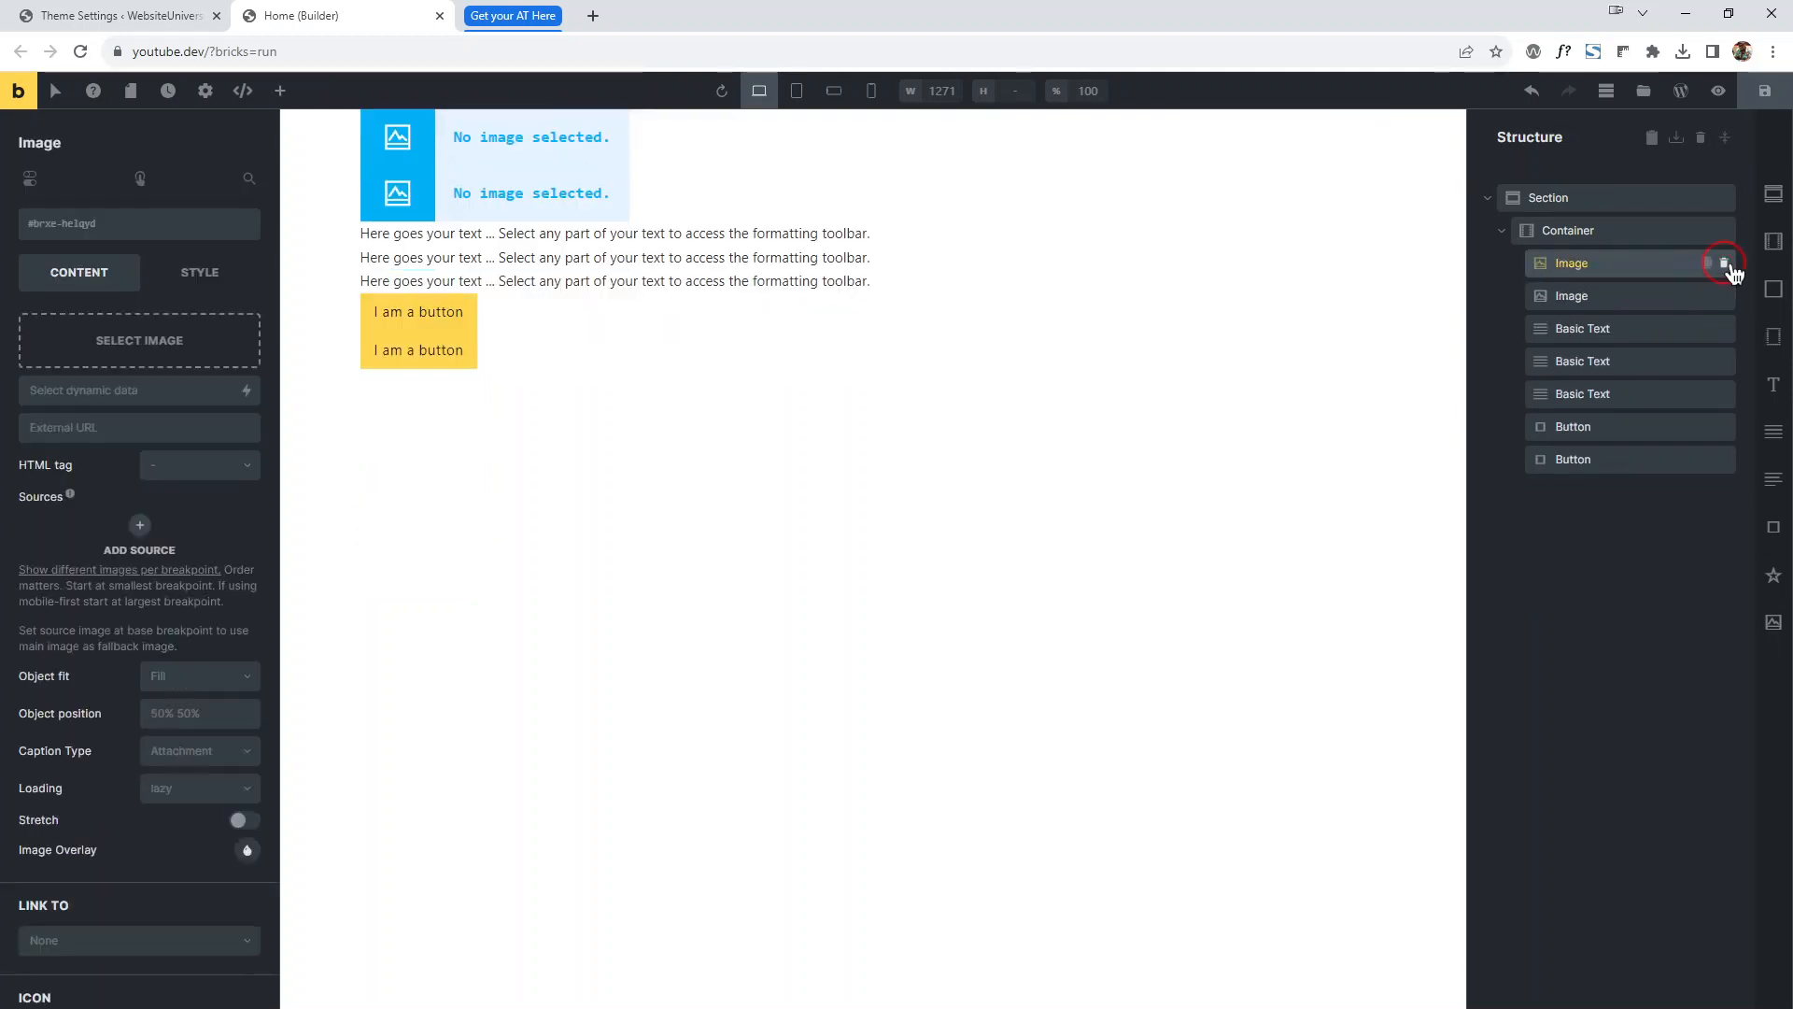
left_click(1726, 265)
left_click(1726, 265)
left_click(1726, 265)
left_click(1726, 265)
left_click(1726, 265)
left_click(1726, 266)
left_click(1726, 265)
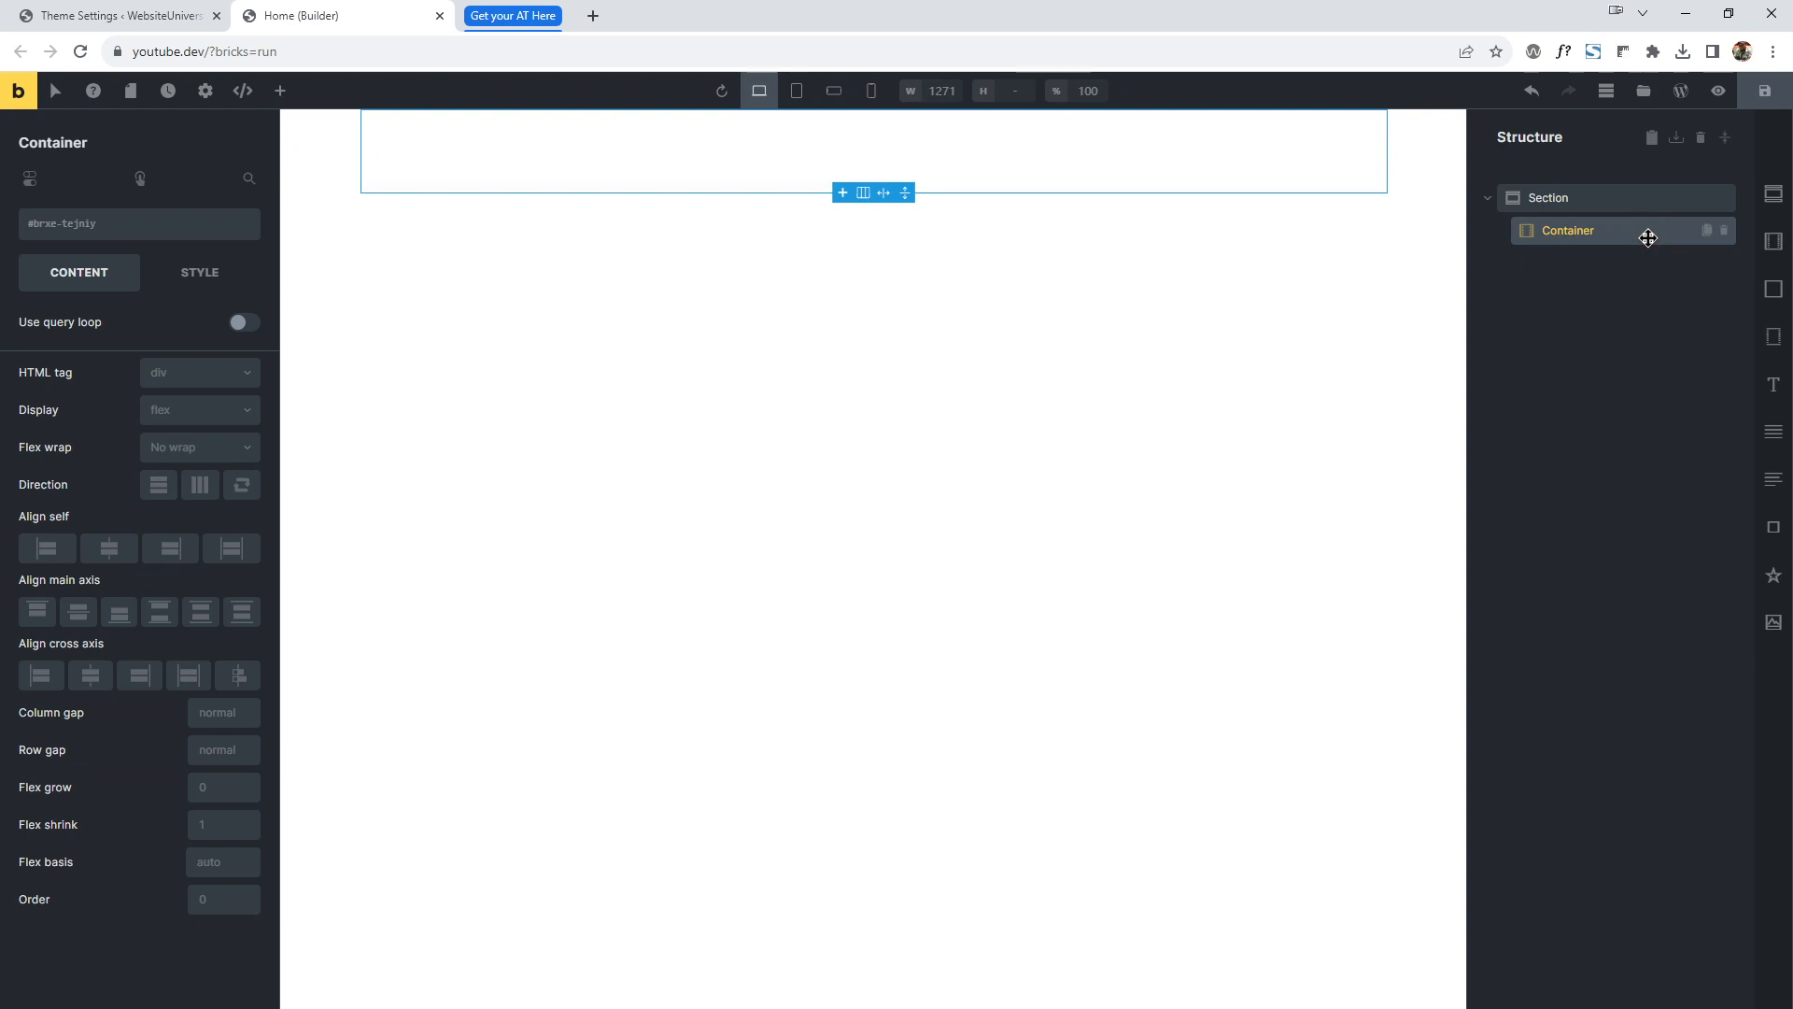
Add a Block to the empty container using the element shortcuts, and fill it with an Image, a Rich Text and a Button.
left_click(1777, 293)
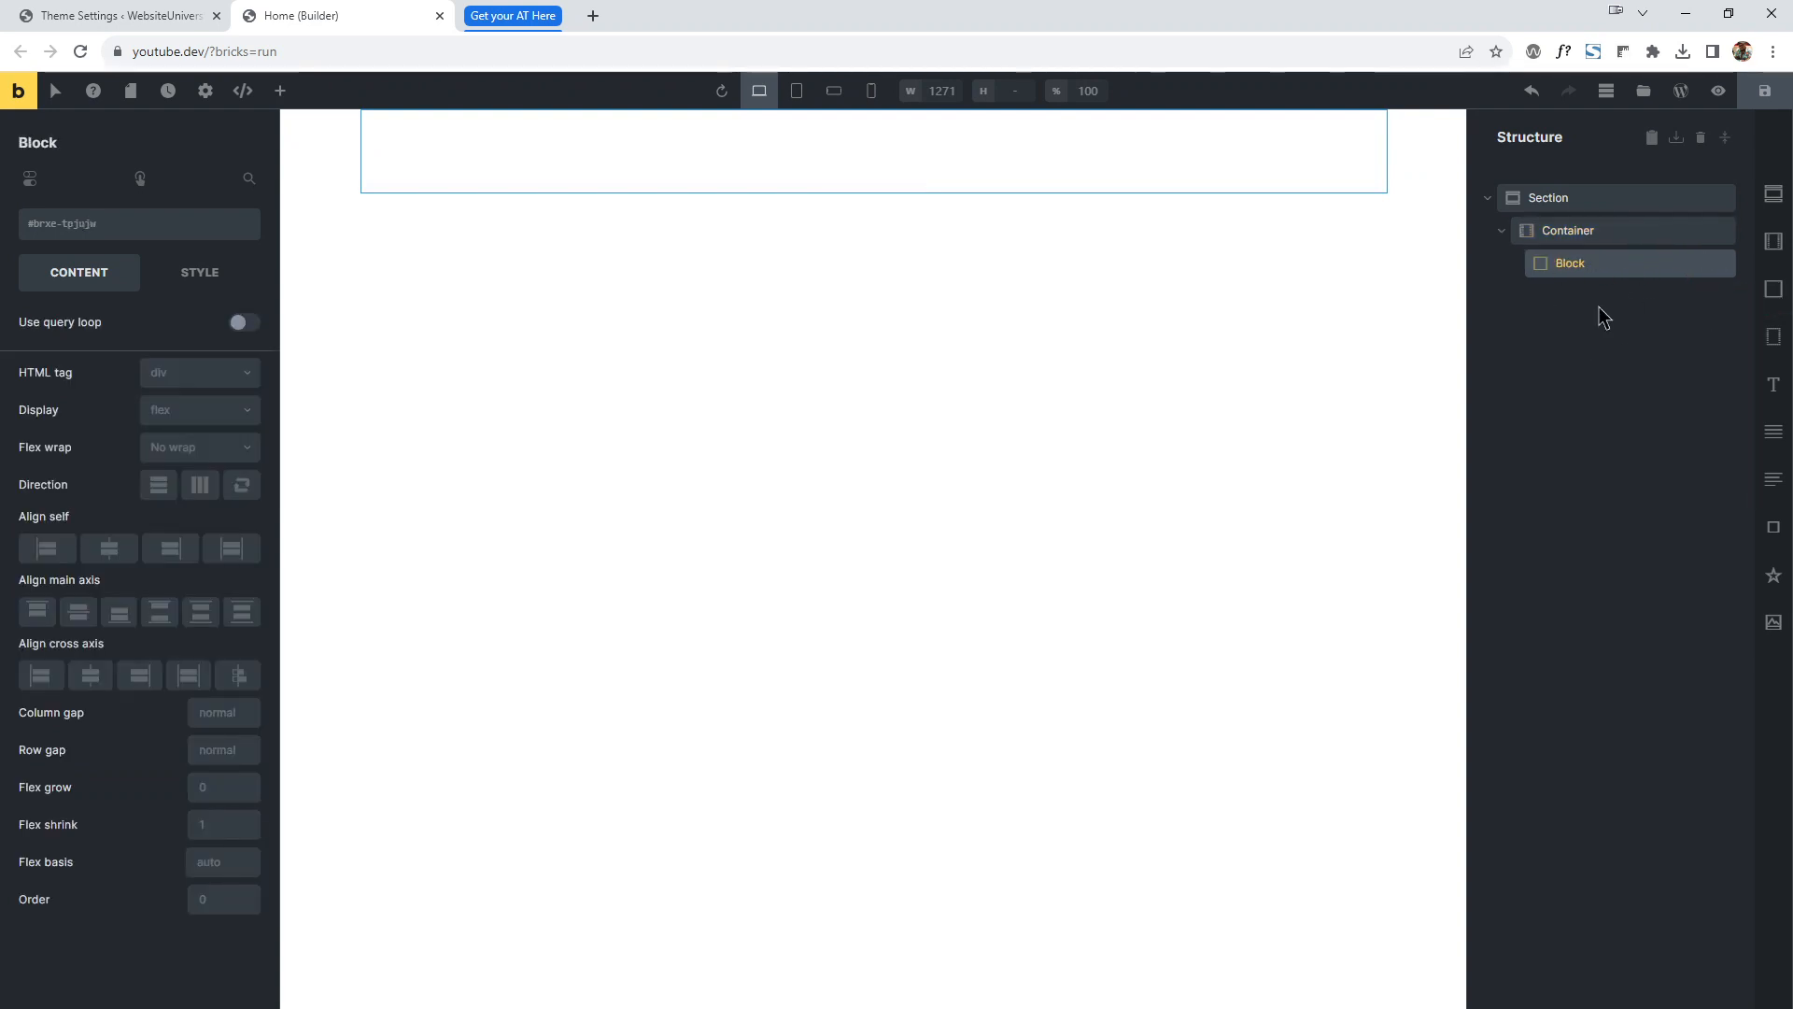
left_click(1774, 624)
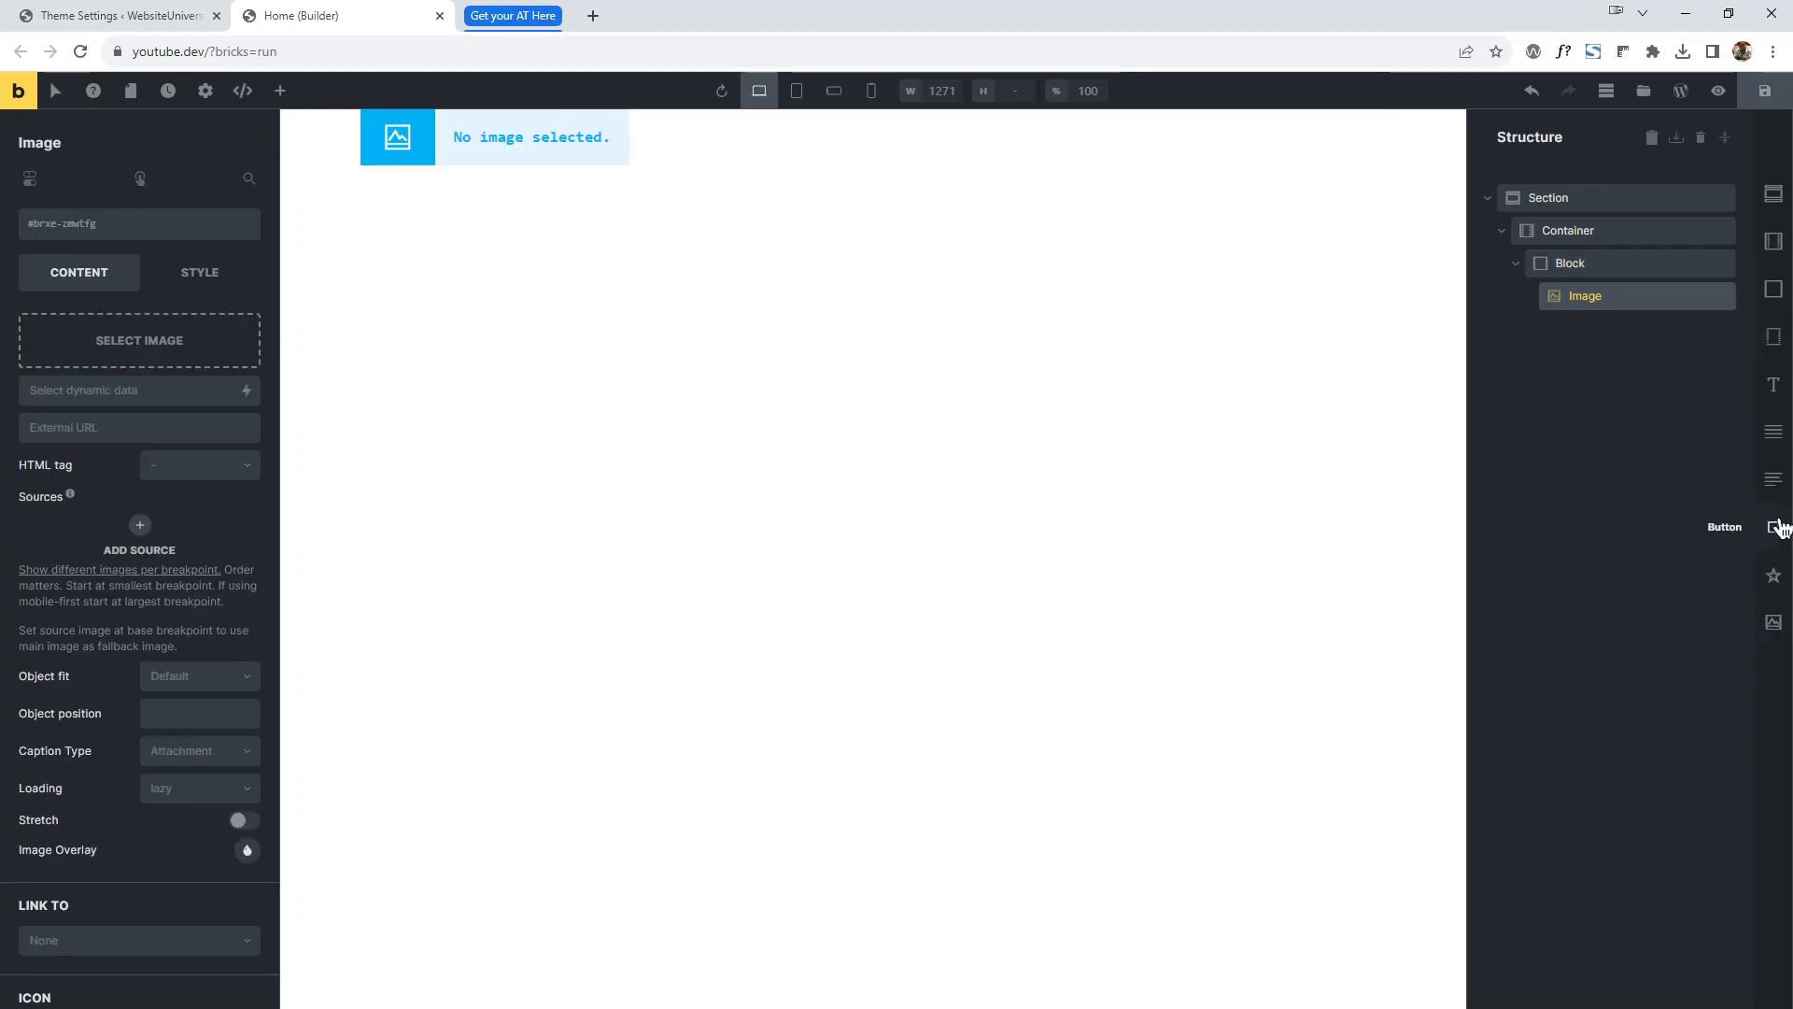
left_click(1775, 481)
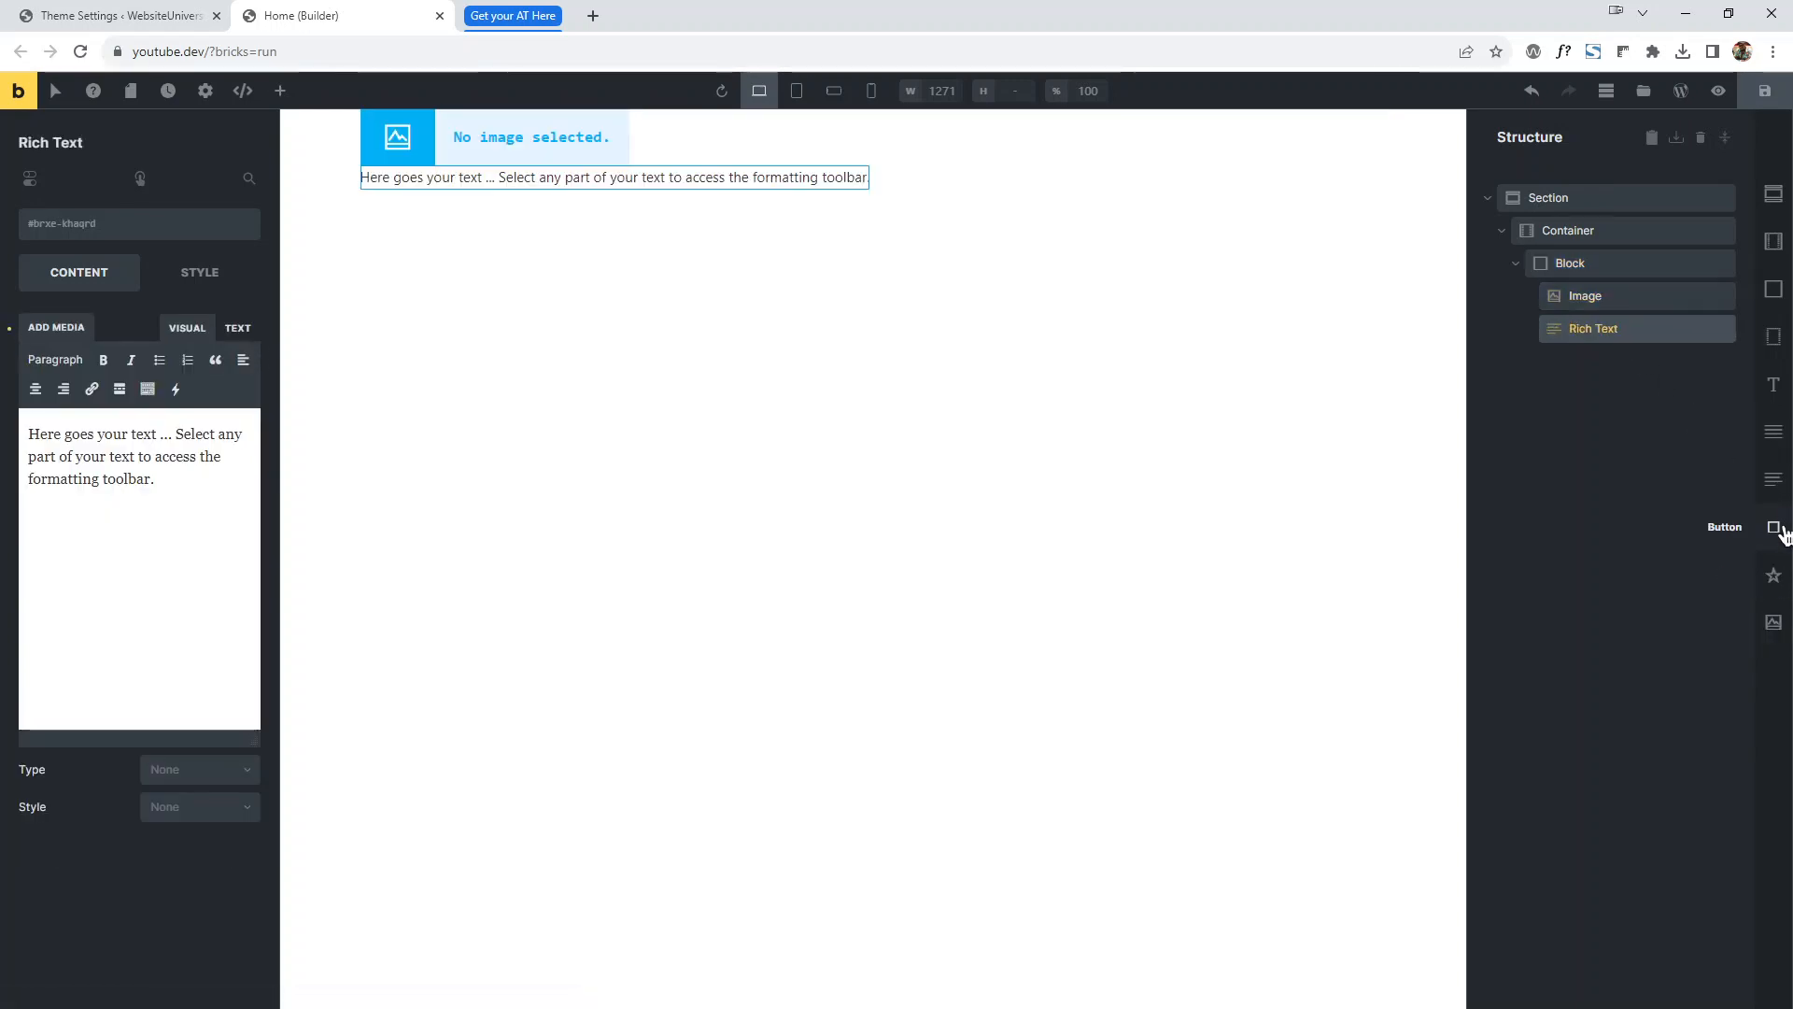
left_click(1774, 527)
Add a second Block to the container, and fill it with an Image, a Basic Text and a Button.
left_click(1623, 233)
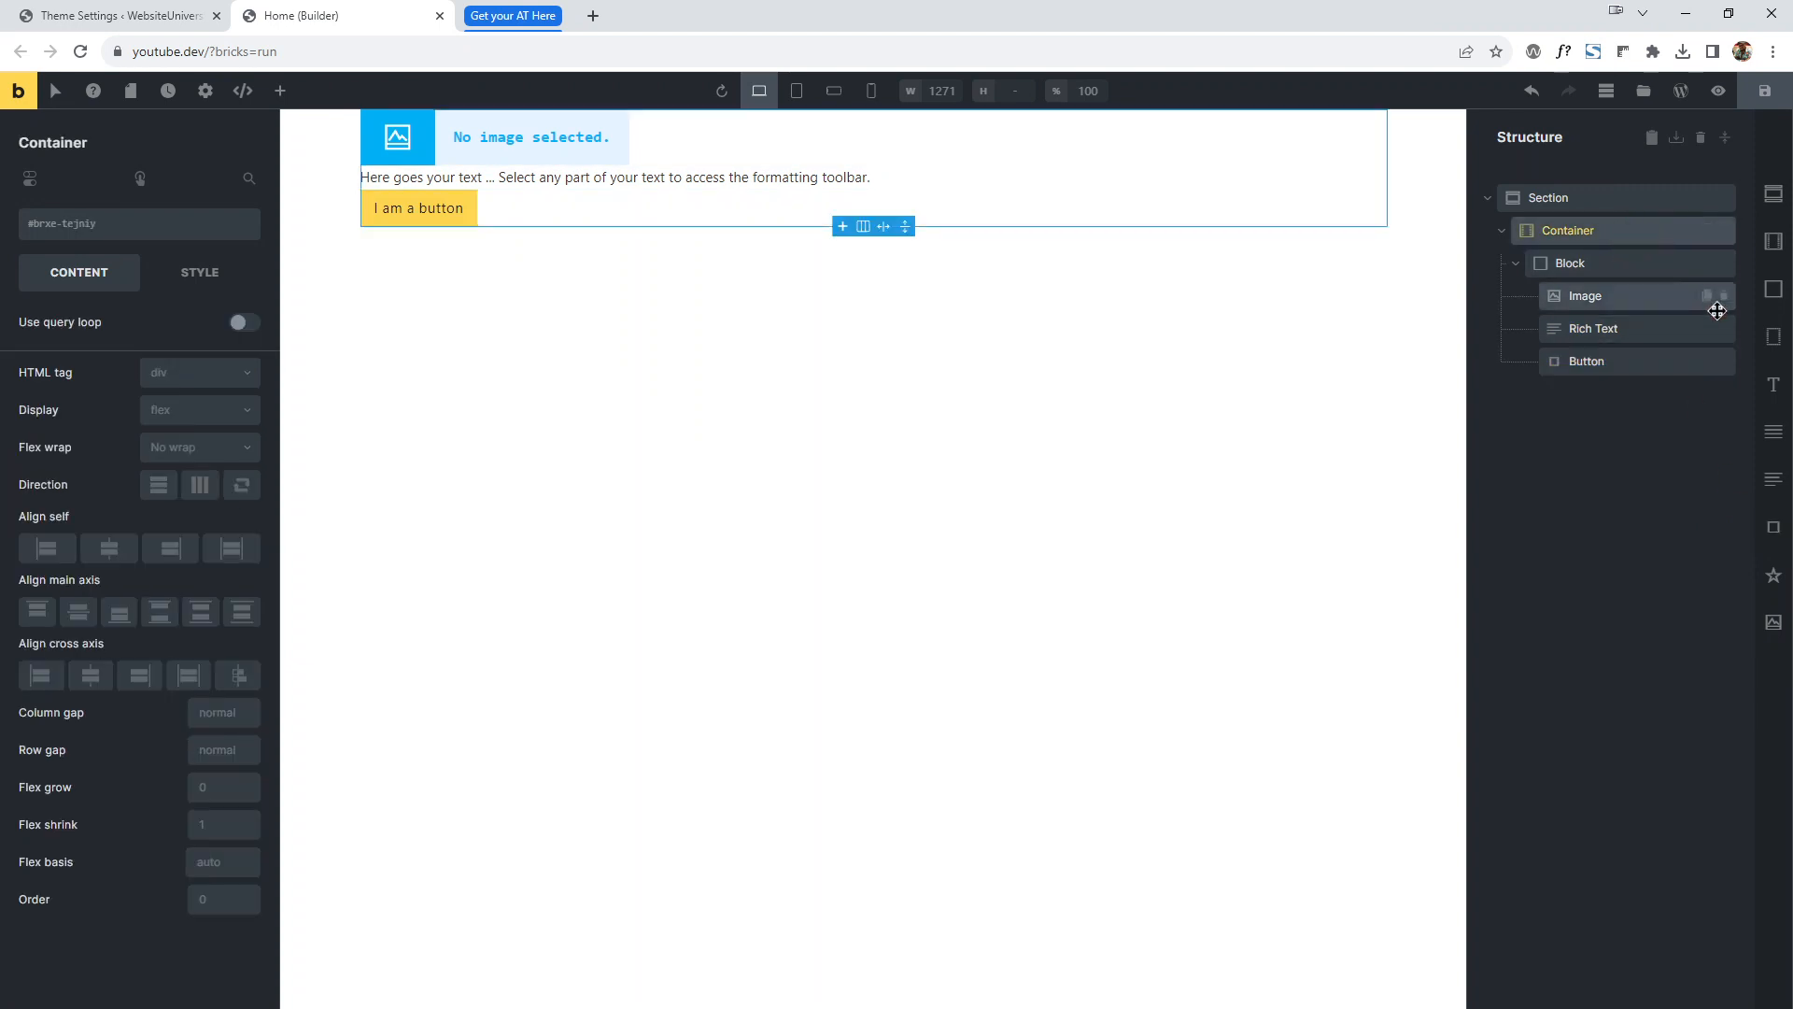
left_click(1774, 336)
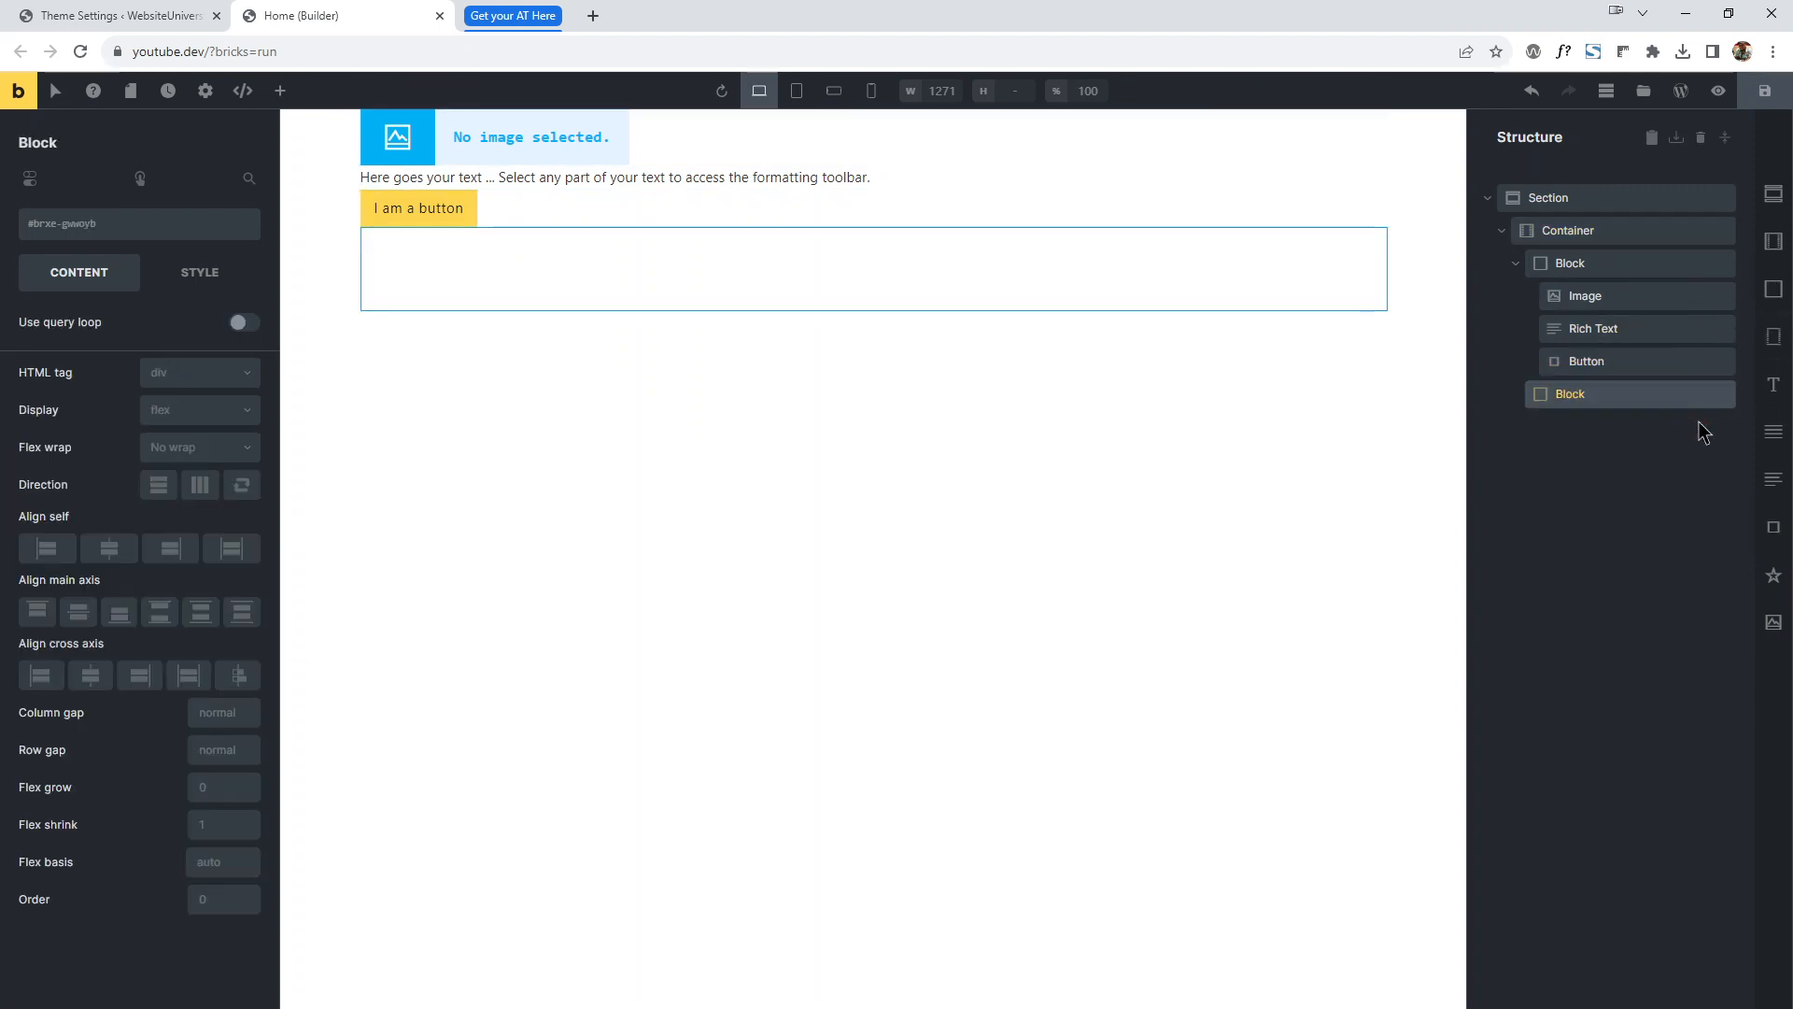
left_click(1773, 622)
left_click(1776, 439)
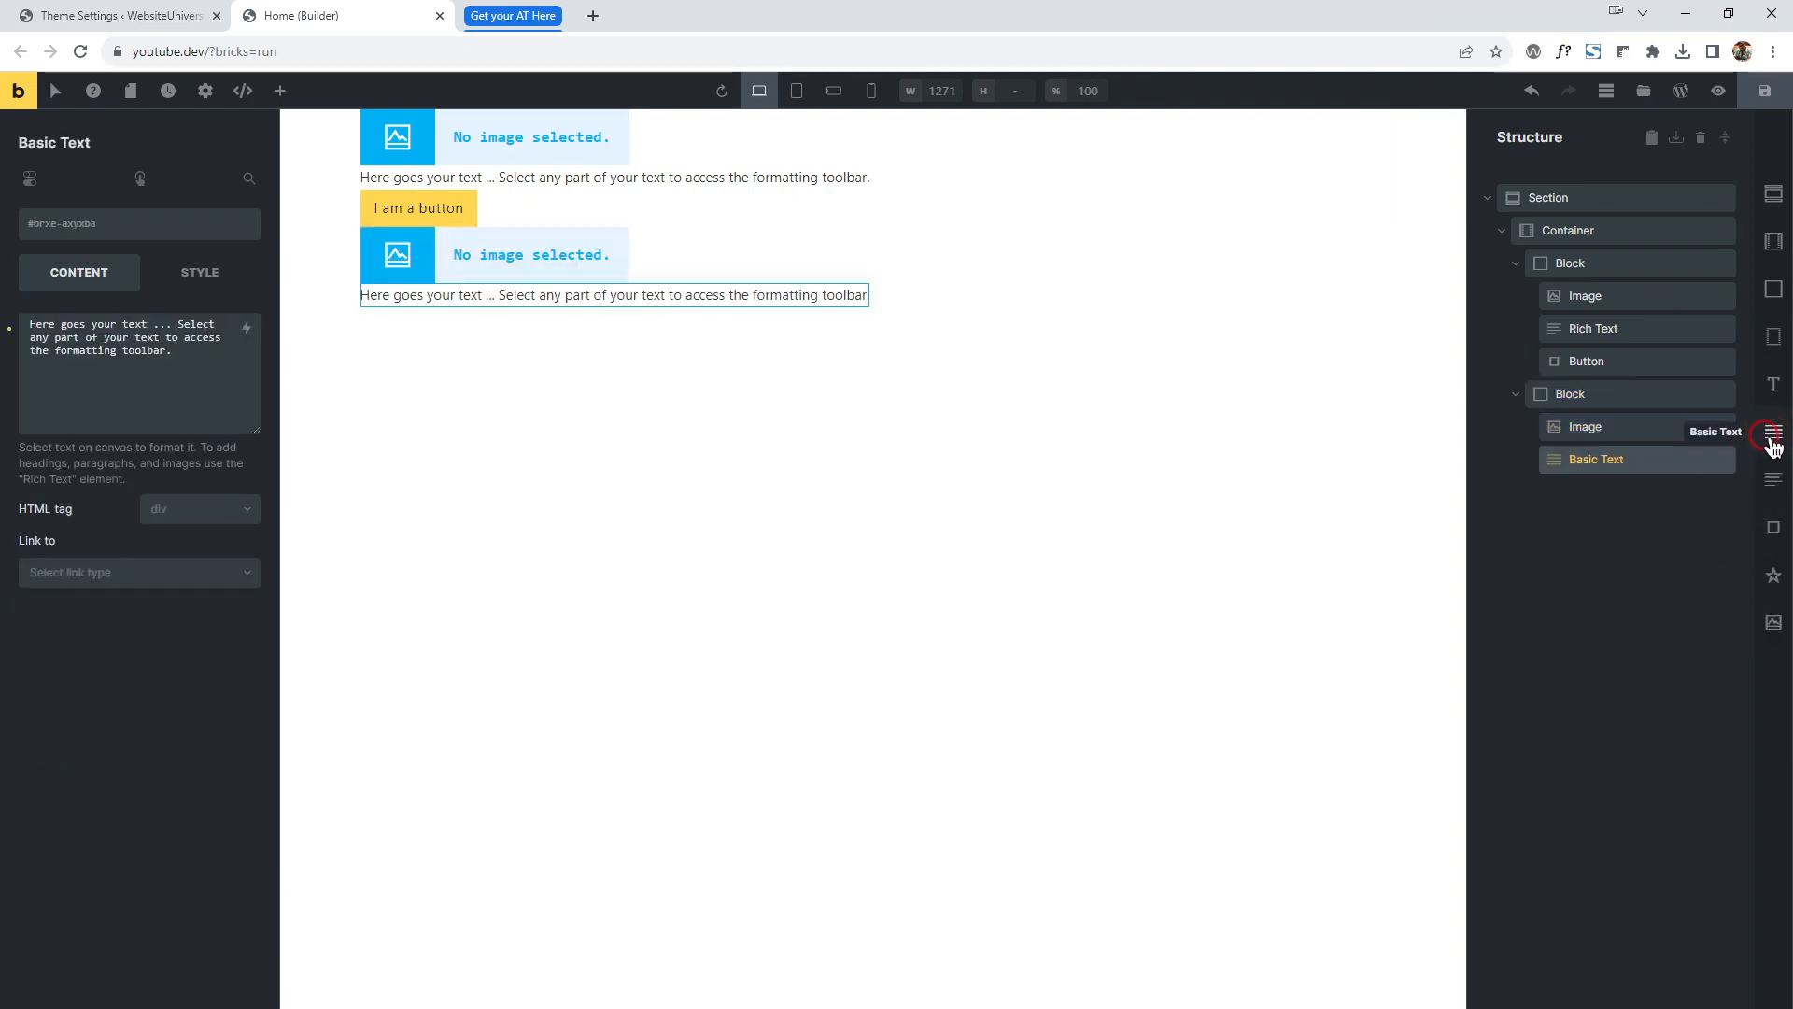
left_click(1774, 525)
Add a third Block to the container with an Image, a Rich Text and a Button inside, and save the page.
left_click(1629, 231)
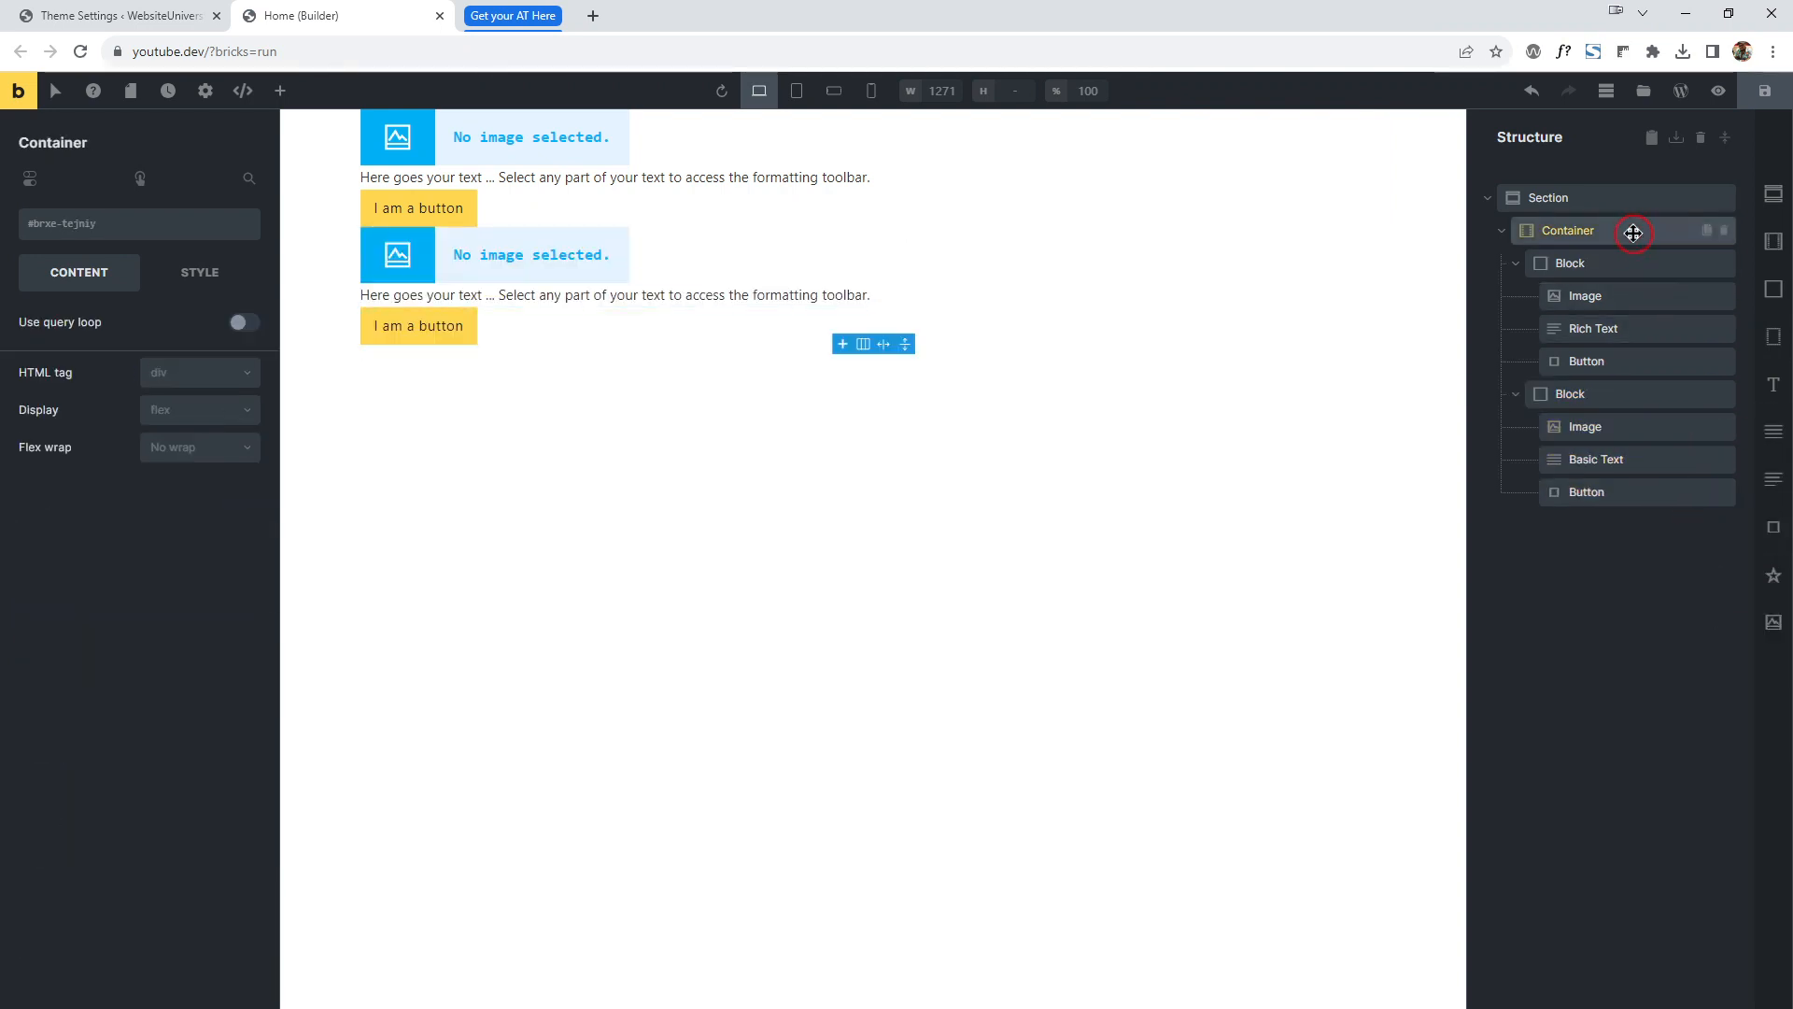
left_click(1774, 289)
left_click(1773, 622)
left_click(1773, 479)
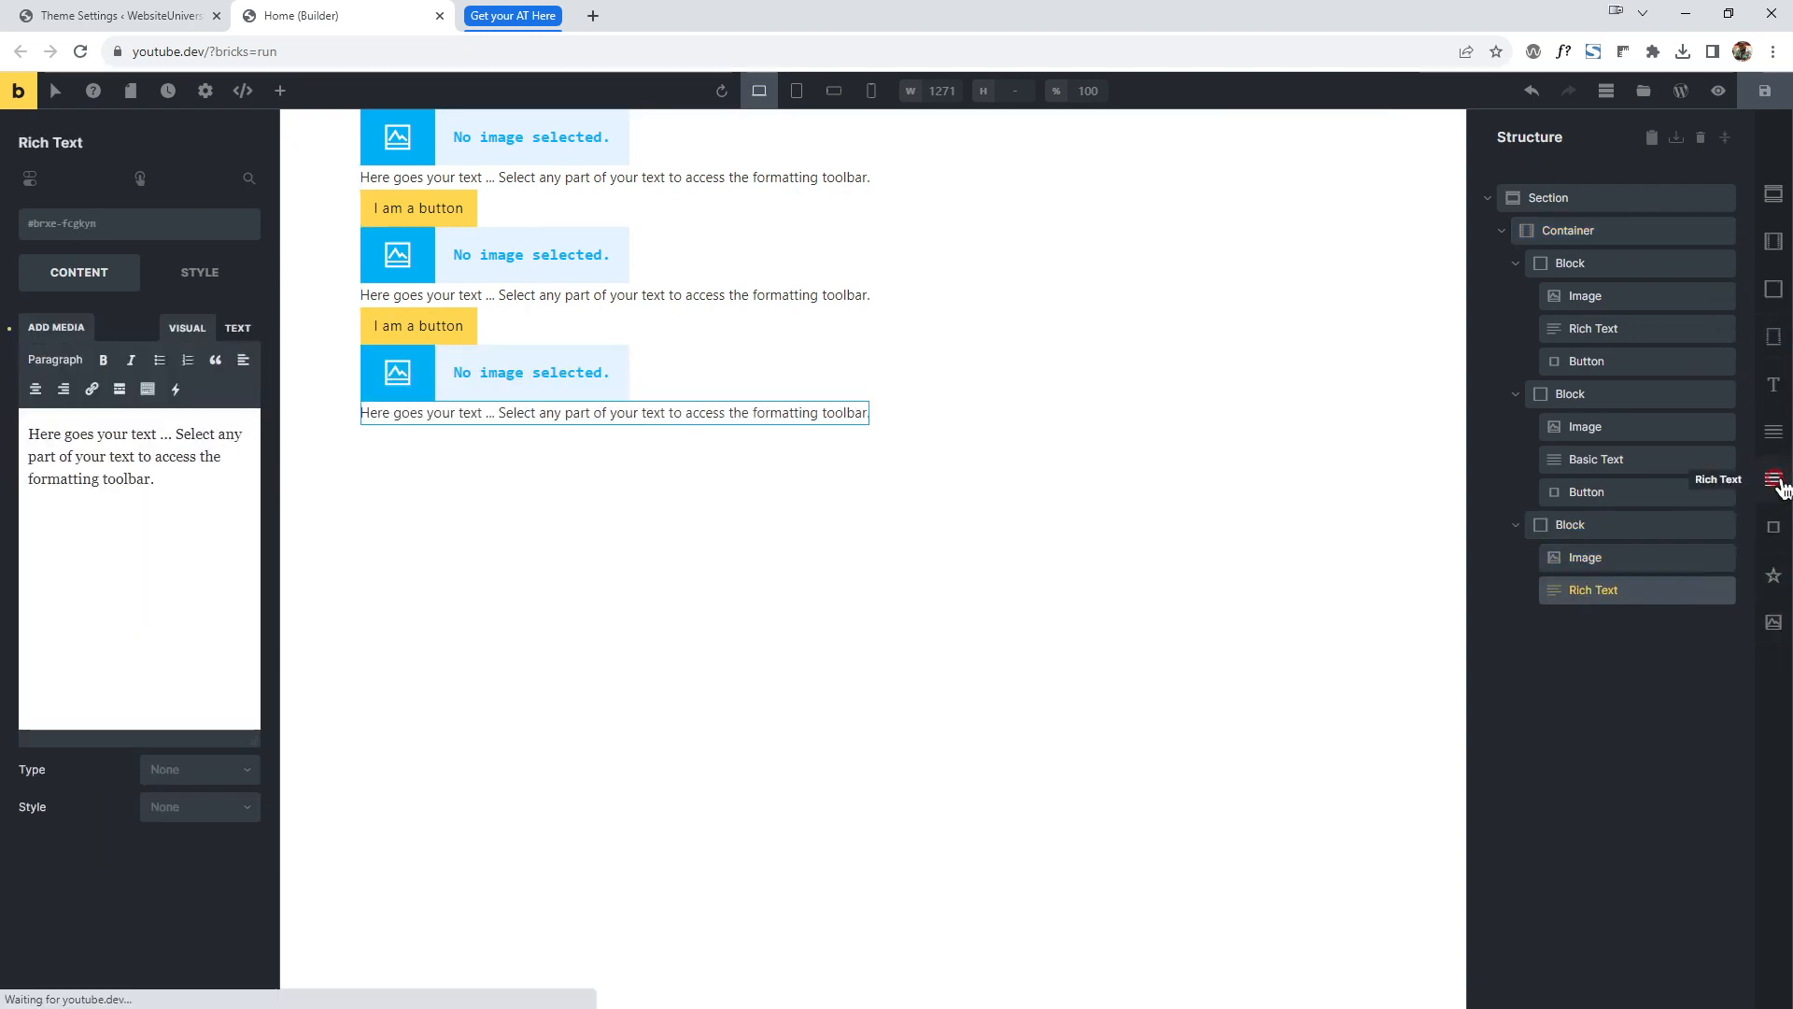
left_click(1775, 527)
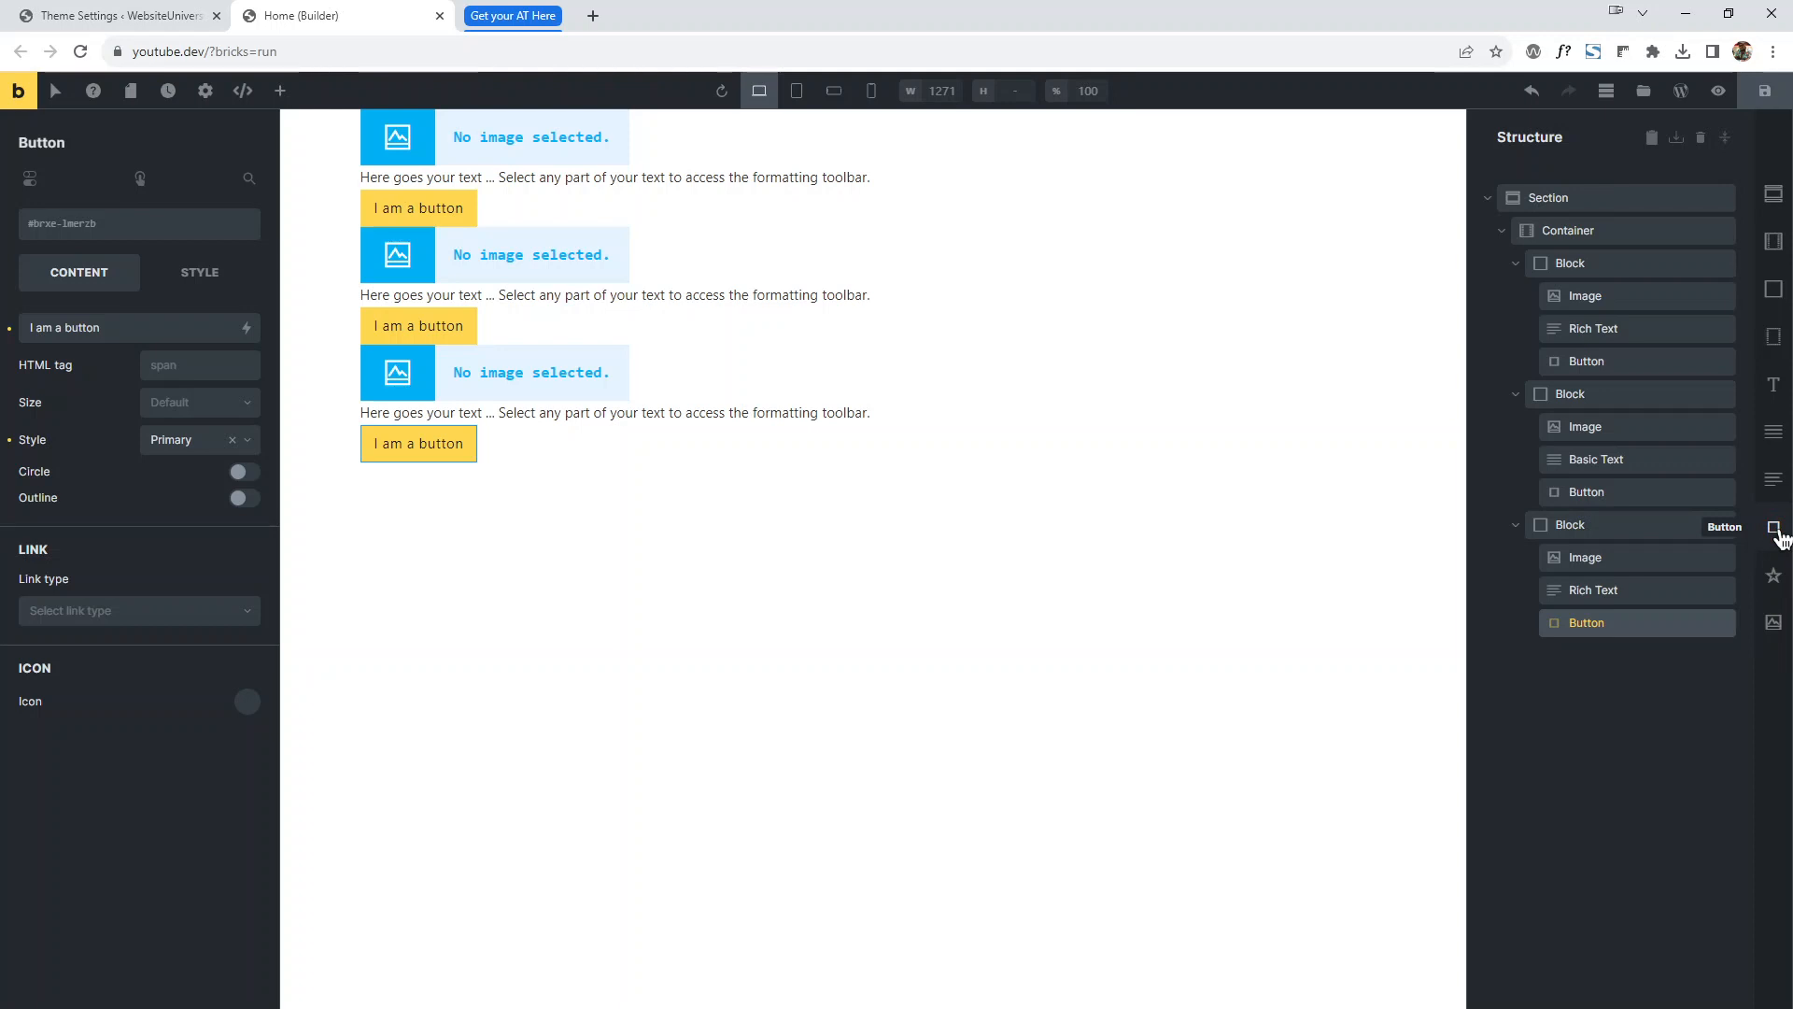
key("Escape")
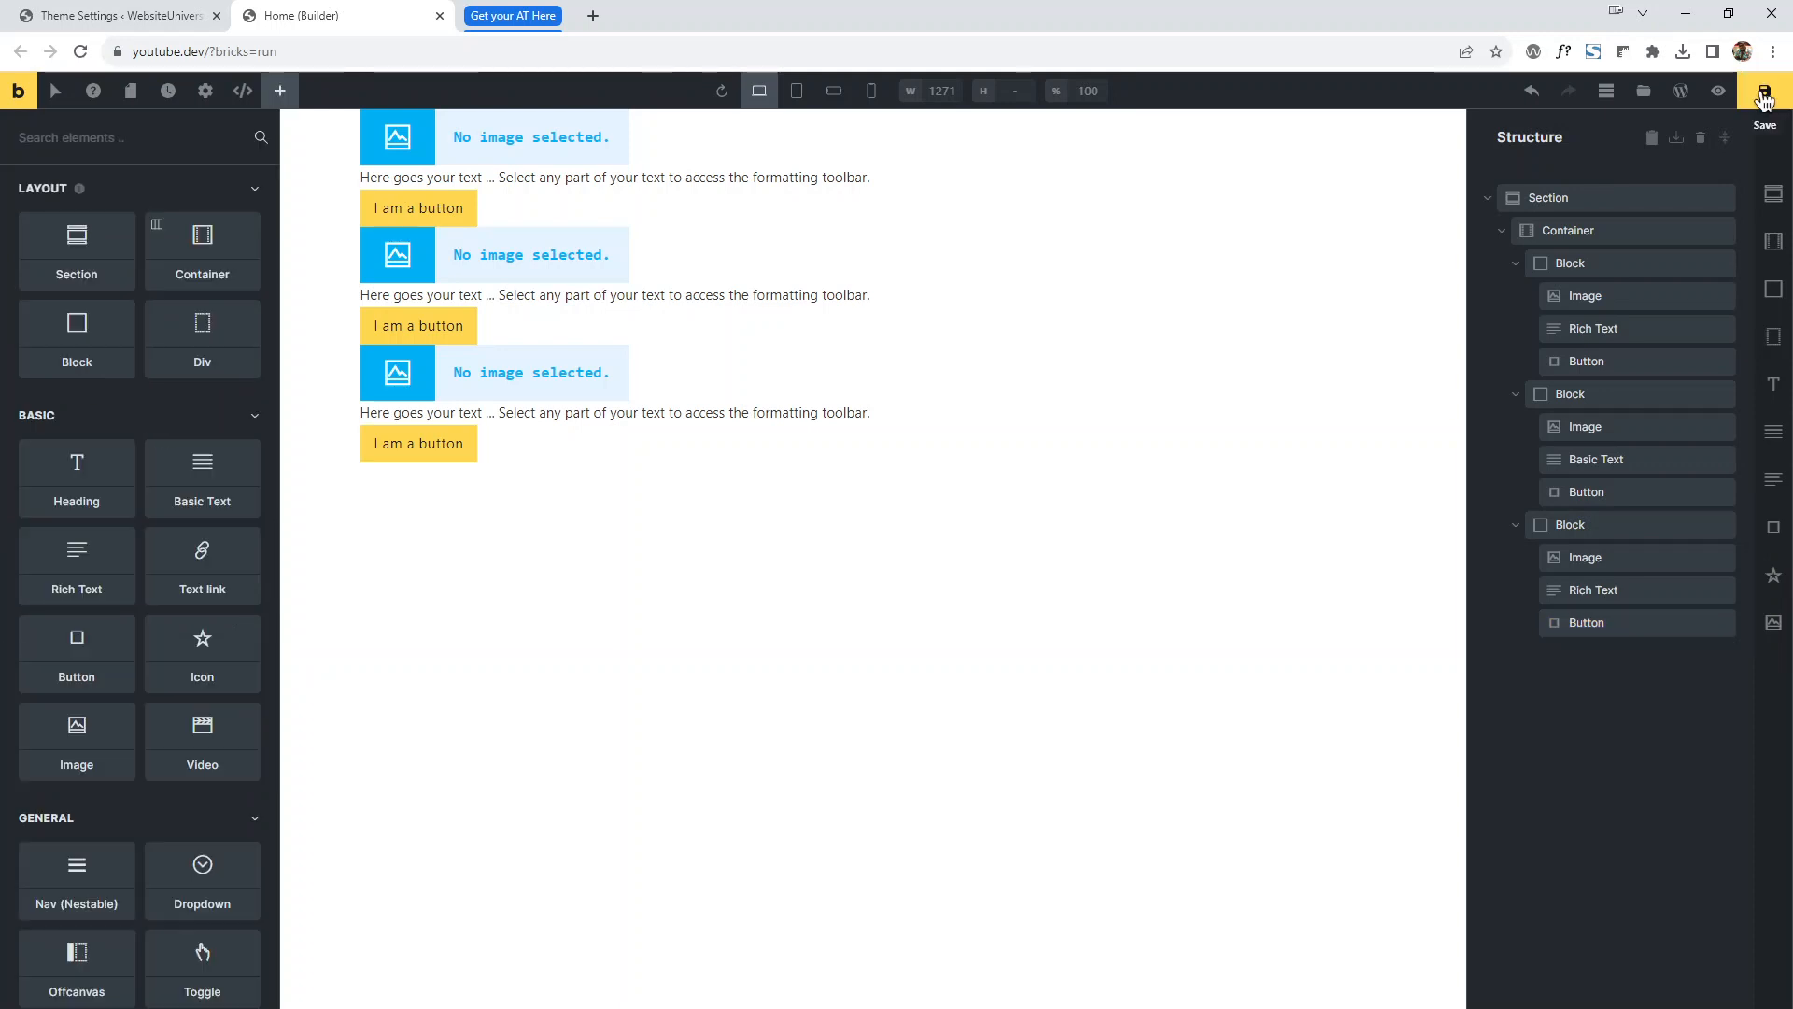
left_click(1764, 94)
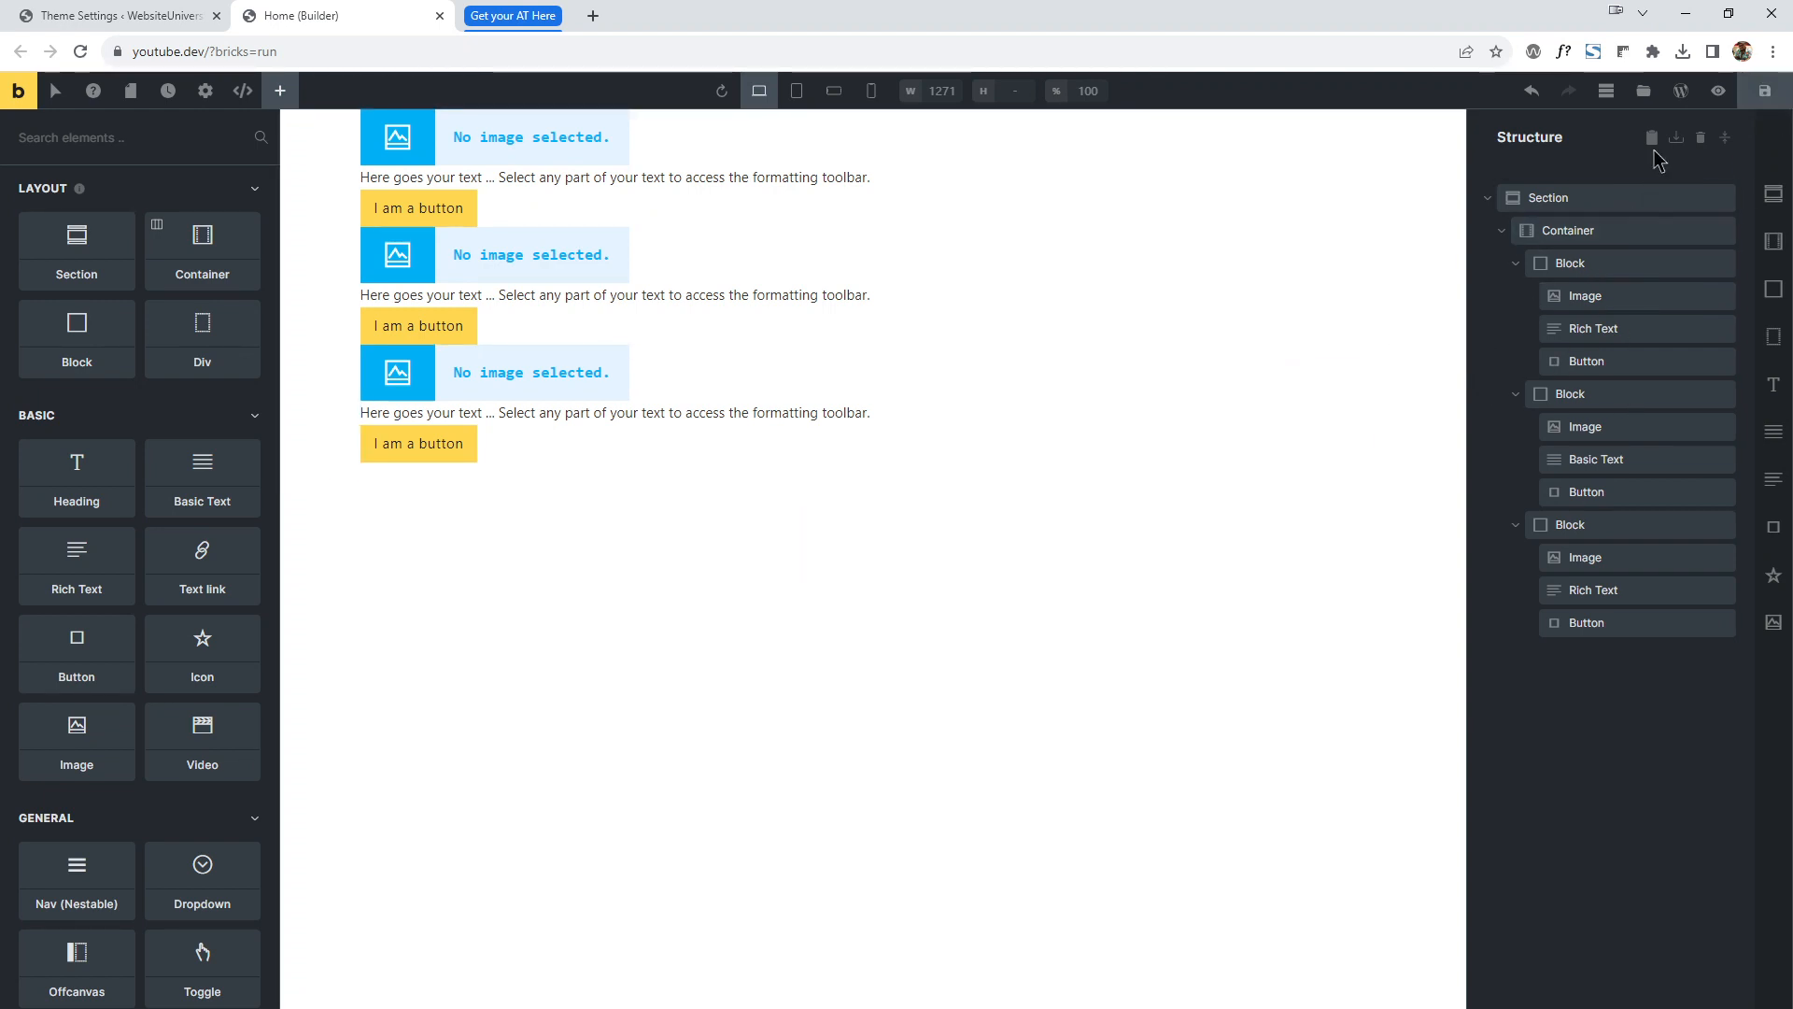
Enable the Resizable Structure Panel tweak in the theme settings, set the default structure panel width to 400 px, and save the settings.
left_click(97, 13)
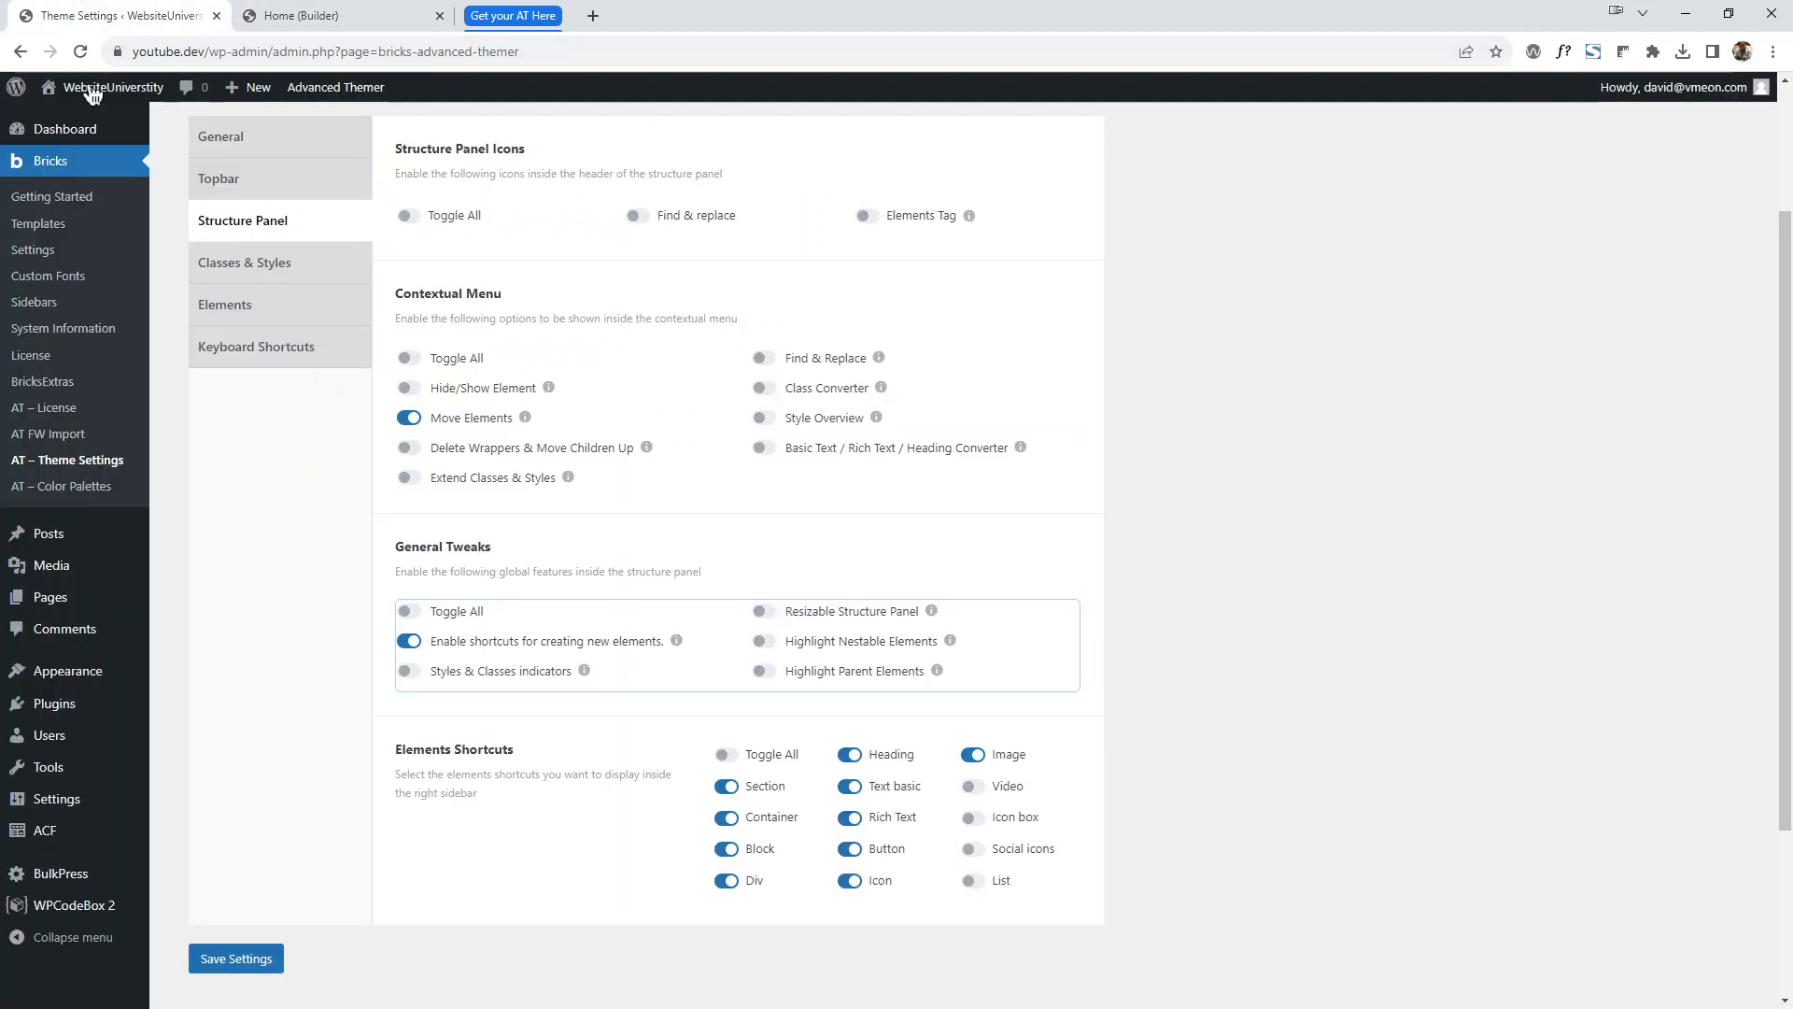
left_click(763, 610)
scroll(863, 631, "down", 1)
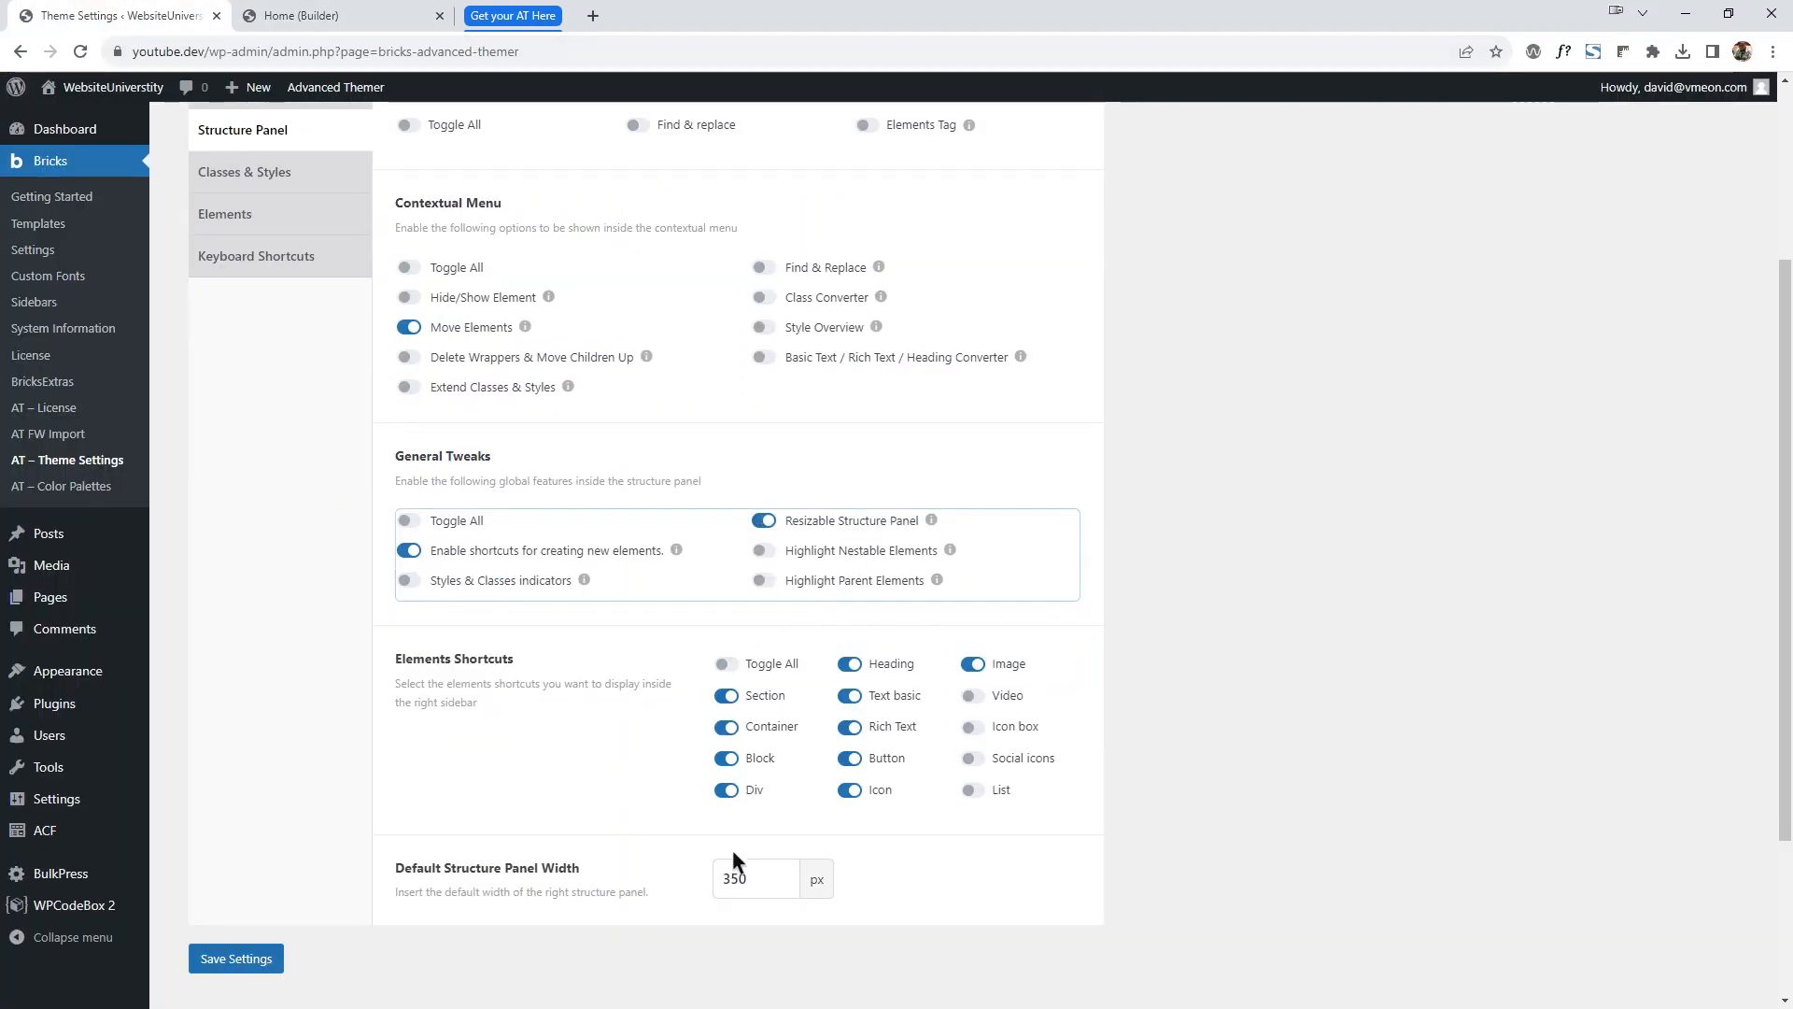
double_click(735, 884)
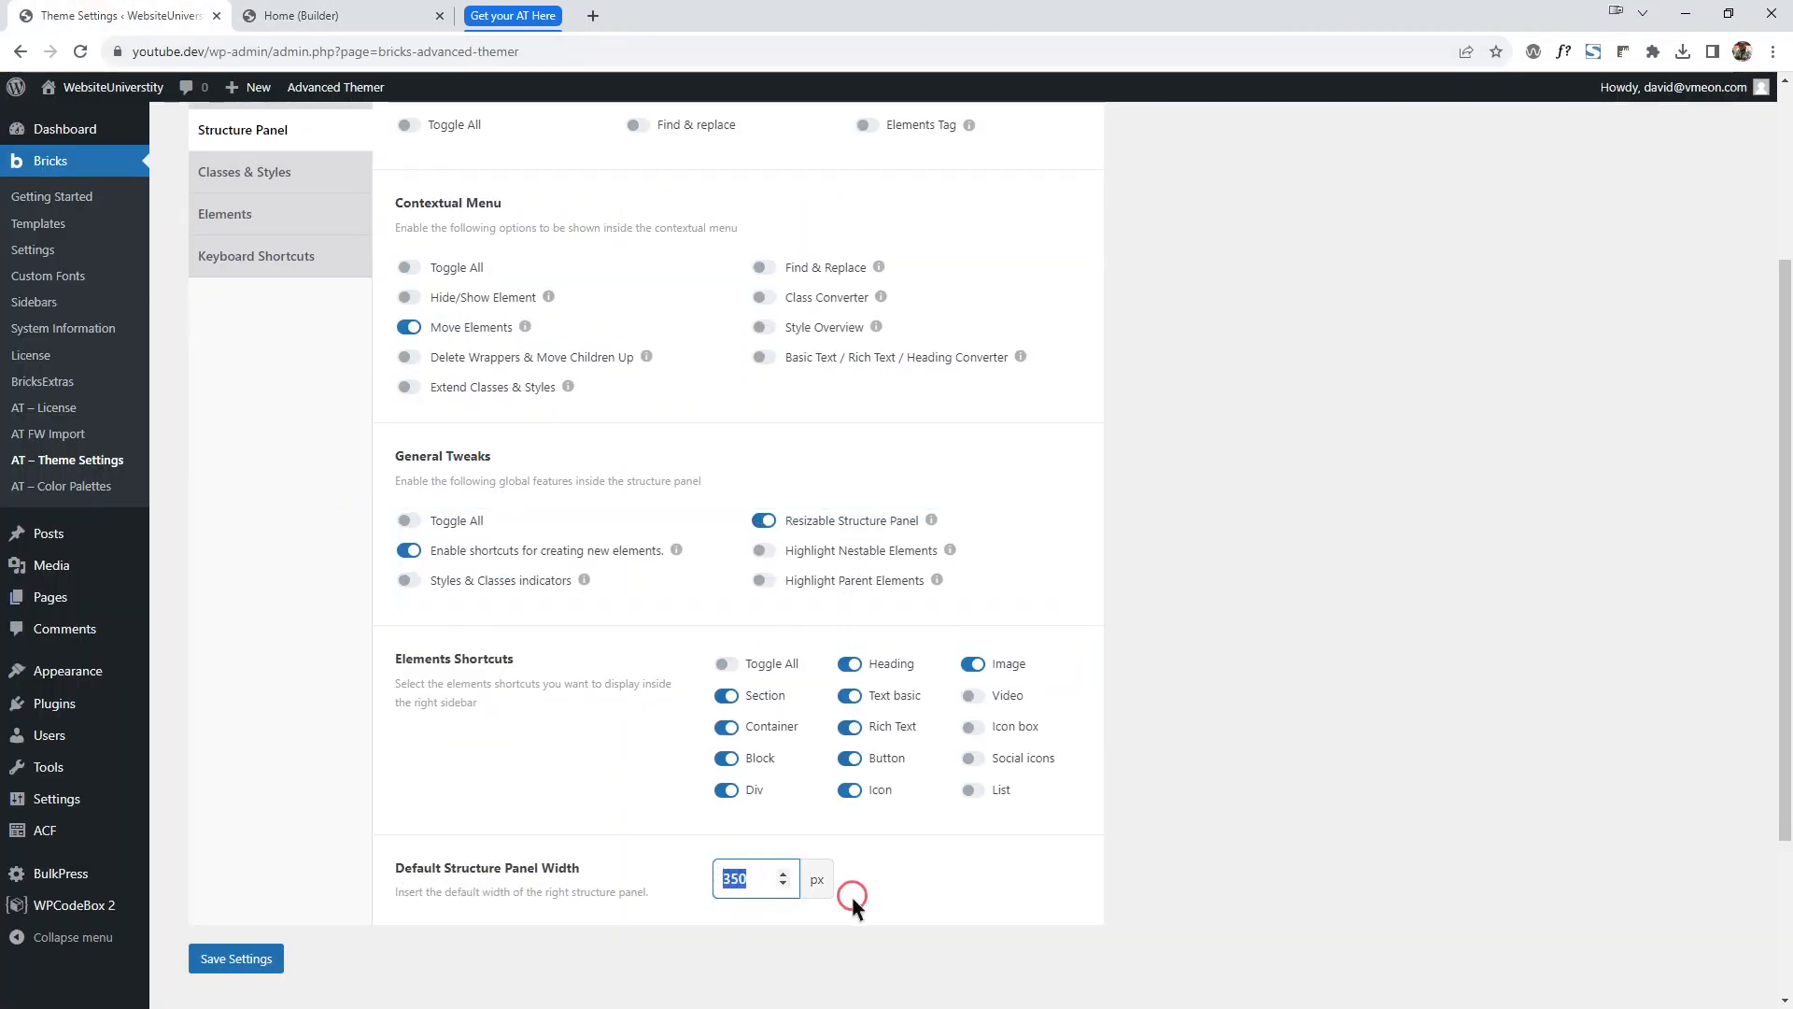
type("400")
left_click(237, 958)
Return to the Home builder, reload it to apply the saved settings, and expand the whole structure tree.
left_click(290, 16)
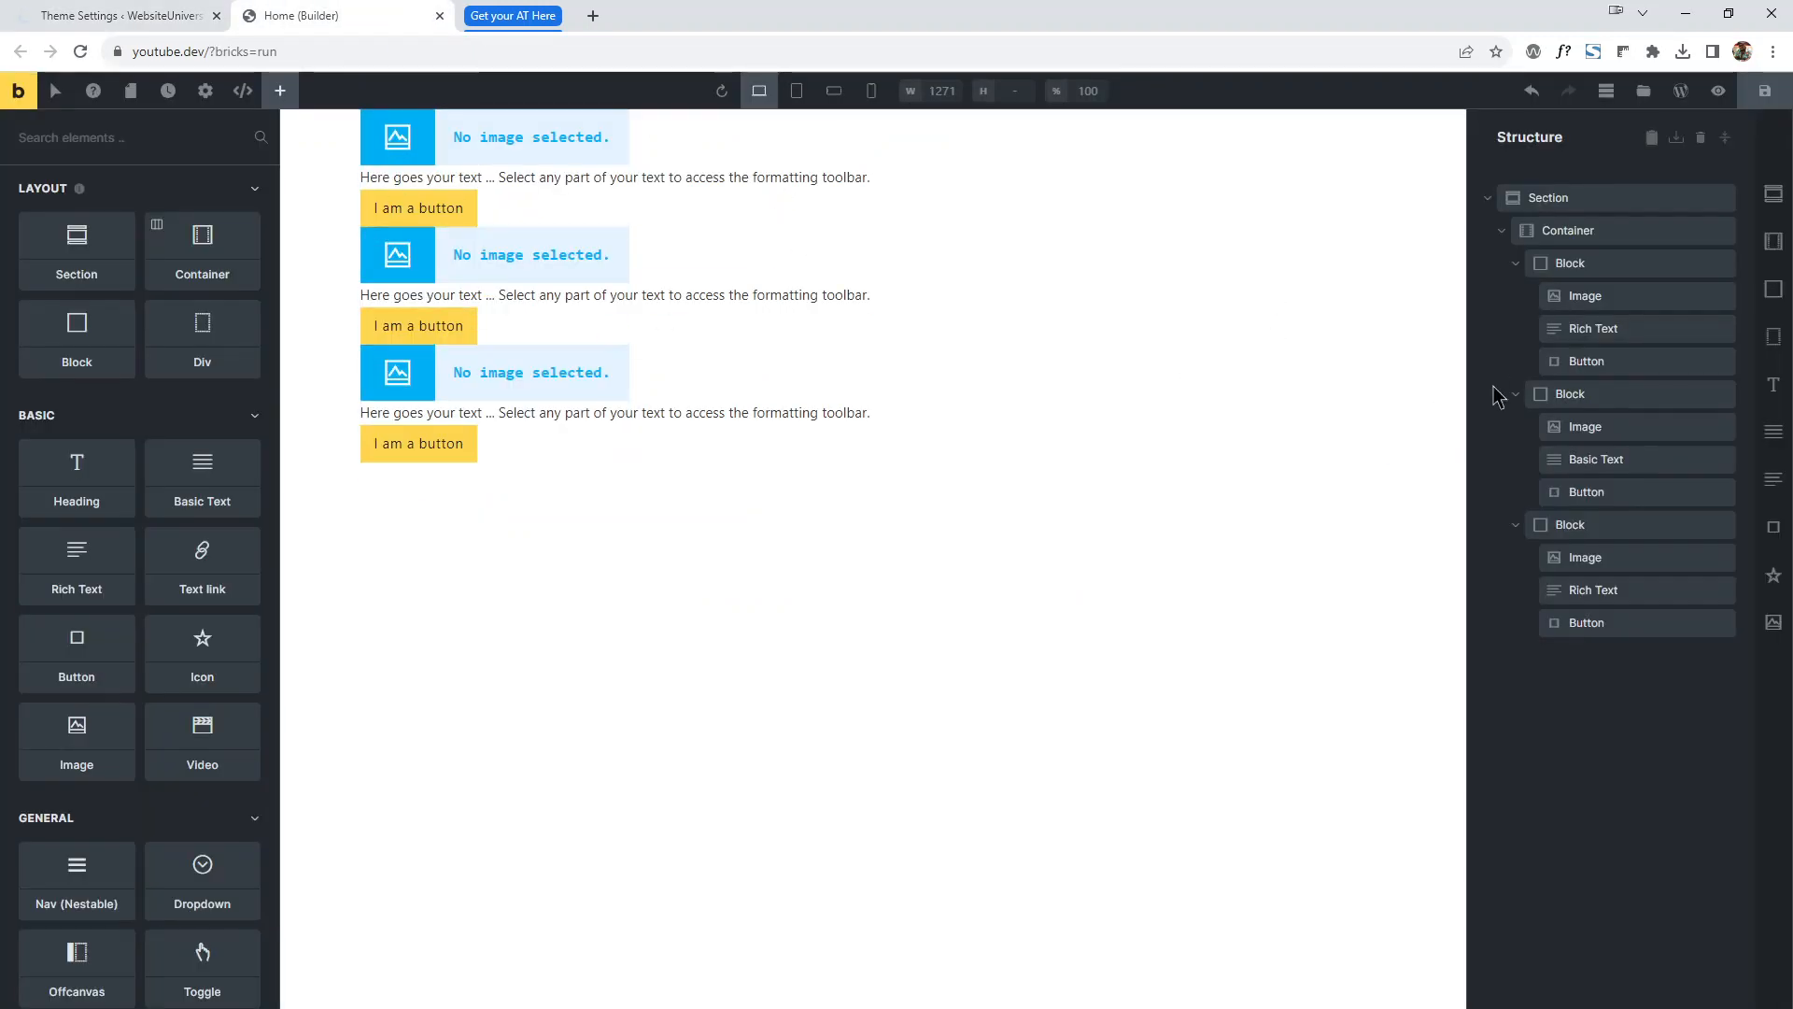
left_click(1778, 102)
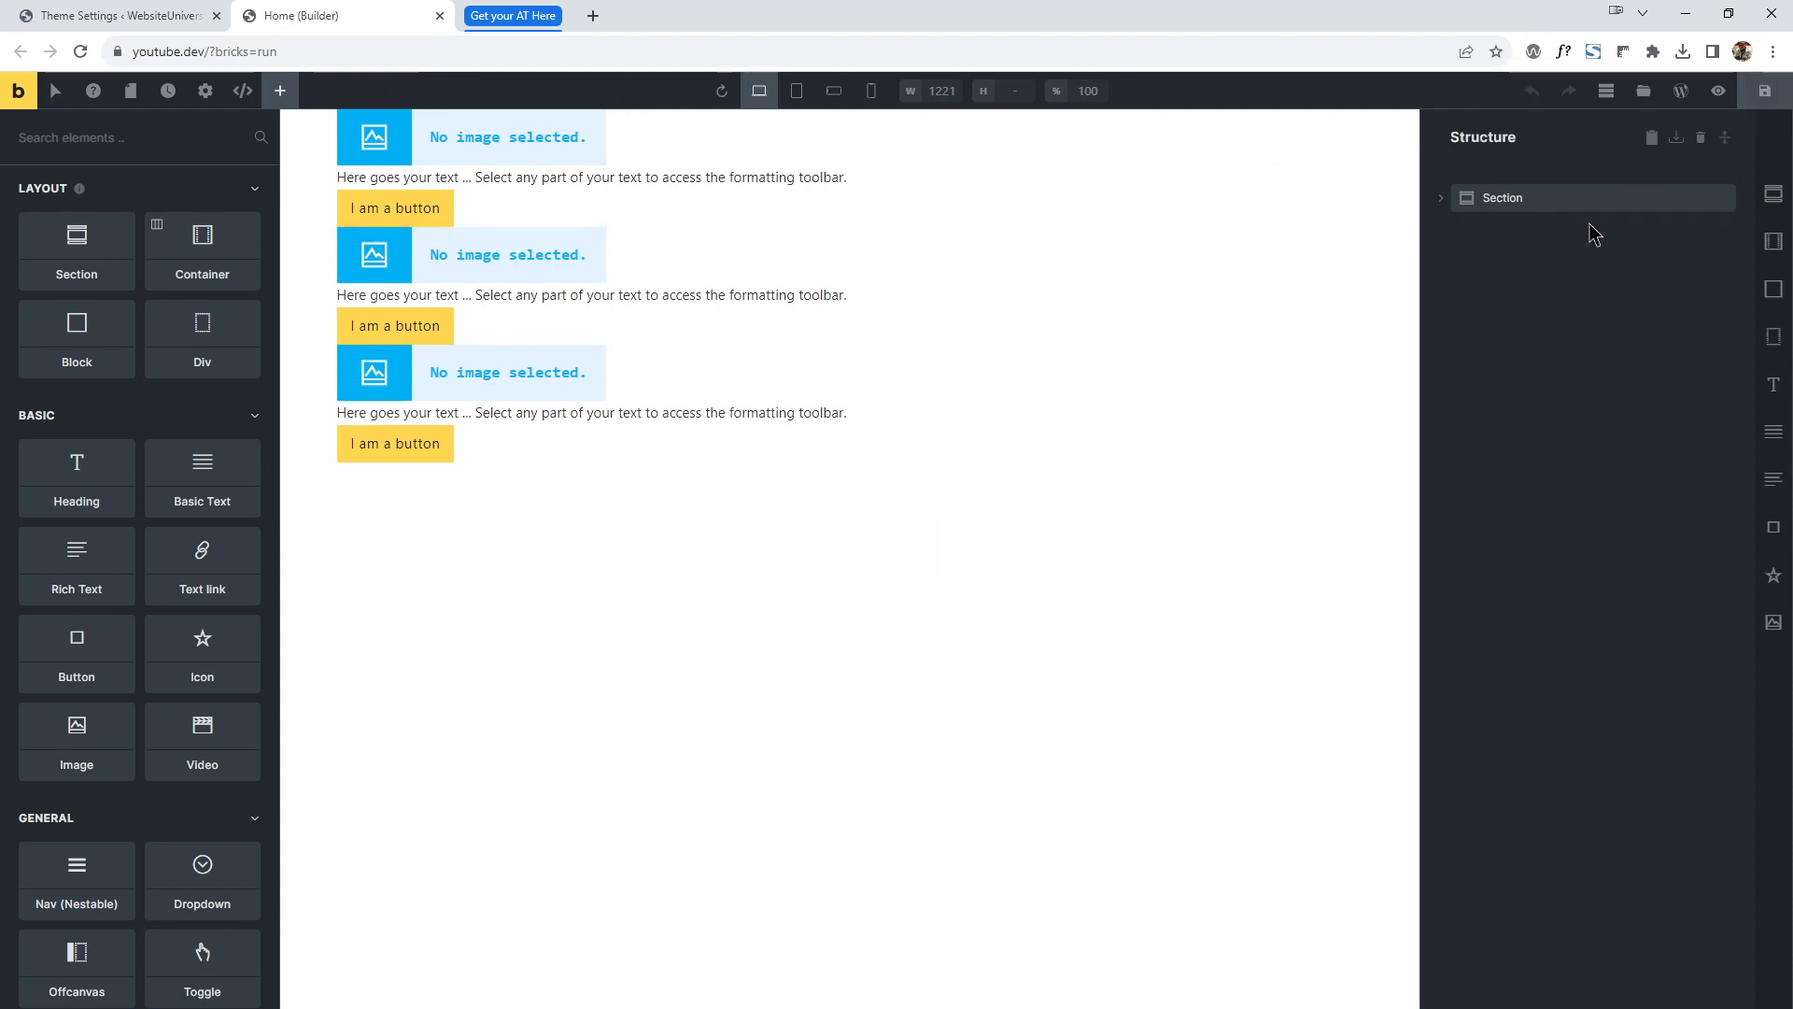
left_click(1725, 137)
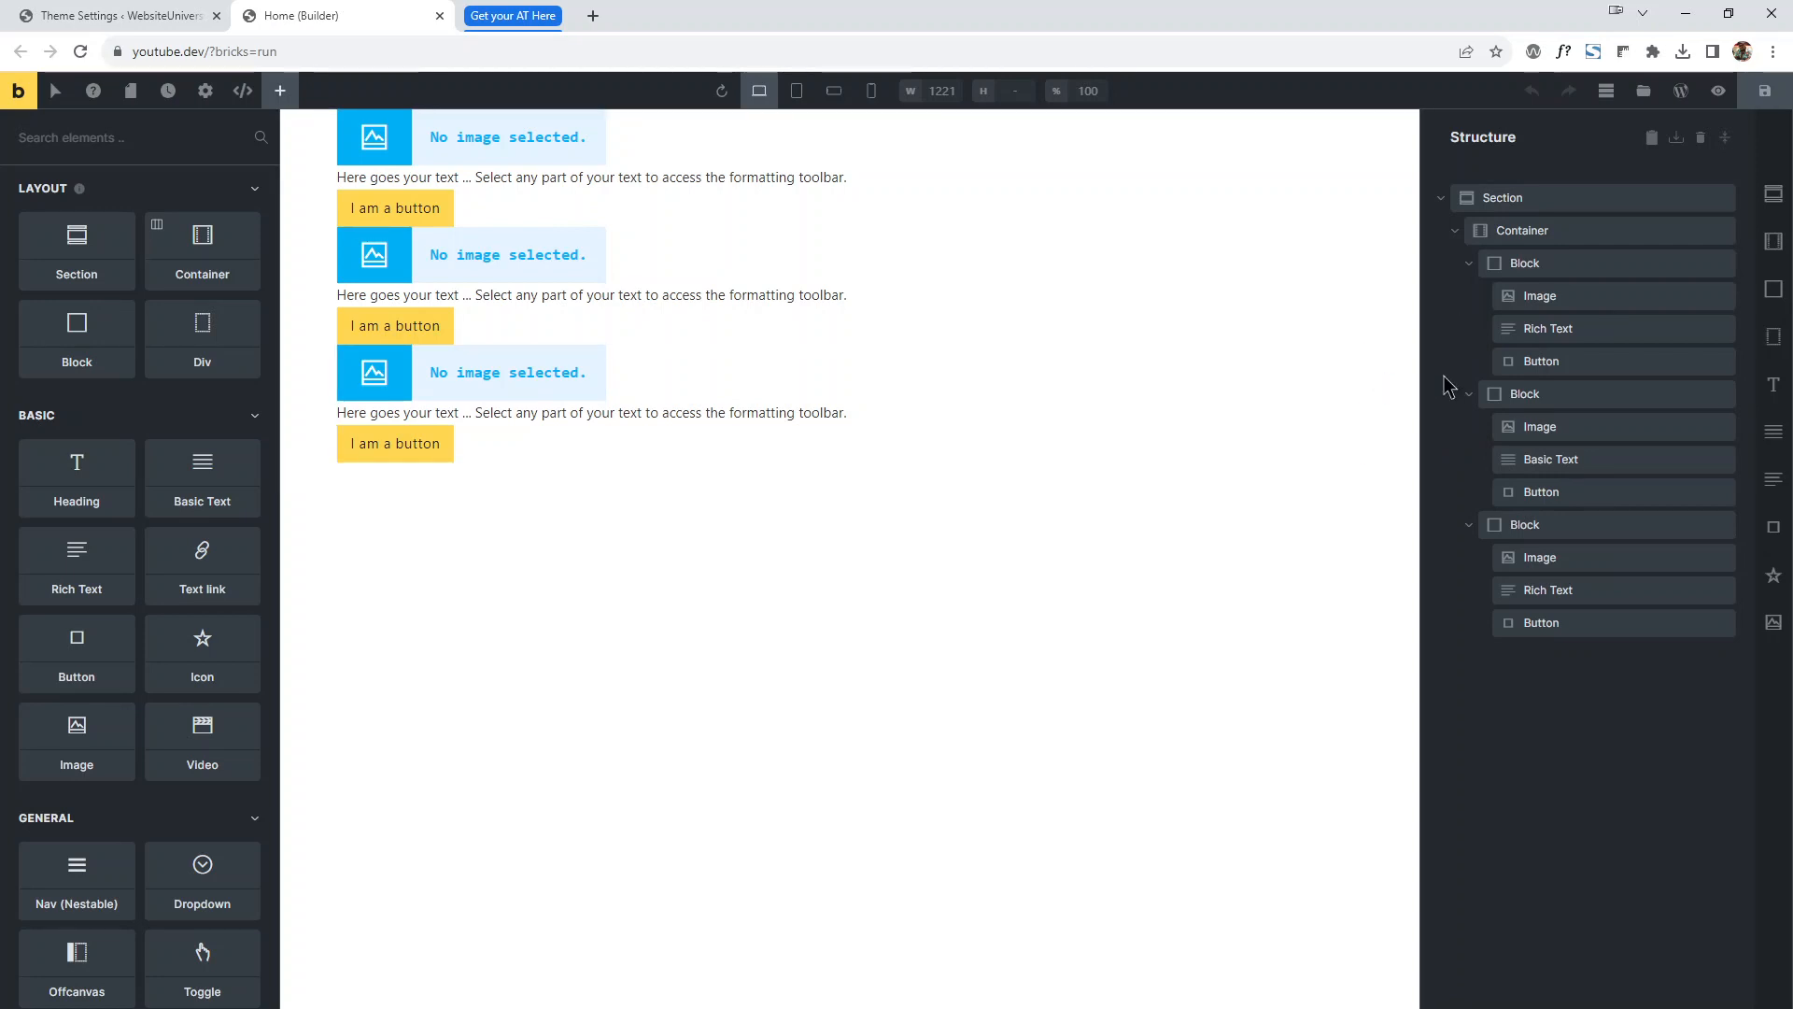
View the settings of the second block's Basic Text and the first block's Image, Rich Text and Button one after another.
left_click(1603, 467)
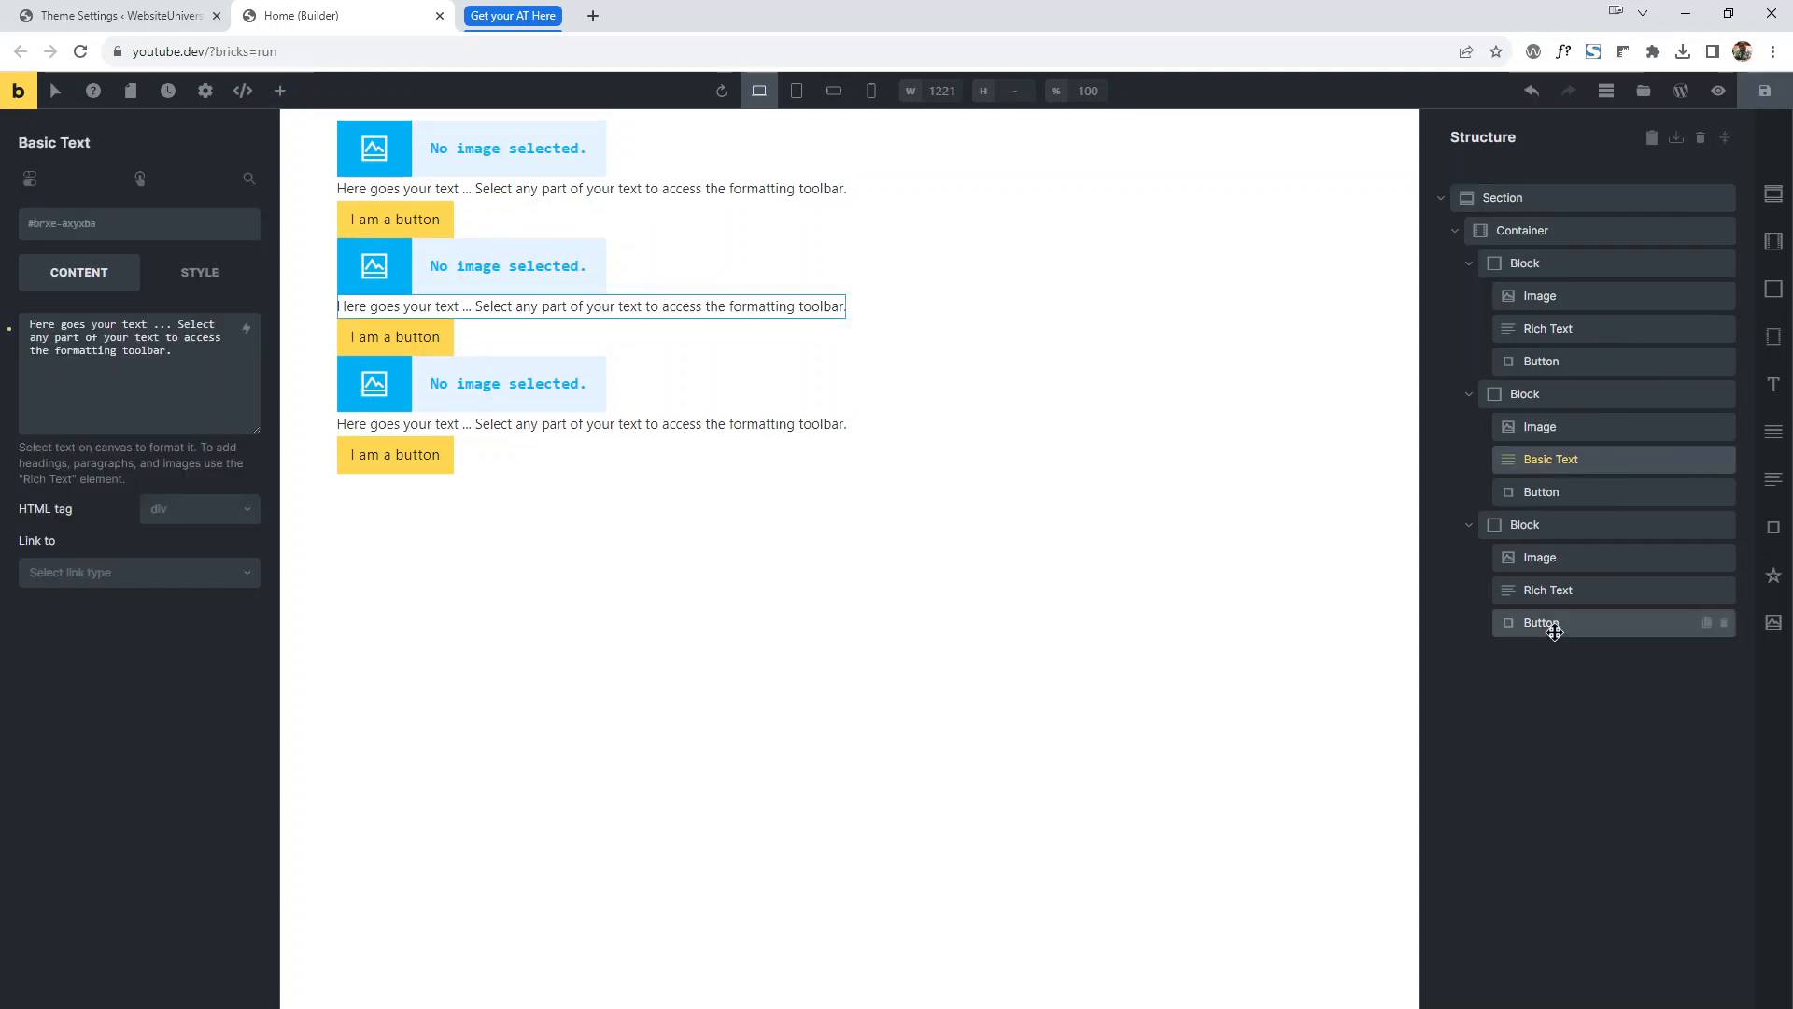
left_click(1593, 292)
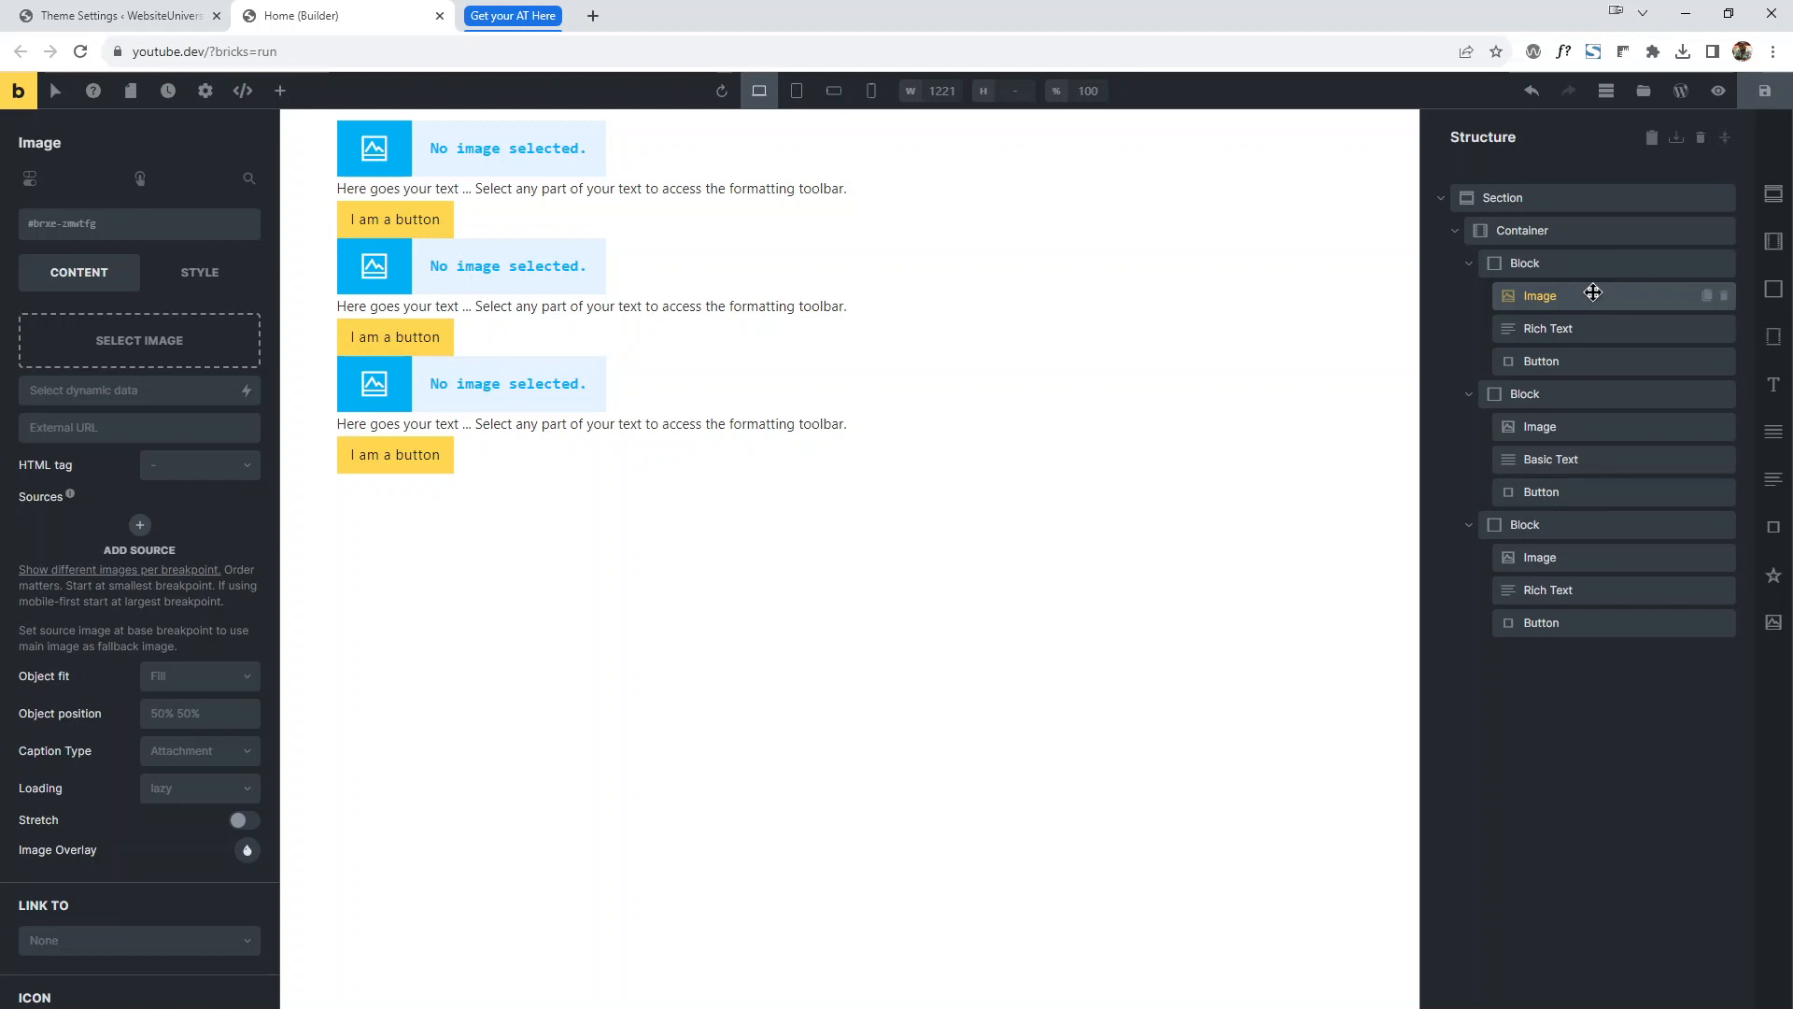
left_click(1597, 331)
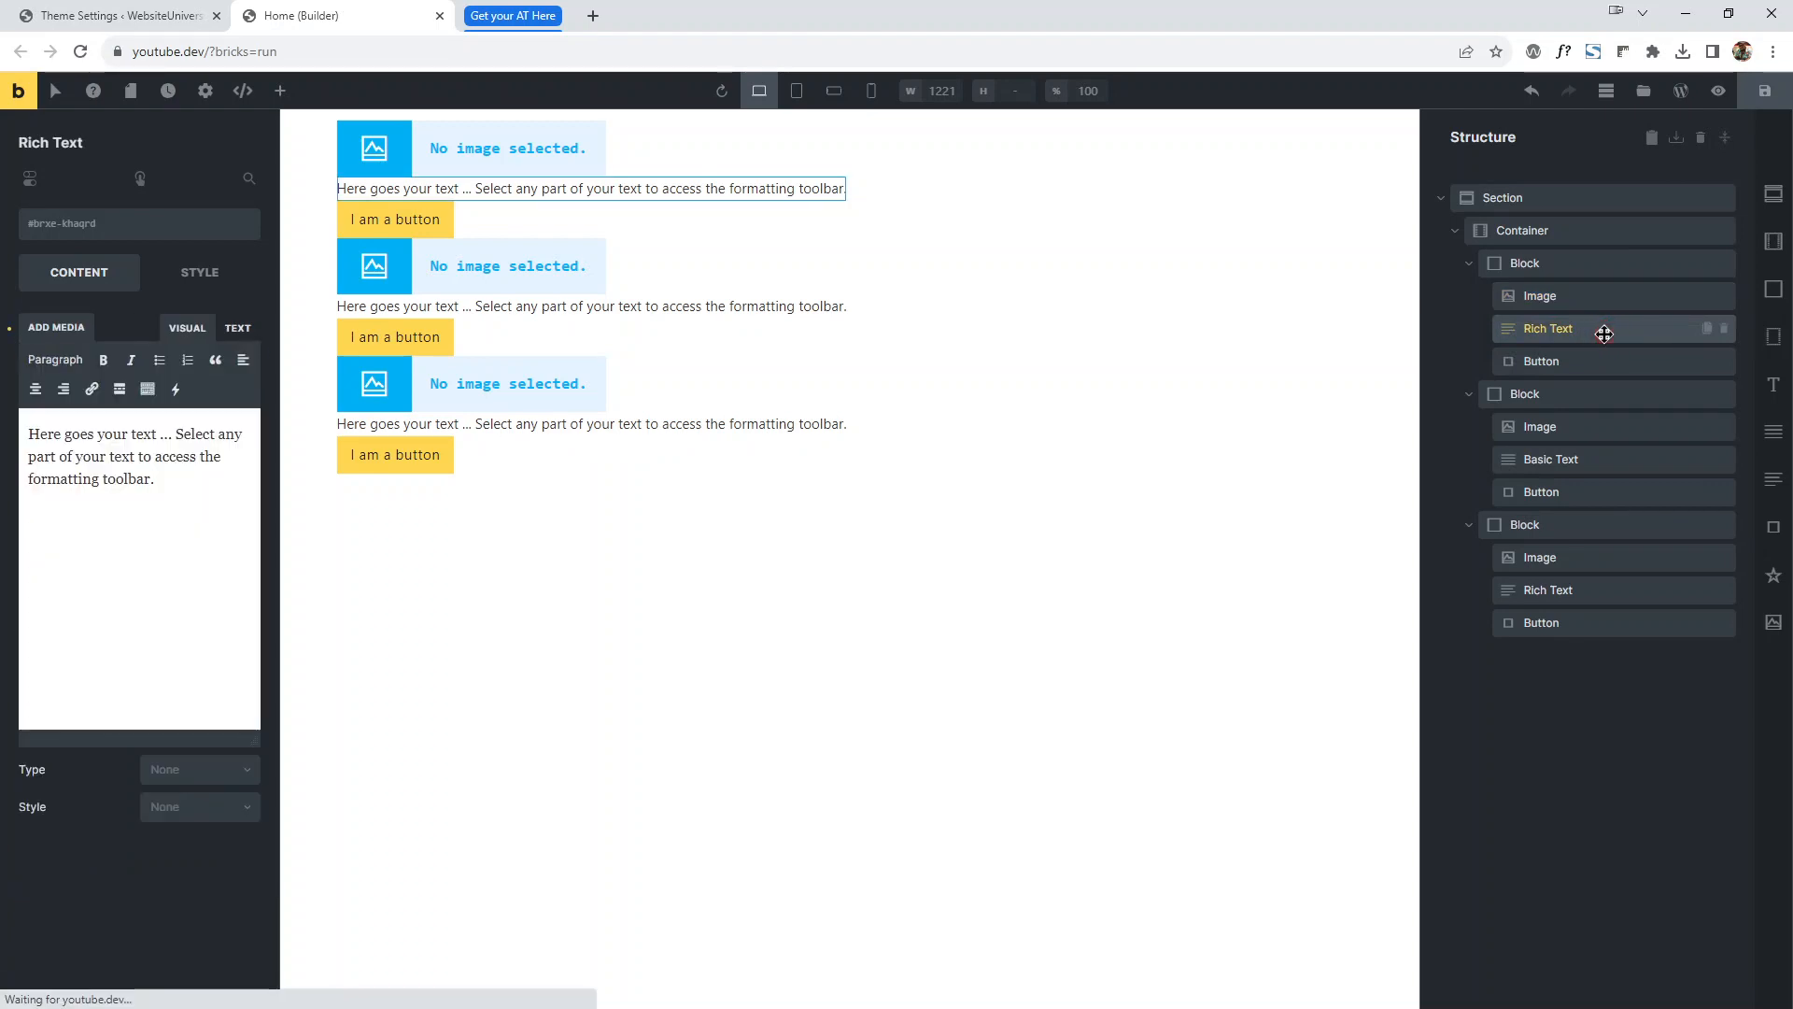
left_click(1591, 368)
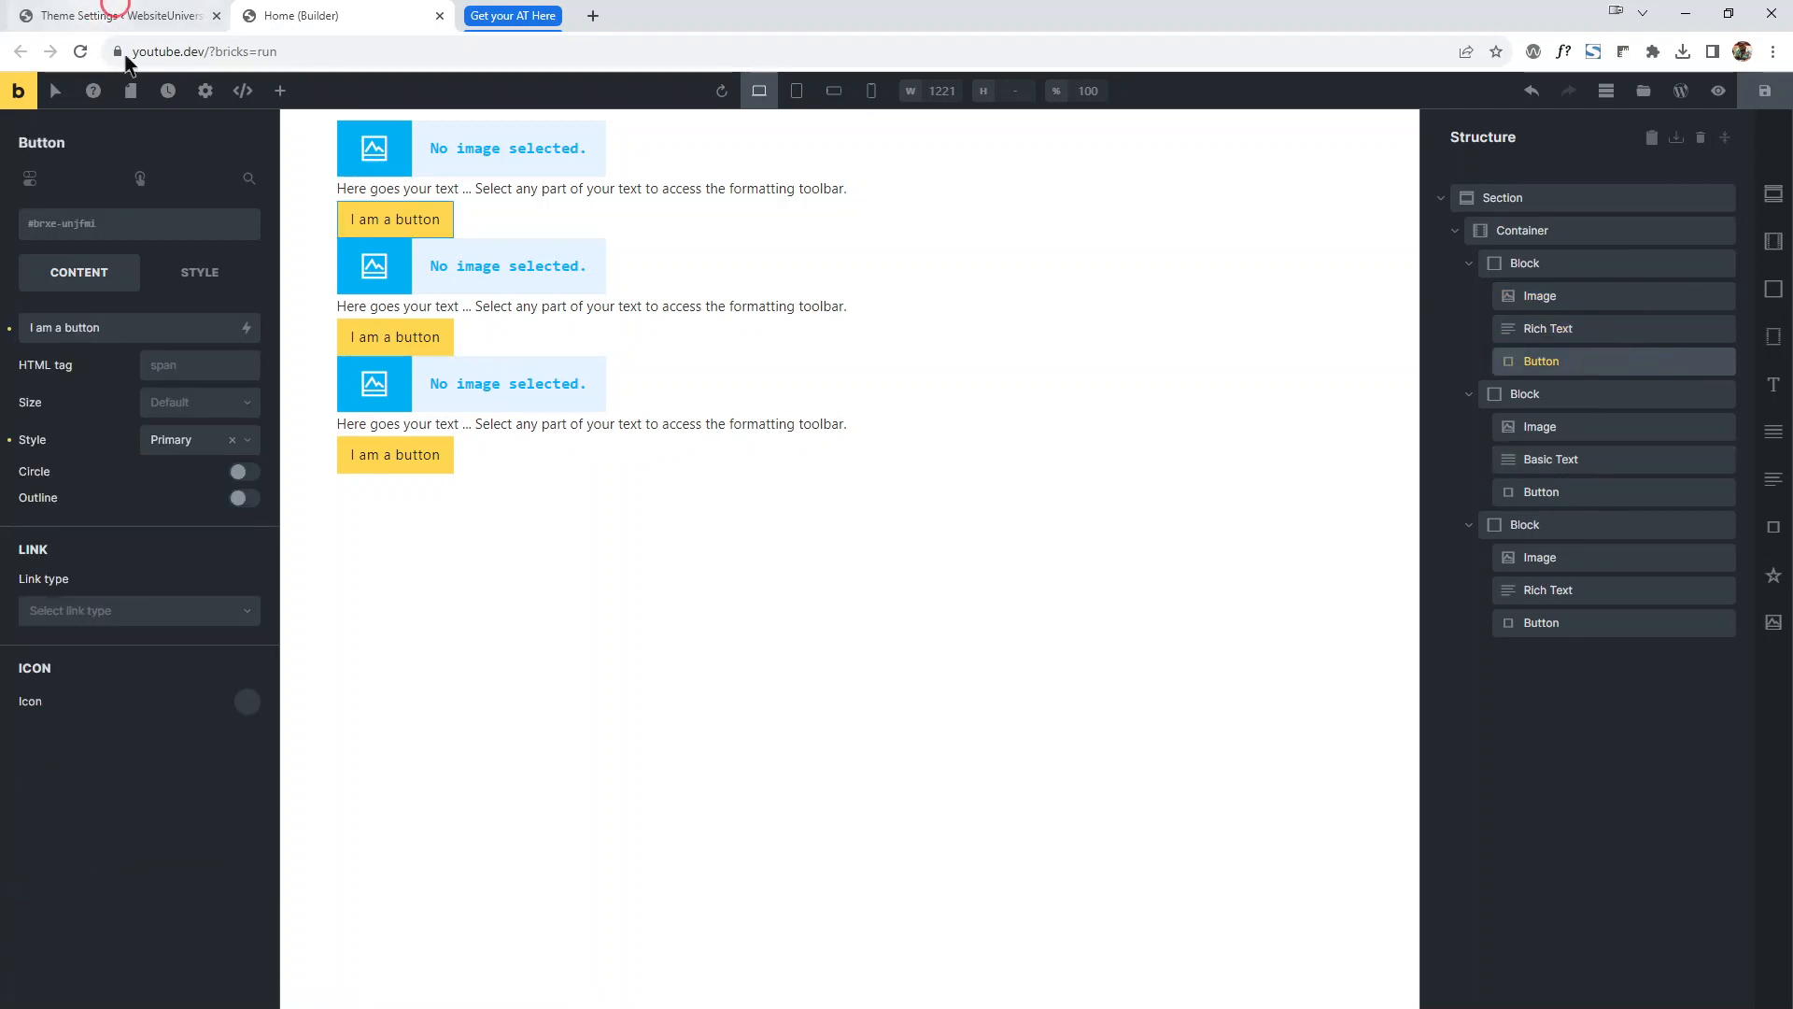
Enable the Styles & Classes indicators and Highlight Parent Elements tweaks in the theme settings, and save the settings.
left_click(154, 16)
scroll(112, 93, "down", 1)
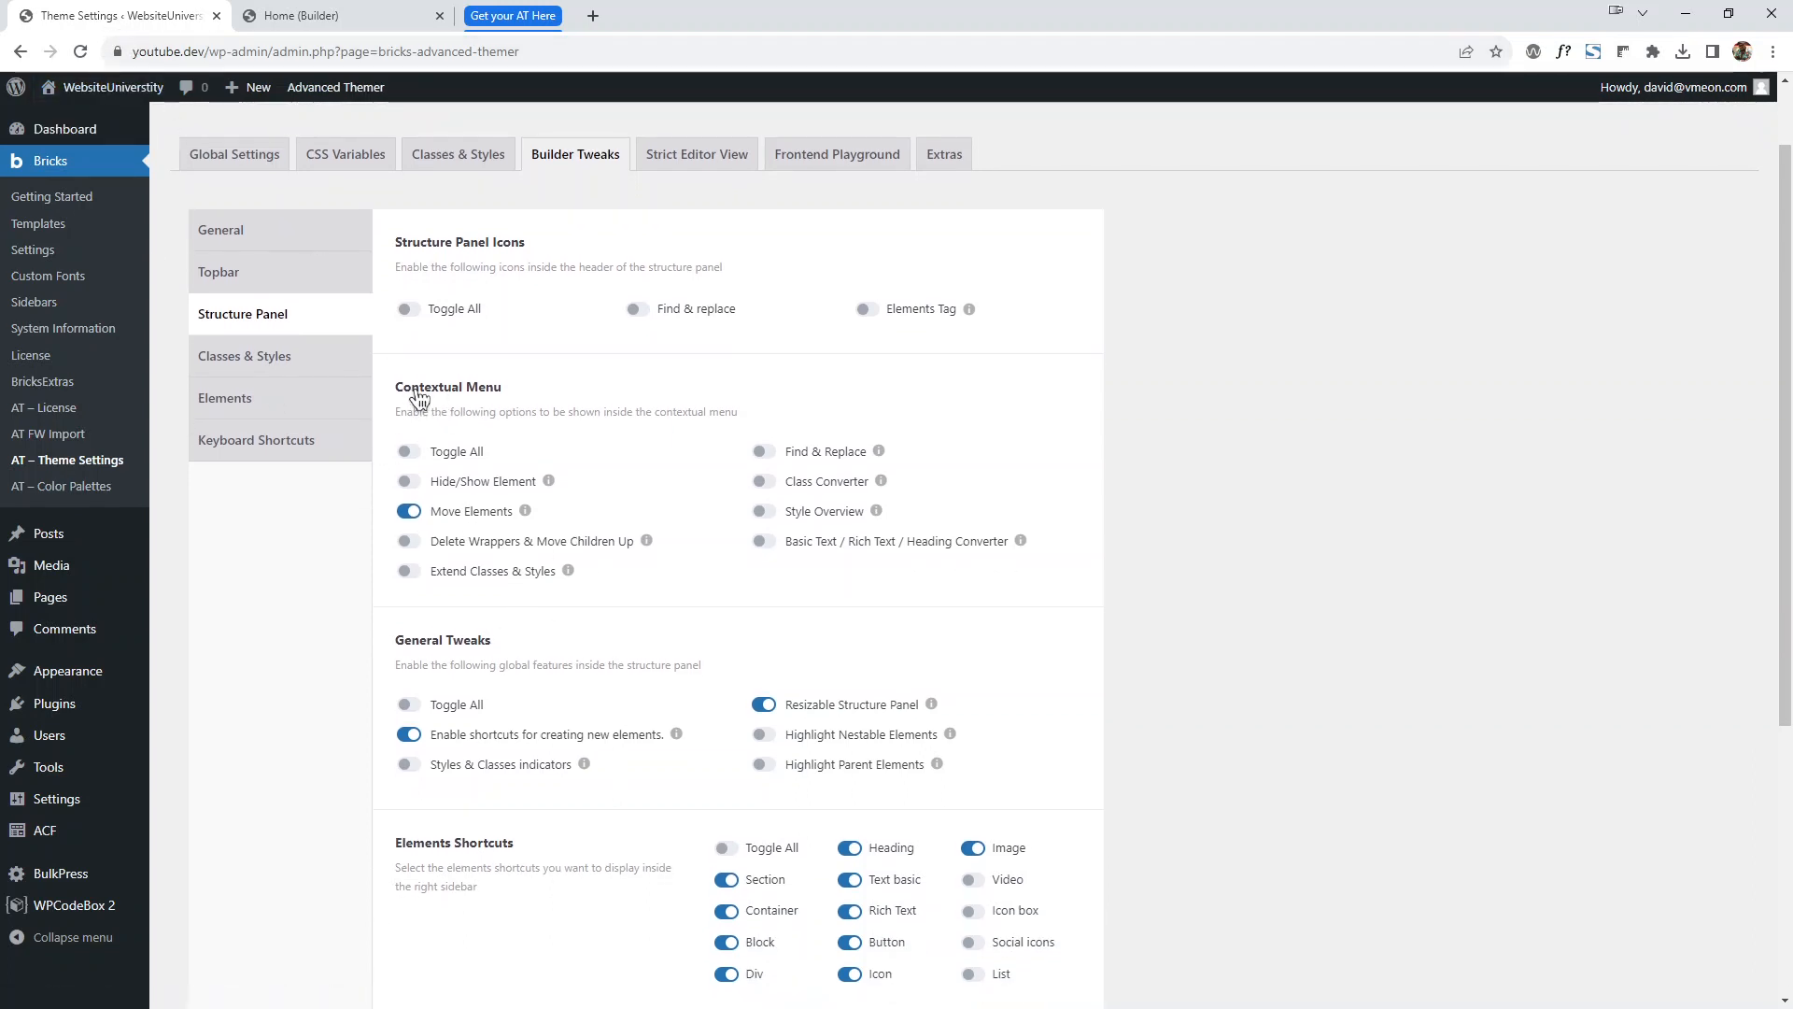
left_click(423, 766)
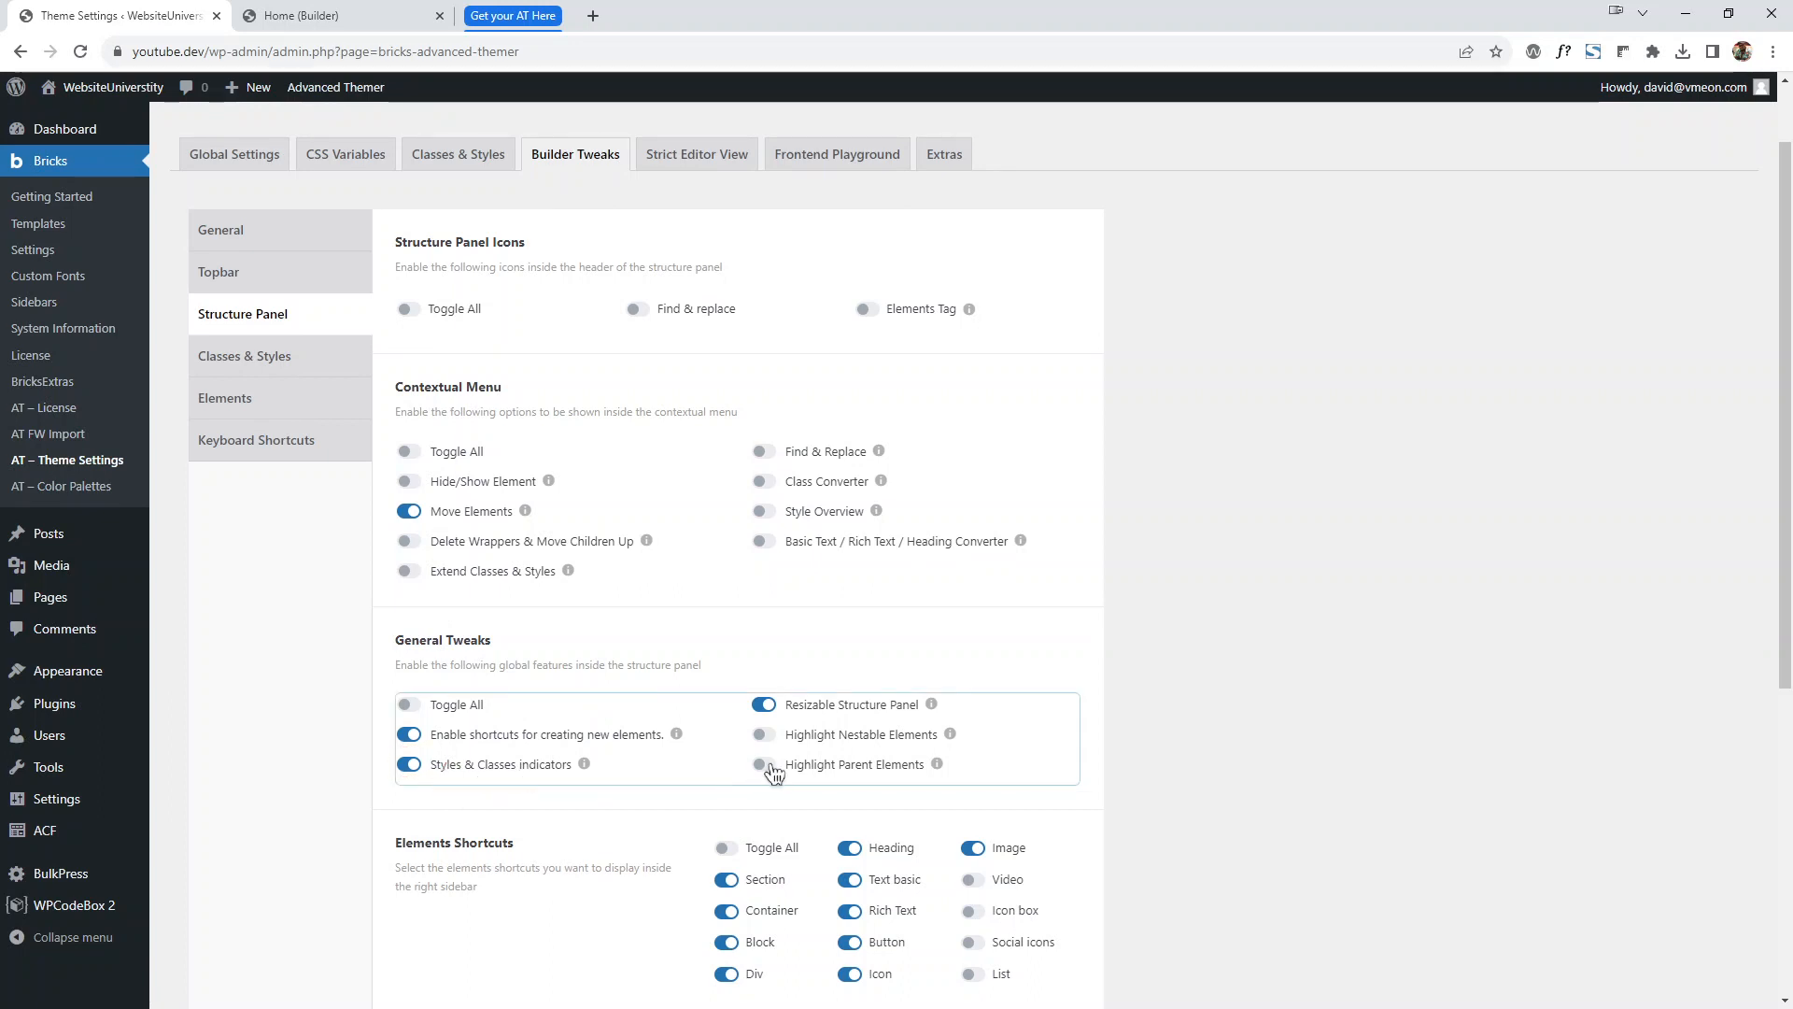
left_click(823, 770)
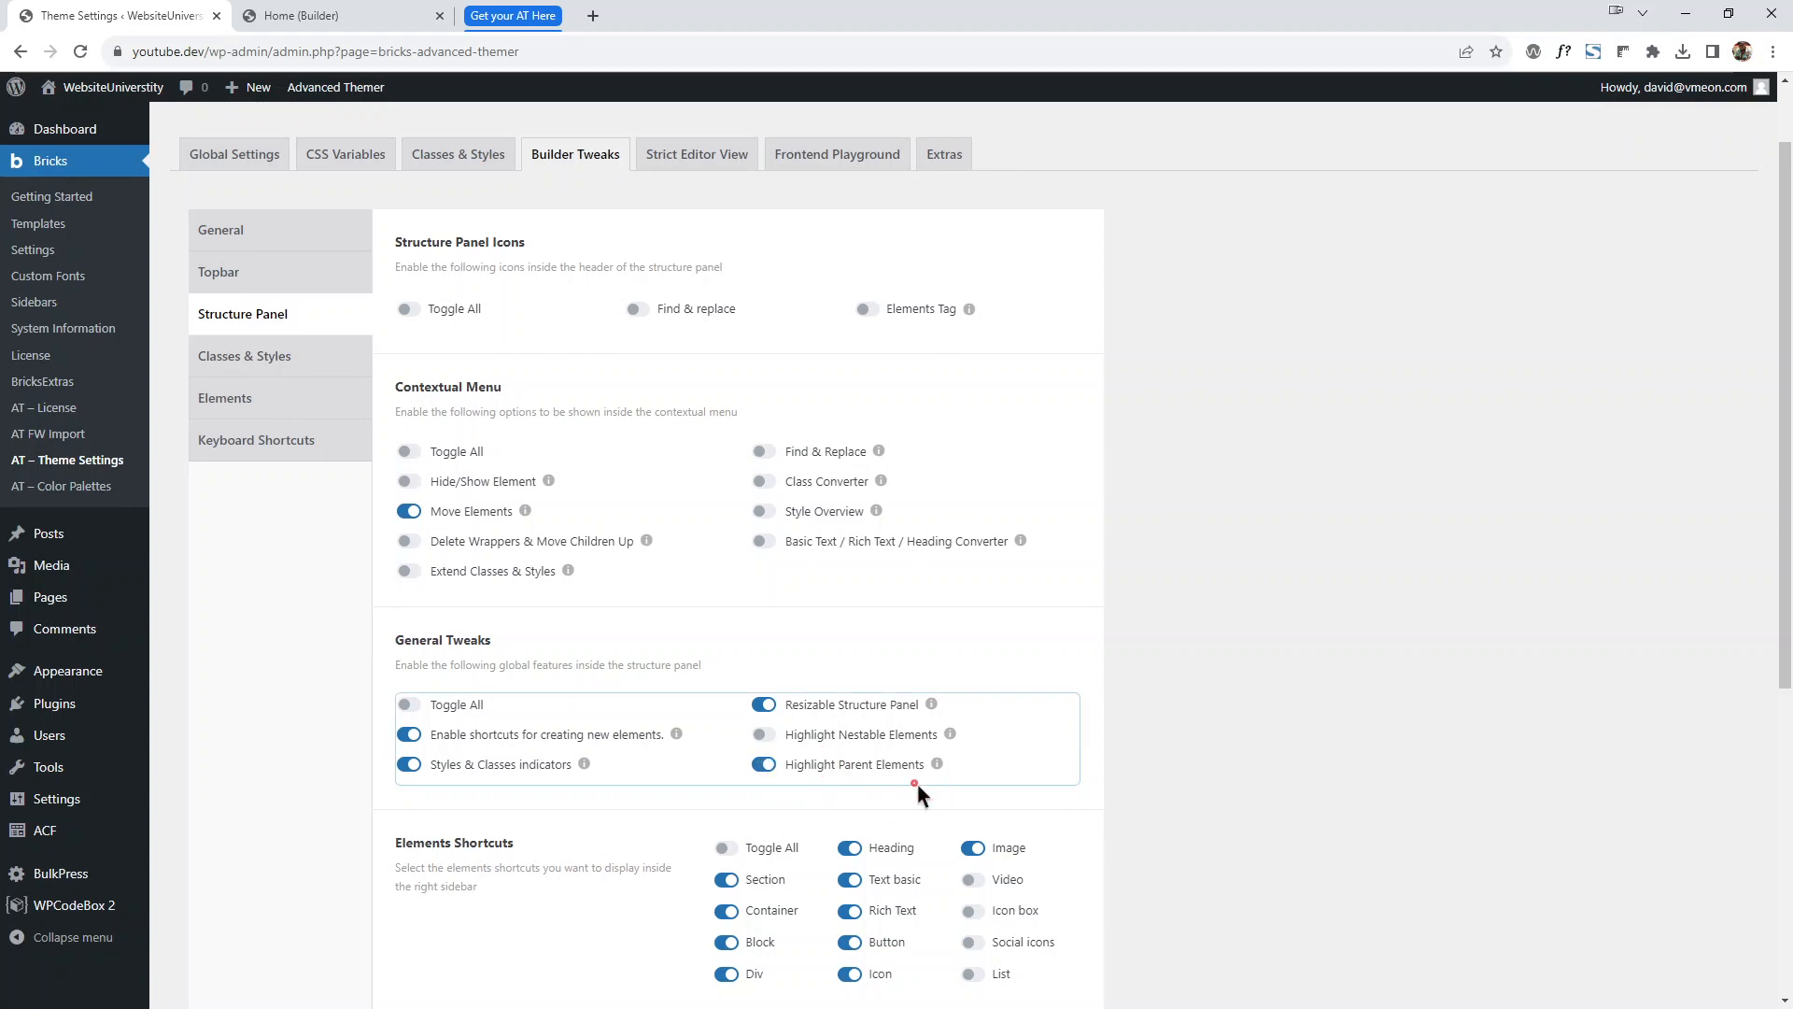
scroll(745, 780, "down", 3)
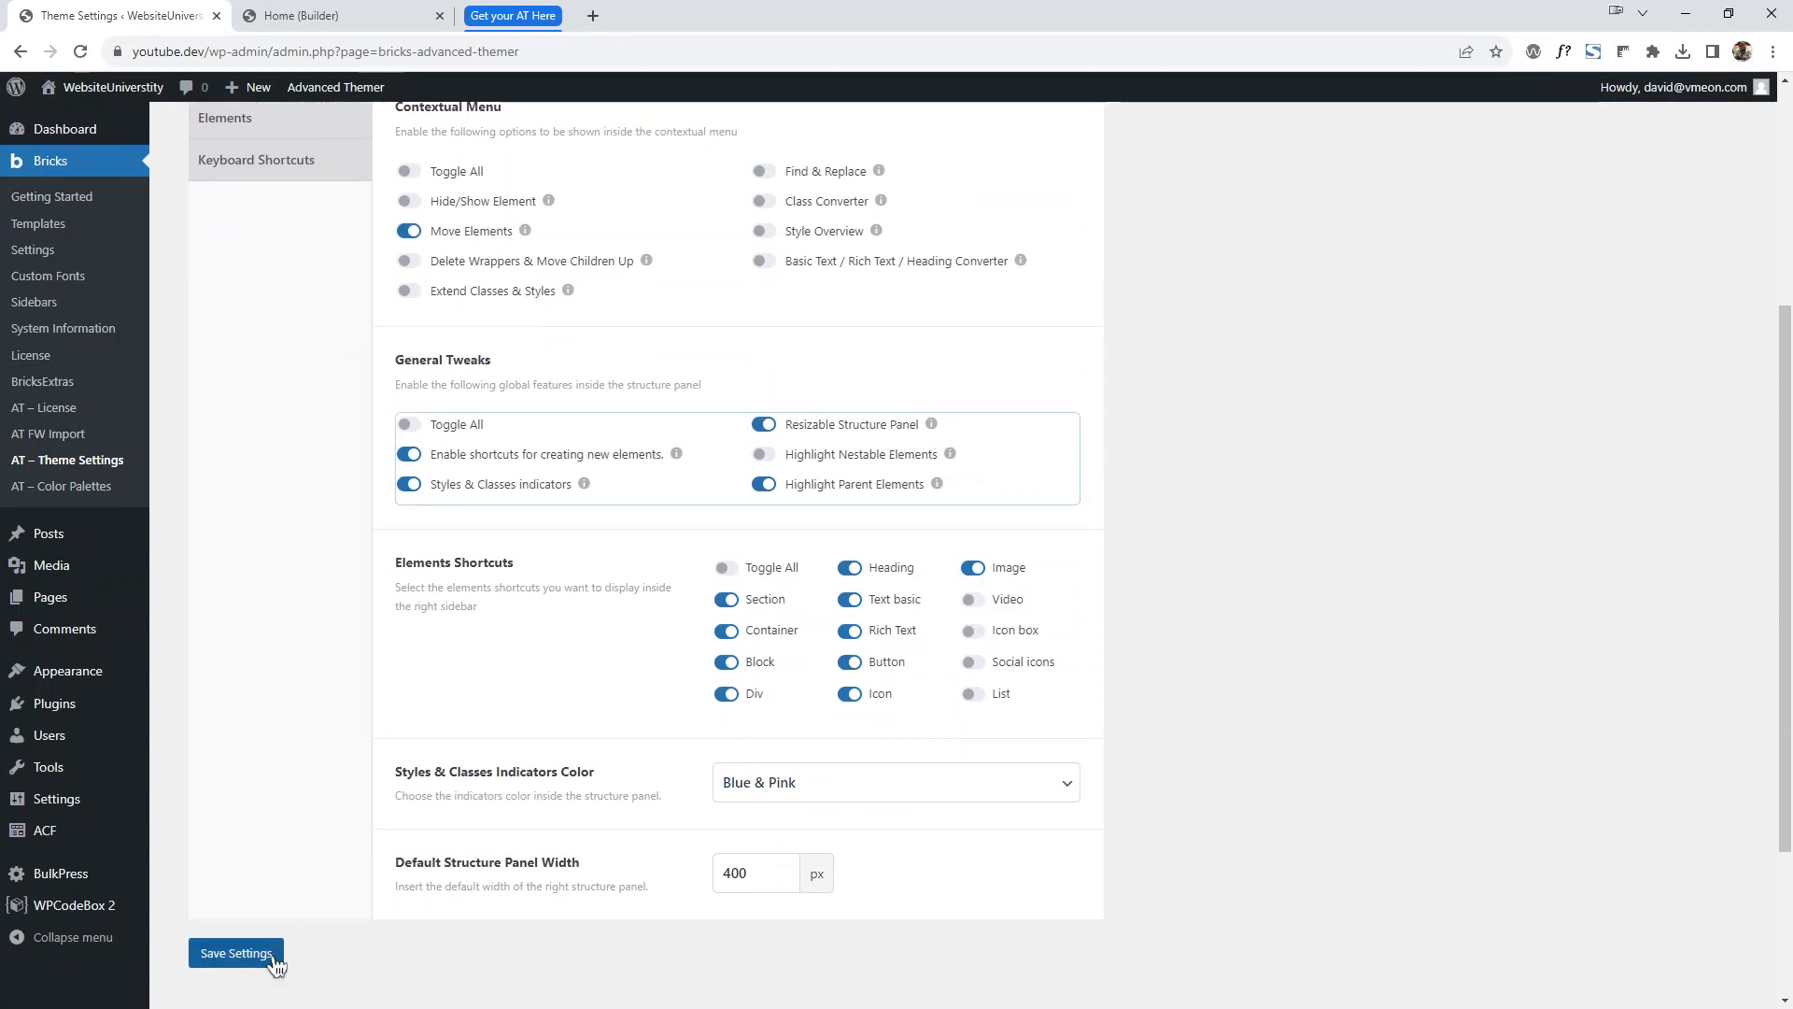
left_click(272, 954)
Reload the builder, expand the whole structure tree, and select the second and first blocks to check the indicators and parent highlighting.
left_click(408, 13)
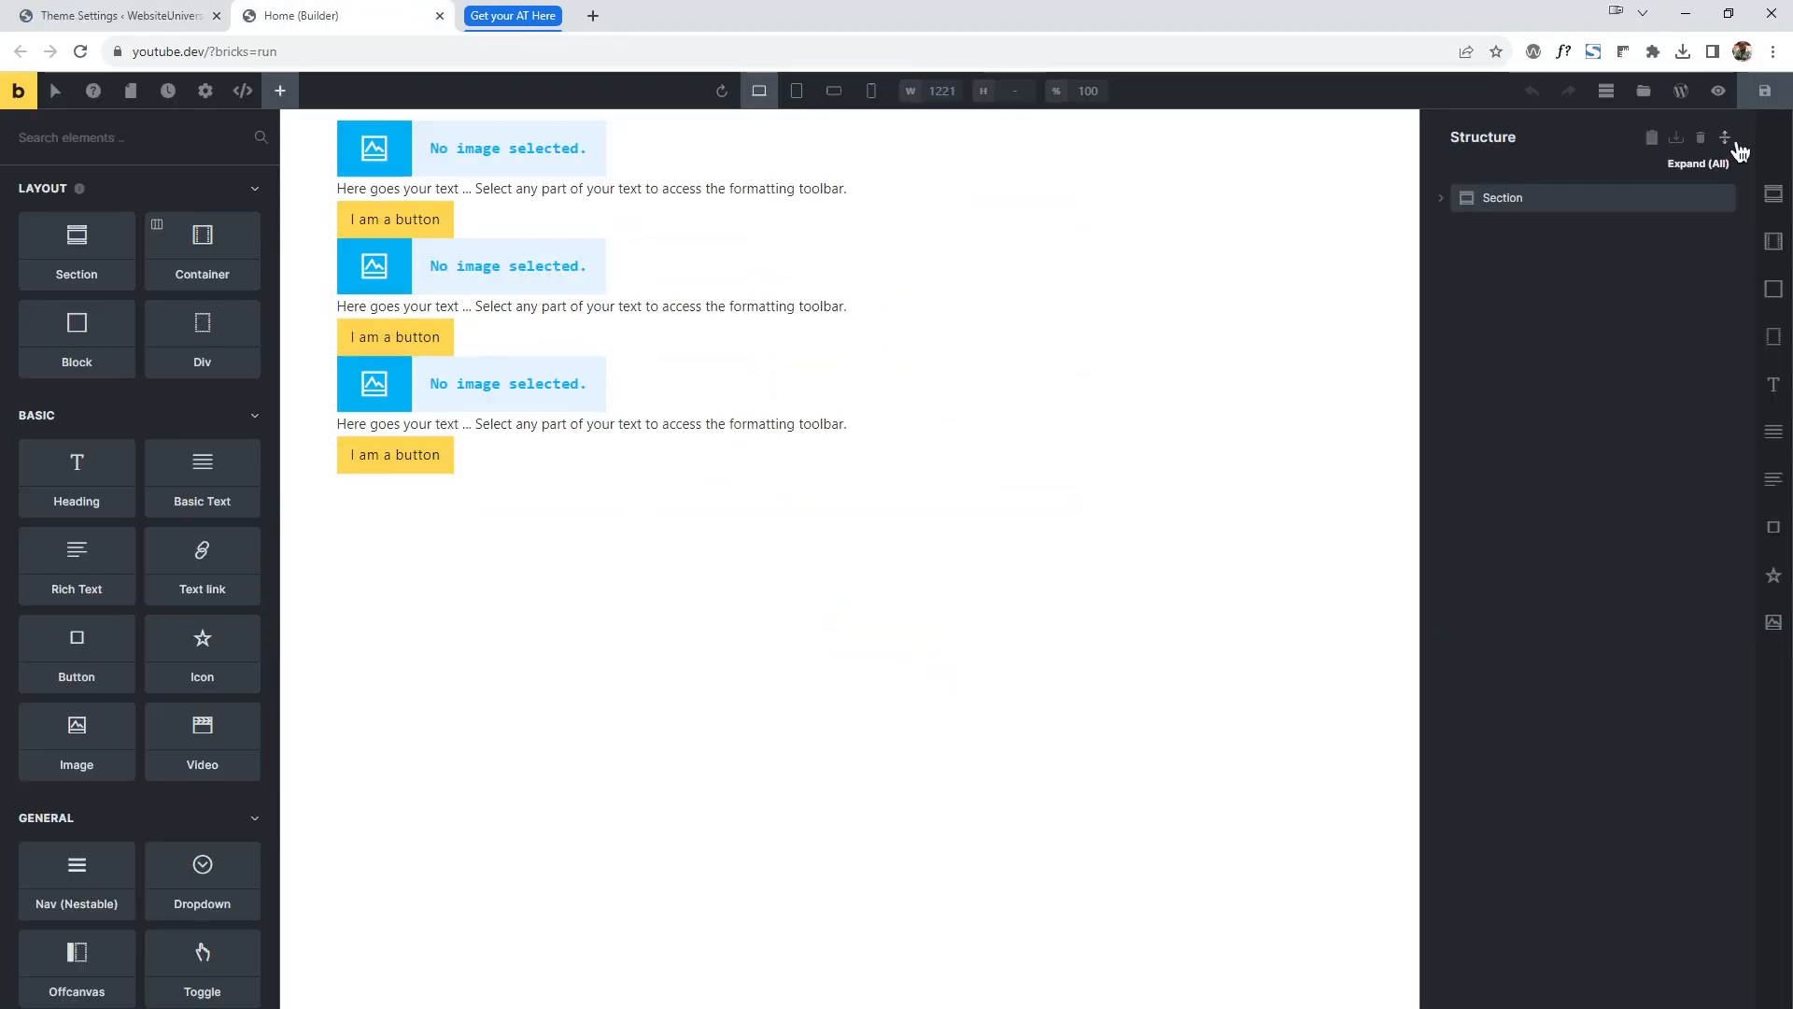
left_click(1739, 150)
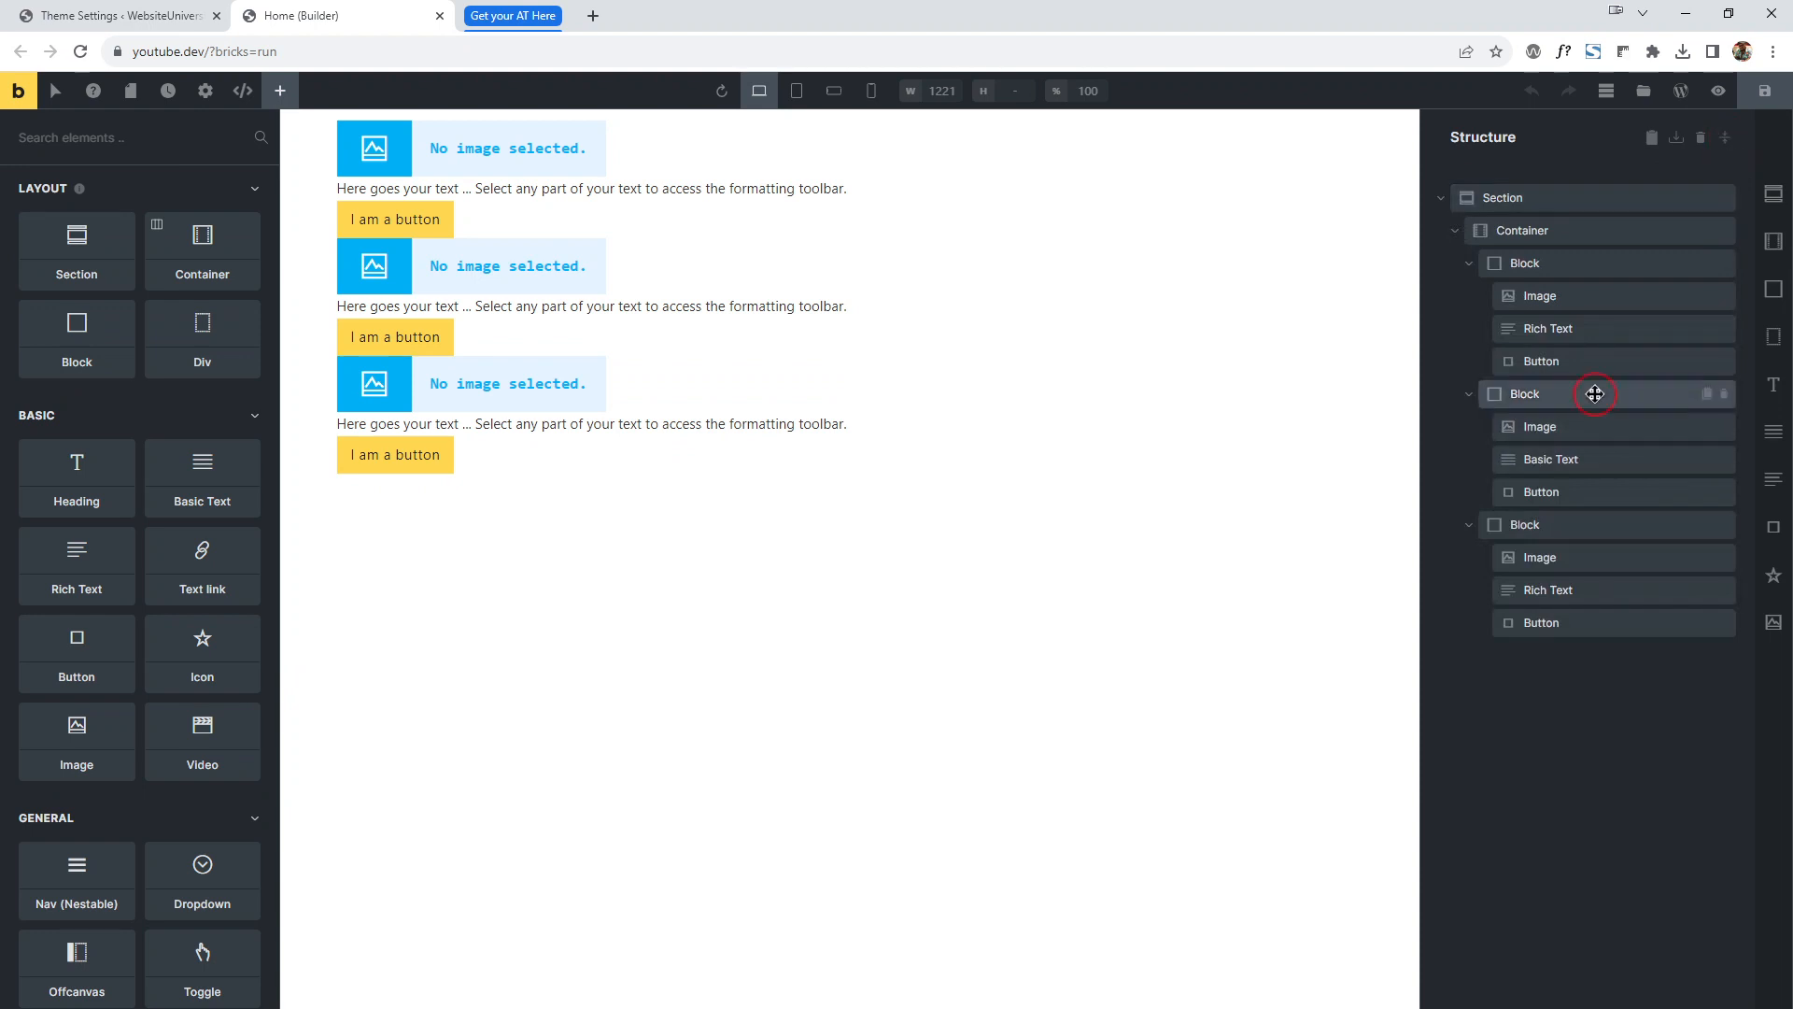
left_click(1593, 393)
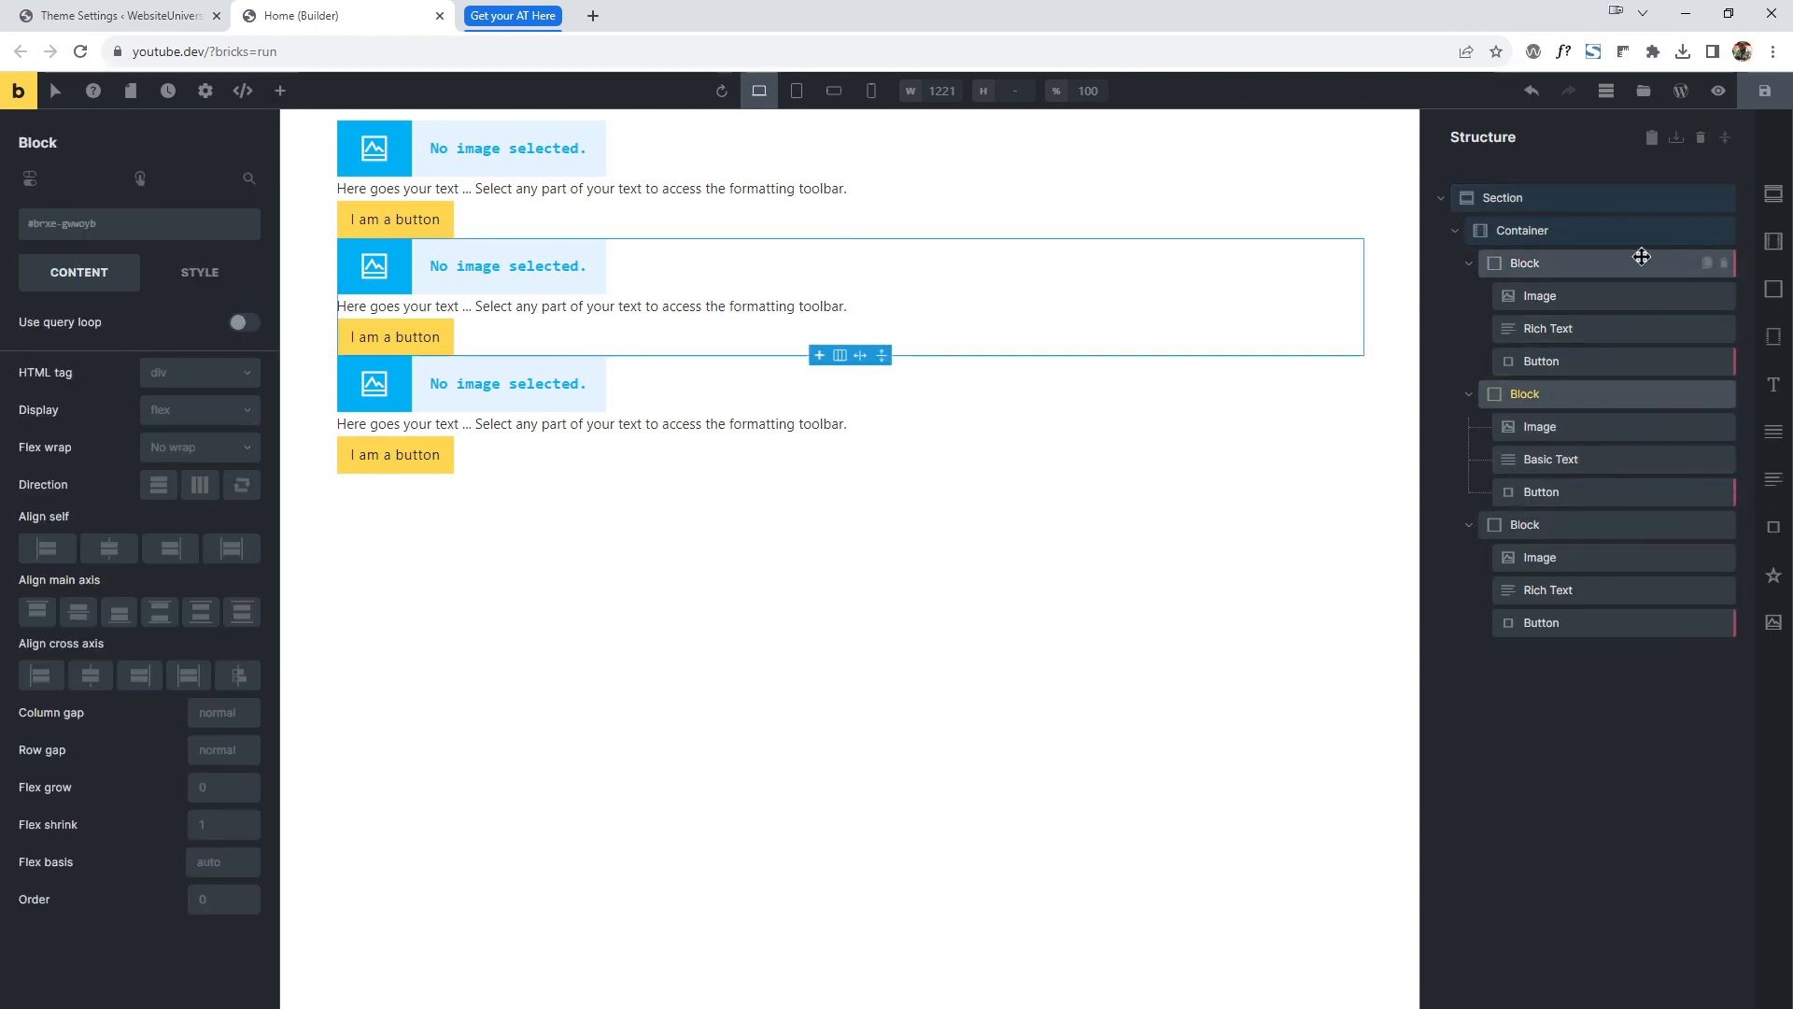
left_click(1741, 264)
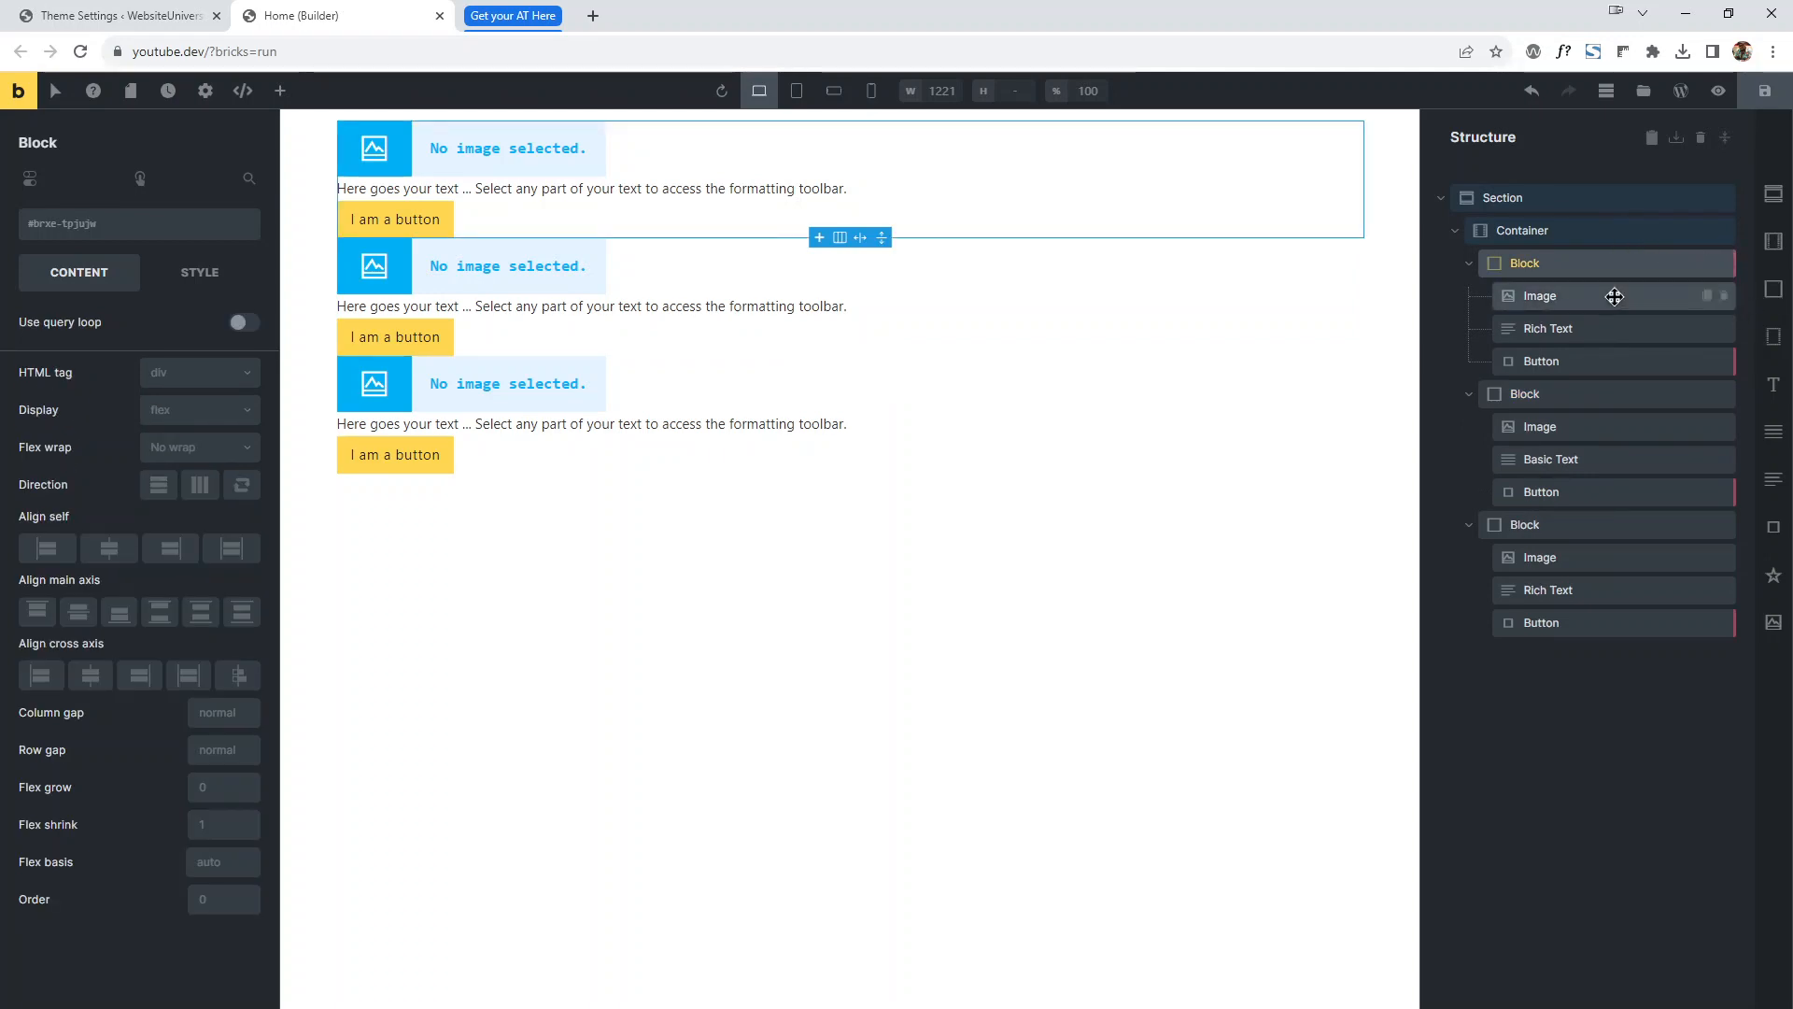
Examine the first block's layout styles, and the style and content settings of the Button inside it.
left_click(203, 272)
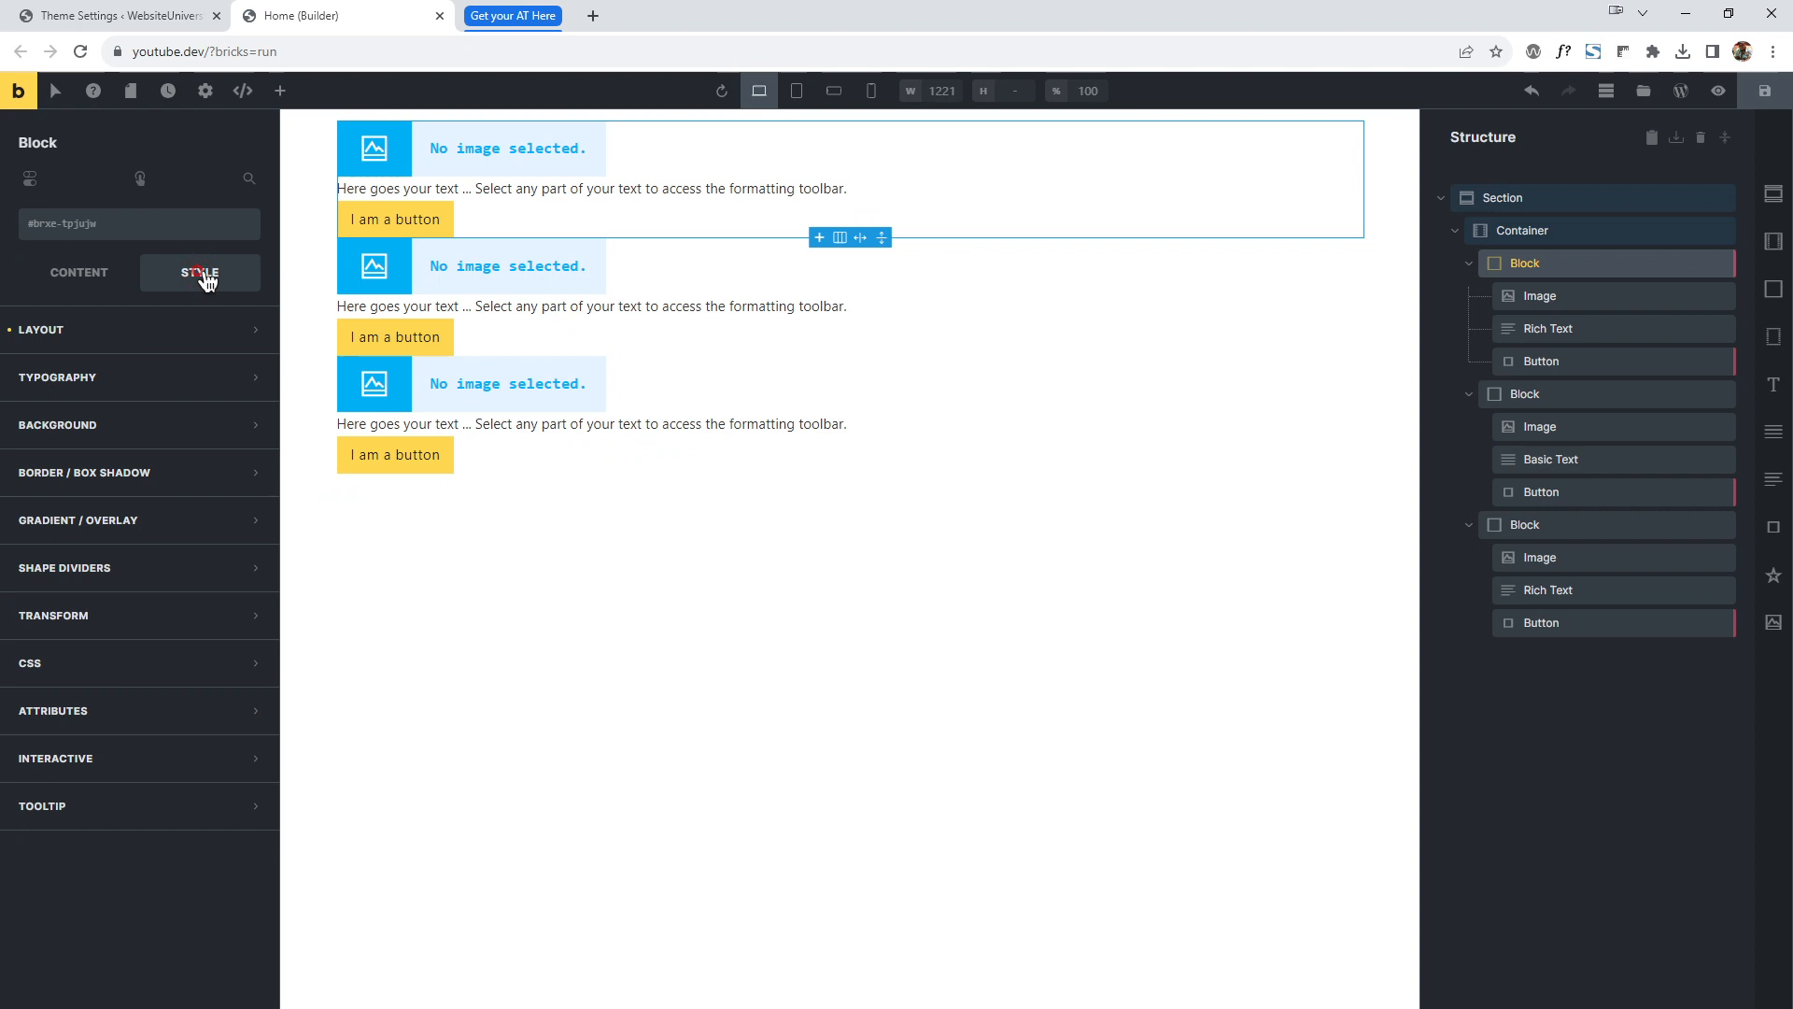
left_click(149, 342)
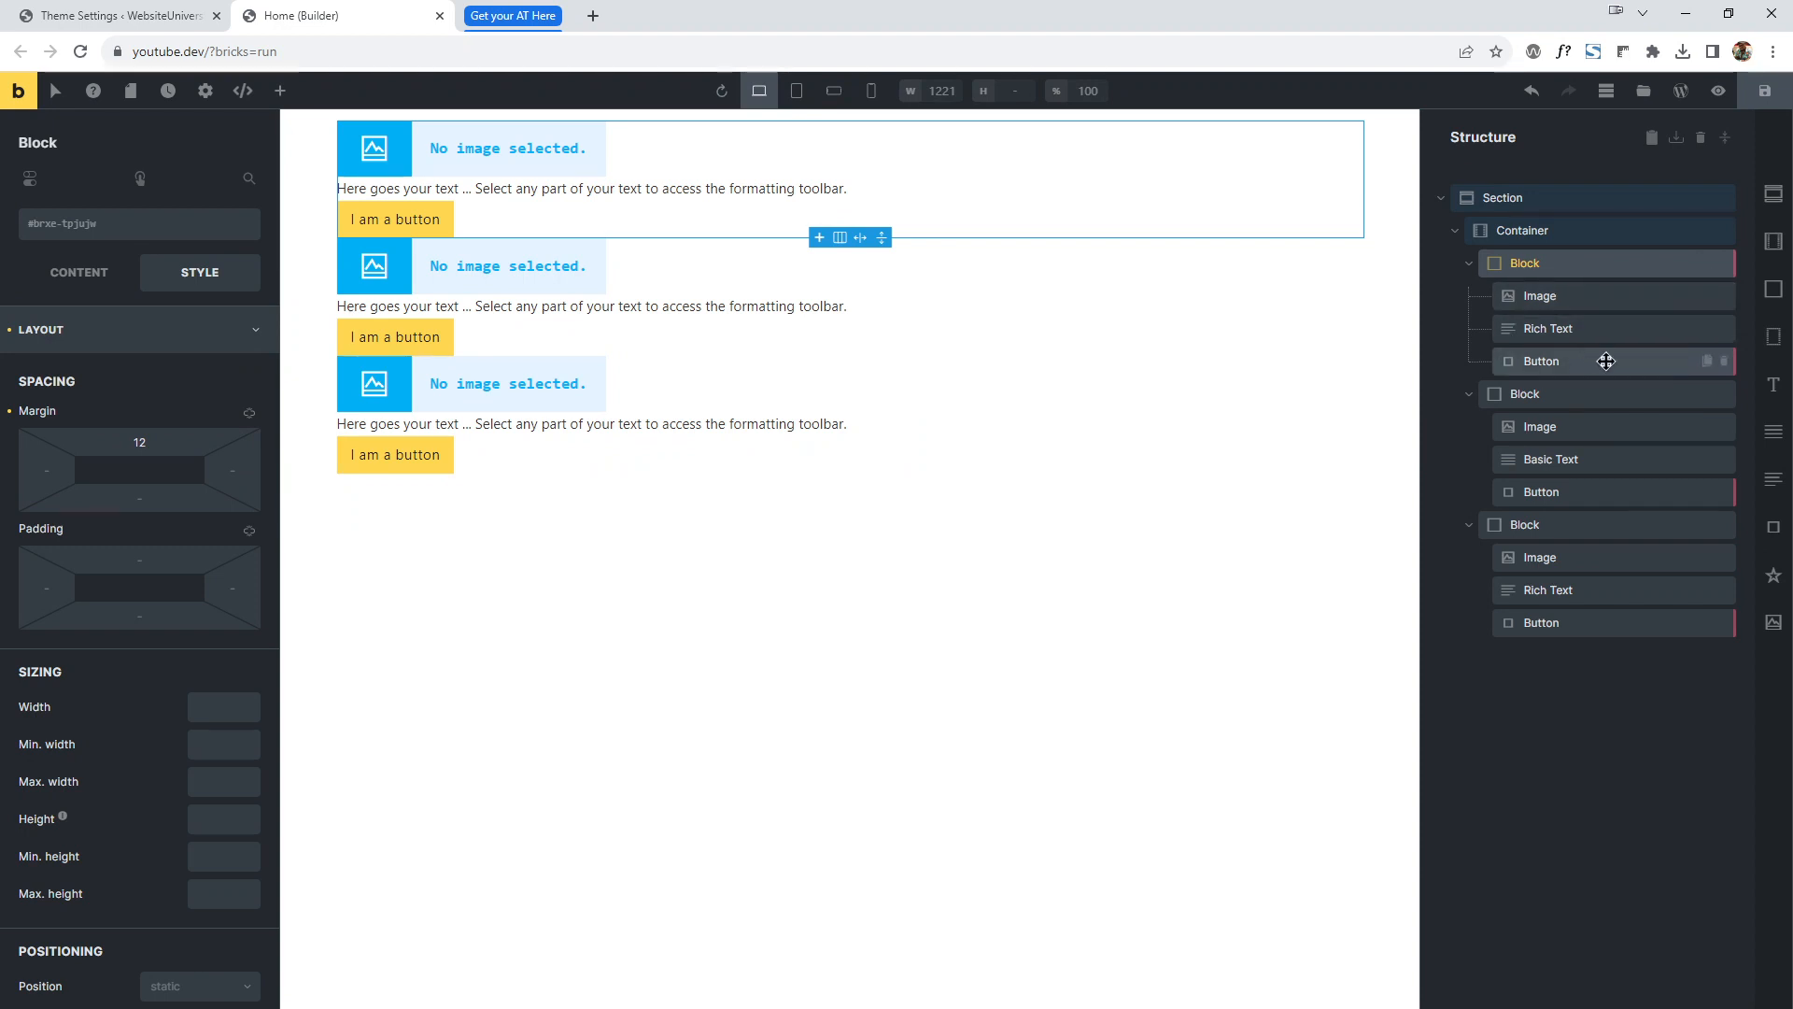
left_click(1662, 363)
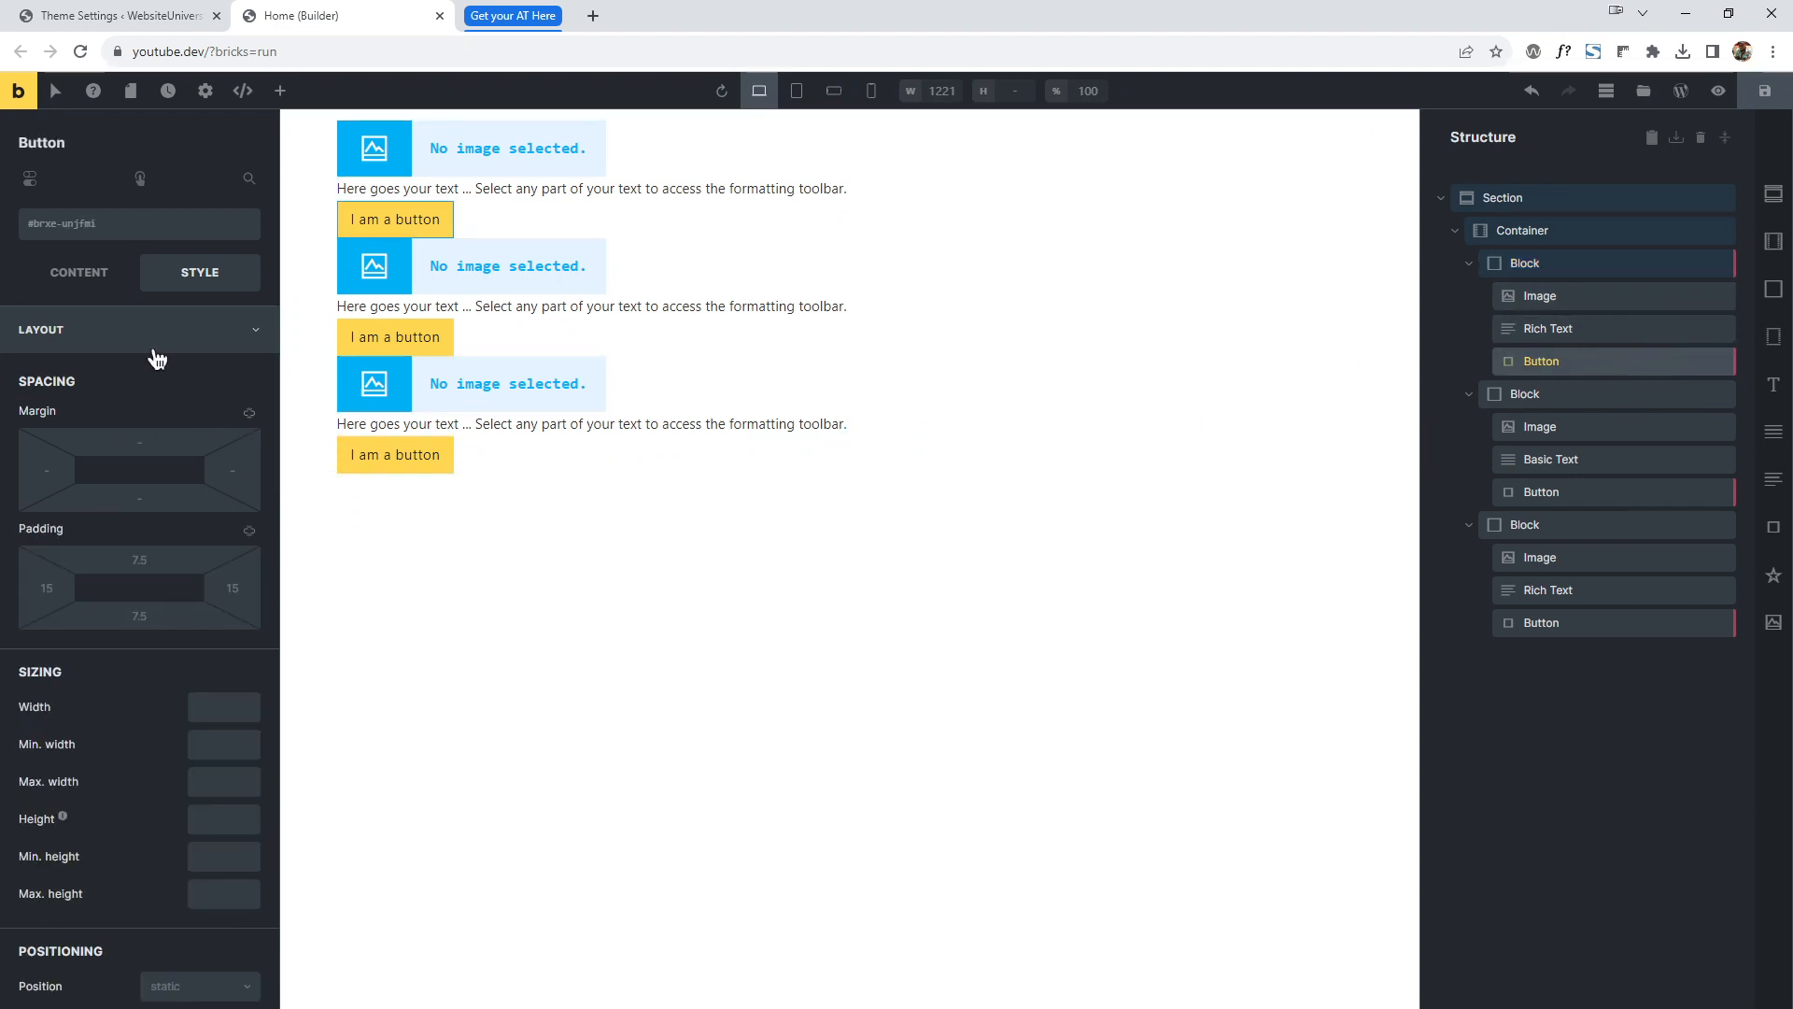
left_click(75, 273)
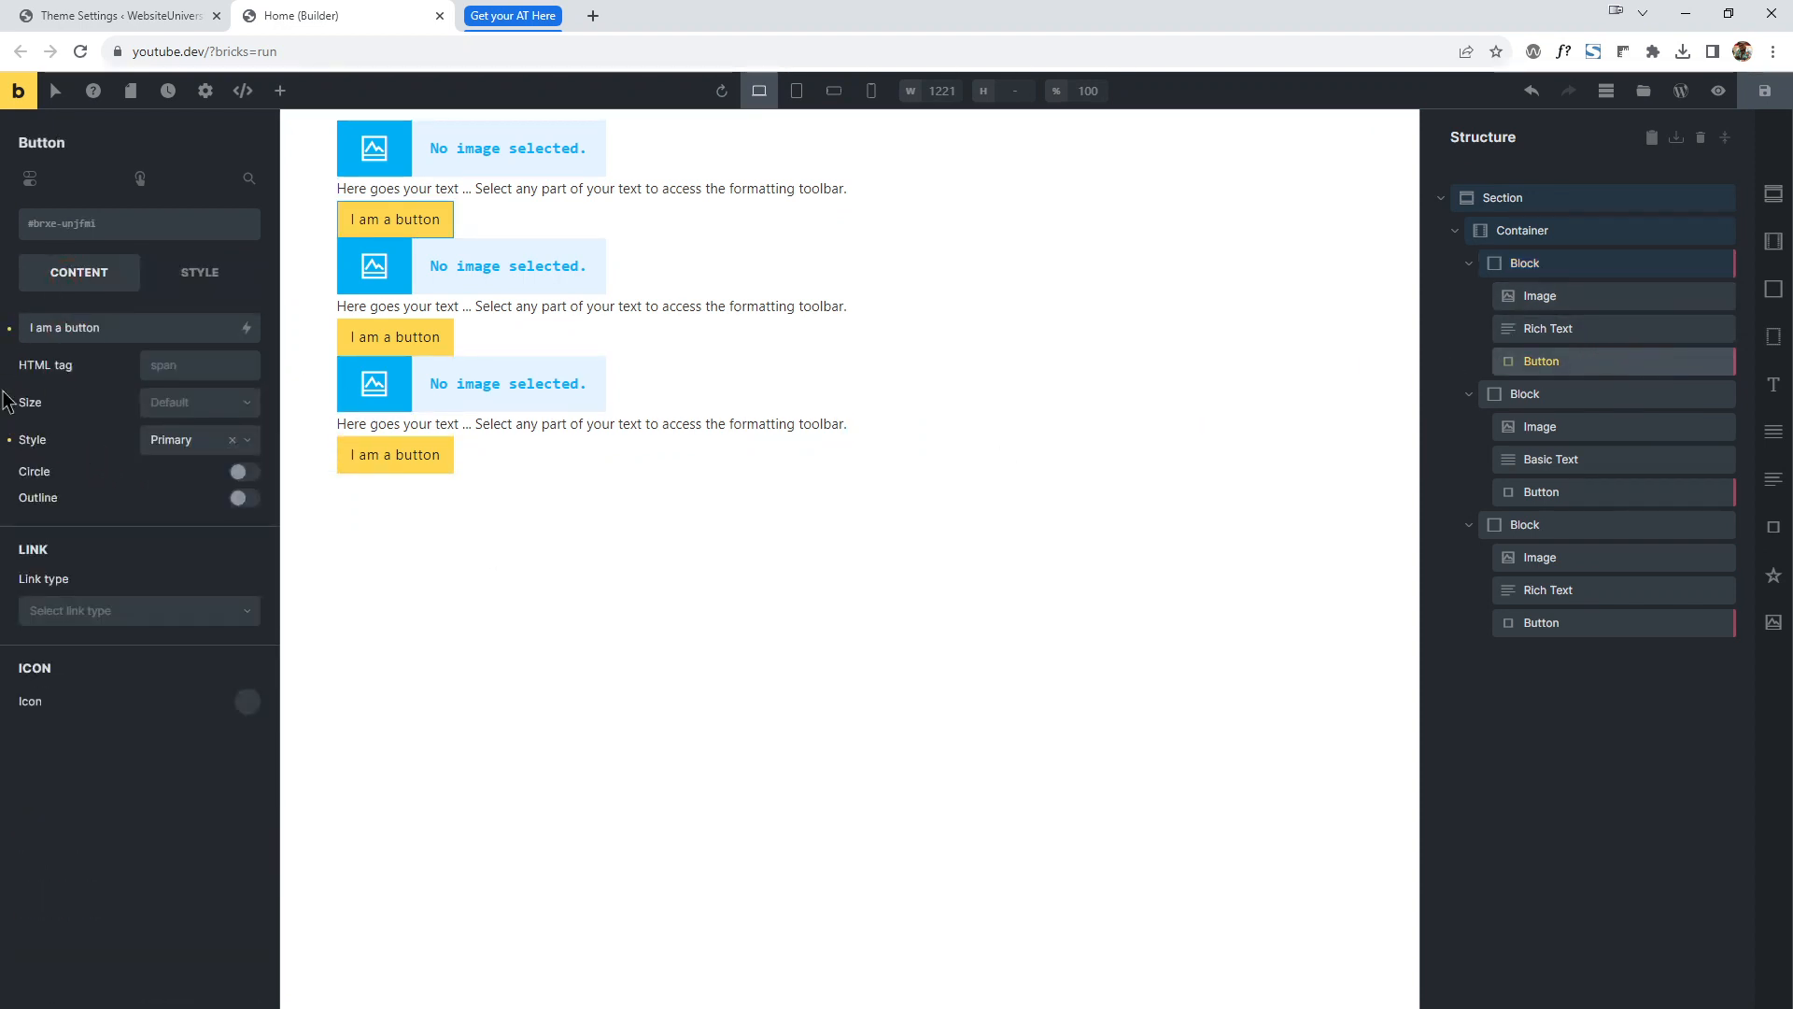
Create the global class "at-rocks" on the Rich Text in the first block.
left_click(1569, 328)
left_click(115, 235)
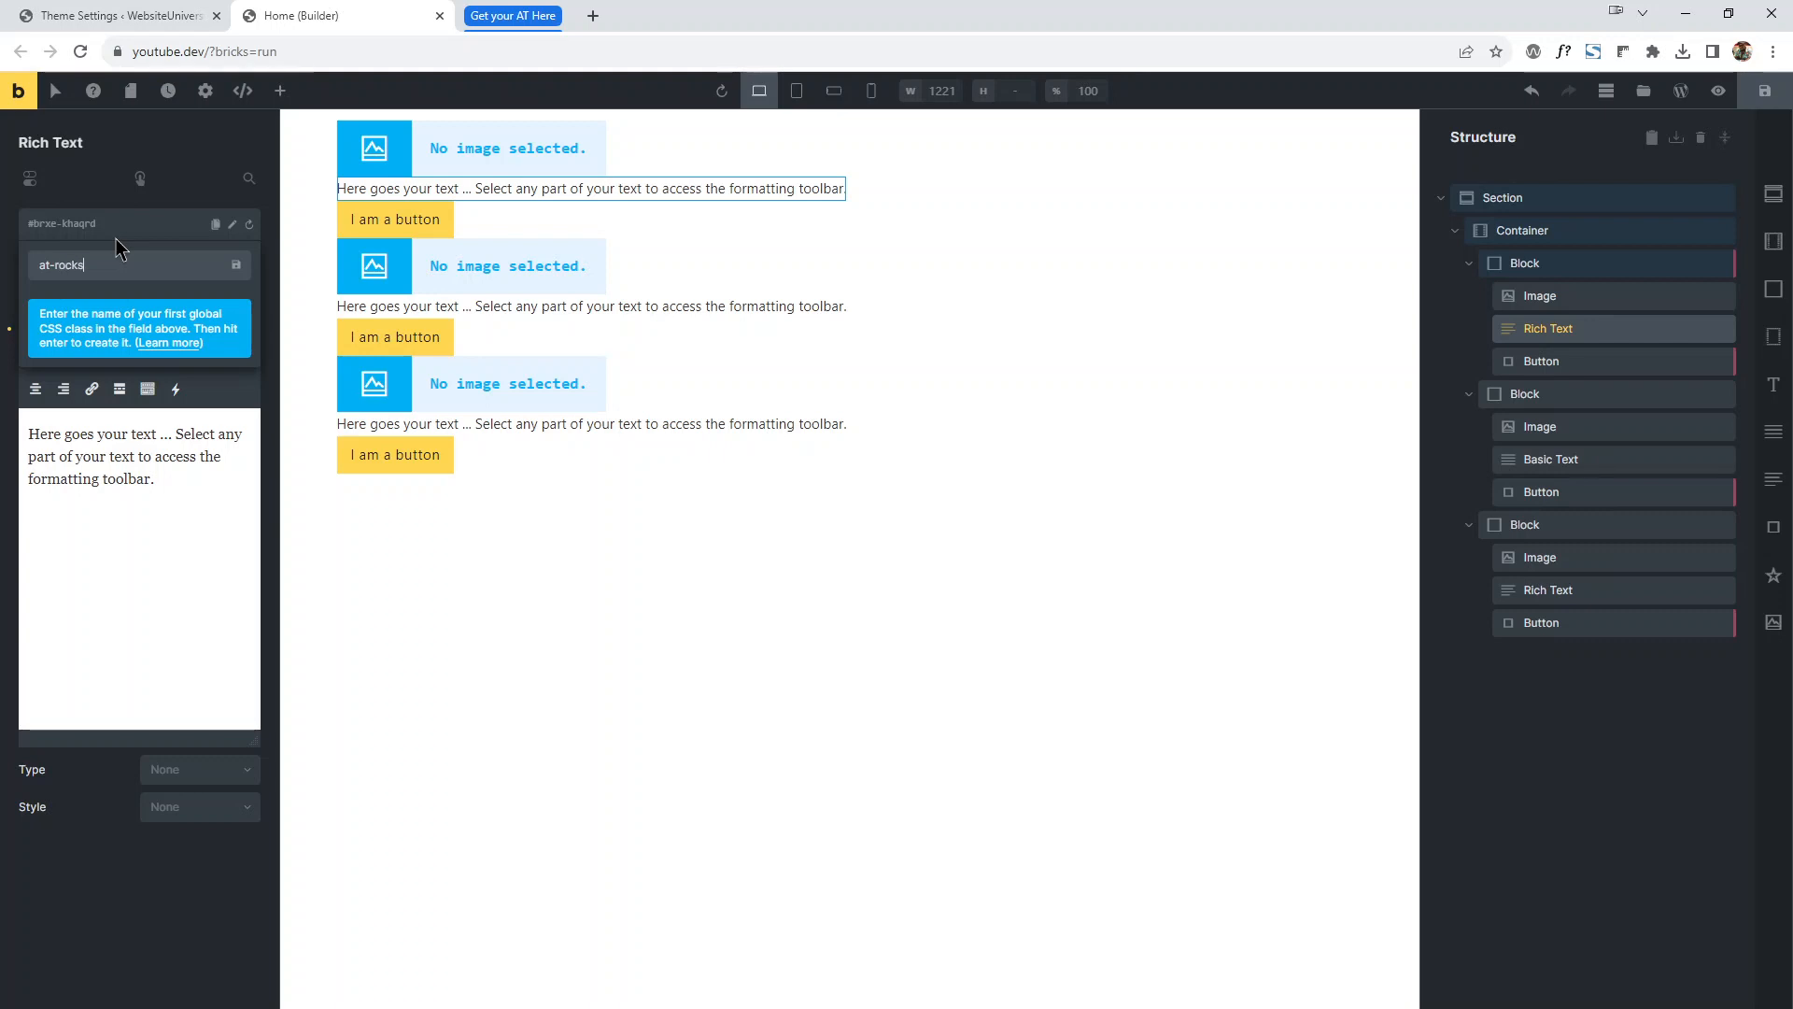
key("Return")
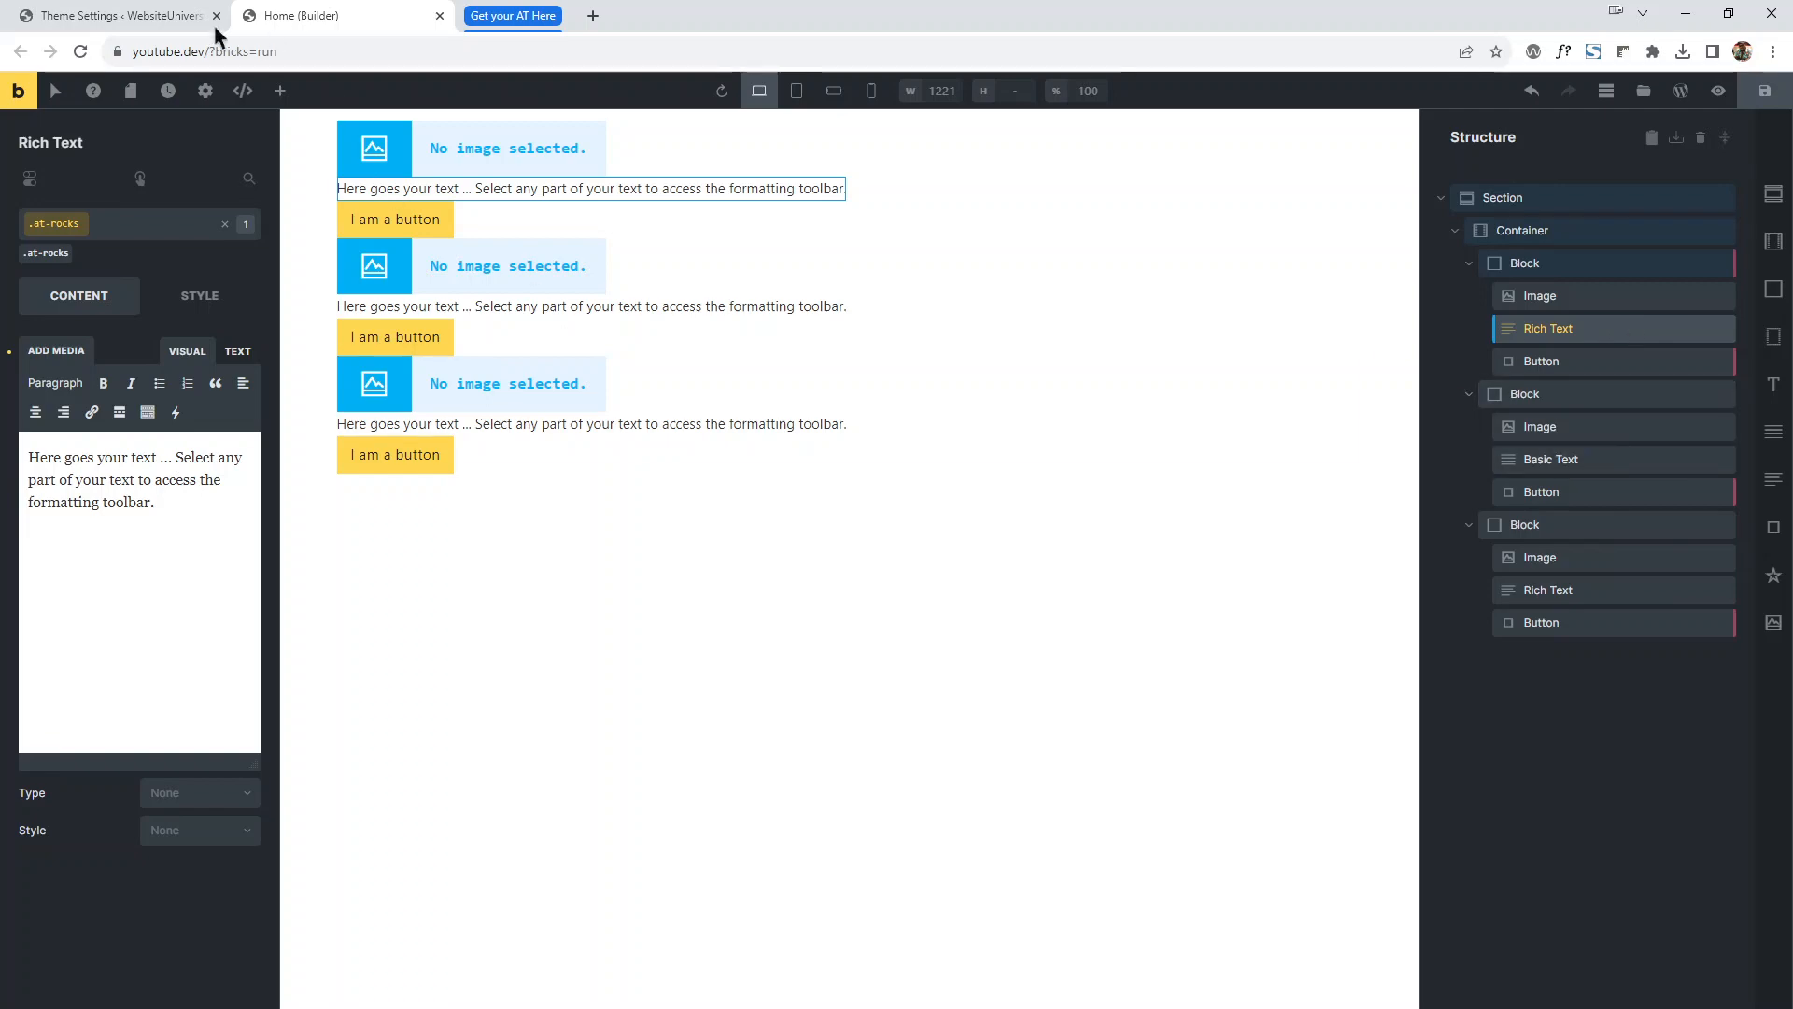
Select the second block's Basic Text in the builder, and turn on the Highlight Nestable Elements tweak in the theme settings.
left_click(168, 16)
scroll(825, 725, "down", 2)
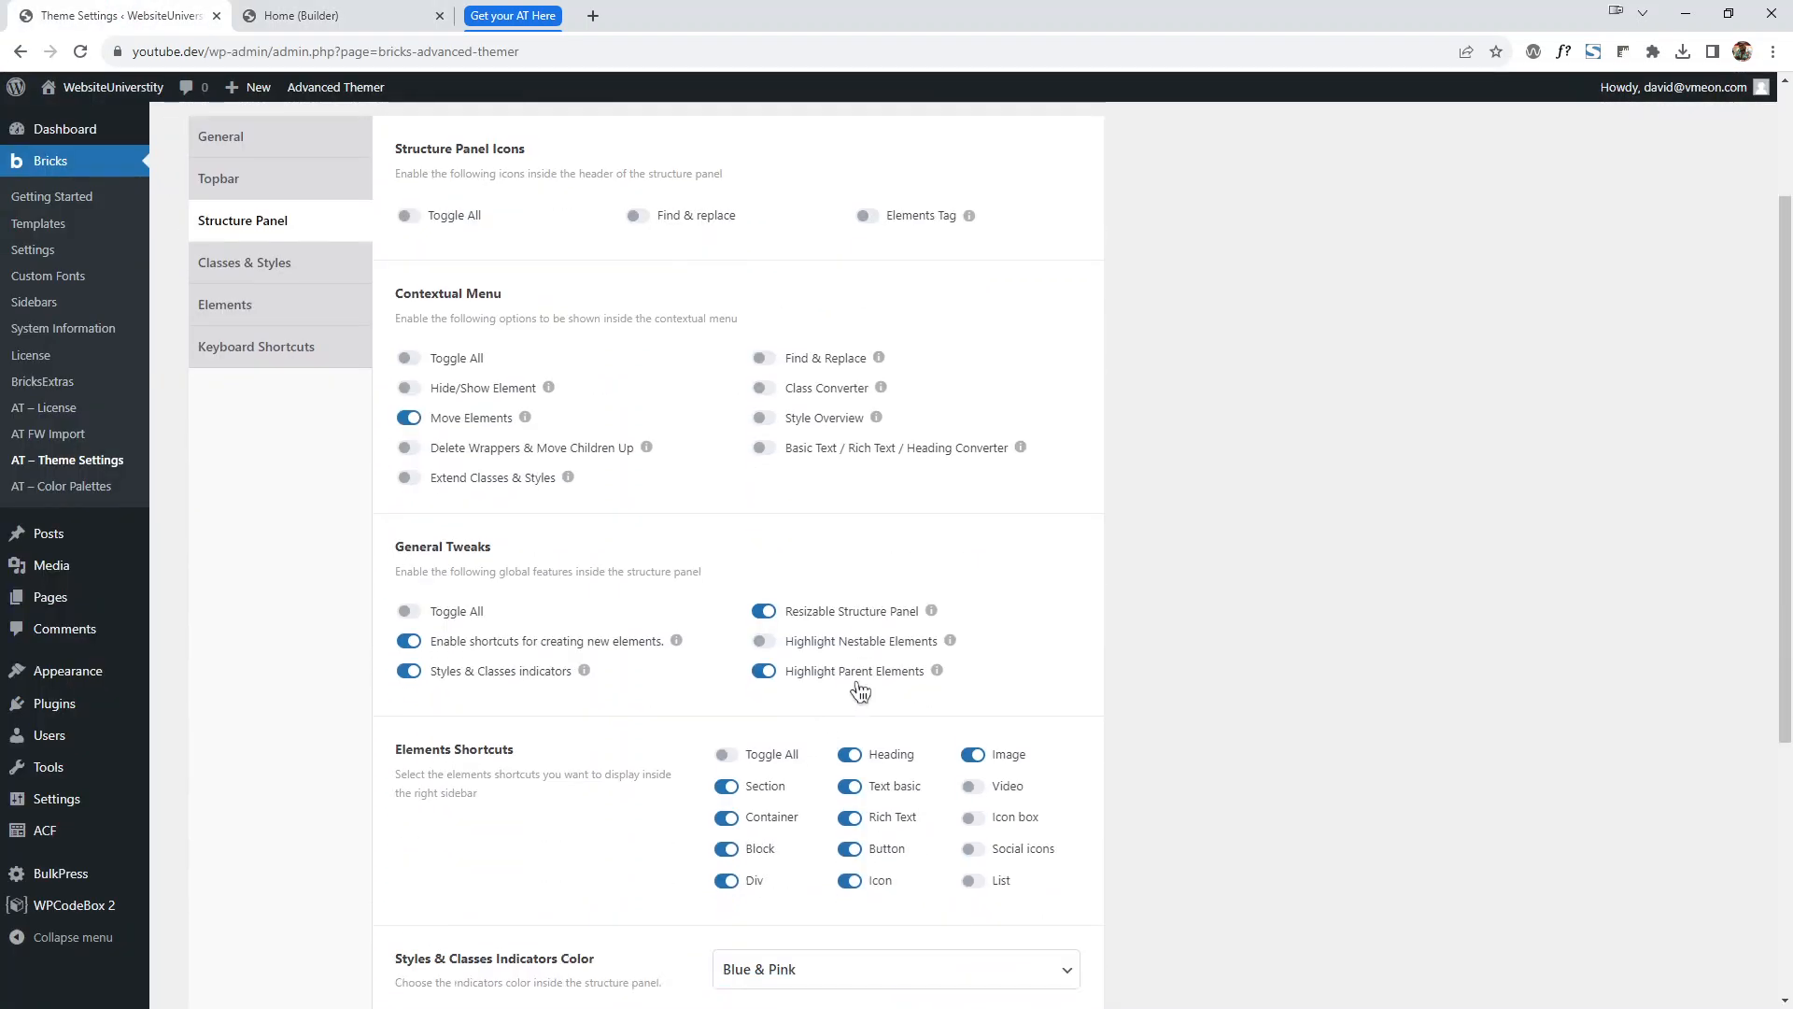
left_click(374, 14)
left_click(1598, 460)
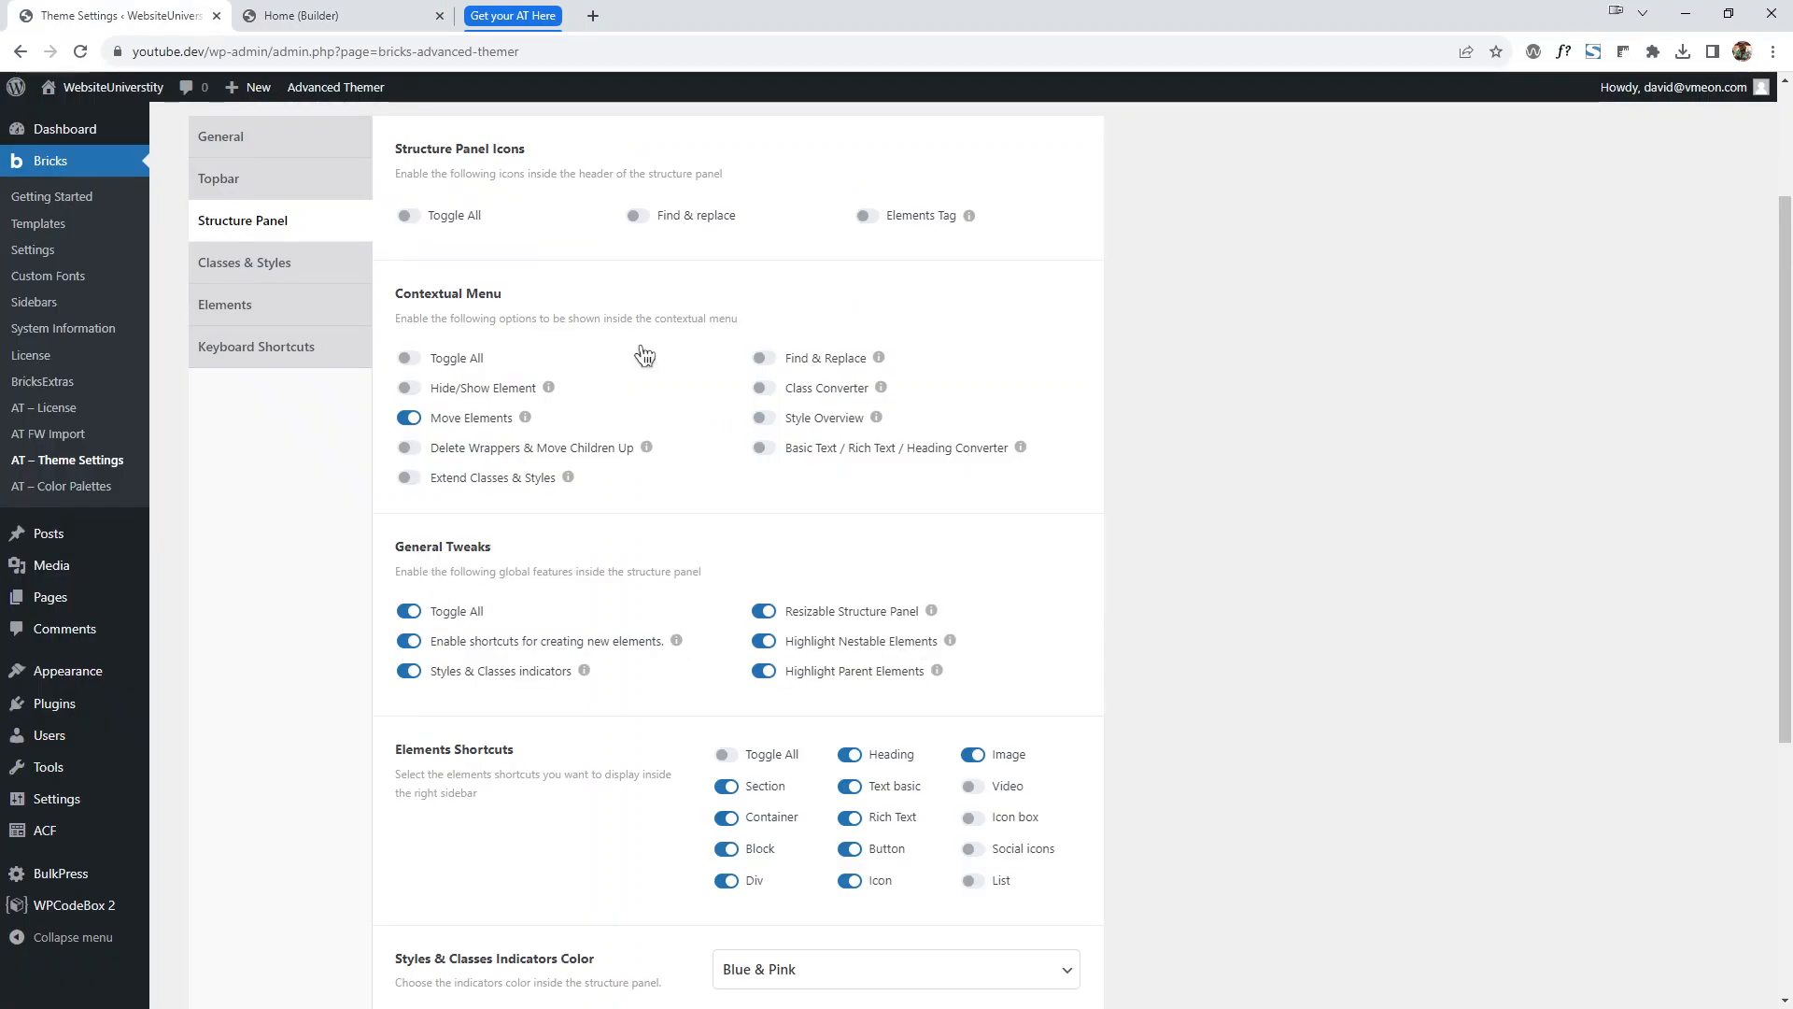
Reload the Home builder with the updated tweaks and expand every element in the structure tree.
left_click(331, 11)
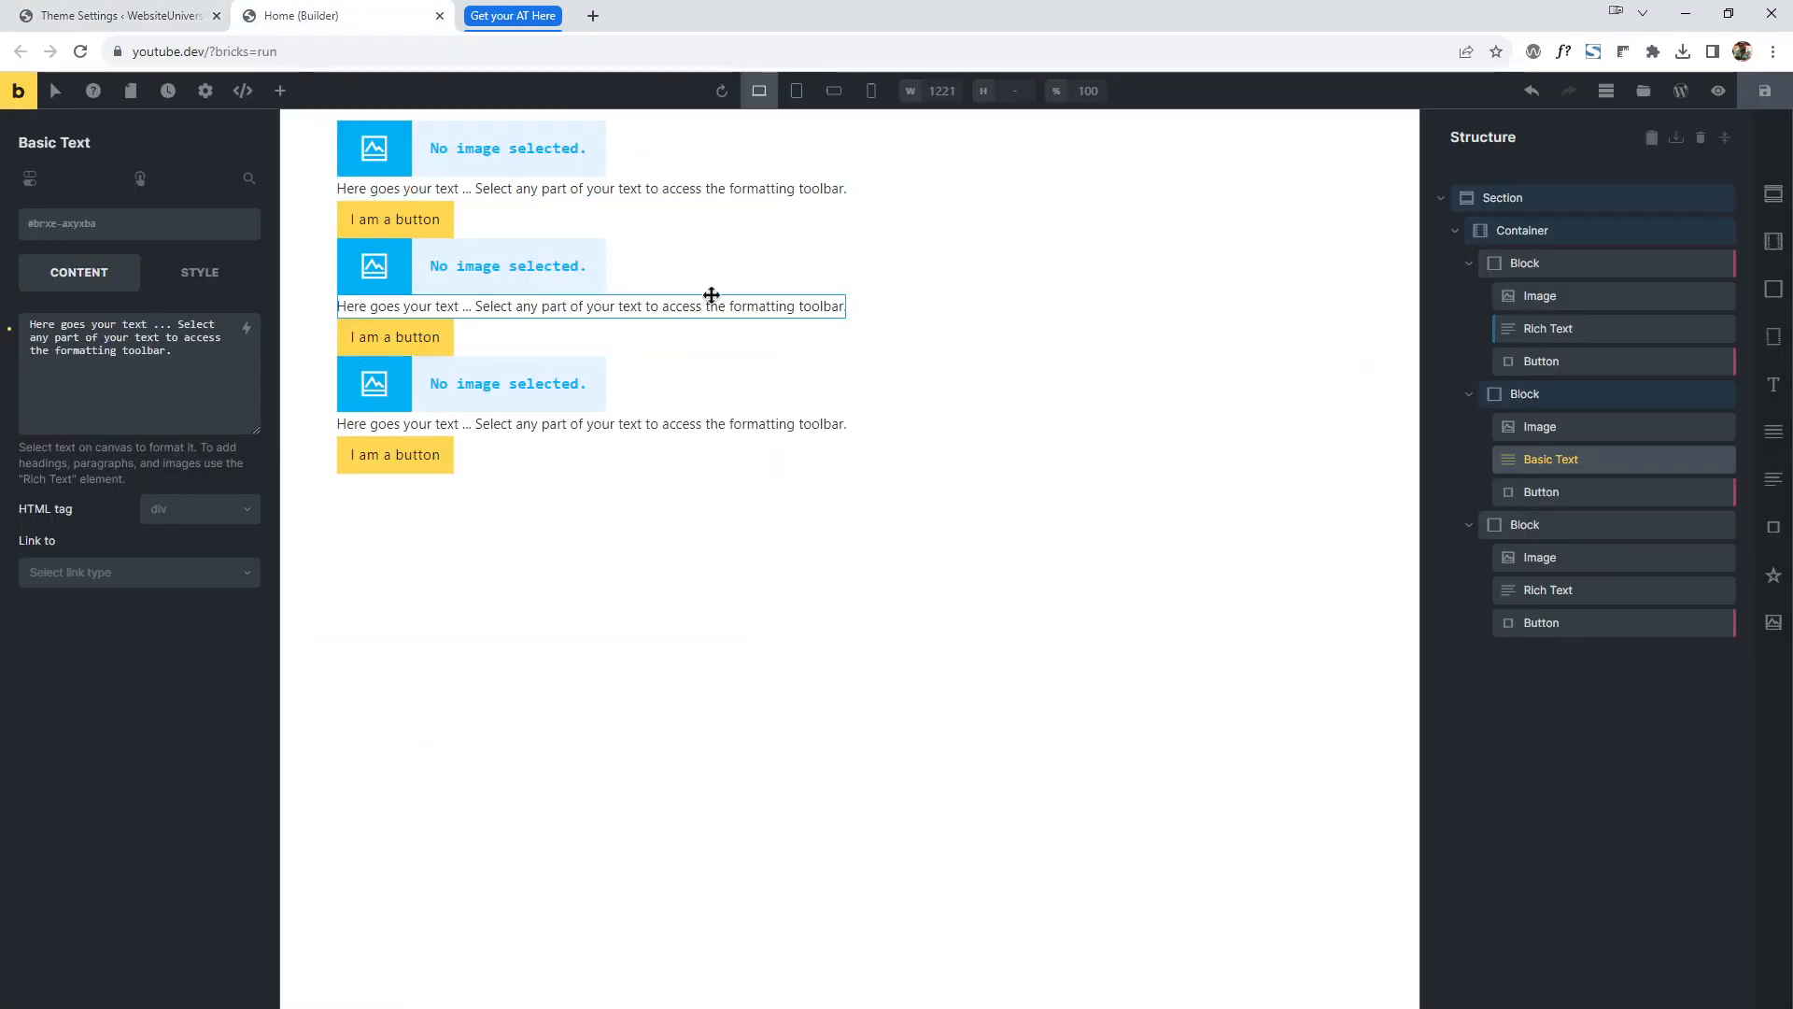
key("F5")
left_click(975, 164)
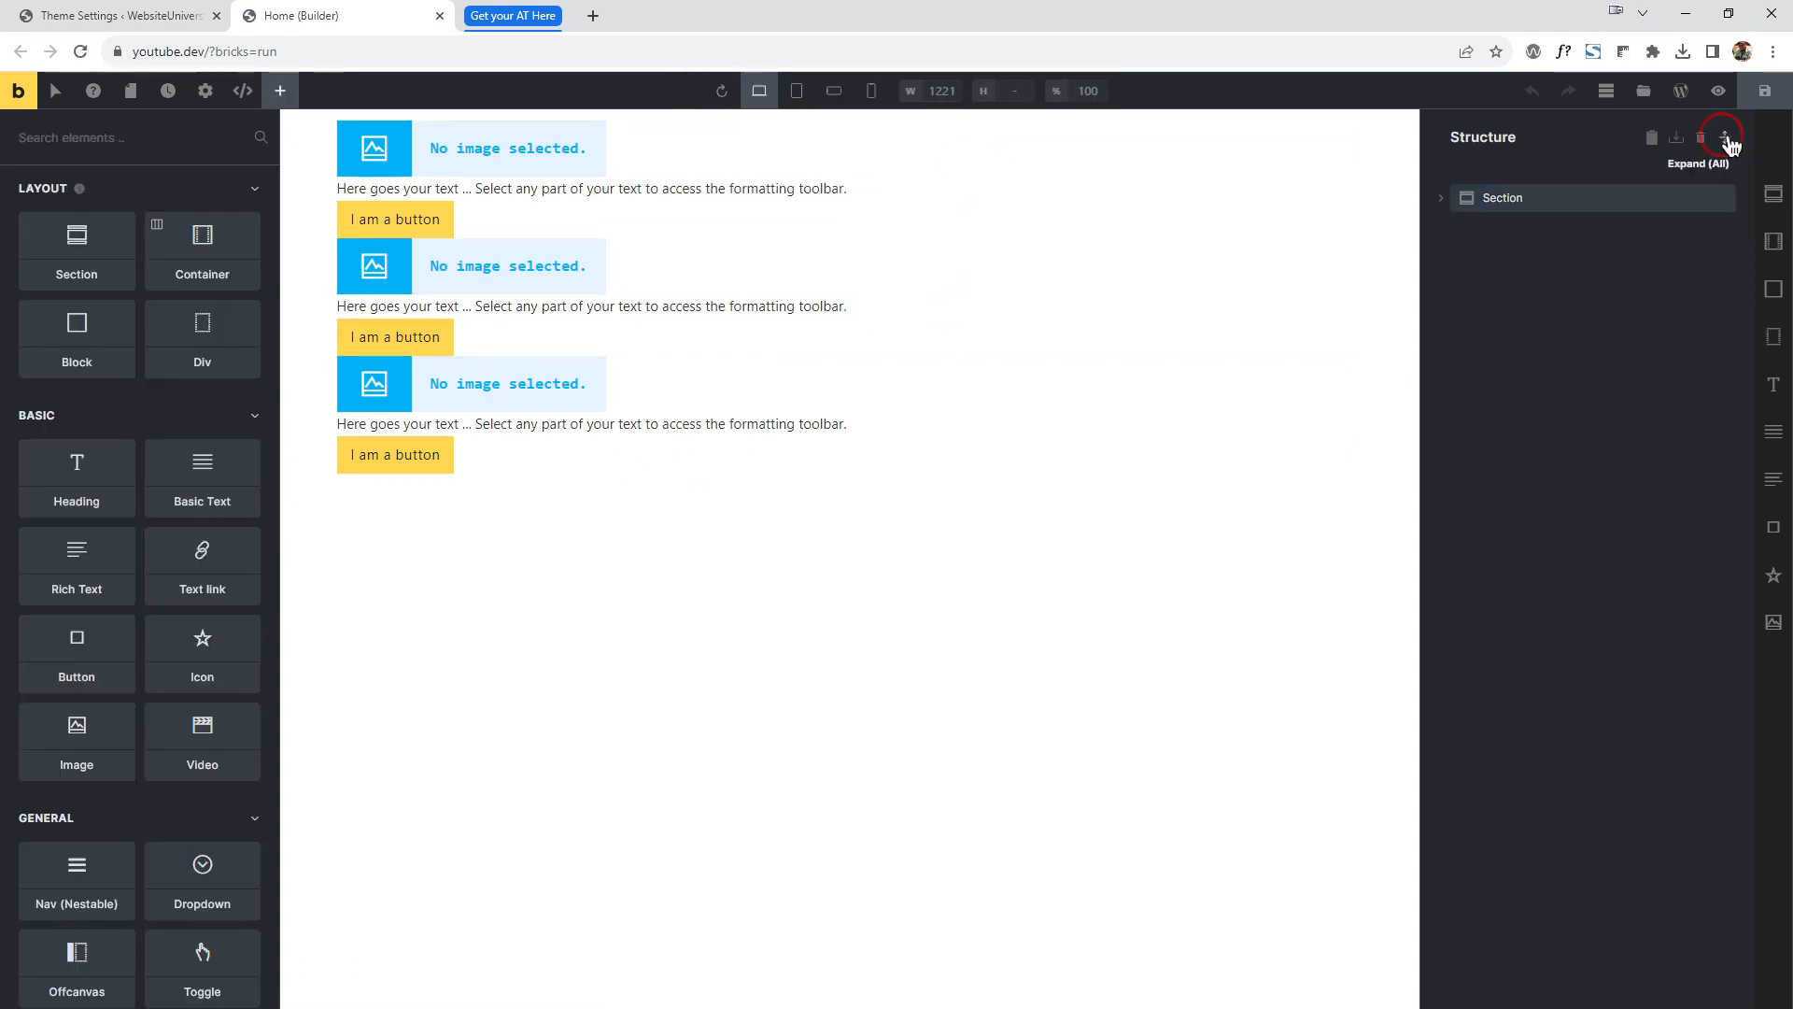
left_click(1729, 140)
Search the elements for "nesta" and add a Tabs (Nestable) element to the Section.
left_click(1604, 195)
left_click(280, 90)
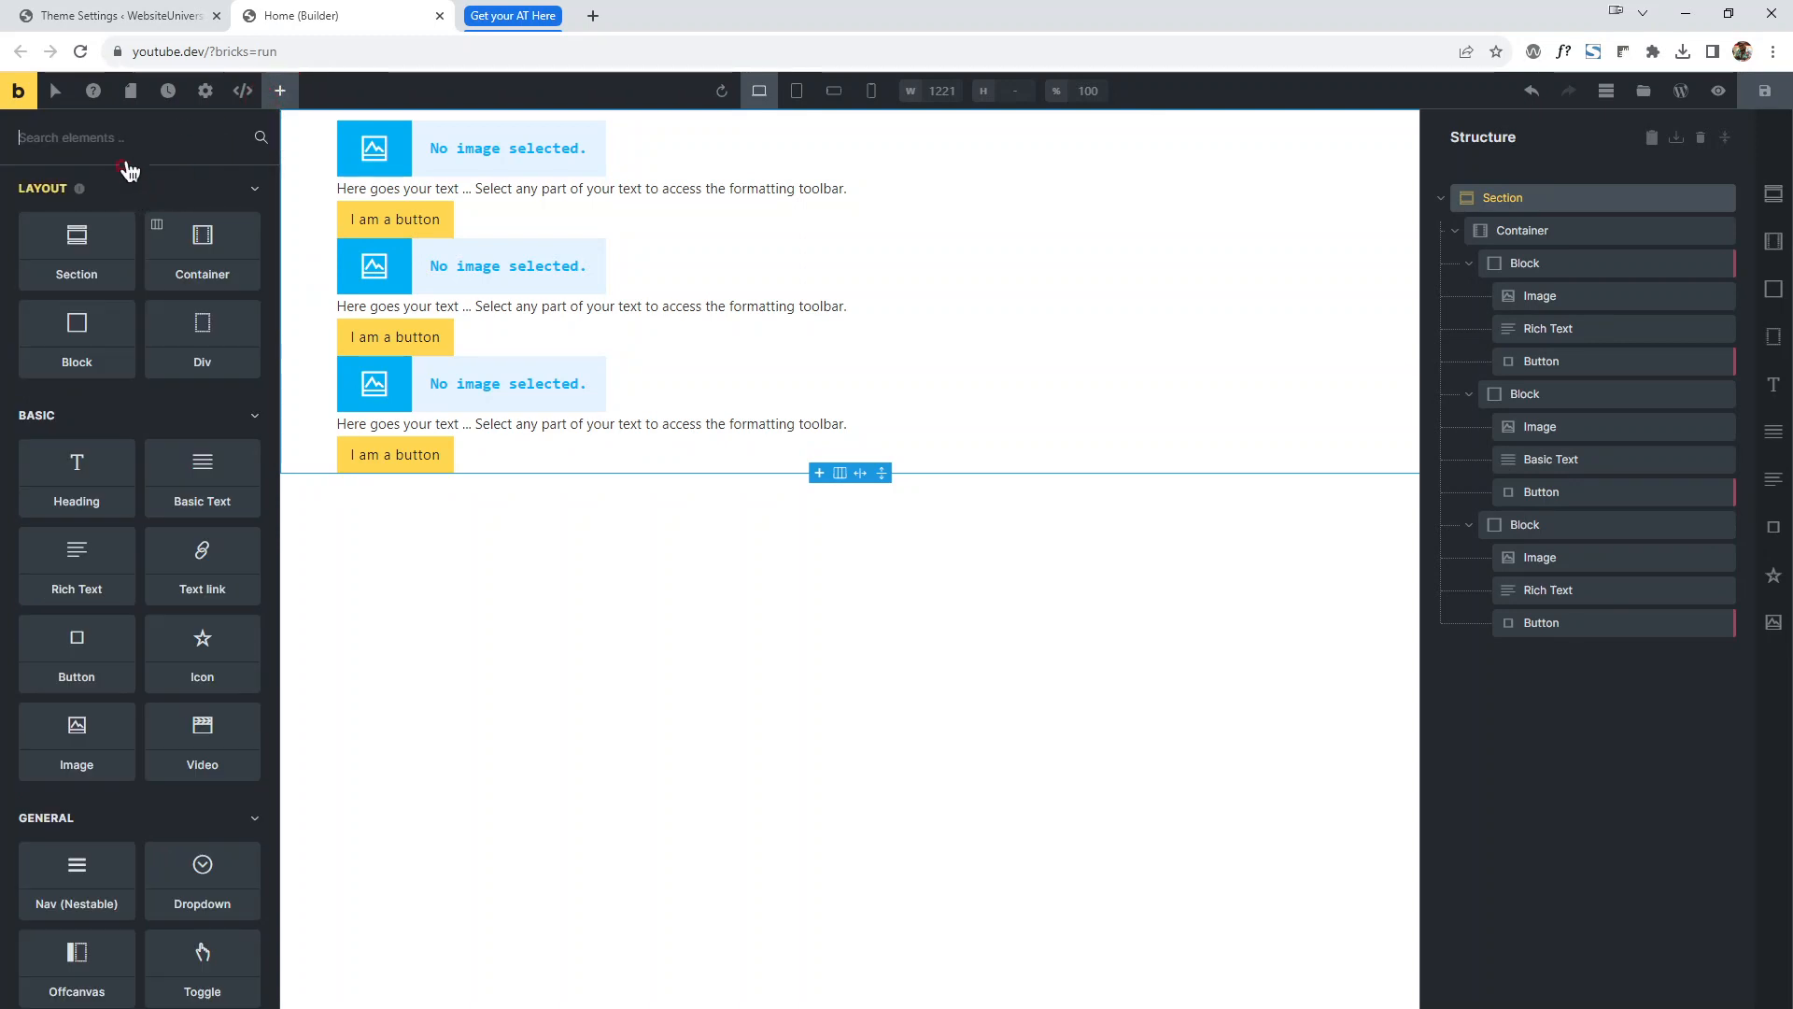
left_click(119, 140)
type("nesta")
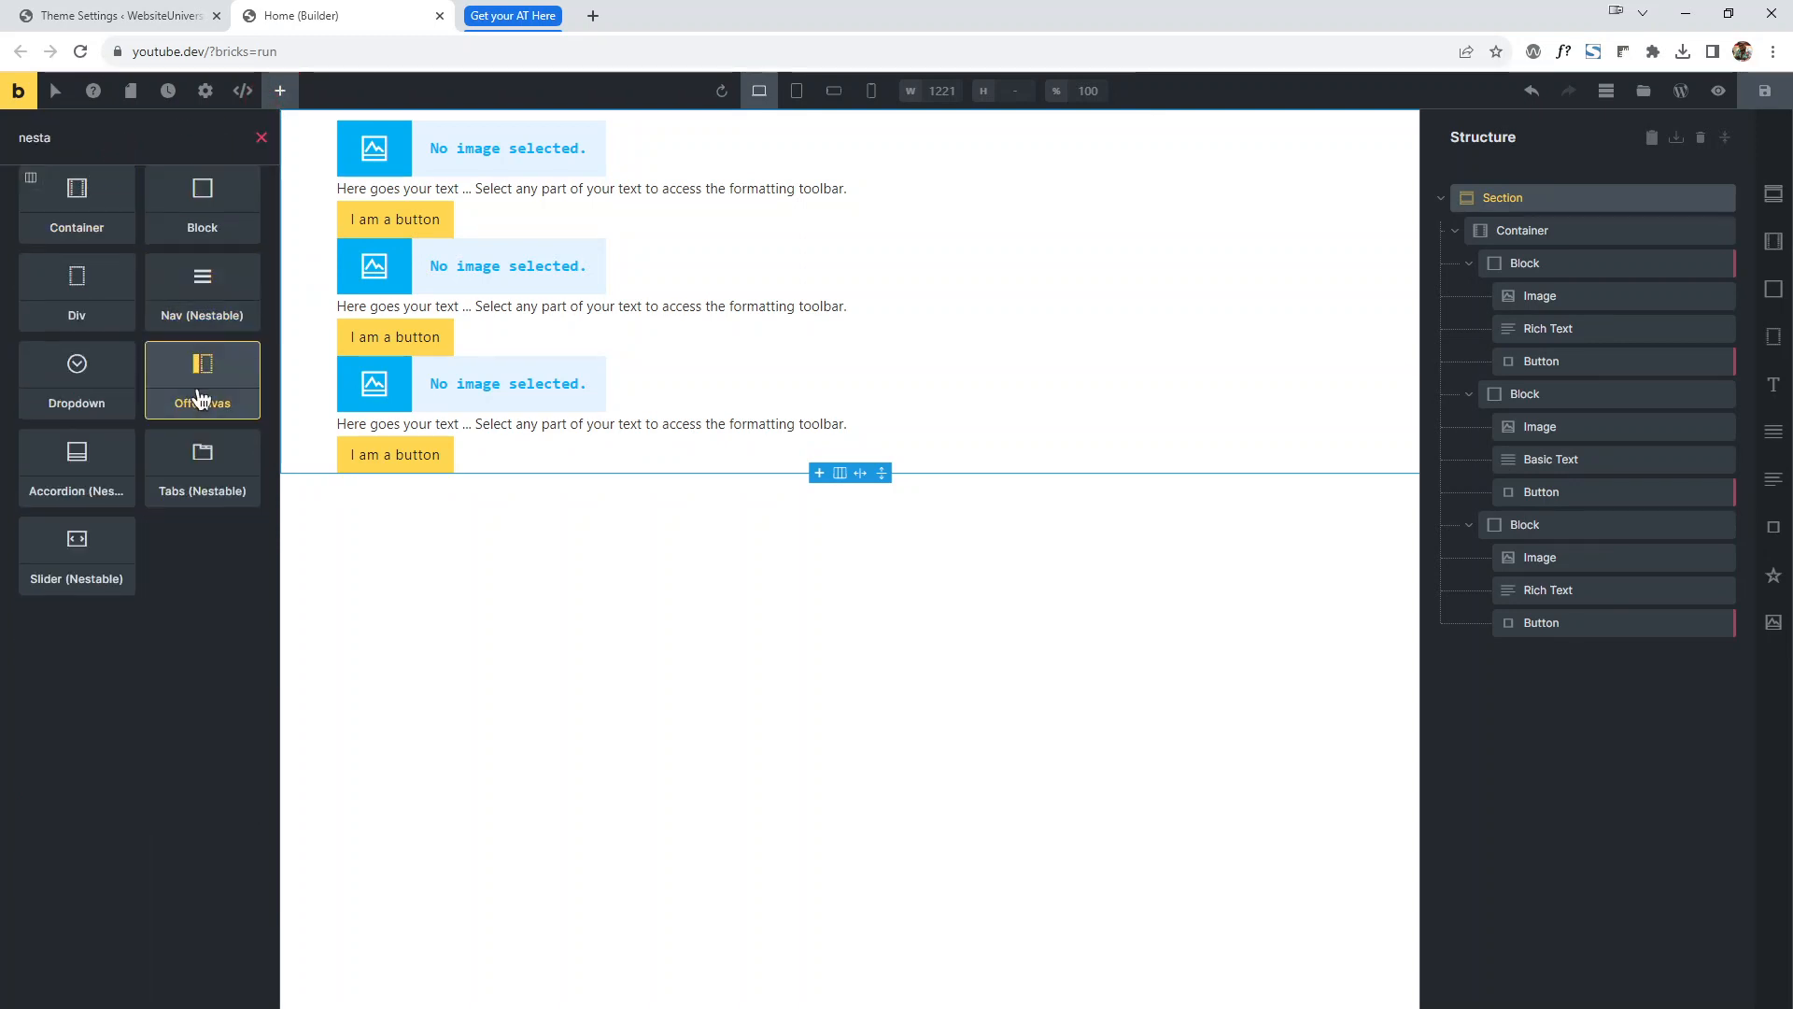
left_click(224, 457)
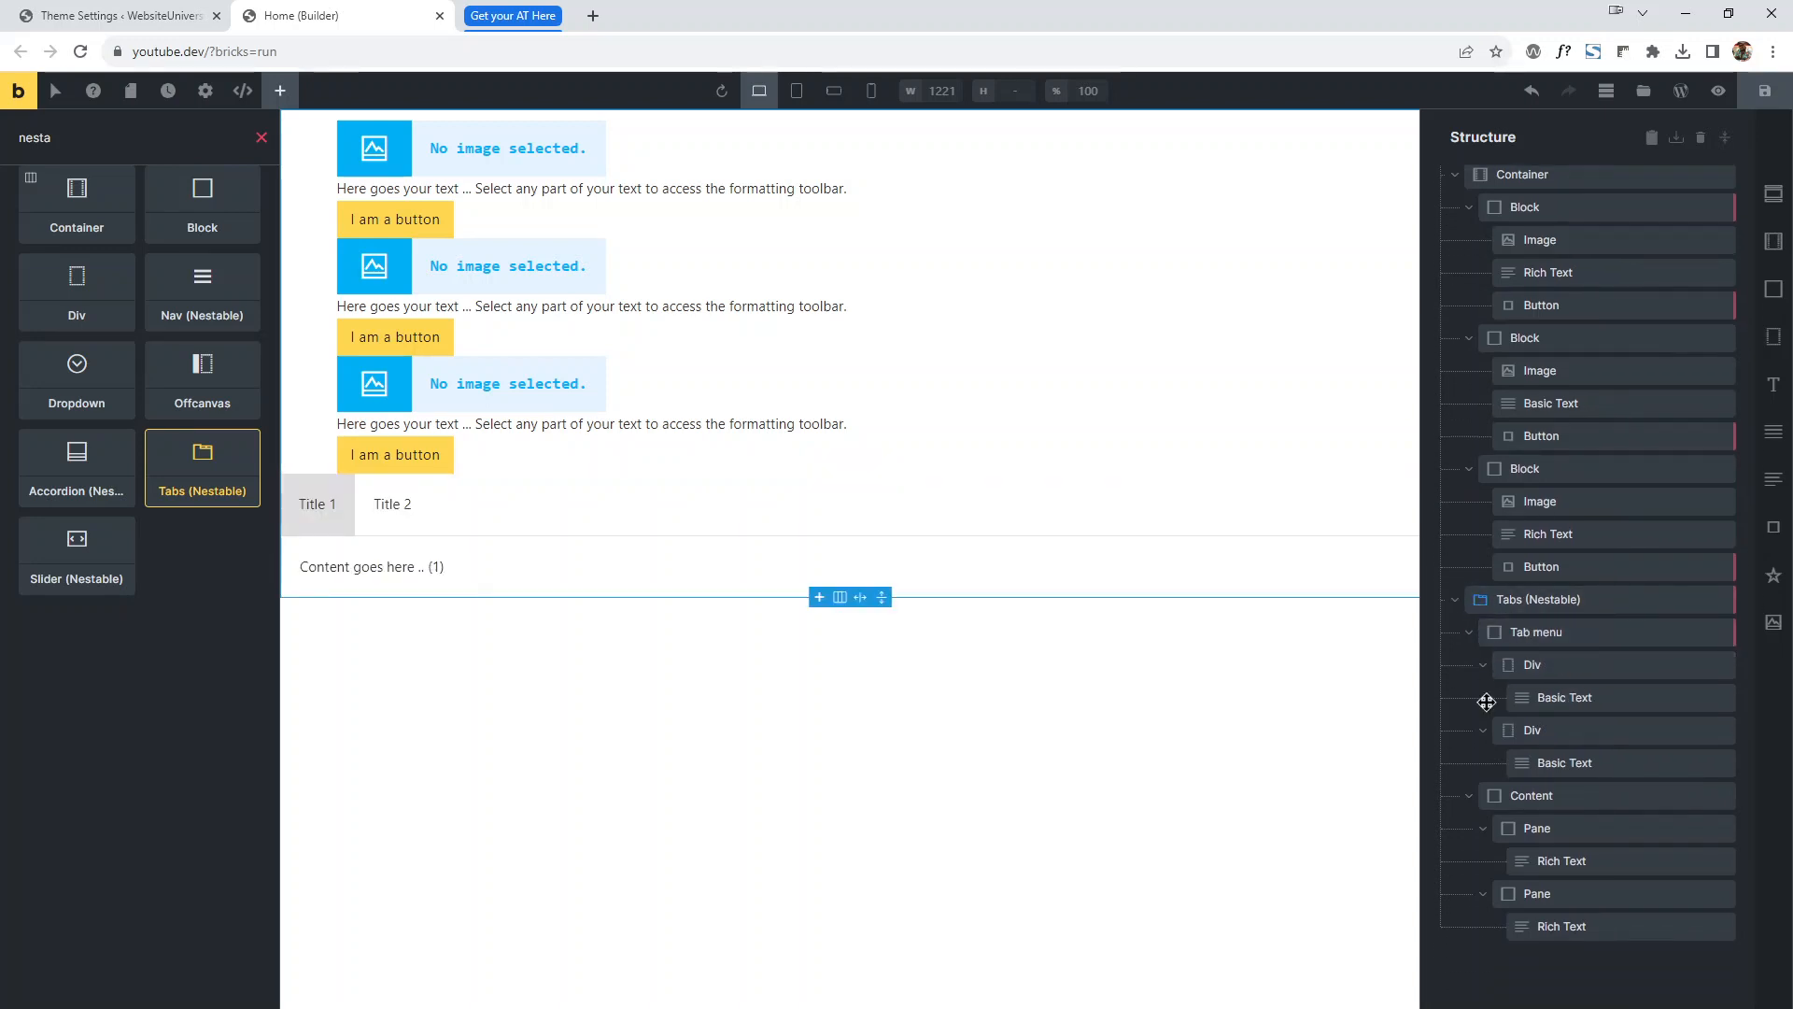
Select the Tabs (Nestable) element to see its highlighting, and collapse the Container and the tabs in the structure tree.
left_click(1532, 602)
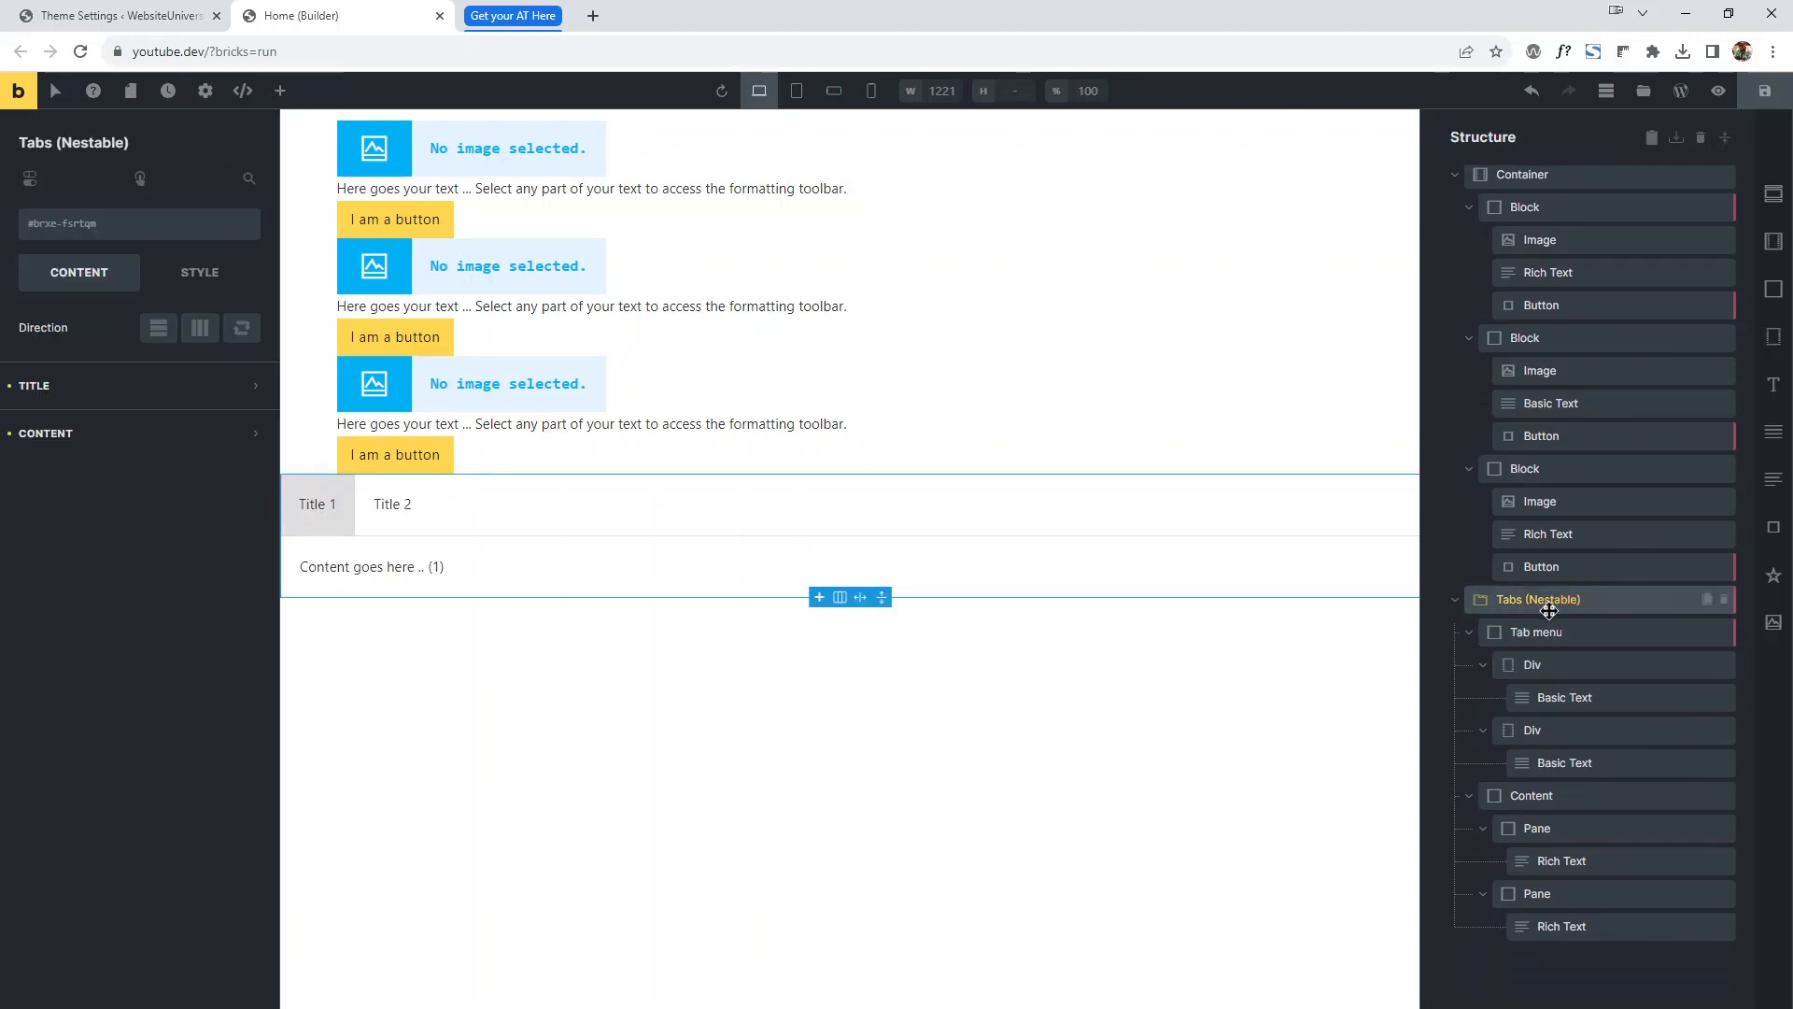
scroll(1550, 317, "up", 1)
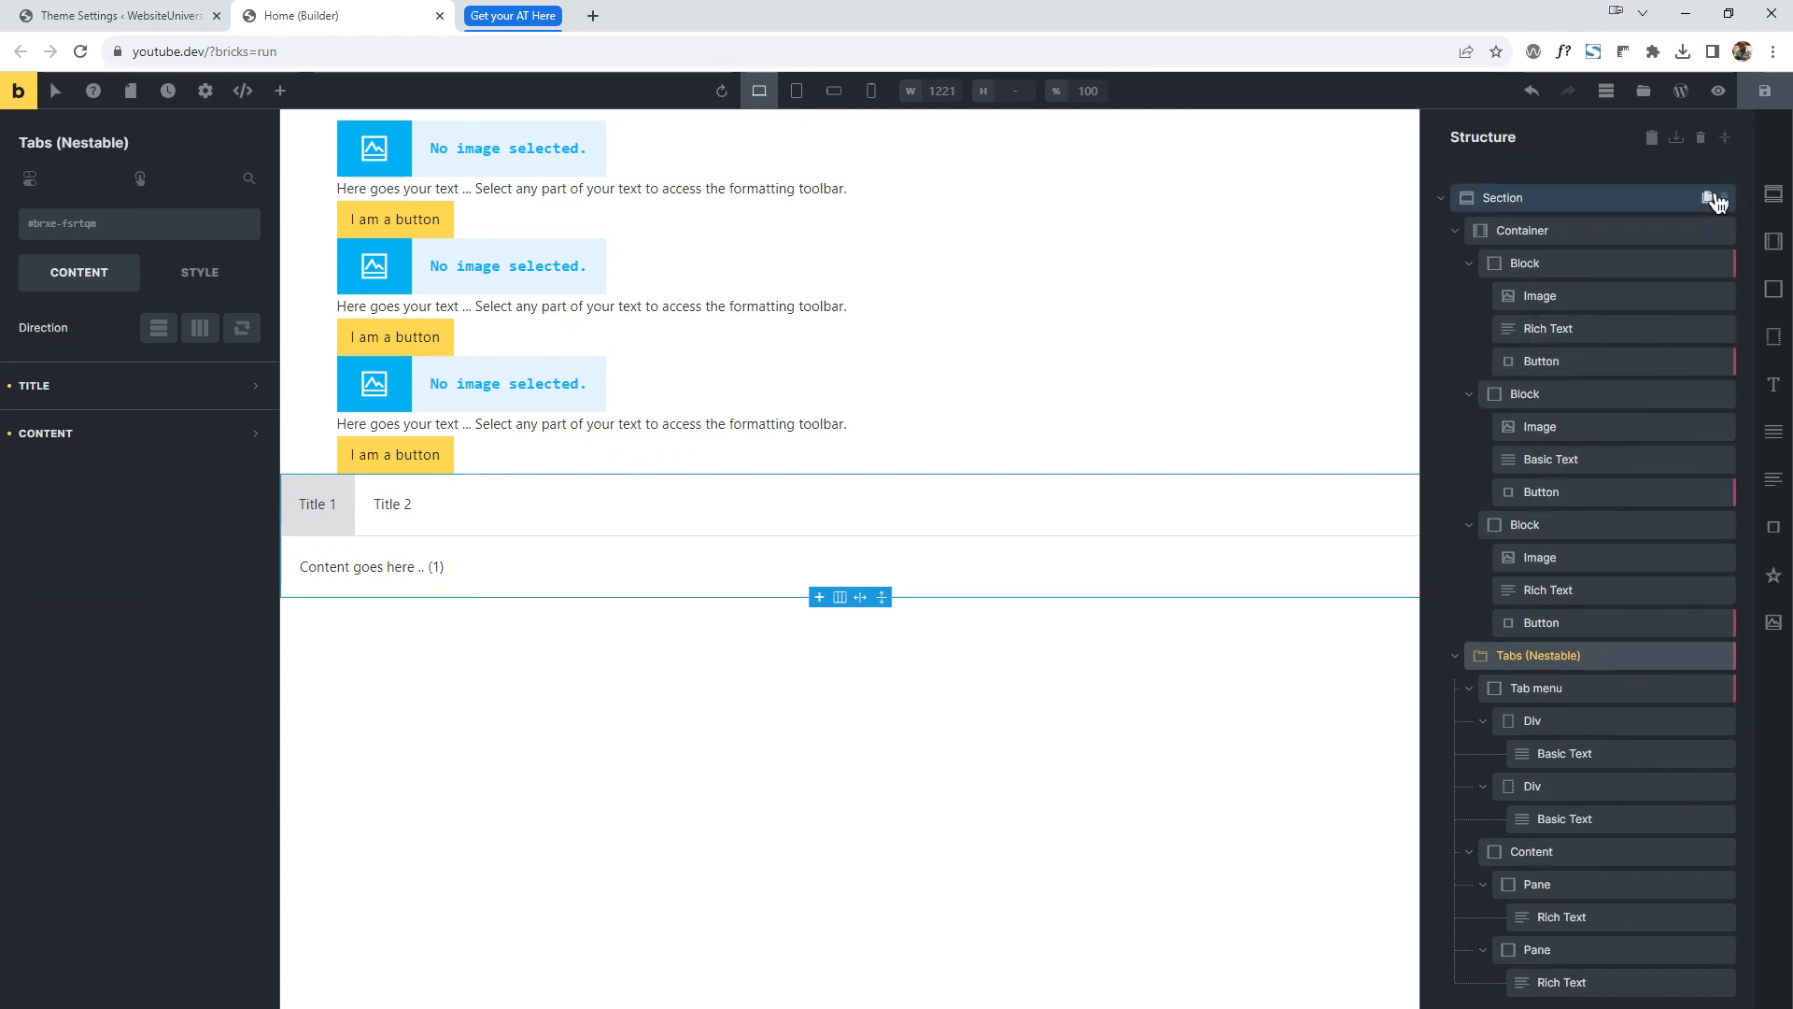
left_click(1454, 230)
left_click(1454, 262)
Select and collapse the Section, search the elements for "nesta", and add a Nav (Nestable) element.
left_click(1627, 202)
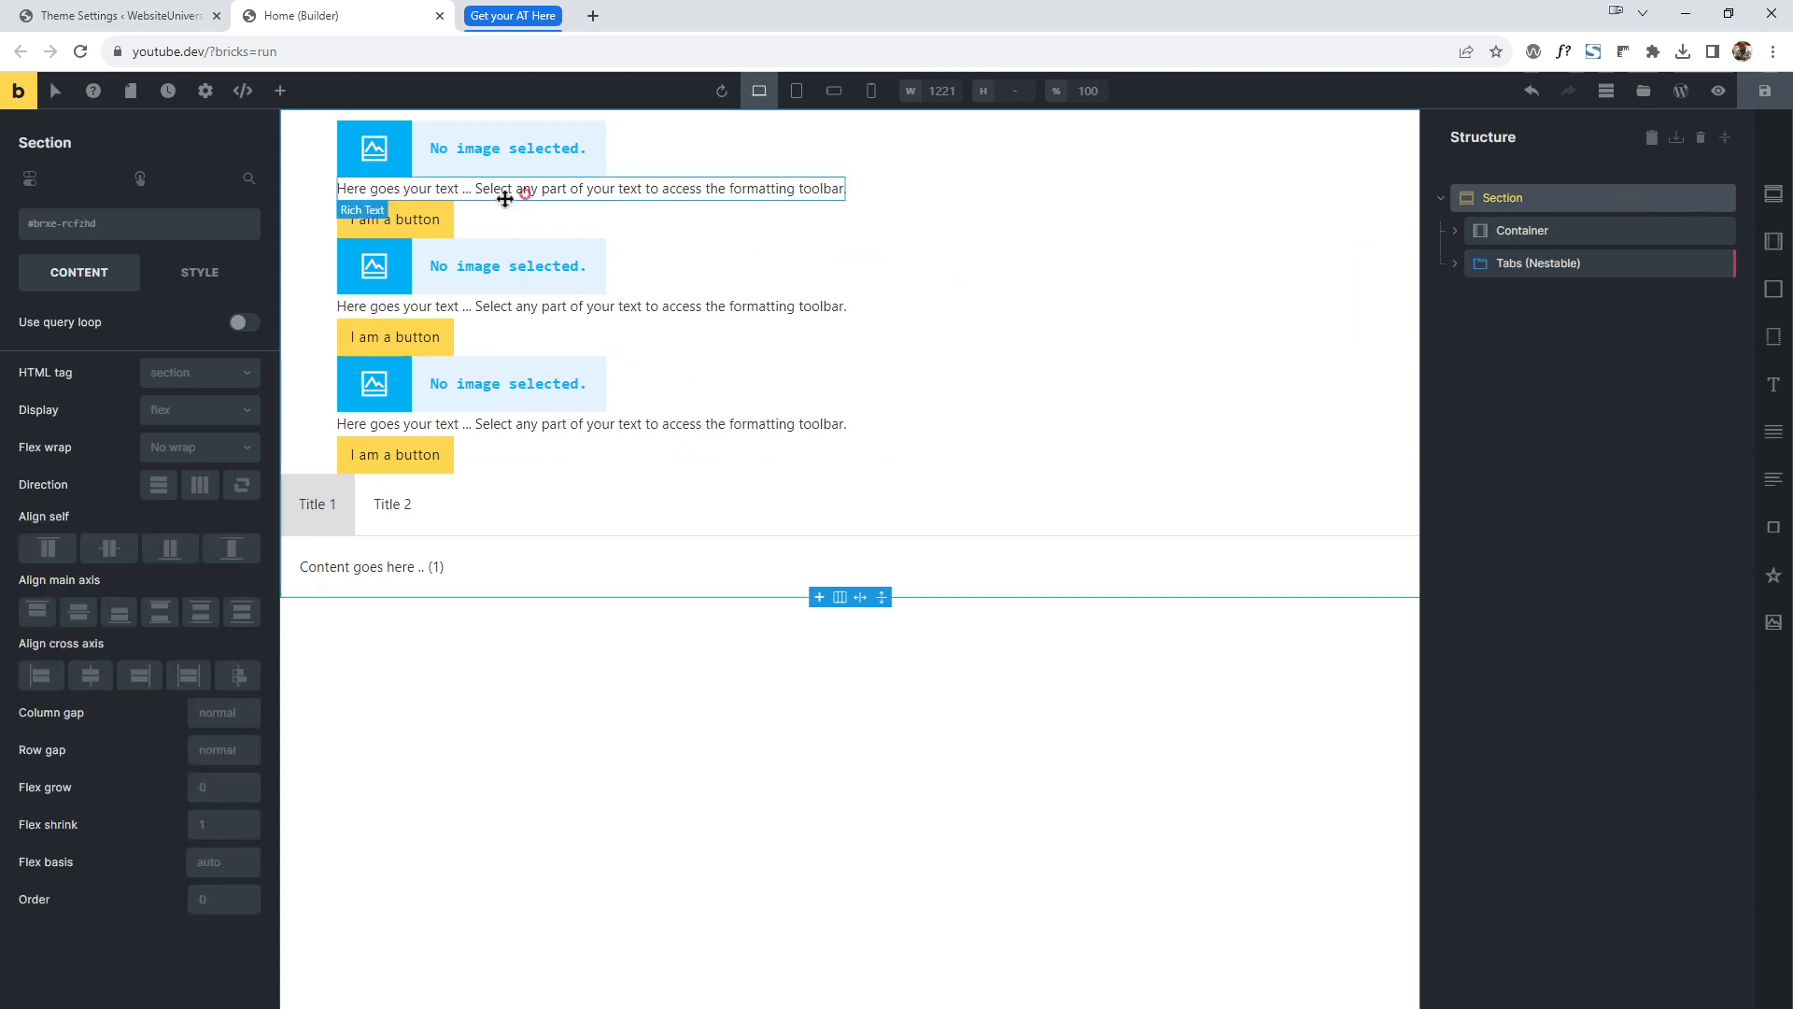
left_click(280, 90)
type("nesta")
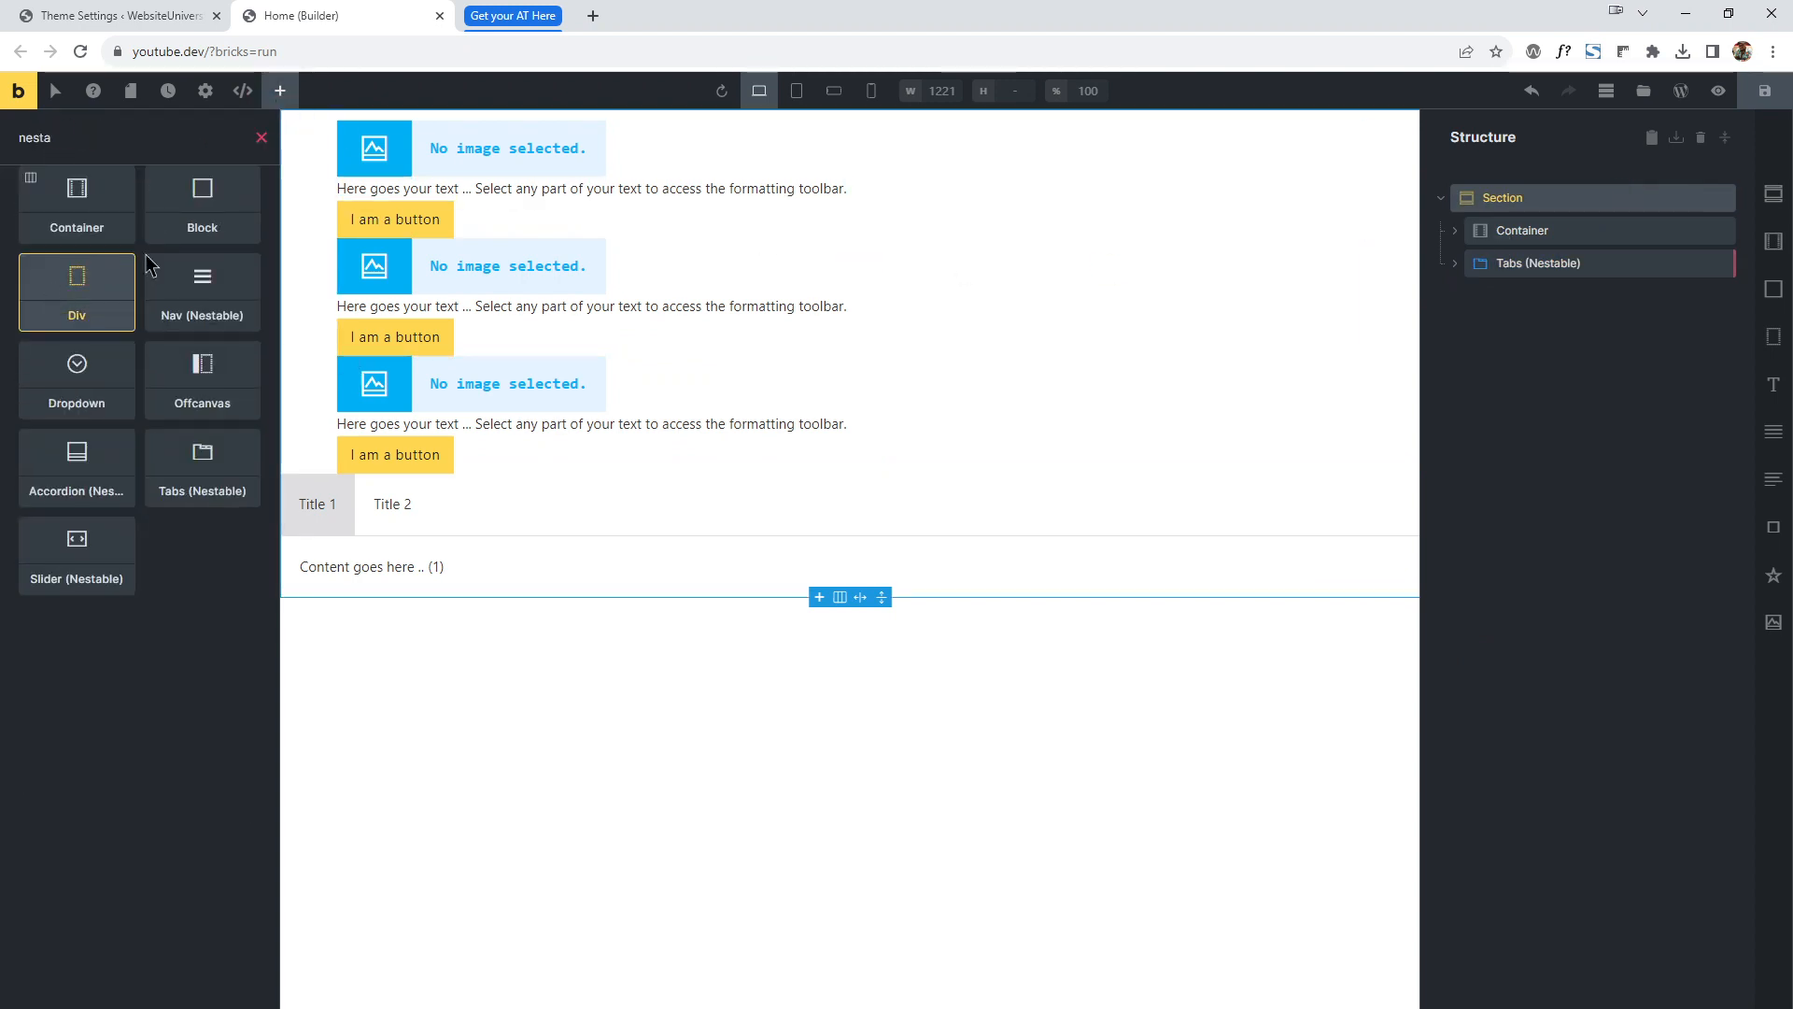
left_click(202, 289)
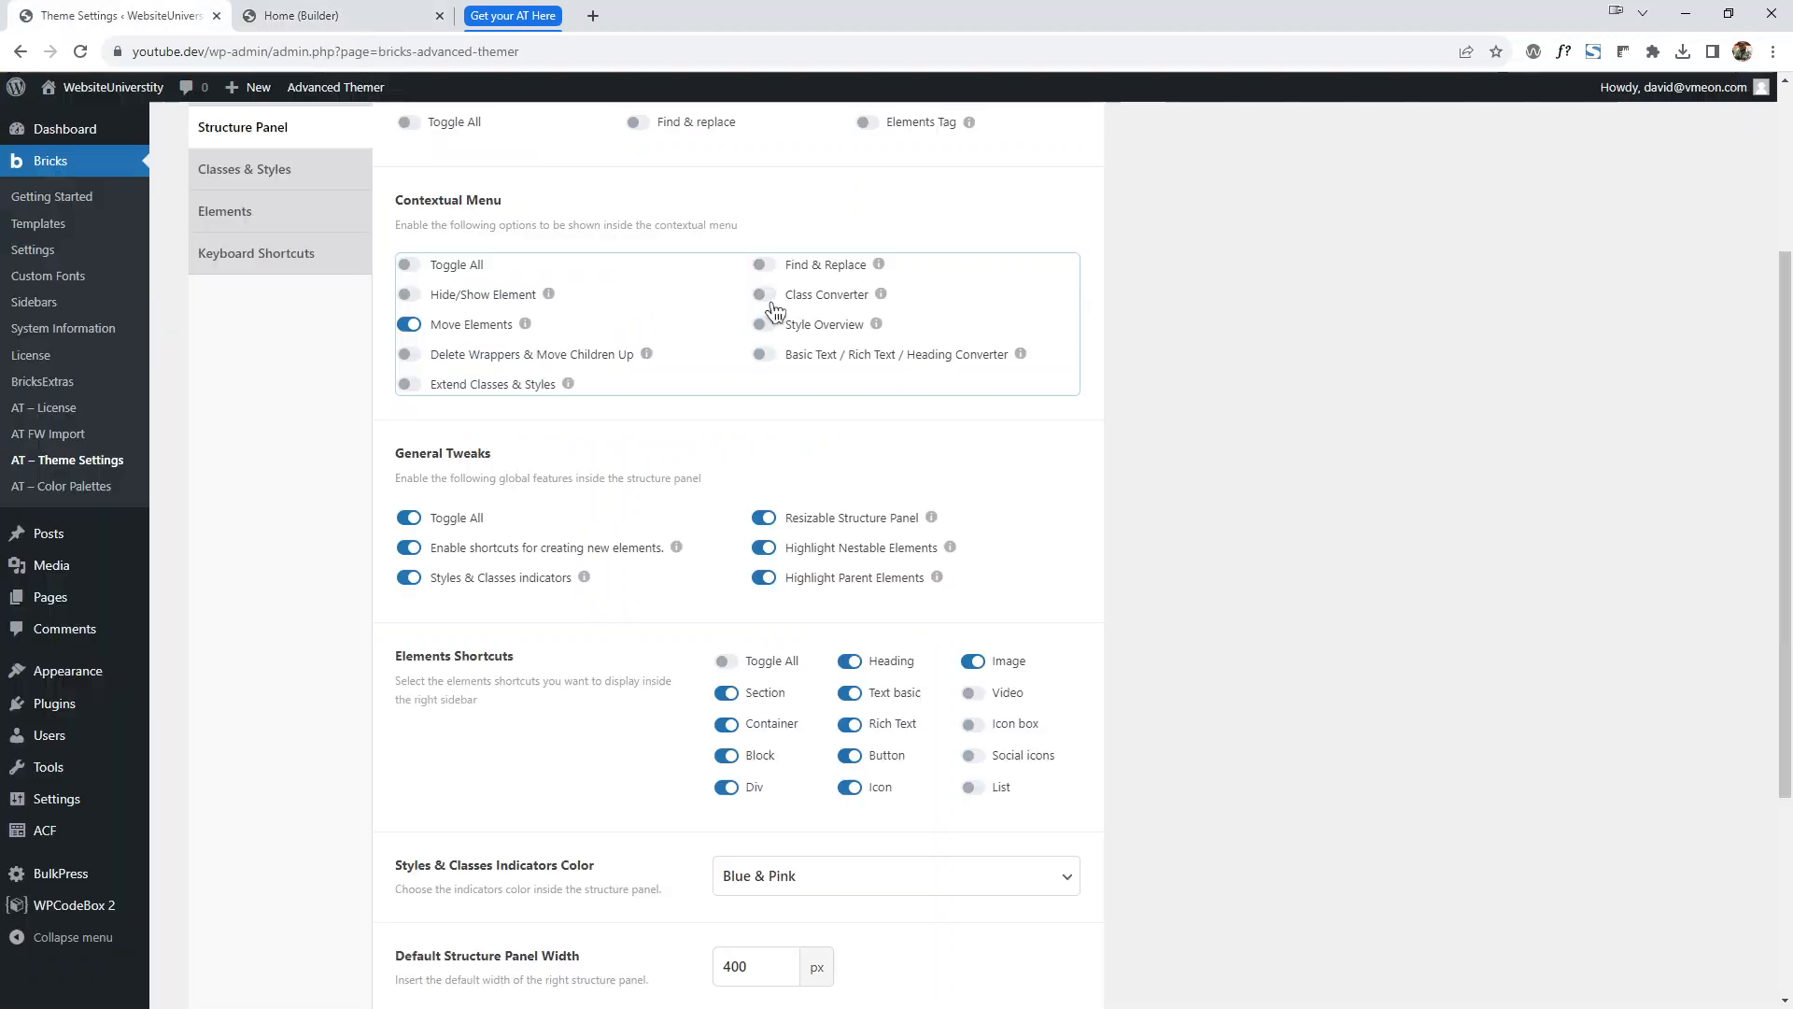
Turn on Class Converter in the theme's contextual menu settings, save, and return to the reloaded Home builder.
left_click(769, 297)
scroll(548, 782, "down", 3)
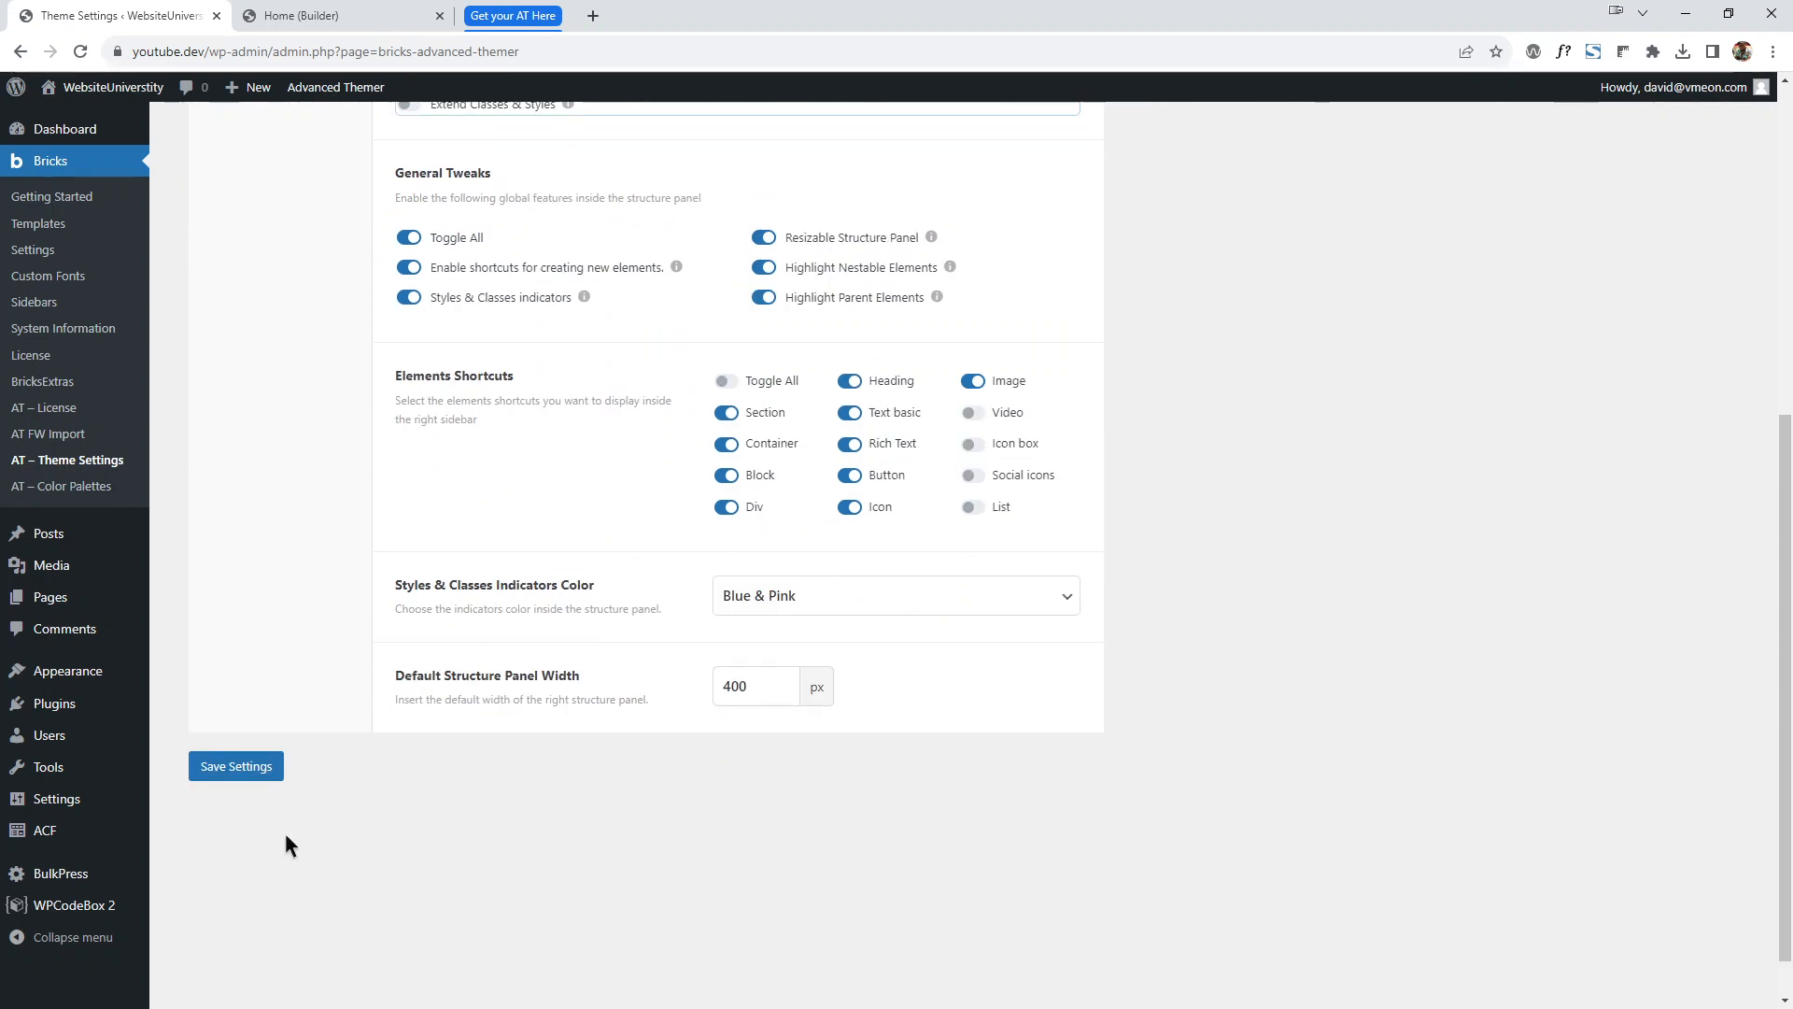
left_click(252, 767)
left_click(353, 26)
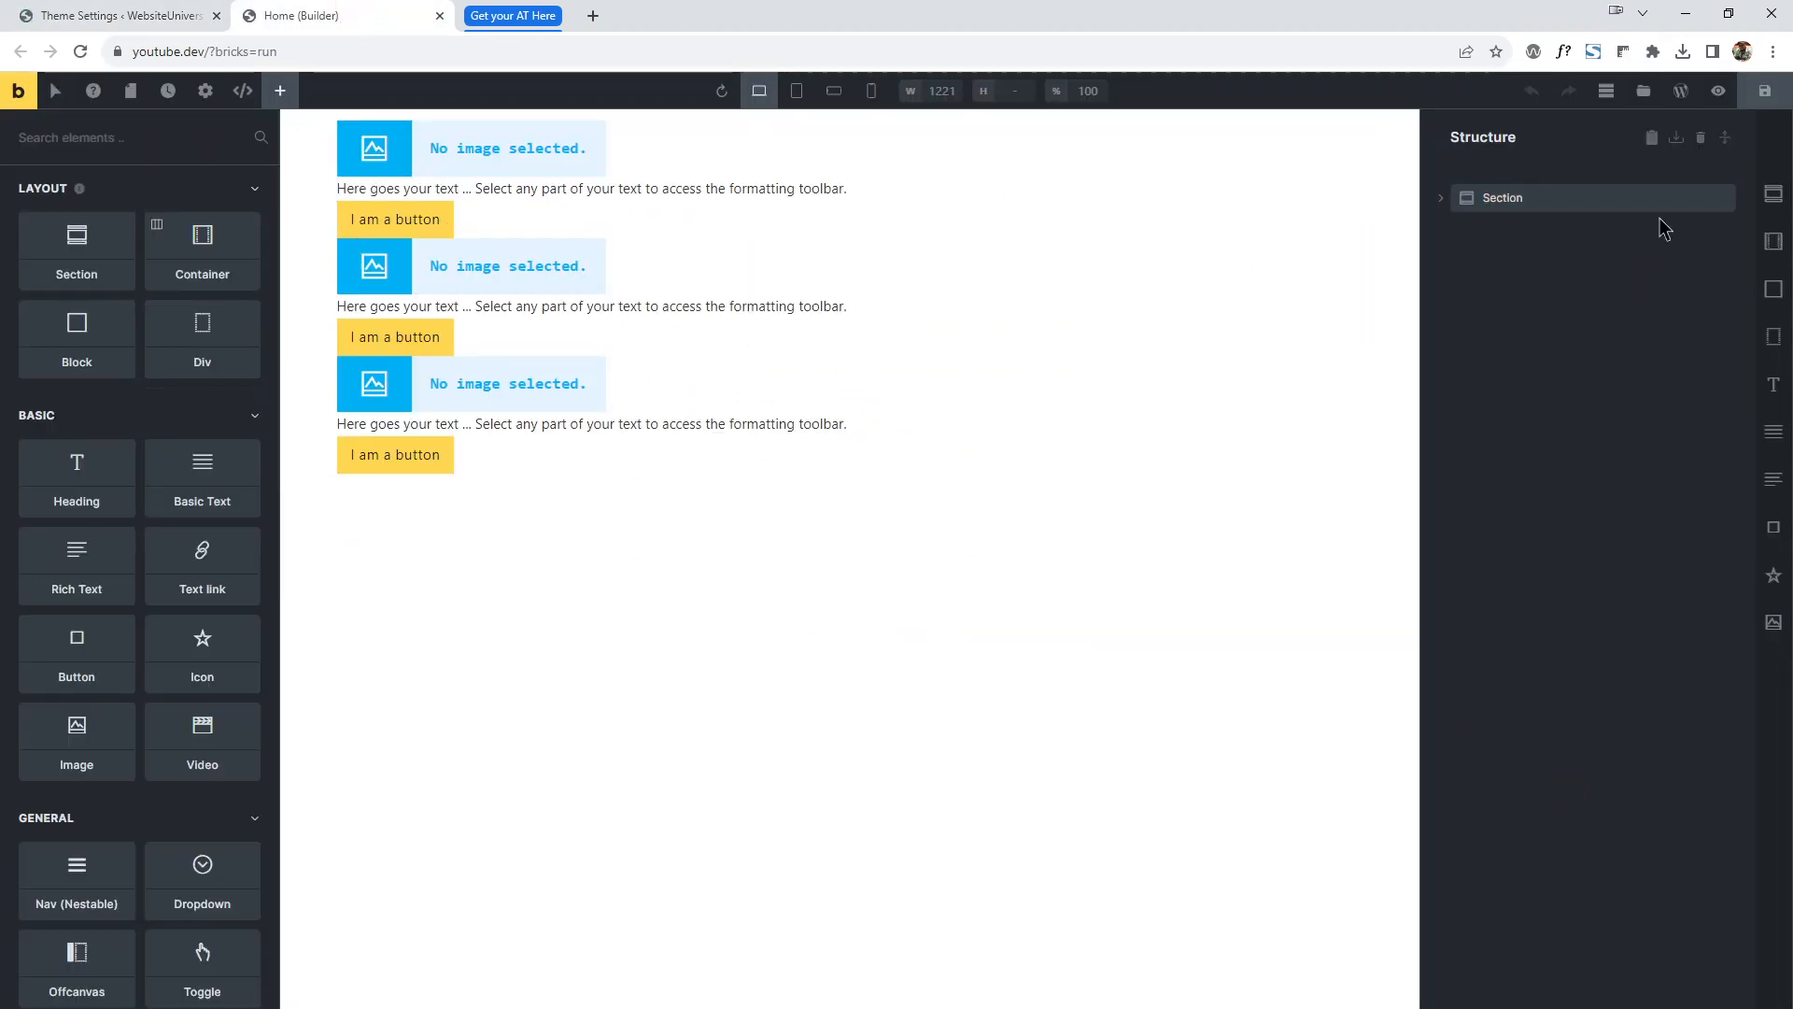
Expand every element under the Section and delete the second and third Blocks.
left_click(1650, 199)
left_click(1724, 138)
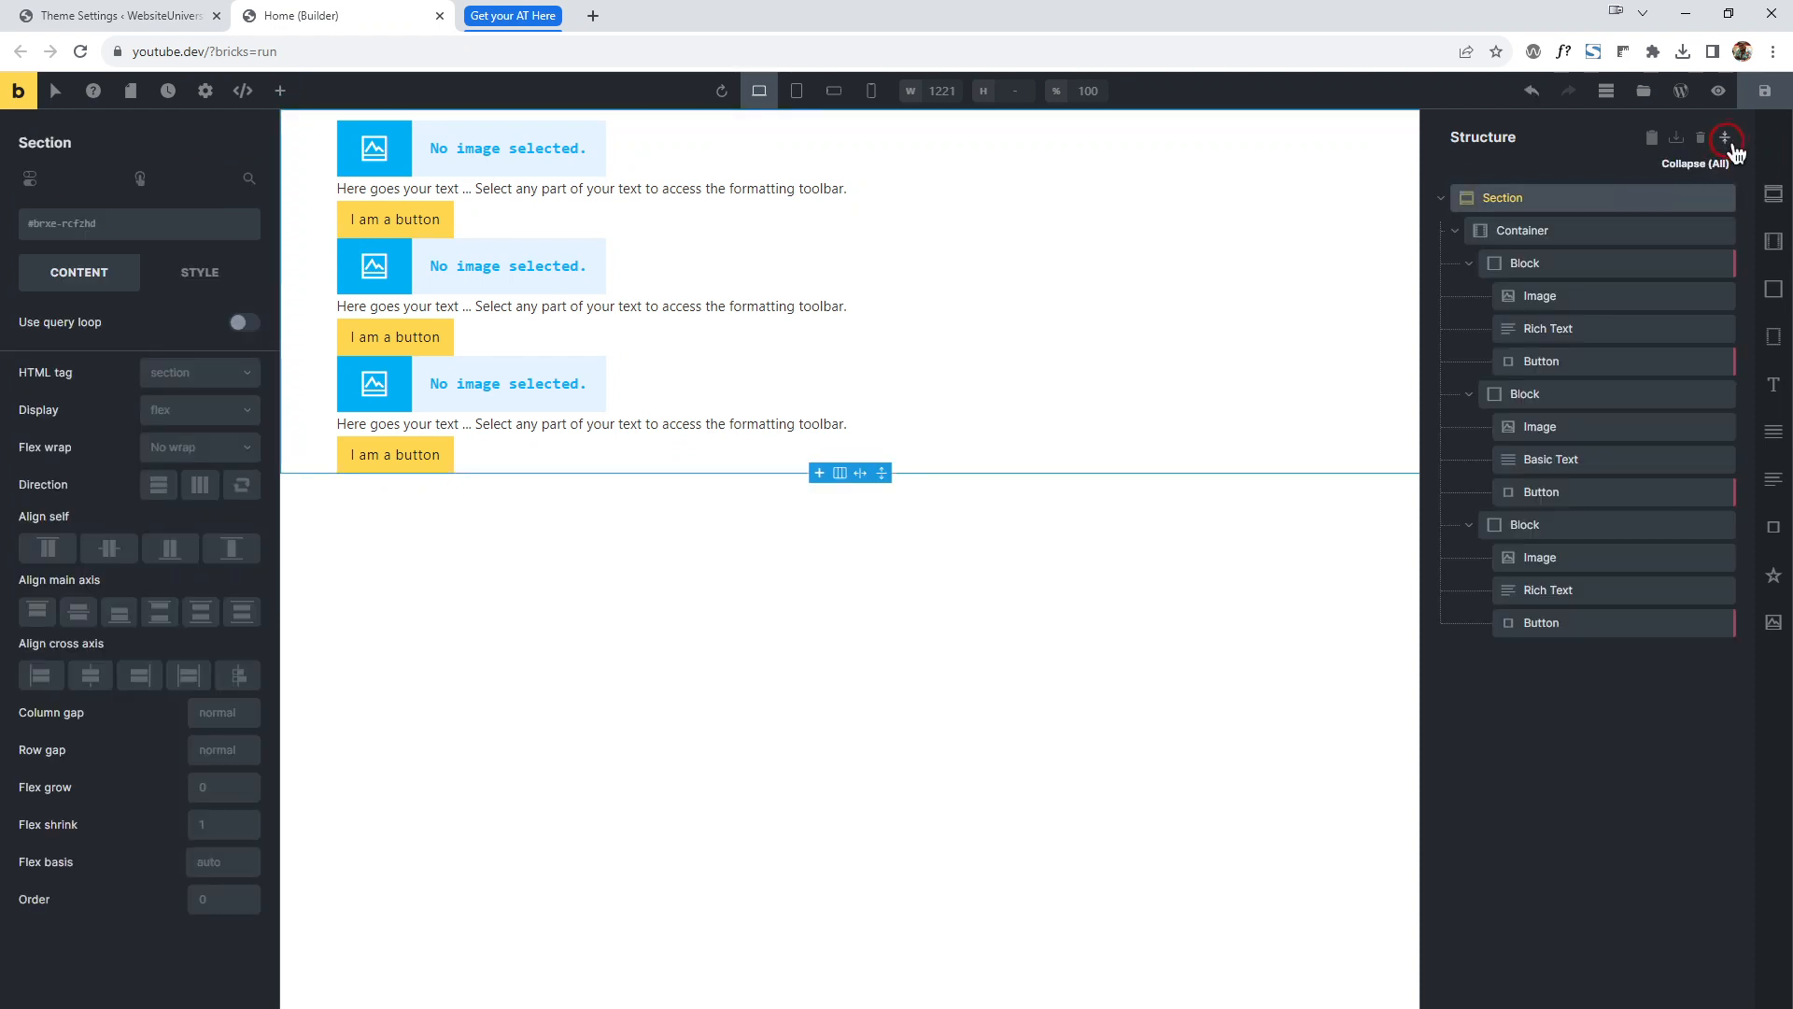
left_click(1725, 393)
left_click(1725, 393)
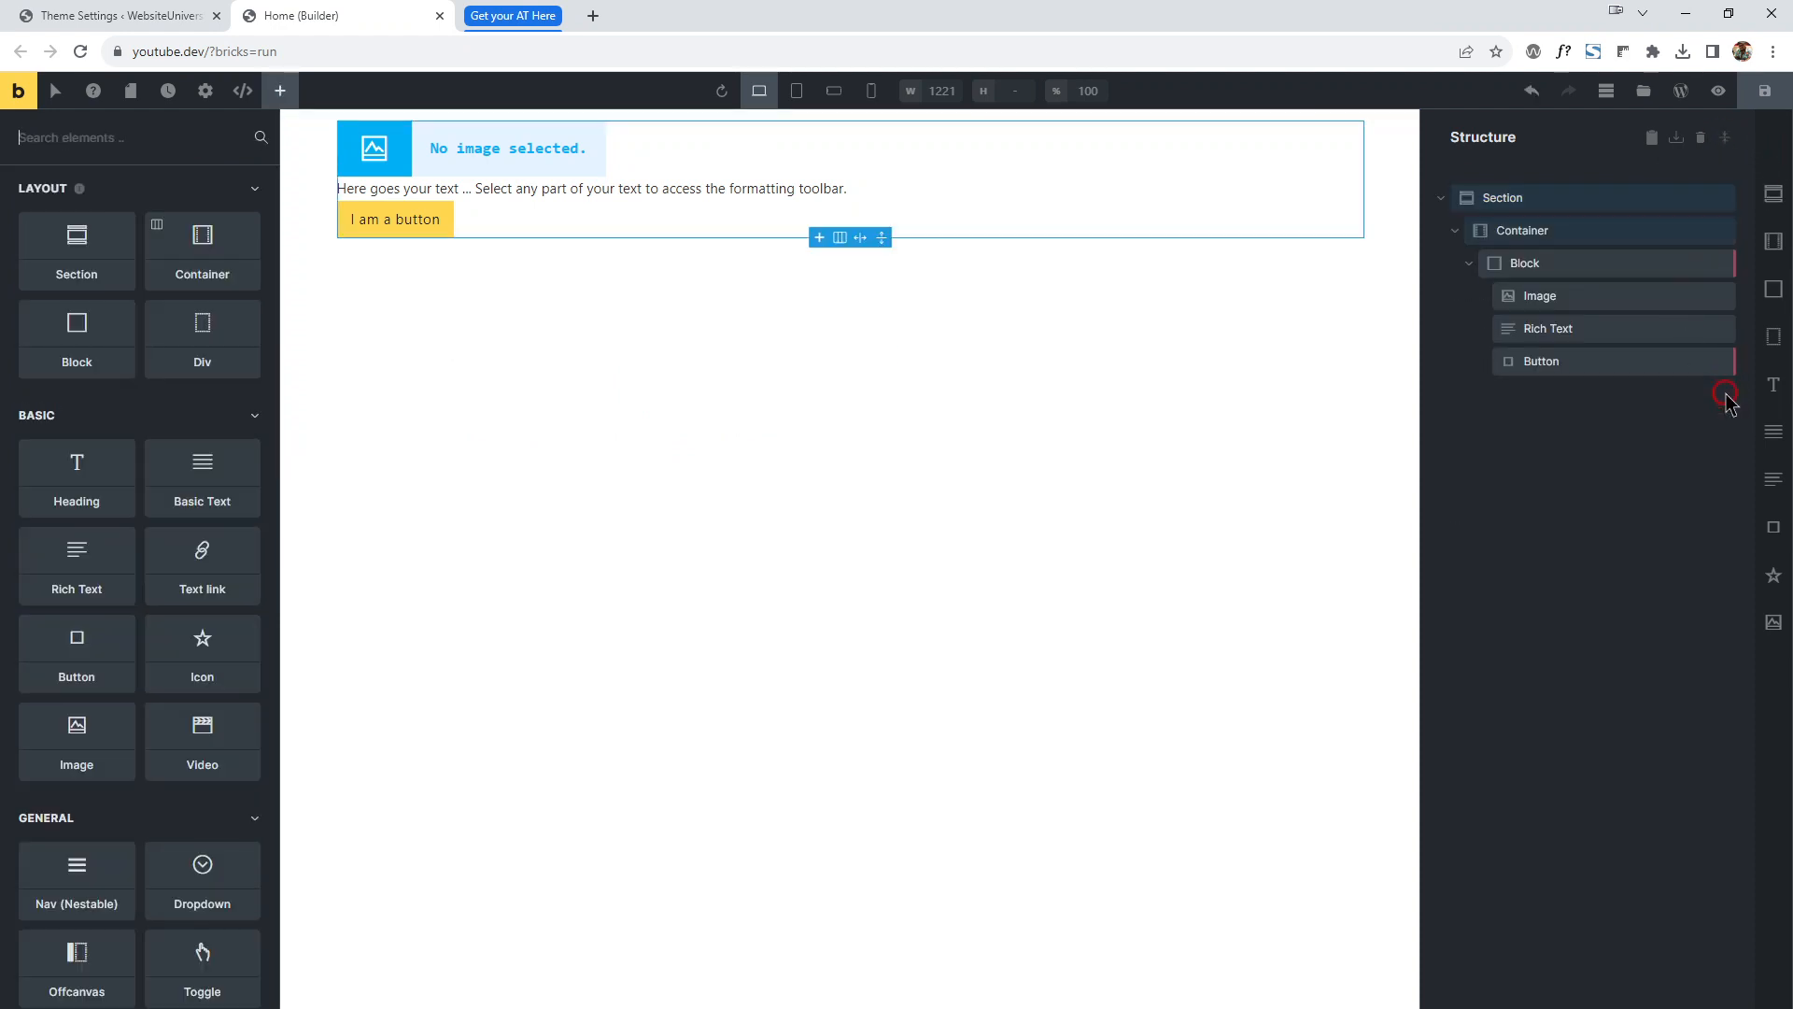
Rename the Section as Hero in the structure tree.
left_click(1558, 227)
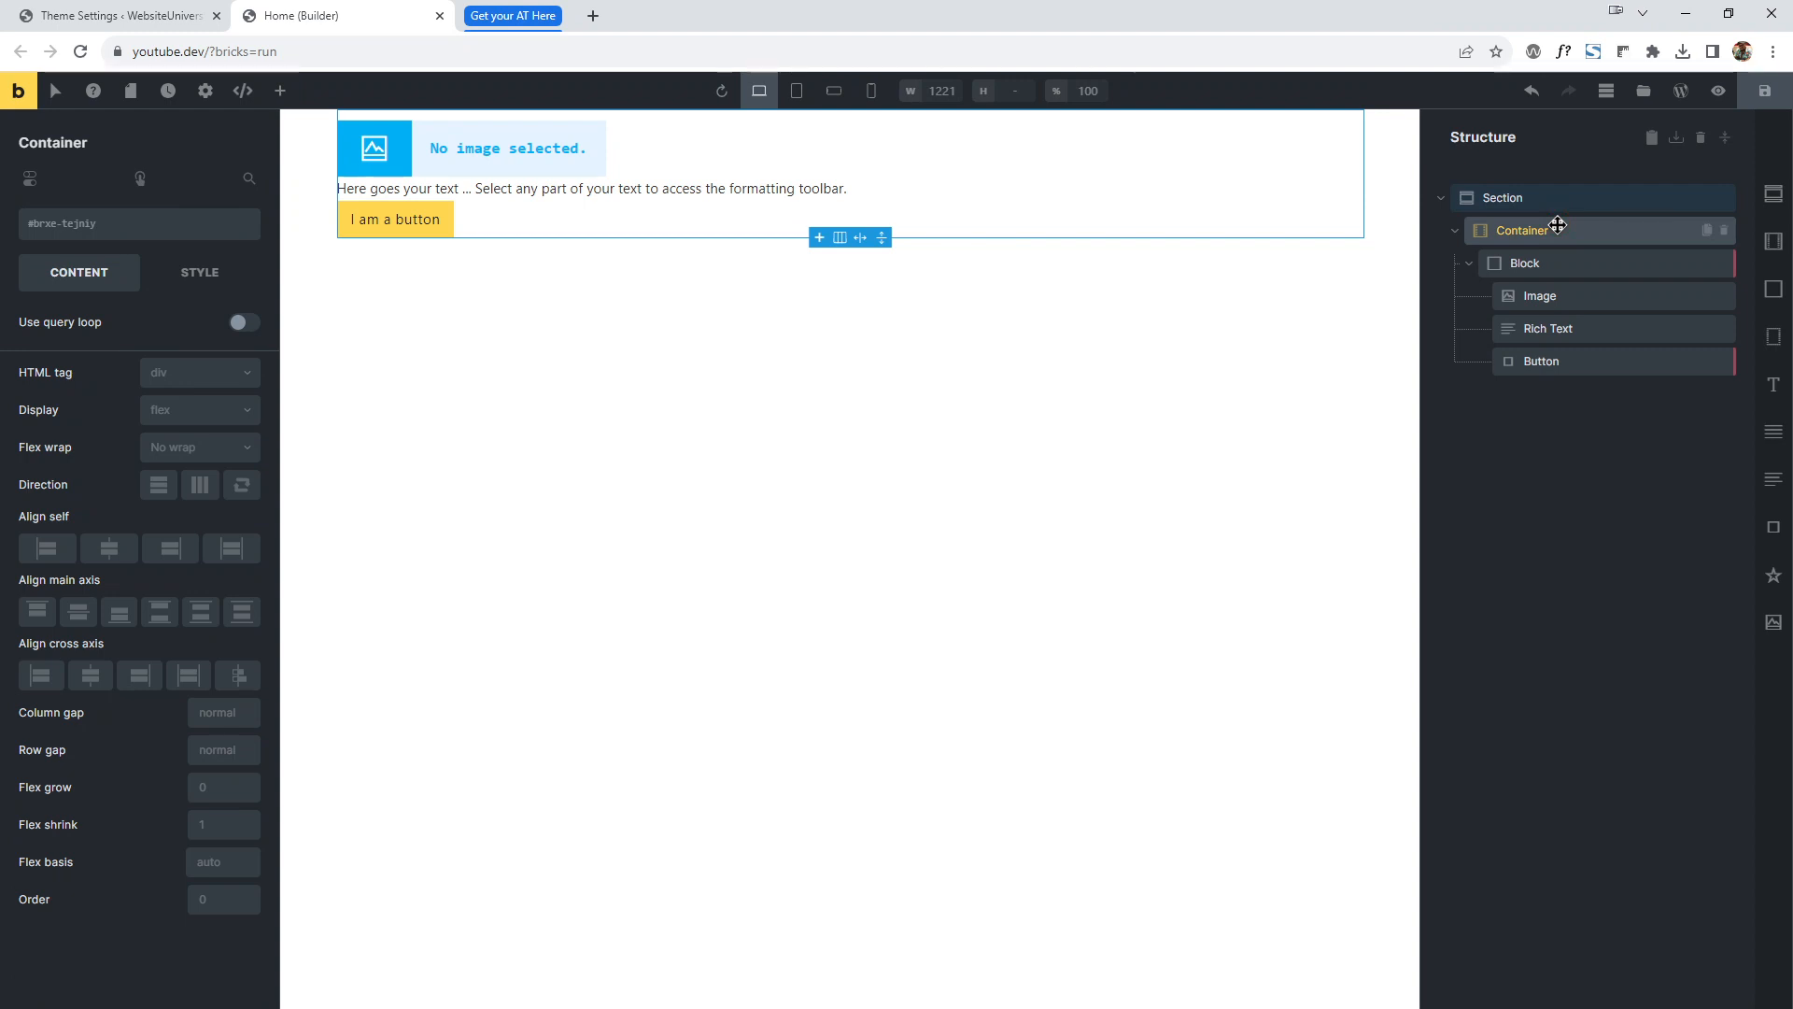
left_click(1561, 213)
double_click(1501, 196)
type("He")
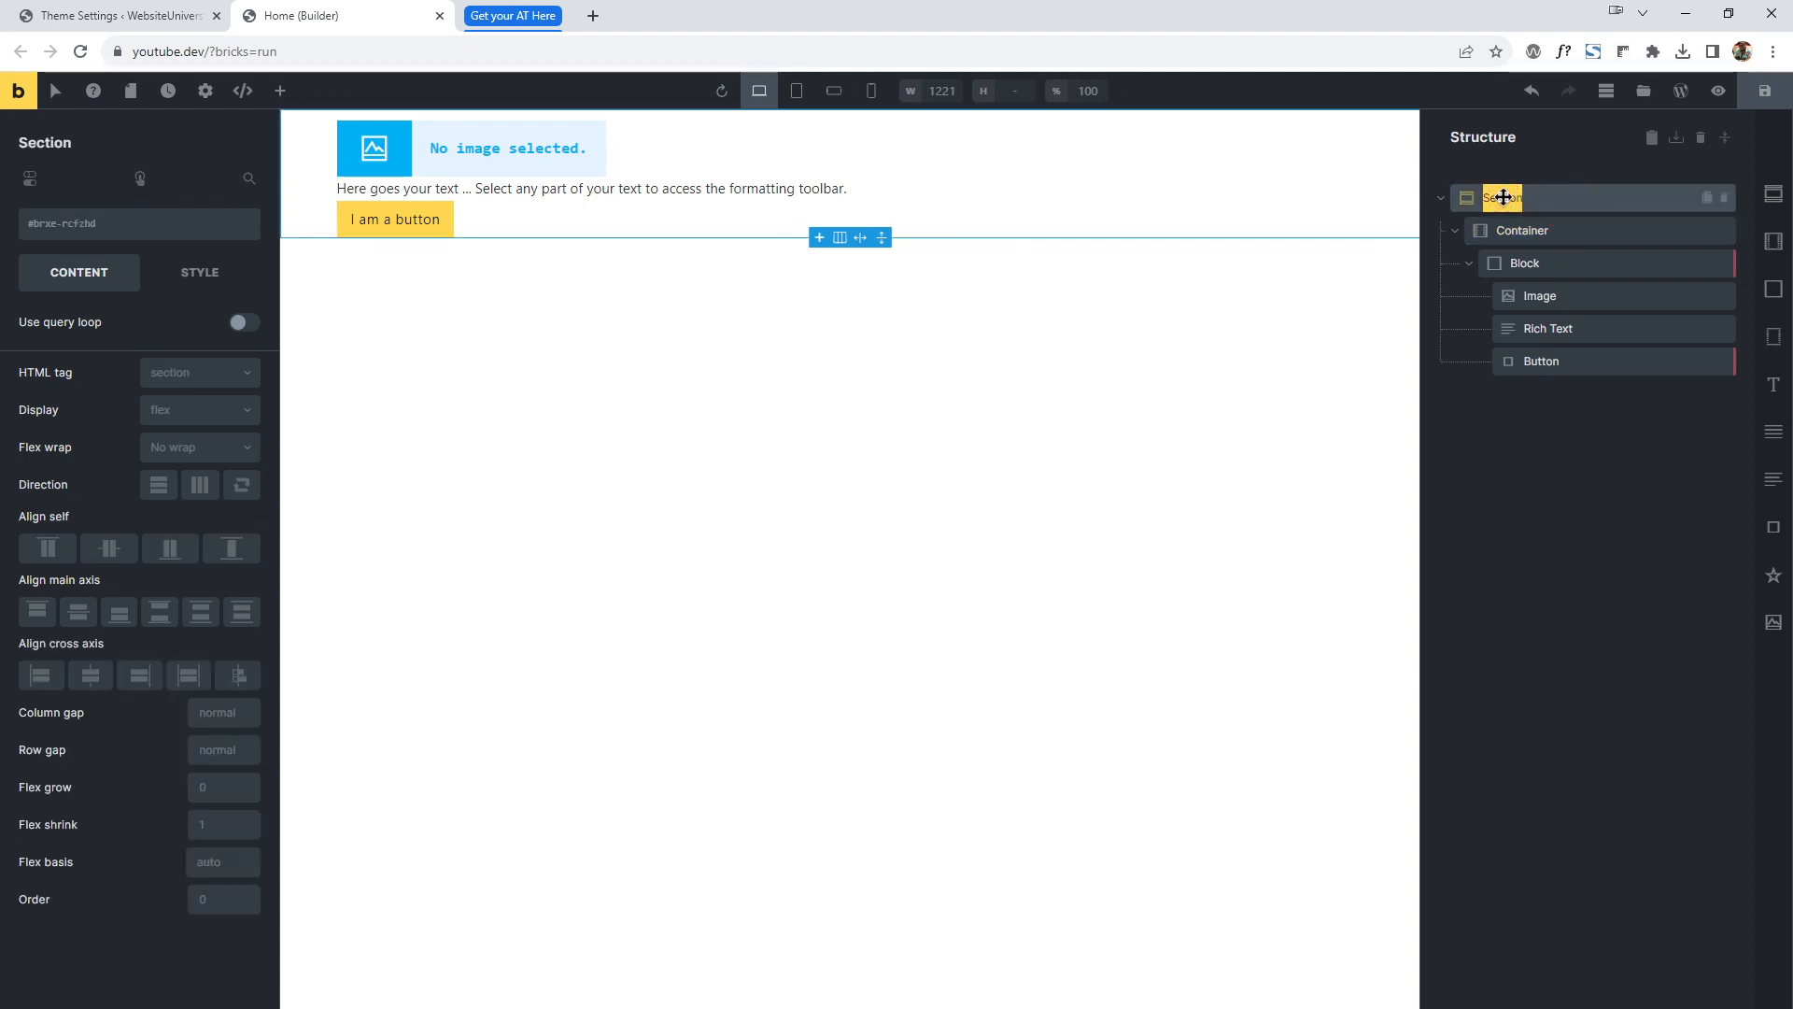
type("ro")
Rename the Block inside the Container as Body.
left_click(1554, 229)
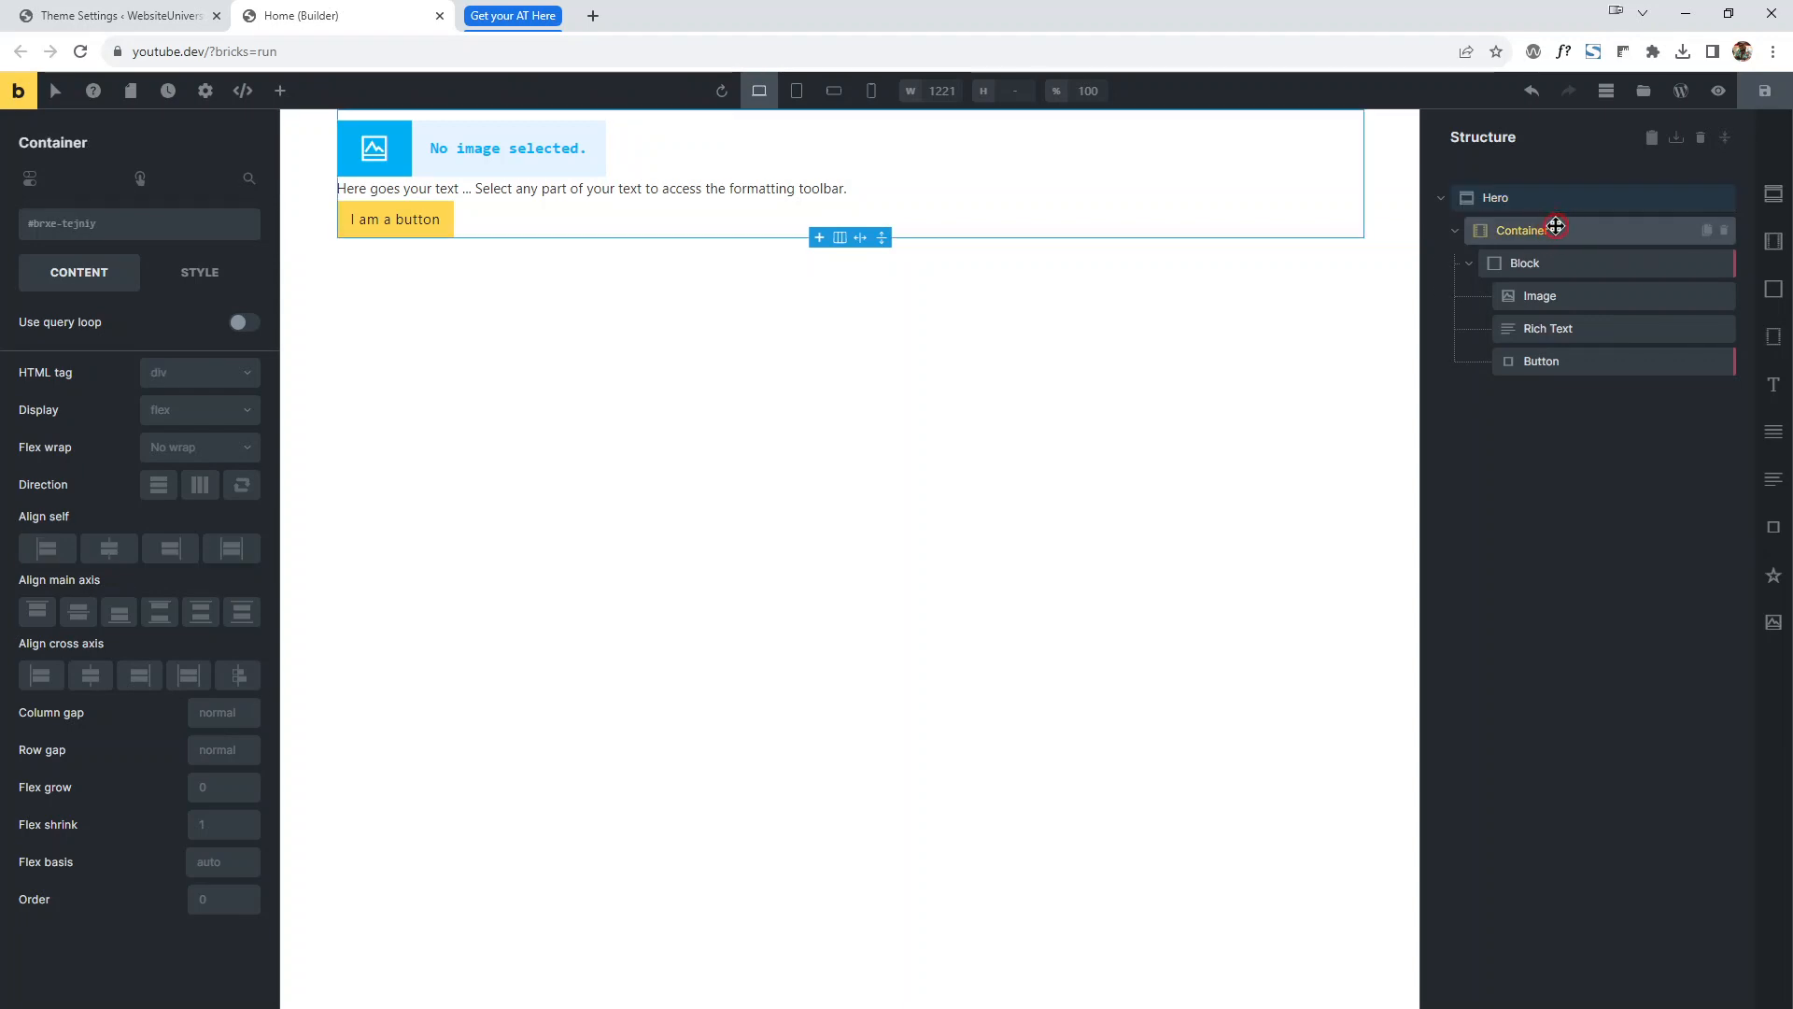
left_click(1556, 267)
double_click(1525, 264)
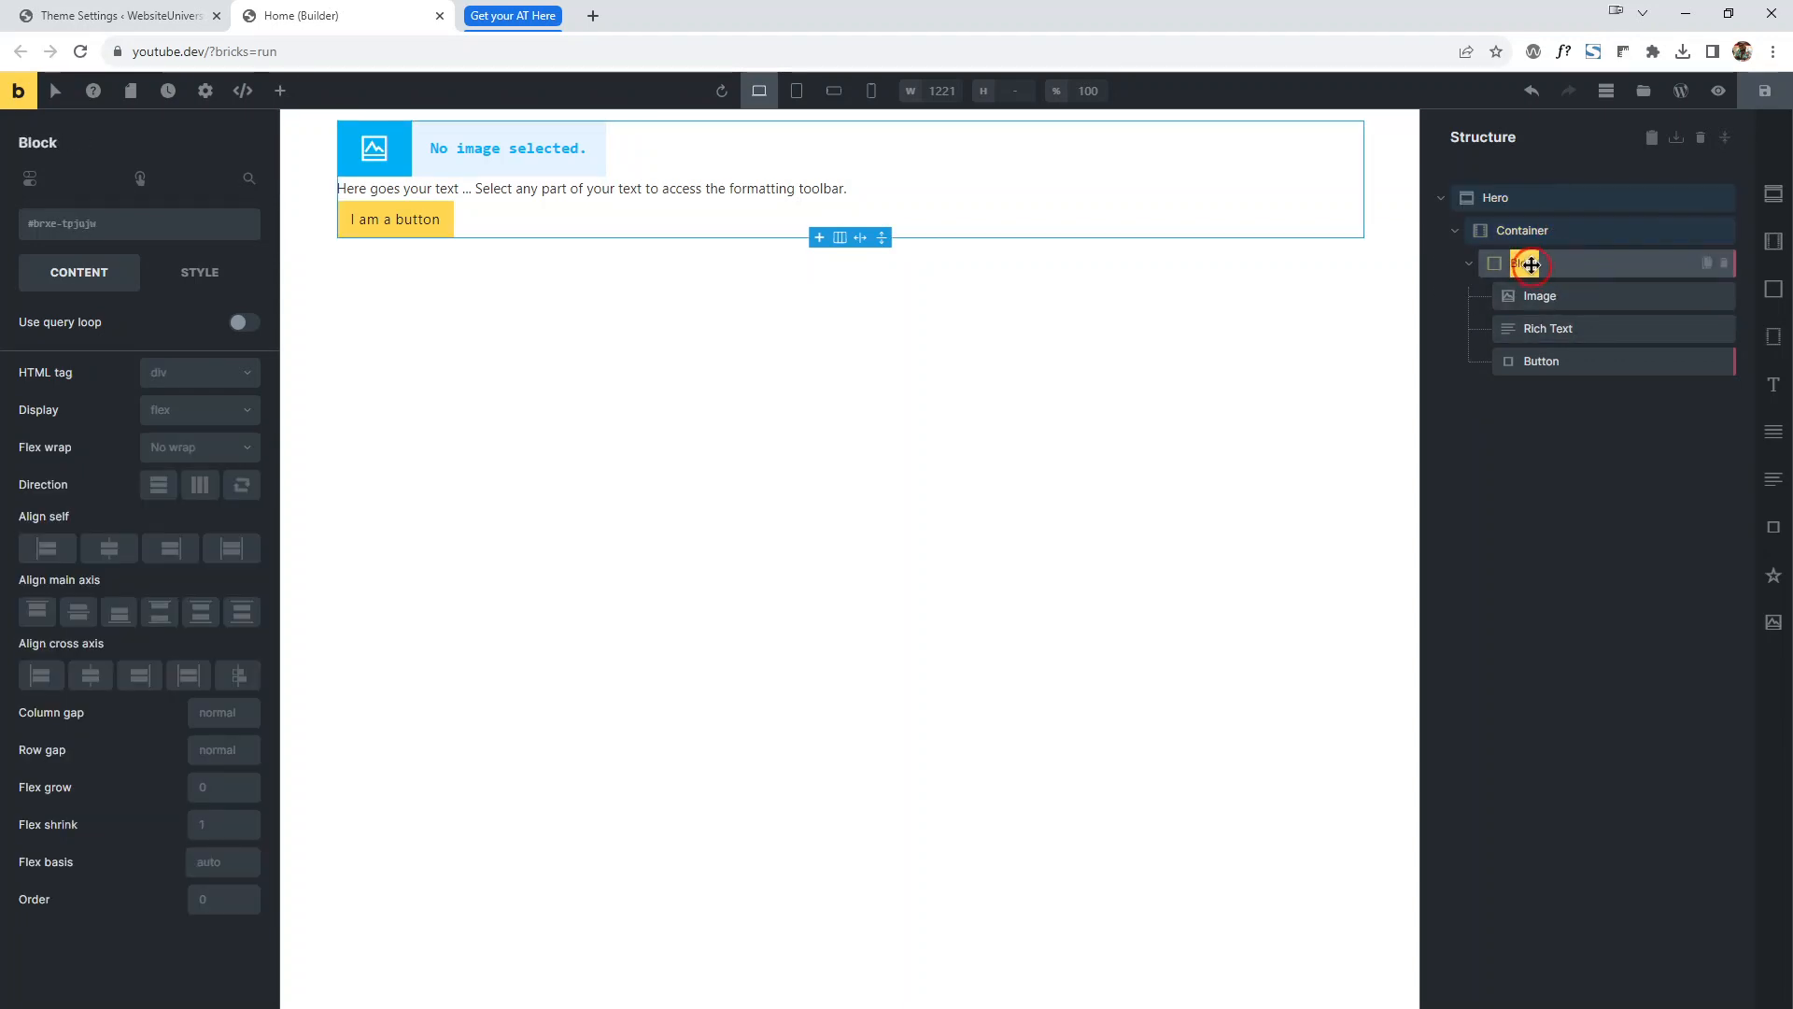
type("Body")
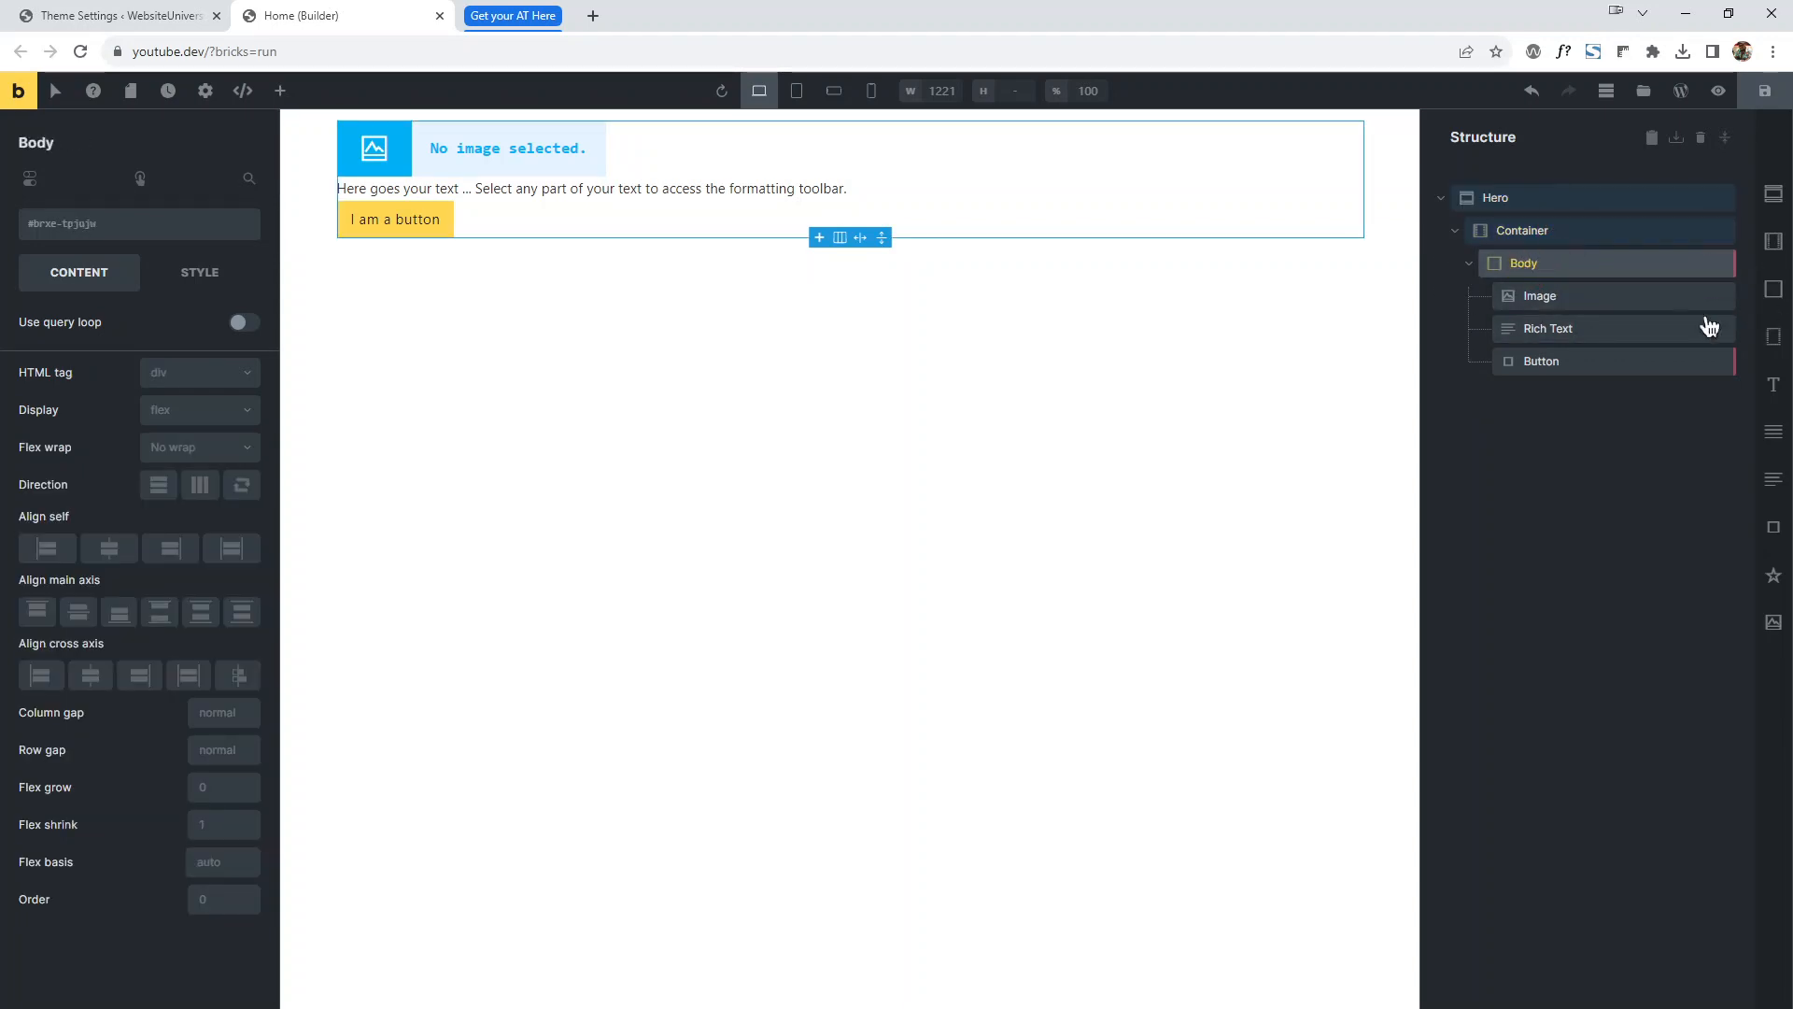
Rename the Rich Text element inside Body as Text, and select the Button below it.
left_click(1579, 296)
left_click(1552, 328)
double_click(1552, 327)
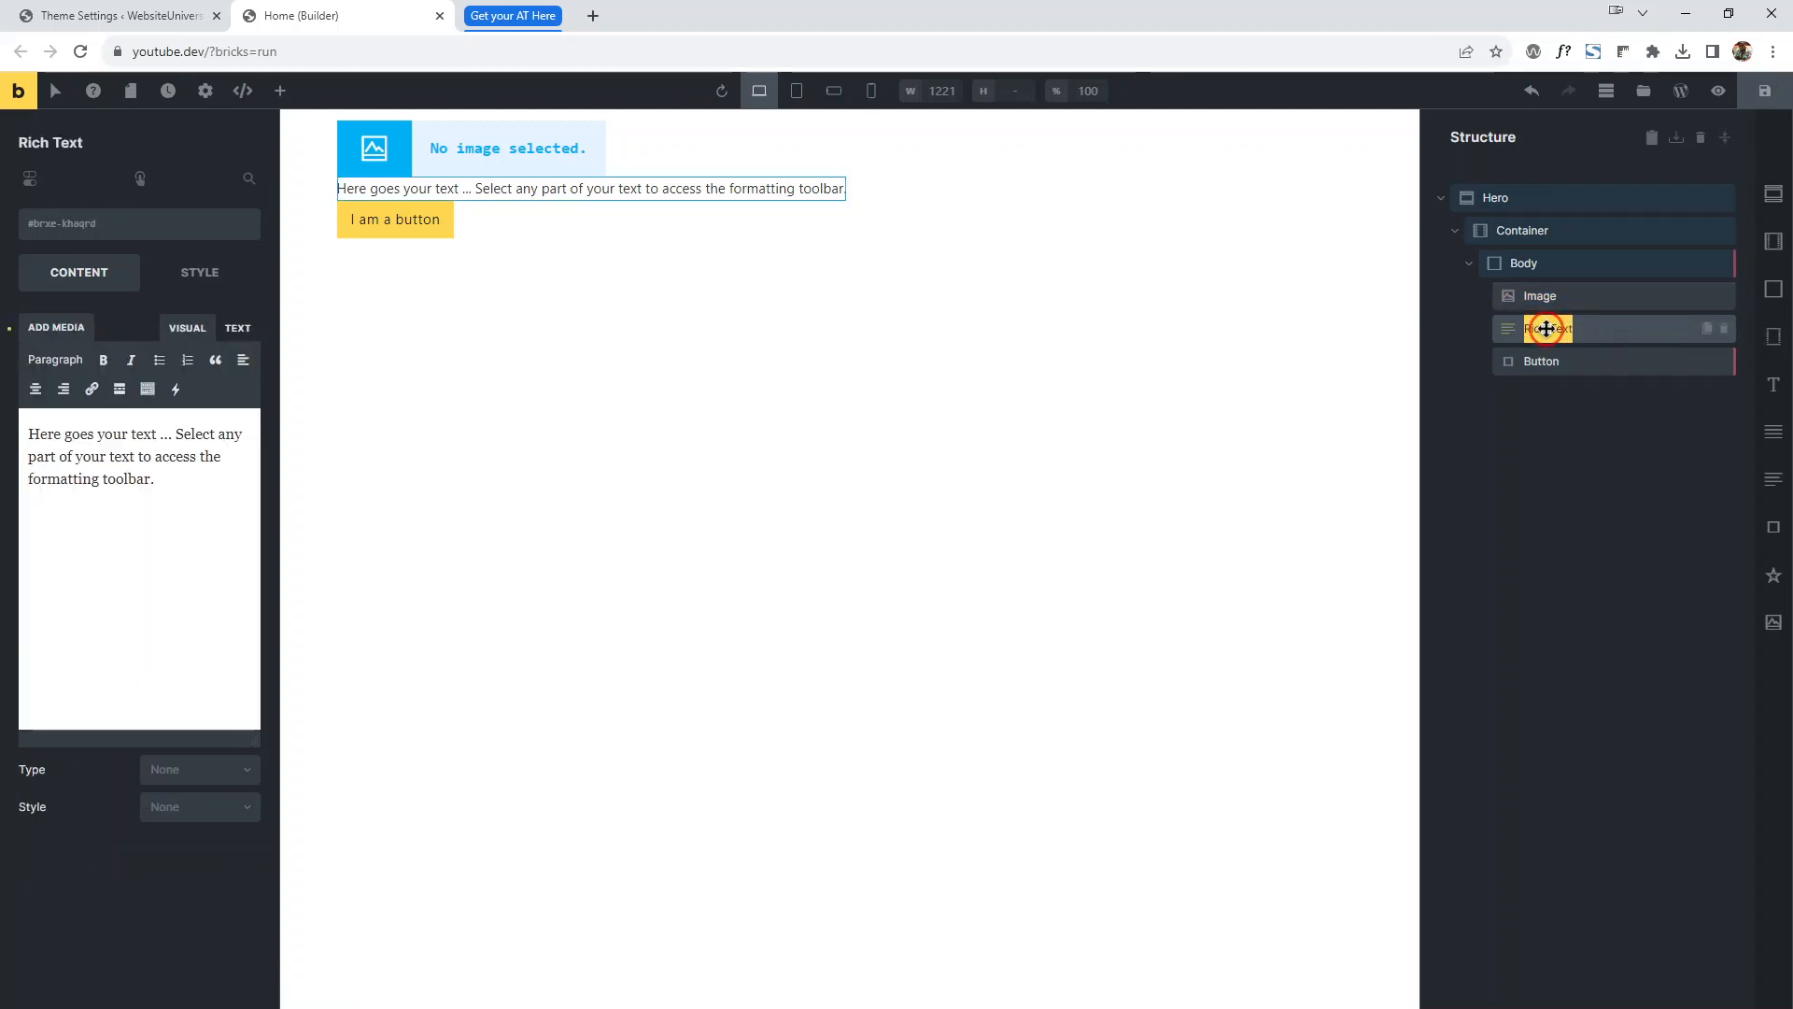
type("Te")
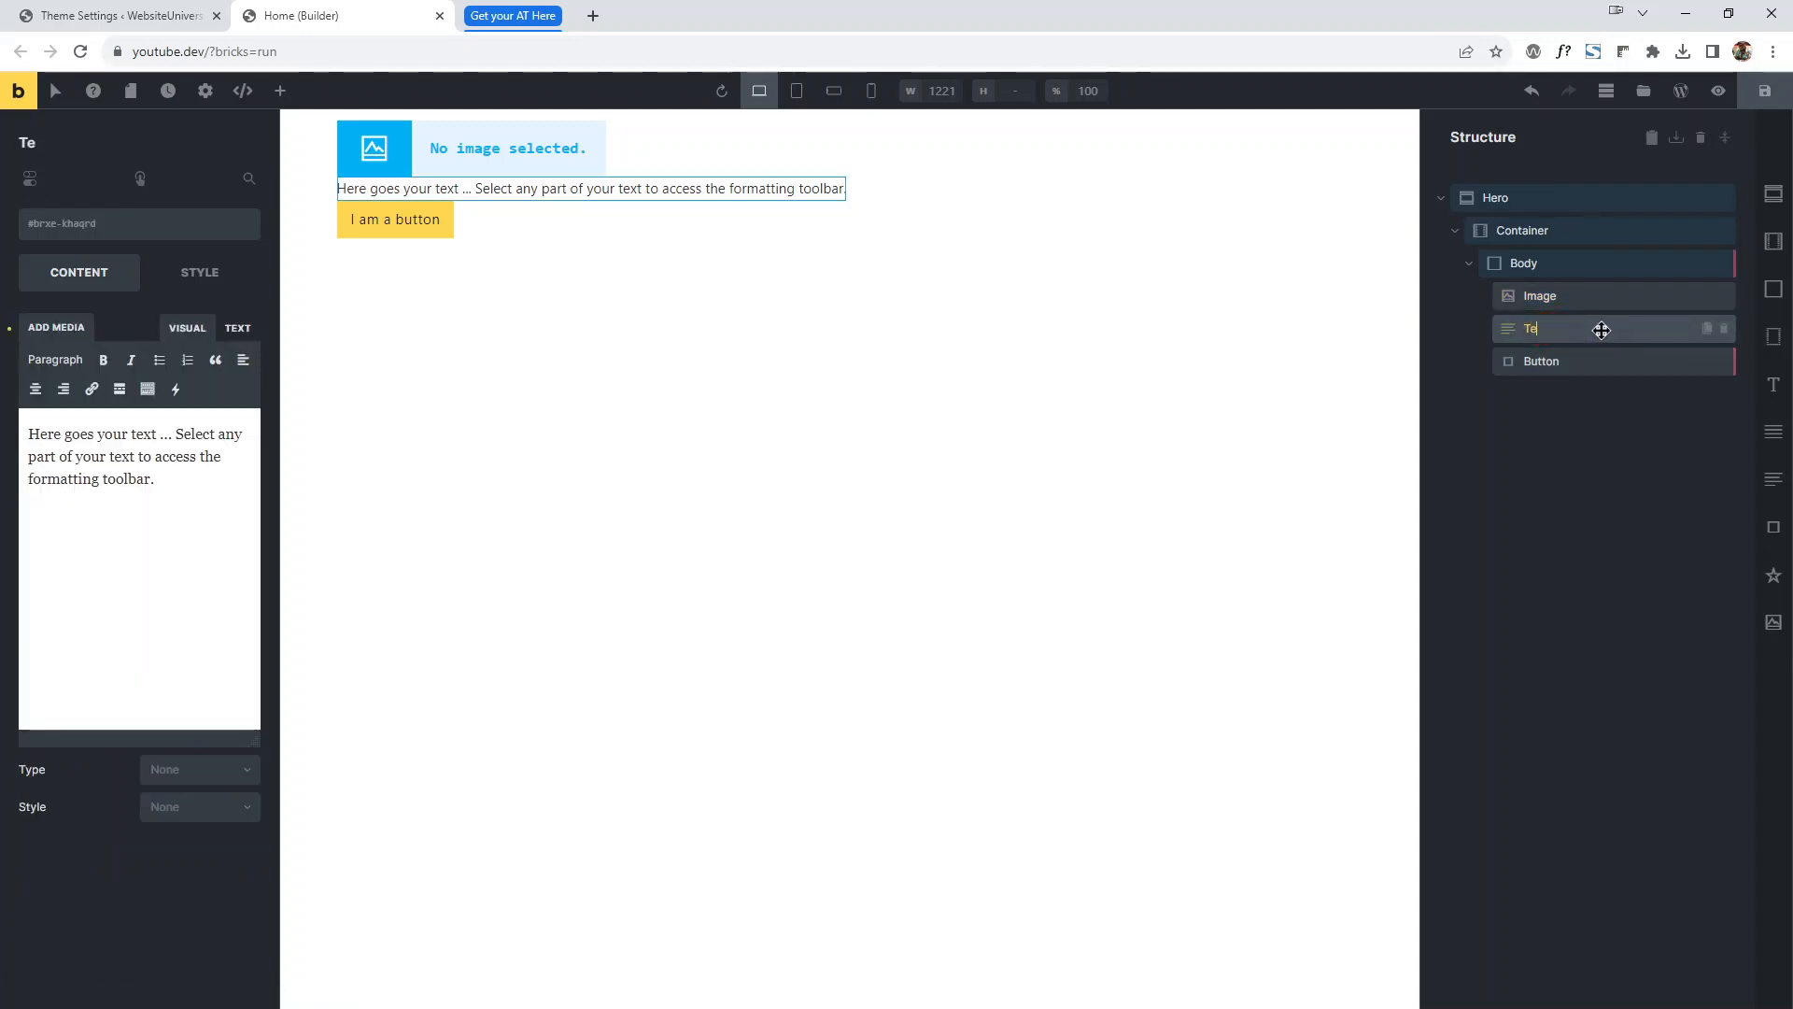
type("xt")
left_click(1557, 360)
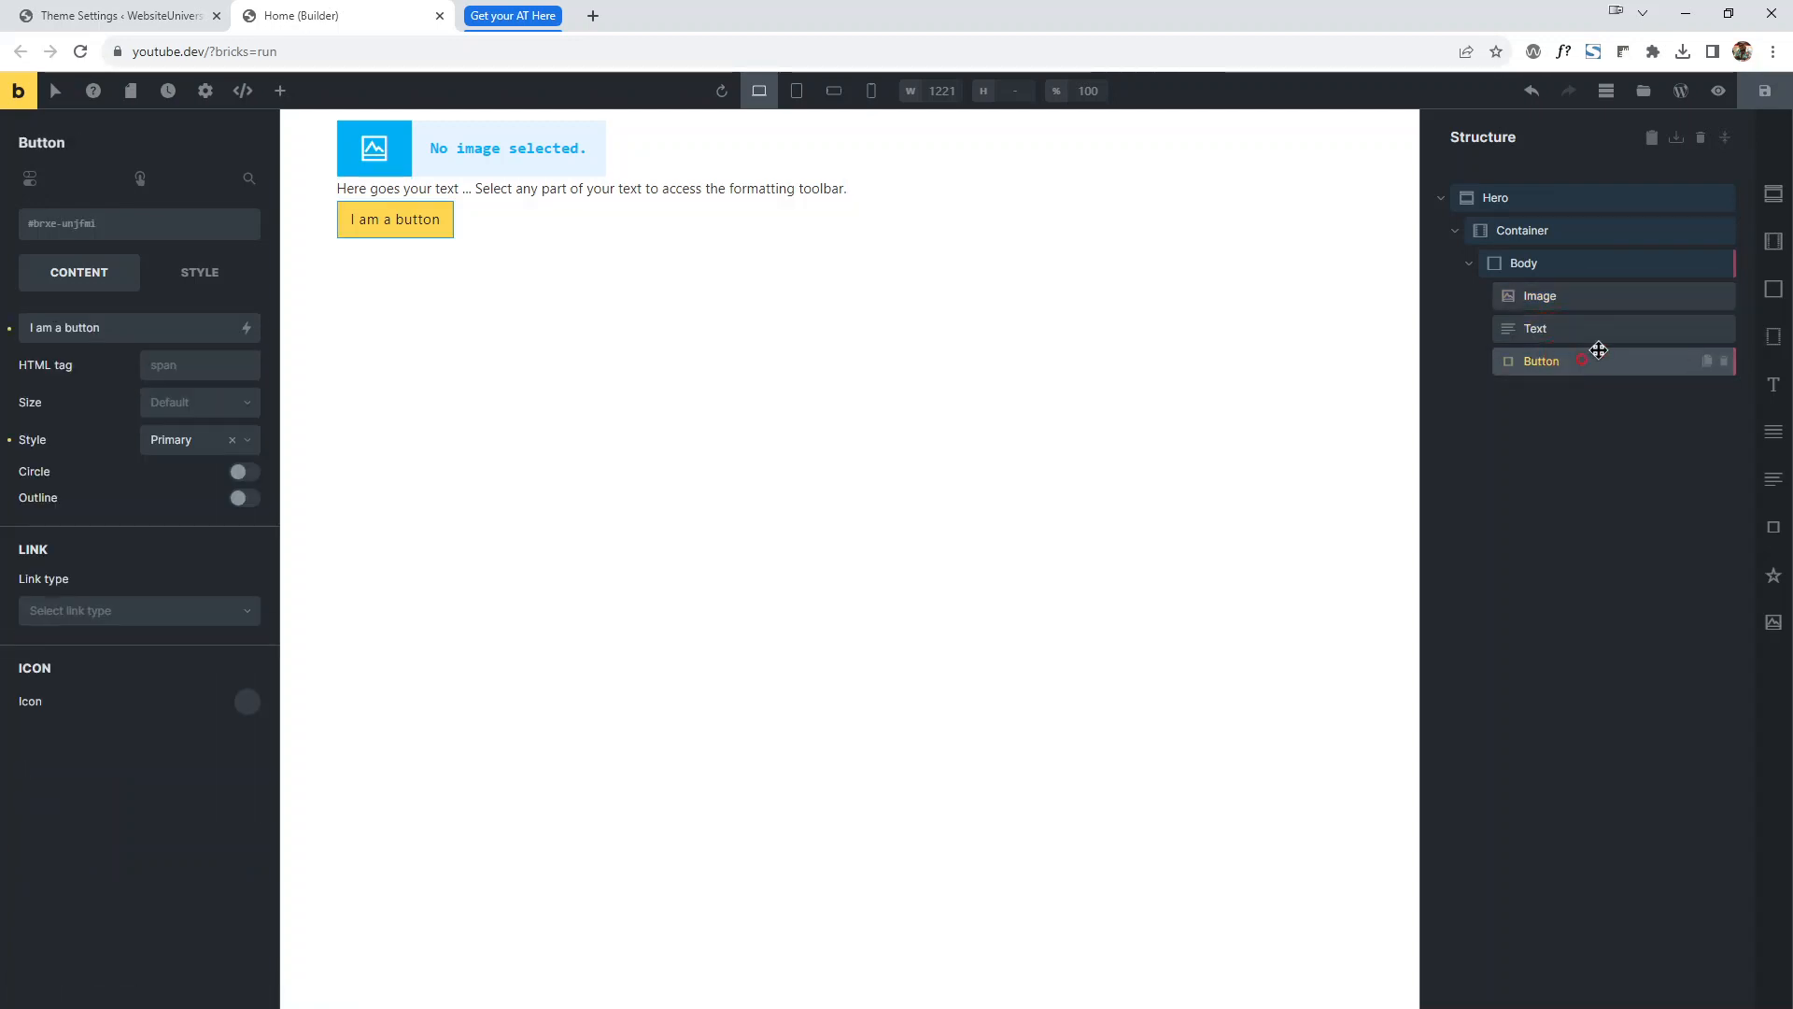
left_click(1560, 201)
right_click(1560, 203)
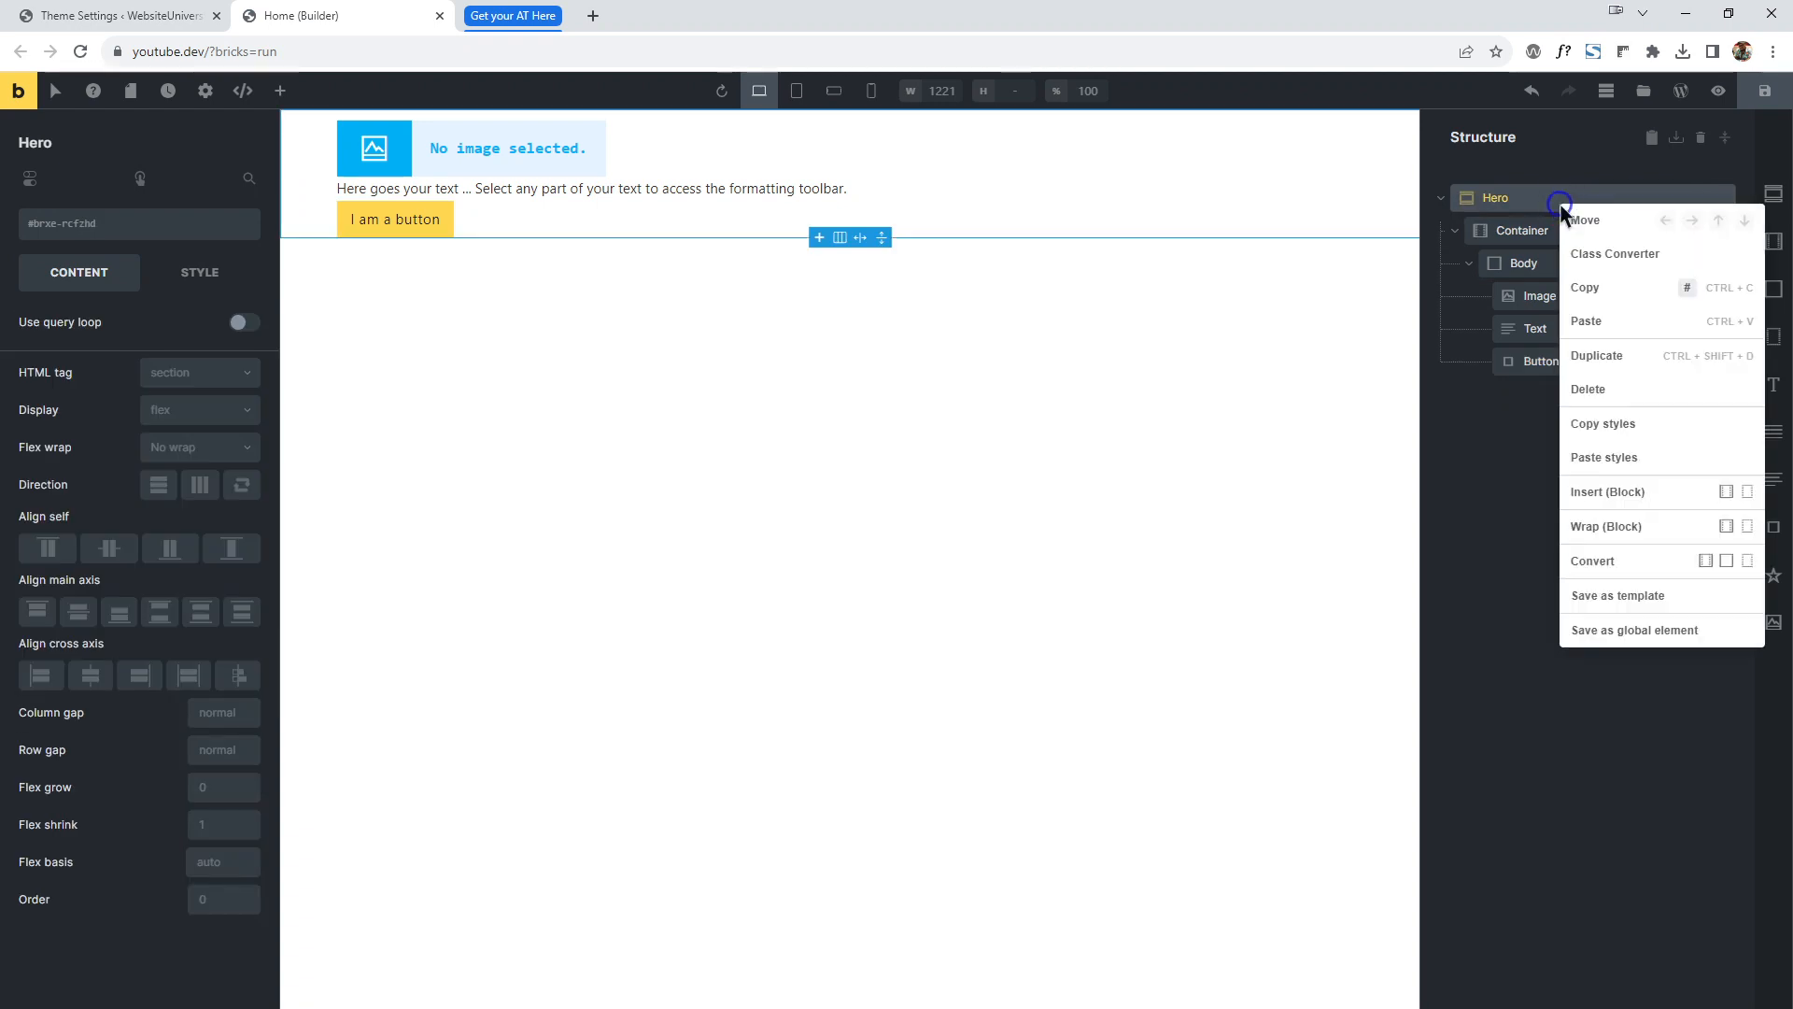
left_click(1635, 262)
left_click(1476, 299)
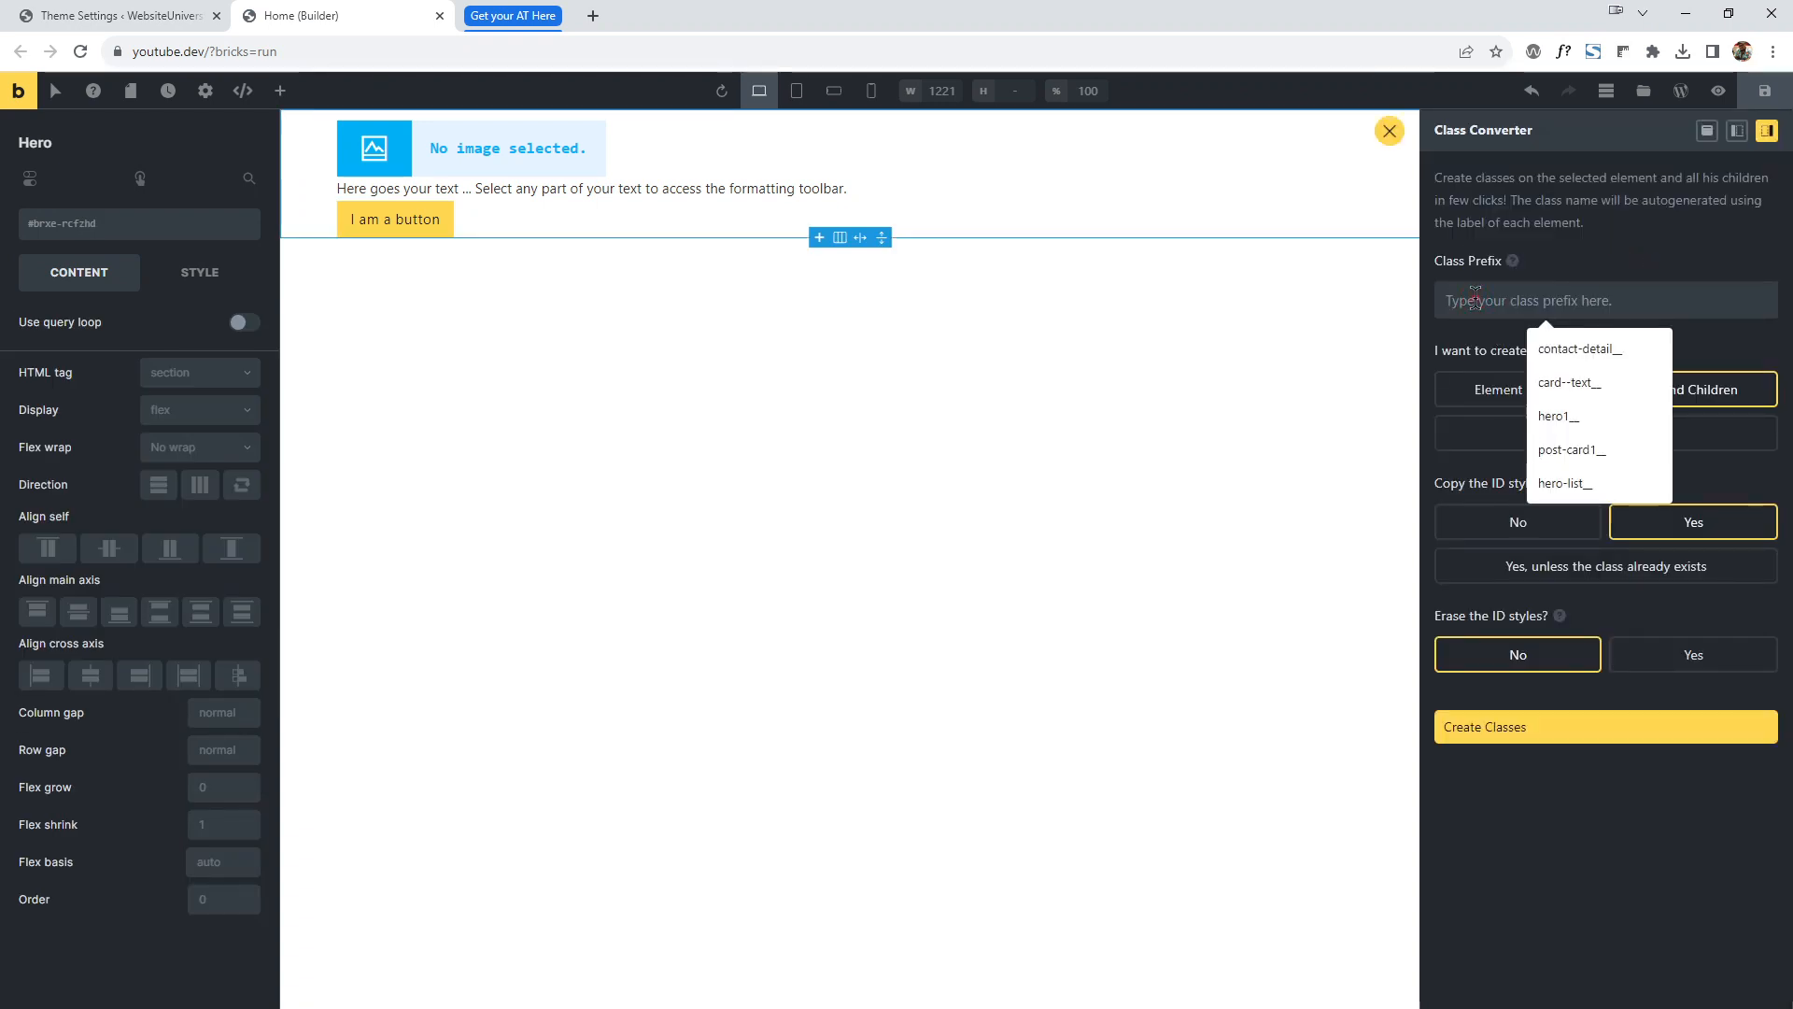
type("hero")
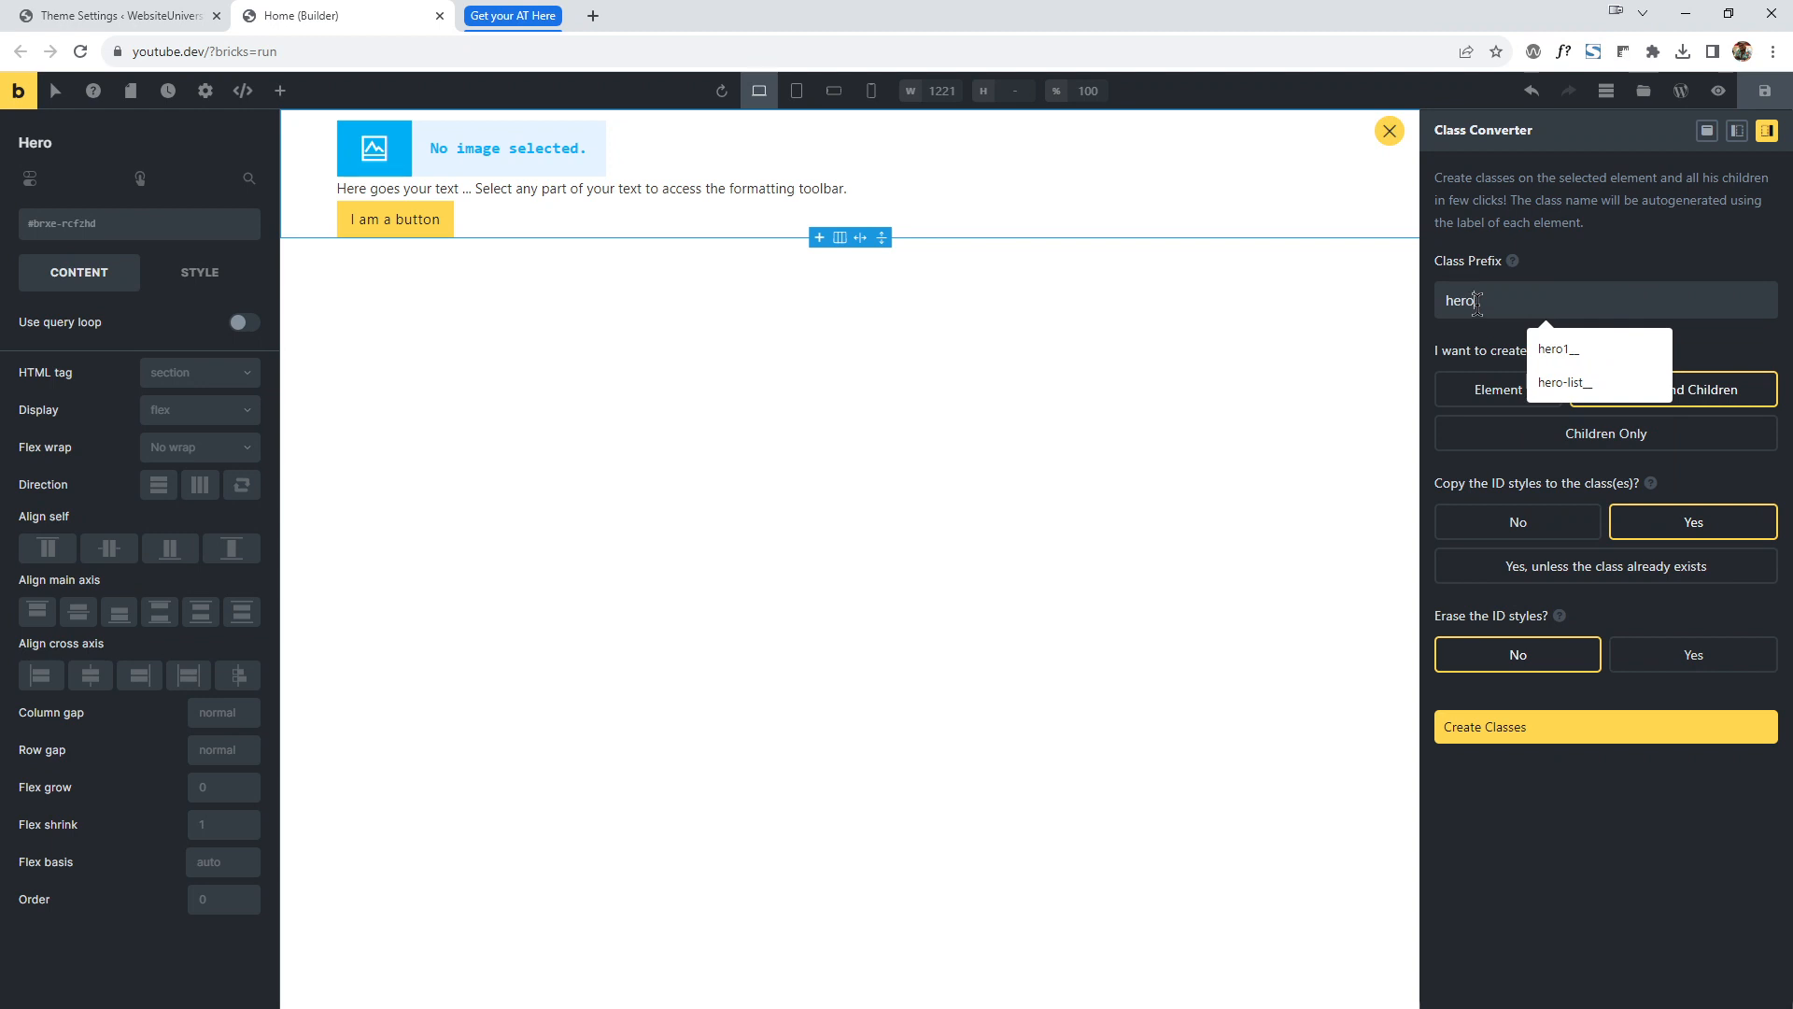
type("__")
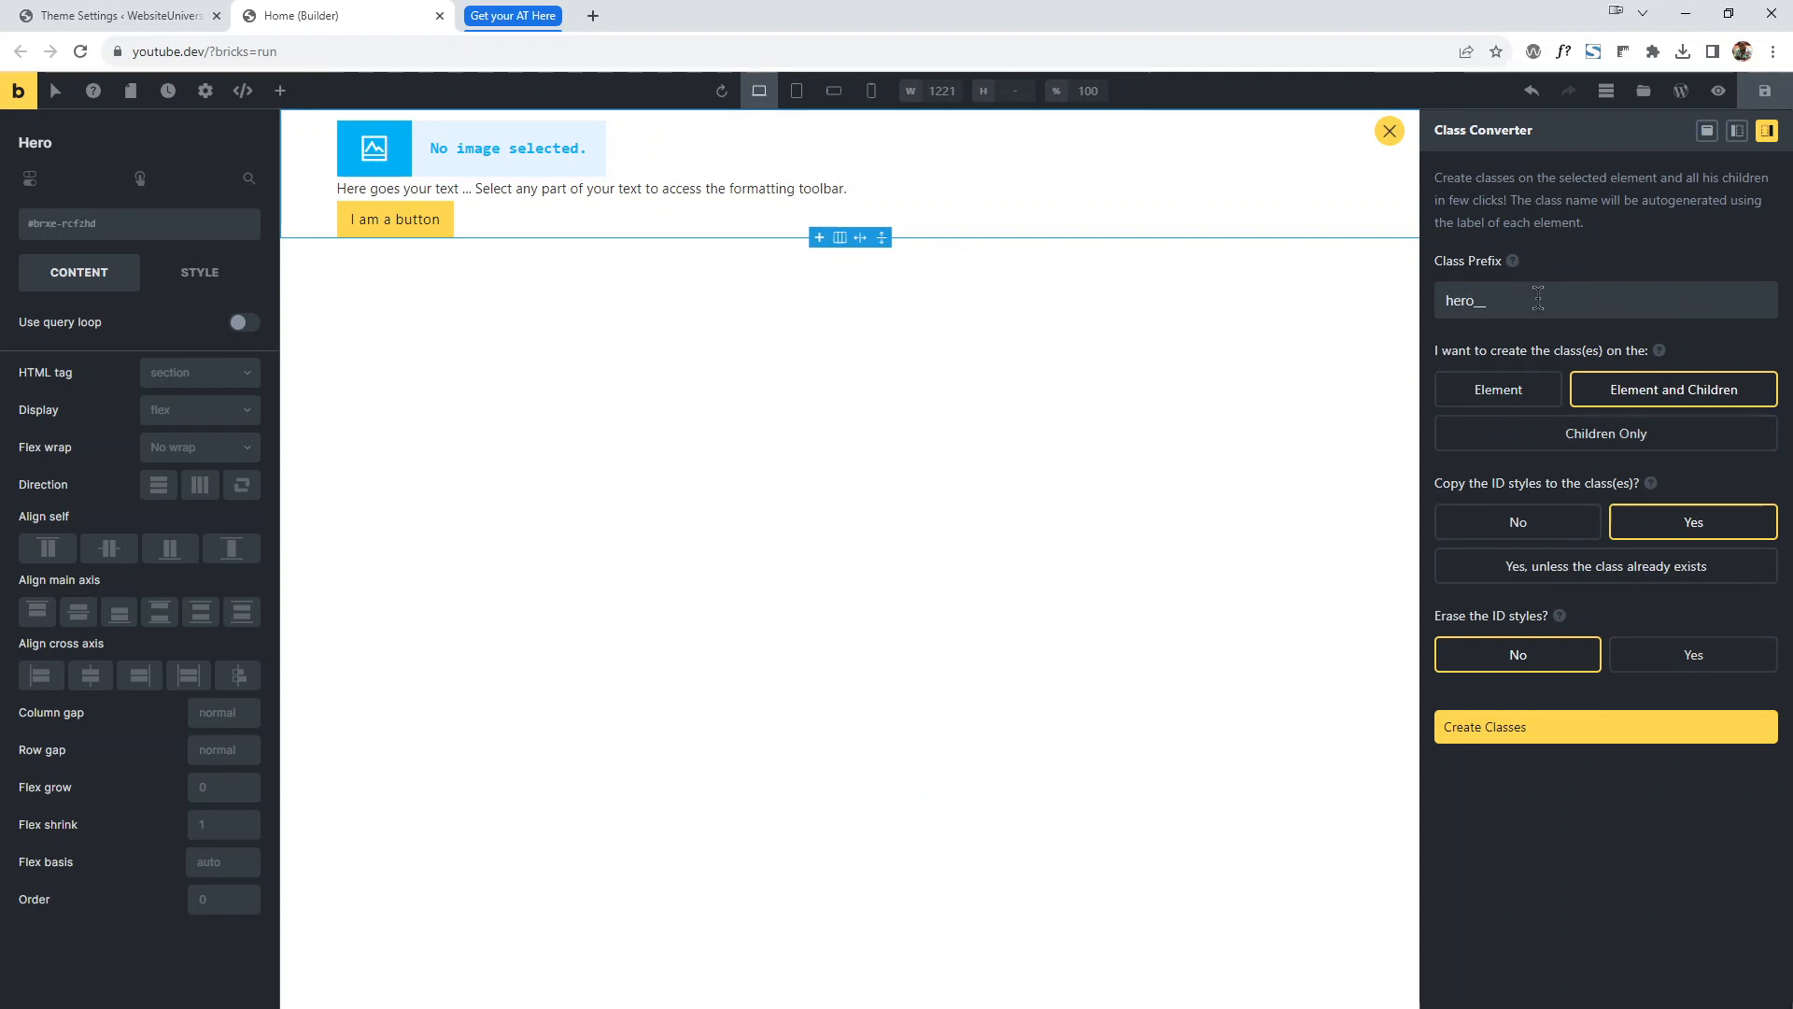
left_click(1390, 130)
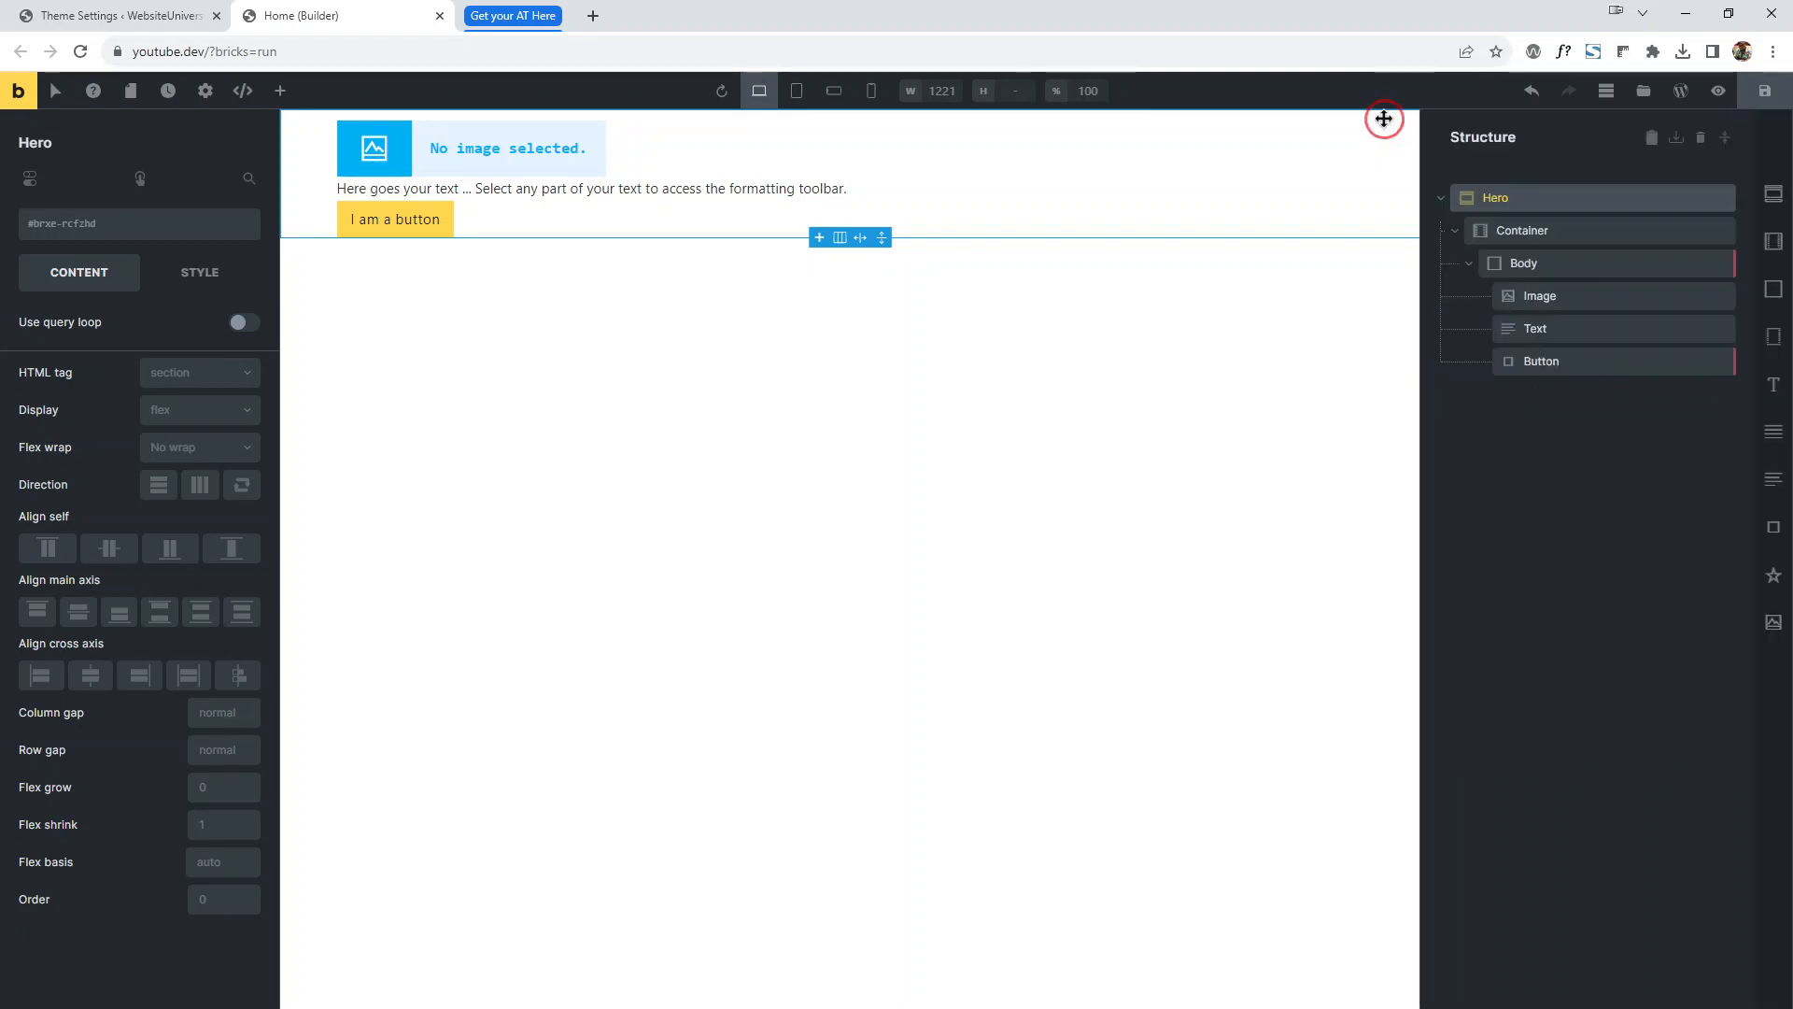
right_click(1539, 194)
left_click(1610, 269)
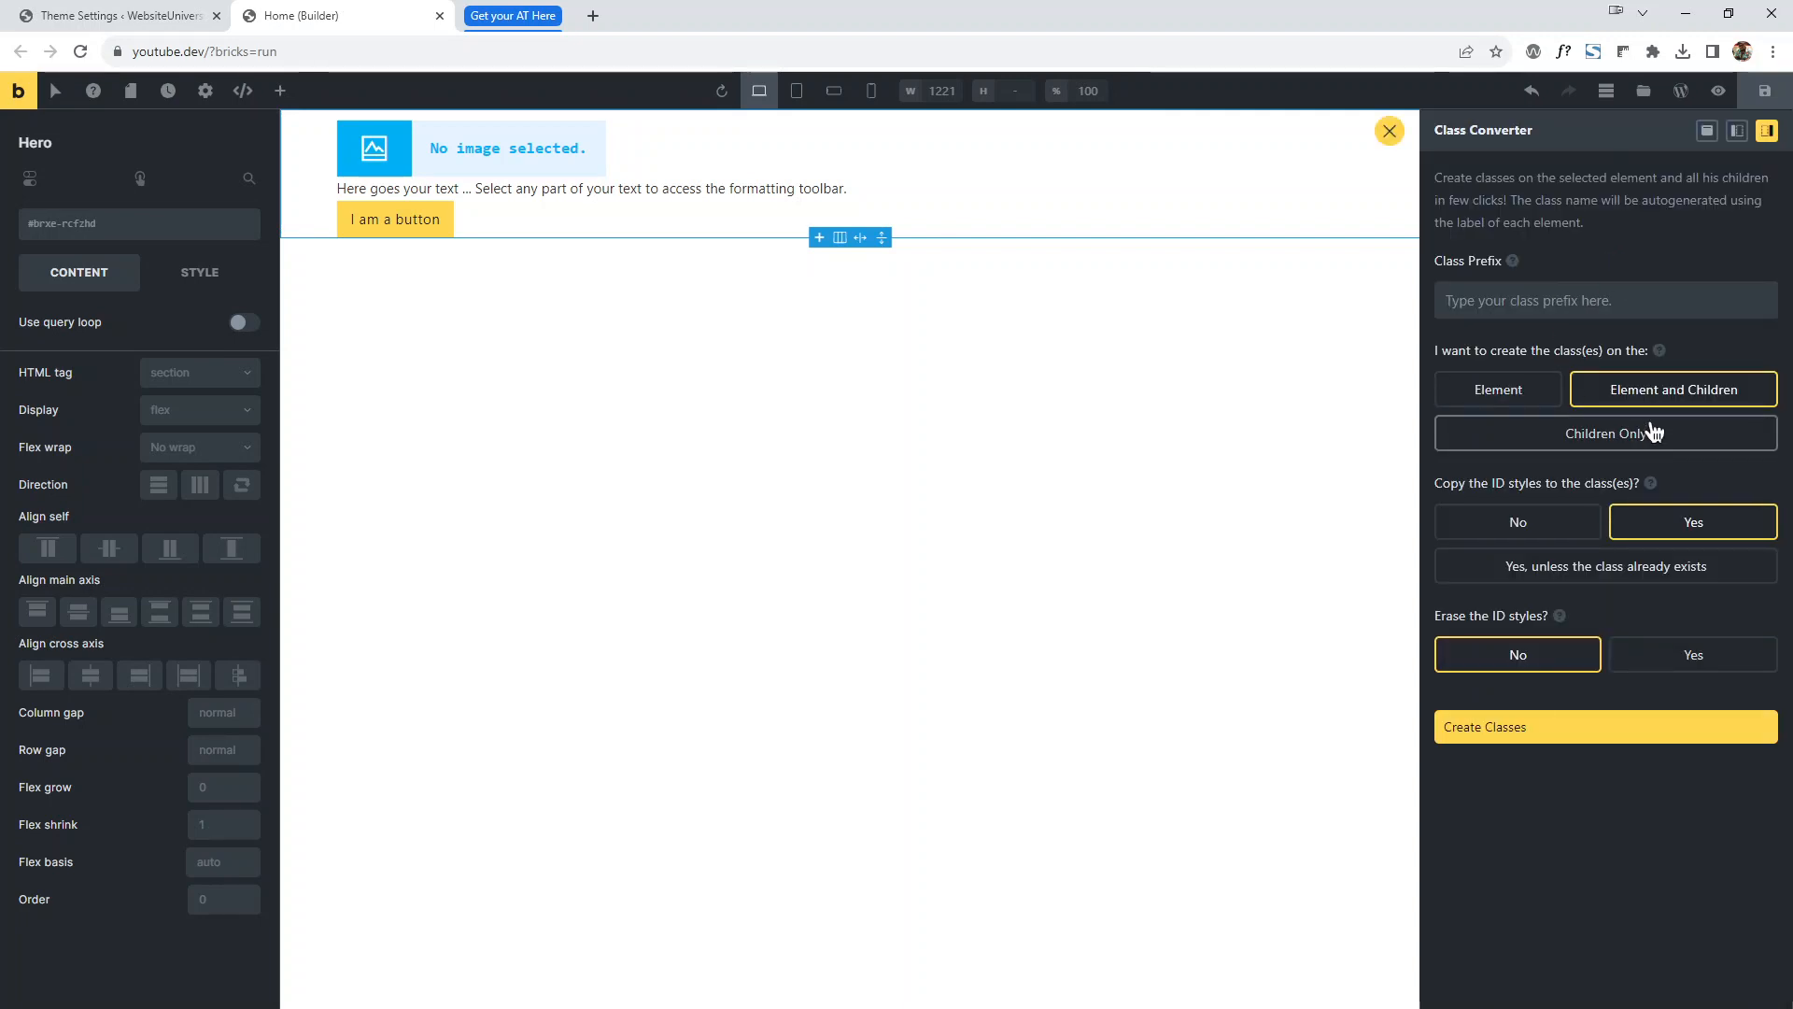
left_click(1390, 131)
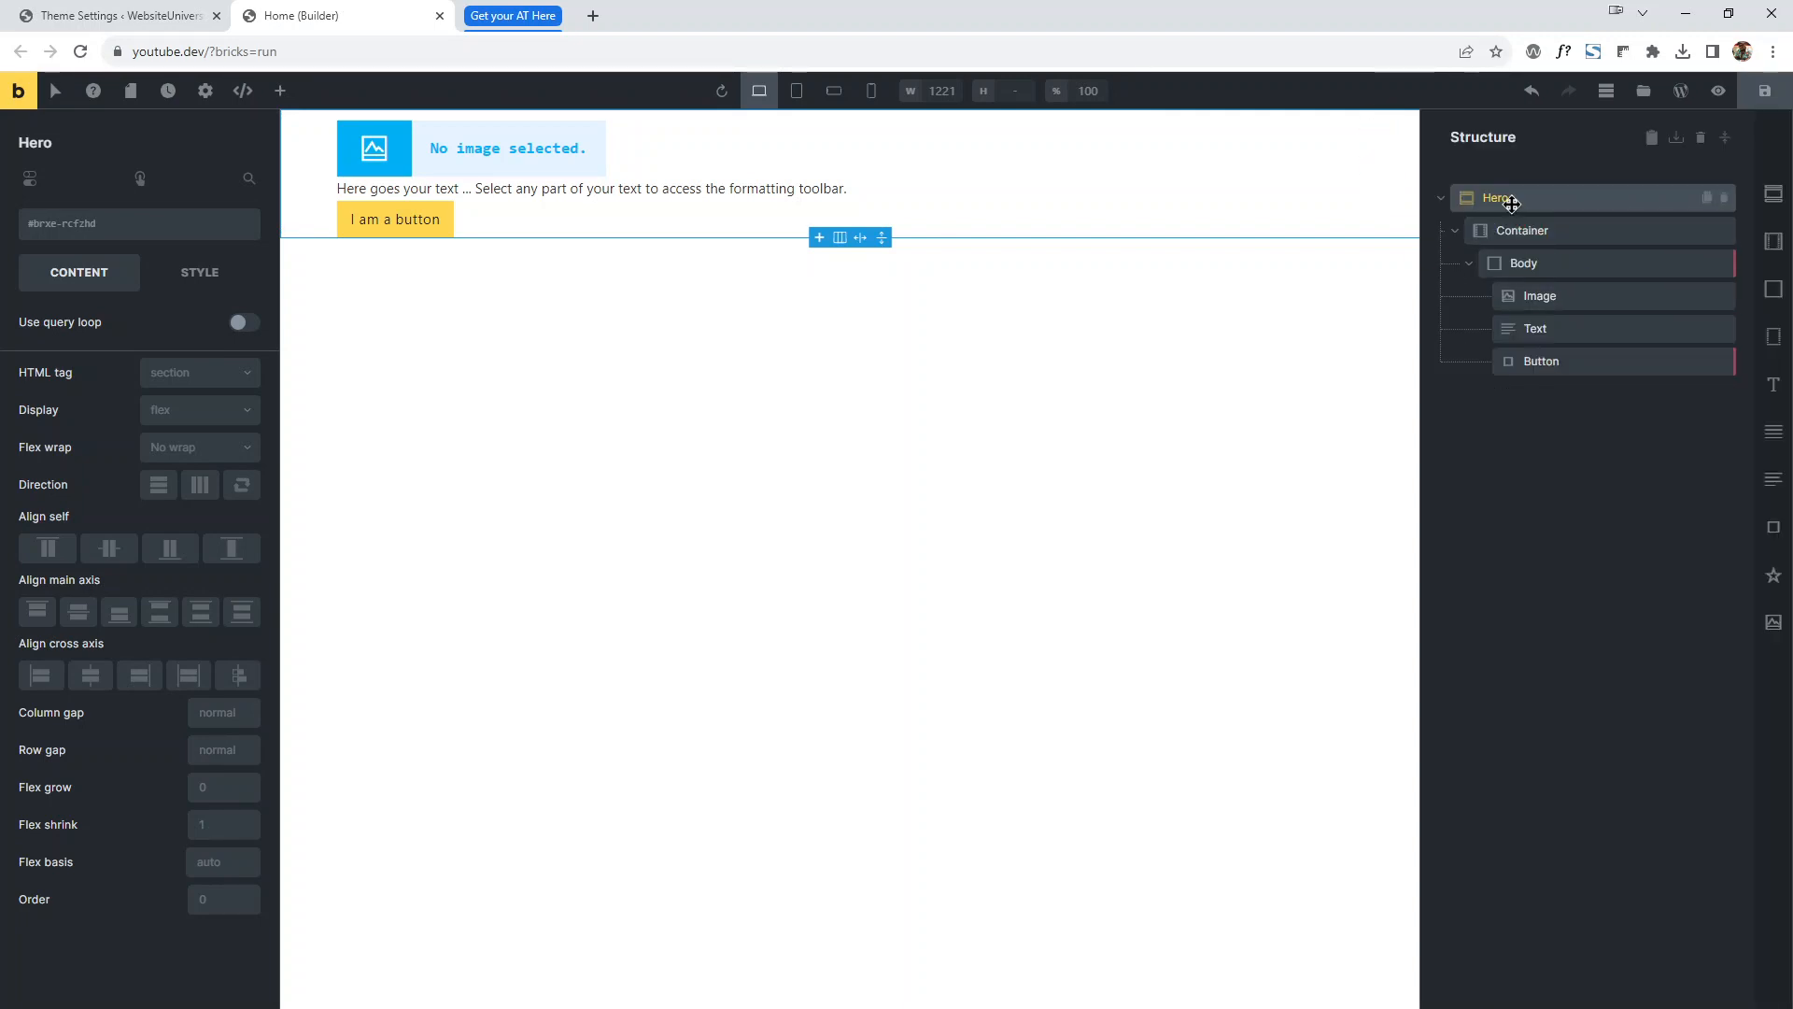
left_click(1531, 230)
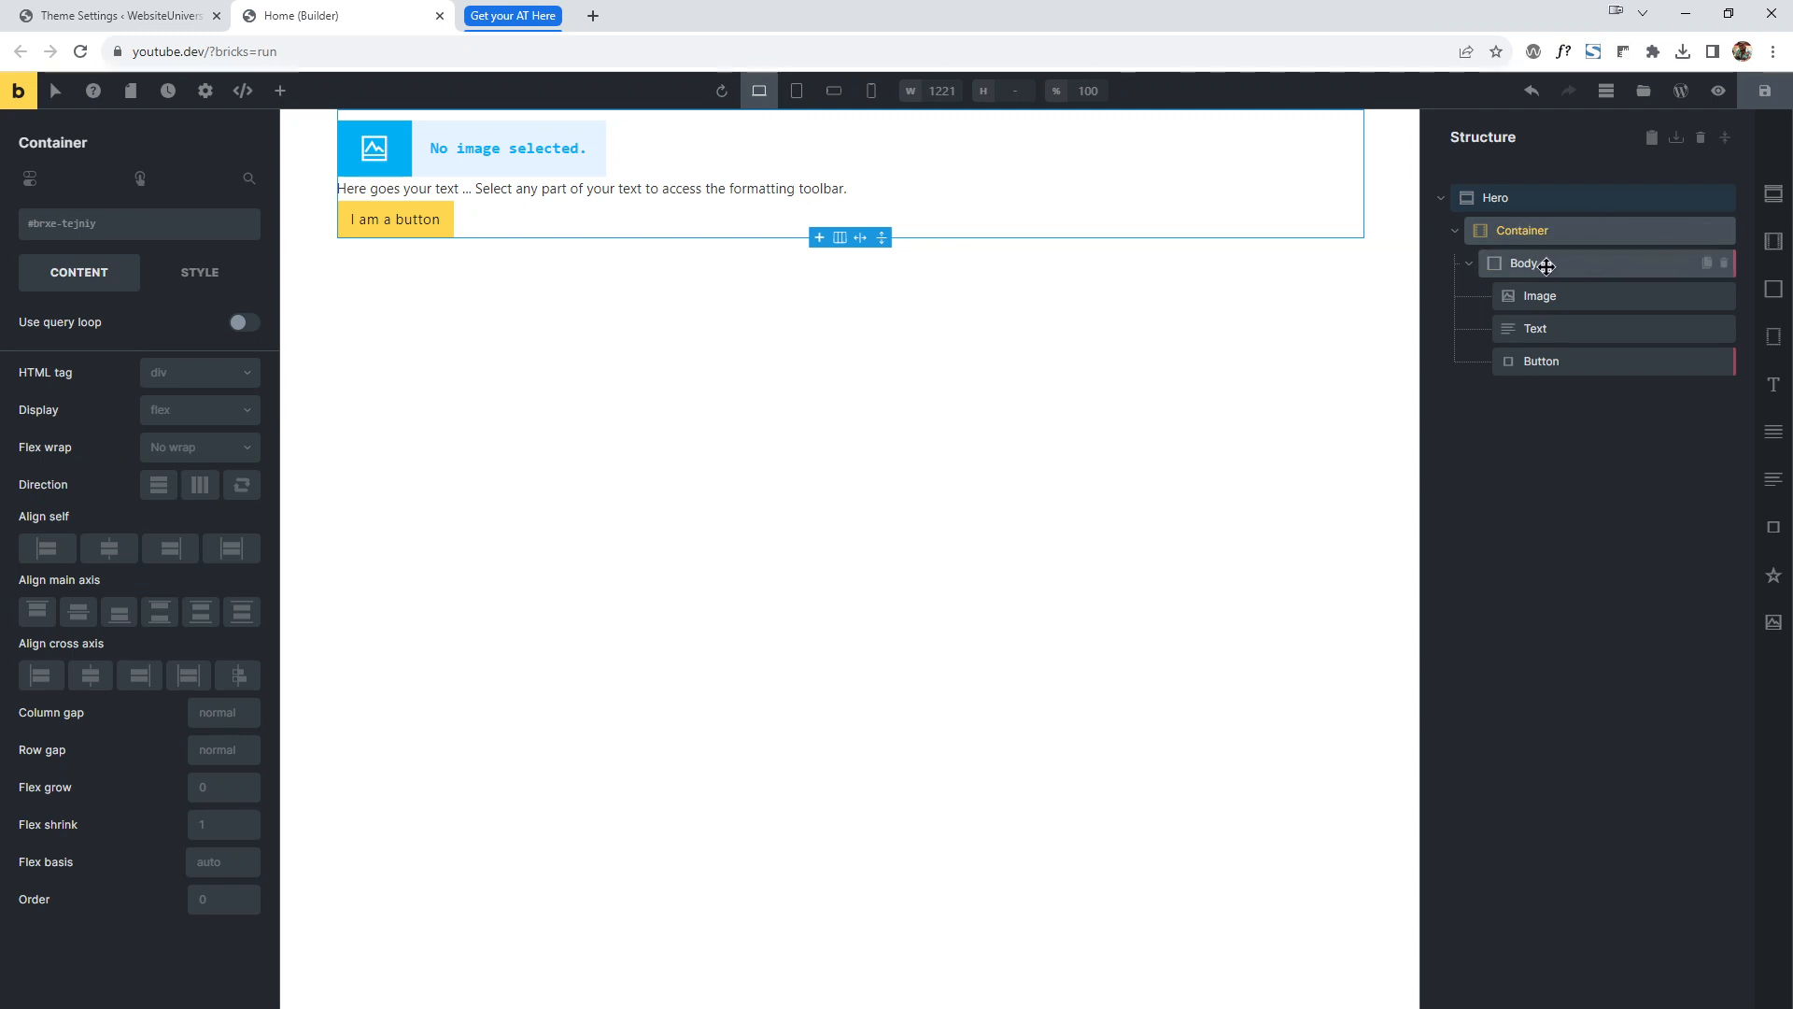
Use Class Converter on Hero to create classes prefixed hero__ for its children only, copying and erasing the ID styles.
left_click(1551, 200)
right_click(1551, 200)
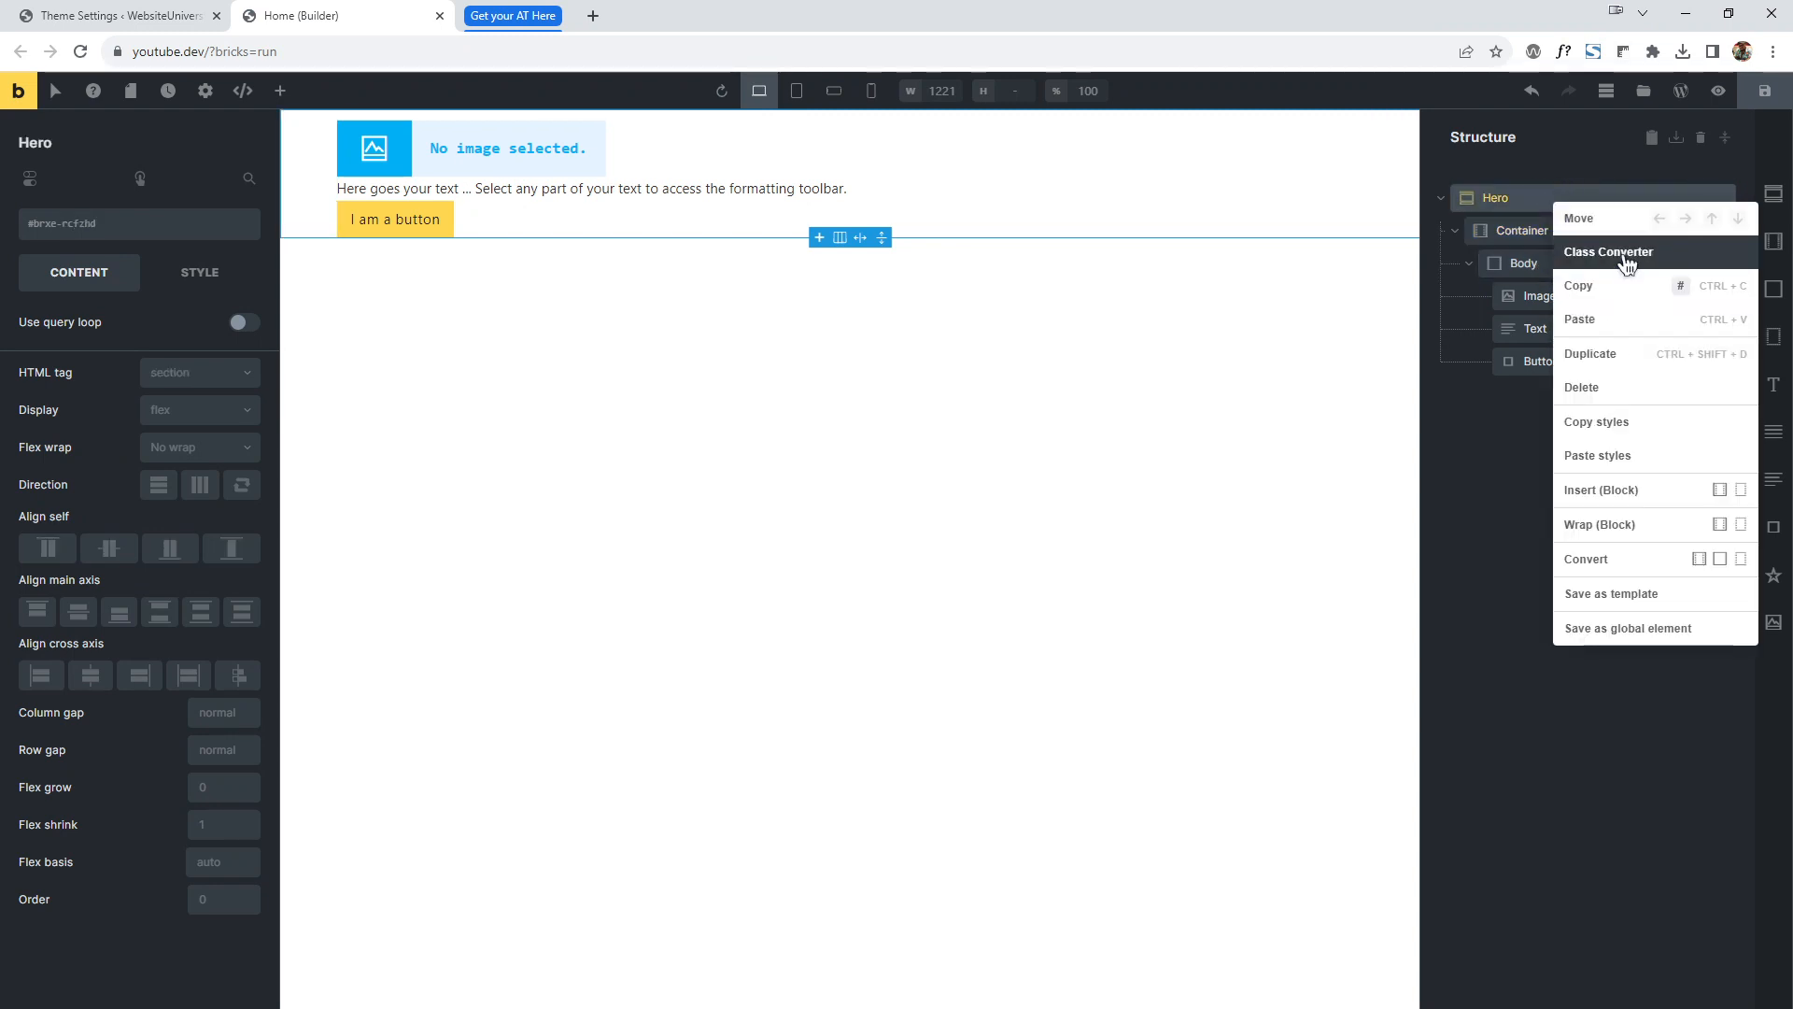
left_click(1588, 248)
left_click(1573, 445)
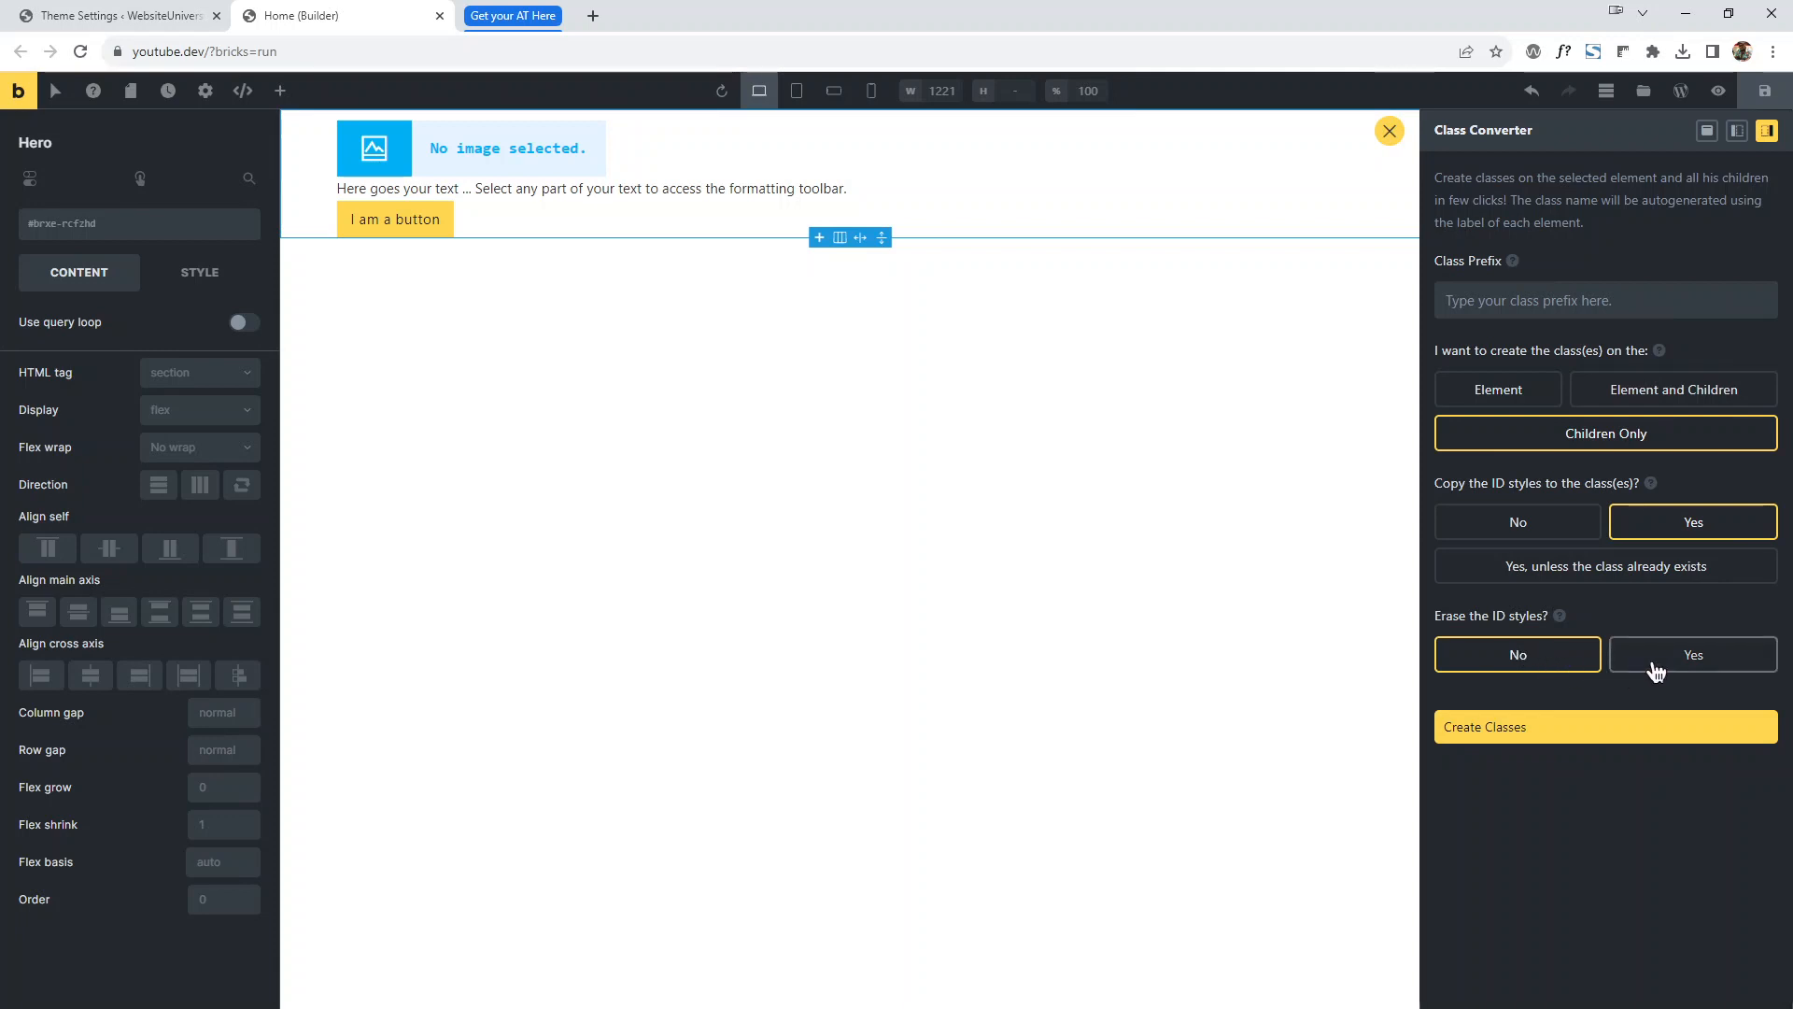
left_click(1698, 658)
left_click(1626, 733)
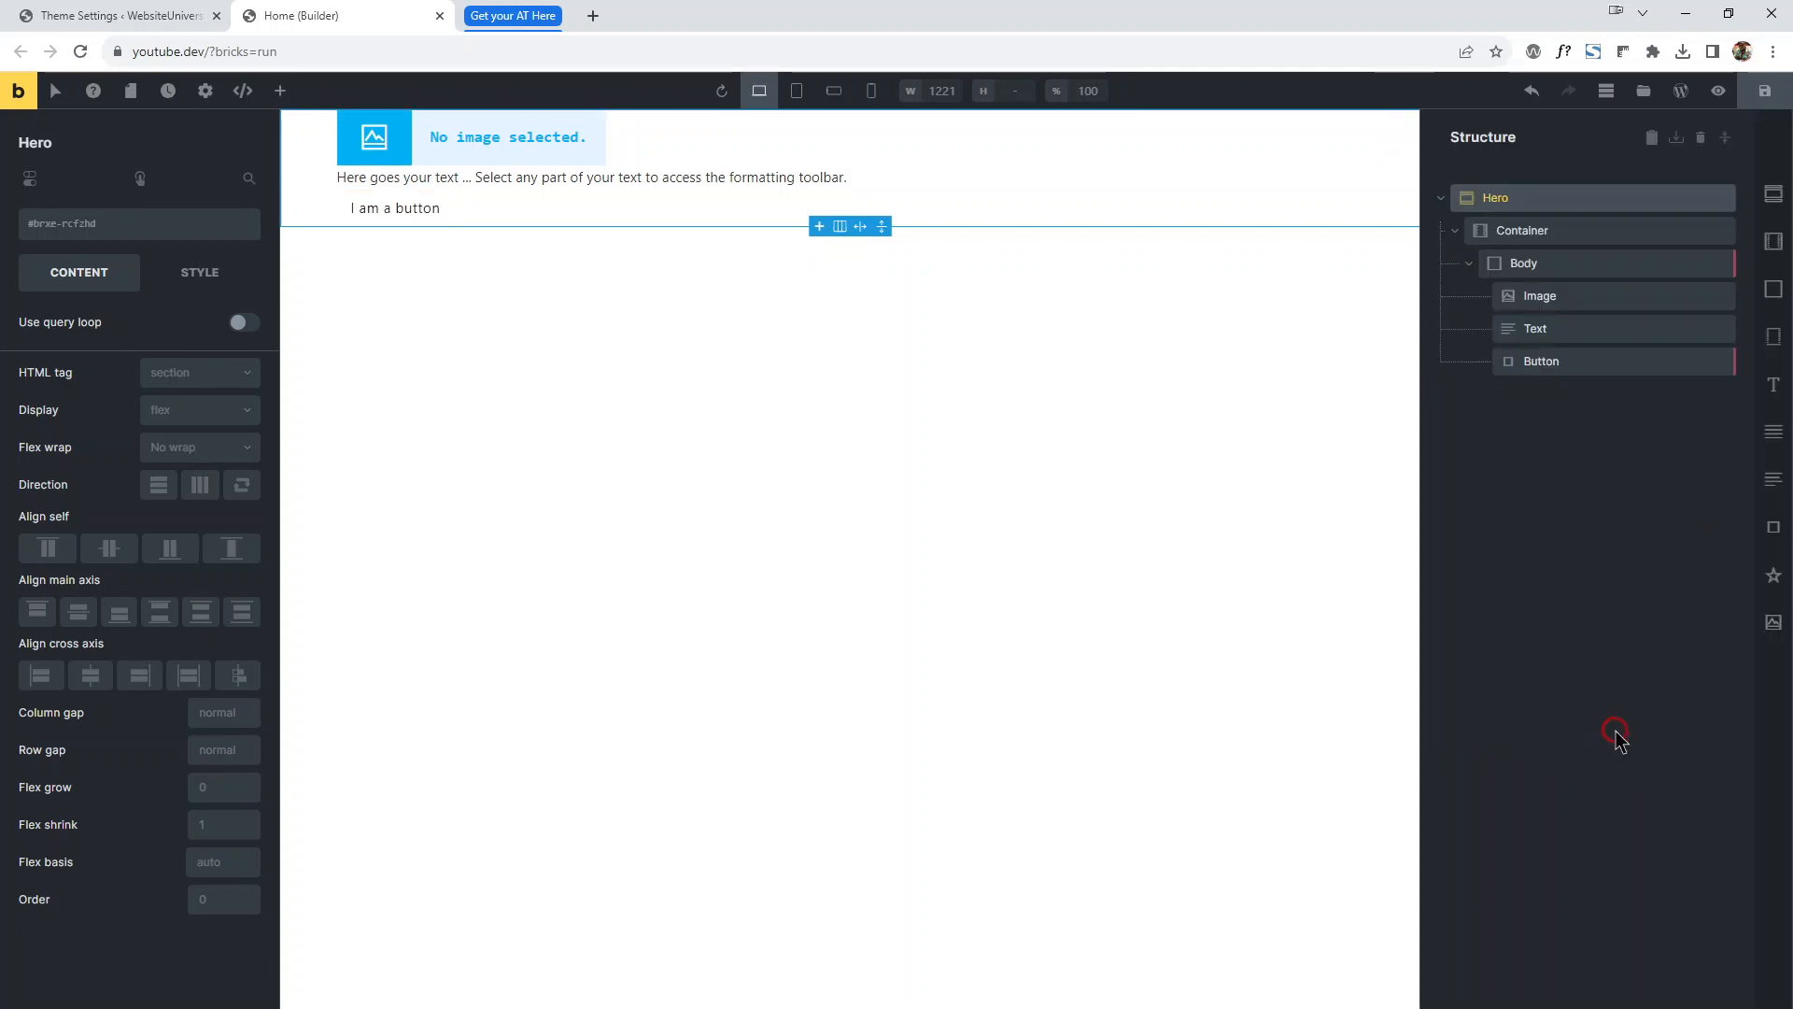
Check the classes assigned to the Container, Body, Image, Text and Button elements.
left_click(1592, 231)
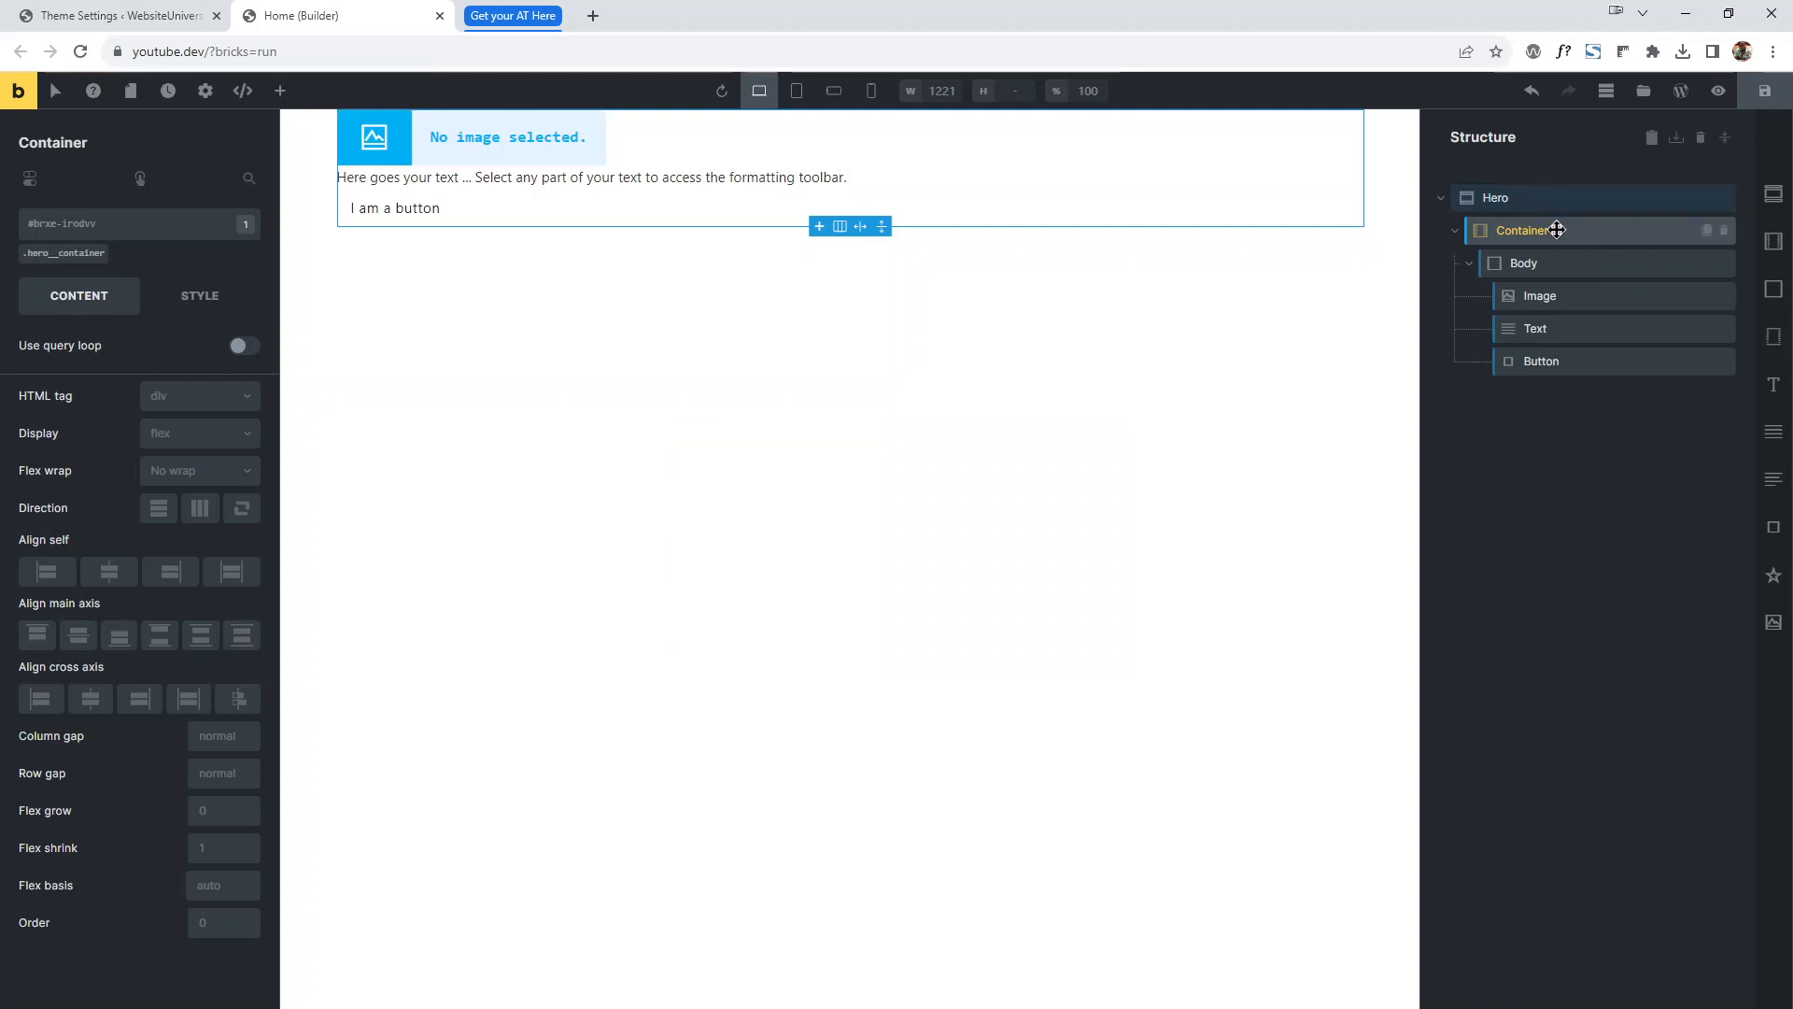
left_click(1541, 263)
left_click(1580, 299)
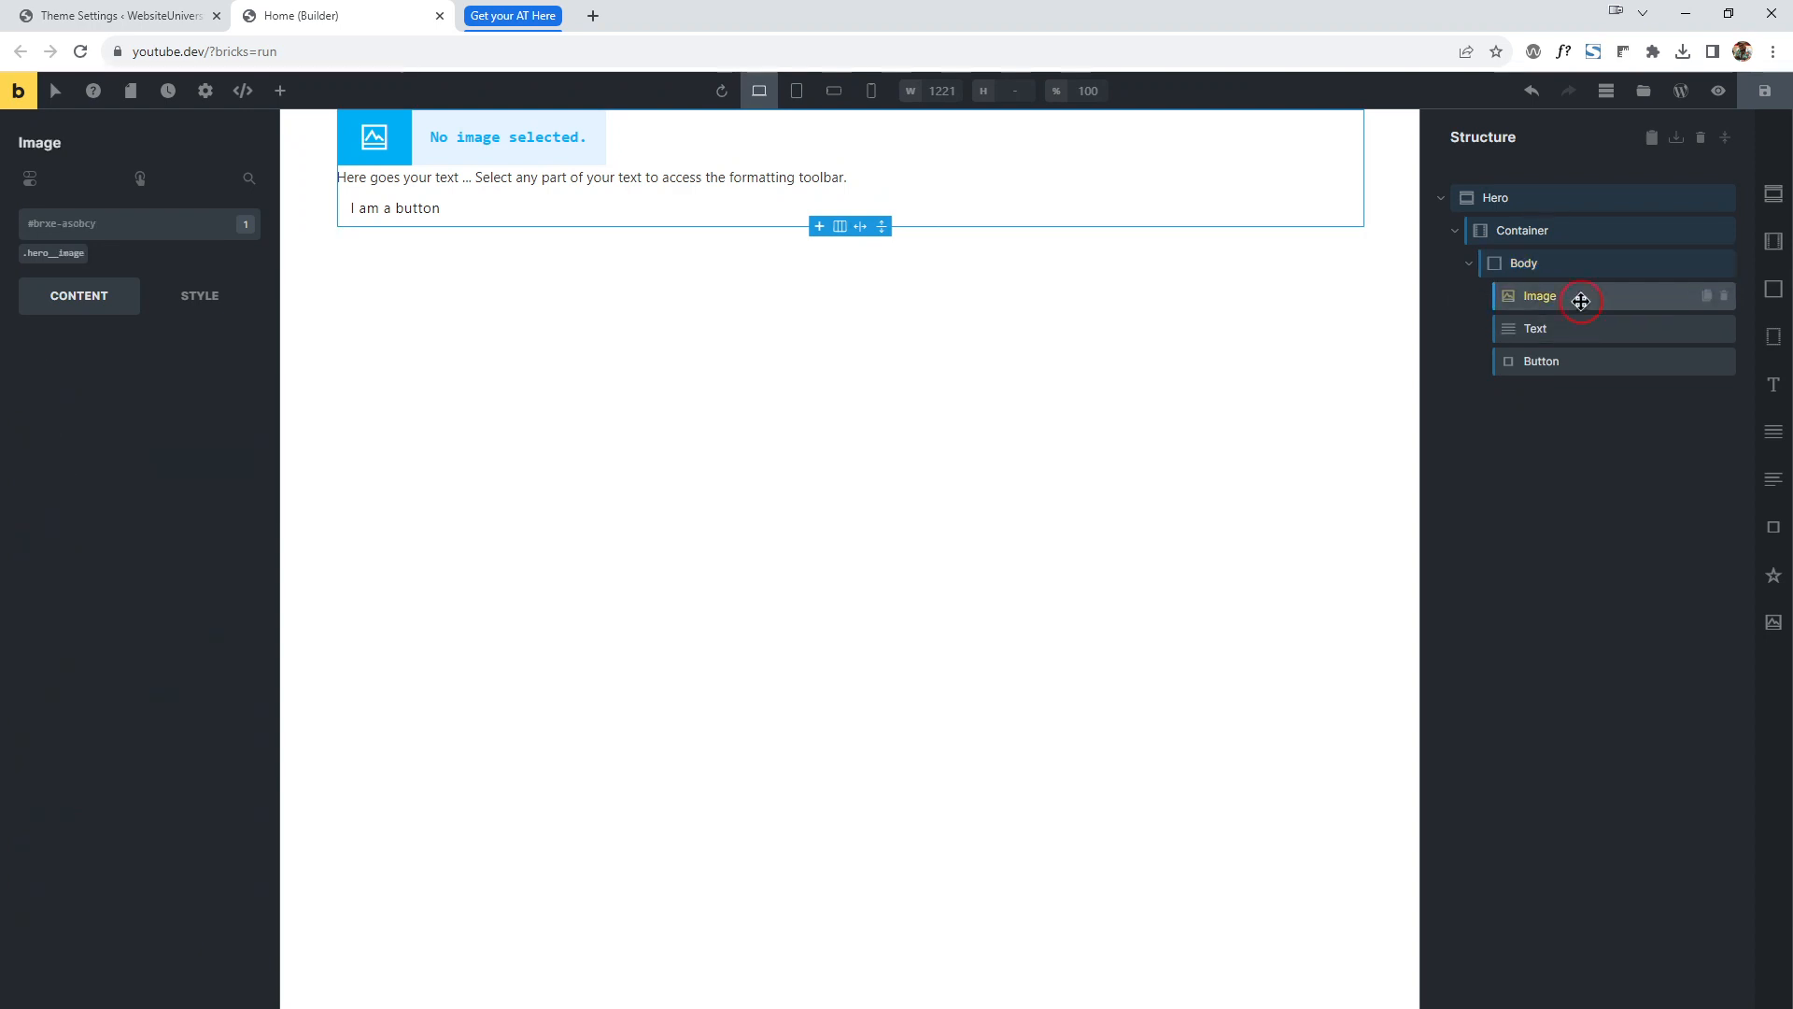
left_click(1588, 328)
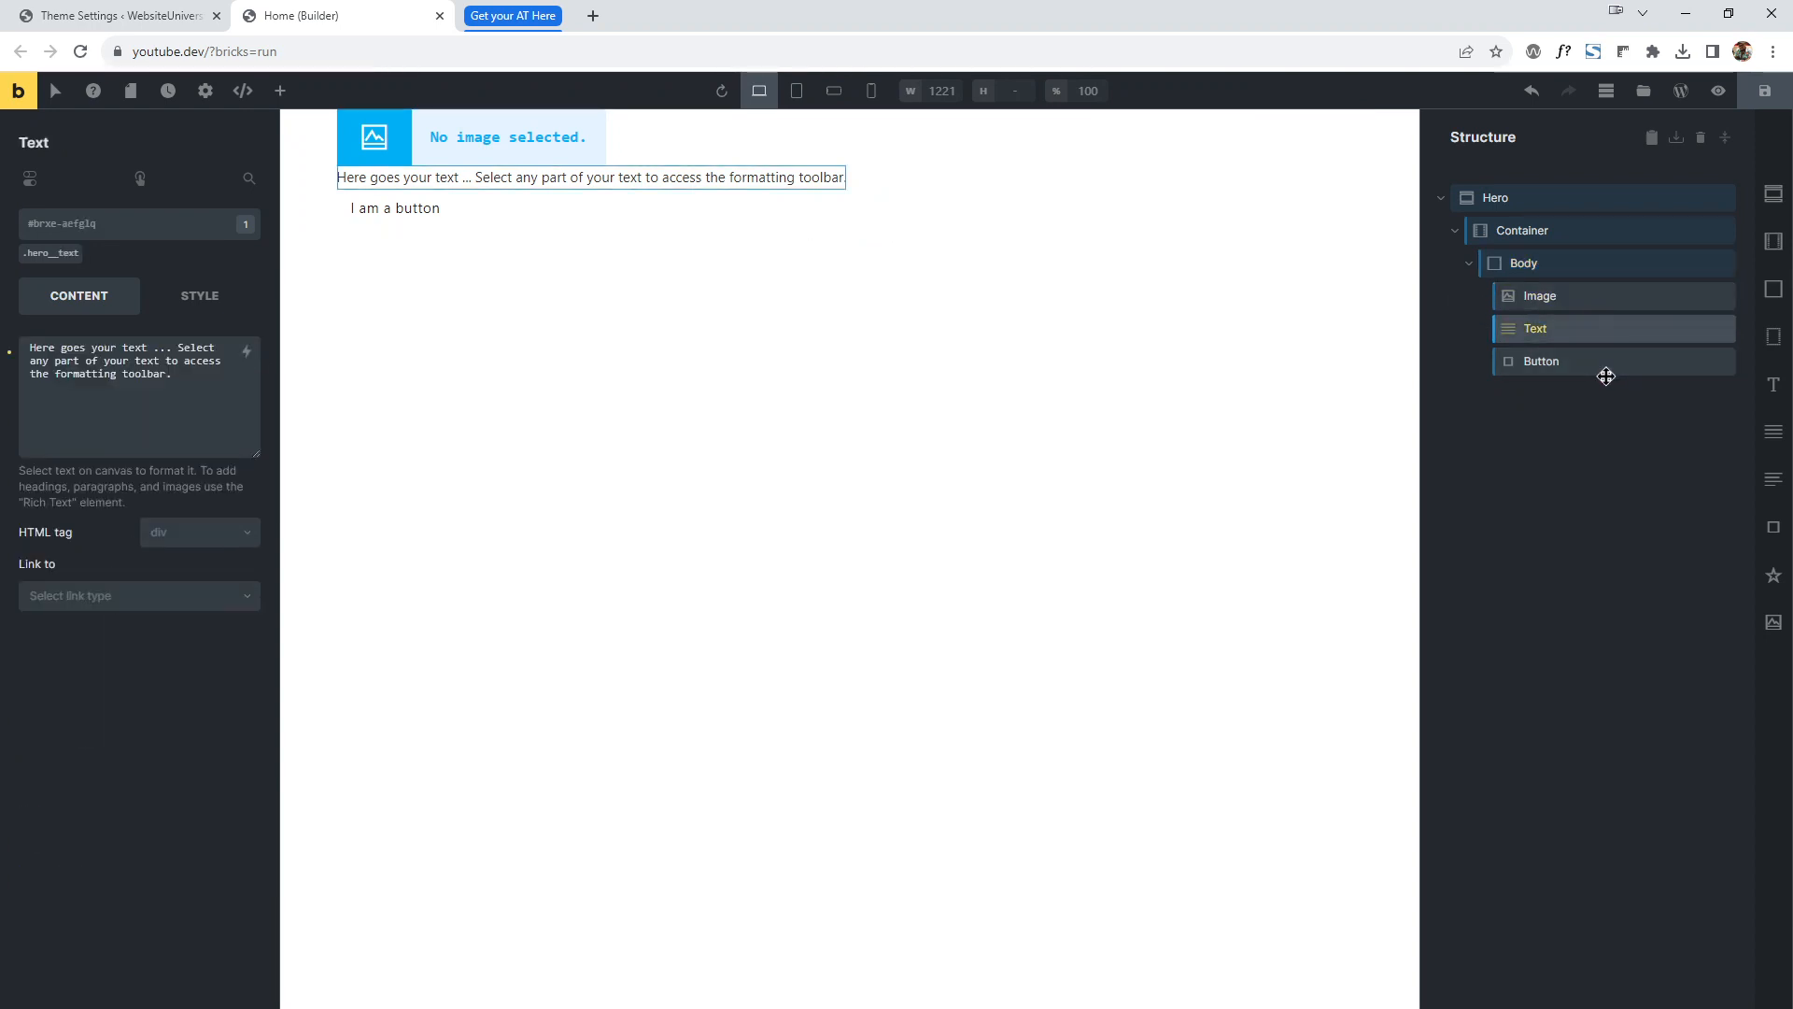
left_click(1608, 361)
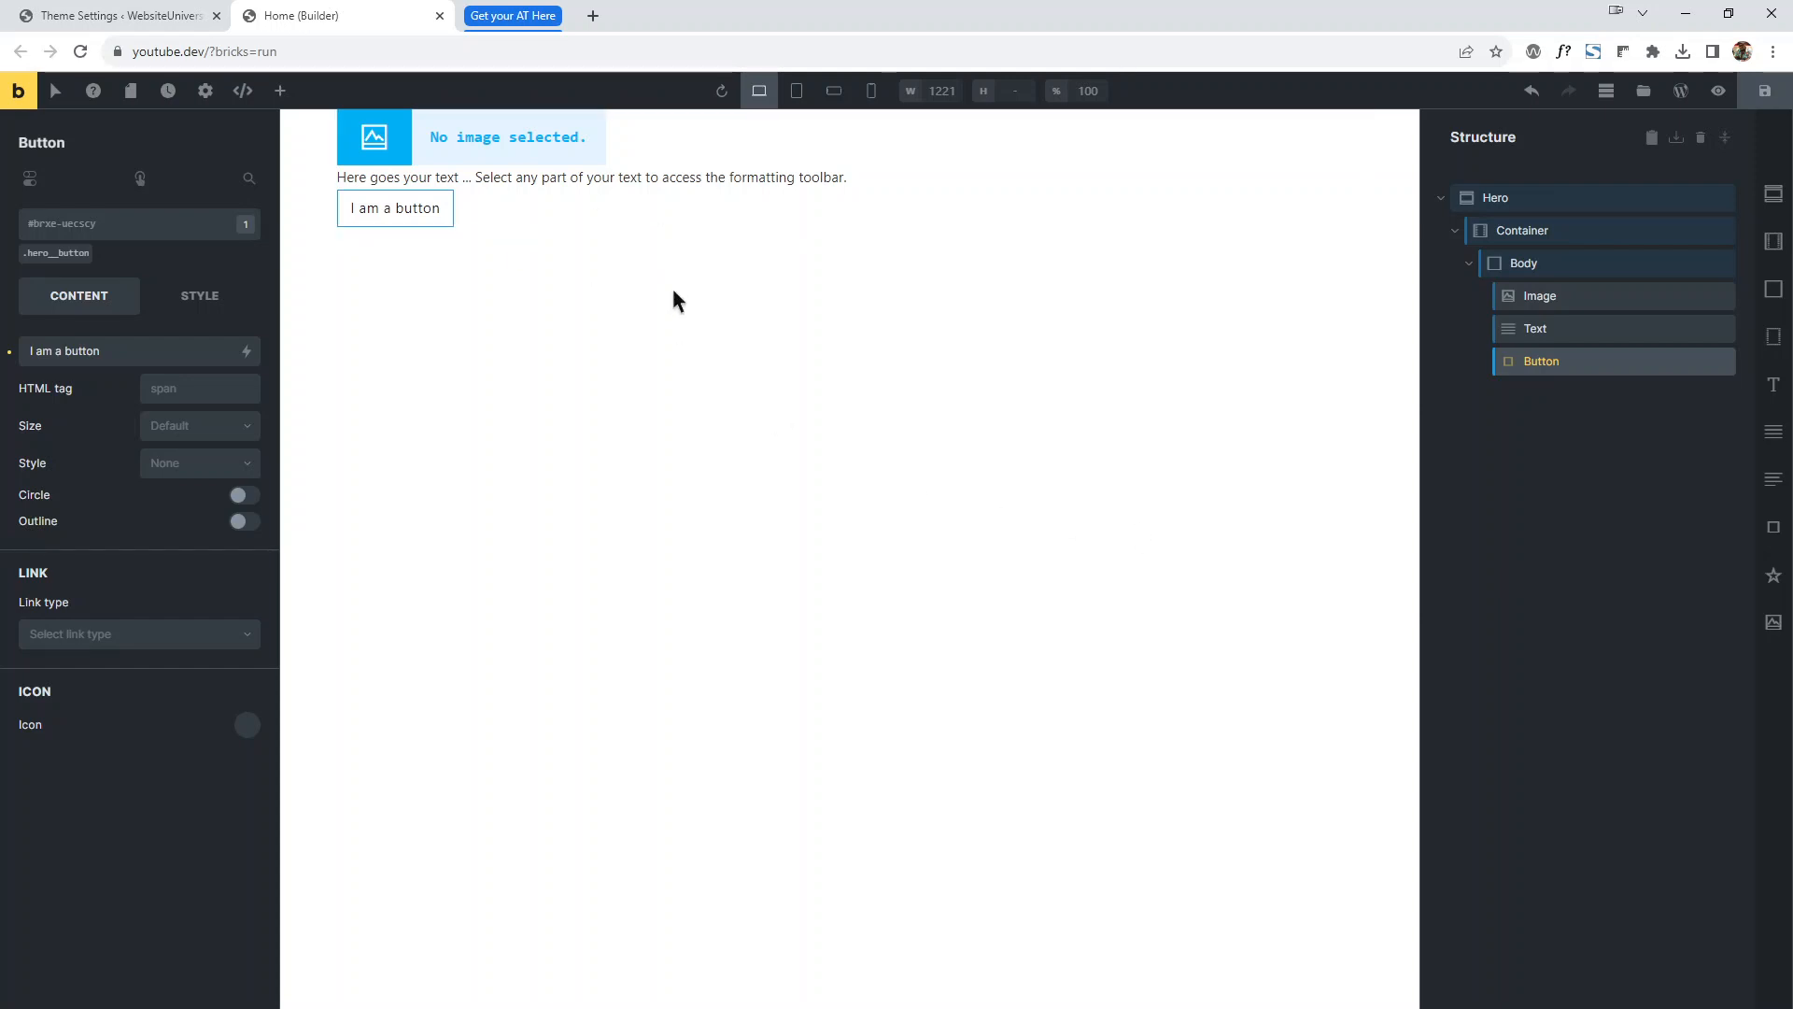
Turn on Style Overview in the theme's contextual menu settings, save, and reload the Home builder.
left_click(122, 15)
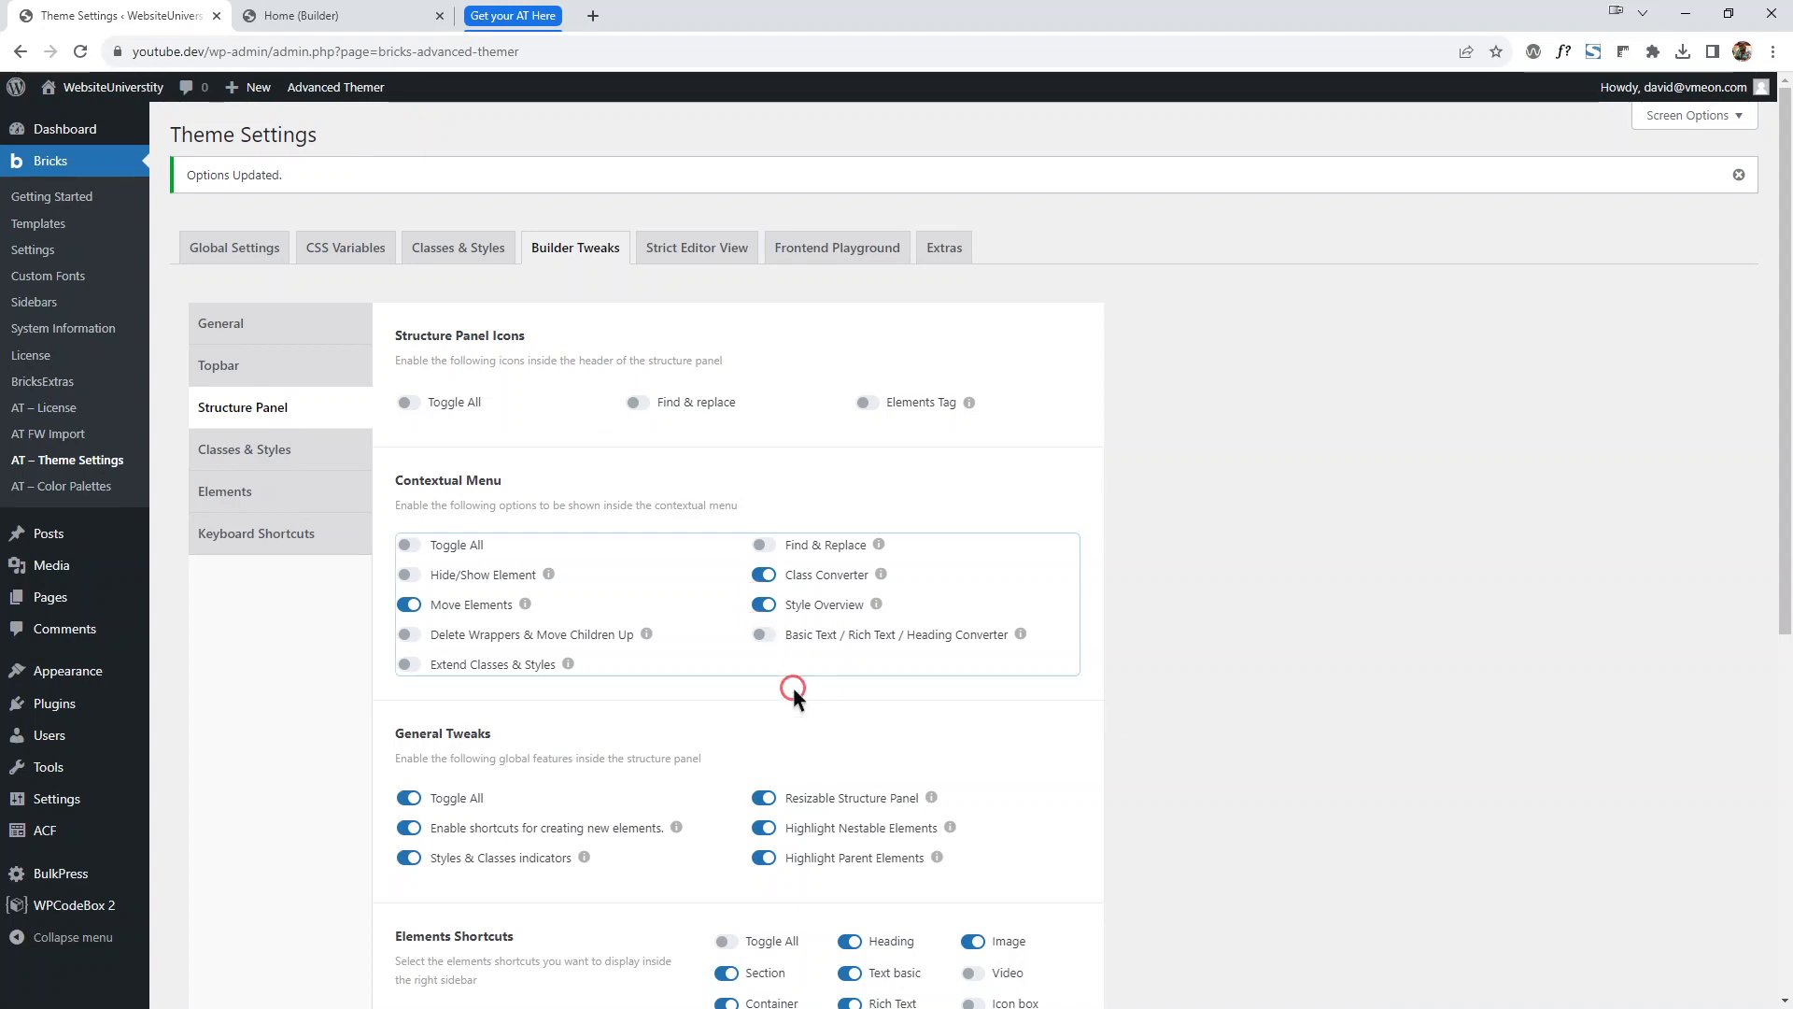
scroll(1250, 693, "down", 7)
left_click(239, 714)
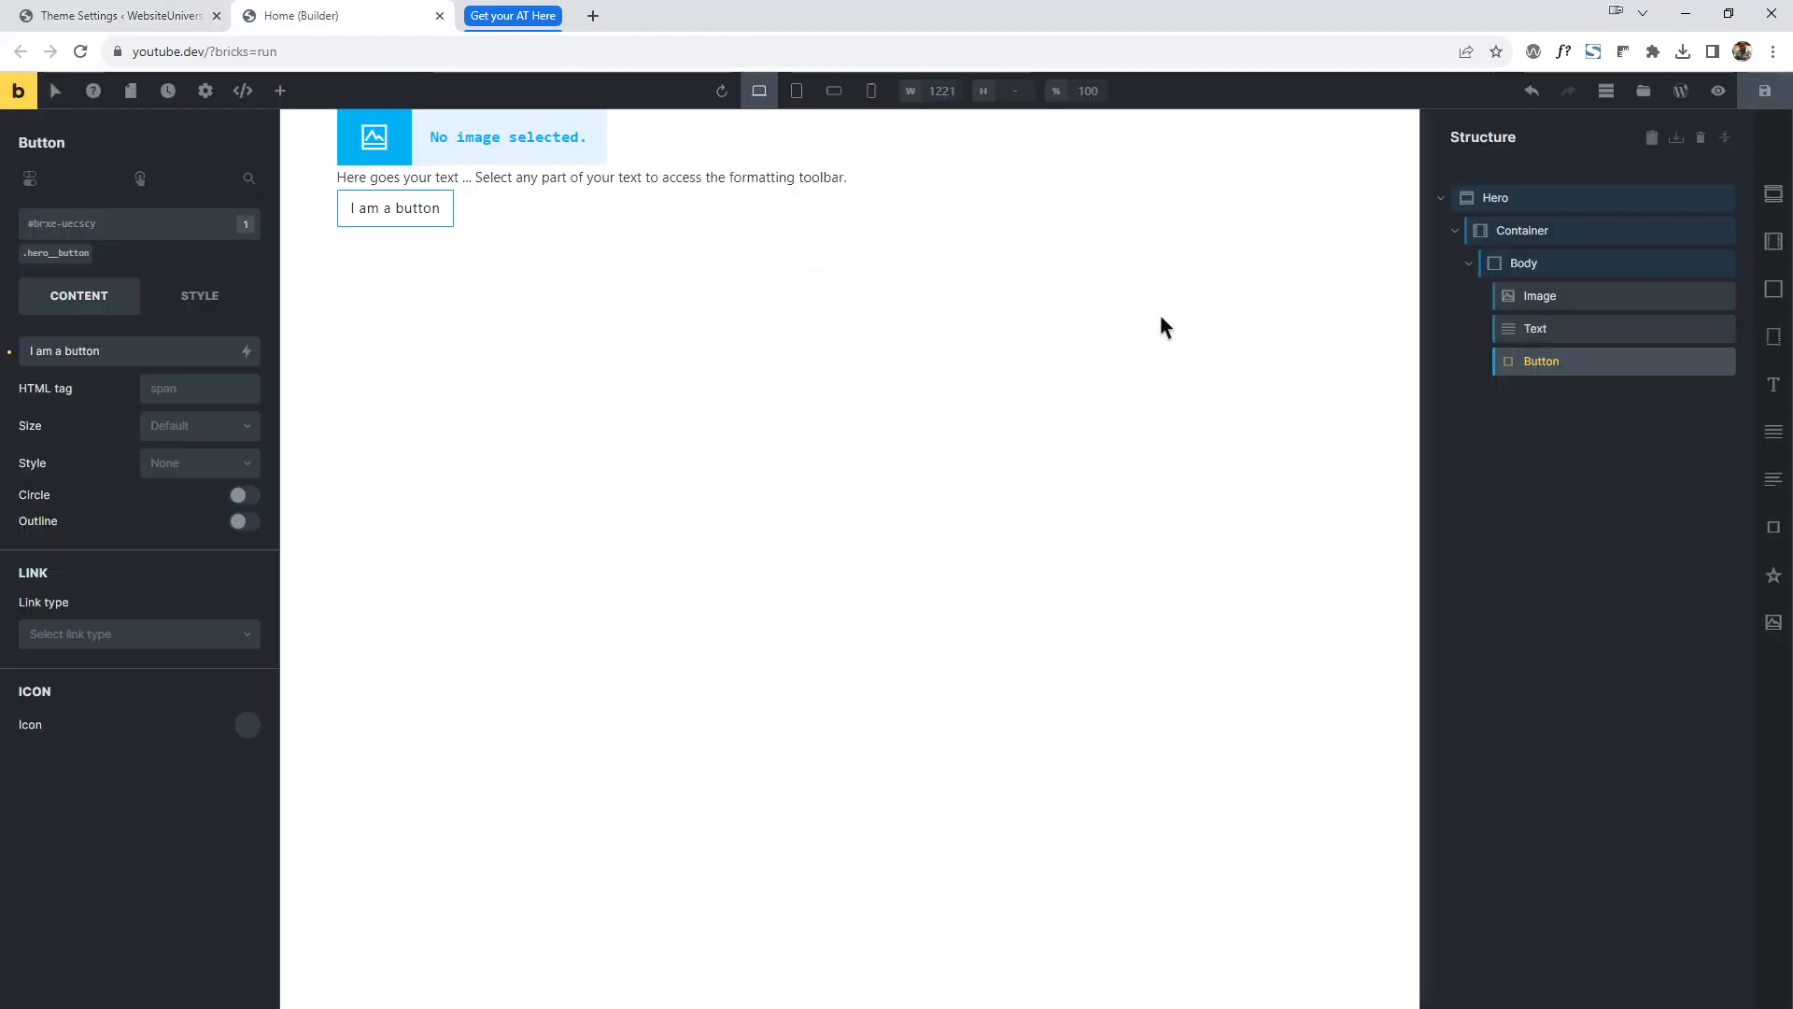
left_click(80, 51)
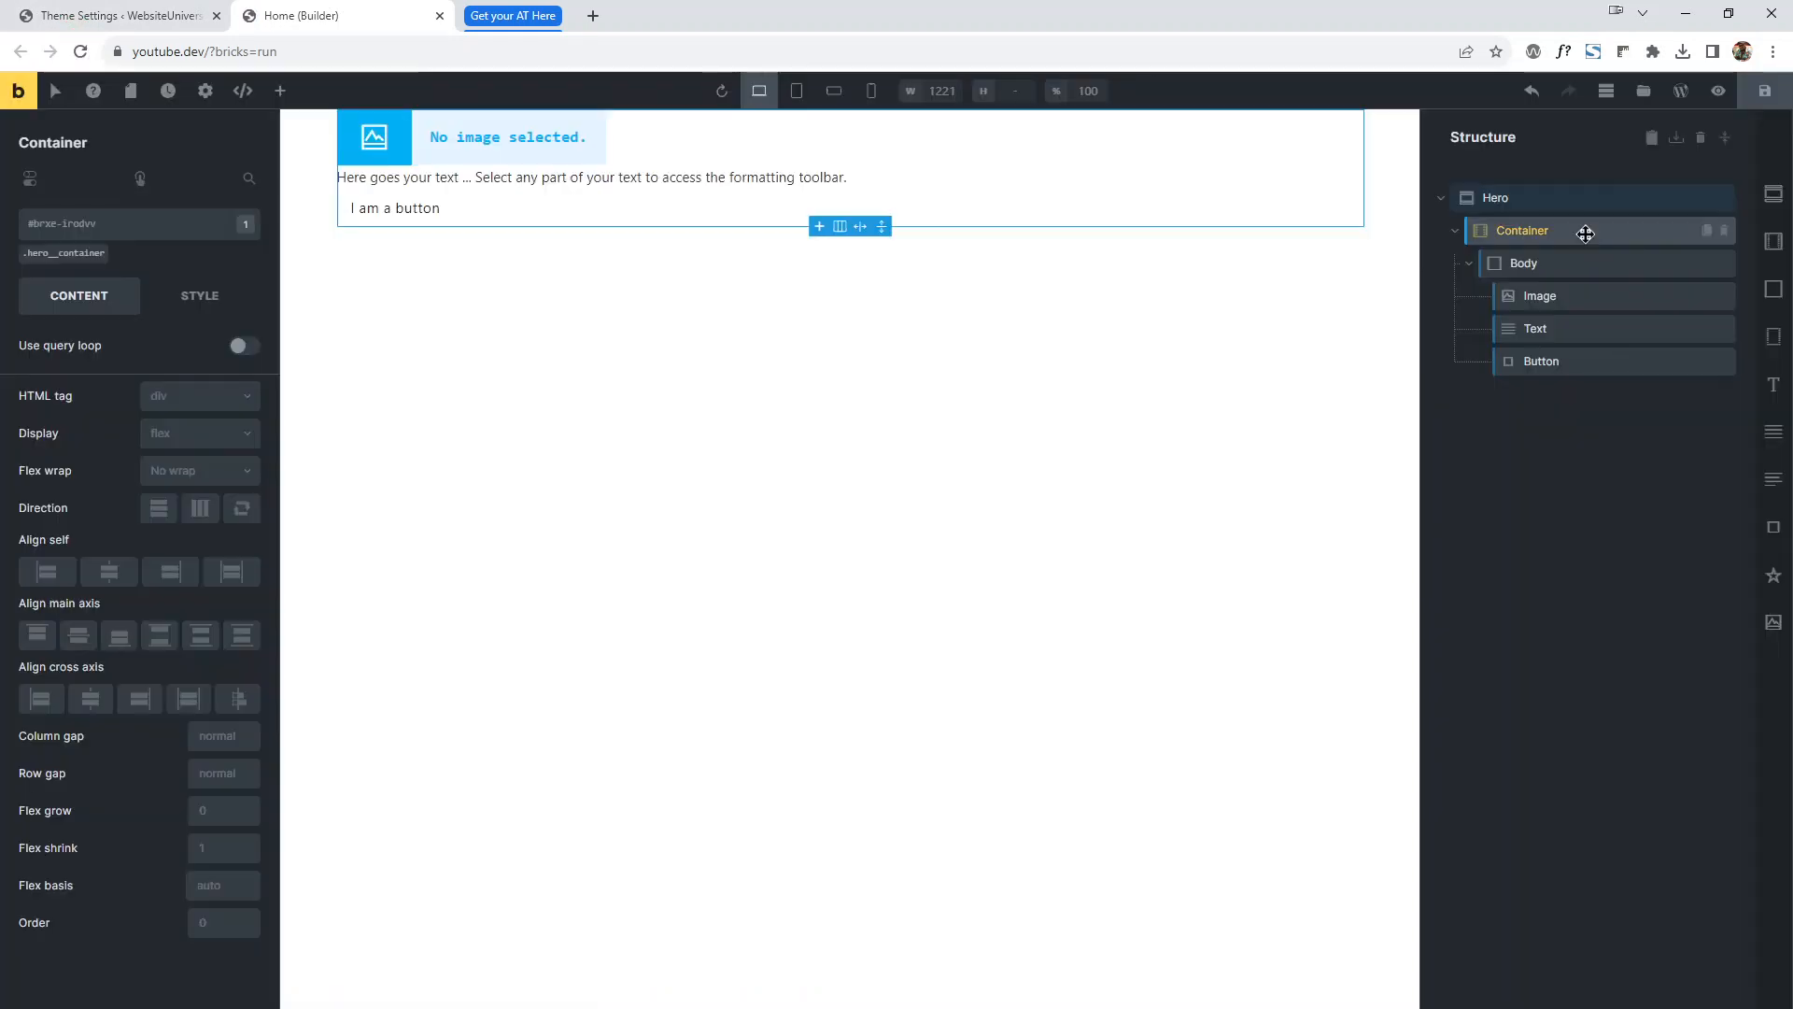
On the Container's .hero__container class, set the padding to 2rem on all four sides.
left_click(56, 253)
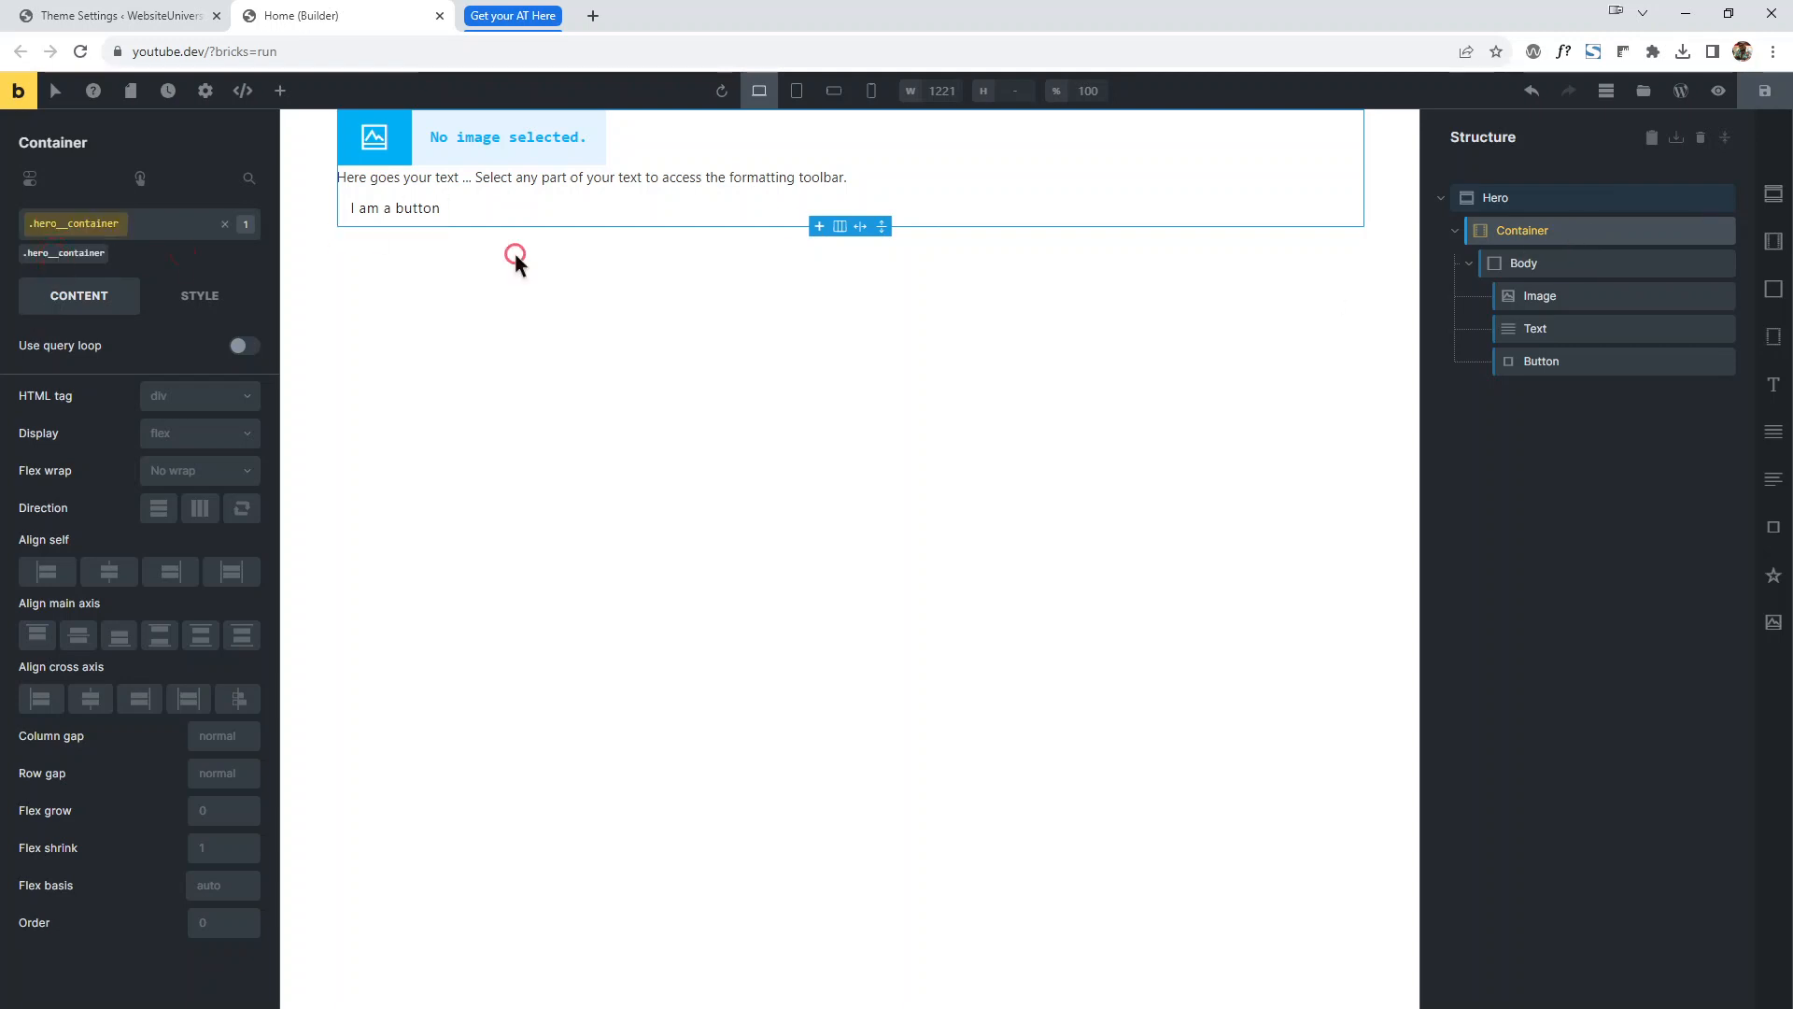
left_click(215, 292)
left_click(135, 356)
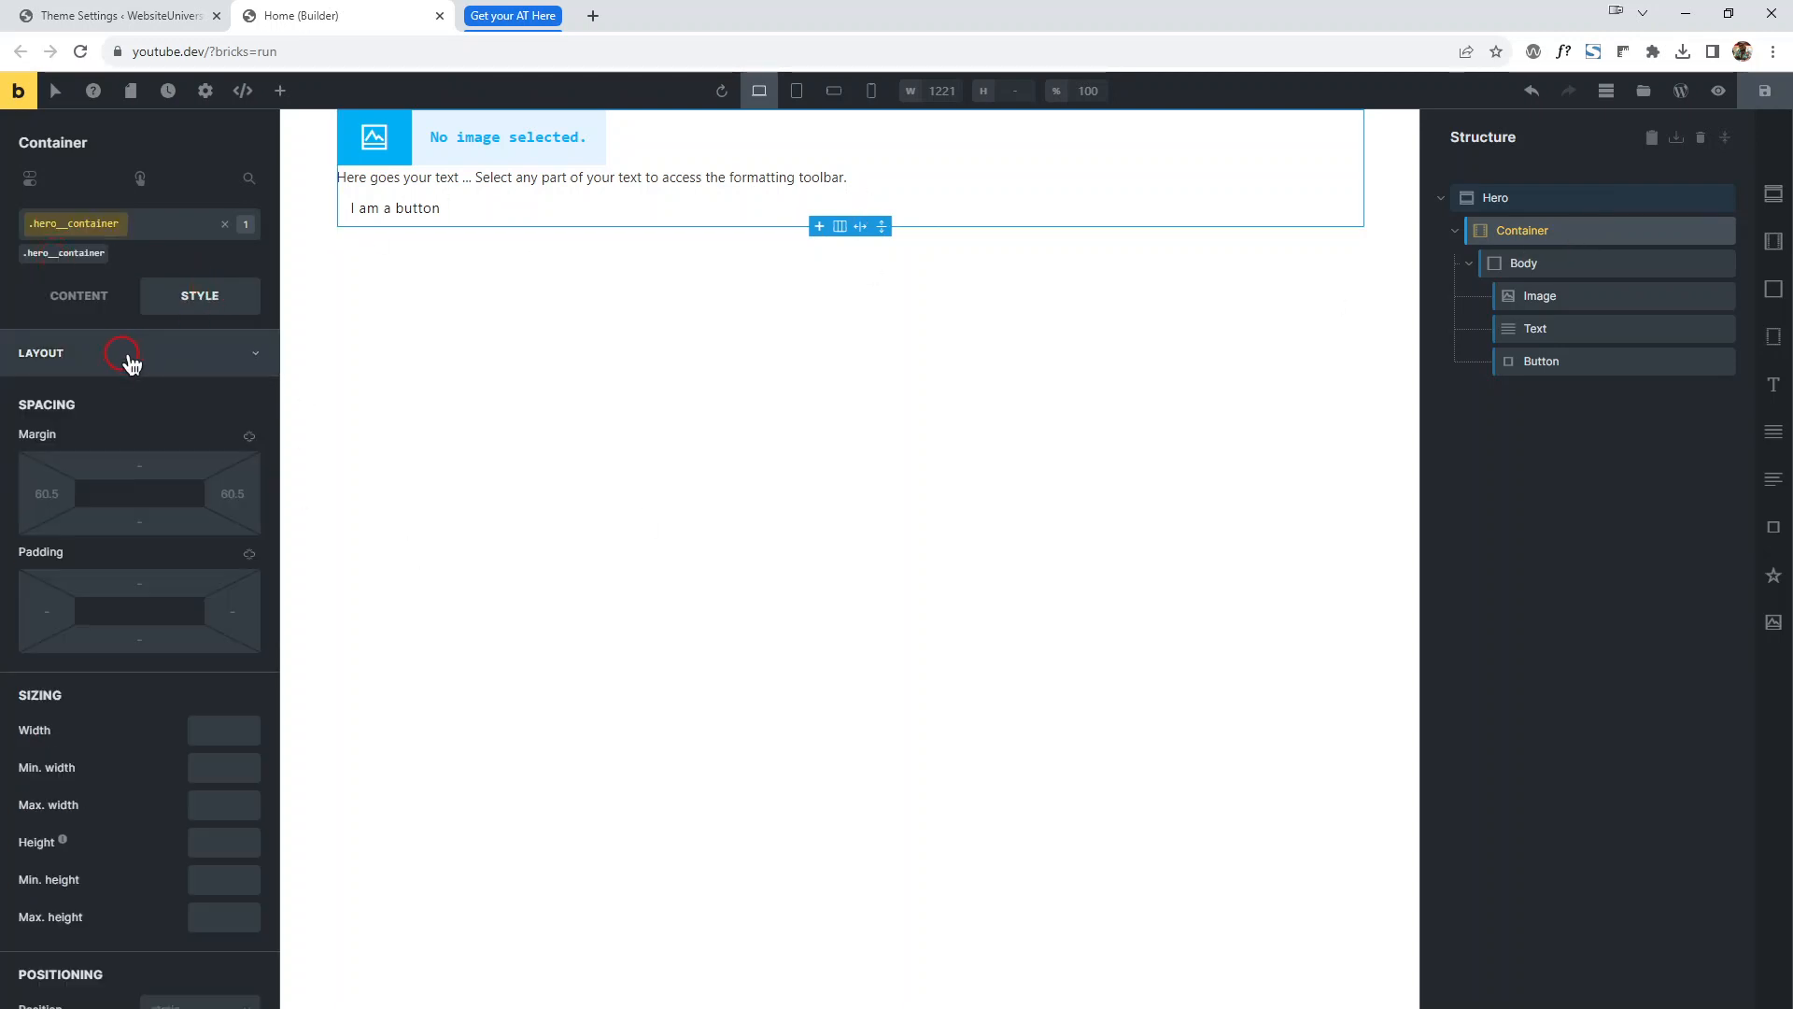
left_click(143, 581)
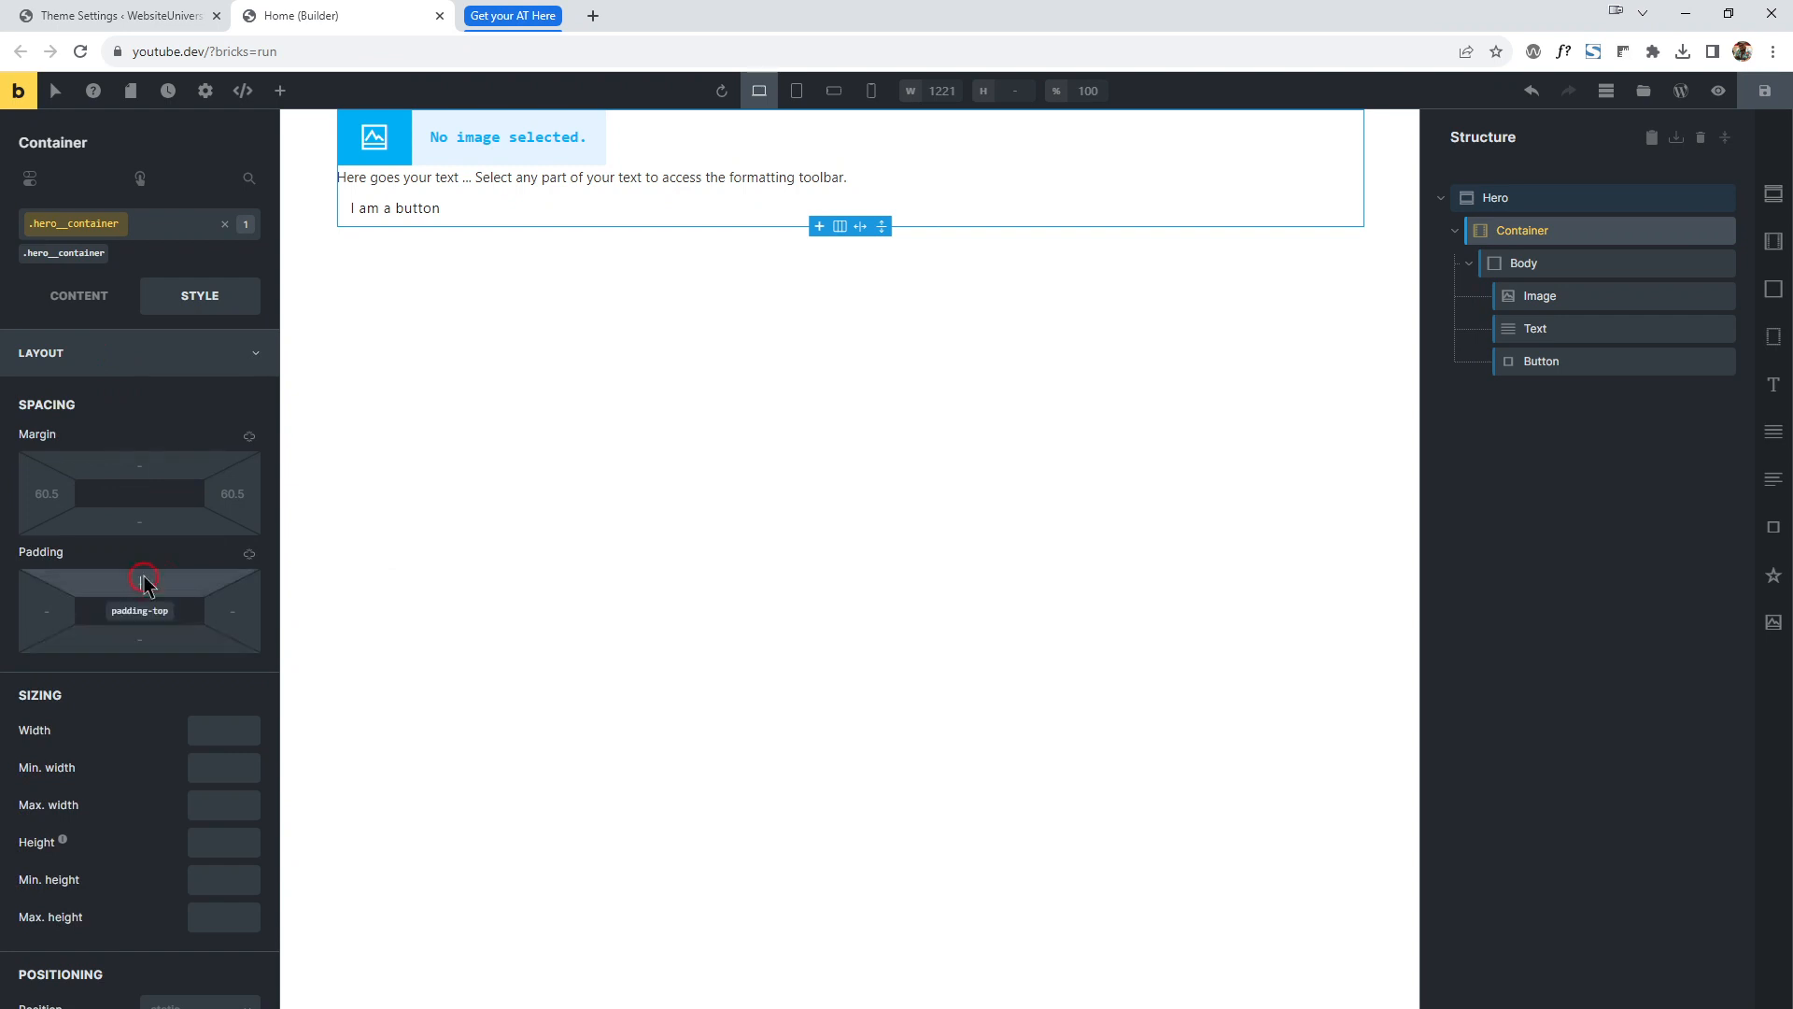
type("2rem")
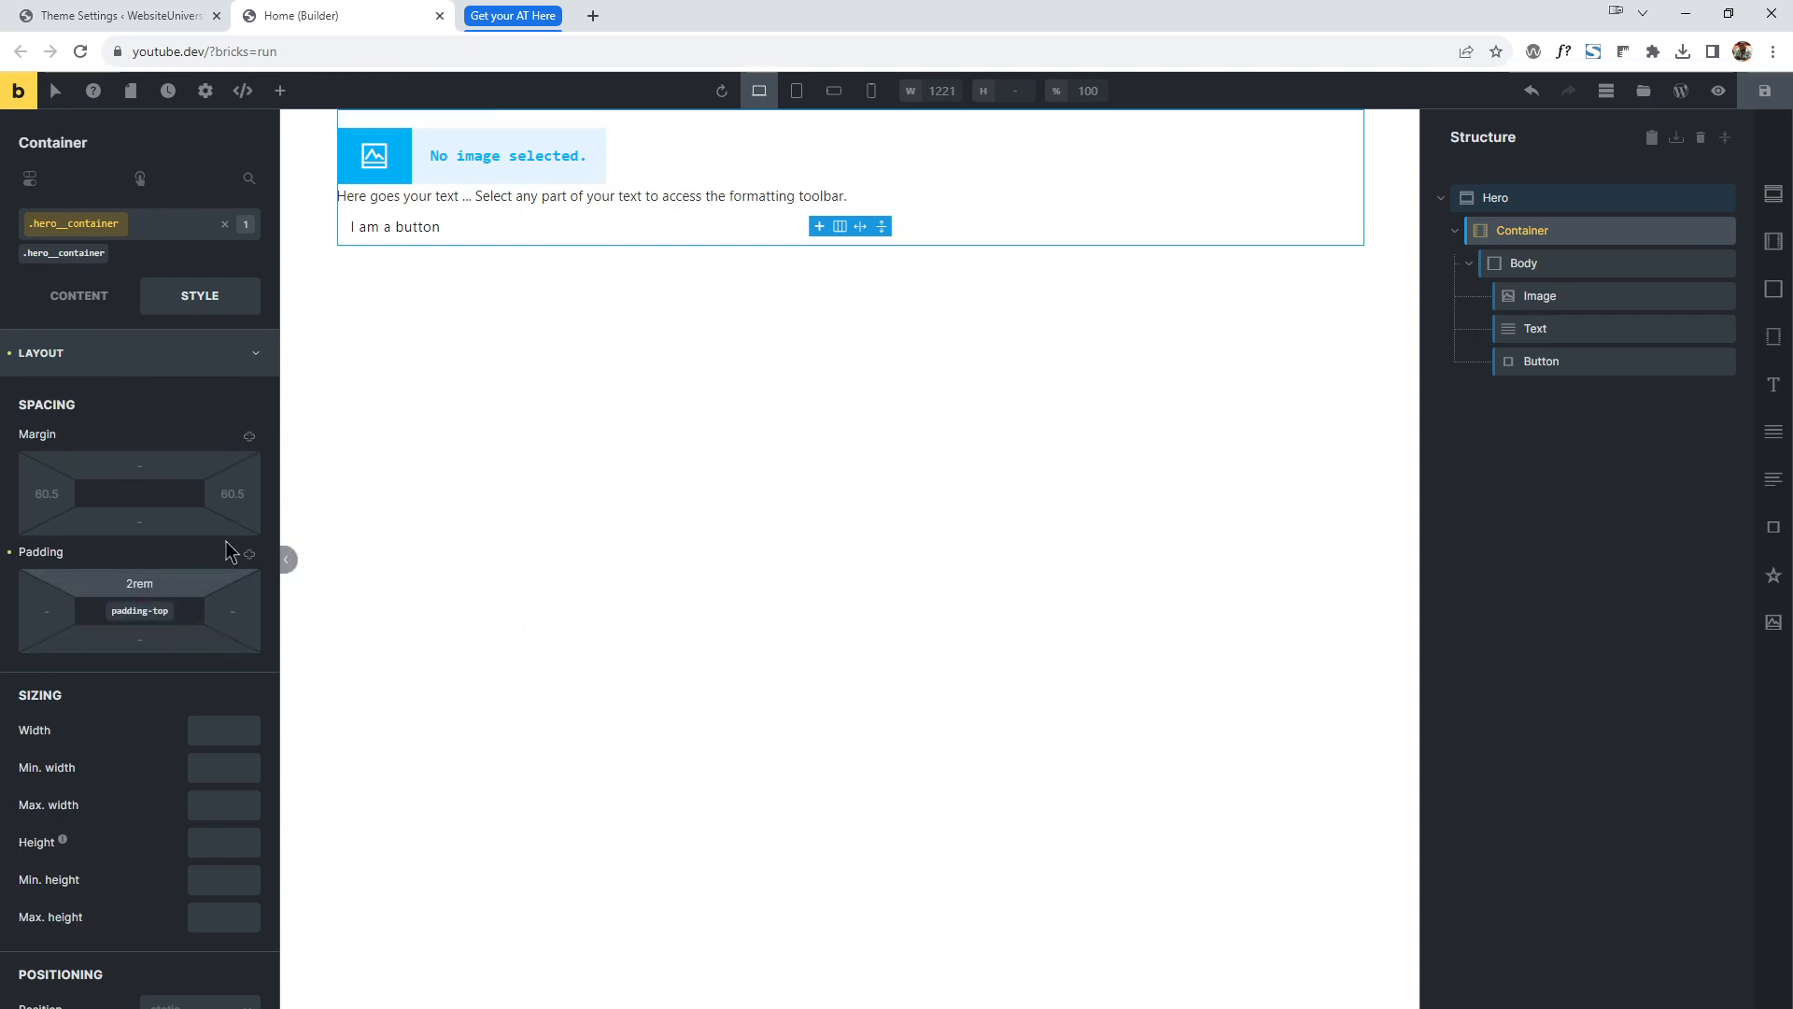
left_click(249, 553)
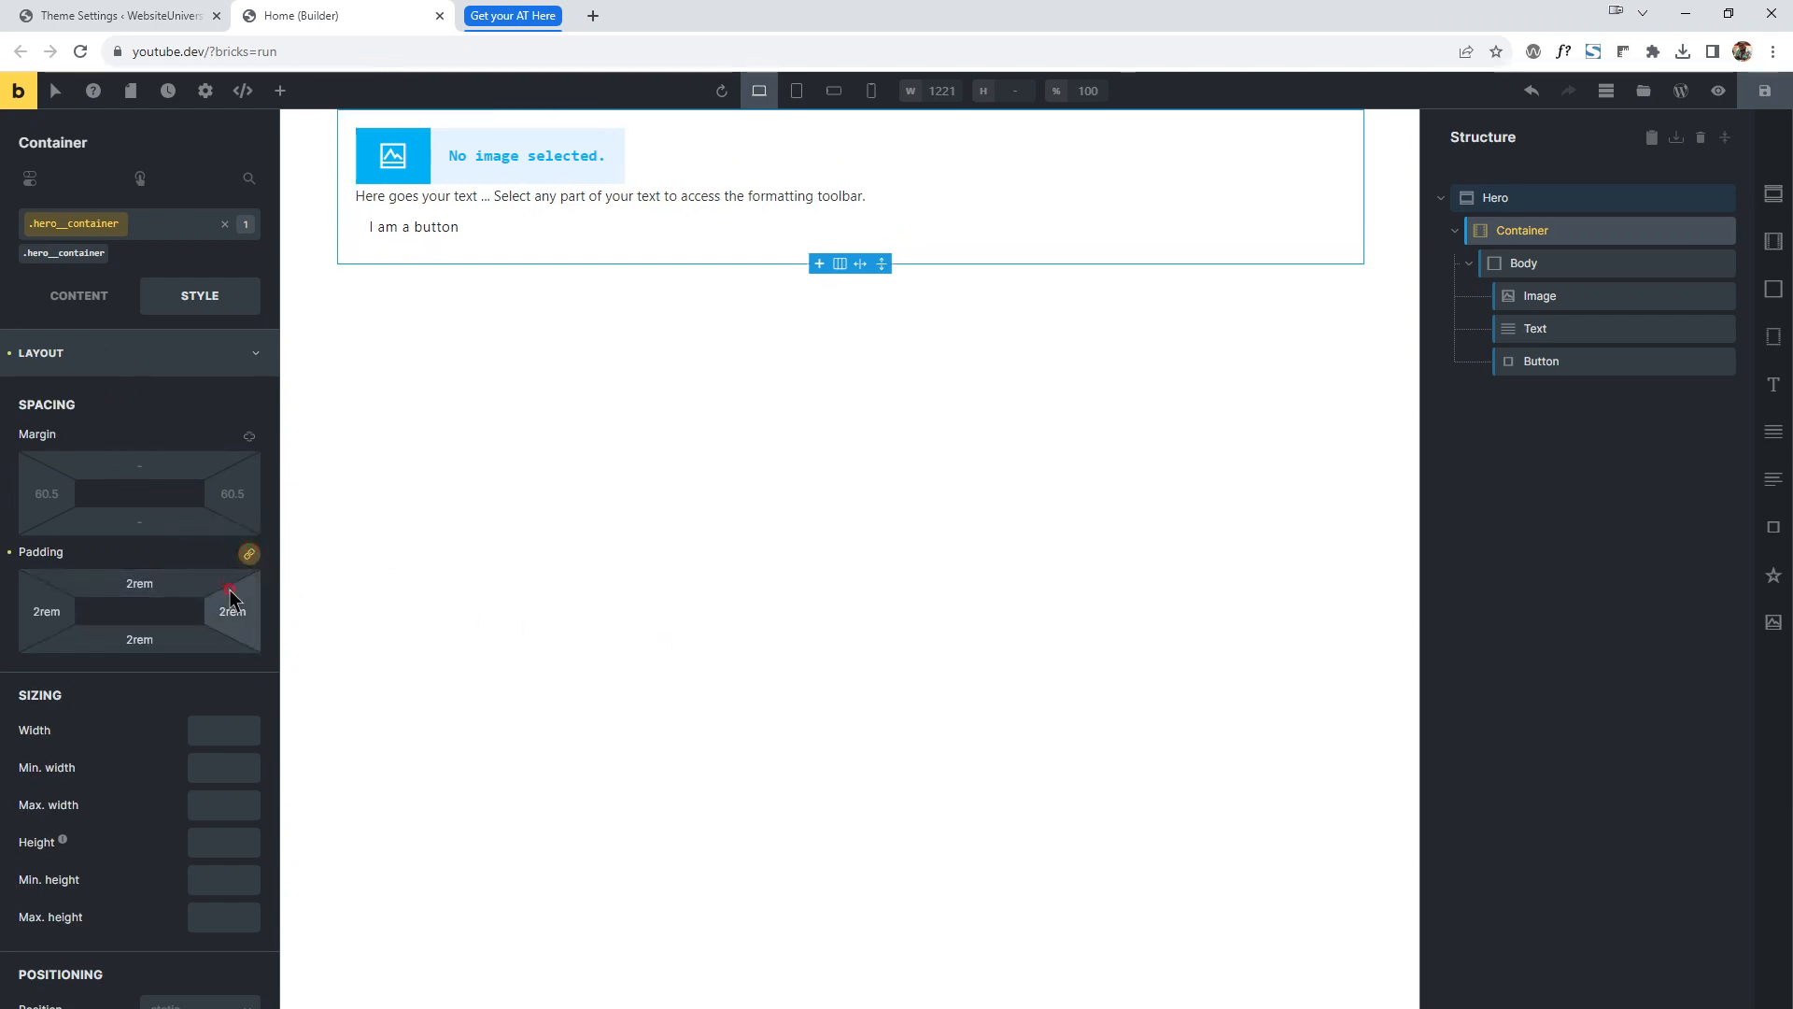
On Body's .hero__body class, set display to flex, direction to vertical, and center the cross-axis alignment.
left_click(1569, 265)
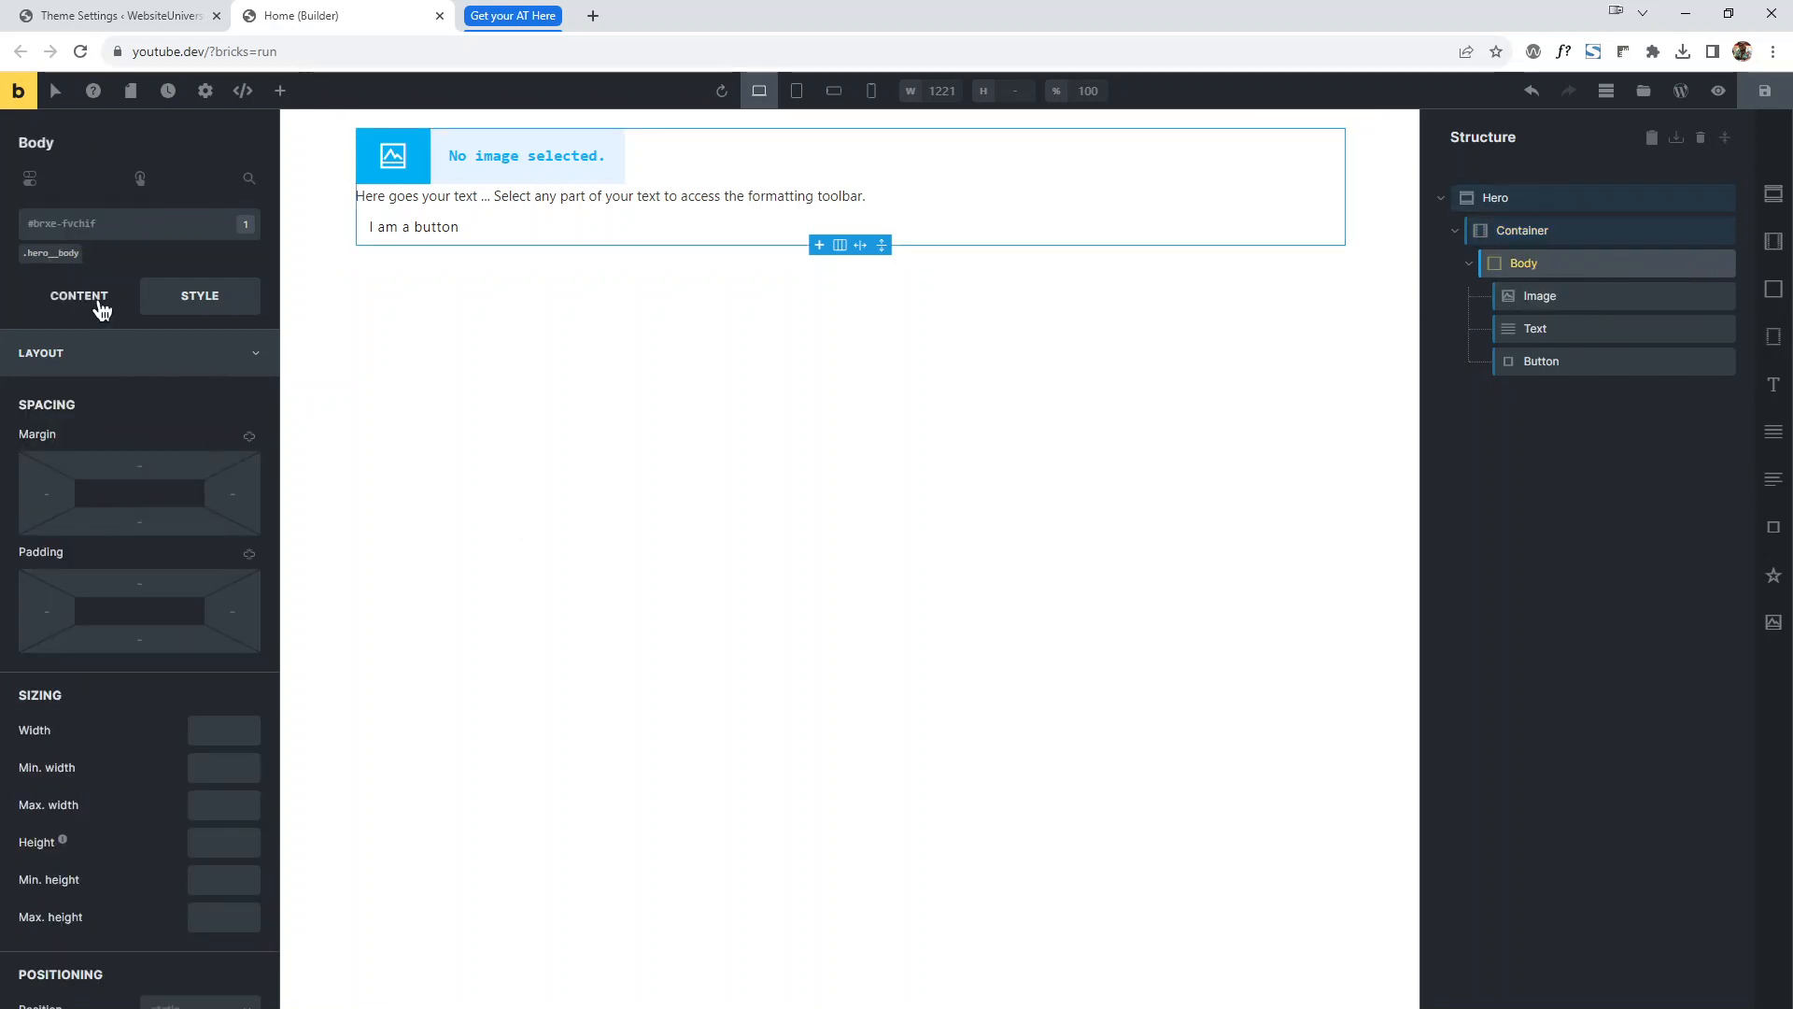
left_click(54, 297)
left_click(80, 260)
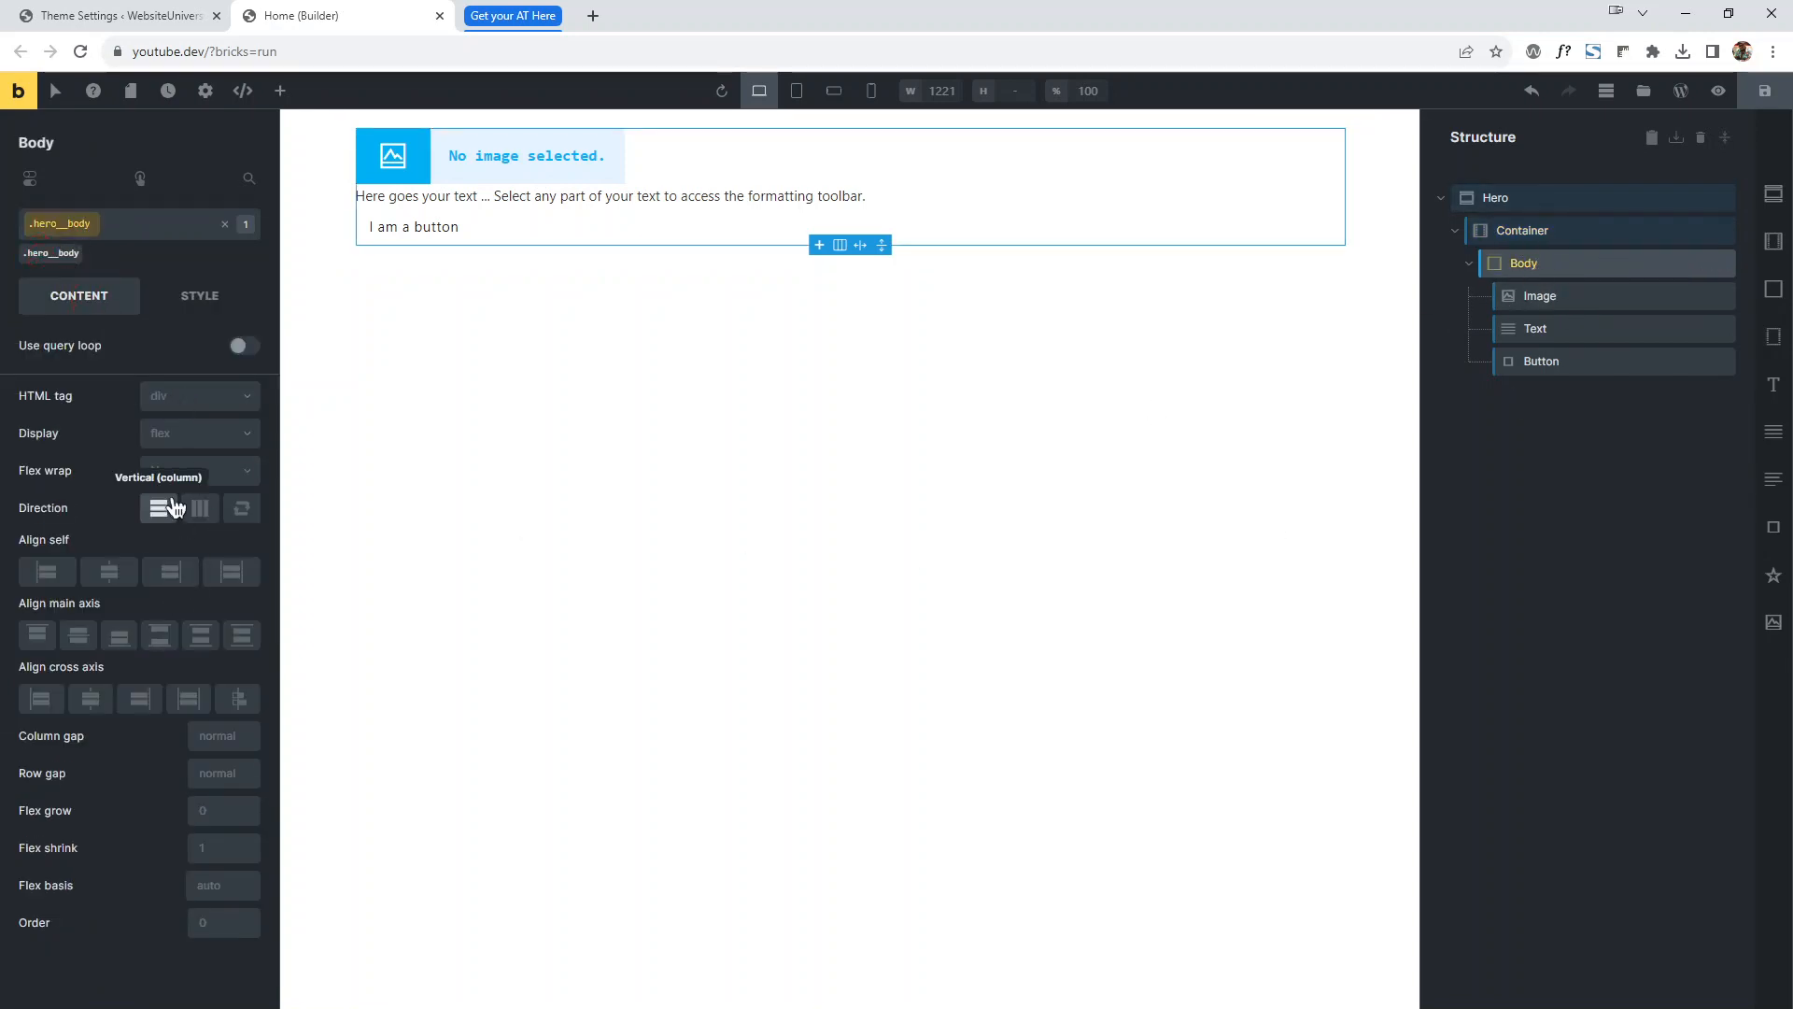
left_click(192, 433)
left_click(160, 464)
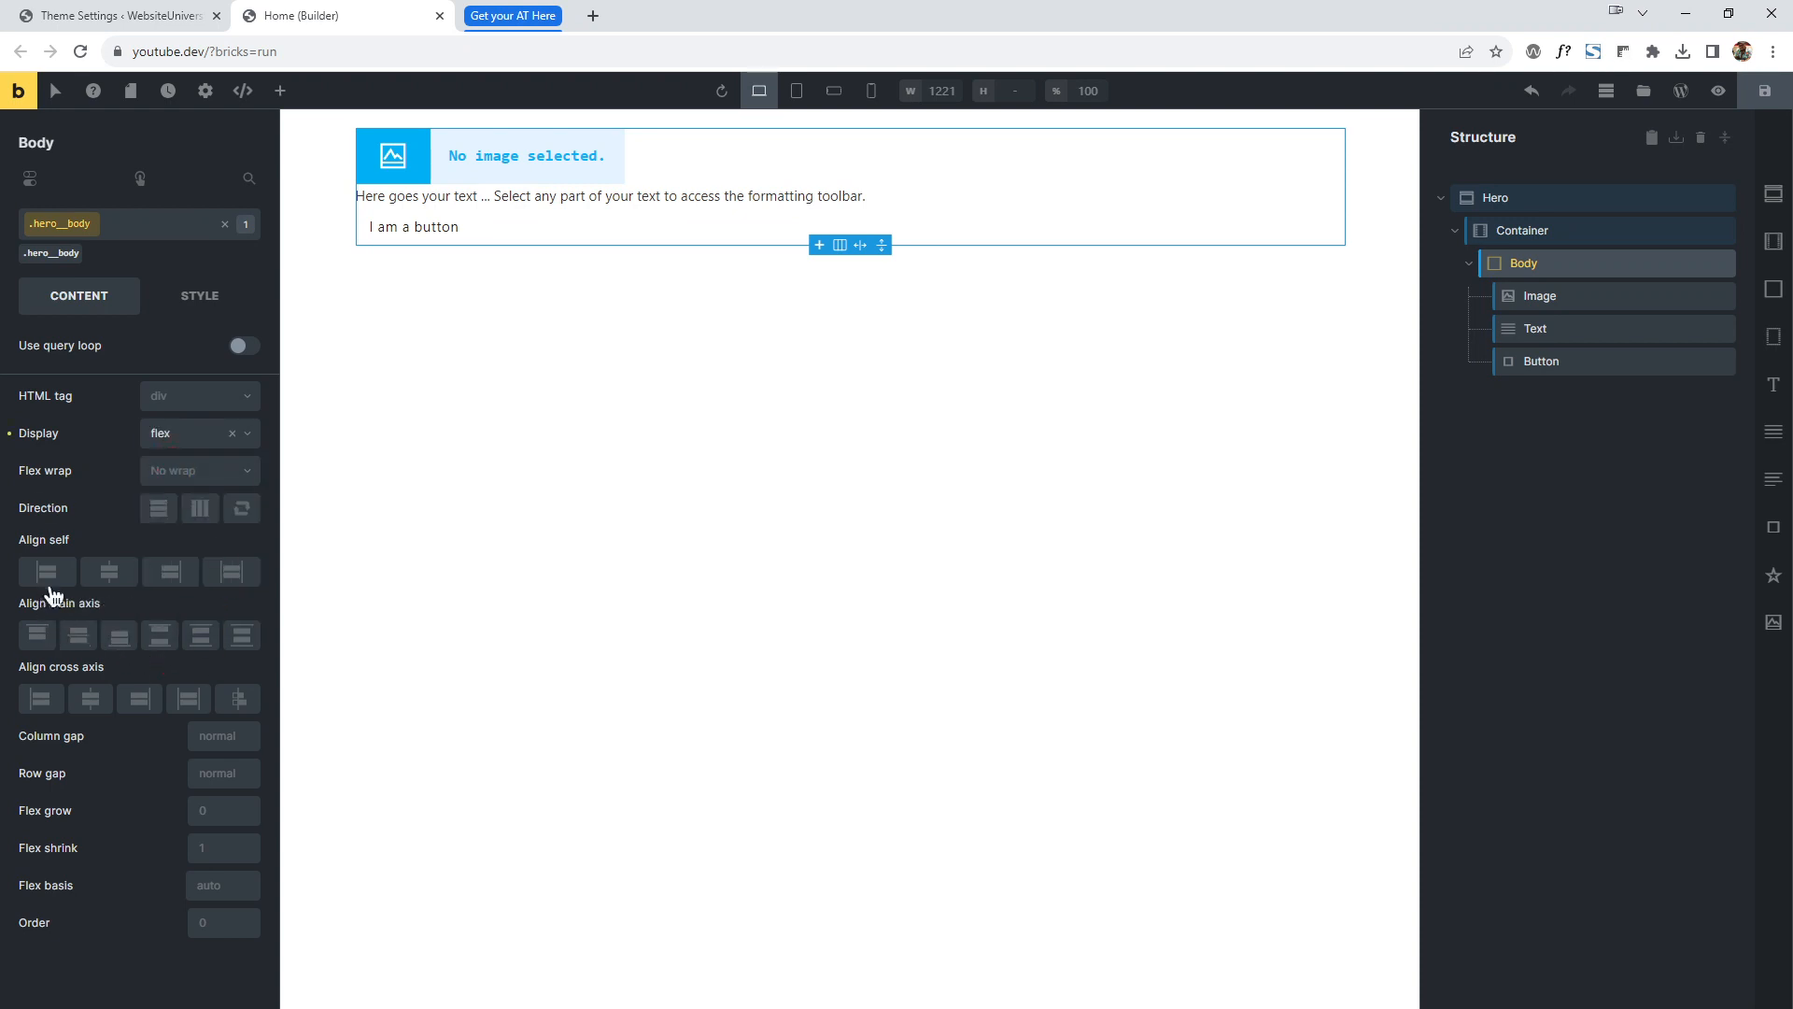
left_click(173, 514)
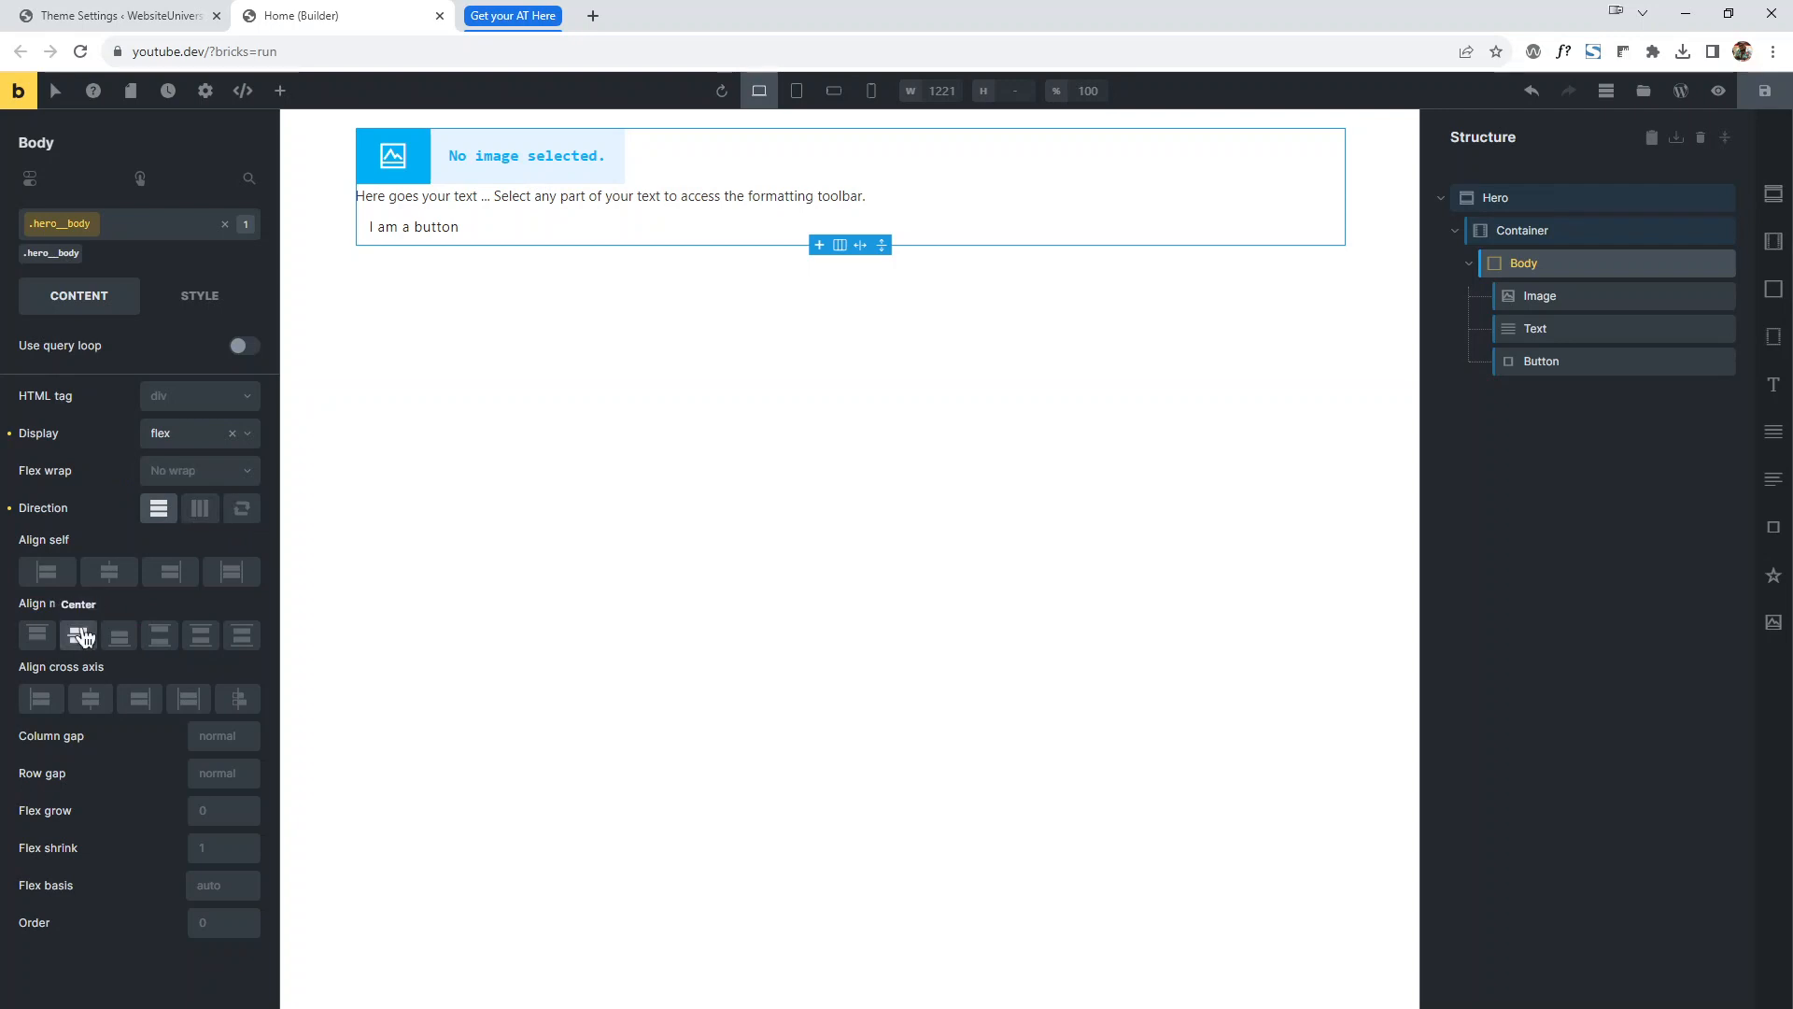
left_click(91, 698)
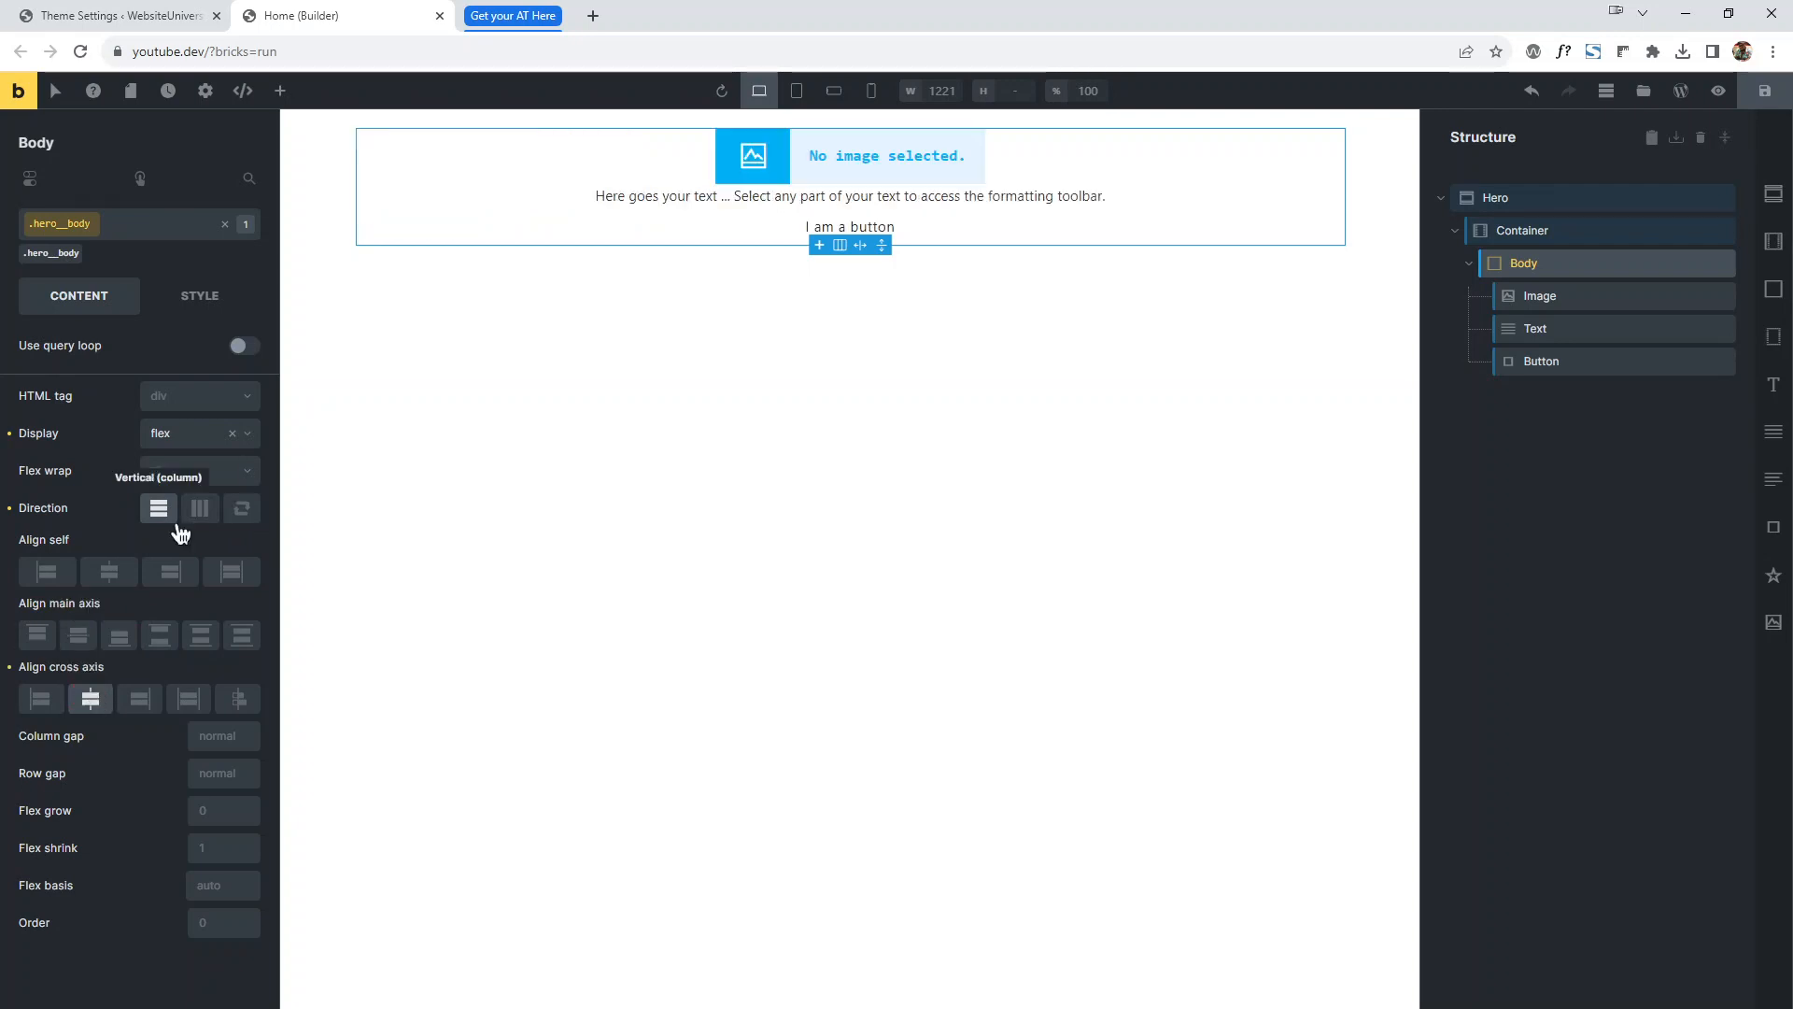
Clear the column gap of the .hero__body class and move its 2rem value to the row gap.
left_click(210, 738)
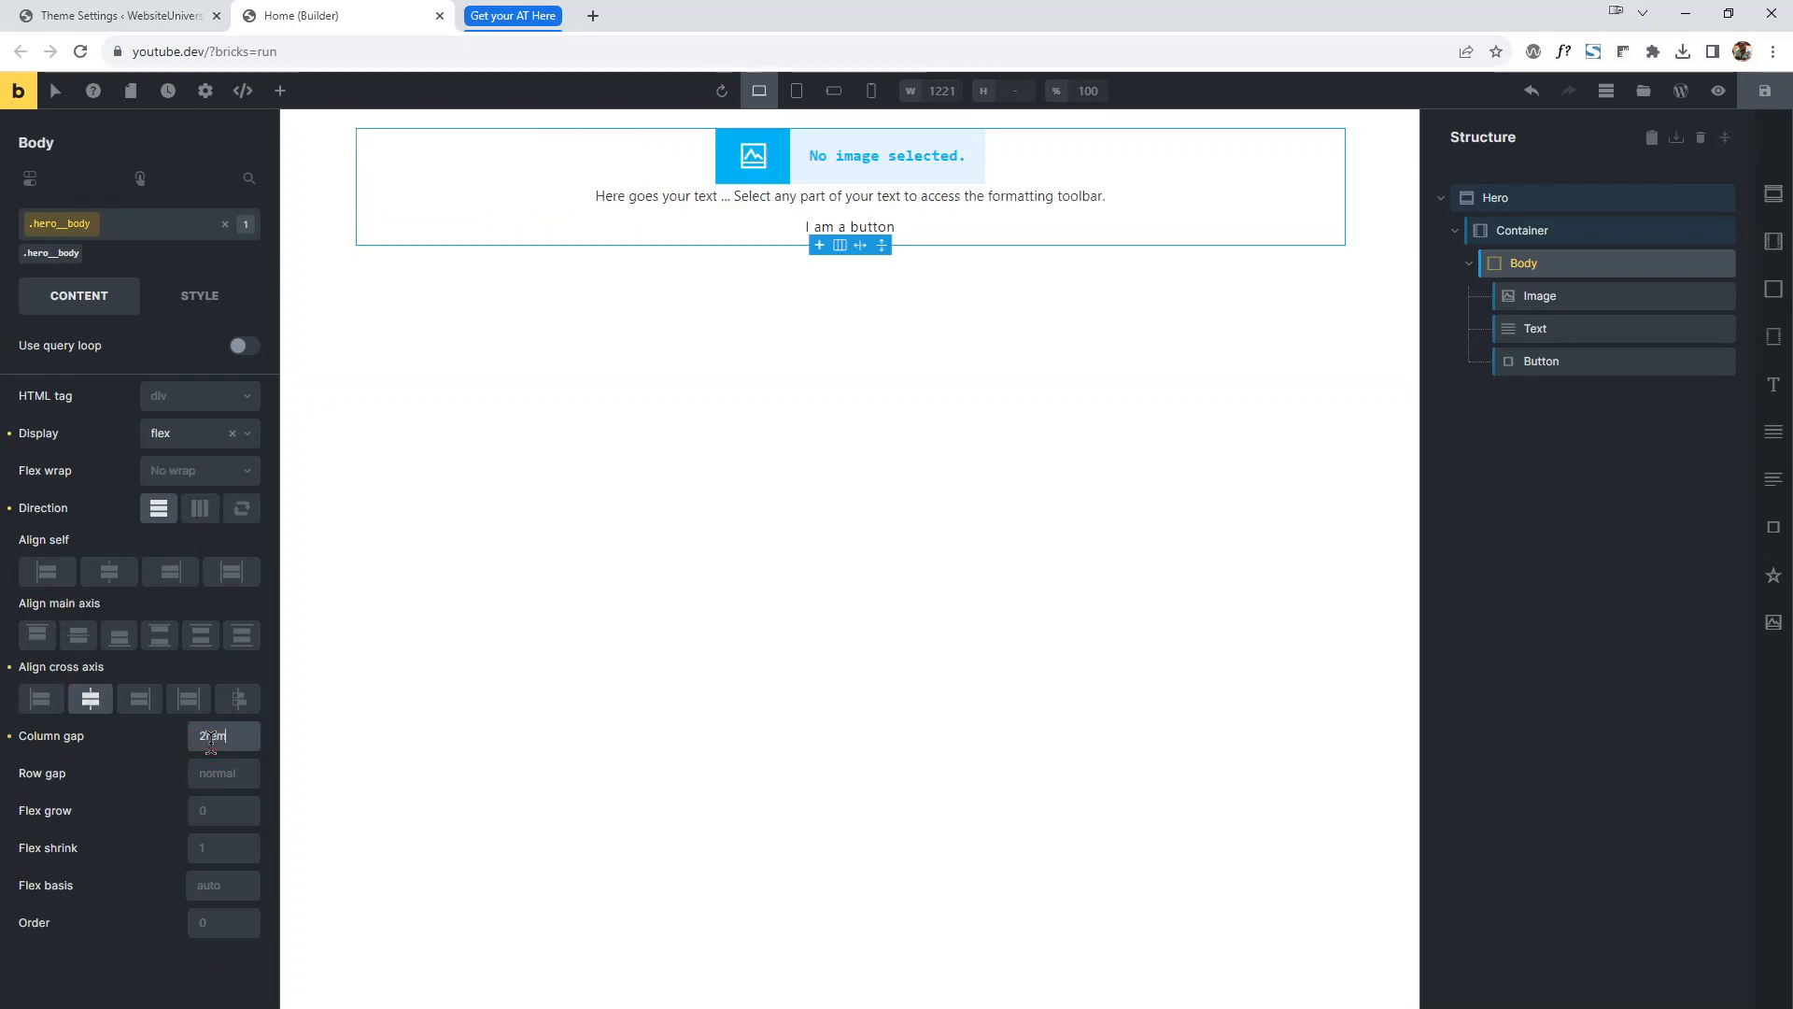
key("ctrl+a")
key("ctrl+x")
left_click(208, 772)
key("ctrl+v")
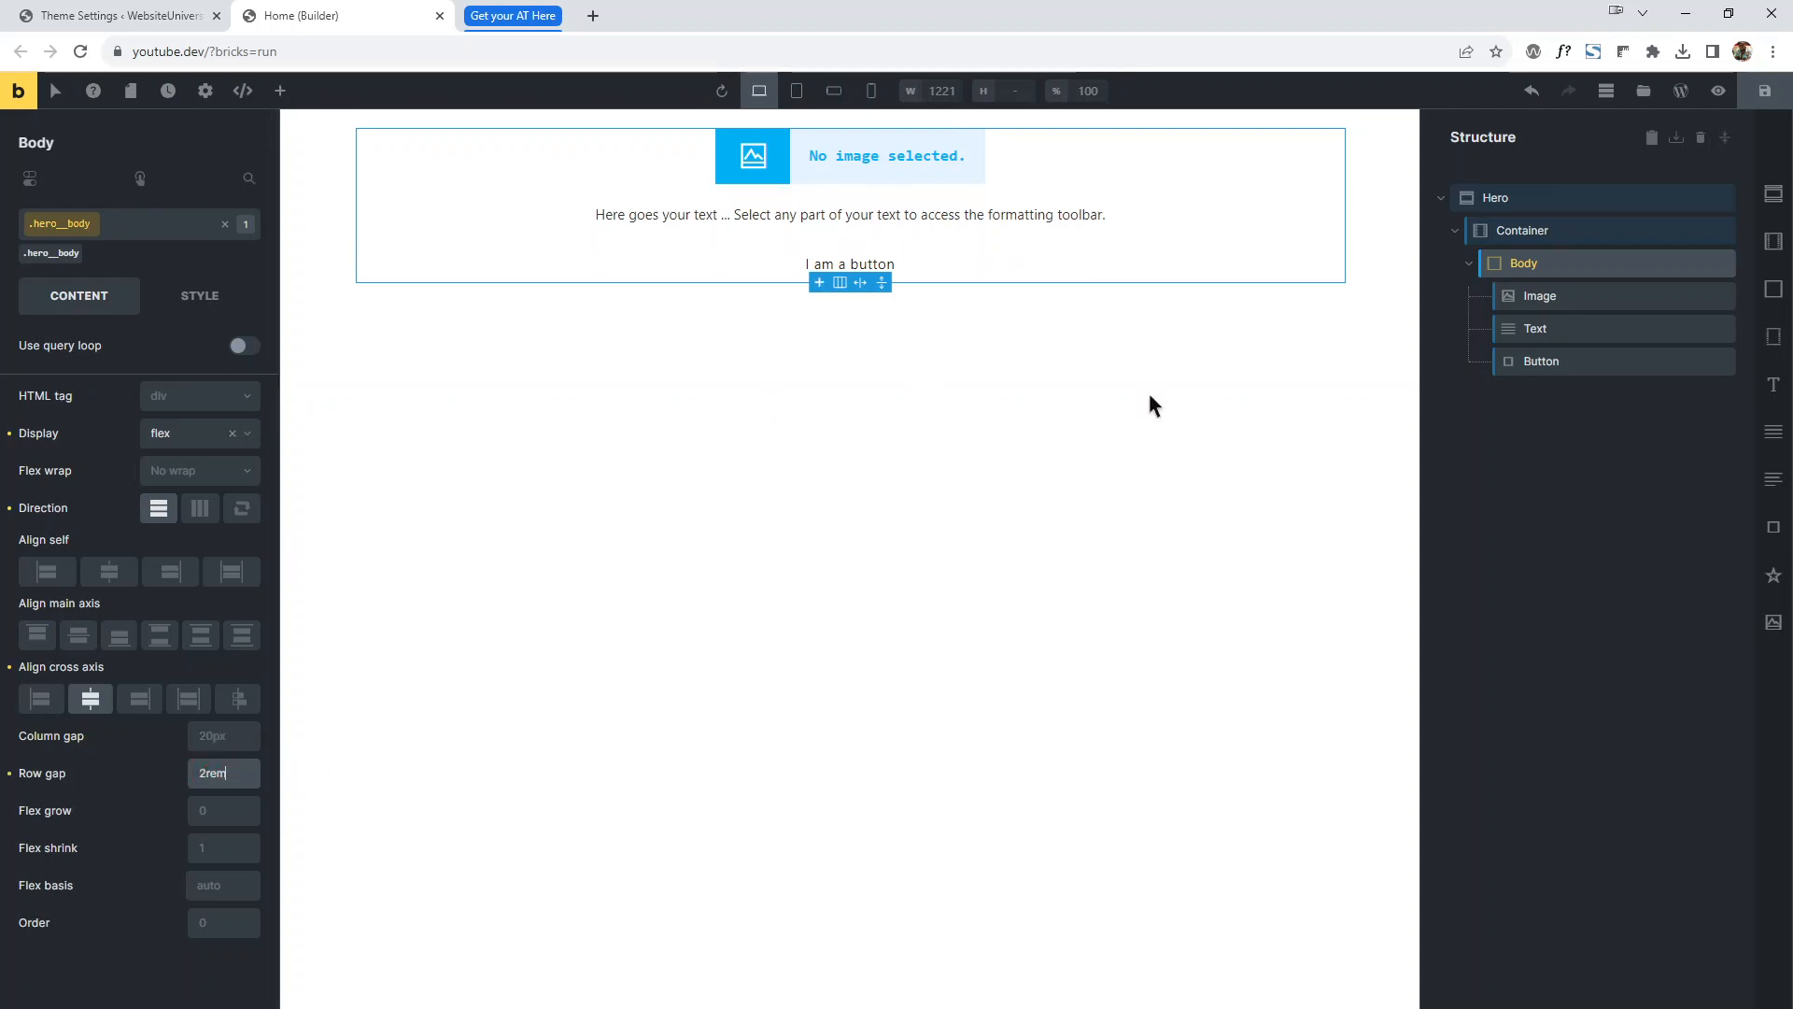
Open Body's Style Overview, examine the generated CSS for .hero__body, and return to the Bricks view.
right_click(1605, 266)
left_click(1632, 358)
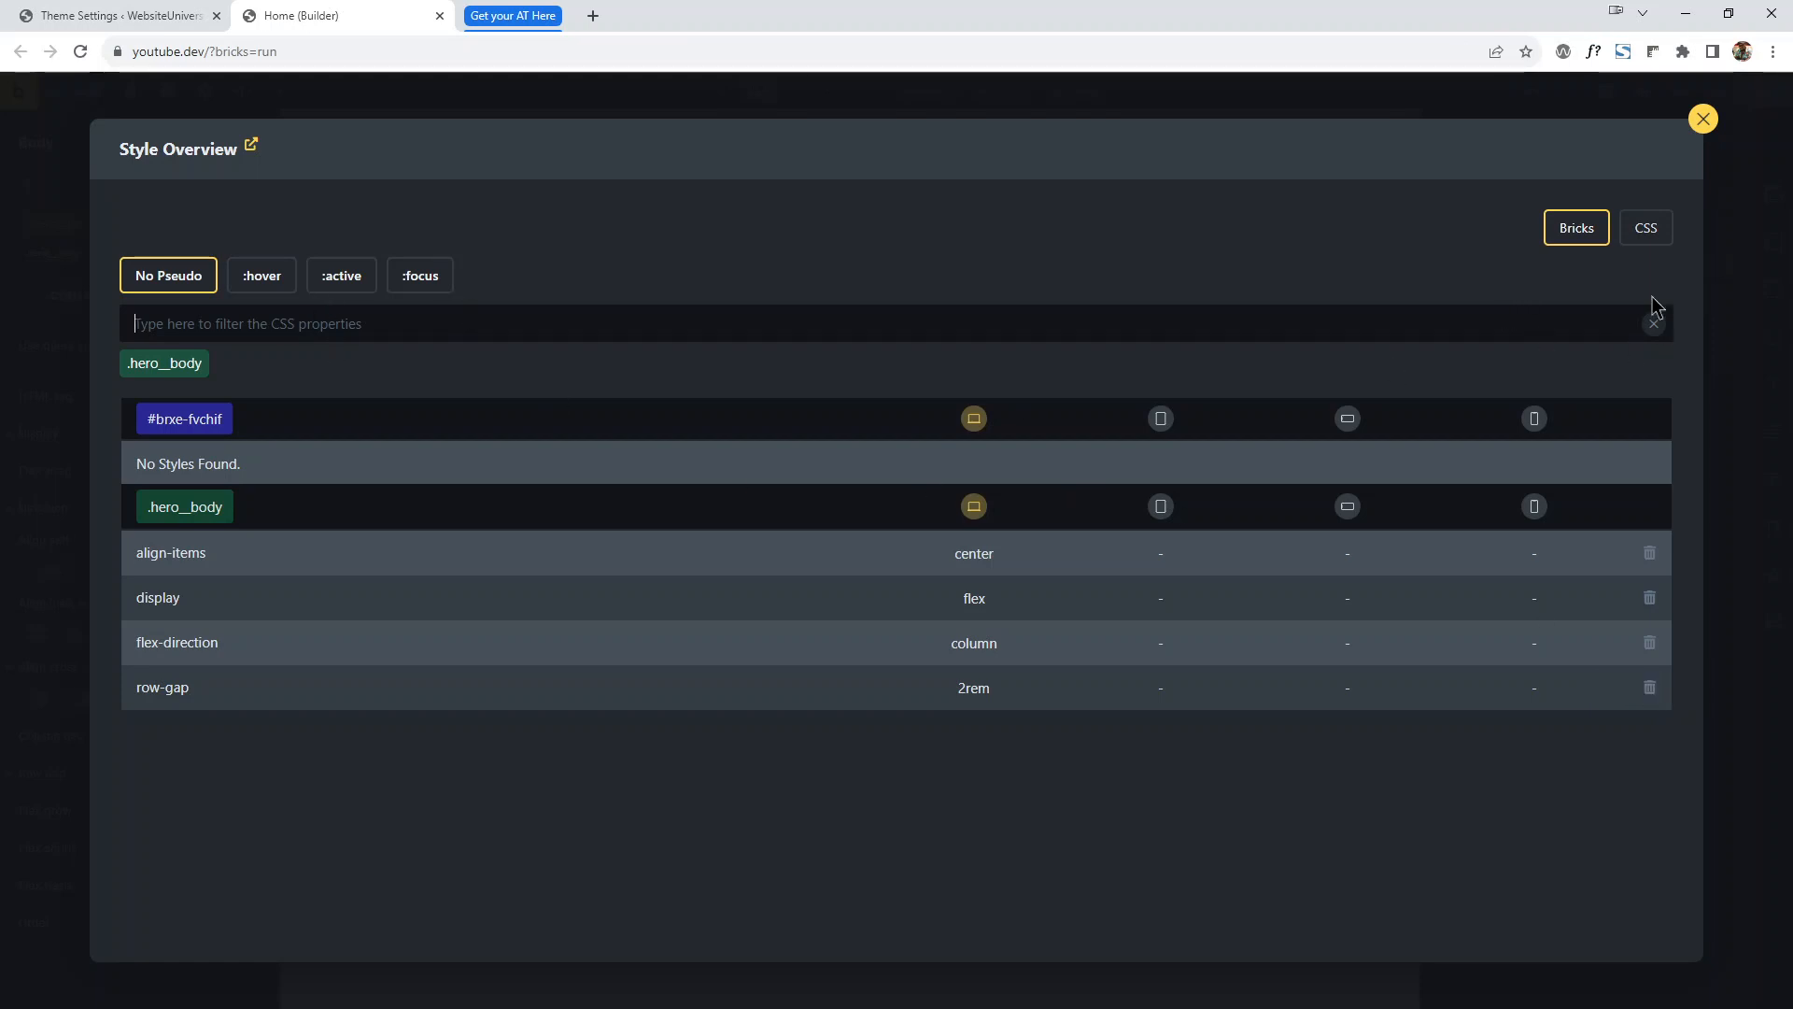
left_click(1645, 228)
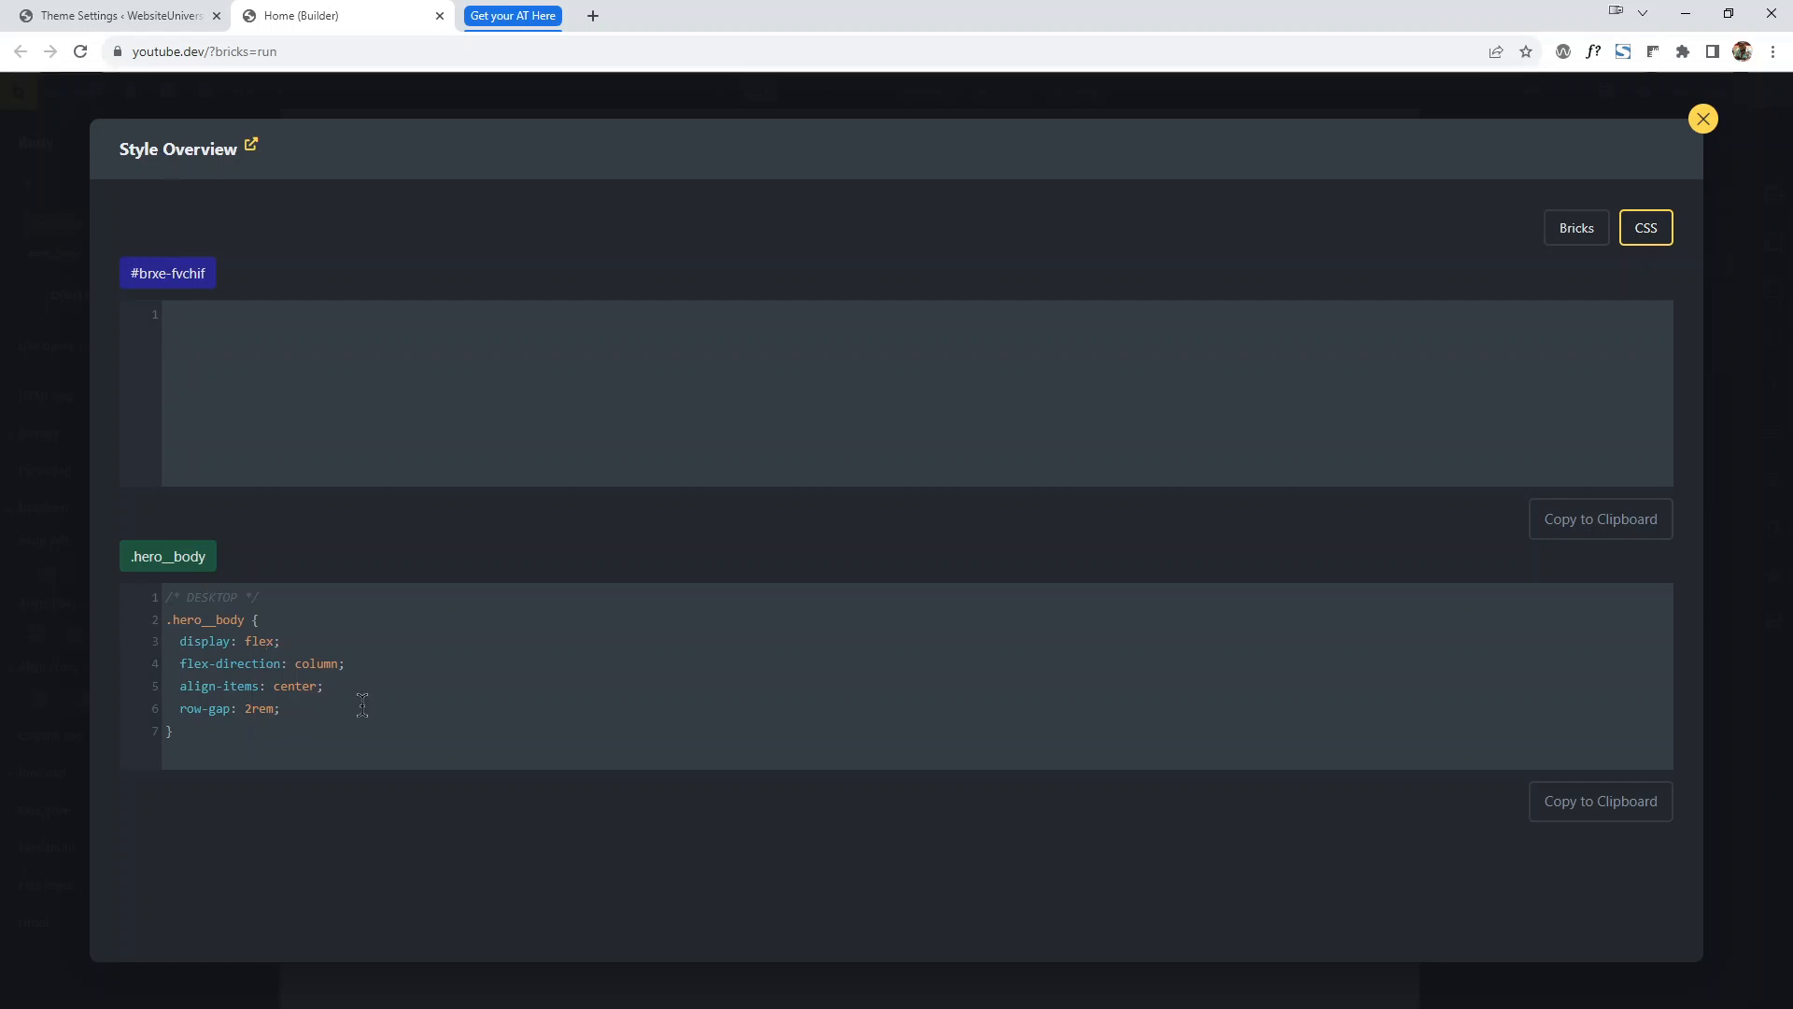
left_click_drag(169, 621, 238, 775)
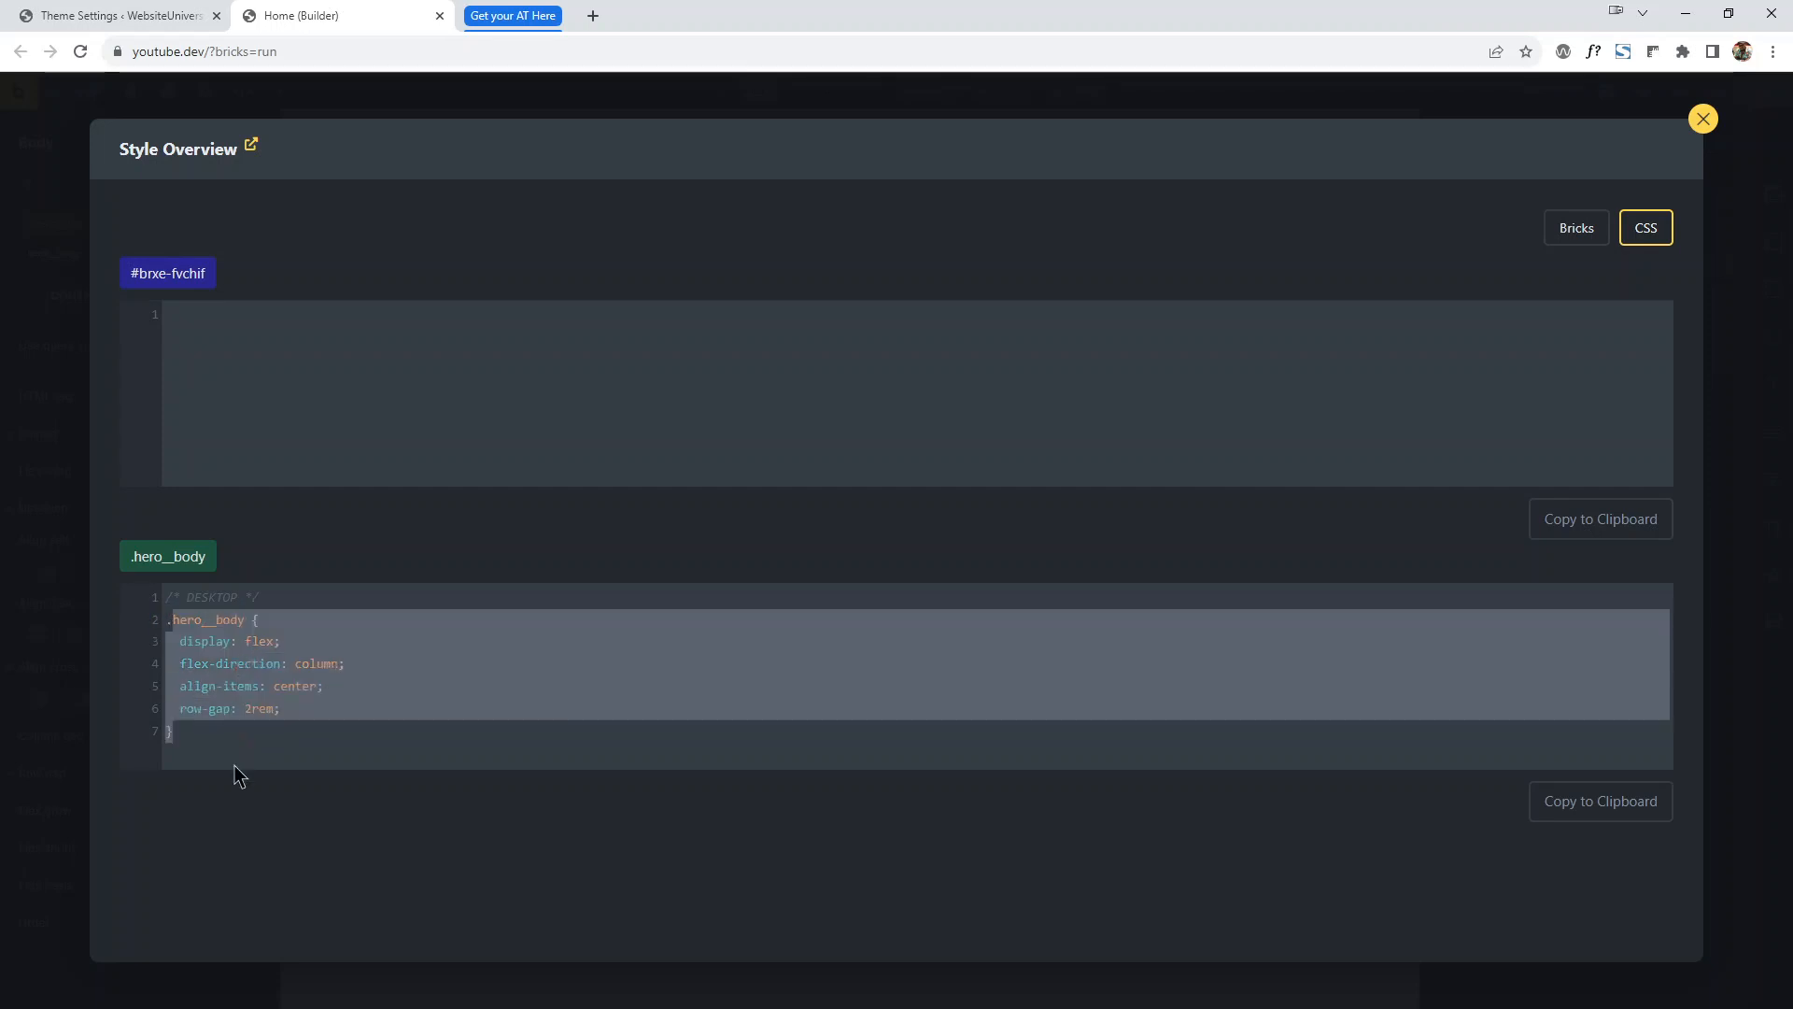
right_click(250, 693)
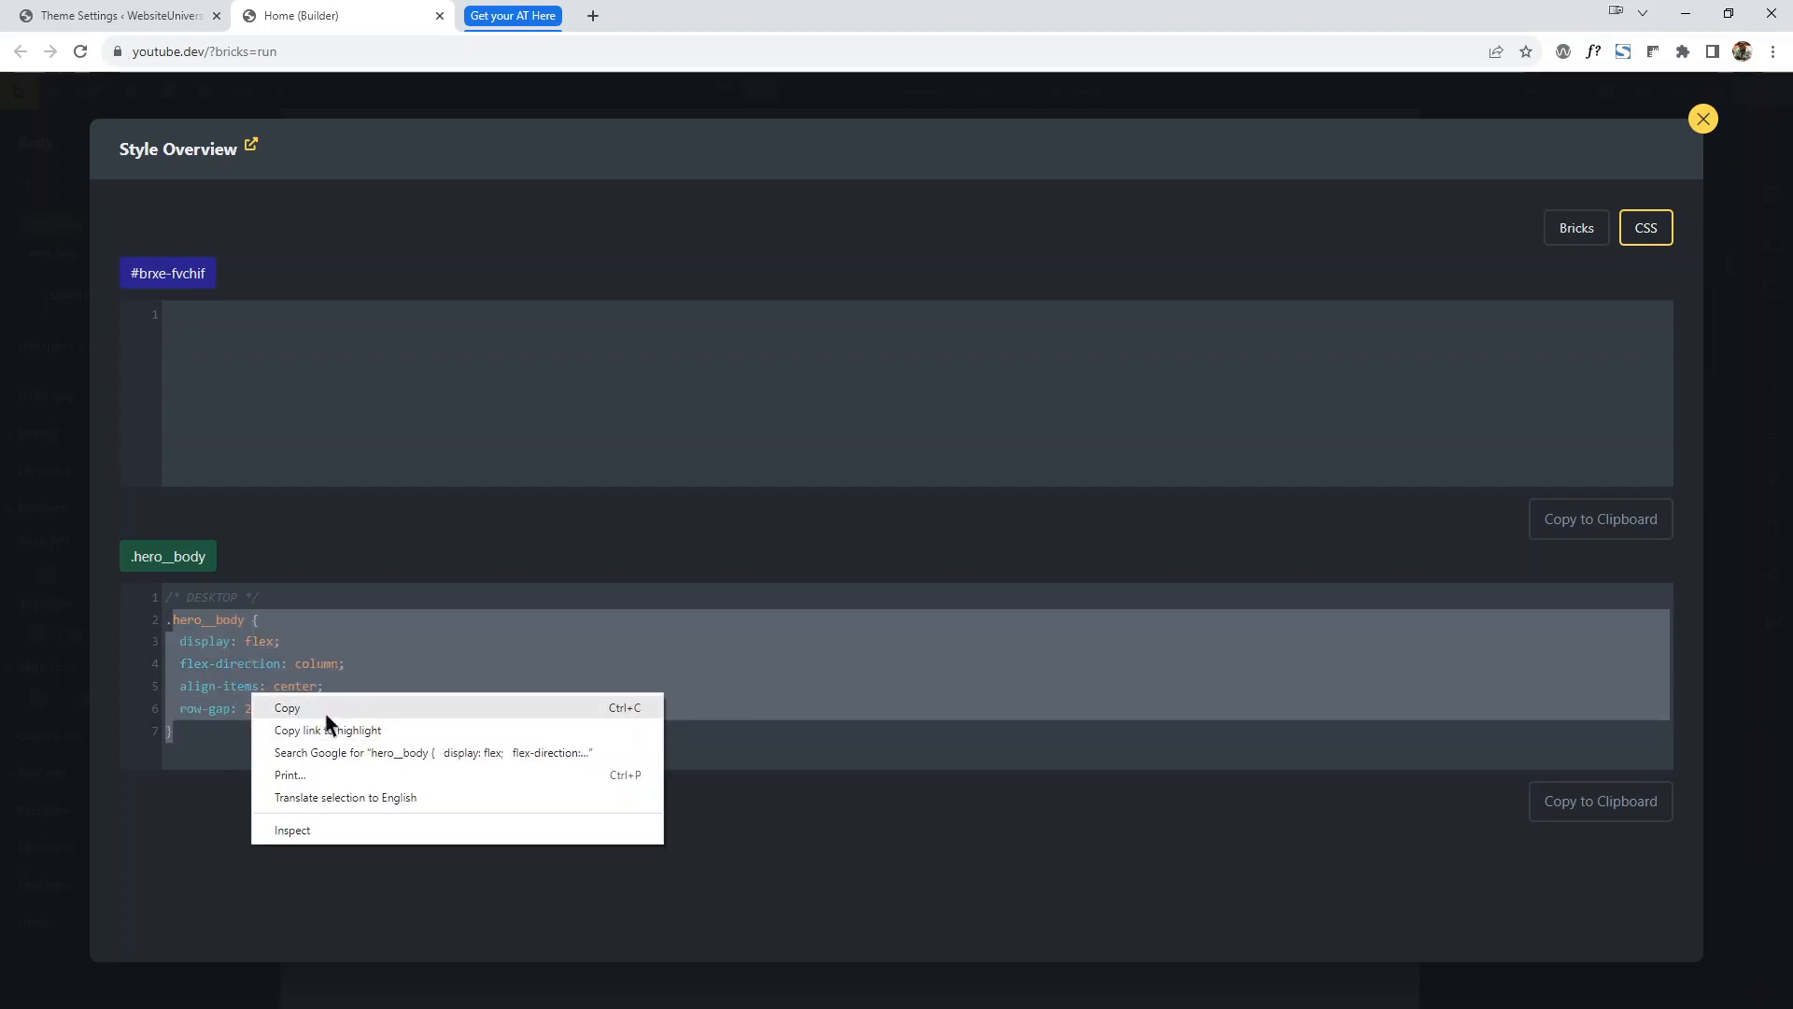
left_click(288, 708)
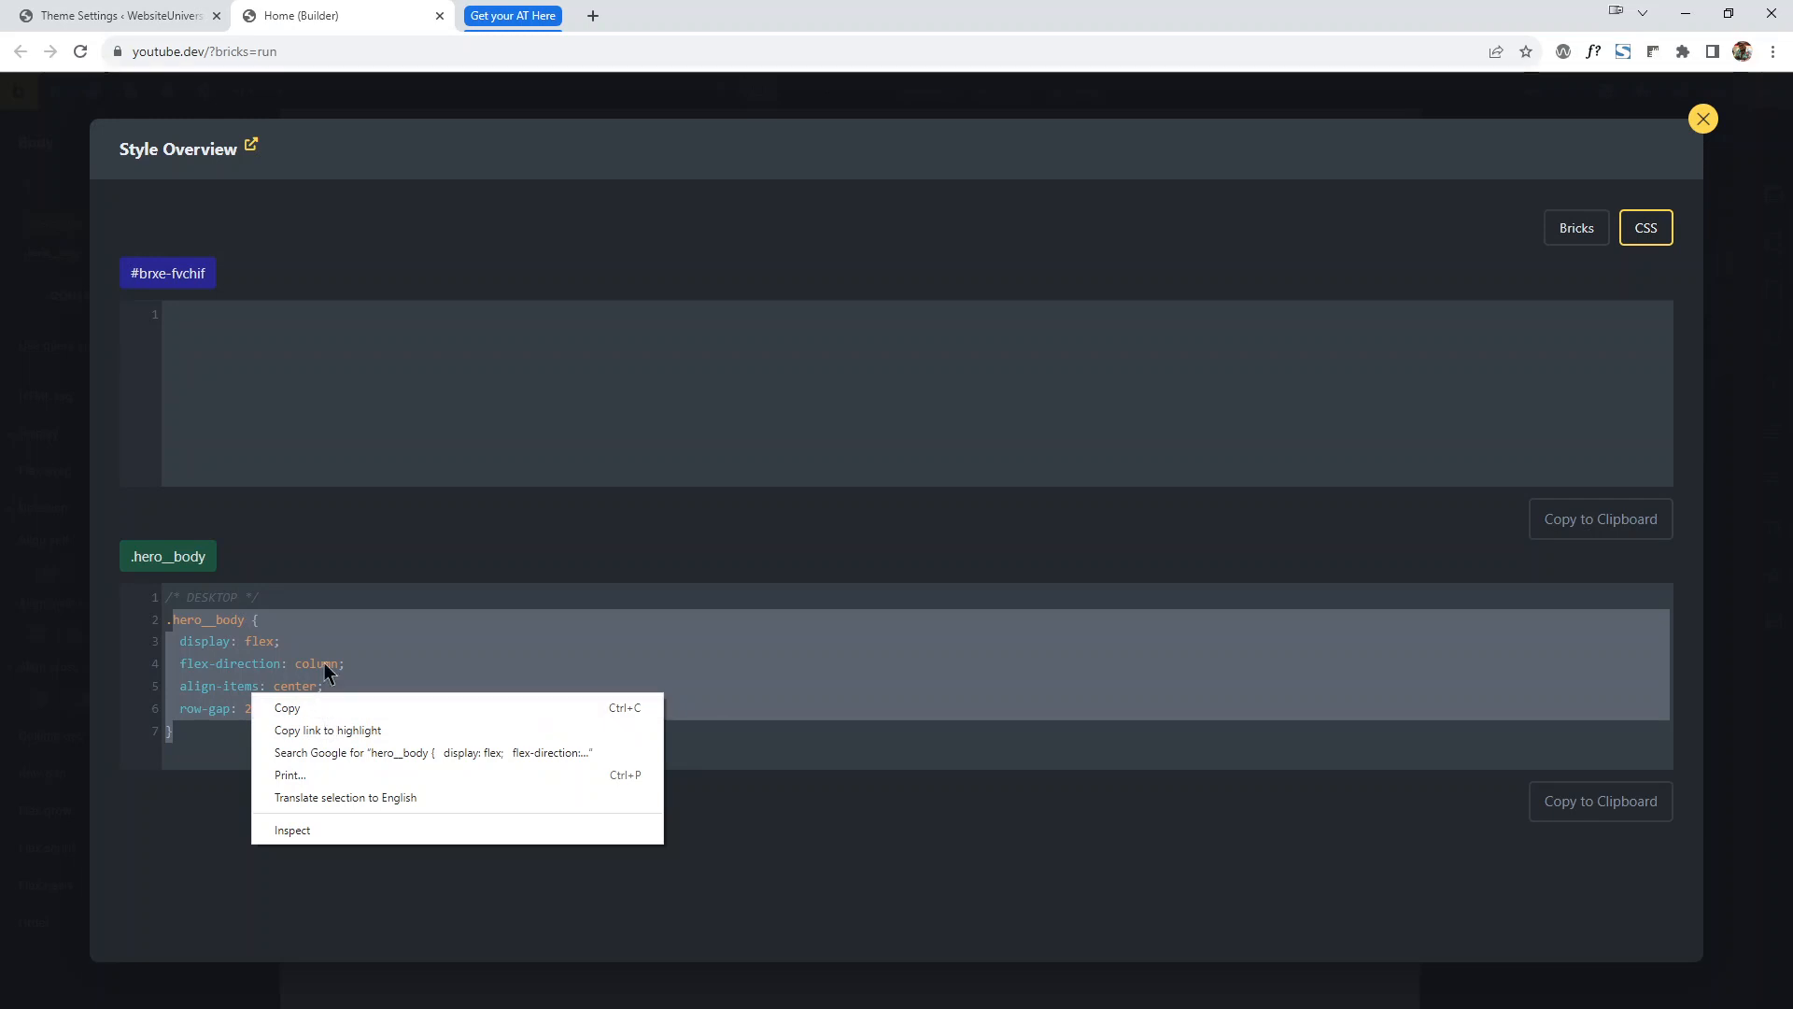
left_click(1022, 322)
left_click(1565, 237)
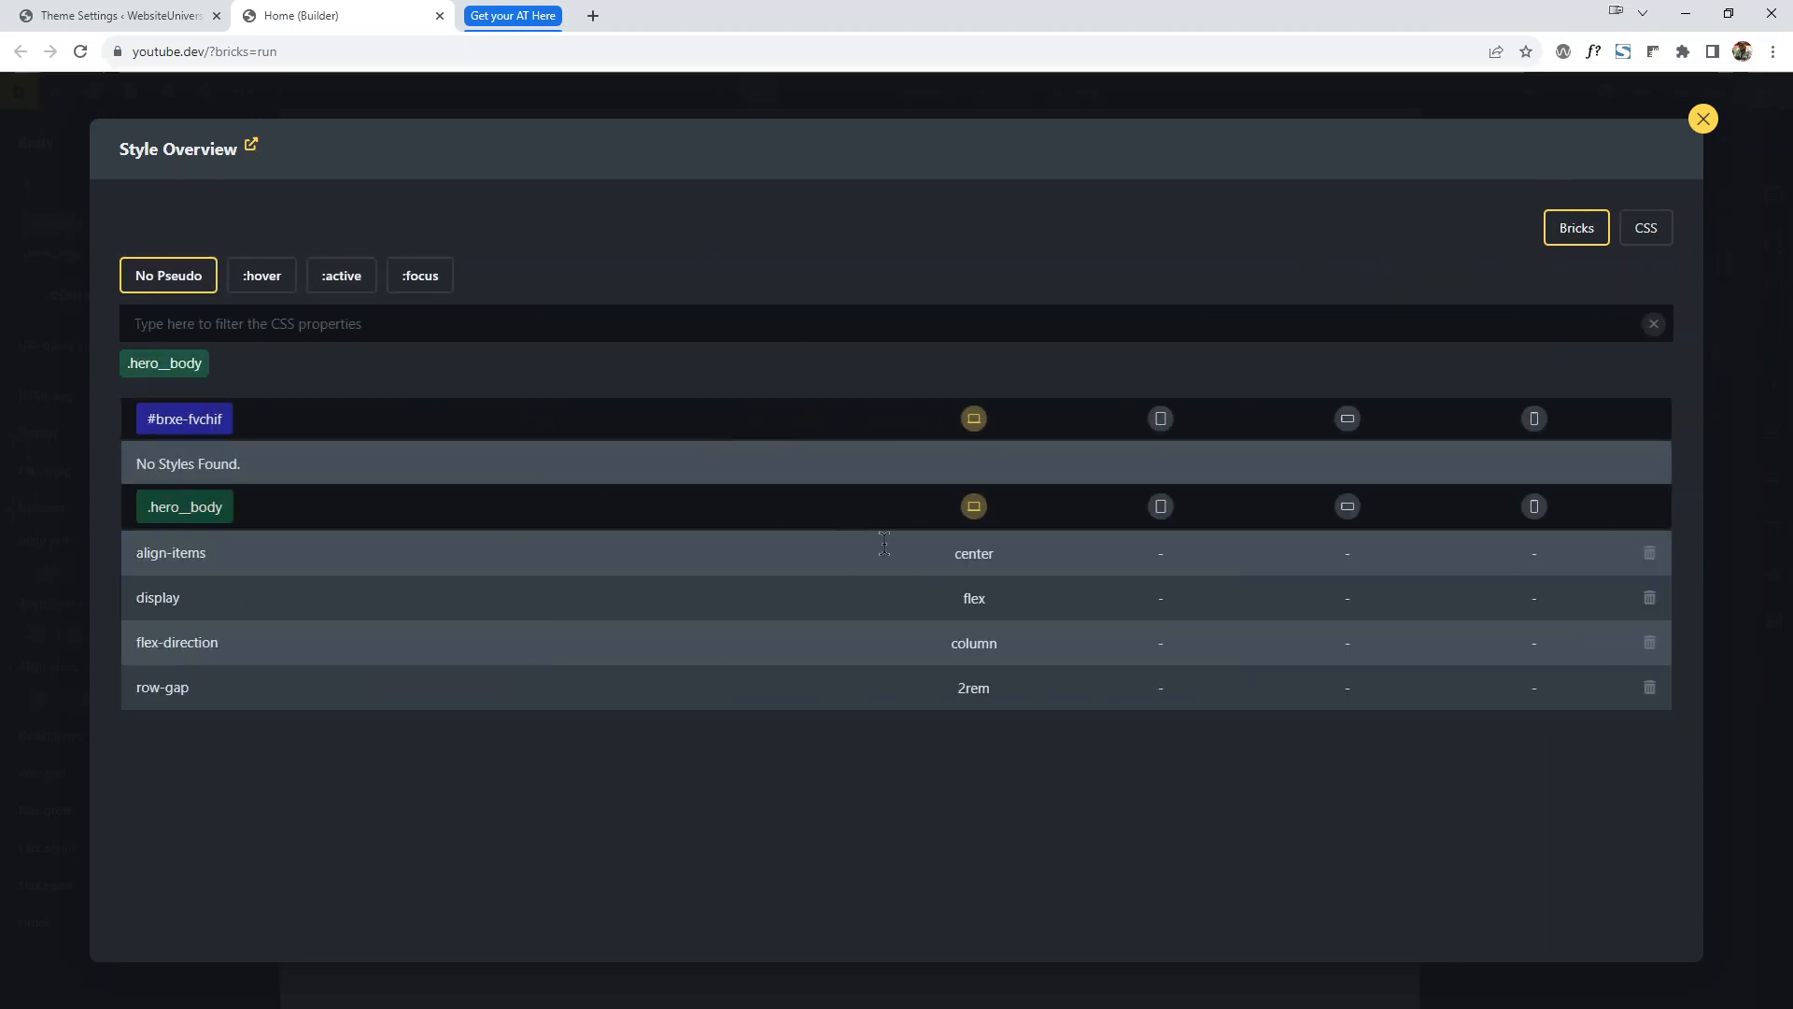
Set the desktop align-items value of .hero__body to flex-start in Style Overview and close the overview.
double_click(982, 554)
type("flex-start")
left_click(1702, 119)
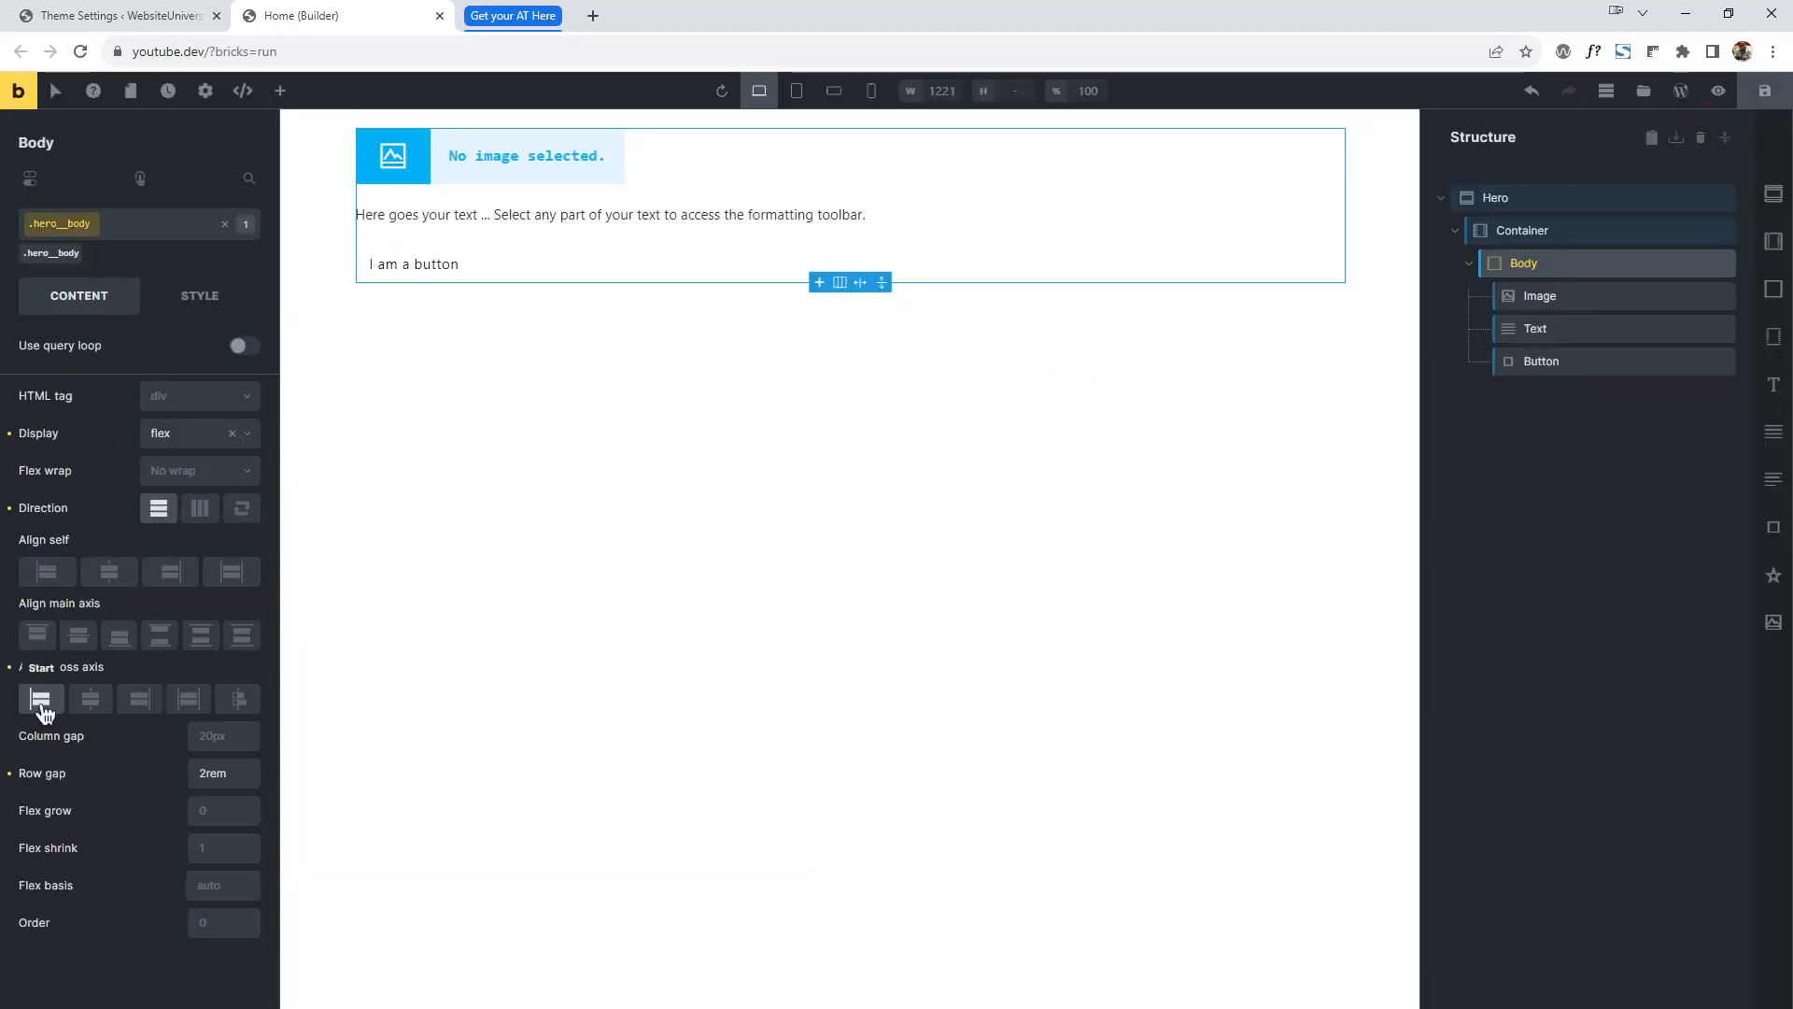
Reopen Body's Style Overview and set the desktop flex-direction of .hero__body to row.
right_click(1530, 264)
left_click(1550, 349)
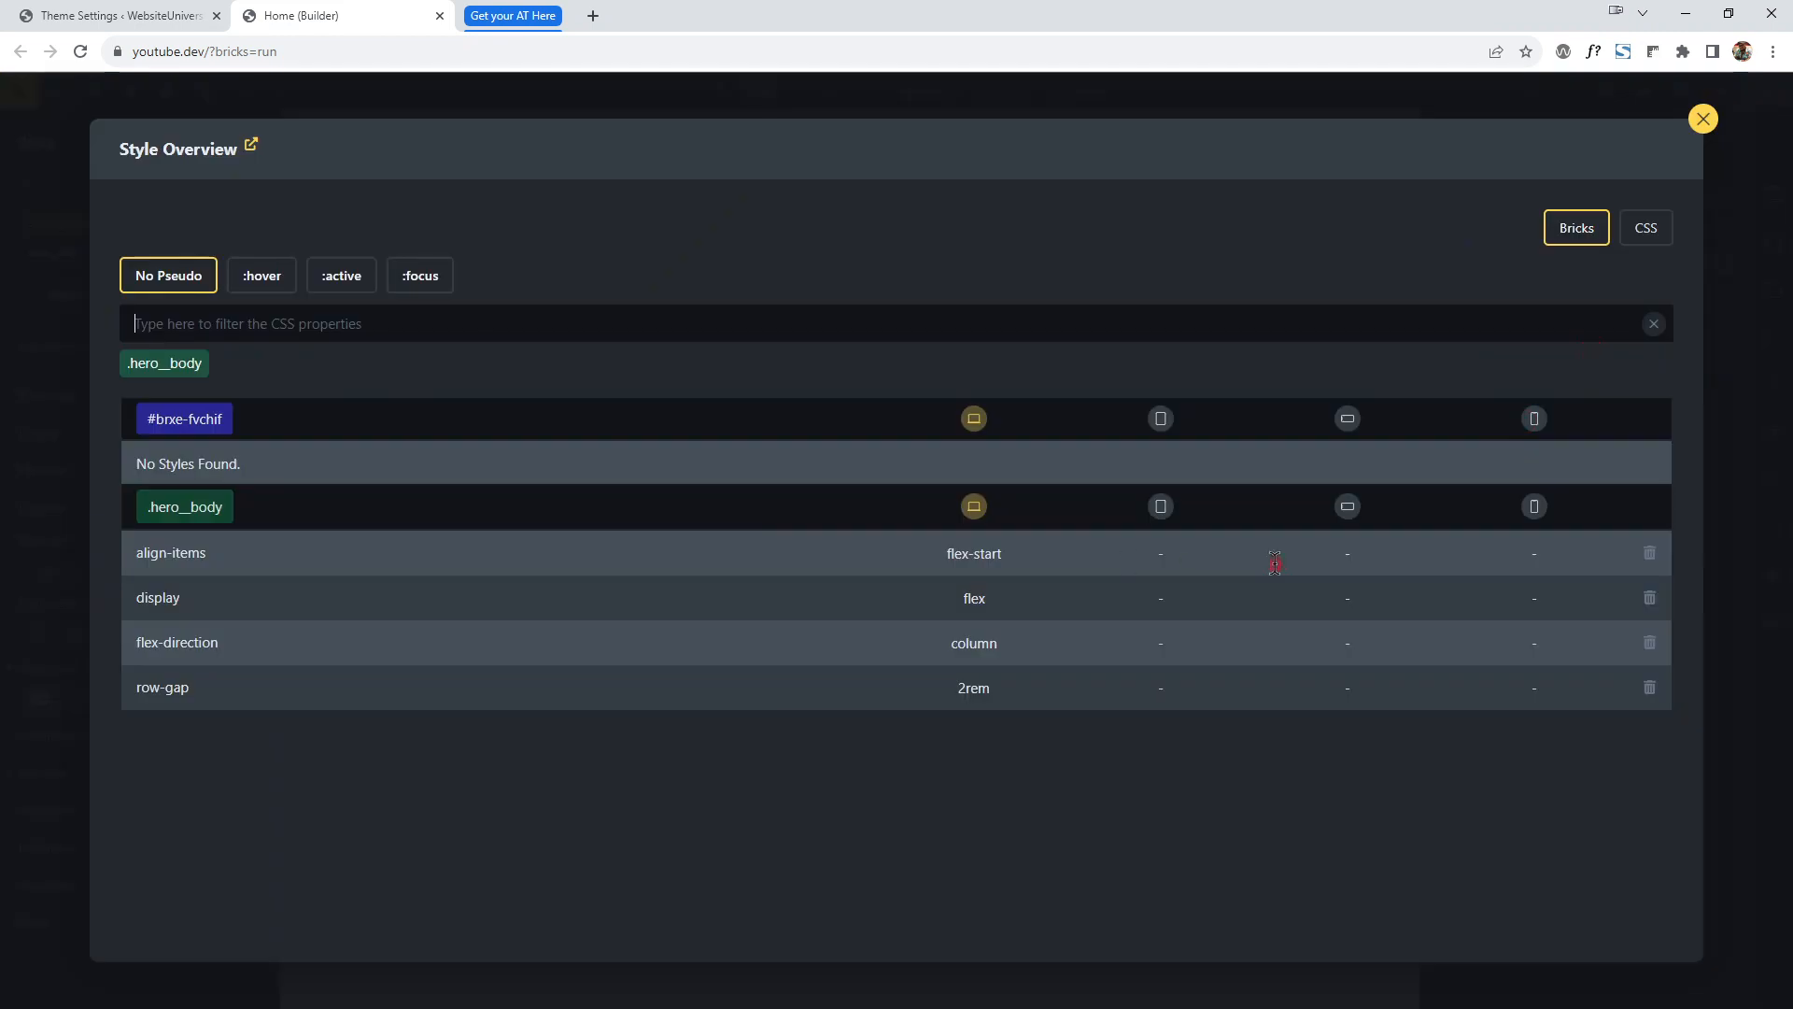
double_click(978, 646)
type("row")
left_click(1701, 120)
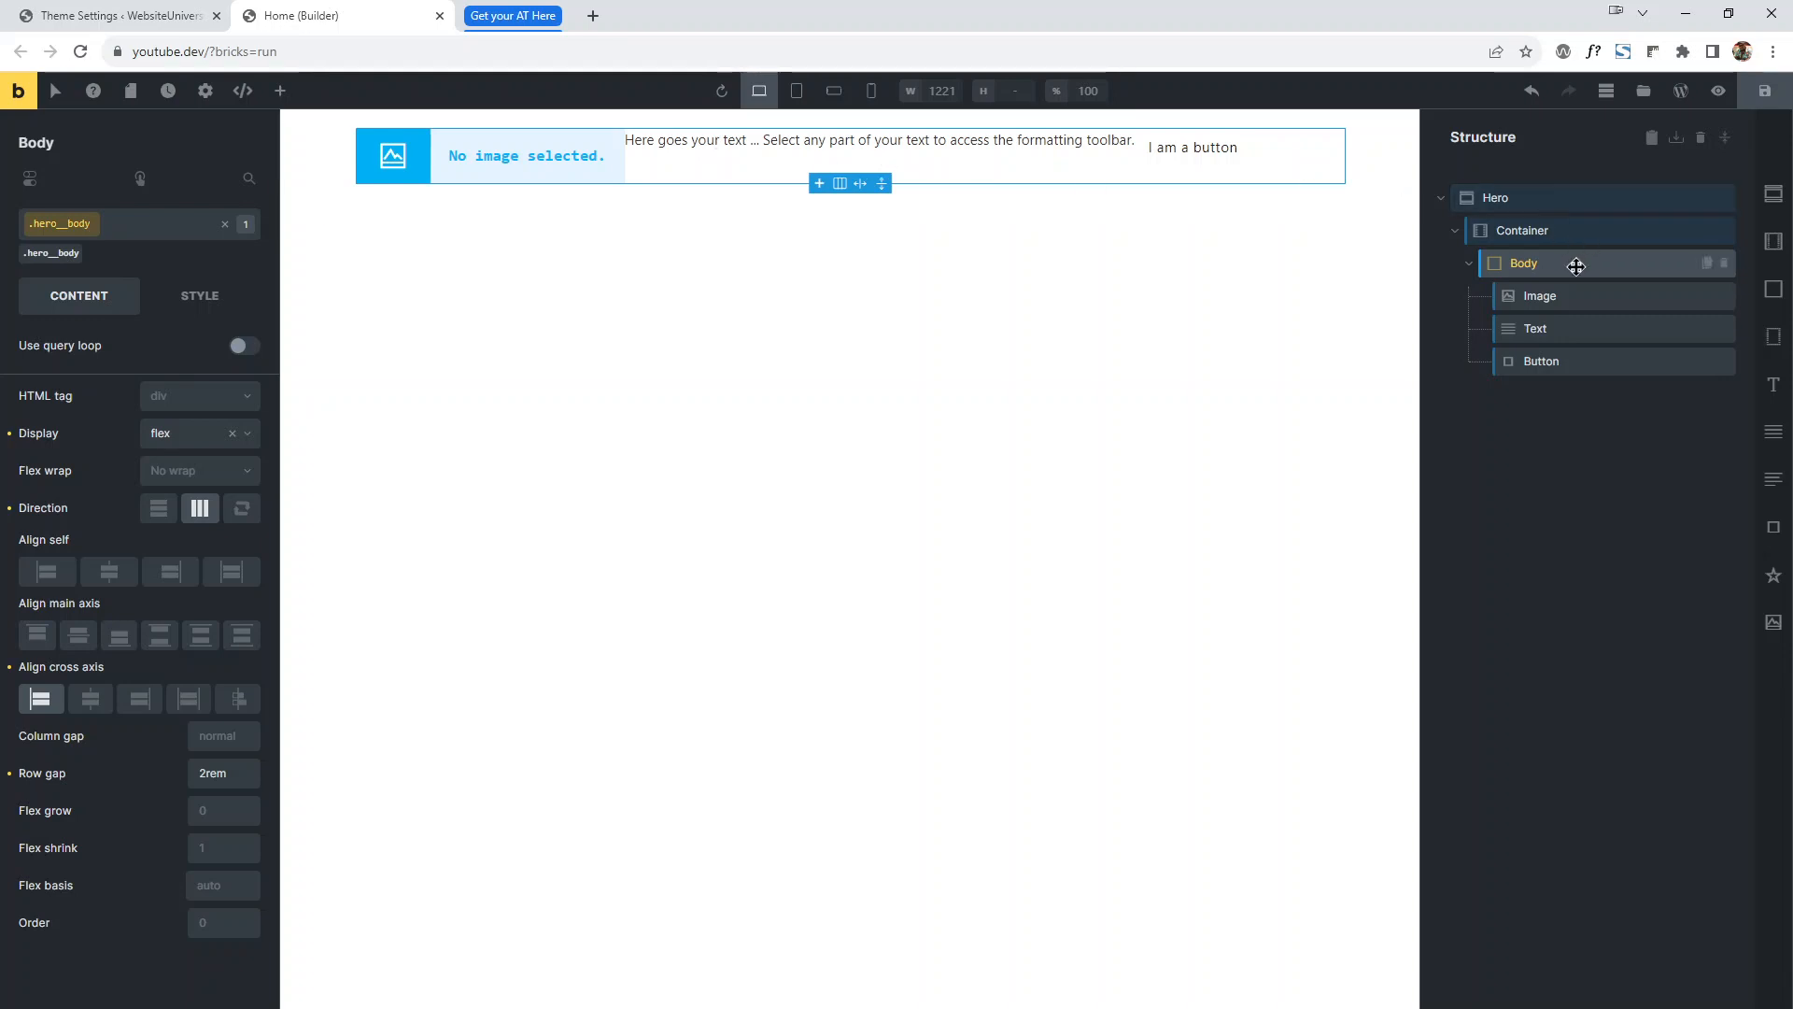
For the tablet portrait breakpoint, set Body's direction to vertical with centered cross-axis alignment, and return to desktop.
left_click(796, 89)
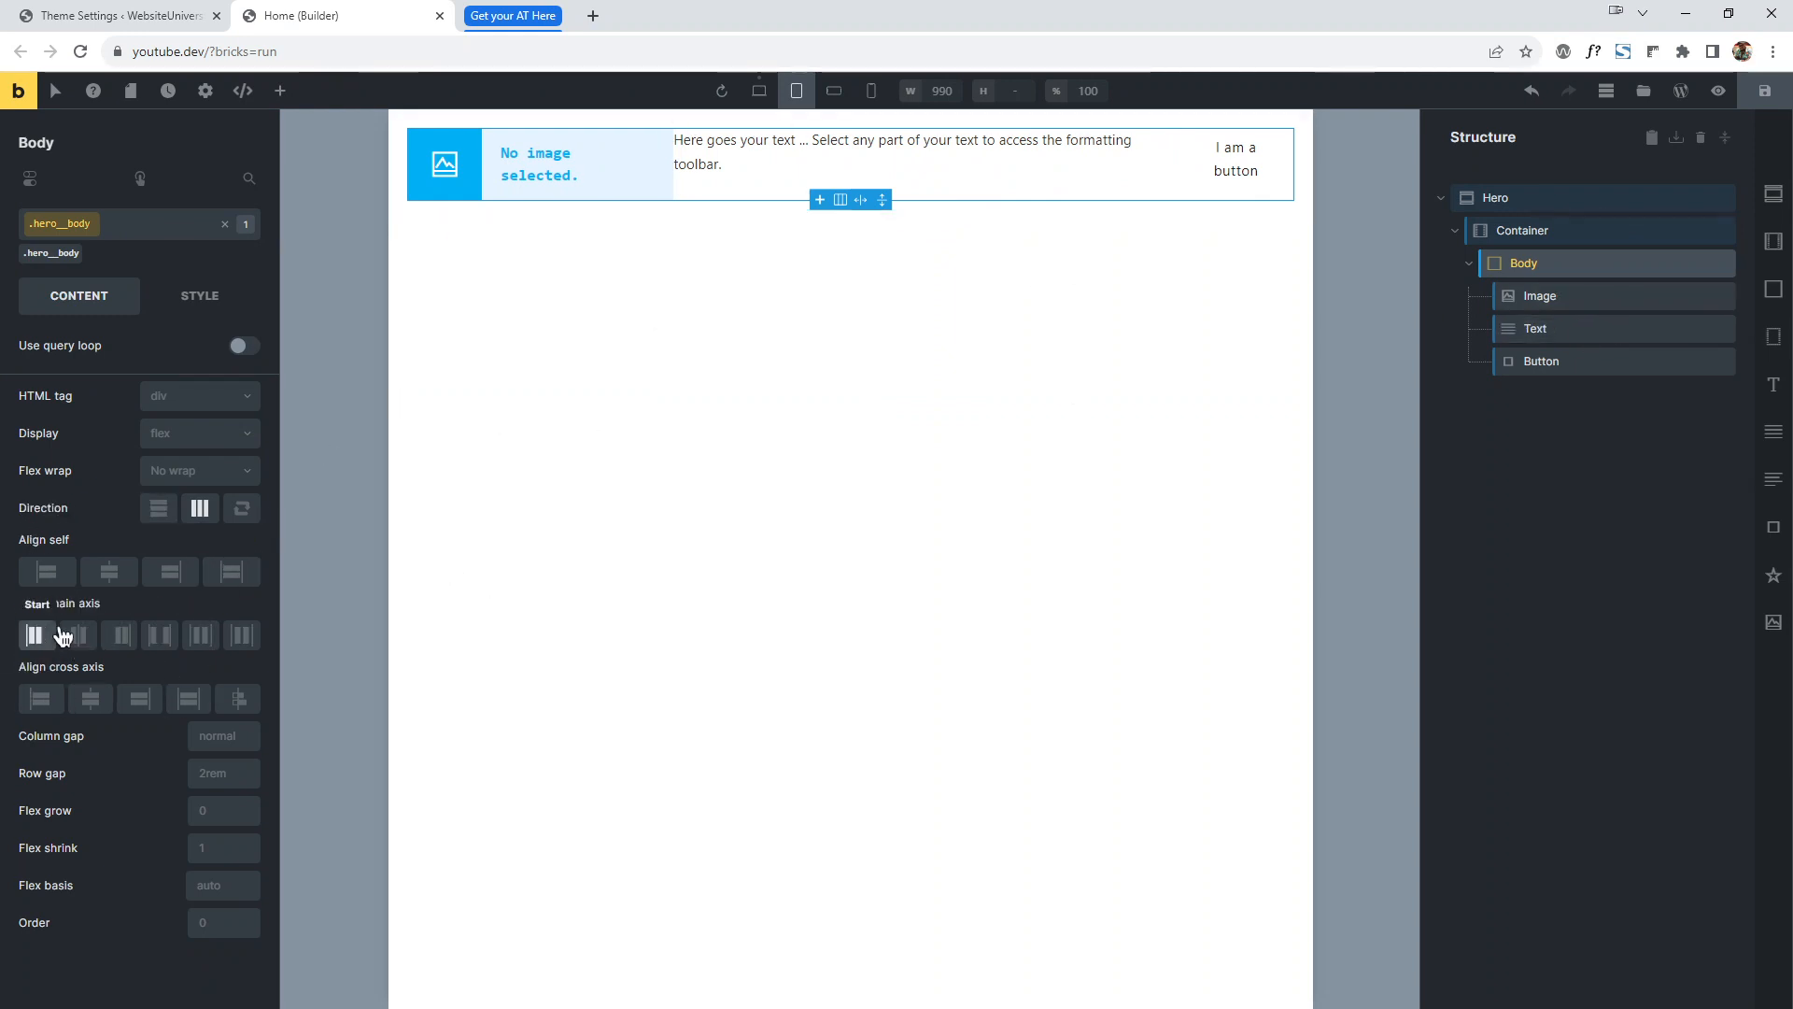
left_click(171, 513)
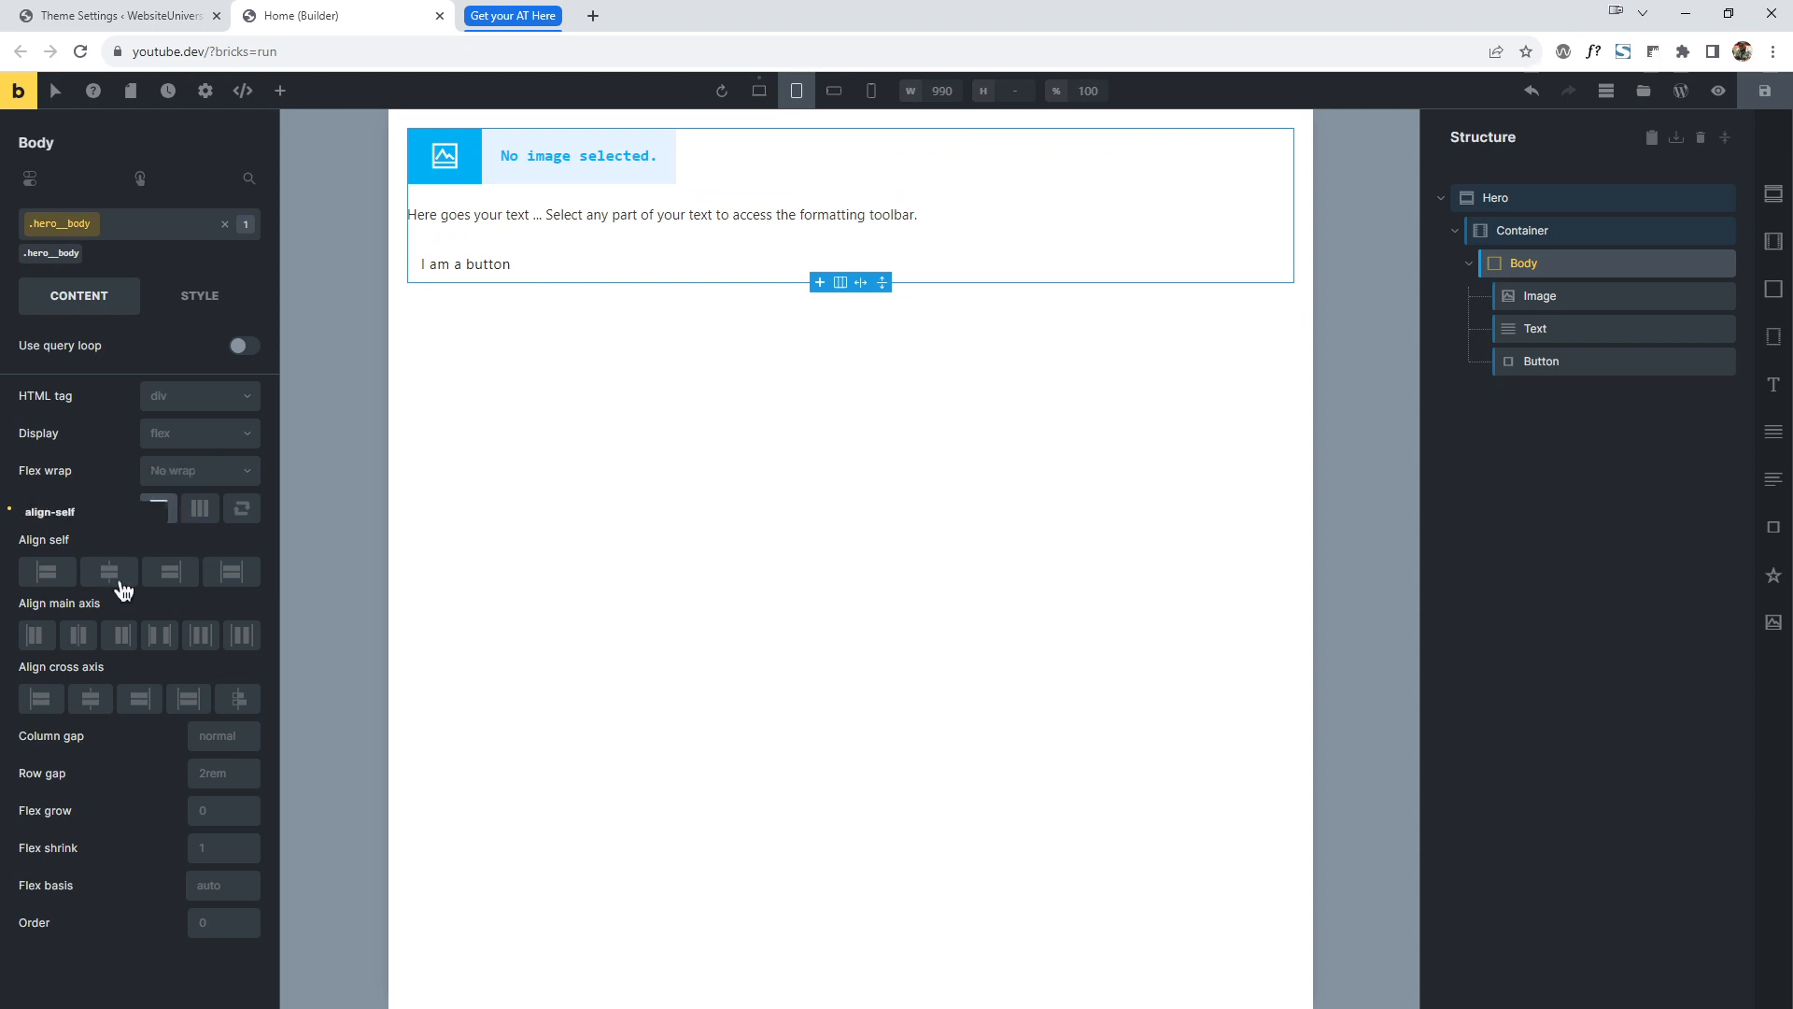
left_click(90, 698)
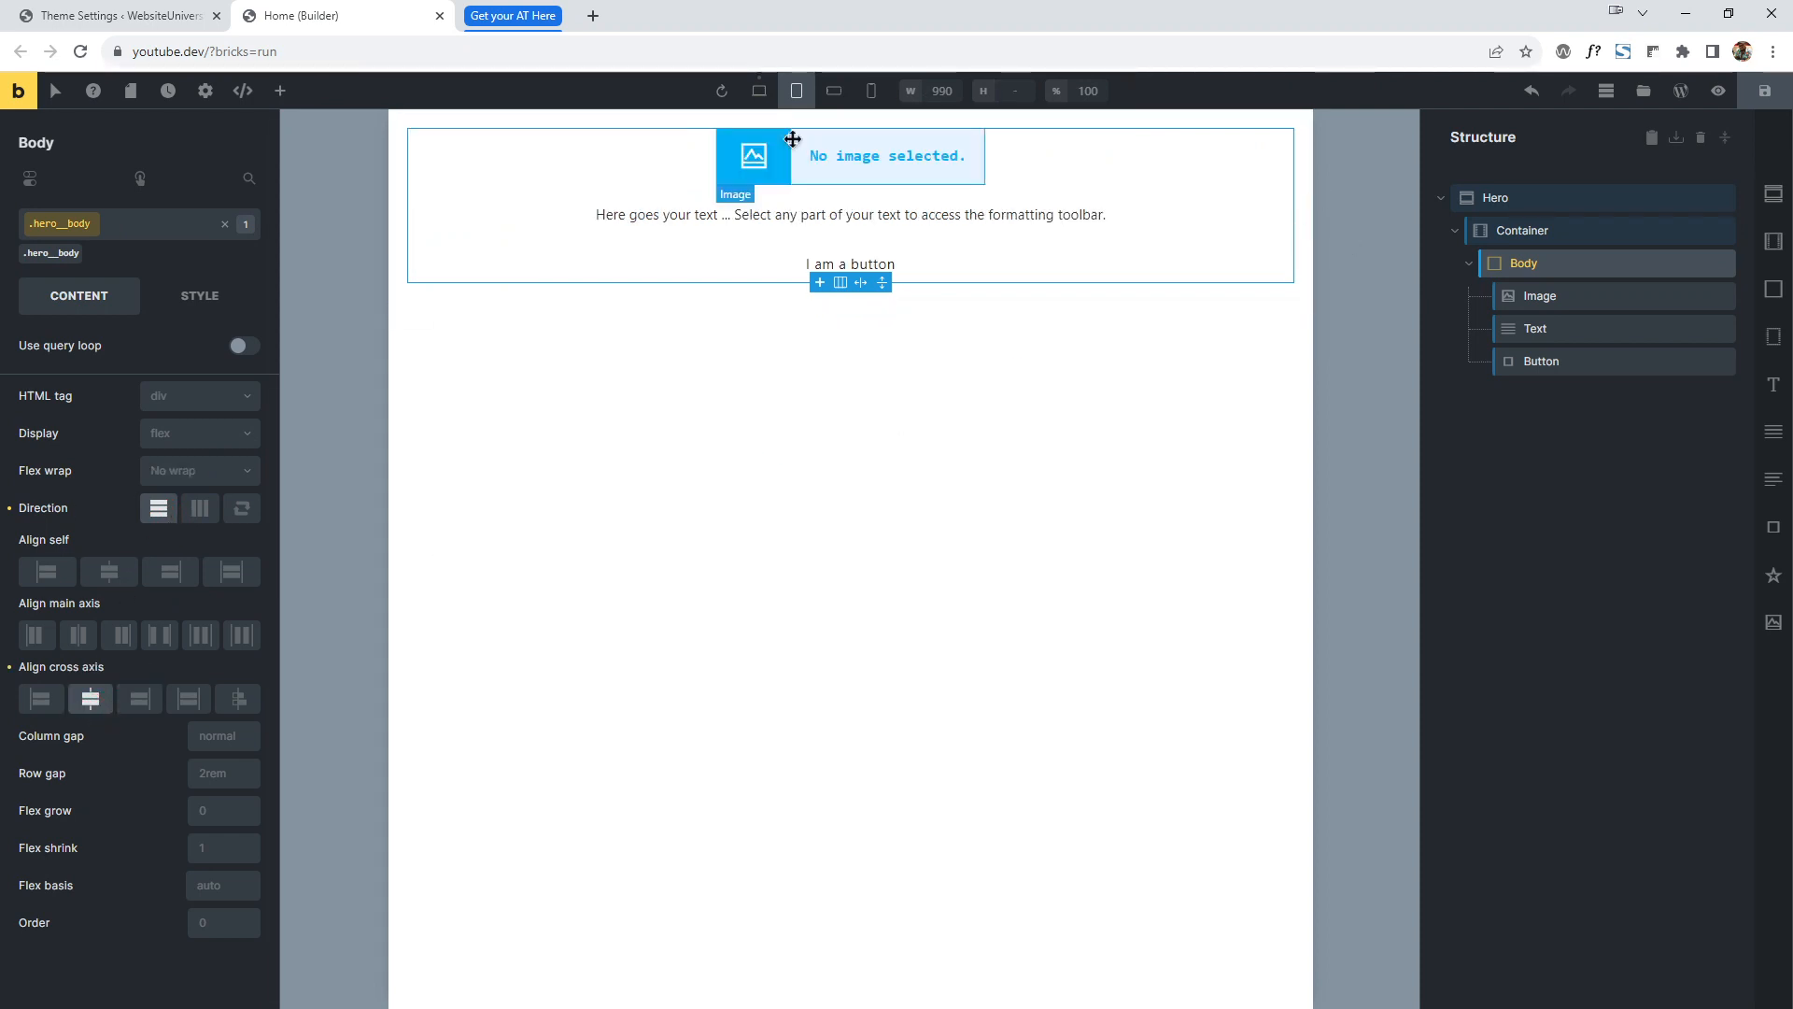
left_click(759, 91)
Set the tablet portrait row-gap of .hero__body to 3rem in Body's Style Overview.
right_click(1581, 265)
left_click(1636, 350)
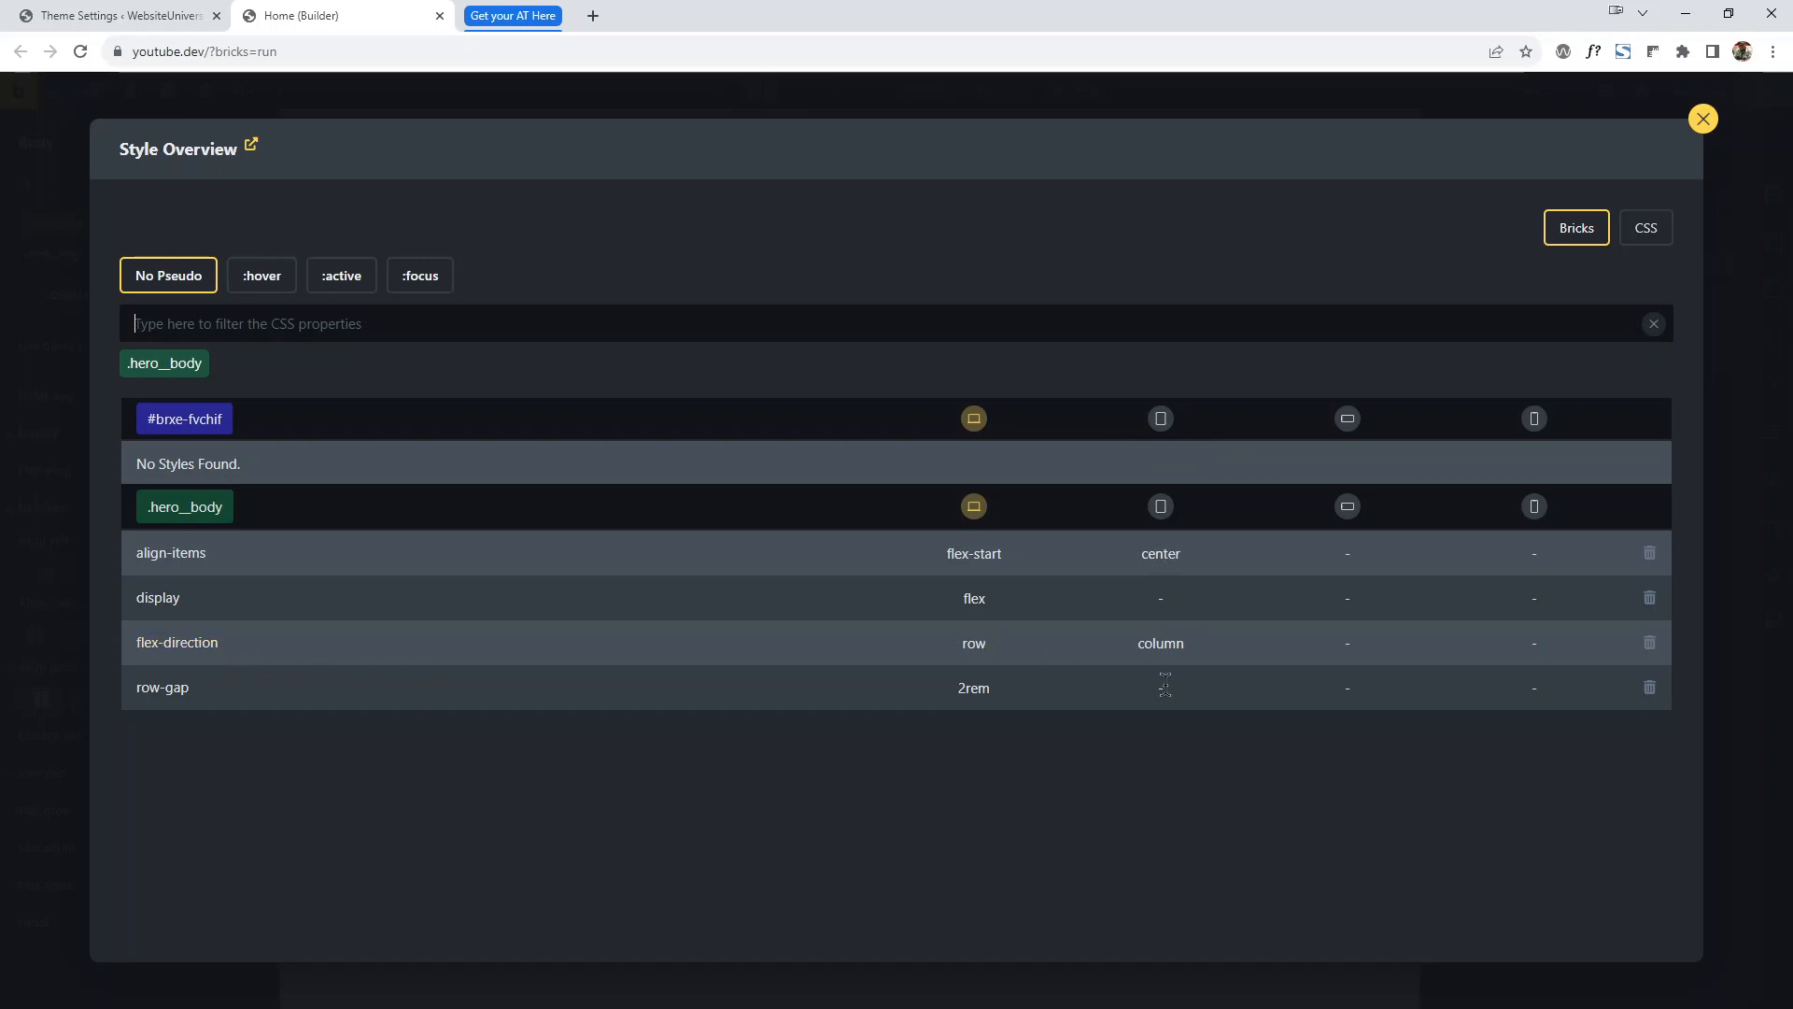
type("3rem")
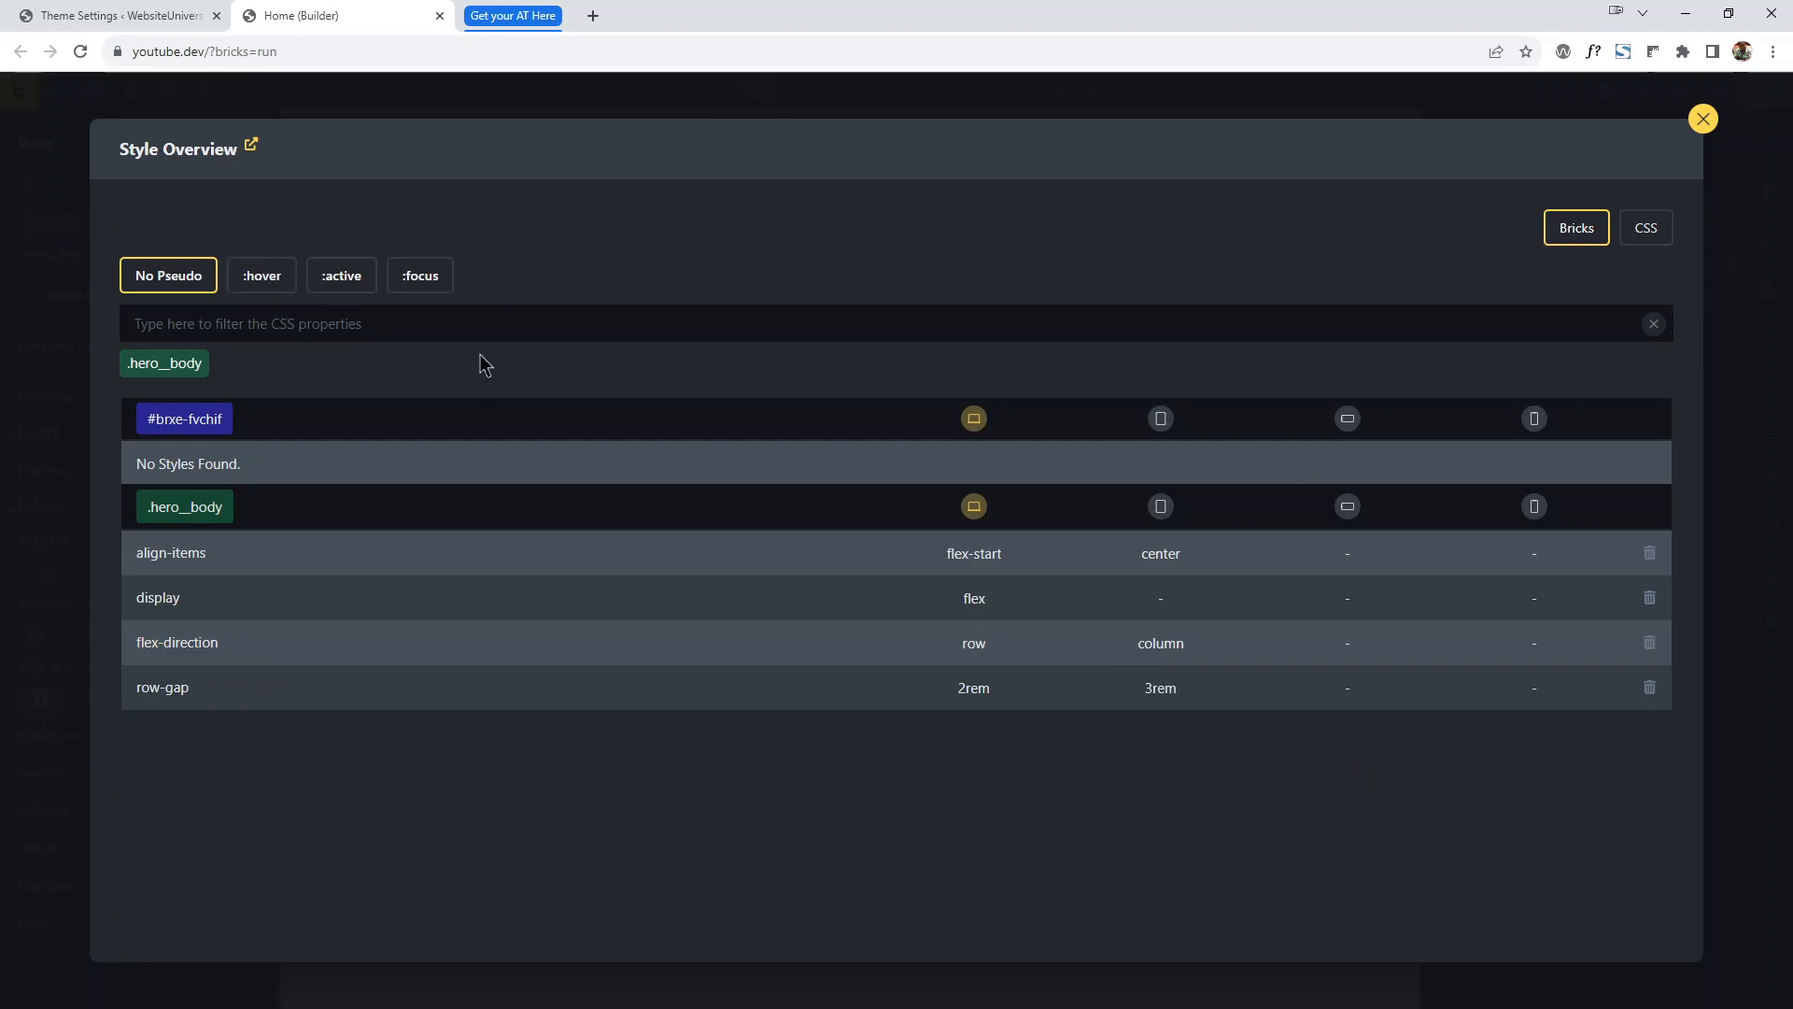
Check the :hover, :active and :focus styles of .hero__body, and review its generated desktop and tablet portrait CSS.
left_click(280, 286)
left_click(344, 279)
left_click(435, 291)
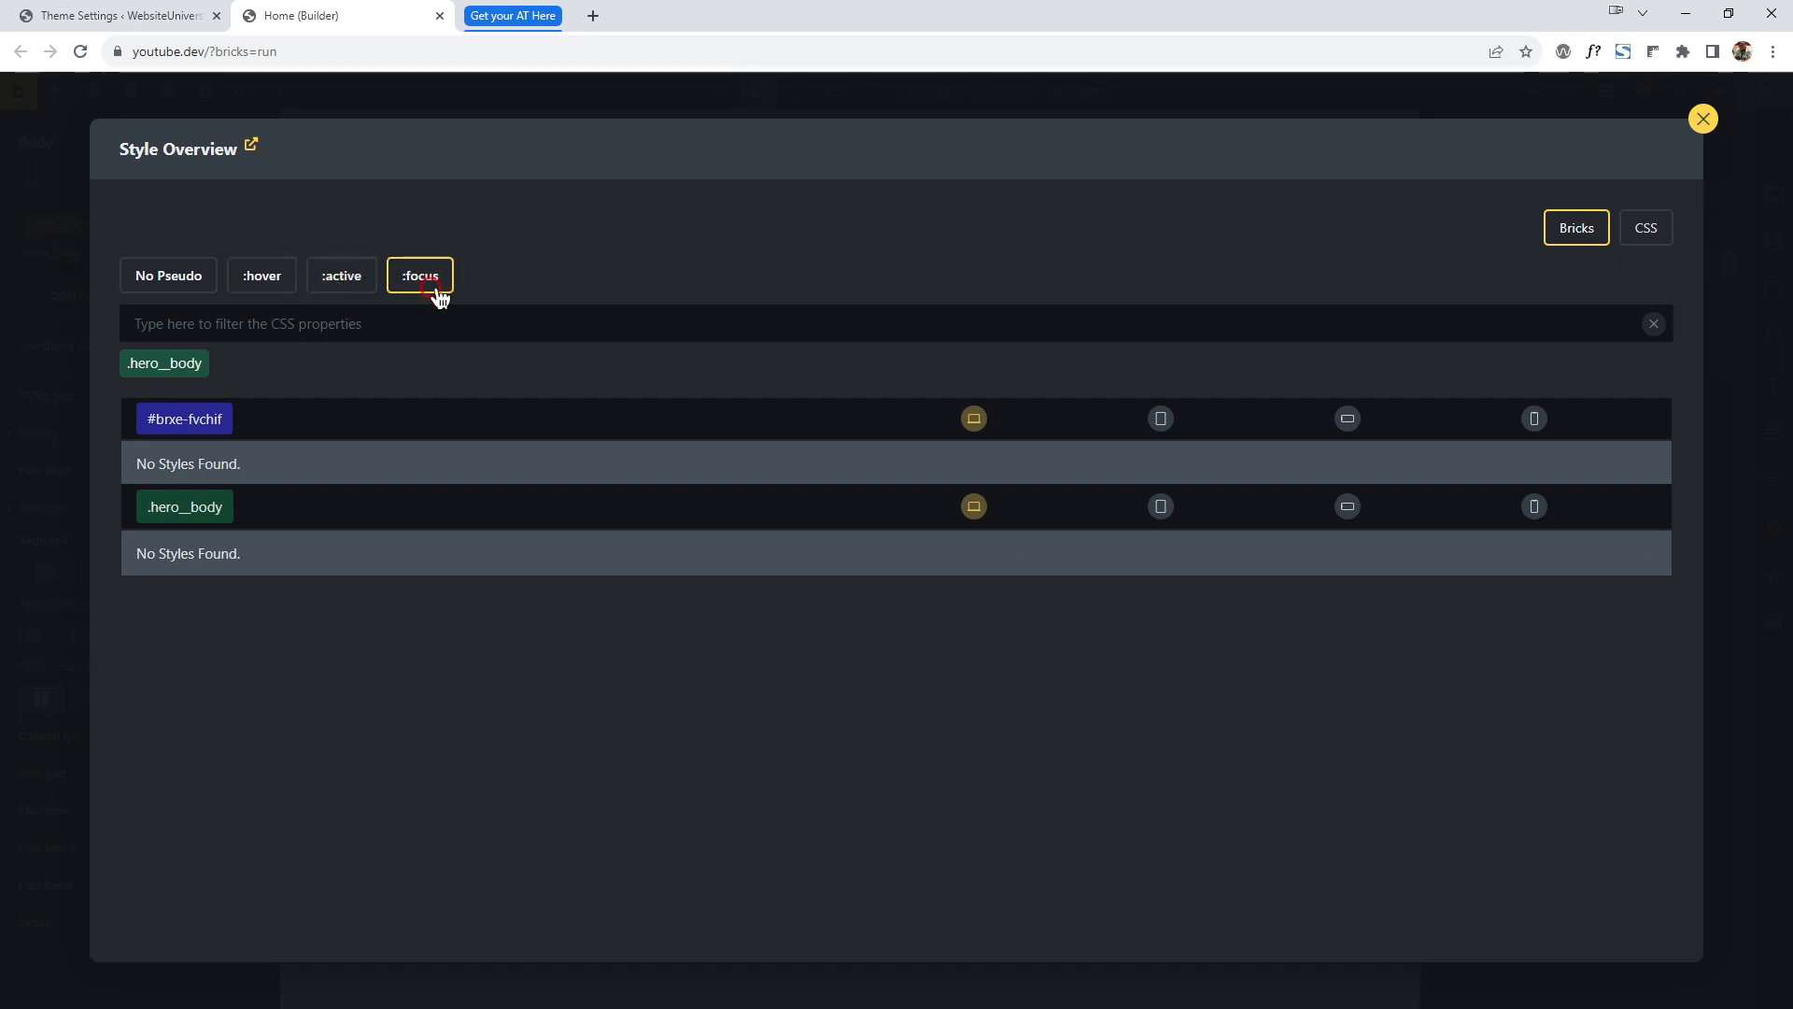
left_click(1645, 228)
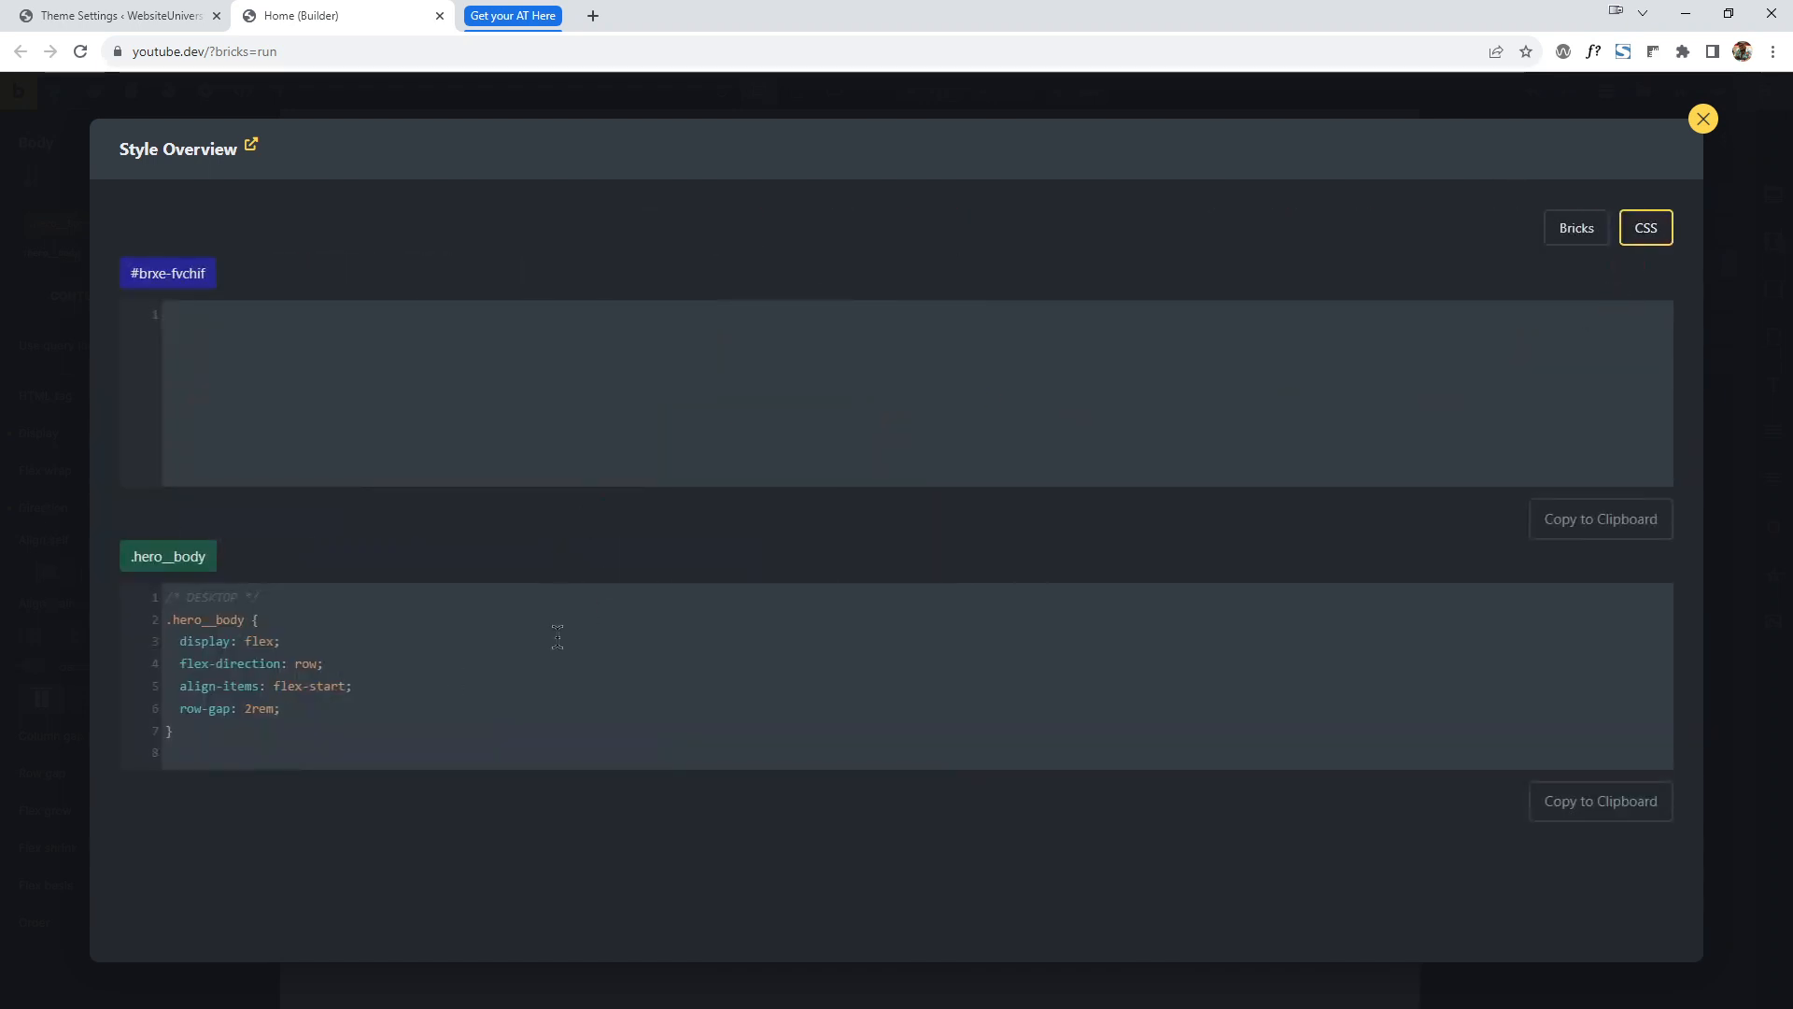
scroll(333, 653, "down", 3)
scroll(332, 654, "up", 3)
left_click(147, 602)
scroll(460, 624, "down", 3)
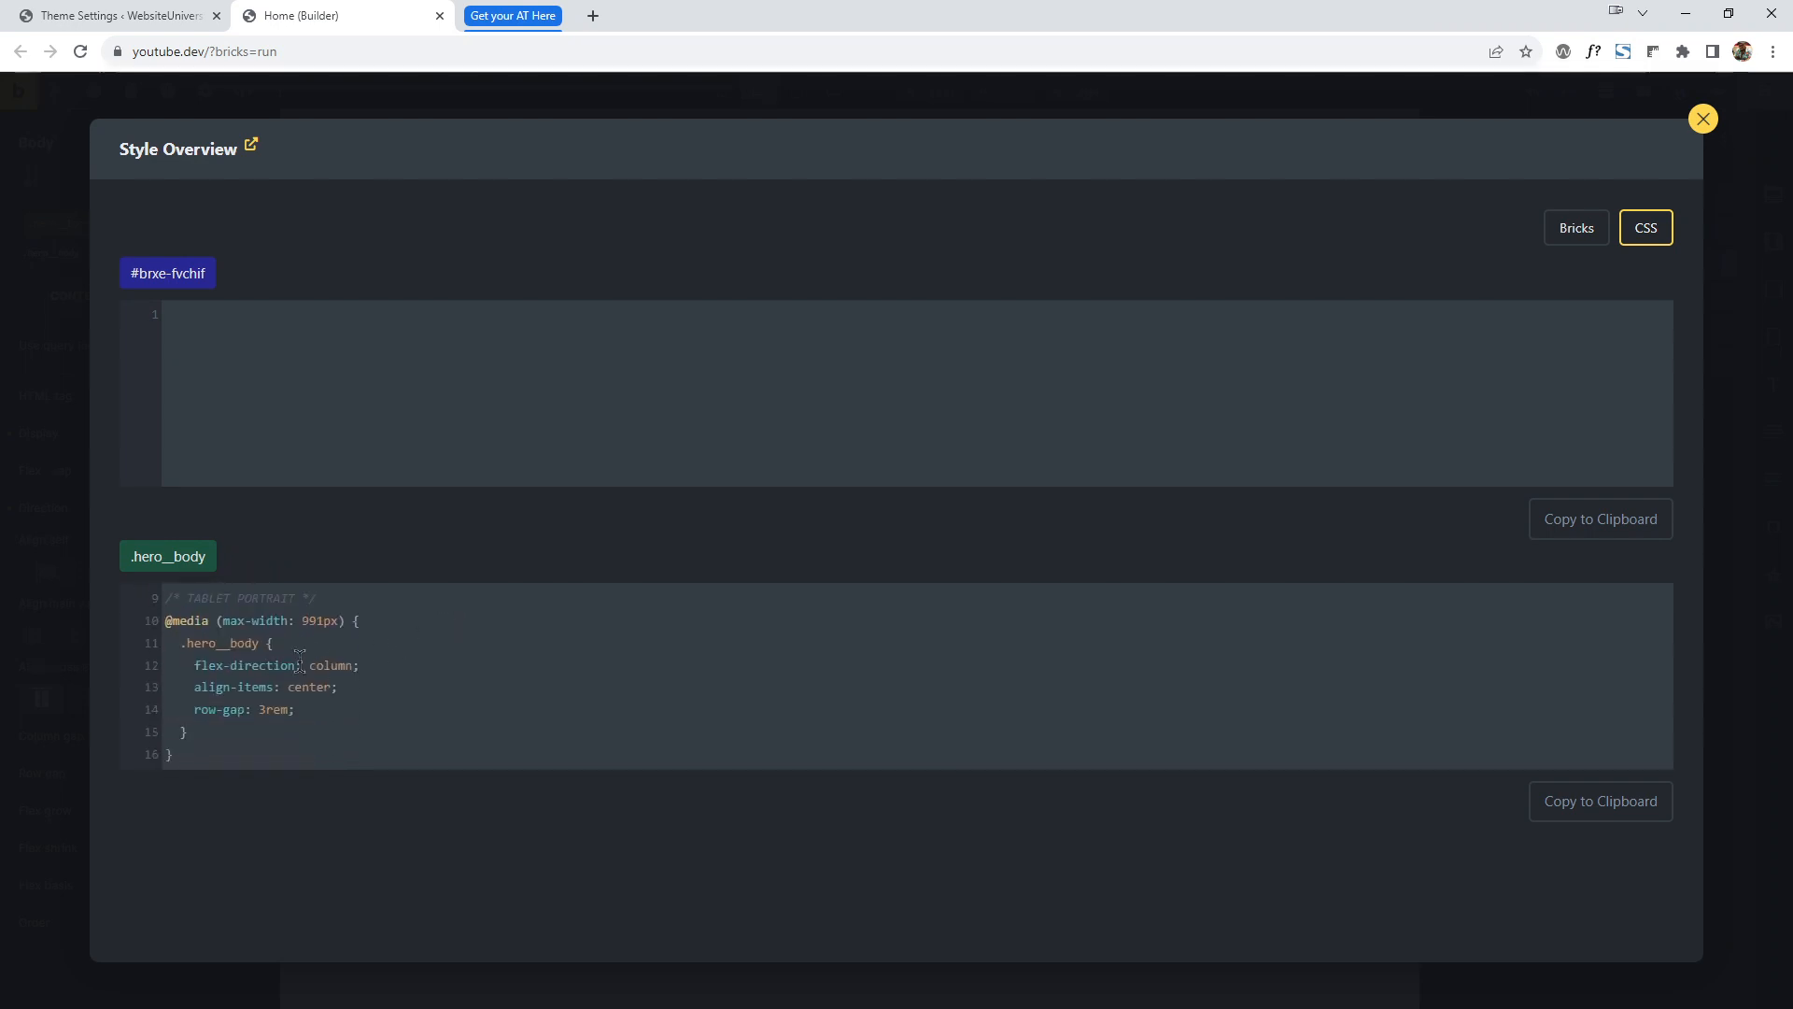
left_click_drag(323, 596, 119, 585)
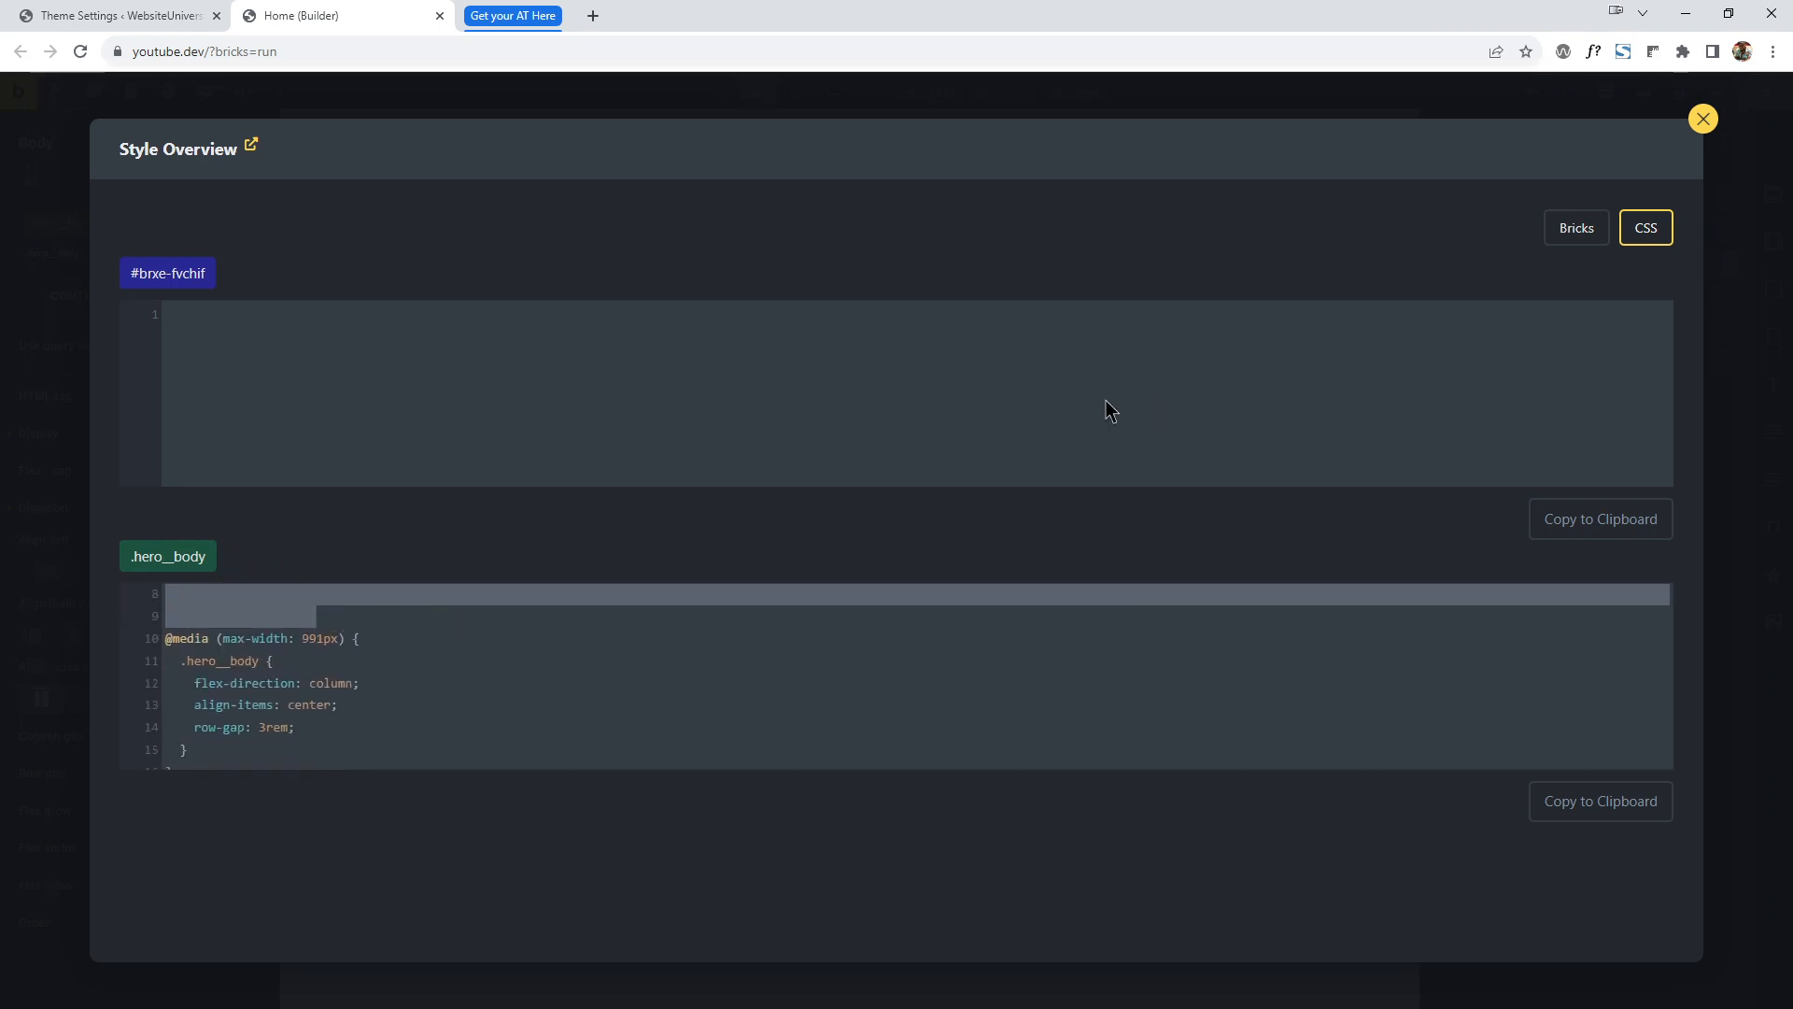
left_click(1706, 122)
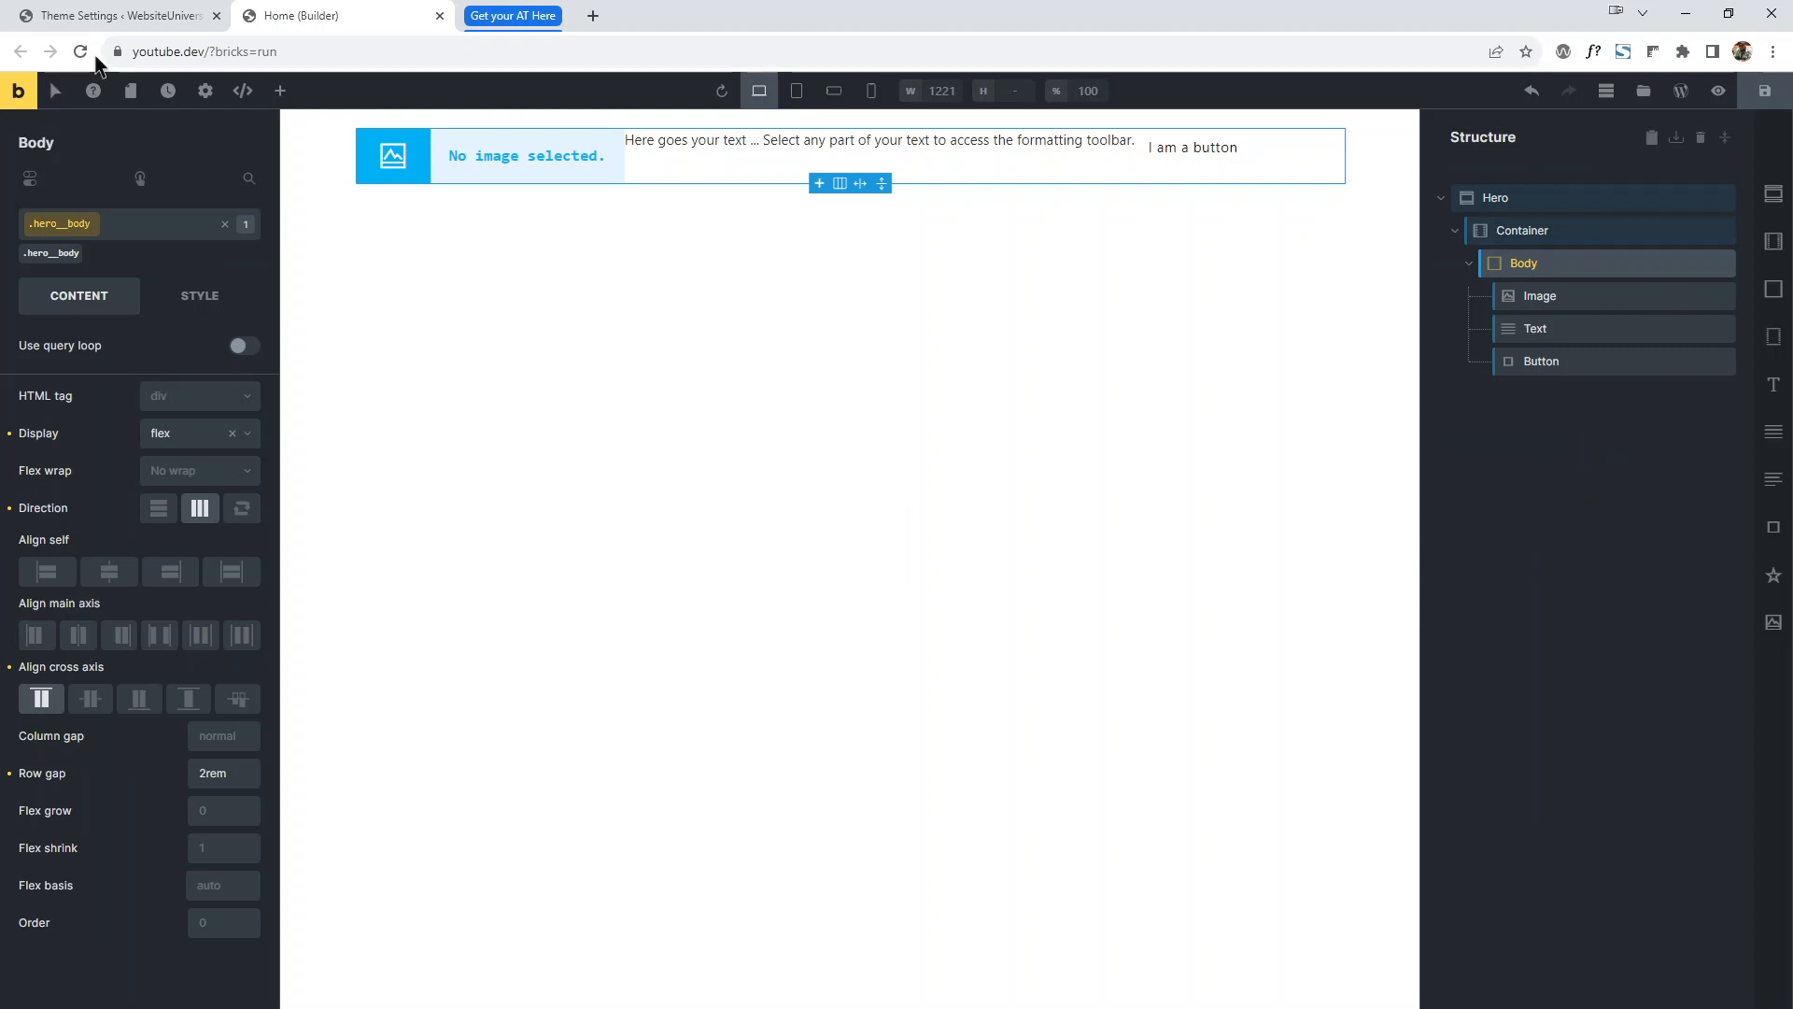
Turn on Basic Text / Rich Text / Heading Converter in the theme's contextual menu settings, save, and reload the Home builder.
left_click(103, 28)
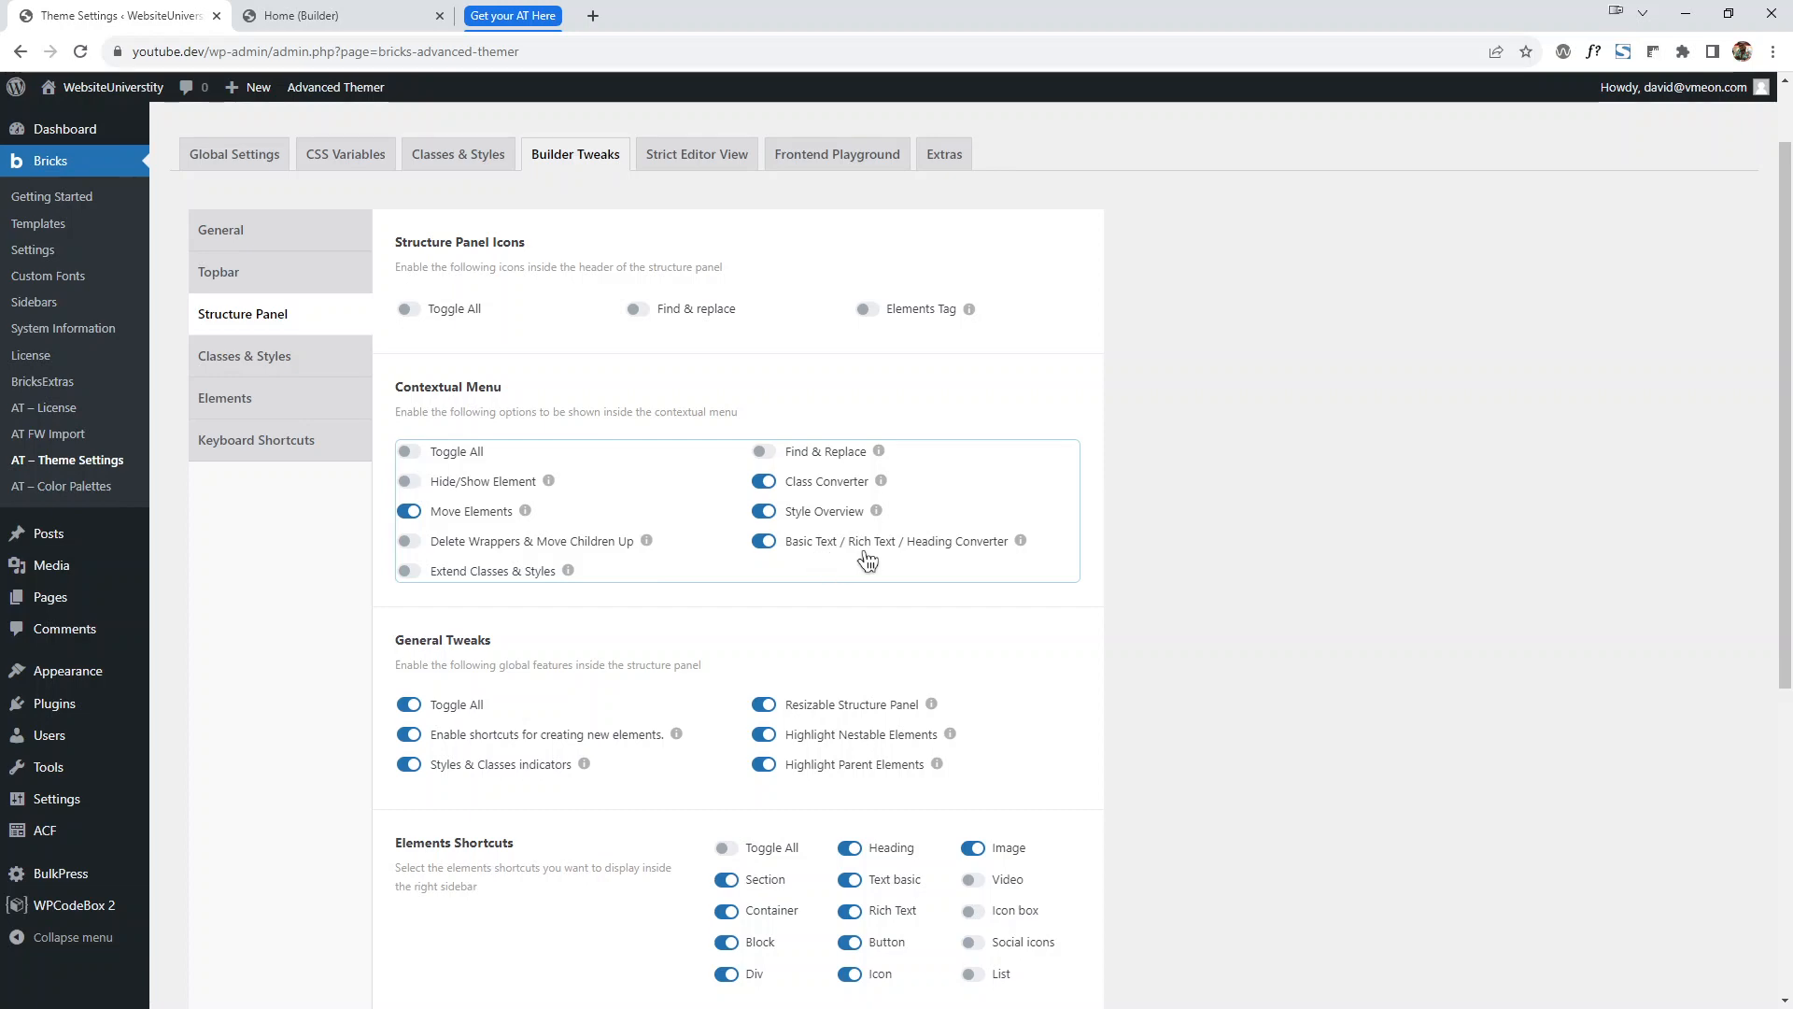
scroll(495, 672, "down", 5)
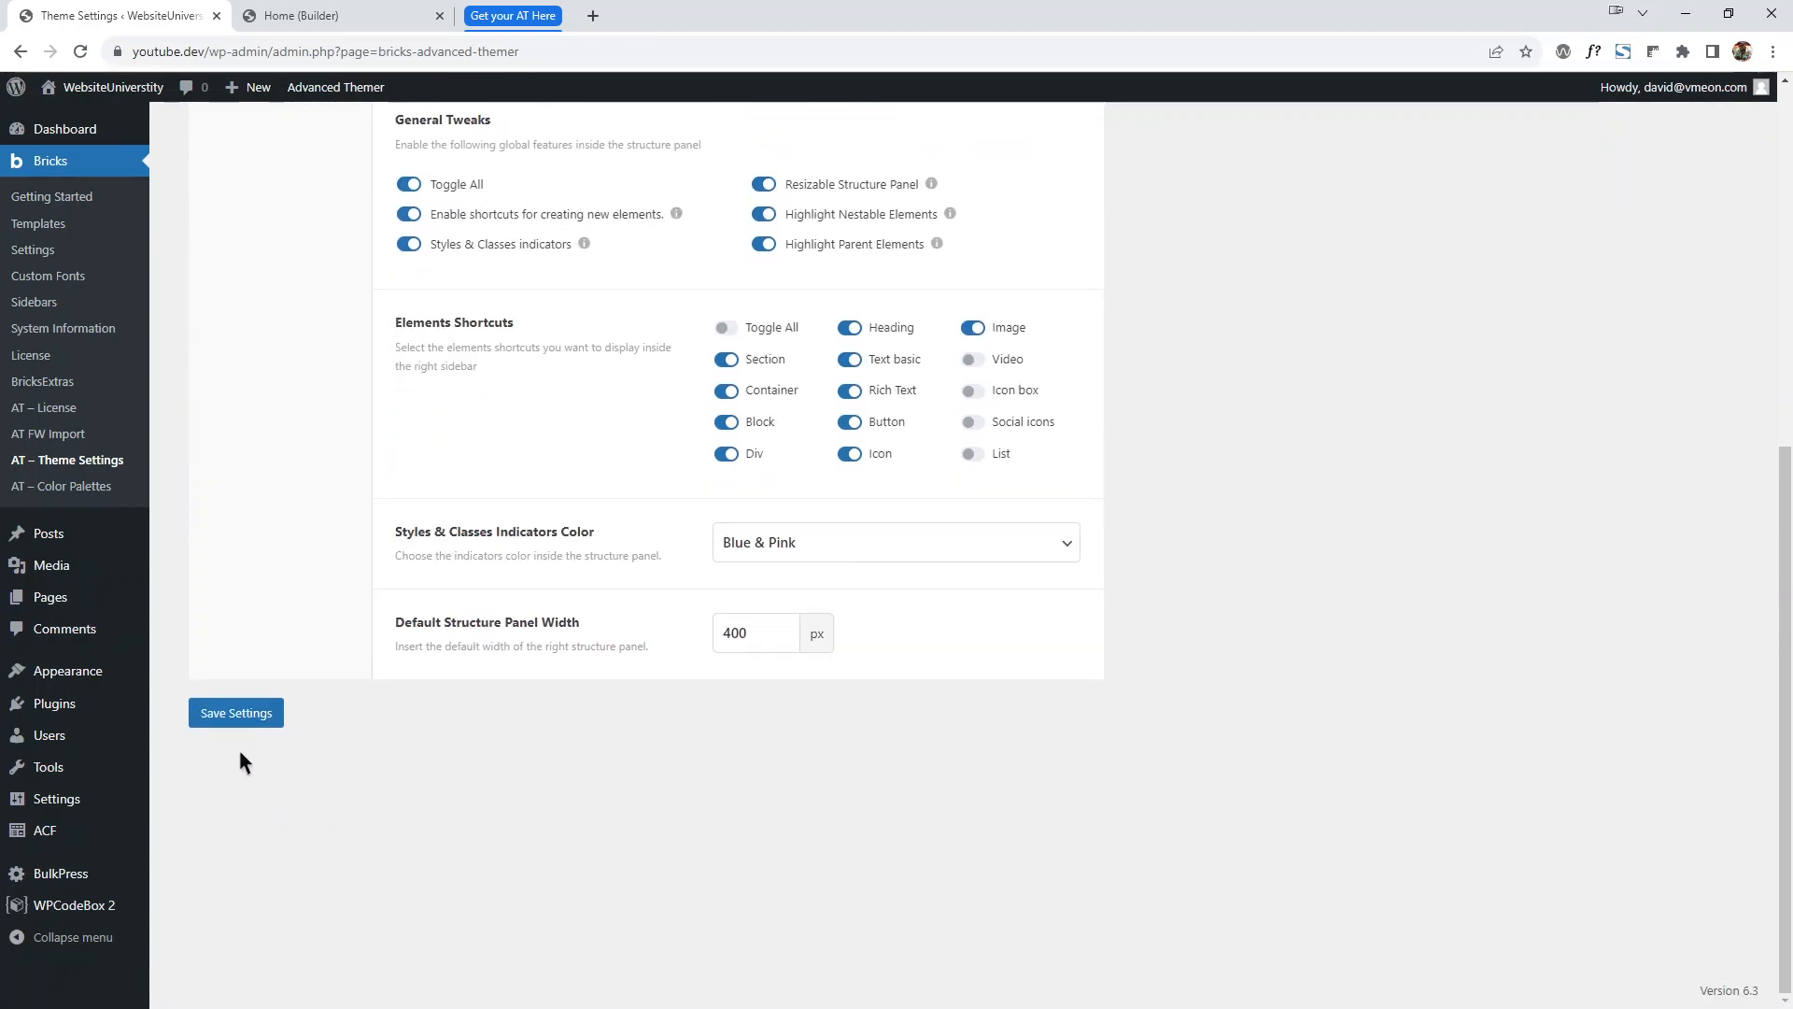
left_click(318, 14)
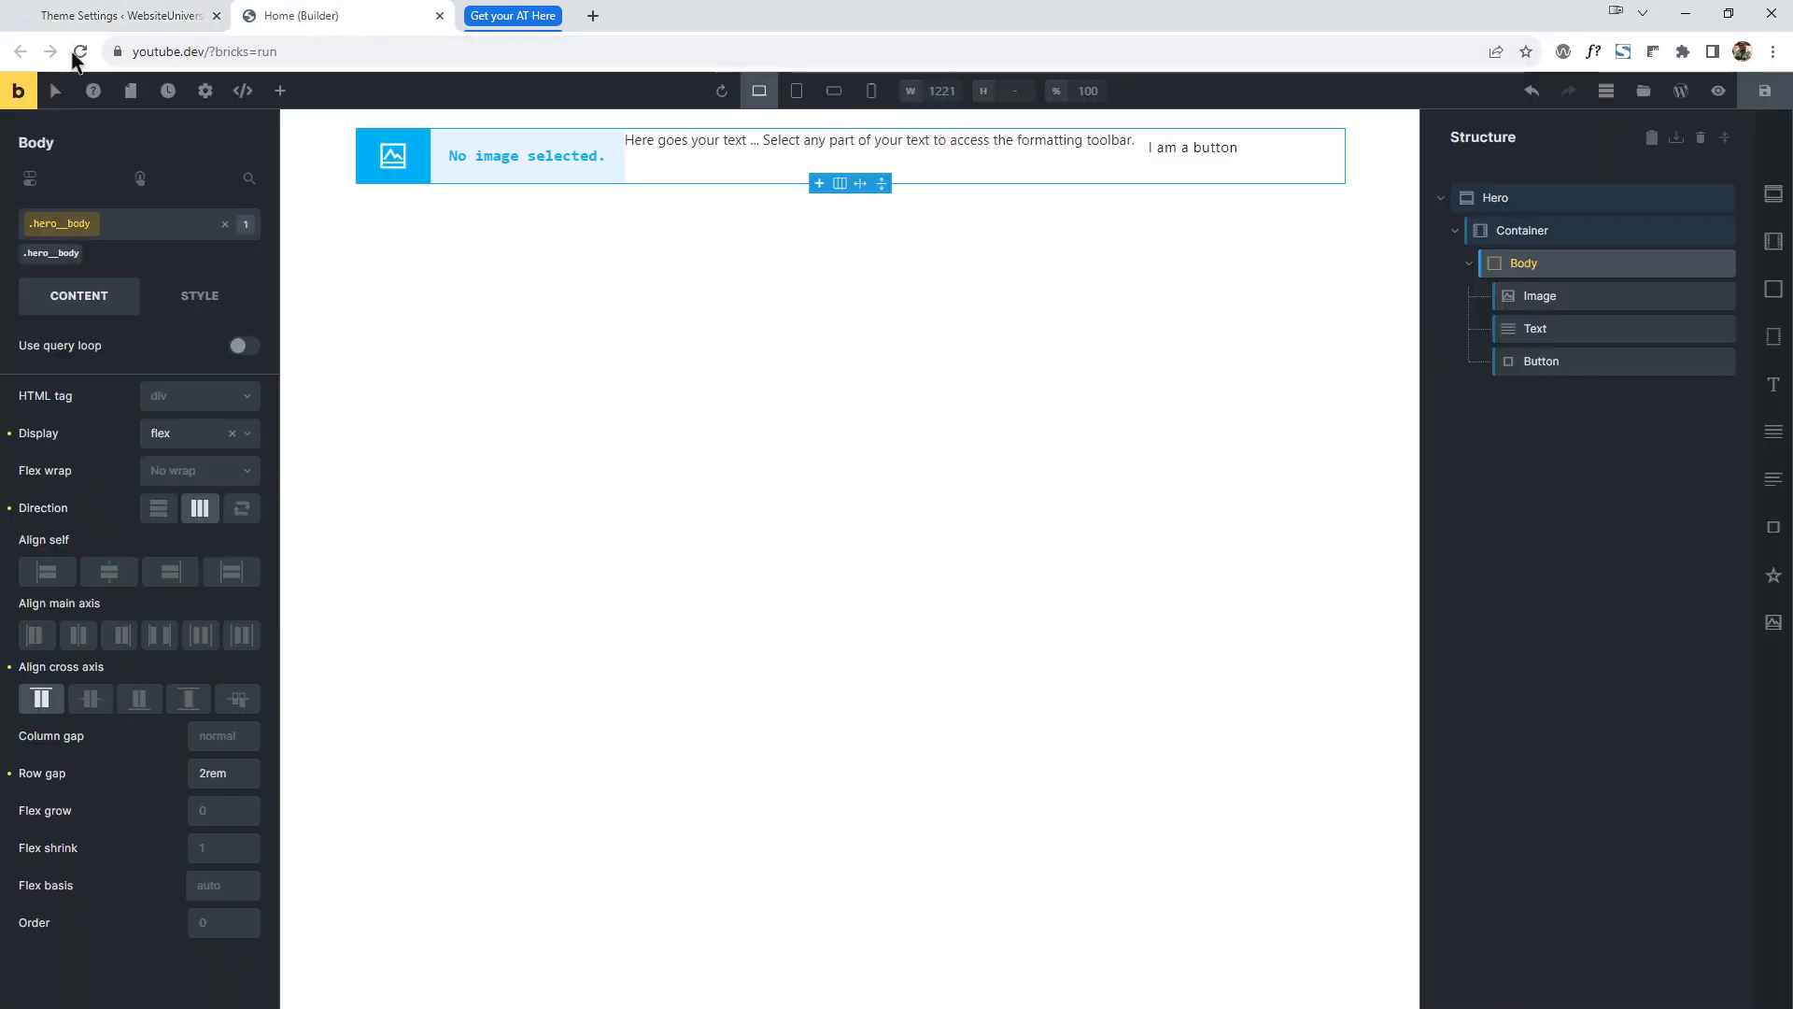
left_click(81, 51)
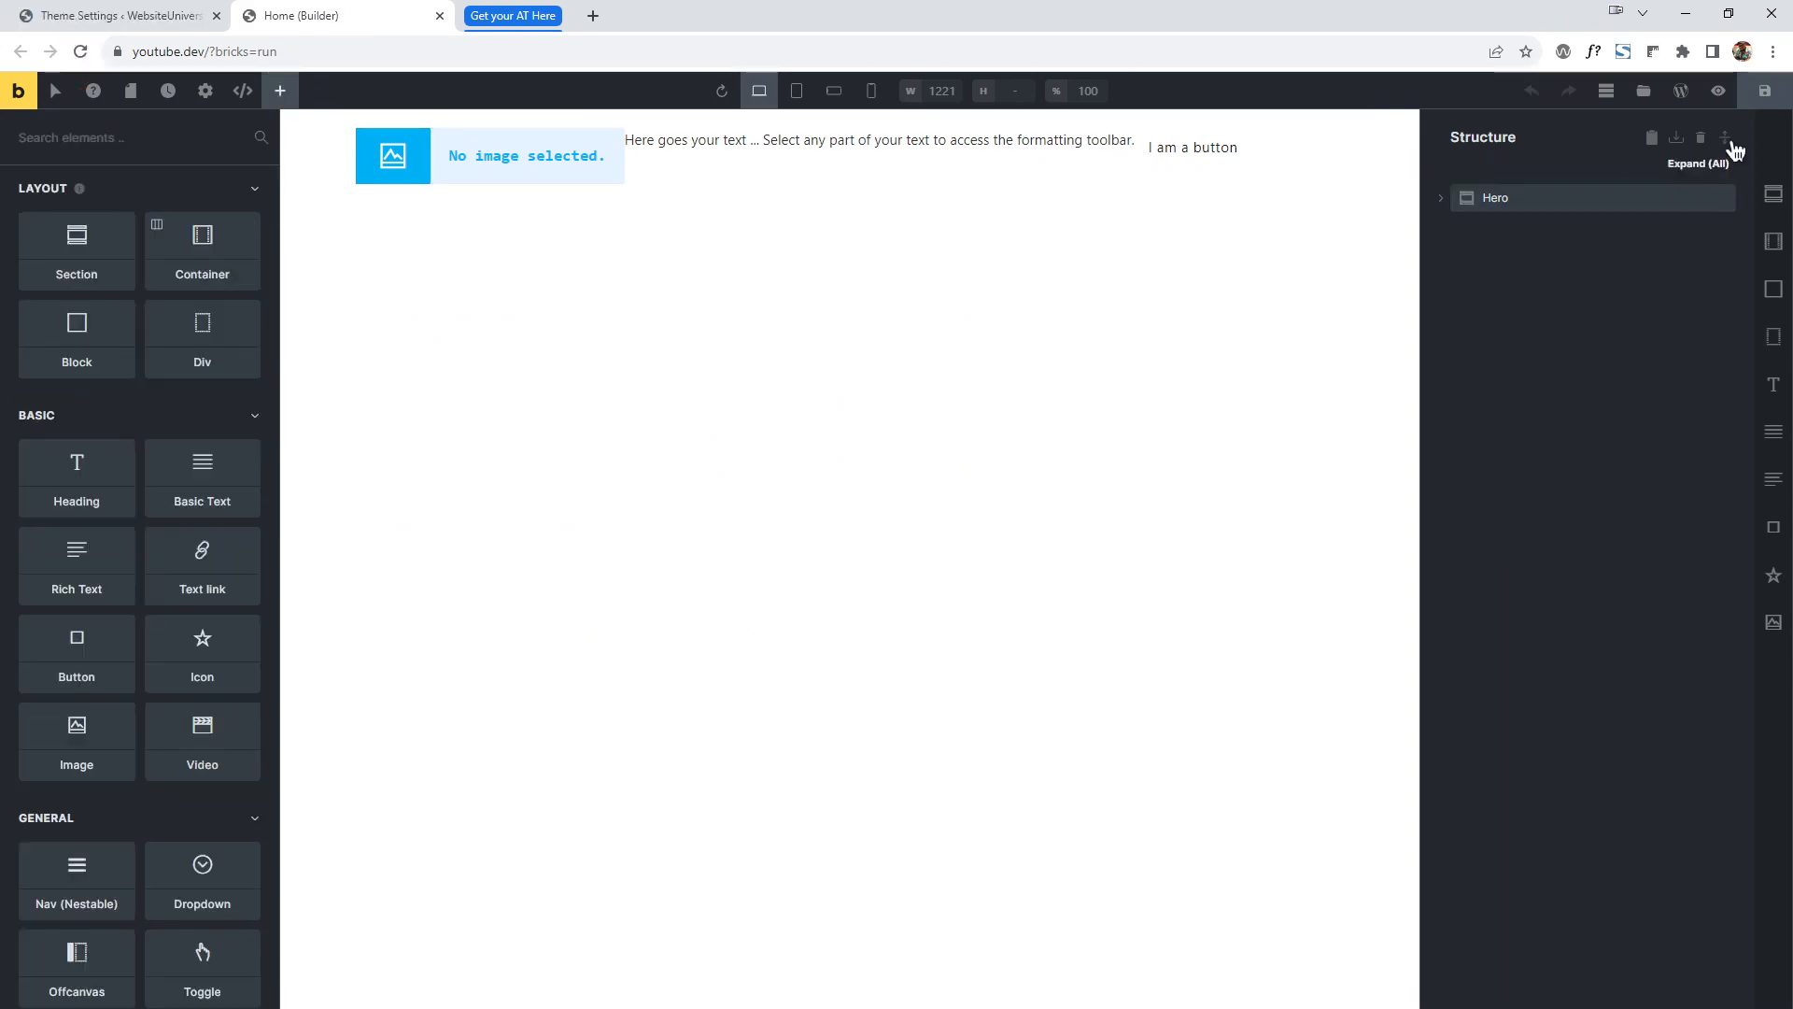
Expand the whole structure tree and convert the Text element inside Body from Basic Text to Rich Text.
left_click(1724, 138)
left_click(1550, 329)
right_click(1553, 331)
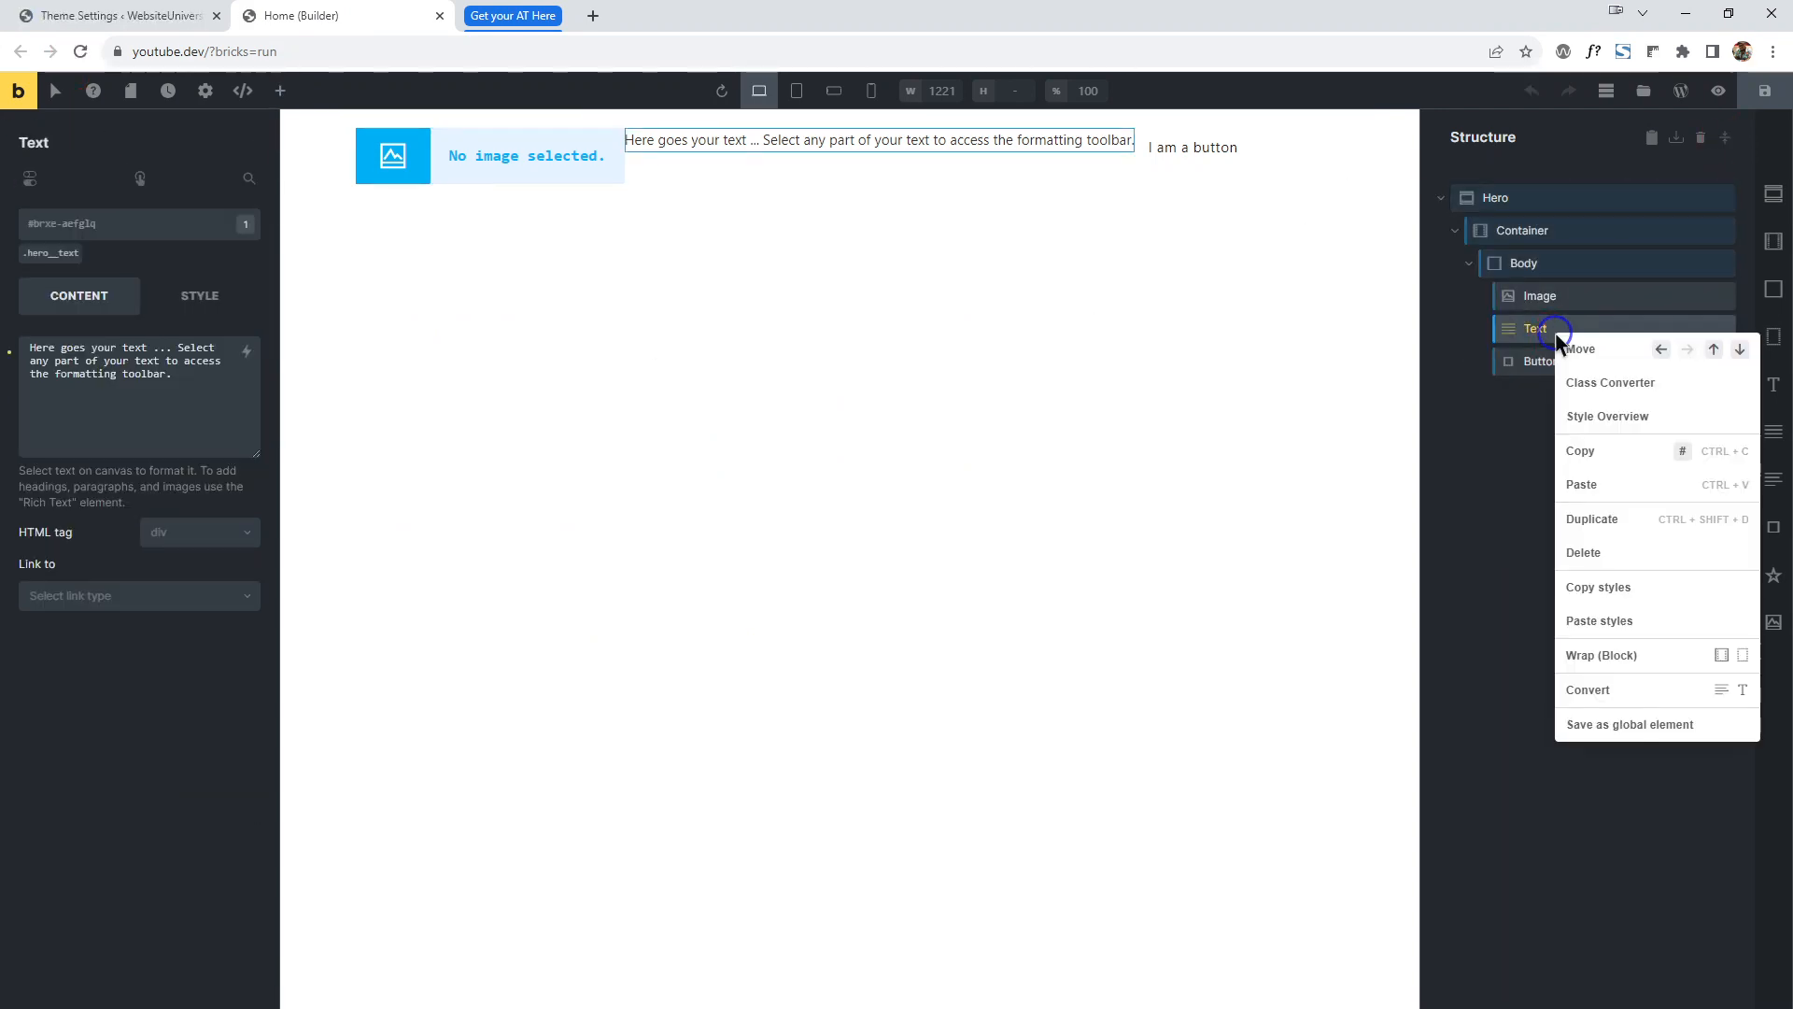
left_click(1723, 691)
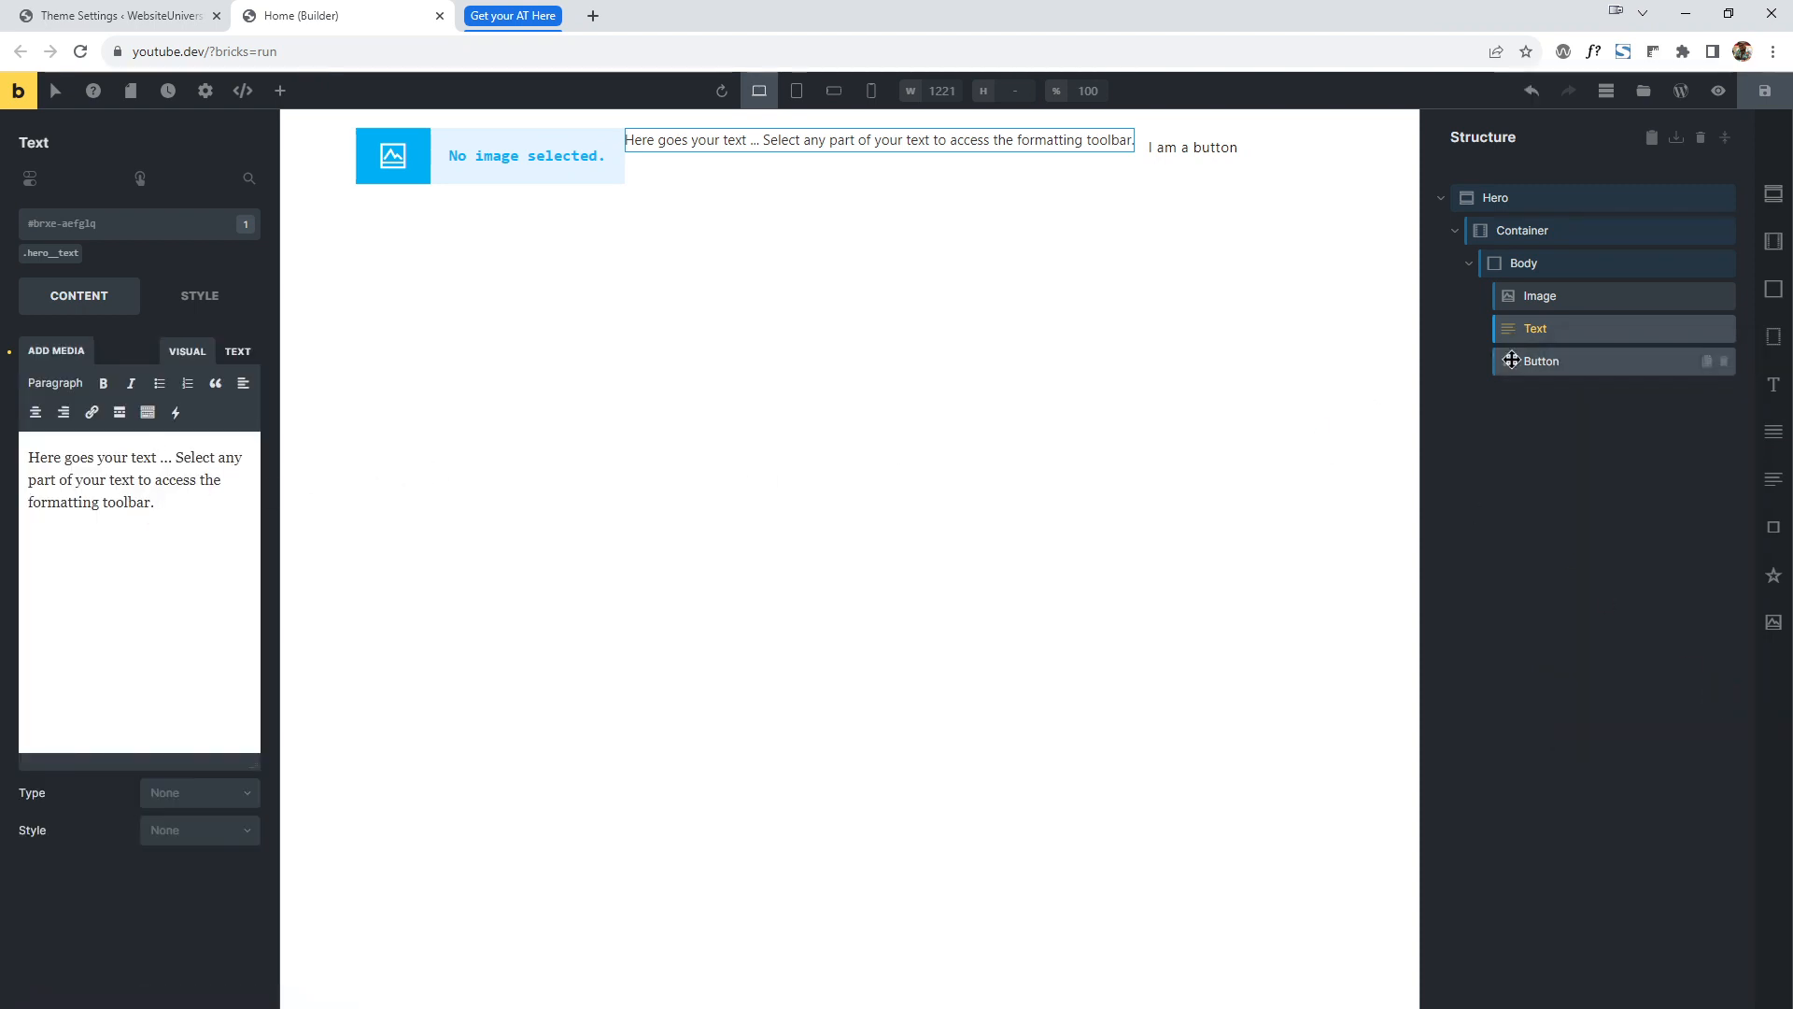
Convert the Text element to a Heading, and convert that heading to Basic Text.
right_click(1574, 333)
left_click(1766, 693)
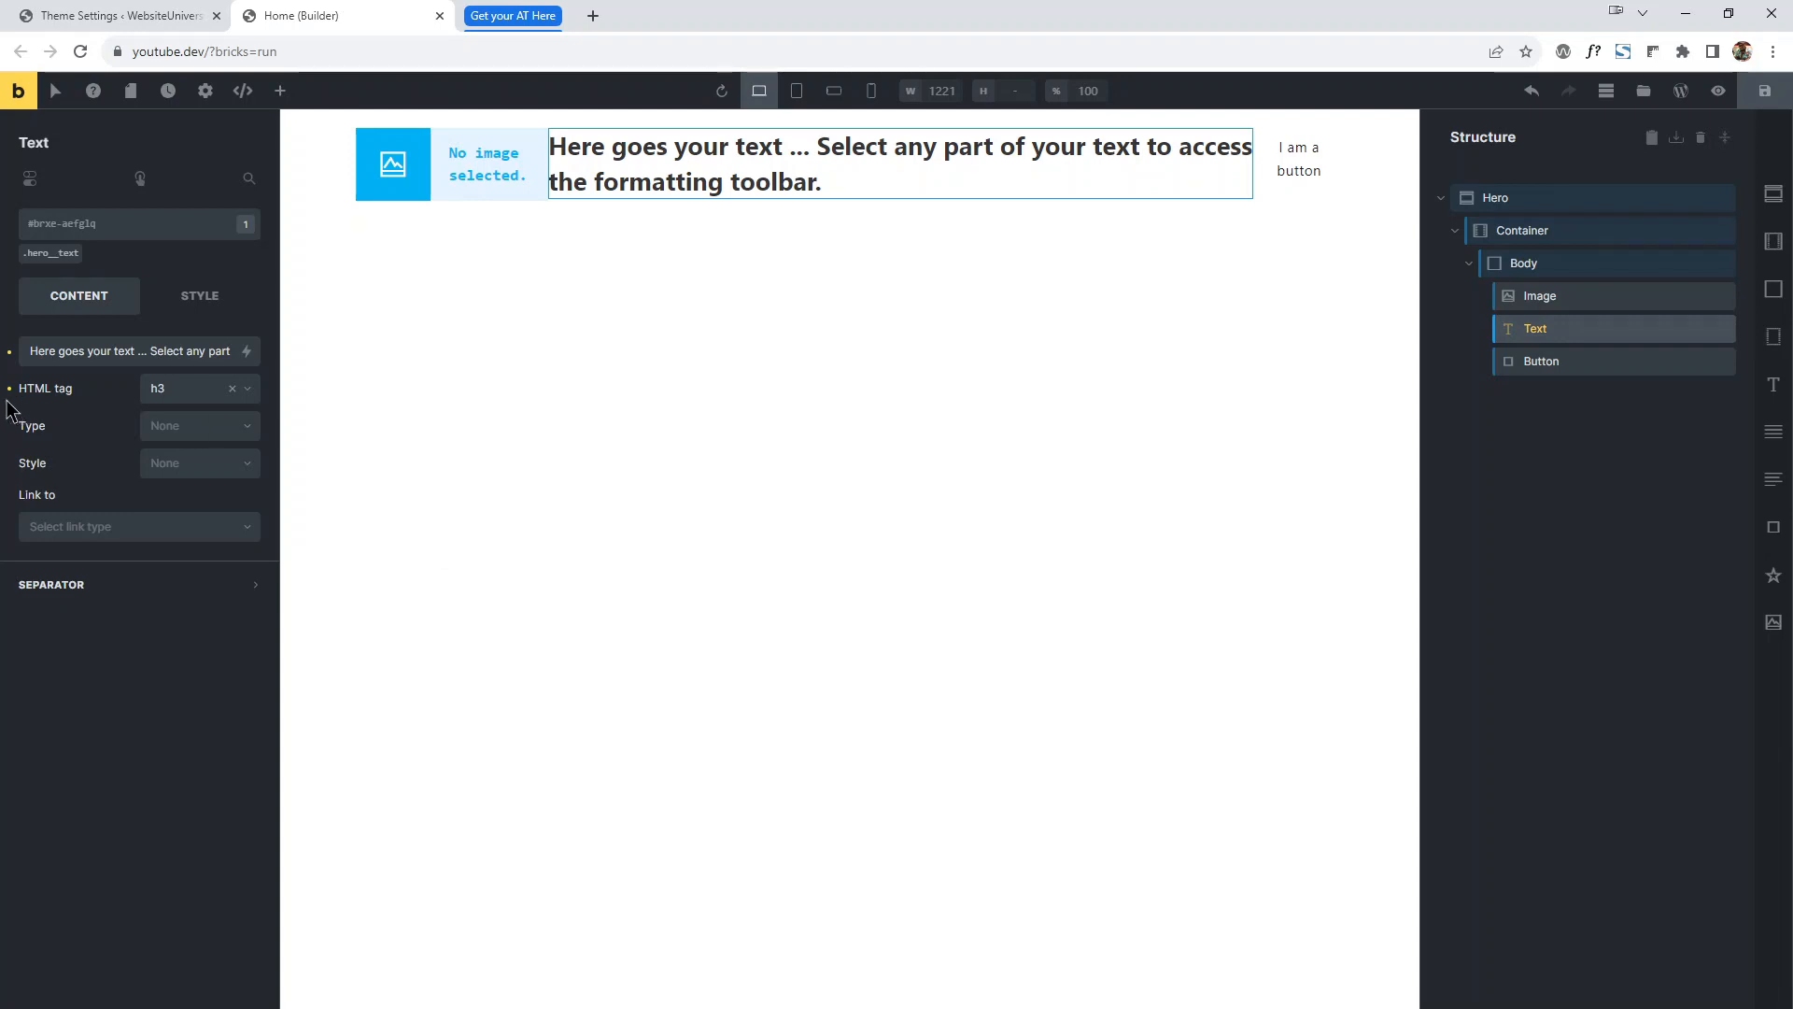
right_click(1571, 333)
left_click(1739, 693)
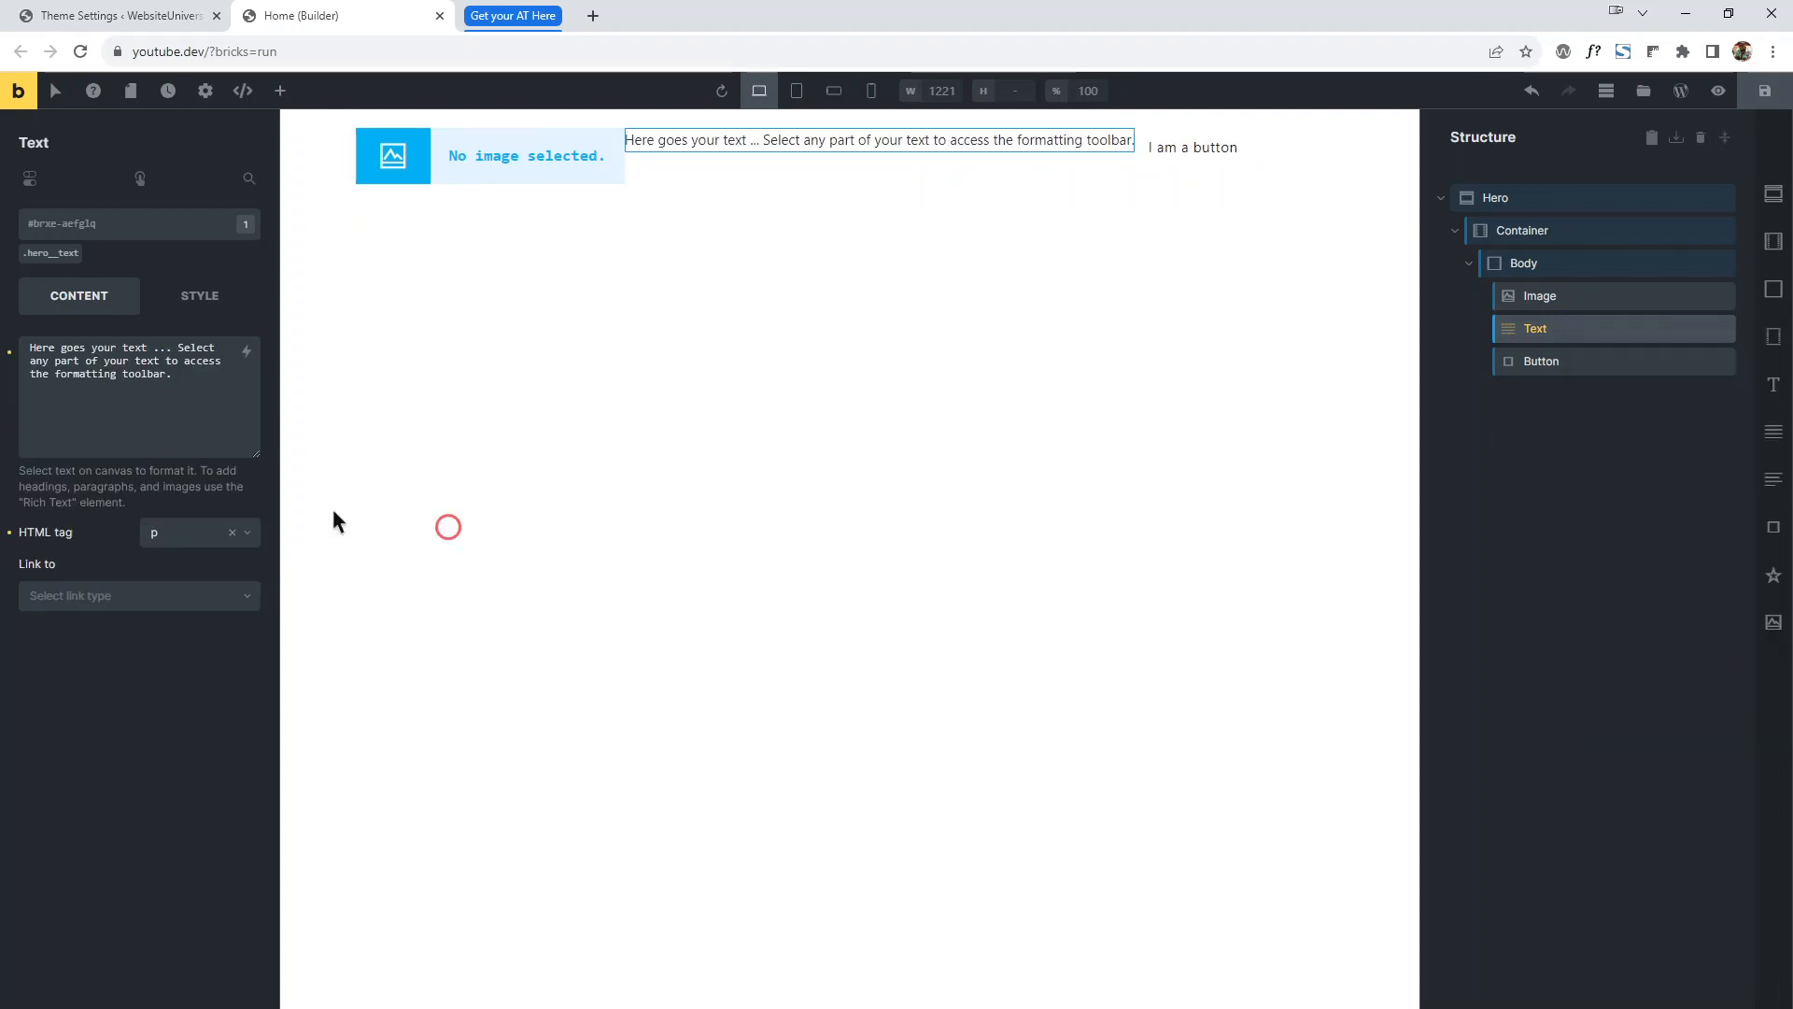
Convert the Text element from Basic Text to Rich Text and check which conversions it offers.
right_click(1560, 325)
left_click(1737, 693)
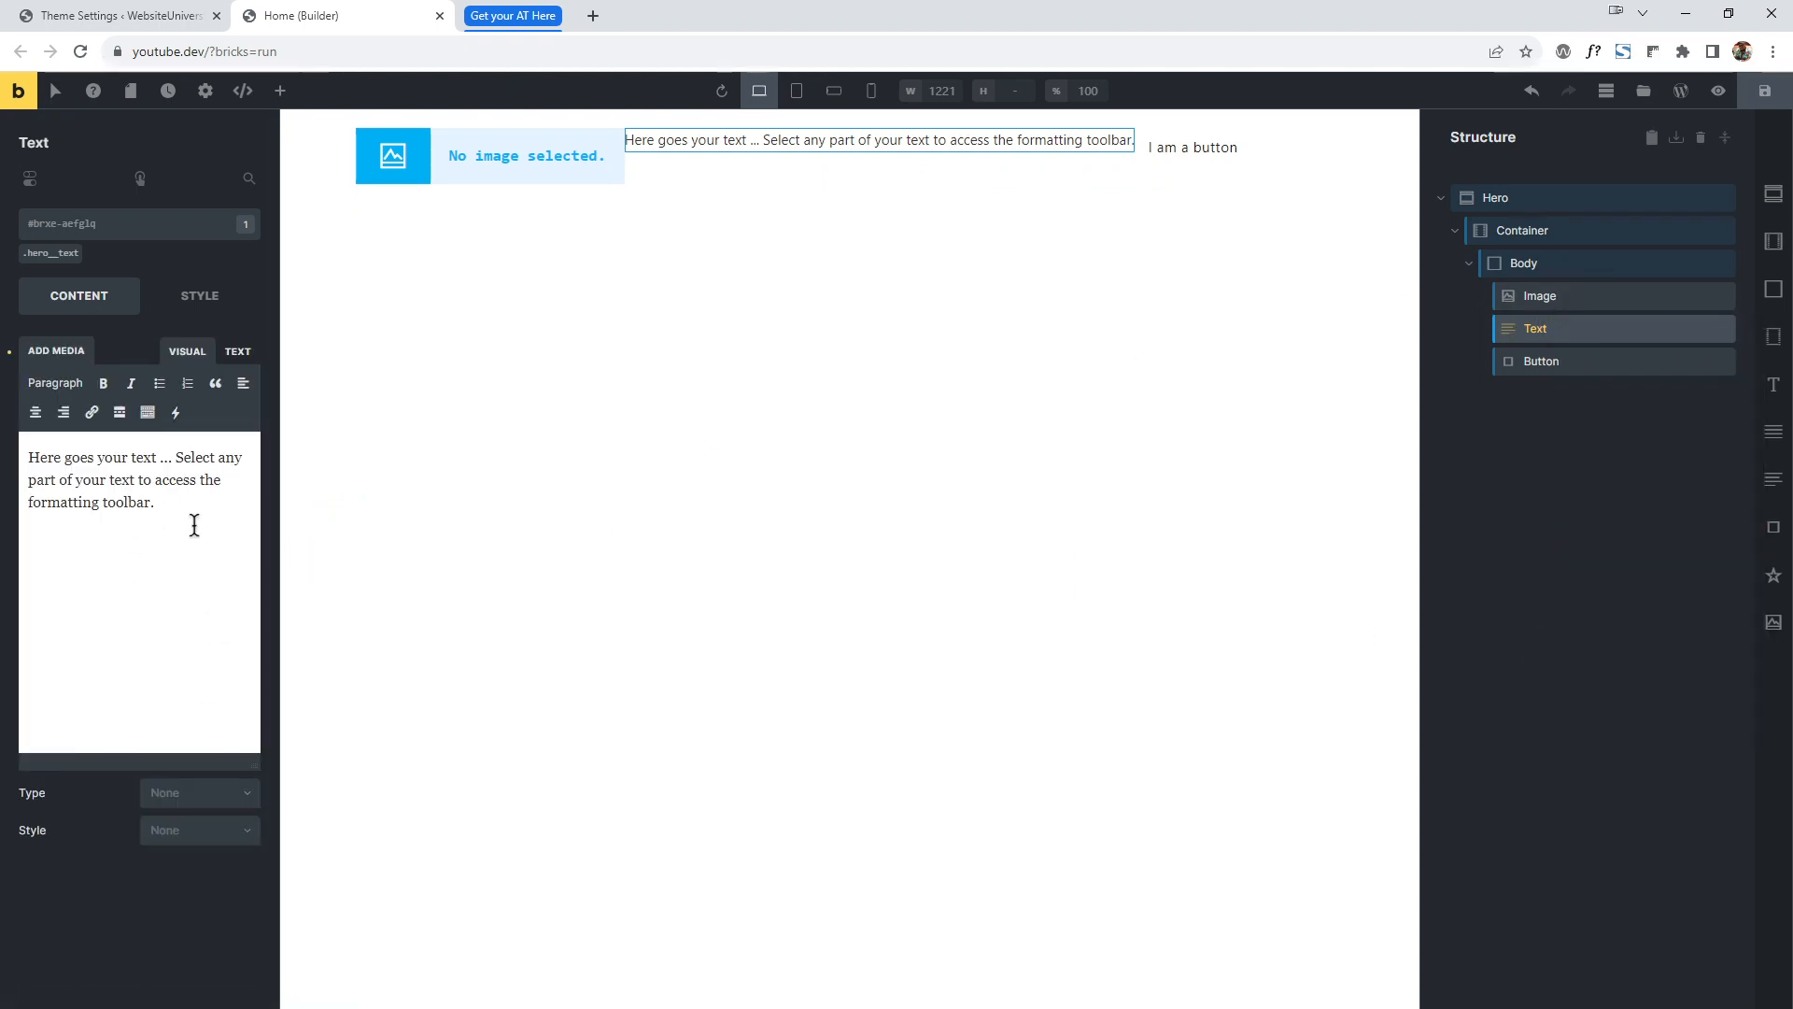
right_click(1616, 331)
left_click(1595, 333)
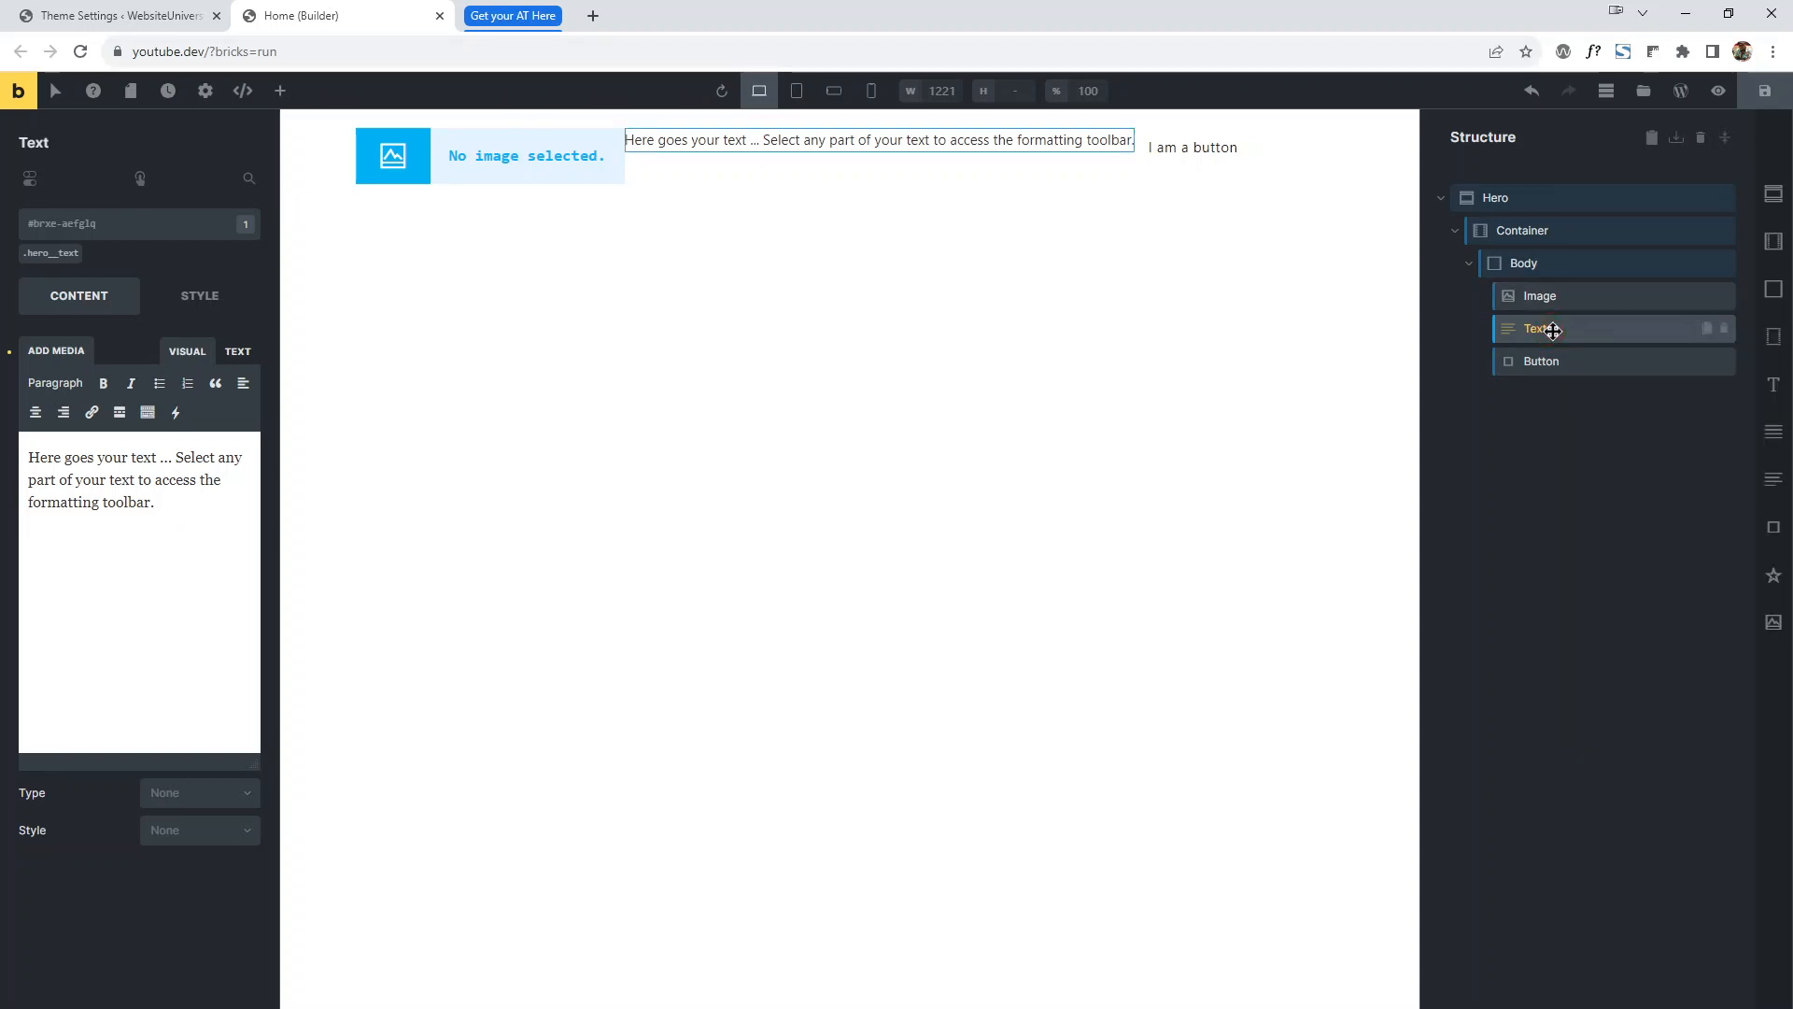
right_click(1552, 331)
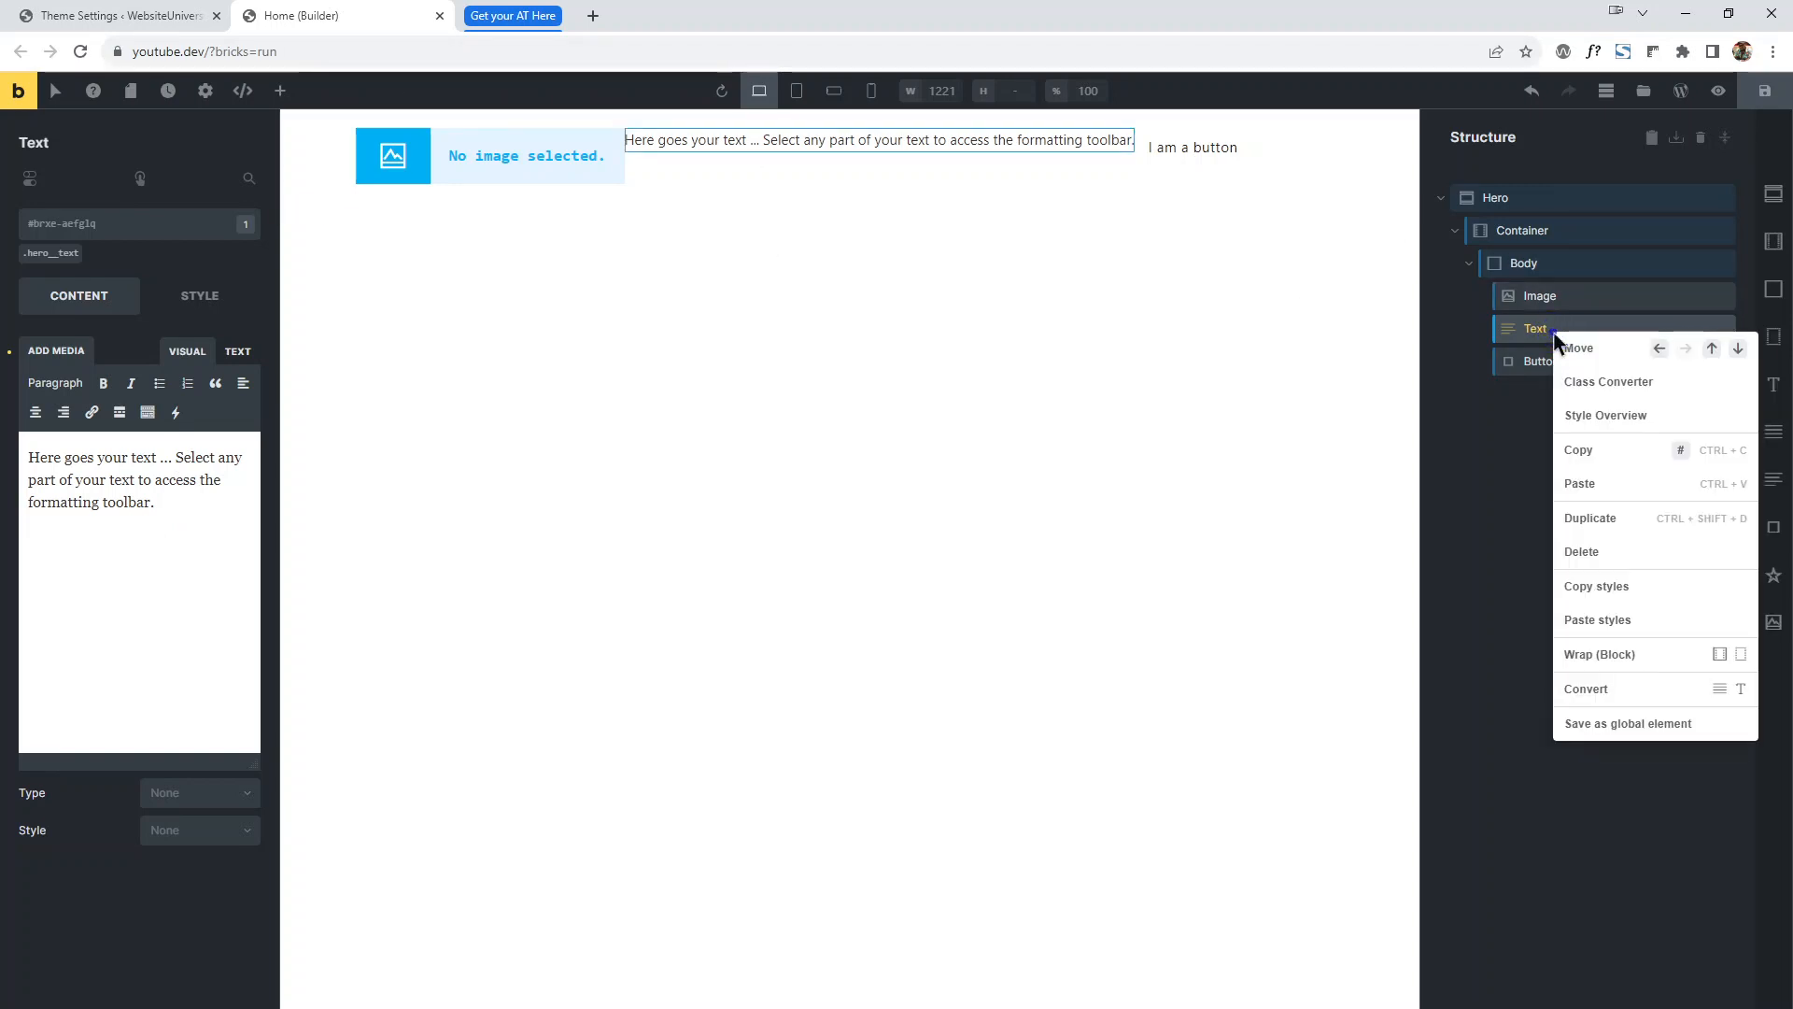
Make the words "Select any part" bold in the Text element's rich text content.
left_click(172, 480)
triple_click(110, 453)
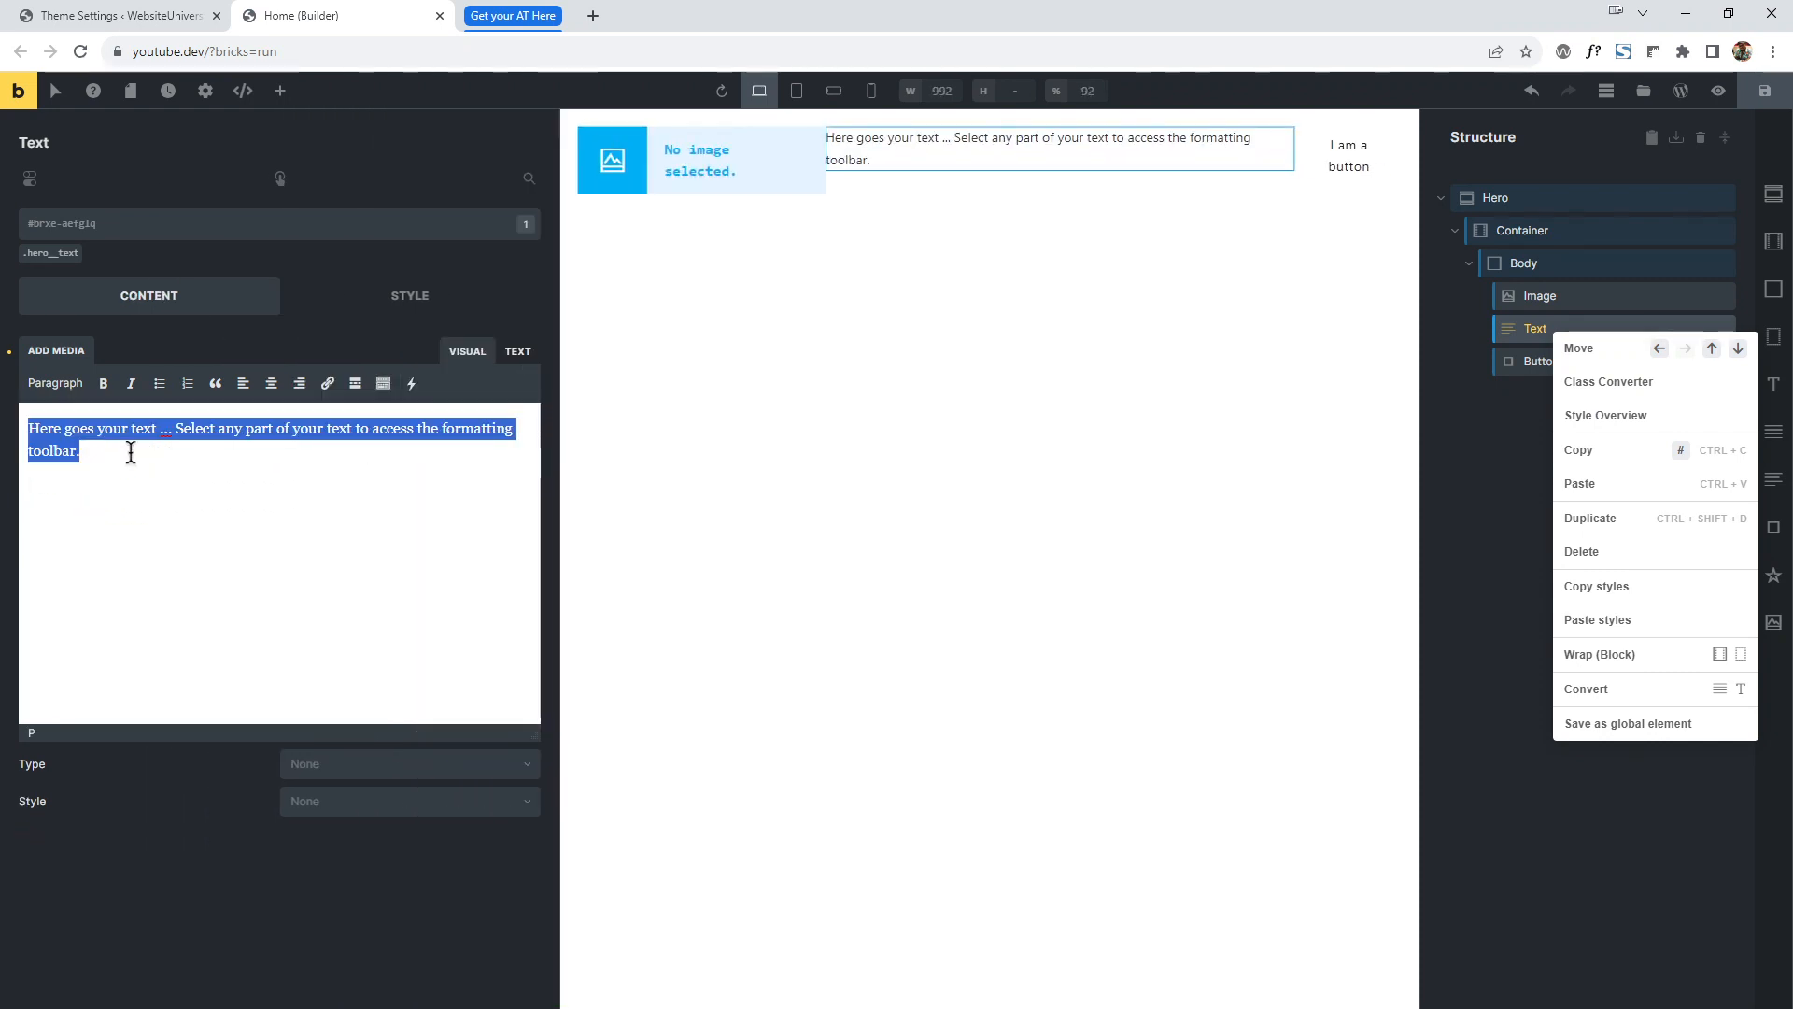
left_click(135, 454)
left_click_drag(171, 429, 277, 425)
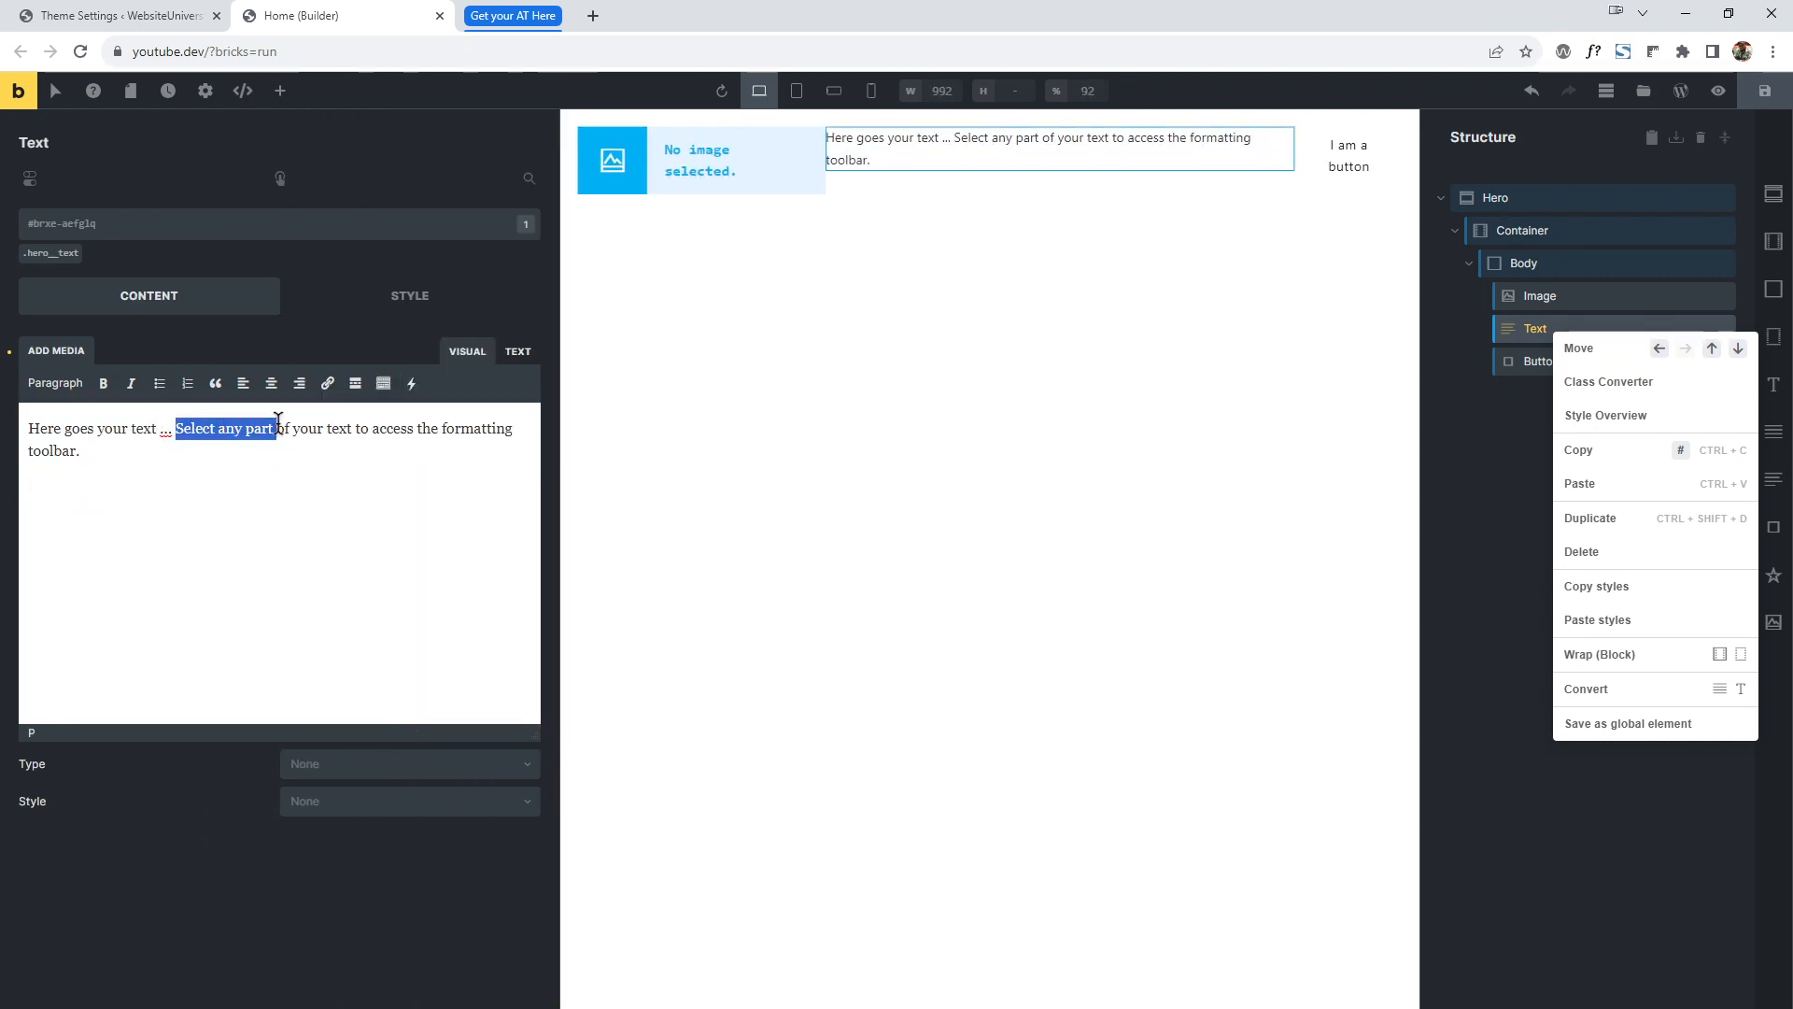
left_click(103, 383)
left_click(320, 512)
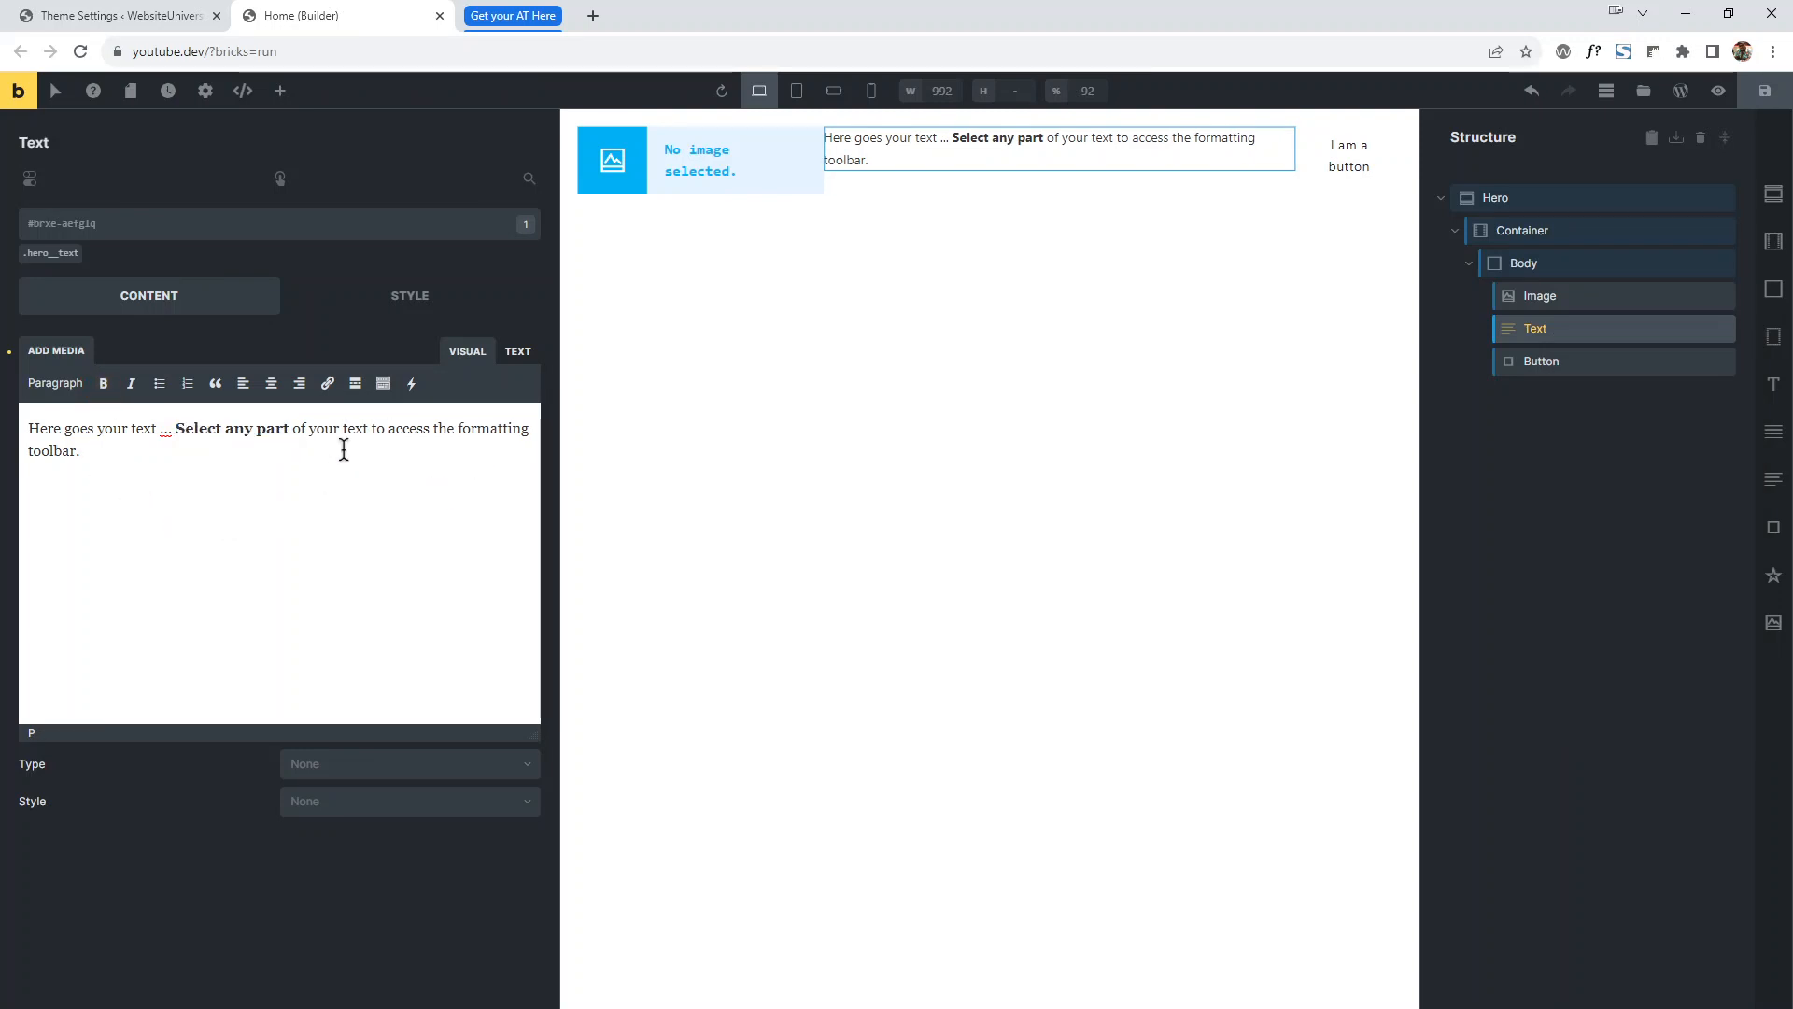
Convert the Rich Text element to a Heading and examine the strong tags around "Select any part".
right_click(1575, 332)
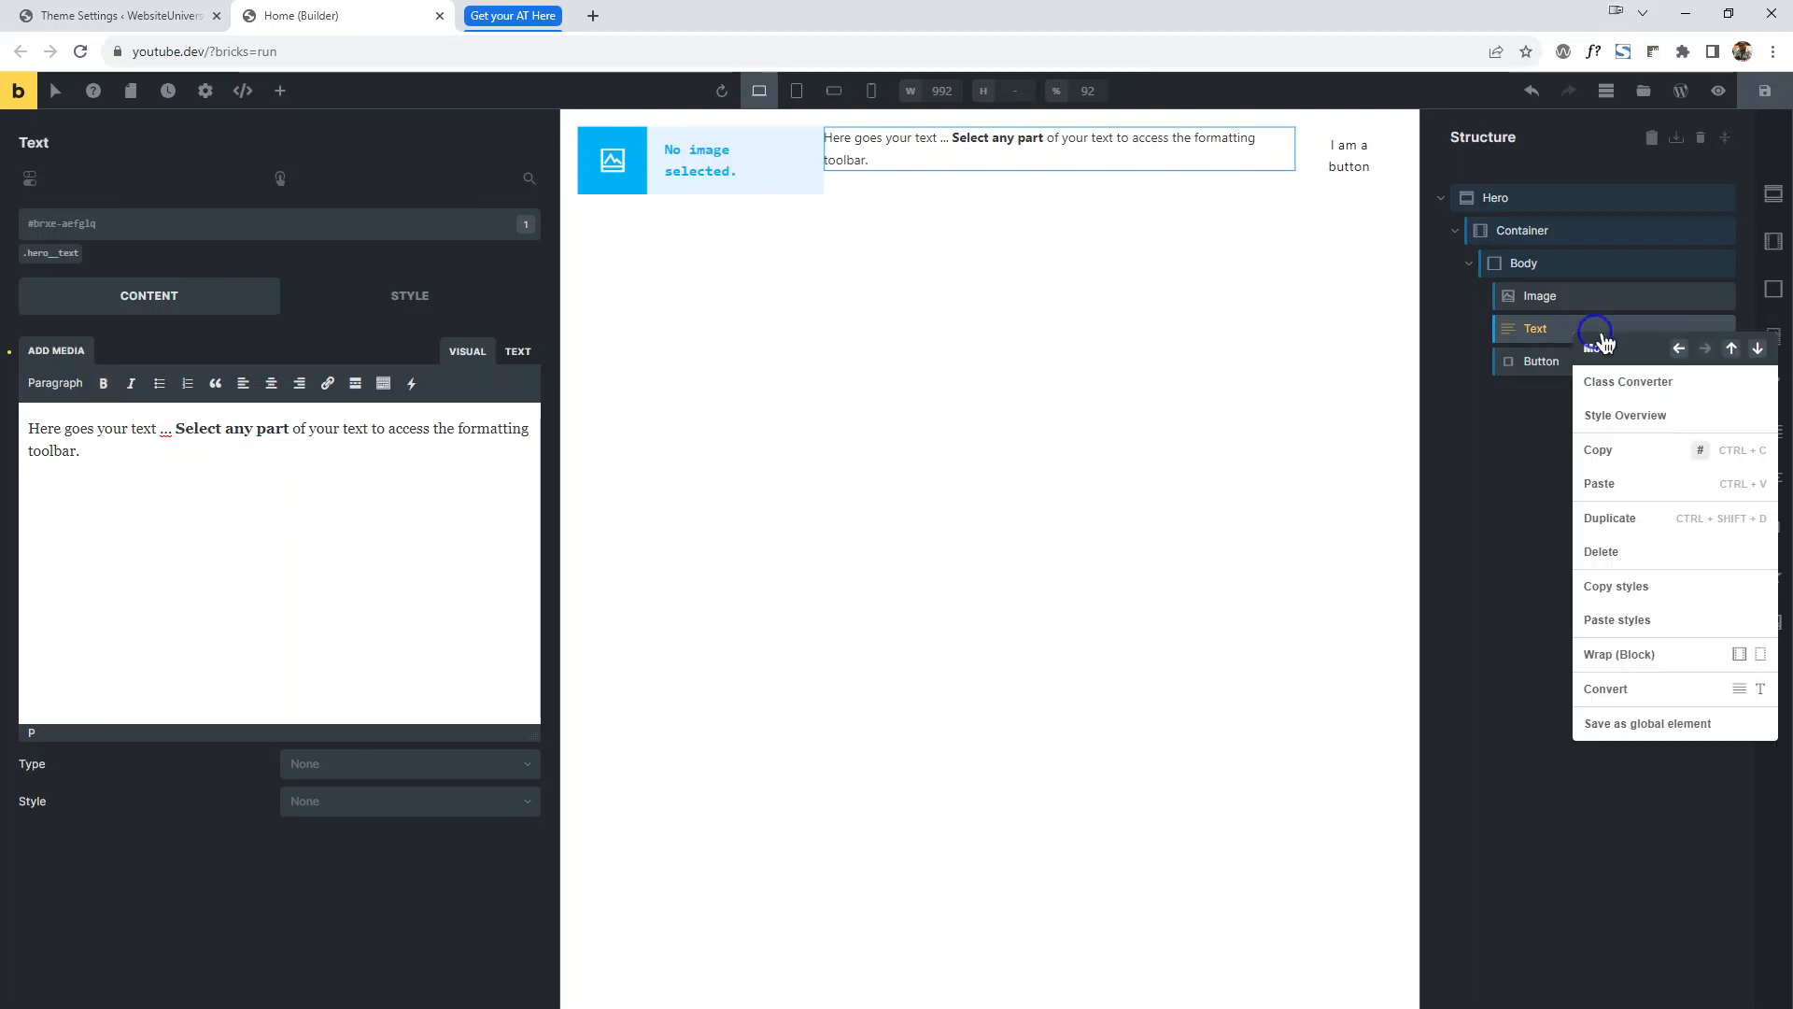
left_click(1761, 689)
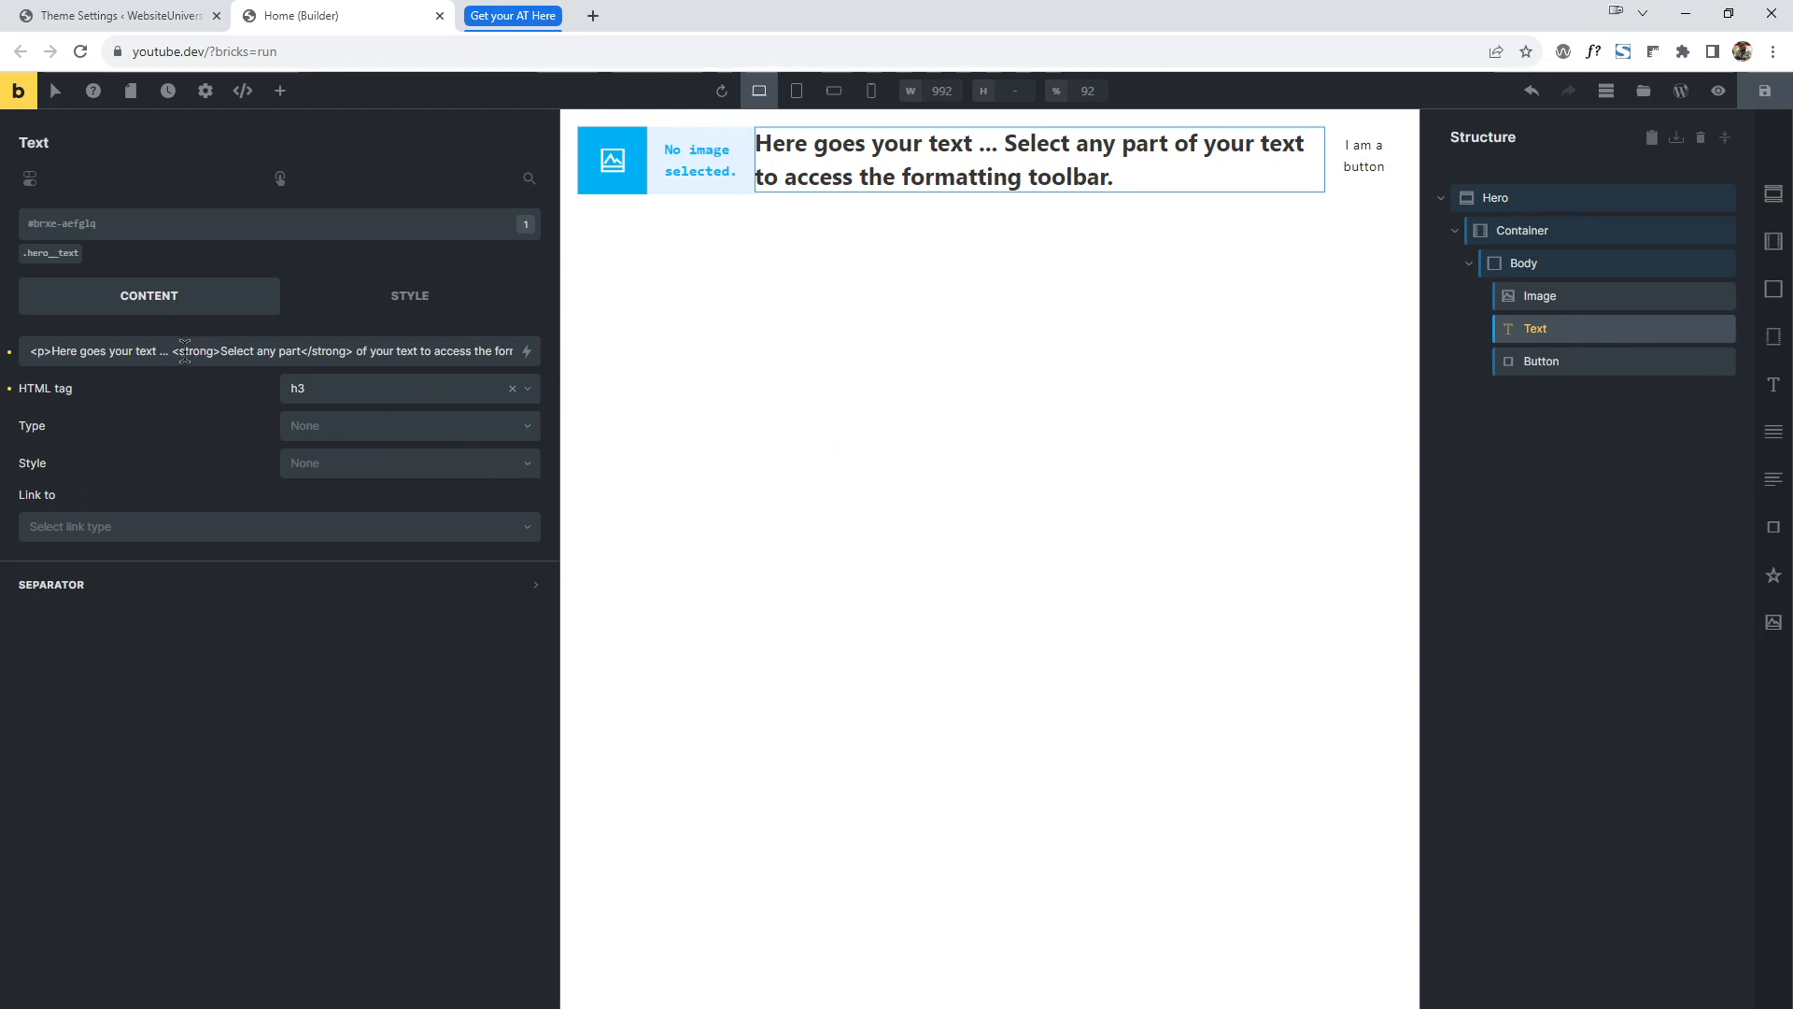
left_click_drag(176, 351, 364, 352)
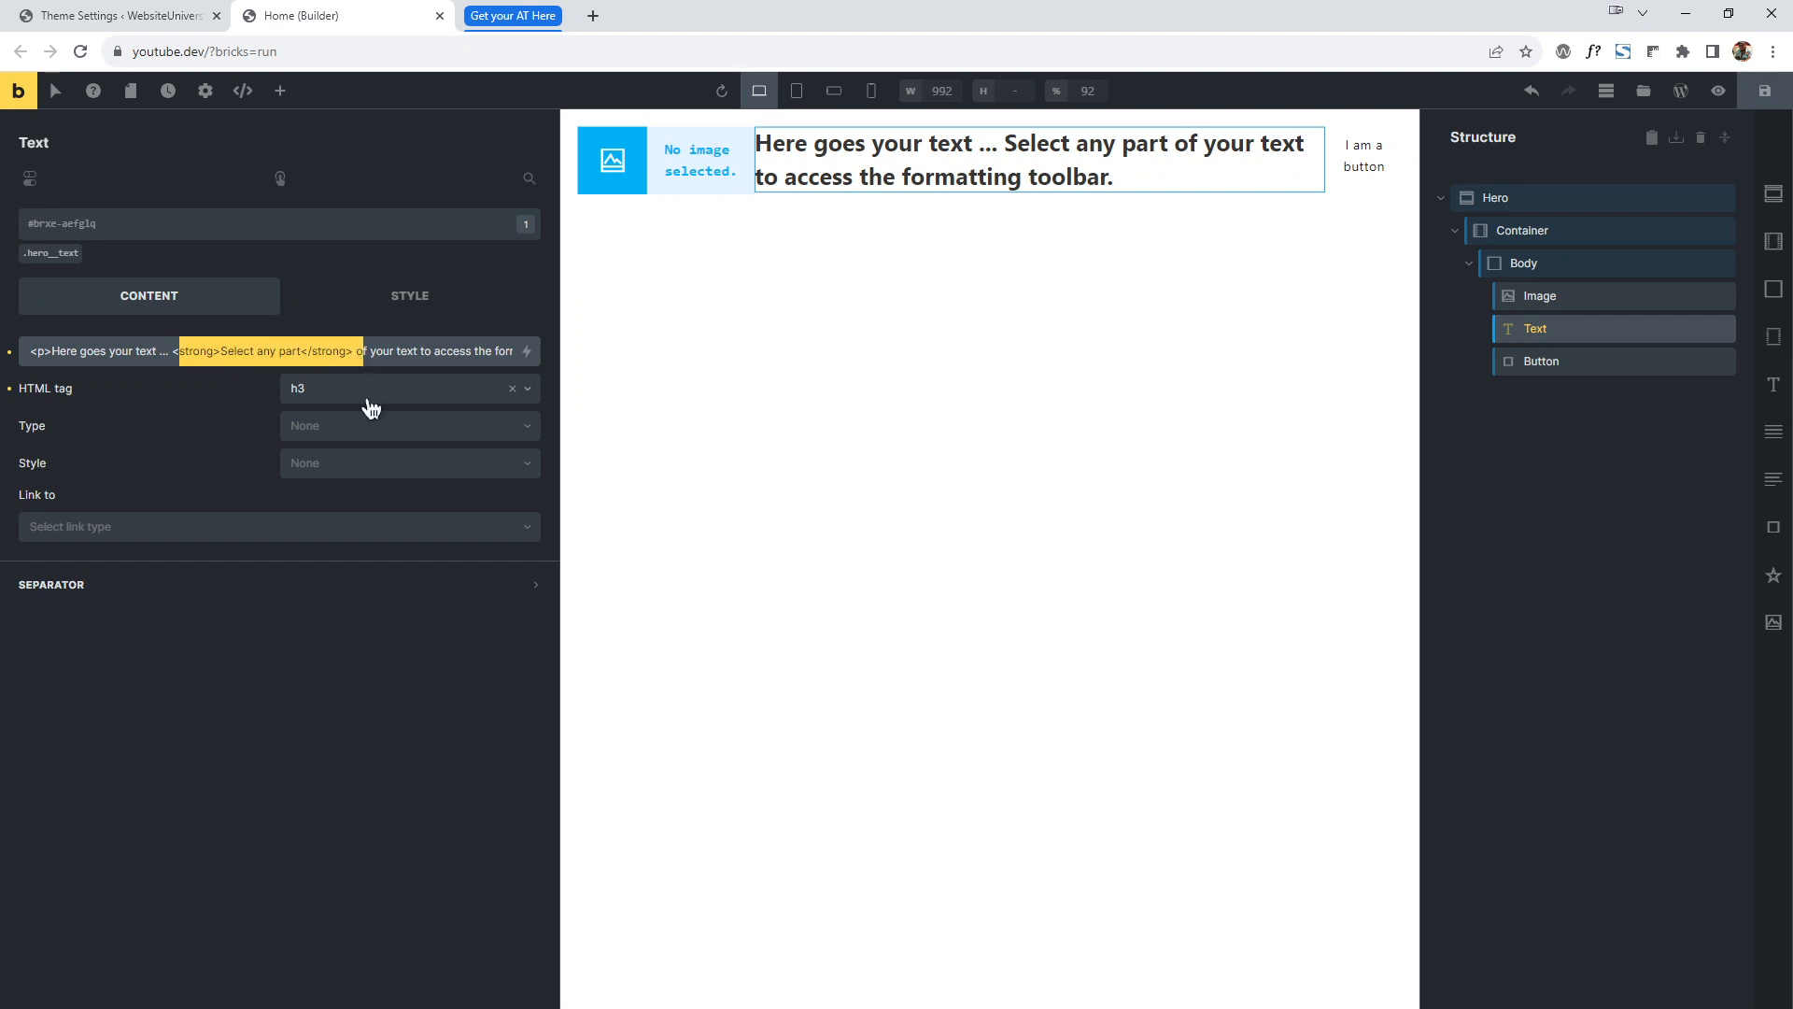
left_click(348, 351)
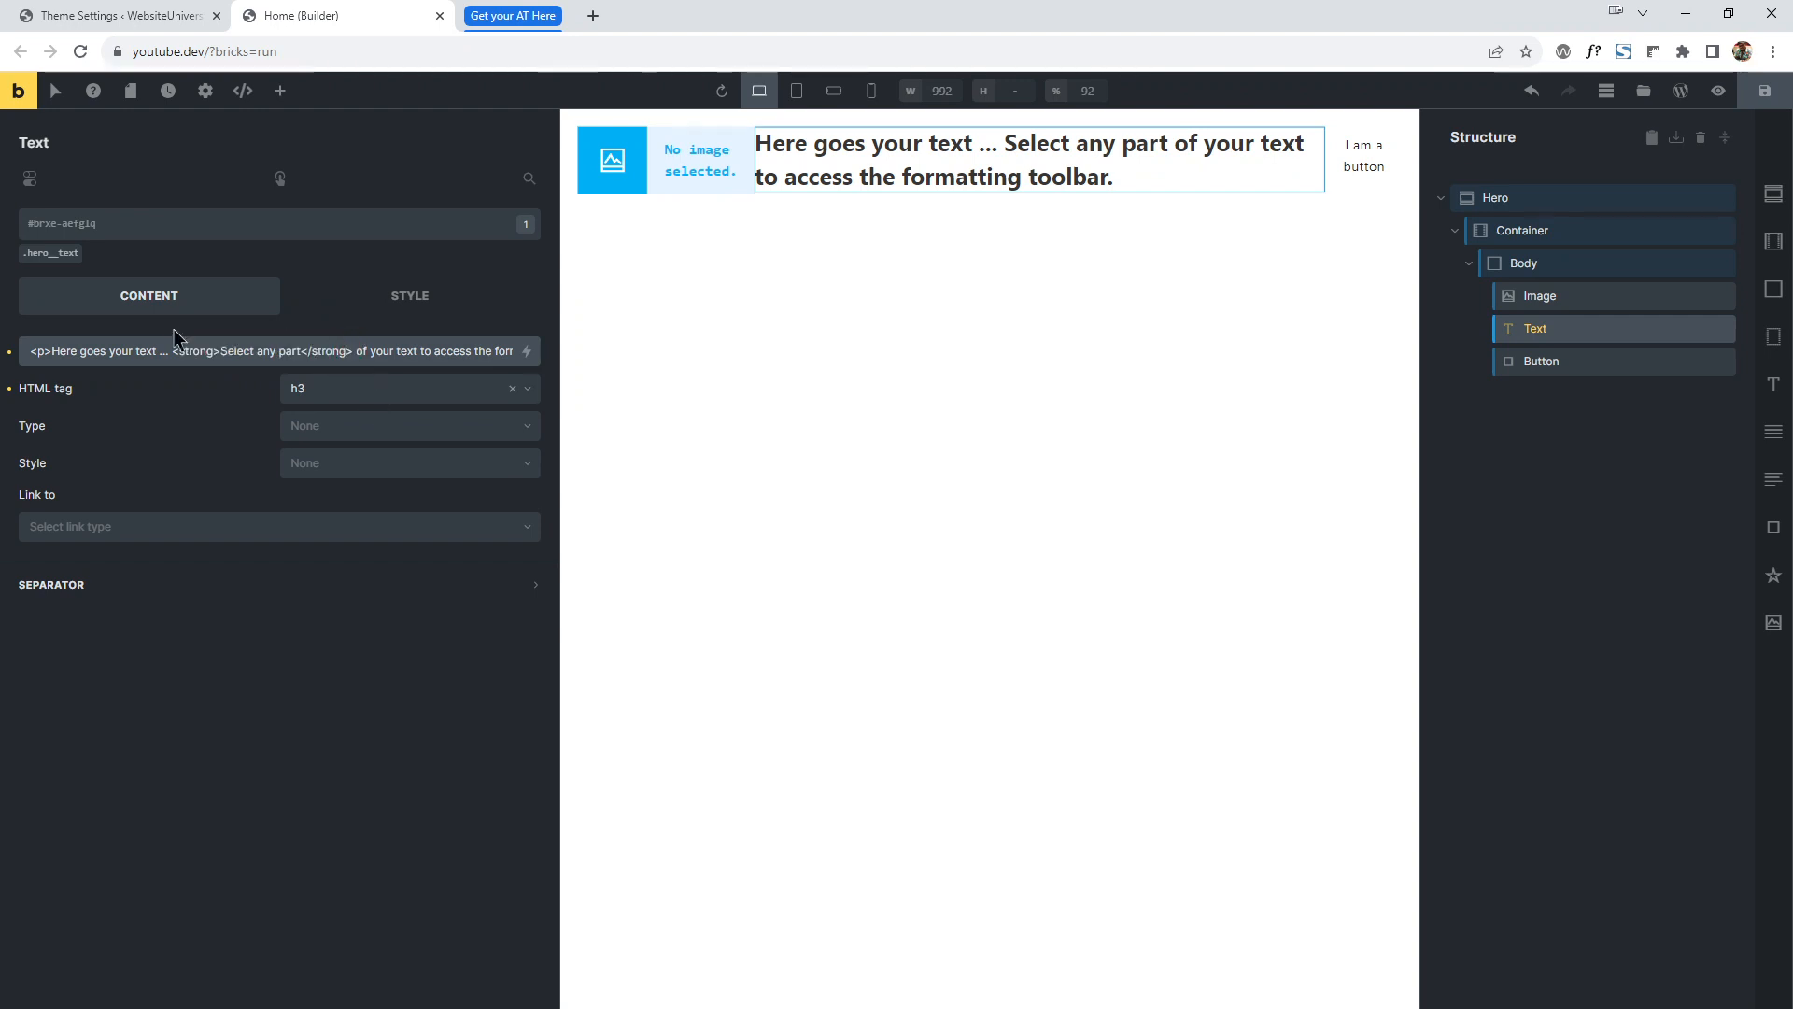
Convert the Text heading to Basic Text and inspect the HTML markup in its content.
right_click(1579, 332)
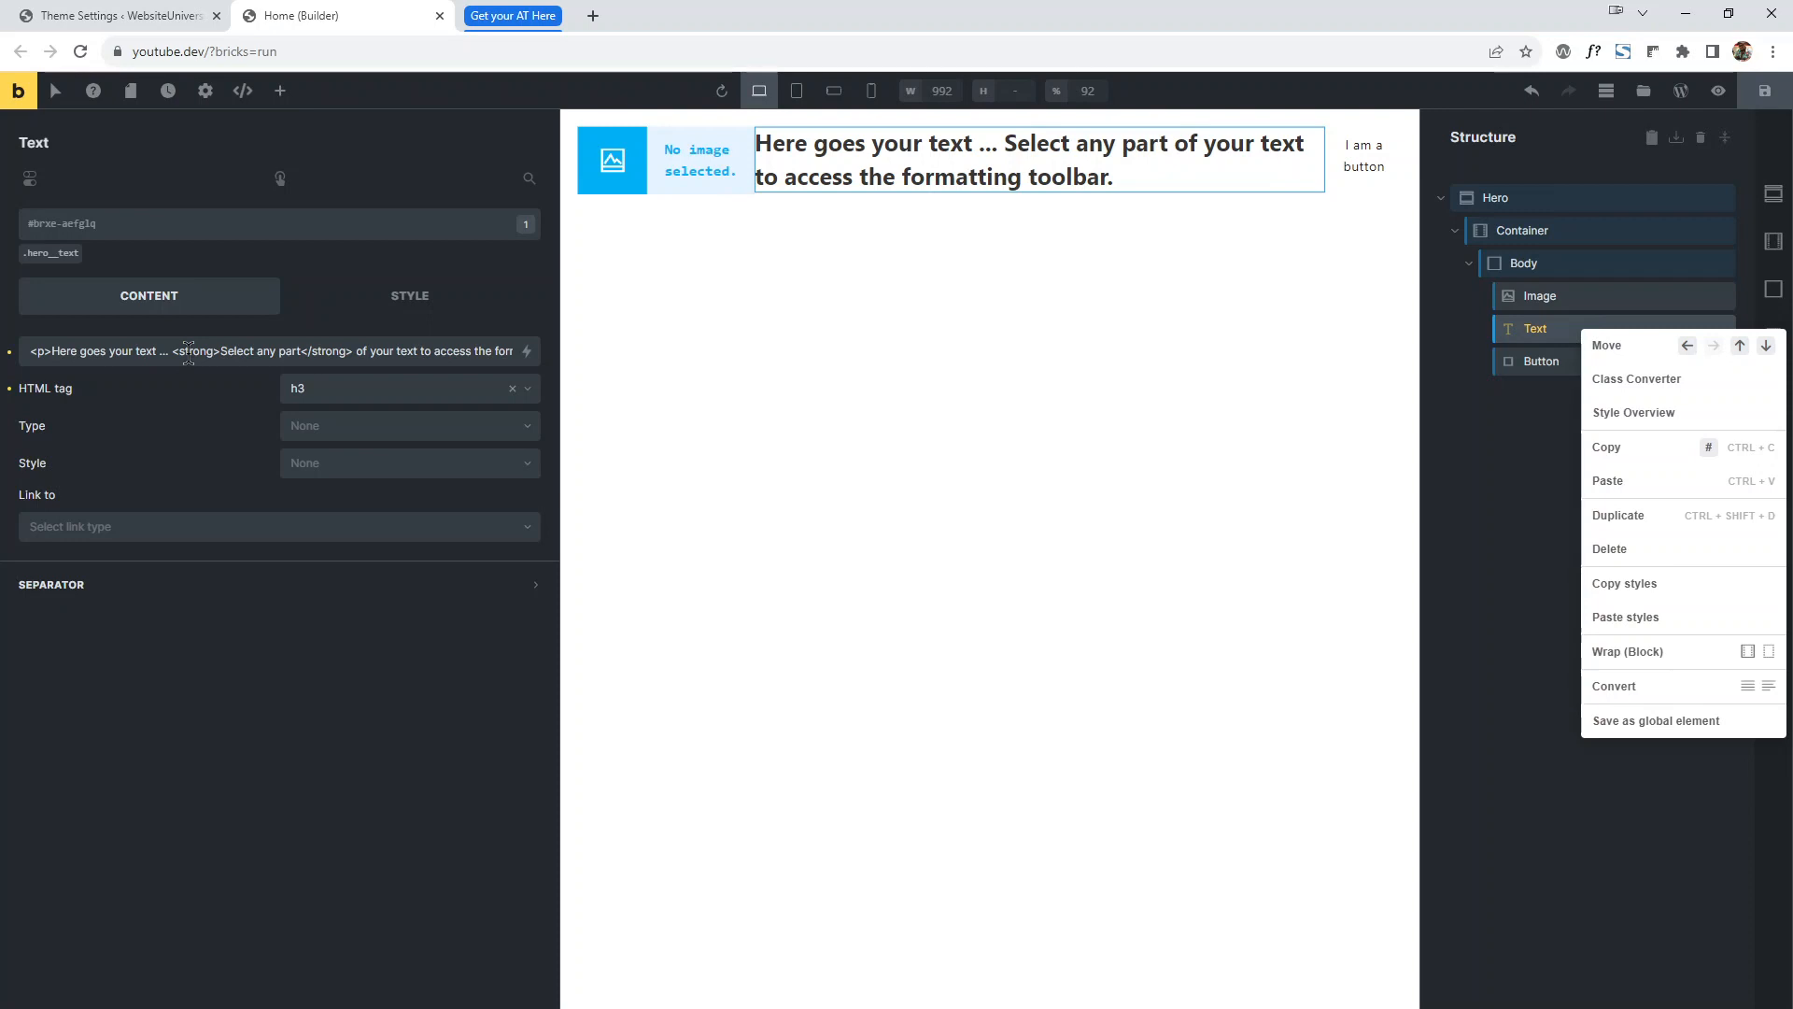
left_click(1572, 332)
right_click(1573, 332)
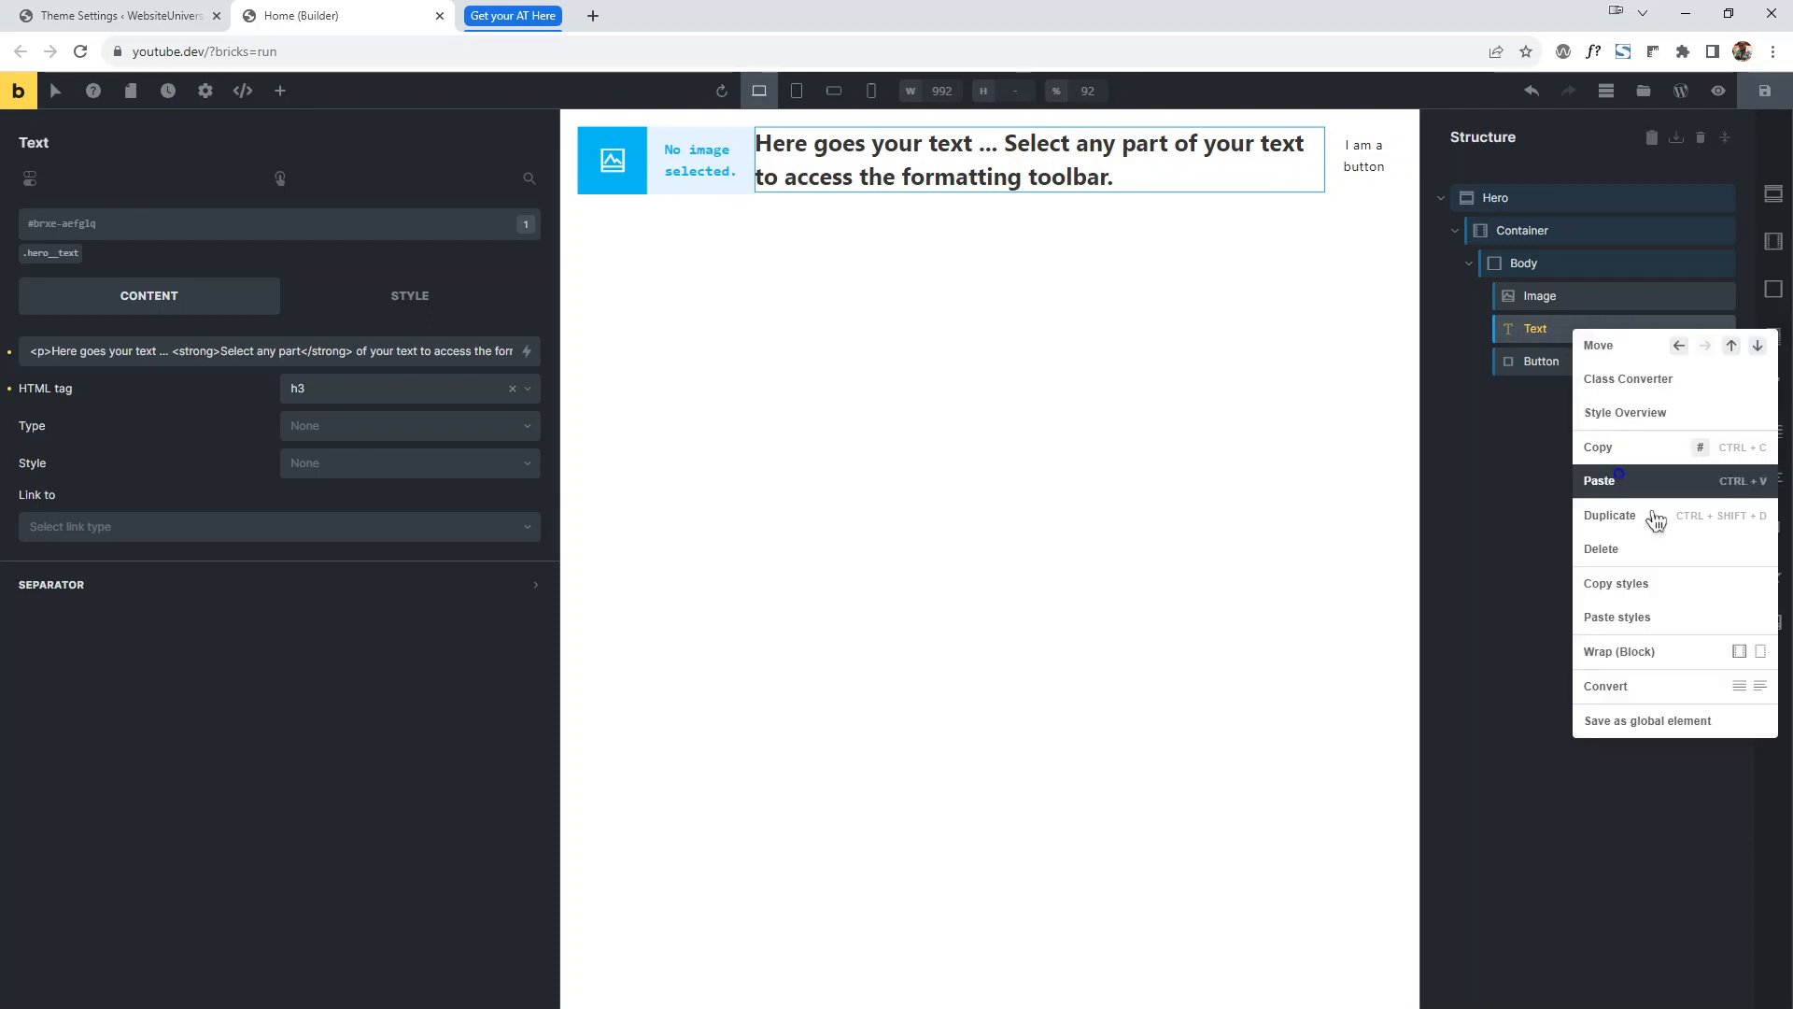
left_click(1756, 691)
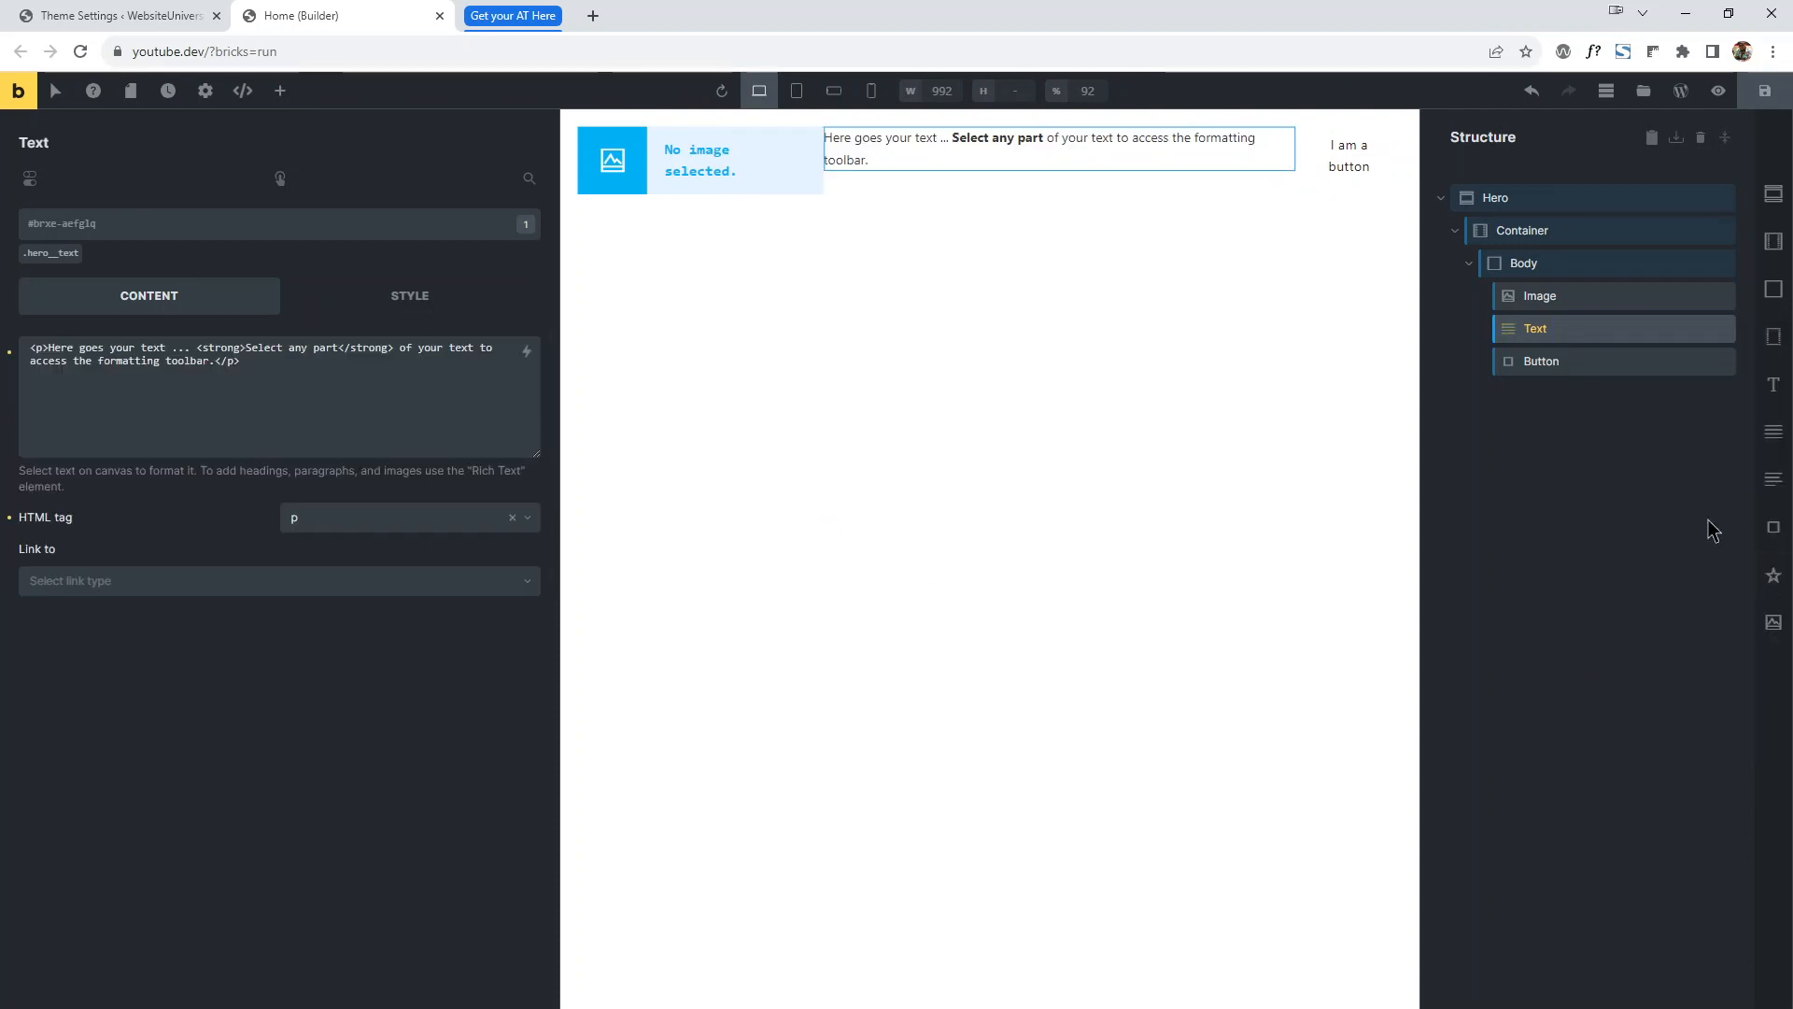
right_click(1634, 334)
left_click(282, 373)
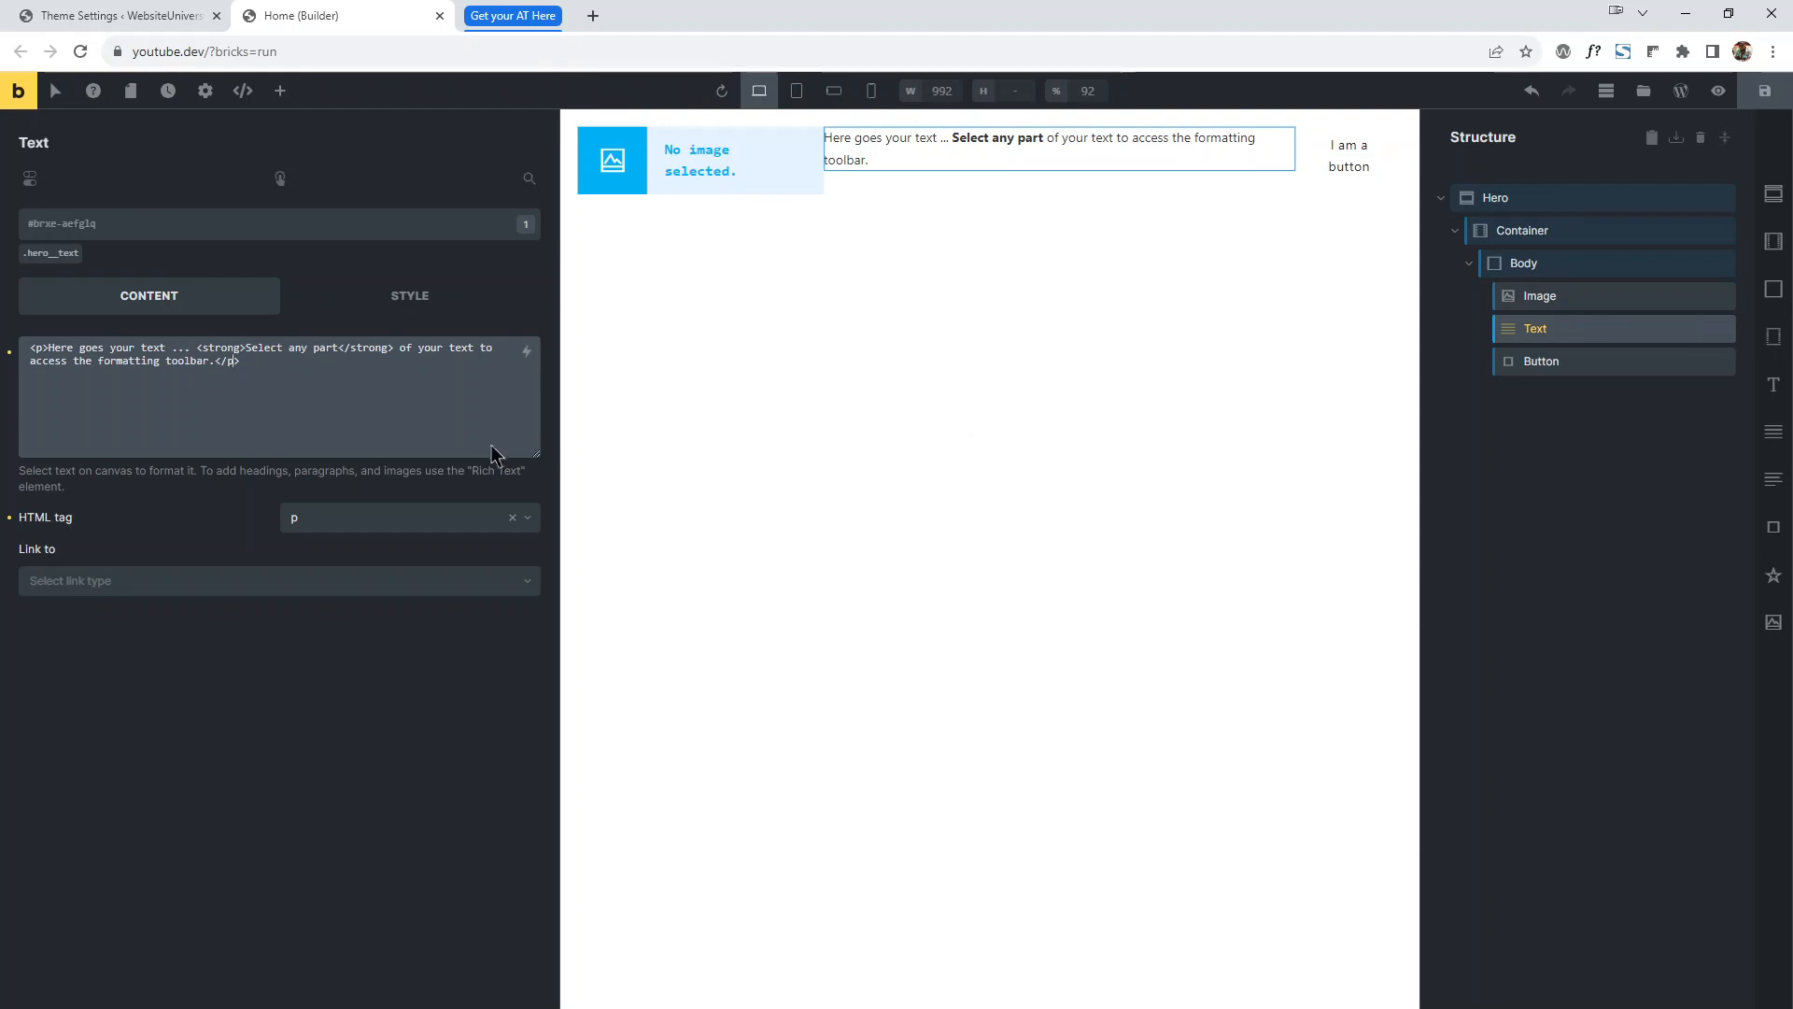
left_click(221, 347)
Convert the Basic Text element to a Heading and look over the markup carried into its text.
right_click(1584, 331)
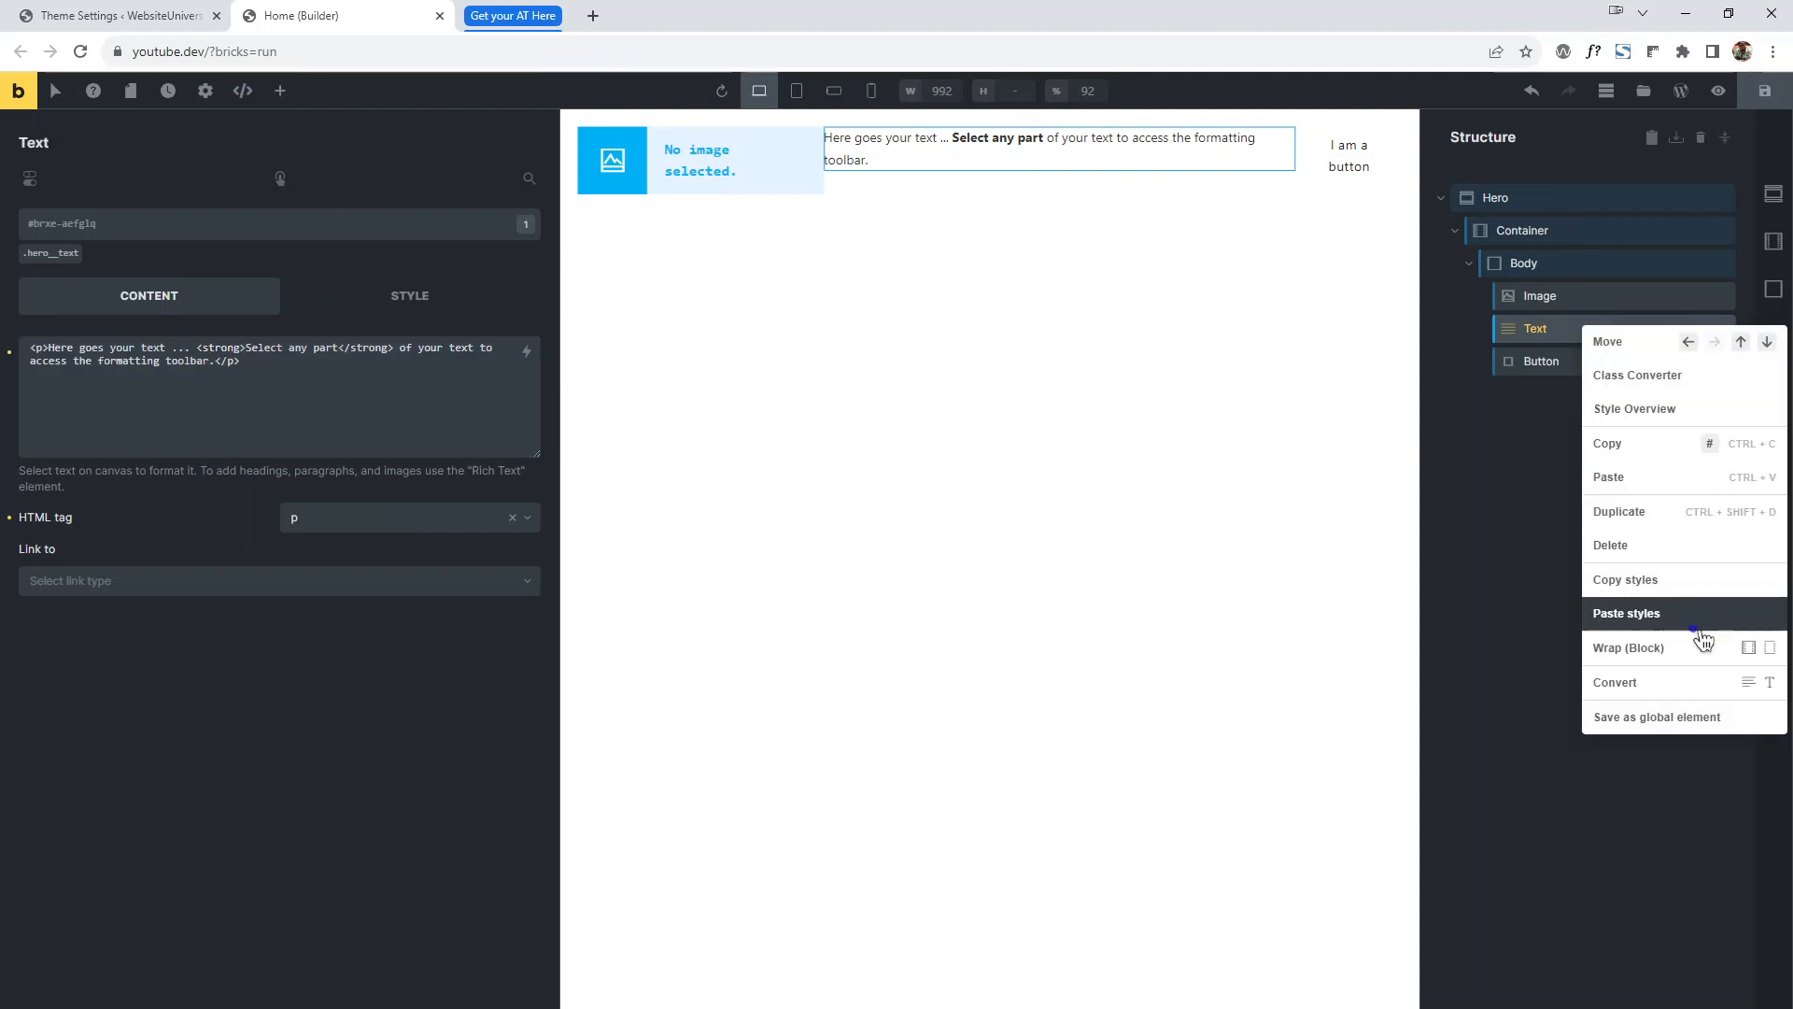
left_click(1768, 686)
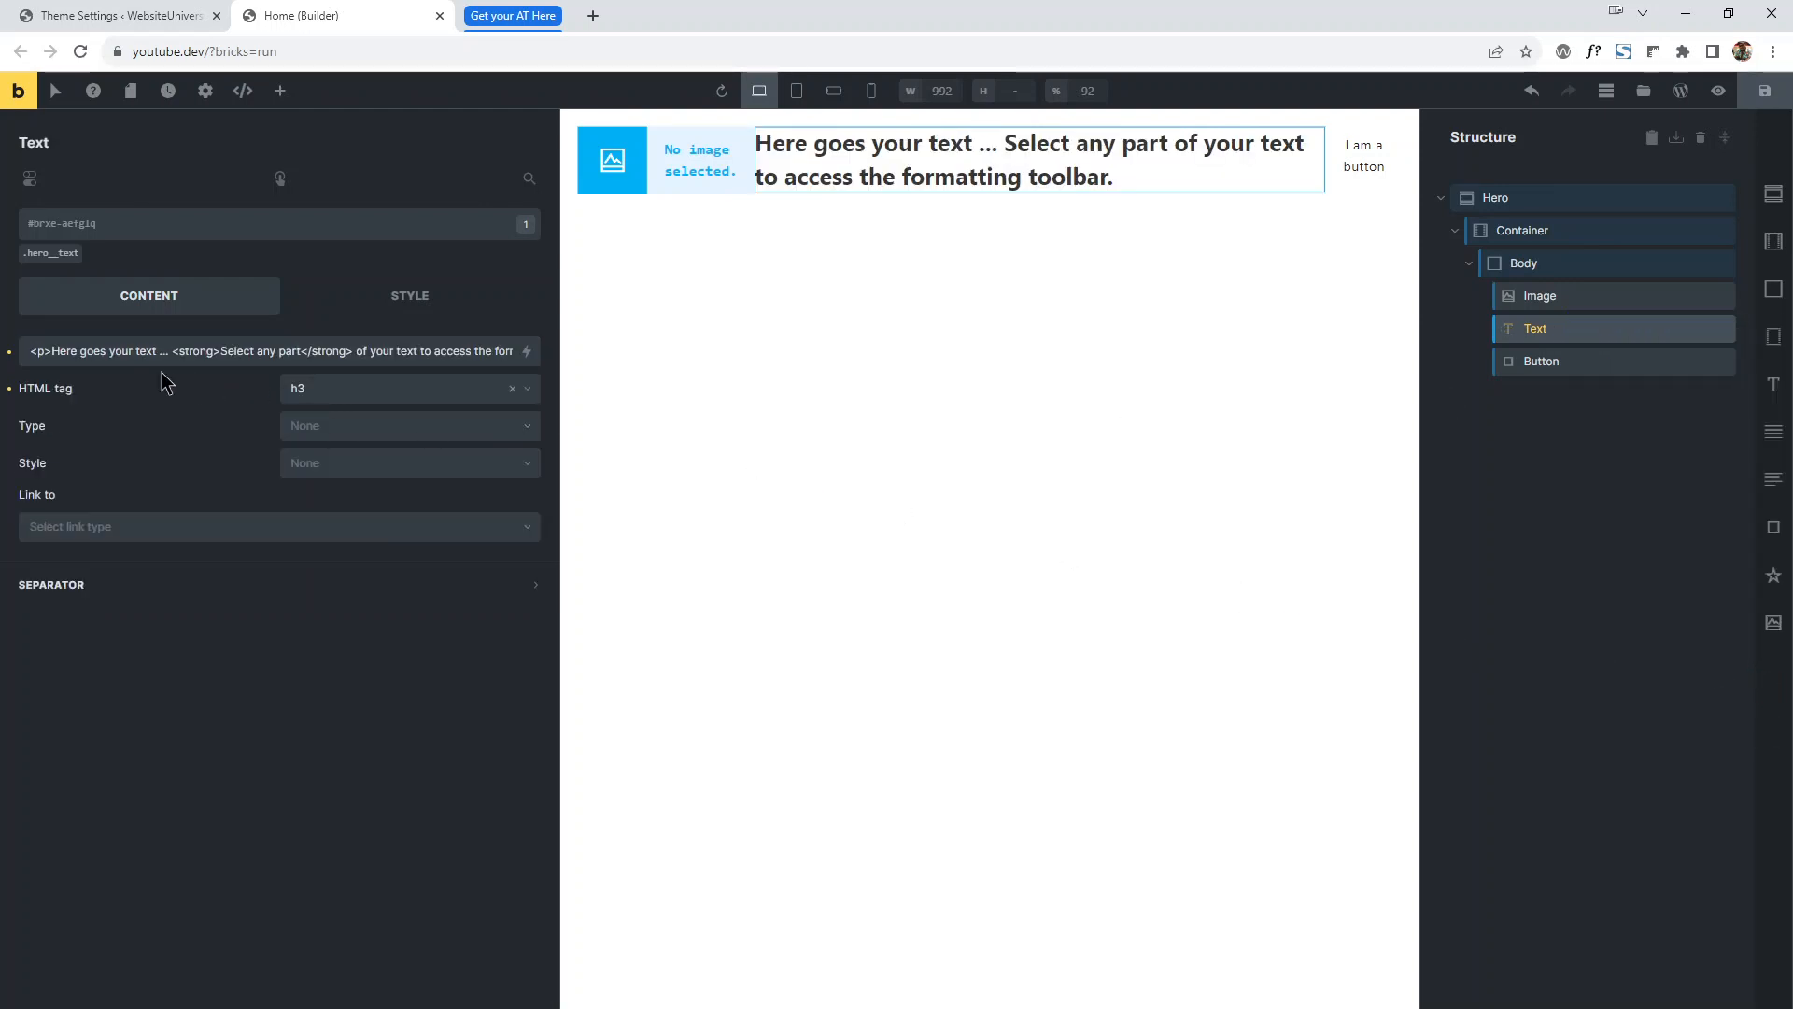
left_click_drag(50, 351, 175, 351)
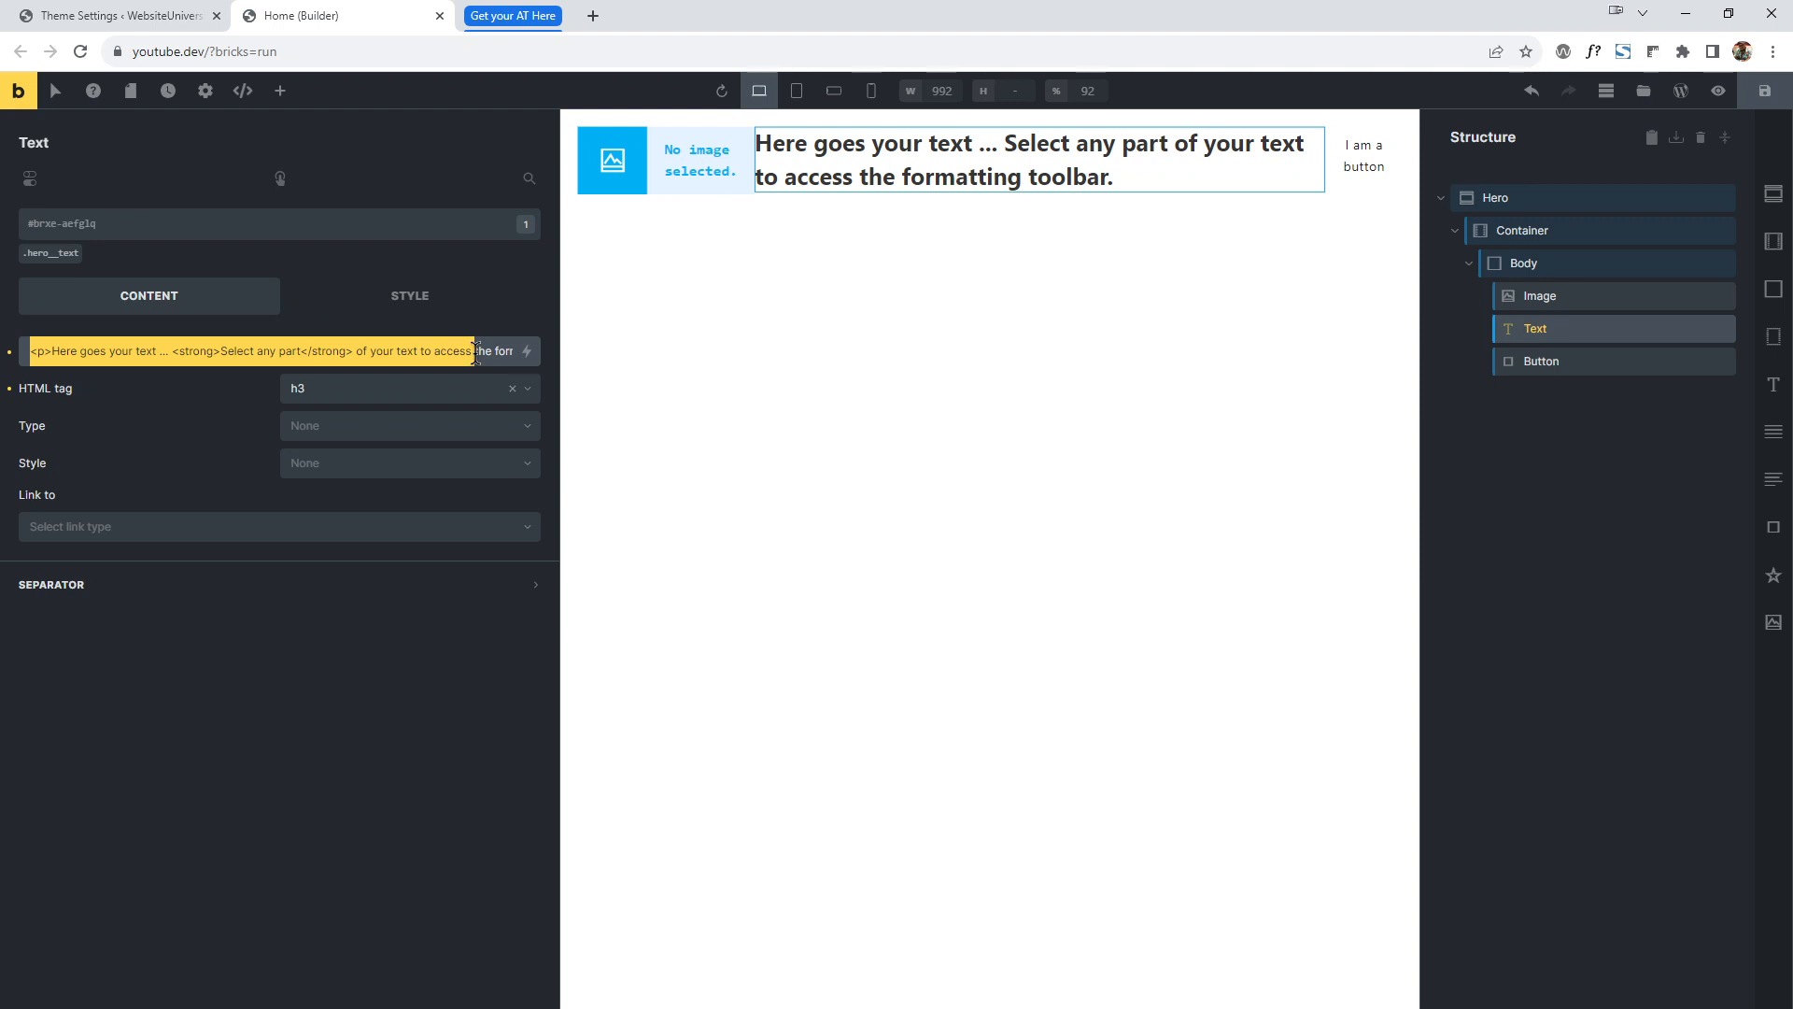
left_click(182, 360)
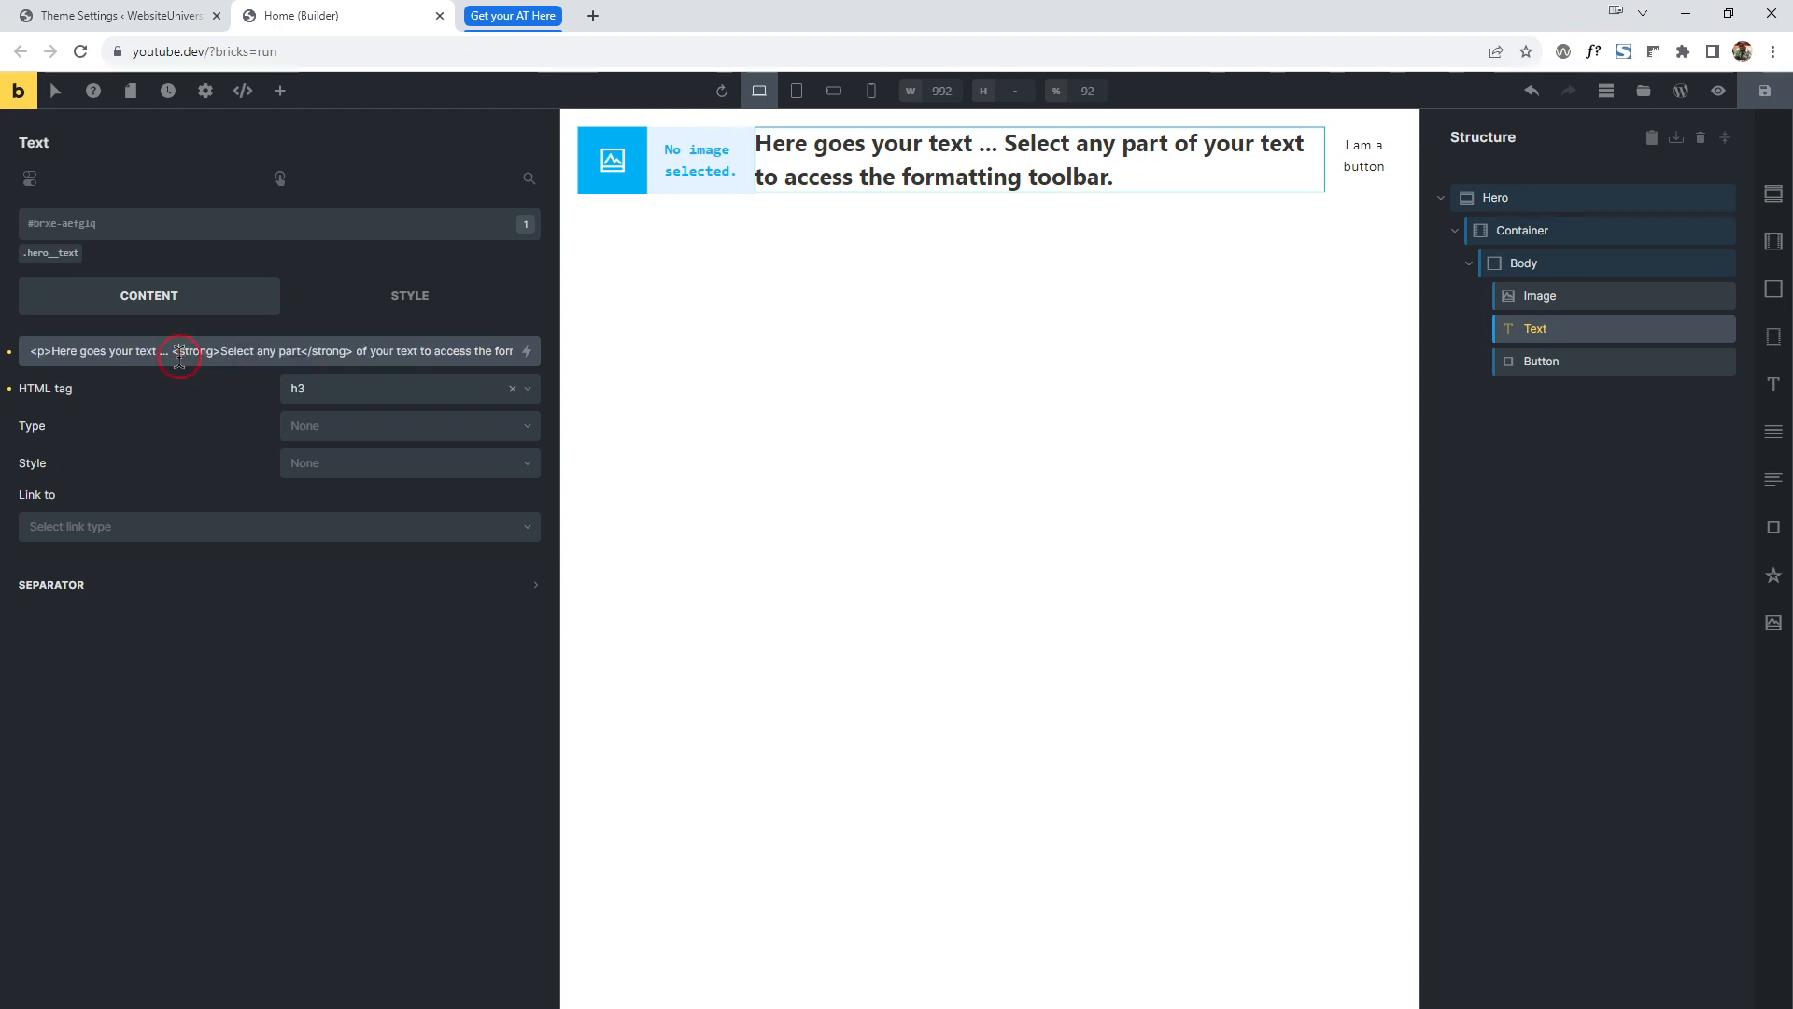
Replace the strong tags around "Select any part" in the heading text with mark tags.
double_click(198, 352)
type("mark")
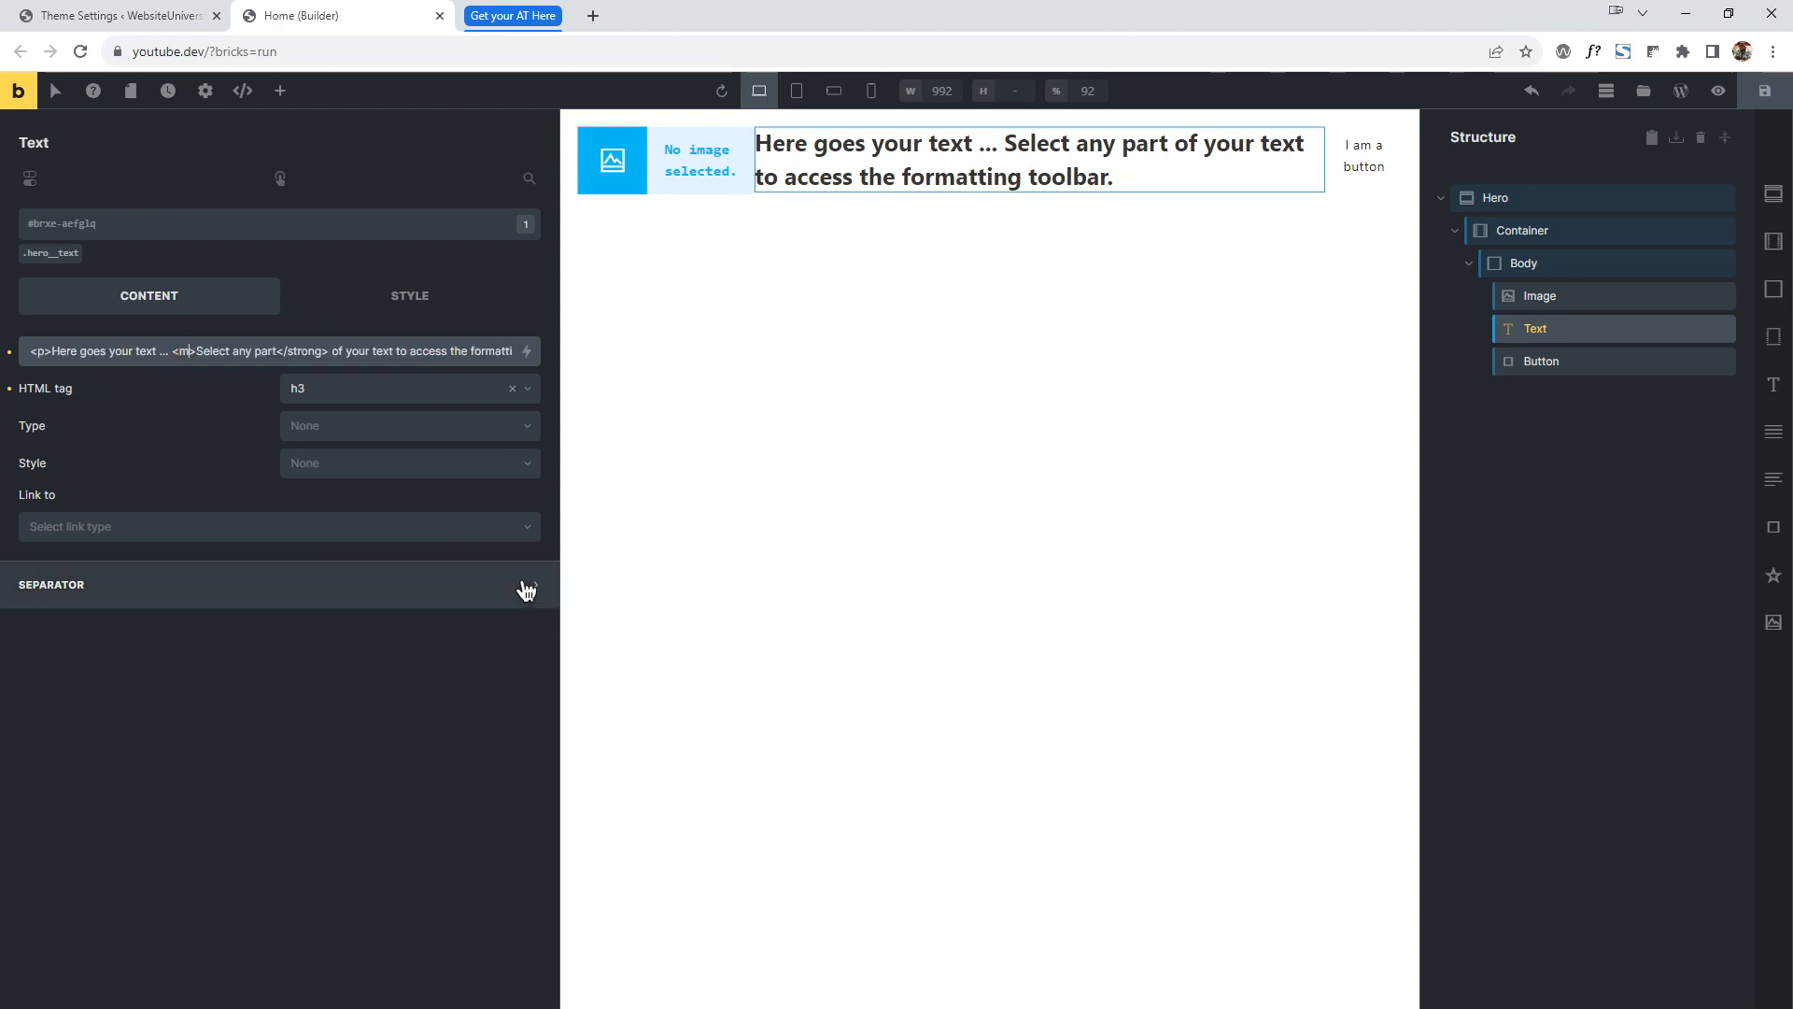
double_click(322, 351)
type("mark")
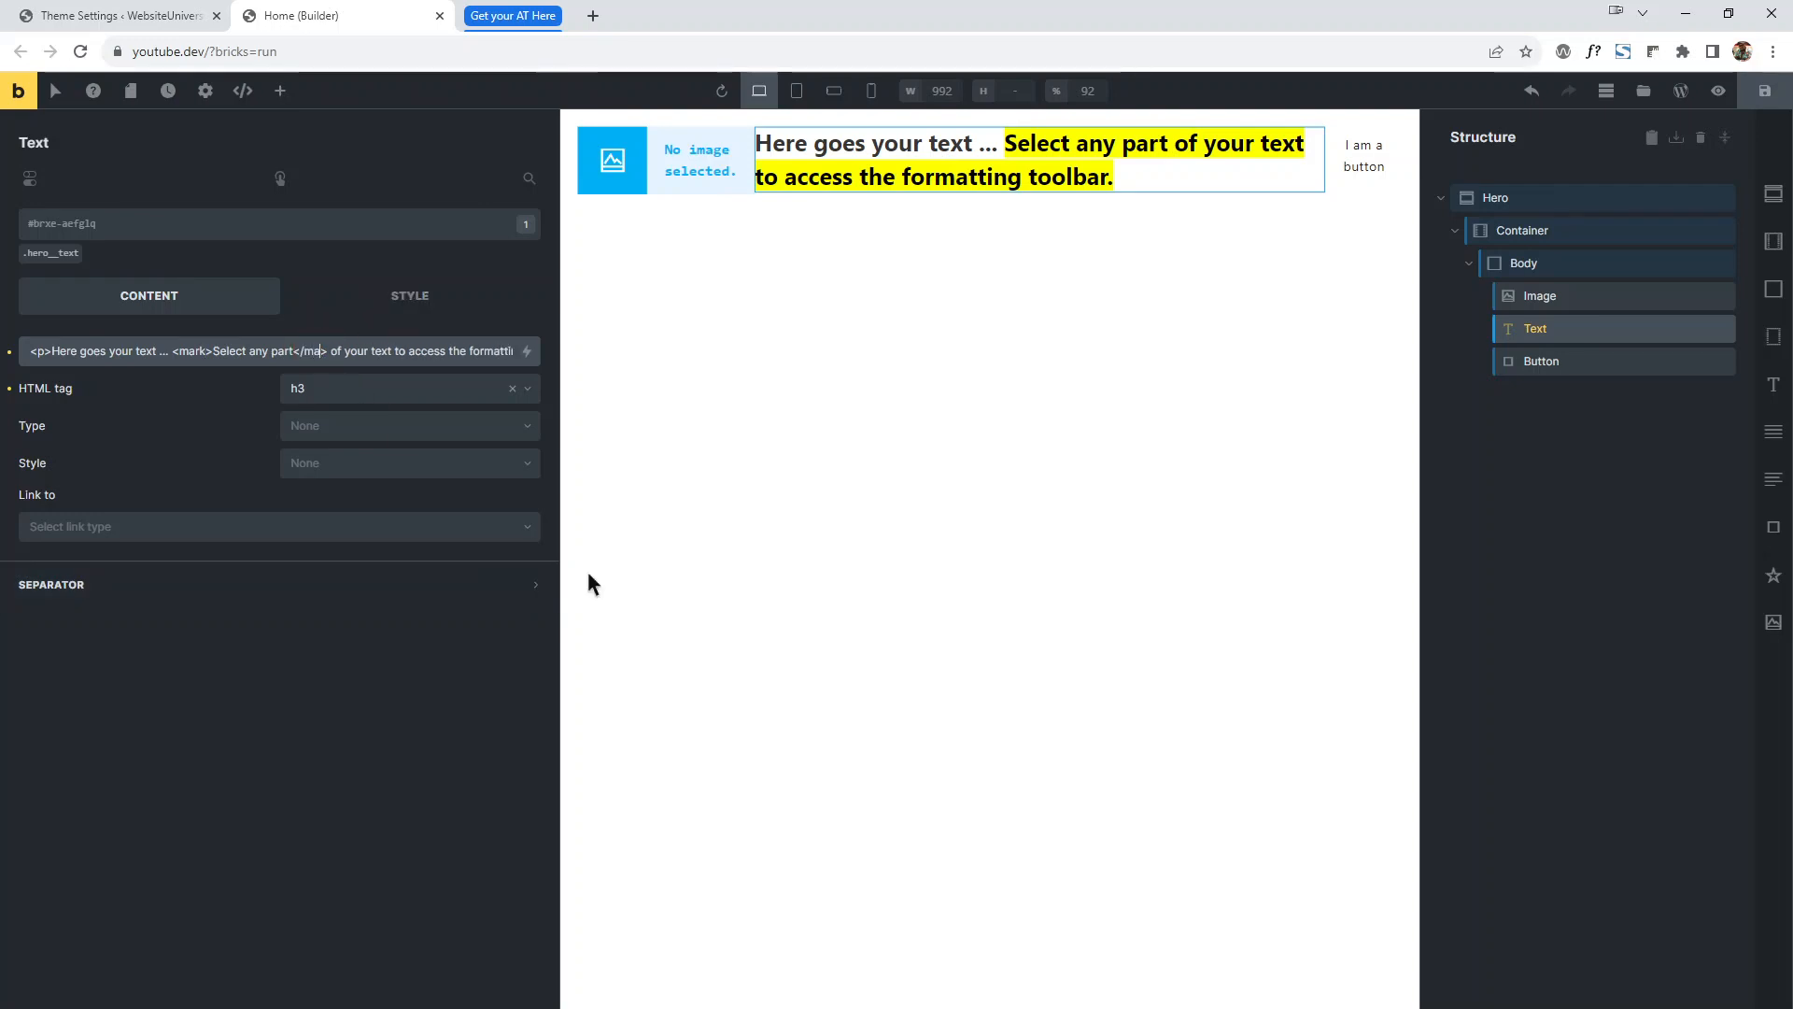
double_click(196, 351)
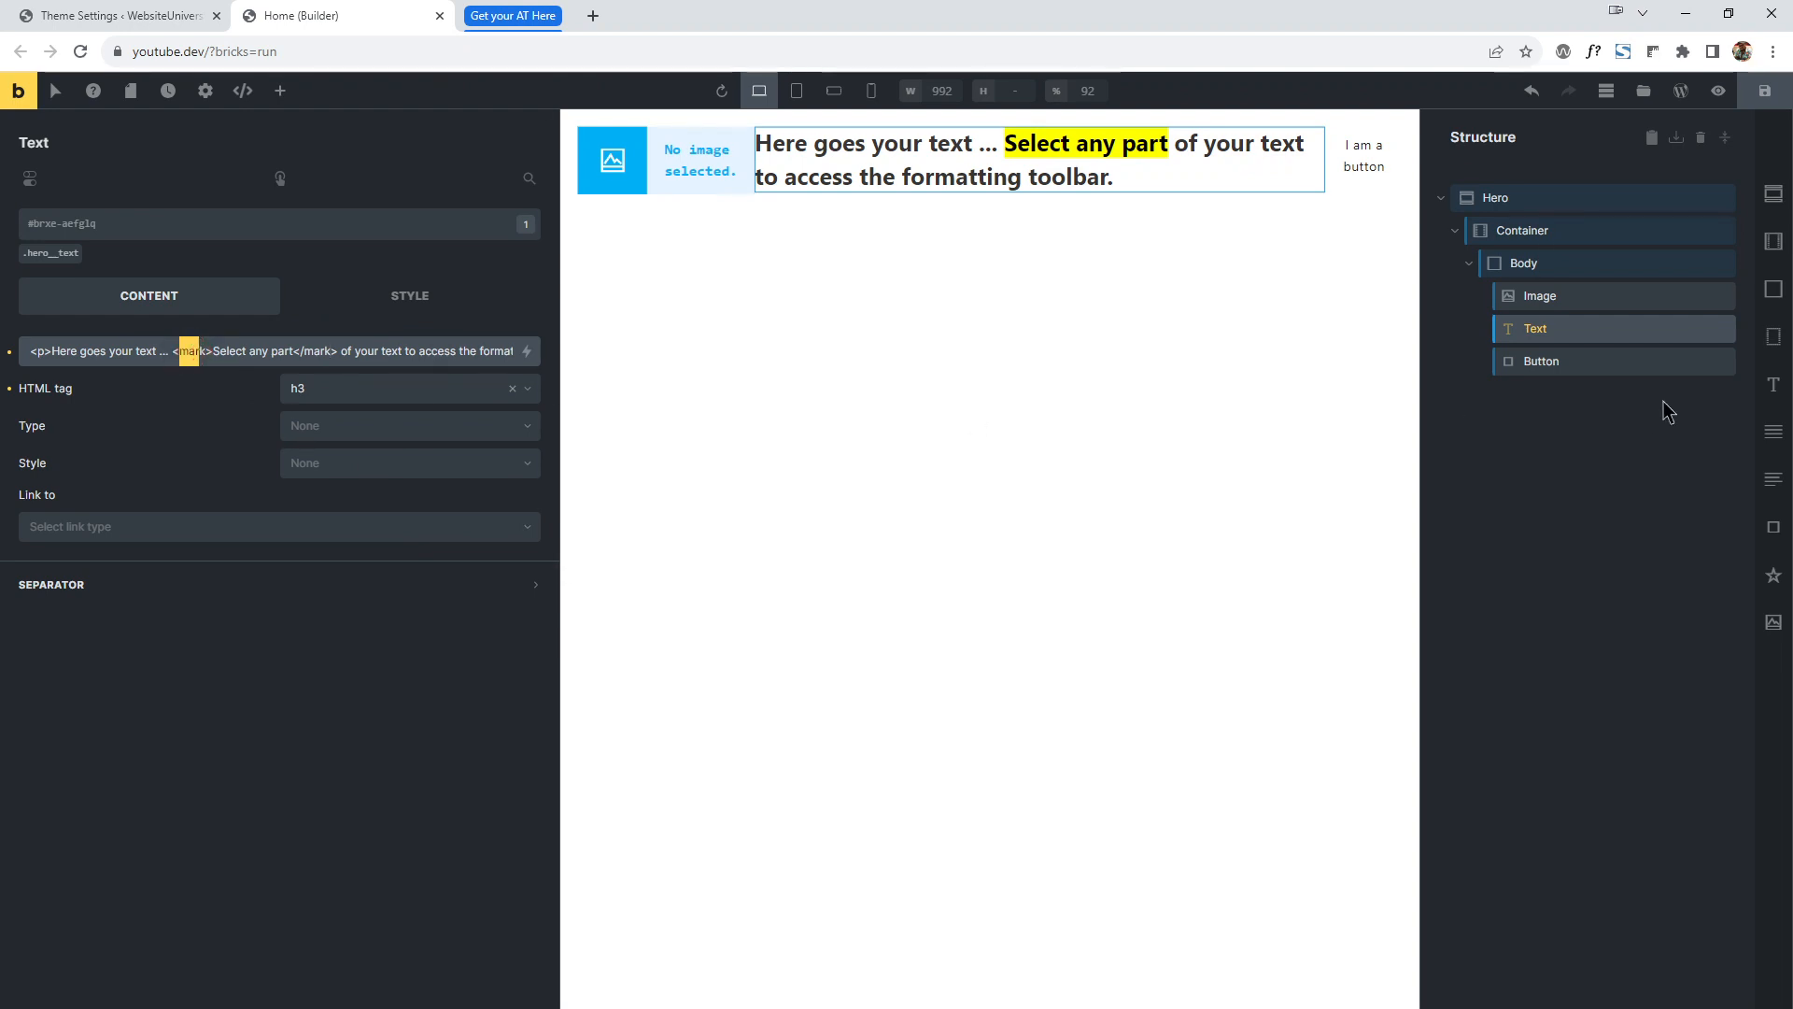
Convert the Text heading to Basic Text and replace the mark tags around "Select any part" with span tags.
right_click(1605, 332)
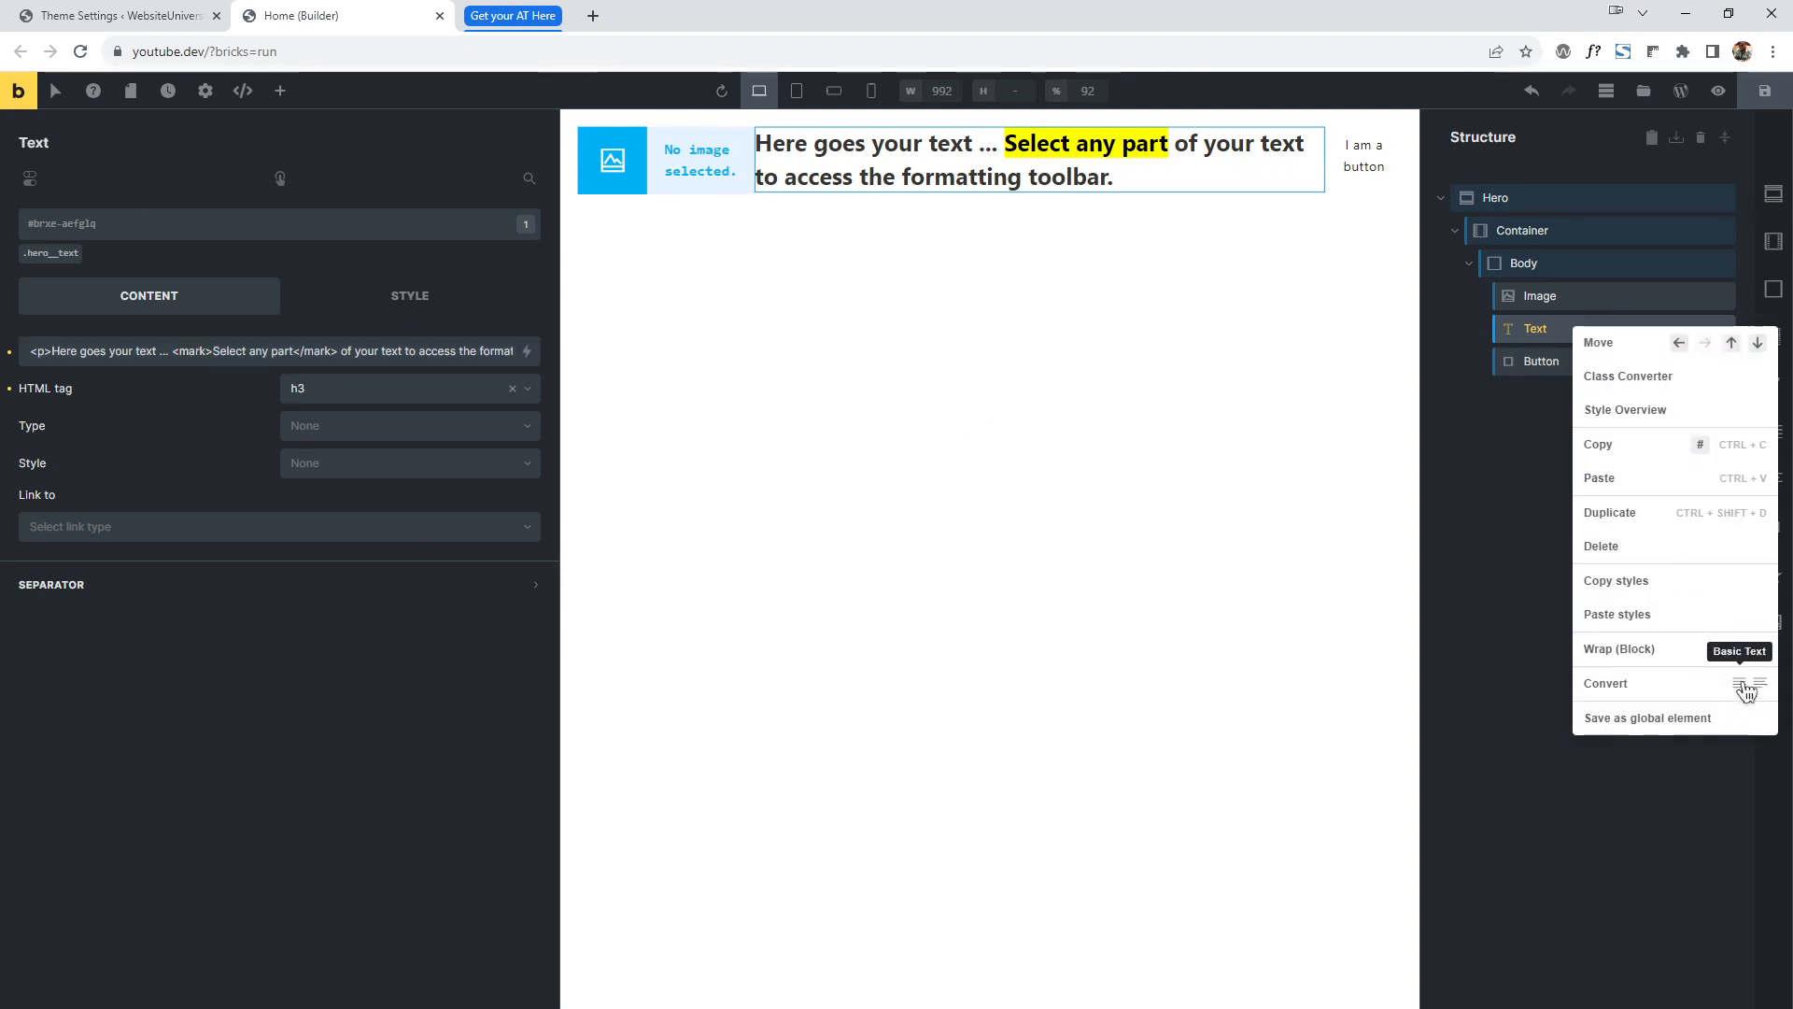
left_click(1745, 688)
left_click(203, 348)
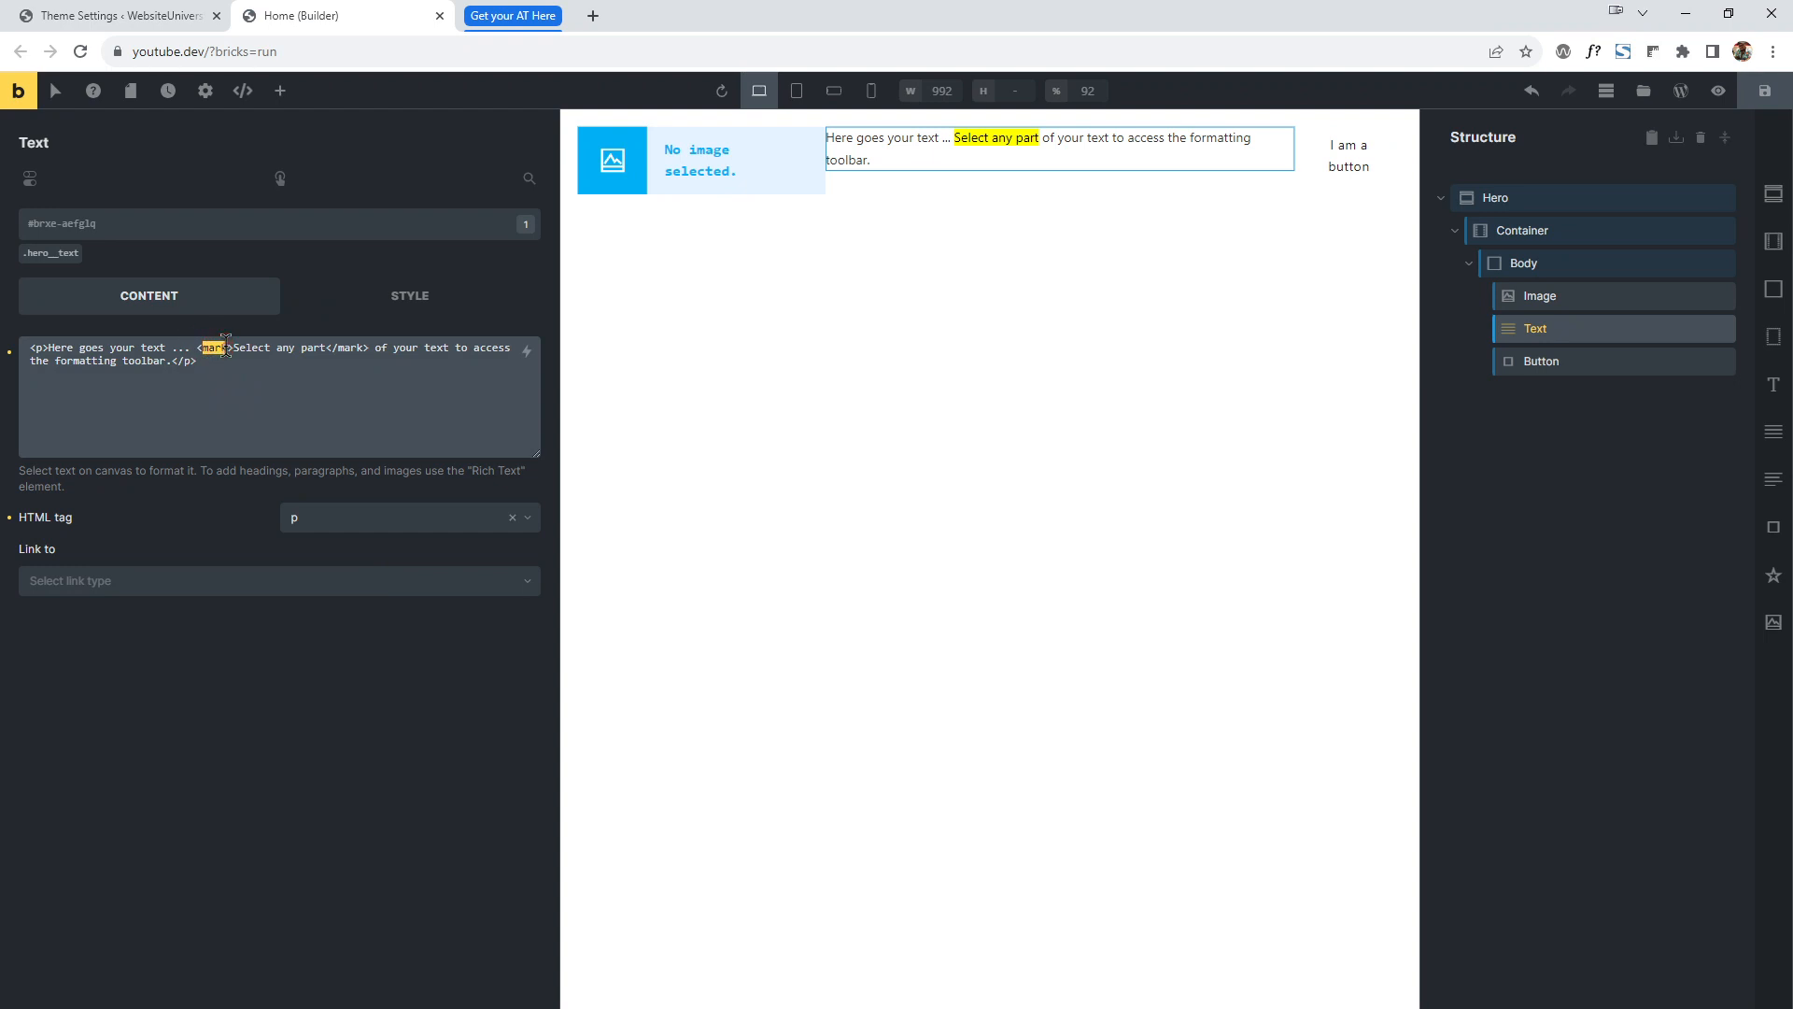
type("span")
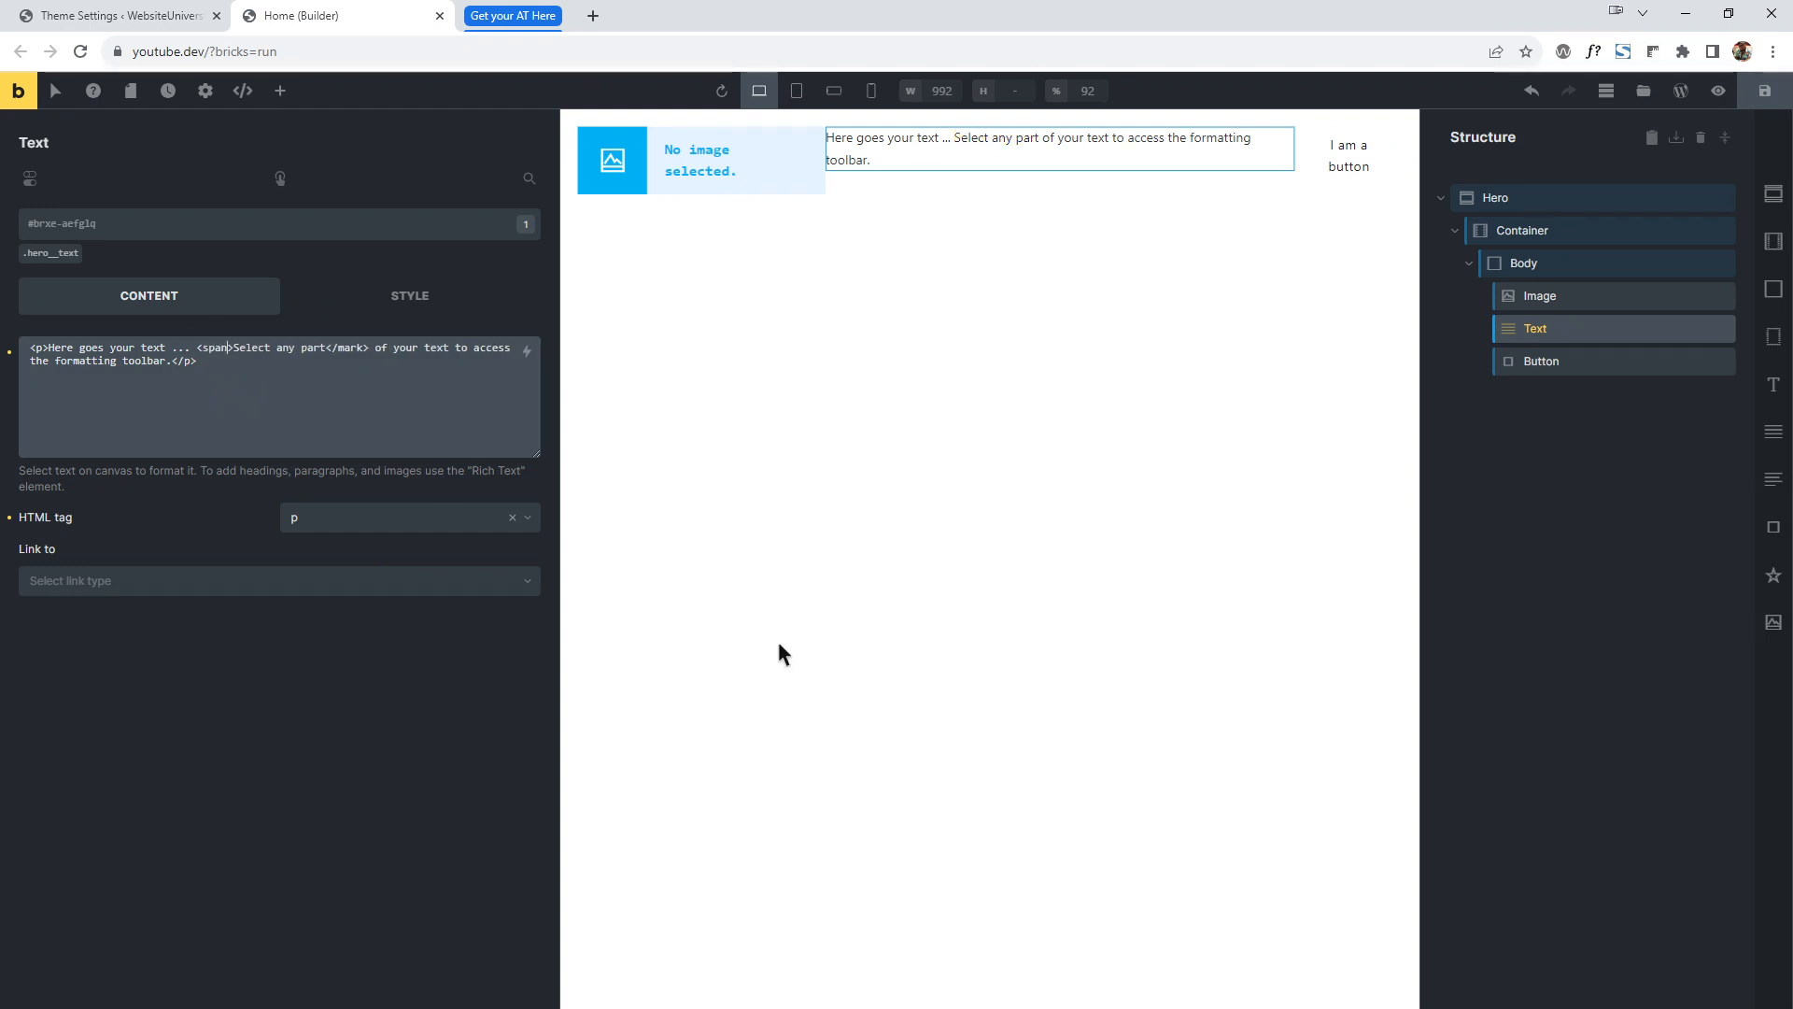
double_click(352, 347)
type("span")
Convert the Basic Text element to Rich Text and check its content in both the code and visual editor views.
right_click(1564, 328)
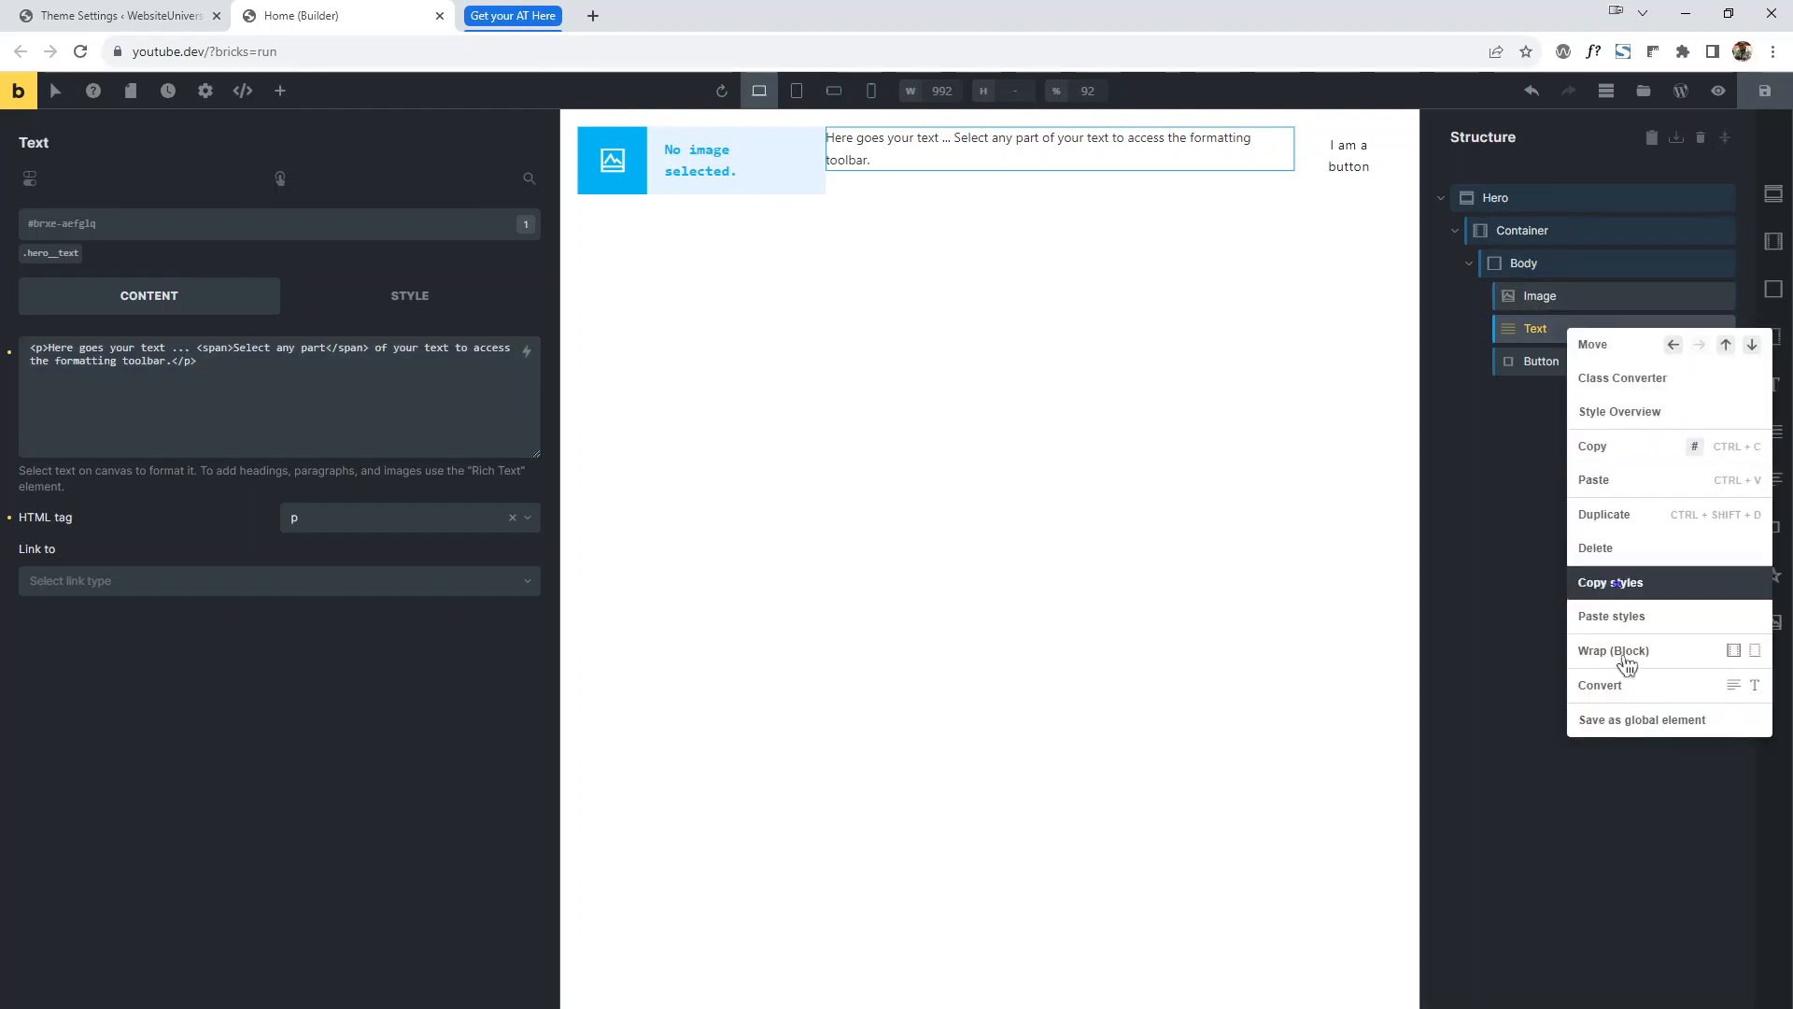
left_click(1734, 687)
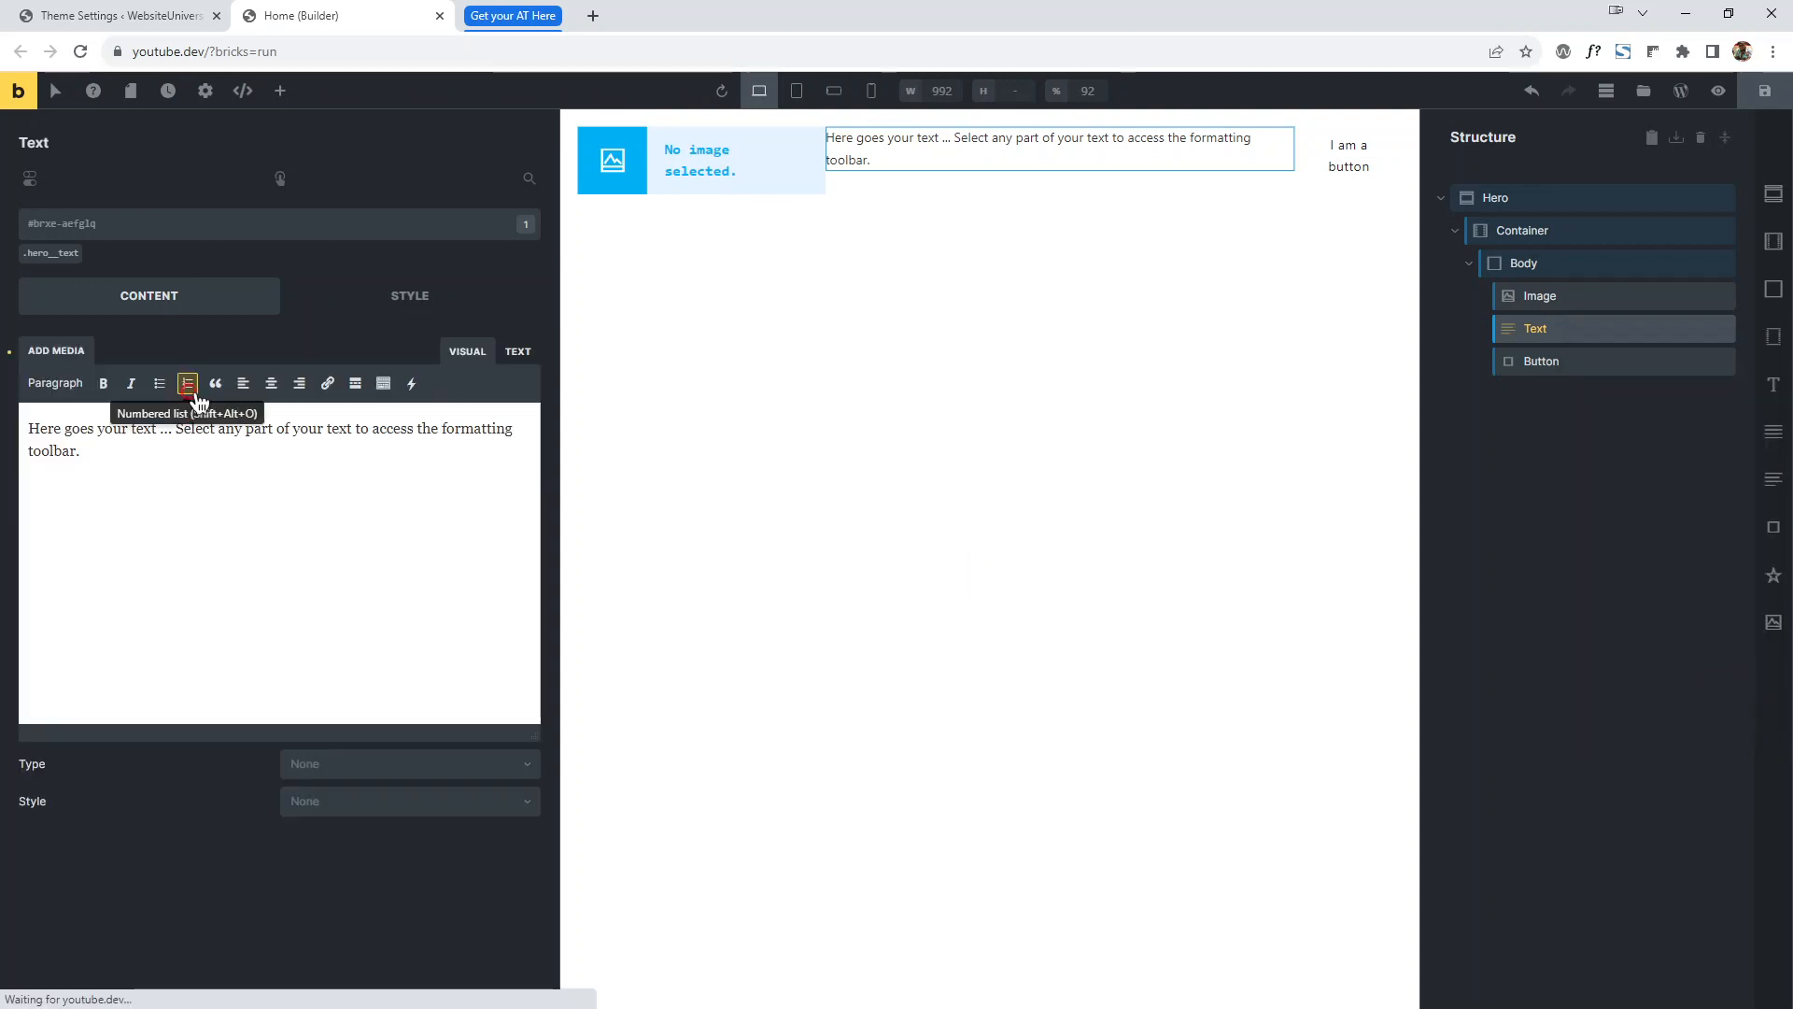
left_click(204, 449)
left_click(518, 351)
left_click(467, 351)
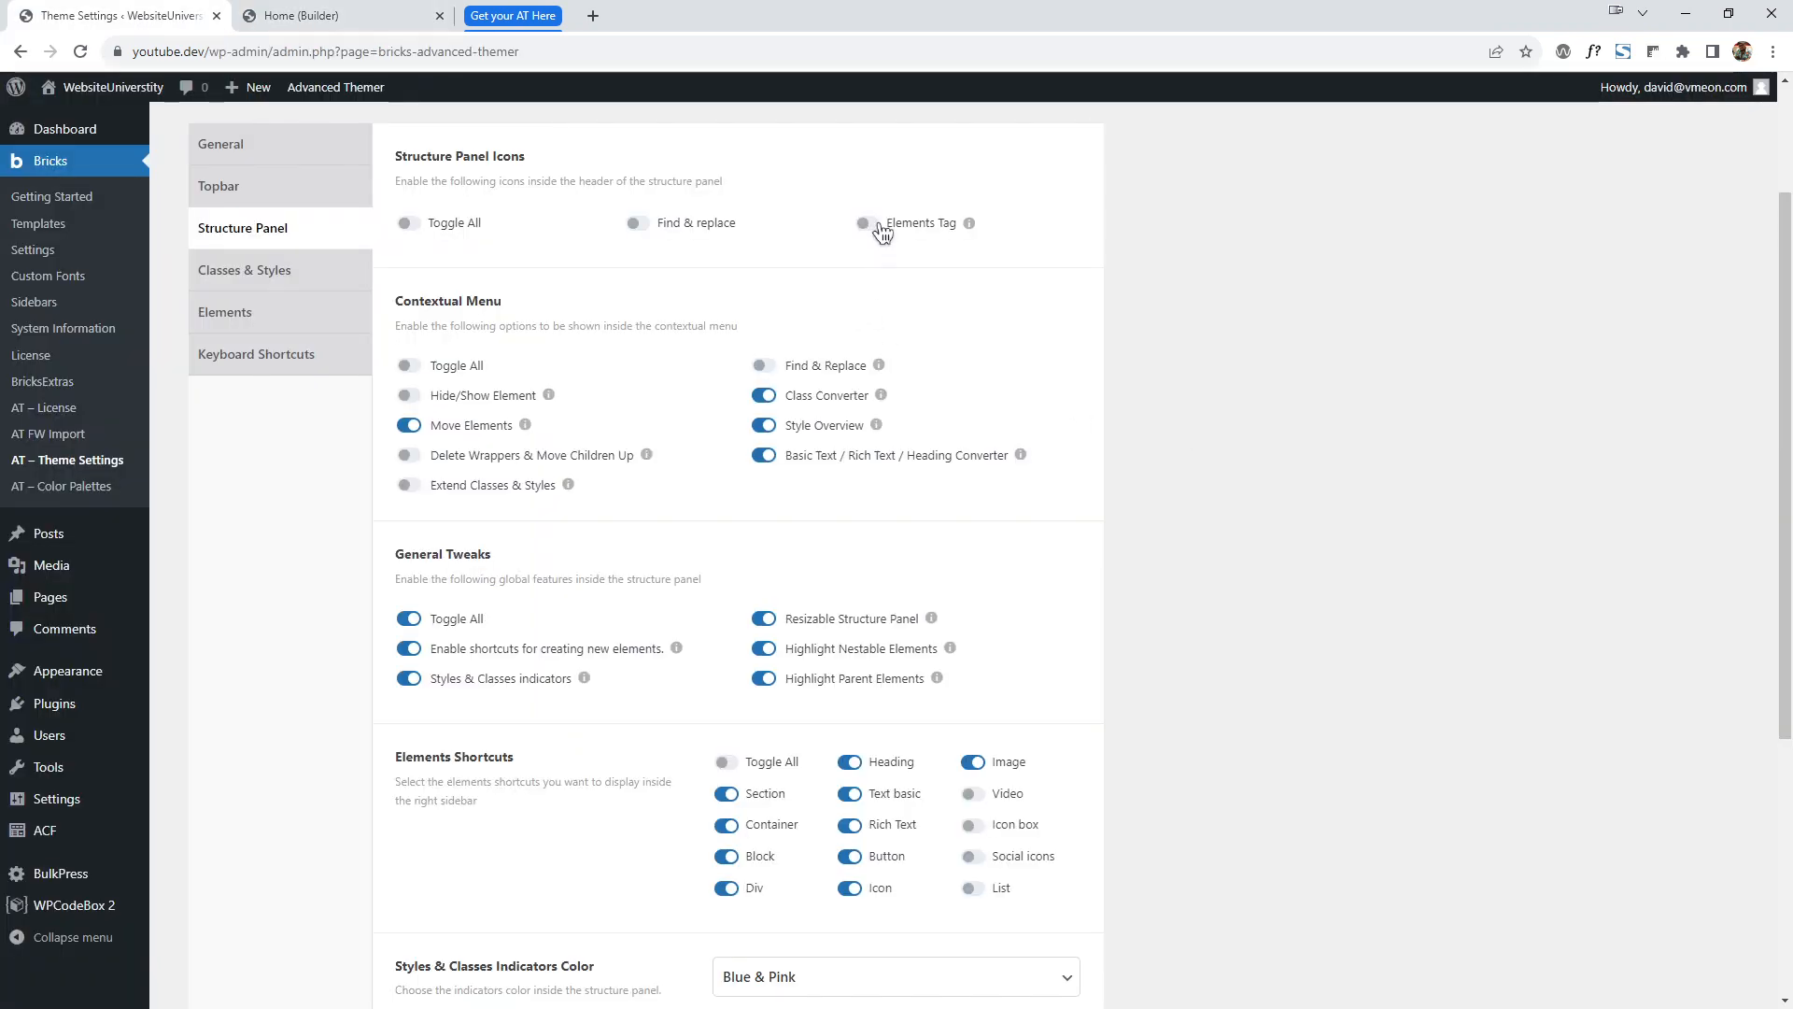
Enable the Elements Tag structure panel icon with Developer Mode as default tag view, save the theme settings, and reload the Home builder.
left_click(866, 223)
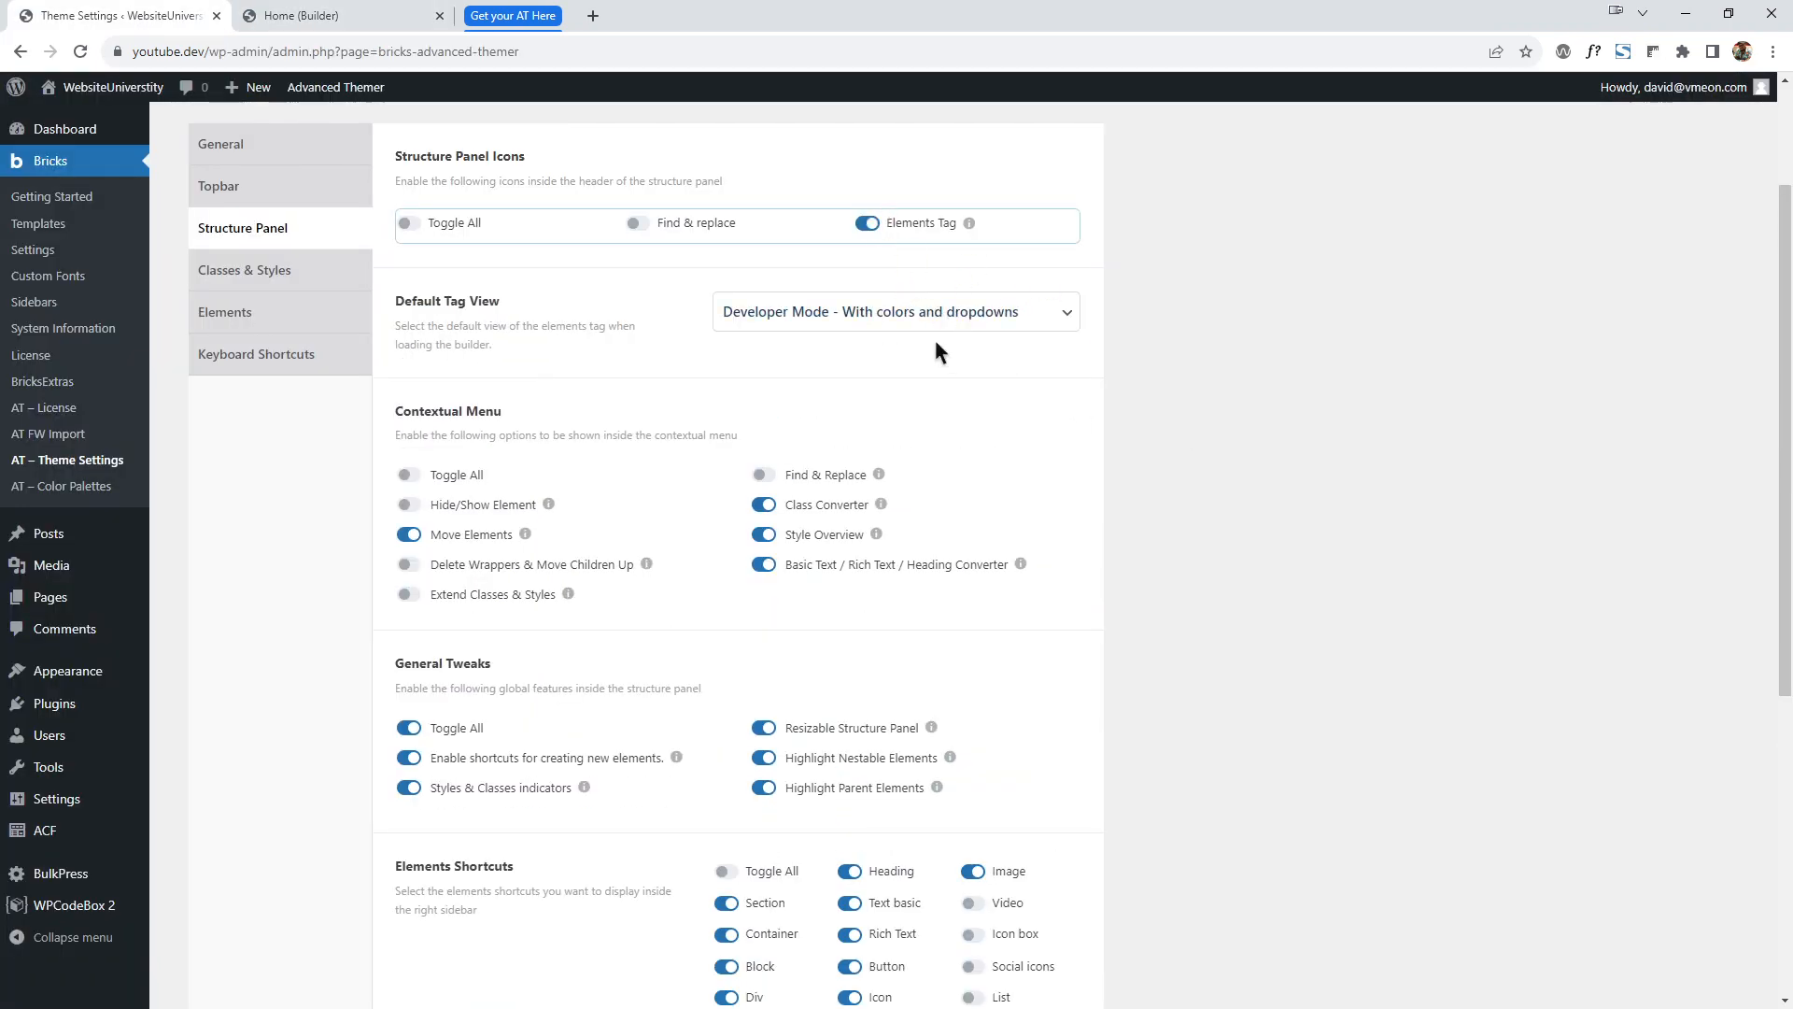
left_click(863, 318)
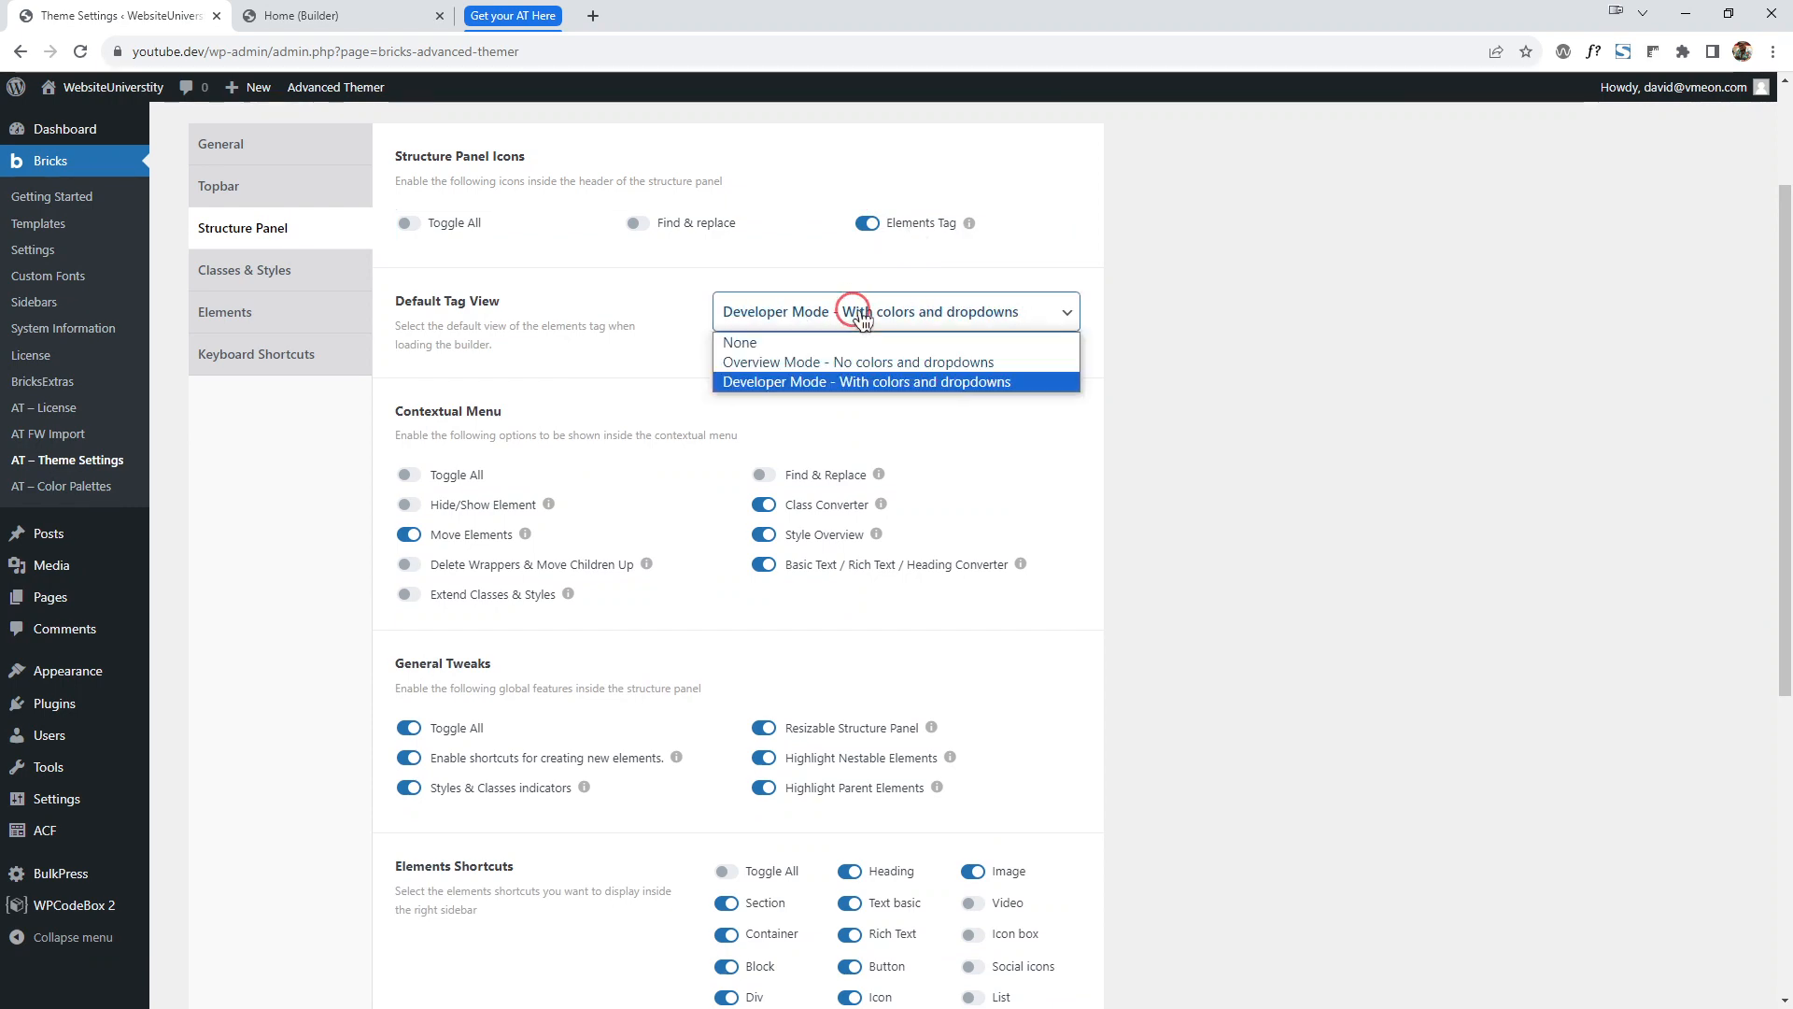
left_click(1204, 632)
scroll(1213, 625, "down", 5)
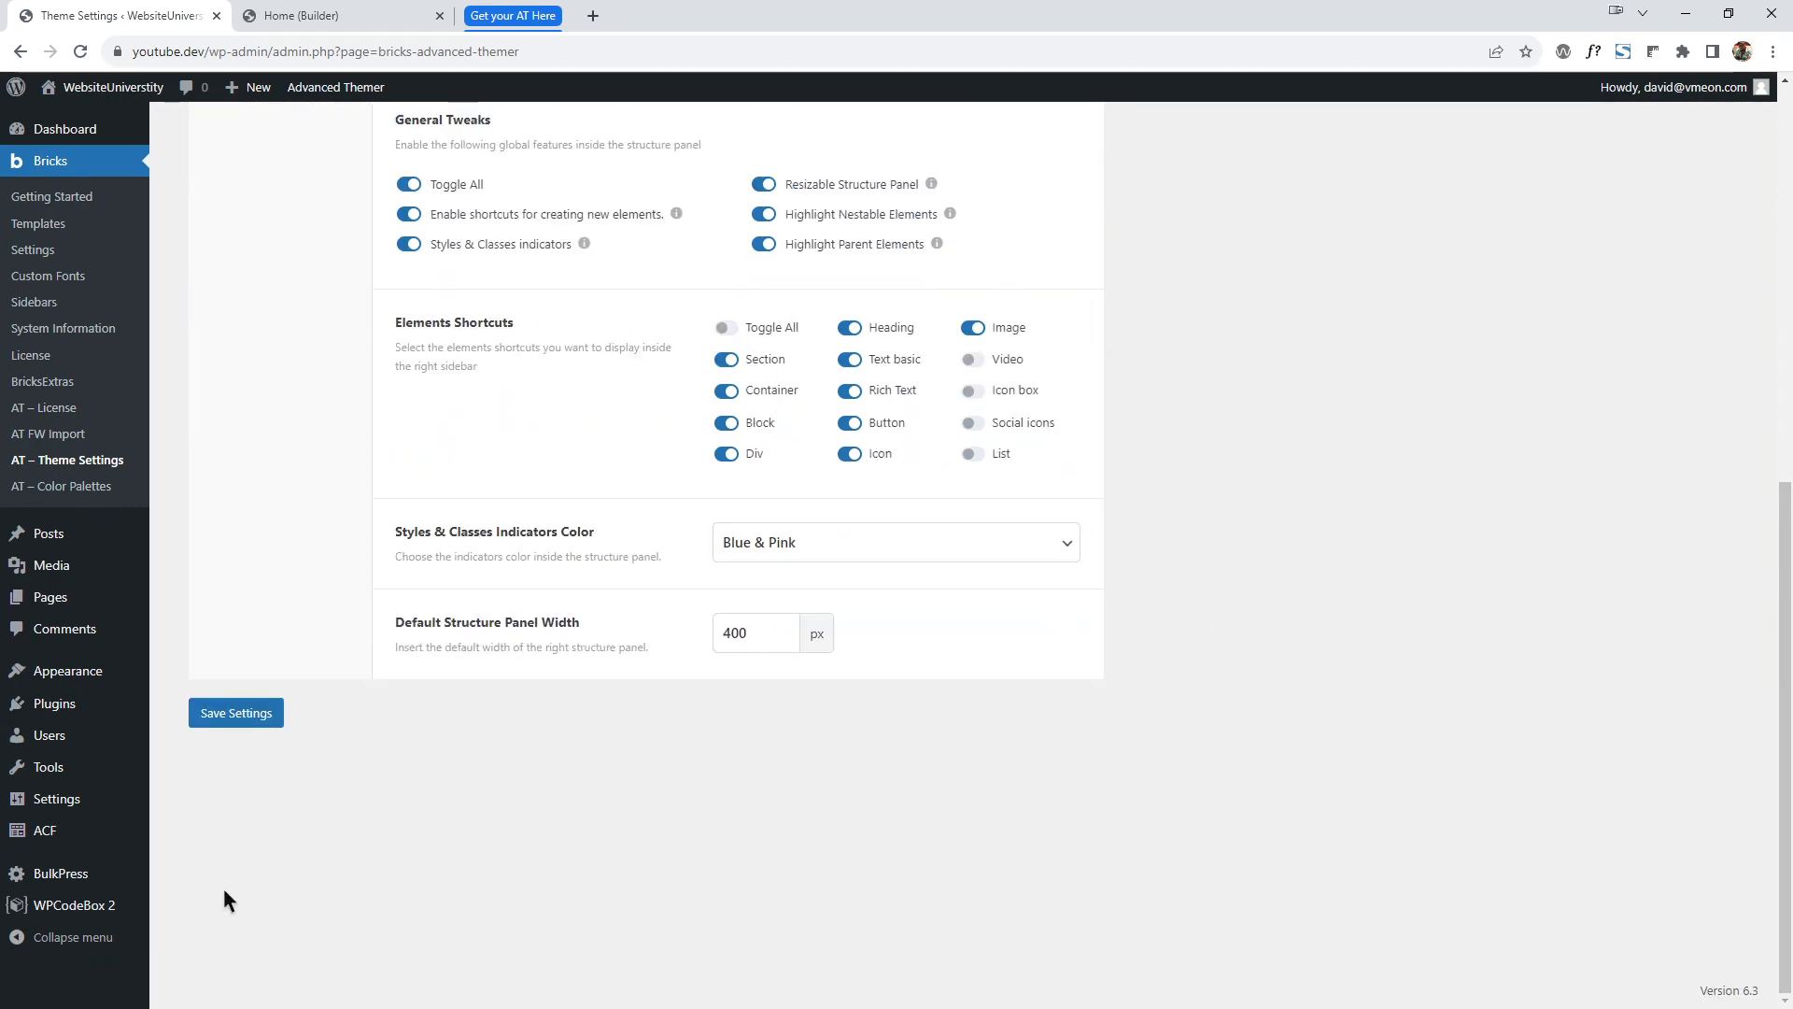
left_click(241, 717)
left_click(328, 9)
left_click(80, 52)
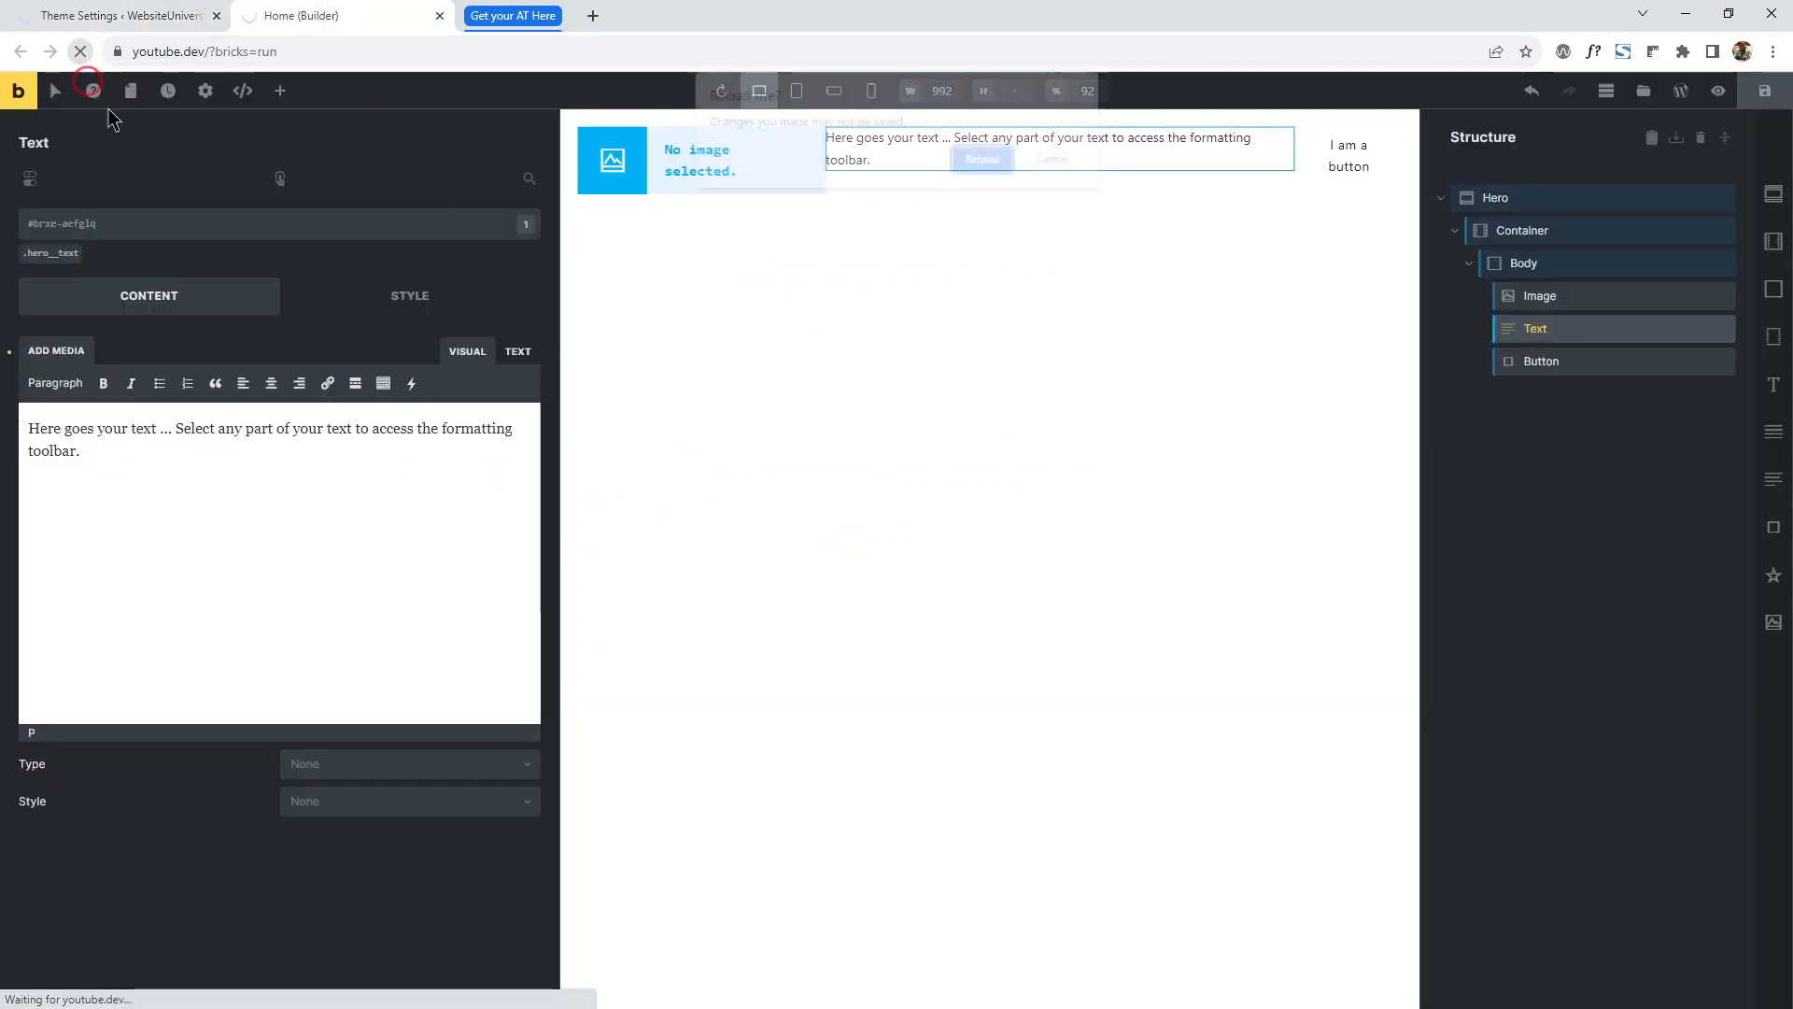
Confirm reloading the Home builder and cycle the structure panel through its element tag views.
left_click(984, 159)
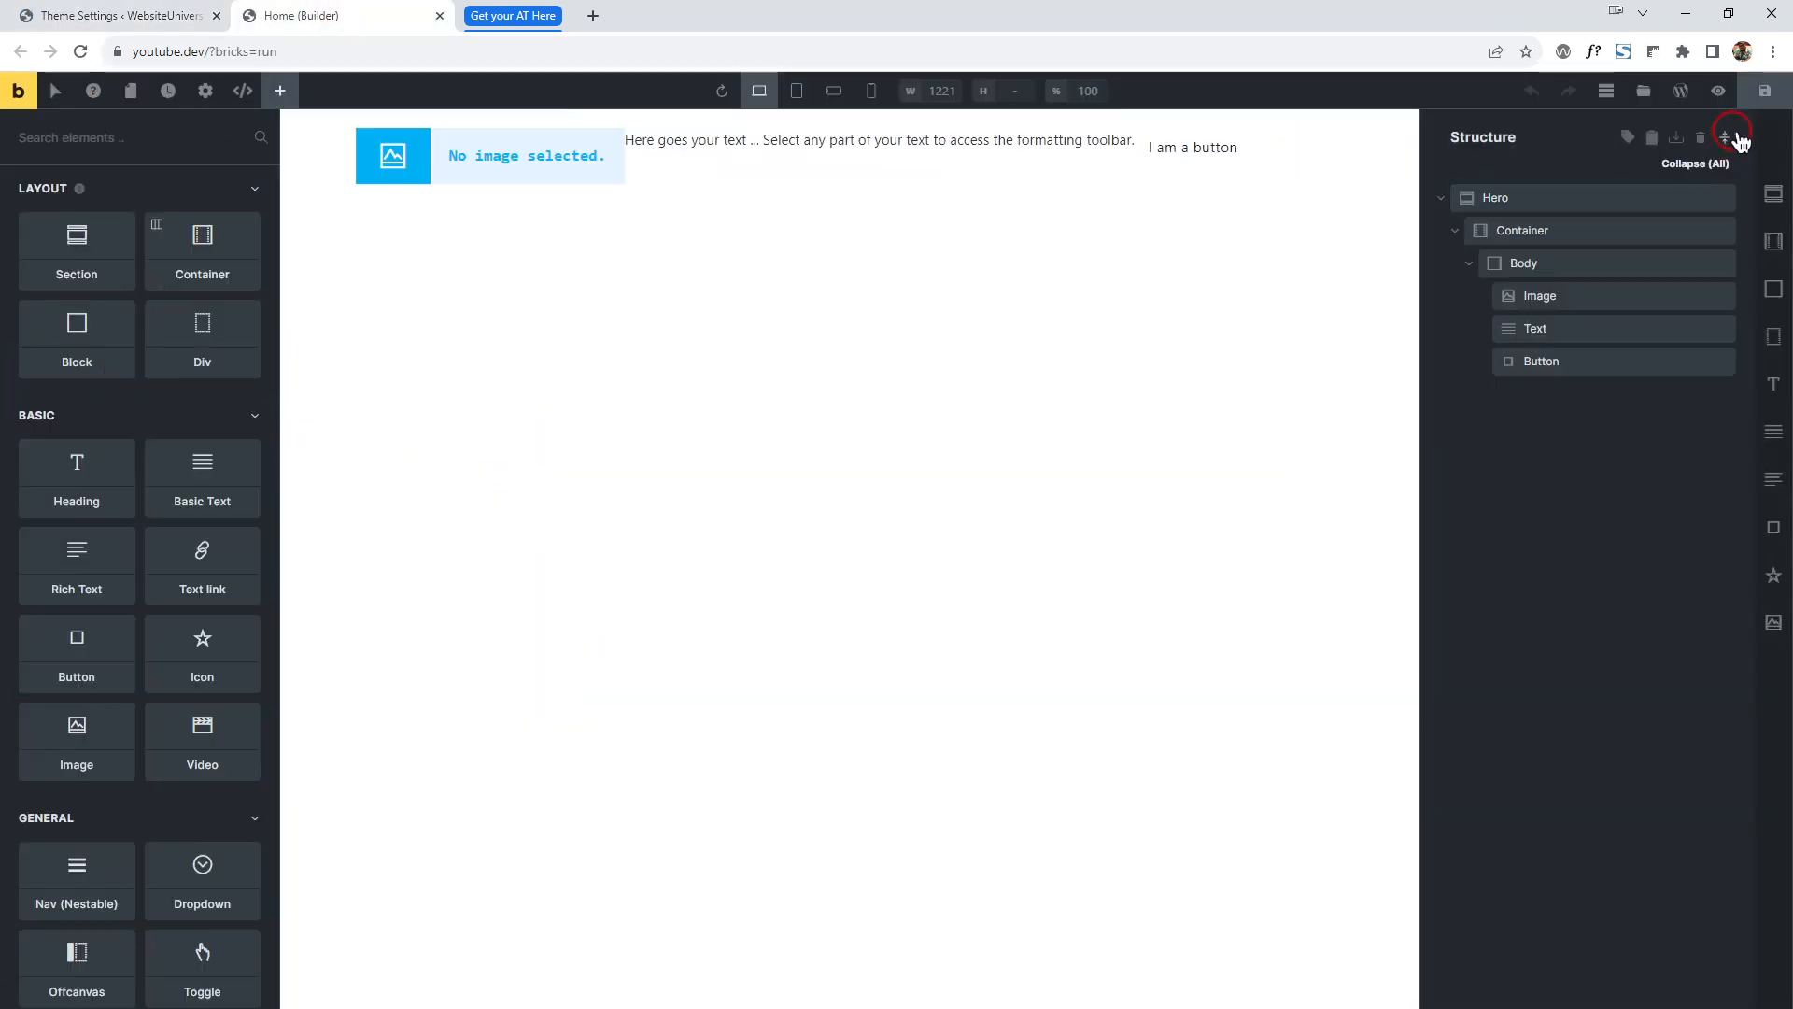
left_click(1629, 140)
left_click(1629, 140)
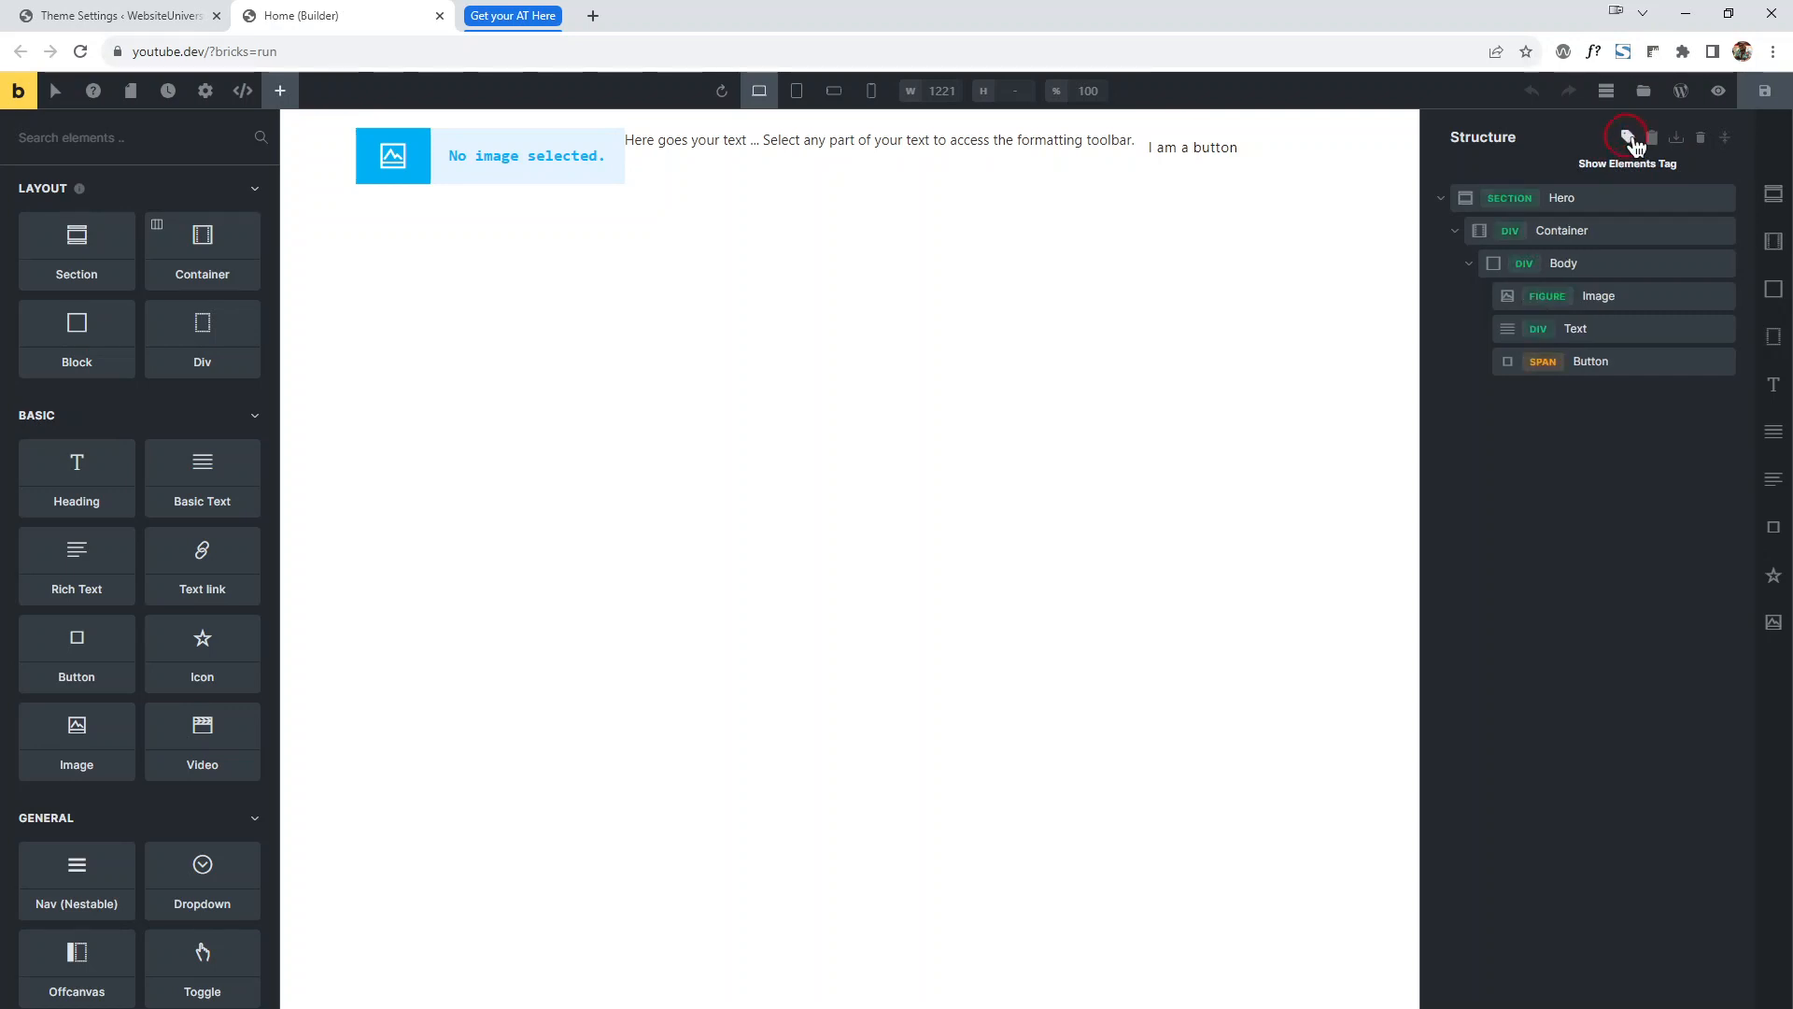
left_click(1629, 140)
left_click(1629, 141)
left_click(1630, 140)
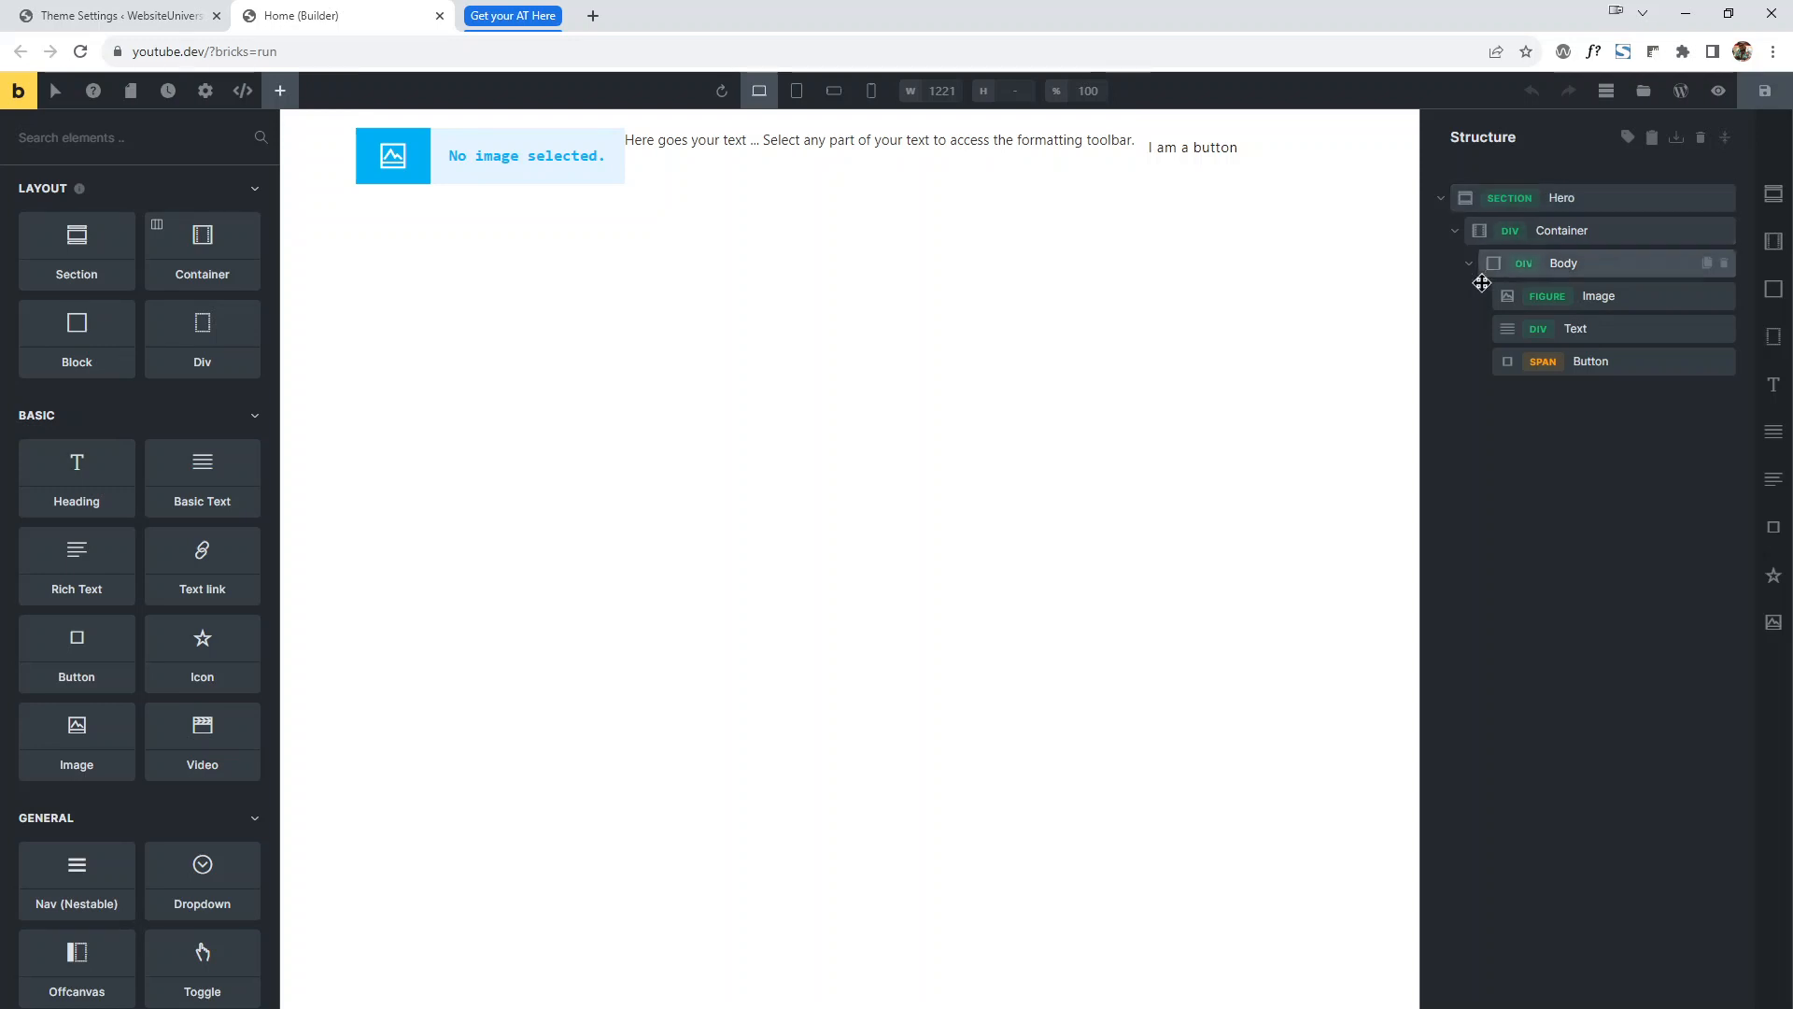
Set the Text element's tag to p, and try button as the Button element's HTML tag before clearing it.
left_click(1539, 330)
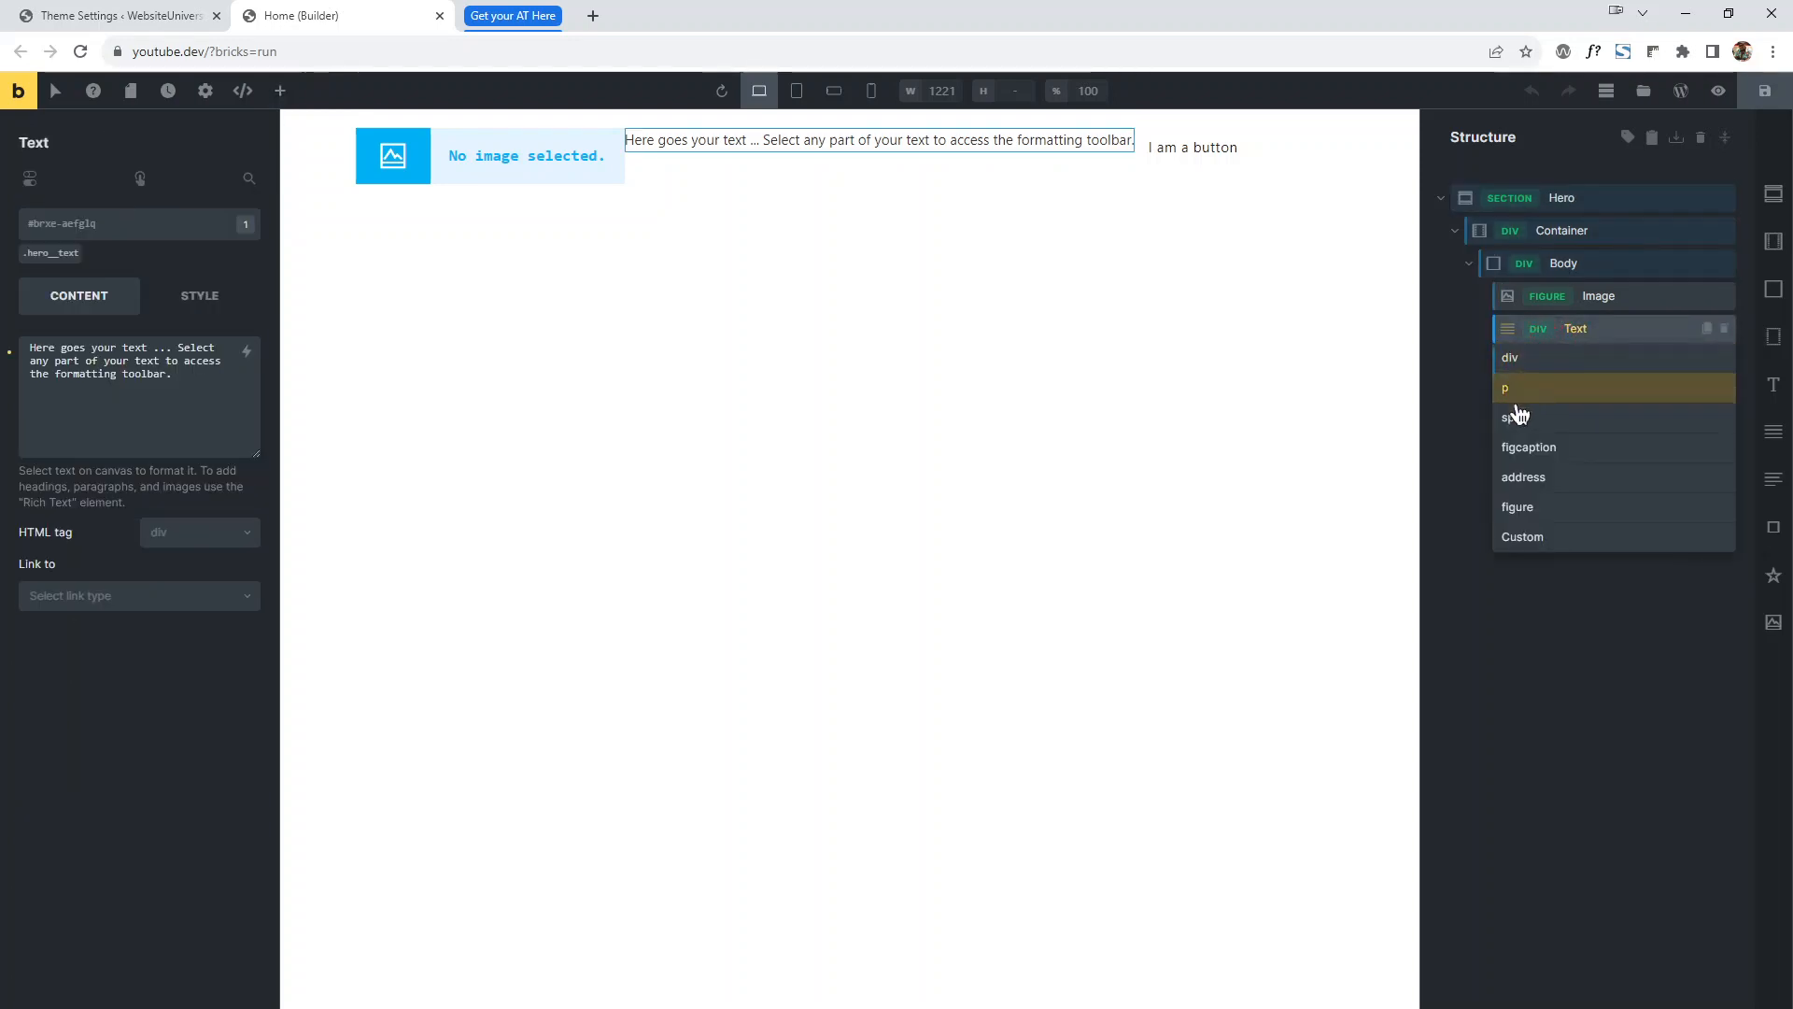
left_click(1529, 385)
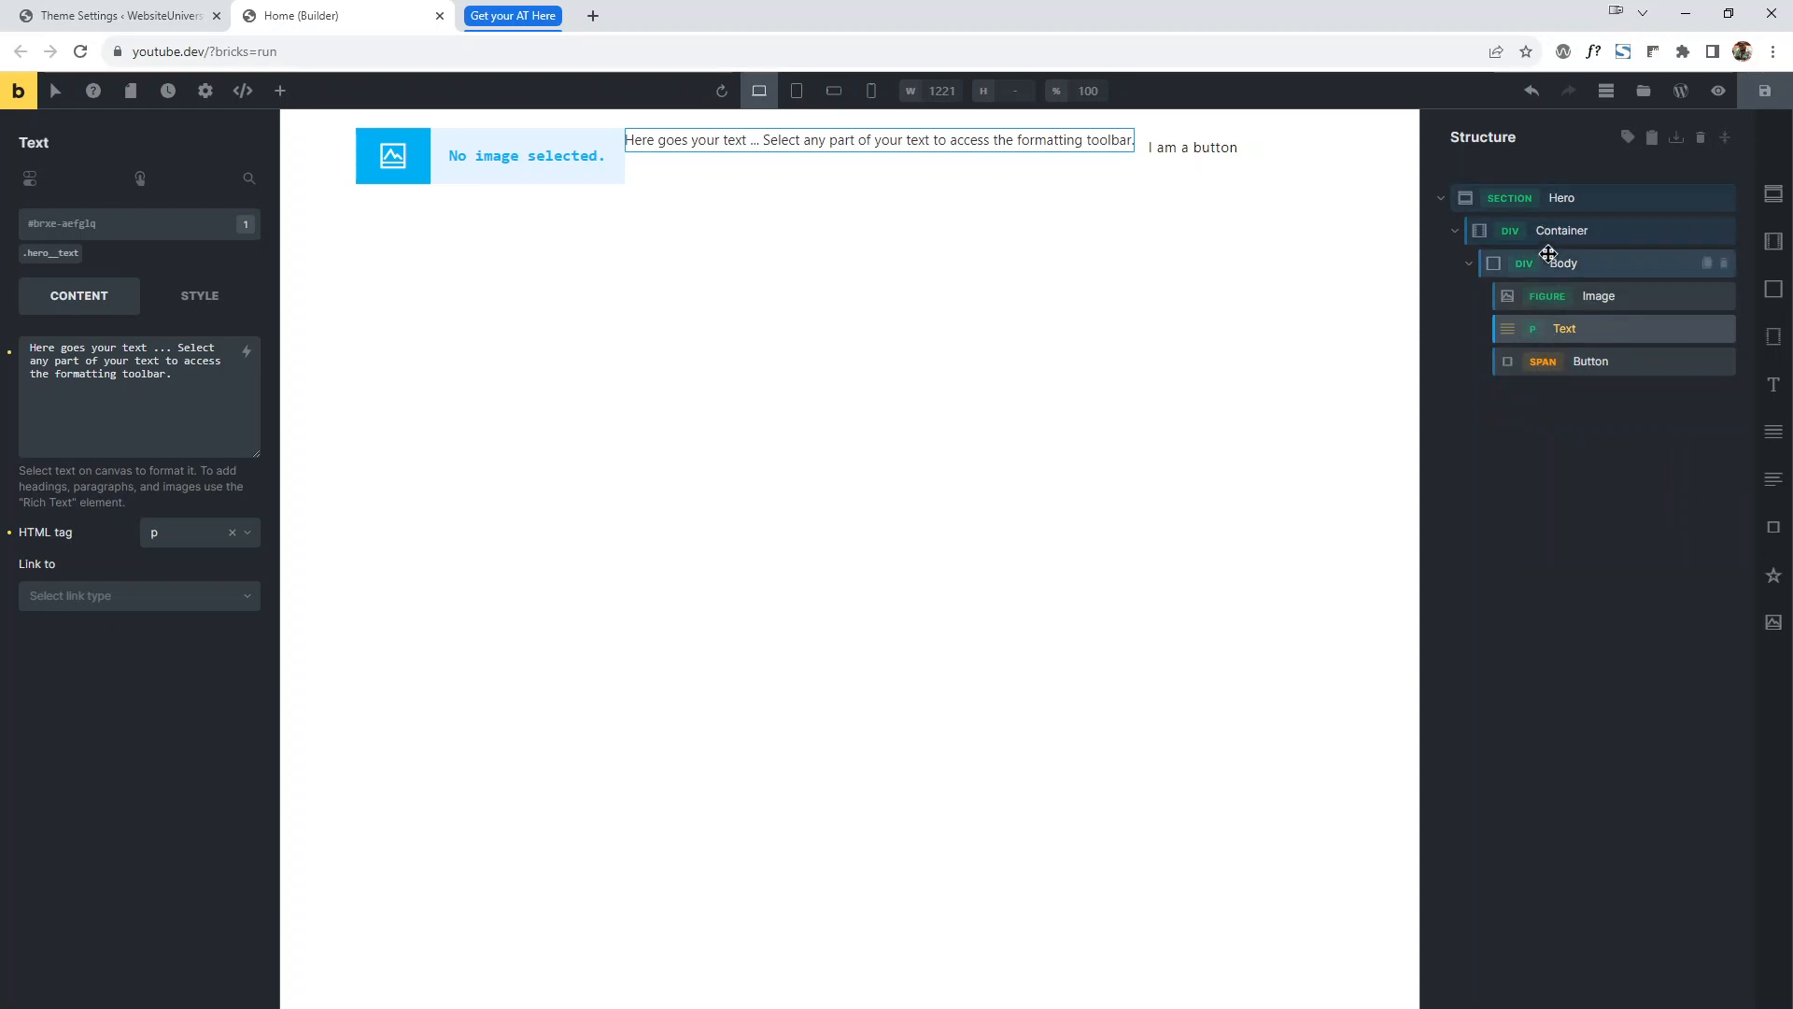
left_click(1550, 370)
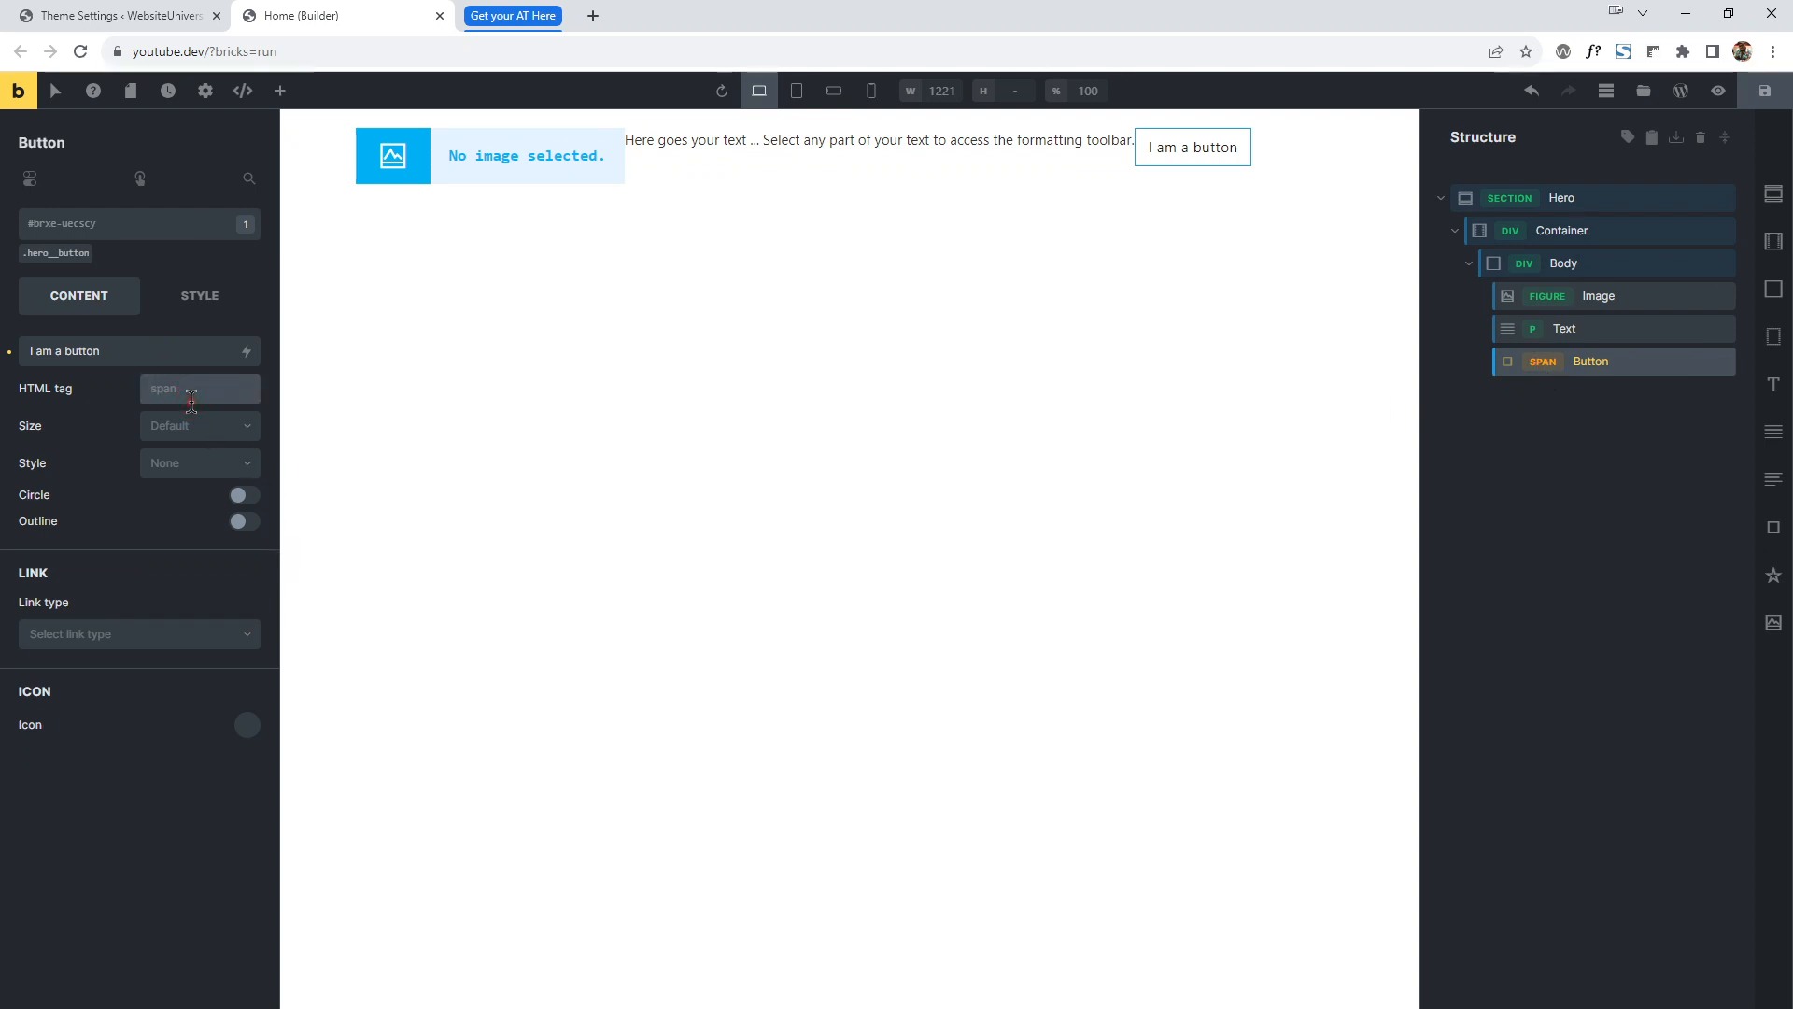
type("button")
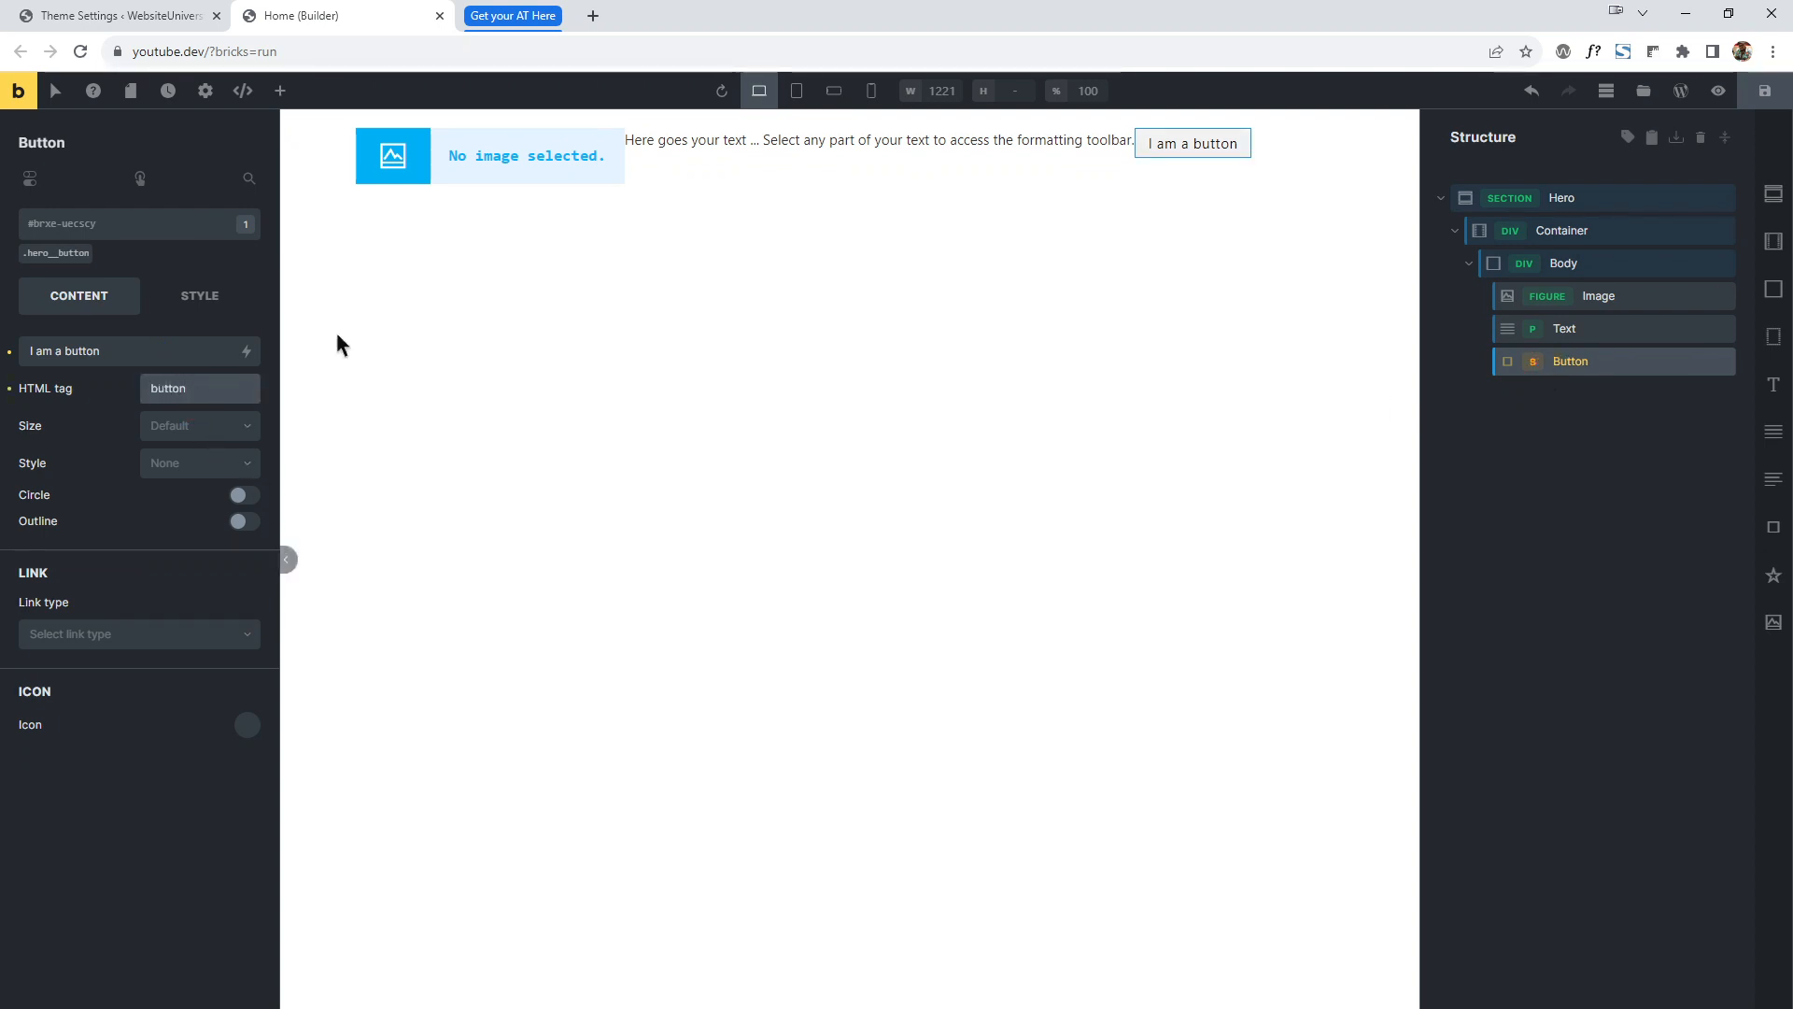
left_click_drag(193, 387, 49, 386)
key("BackSpace")
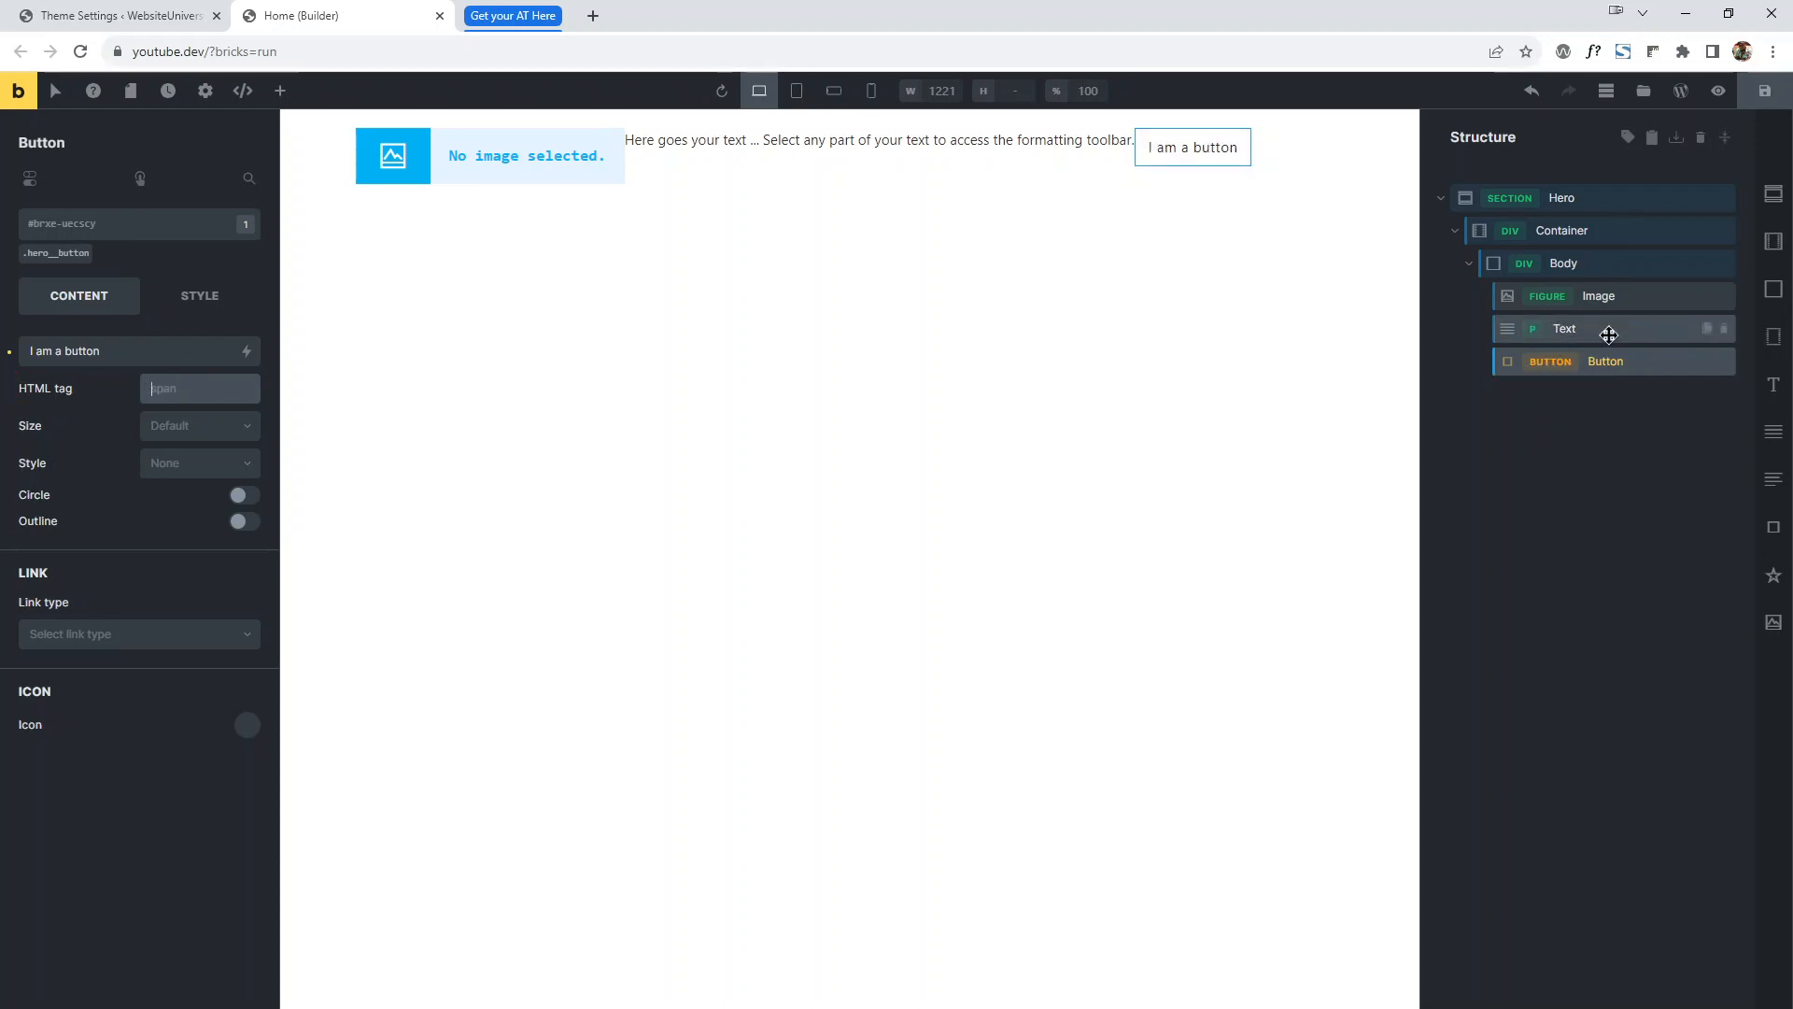
Add an Icon element after the Button and set the Hero section's HTML tag to custom, leaving the custom tag name empty.
left_click(1773, 575)
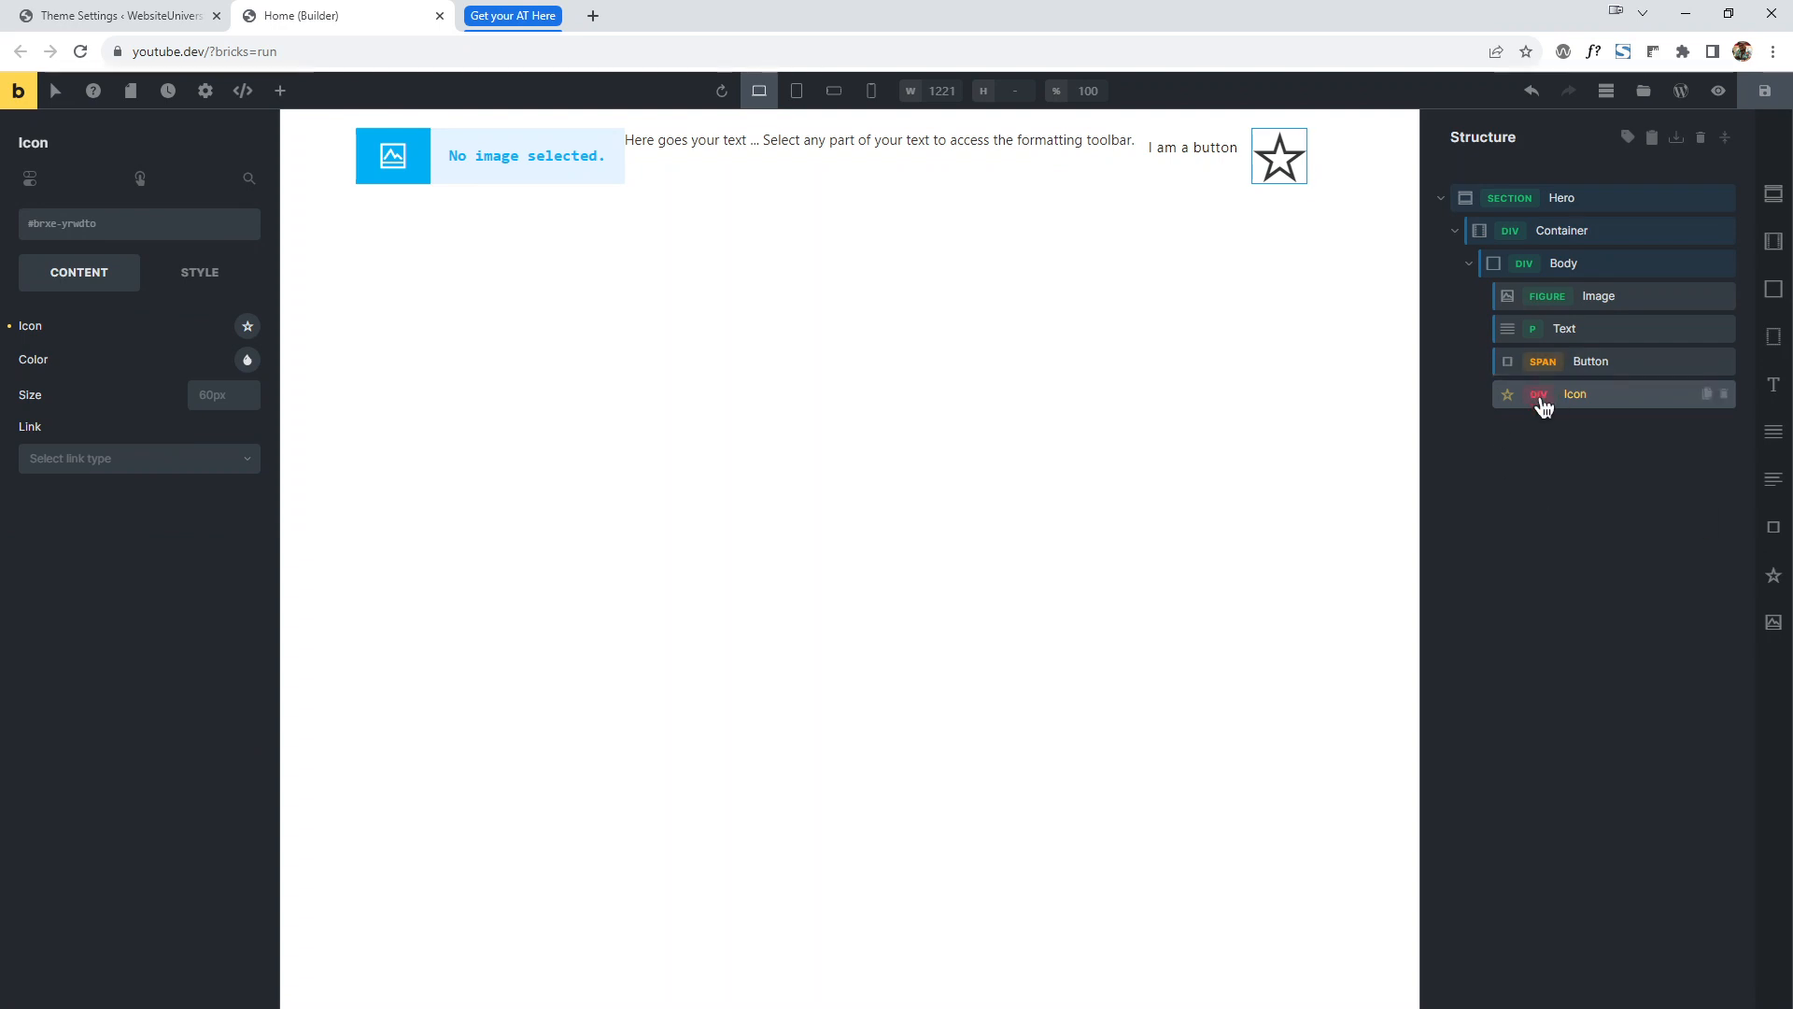
left_click(1517, 203)
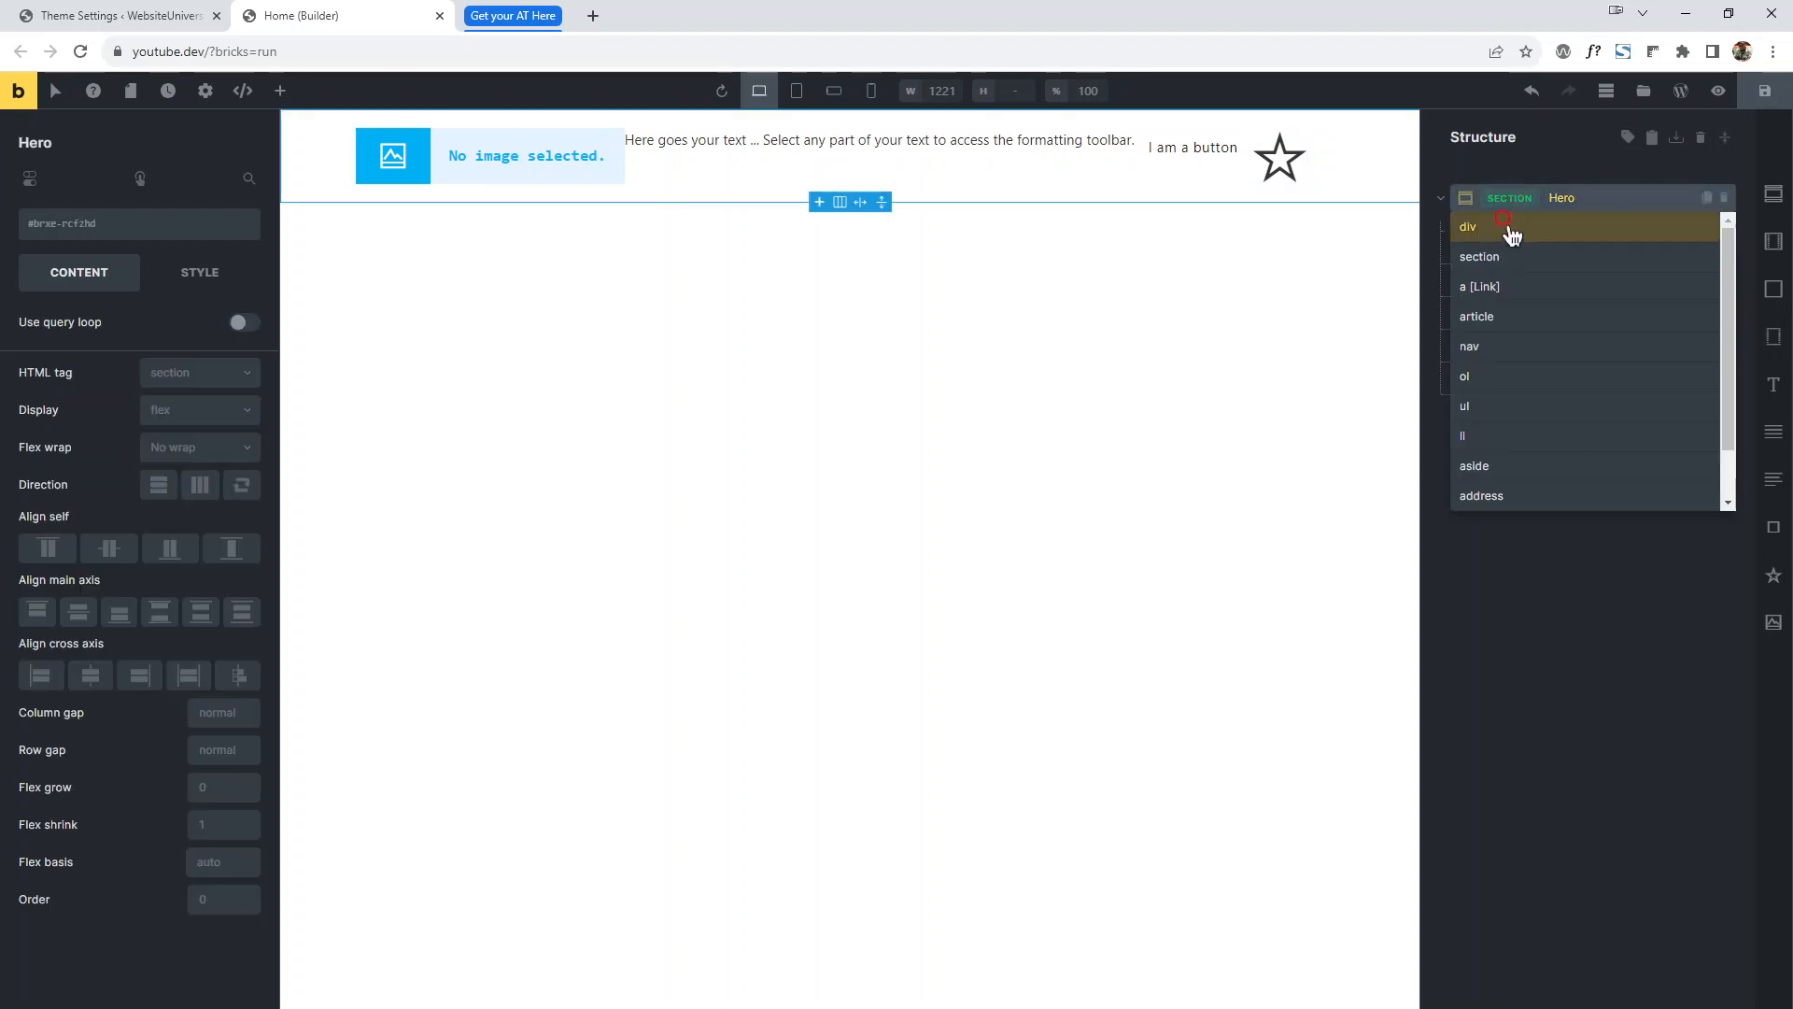
scroll(1526, 352, "down", 1)
left_click(1511, 499)
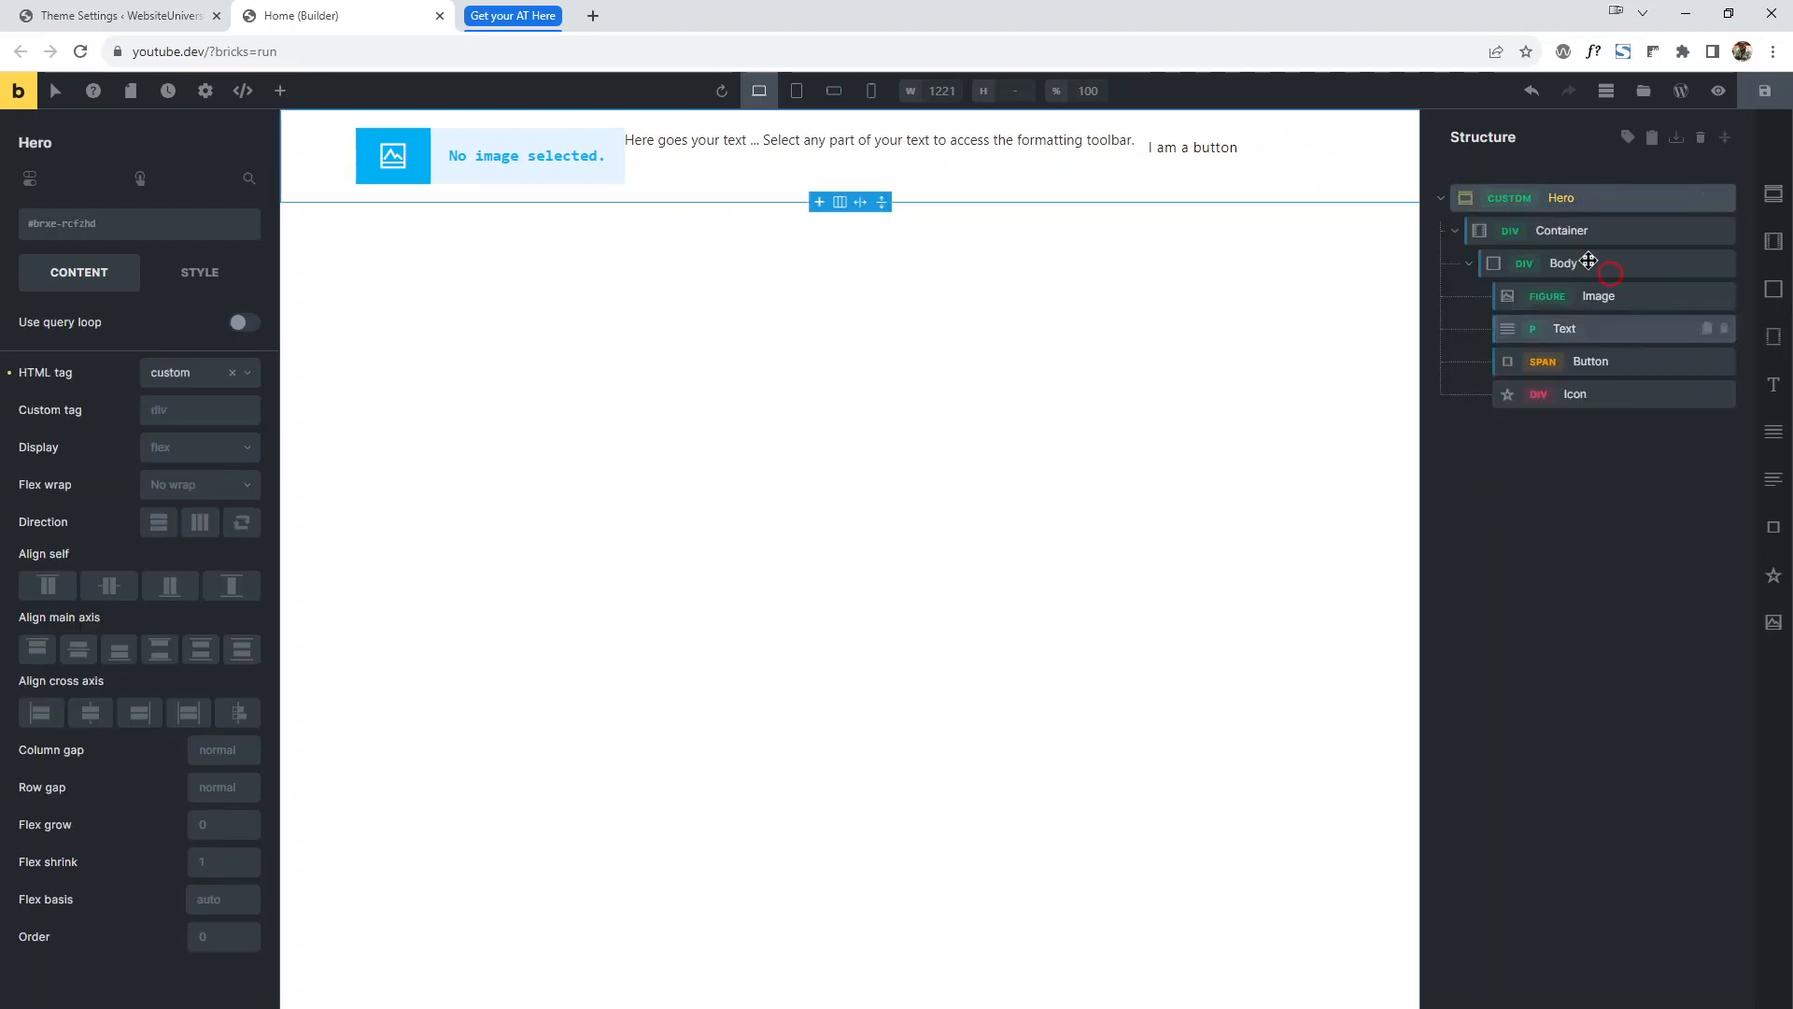
left_click(1530, 207)
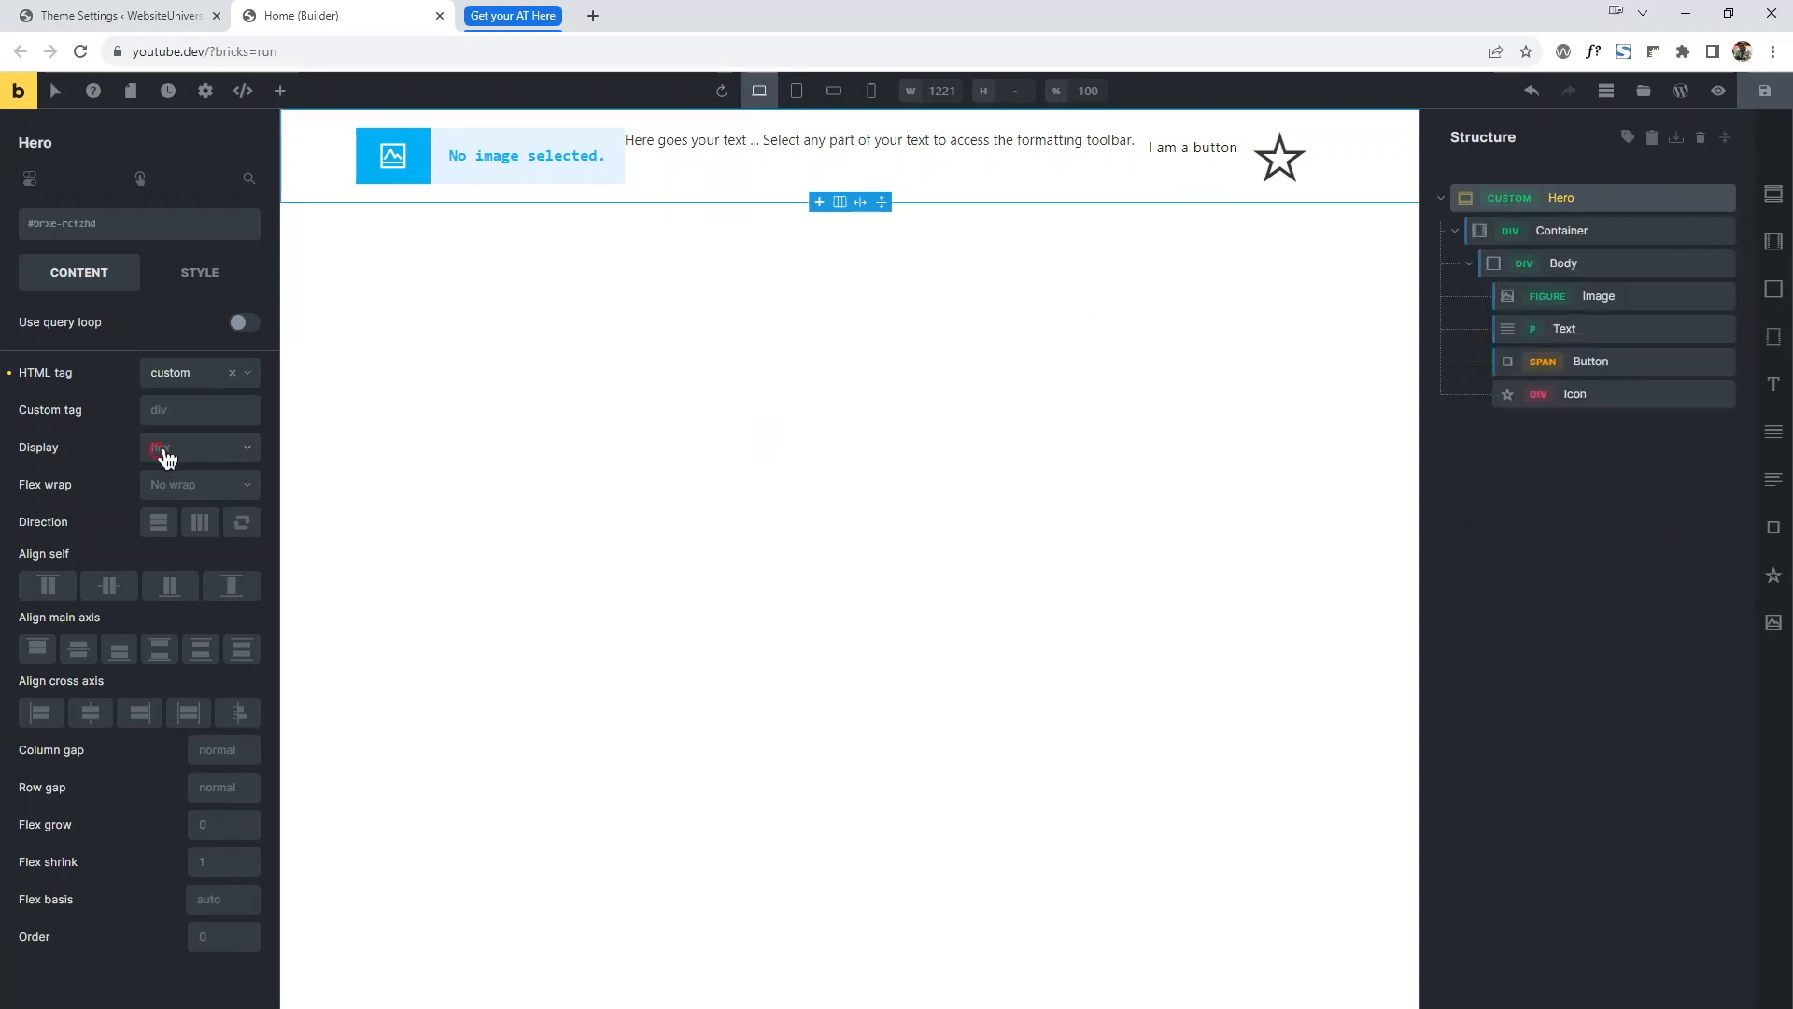
left_click(177, 410)
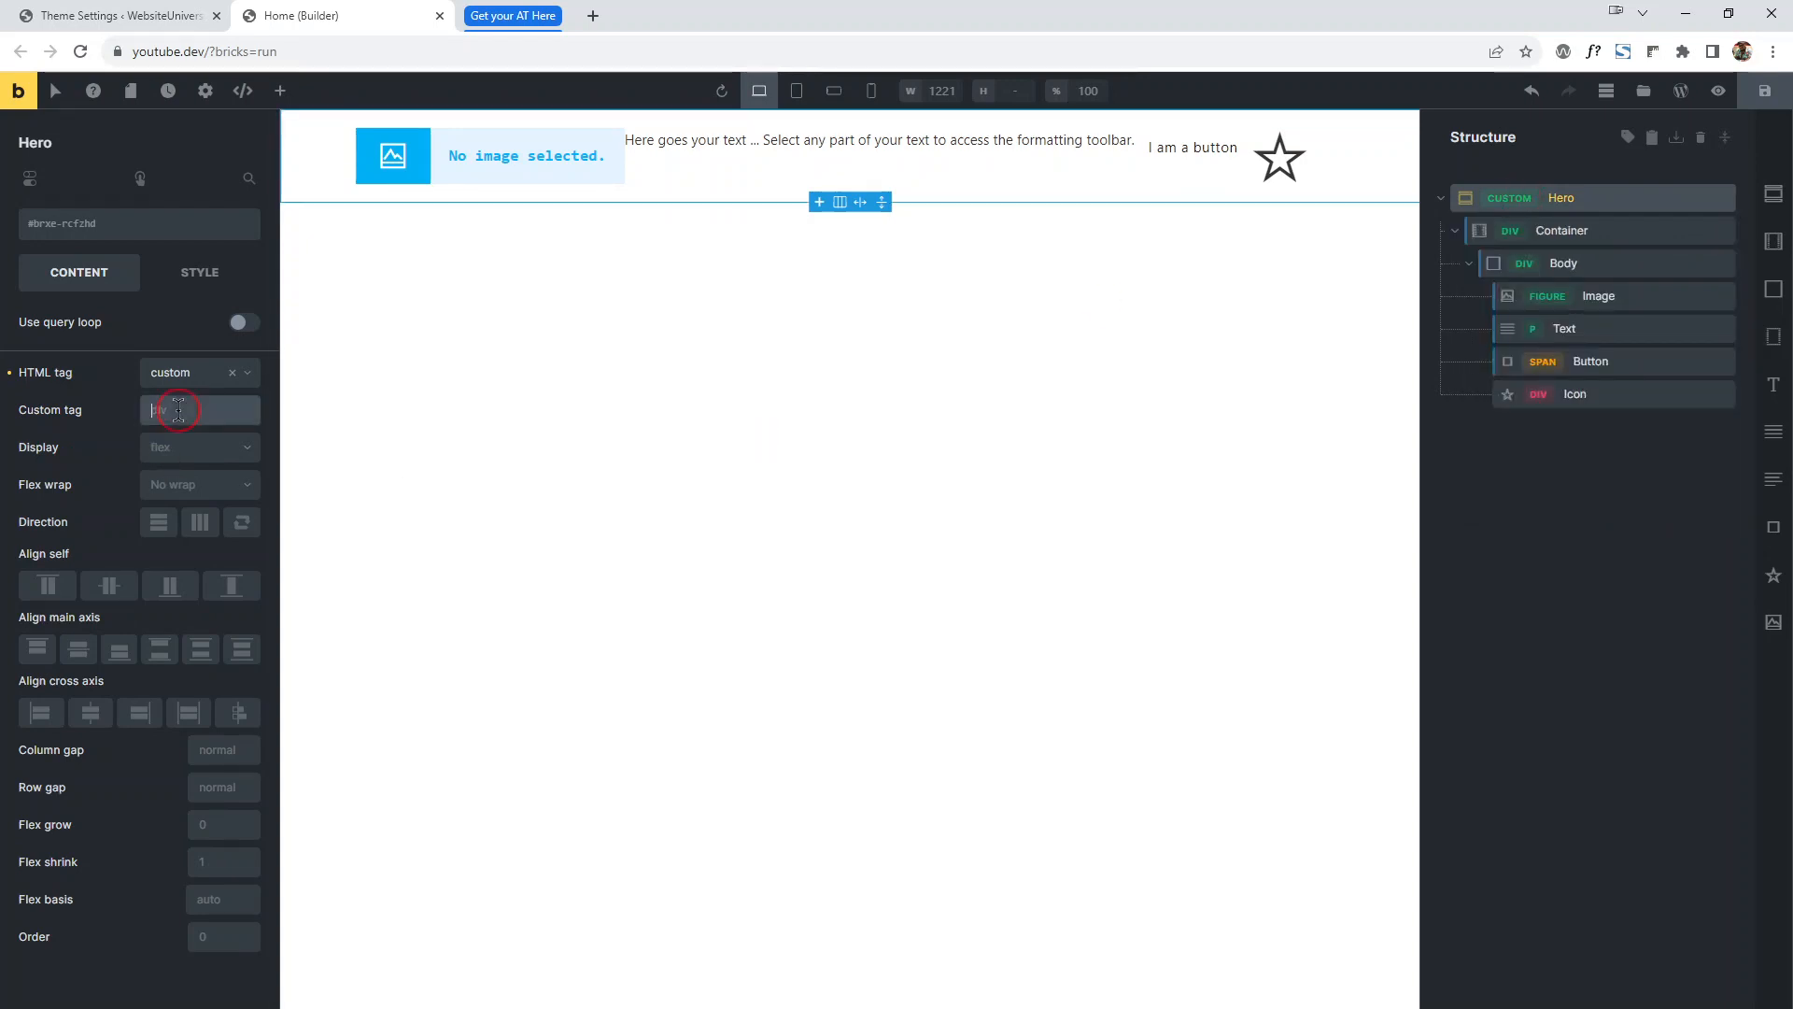
Set the Hero section's HTML tag to div and view the tag options of the Container.
left_click(1526, 213)
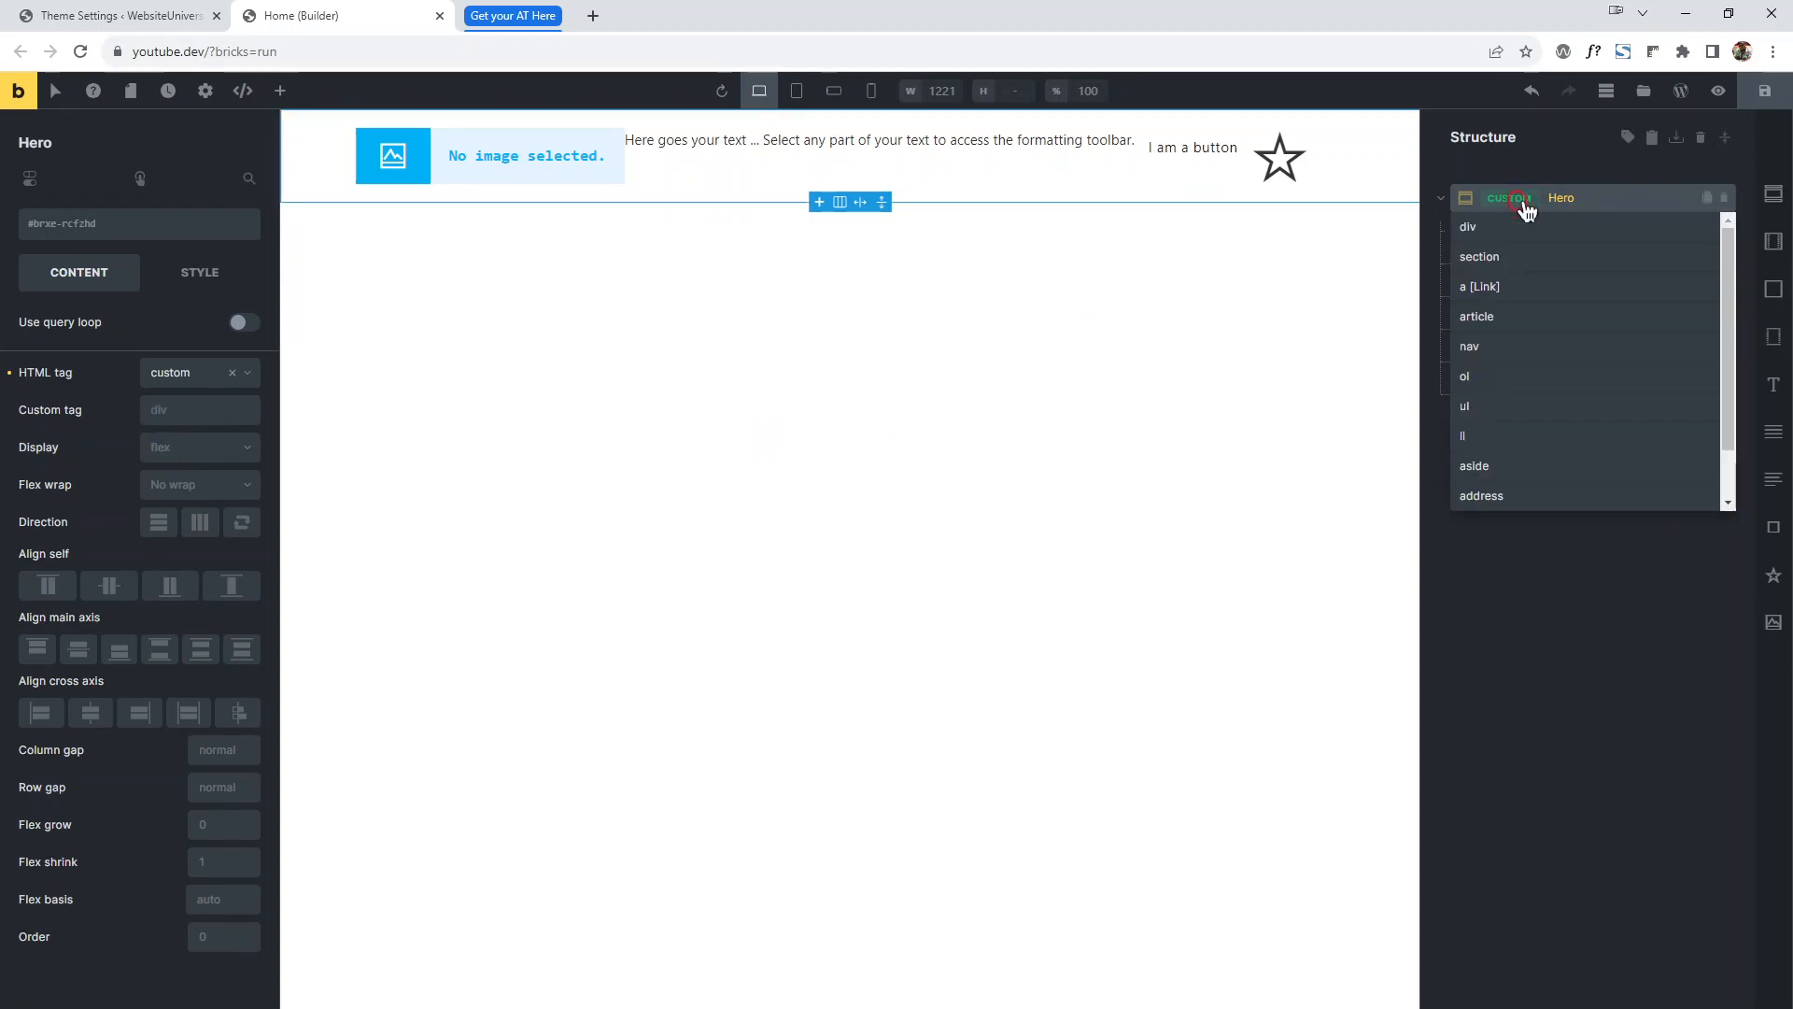
left_click(1486, 242)
left_click(1510, 239)
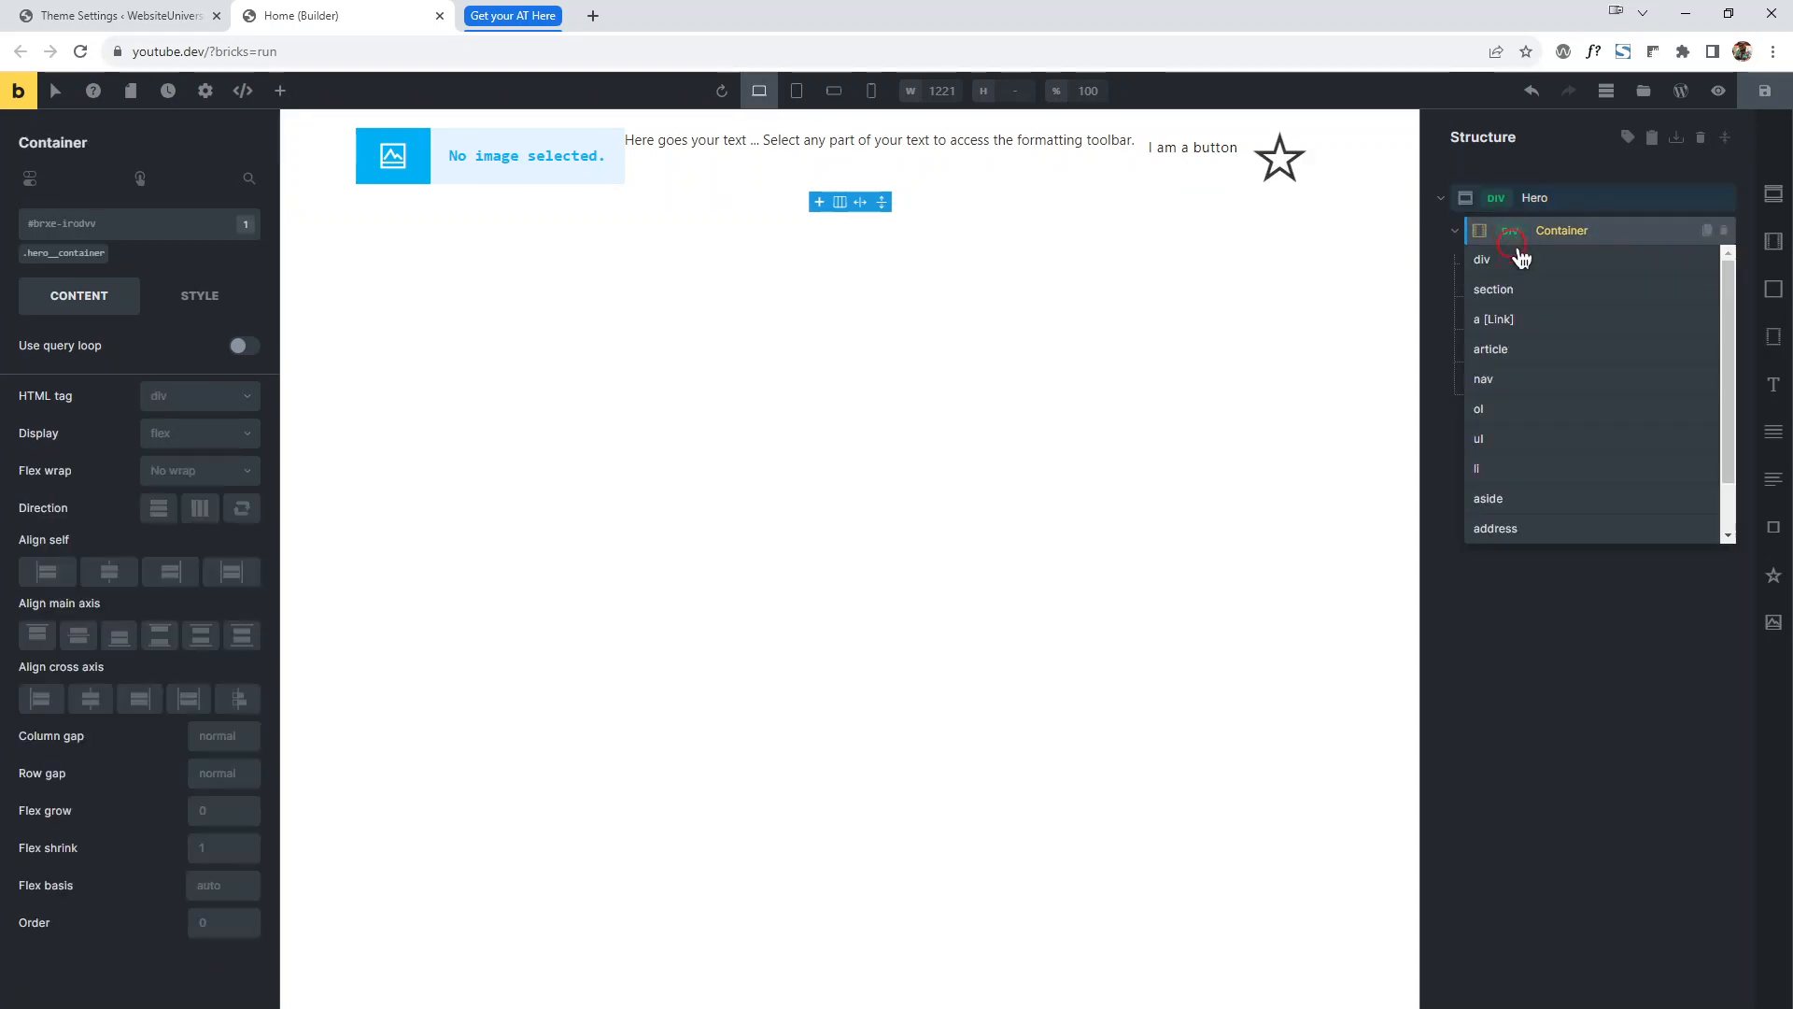
left_click(1525, 837)
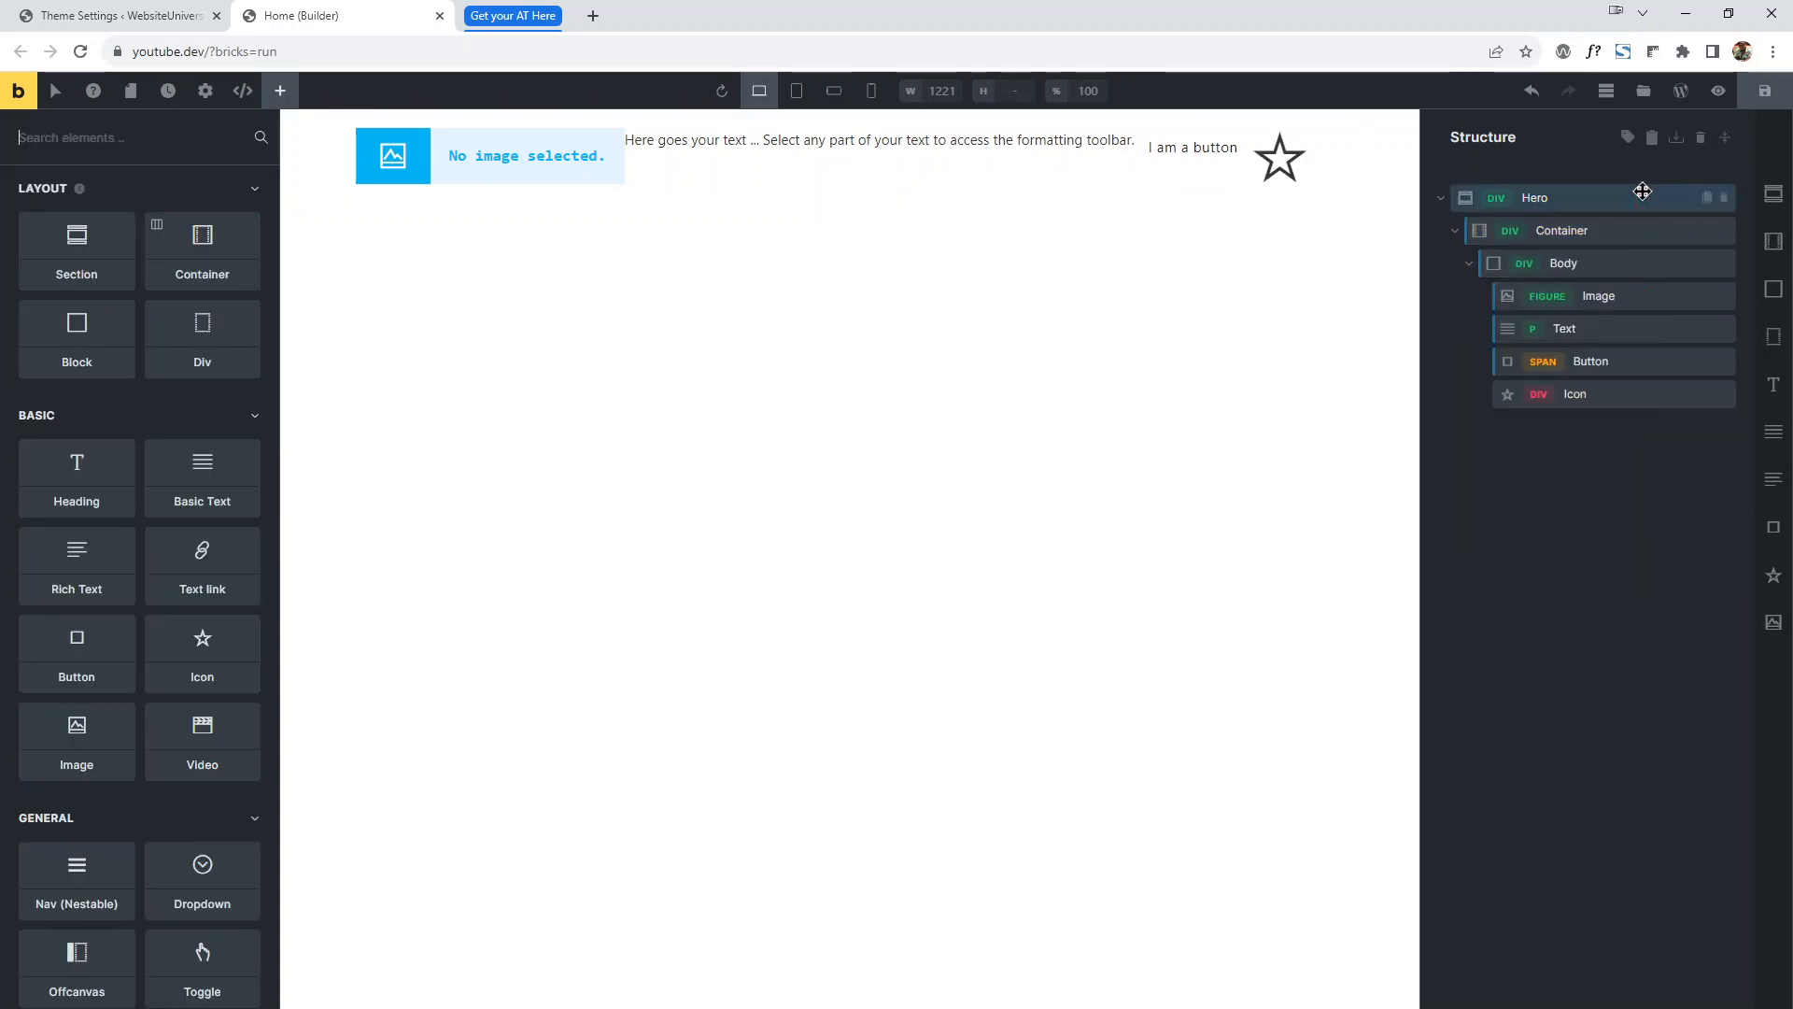
Cycle the structure tree between its hidden and visible element tag views again.
left_click(1628, 137)
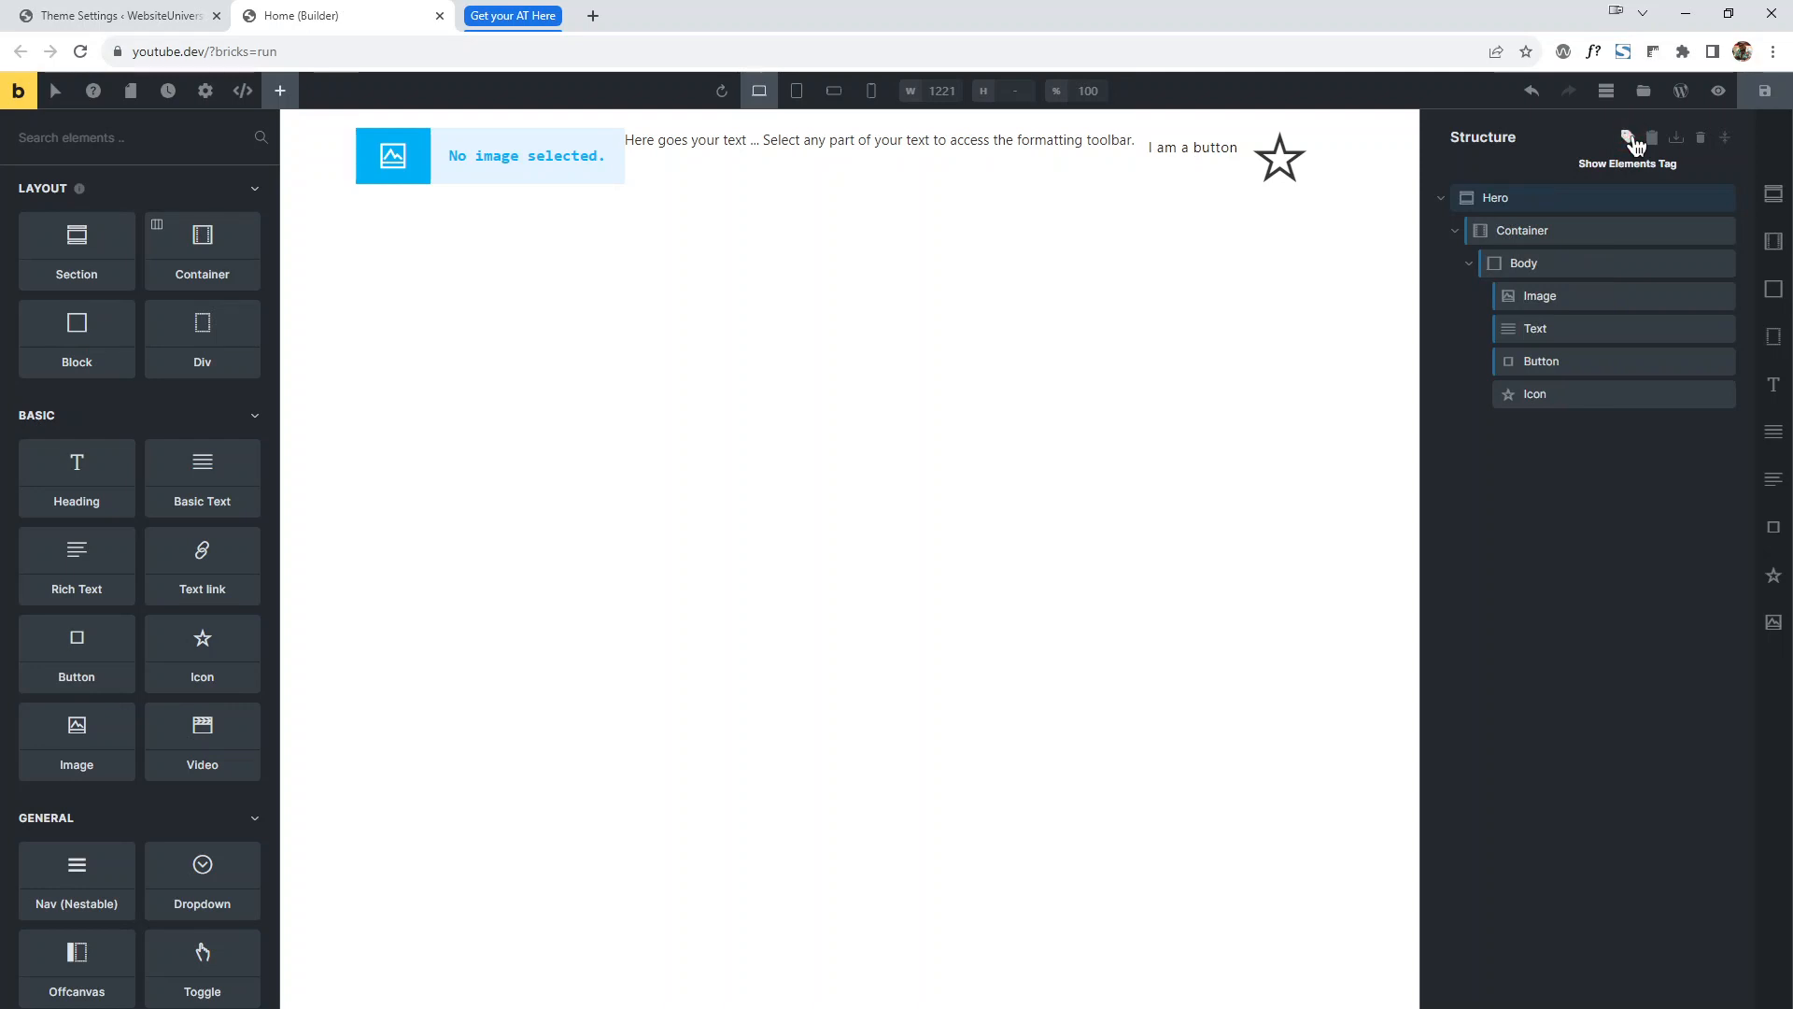
left_click(1630, 139)
left_click(1629, 139)
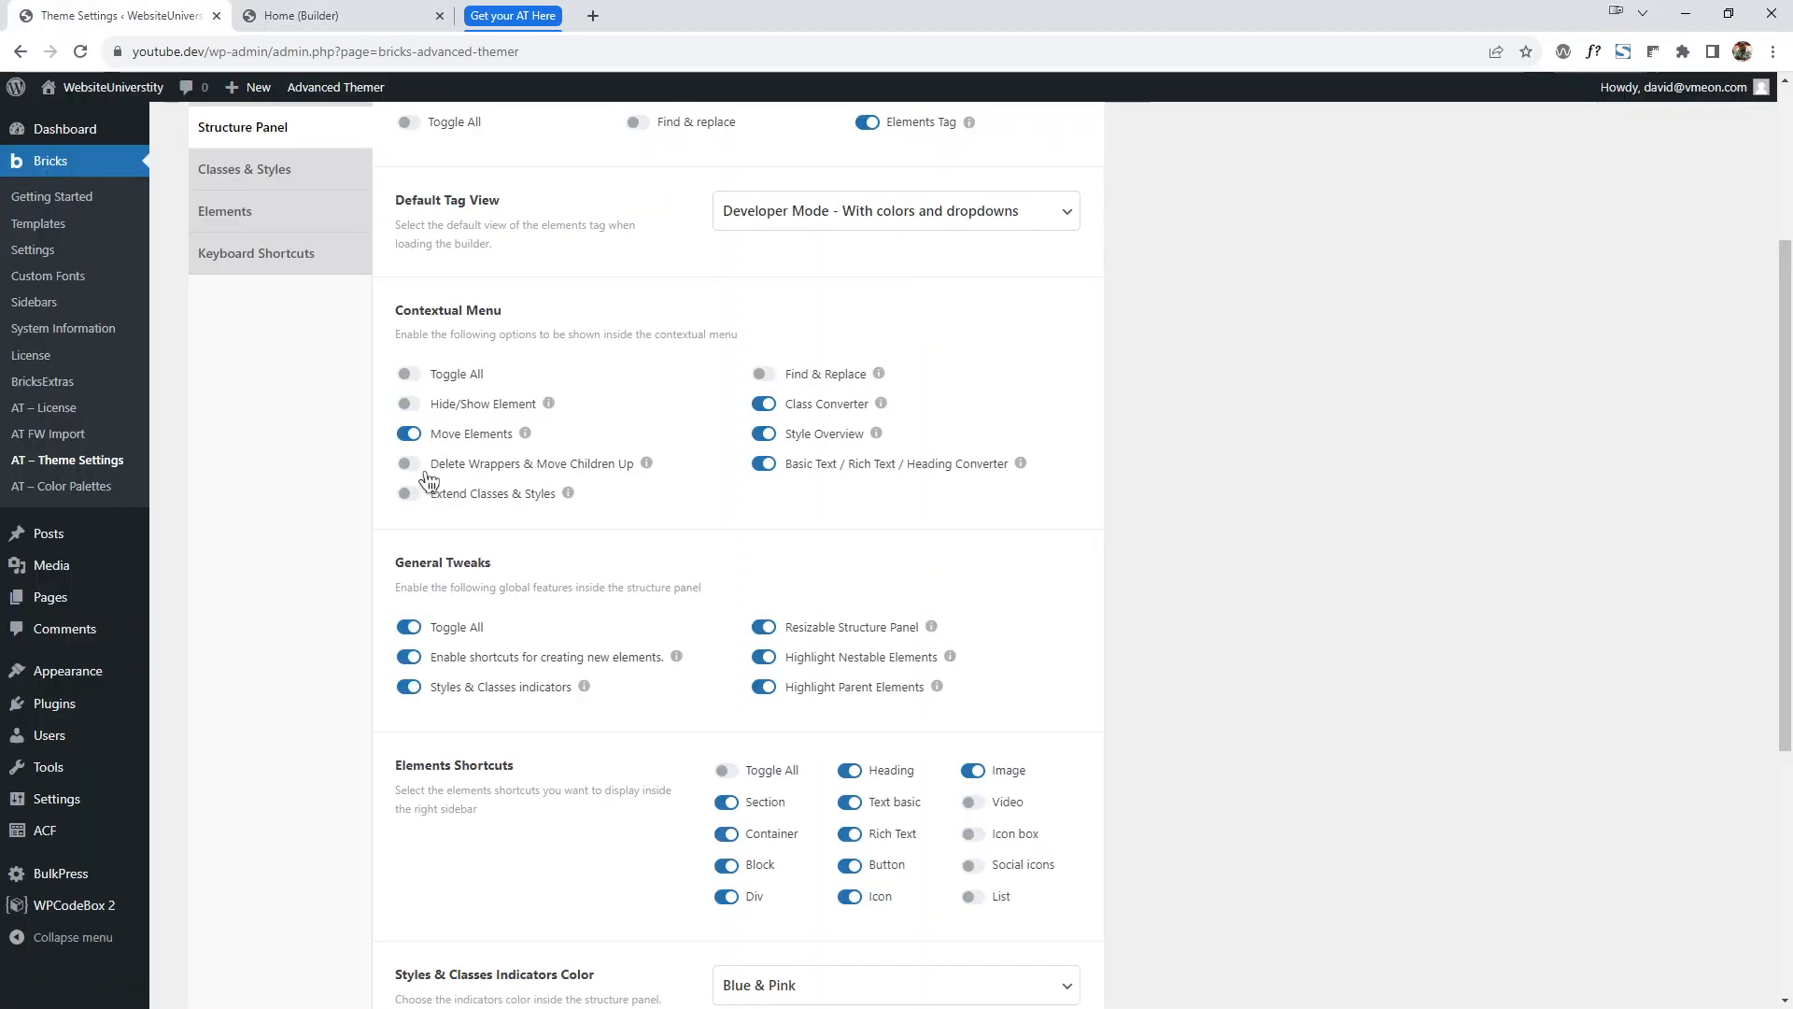
Enable Delete Wrappers & Move Children Up in the theme settings, save, and reload the Home builder with its structure fully expanded.
scroll(368, 708, "down", 5)
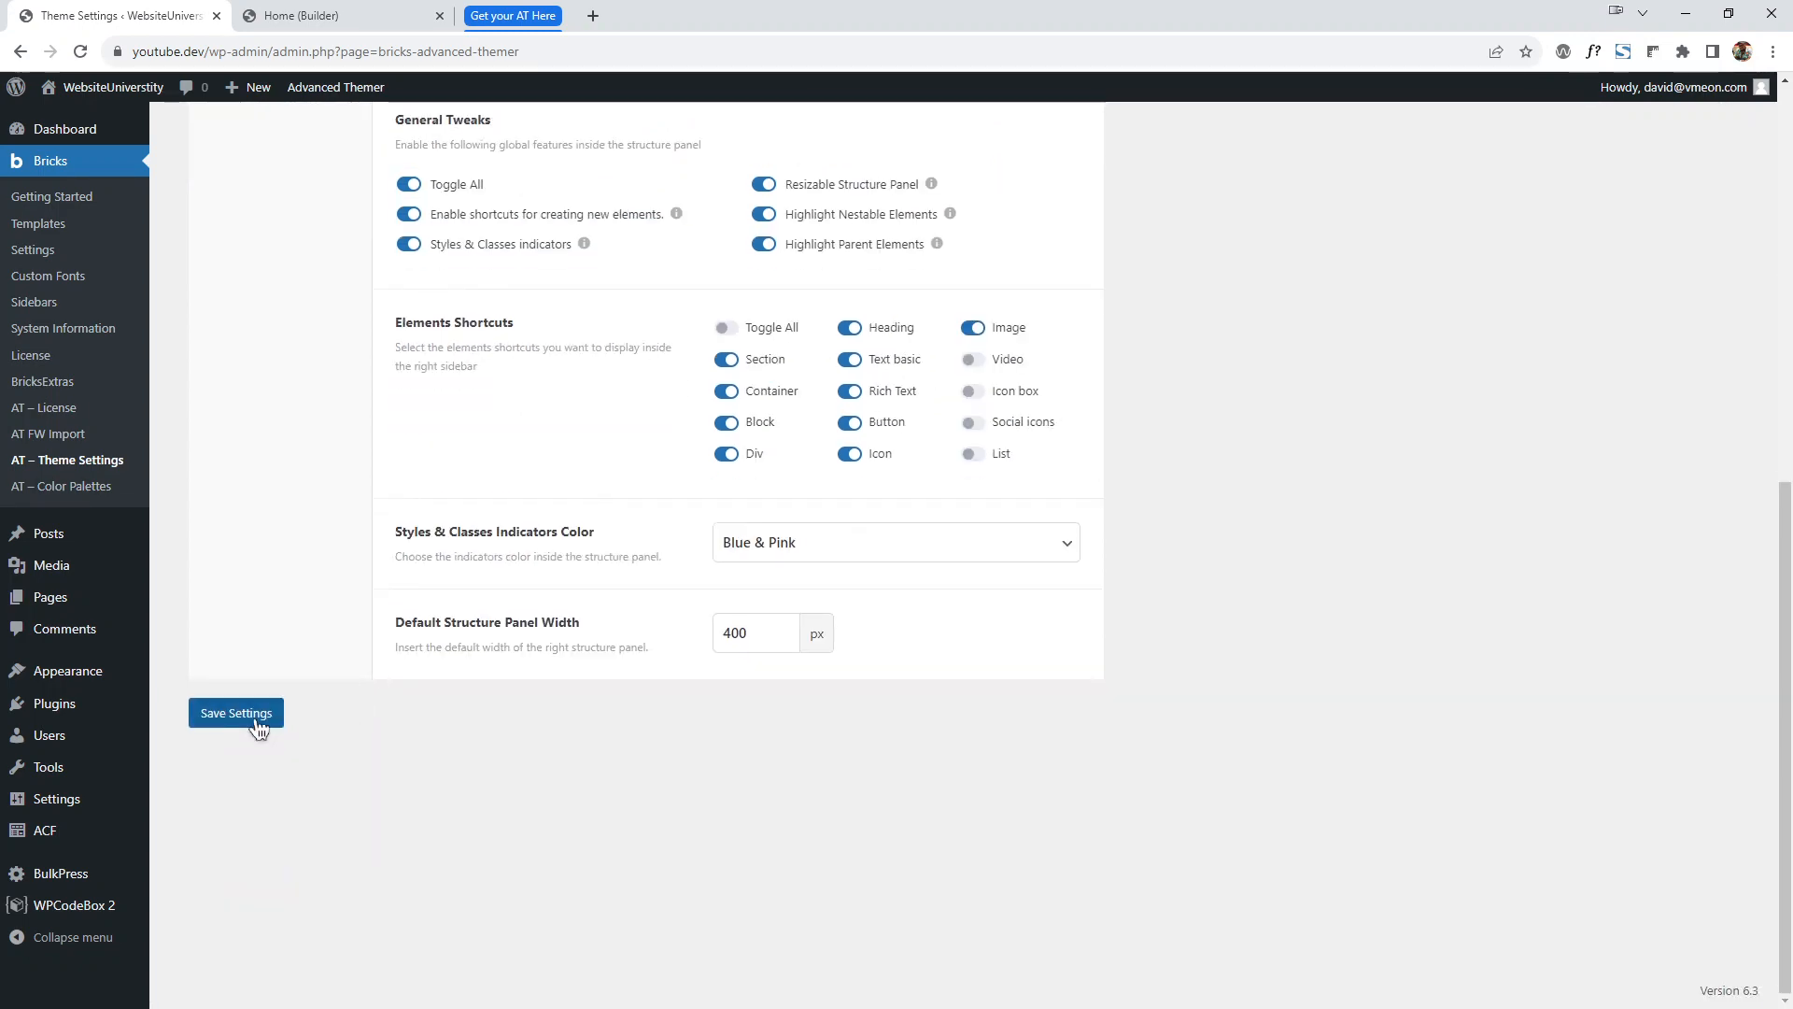
left_click(247, 716)
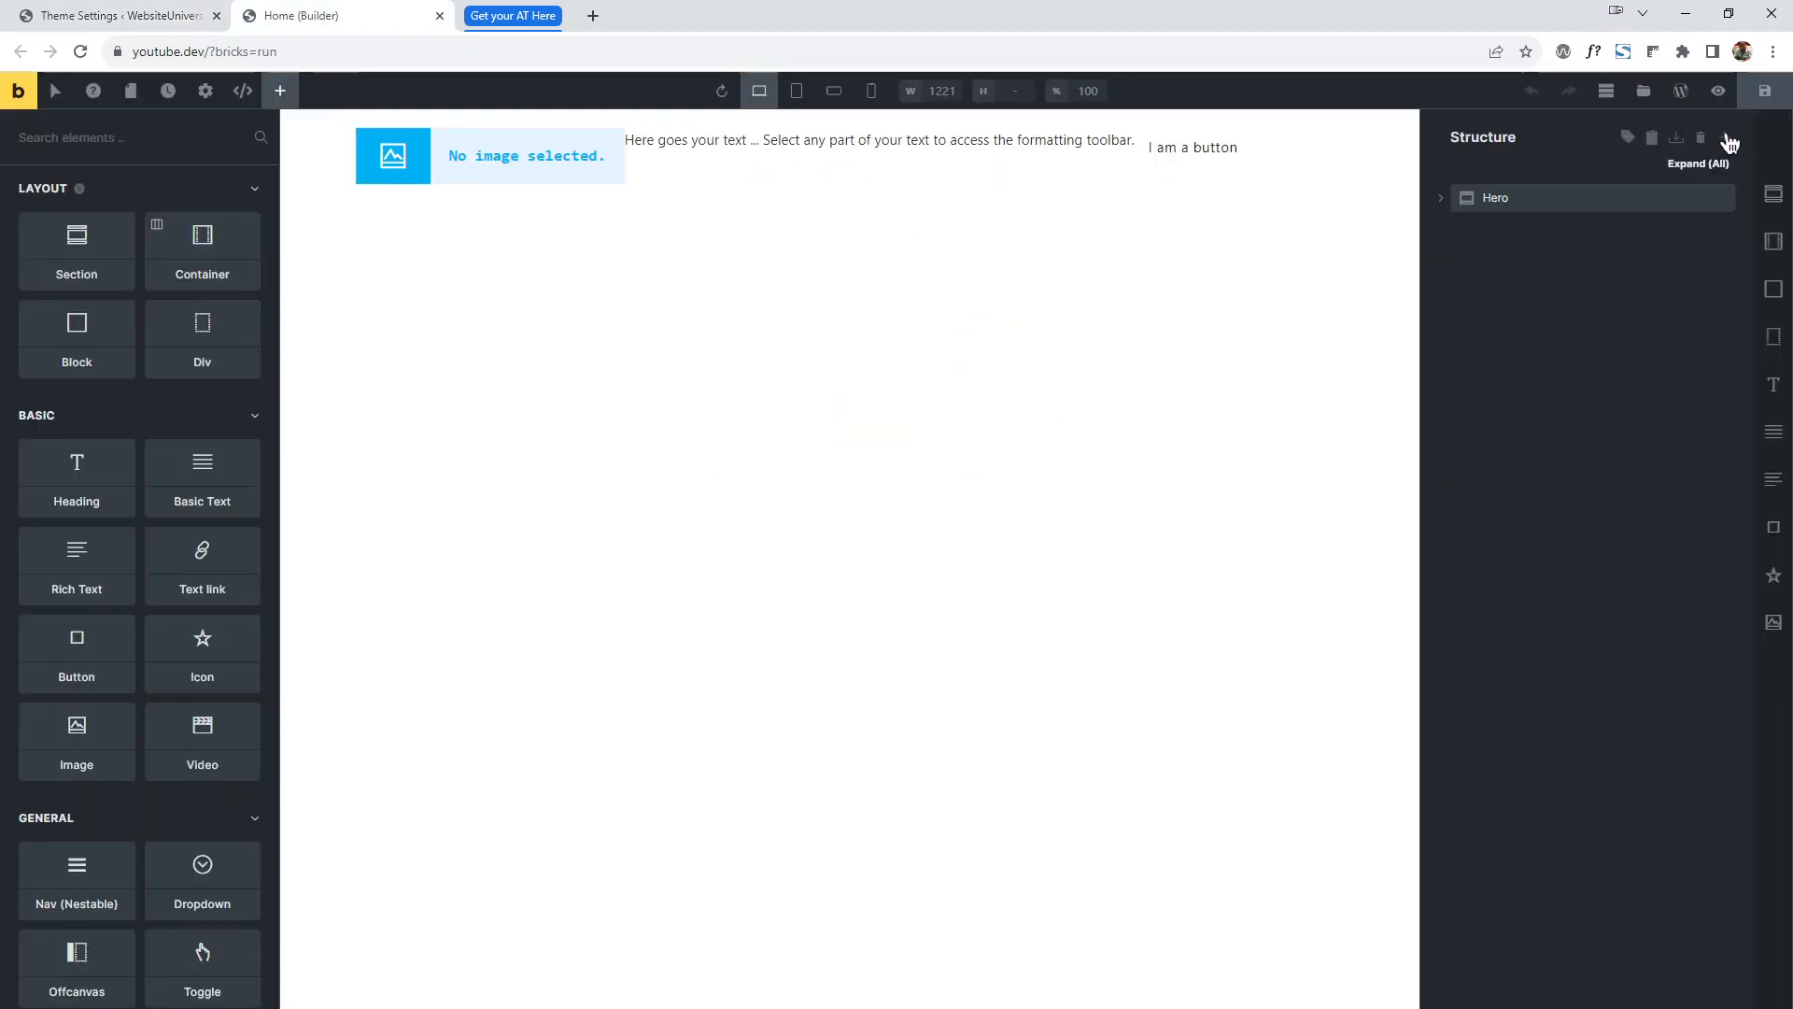
left_click(1725, 138)
Repeatedly delete the Body block with its children from the structure tree, undoing each deletion.
left_click(1618, 262)
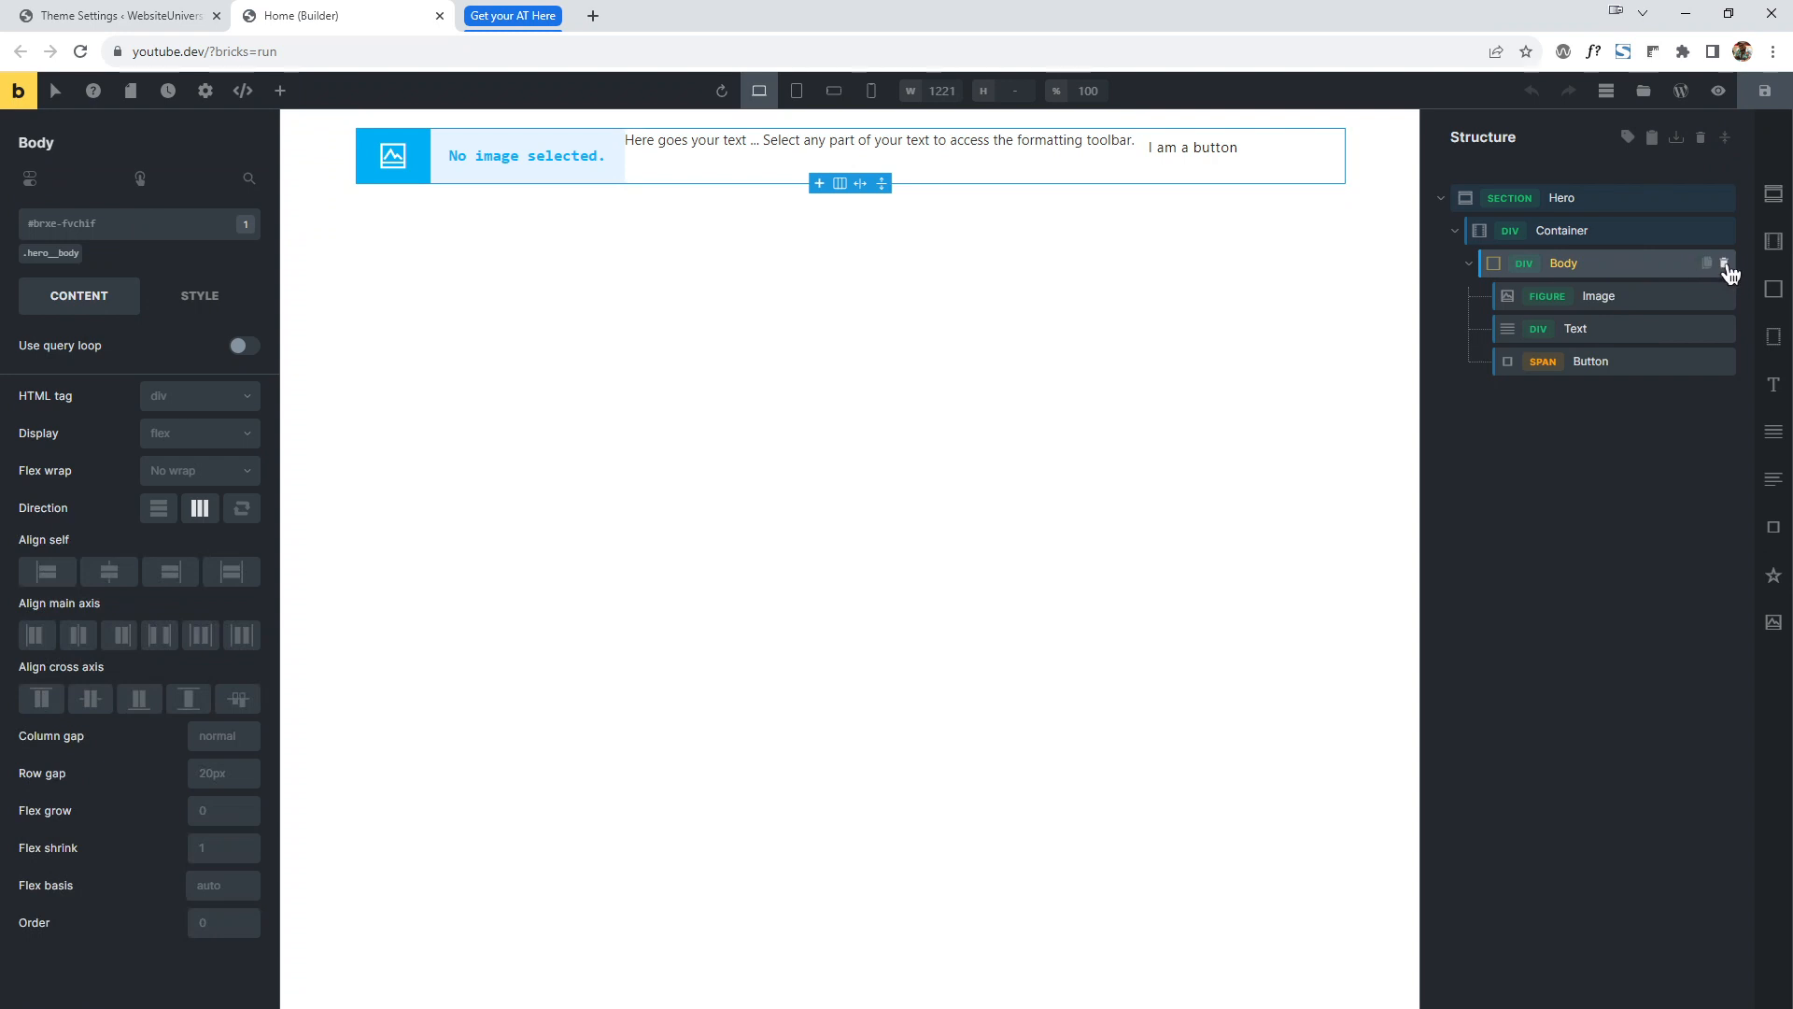
left_click(1724, 264)
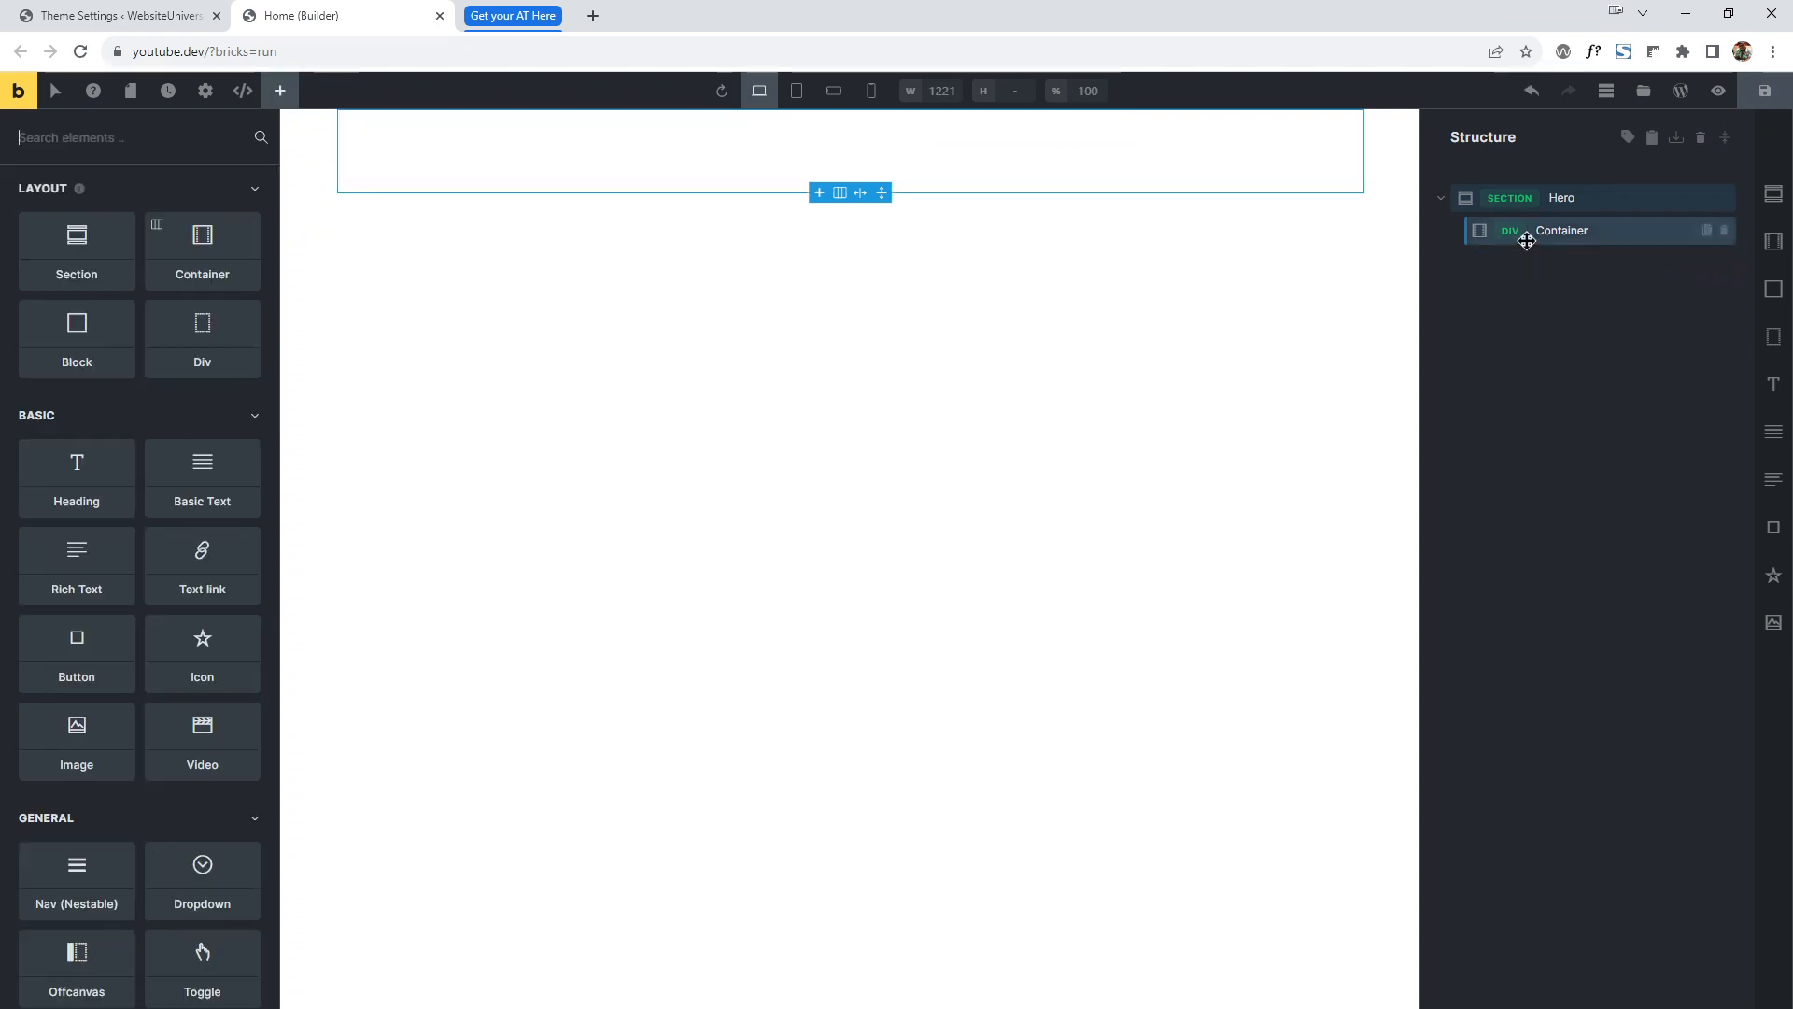
key("ctrl+z")
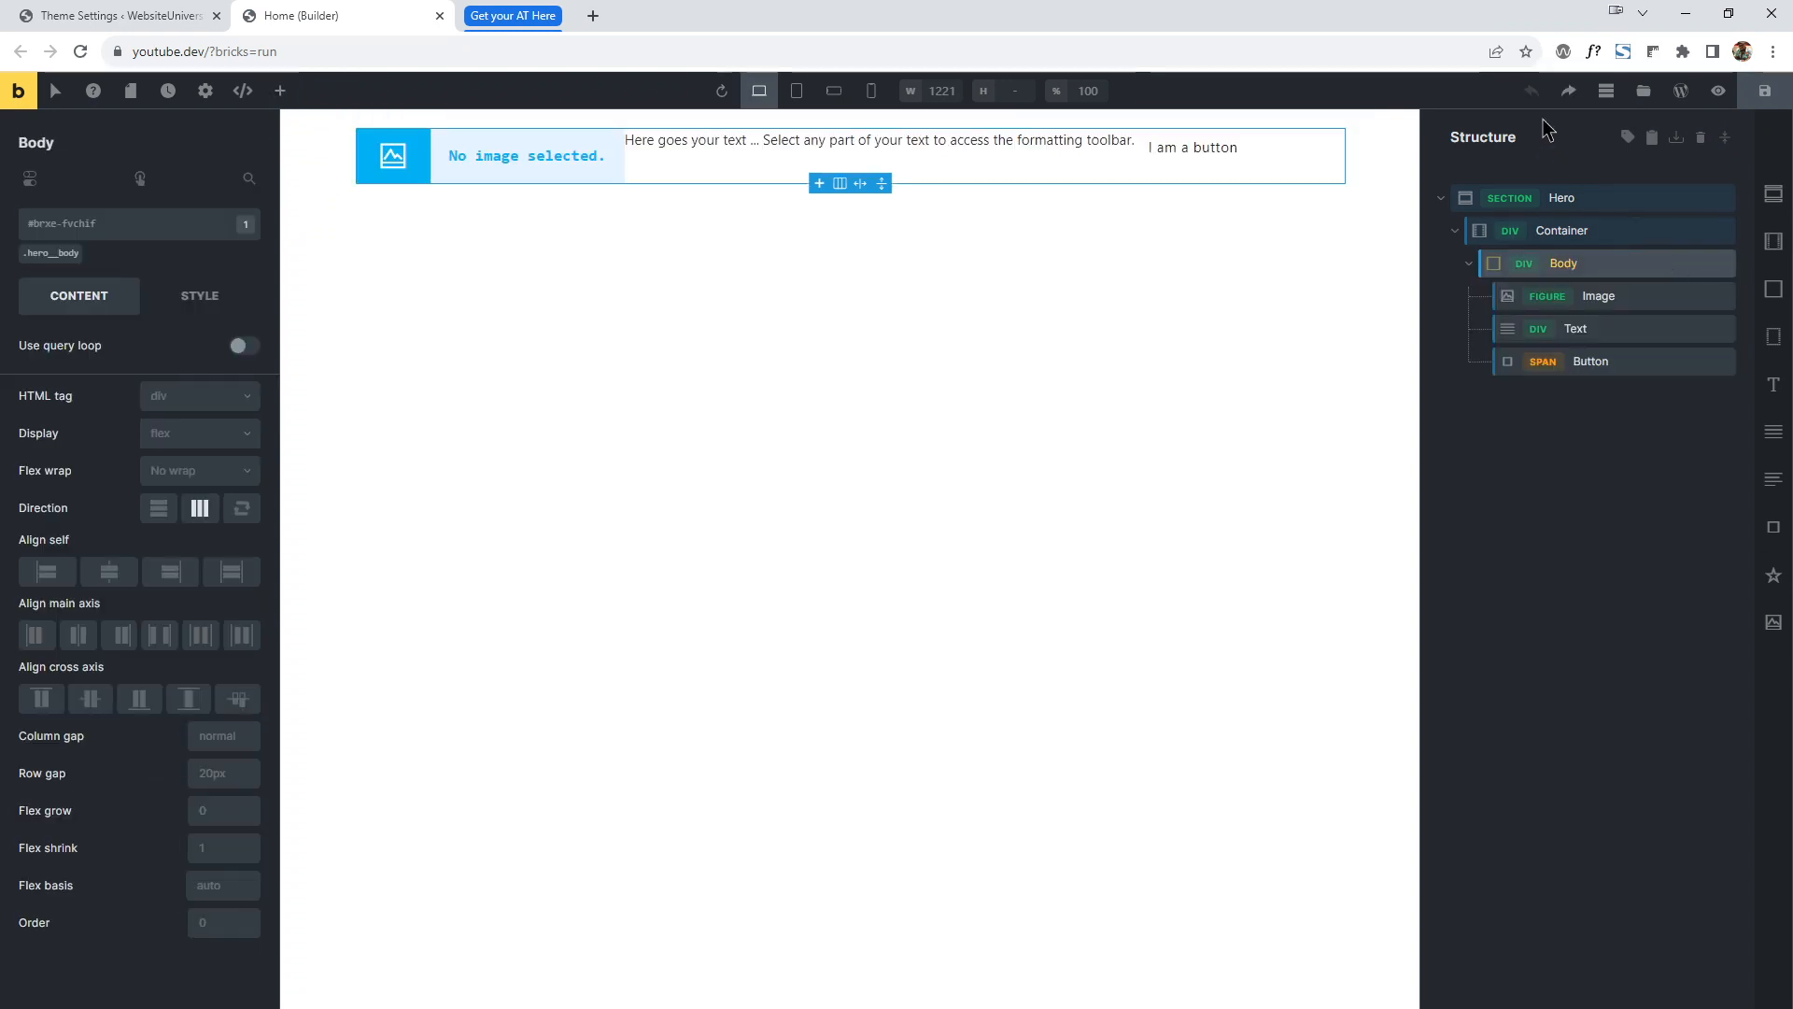
left_click(1726, 265)
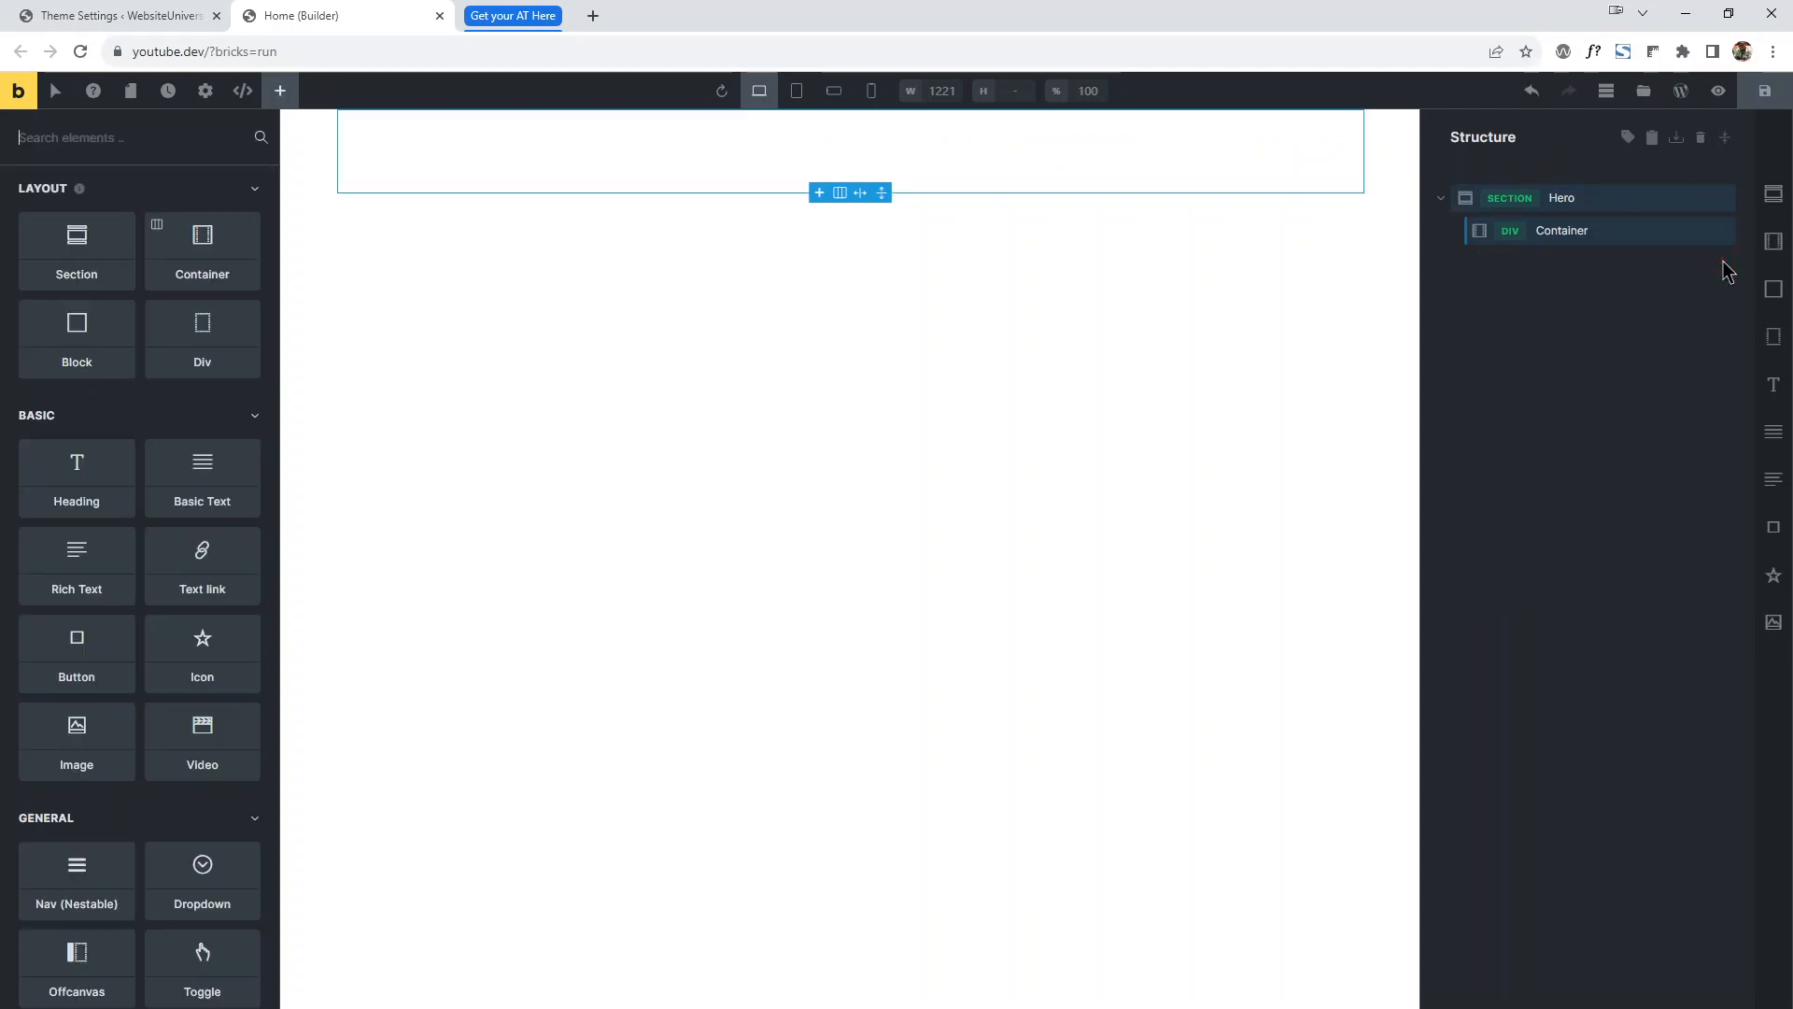
left_click(1532, 91)
left_click(1608, 260)
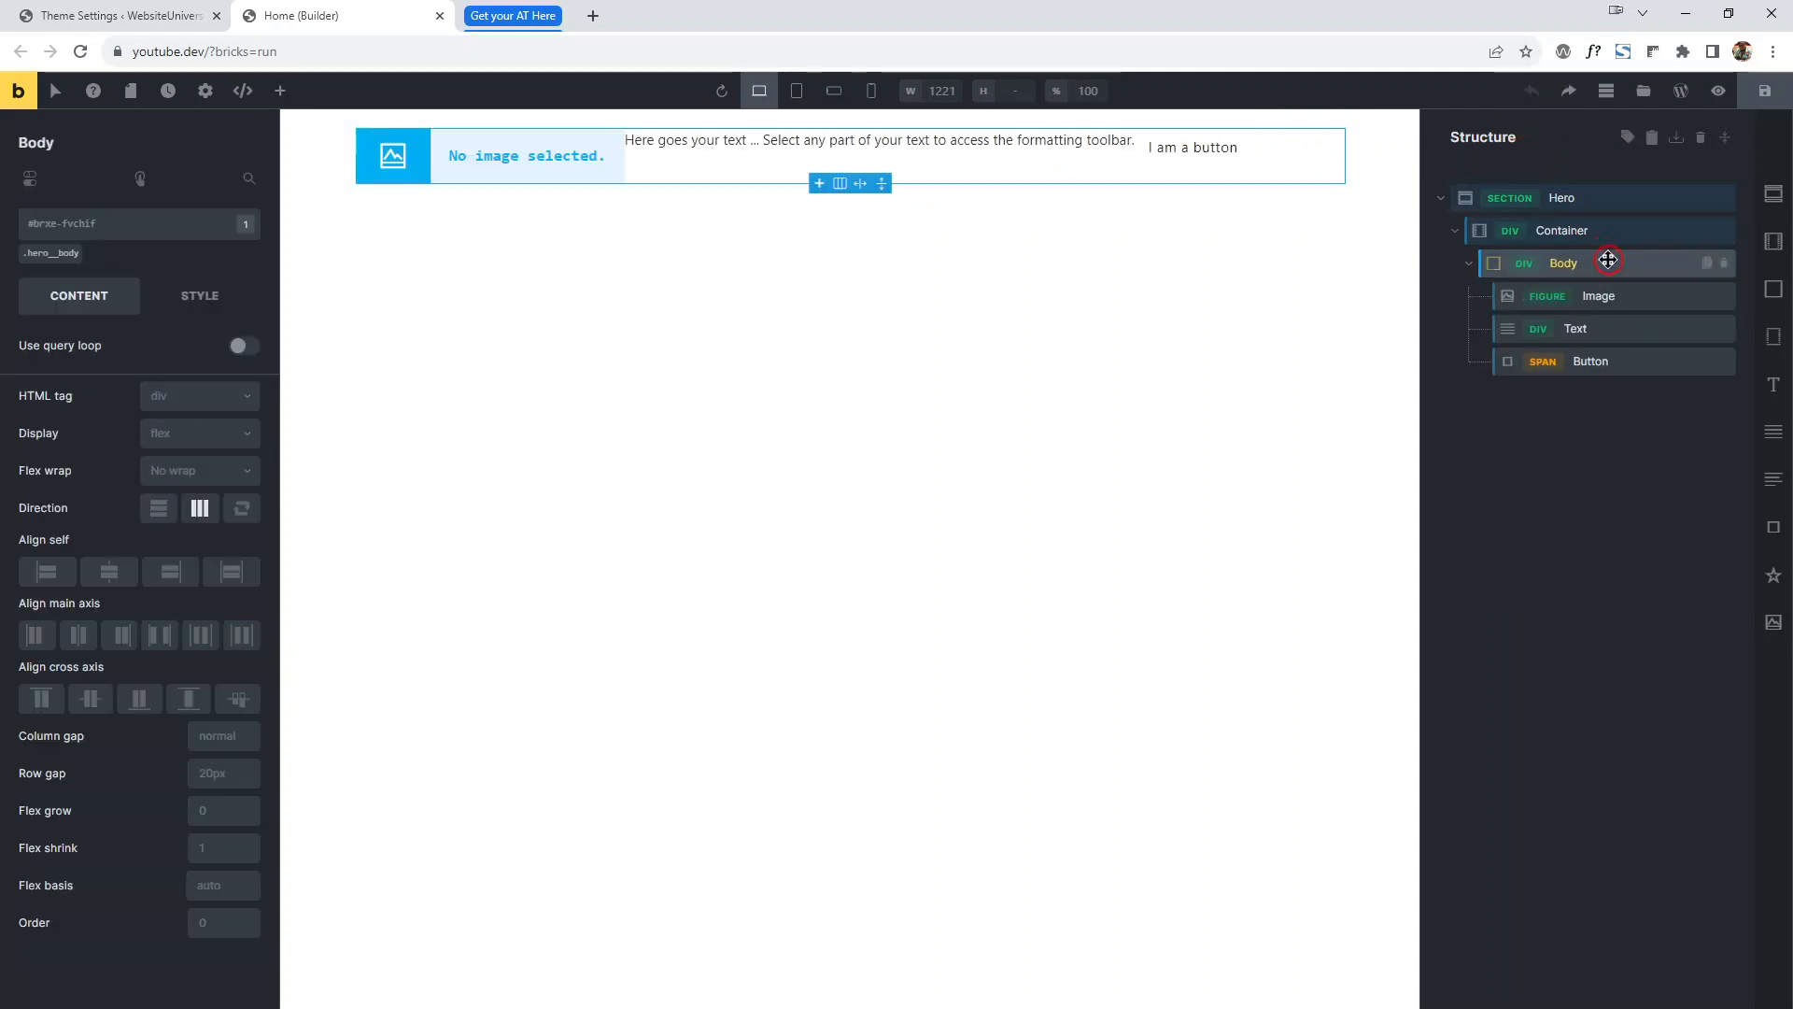
right_click(1608, 261)
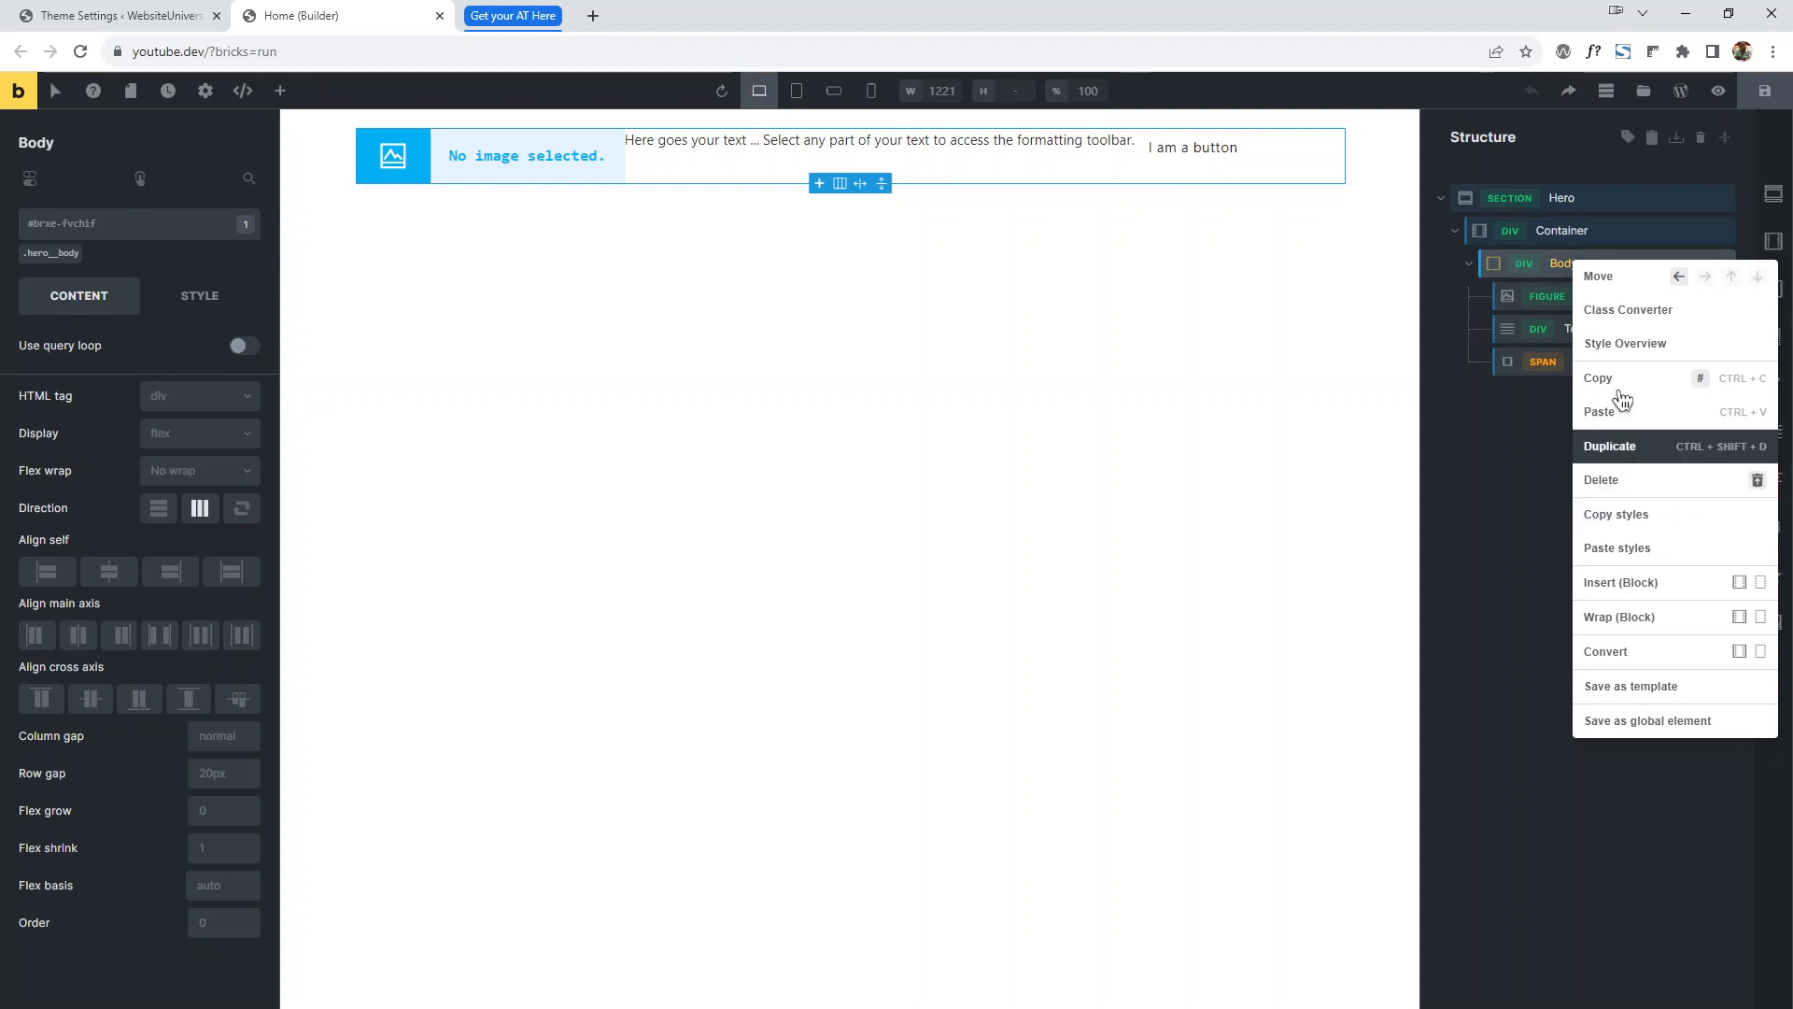
left_click(1724, 265)
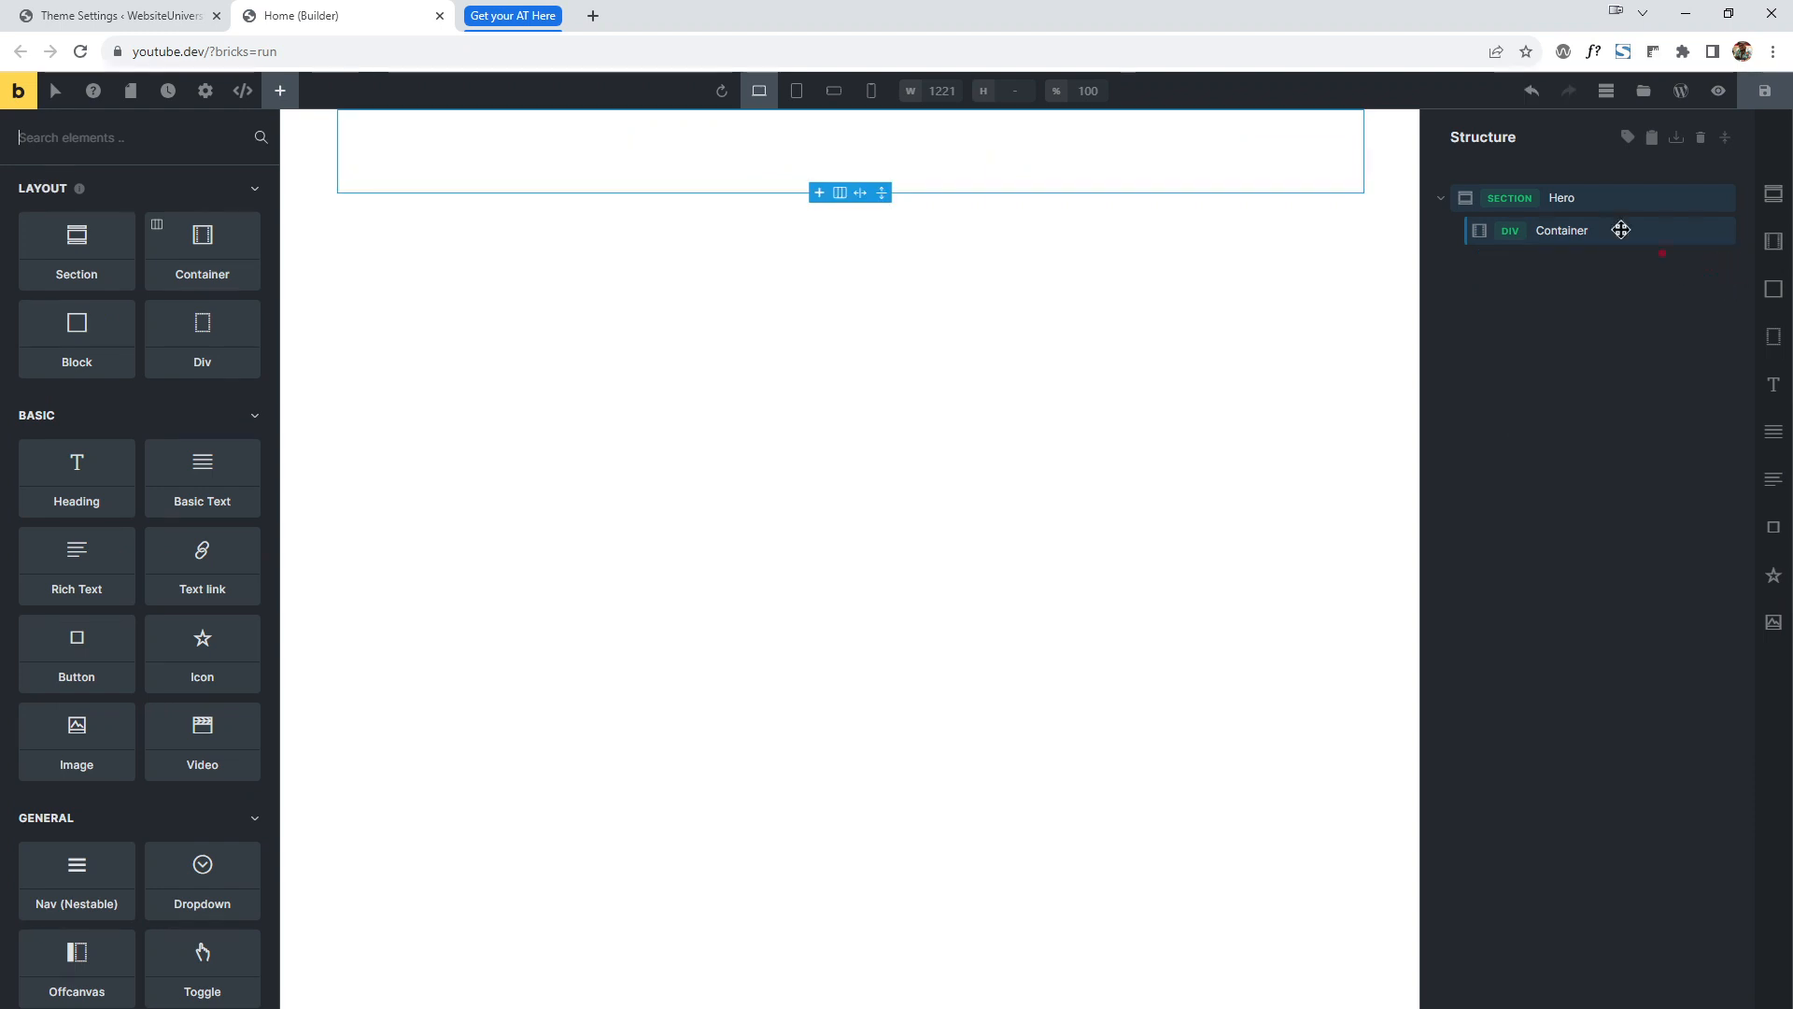
left_click(1531, 91)
Delete the Body block with the contextual Delete option and undo the deletion.
left_click(1613, 266)
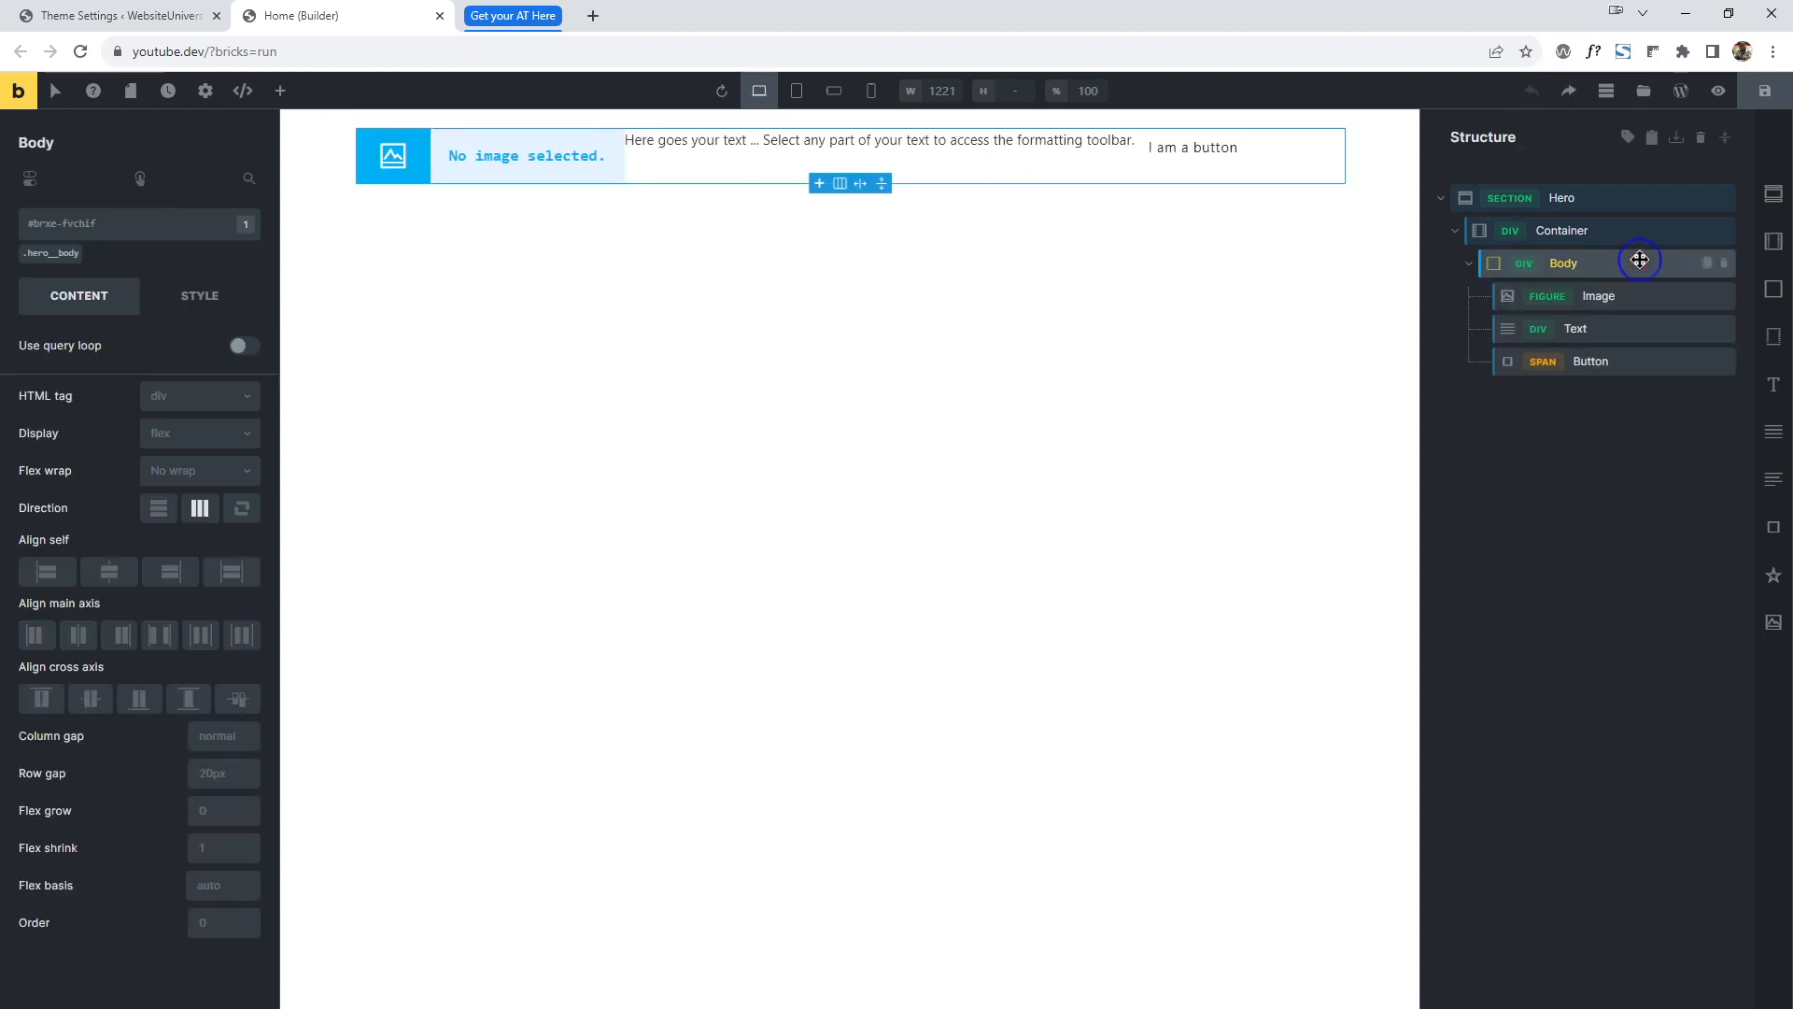
right_click(1614, 266)
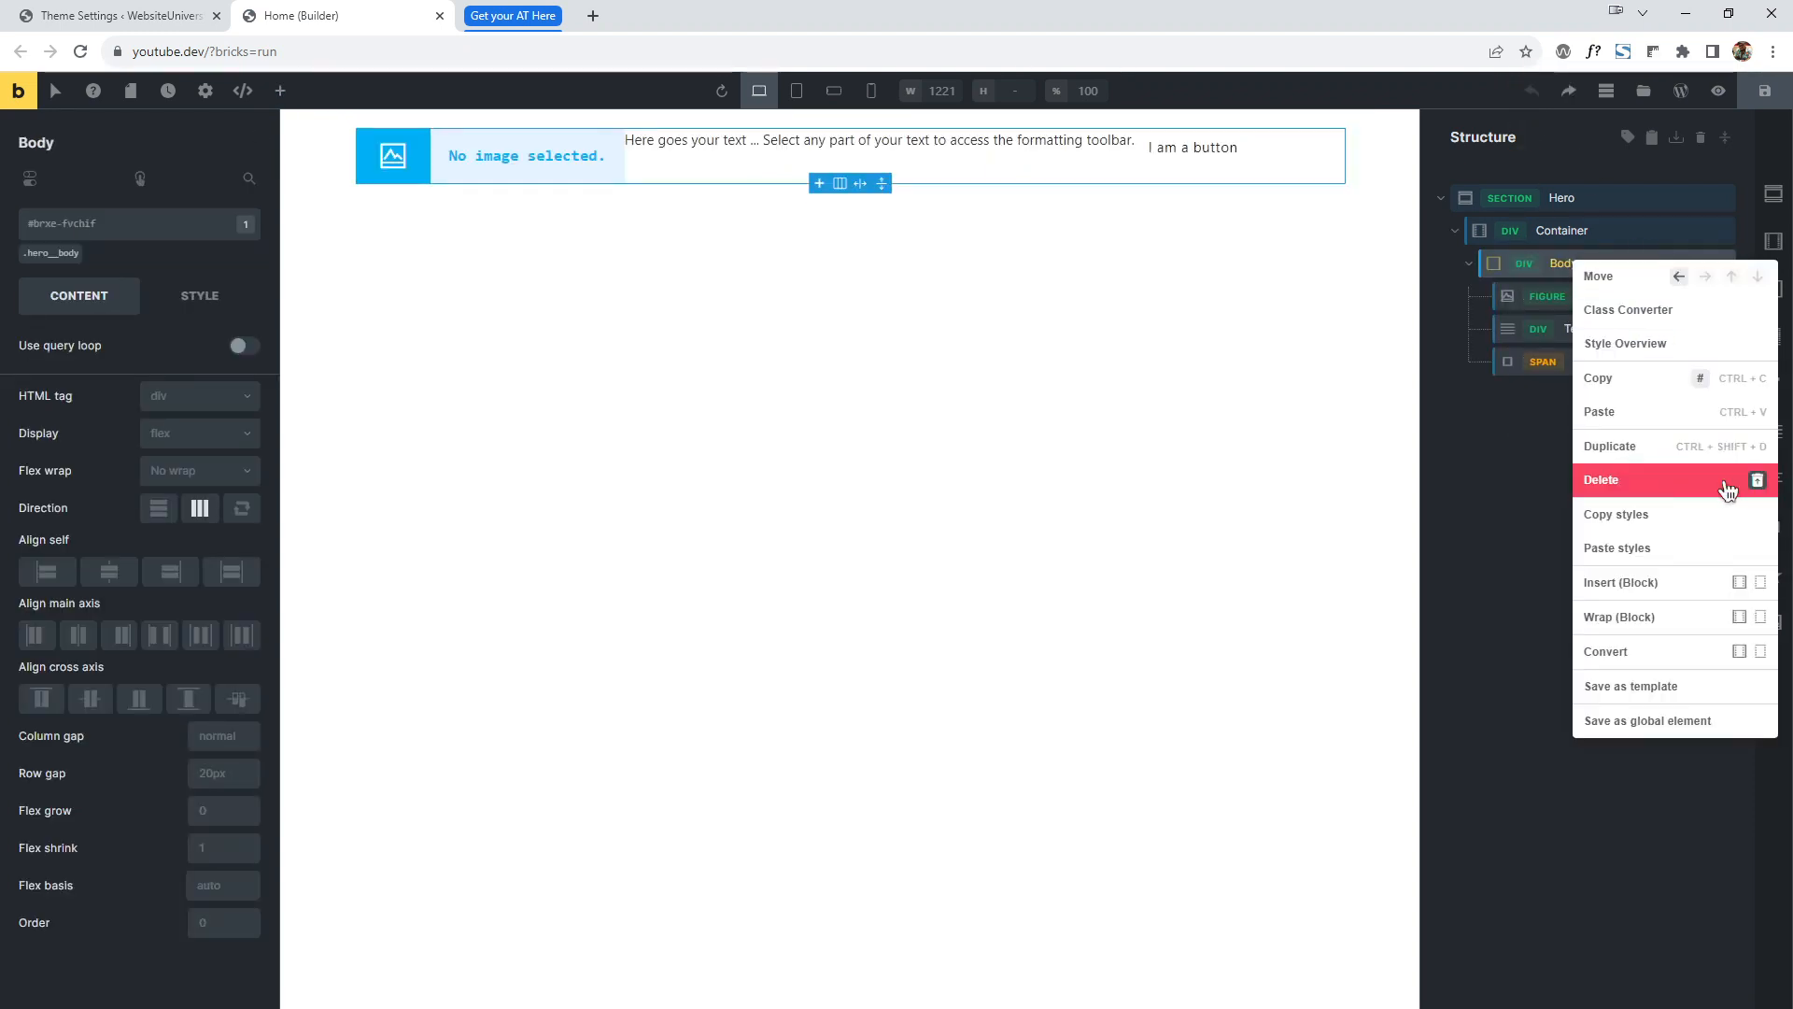
left_click(1727, 490)
key("ctrl+z")
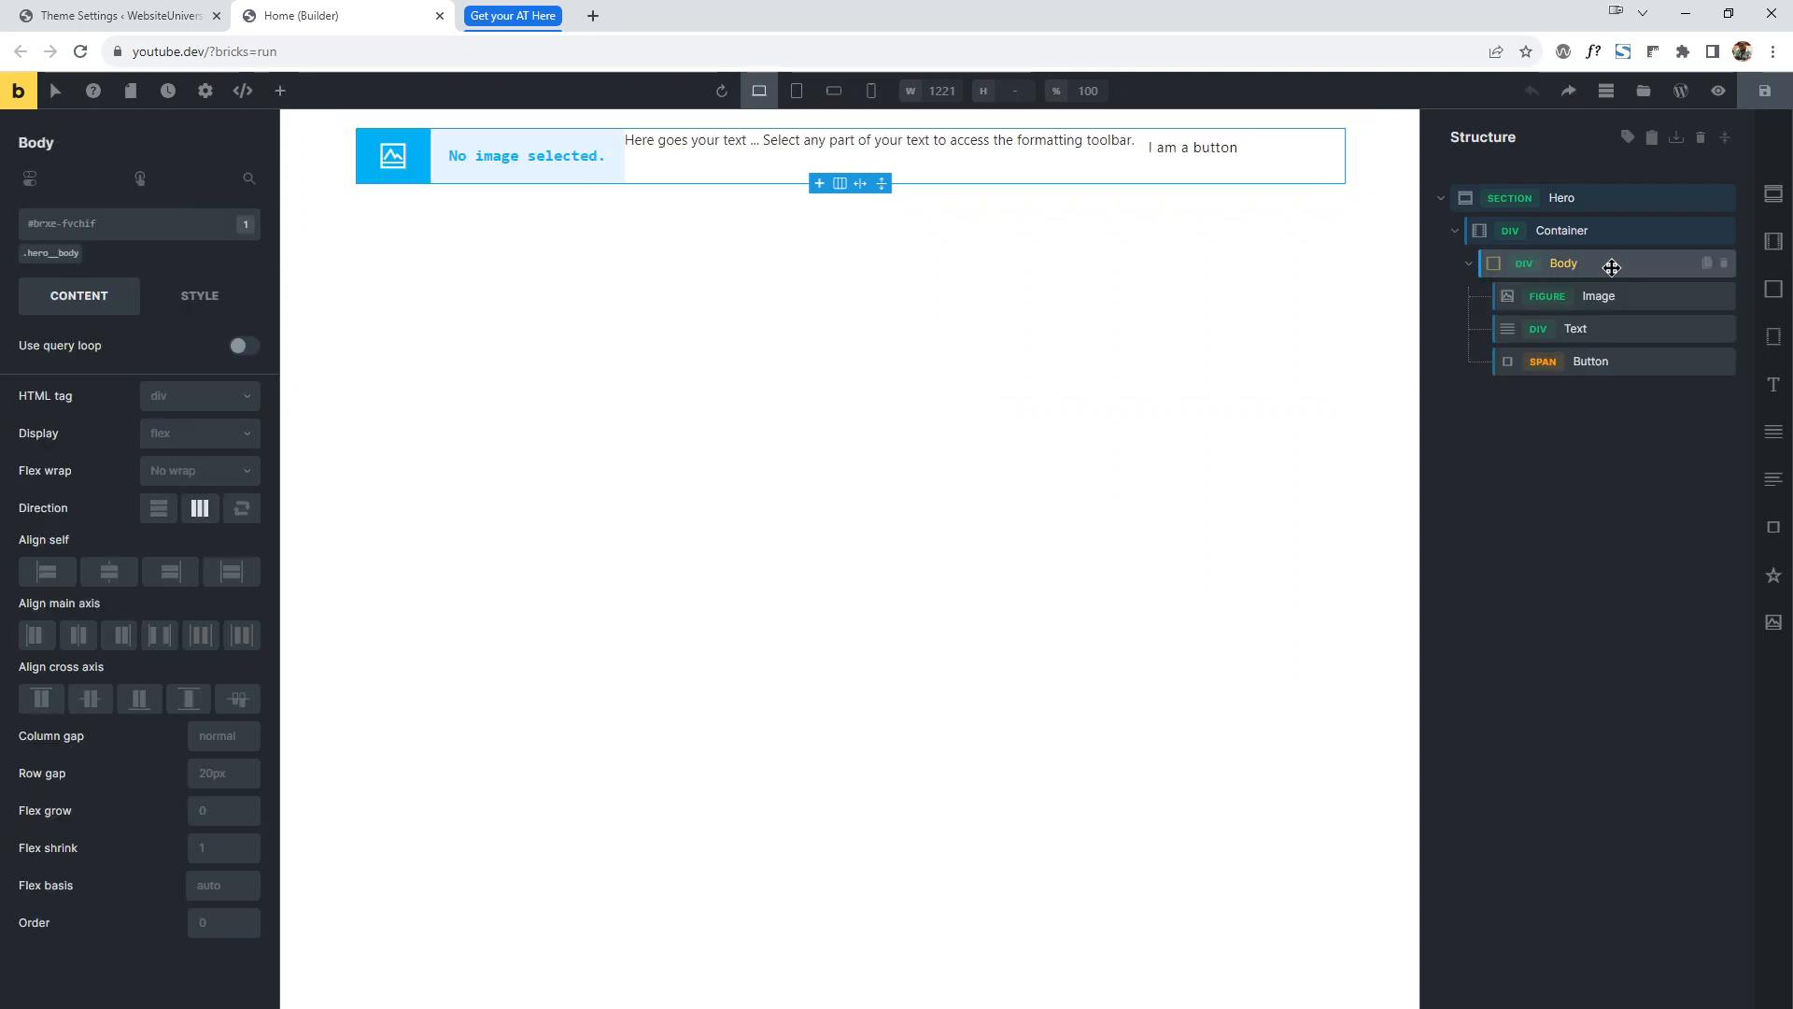
Delete only the Body wrapper while moving its children up into the Container, and undo the change.
right_click(1646, 268)
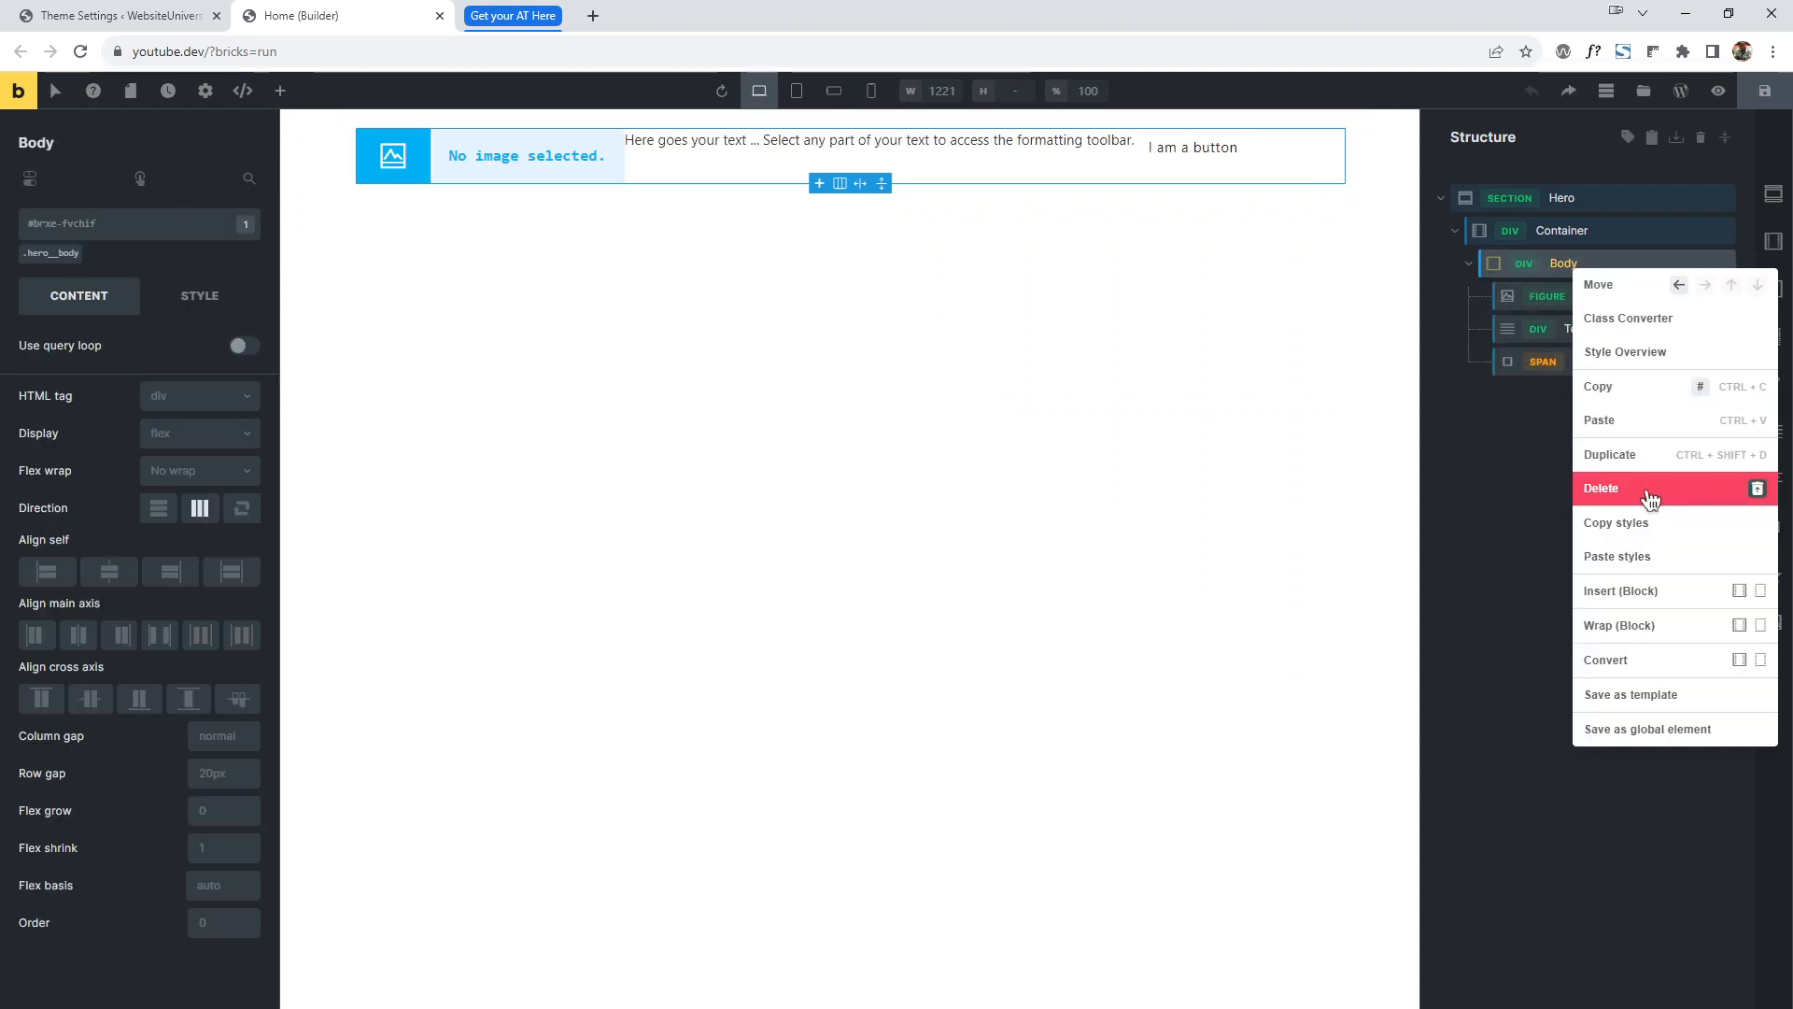
left_click(1757, 489)
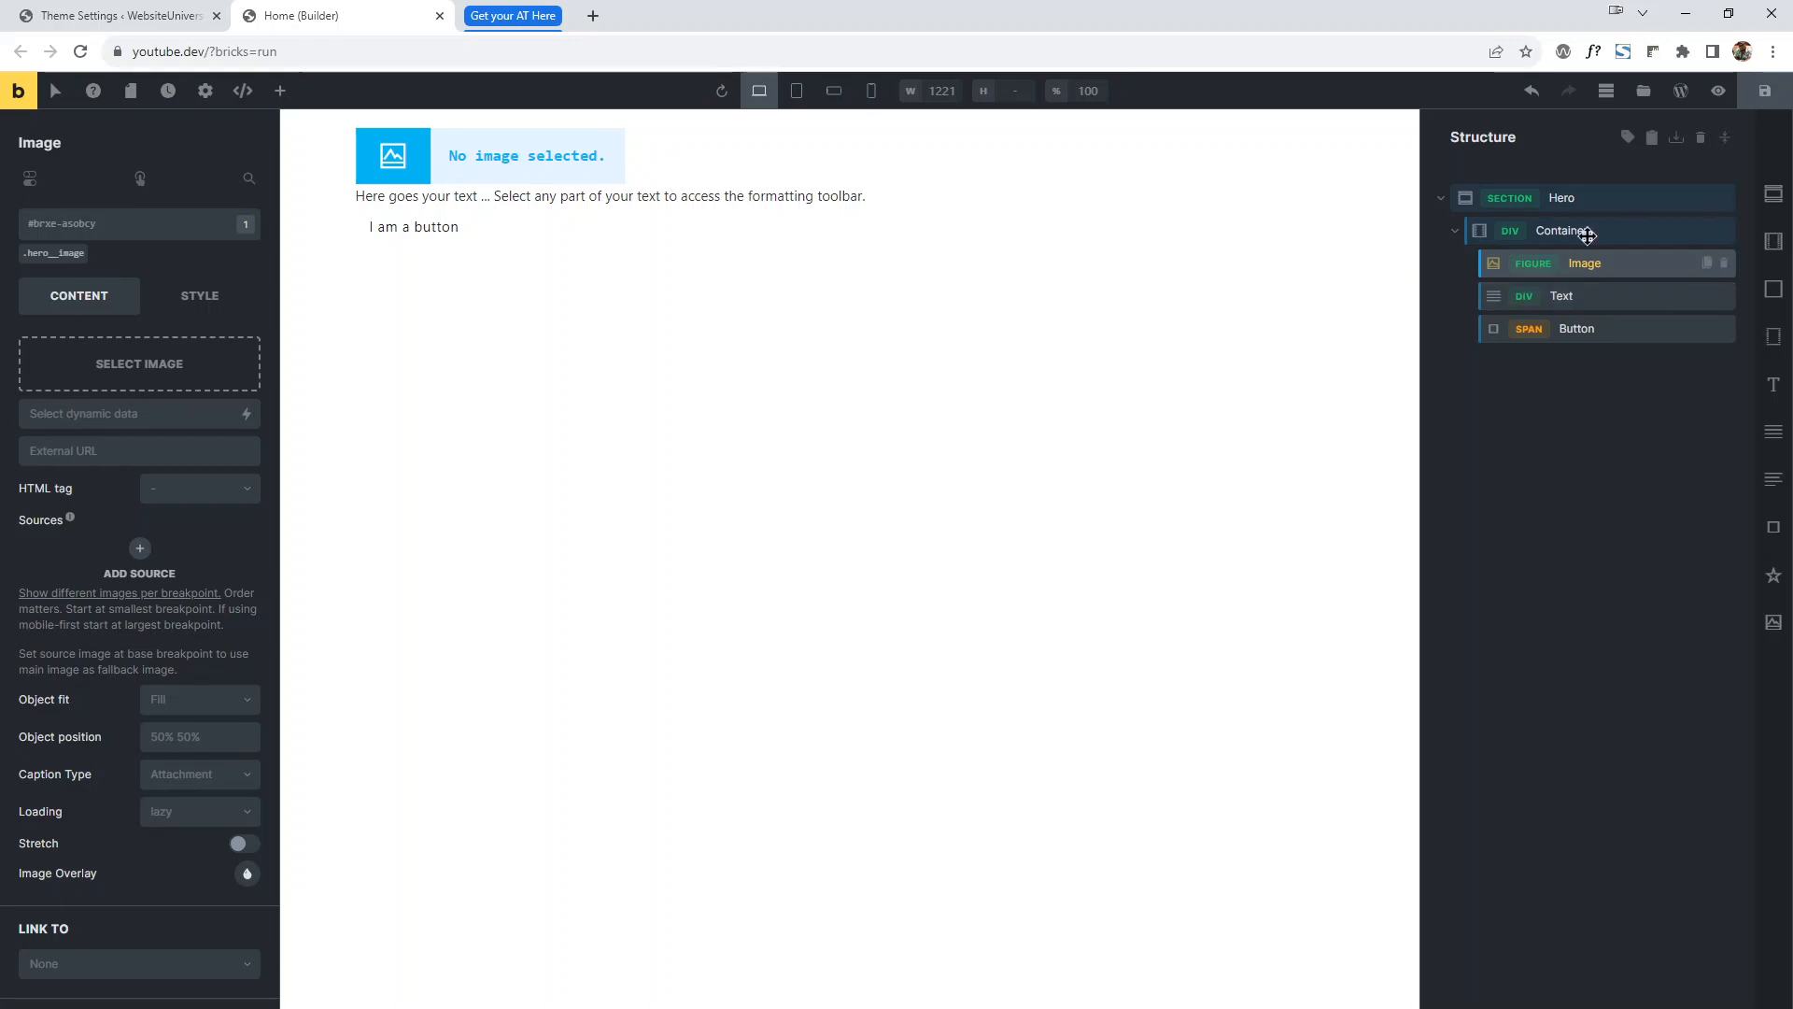
left_click(1531, 91)
Delete the Body wrapper again, moving Image, Text and Button up into the Container, and return to the structure panel theme settings.
left_click(1598, 266)
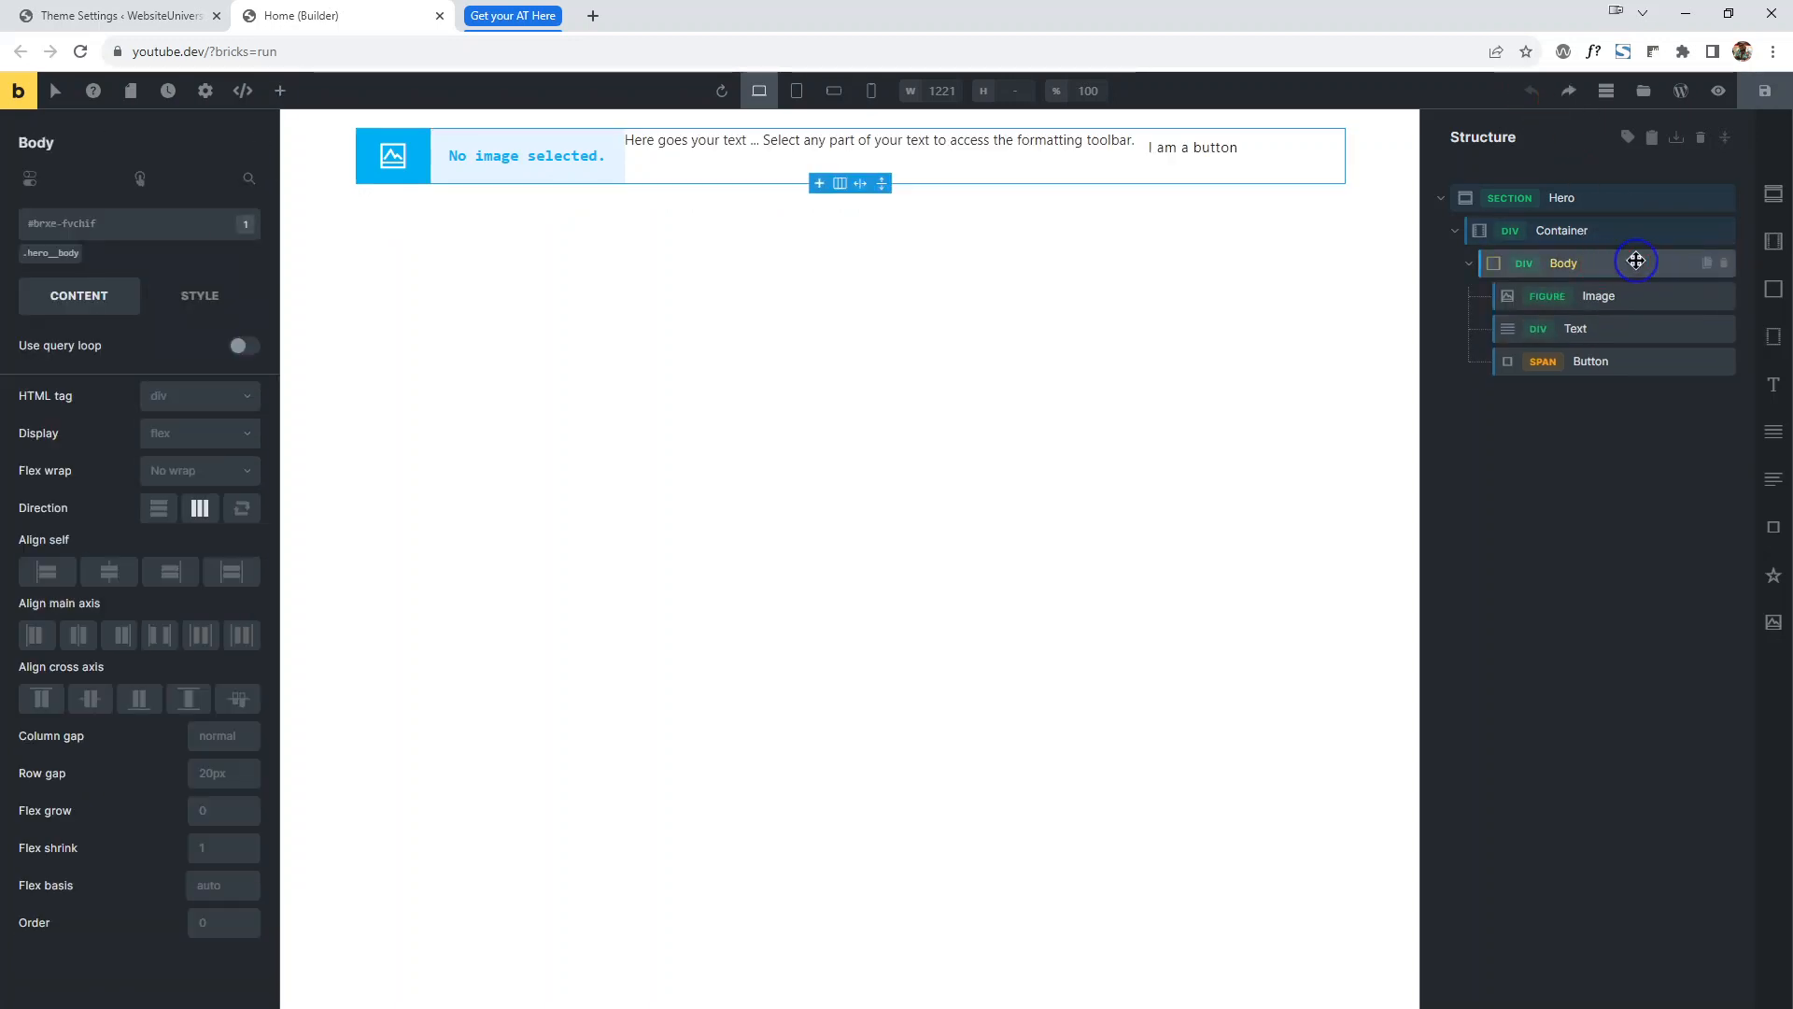
right_click(1598, 266)
left_click(1758, 480)
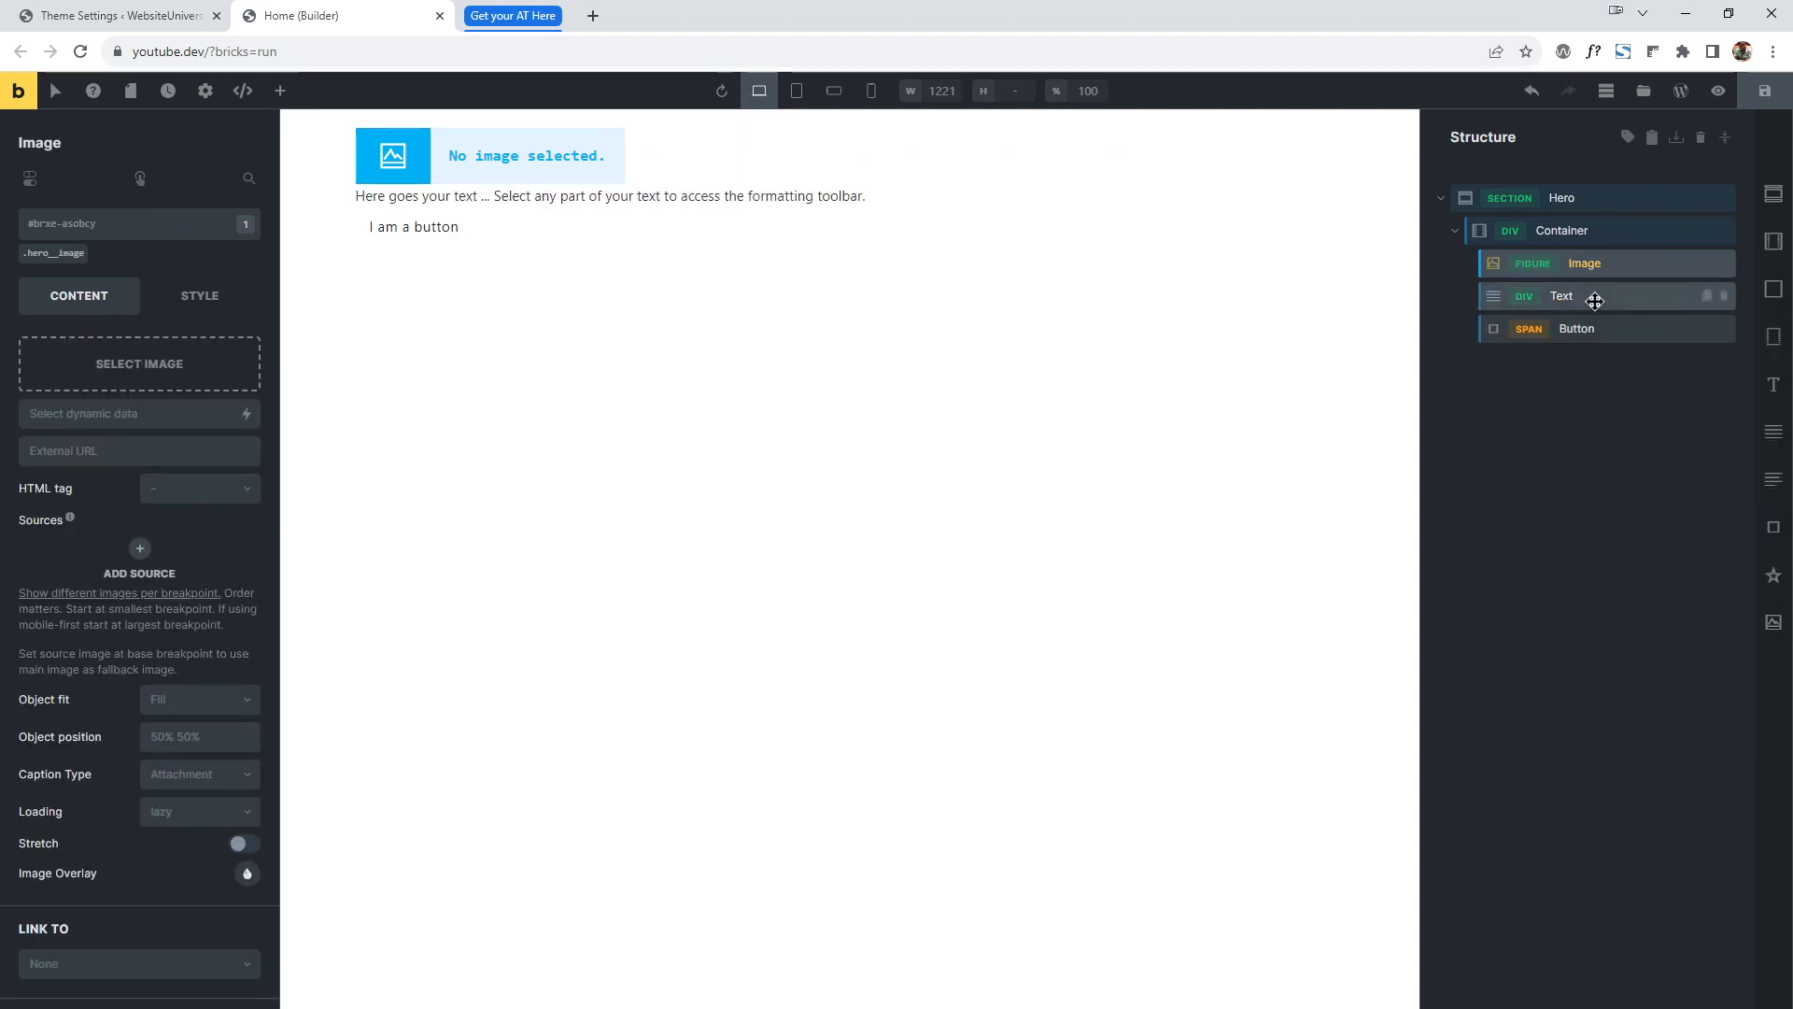
scroll(295, 553, "up", 3)
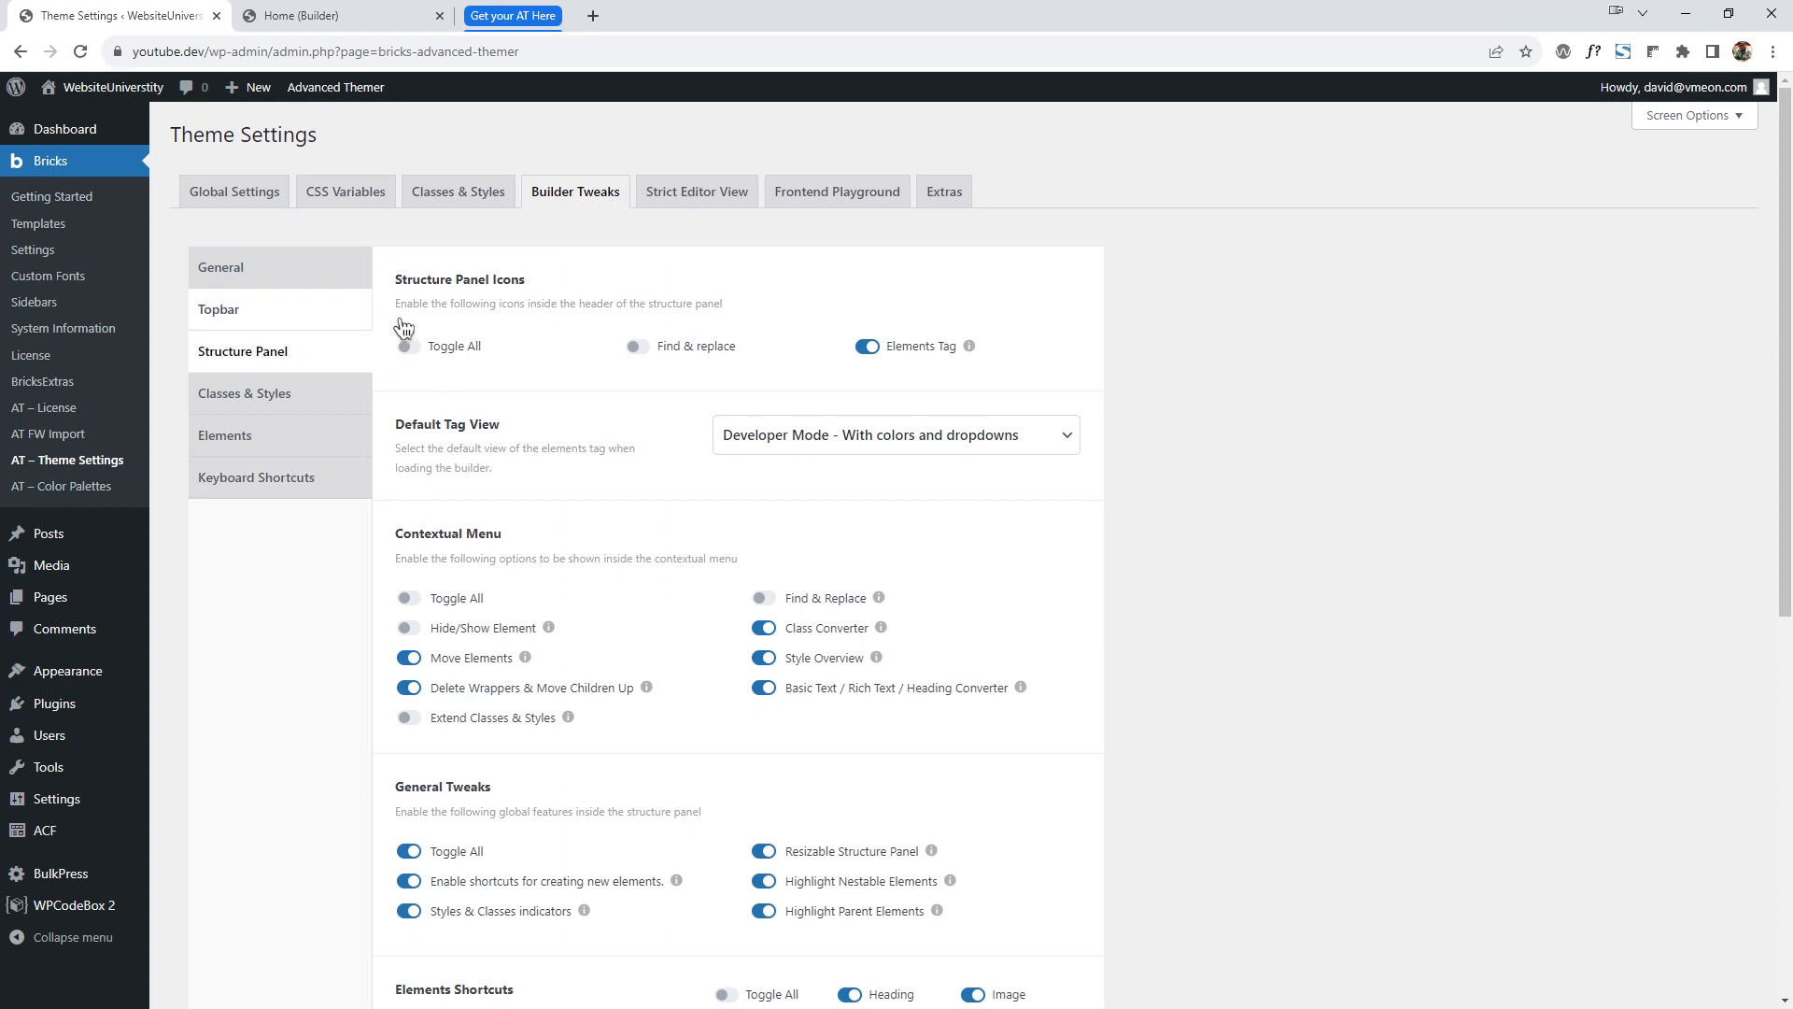
Enable Contrast Checker and Open in a New Tab in the Topbar builder tweaks and save the settings.
left_click(299, 311)
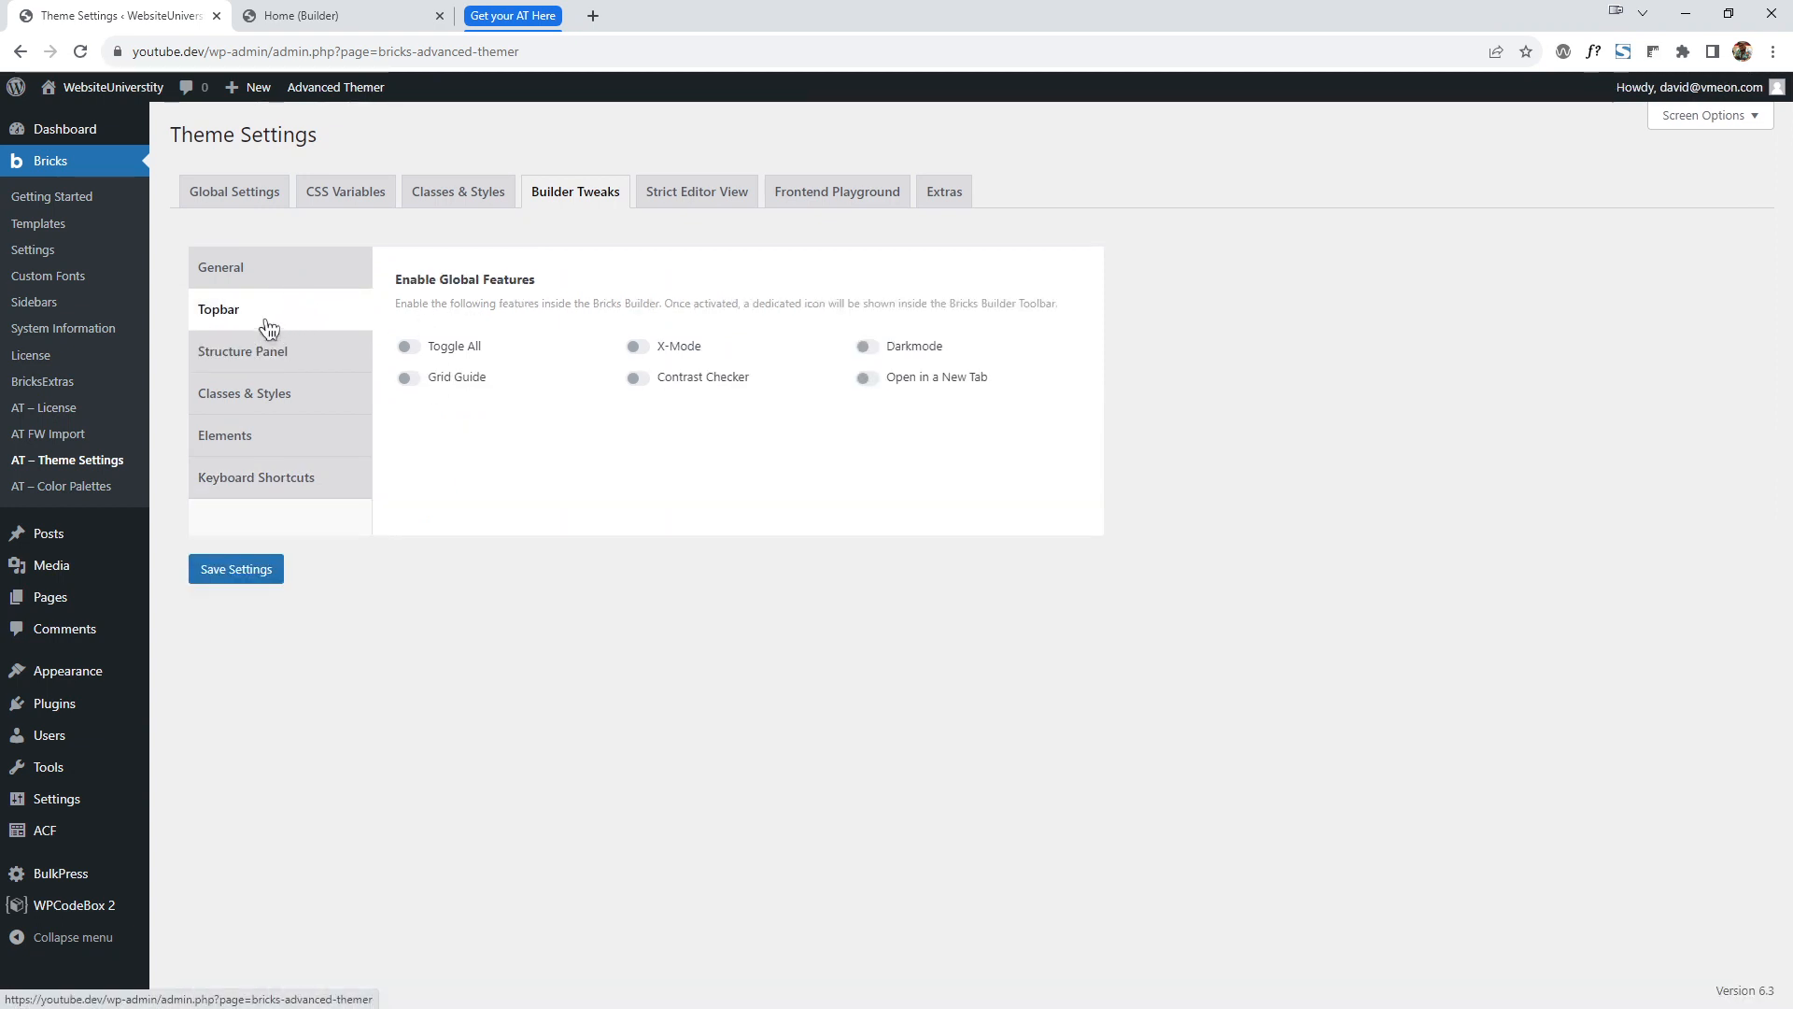
left_click(868, 378)
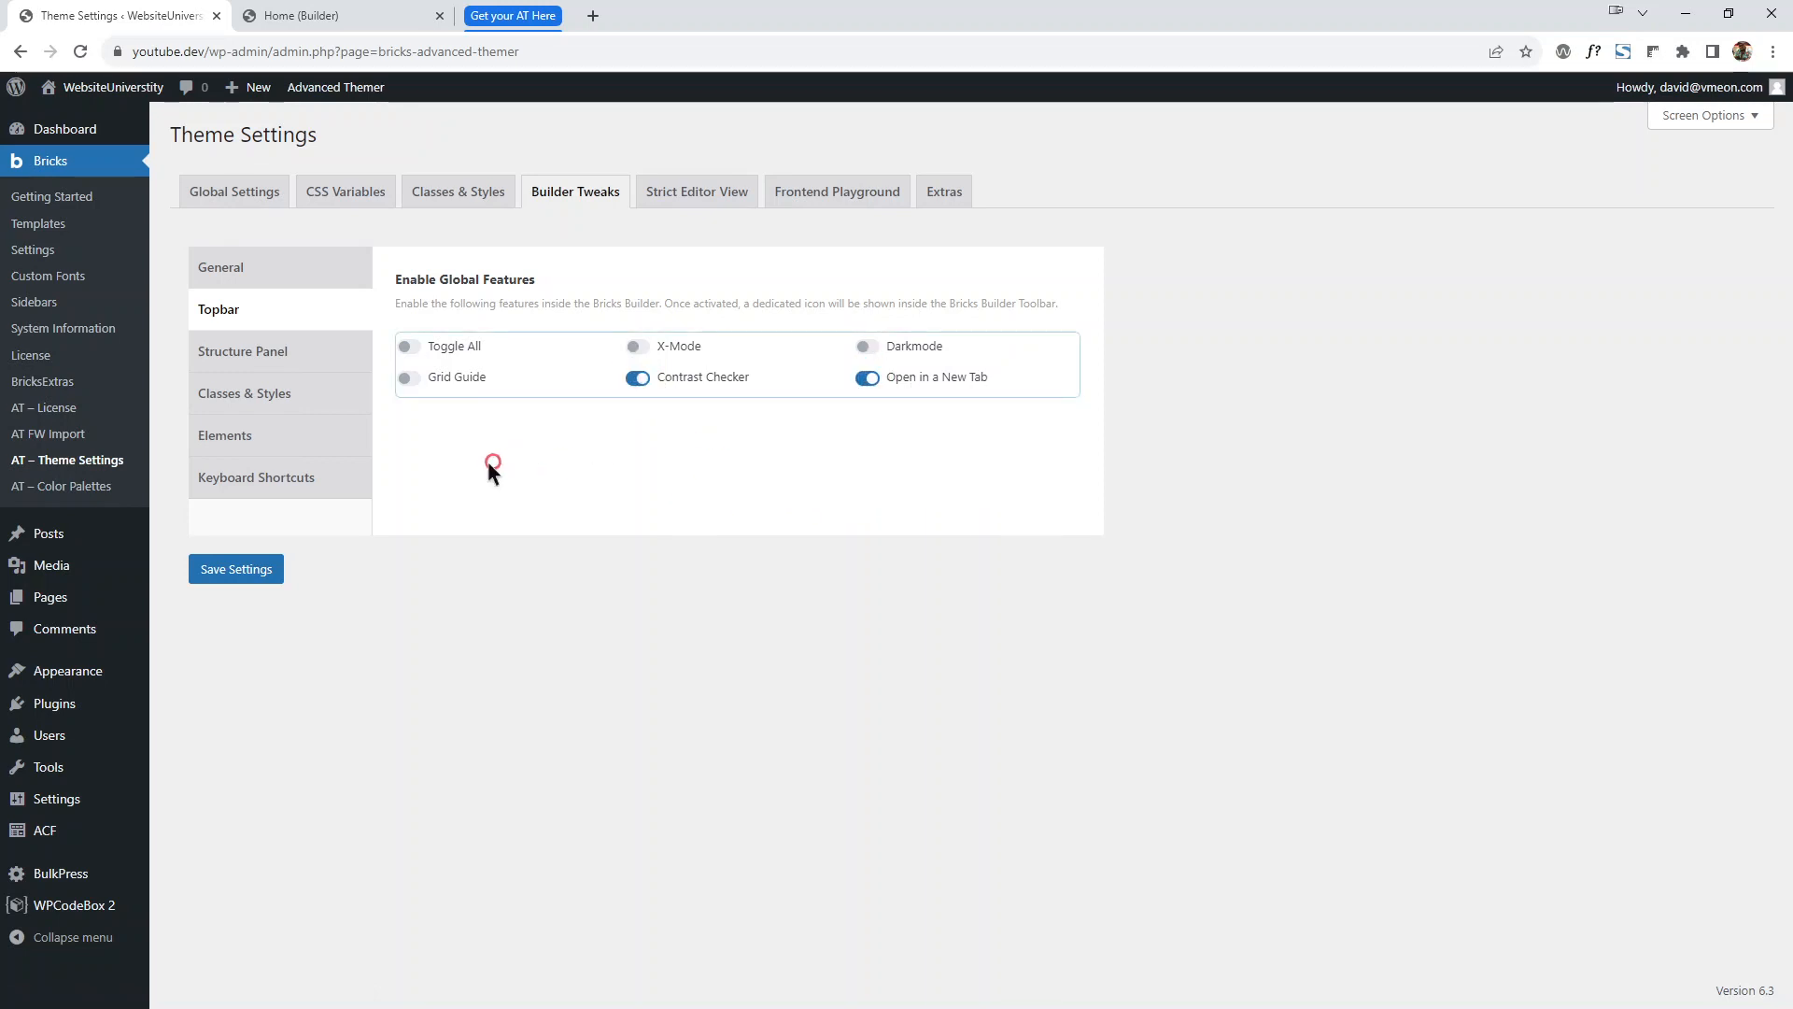
left_click(238, 579)
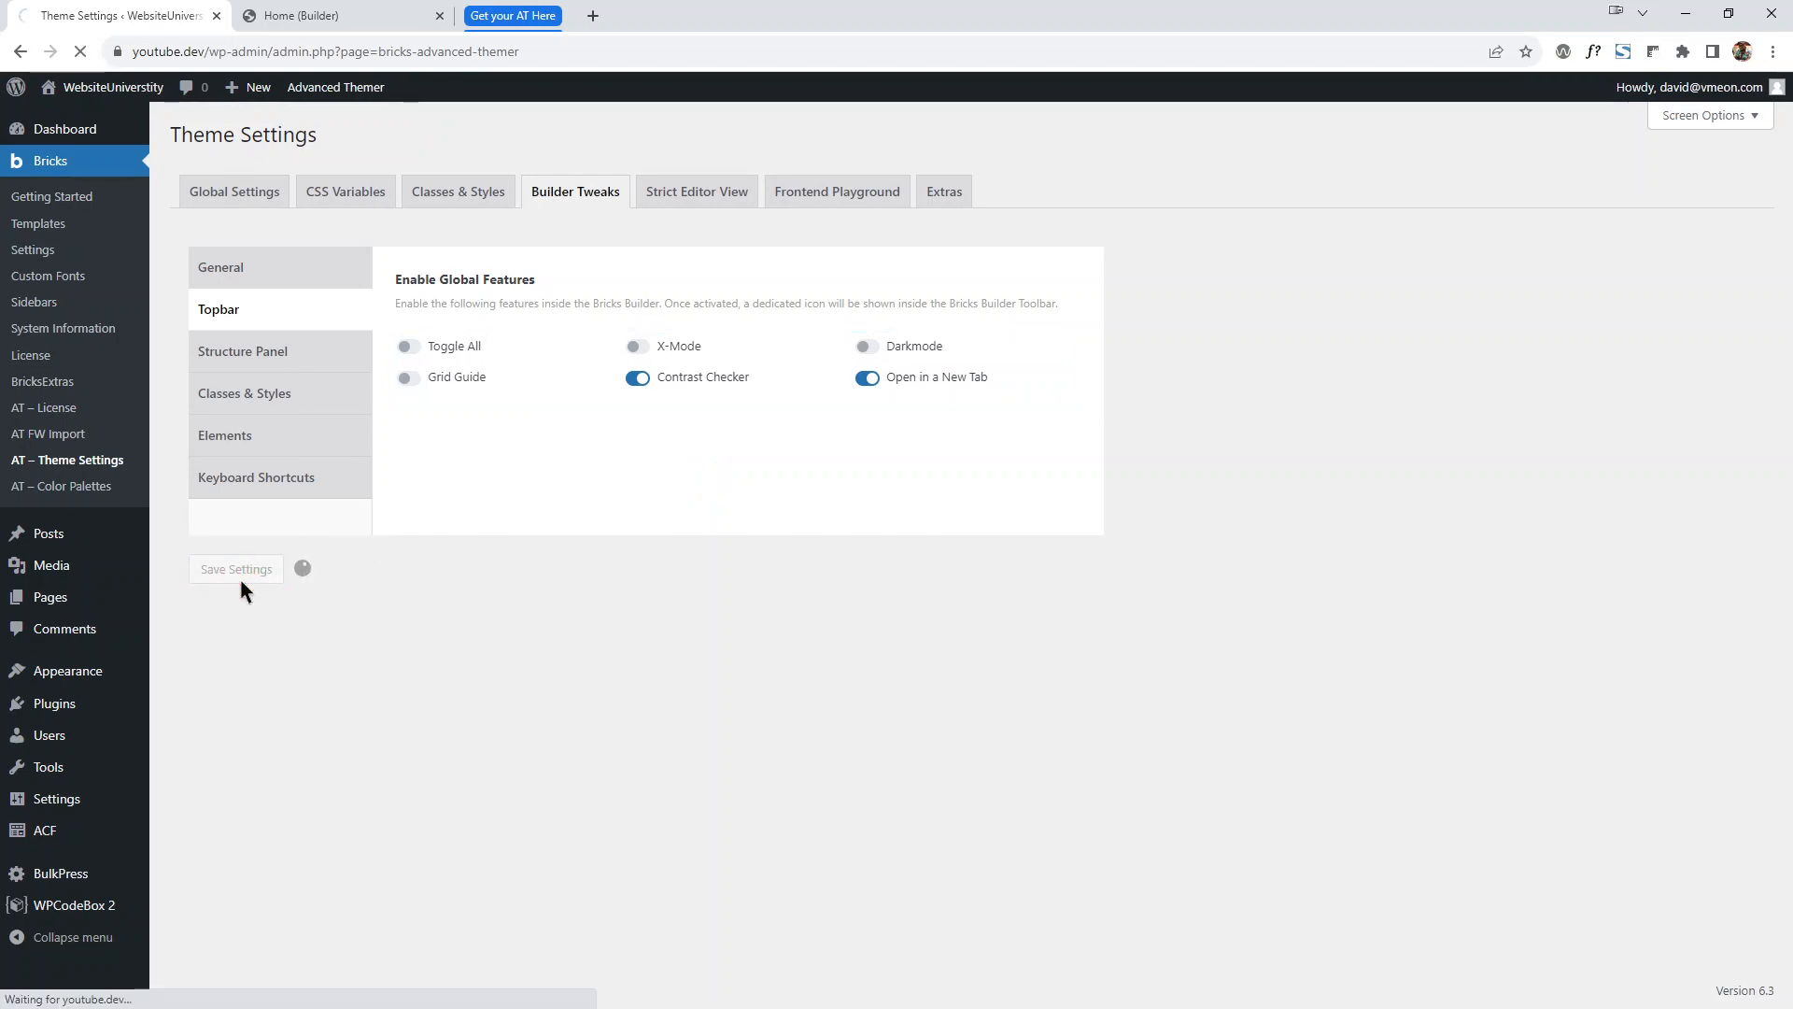
Switch to the Home page in the builder and delete the Image element from the Body block.
left_click(361, 15)
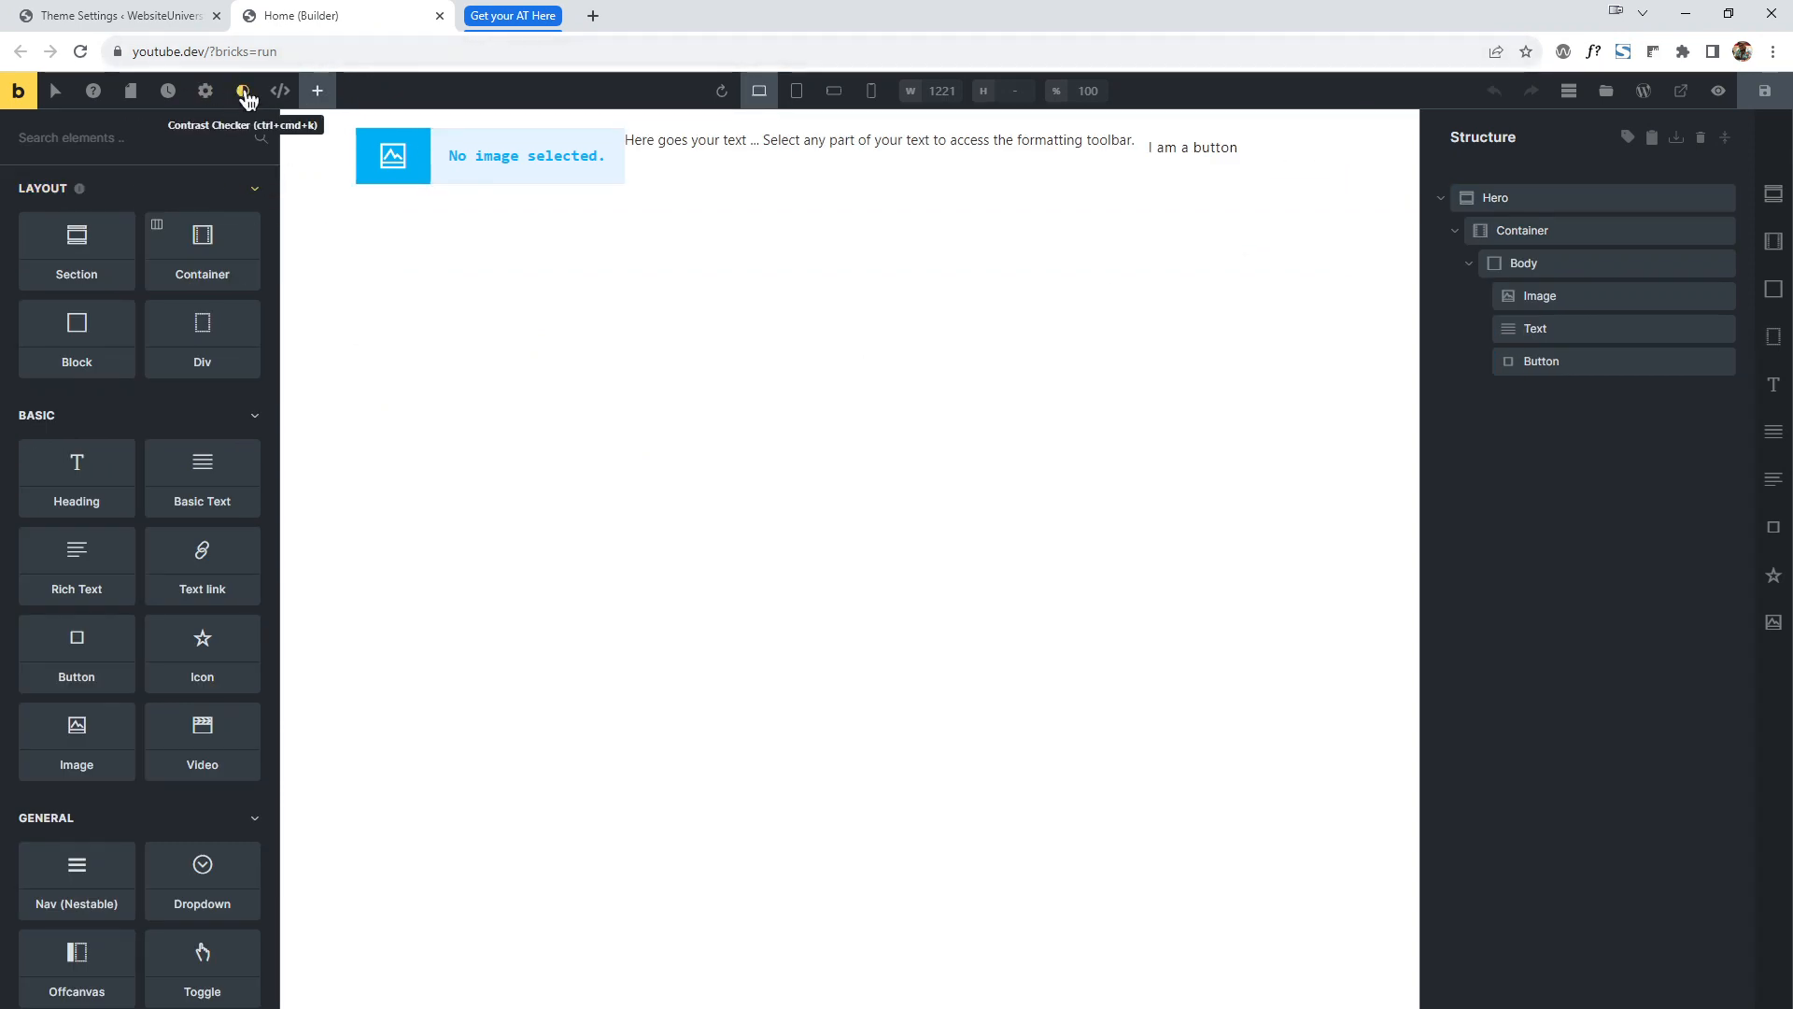
left_click(1611, 361)
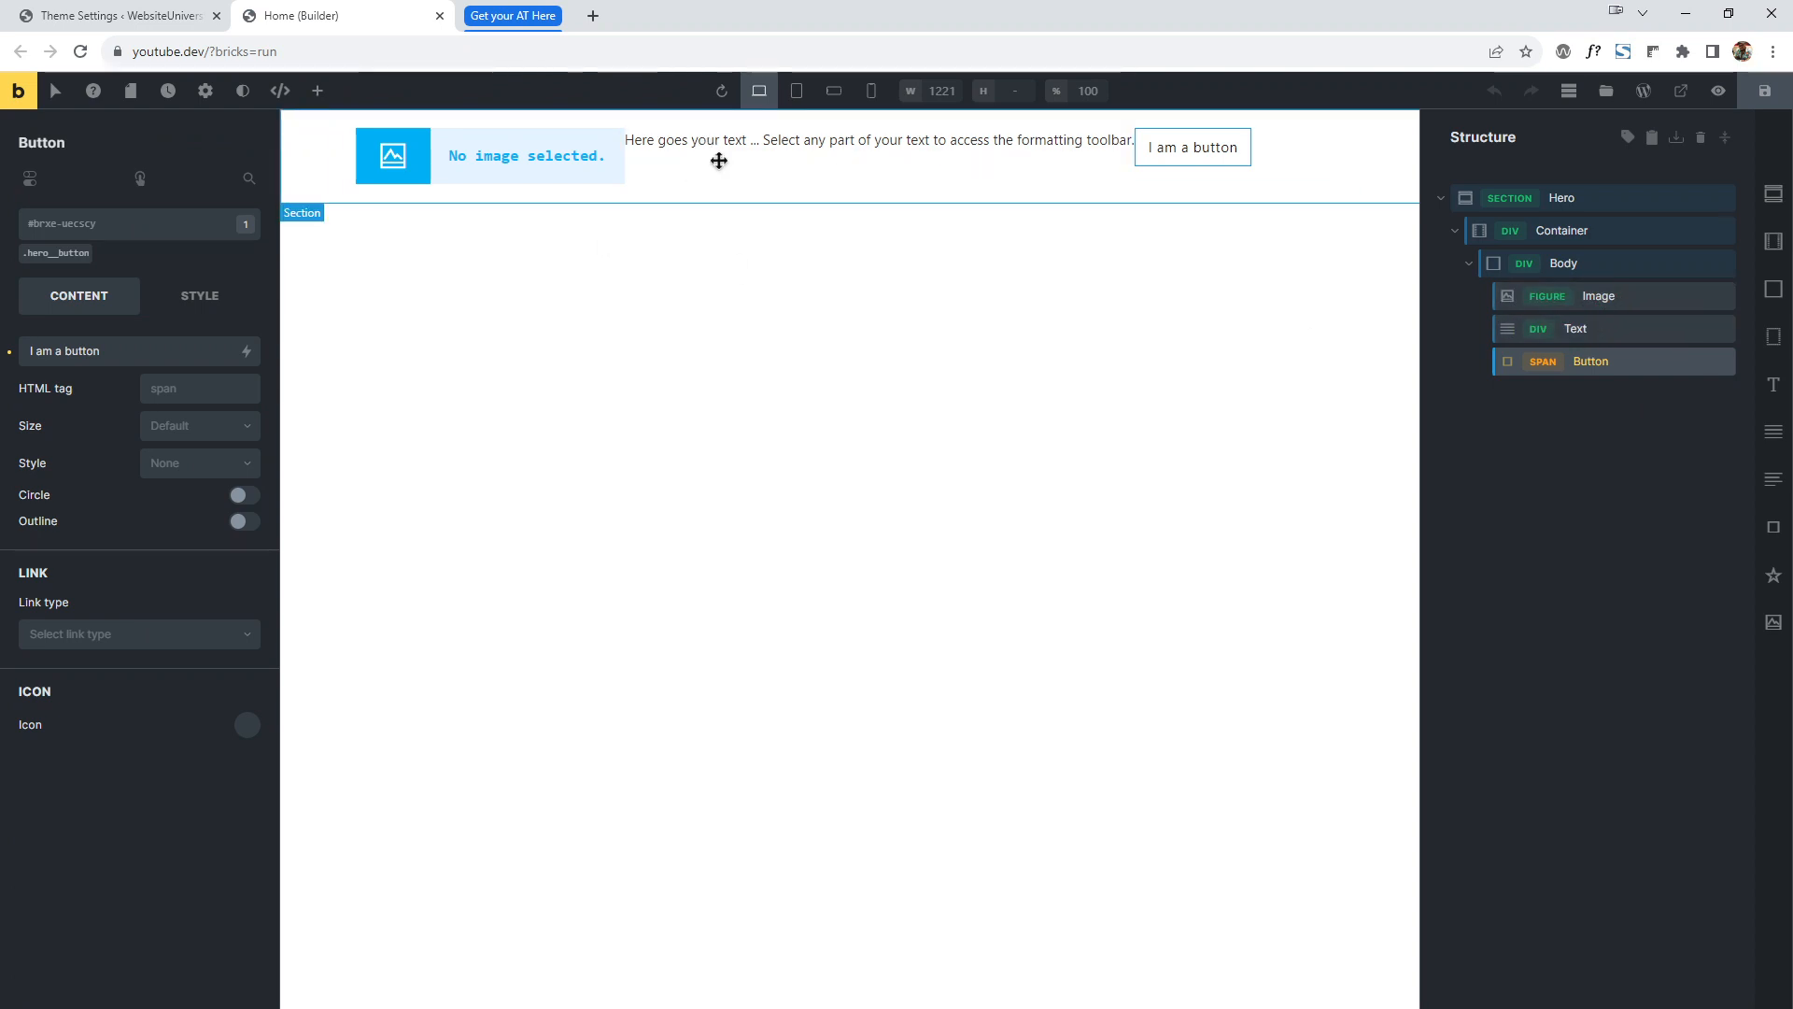
left_click(501, 168)
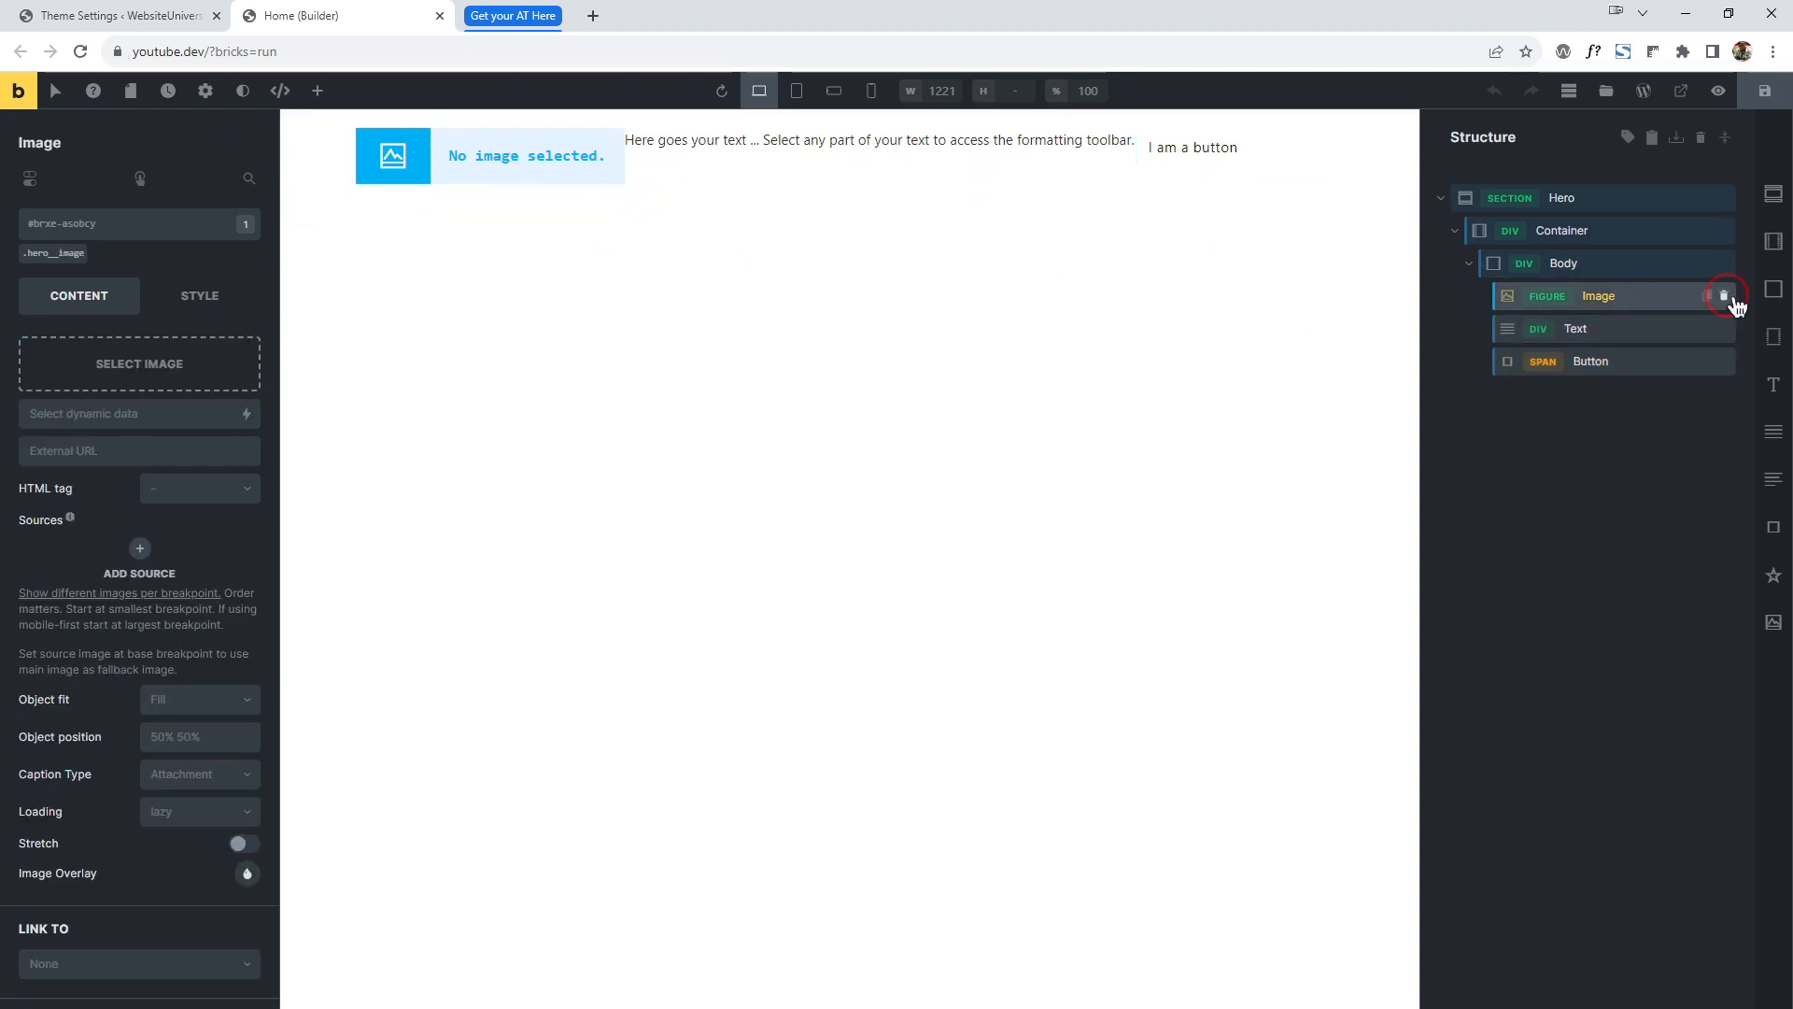
left_click(1723, 297)
Set the background color of the Body's .hero__body class to amber #ffc107 and run the Contrast Checker.
left_click(1528, 230)
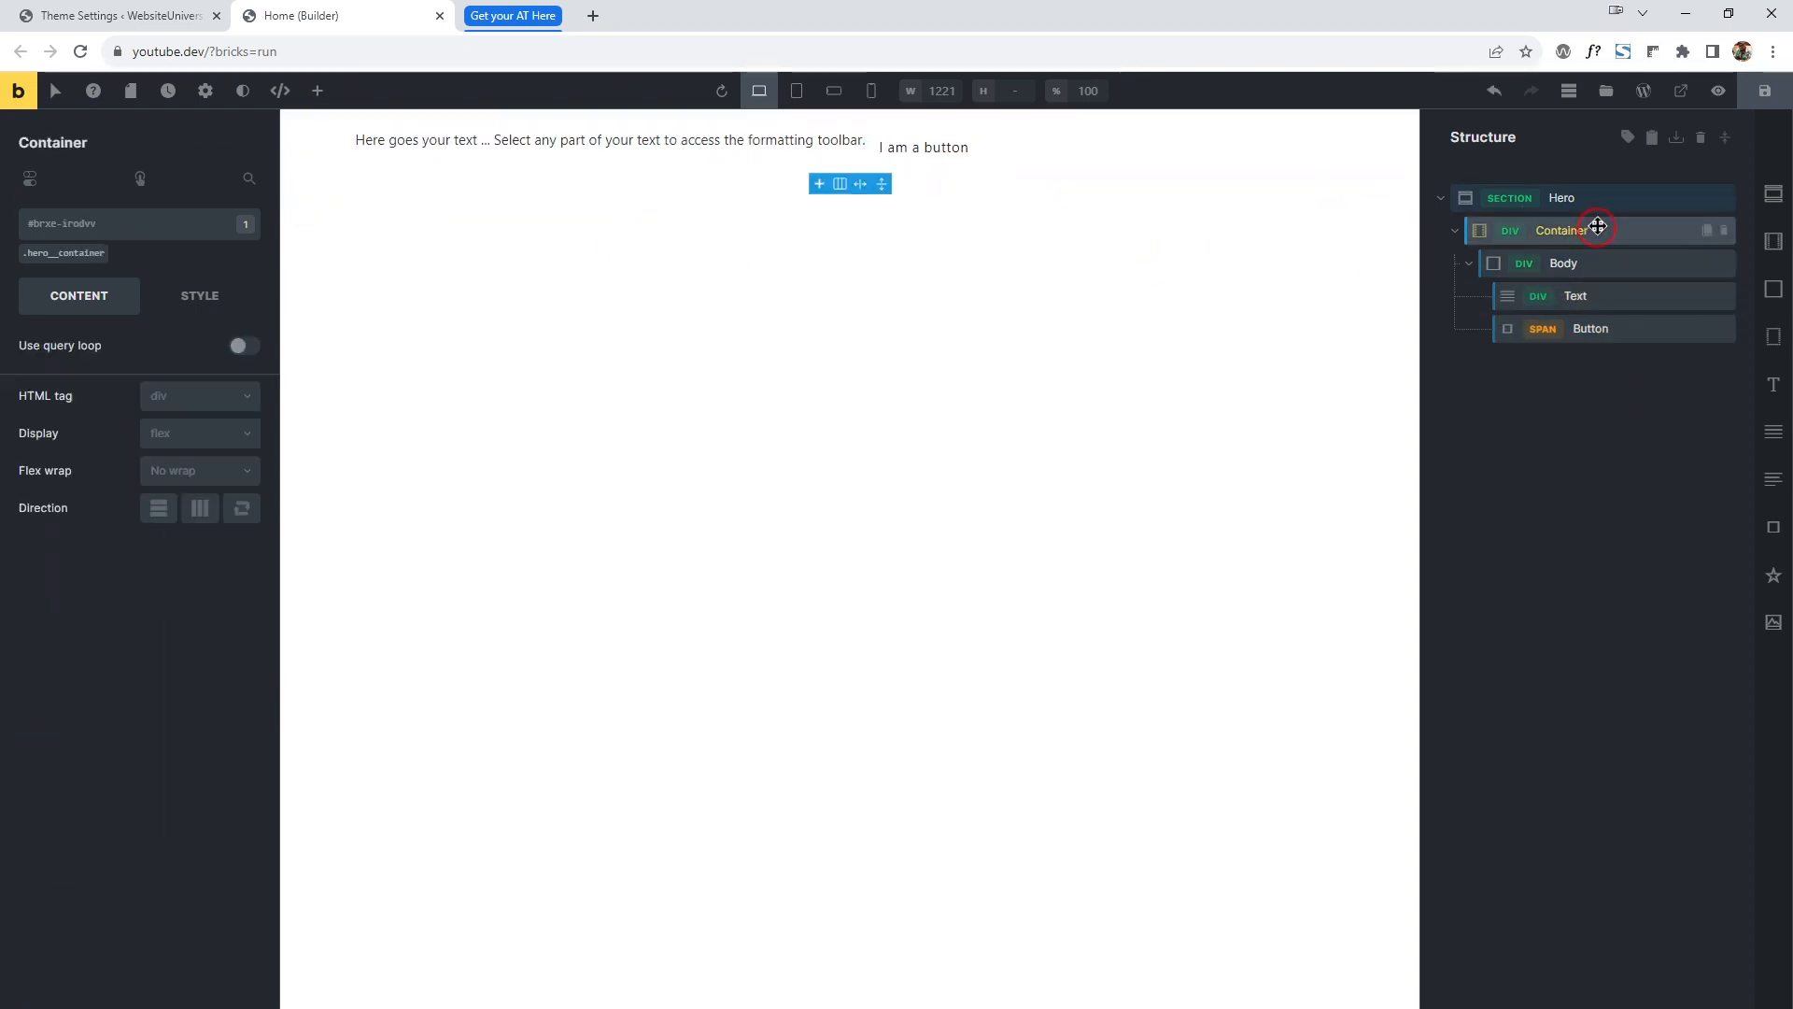
left_click(1578, 264)
left_click(221, 294)
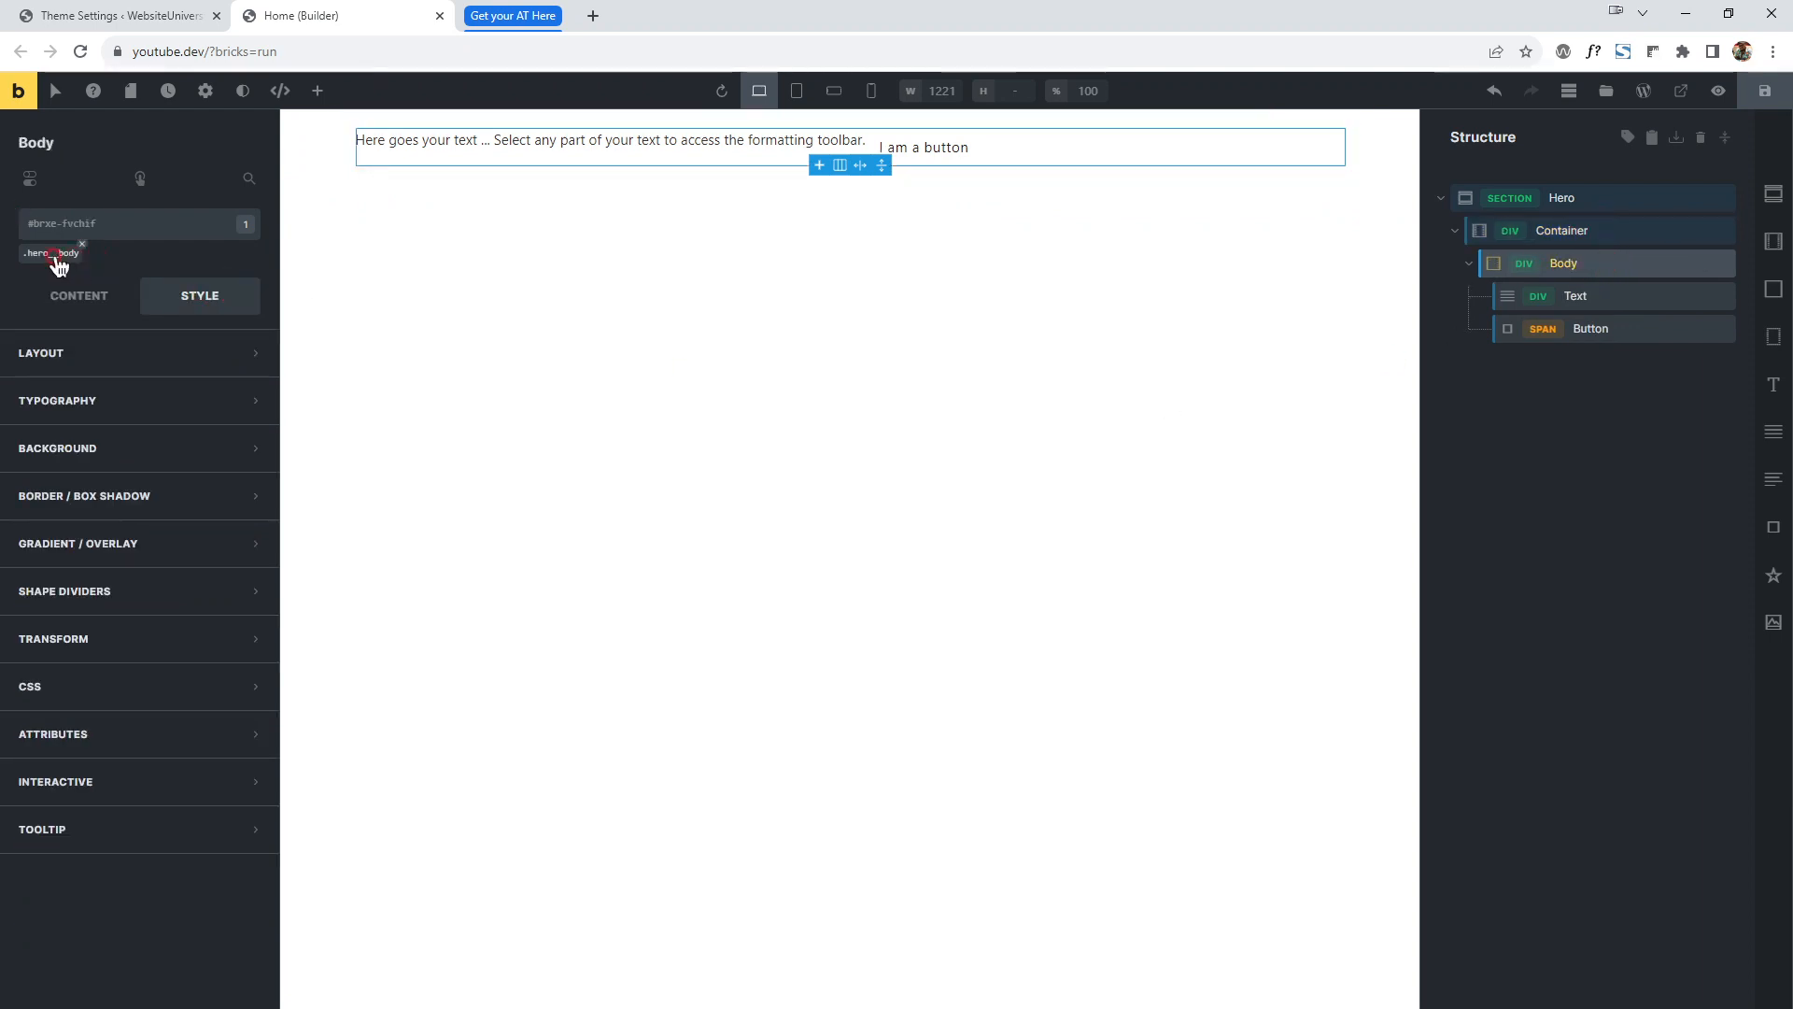
left_click(39, 261)
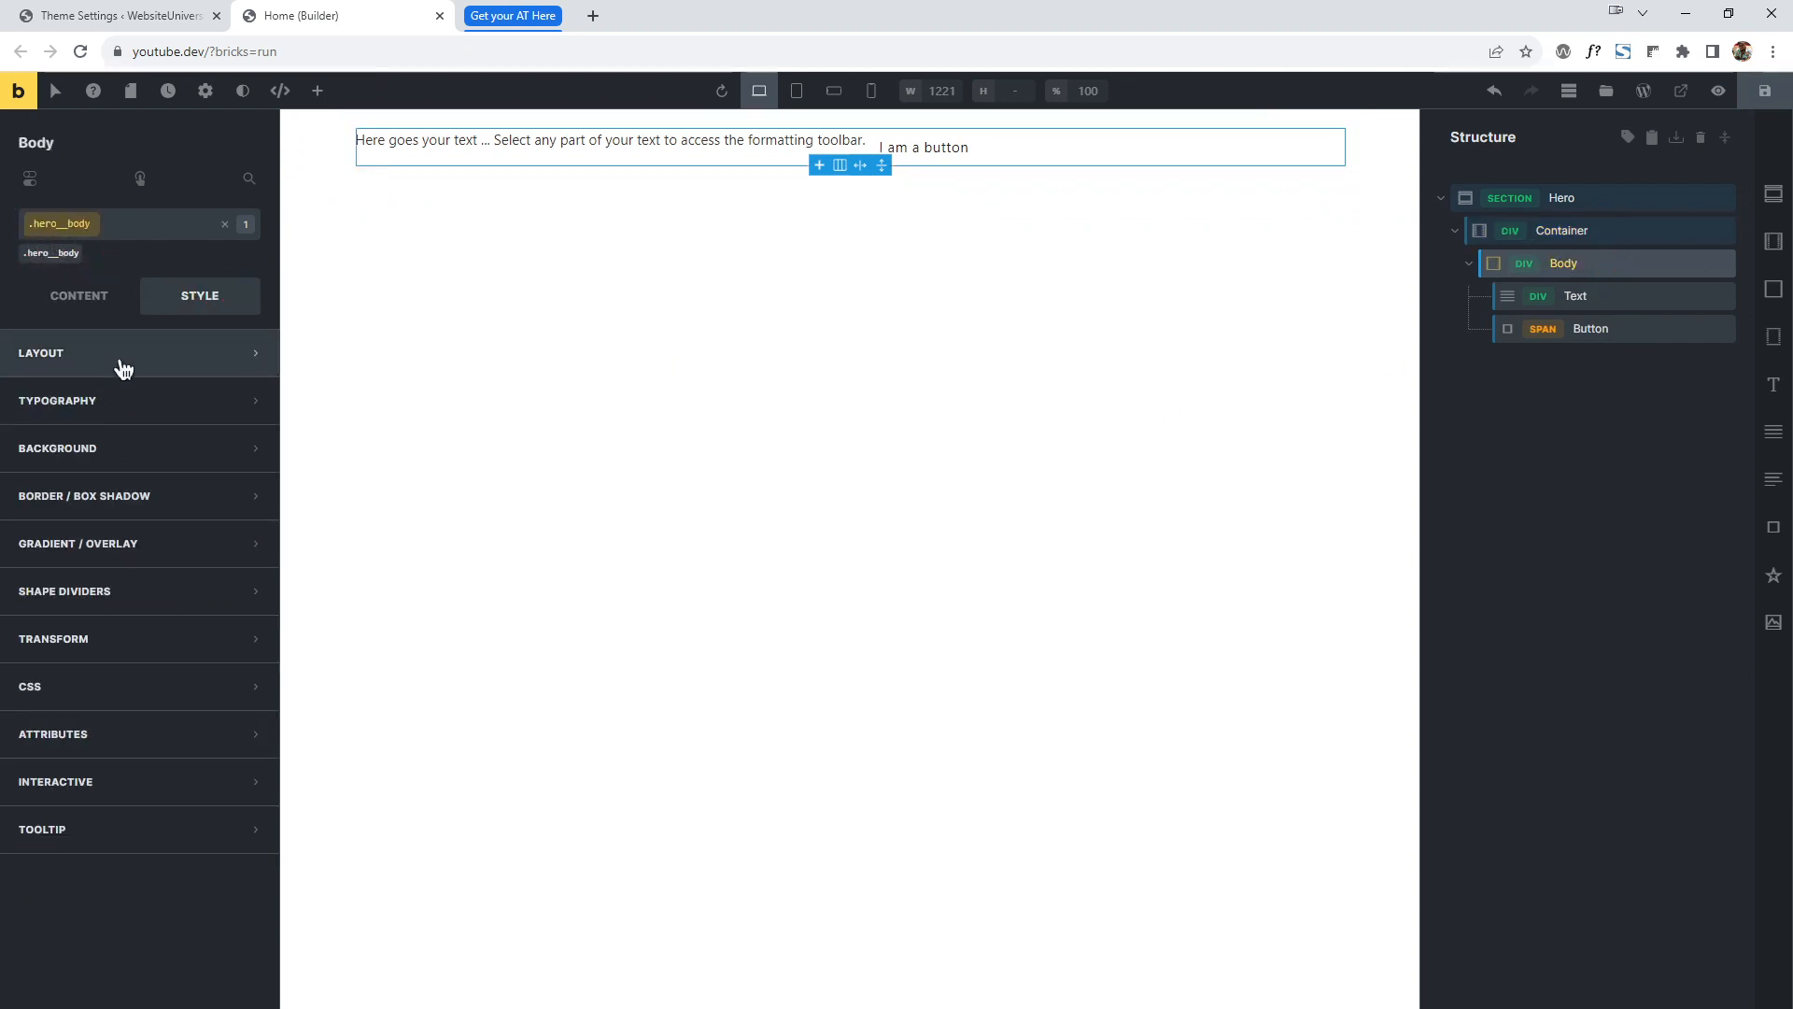
left_click(124, 450)
left_click(225, 493)
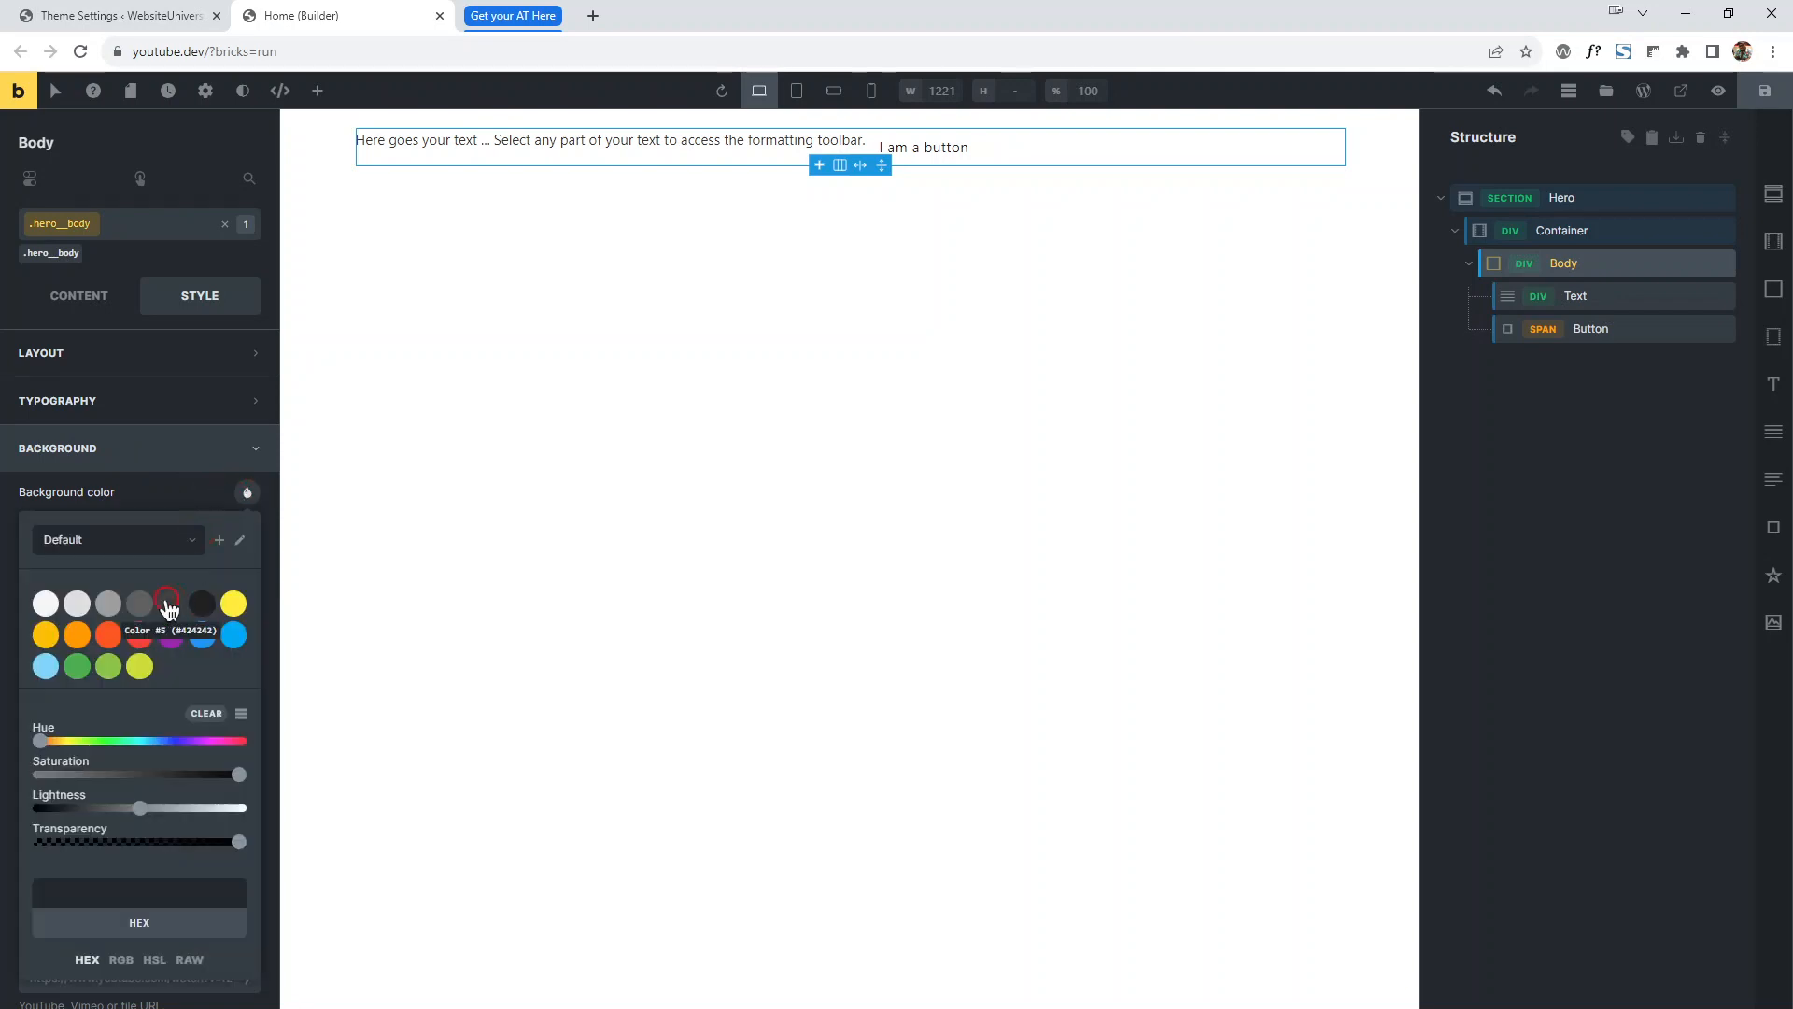
left_click(46, 635)
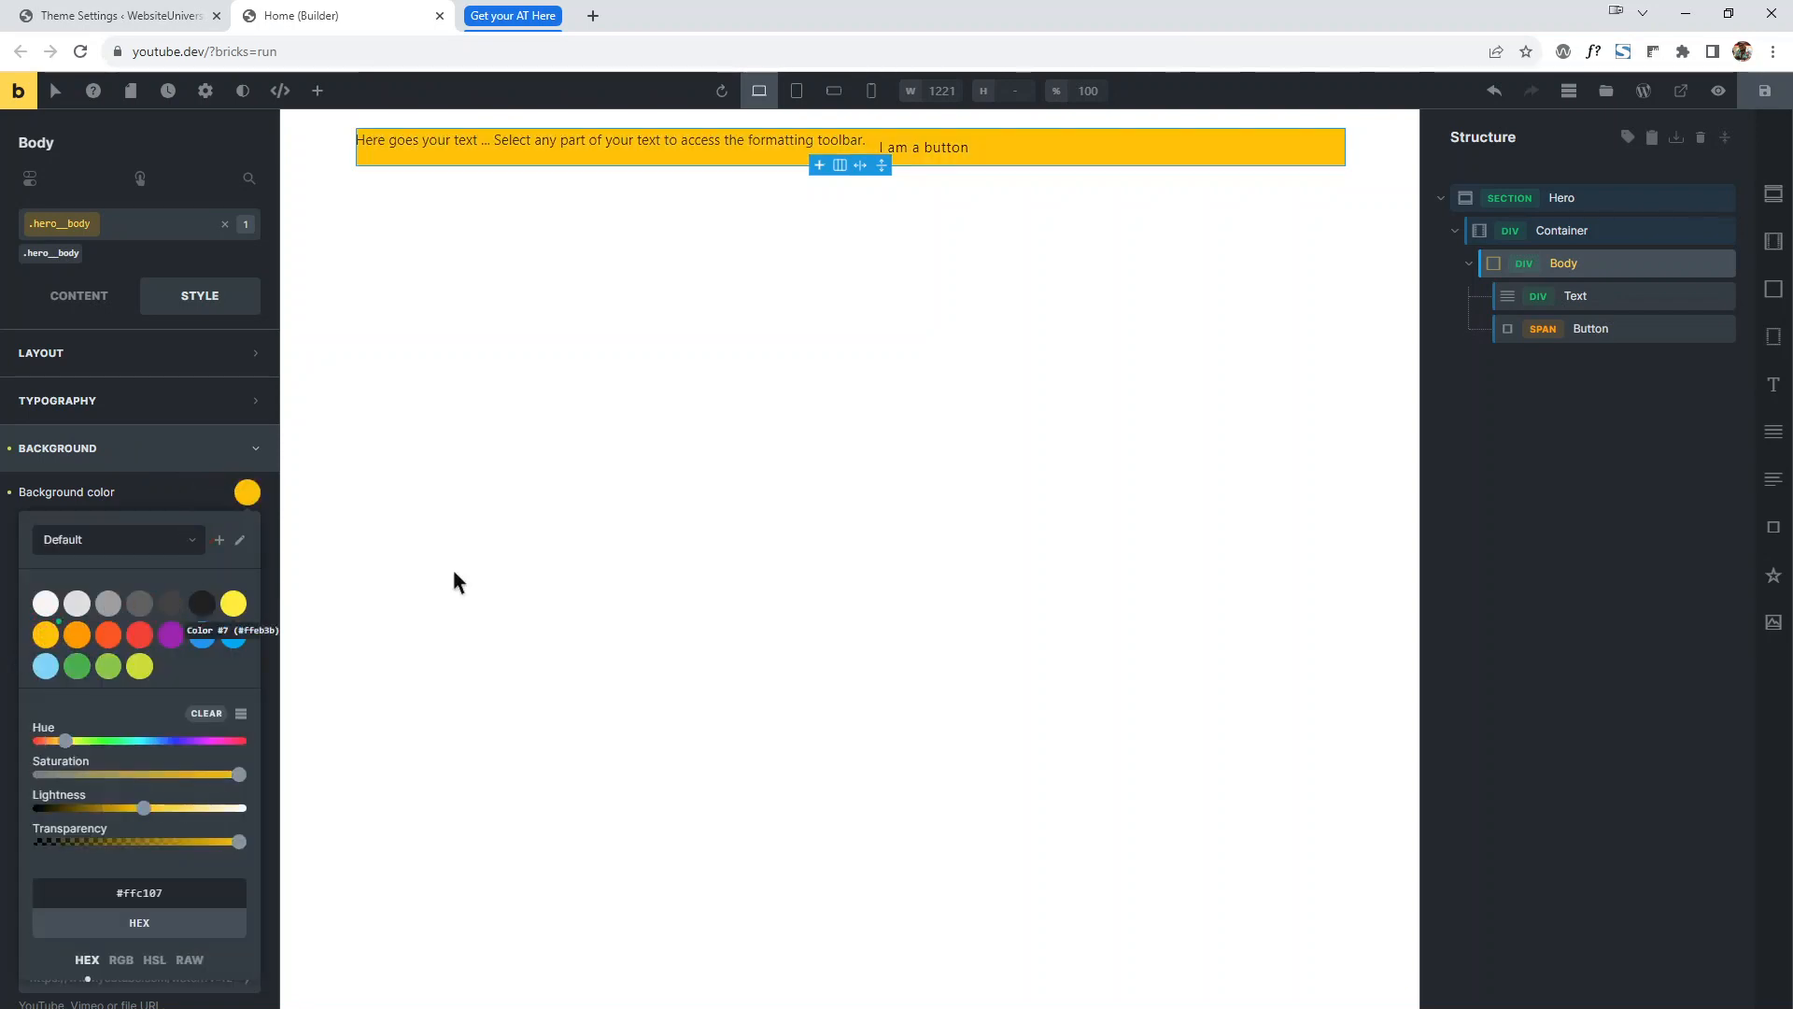
left_click(1028, 308)
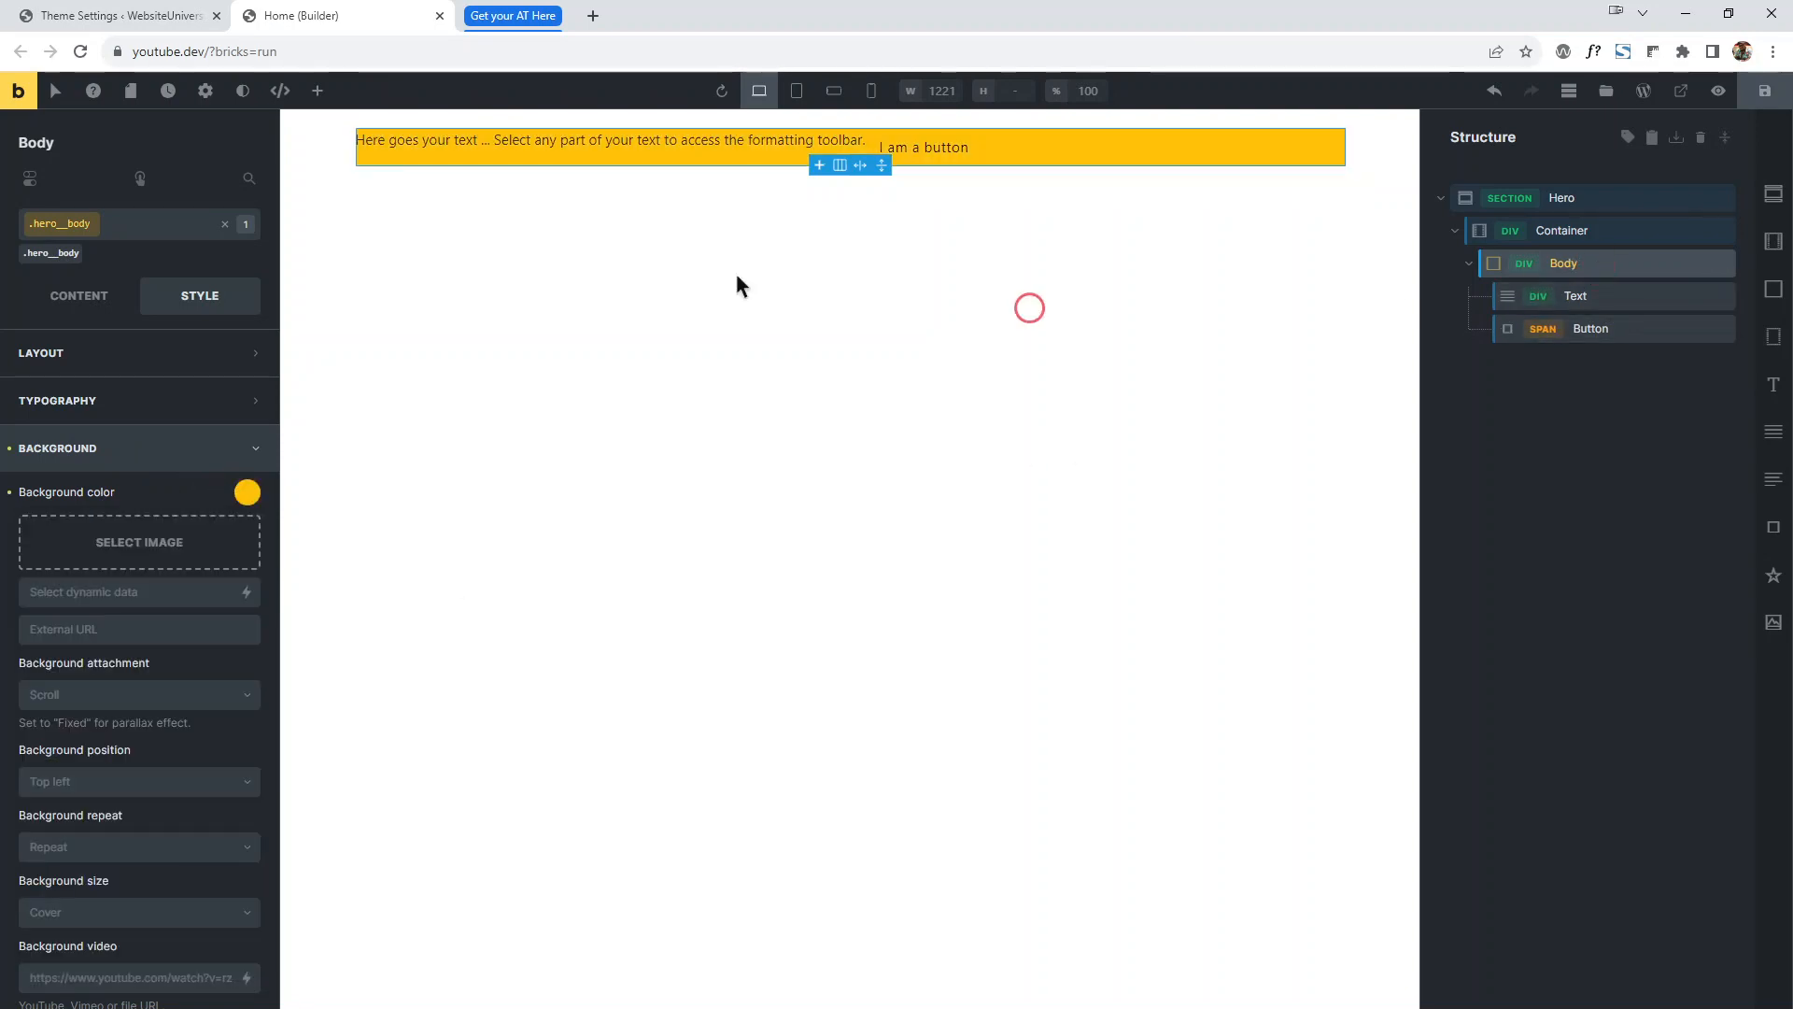
left_click(243, 91)
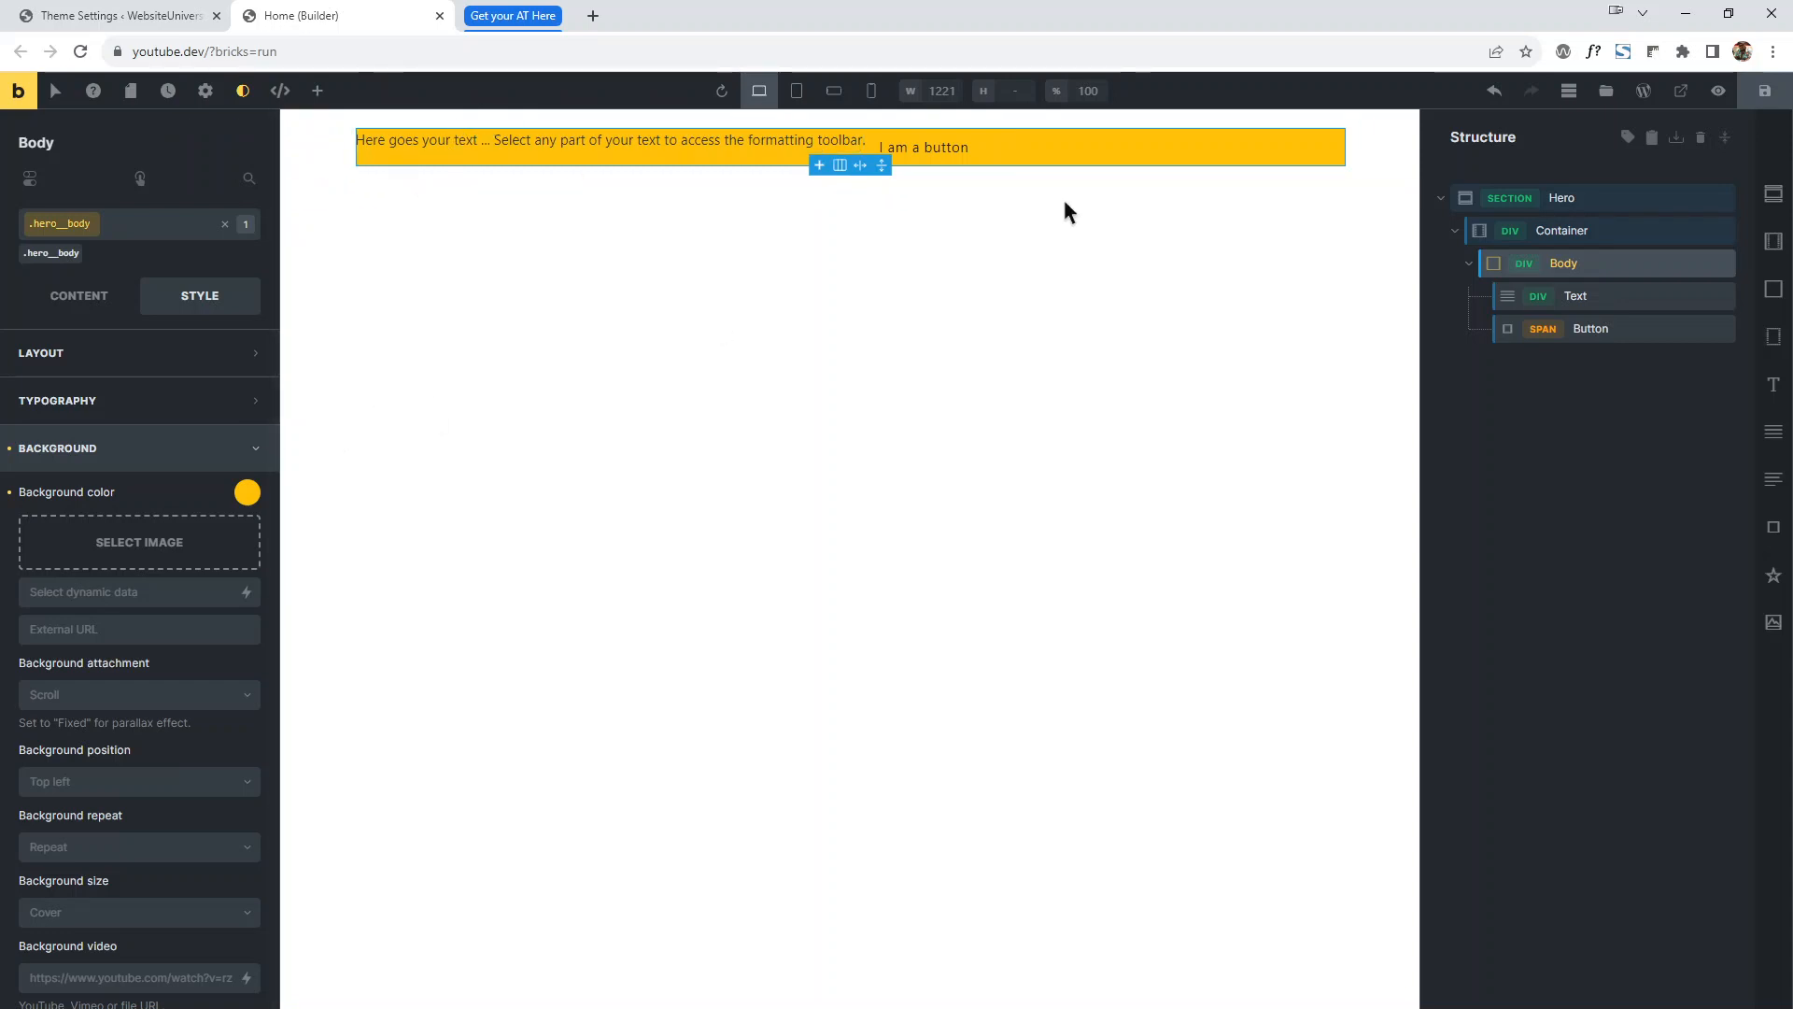
Set the typography color of the Text's .hero__text class to light grey #e0e0e0 and rerun the Contrast Checker.
left_click(1605, 309)
left_click(42, 254)
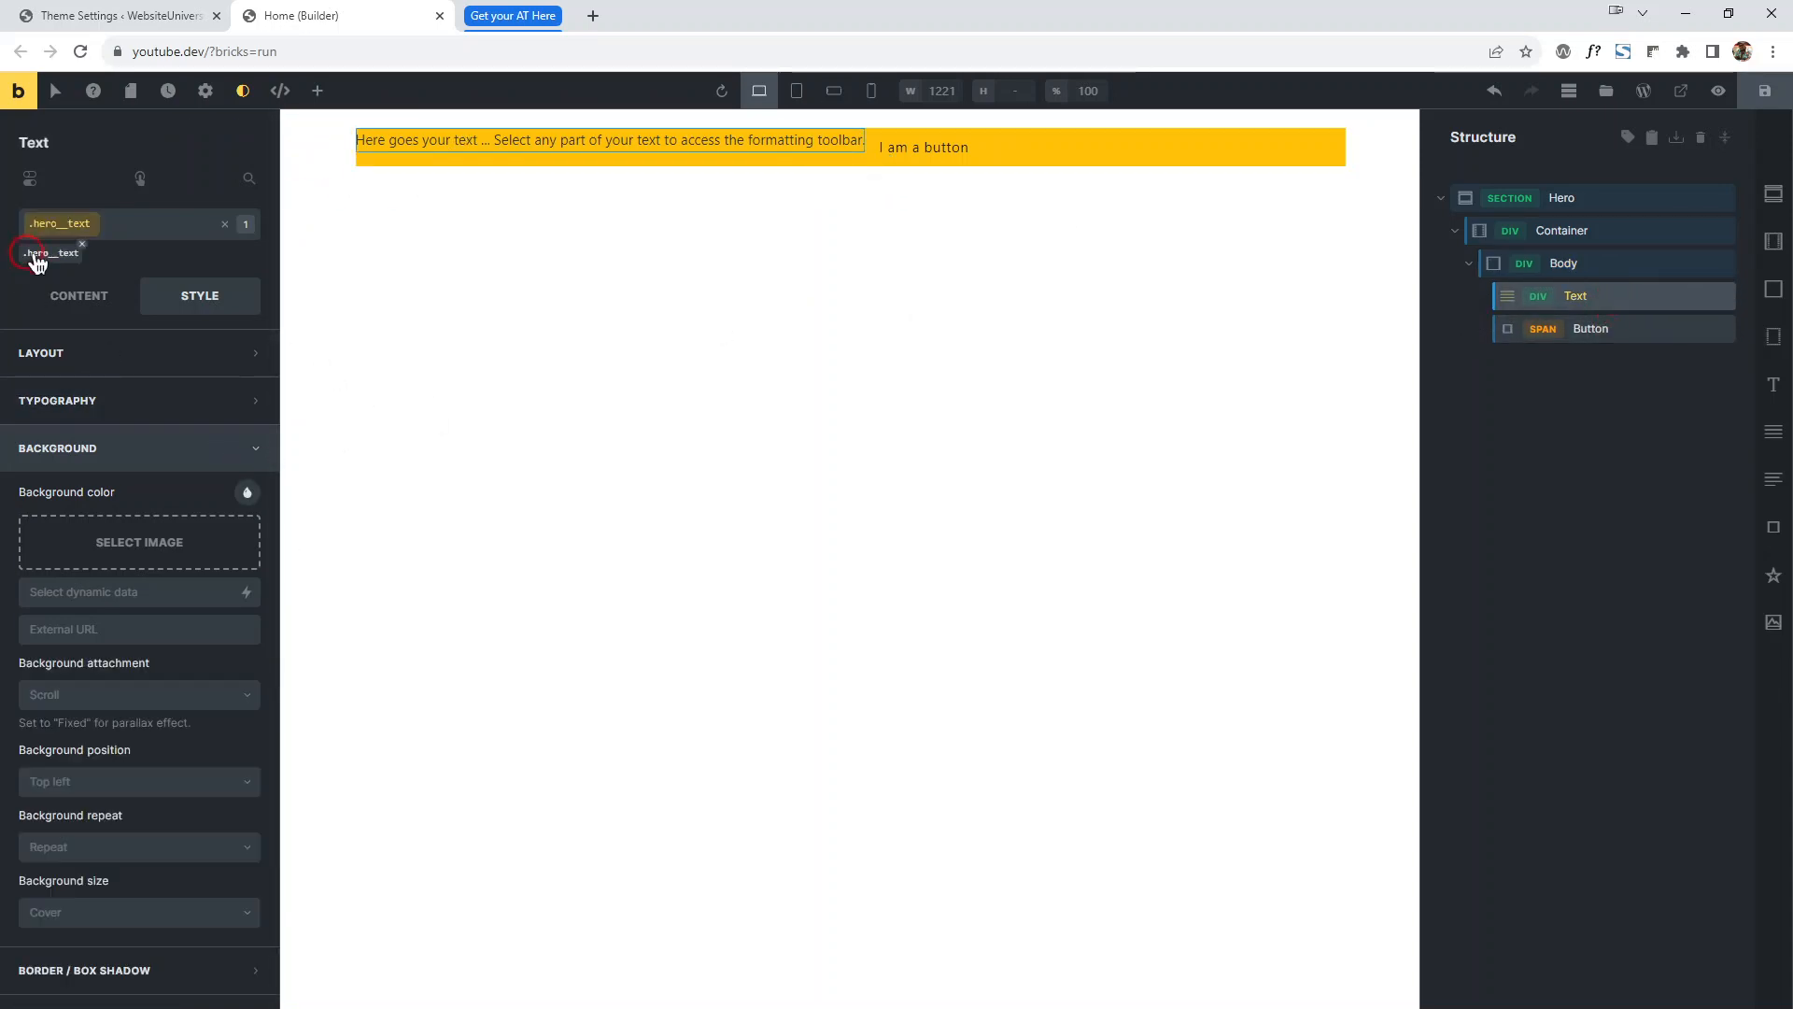
left_click(159, 401)
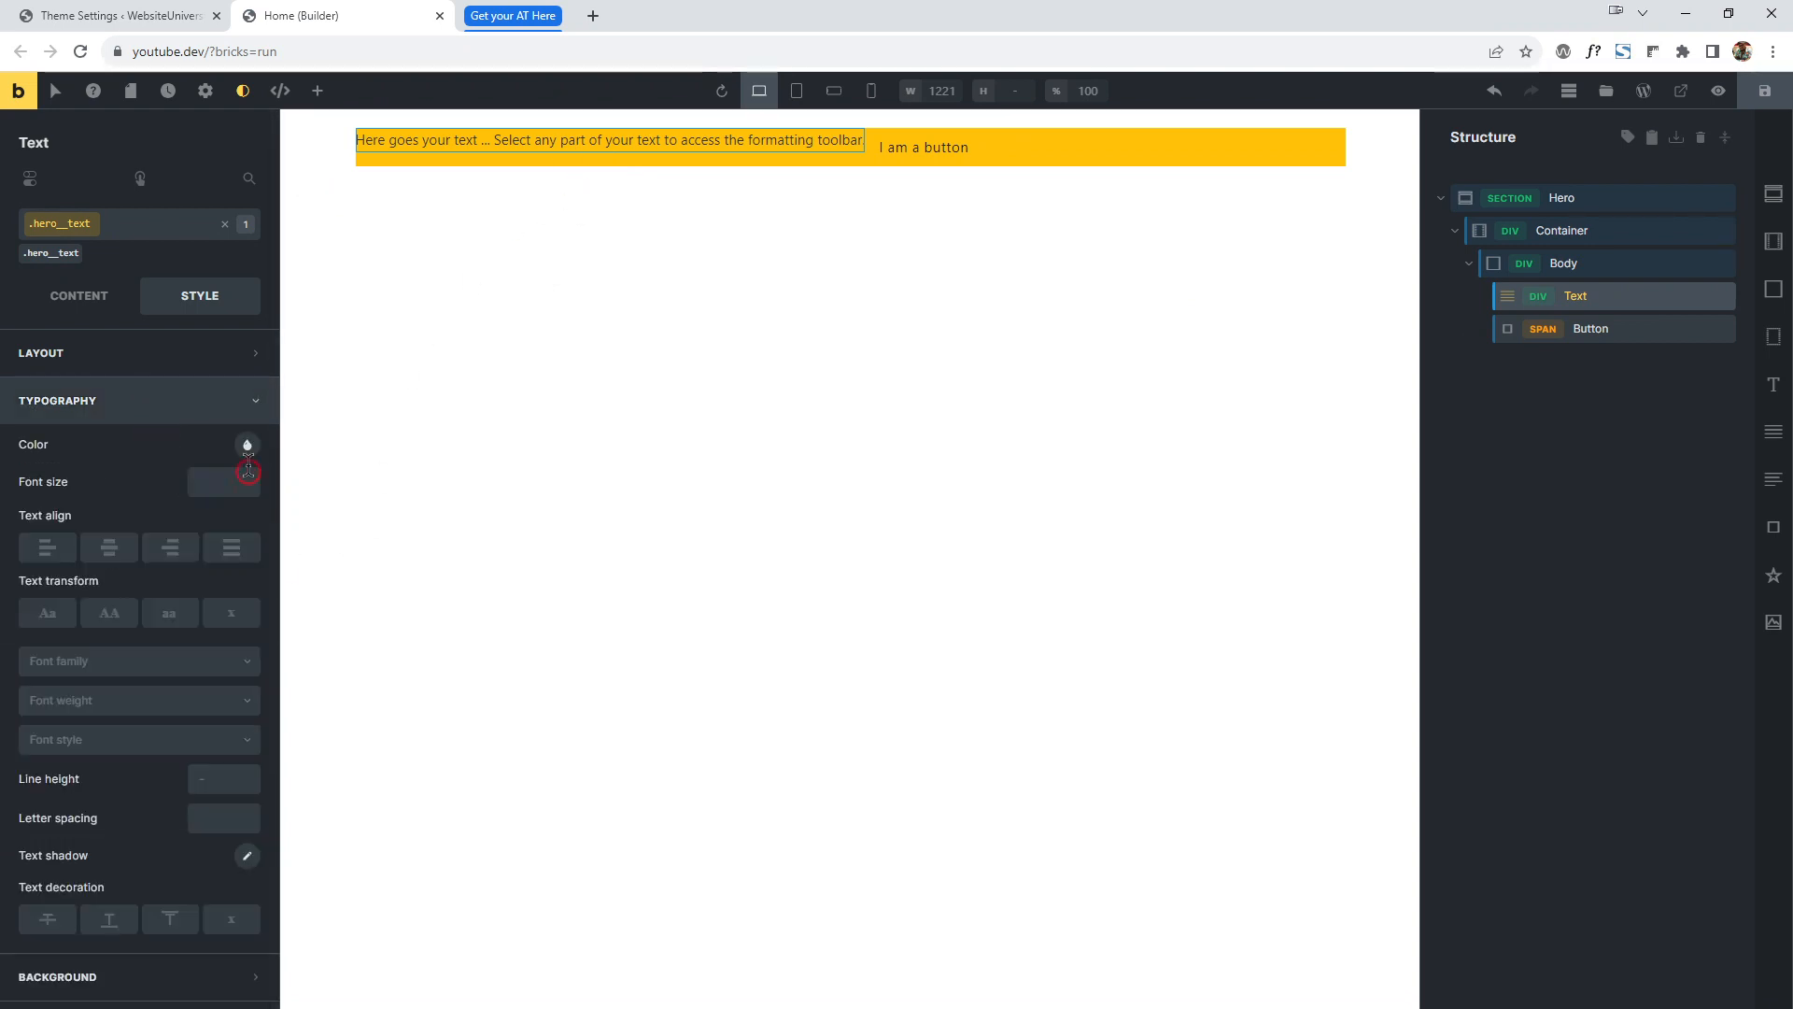
left_click(248, 447)
left_click(78, 557)
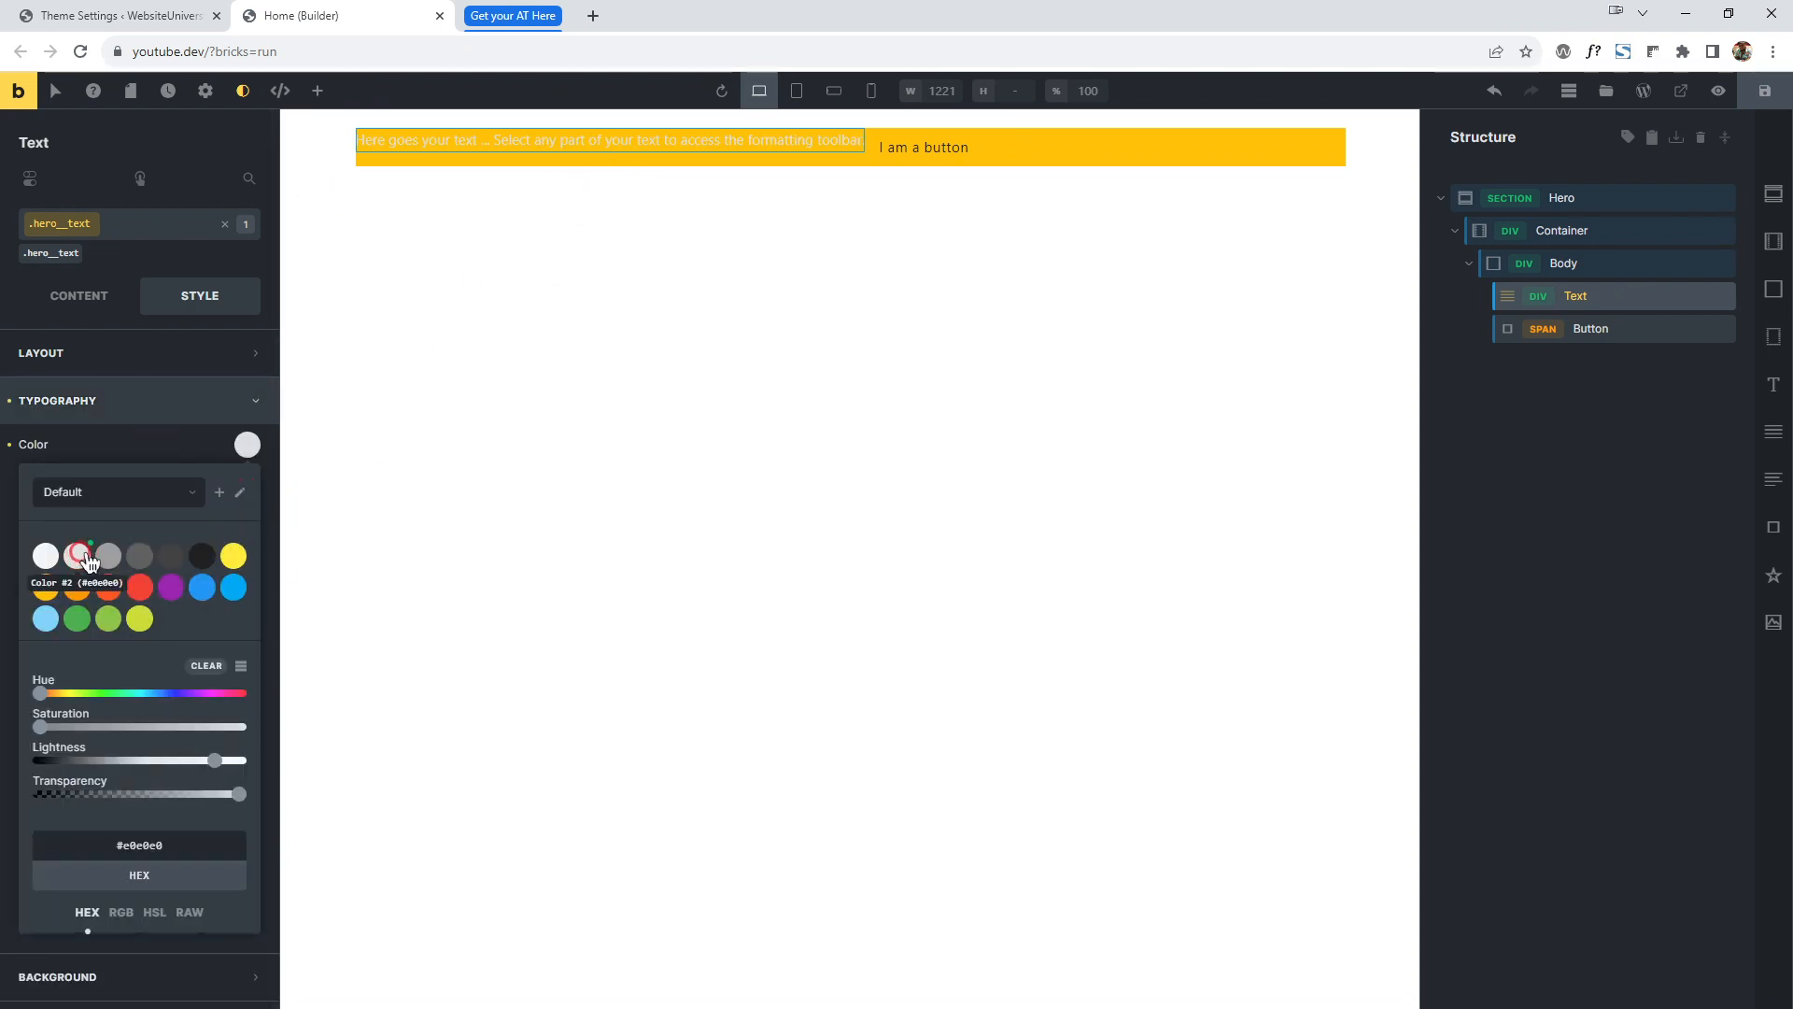
left_click(240, 92)
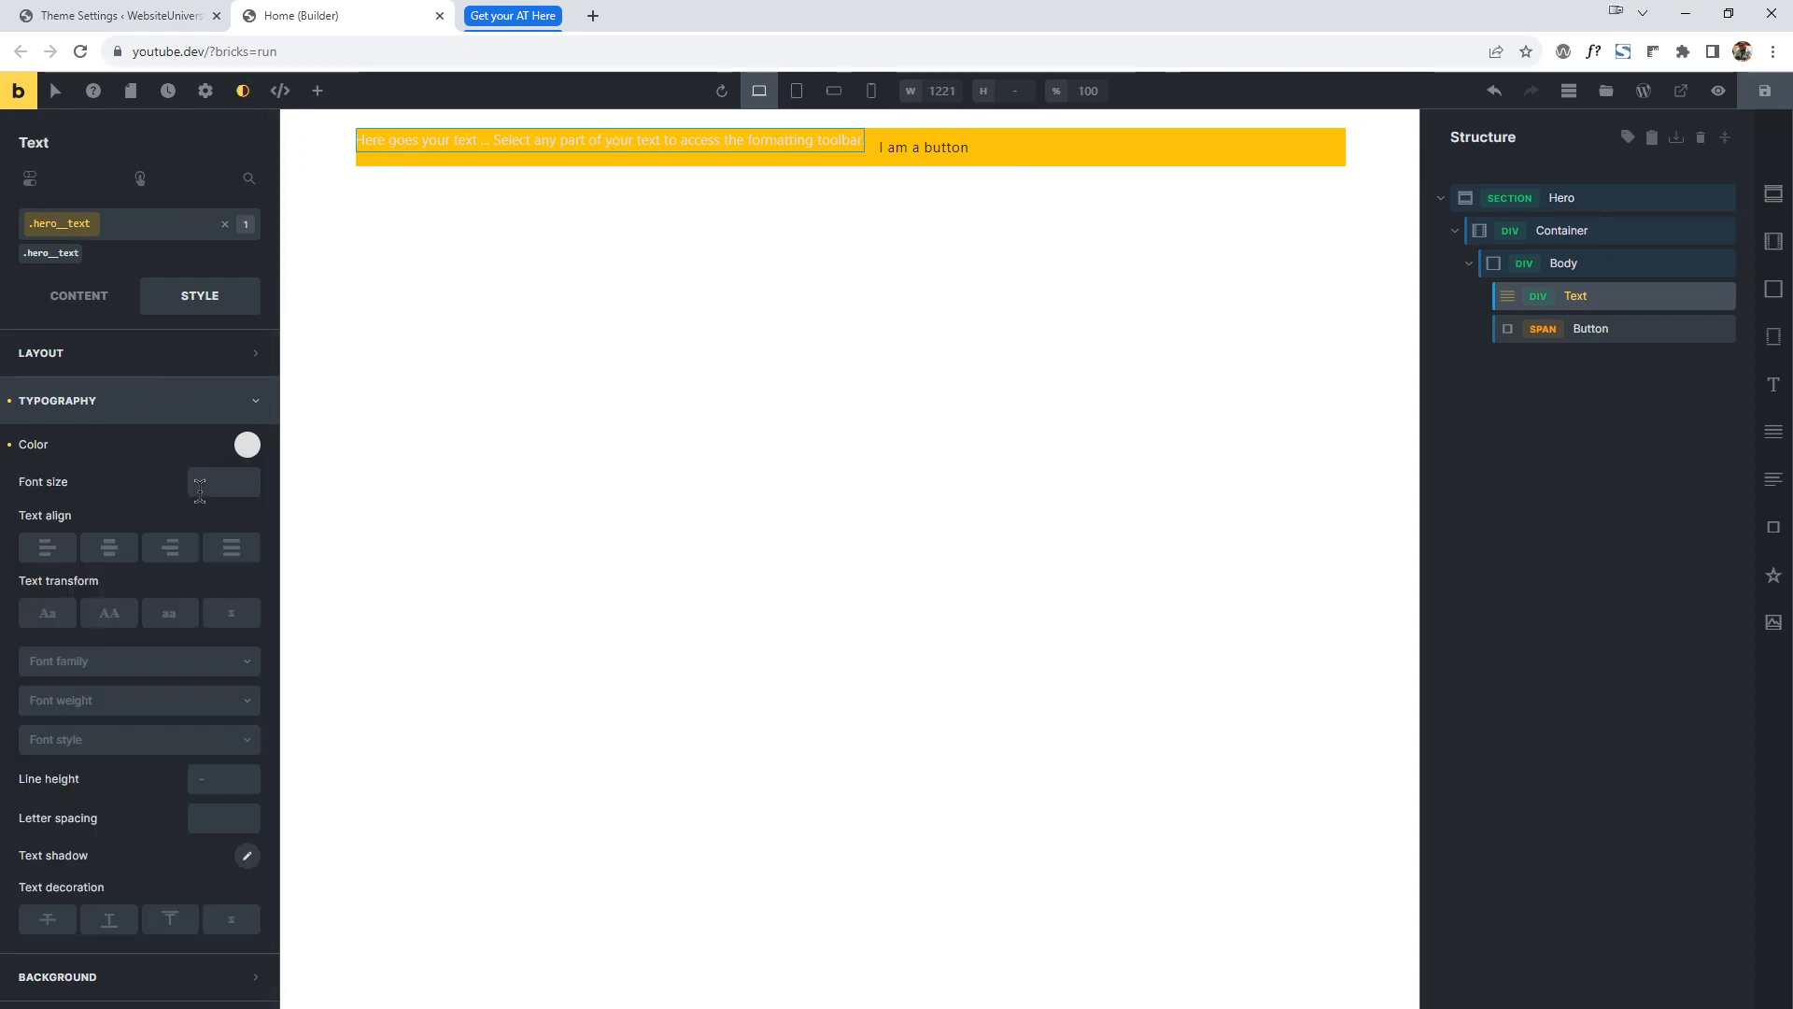
Change the .hero__text typography color to dark grey #212121 and check the contrast again.
left_click(247, 445)
left_click(202, 557)
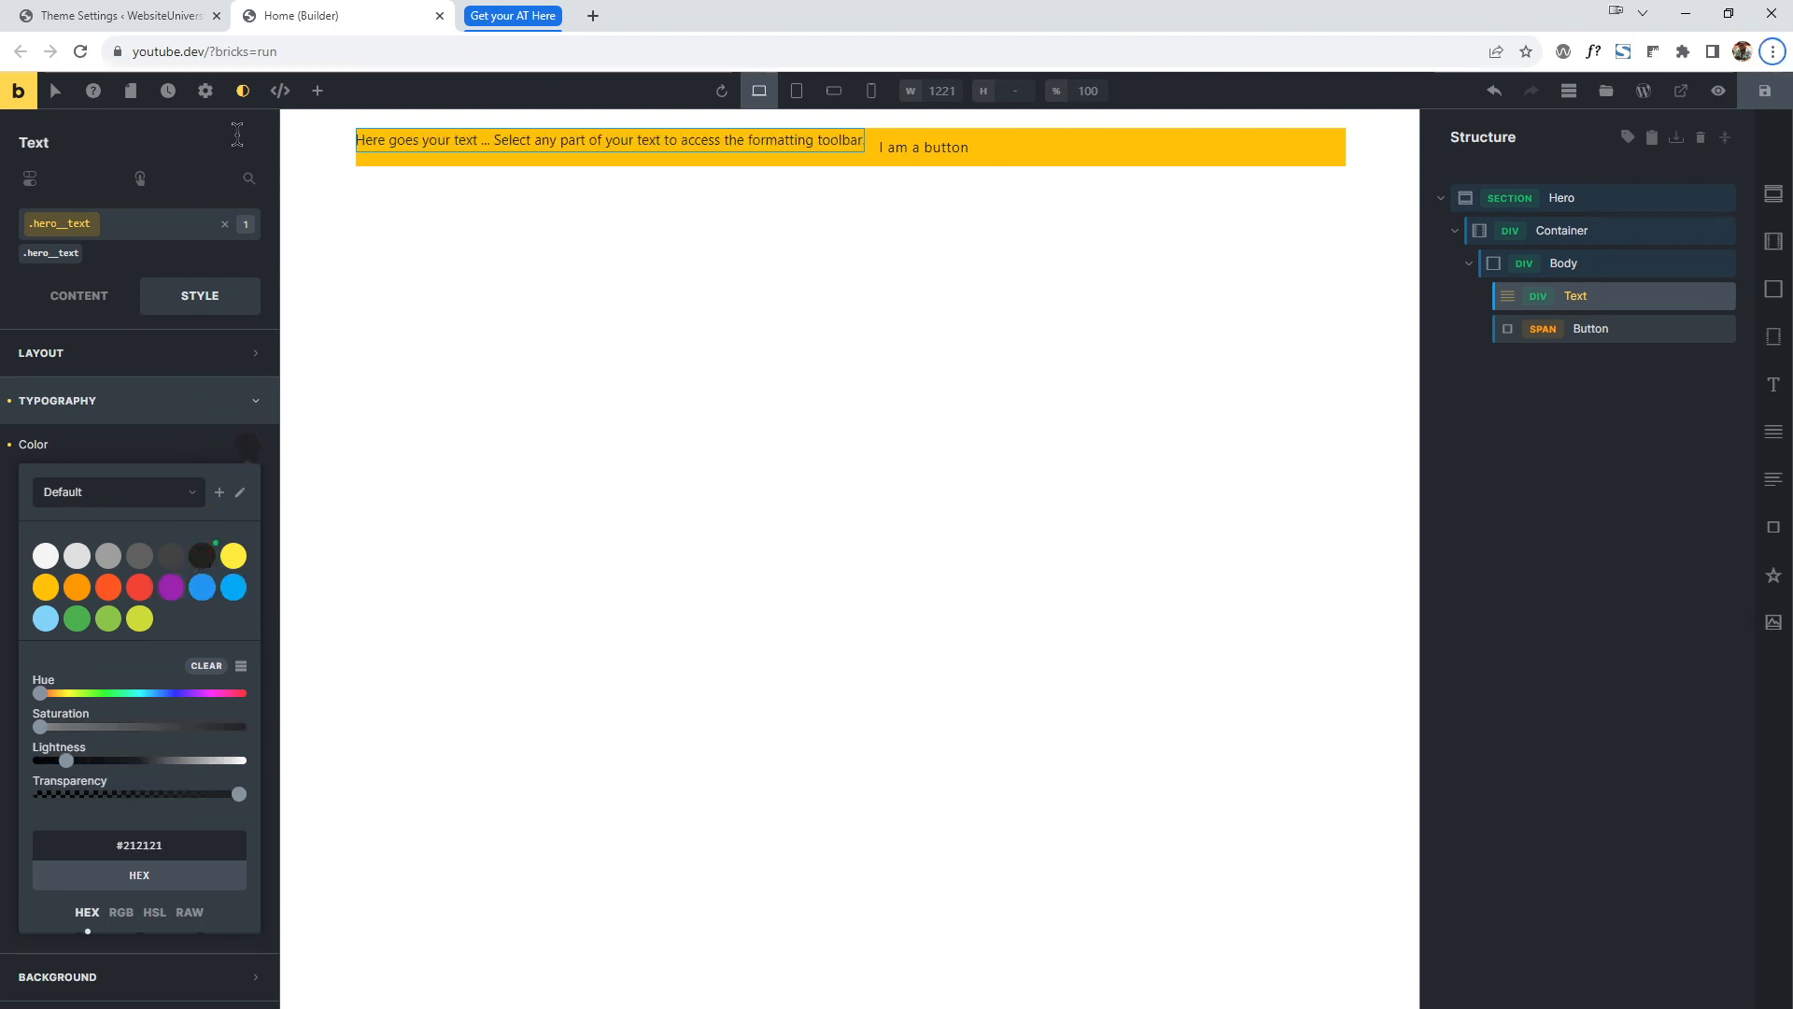
left_click(244, 92)
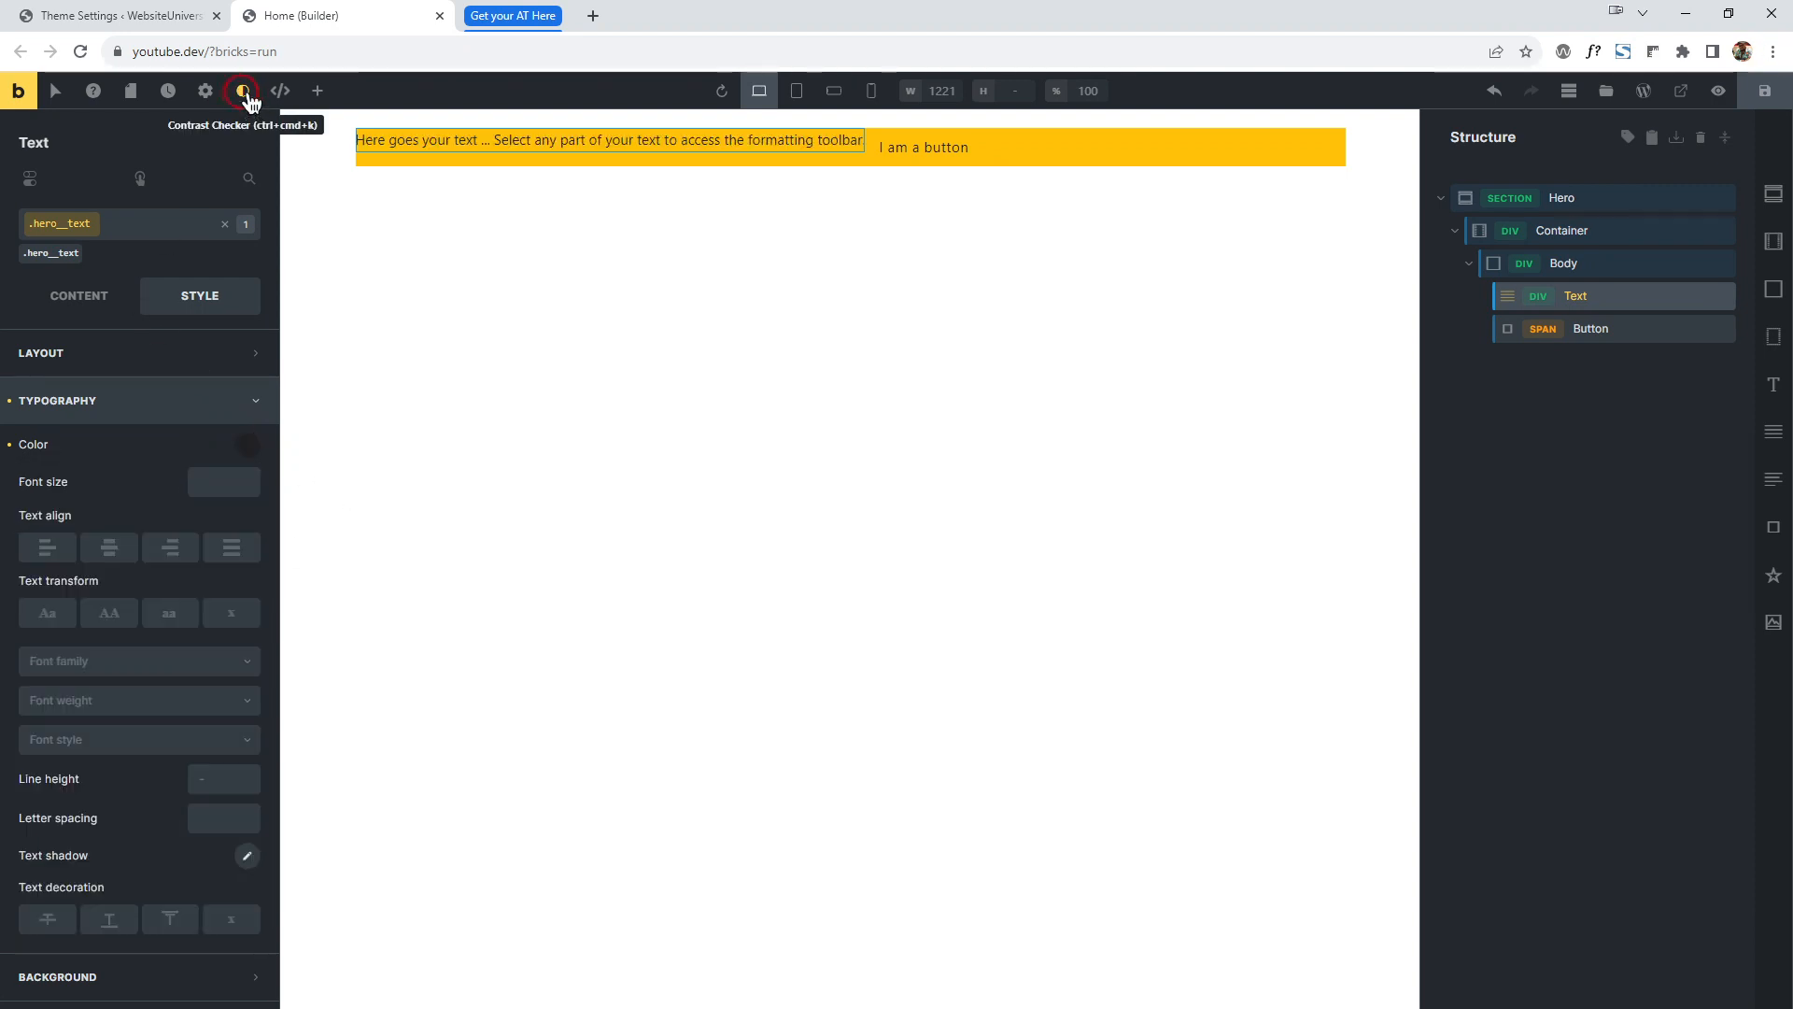
Undo the last Text color change and rerun the Contrast Checker on the hero text and button.
key("ctrl+z")
left_click(1588, 295)
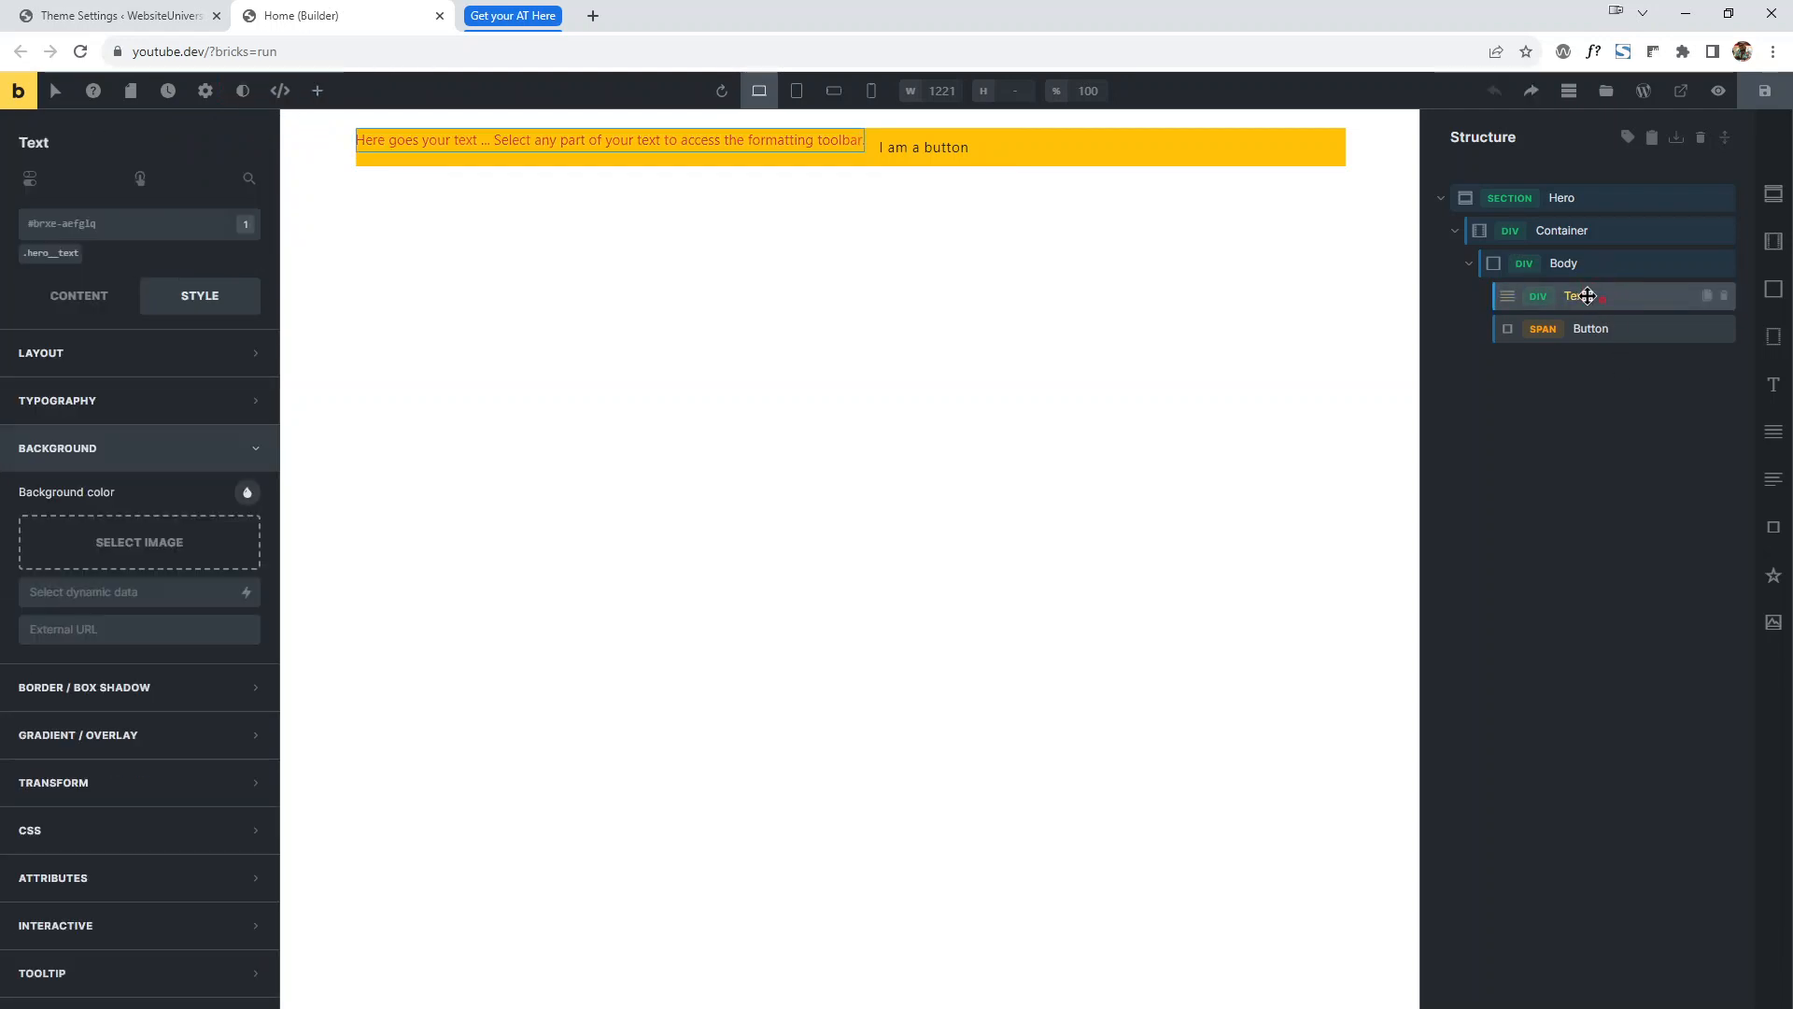
left_click(1592, 369)
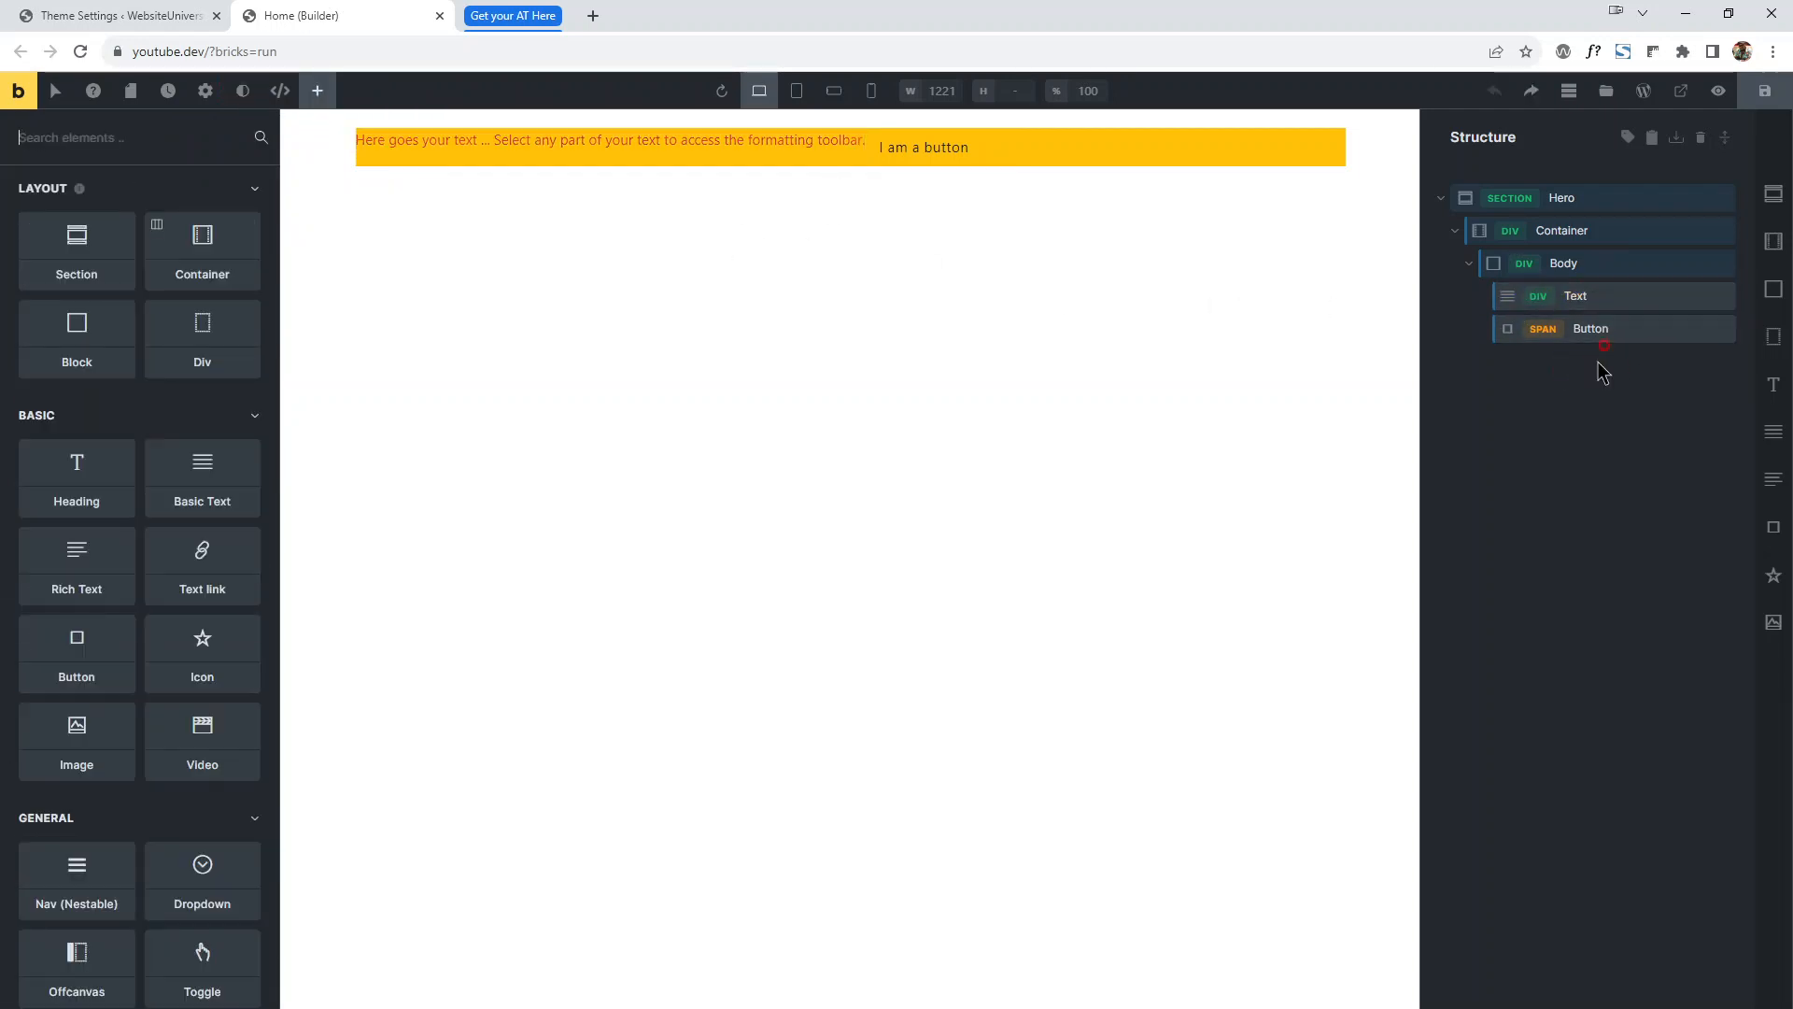
left_click(241, 92)
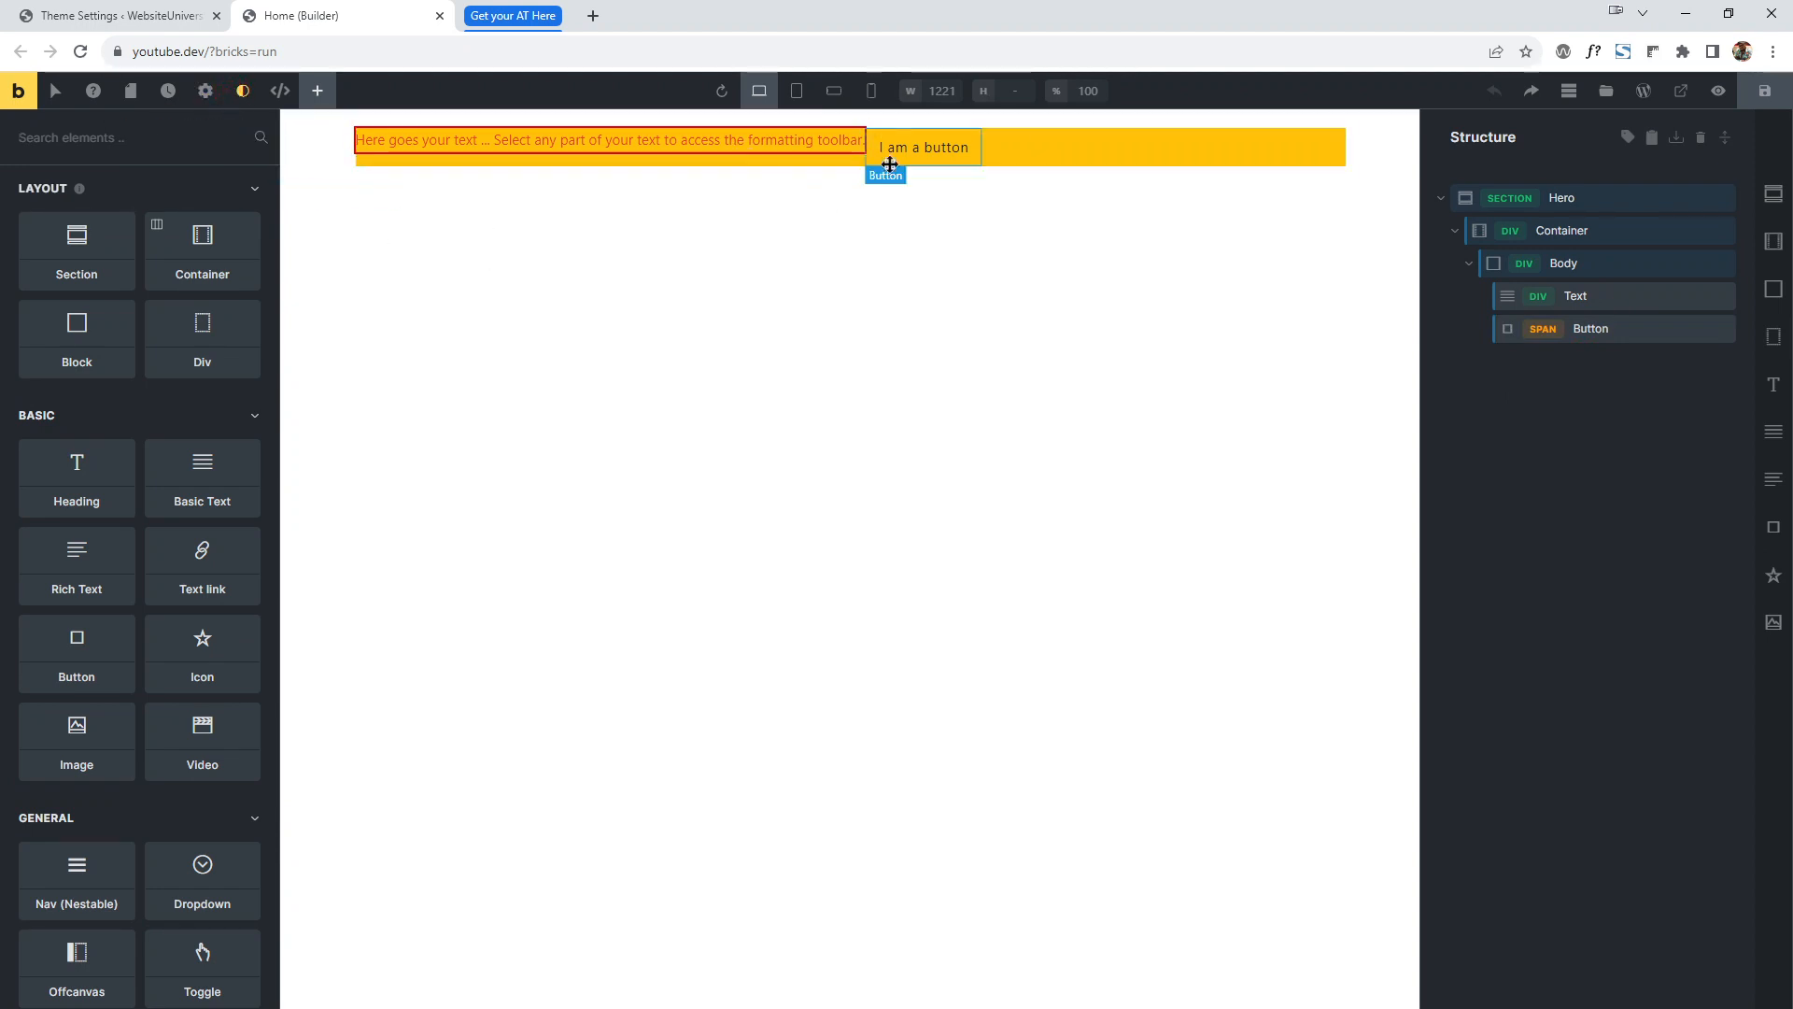
Set the .hero__body background color to dark grey #212121 and rerun the Contrast Checker.
left_click(1598, 258)
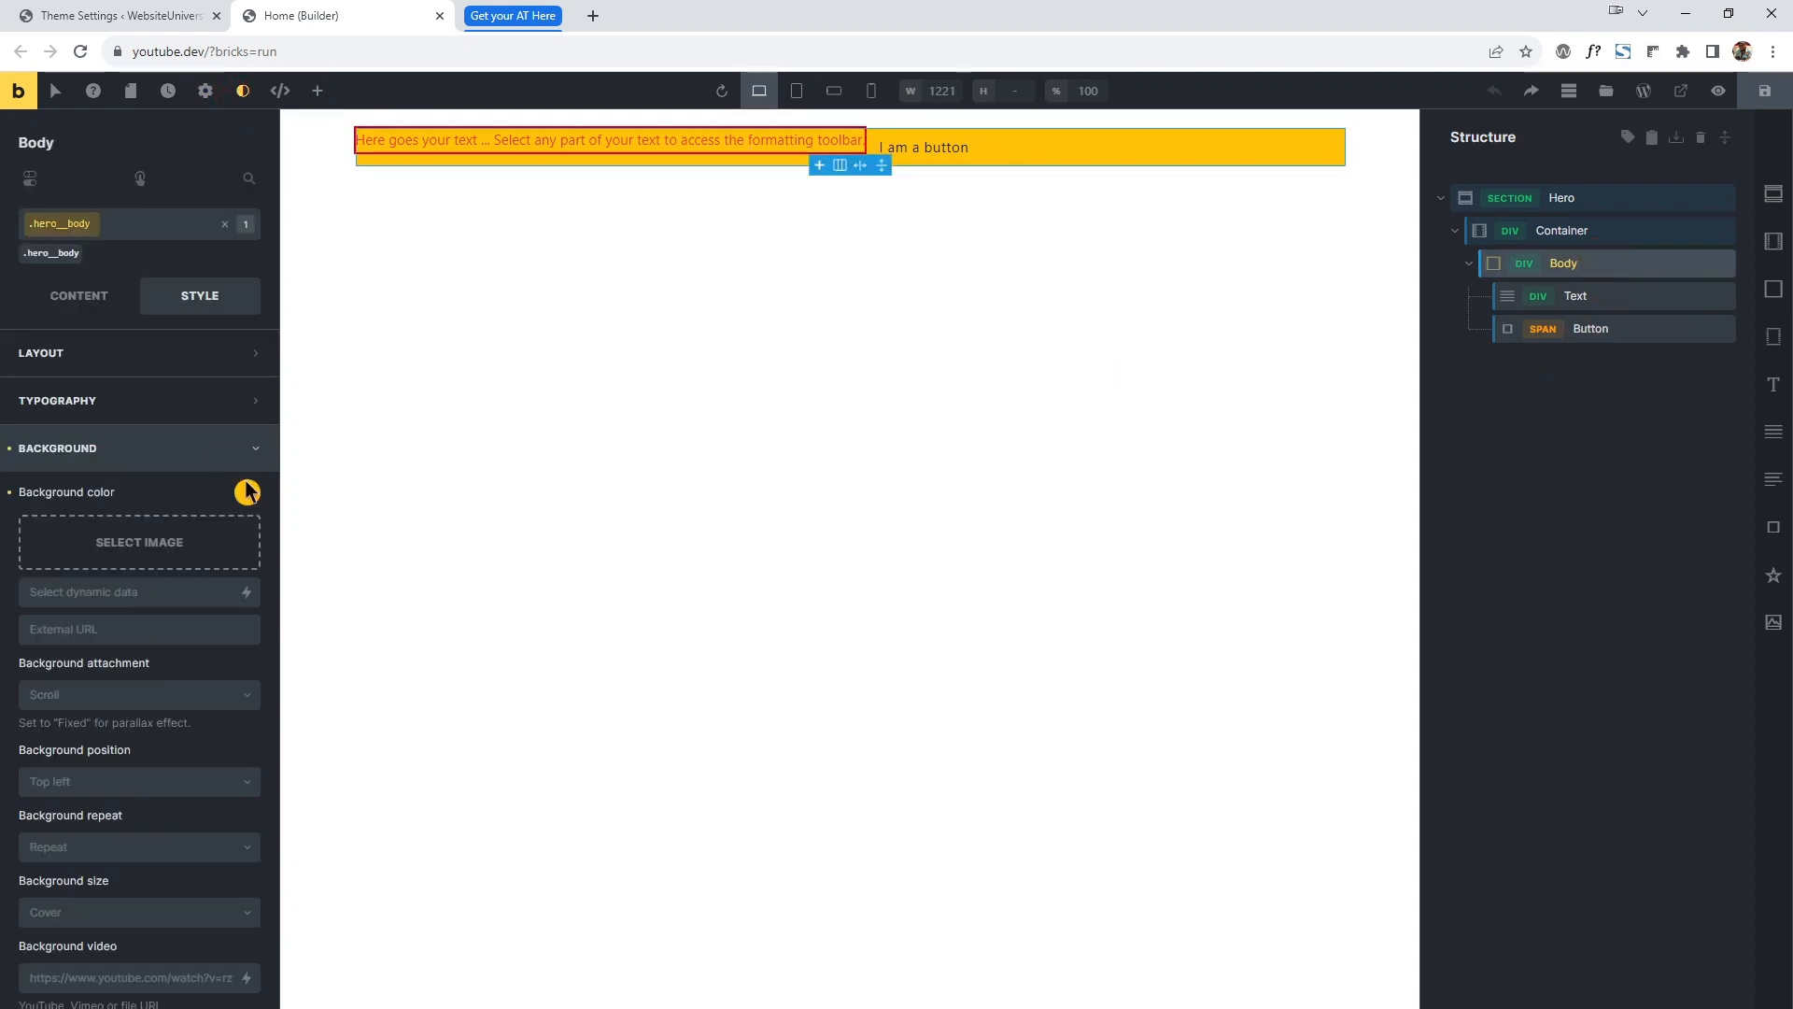
left_click(247, 492)
left_click(203, 604)
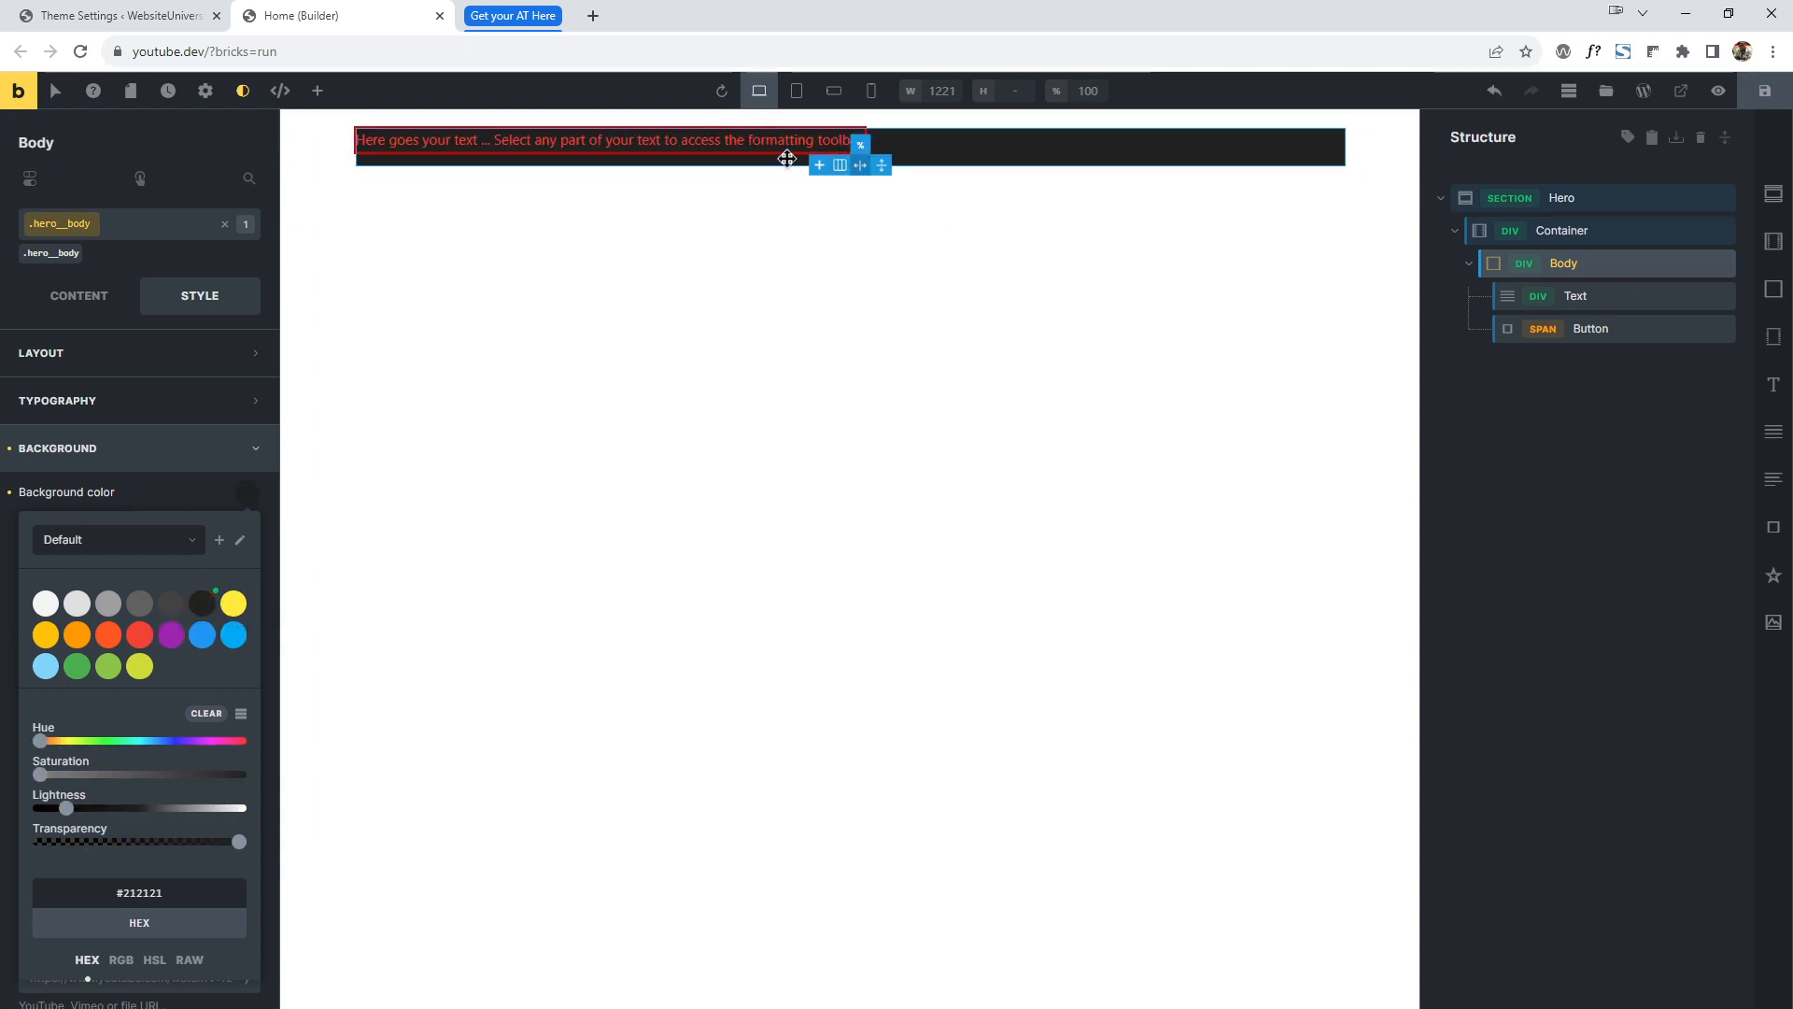
left_click(244, 94)
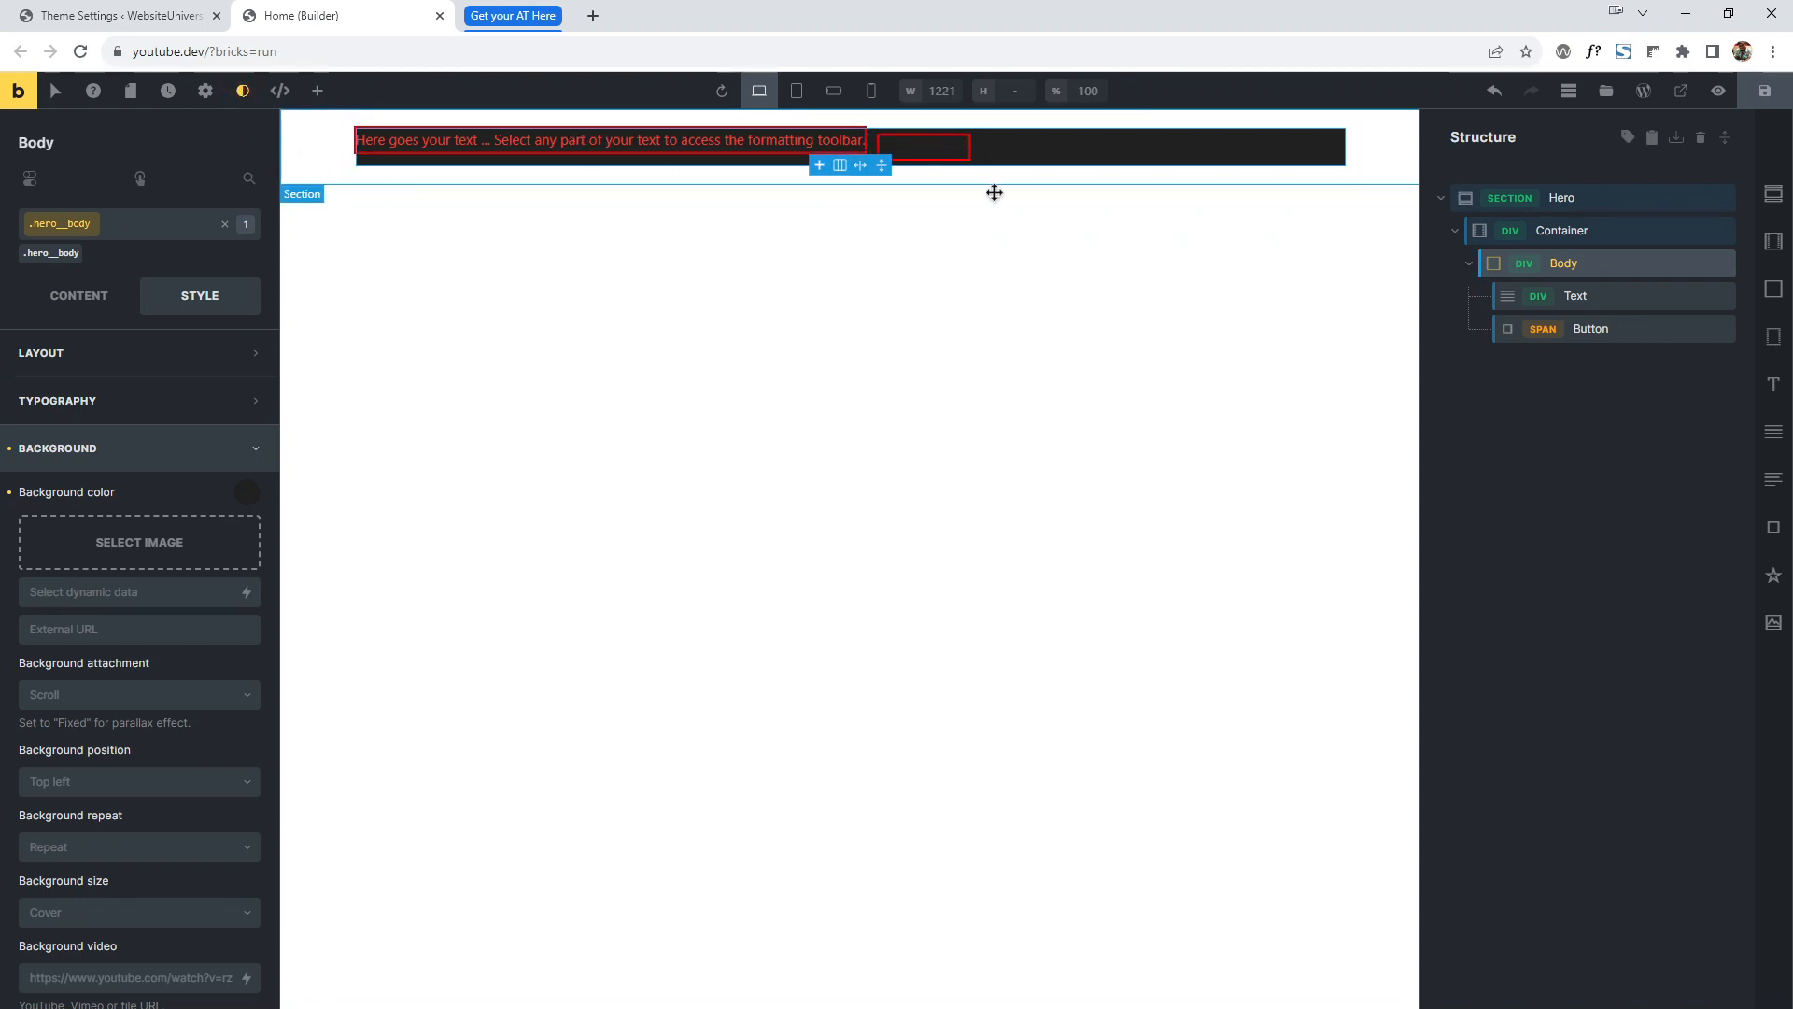
Save the page, open it on the frontend, and evaluate it with the WAVE accessibility tool, showing the error details.
left_click(1762, 92)
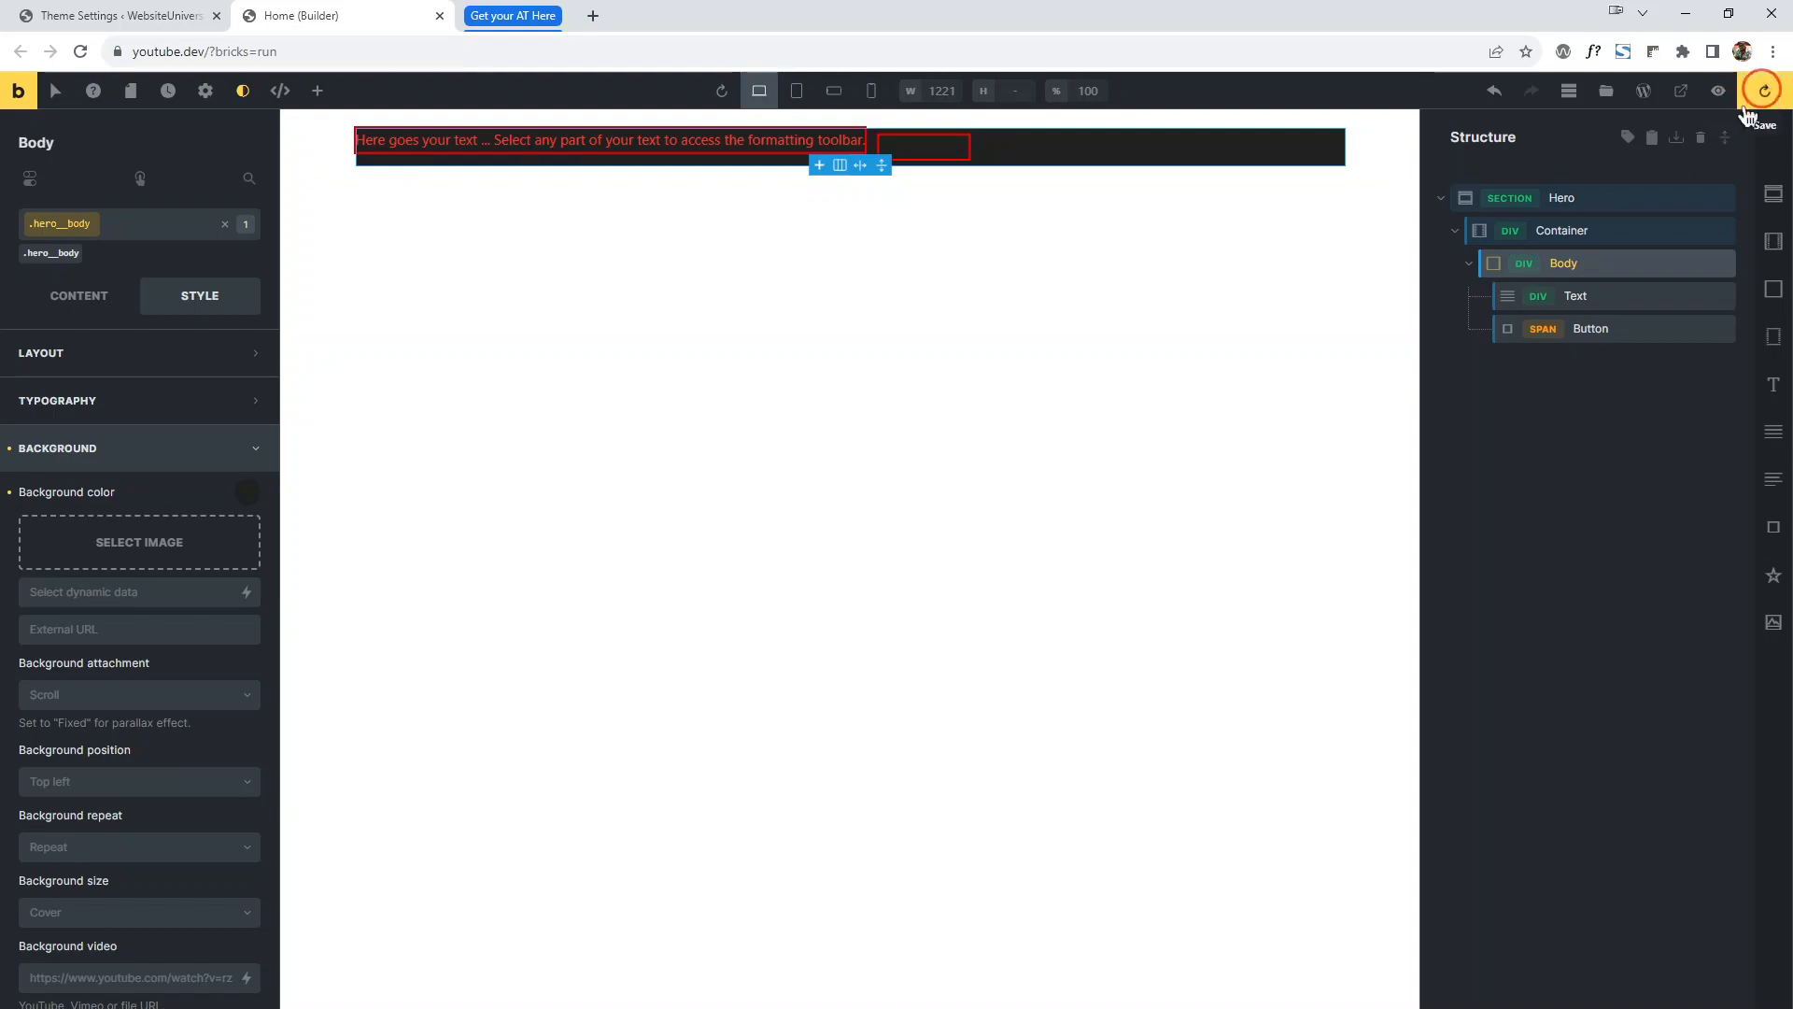
left_click(1681, 91)
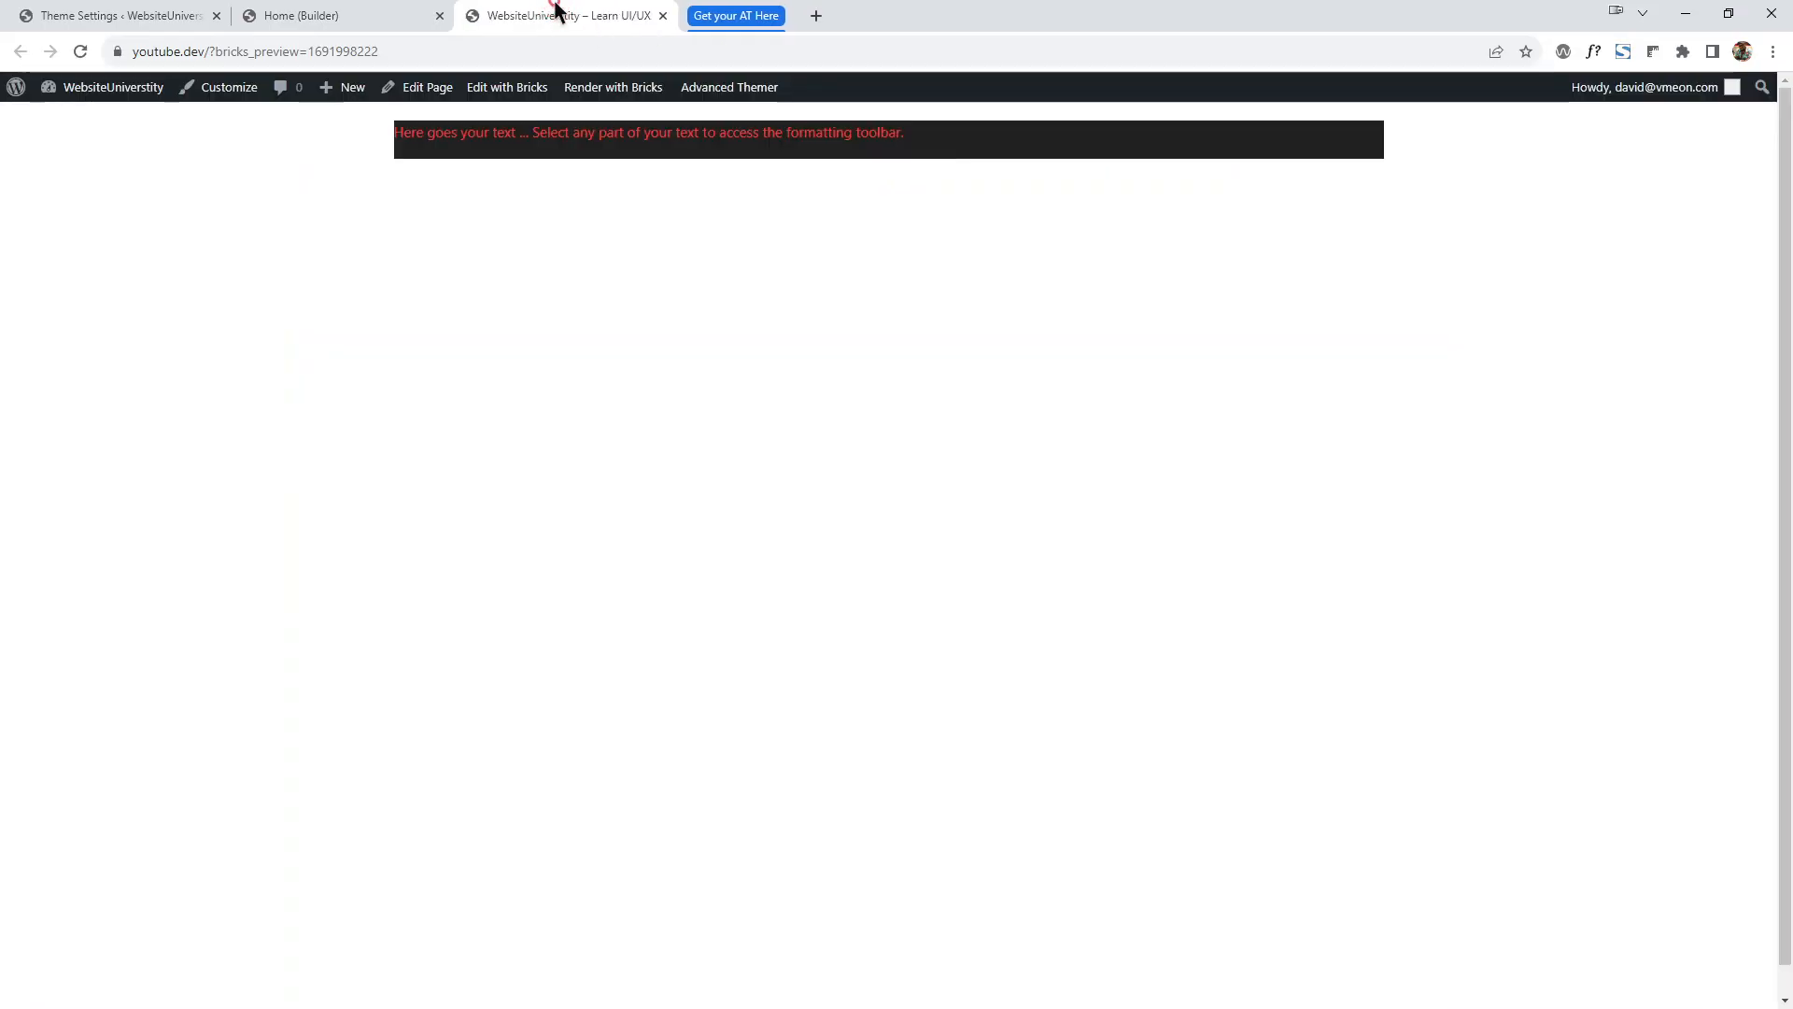
left_click(1562, 51)
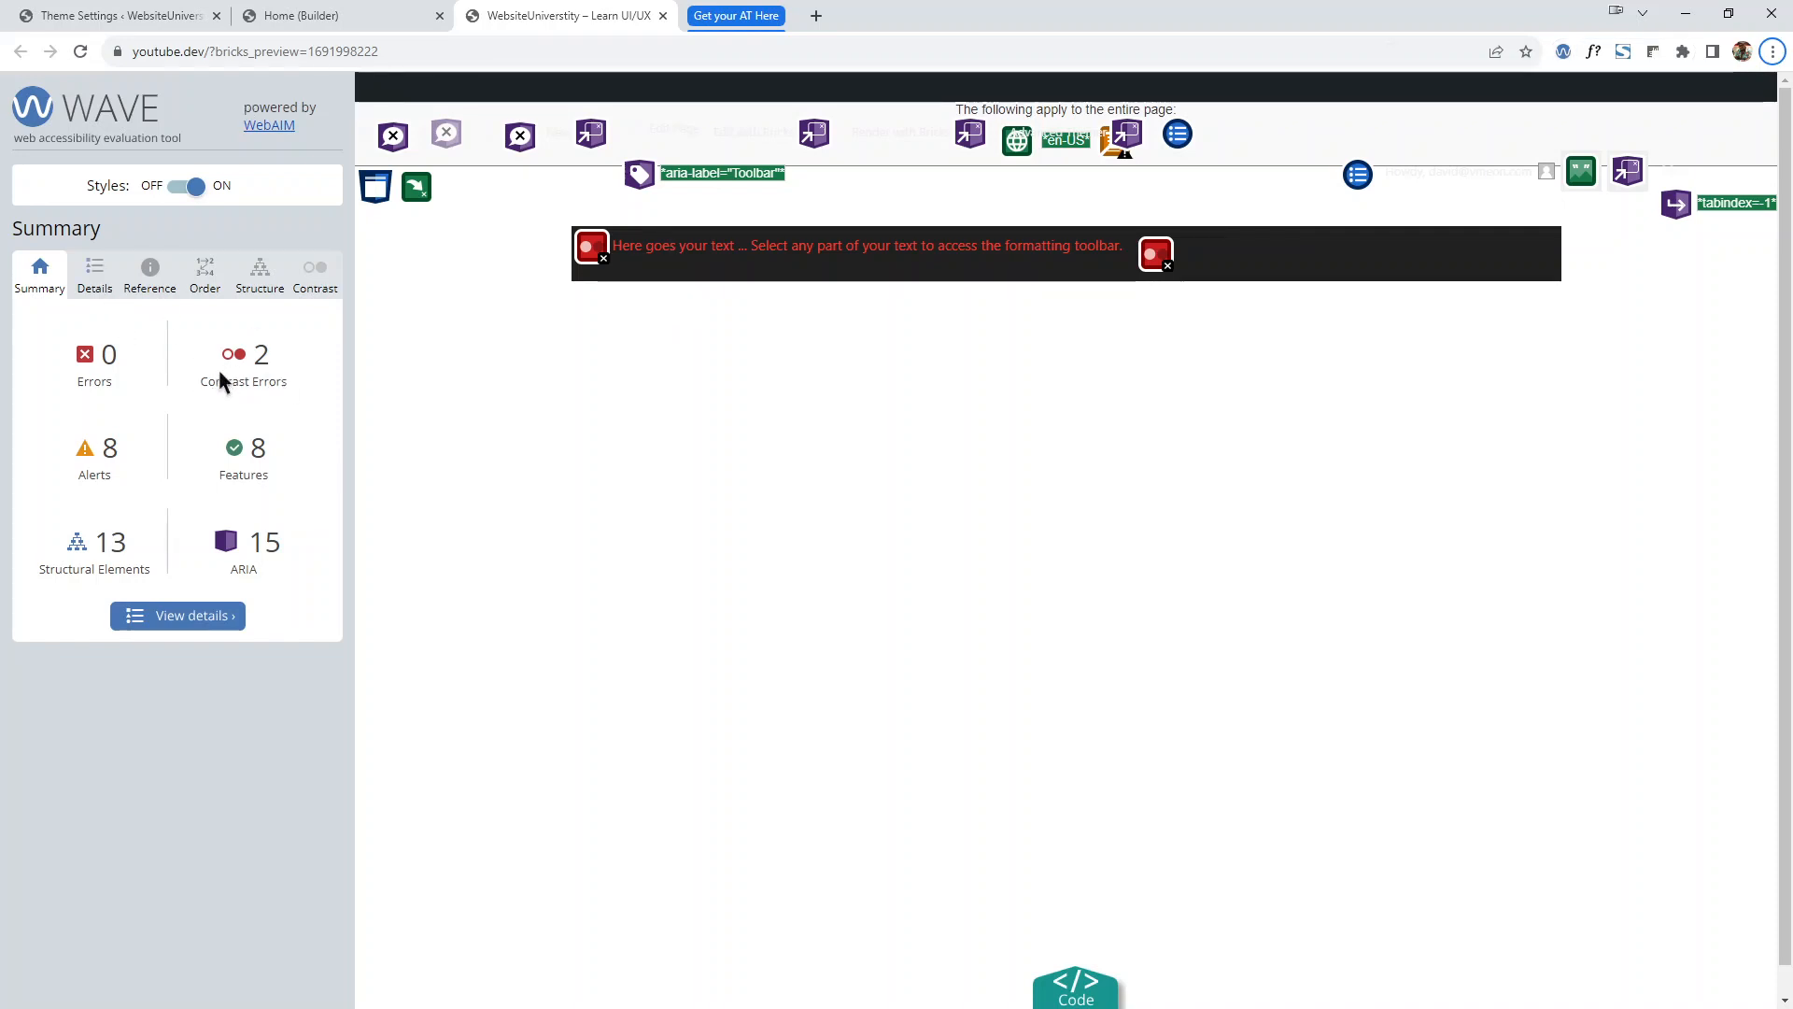
left_click(110, 285)
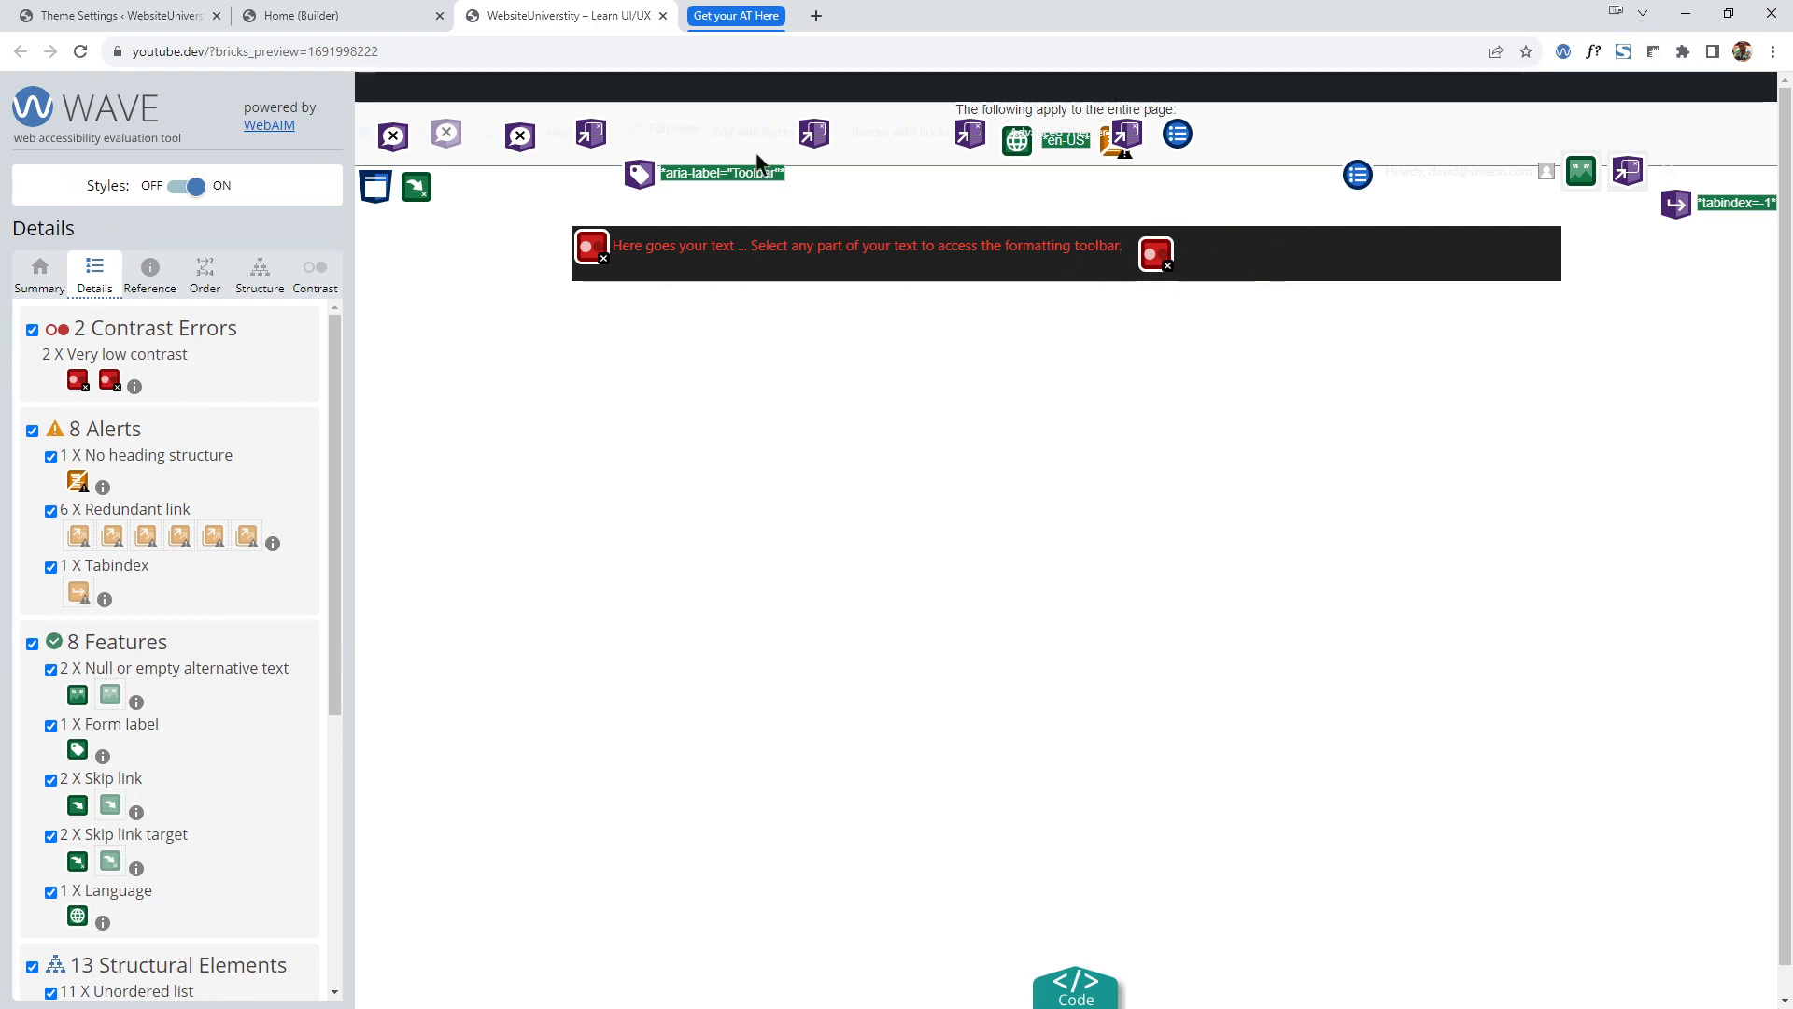
Review the Open in a New Tab topbar setting, and view the Home page in preview mode and on the frontend.
left_click(298, 16)
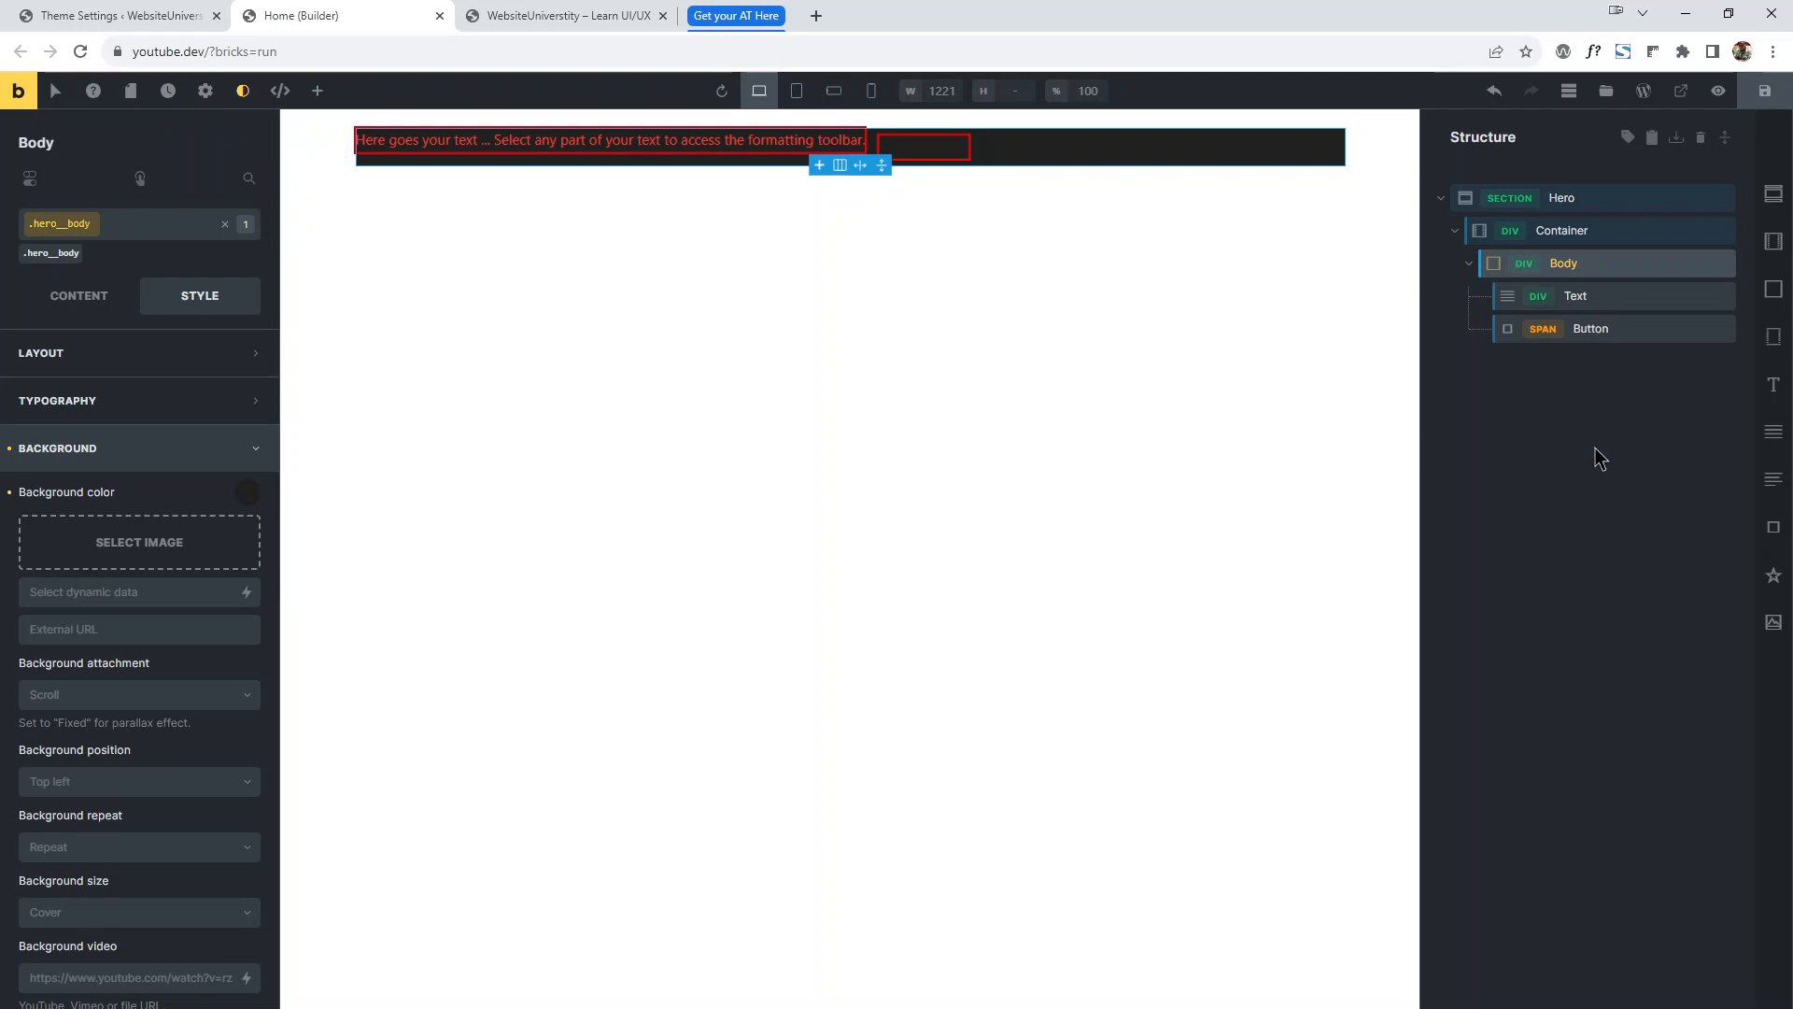
left_click(88, 21)
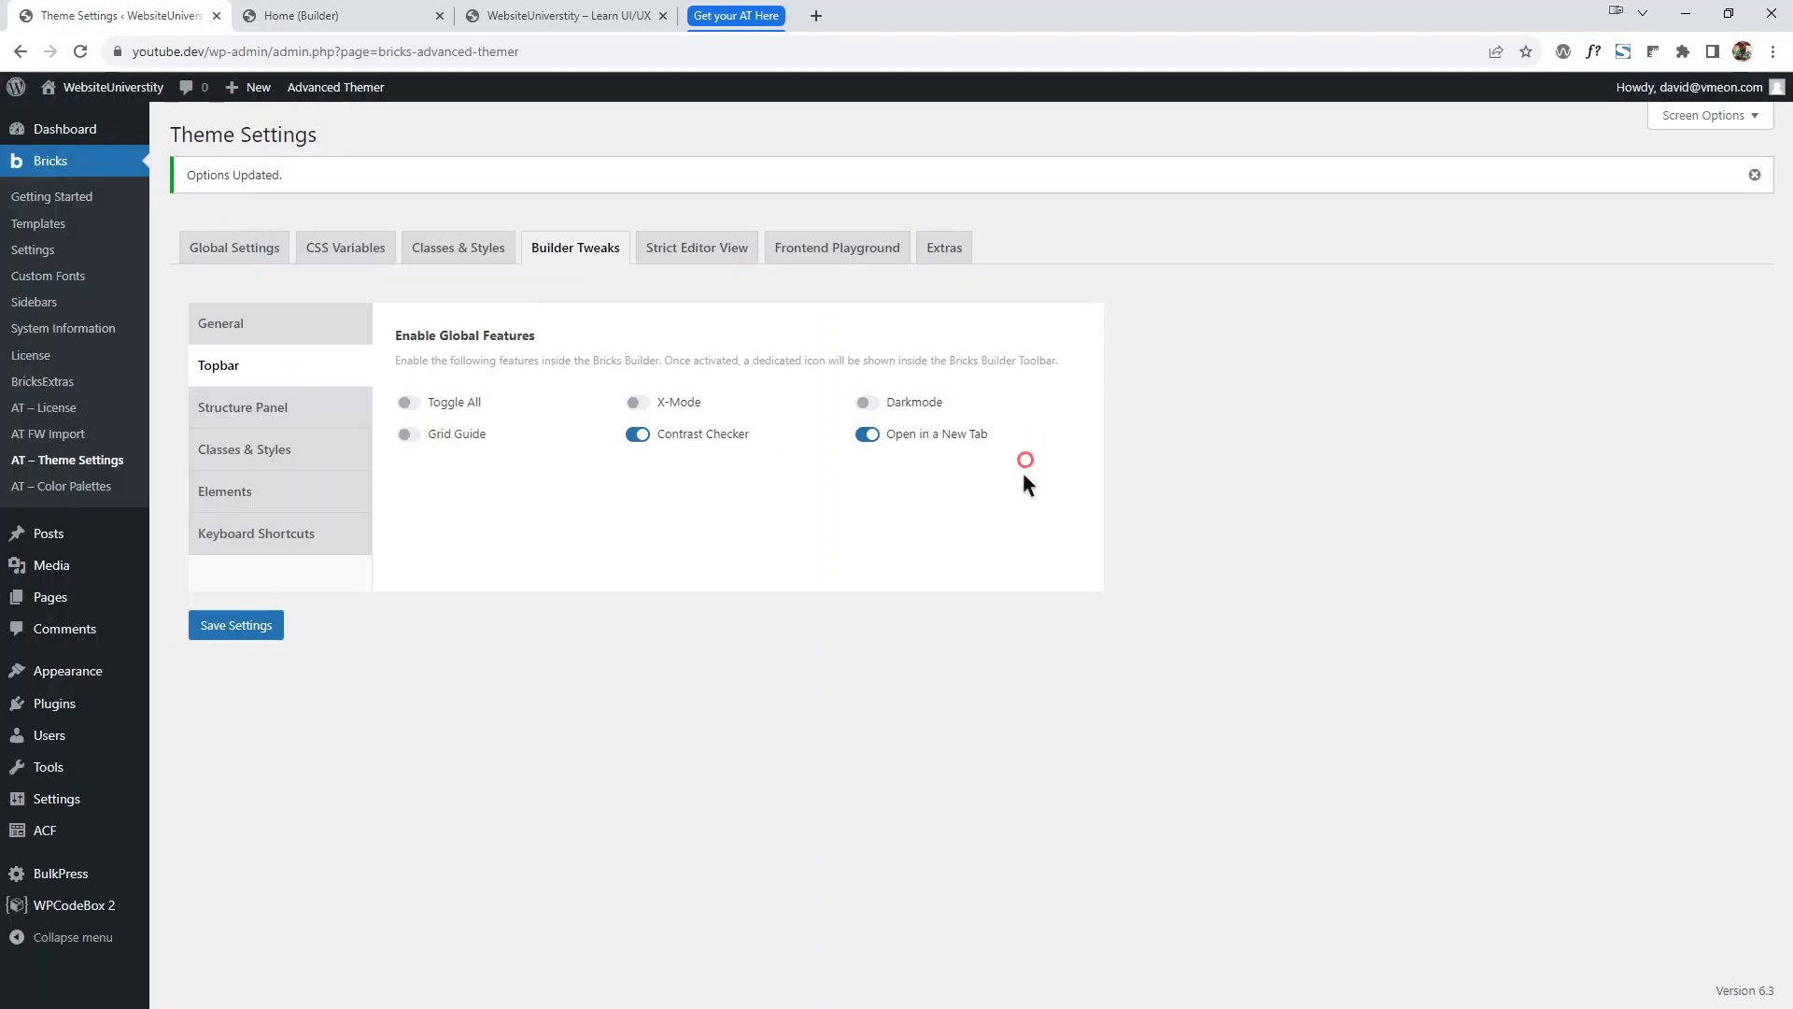
left_click(308, 16)
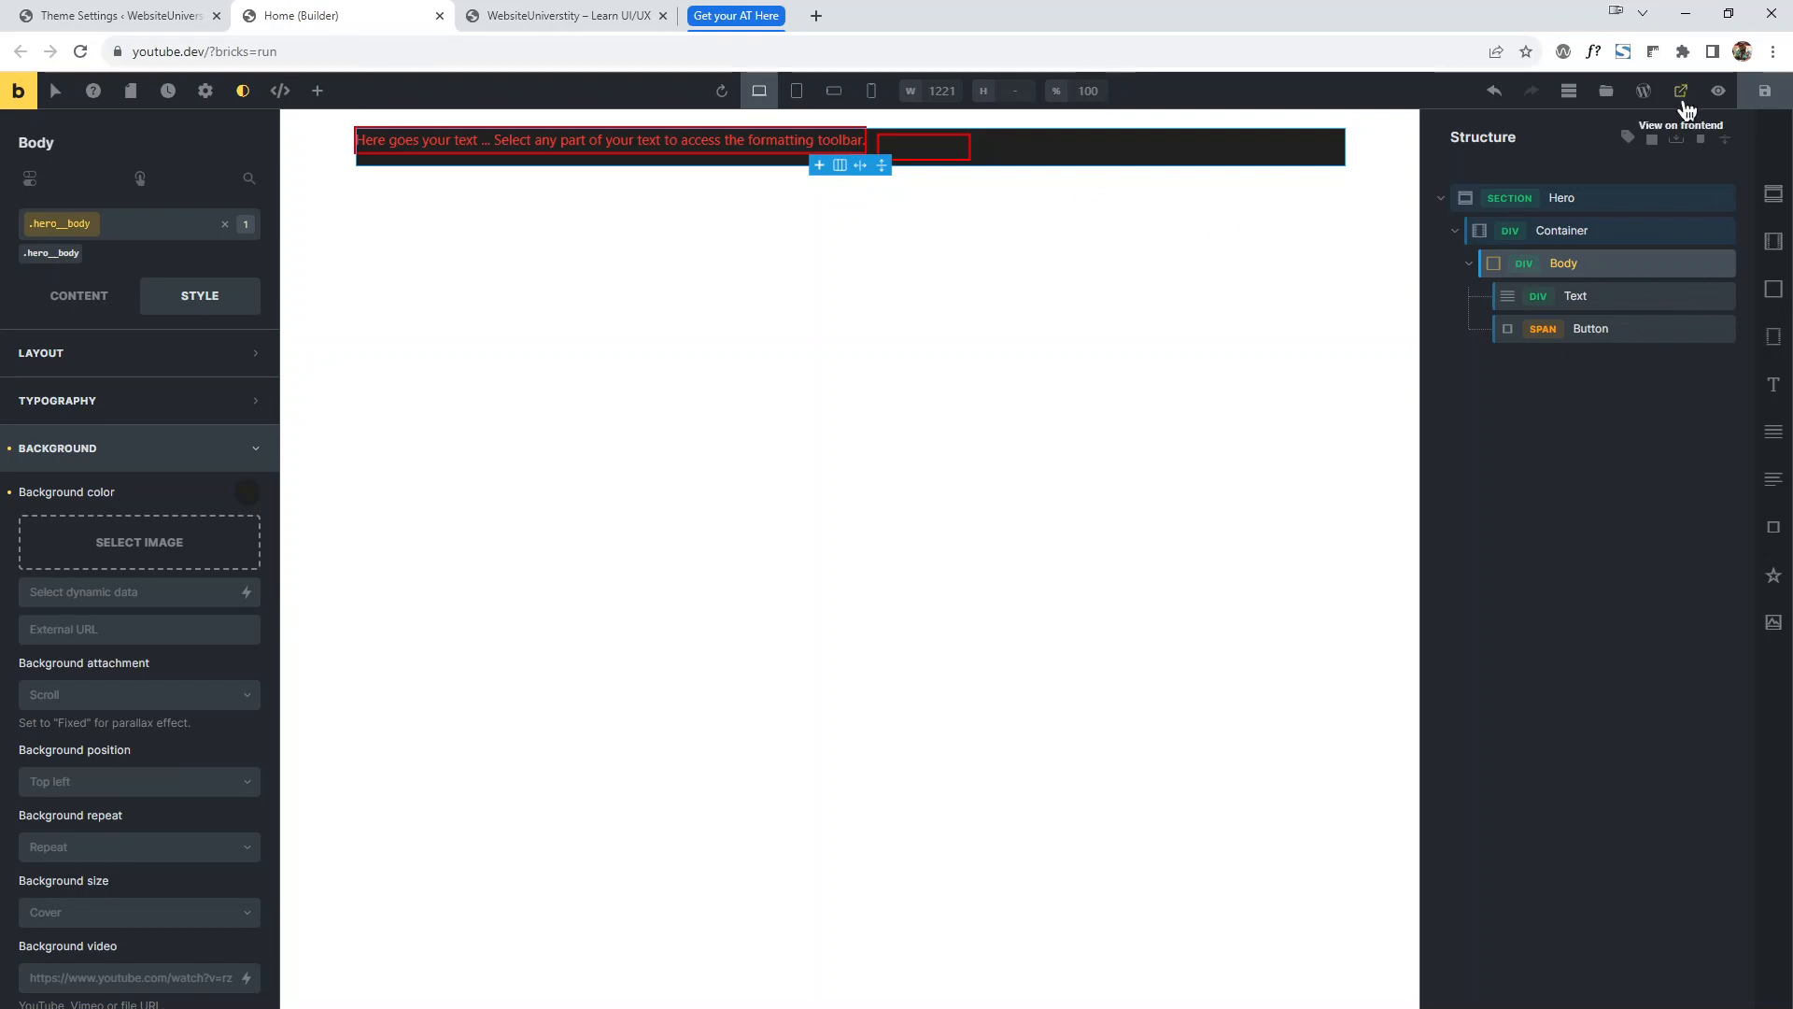
left_click(1720, 92)
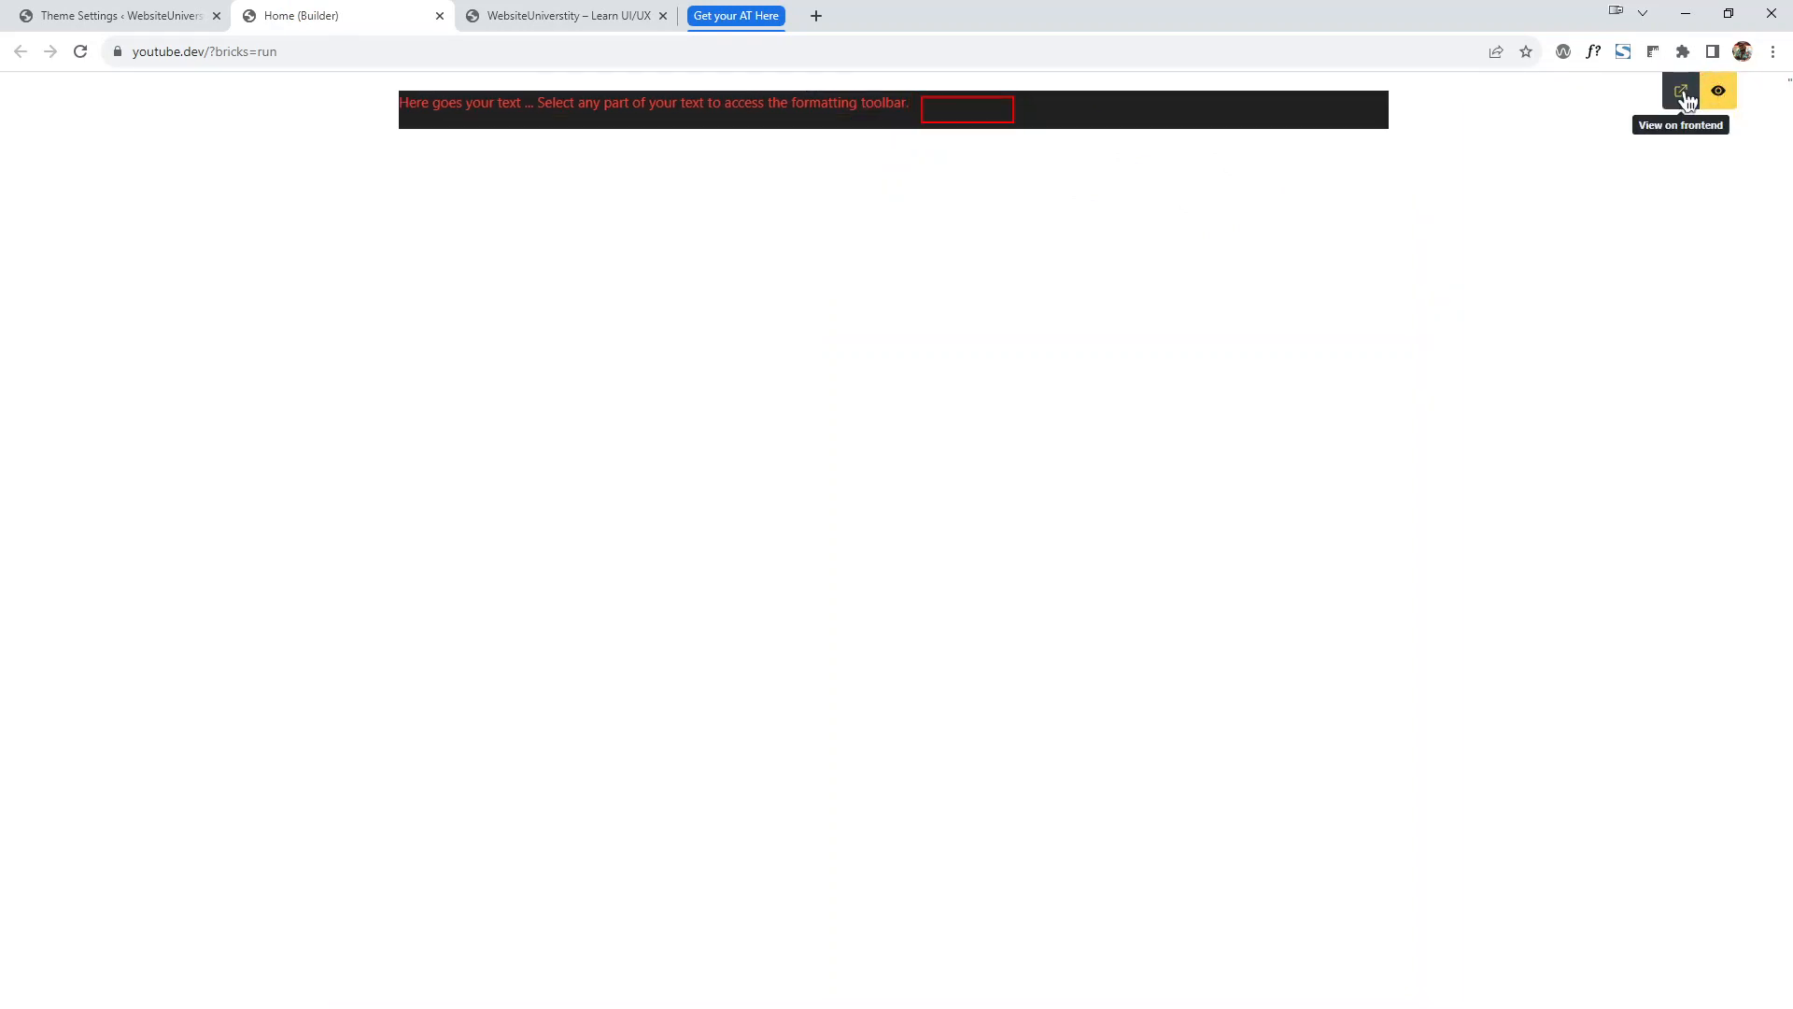
left_click(1684, 96)
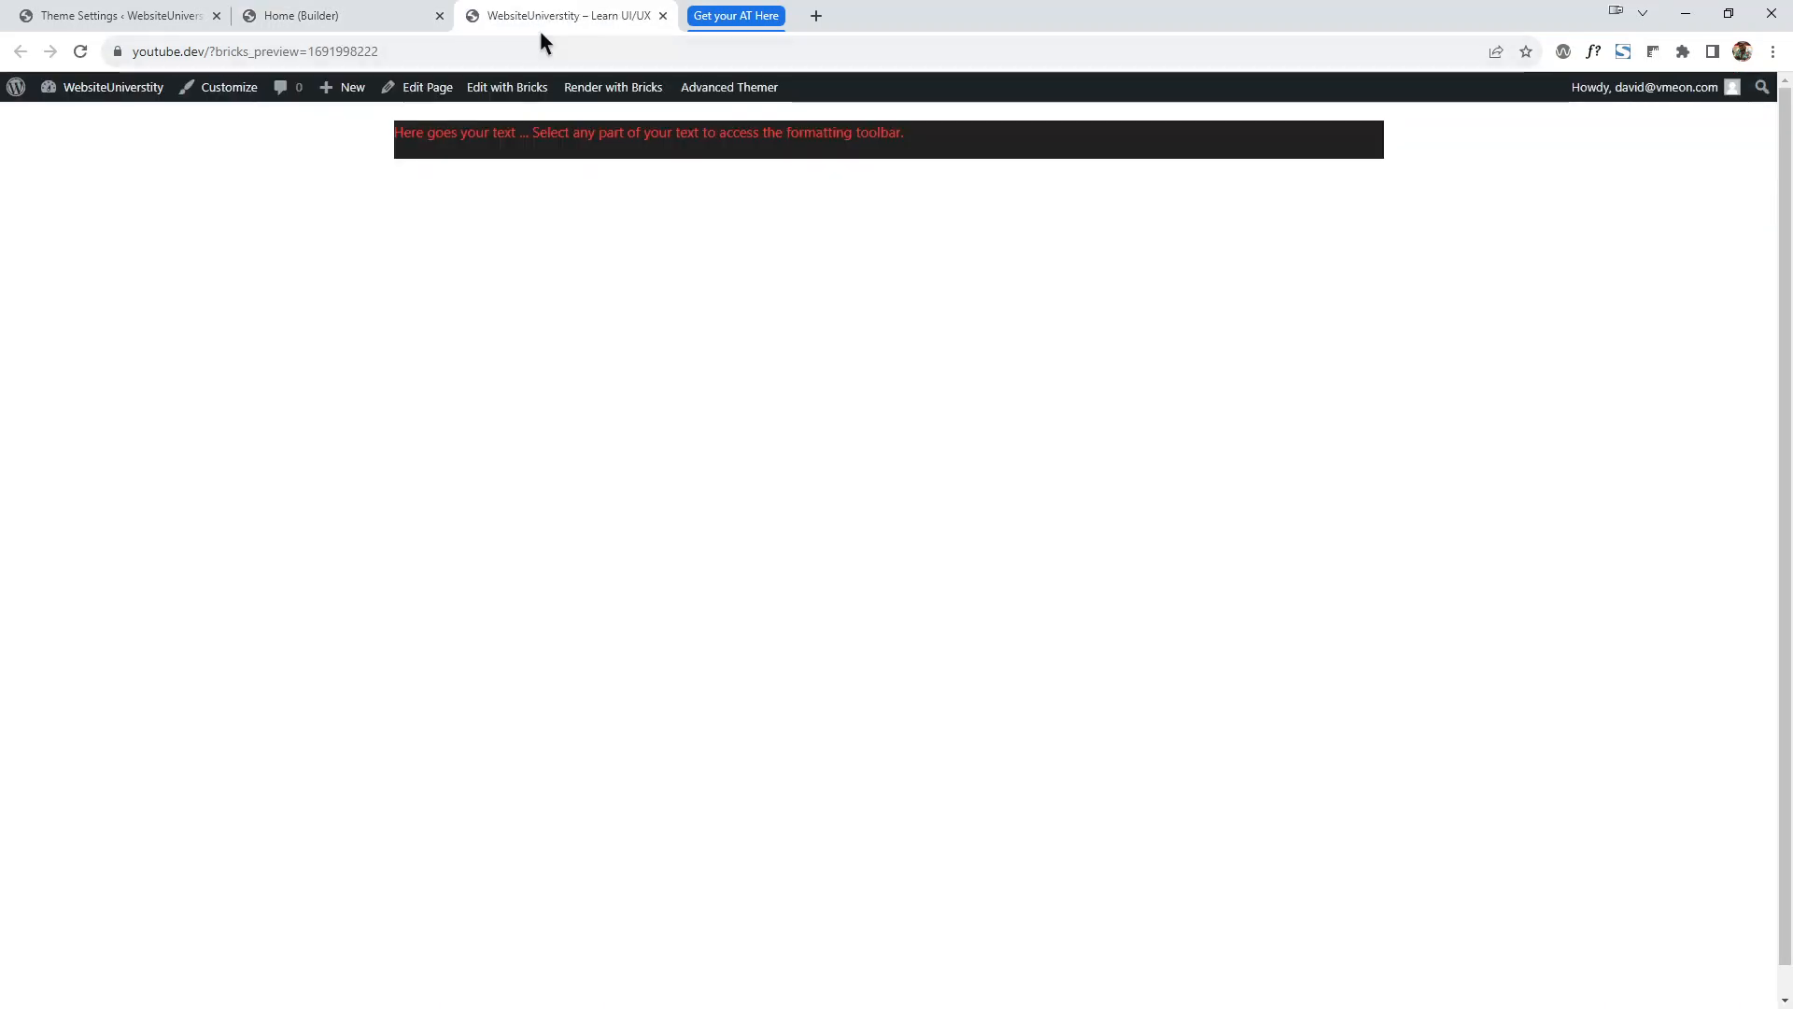
left_click(409, 15)
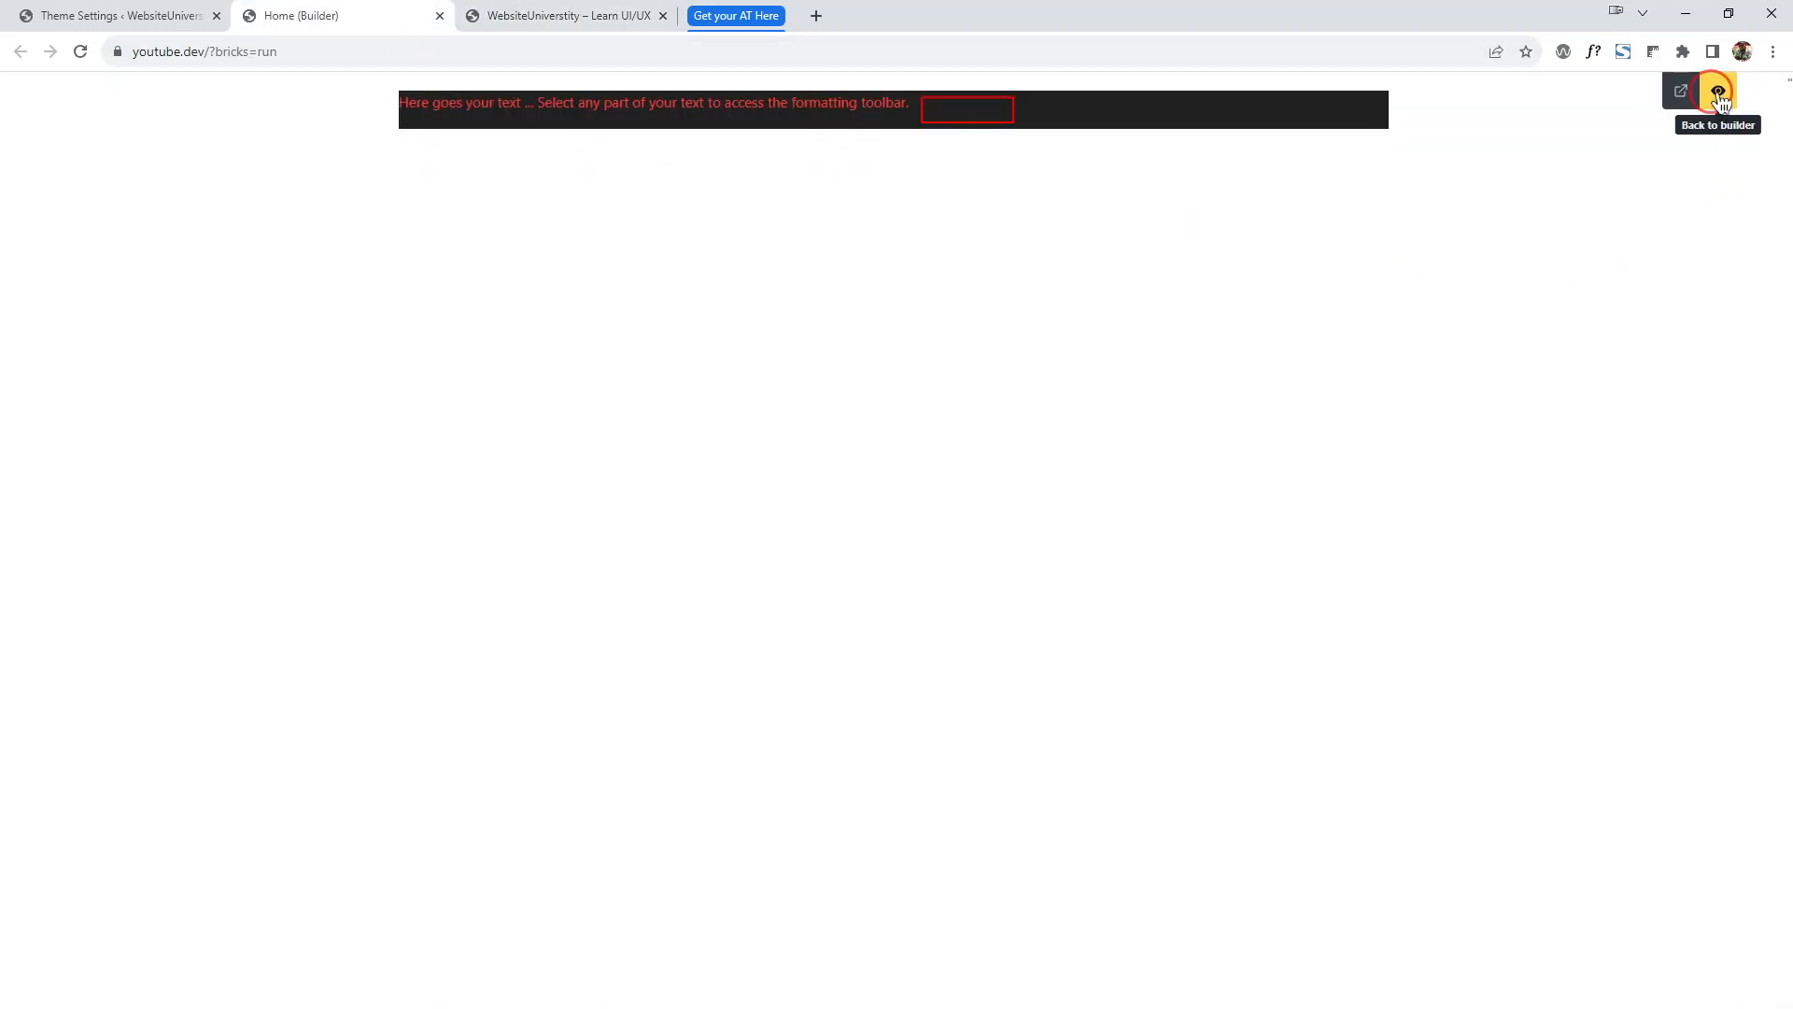
Leave preview mode, open the Home page on the frontend in a new tab, and return to the builder.
left_click(1719, 93)
left_click(1685, 92)
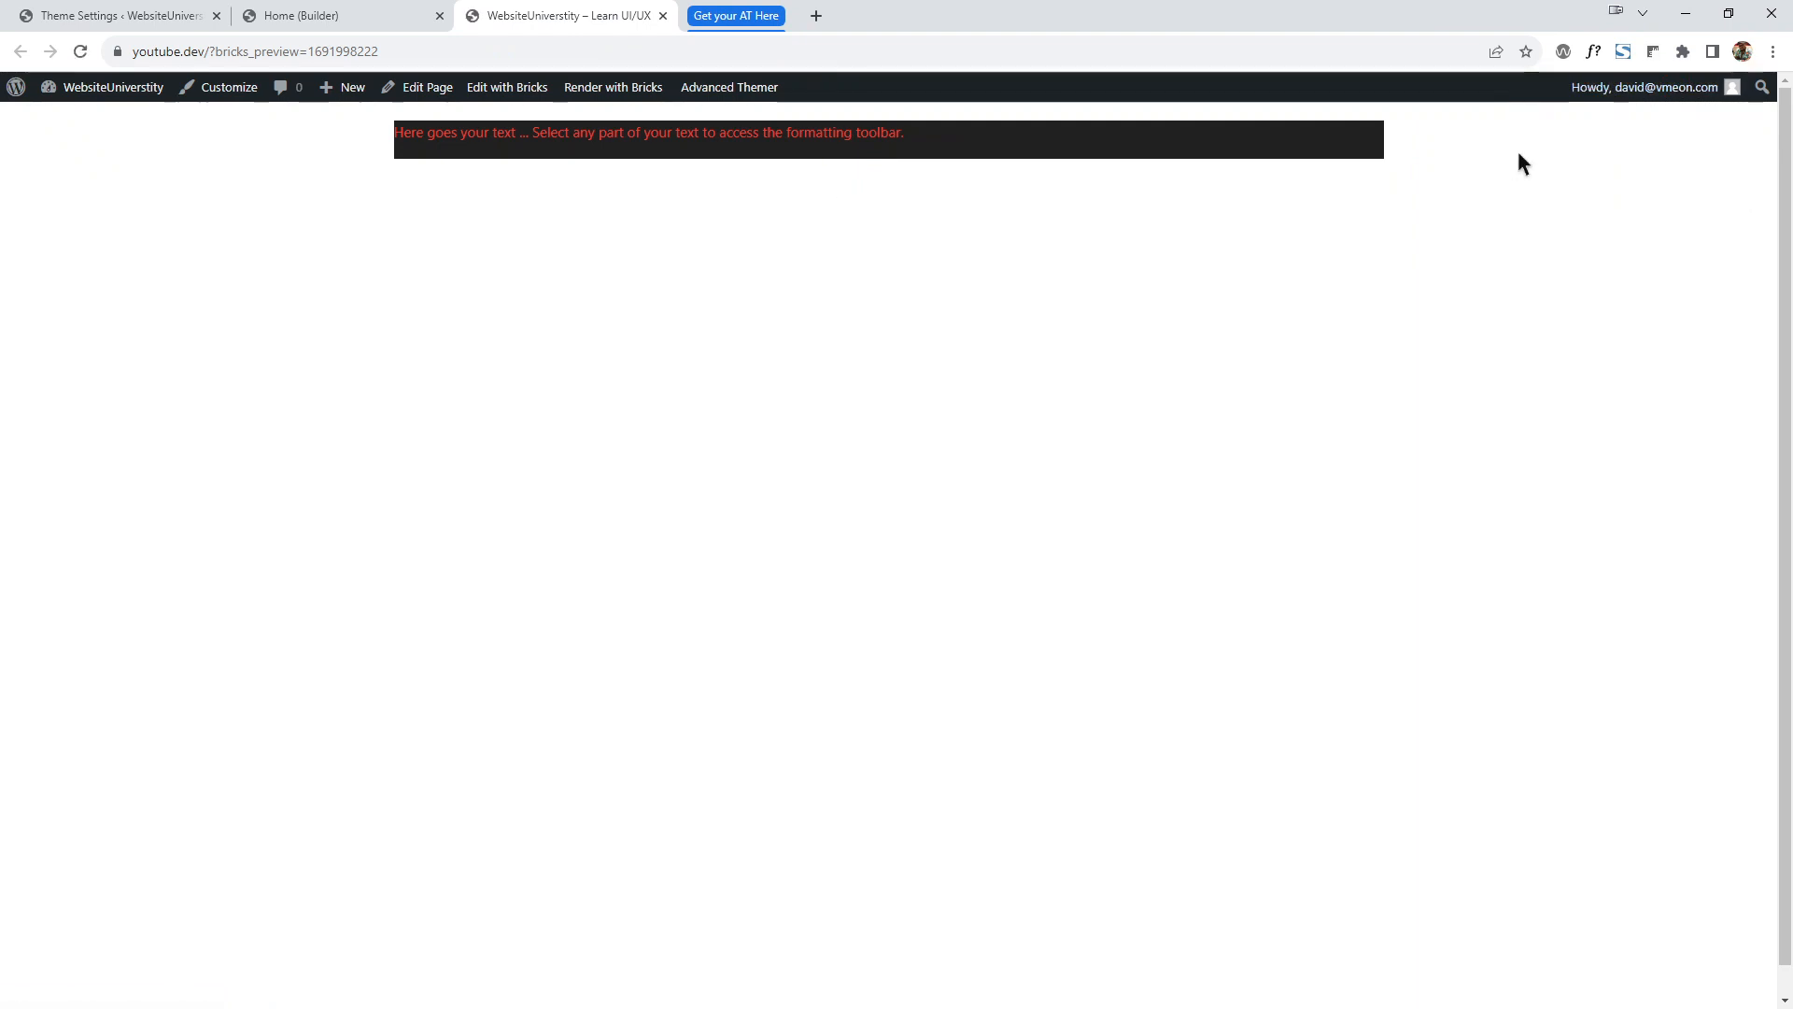
left_click(266, 16)
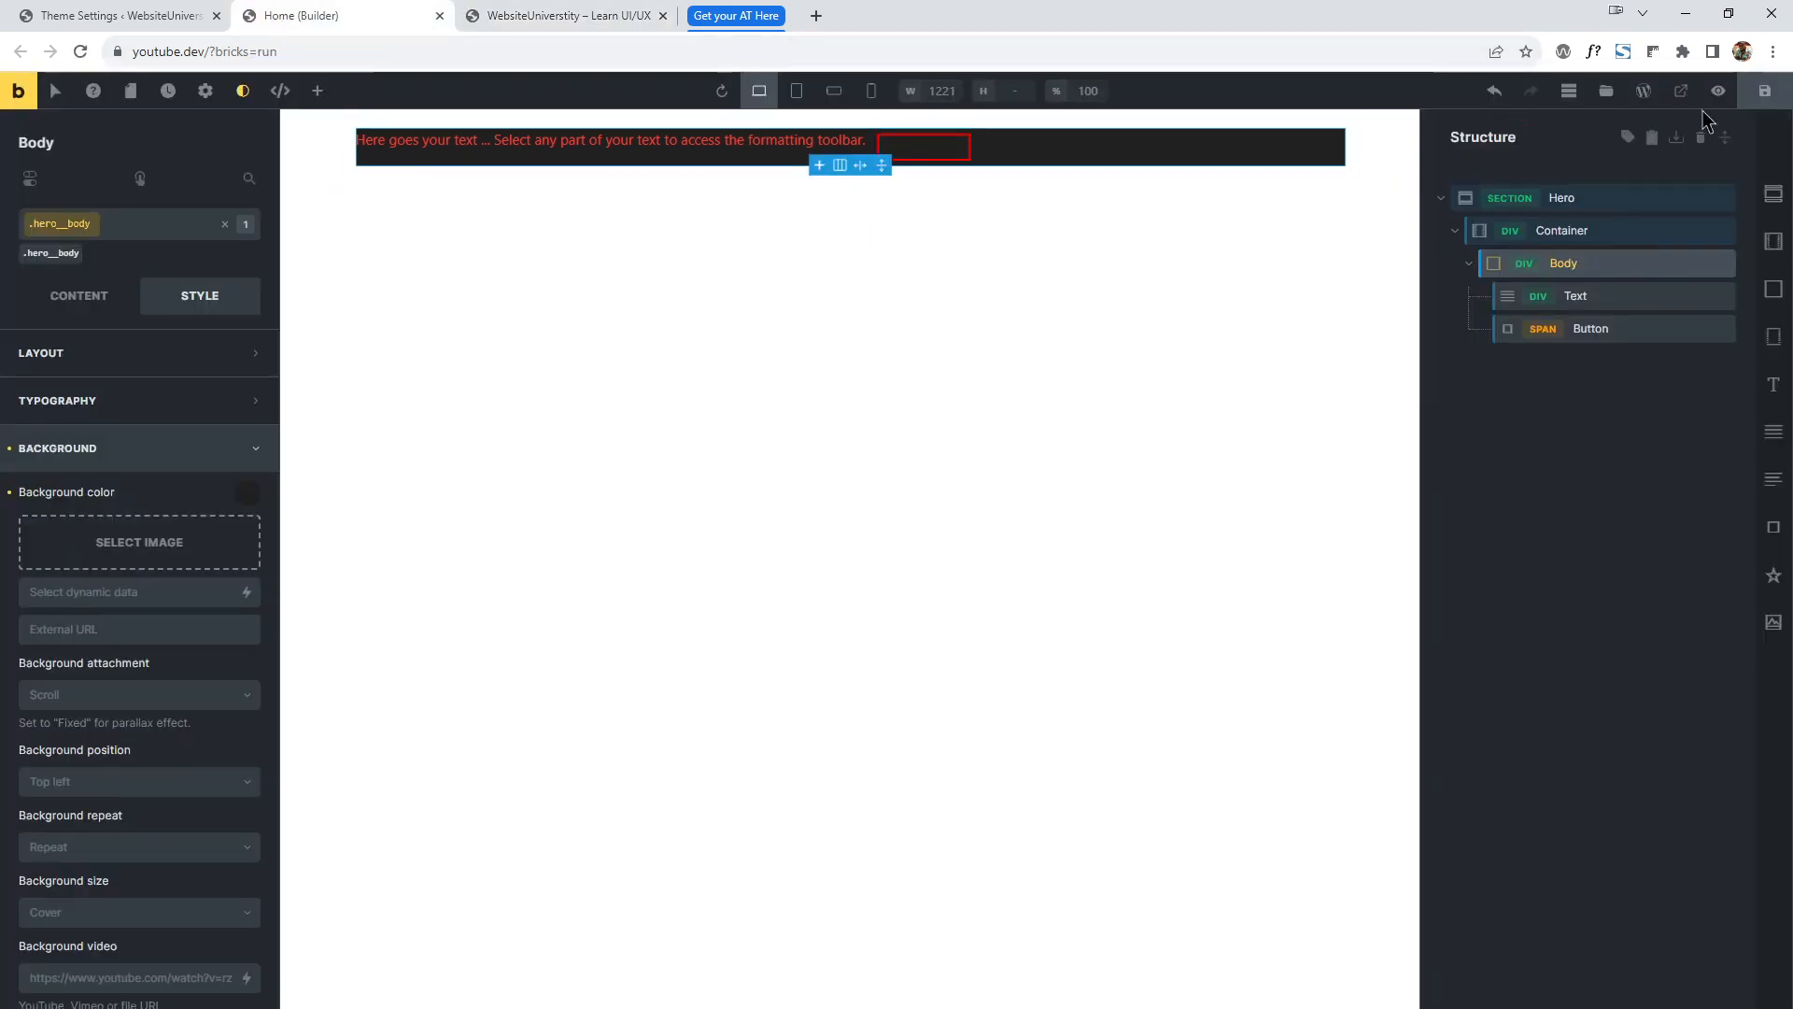
Review the Classes & Styles and Elements sections of the Builder Tweaks in the theme settings.
left_click(181, 16)
left_click(289, 451)
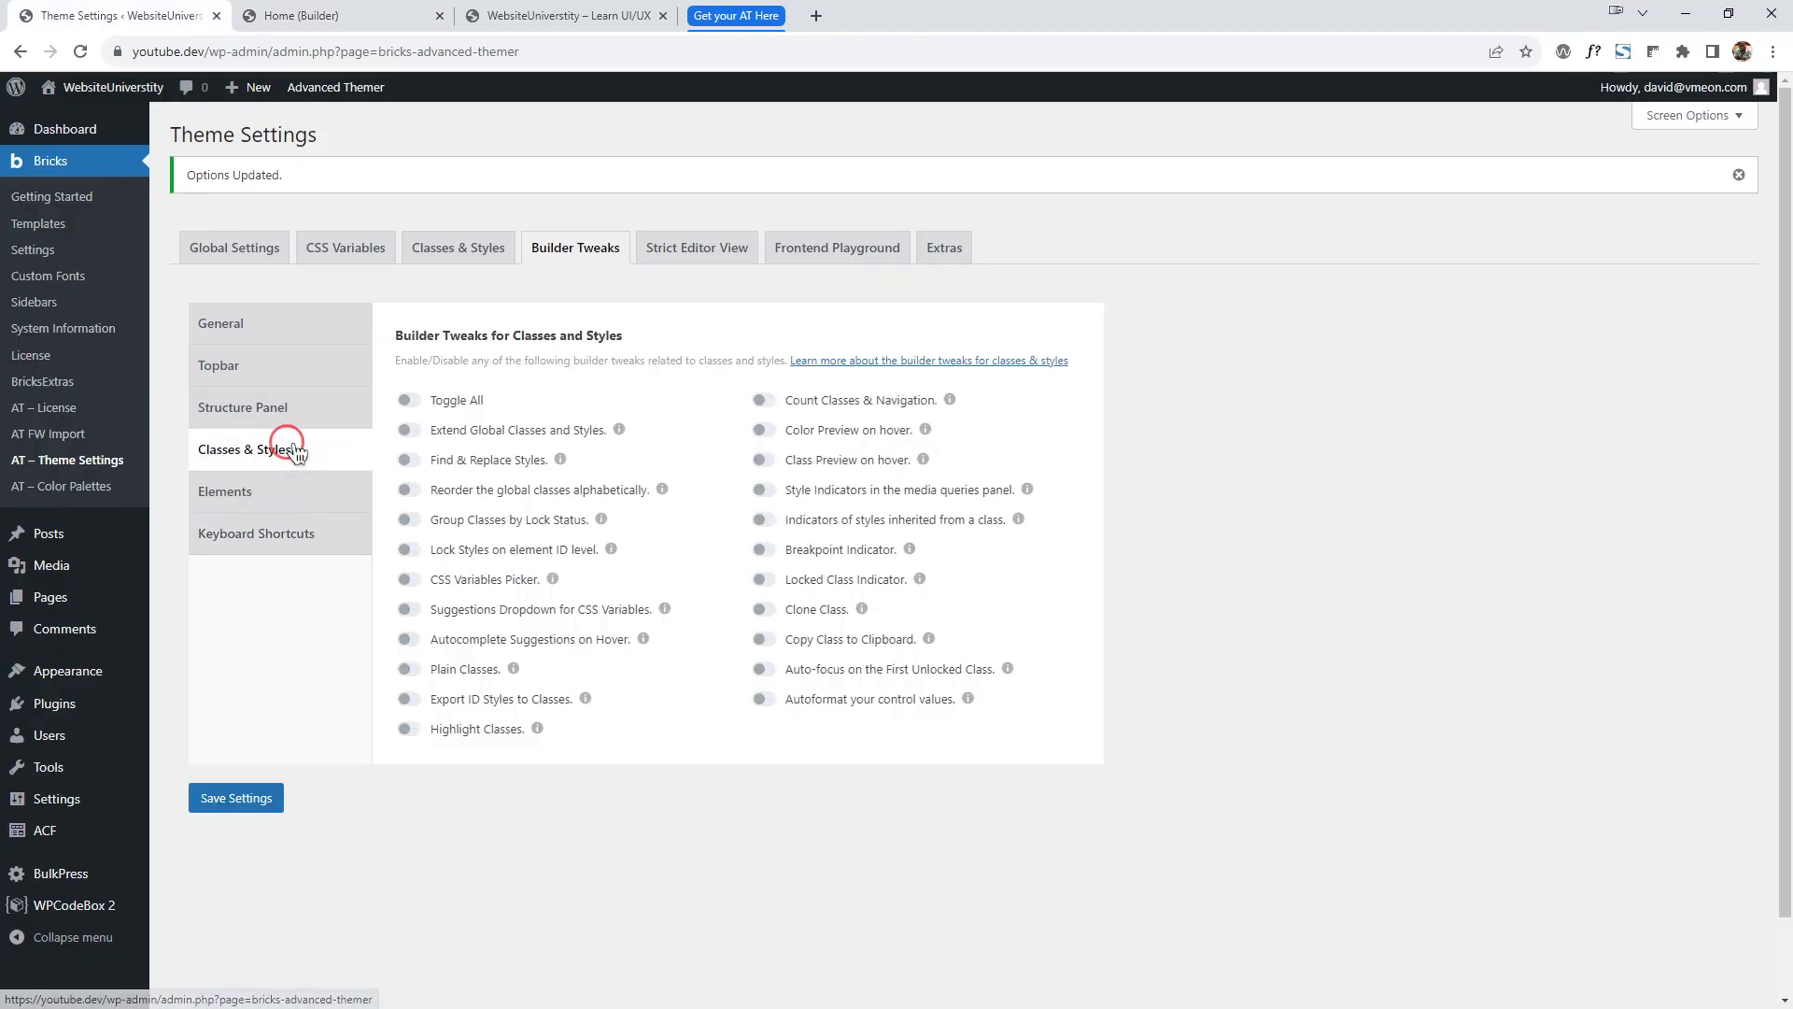
left_click(250, 490)
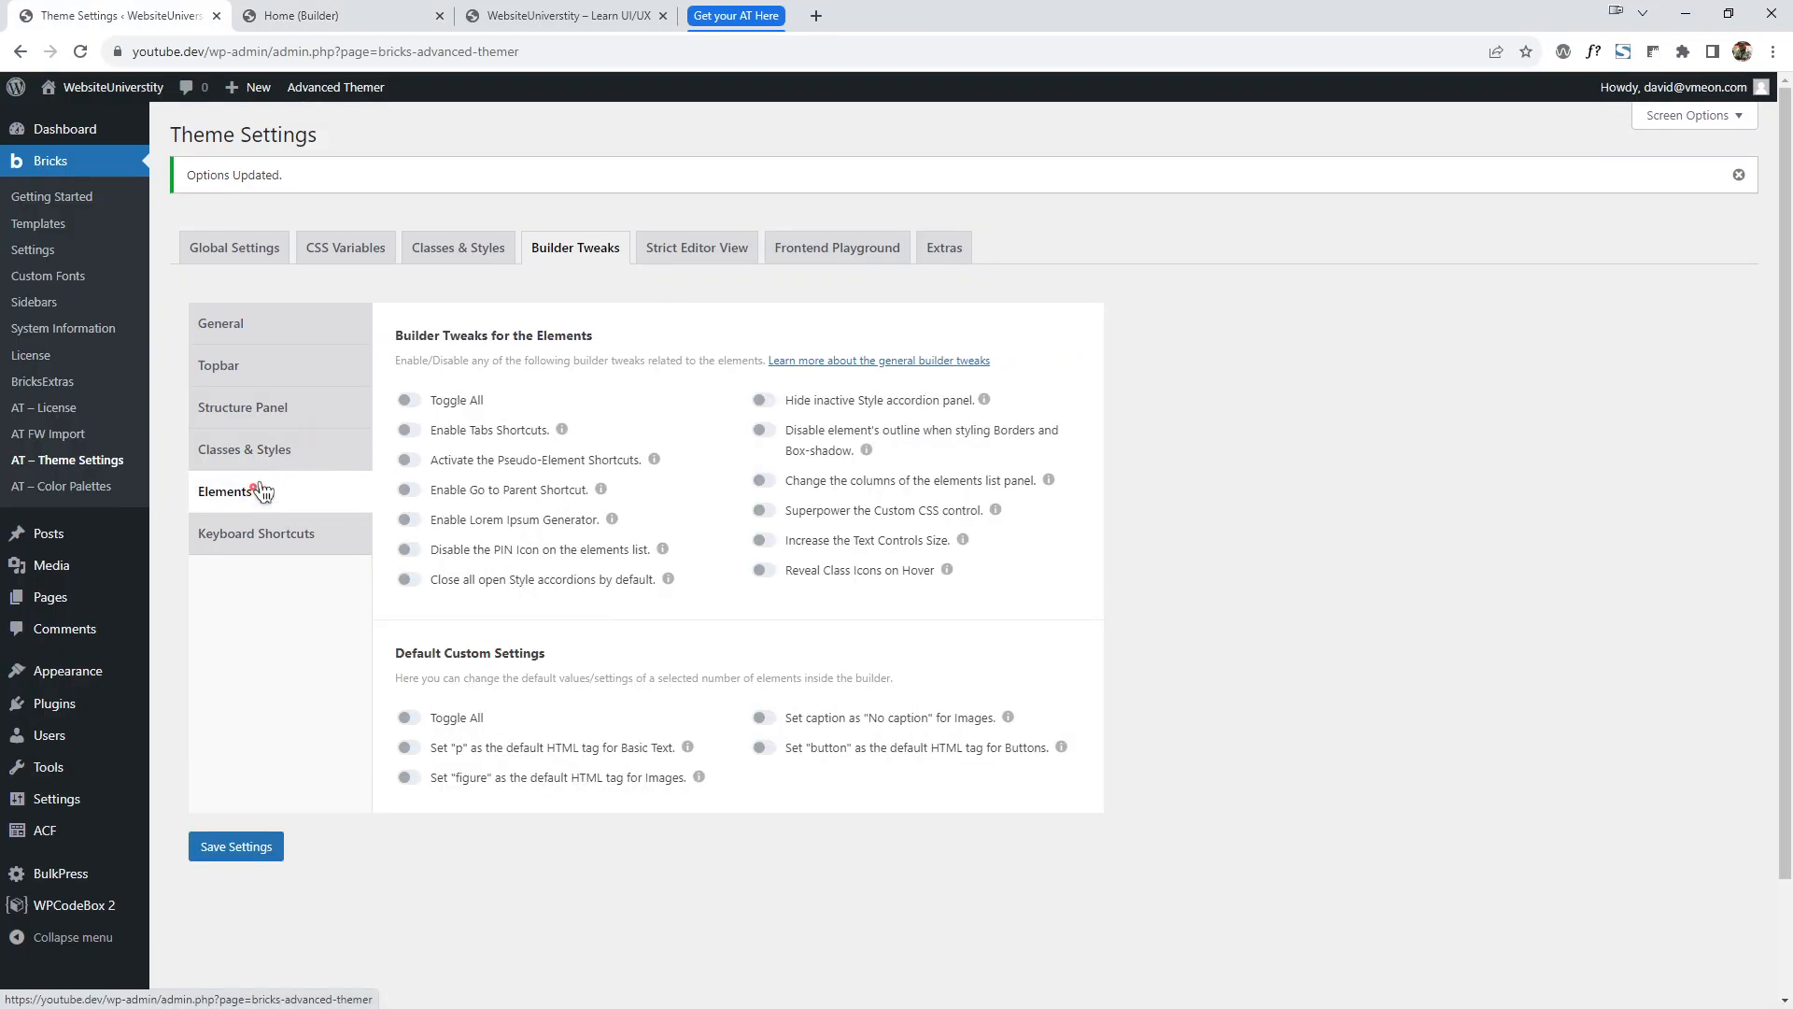
left_click(304, 455)
left_click(283, 491)
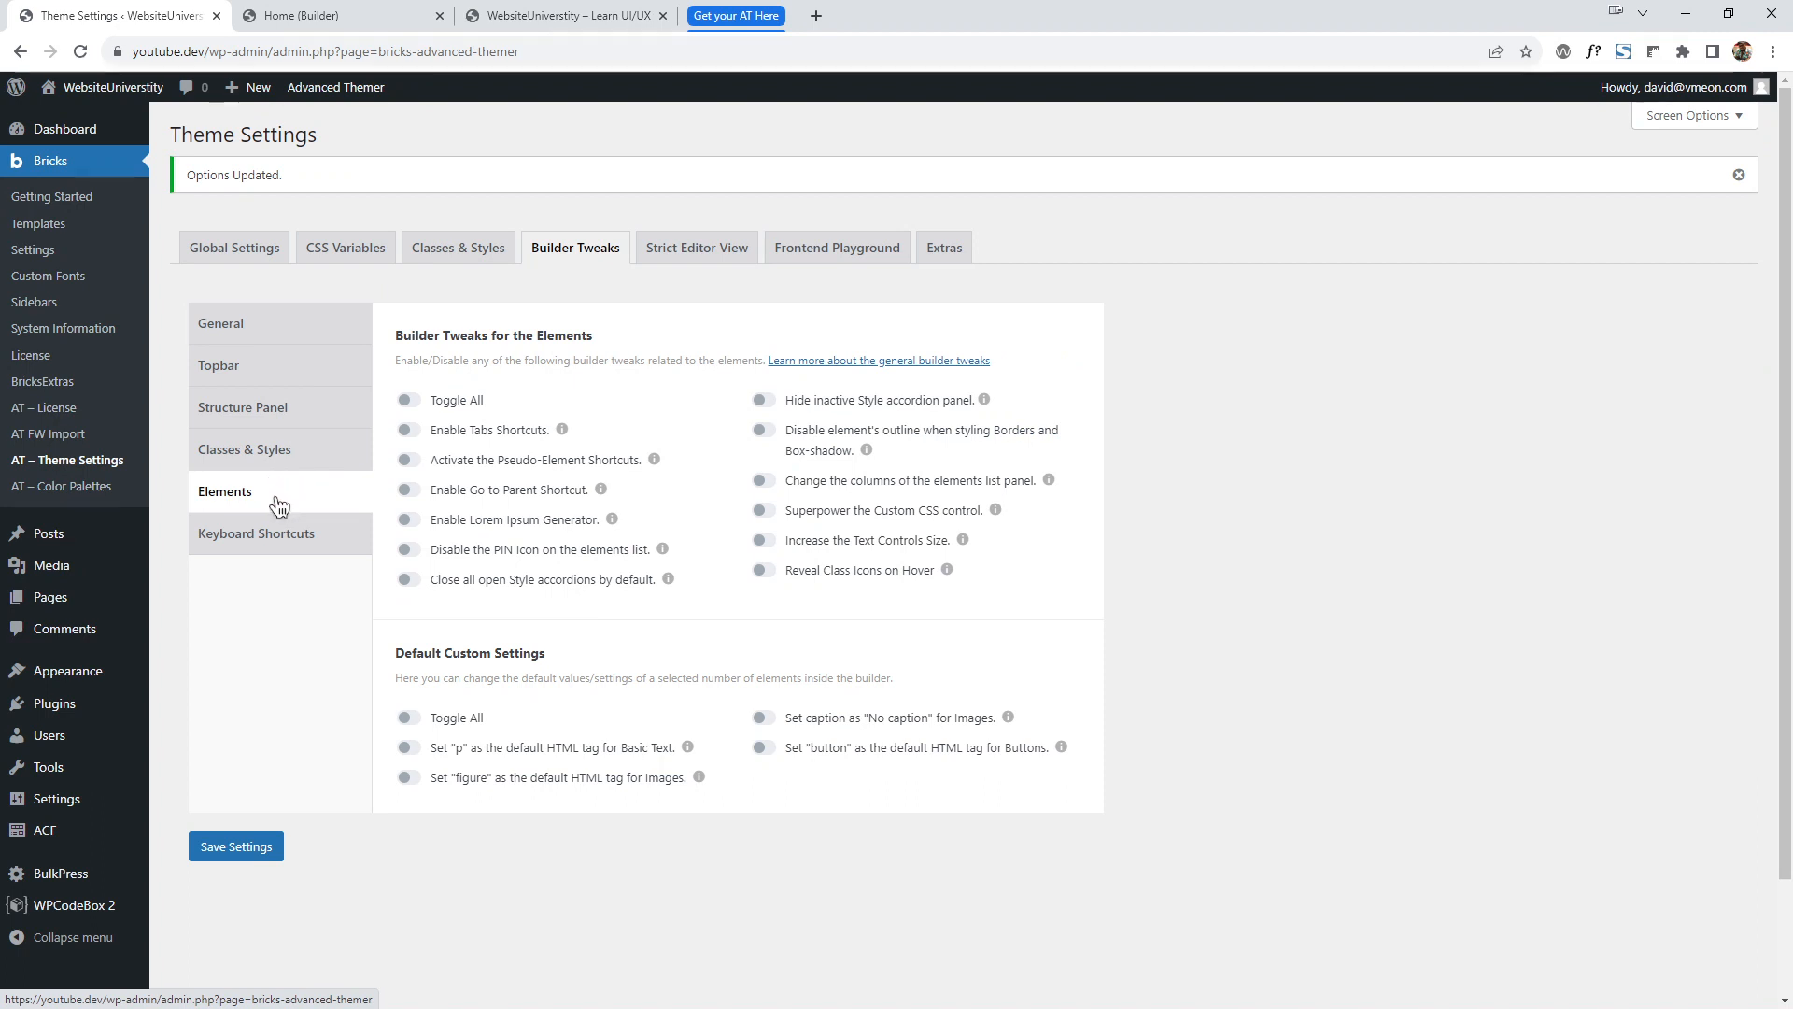
Enable Tabs Shortcuts in the Elements tweaks with all shortcut icons toggled on, and save the settings.
left_click(408, 430)
scroll(462, 560, "down", 3)
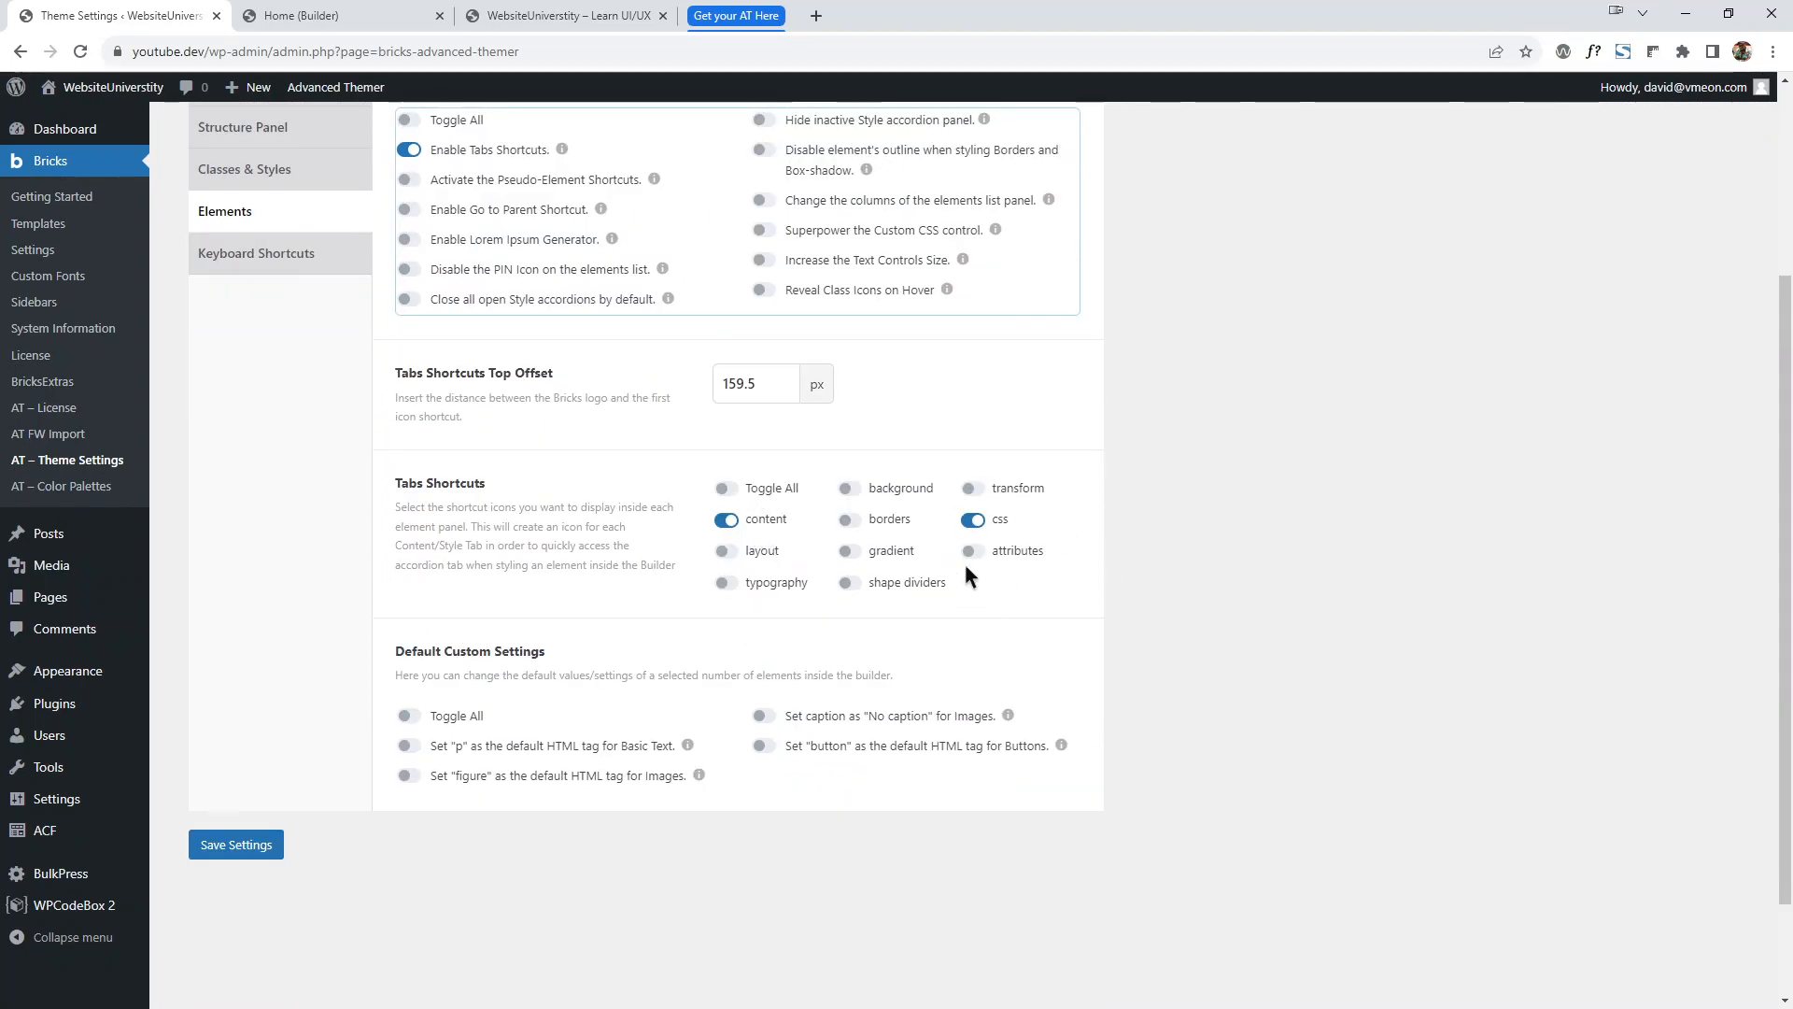
left_click(725, 488)
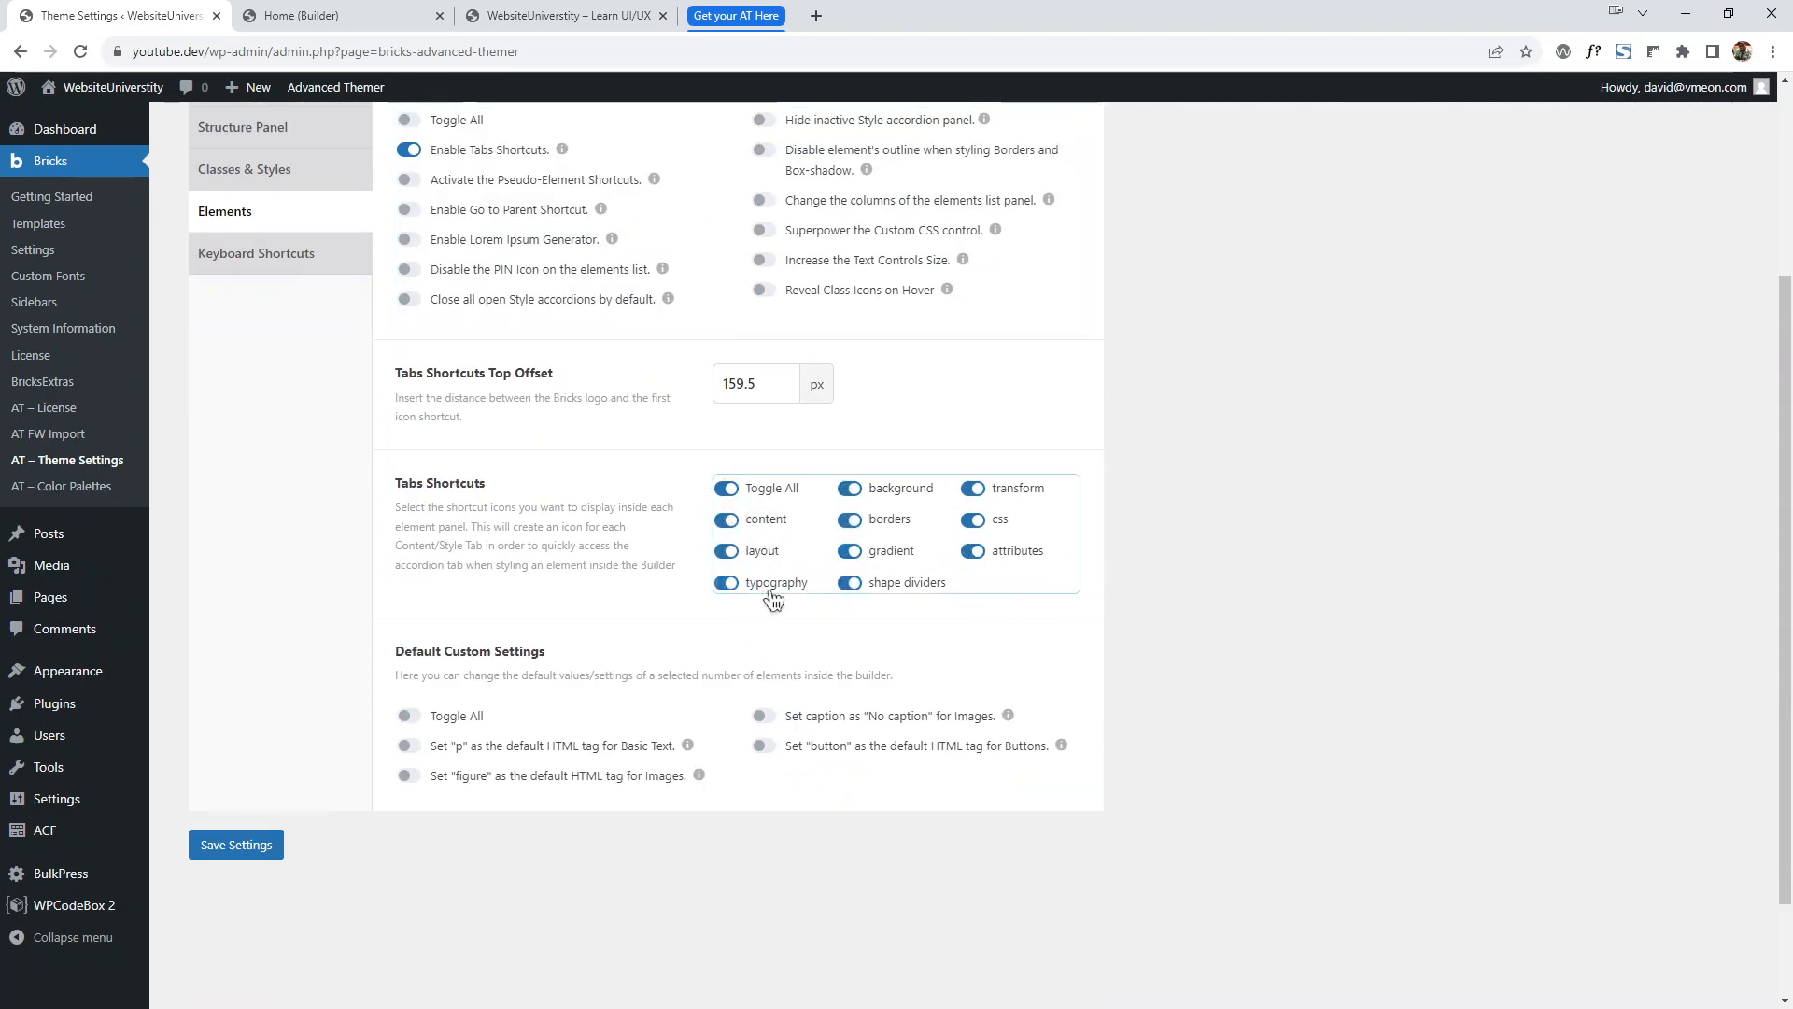
scroll(737, 579, "up", 2)
scroll(381, 801, "down", 3)
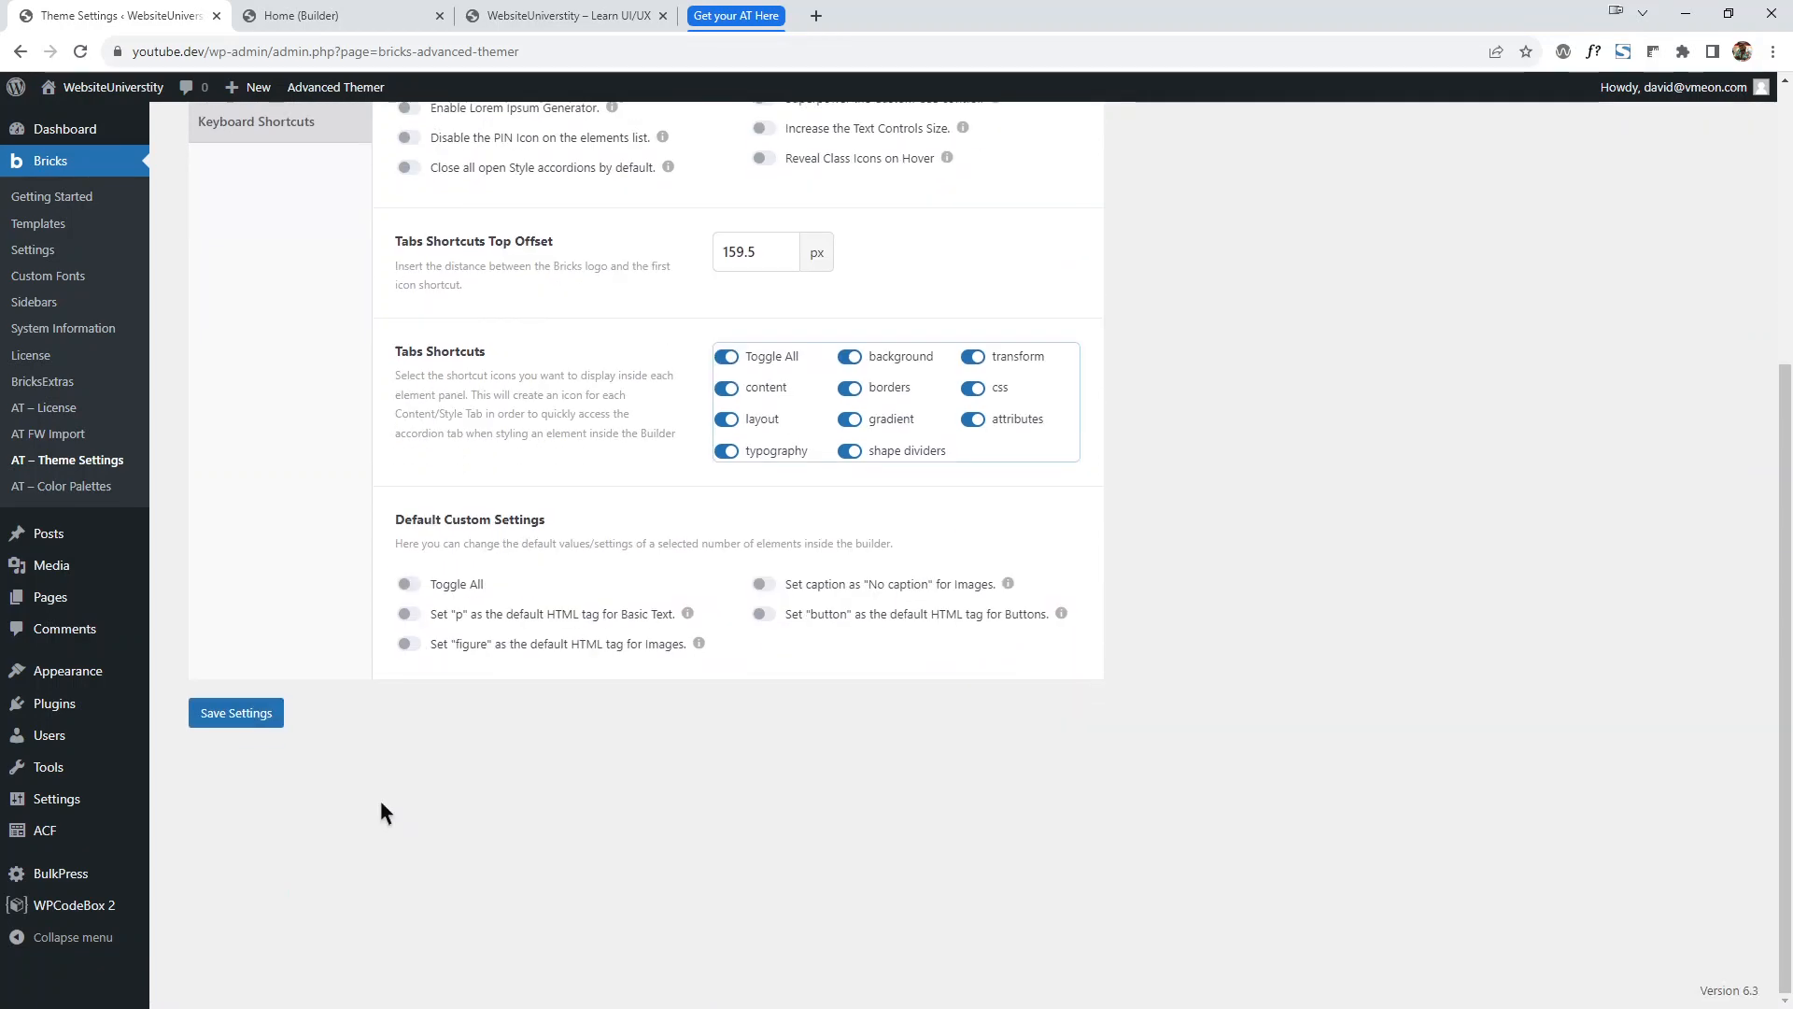
left_click(259, 719)
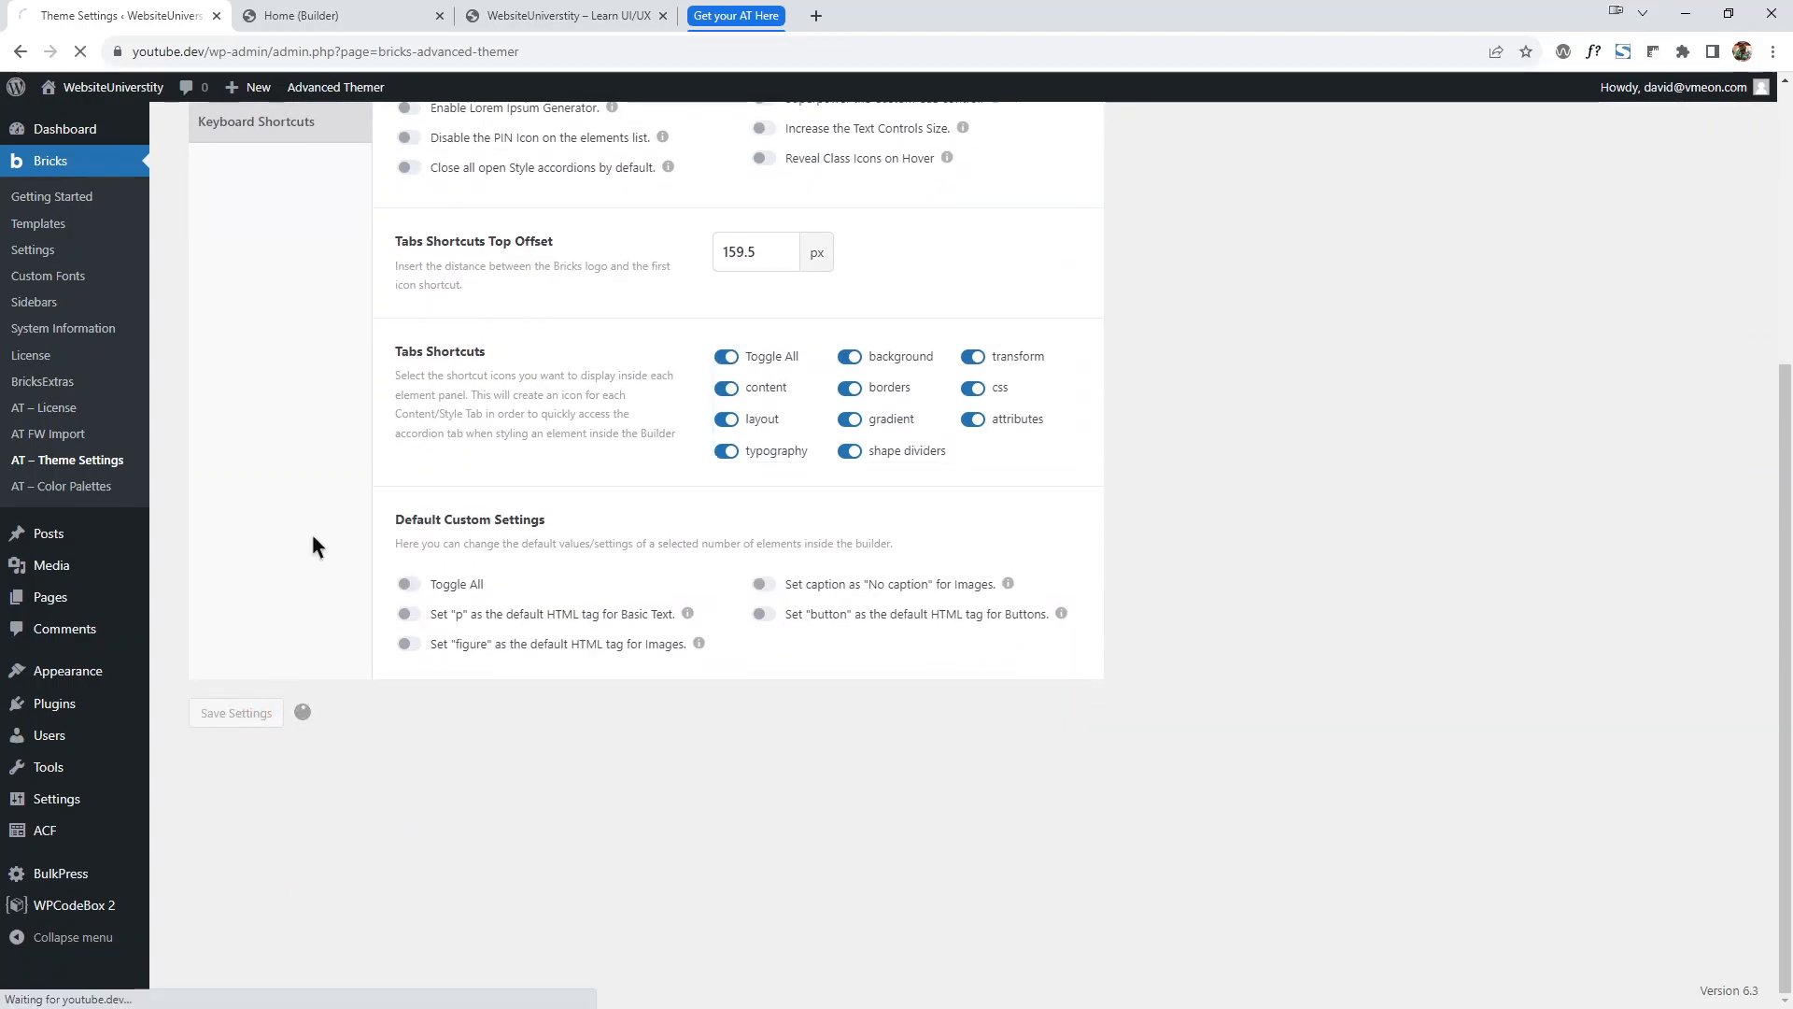
In the builder, try the Hero section's new shortcut icons for Layout, Typography, Background and Border / Box Shadow.
left_click(367, 13)
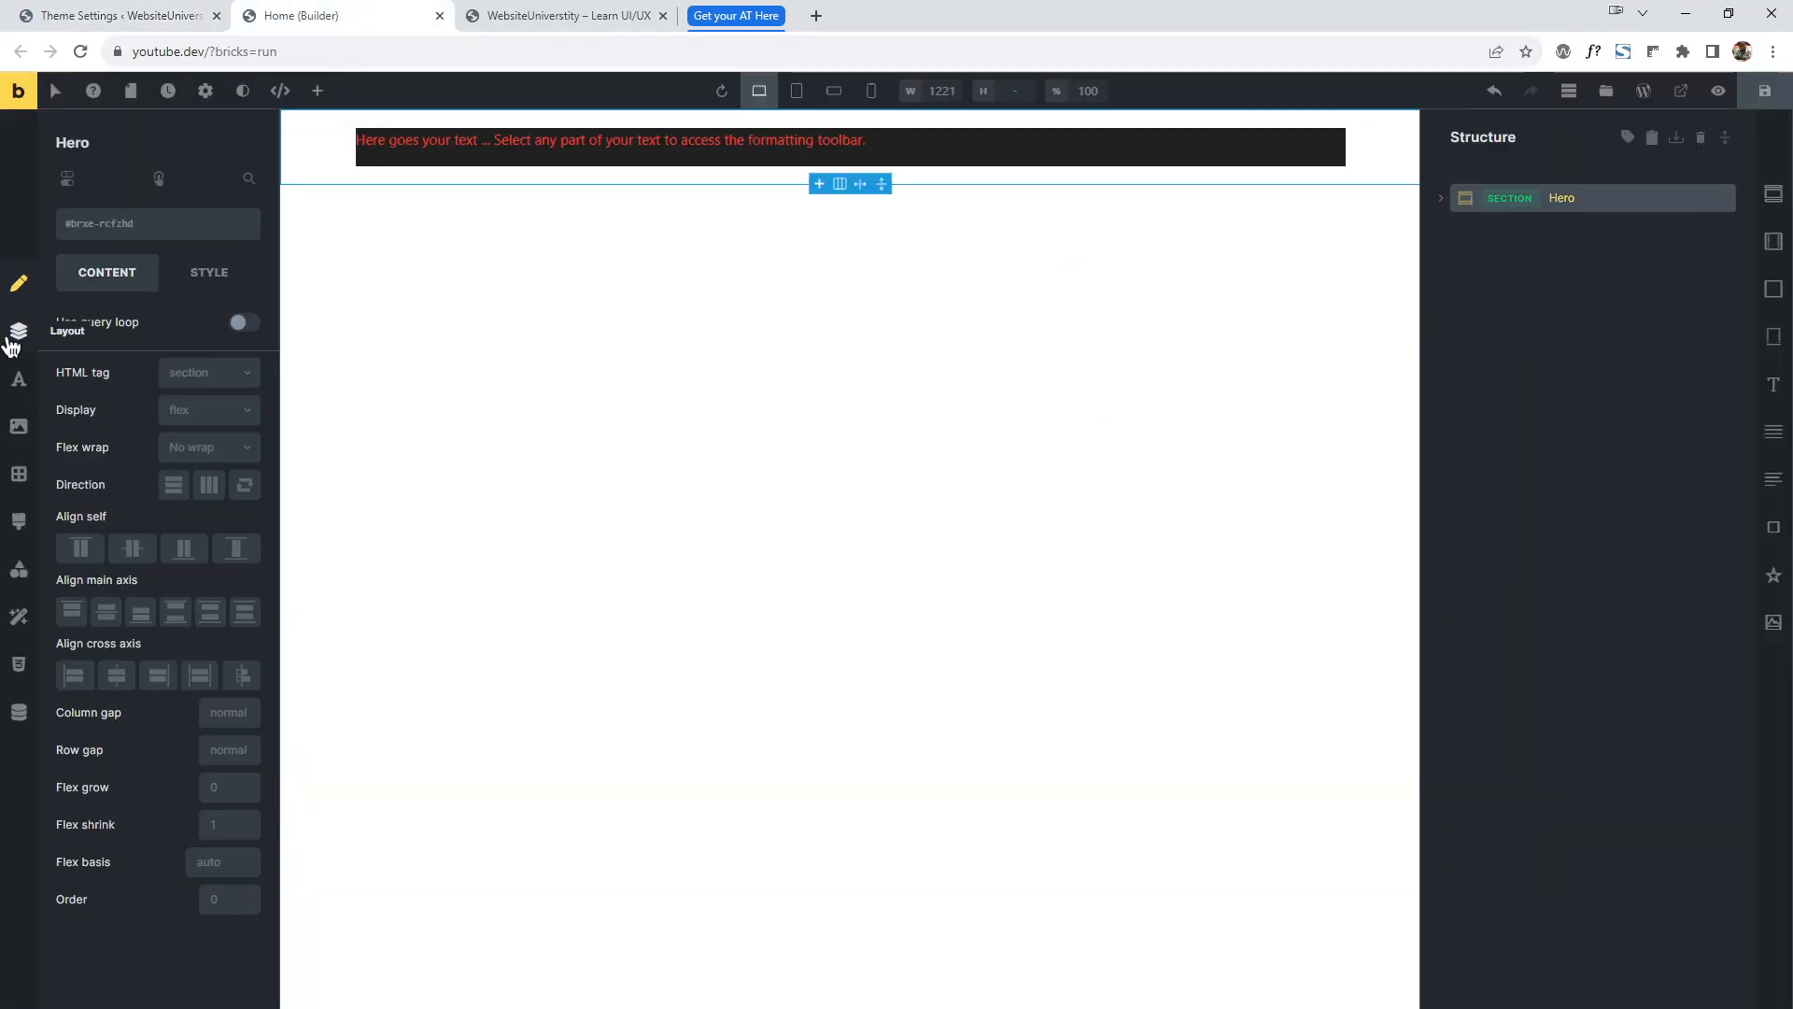
left_click(207, 273)
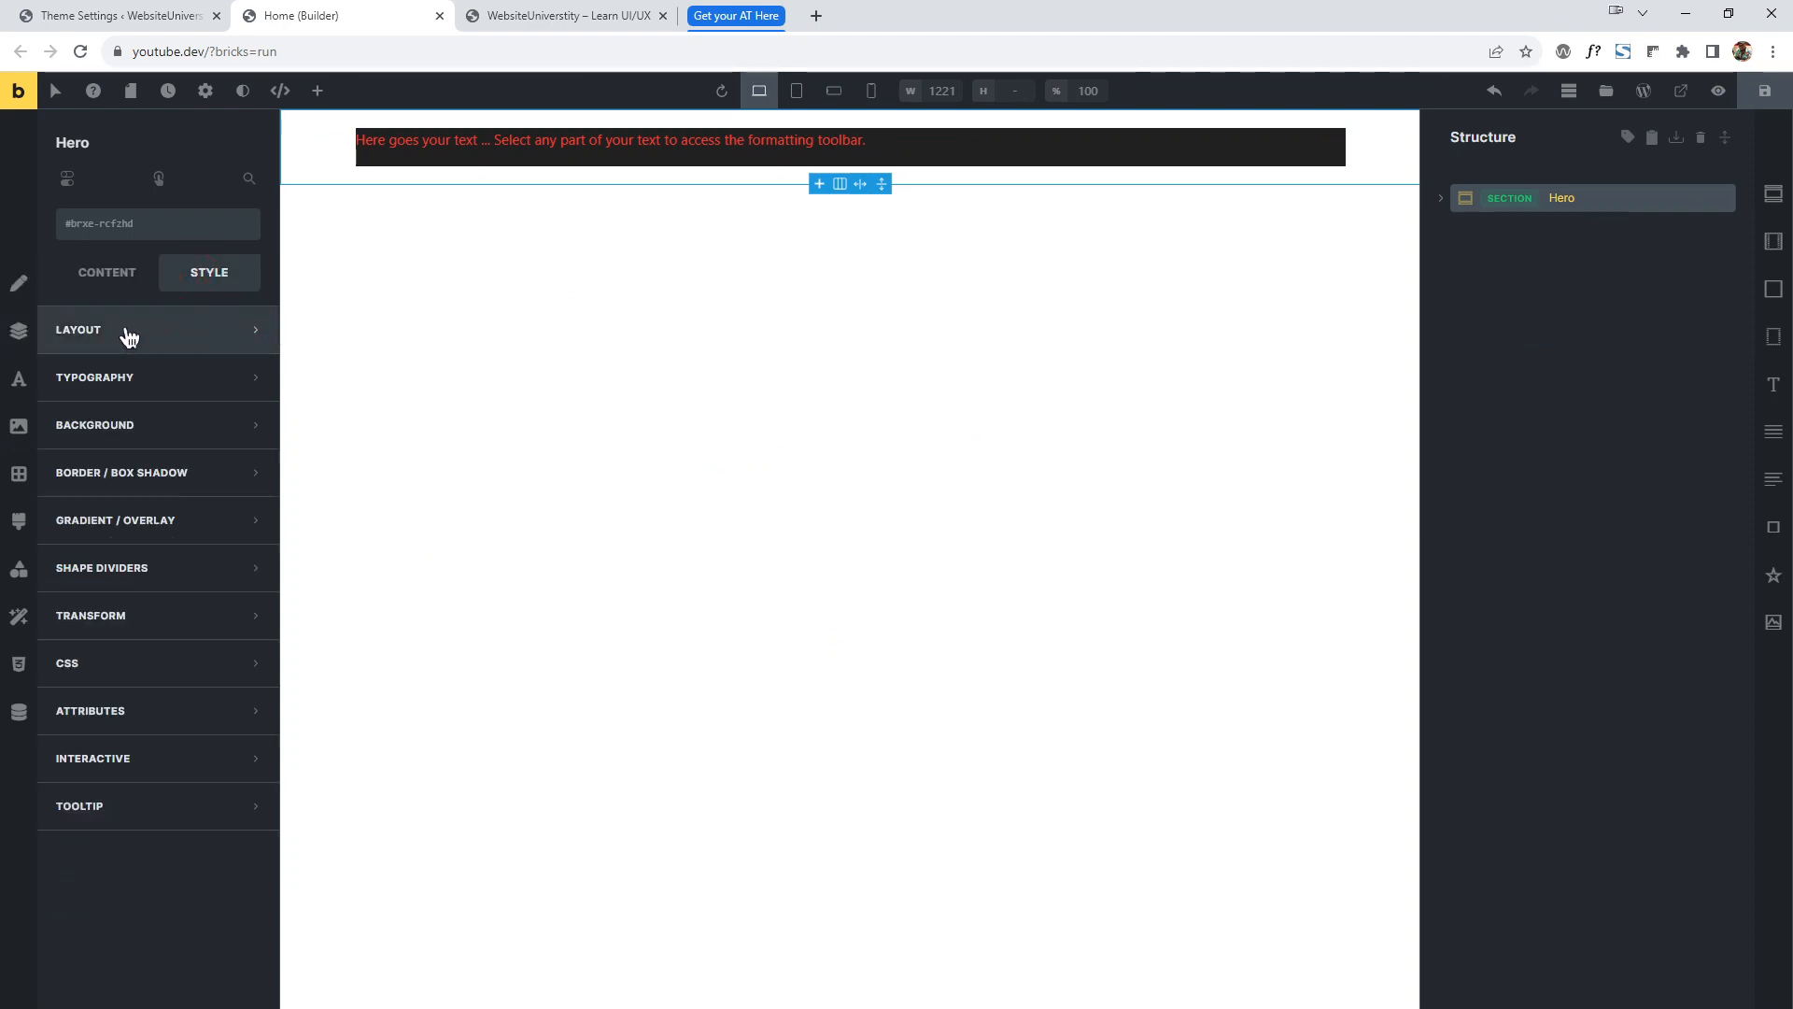
left_click(18, 332)
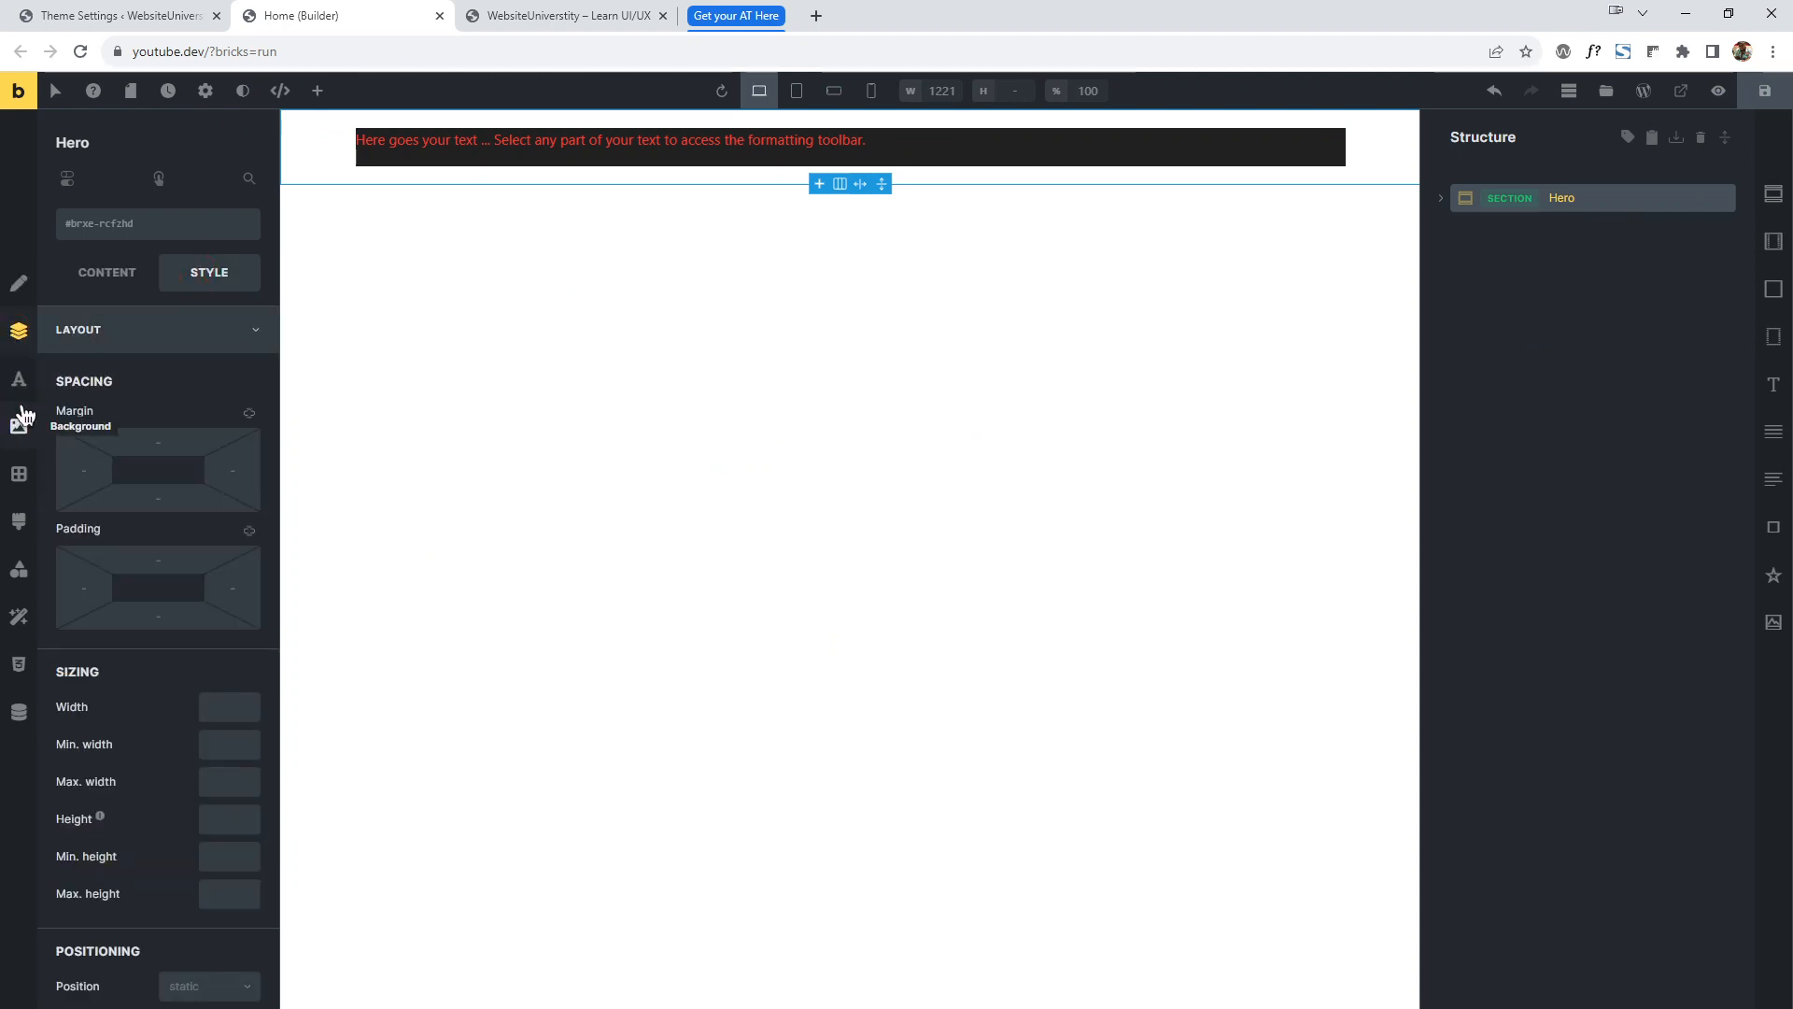
left_click(21, 390)
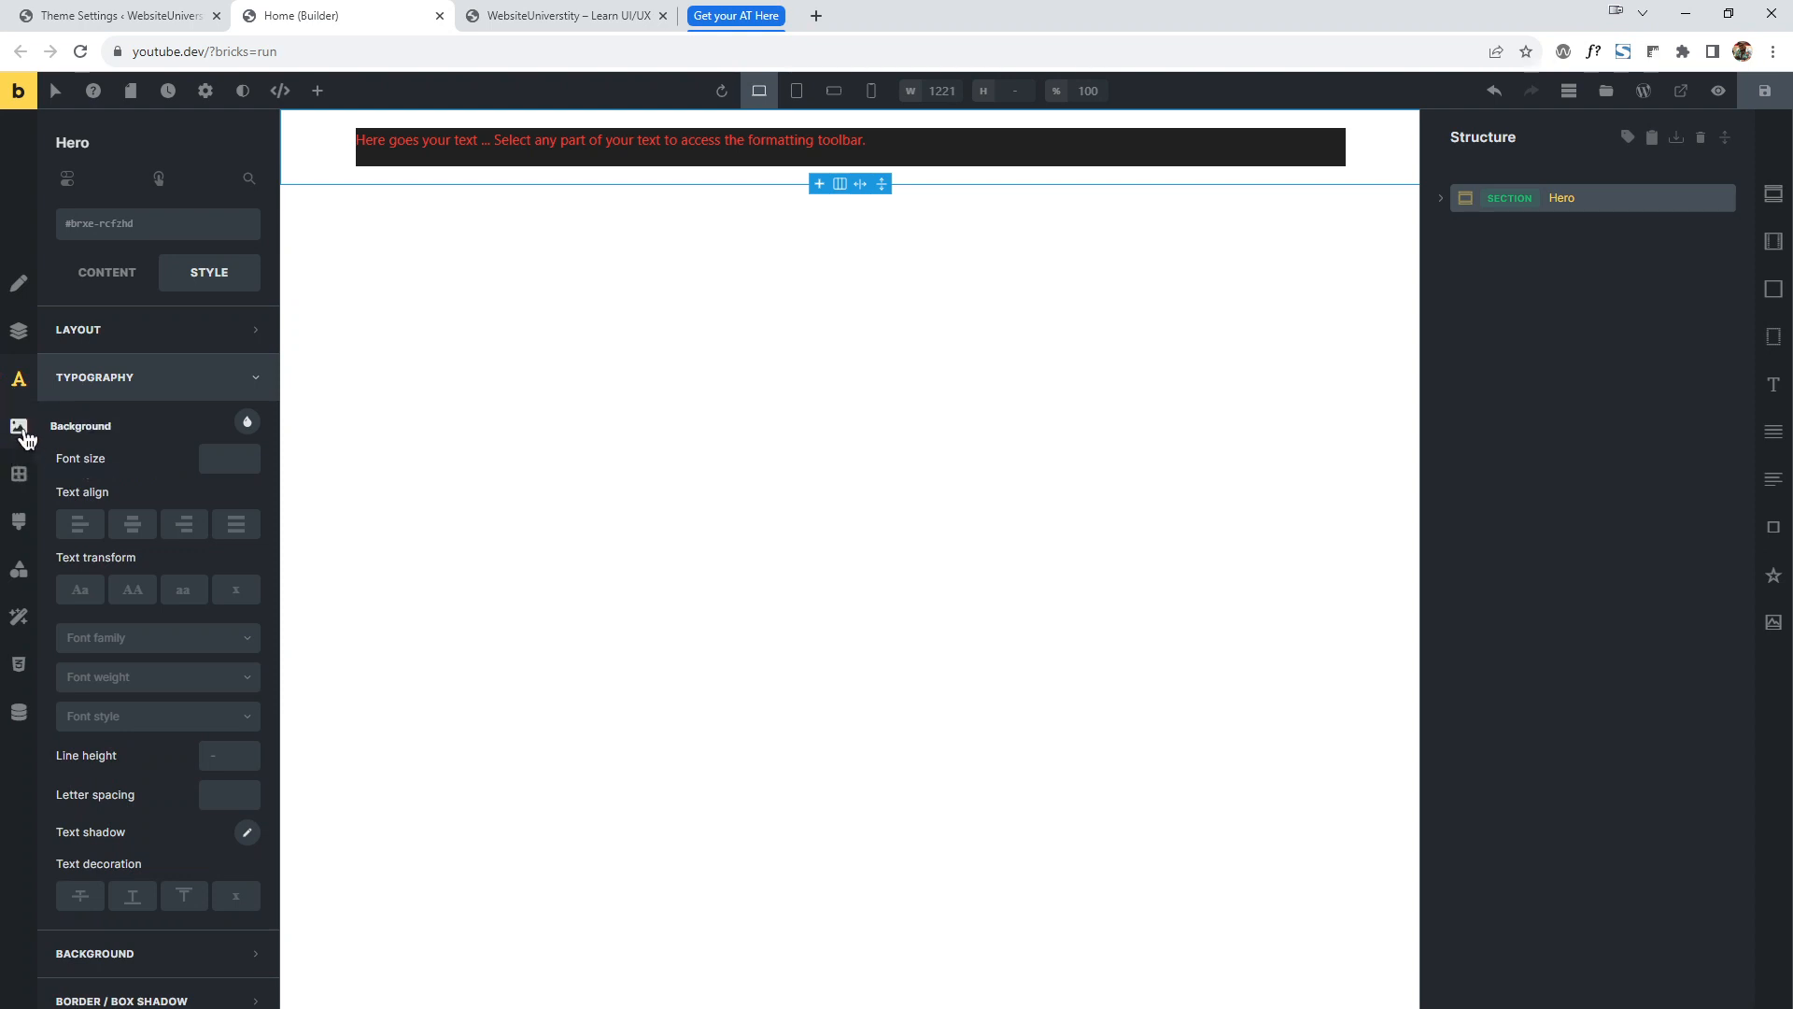
left_click(19, 427)
left_click(19, 474)
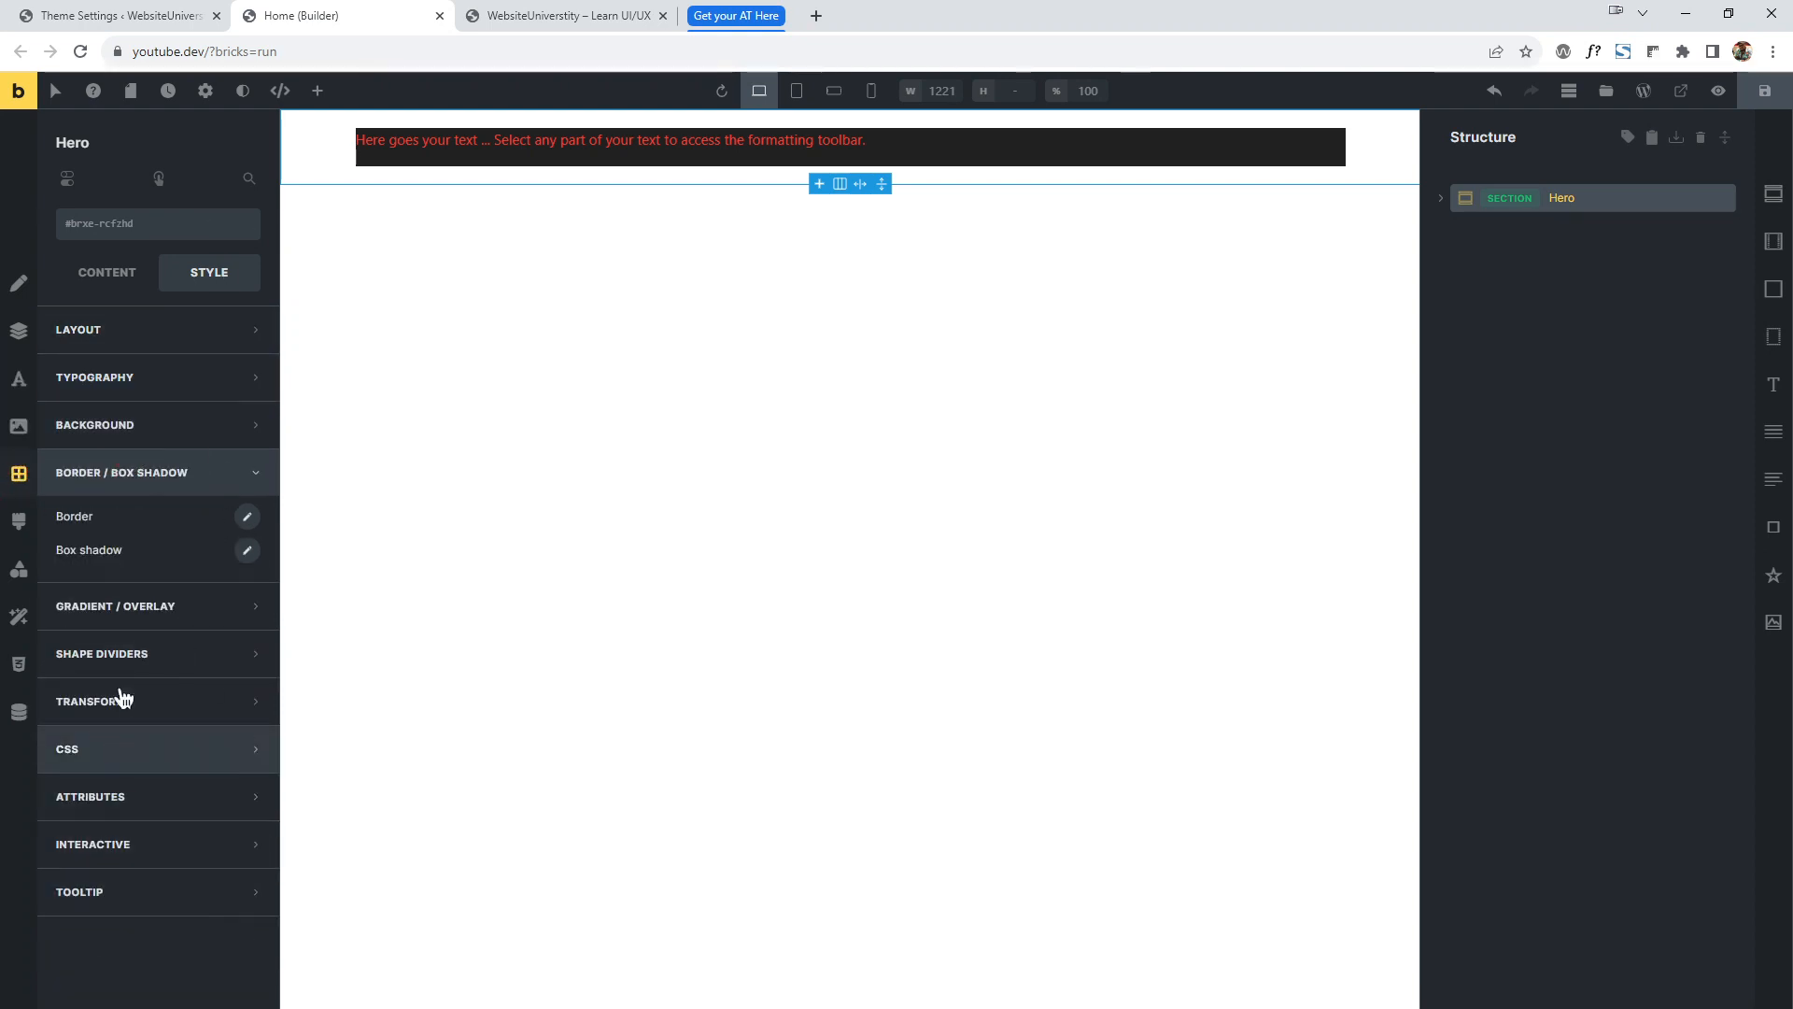
Enable Hide inactive Style accordion panel in the Elements tweaks and save the settings.
left_click(93, 13)
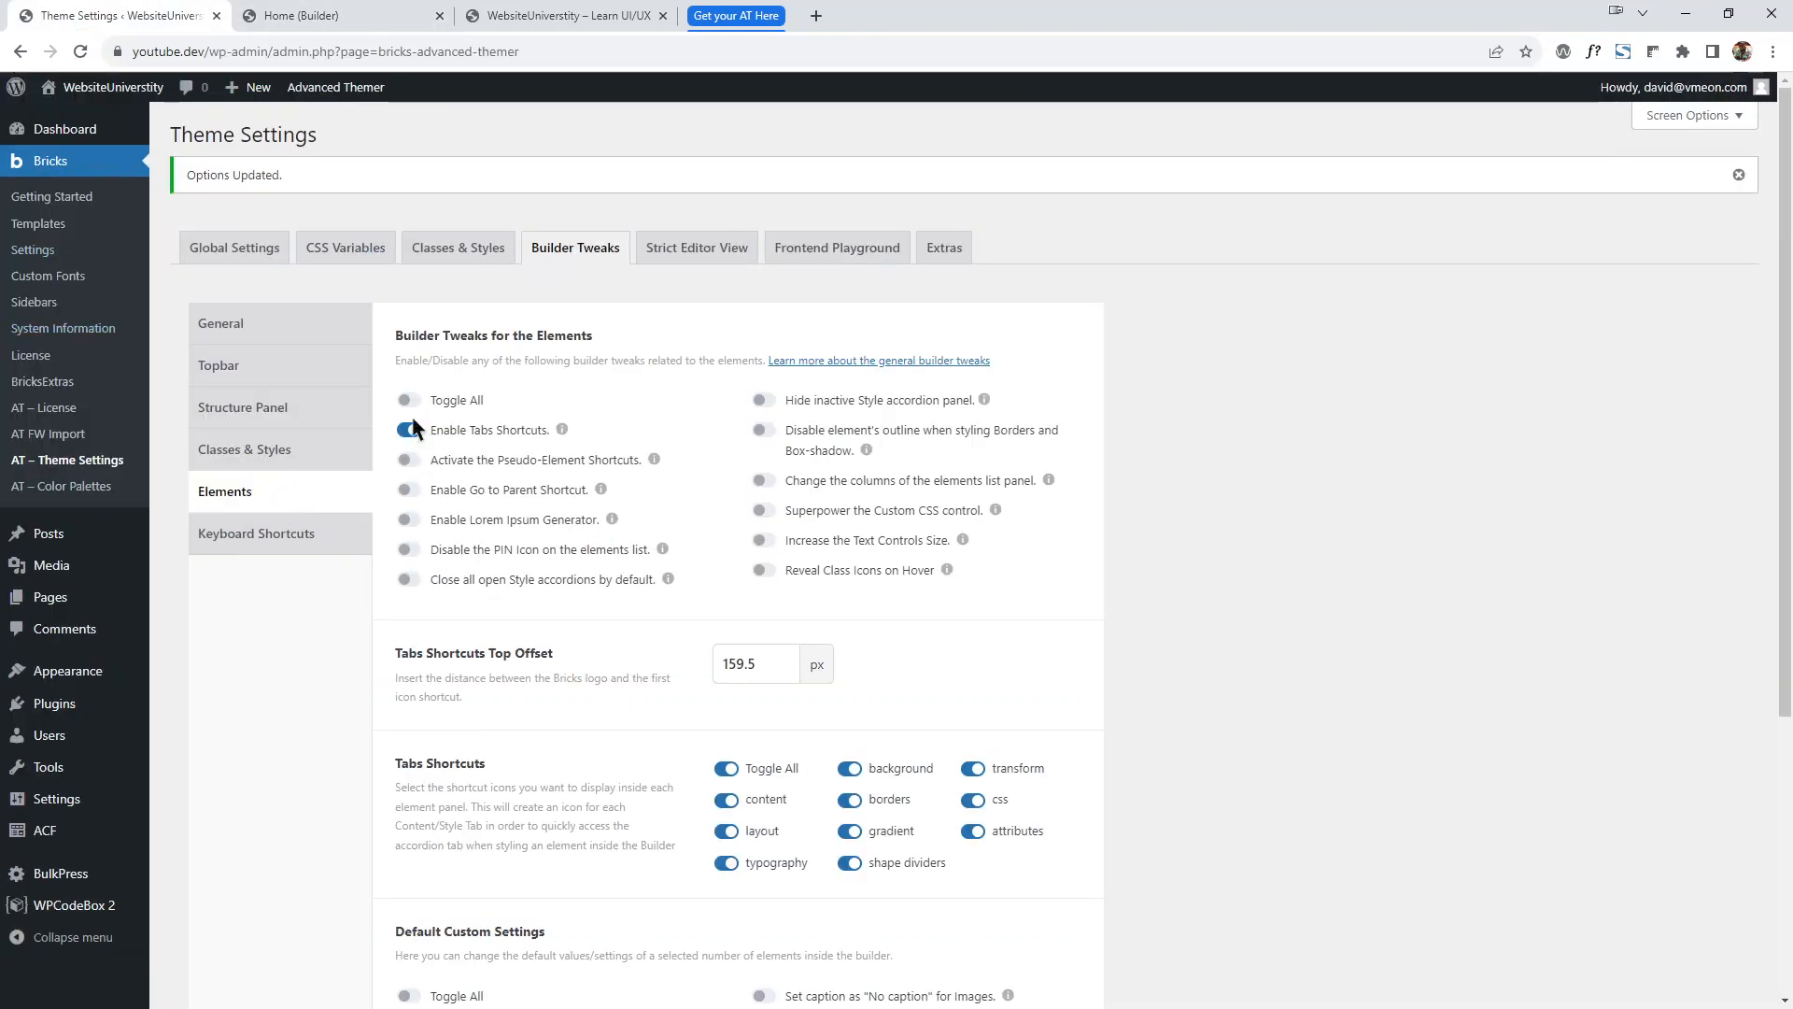
scroll(762, 386, "down", 2)
left_click(762, 214)
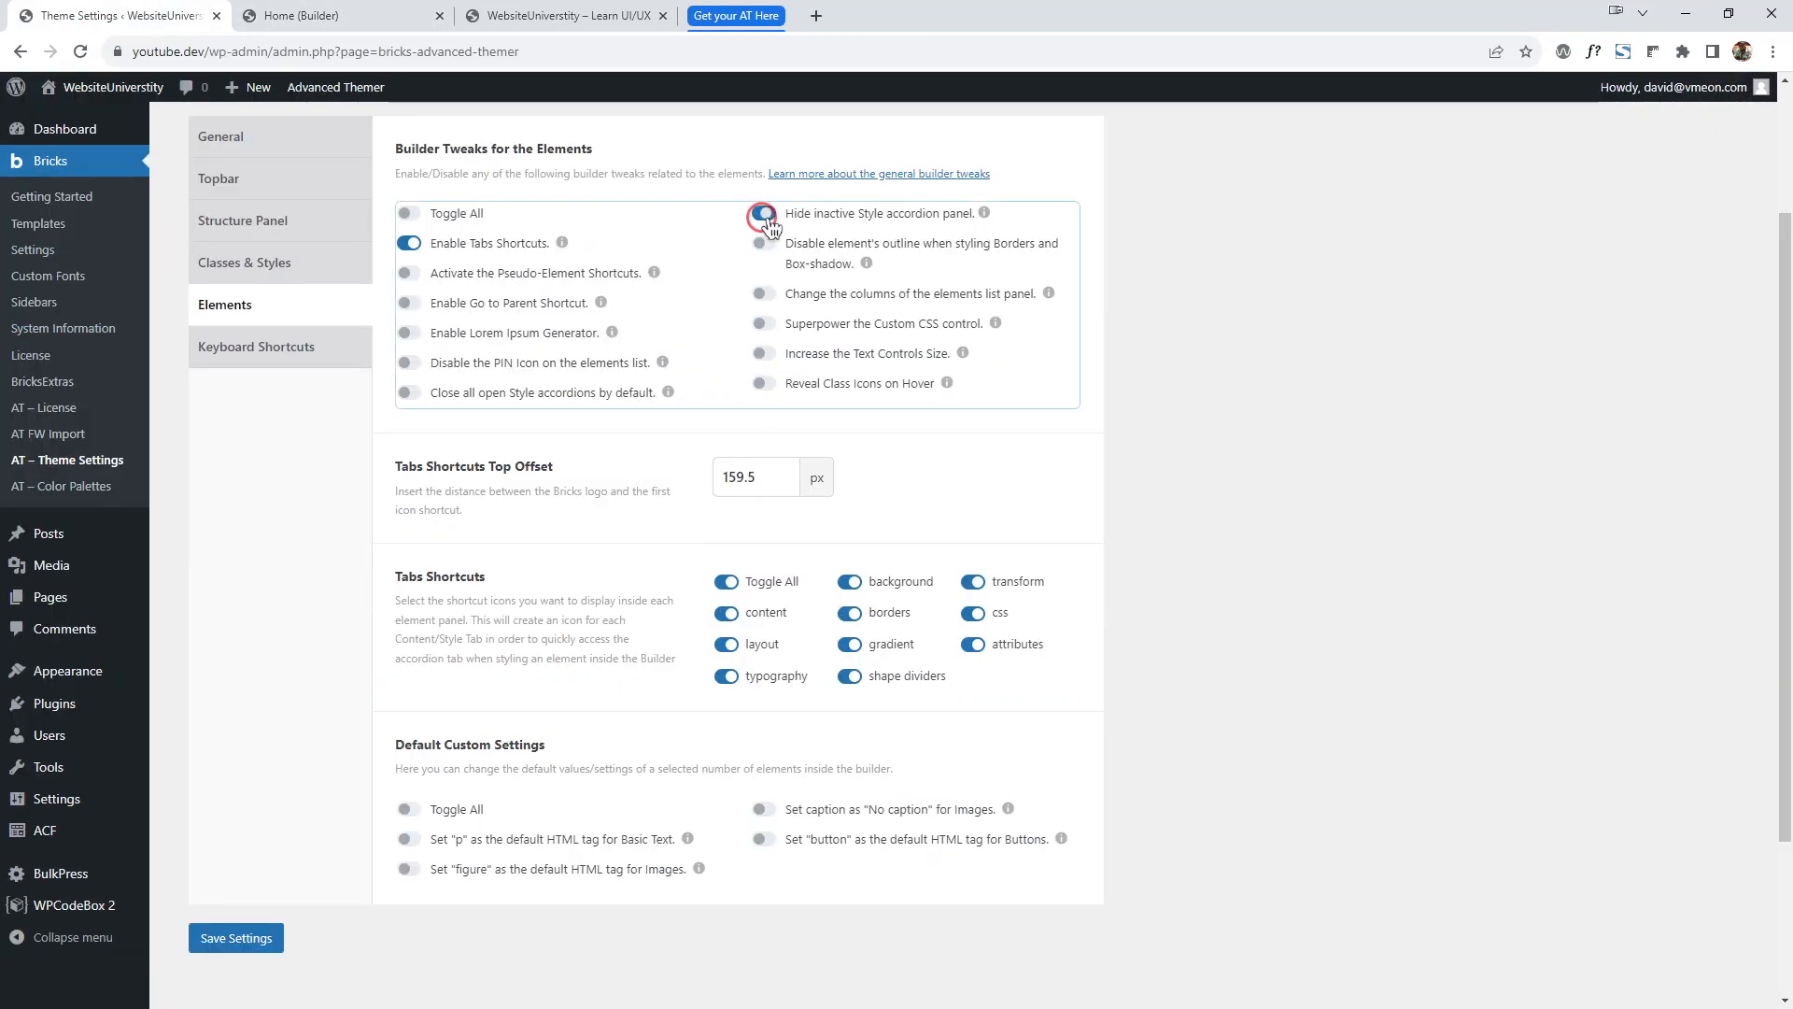
left_click(241, 939)
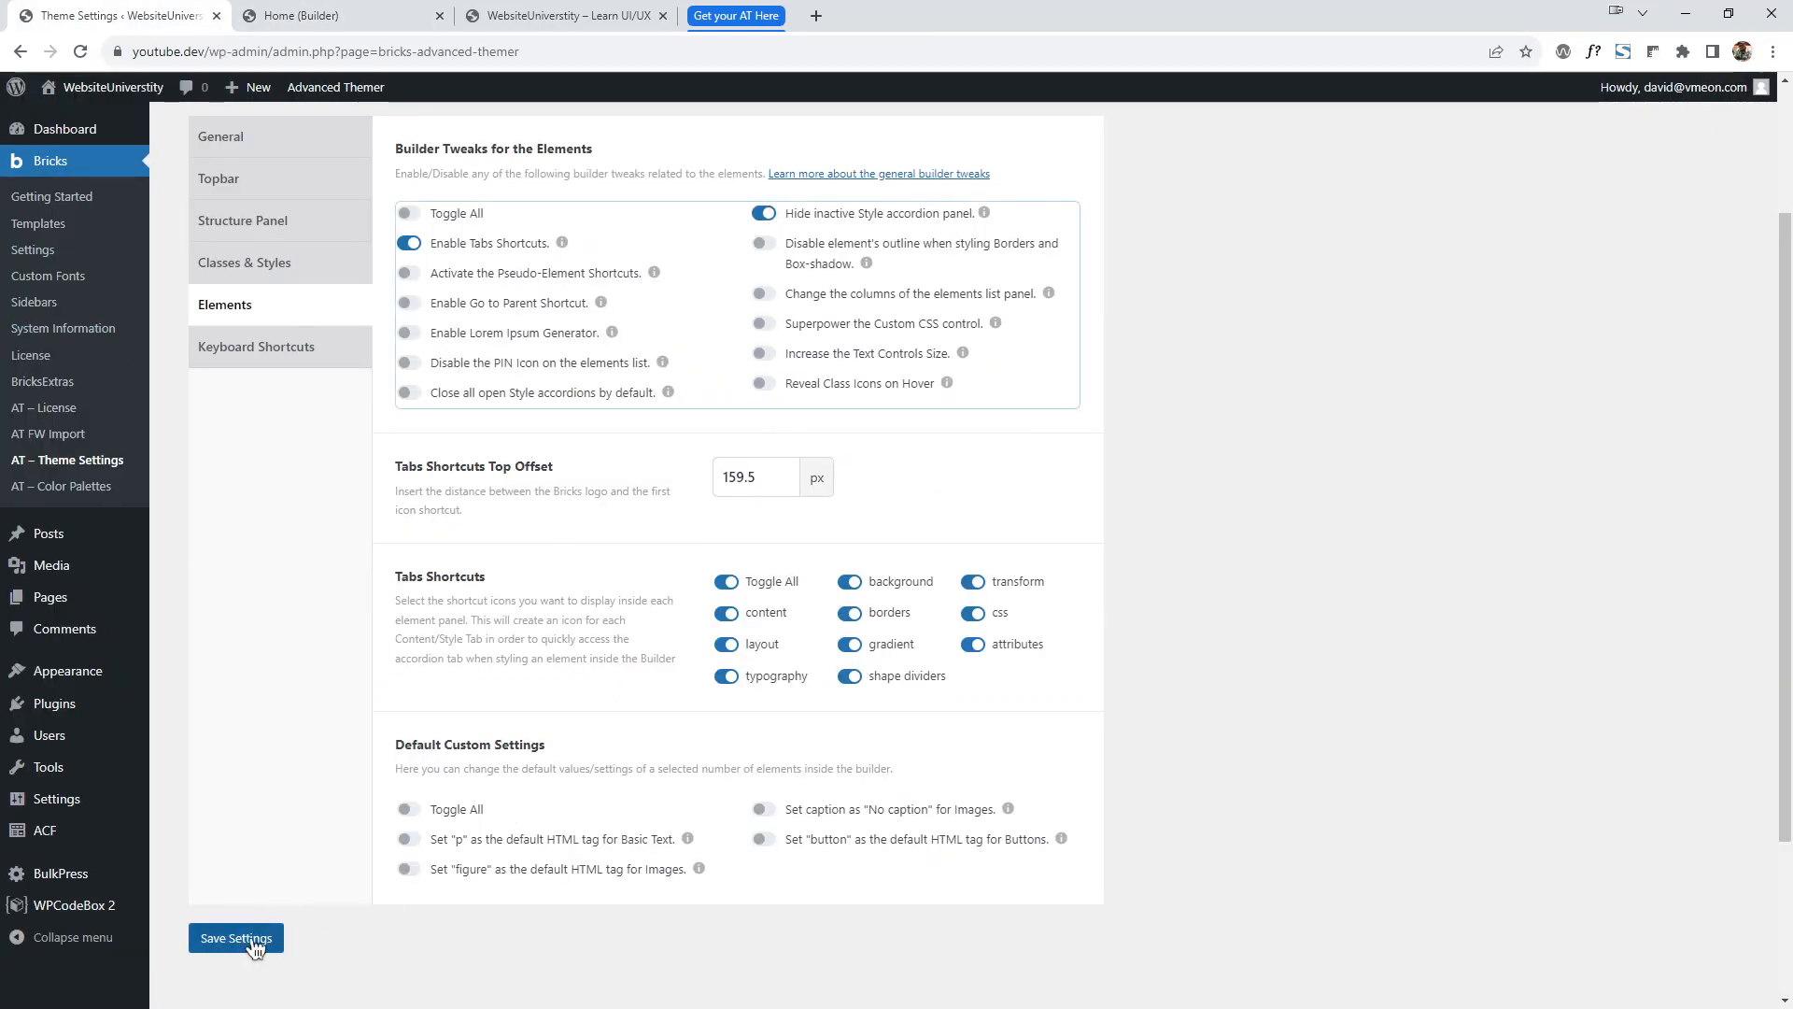
Check the hidden inactive accordions on the Hero section by stepping through its style shortcuts from Layout to Shape Dividers.
left_click(292, 15)
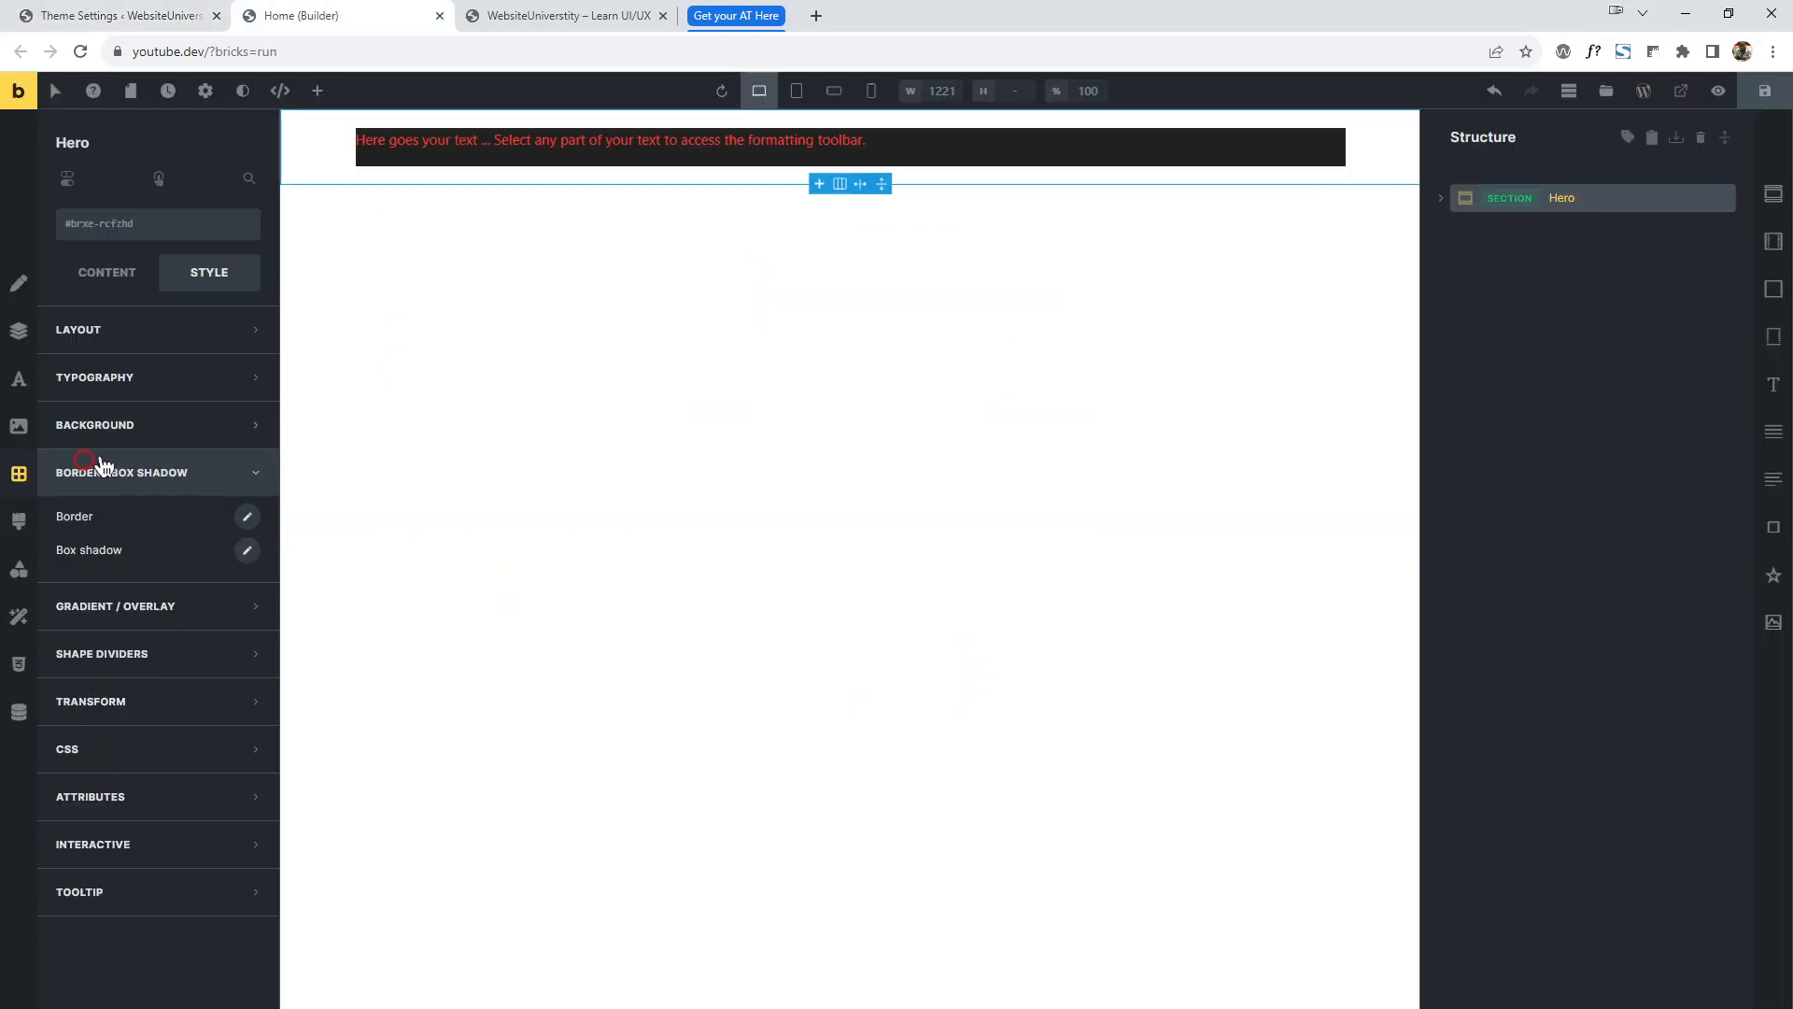
left_click(18, 521)
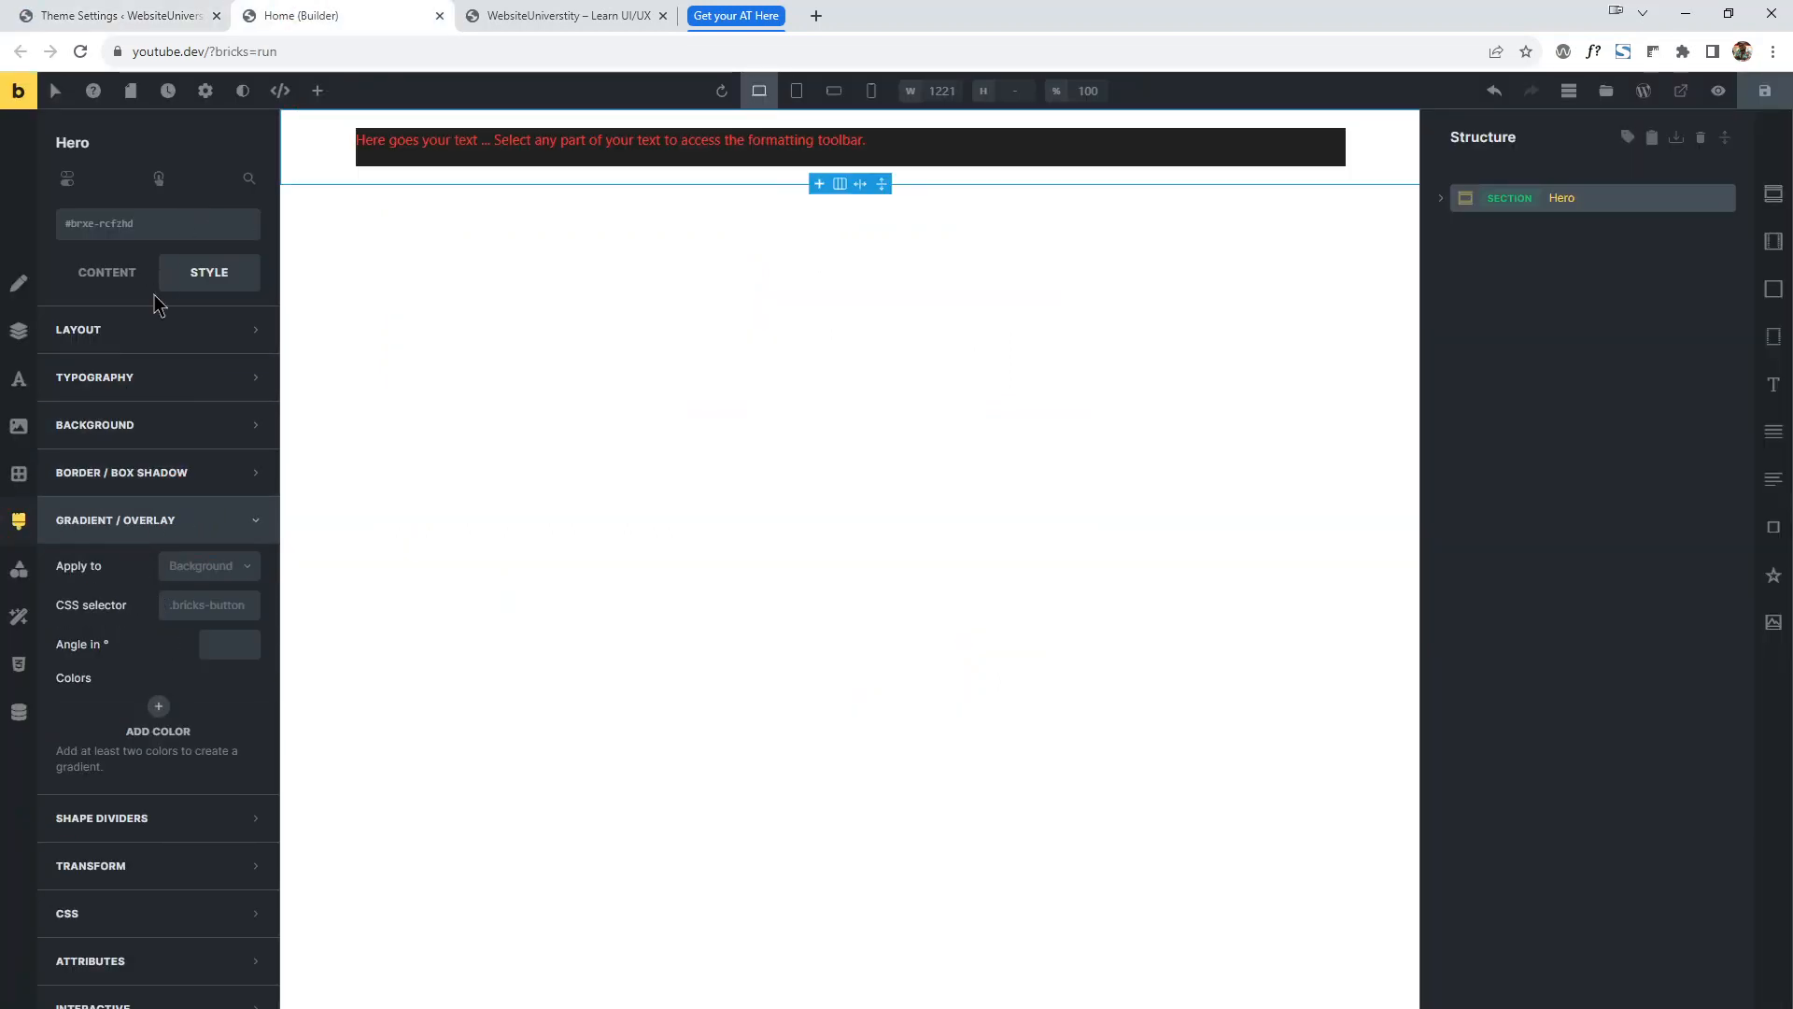
left_click(1626, 283)
left_click(1565, 196)
left_click(19, 332)
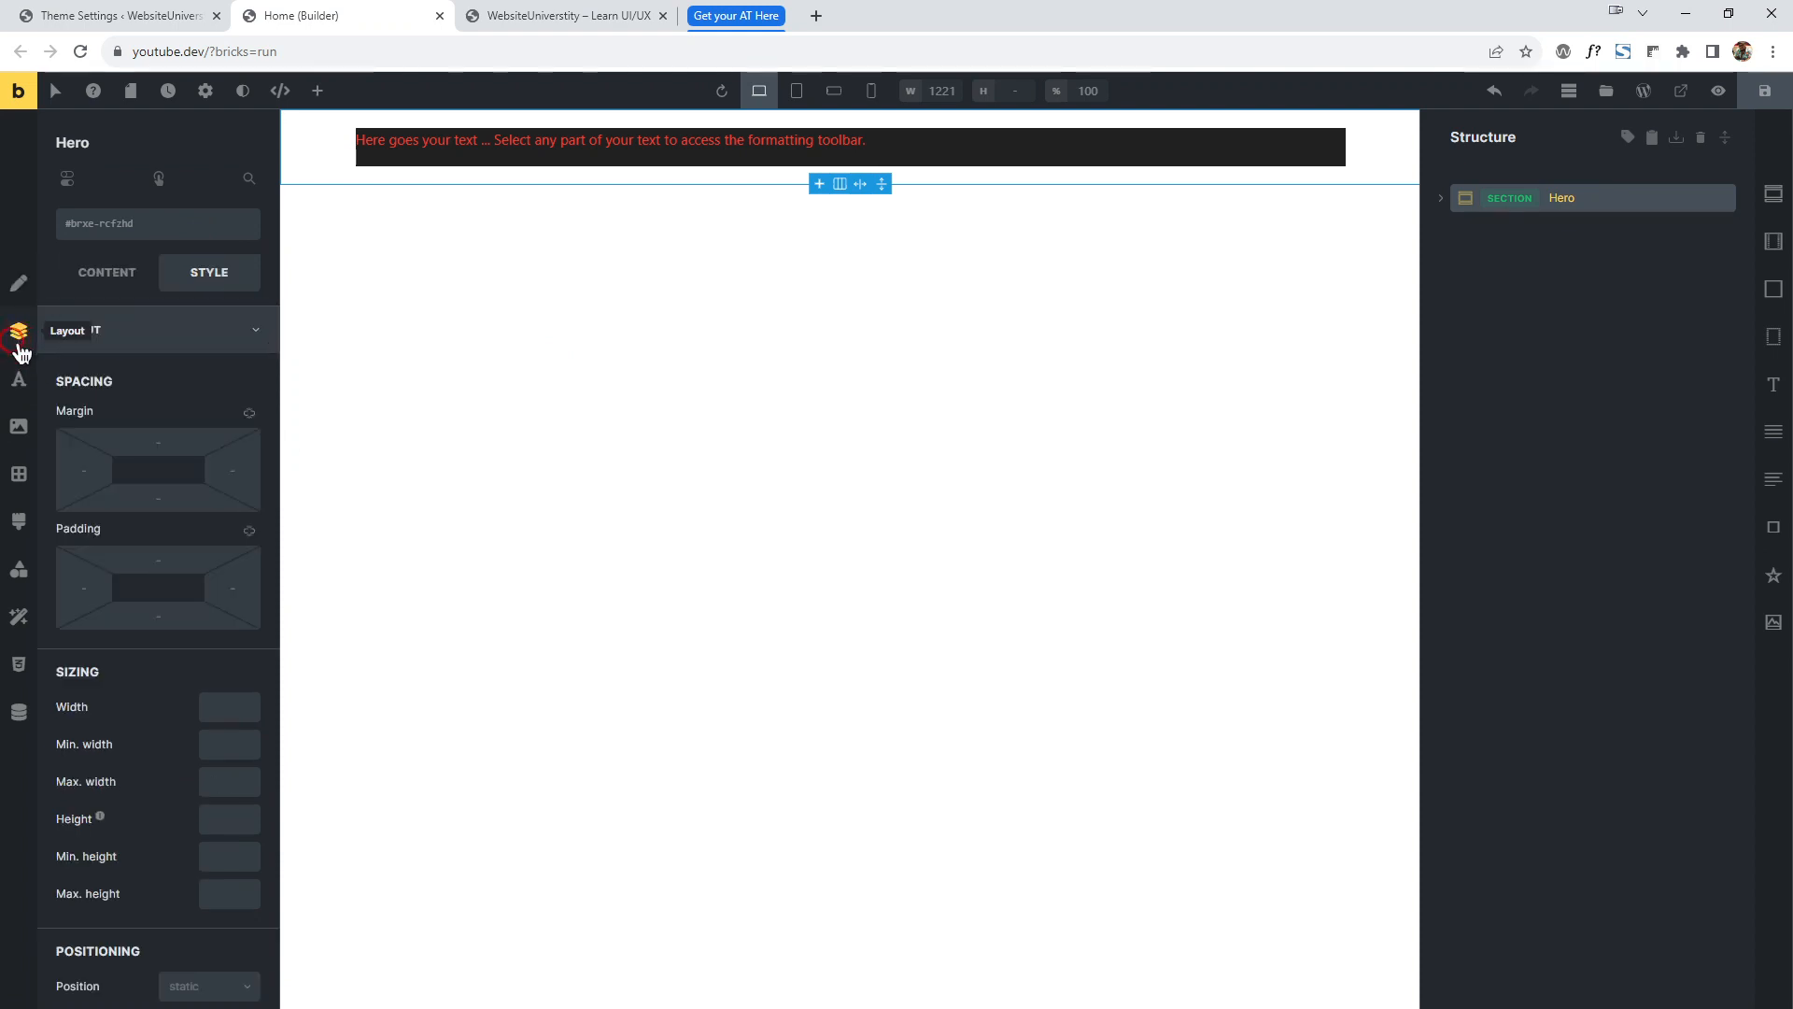
scroll(245, 660, "down", 4)
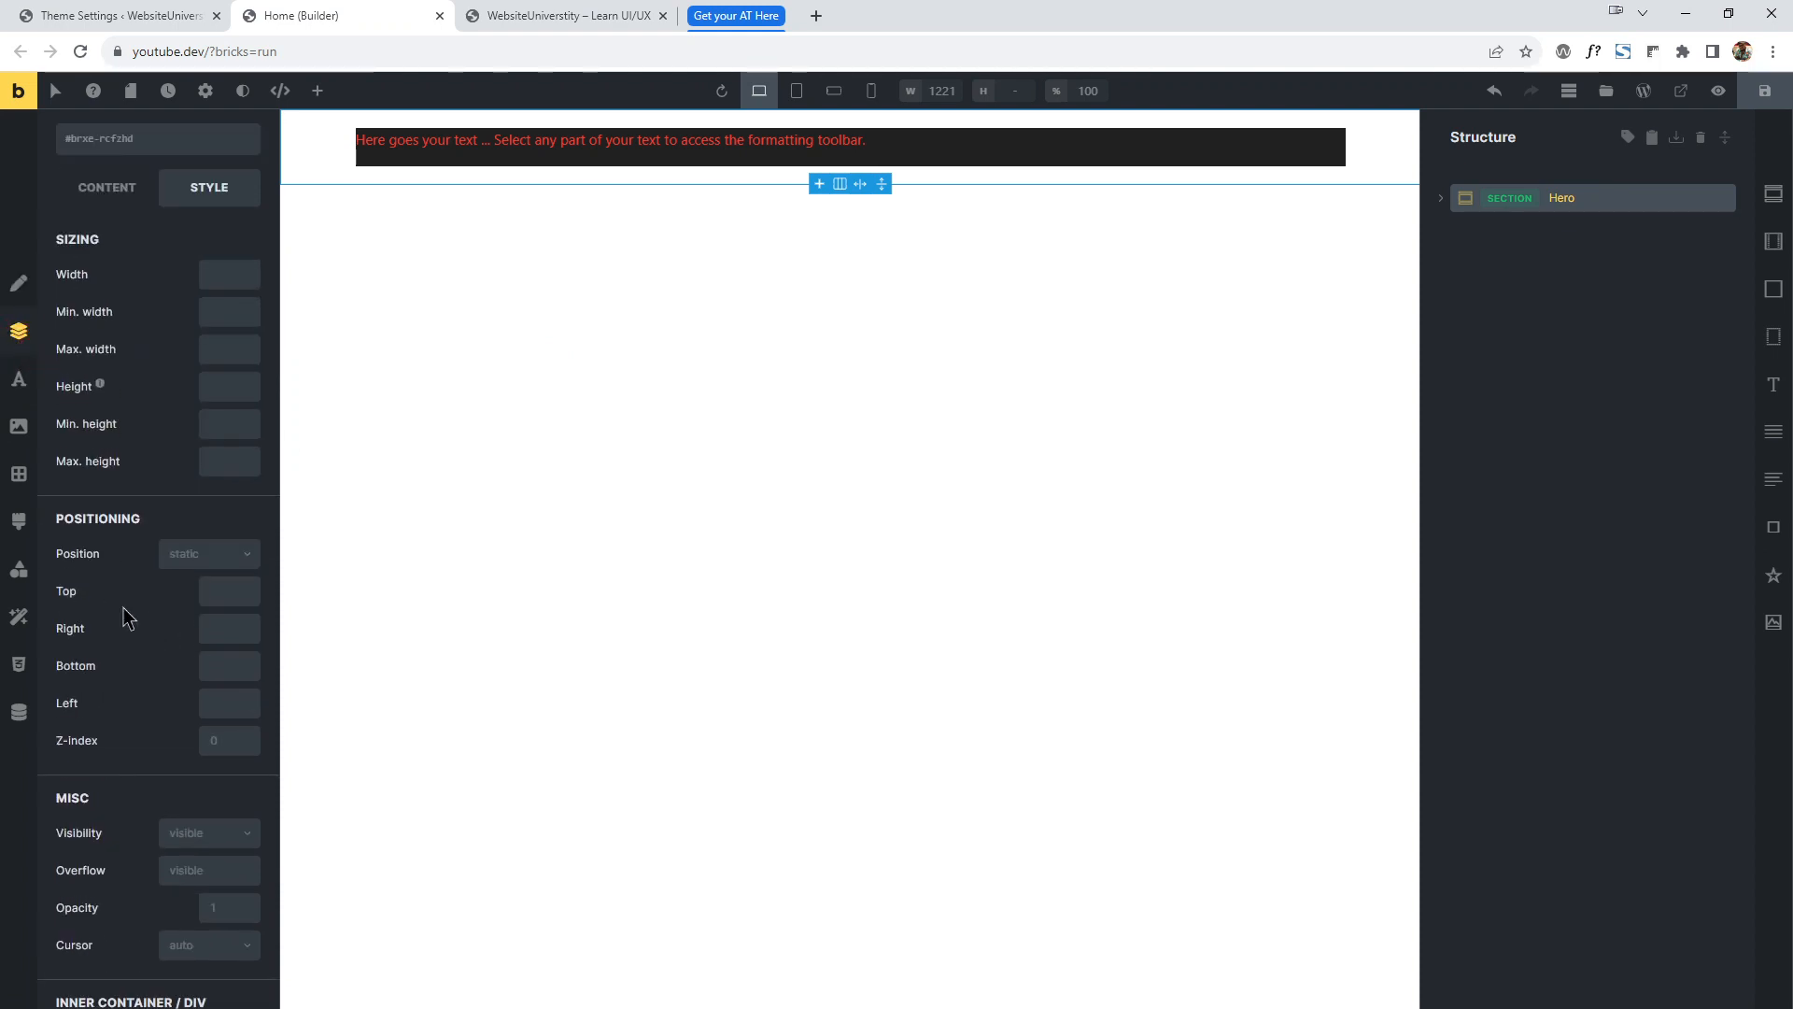
left_click(18, 378)
left_click(143, 334)
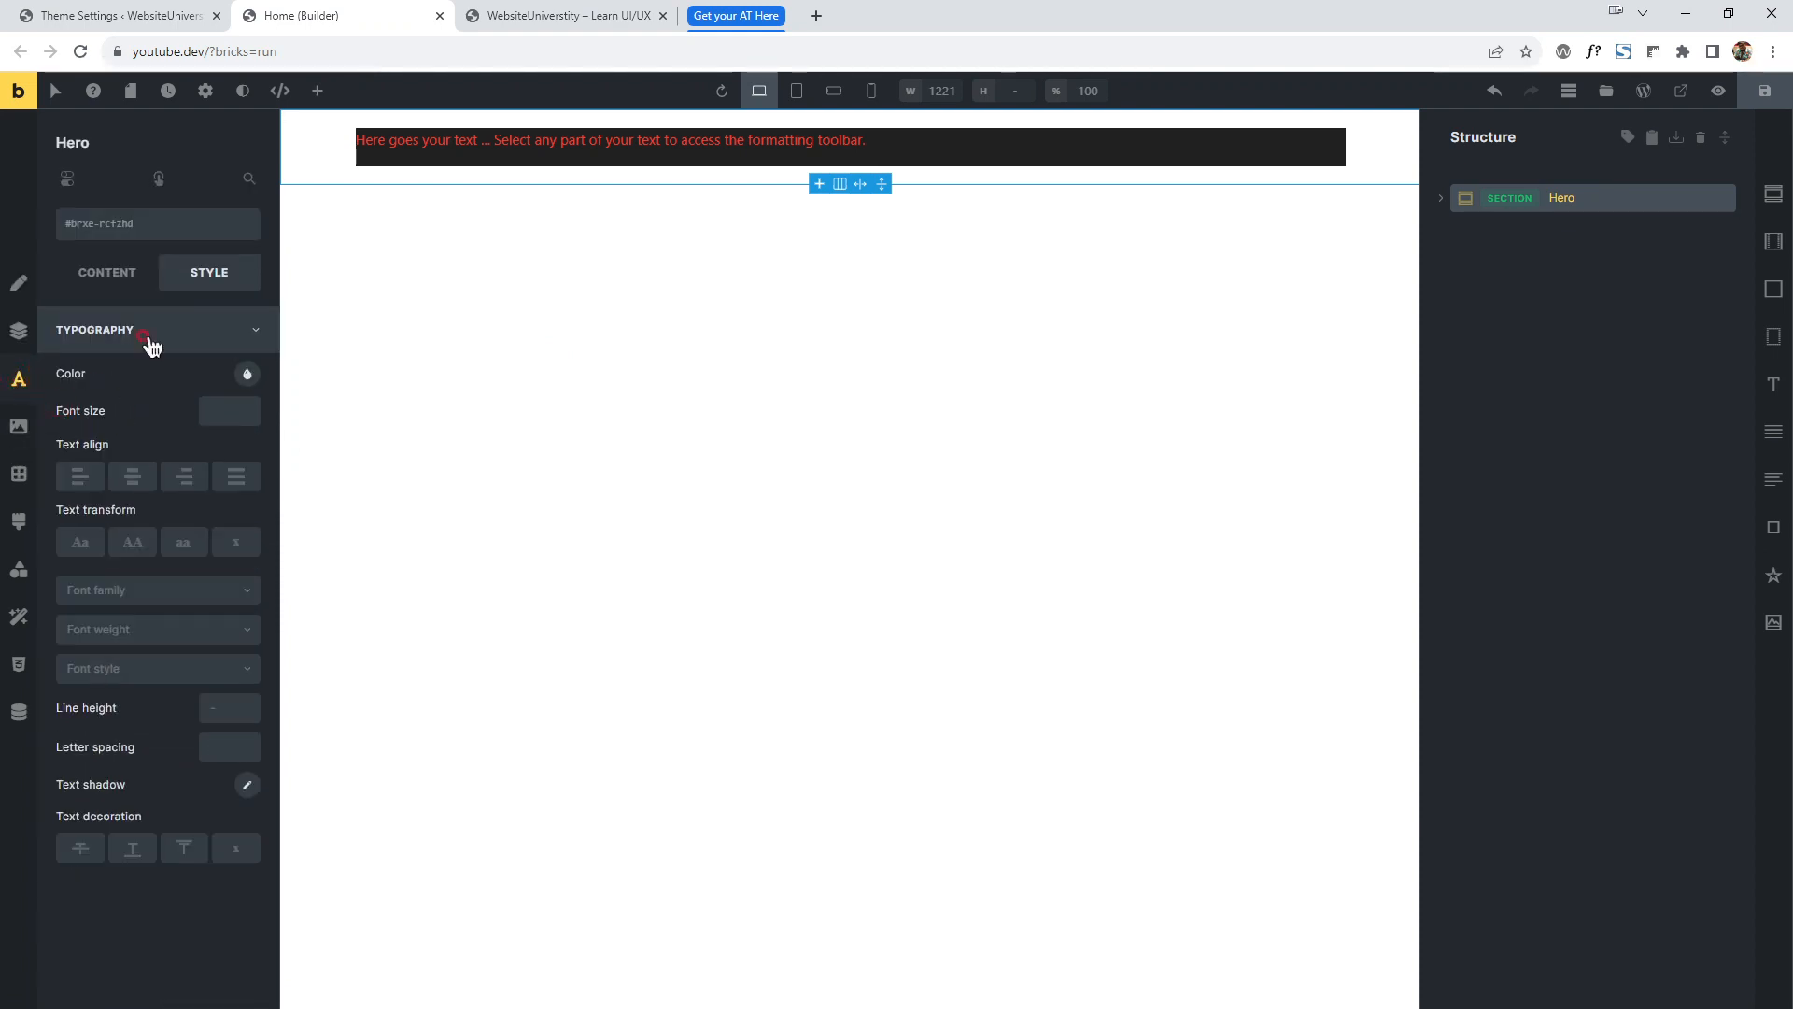
left_click(19, 428)
left_click(19, 473)
left_click(17, 523)
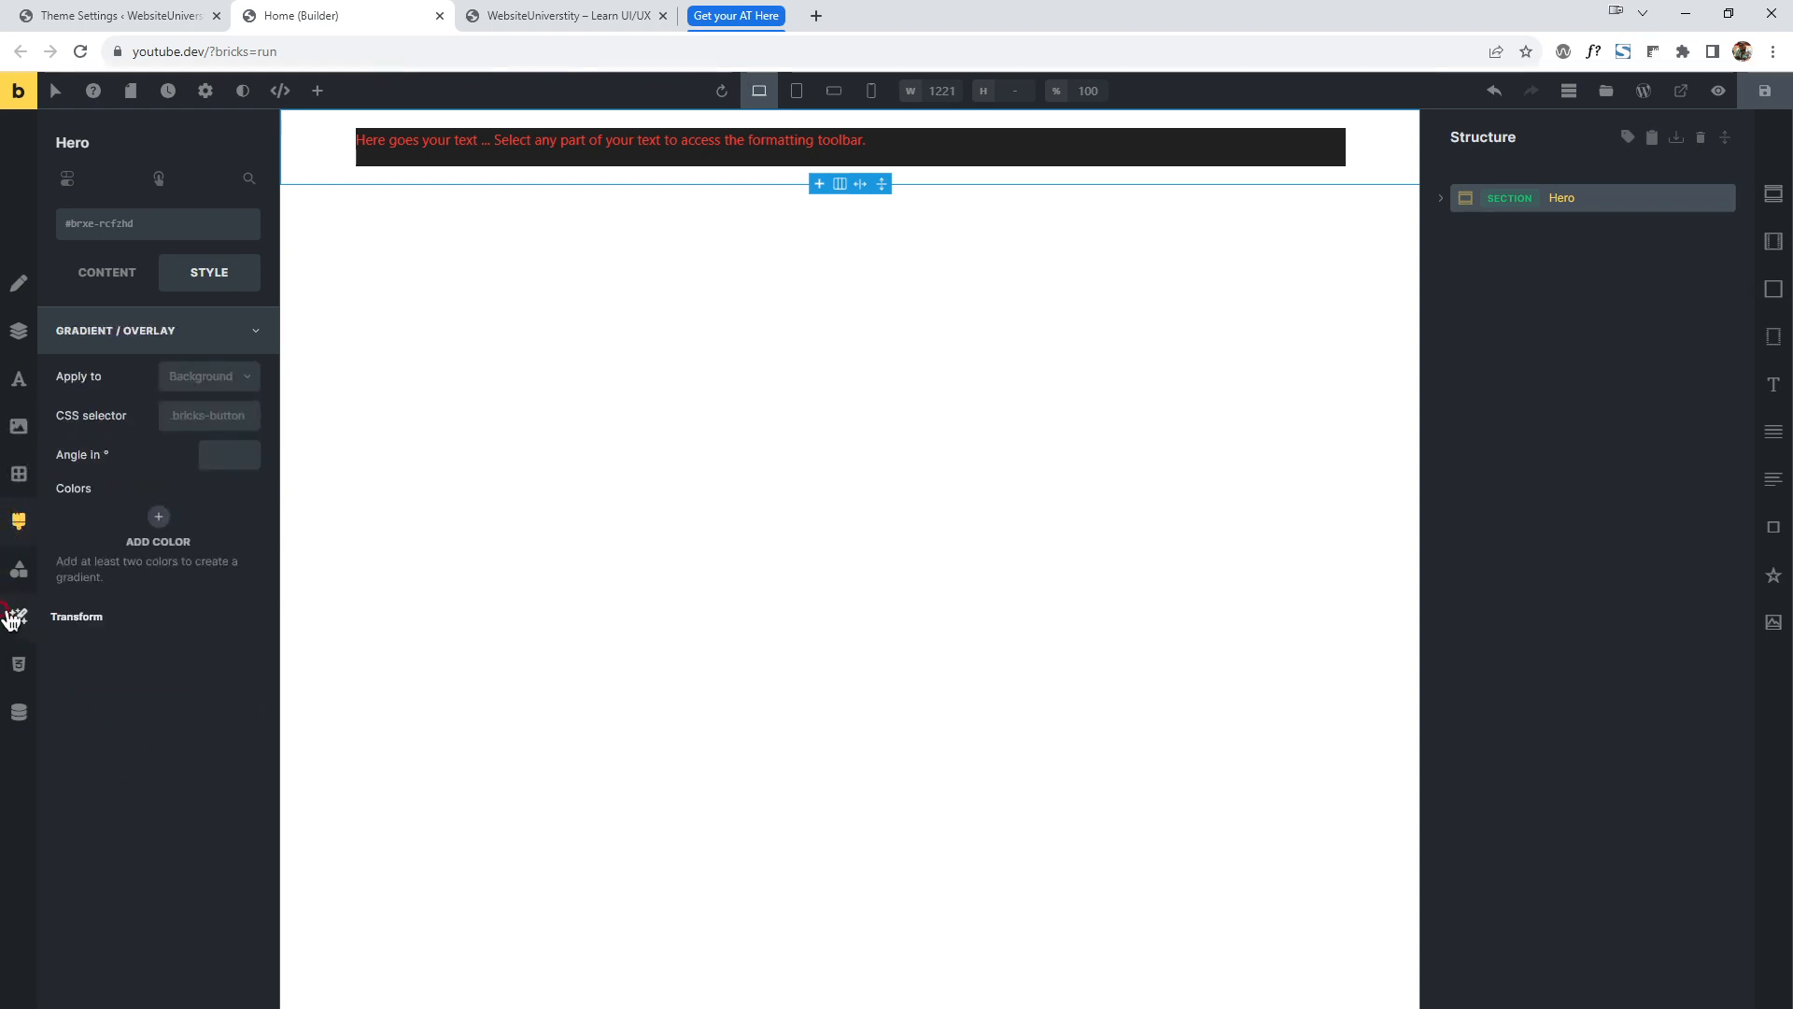
left_click(17, 570)
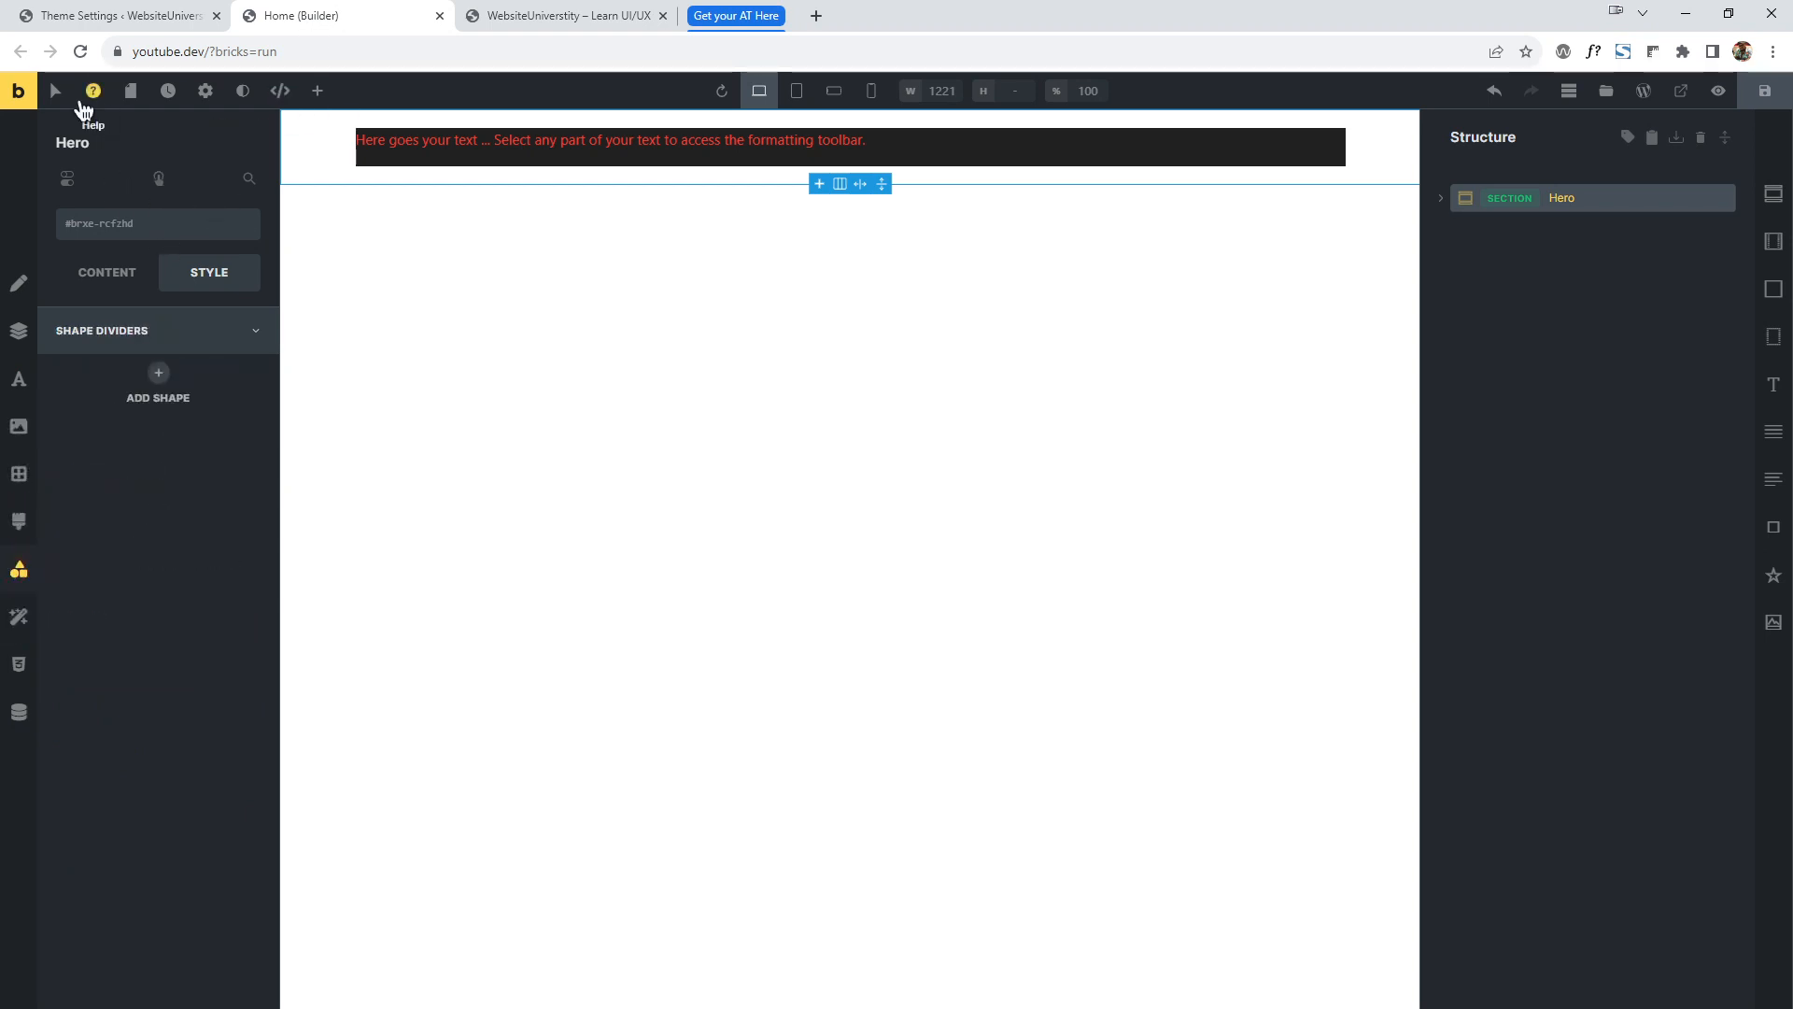
Show the pseudo-class selector for the Hero section, view its Layout styles, and close the selector again.
left_click(52, 94)
left_click(116, 133)
left_click(126, 165)
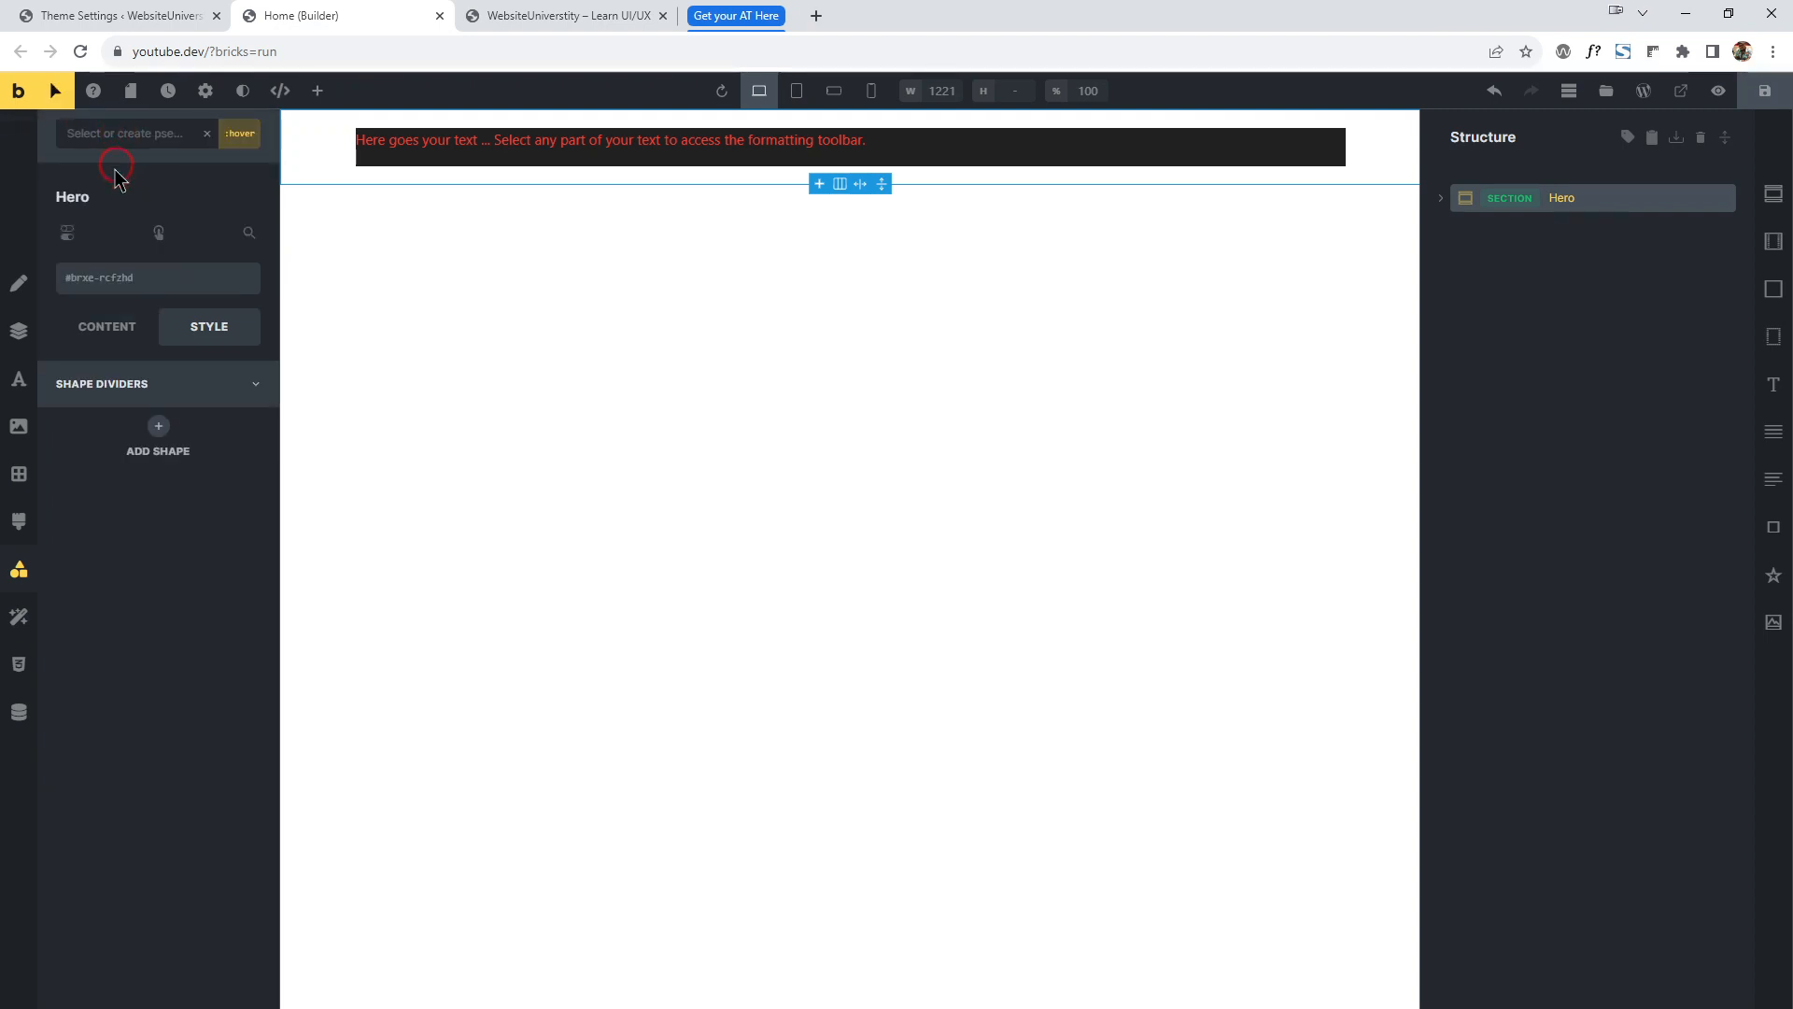
left_click(19, 330)
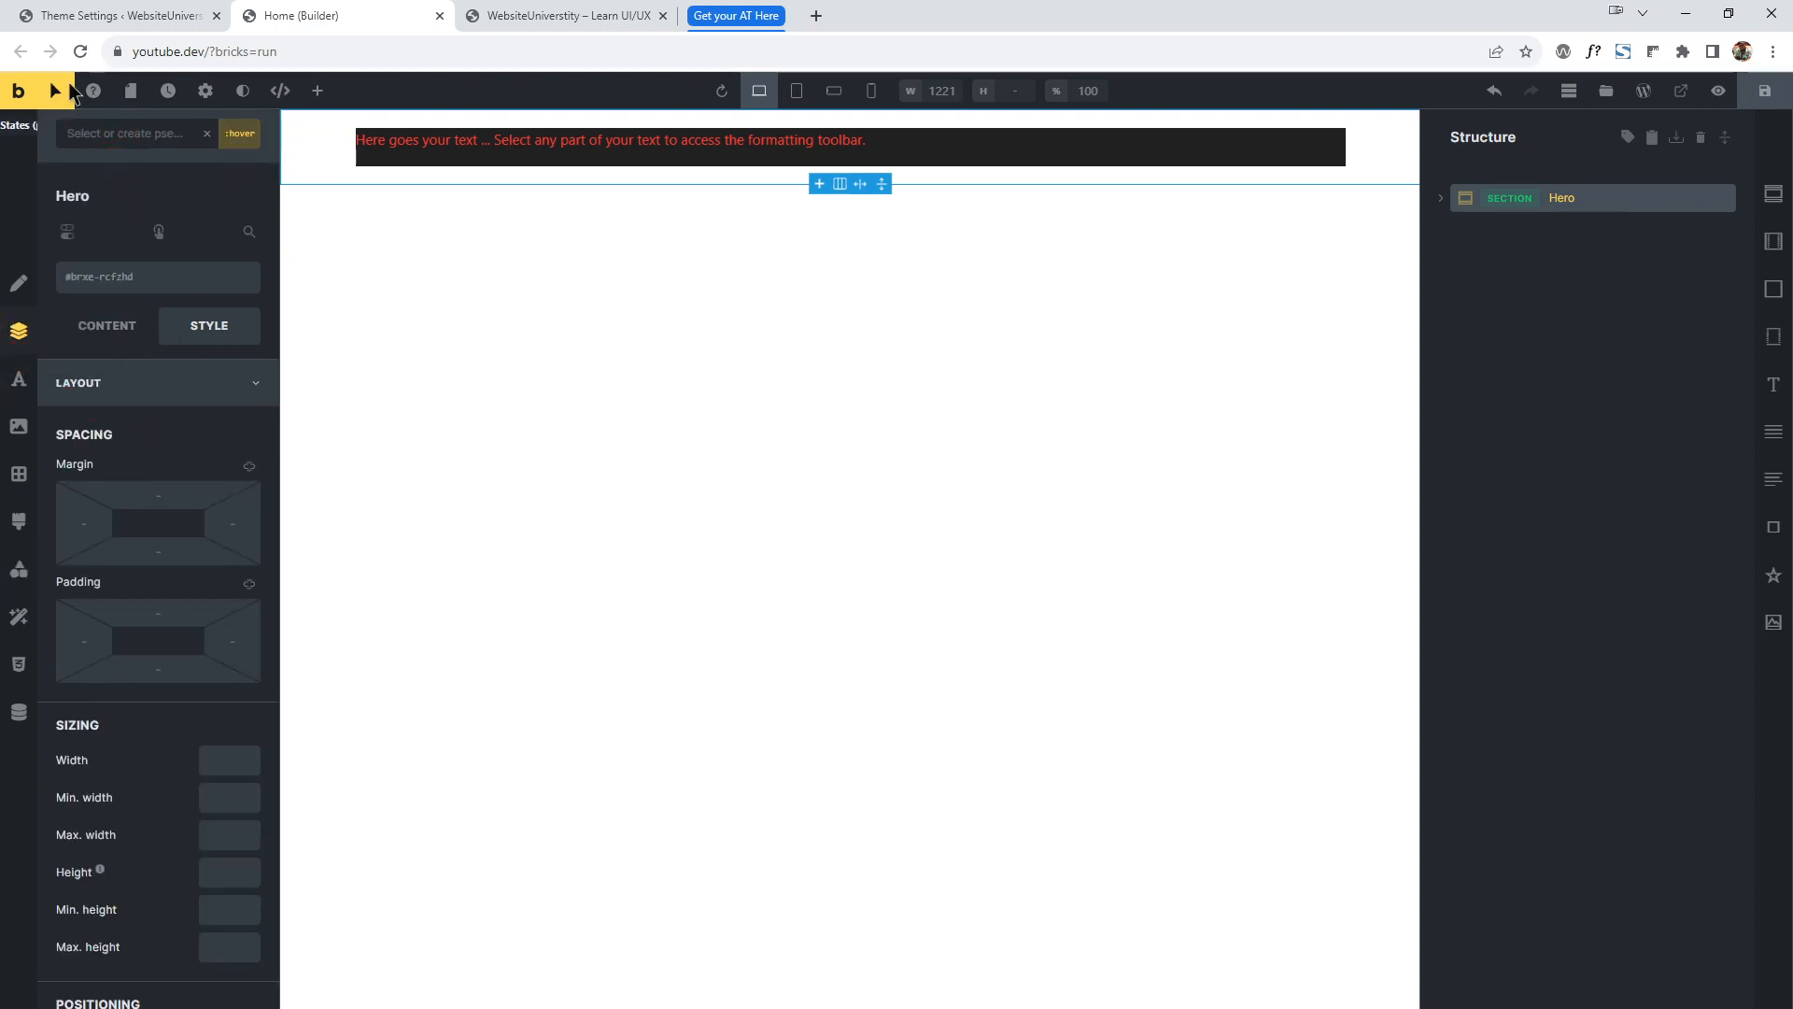
left_click(54, 92)
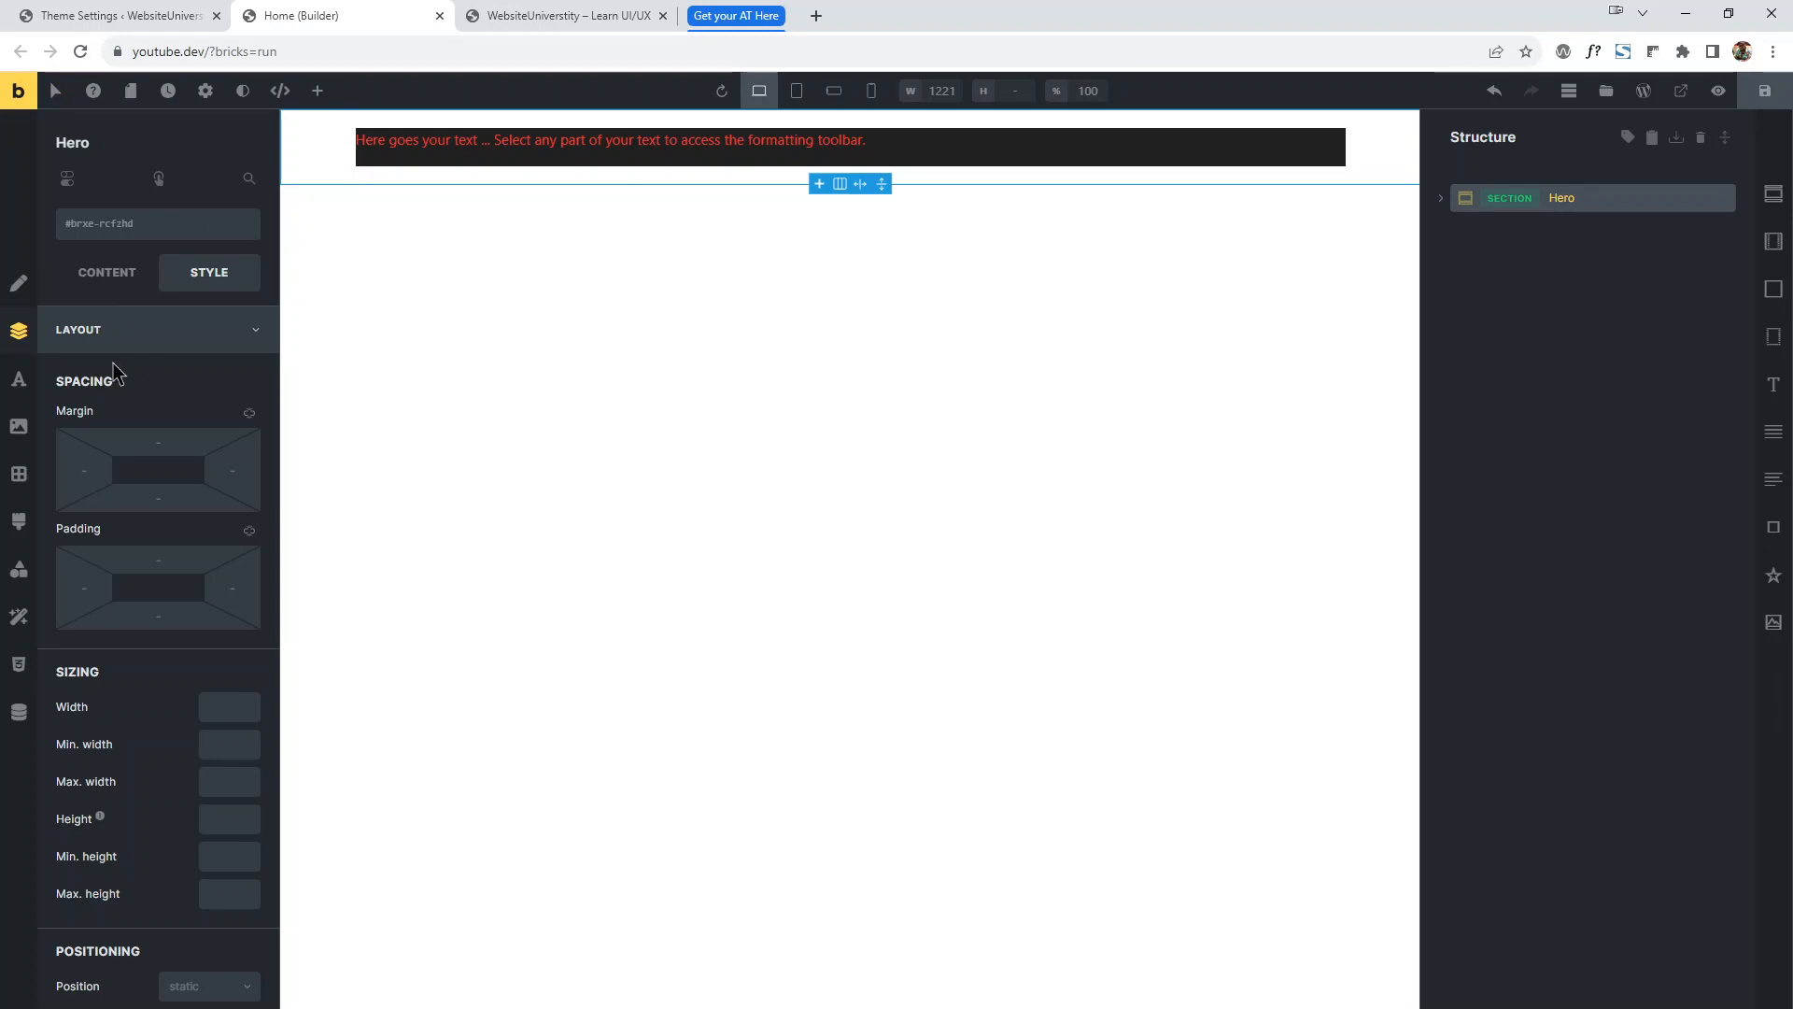
Activate the Pseudo-Element Shortcuts in the Elements tweaks, review the included pseudo-elements, and save the settings.
left_click(131, 15)
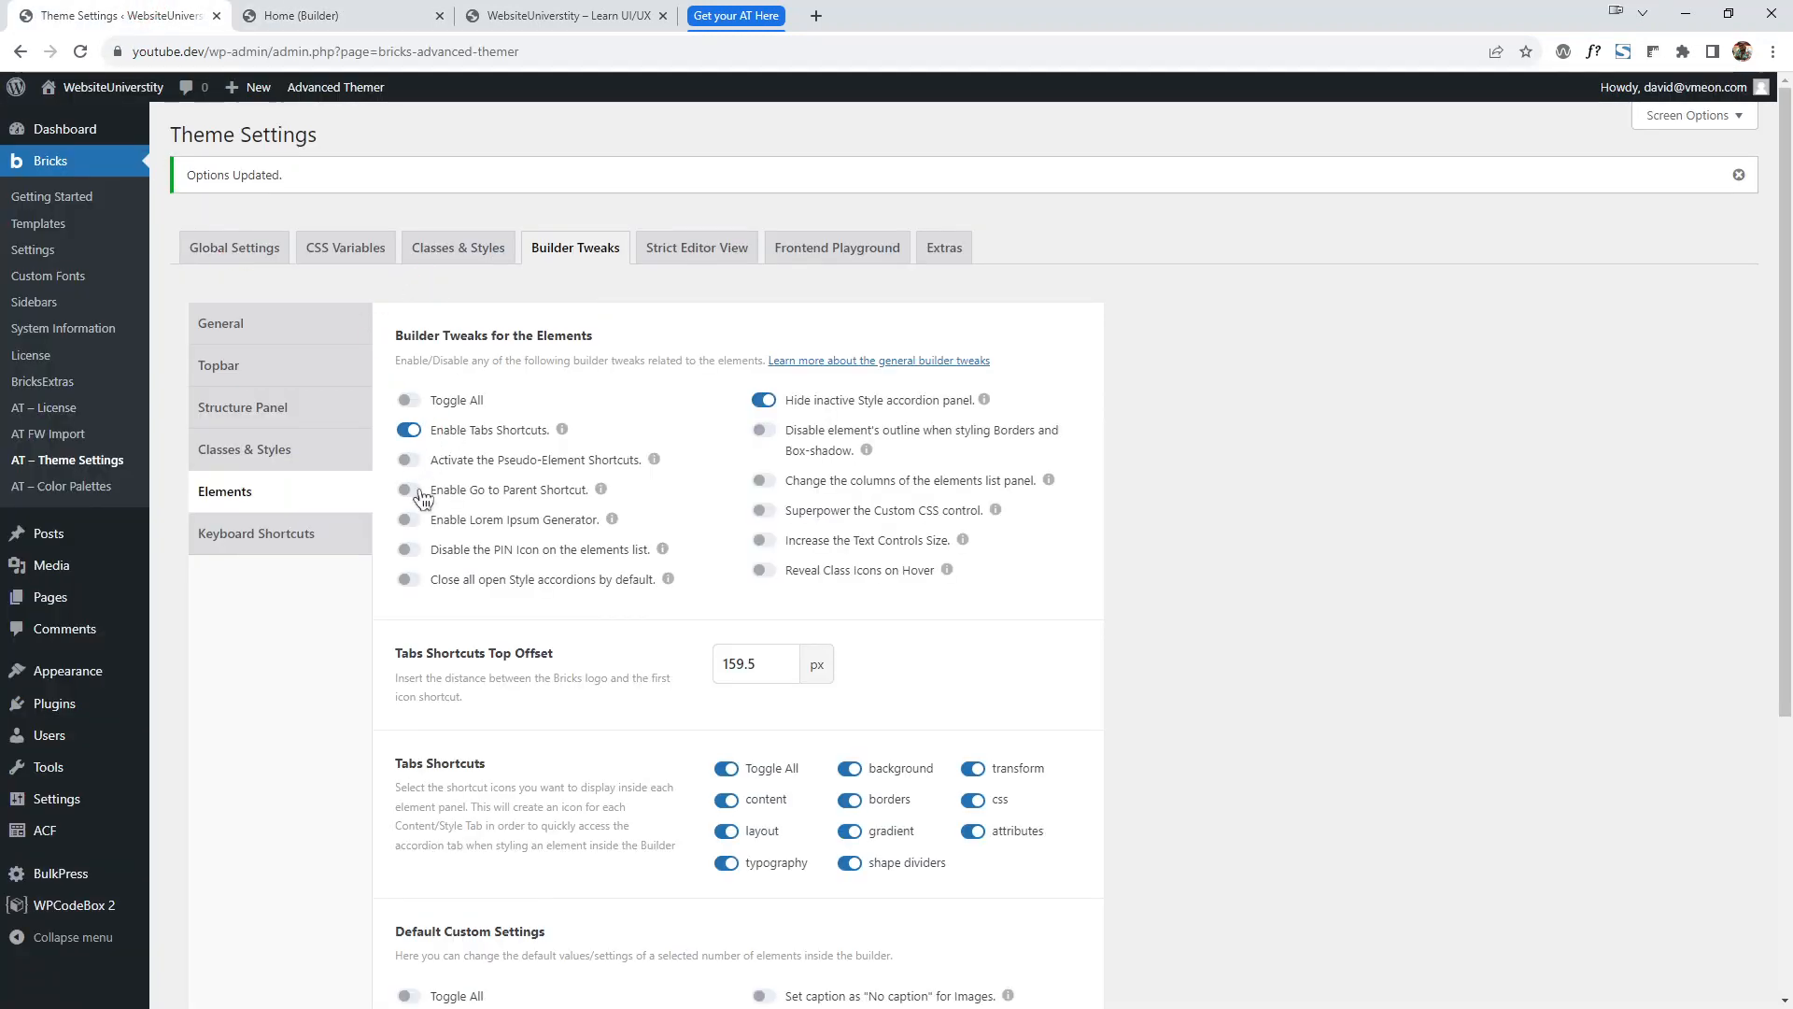
left_click(408, 460)
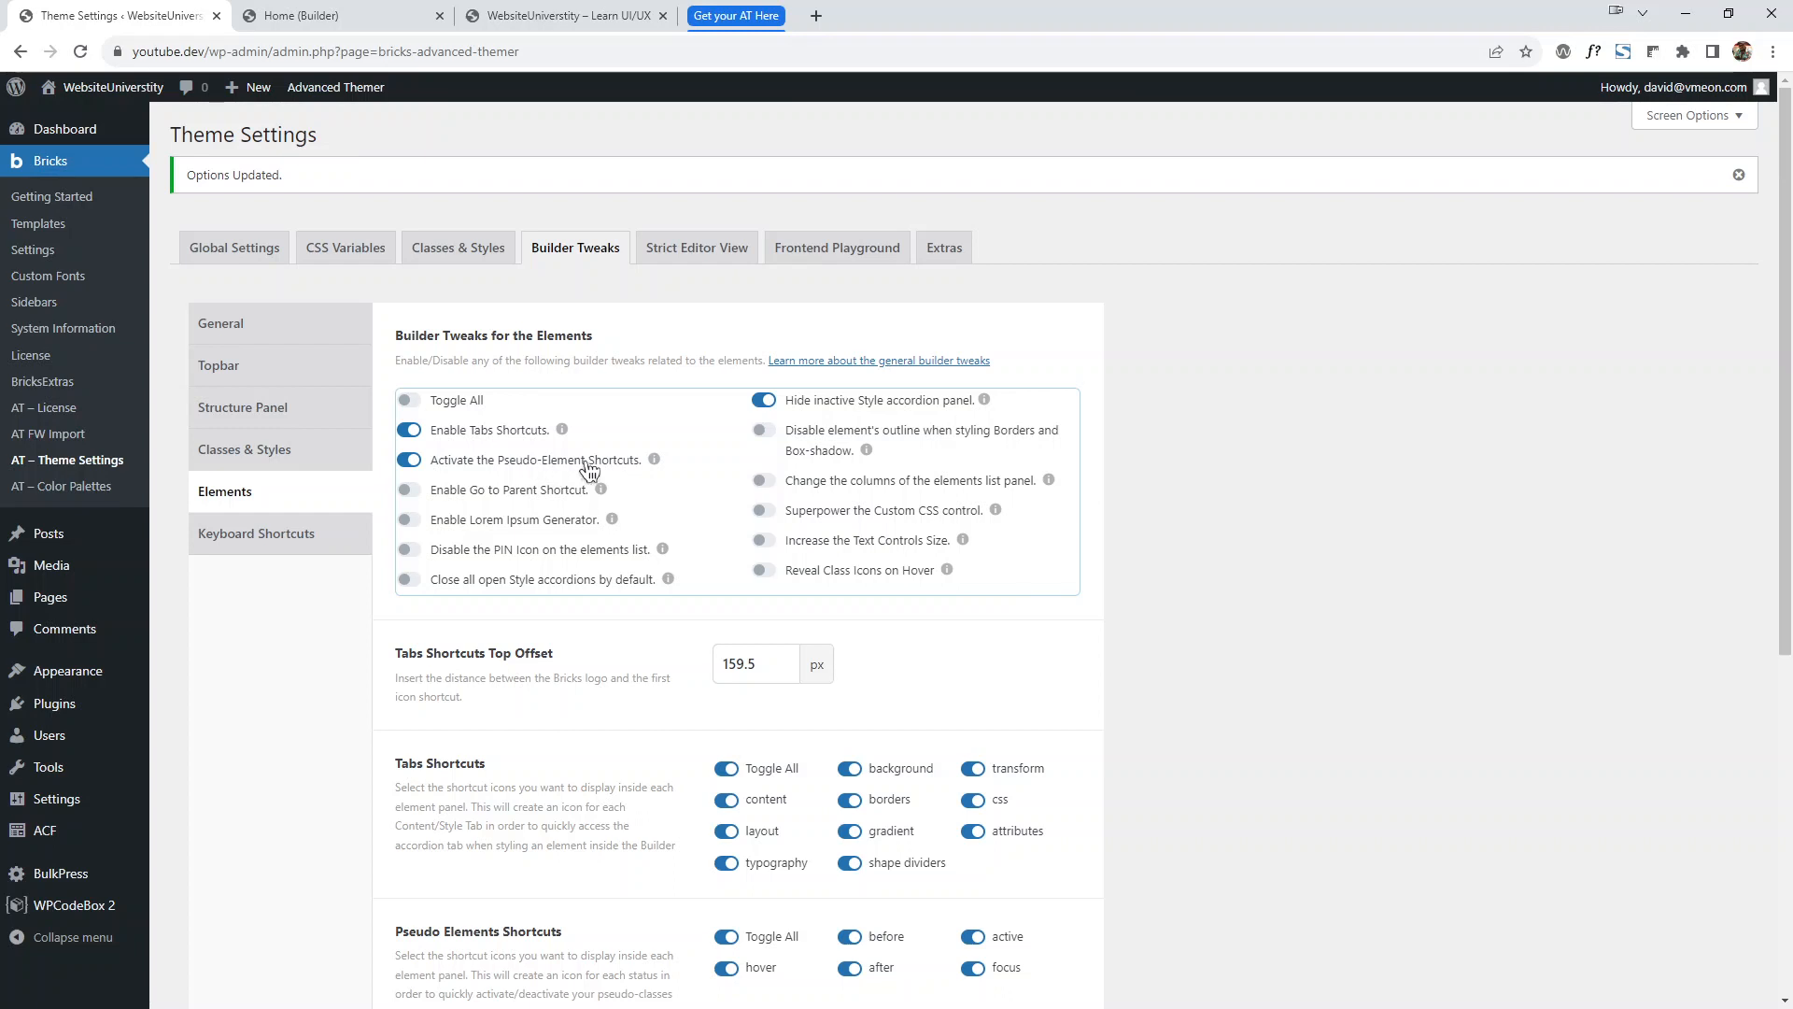
scroll(588, 467, "down", 4)
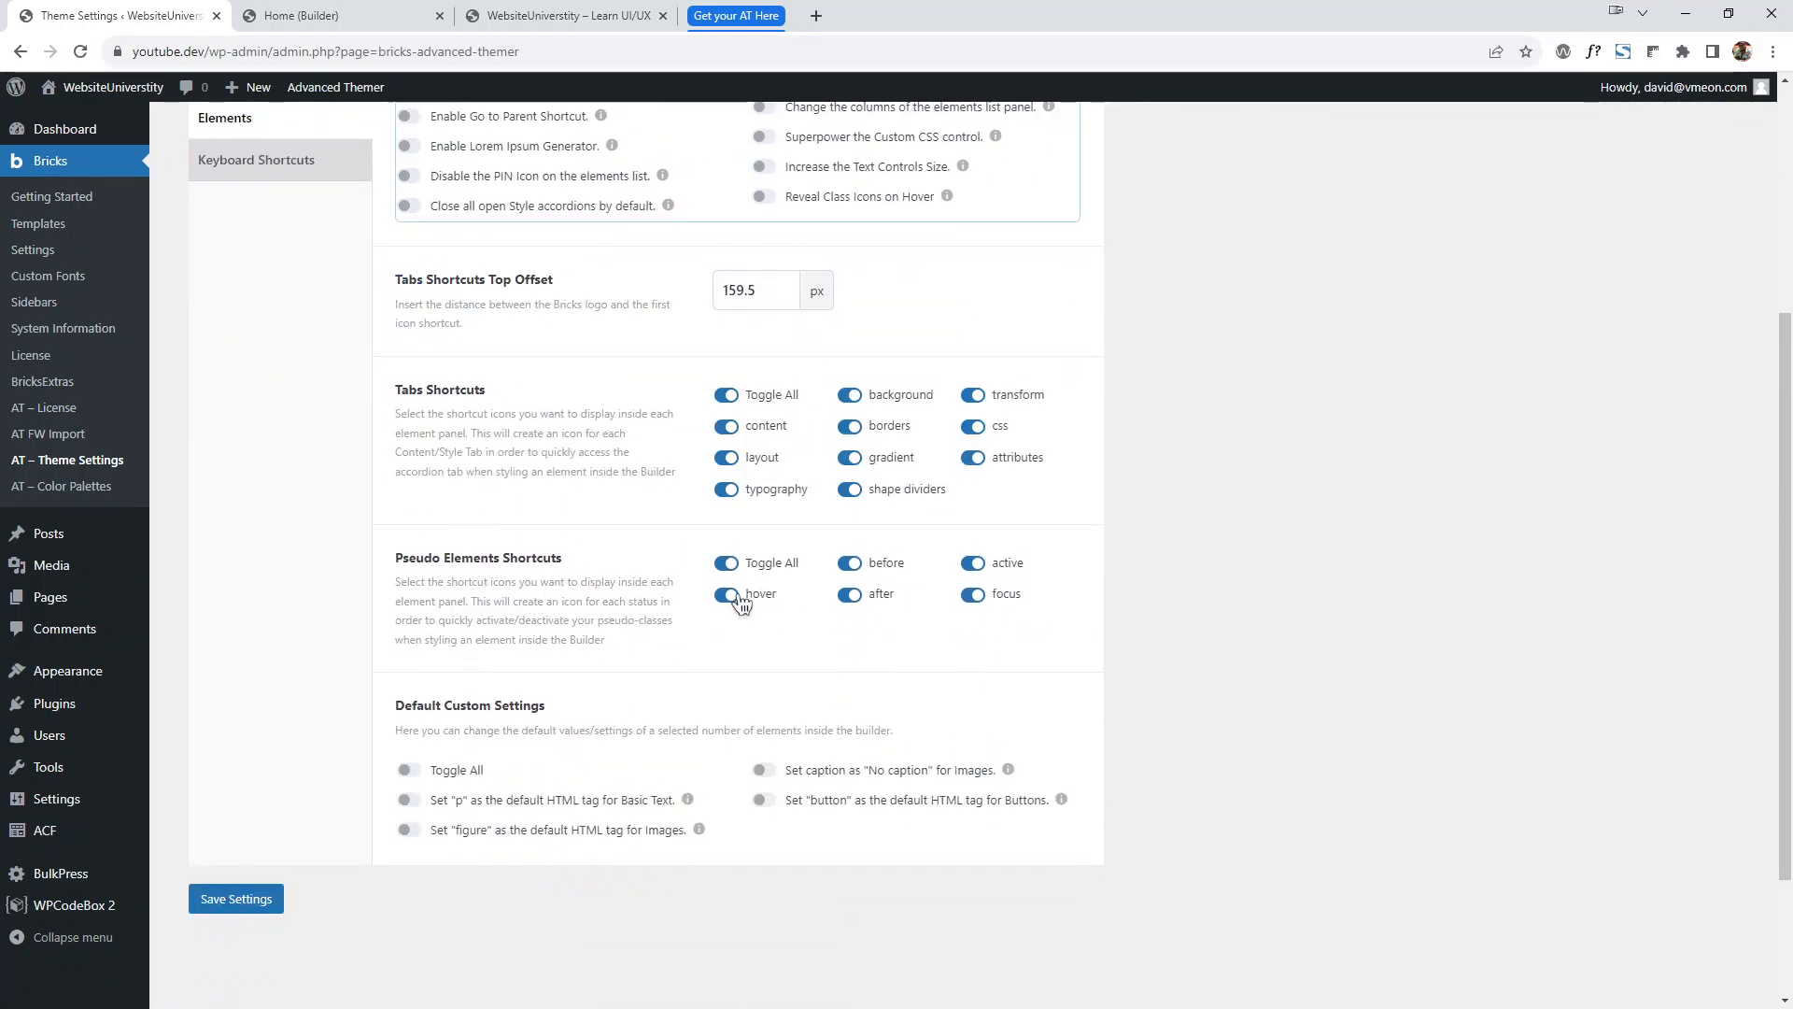
left_click(261, 902)
In the builder, widen the Hero section's settings panel and use the pseudo-class shortcut, showing its Layout styles.
left_click(322, 19)
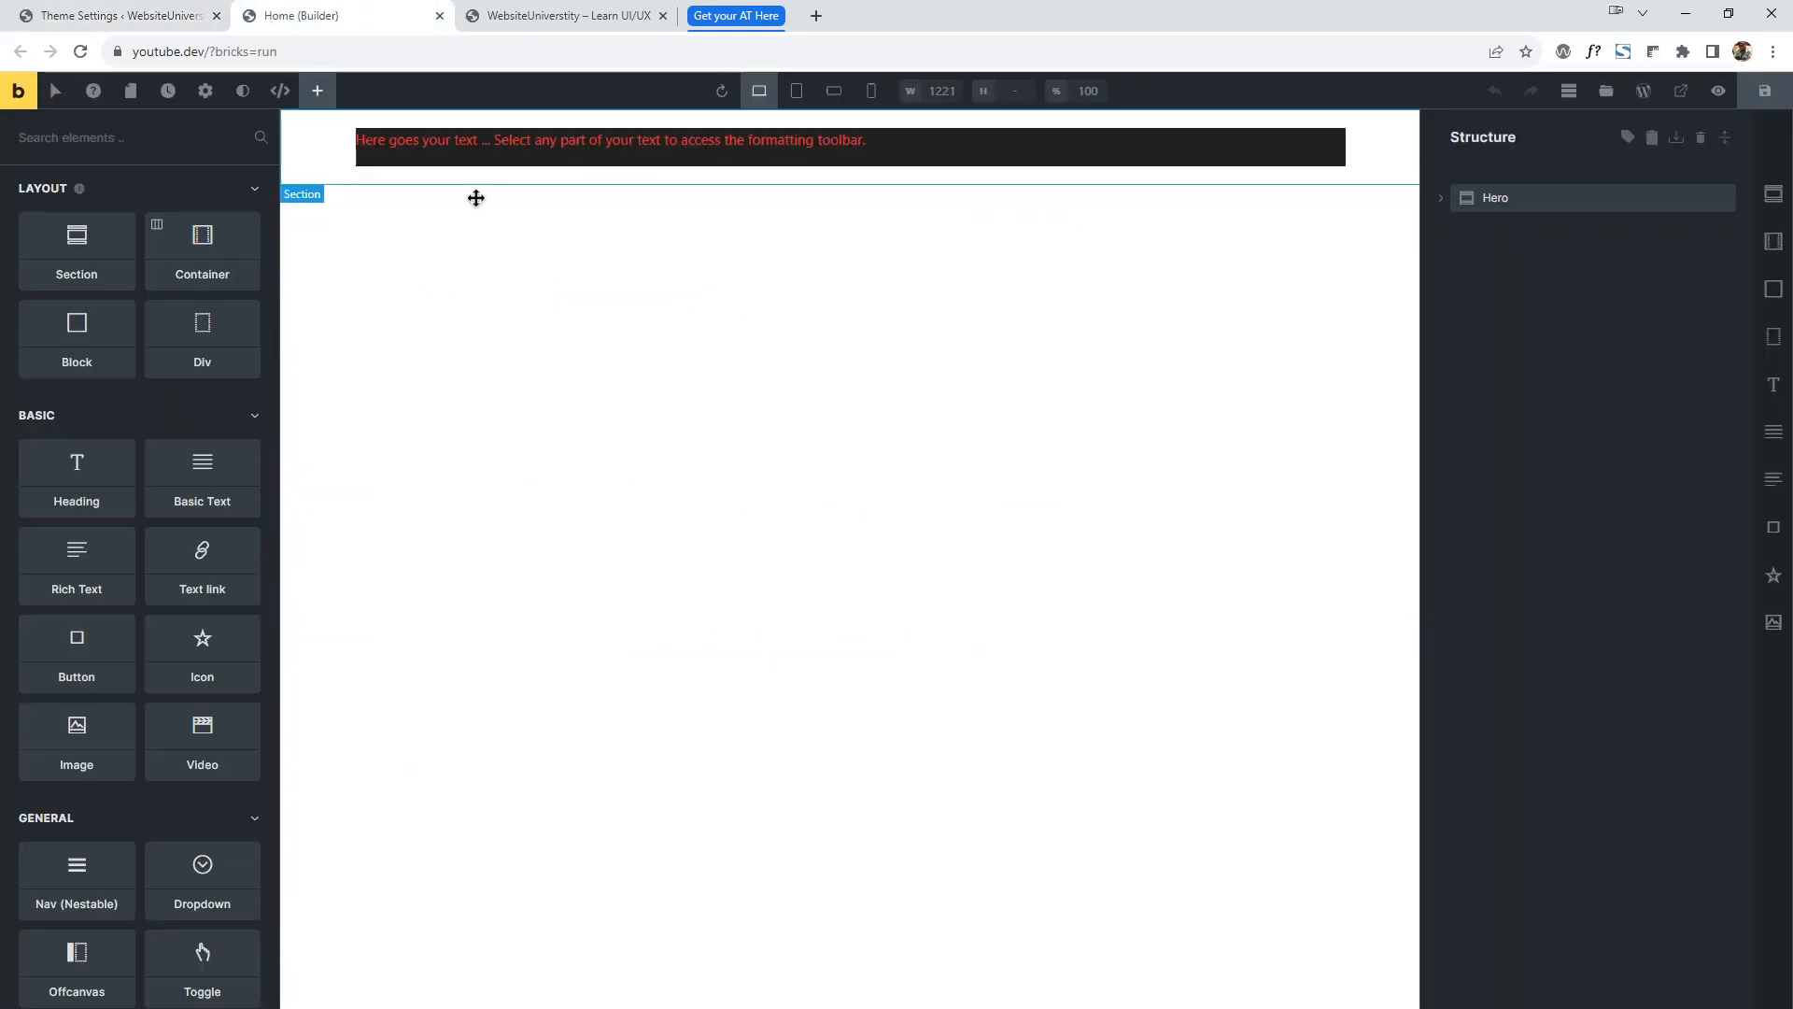
left_click(365, 268)
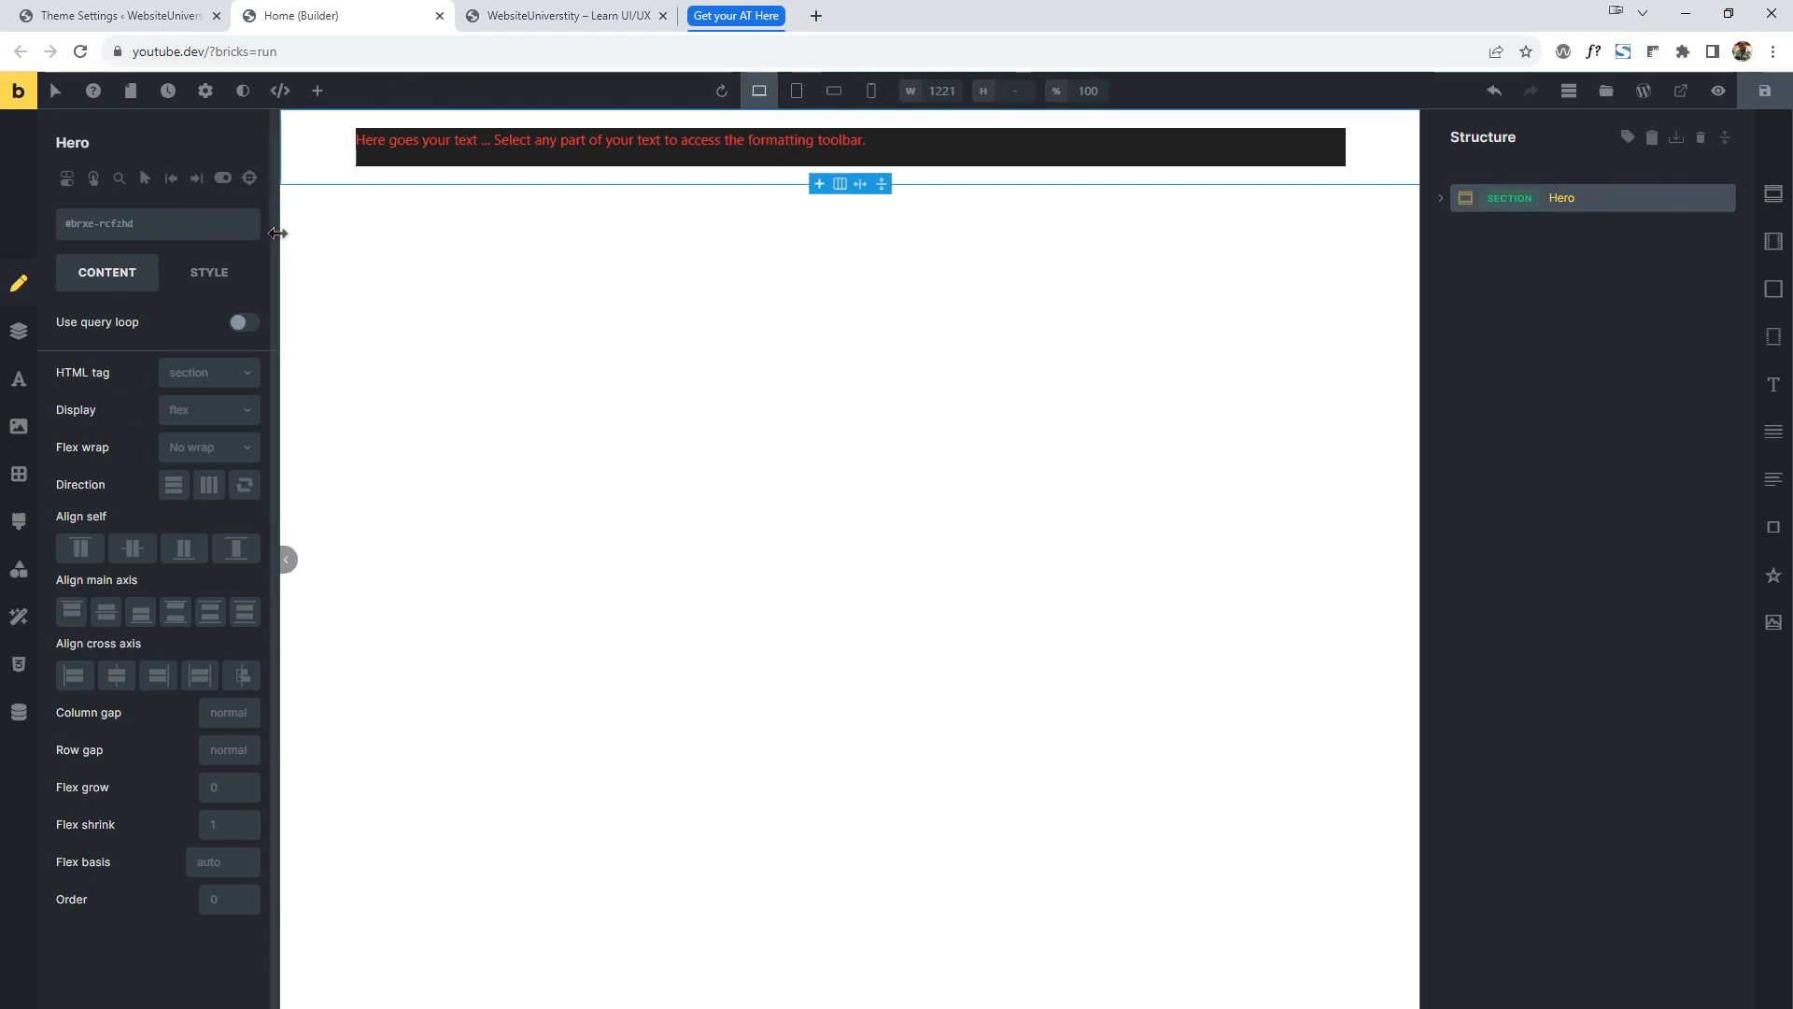
left_click_drag(280, 250, 377, 252)
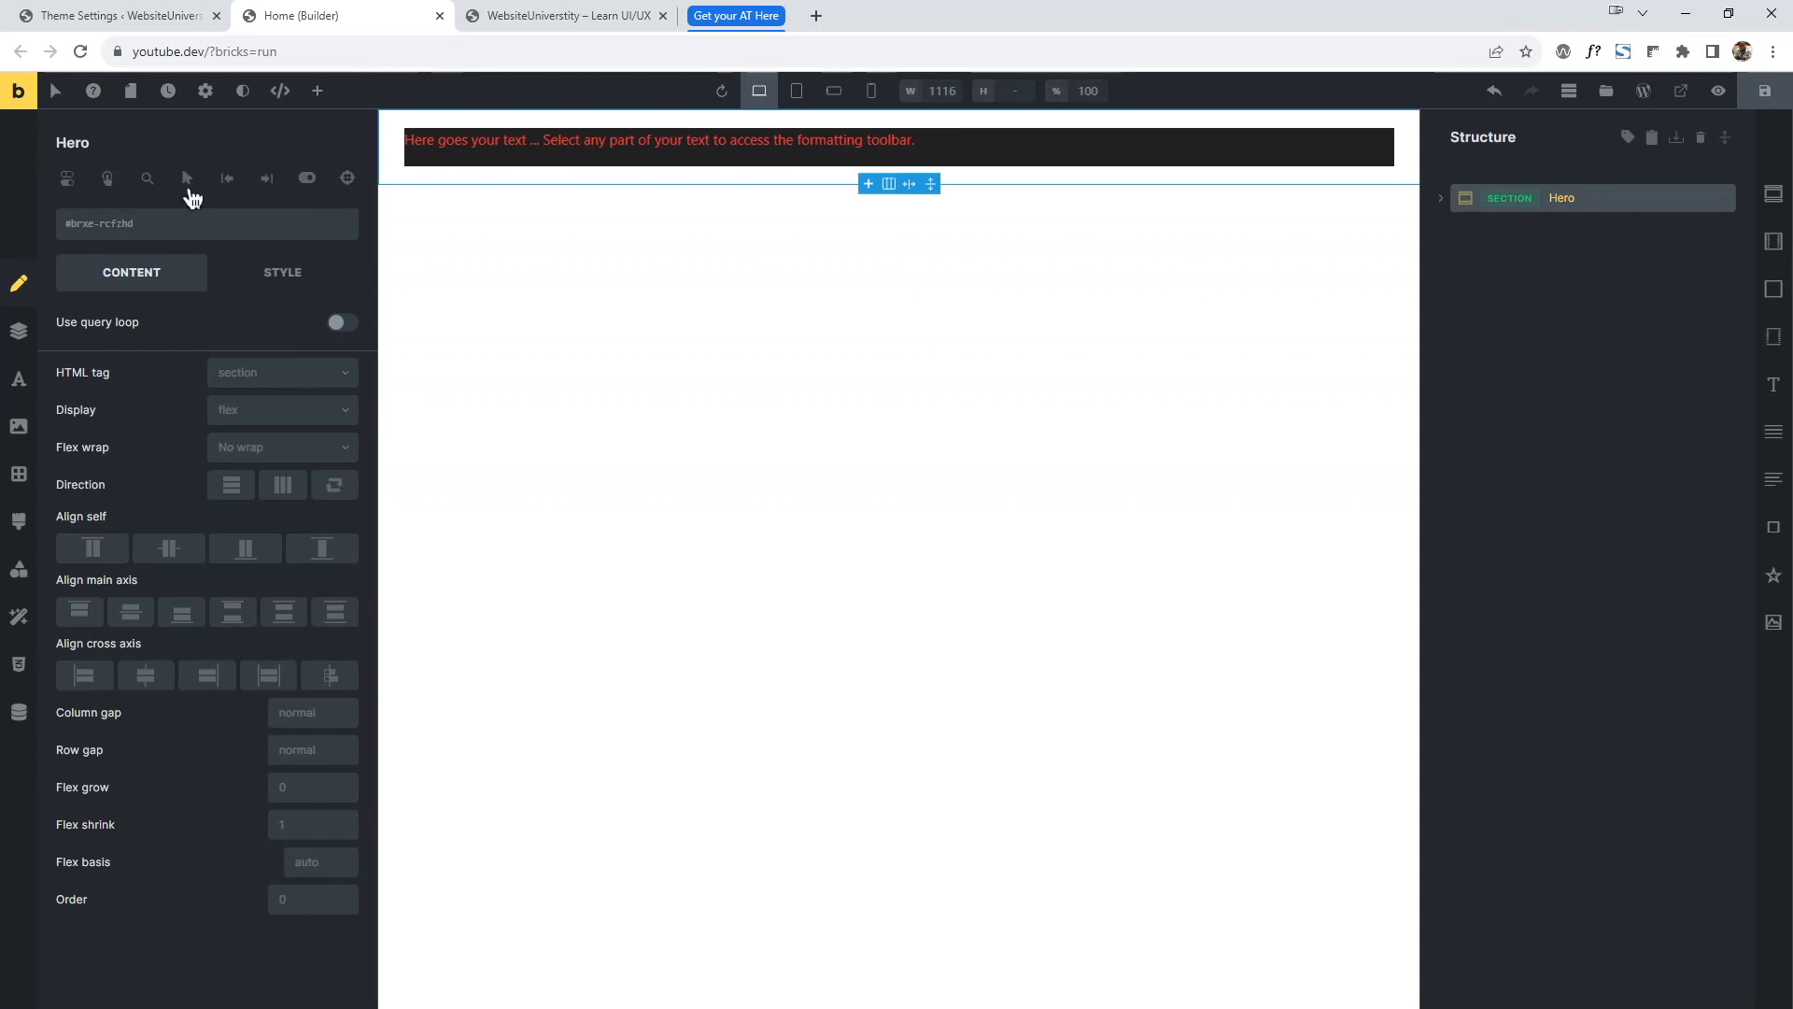
left_click(188, 182)
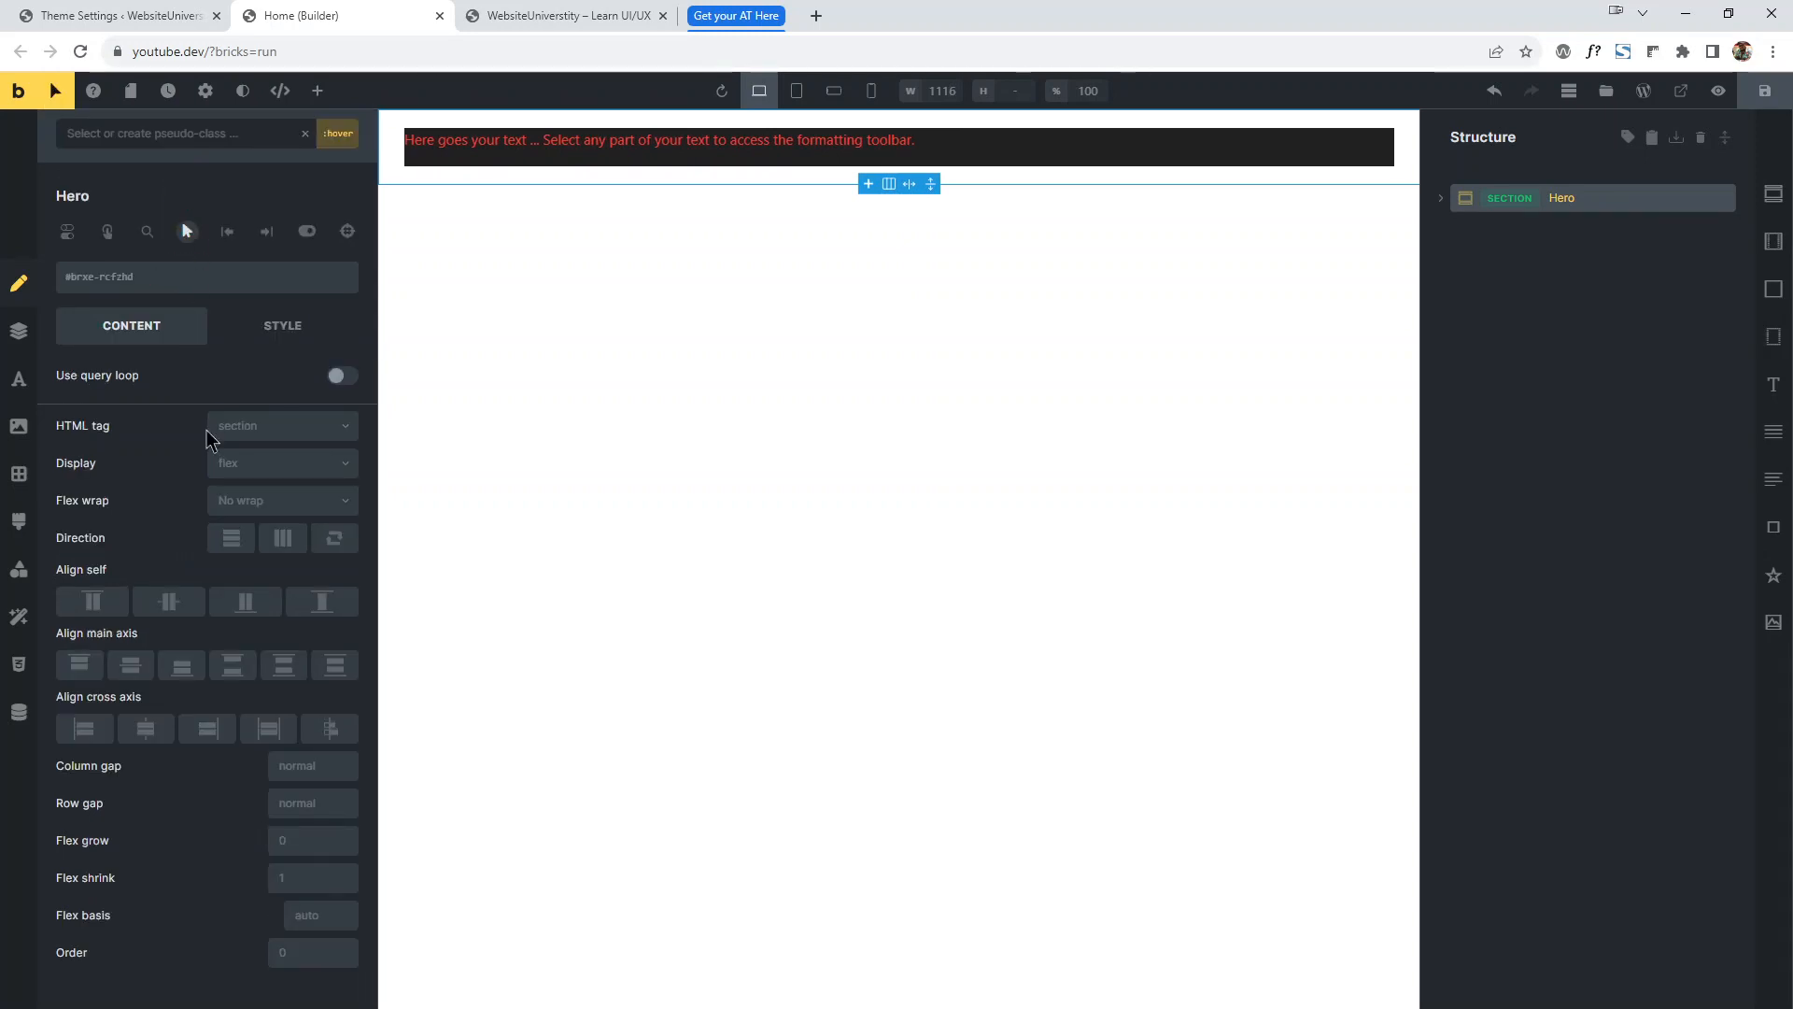
left_click(19, 331)
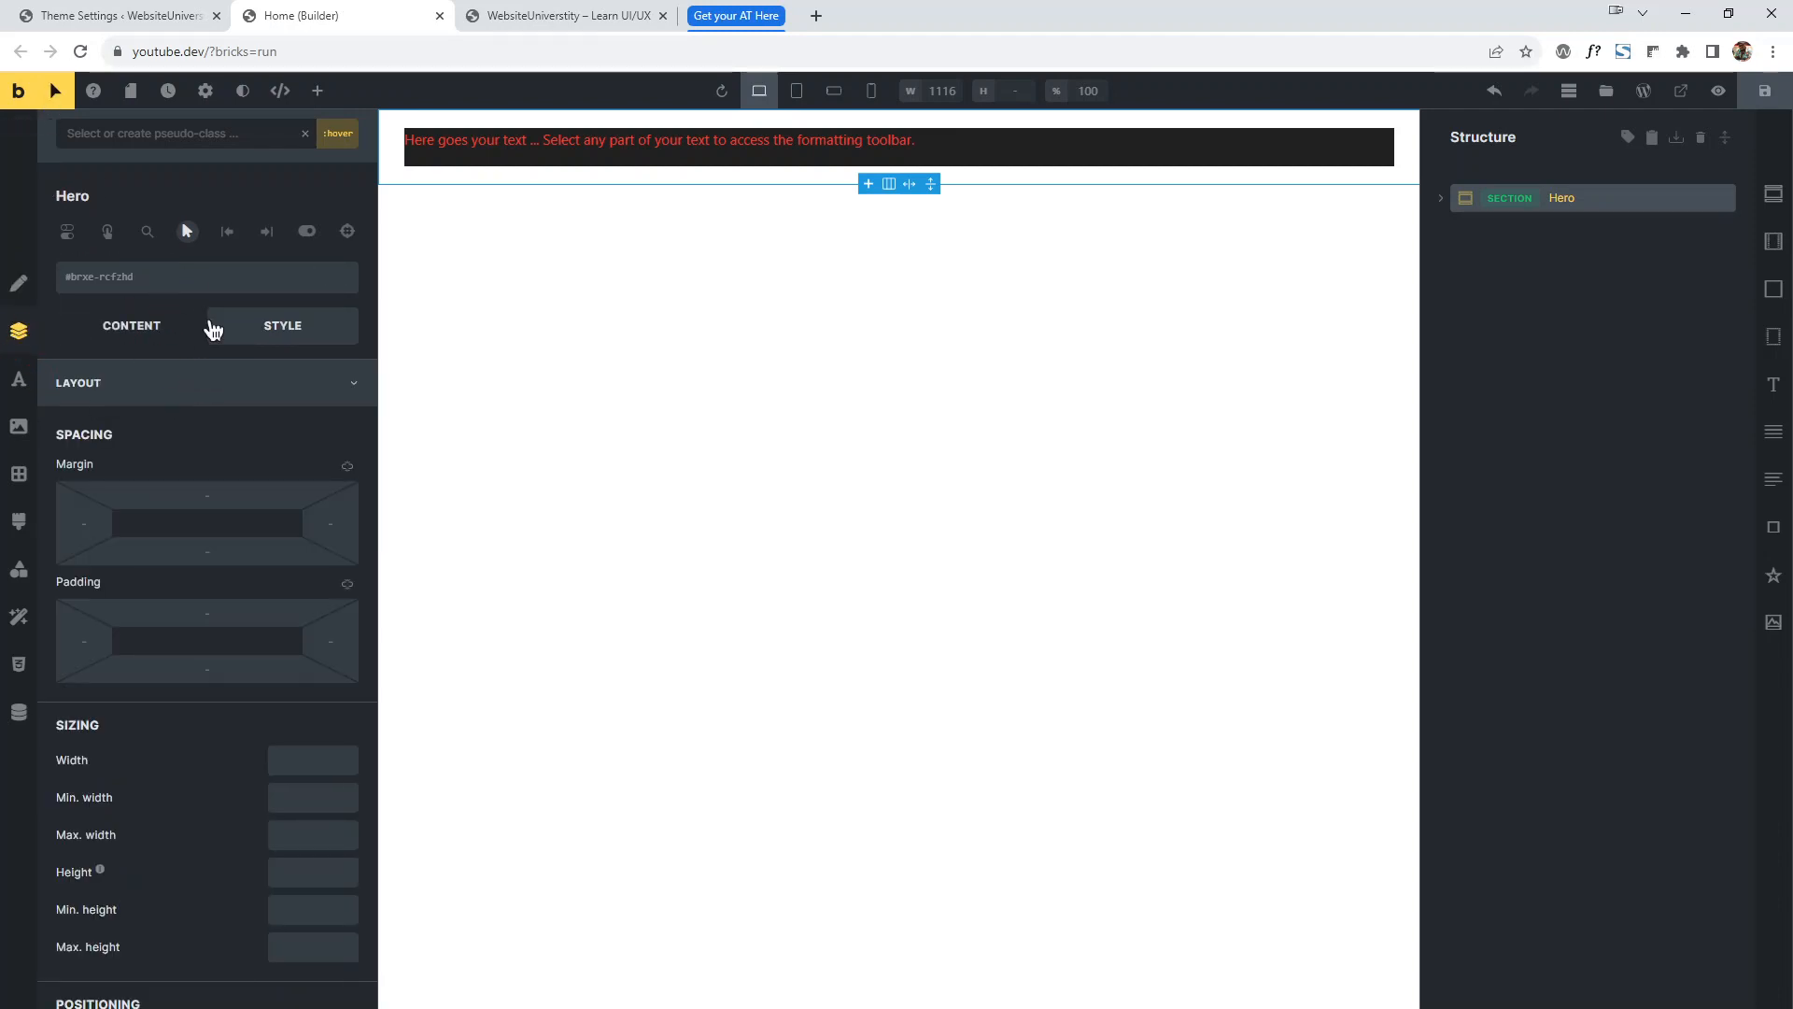
Turn off the hover pseudo-class for the Hero section and show its Typography styles.
left_click(183, 231)
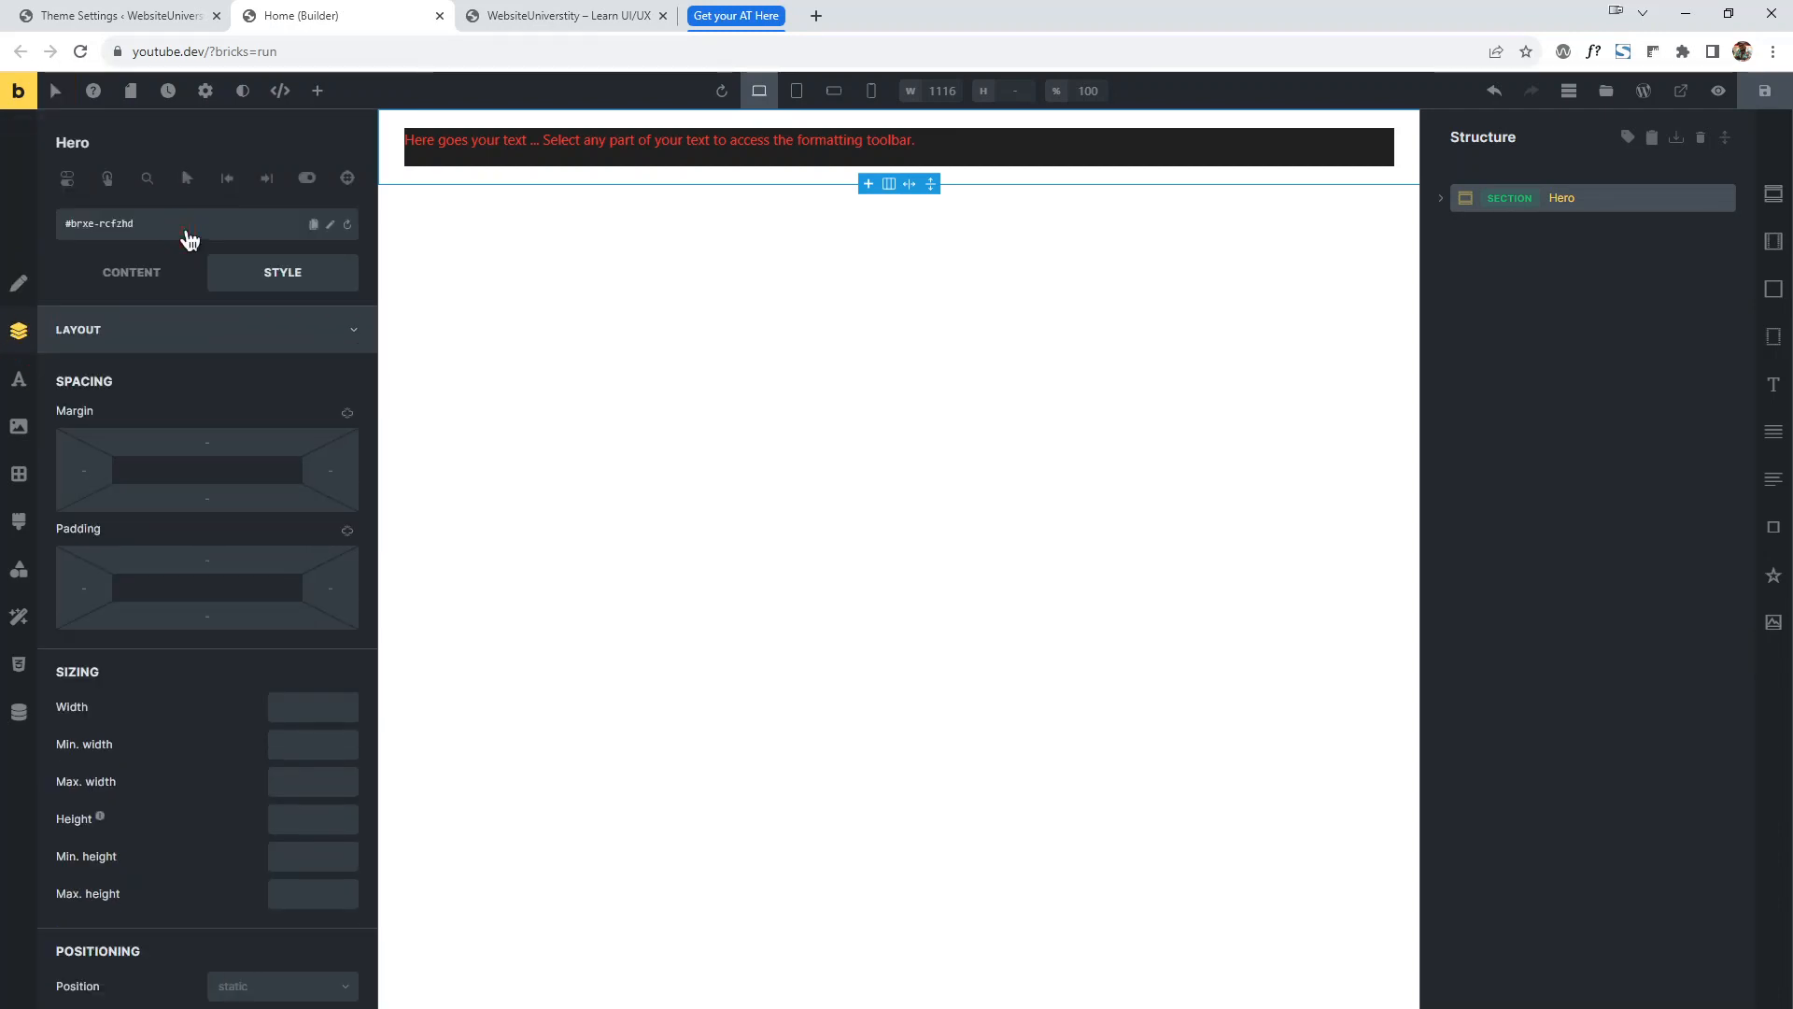
left_click(19, 378)
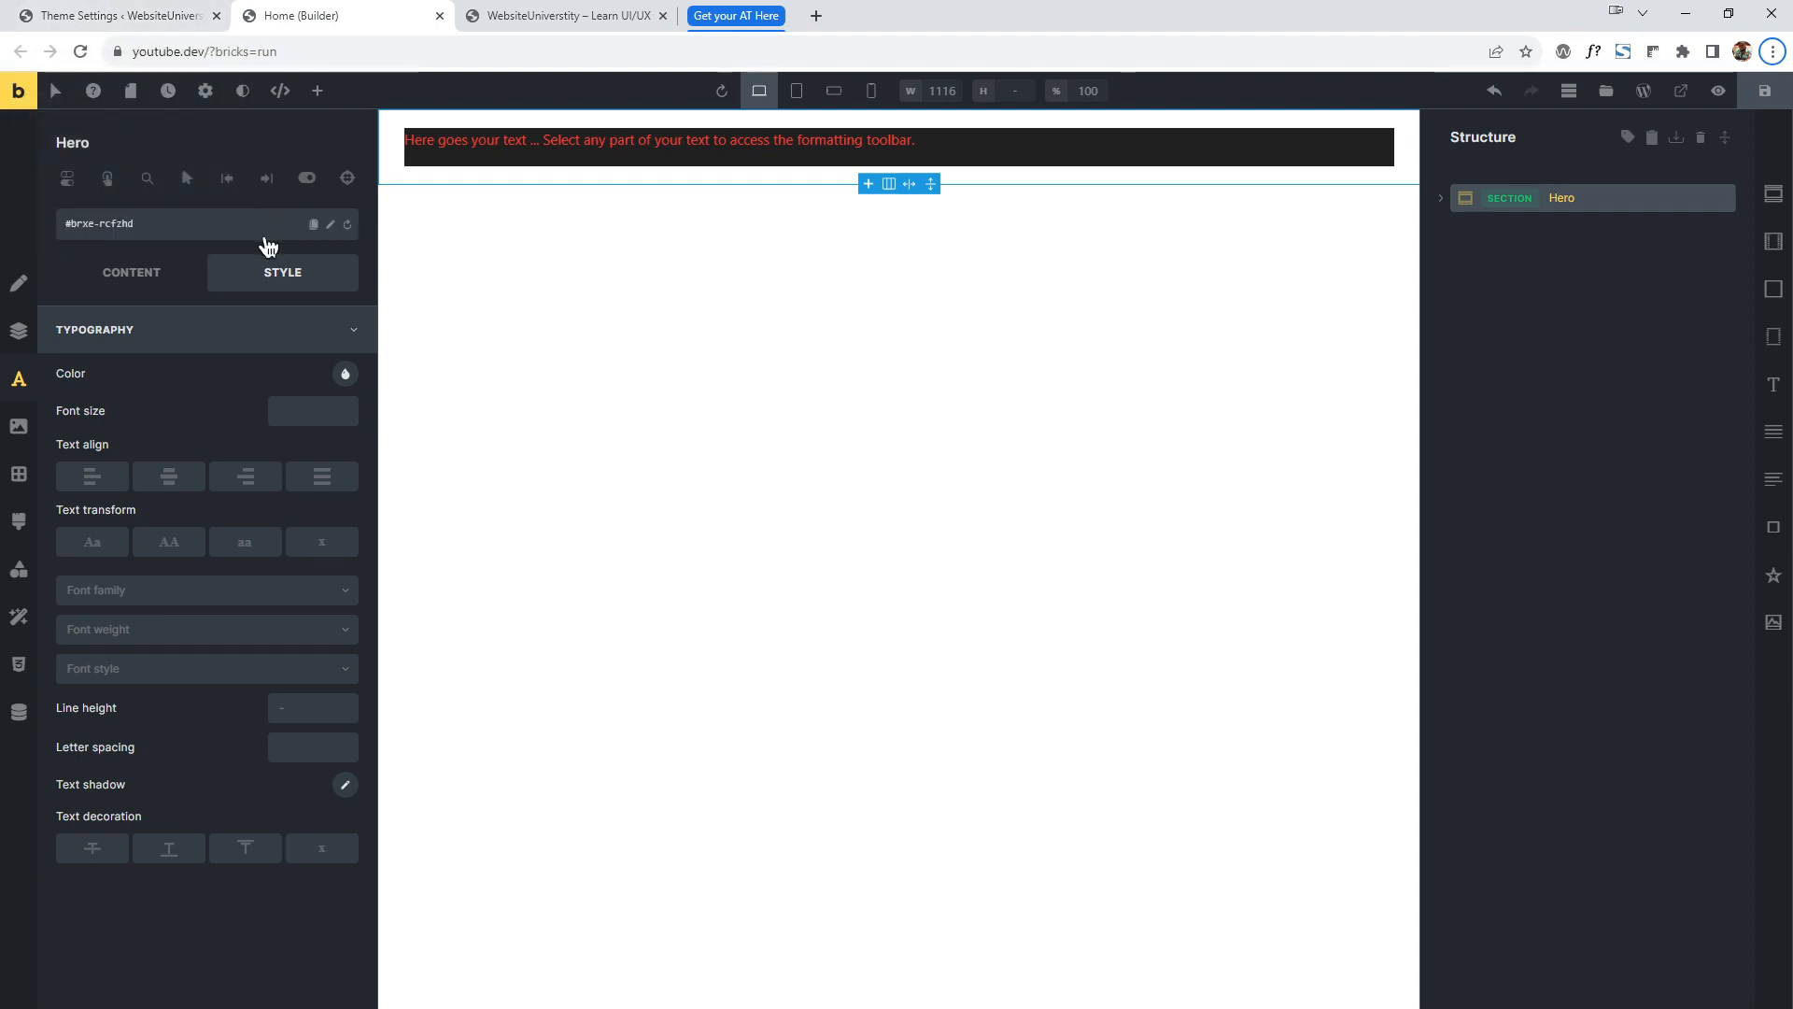
In the theme settings, enable disabling the PIN icon on the elements list and closing all open Style accordions by default, and save.
key("ctrl+shift+Tab")
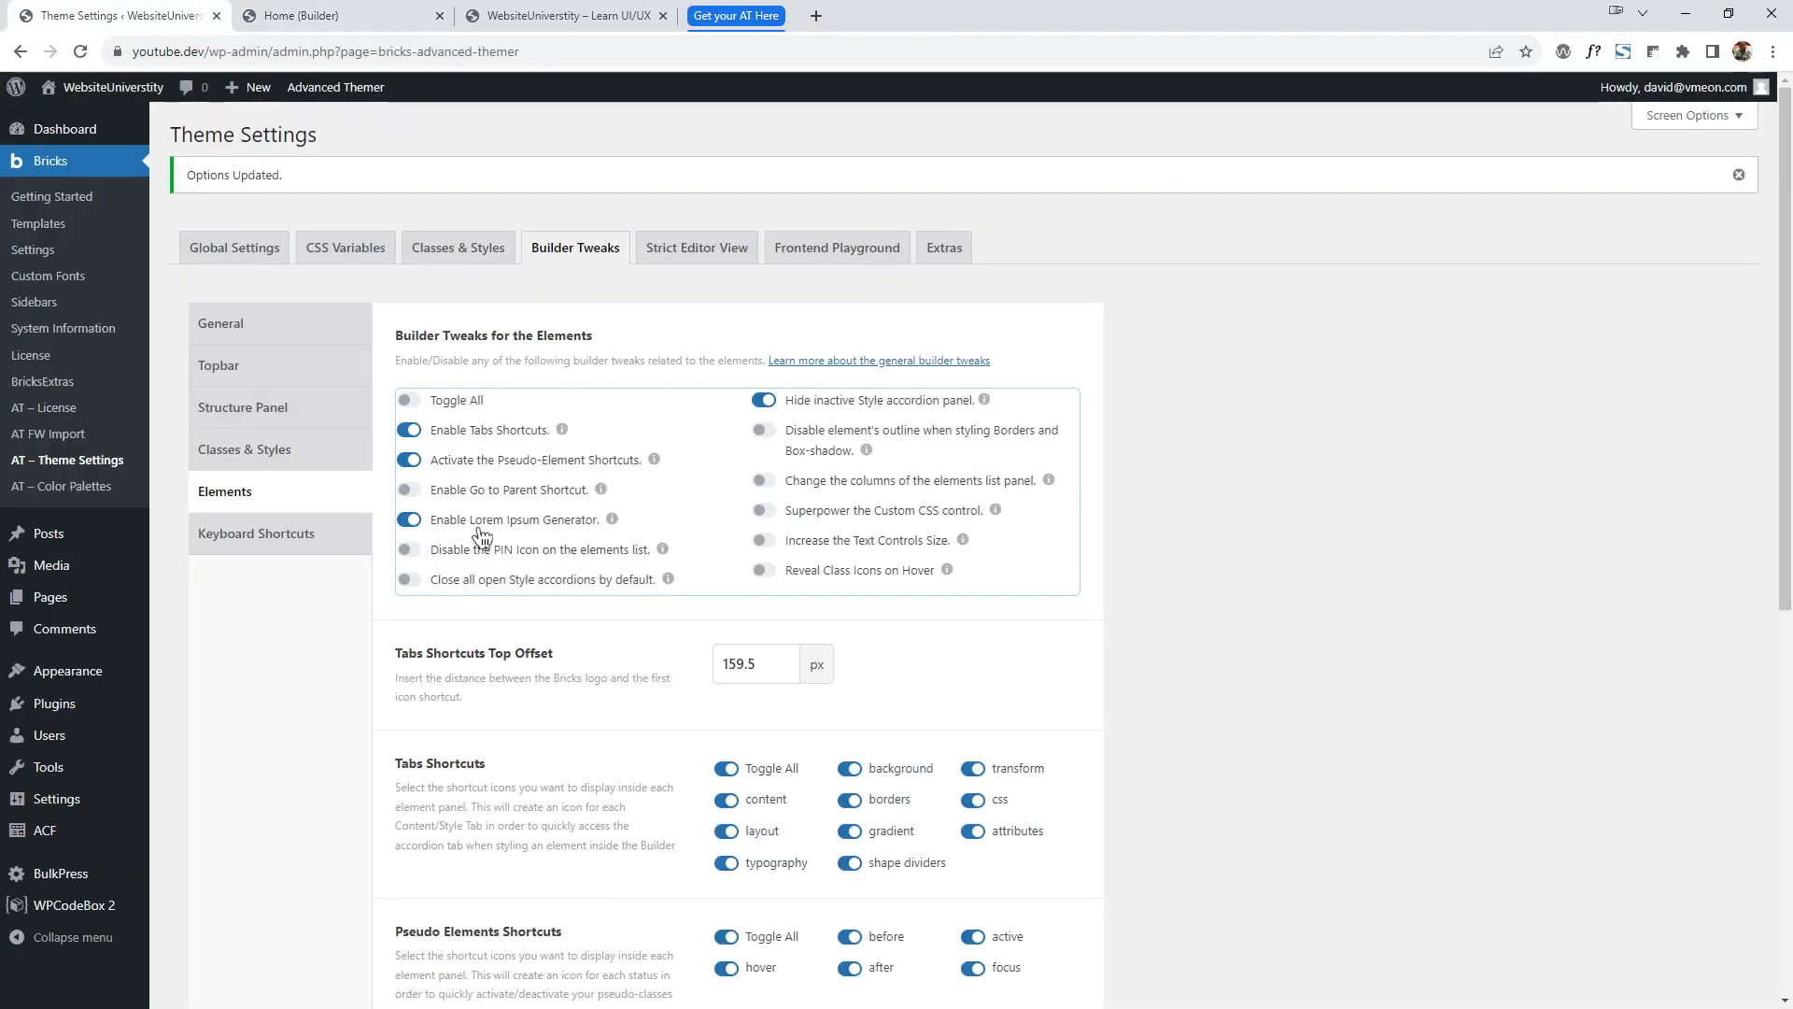
left_click(408, 549)
left_click(409, 580)
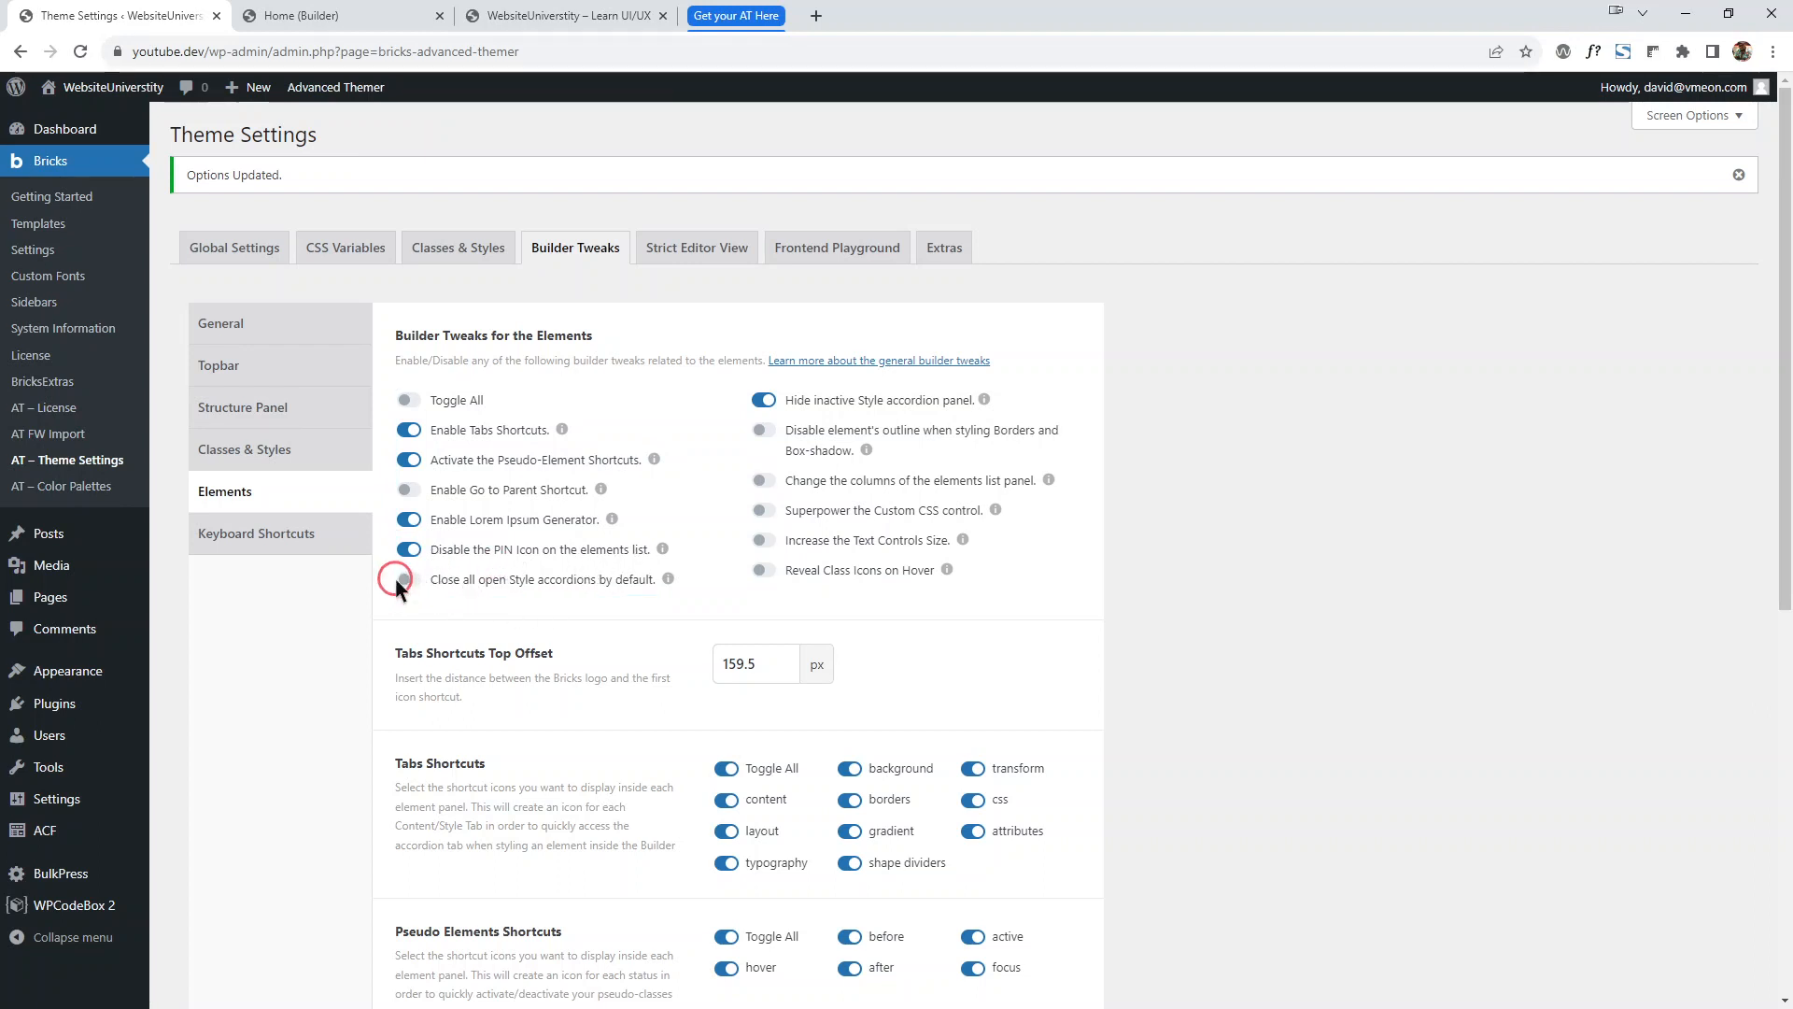
left_click(478, 580)
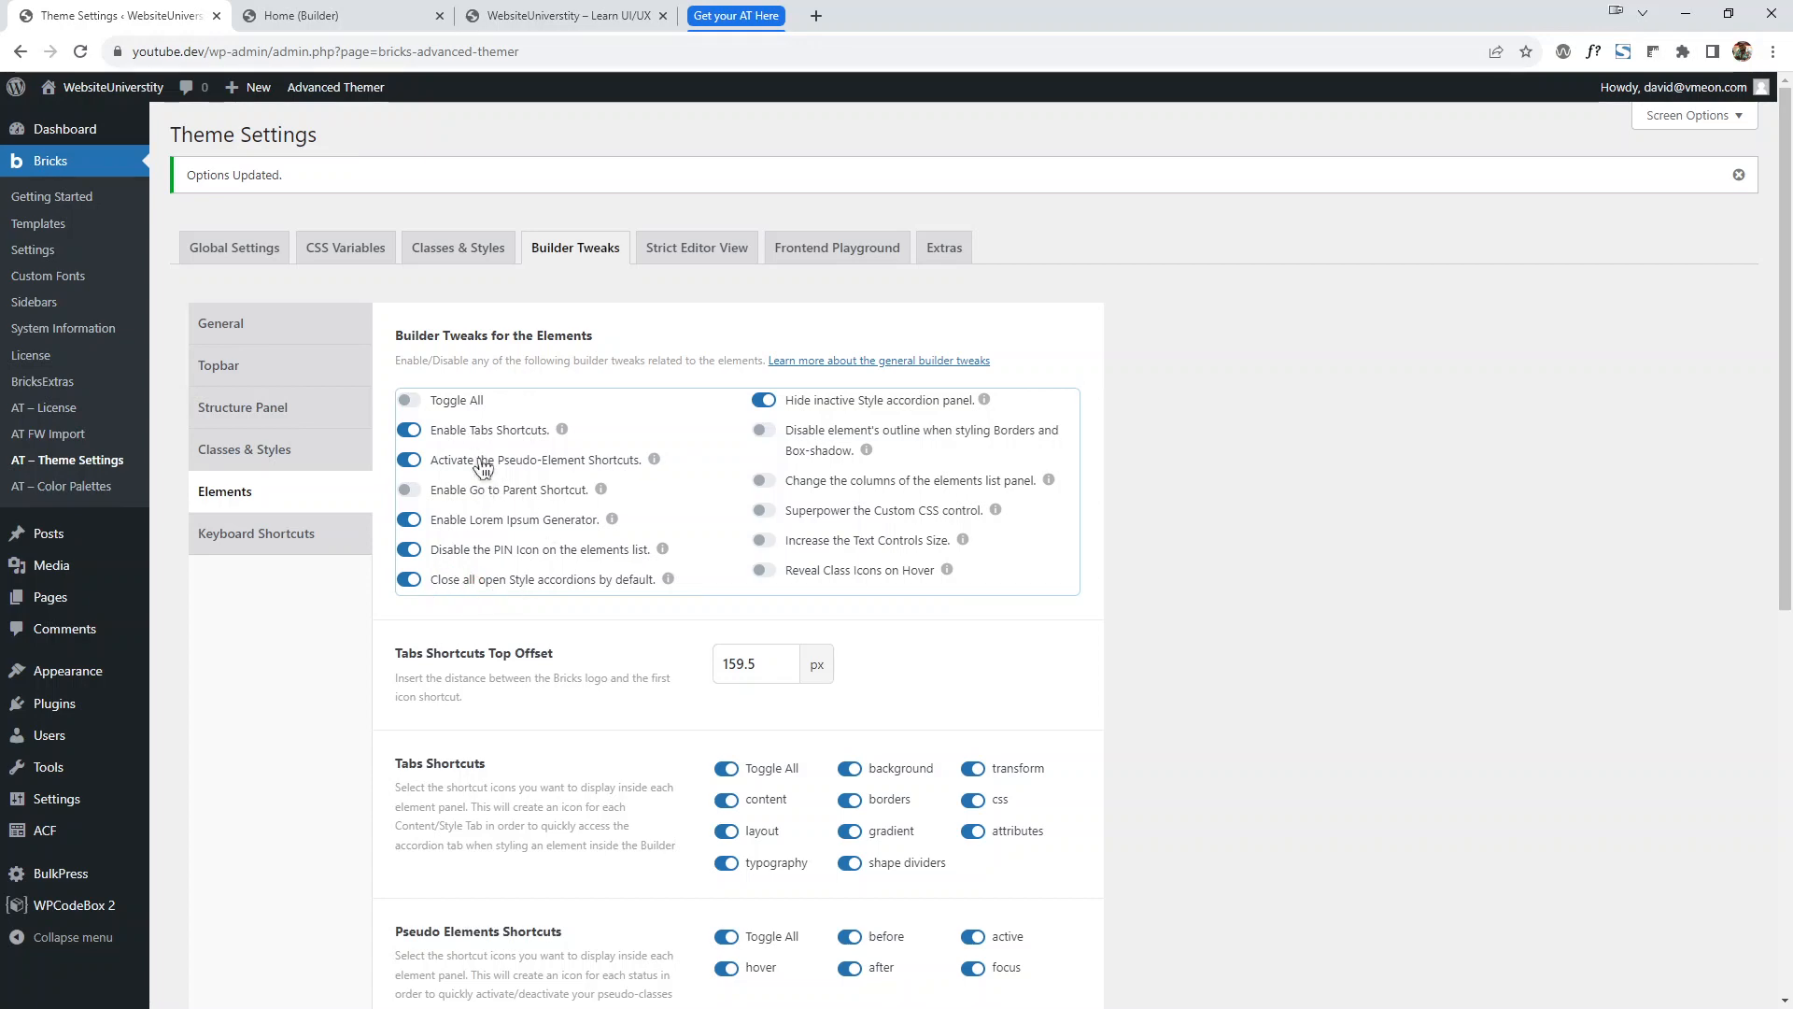
scroll(346, 687, "down", 4)
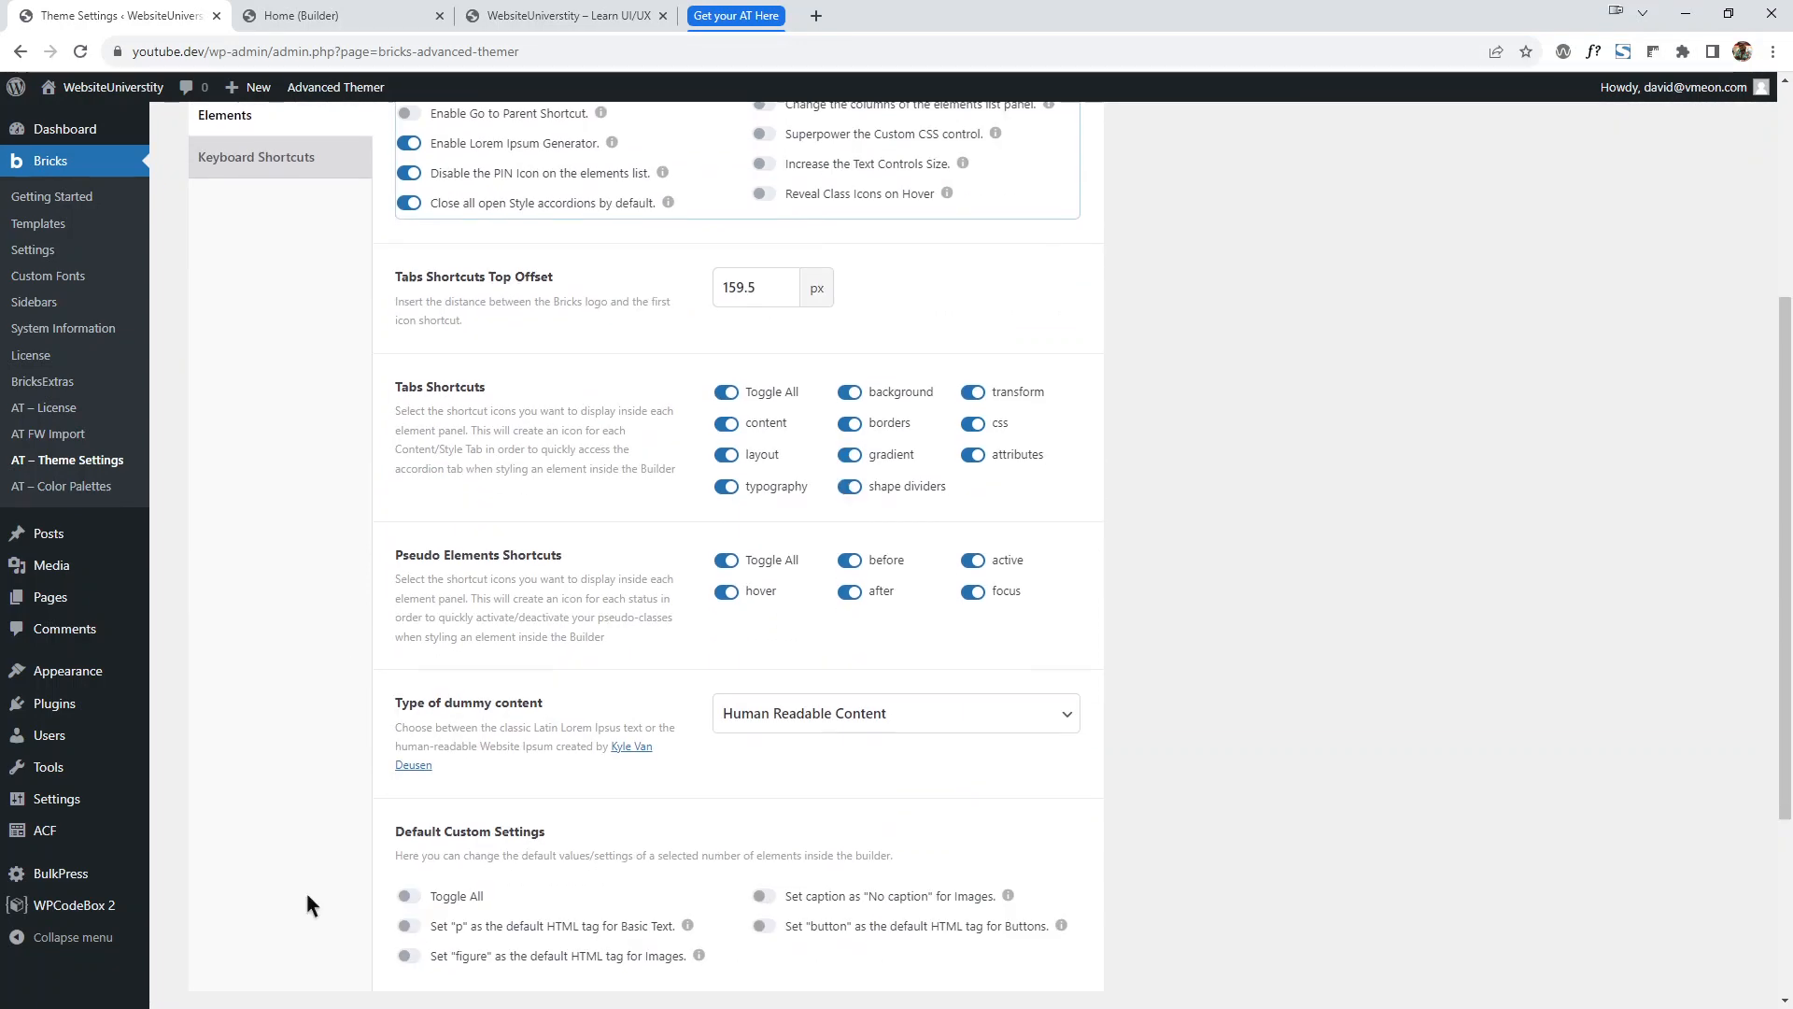
scroll(309, 896, "down", 3)
left_click(257, 728)
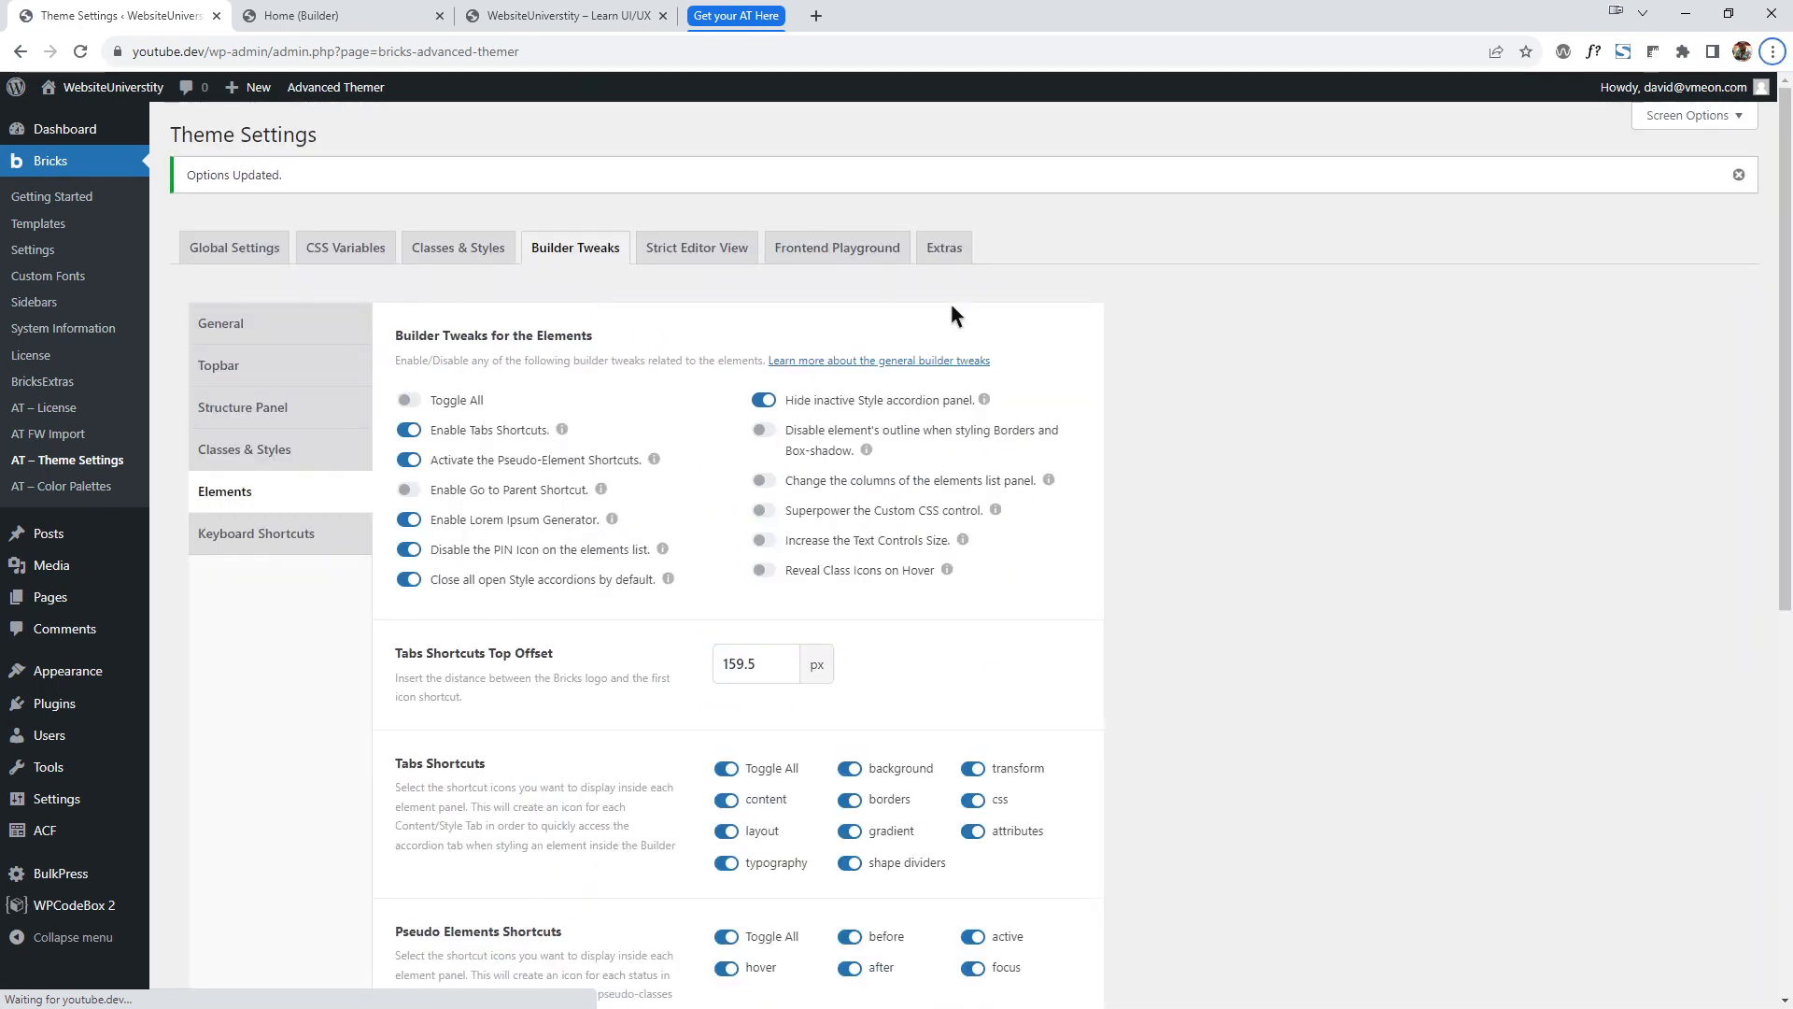
Reload the builder, select the Hero section, and expand and collapse its Layout style accordion.
left_click(308, 16)
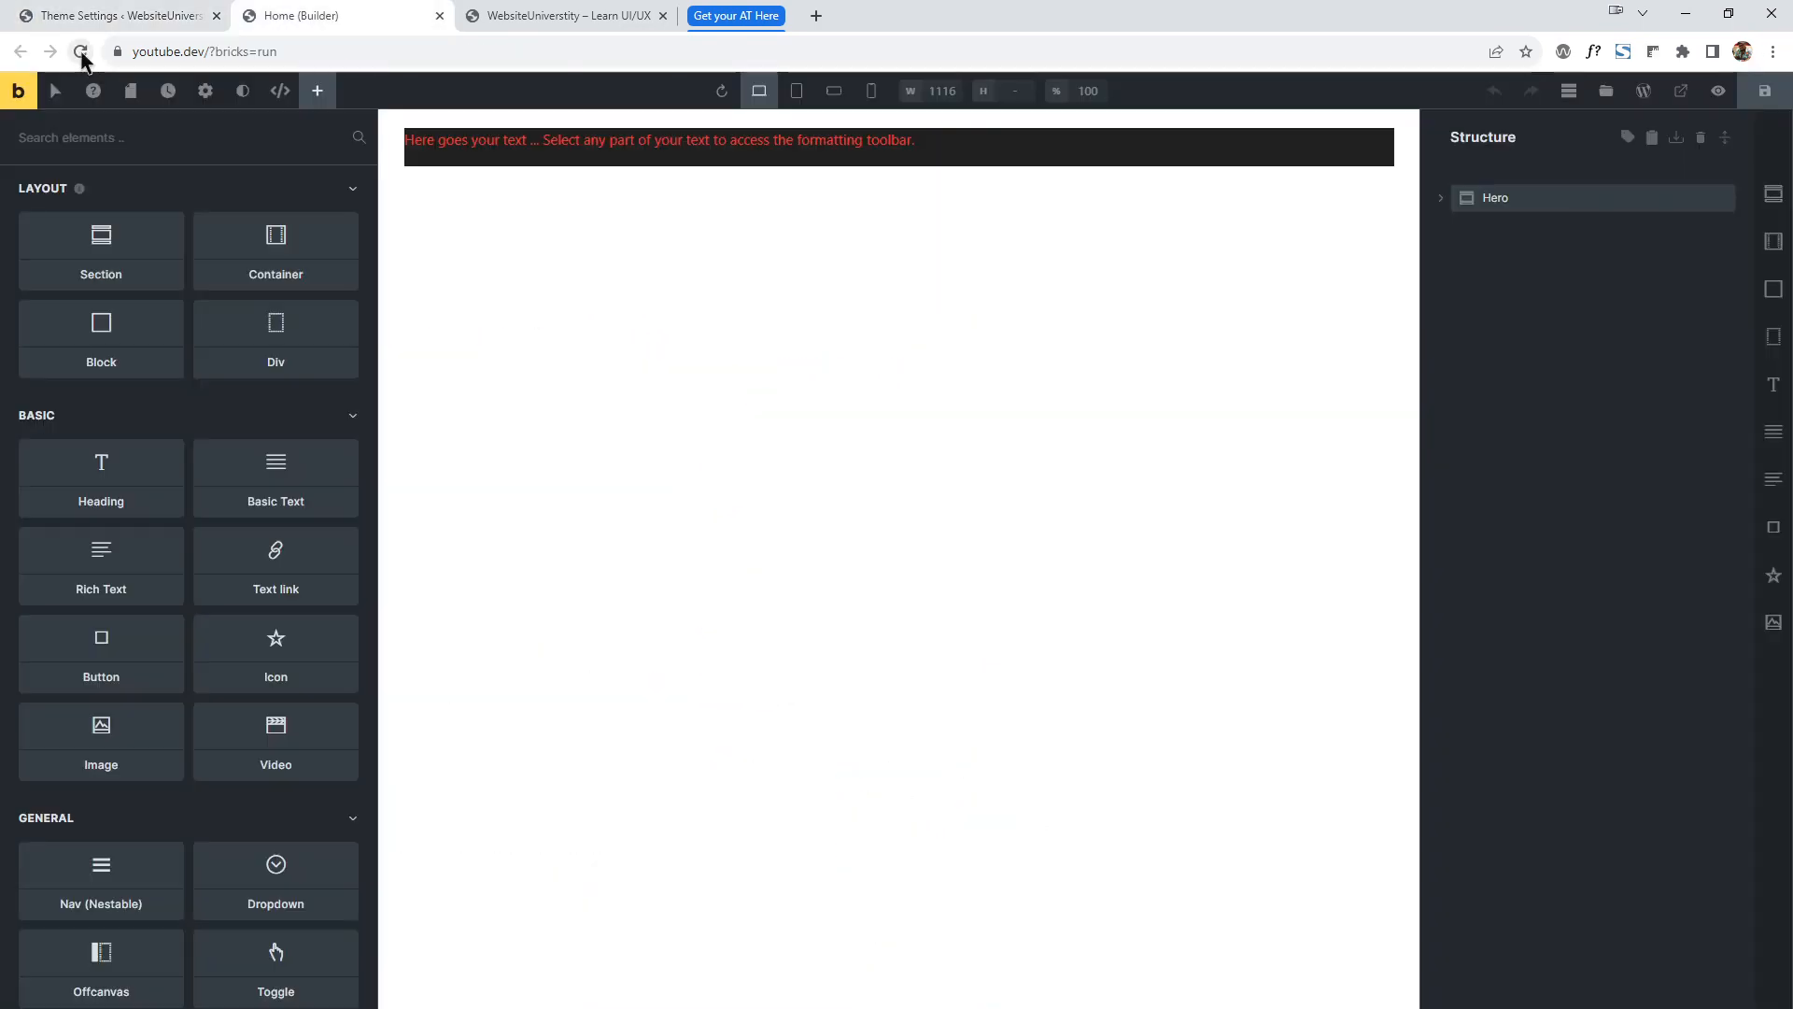
left_click(1598, 208)
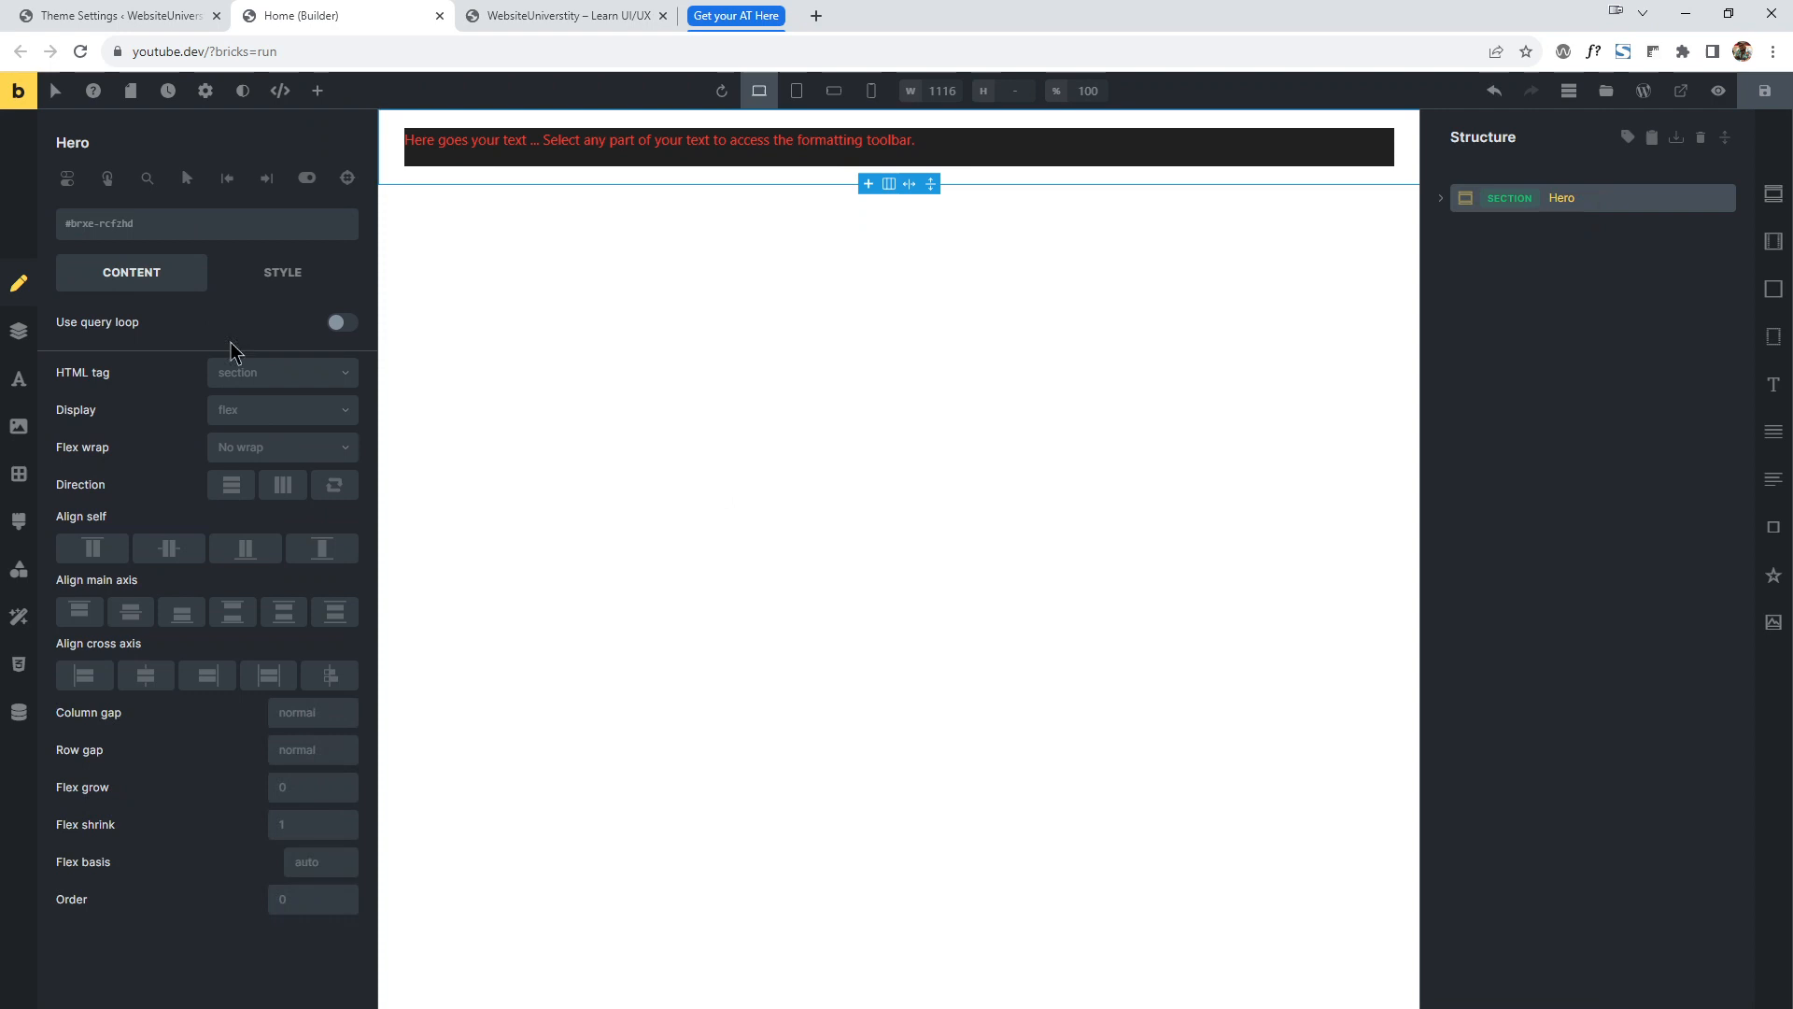
left_click(19, 331)
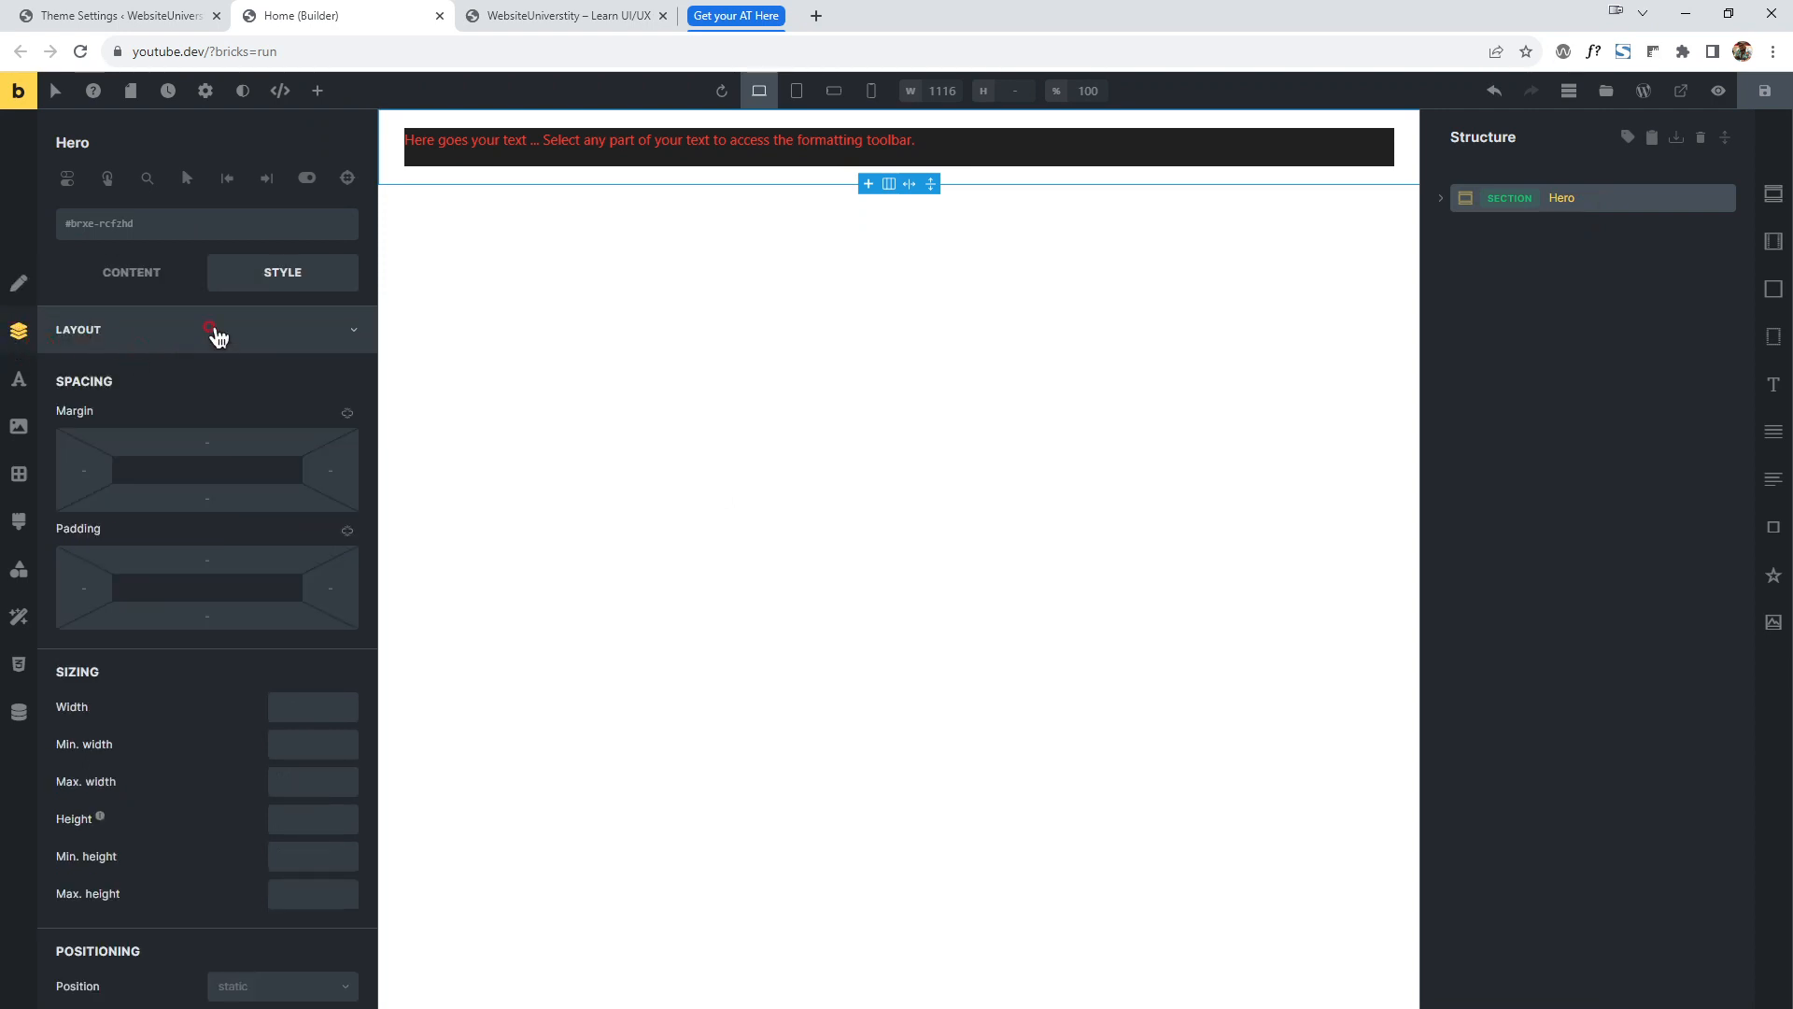
left_click(19, 334)
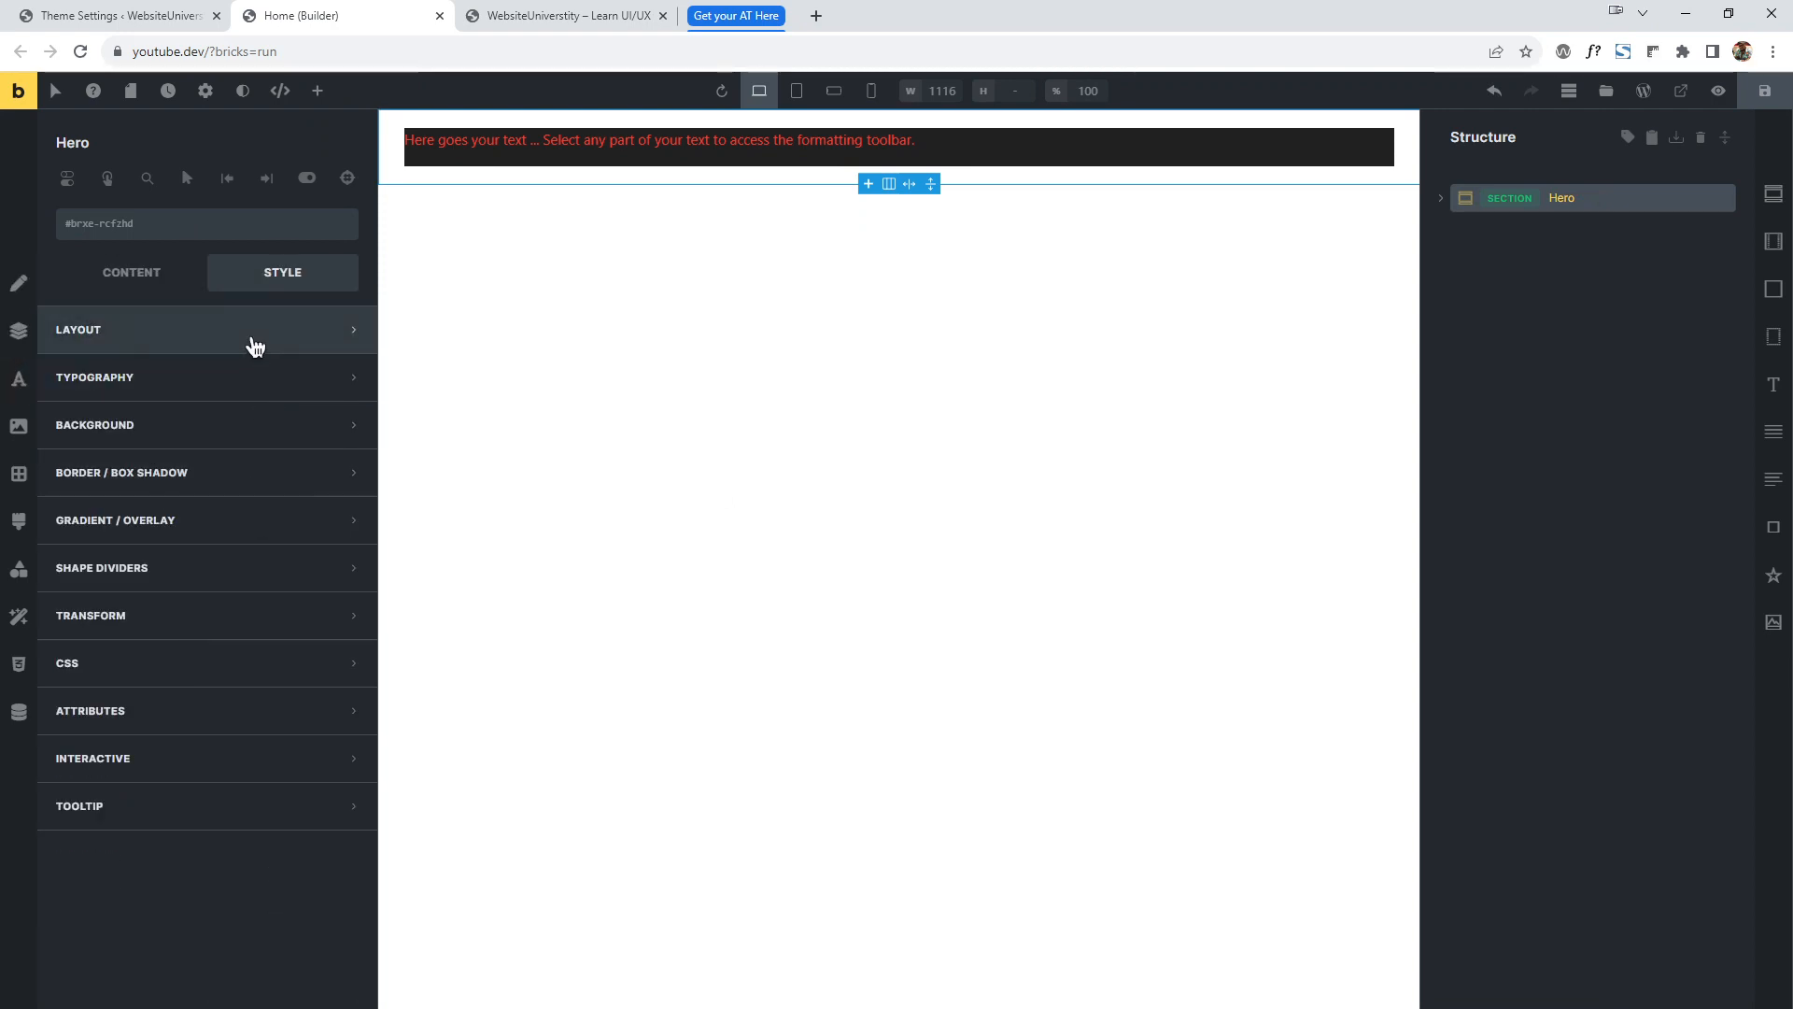
left_click(254, 340)
left_click(254, 336)
Review the Elements tweaks in the theme settings, and show the Hero section's Background and Border / Box Shadow styles in the builder.
left_click(145, 11)
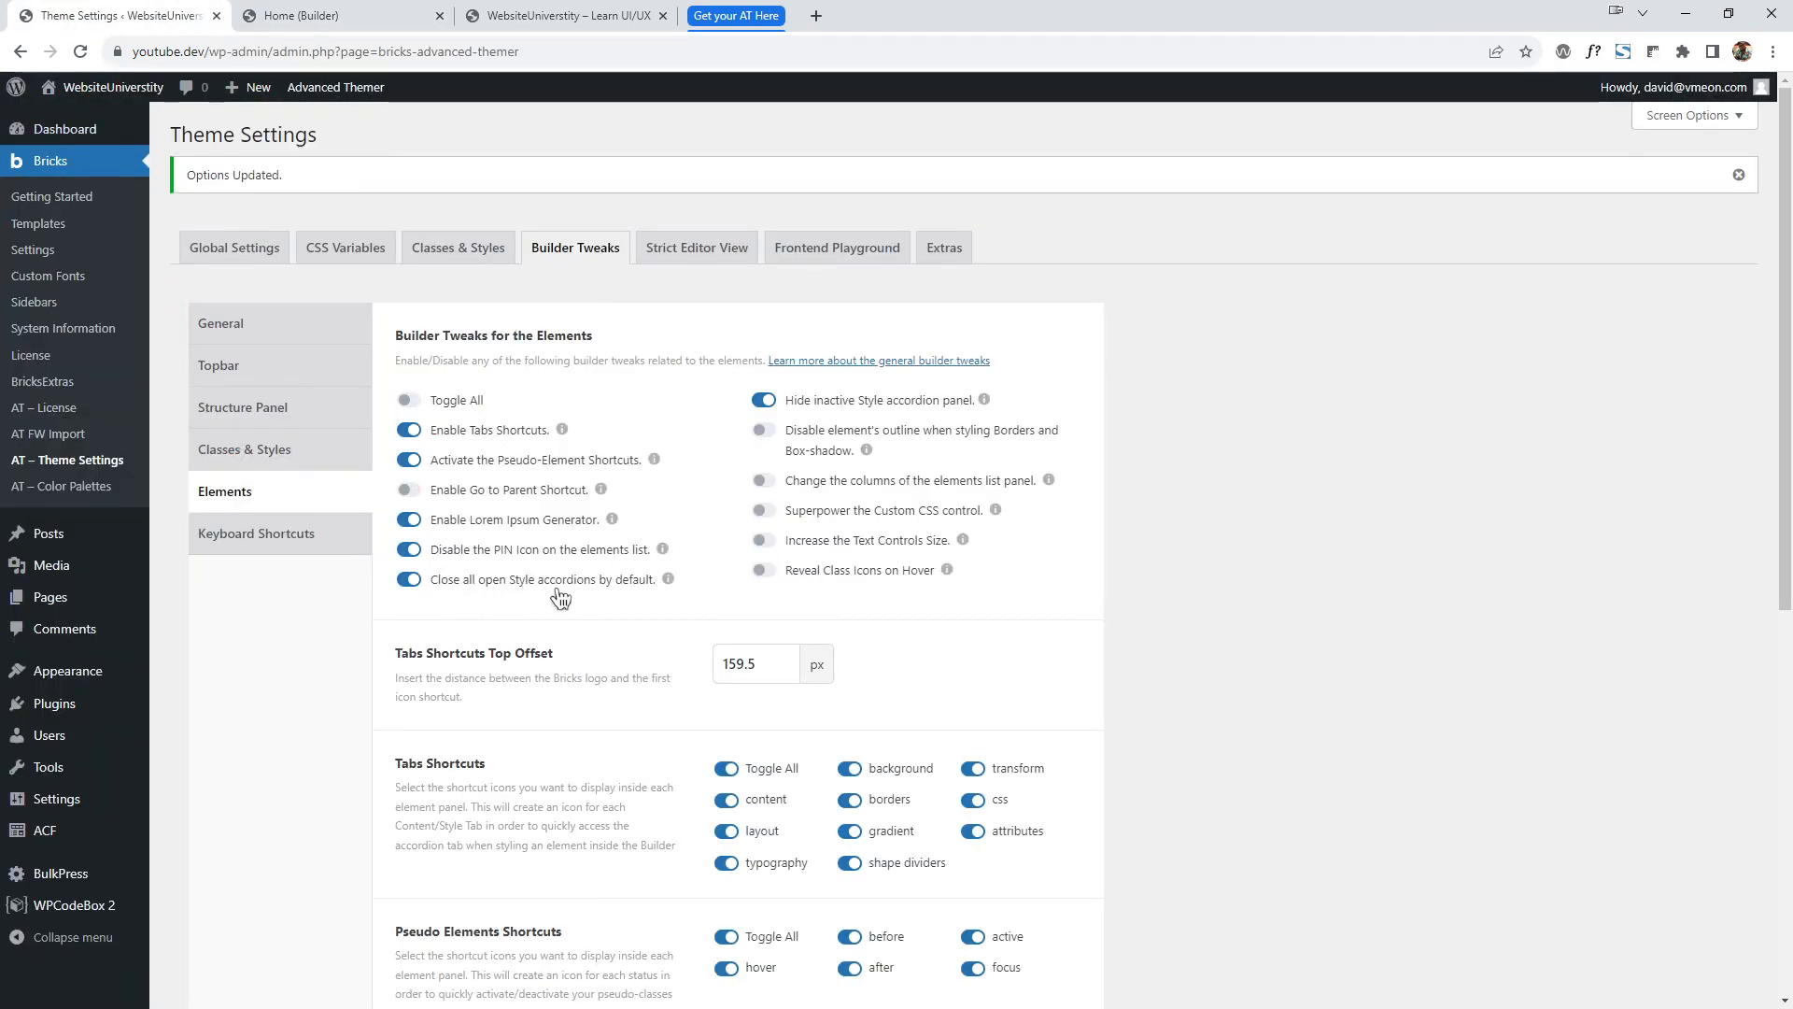
left_click(329, 11)
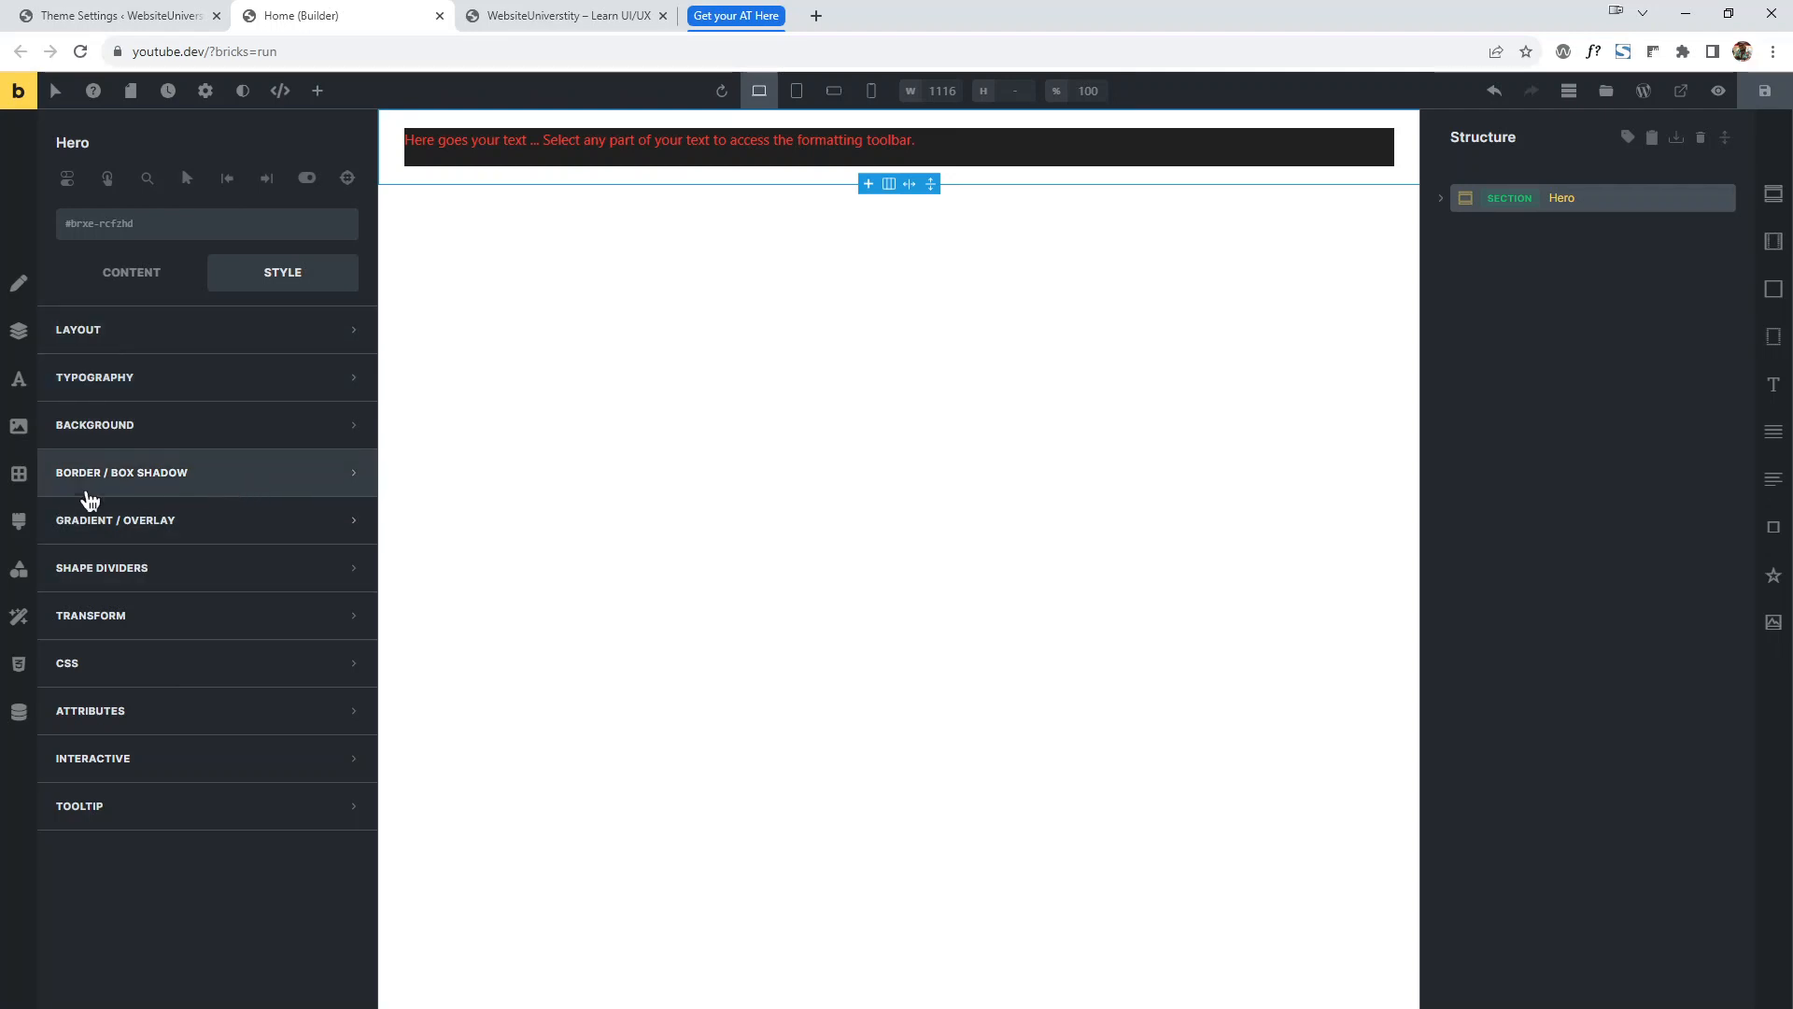
left_click(18, 426)
left_click(19, 472)
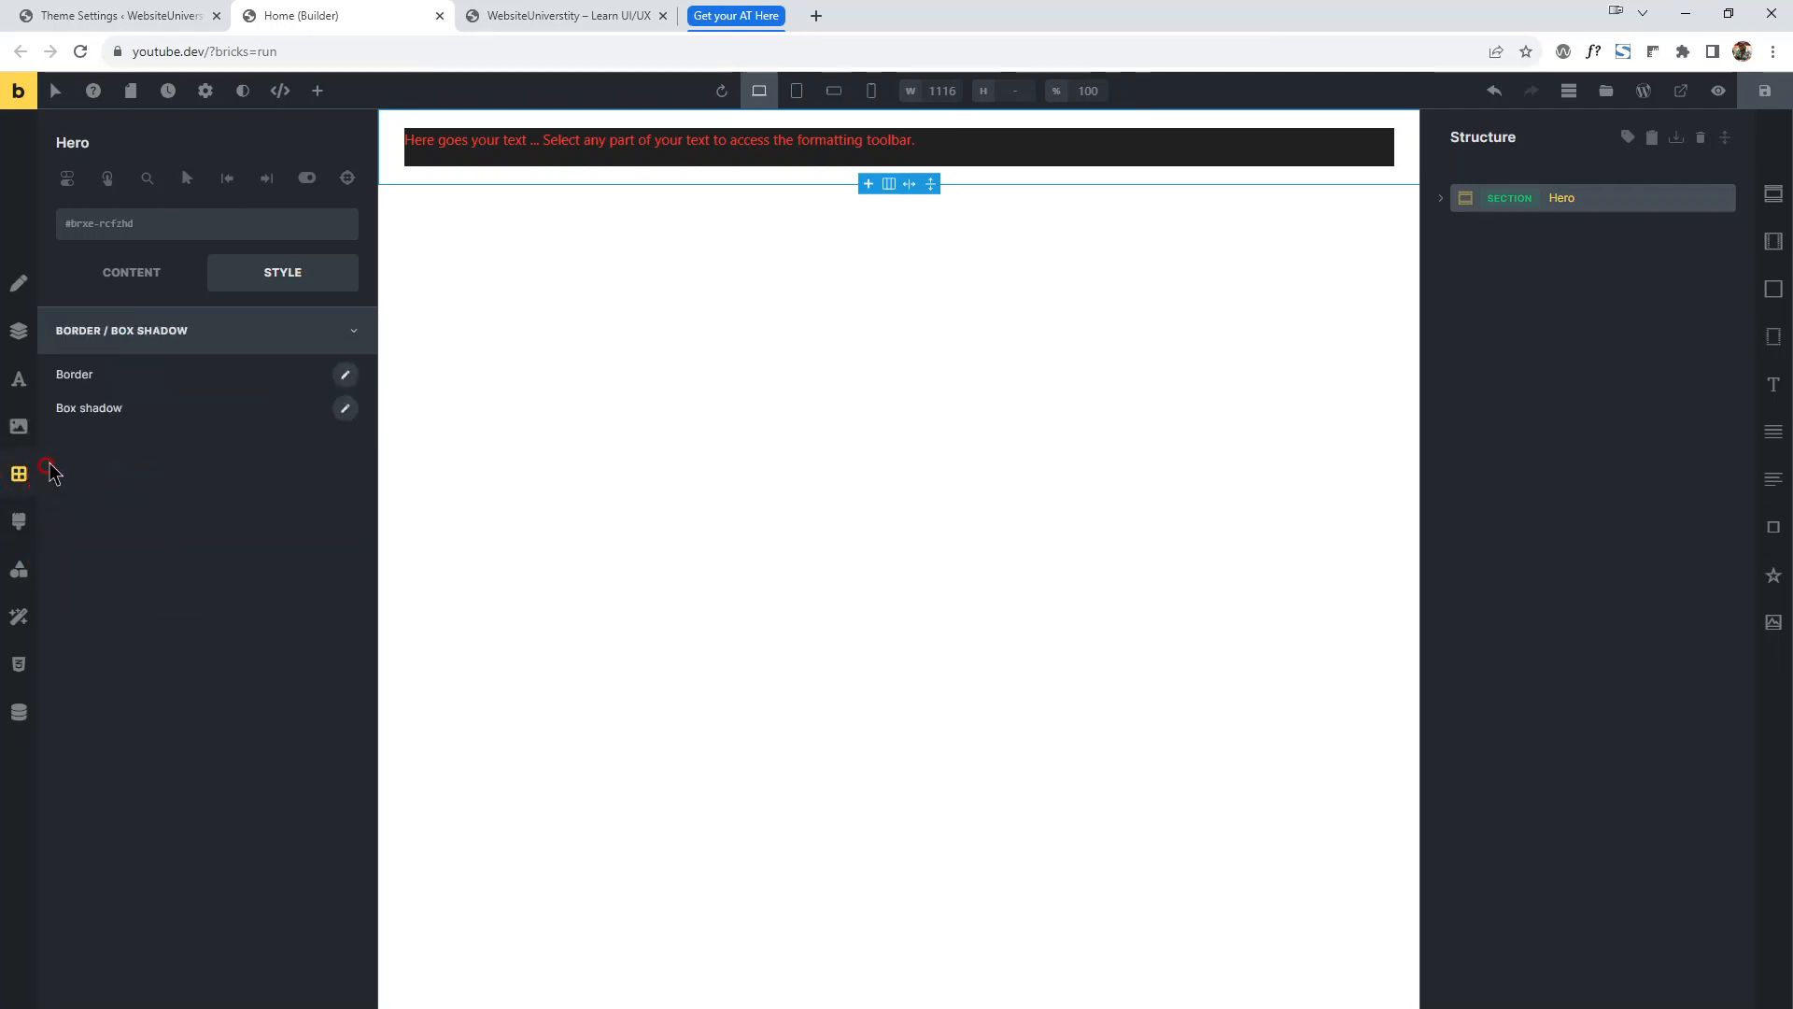
Show the builder's elements list to check its PIN icons, and return to the Elements tweaks in the theme settings.
left_click(160, 28)
left_click(319, 16)
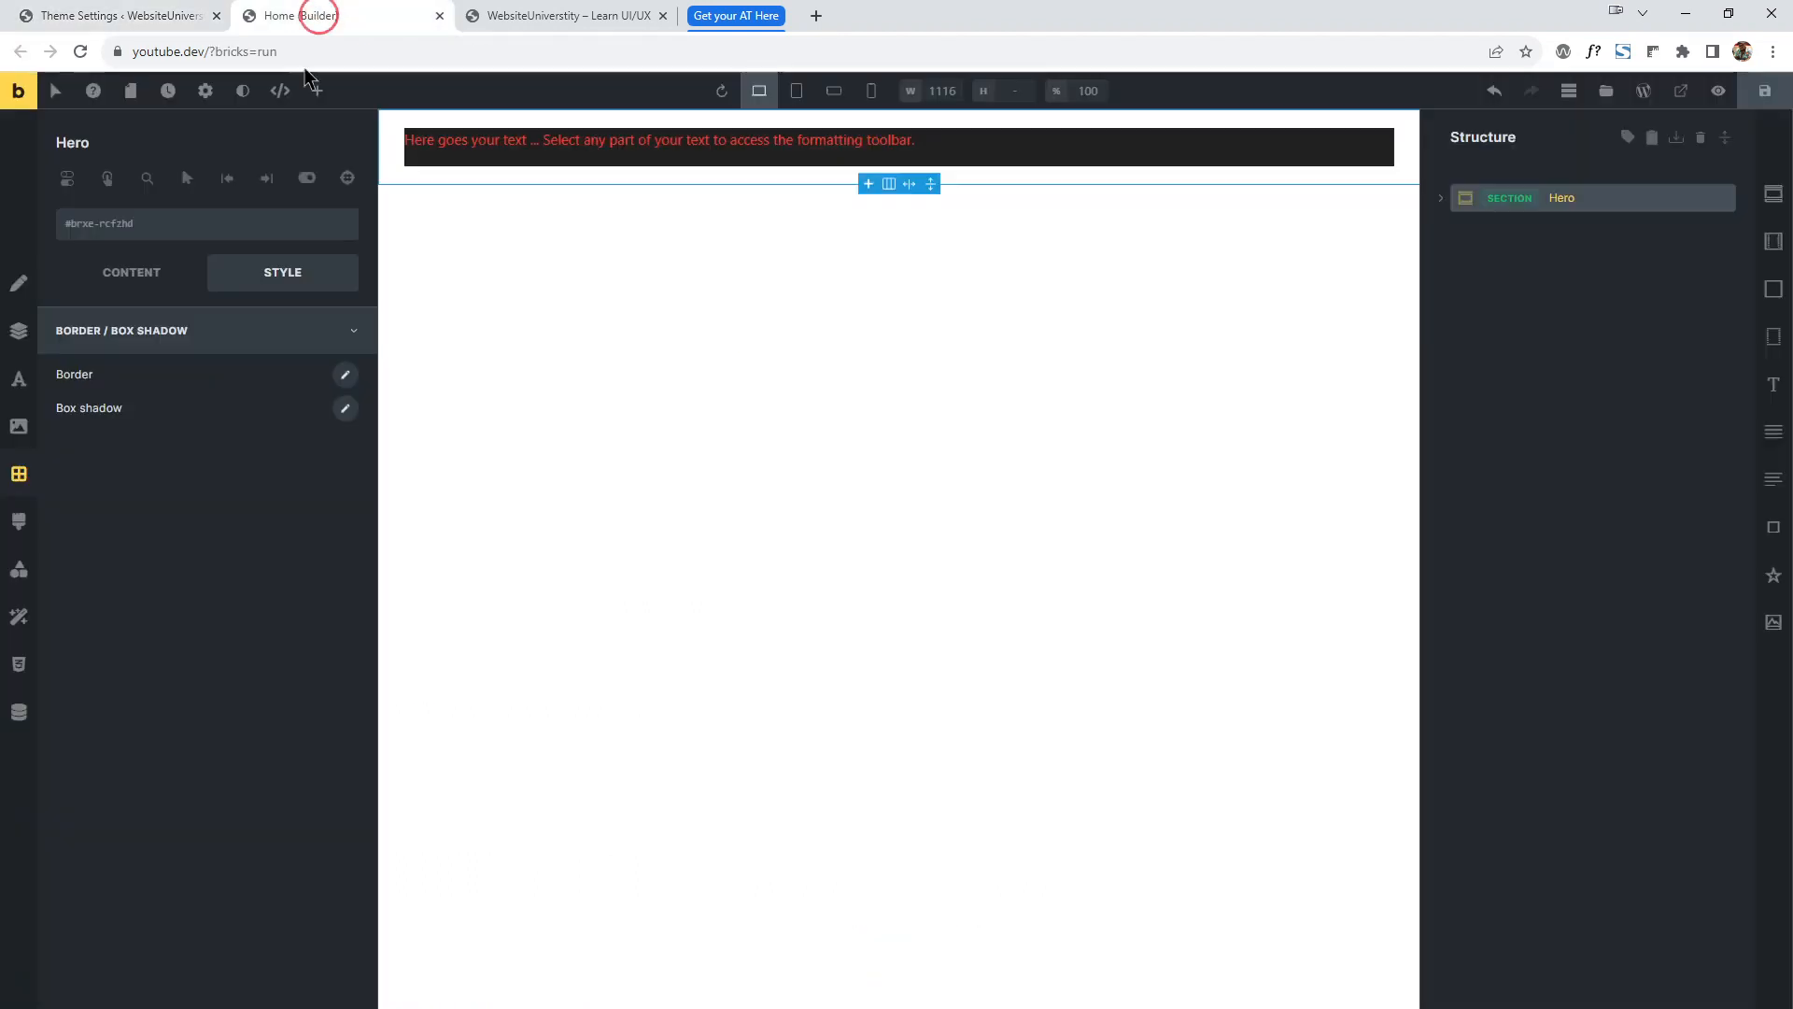
left_click(317, 91)
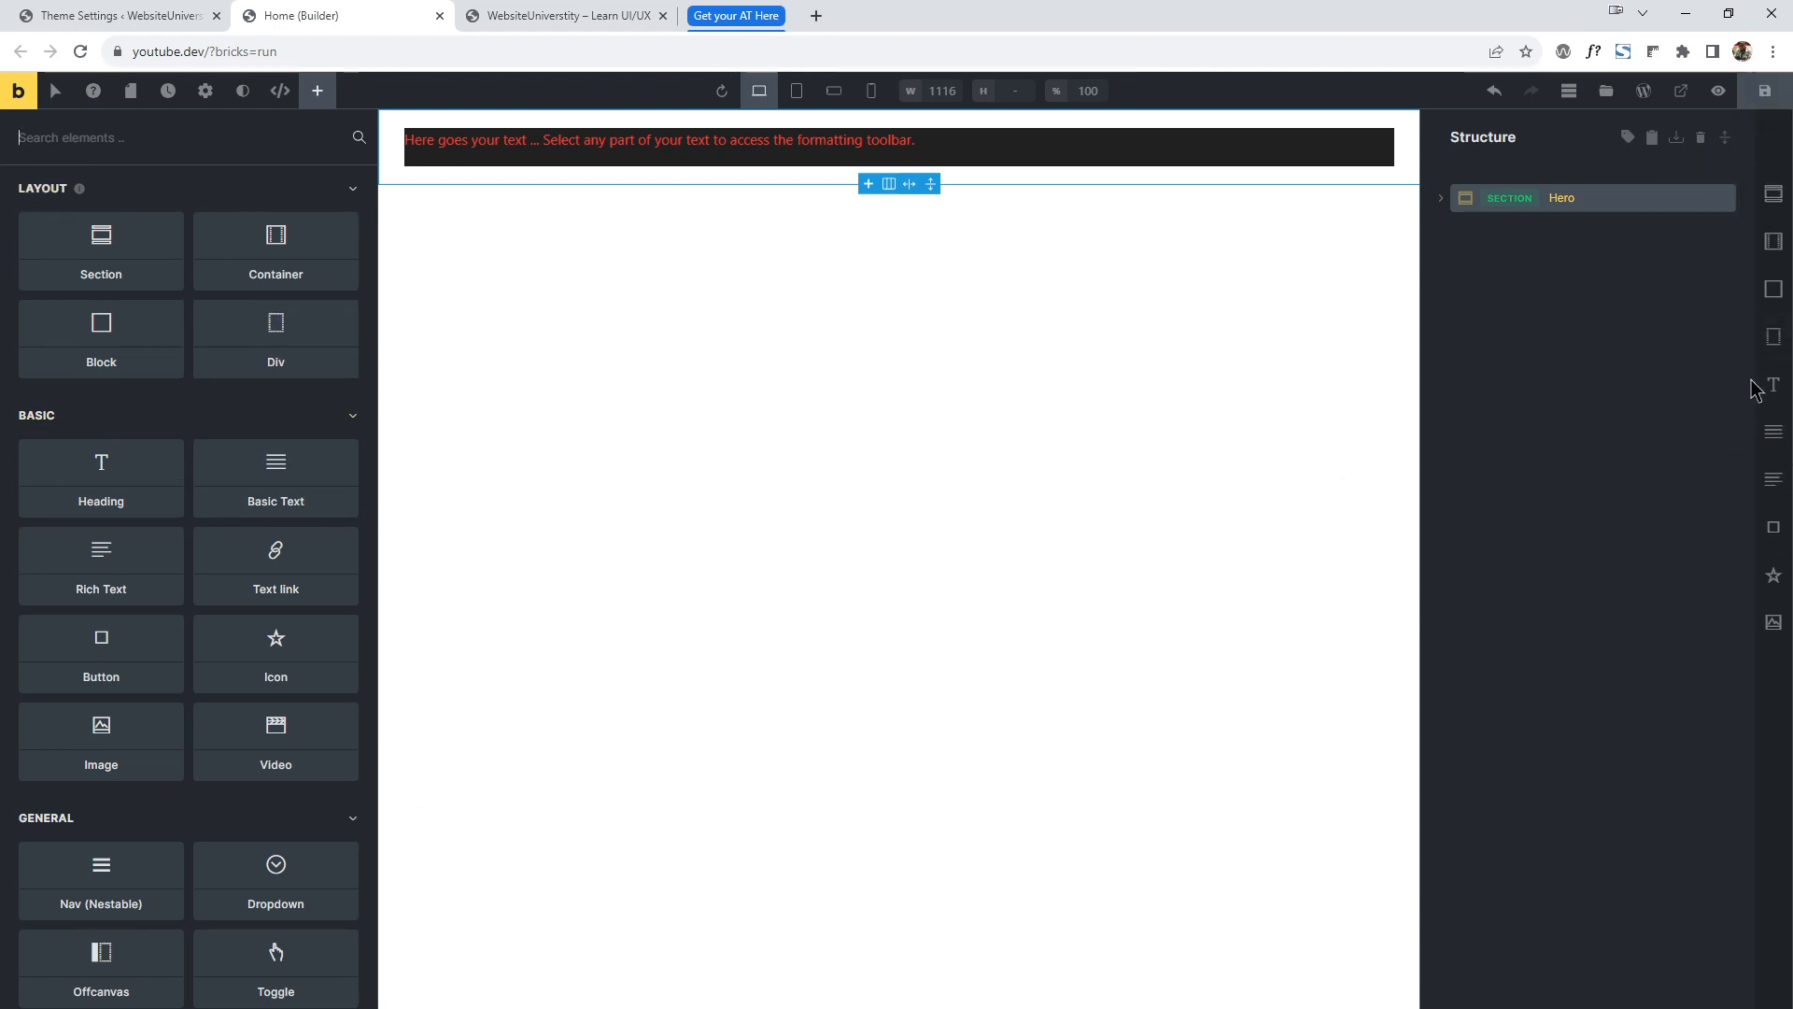
left_click(137, 13)
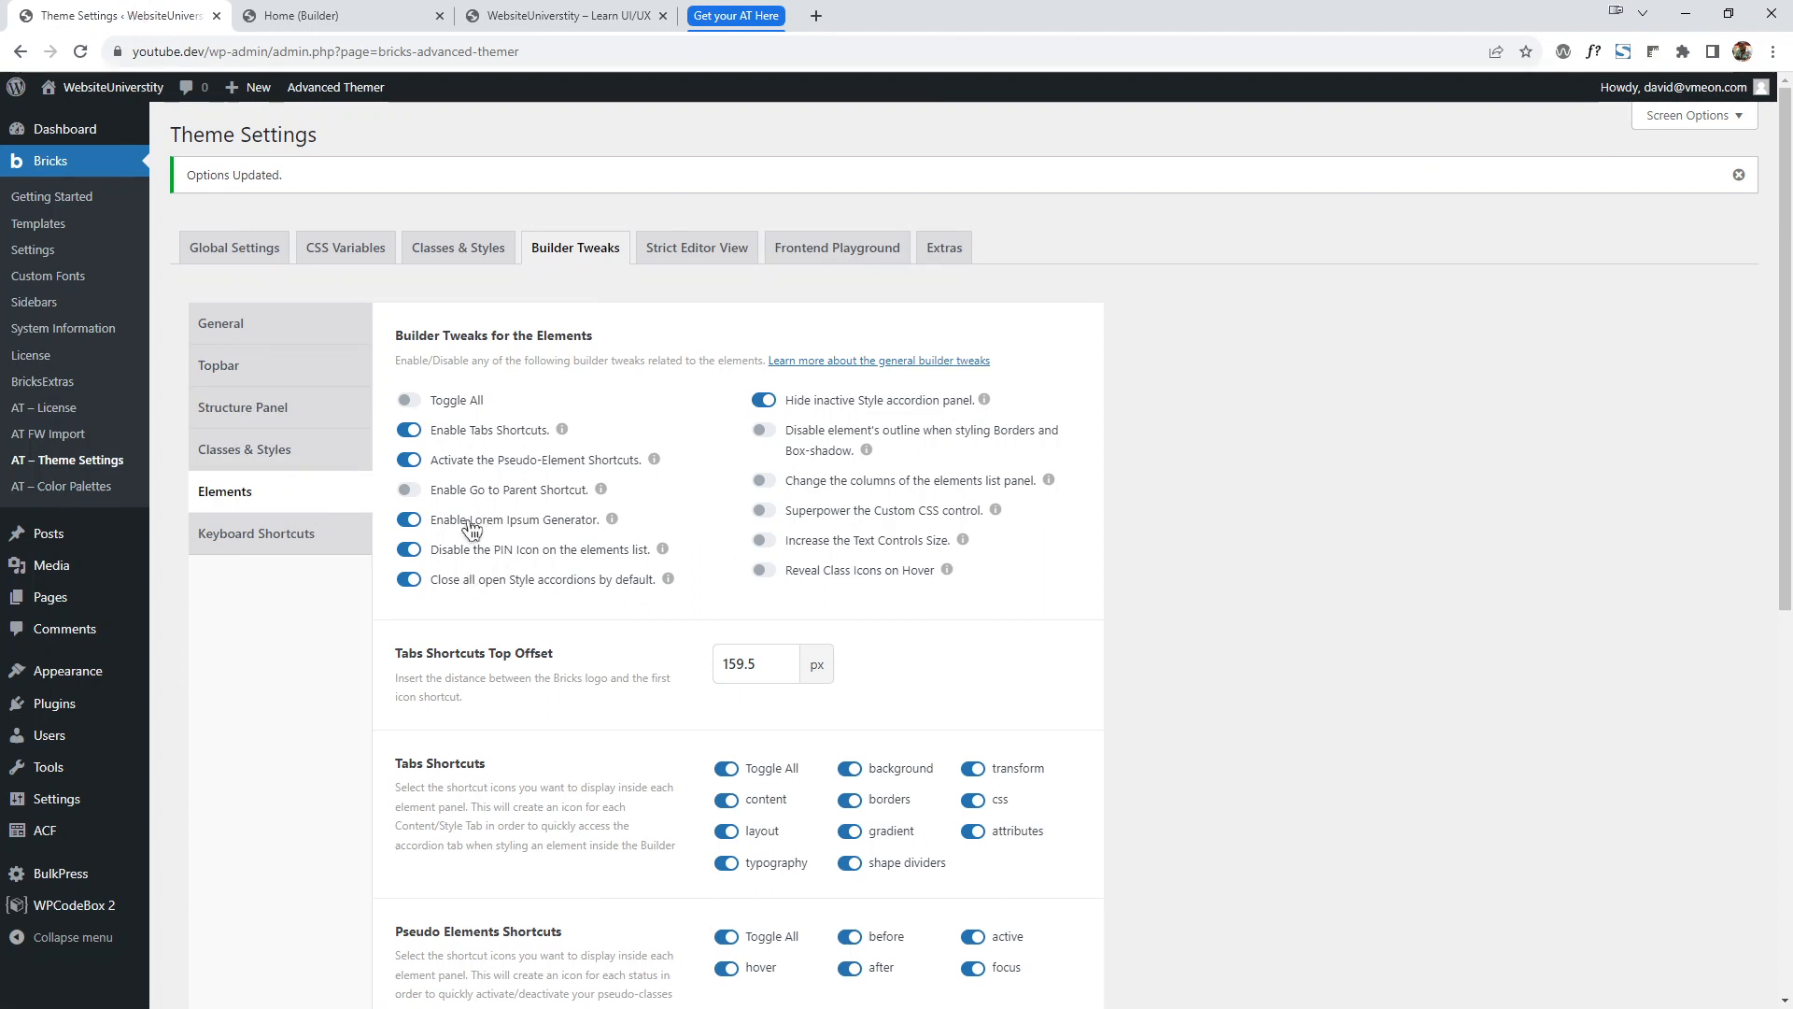
In the builder, expand the whole structure tree and select the Text element inside the Hero section's Body.
left_click(289, 14)
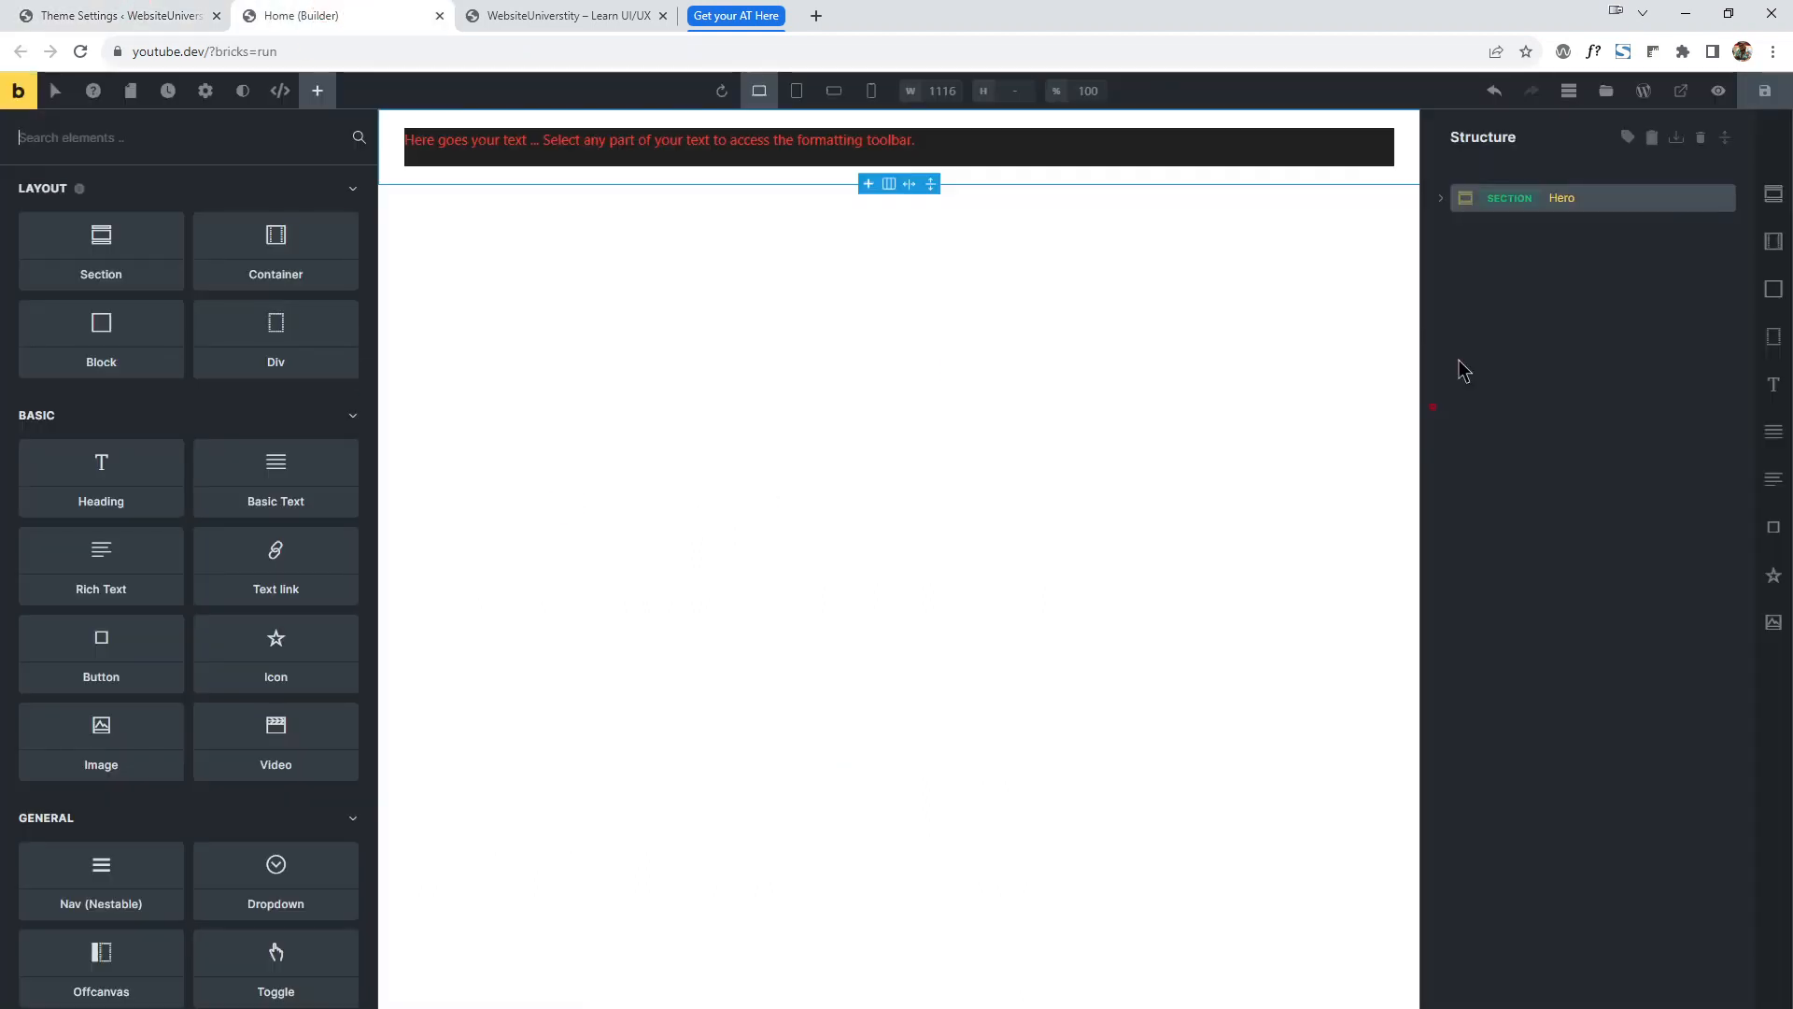
left_click(1725, 138)
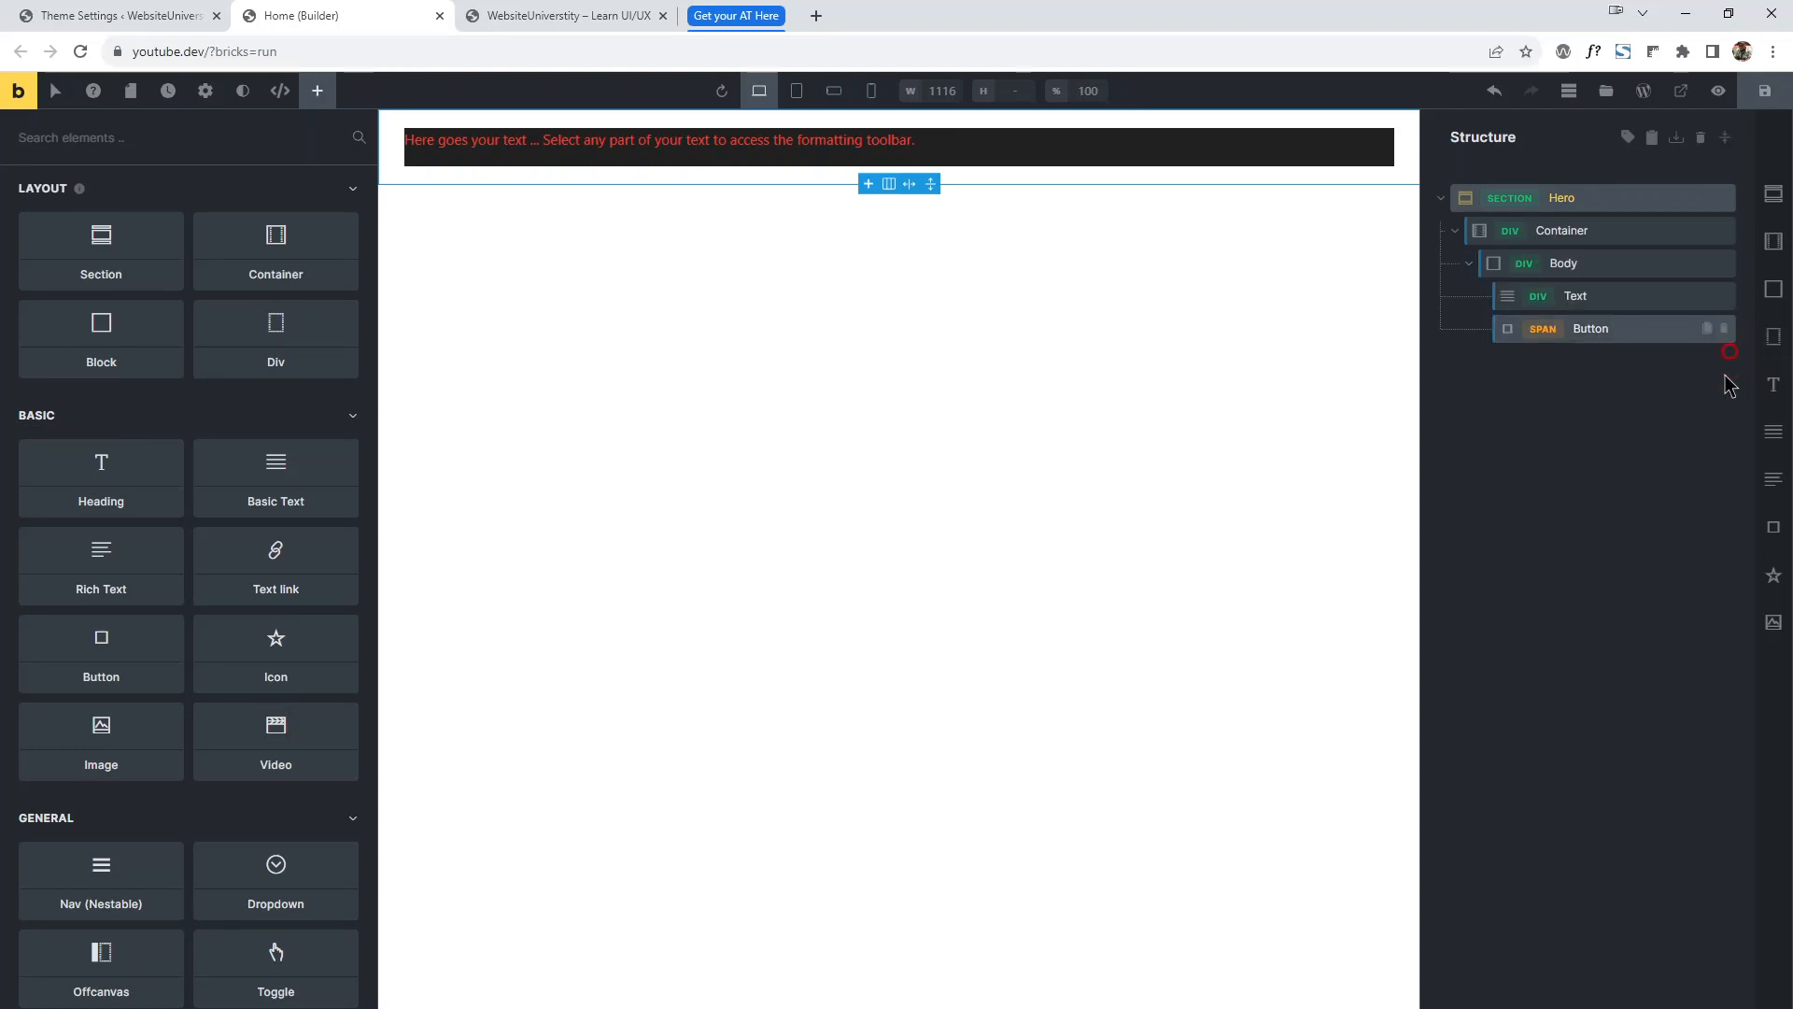
left_click(1630, 301)
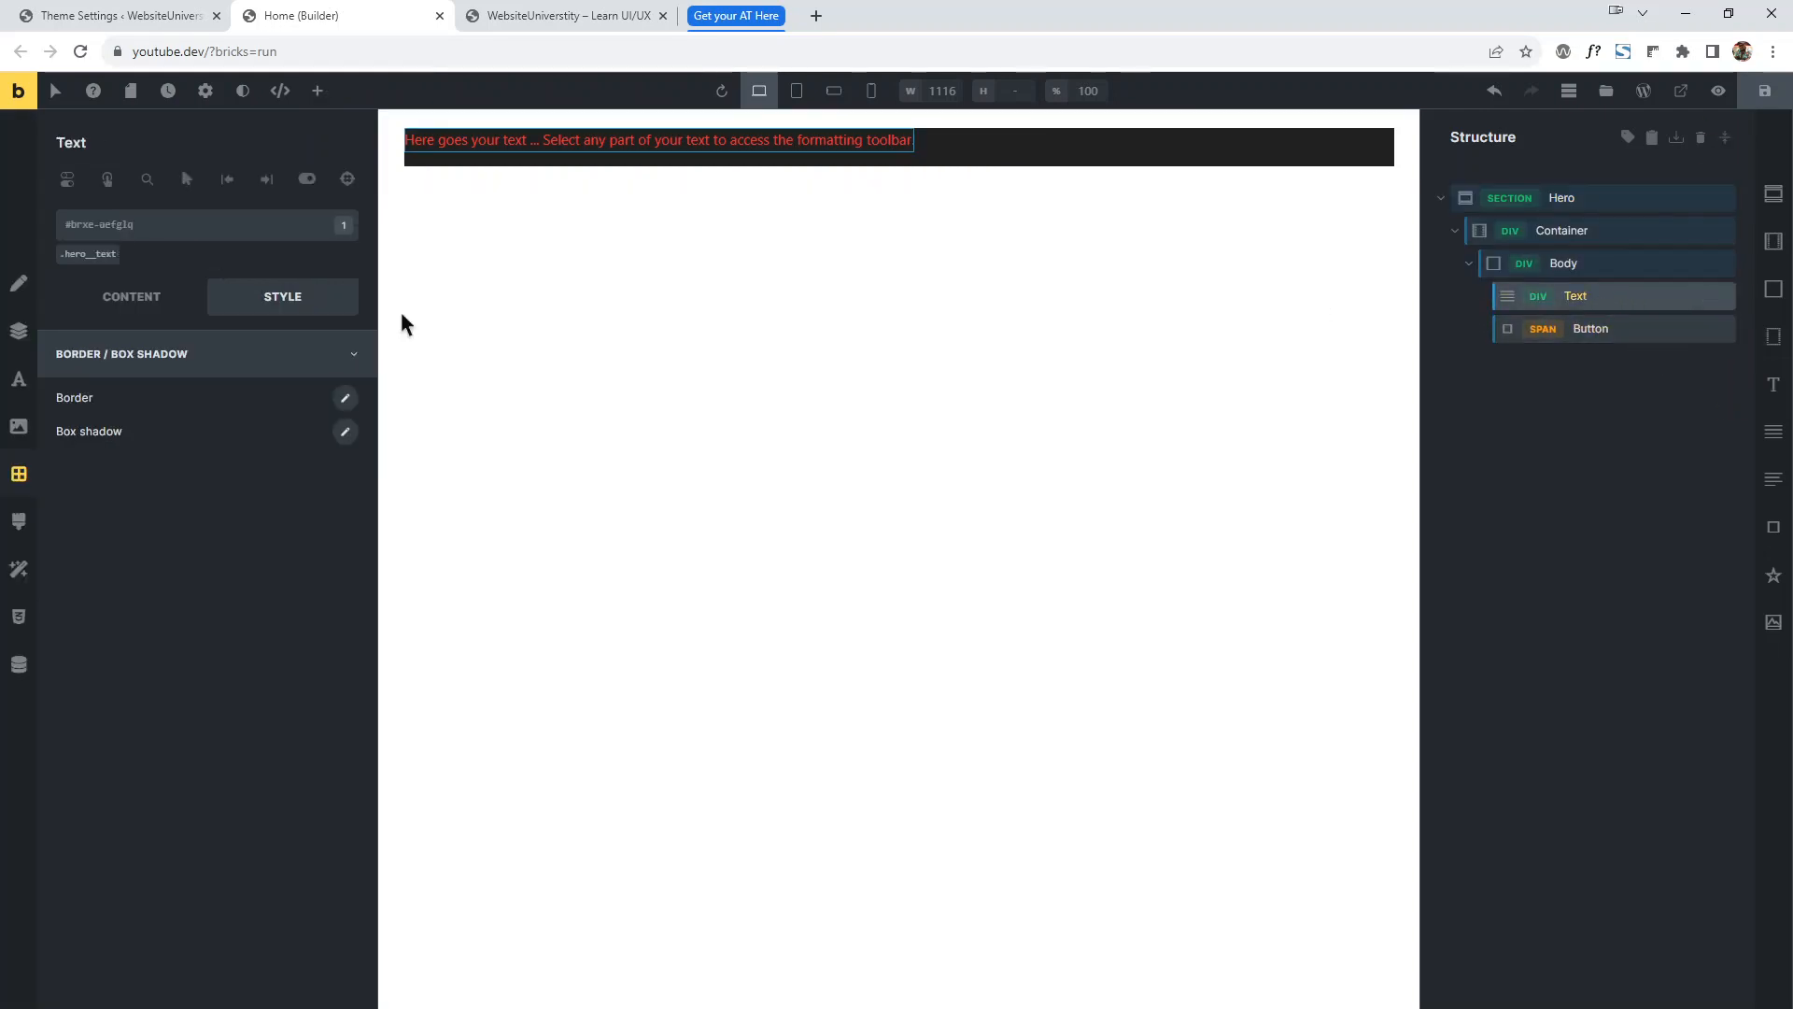
Replace the Text element's content with generated dummy text, enlarge its text box, and select all of the text.
left_click(121, 308)
left_click(293, 377)
key("ctrl+a")
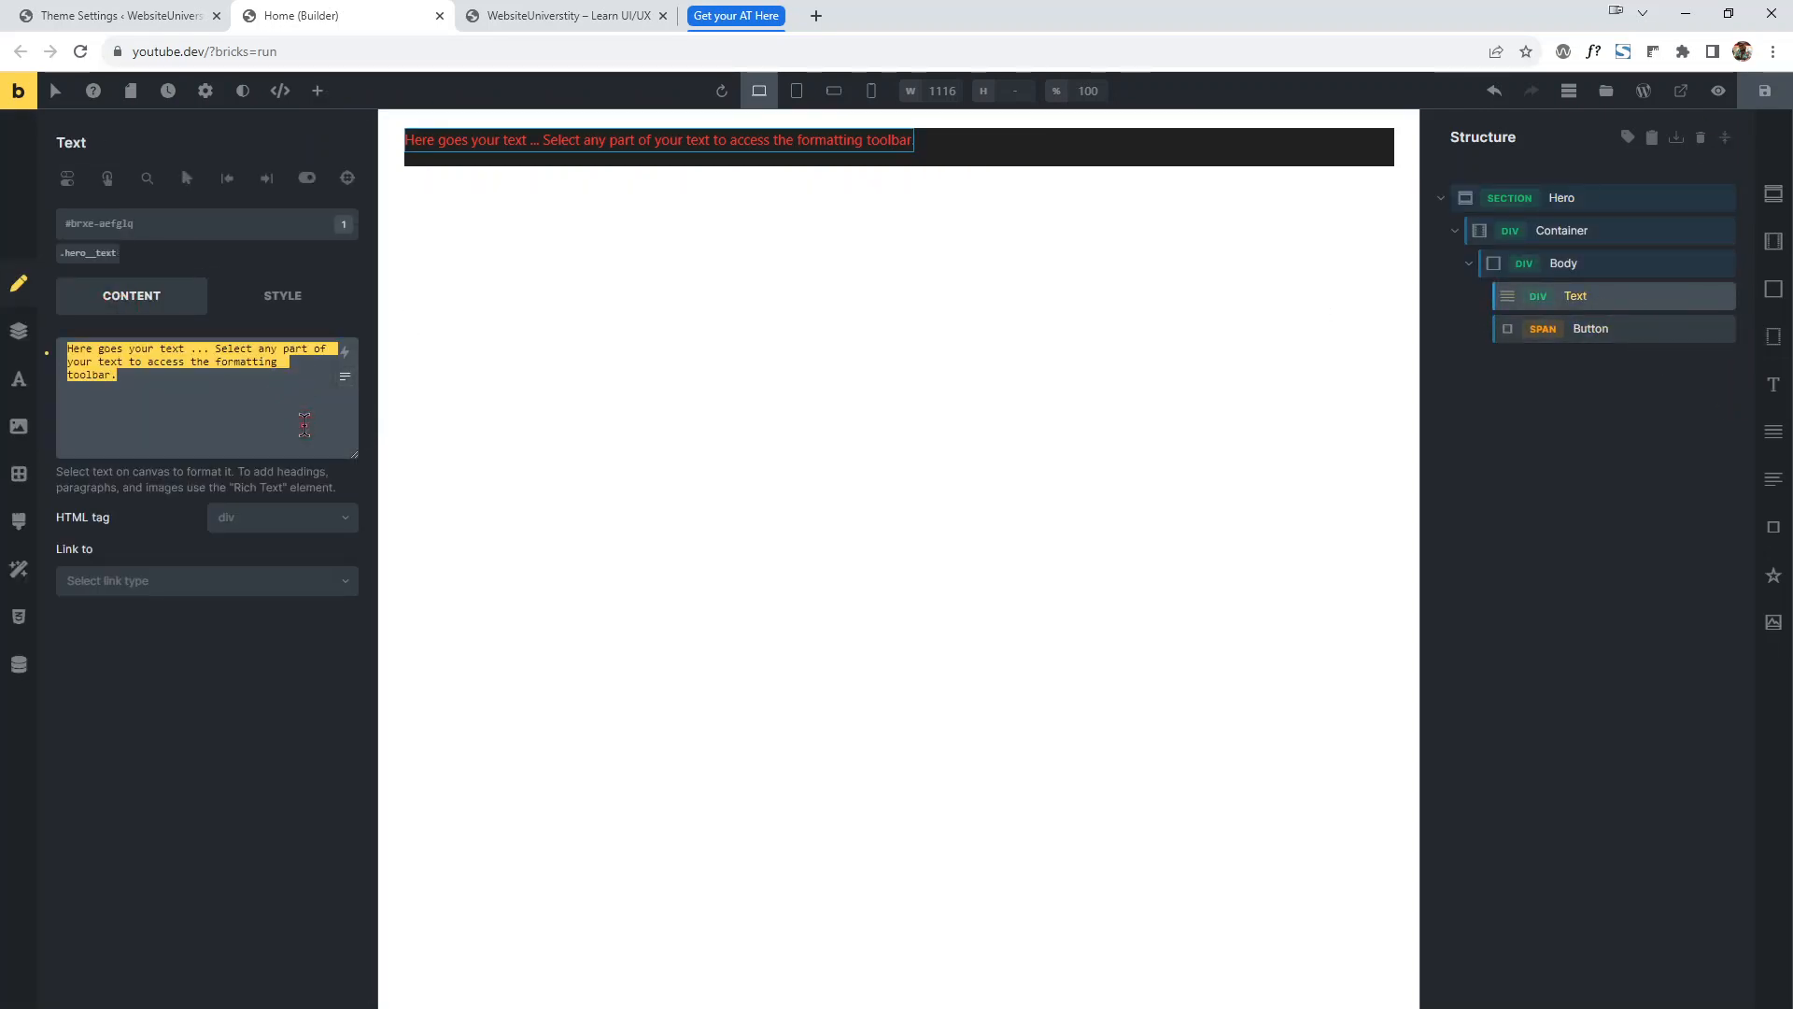
key("BackSpace")
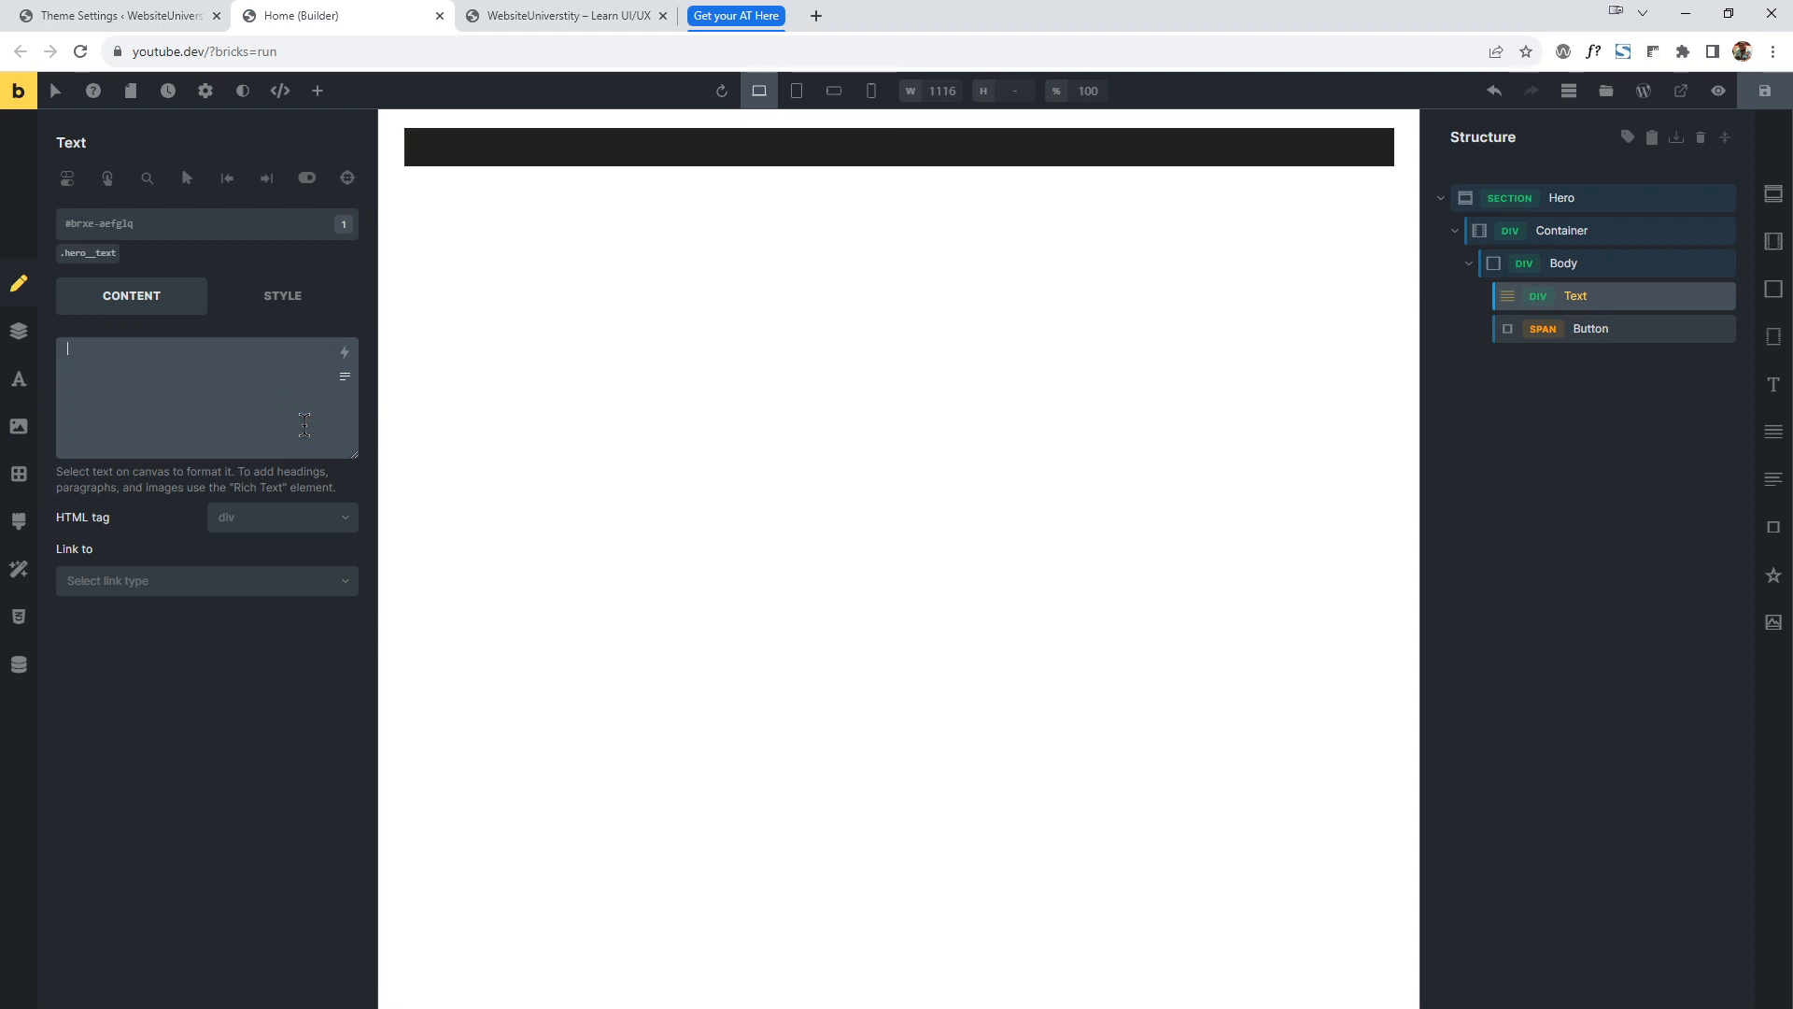
left_click(345, 377)
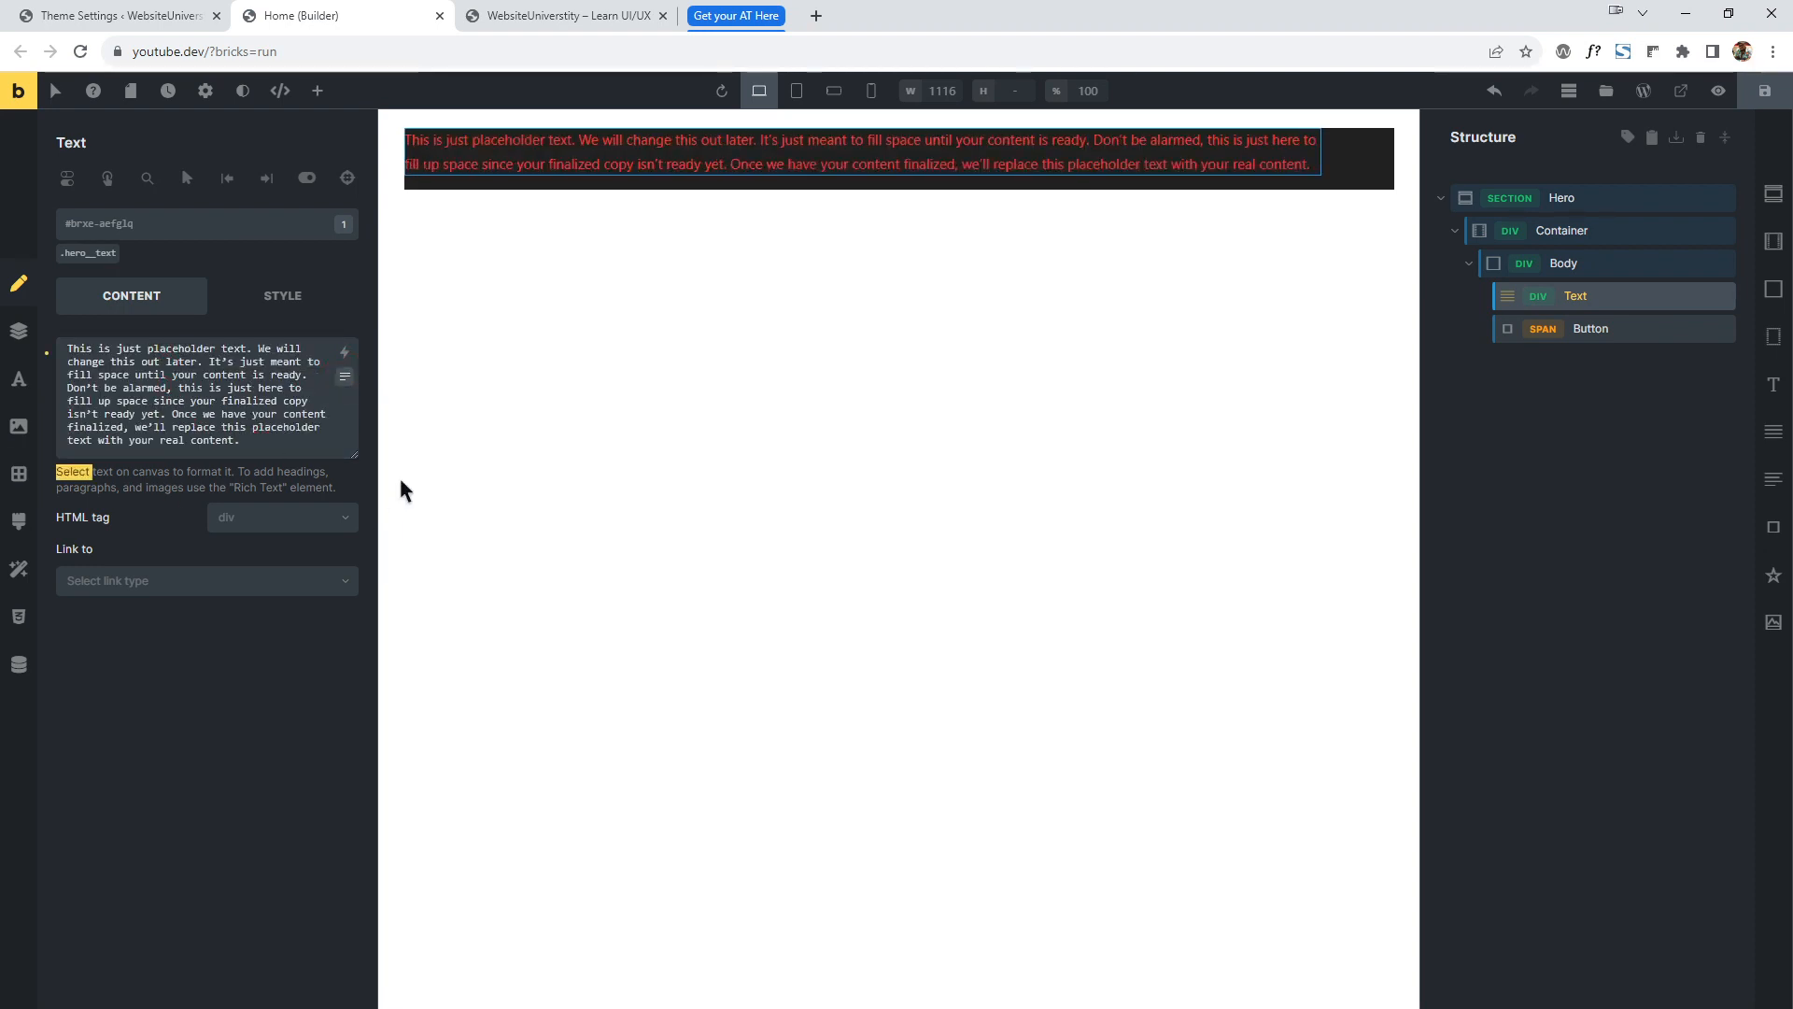
left_click_drag(357, 457, 366, 607)
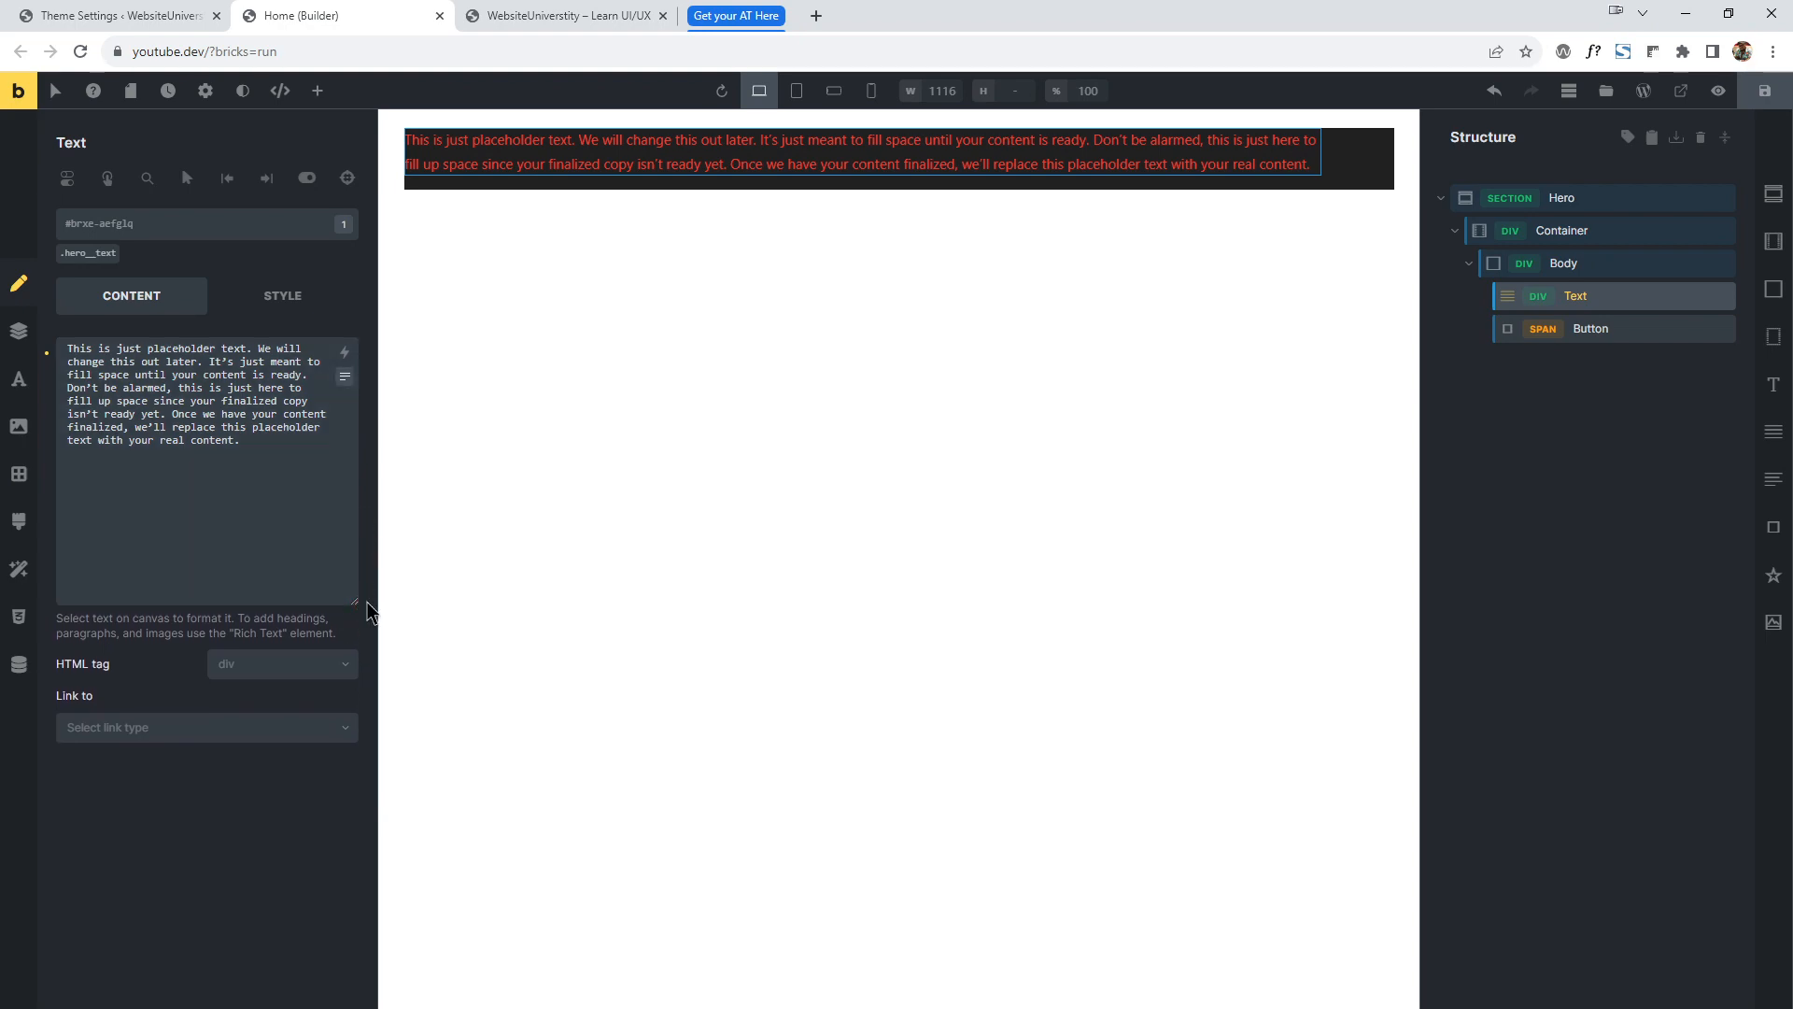
left_click(262, 431)
key("ctrl+a")
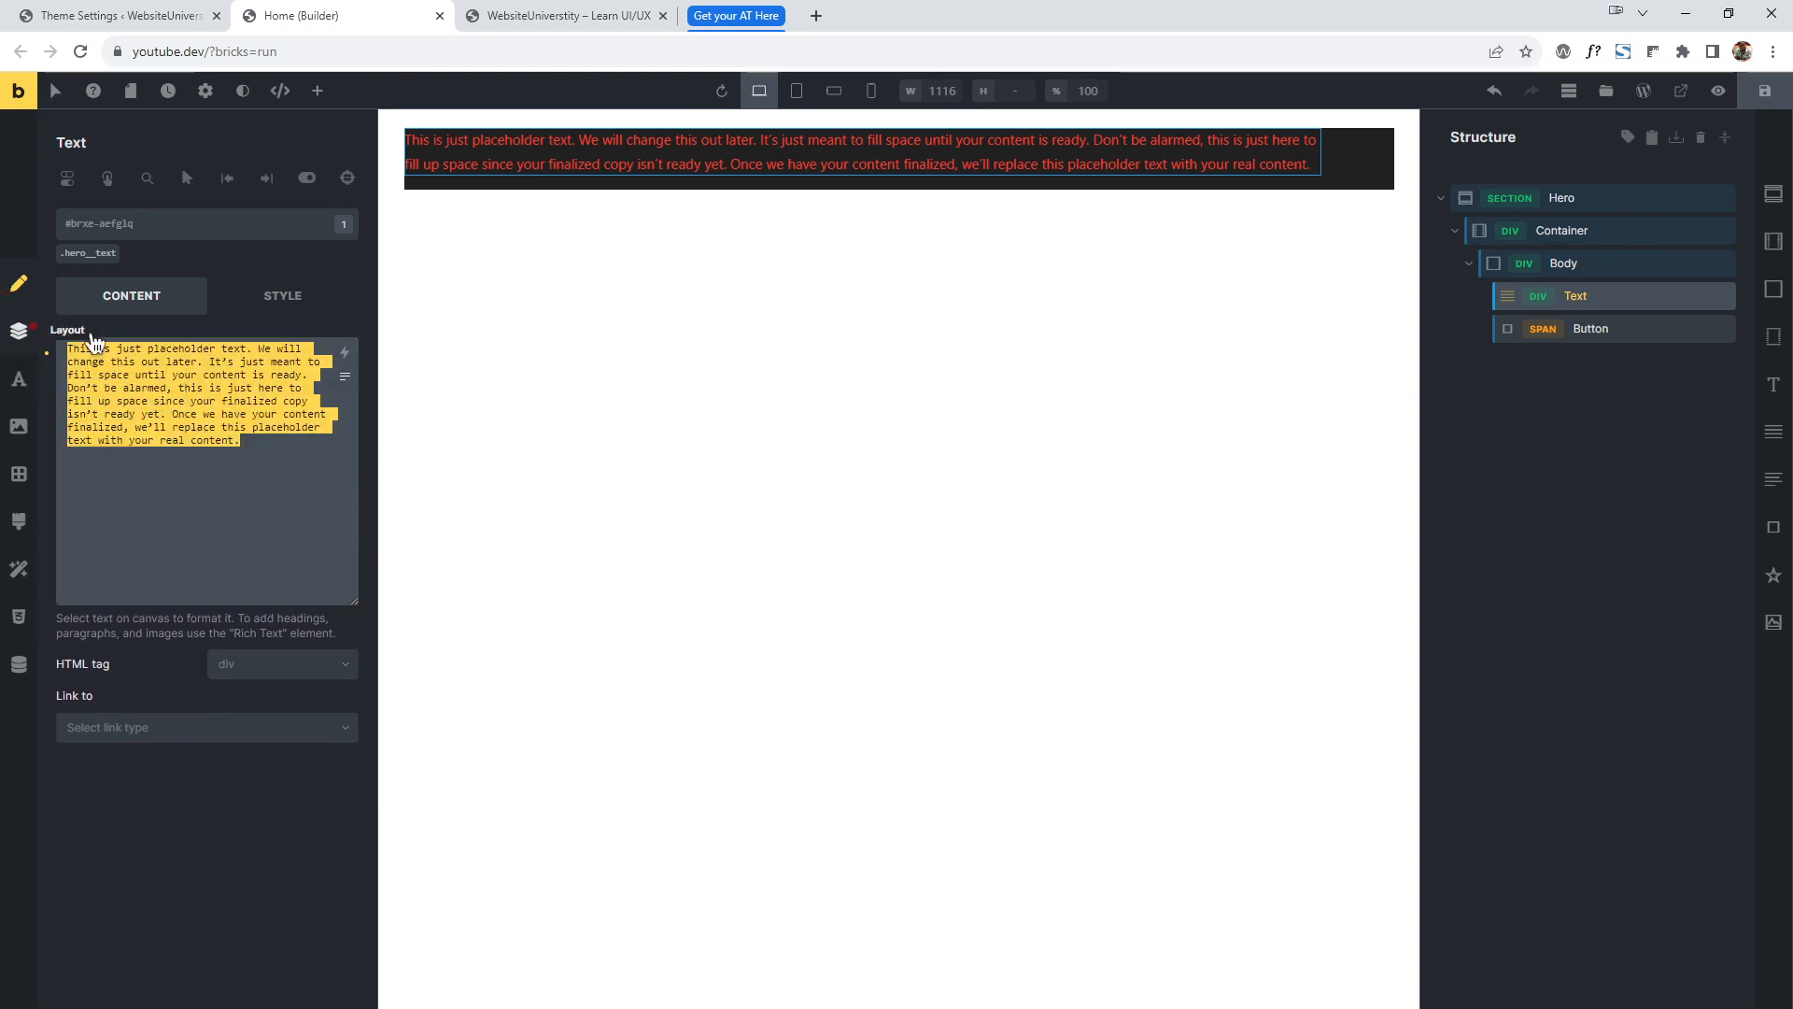
In the theme settings, look at the available types of dummy content without changing the selection.
left_click(101, 18)
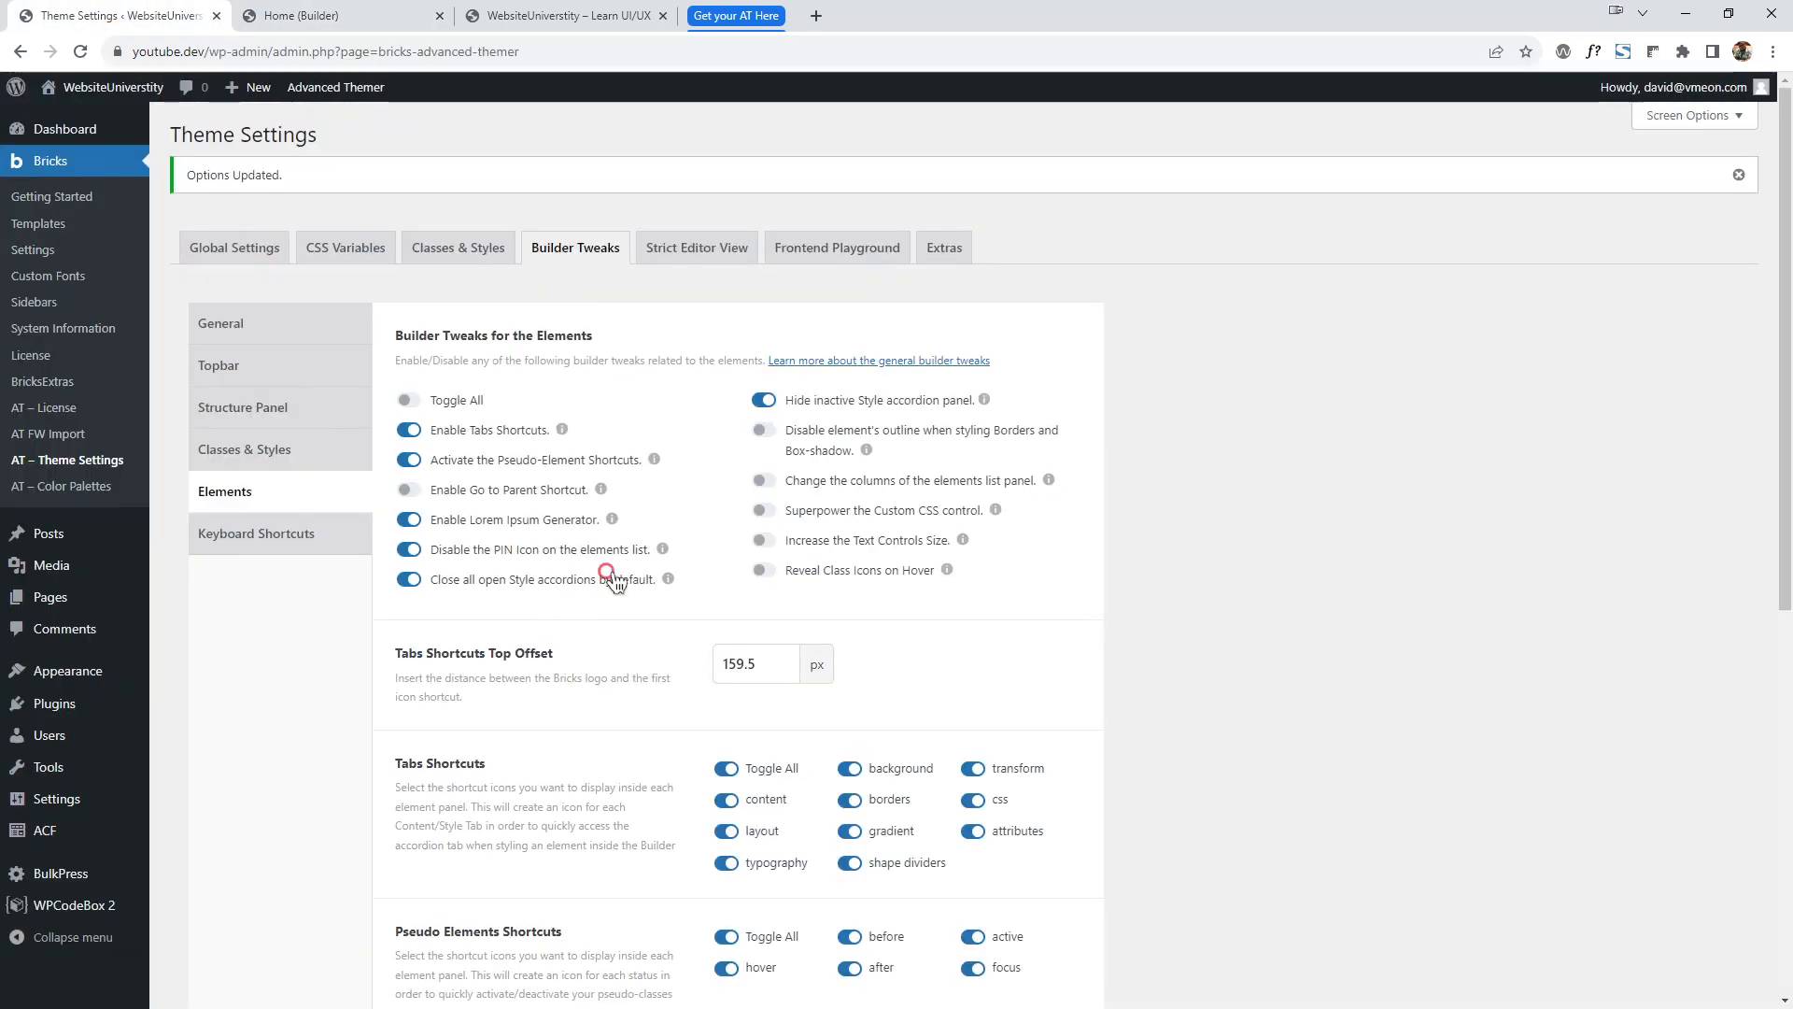
scroll(611, 560, "down", 6)
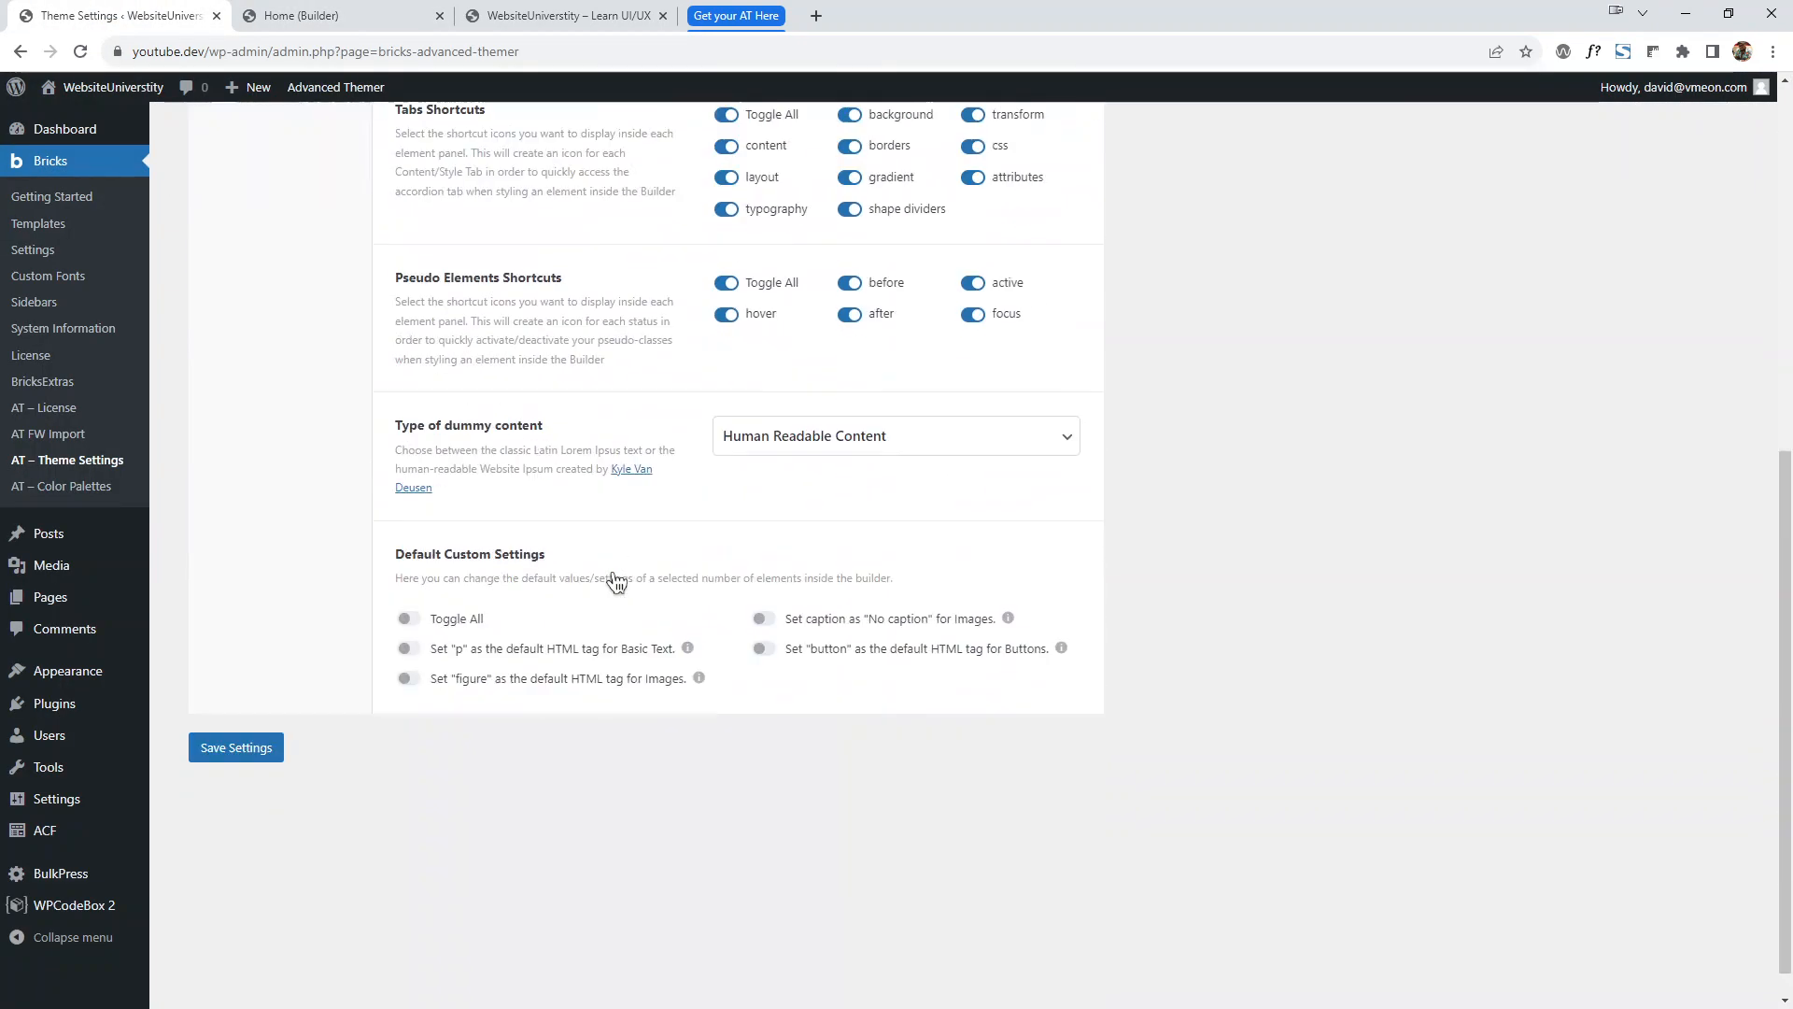
left_click(847, 428)
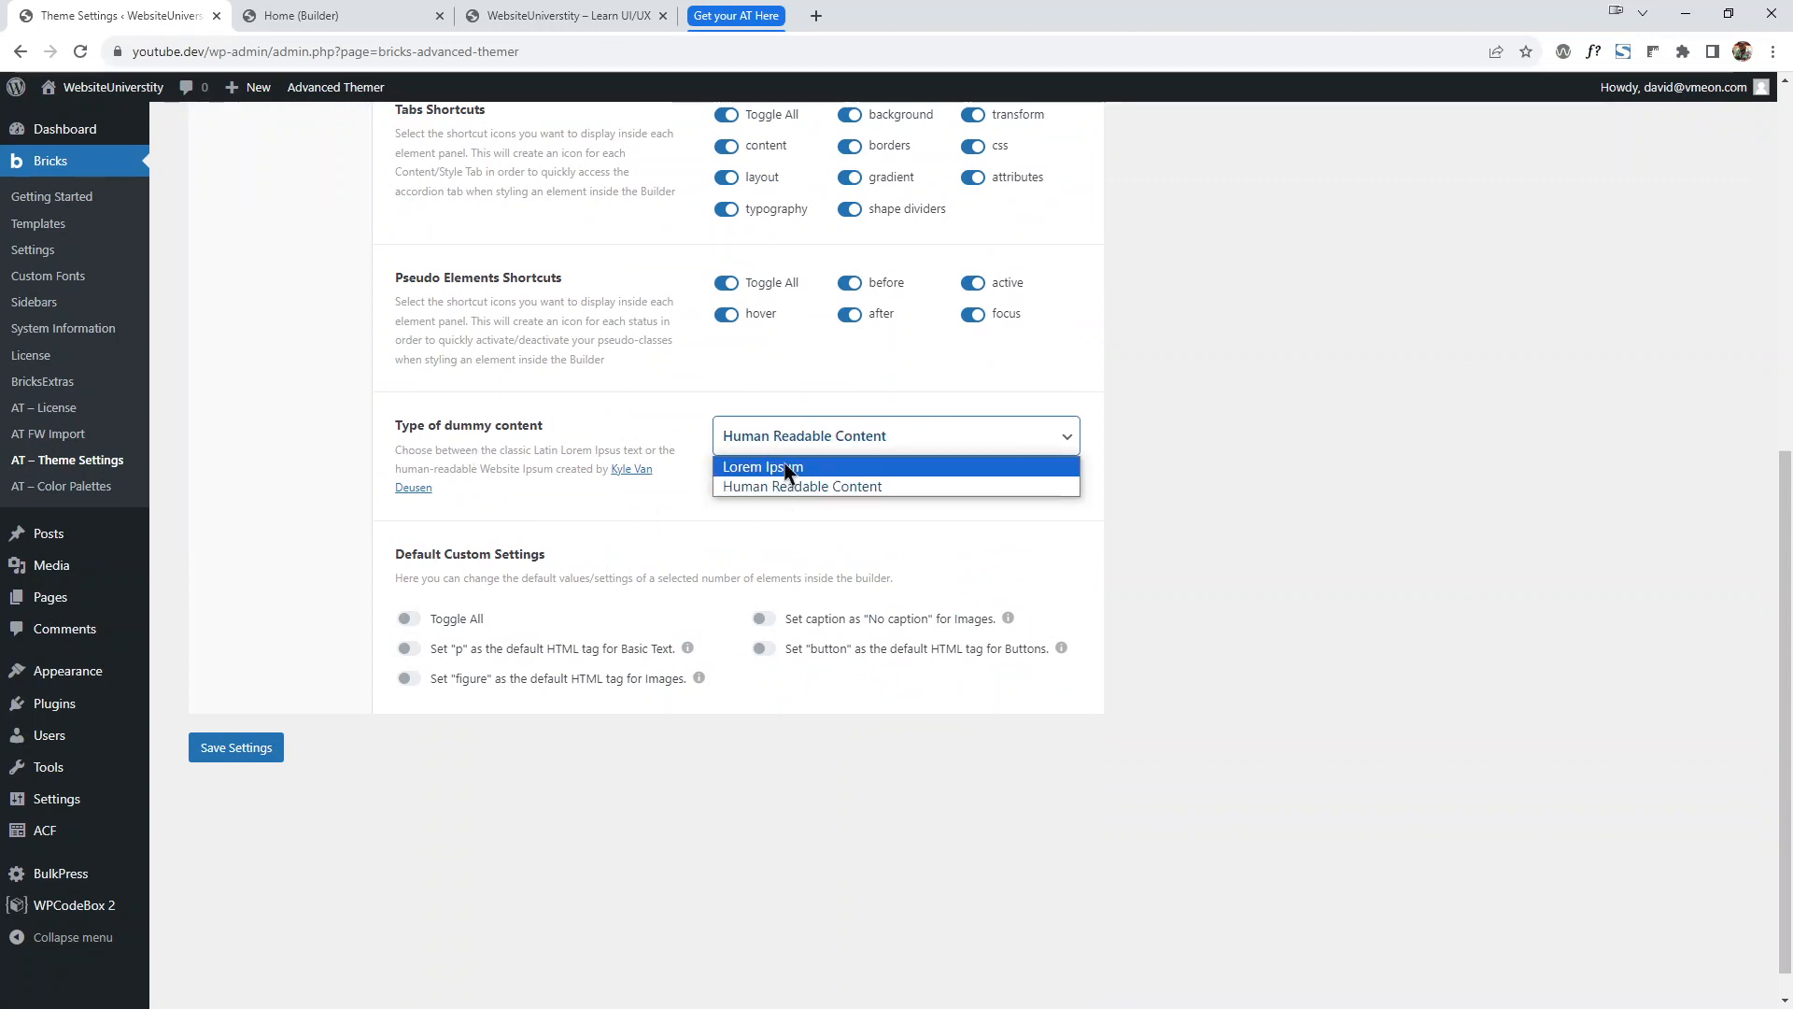
left_click(1439, 595)
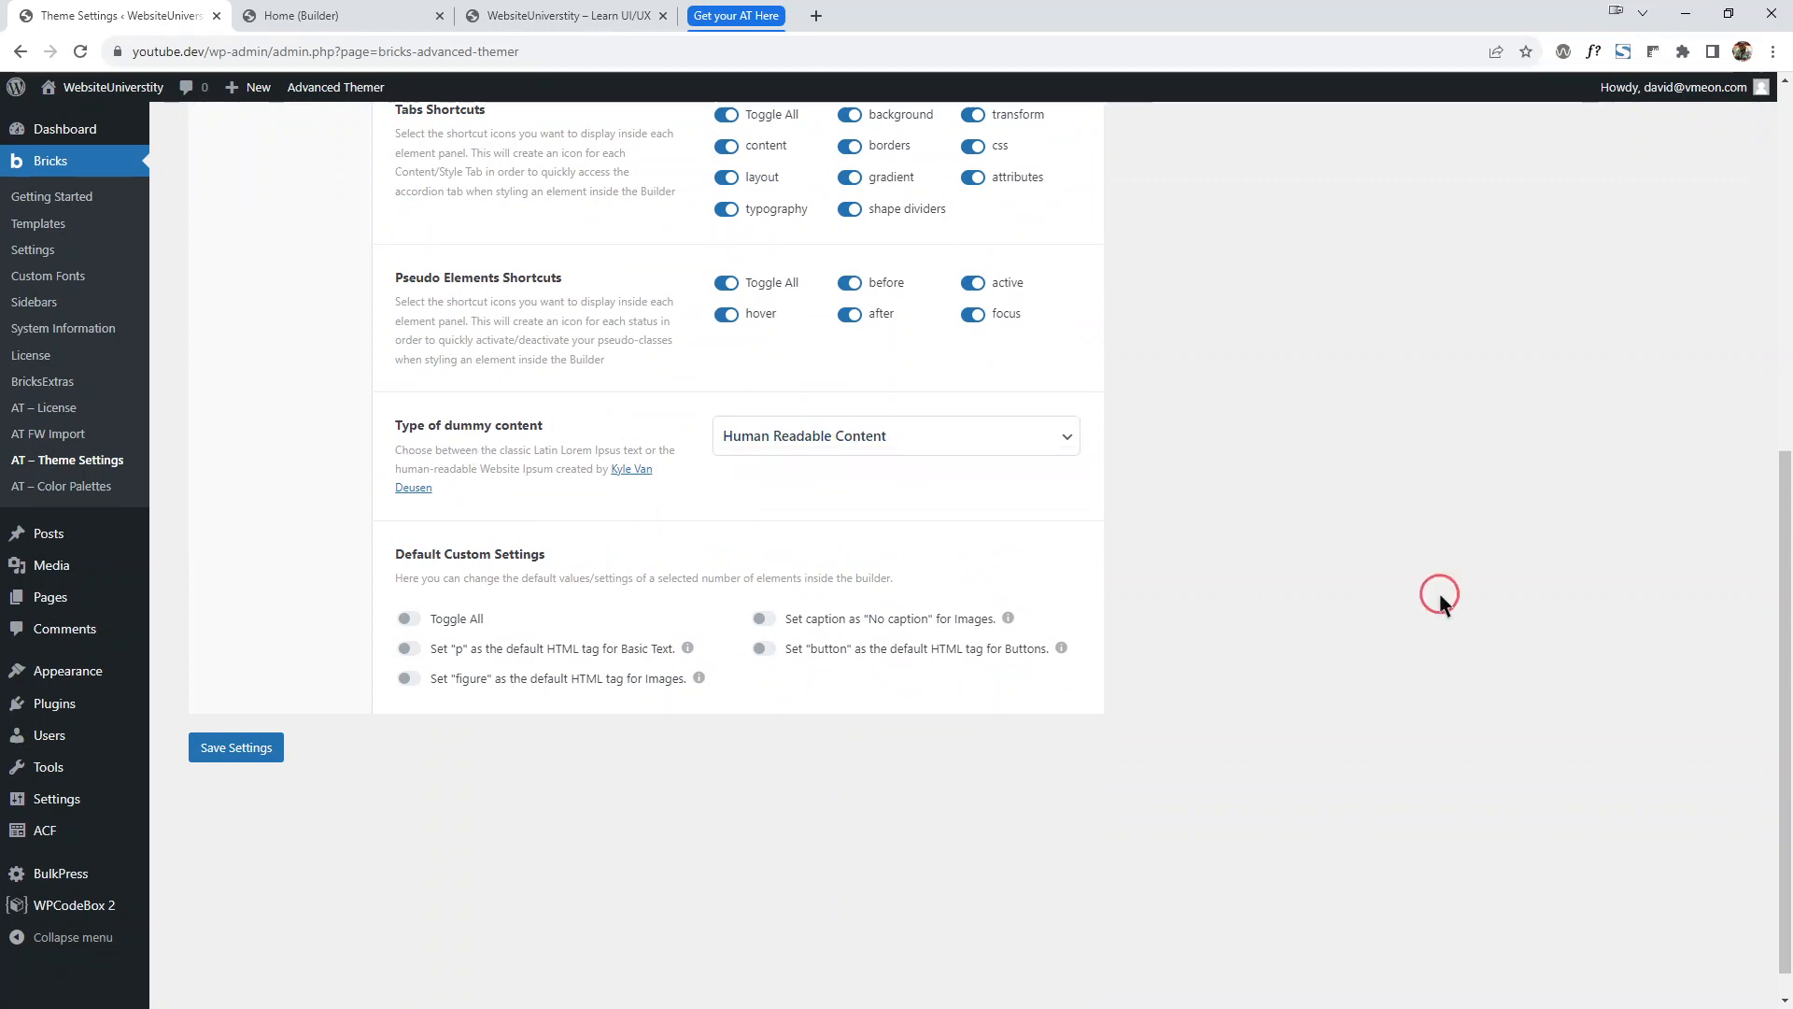
Enable all Default Custom Settings for Basic Text, Images and Buttons in the Elements tweaks, and save the settings.
scroll(1439, 594, "up", 7)
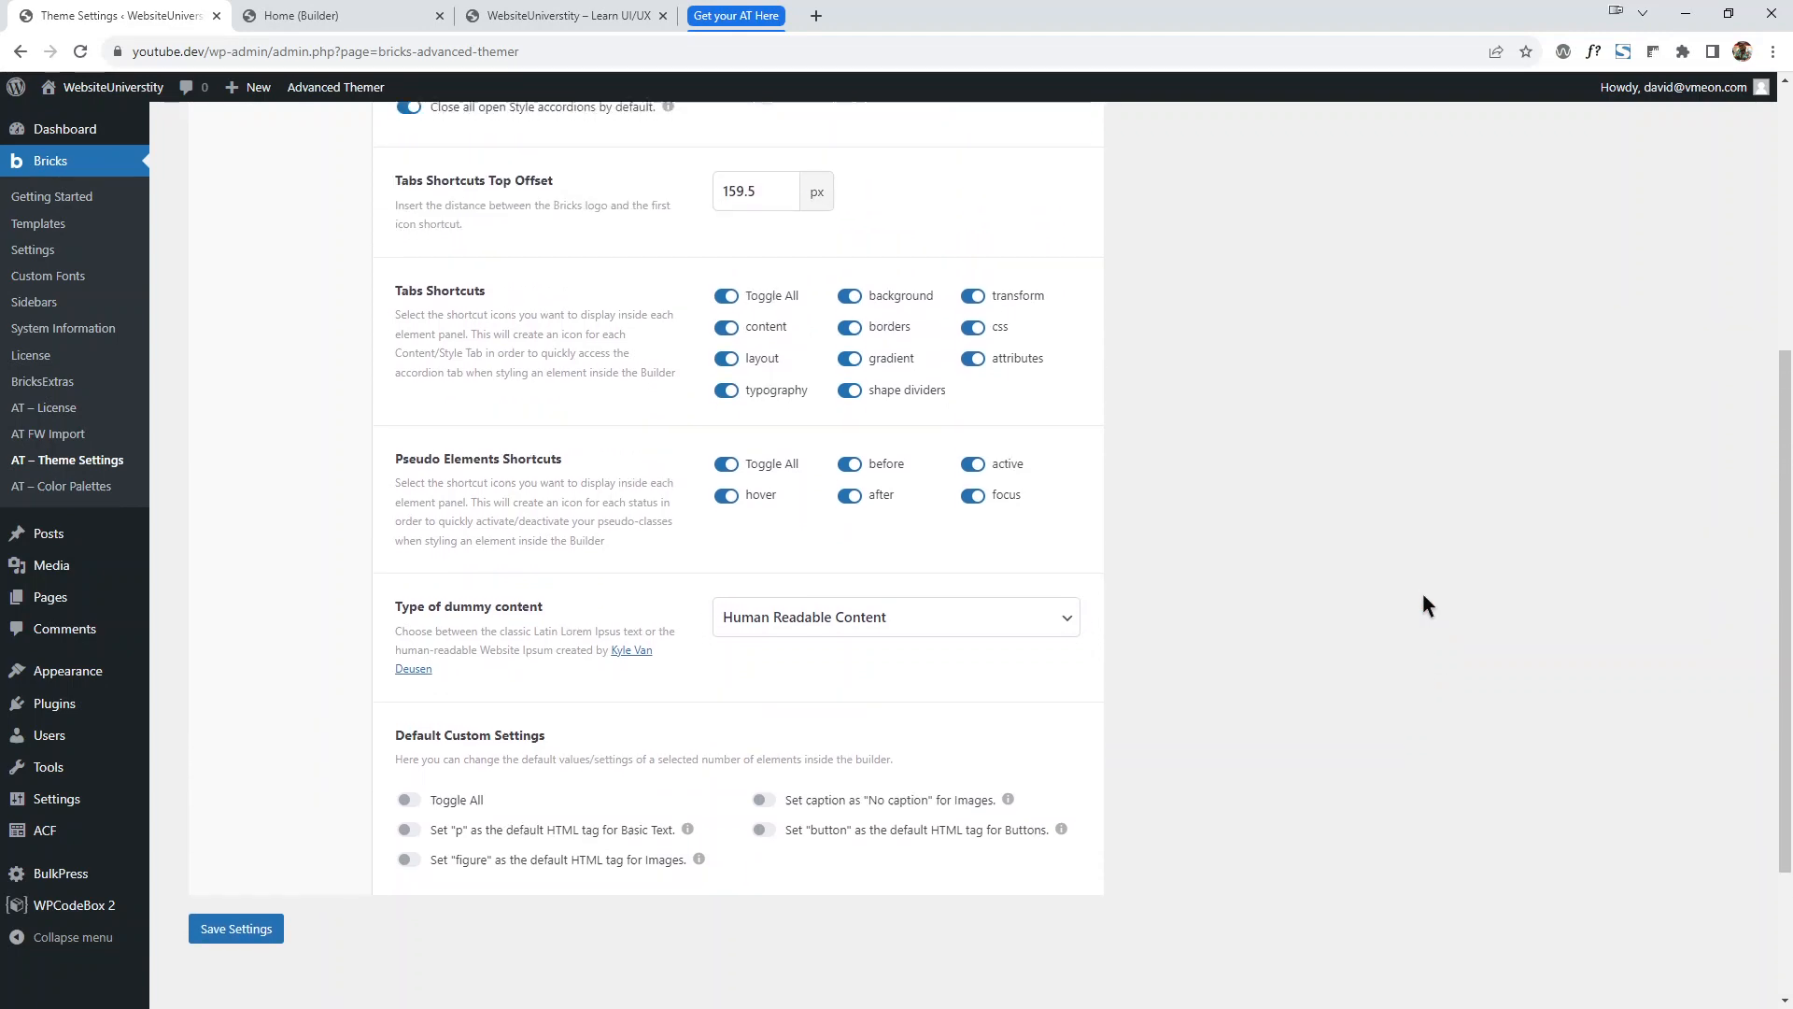
scroll(1370, 636, "down", 8)
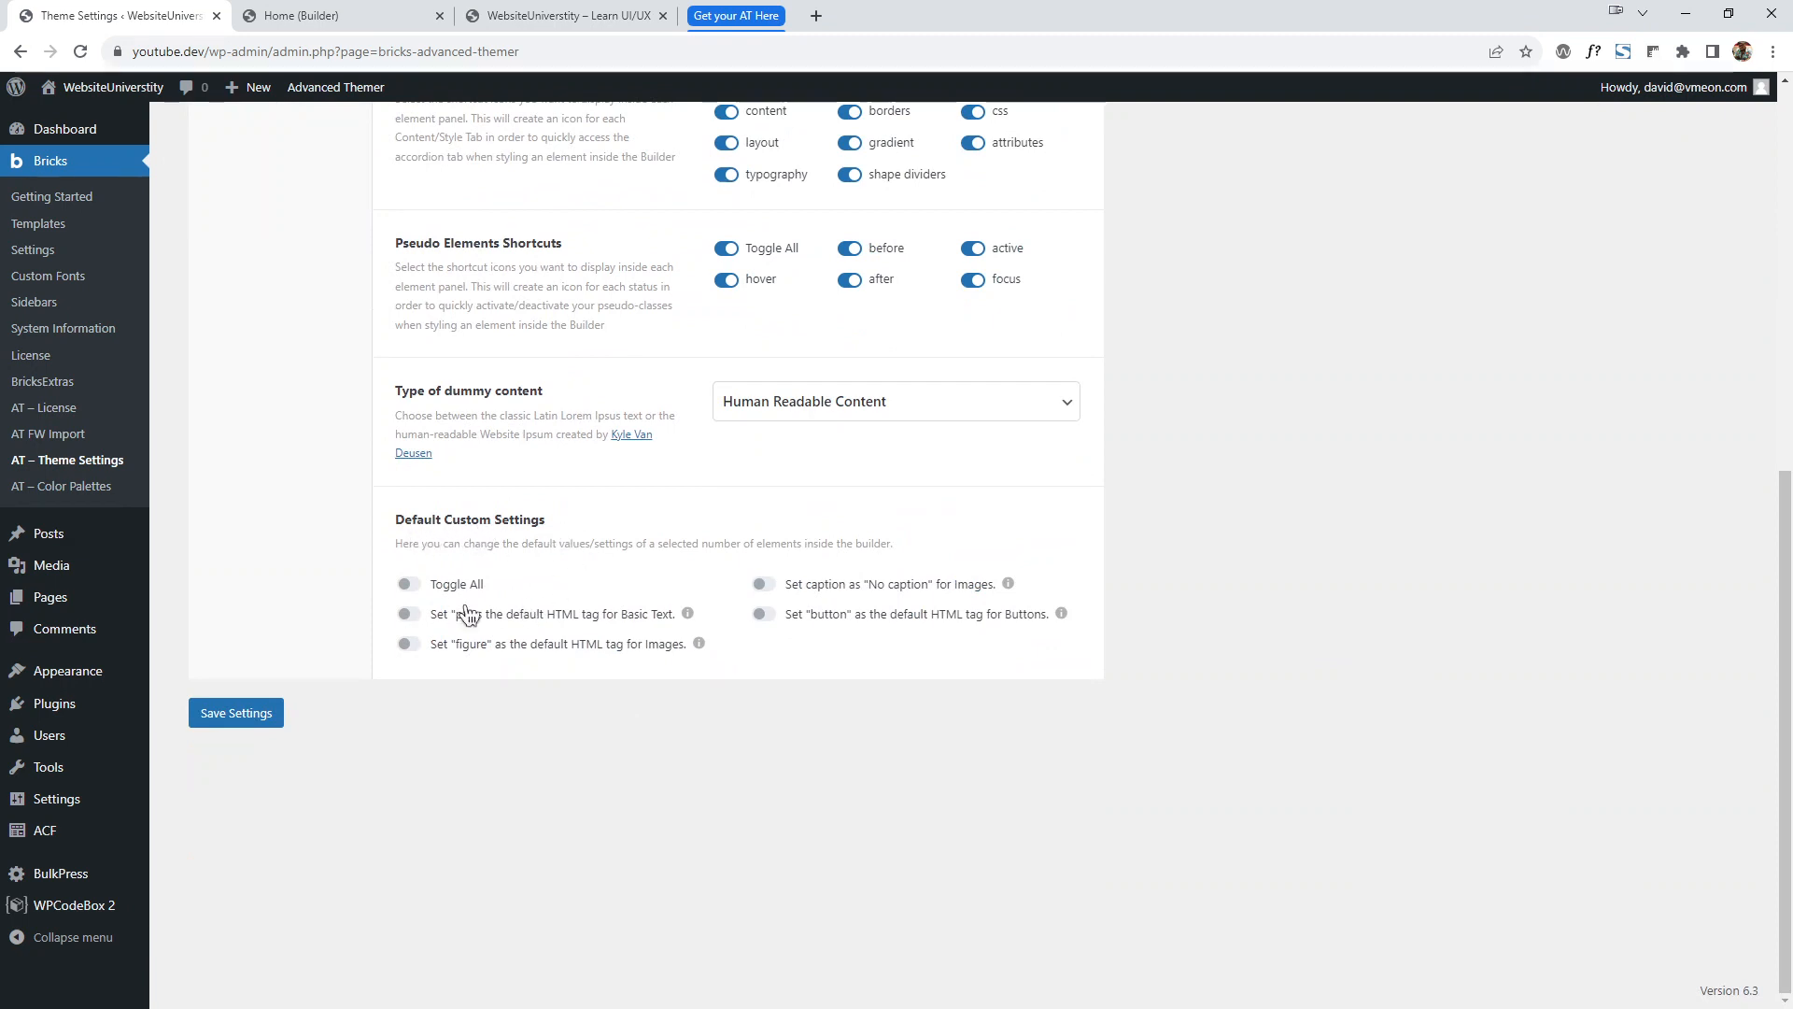
left_click(408, 583)
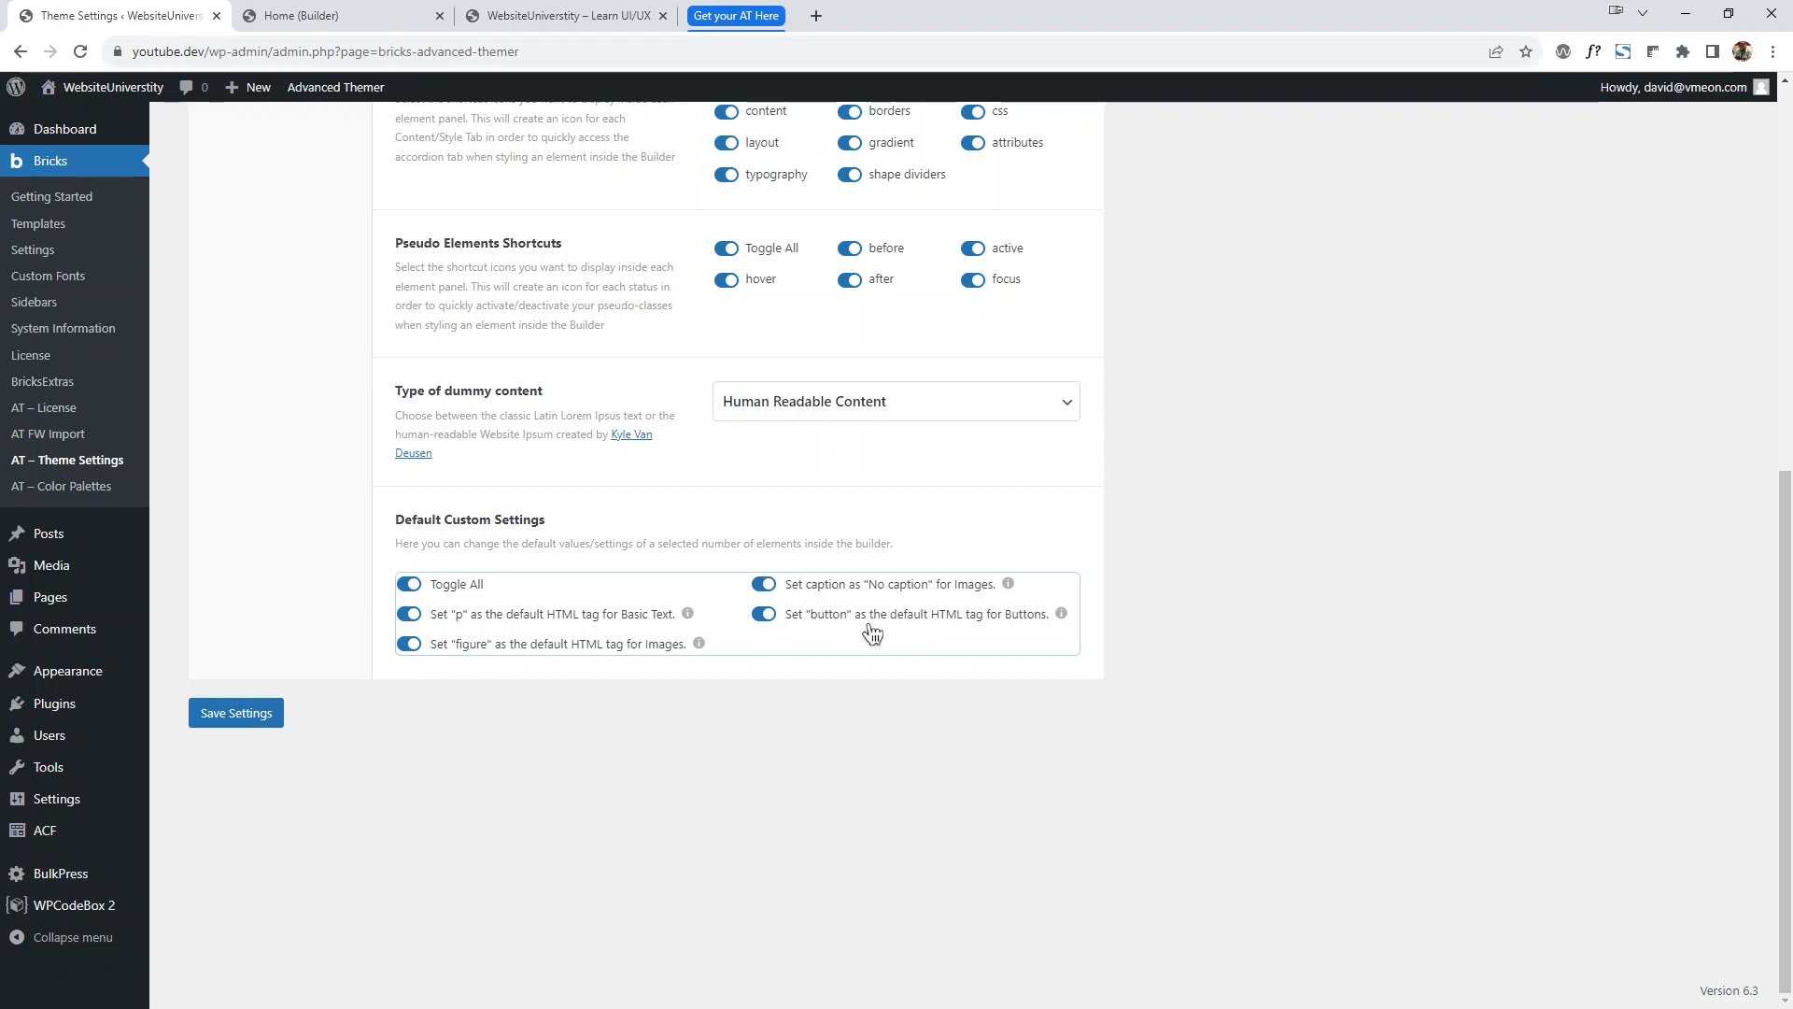
left_click(252, 714)
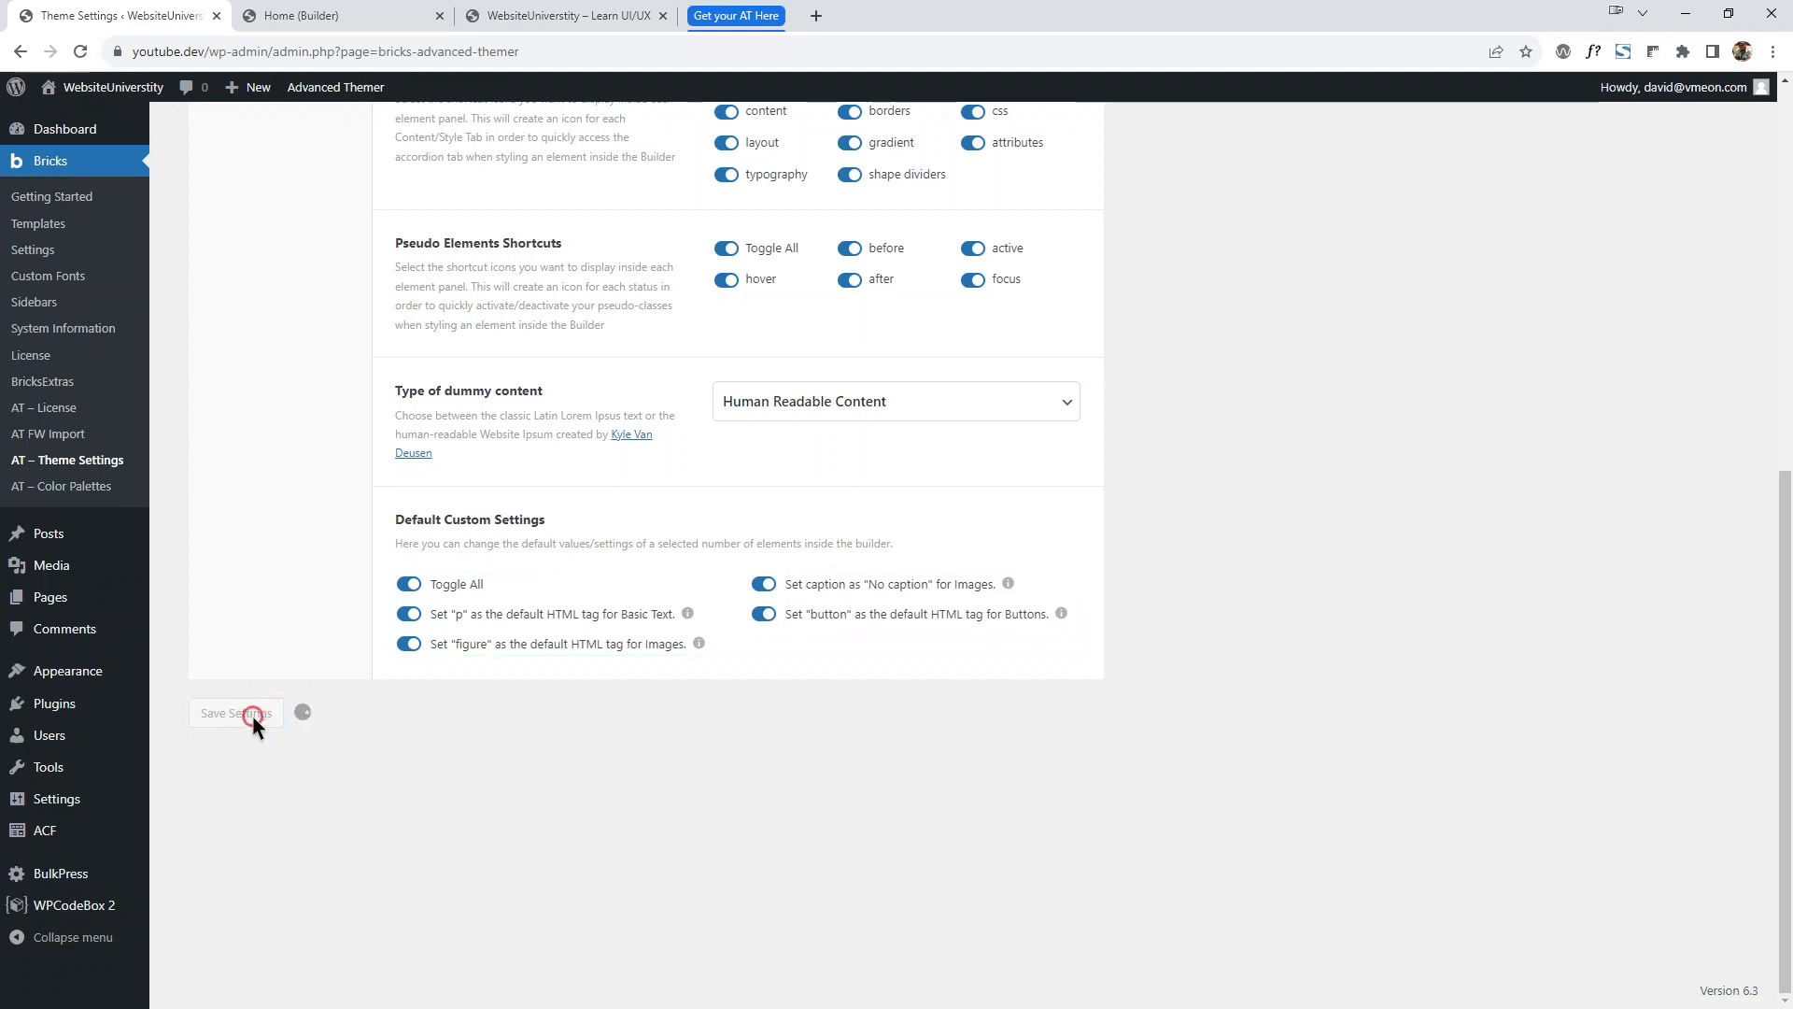
Save the page in the builder and reload it.
left_click(338, 15)
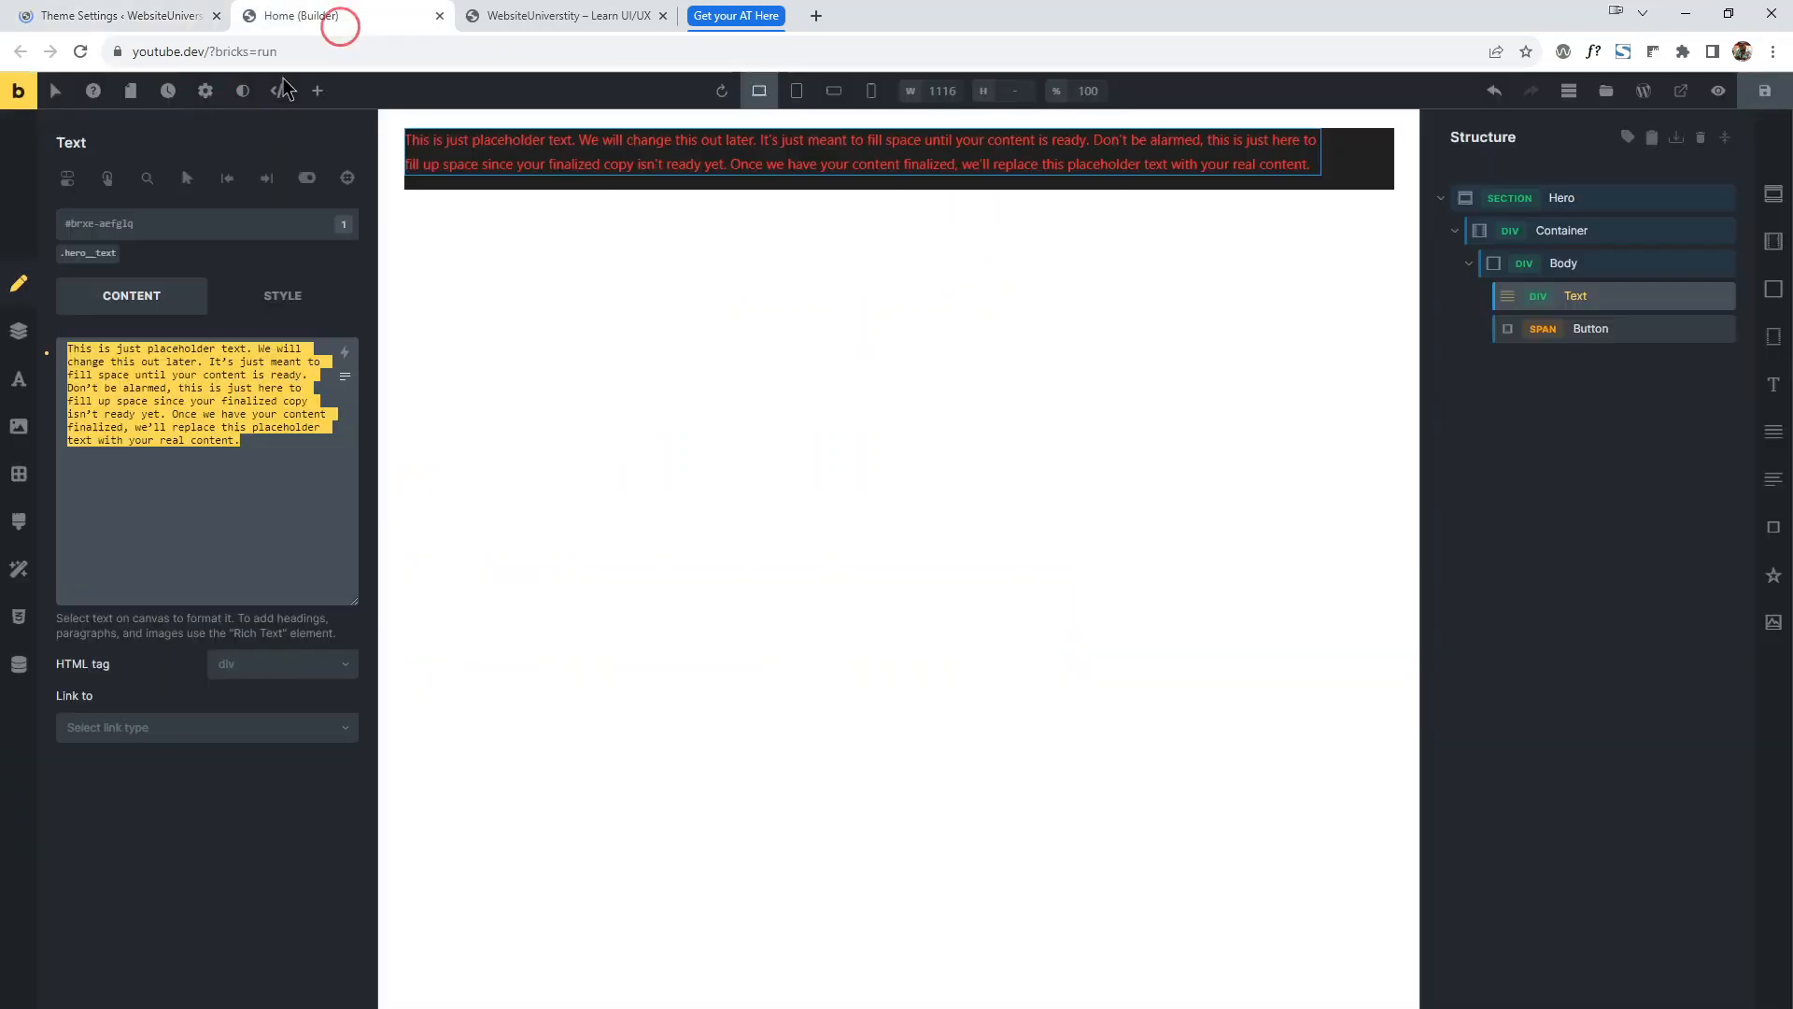
left_click(1765, 90)
left_click(80, 51)
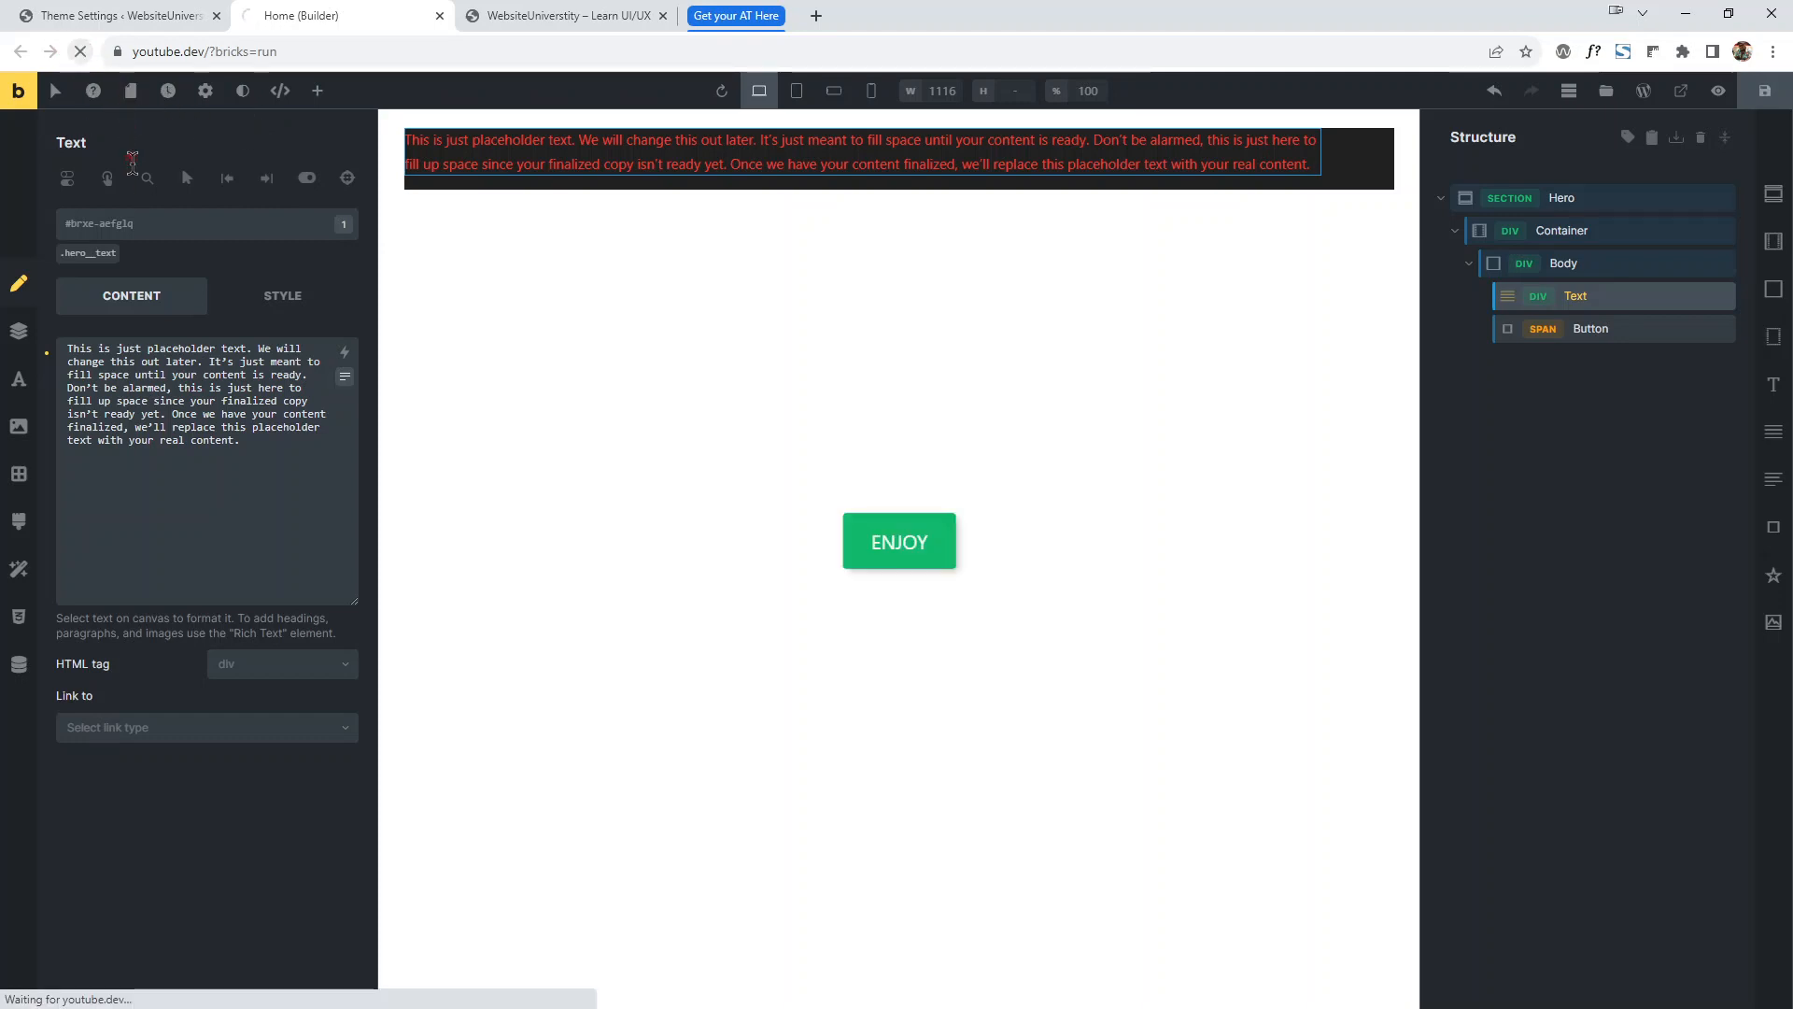
Add a Heading inside the Hero section's Body, and delete the Body with all its contents from the Container.
left_click(1604, 233)
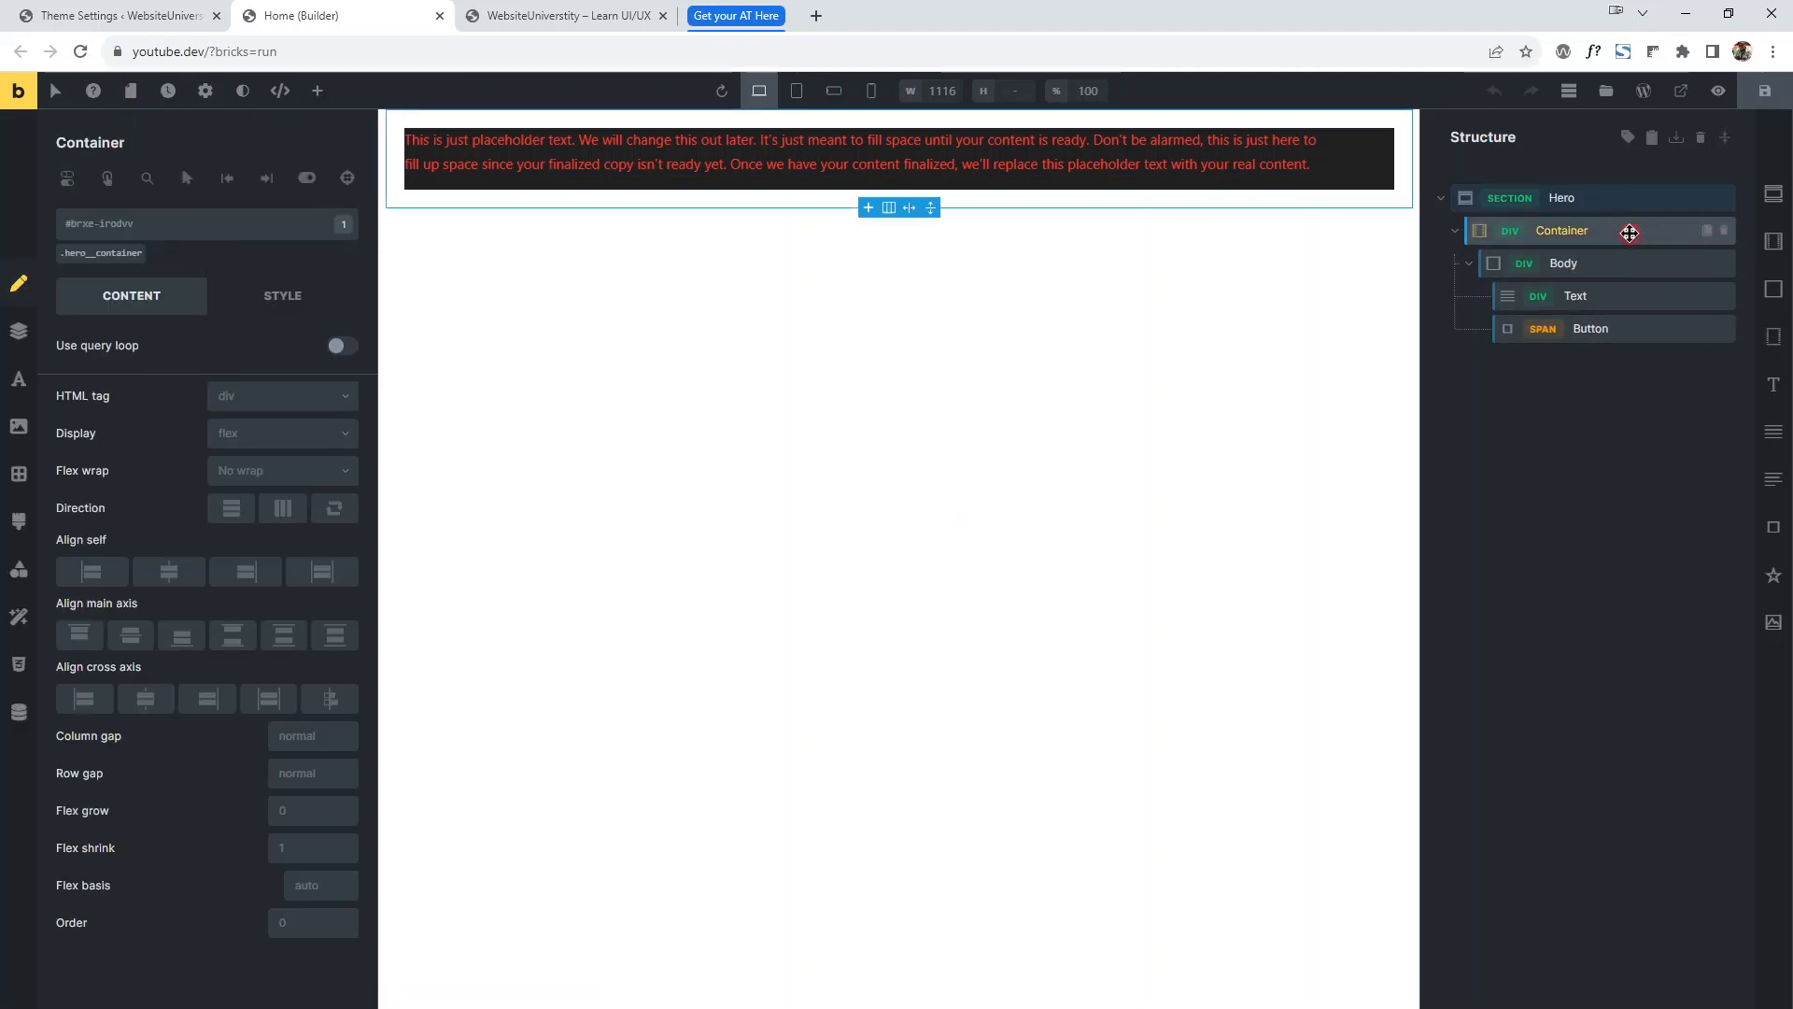
left_click(1629, 264)
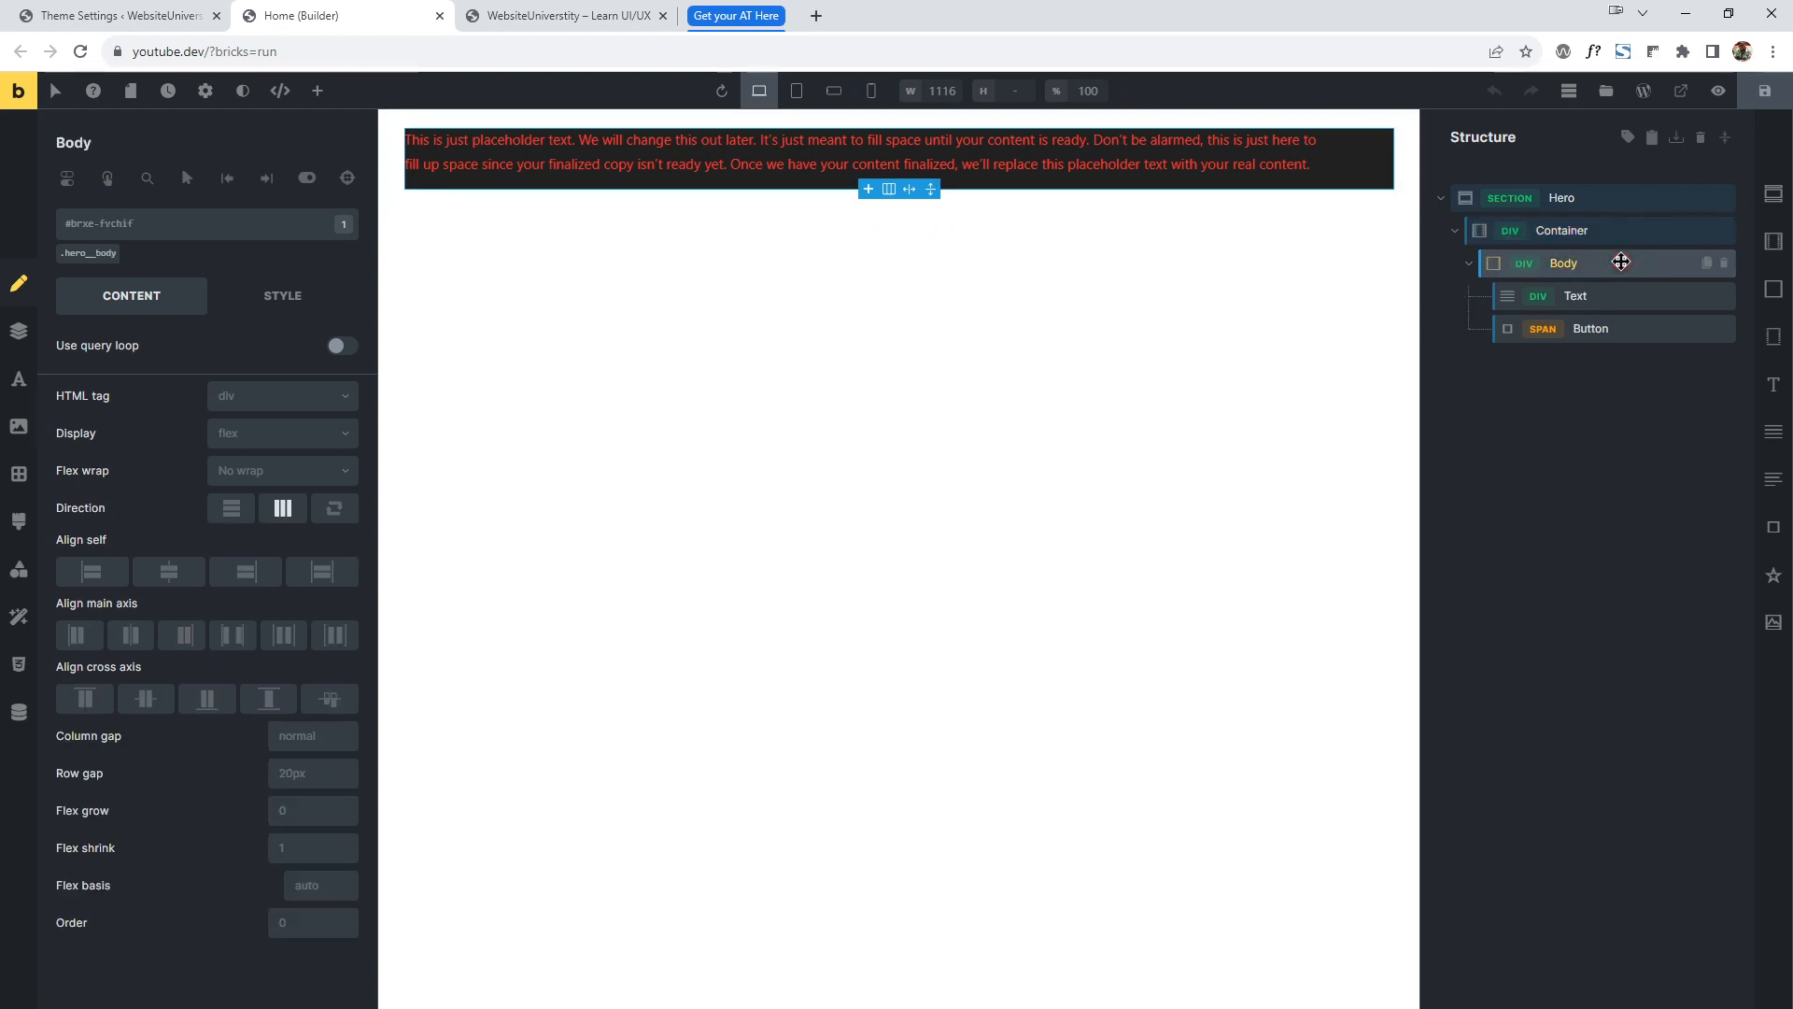
left_click(1773, 385)
left_click(1728, 370)
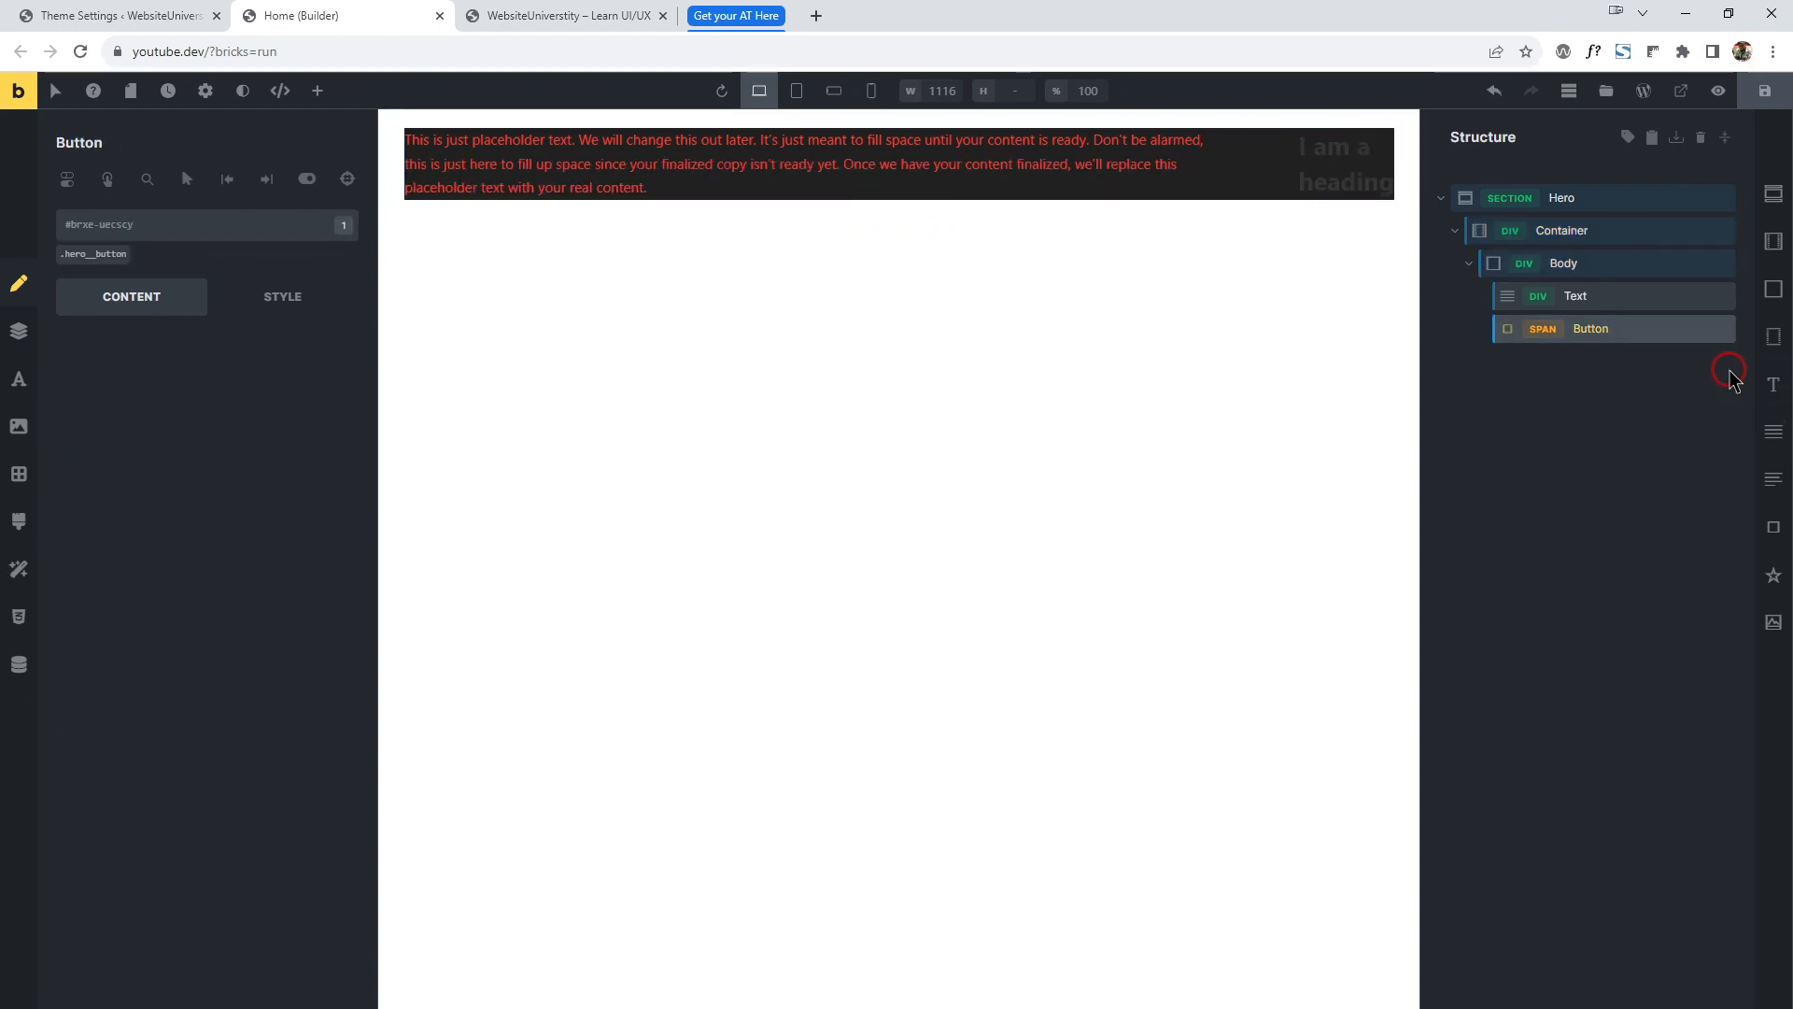
left_click(1725, 264)
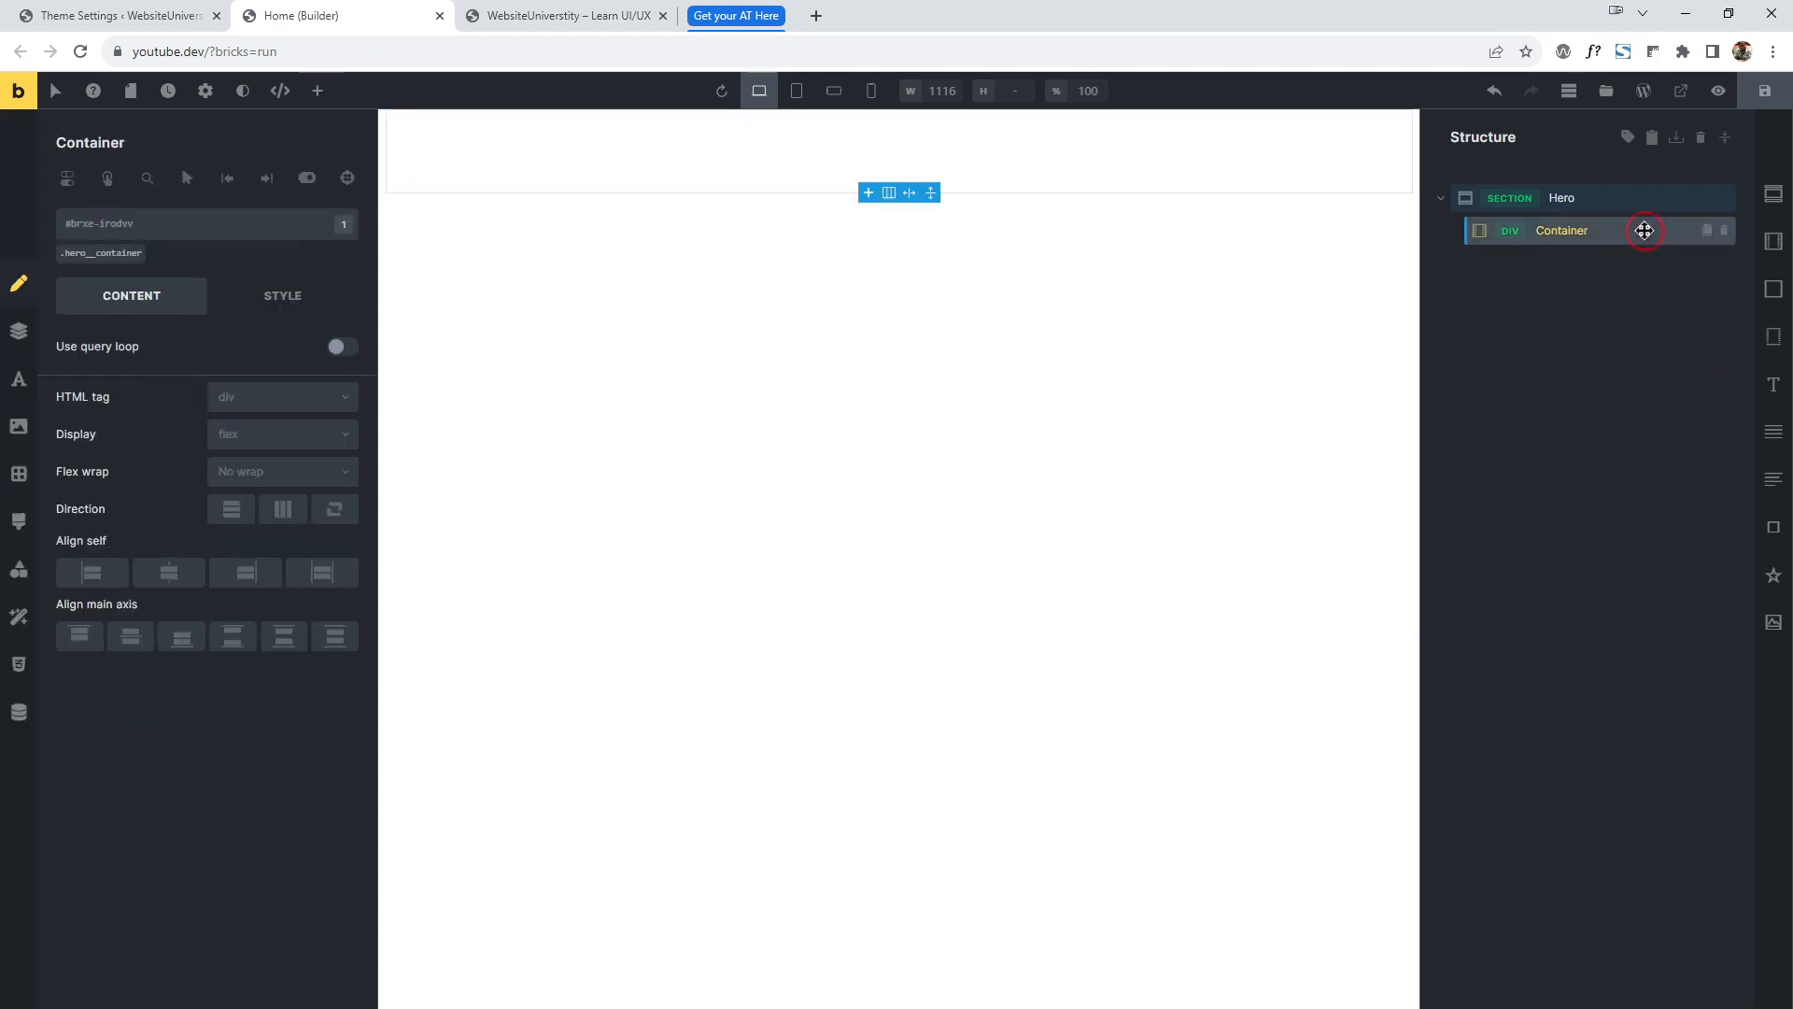
Add a Block, Basic Text, Button and Image to the Container, and open the Image's HTML tag options.
left_click(1775, 292)
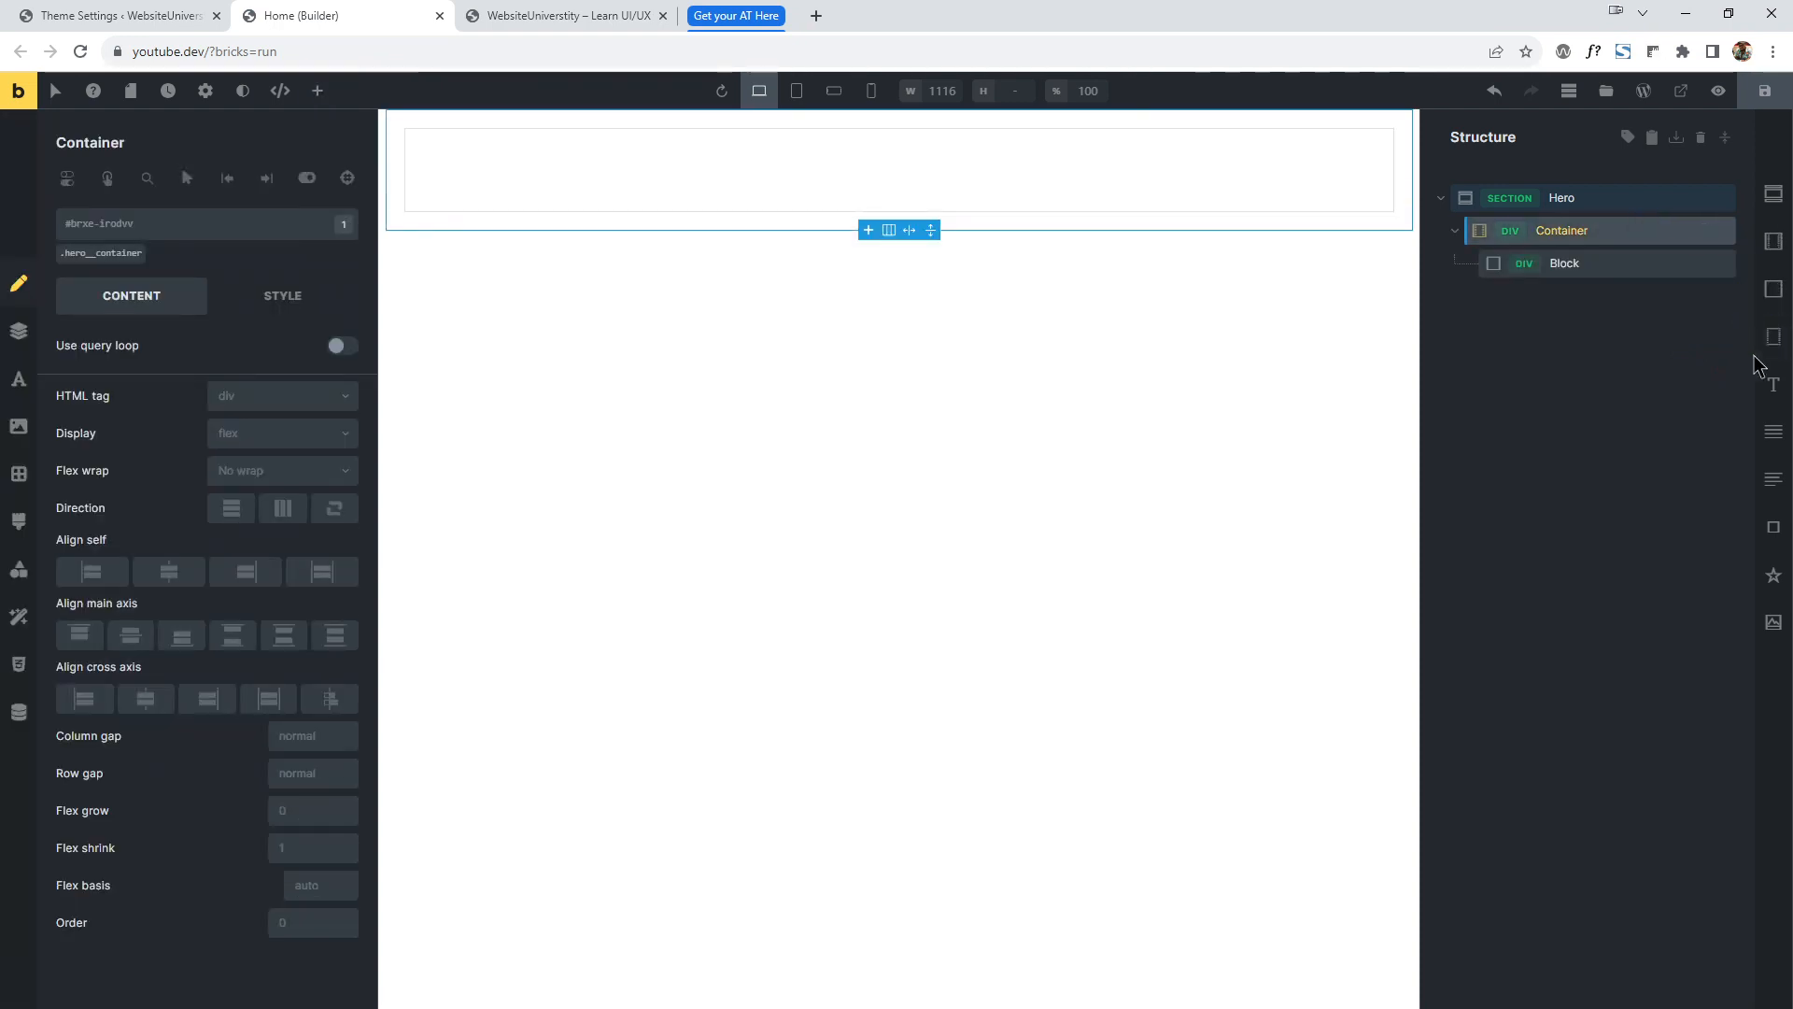
left_click(1775, 439)
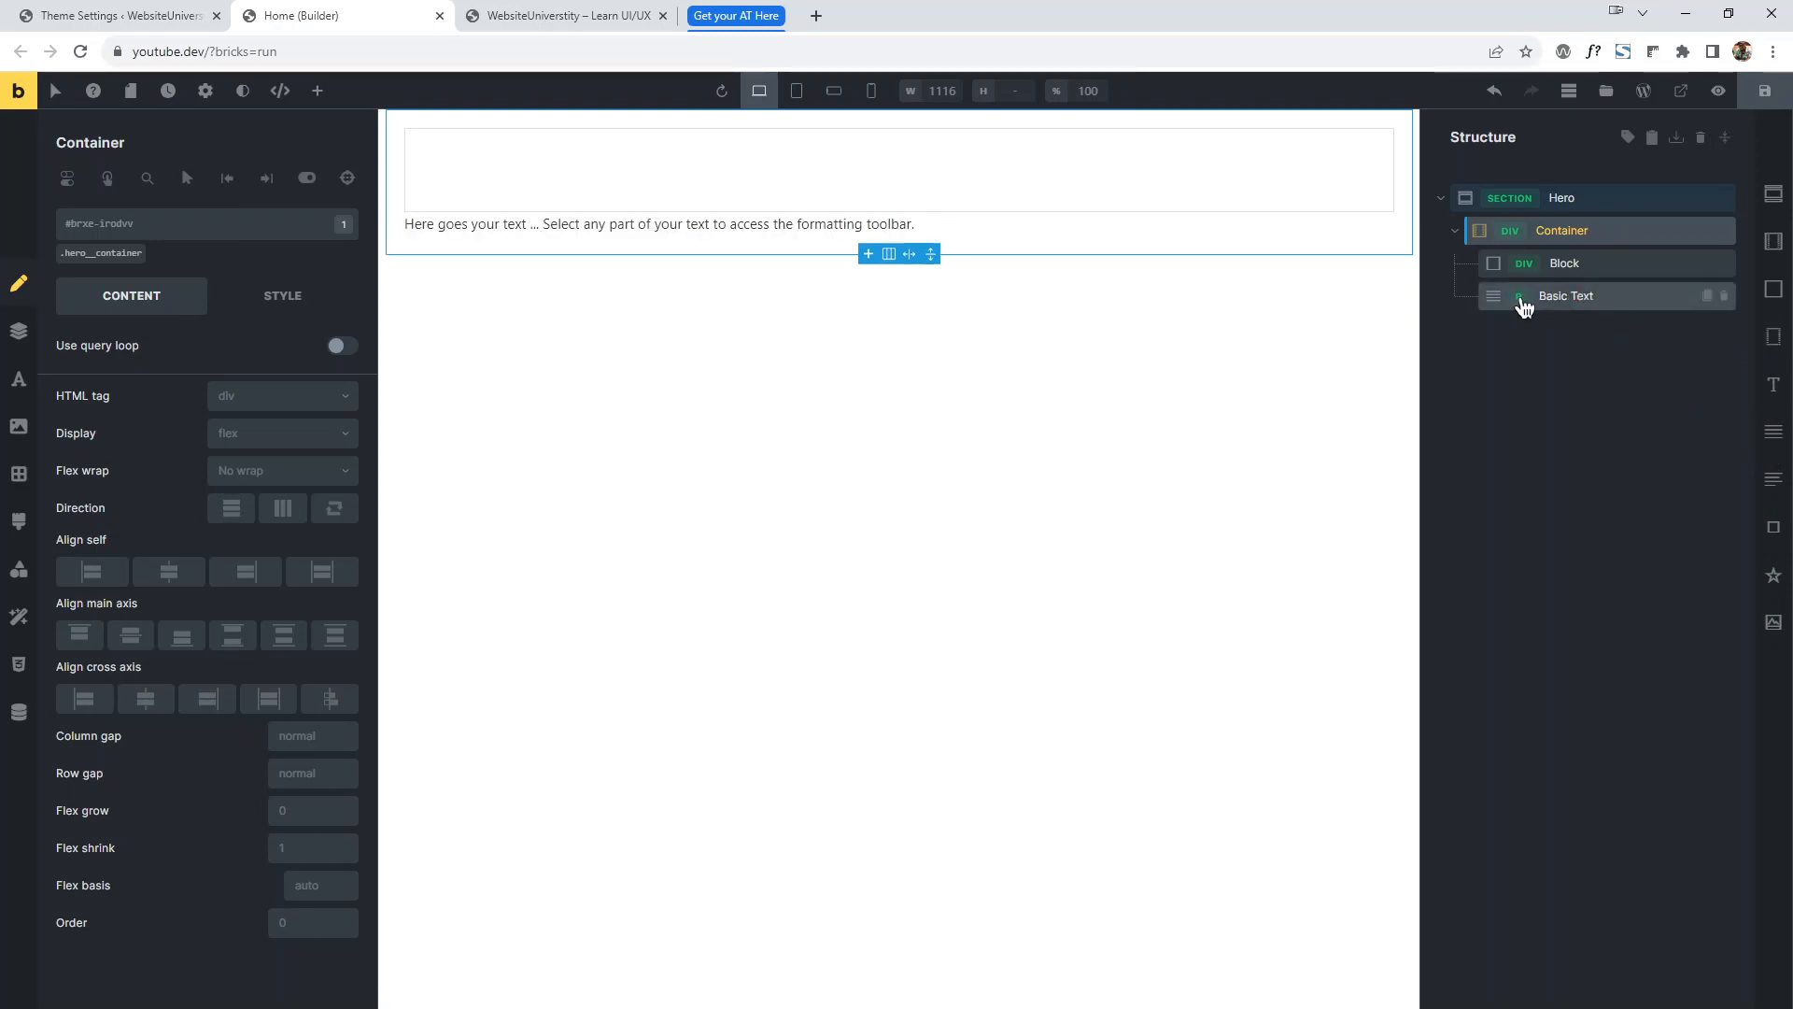
left_click(1773, 527)
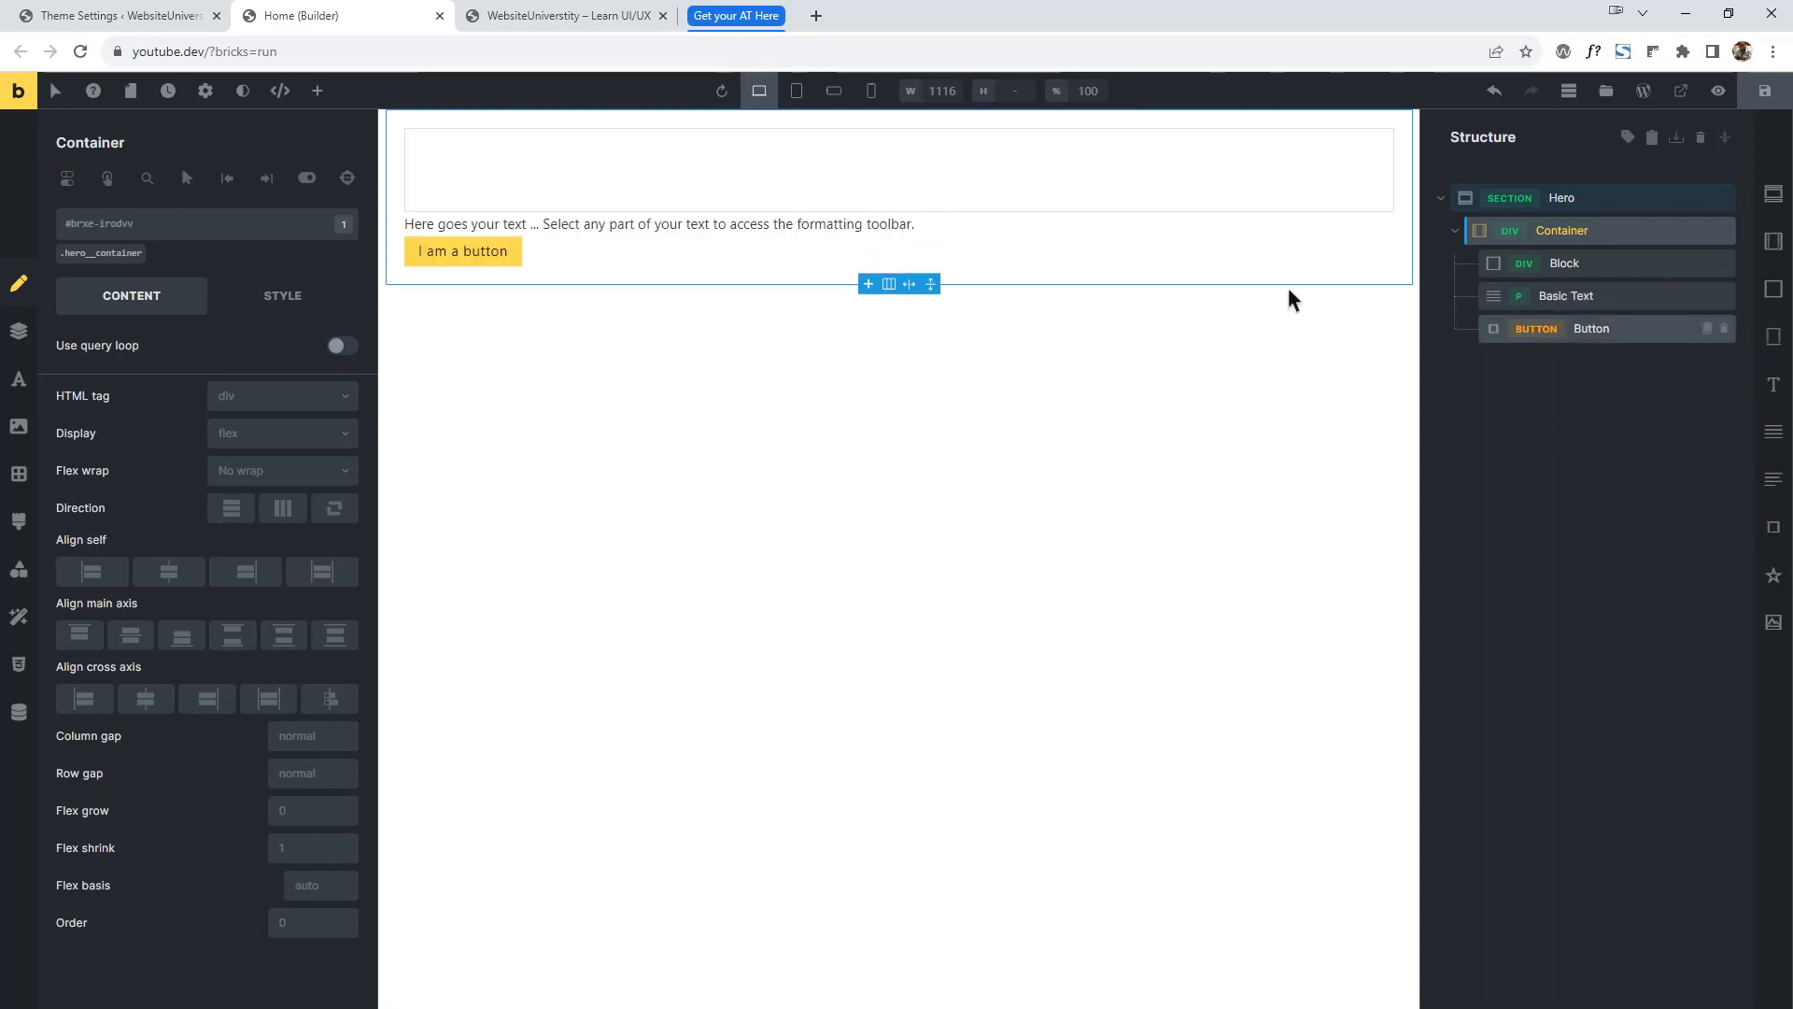
left_click(1773, 623)
left_click(1547, 371)
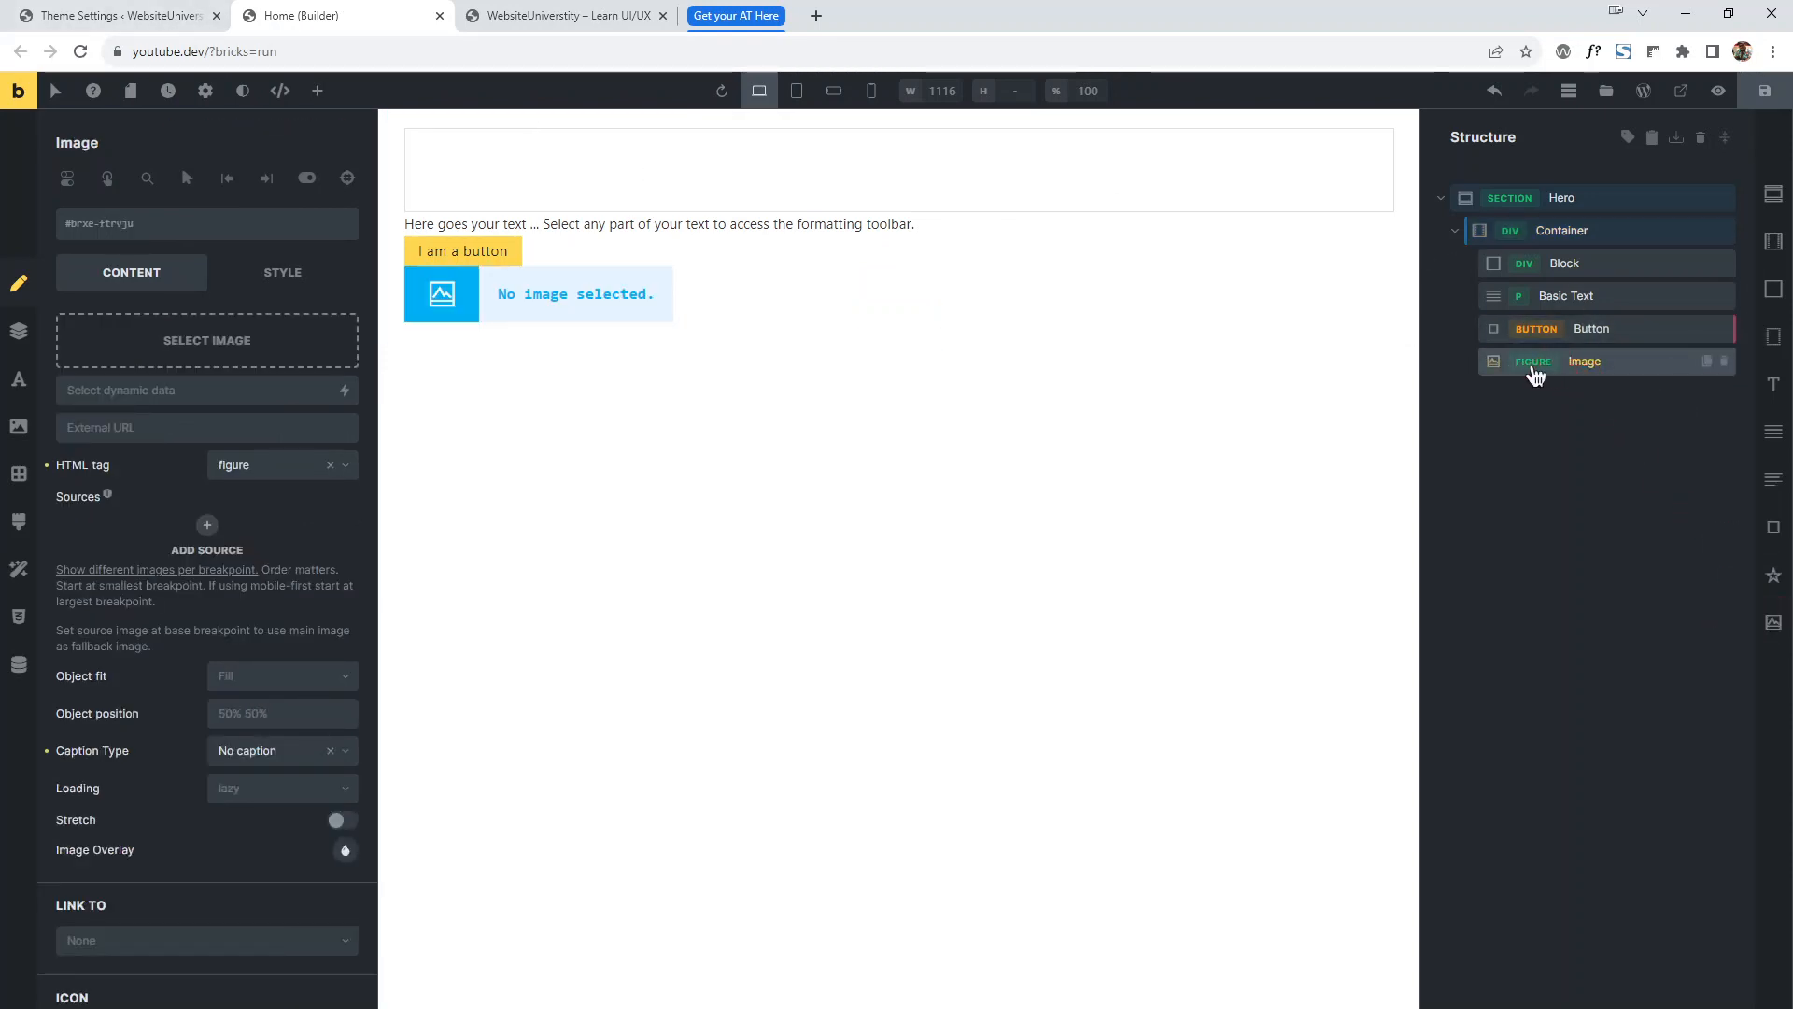
left_click(267, 465)
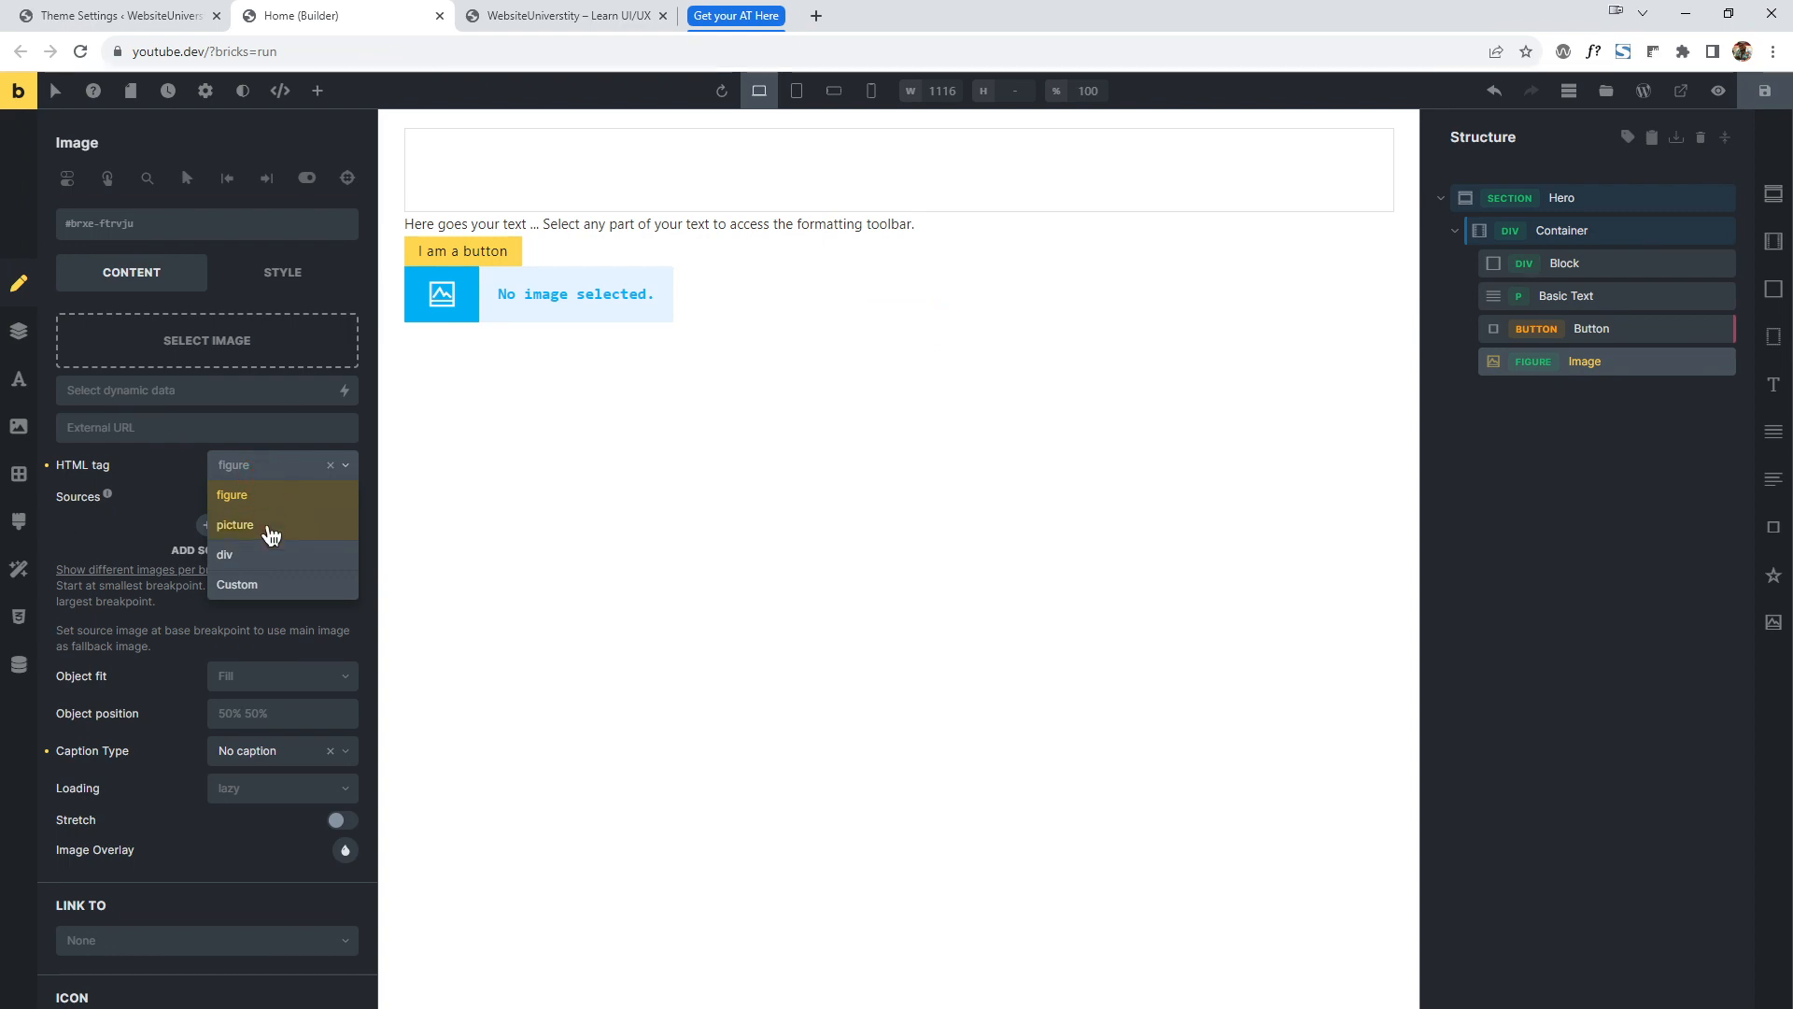
In the theme settings' Elements tweaks, enable Change the columns of the elements list panel.
left_click(103, 15)
scroll(710, 700, "down", 6)
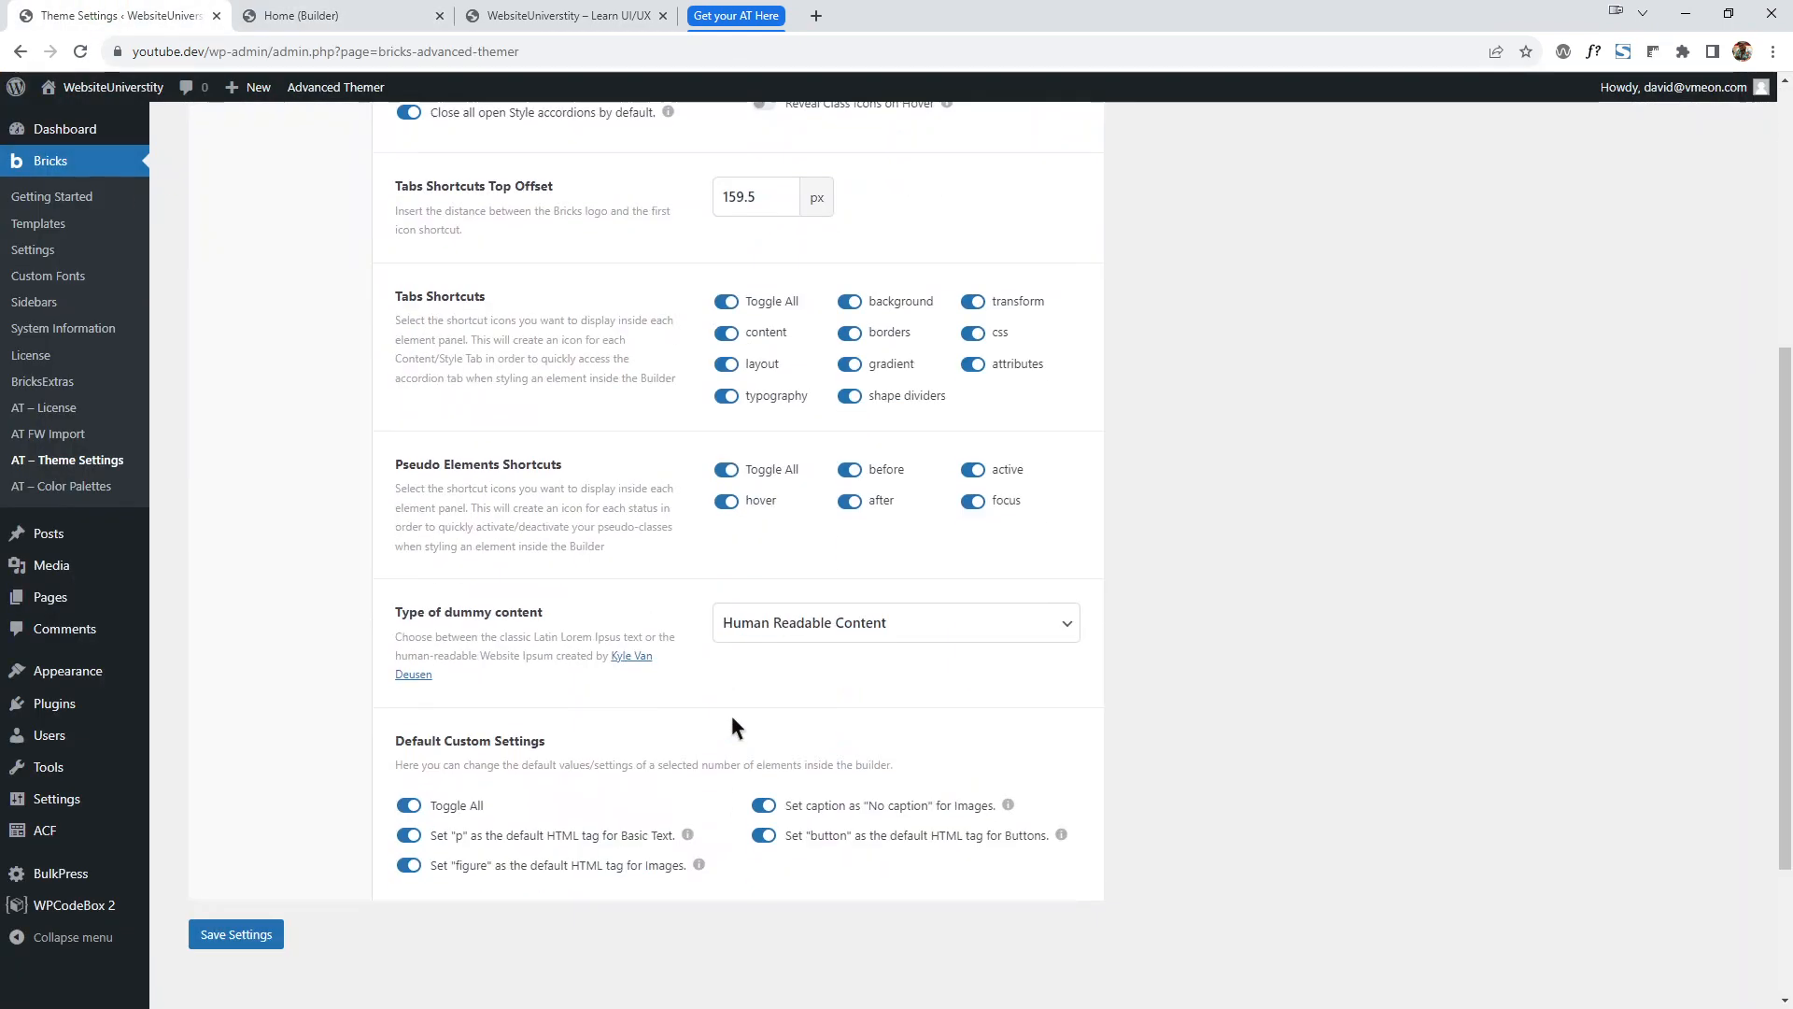
scroll(793, 643, "up", 7)
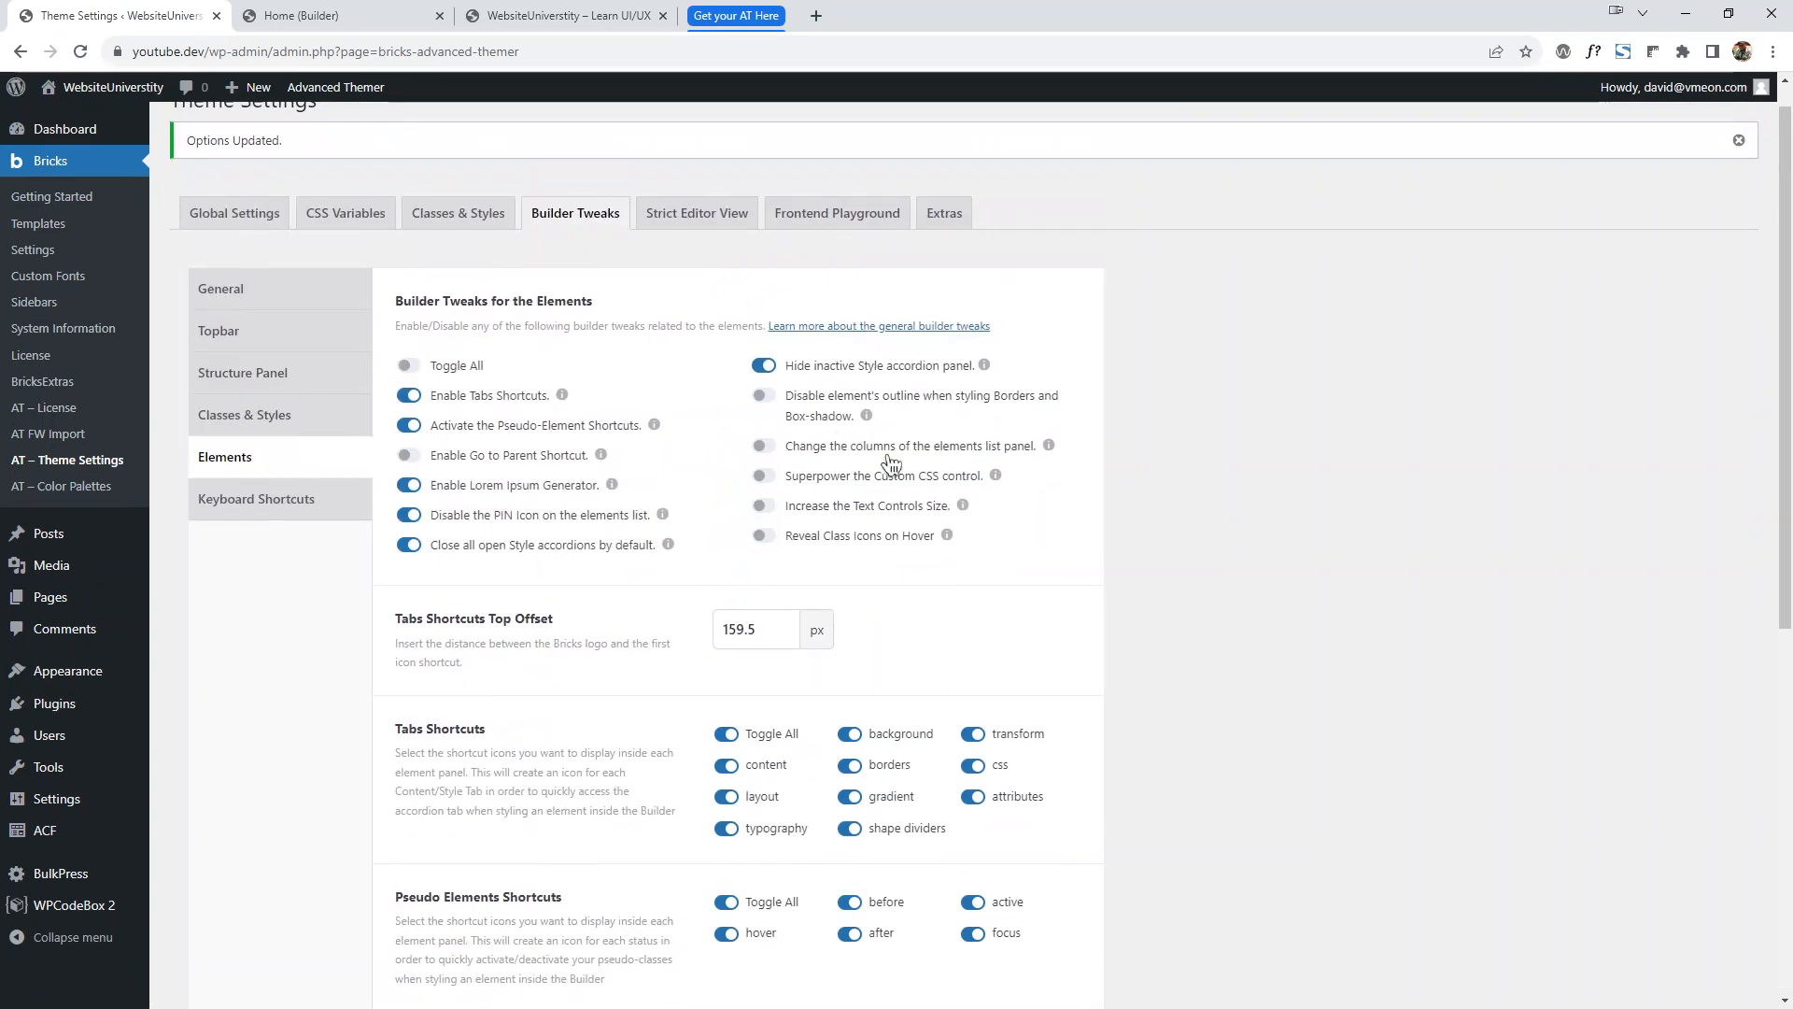
left_click(978, 454)
Set Default Elements List Columns to 4 columns after checking the current elements list in the builder, and save the settings.
scroll(710, 561, "down", 6)
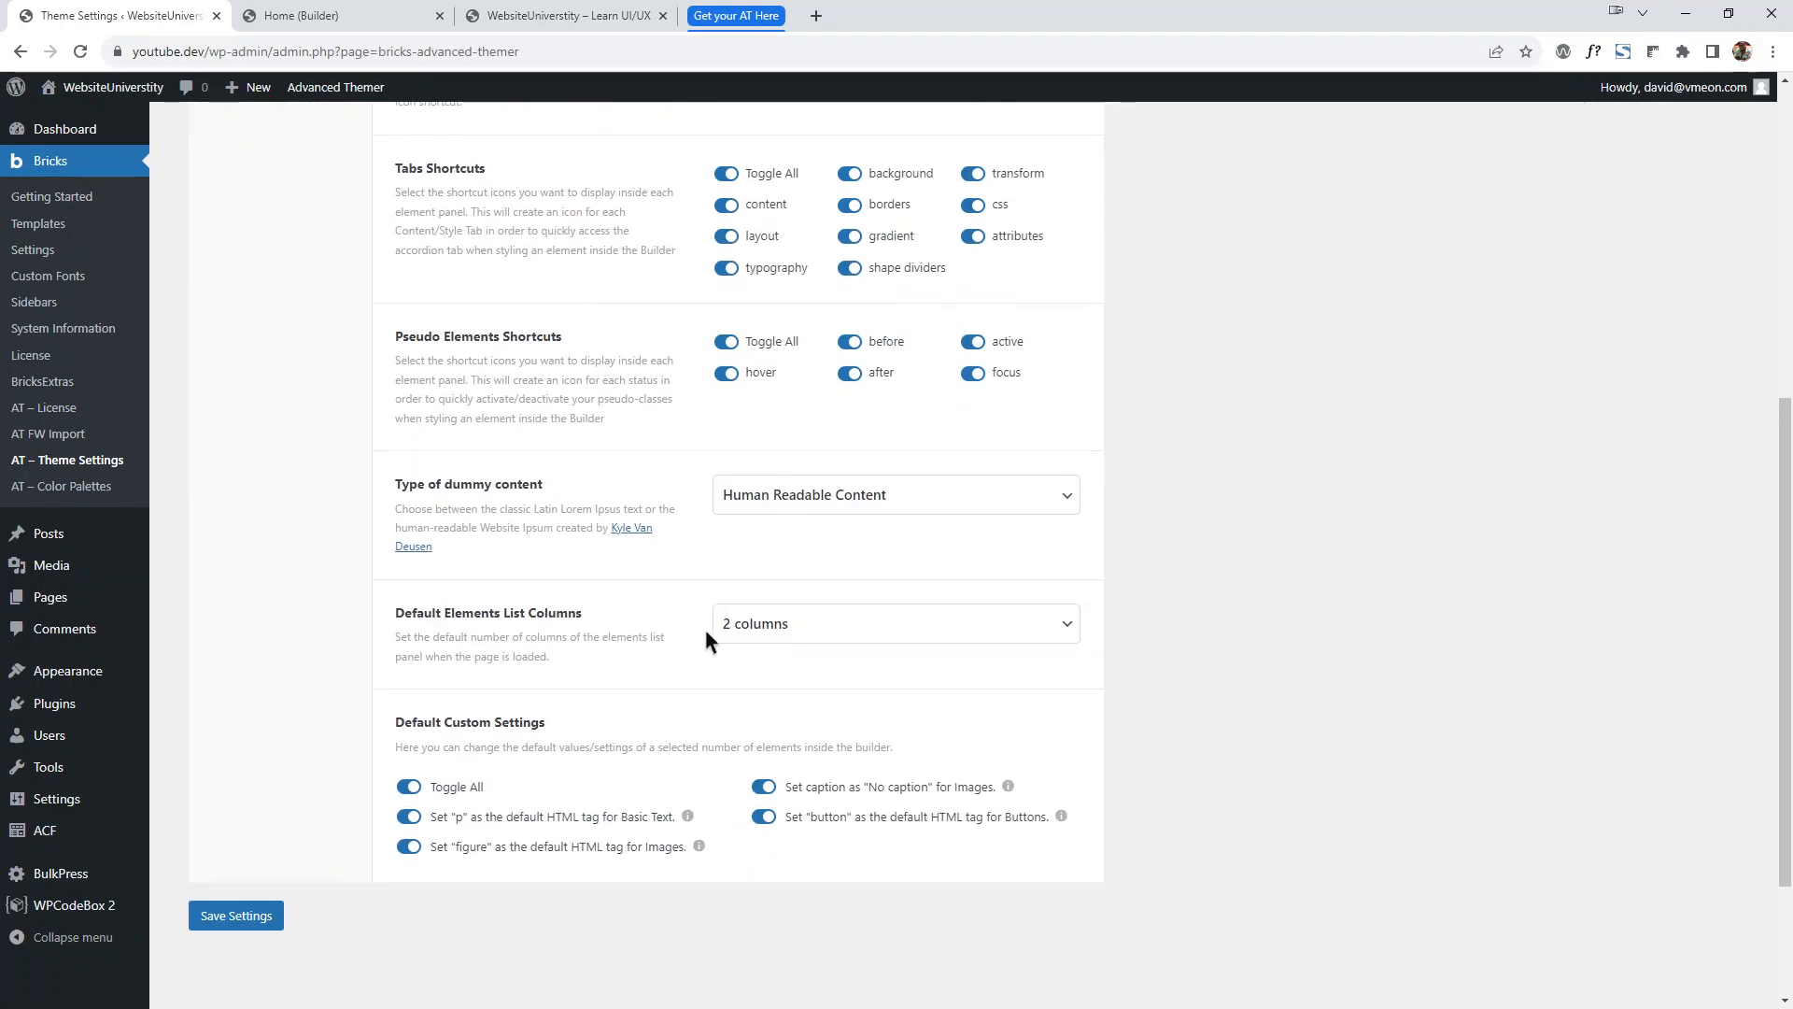
left_click(766, 631)
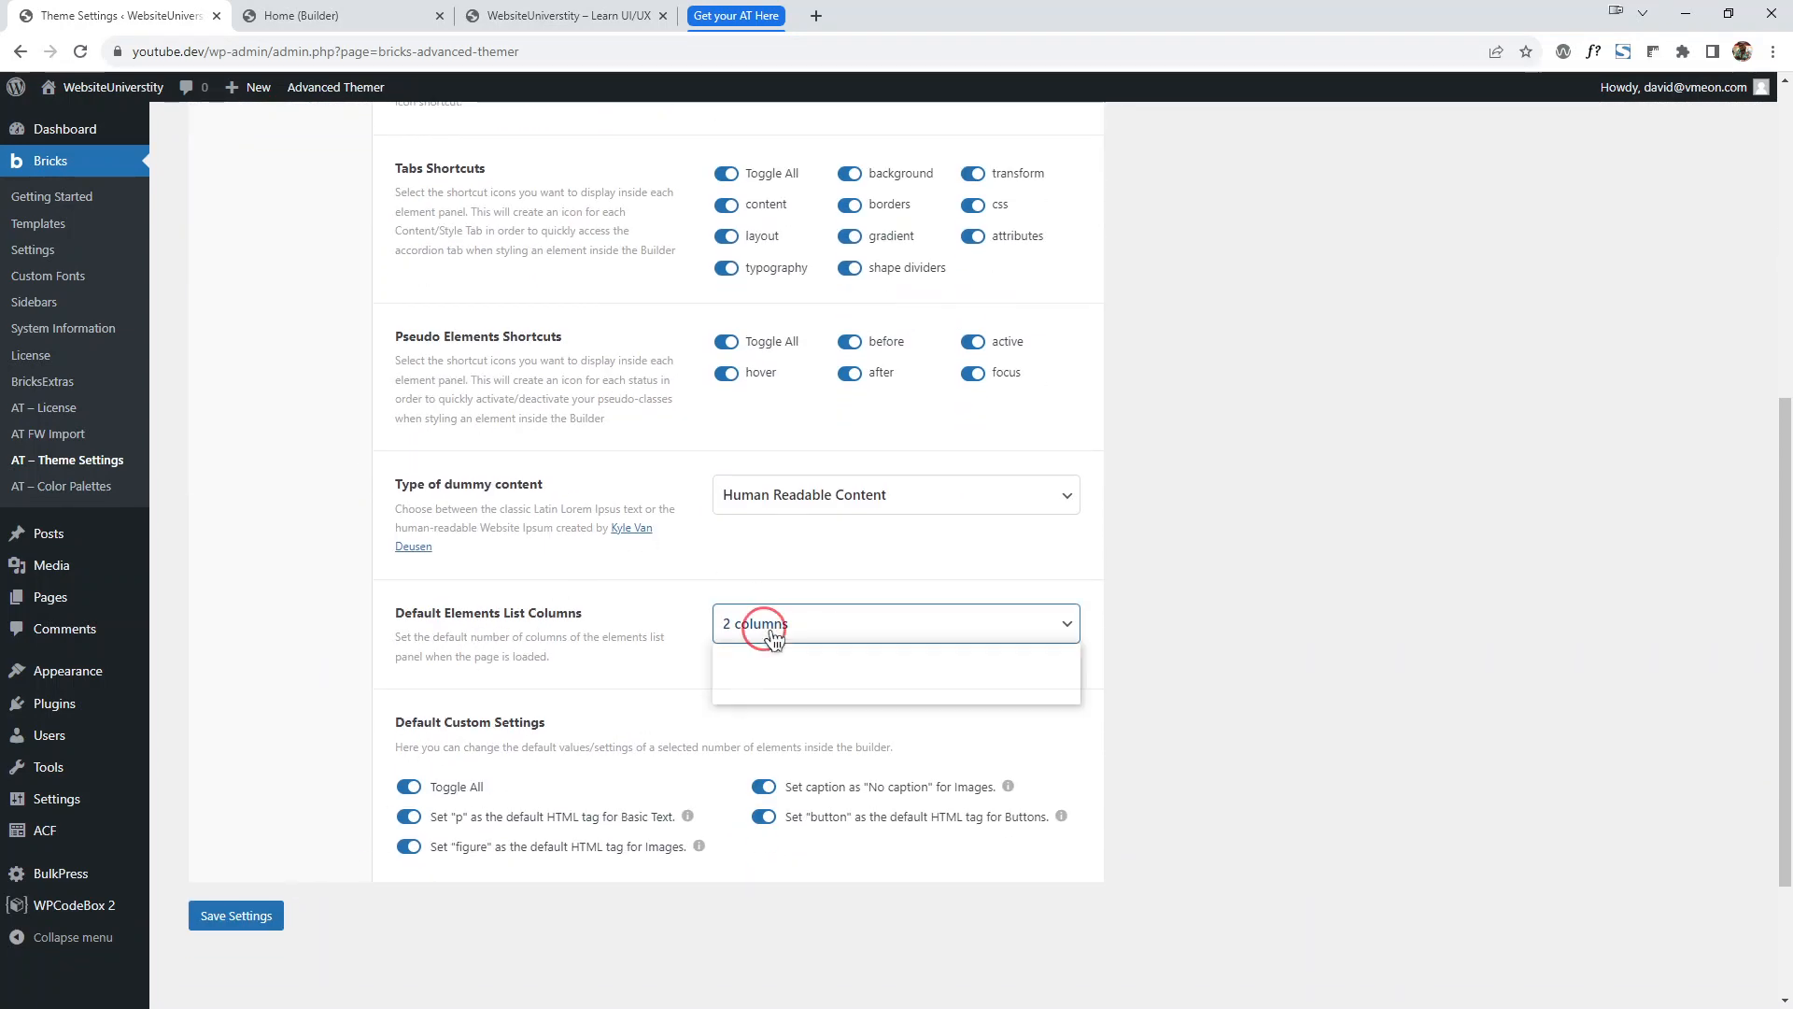
left_click(338, 18)
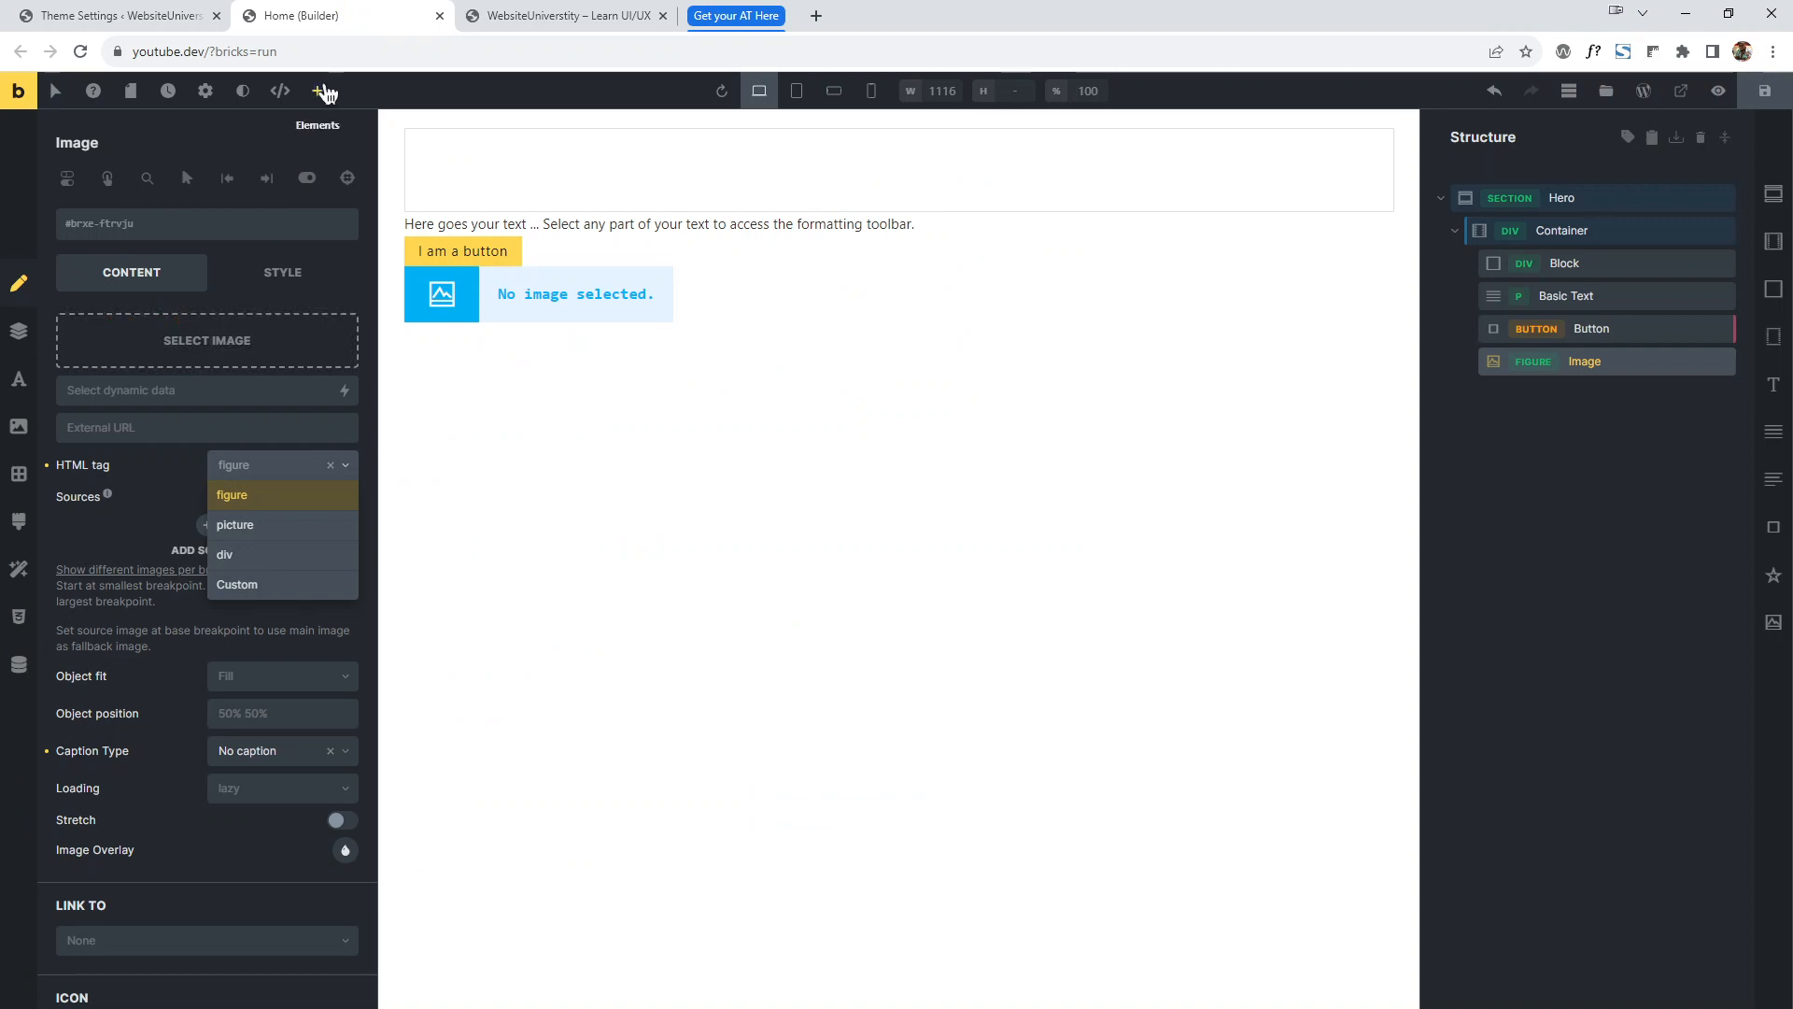
left_click(325, 90)
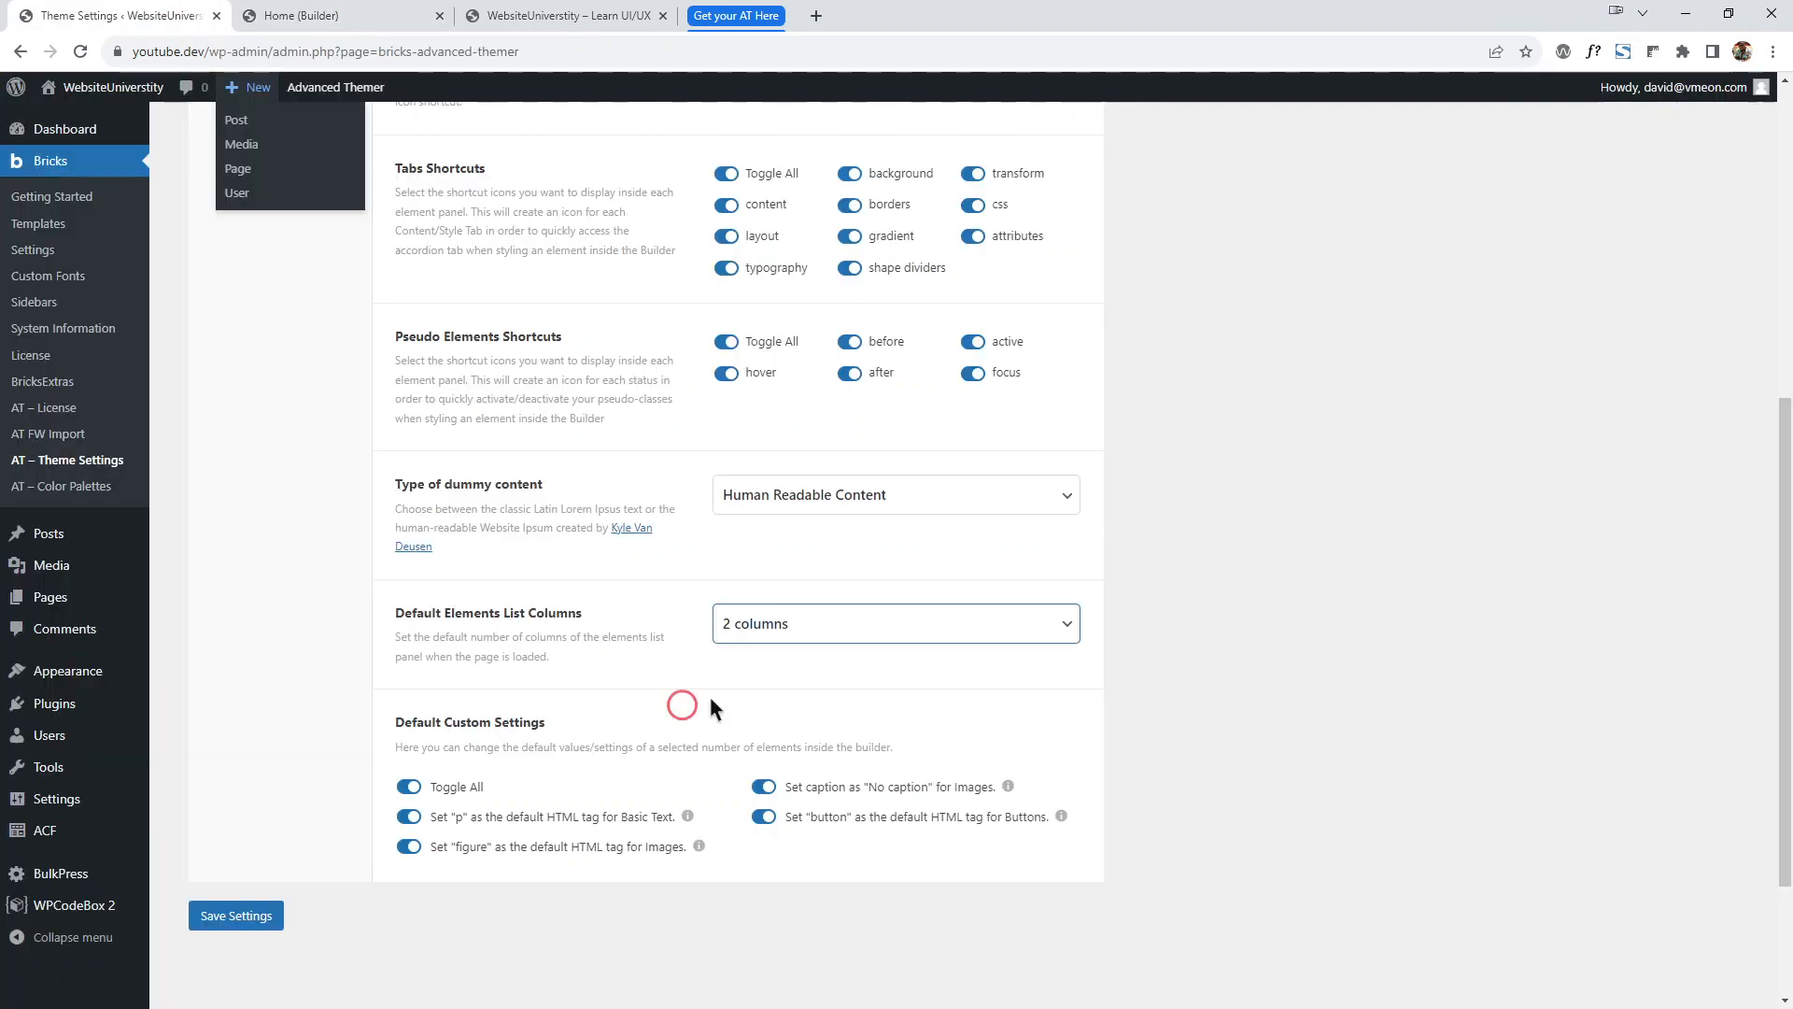
left_click(849, 617)
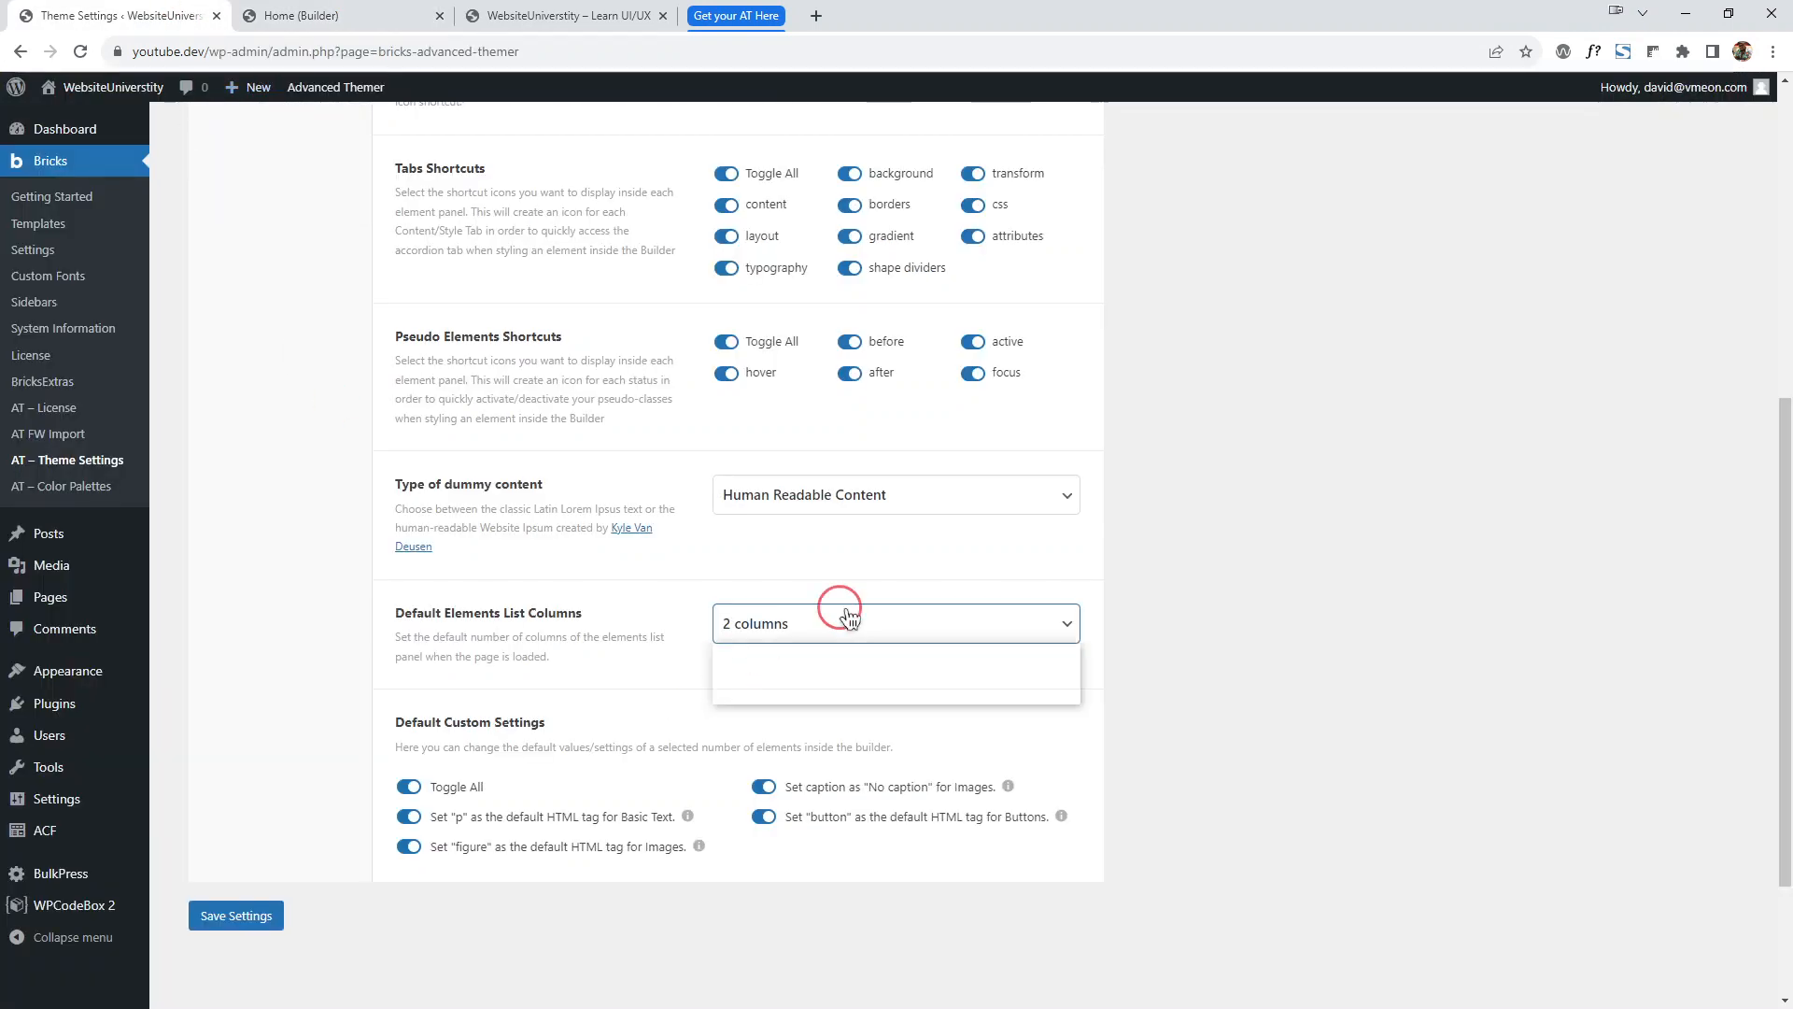
left_click(803, 673)
left_click(792, 635)
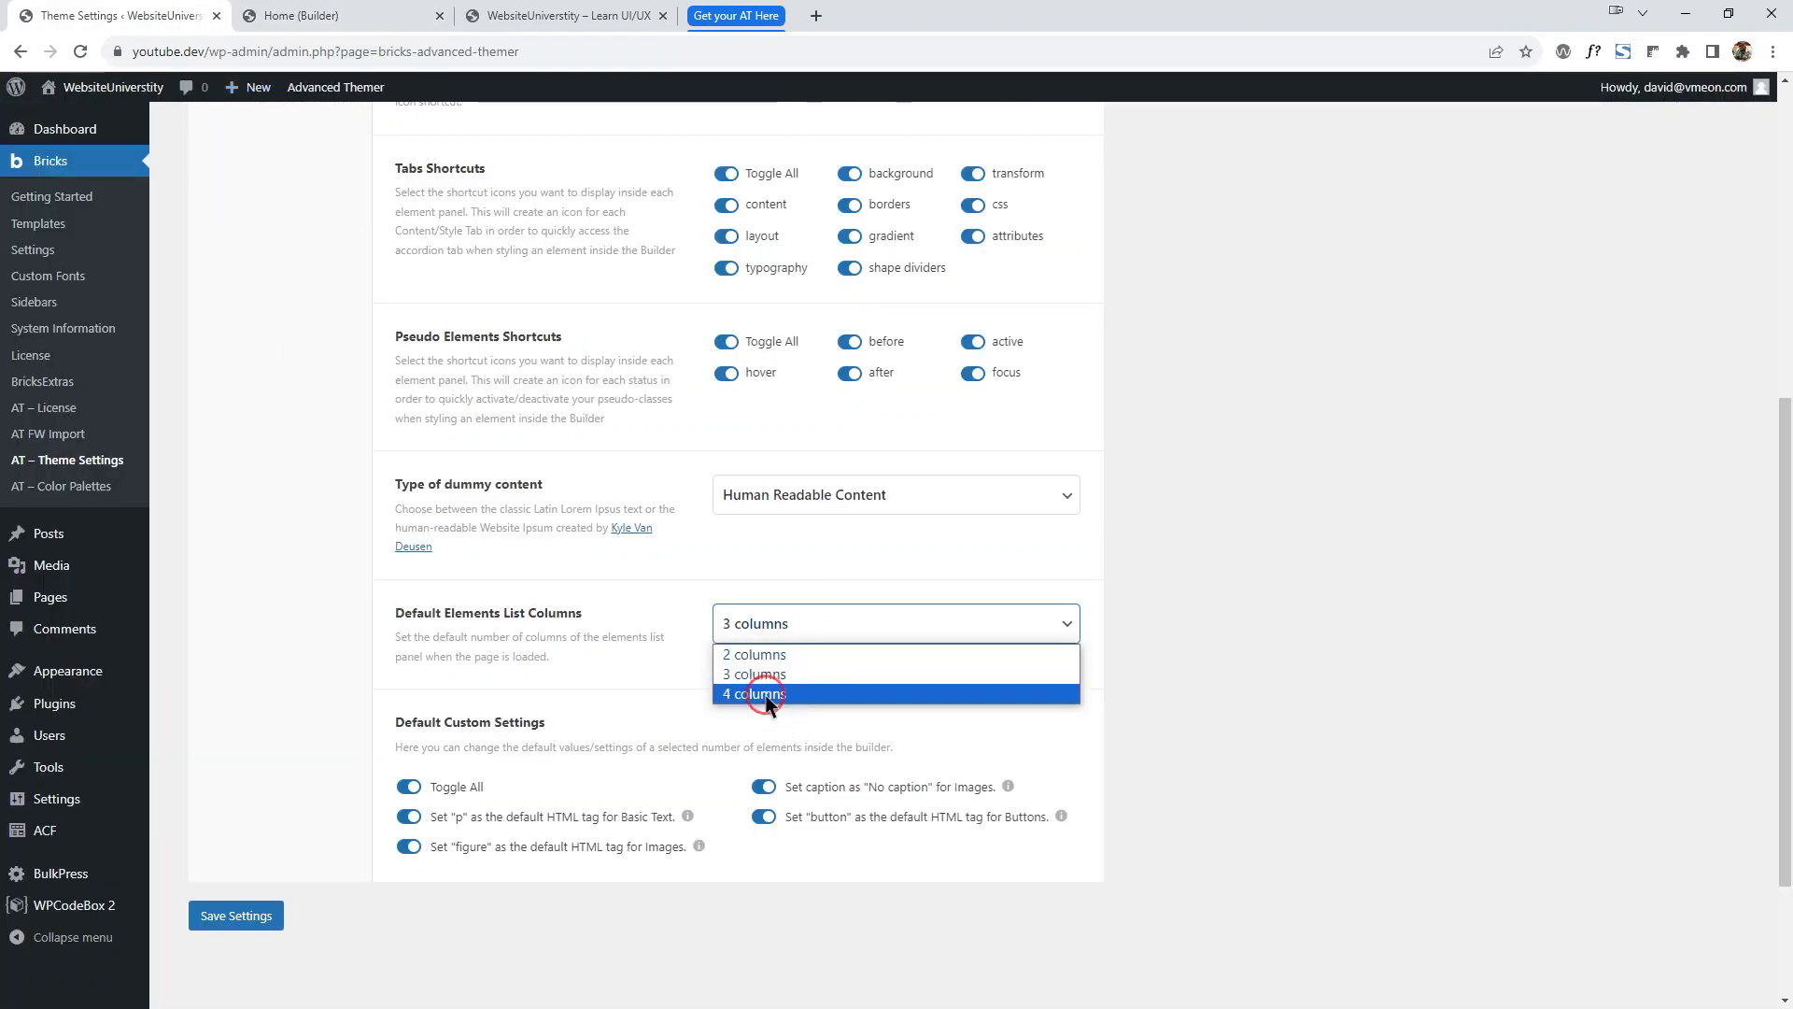
left_click(765, 702)
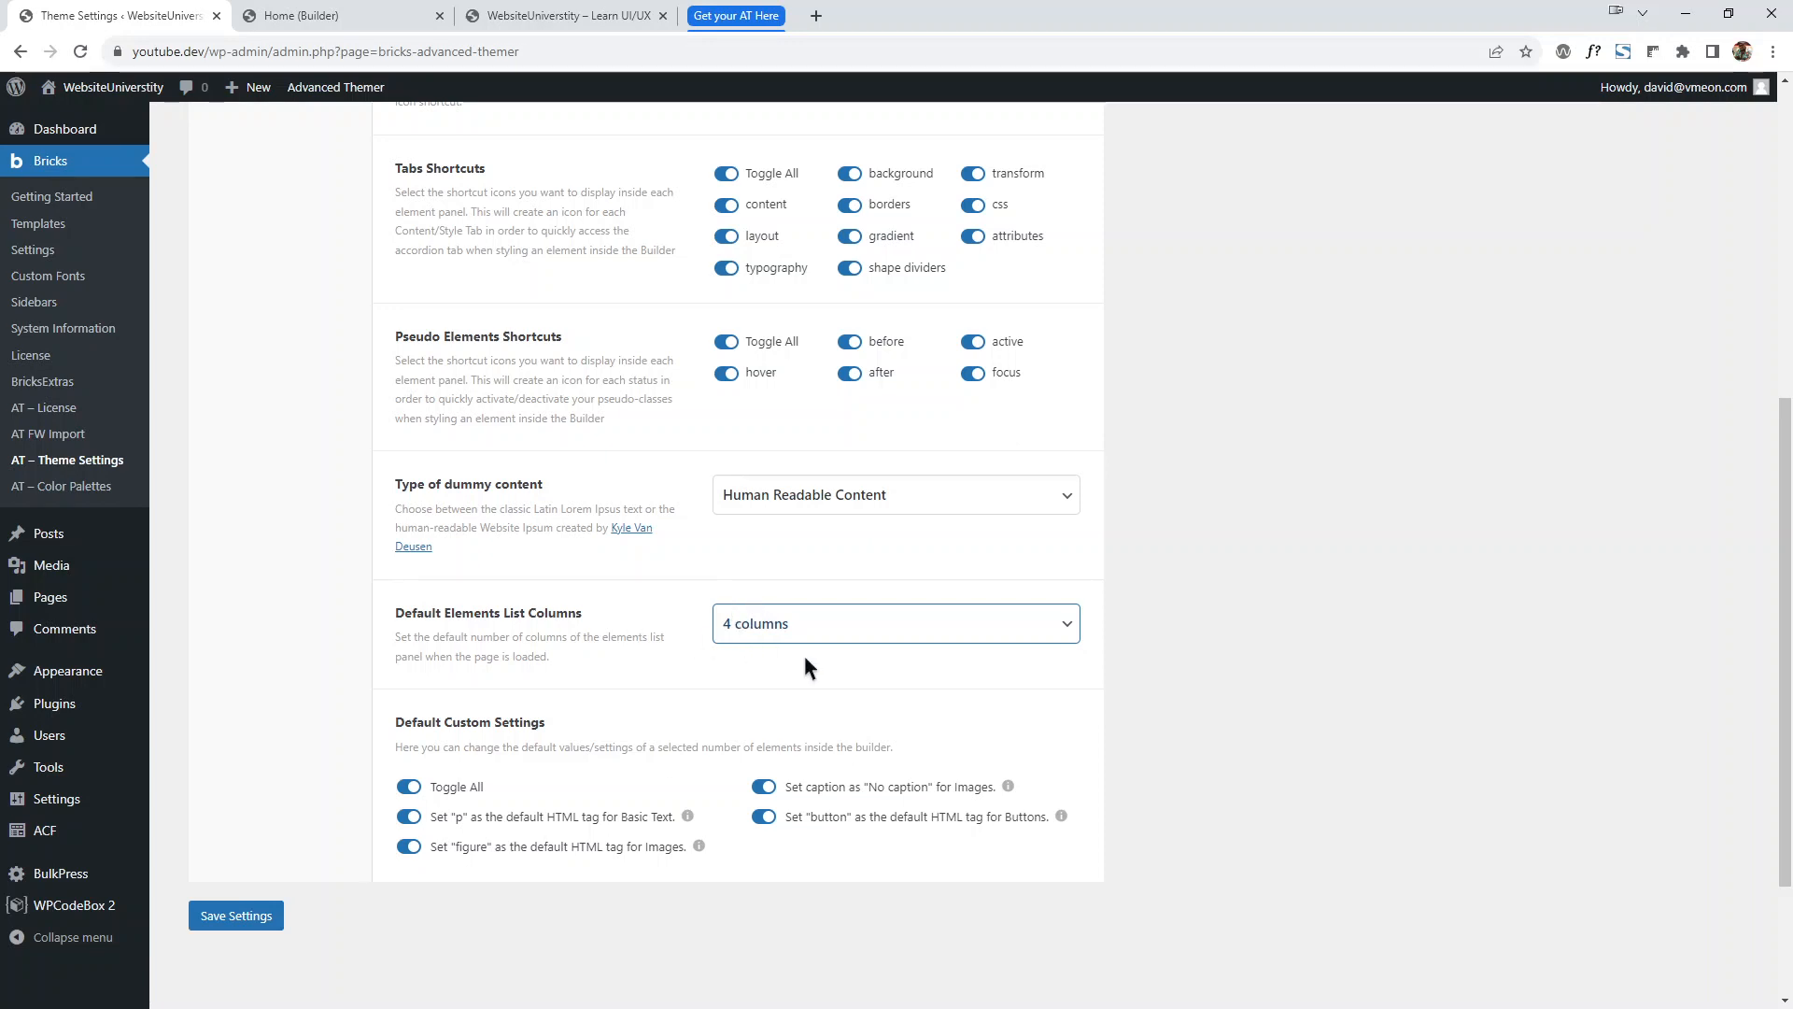
left_click(269, 915)
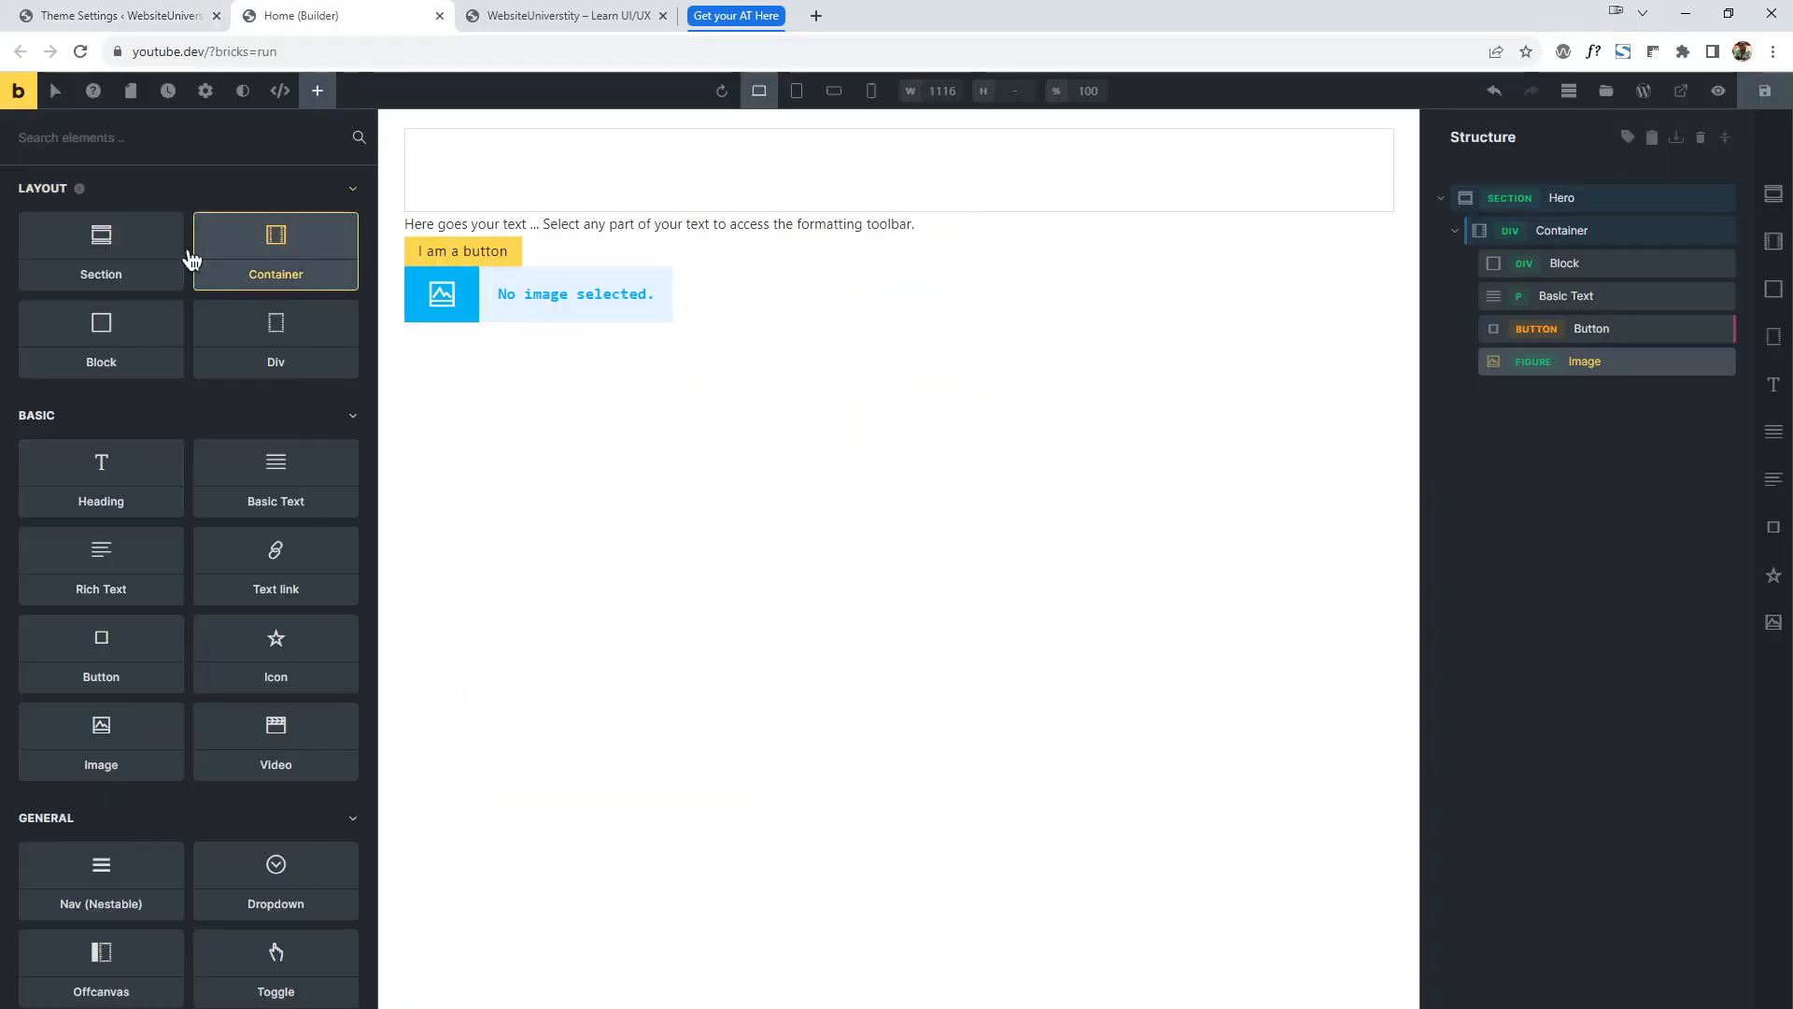
Reload the page in the builder to apply the new elements list columns.
left_click(93, 152)
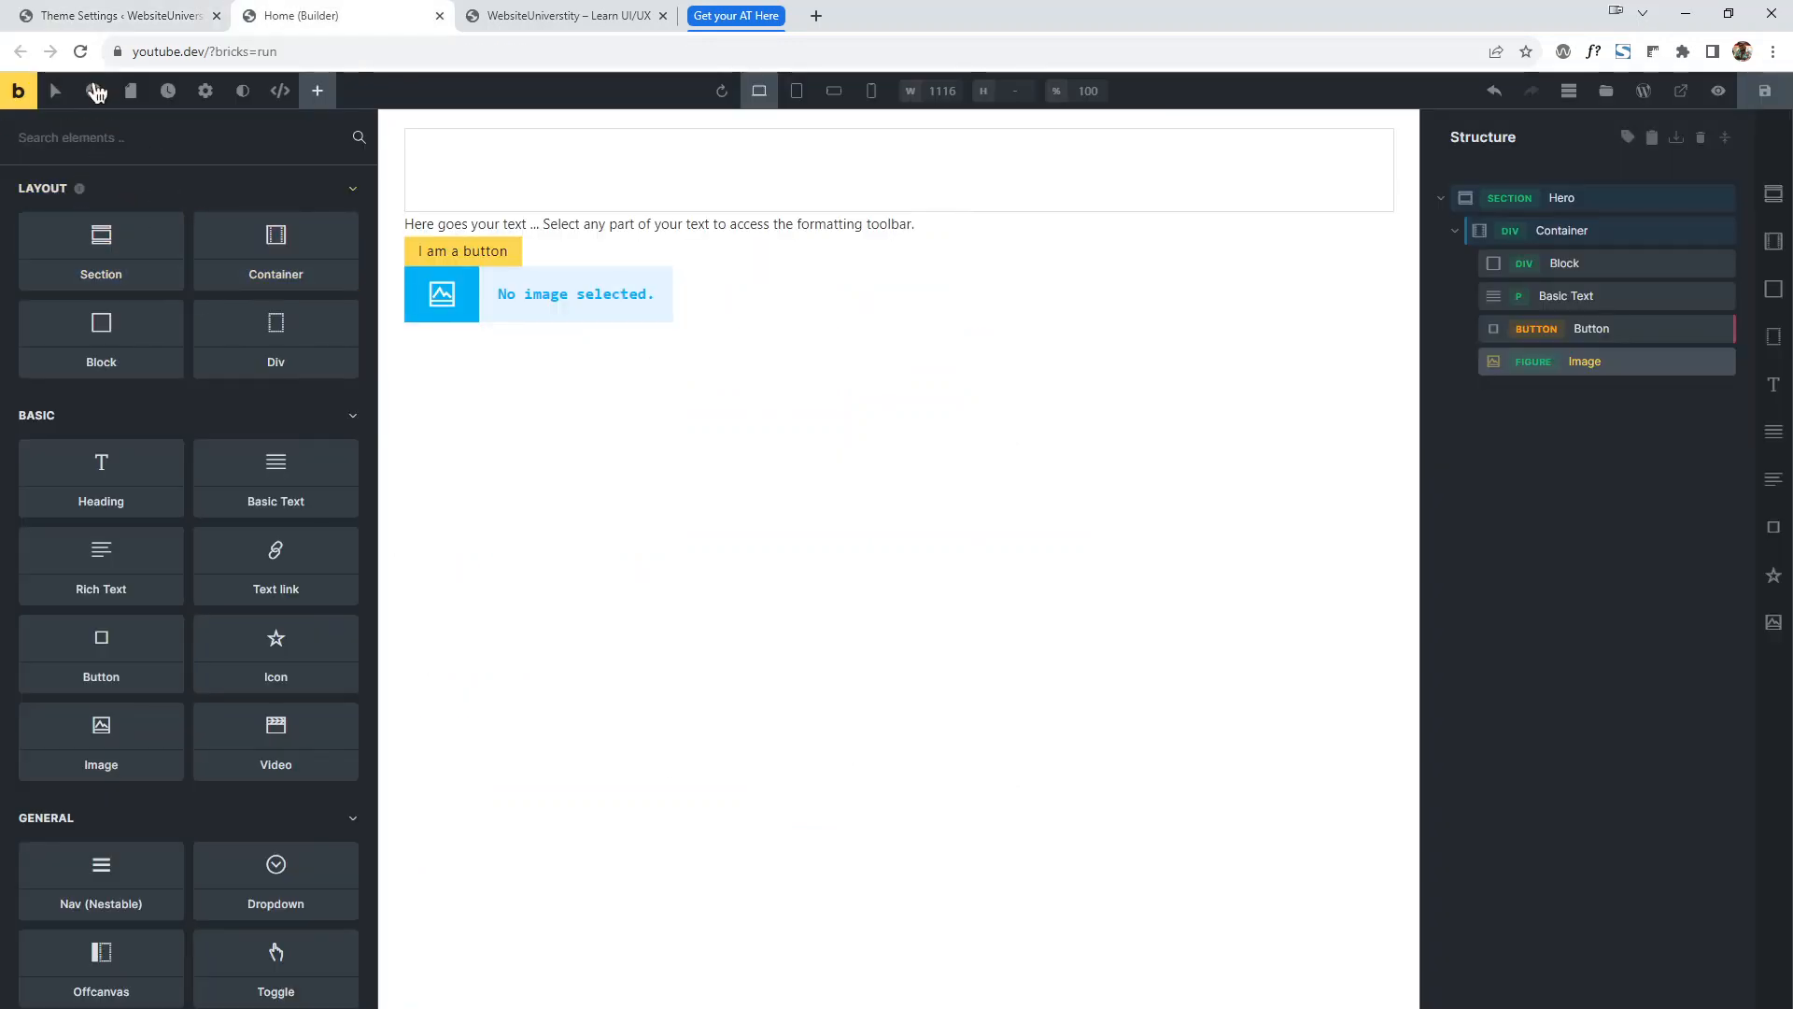
left_click(140, 11)
left_click(280, 16)
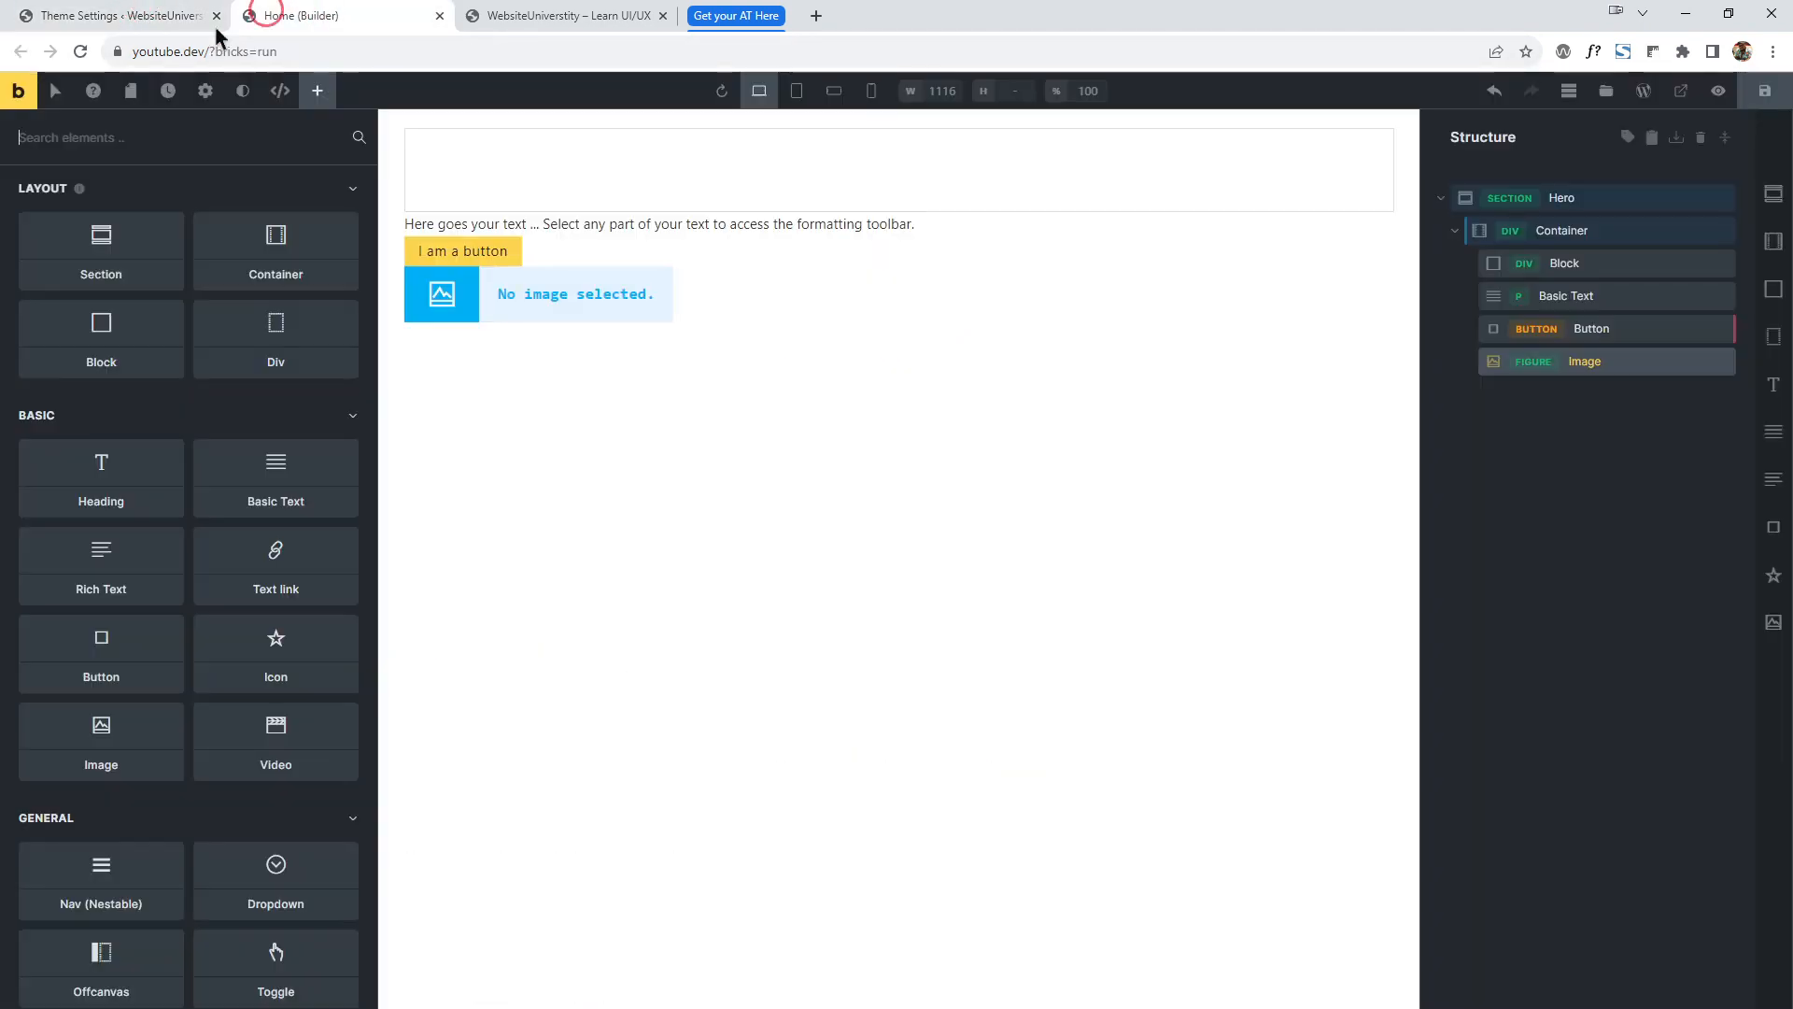
left_click(80, 51)
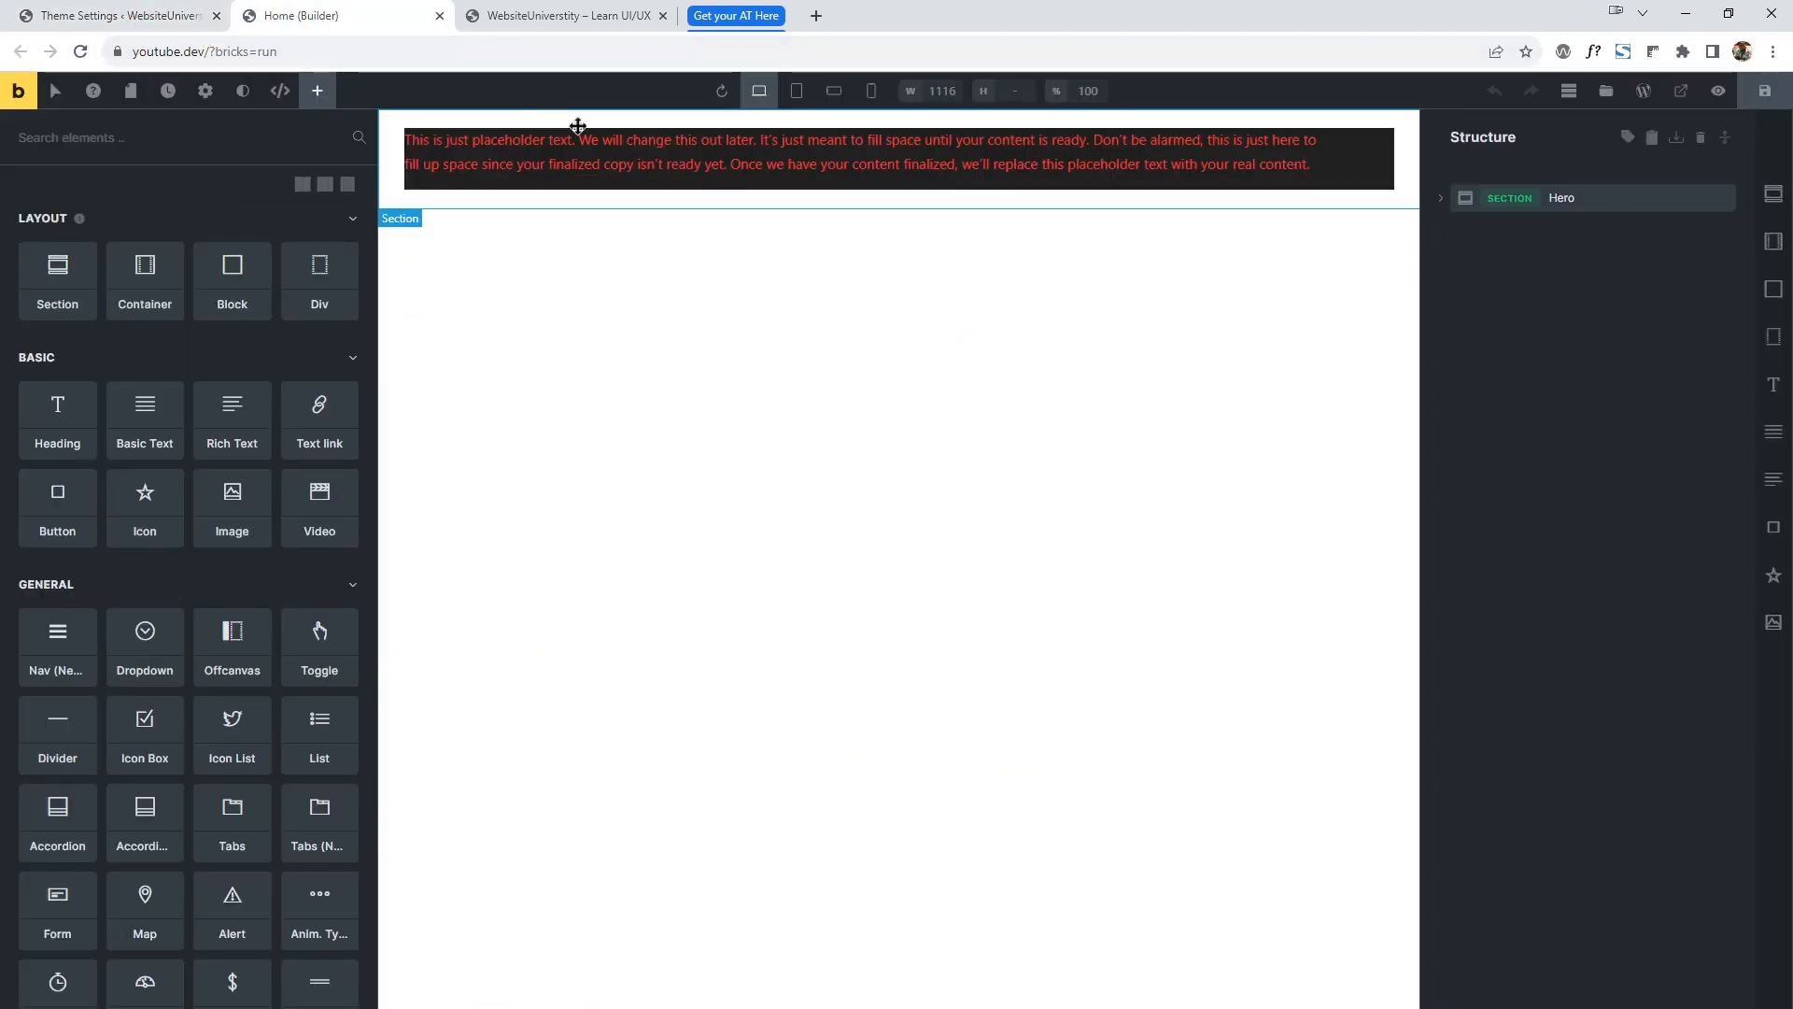
Try the elements list's column layouts, set it to three columns, and look through the elements.
left_click(304, 185)
left_click(325, 185)
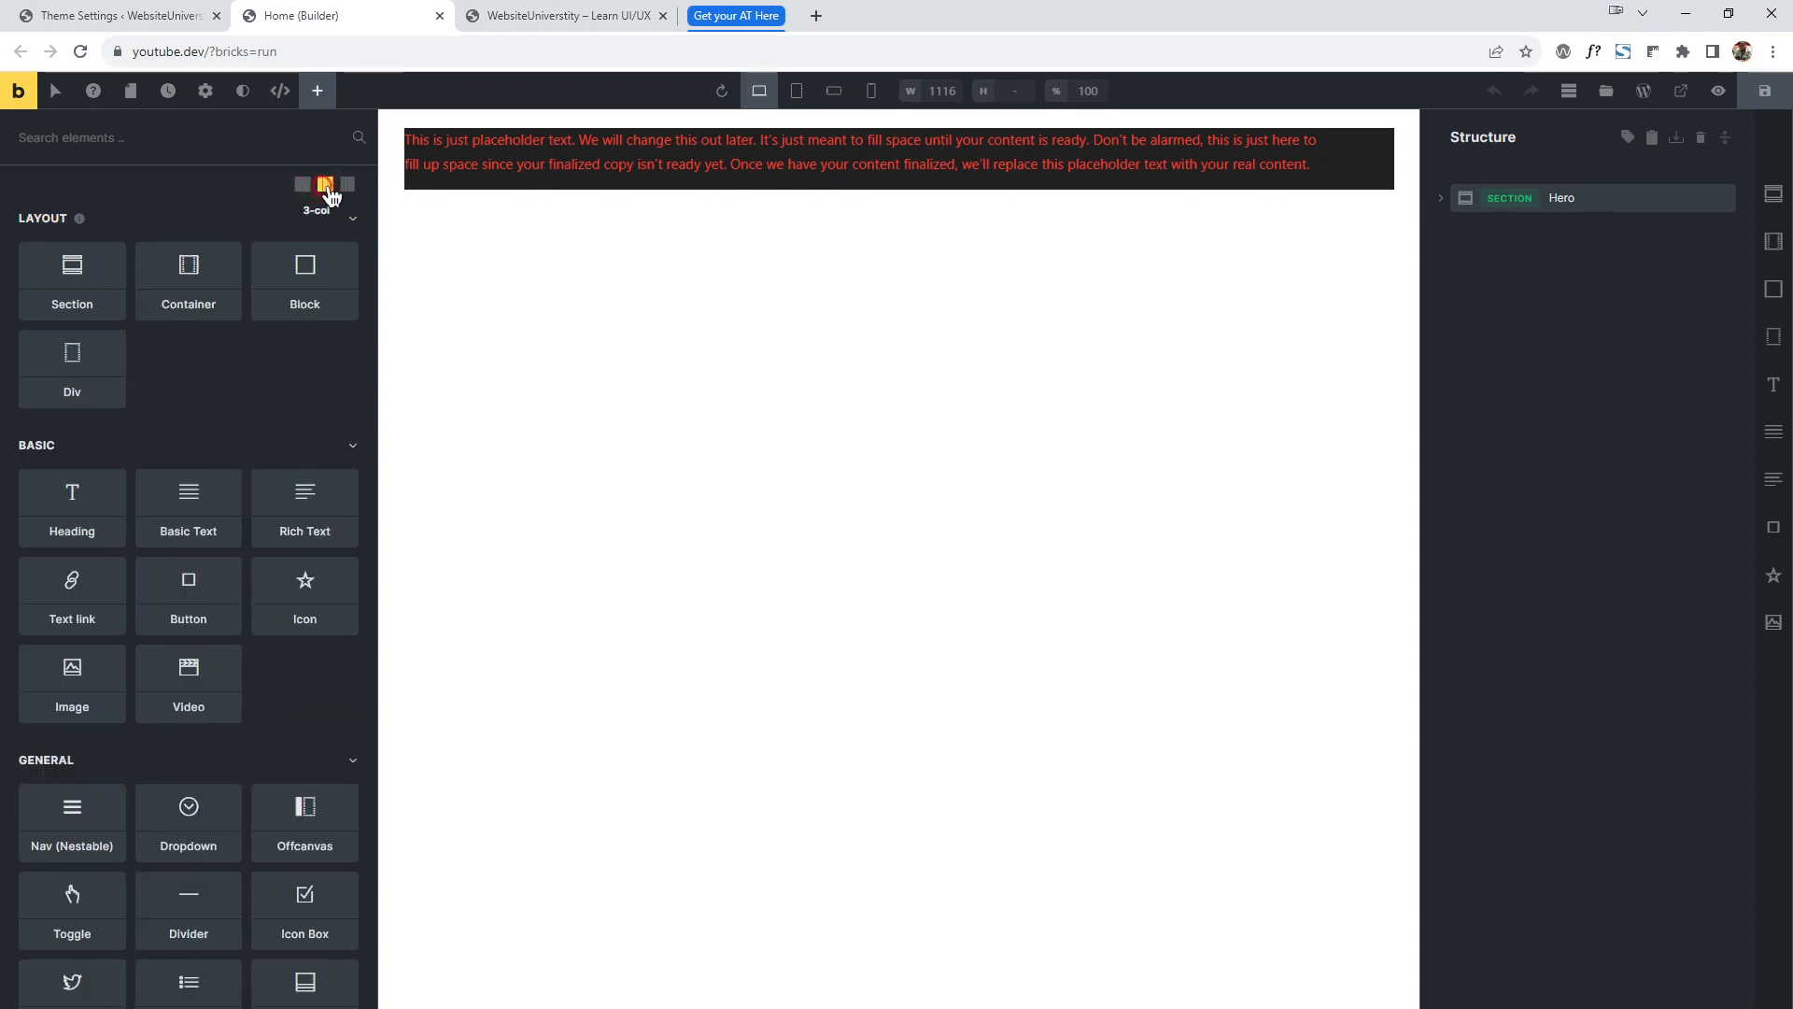
left_click(348, 185)
left_click(328, 186)
scroll(248, 598, "down", 4)
scroll(250, 623, "up", 3)
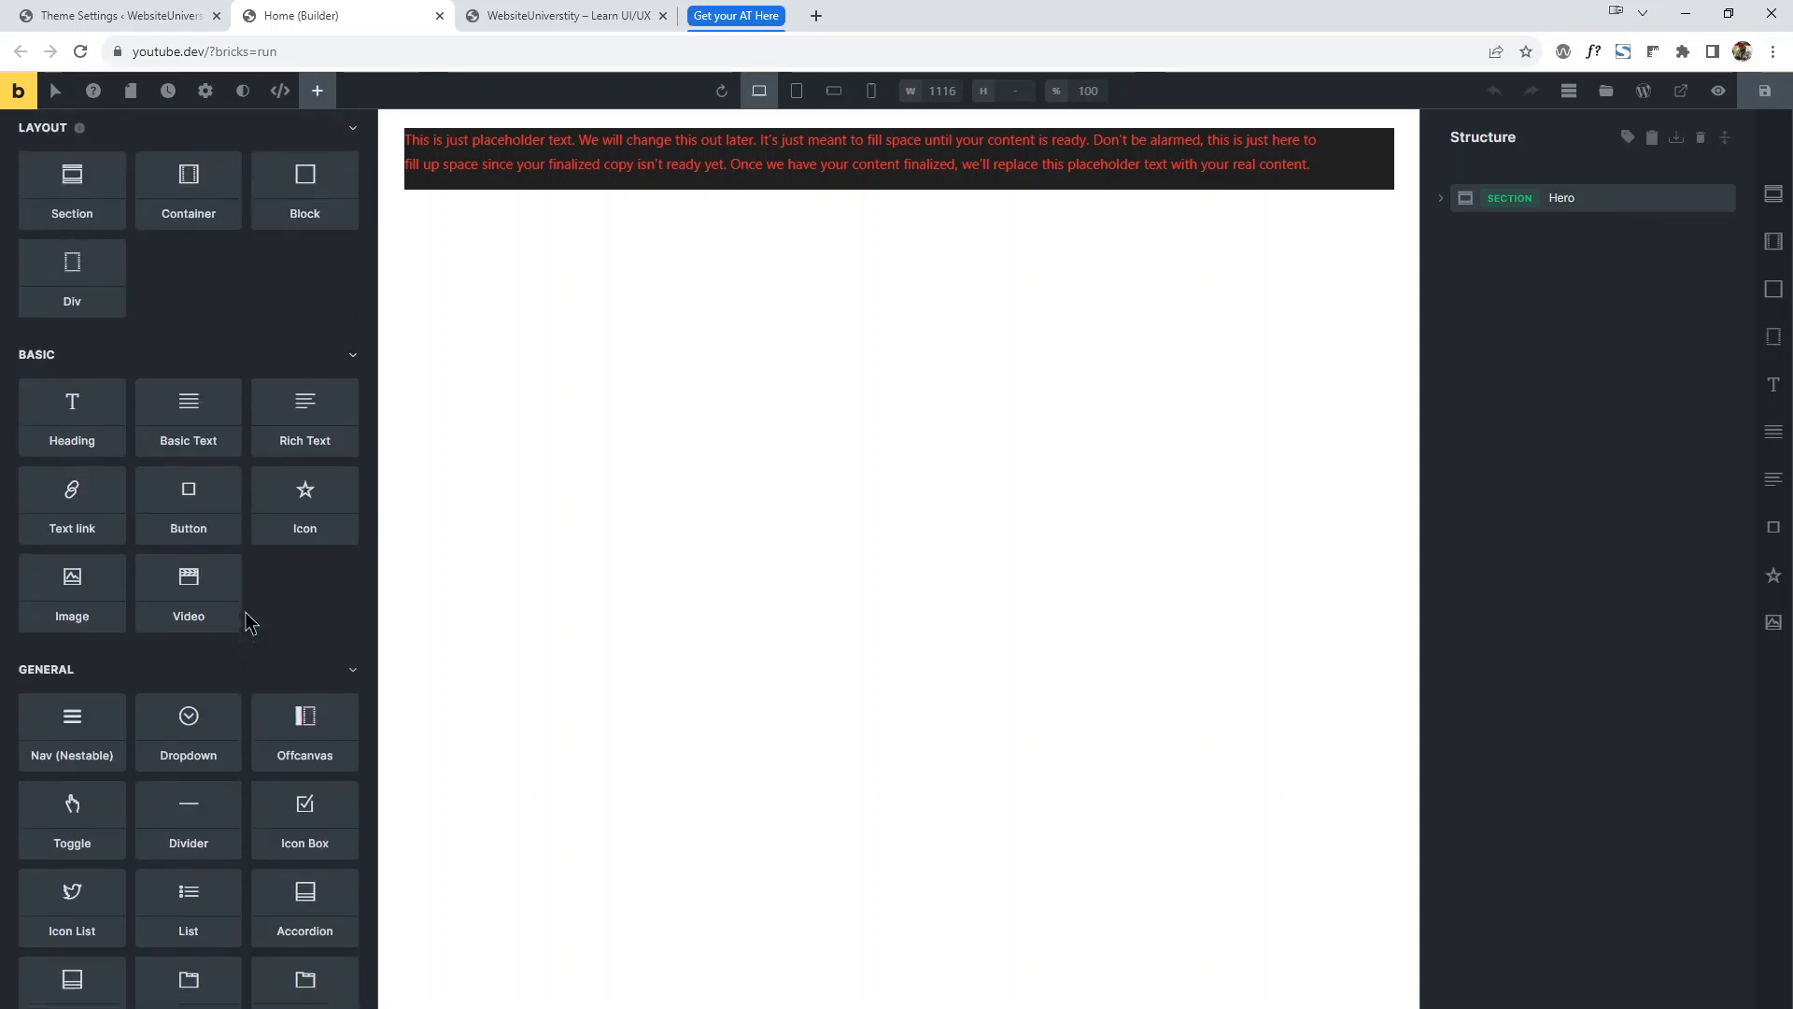
In the theme settings' Elements tweaks, enable Increase the Text Controls Size.
left_click(122, 15)
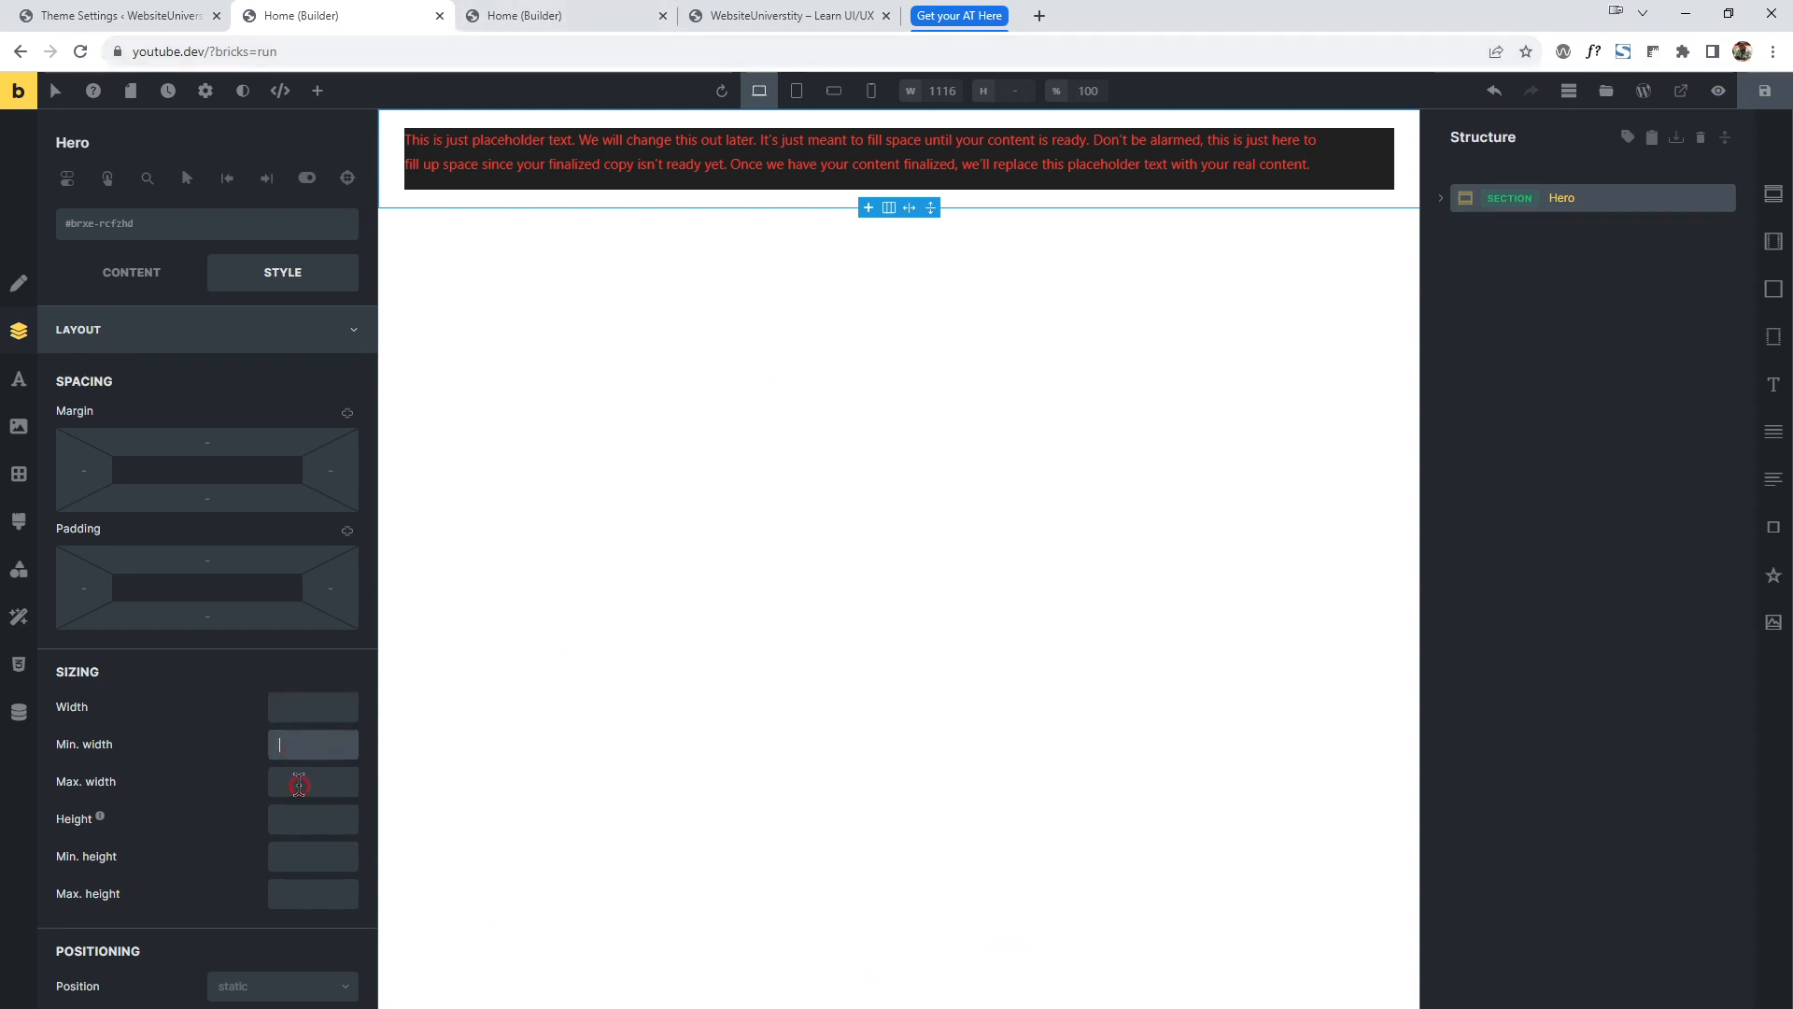
left_click(297, 865)
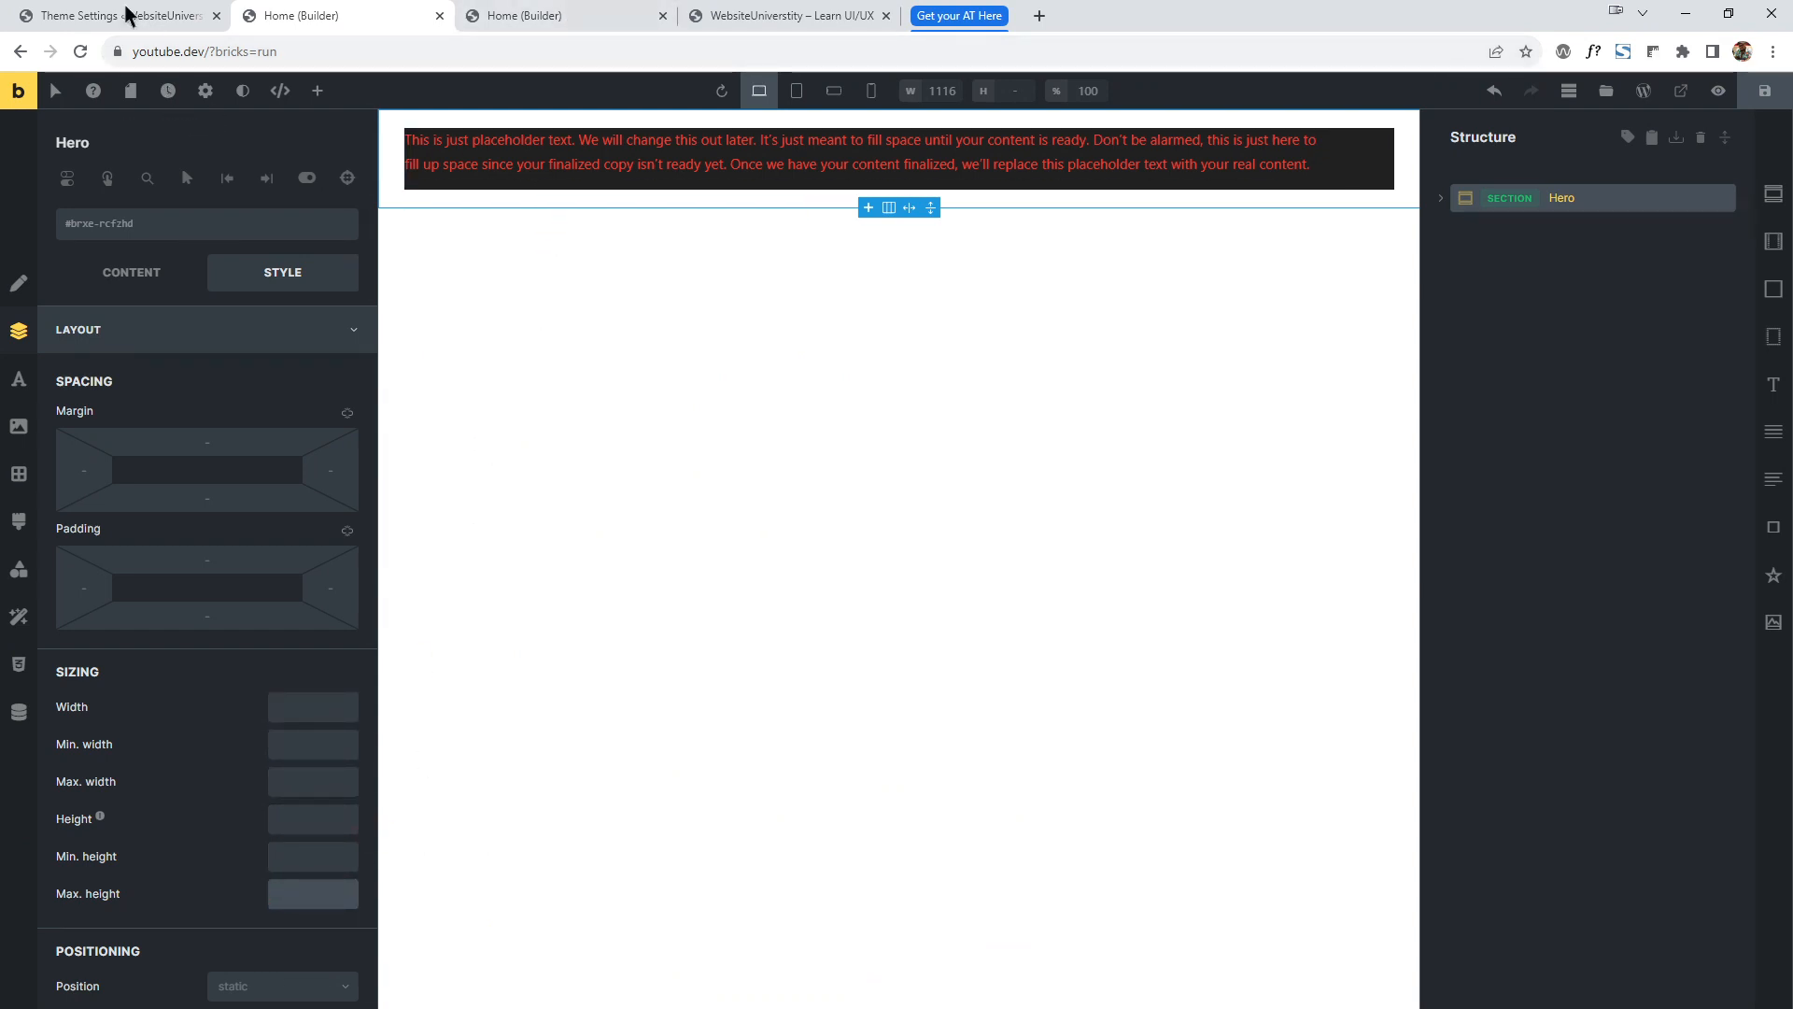
left_click(128, 16)
left_click(763, 541)
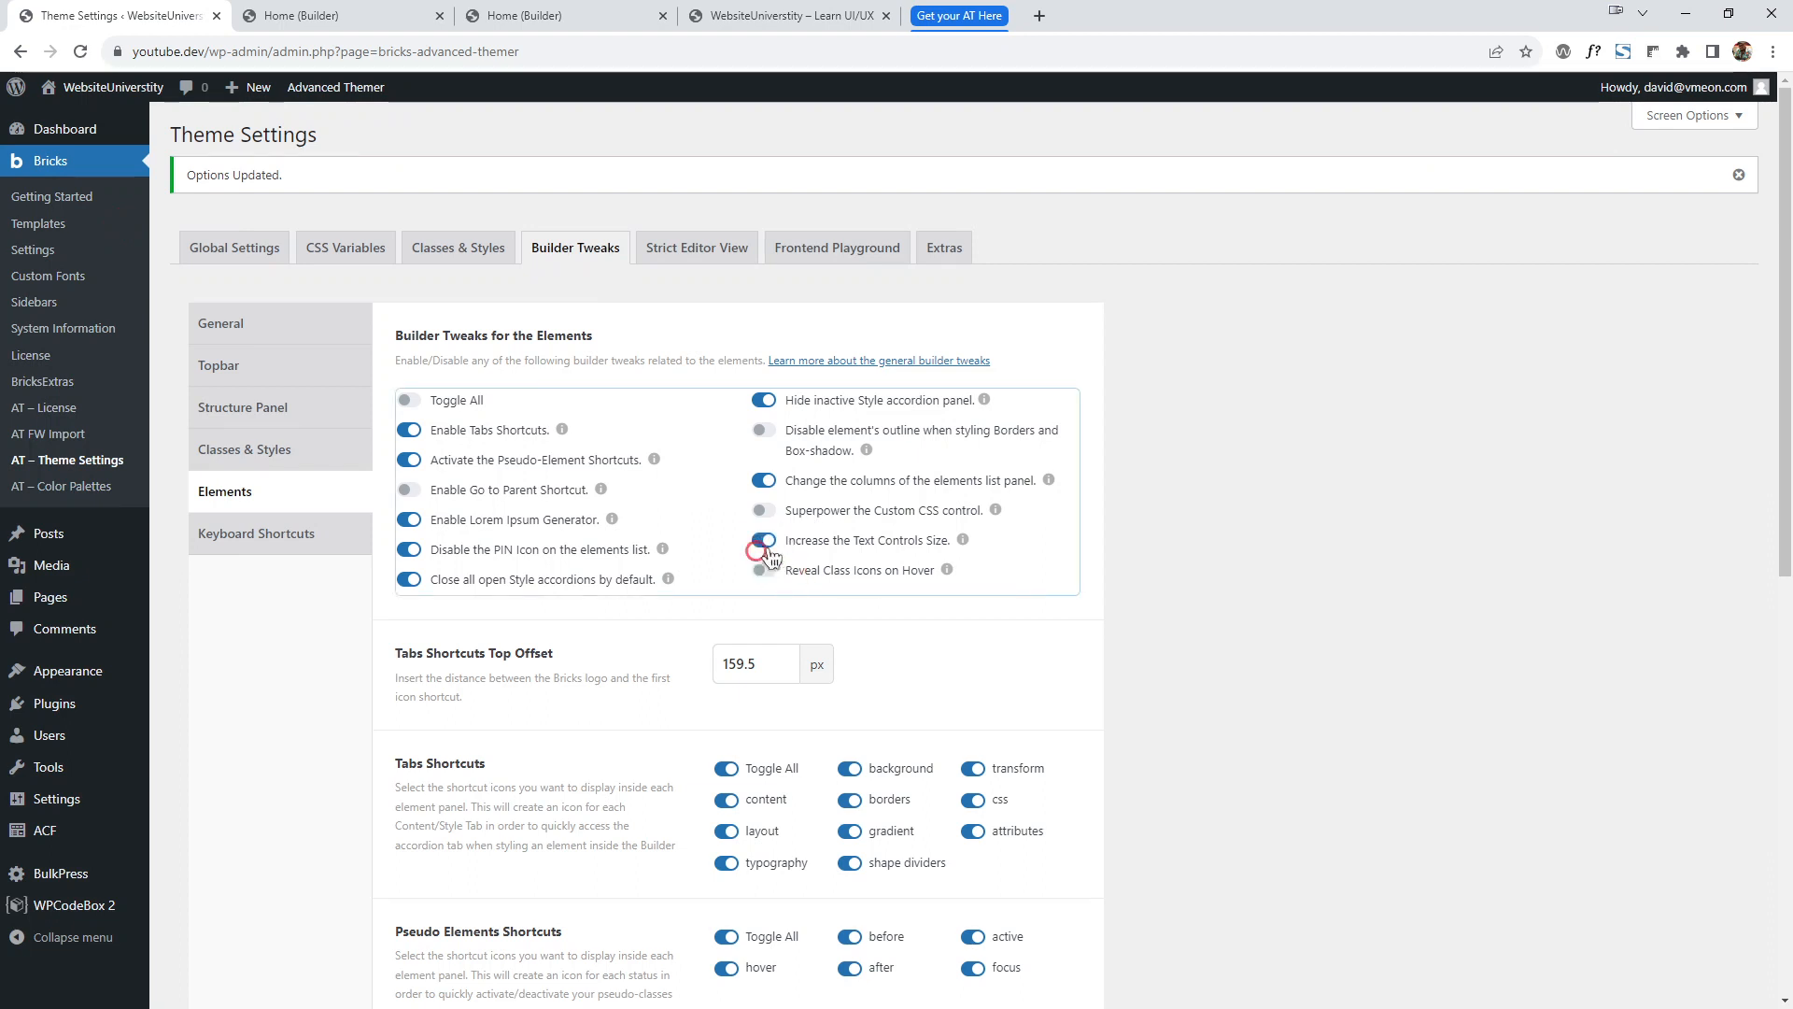
Compare the widths of the Sizing fields between the two open builder tabs, and check the enabled tweaks in the theme settings.
left_click(541, 17)
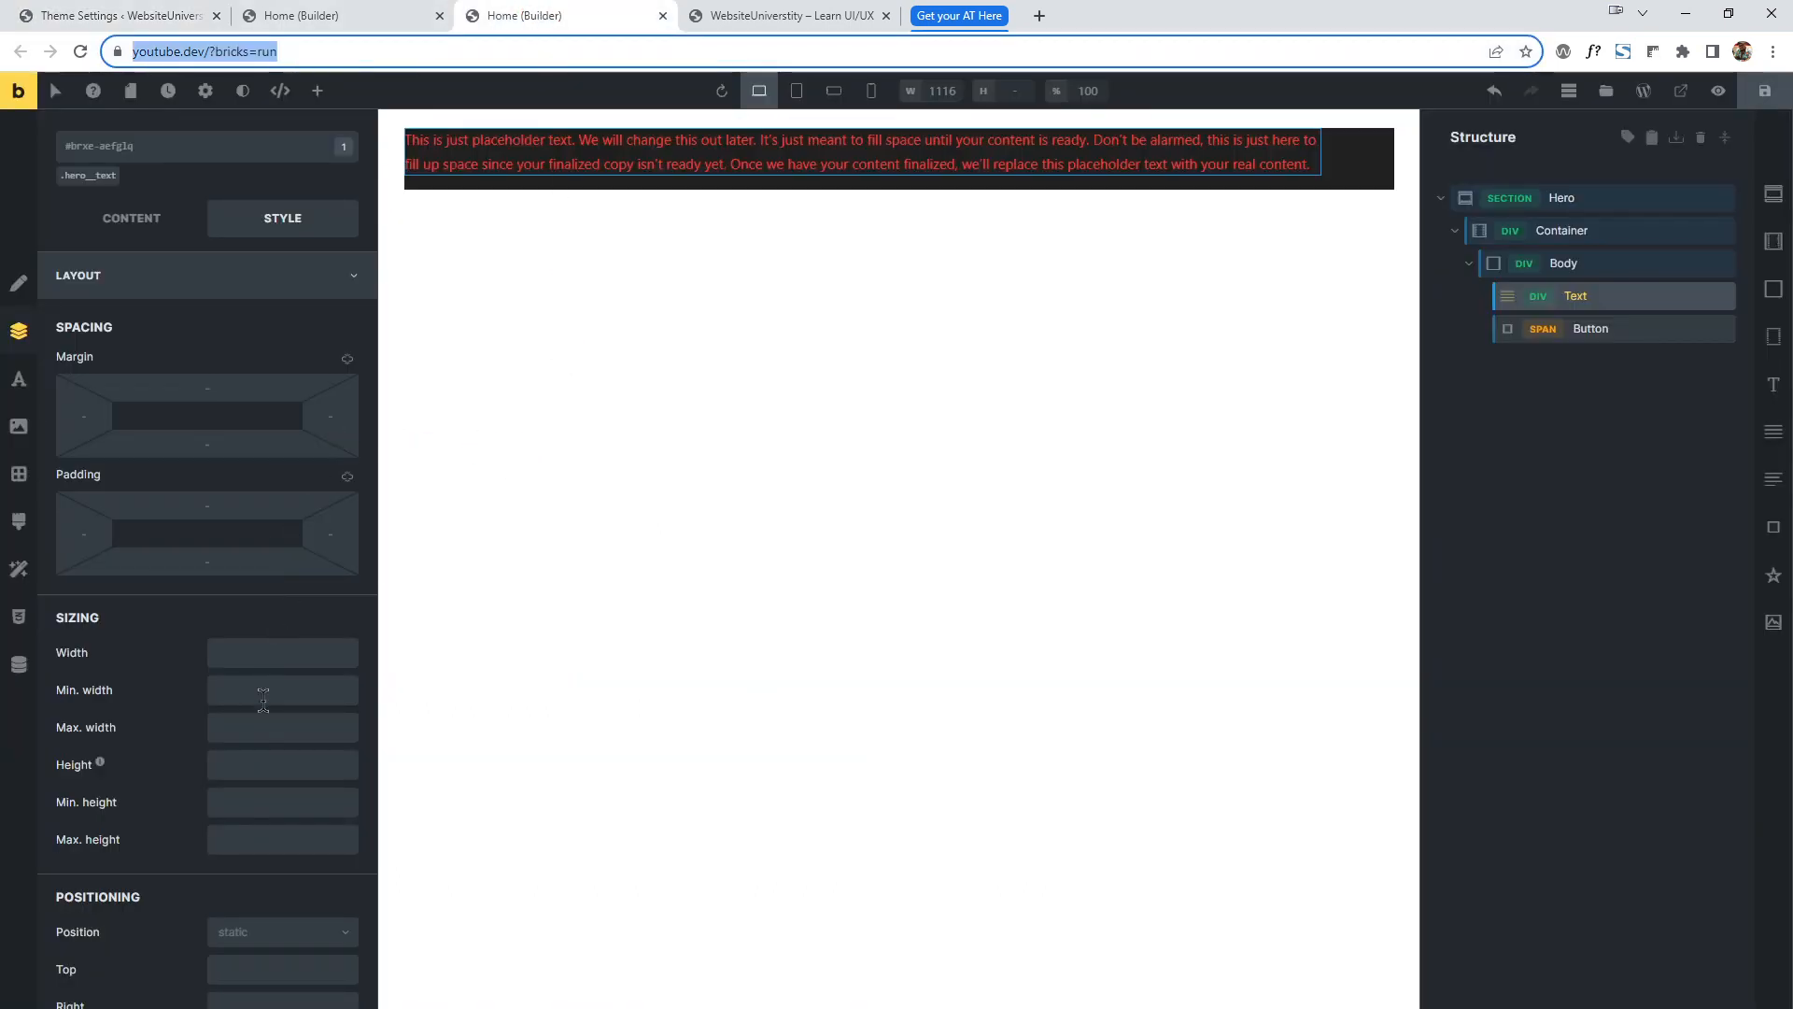
left_click(333, 16)
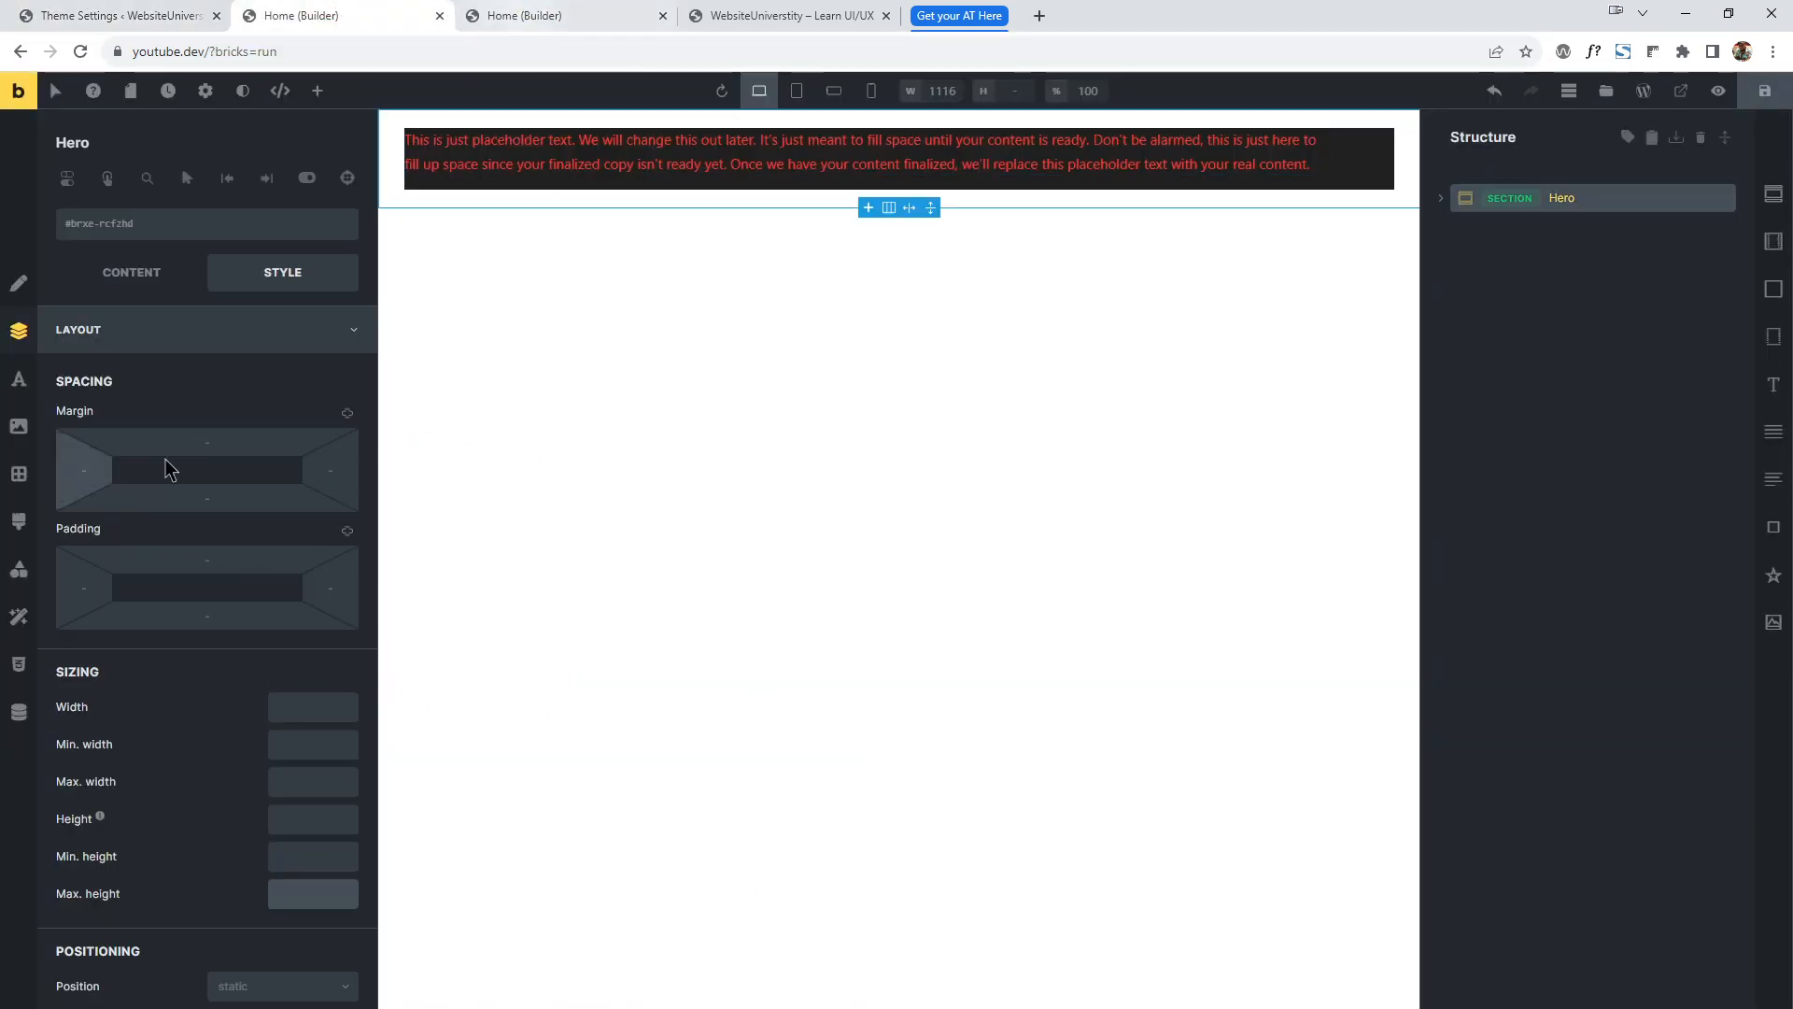
left_click(612, 13)
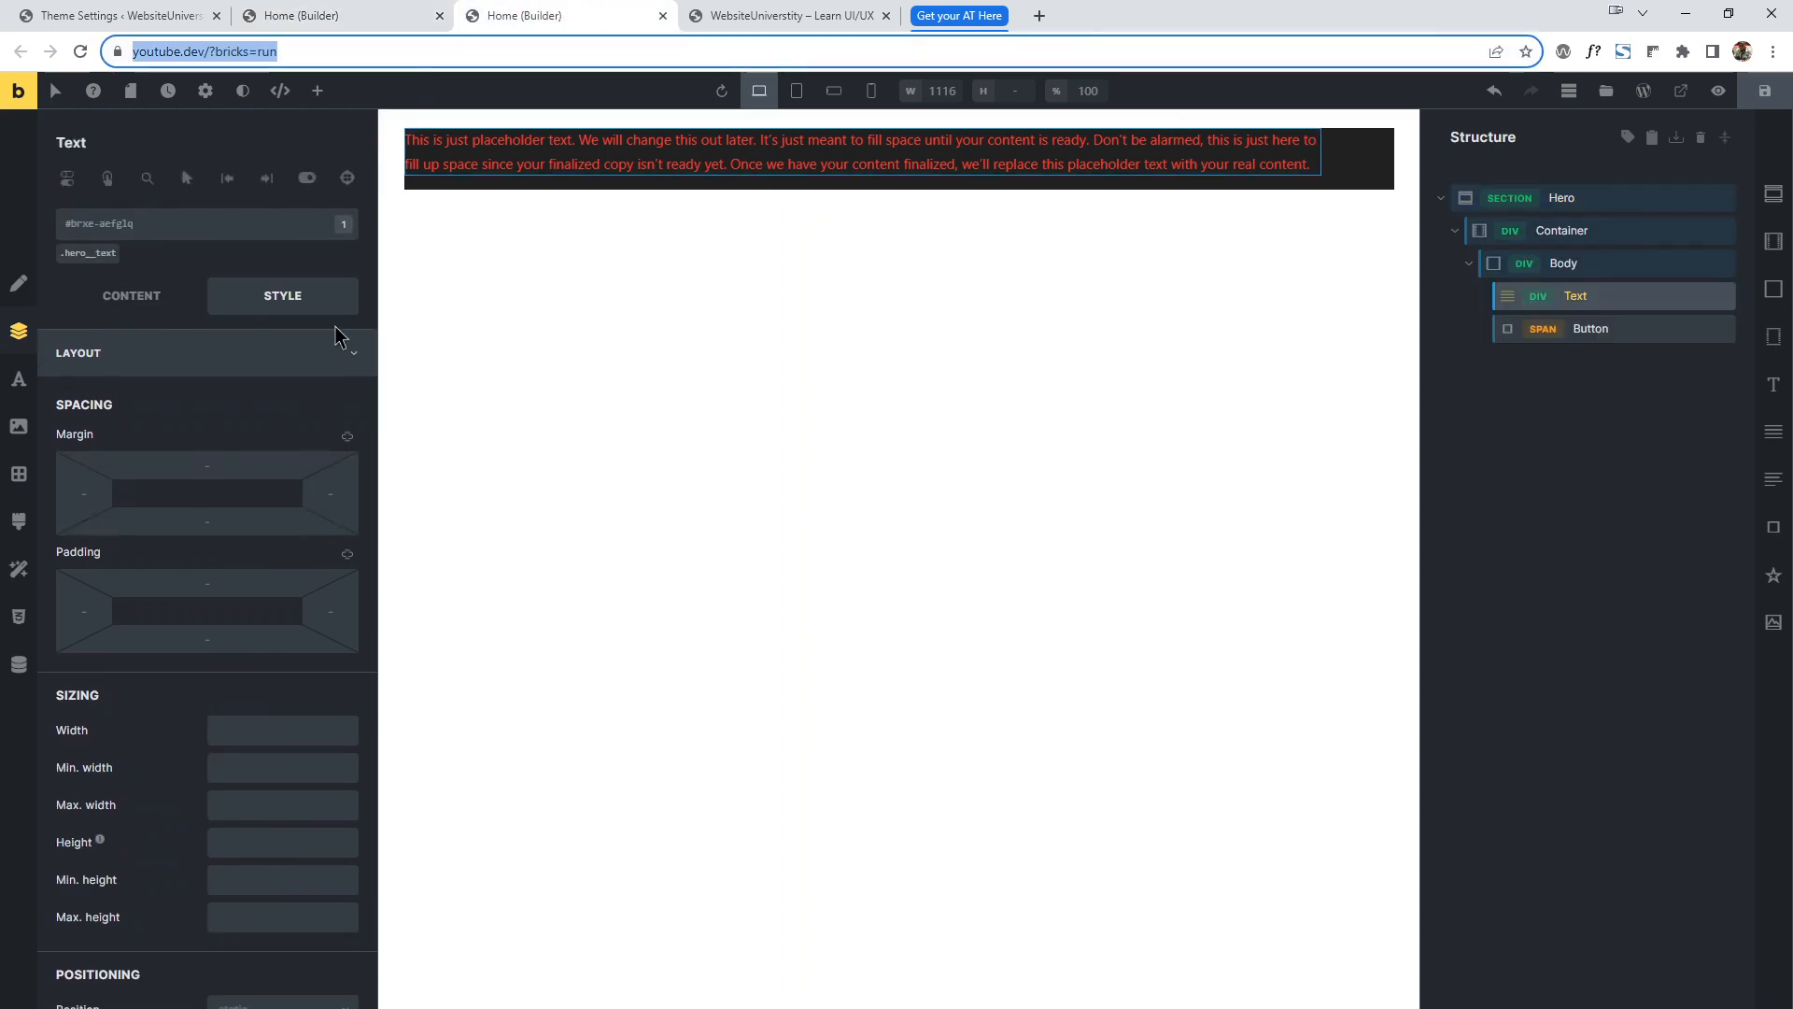
left_click(400, 13)
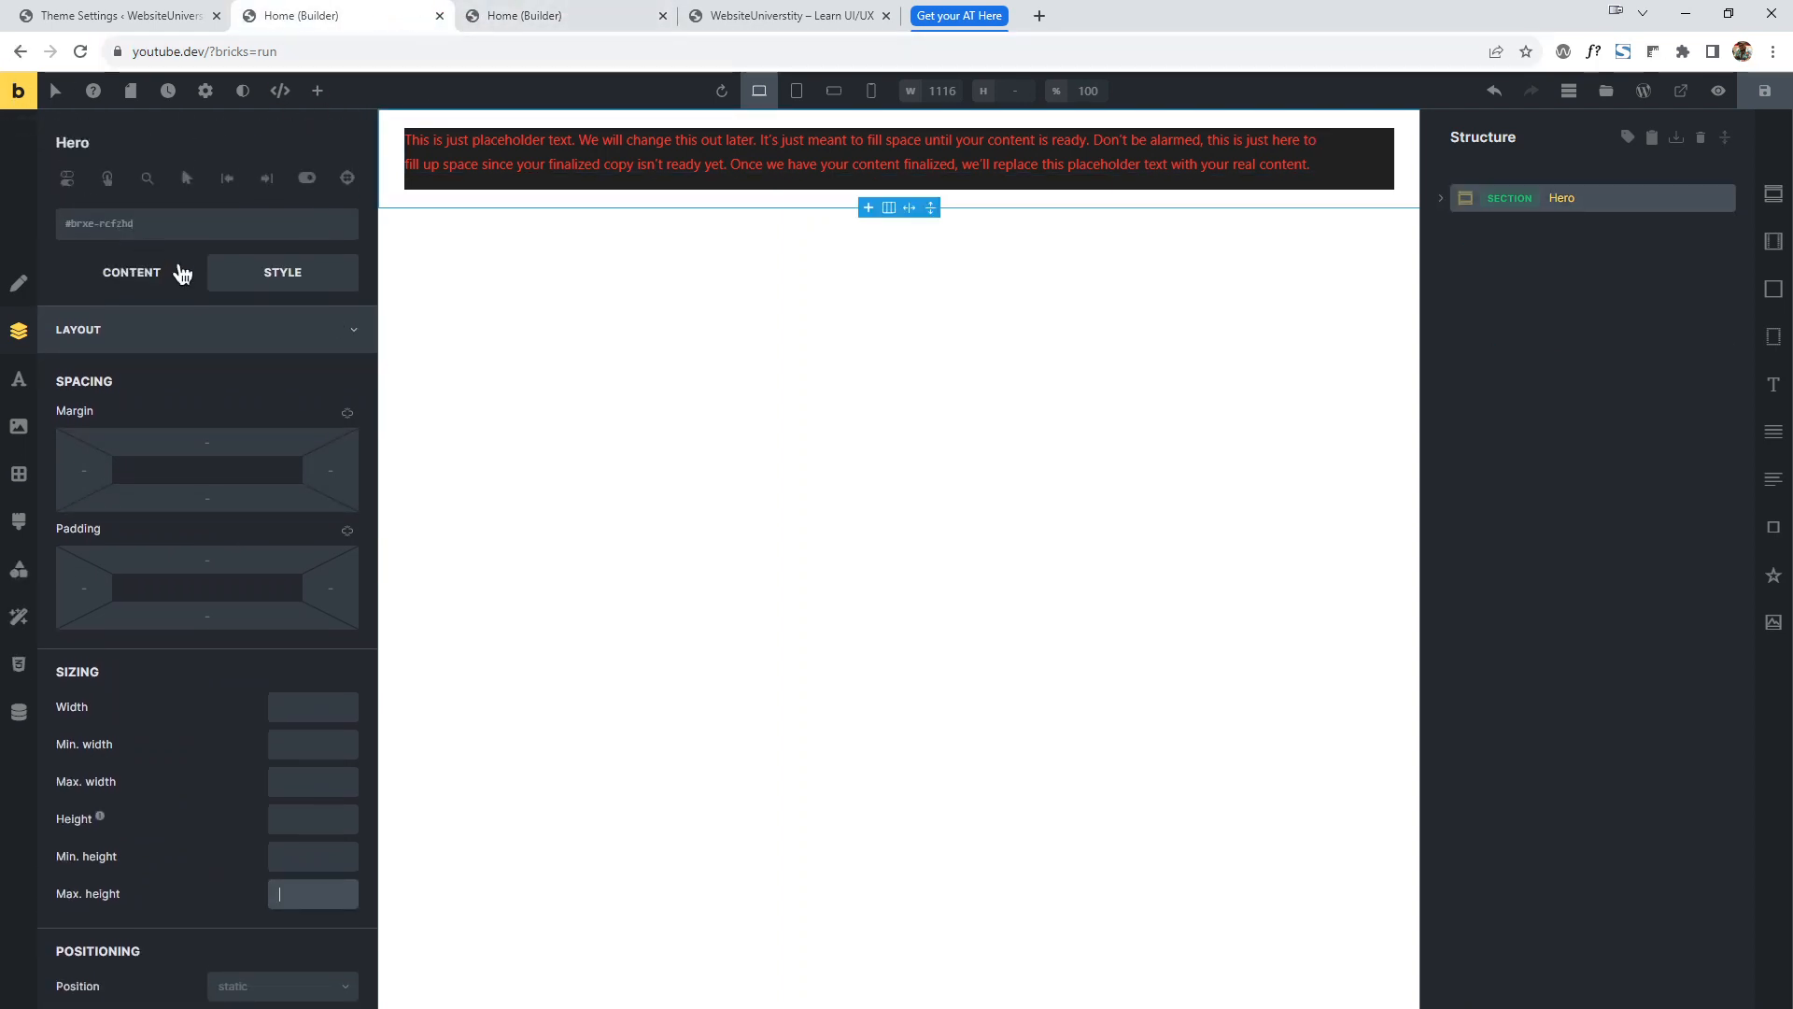
left_click(531, 12)
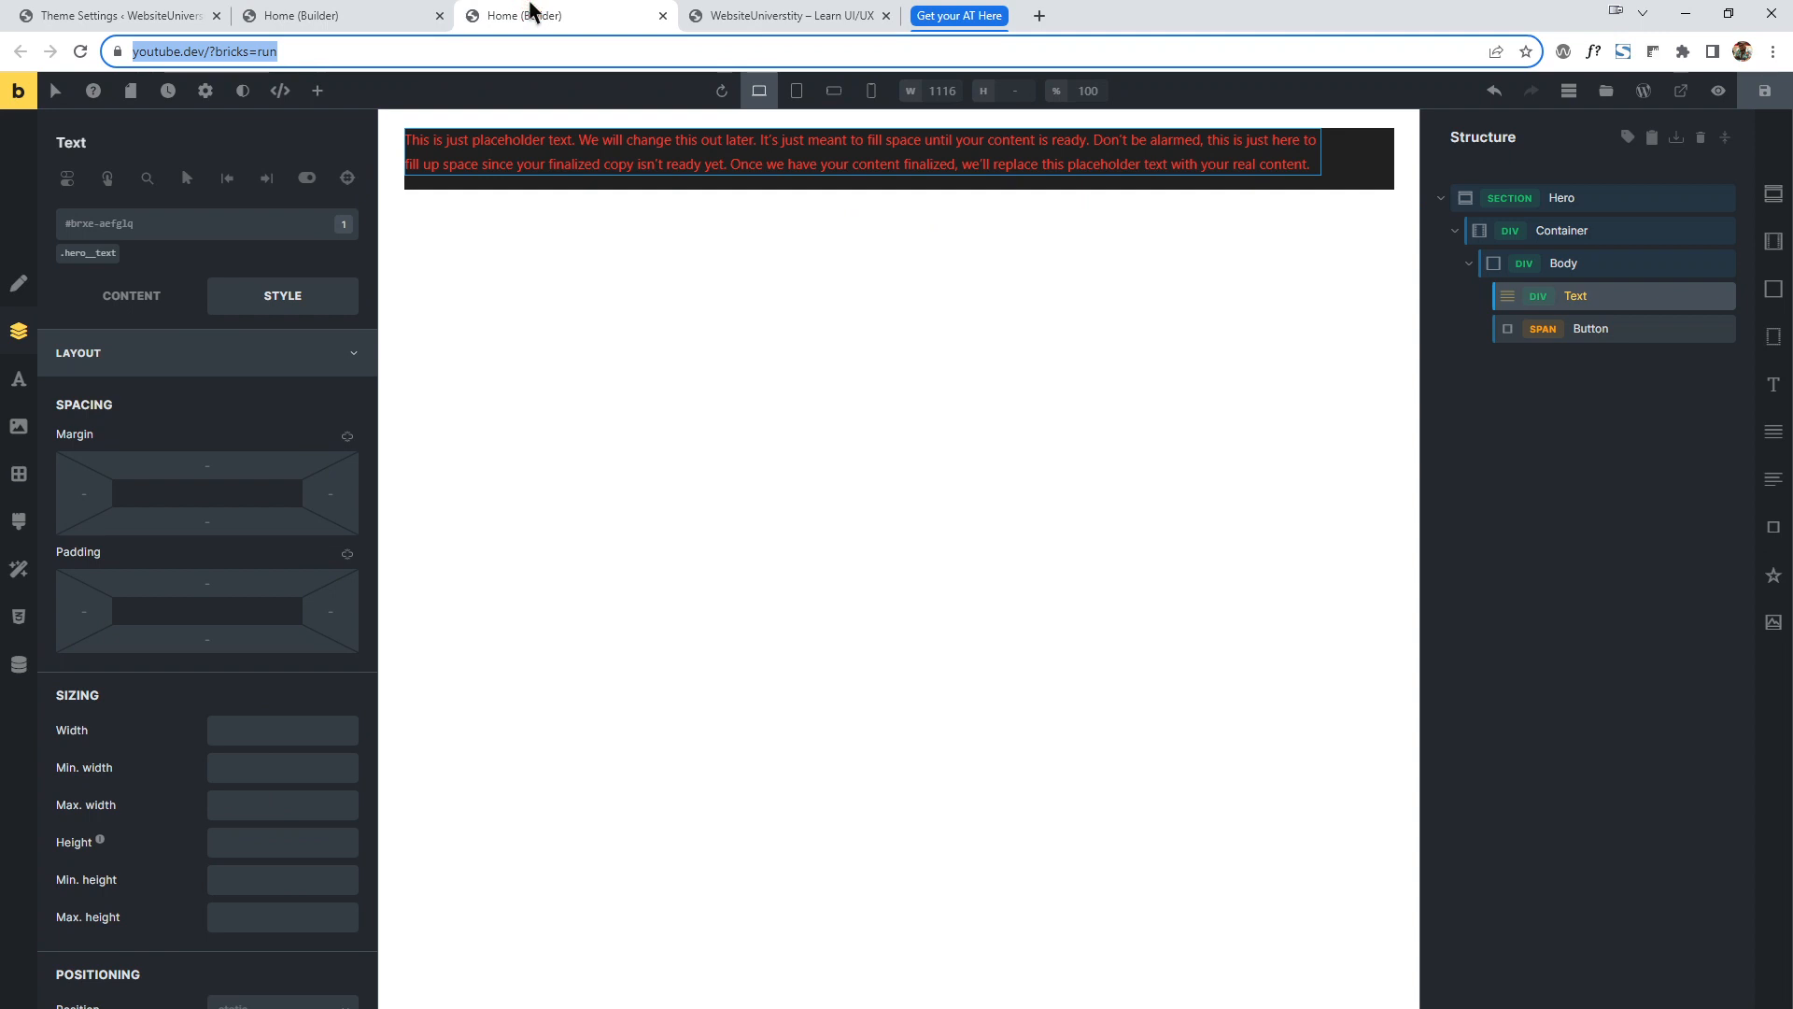
left_click(396, 11)
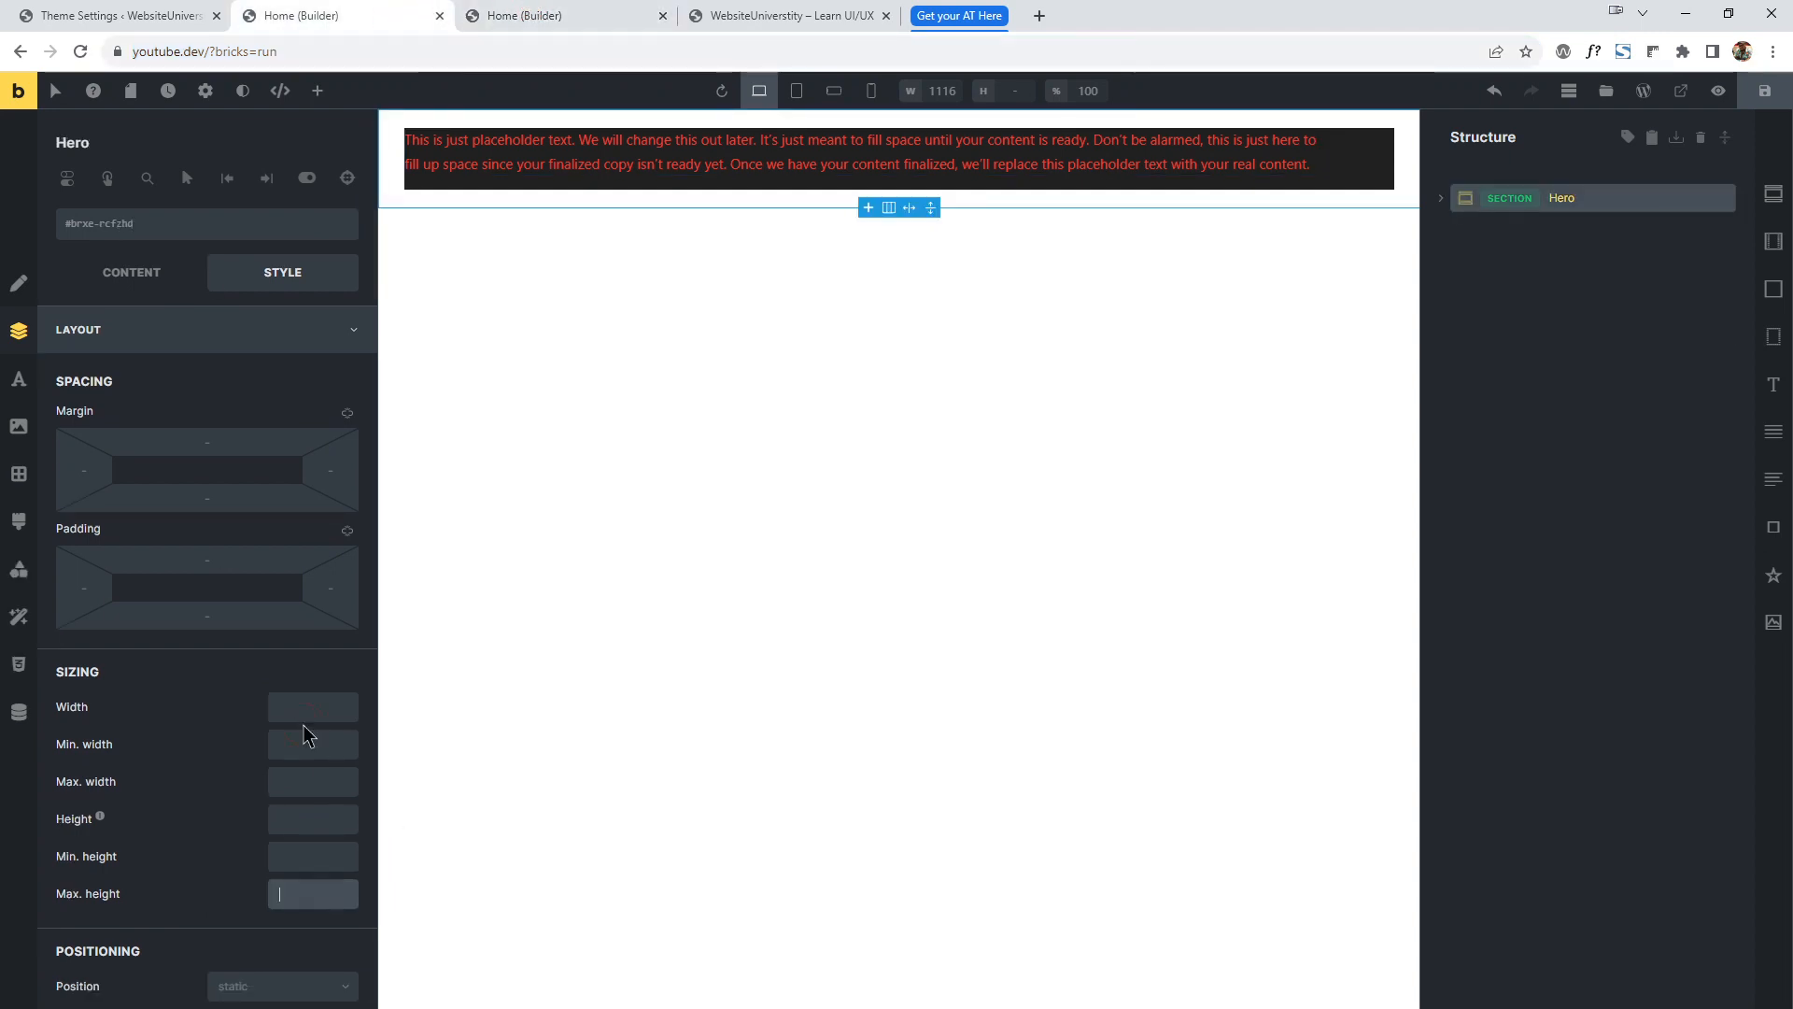
left_click(560, 15)
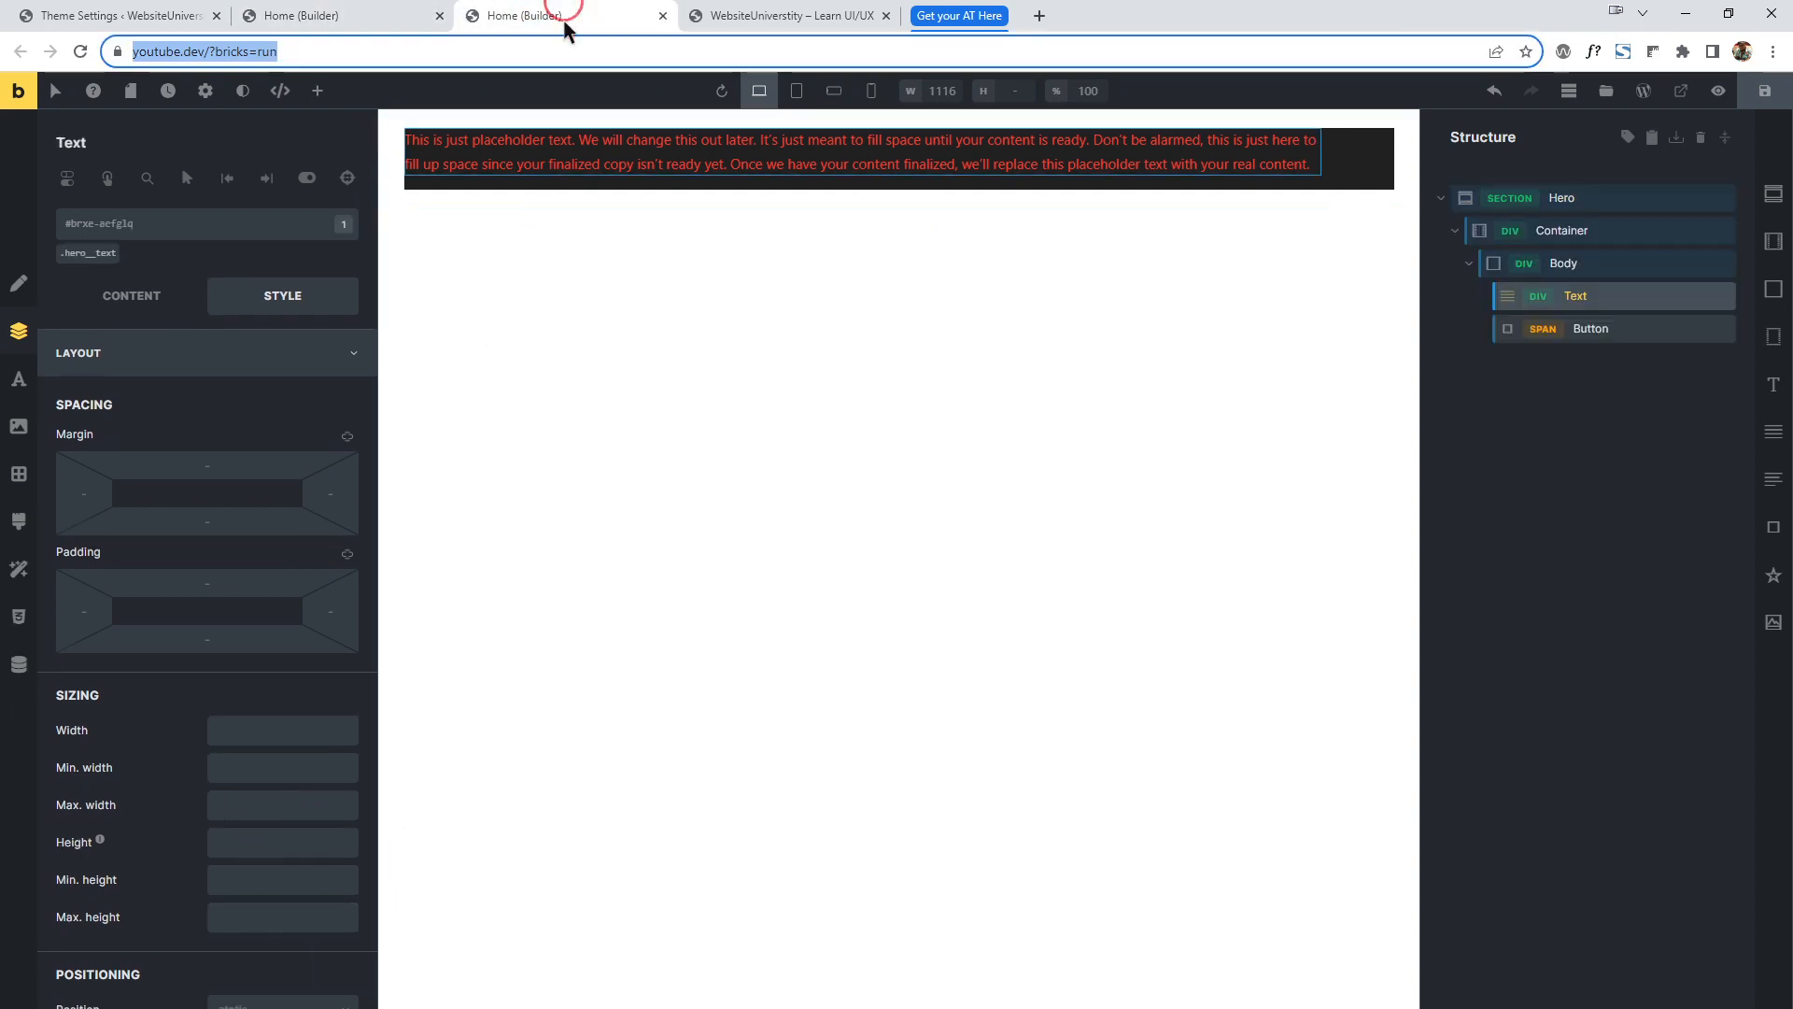
left_click(289, 727)
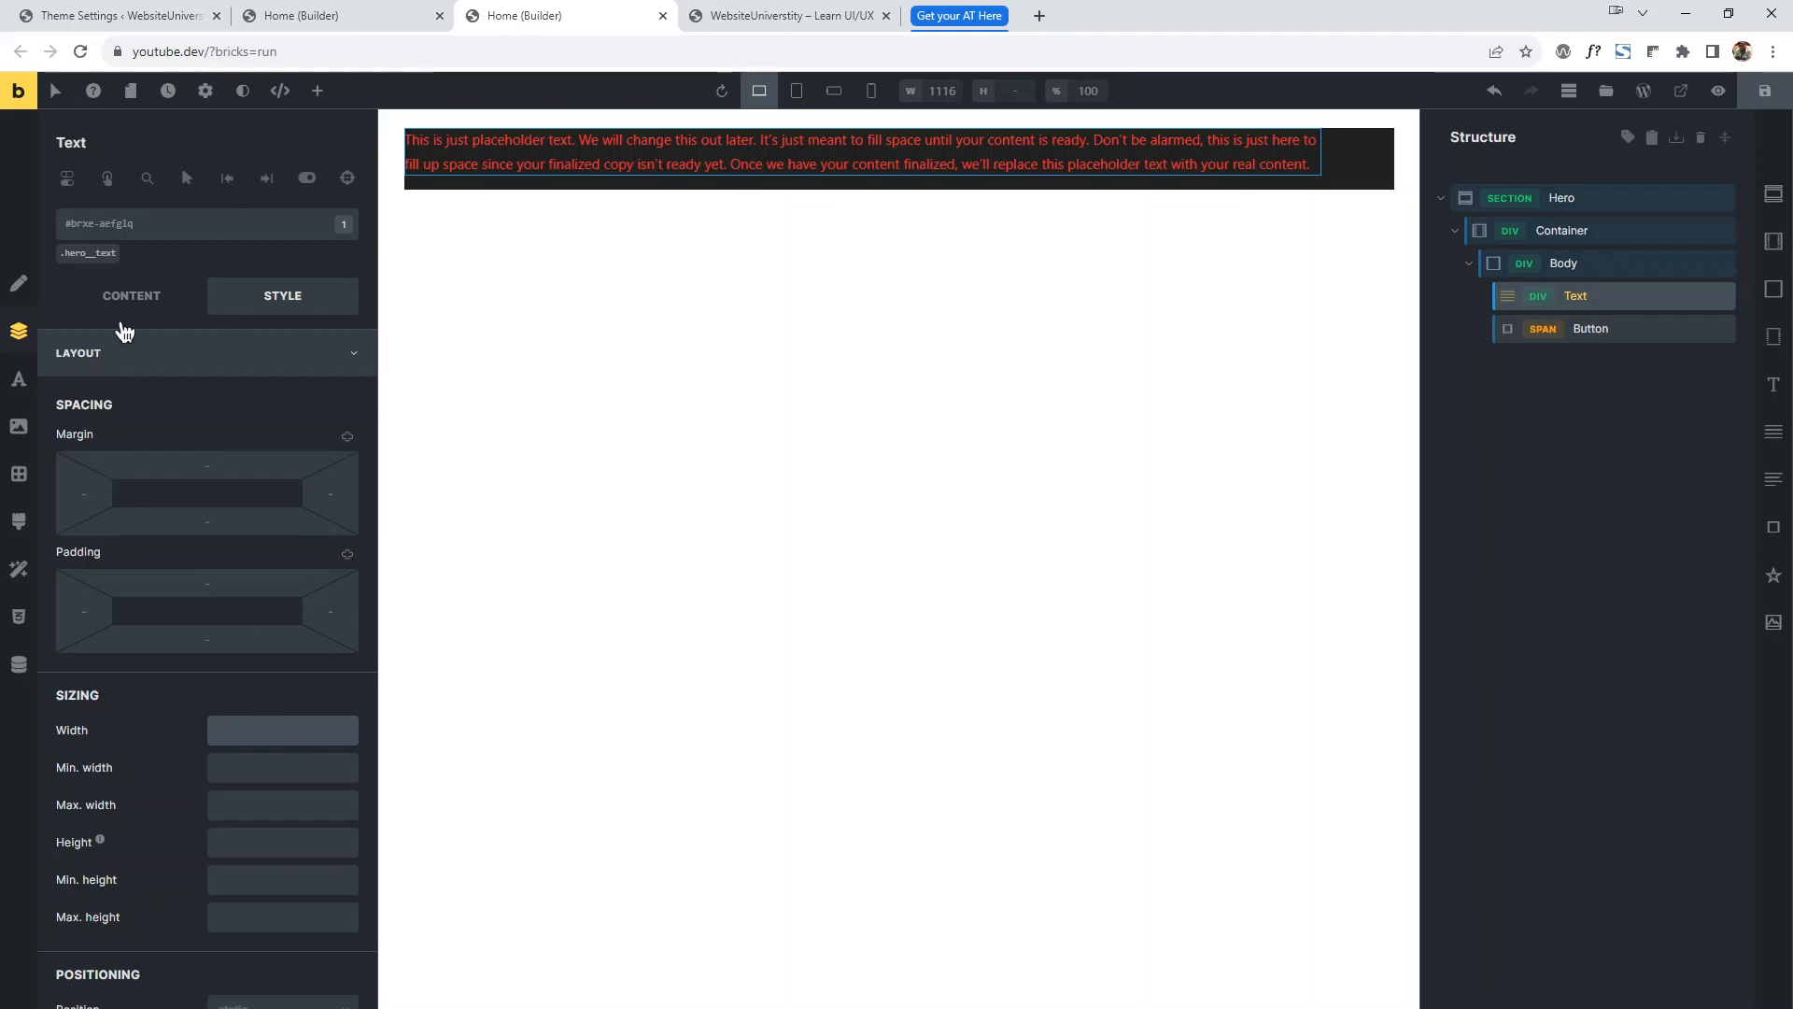
key("alt")
left_click(161, 20)
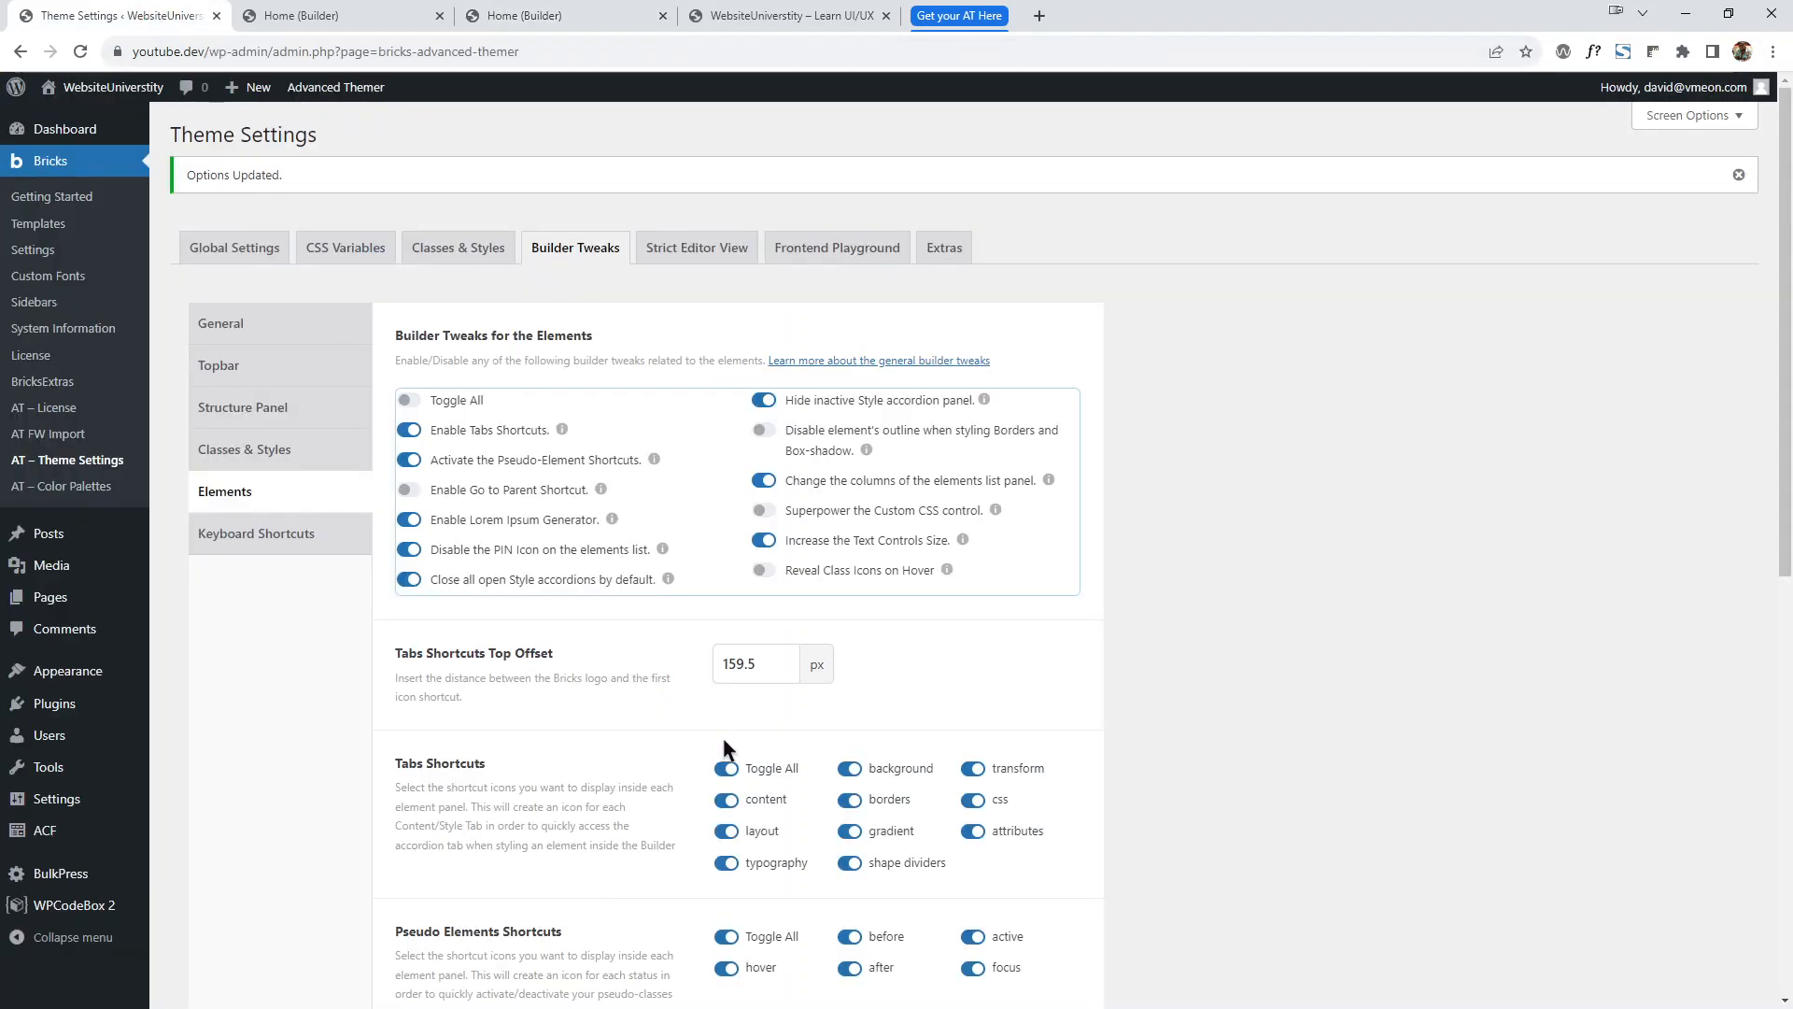
In the builder tab with the Text element selected, delete the Body and its contents from the Hero's Container.
left_click(566, 19)
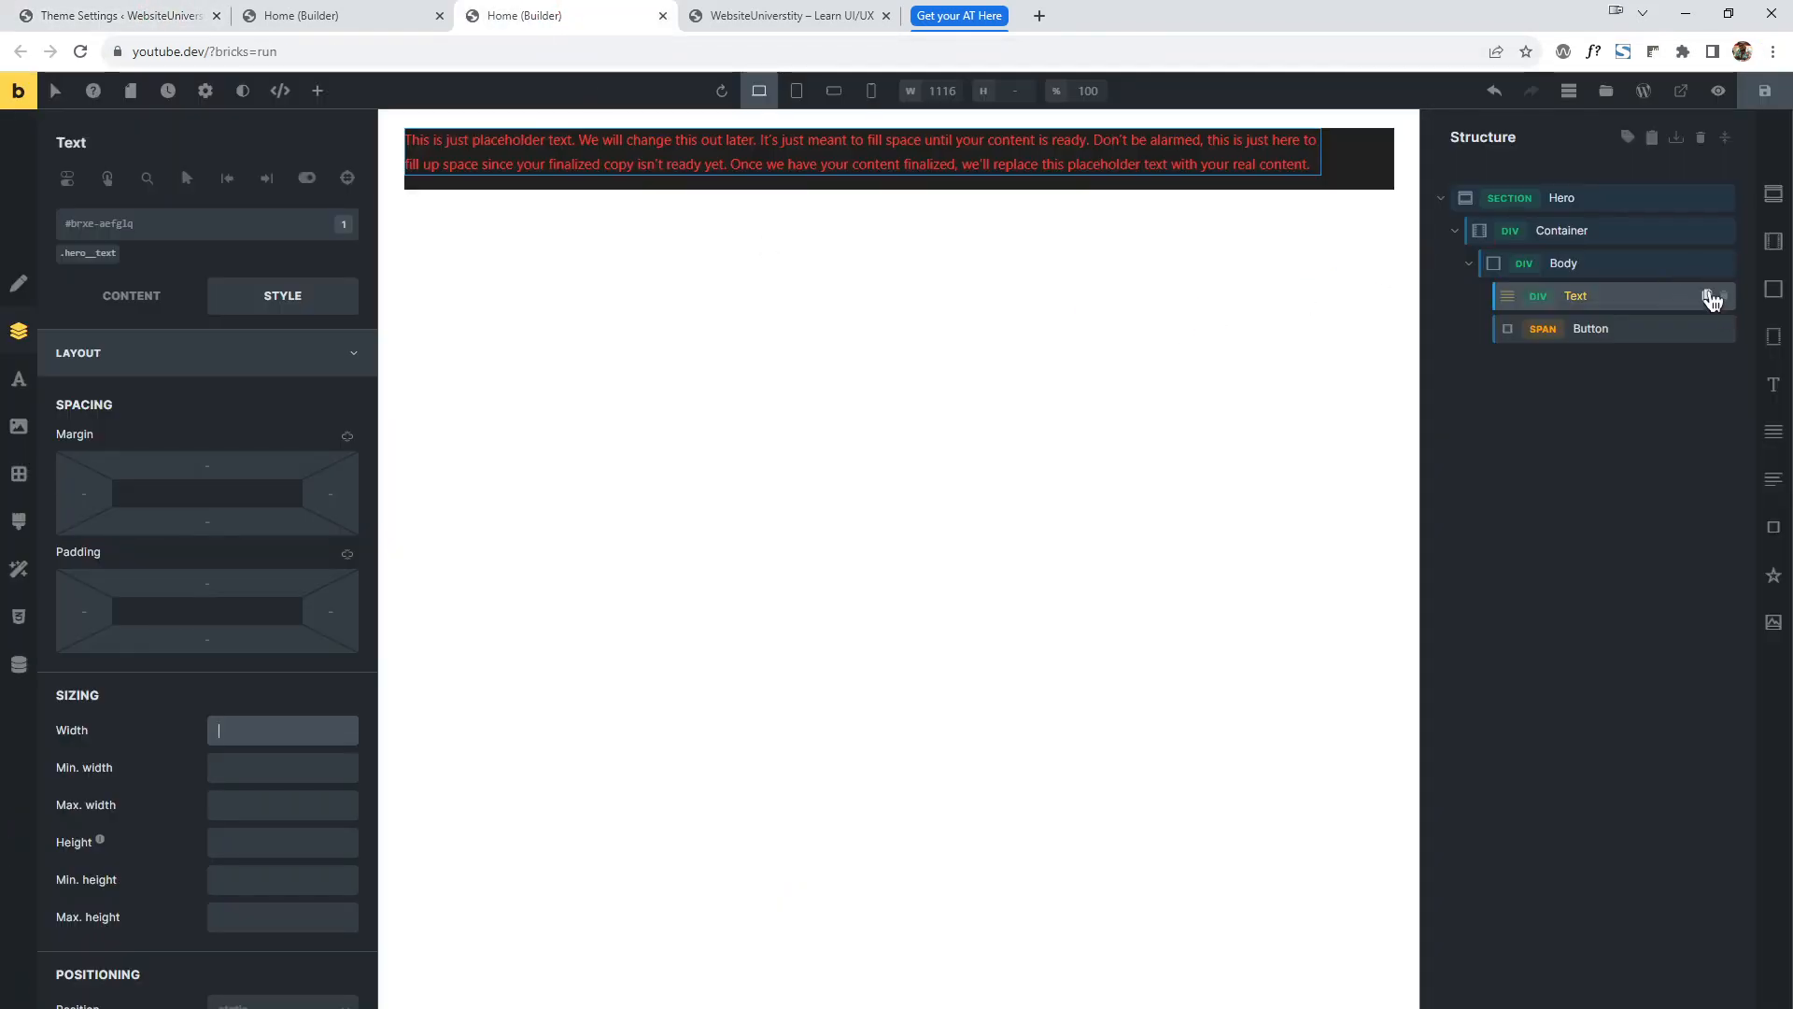
left_click(1726, 268)
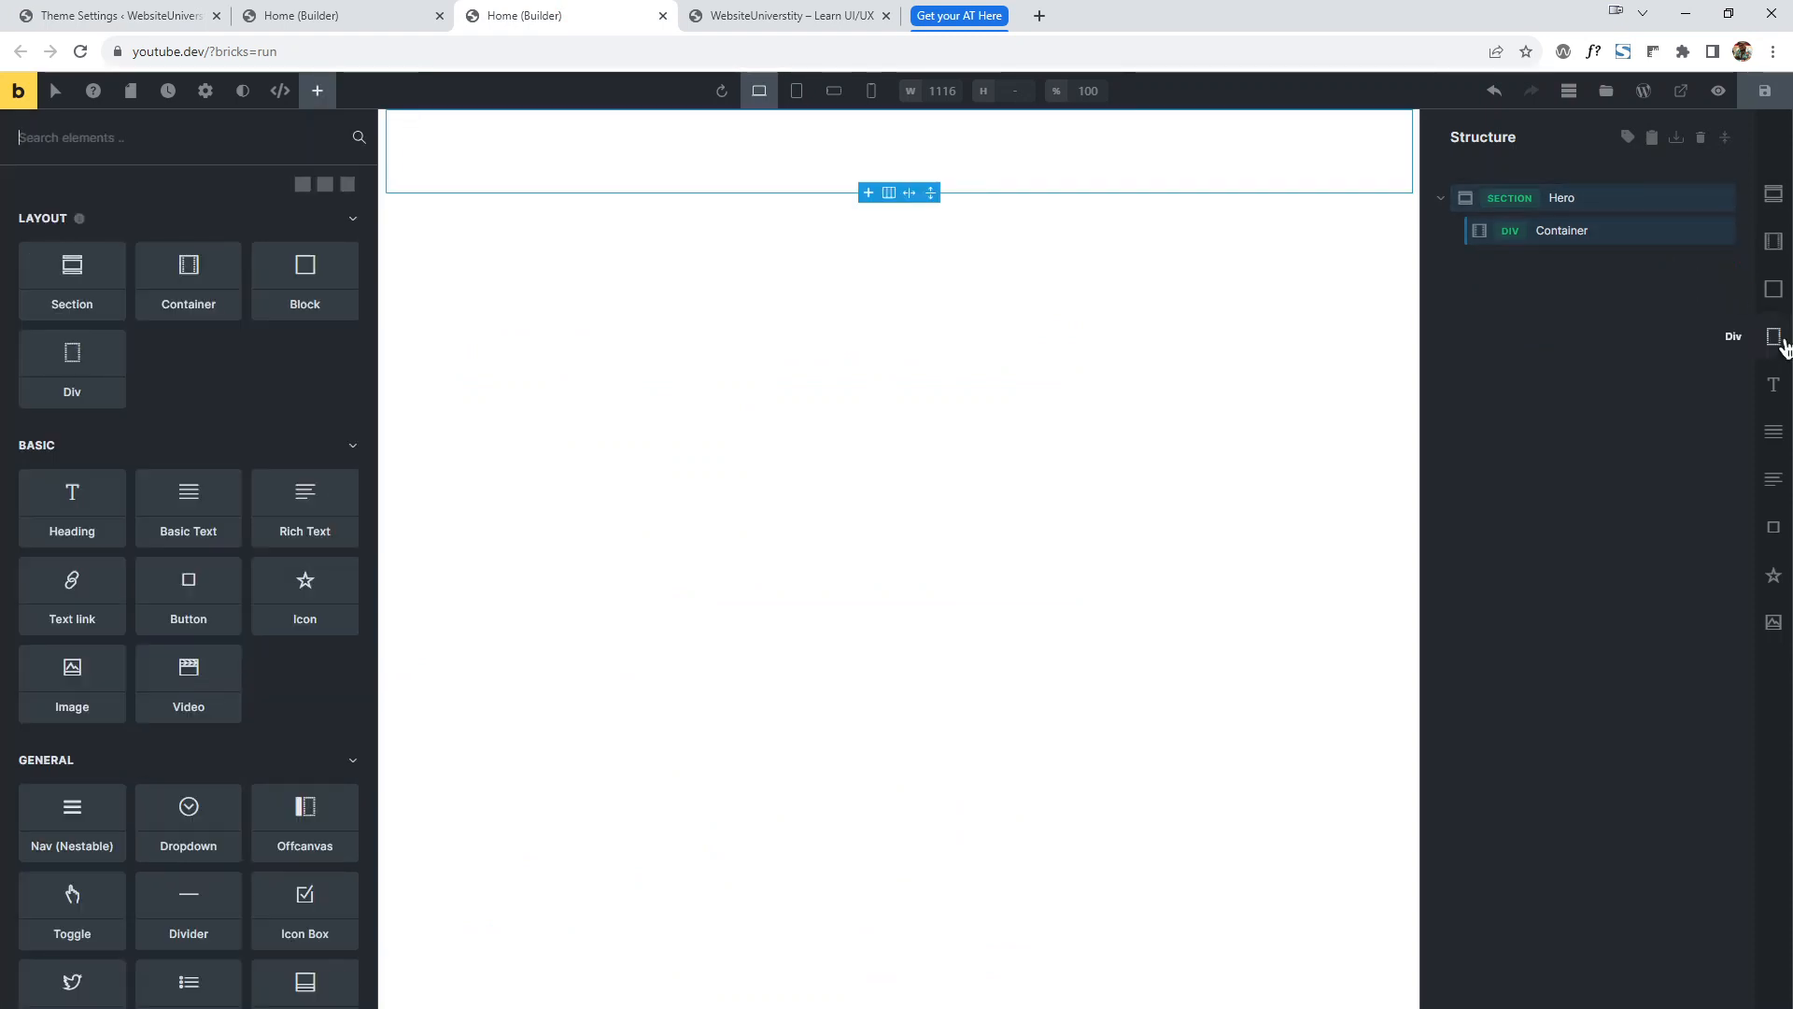
Add a Heading element inside the Hero section's container and save the page.
left_click(1773, 384)
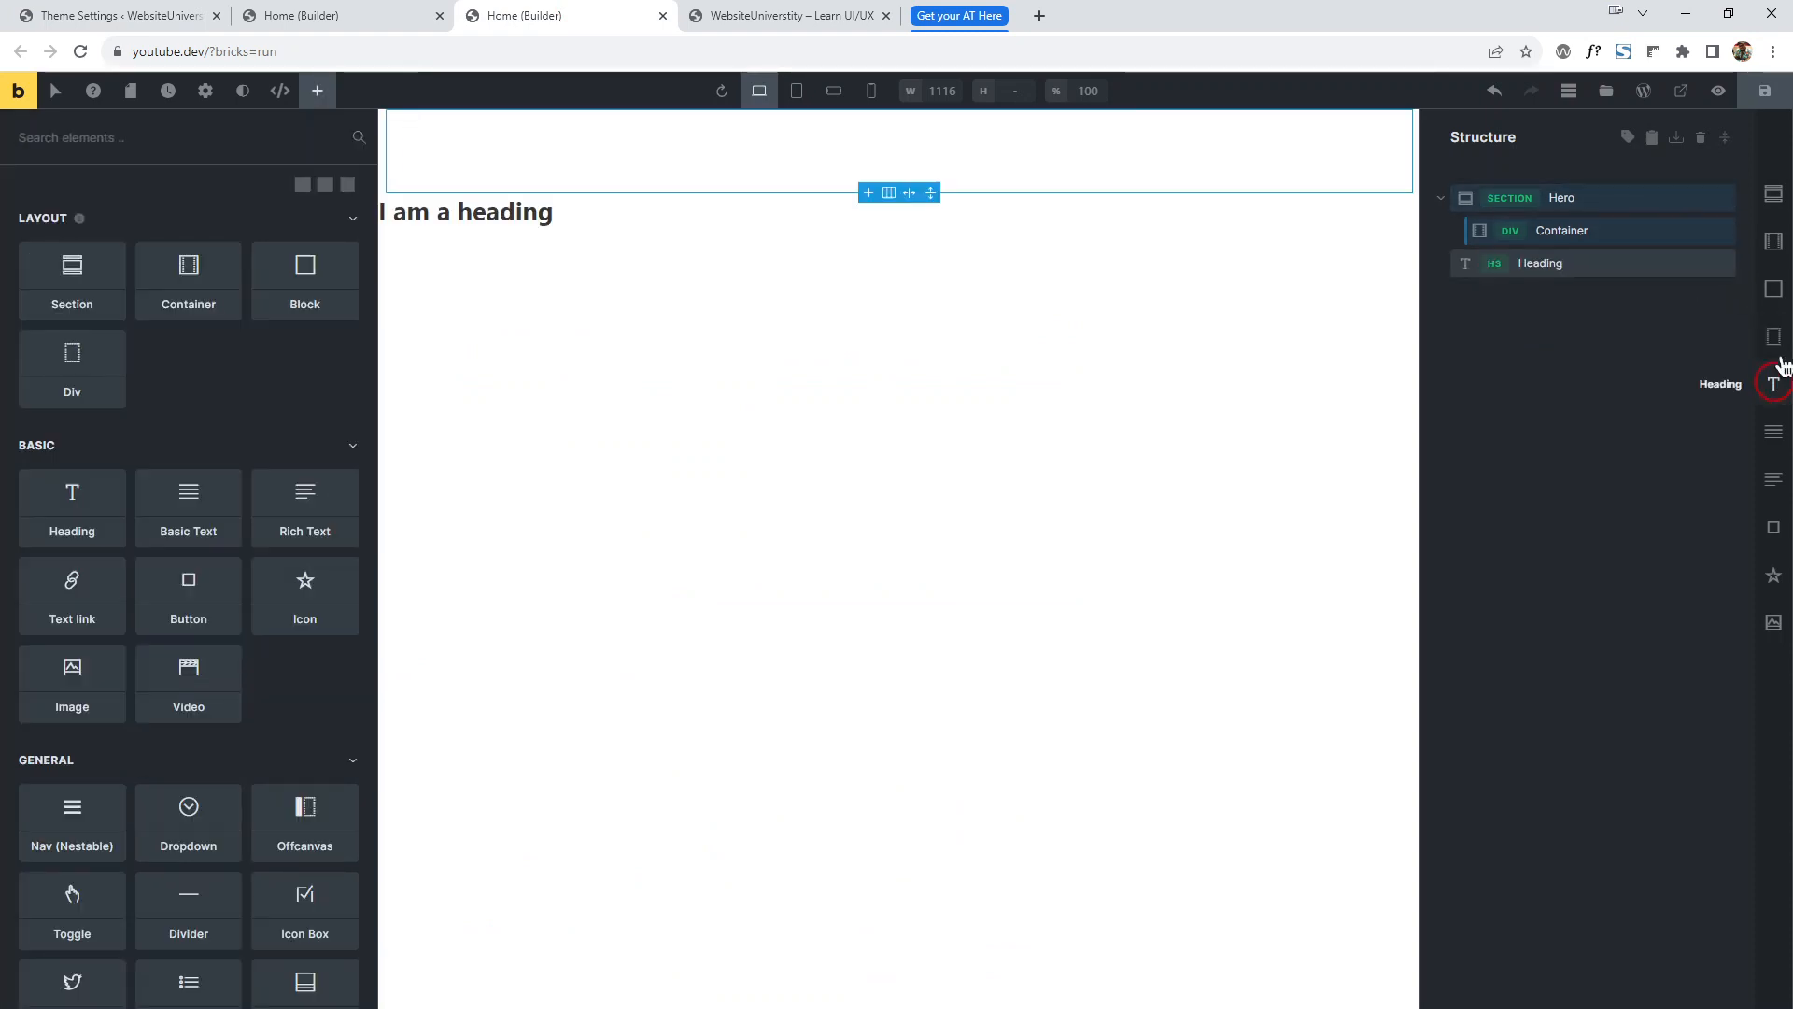
left_click(1554, 261)
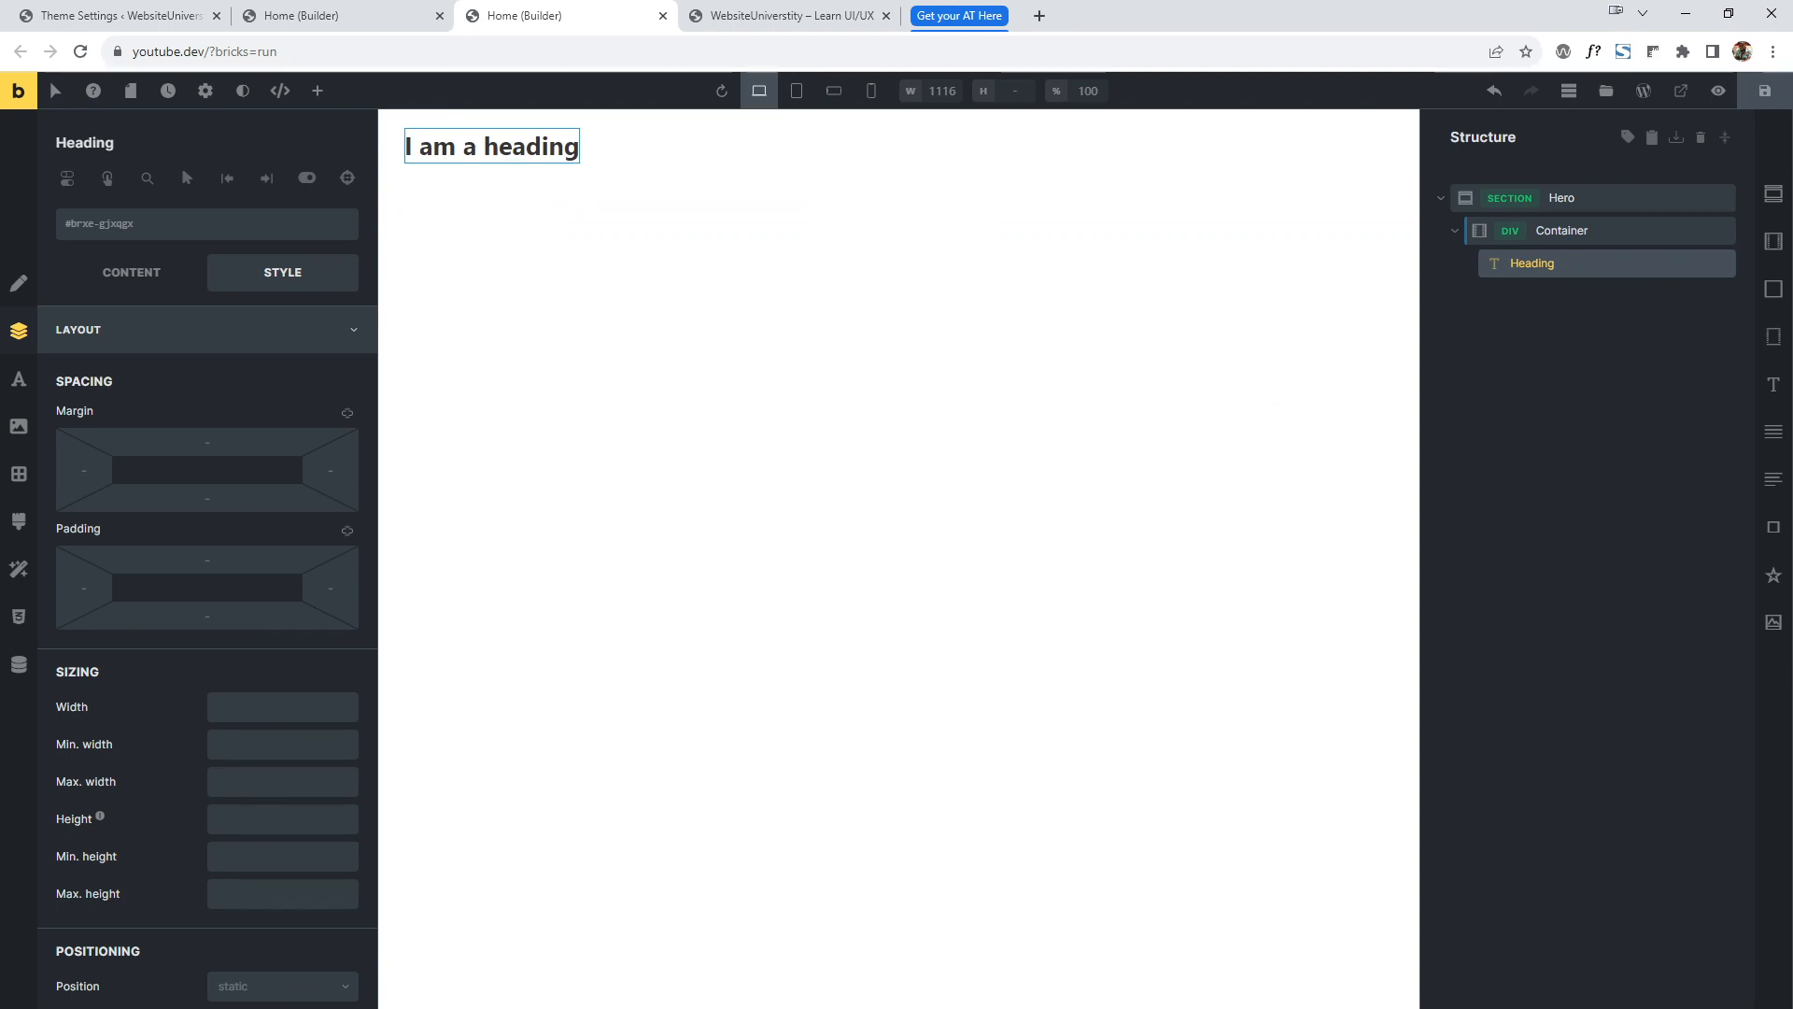
key("ctrl+s")
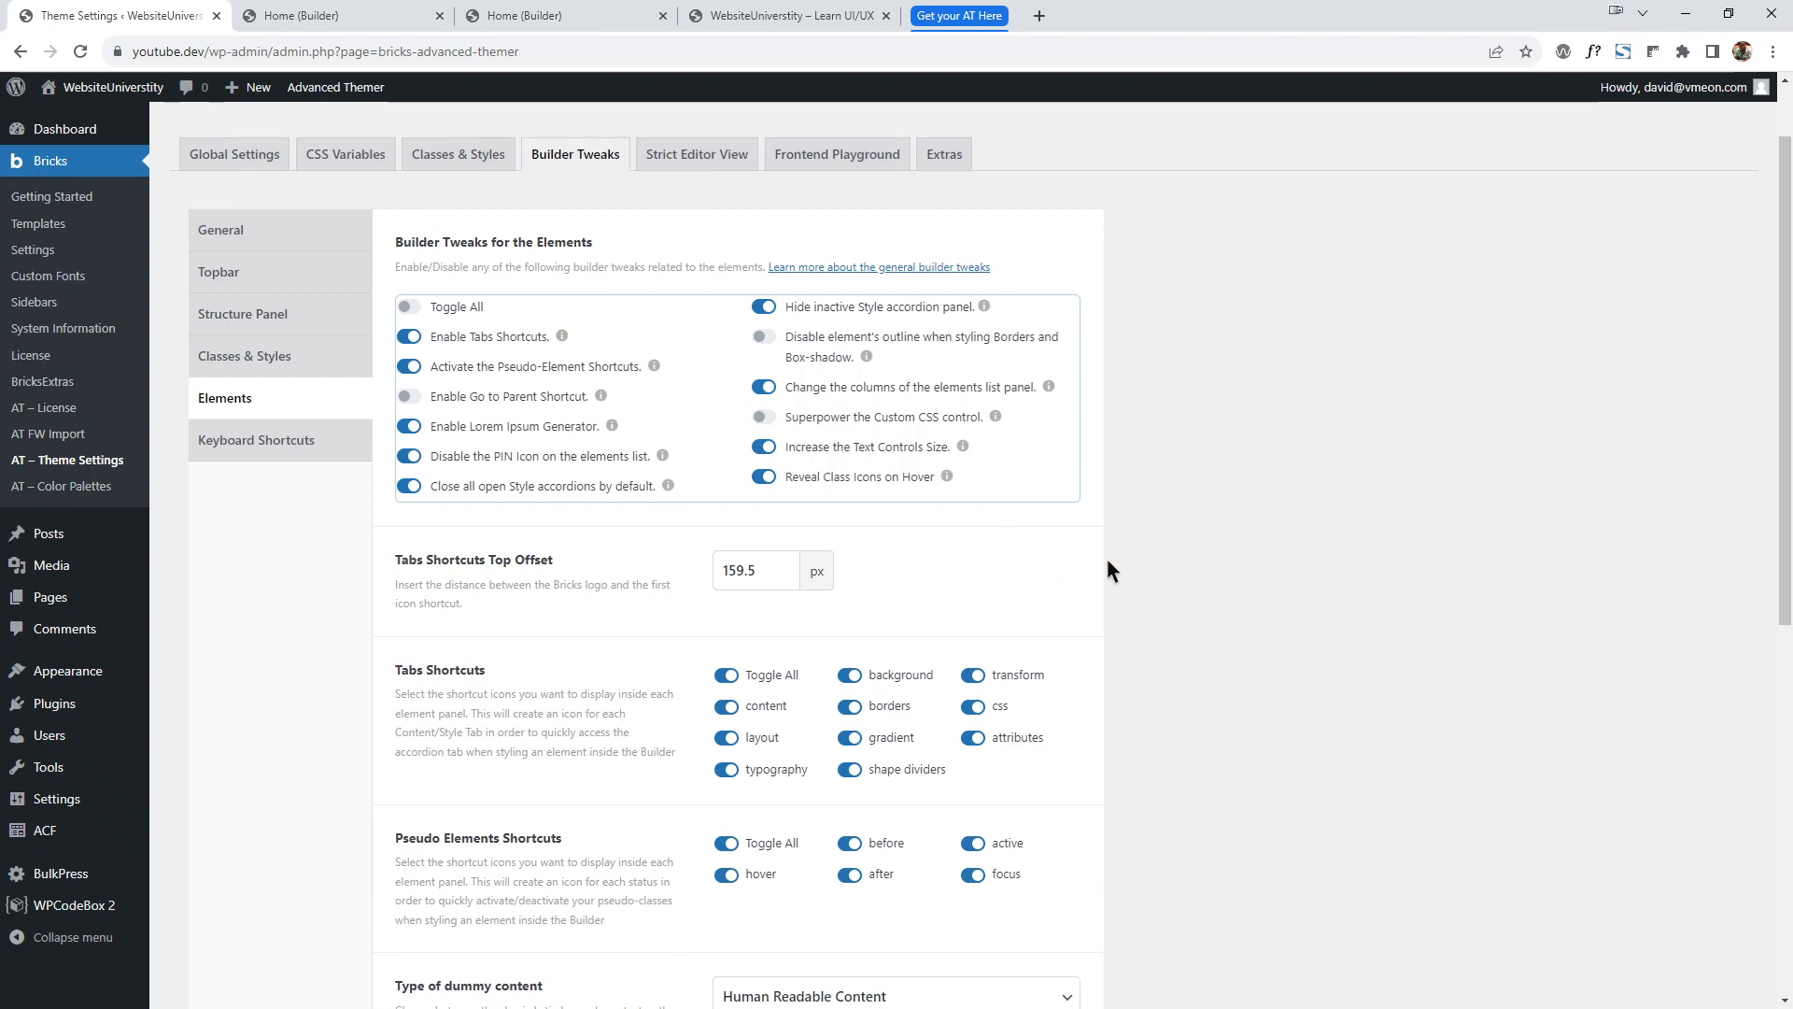
Save the element tweaks in the theme settings and open the heading's CSS settings in the first Home builder tab.
scroll(1107, 568, "down", 8)
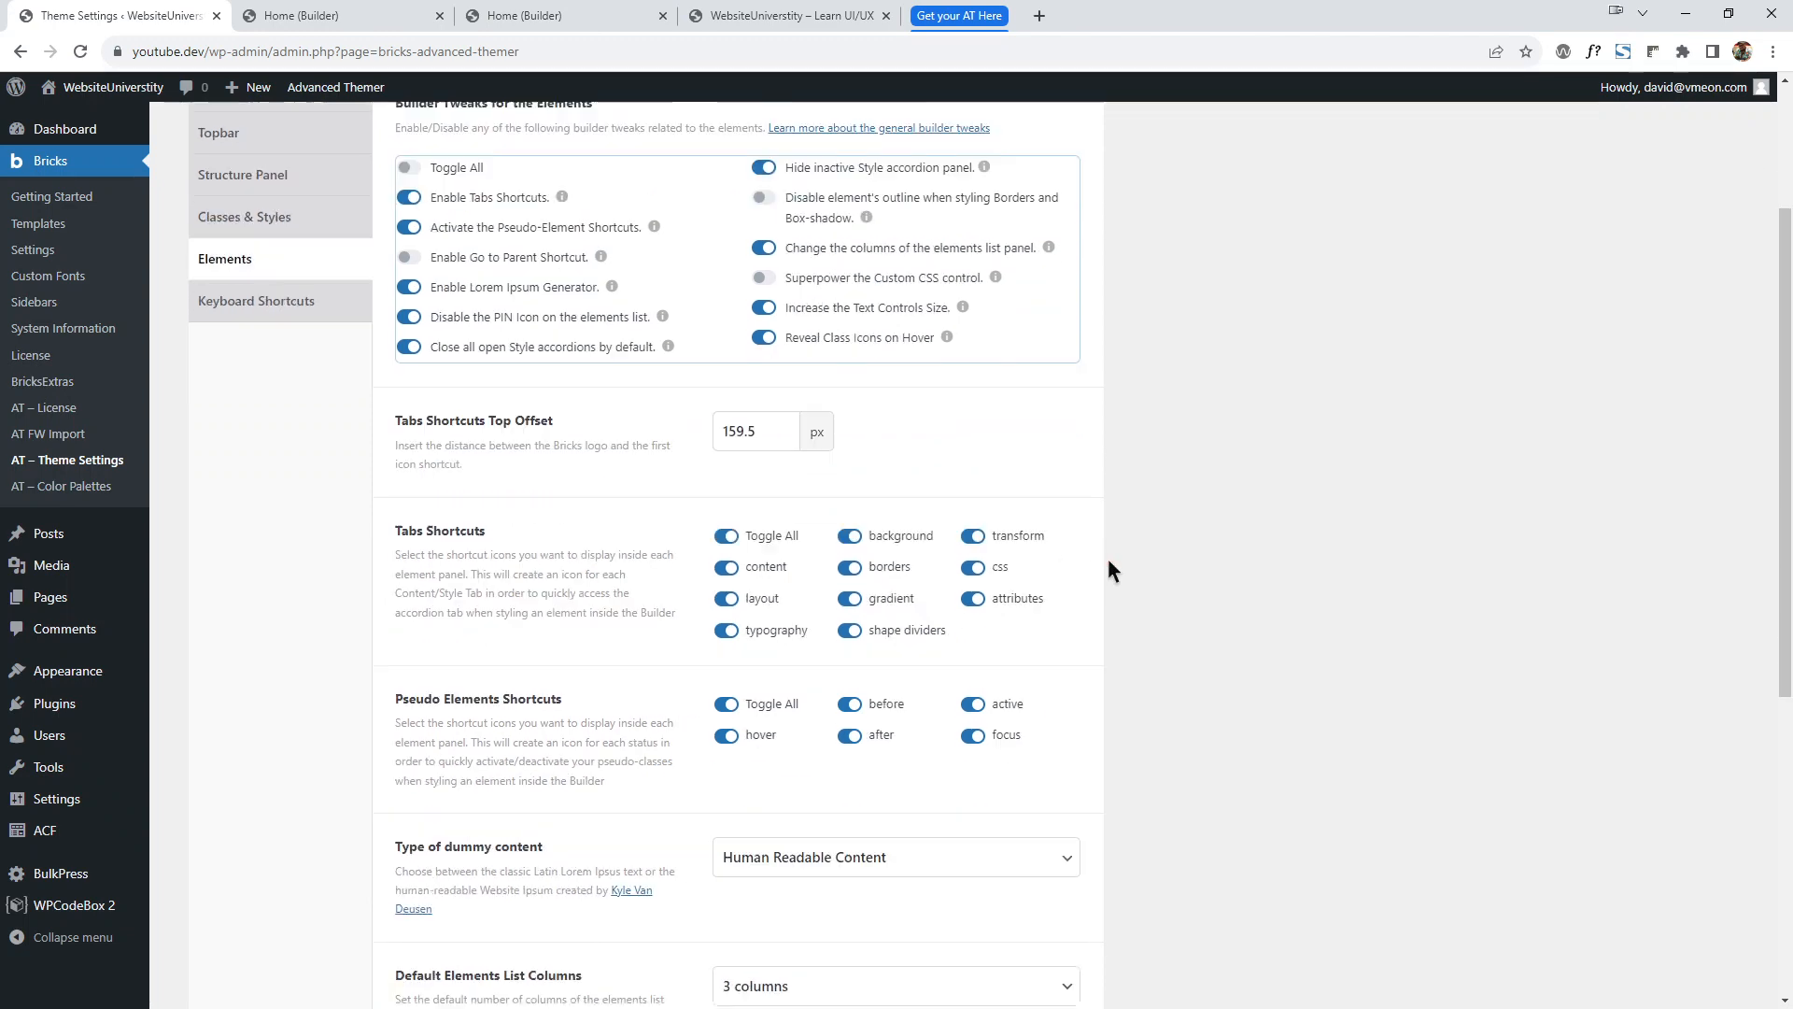
left_click(260, 711)
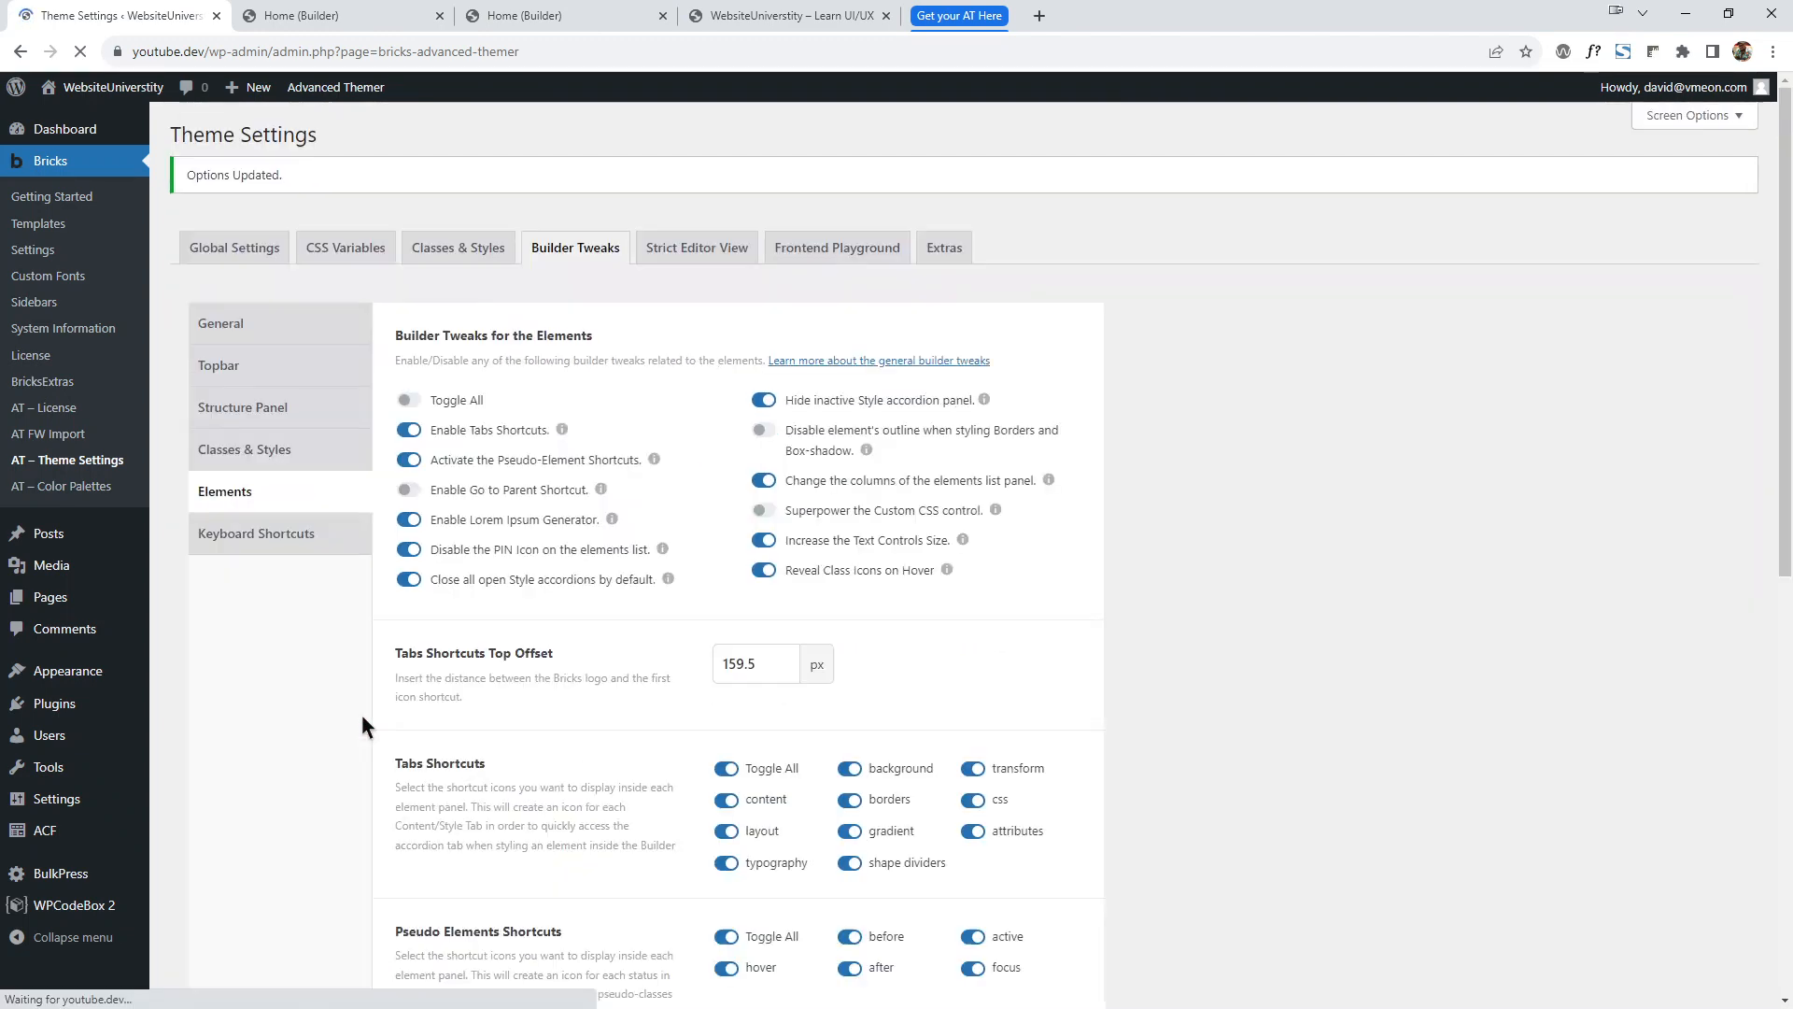
mouse_move(962, 579)
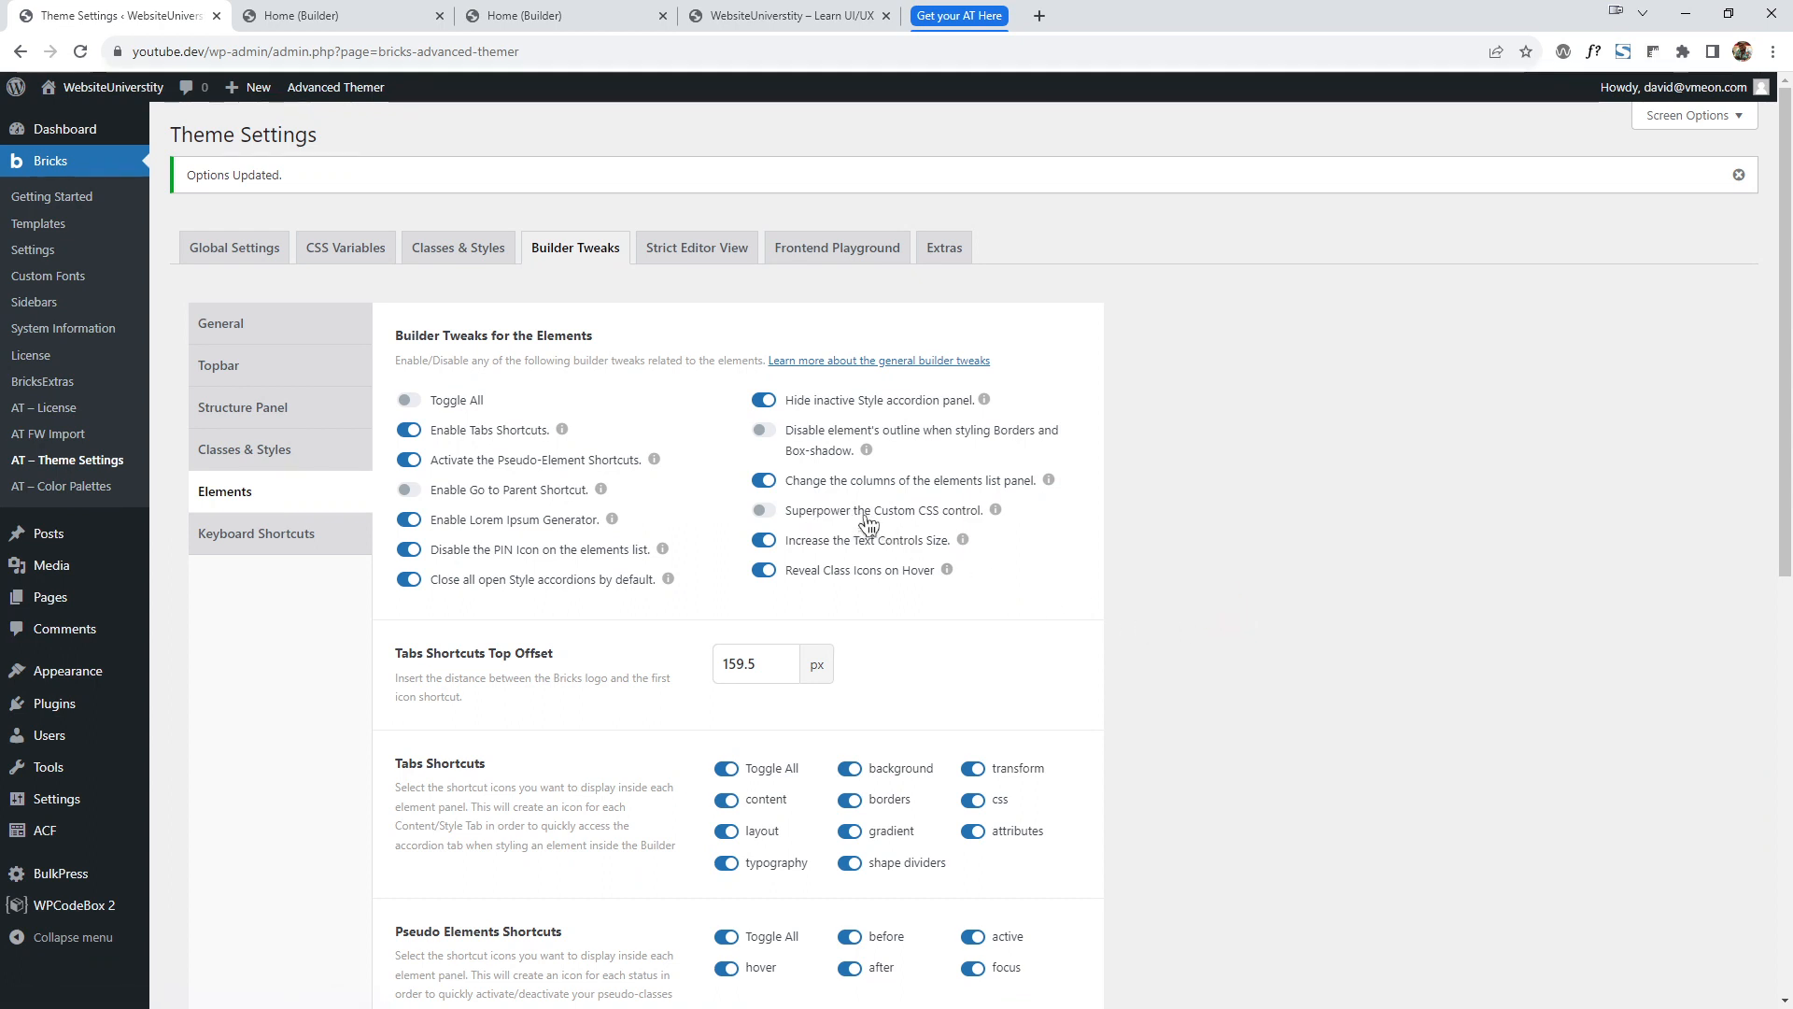
left_click(382, 15)
left_click(26, 620)
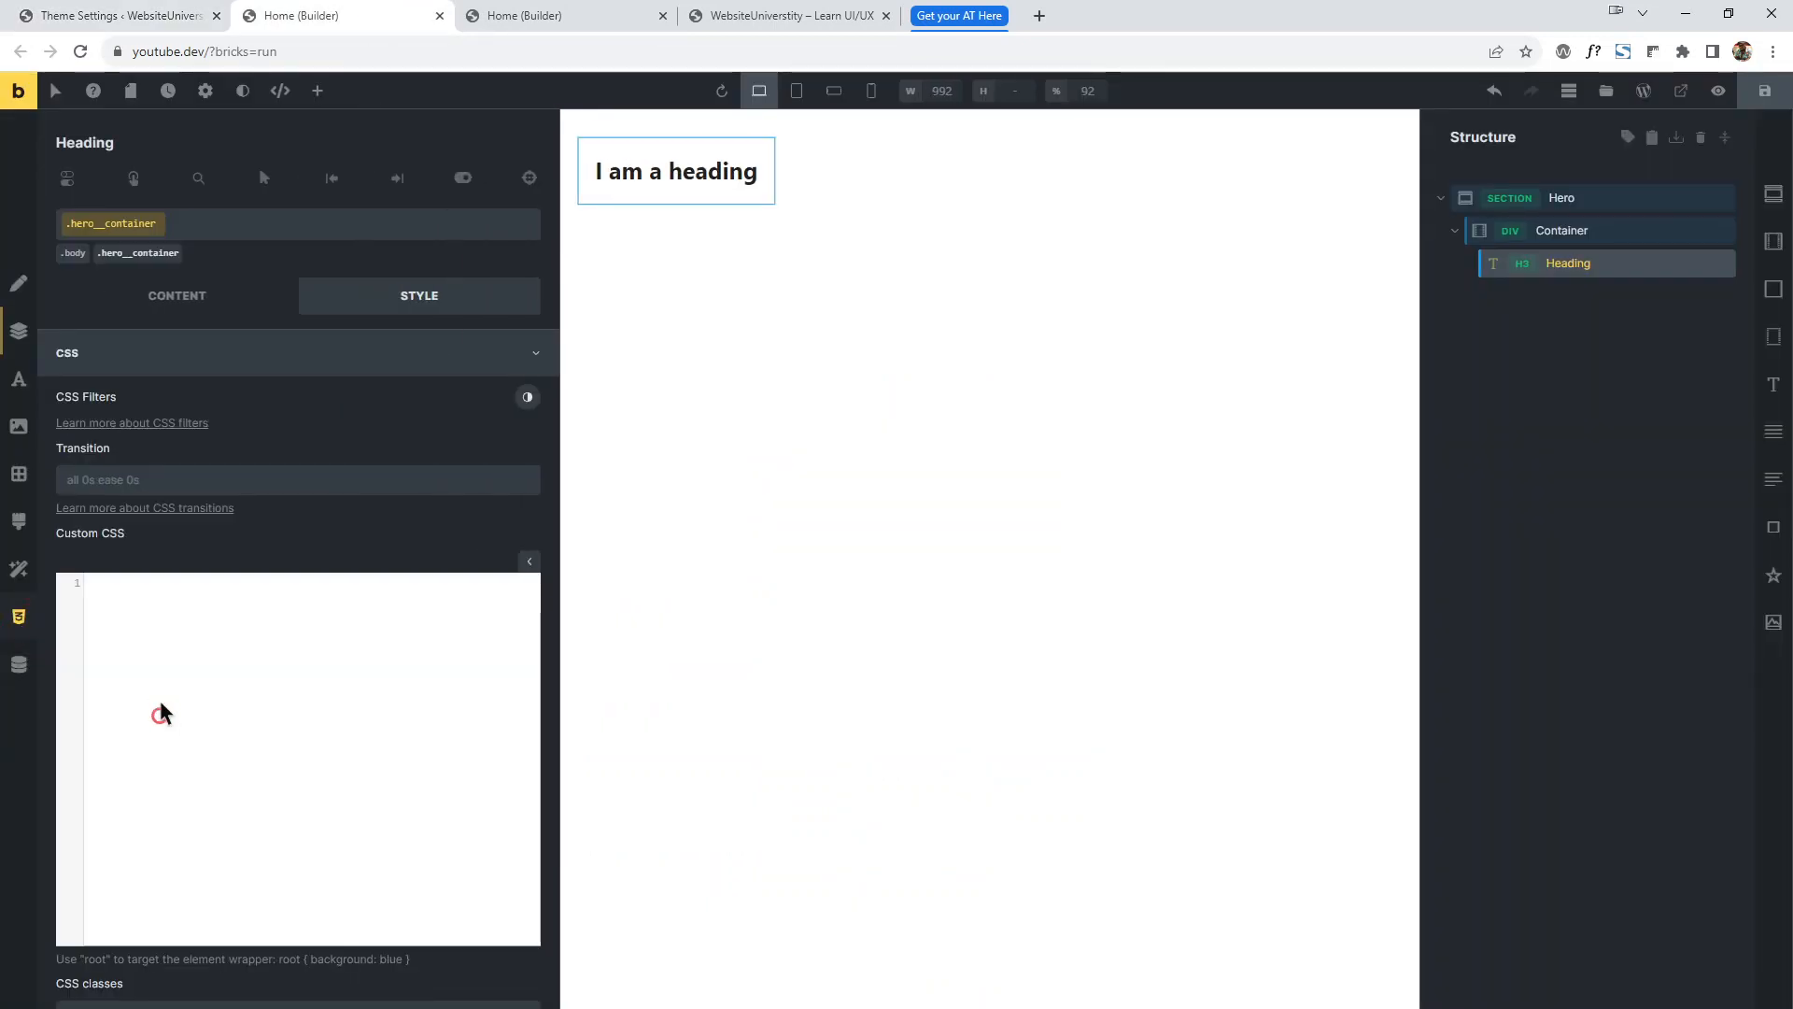
Enable "Superpower the Custom CSS control" in the saved theme settings and reload the second Home builder tab.
left_click(186, 15)
scroll(899, 600, "down", 9)
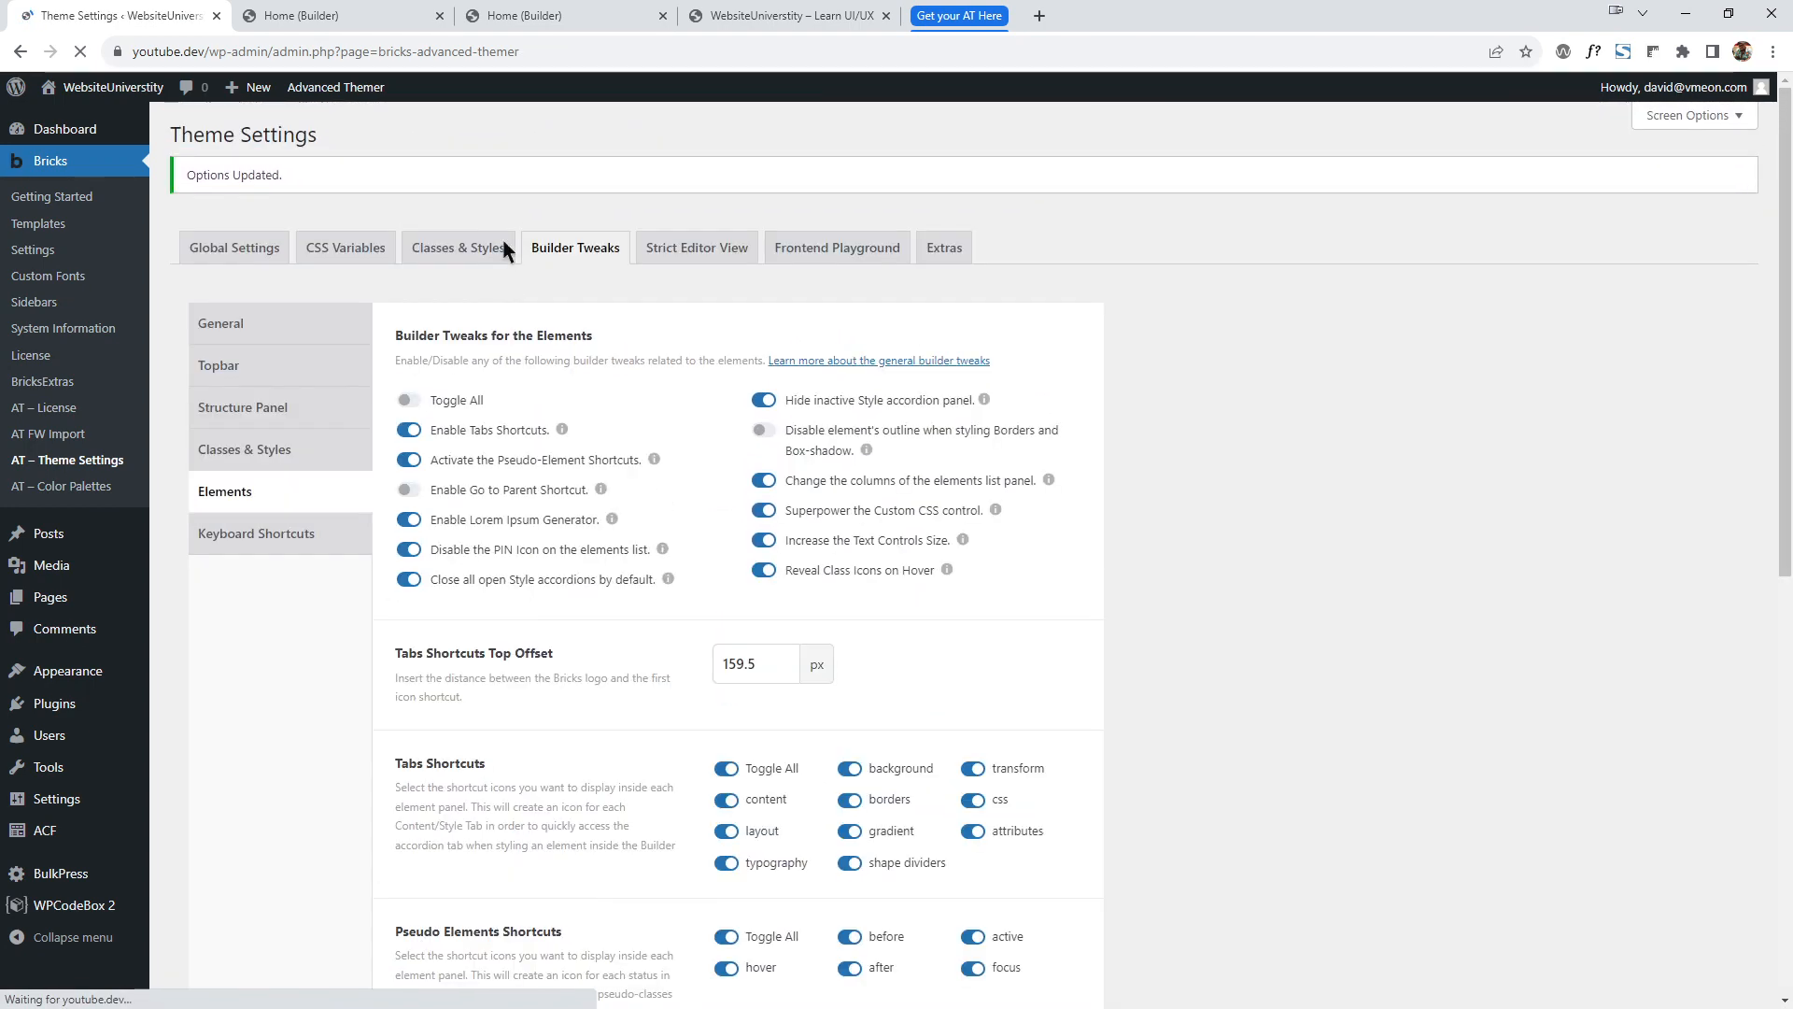
left_click(378, 15)
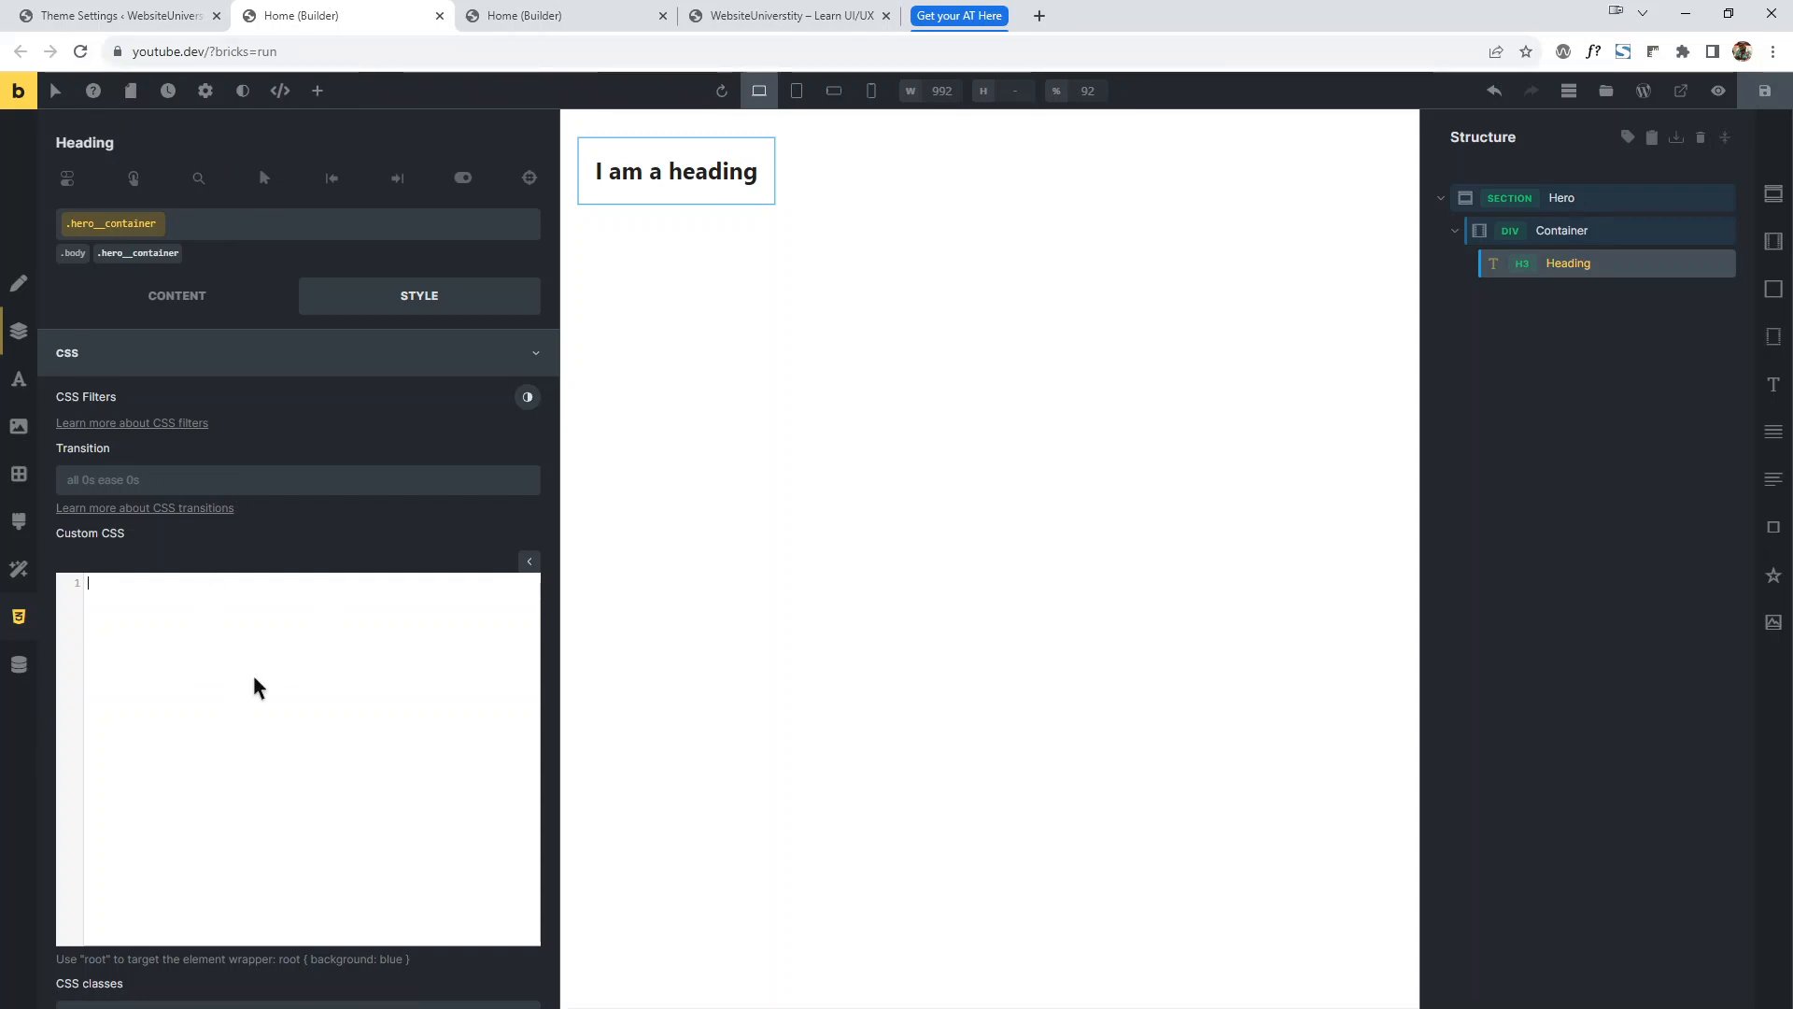
left_click(551, 15)
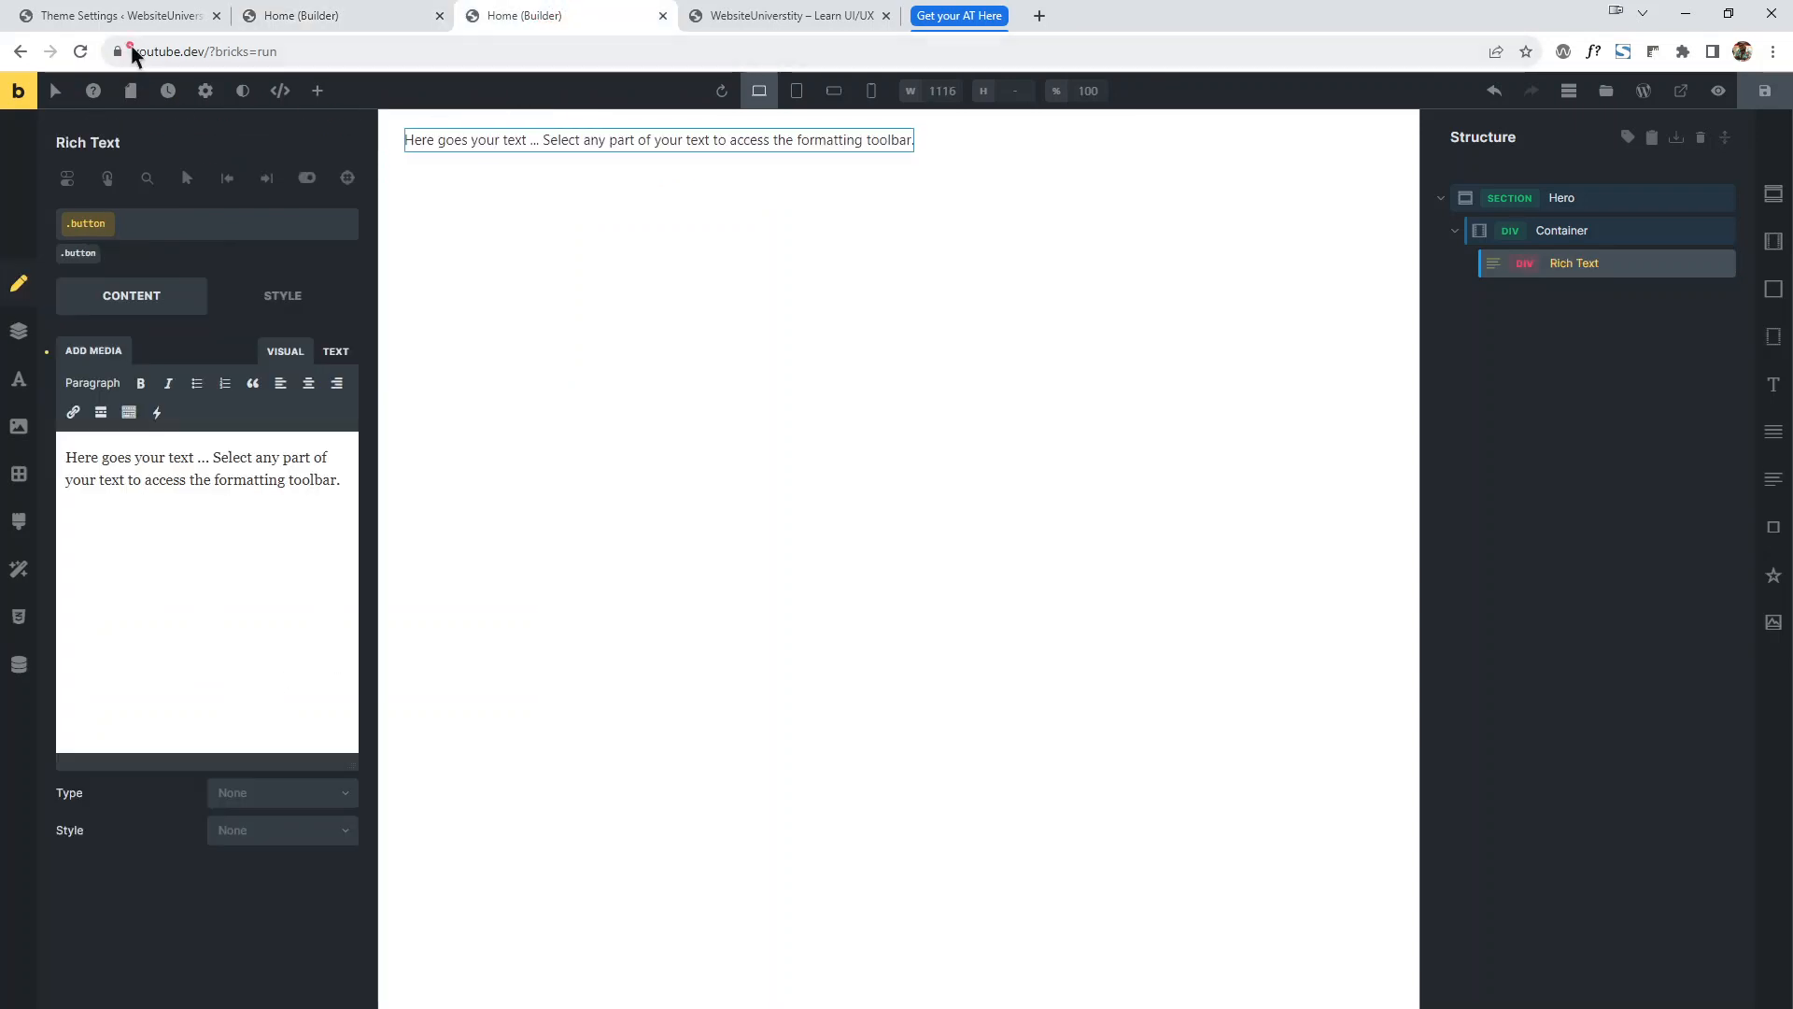
left_click(80, 51)
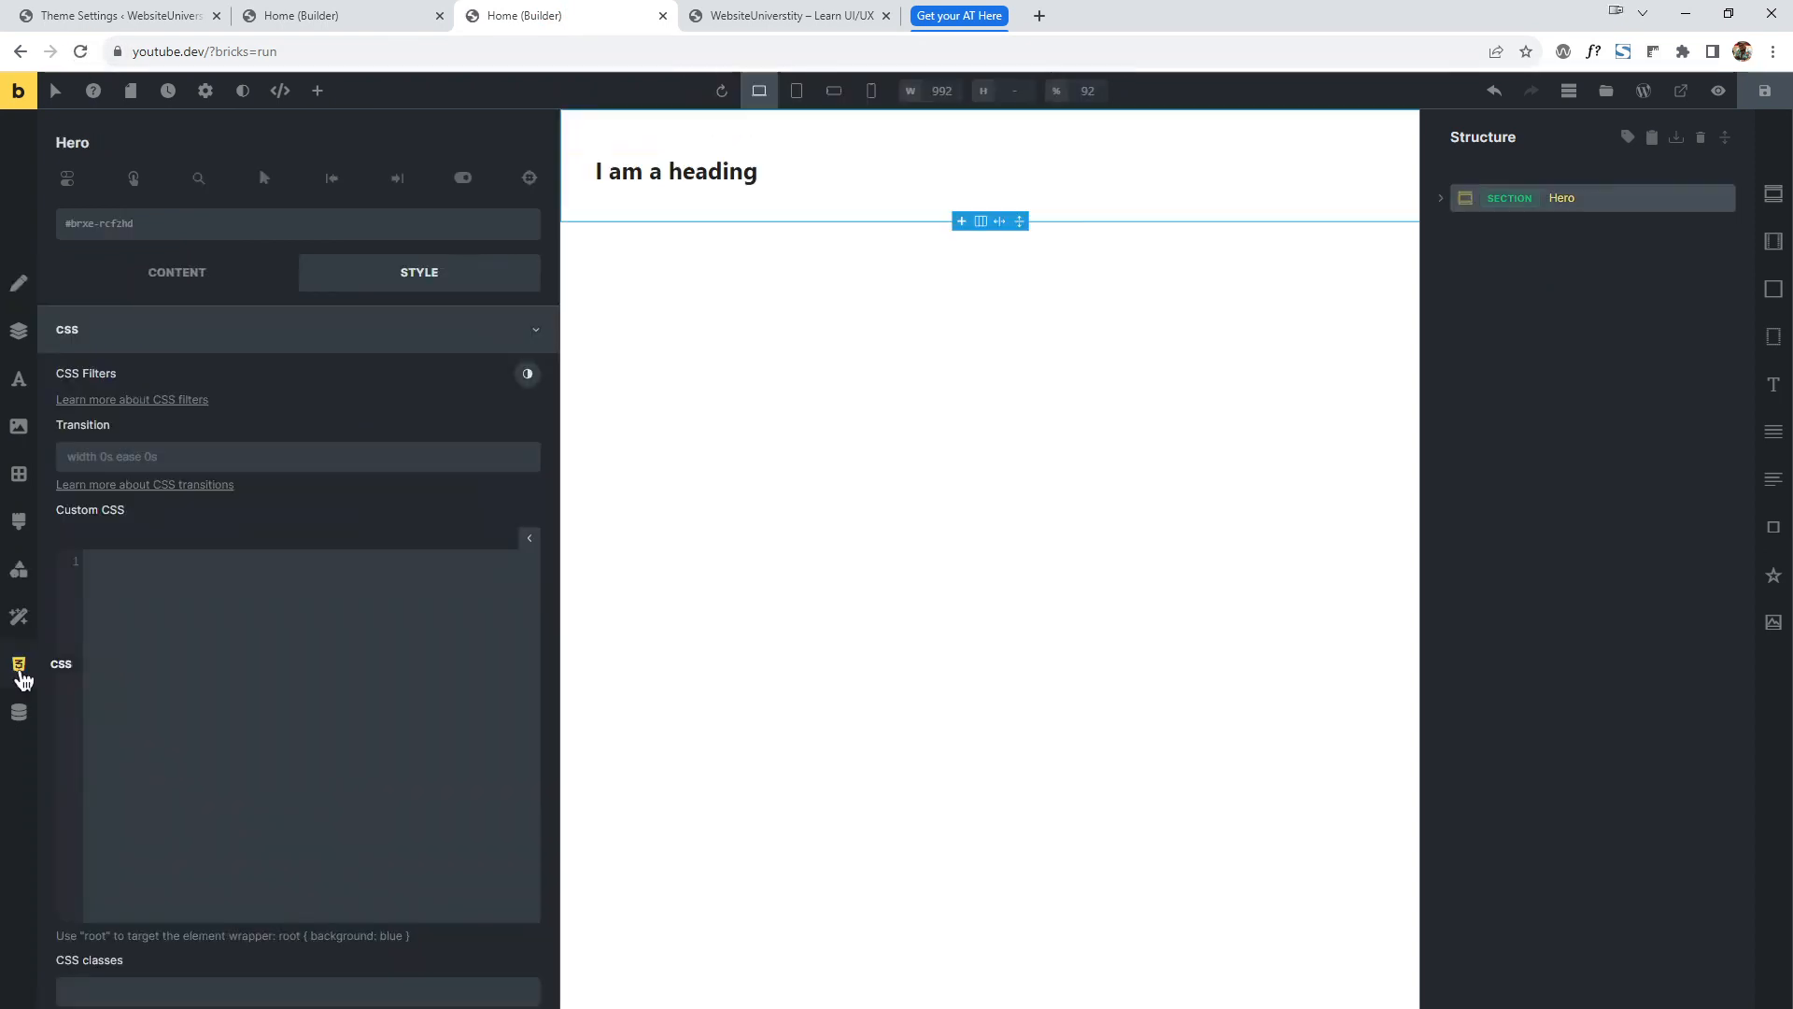
Compare the Custom CSS editors in both builder tabs and start a root rule for the Hero section in the second one.
left_click(364, 13)
left_click(541, 13)
left_click(282, 13)
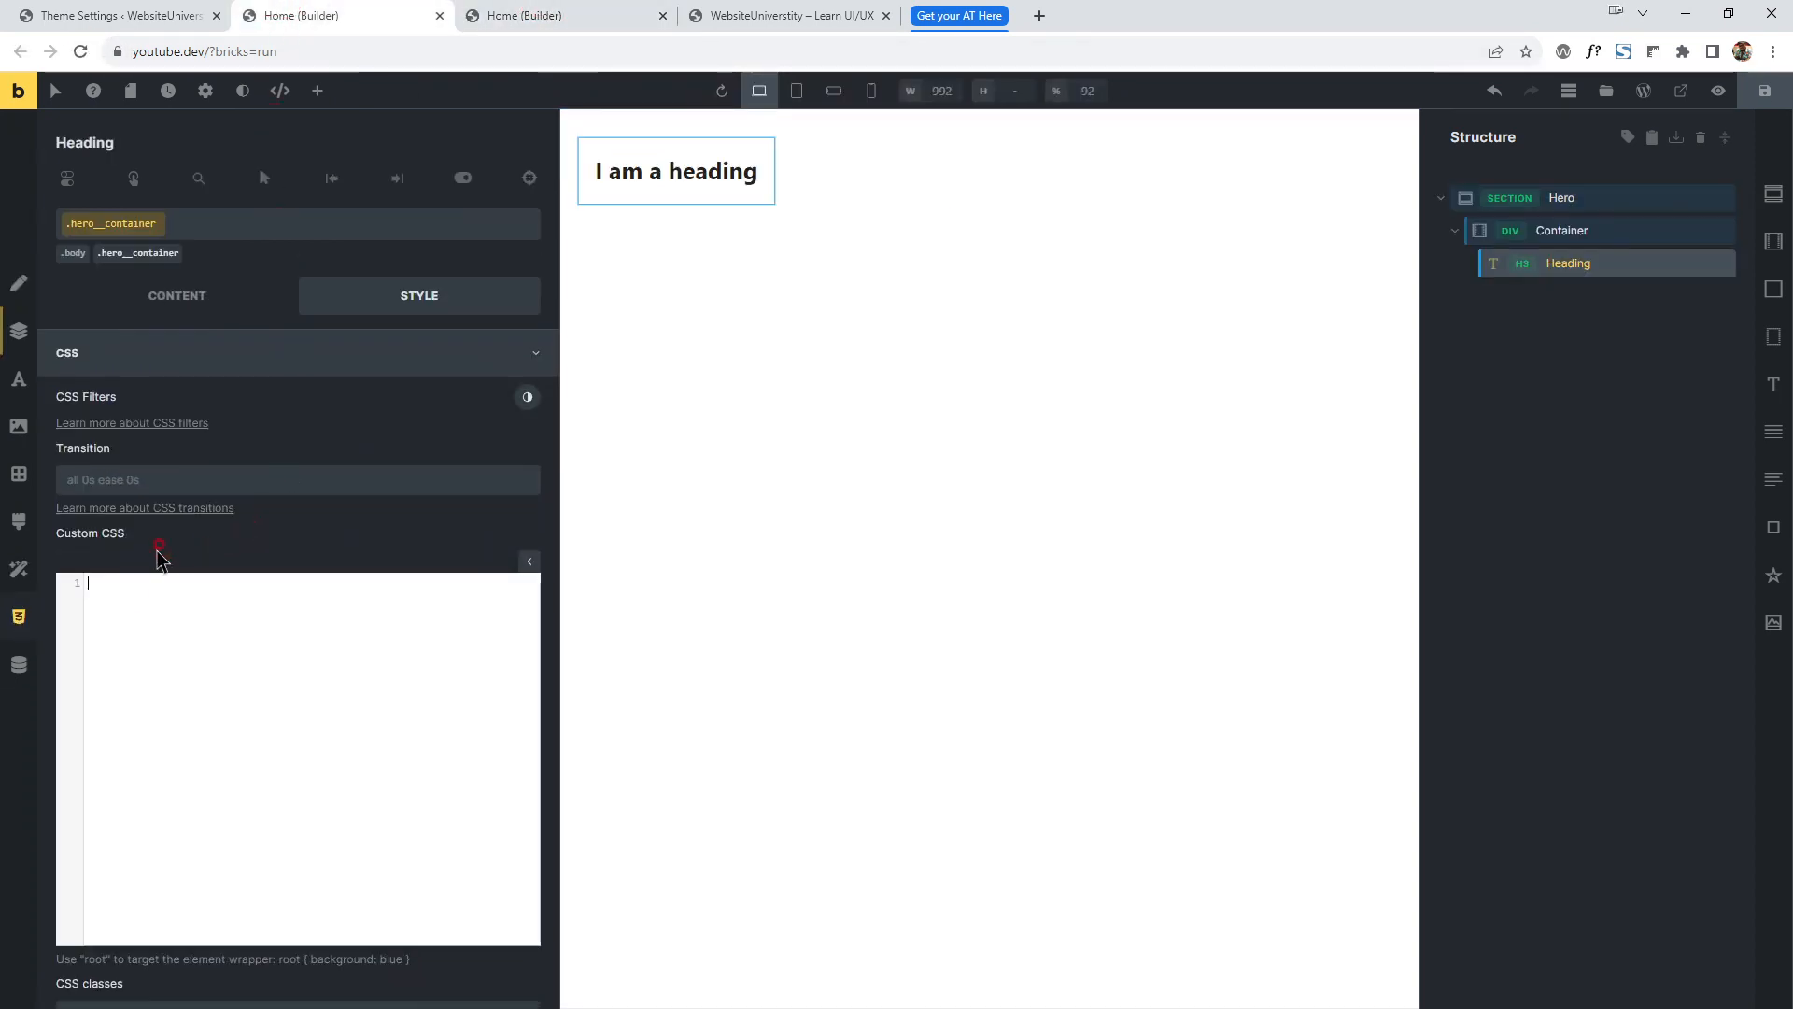
left_click(555, 14)
left_click(207, 645)
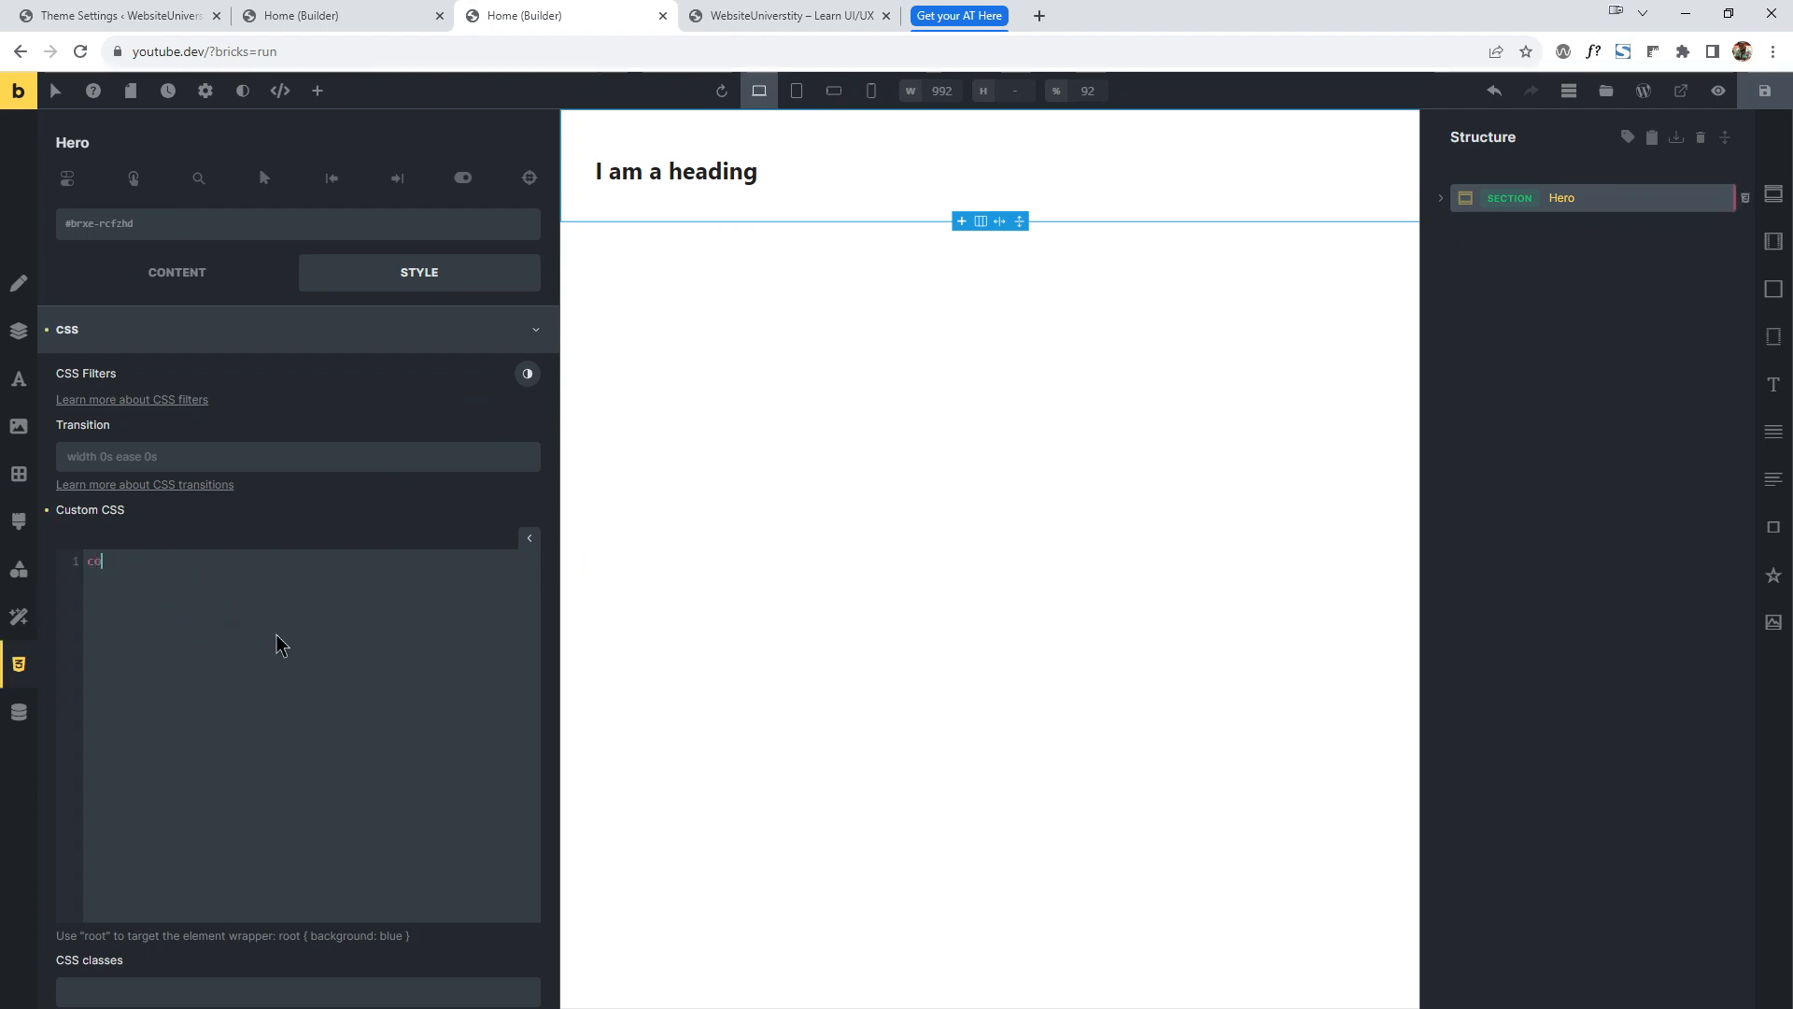
type("root {")
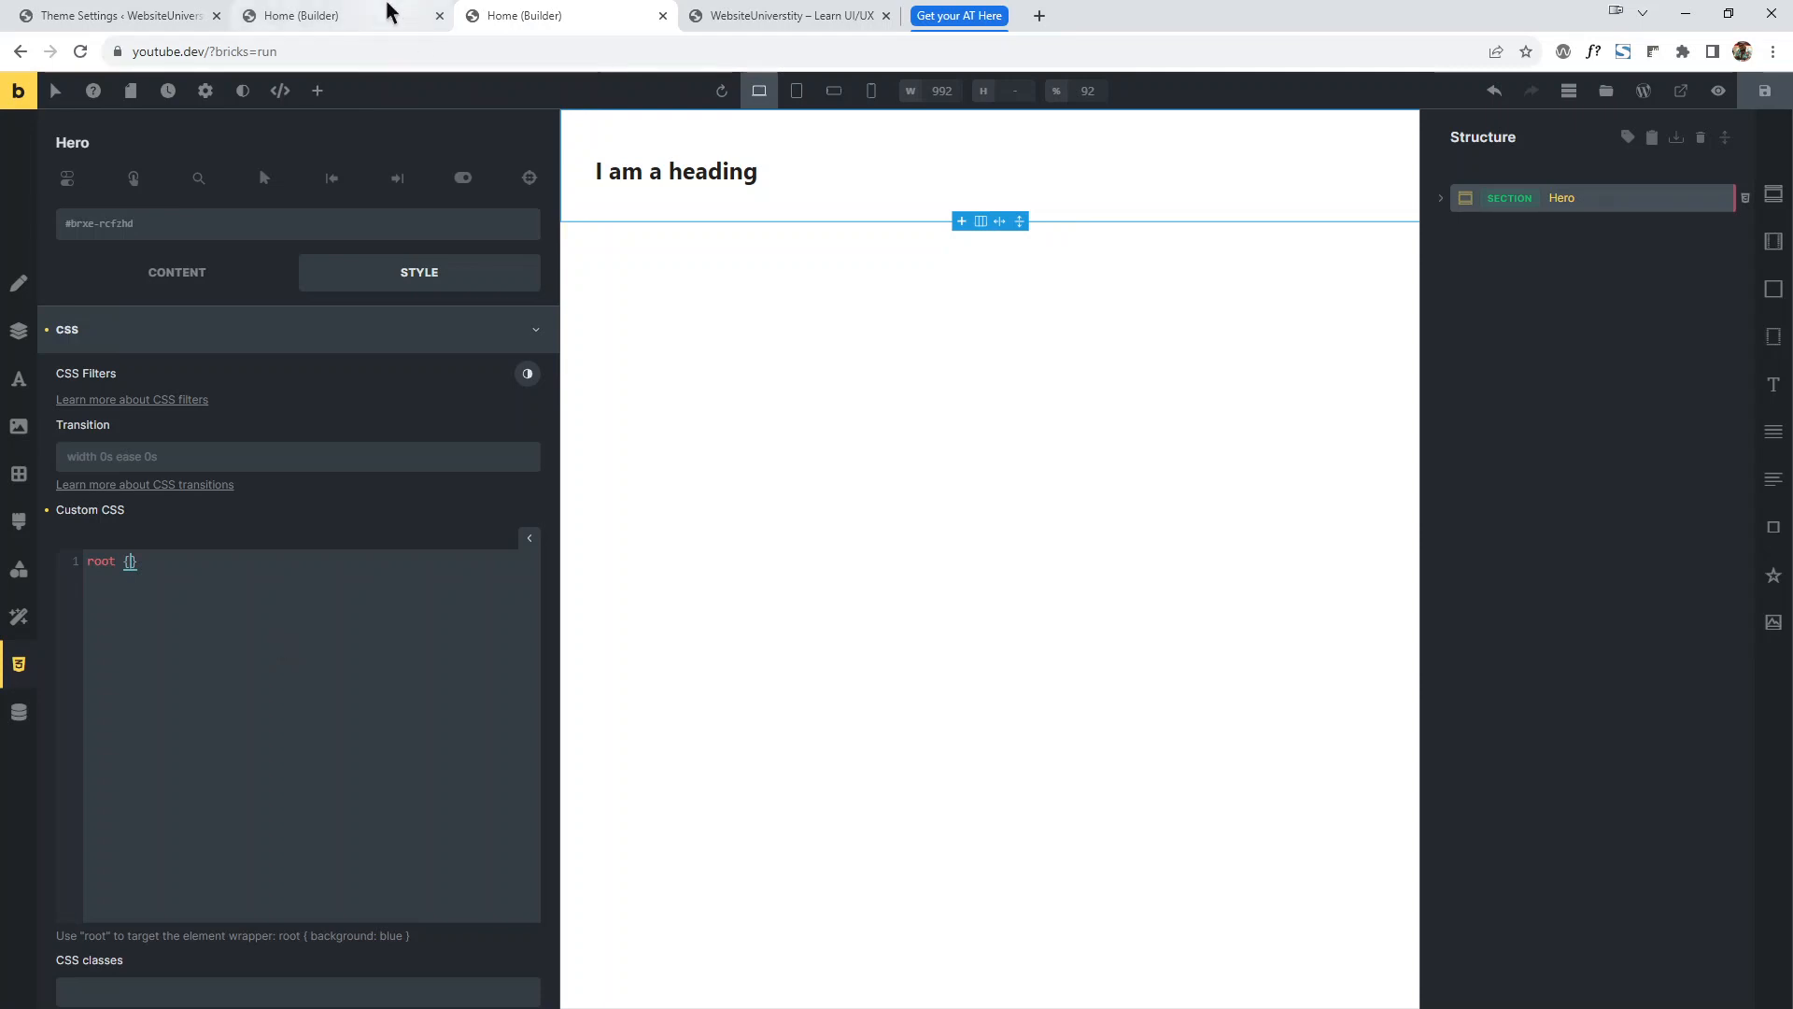
Enter an empty root { } rule in the heading's Custom CSS in the first Home builder tab.
left_click(374, 16)
left_click(238, 639)
type("root {")
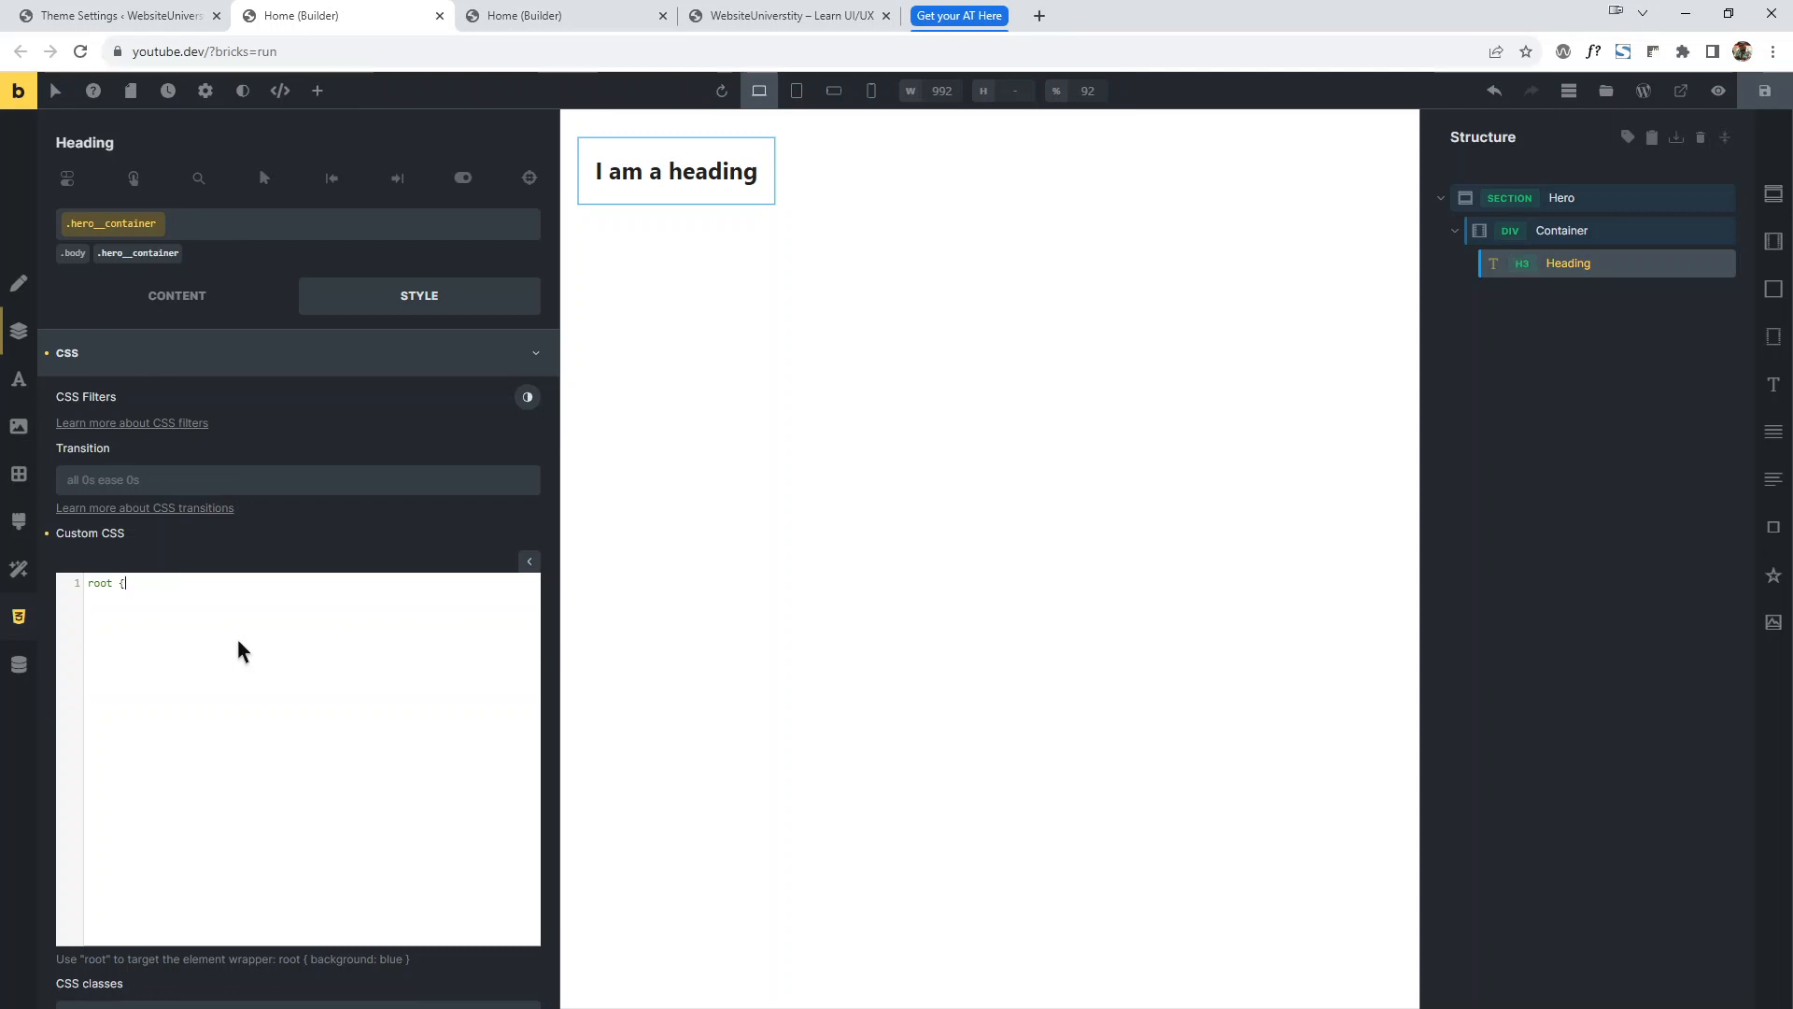
key("Return")
type("}")
key("Left")
key("Return")
Examine the root rule's formatting in the Hero section's Custom CSS in the second Home builder tab.
left_click(486, 15)
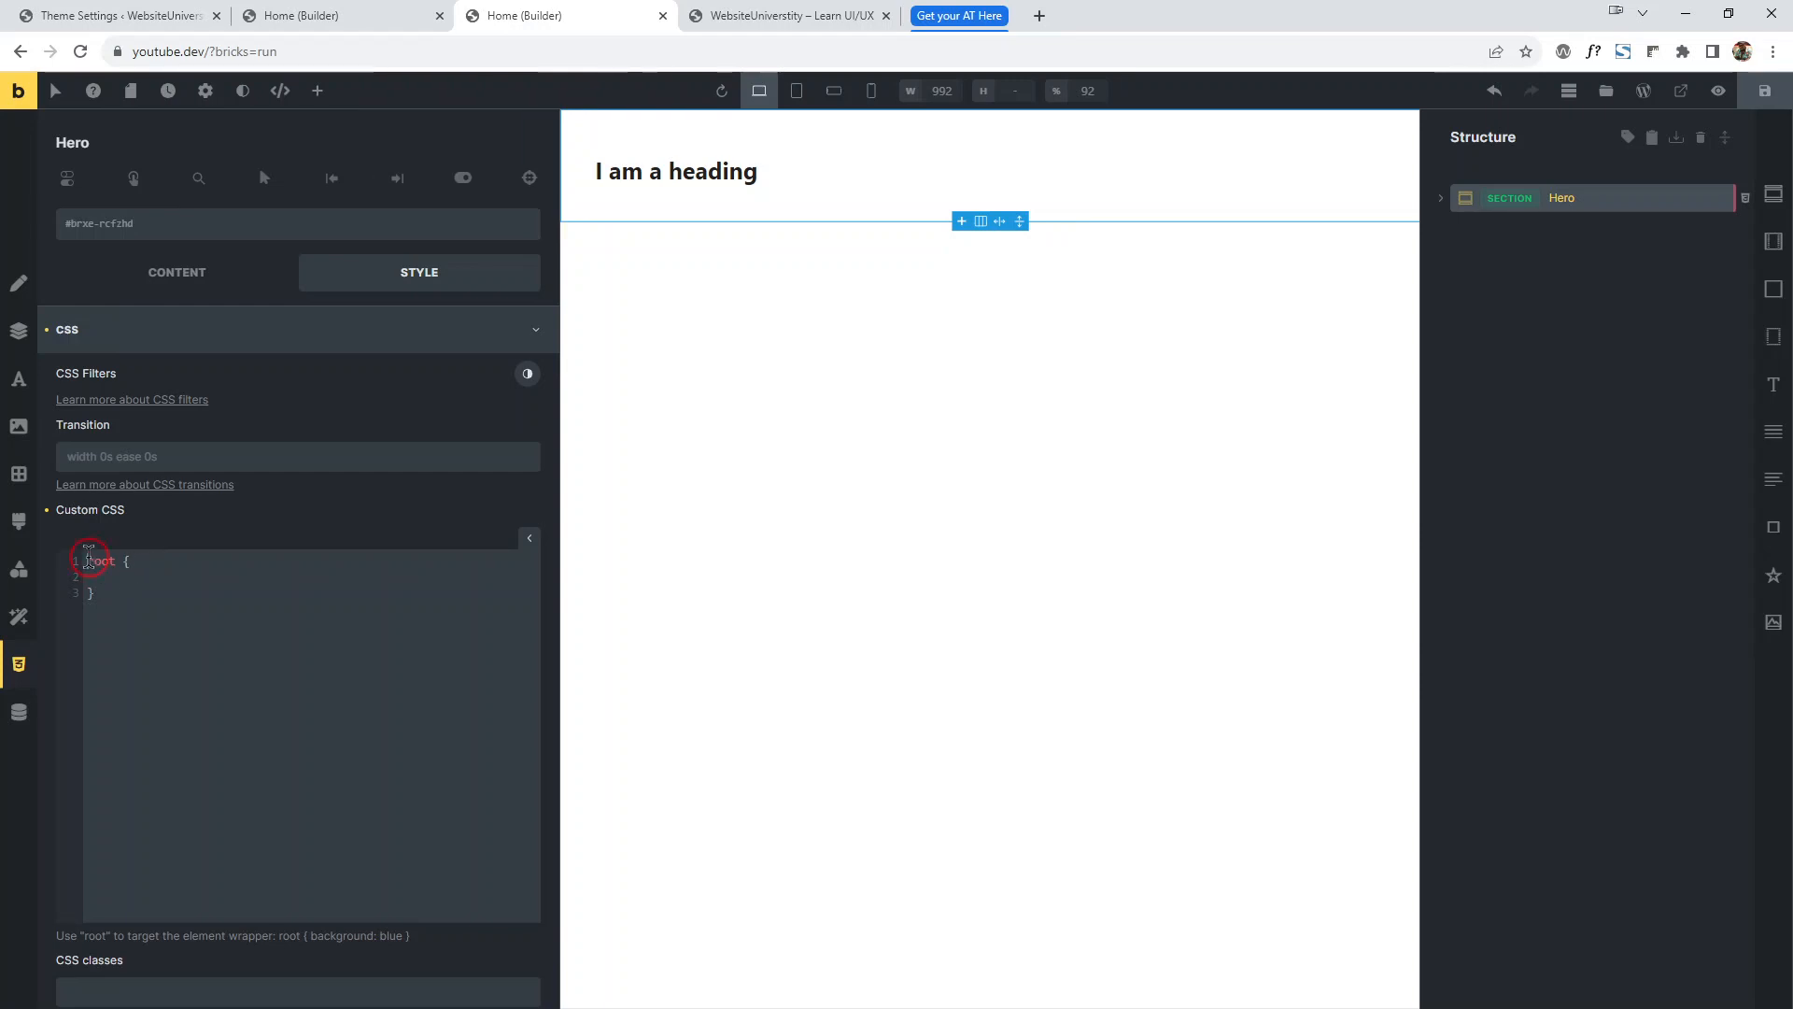
left_click_drag(89, 557, 128, 603)
left_click(144, 633)
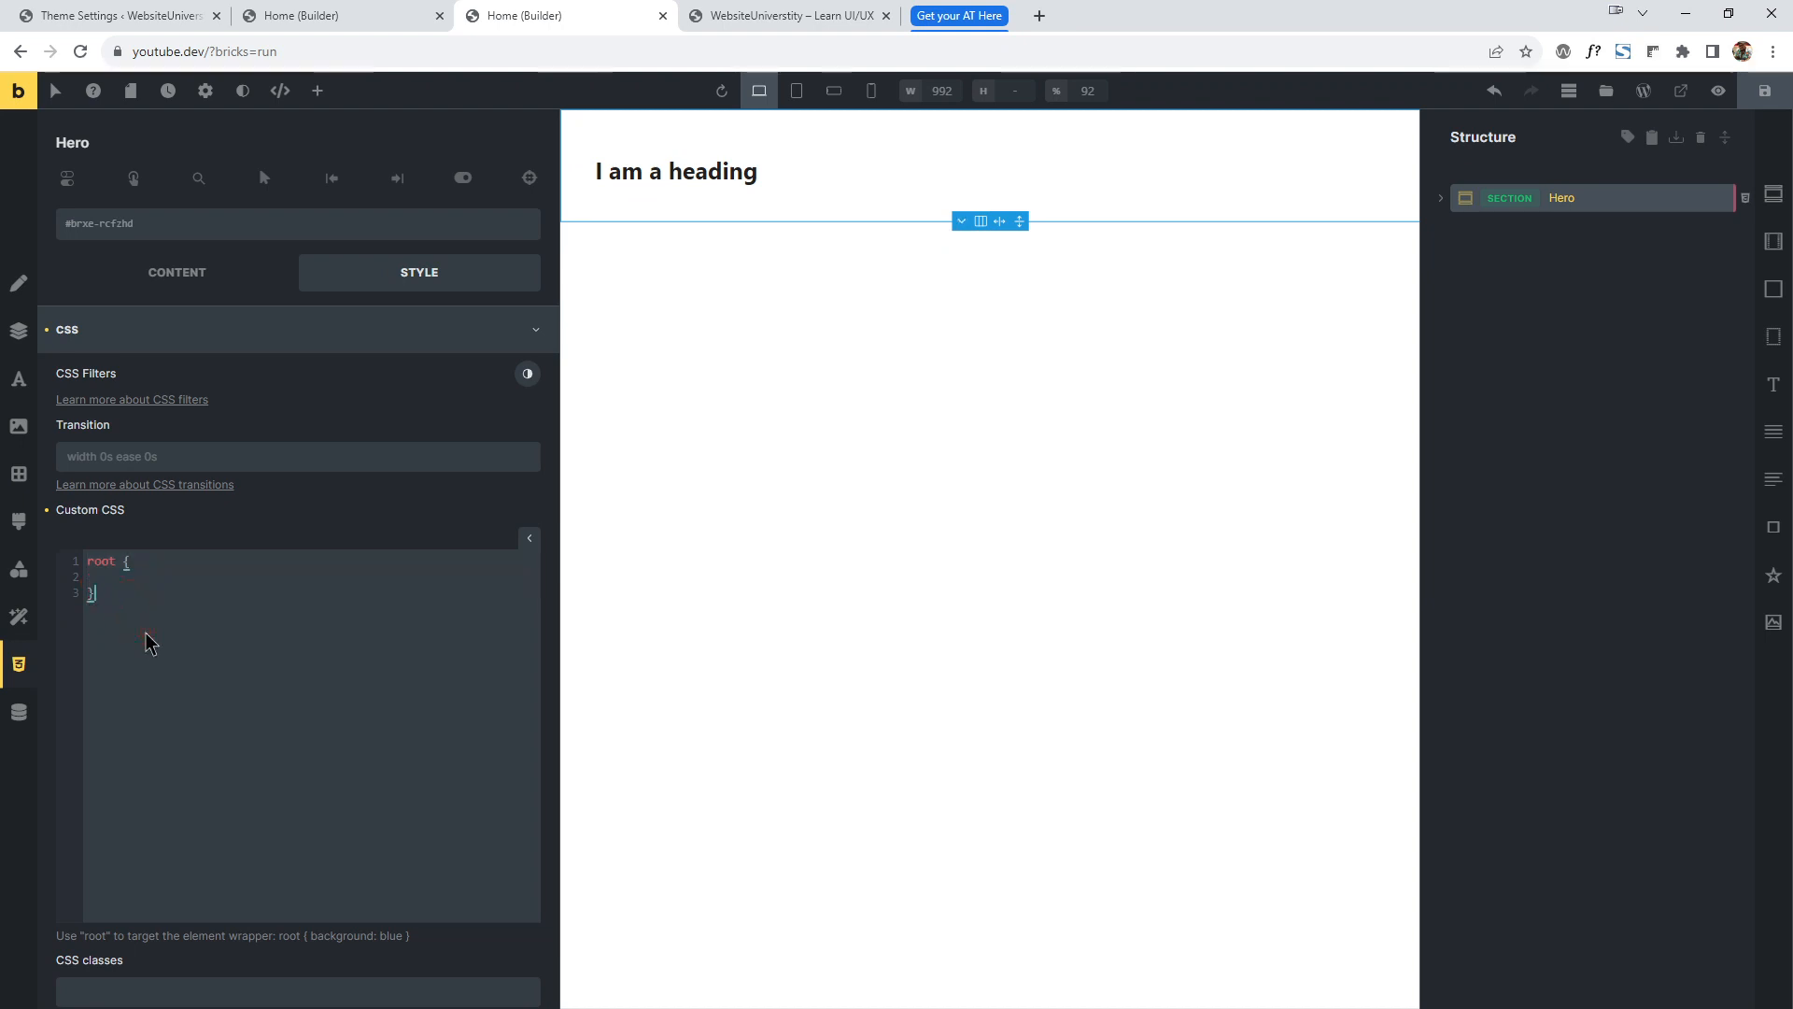
key("ctrl+plus")
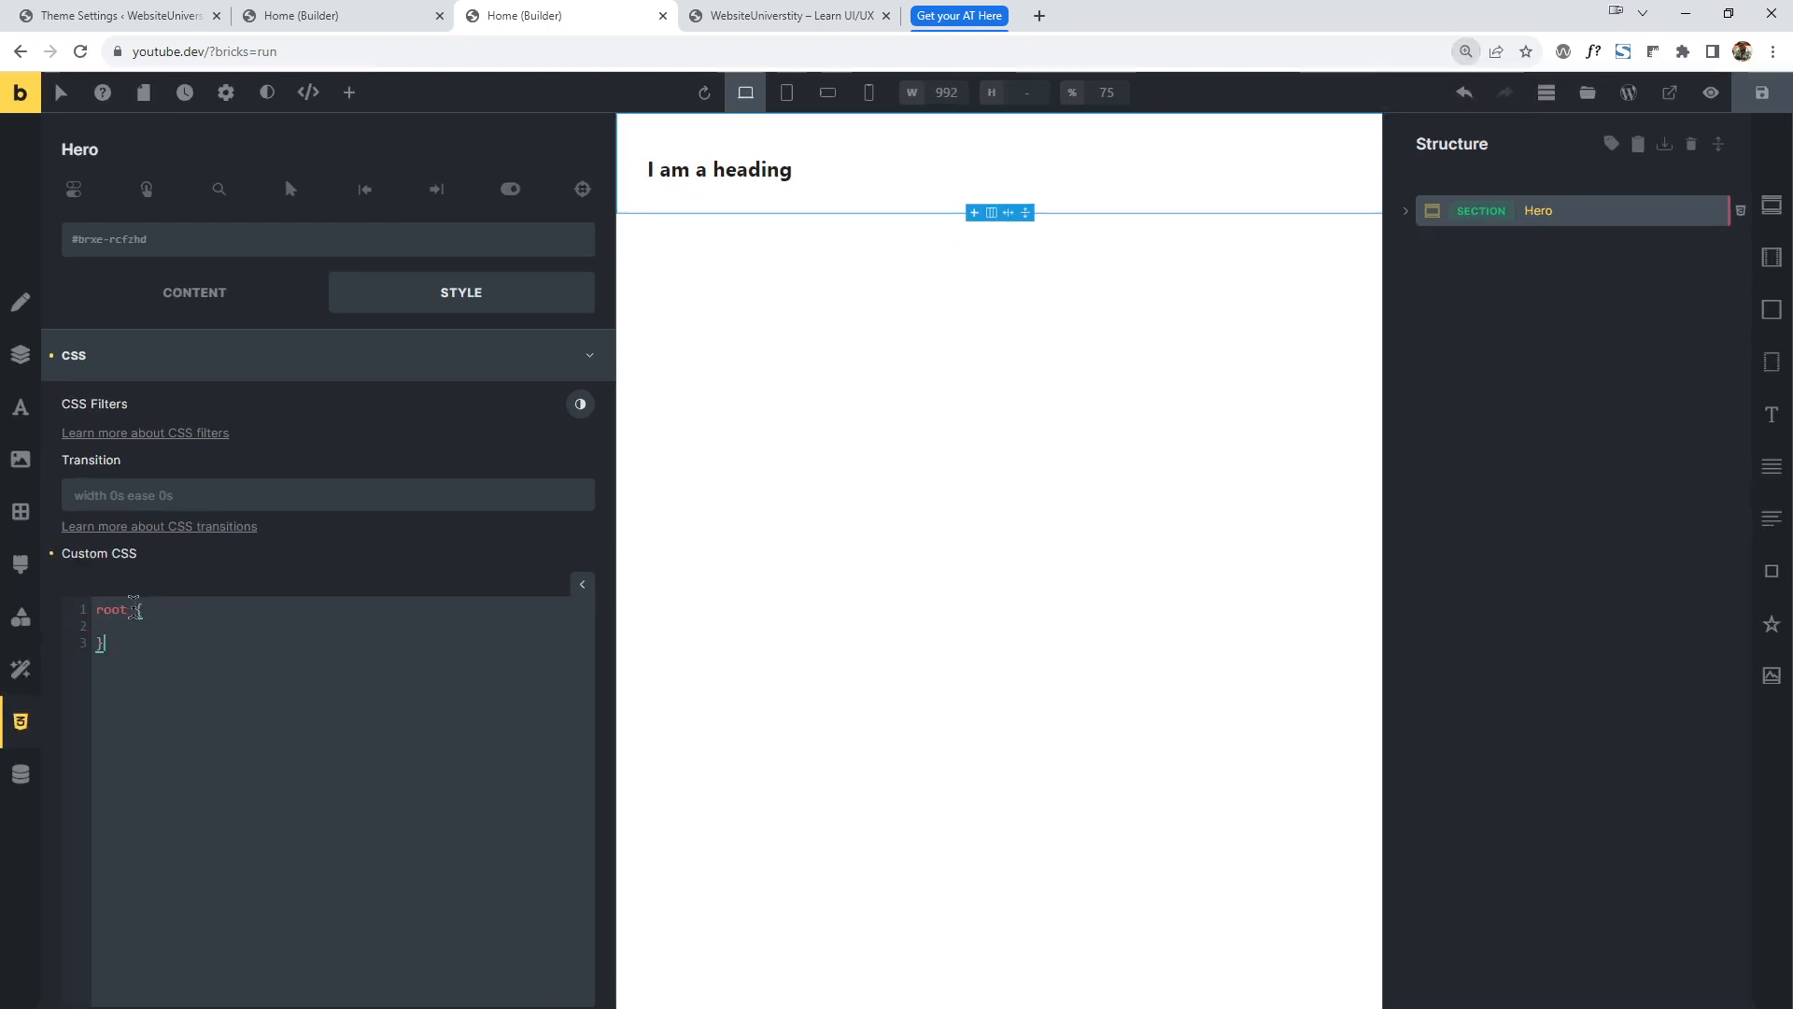
key("ctrl+minus")
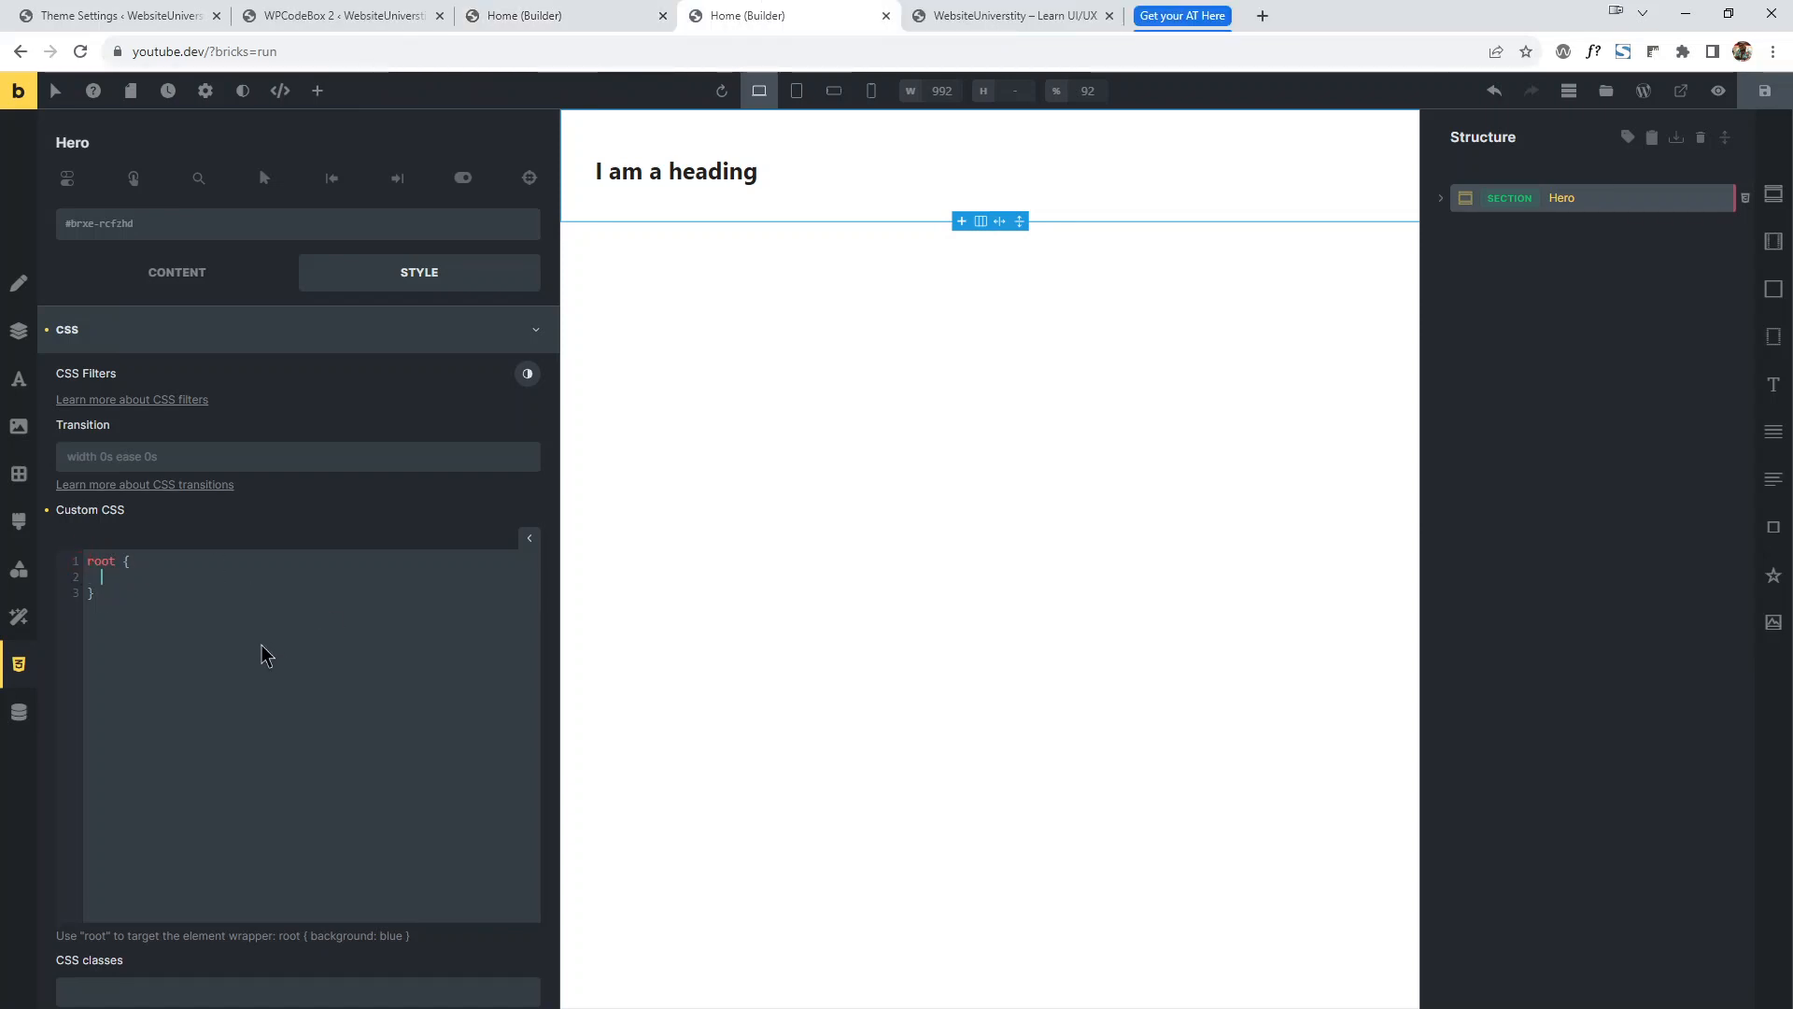
Save the Framework CSS snippet in WPCodeBox 2 and save the Home page in the builder.
left_click(357, 11)
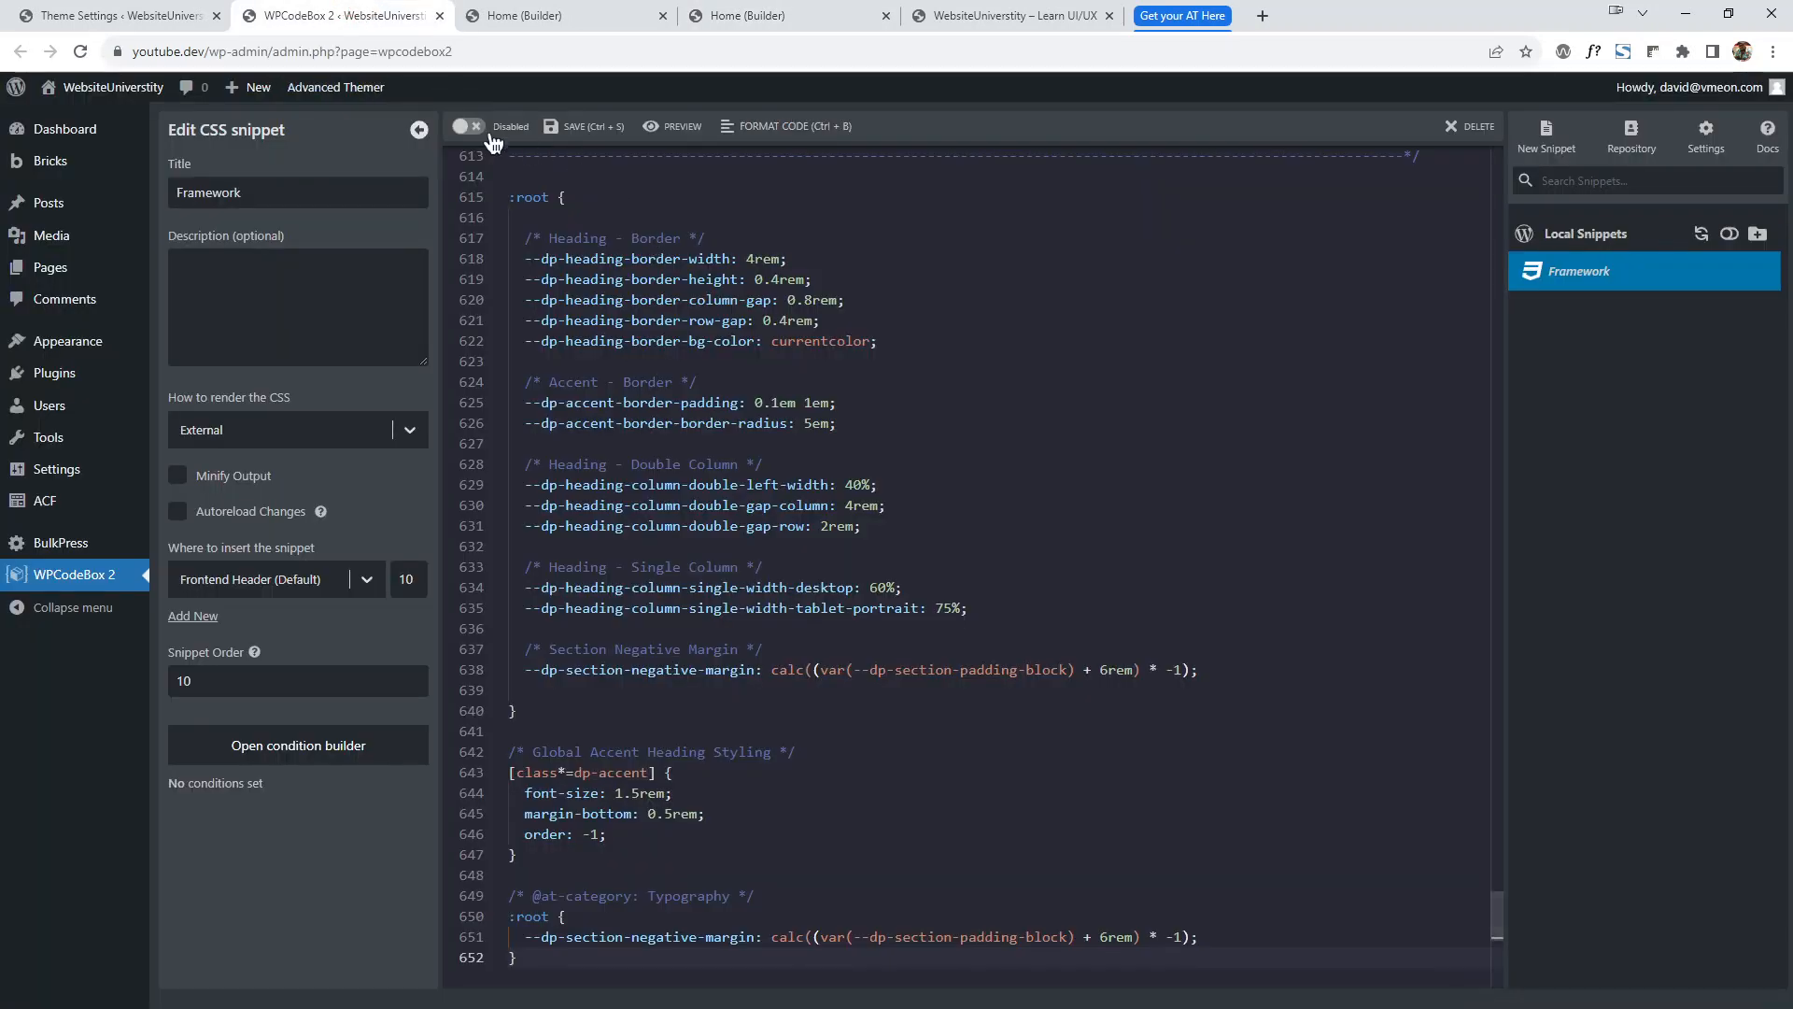
left_click(607, 130)
left_click(813, 15)
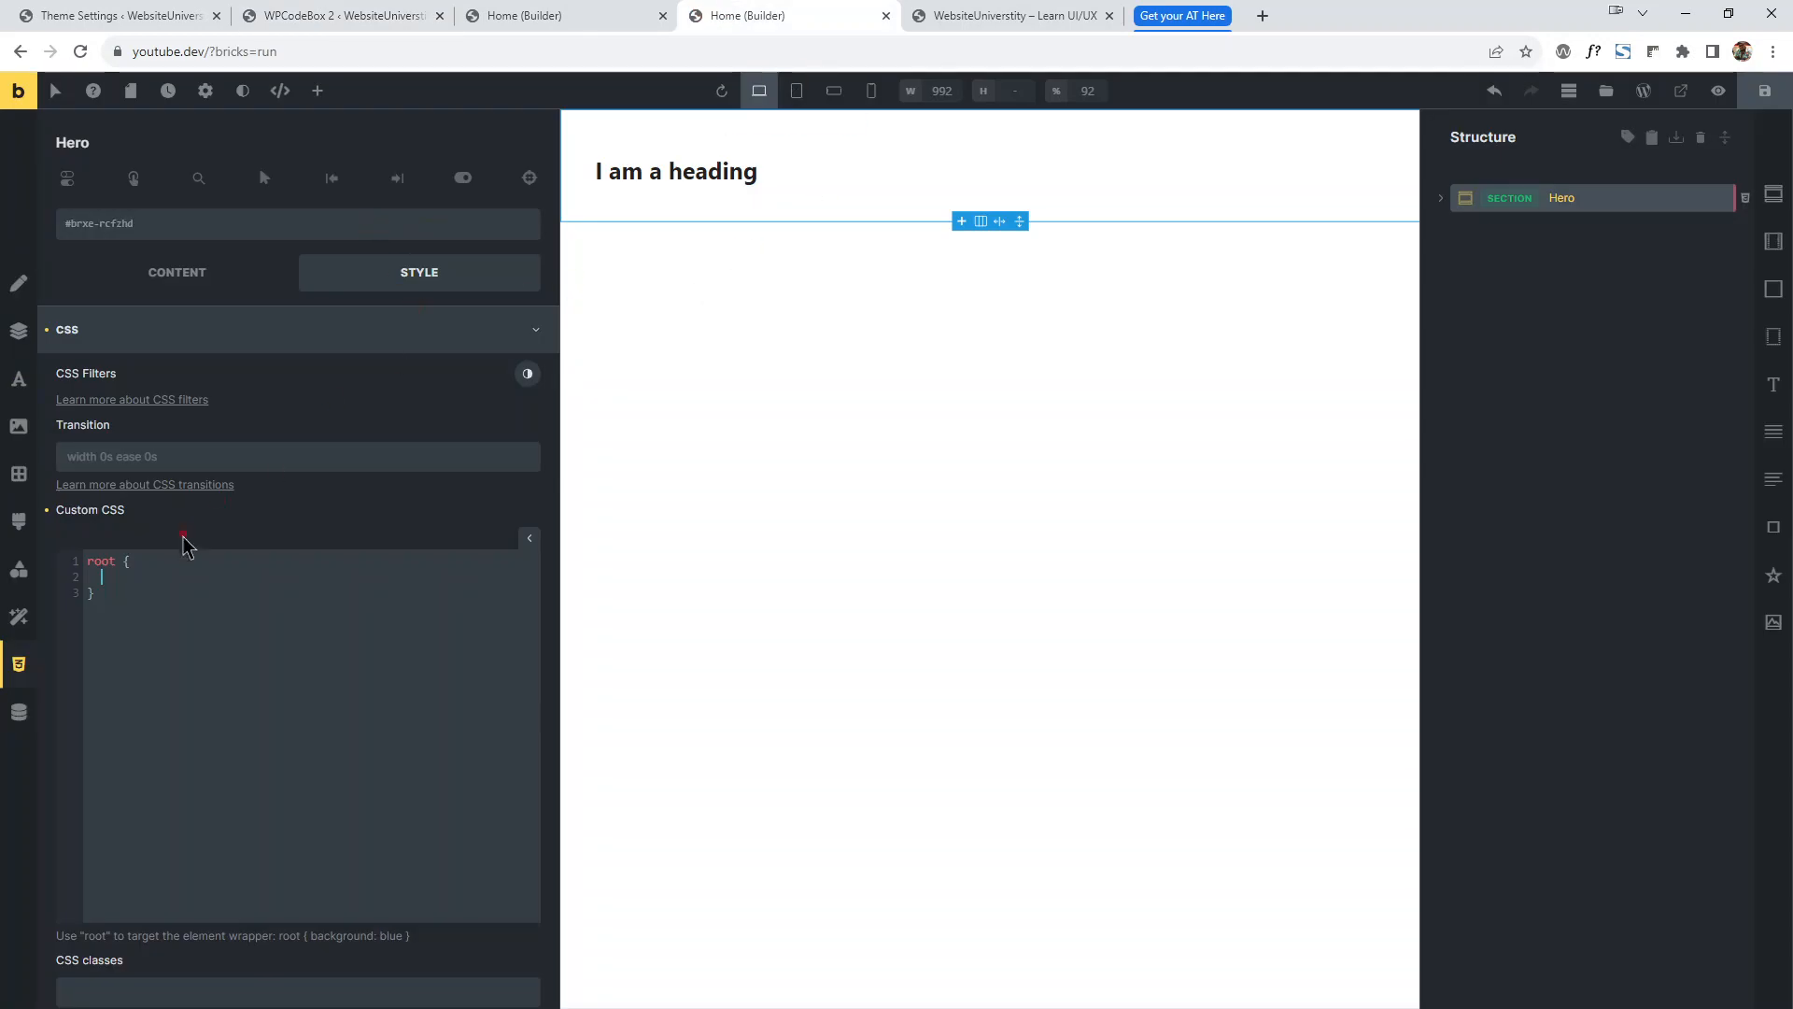
left_click(1765, 92)
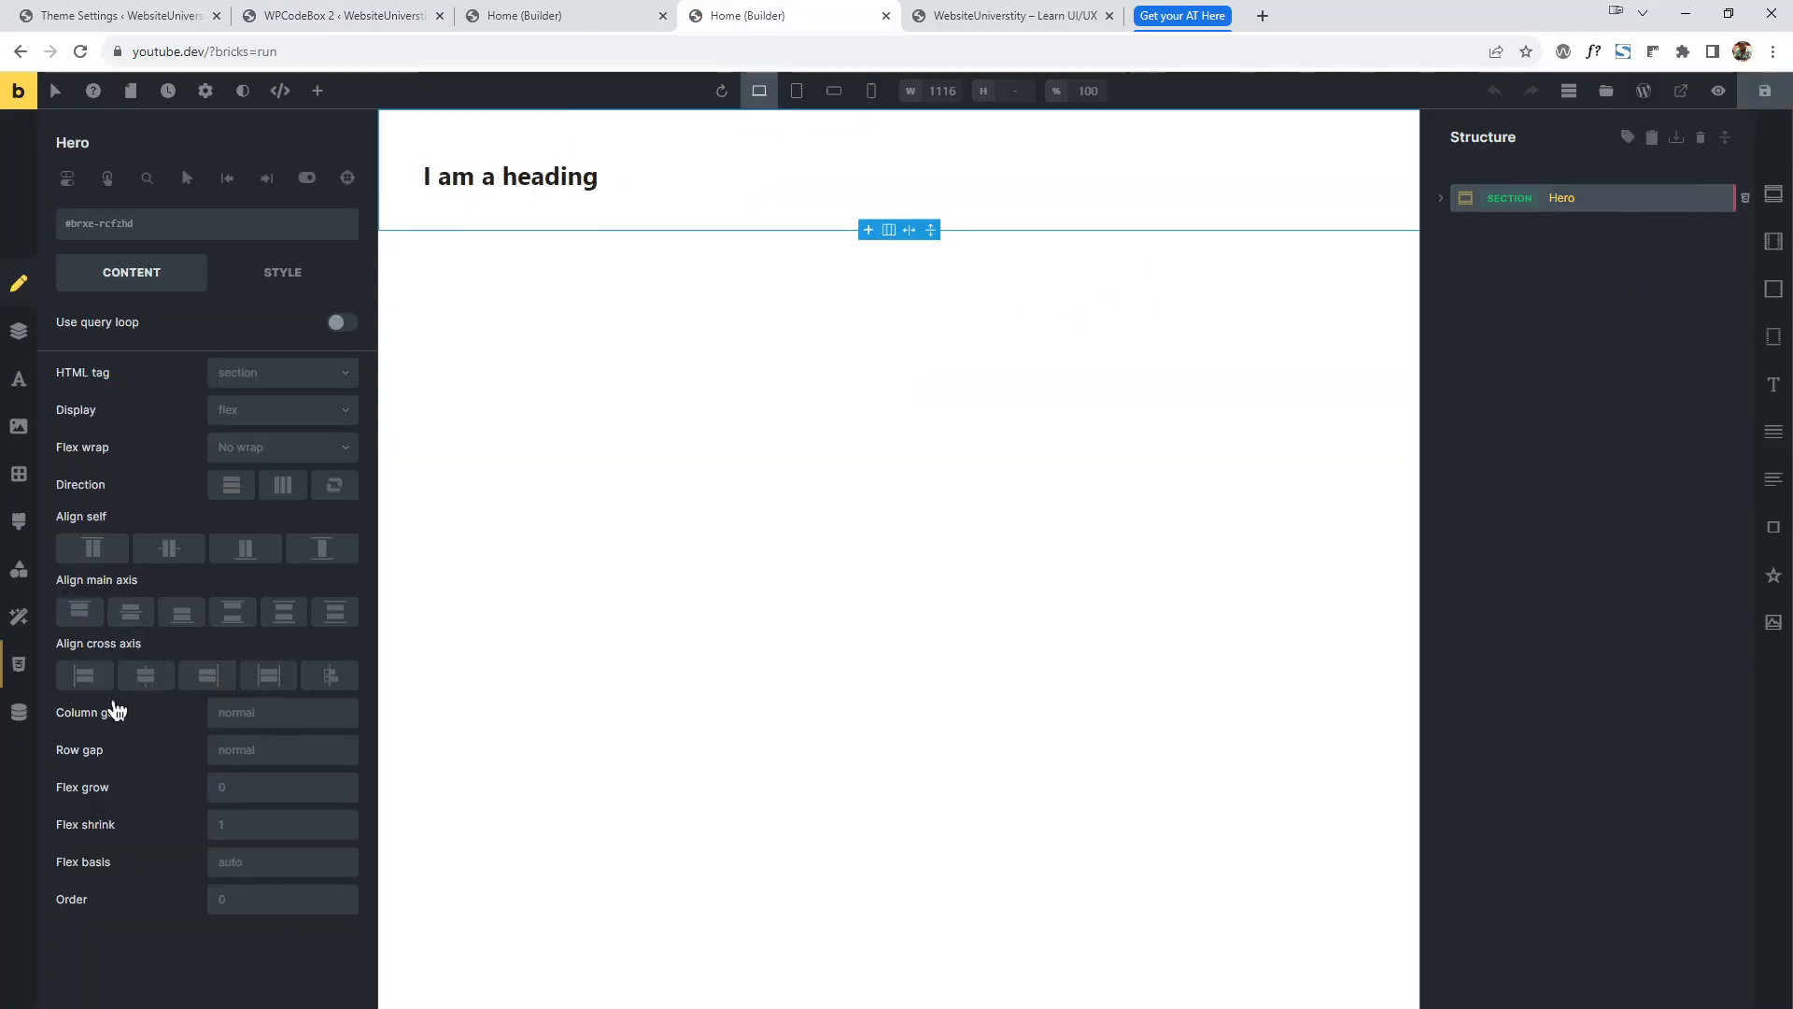
Expand the structure tree and inspect the Custom CSS of the Hero section, its container and the heading.
left_click(15, 665)
left_click(150, 663)
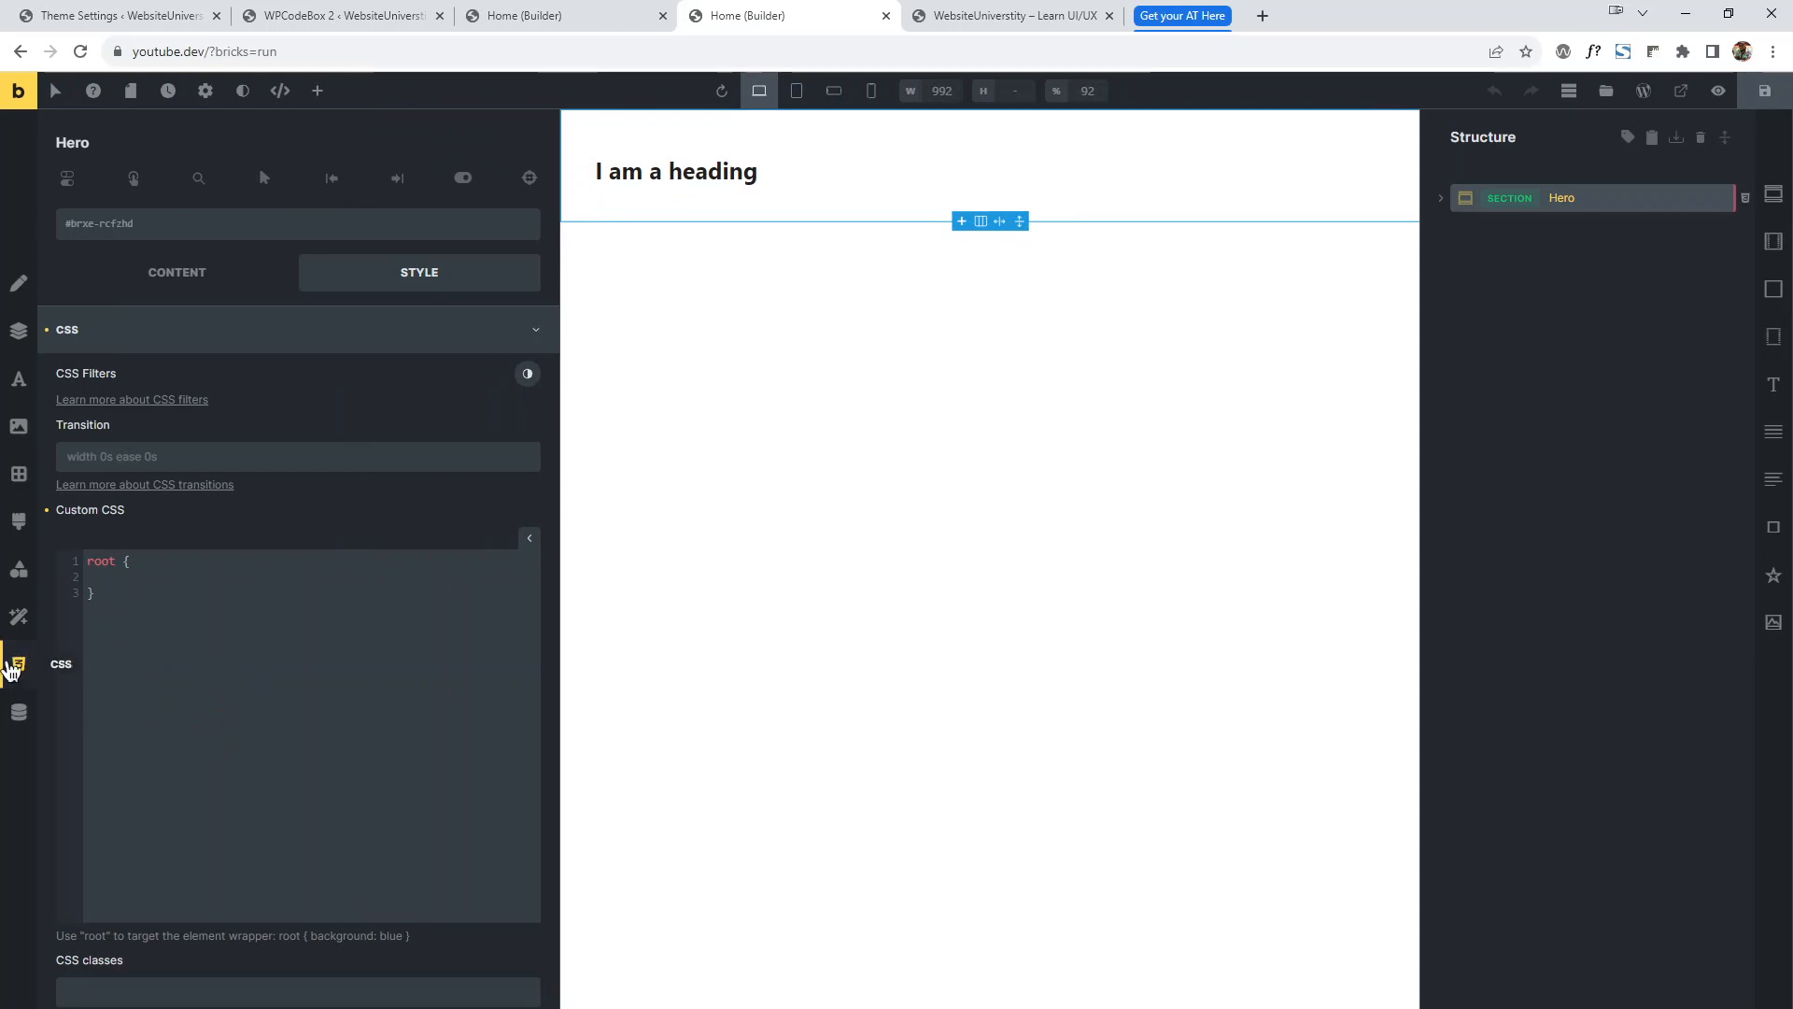
left_click(150, 585)
left_click(1725, 138)
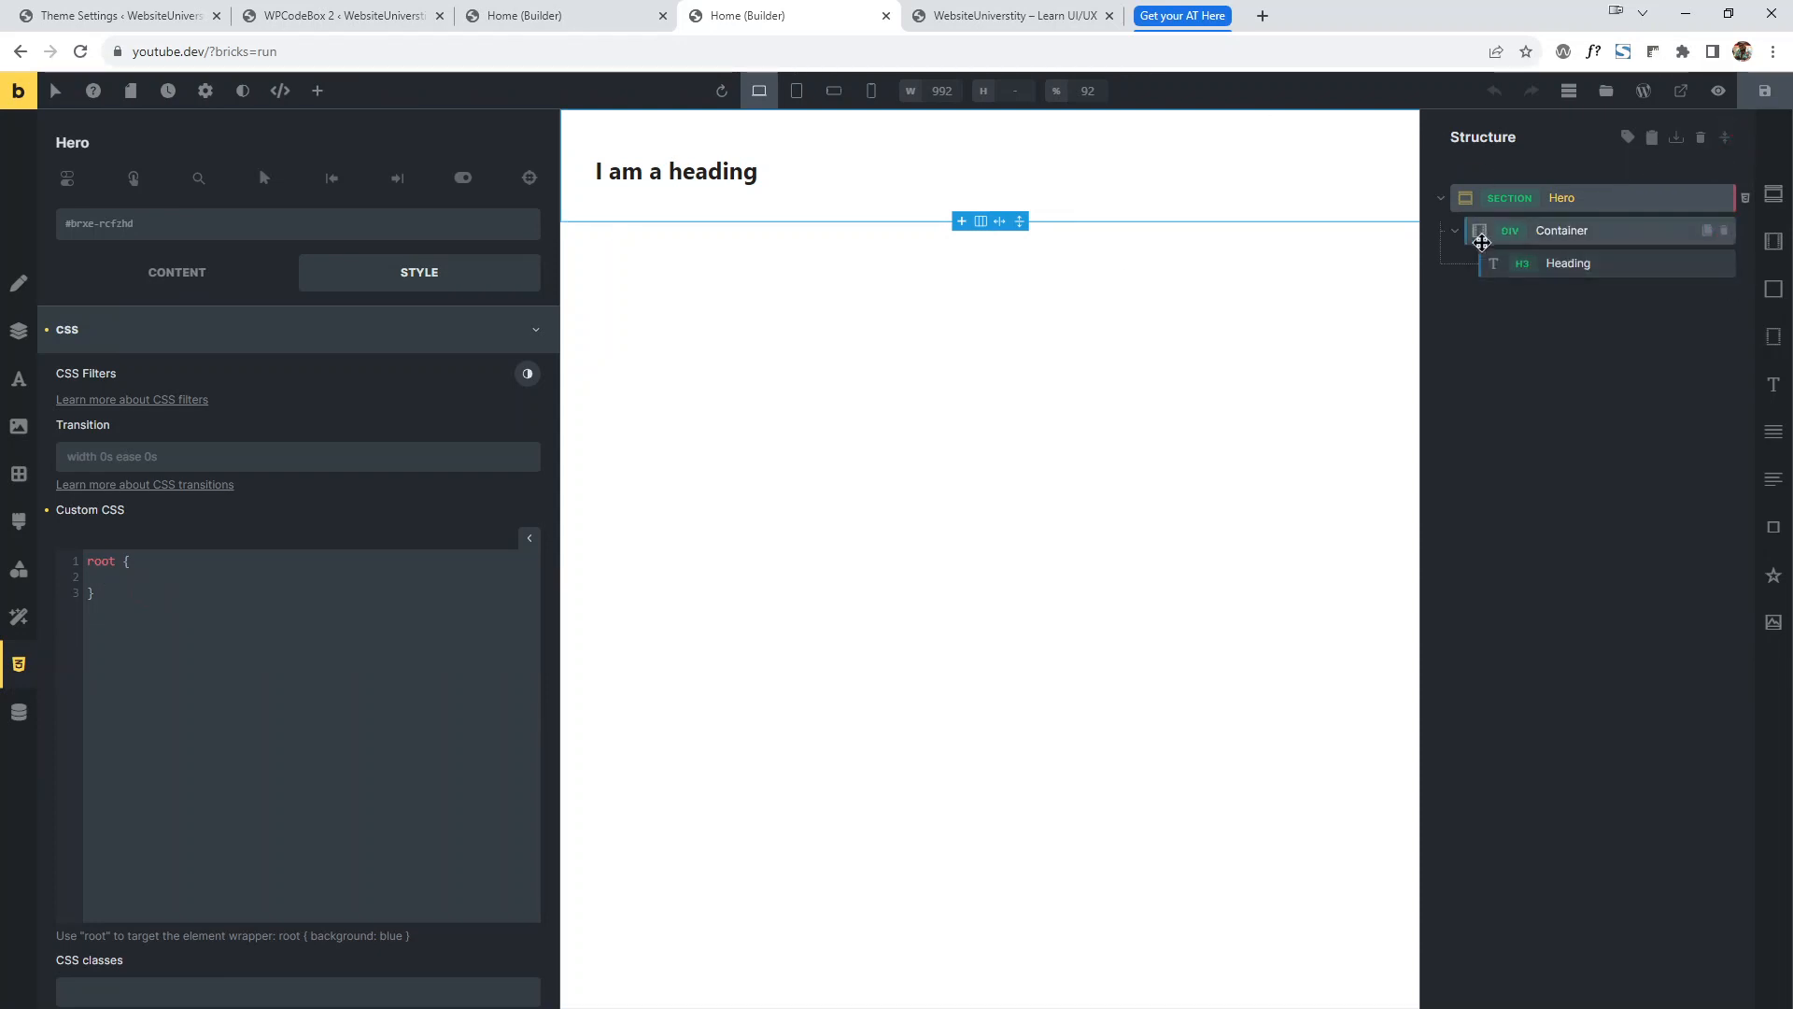
left_click(1603, 238)
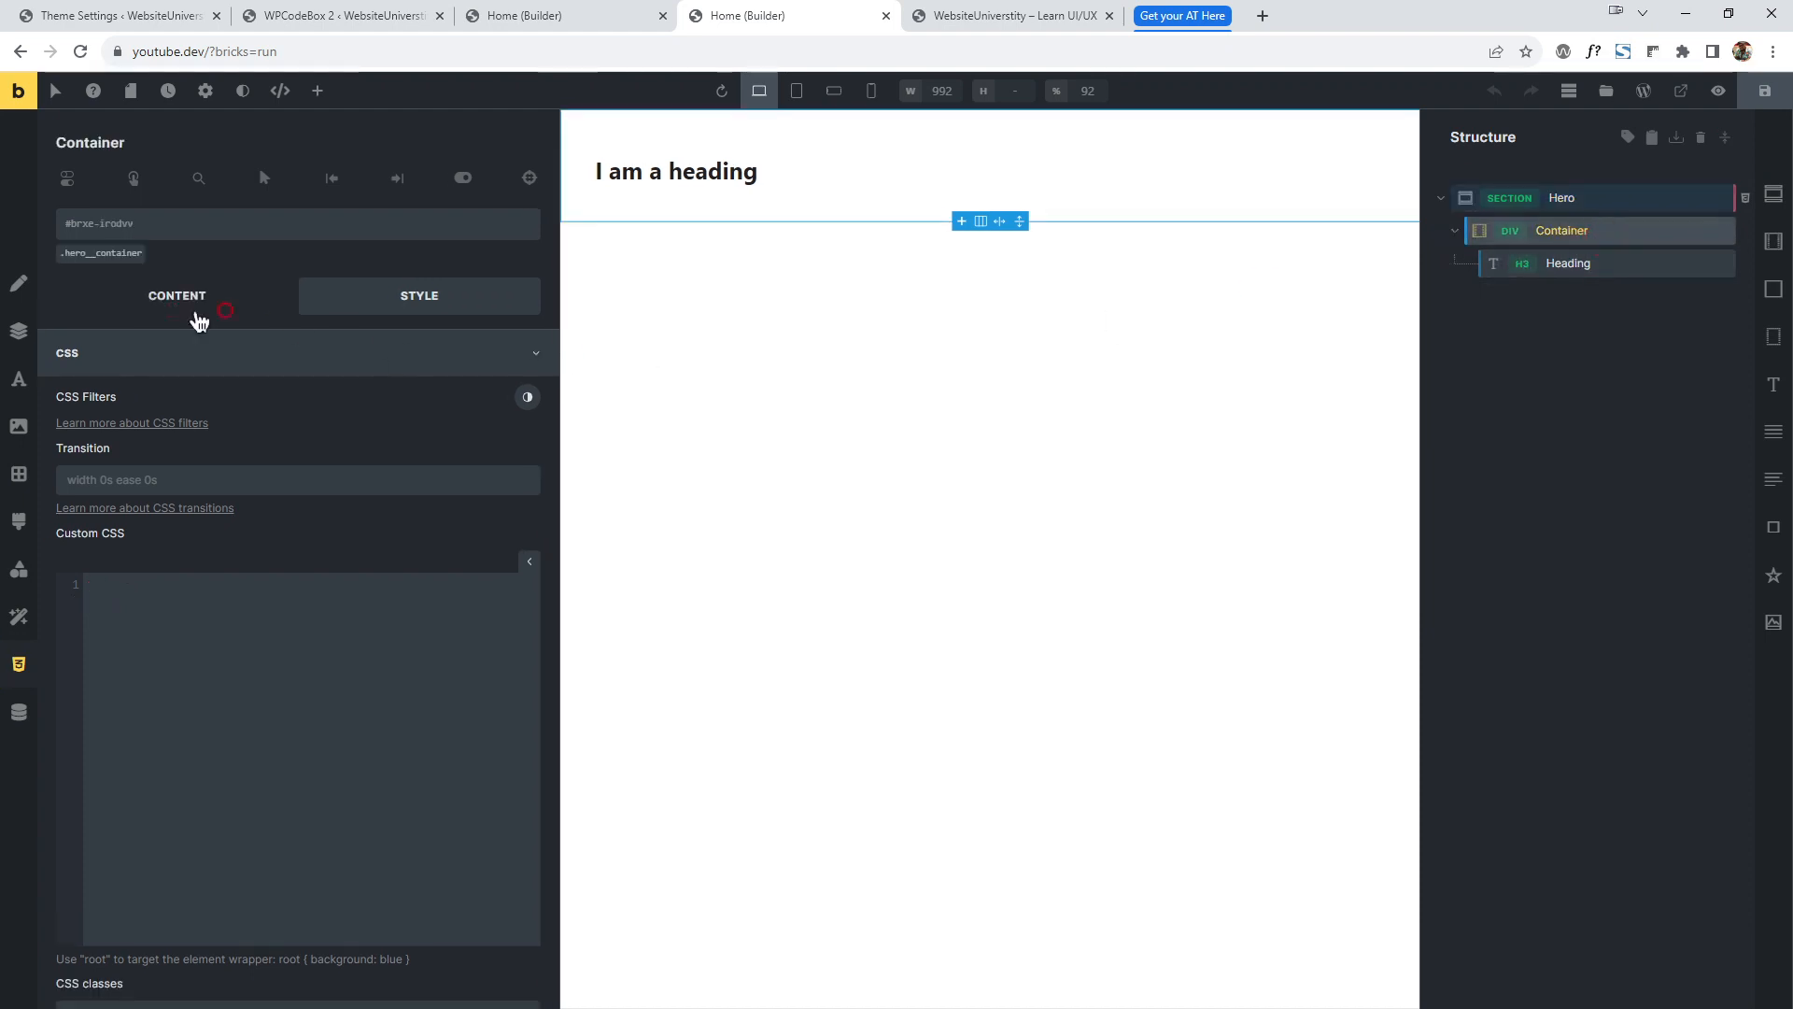
left_click(1634, 271)
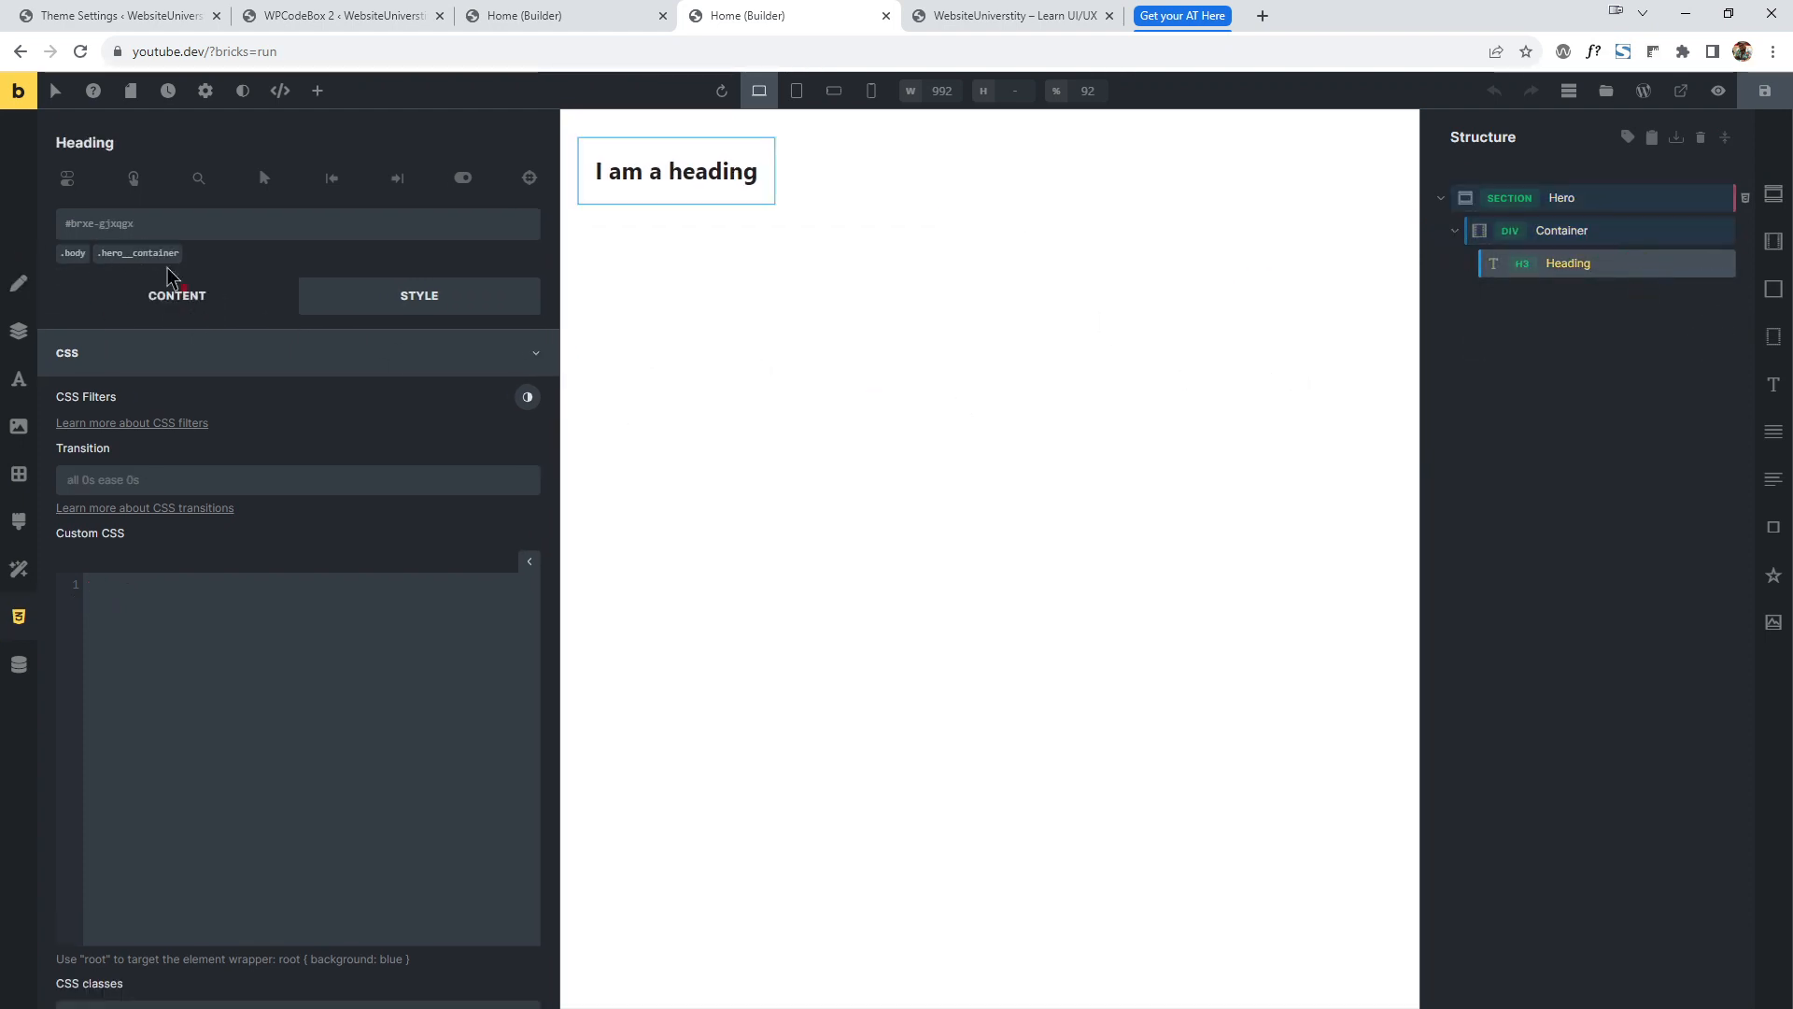
left_click(1621, 200)
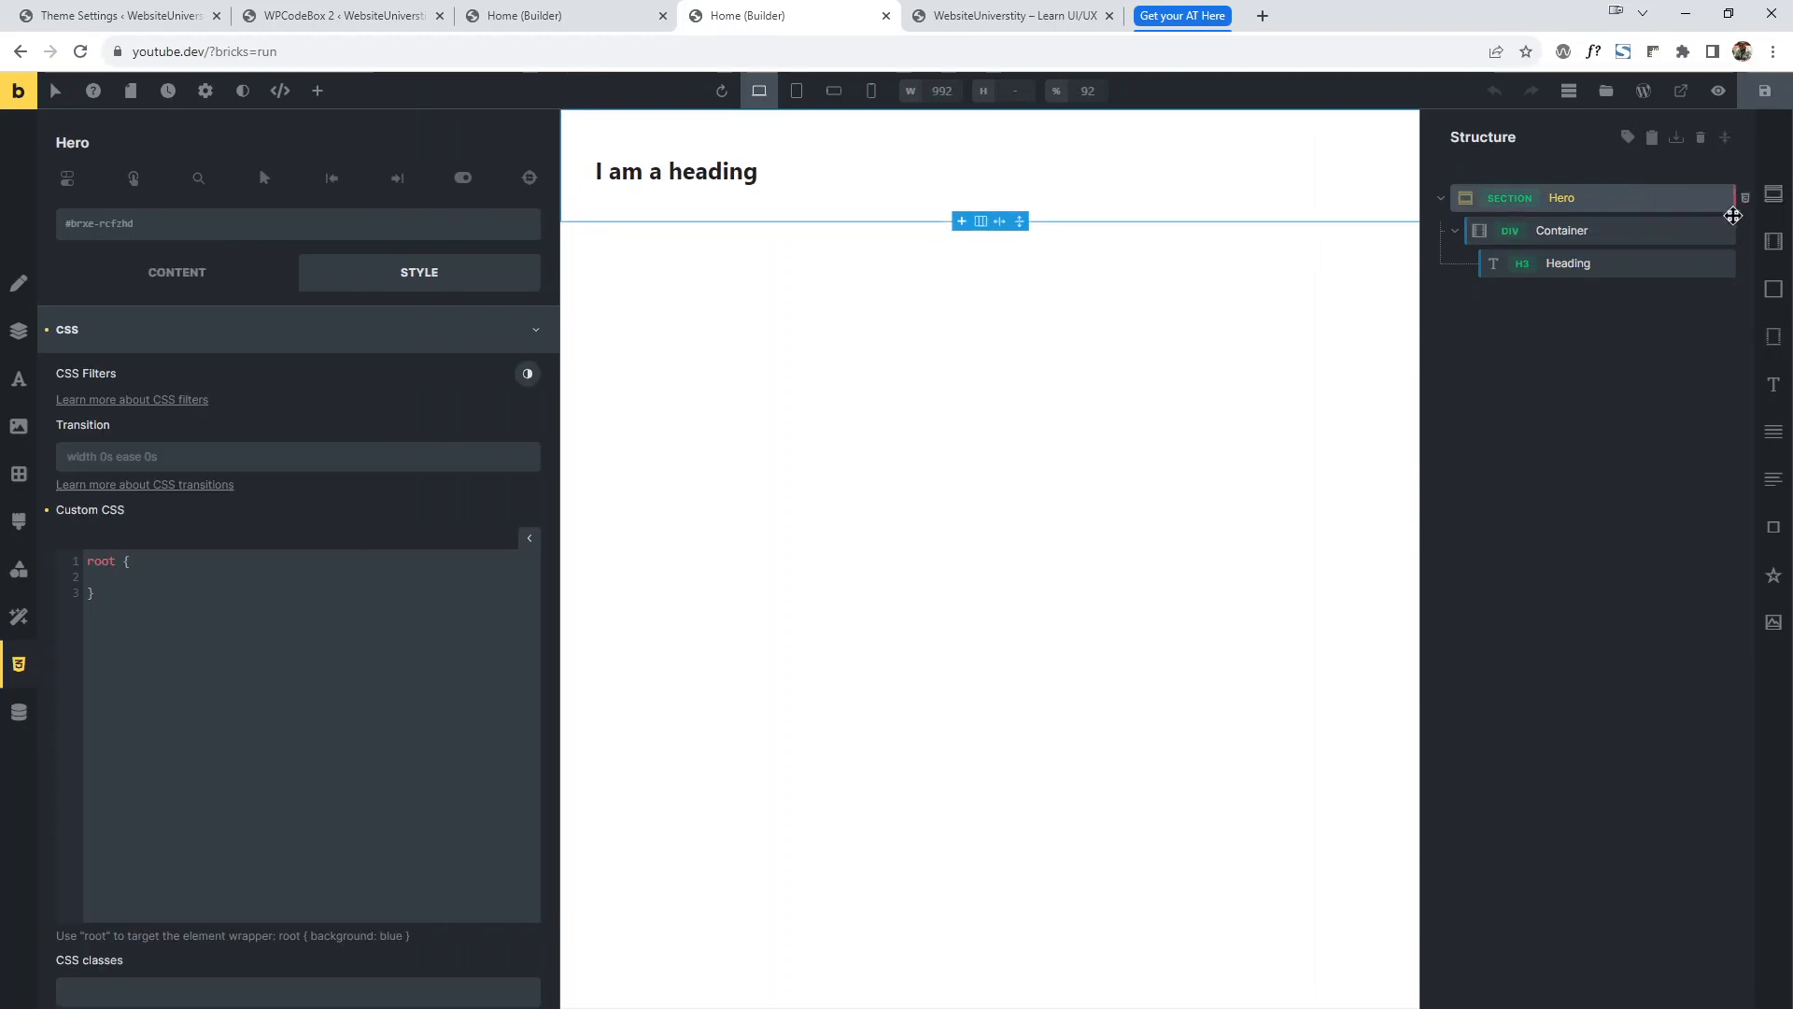
Add color: var(--dp-action); to the root rule in the Hero section's Custom CSS.
left_click(361, 558)
left_click(161, 591)
left_click(162, 584)
type("color")
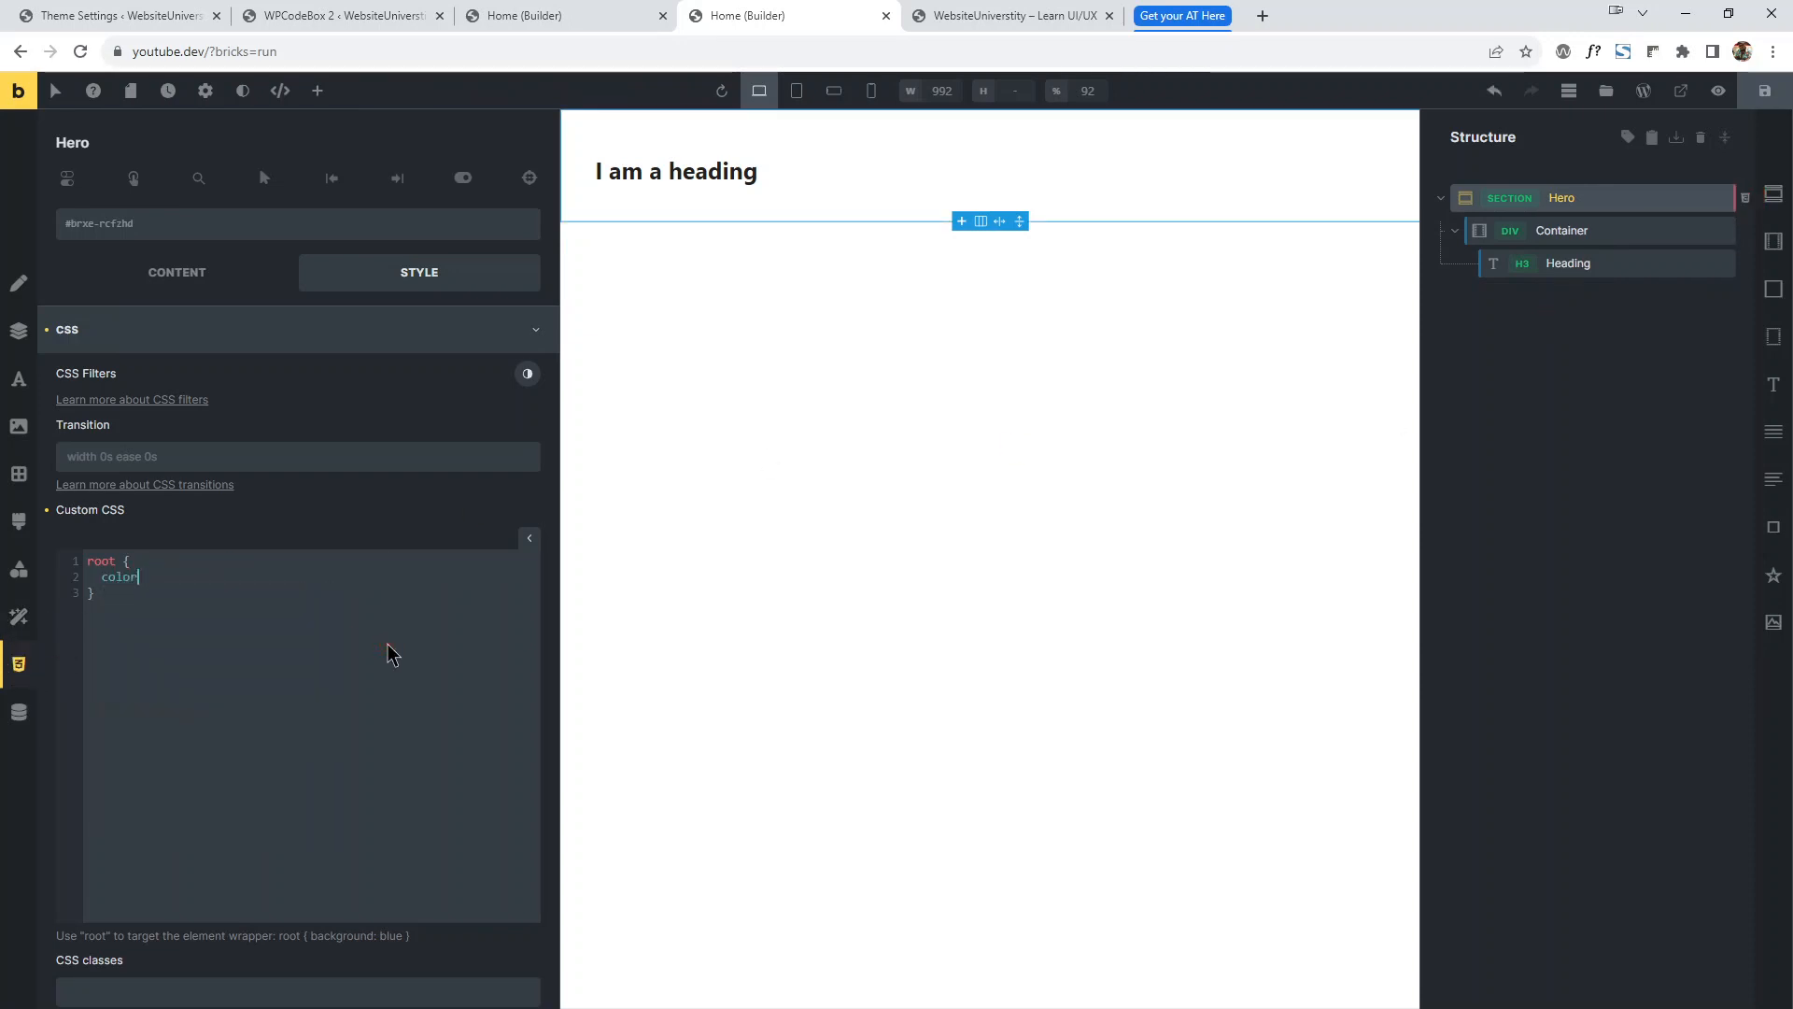
type(": var(")
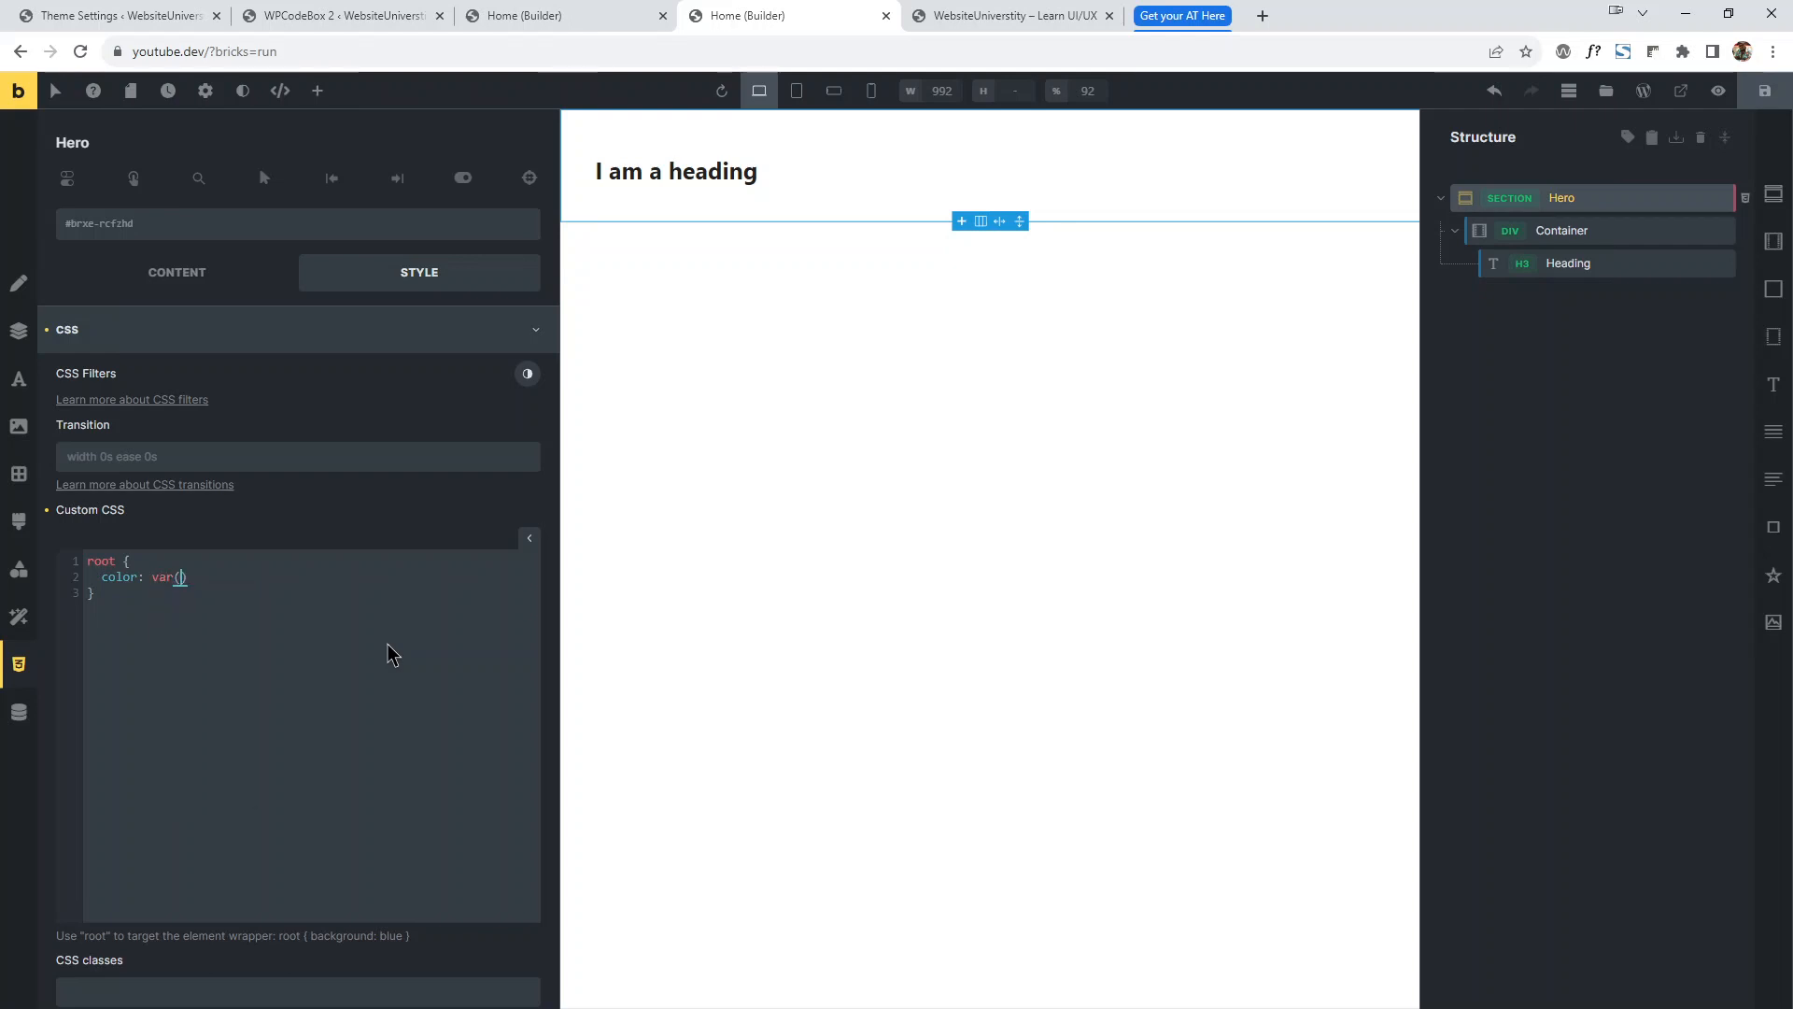
type("--dp-action);   bo")
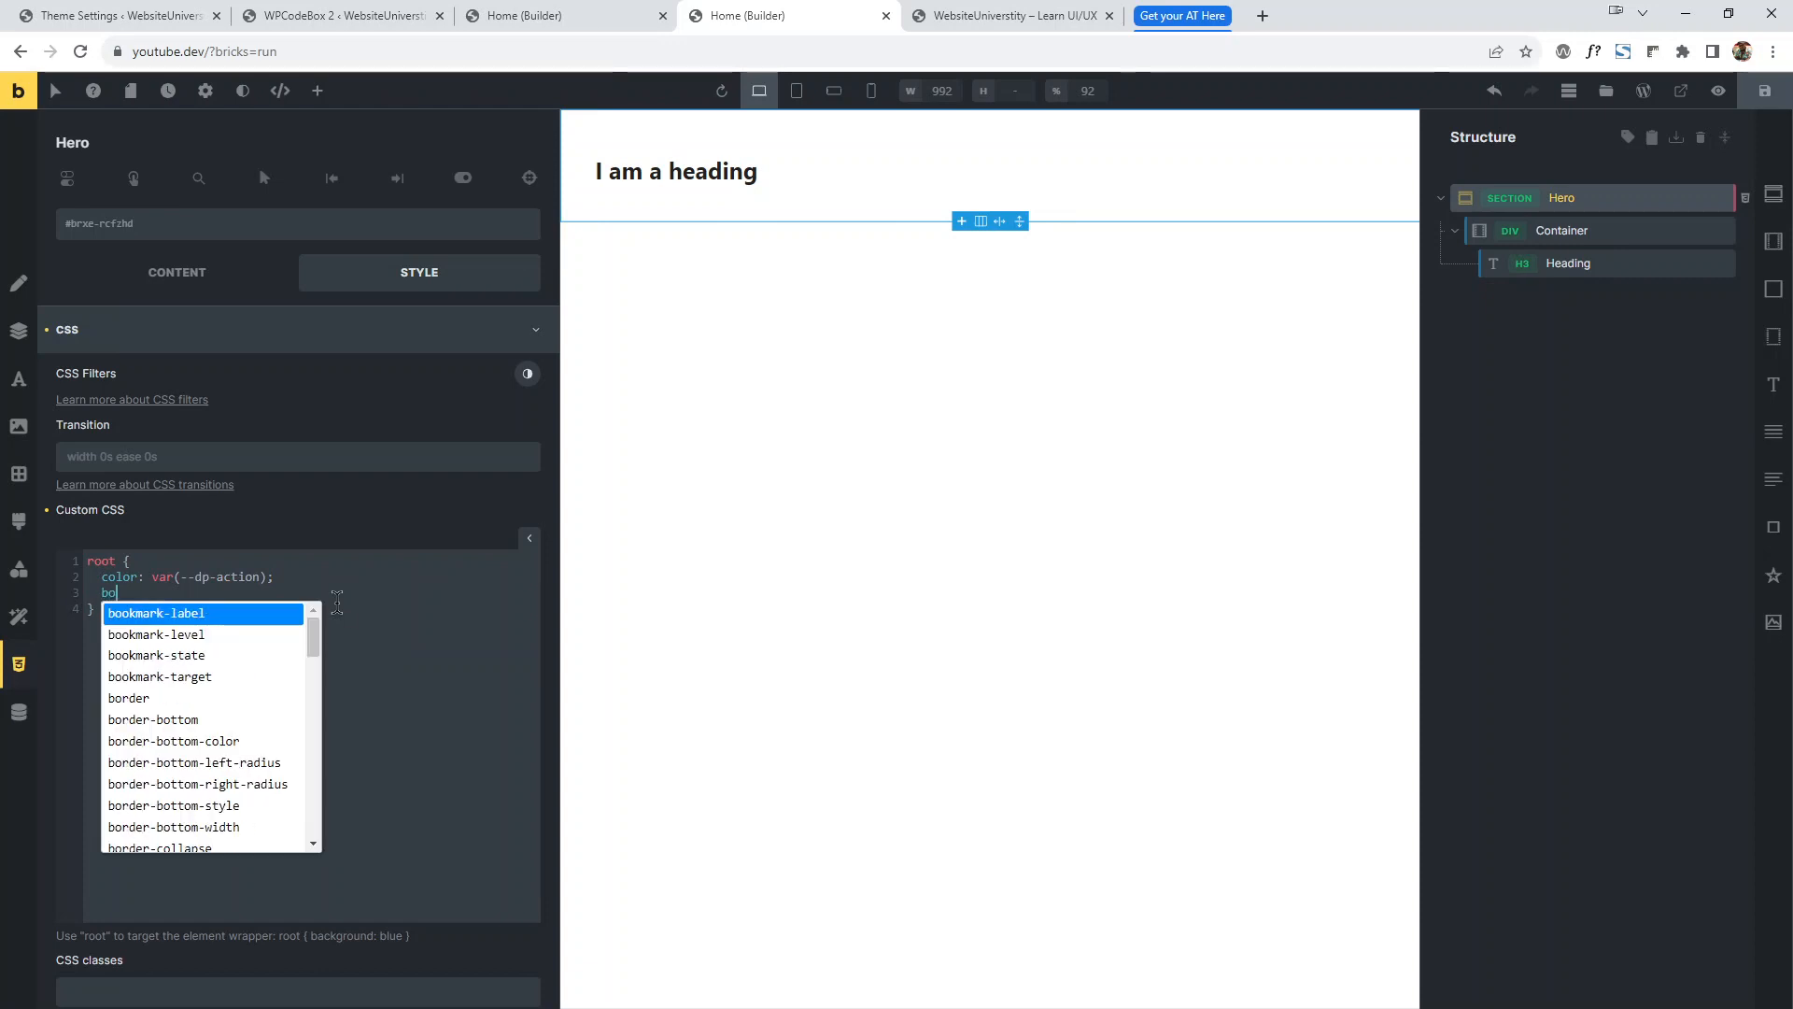
Add border-radius: 5rem; to the Hero section's root rule below the color declaration.
type("rder-ra")
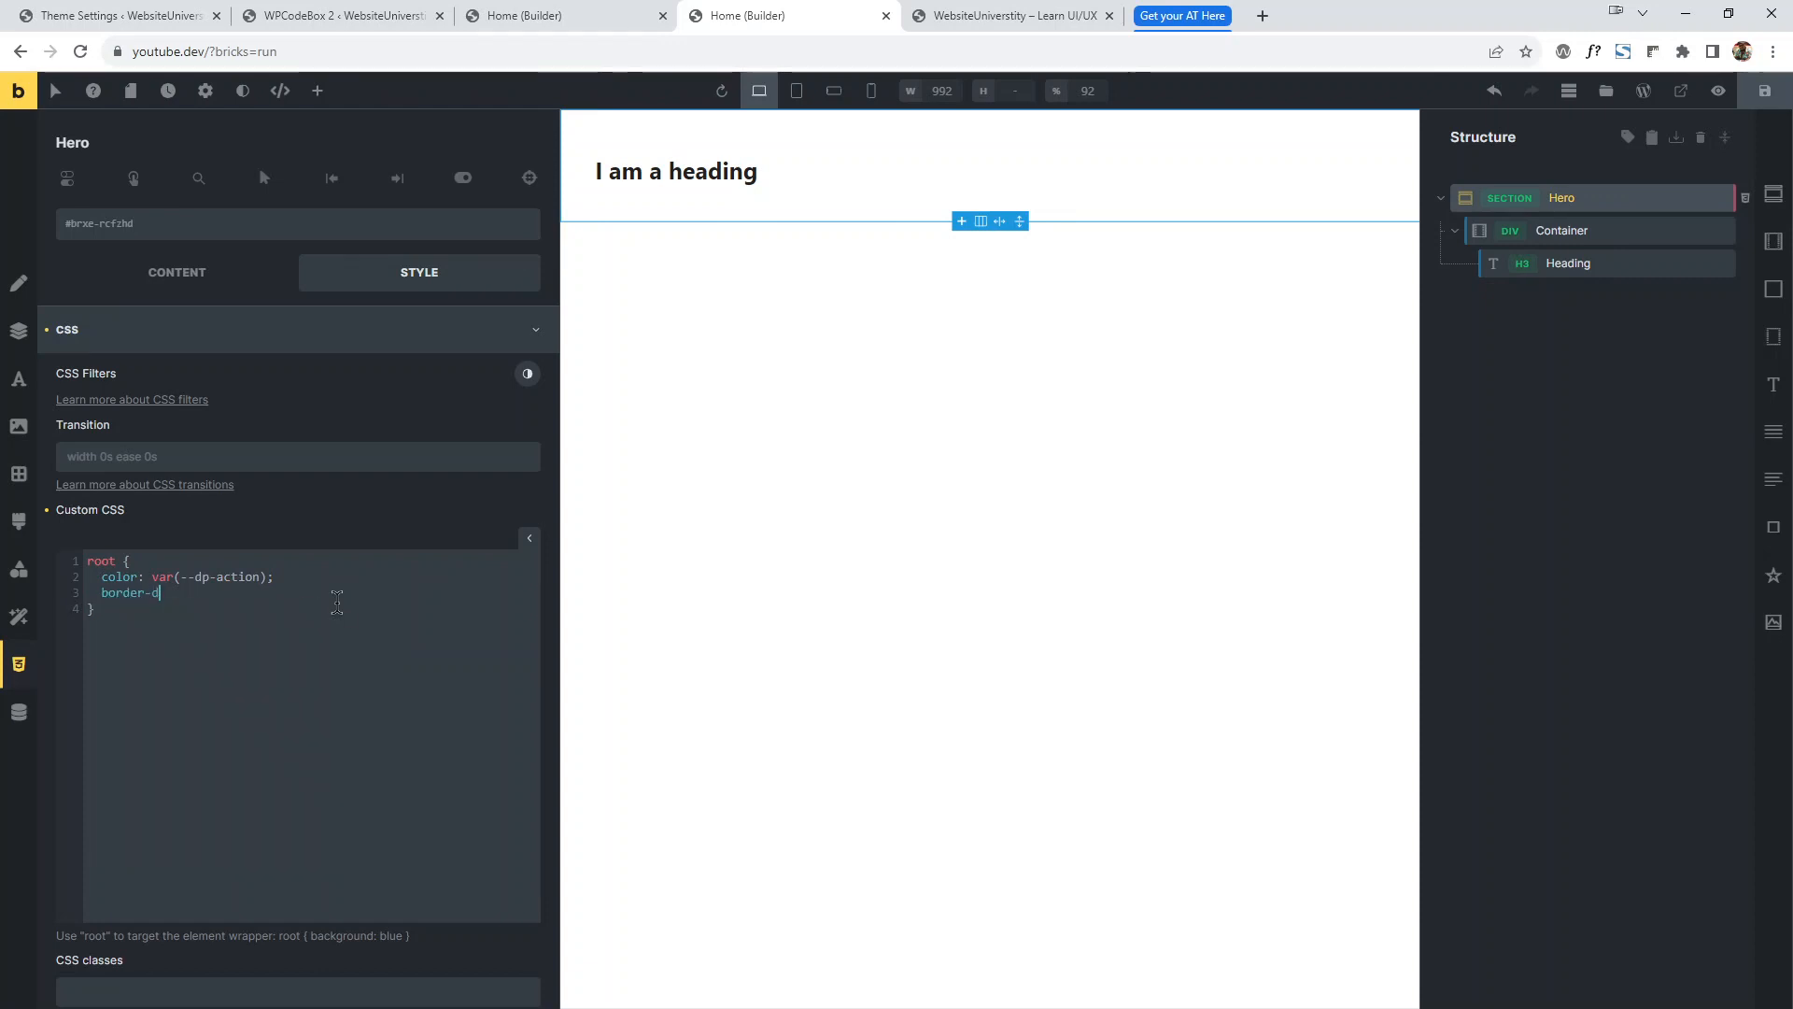
key("Return")
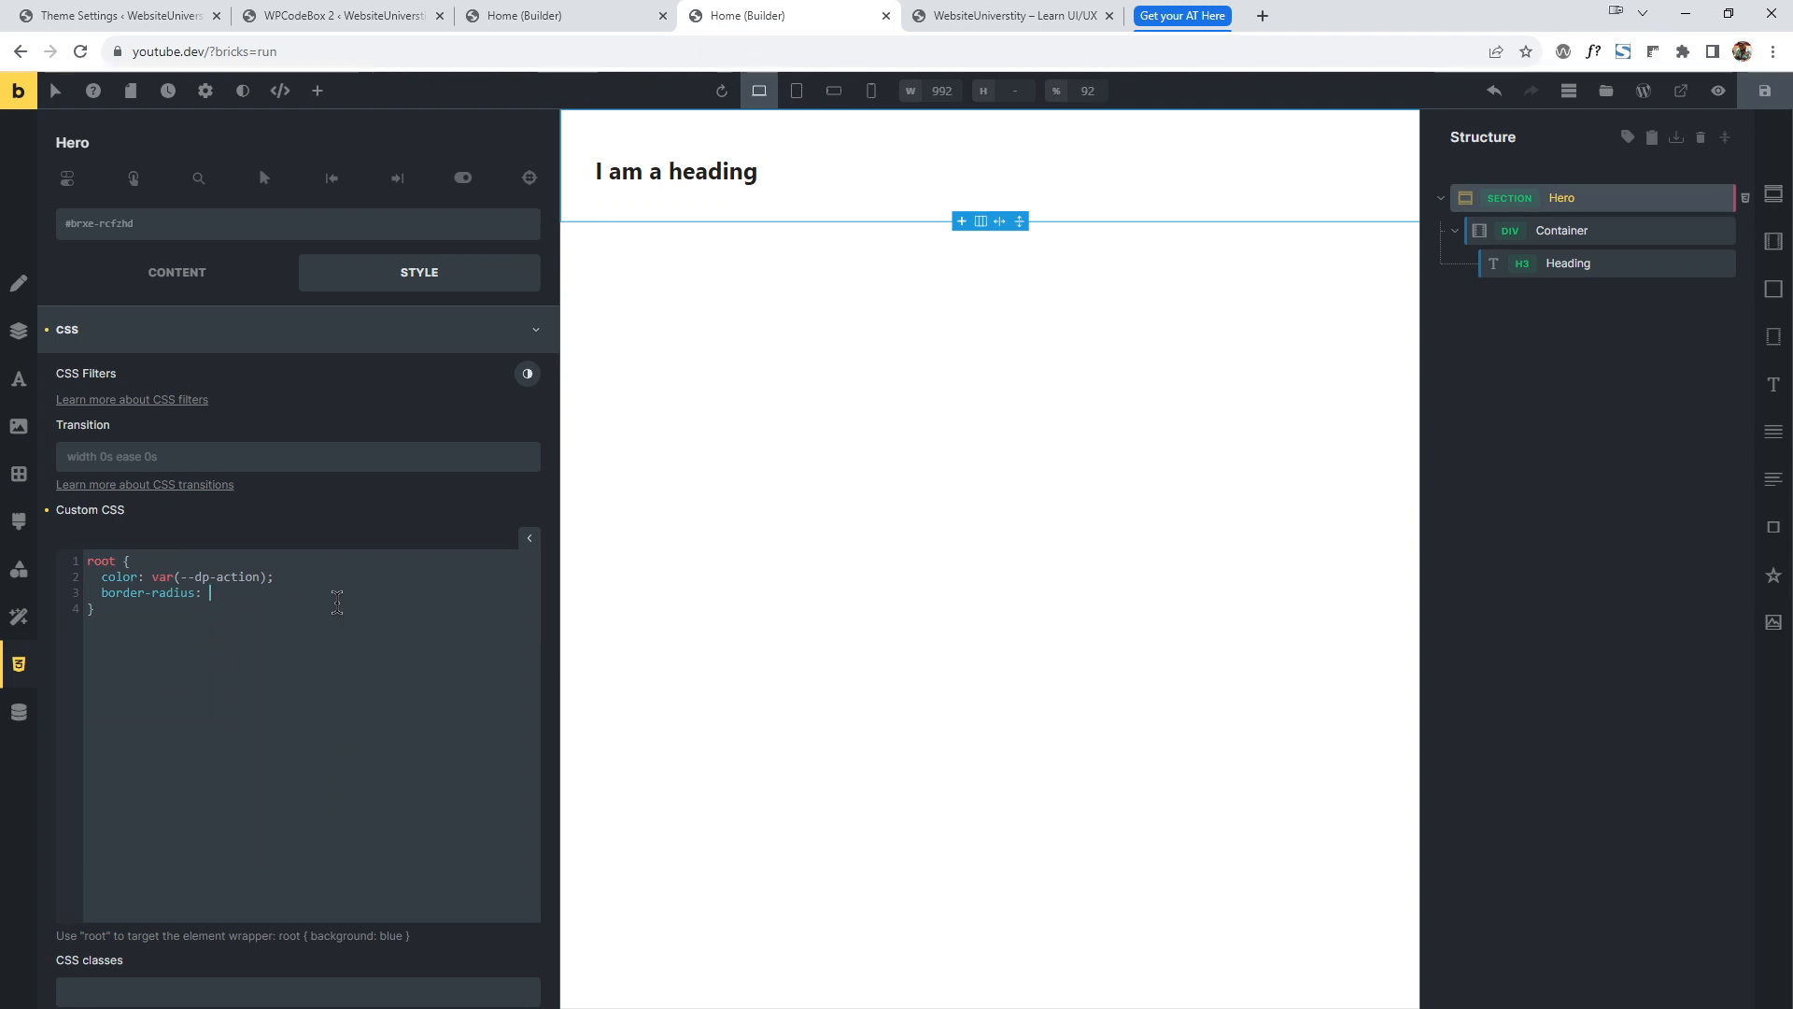
type("5rem;")
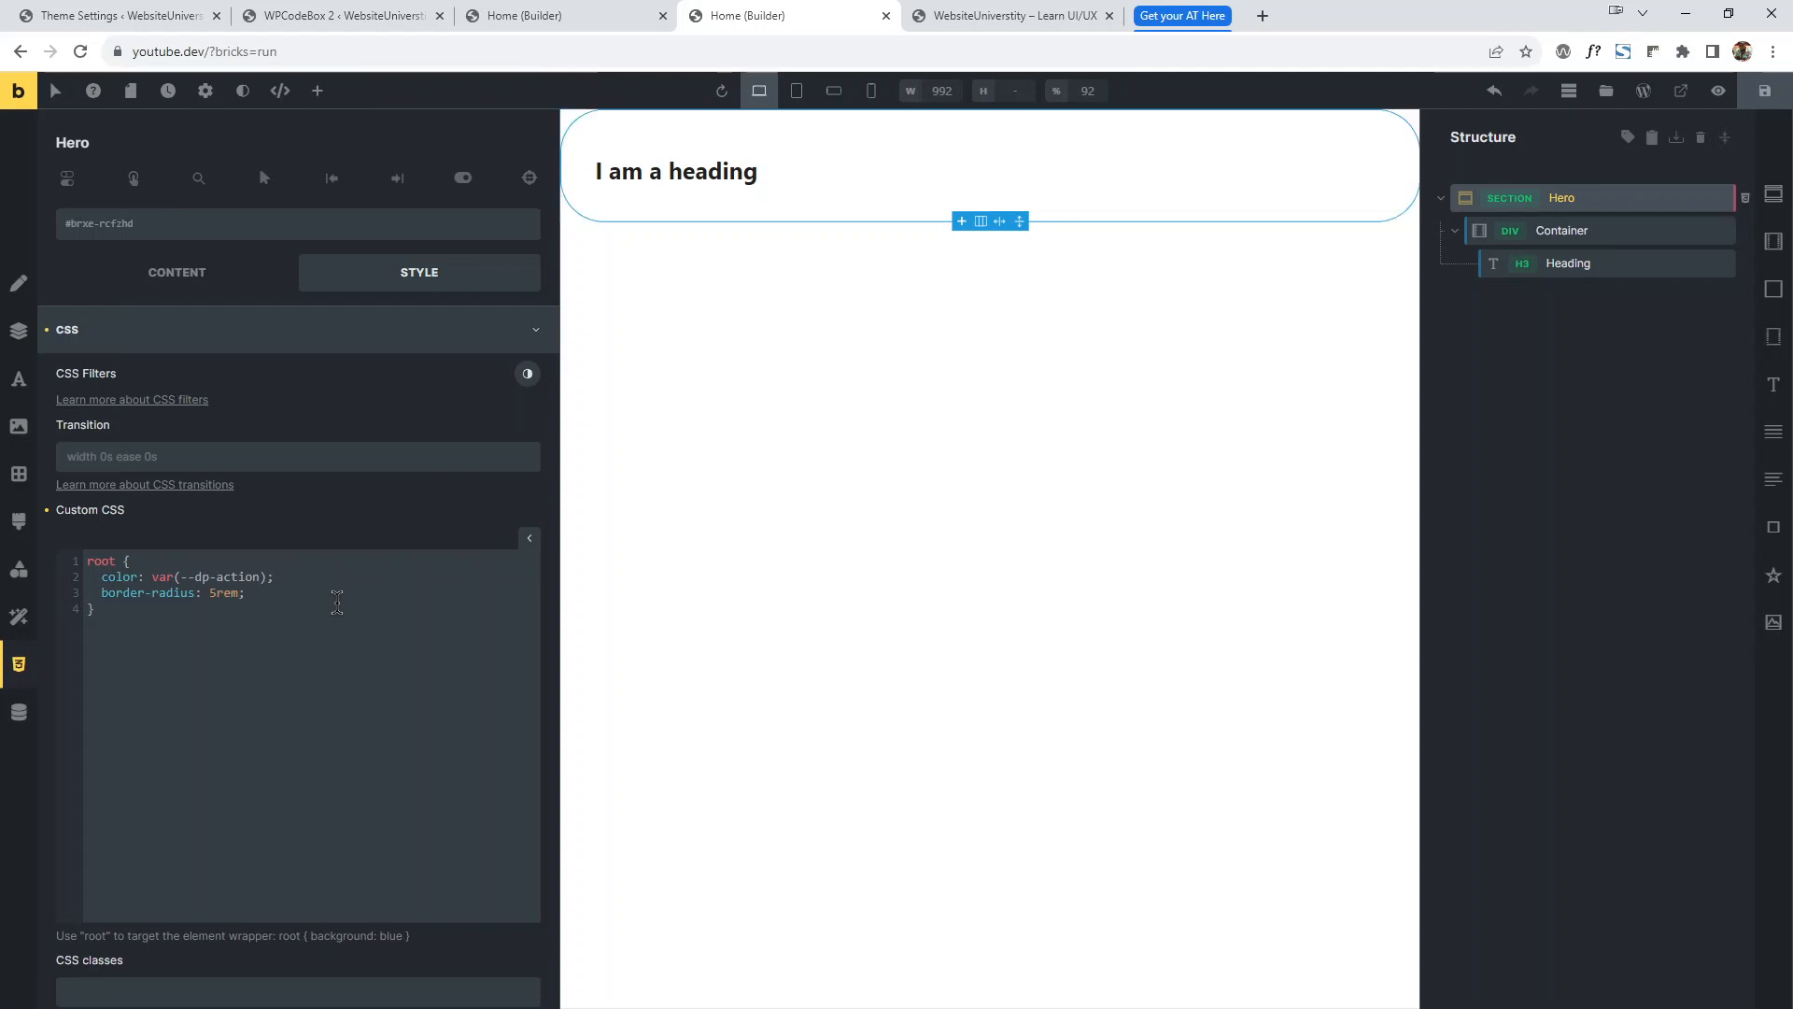
key("ctrl+shift+c")
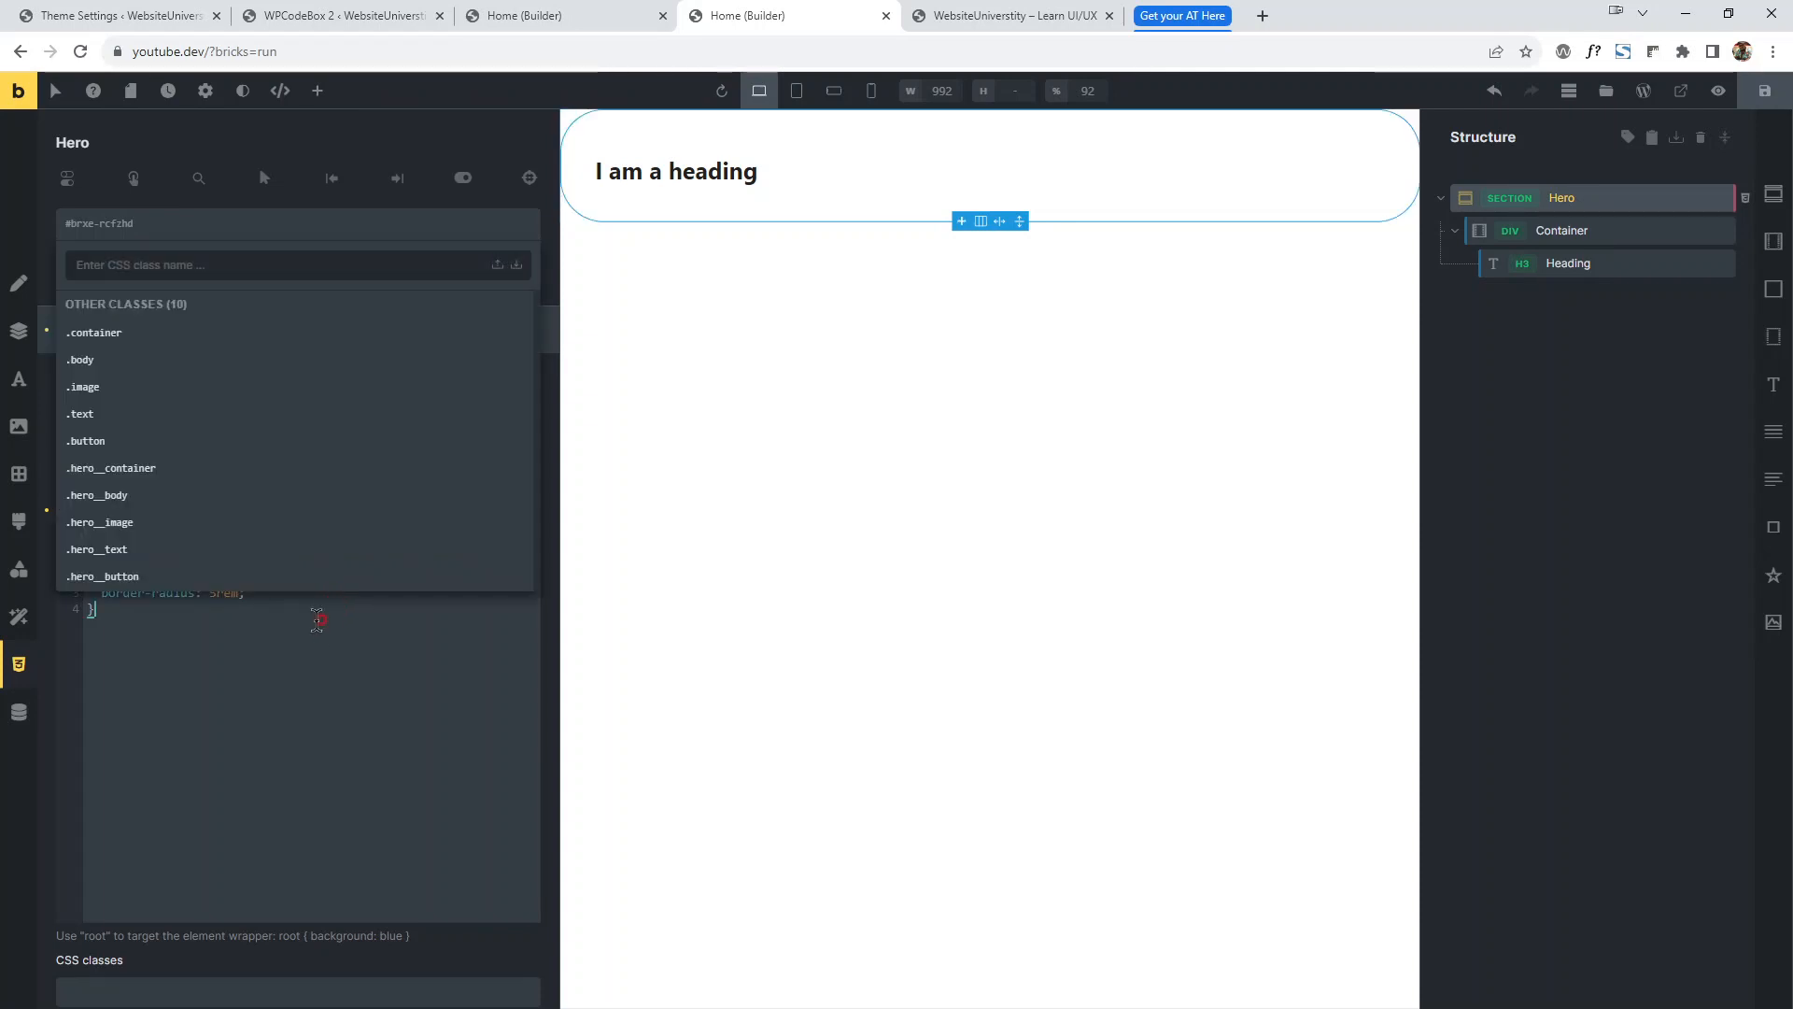
left_click(360, 586)
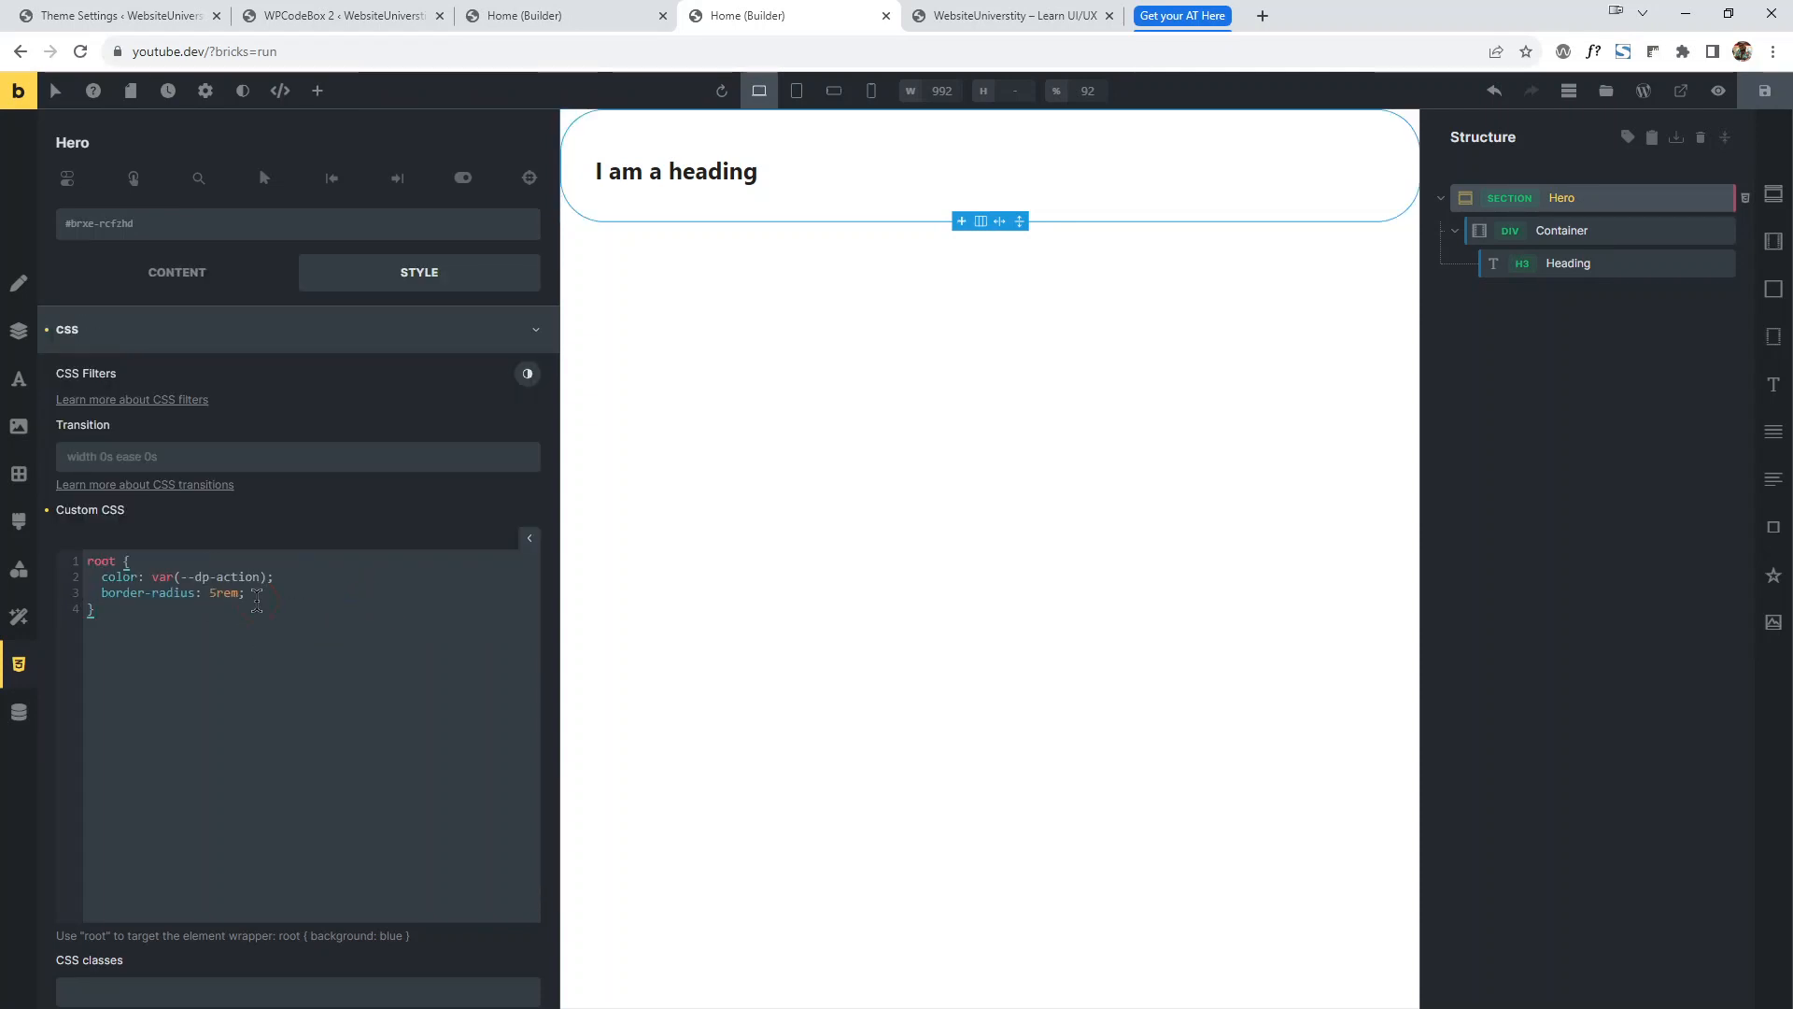
Remove the border-radius declaration and clear all remaining Custom CSS from the Hero section.
left_click(410, 696)
left_click_drag(250, 592, 15, 599)
key("BackSpace")
key("BackSpace")
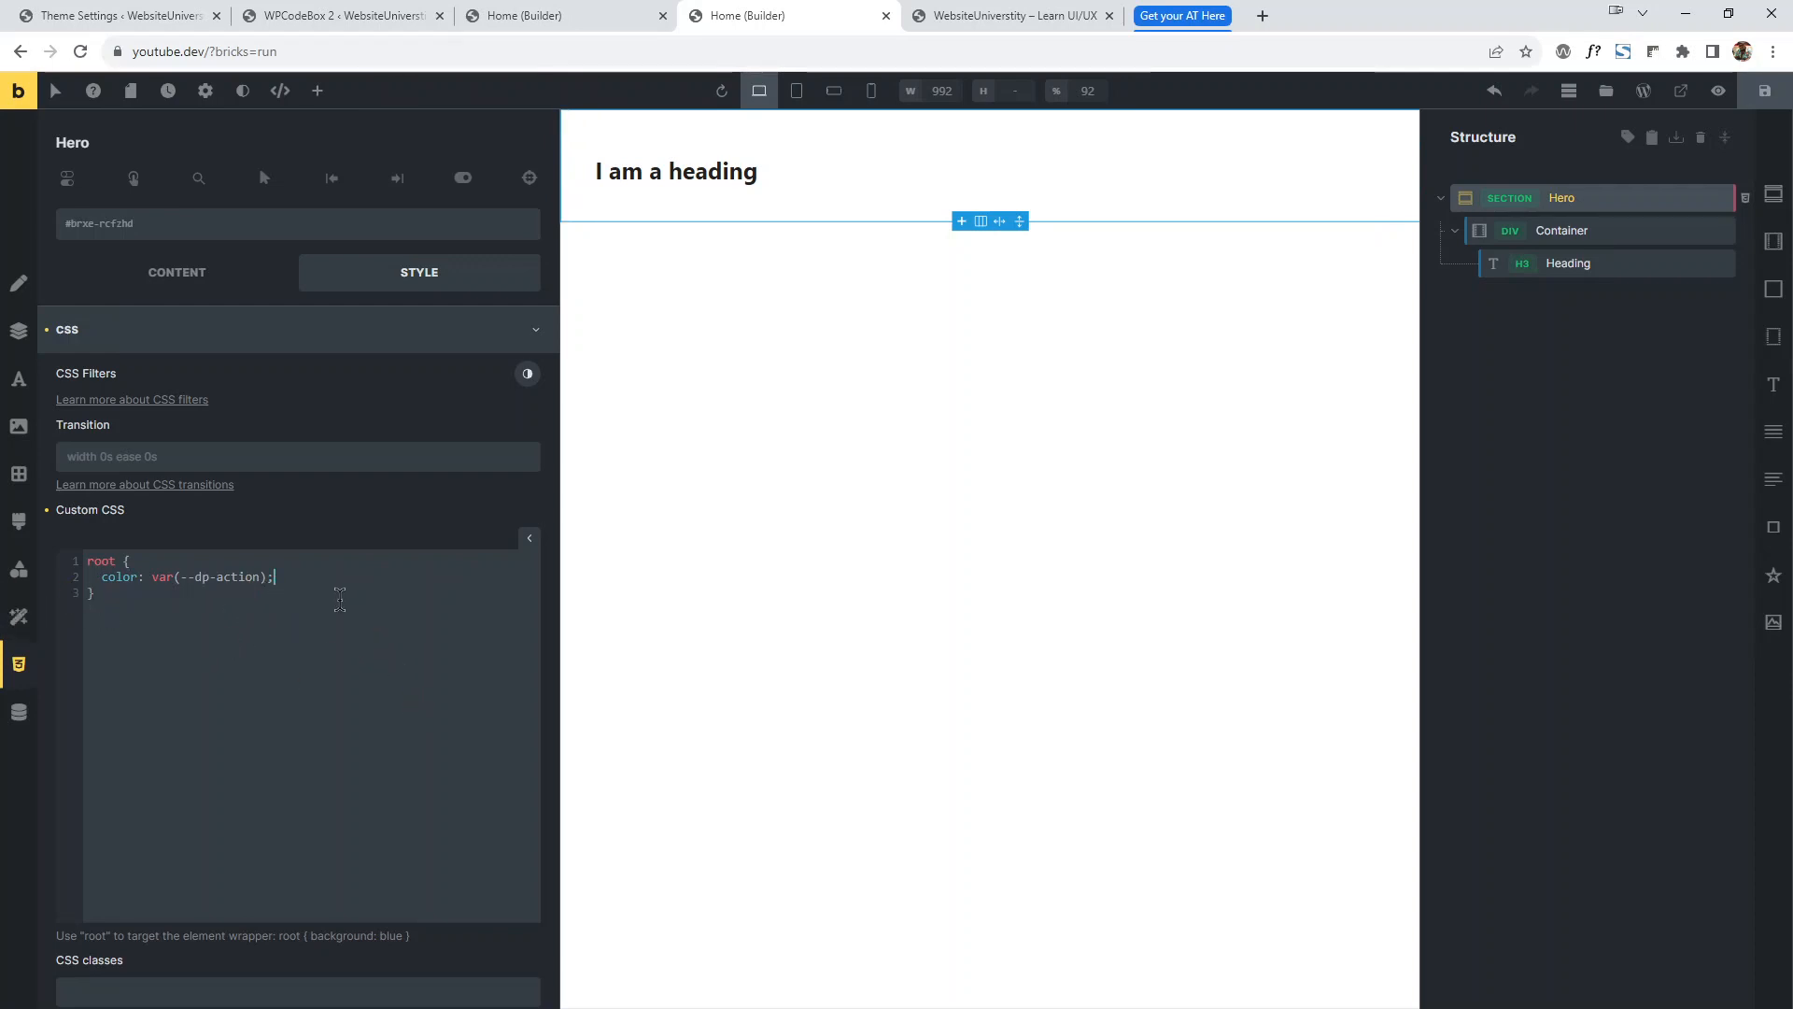
key("ctrl+a")
key("BackSpace")
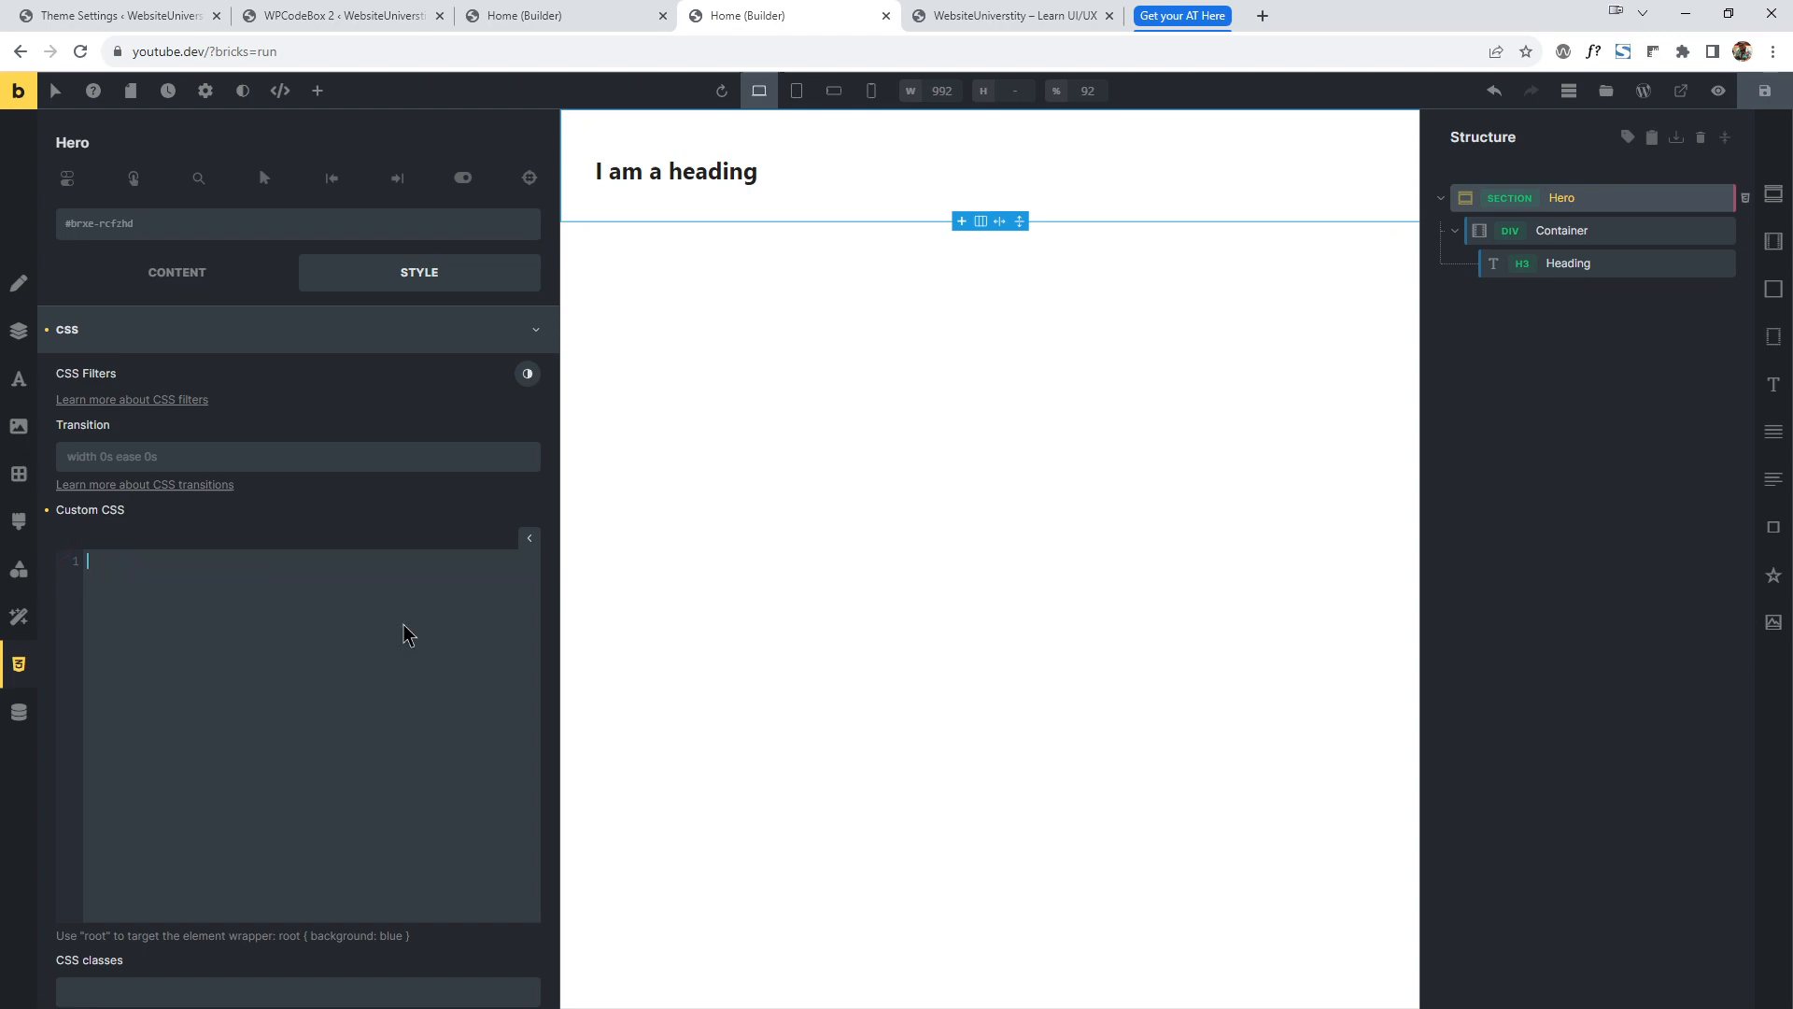
Review the Advanced Themer element tweaks, the Framework snippet, the Advanced CSS editor and the Custom CSS control in both builder pages.
left_click(140, 15)
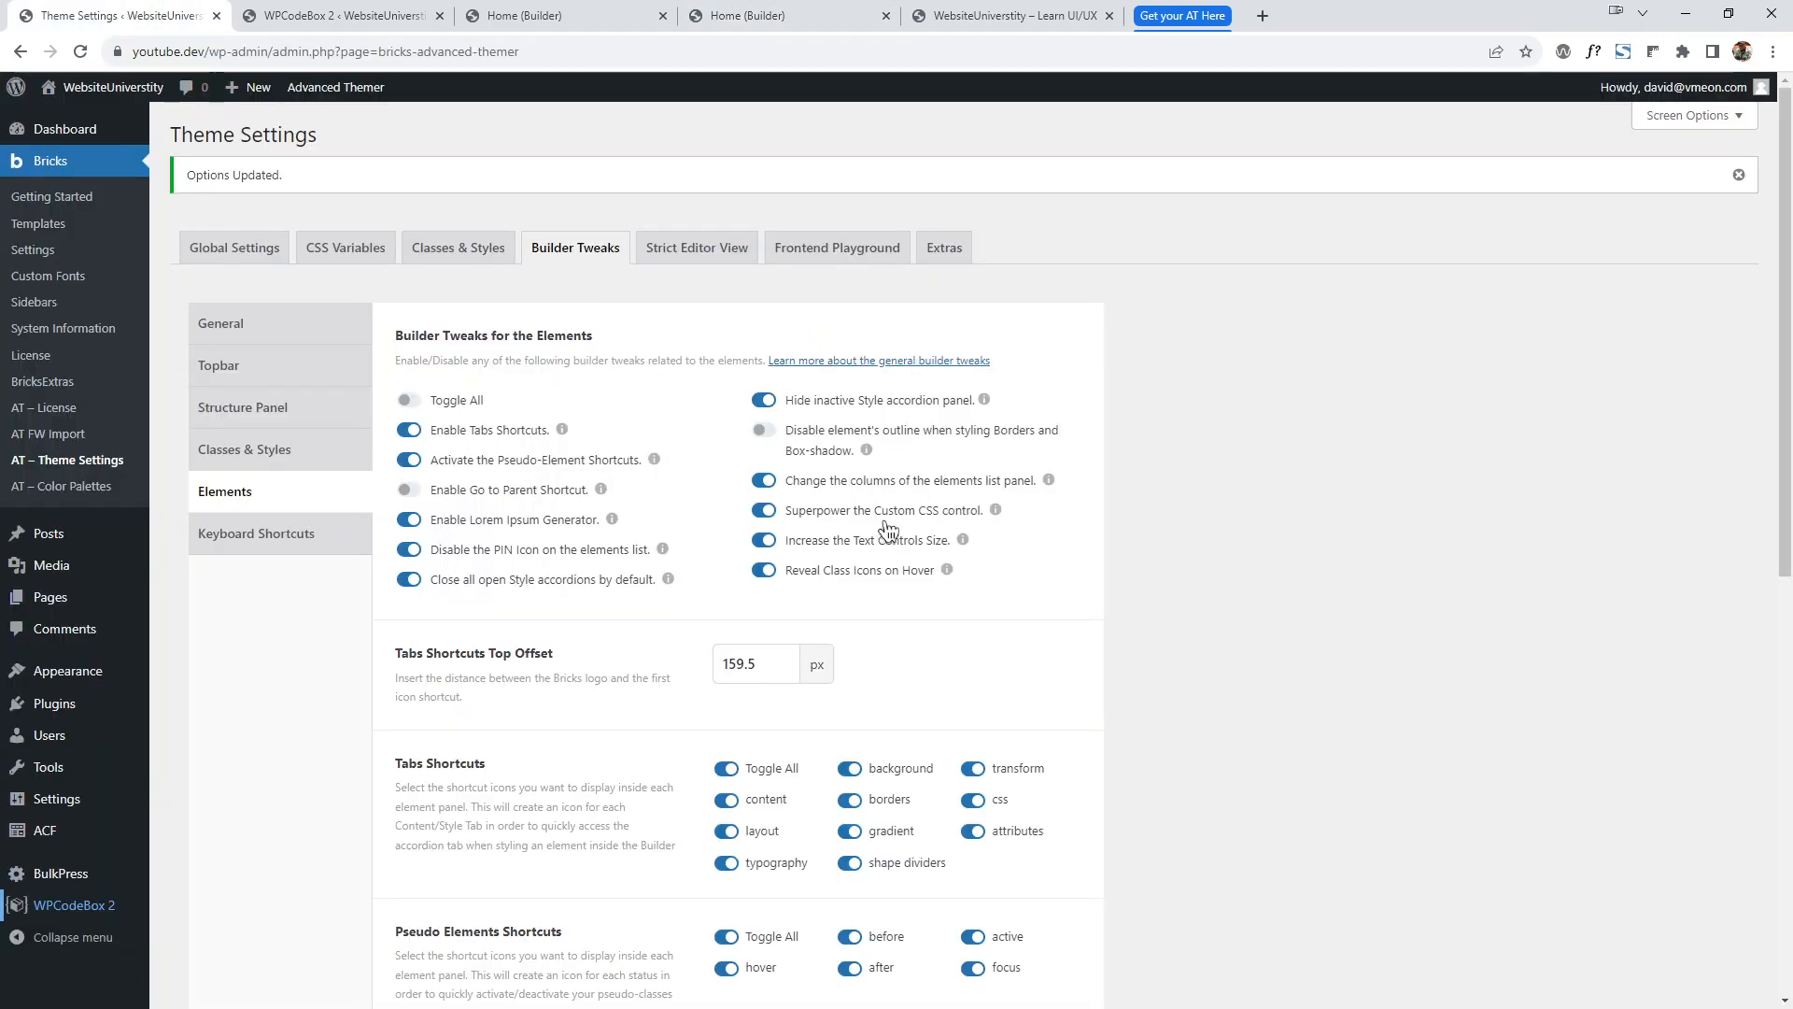
left_click(336, 15)
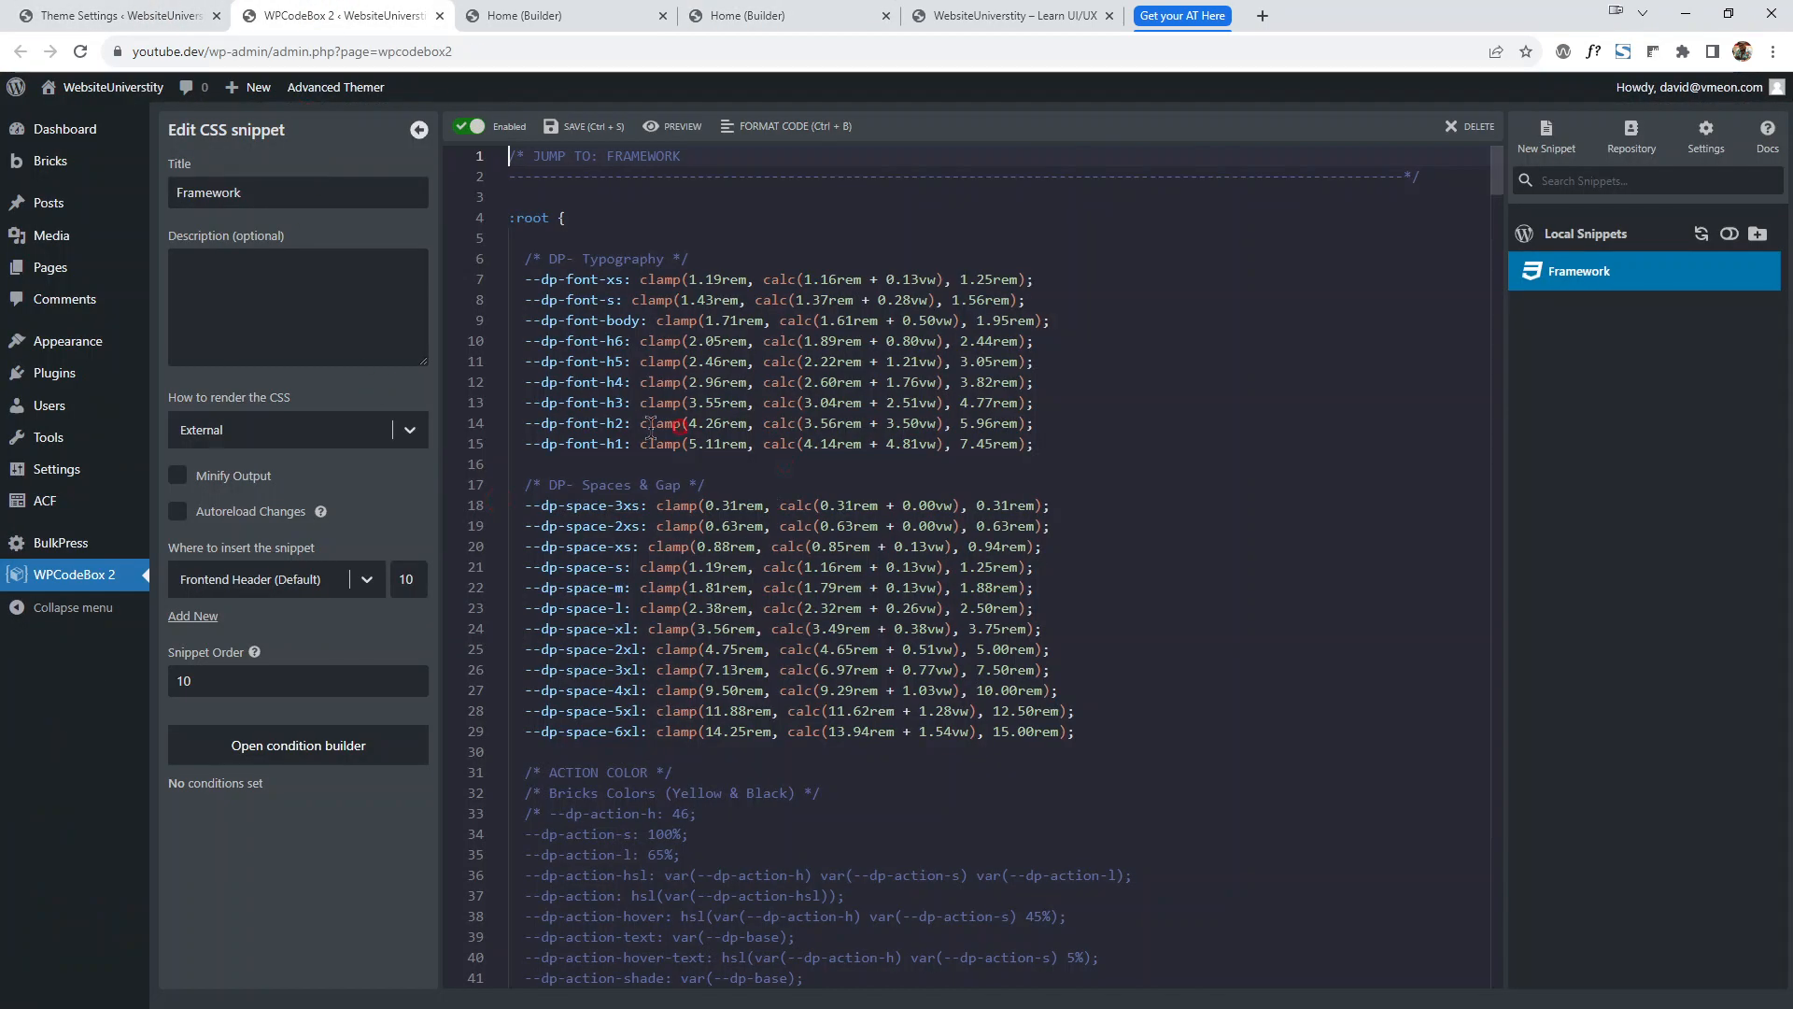
left_click(168, 15)
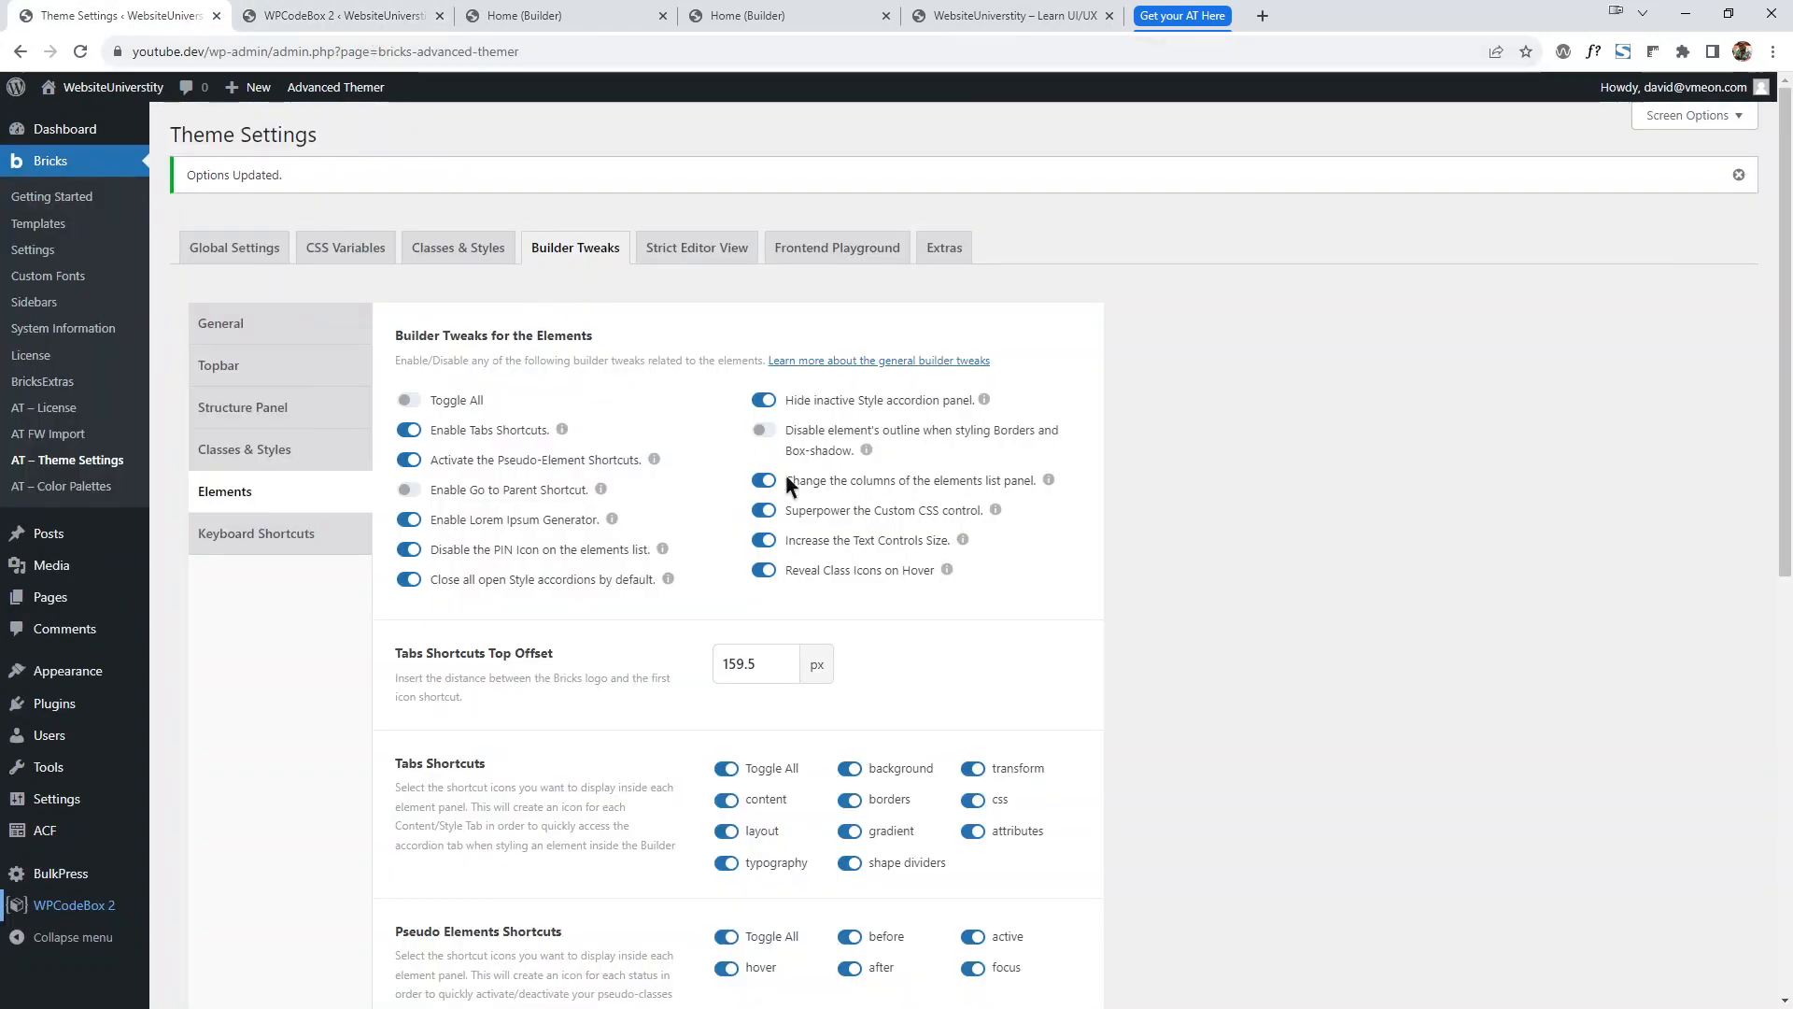
left_click(355, 11)
left_click(126, 15)
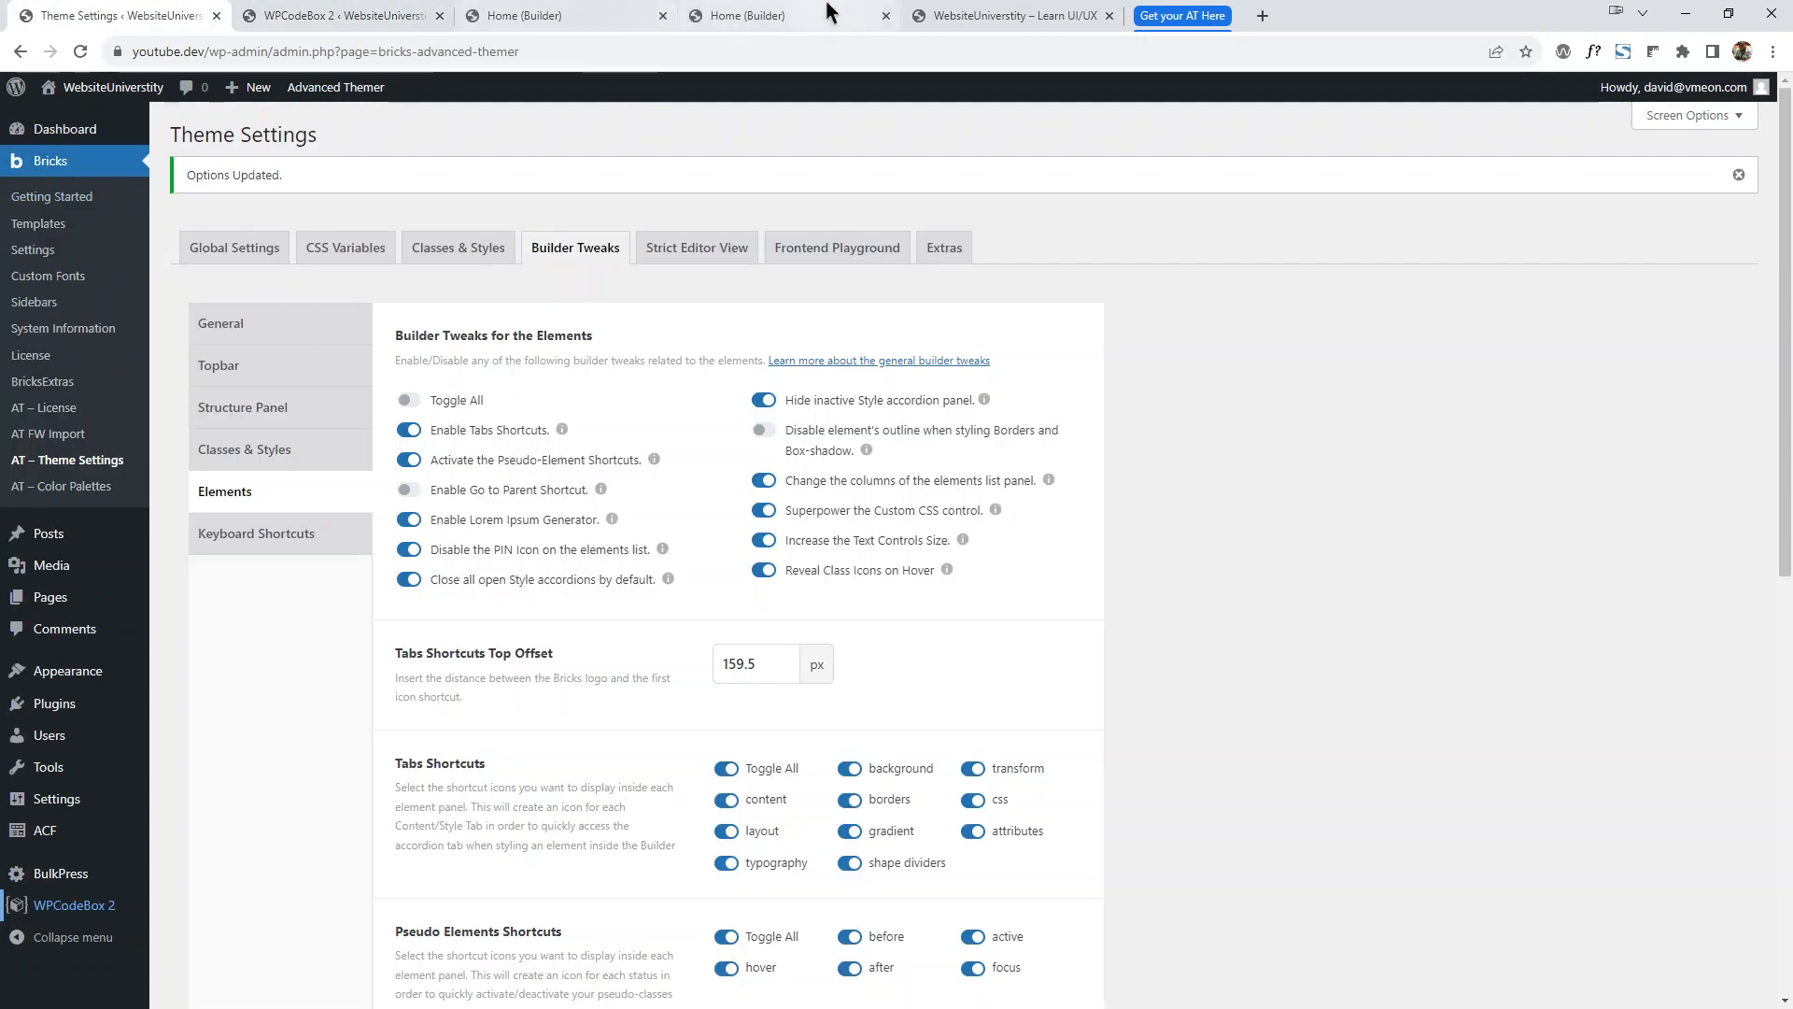
left_click(737, 15)
left_click(697, 352)
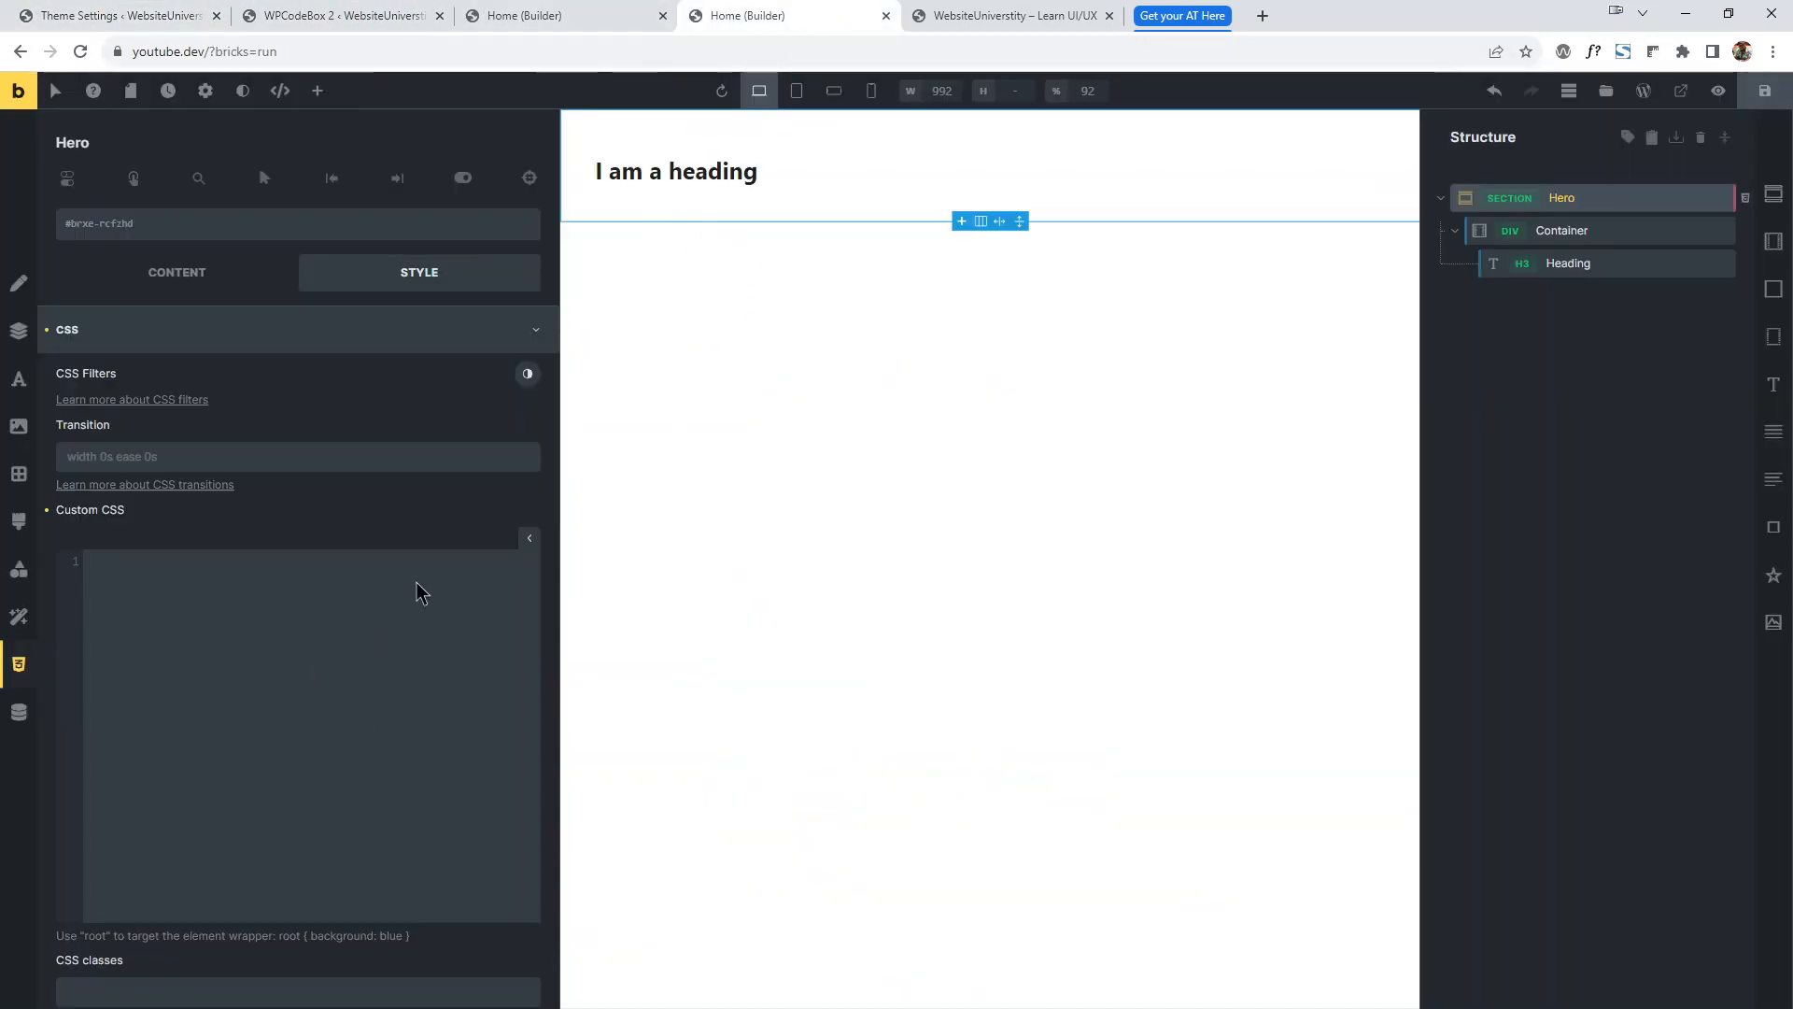
left_click(281, 91)
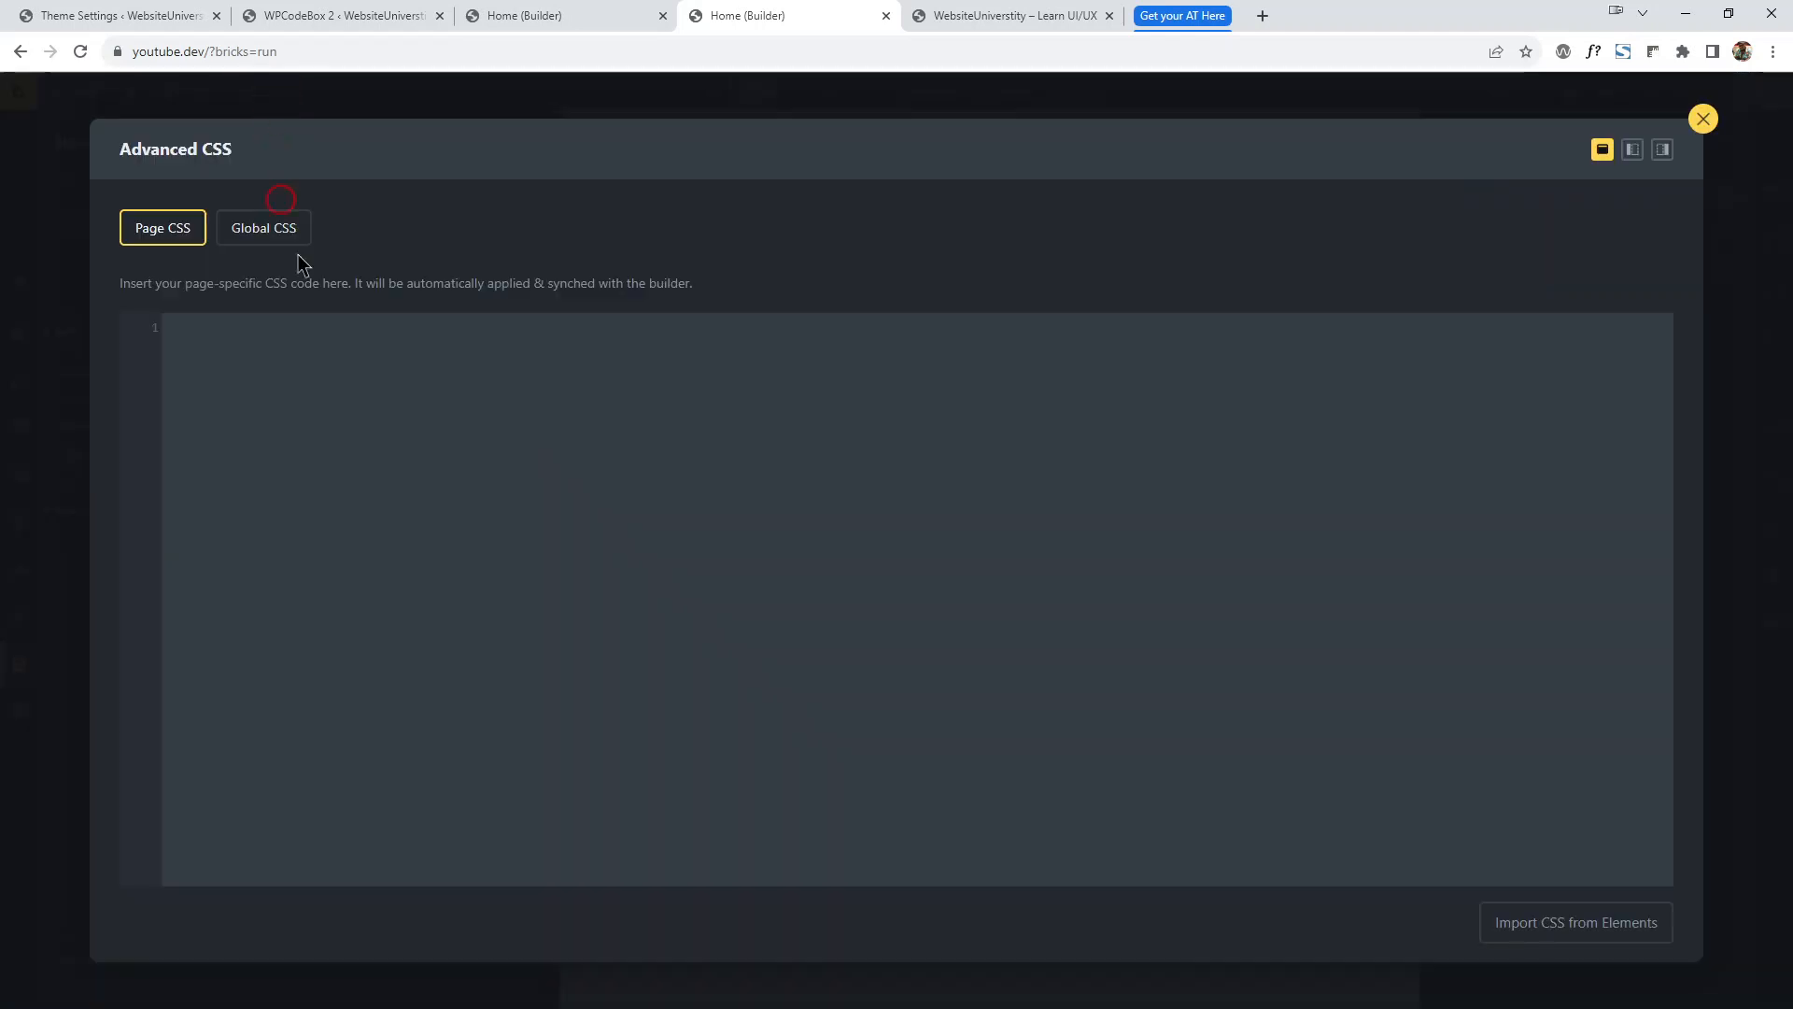
left_click(1703, 120)
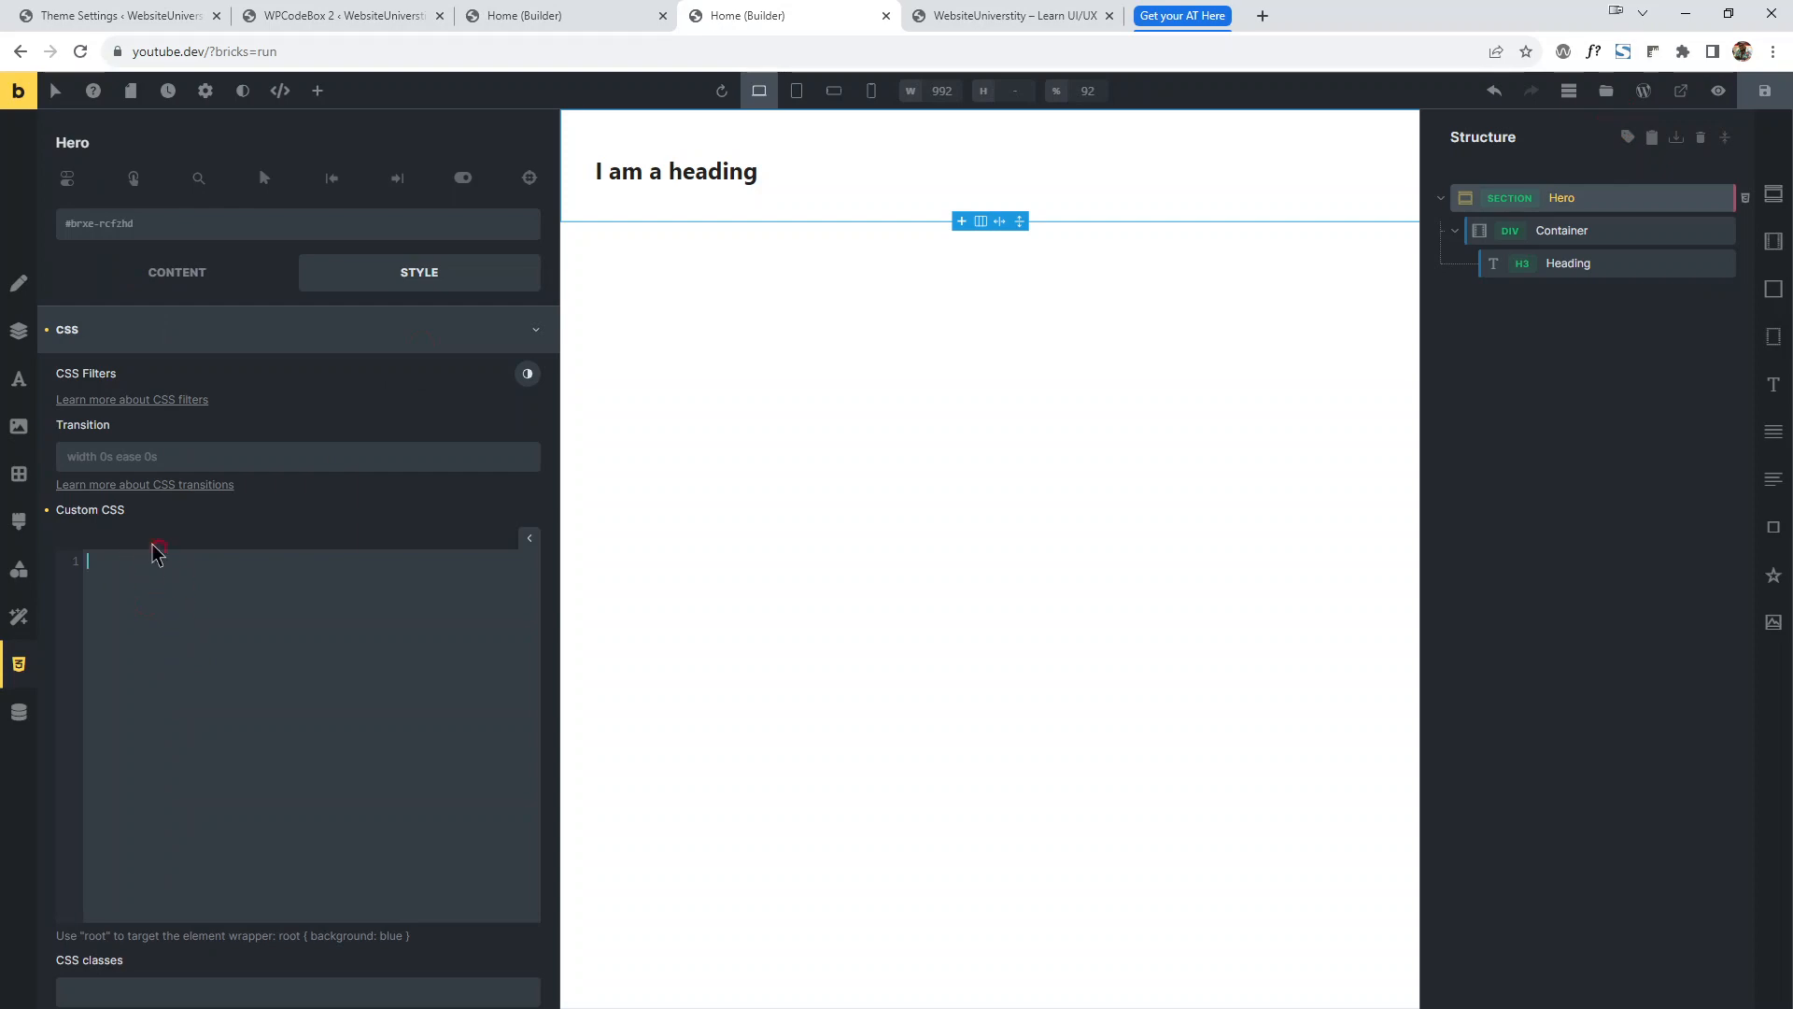
left_click(84, 13)
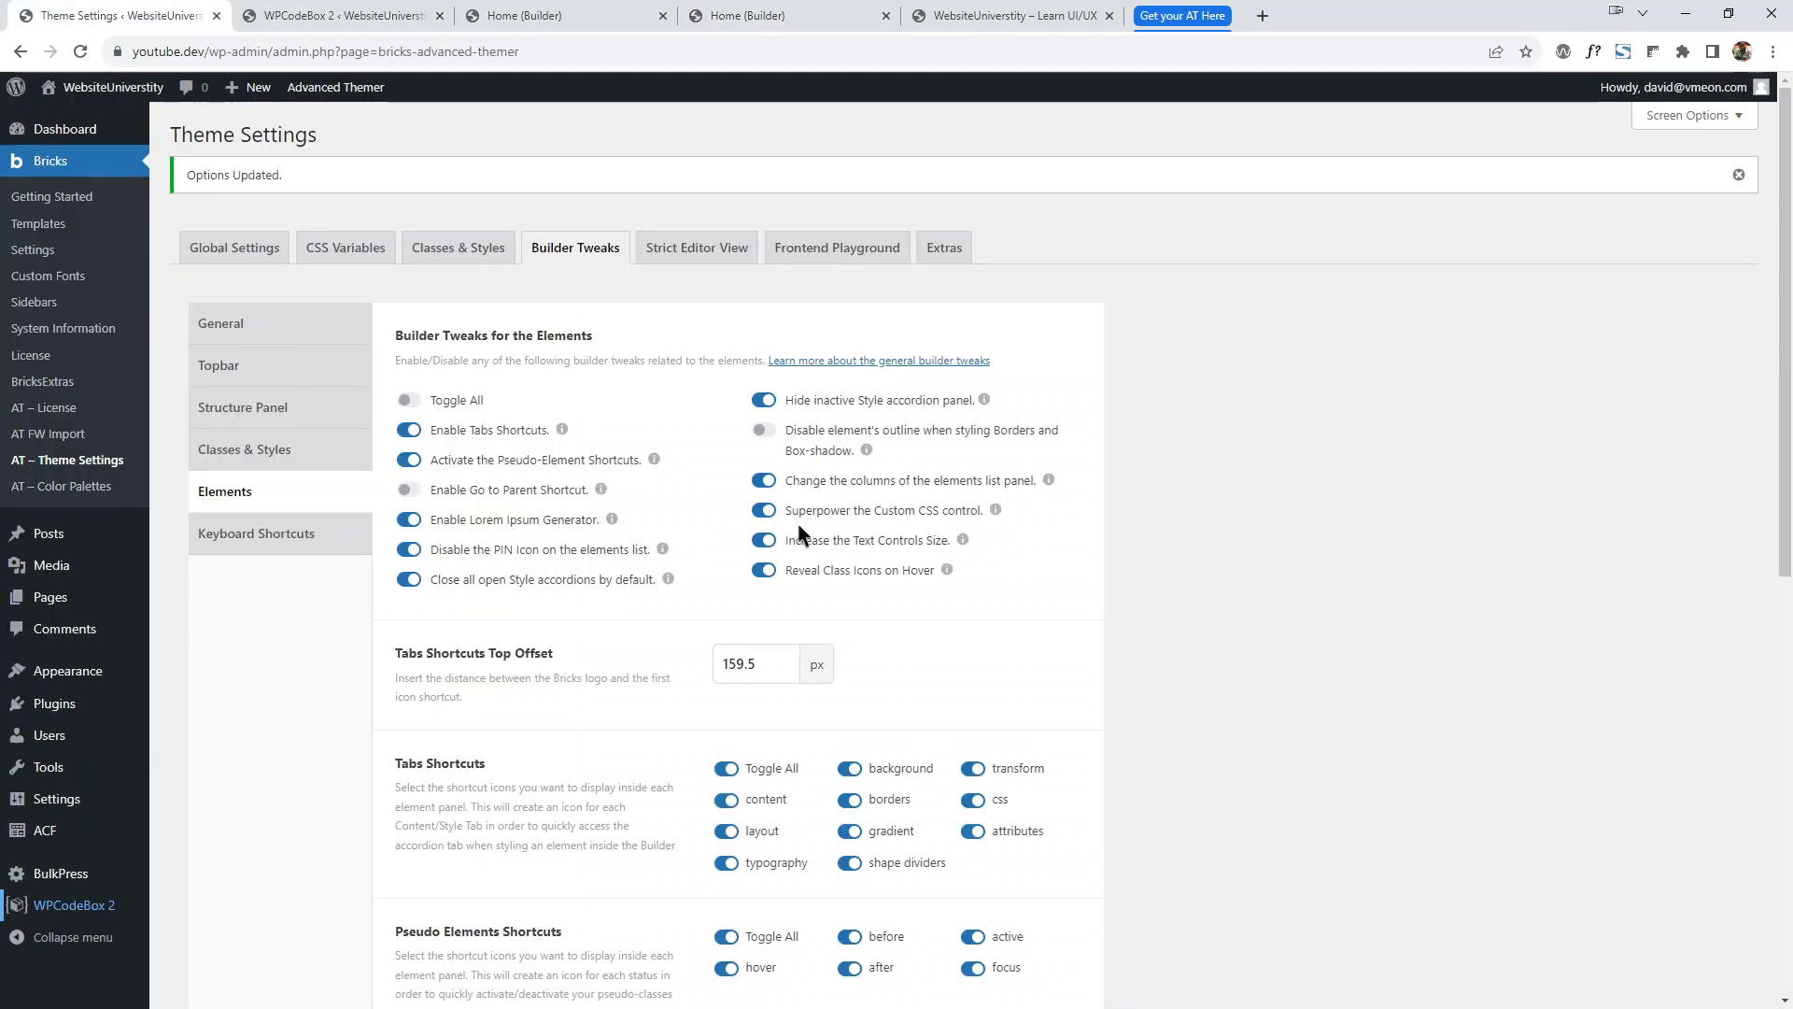
left_click(401, 13)
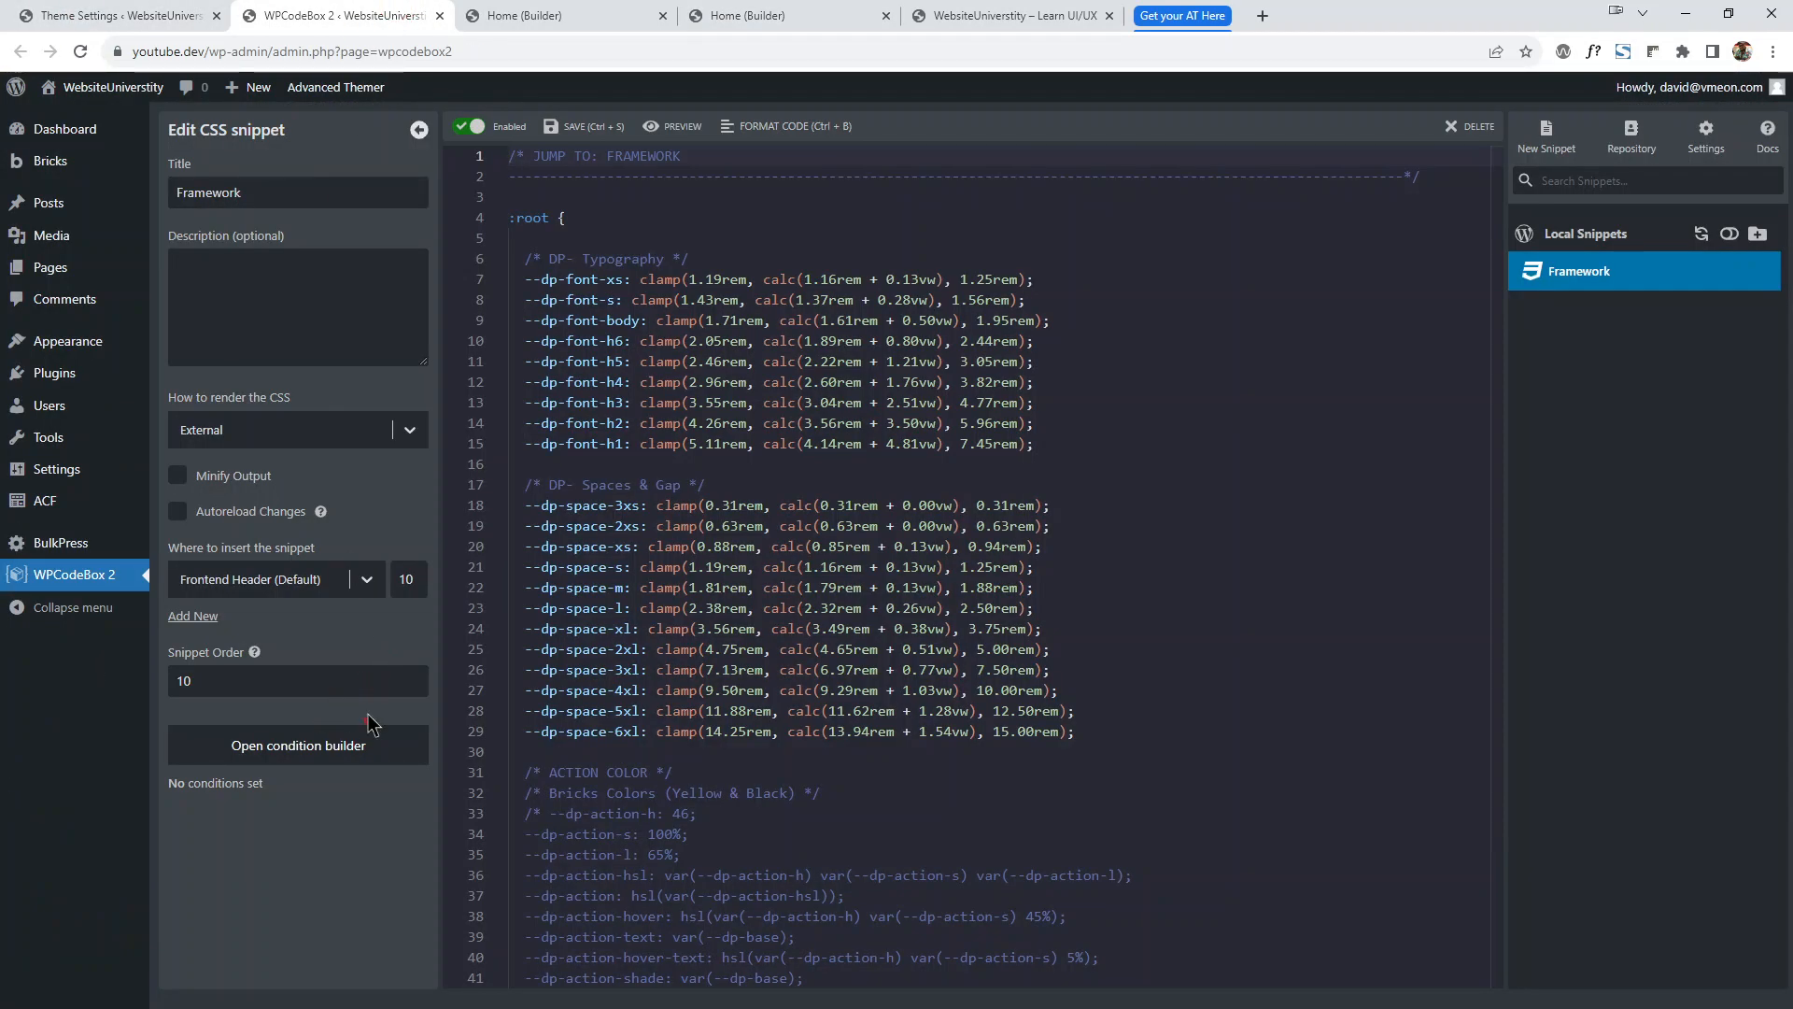
left_click(611, 15)
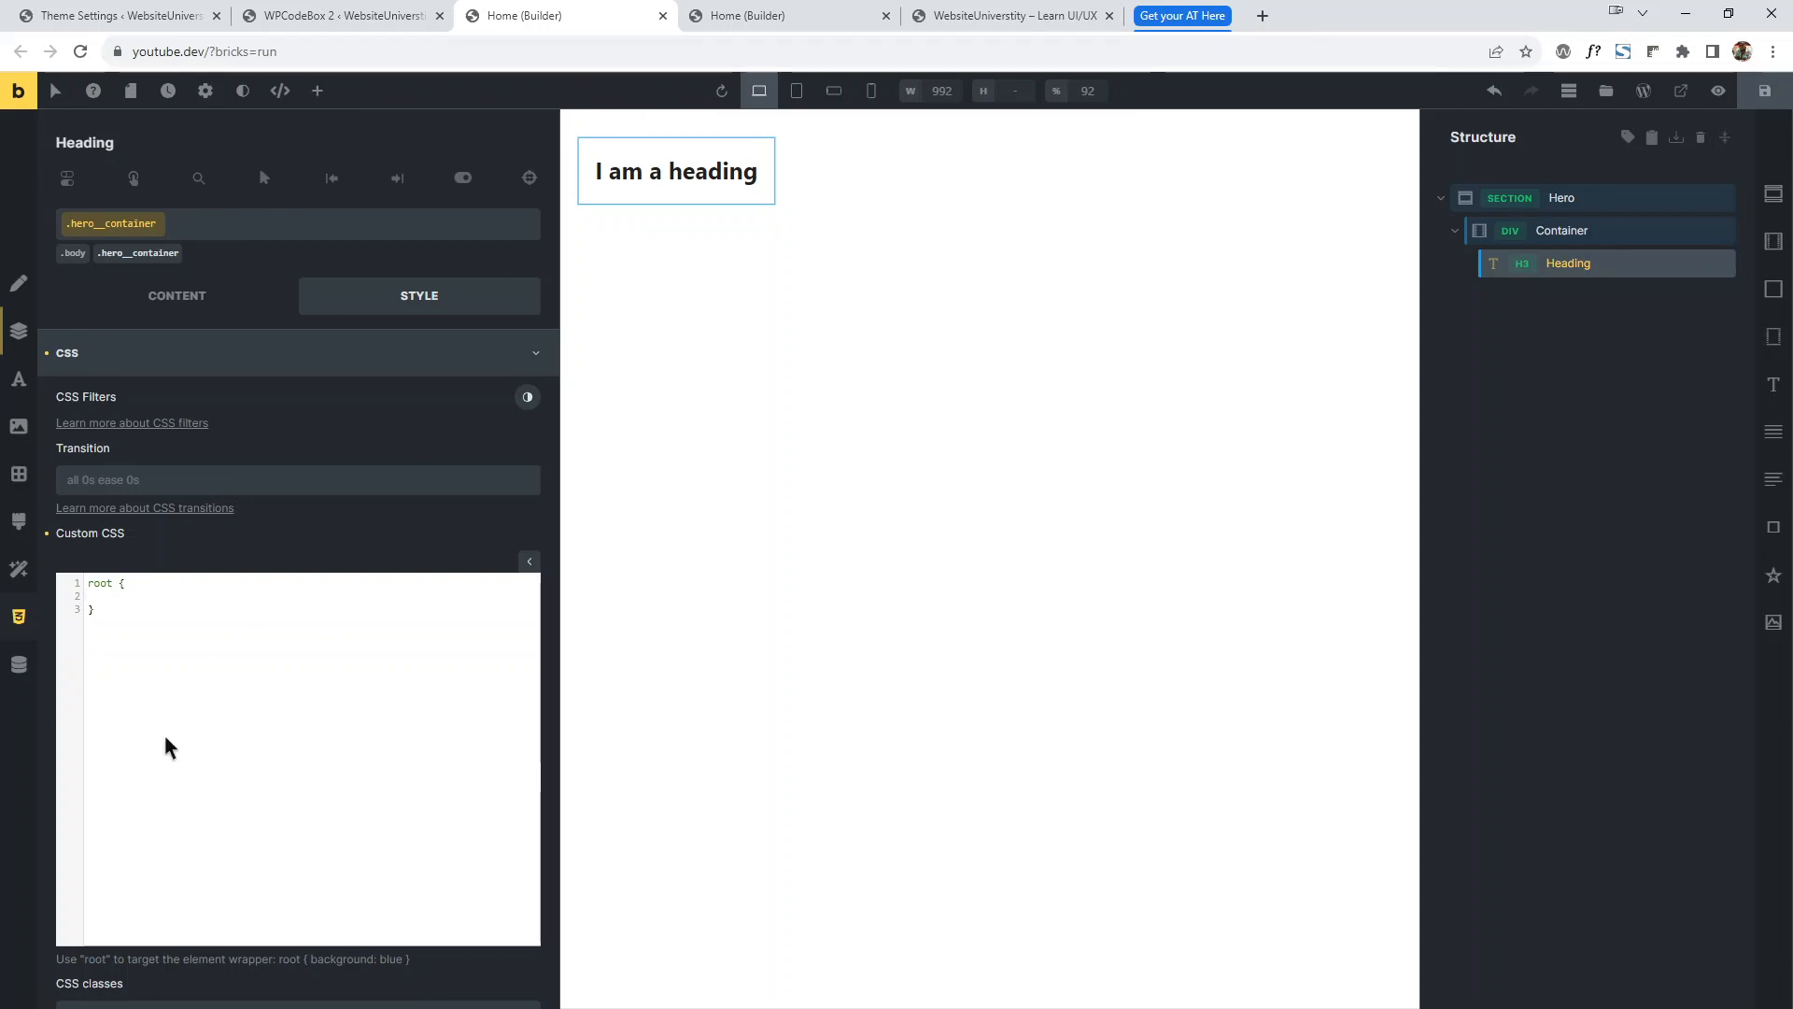
left_click(758, 13)
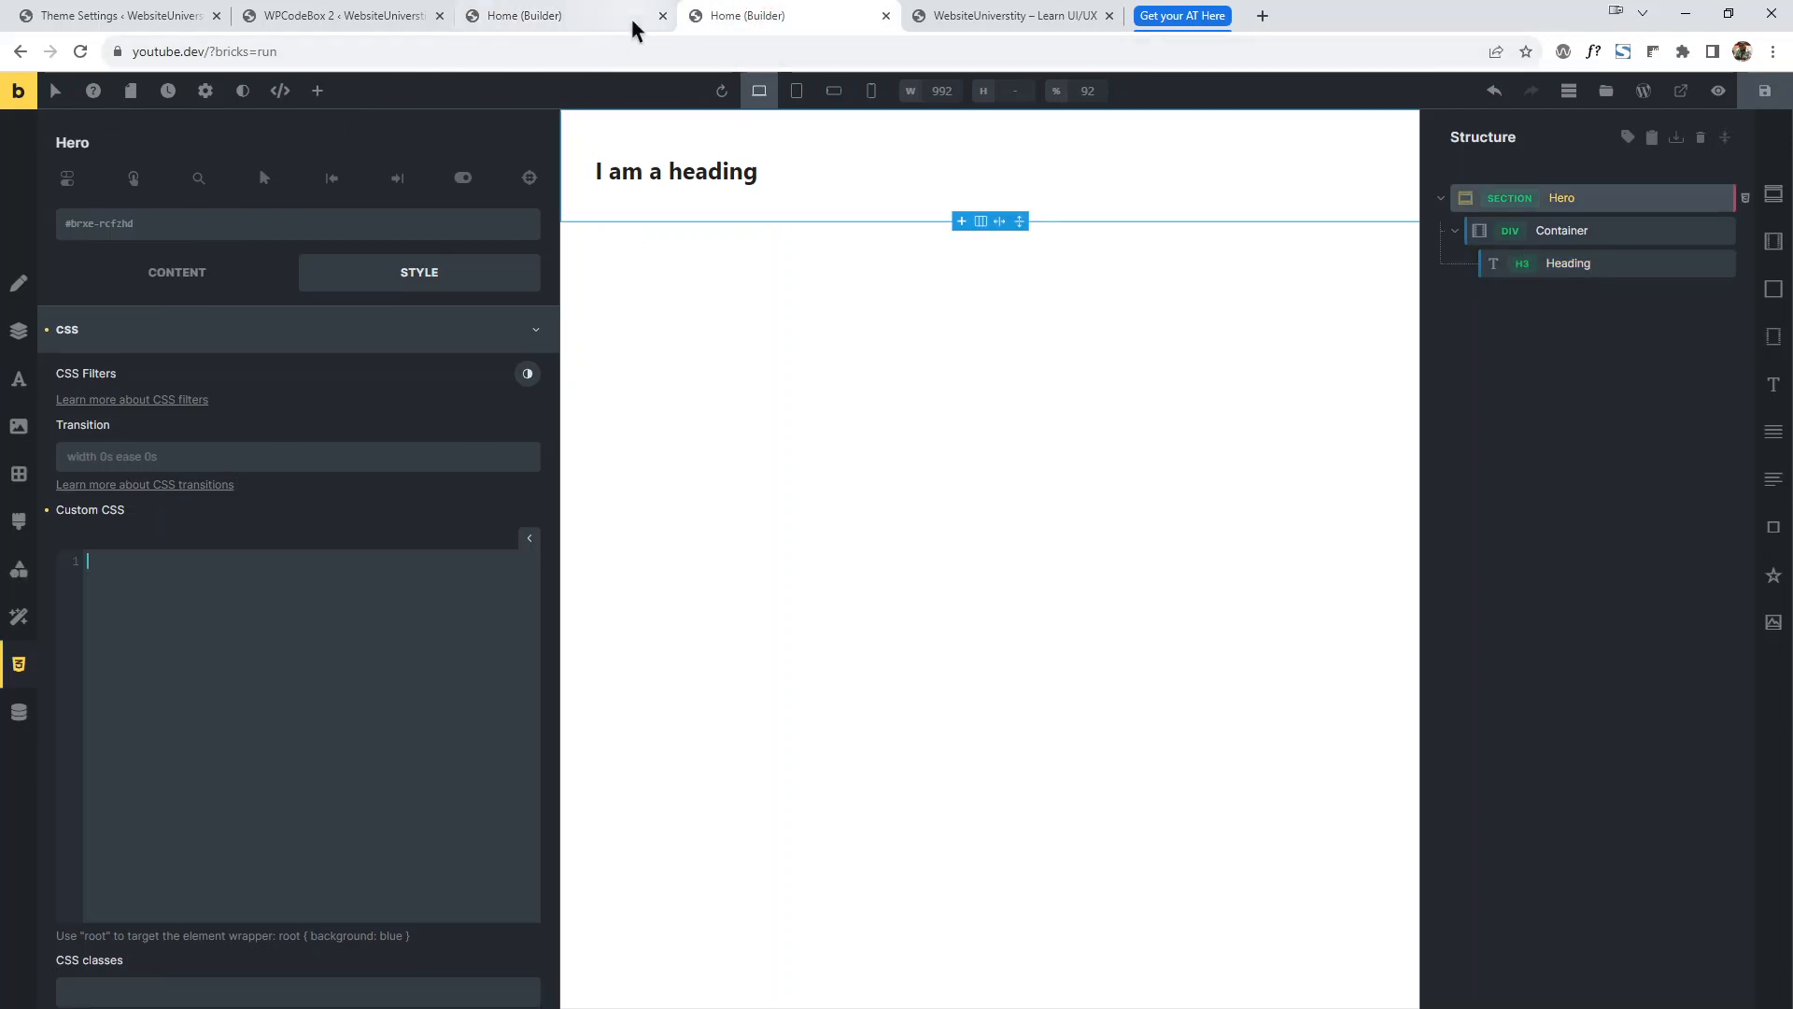
Enable alphabetical reordering of global classes in Advanced Themer's builder tweaks for classes and styles.
key("ctrl+1")
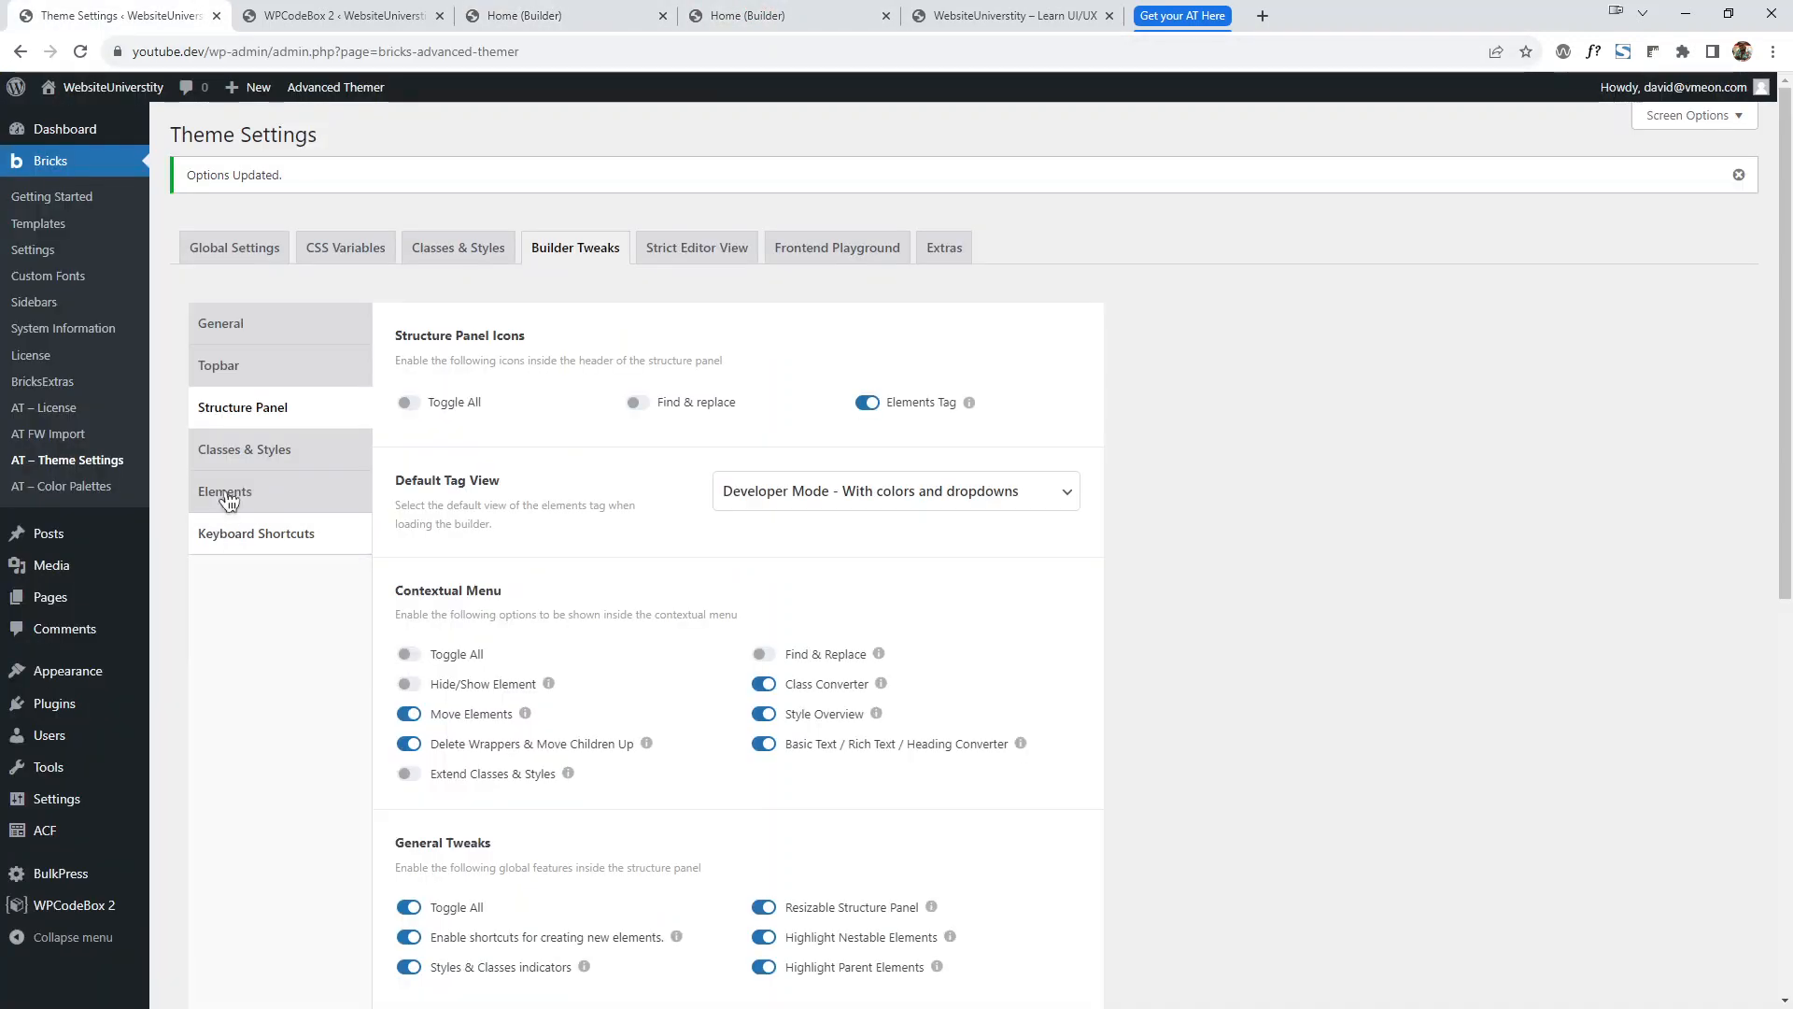
left_click(264, 451)
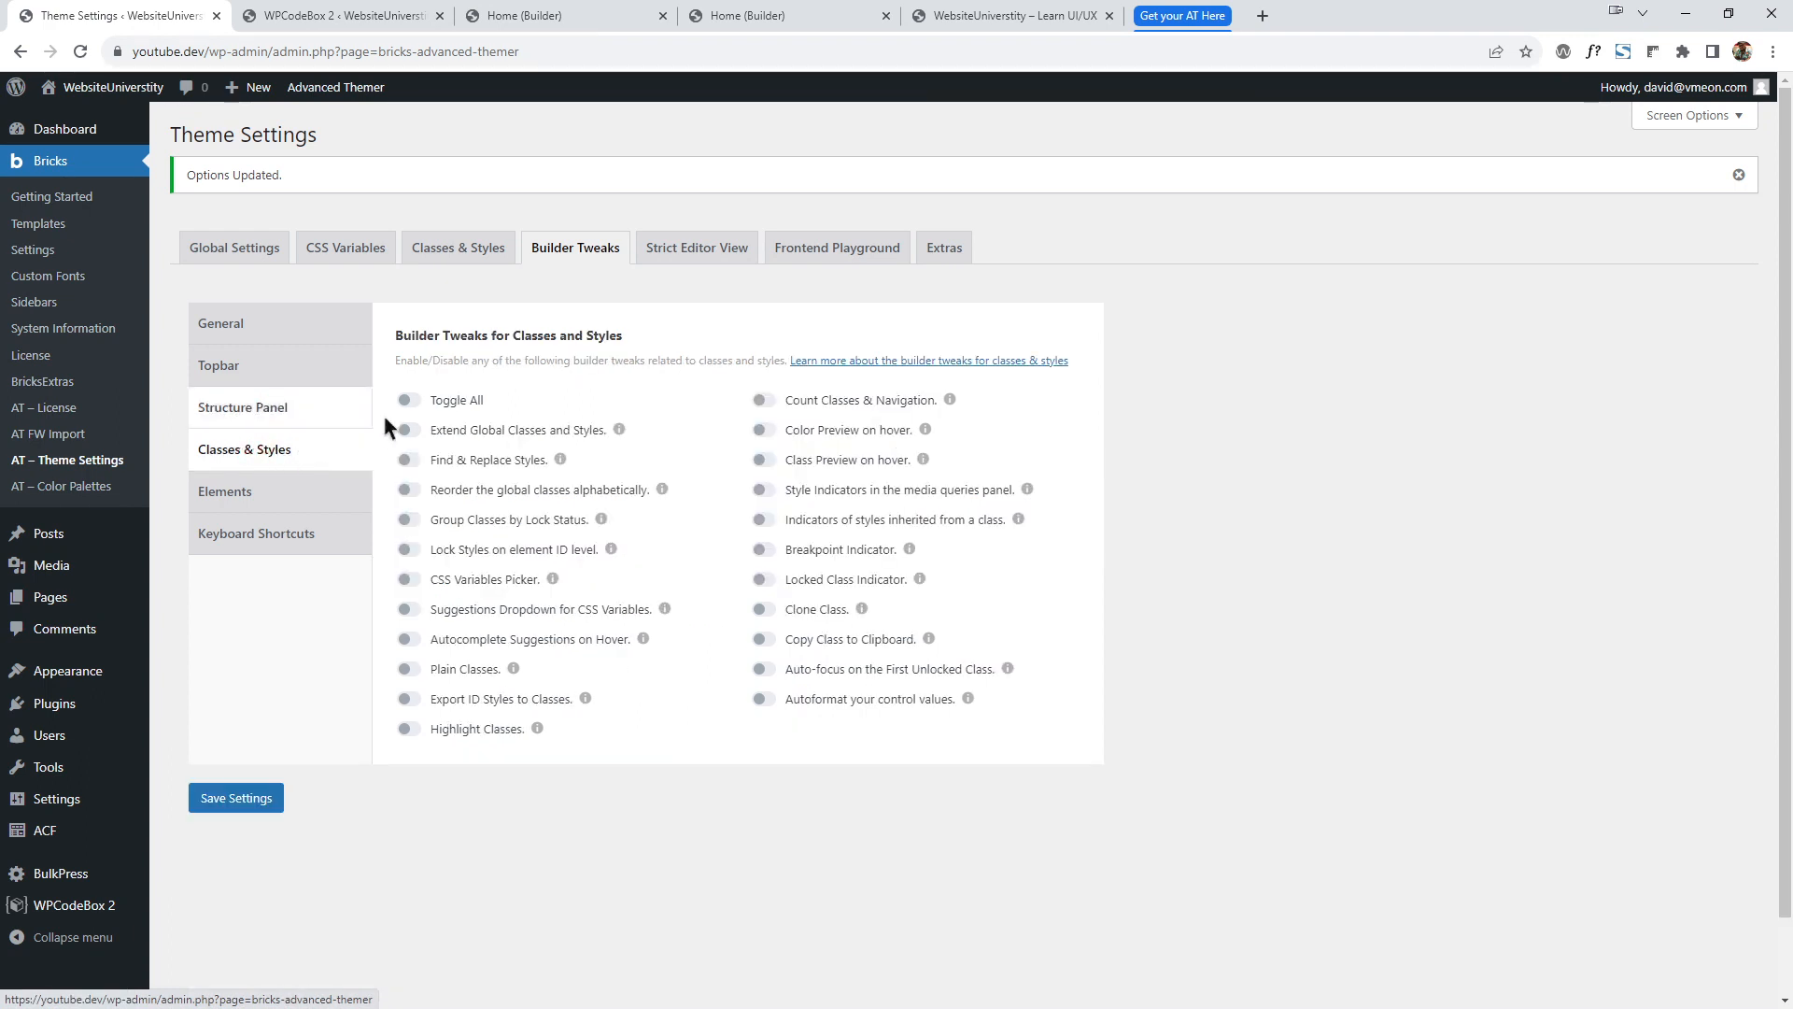
left_click(407, 490)
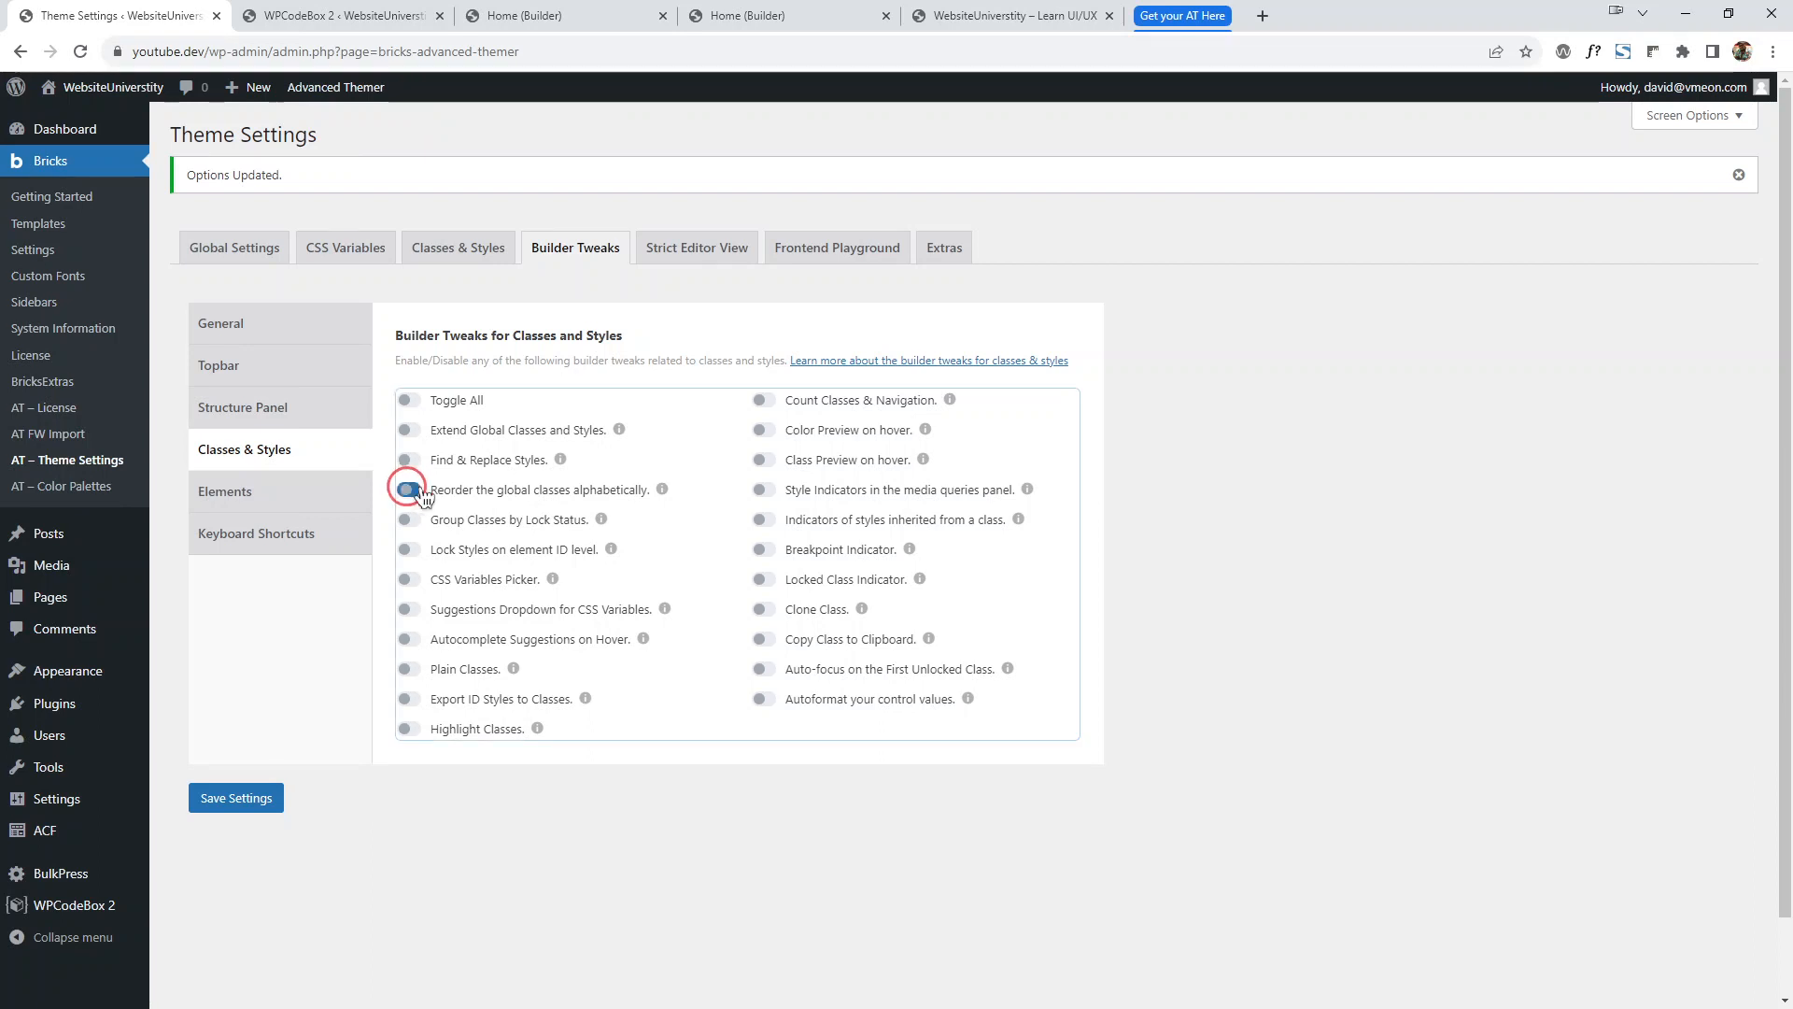
Show the Hero section's global class list in the builder and examine the lock controls of the .body, .image and .text classes.
left_click(756, 11)
left_click(233, 226)
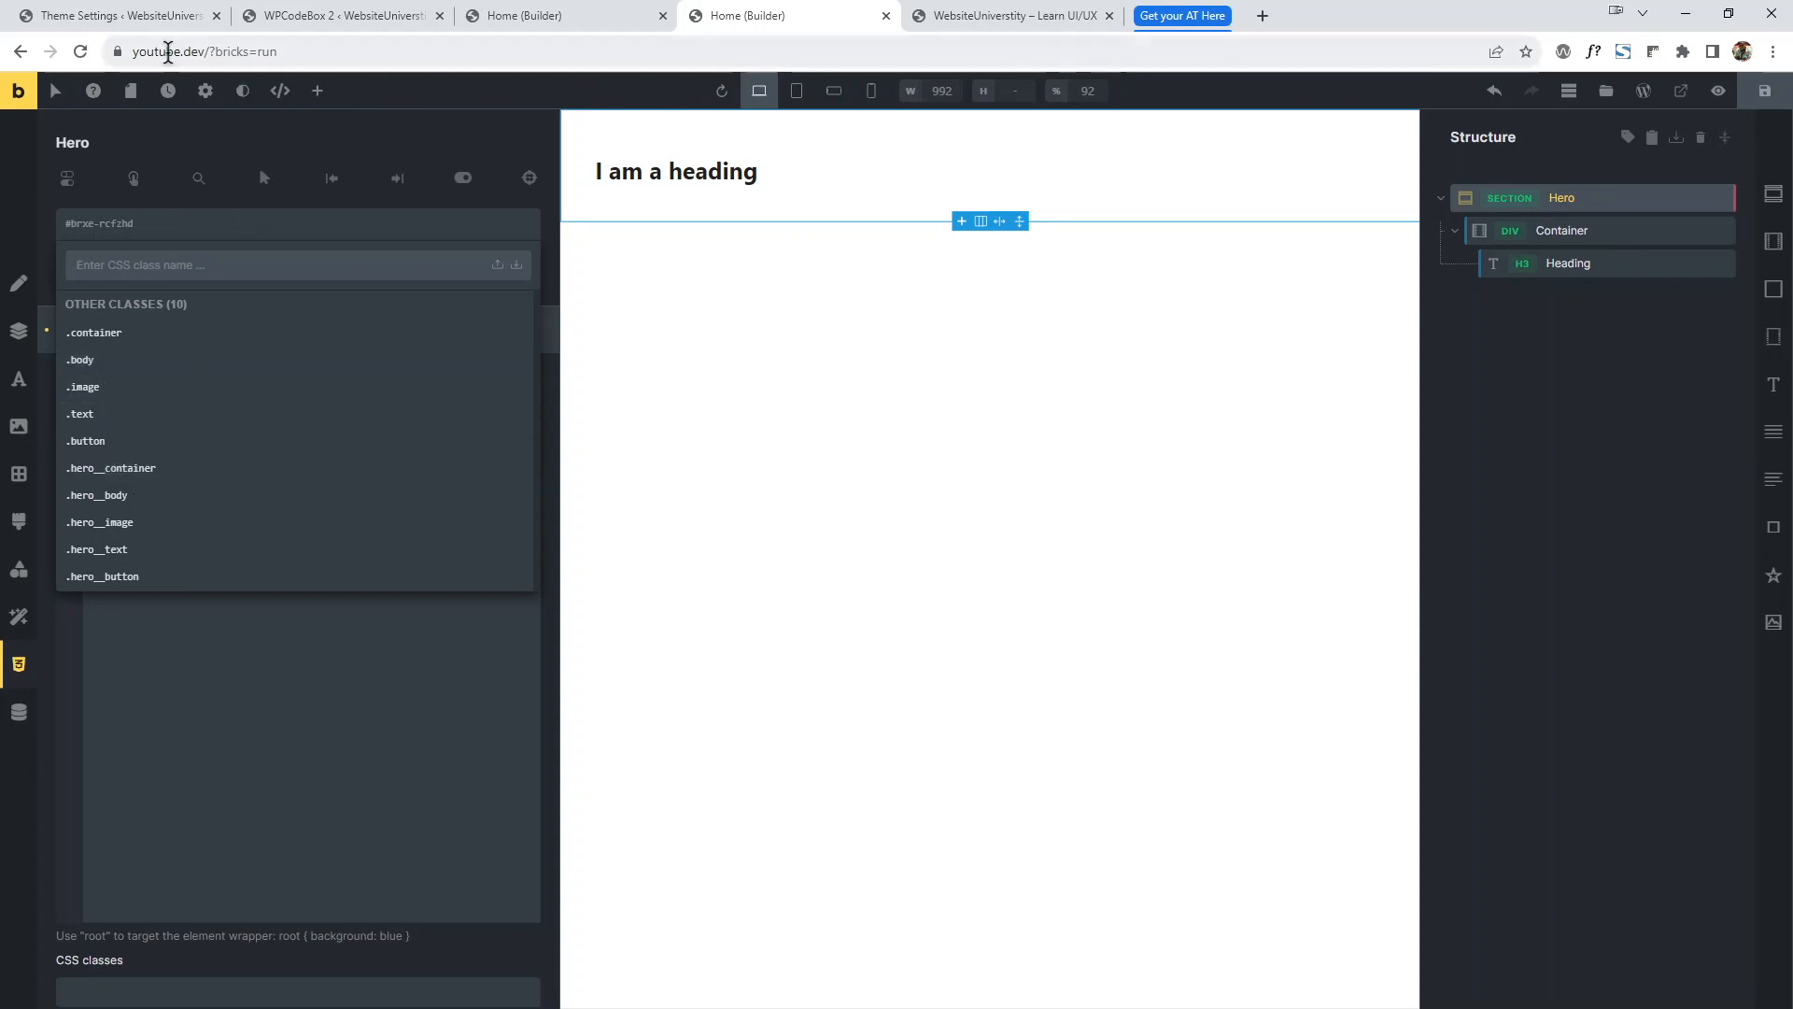
left_click(174, 15)
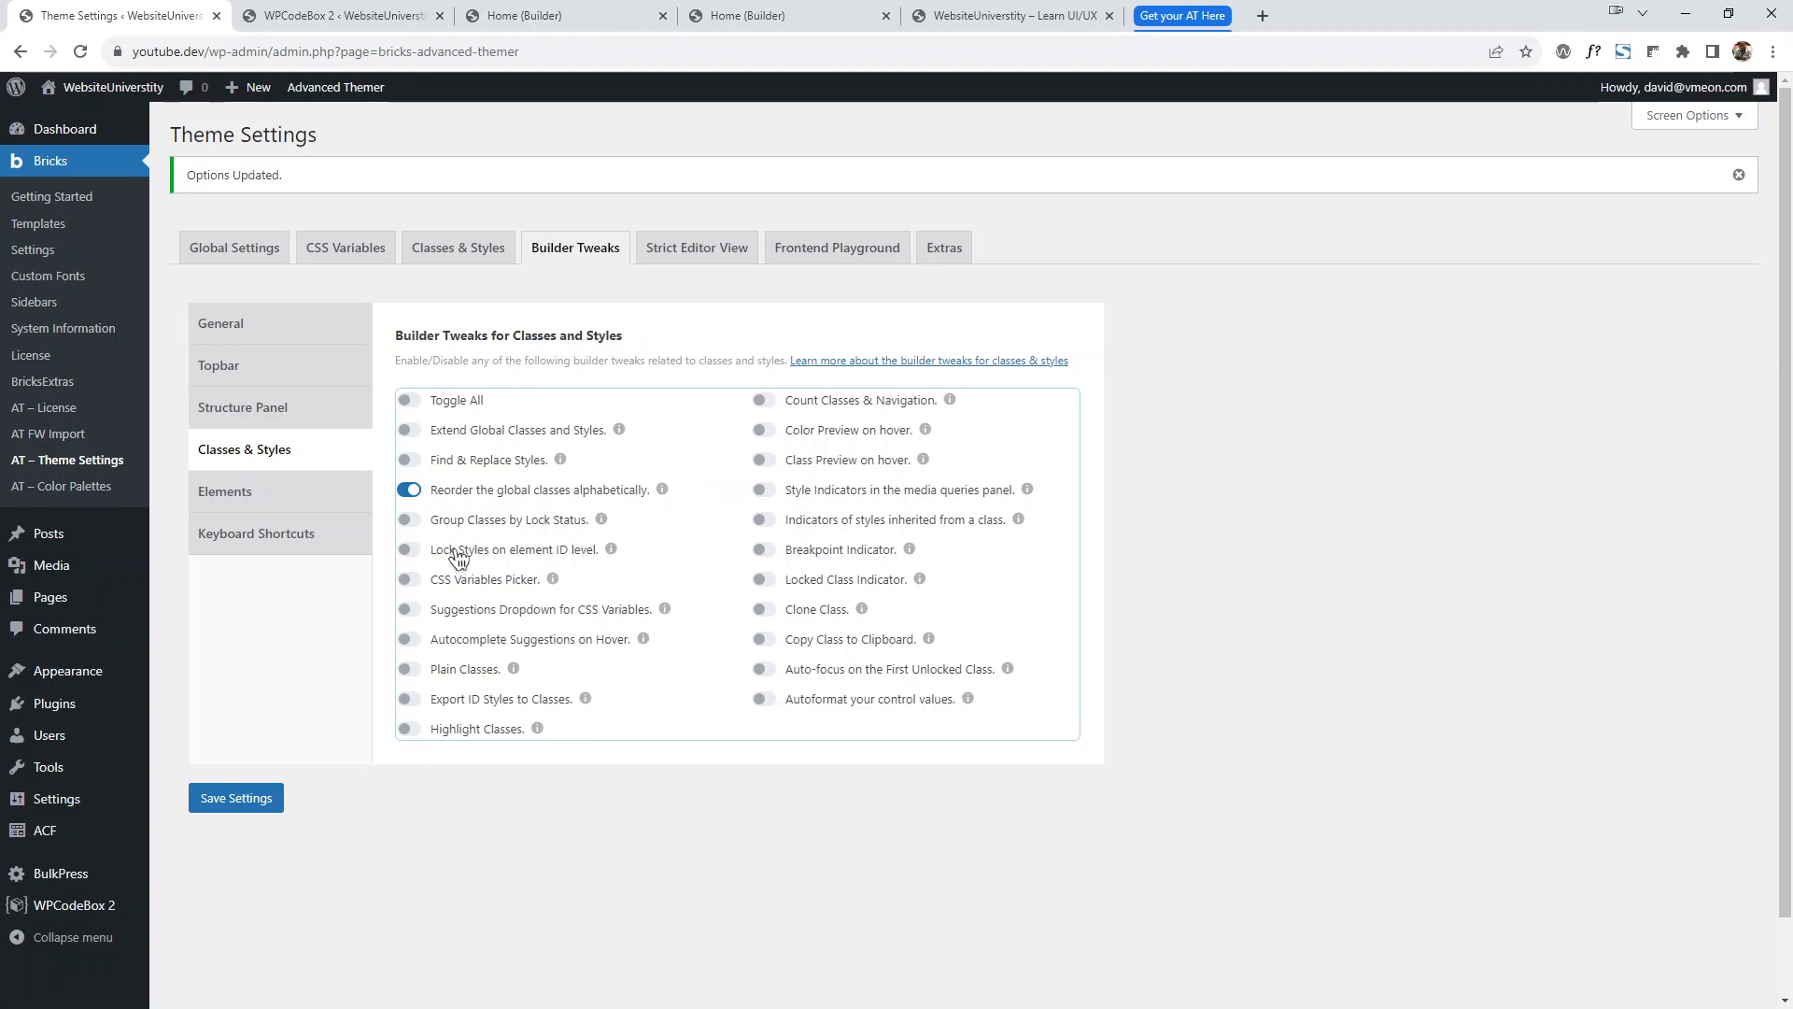
left_click(737, 15)
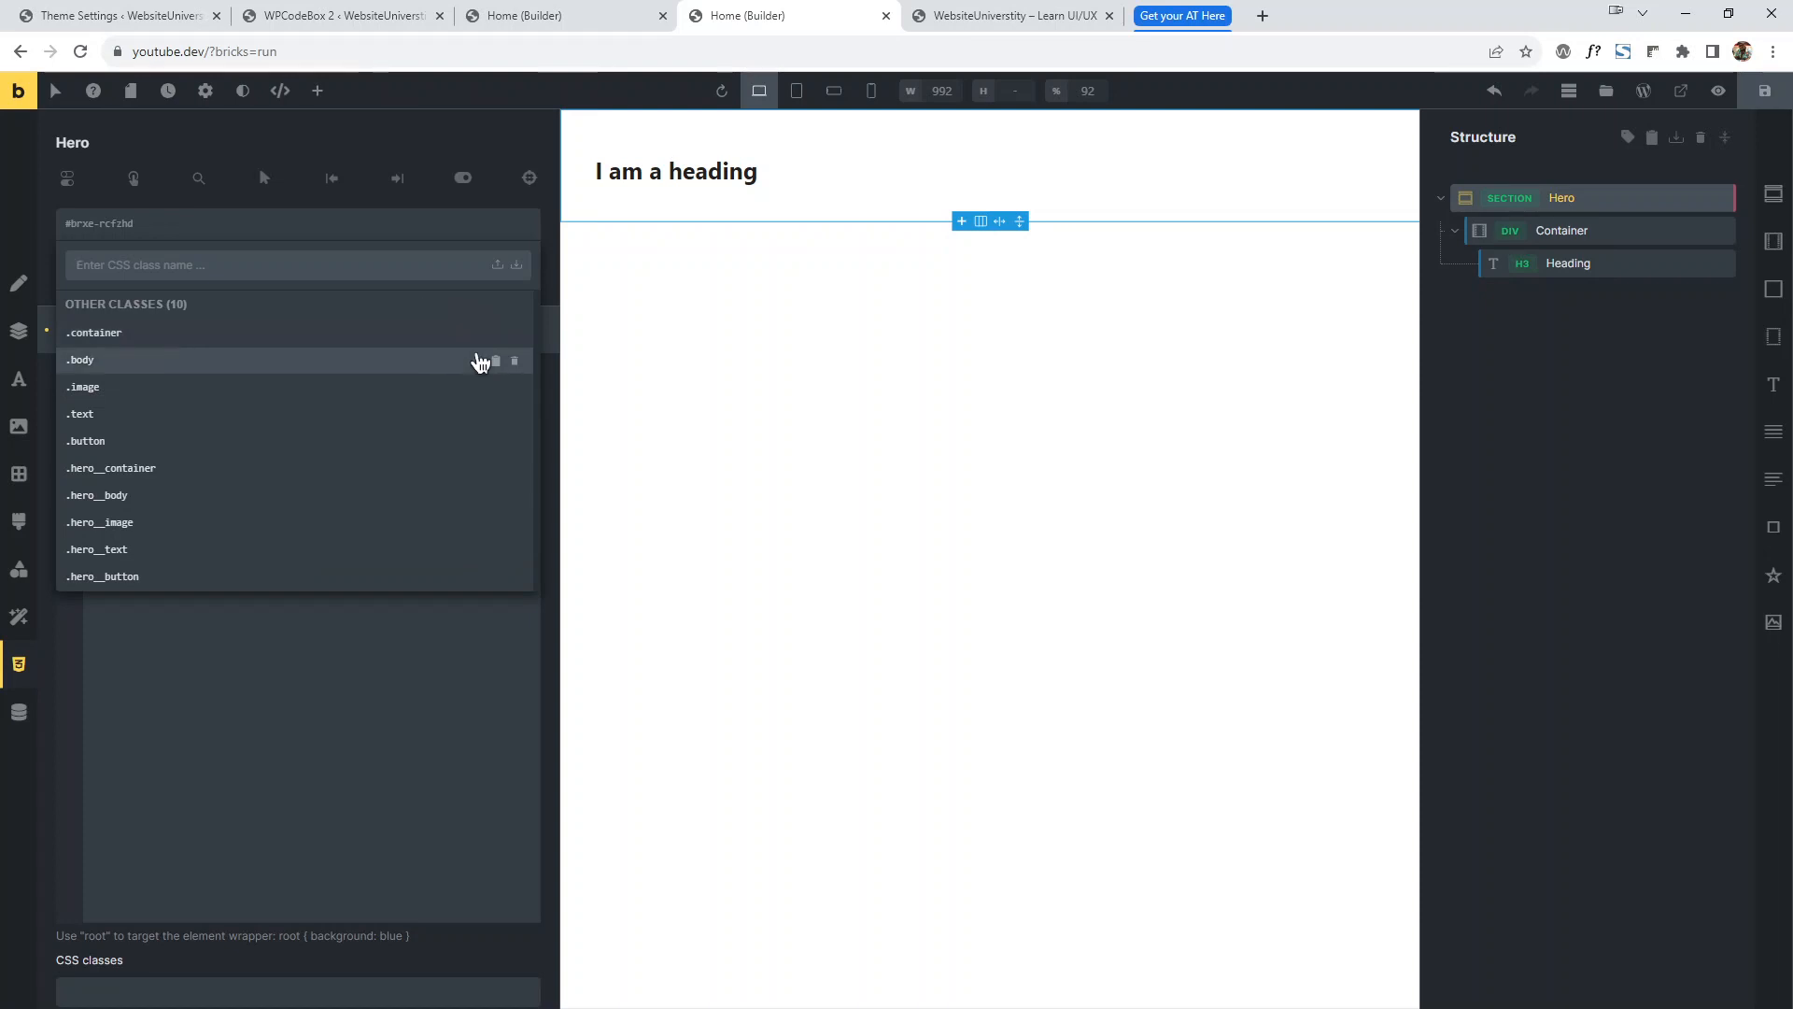
left_click(477, 363)
left_click(477, 391)
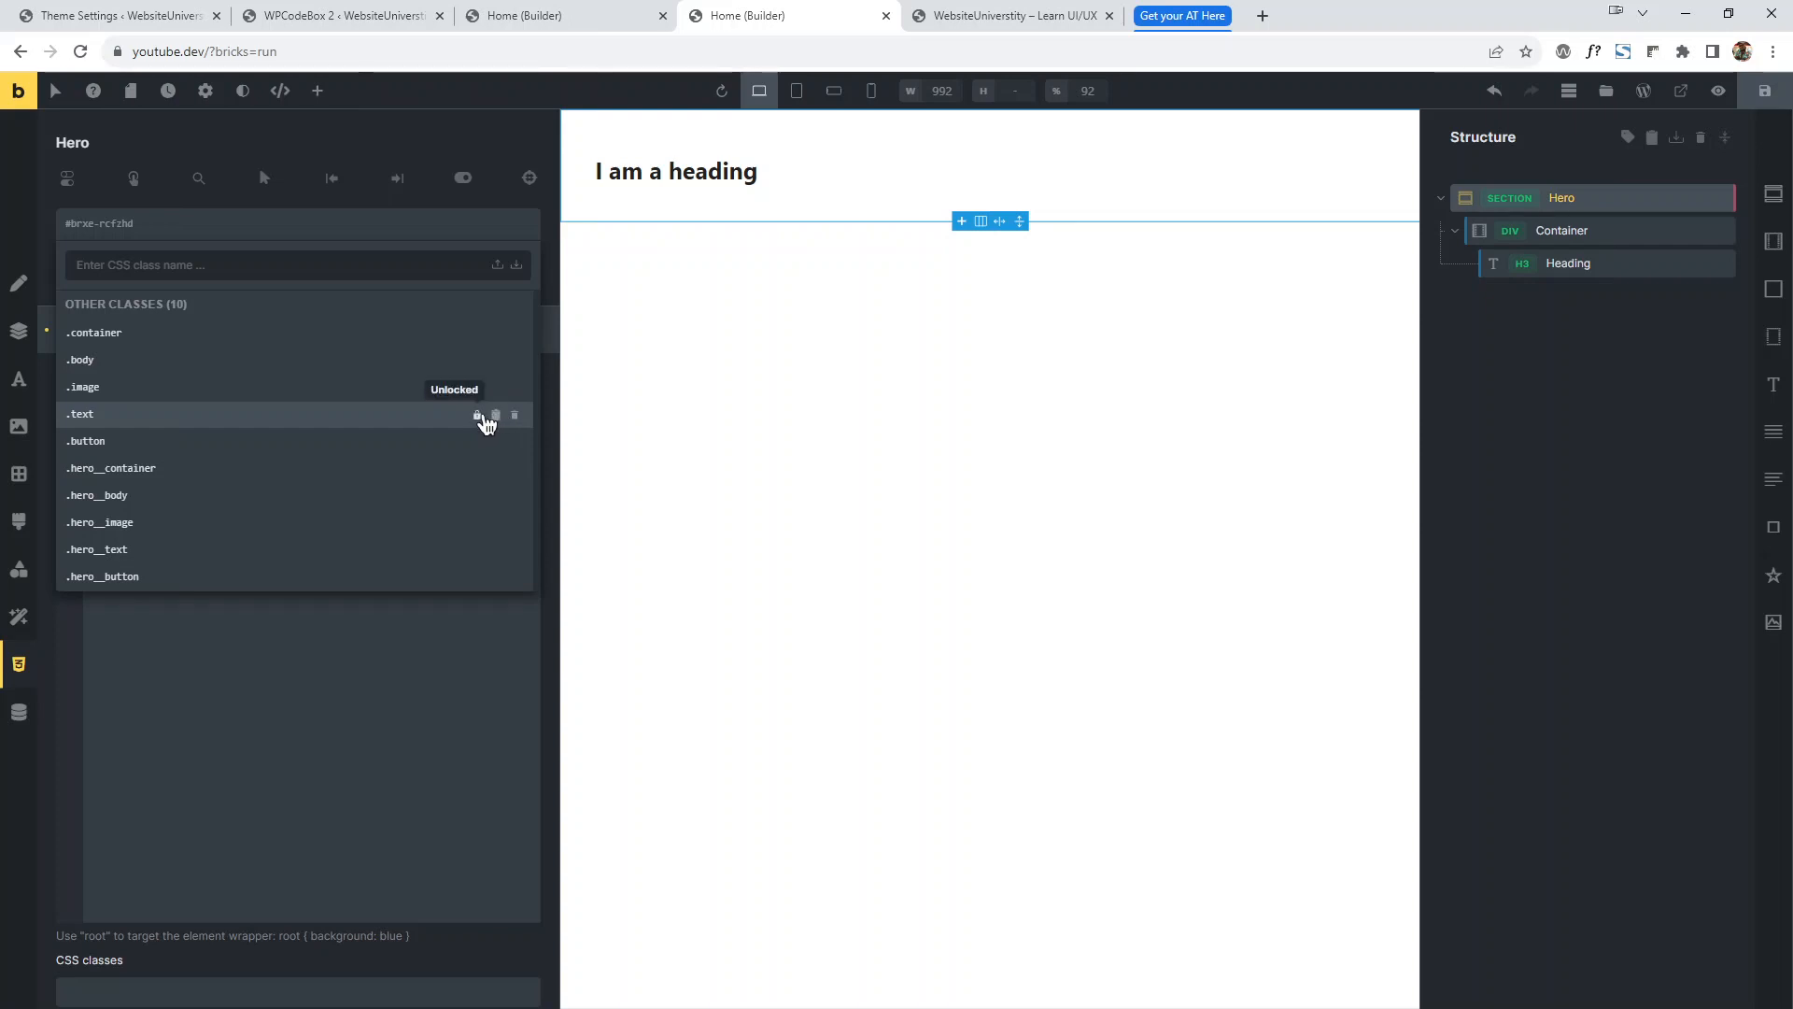
left_click(478, 415)
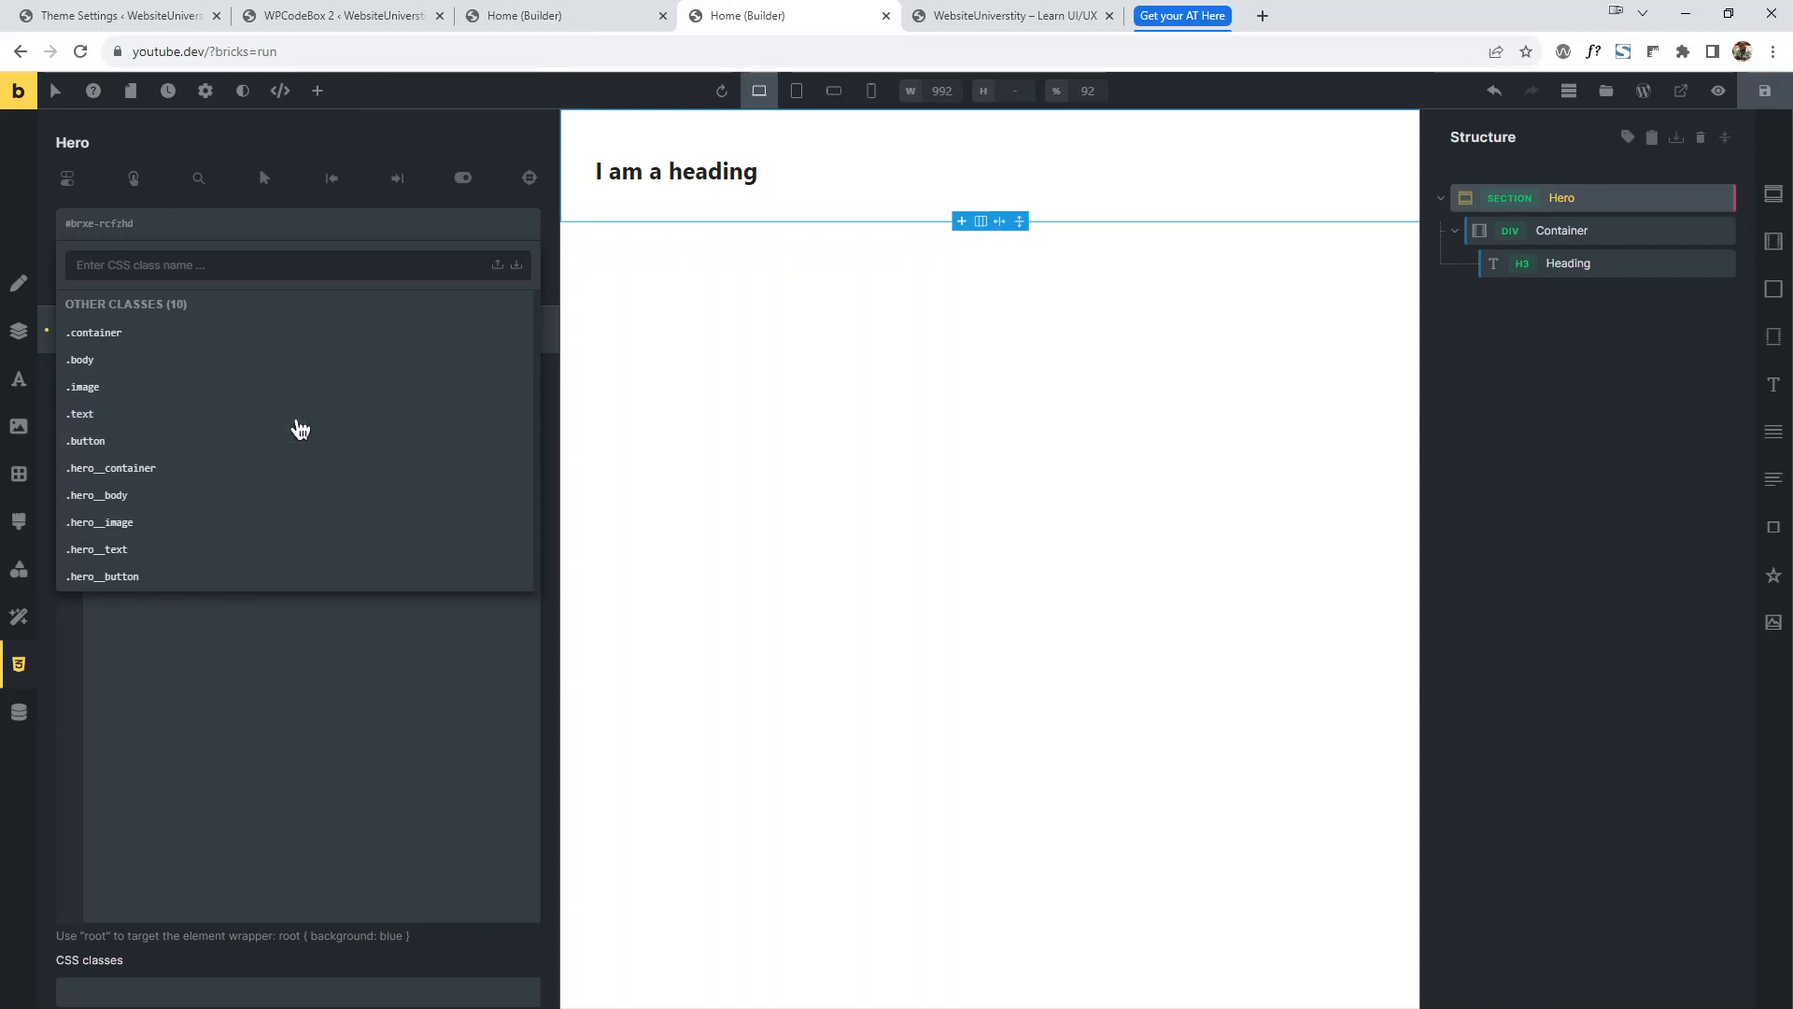
Save the tweaks for alphabetical class order and grouping by lock status, and check the Hero section's class list in the builder.
left_click(226, 15)
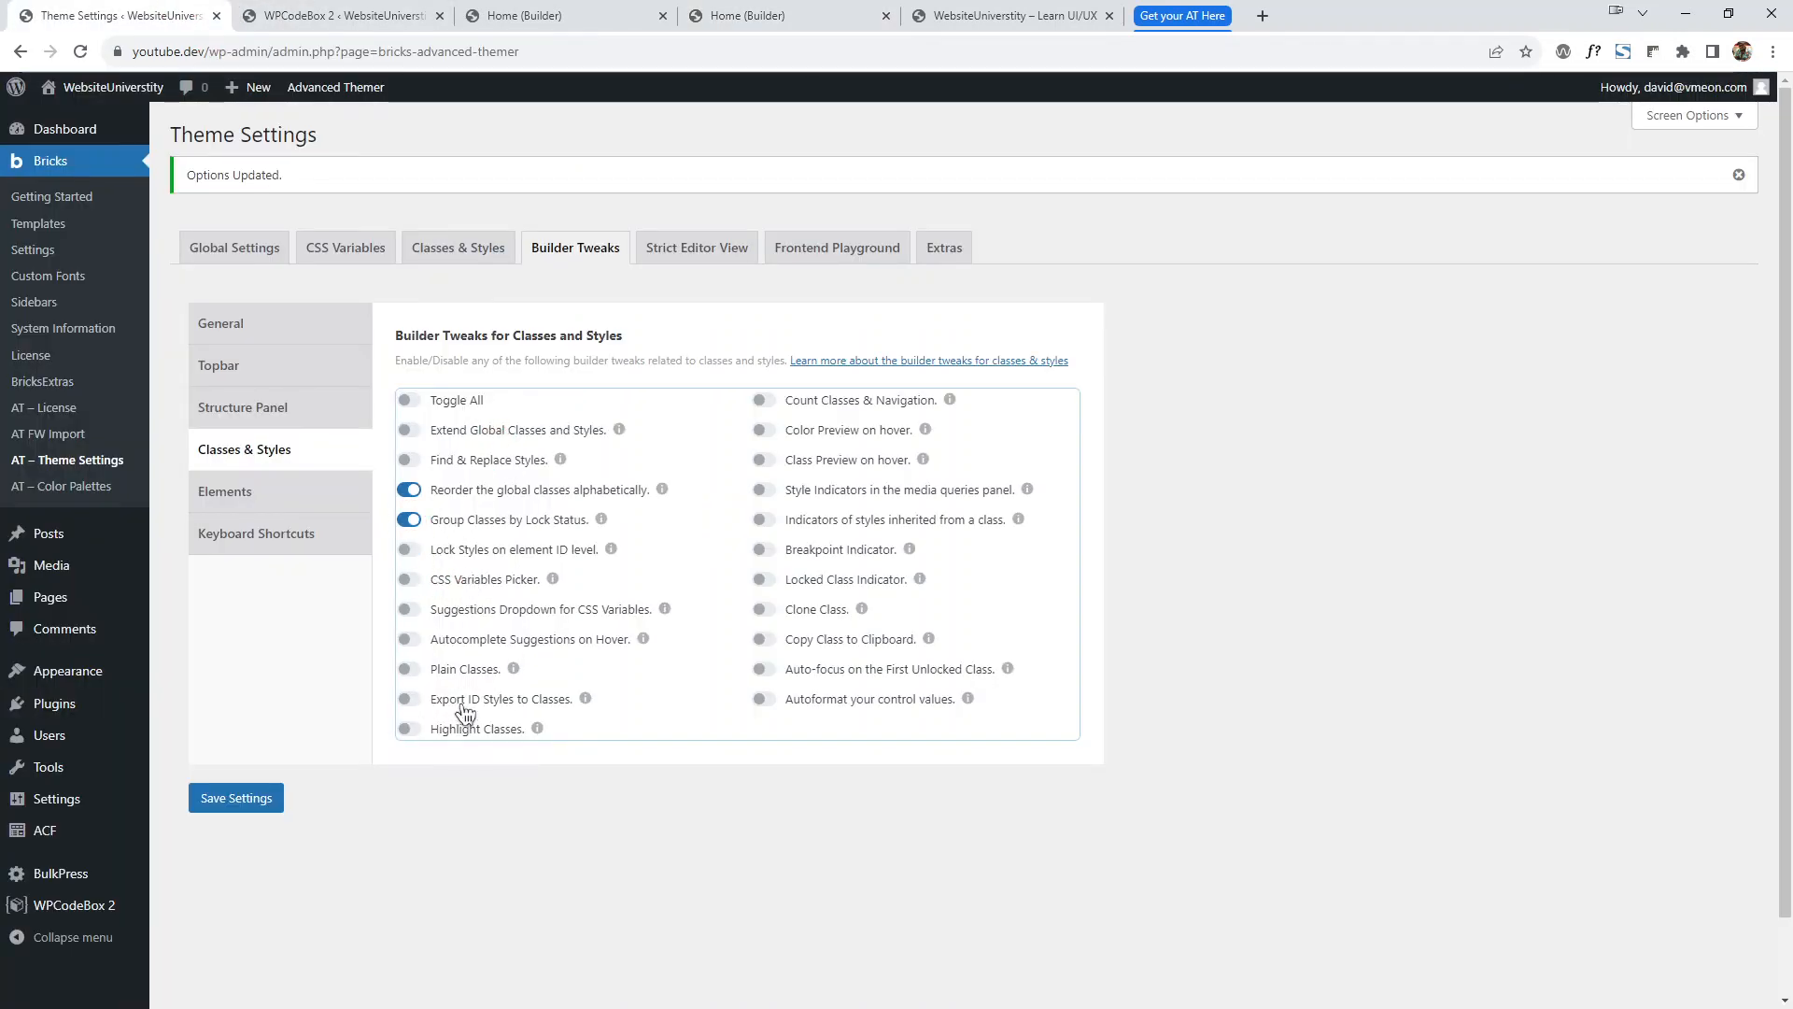
left_click(234, 797)
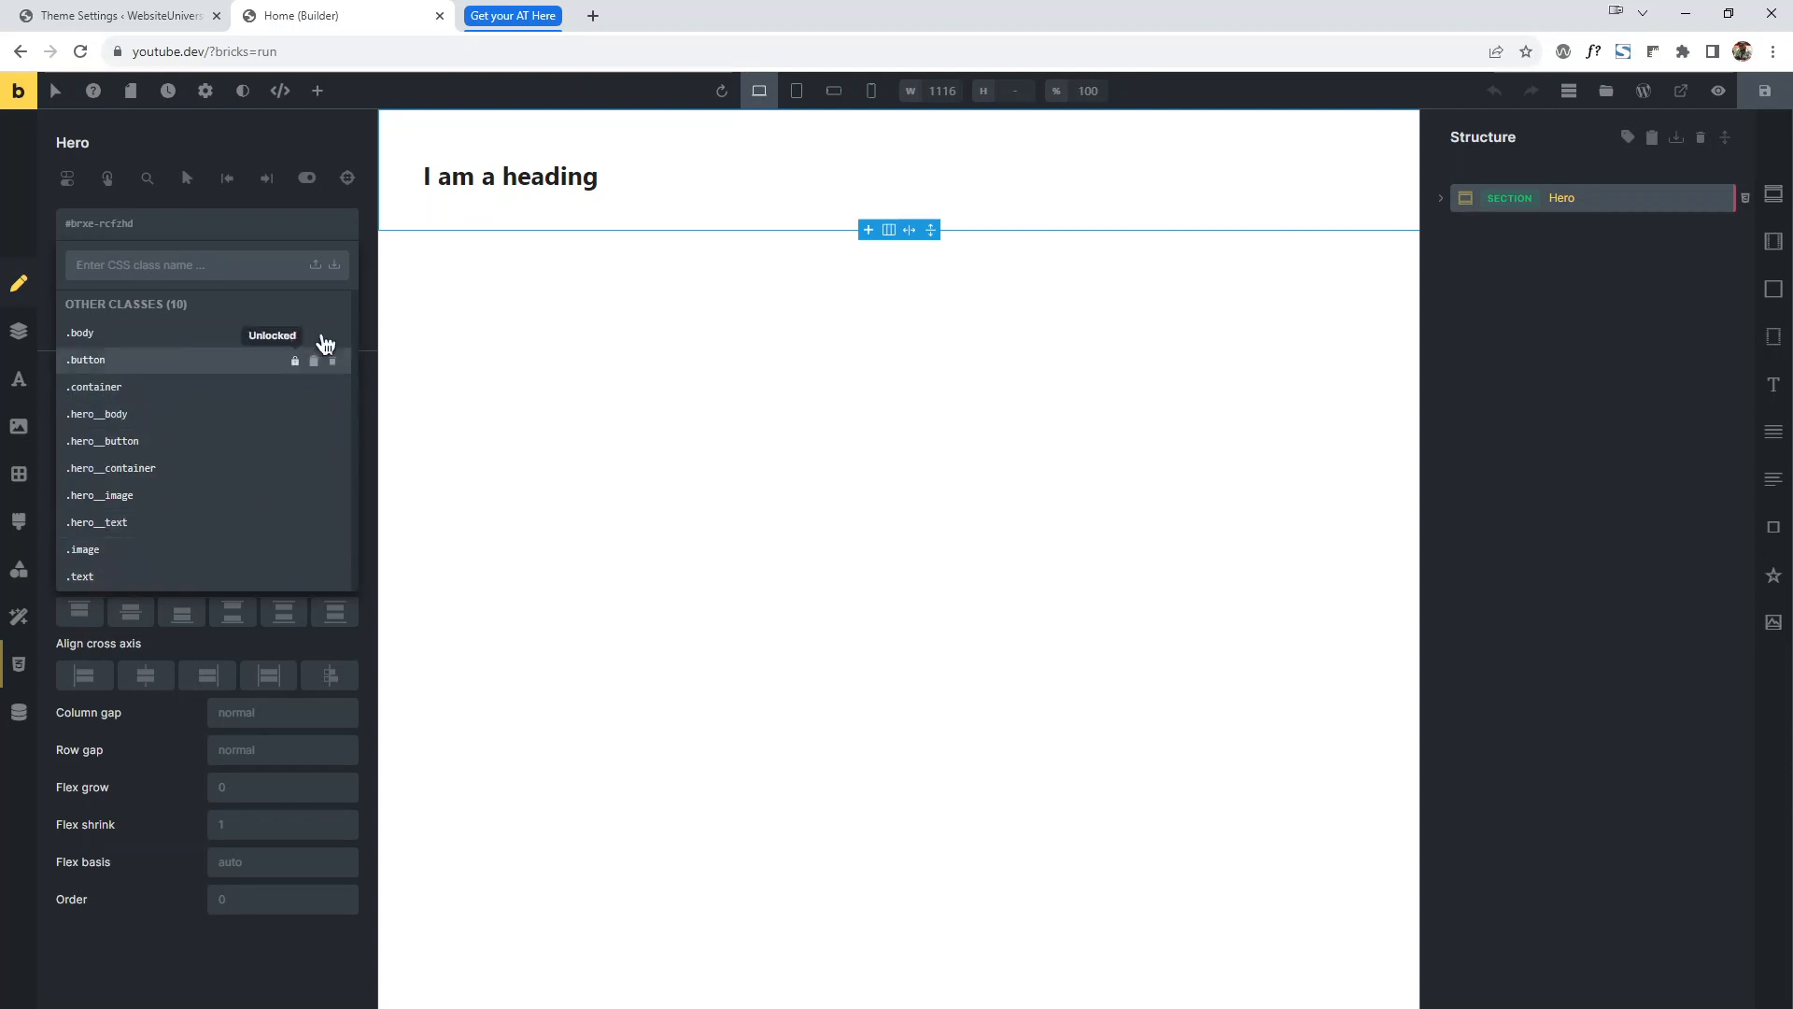
left_click(312, 334)
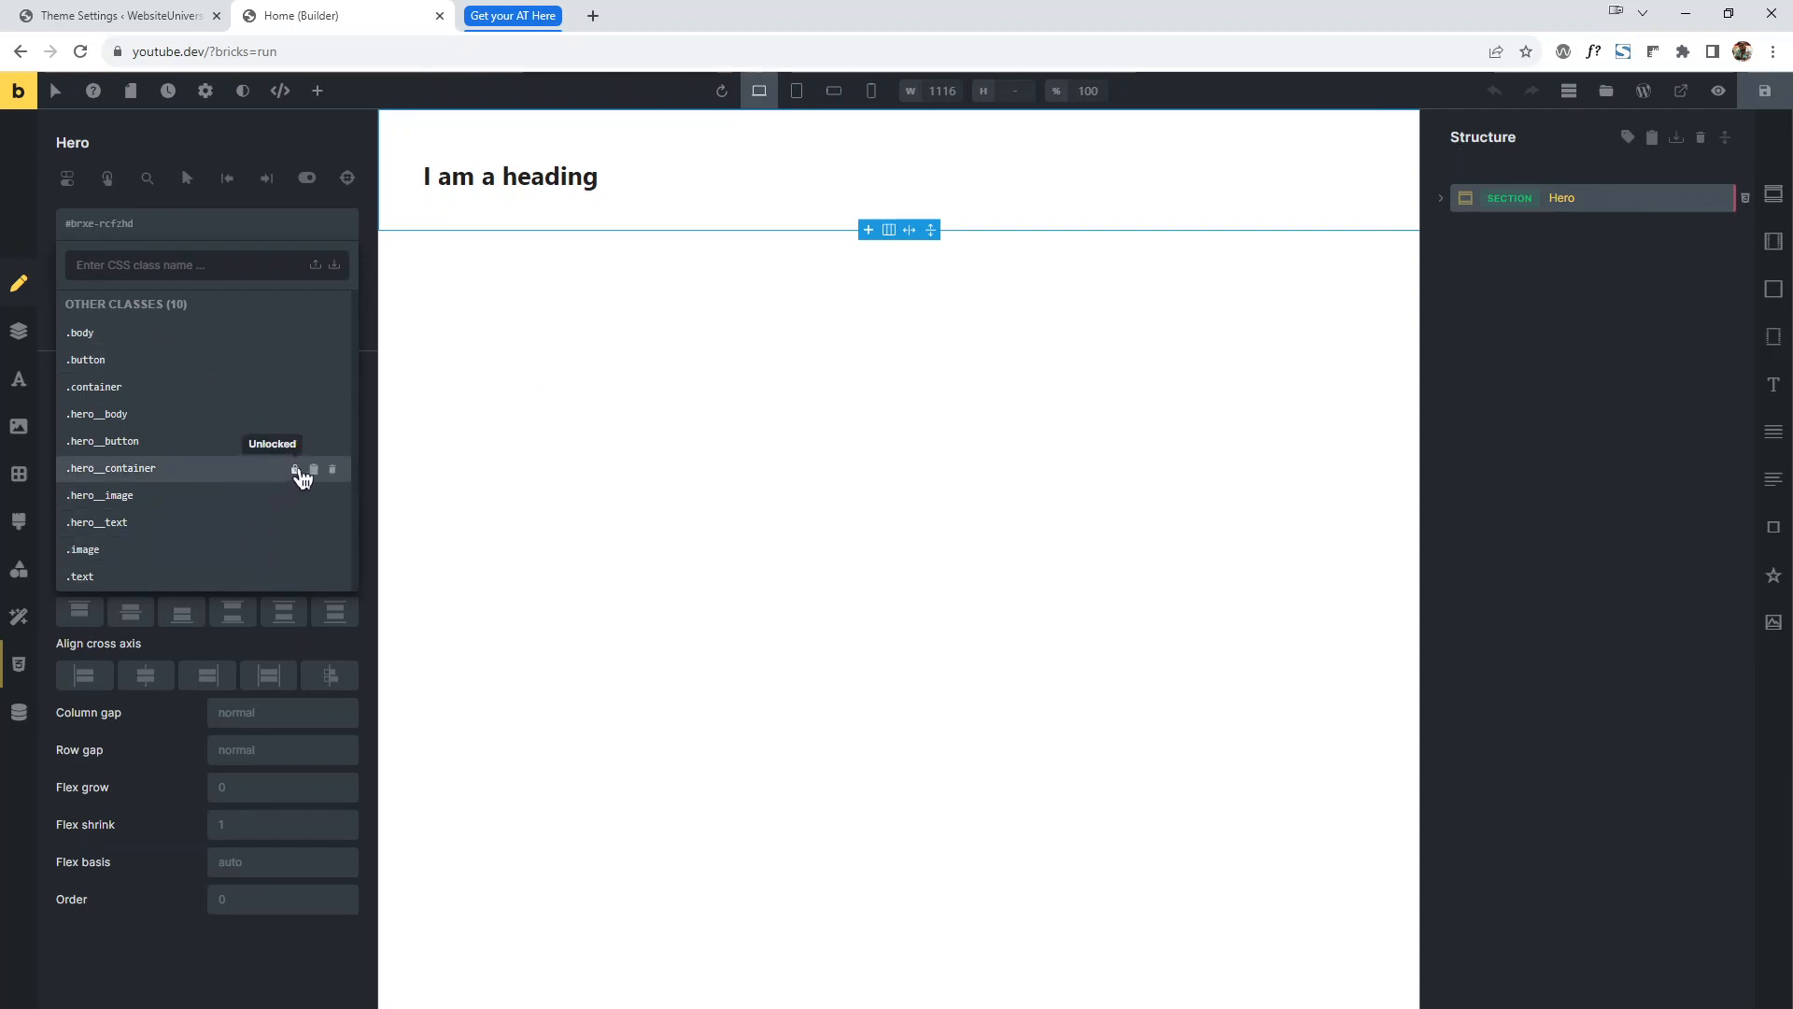
left_click(314, 471)
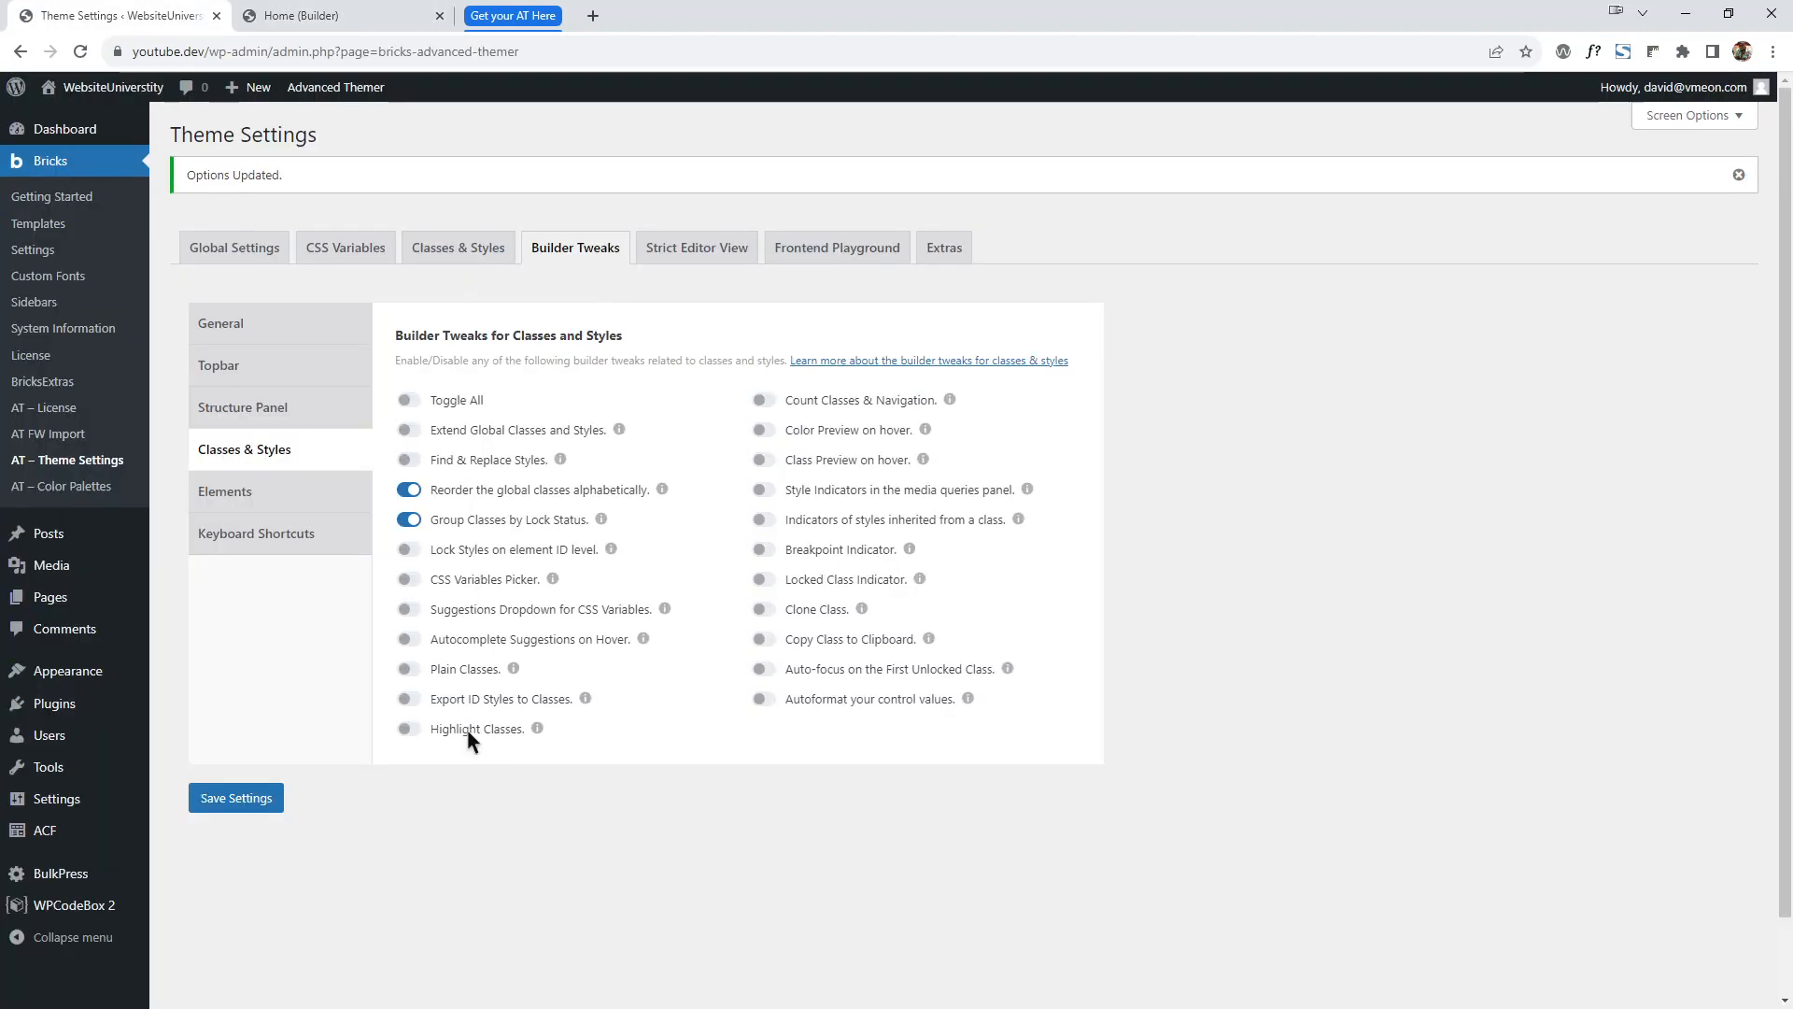
left_click(407, 580)
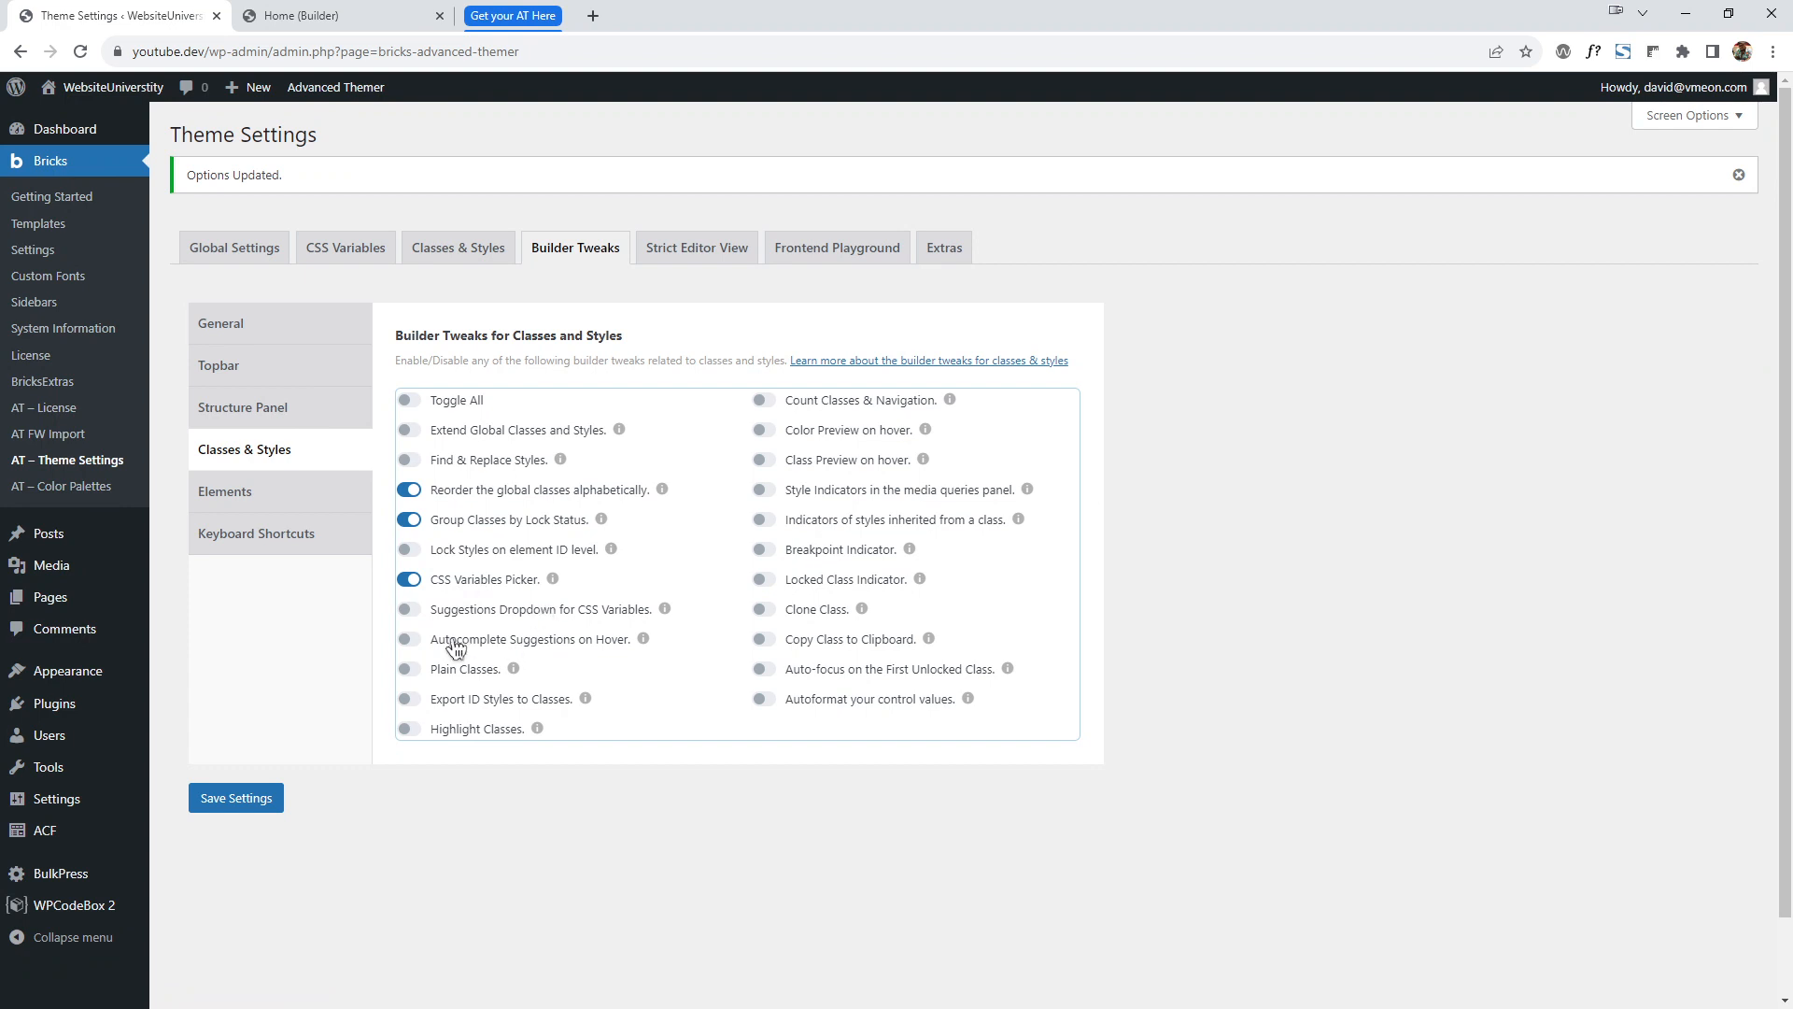
left_click(442, 612)
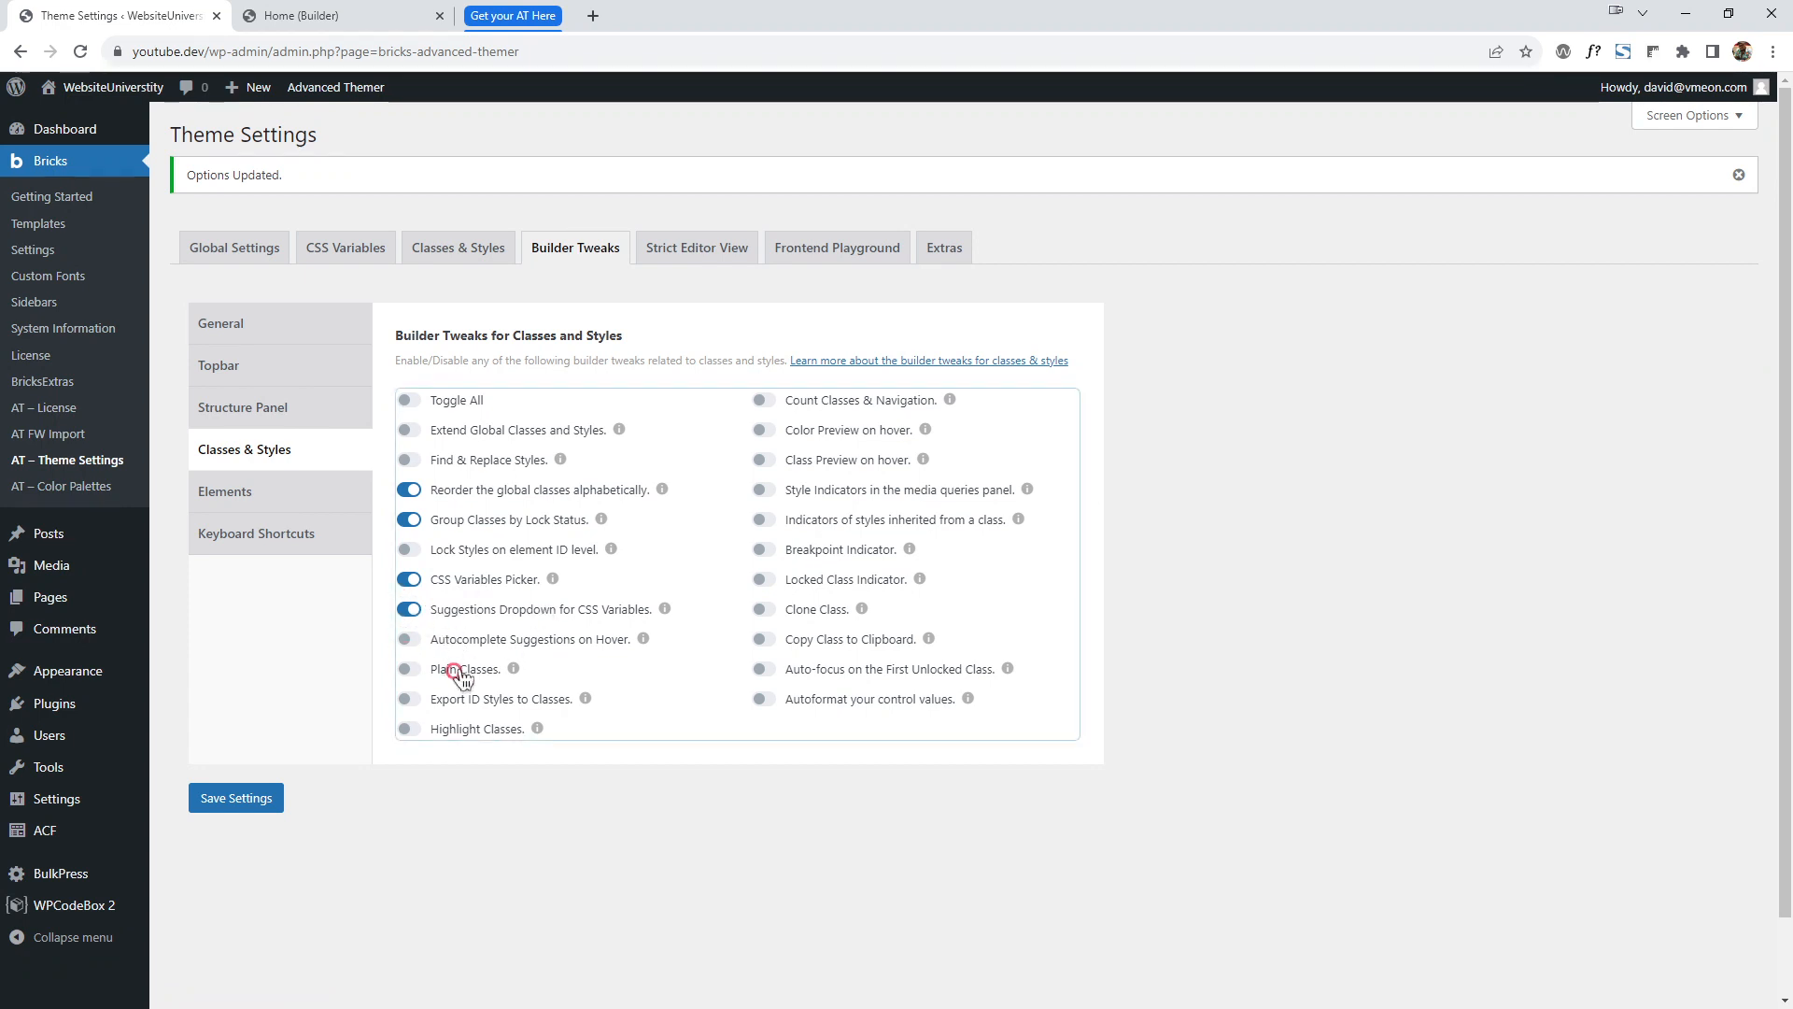
left_click(408, 639)
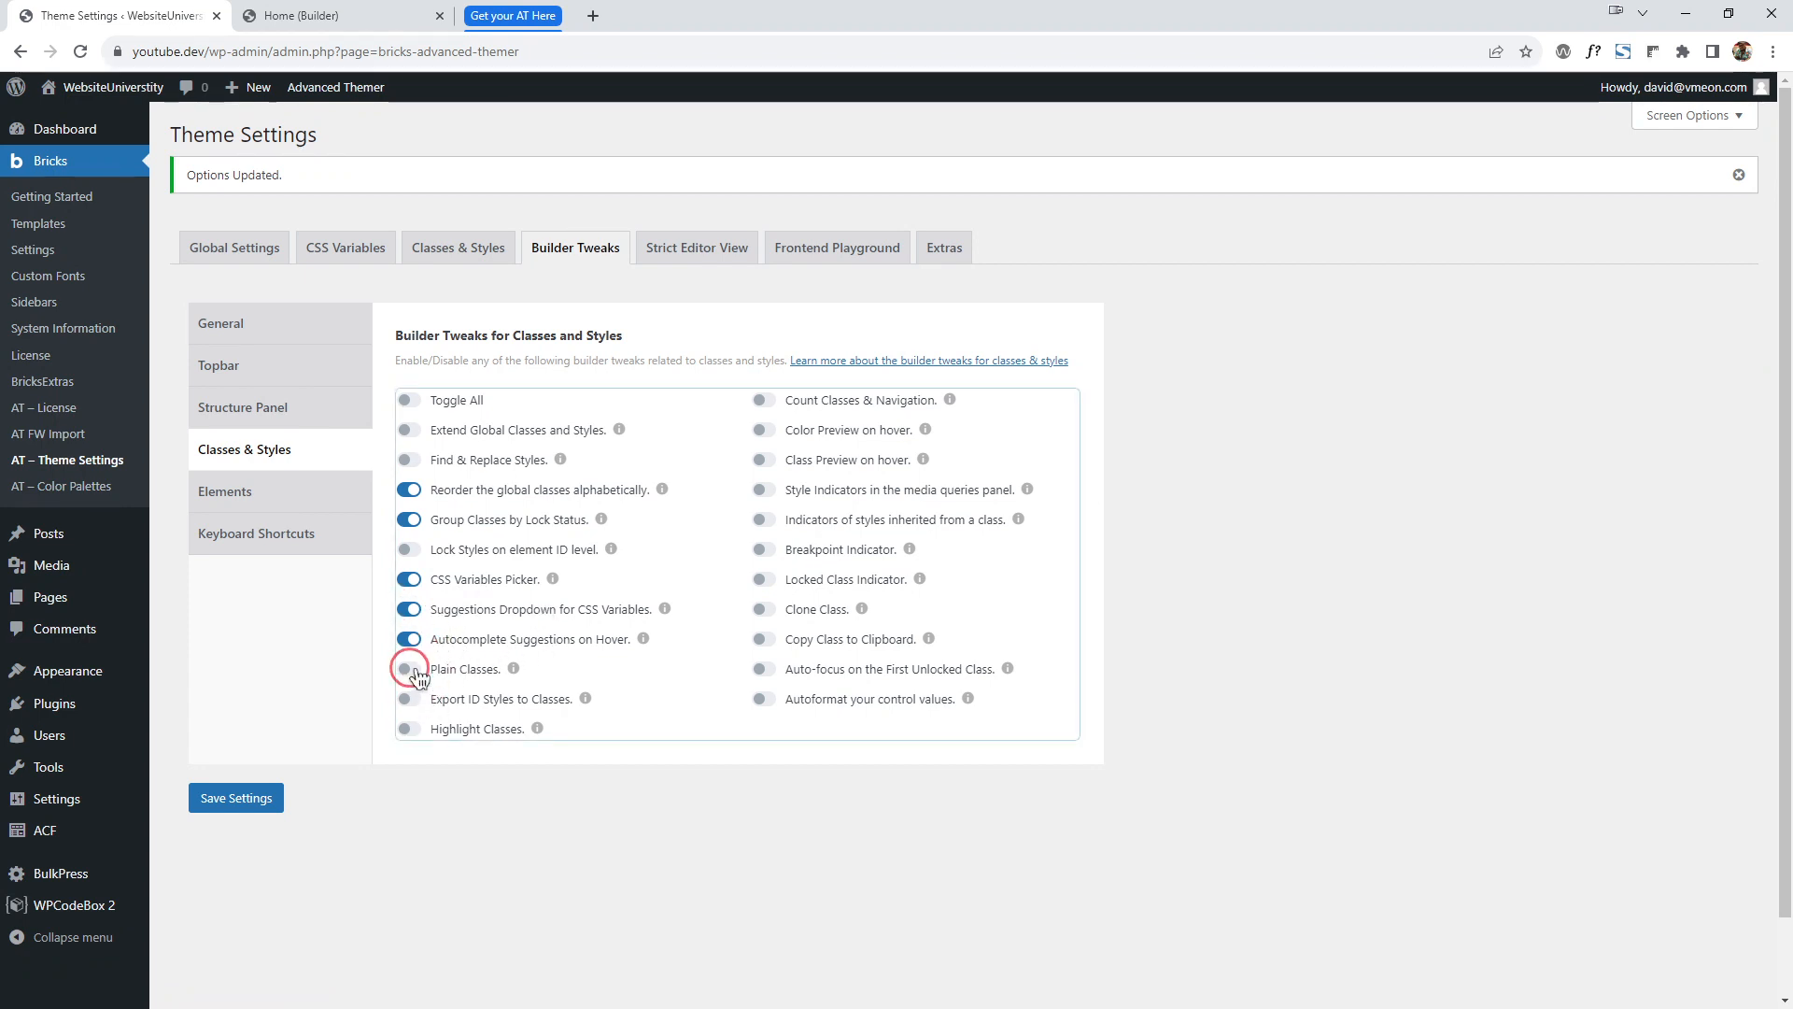
left_click(413, 669)
left_click(410, 700)
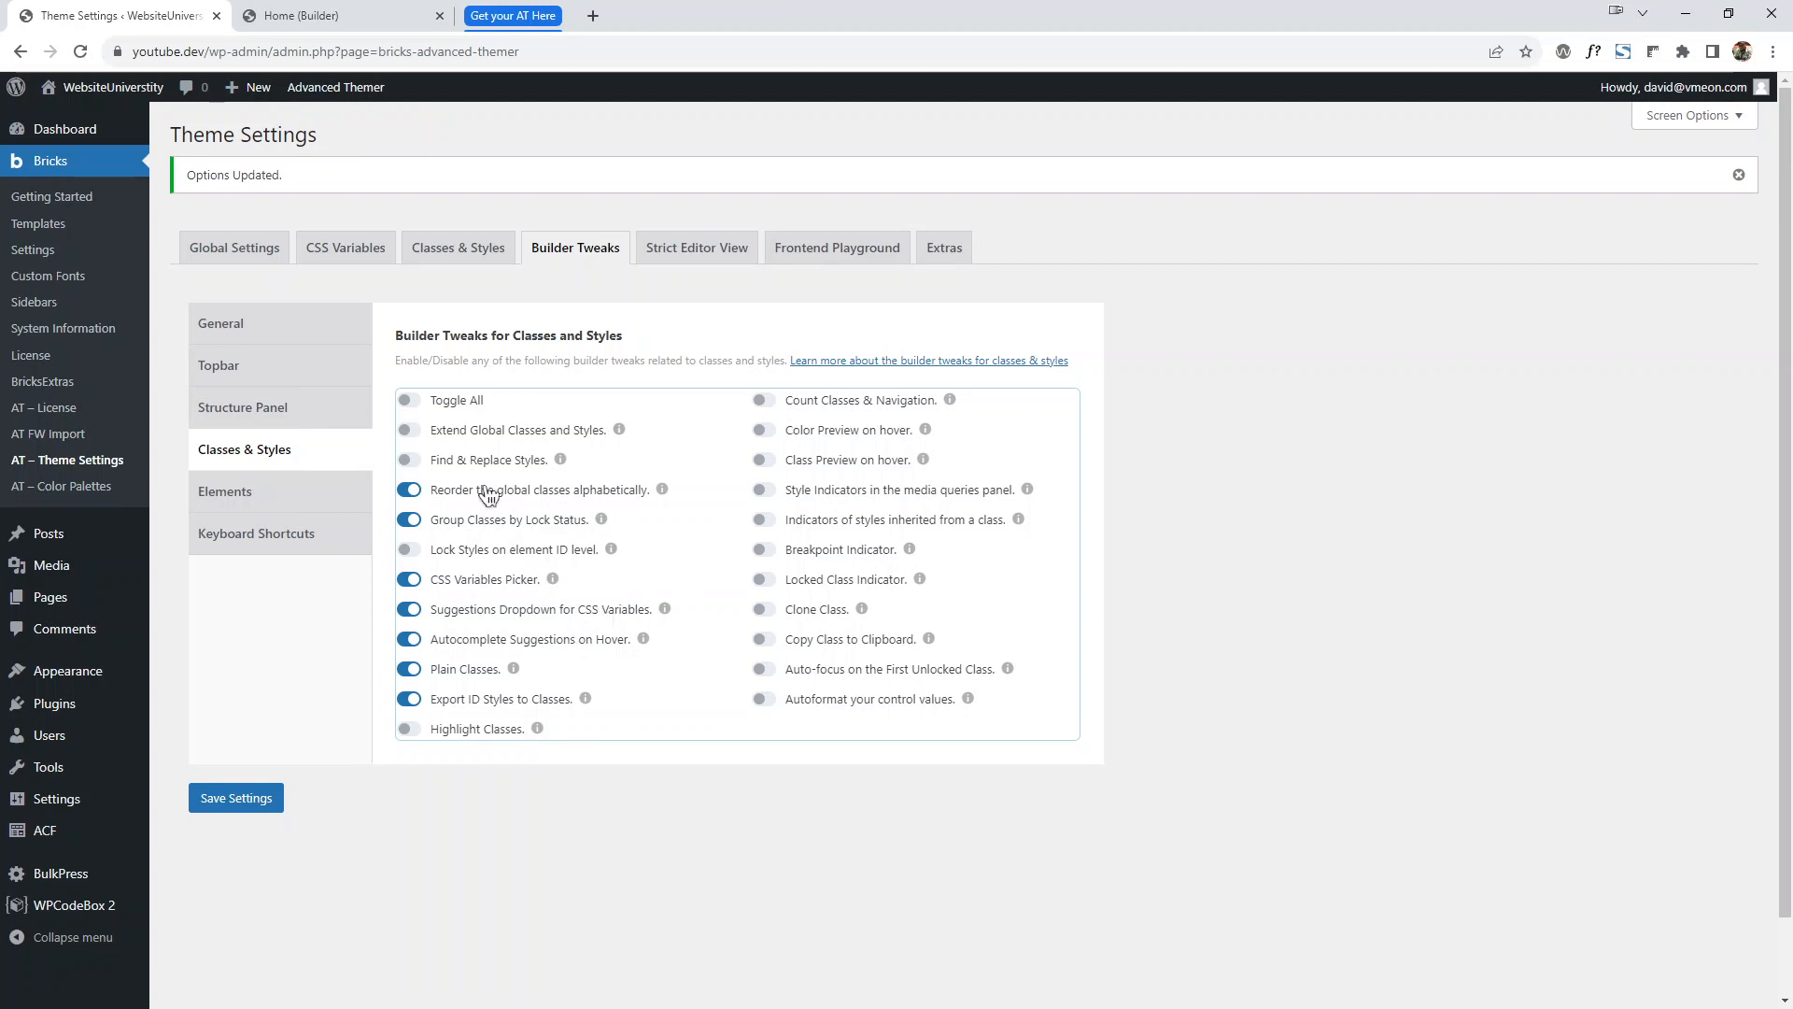
left_click(408, 401)
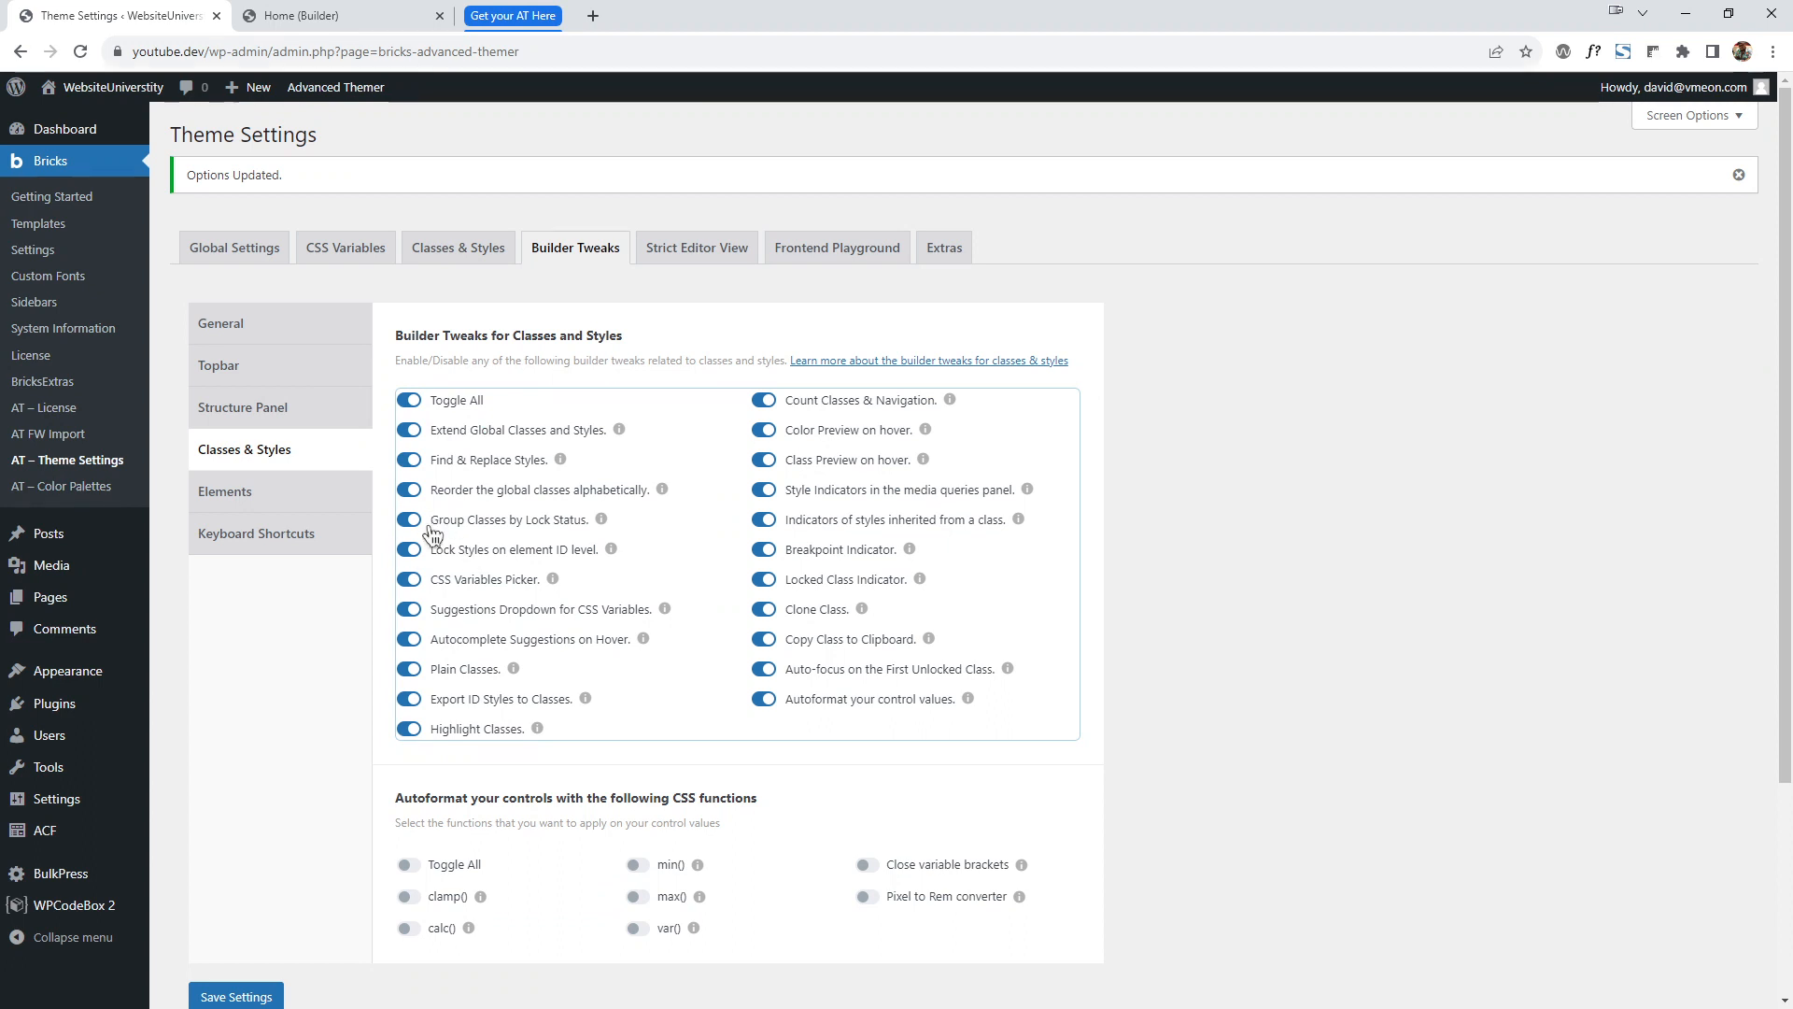
left_click(408, 400)
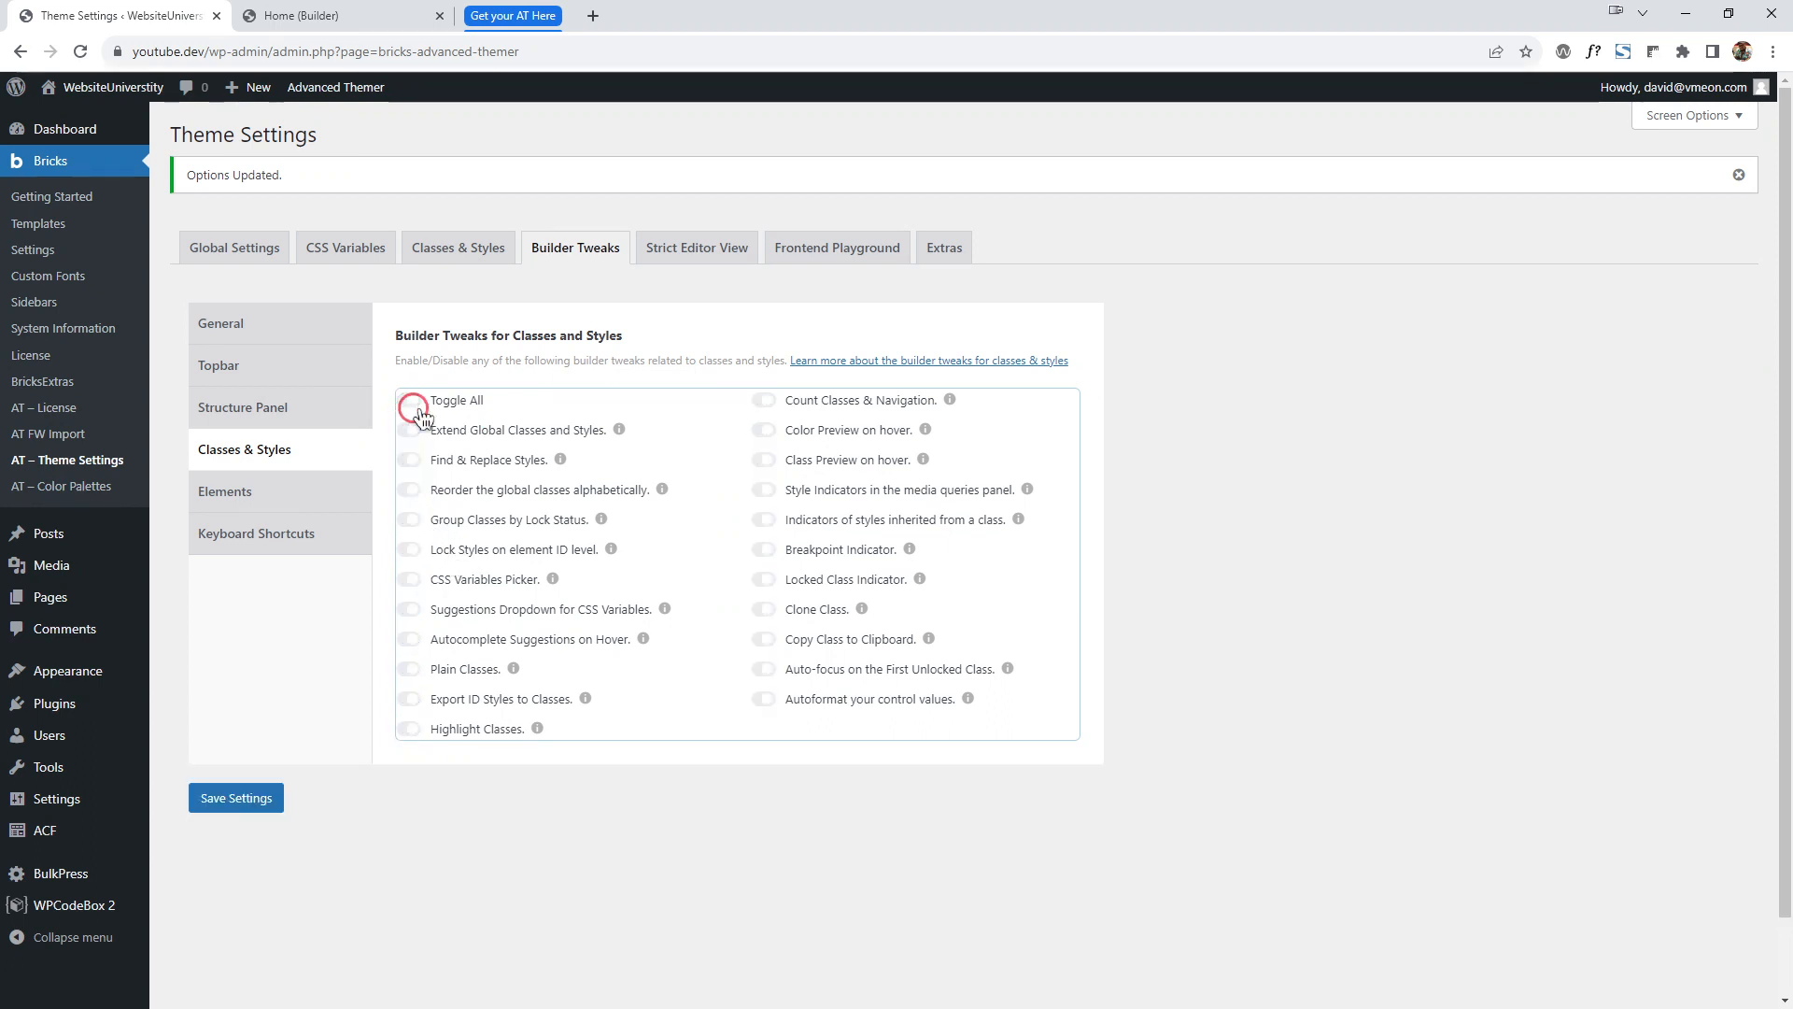
Enable alphabetical class reordering, grouping by lock status, Lock Styles on element ID level and Export ID Styles to Classes, and save the settings.
left_click(408, 489)
left_click(408, 519)
left_click(408, 550)
left_click(408, 698)
left_click(235, 797)
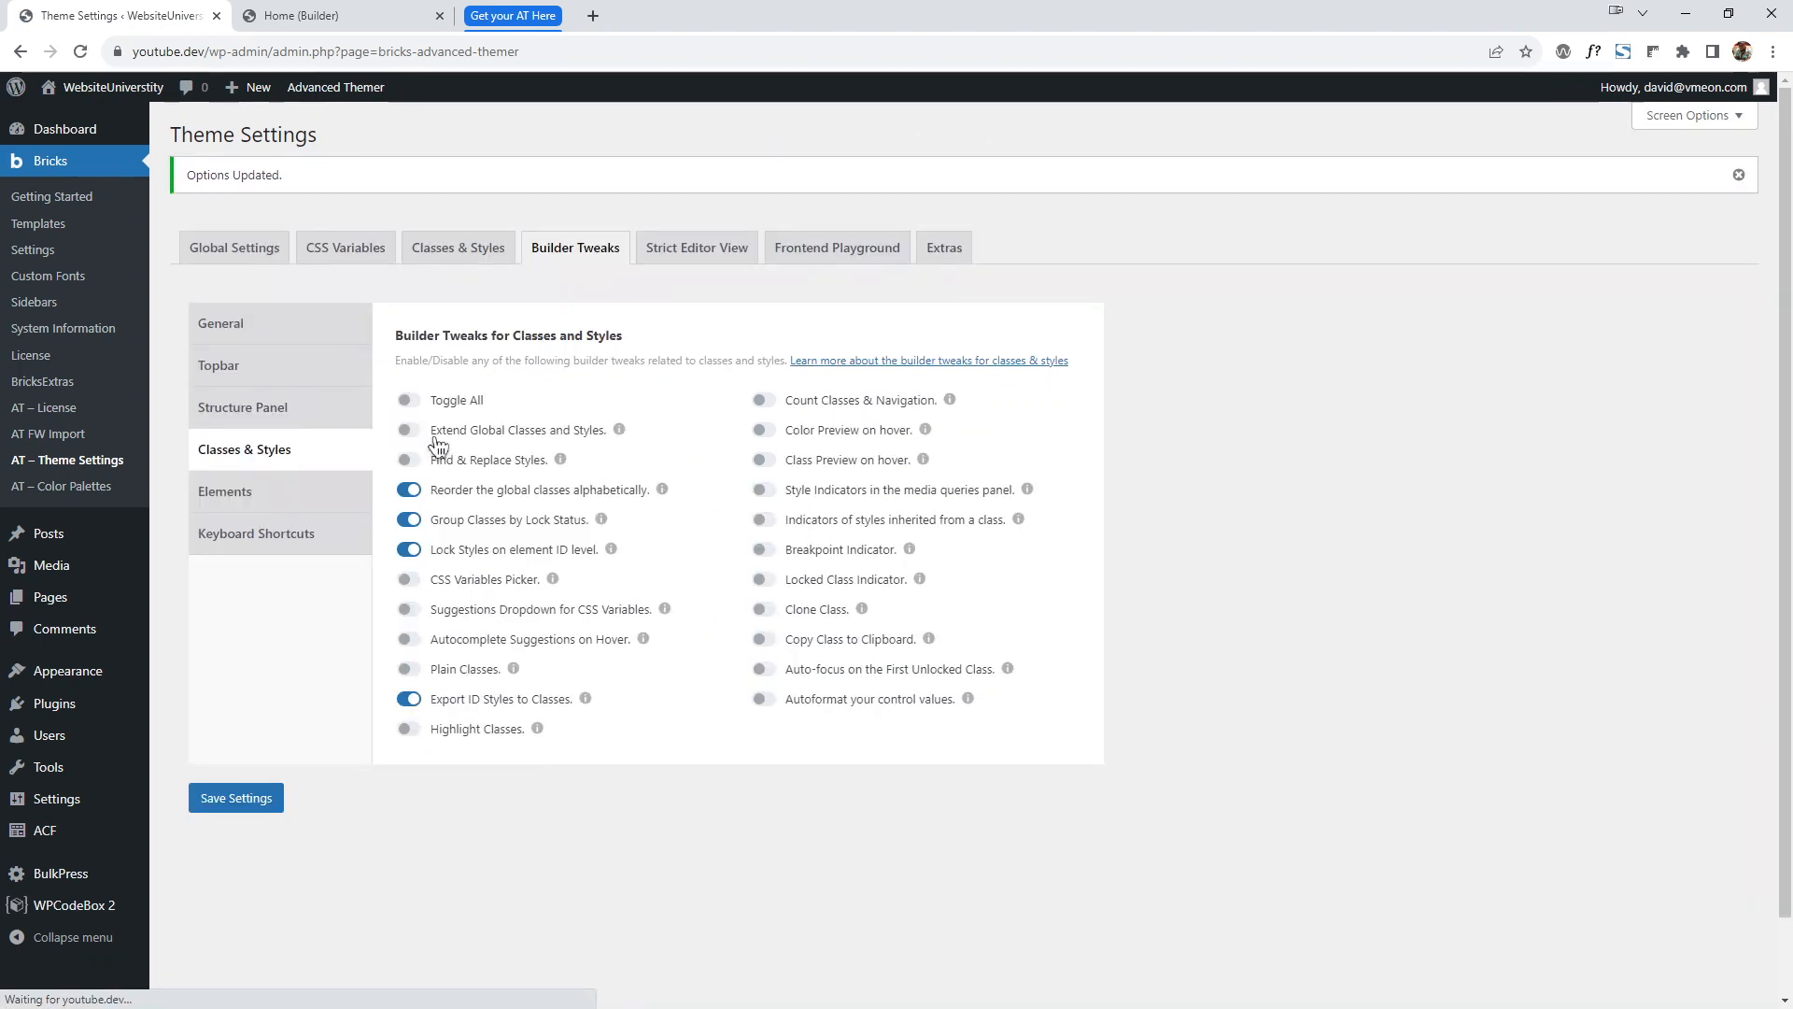
Reload the Home page in the builder and activate the Hero section's ID and class field.
left_click(355, 19)
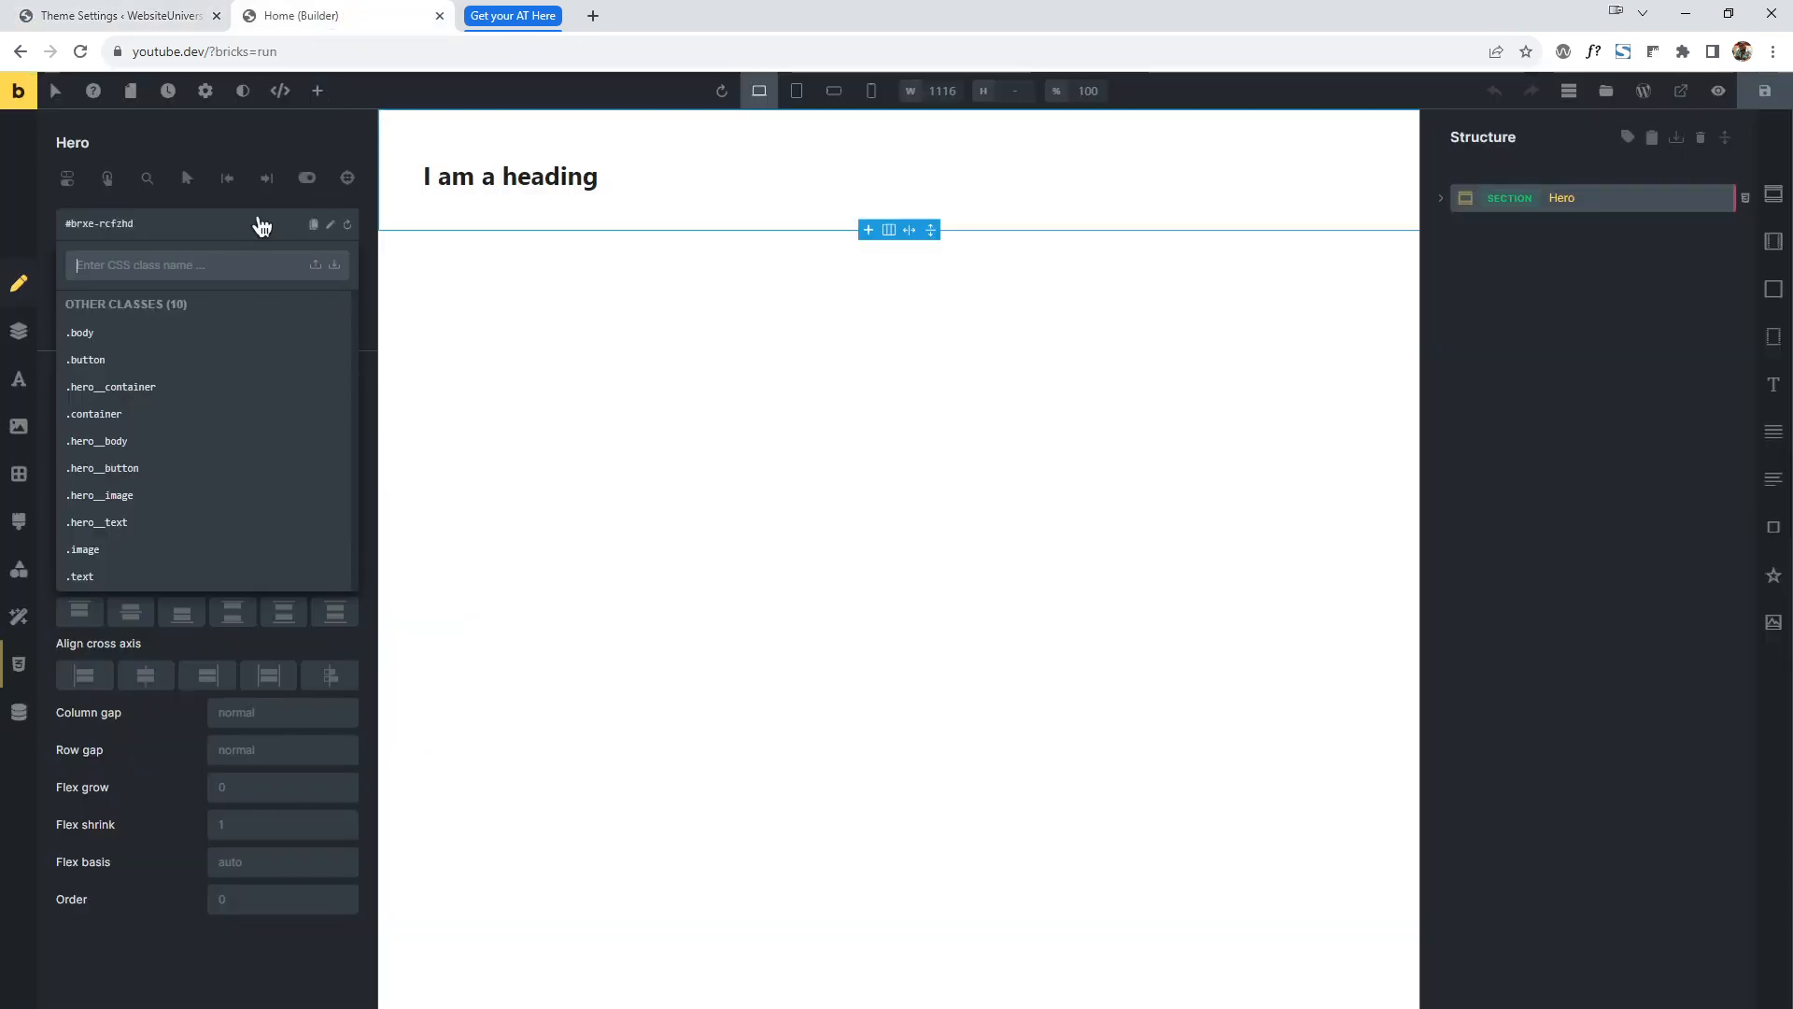
left_click(80, 51)
key("Return")
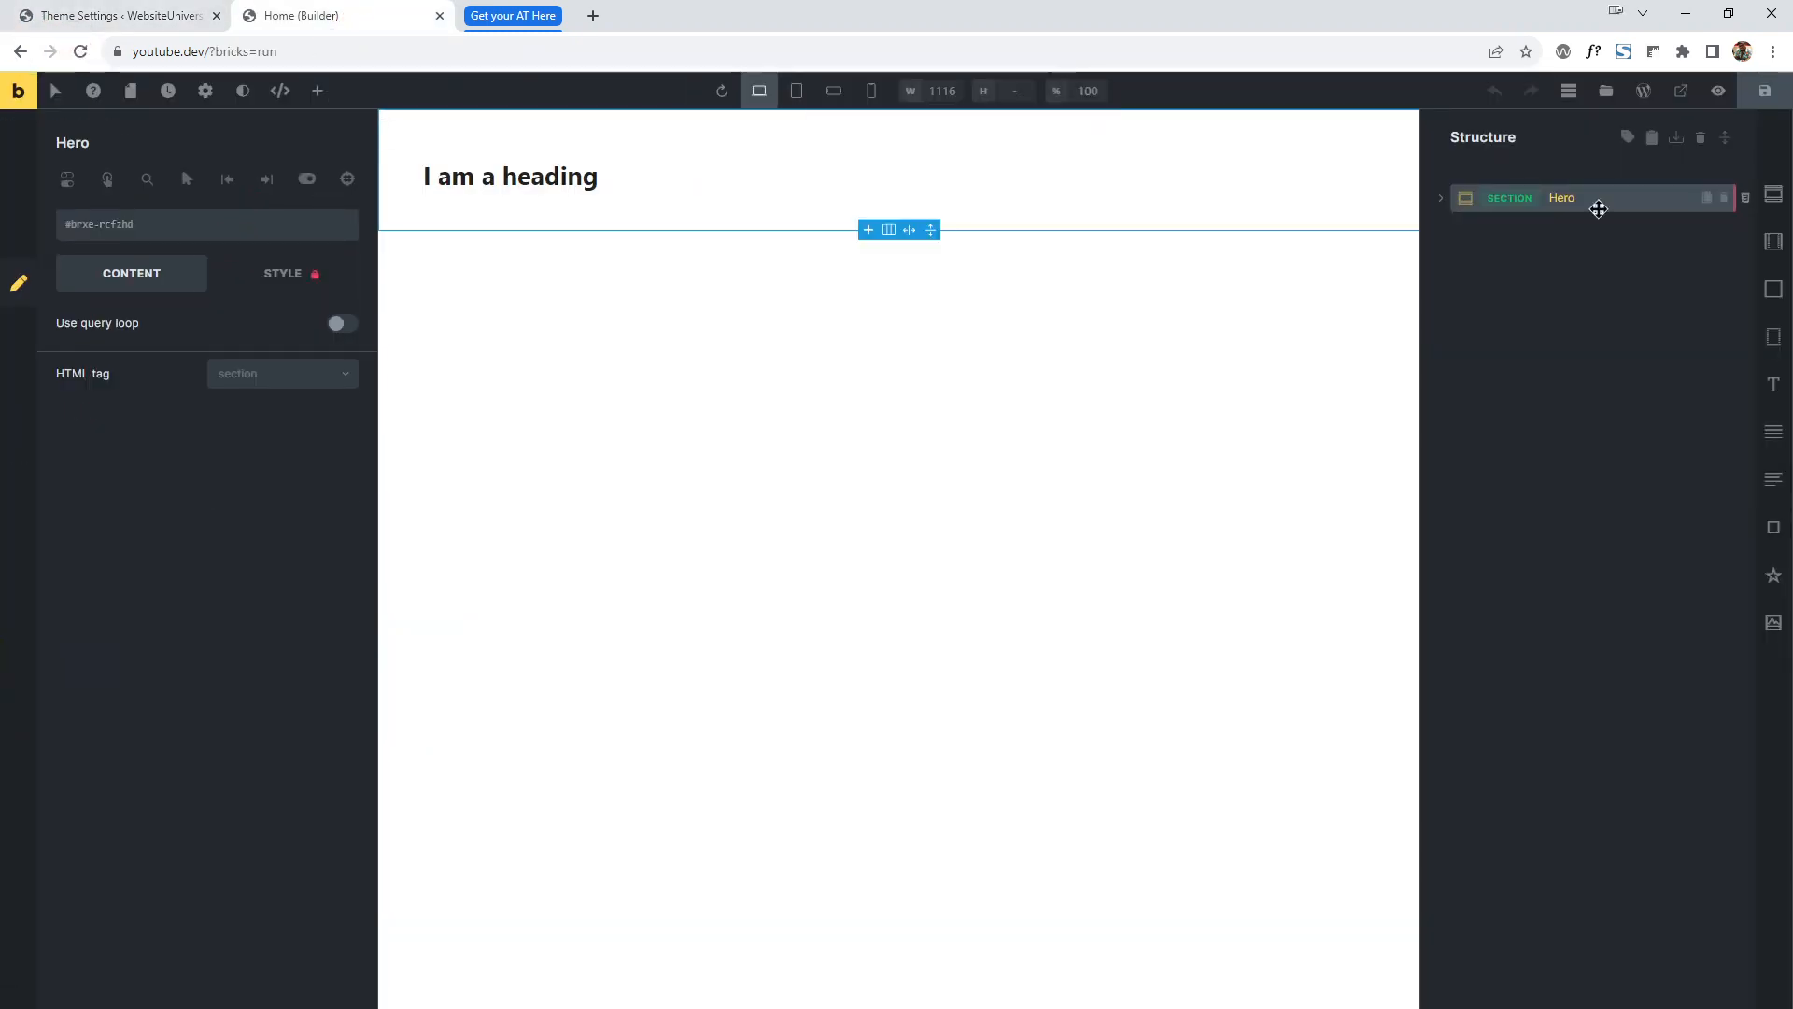
left_click(190, 232)
left_click(195, 226)
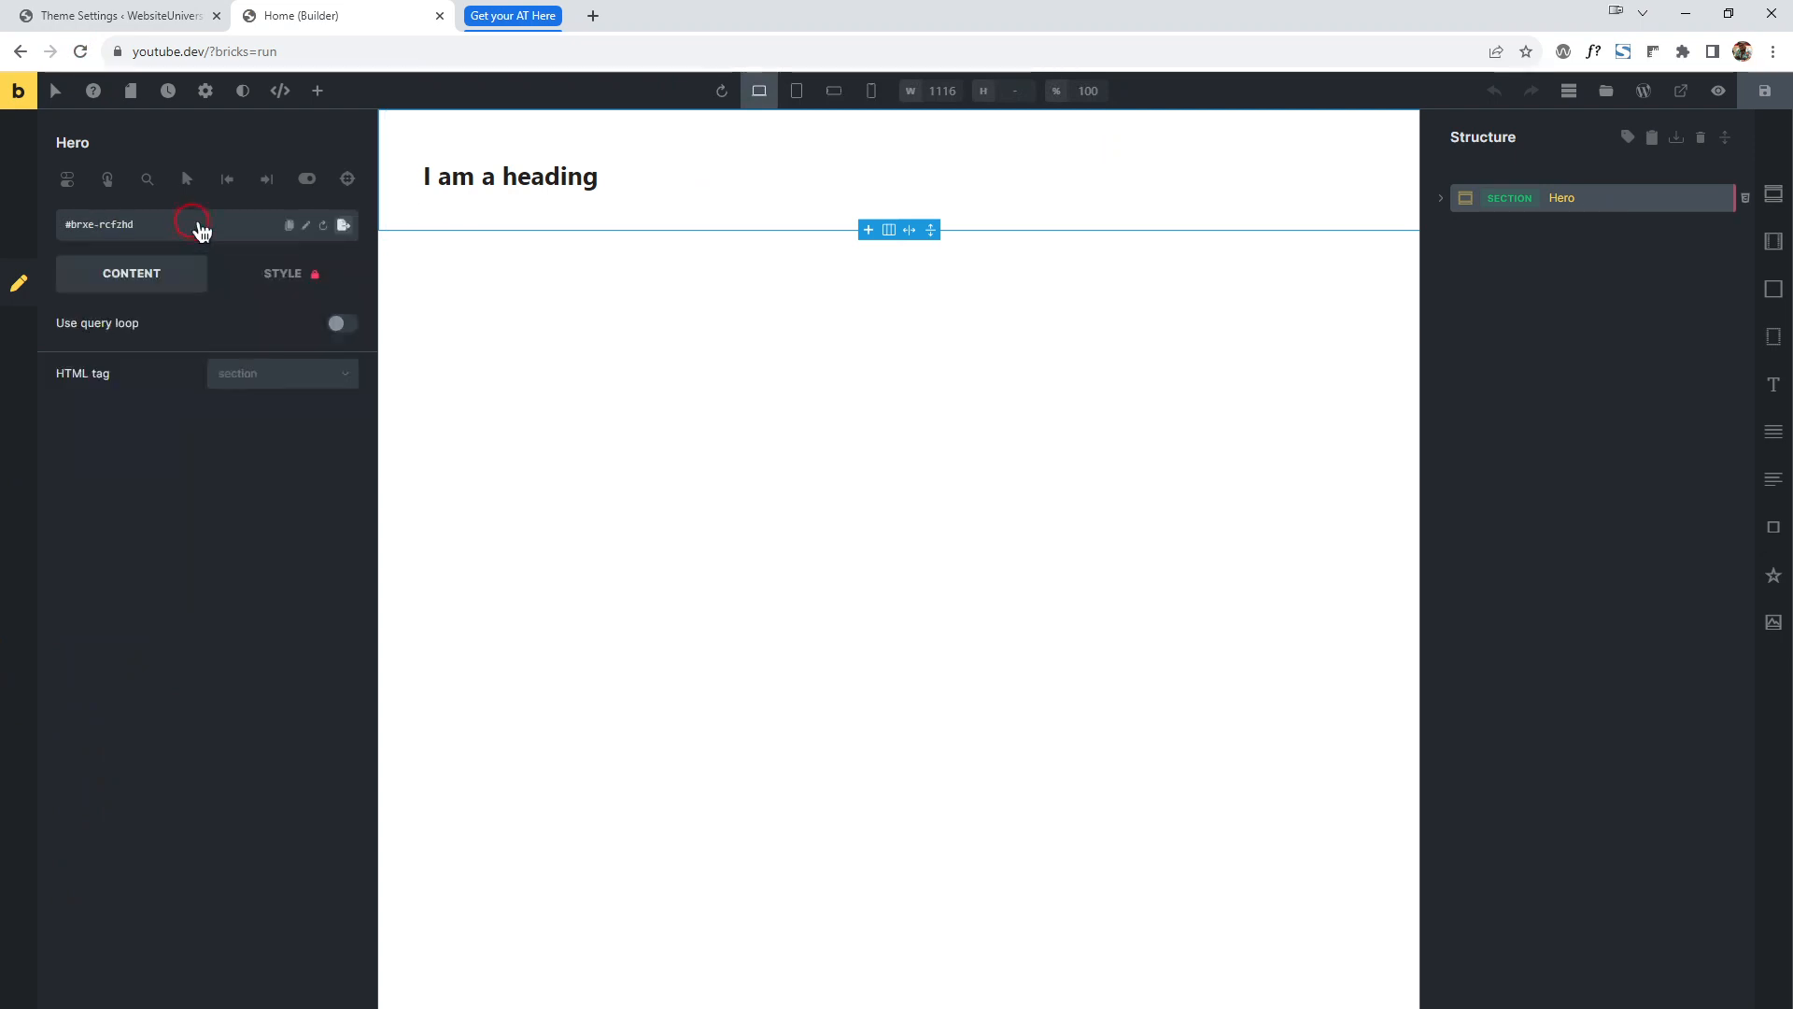
Unlock ID-level styling for the Hero section in the builder and show its style settings.
left_click(159, 19)
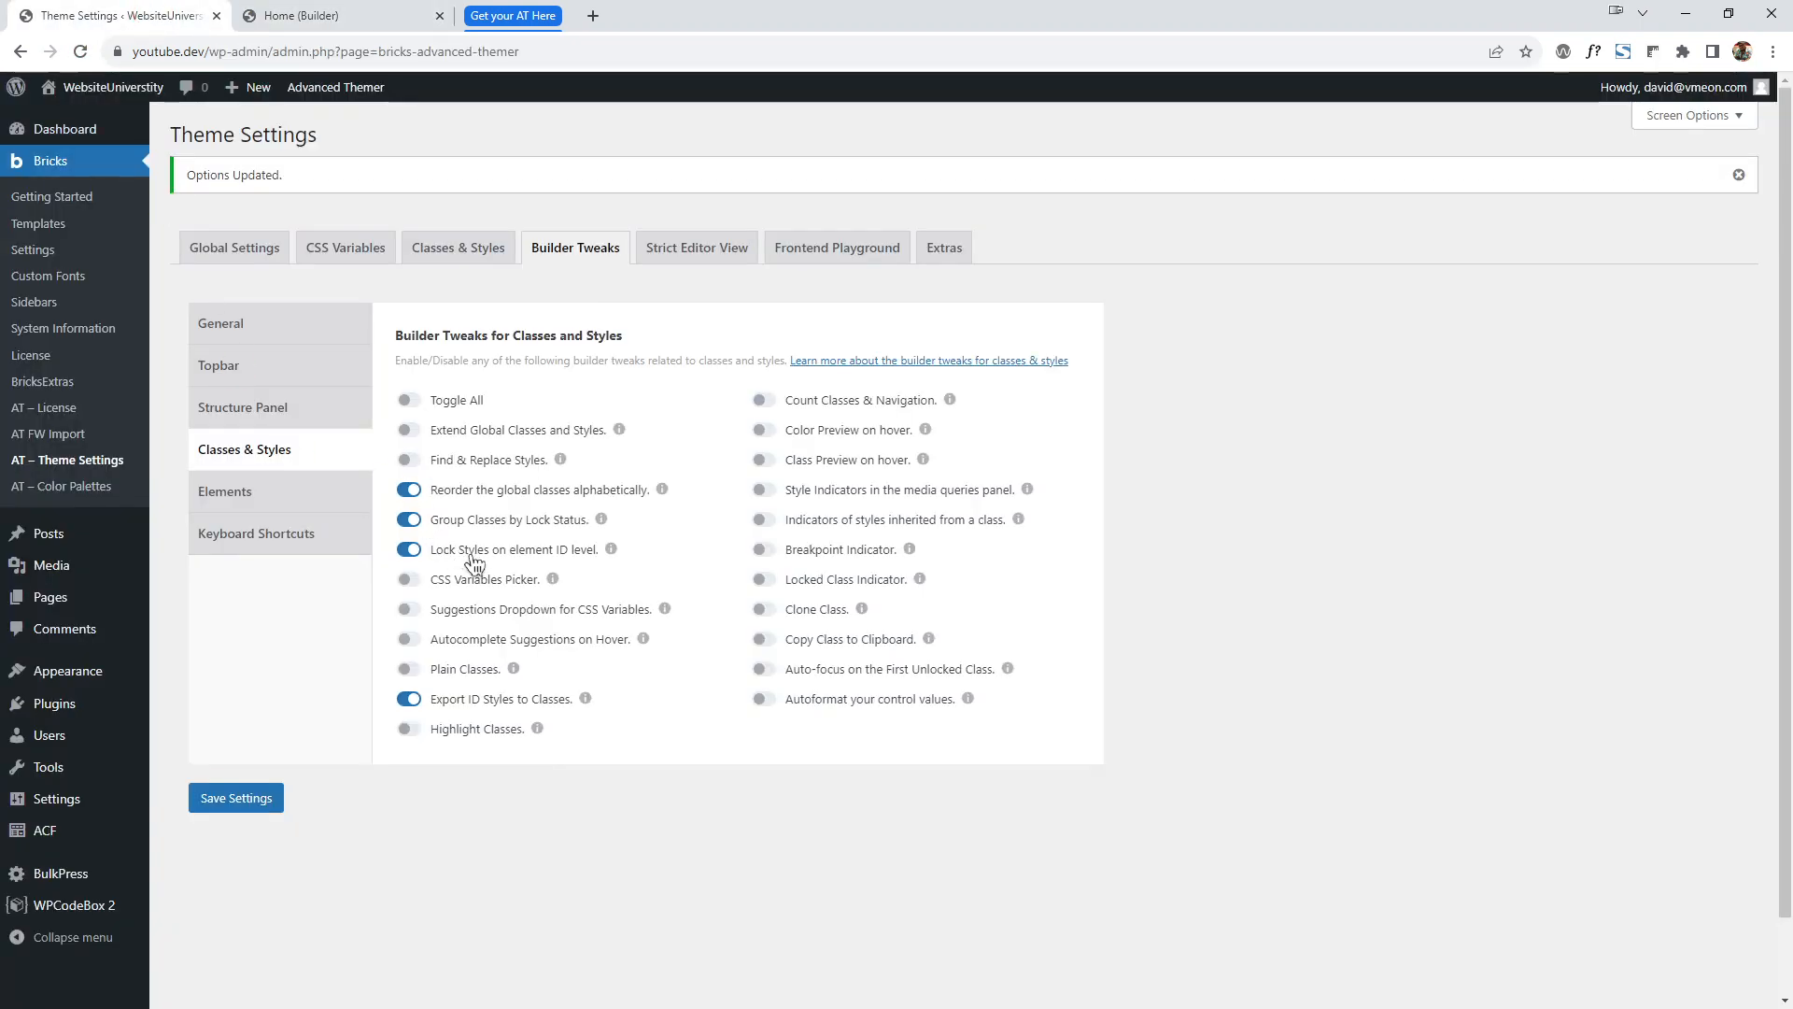
left_click(277, 17)
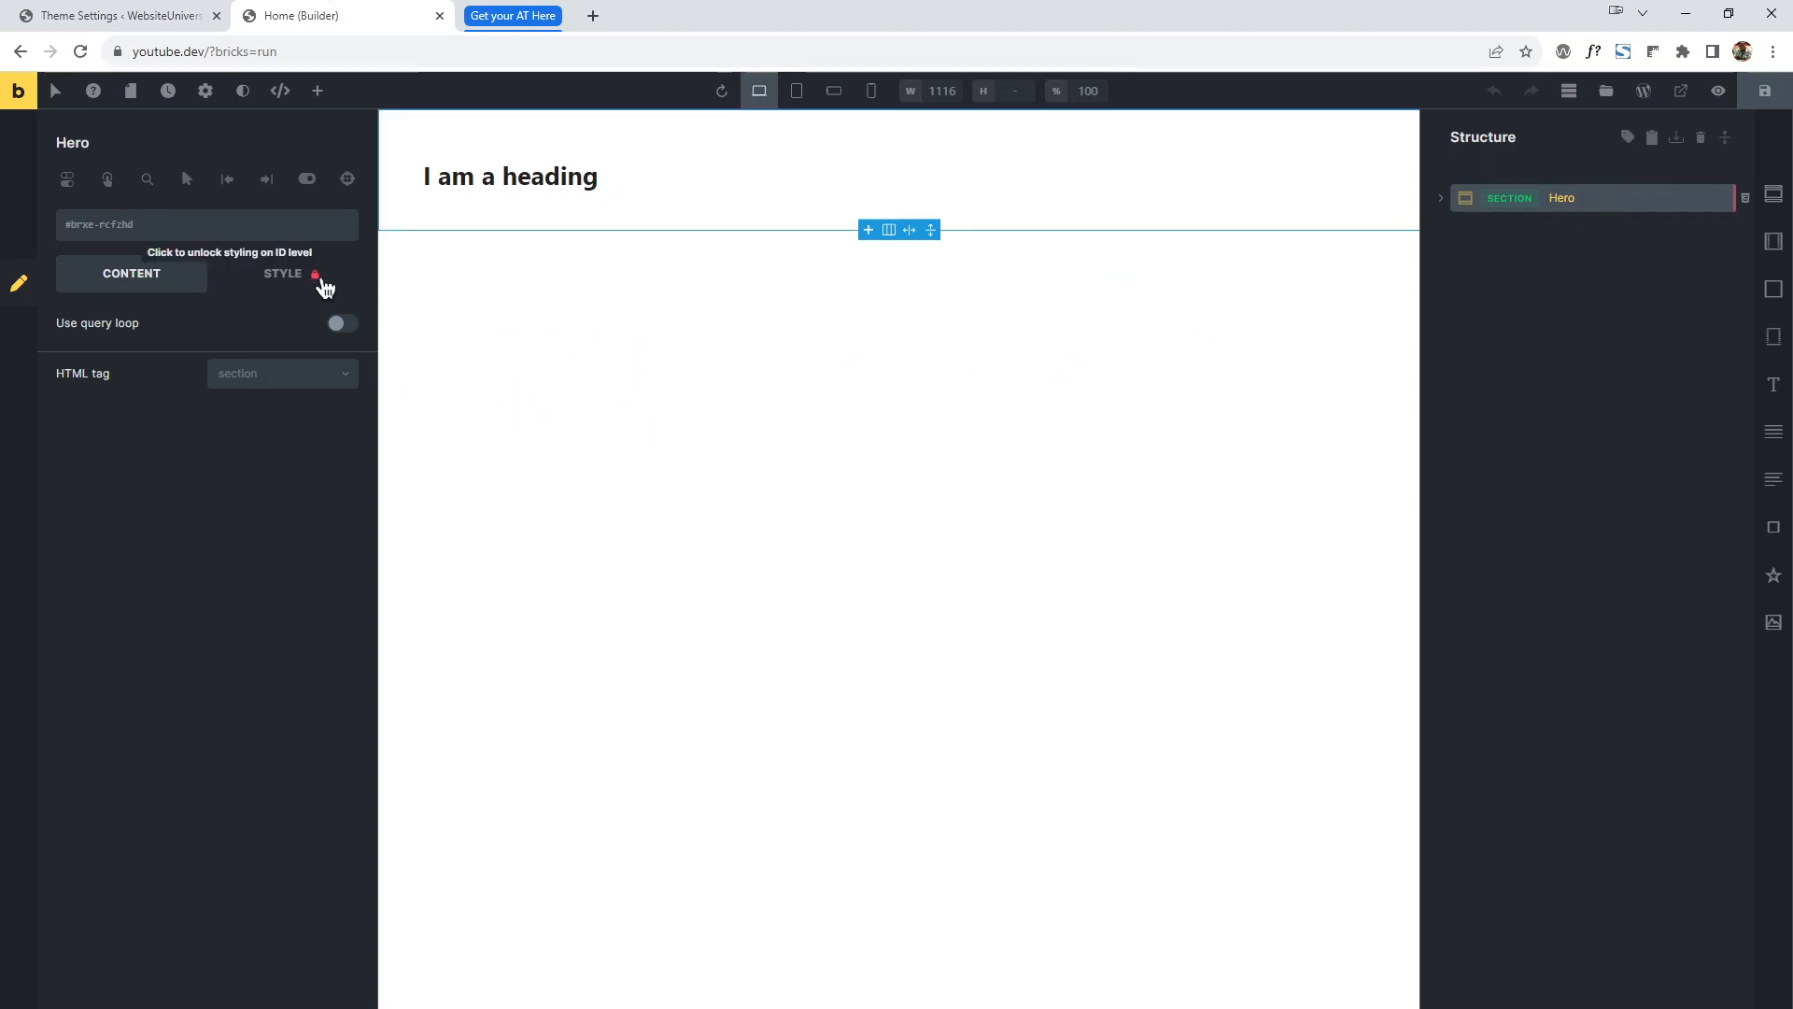
left_click(261, 225)
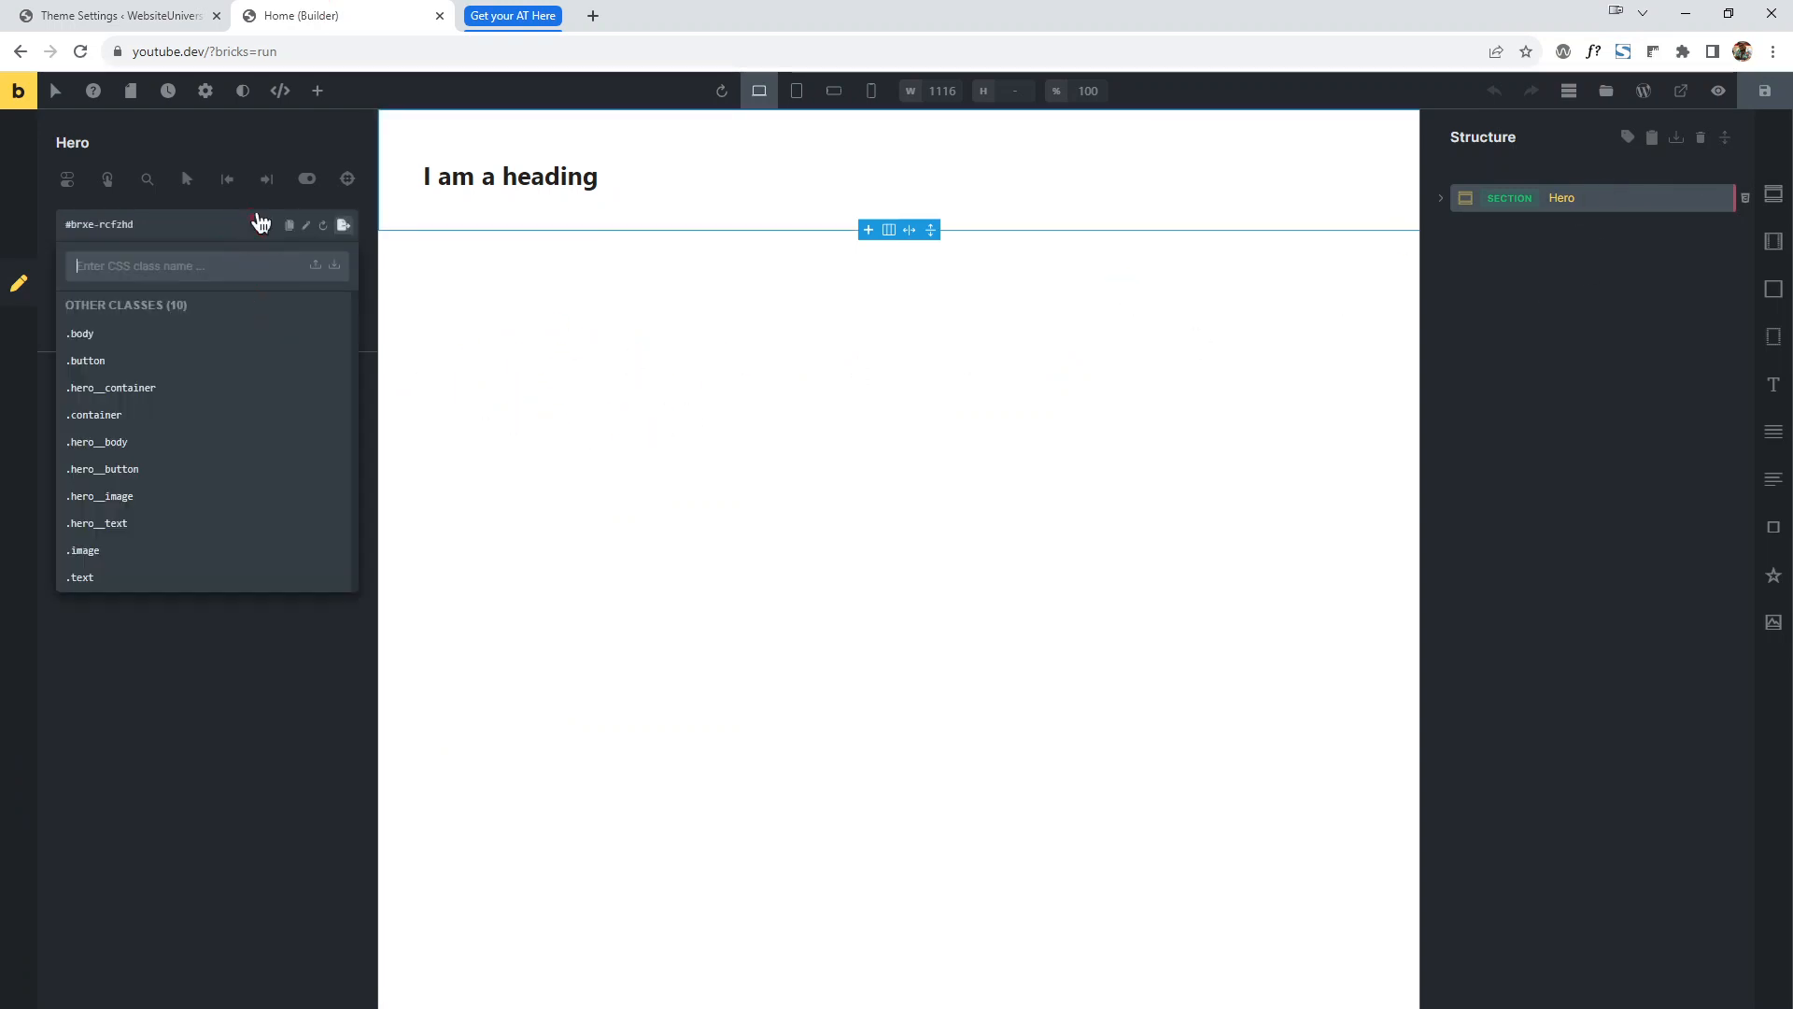
left_click(322, 272)
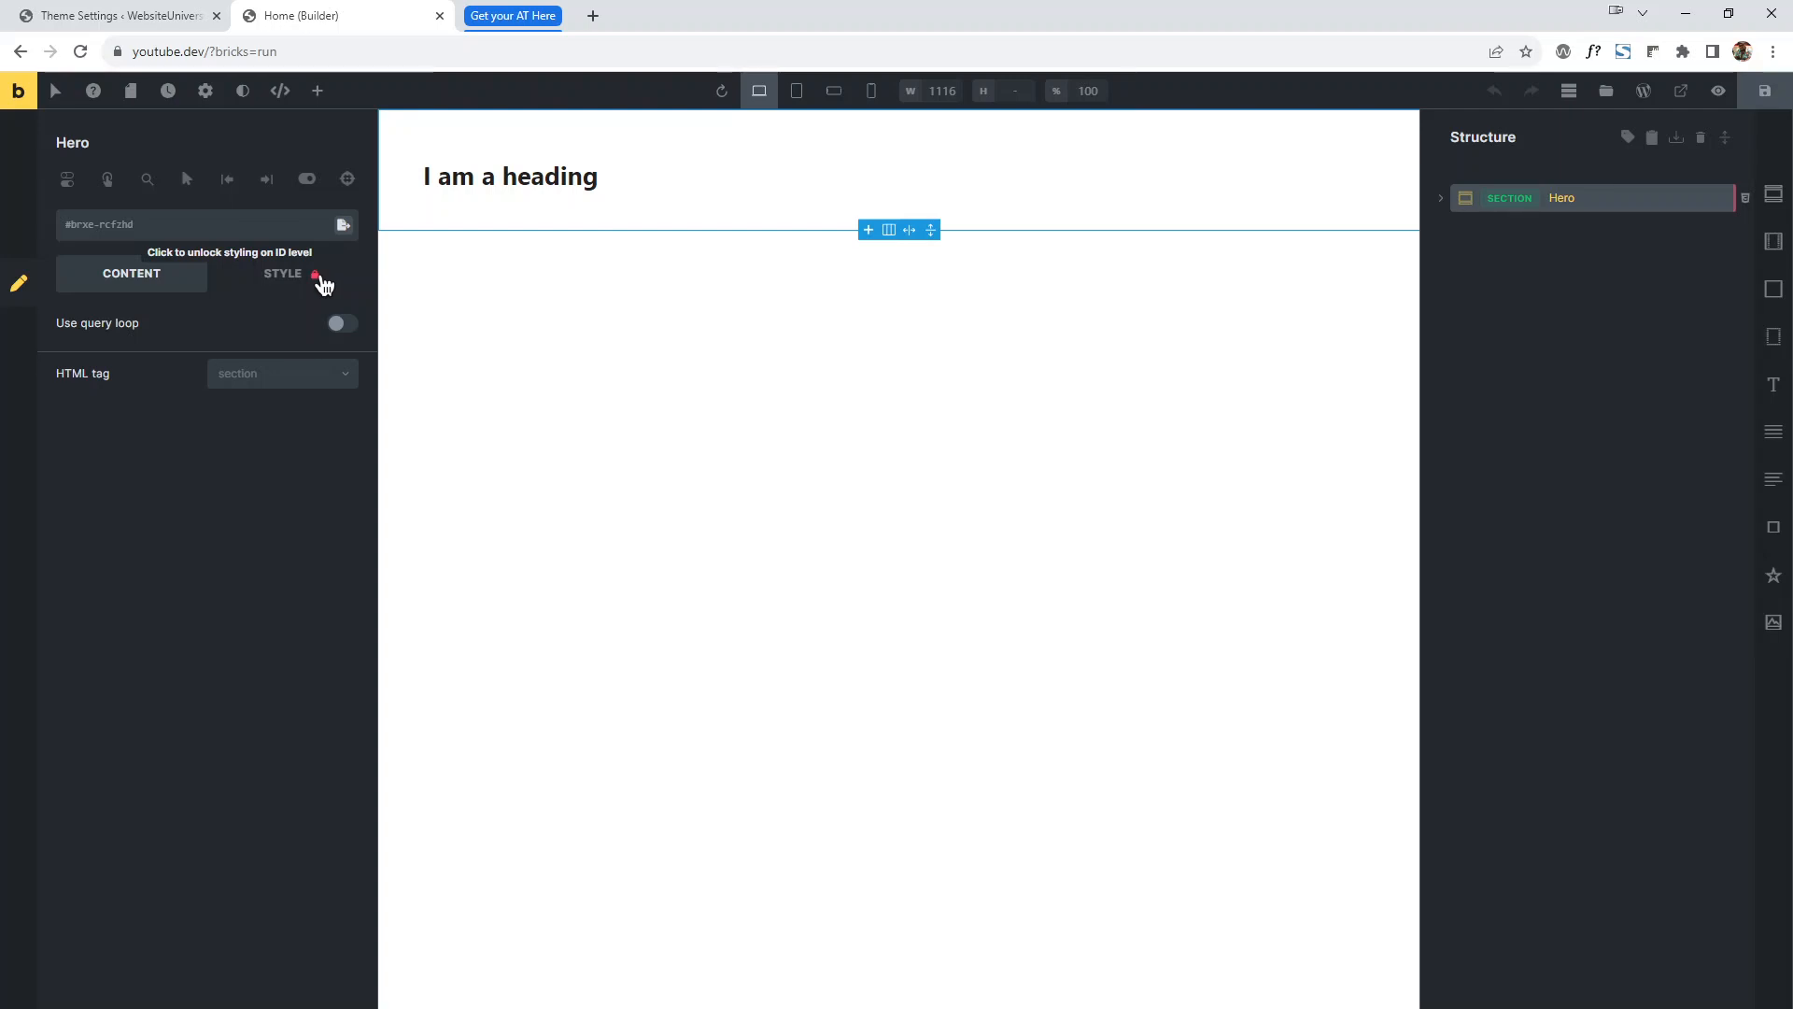
left_click(318, 275)
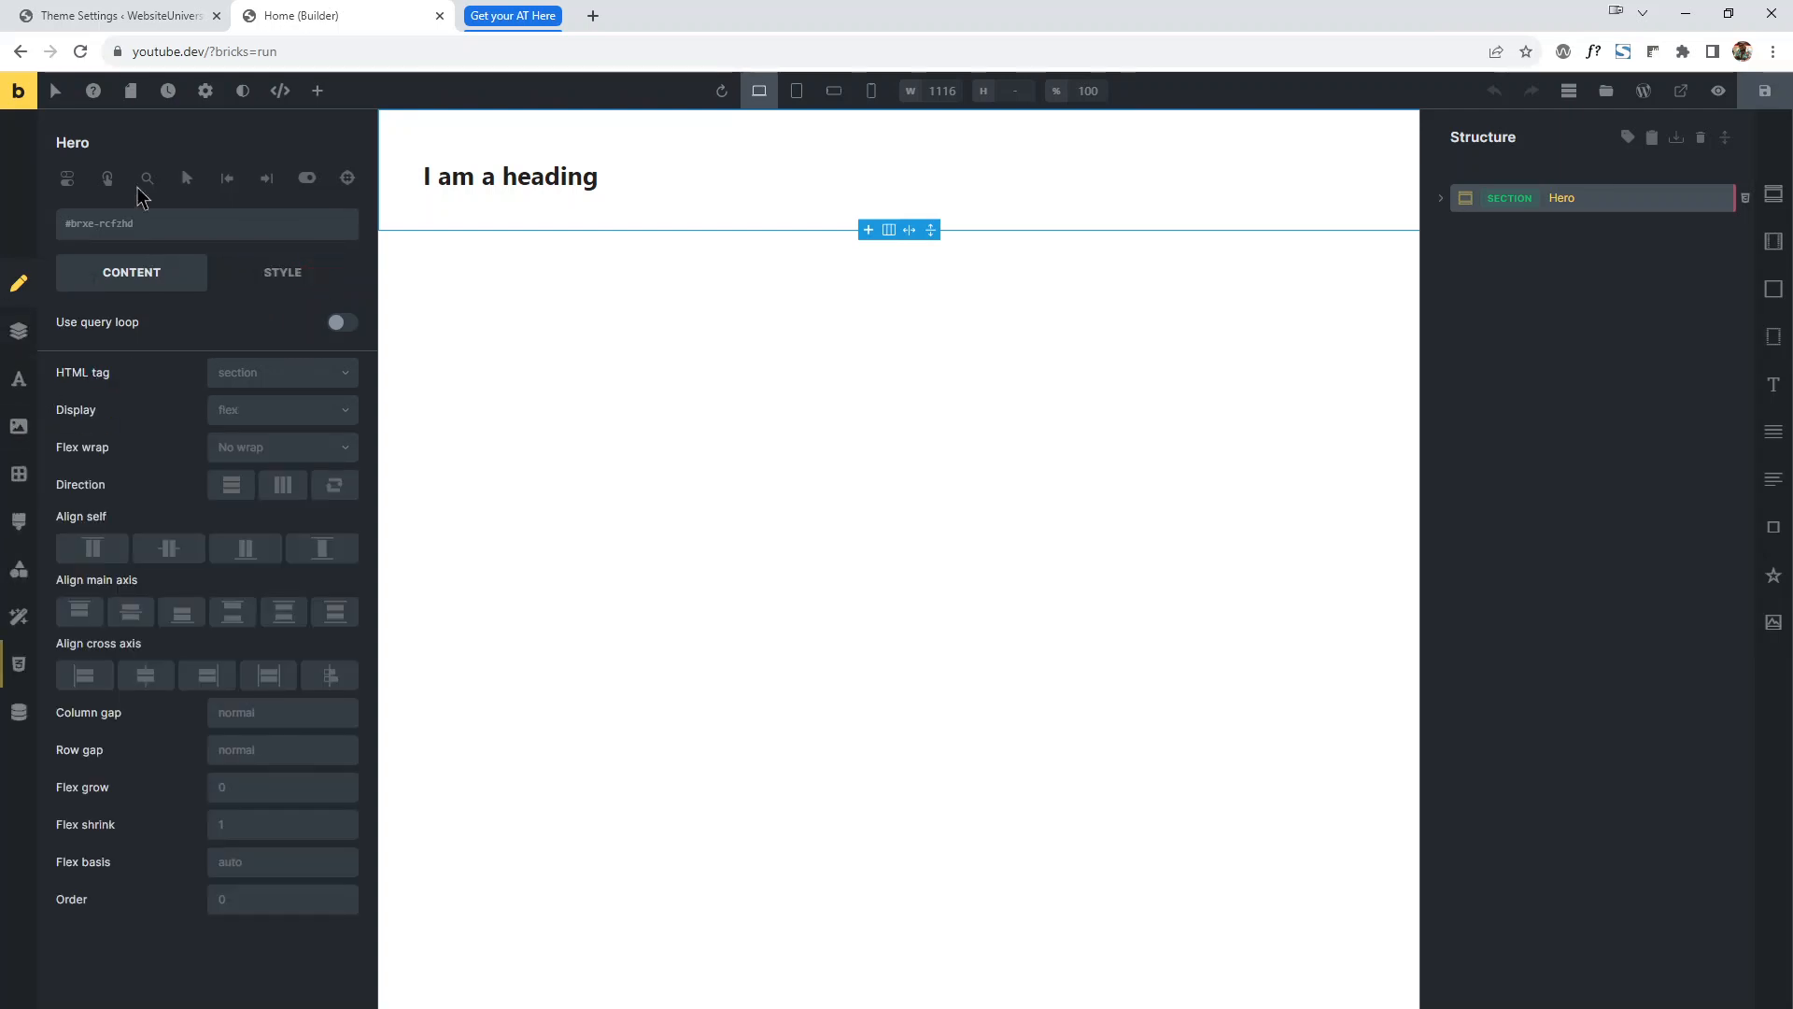
left_click(281, 278)
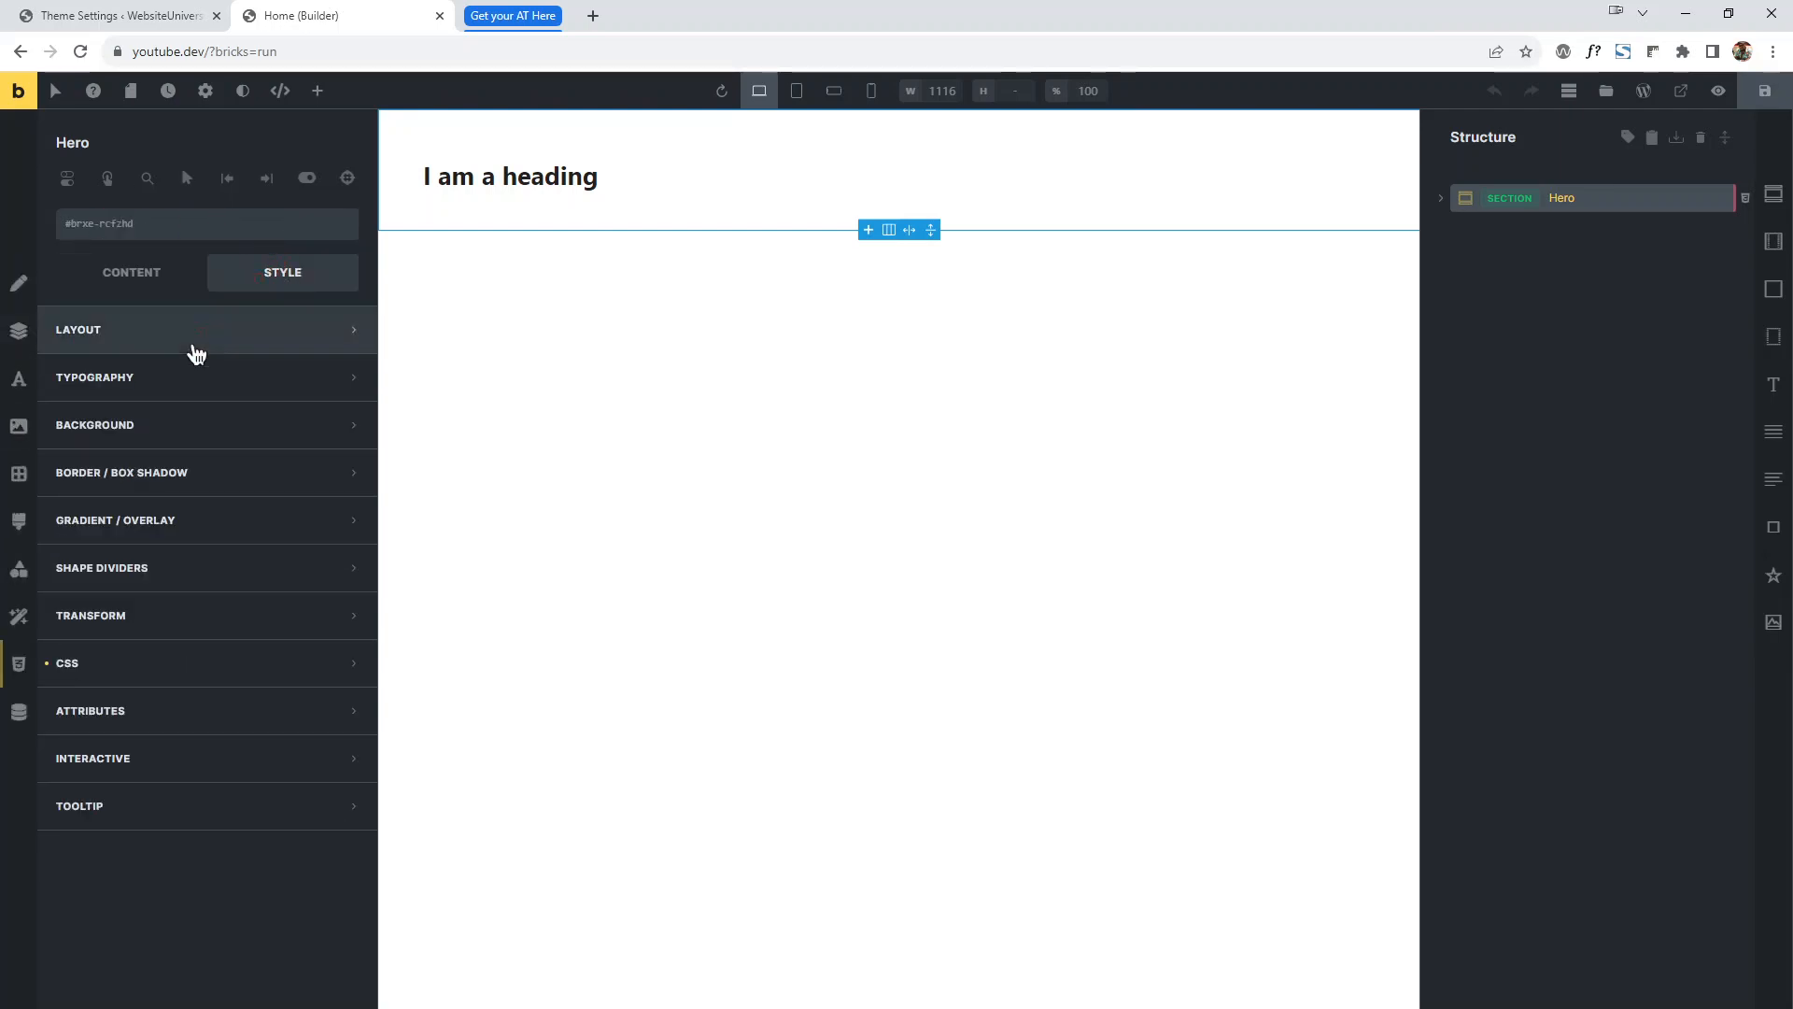
Check the Export ID Styles to Classes tweak and set the Hero section's ID-level padding to 2rem on all sides.
left_click(144, 15)
left_click(534, 530)
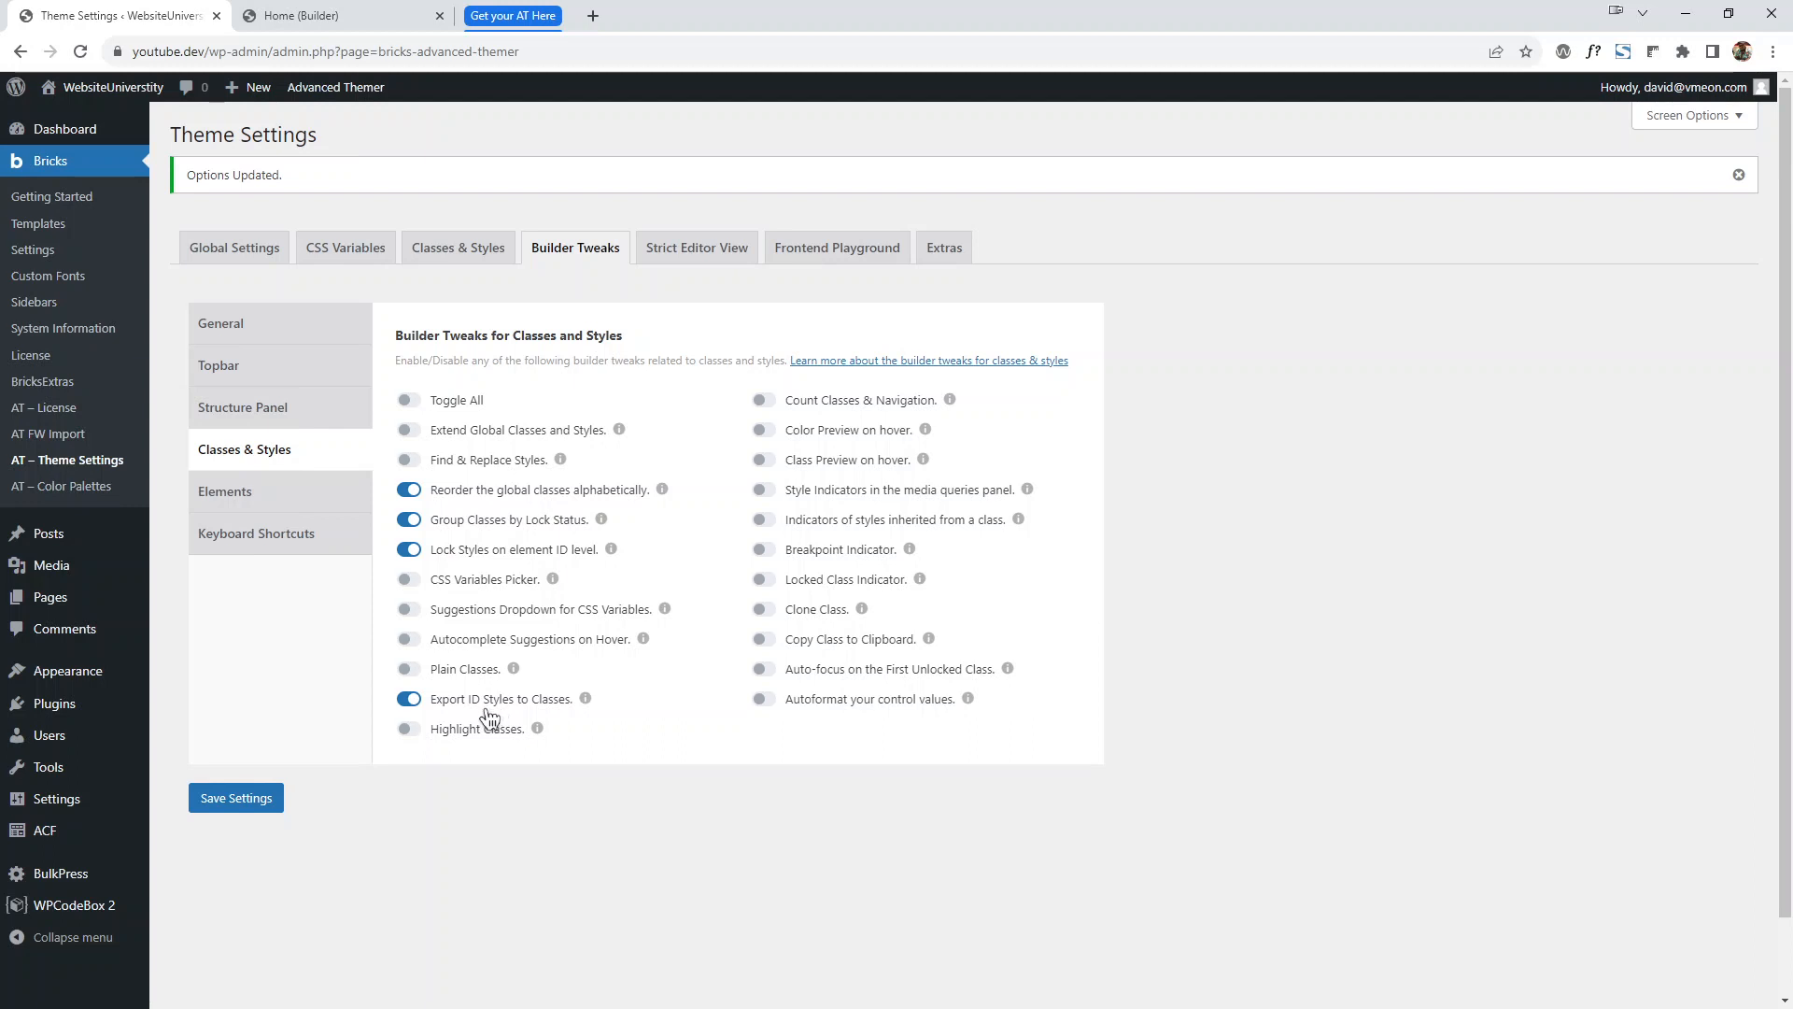
left_click(299, 15)
left_click(168, 329)
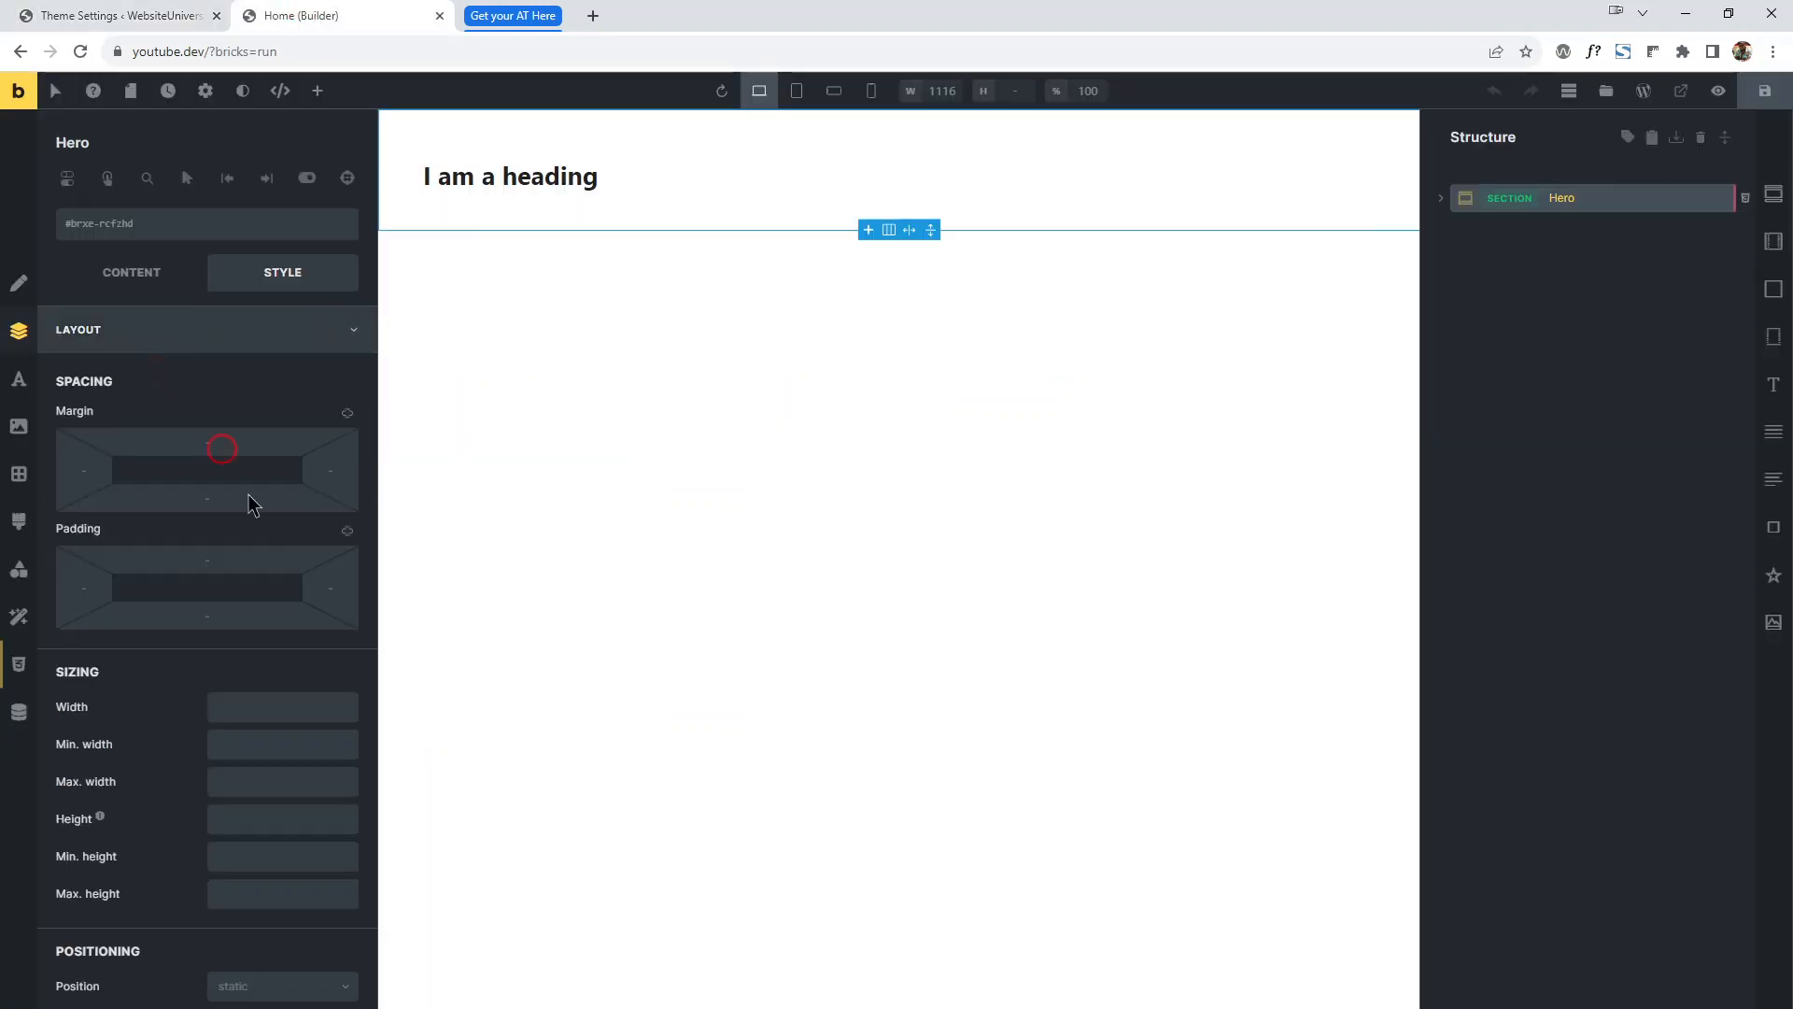
left_click(203, 559)
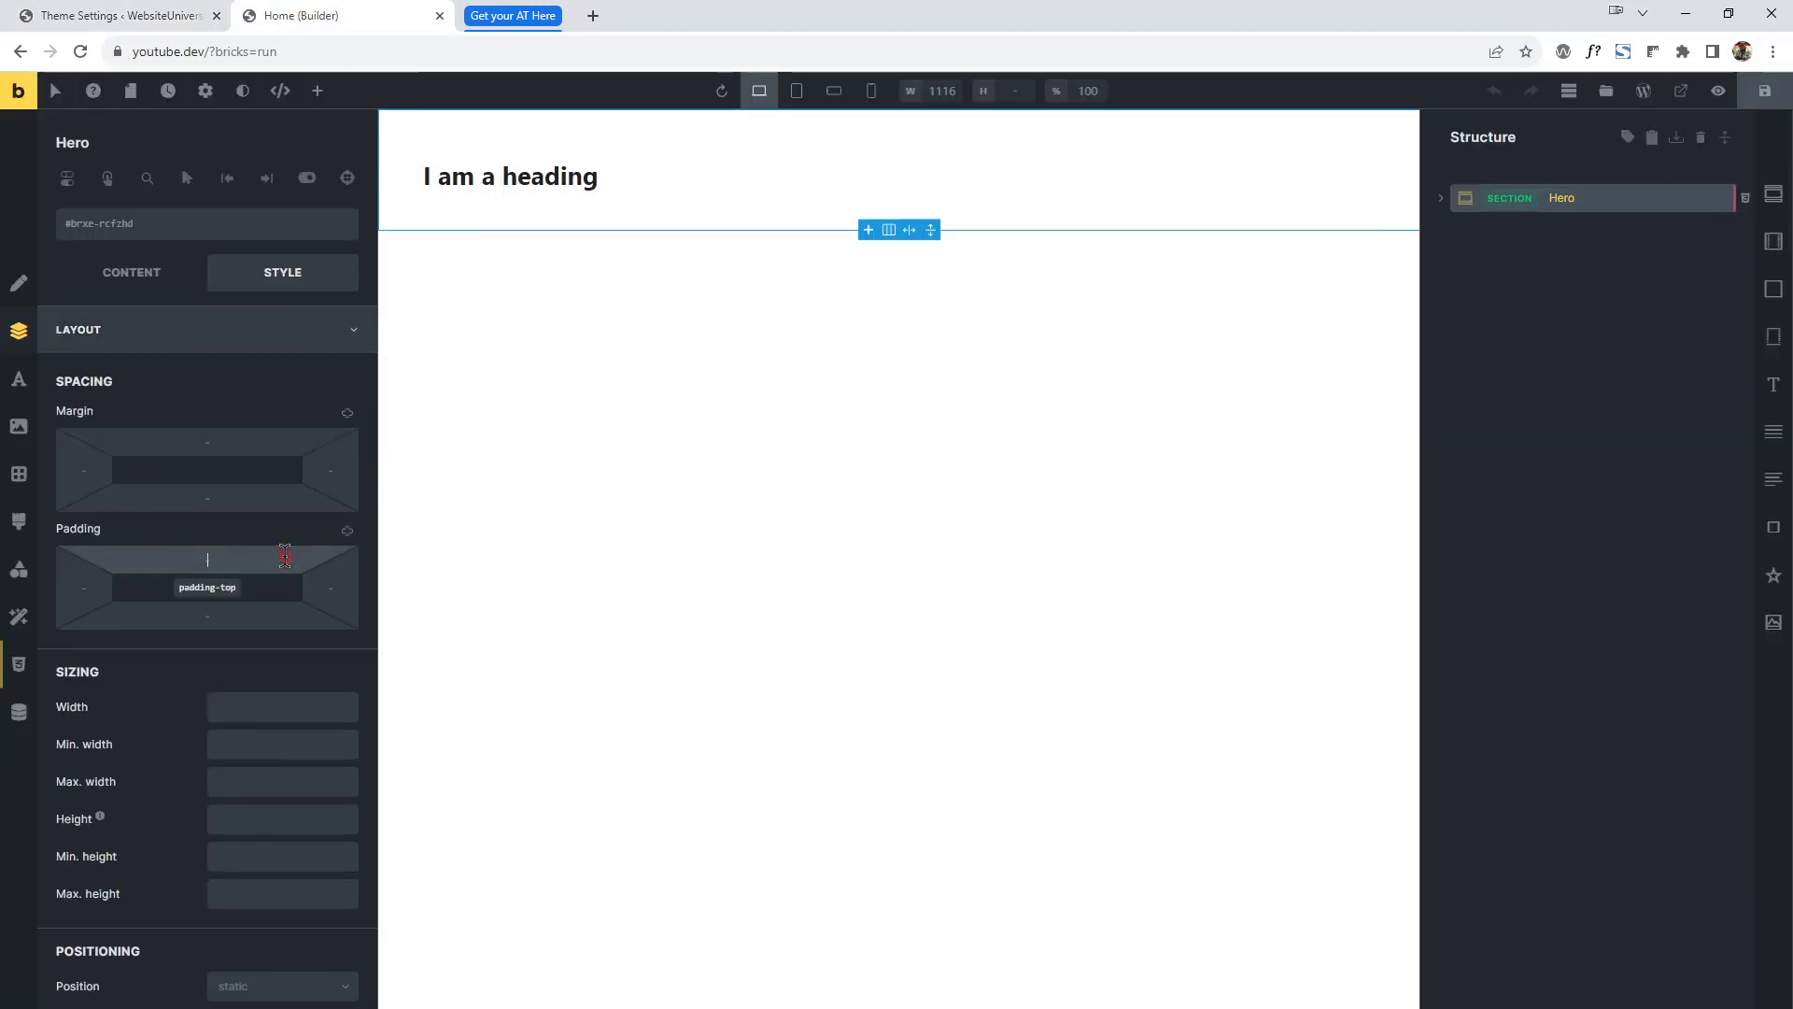
type("2rem")
left_click(351, 531)
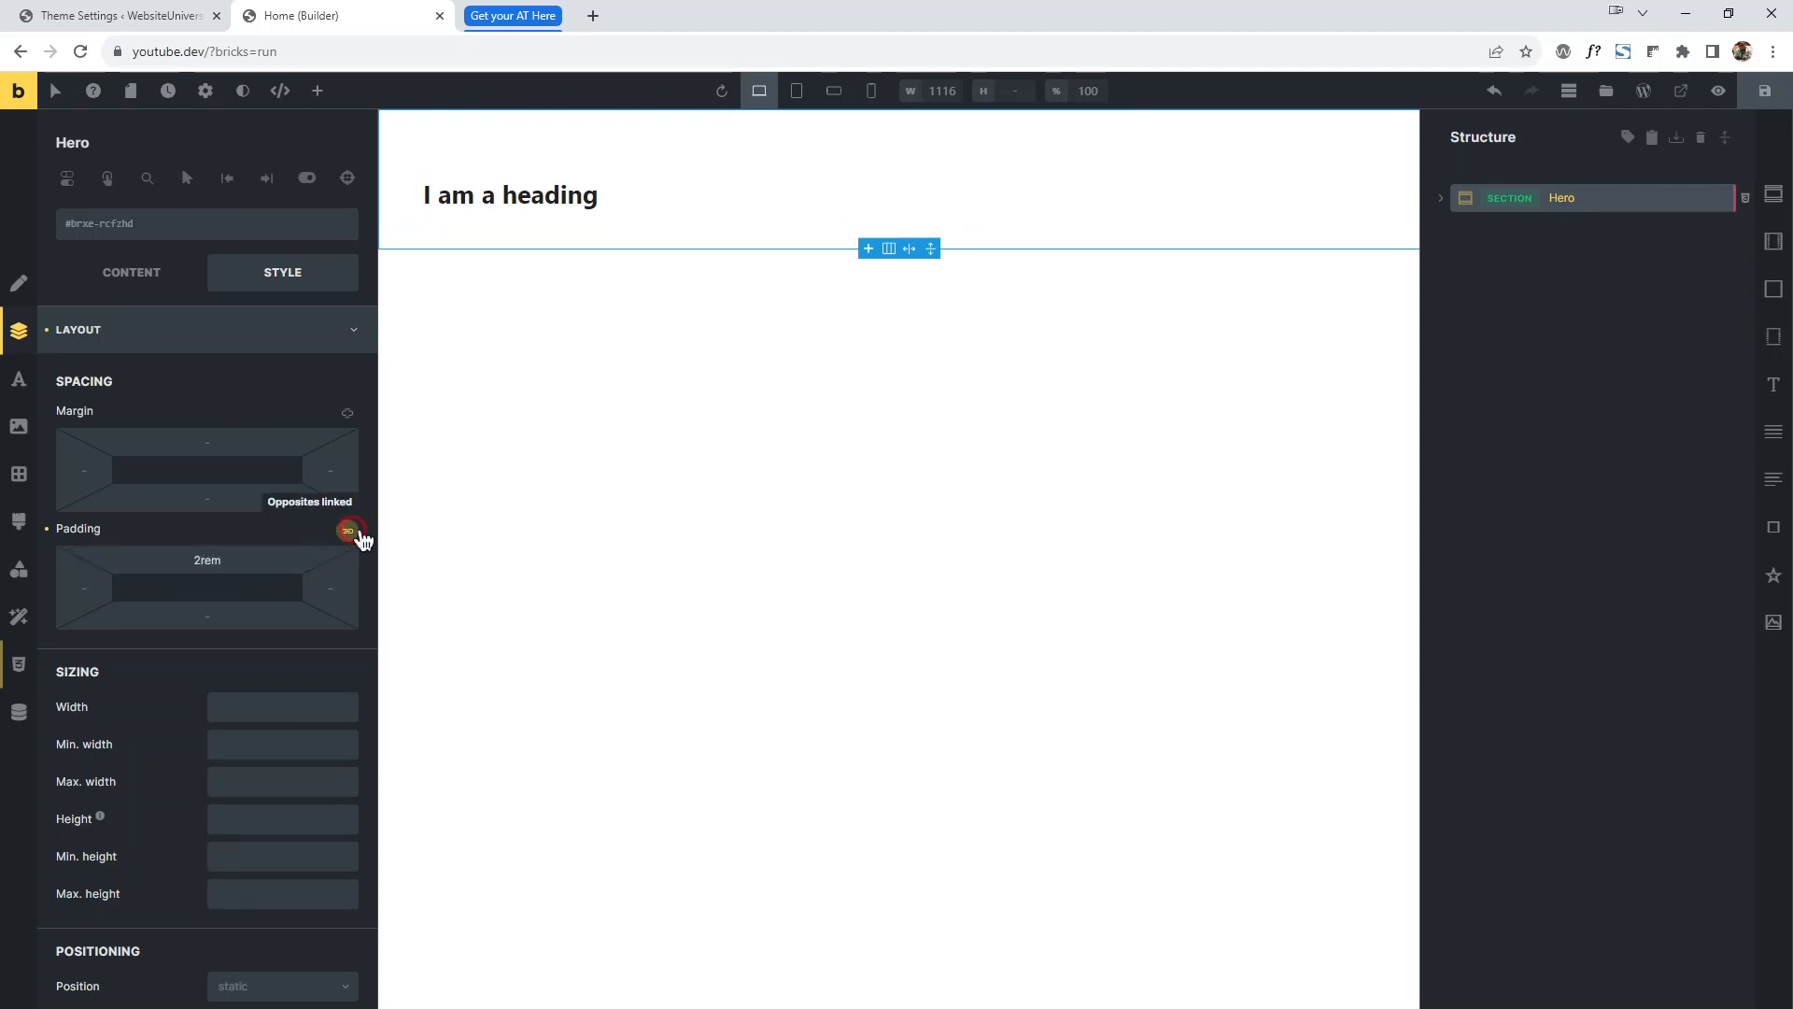
left_click(351, 531)
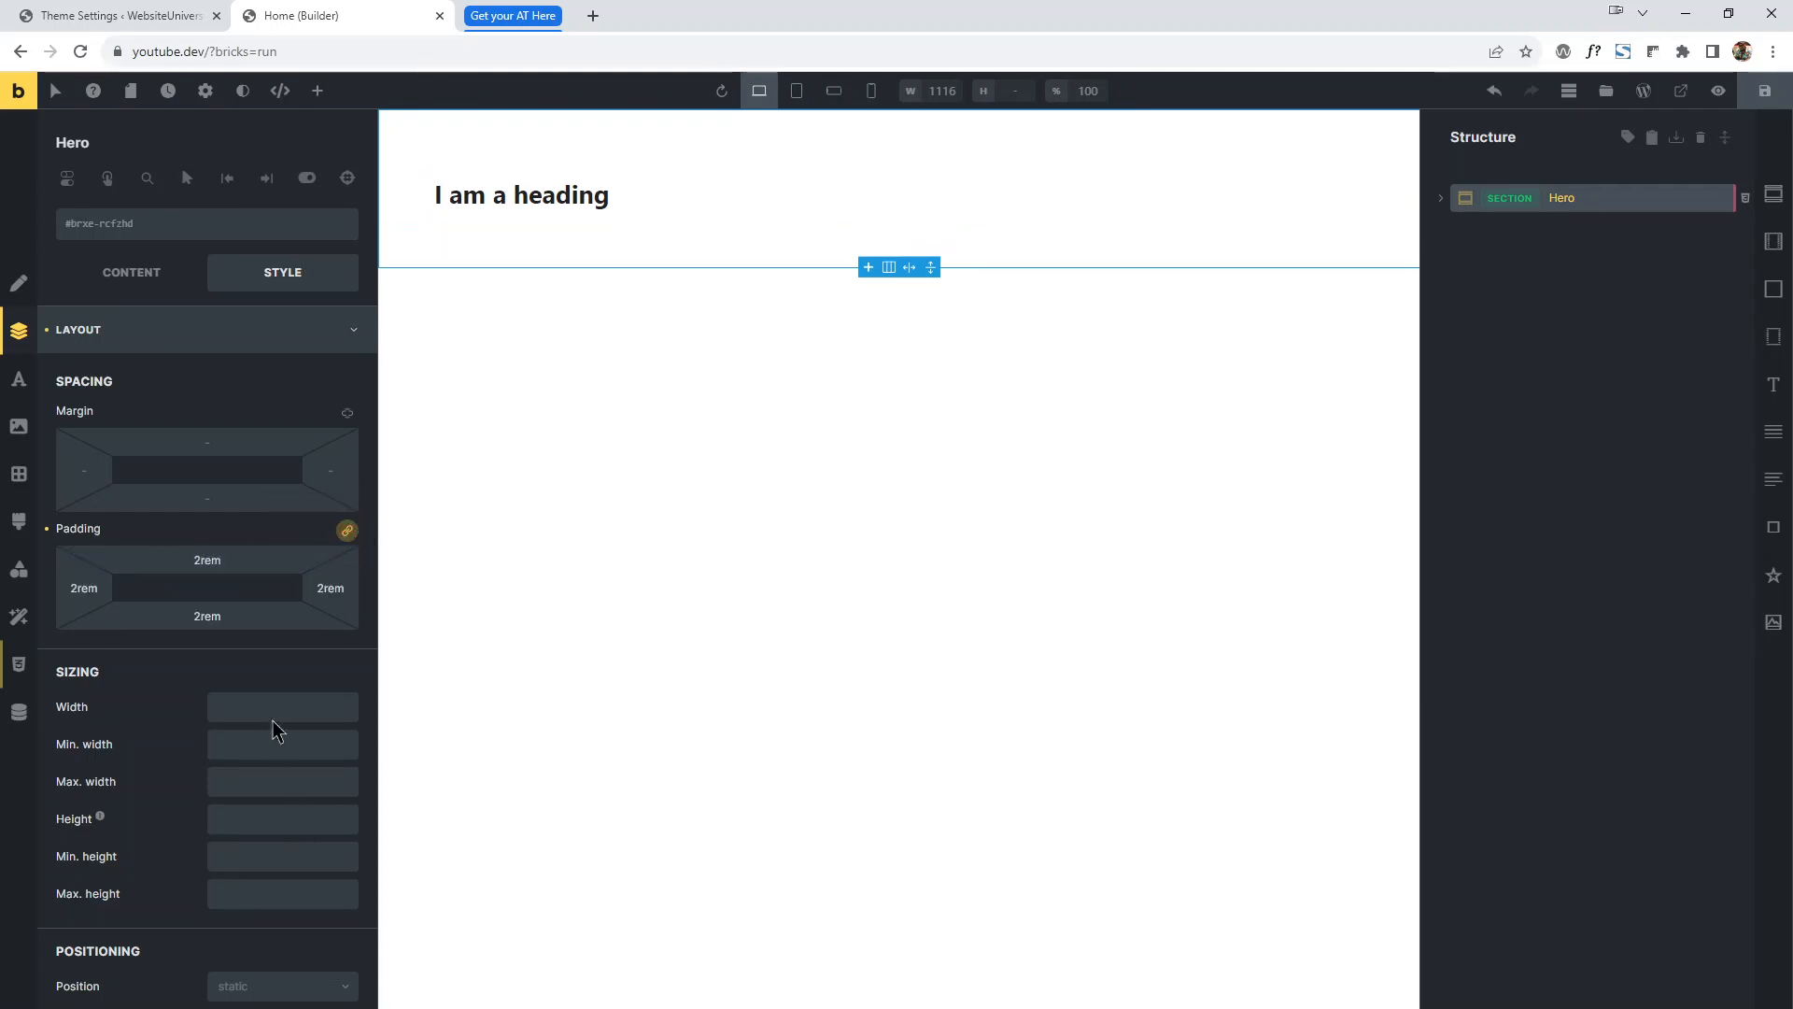
left_click(152, 330)
Try setting the Hero section's typography color to #ff5722.
left_click(21, 383)
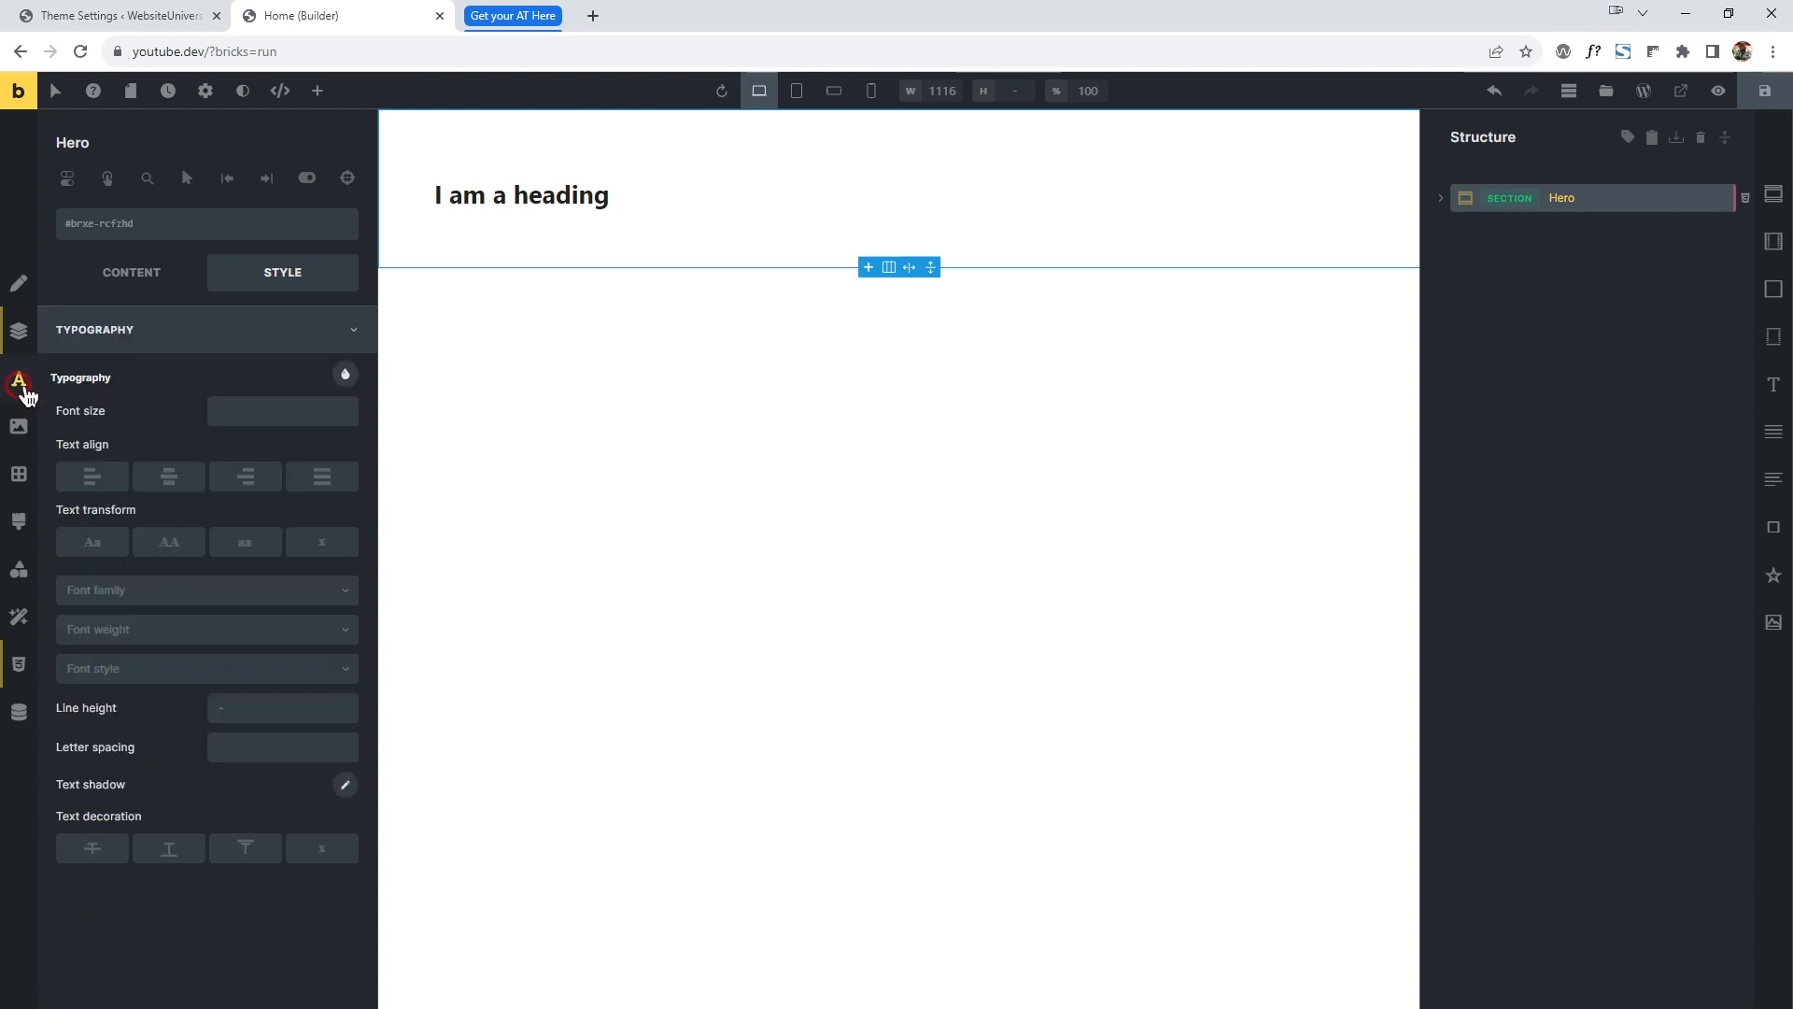
left_click(345, 374)
left_click(174, 528)
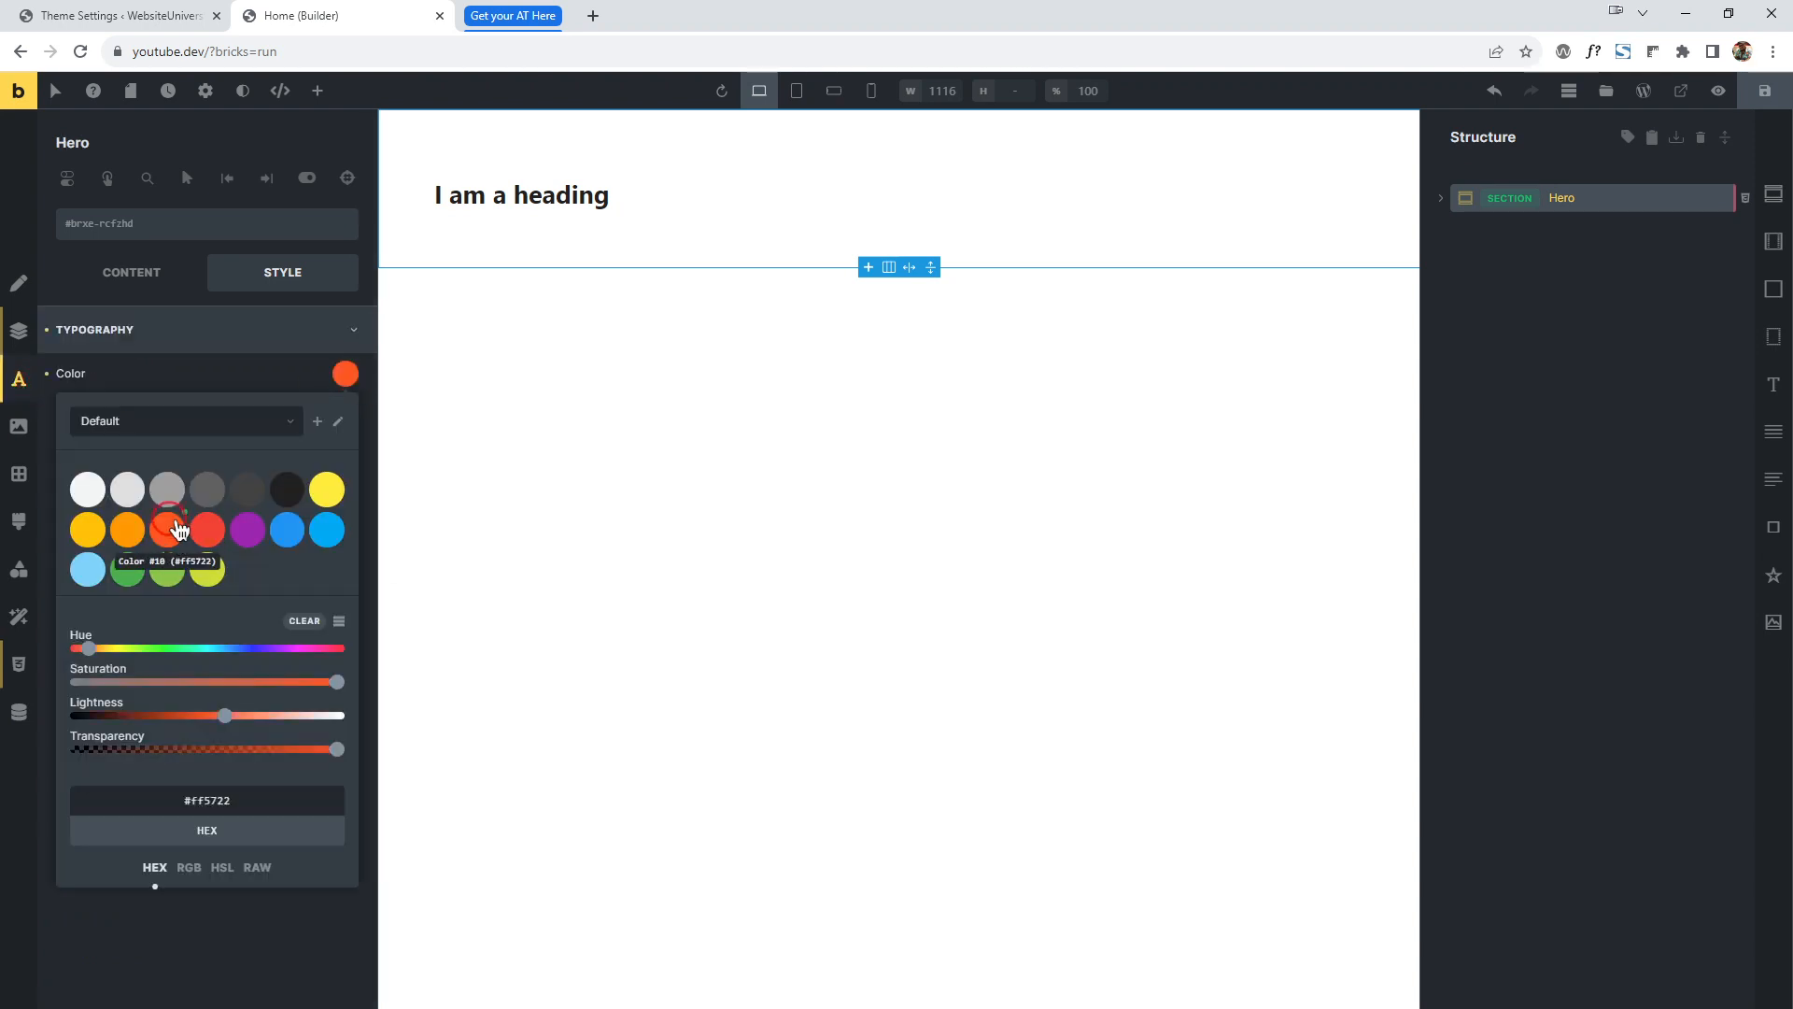
left_click(152, 373)
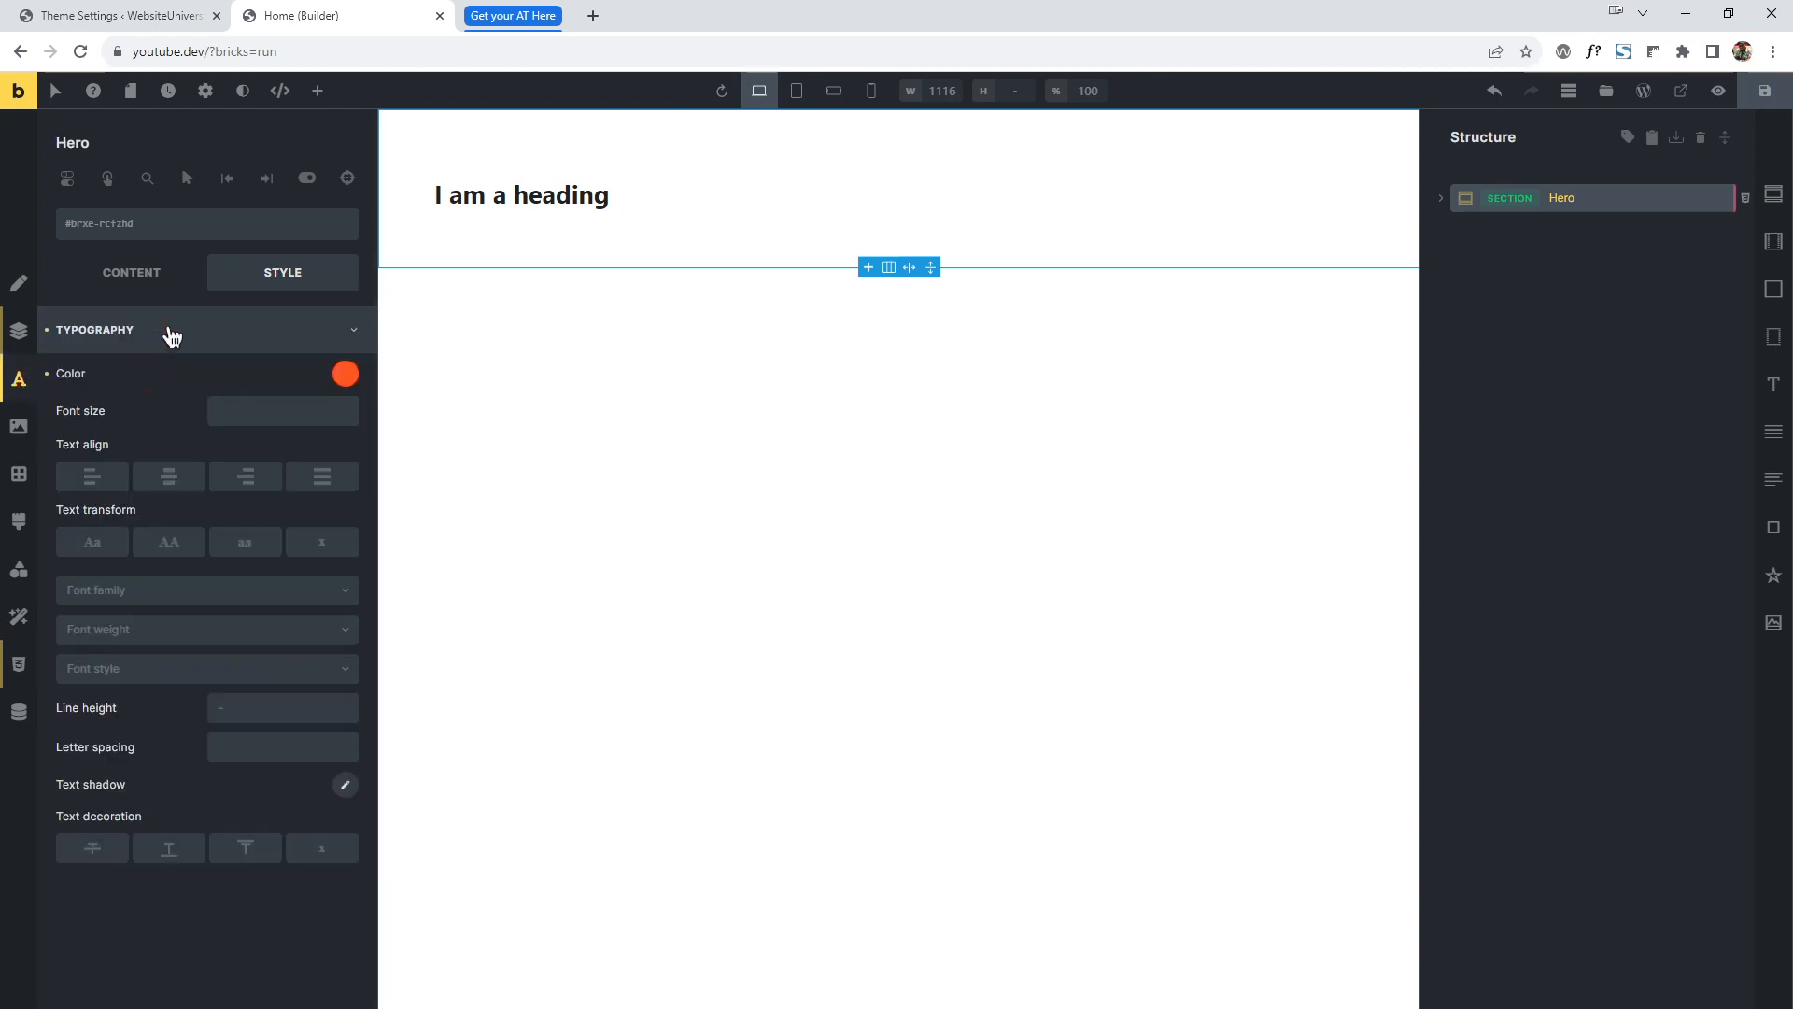
left_click(171, 334)
Expand the structure tree and set the Hero section's background color to light grey at ID level.
left_click(1726, 140)
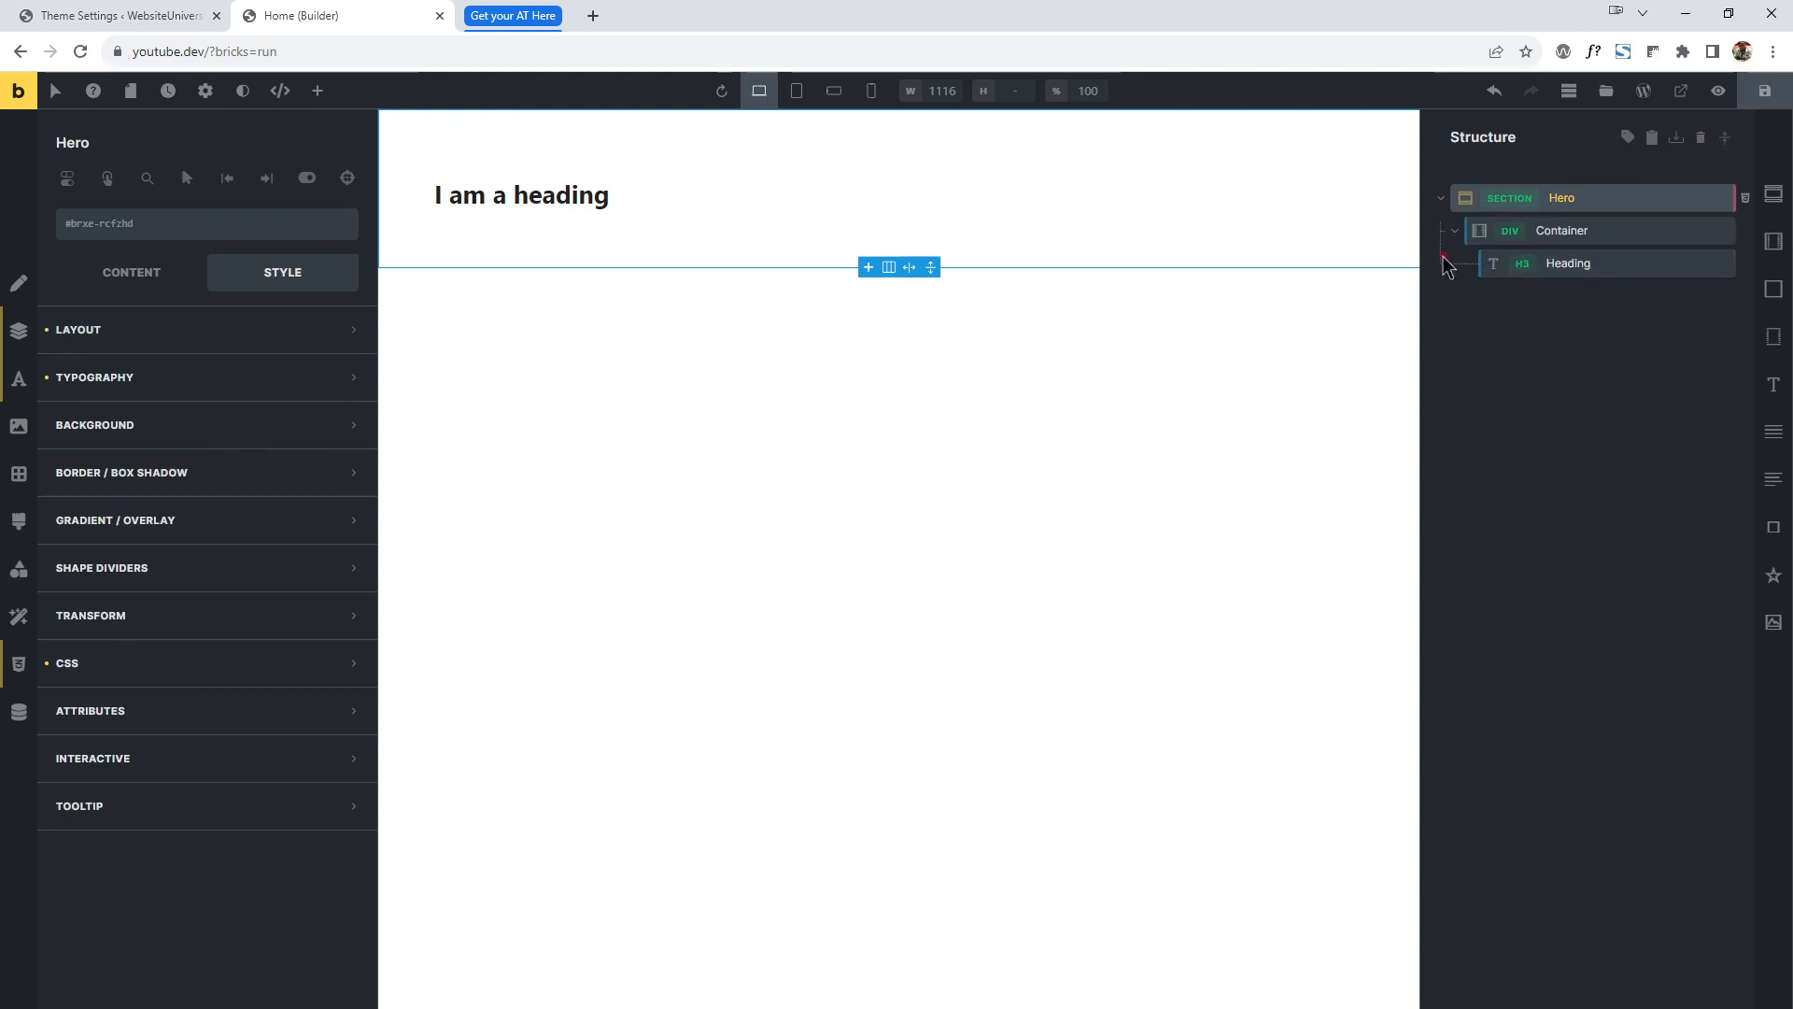
left_click(199, 341)
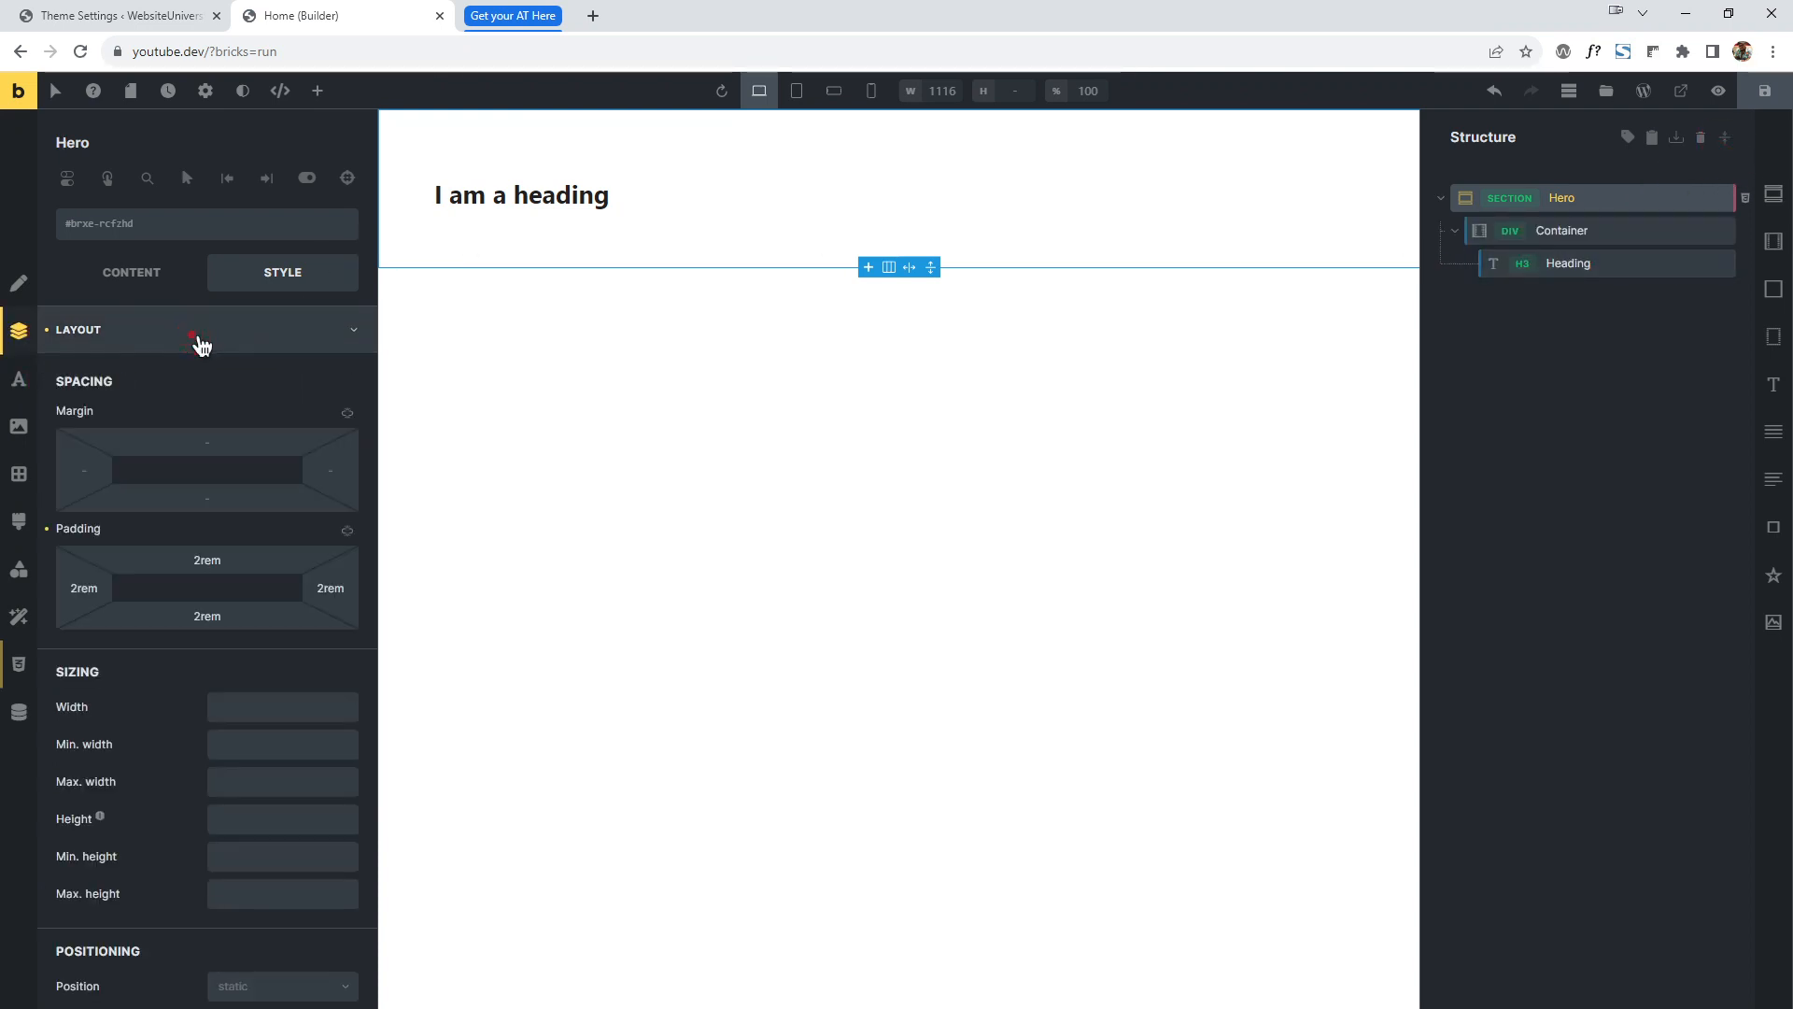
left_click(200, 342)
left_click(13, 428)
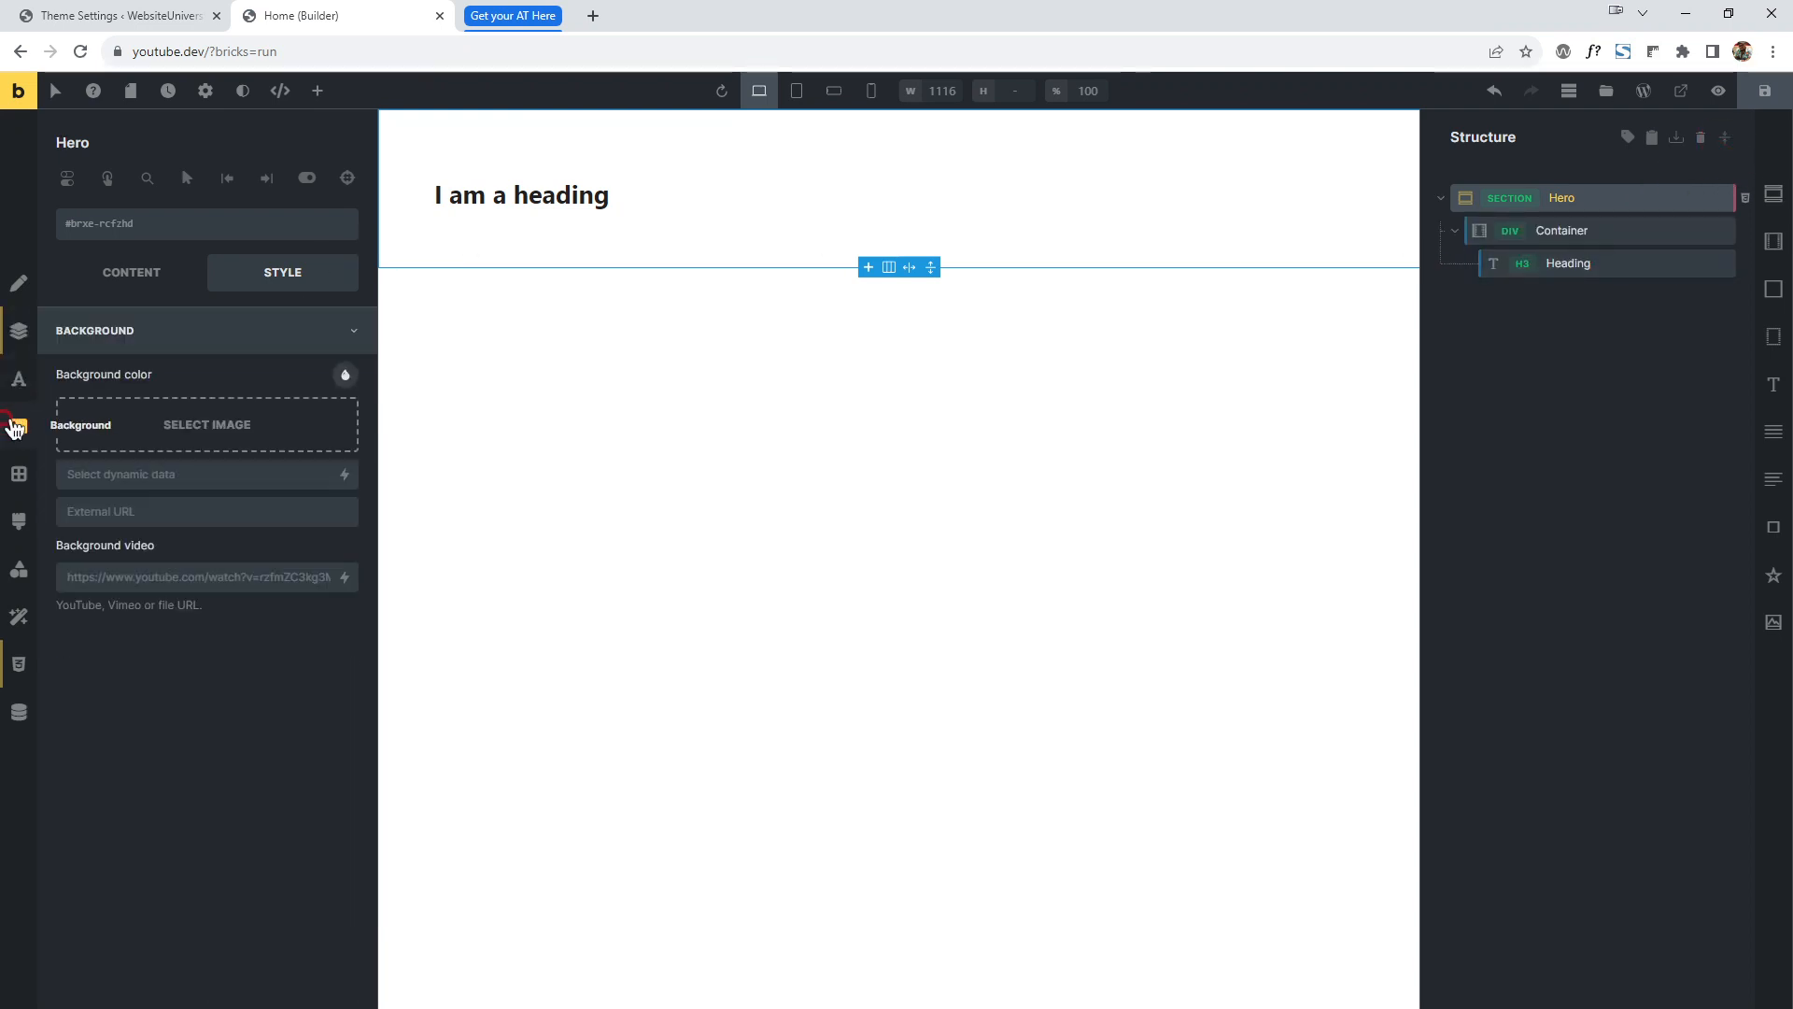
left_click(344, 375)
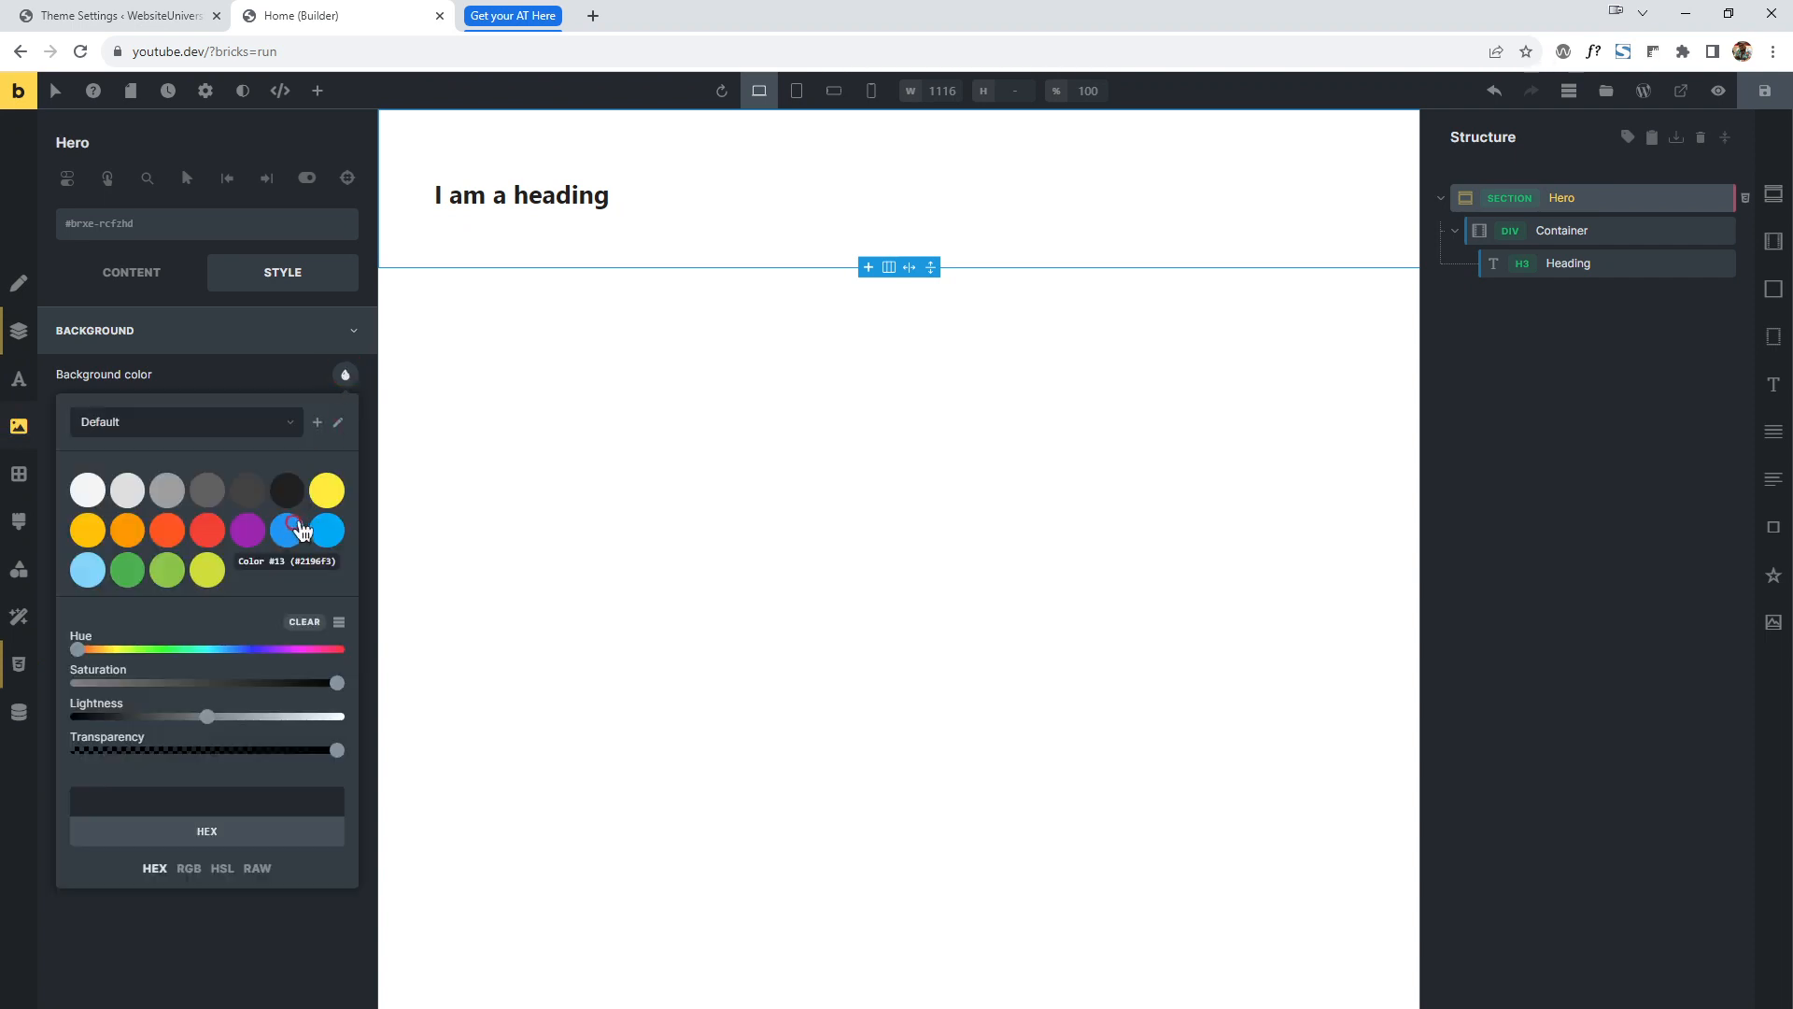
left_click(129, 492)
left_click(175, 333)
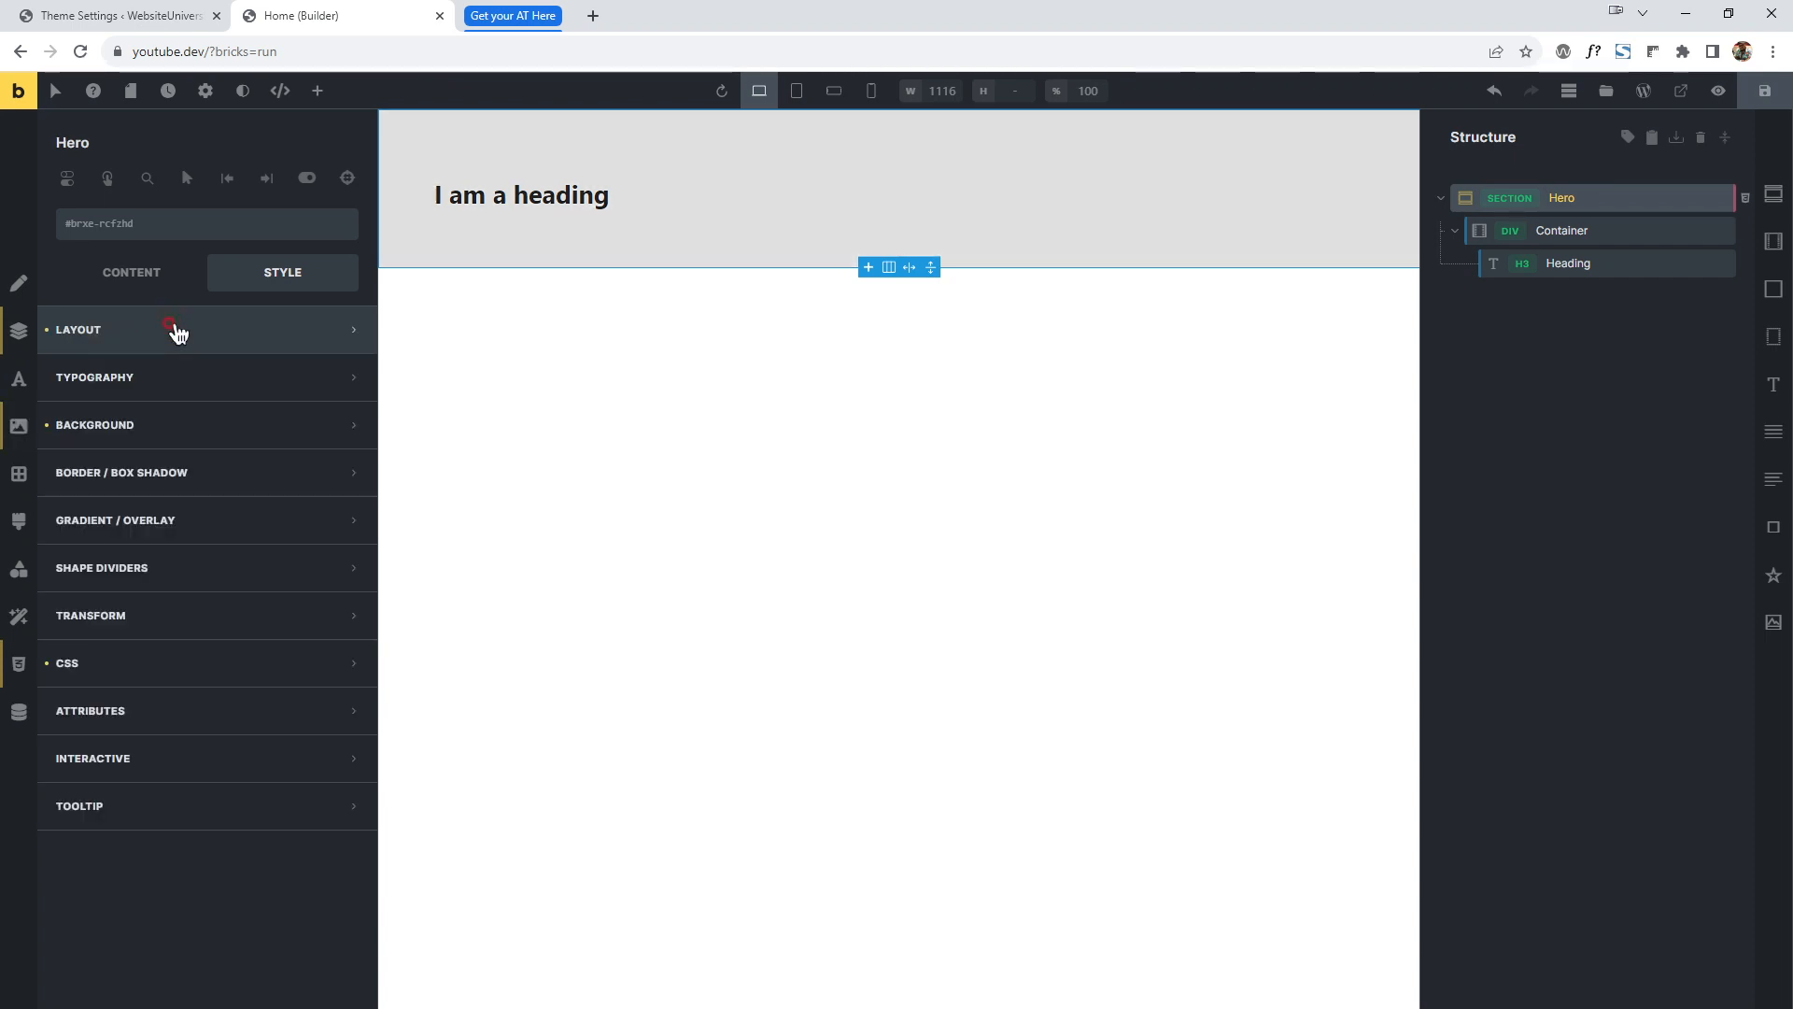
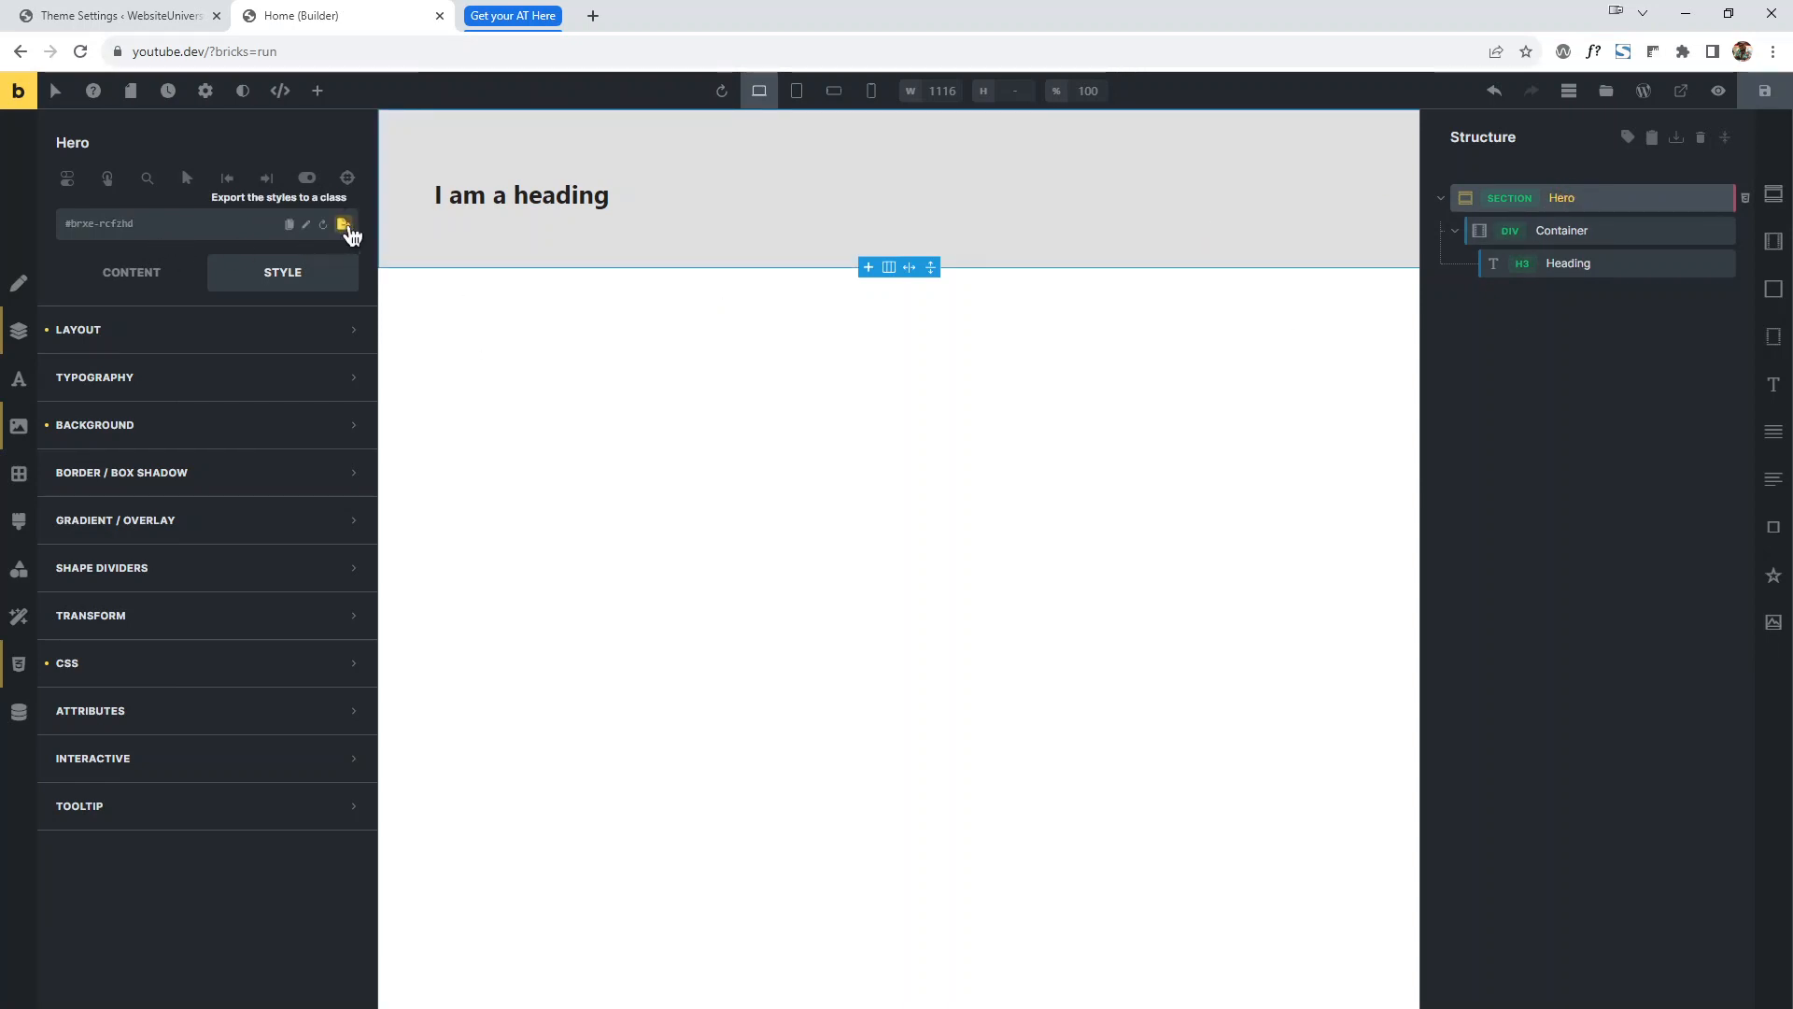
Export the Hero section's ID styles to a new class named hero__section and unlock its ID-level styling.
left_click(343, 225)
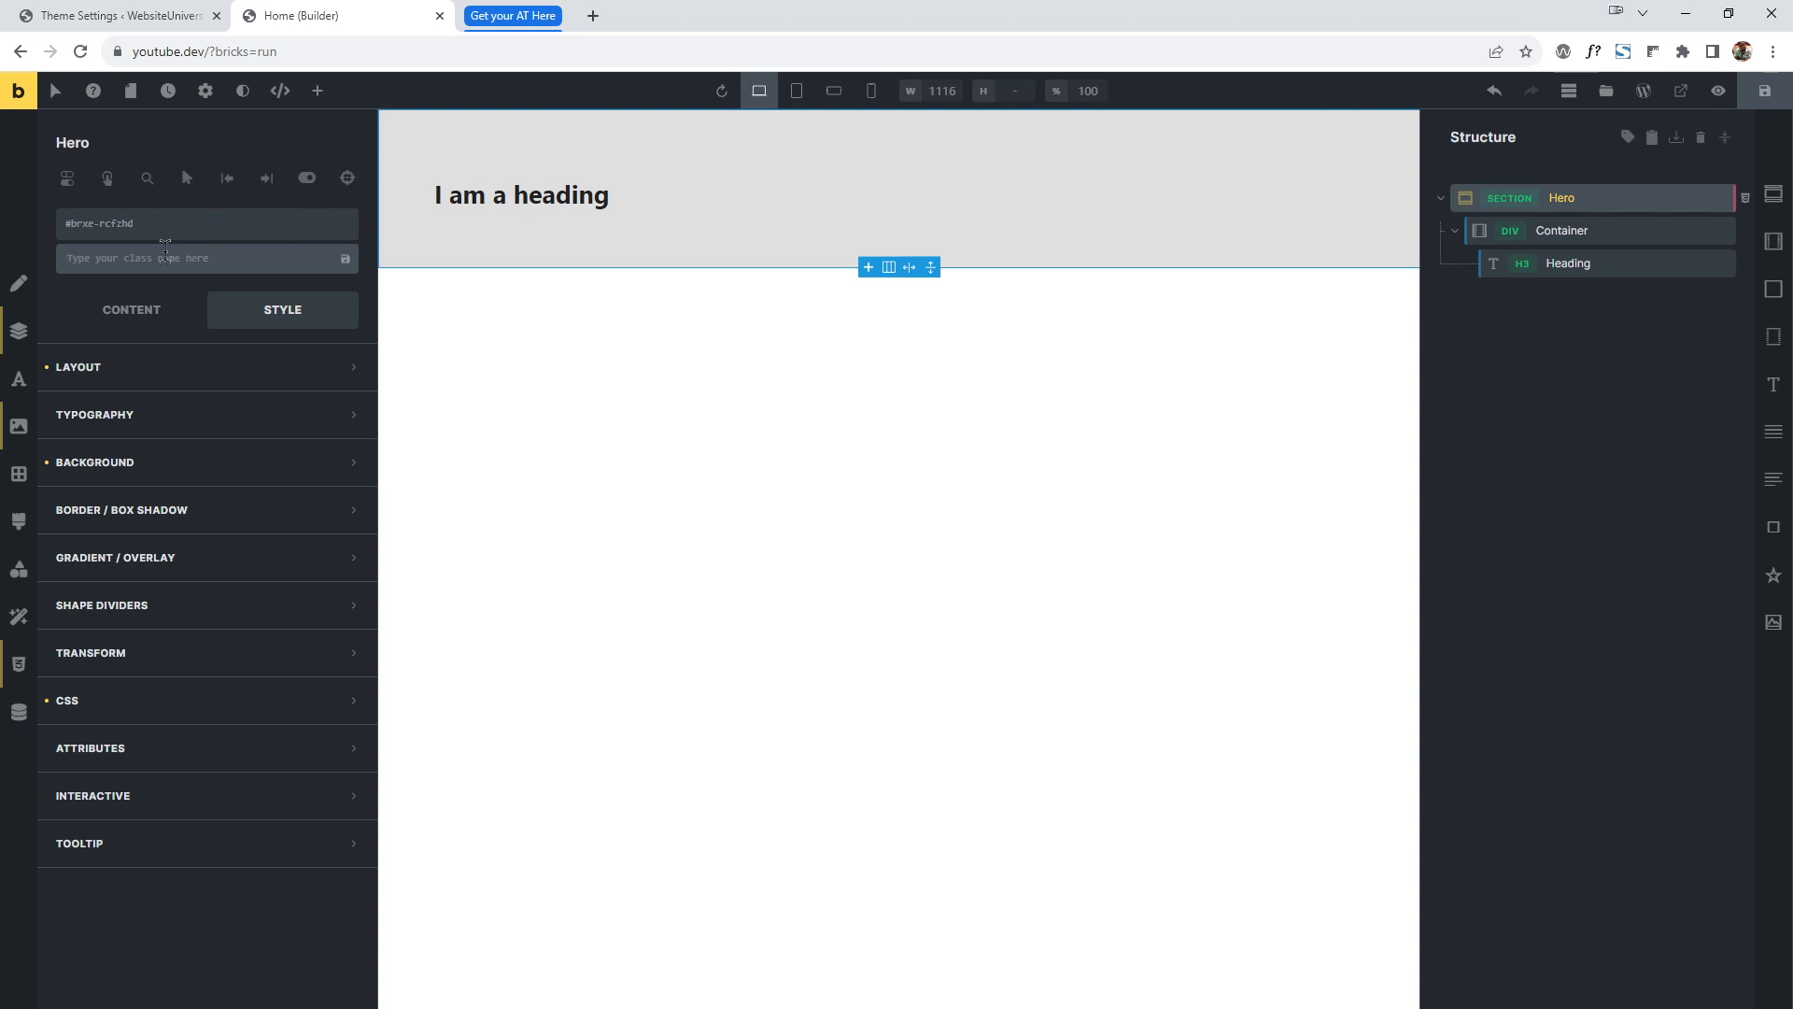
type("her")
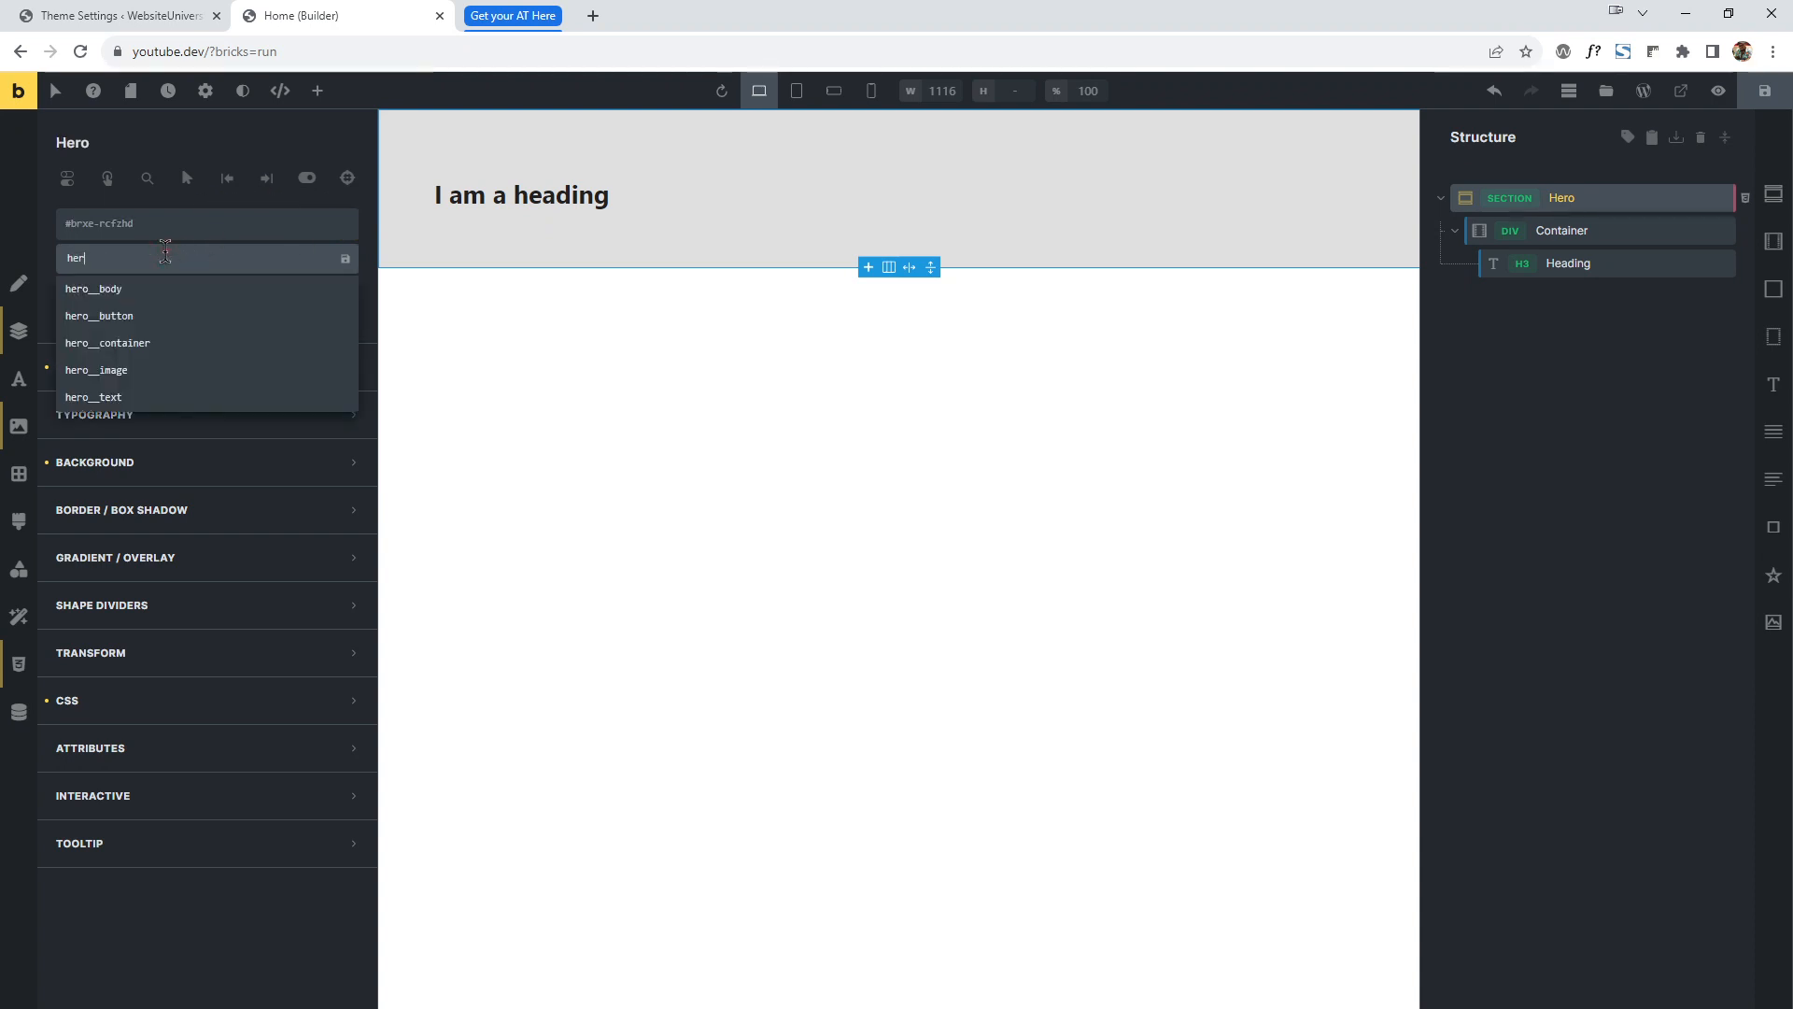
type("o__section")
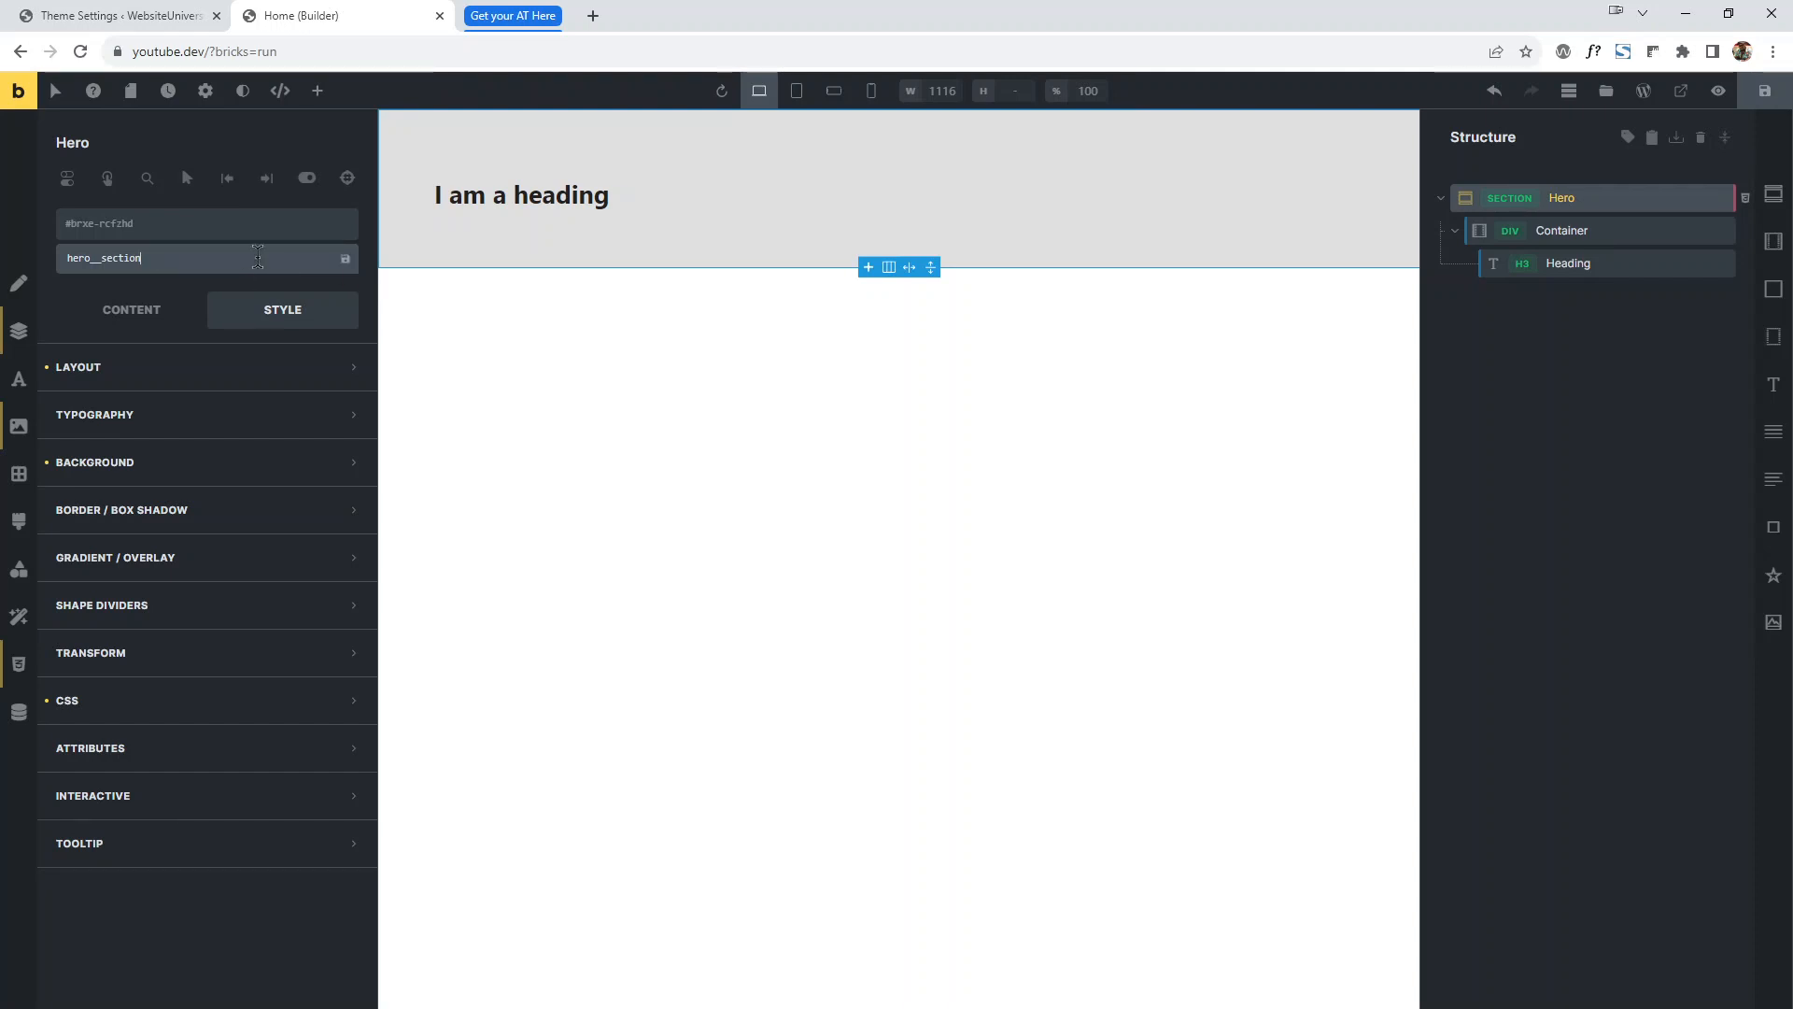
key("Return")
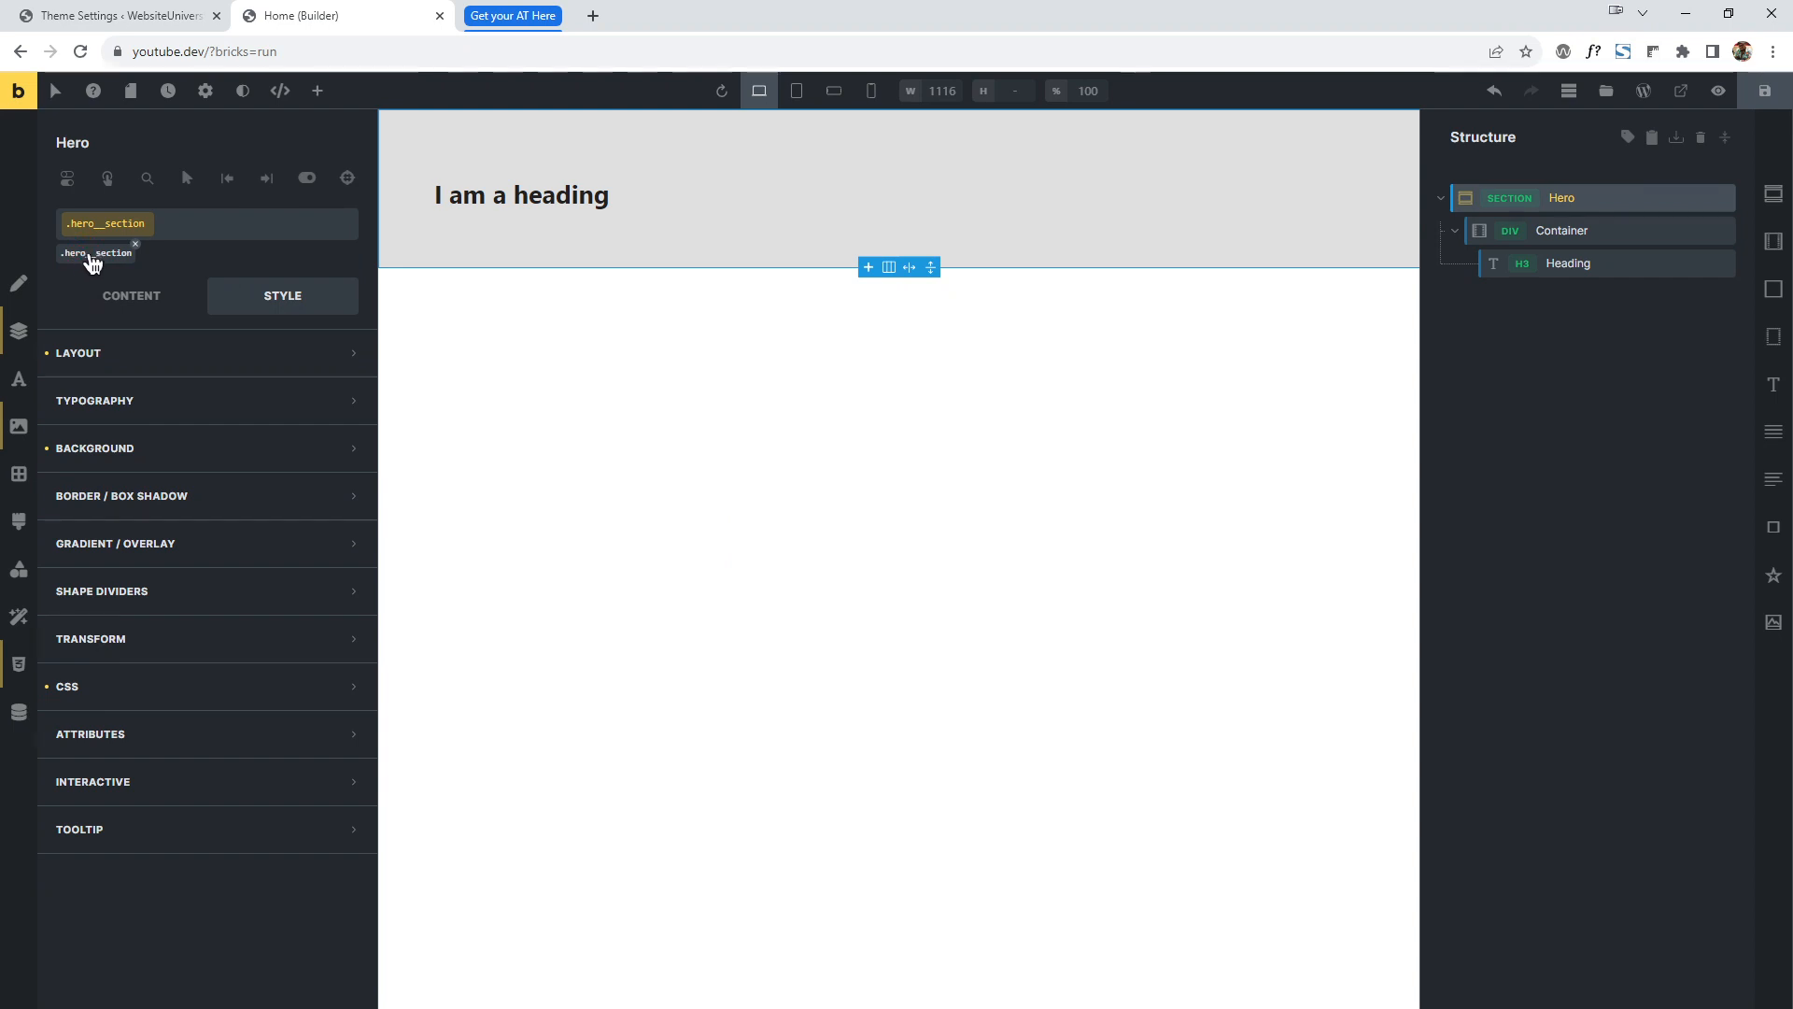
left_click(101, 298)
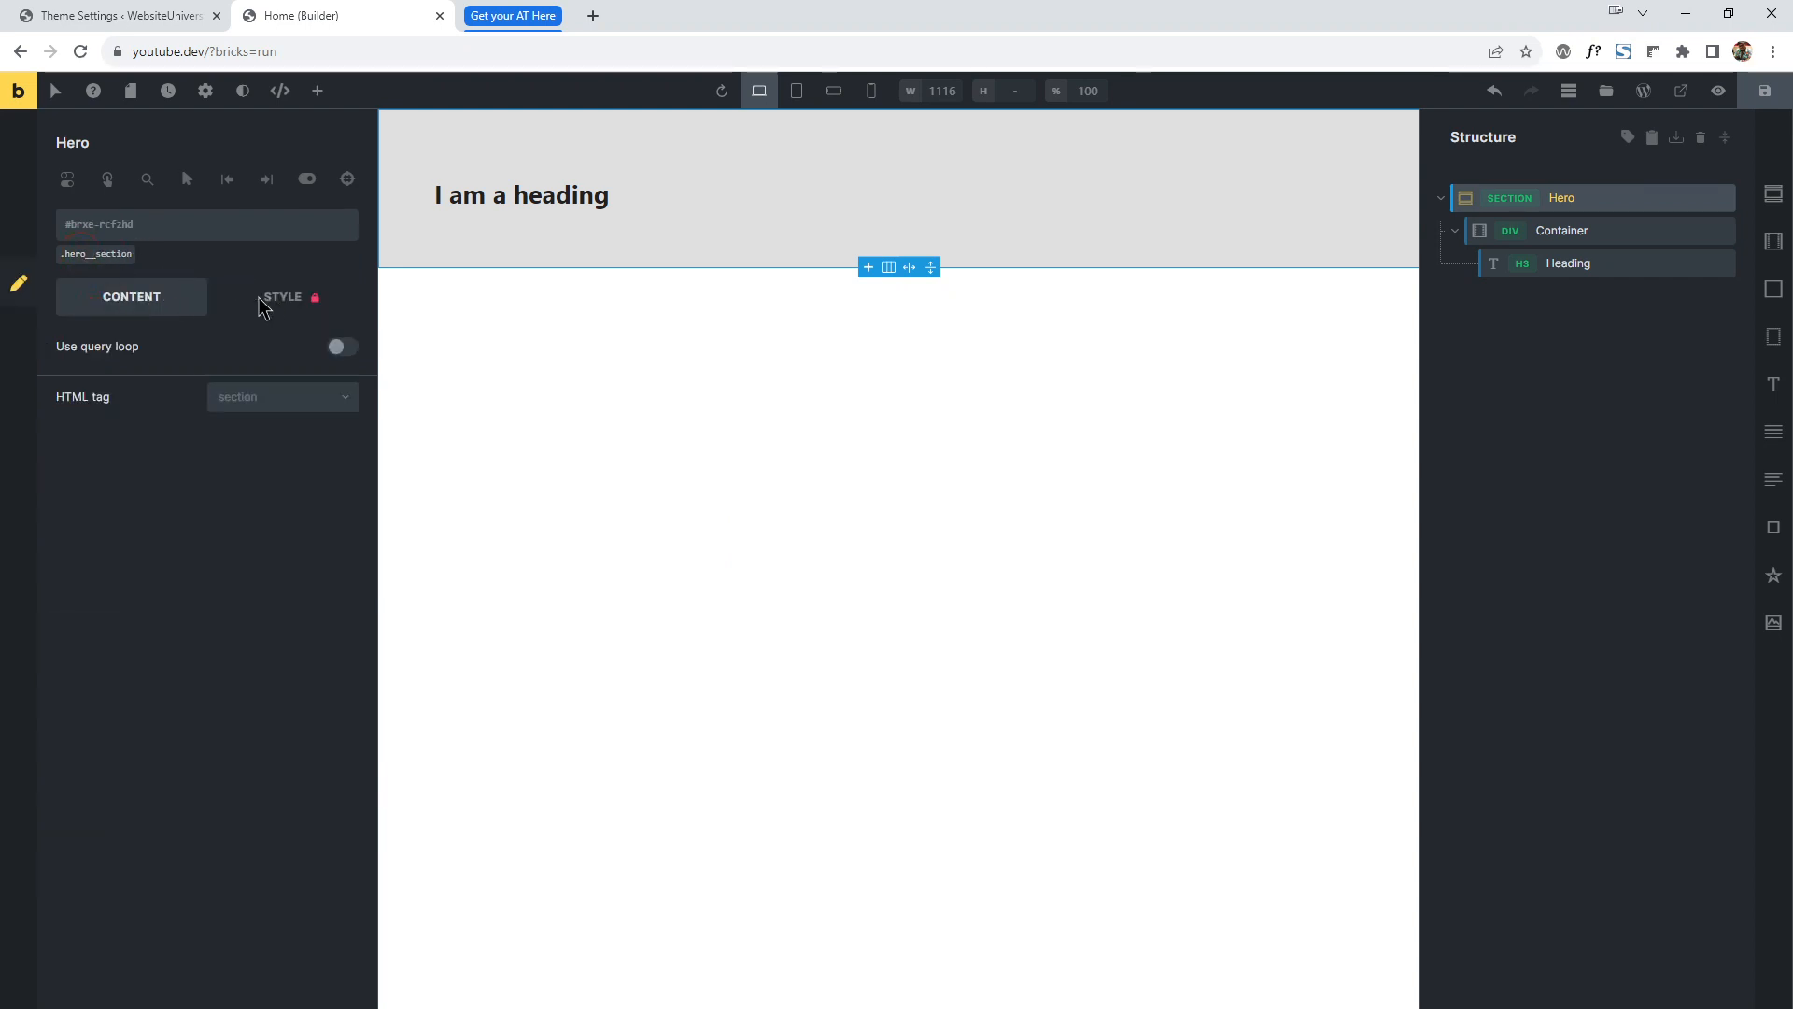
left_click(317, 298)
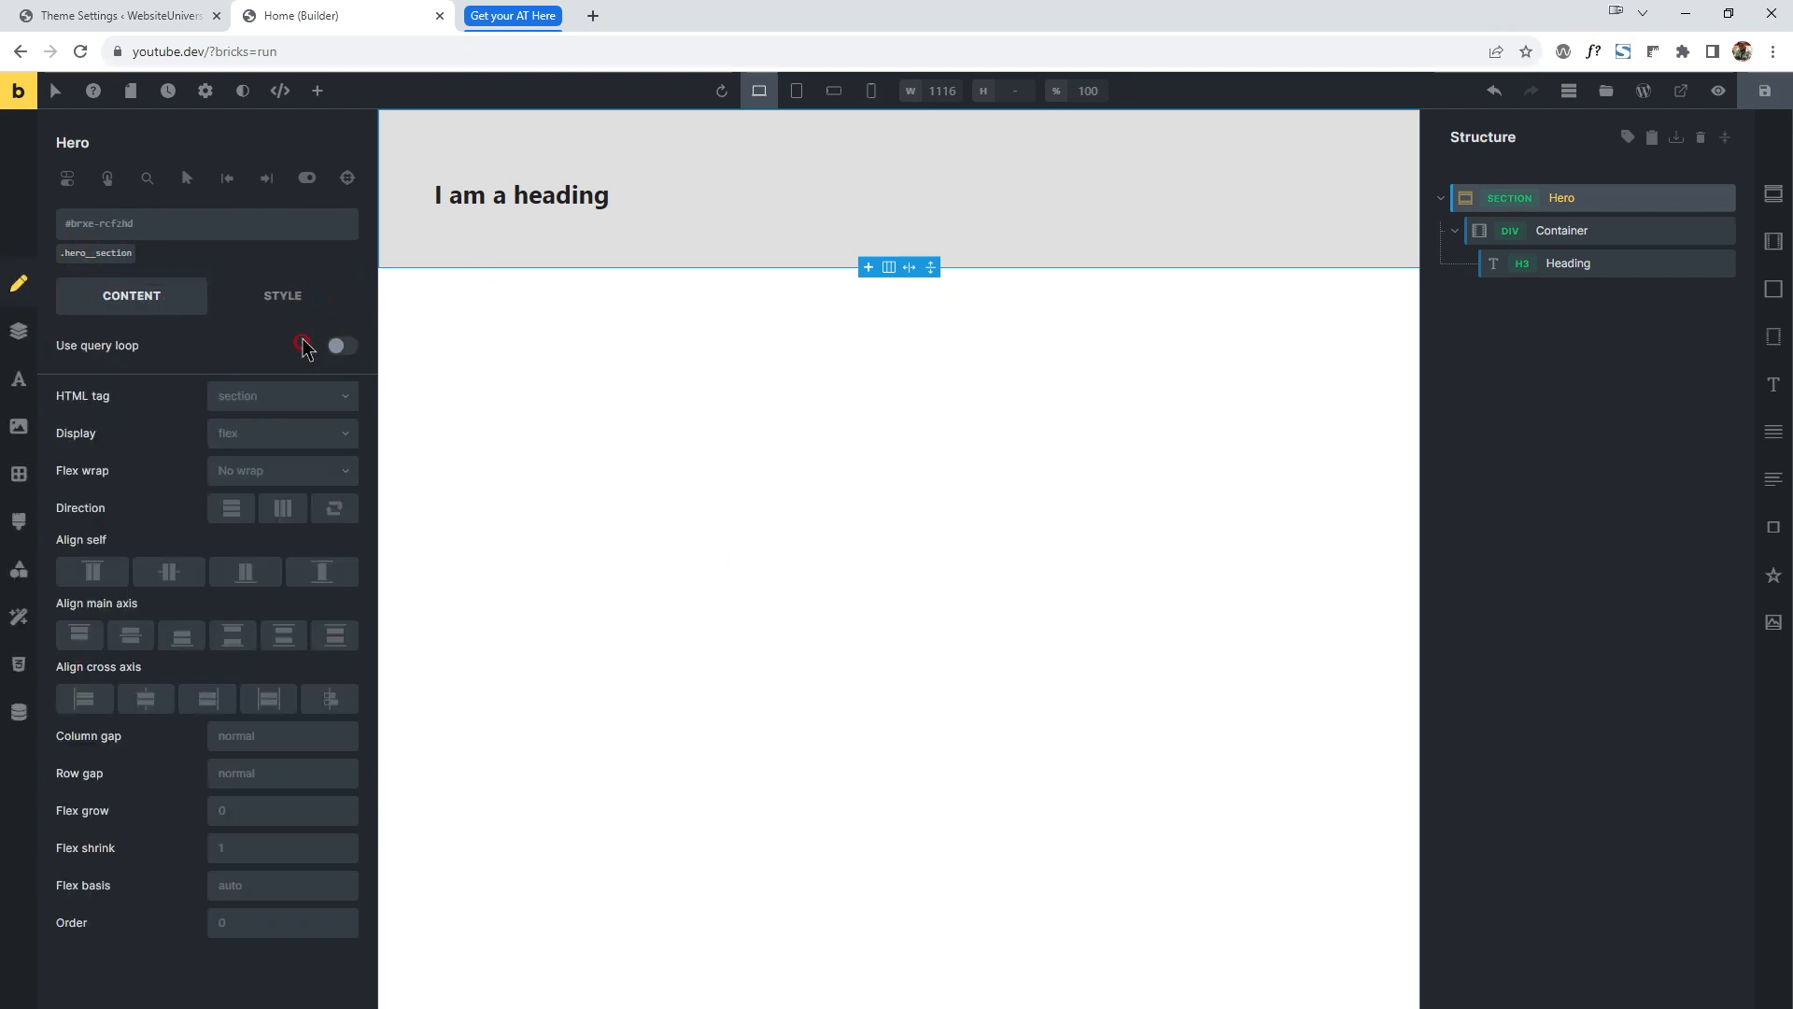
Disable Lock Styles on element ID level and enable Clone Class in the class and style tweaks, and return to the builder.
left_click(168, 30)
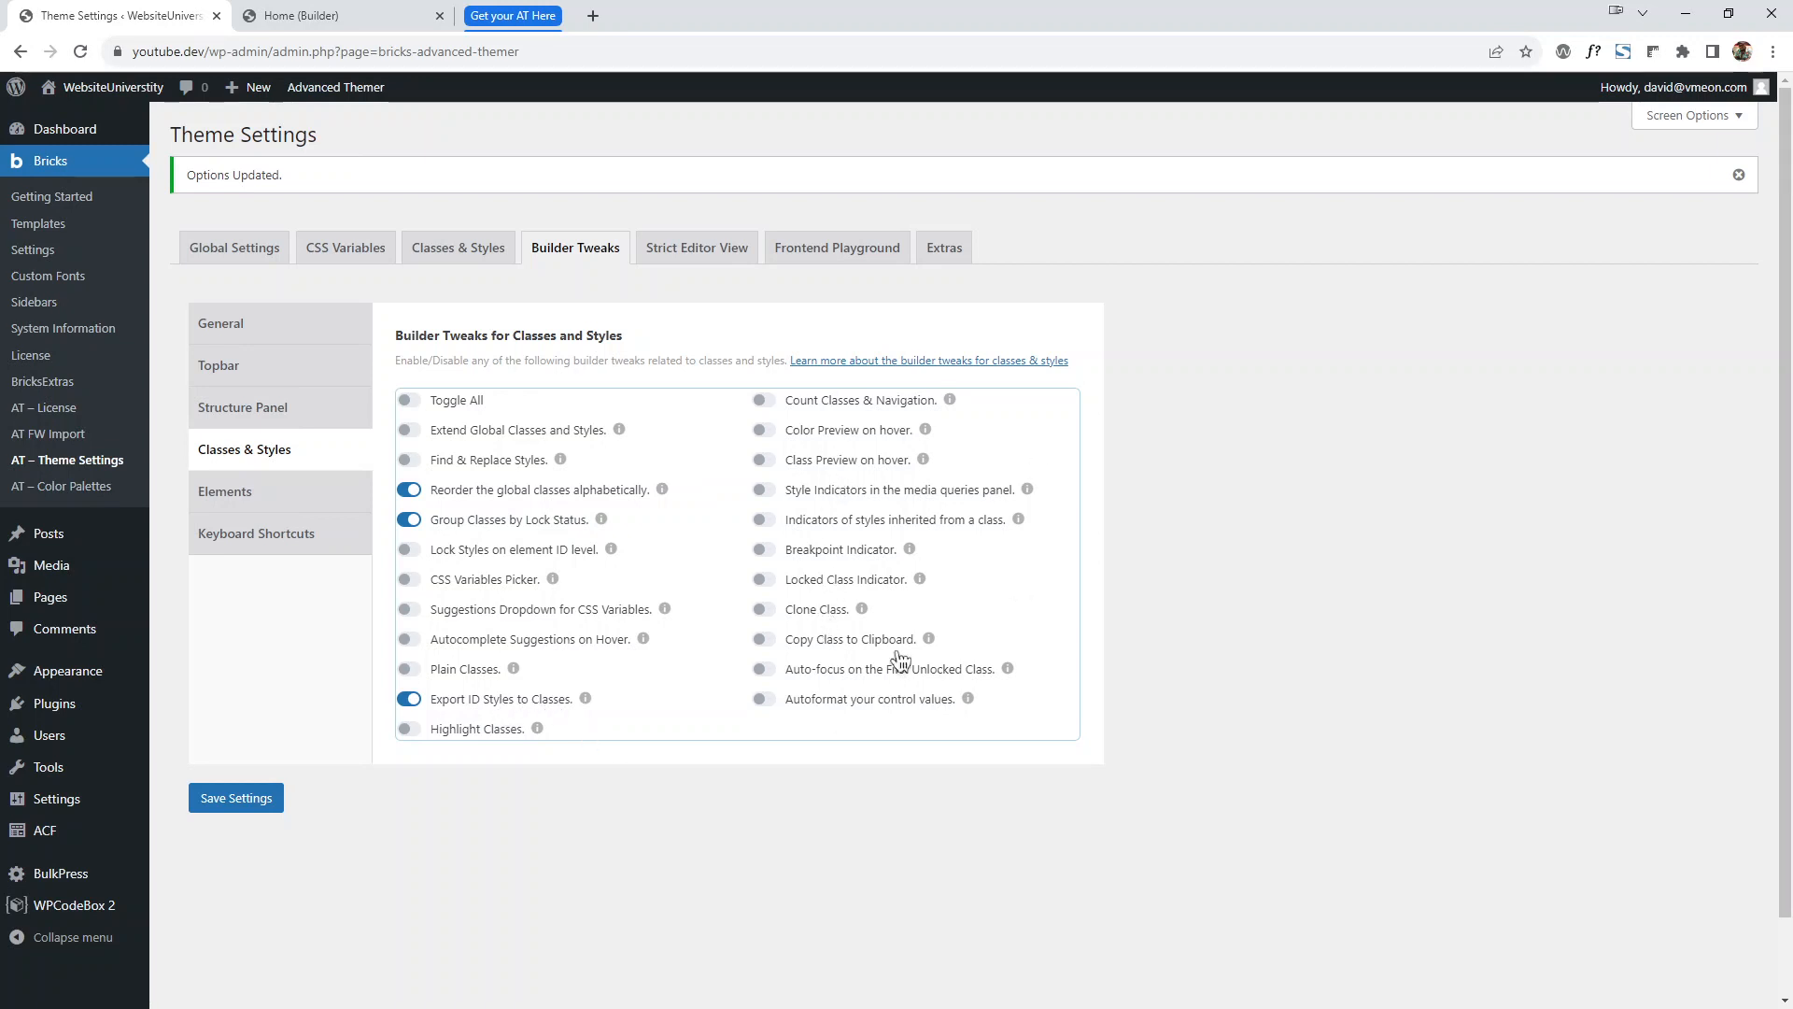
left_click(763, 611)
left_click(254, 16)
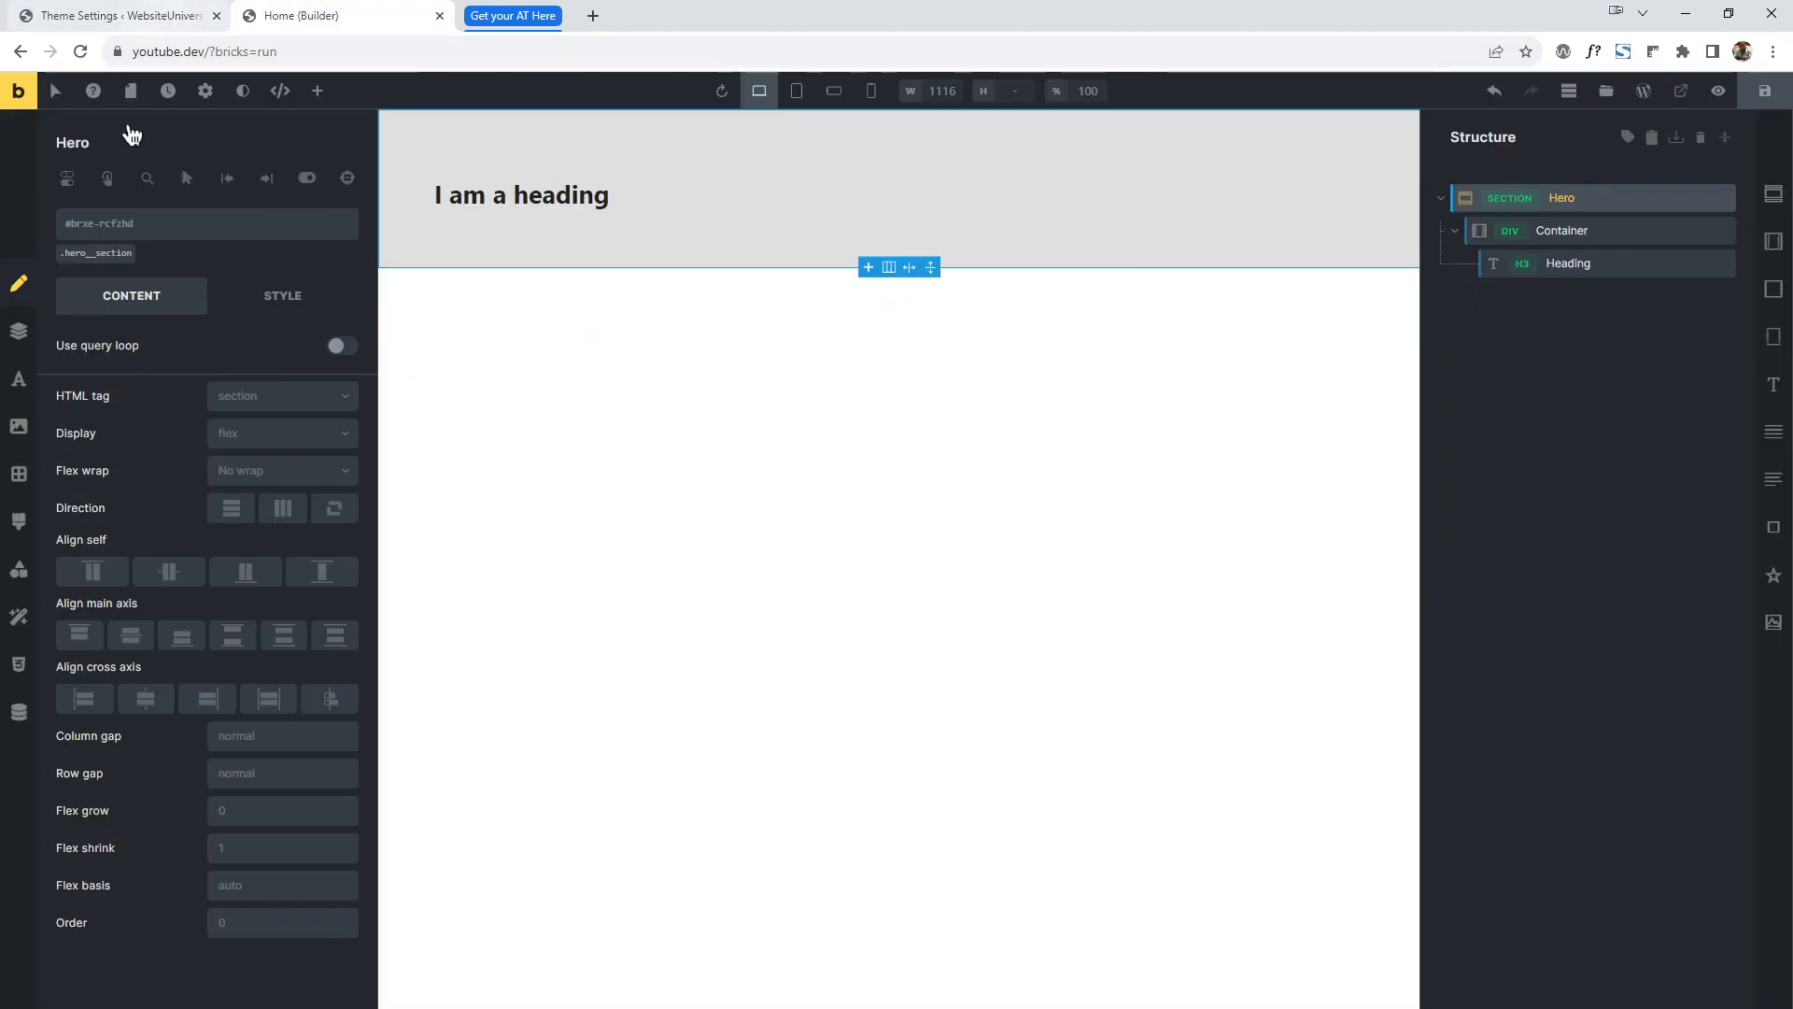
Save and reload the Home page in the builder, and activate the Hero section's .hero__section class.
left_click(1751, 104)
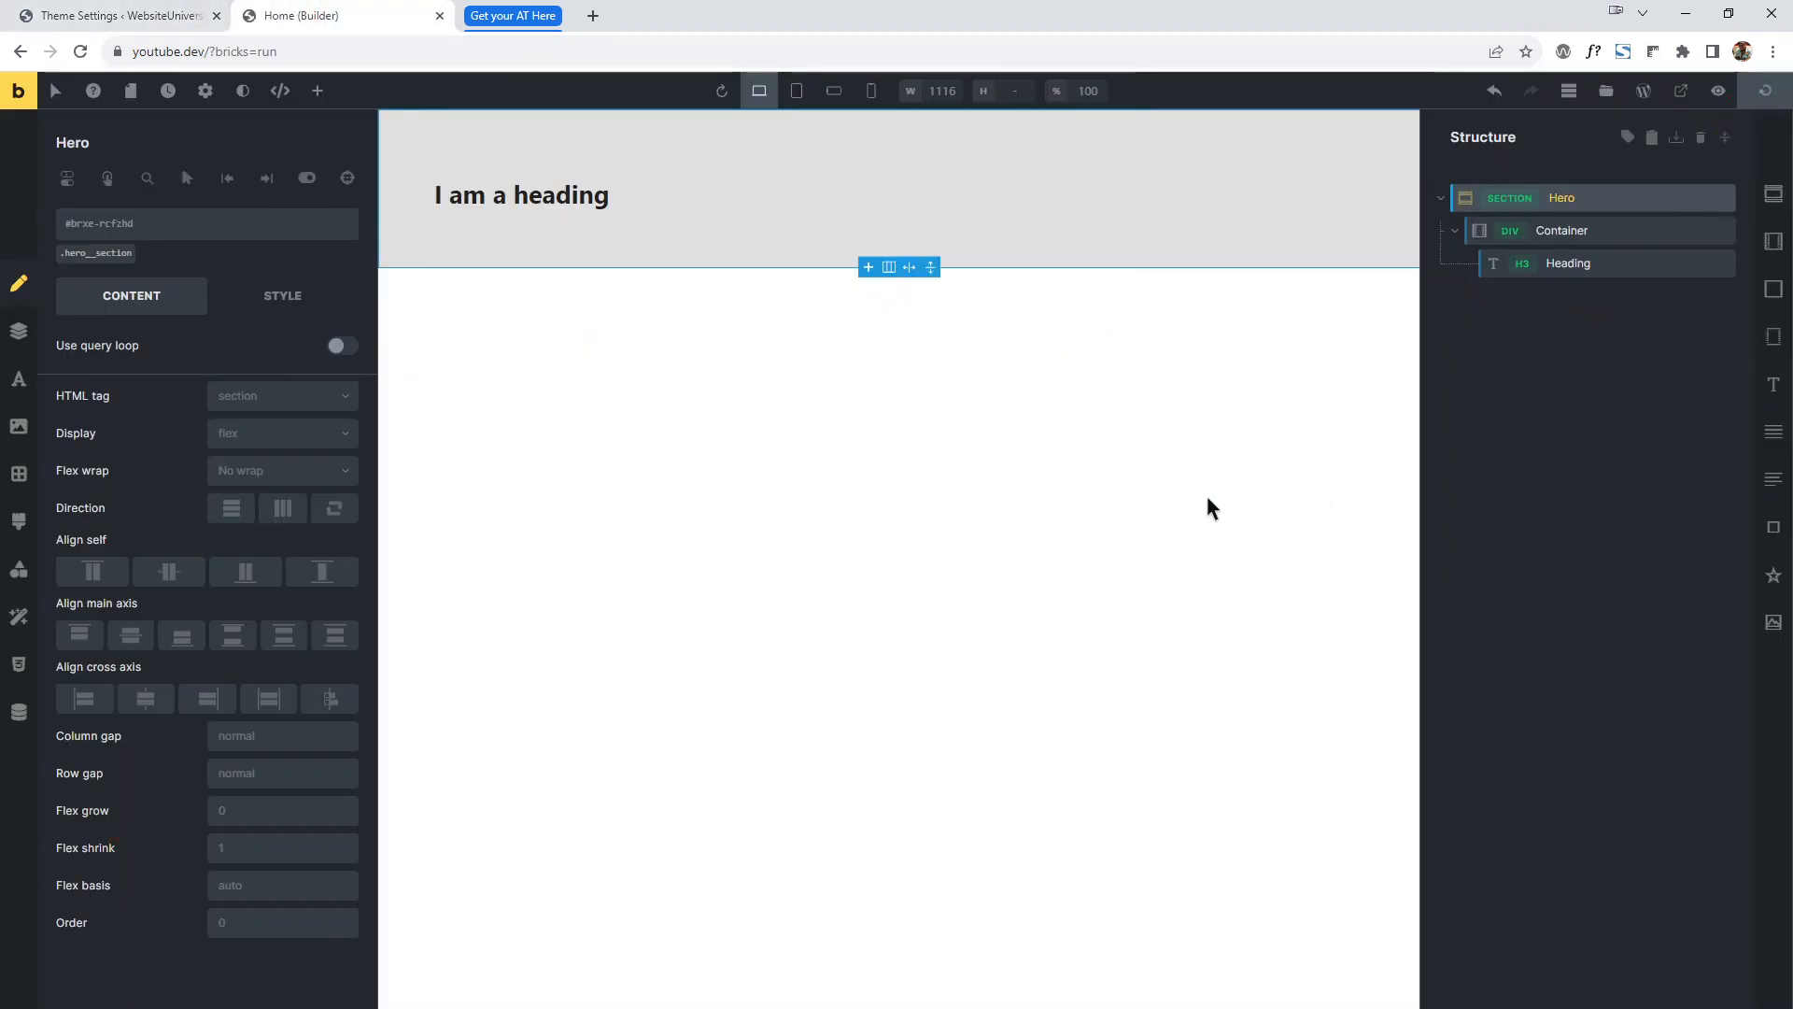
left_click(1204, 491)
left_click(1618, 208)
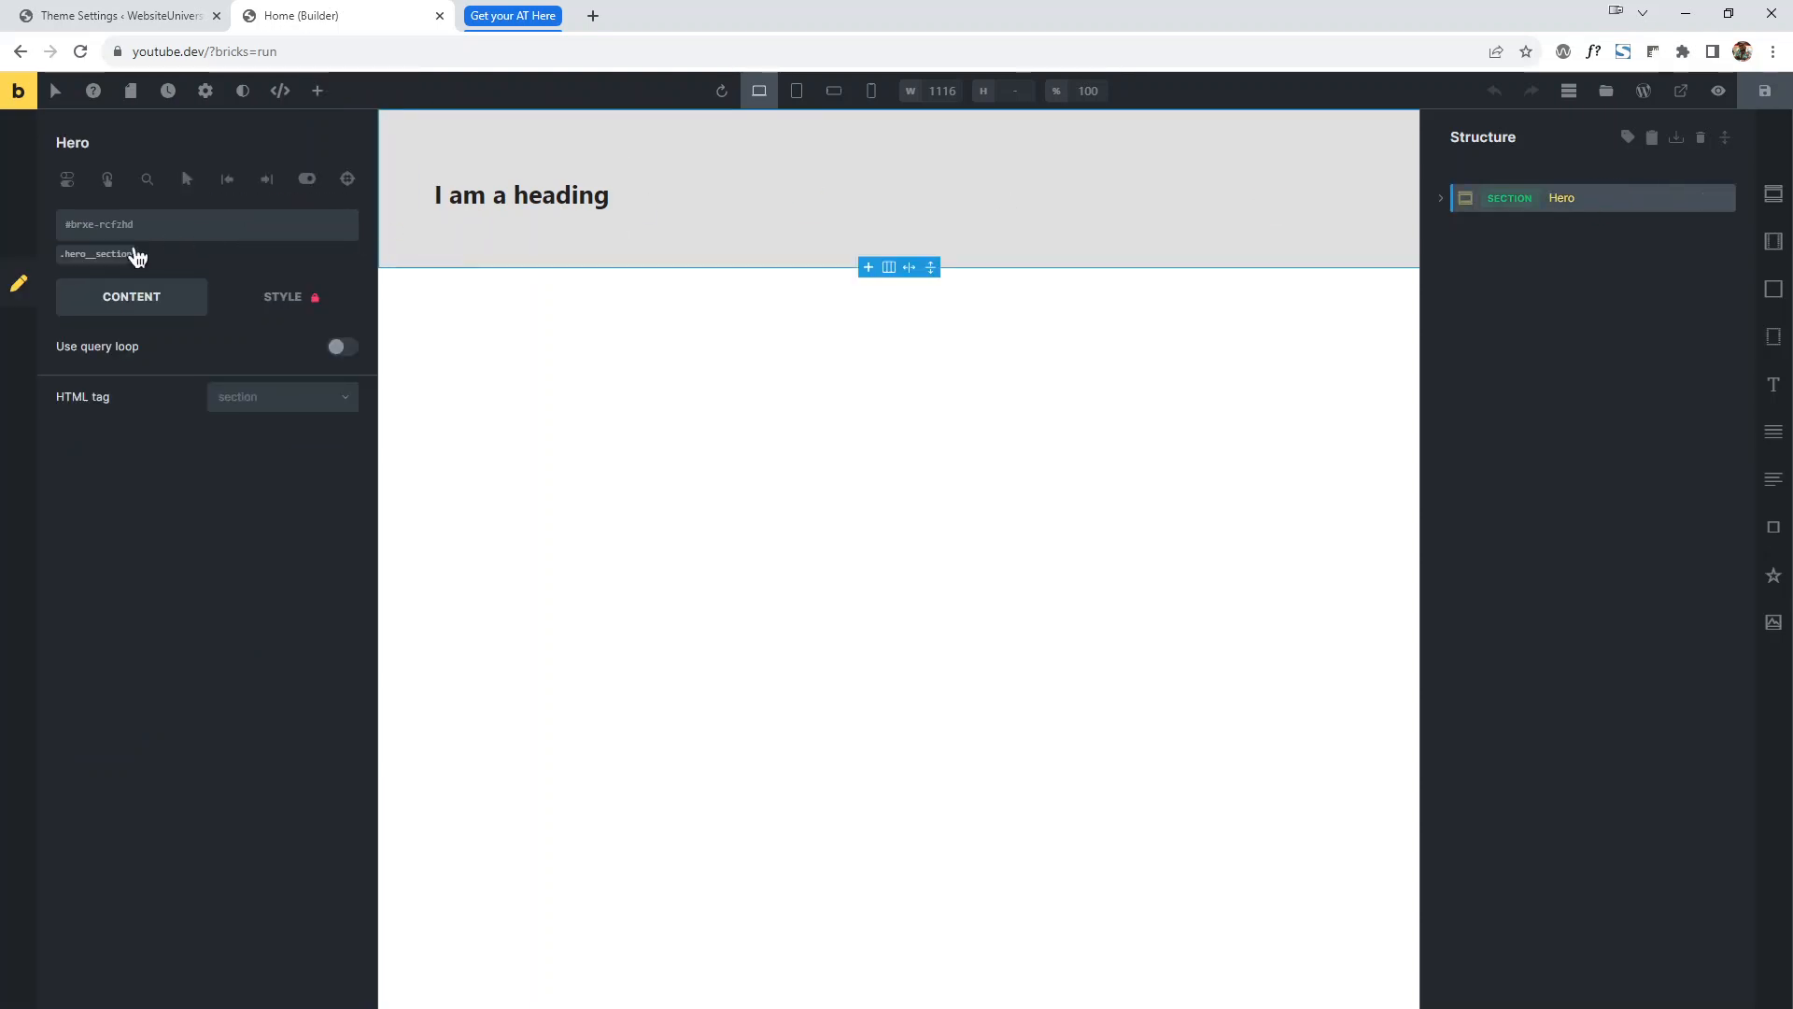
left_click(89, 250)
Reload the Home page in the builder to load the Clone Class tweak and activate the Hero section's .hero__section class again.
left_click(98, 15)
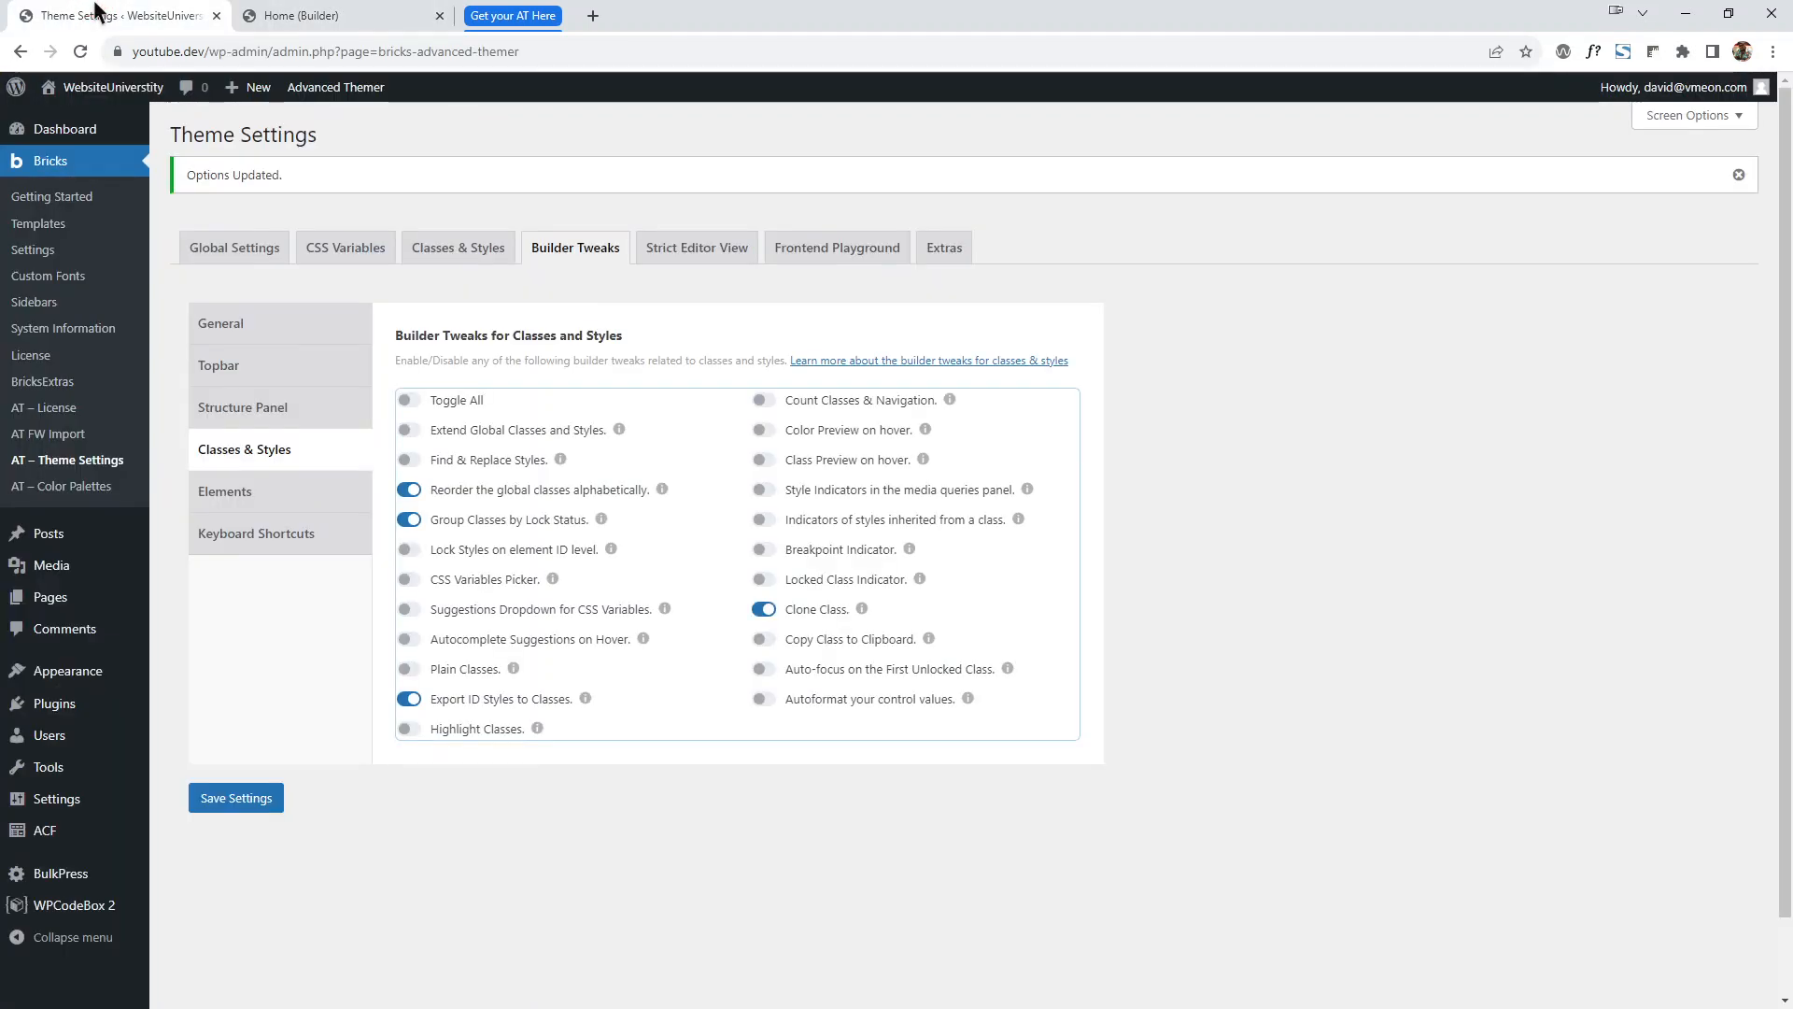
left_click(376, 13)
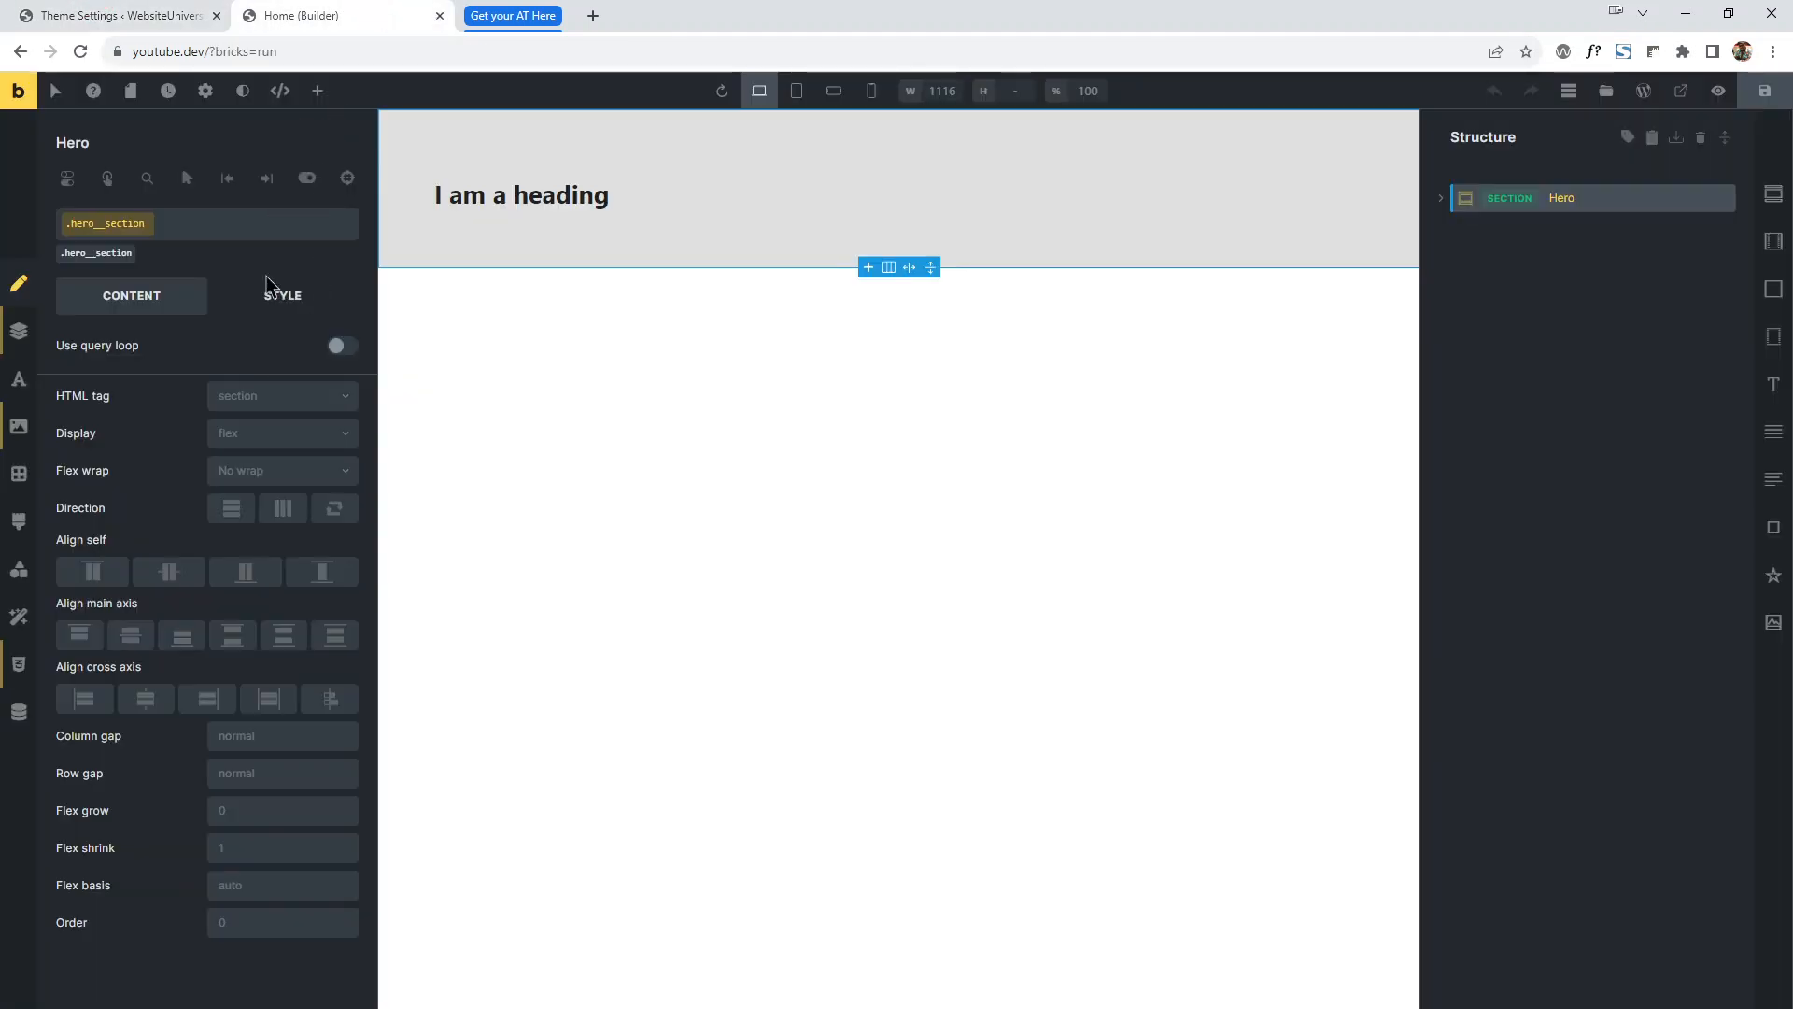
left_click(288, 301)
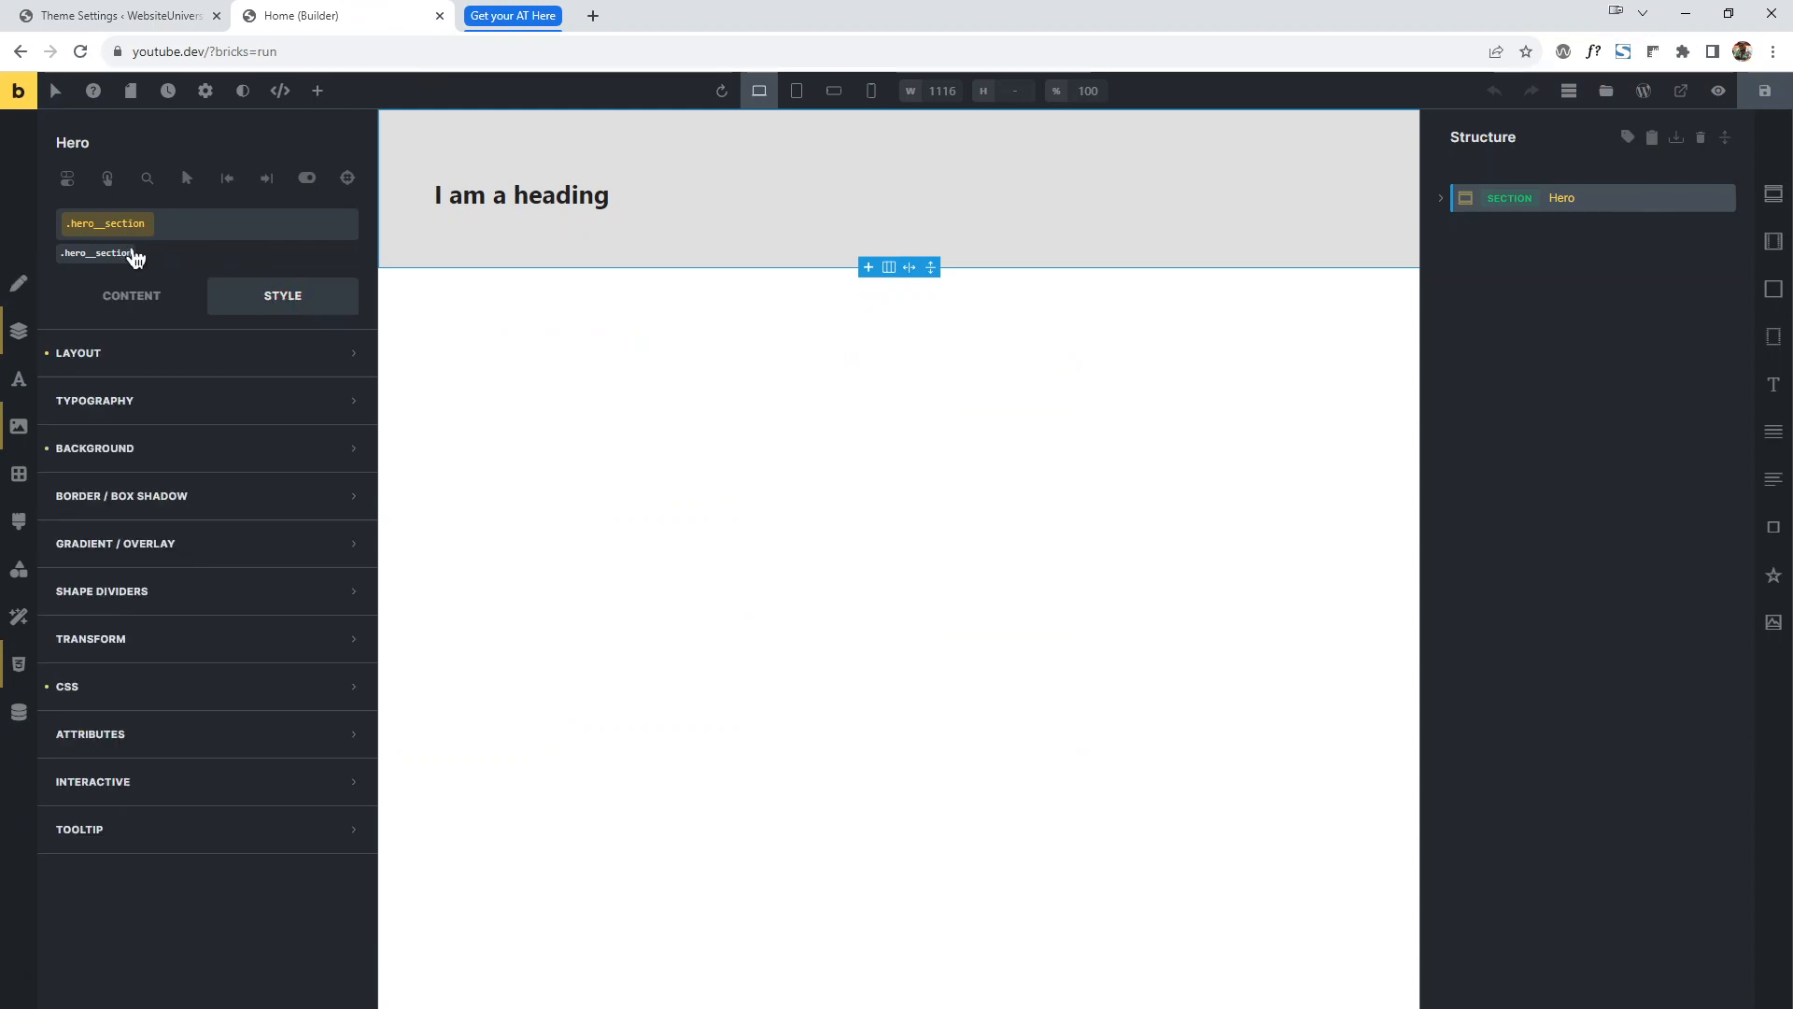
left_click(101, 259)
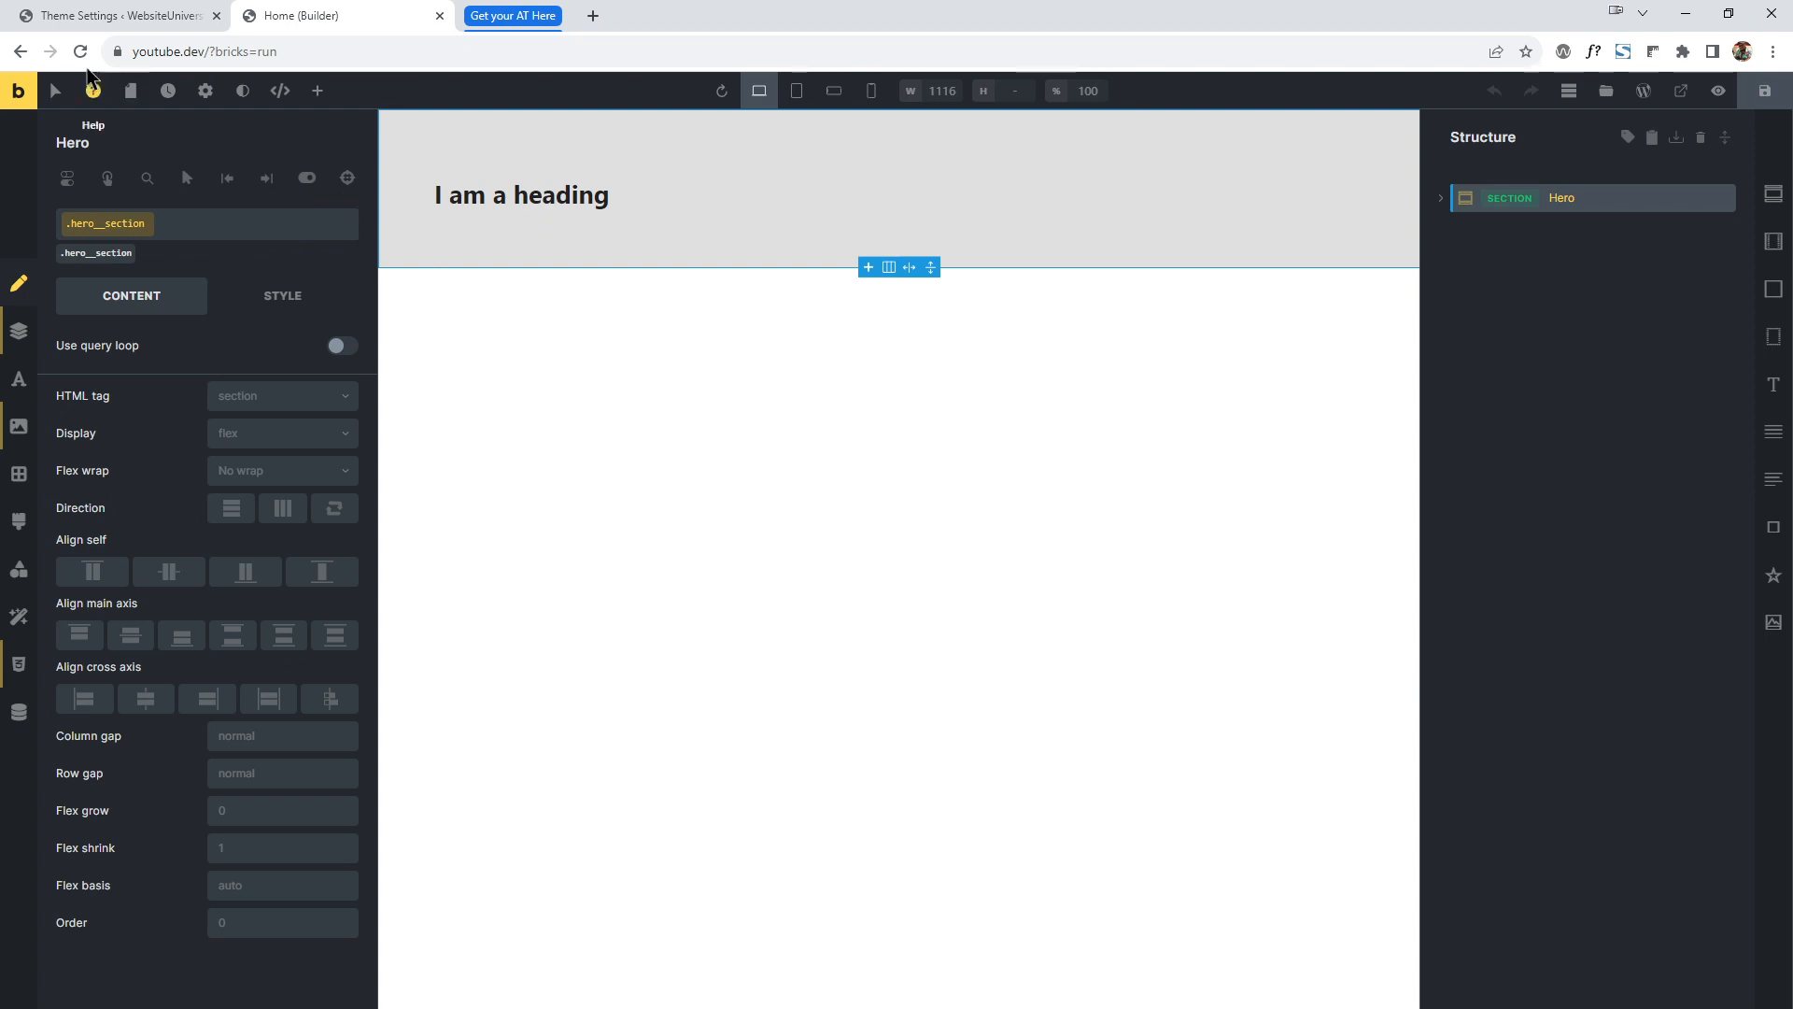
left_click(80, 51)
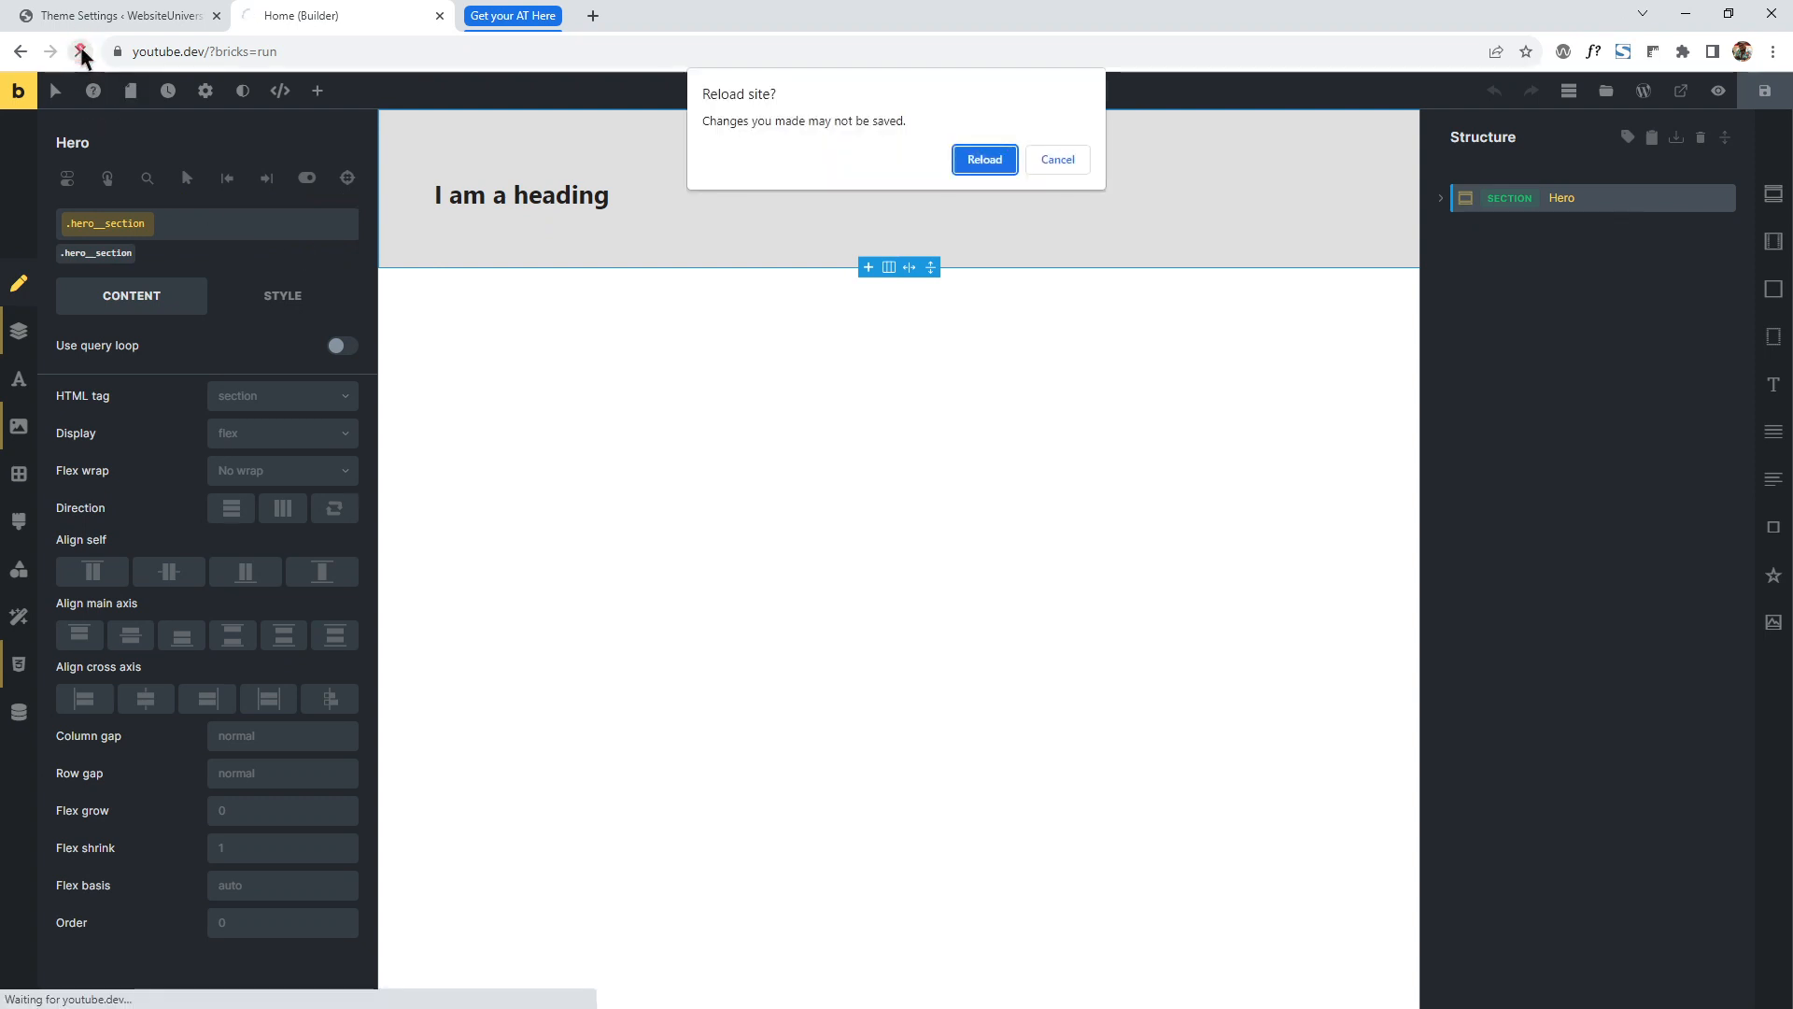
left_click(985, 160)
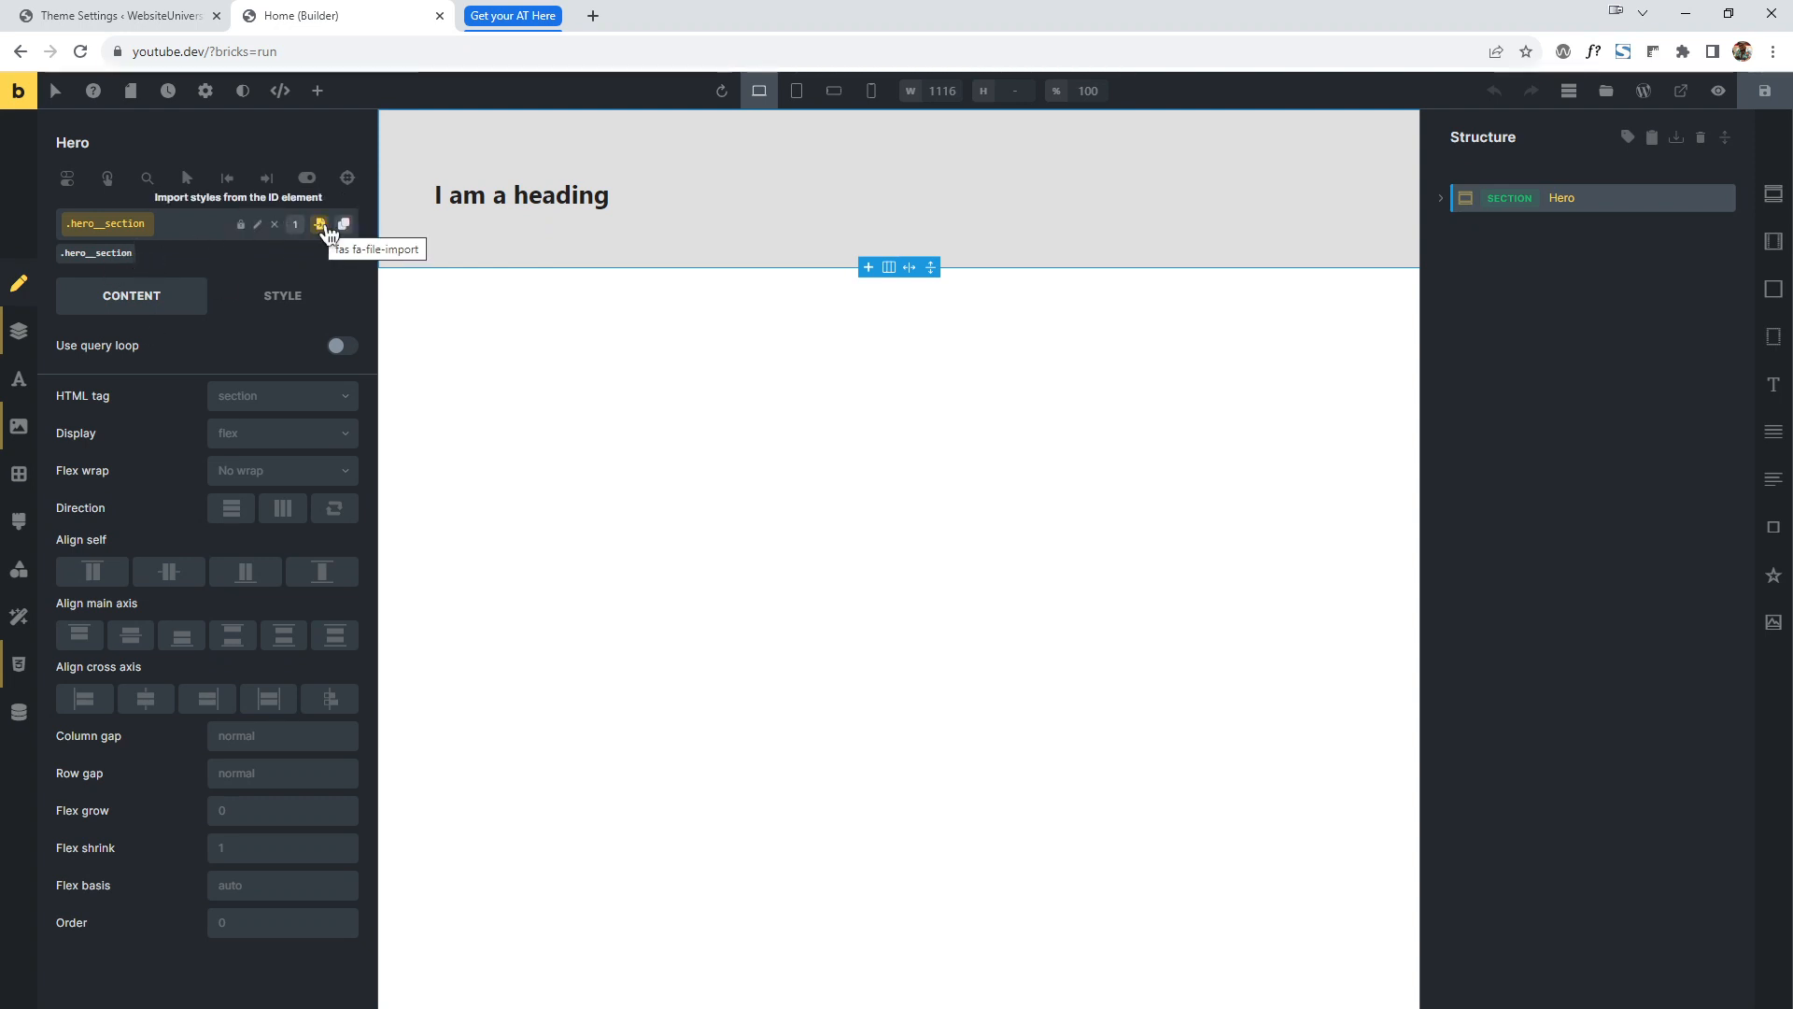
Clone the Hero section's .hero__section class under the name hero__section--style-2.
left_click(344, 226)
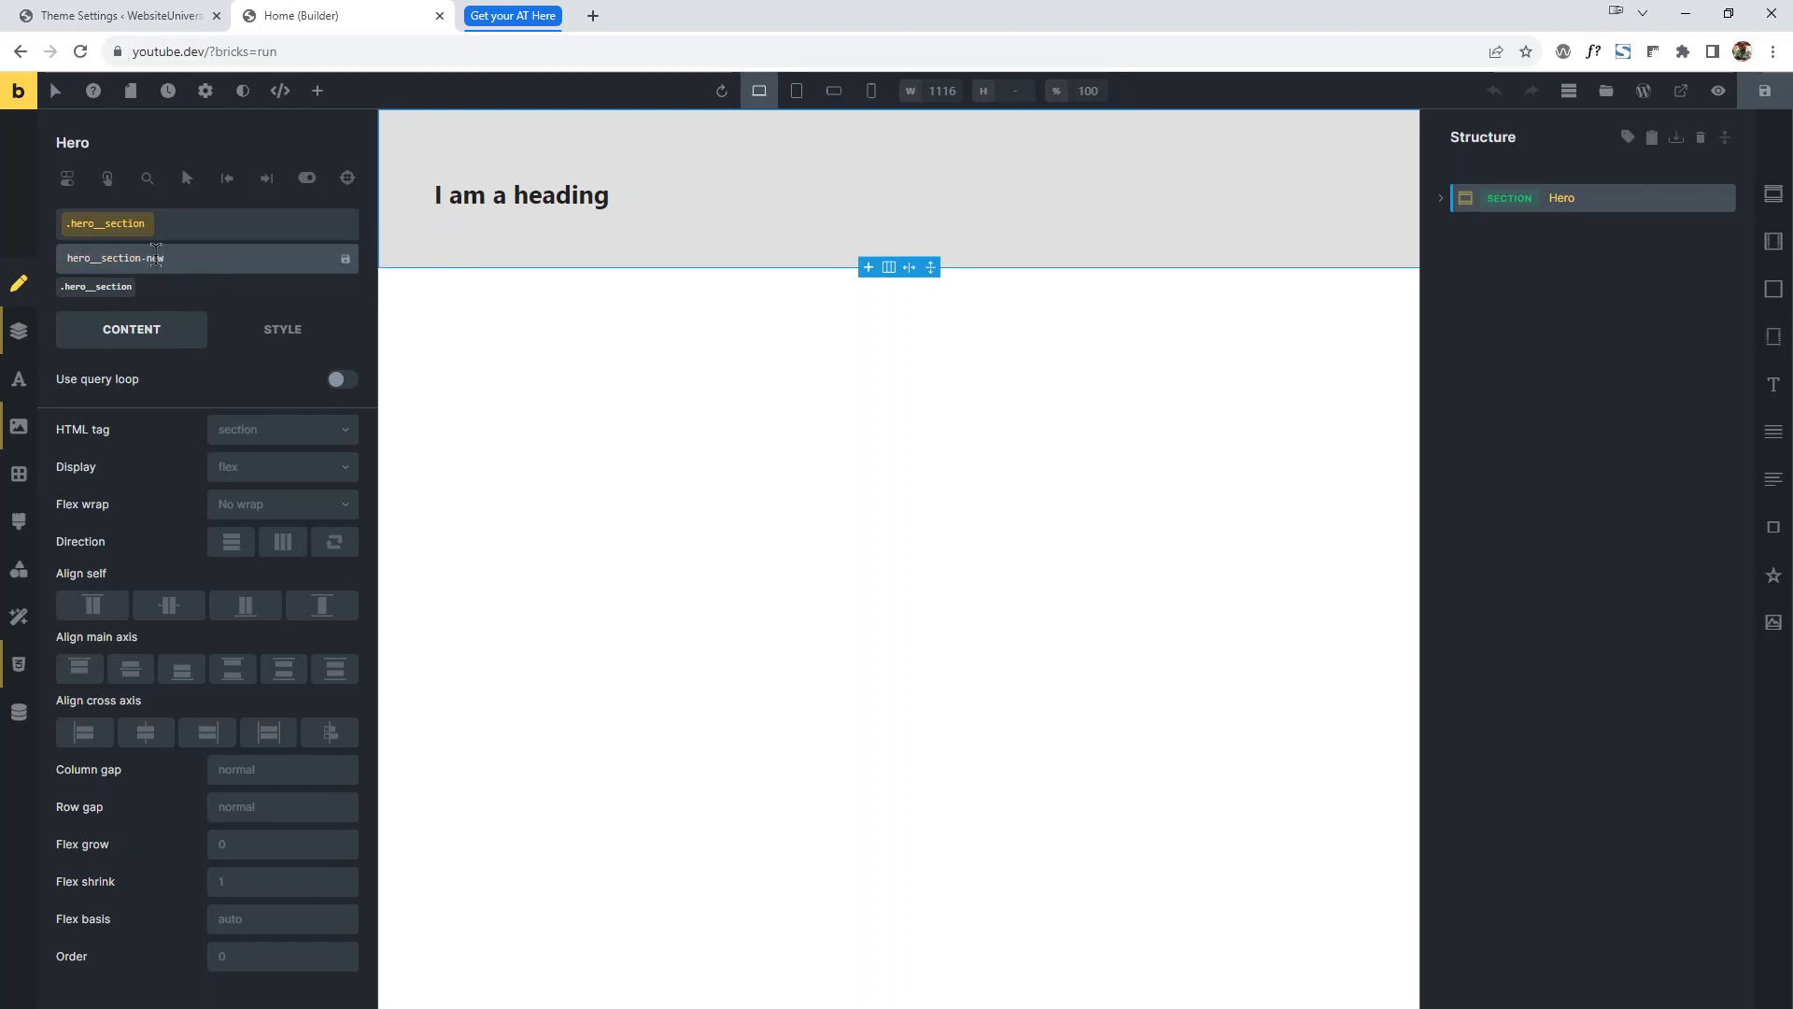
left_click_drag(148, 258, 230, 274)
type("style-2")
key("Return")
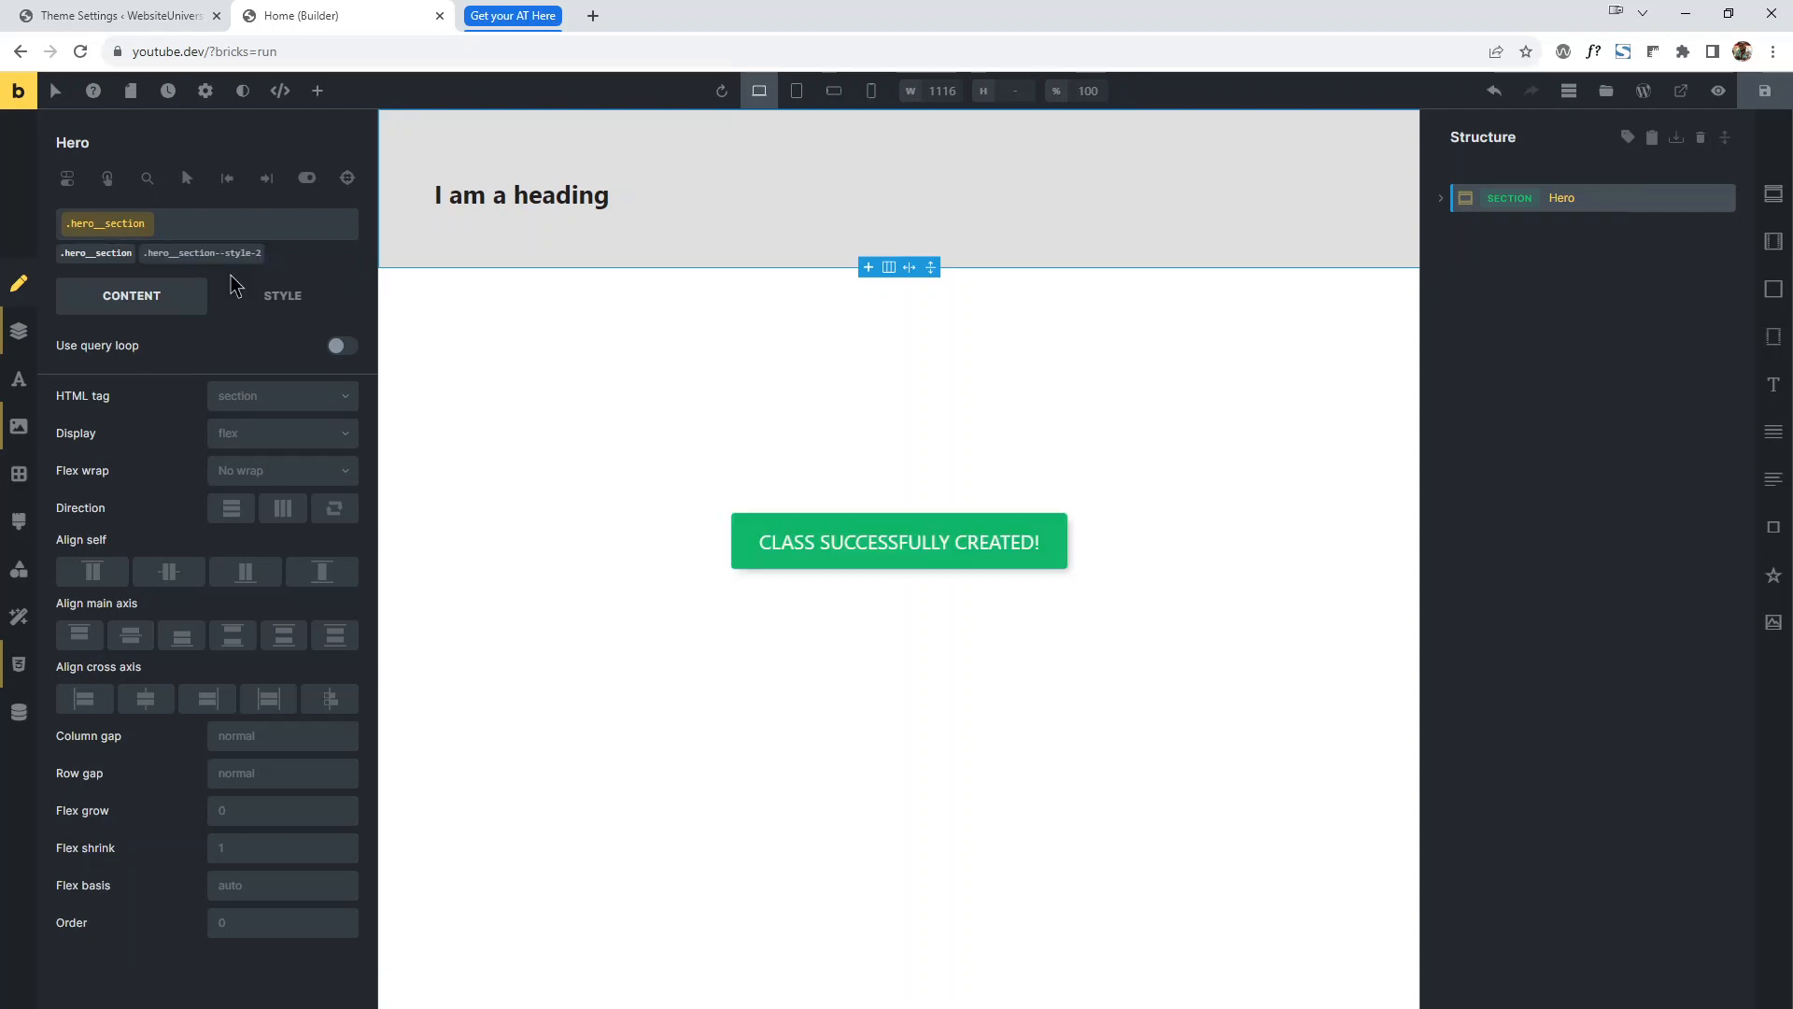
Remove the .hero__section class from the Hero section and activate .hero__section--style-2.
left_click(228, 254)
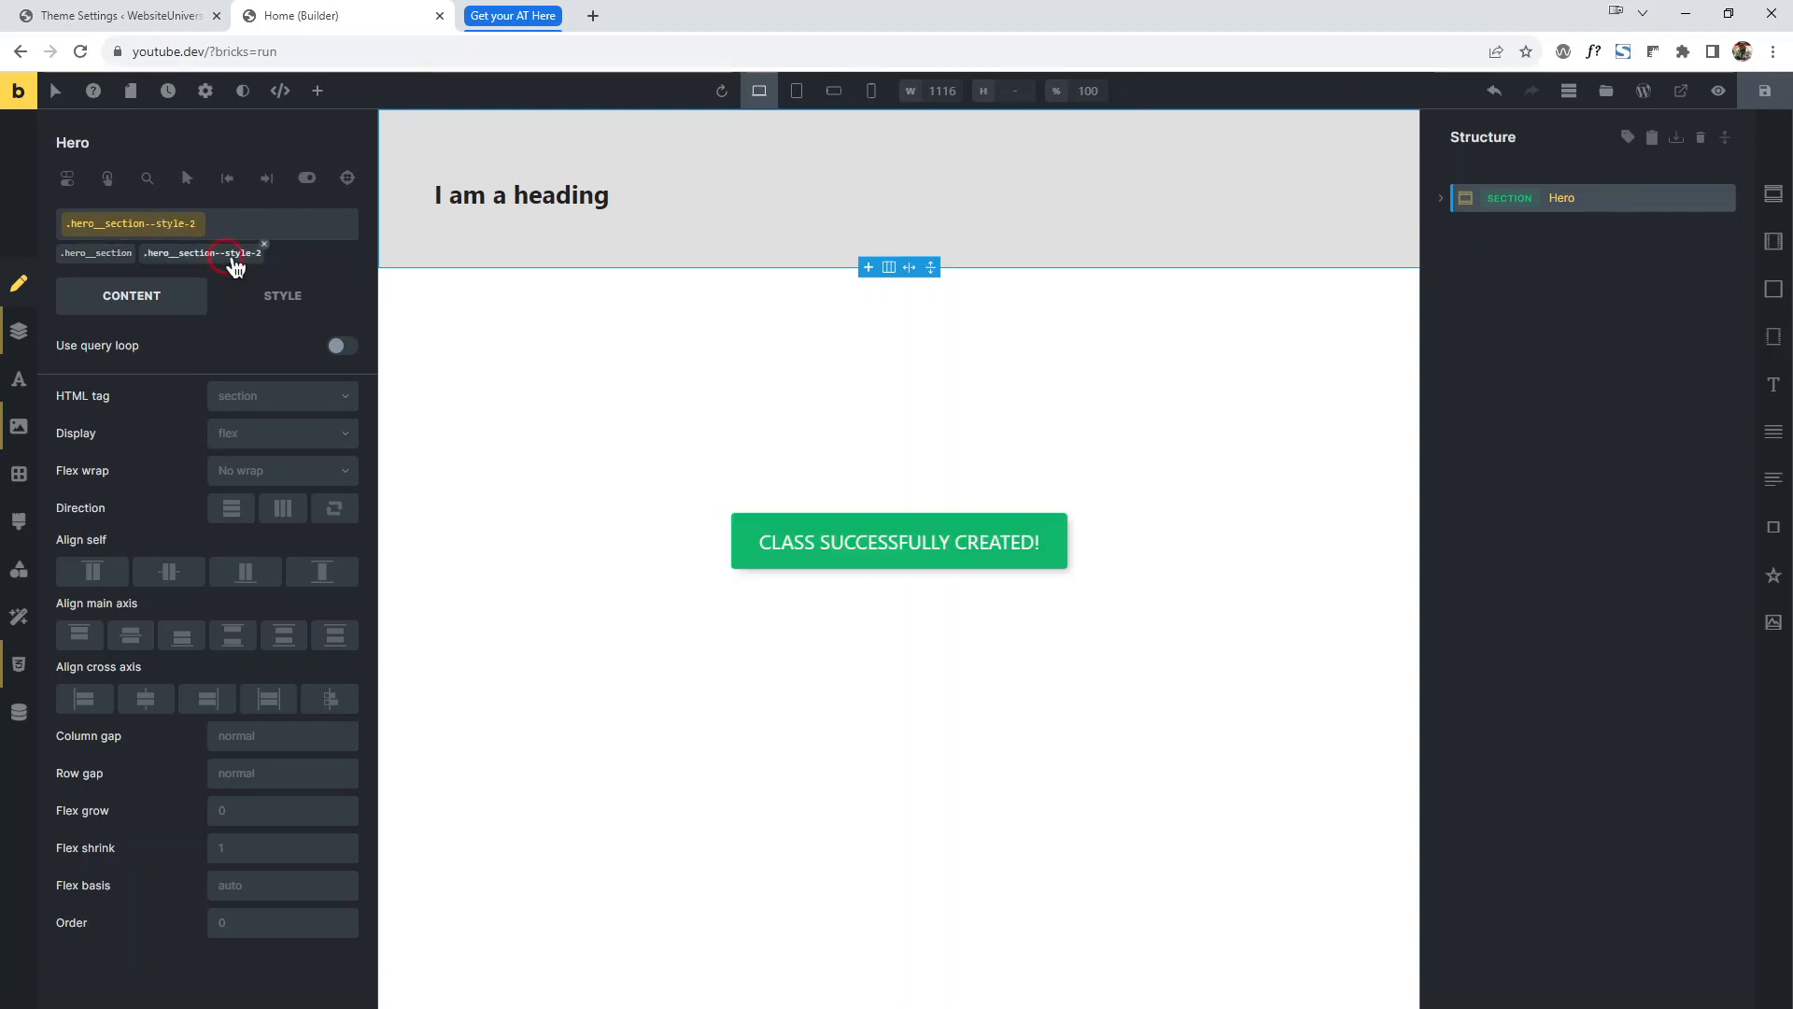
left_click(135, 245)
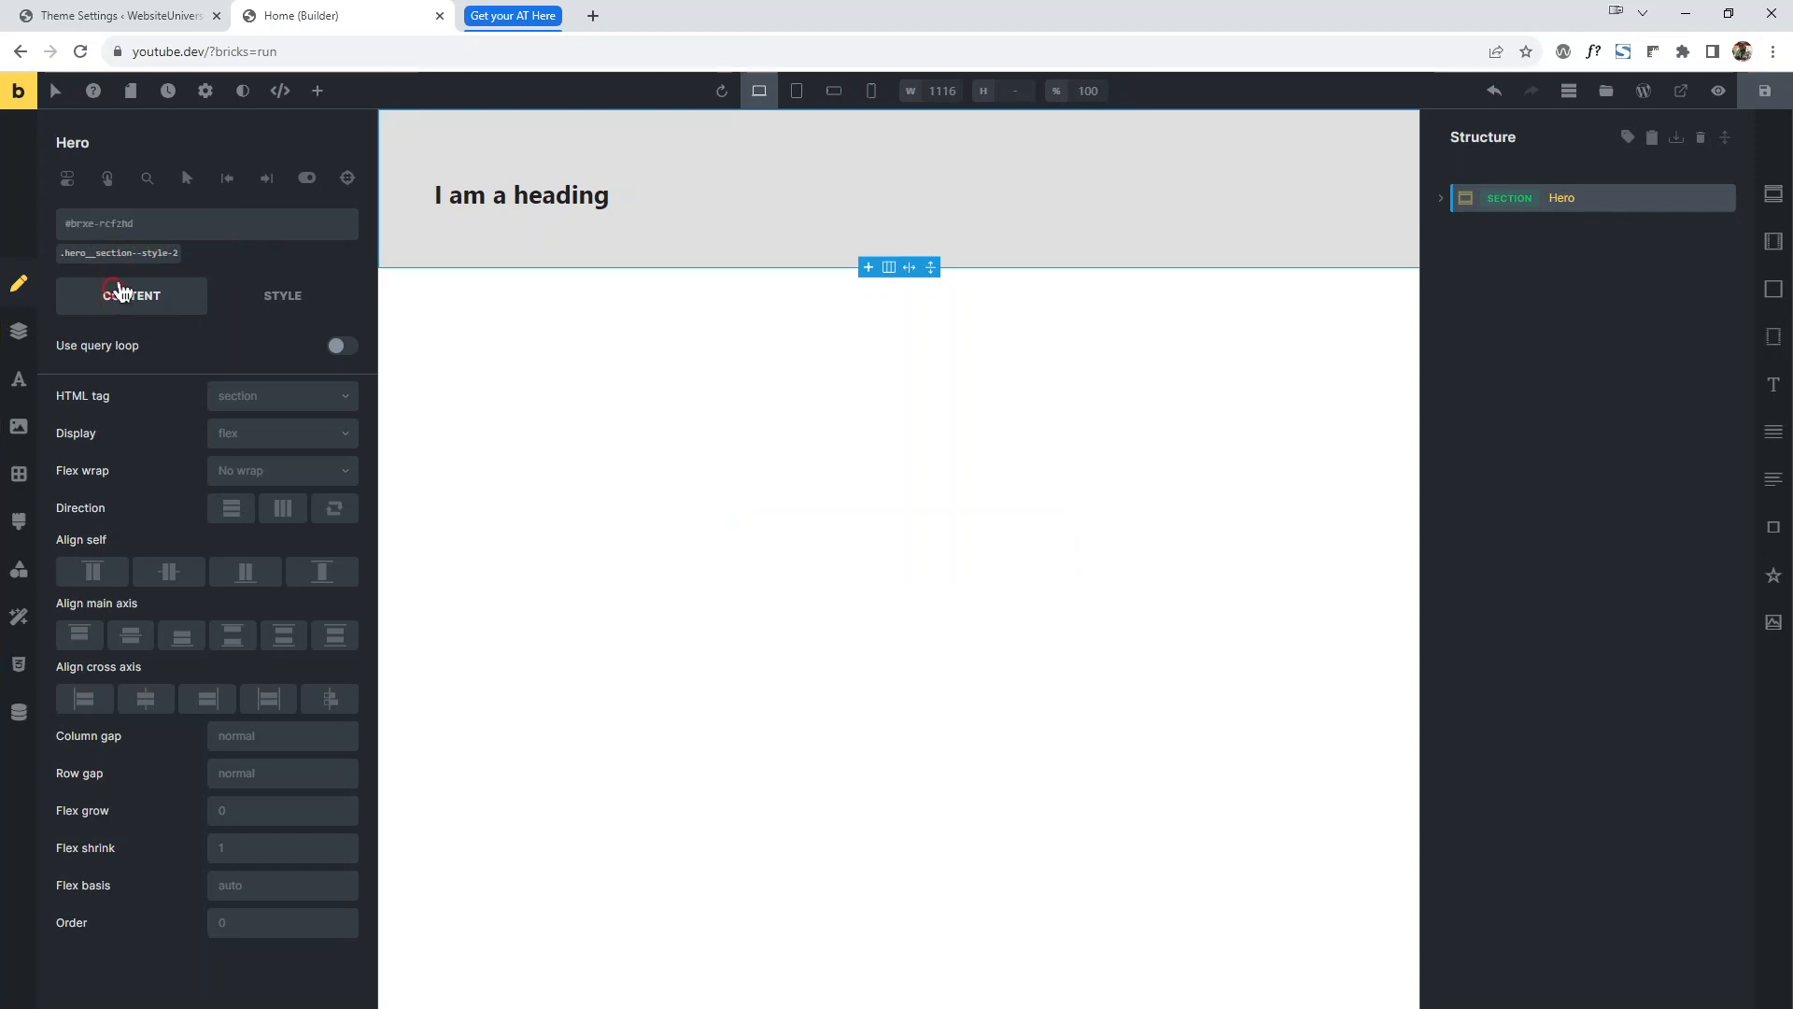
left_click(117, 259)
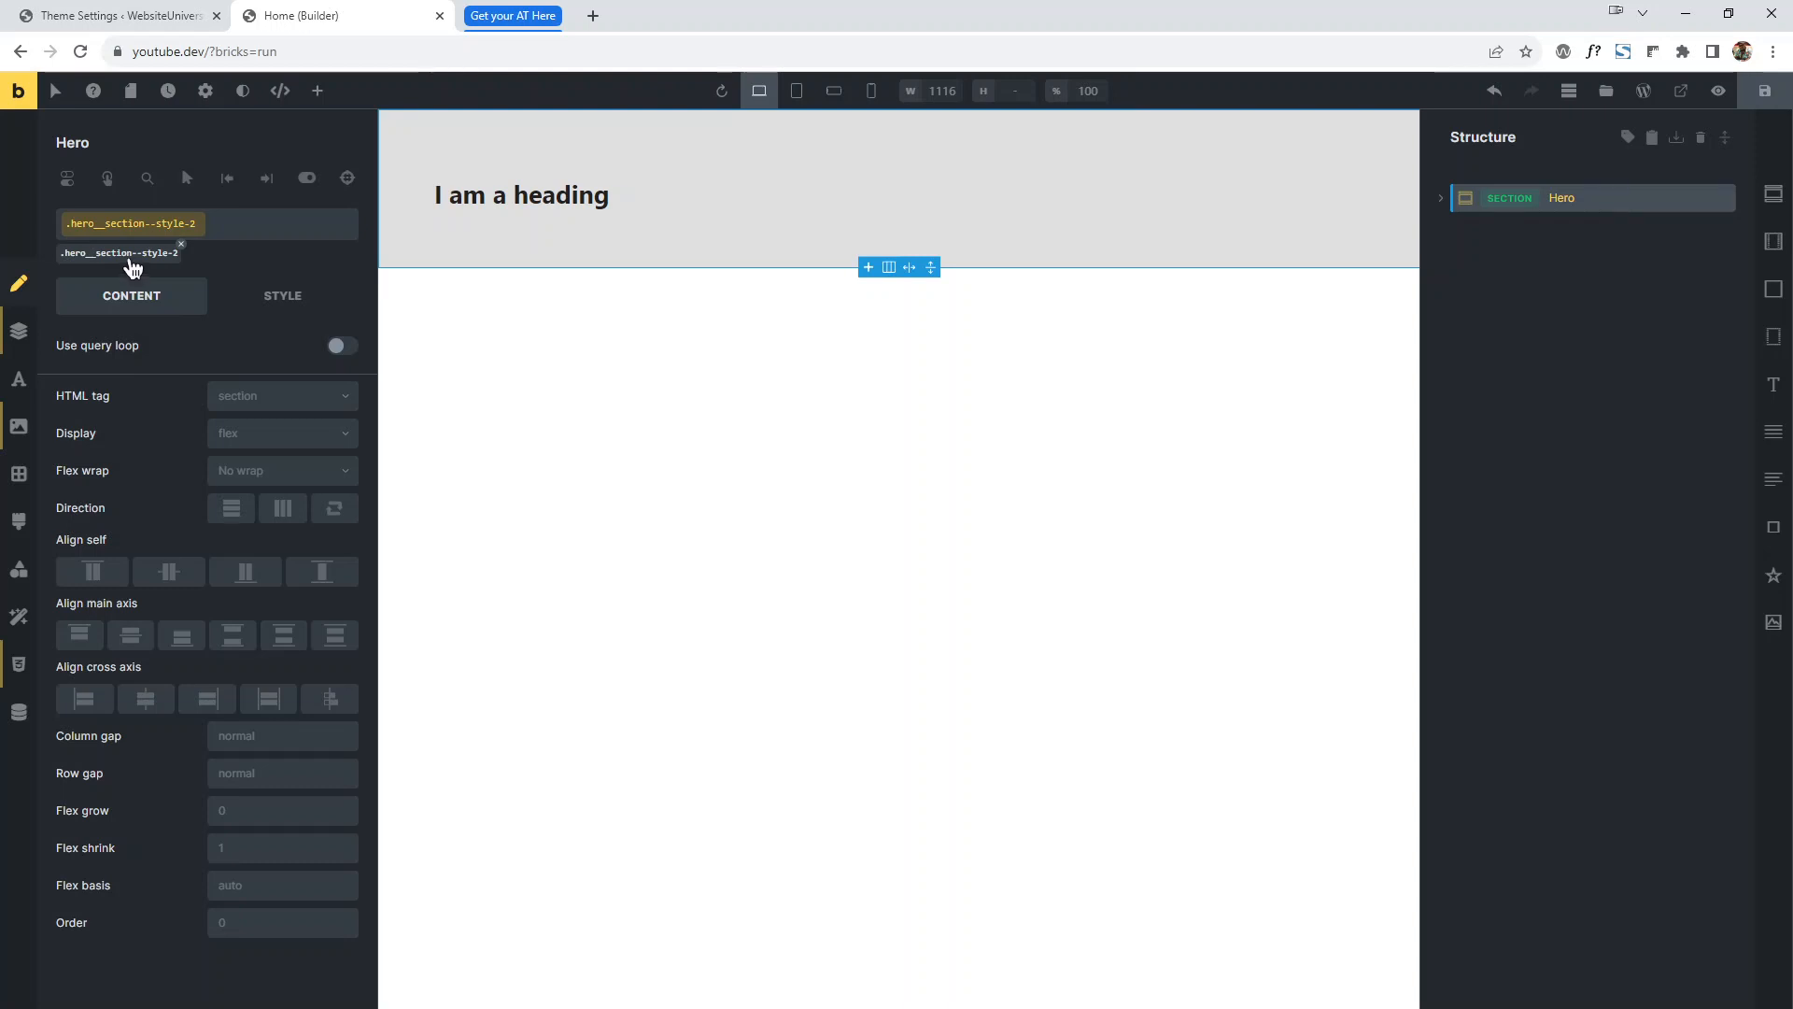
Set the background color of the .hero__section--style-2 class to dark grey #424242.
left_click(18, 425)
left_click(344, 397)
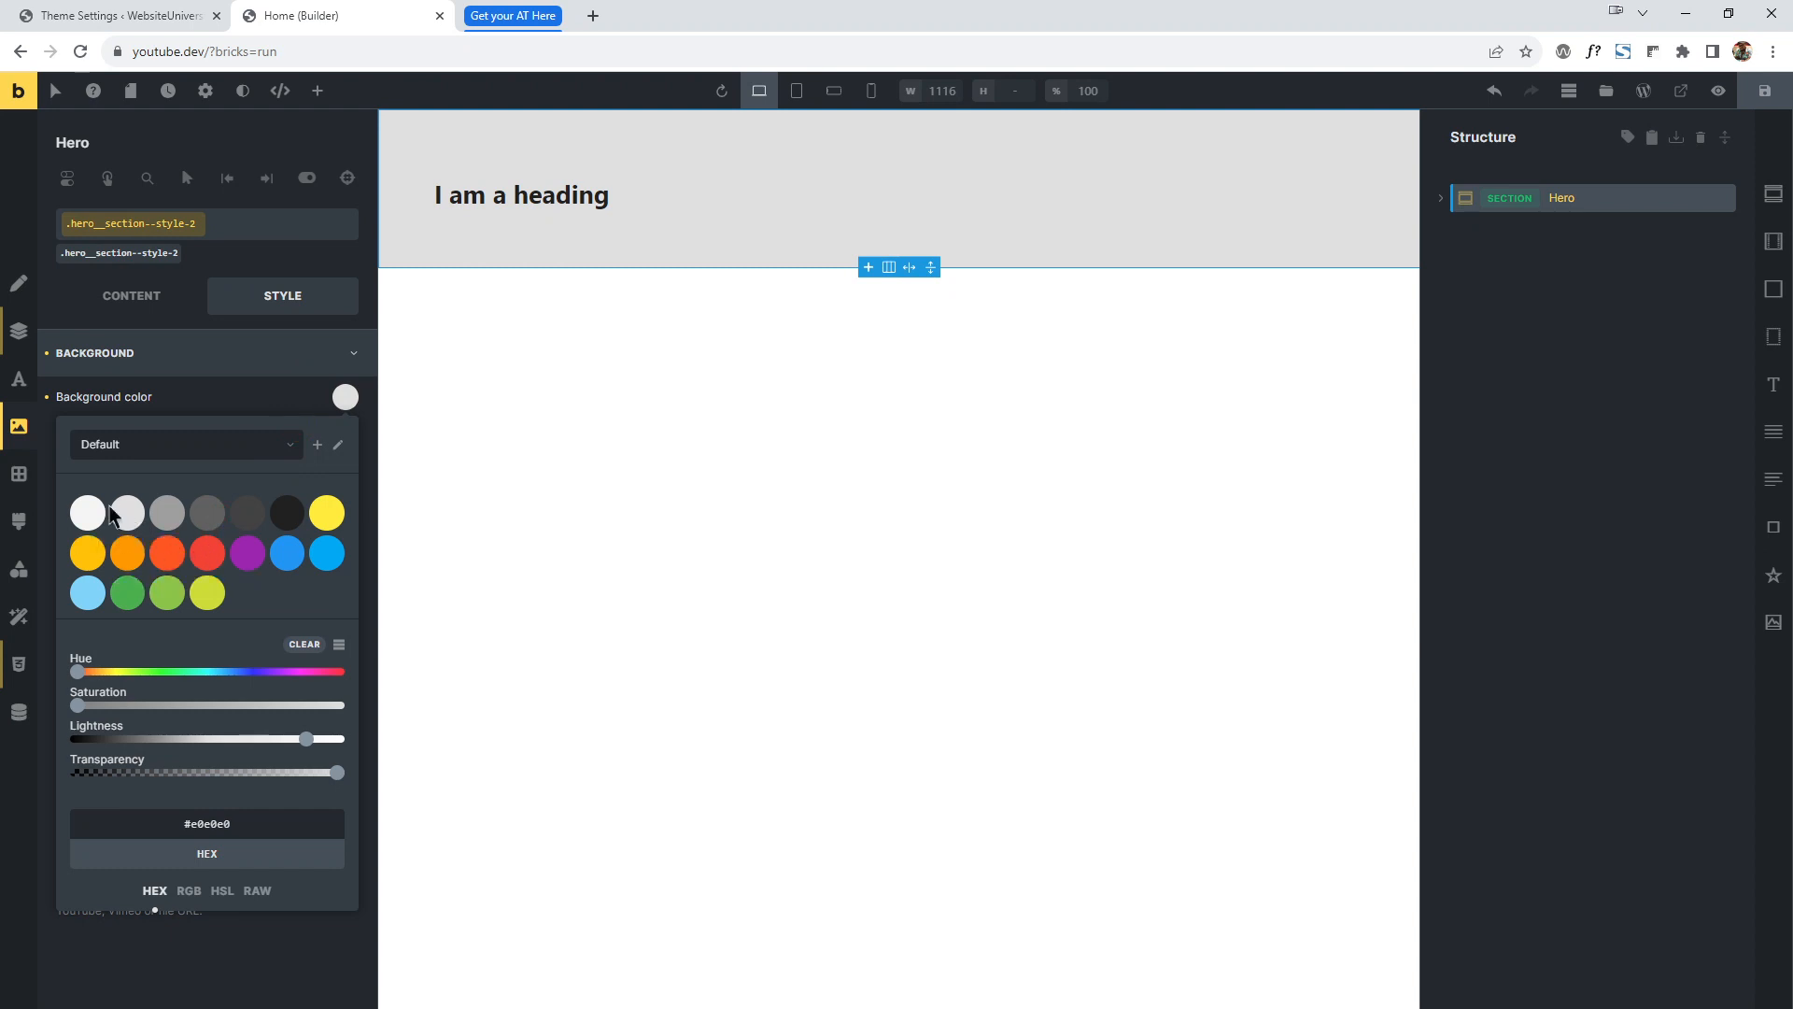
left_click(257, 525)
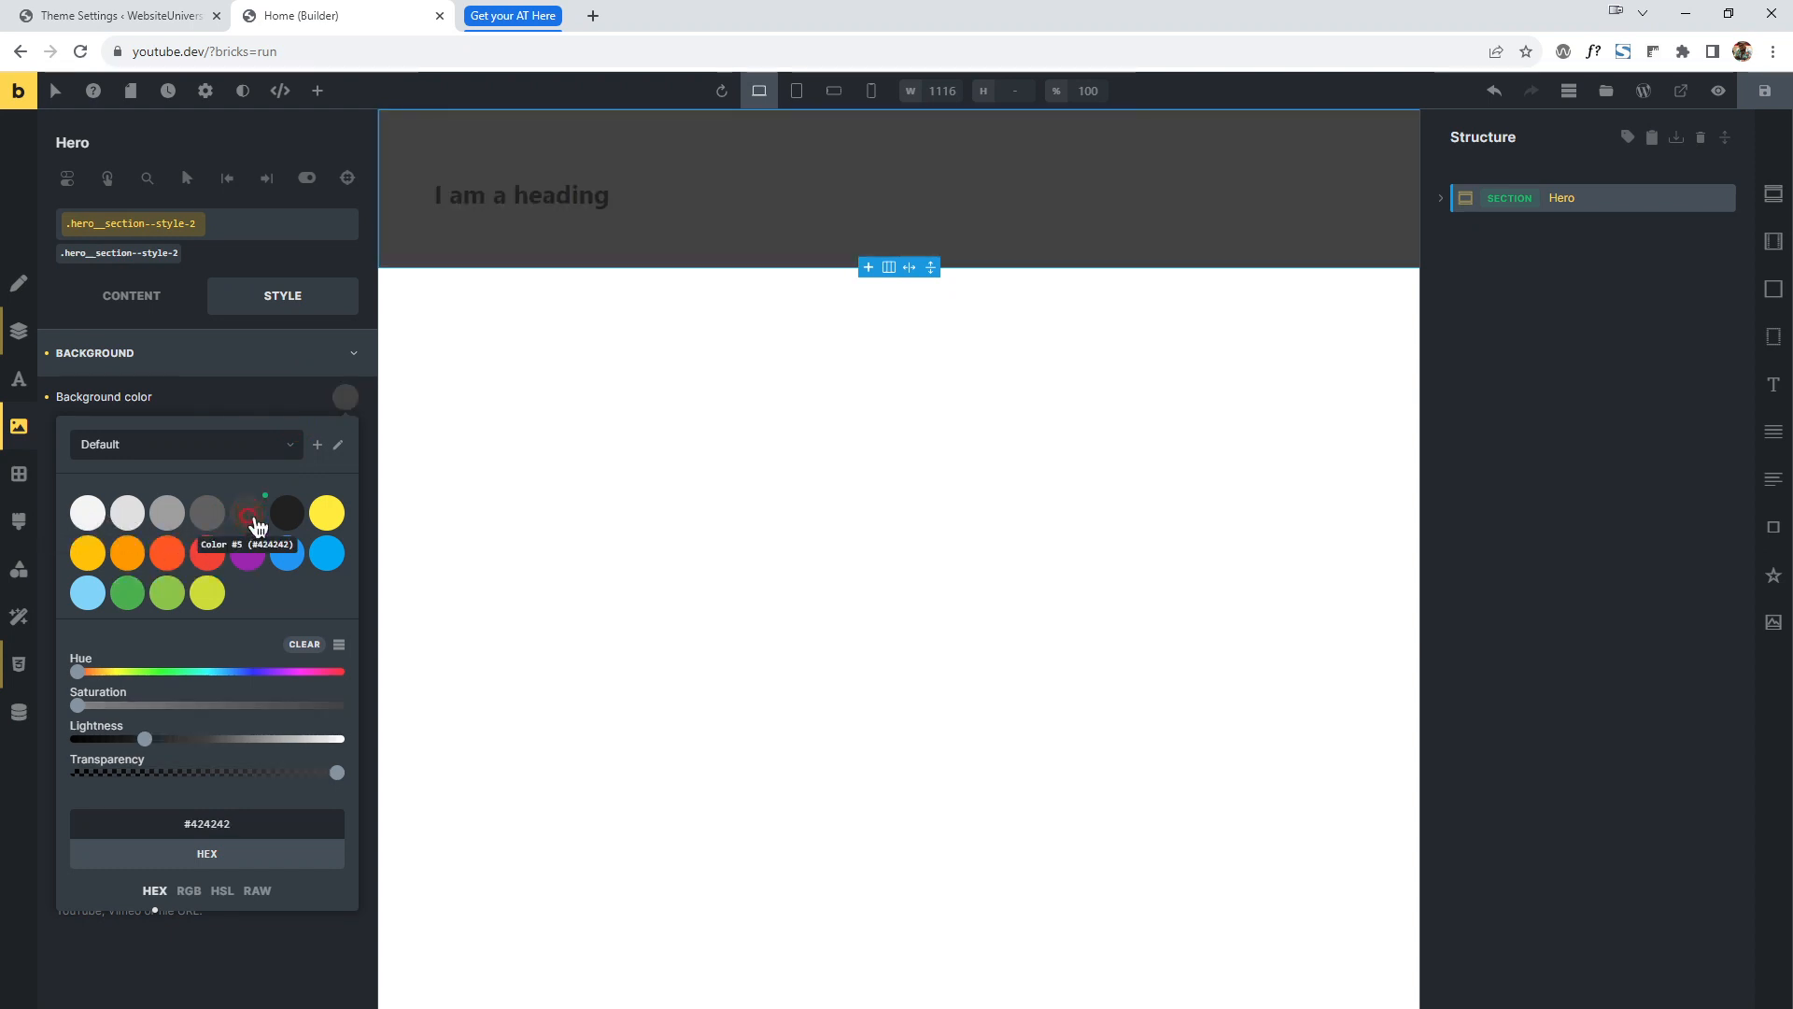
left_click(232, 355)
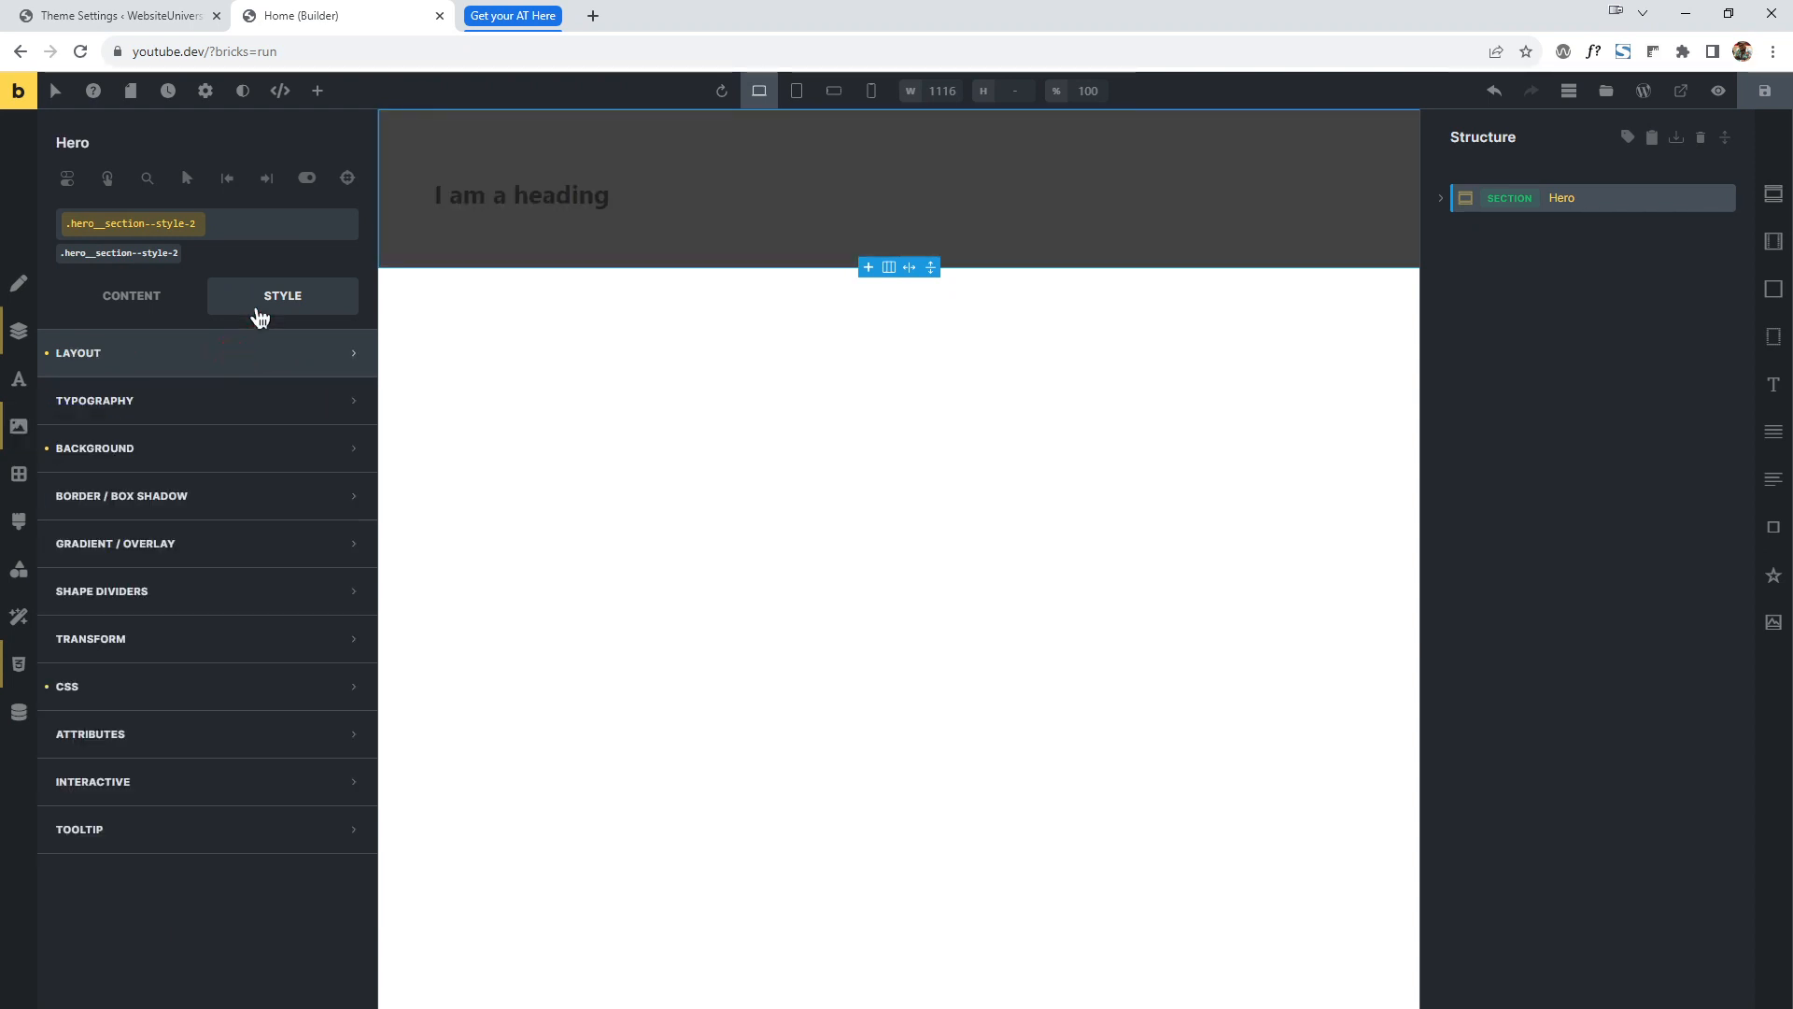
Duplicate the Hero section, replace the copy's .hero__section--style-2 class with .hero__section, and reselect the original Hero.
left_click(1709, 198)
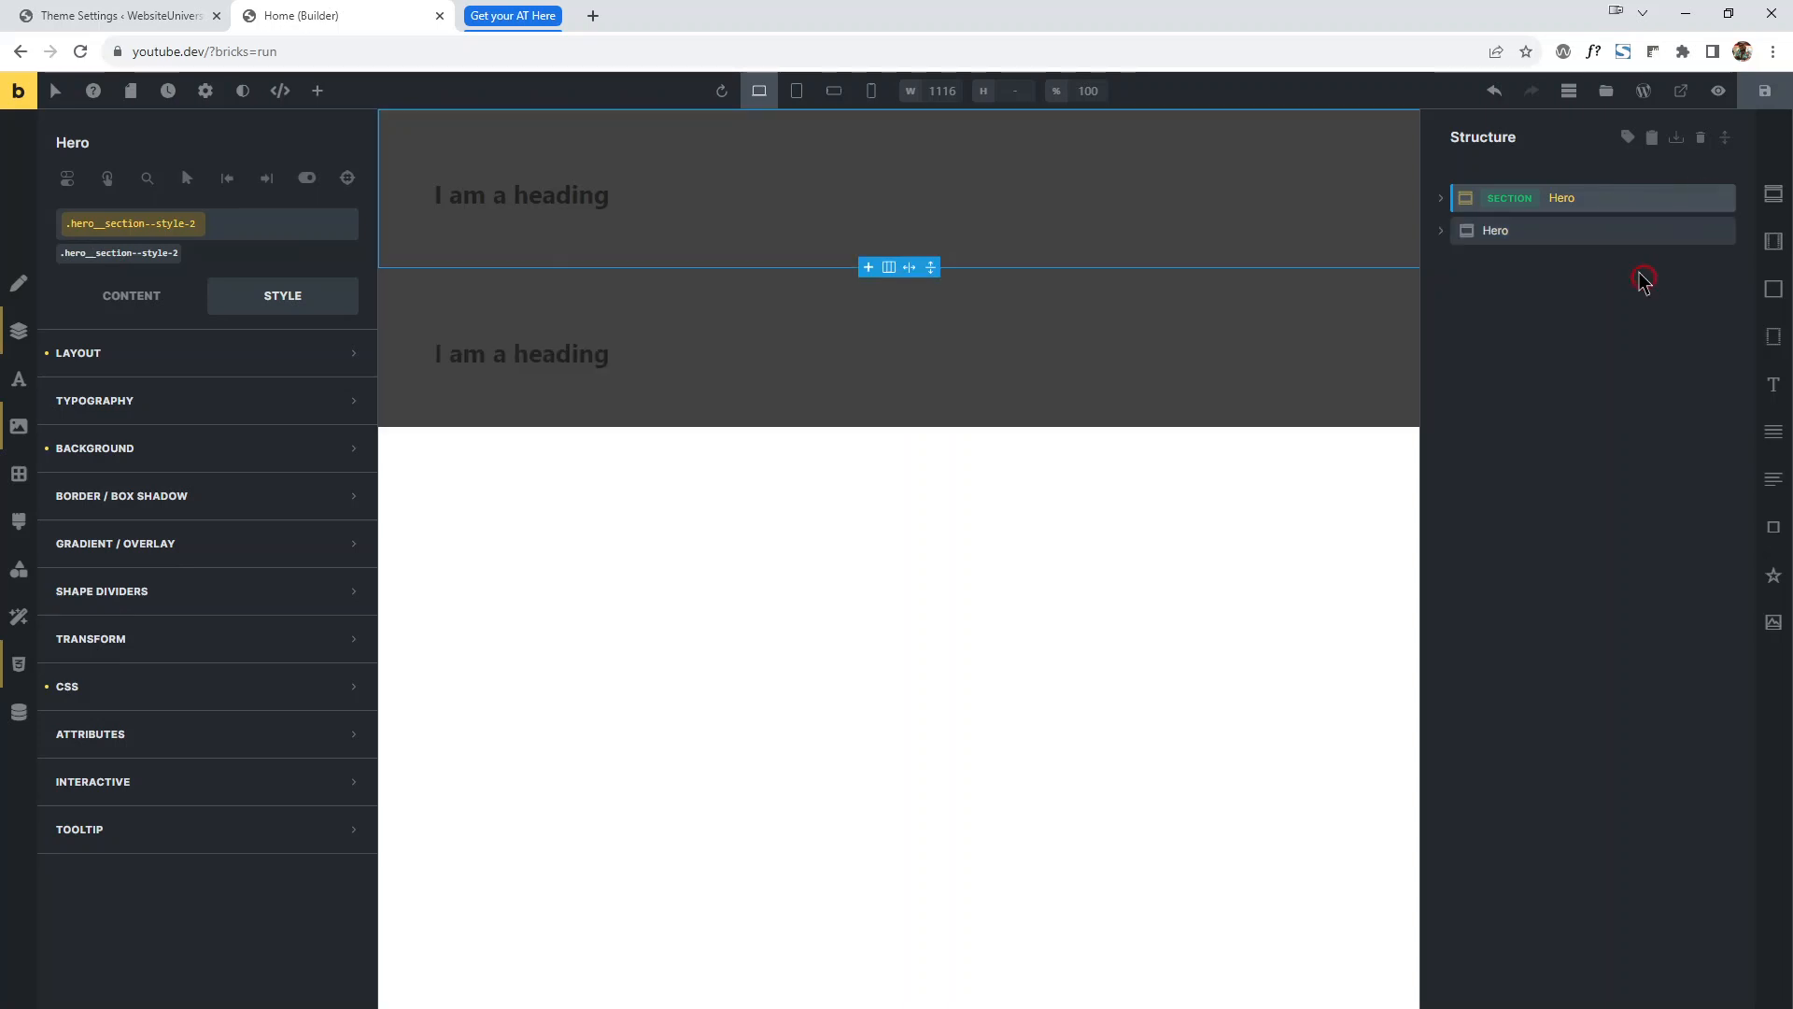
left_click(1598, 231)
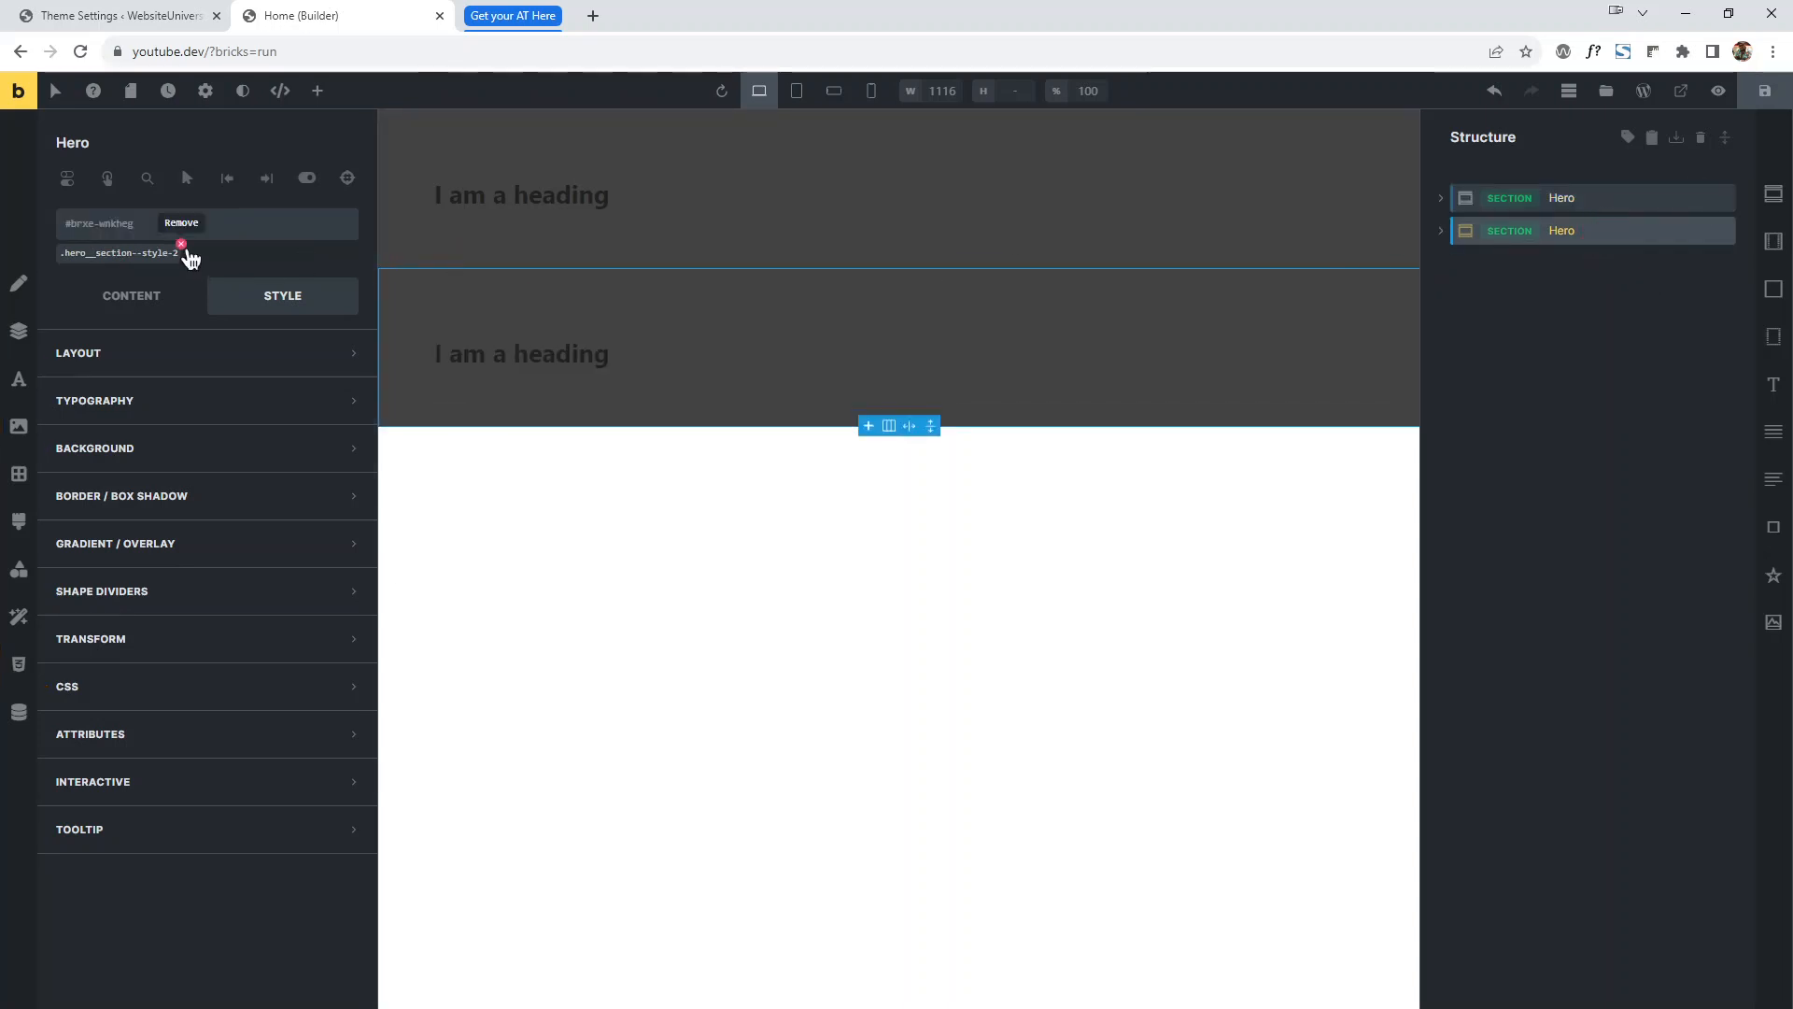
left_click(182, 245)
left_click(184, 239)
type("style")
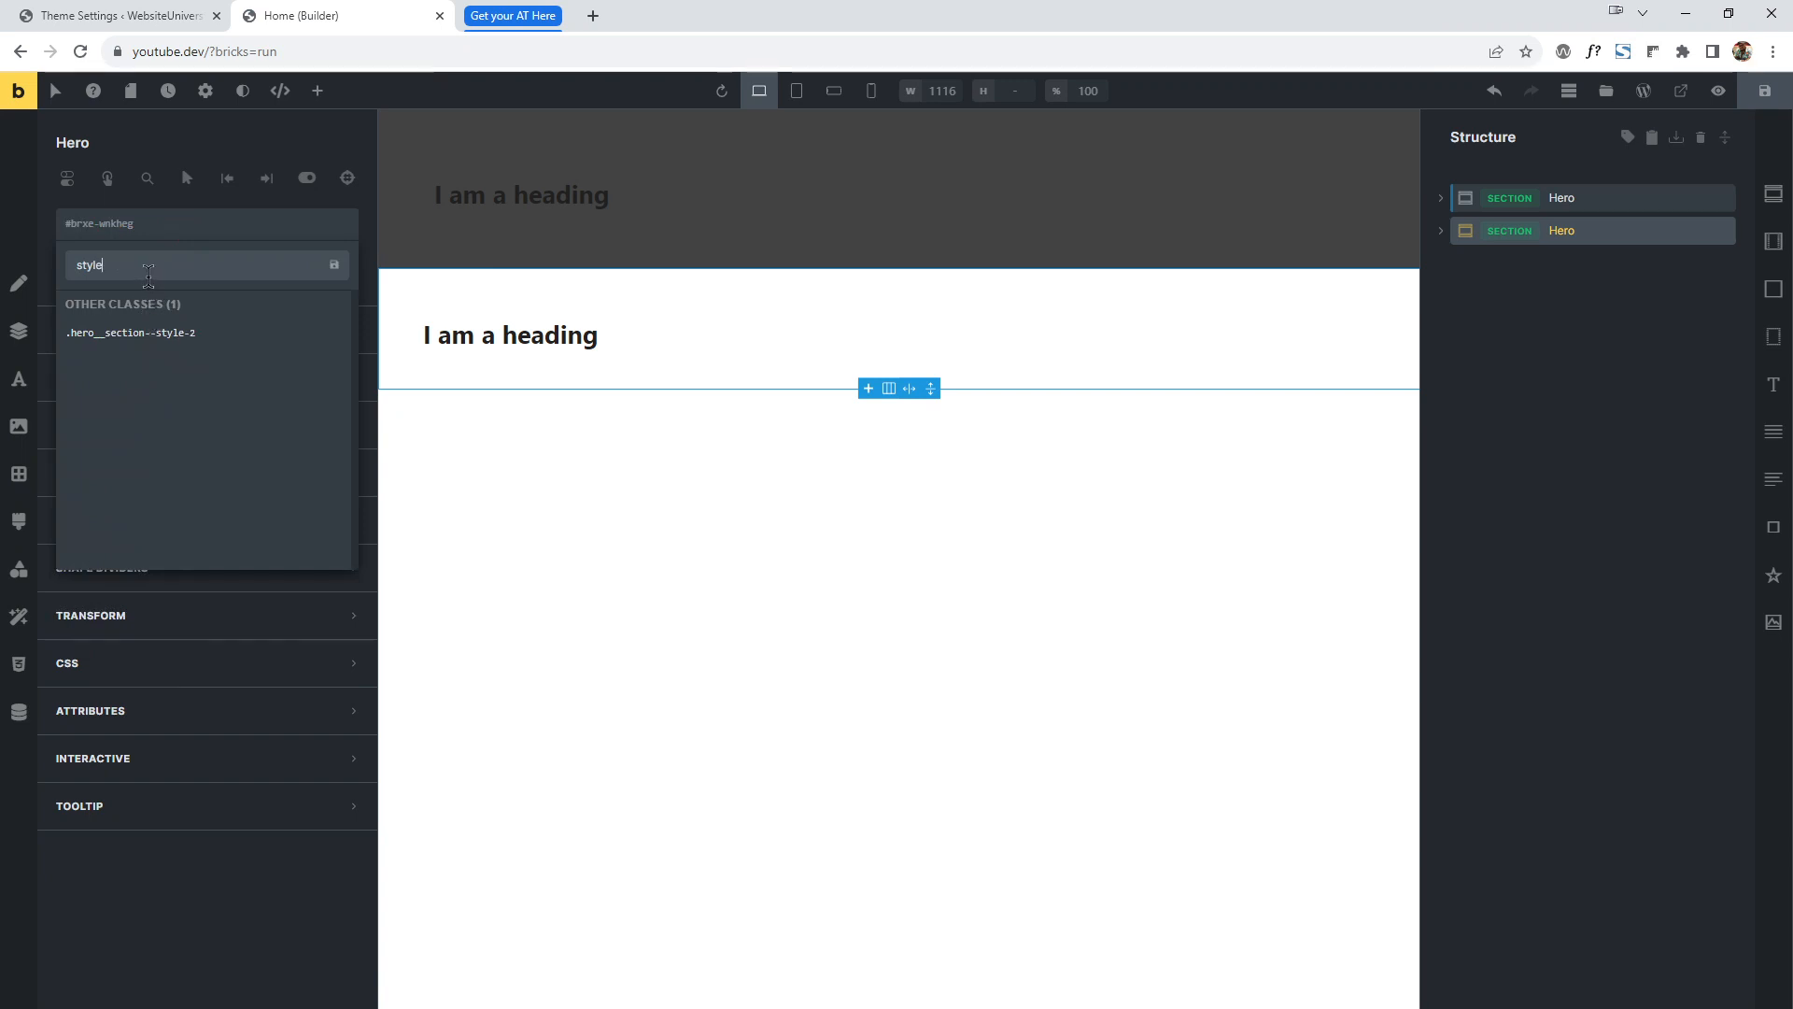
key("BackSpace")
key("BackSpace")
type("hero")
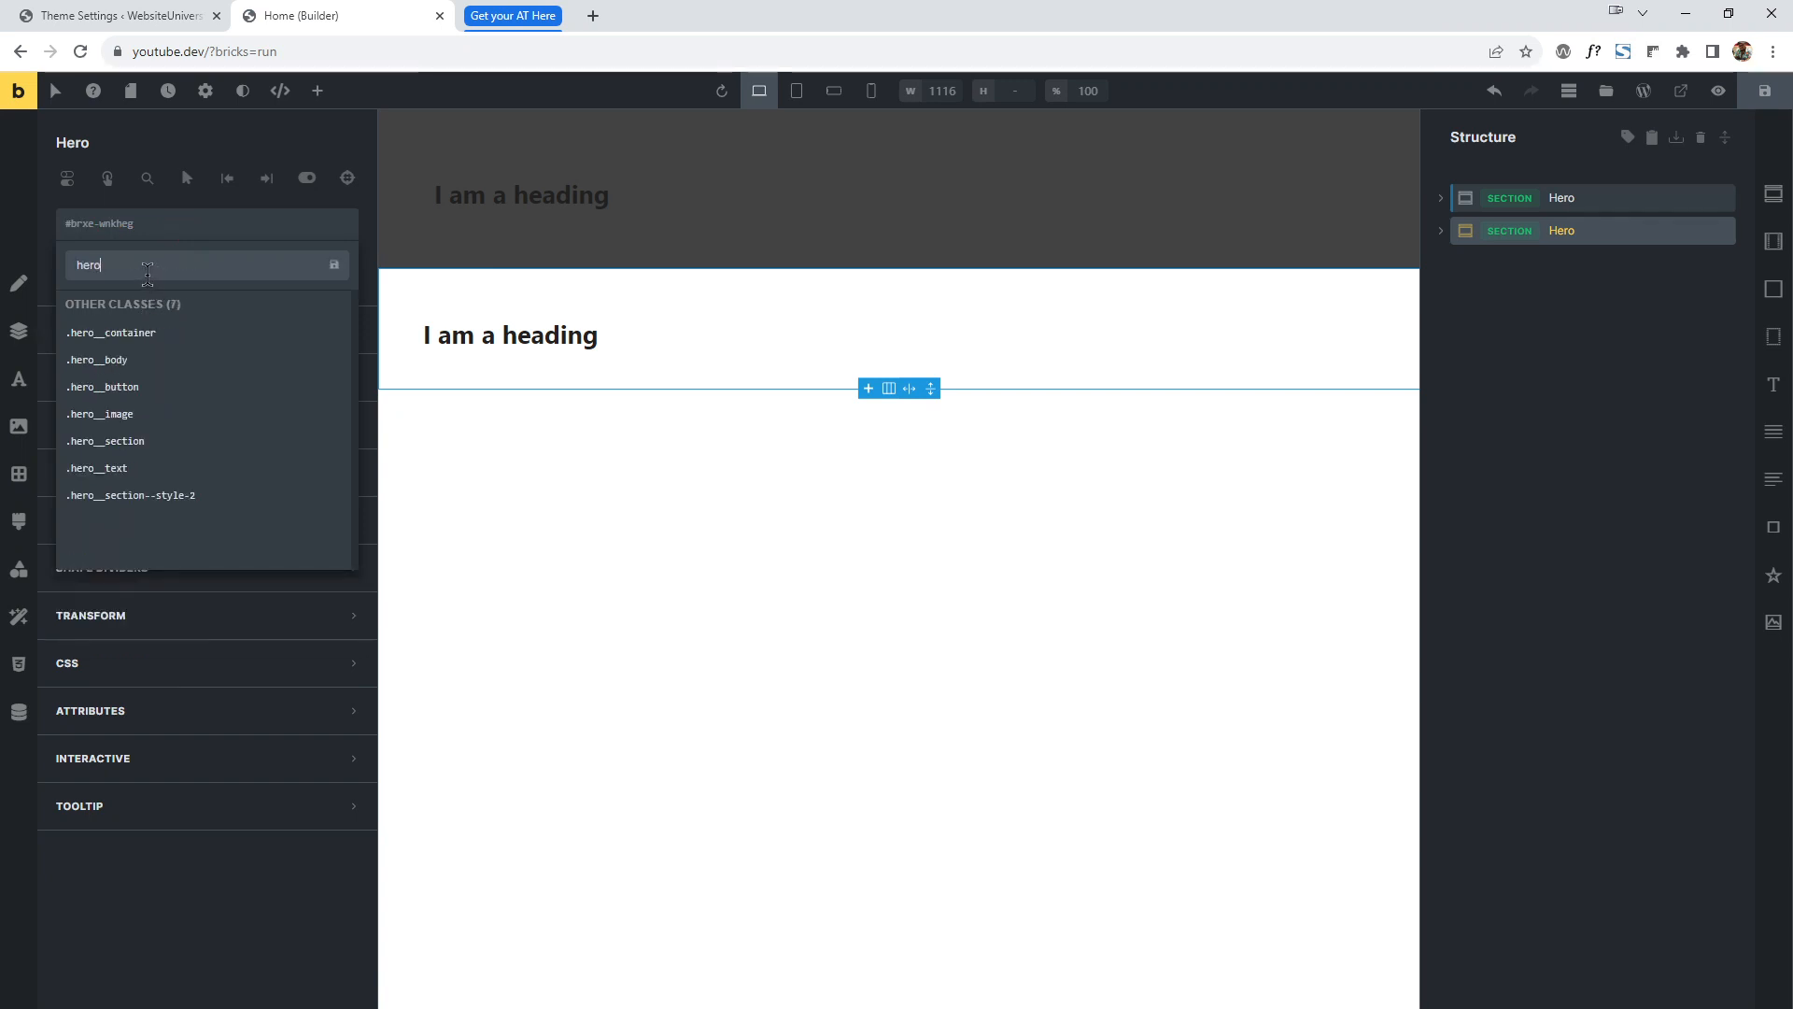
type("__sec")
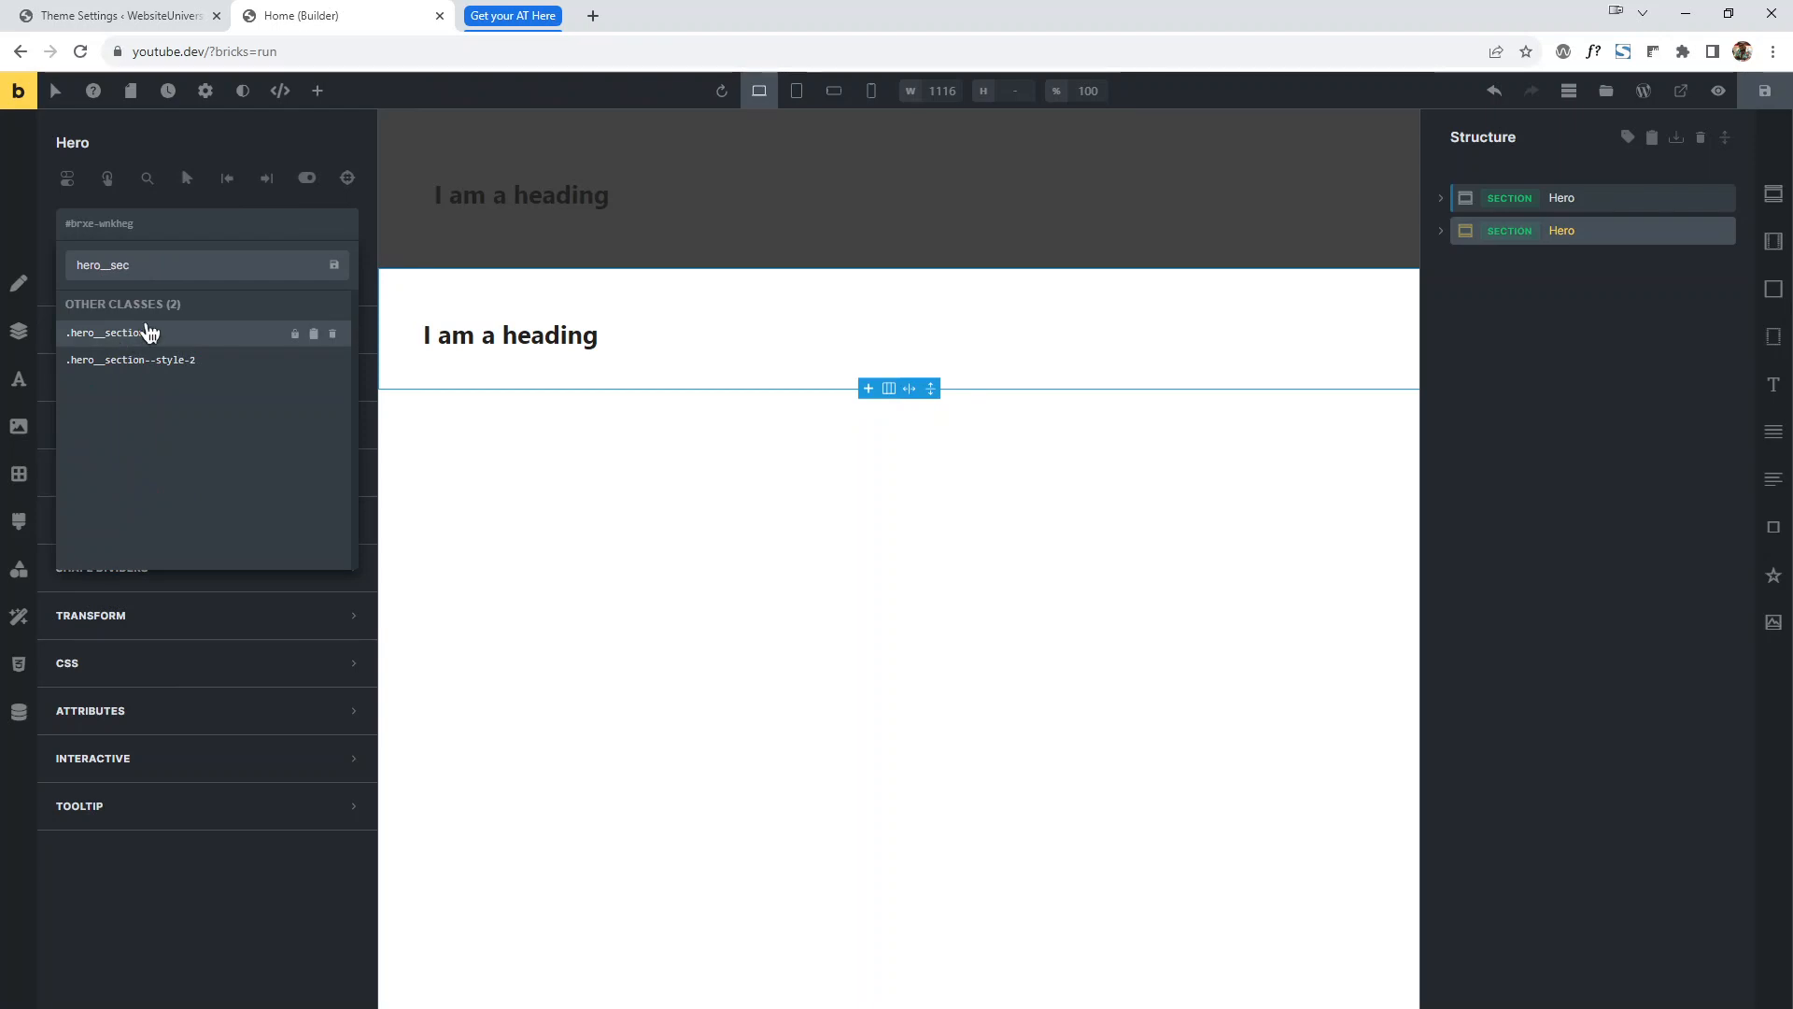
left_click(147, 332)
left_click(1600, 196)
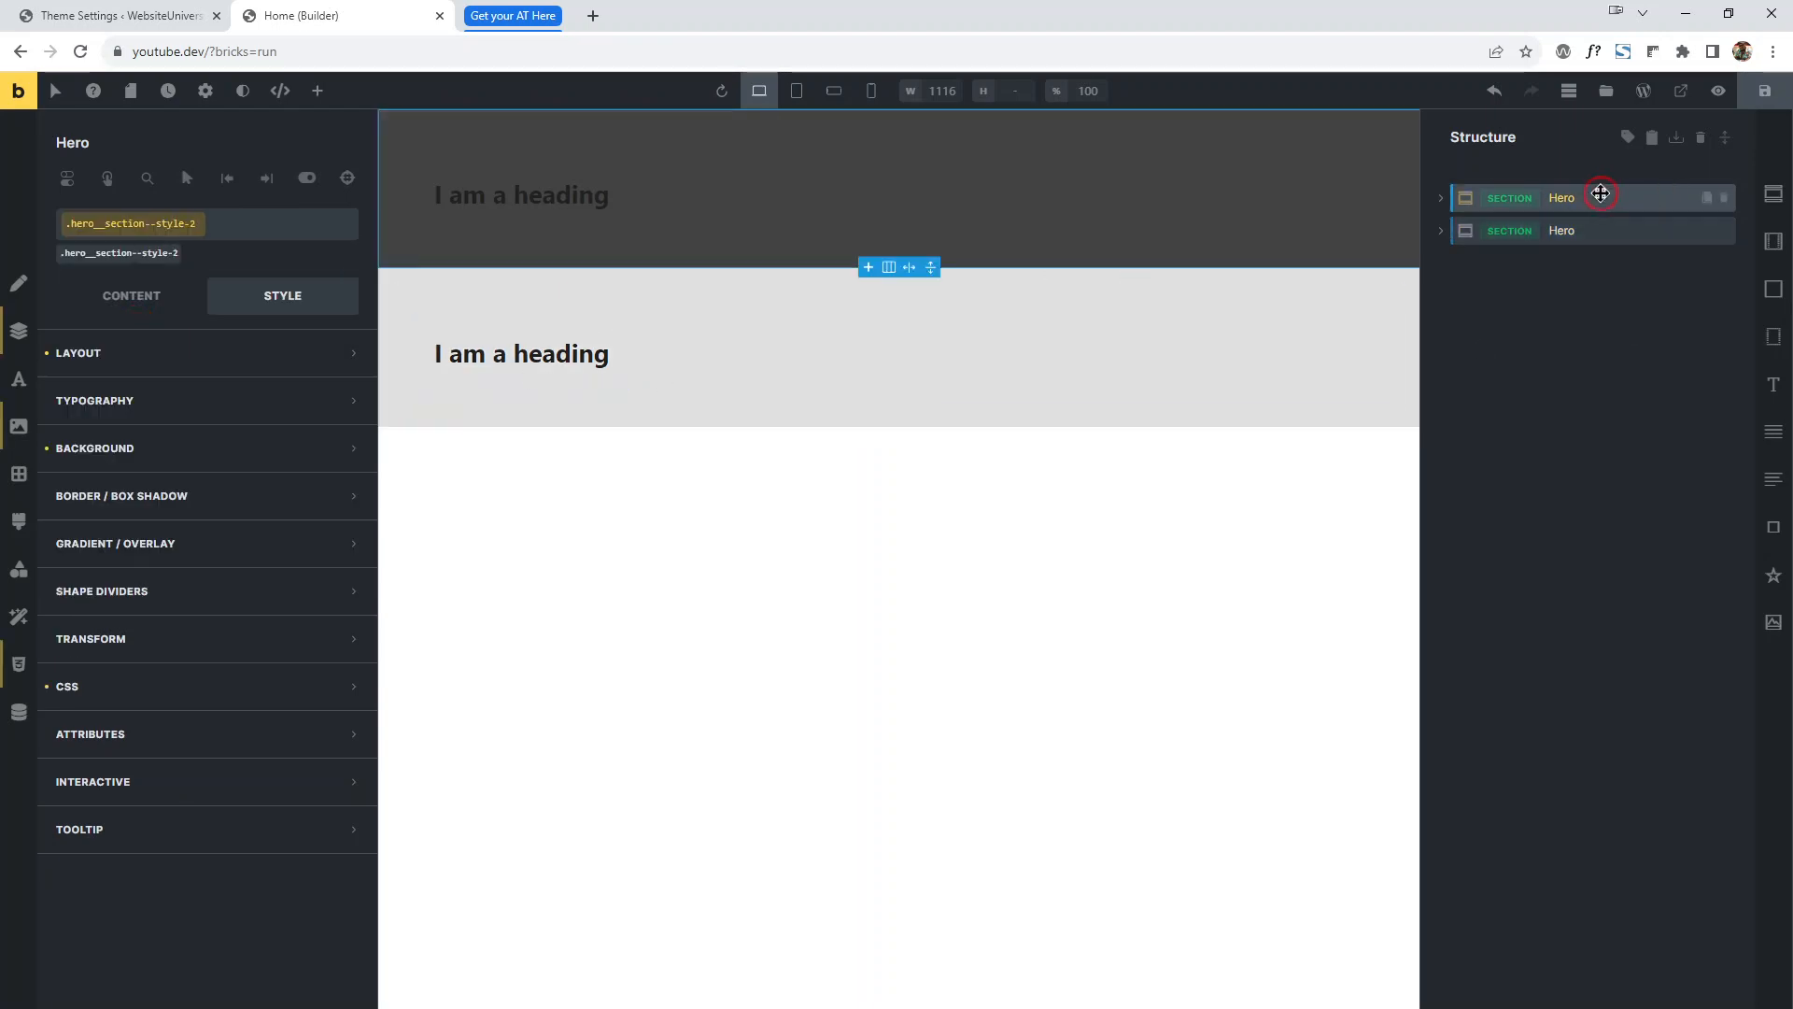
Enable Copy Class to Clipboard in the class and style tweaks, save the settings, and return to the builder.
left_click(110, 16)
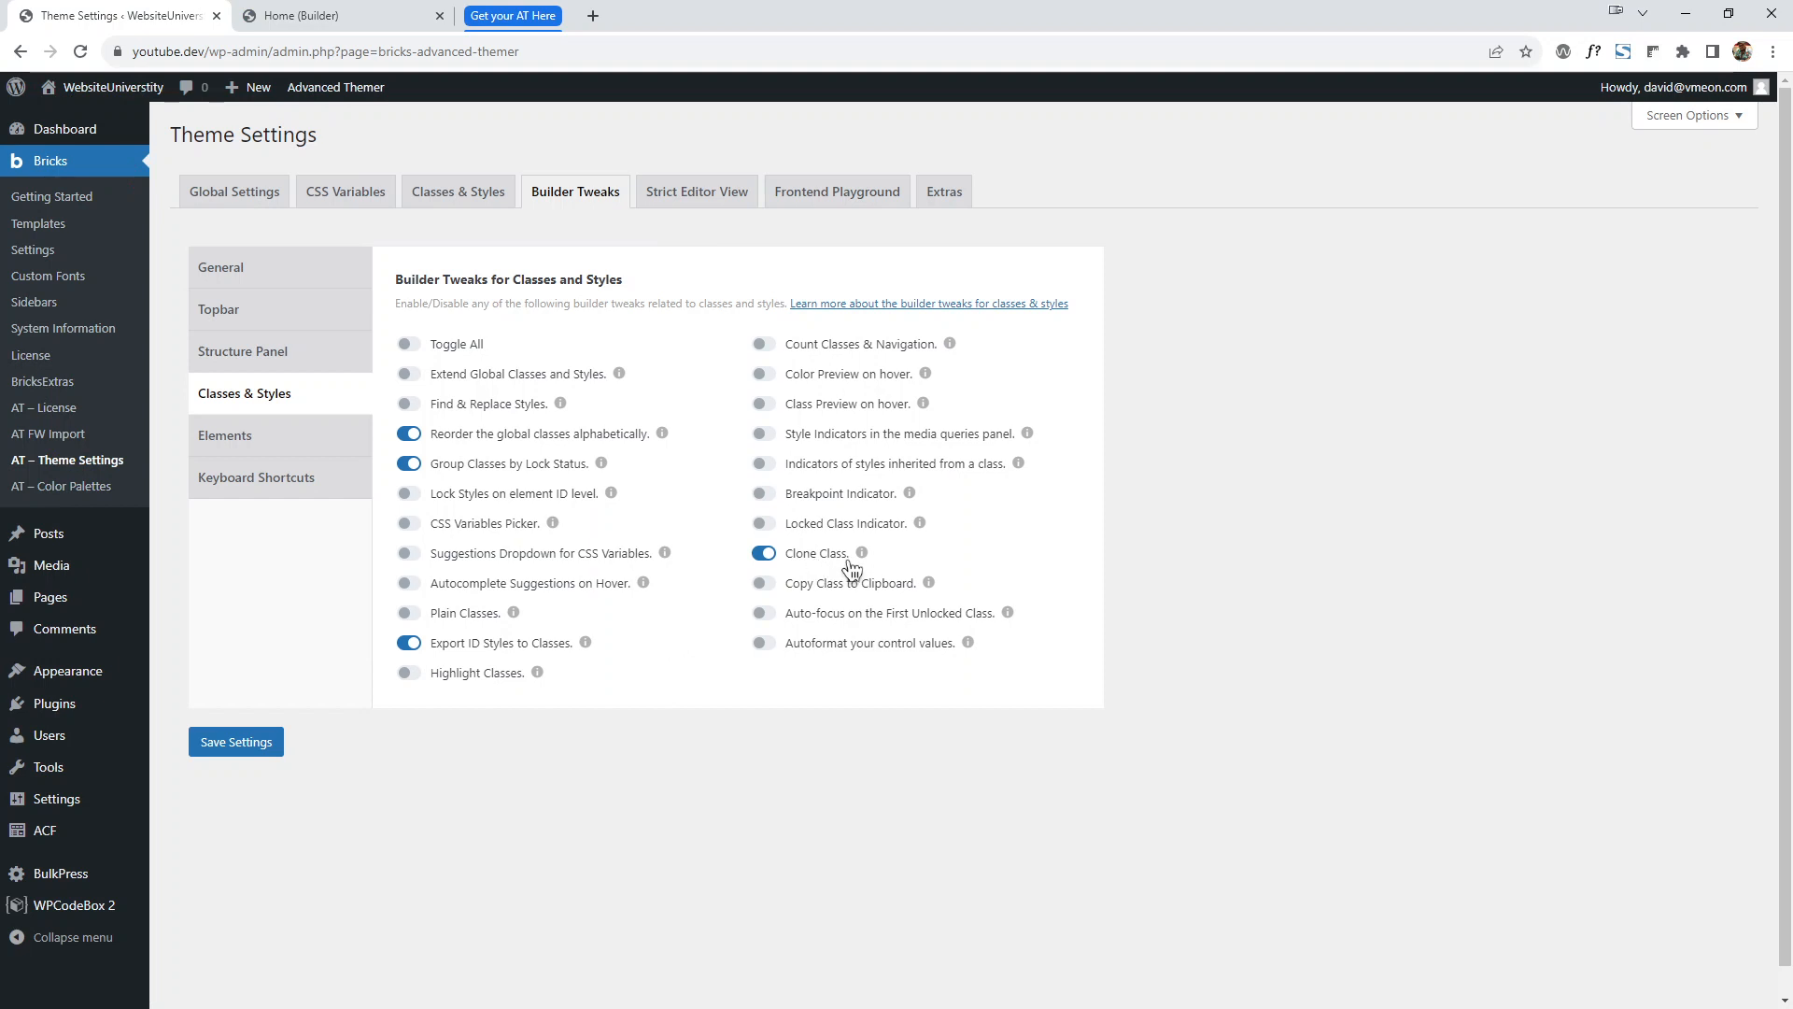
left_click(764, 583)
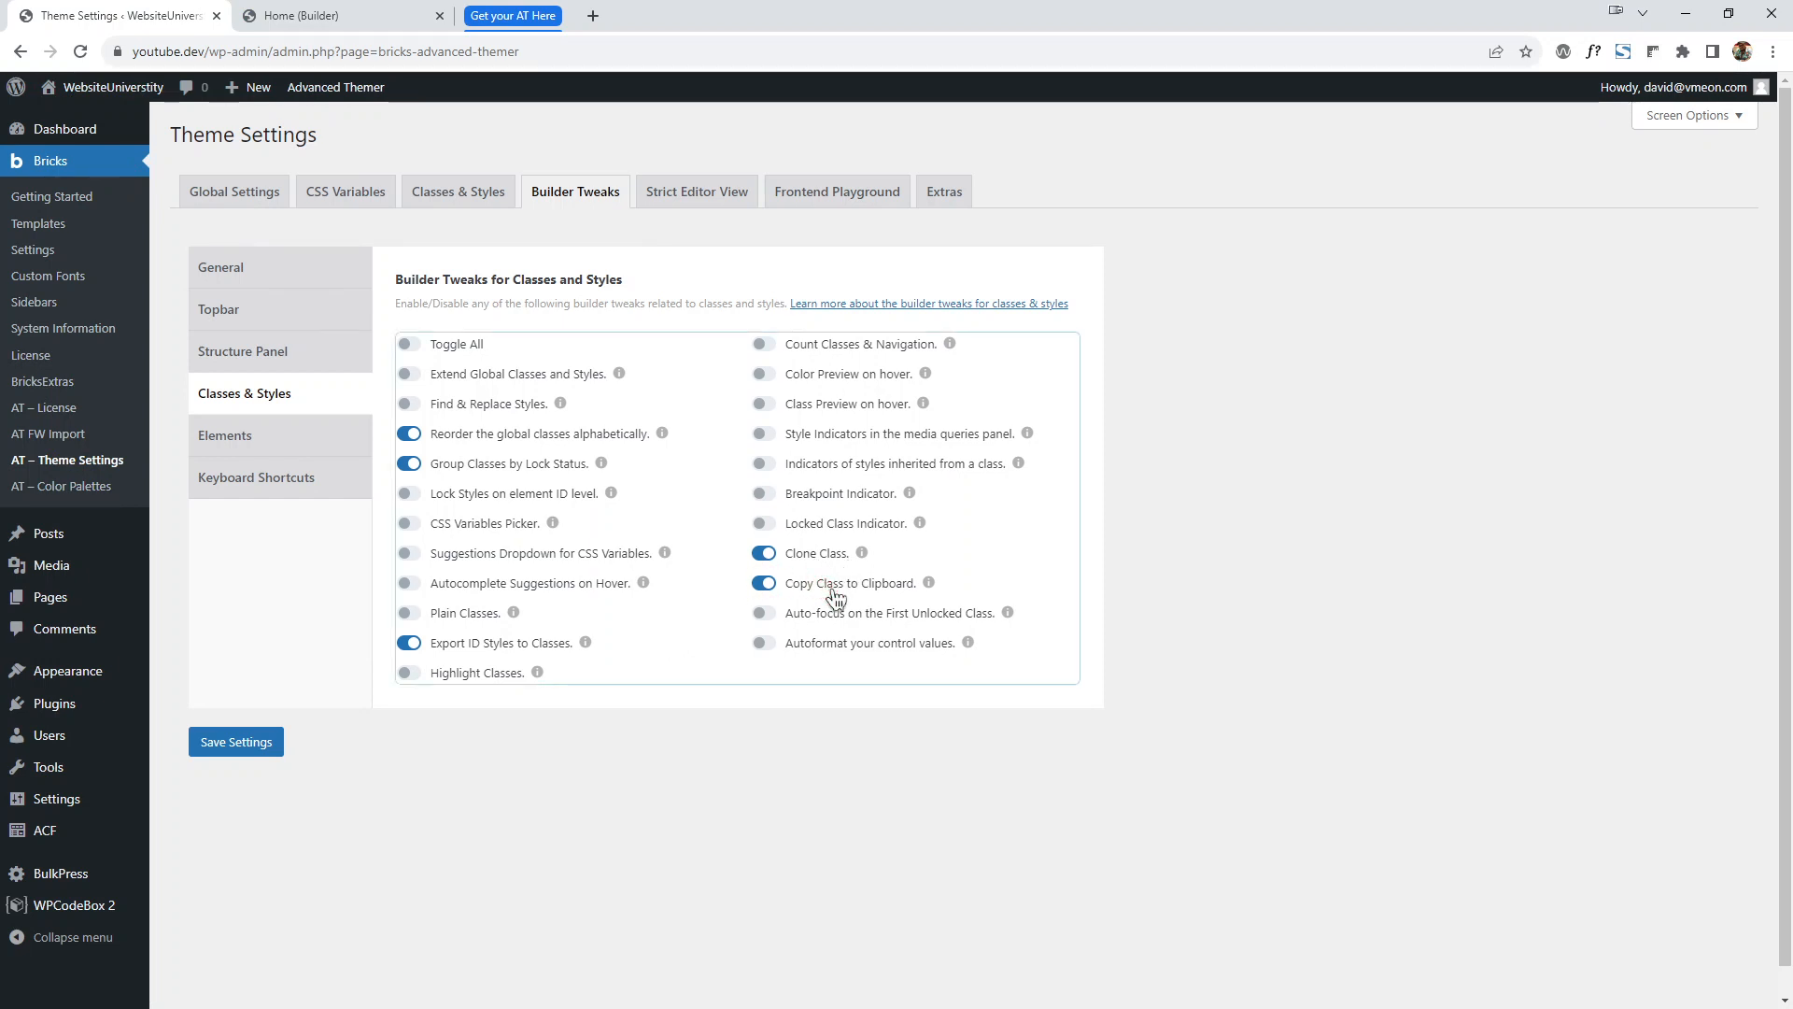
left_click(257, 740)
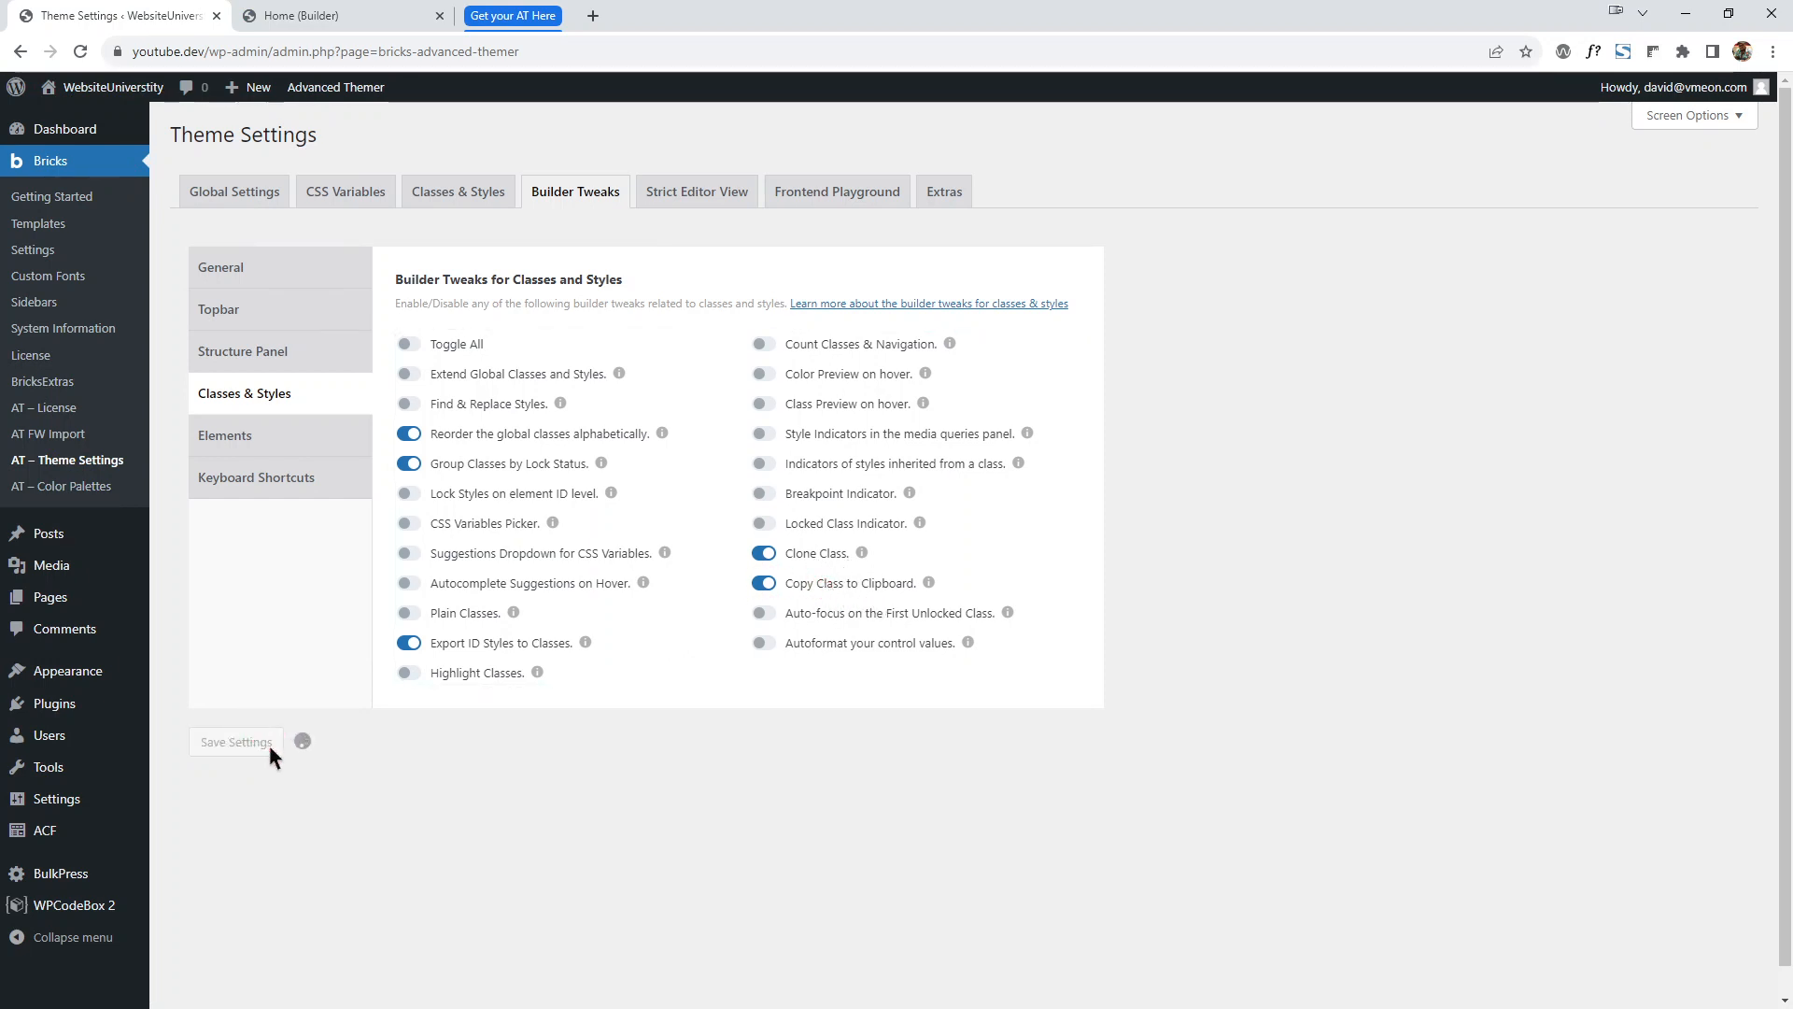
key("ctrl+Tab")
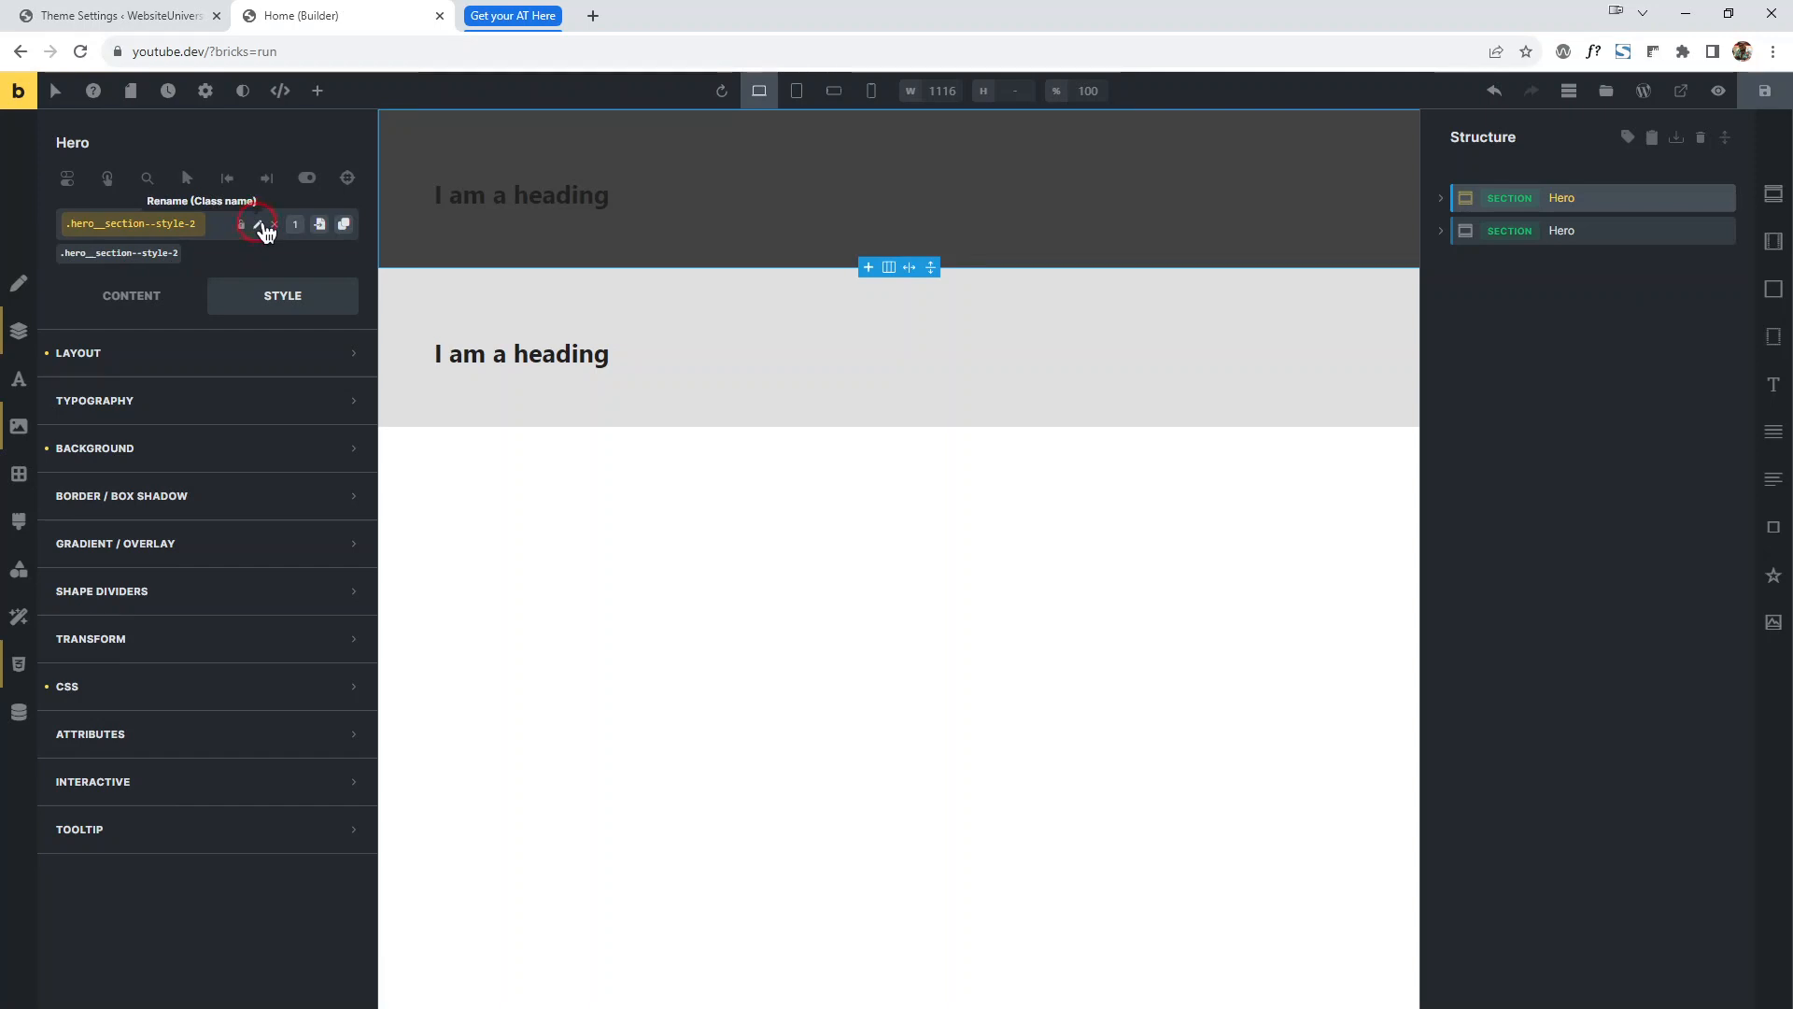
Open the .hero__section--style-2 class for renaming and copy its name manually.
left_click(260, 225)
key("ctrl+a")
right_click(157, 222)
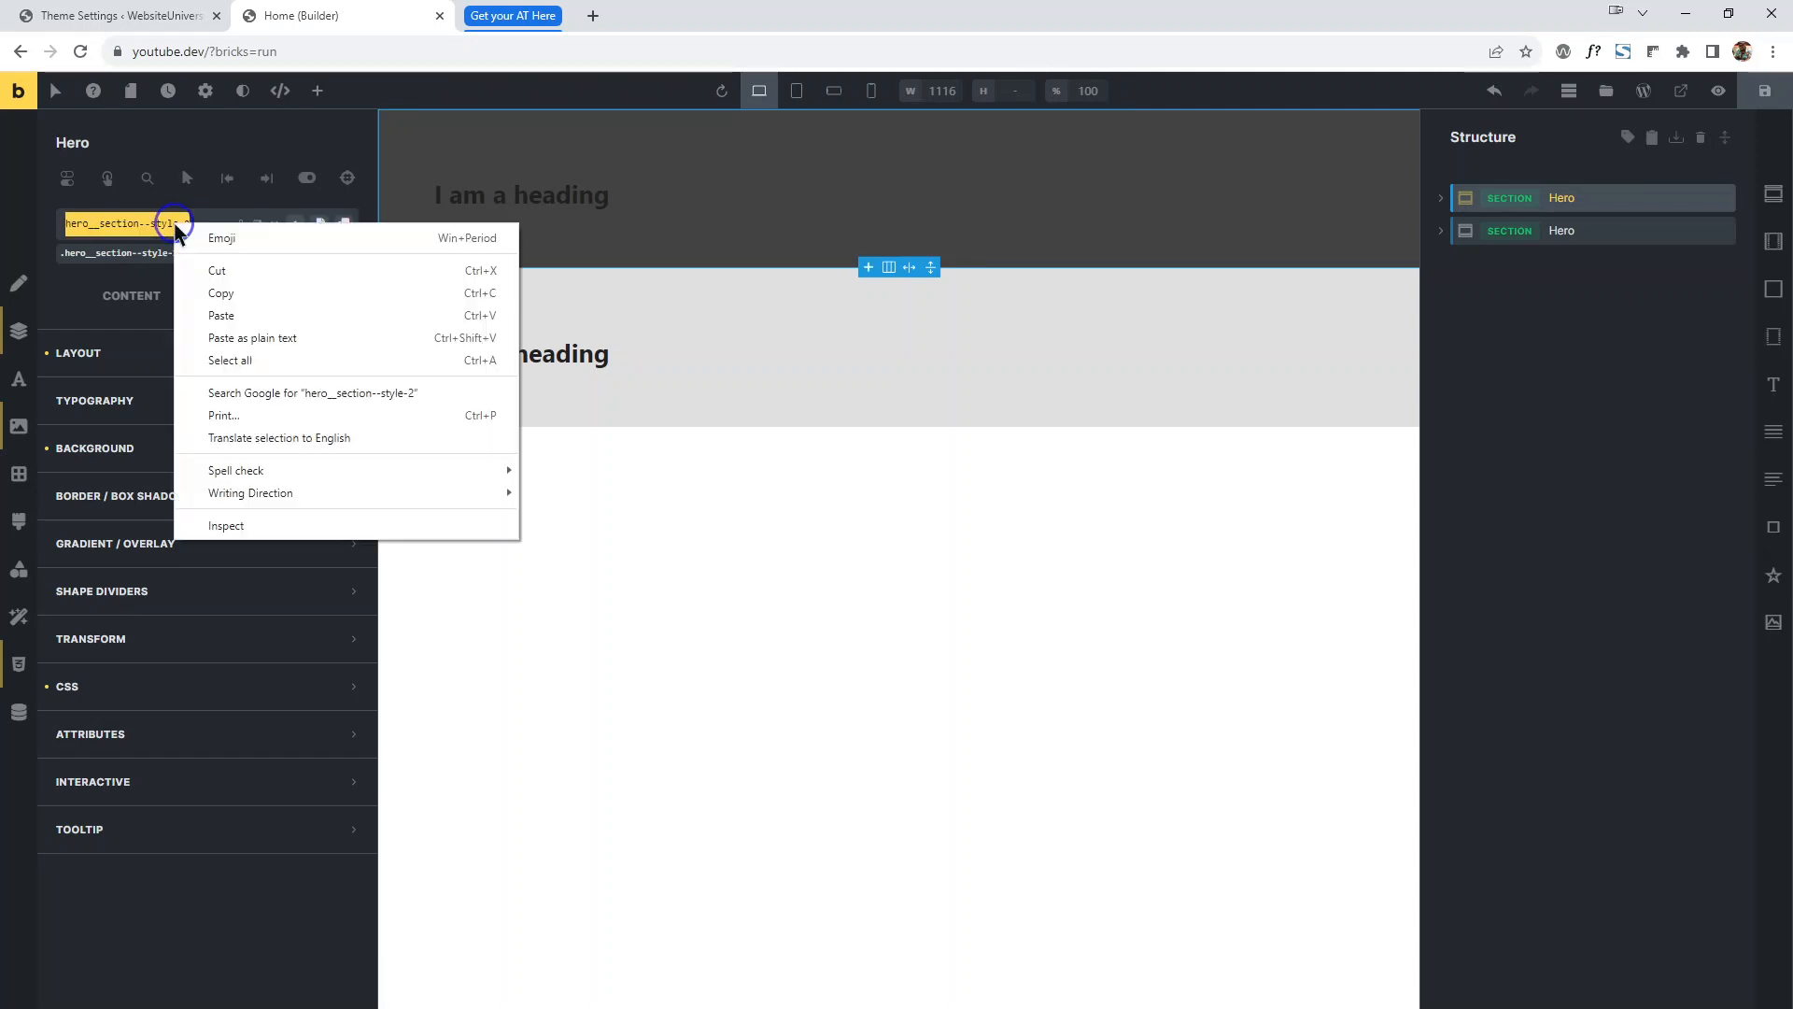
left_click(245, 294)
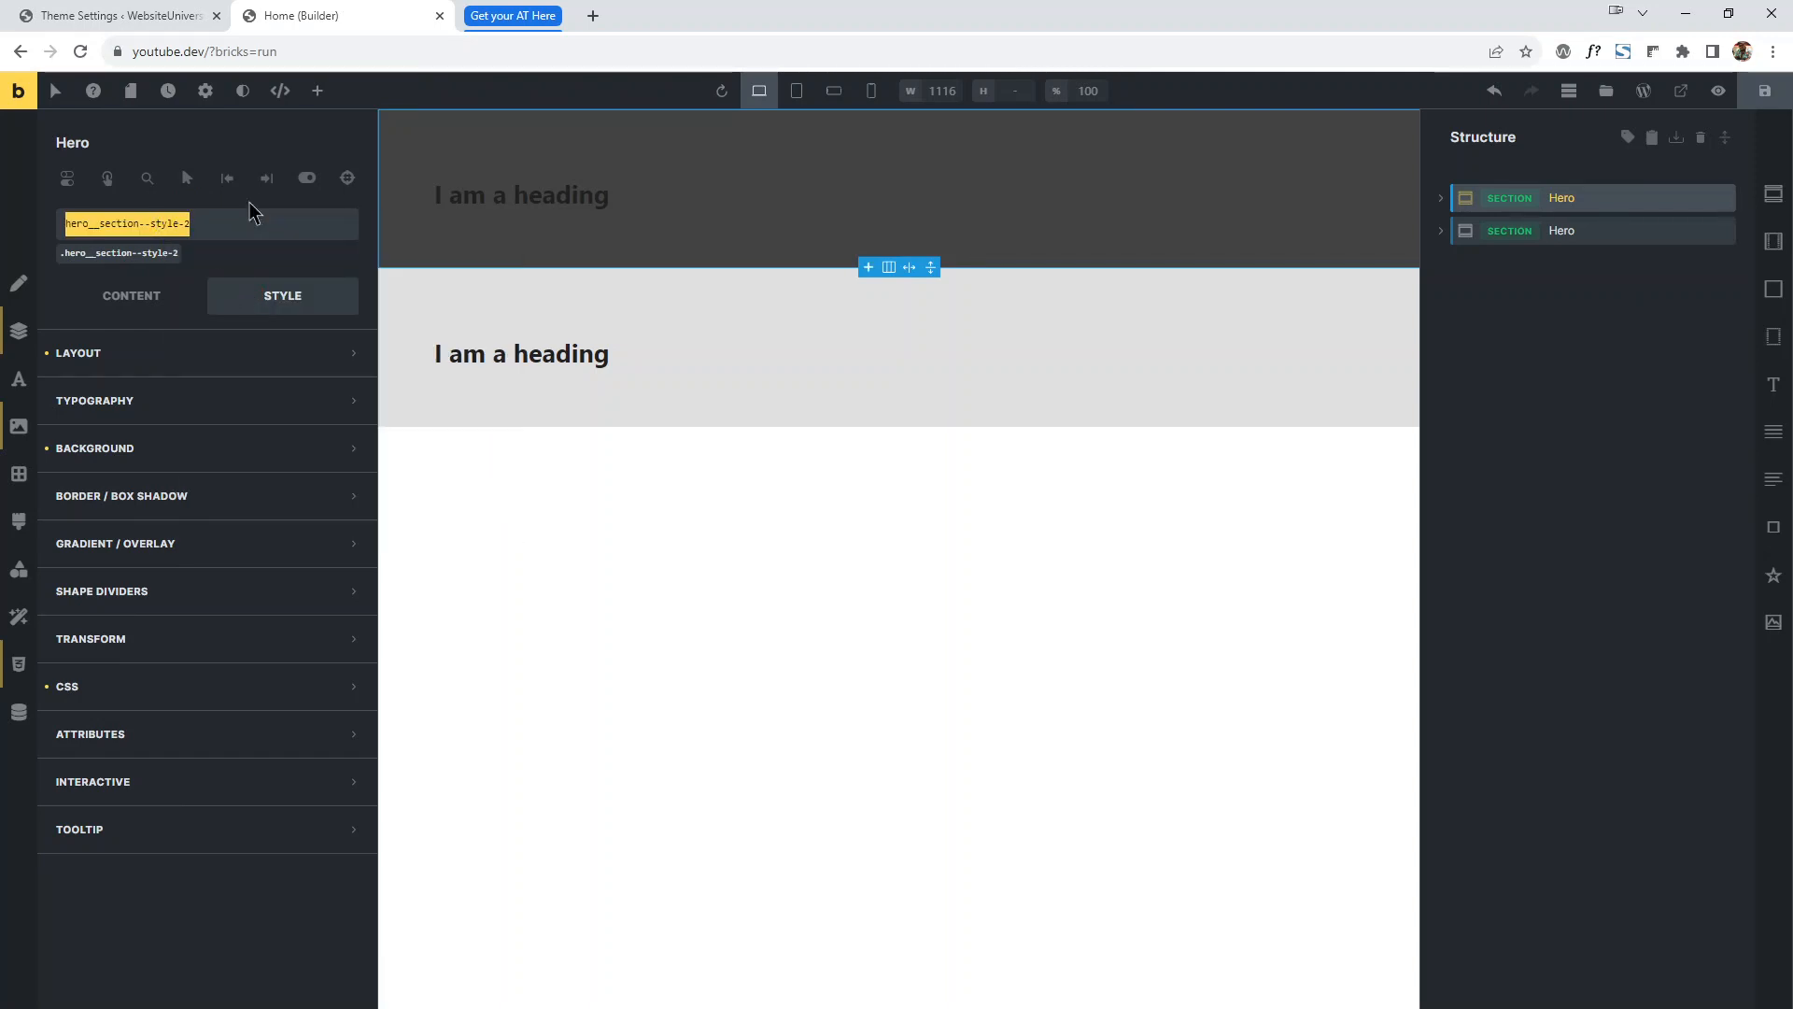
Reload the builder discarding unsaved changes, and copy the Heading's .hero__container class name with Copy Class to Clipboard.
left_click(121, 16)
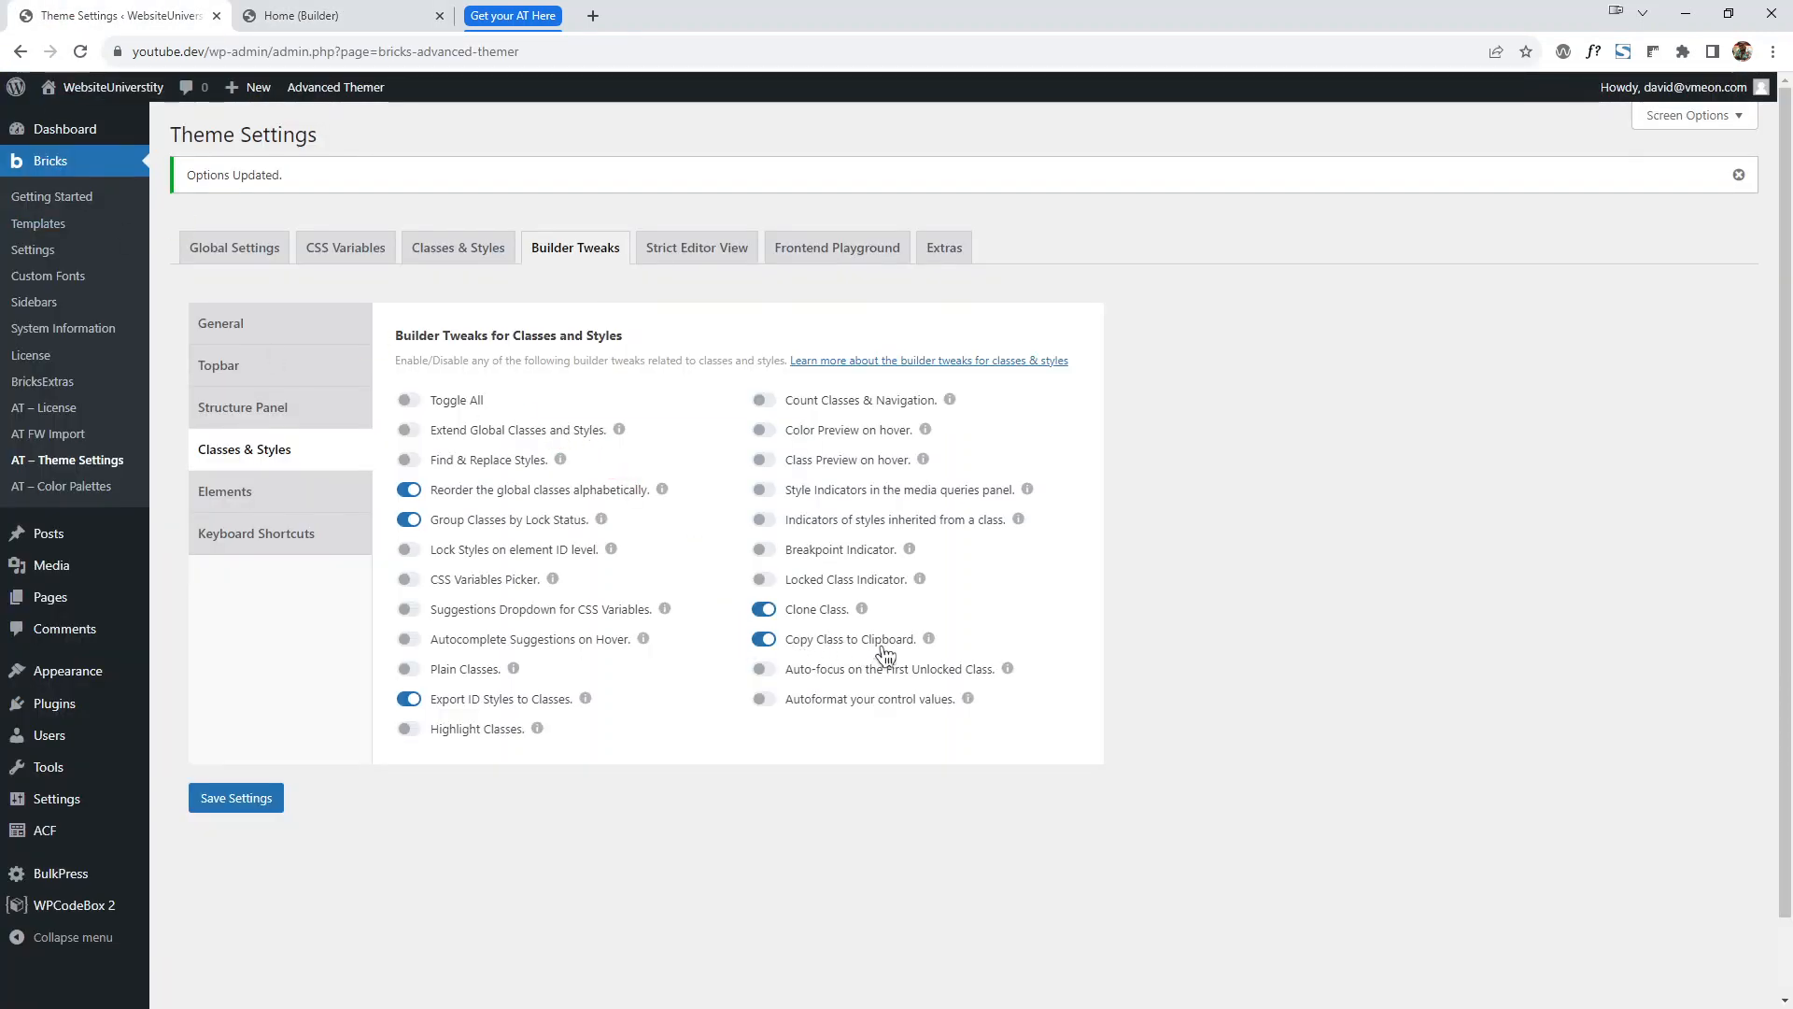
left_click(308, 16)
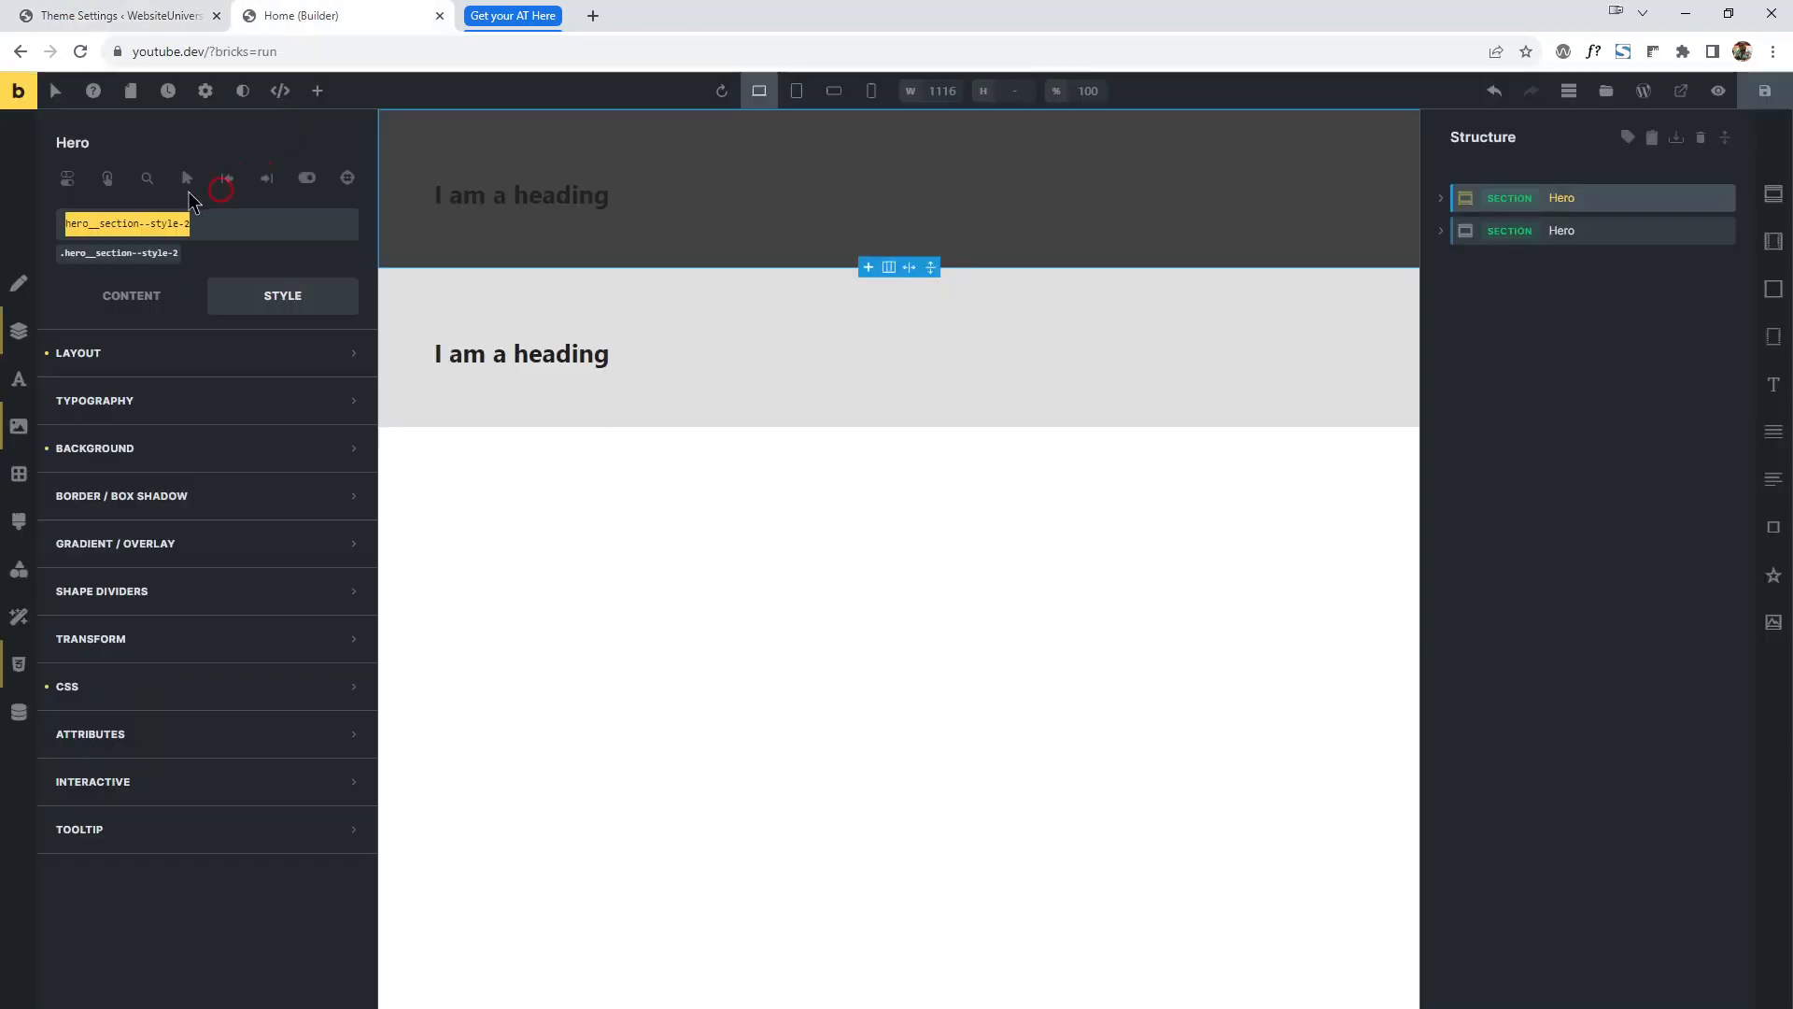
left_click(80, 52)
left_click(984, 160)
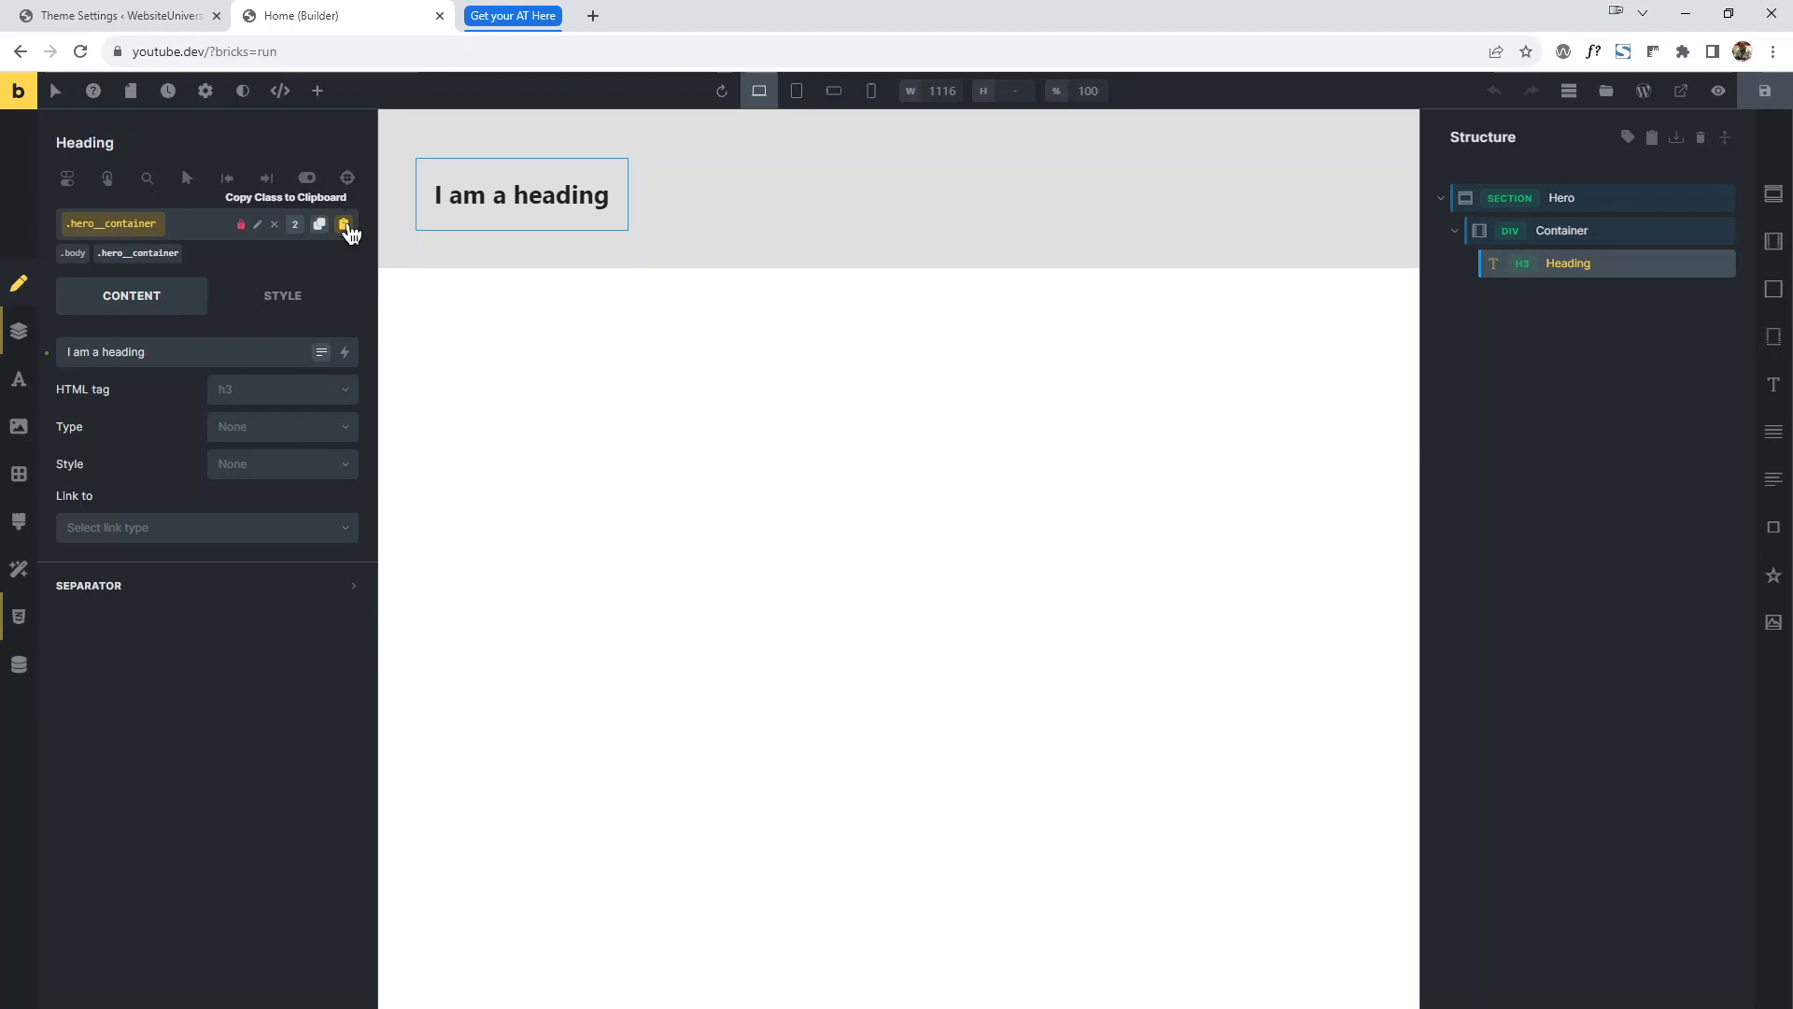
left_click(344, 225)
left_click(1539, 336)
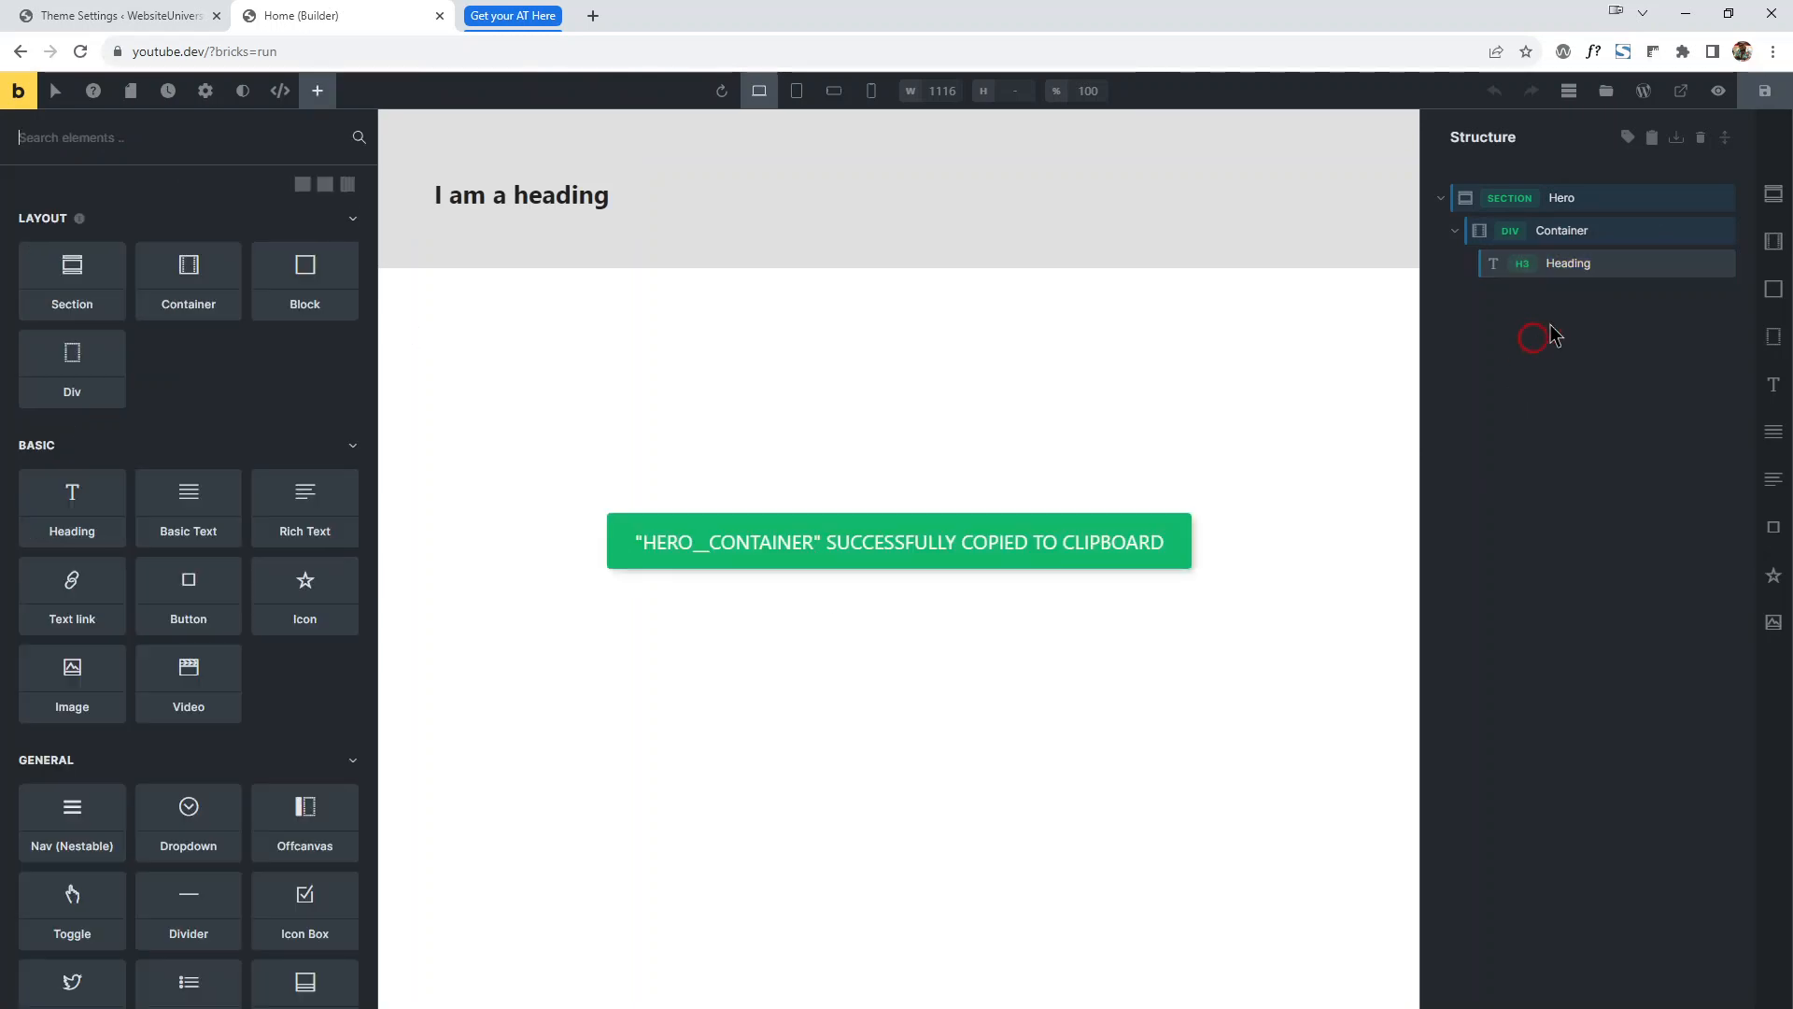
left_click(1574, 265)
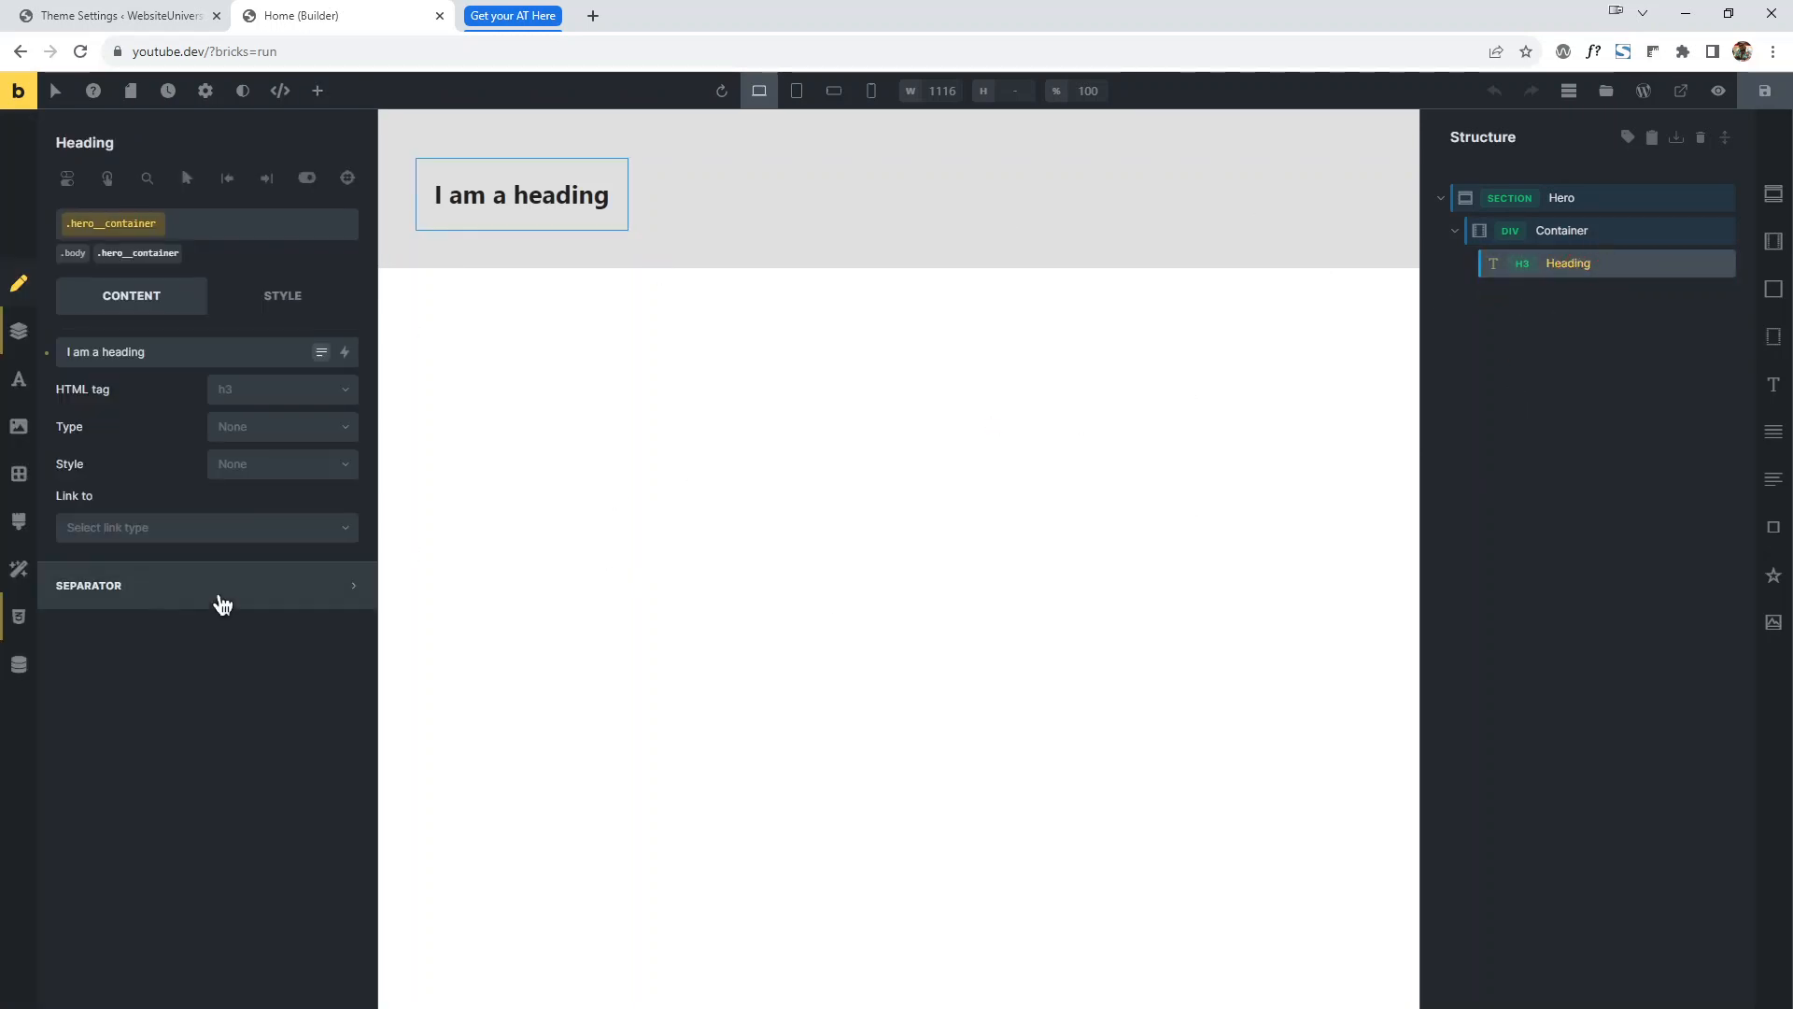
Paste the copied hero__container name after root in the custom CSS of the Hero section's .hero__section class.
left_click(1575, 197)
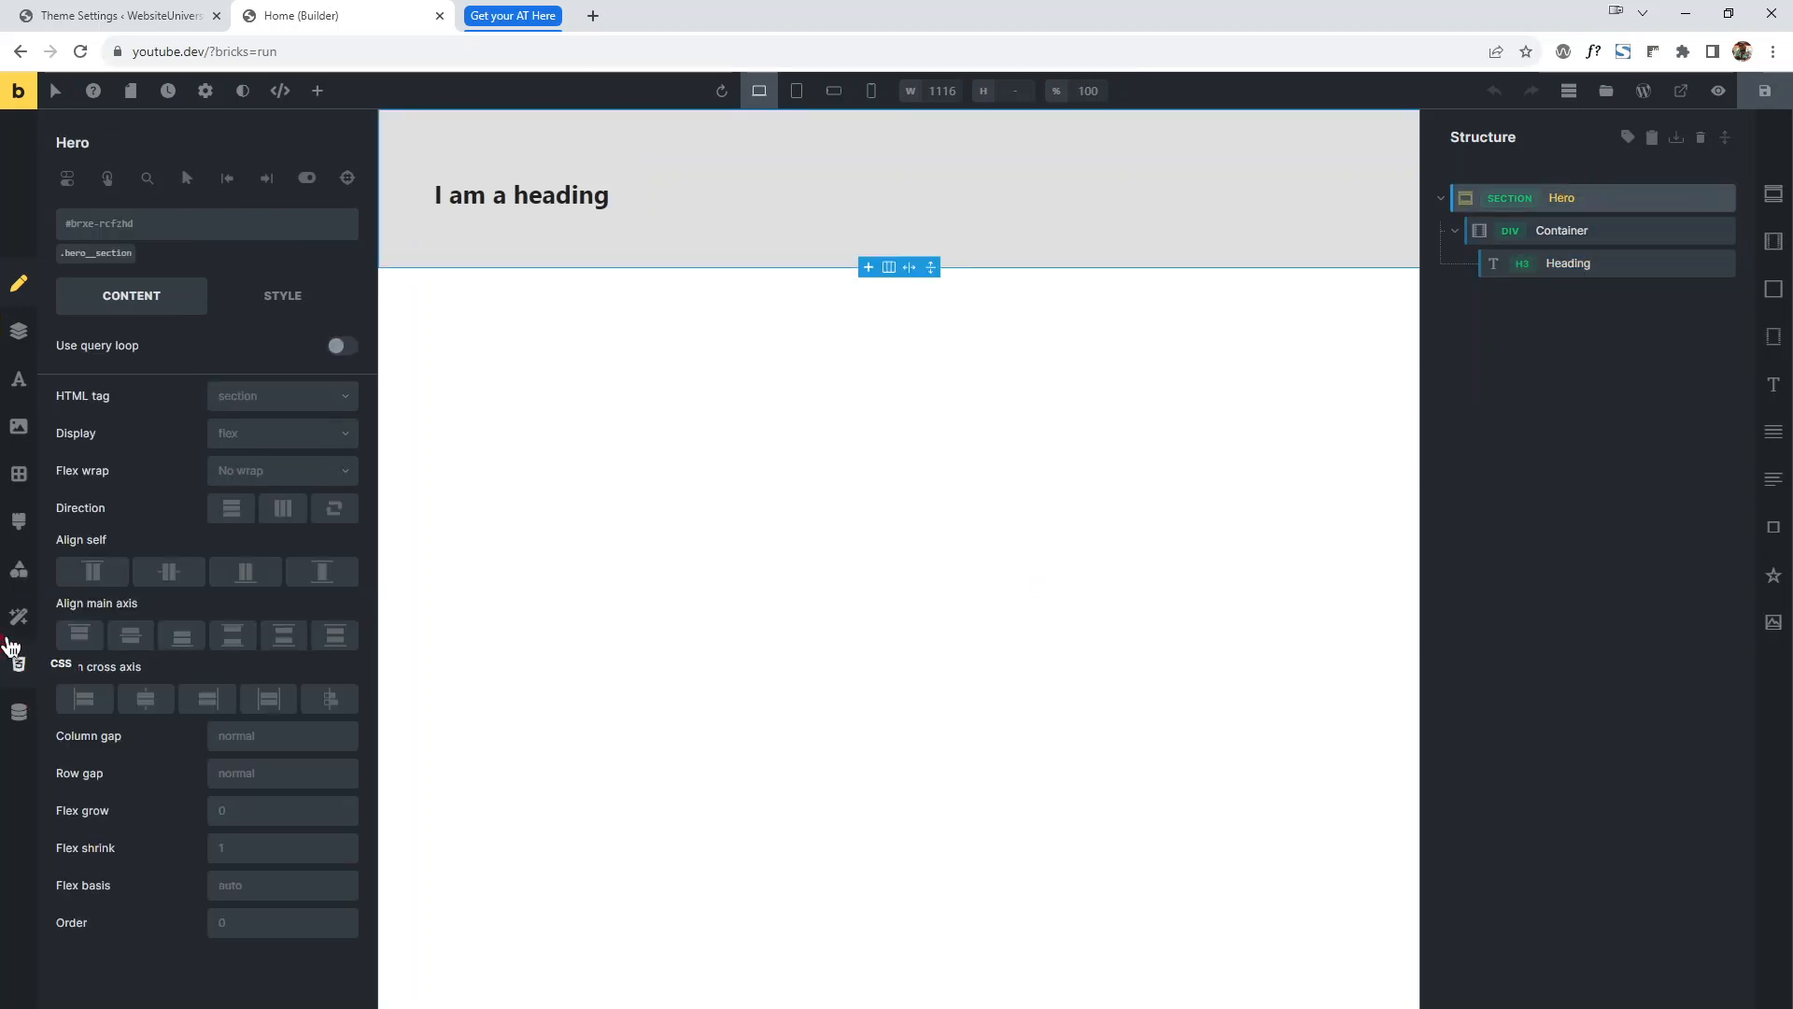
left_click(23, 669)
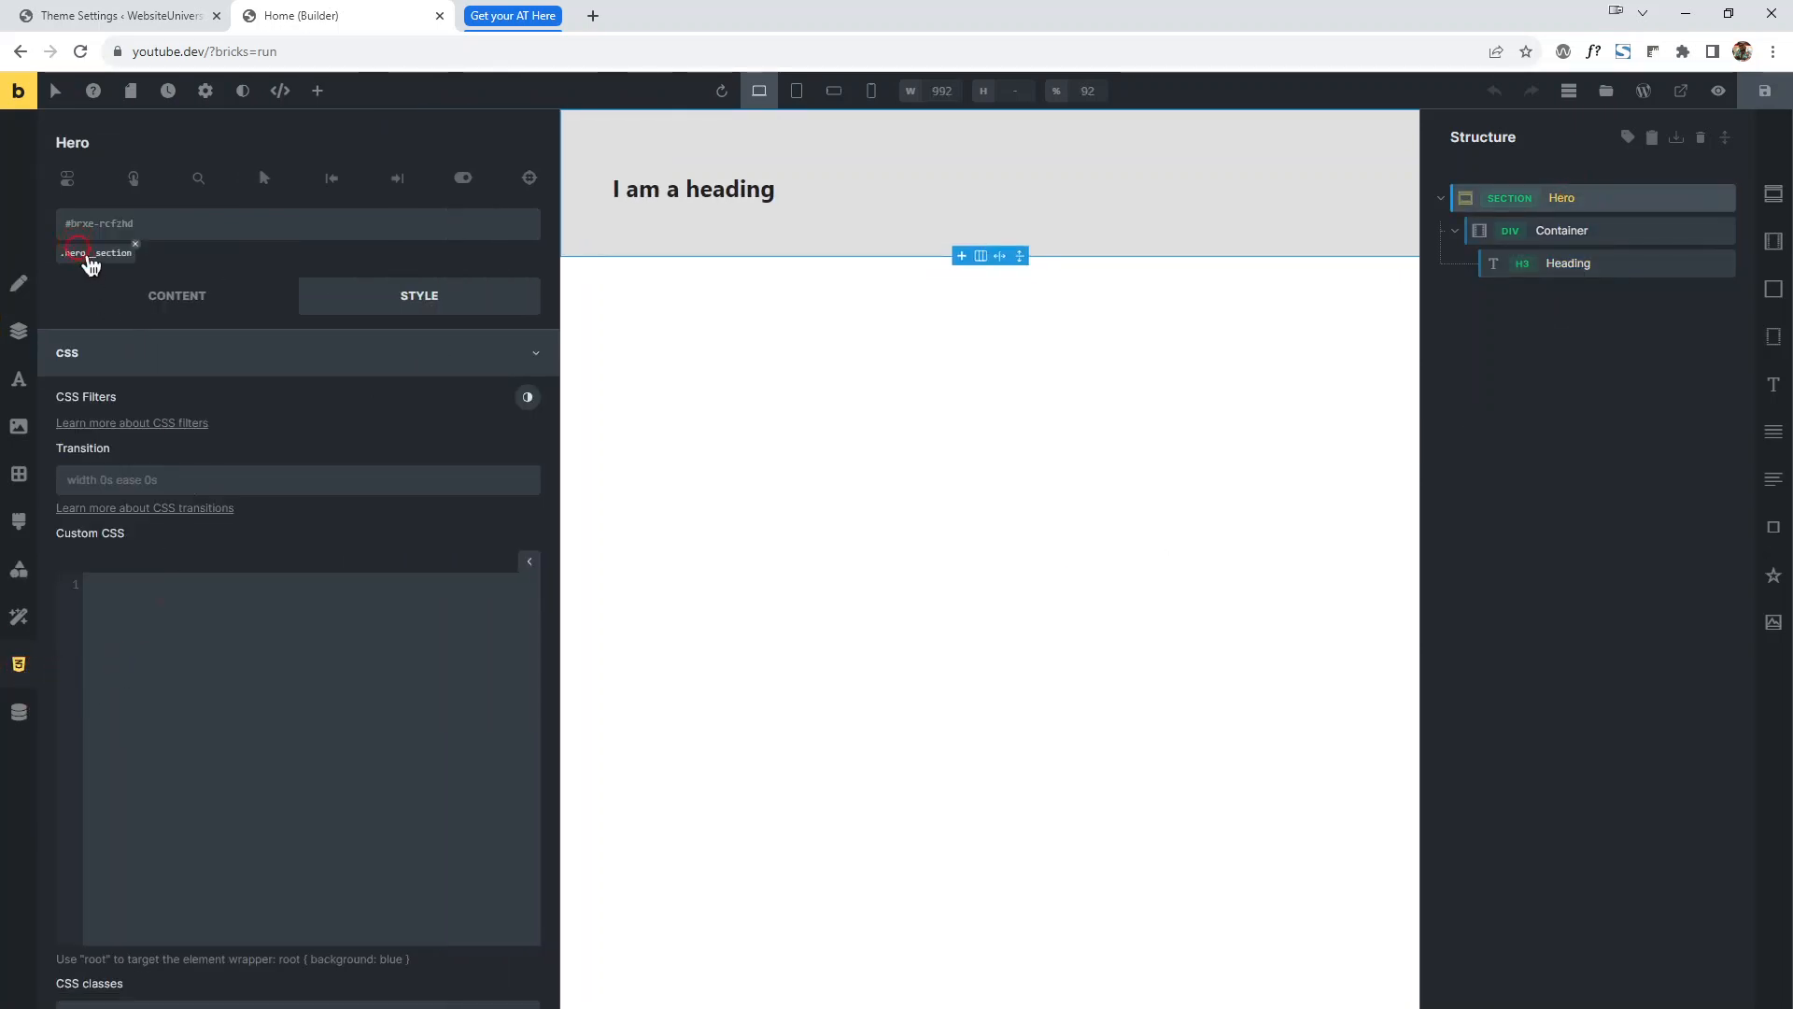
left_click(87, 255)
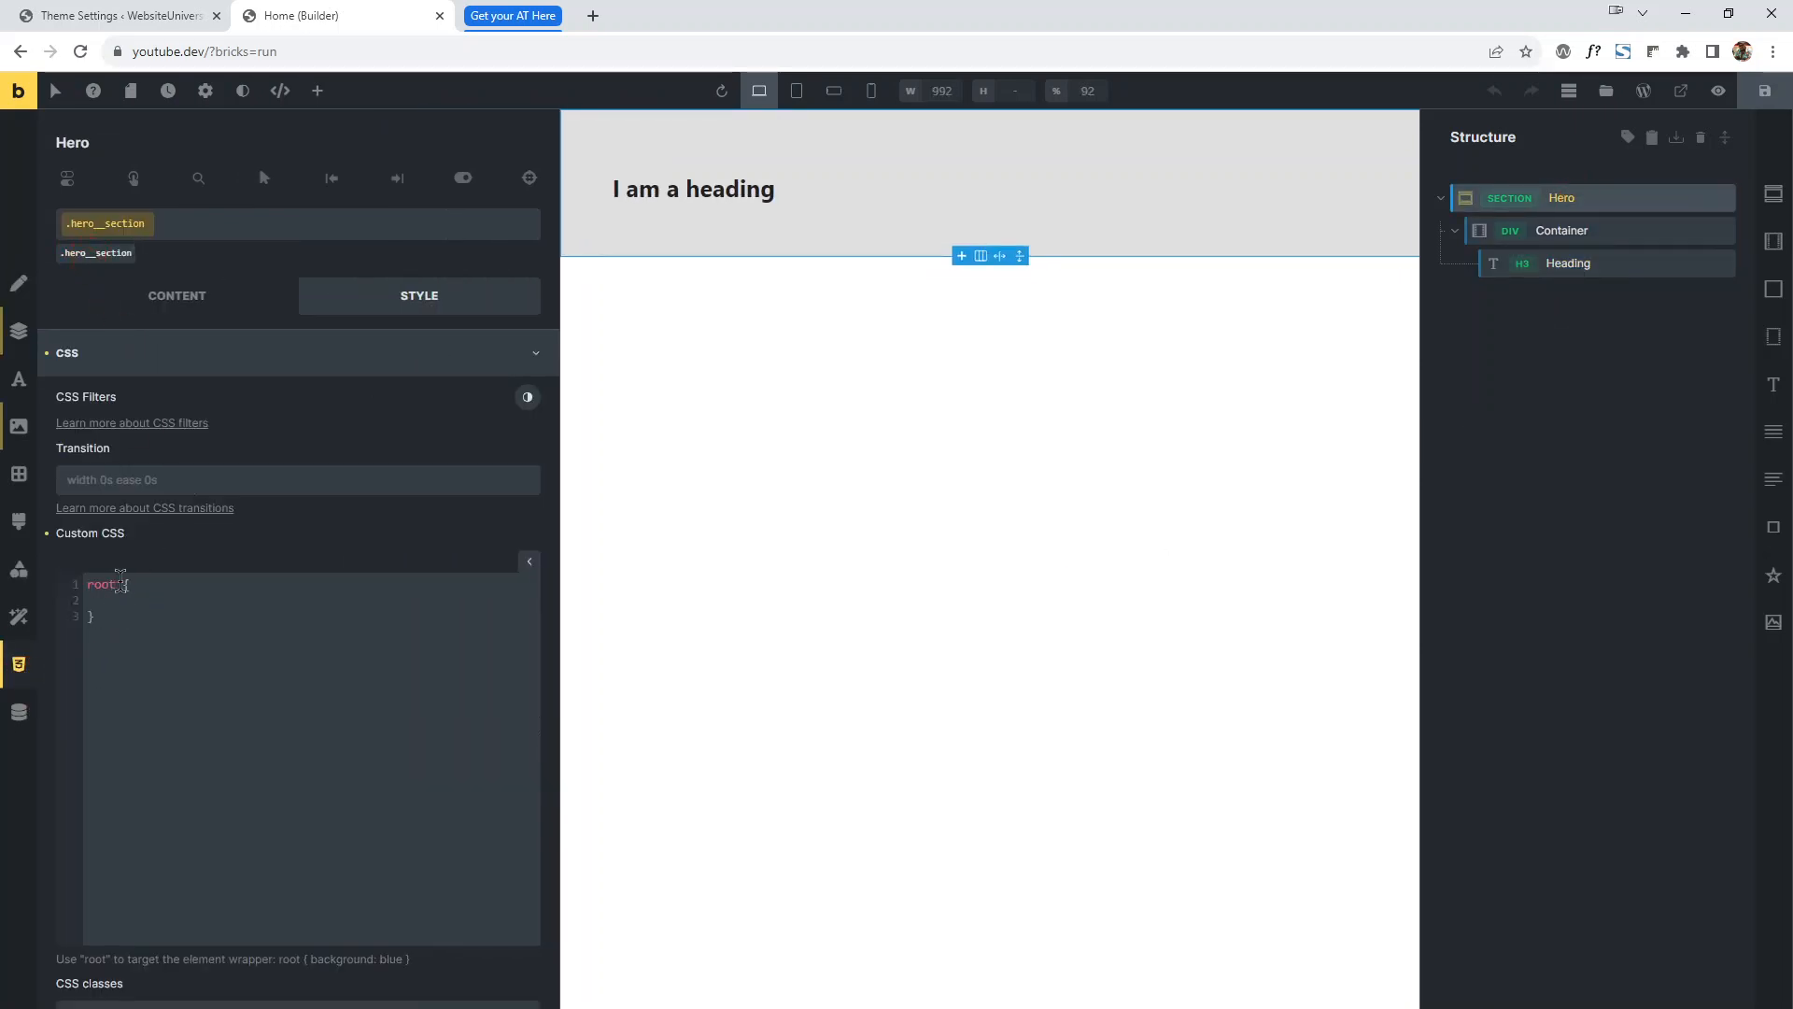
left_click(121, 583)
key("ctrl+v")
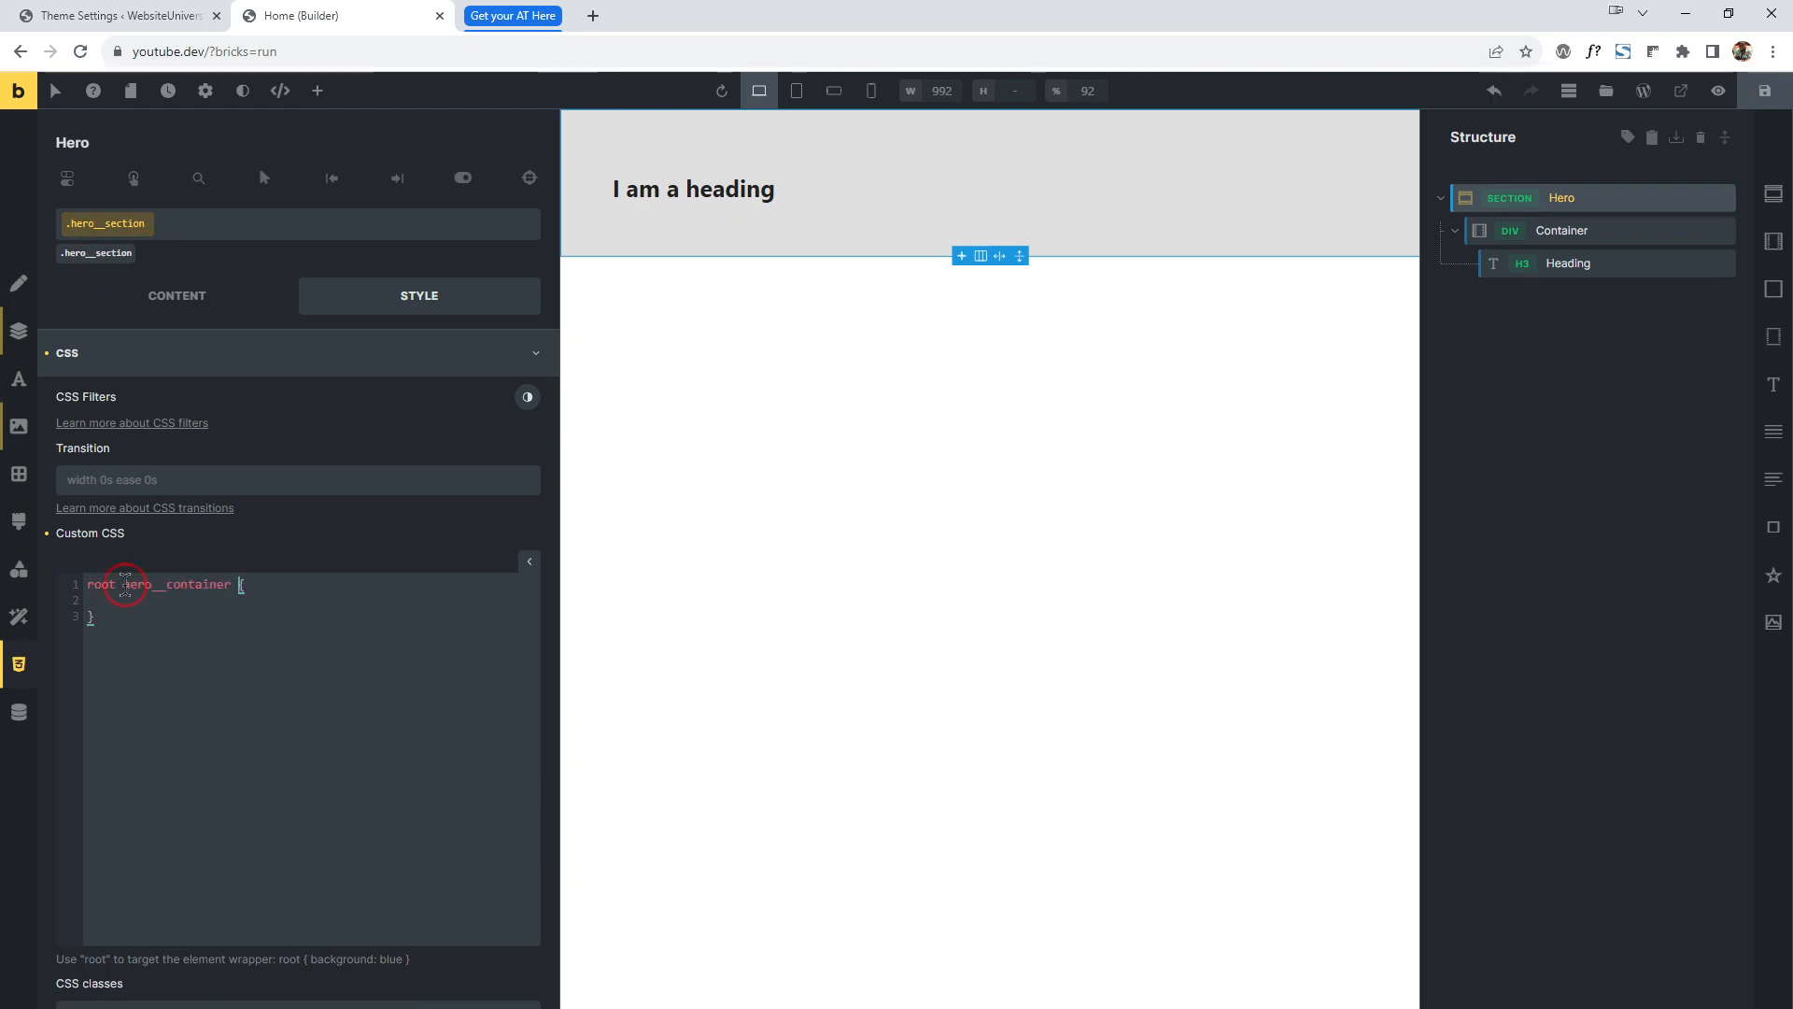
Complete the root .hero__container rule in the .hero__section custom CSS by adding the class dot and background-color: red.
left_click(125, 585)
type("background")
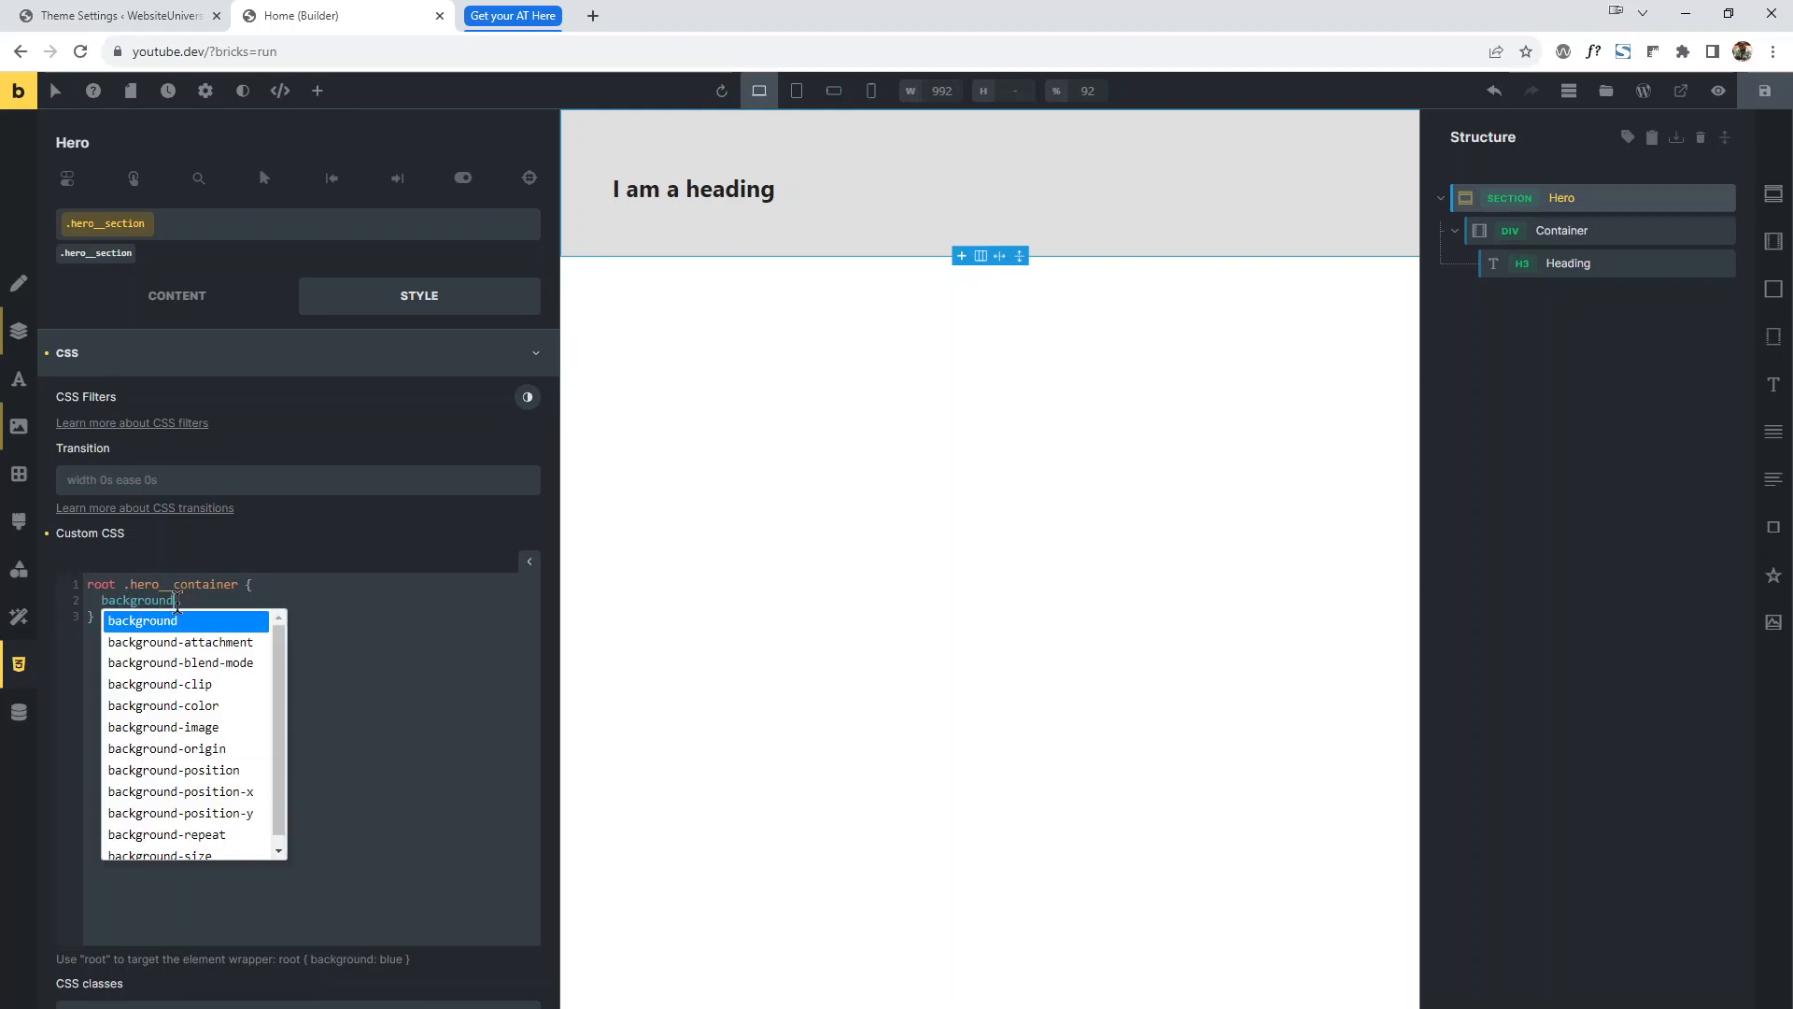
type("-c")
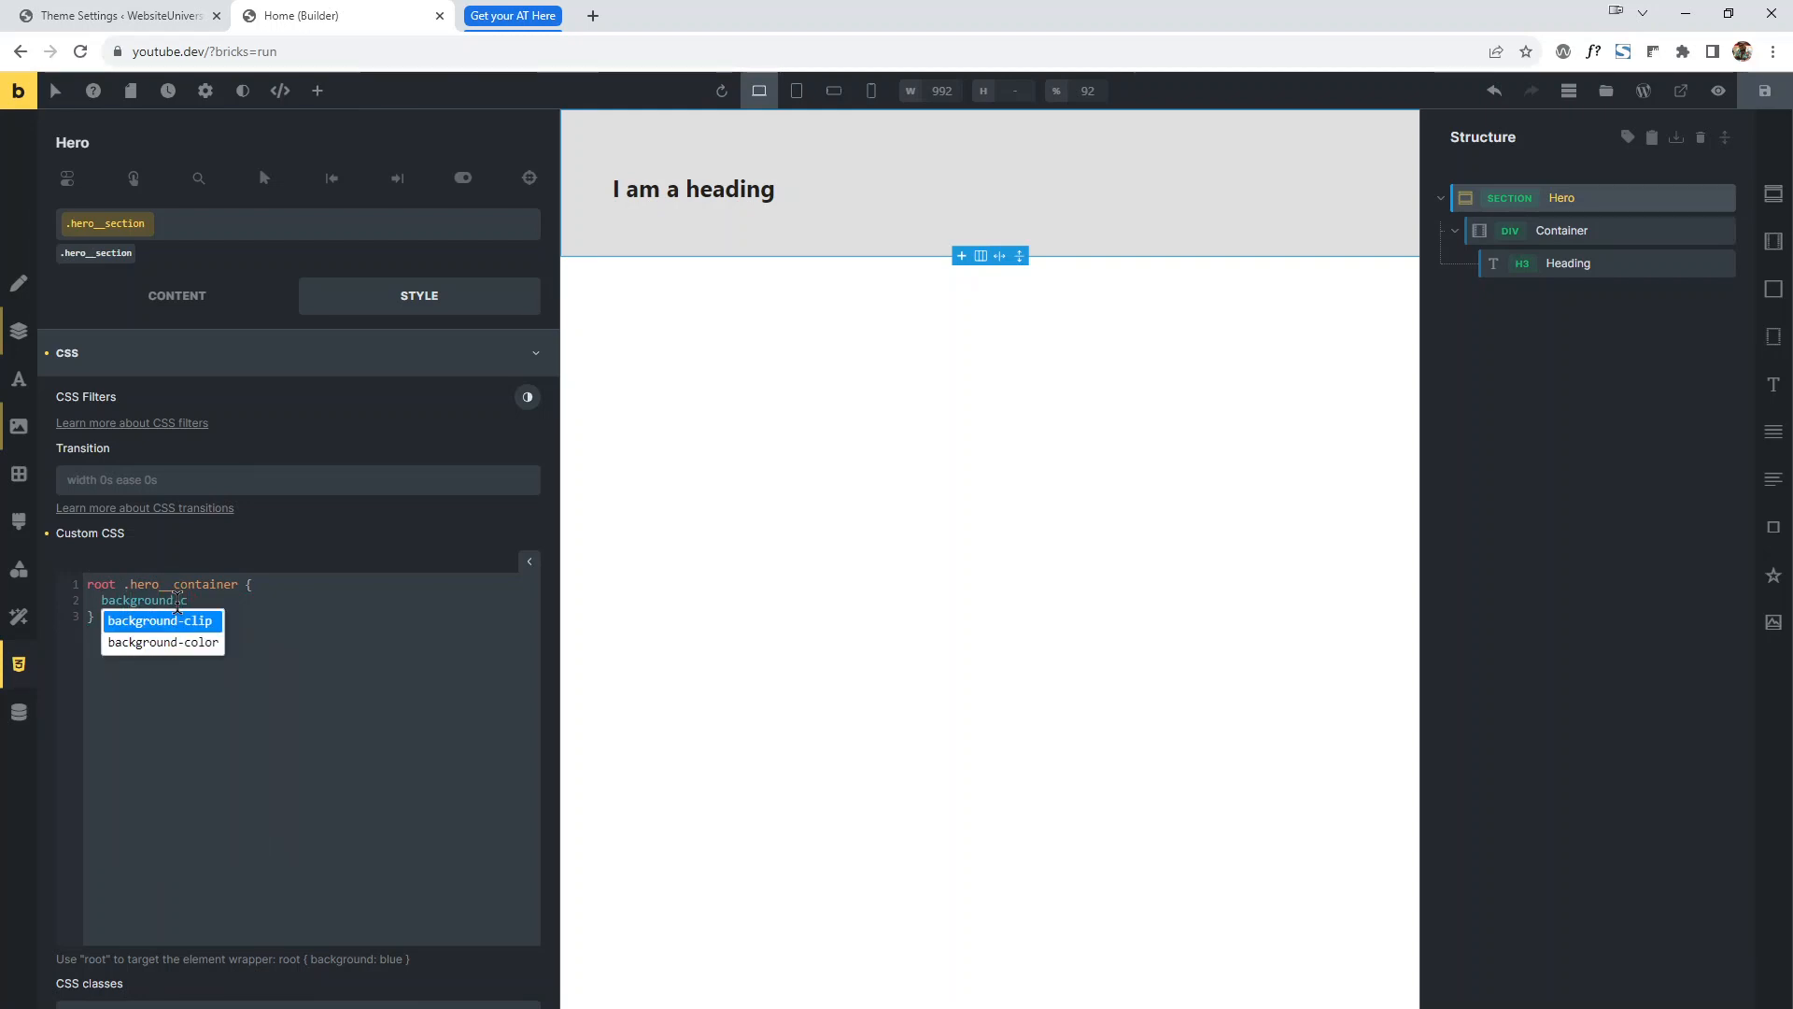
key("Down")
key("Return")
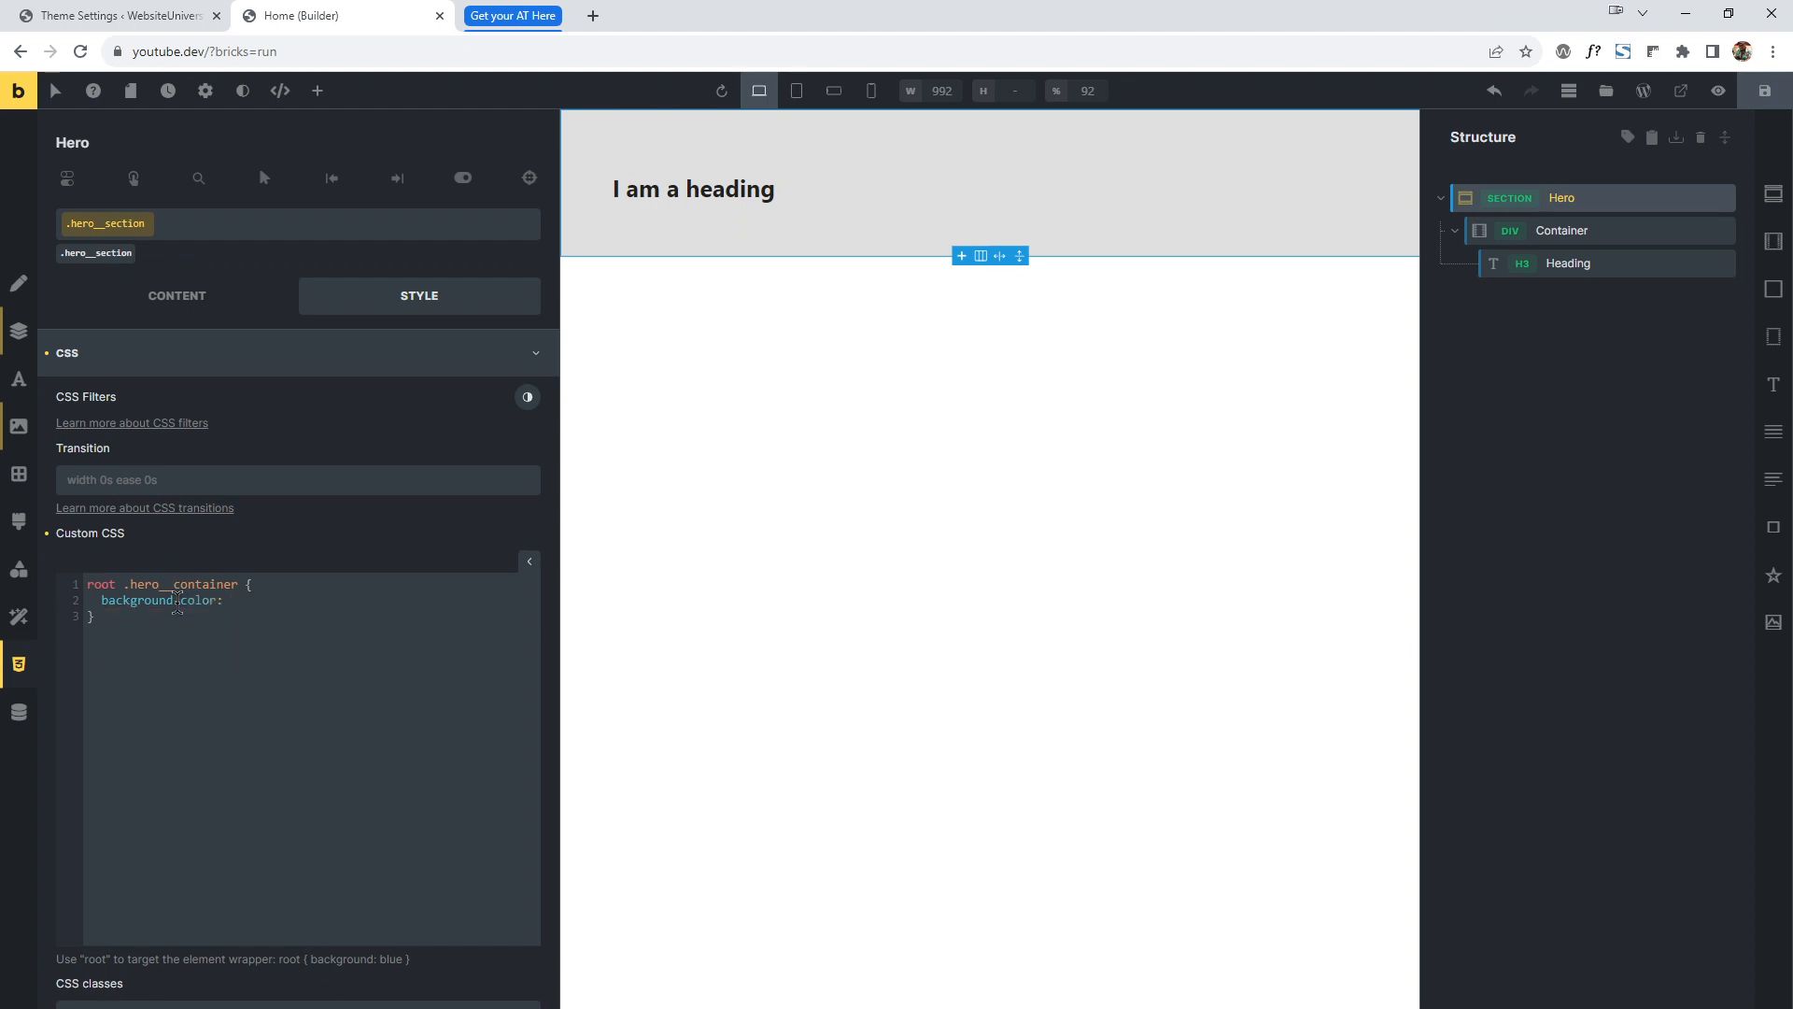
type("red;")
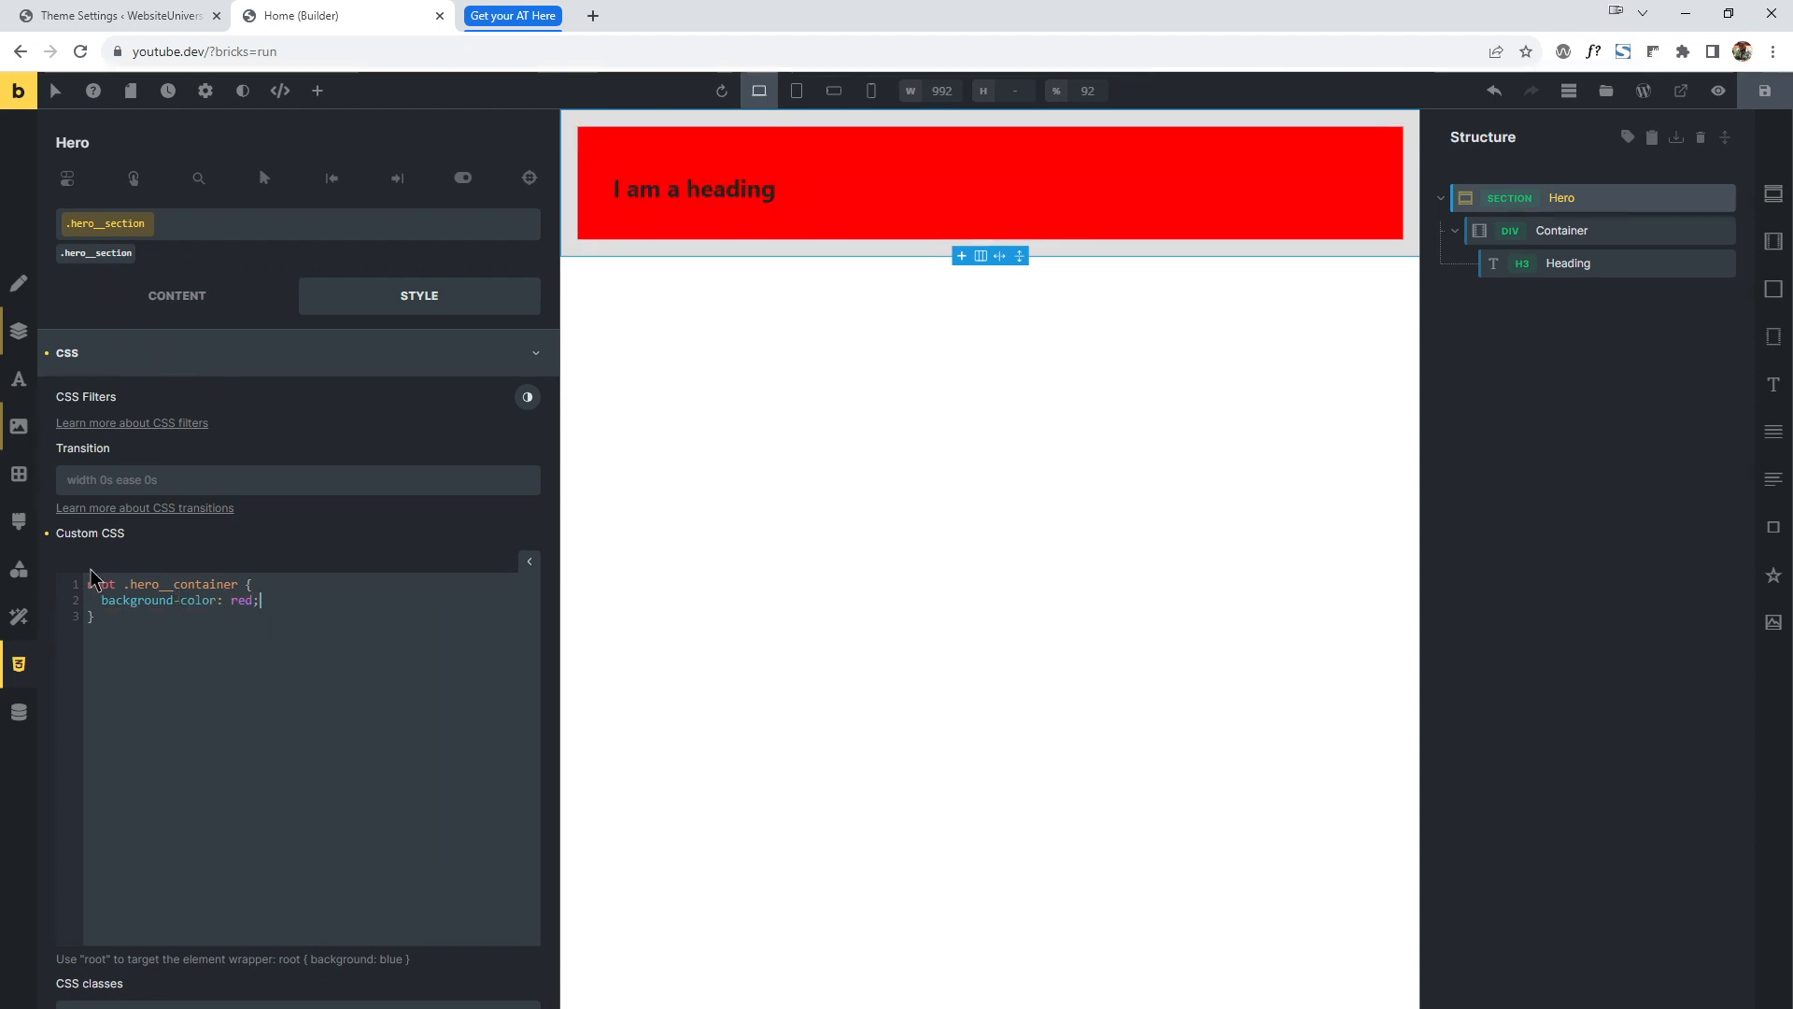
left_click_drag(148, 580, 208, 581)
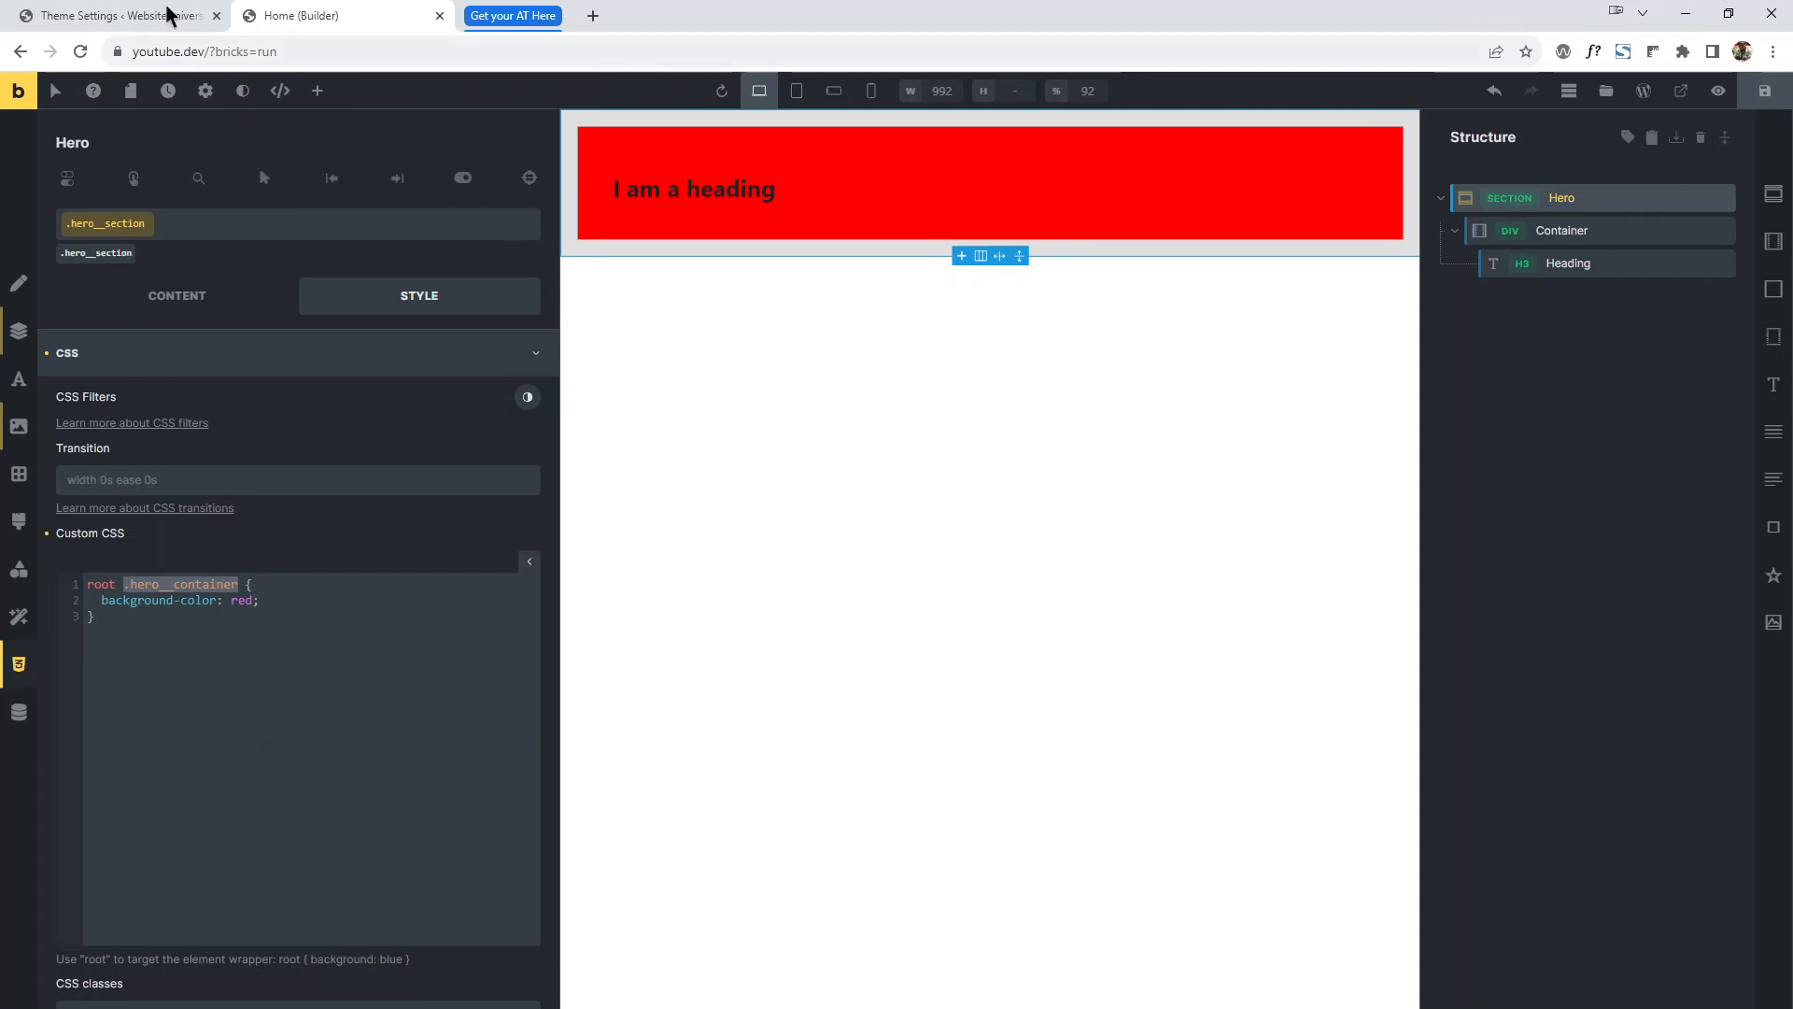
Enable Highlight Classes in the class and style tweaks, save the settings, and reload the builder.
left_click(122, 15)
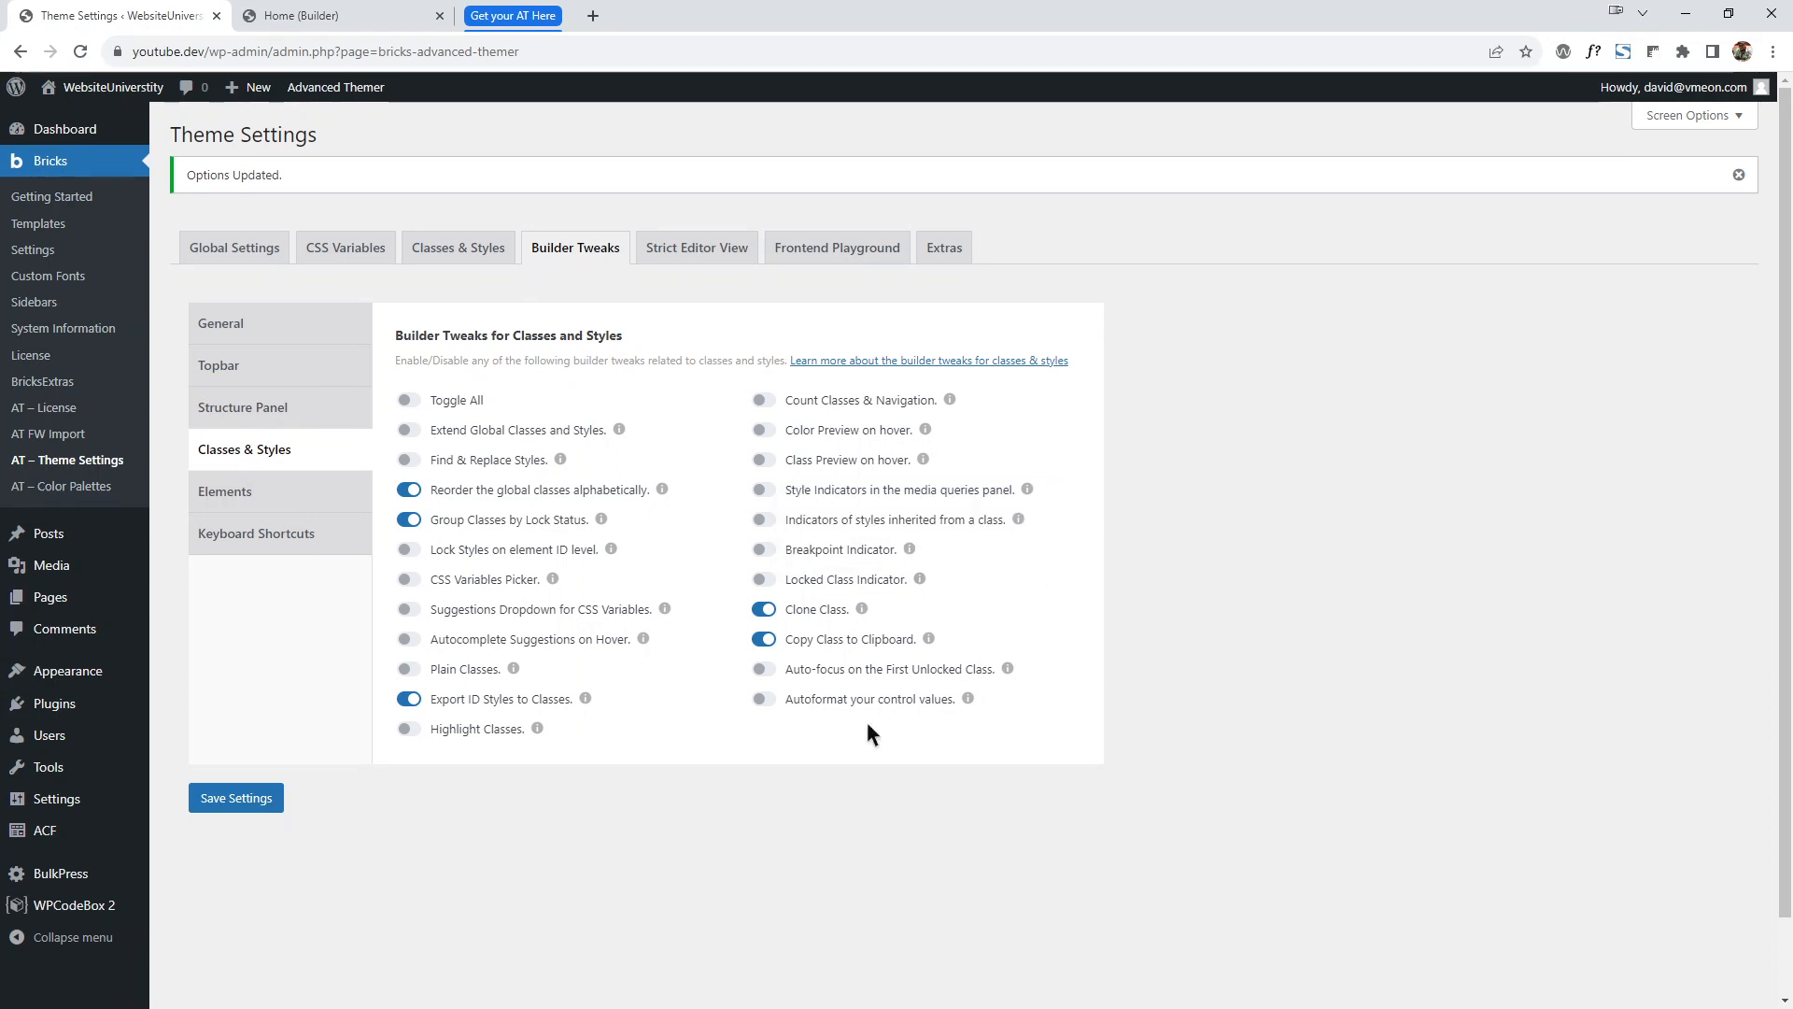
left_click(409, 729)
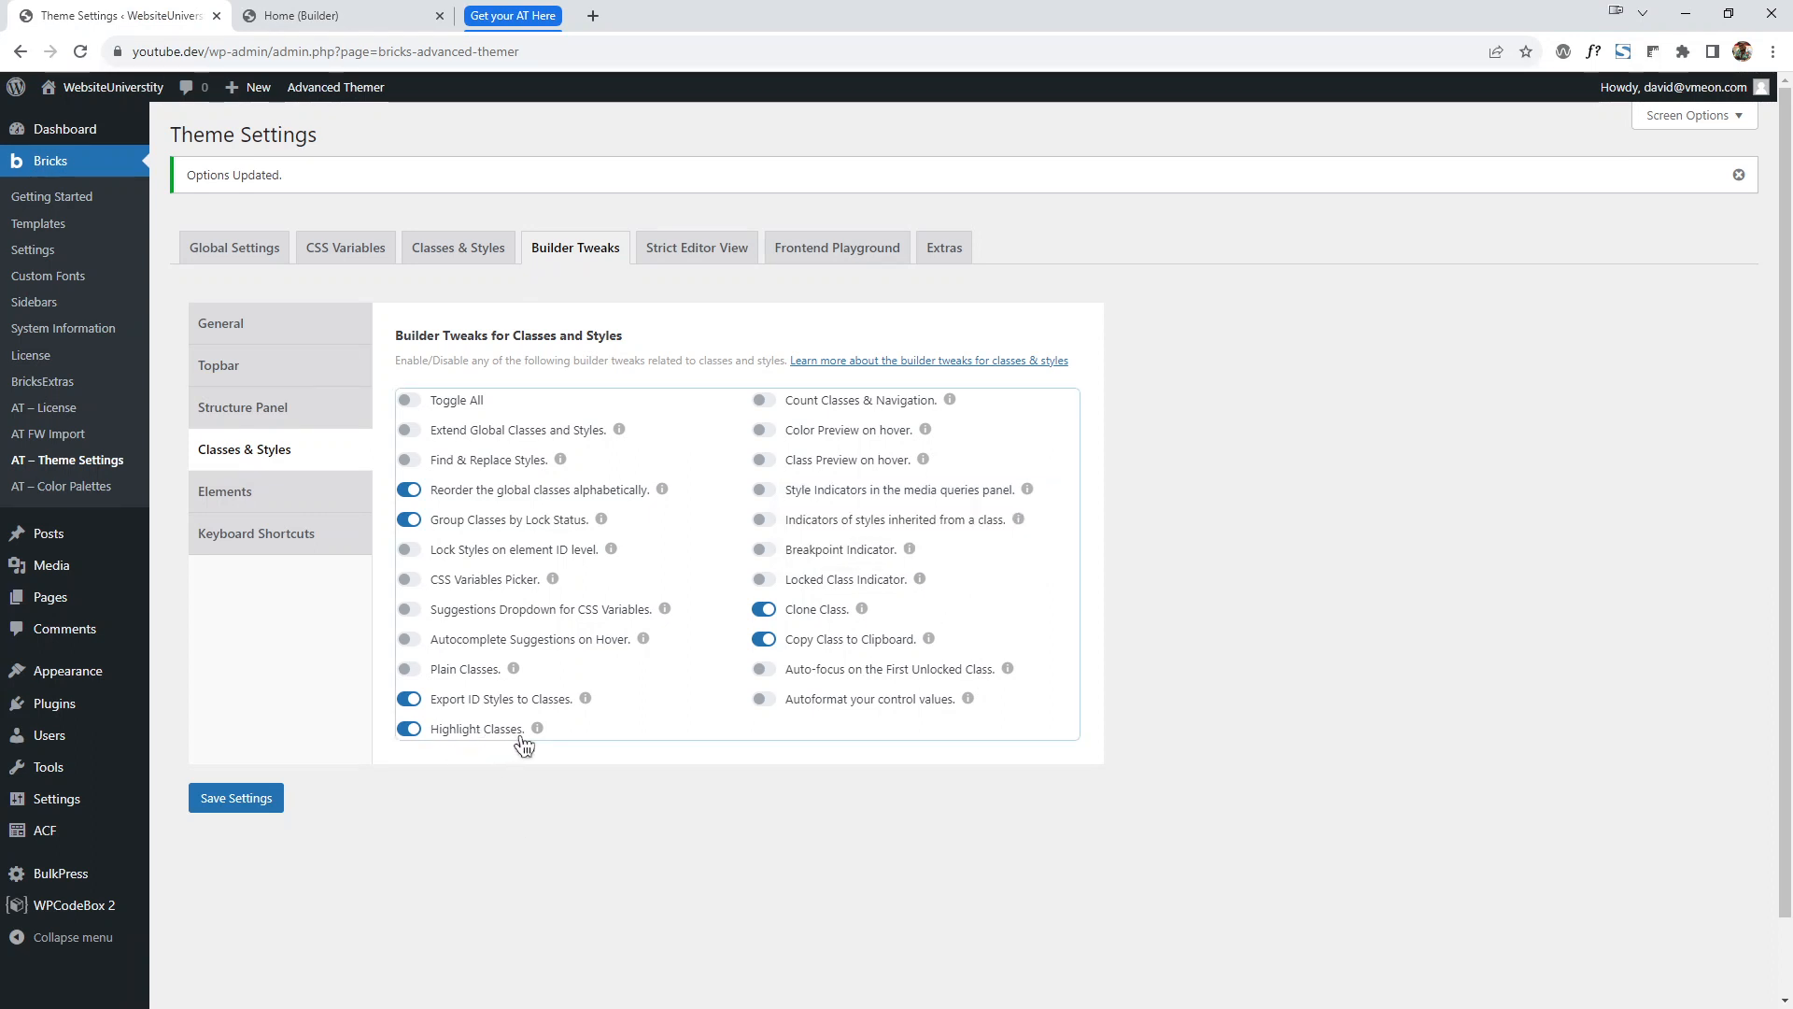
left_click(237, 789)
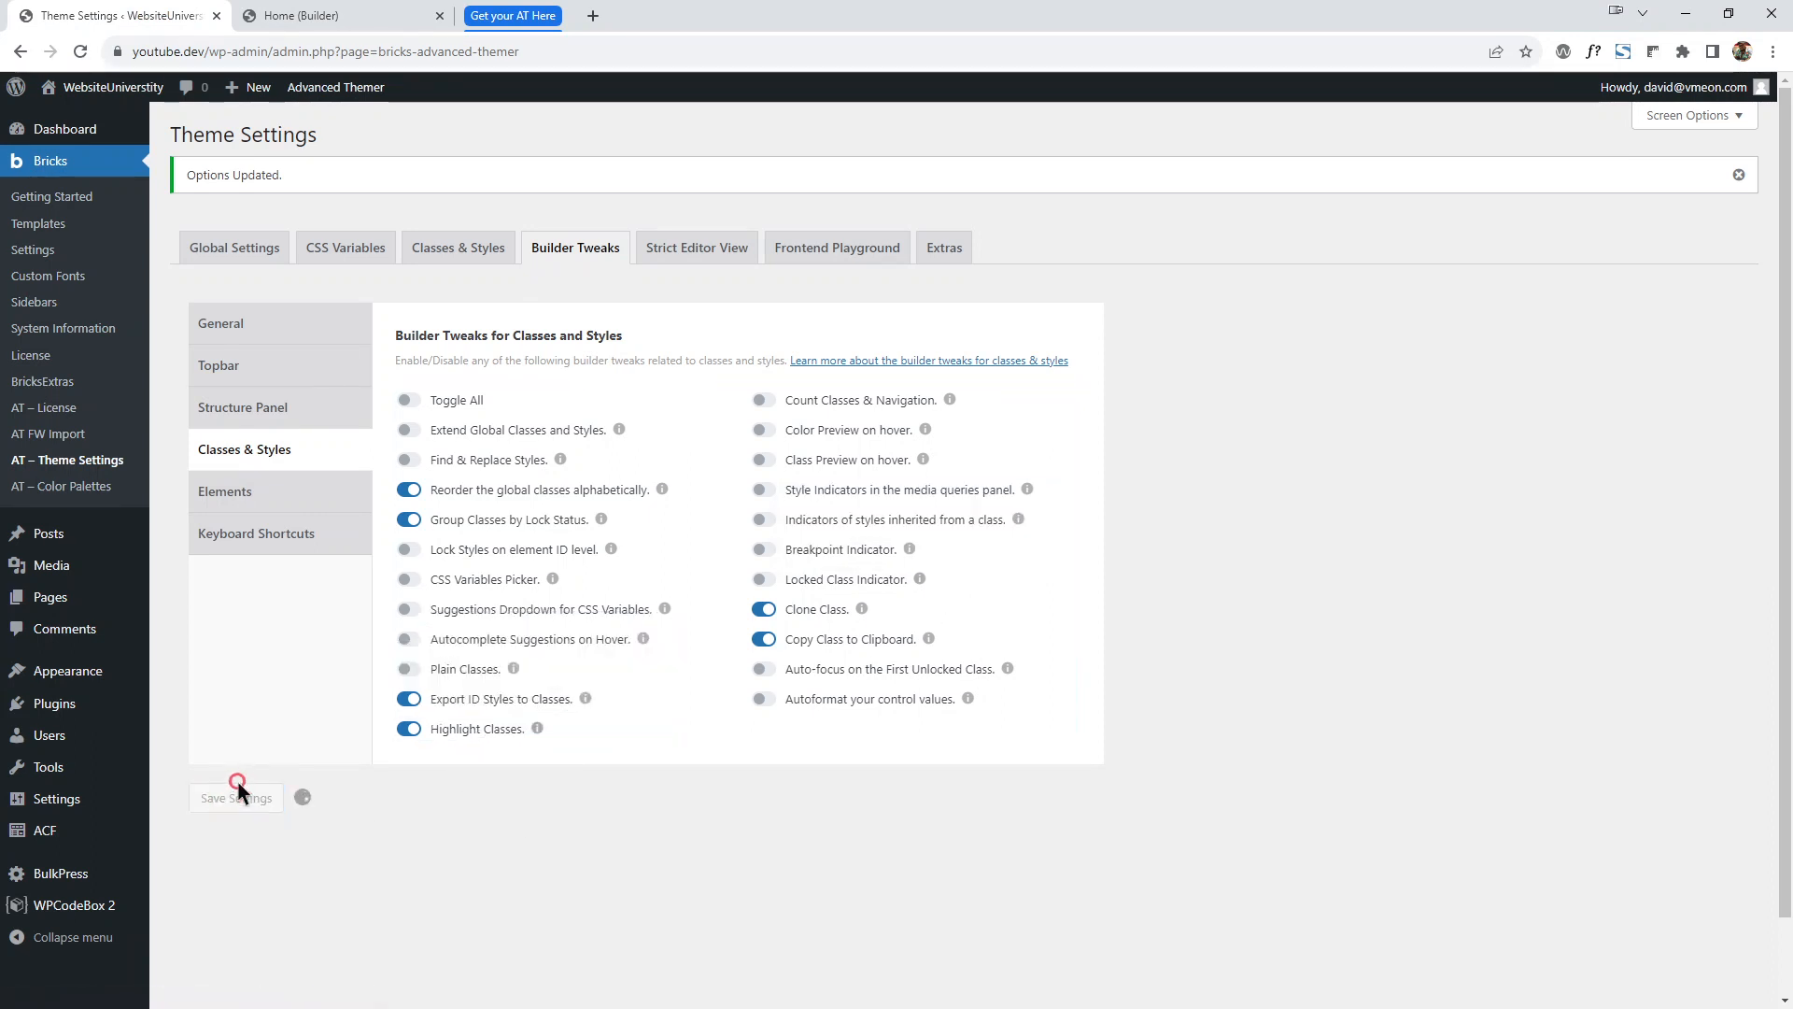
left_click(336, 15)
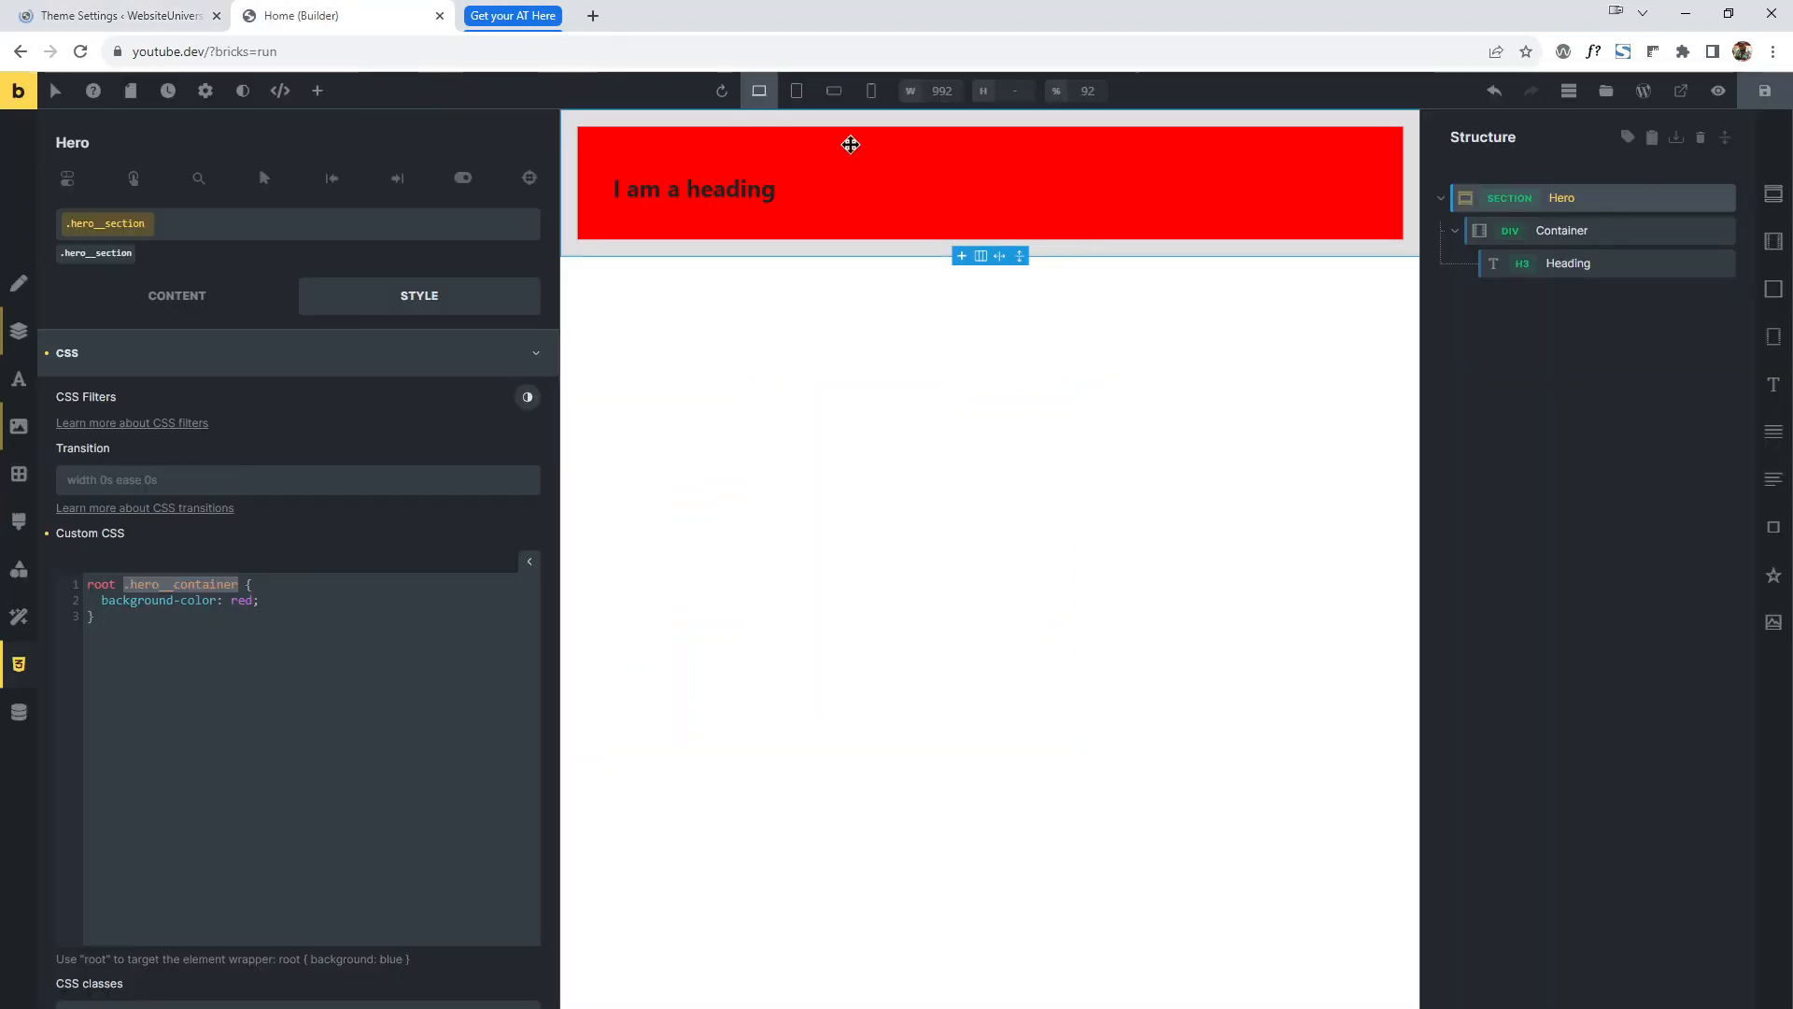
left_click(81, 51)
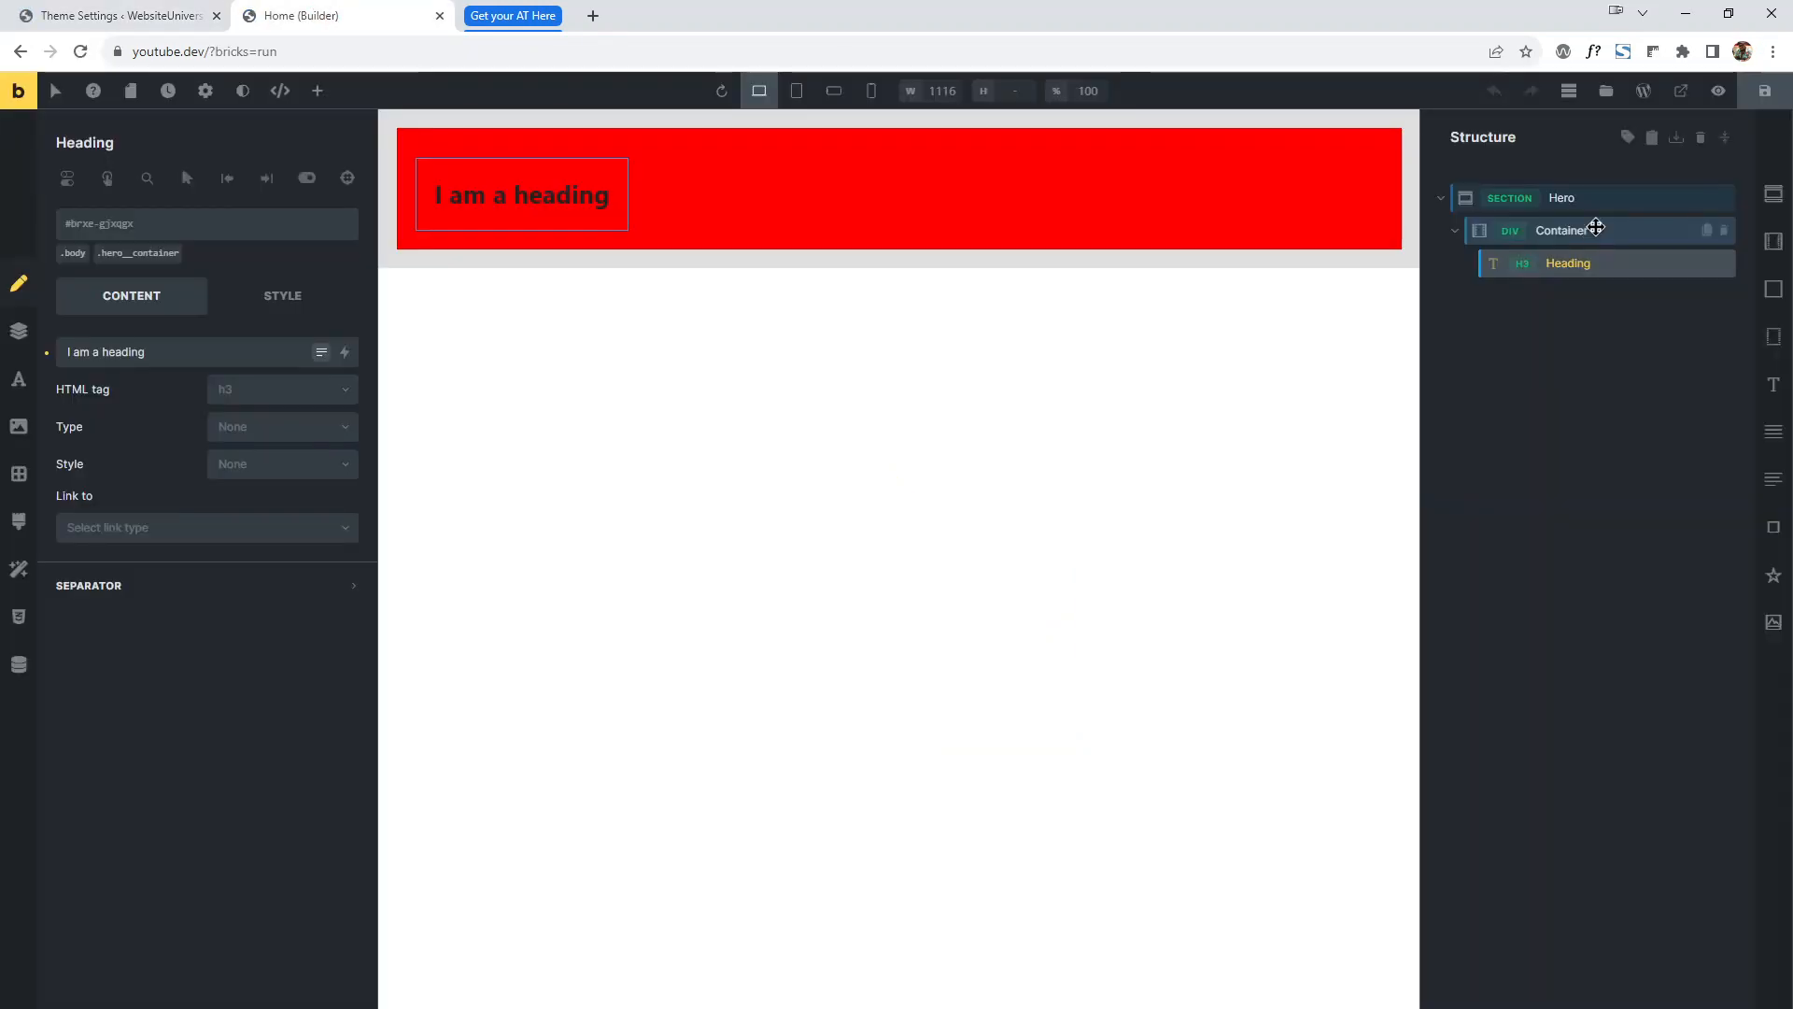
Activate the Hero section's .hero__section class and clear its custom CSS.
left_click(1591, 230)
left_click(1583, 197)
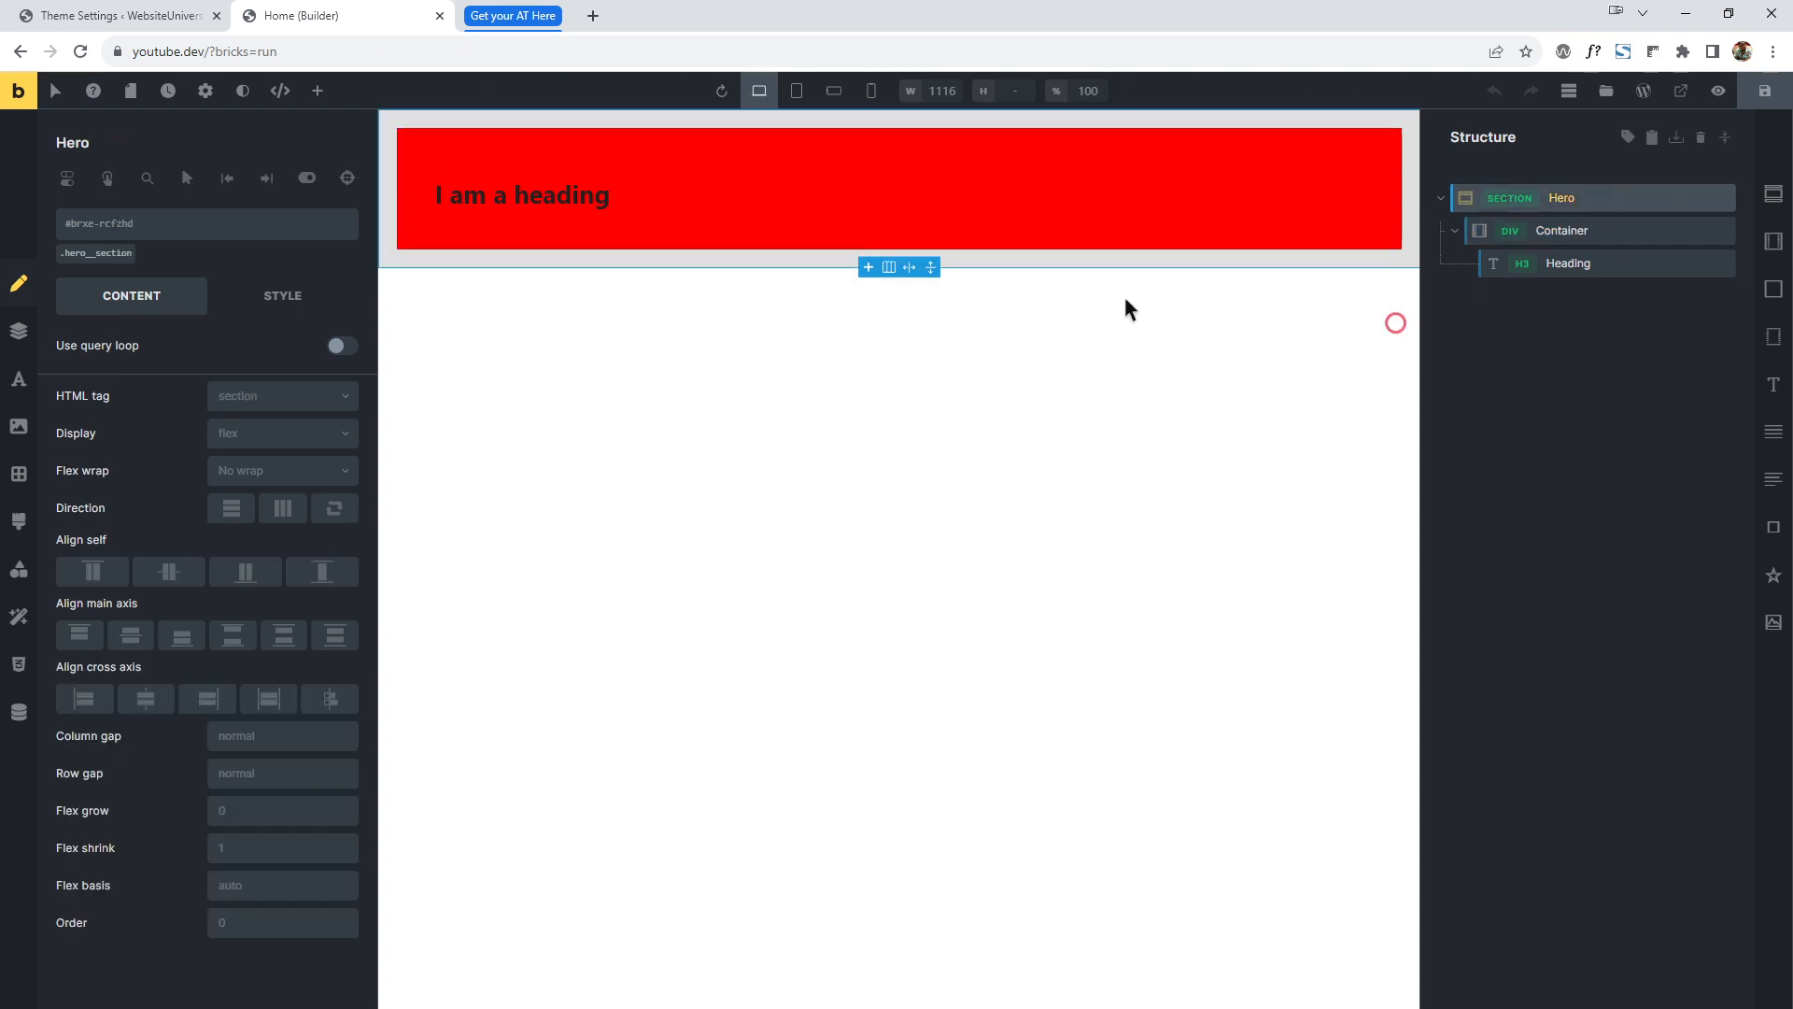
left_click(90, 255)
left_click(18, 665)
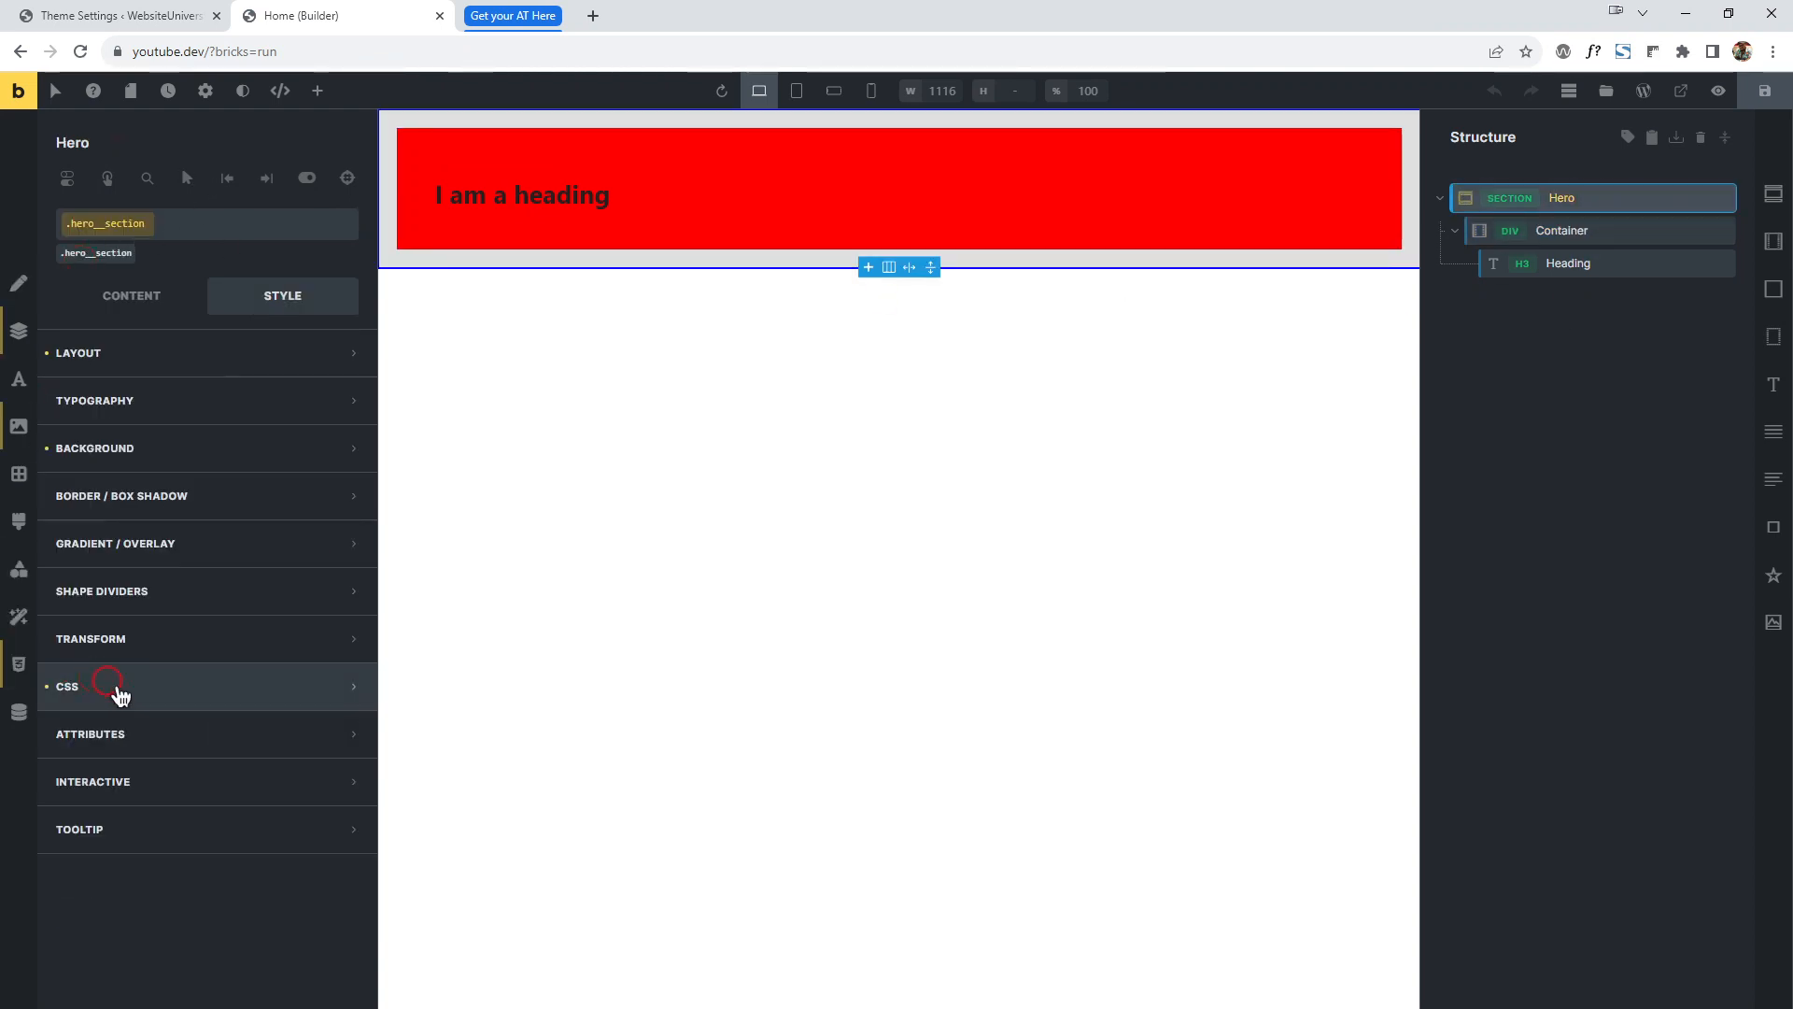
left_click(120, 694)
left_click(63, 592)
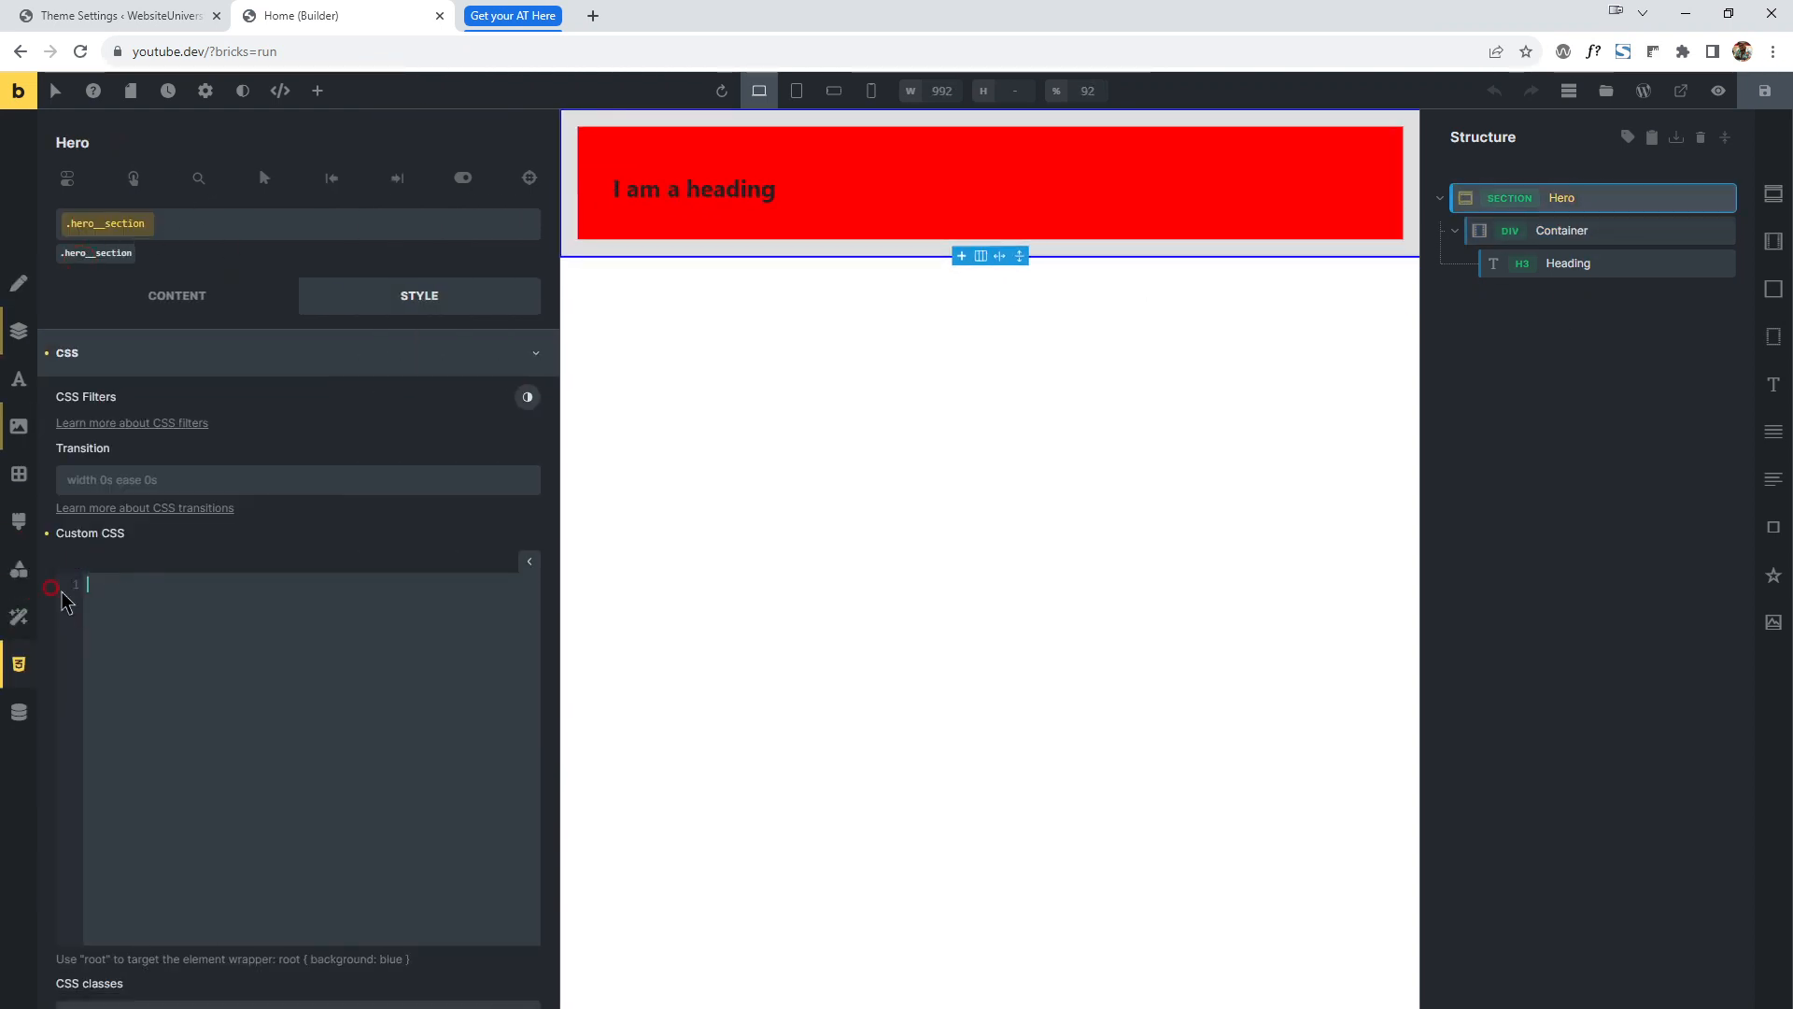
left_click(208, 364)
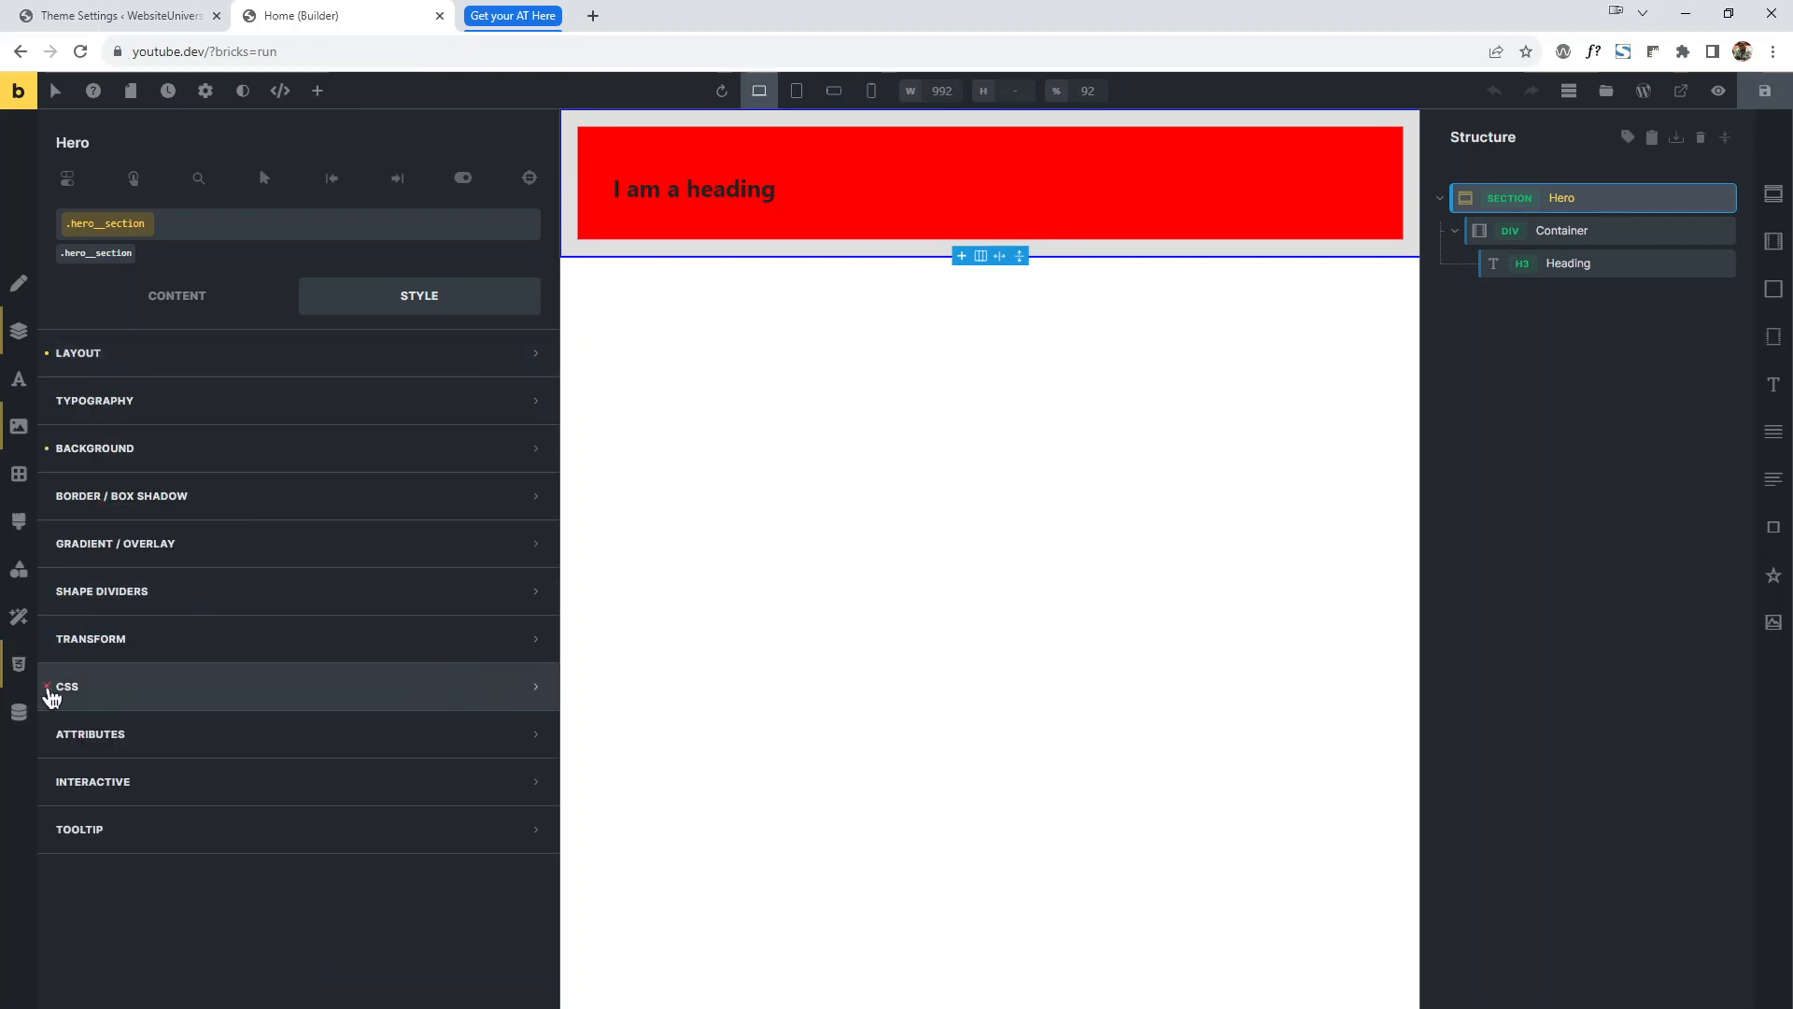
left_click(48, 688)
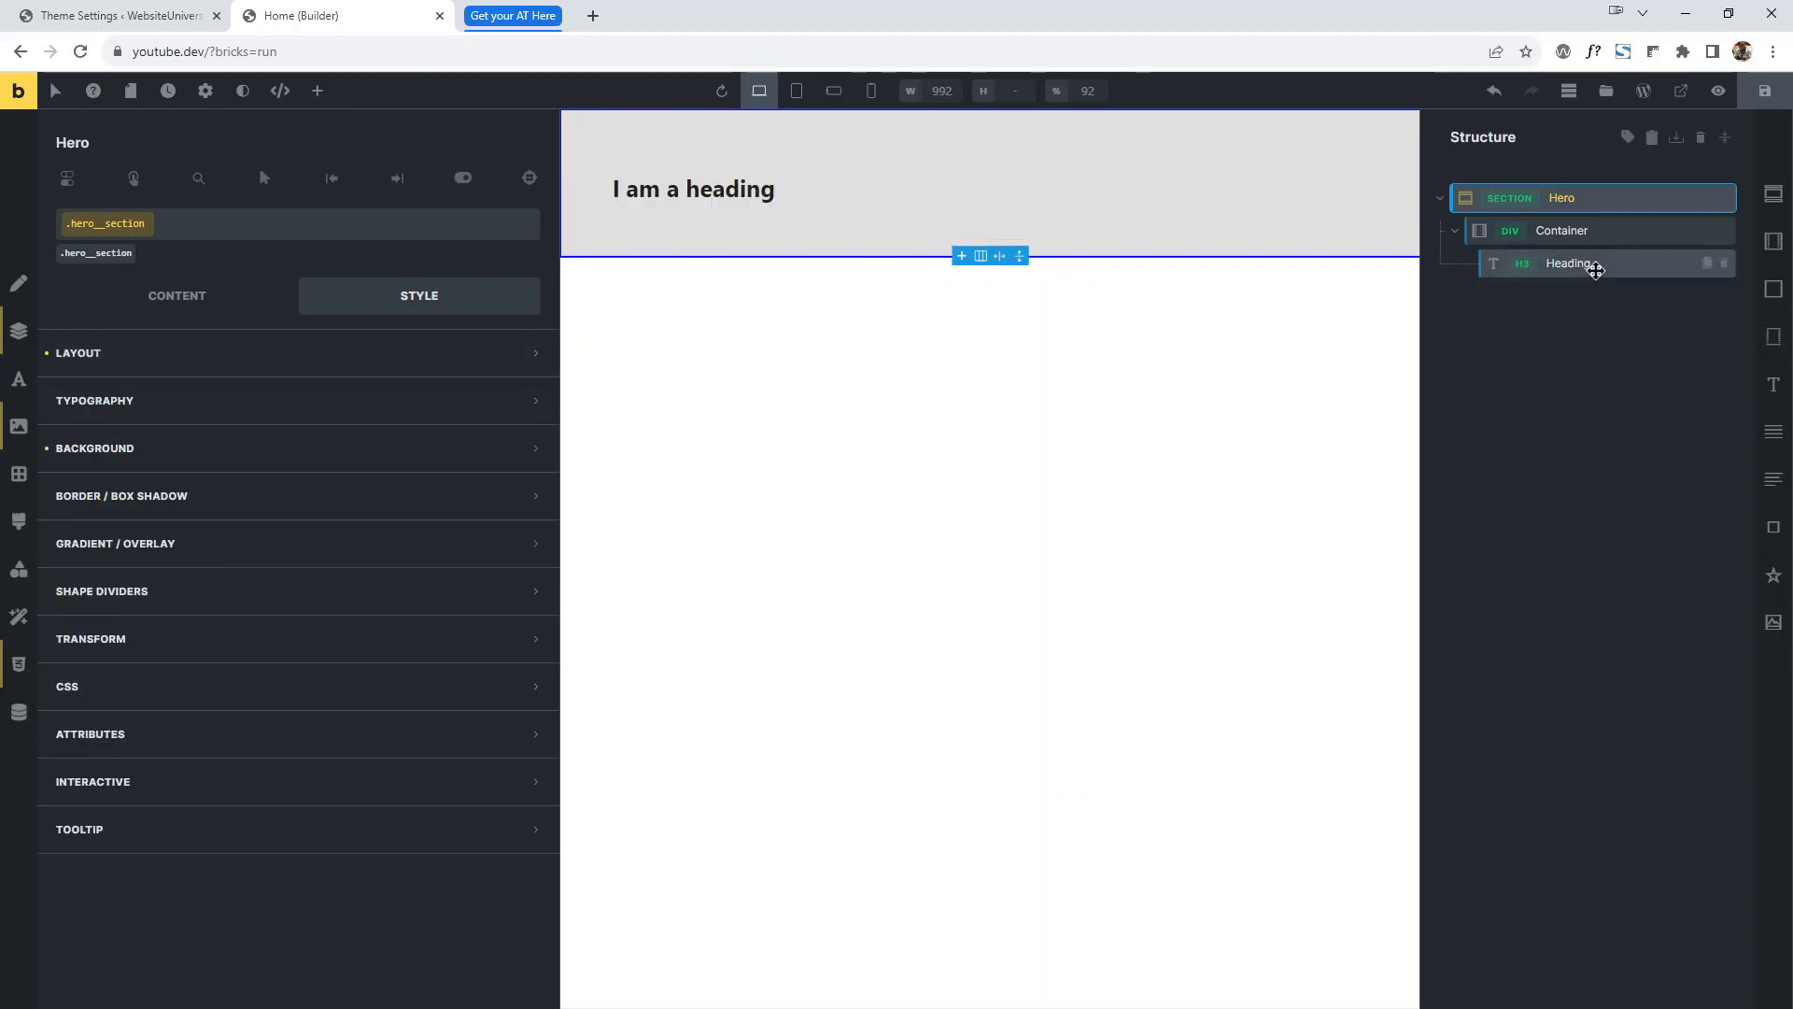
Remove the .hero__container and .body classes from the Heading element.
left_click(1595, 270)
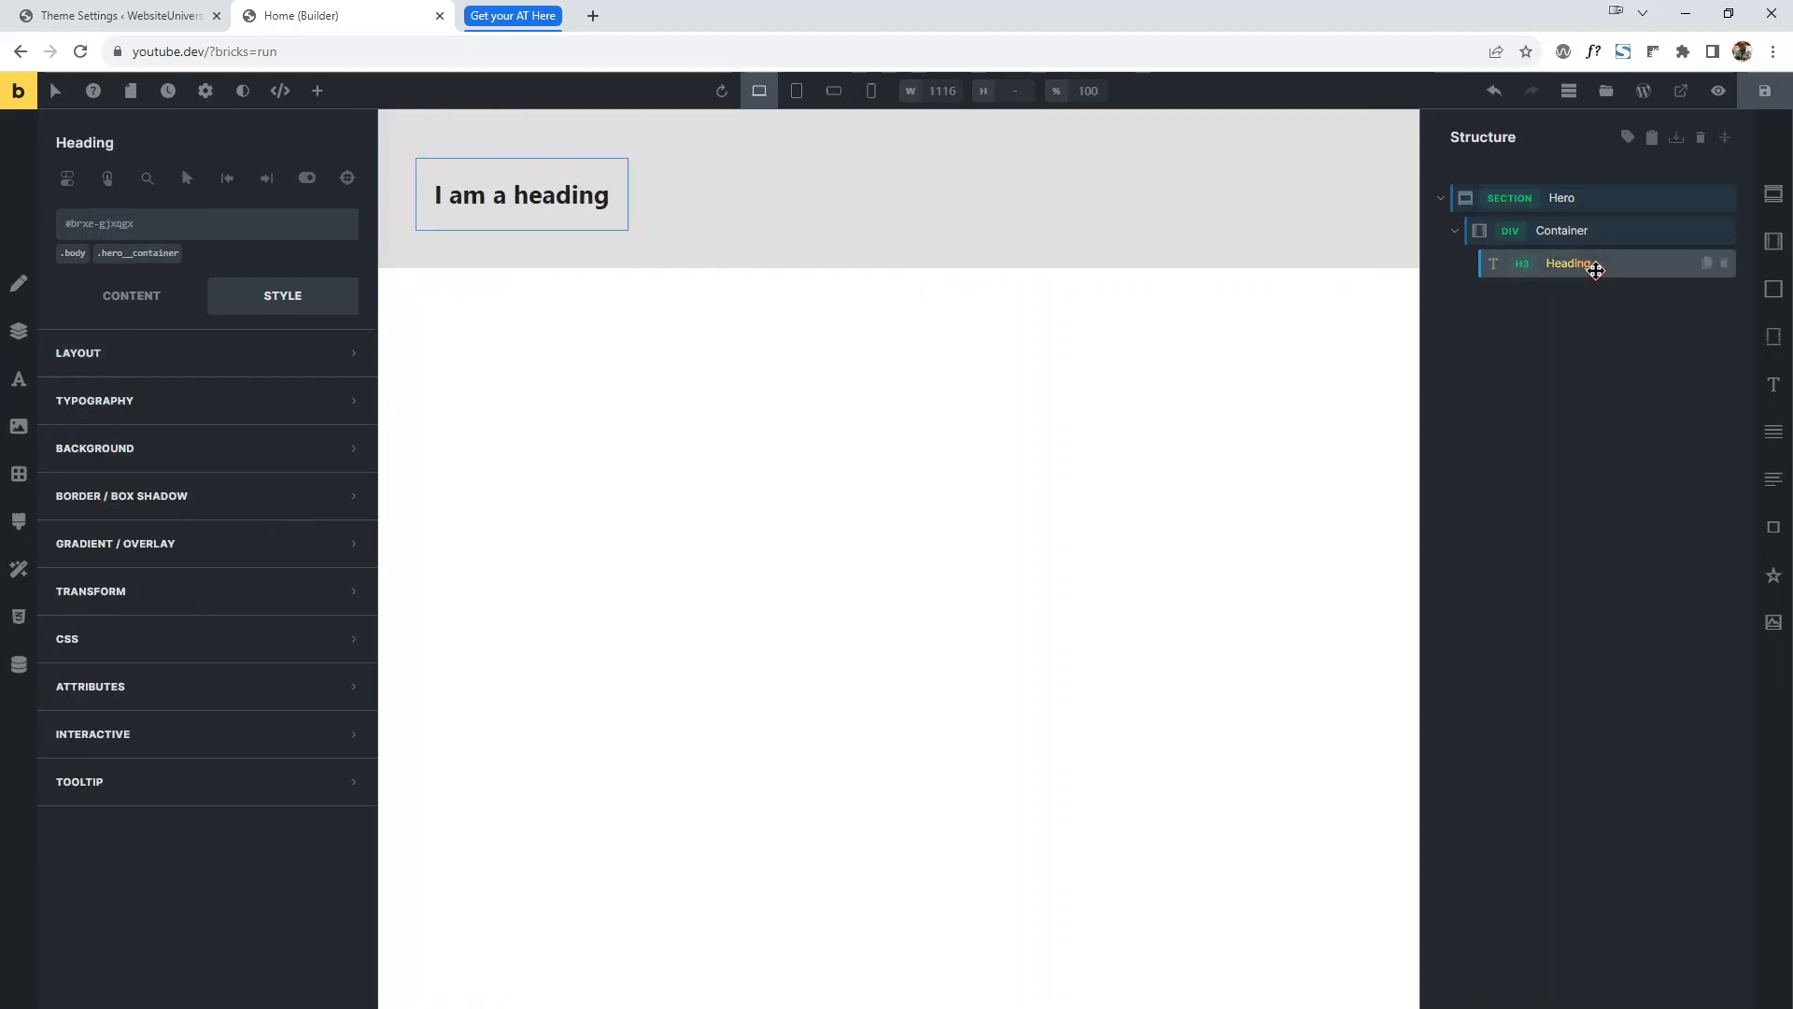
left_click(162, 255)
left_click(181, 248)
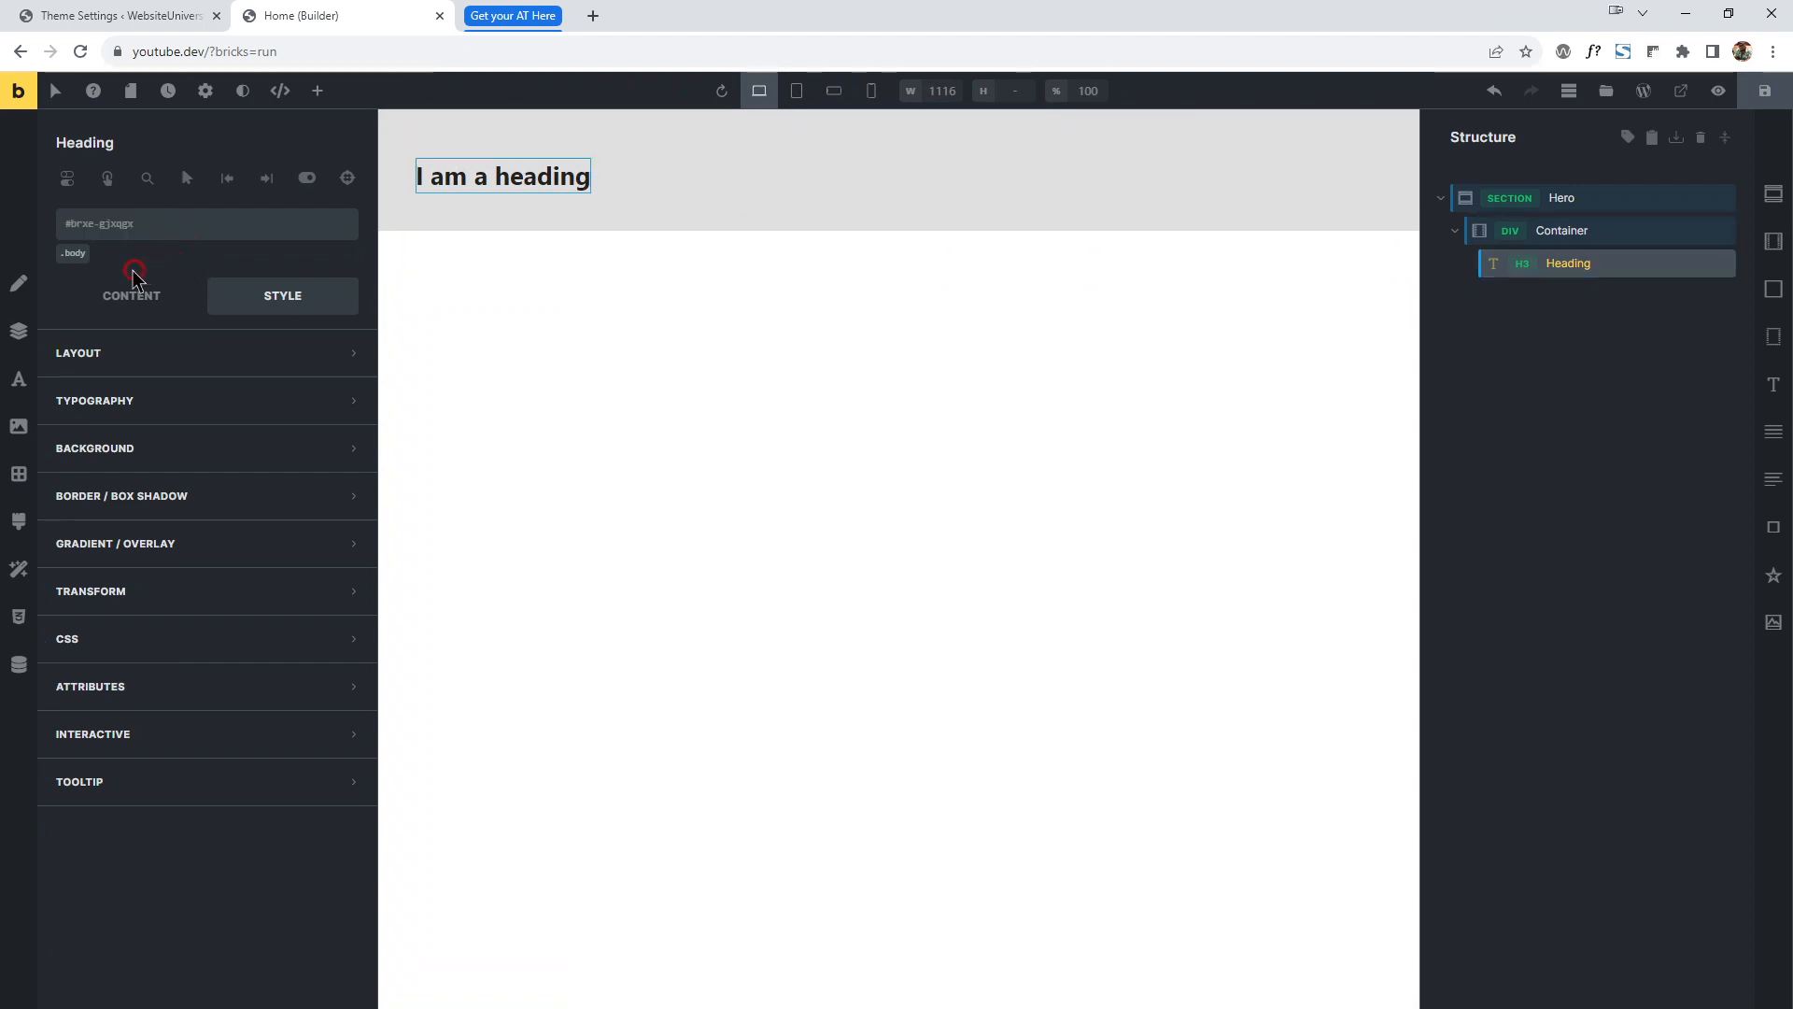
left_click(74, 255)
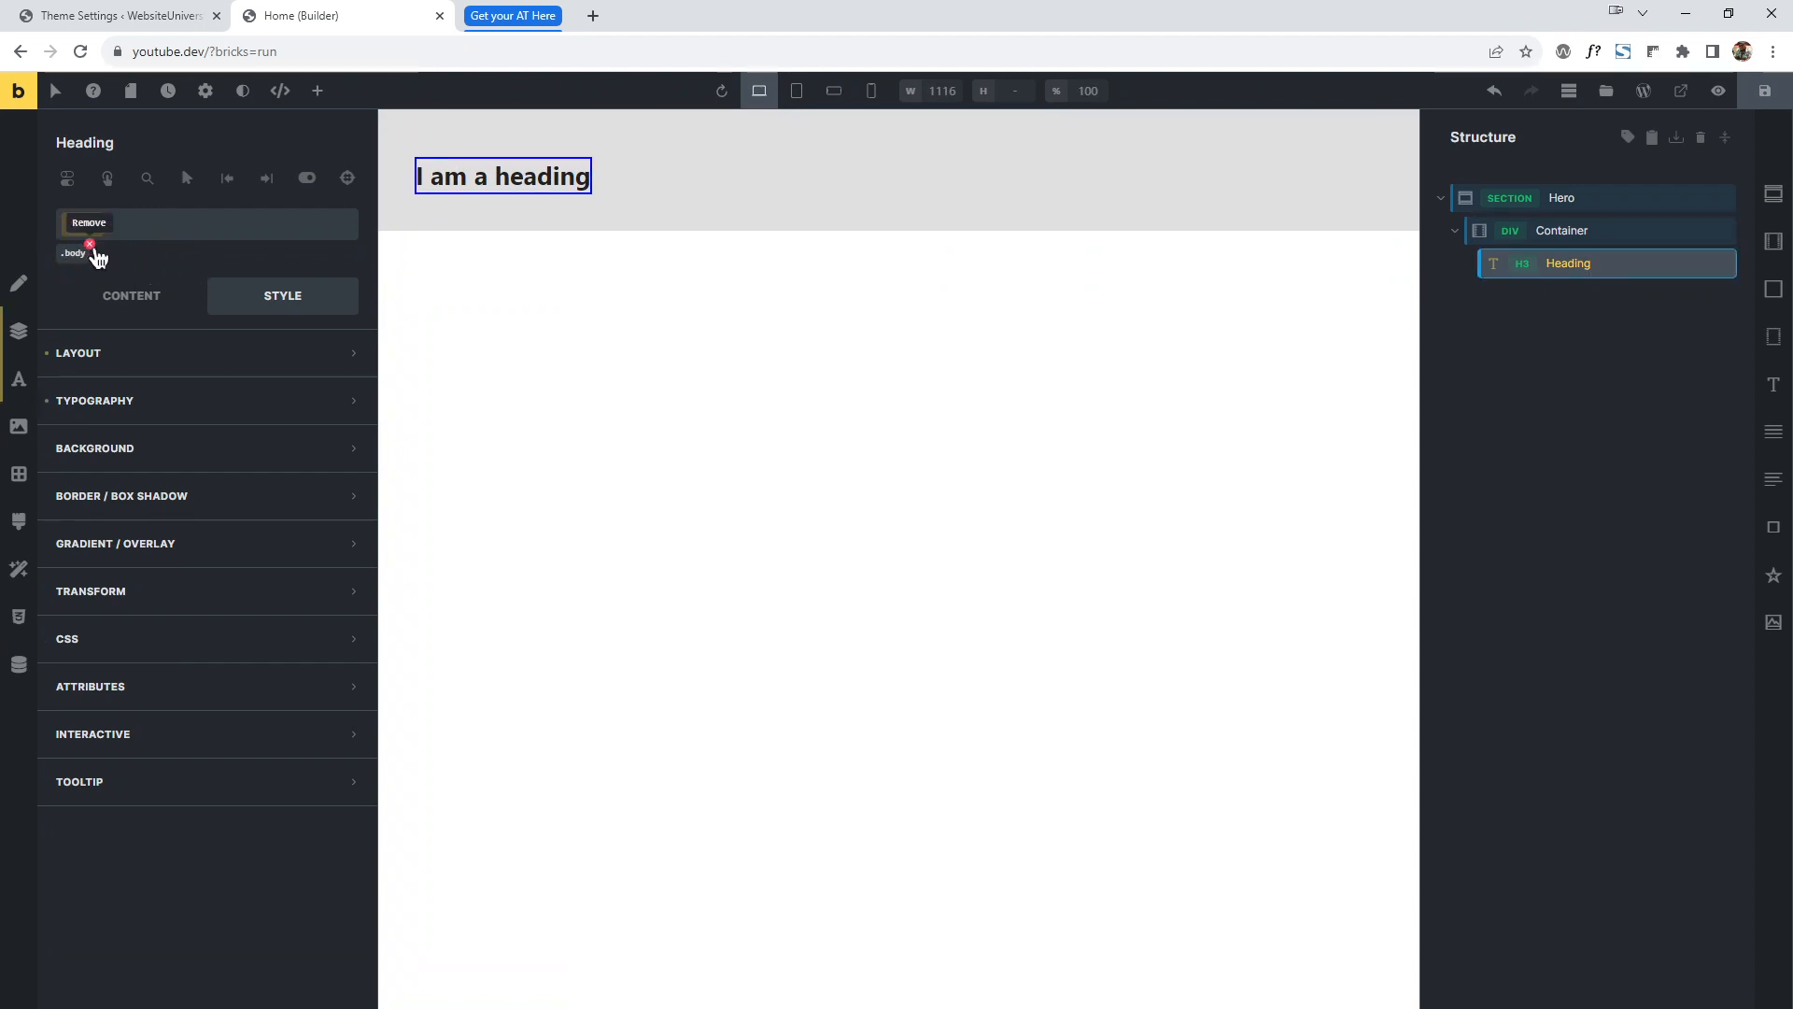
left_click(91, 246)
left_click(166, 226)
type("h")
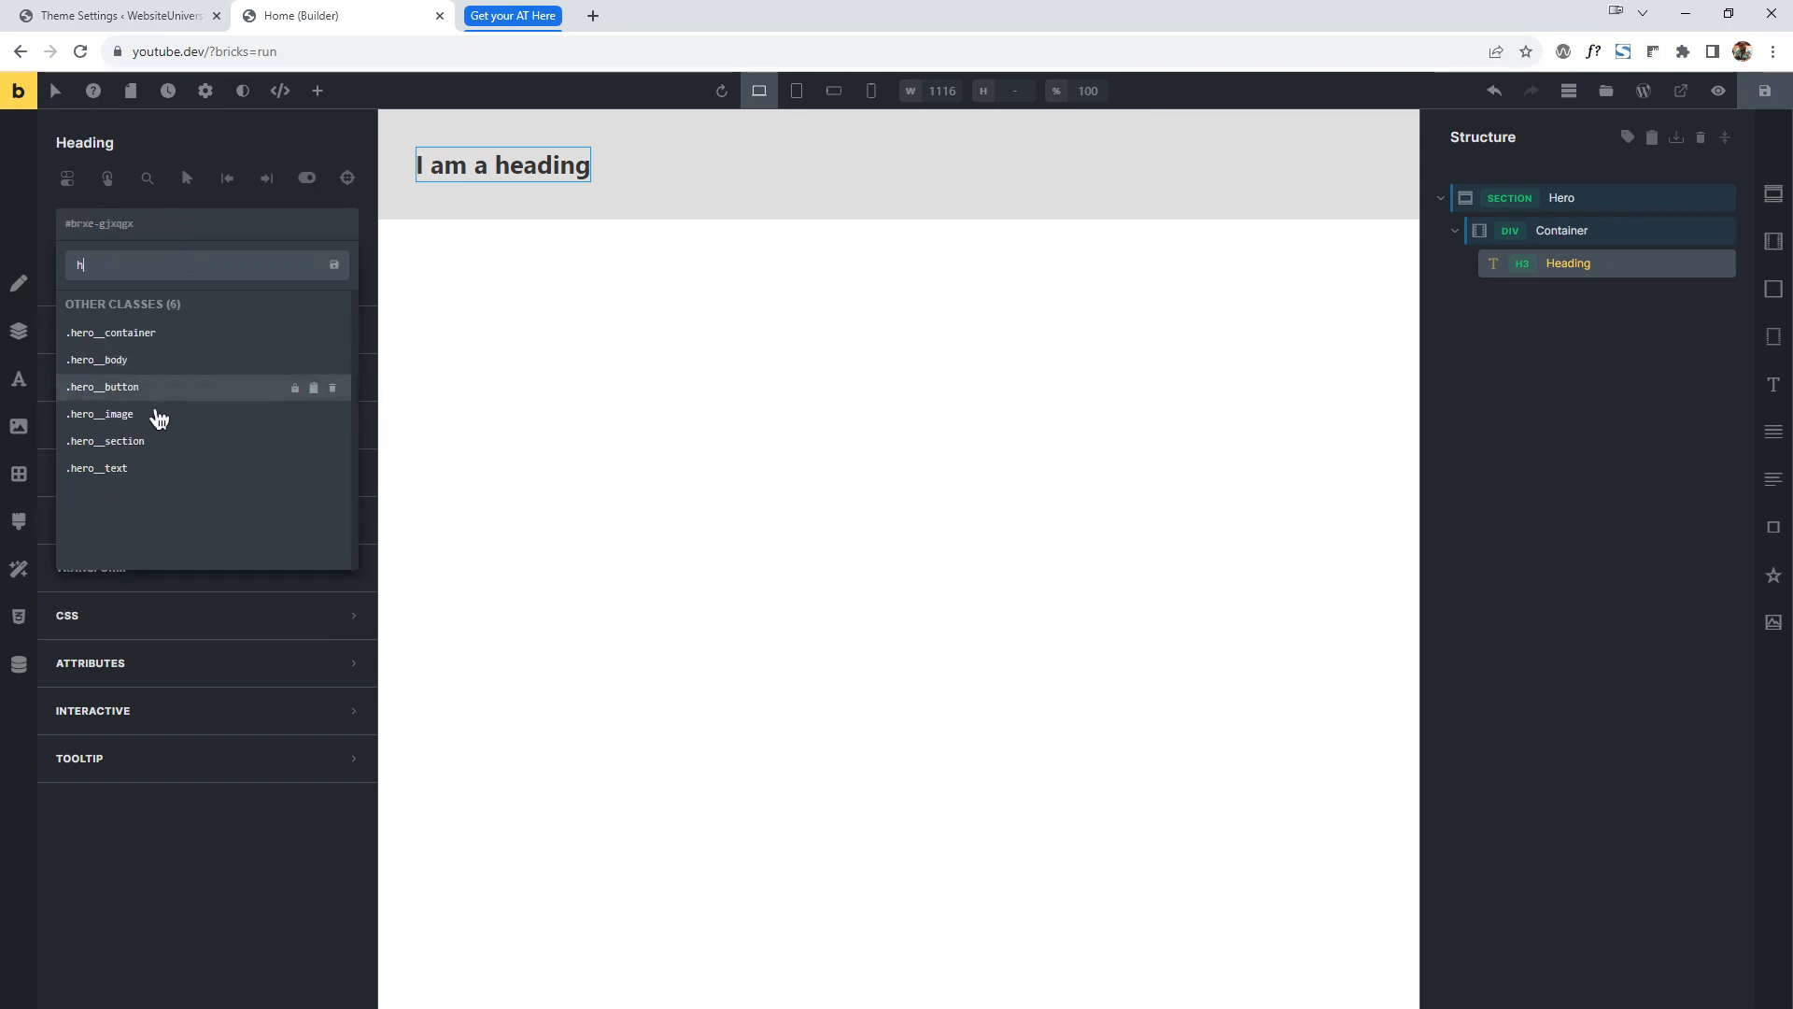
type("eroo")
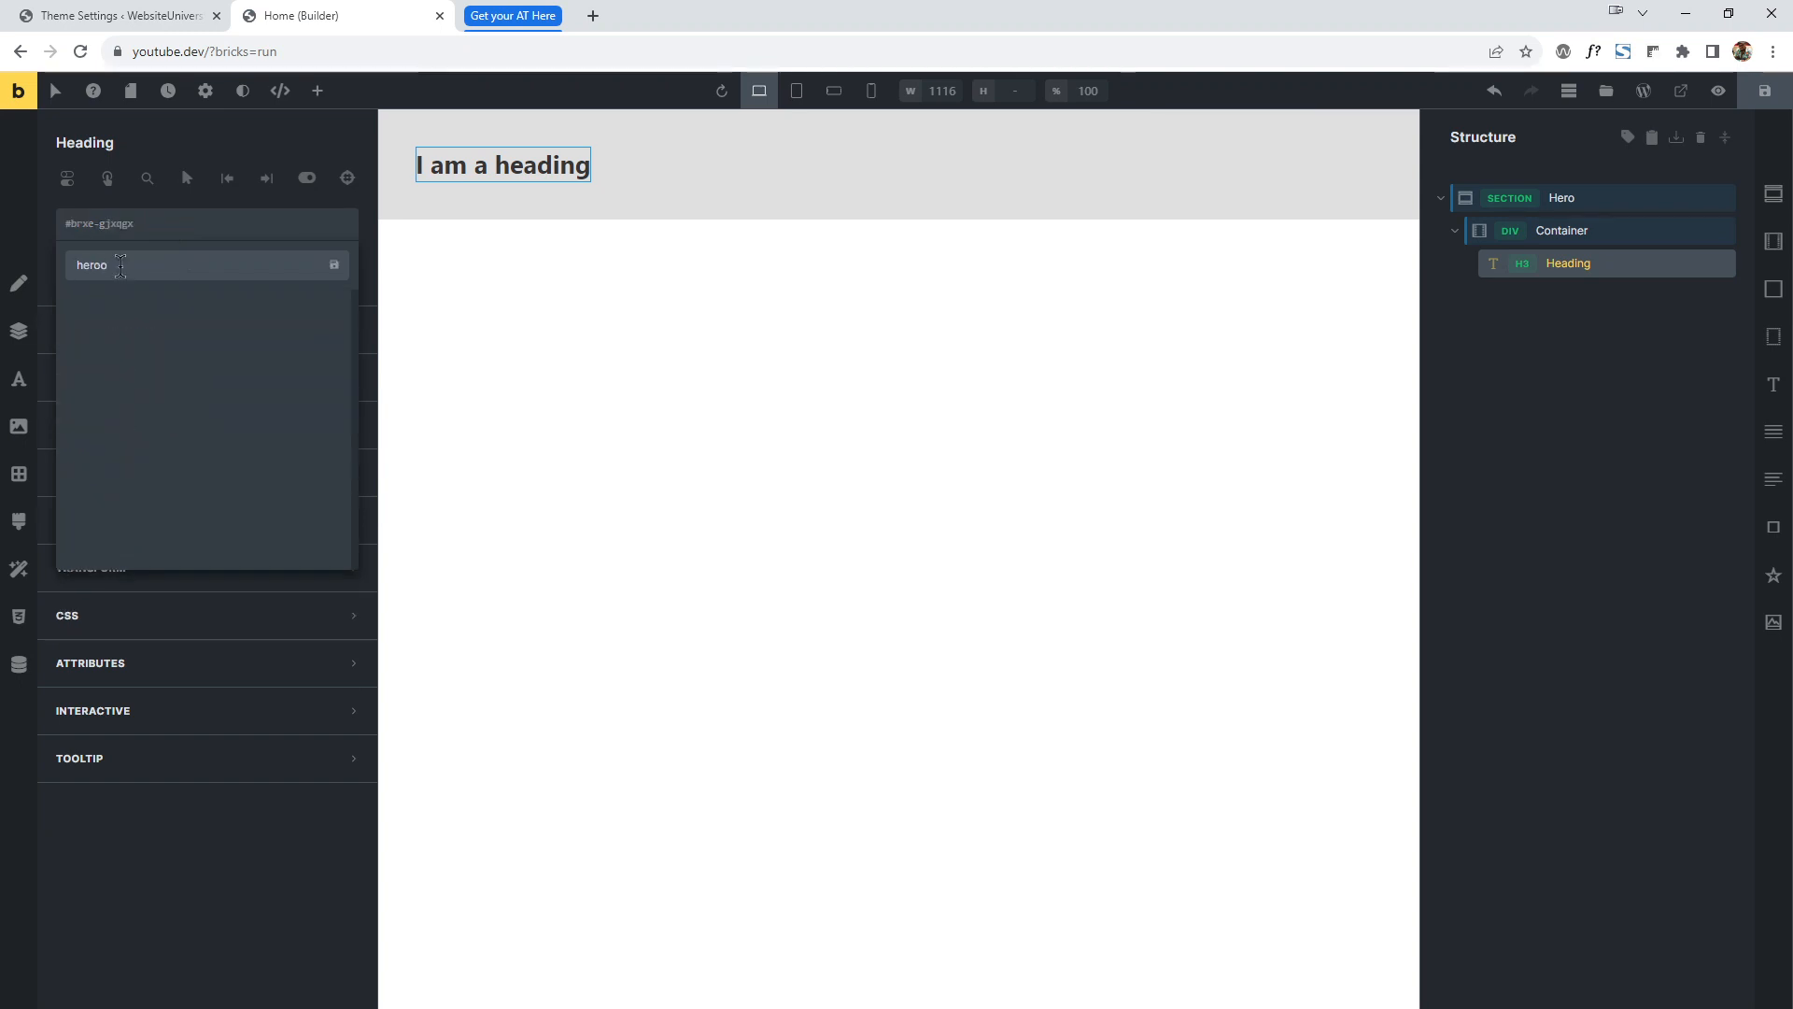
double_click(120, 265)
key("BackSpace")
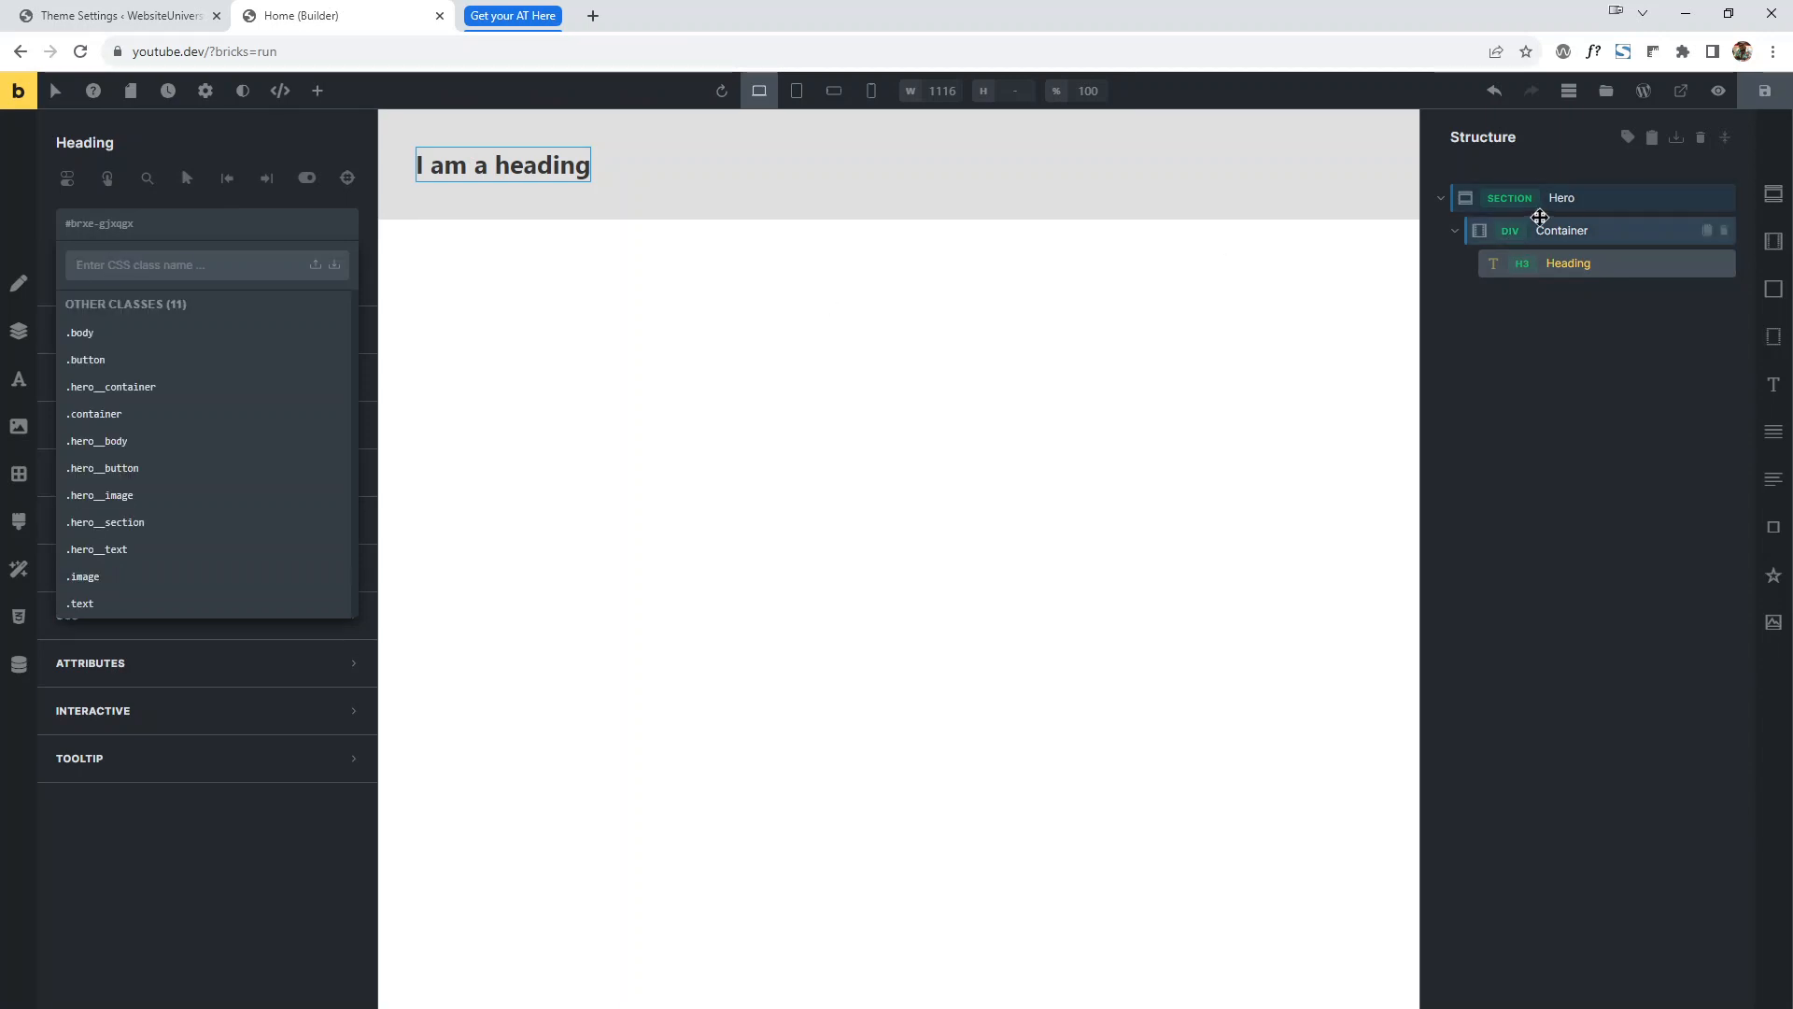
left_click(1568, 198)
left_click(1578, 230)
left_click(1604, 265)
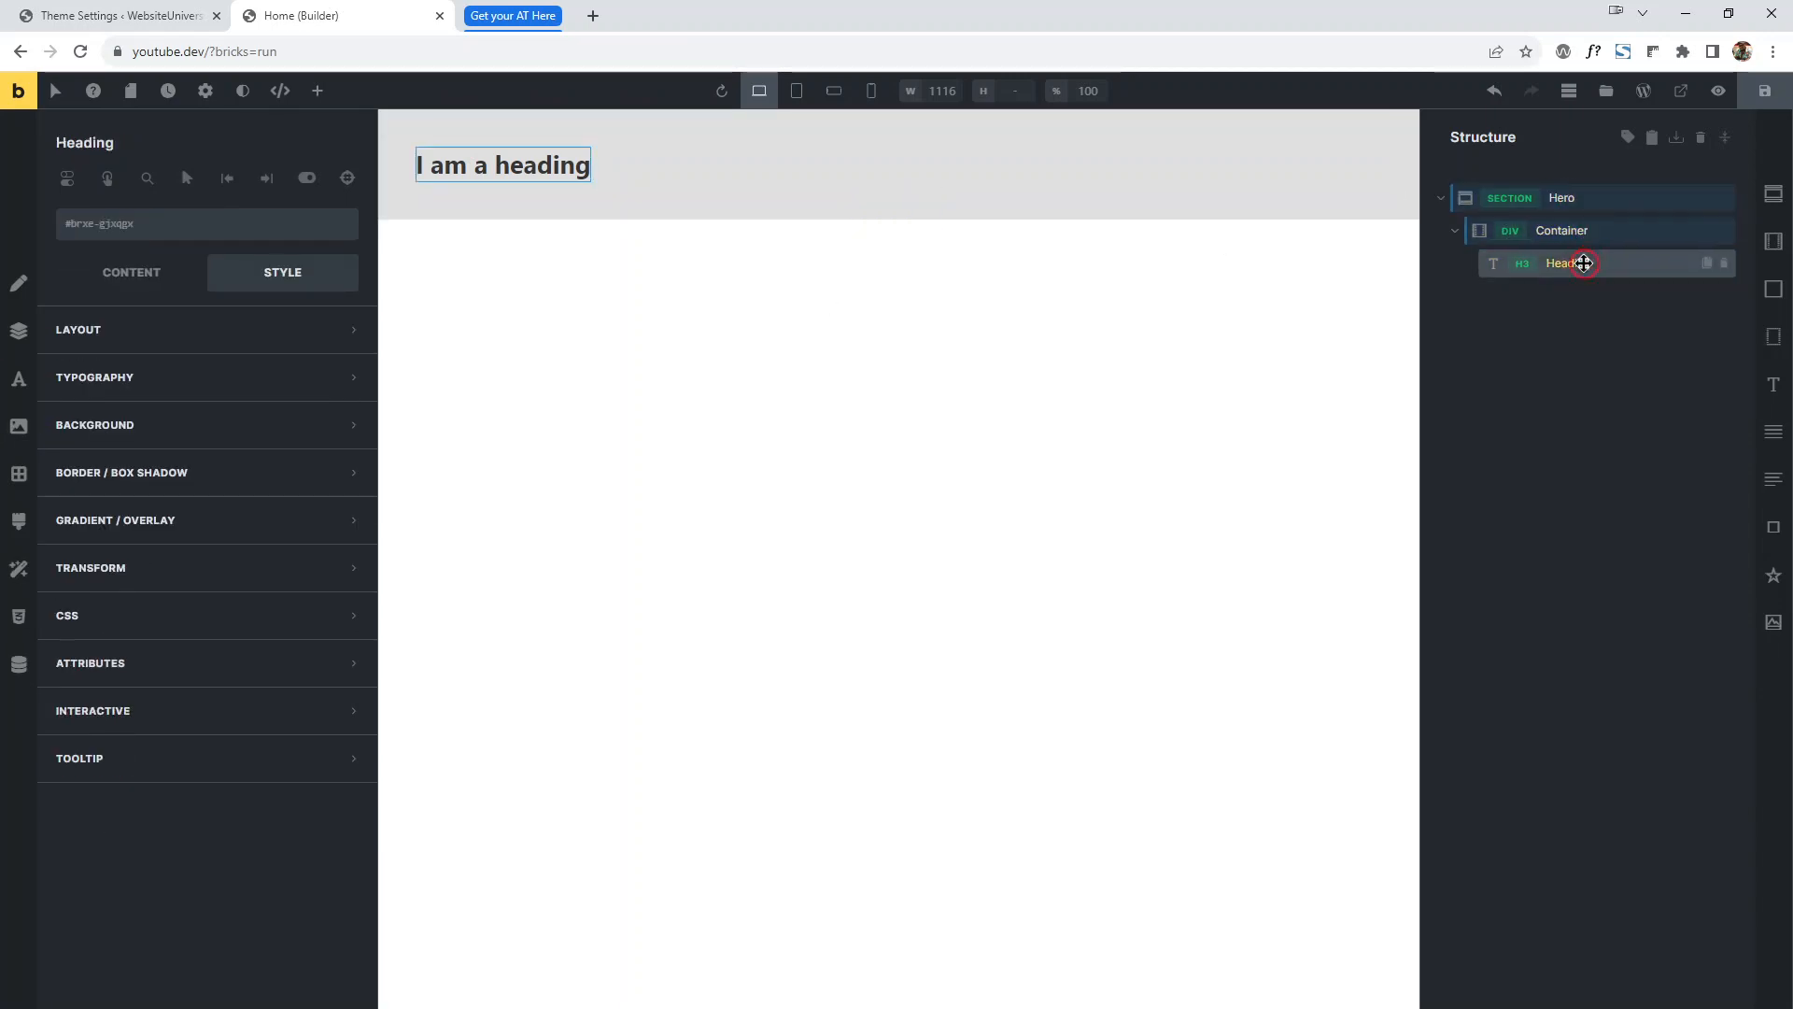
left_click(1598, 230)
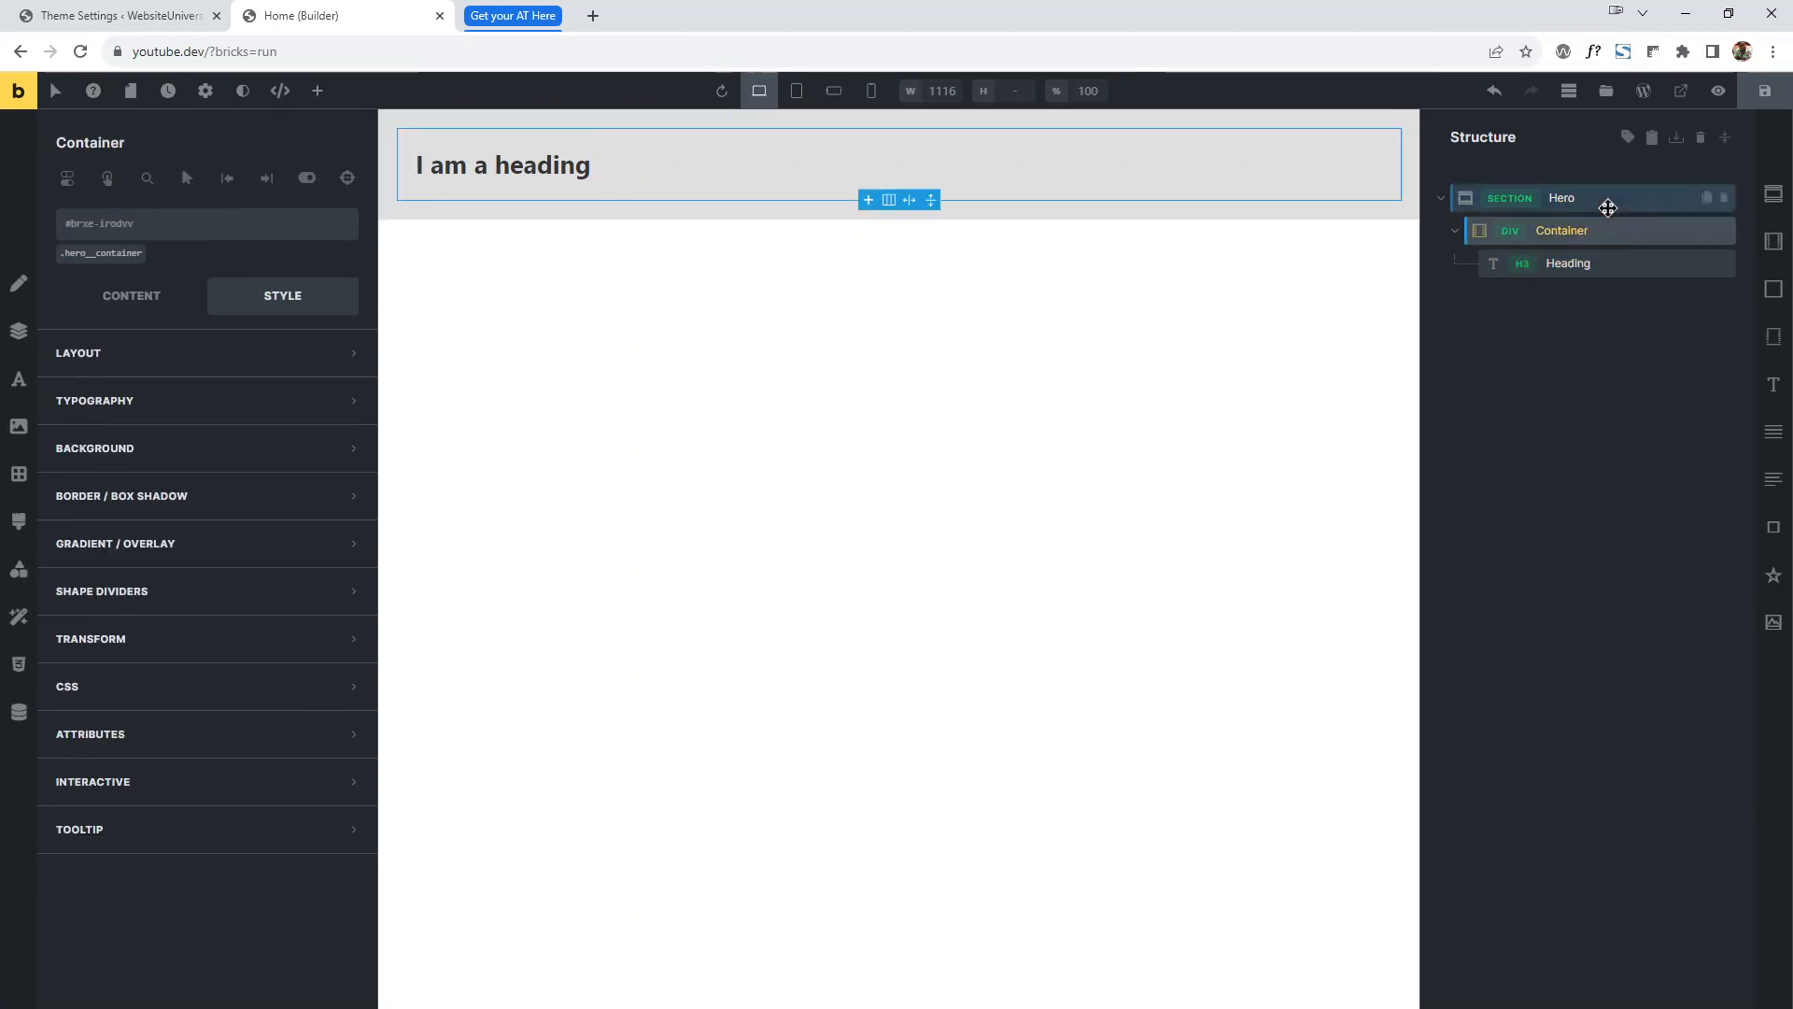
left_click(1610, 201)
Create classes for the Container's children only with Class Converter, using the prefix hero__ and erasing the ID styles.
left_click(1602, 232)
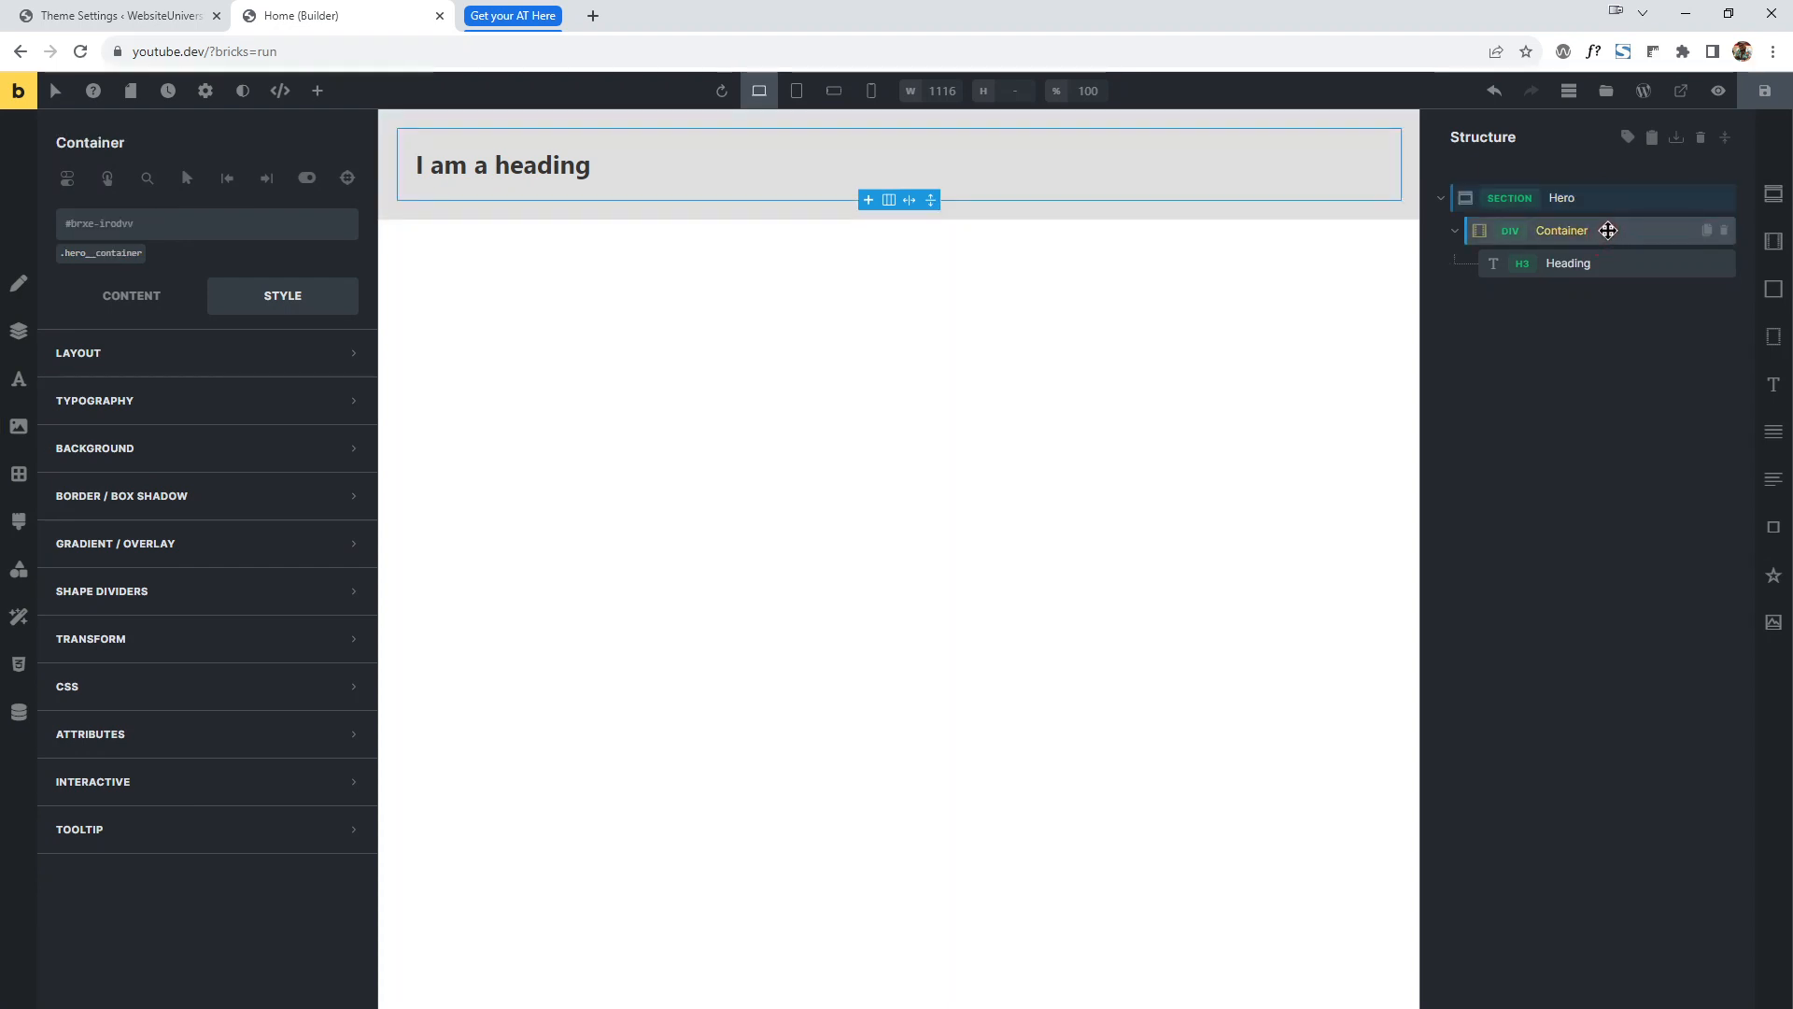
right_click(1608, 231)
left_click(1647, 279)
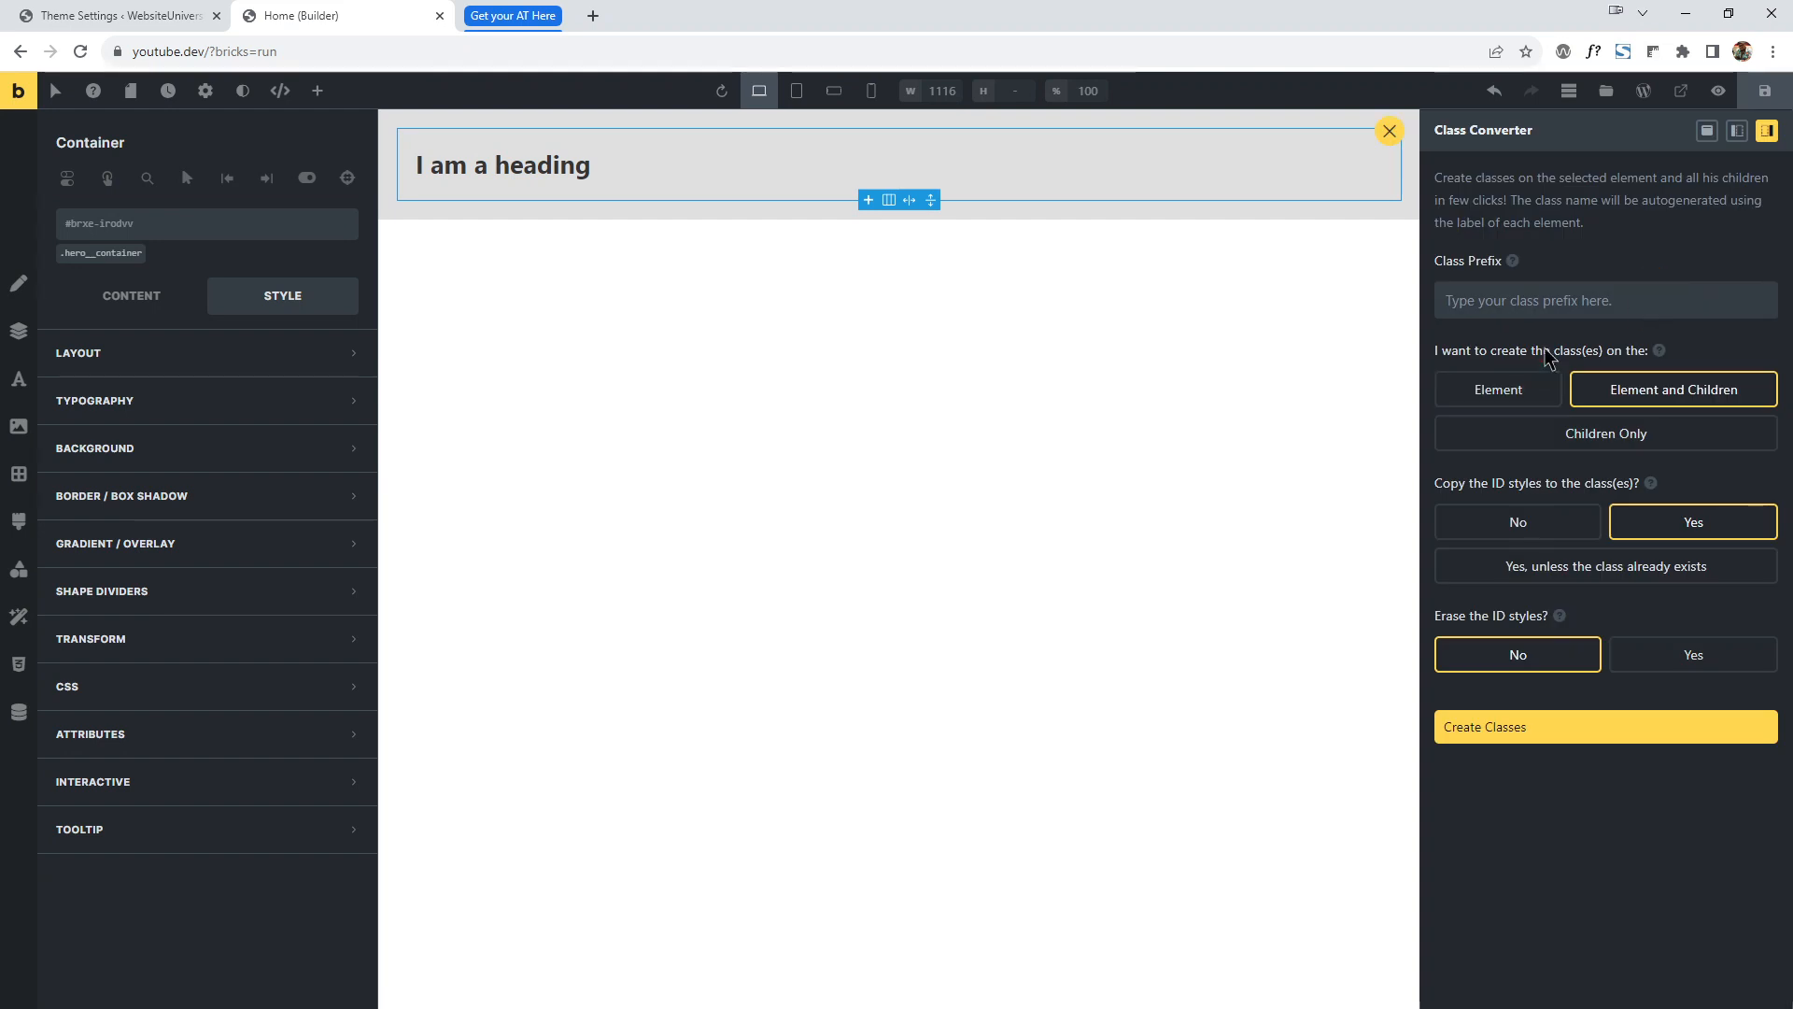
left_click(1527, 301)
type("hero__")
left_click(1625, 441)
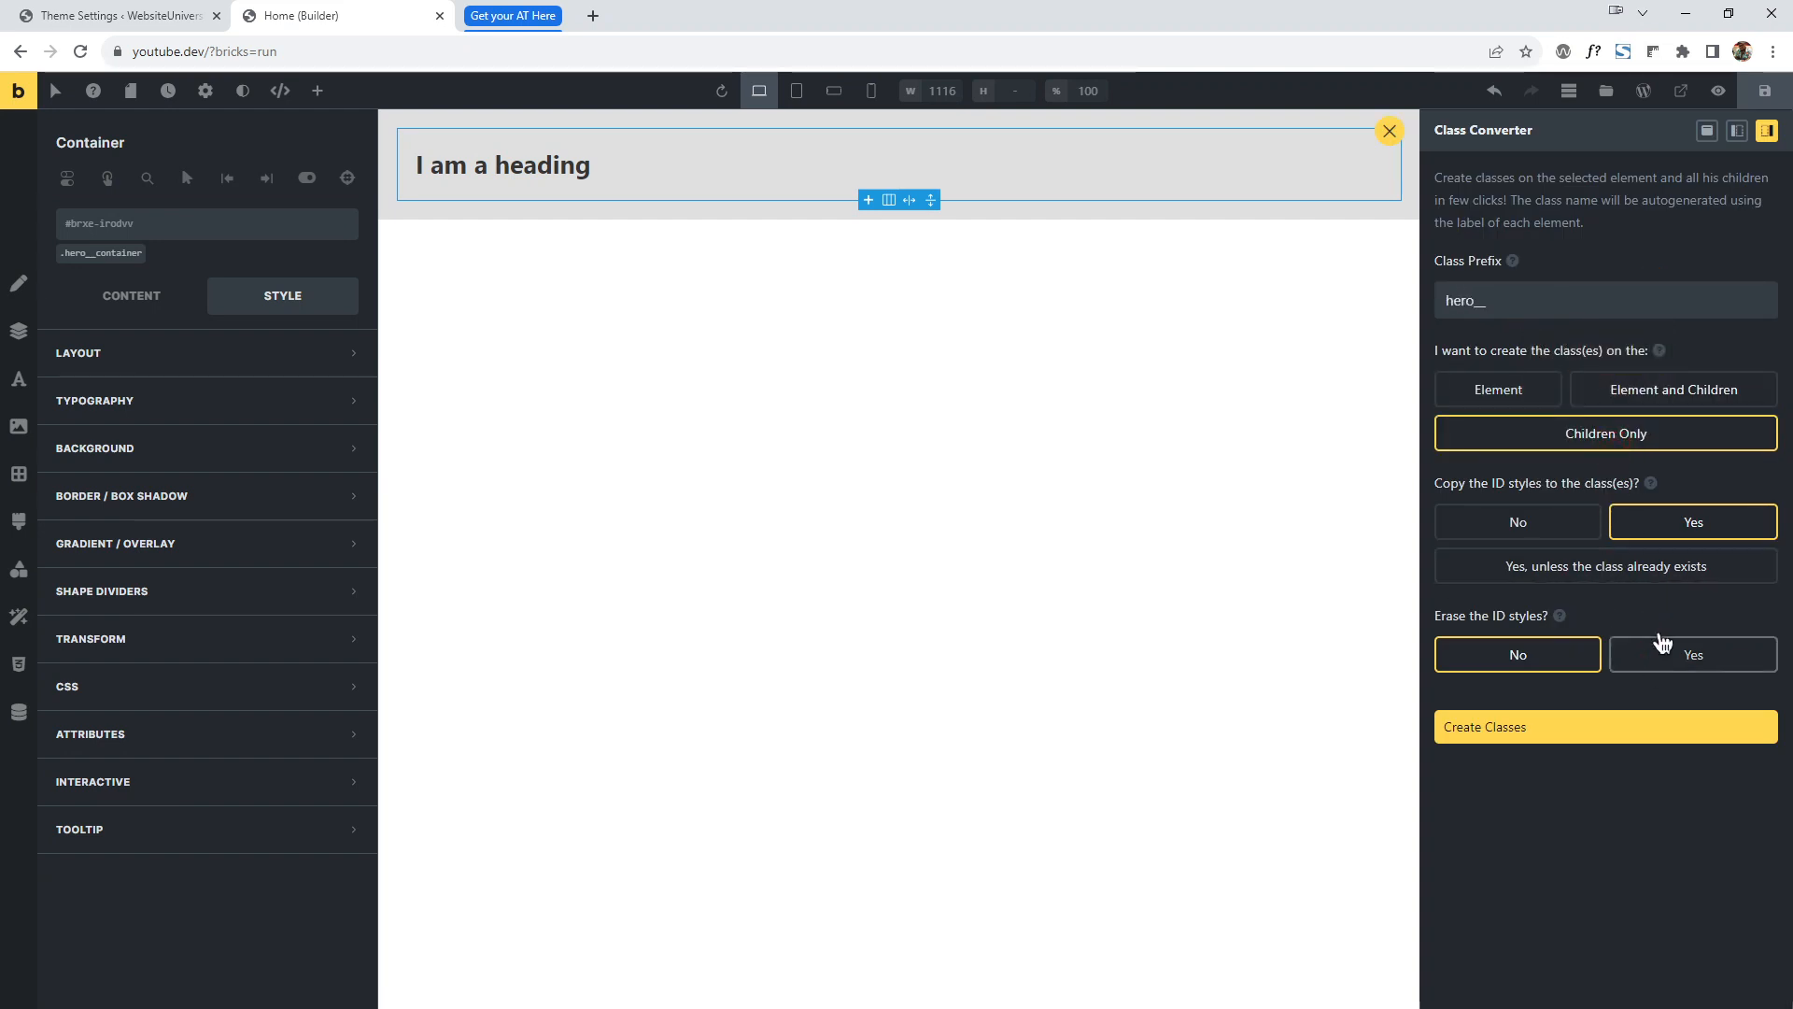
left_click(1681, 655)
left_click(1608, 727)
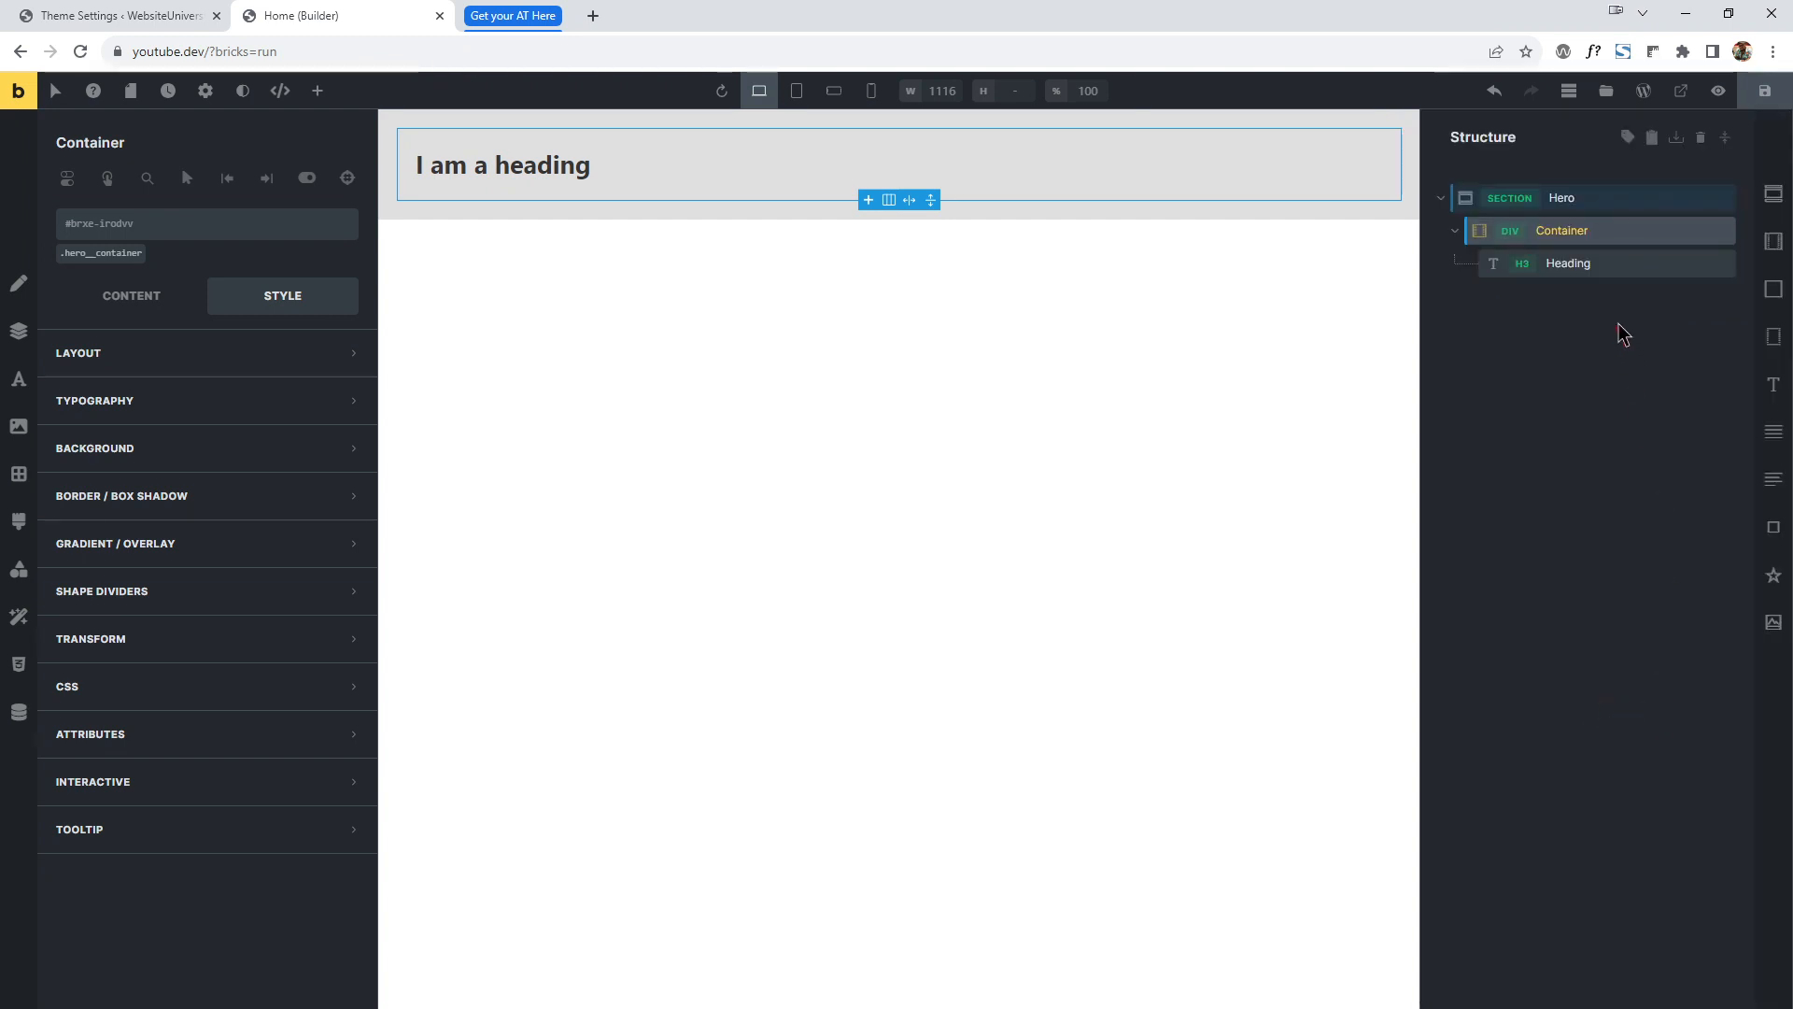
Select the Heading and activate its .hero__heading class to check the class highlighting.
left_click(1608, 272)
left_click(1584, 233)
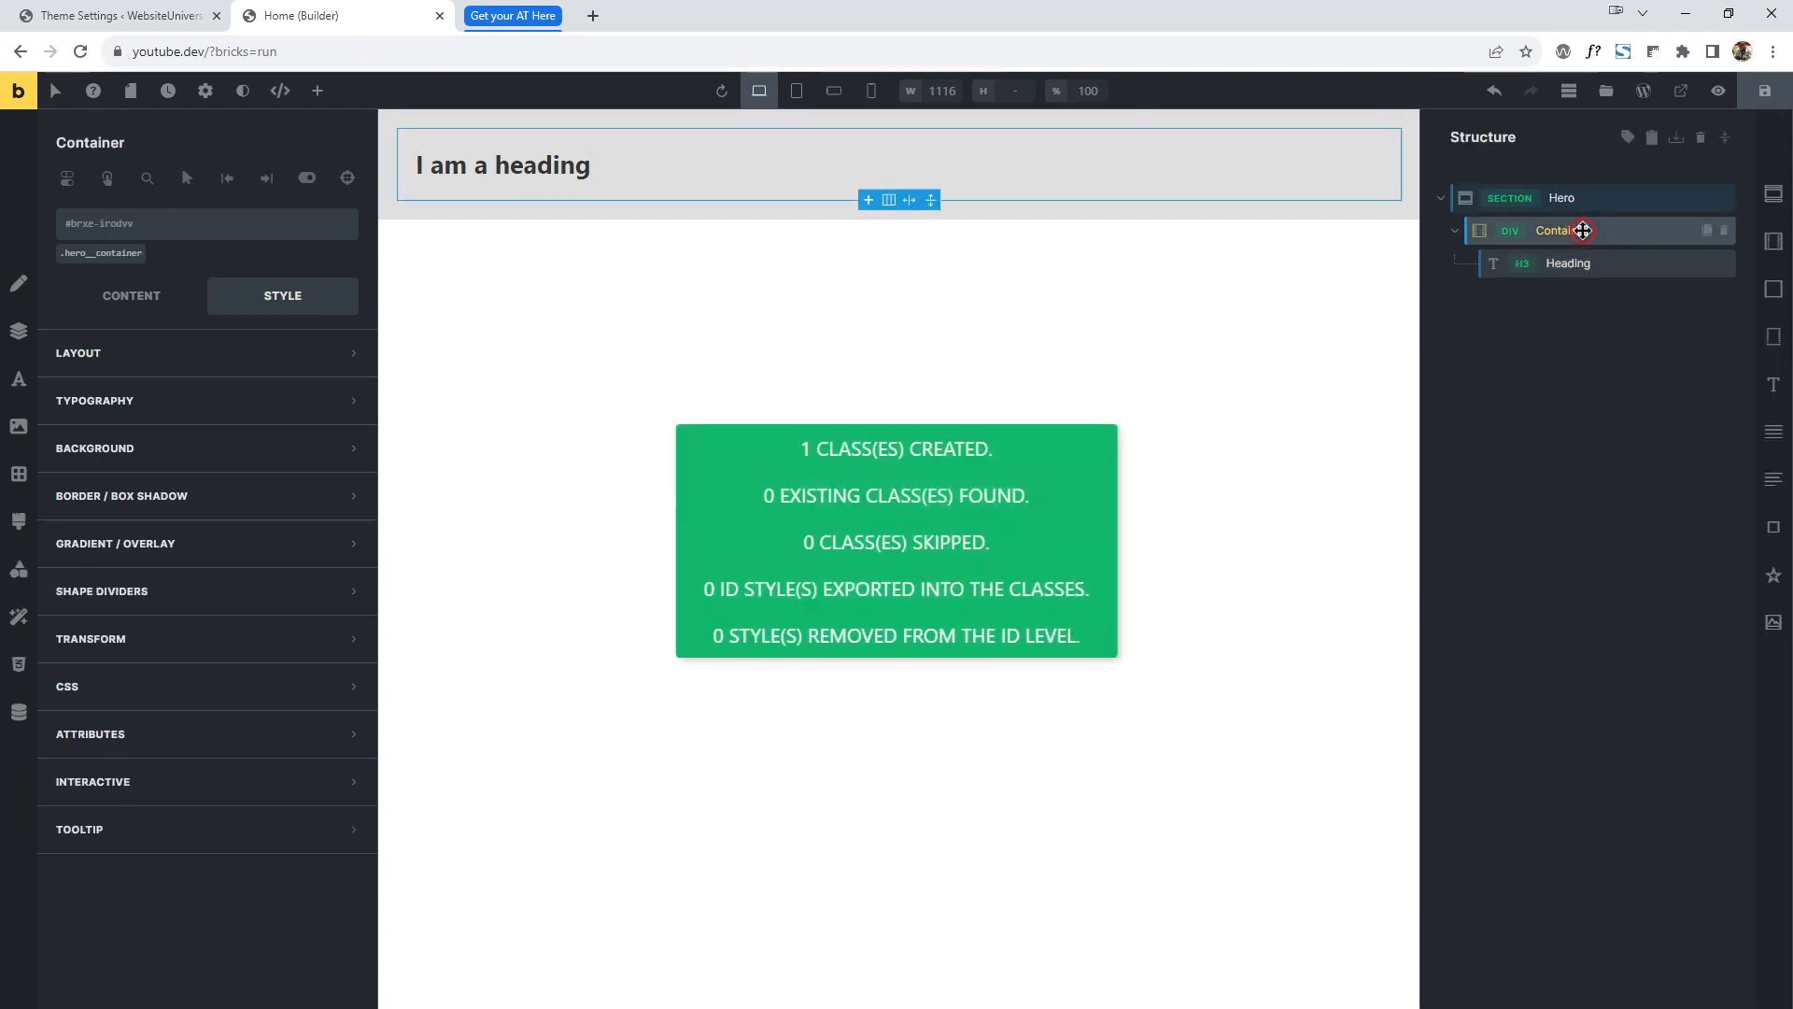
left_click(1583, 266)
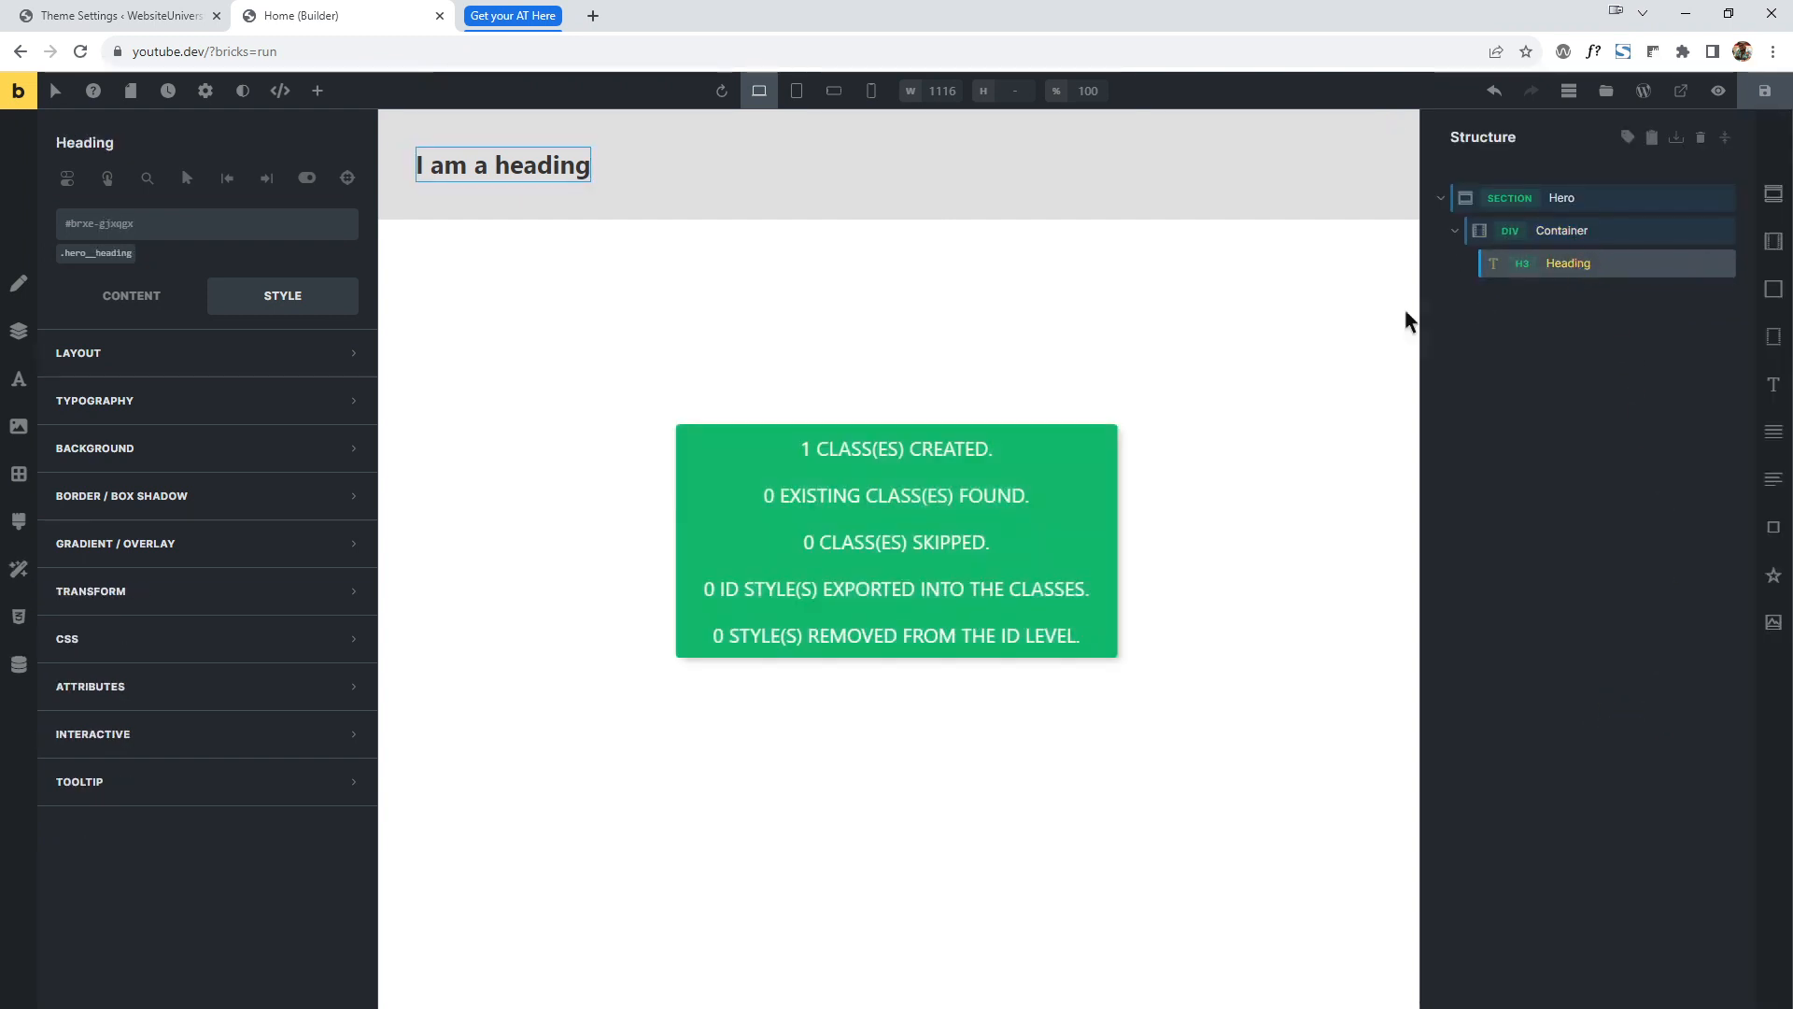
left_click(110, 253)
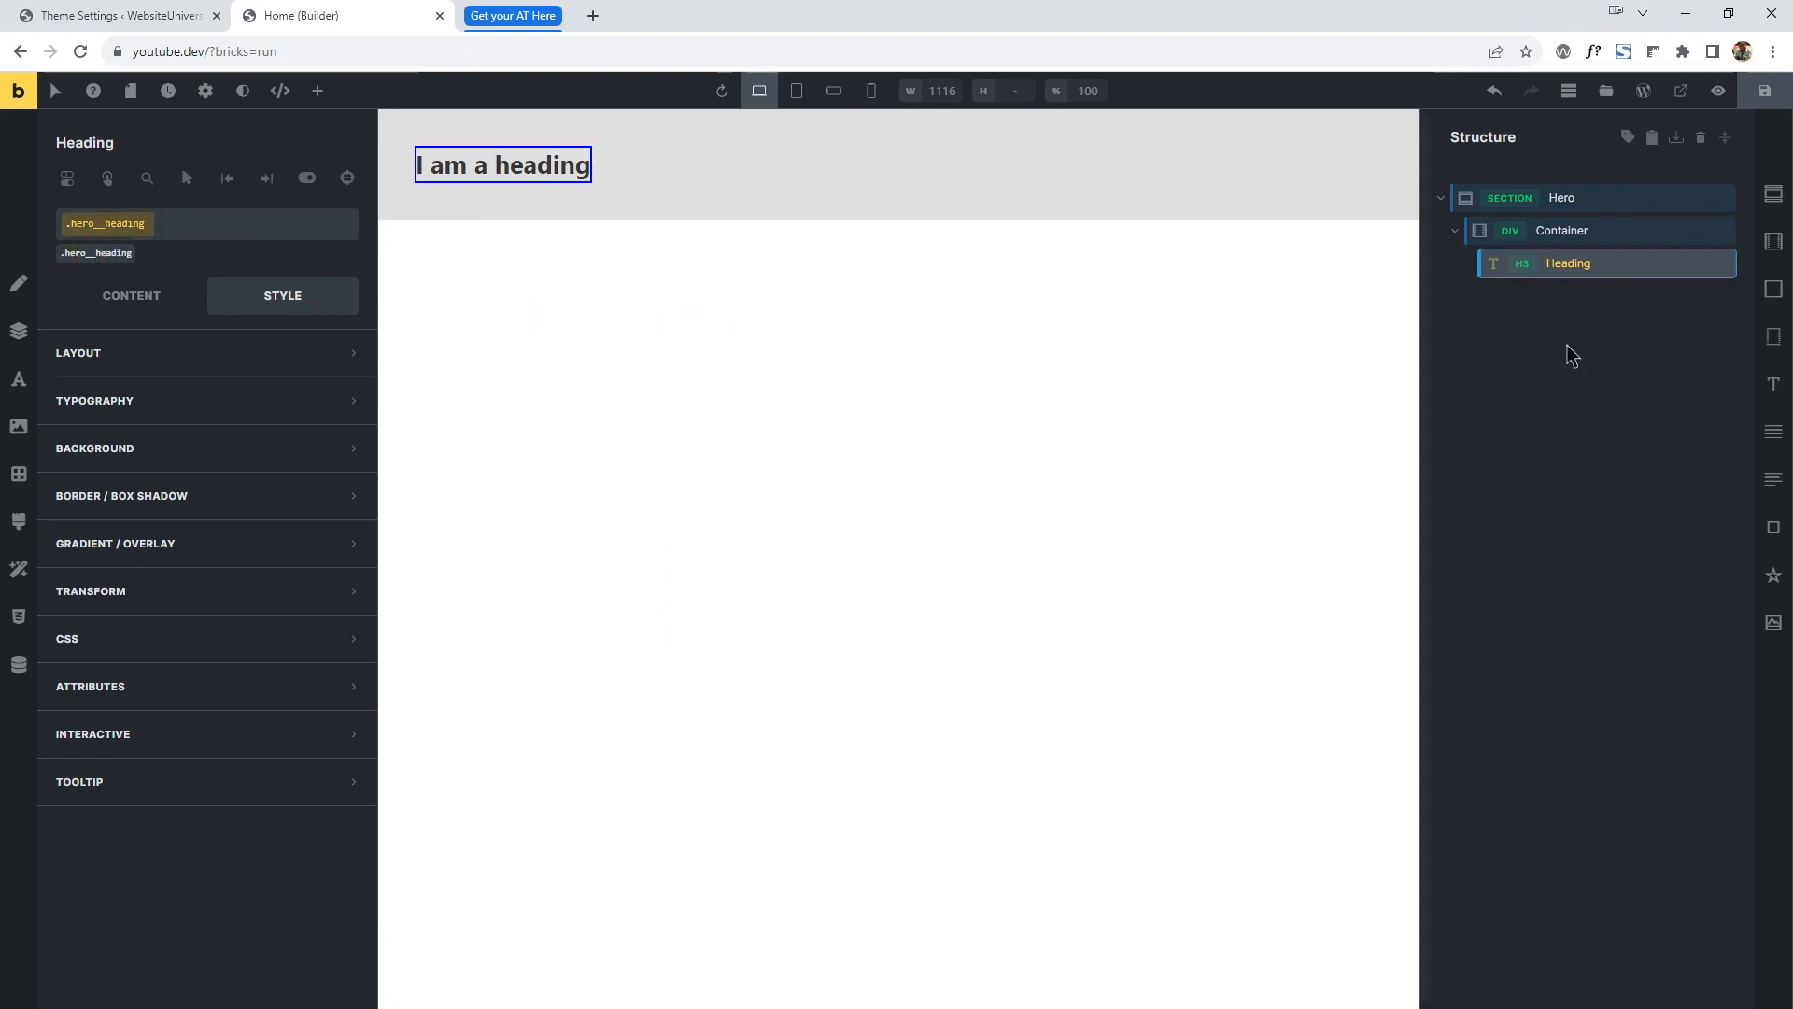
Add a Basic Text element below the Heading and assign it the .hero__text class.
left_click(1773, 435)
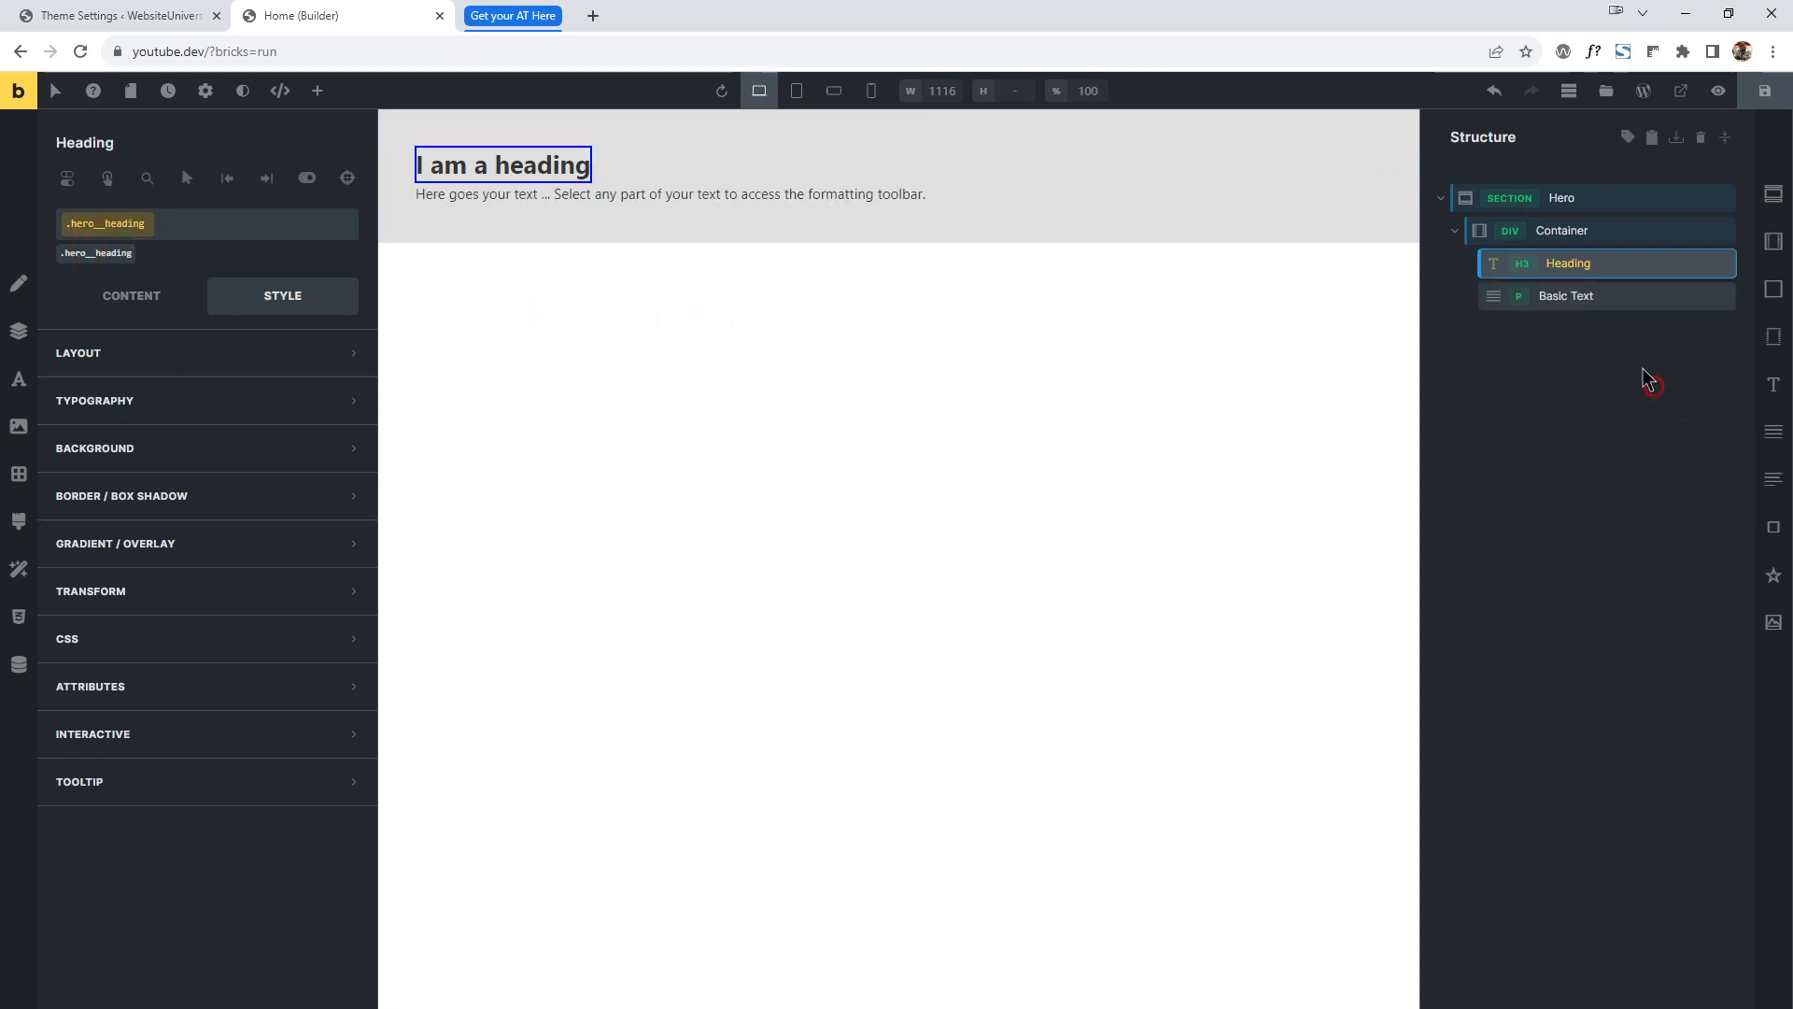
left_click(1602, 297)
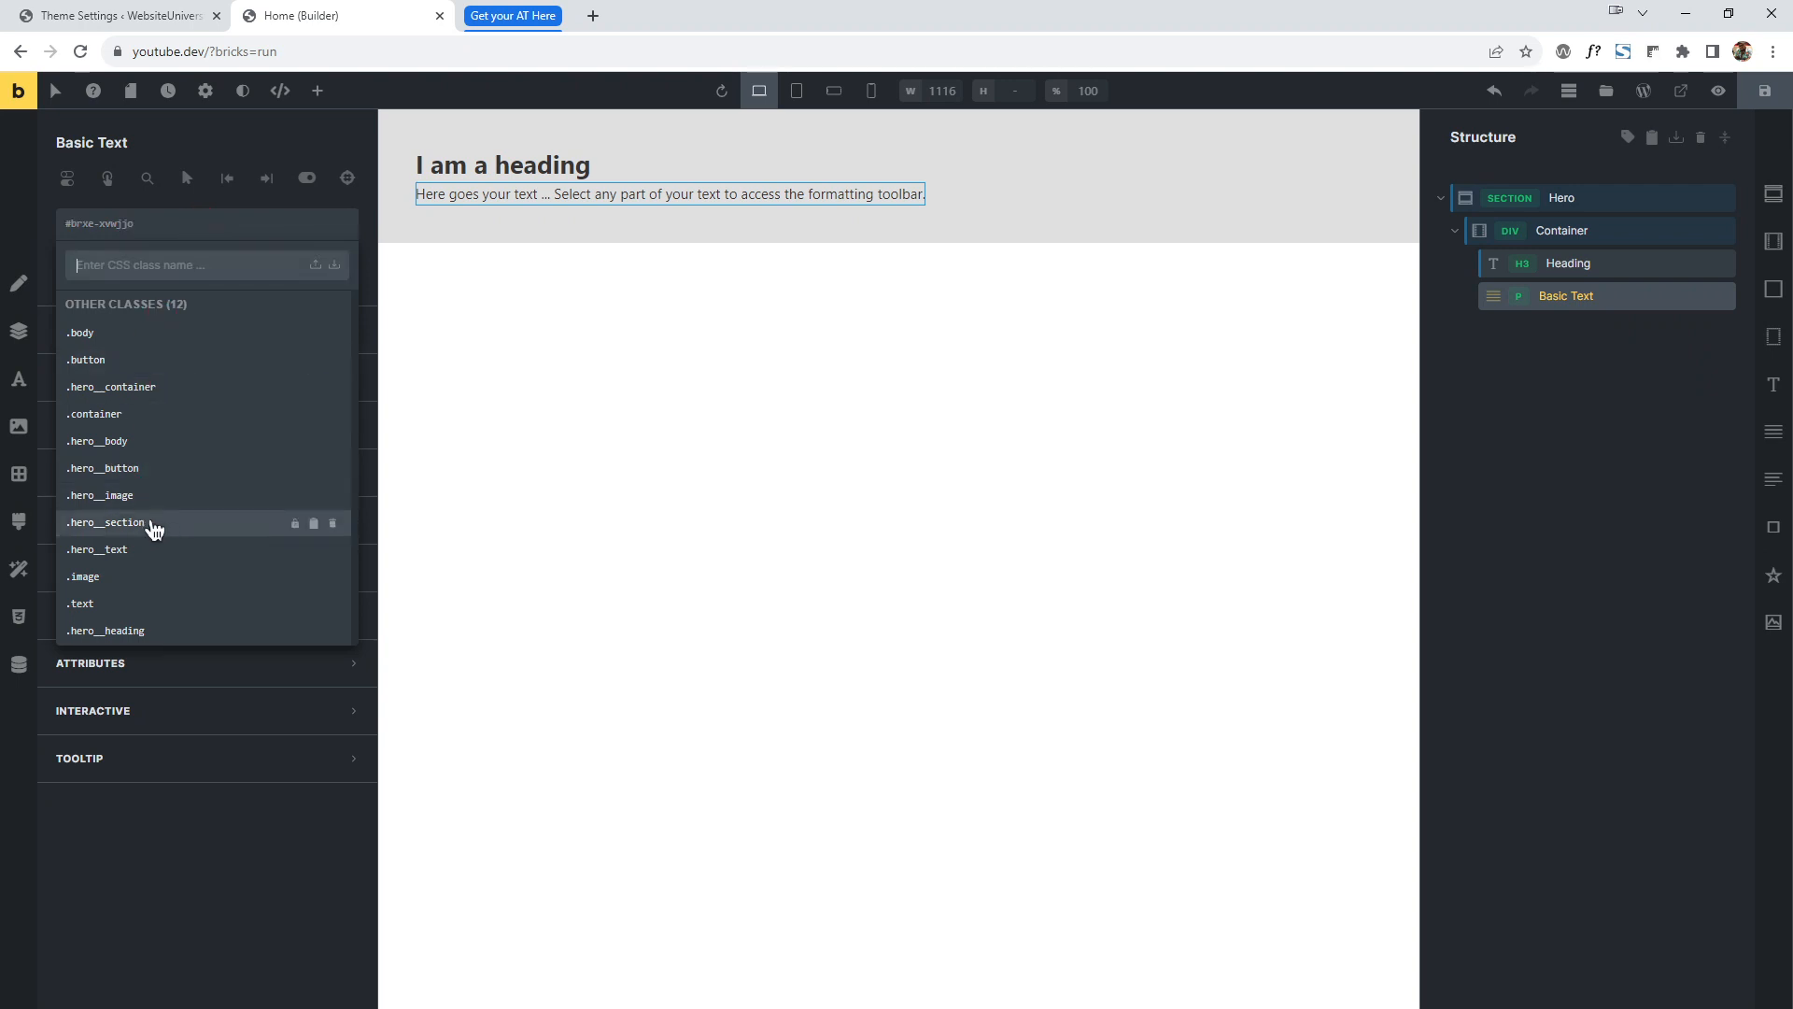
left_click(149, 550)
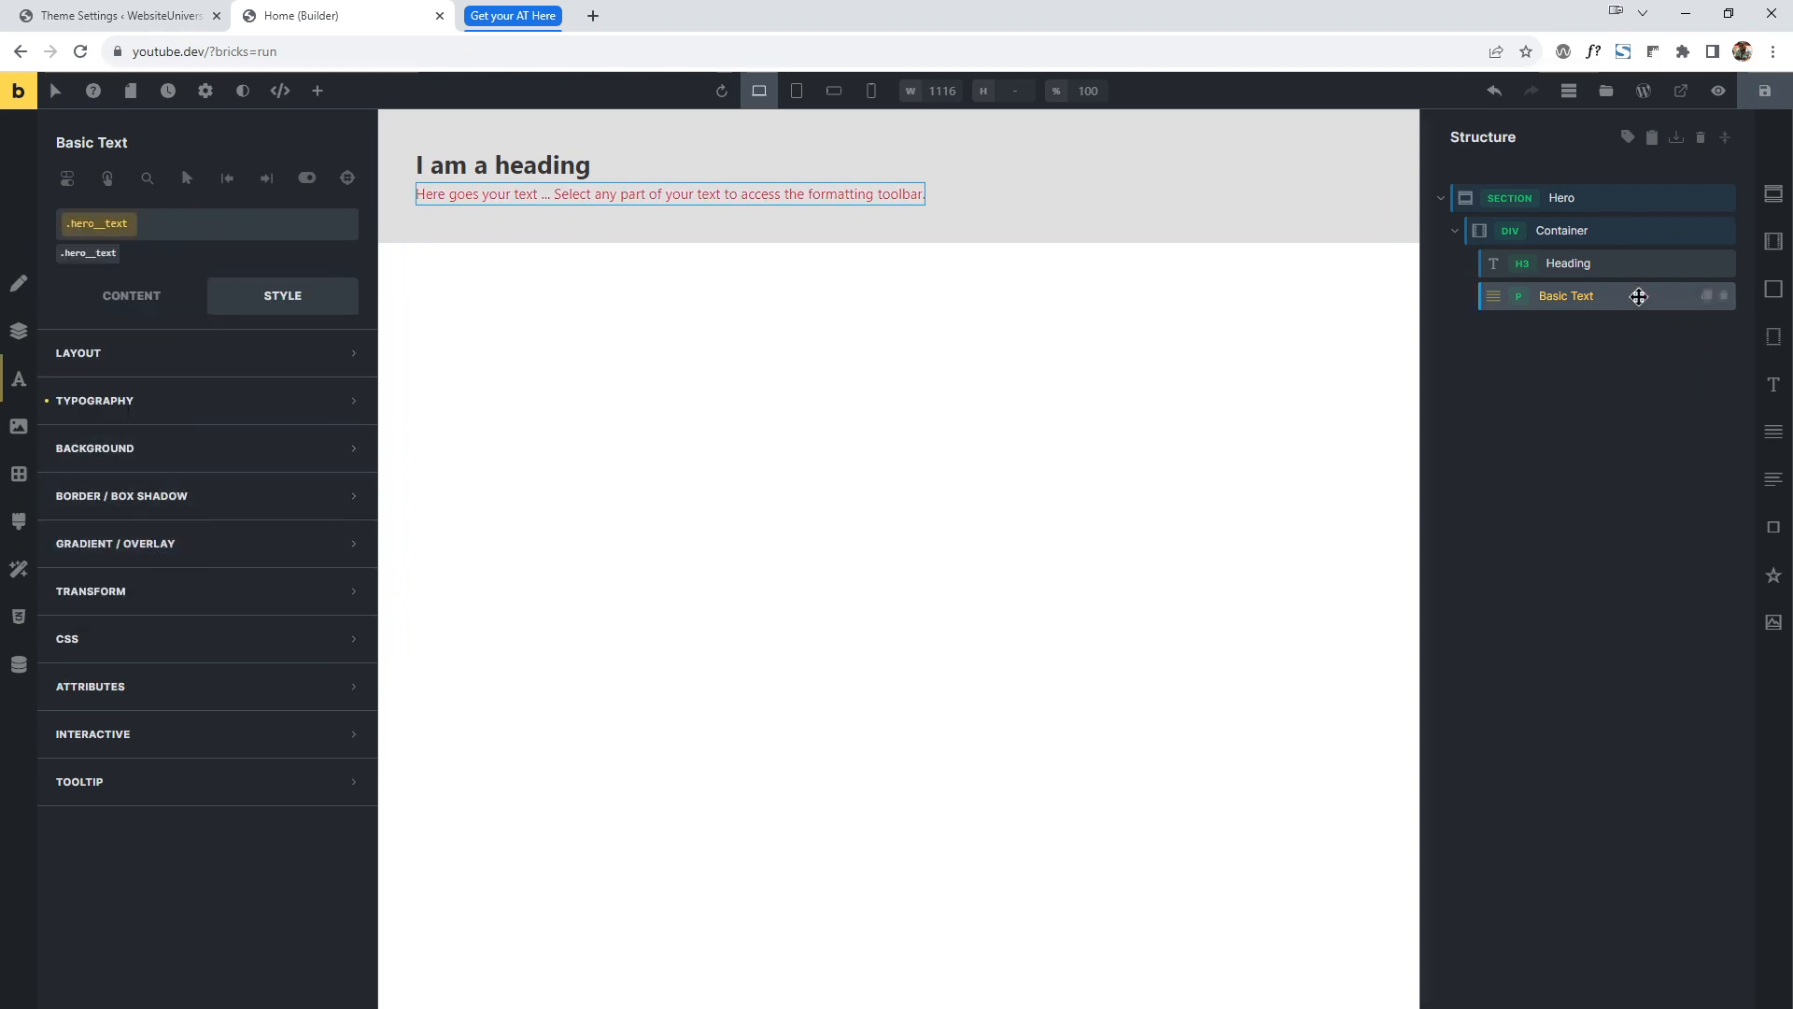
Duplicate the Container with its heading and text inside the Hero section, and return to the Advanced Themer settings.
left_click(1706, 229)
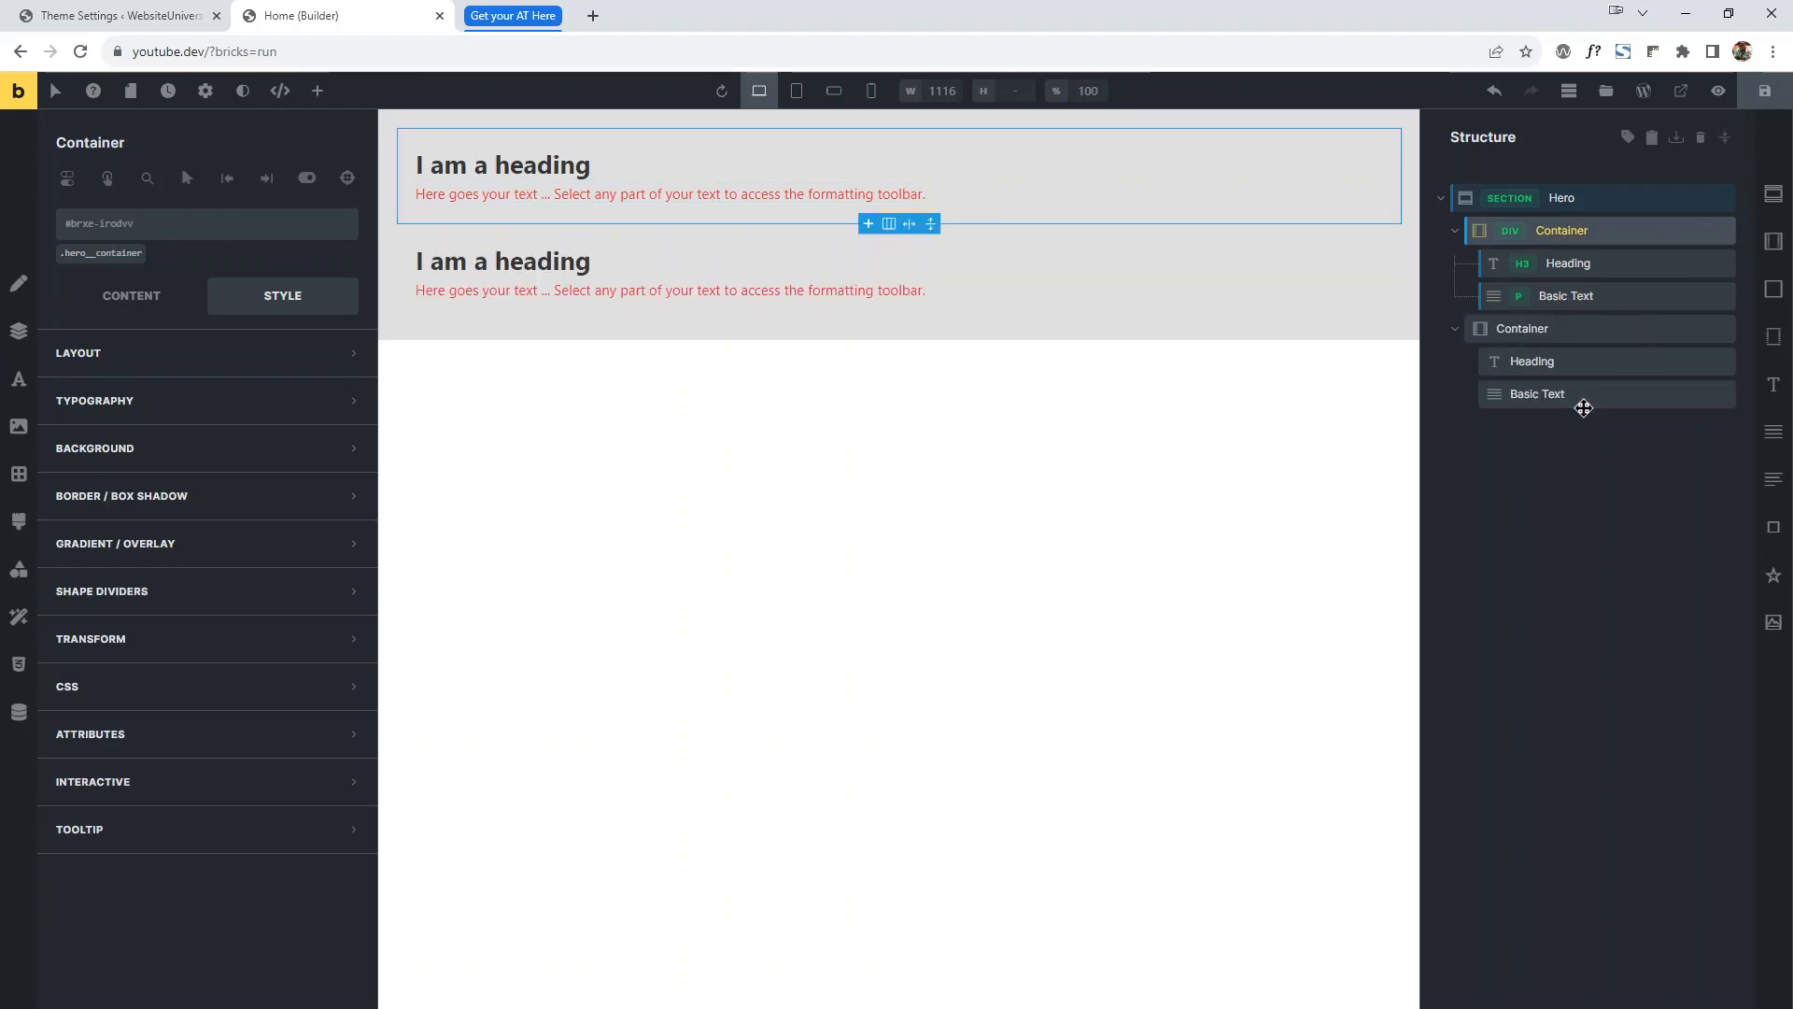
left_click(129, 15)
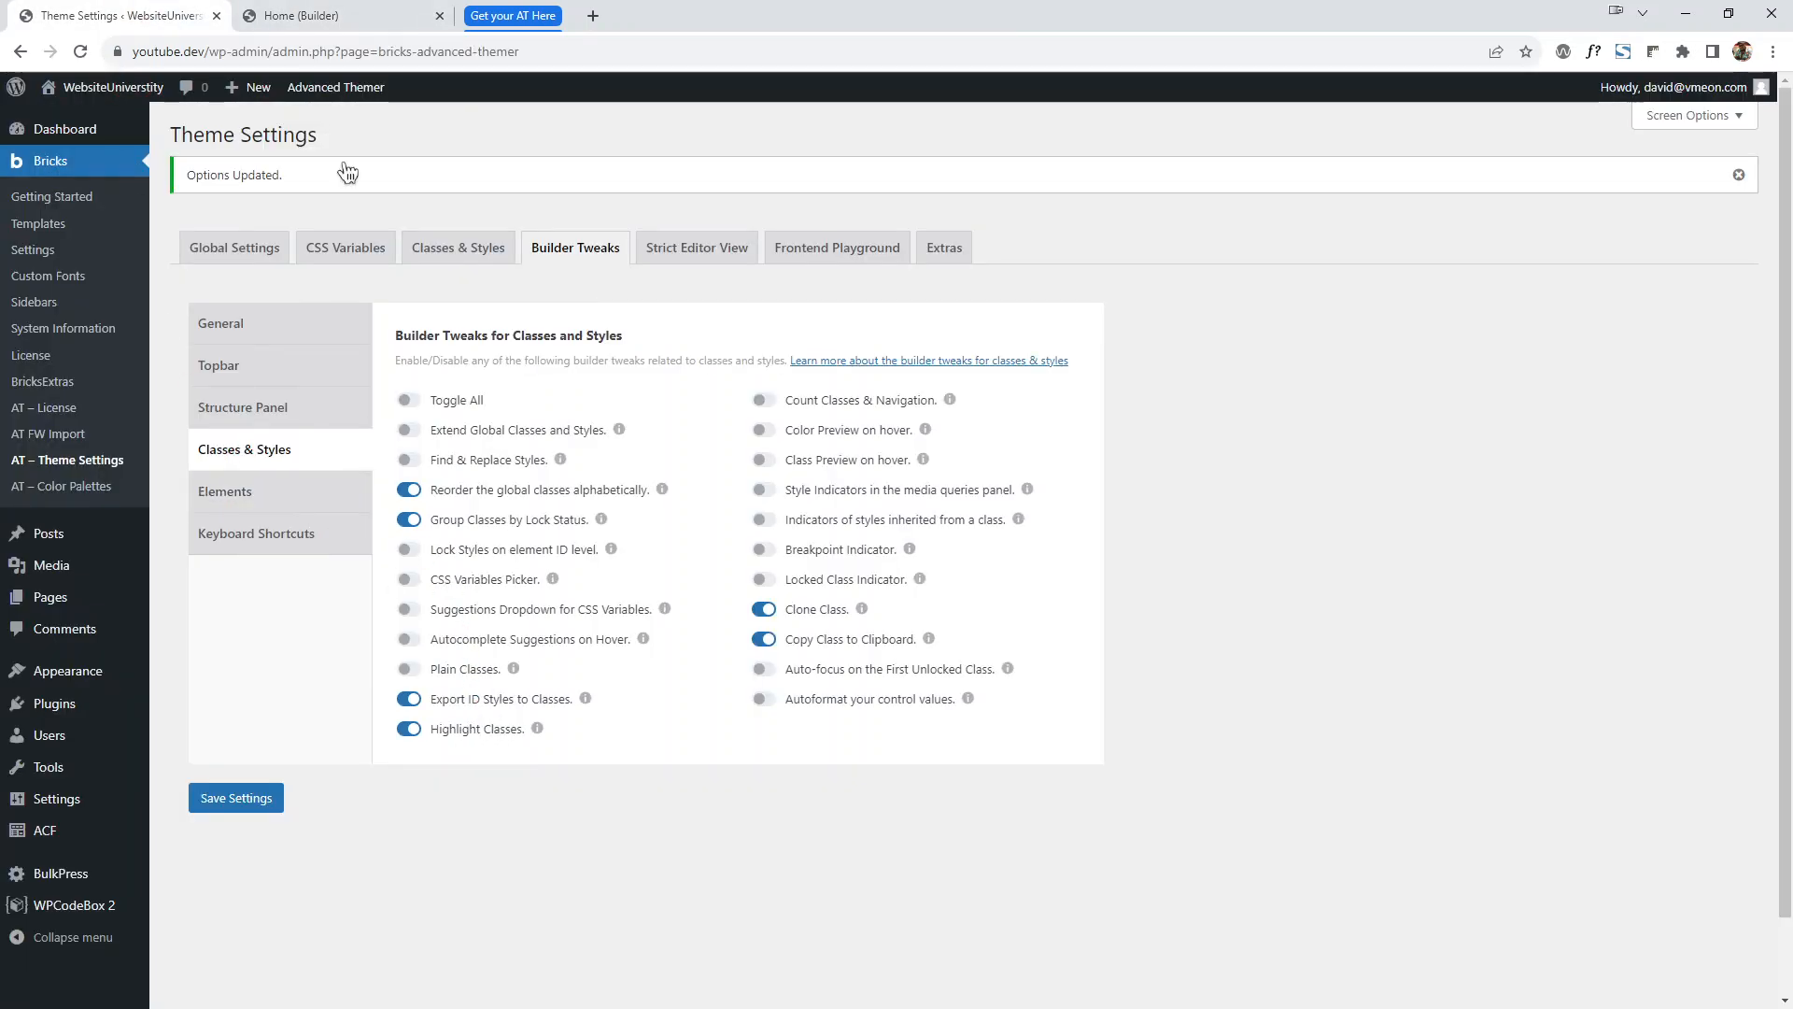
Return to the builder, save the page and select the Basic Text in the second container.
left_click(317, 15)
left_click(1593, 398)
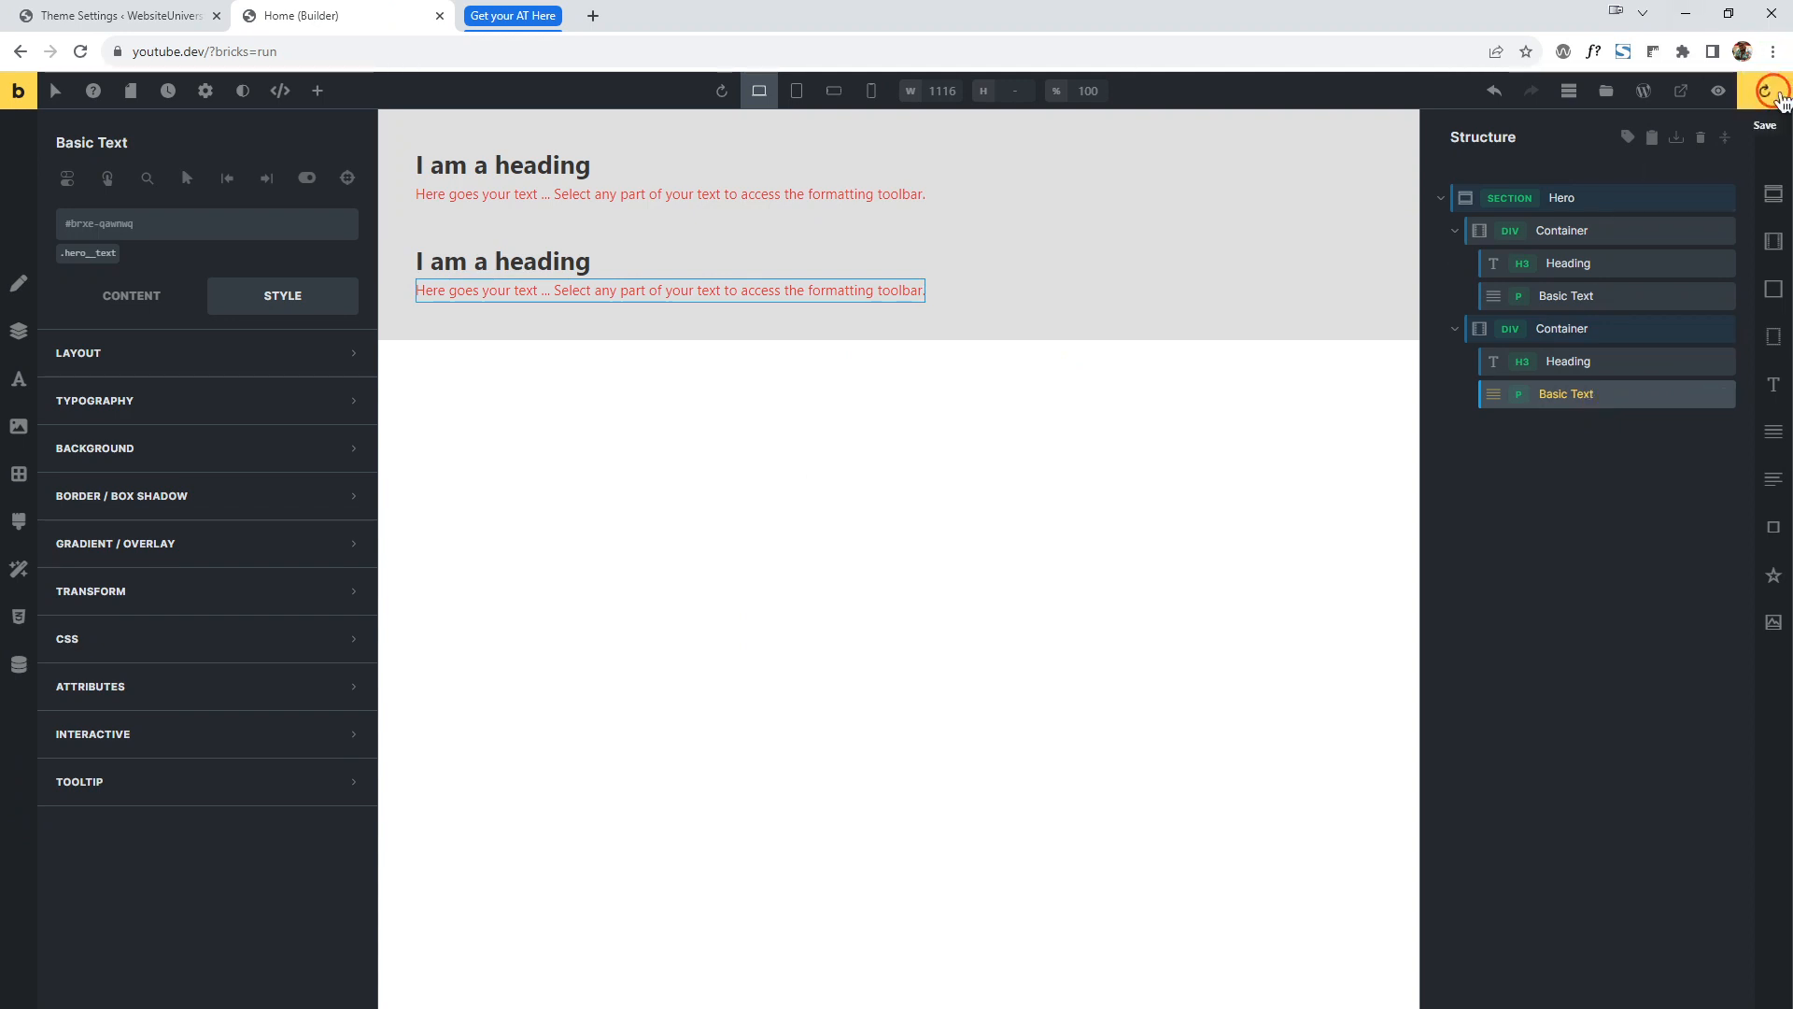
left_click(1593, 296)
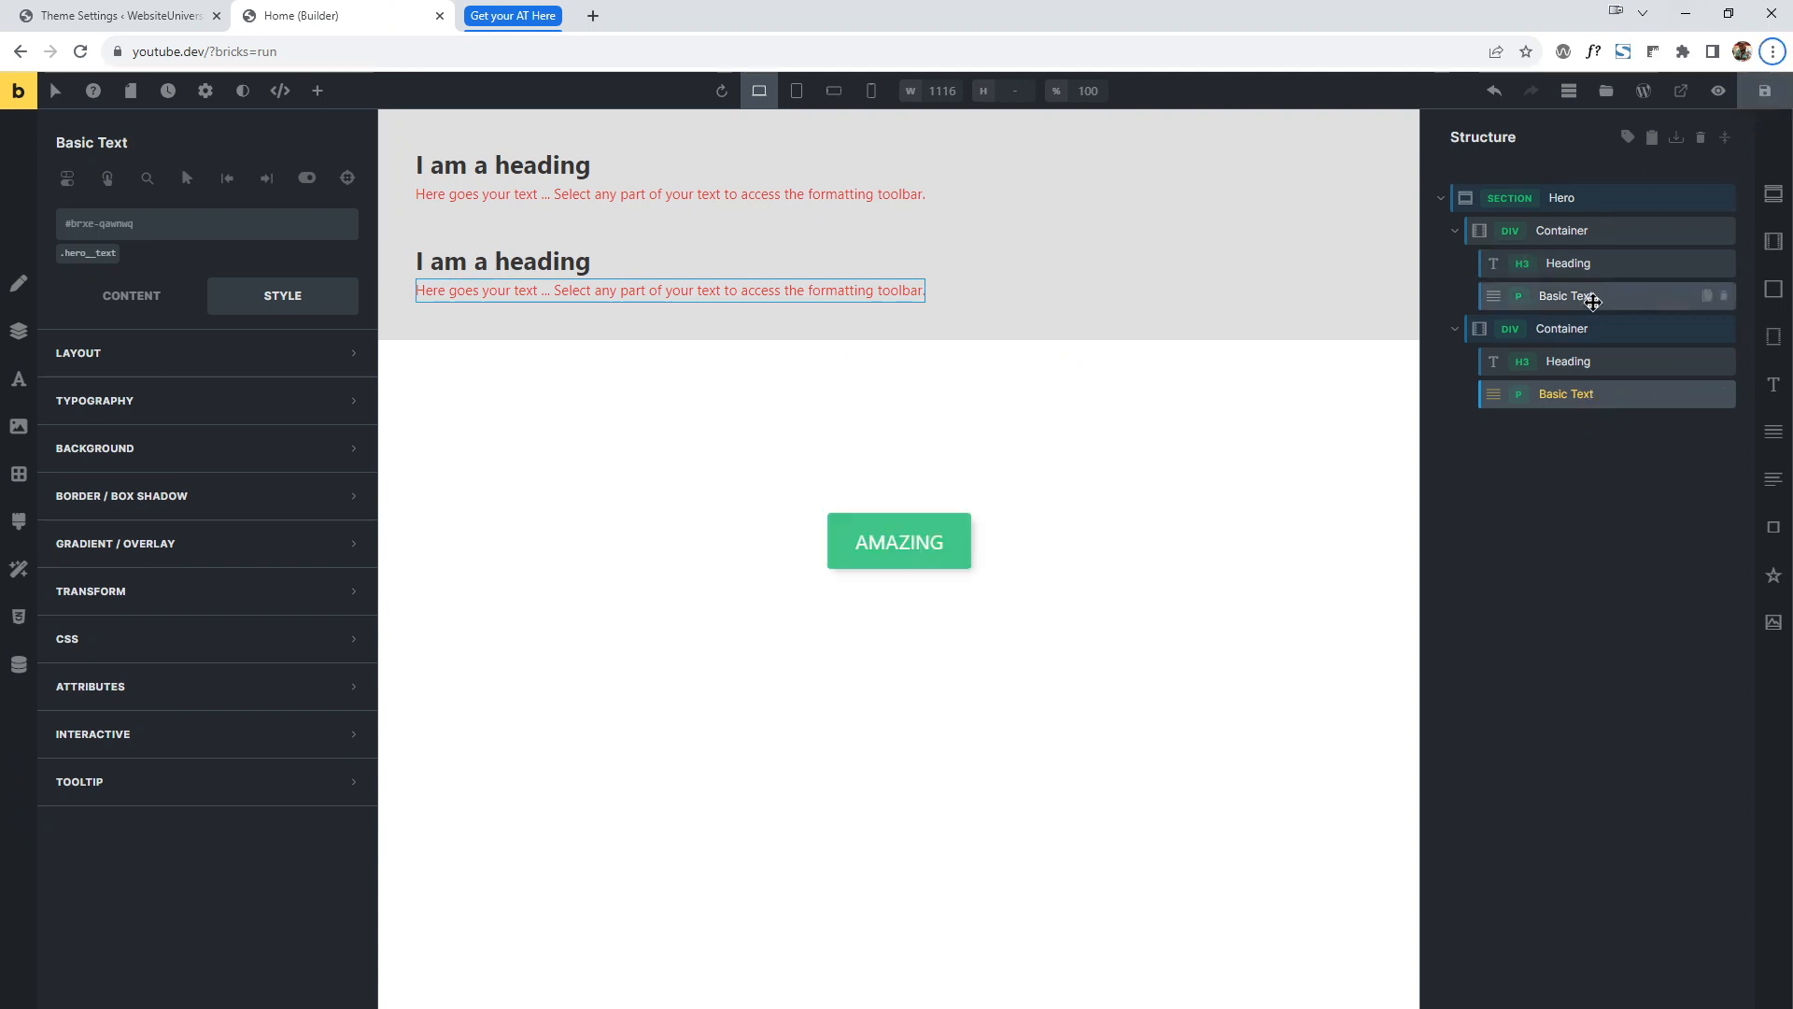
left_click(1585, 395)
left_click(1593, 299)
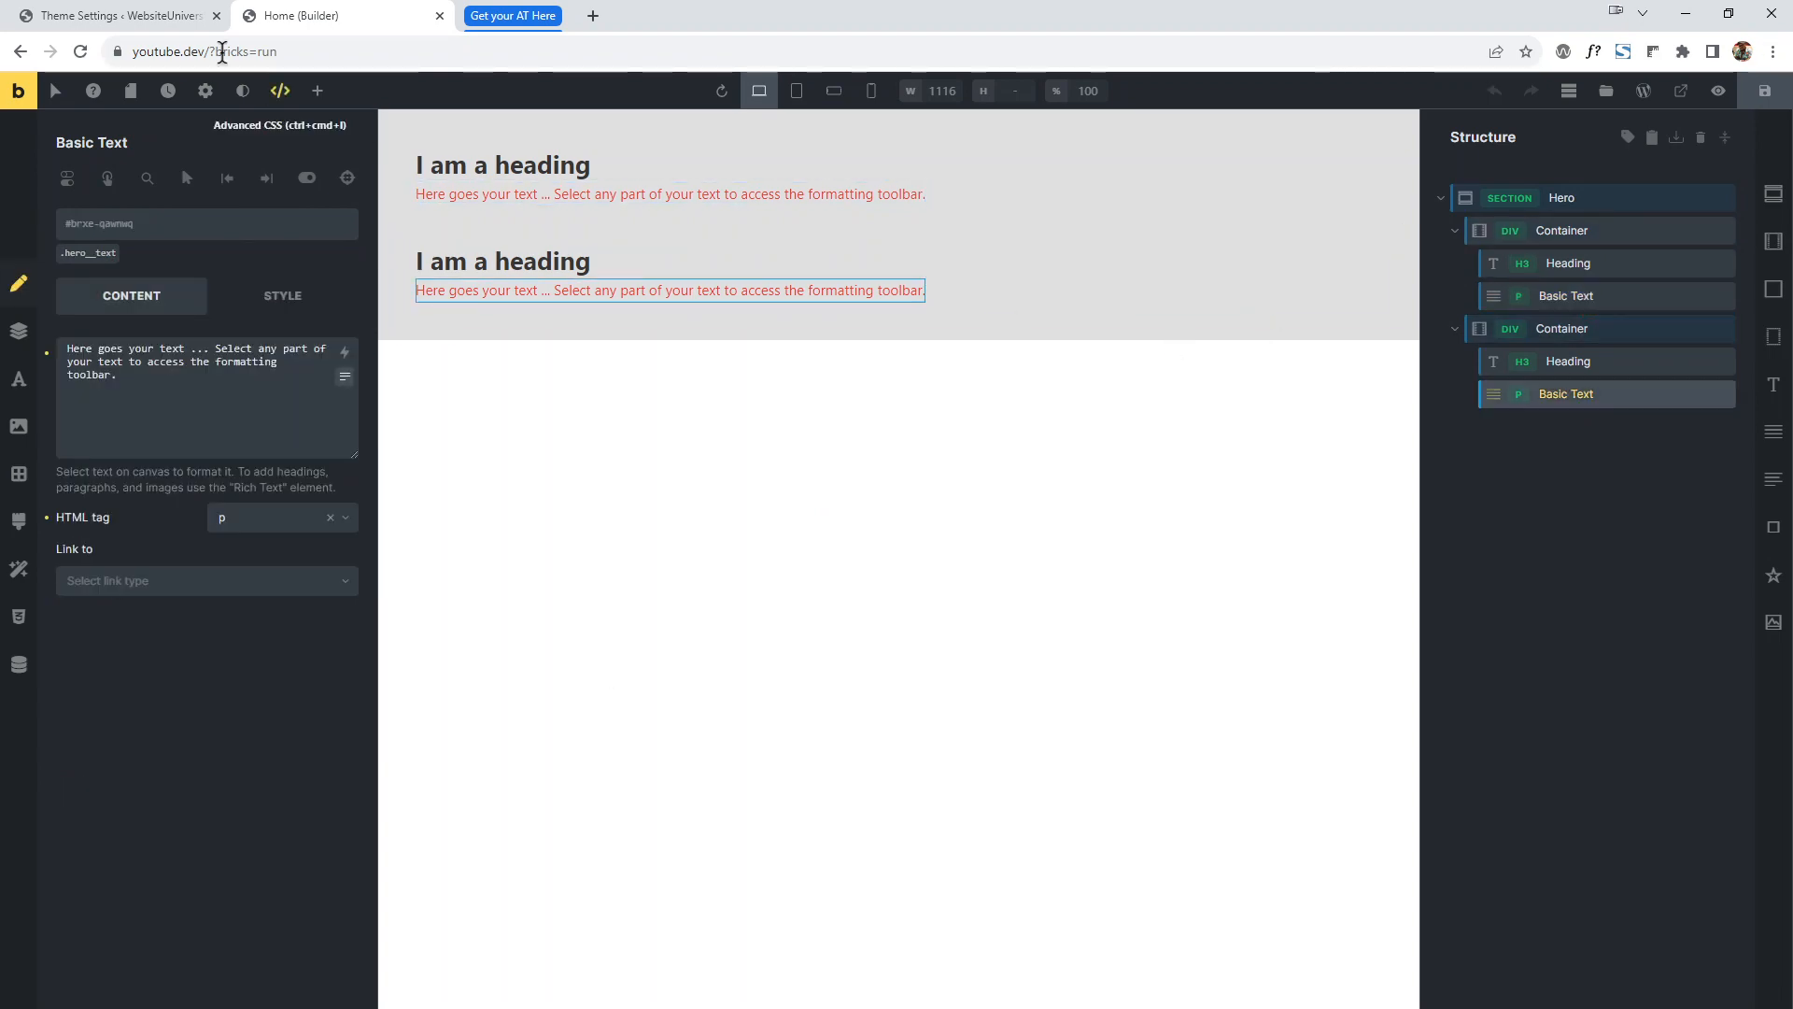
Activate the .hero__text and .hero__heading classes on the second container's text and heading to examine the class highlighting.
left_click(131, 16)
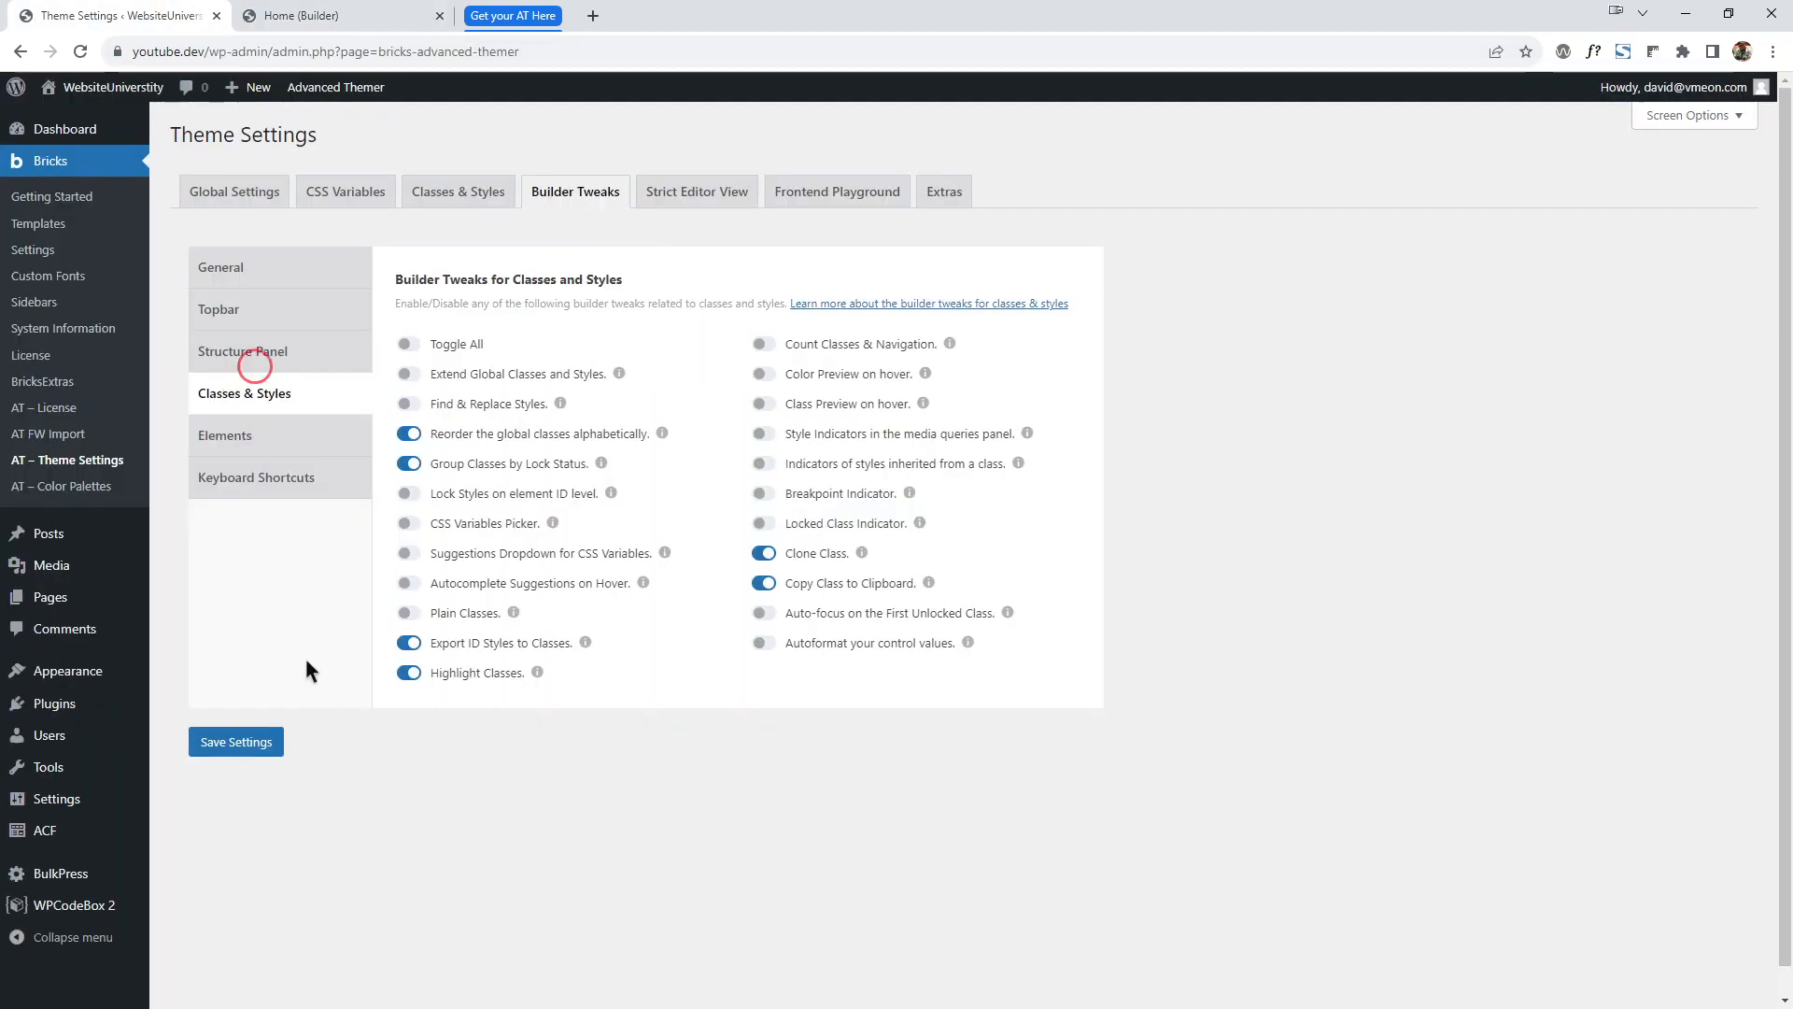
left_click(285, 16)
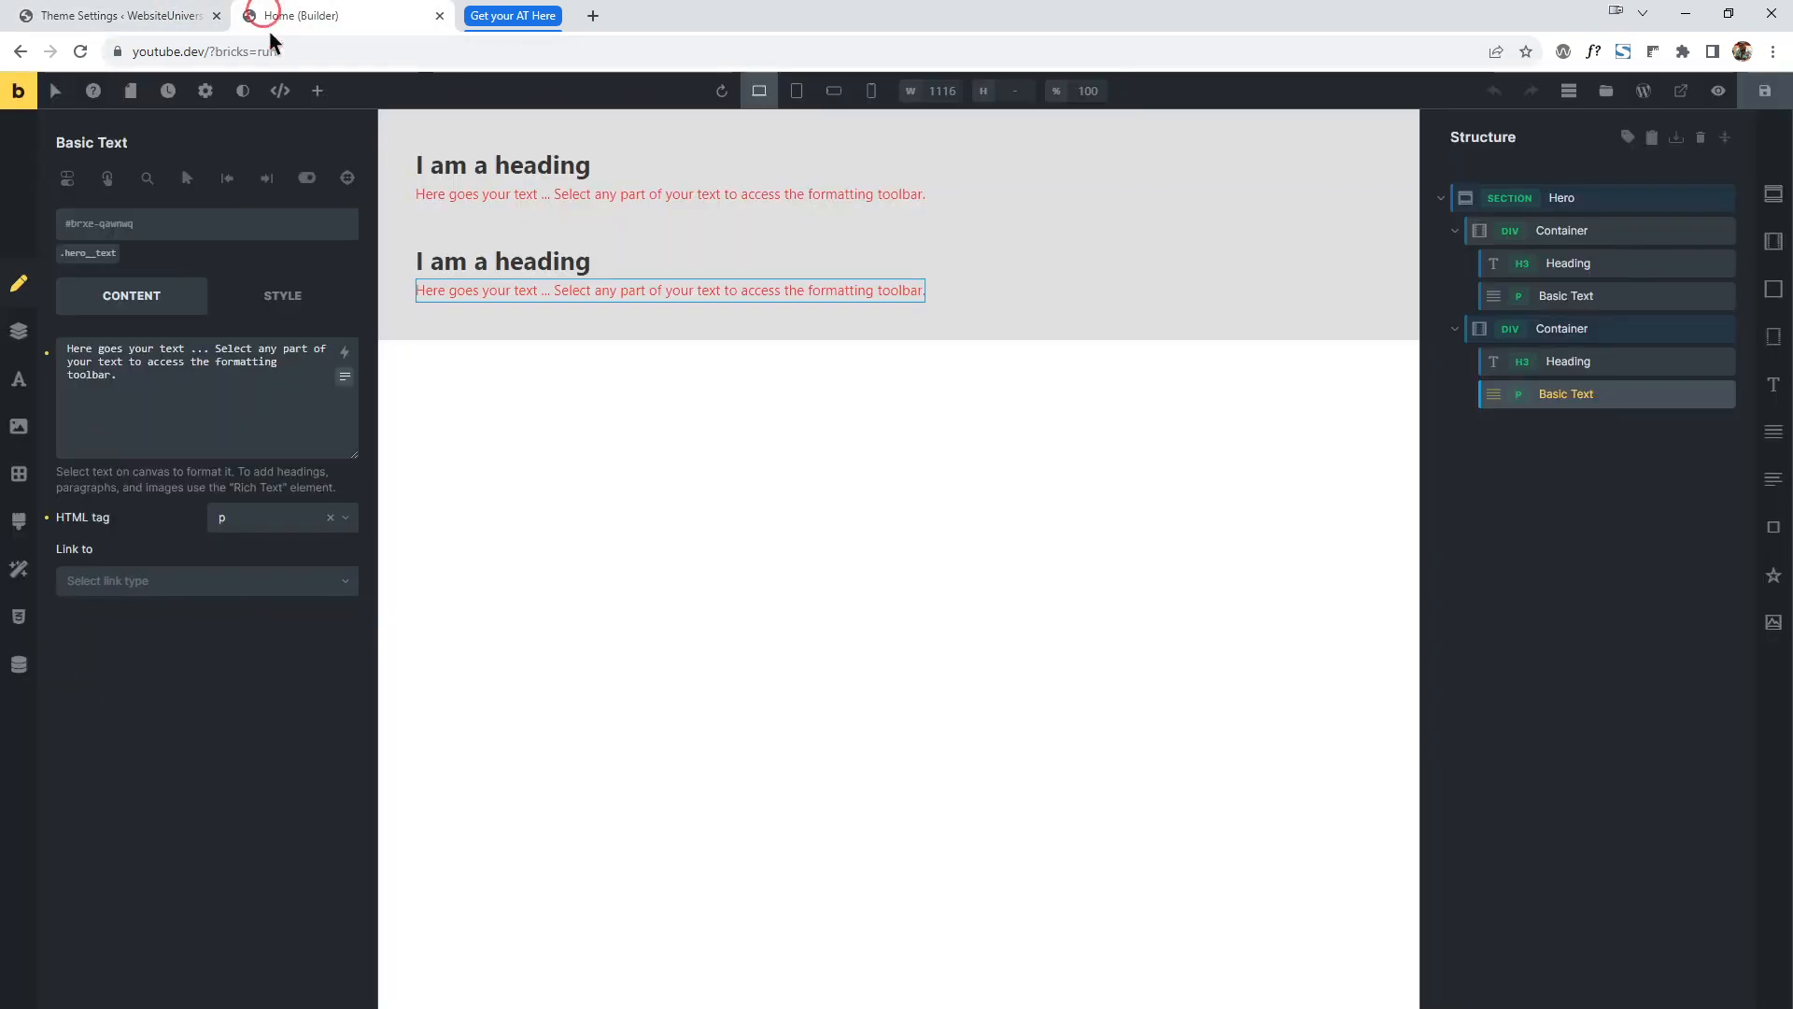
left_click(89, 261)
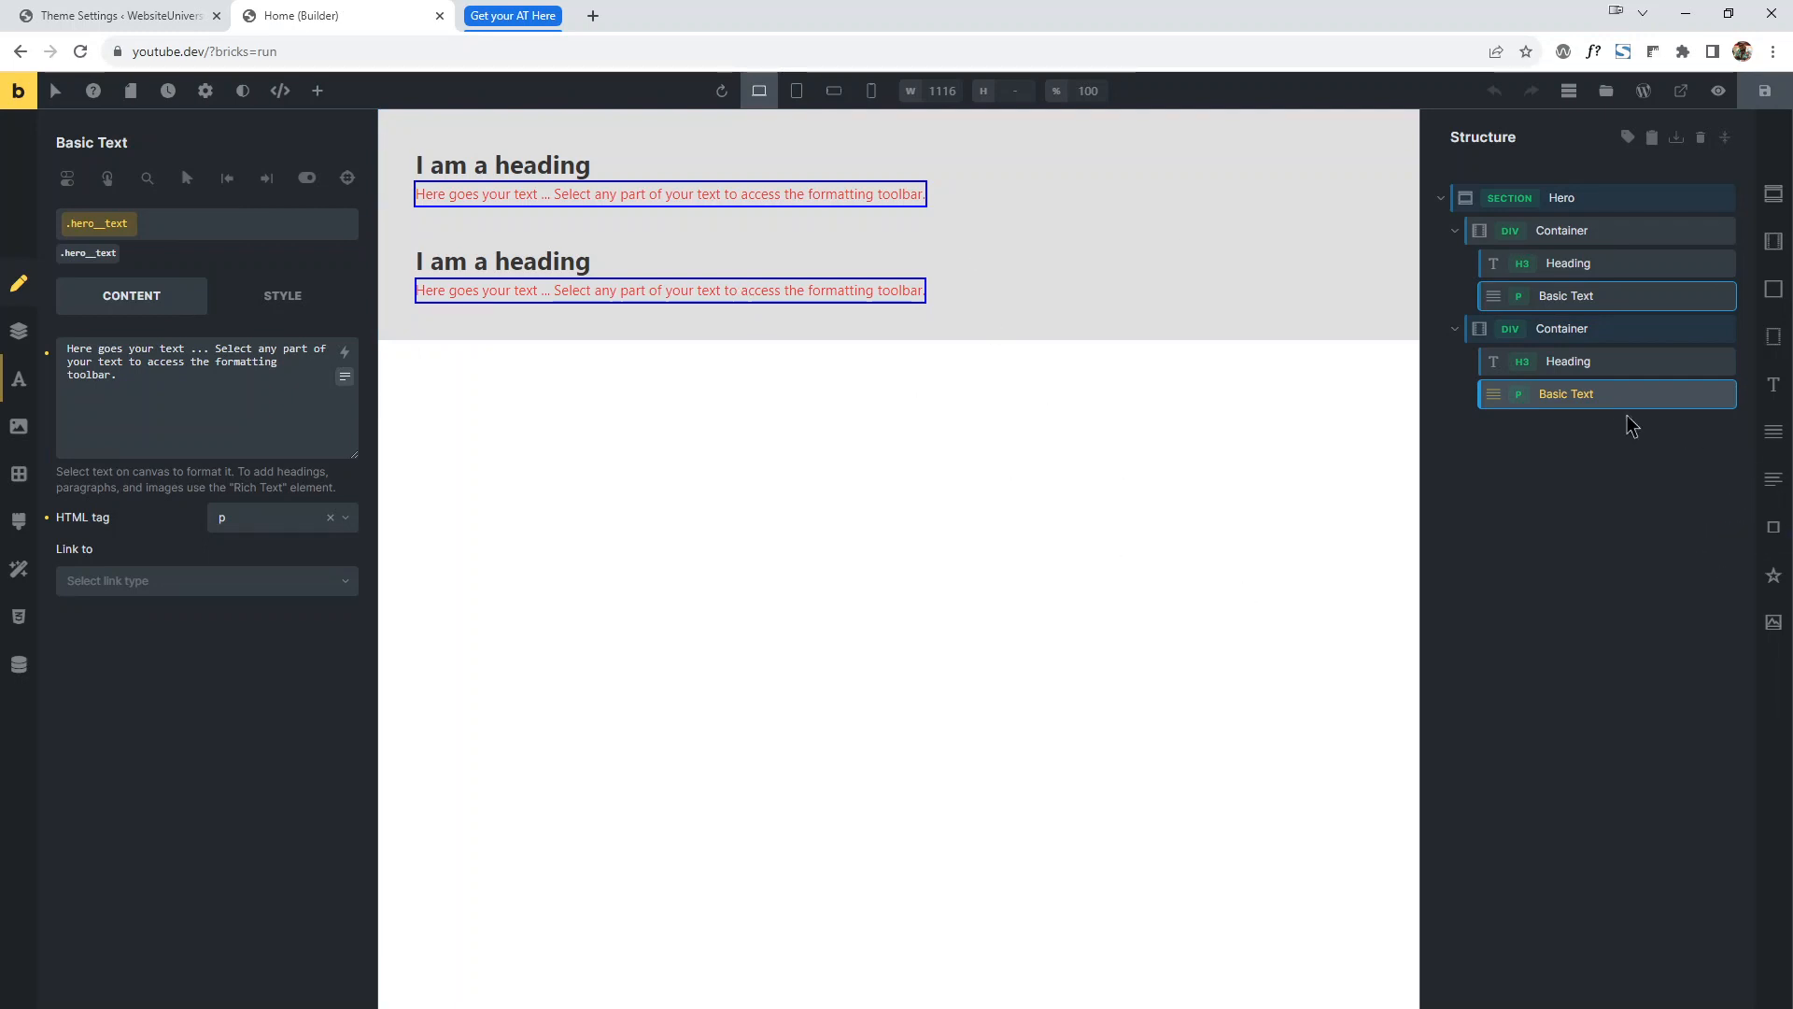
left_click(1582, 368)
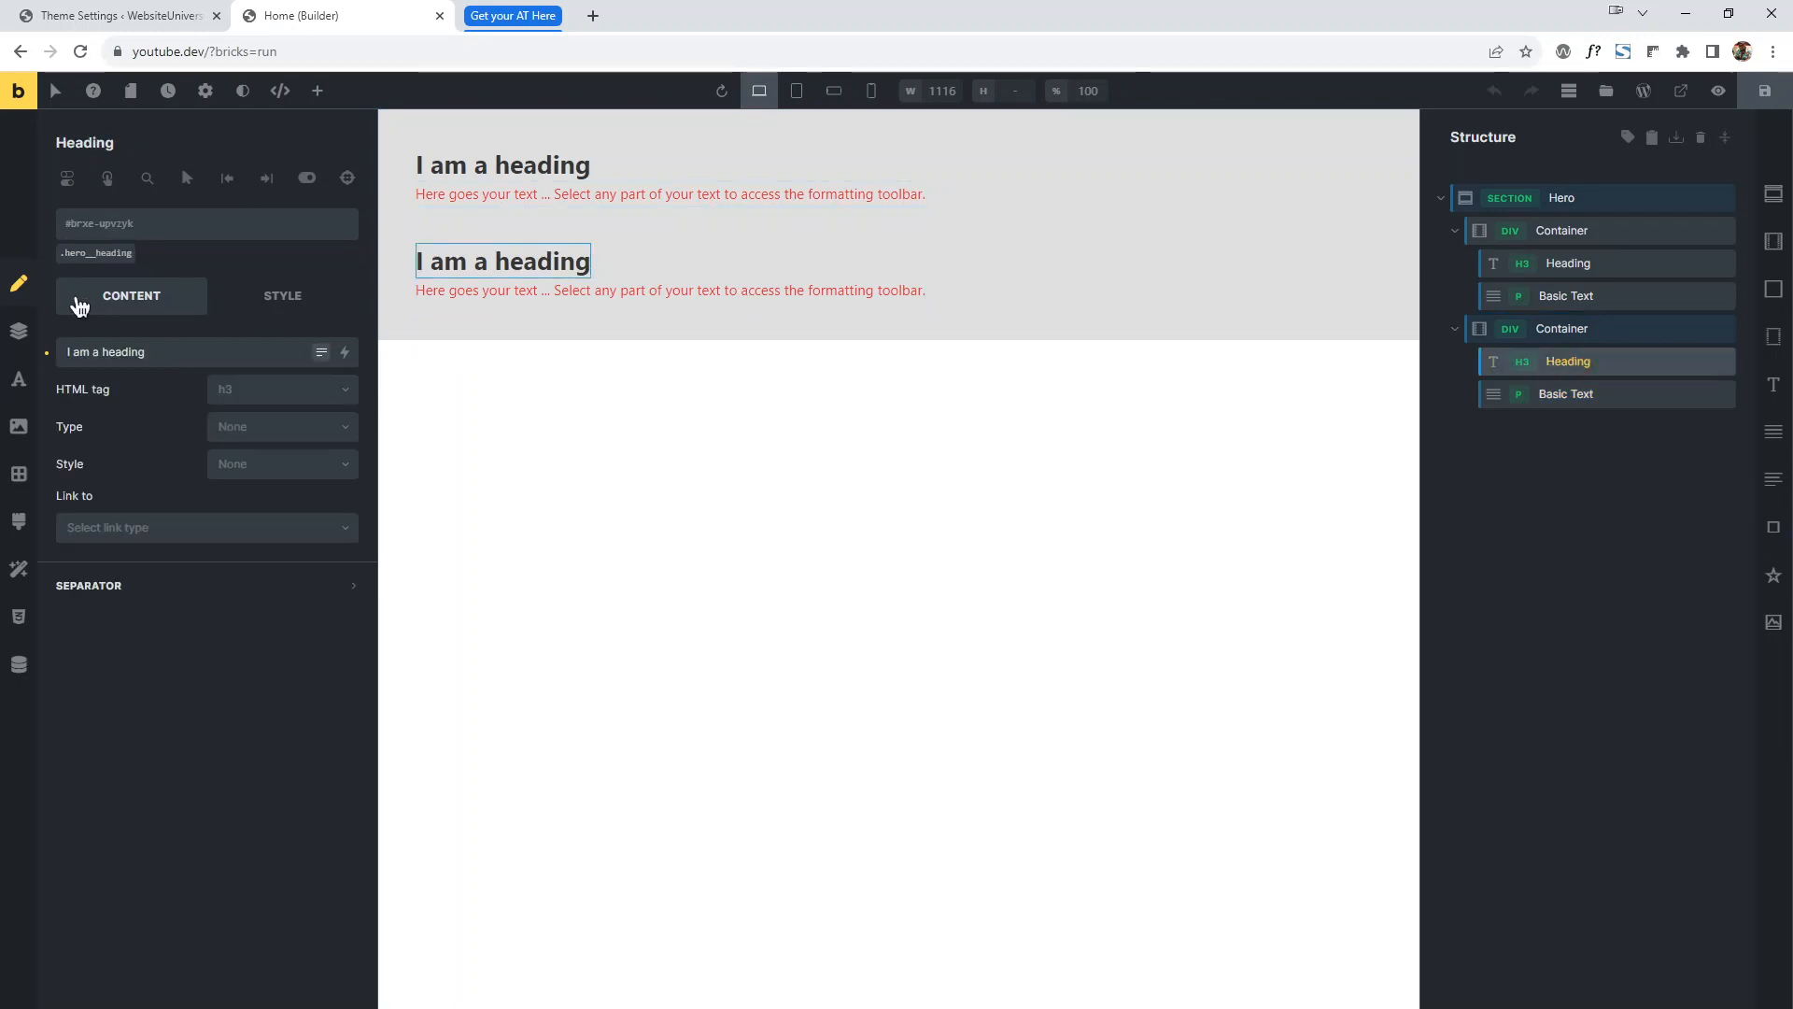
left_click(95, 265)
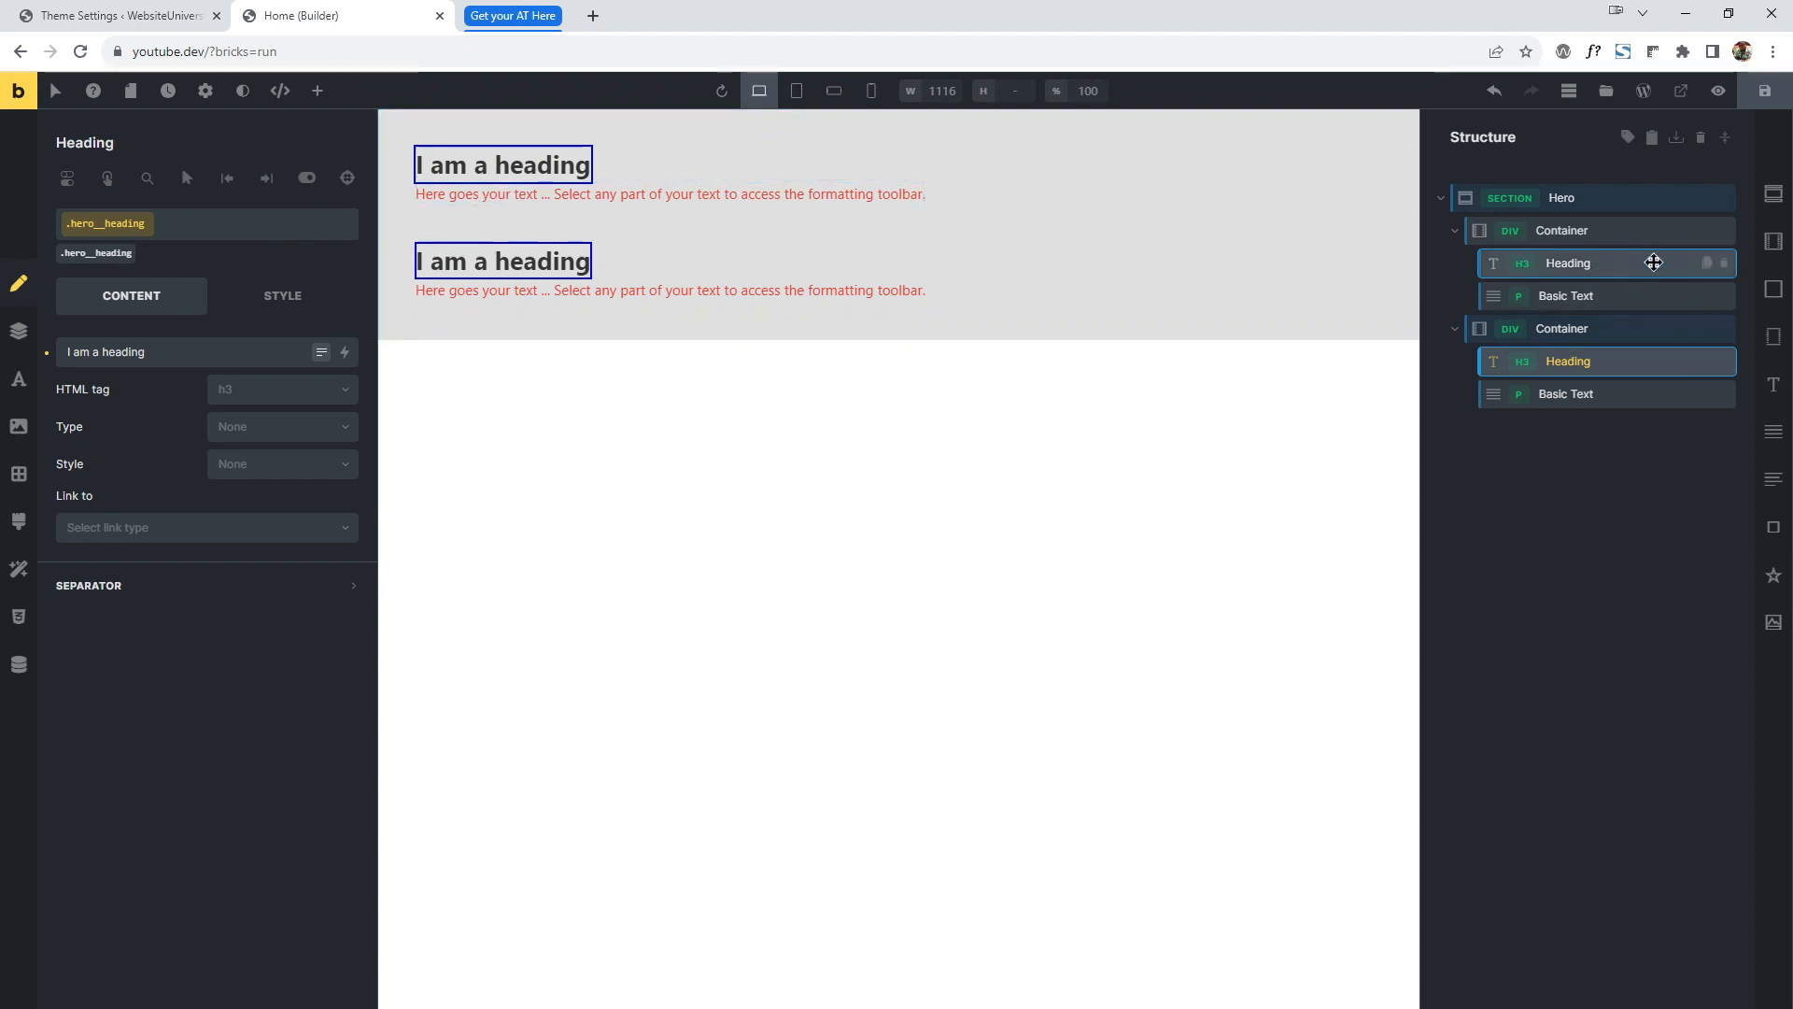
left_click(1578, 395)
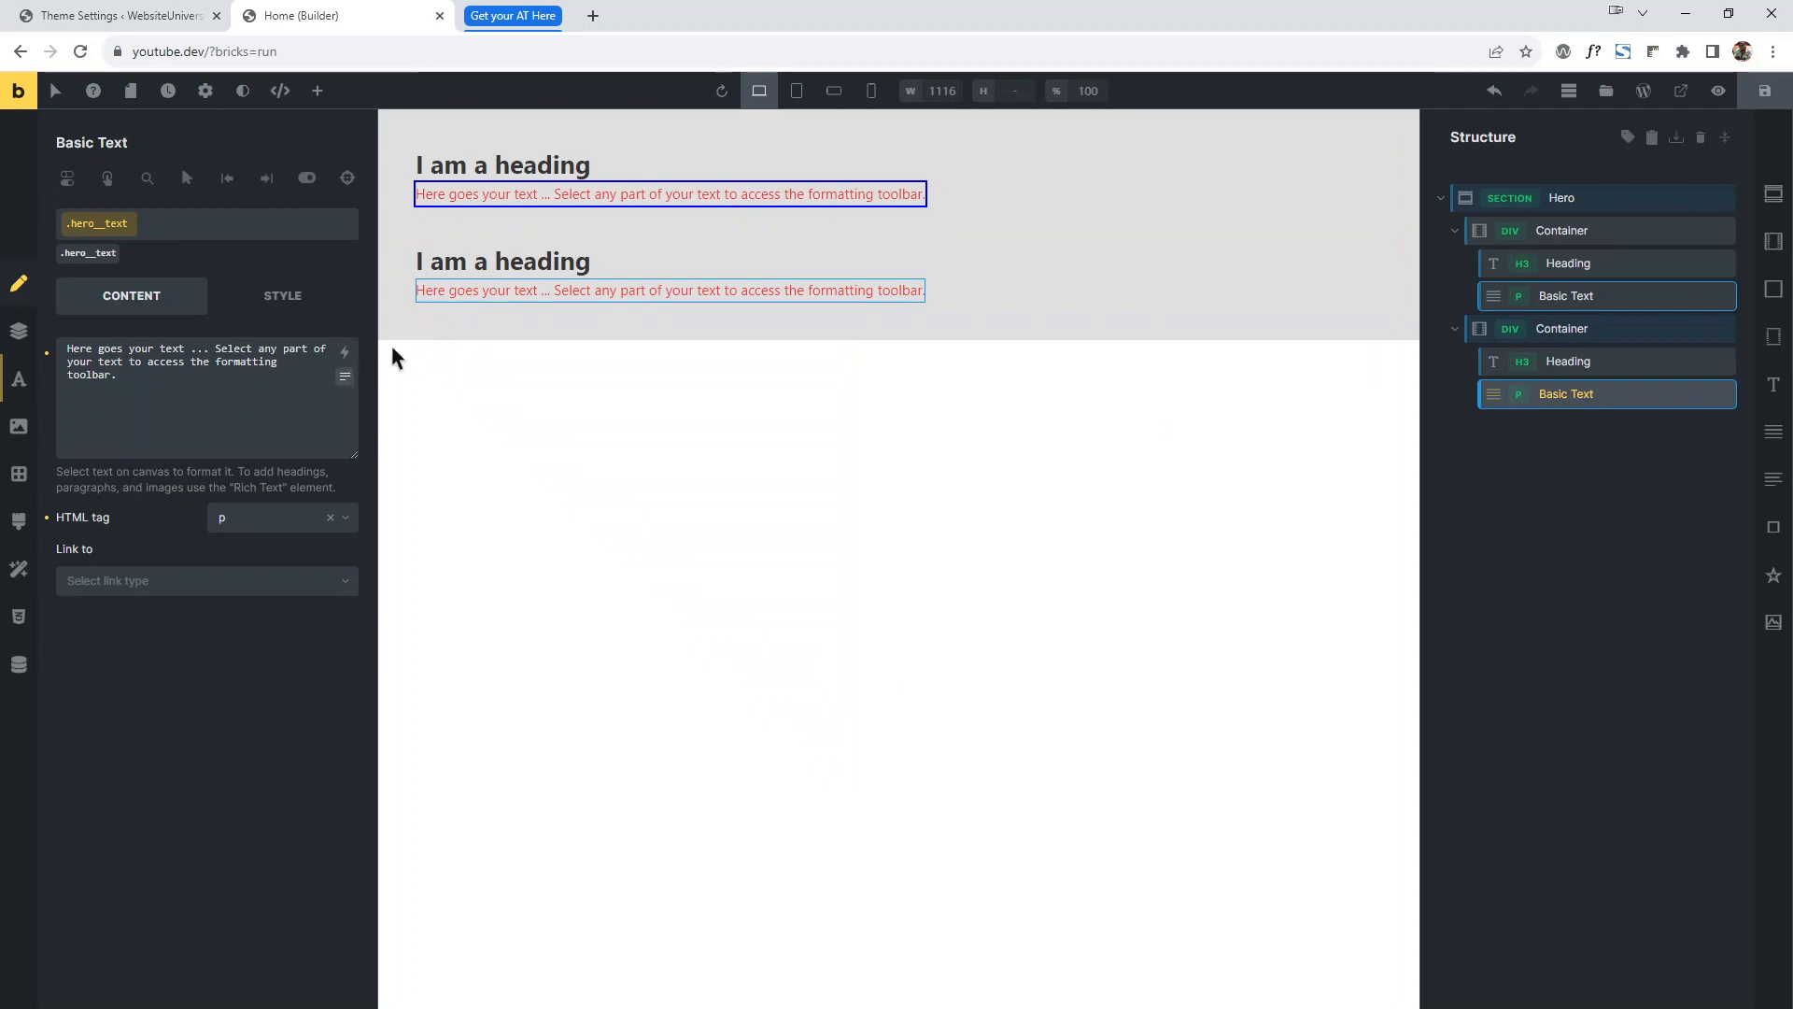
Enable the Plain Classes tweak in the Advanced Themer settings and reload the builder.
left_click(117, 16)
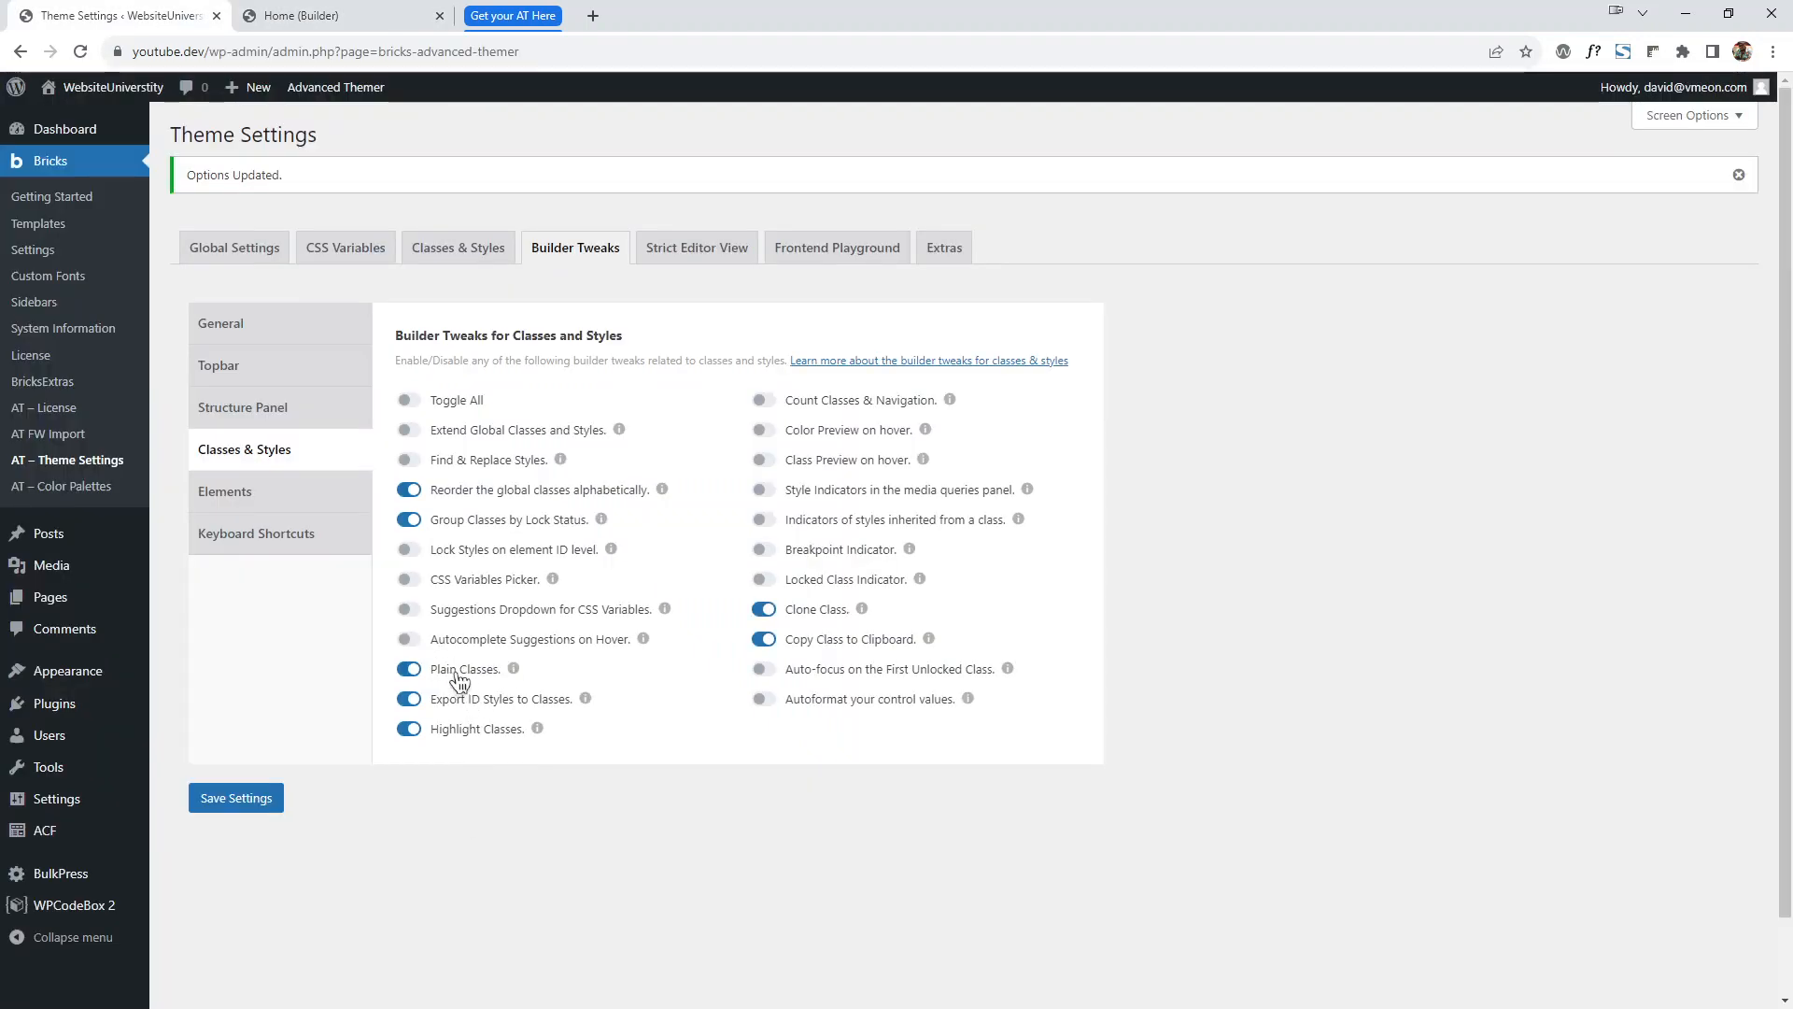
left_click(354, 16)
left_click(80, 51)
left_click(980, 156)
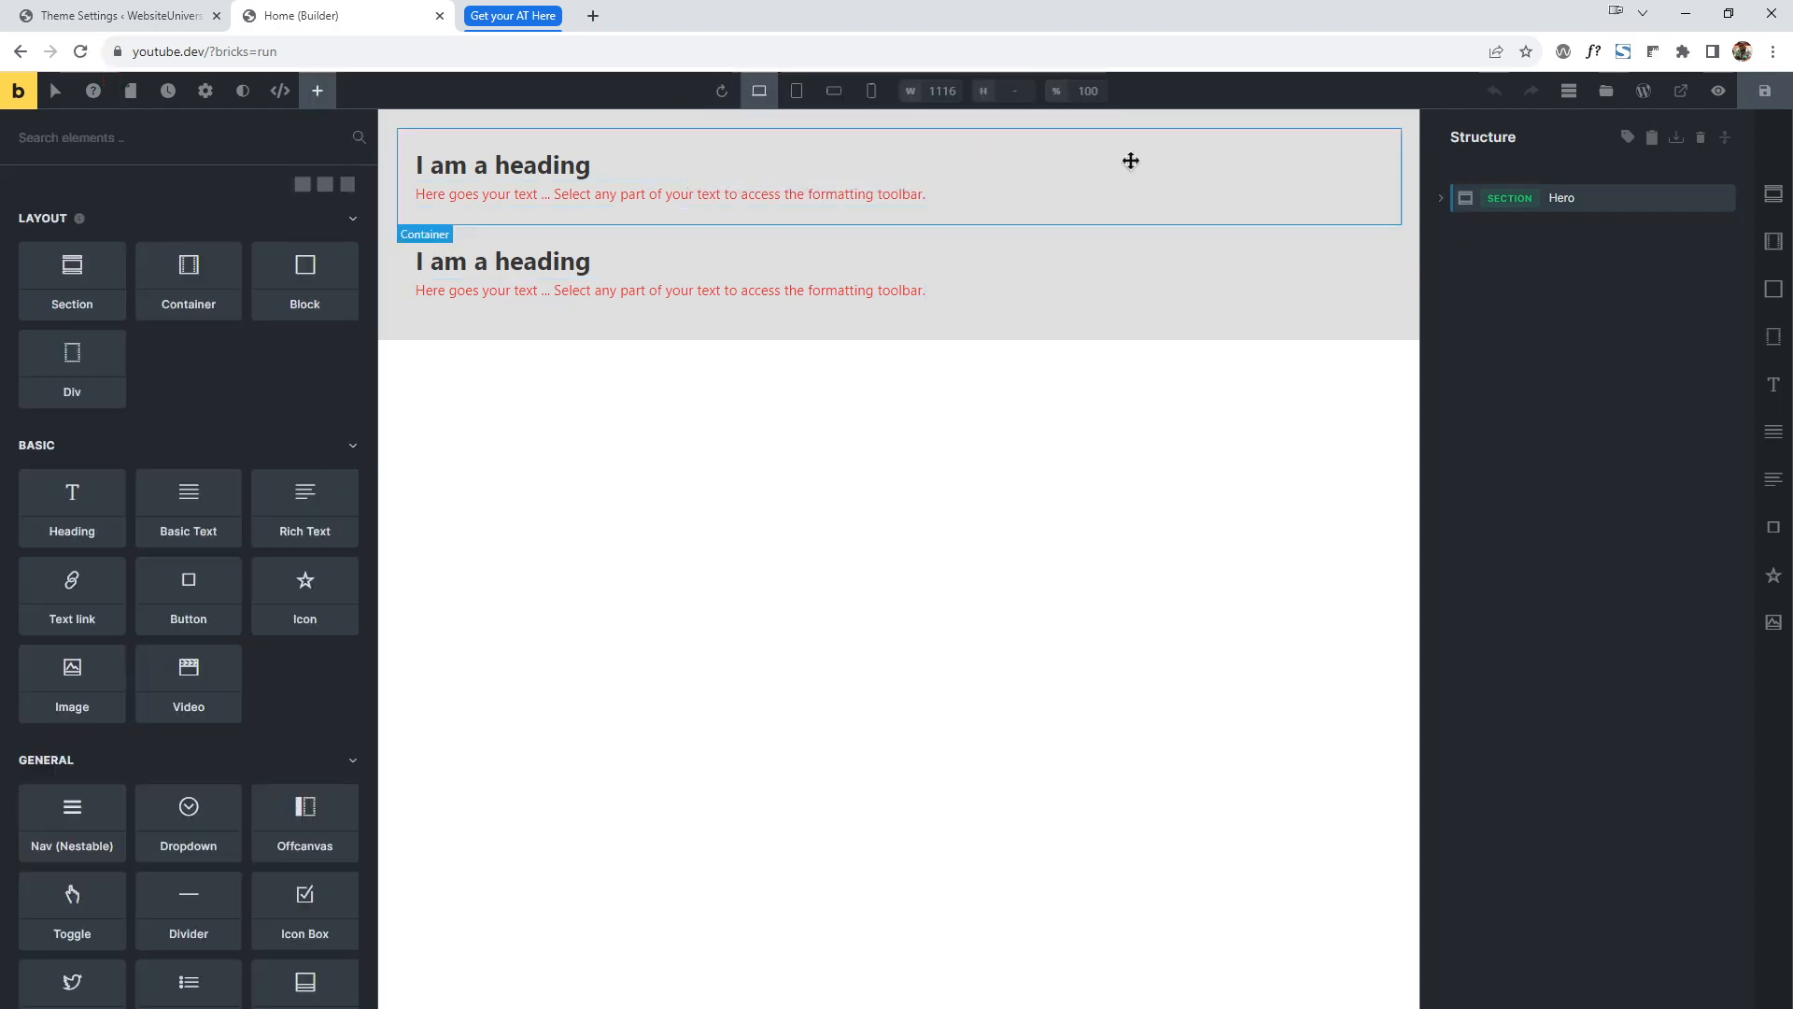
Assign the existing .text and .hero__button classes to the Basic Text in the first container.
left_click(1725, 137)
left_click(1608, 230)
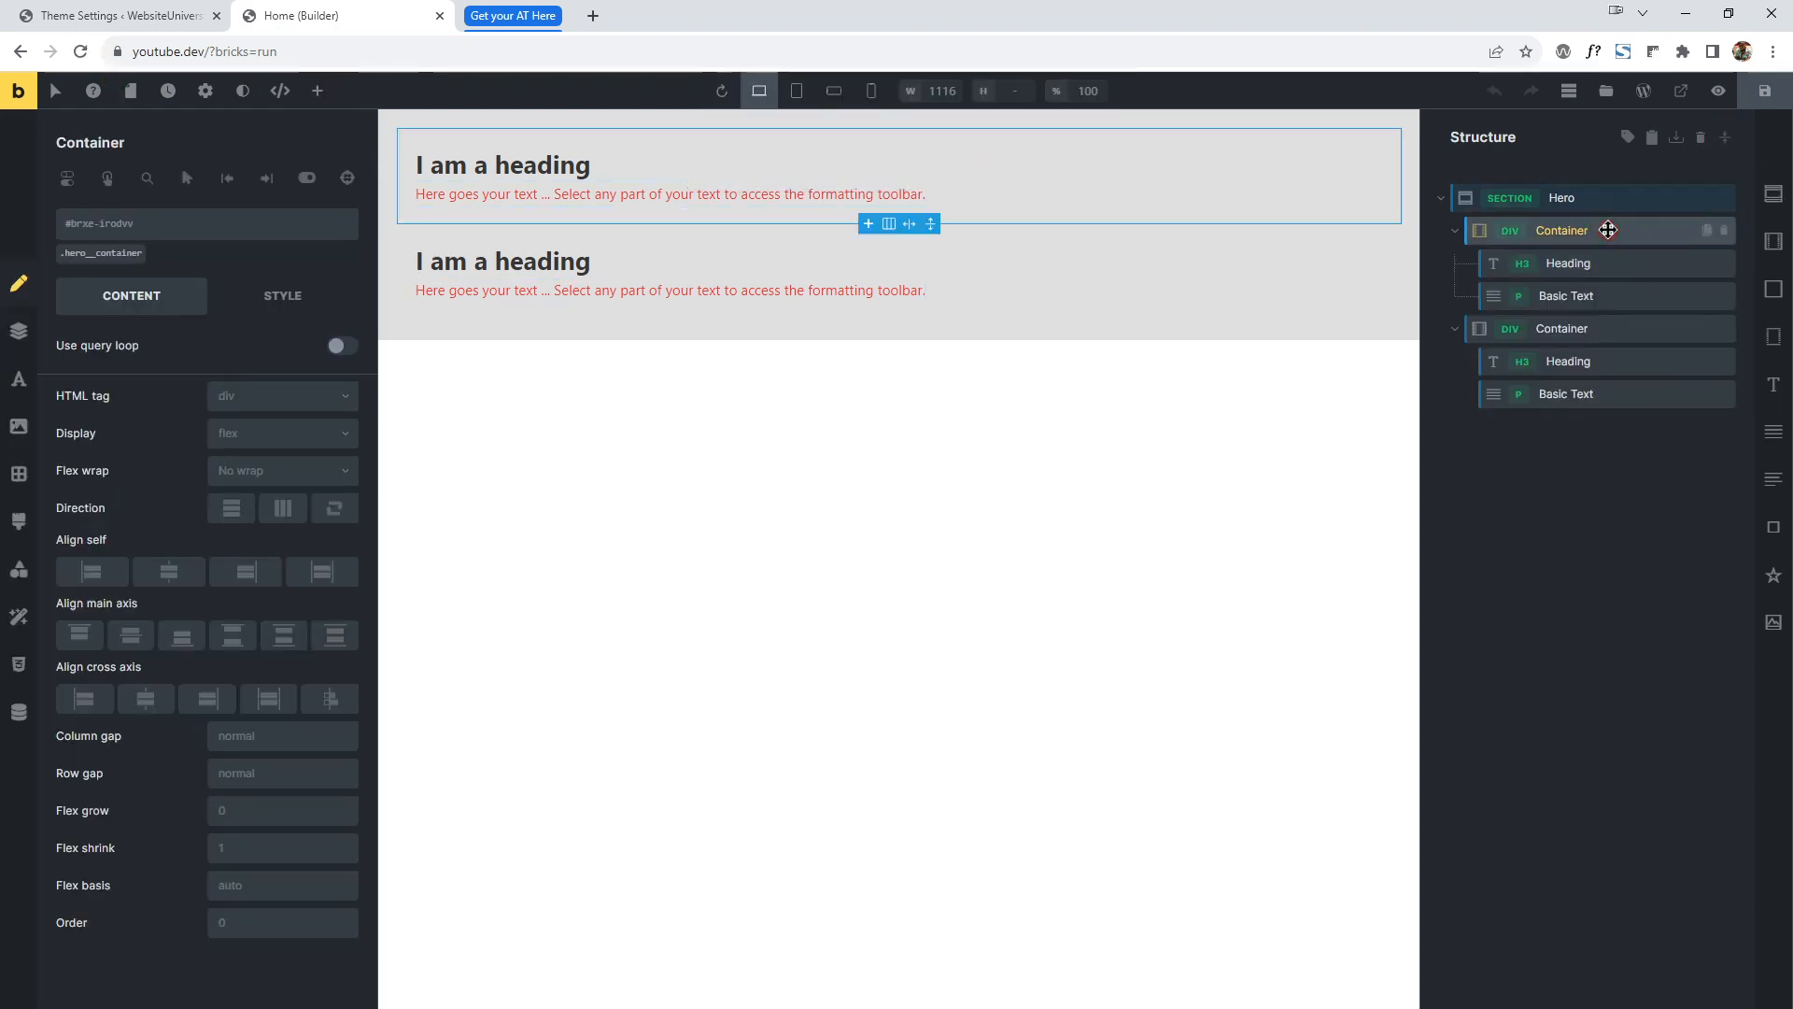
left_click(1580, 295)
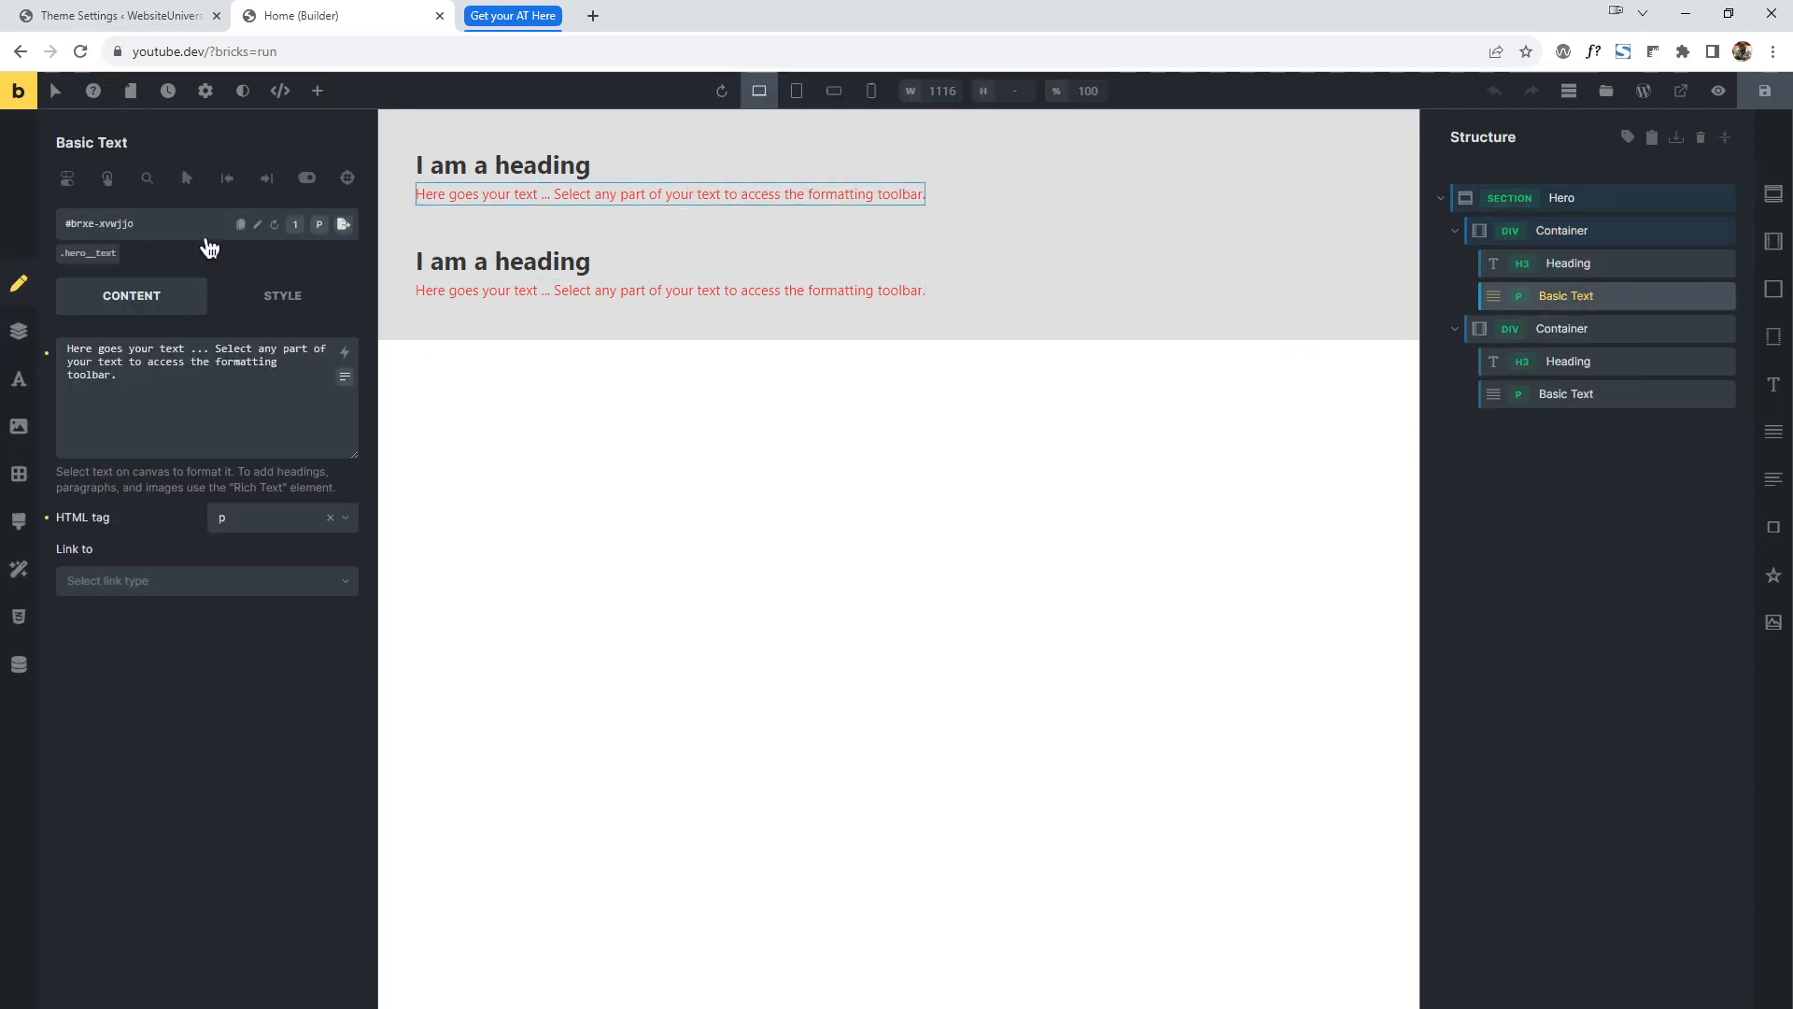
left_click(175, 230)
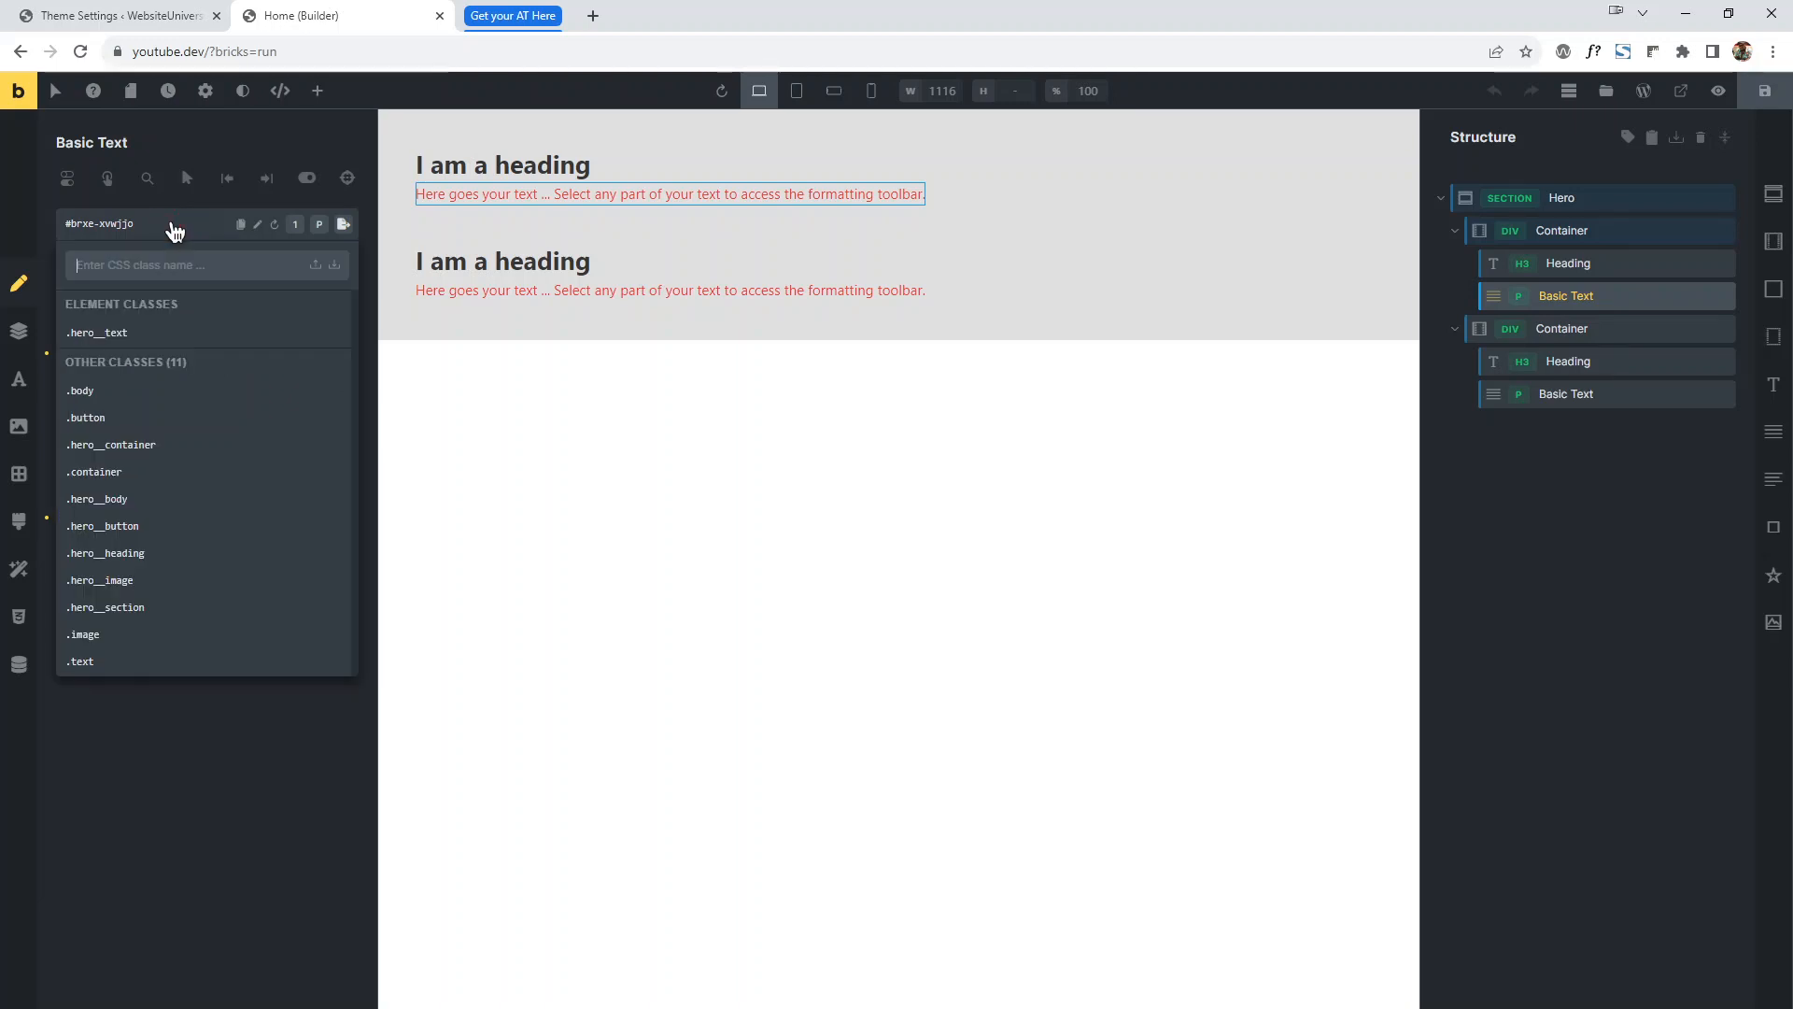
type("text")
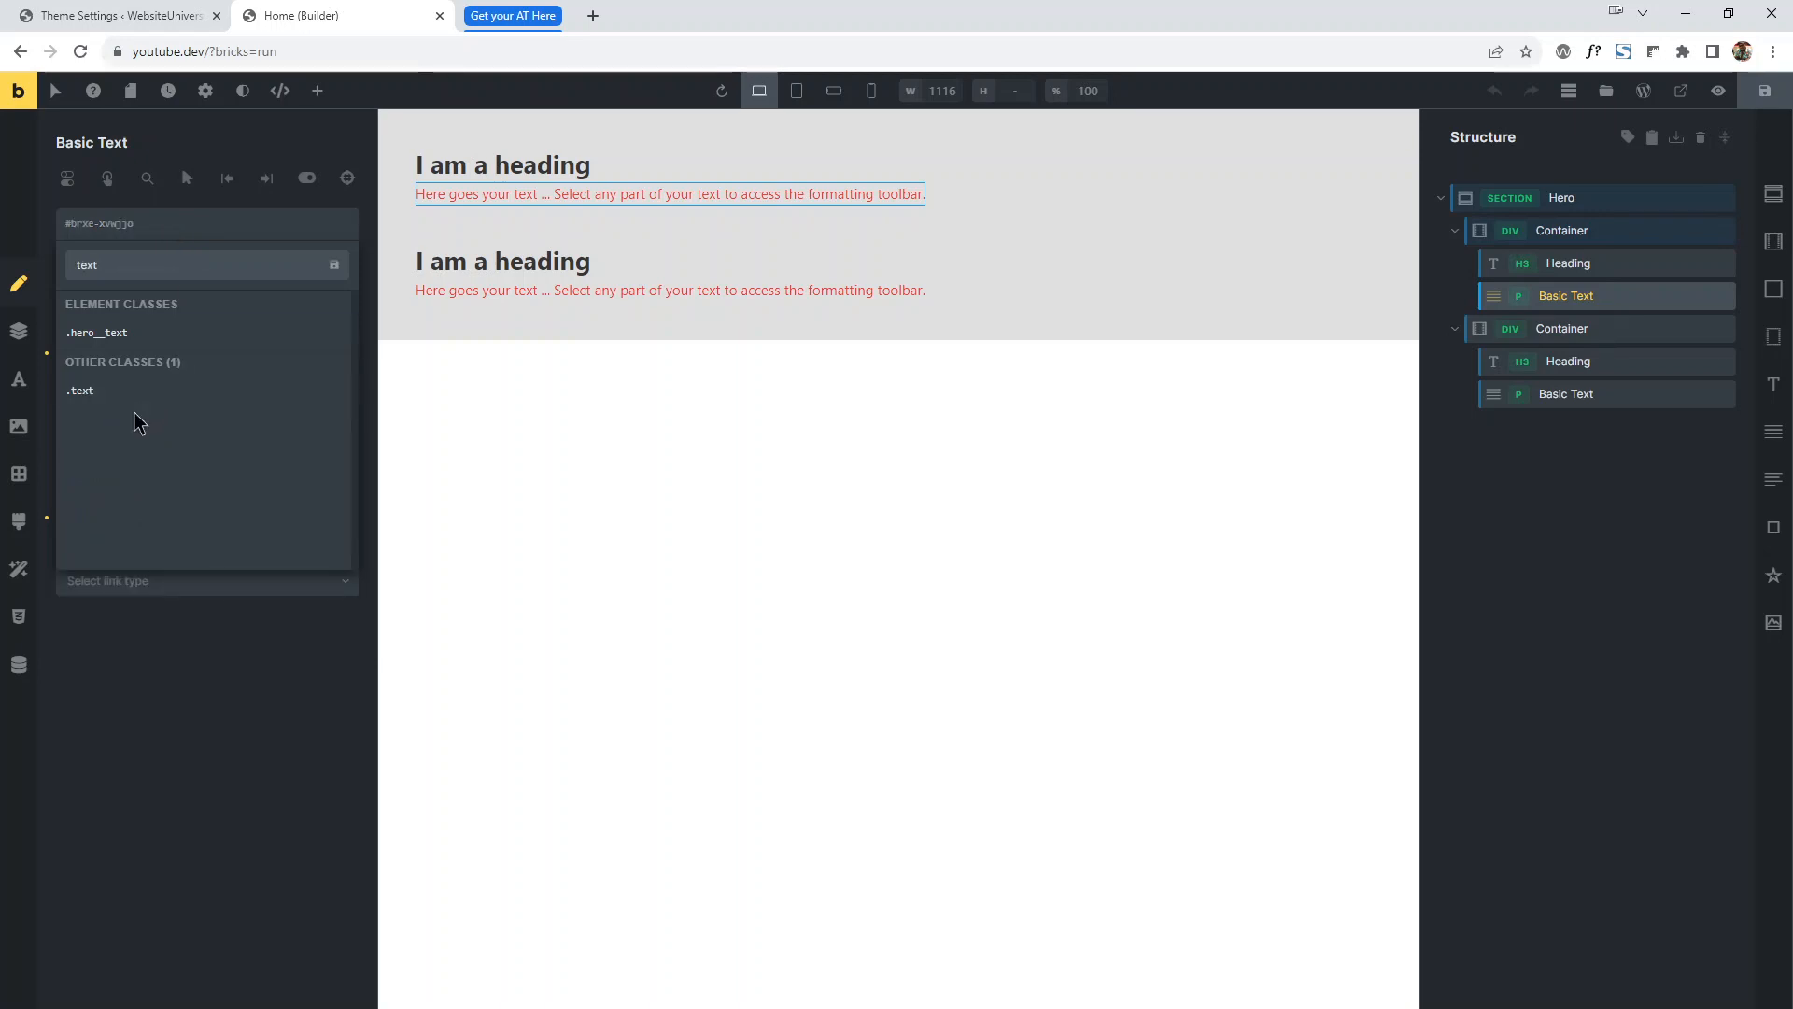
left_click(136, 396)
left_click(154, 225)
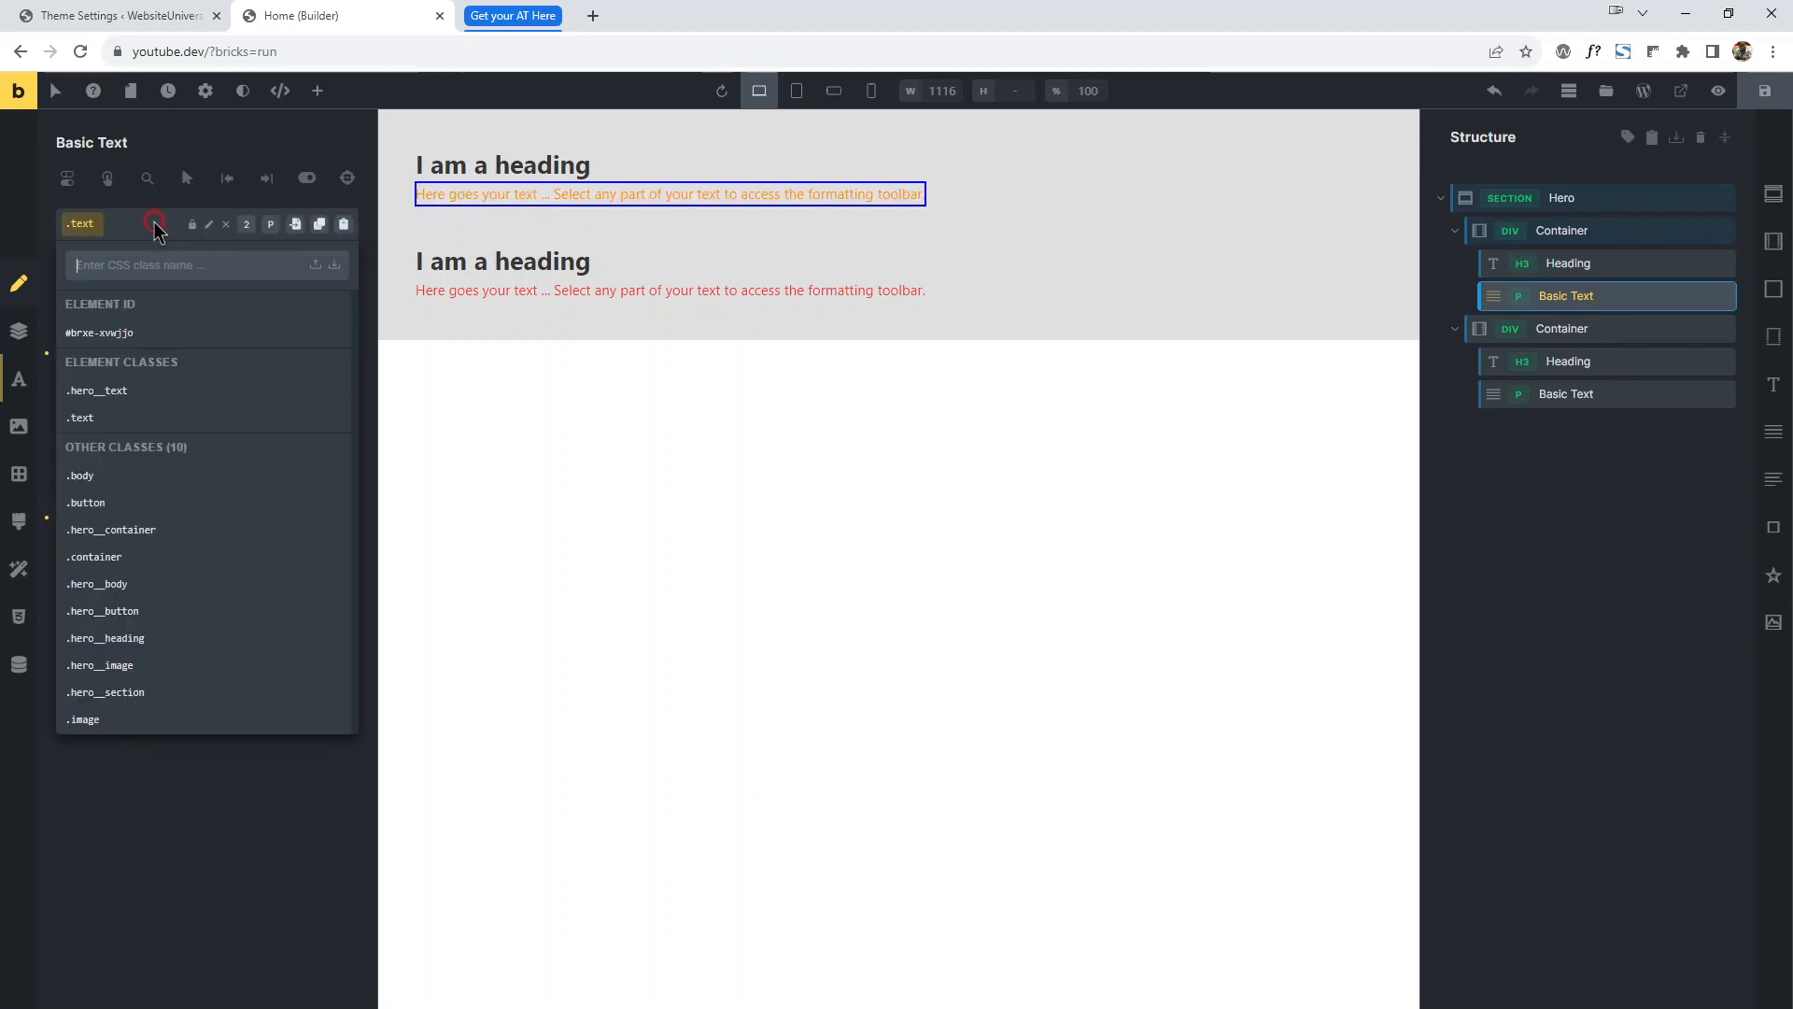
type("button")
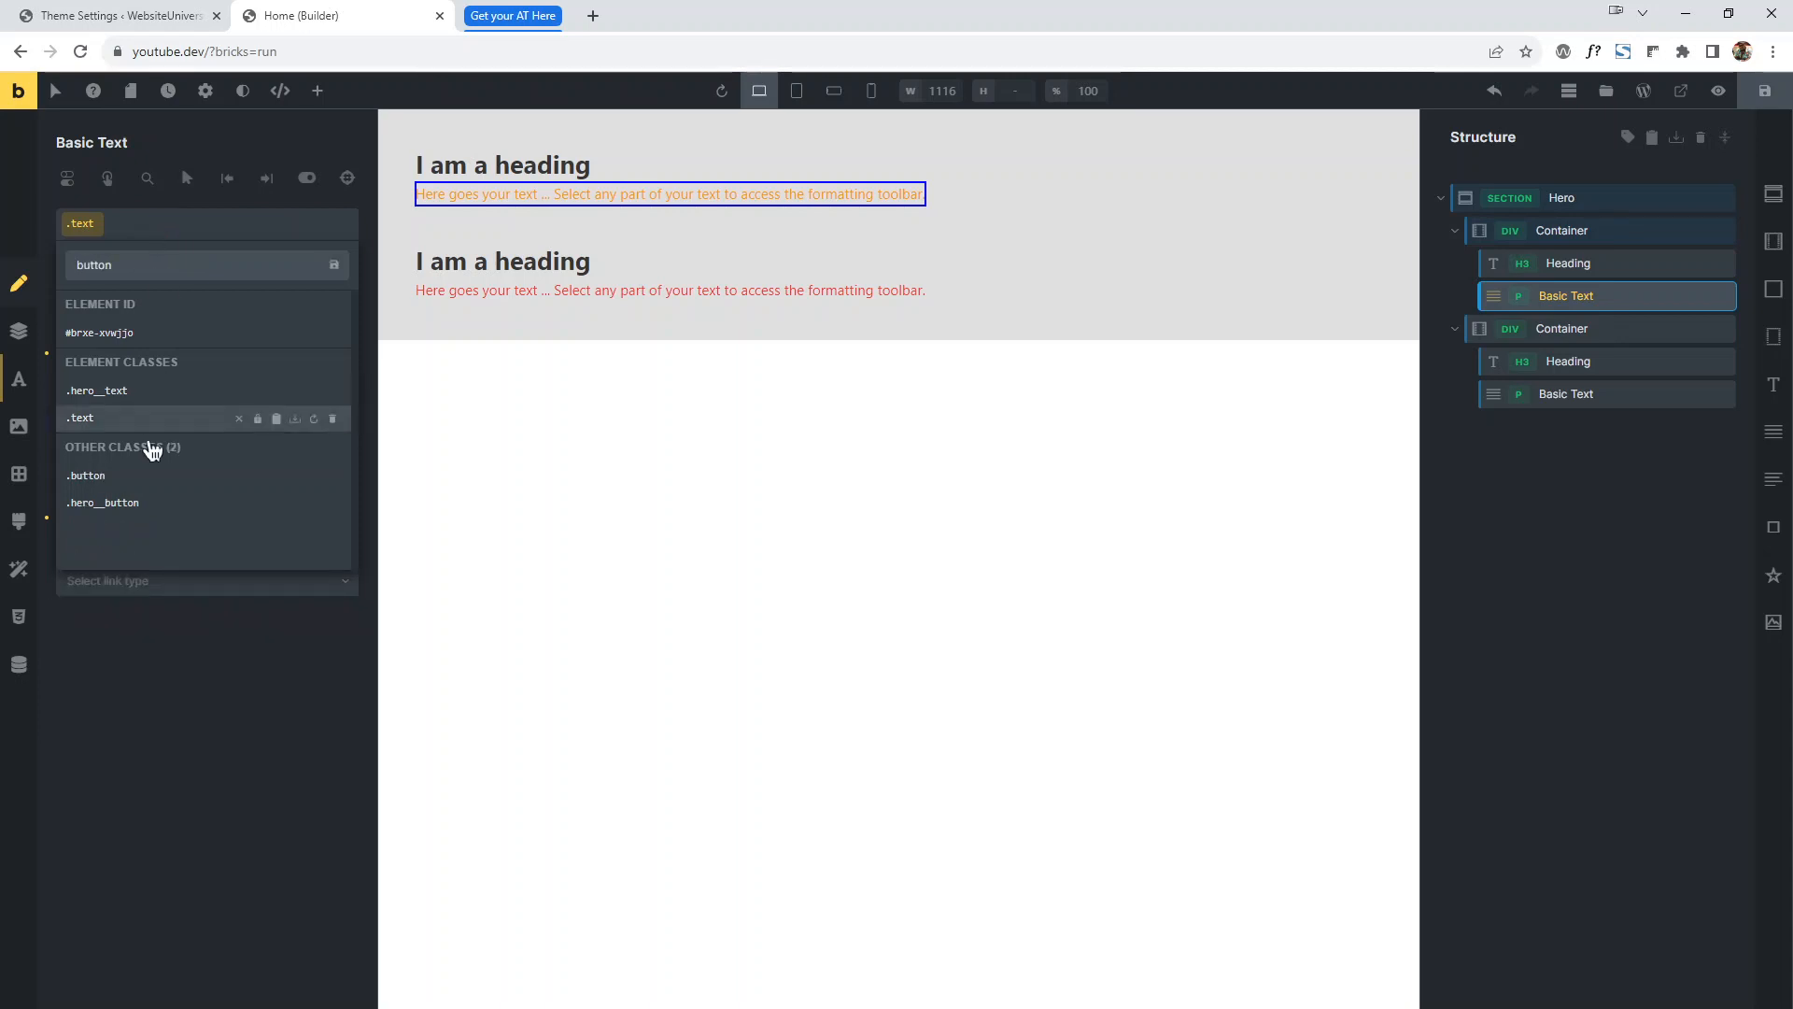
left_click(149, 502)
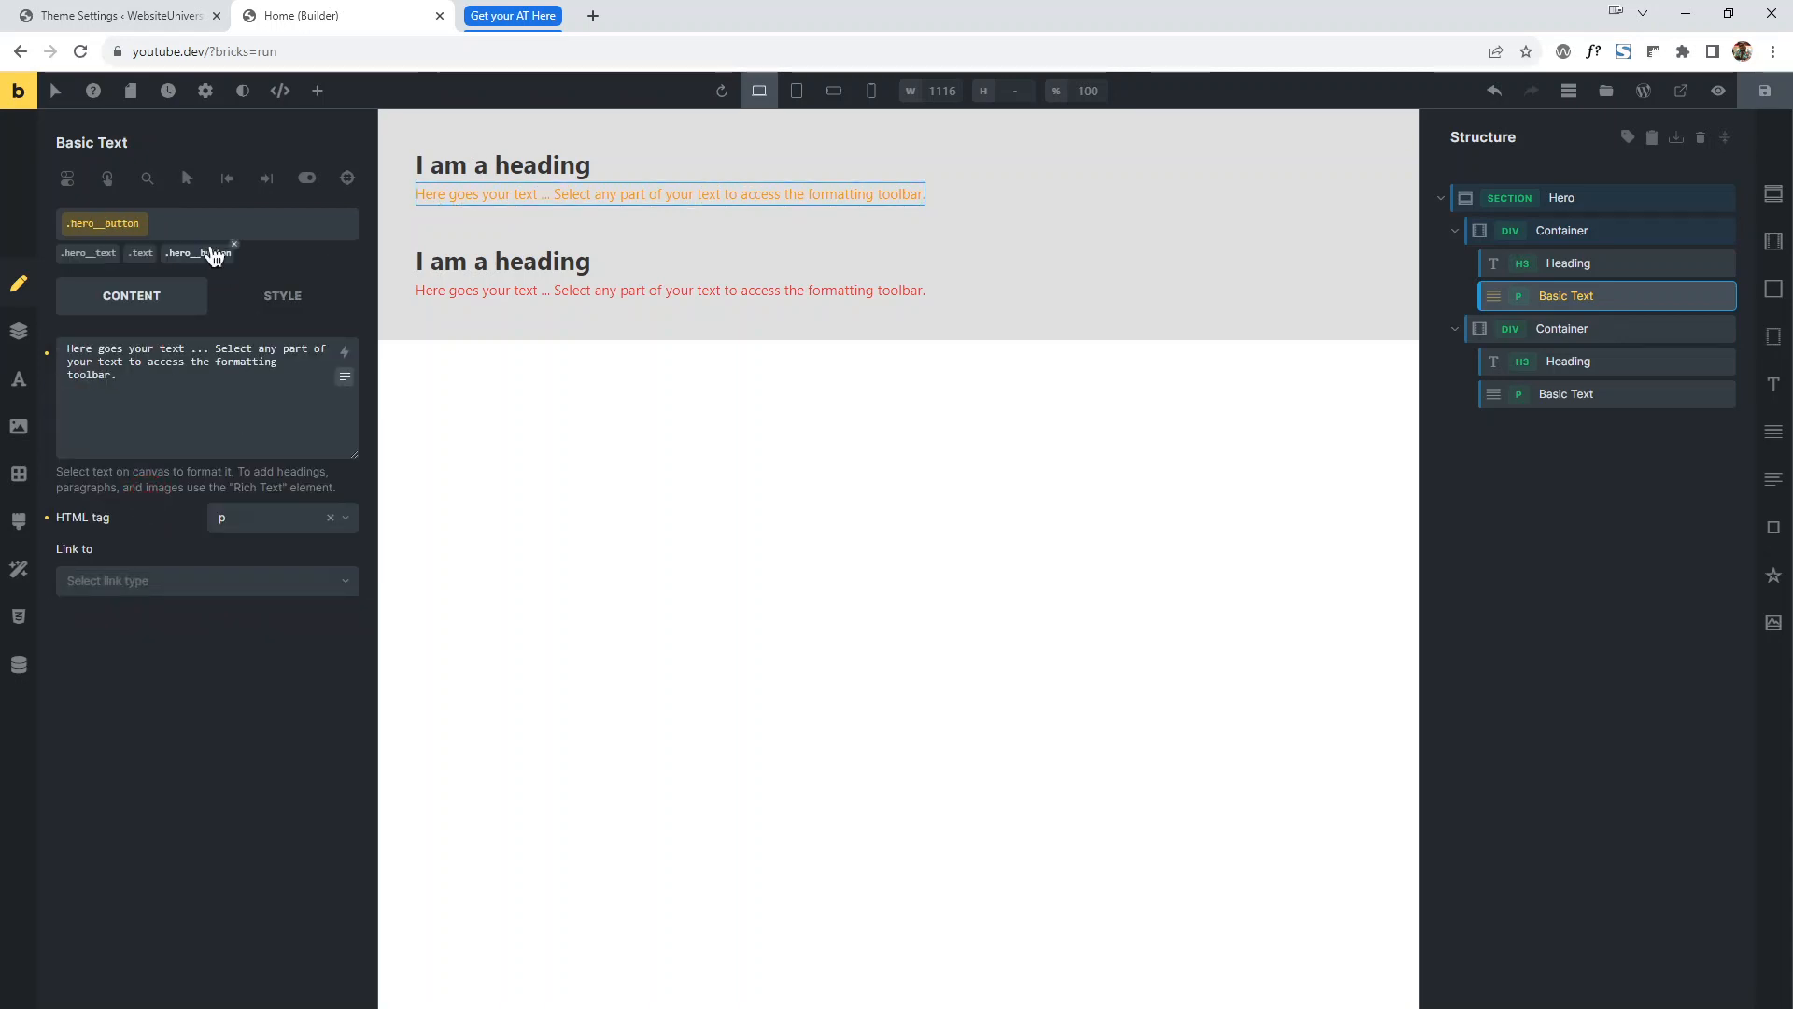
Strip the Basic Text's classes down to hero__text with Plain Classes and update them.
left_click(110, 16)
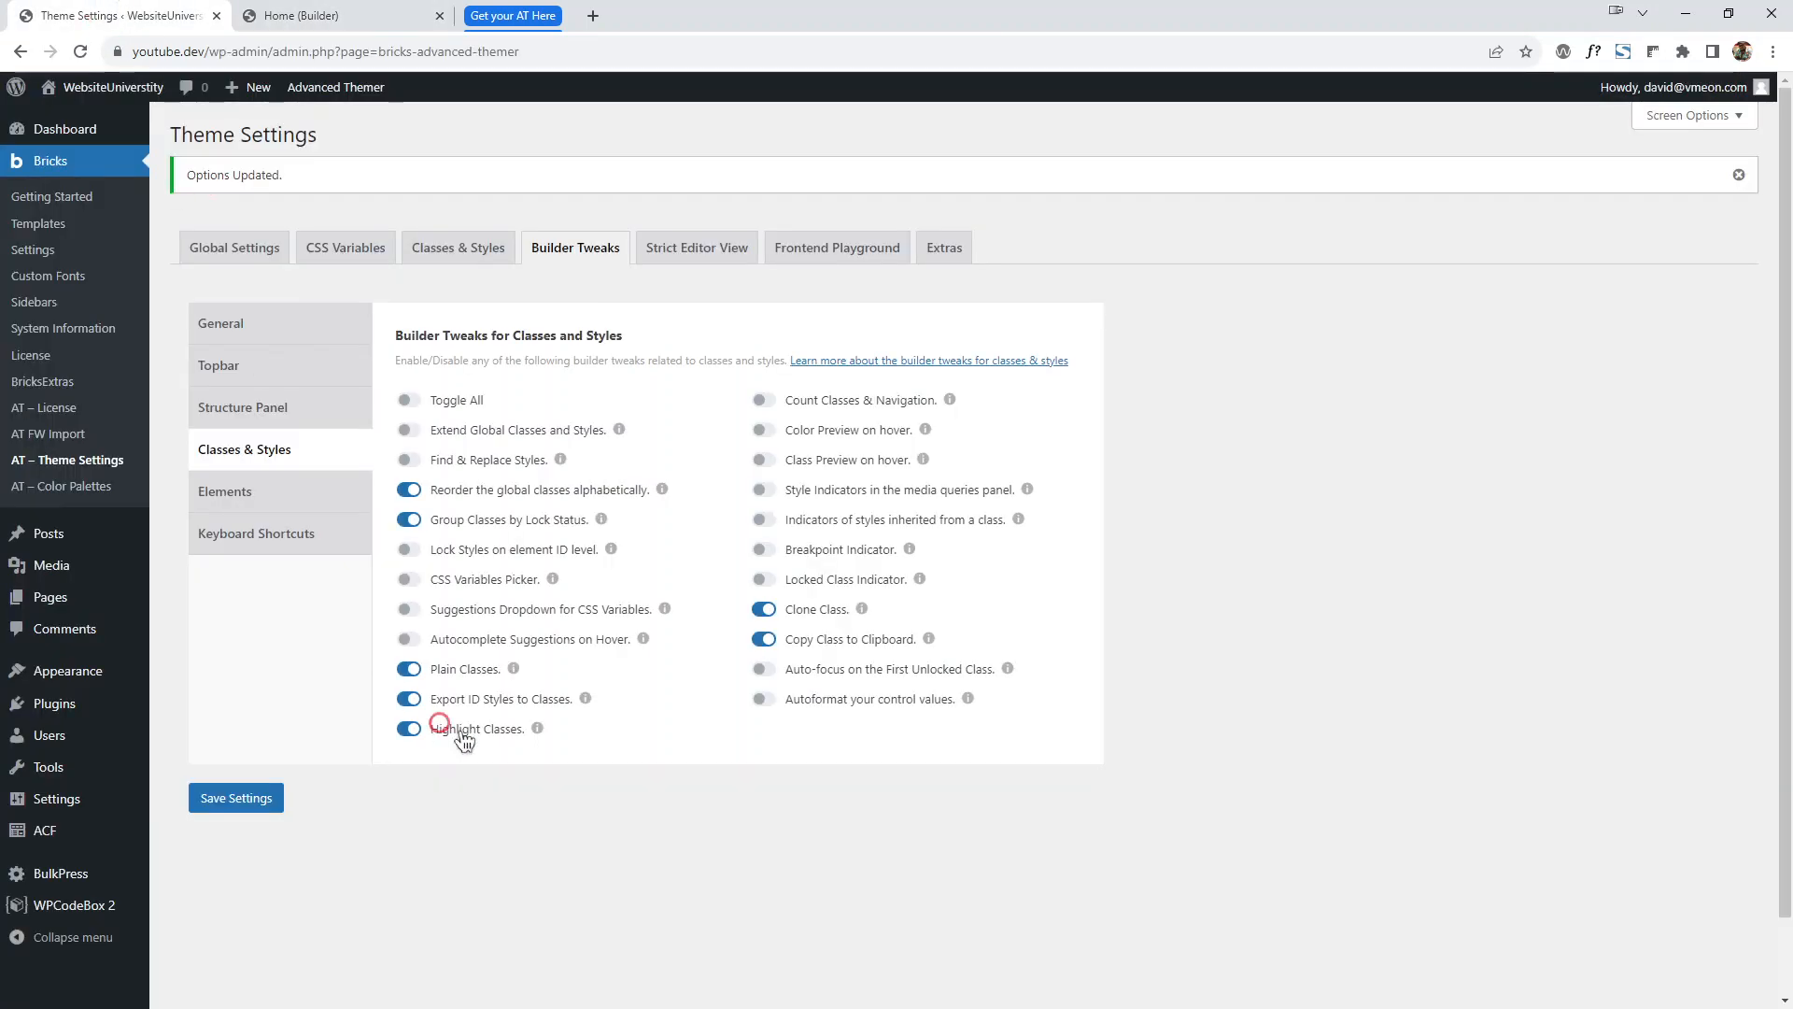
left_click(355, 16)
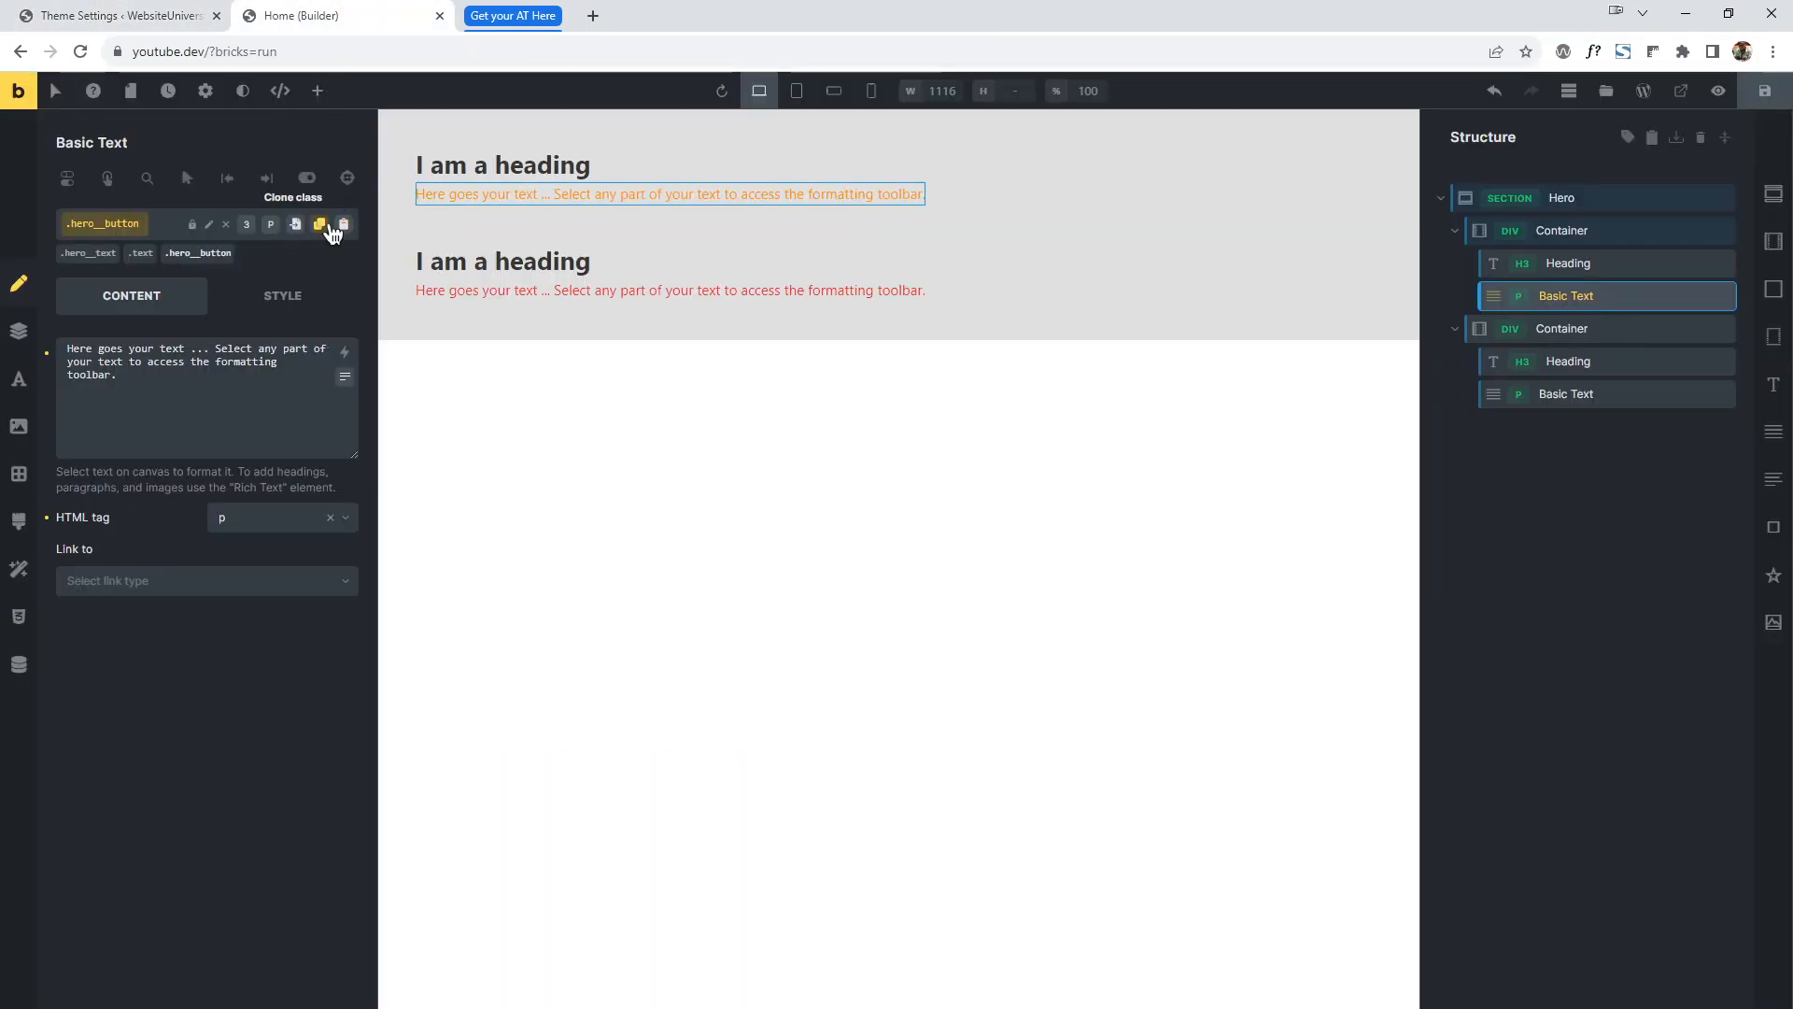
left_click(271, 225)
left_click_drag(552, 486, 759, 486)
key("BackSpace")
left_click(1265, 680)
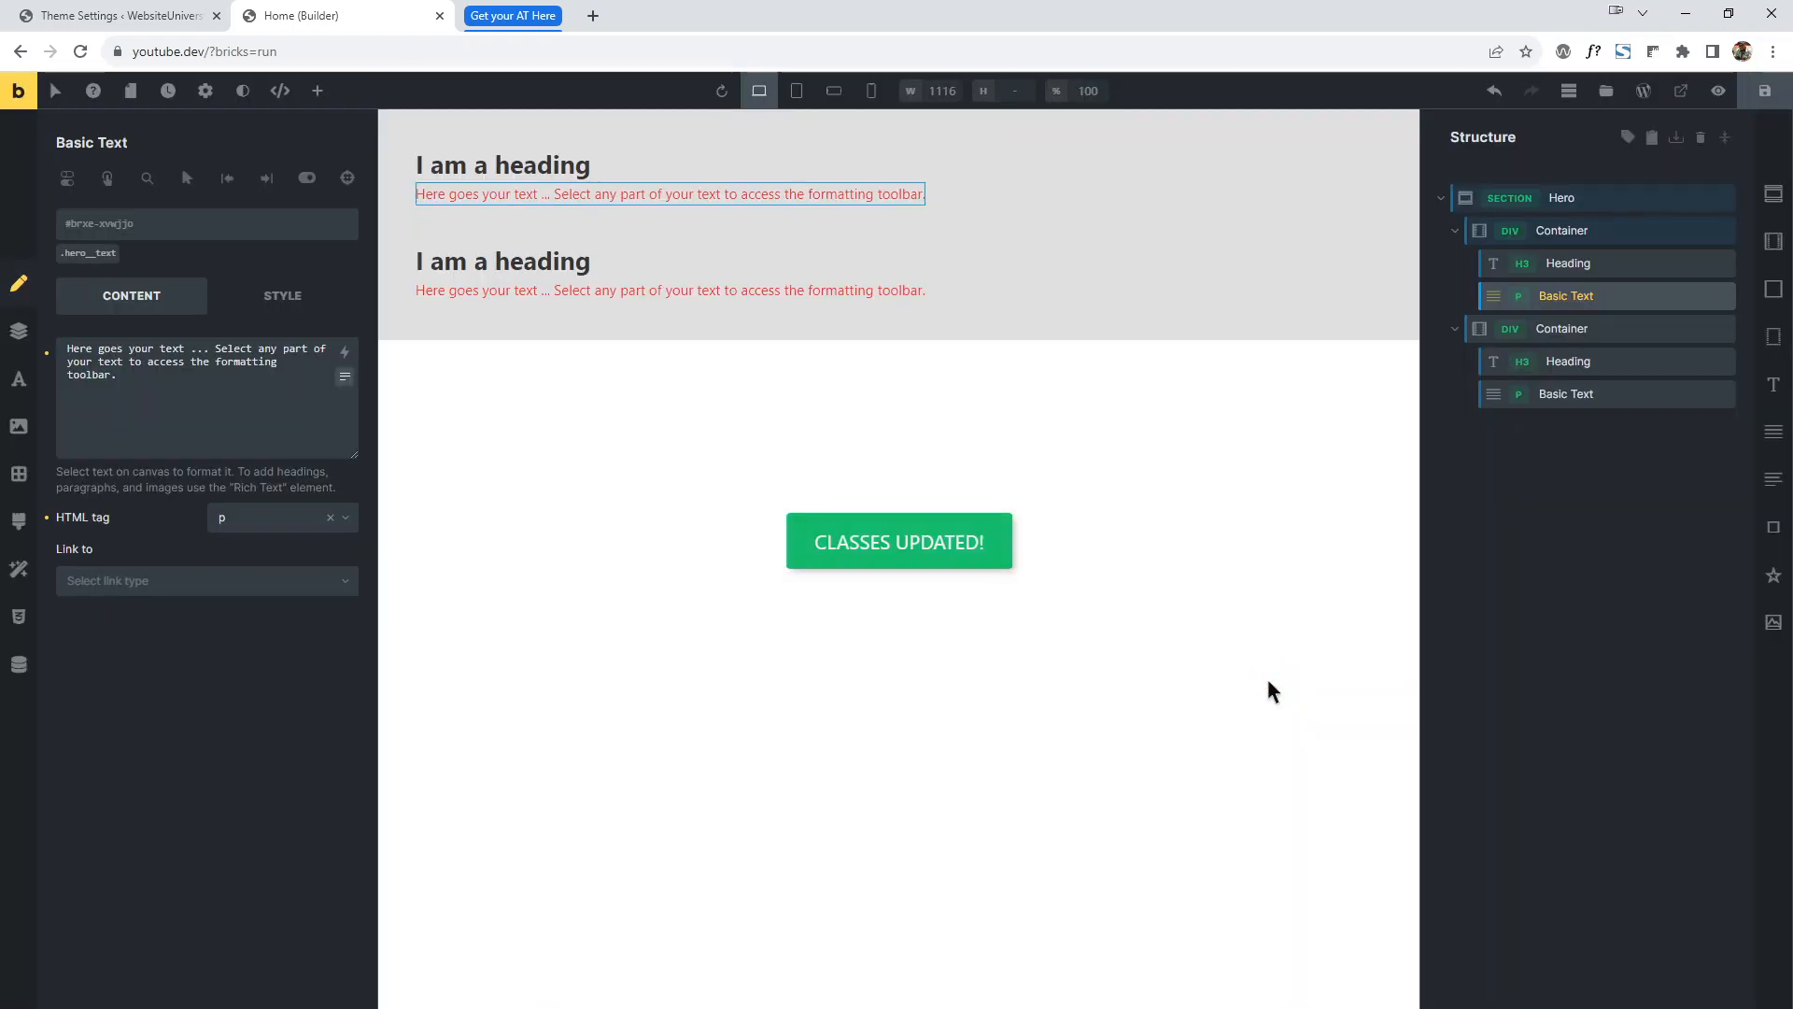
Add the button and text classes after hero__text on the Basic Text with Plain Classes and update them.
left_click(278, 227)
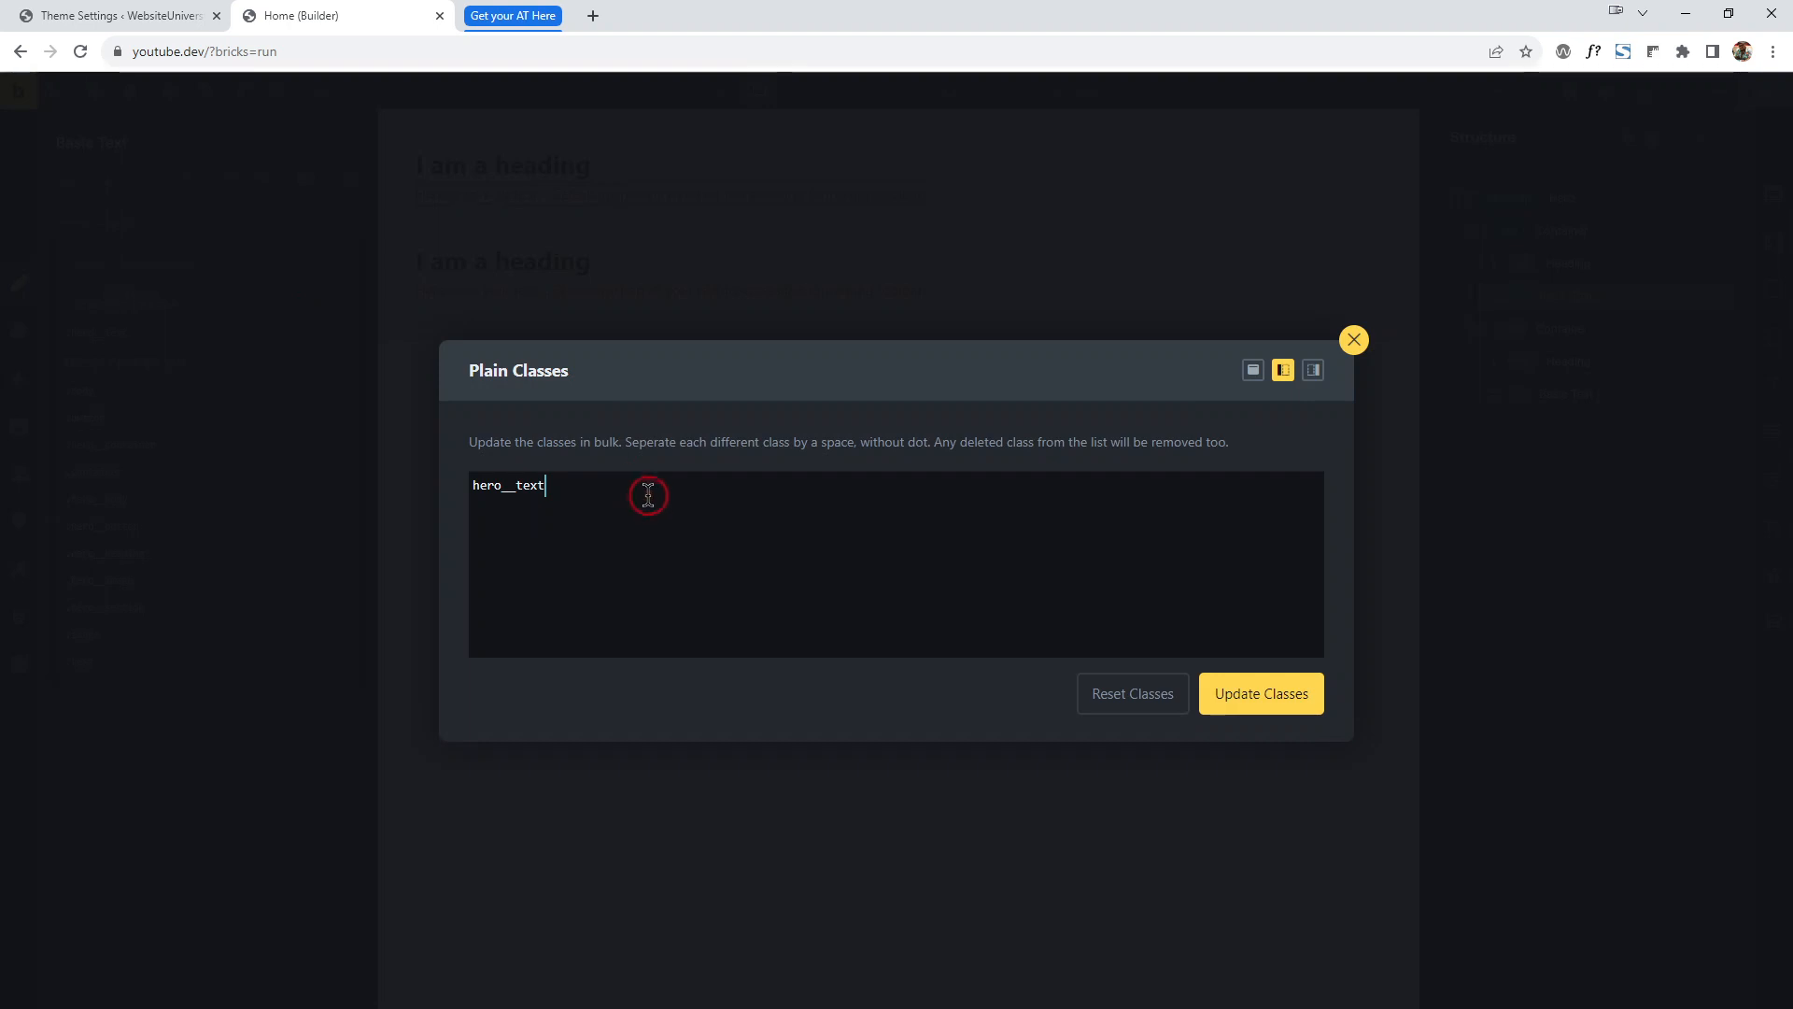
type("but")
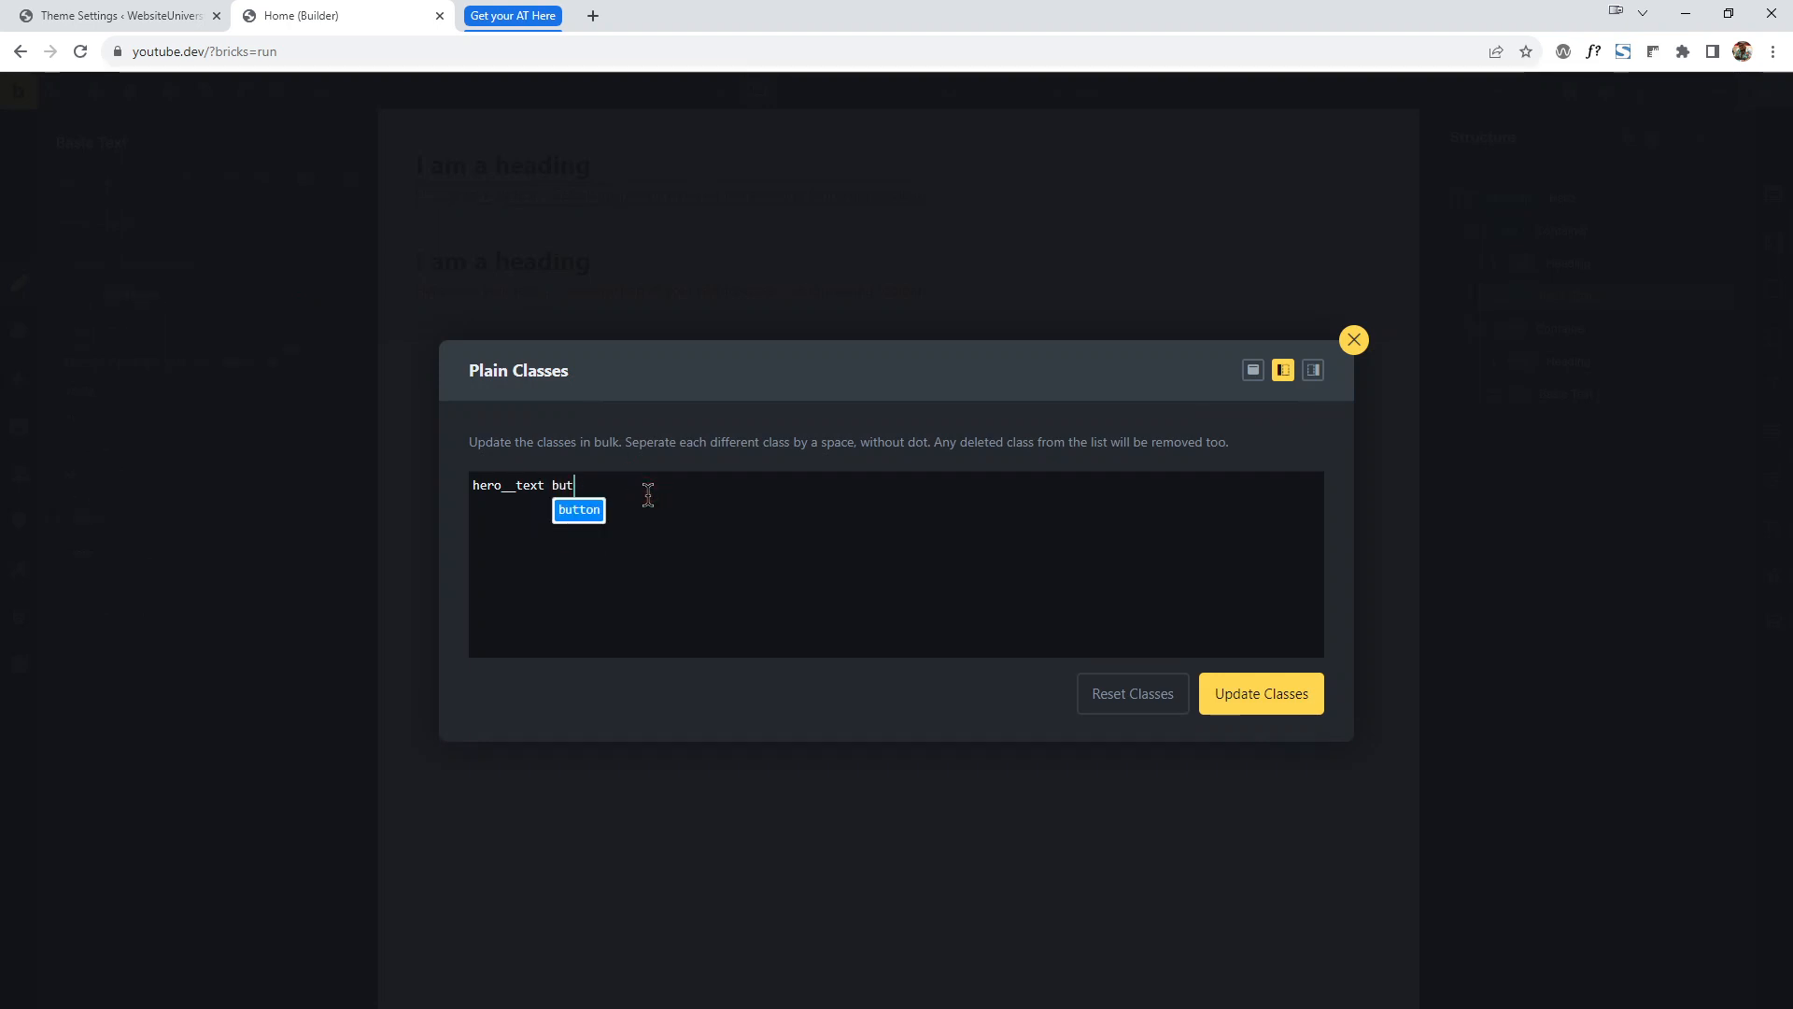
key("Return")
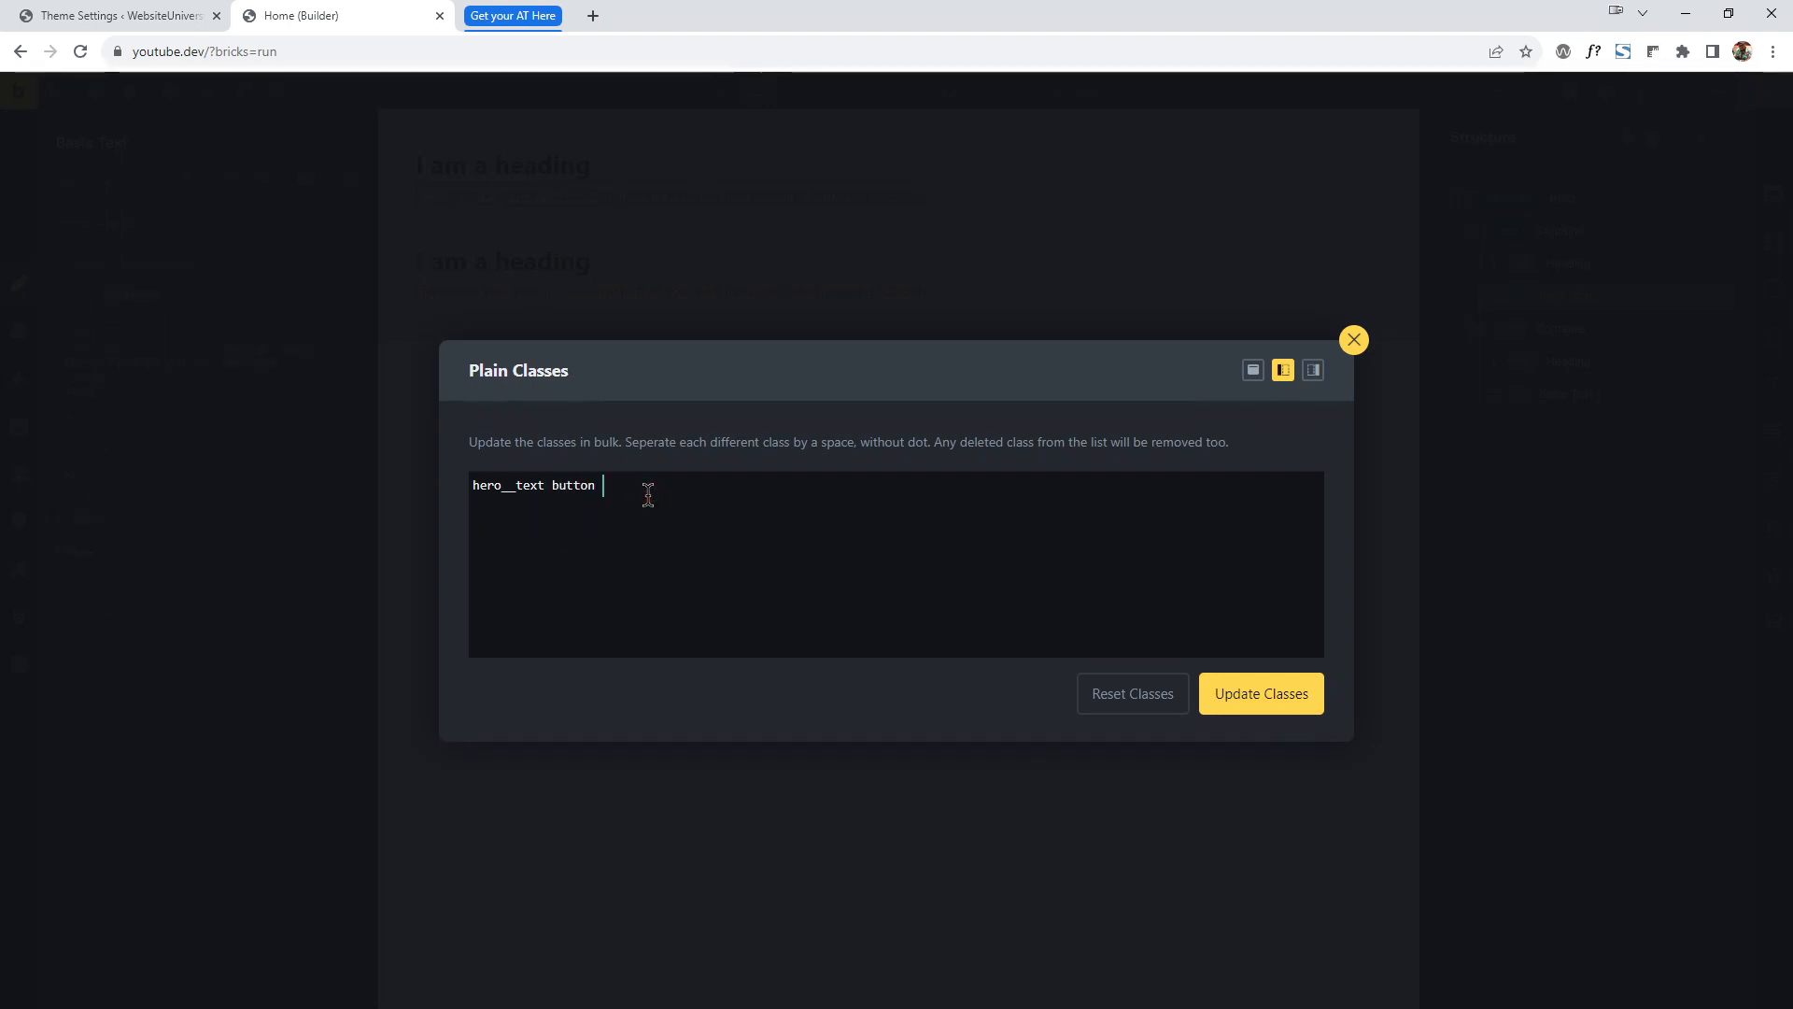
type("hero")
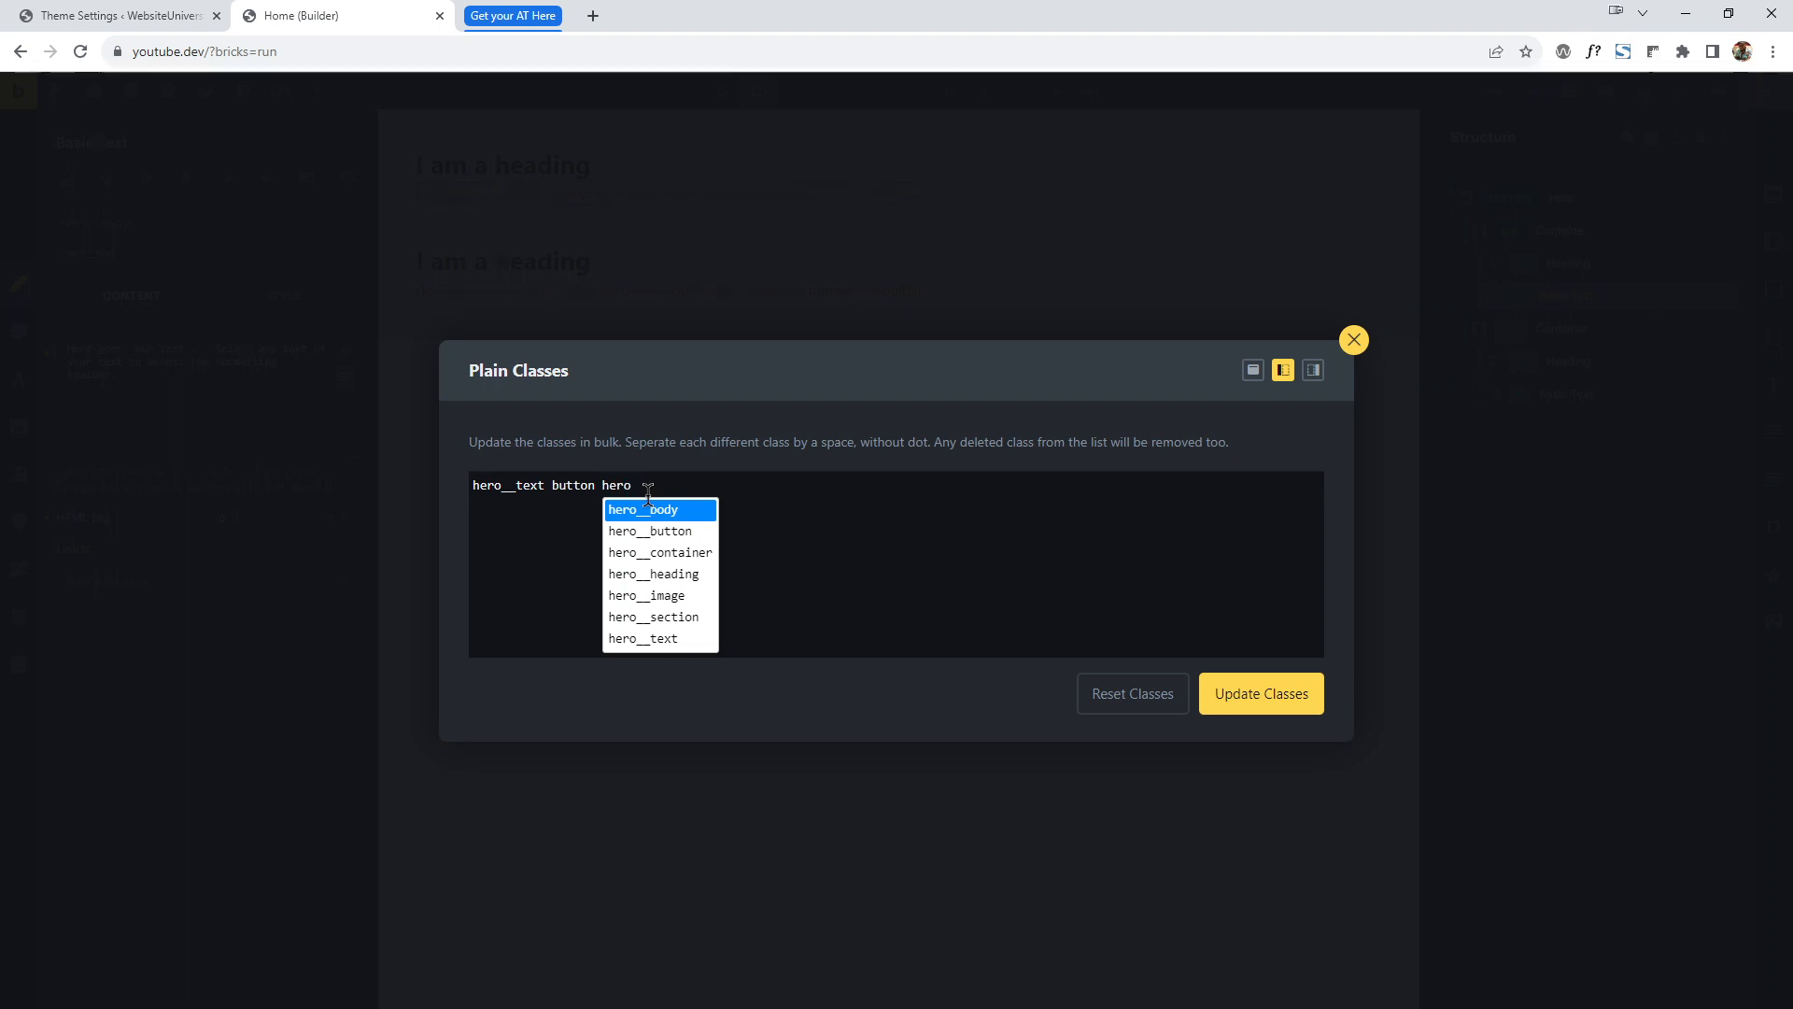
key("Down")
key("Down")
key("Down")
key("Down")
key("Down")
key("Down")
key("Return")
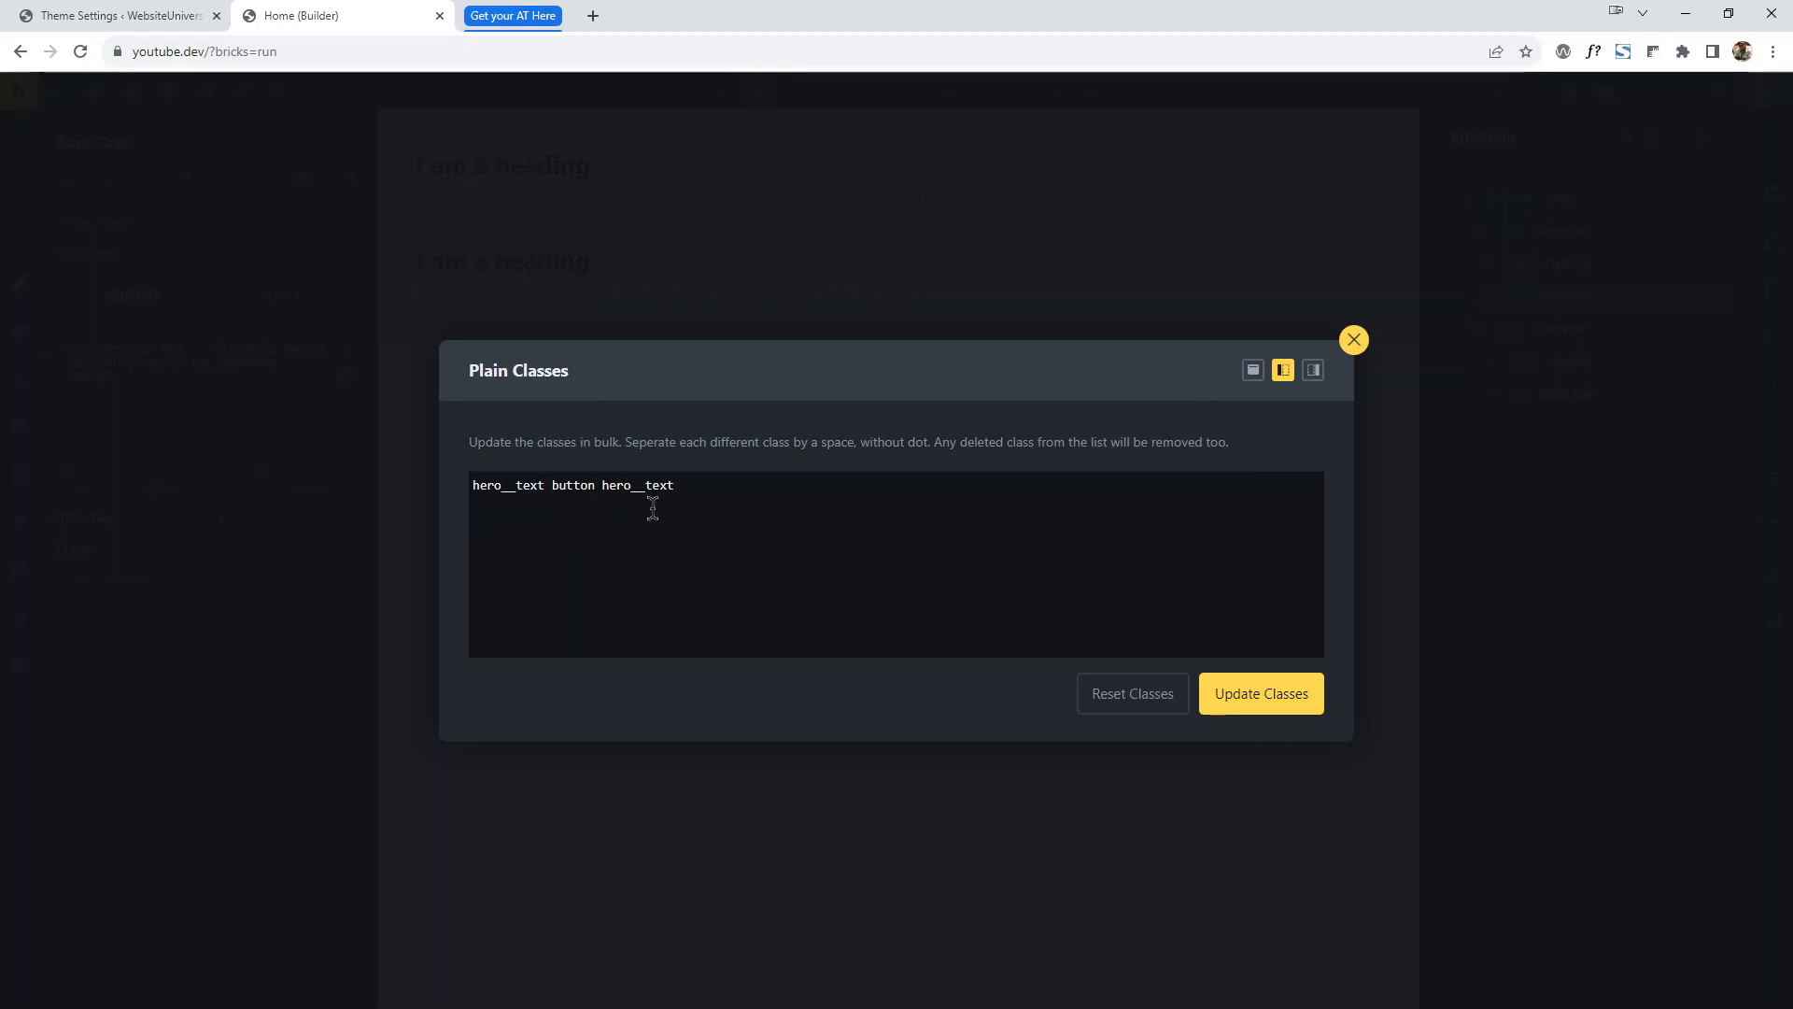
left_click(1247, 703)
type("tex")
left_click(1284, 695)
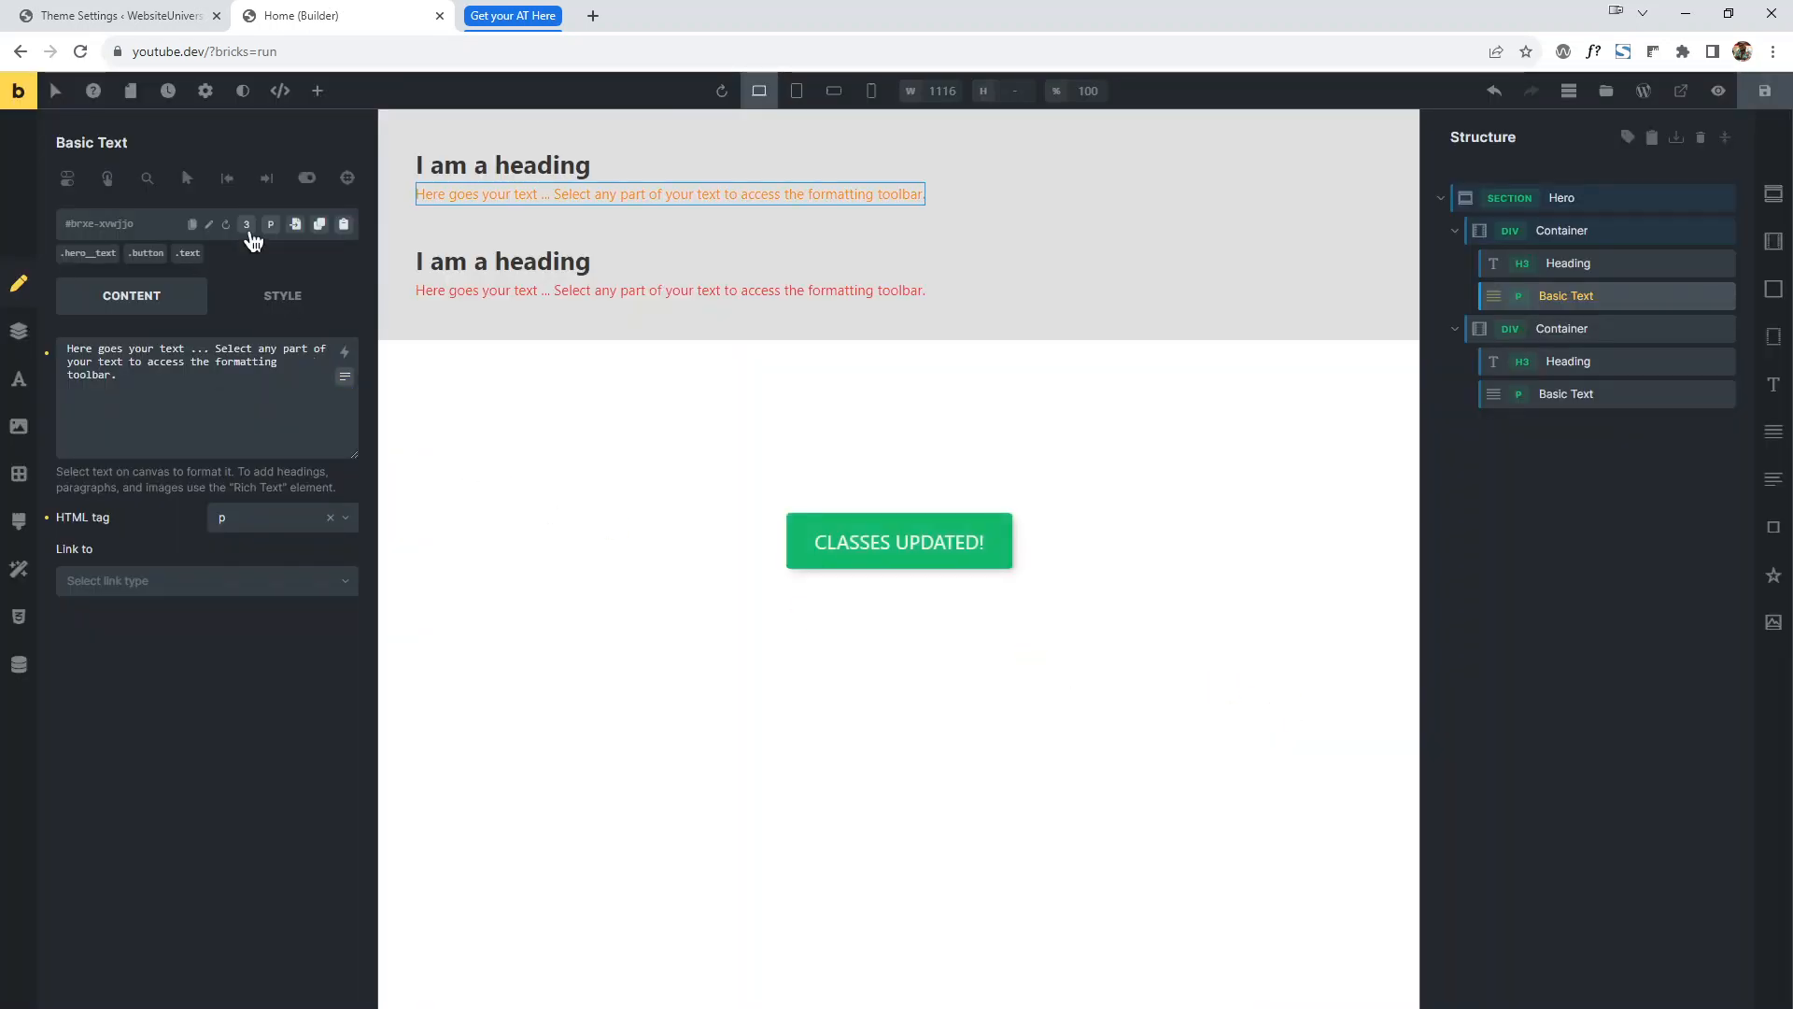
Remove the button and text classes from the Basic Text with Plain Classes, keeping only hero__text.
left_click(288, 224)
left_click_drag(542, 492, 793, 476)
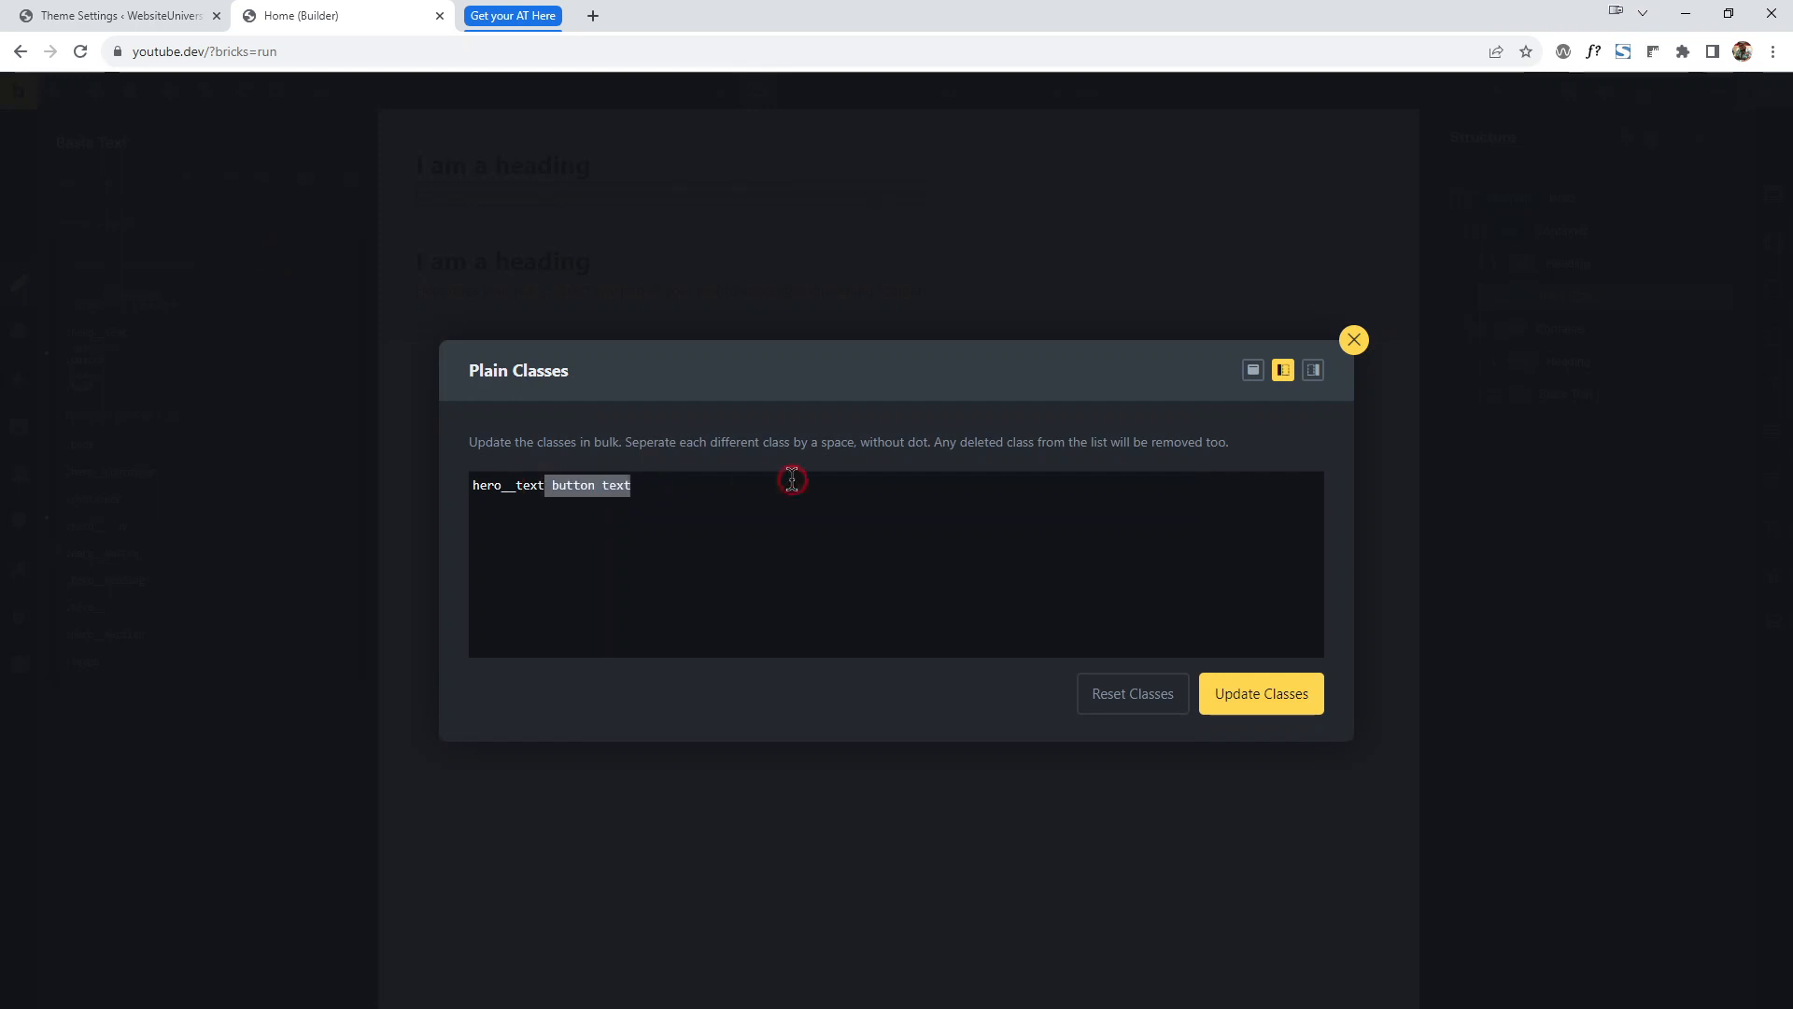
key("BackSpace")
left_click(1303, 705)
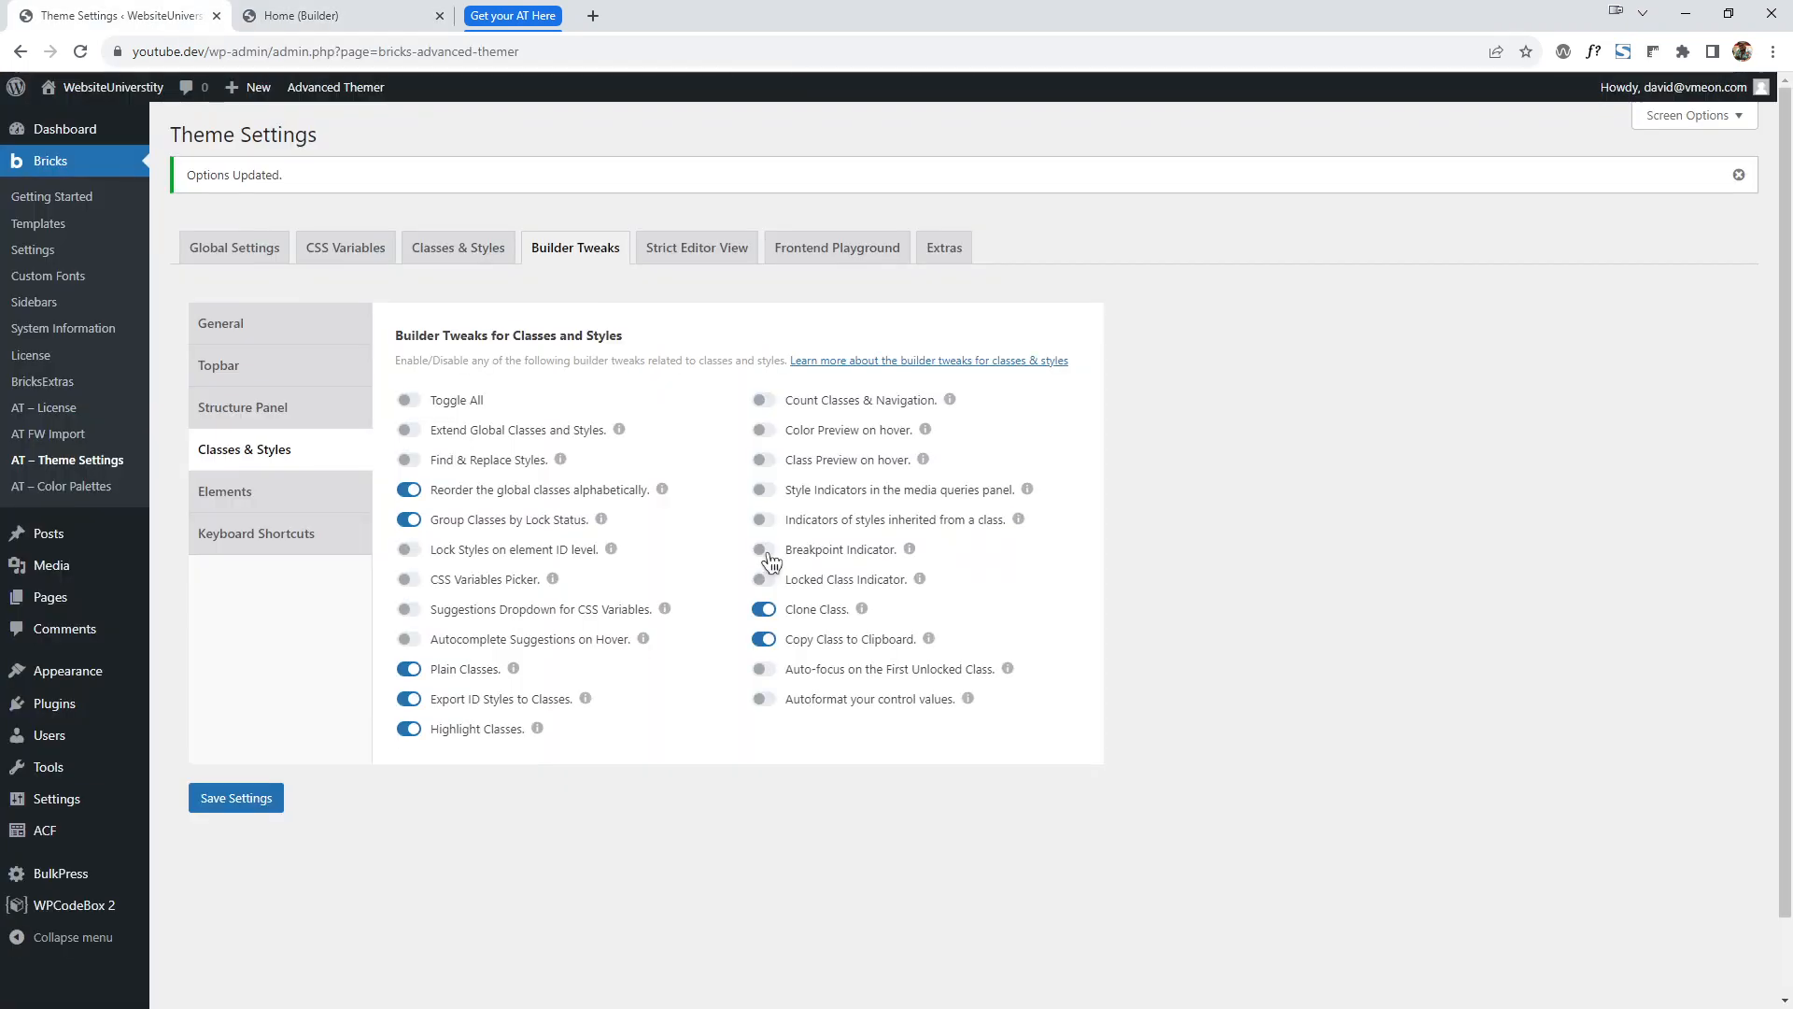
Enable the Breakpoint Indicator tweak, save the Advanced Themer settings and return to the builder.
left_click(761, 553)
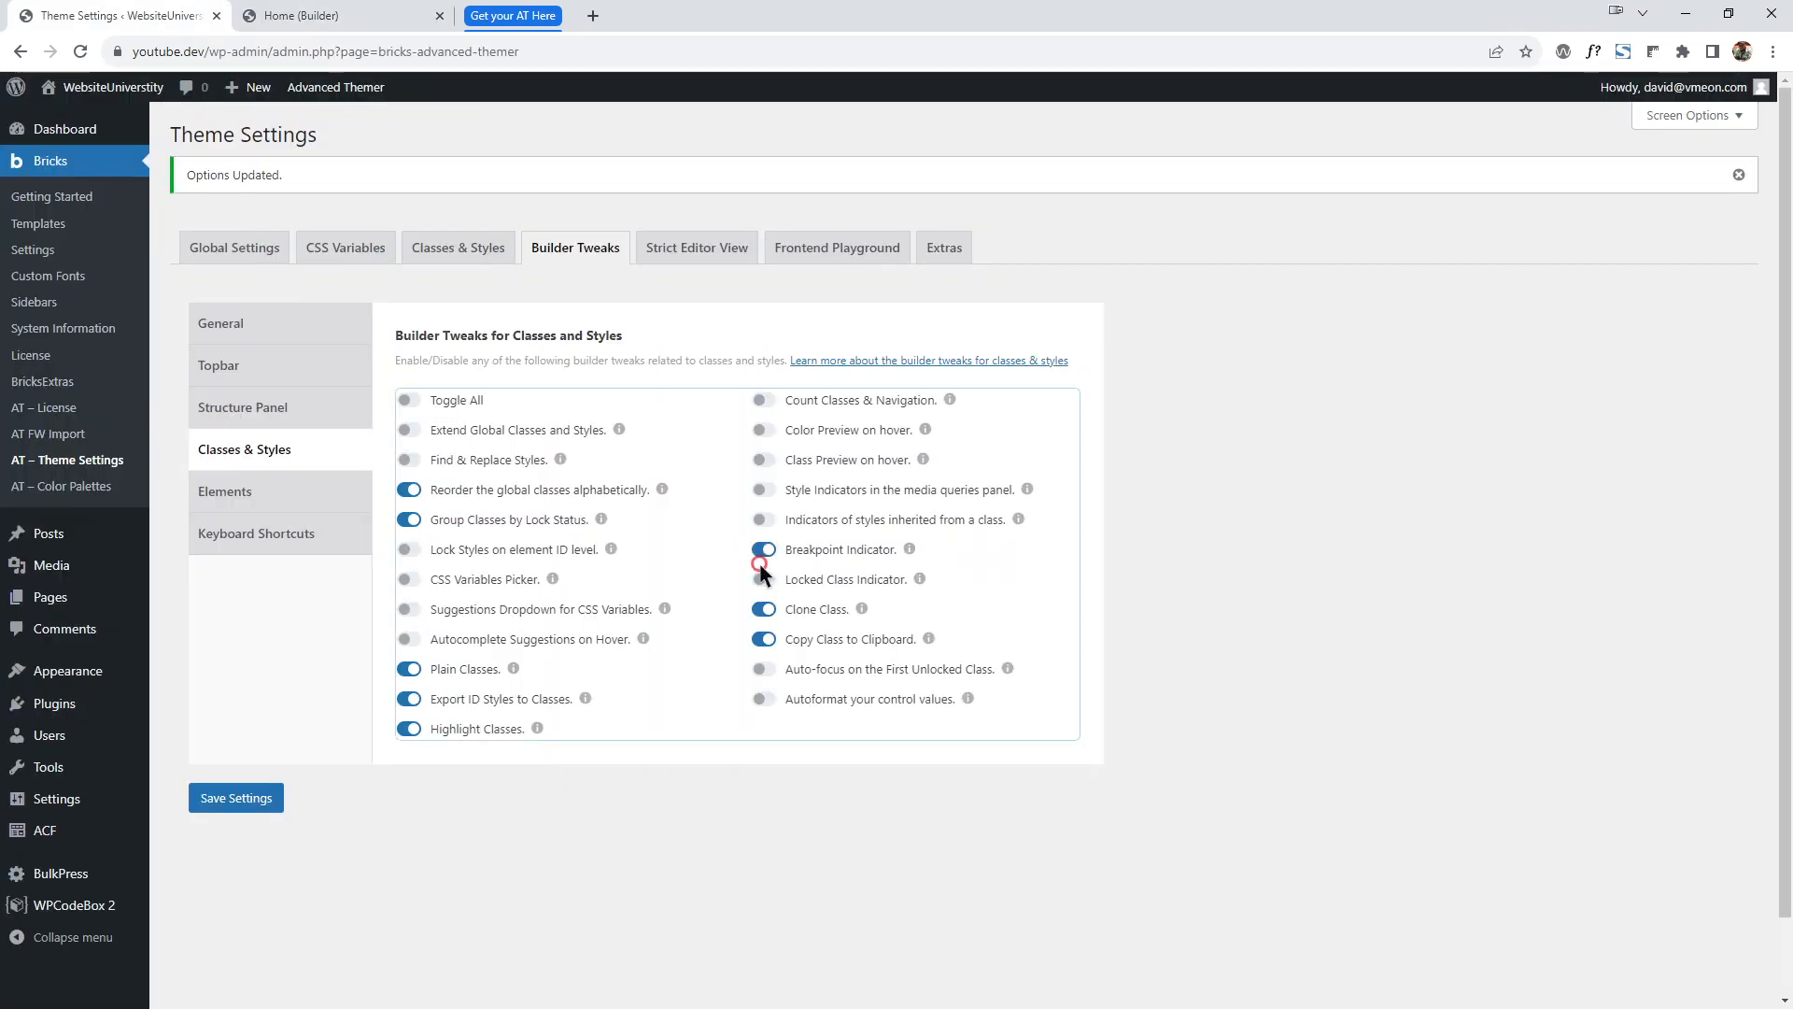
left_click(277, 797)
left_click(300, 15)
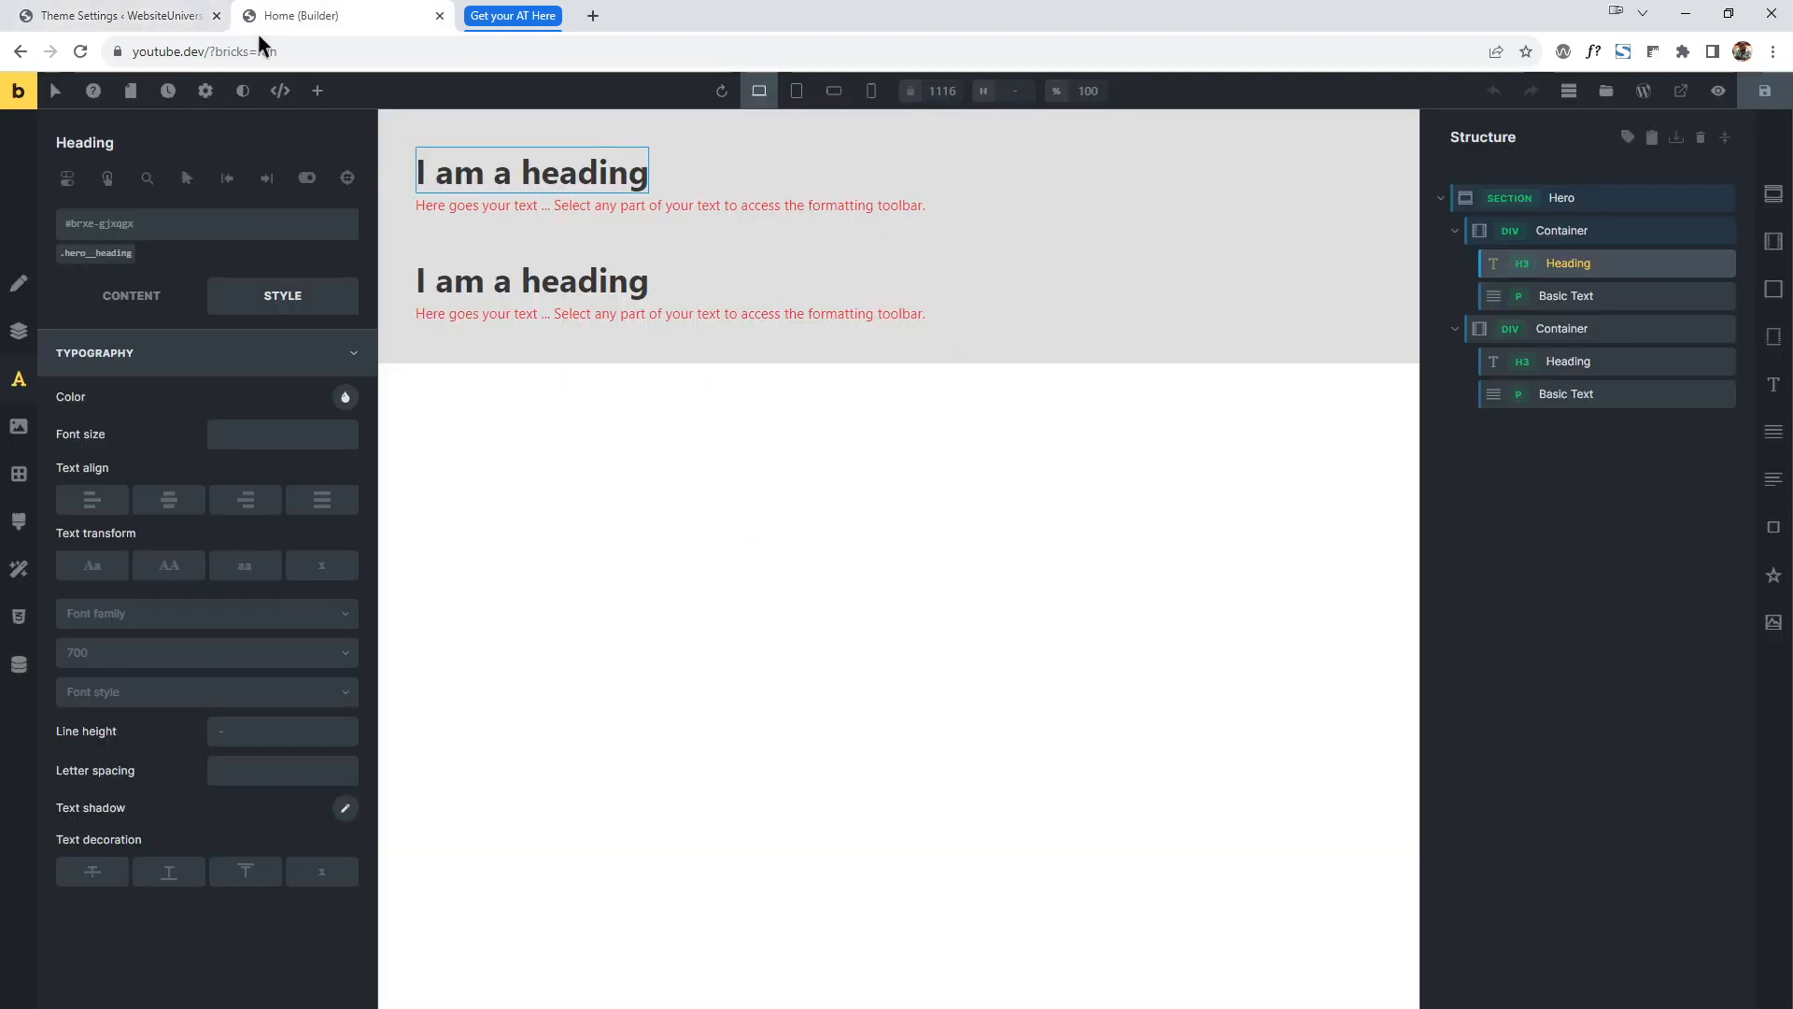
Examine the typography breakpoint indicators of .hero__text and .hero__heading, and switch the heading class to its tablet breakpoint.
left_click(1569, 295)
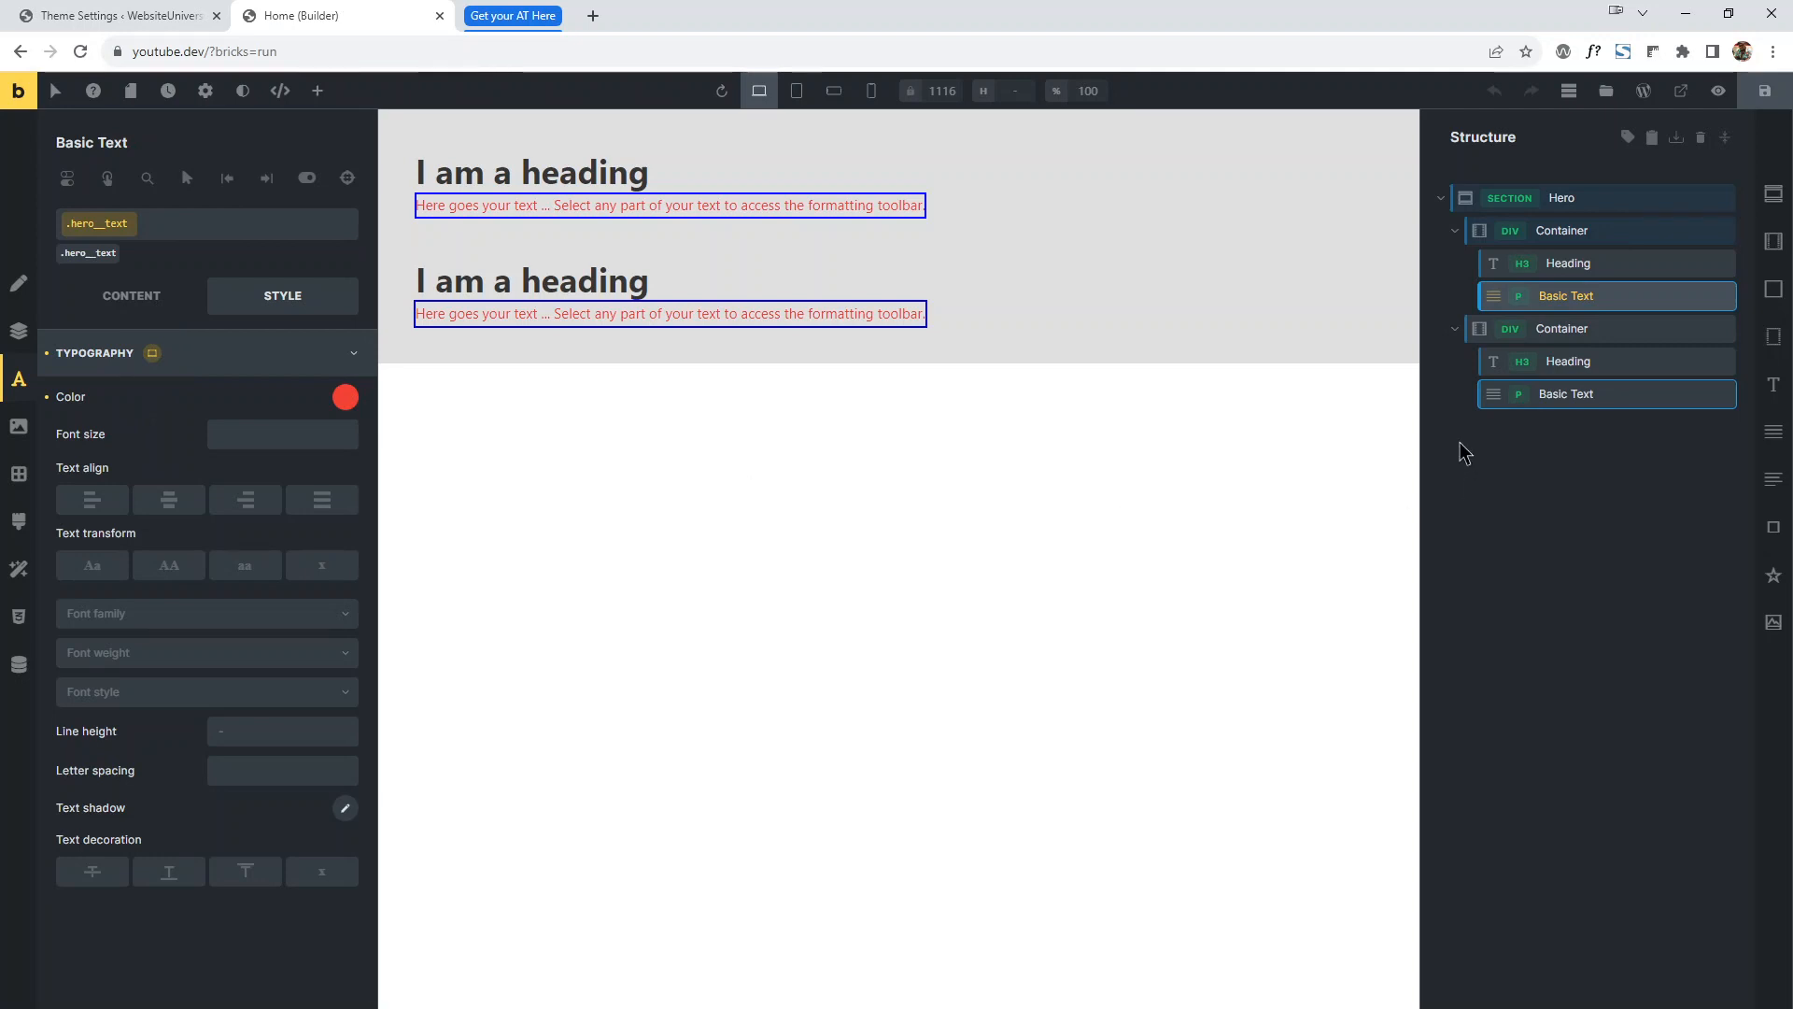
left_click(1583, 265)
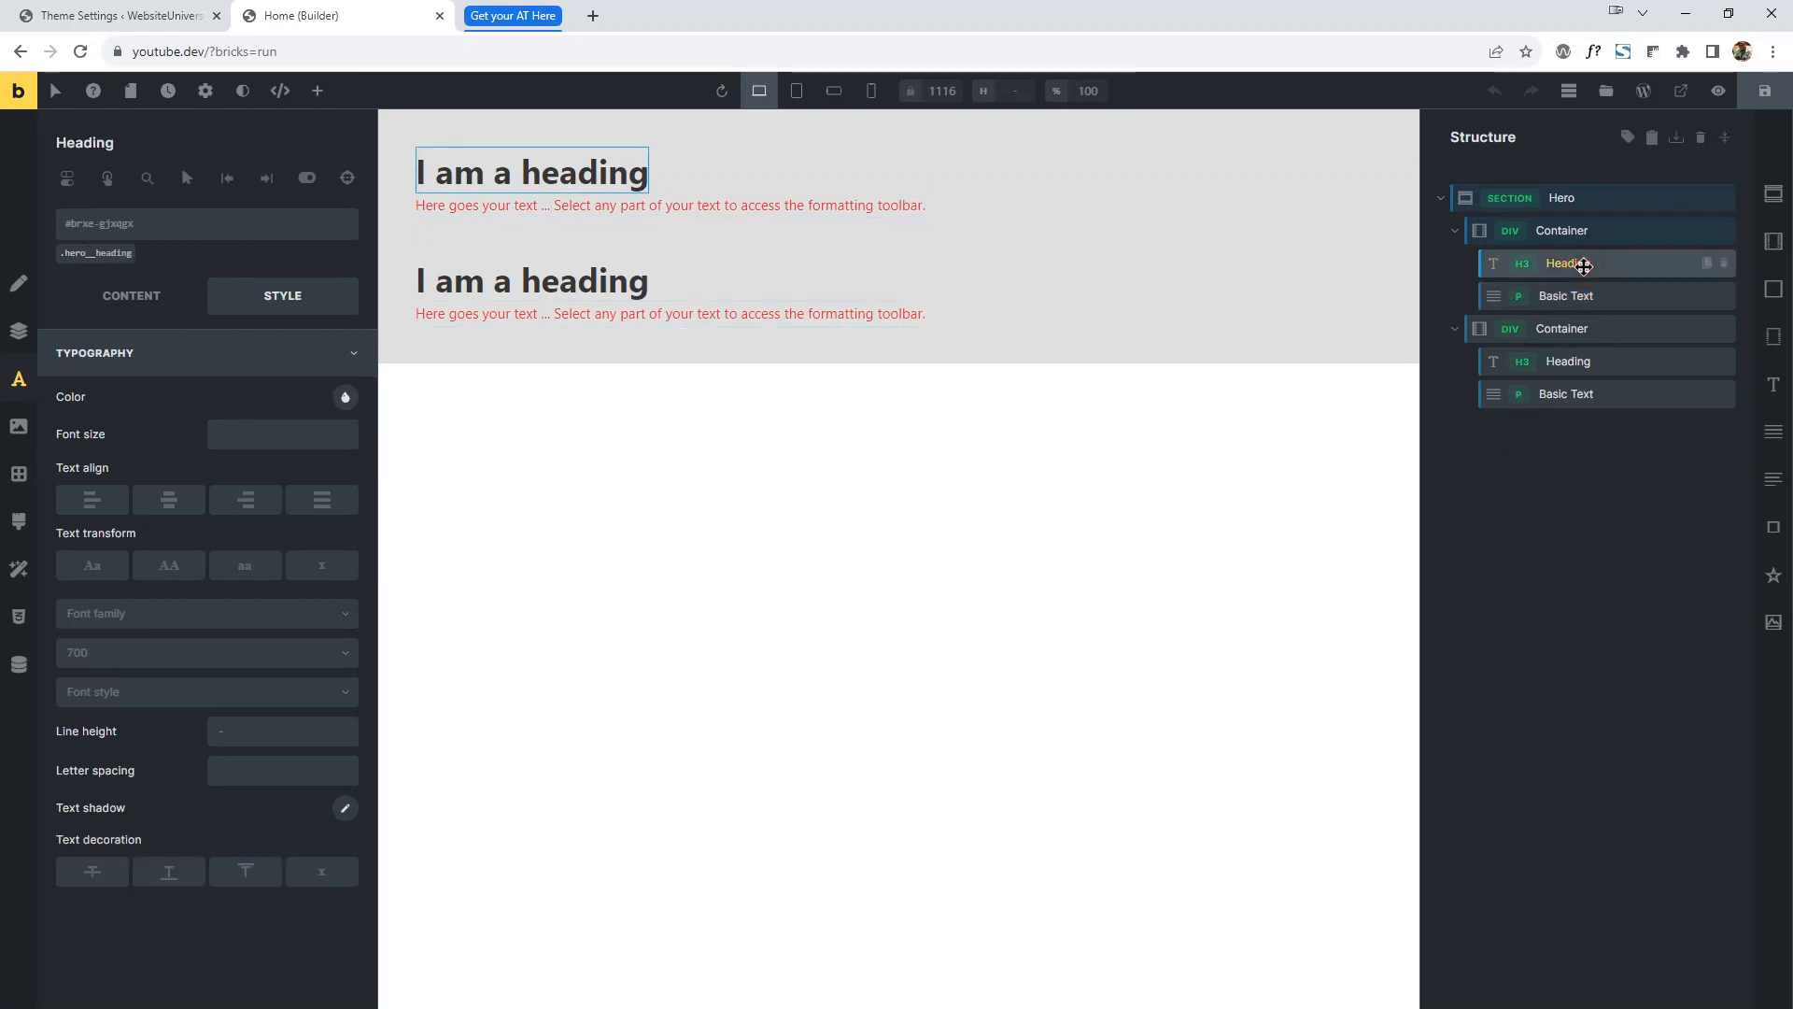
left_click(96, 260)
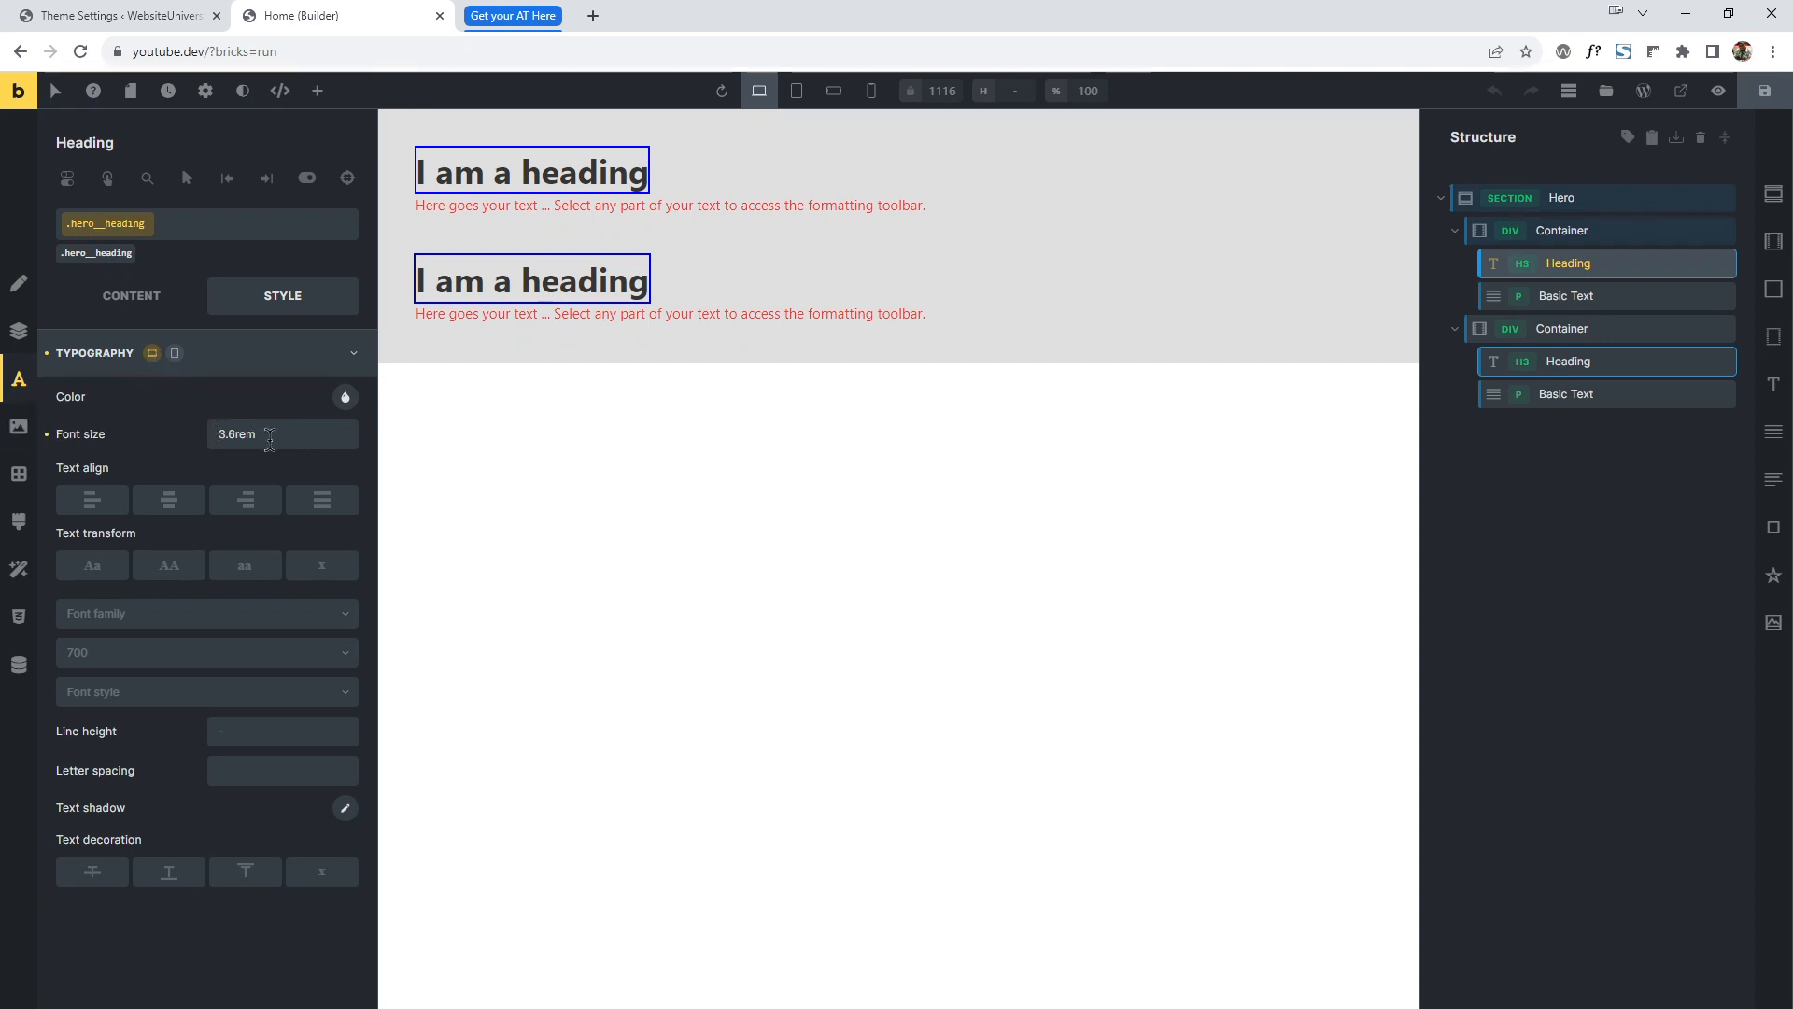
left_click(175, 353)
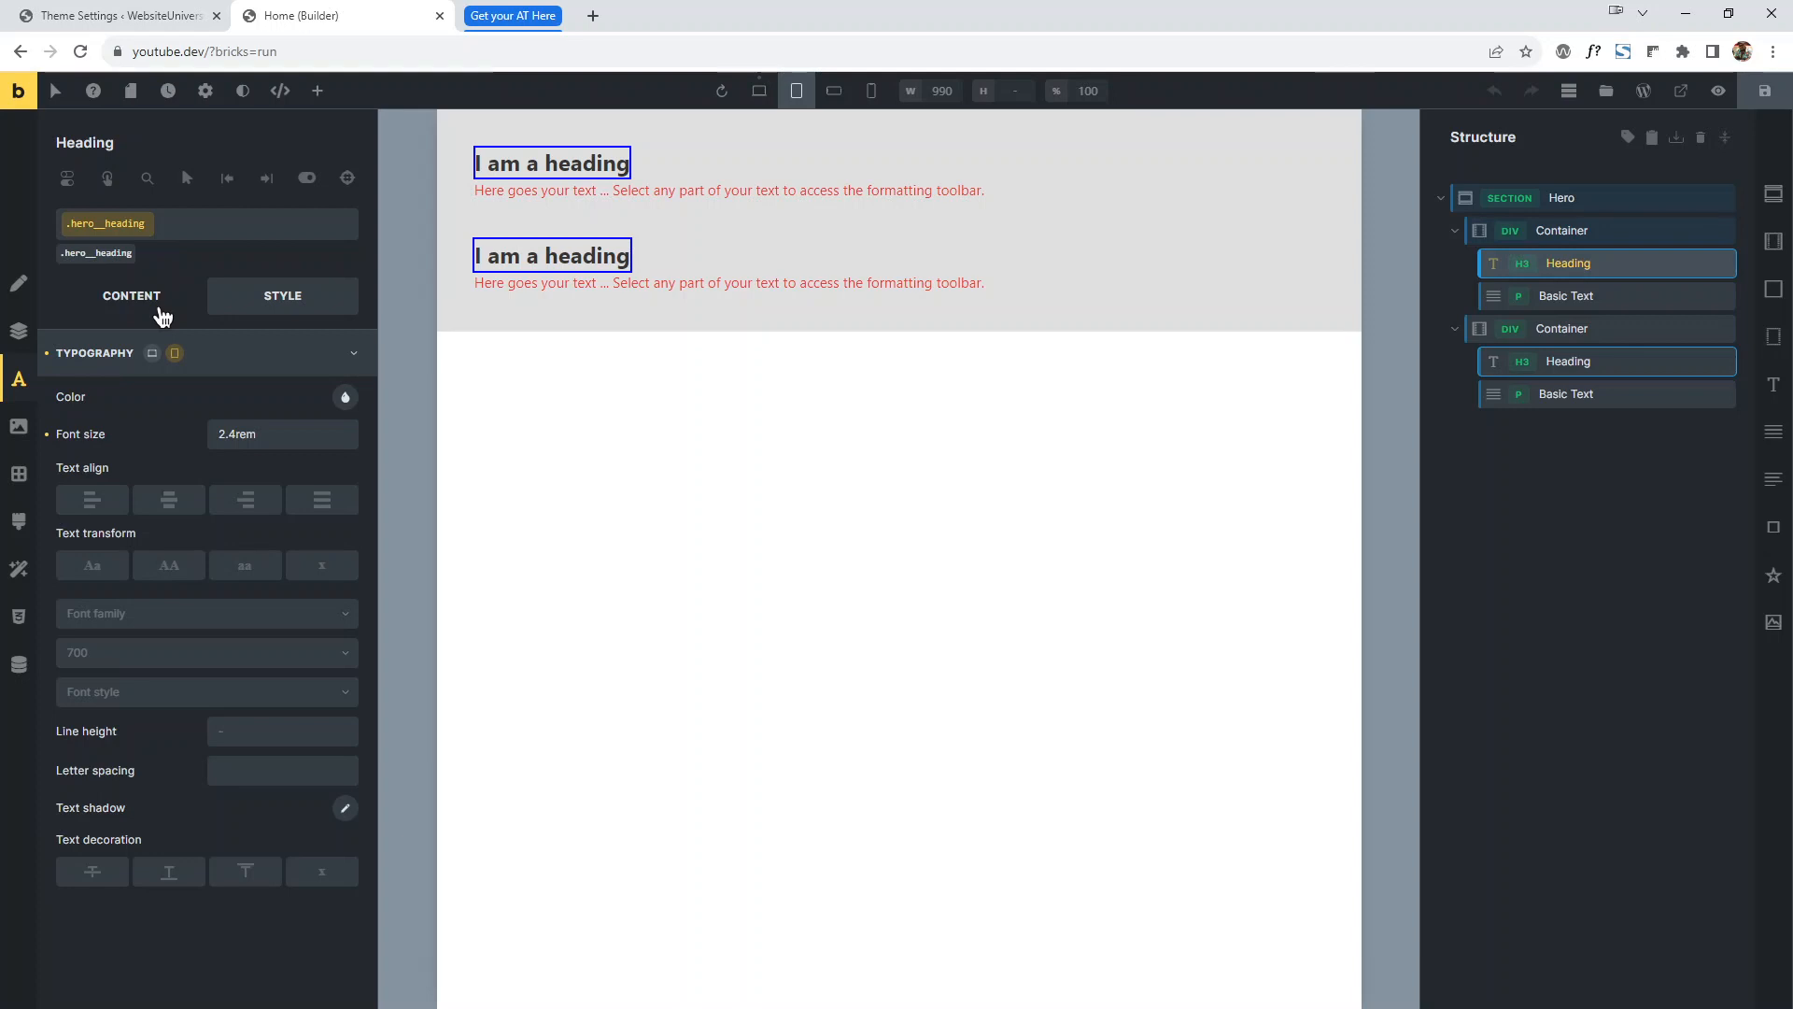
Return .hero__heading to the desktop breakpoint and compare the style category indicators with the class selected and deselected.
left_click(759, 91)
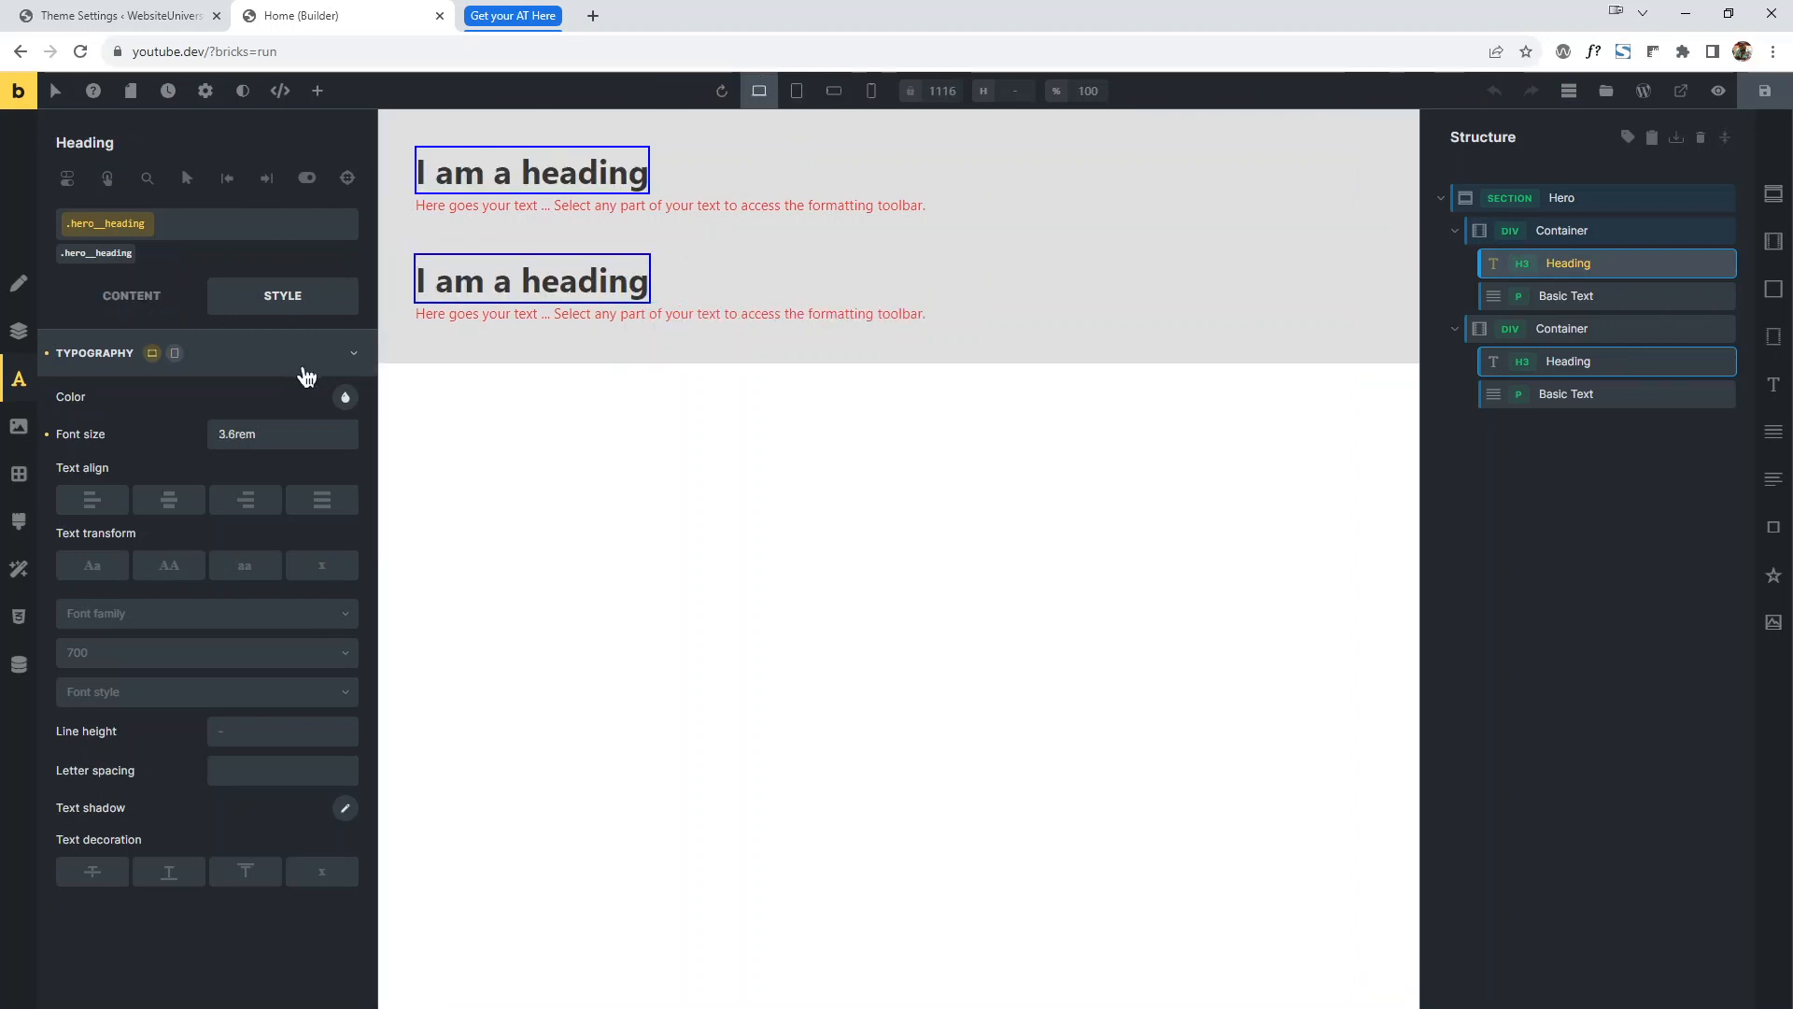
left_click(351, 360)
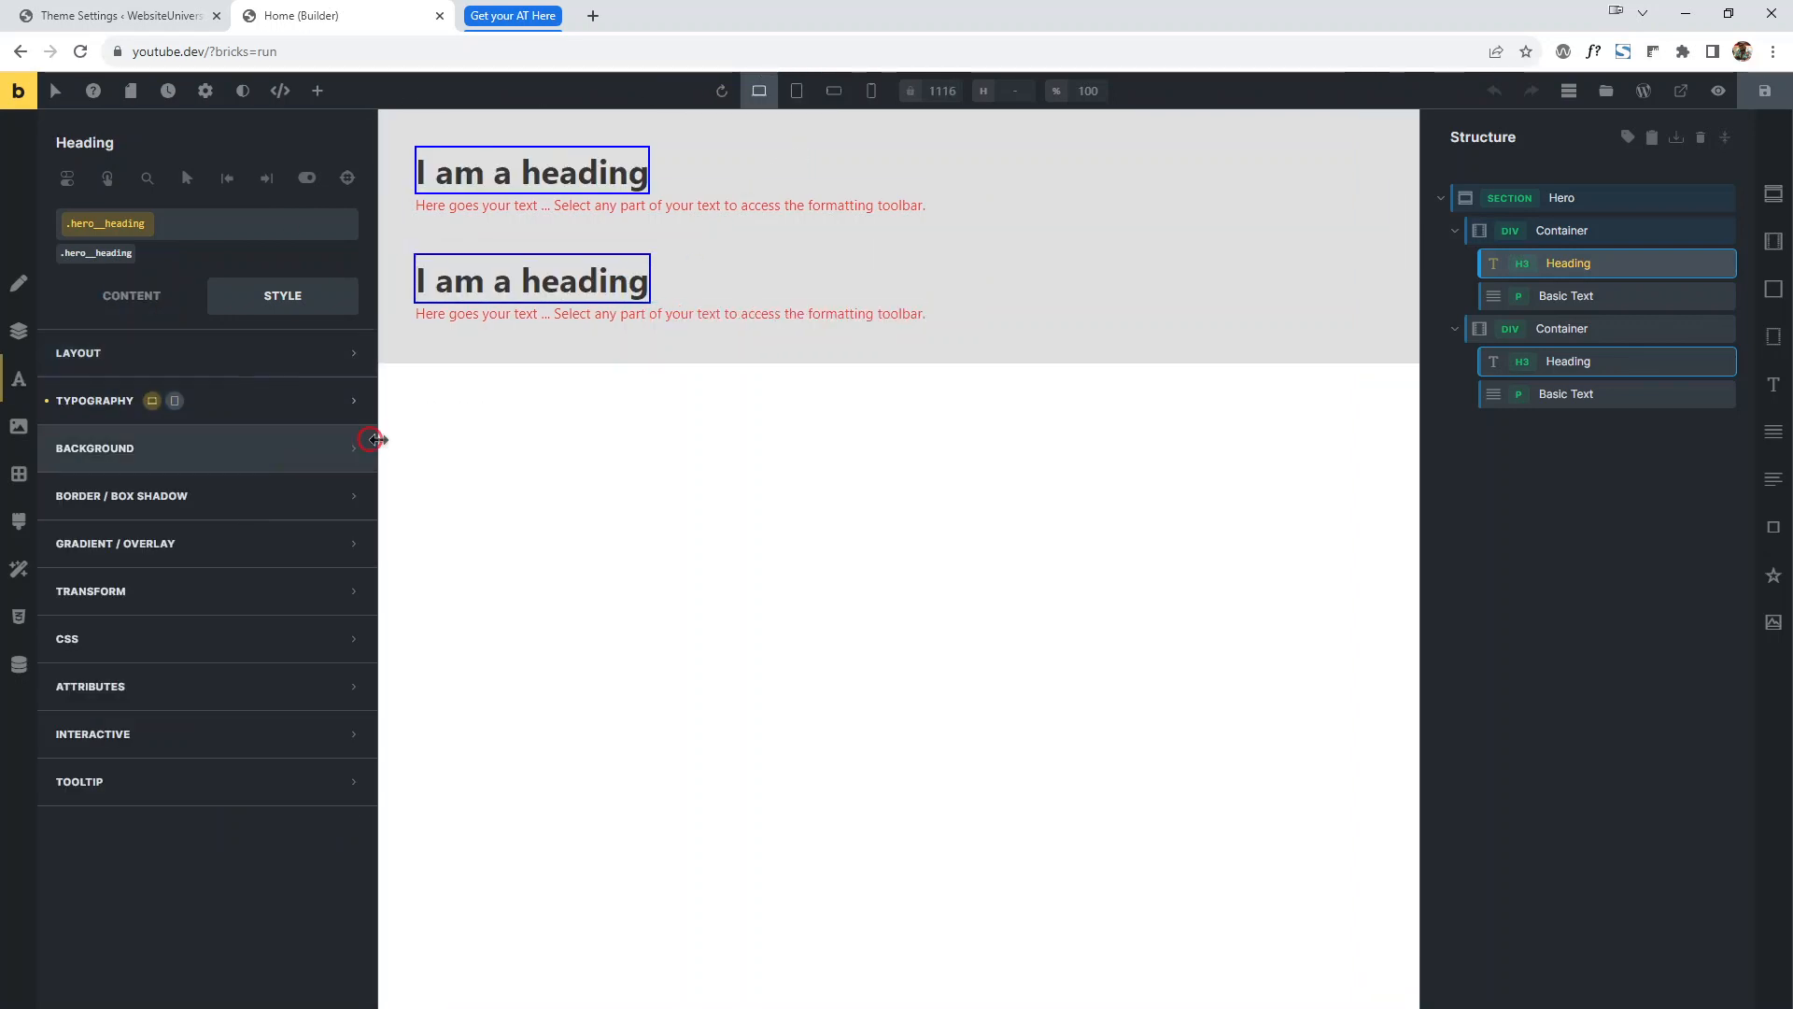
left_click(1584, 198)
left_click(1598, 261)
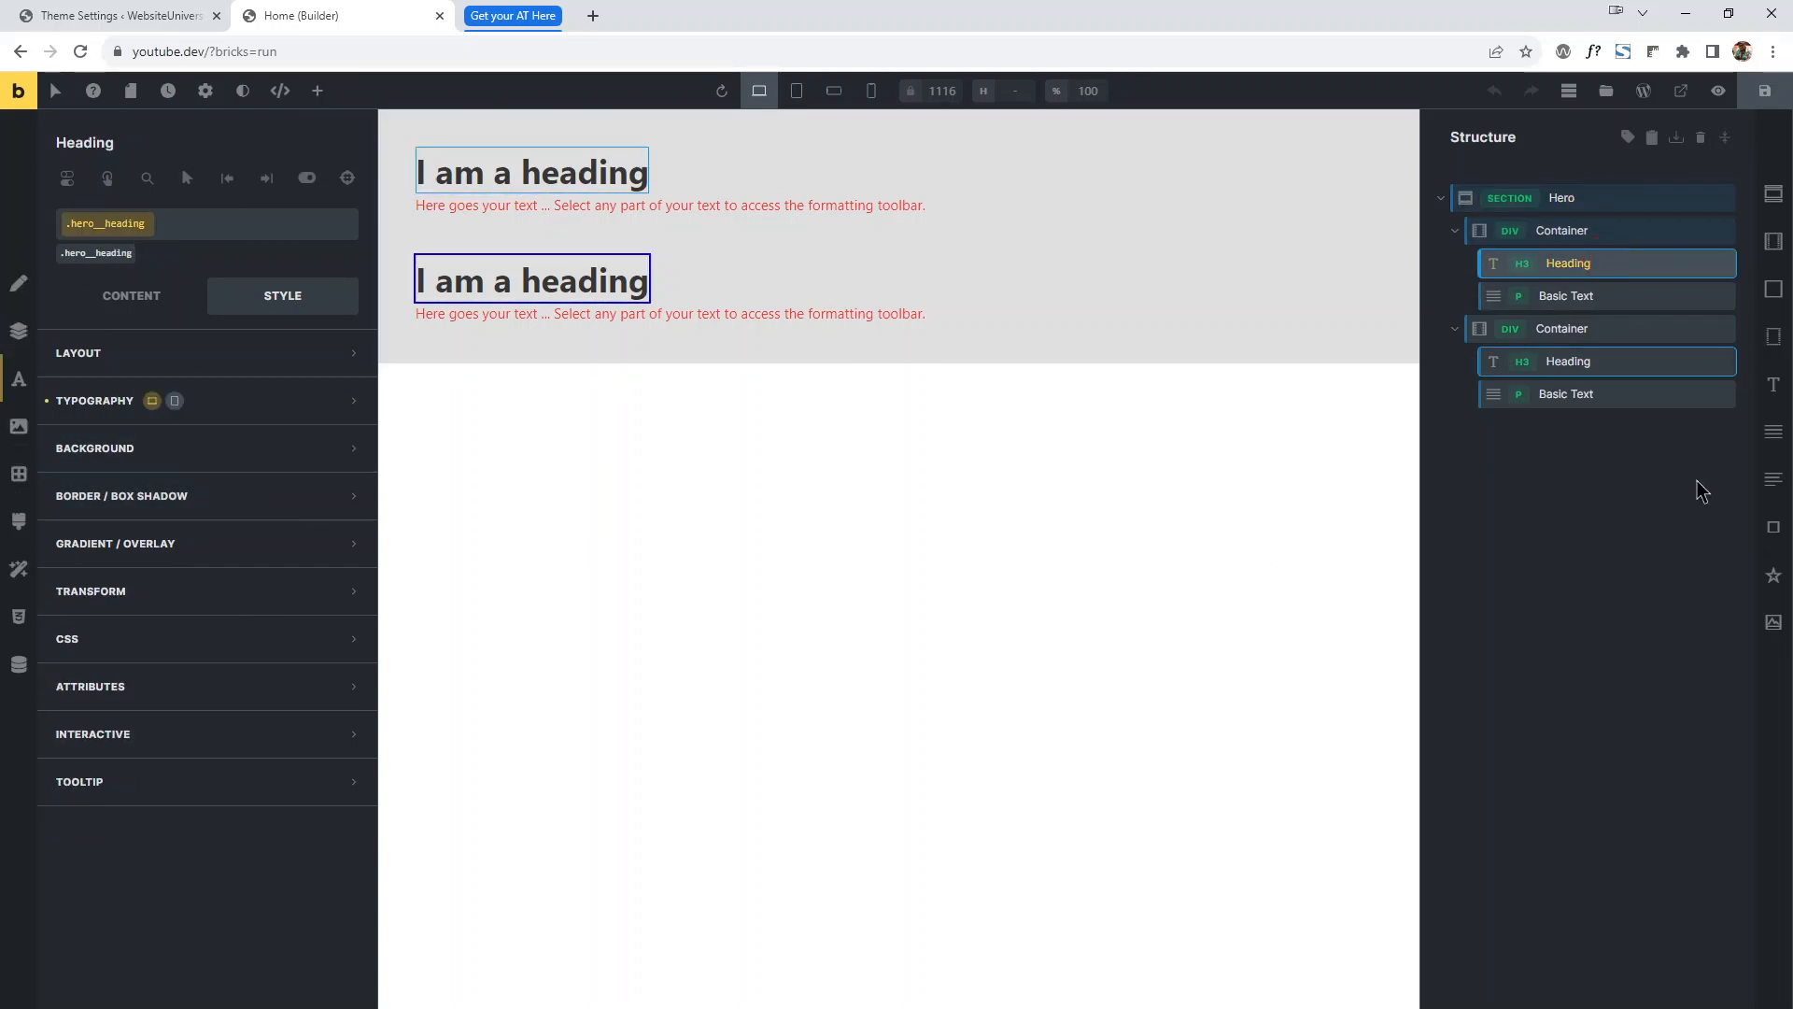
left_click(84, 266)
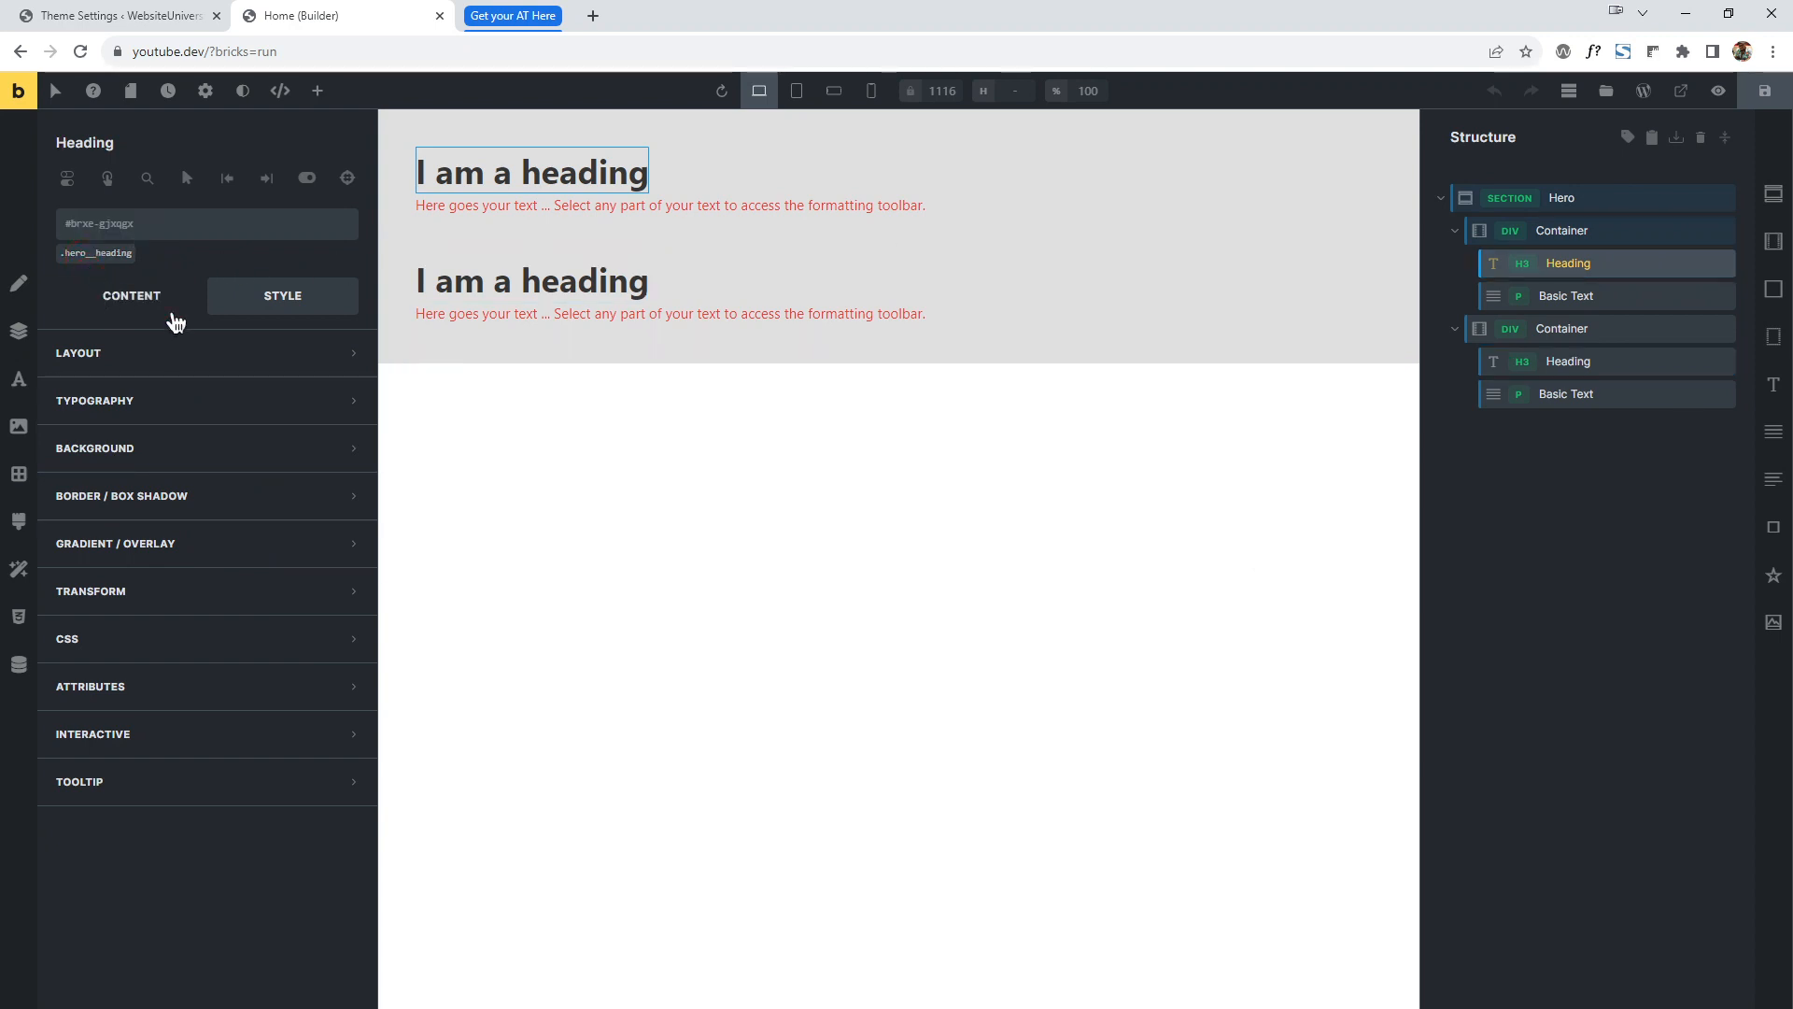
left_click(75, 254)
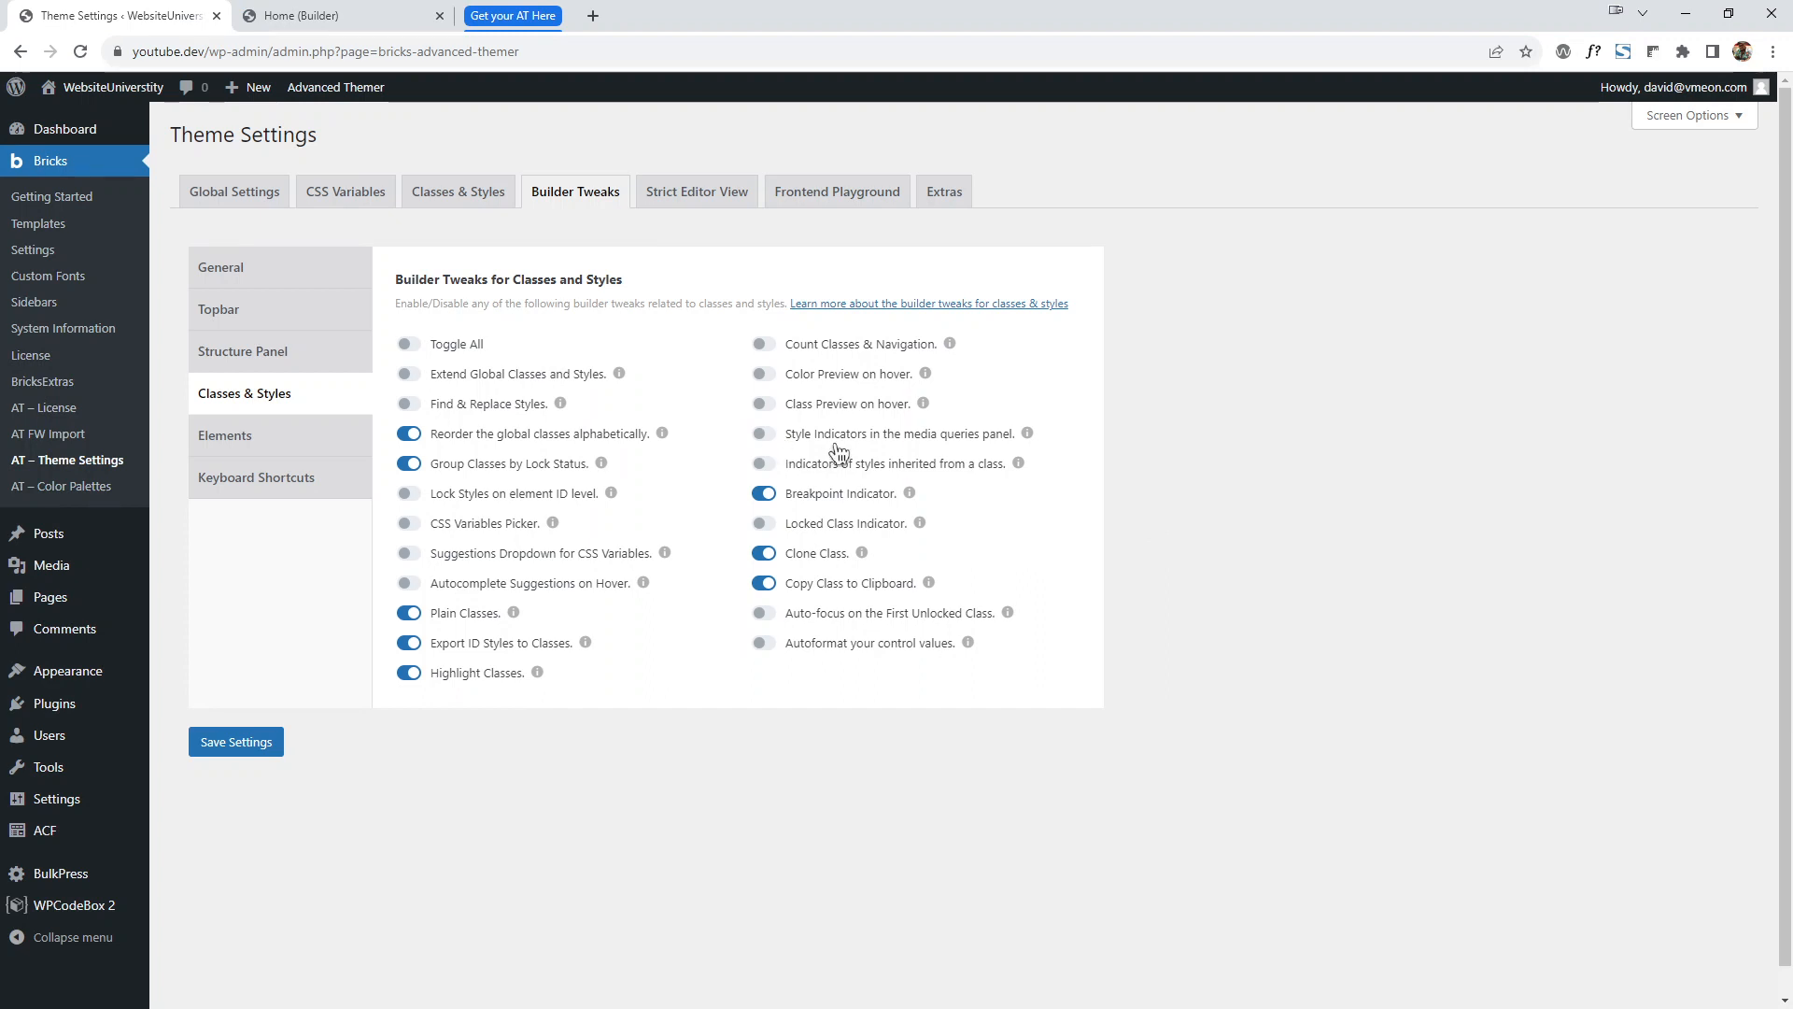
Enable the Style Indicators in the media queries panel tweak, save the settings and return to the builder with the structure expanded.
left_click(765, 435)
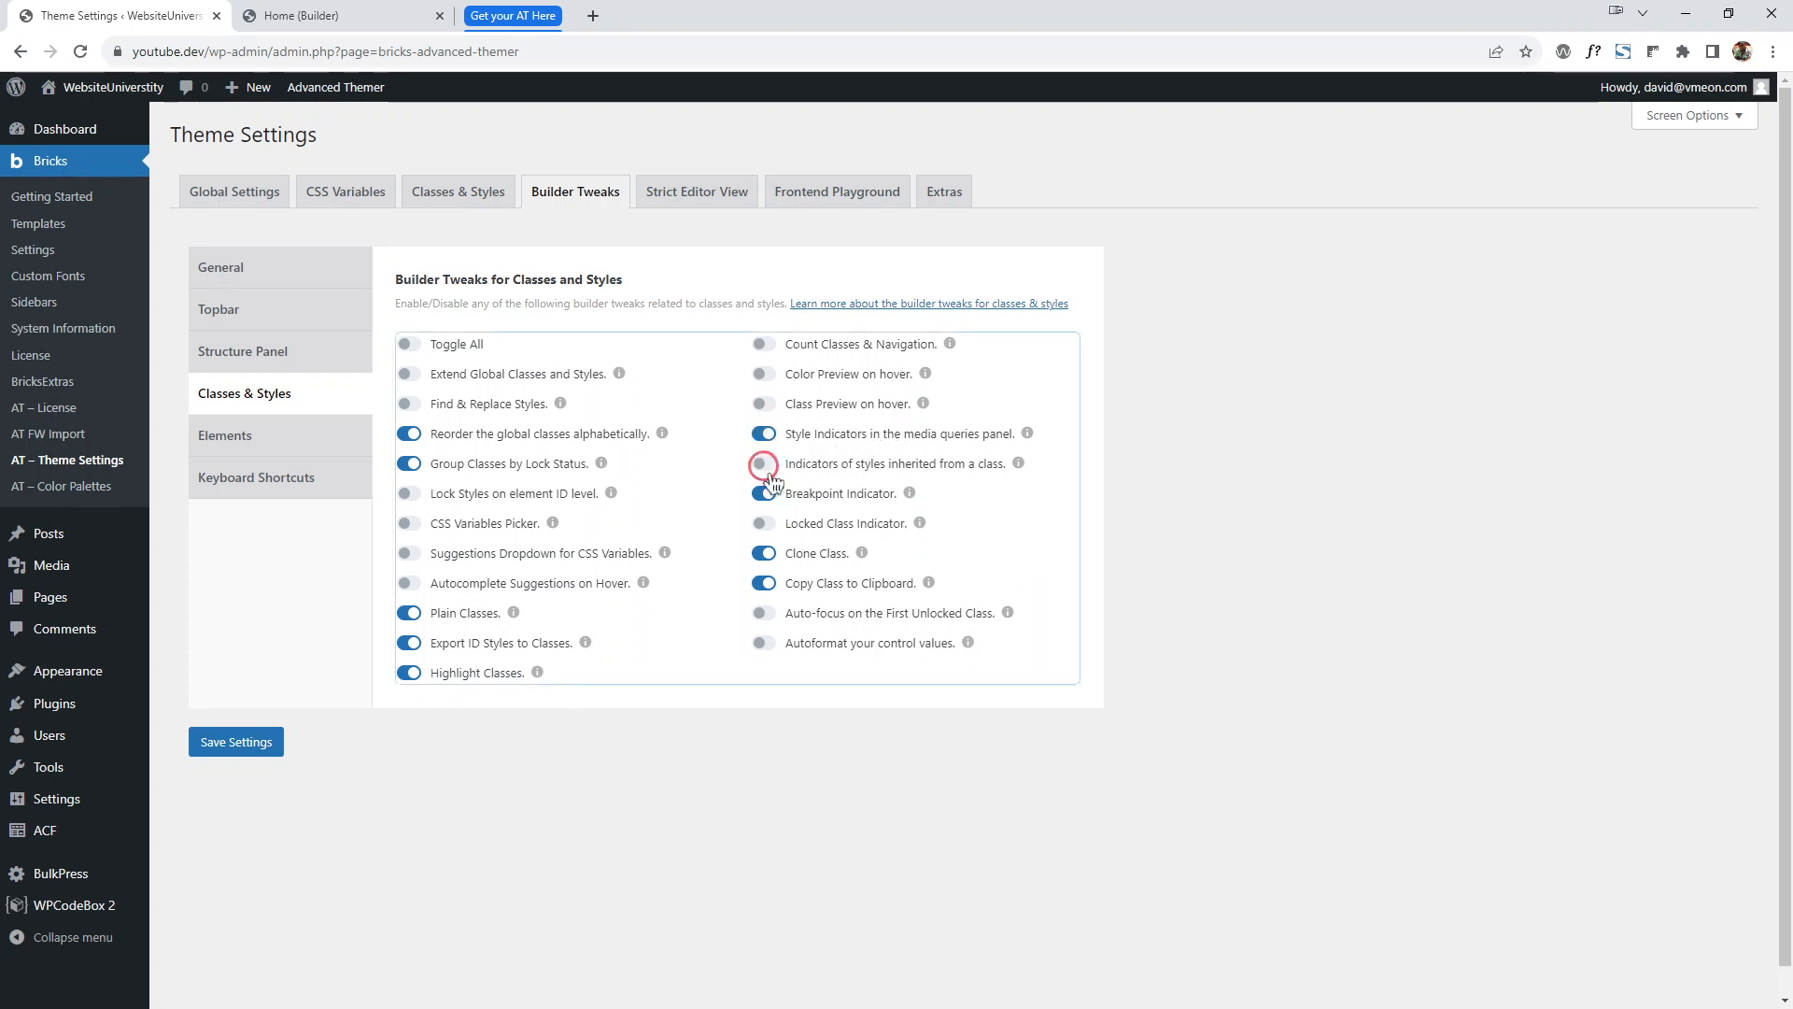
left_click(261, 740)
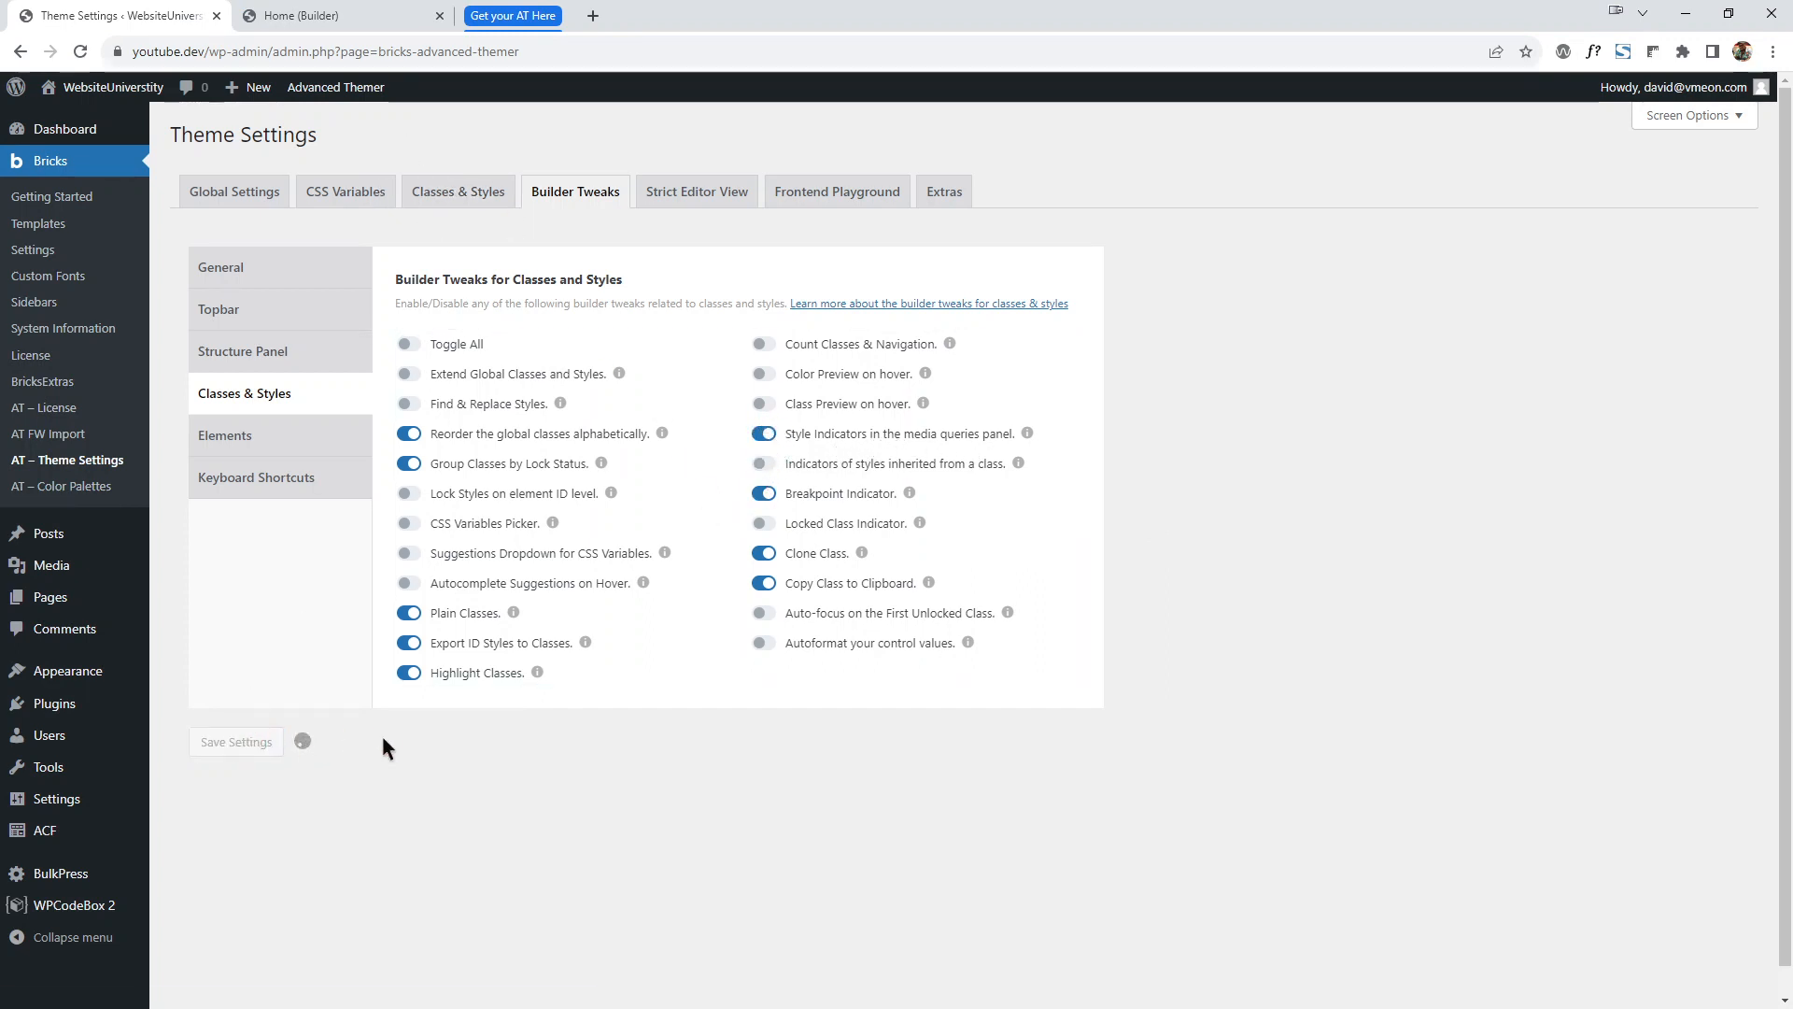
key("ctrl+Tab")
left_click(1724, 142)
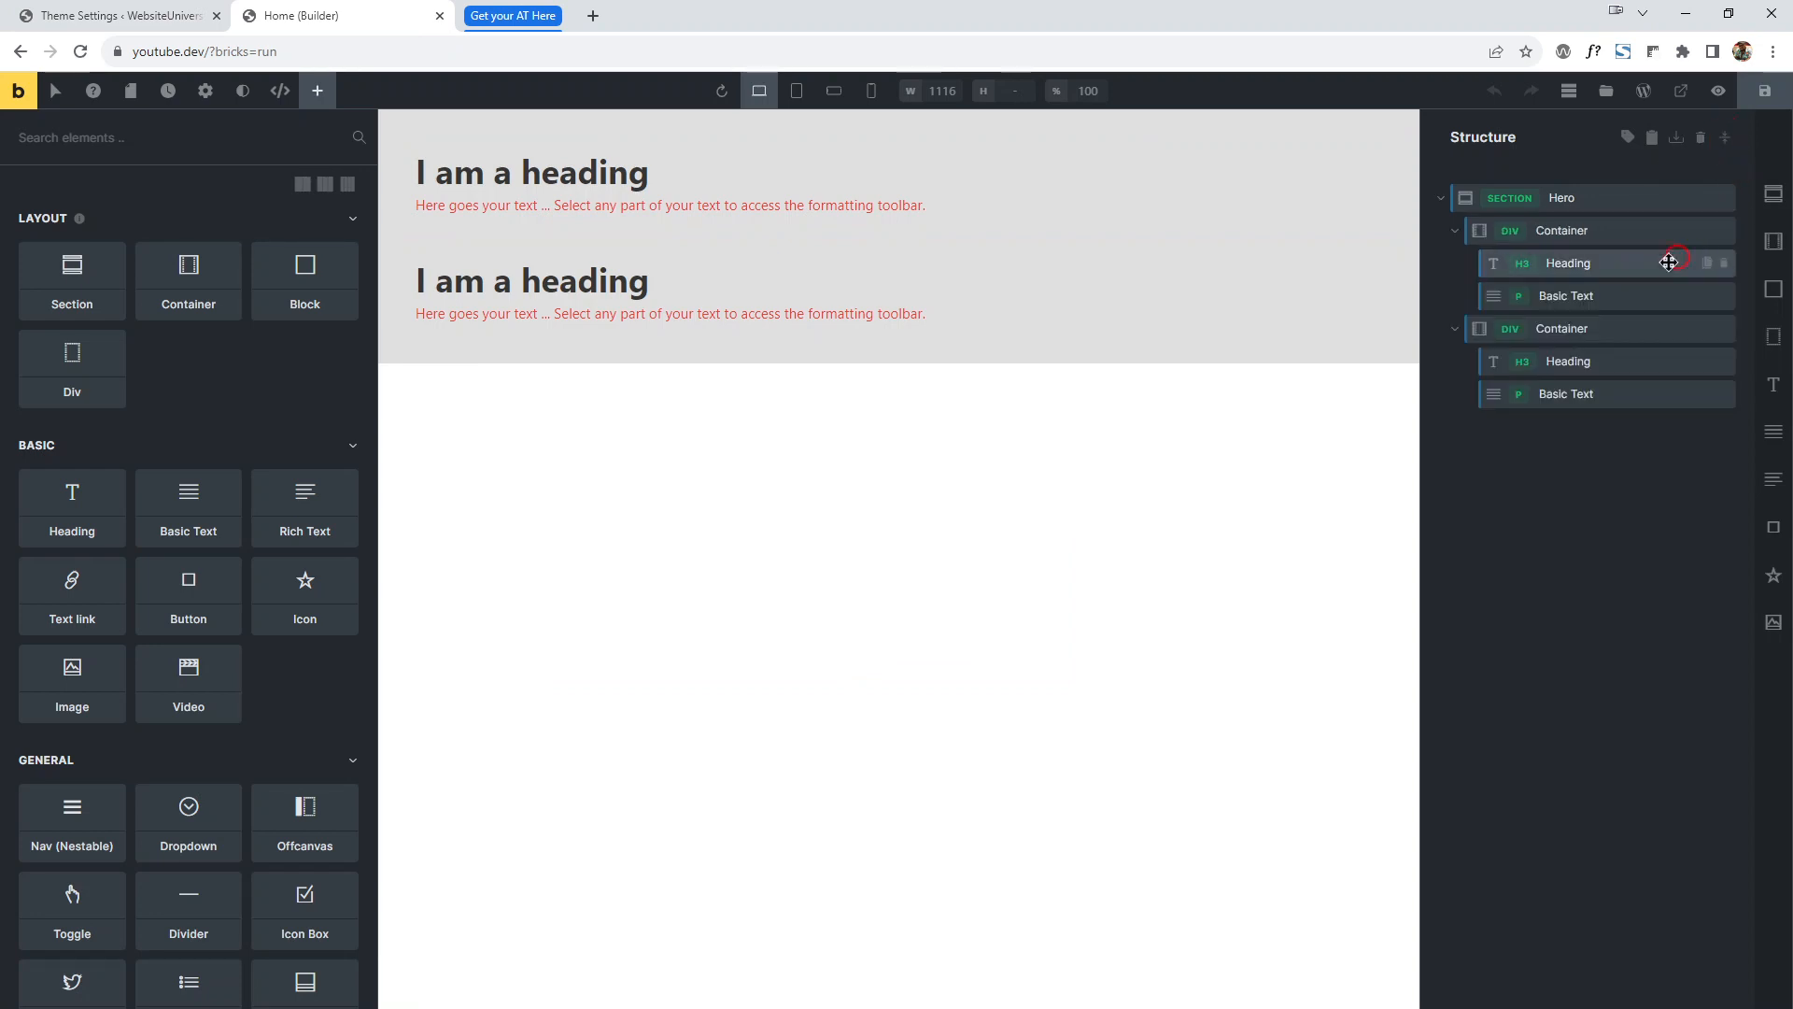
Select the .hero__heading class on the first Heading and check its breakpoint style indicators alongside its typography settings.
left_click(1559, 262)
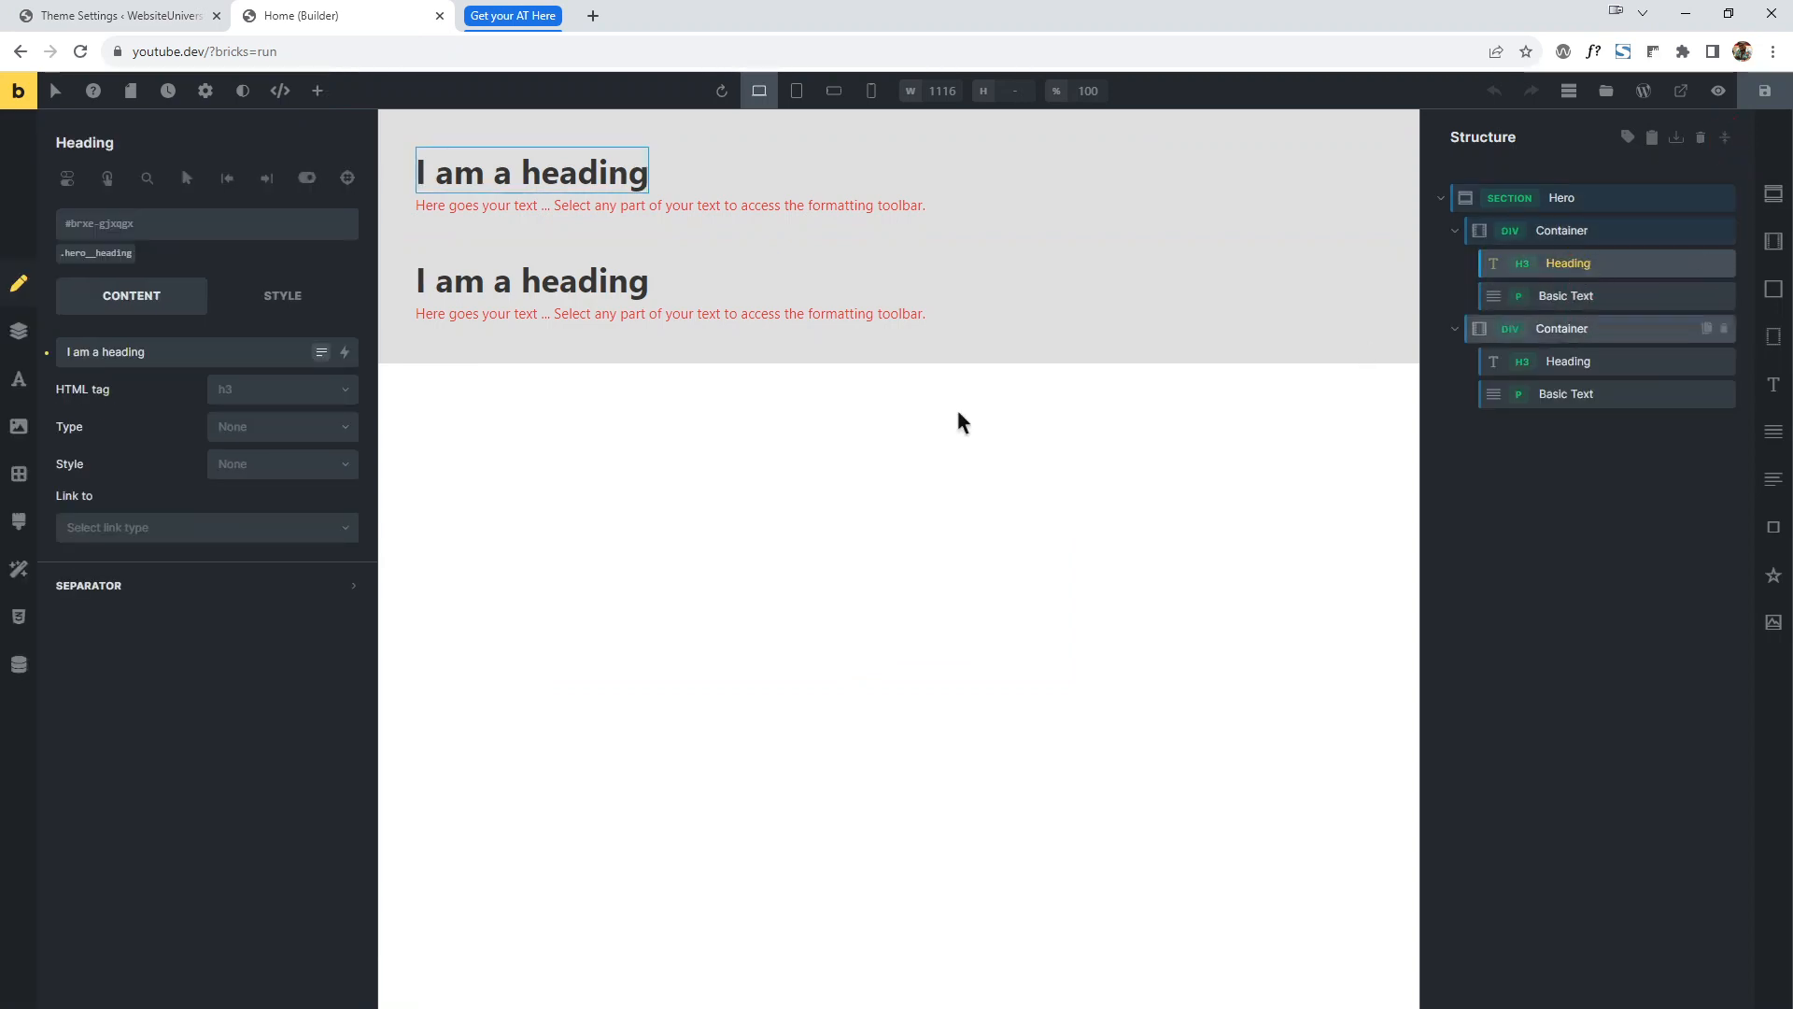
left_click(84, 253)
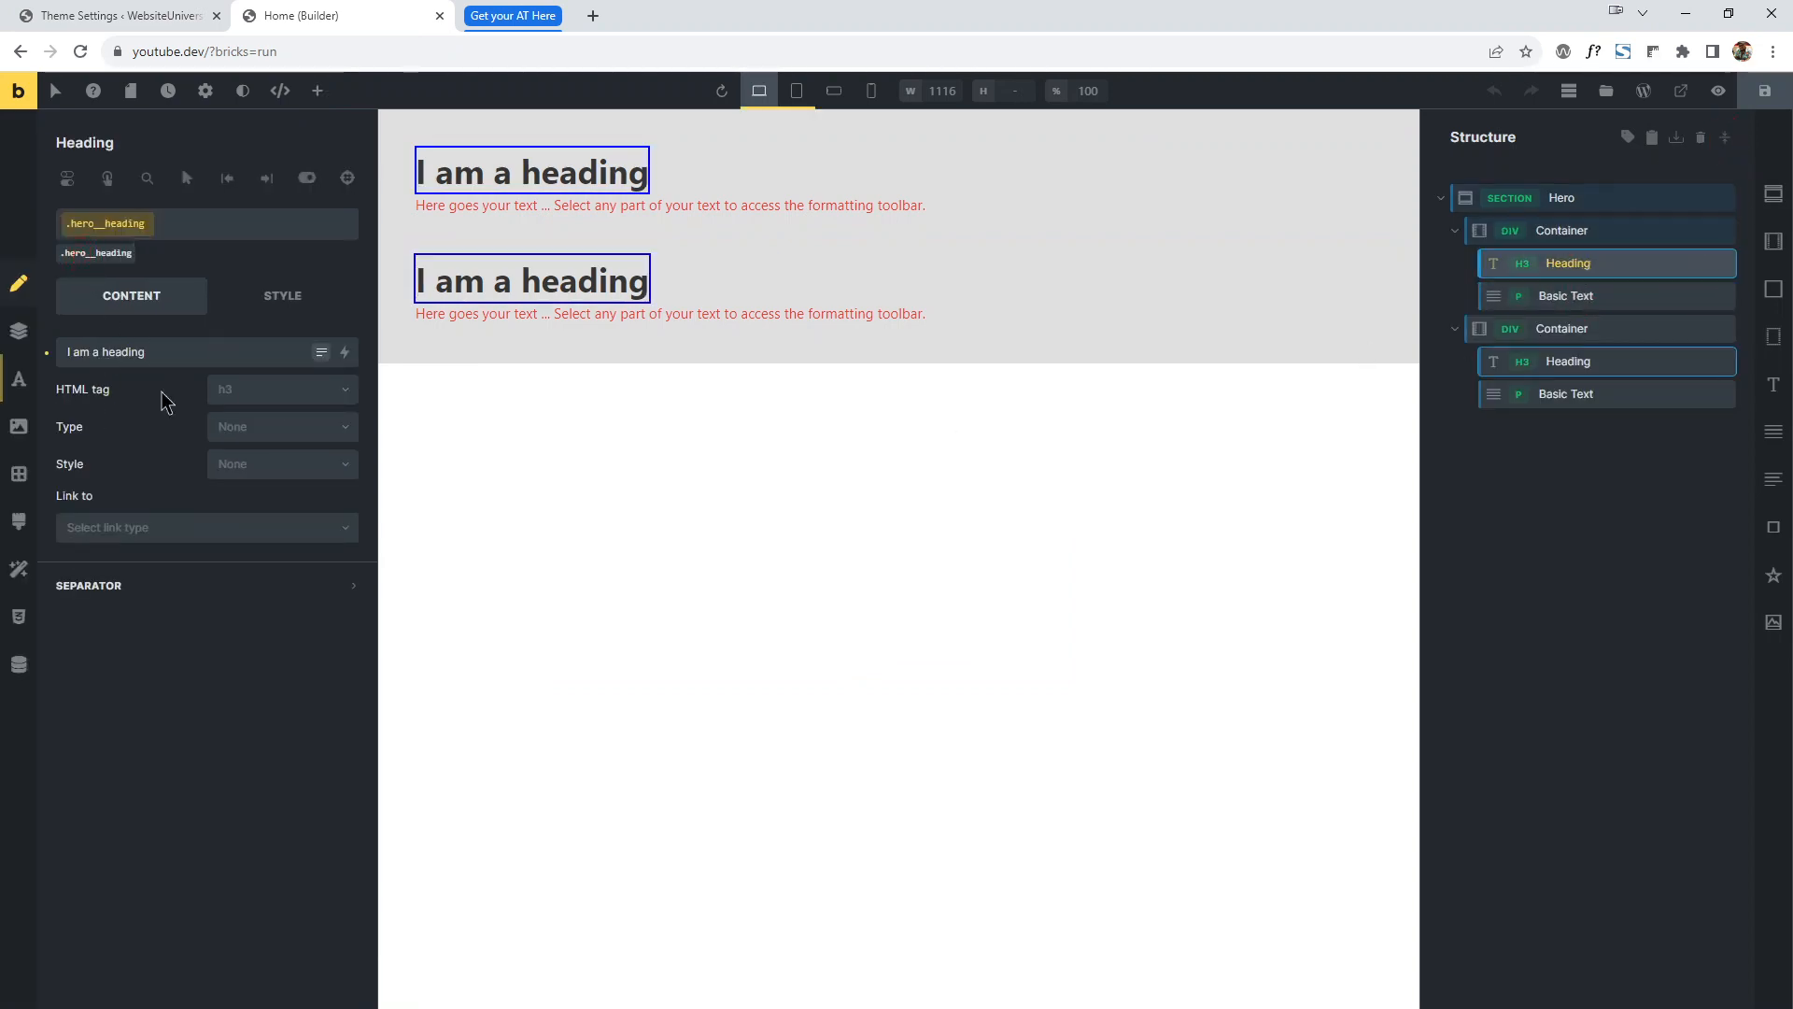
left_click(21, 379)
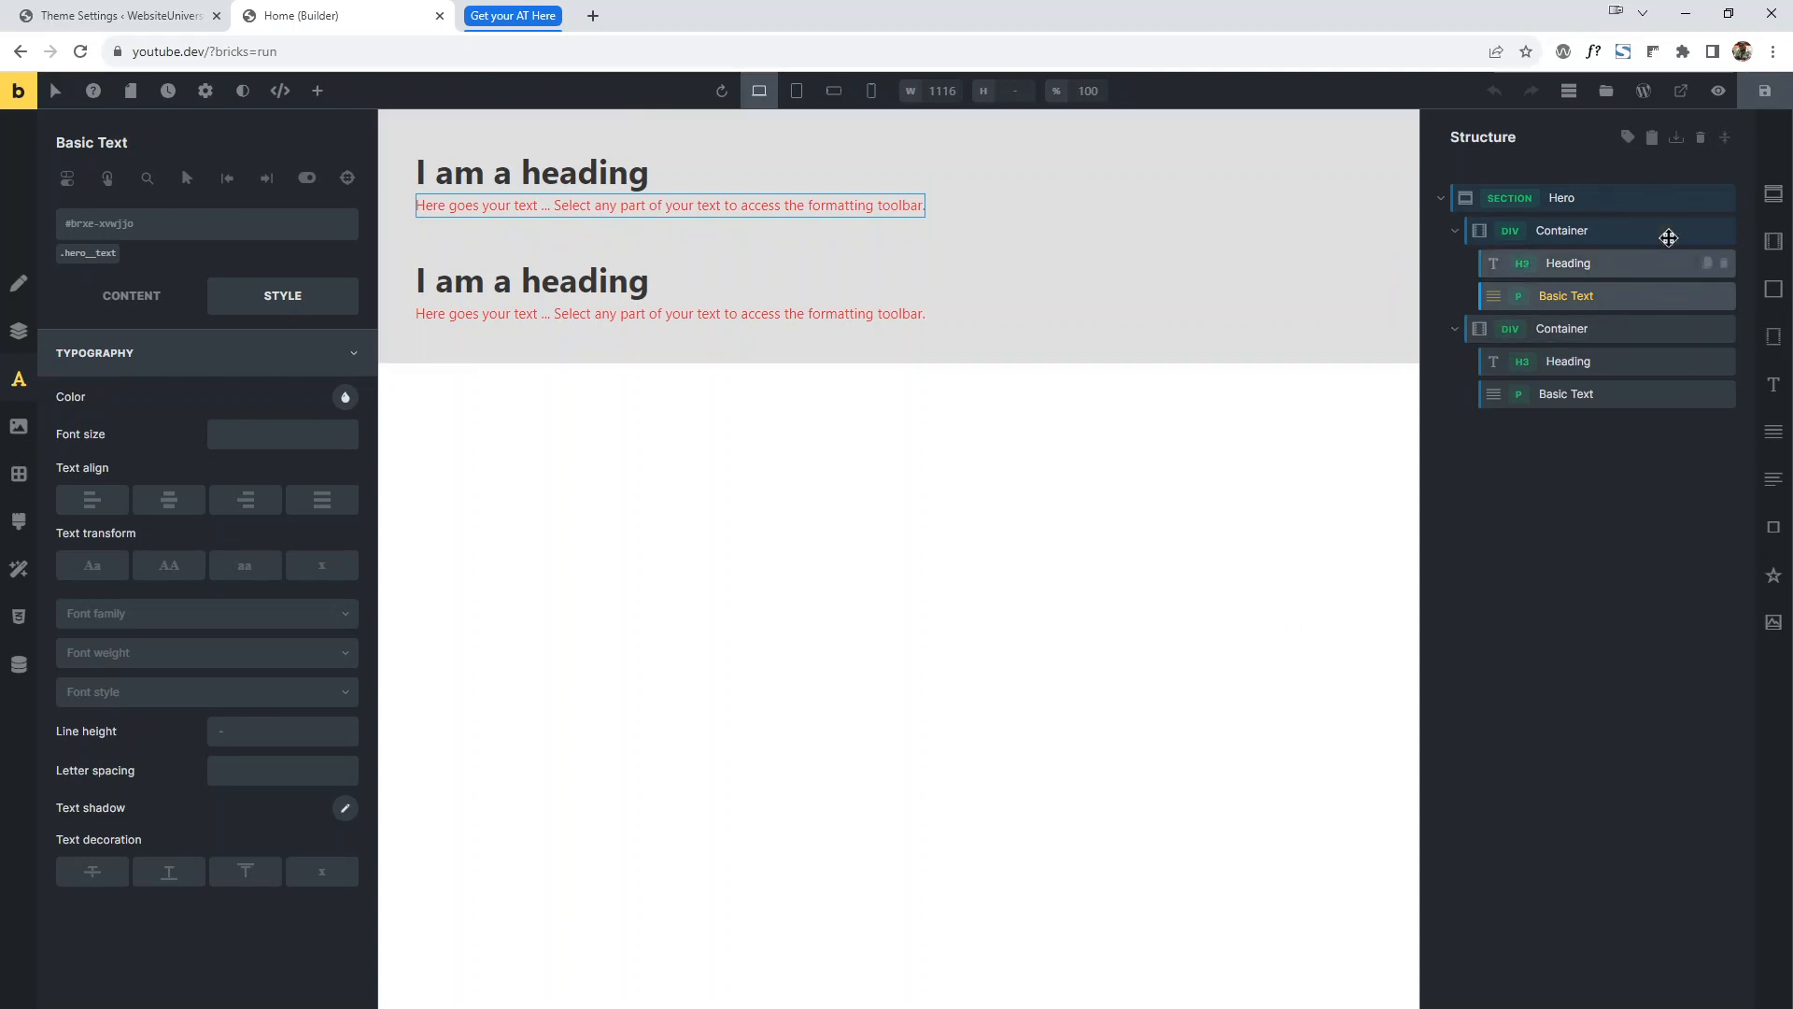
Set the .hero__text typography color to #03a9f4 at the mobile portrait breakpoint.
left_click(84, 253)
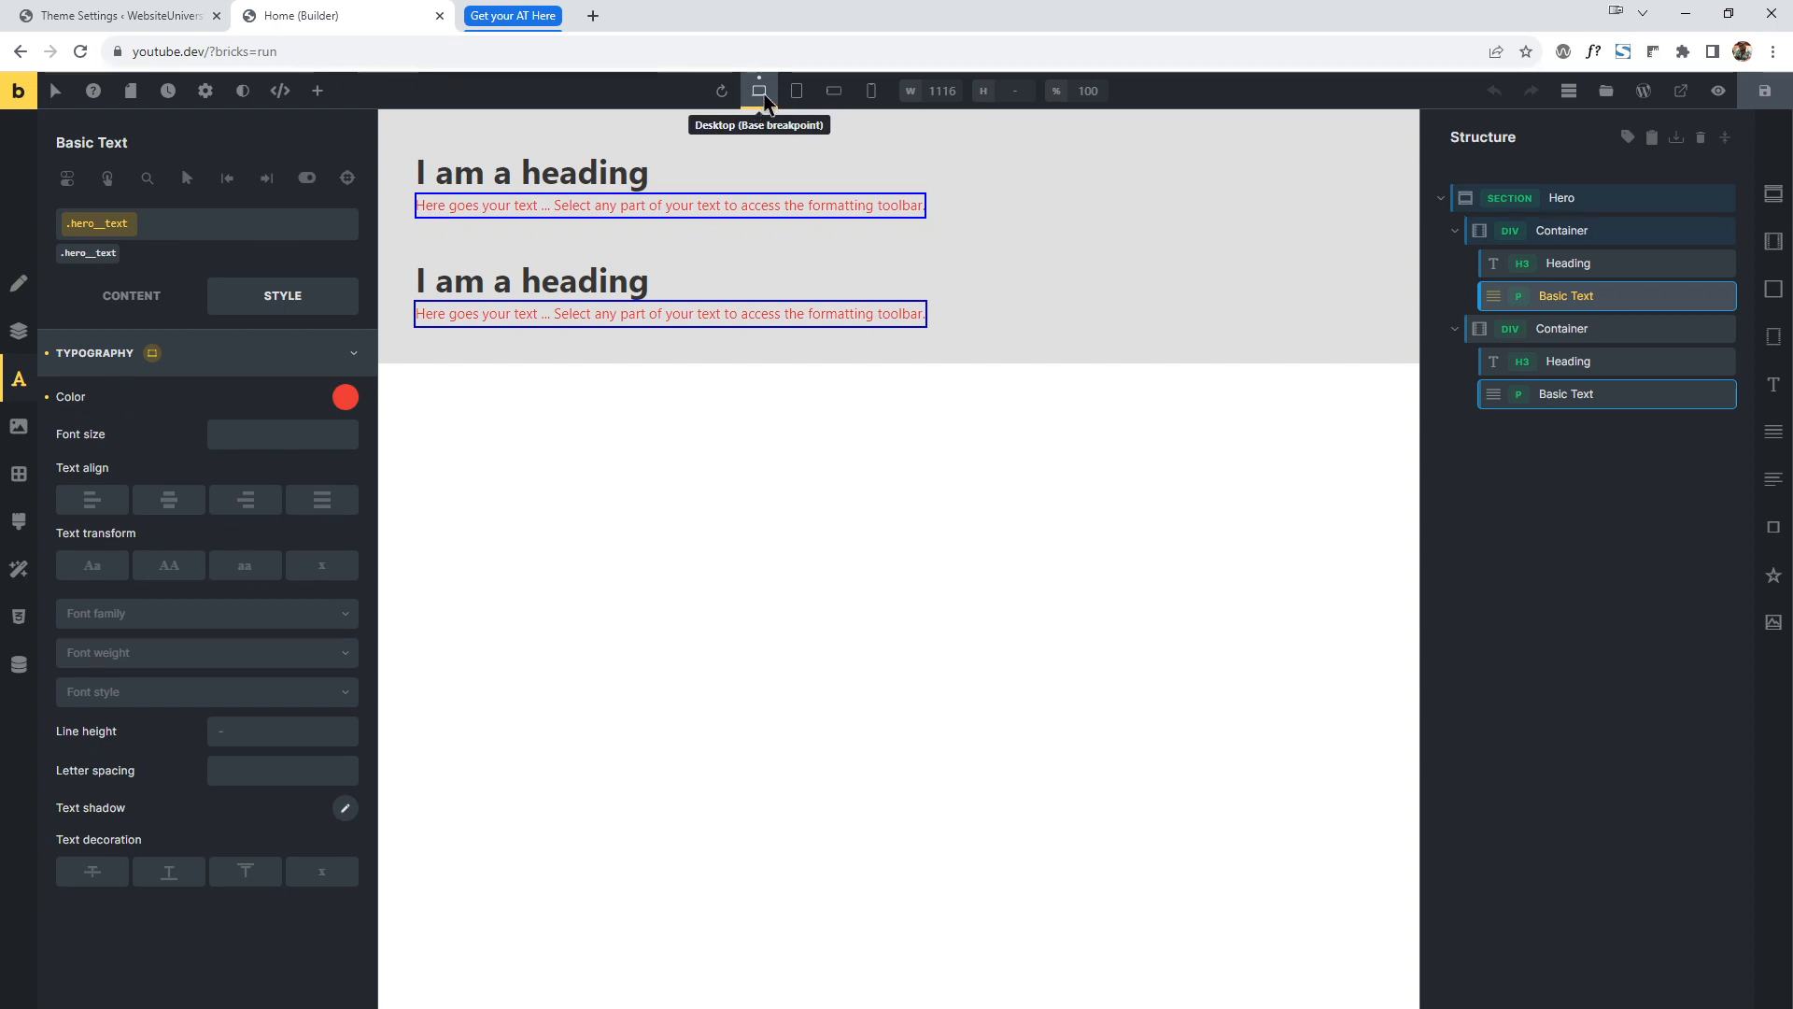
left_click(871, 90)
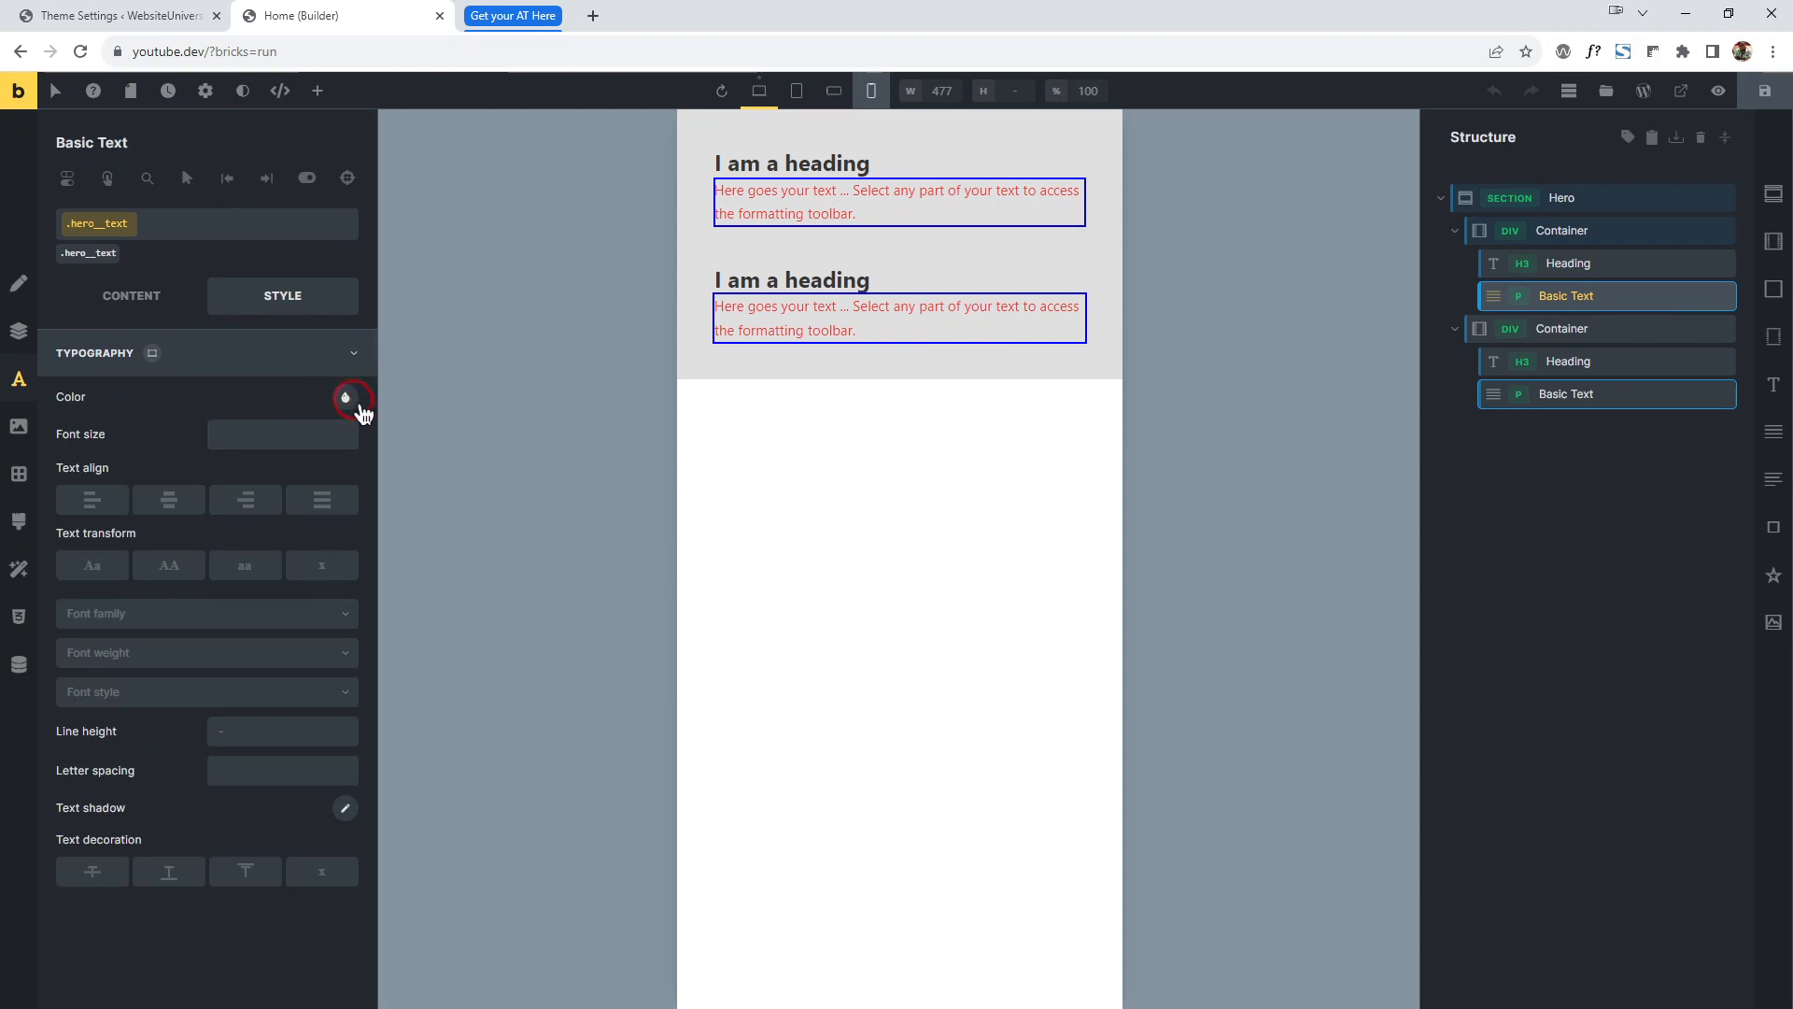
left_click(344, 397)
left_click(326, 554)
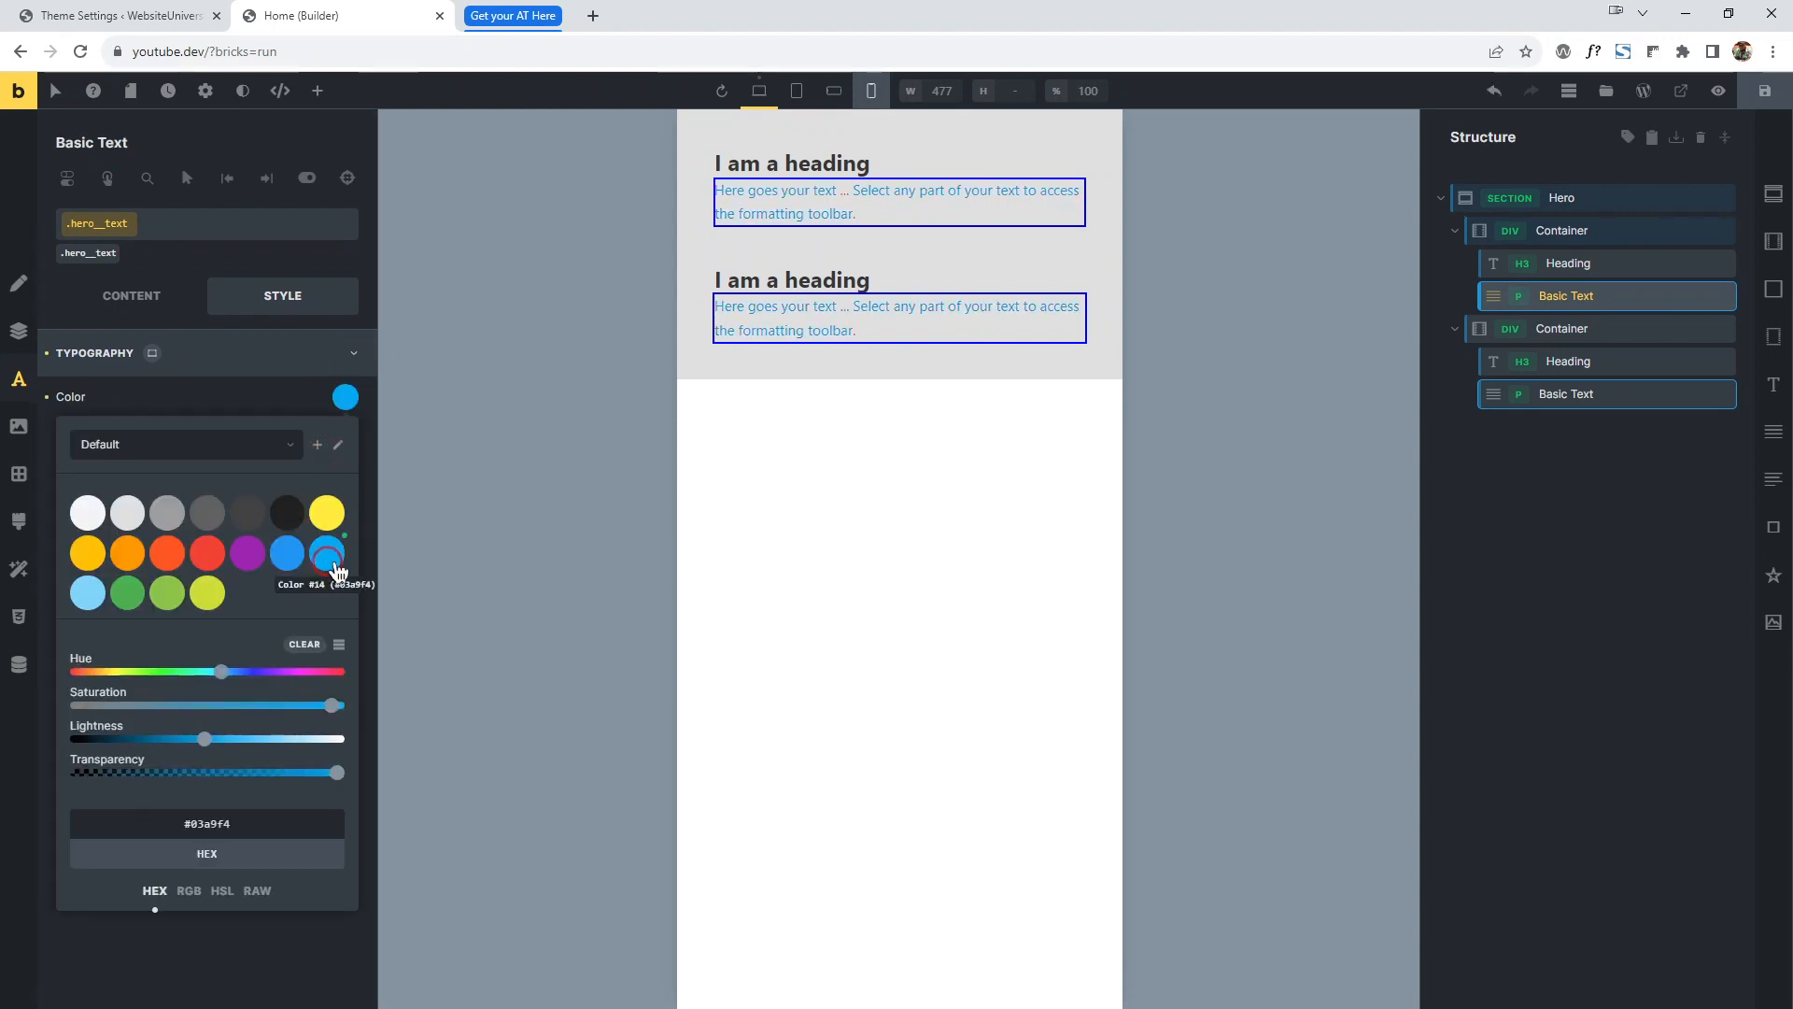
Return to the desktop base breakpoint and check the .hero__text style indicators in the media queries and typography settings.
left_click(758, 89)
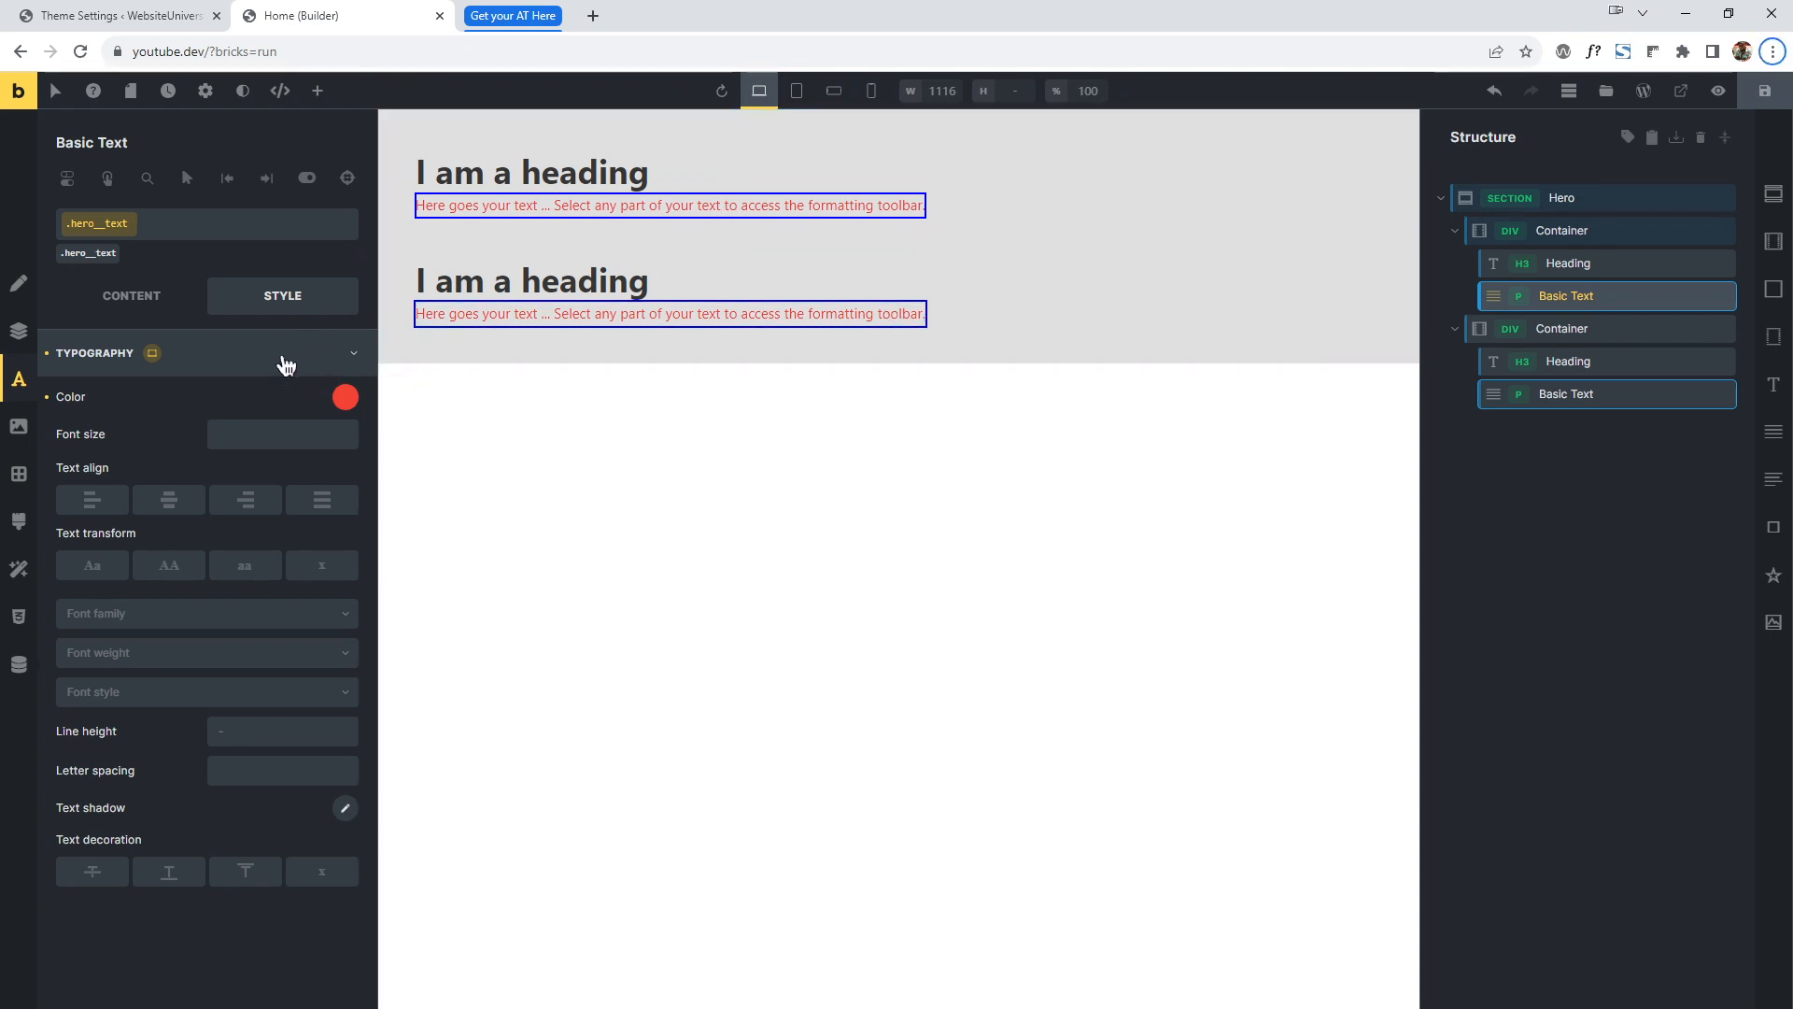
left_click(131, 295)
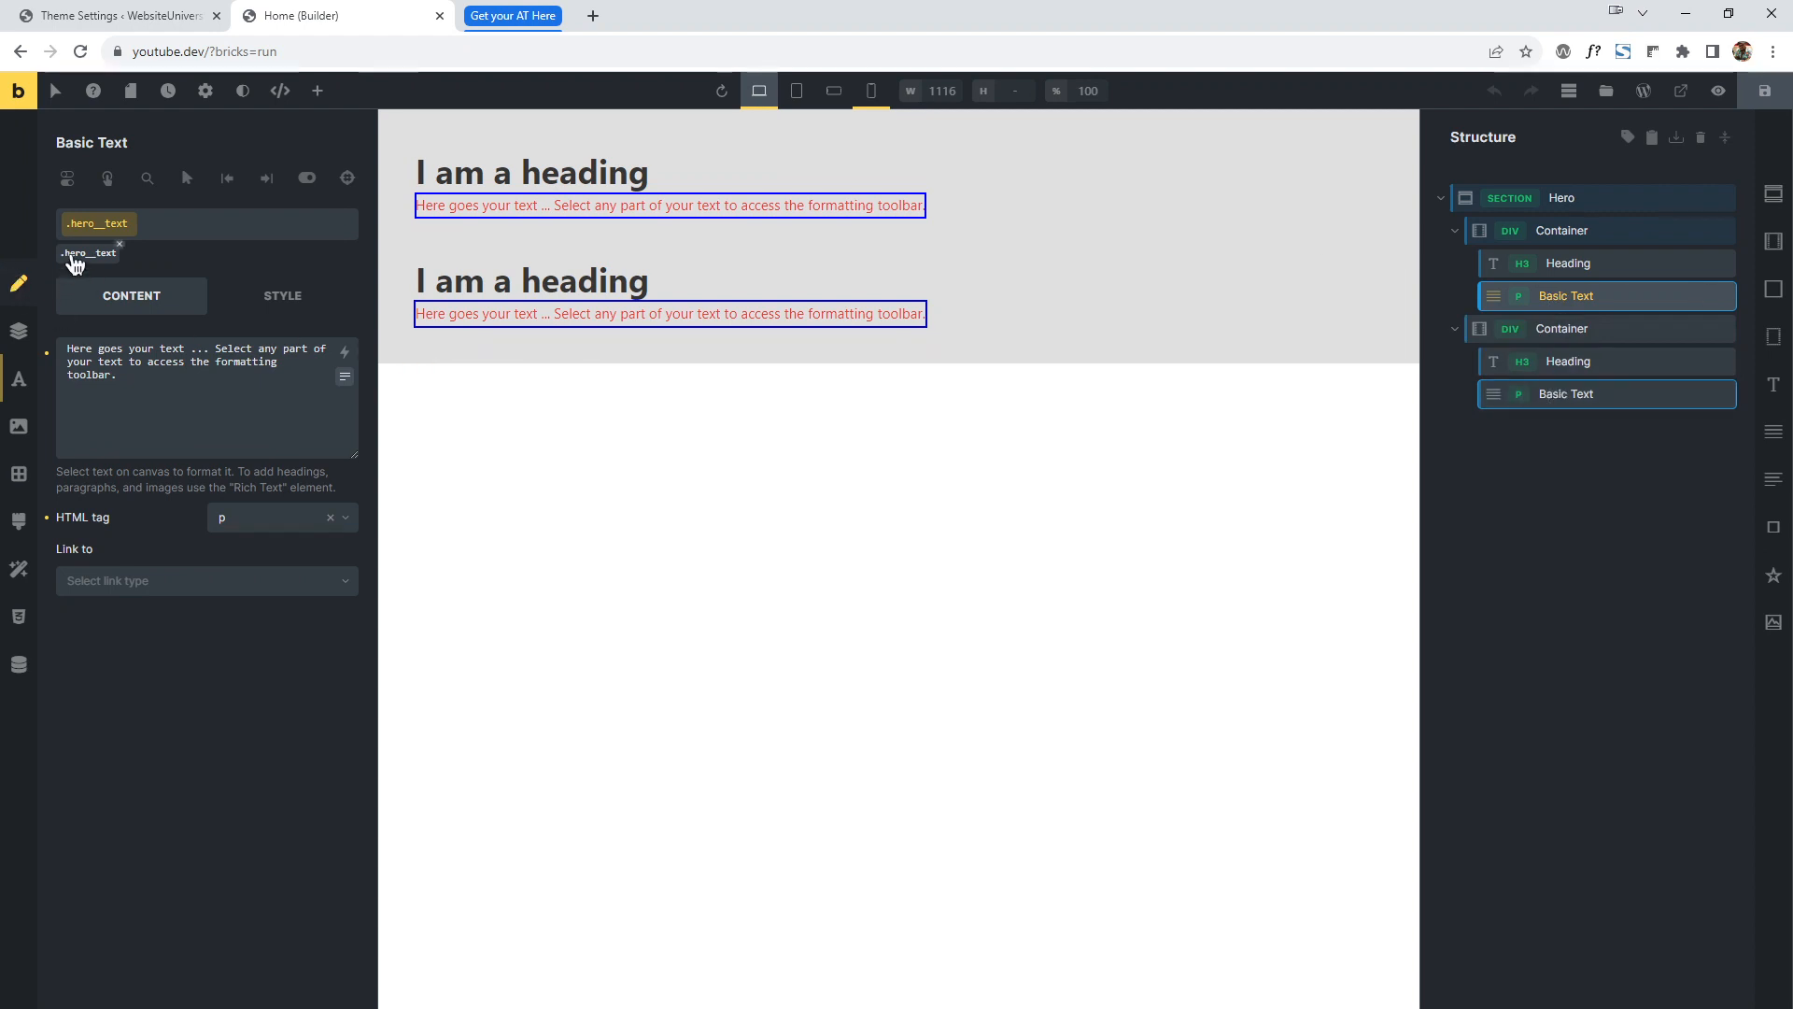
left_click(17, 383)
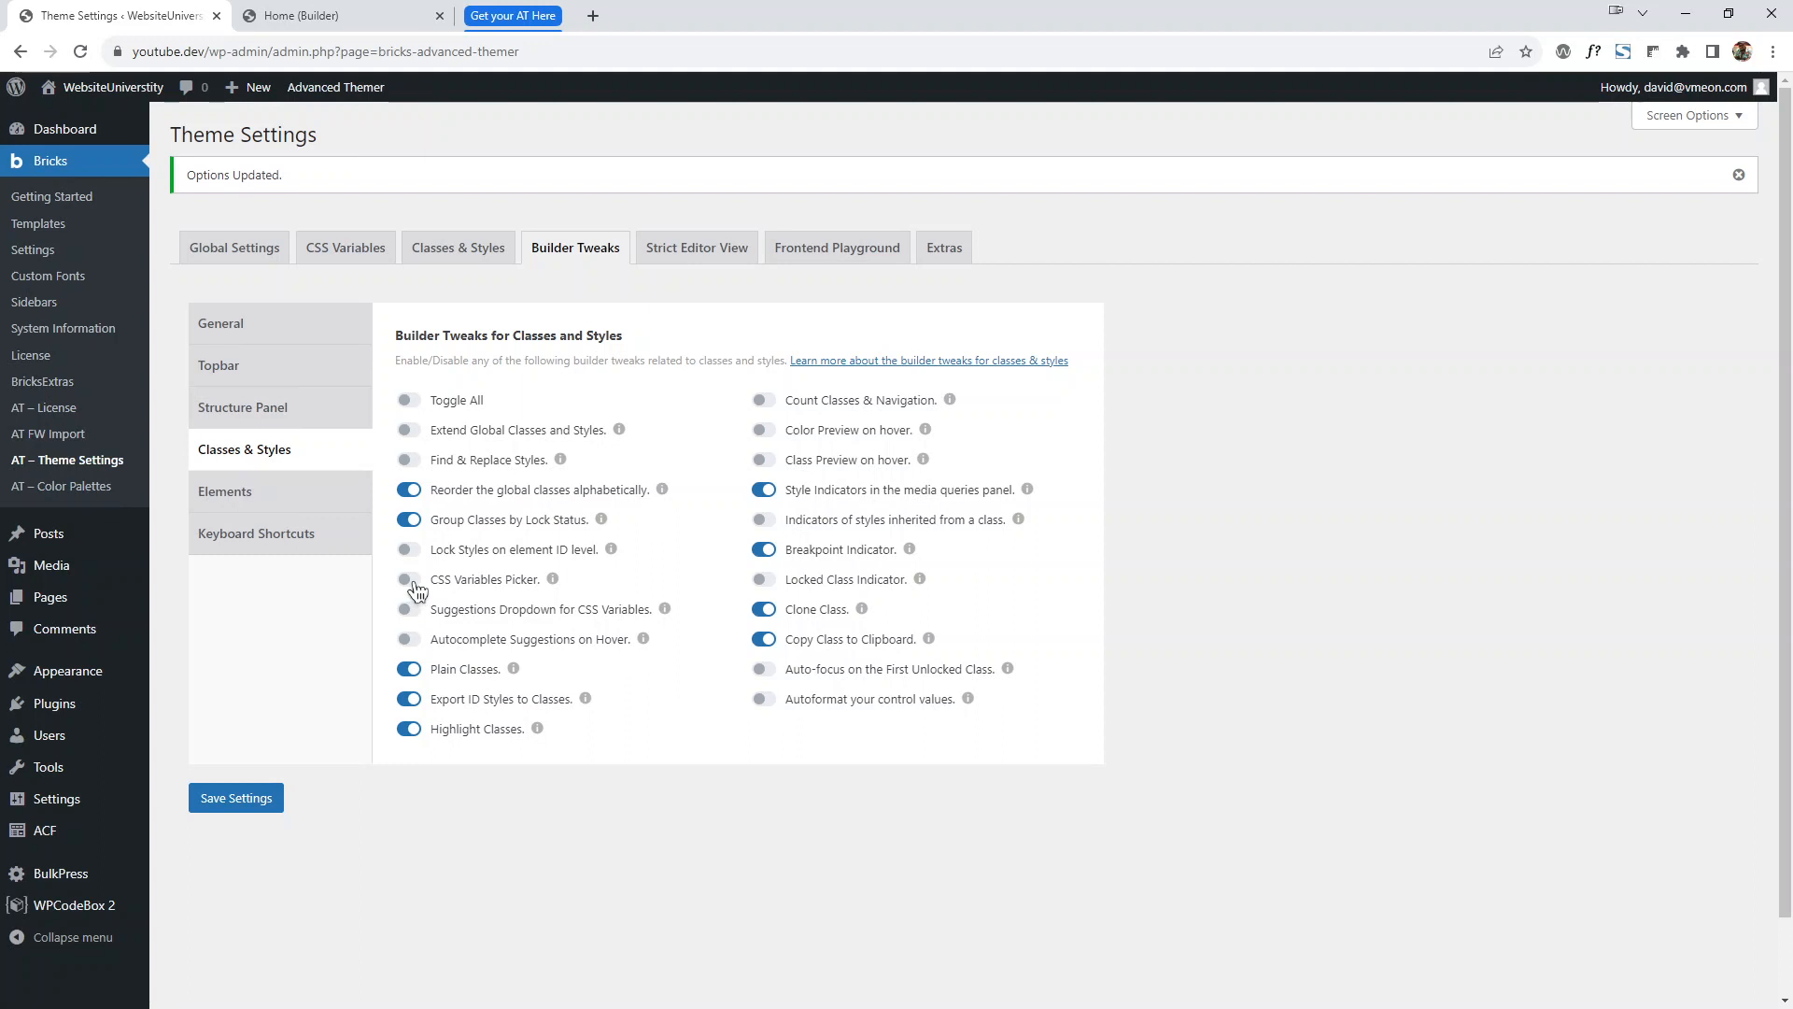
Enable Color Preview, Class Preview and Autocomplete Suggestions on hover plus the CSS Variables Picker, save, and reload the builder with the structure expanded.
left_click(763, 430)
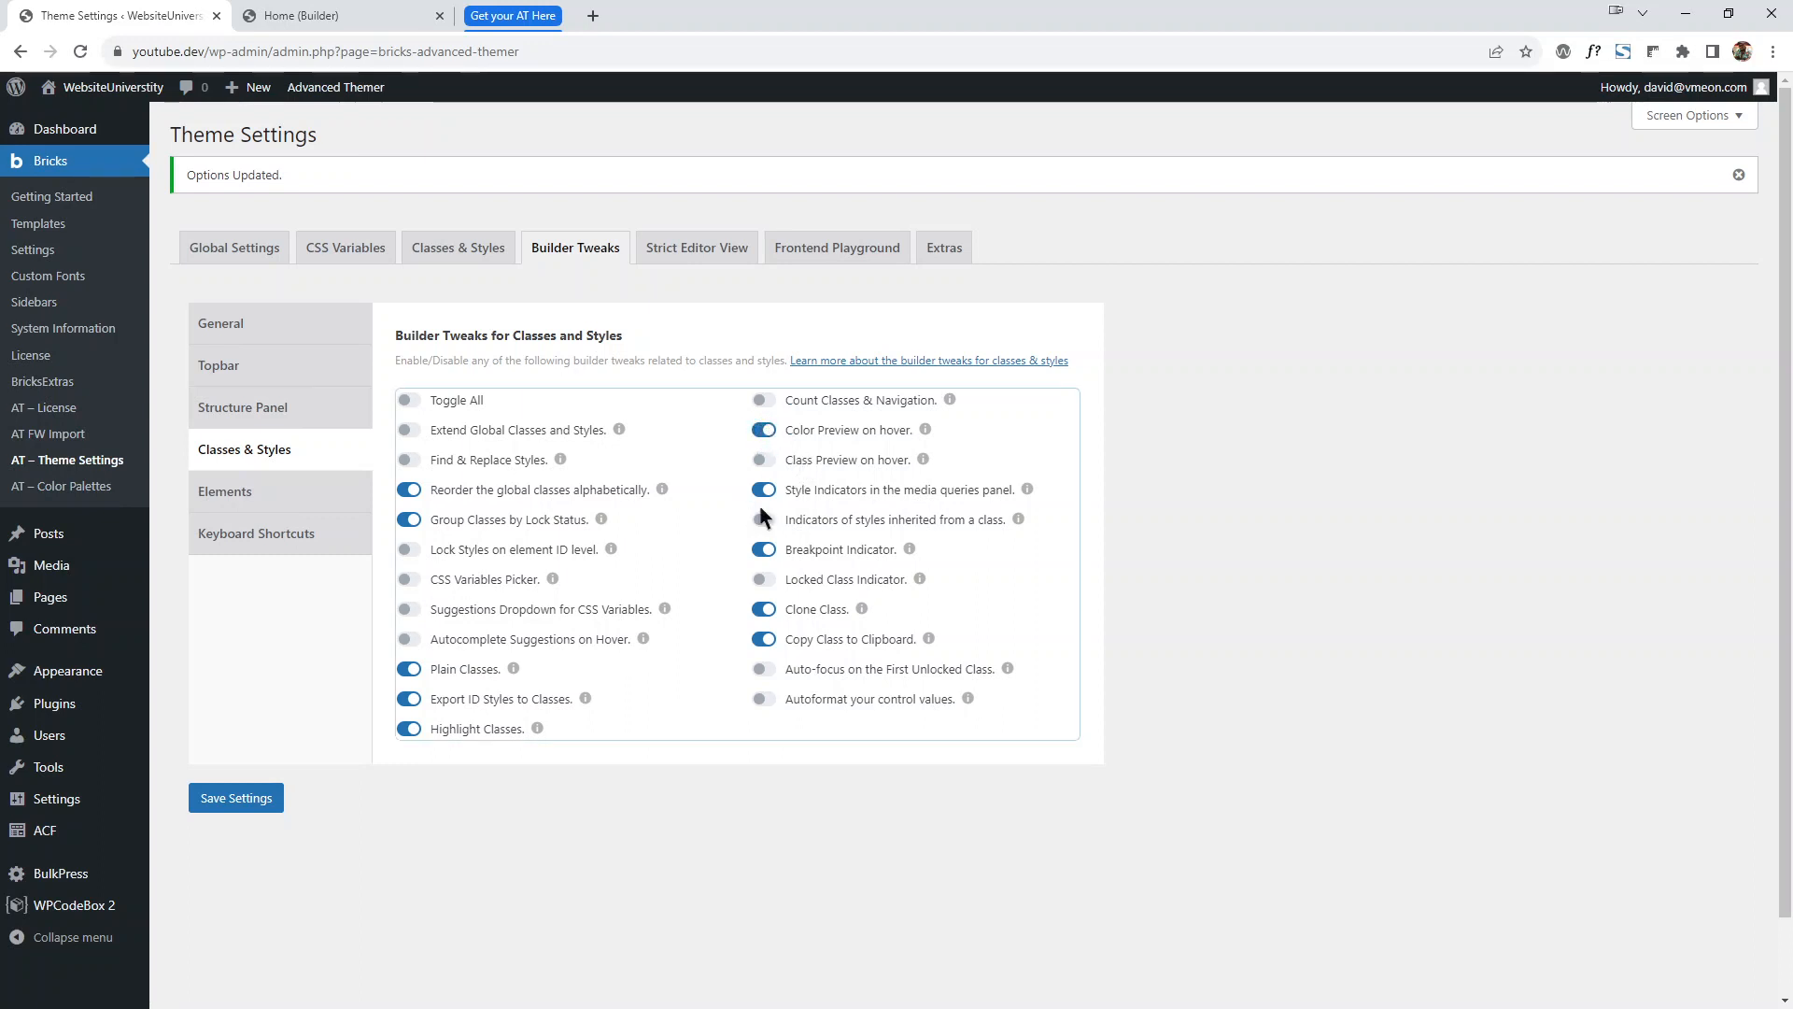
left_click(765, 462)
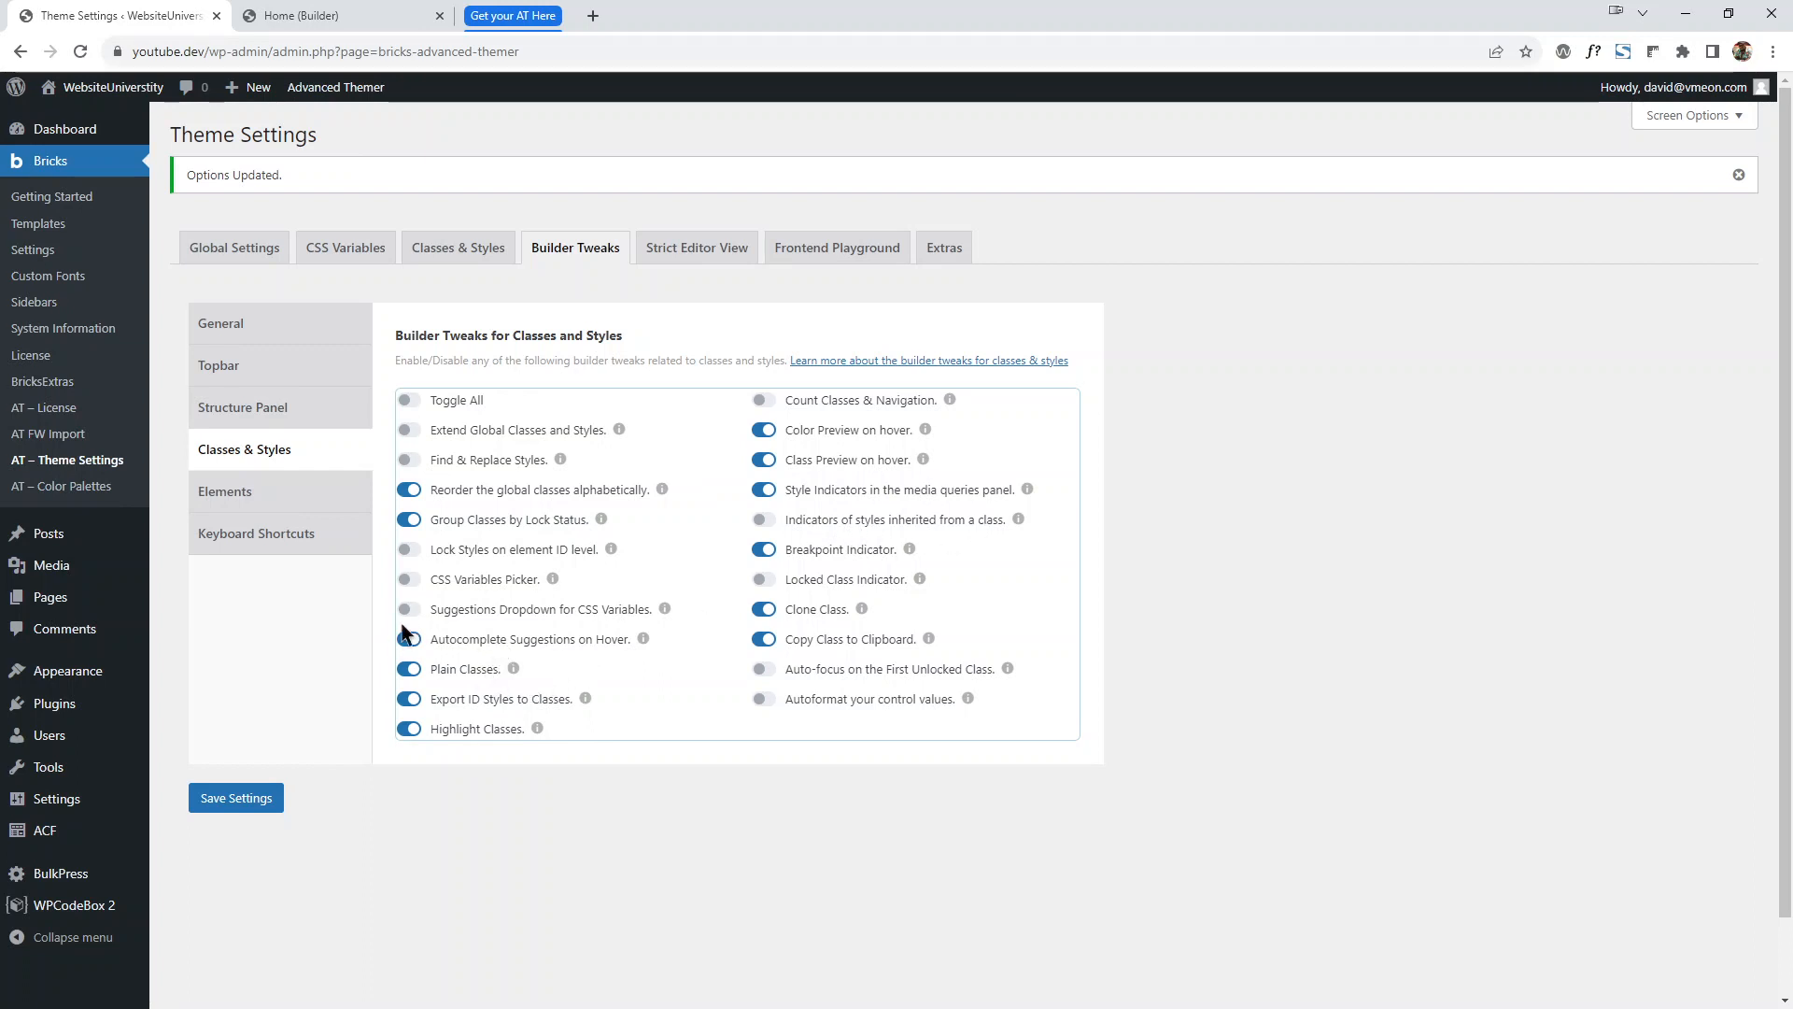
left_click(407, 581)
left_click(266, 793)
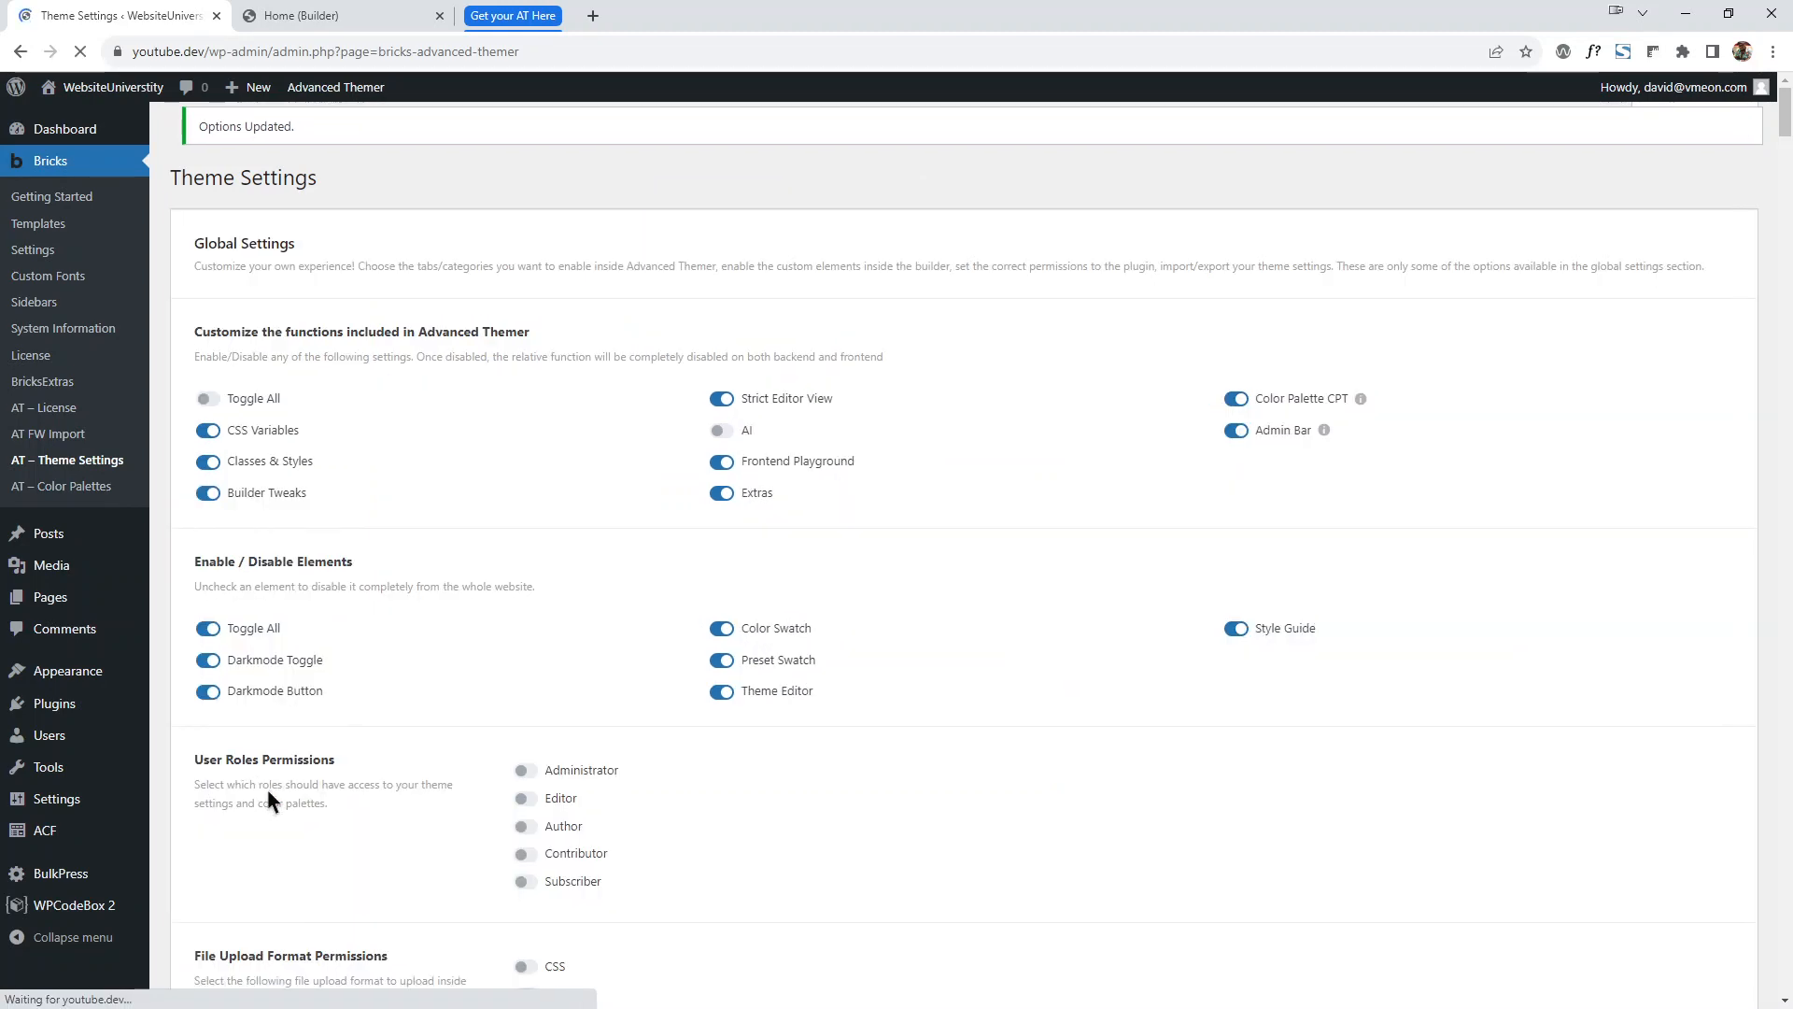
left_click(298, 15)
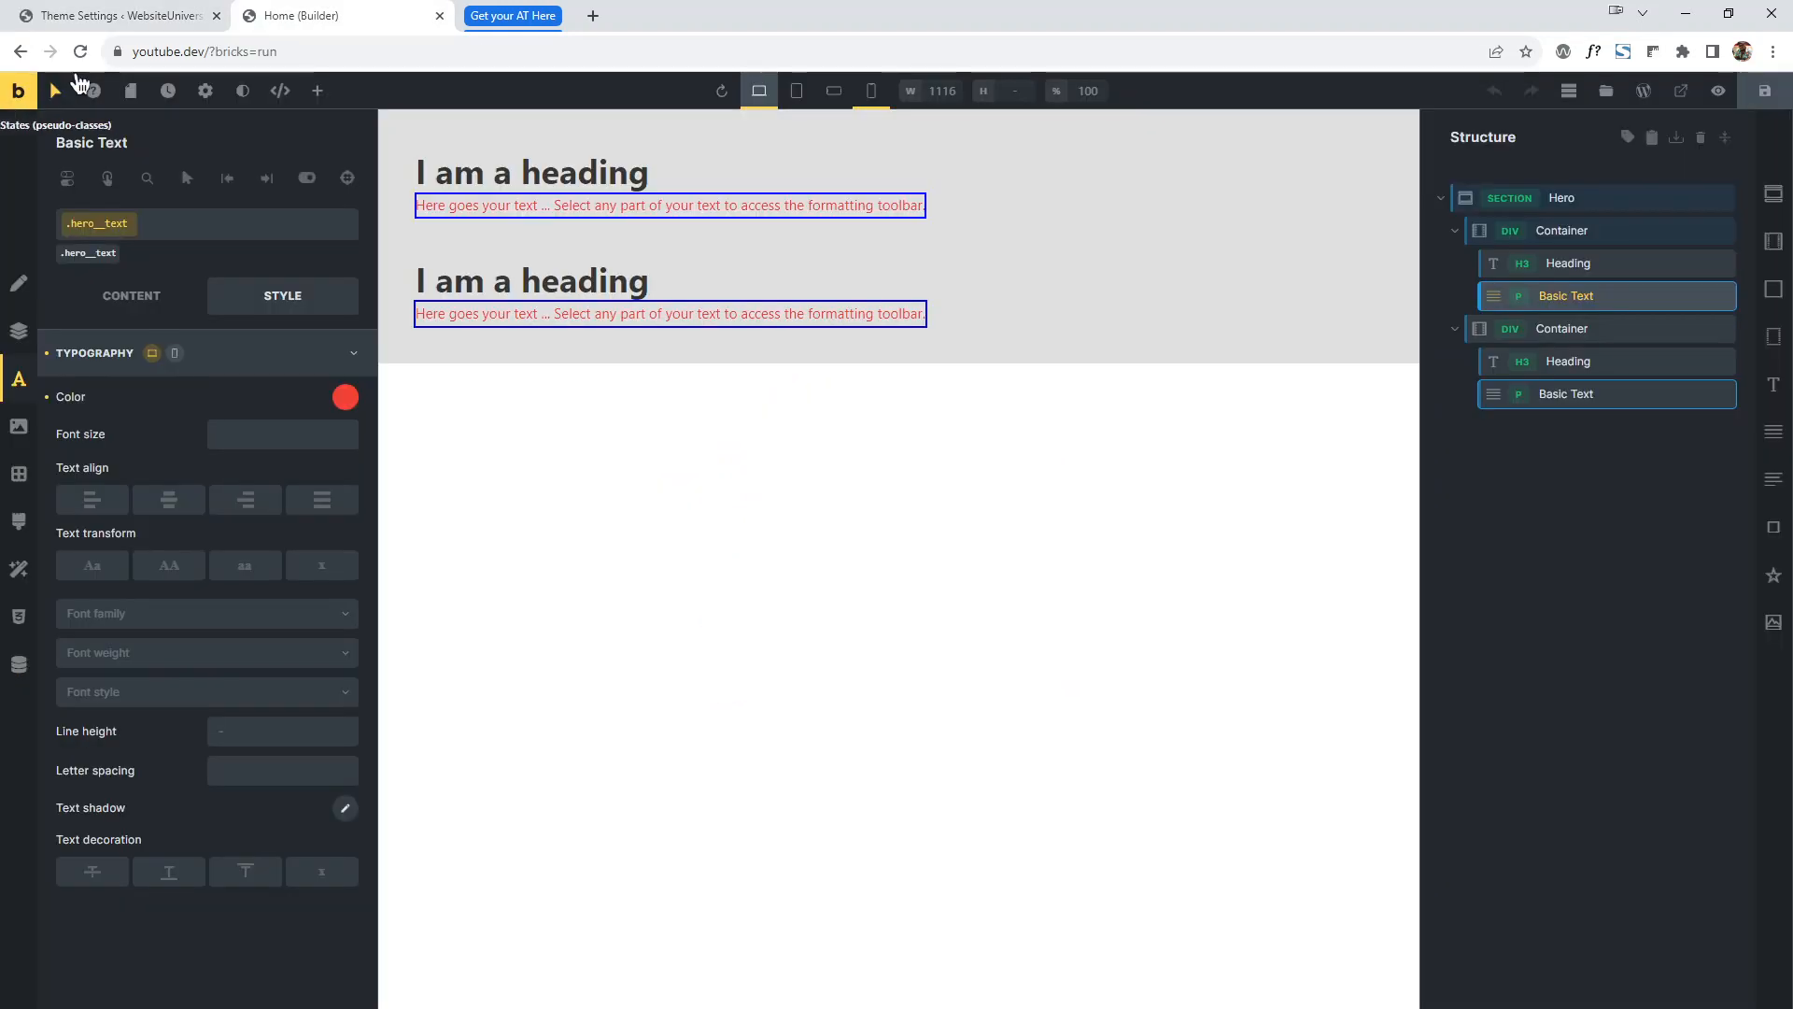
left_click(78, 52)
left_click(1001, 156)
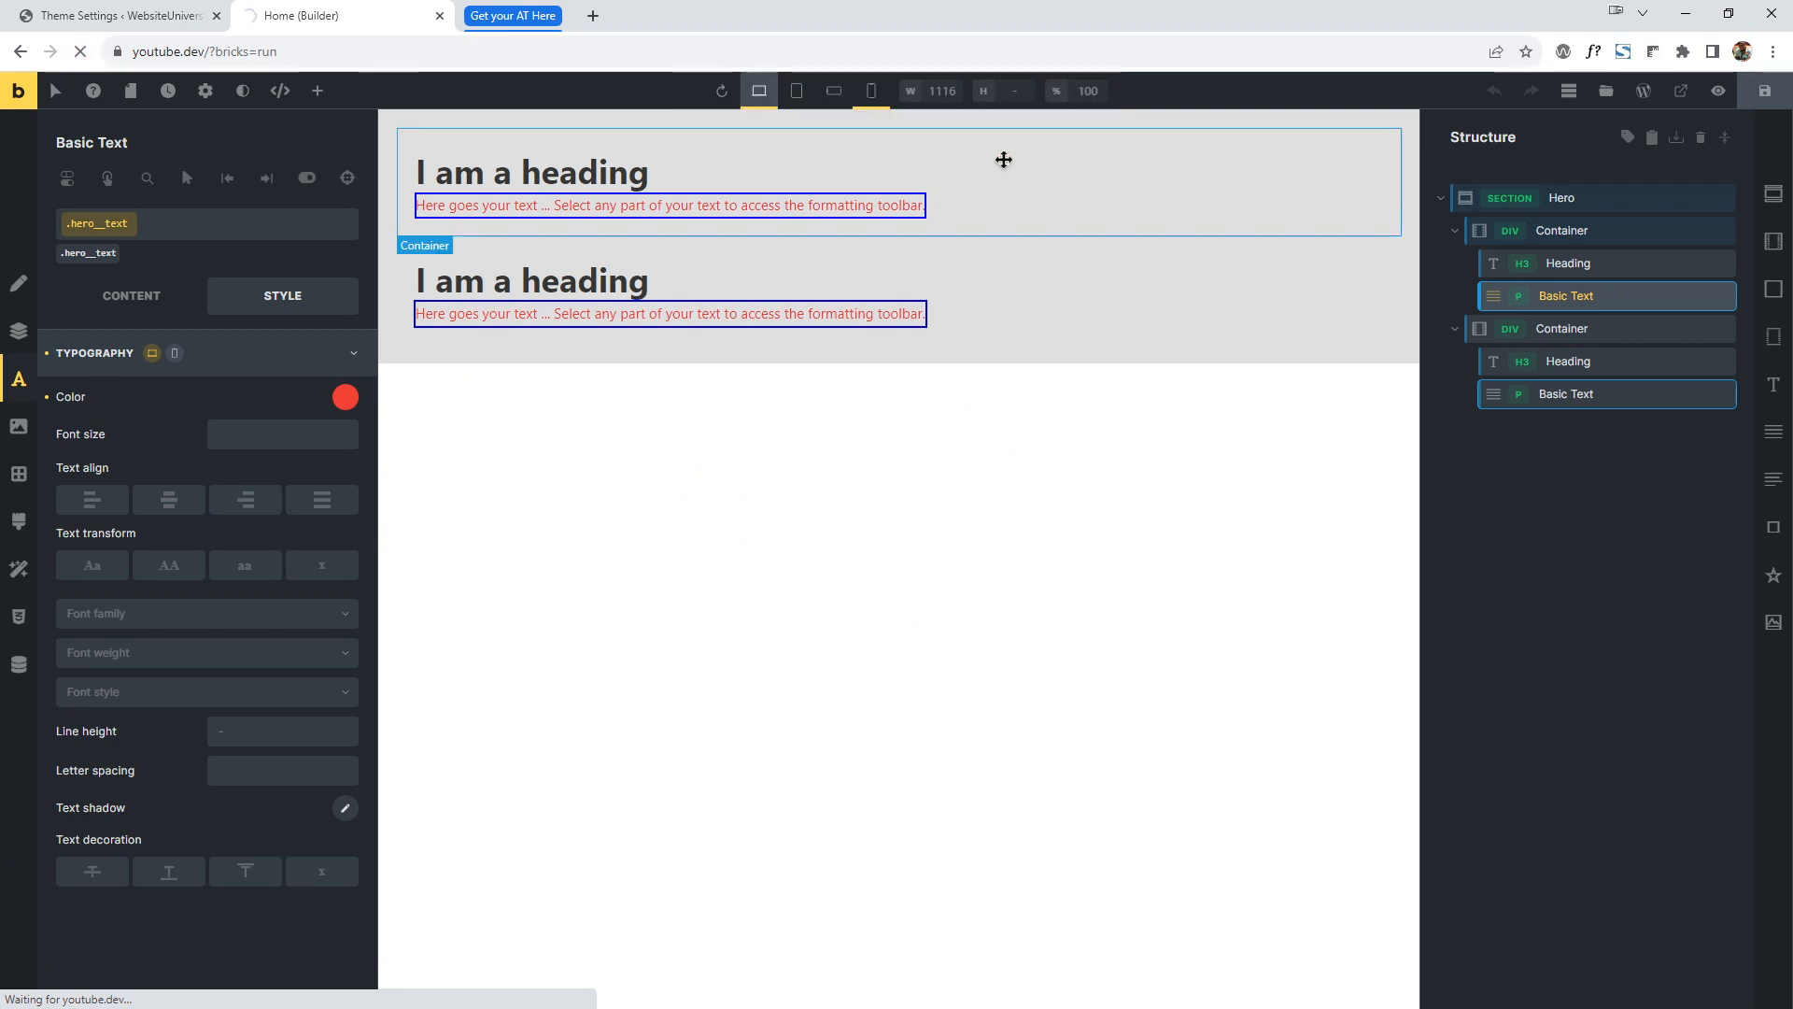
left_click(1725, 137)
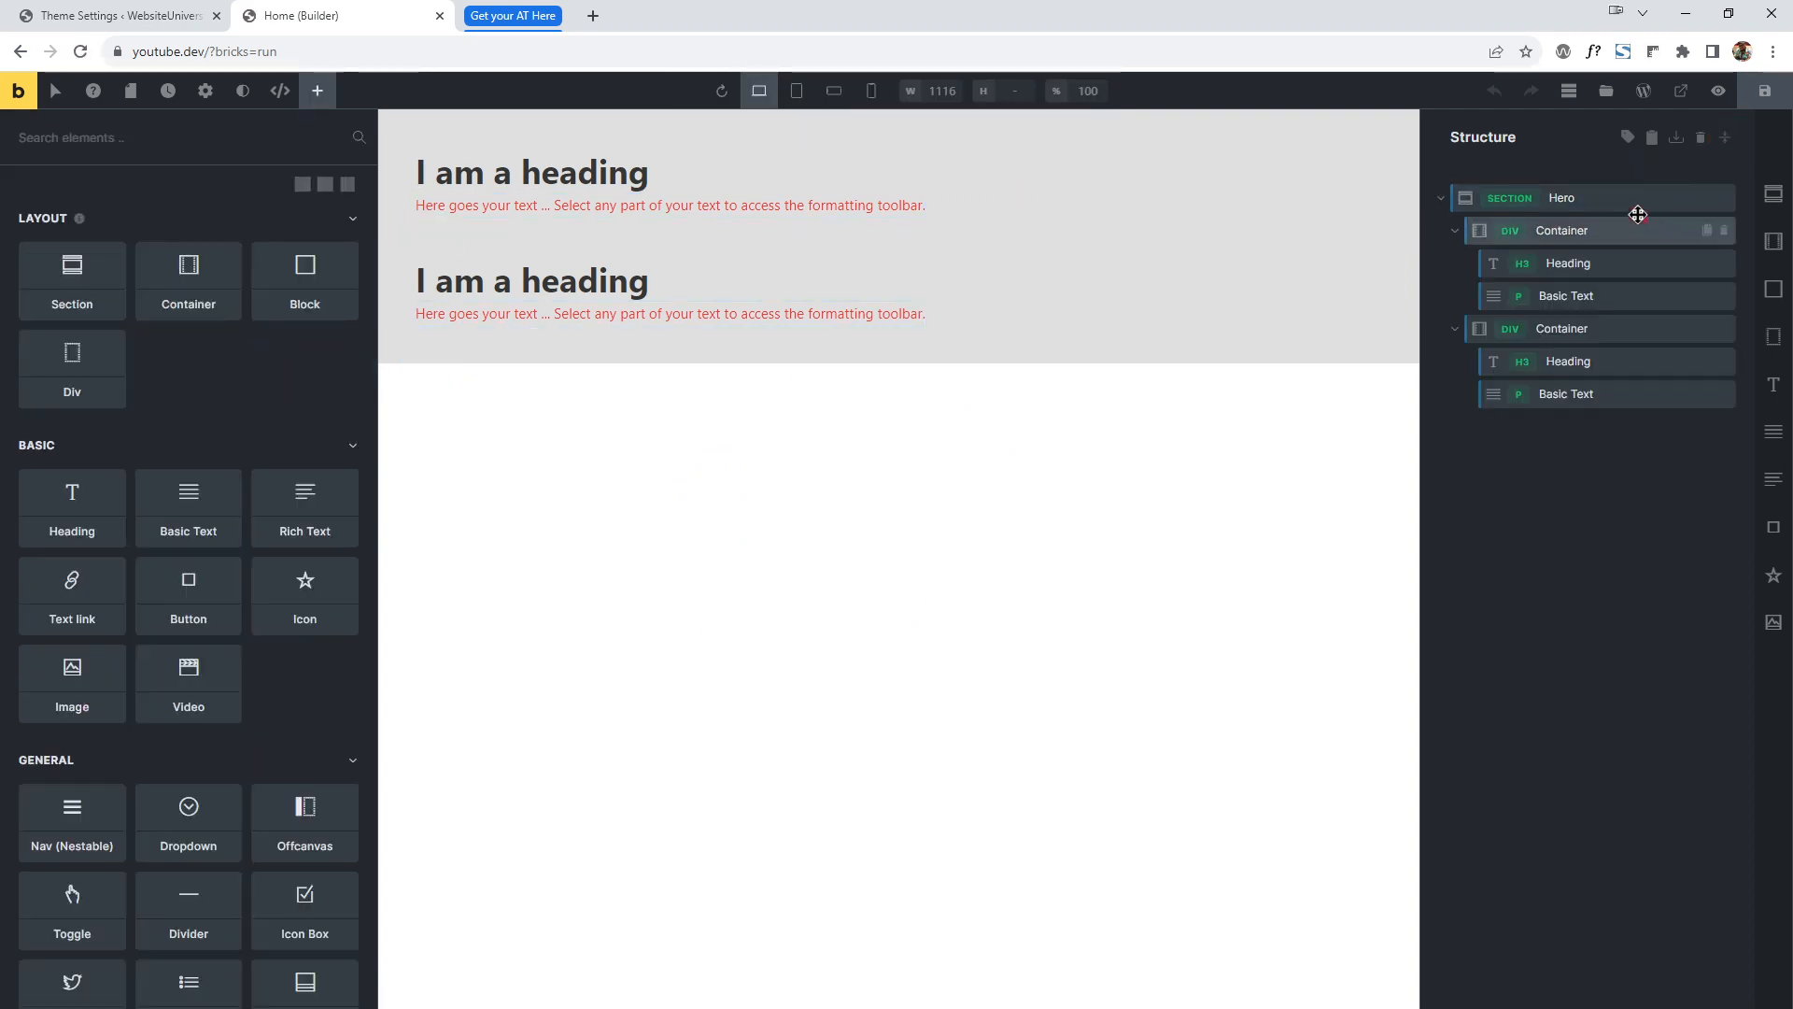
Select the .hero__container class on the first Container and check its layout fields for the CSS variable pickers.
left_click(1619, 233)
left_click(86, 257)
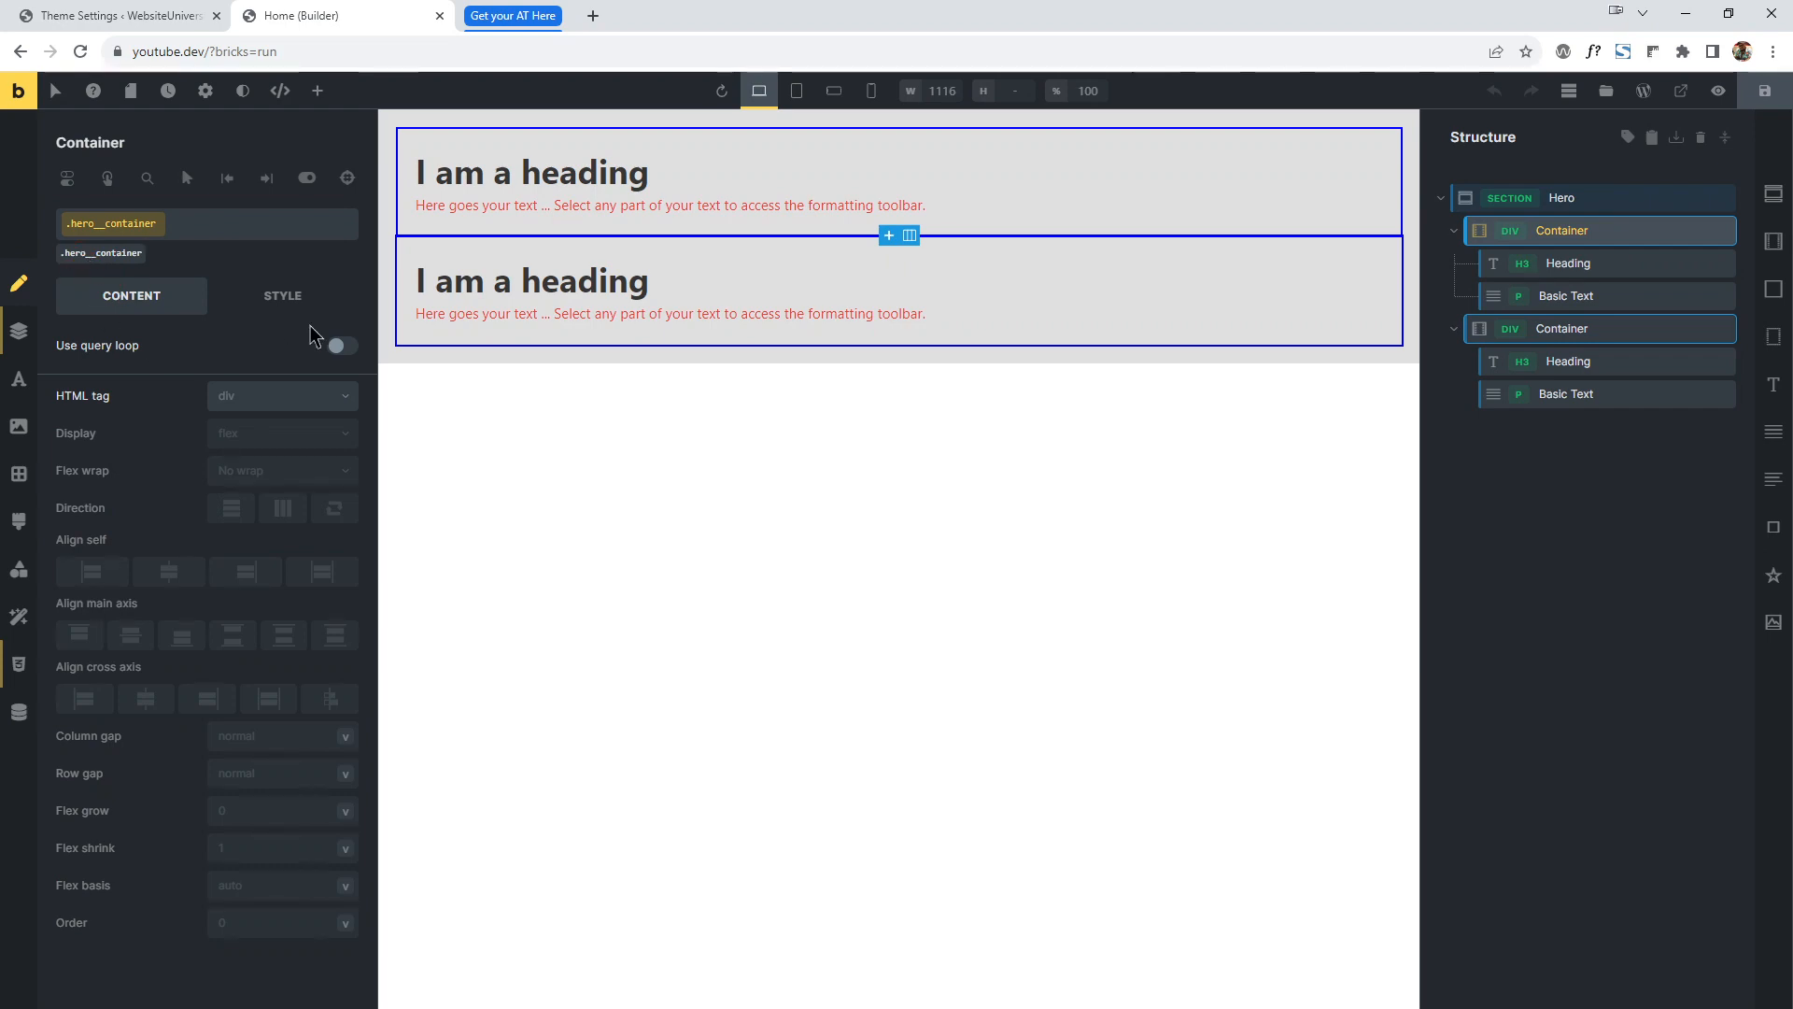
left_click(125, 13)
left_click(301, 15)
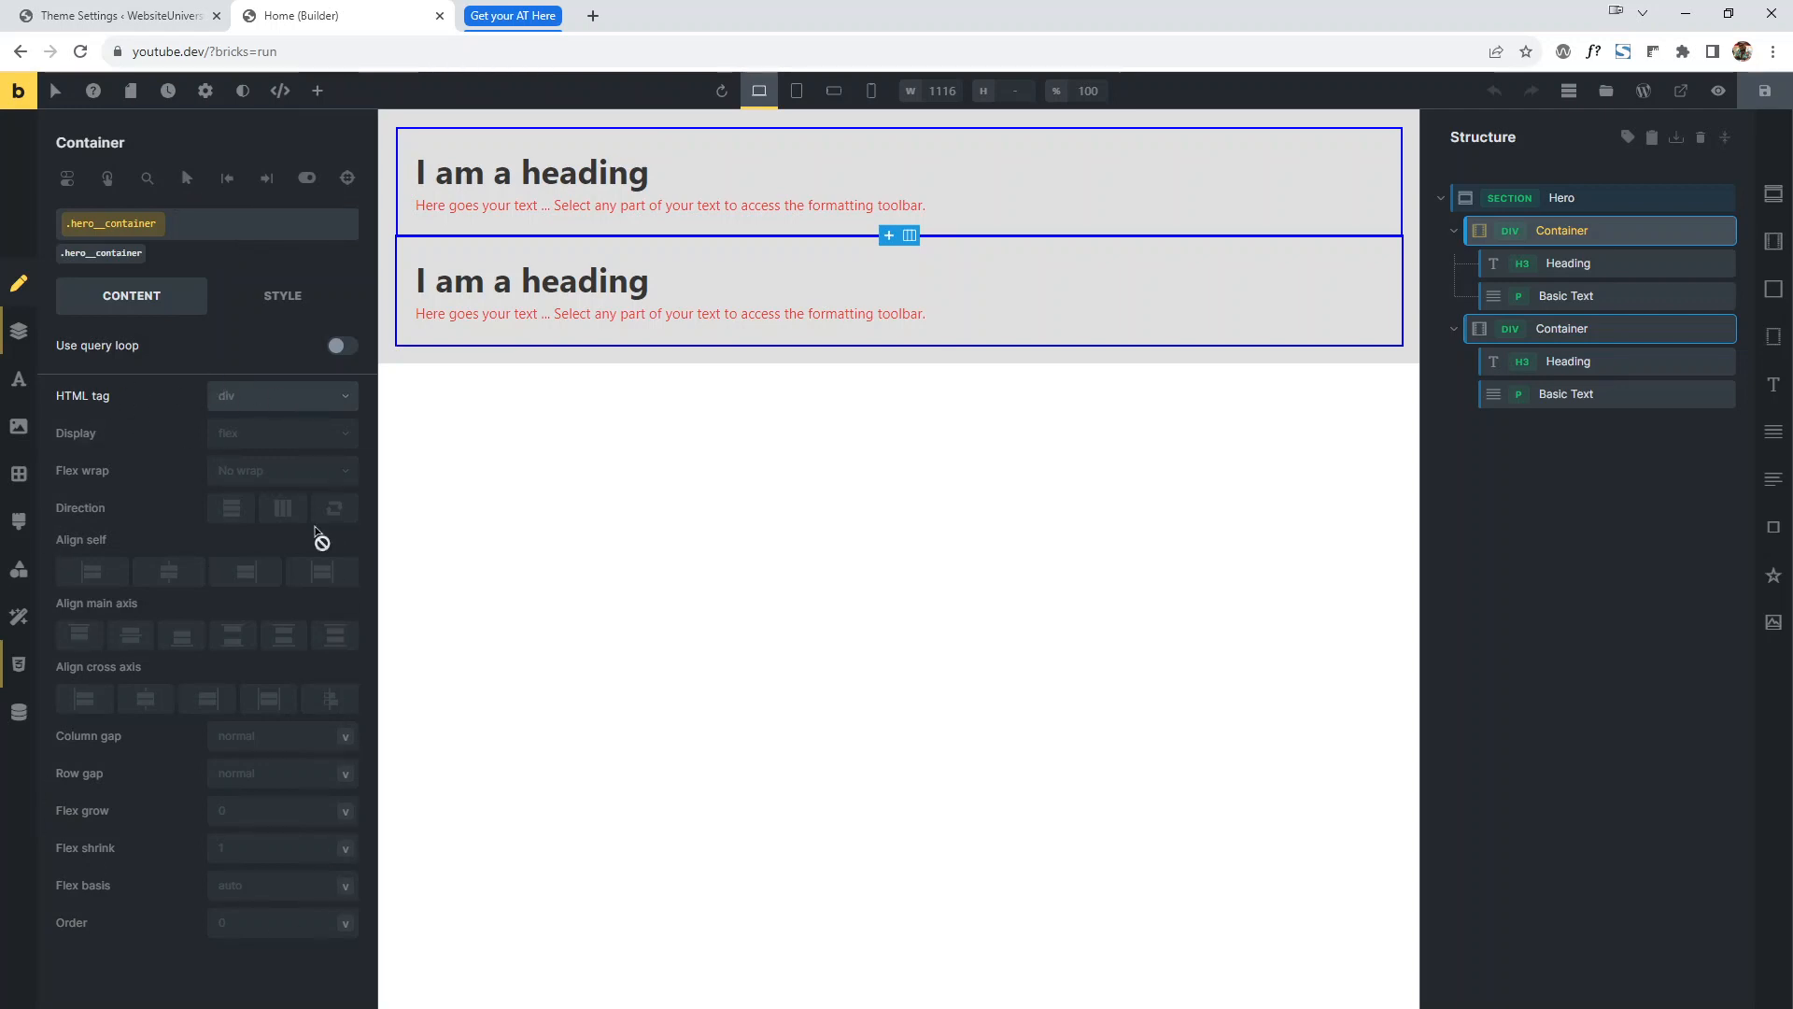
left_click(214, 226)
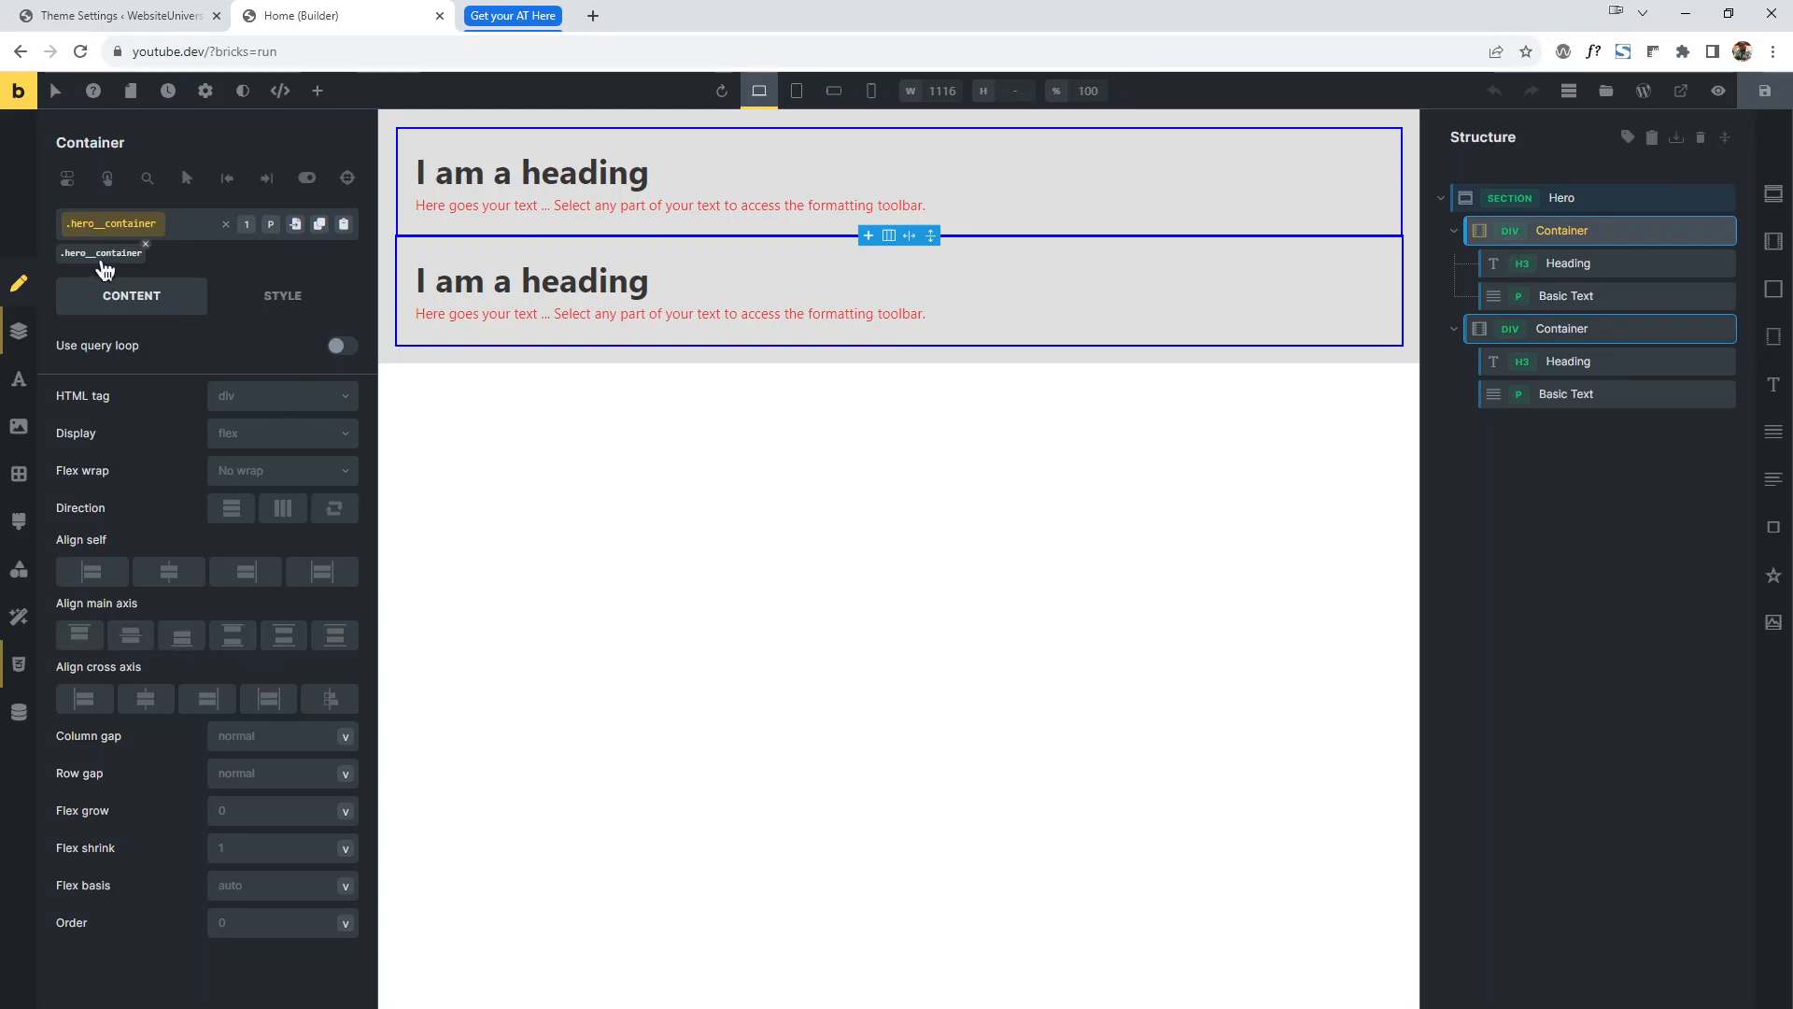
Enable the Typography feature under CSS Variables, review its scale, save the settings and return to the builder.
left_click(122, 16)
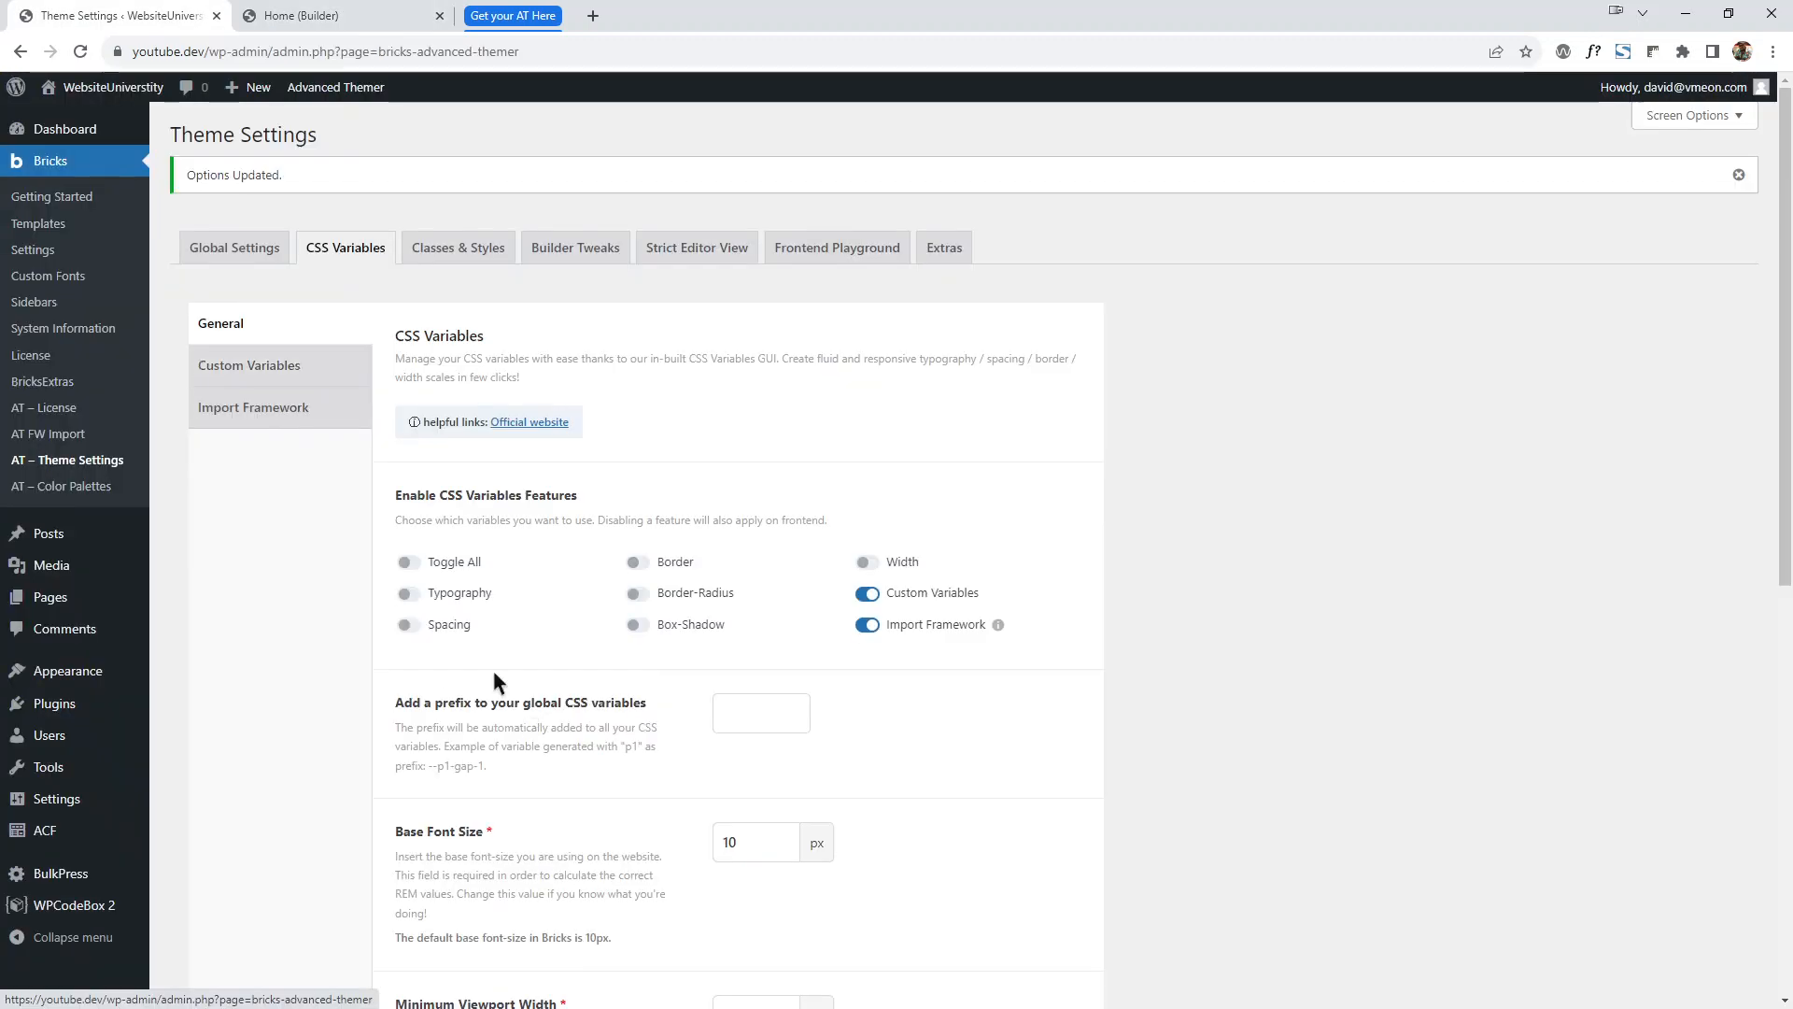
left_click(411, 594)
left_click(301, 350)
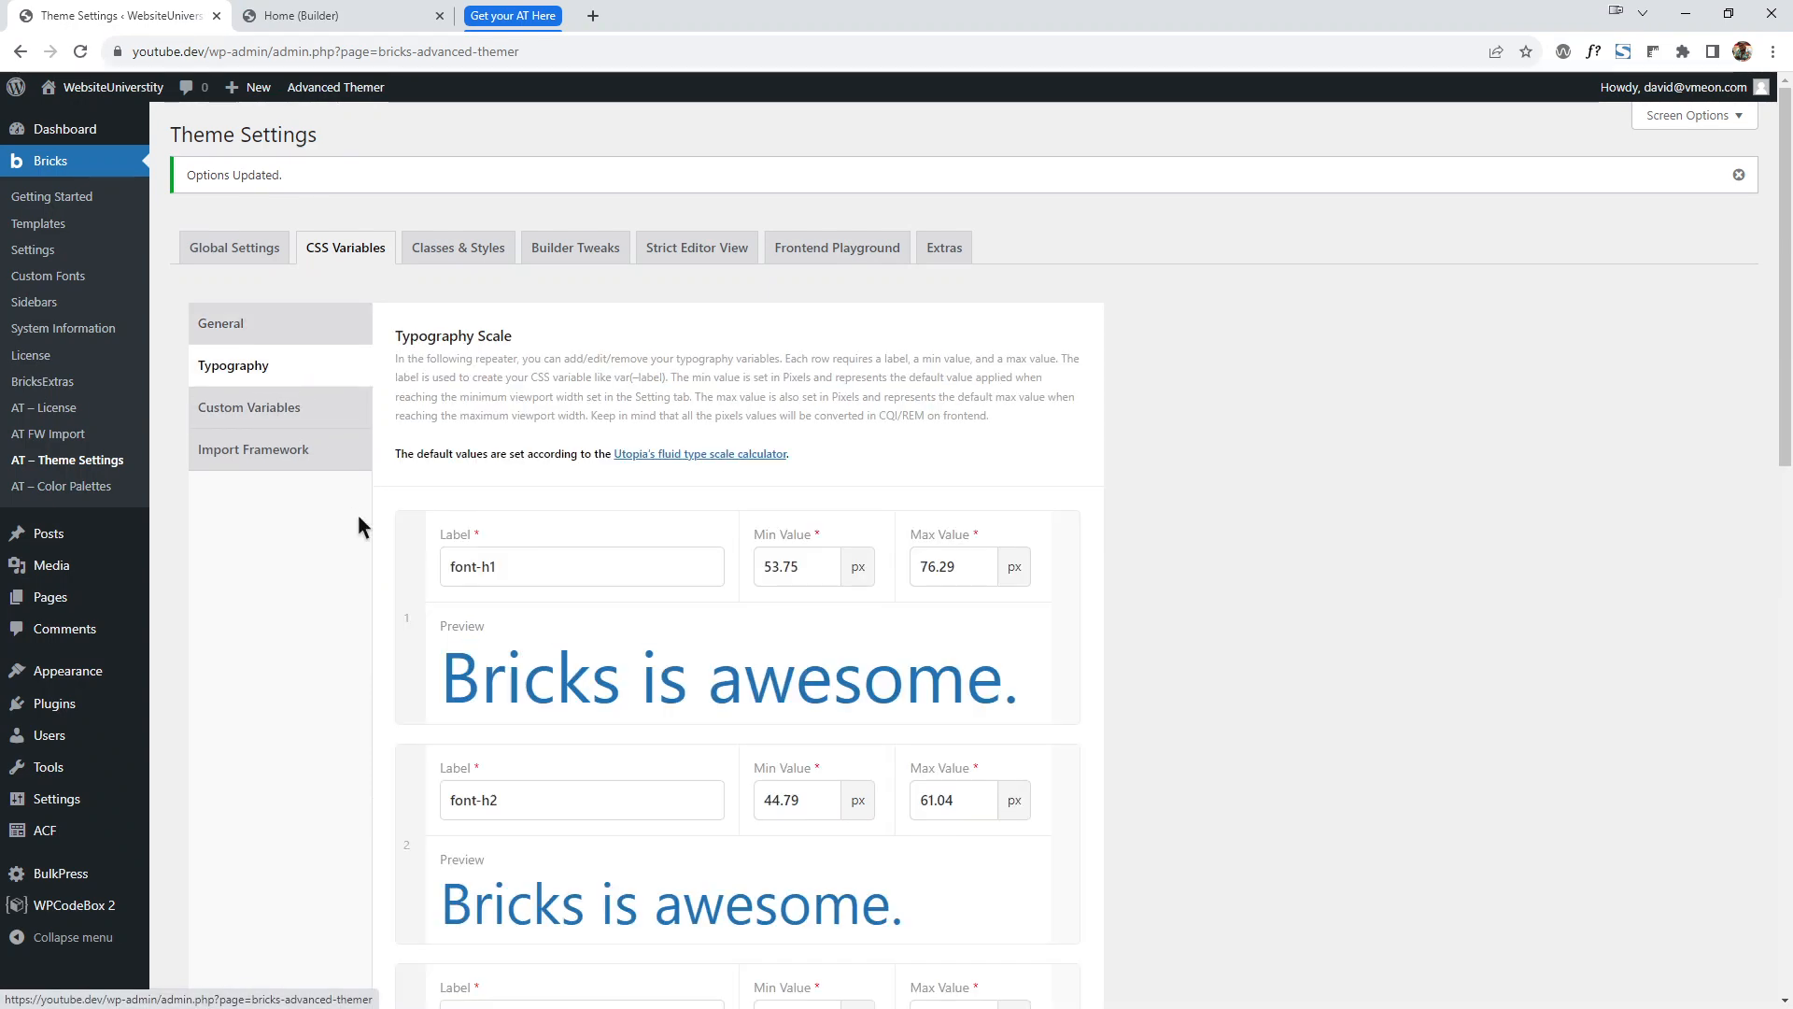
scroll(364, 530, "down", 15)
left_click(246, 720)
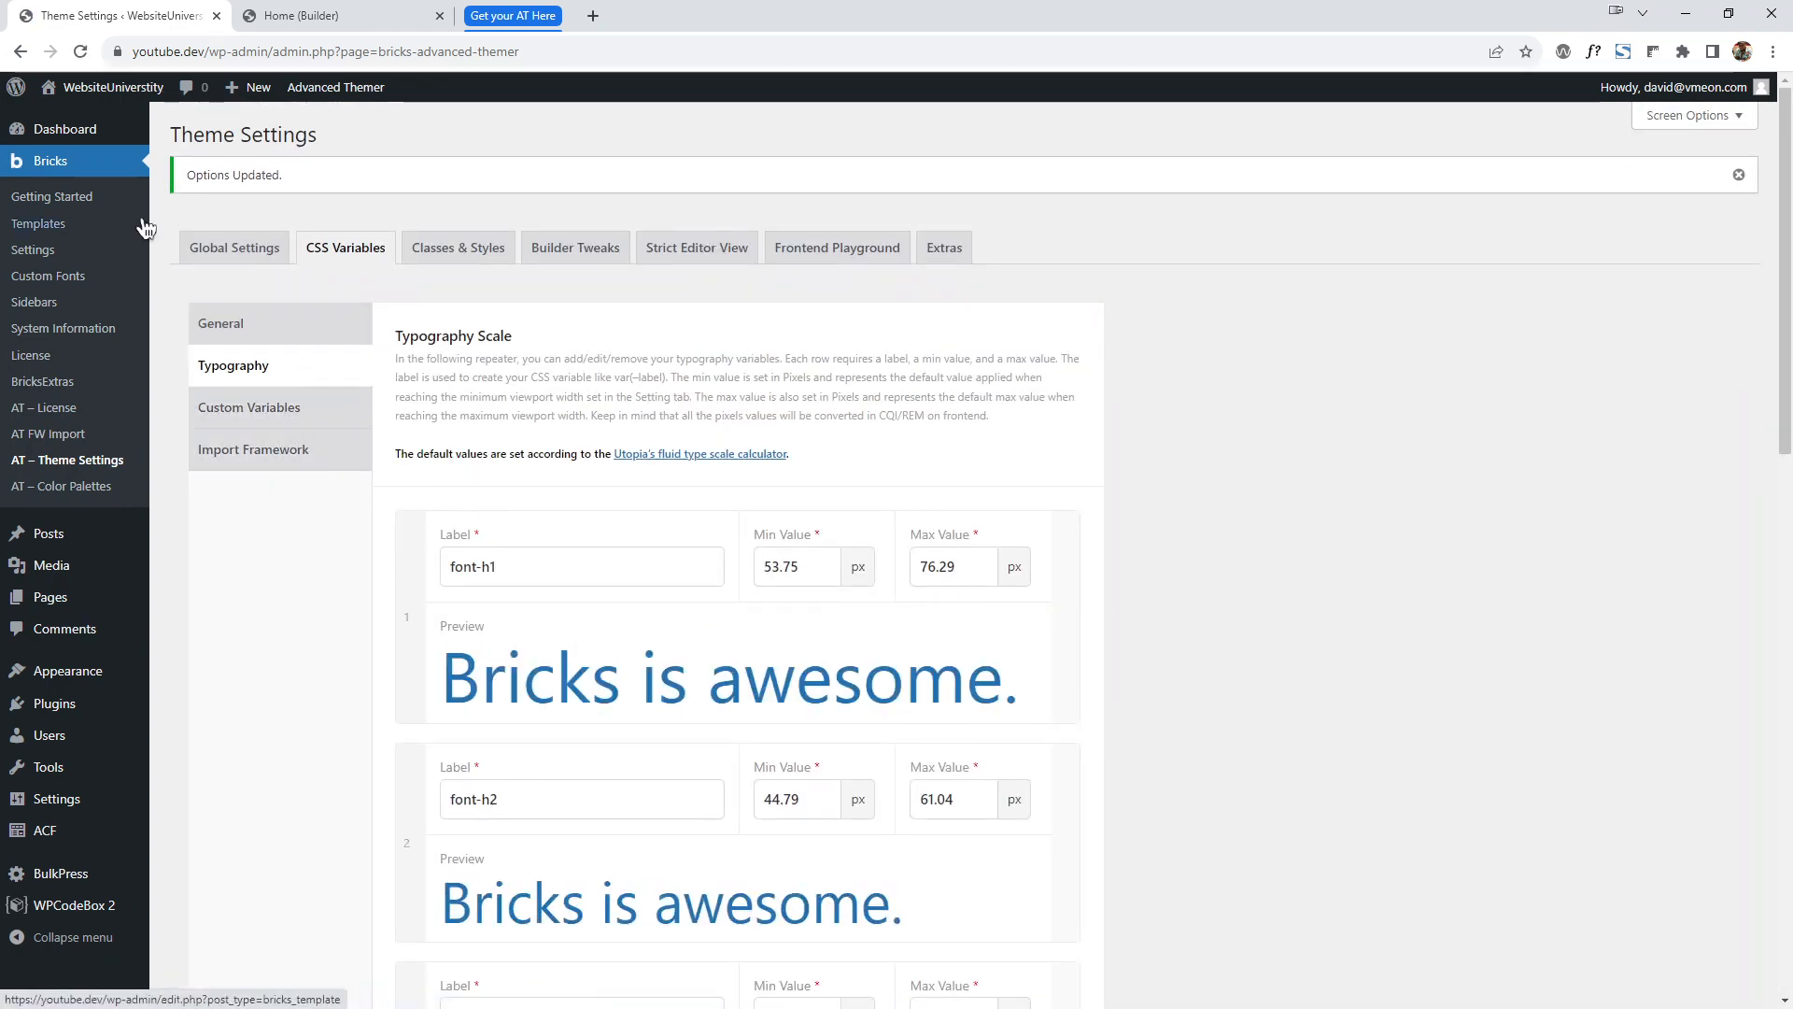
mouse_move(63, 845)
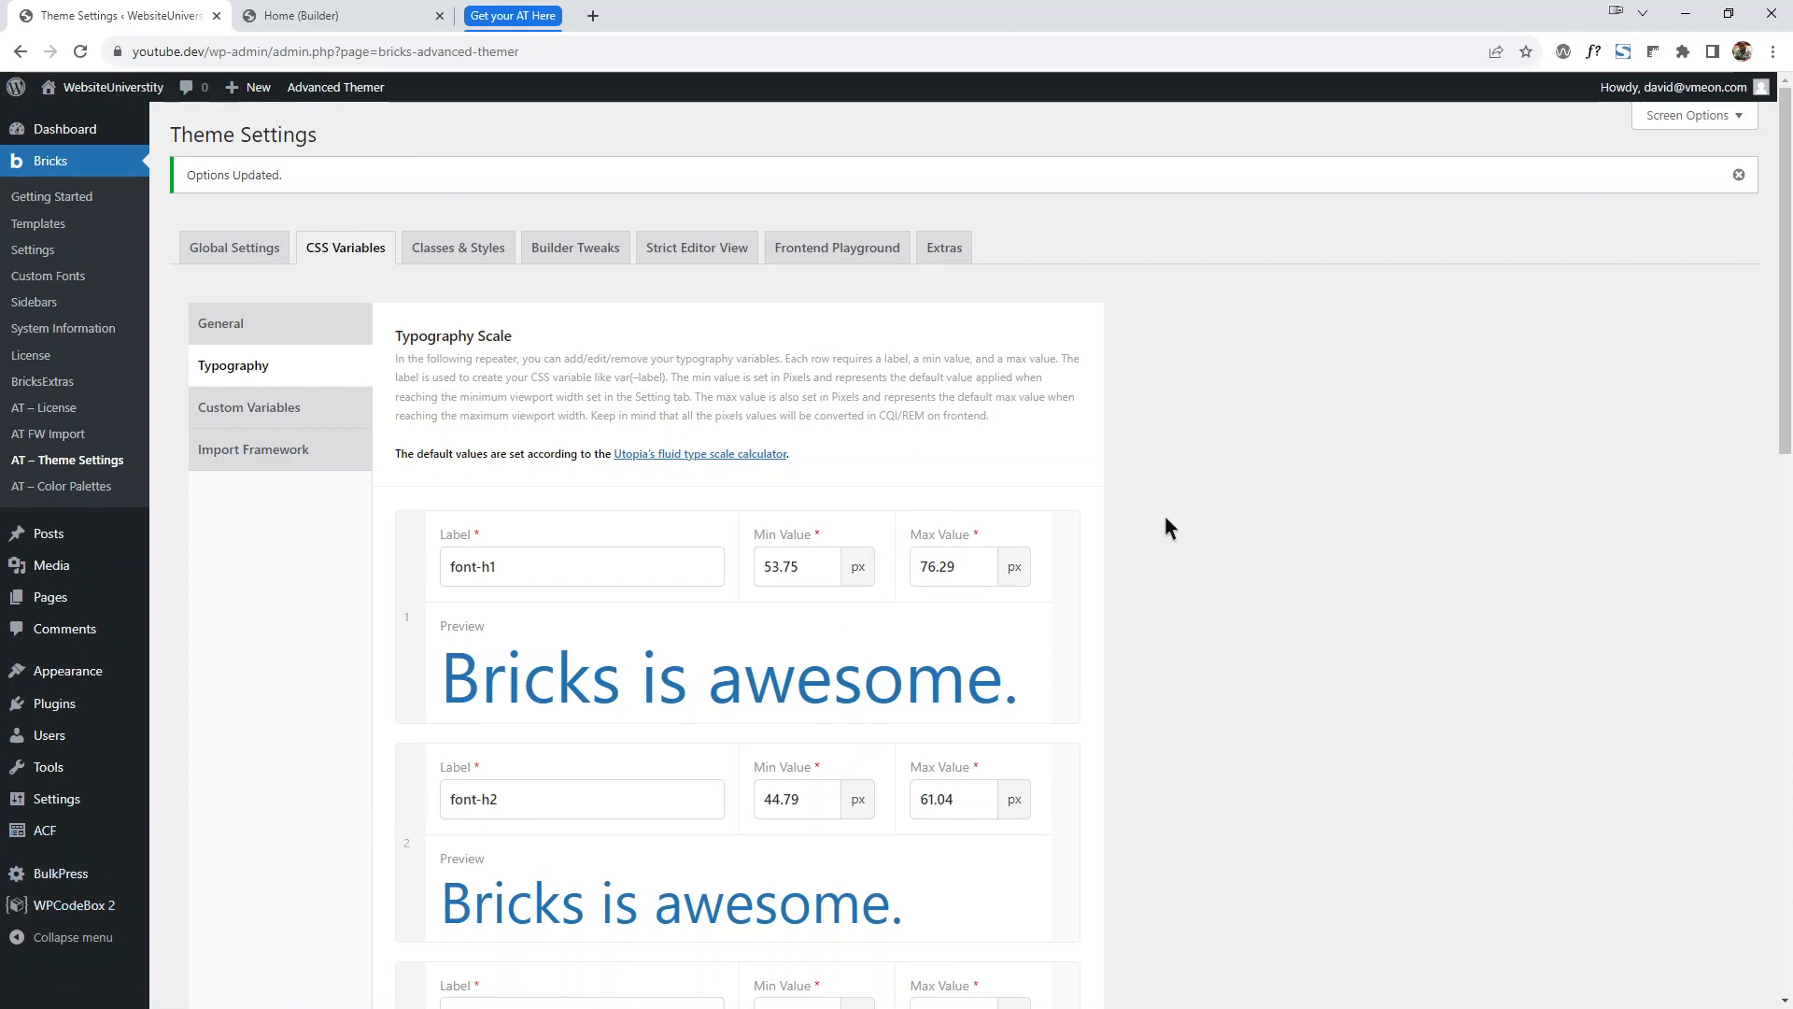
key("ctrl+Tab")
Open the CSS variable picker for the .hero__heading font size, preview the typography variables, and return to the Theme Settings.
left_click(532, 182)
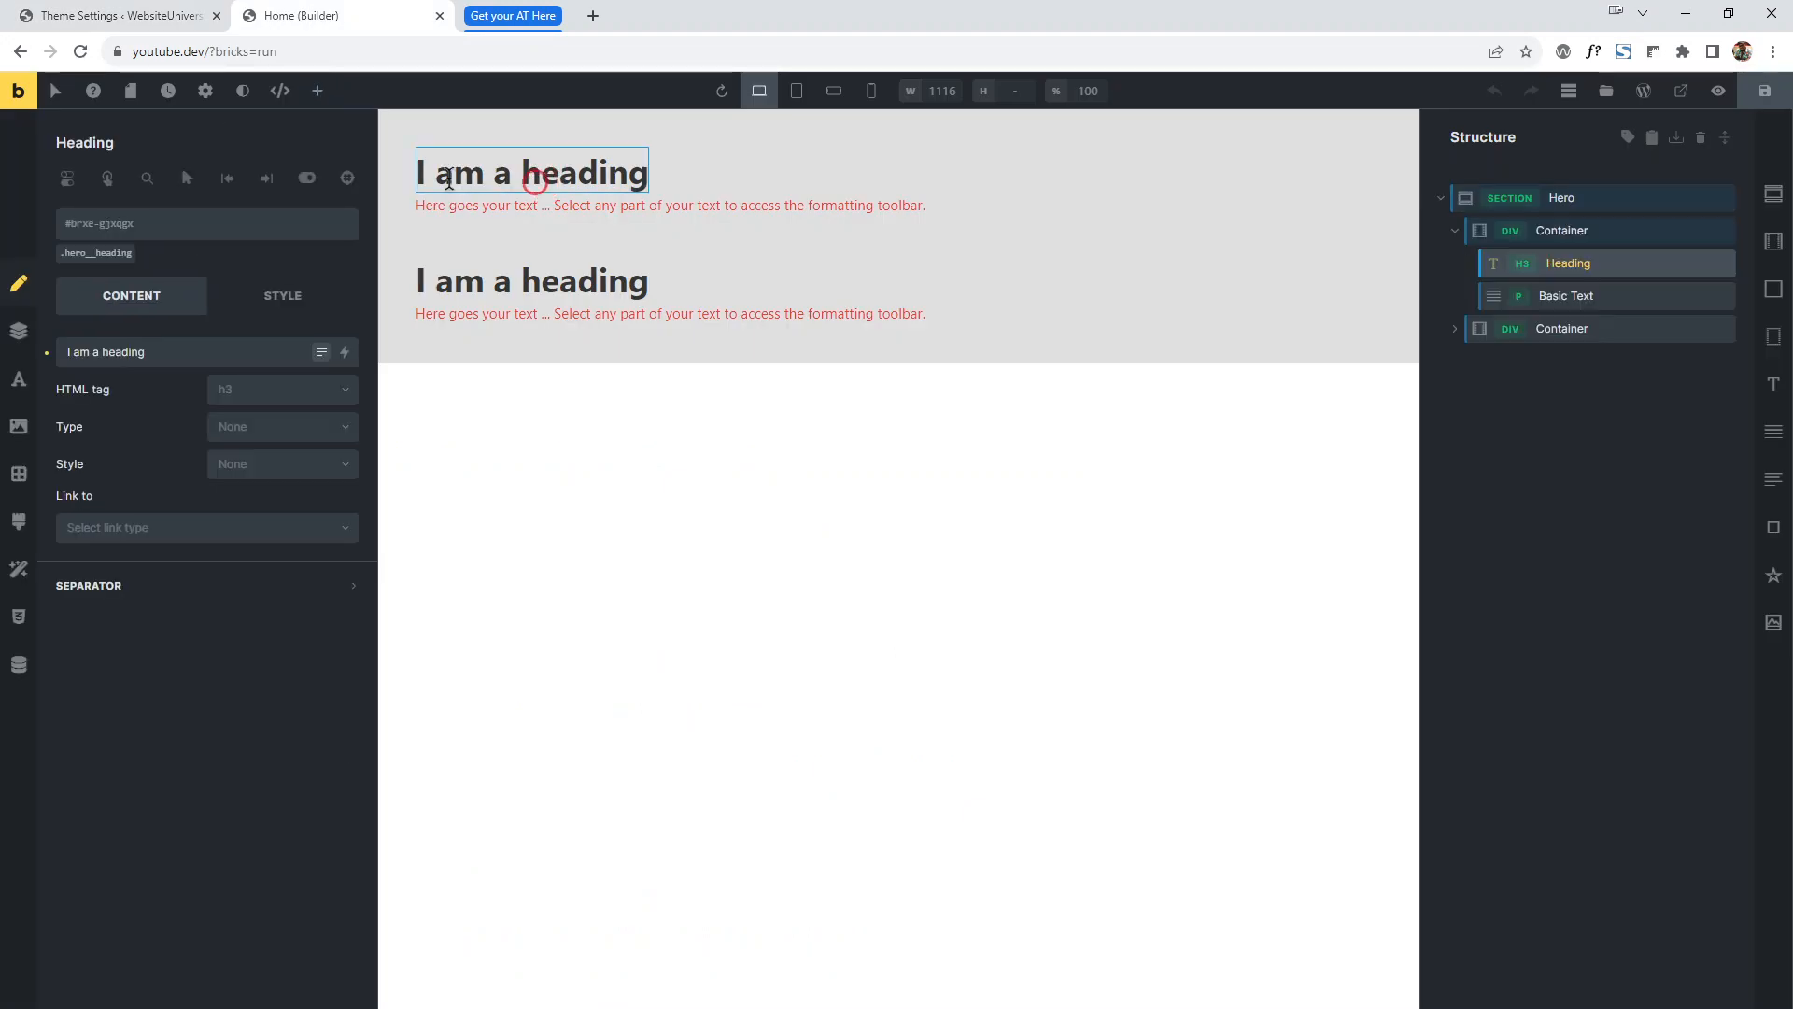
left_click(100, 254)
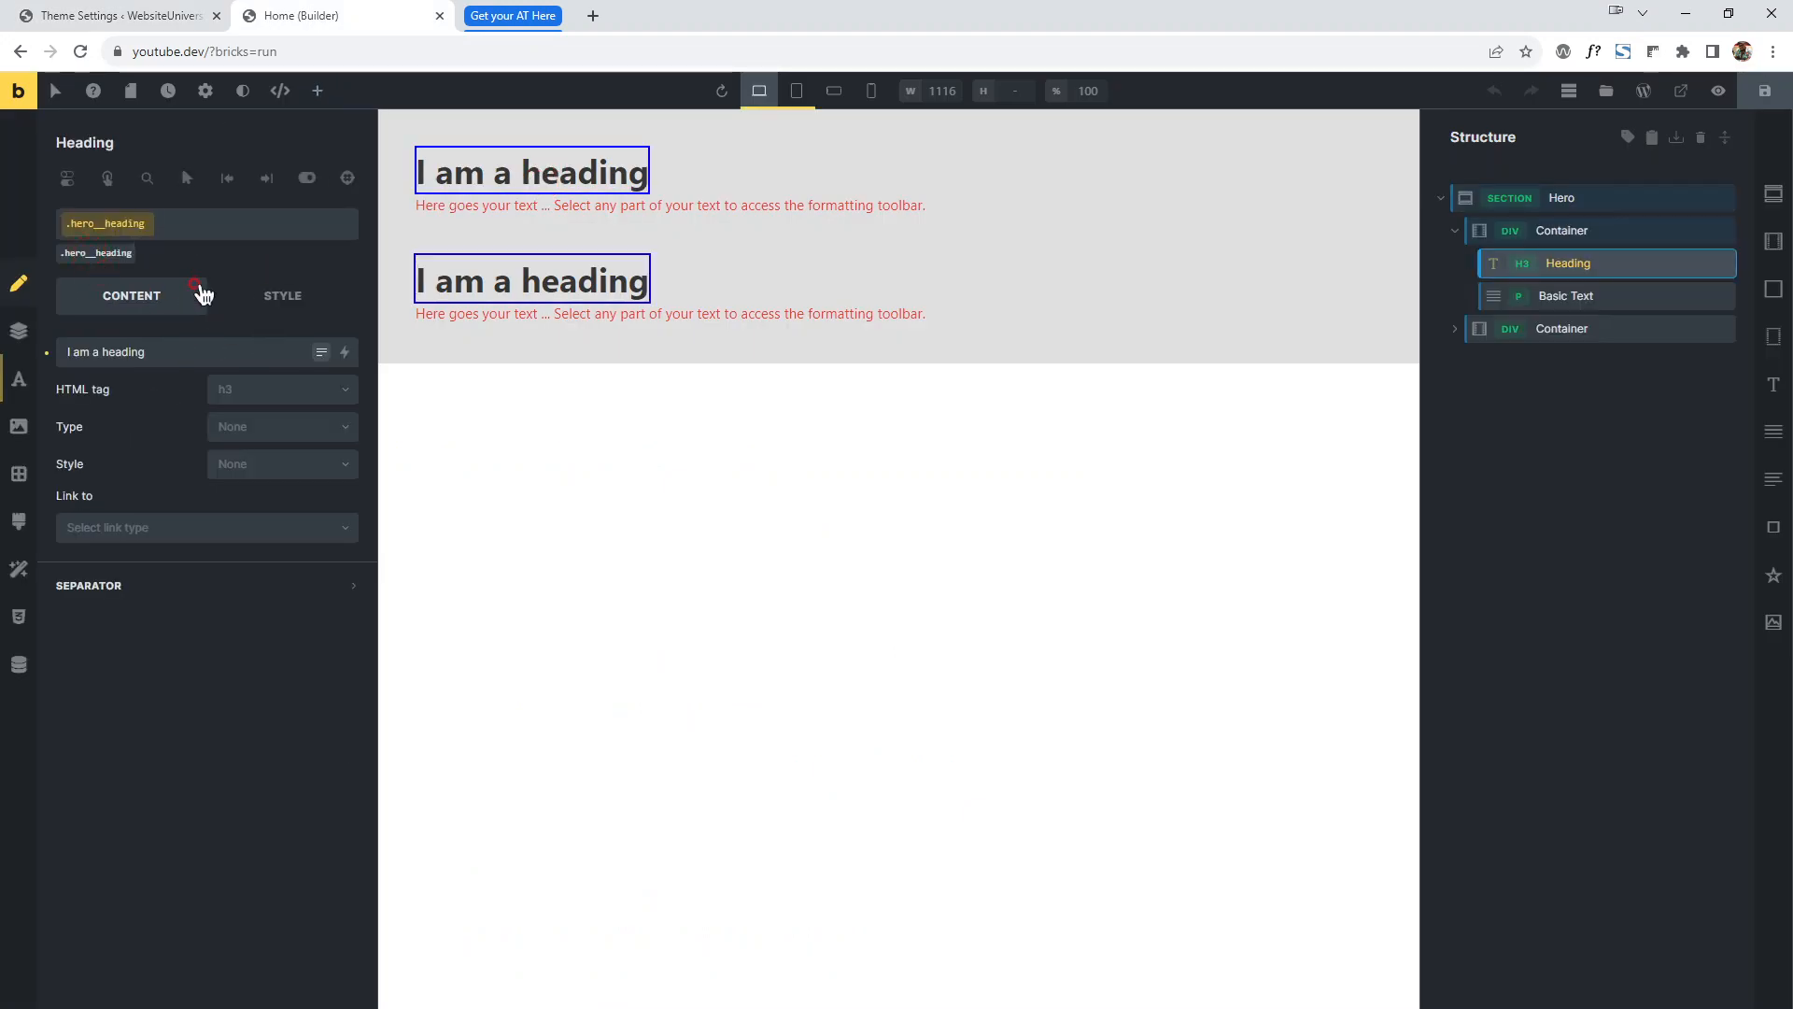
left_click(22, 386)
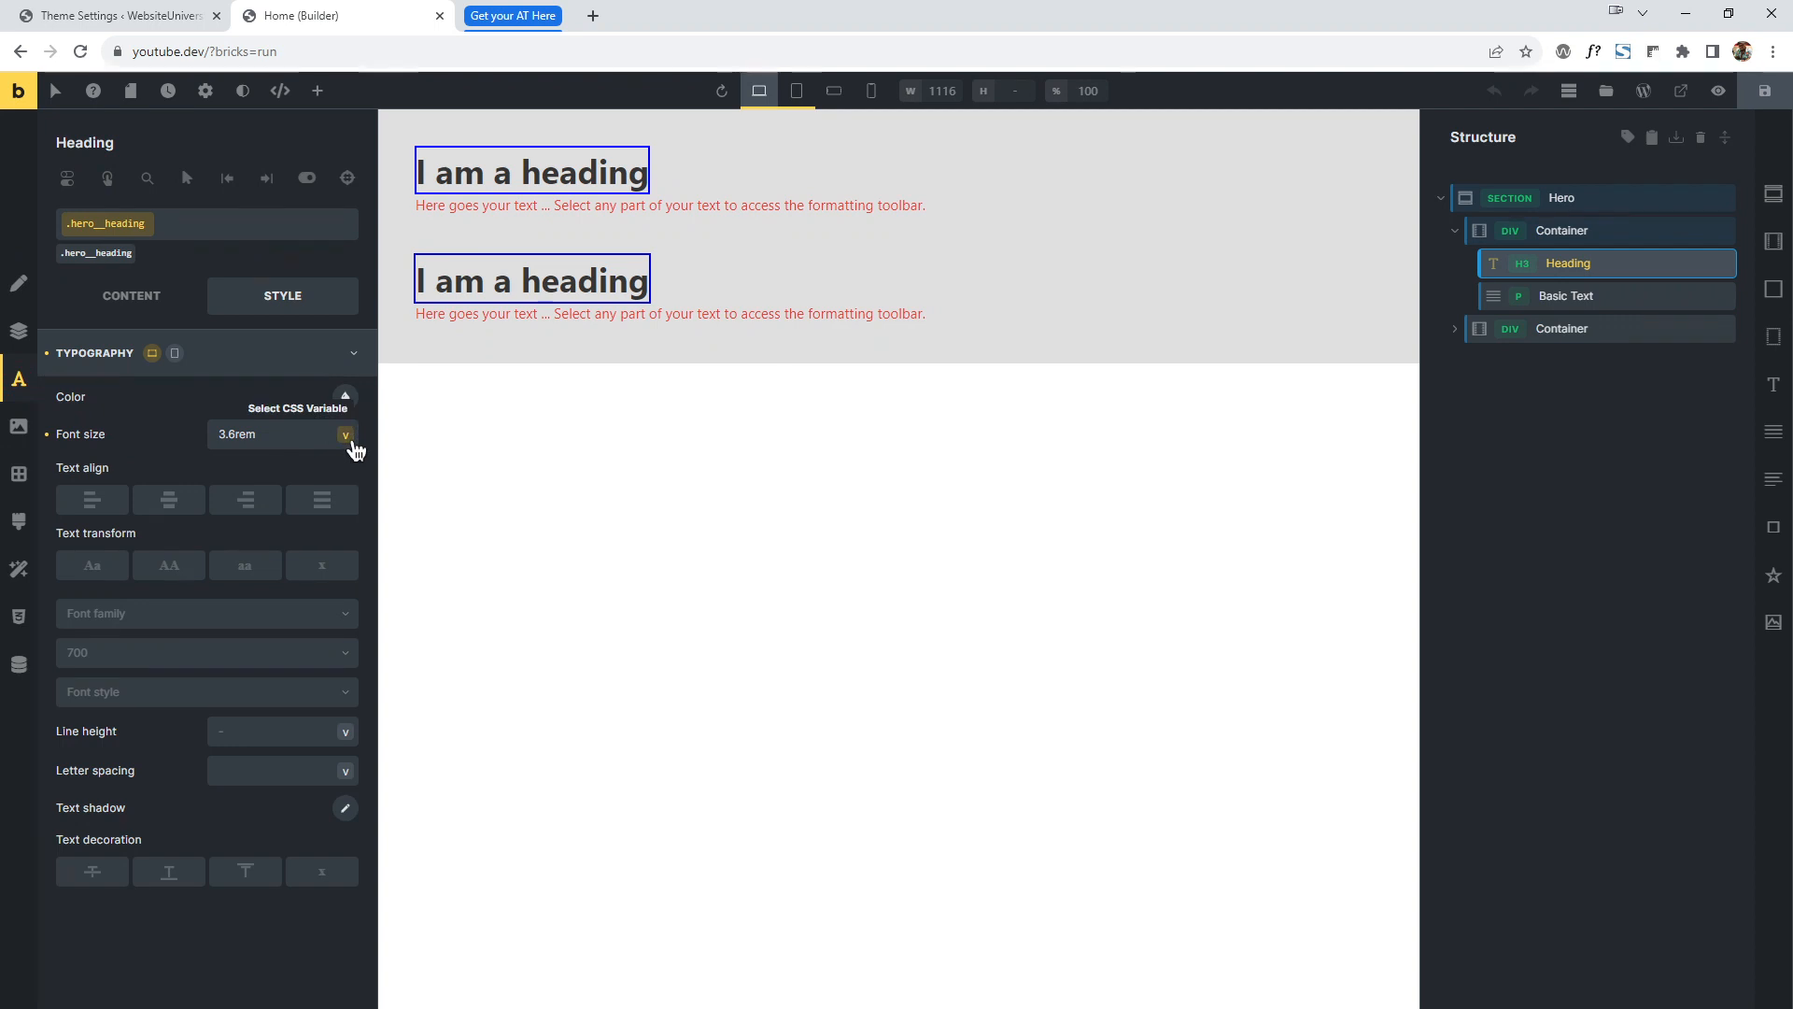
left_click(346, 436)
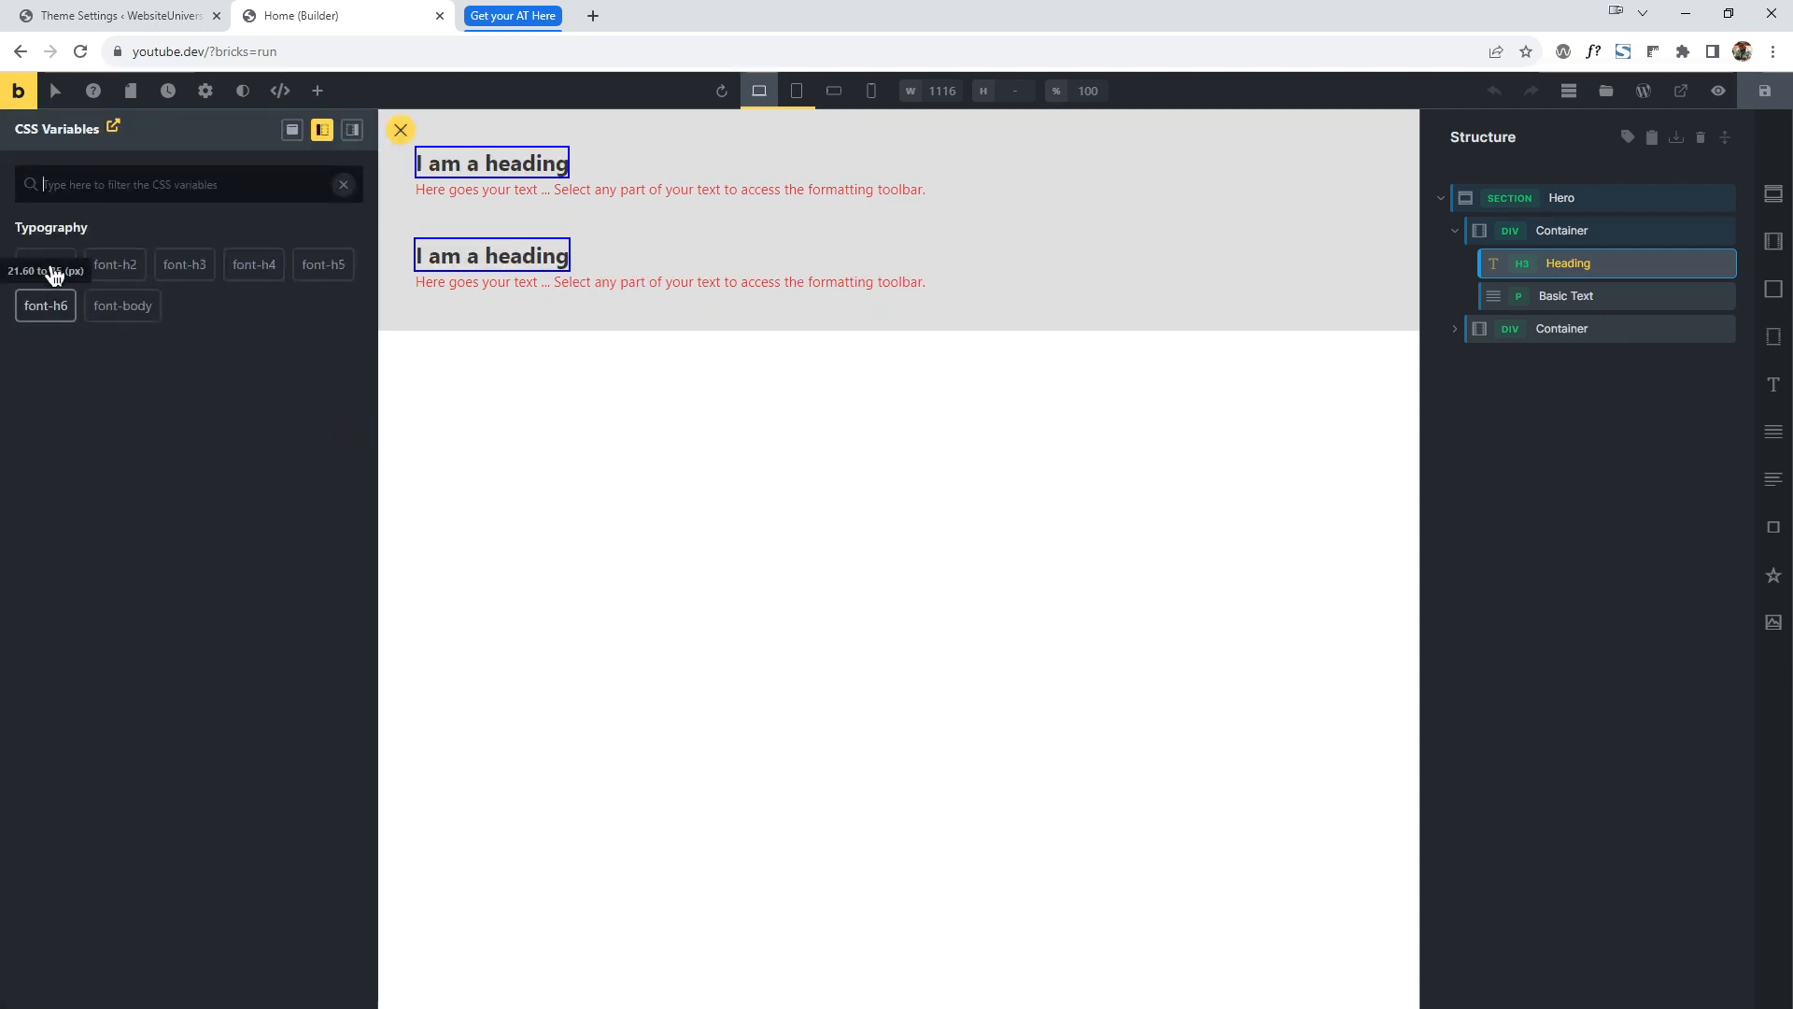
left_click(122, 16)
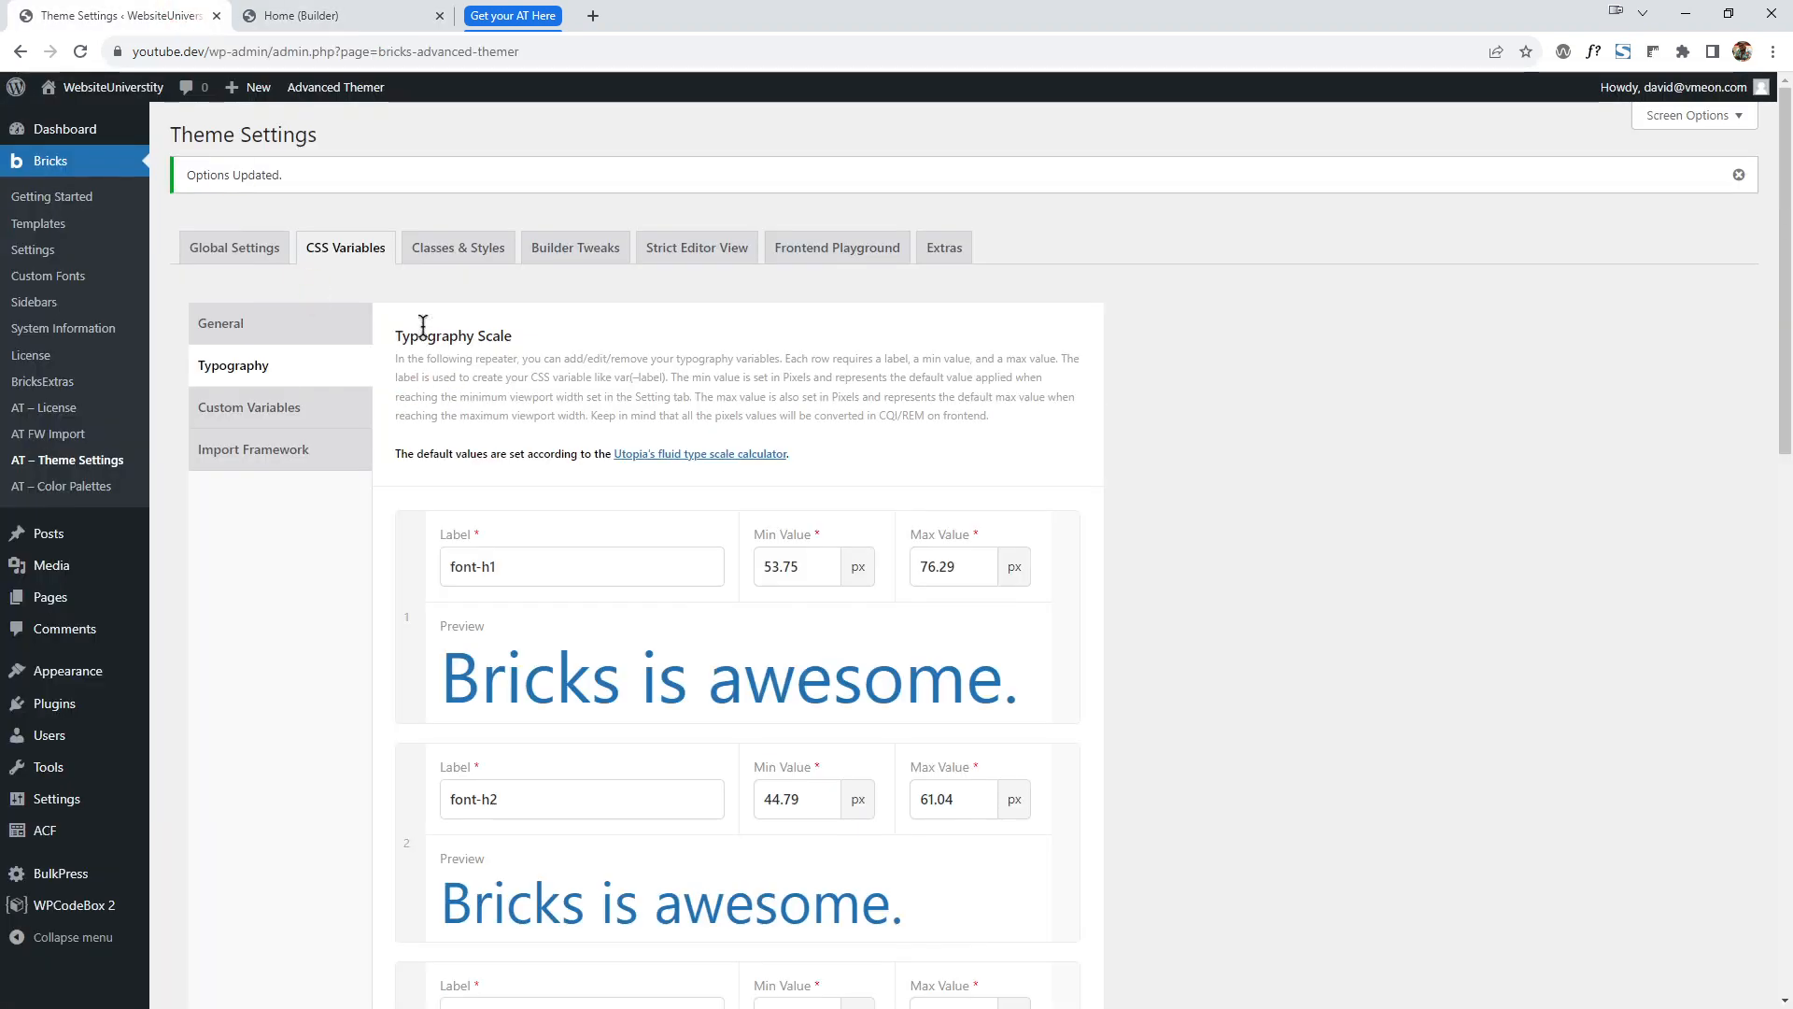
Review the Classes & Styles builder tweaks, return to Bricks, close the CSS variable picker, and check the heading's color picker.
left_click(570, 247)
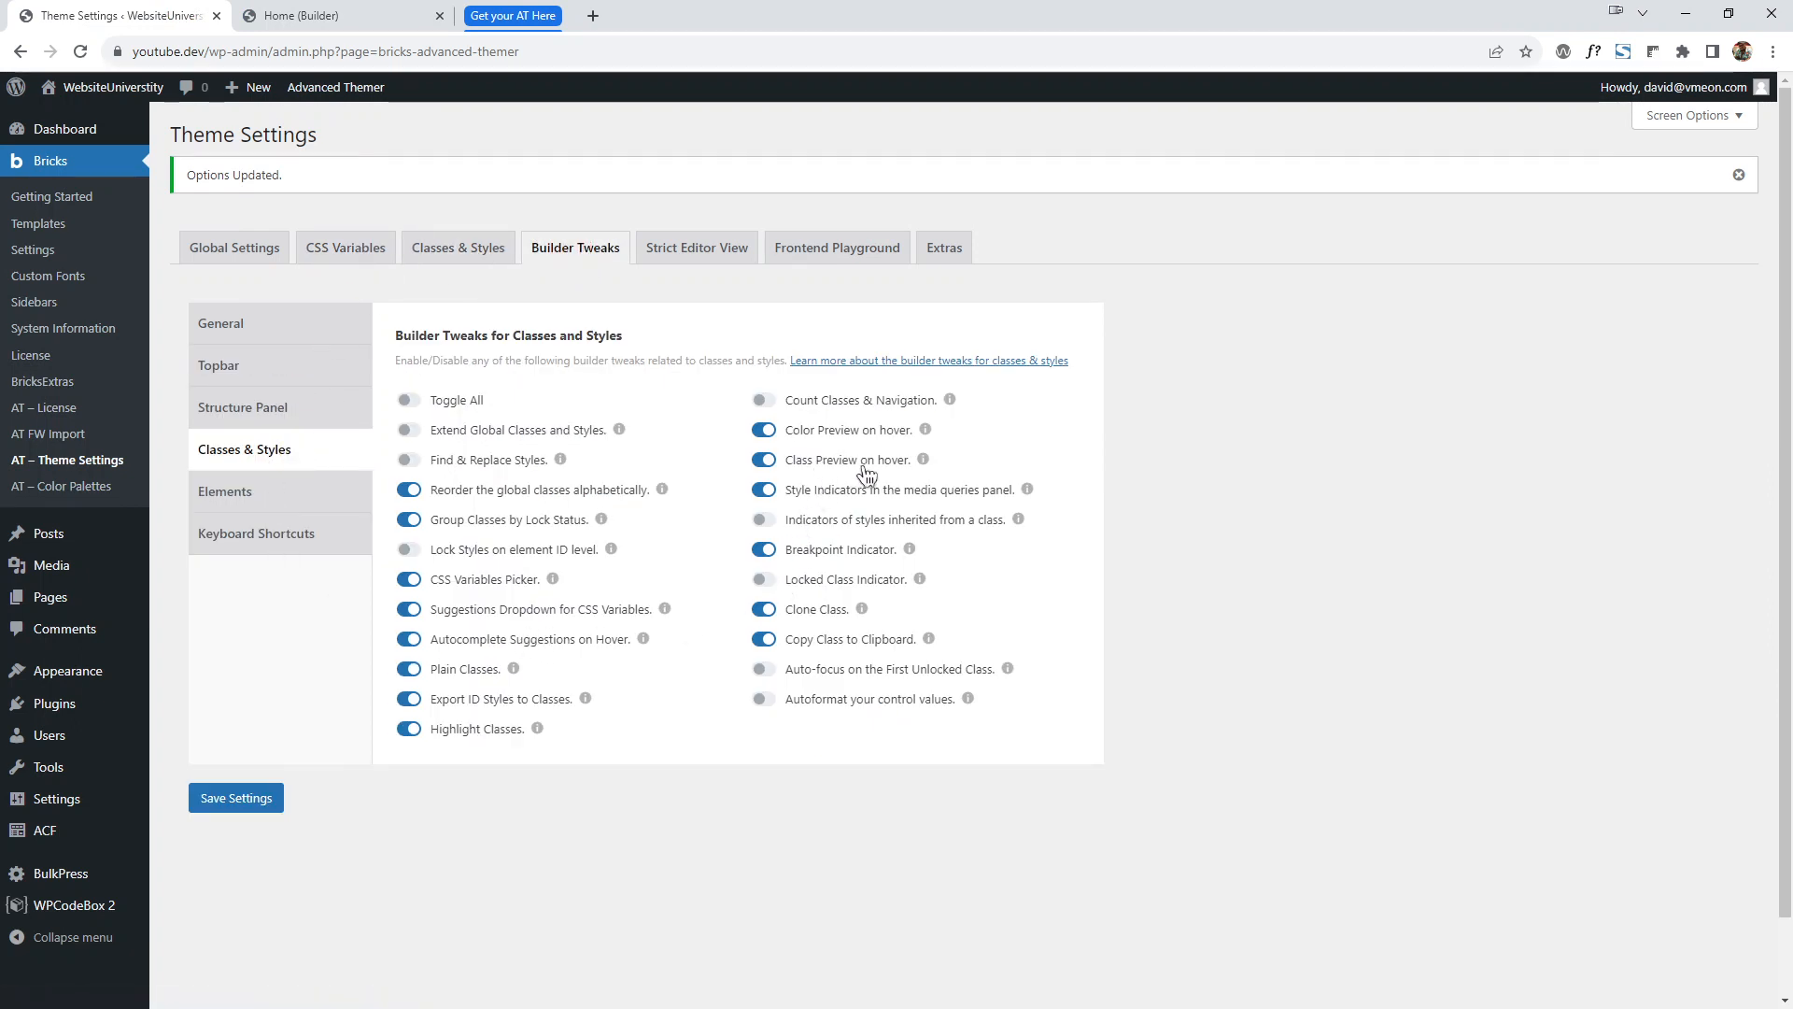
left_click(300, 16)
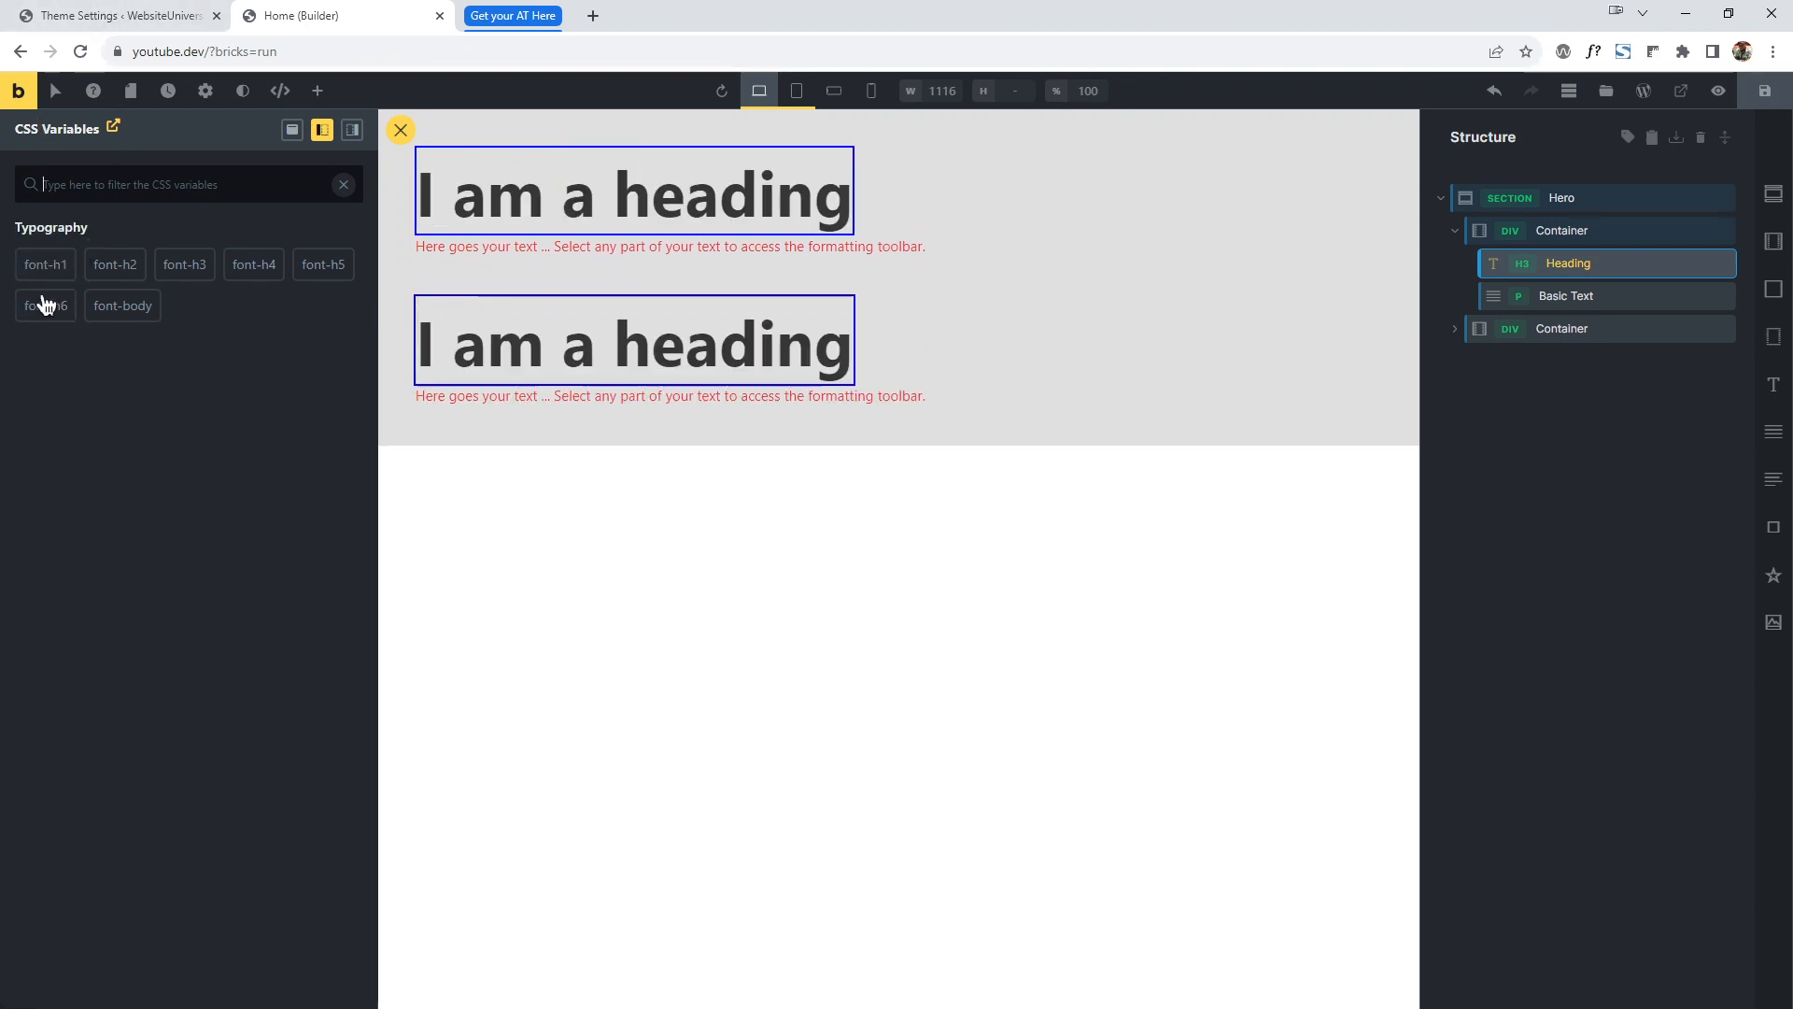
left_click(96, 12)
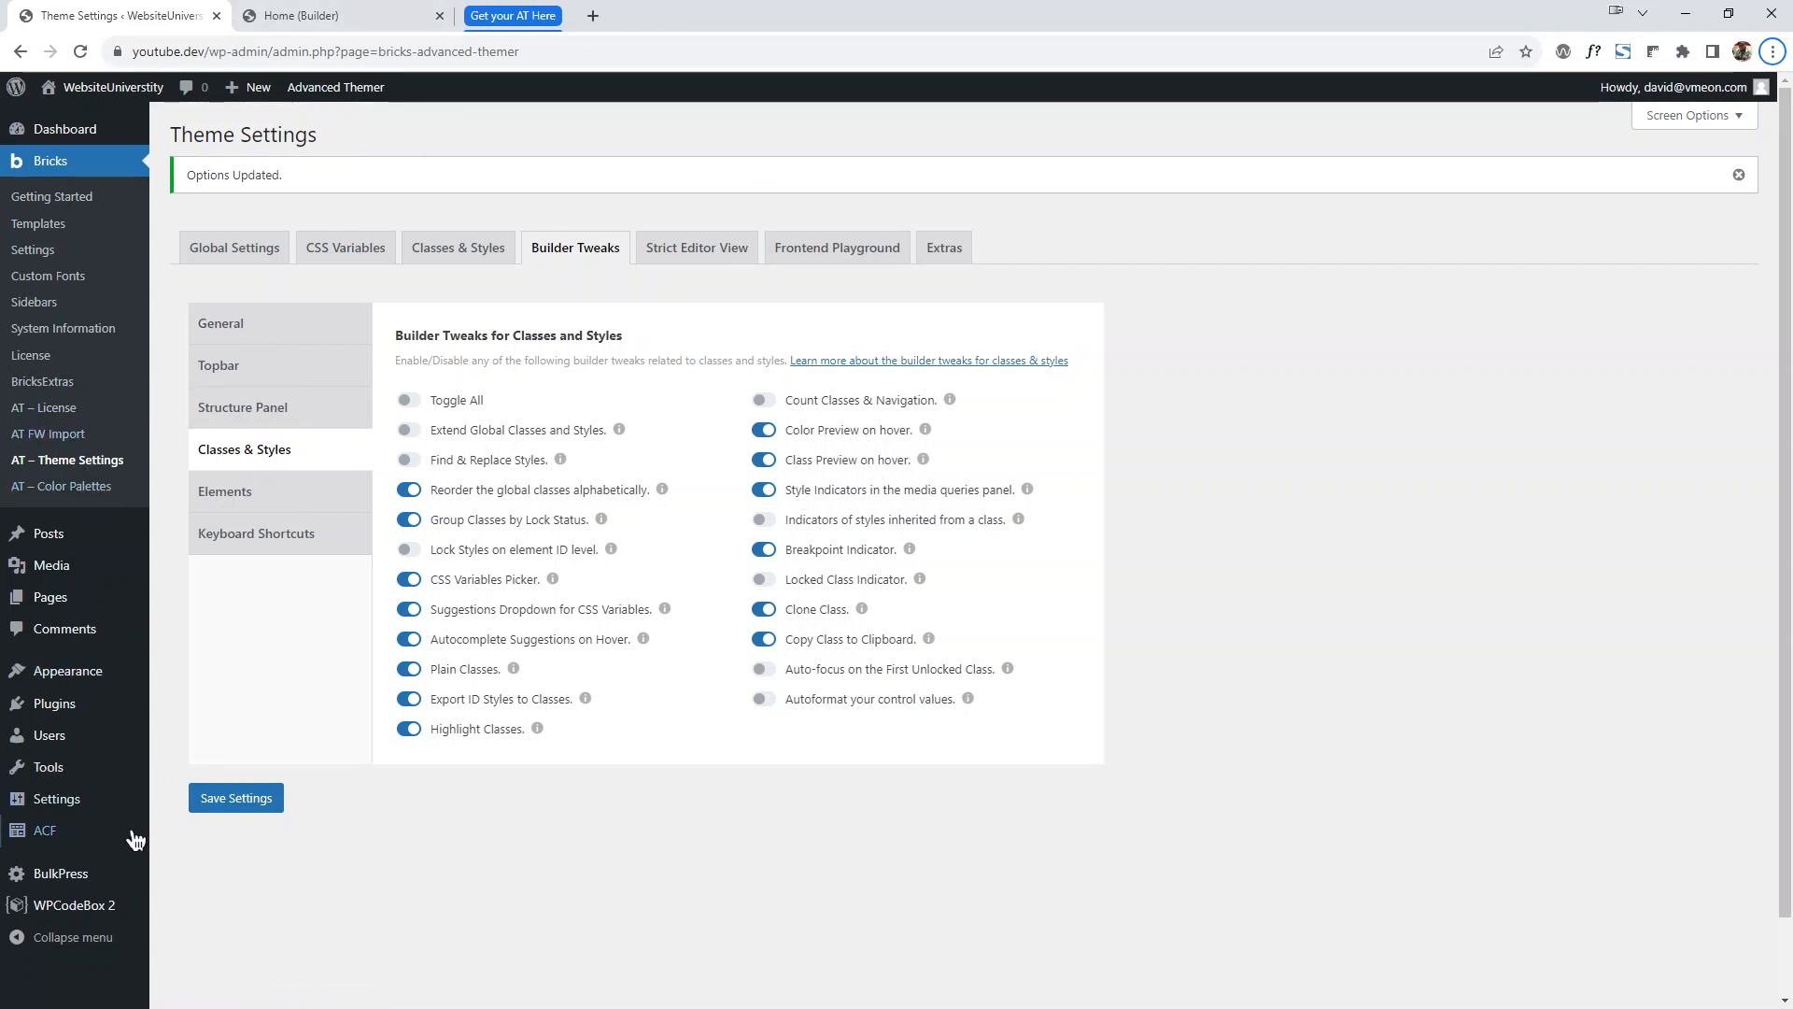
left_click(308, 13)
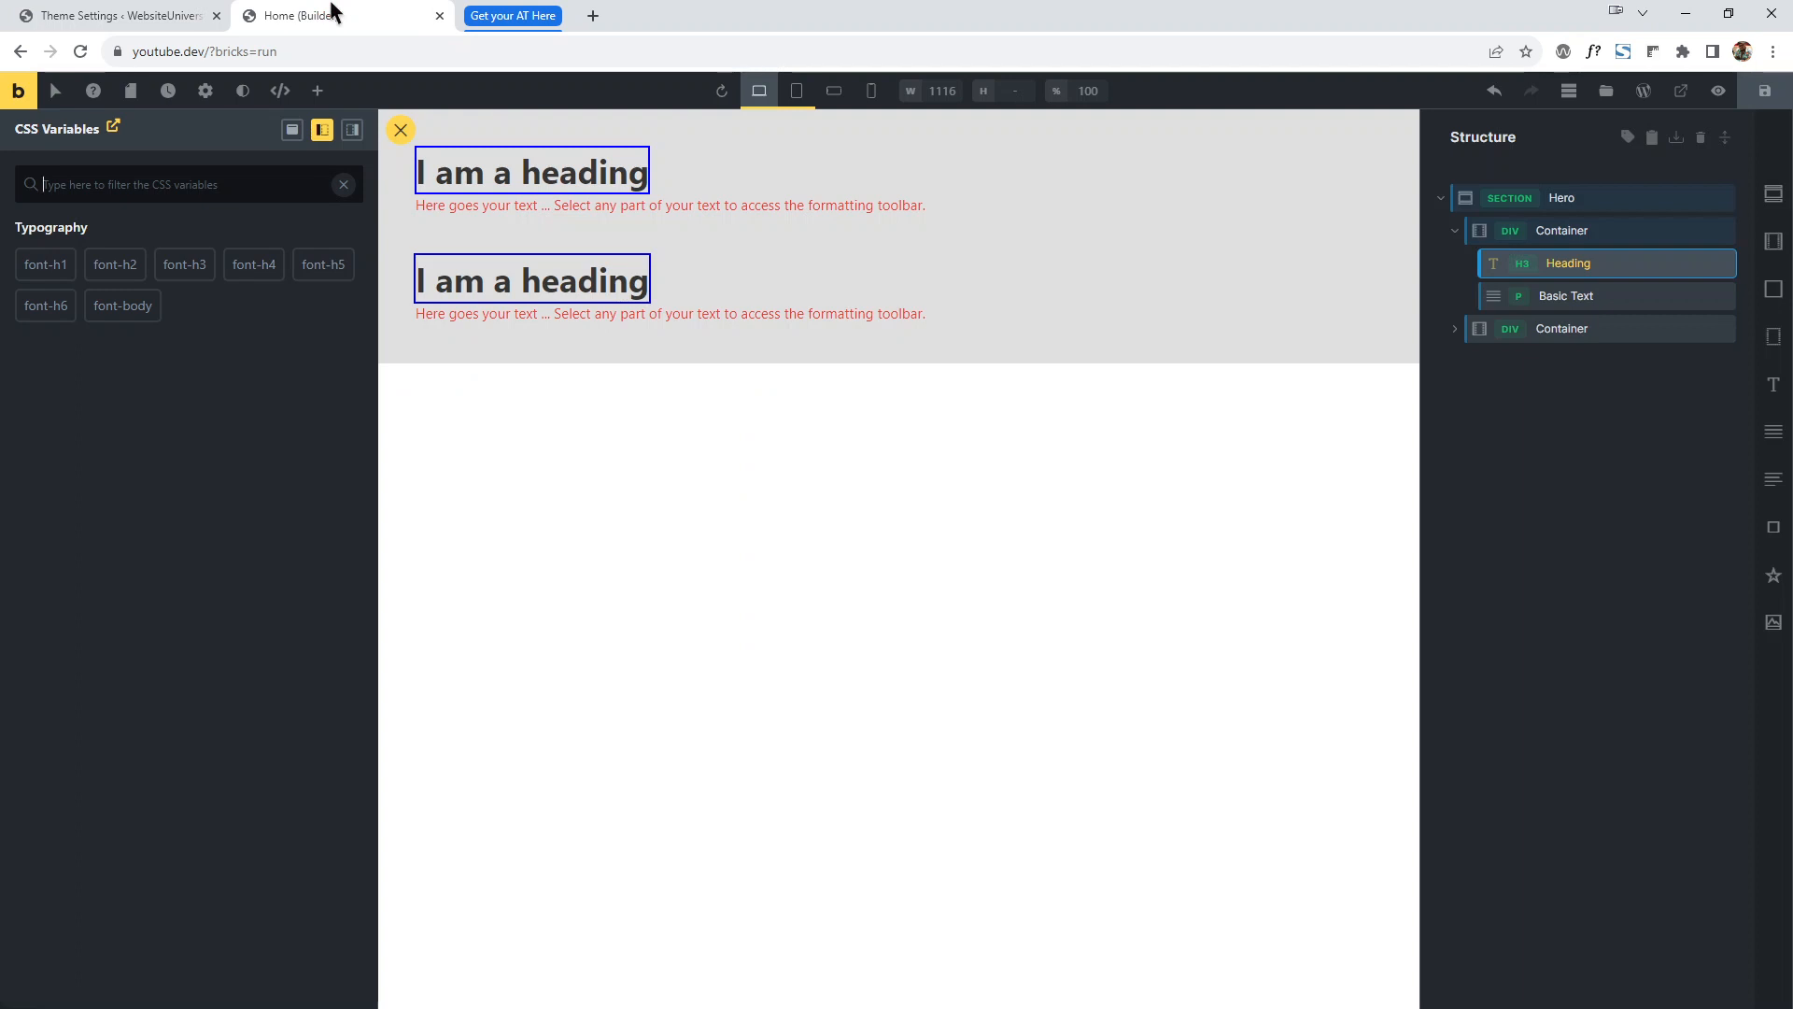
left_click(400, 130)
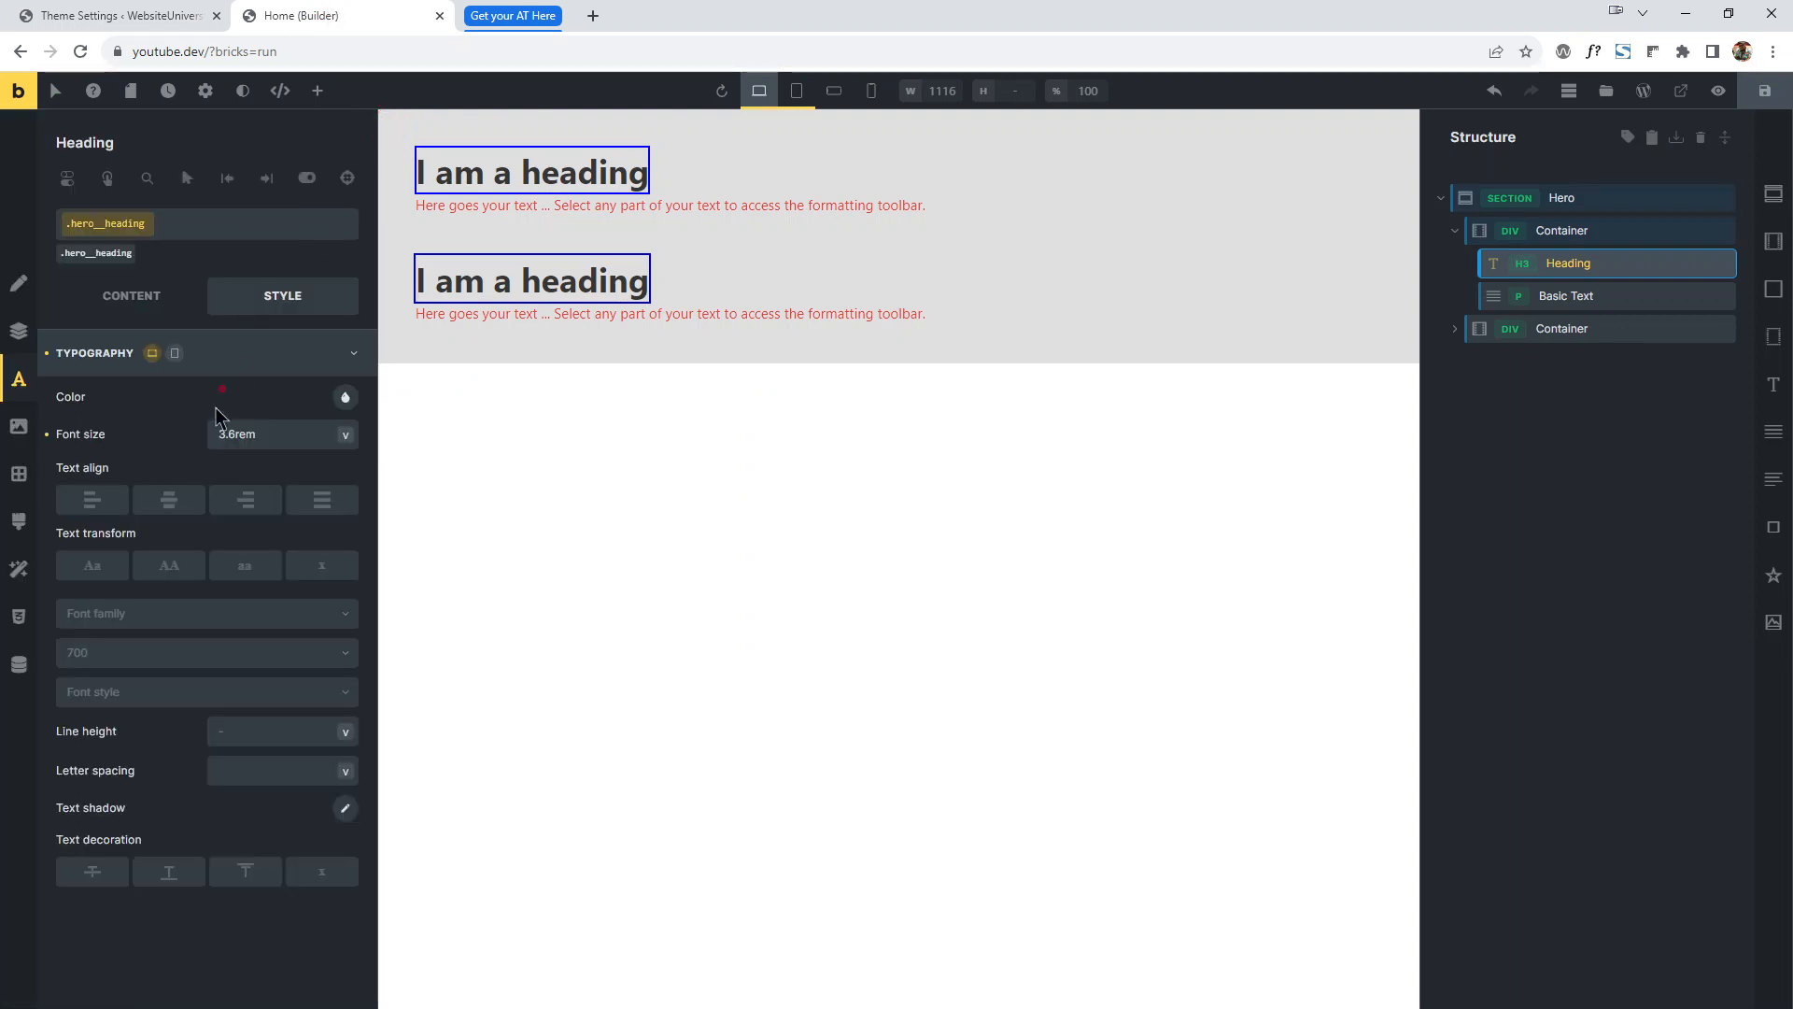
left_click(345, 399)
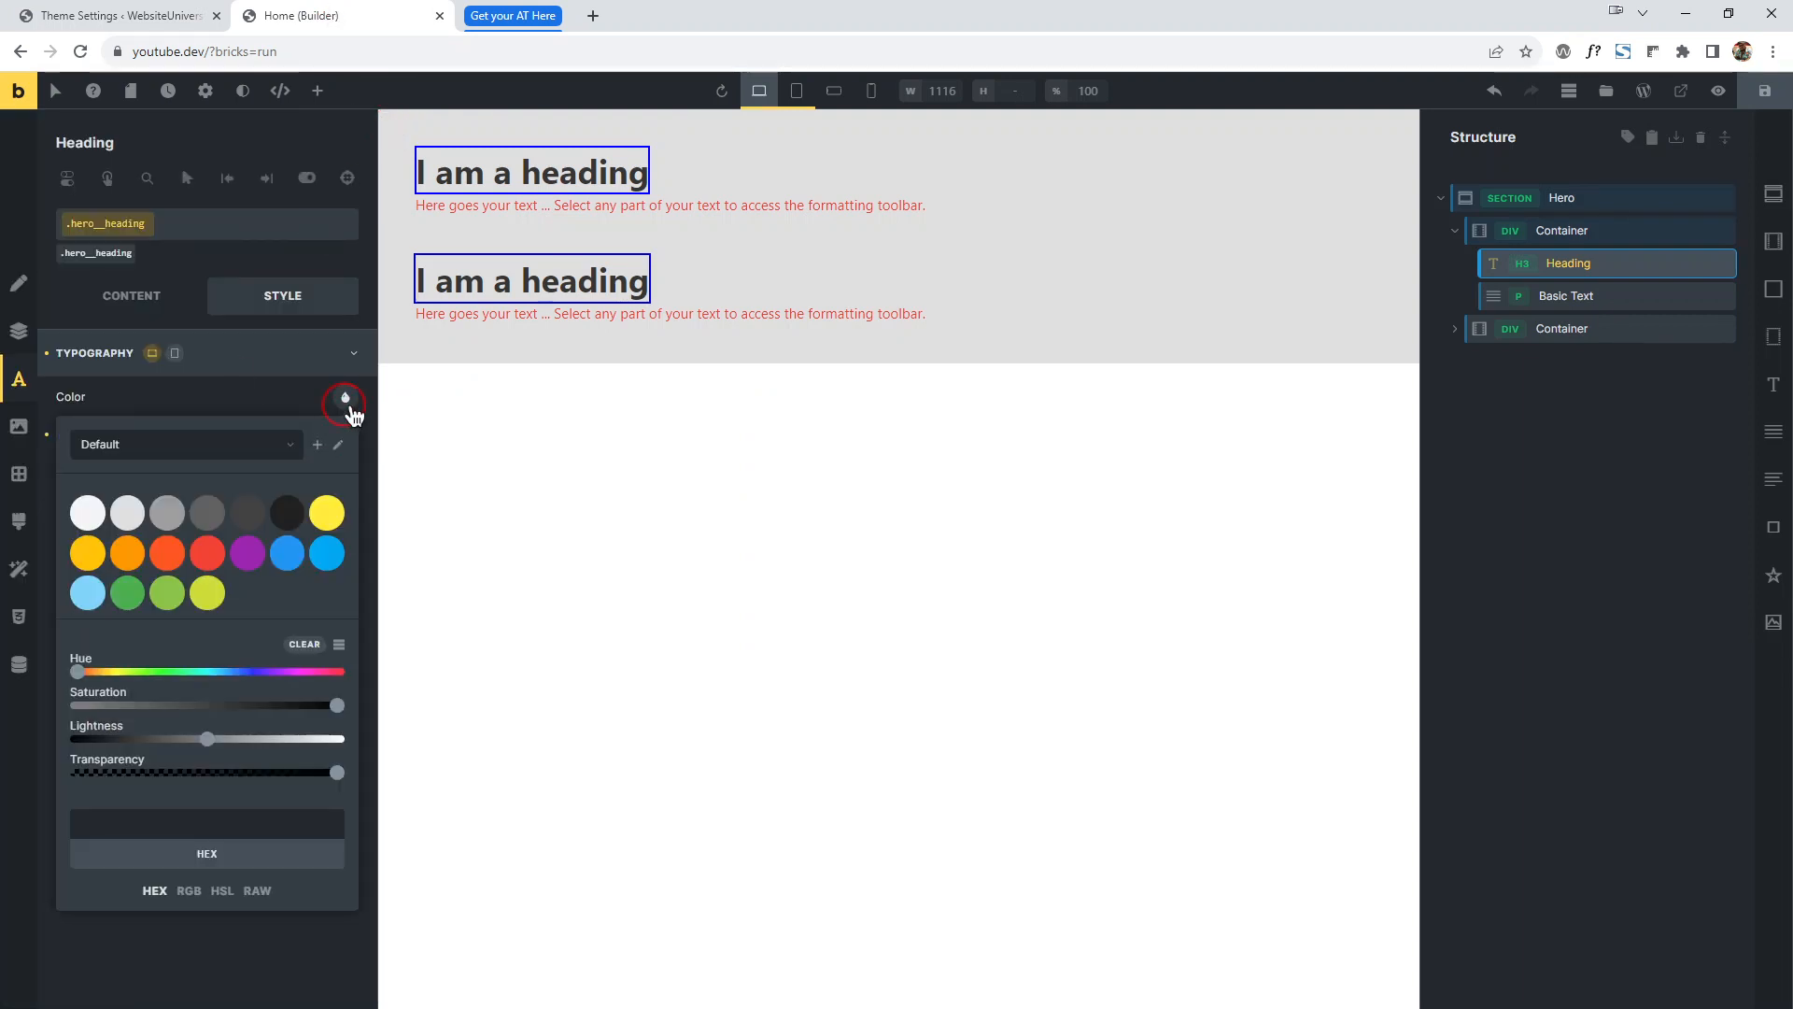
left_click(347, 402)
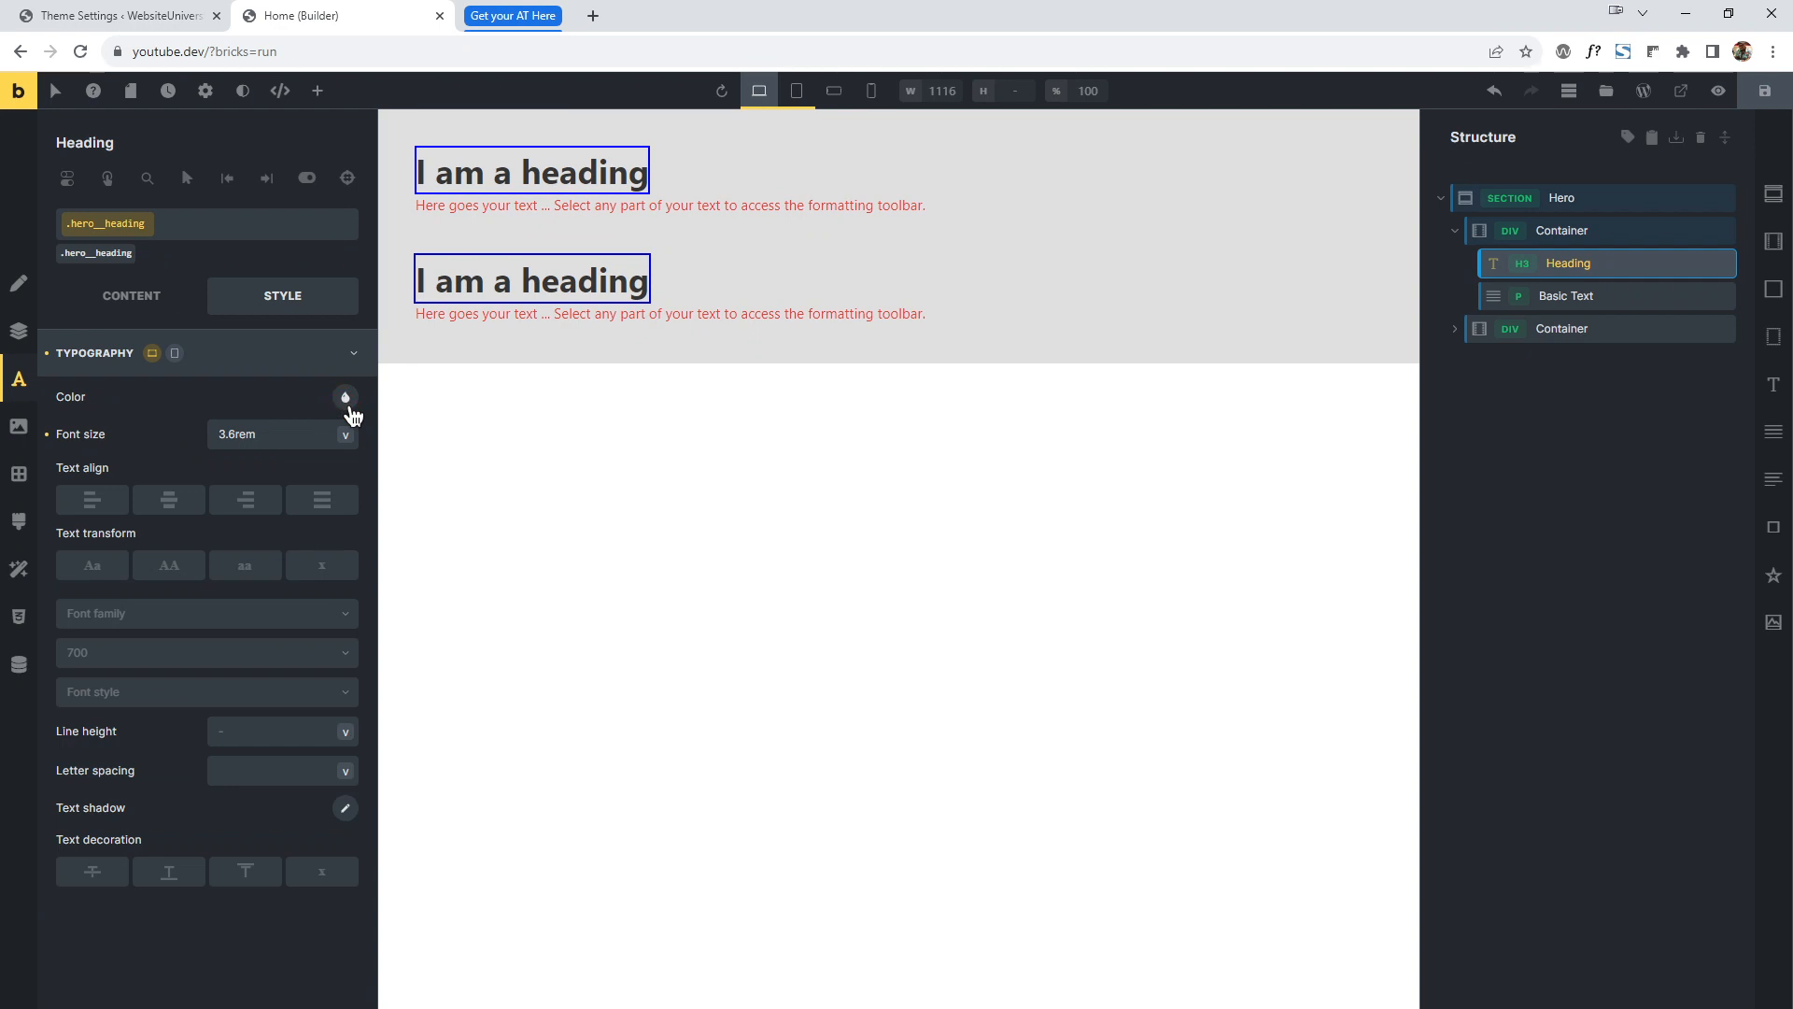
Filter the .hero__heading font size suggestions by "font" and choose var(--dp-font-h2).
left_click(314, 423)
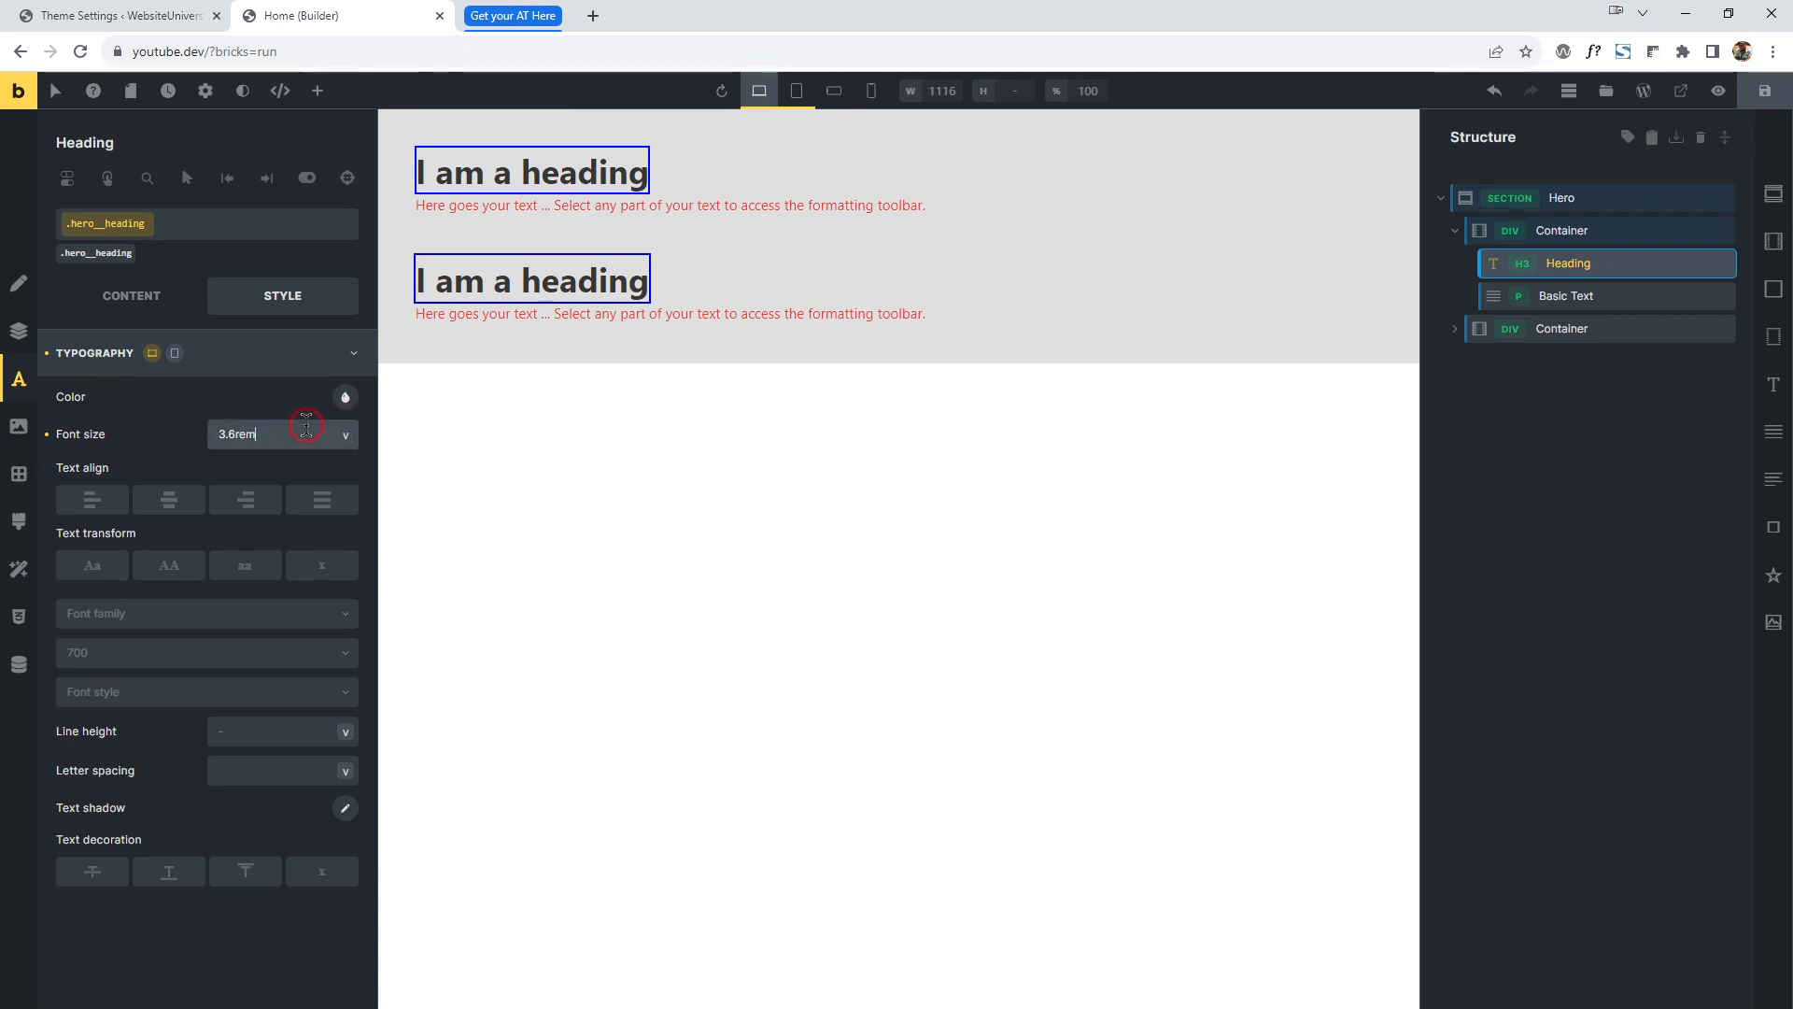
key("ctrl+a")
type("font")
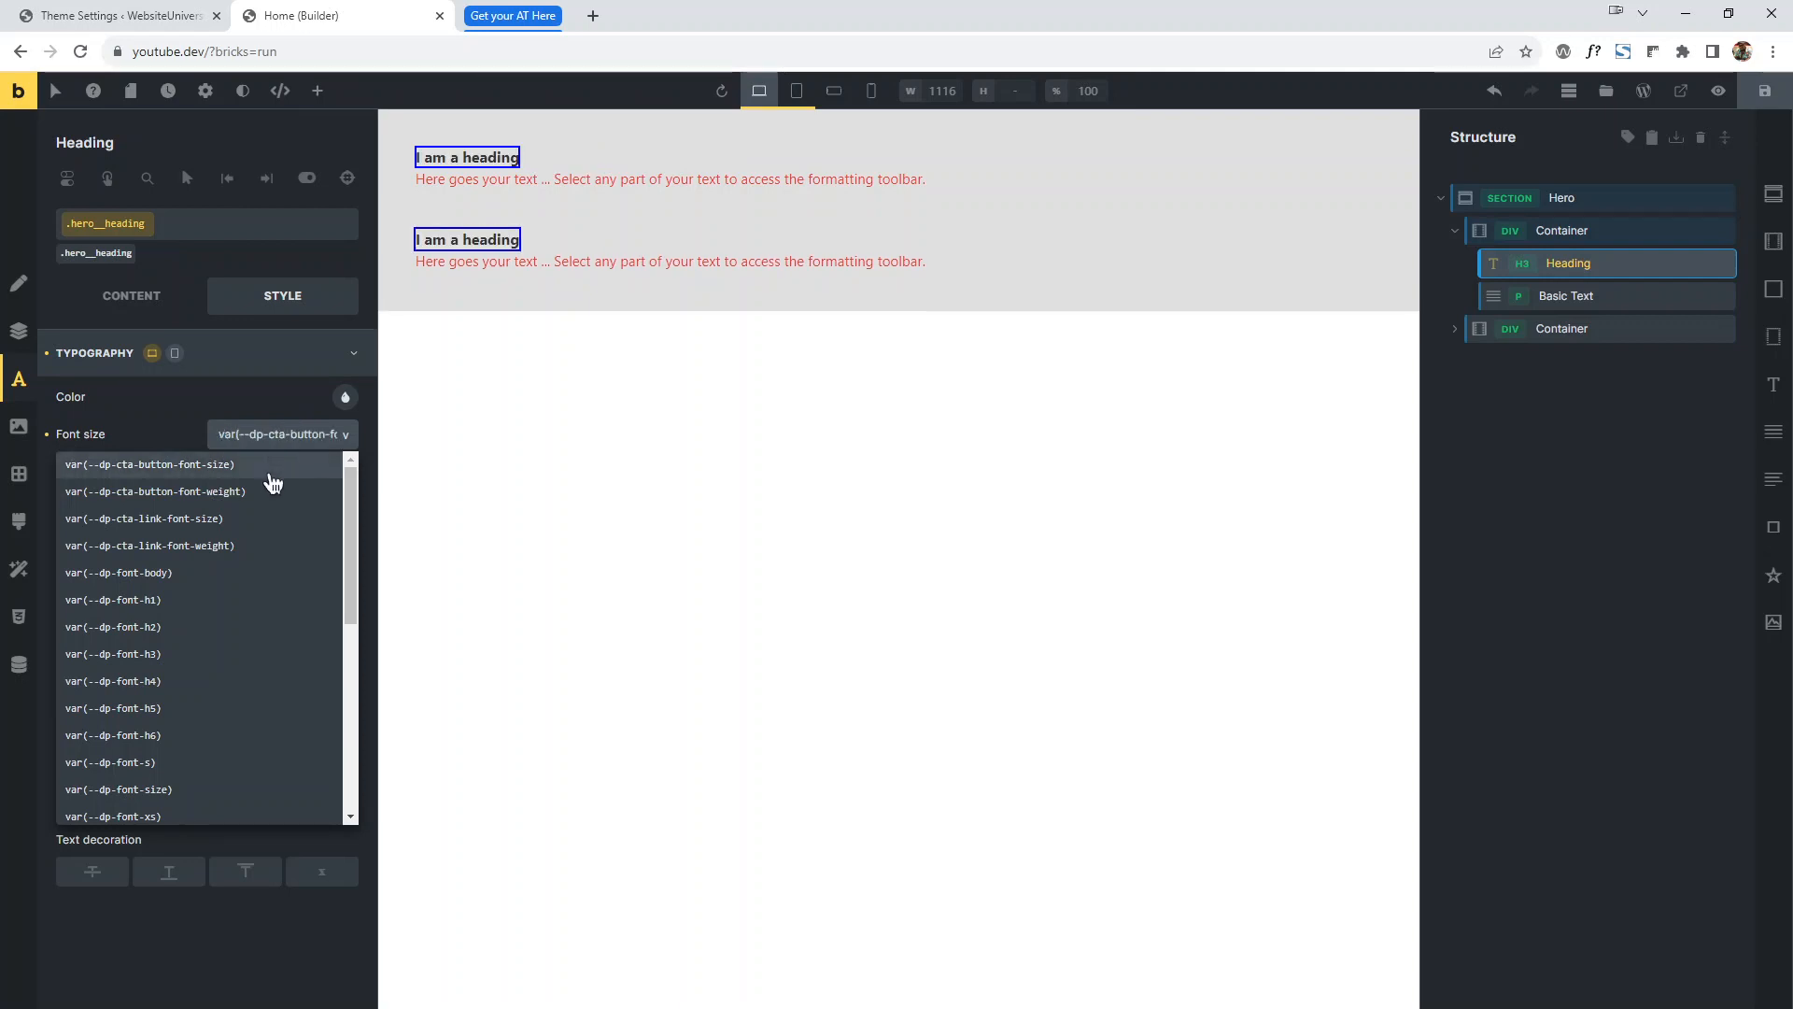
left_click(131, 15)
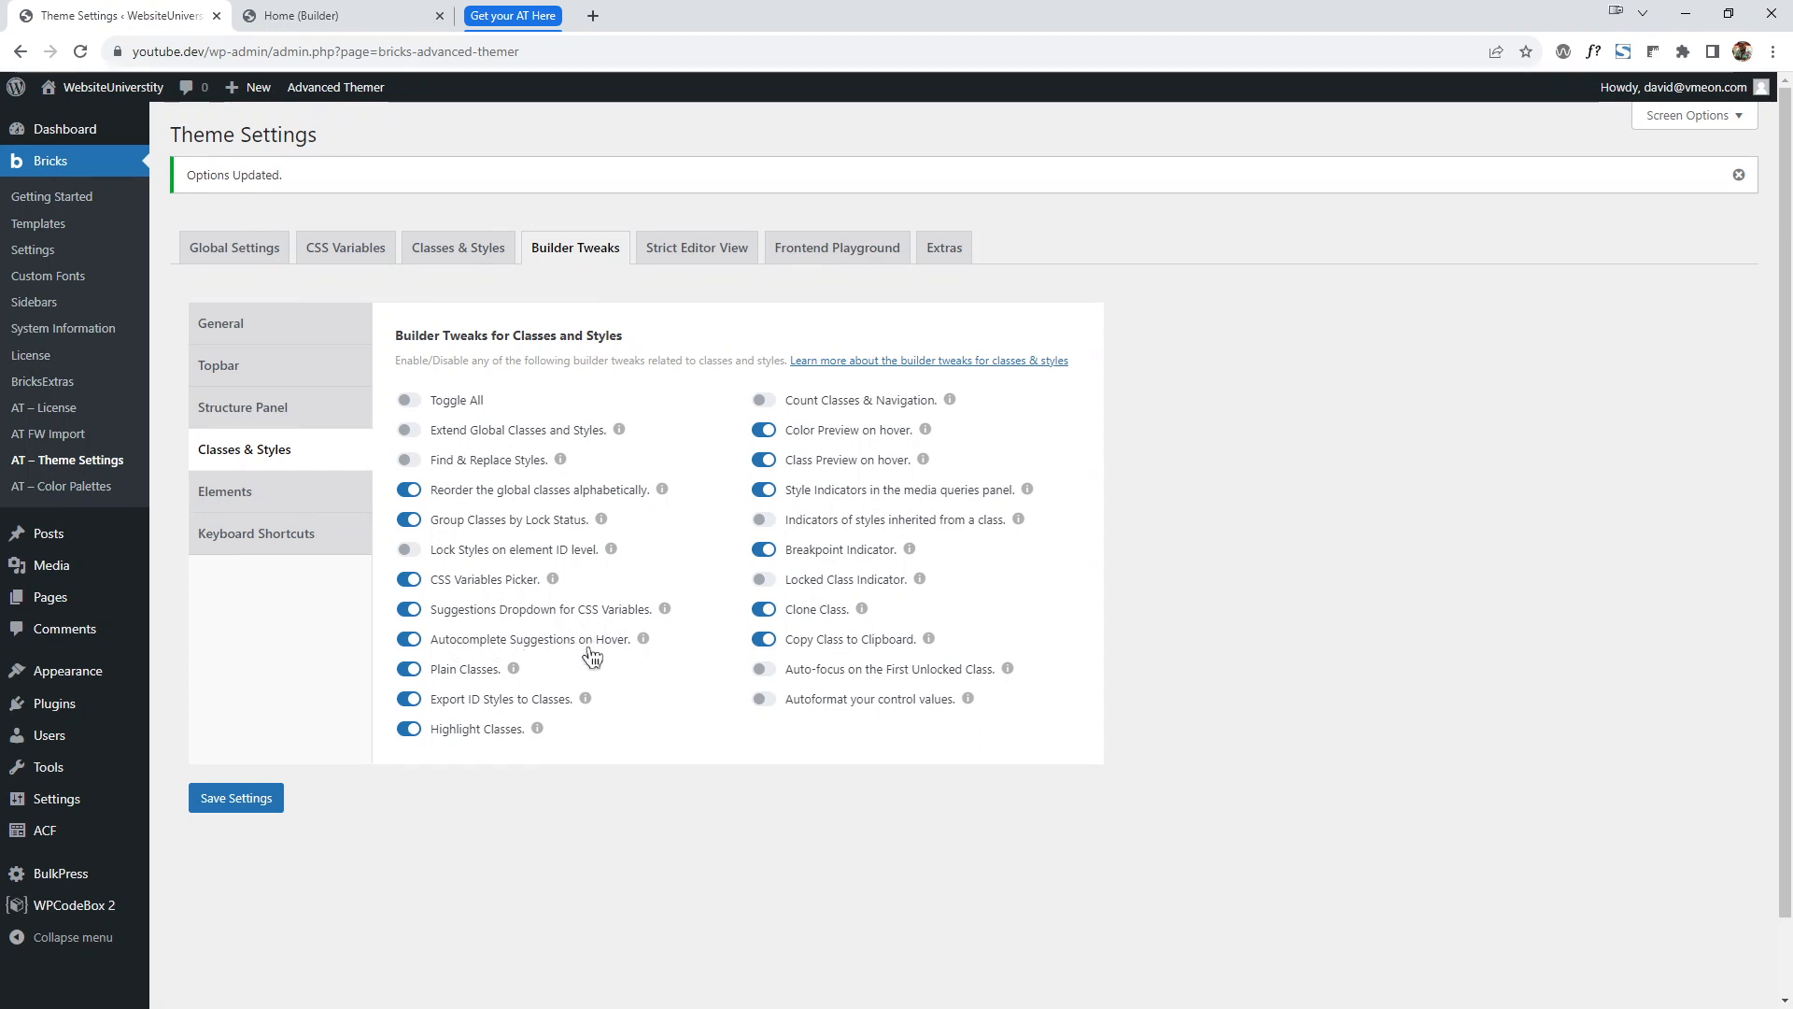
left_click(345, 17)
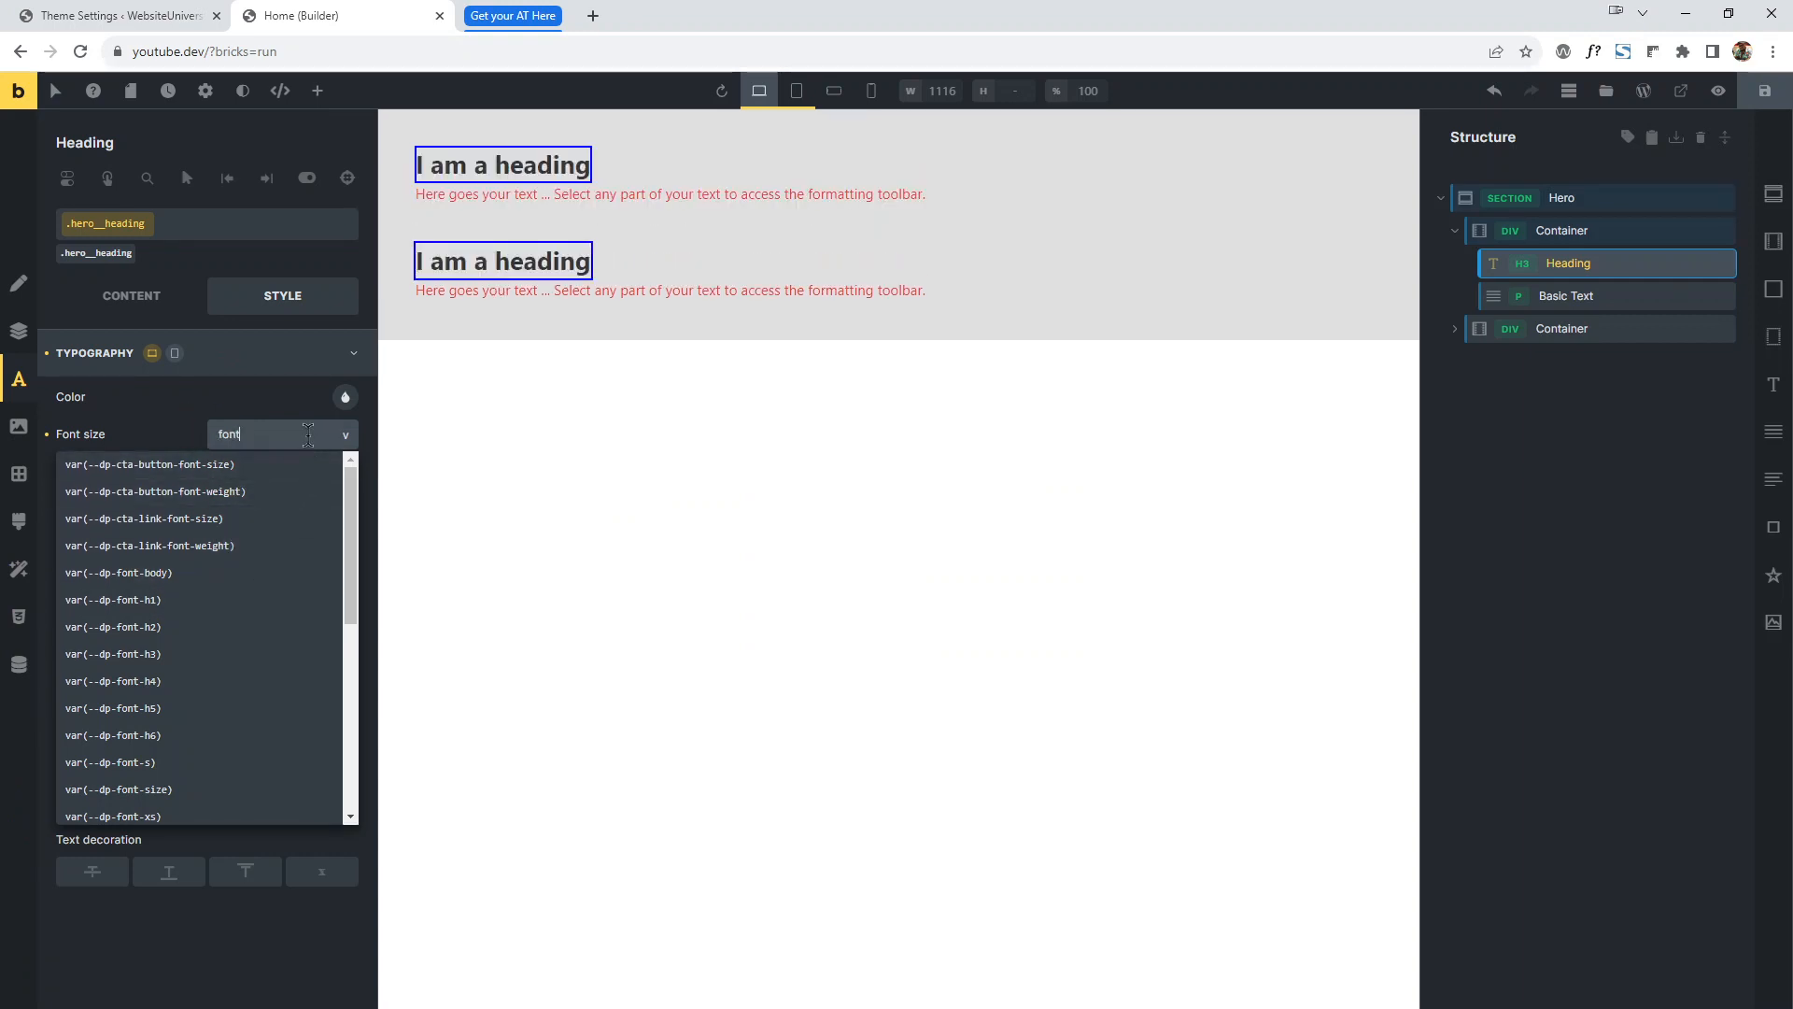
left_click(206, 633)
Compare with the CSS Variables Picker by picking font-h2 for the heading's font size, and return to the Theme Settings.
left_click(156, 12)
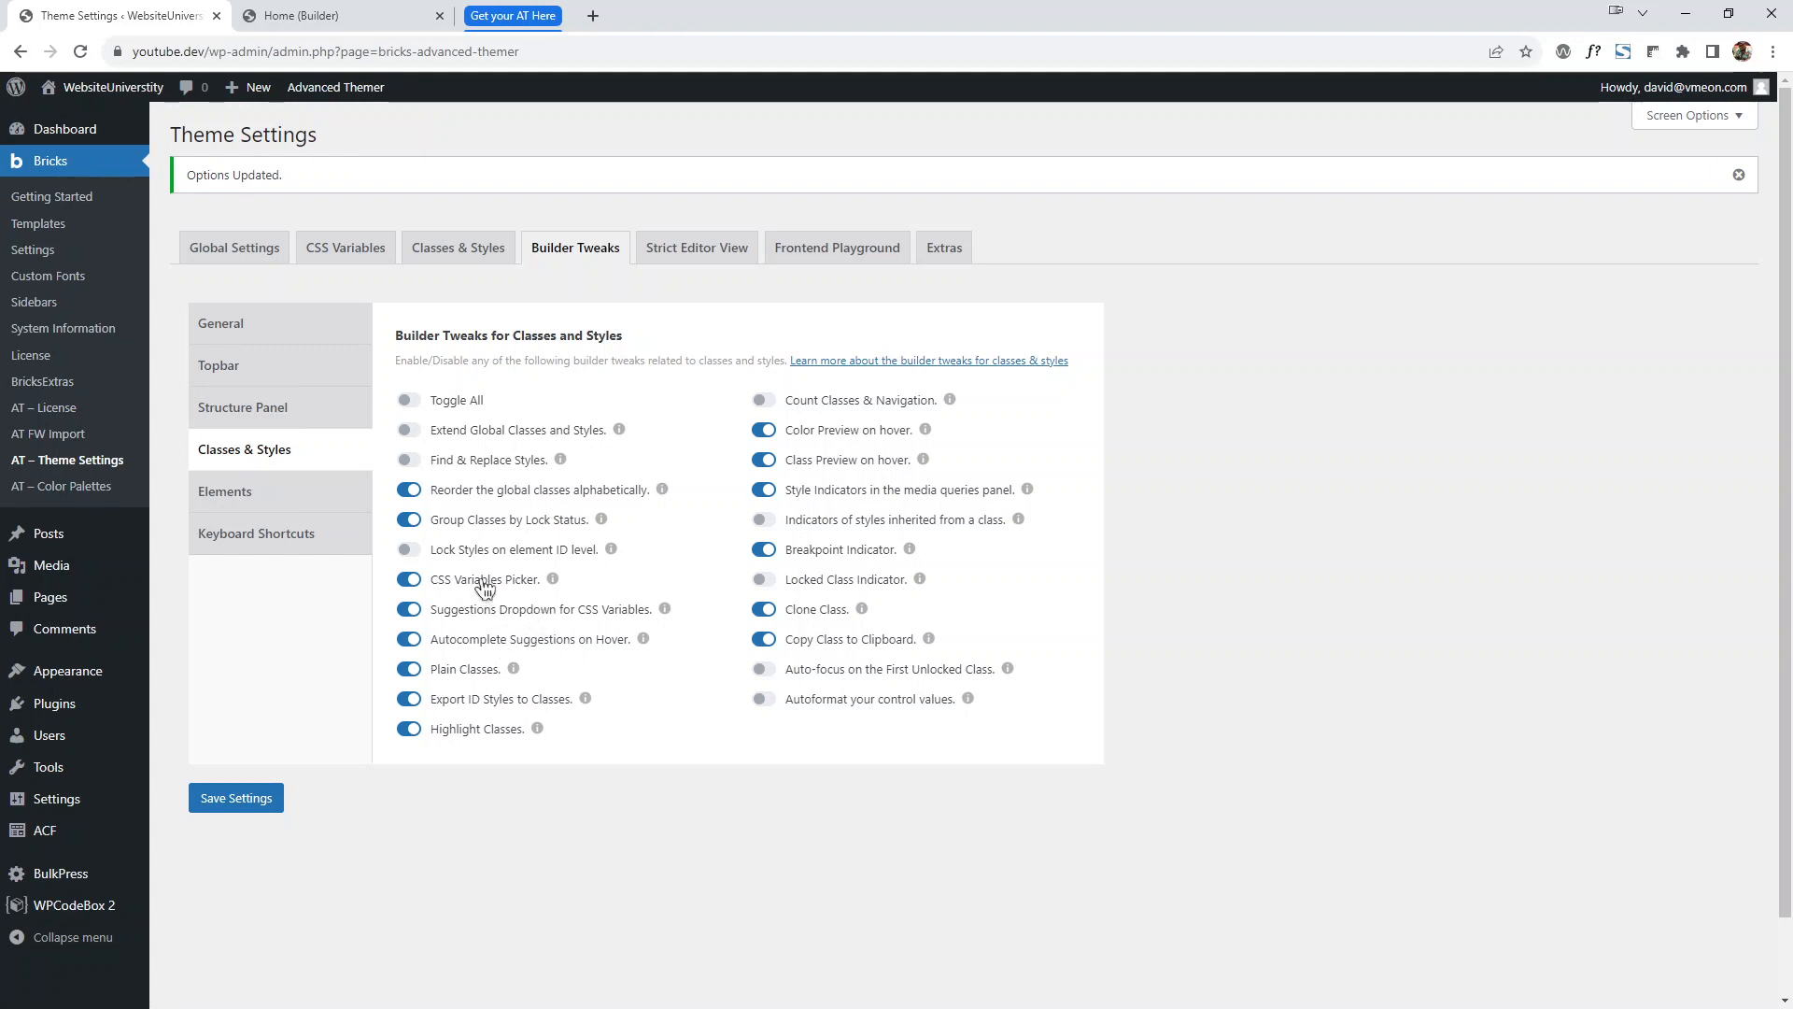
left_click(301, 16)
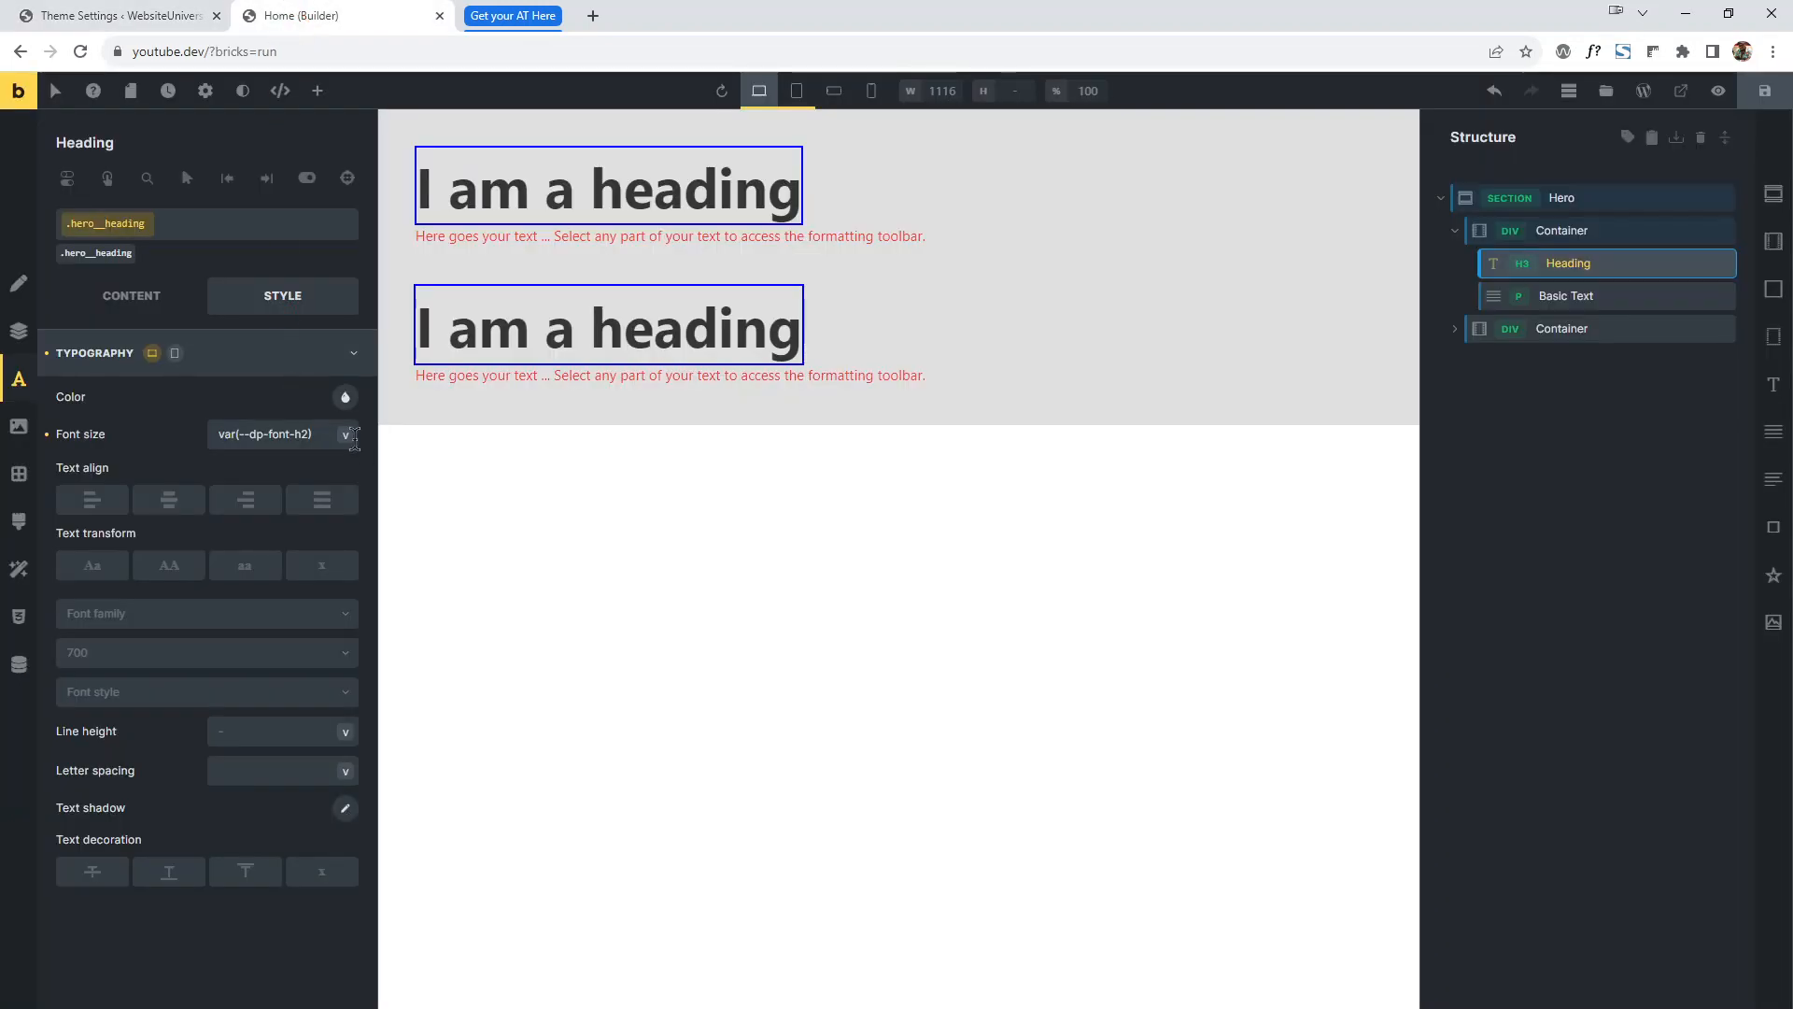
left_click(348, 435)
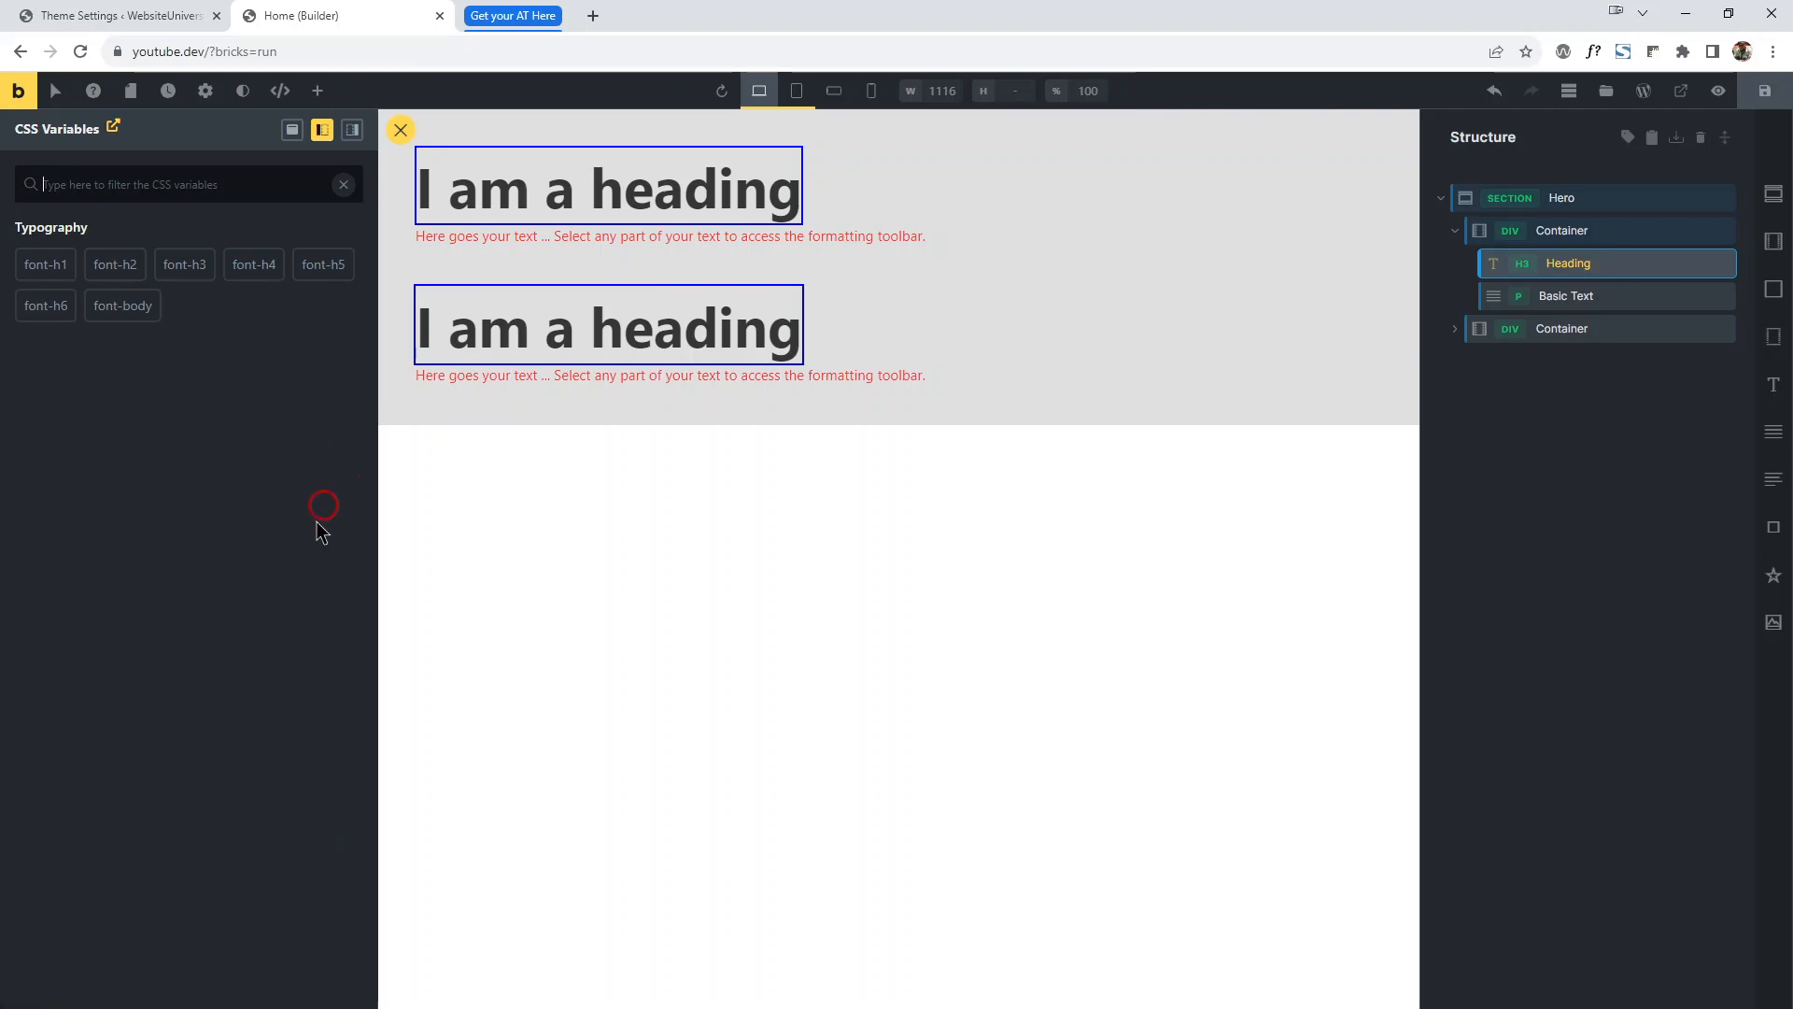
left_click(109, 273)
left_click(122, 16)
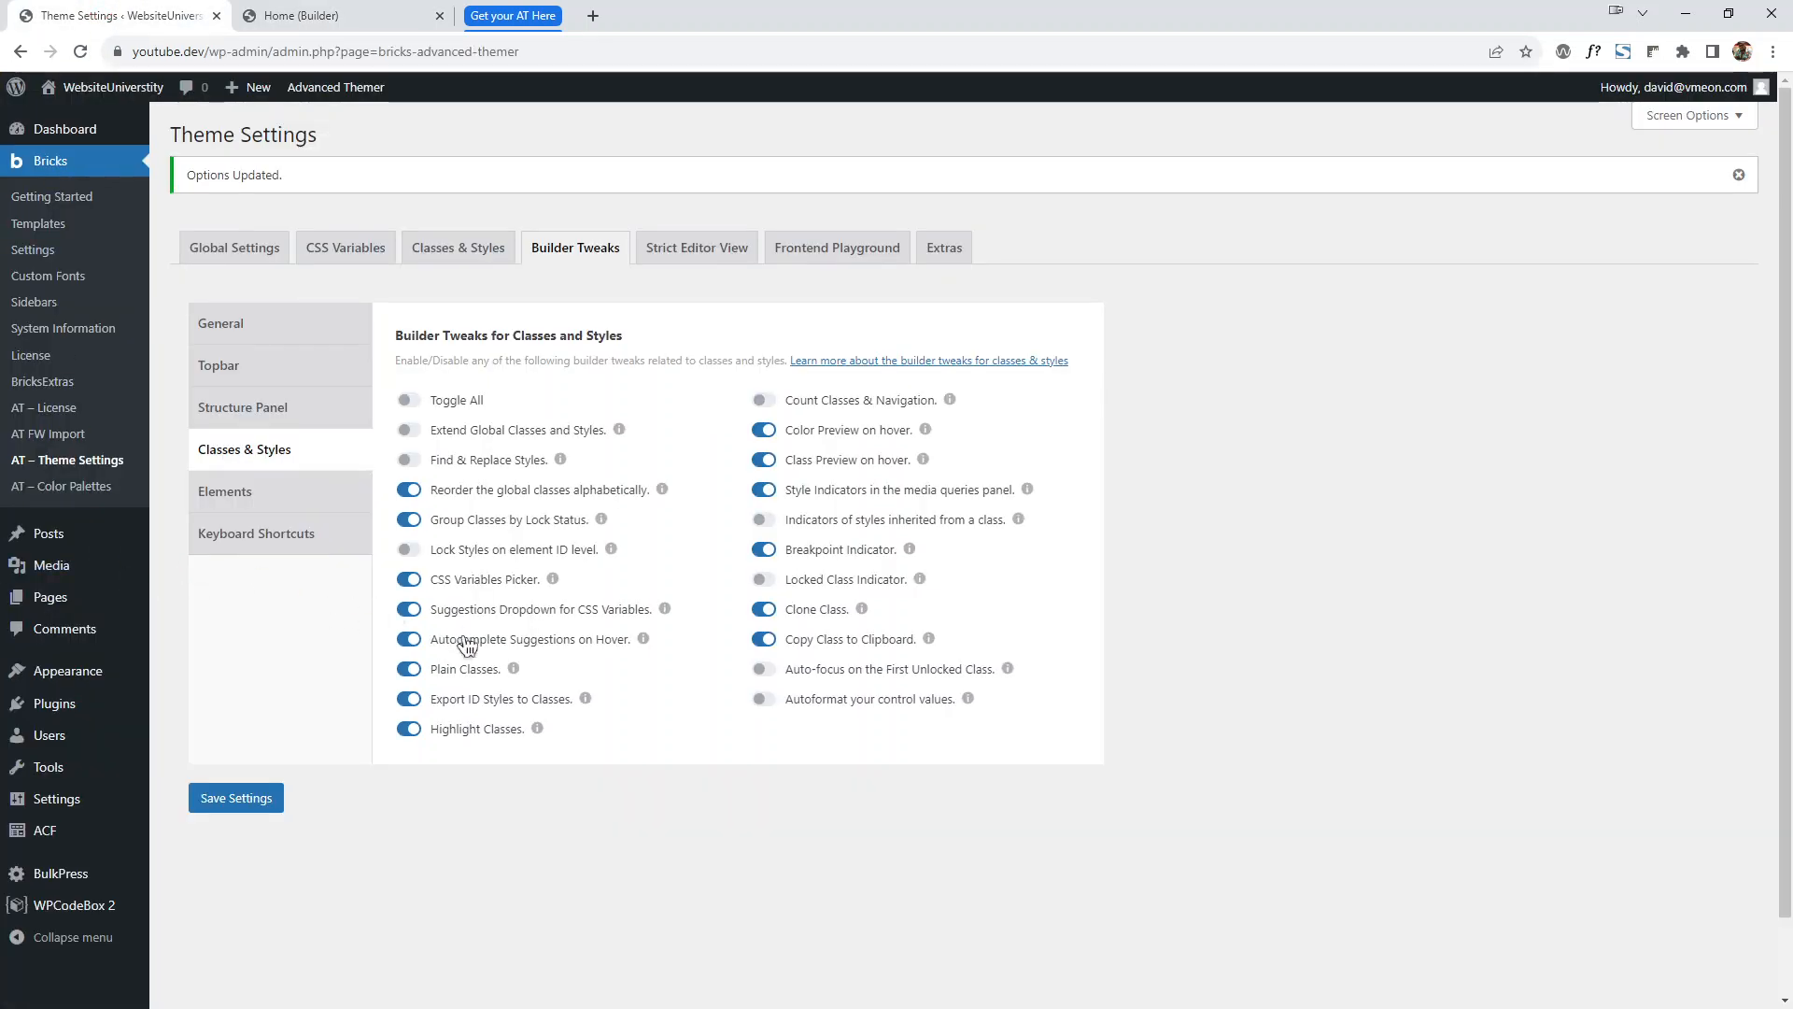
Enter font-h as the heading's font size in the builder and preview the var(--dp-font-h1) suggestion.
left_click(309, 15)
left_click(291, 436)
type("fon")
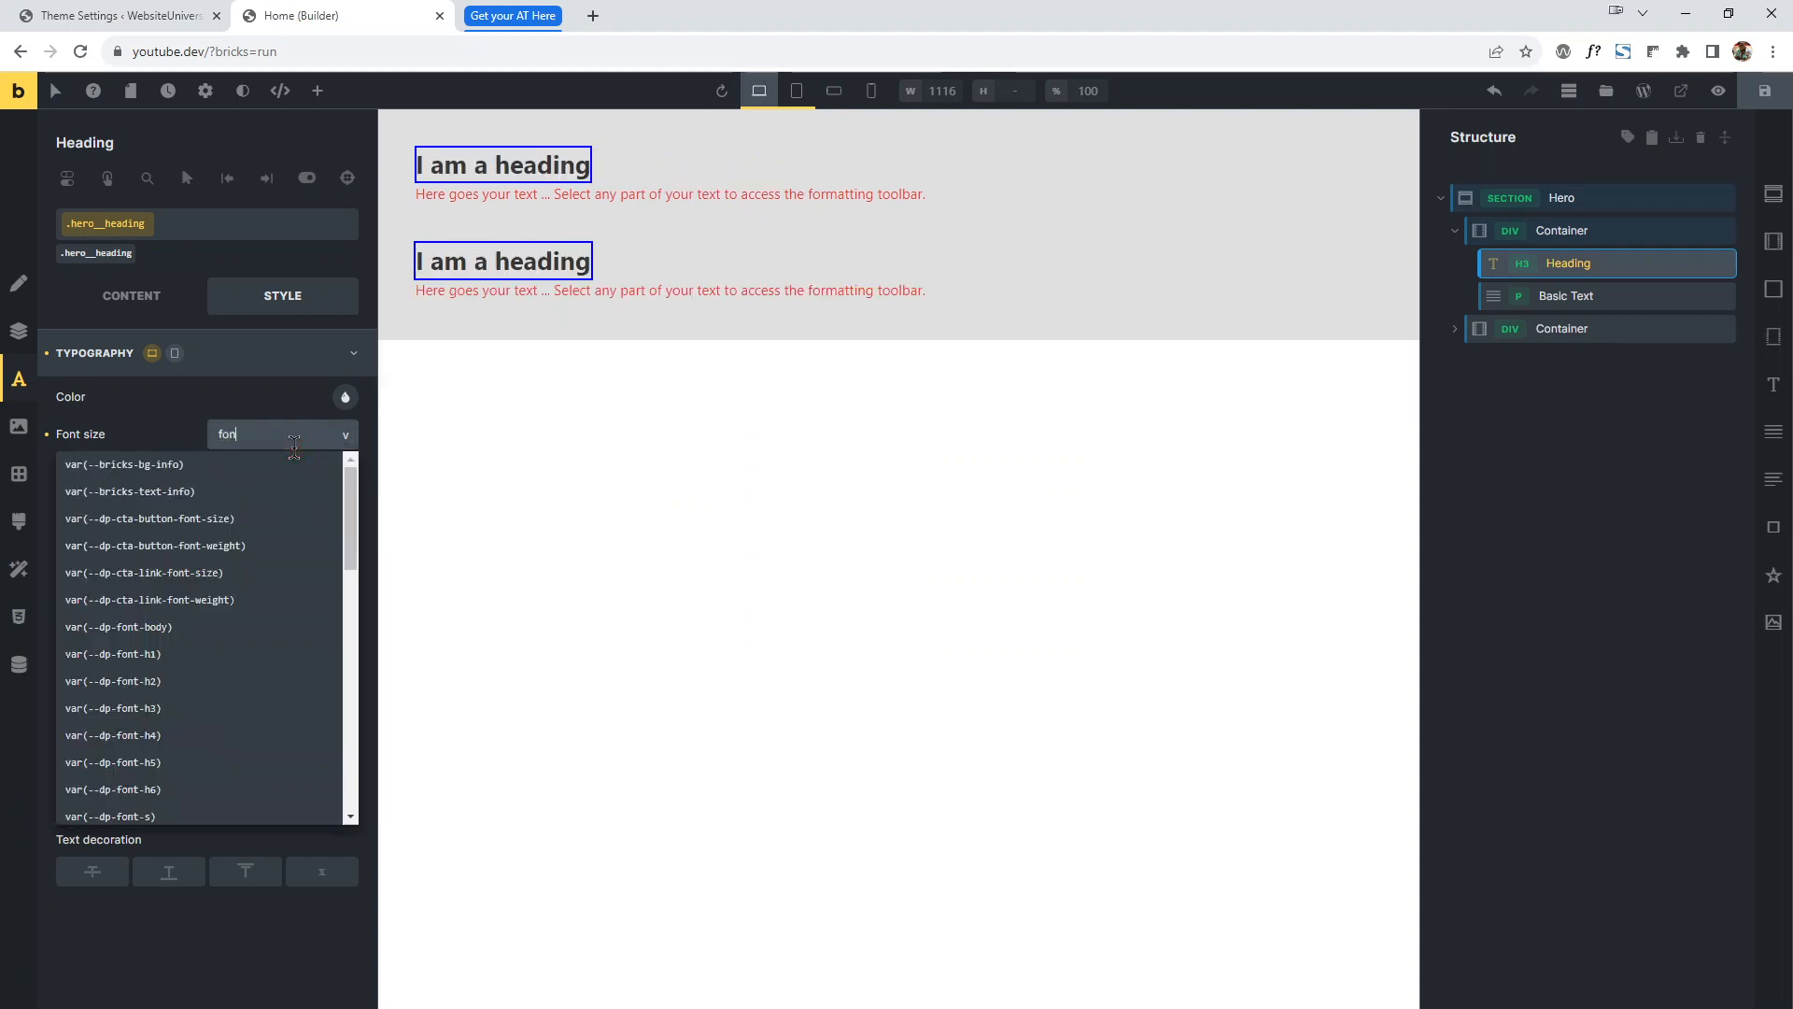
type("t-h")
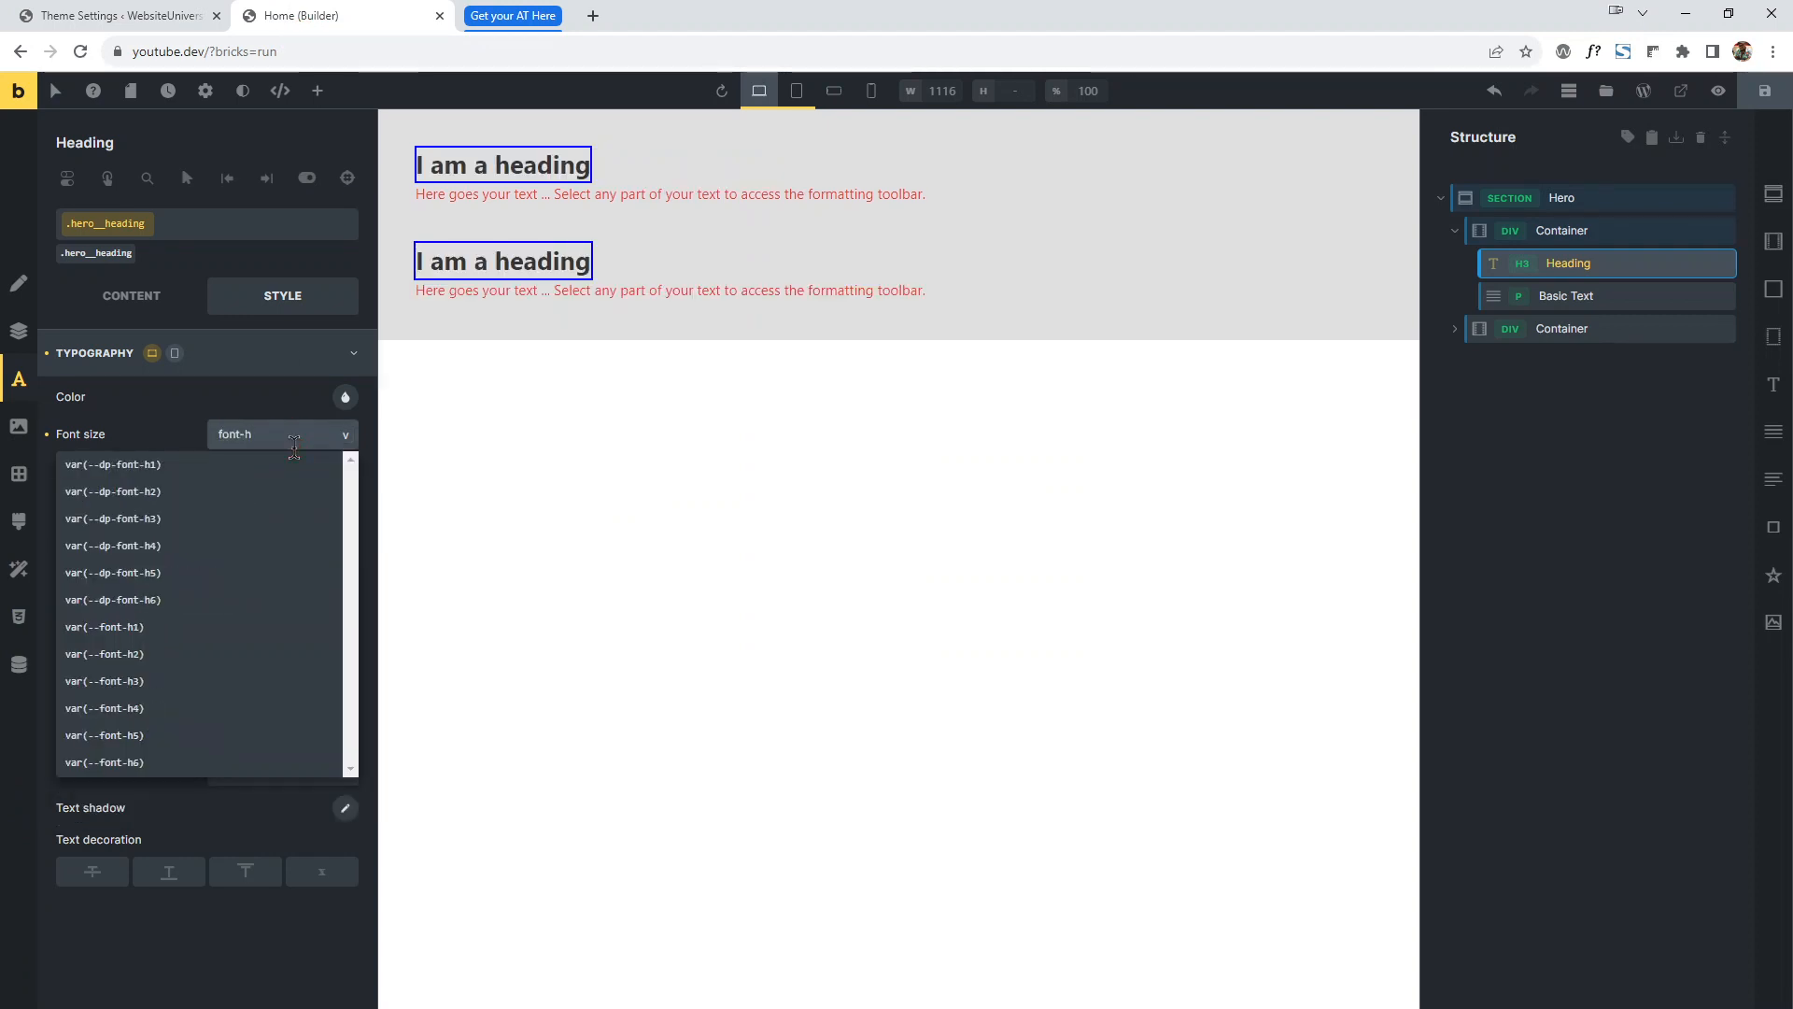
left_click(228, 465)
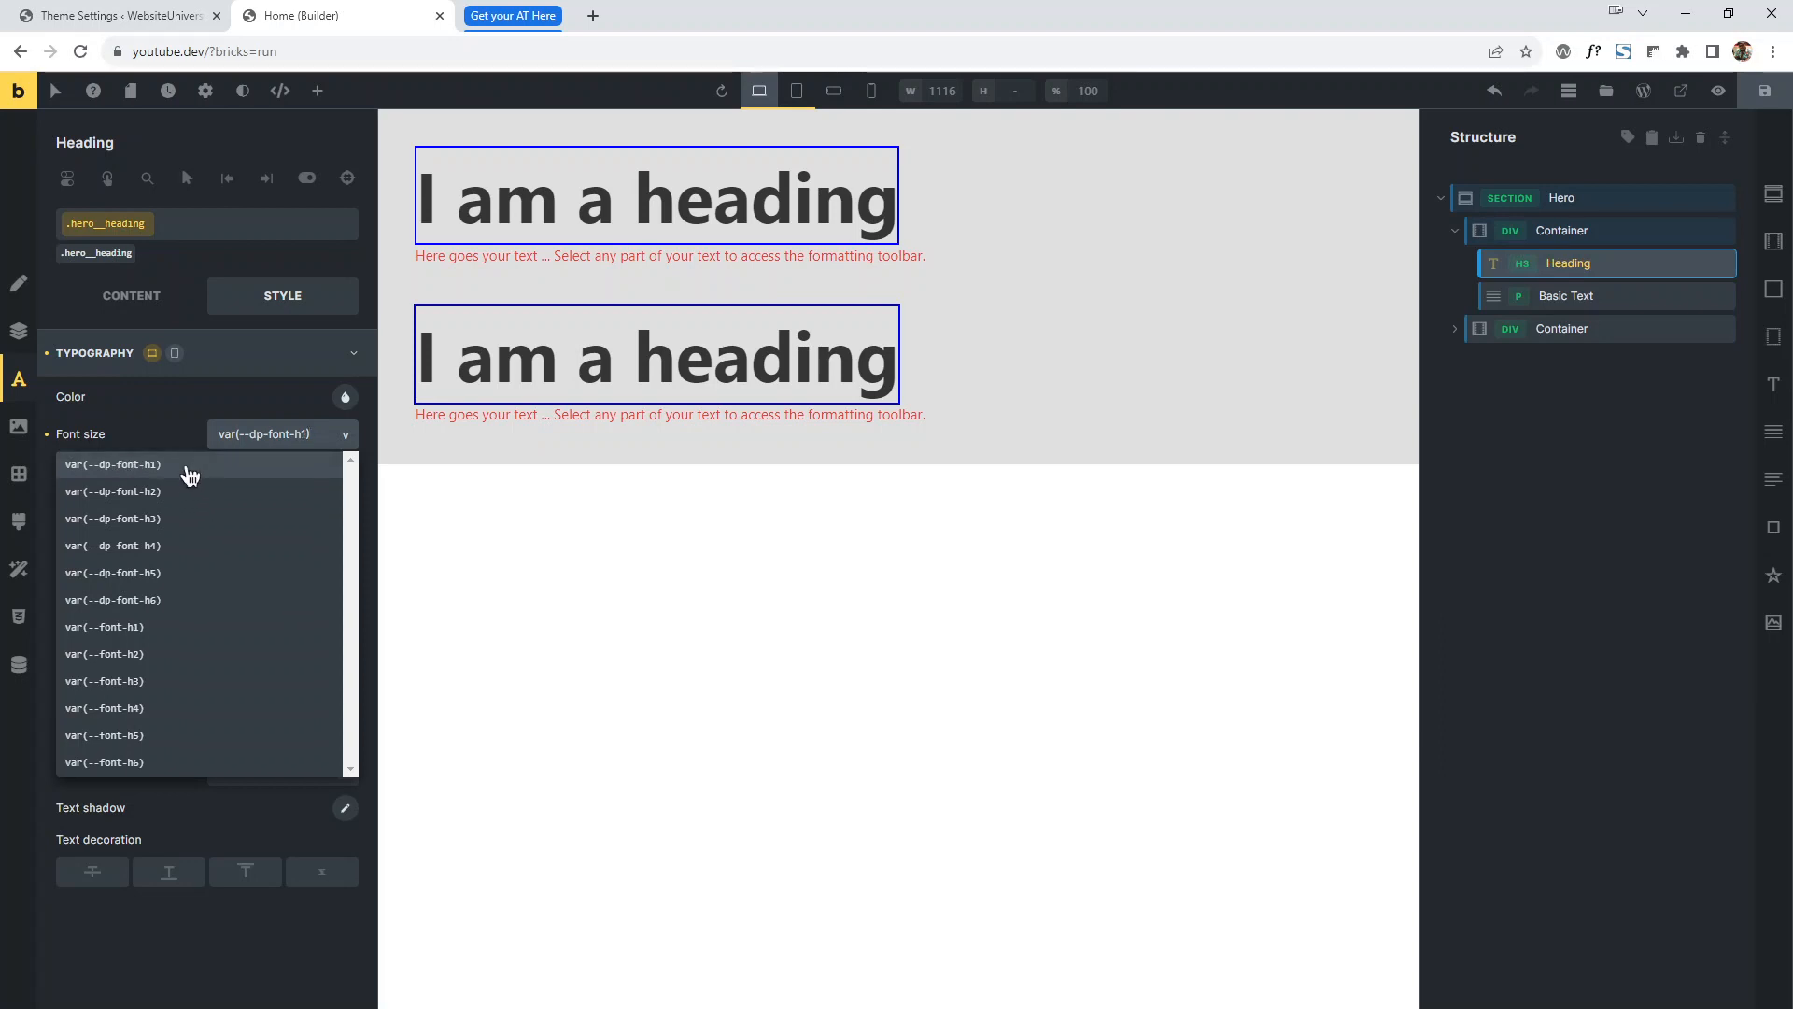
Enter dp-action as the heading's raw color value and preview the var(--dp-action) suggestion.
left_click(285, 396)
left_click(344, 396)
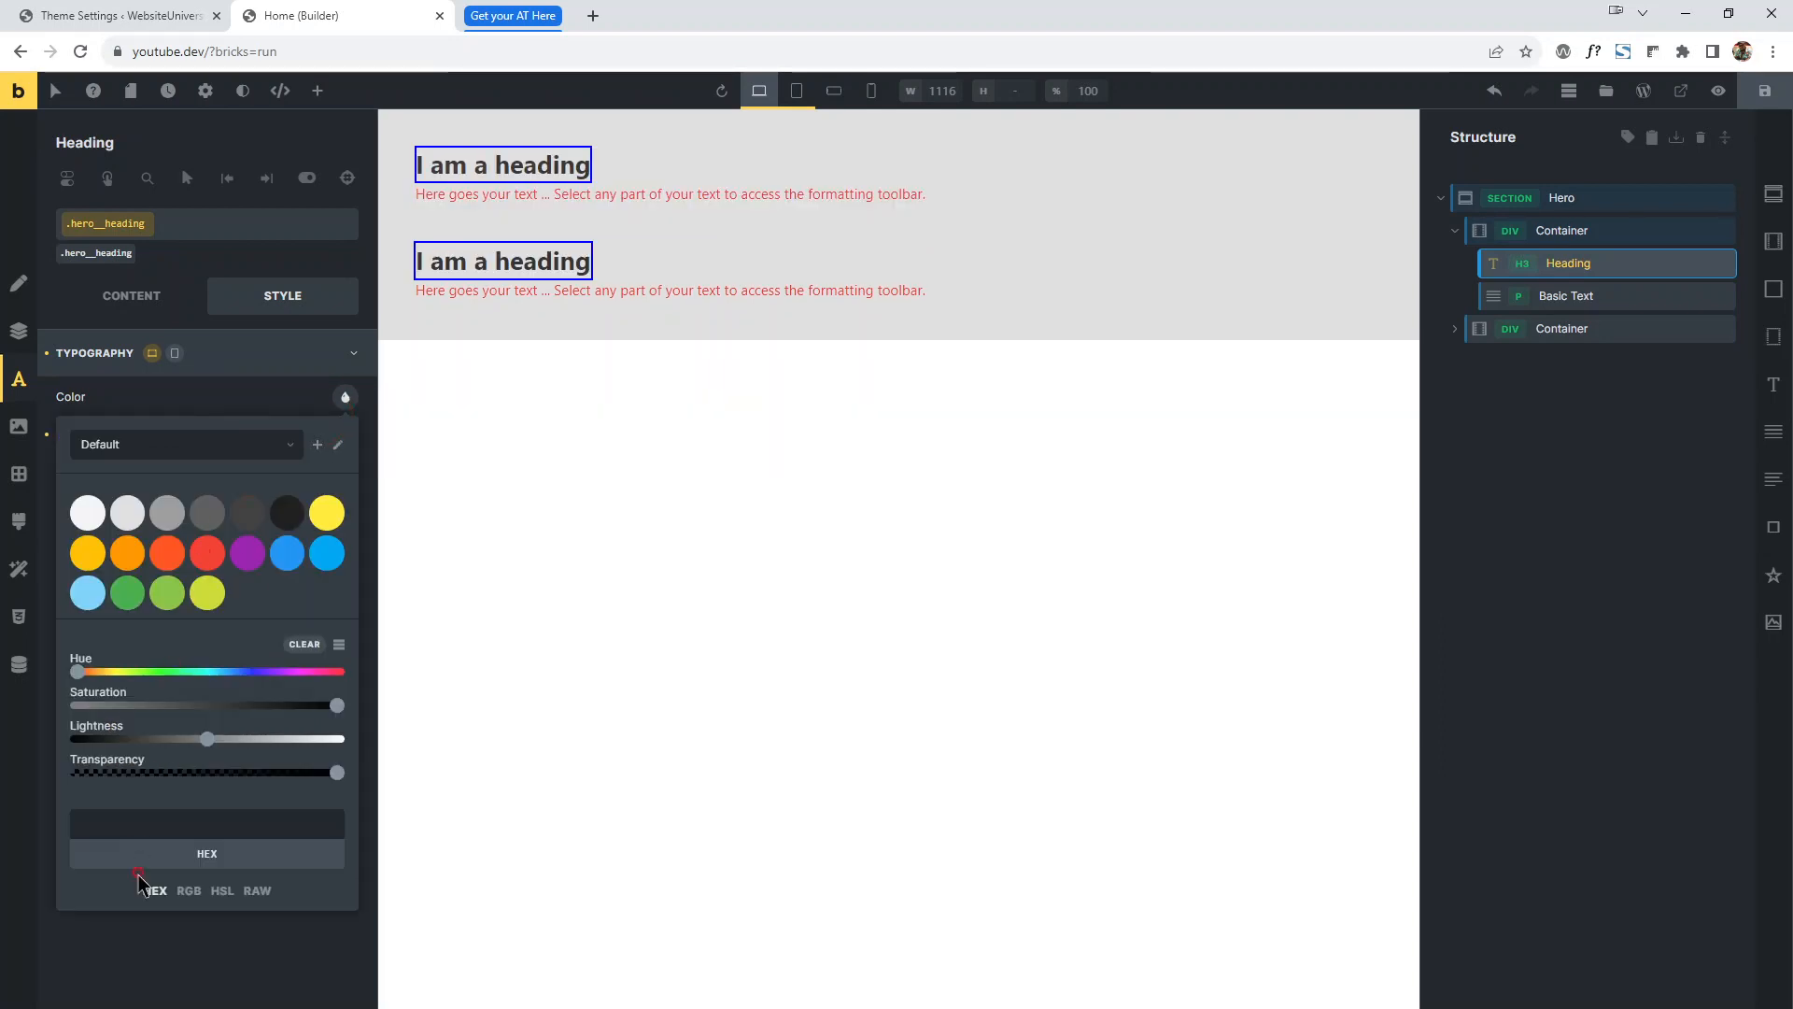
left_click(258, 891)
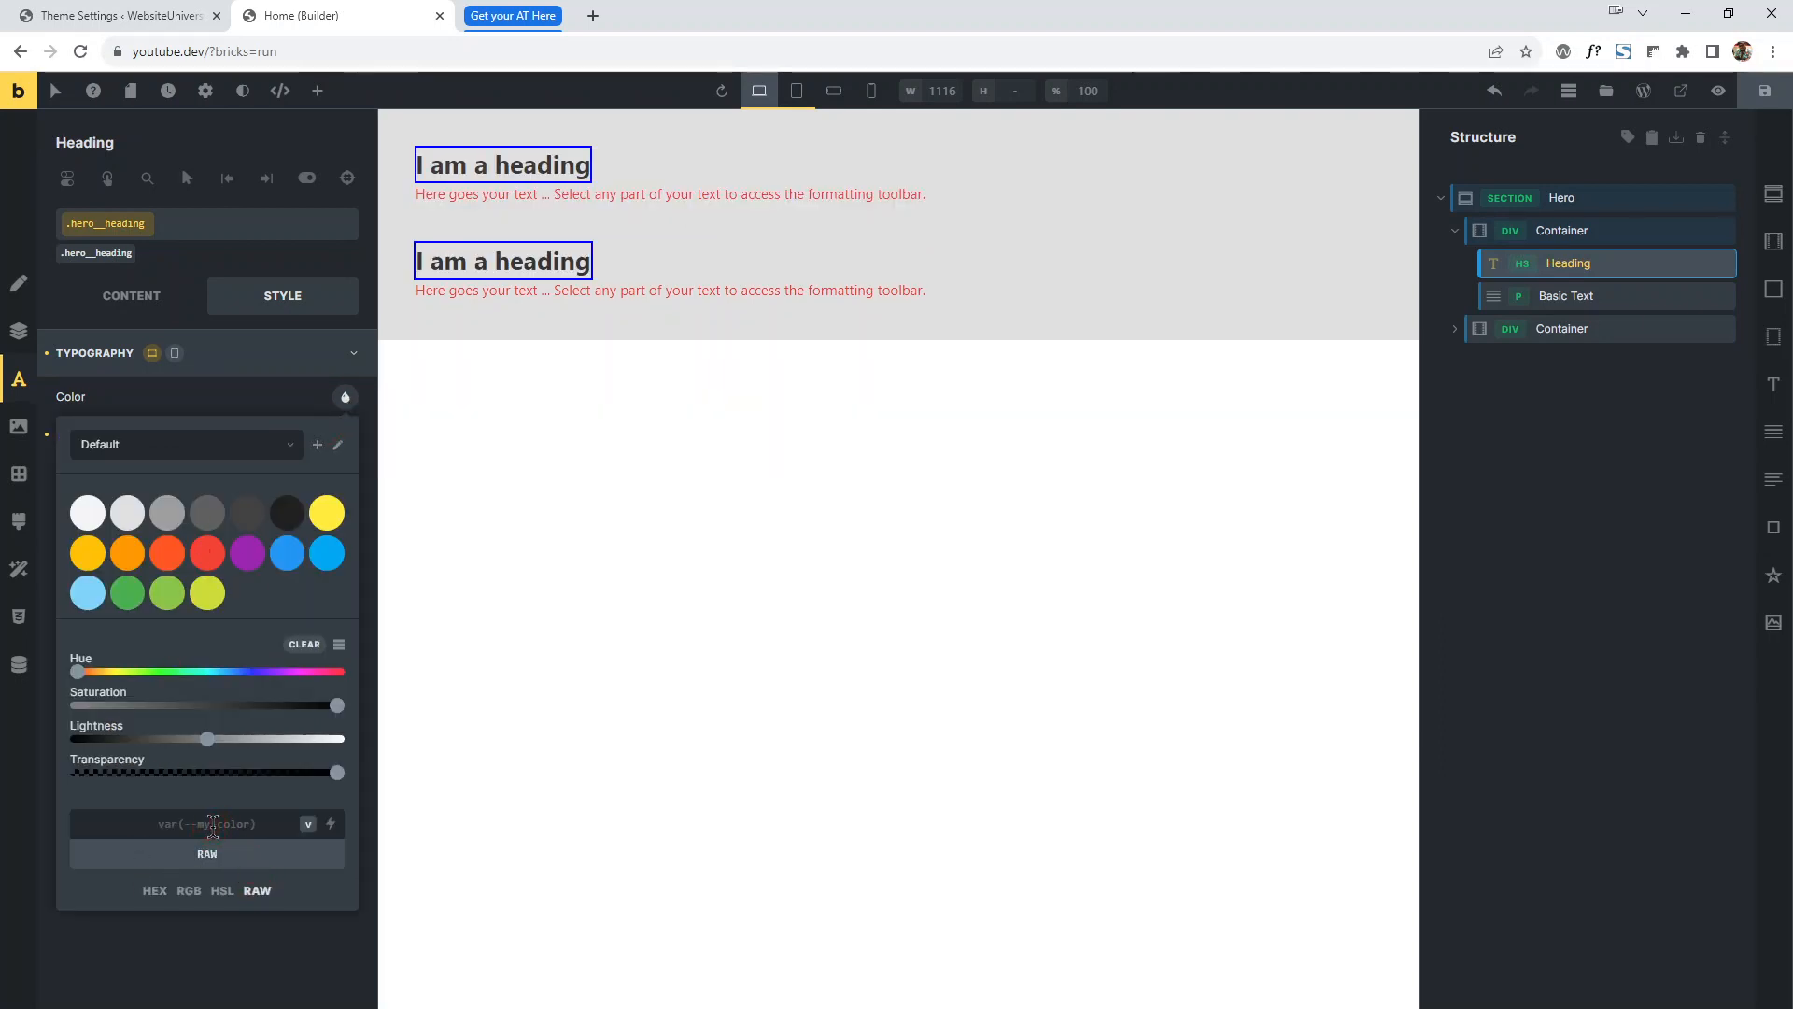
type("dp-a")
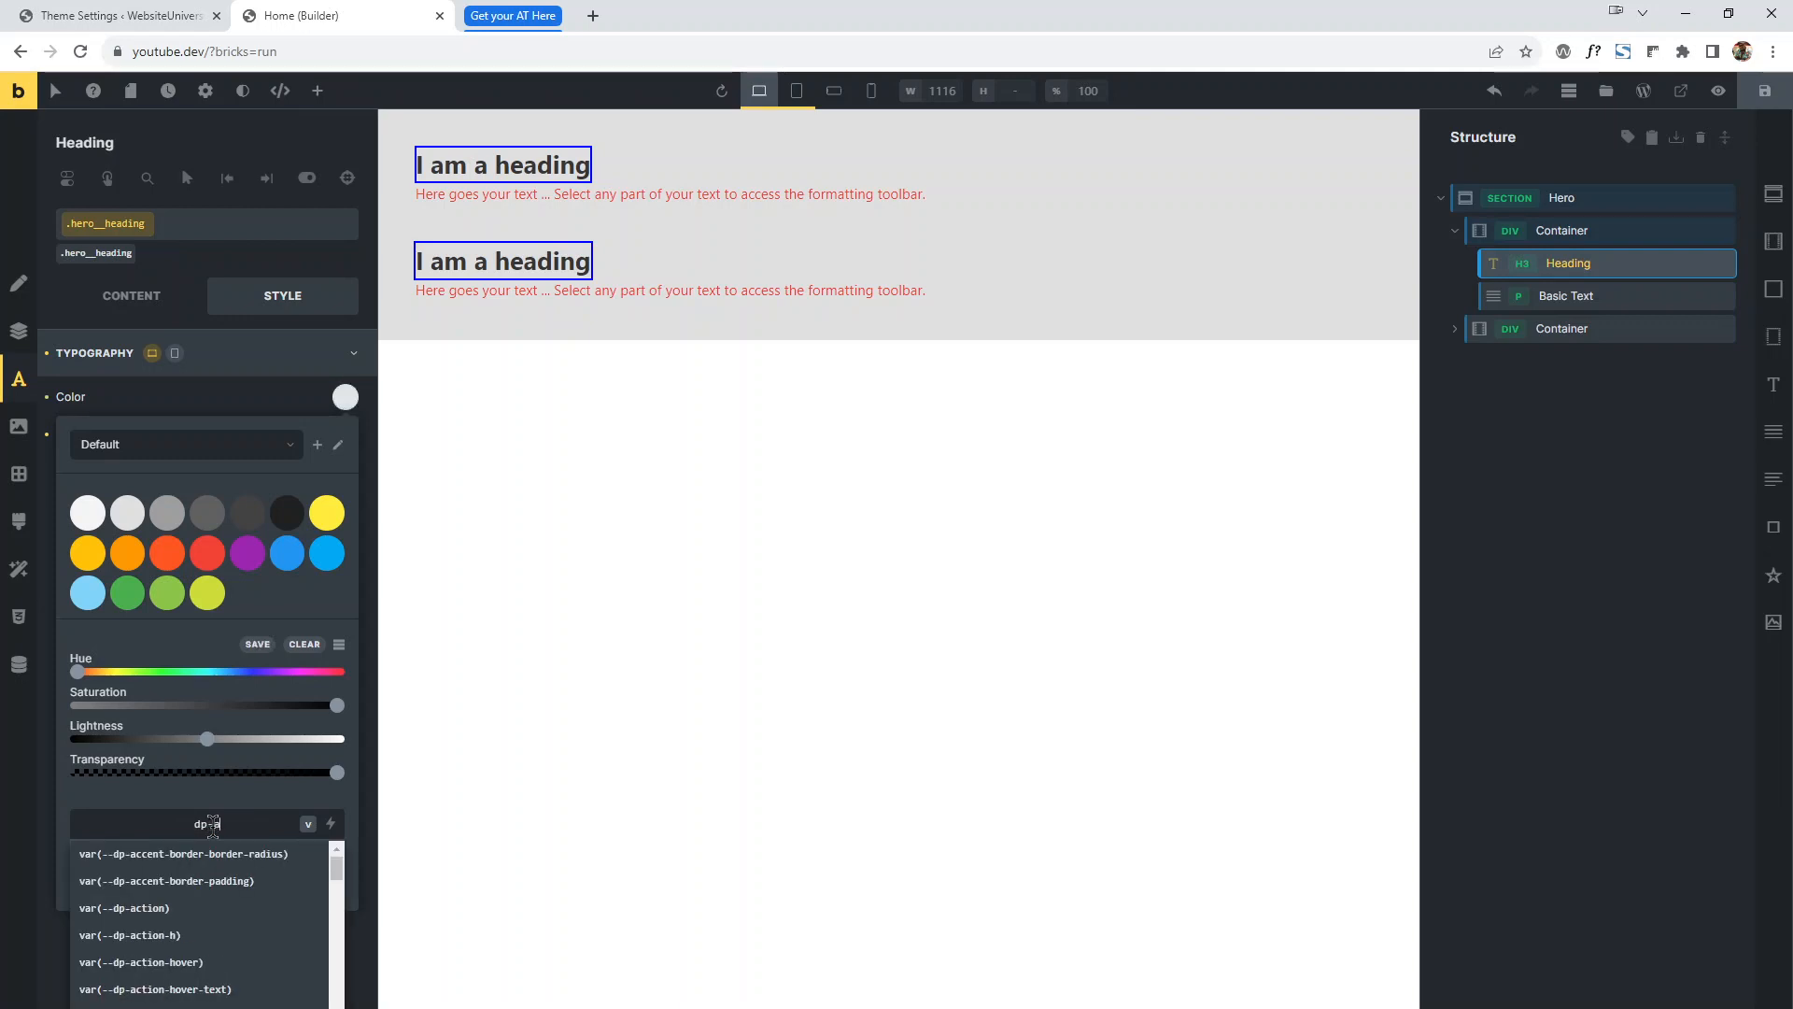
type("ction")
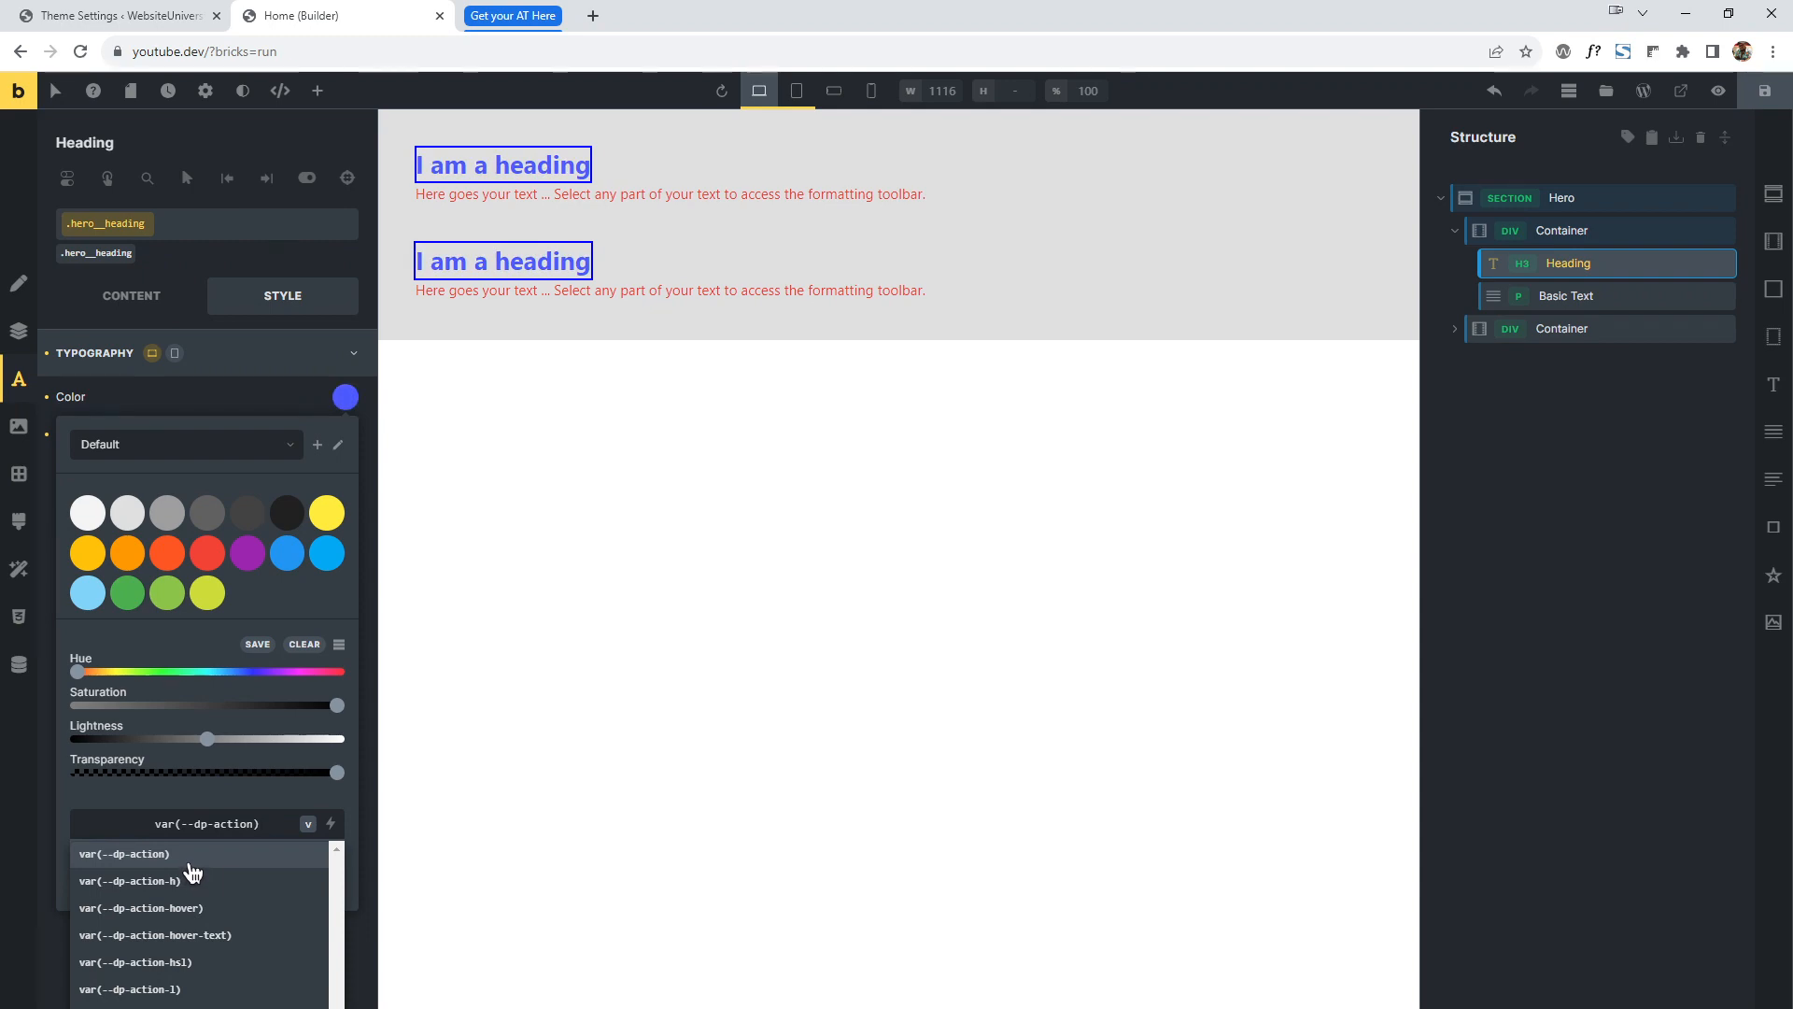
Open WPCodeBox 2 in a new tab and review the typography, spacing and color variables in the Framework CSS snippet.
left_click(200, 13)
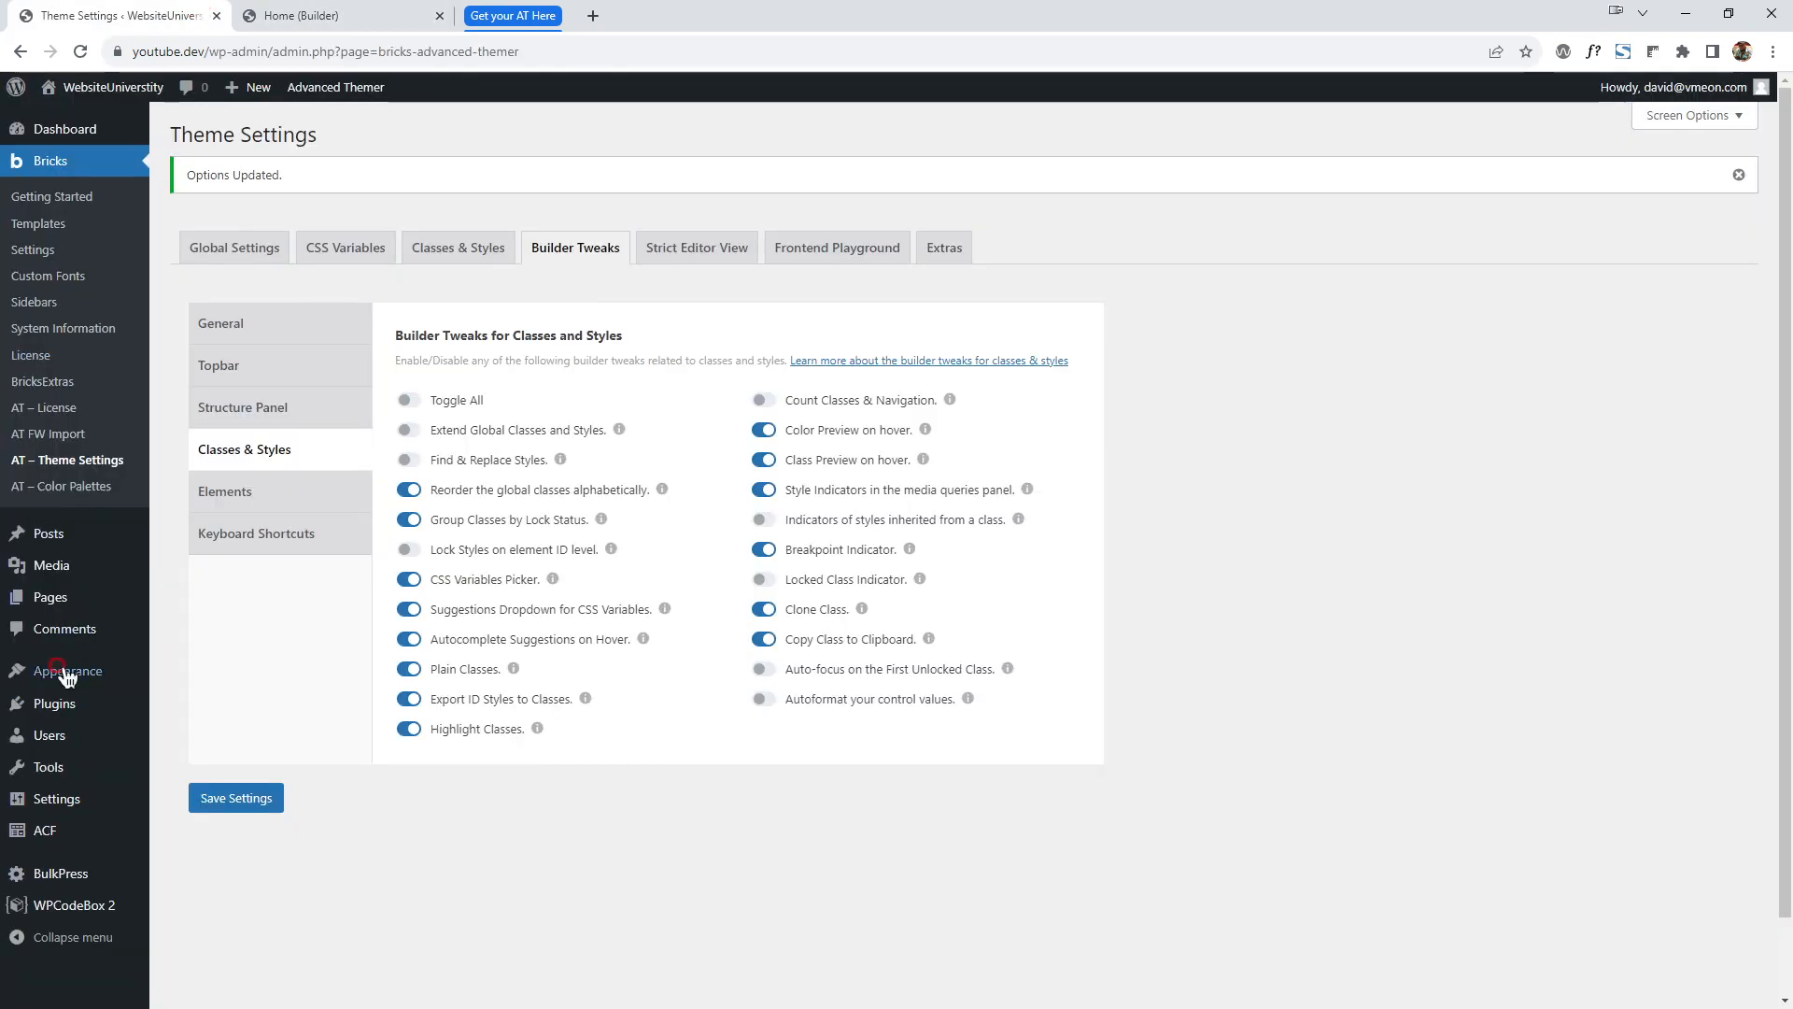
middle_click(79, 906)
left_click(384, 13)
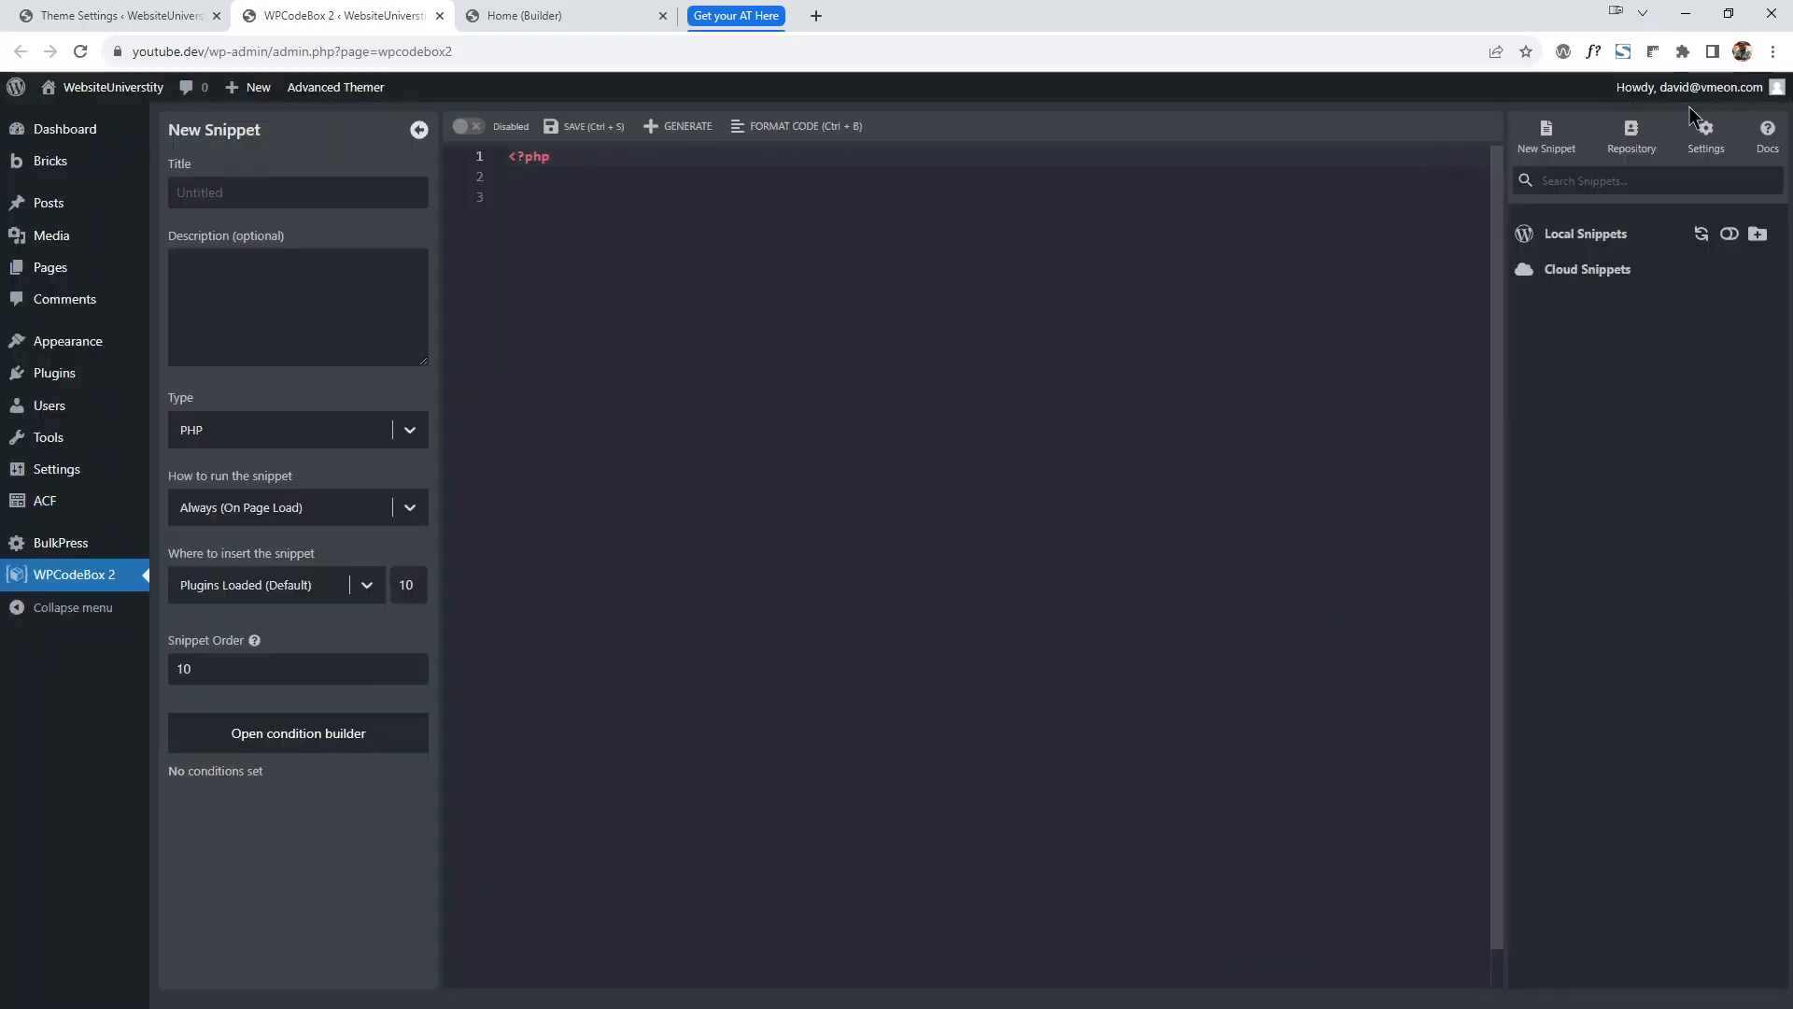
left_click(1580, 285)
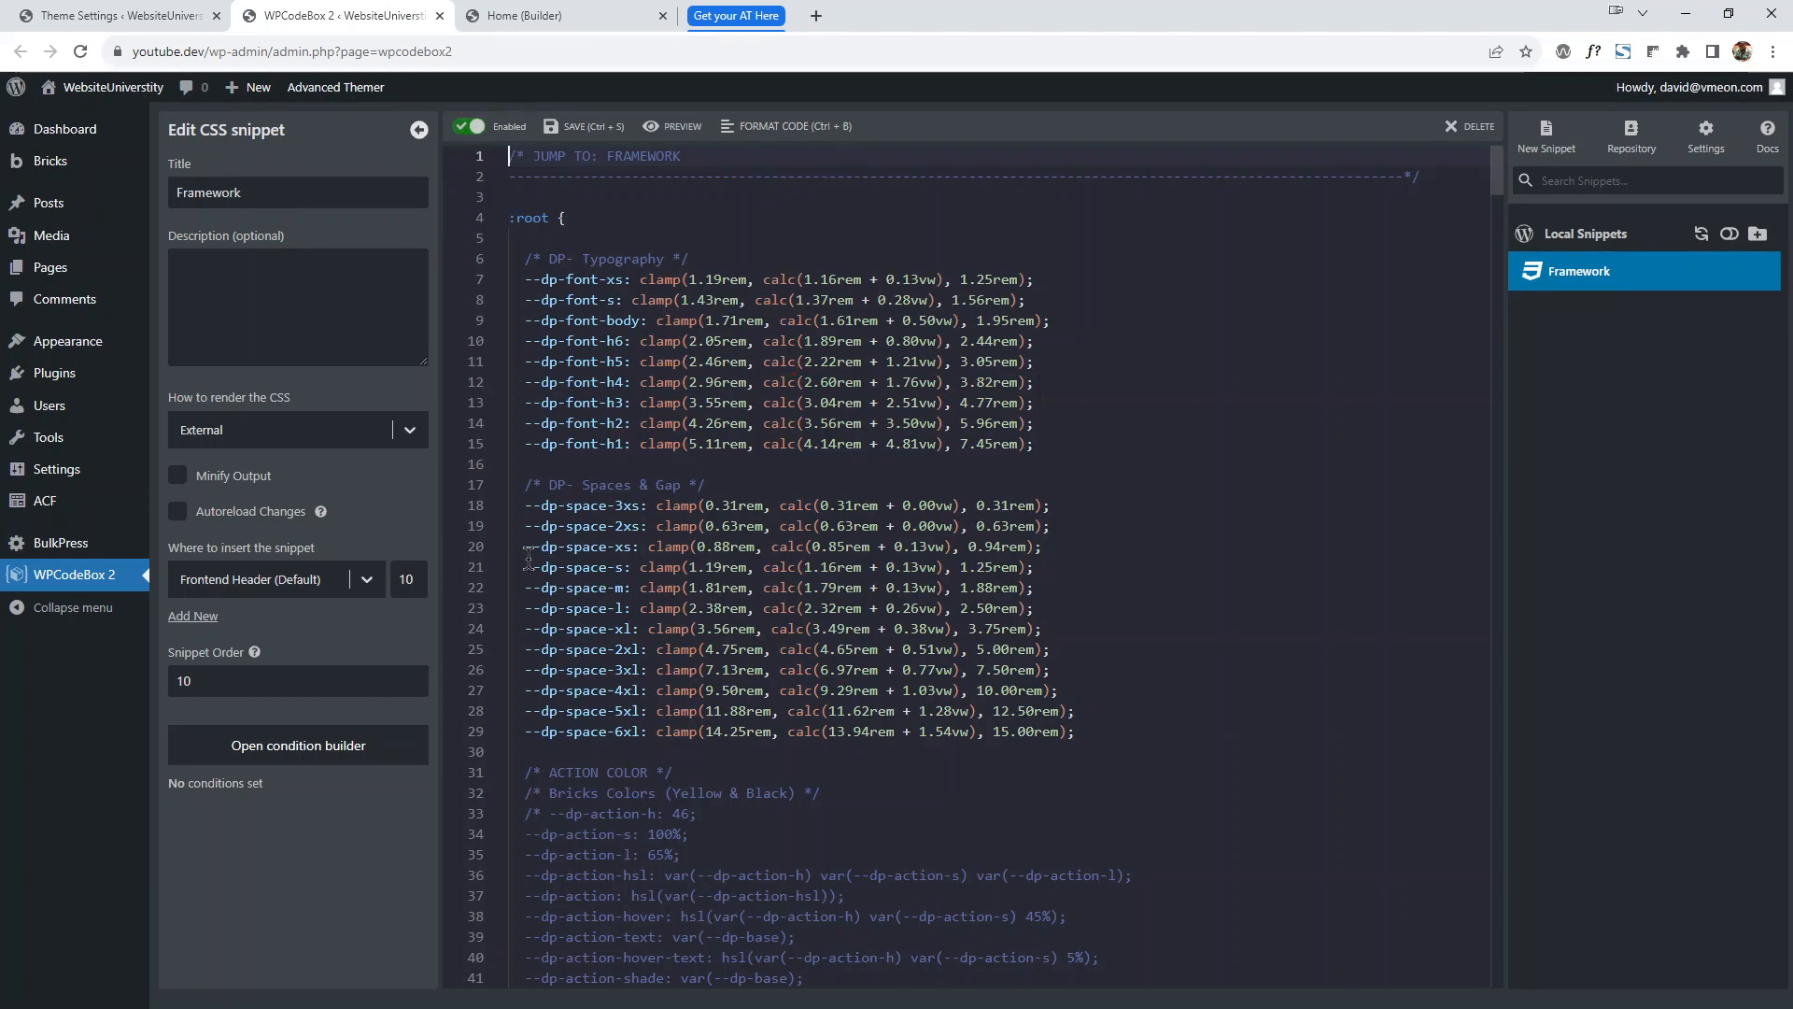
scroll(528, 558, "down", 7)
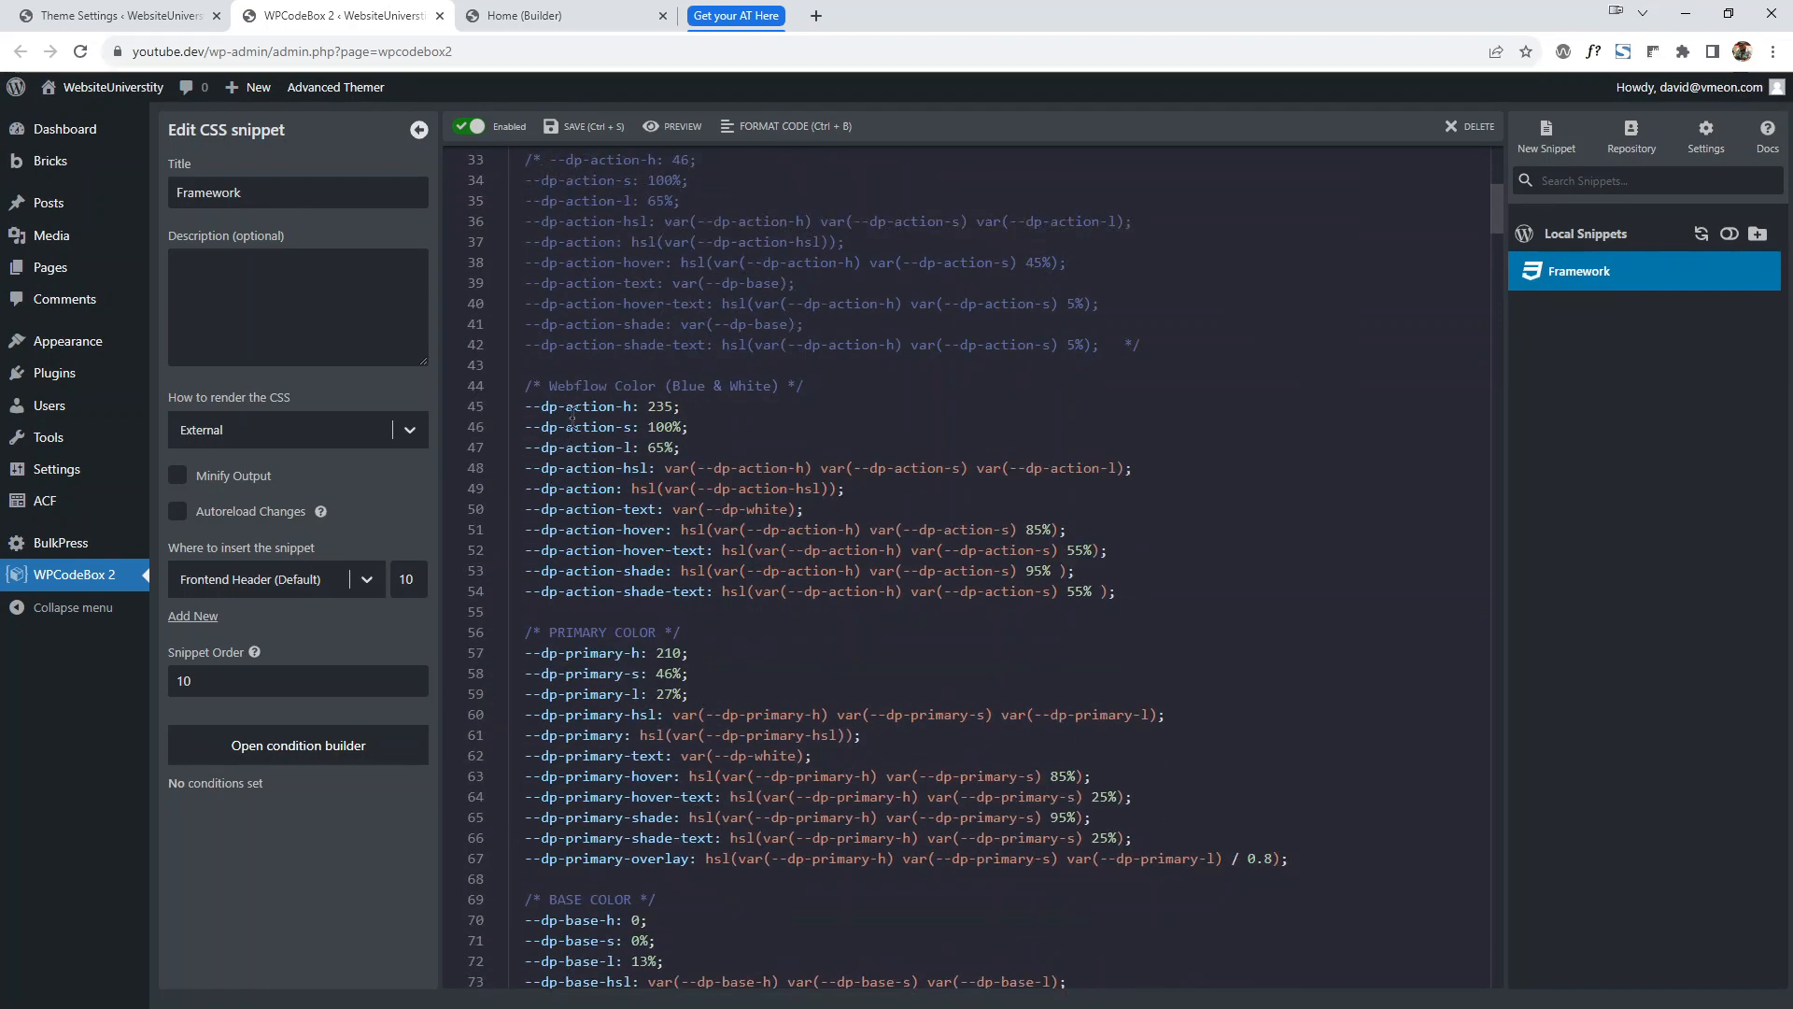
scroll(571, 604, "down", 3)
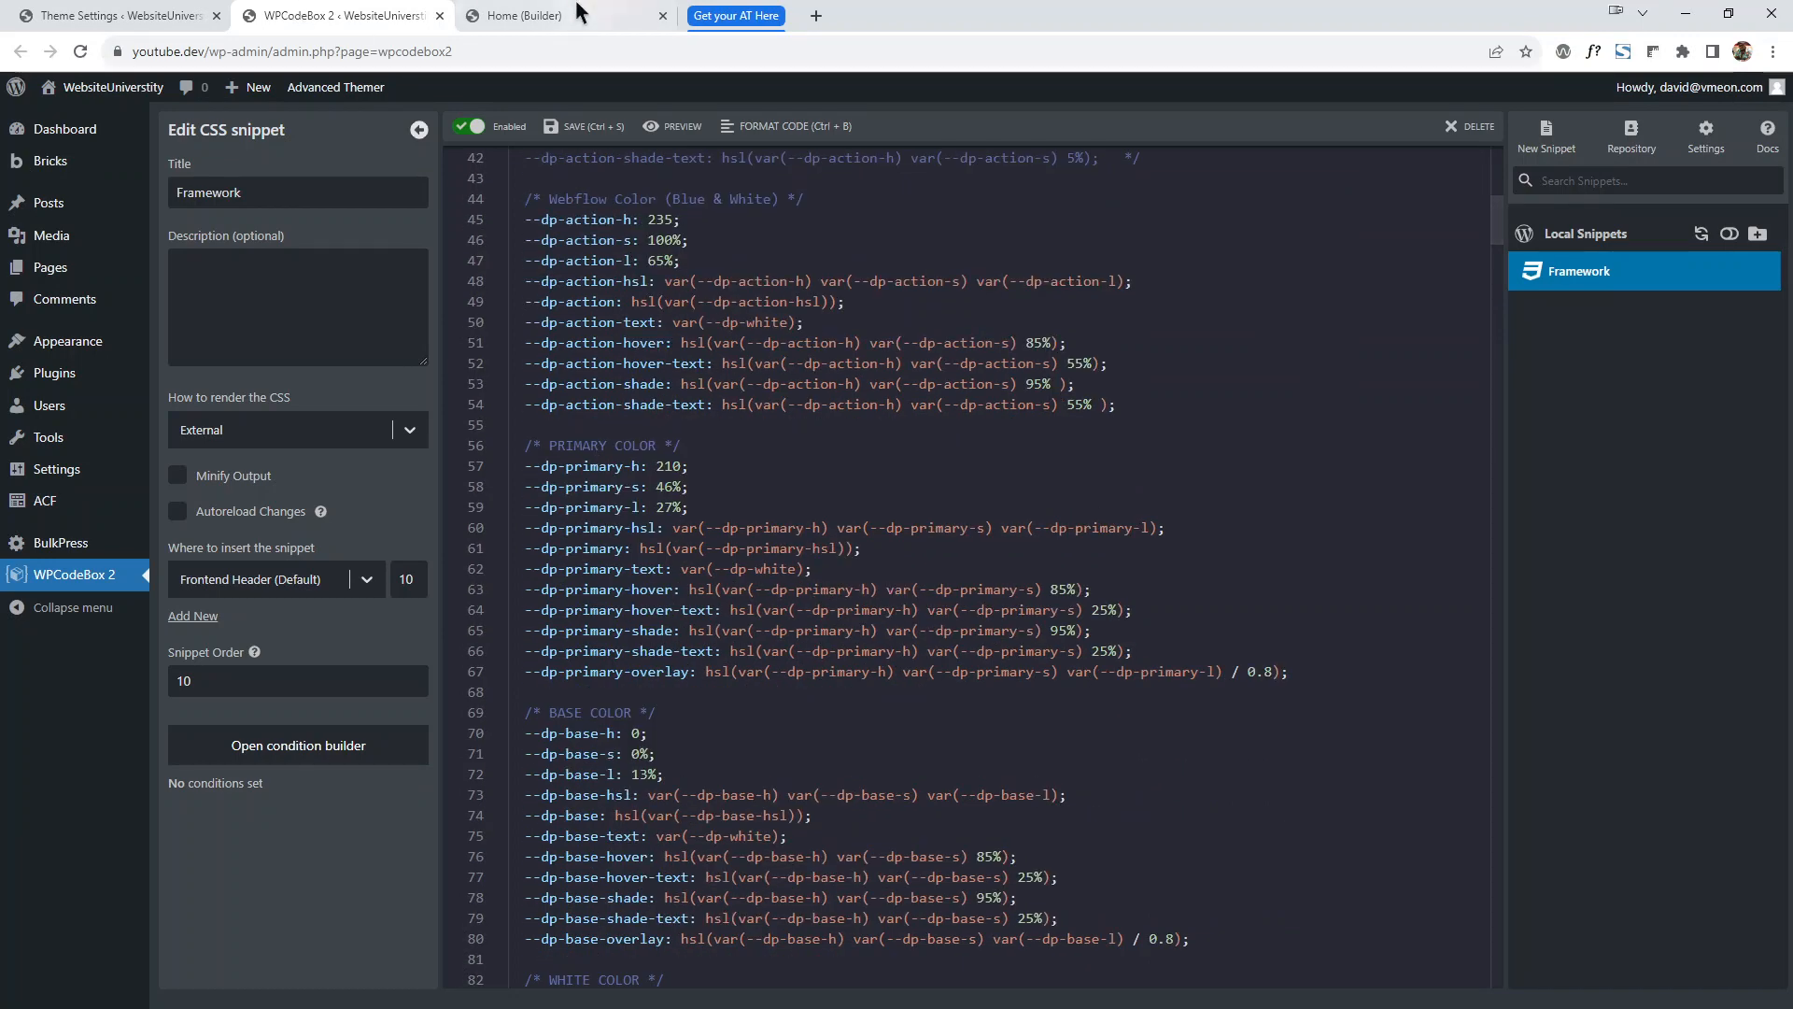
Return to the builder, recheck the raw dp-action color, close the color picker, and enter font-h as the font size.
left_click(568, 12)
left_click(228, 824)
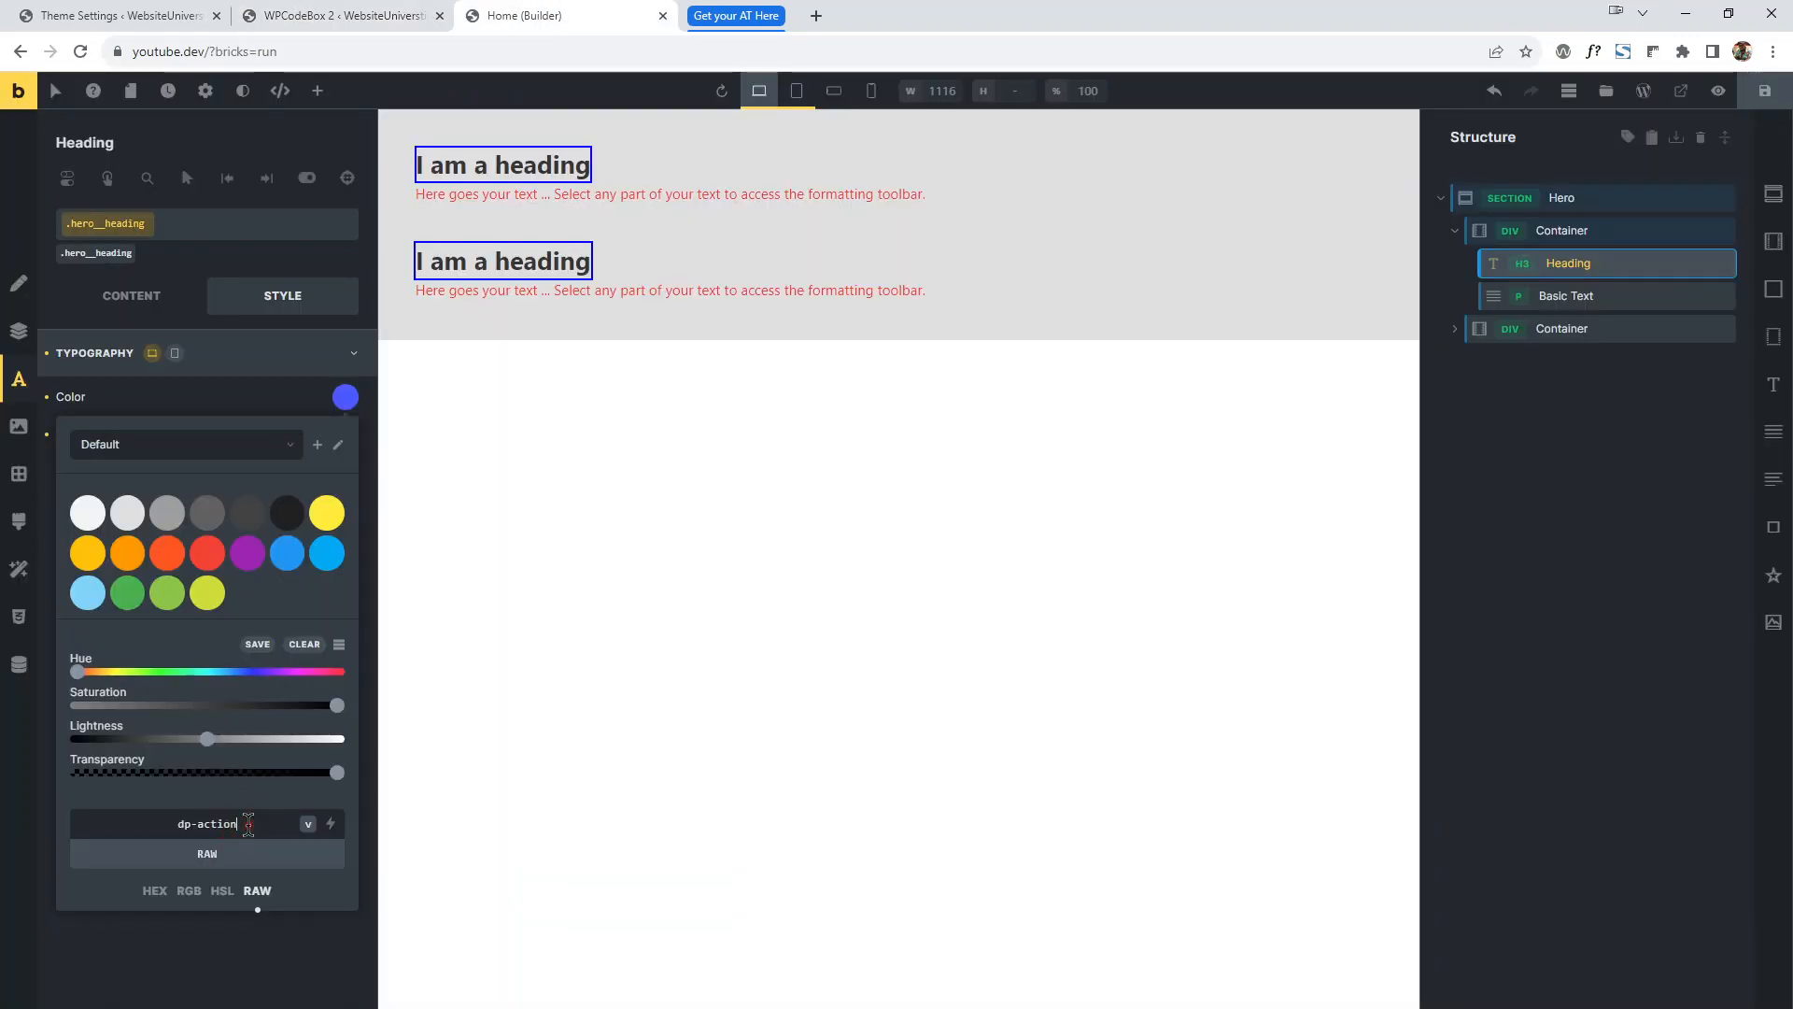
triple_click(241, 824)
left_click(103, 13)
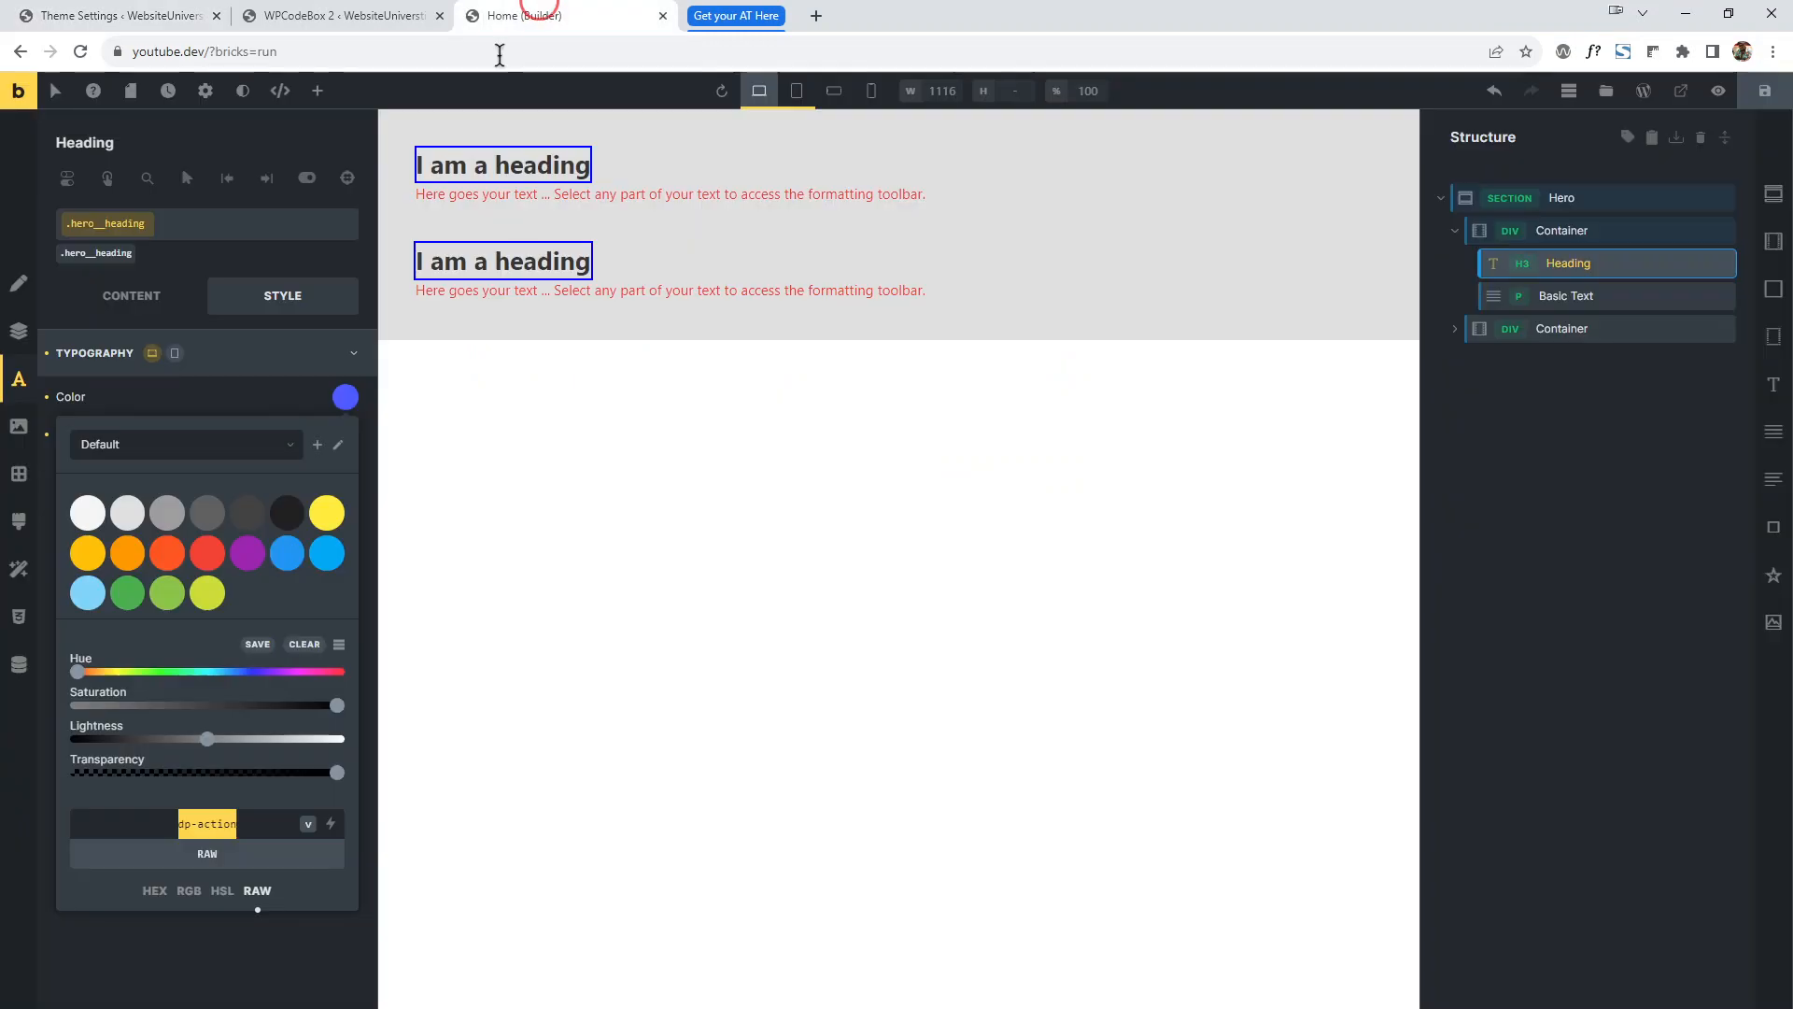
left_click(521, 18)
left_click(237, 403)
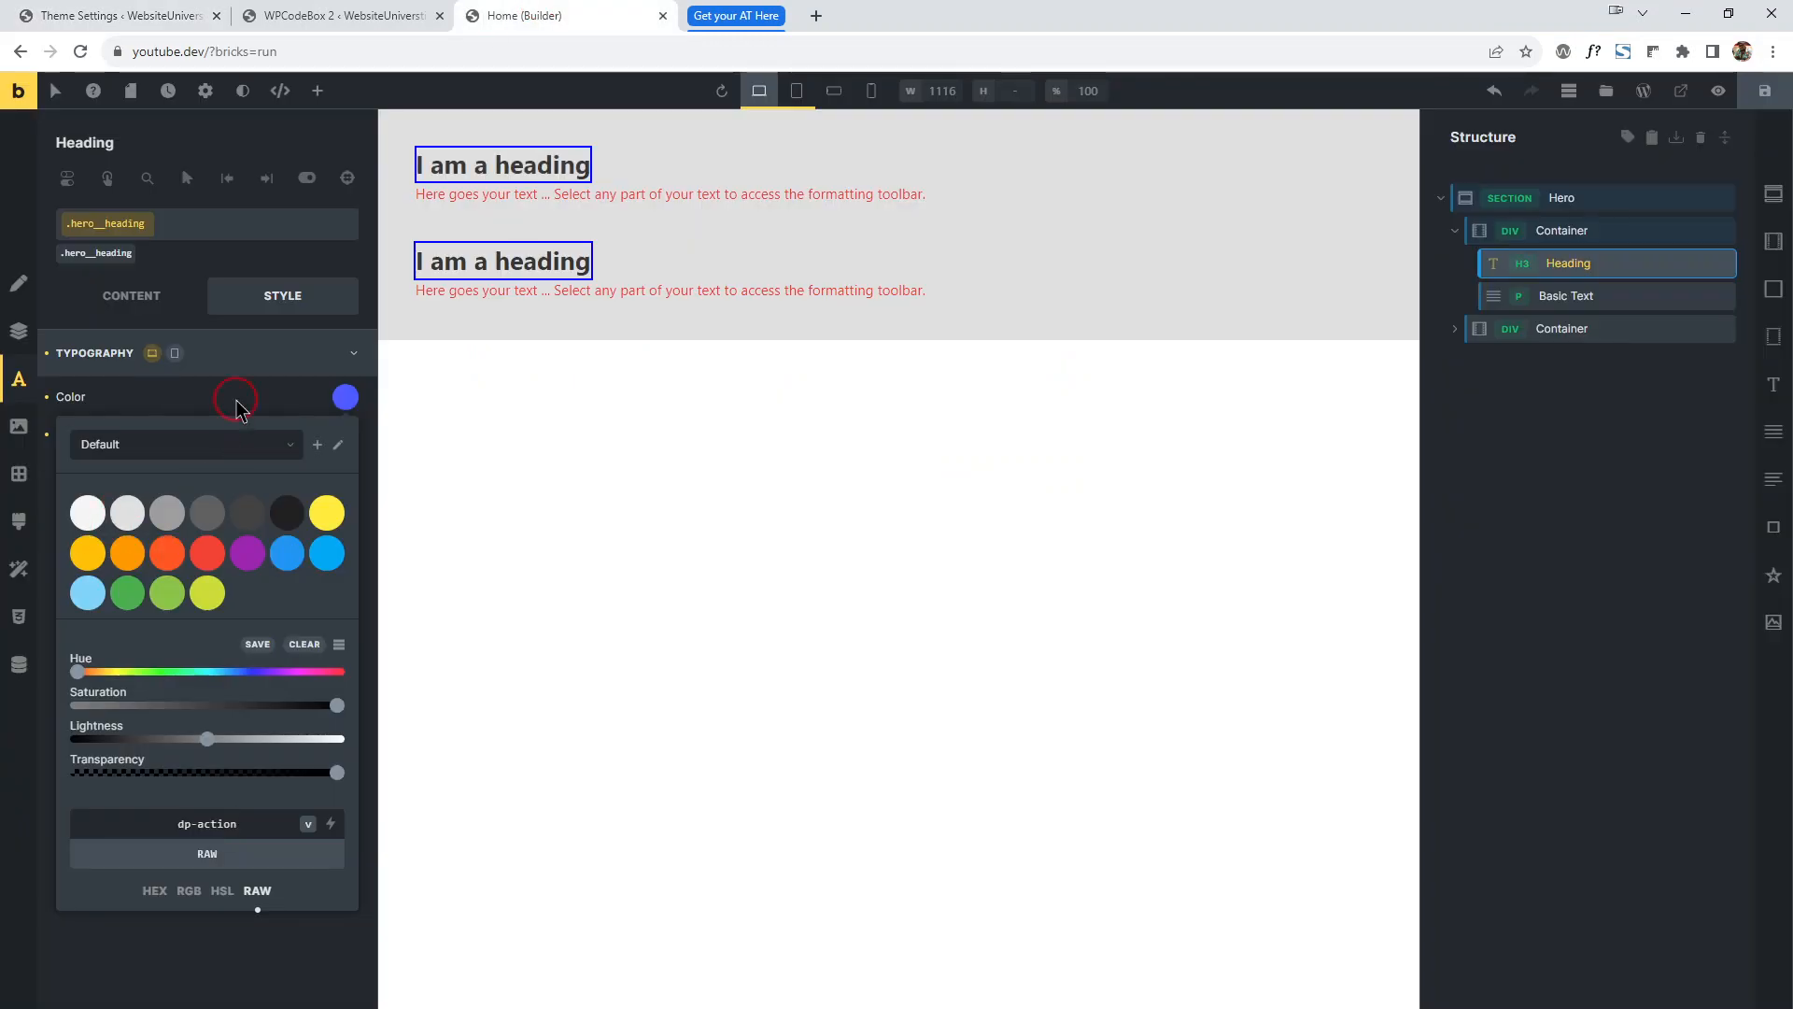
left_click(245, 434)
type("font-h")
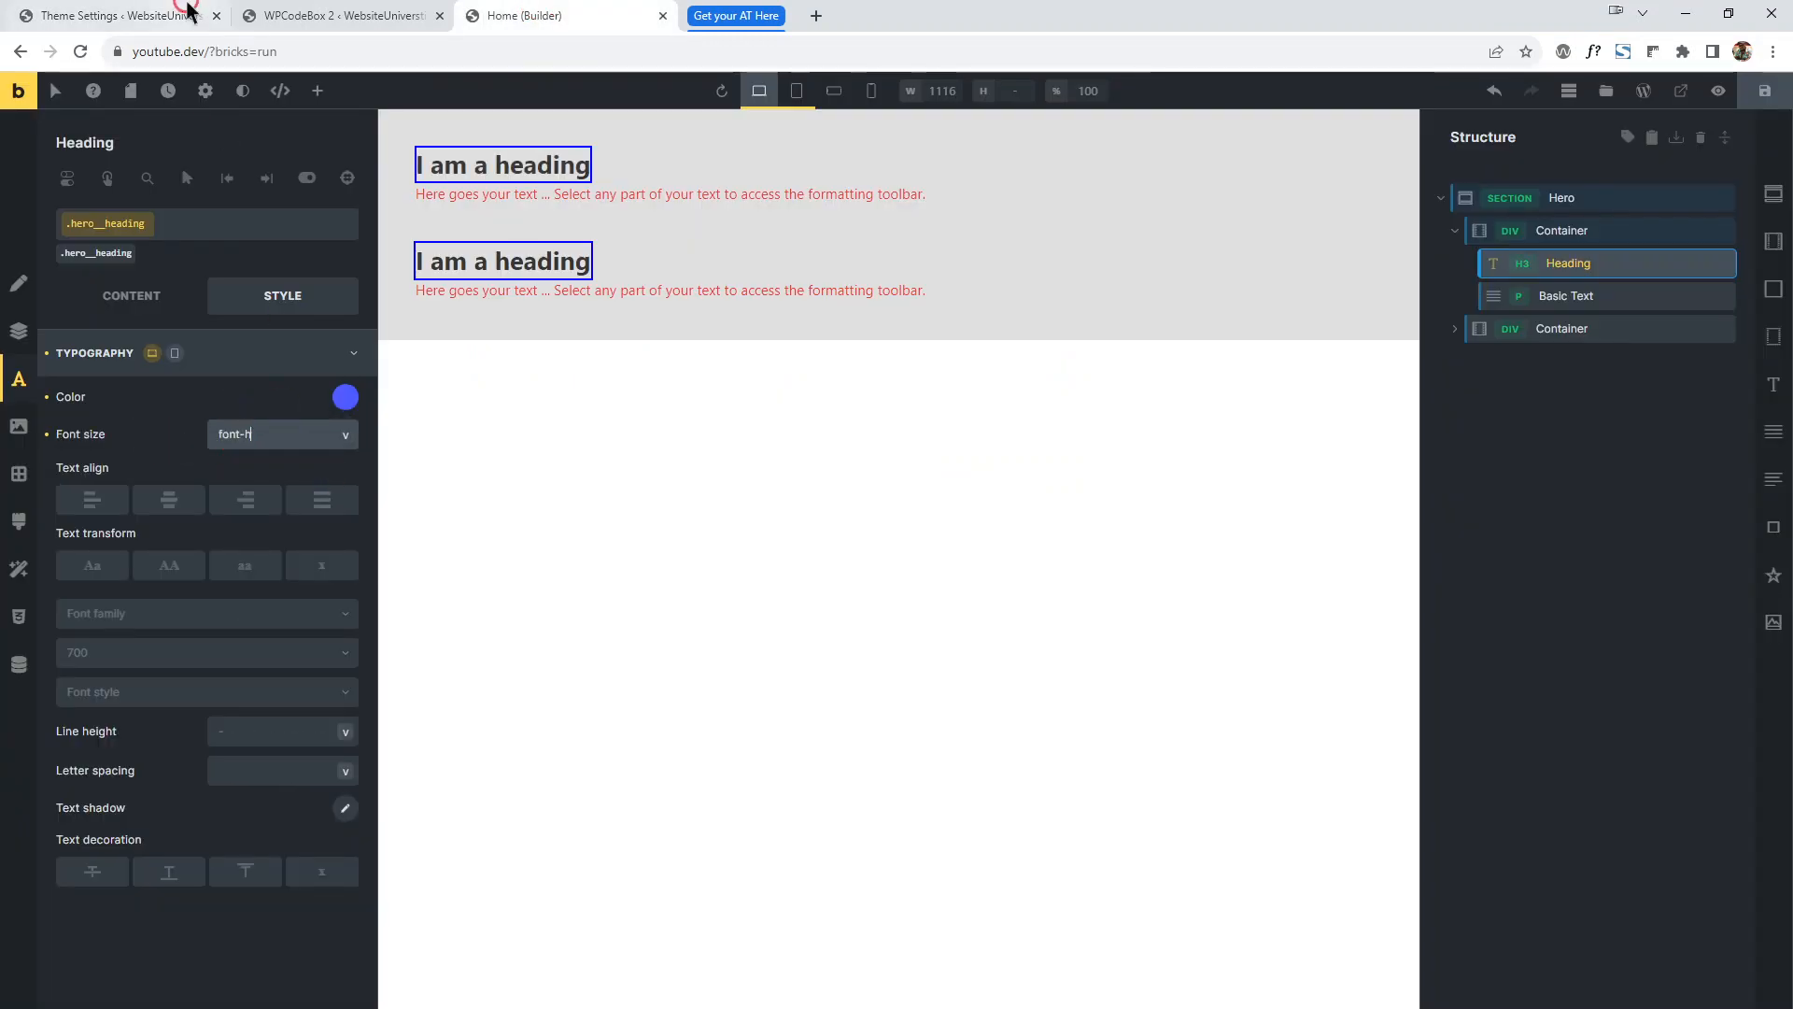
Recheck the class and style tweaks and the heading's color, and open the Heading's class list to preview classes on hover.
left_click(187, 13)
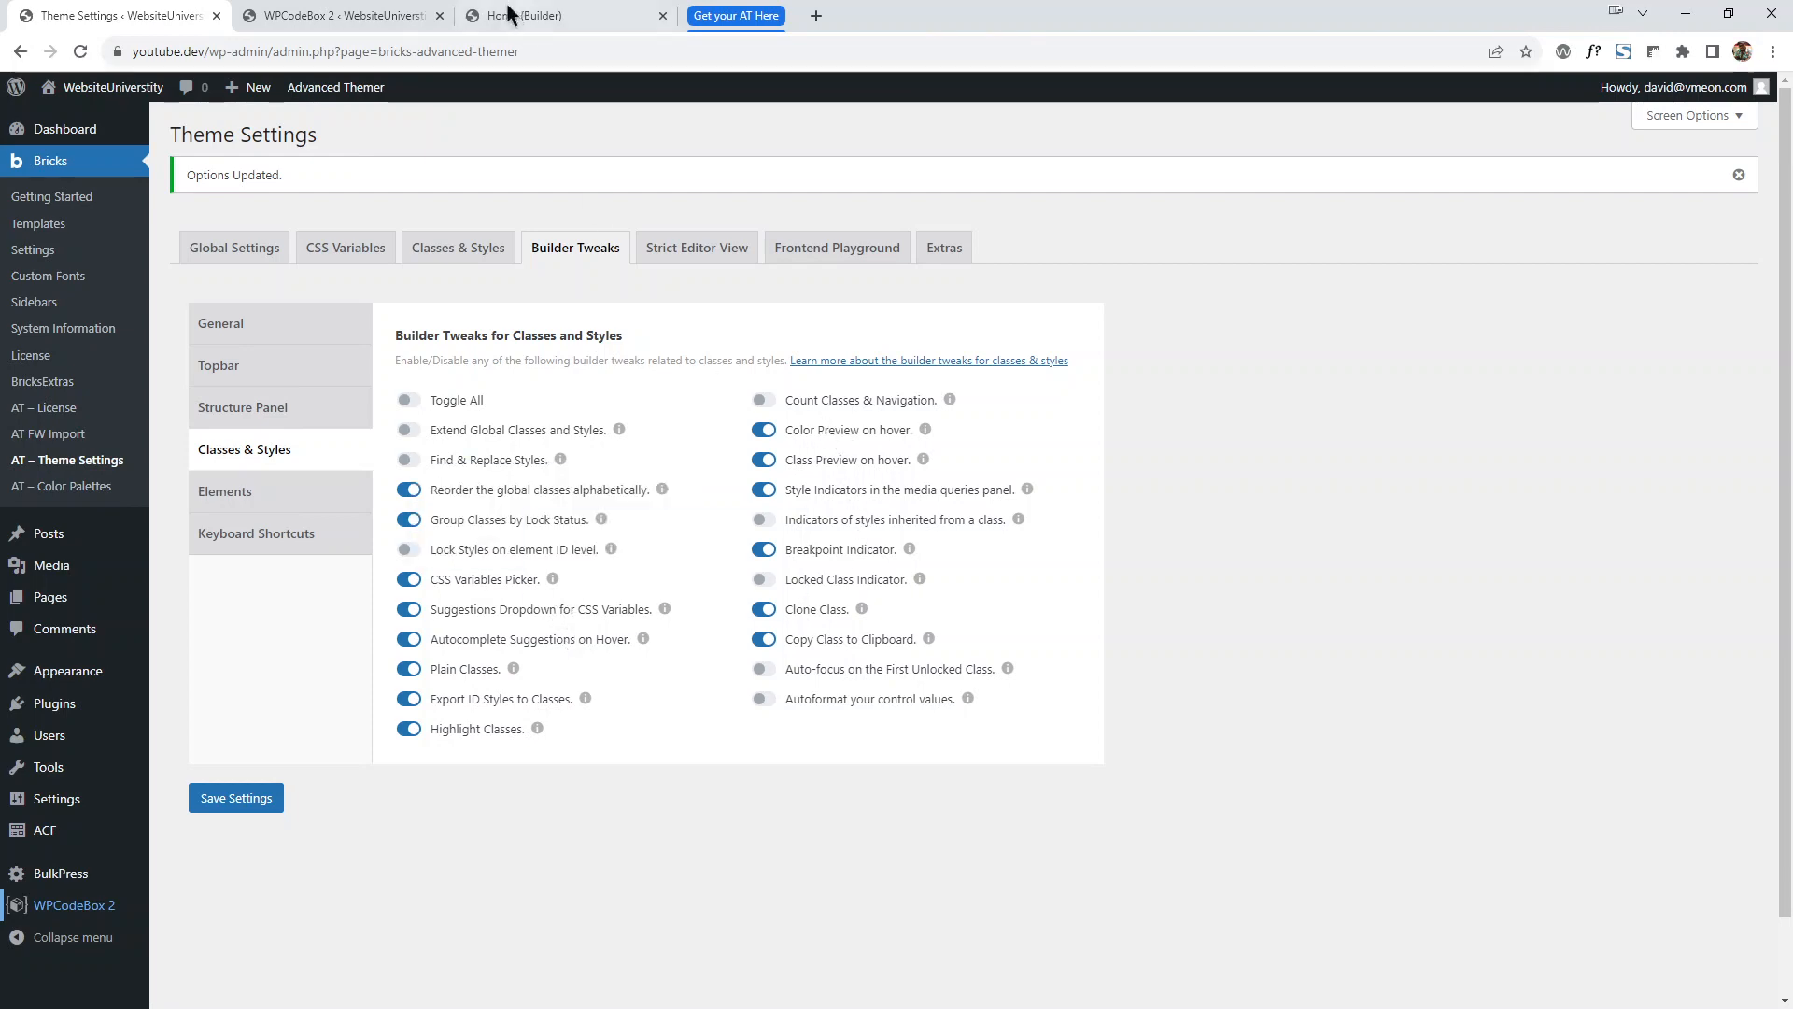
left_click(411, 15)
left_click(523, 15)
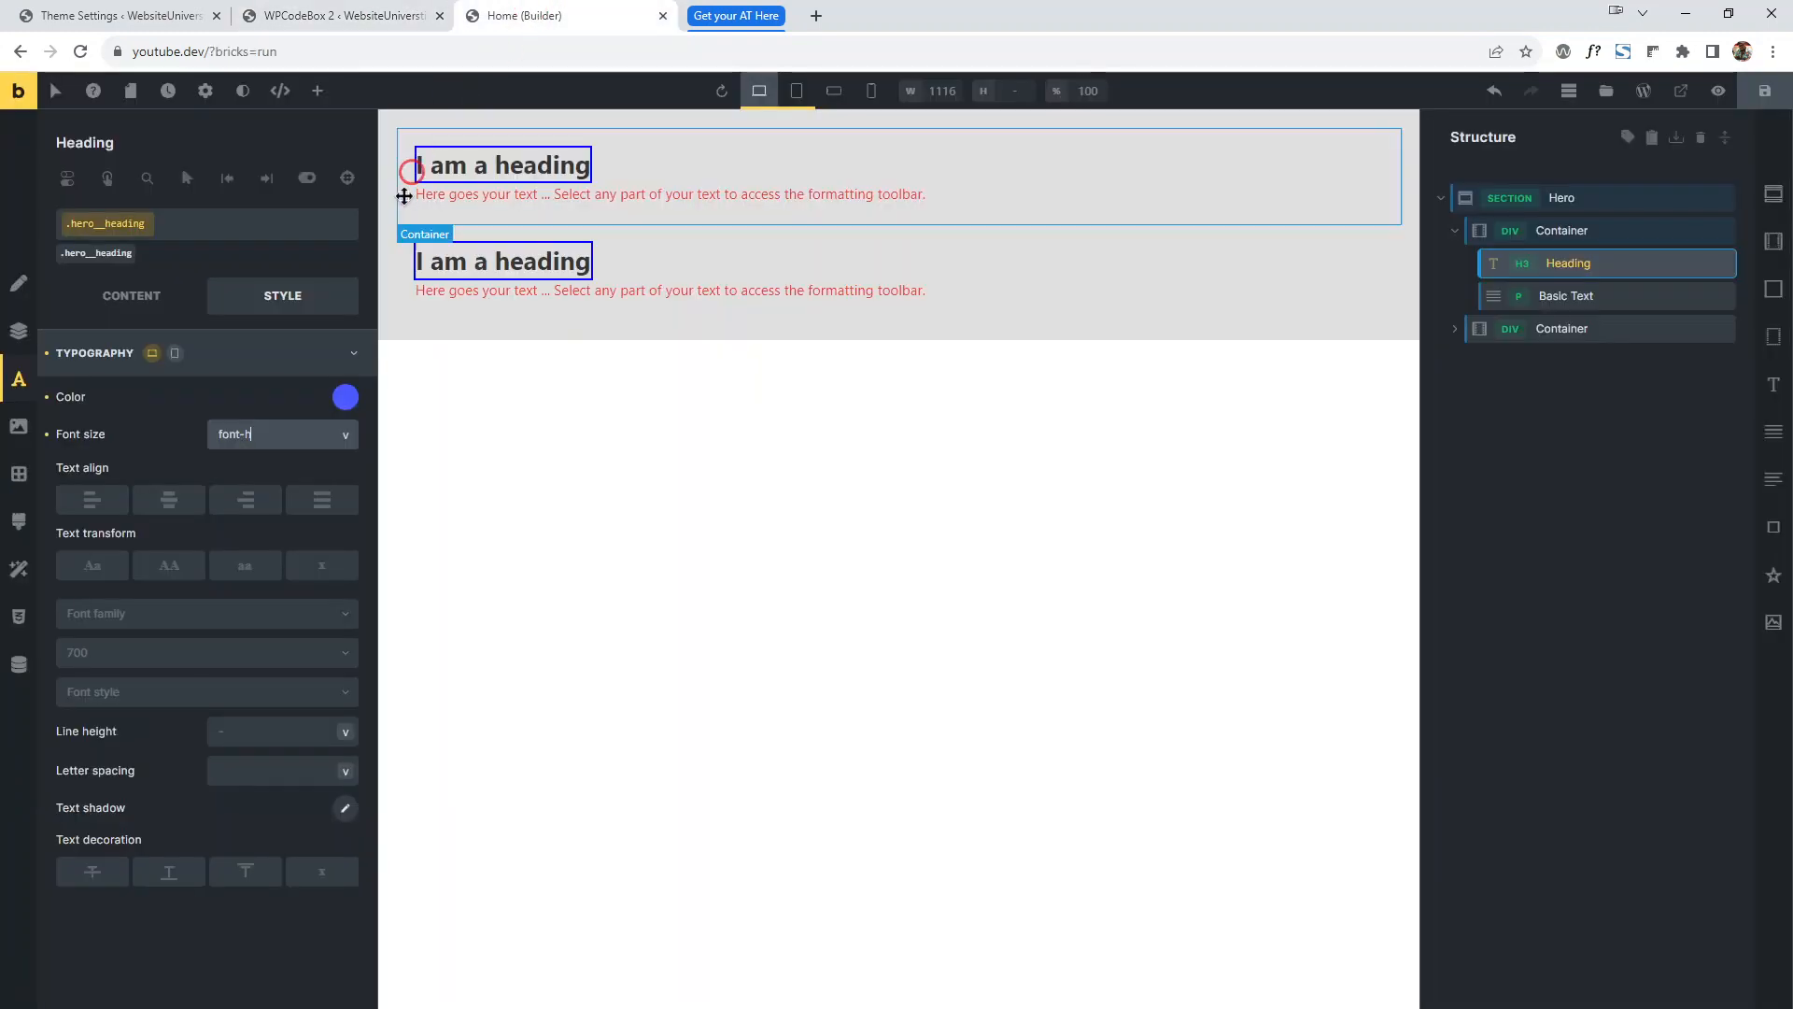
left_click(345, 397)
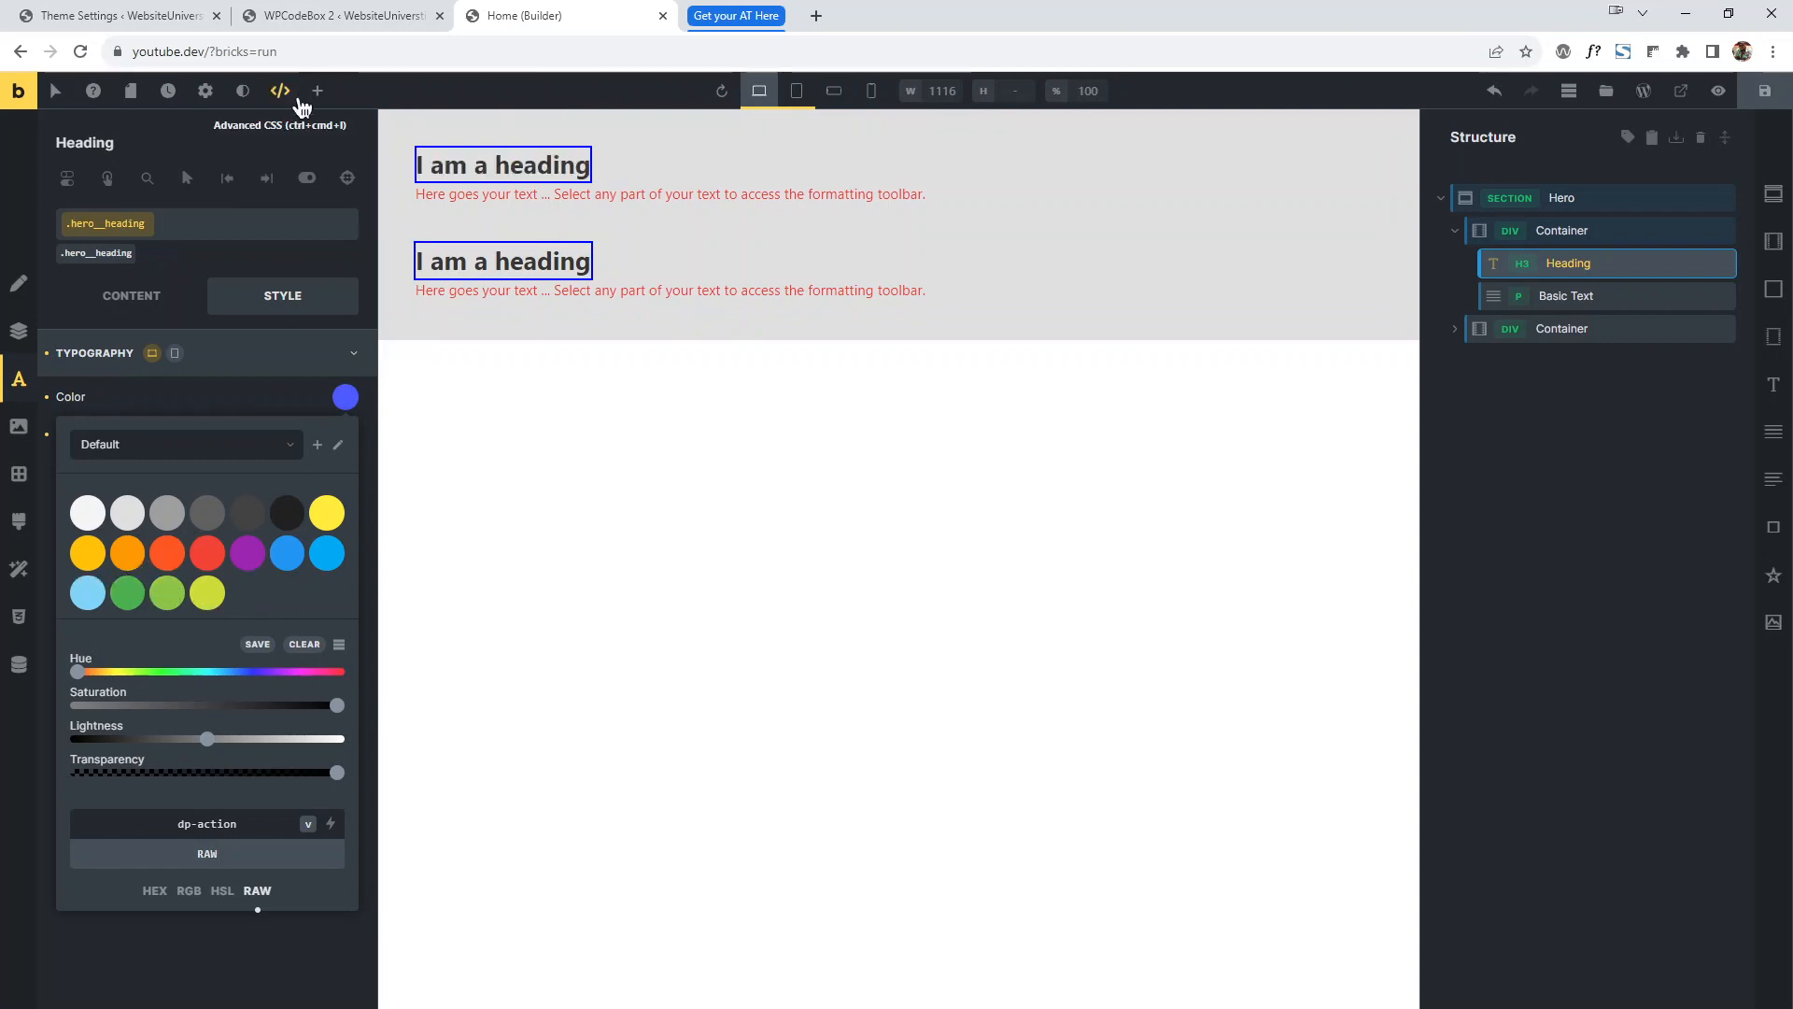
left_click(257, 396)
left_click(187, 224)
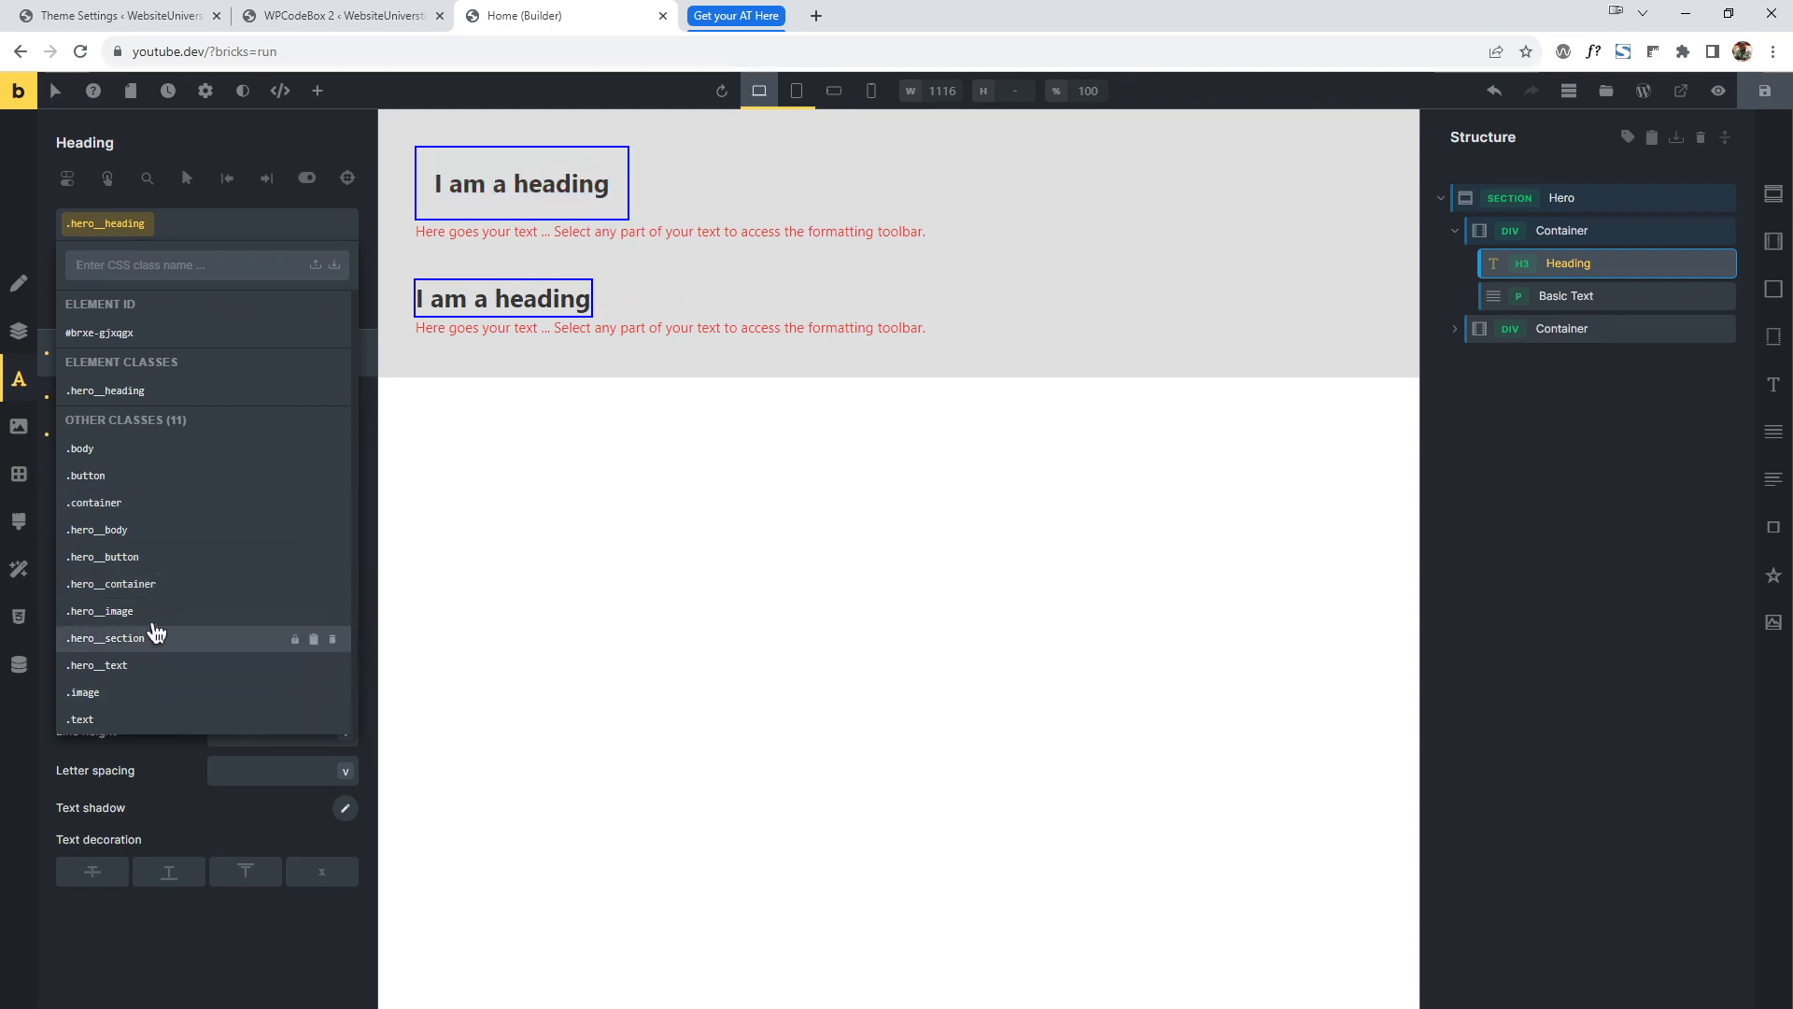
Enable autoformatting of control values with all of its CSS functions in the class and style tweaks, and save the settings.
left_click(187, 15)
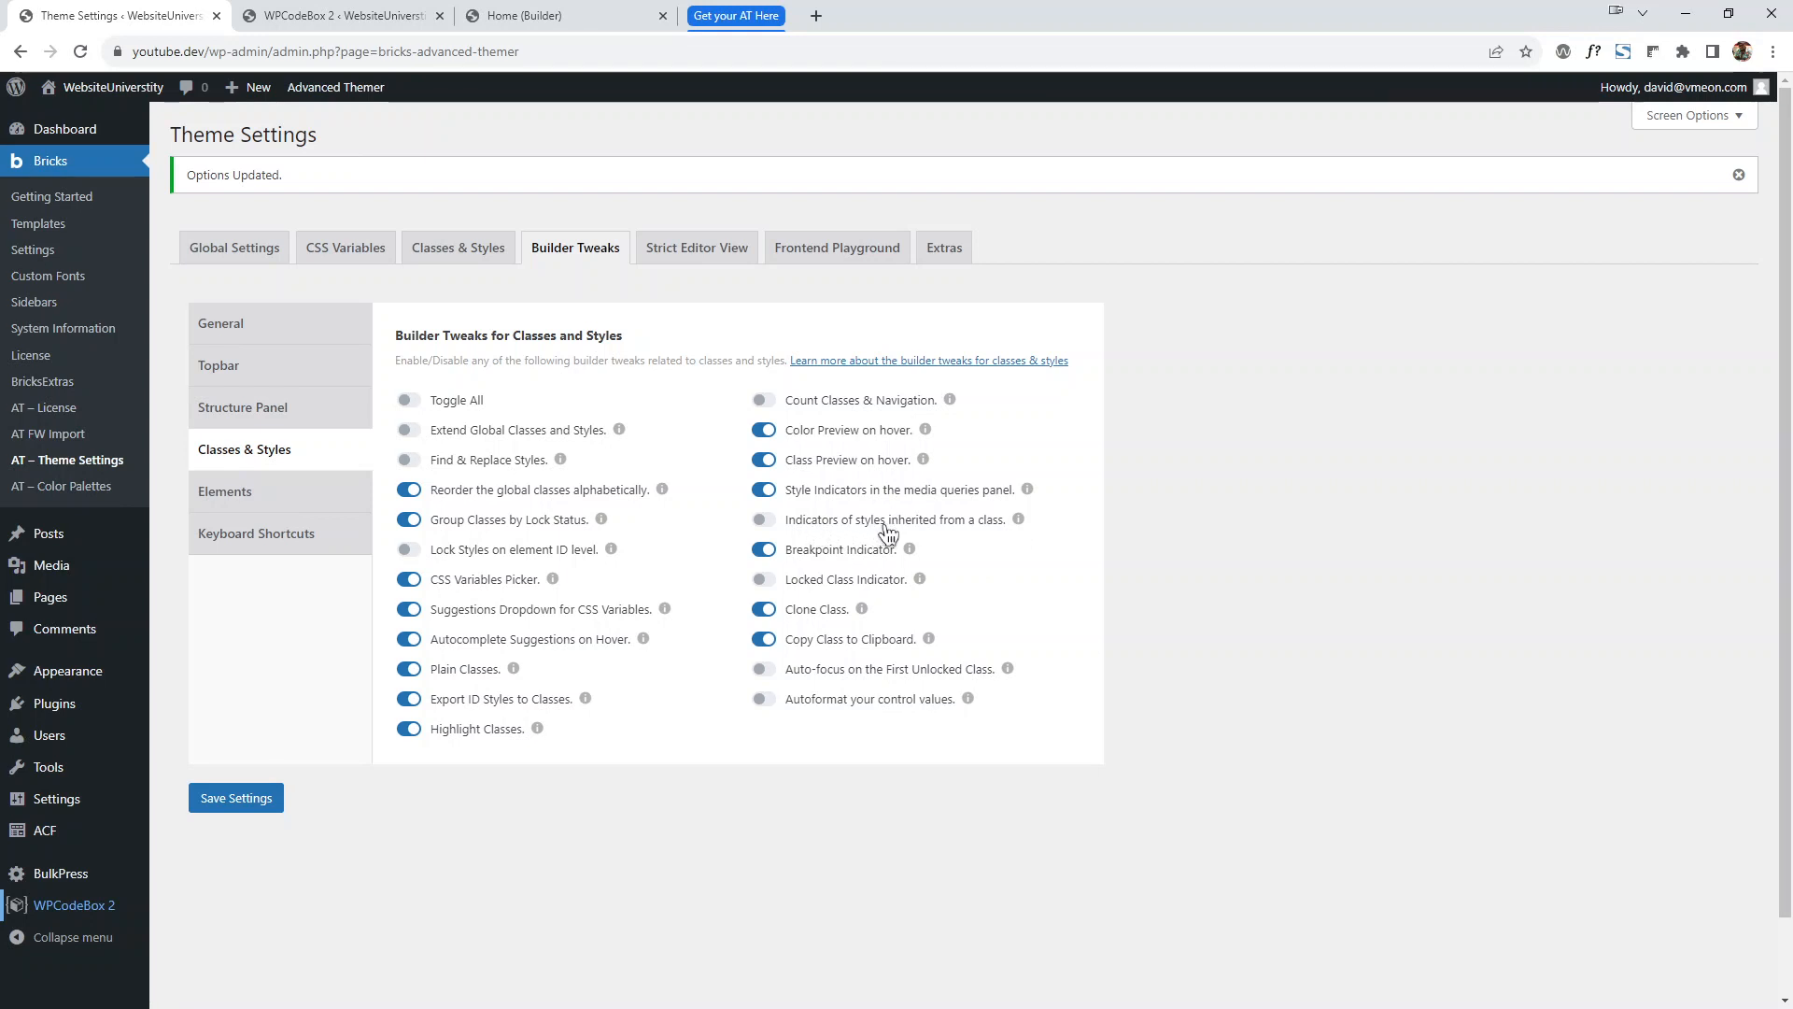
left_click(762, 700)
scroll(385, 703, "down", 2)
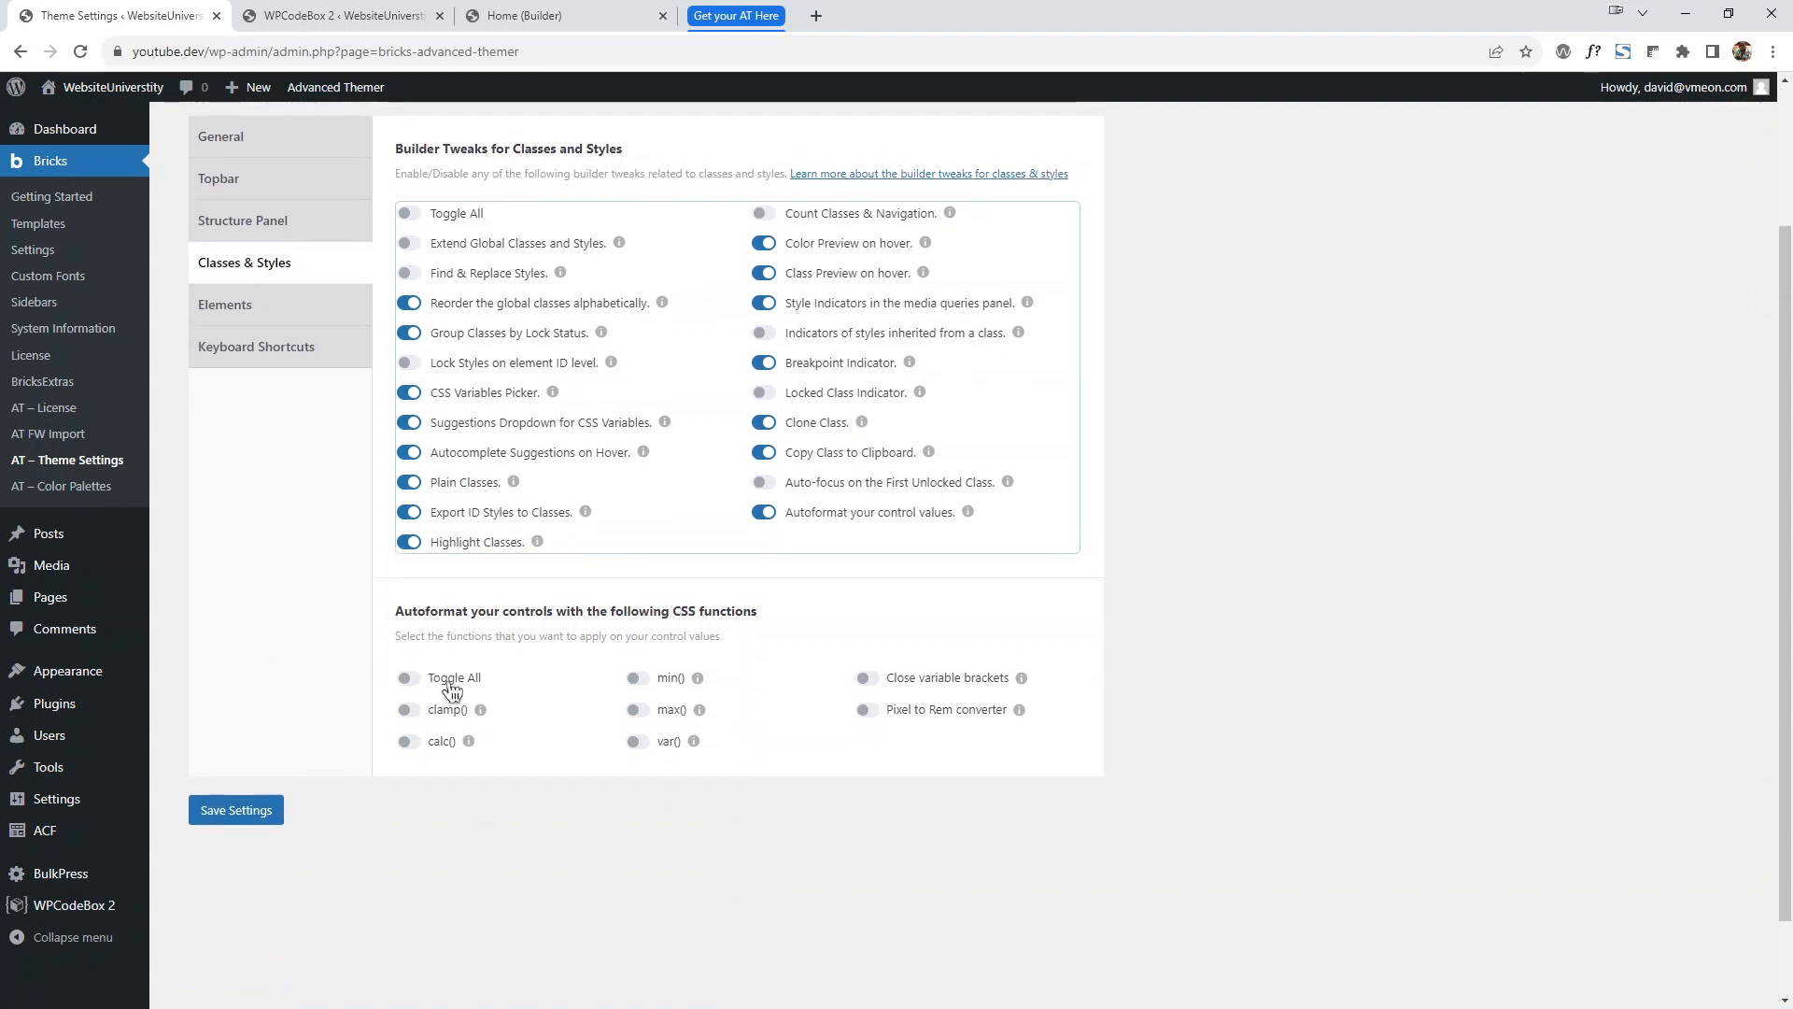
left_click(405, 678)
left_click(254, 811)
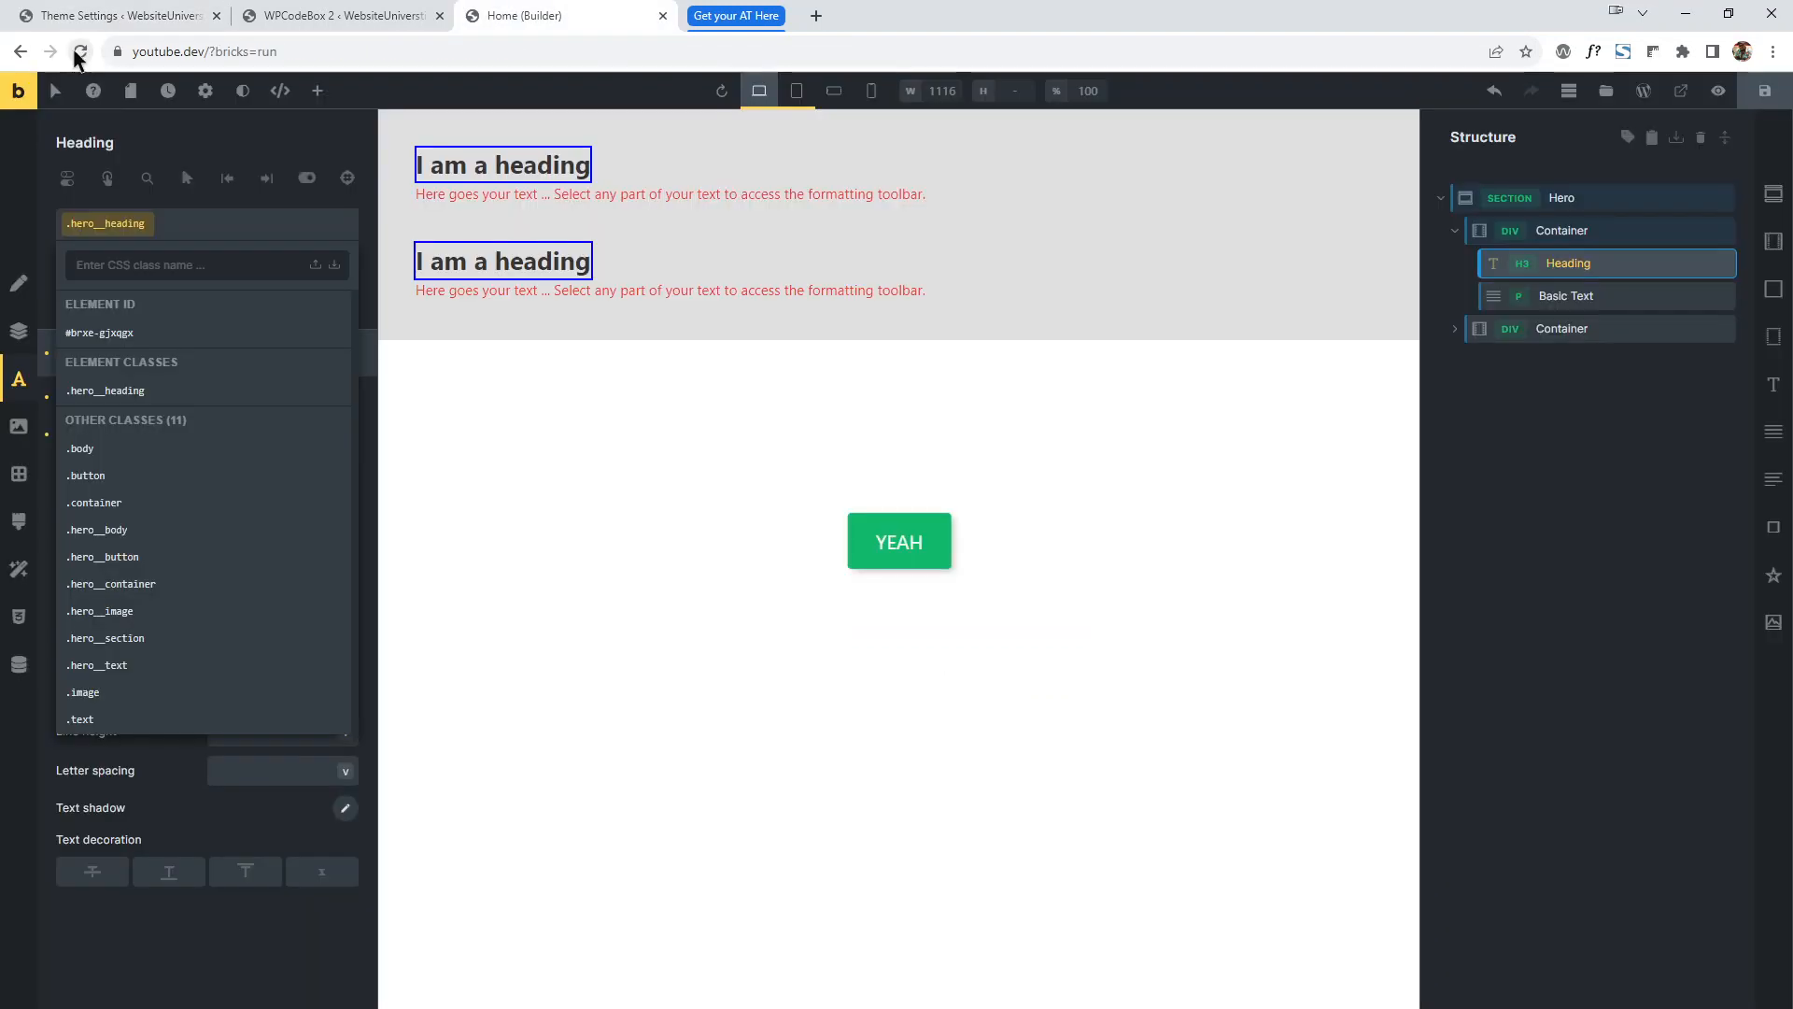
Reload the Bricks builder to apply the autoformat tweaks, and close the WPCodeBox 2 browser tab.
left_click(80, 52)
left_click(268, 433)
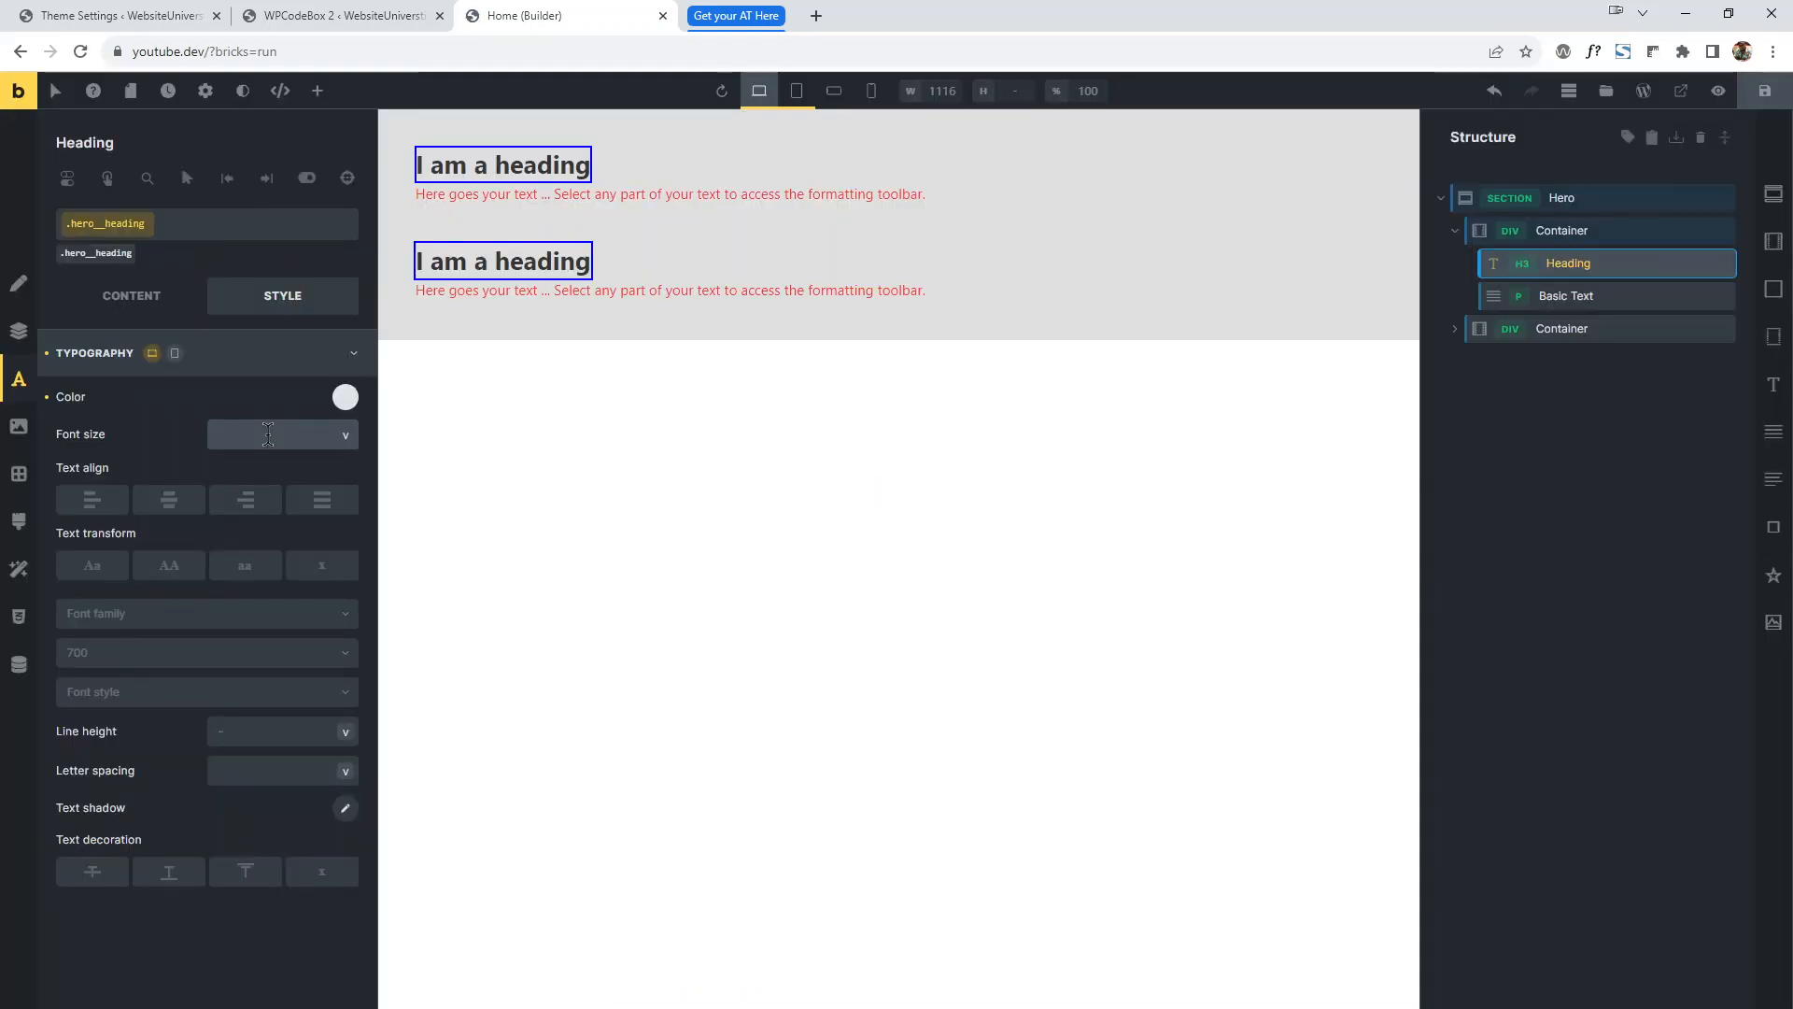
left_click(191, 15)
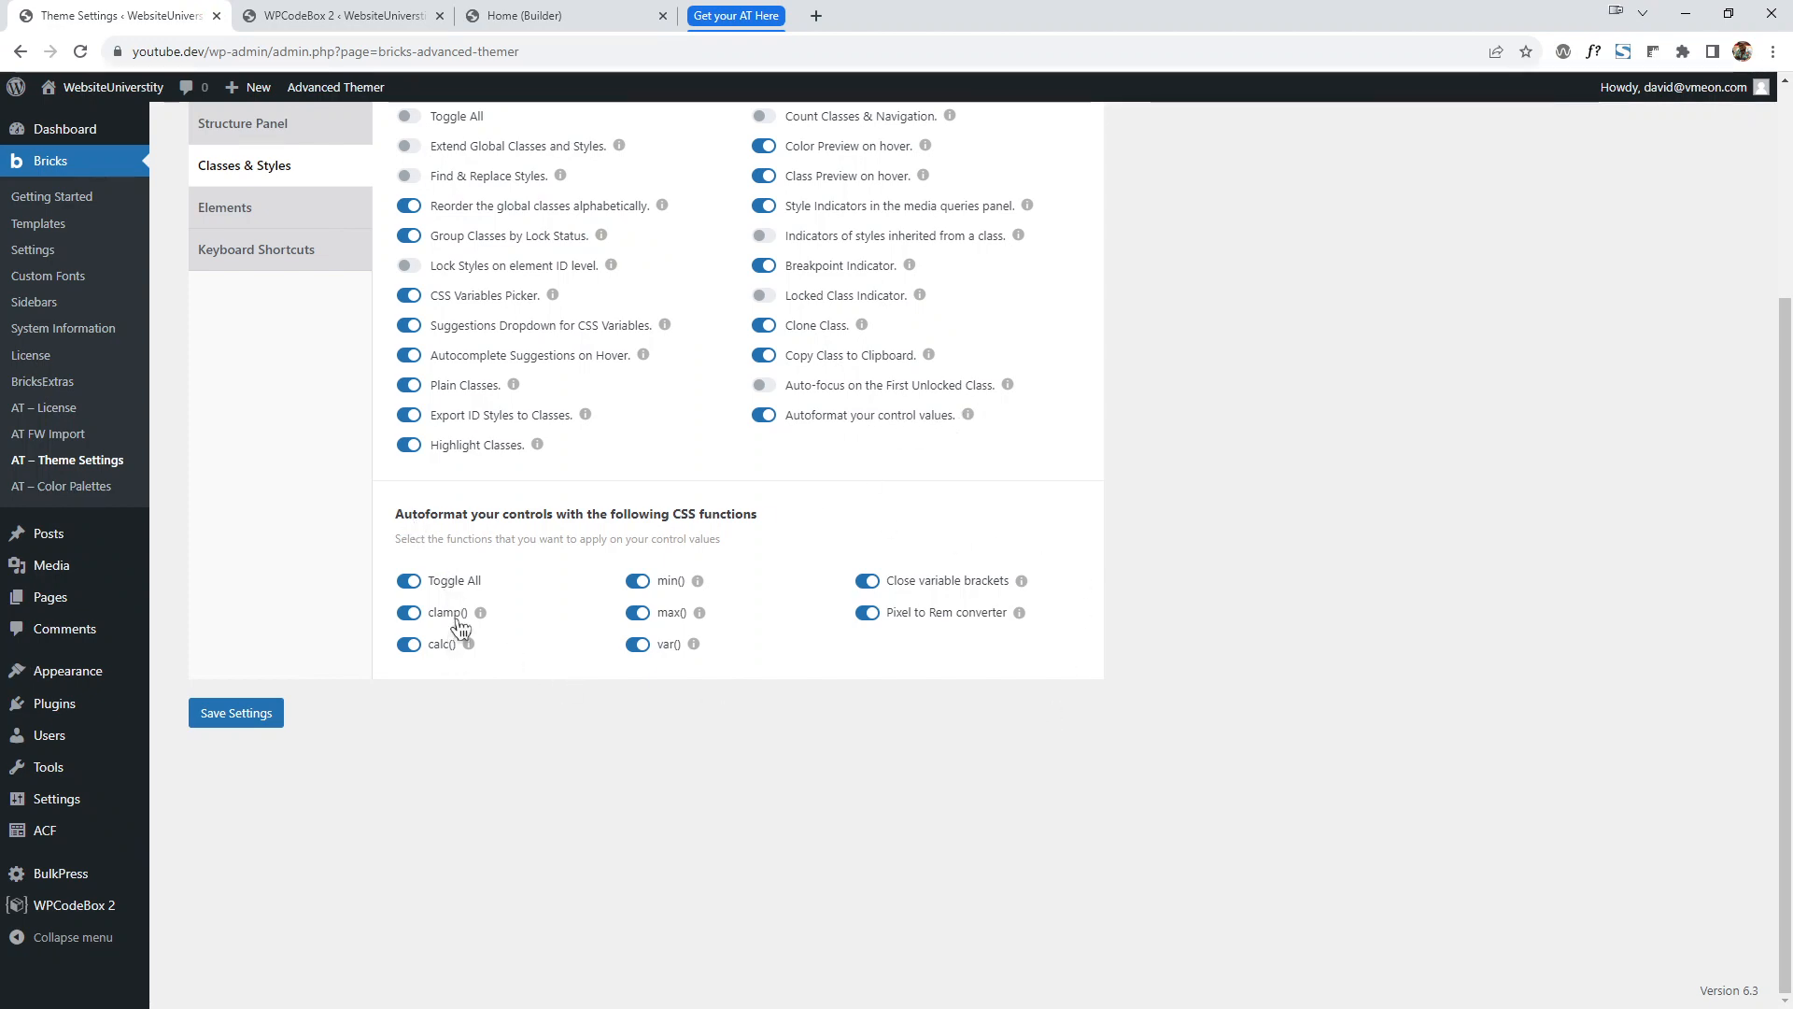
left_click(346, 15)
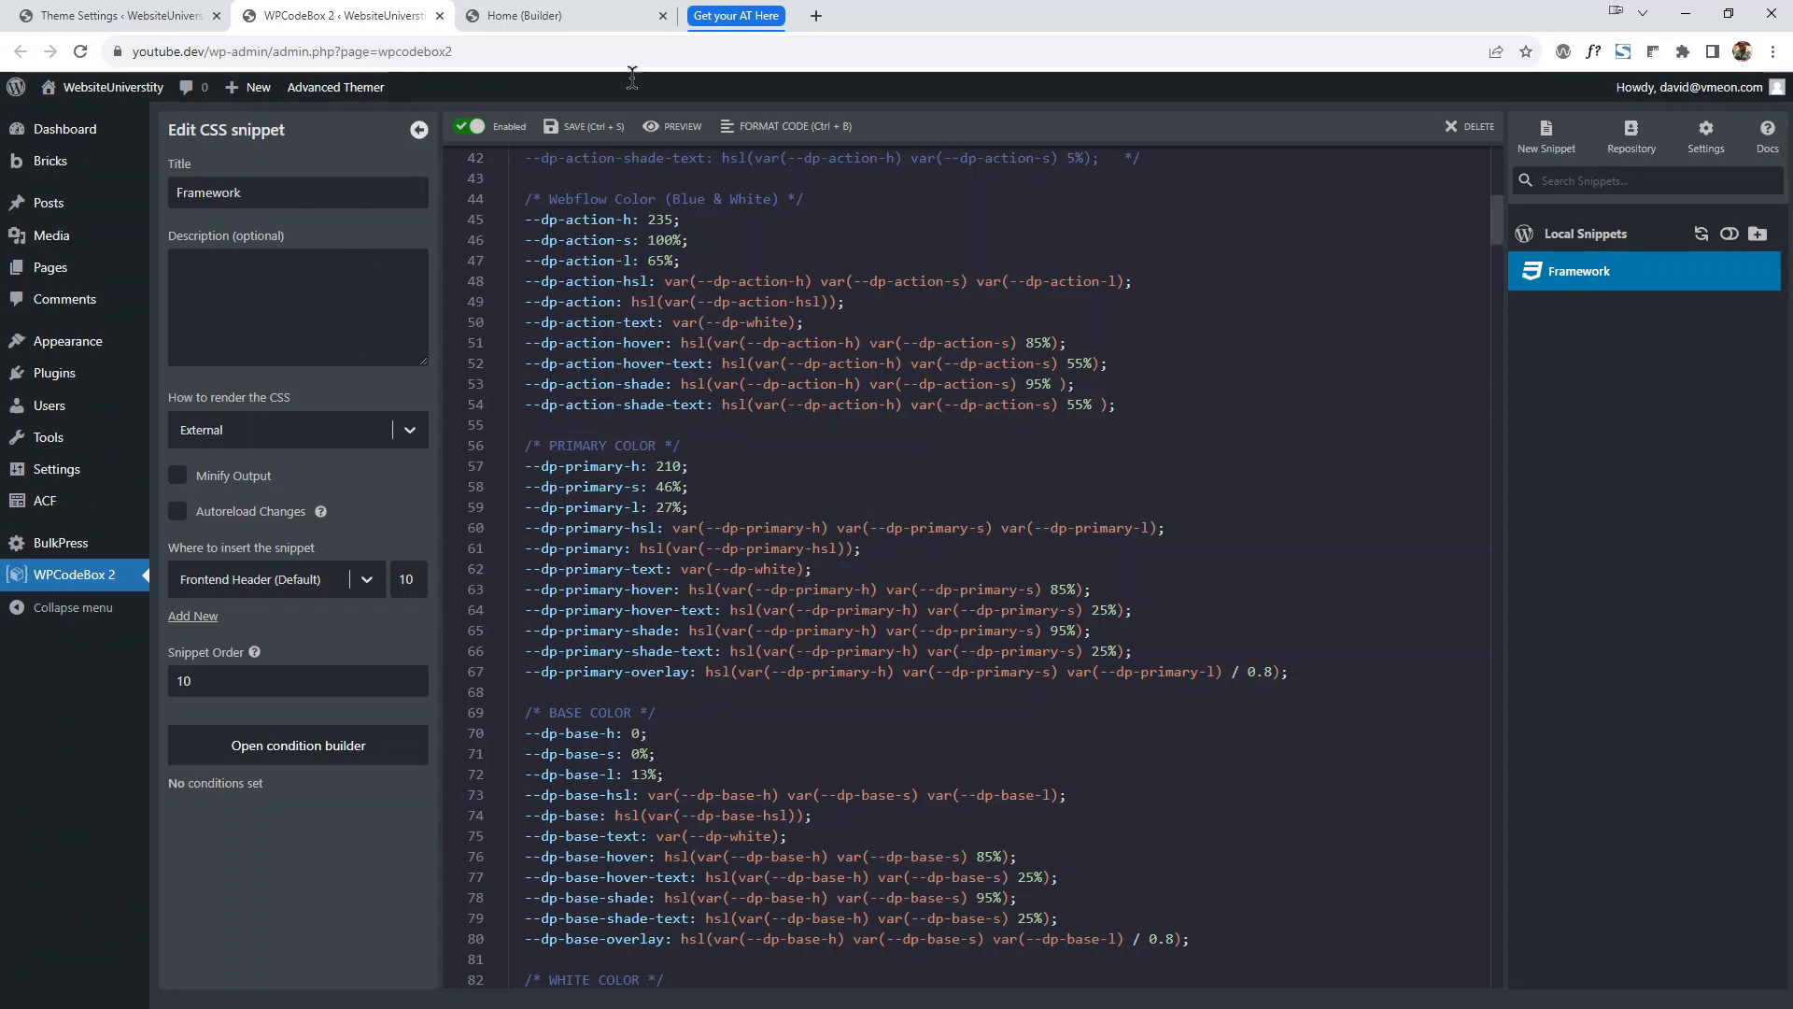
left_click(440, 16)
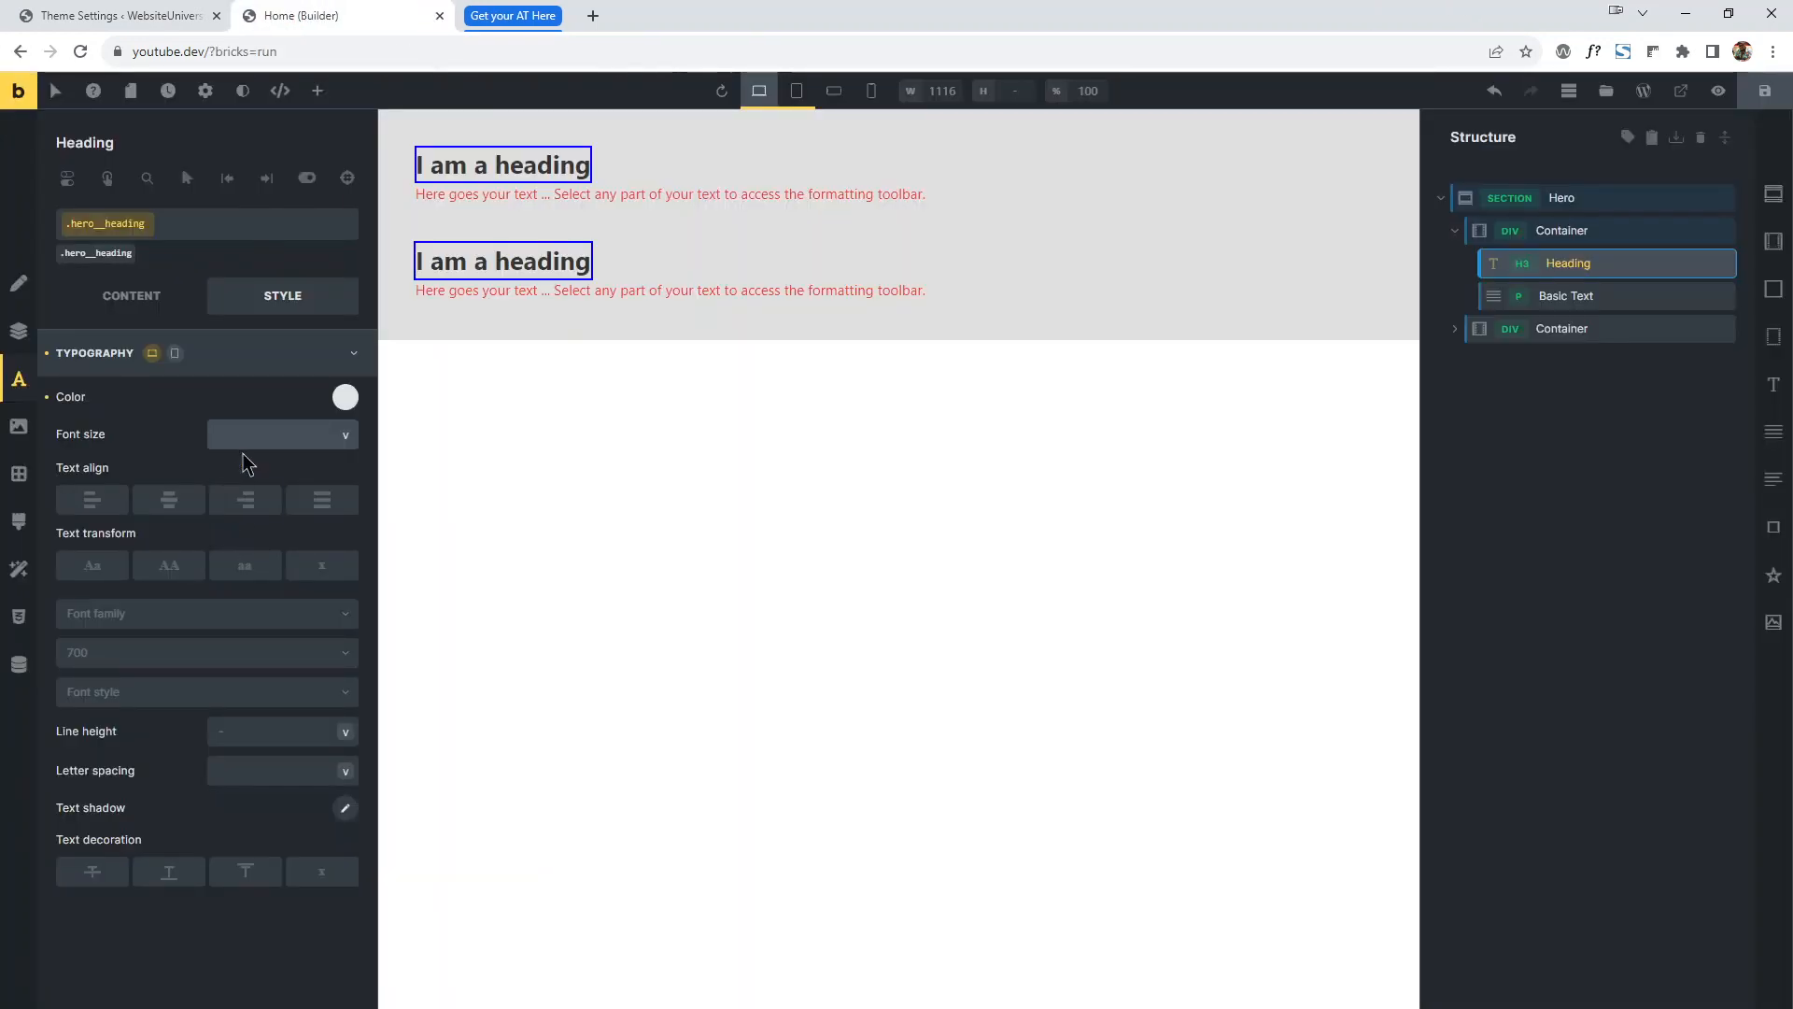
Enter the clamp shorthand 12|32 as the heading's font size, inspect the generated function, and clear it.
type("12")
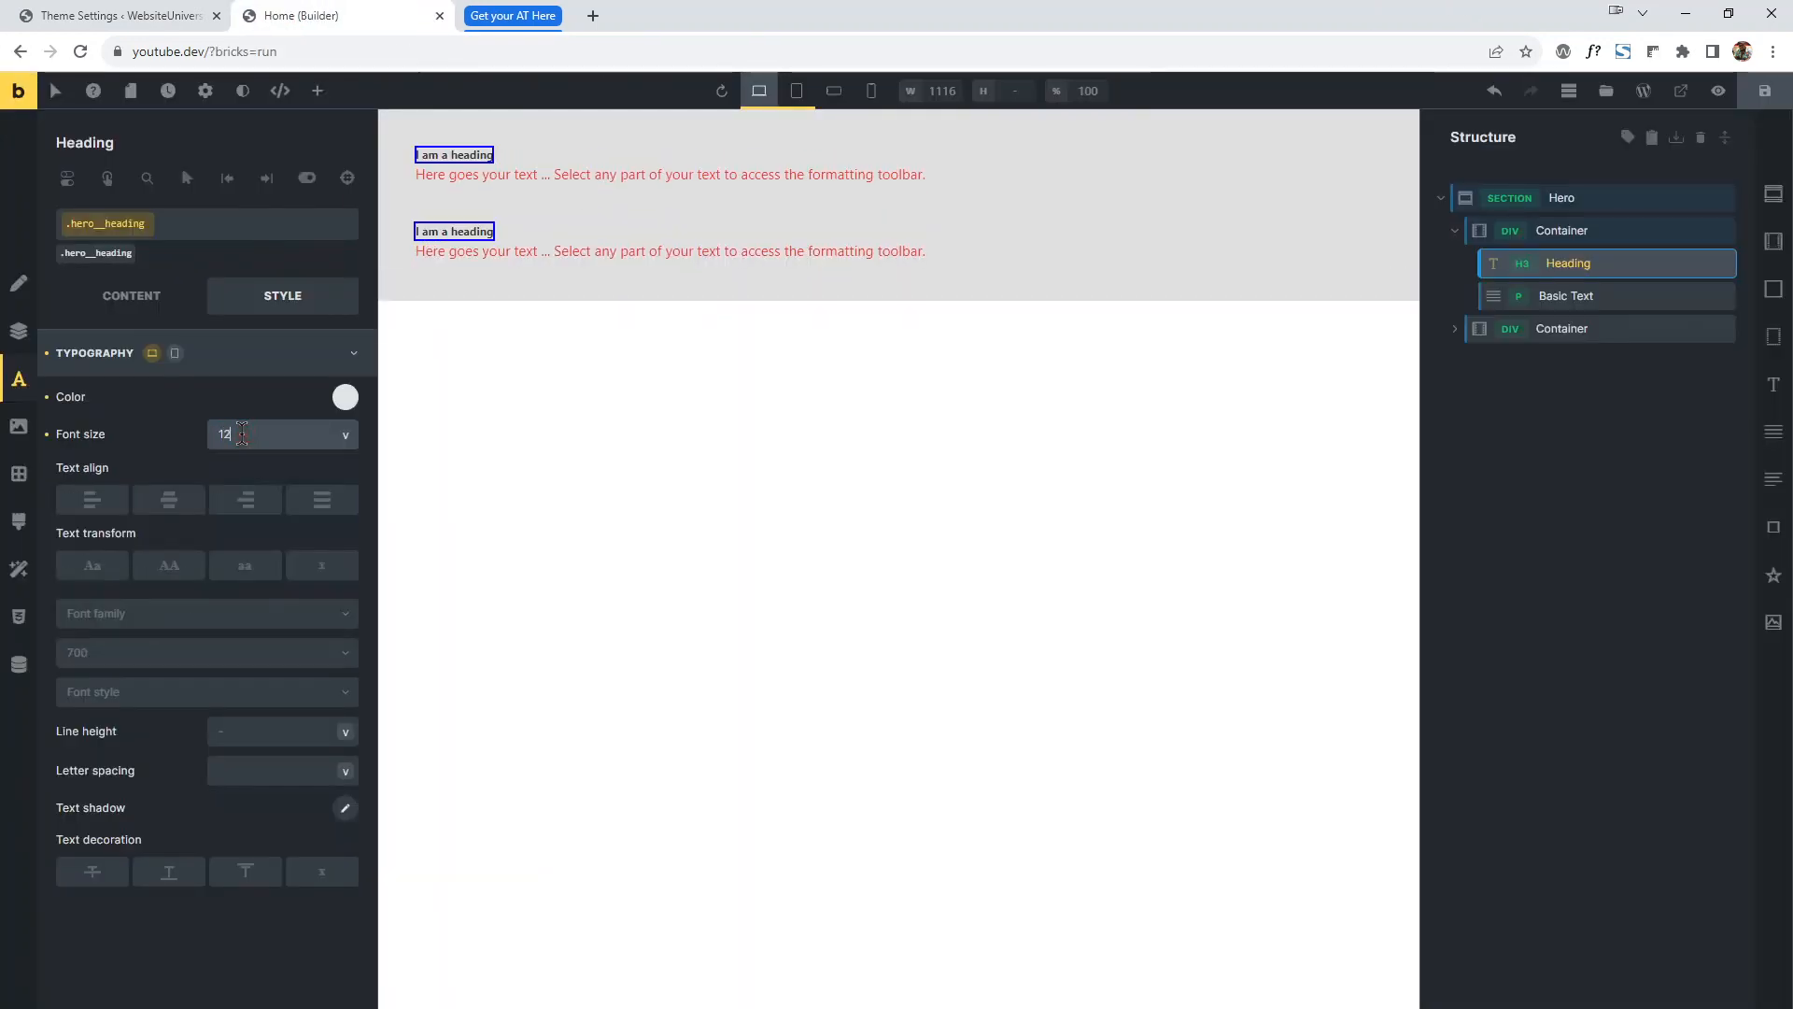
type("|")
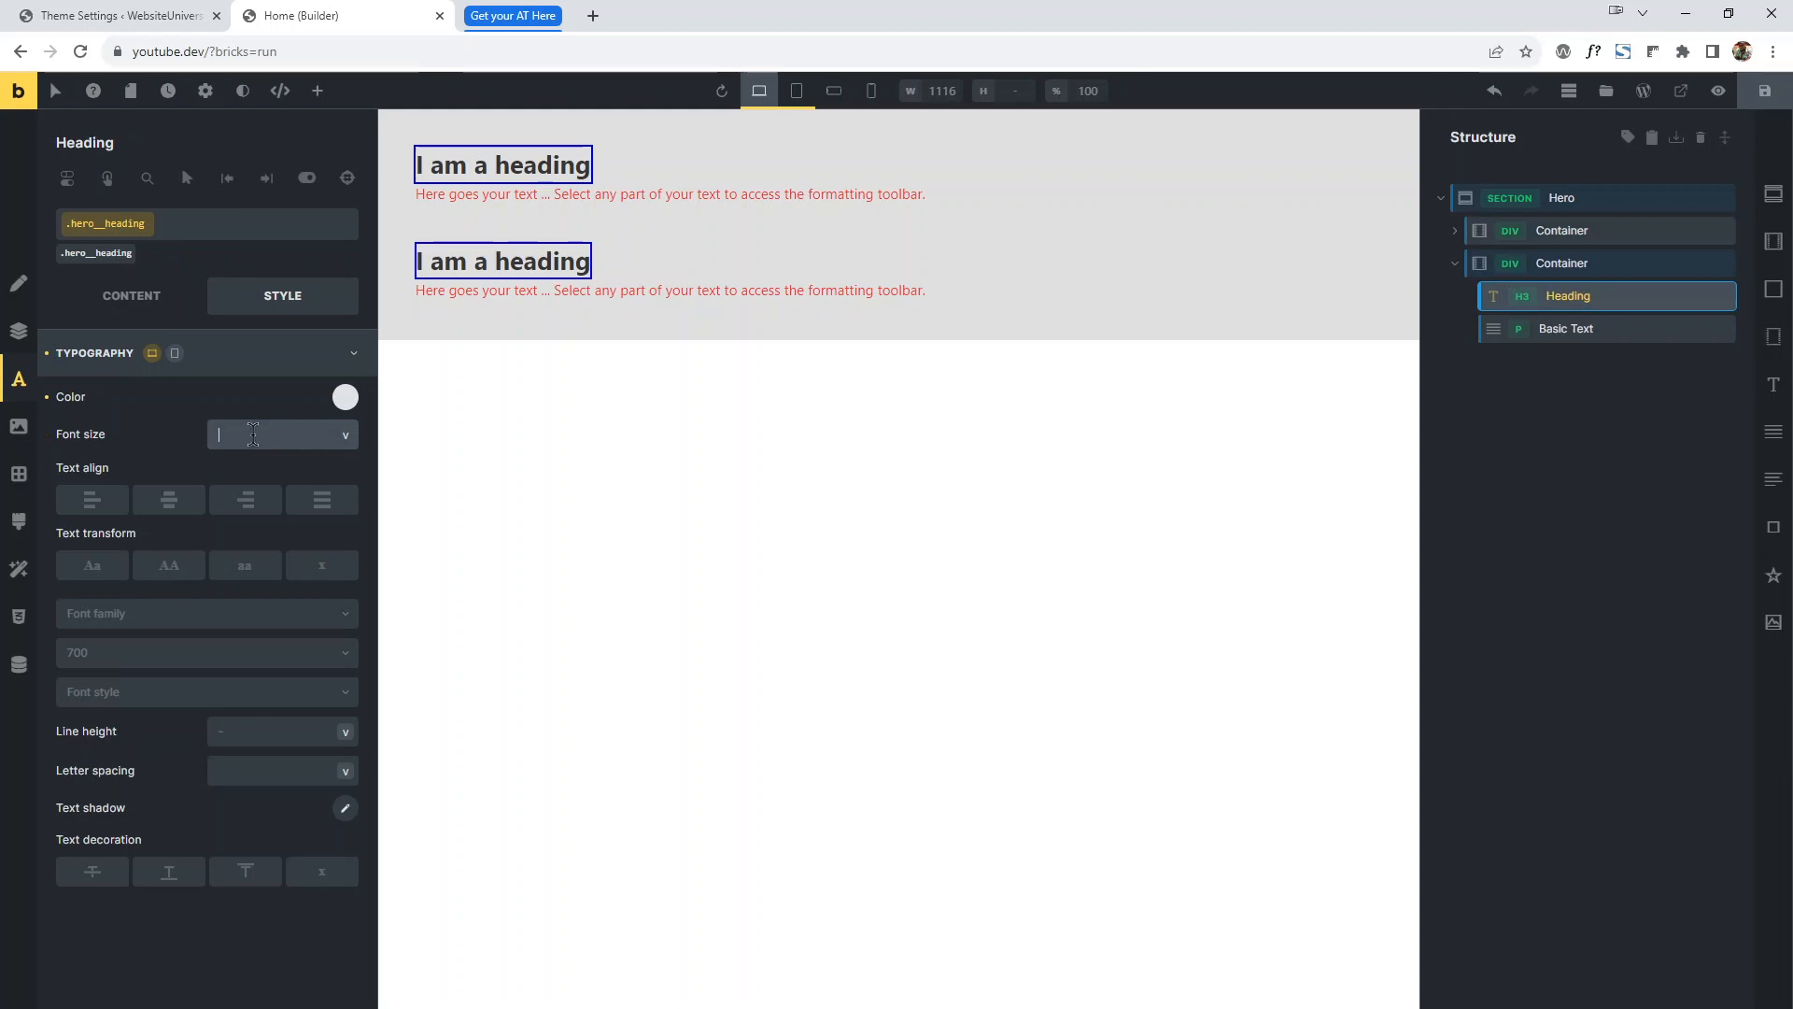
type("12|32")
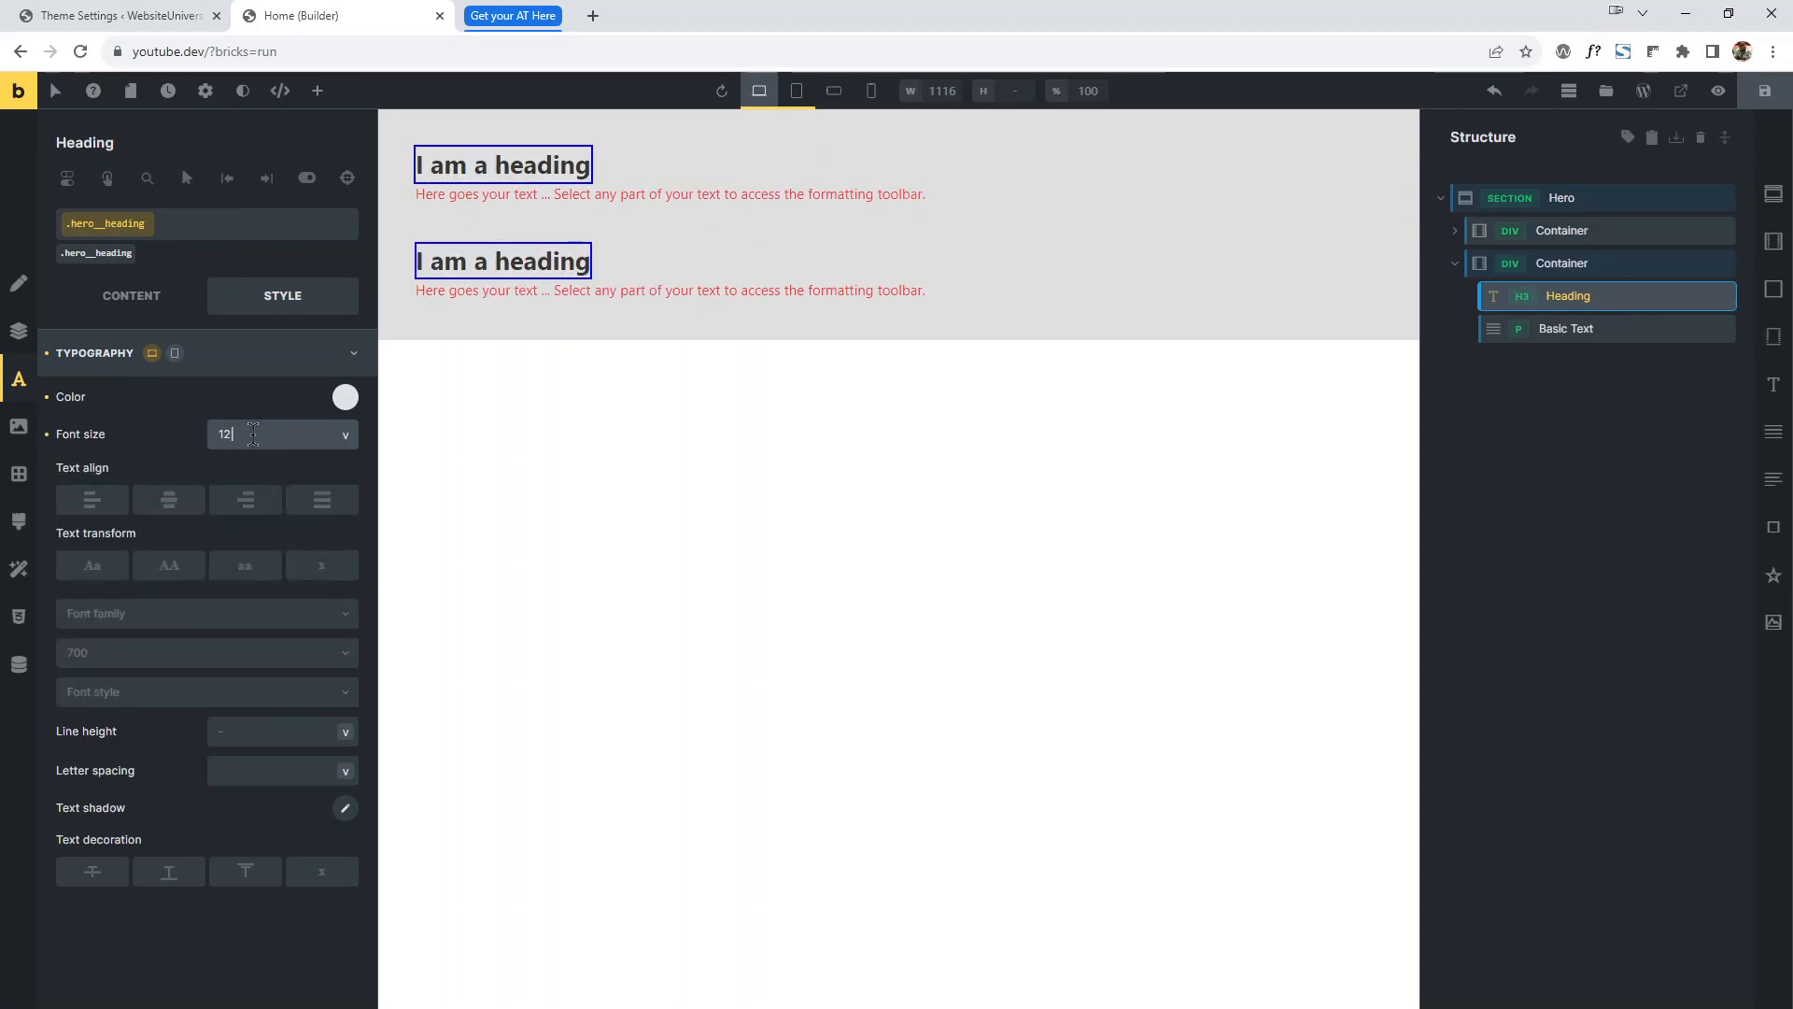
left_click(187, 430)
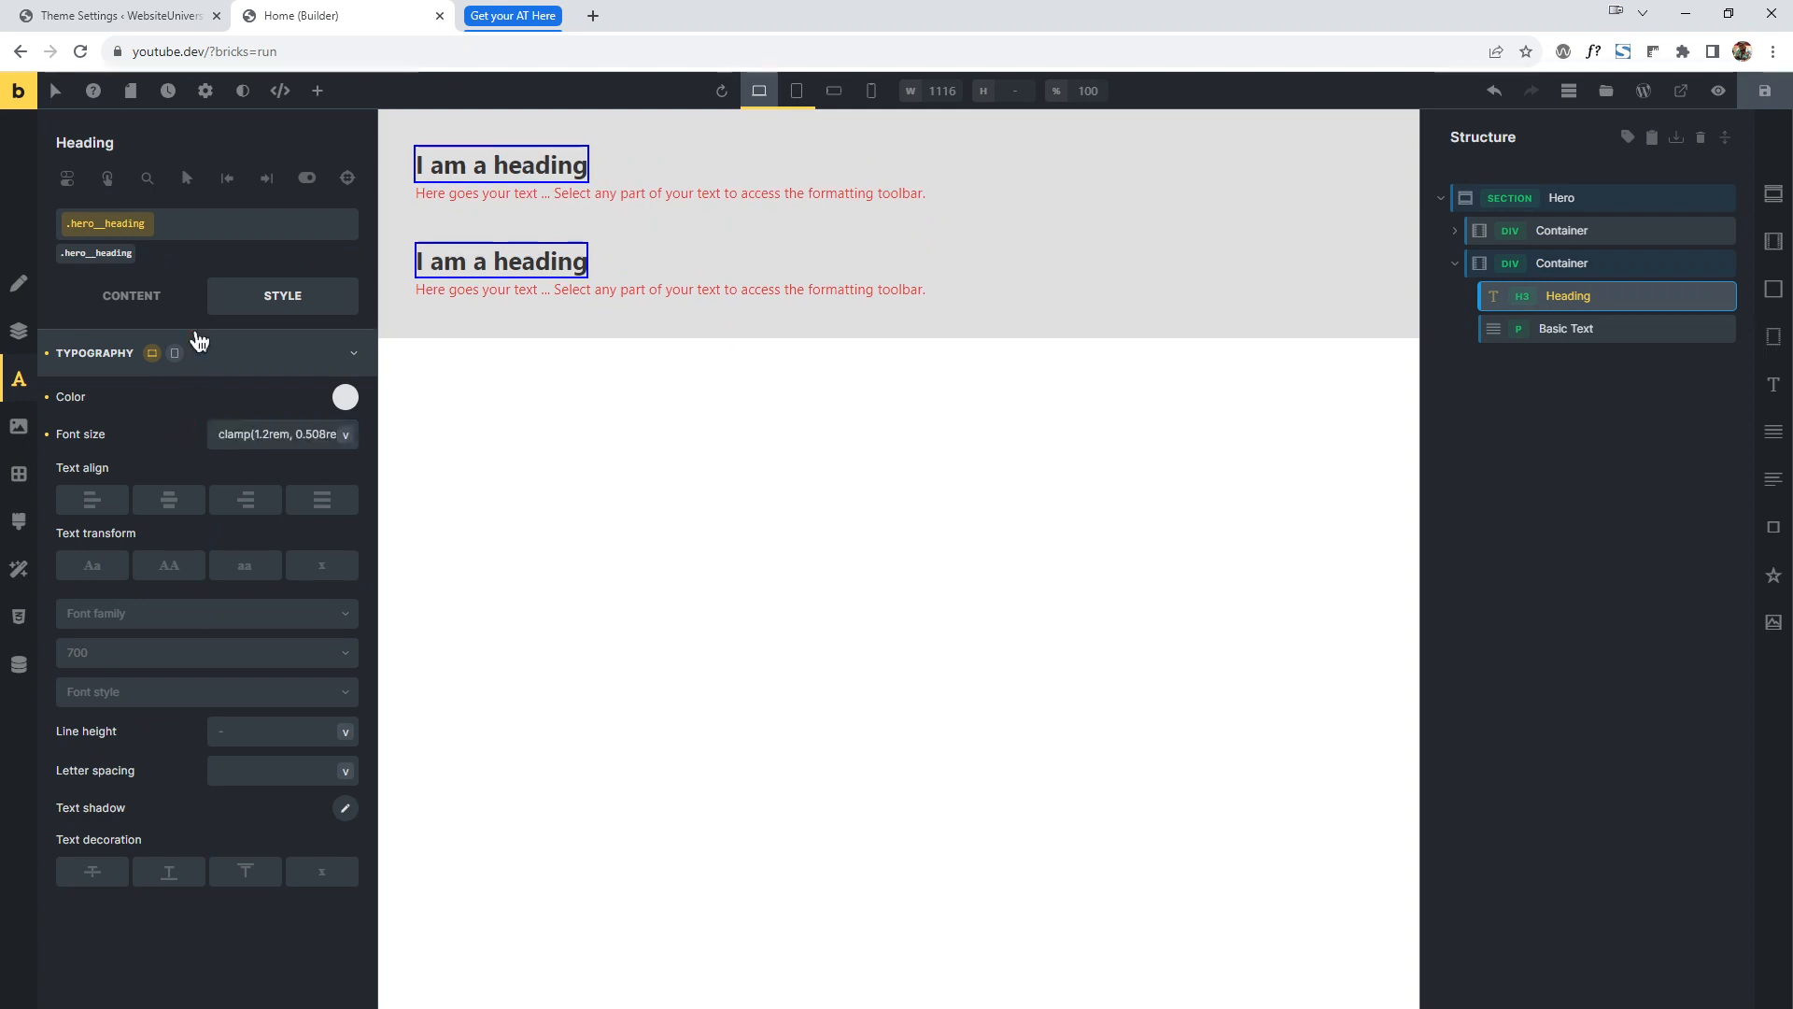
left_click_drag(217, 433, 379, 441)
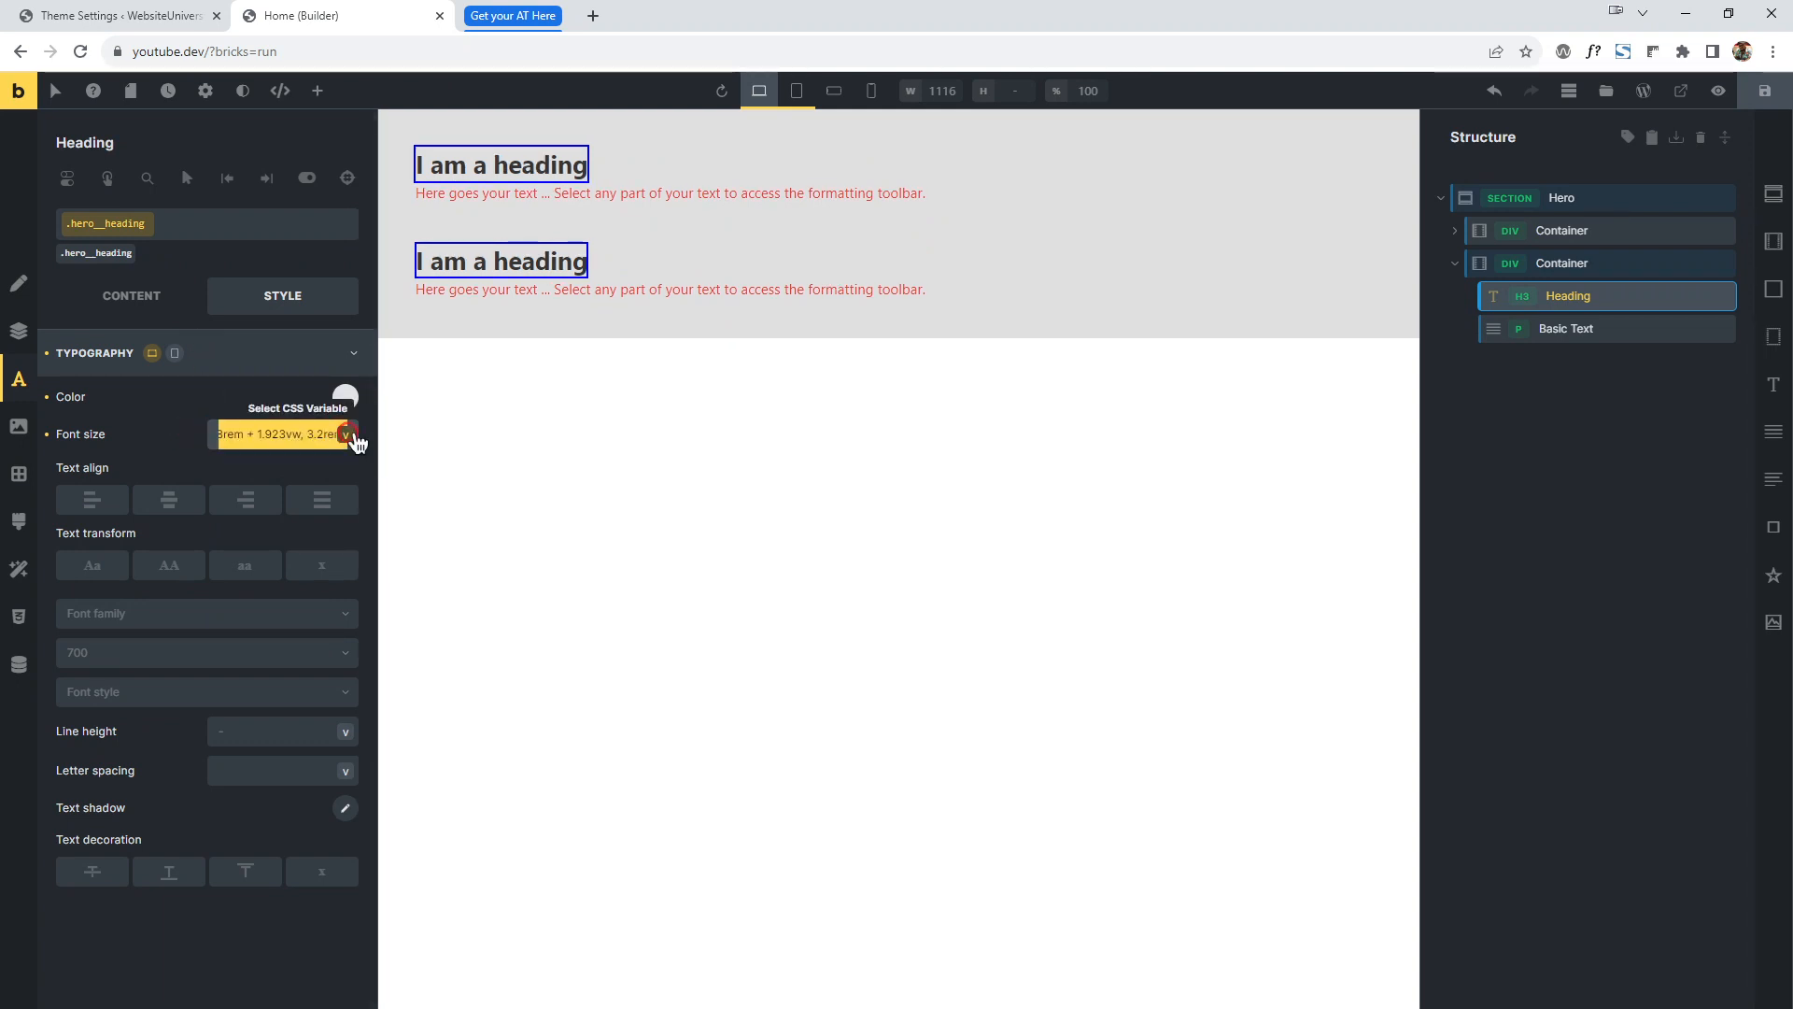
key("BackSpace")
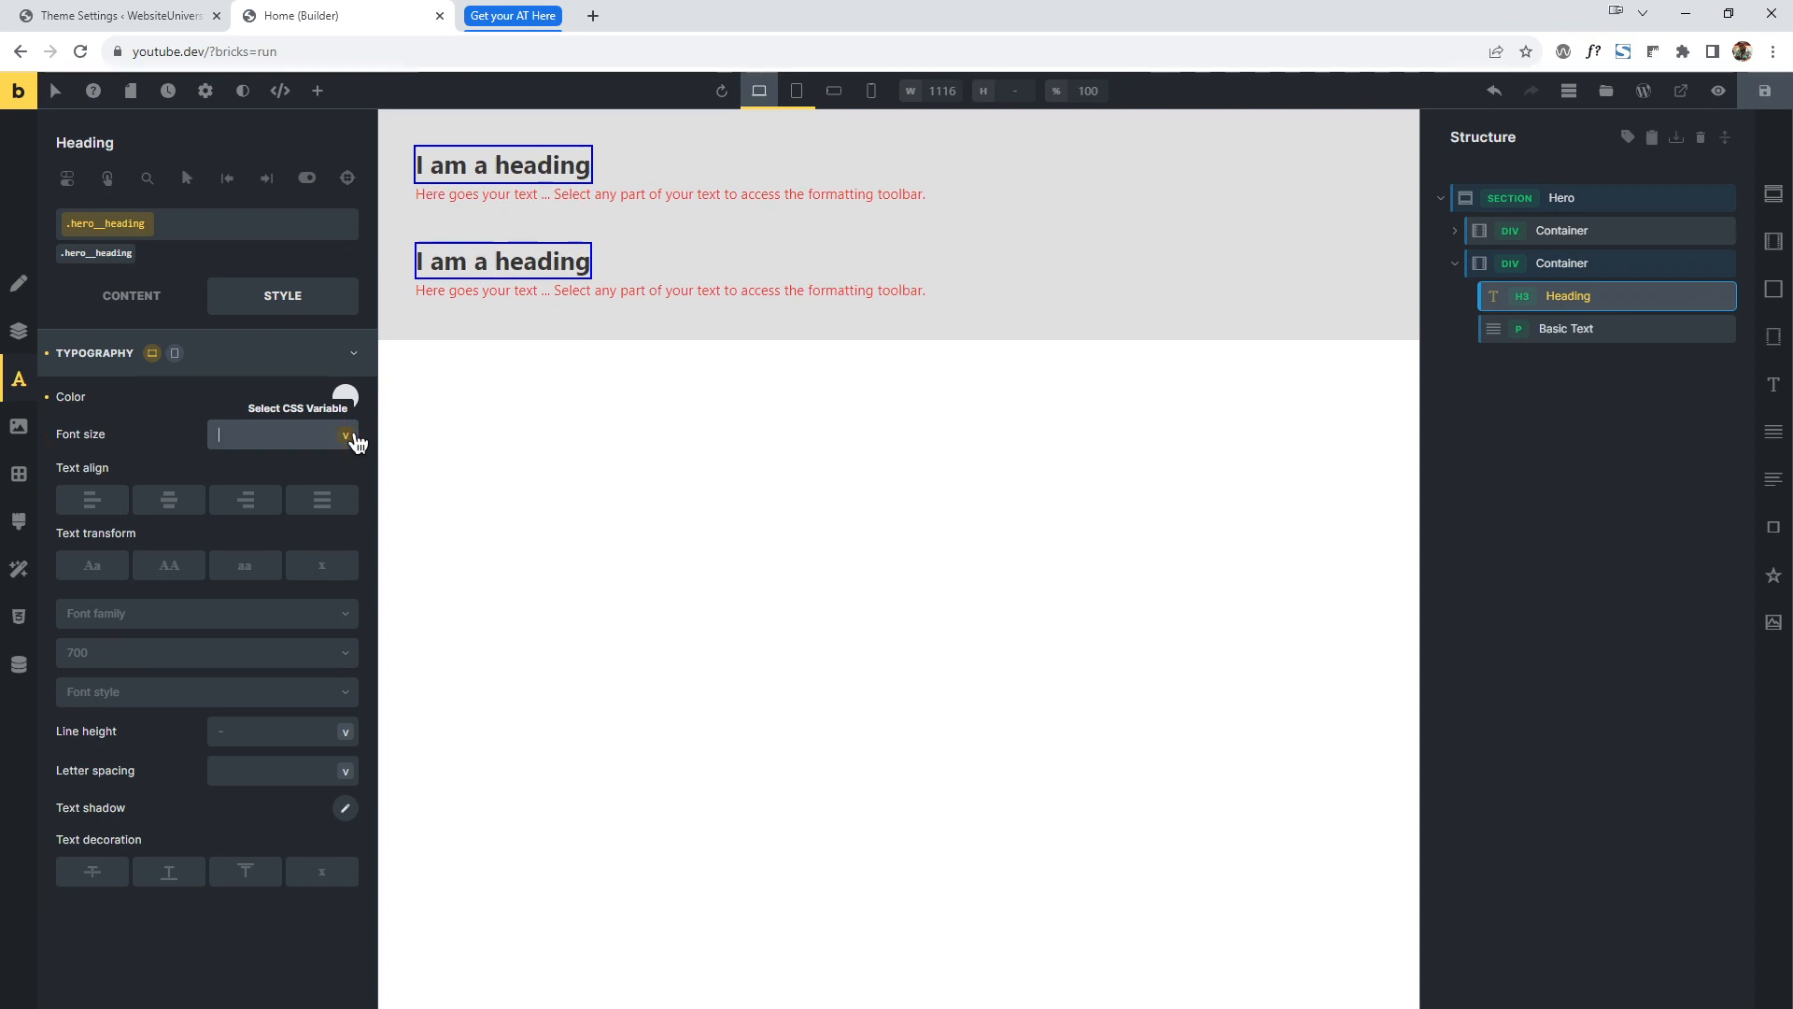
Review the clamp() shortcut's help text in the theme settings and return to the heading's font size in the builder.
left_click(186, 16)
mouse_move(481, 616)
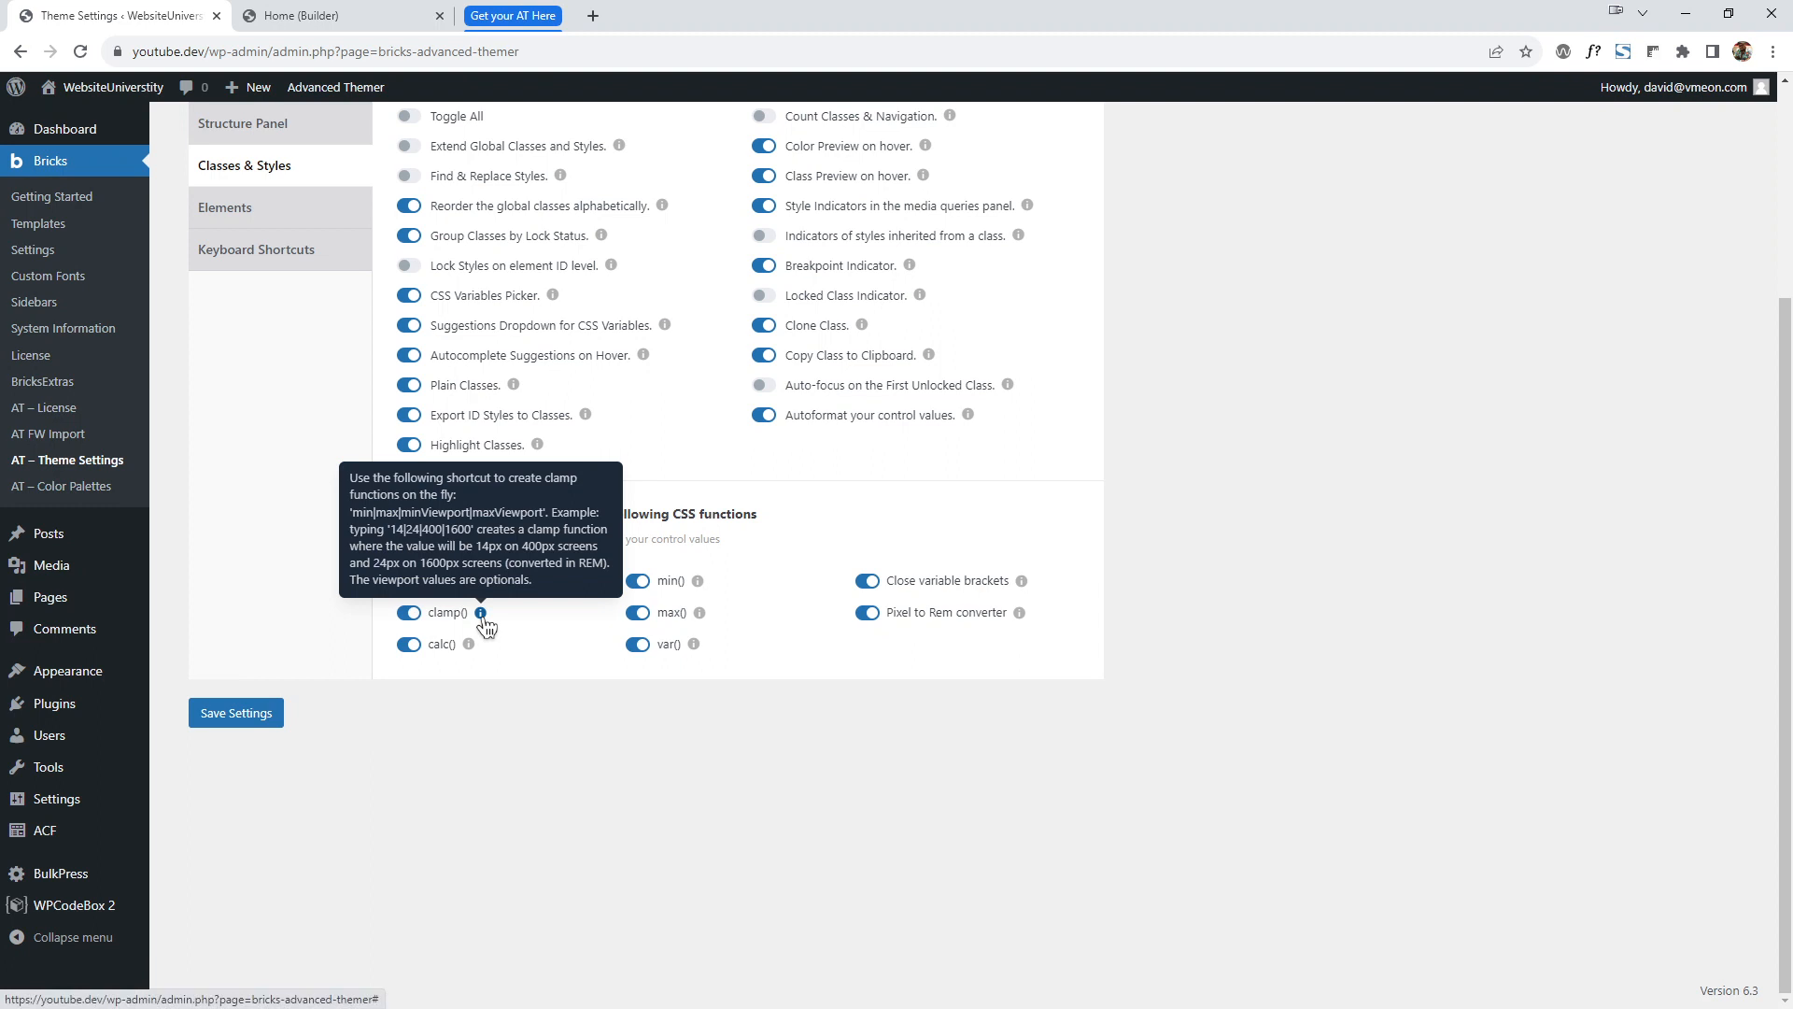
left_click(330, 16)
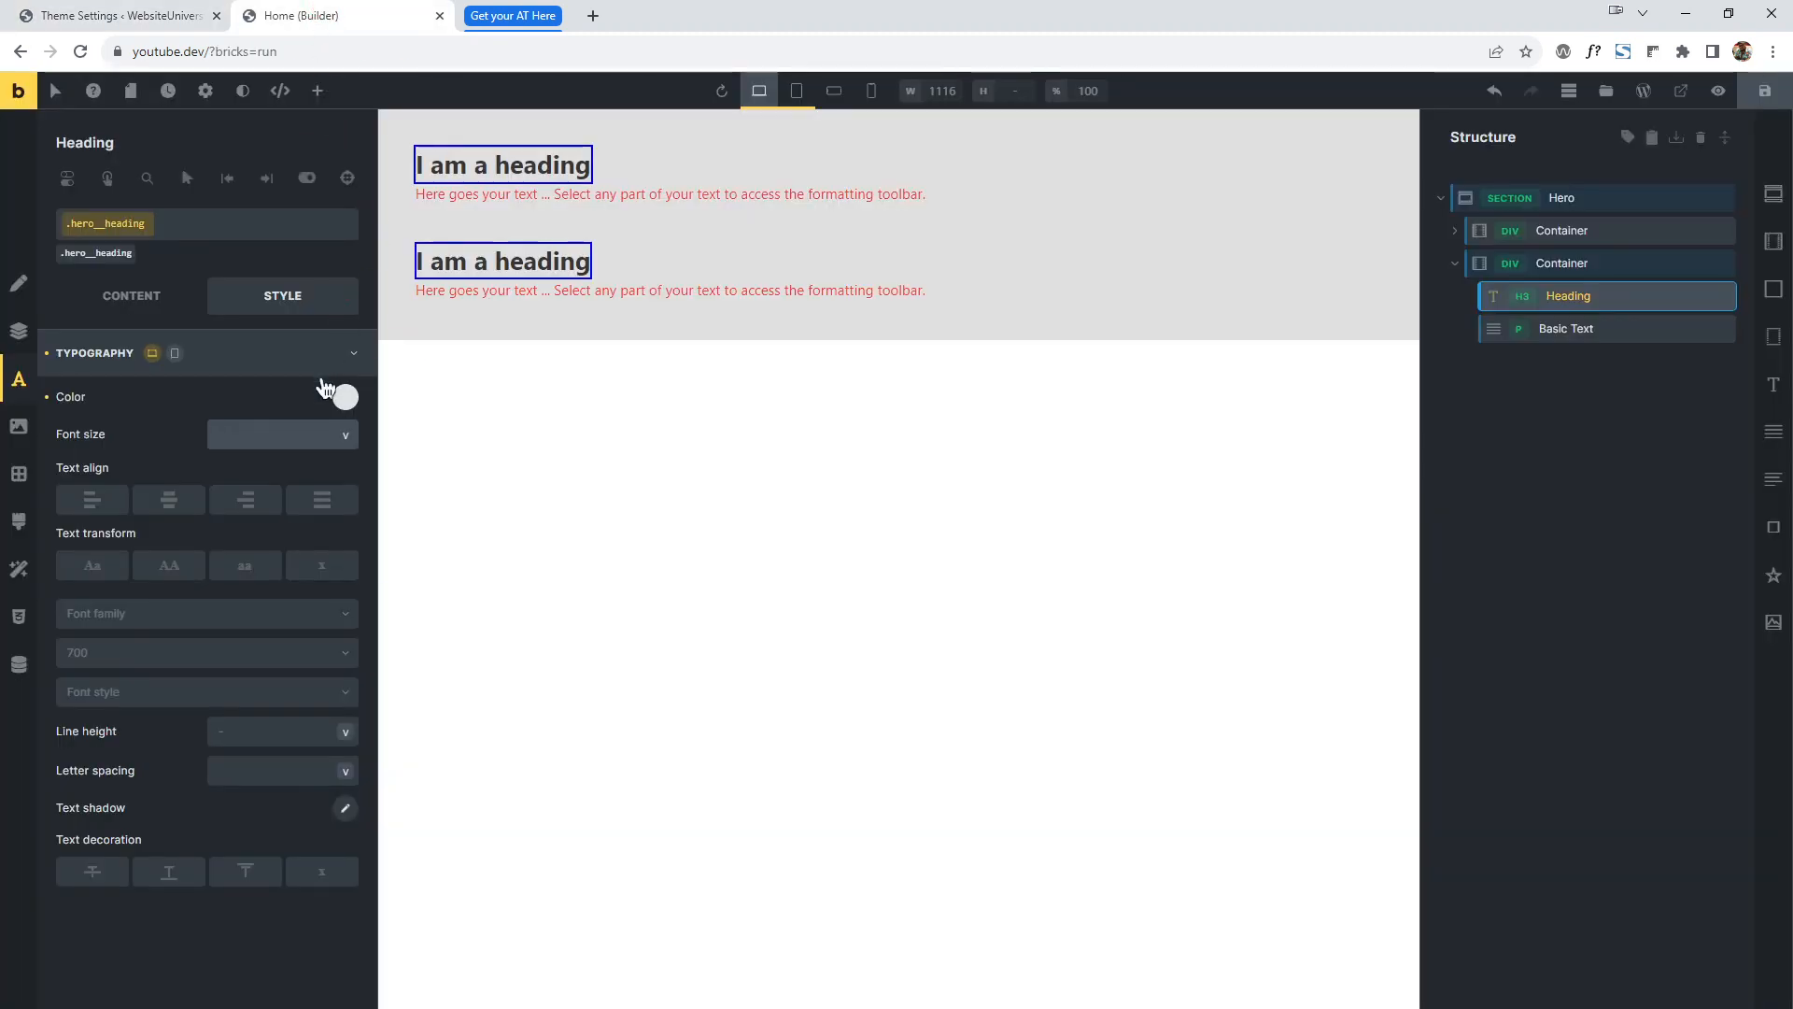
left_click(263, 425)
Draft the clamp shorthand in the page's Advanced CSS editor, starting with 12 and ending with a maximum viewport of 1100.
left_click(282, 97)
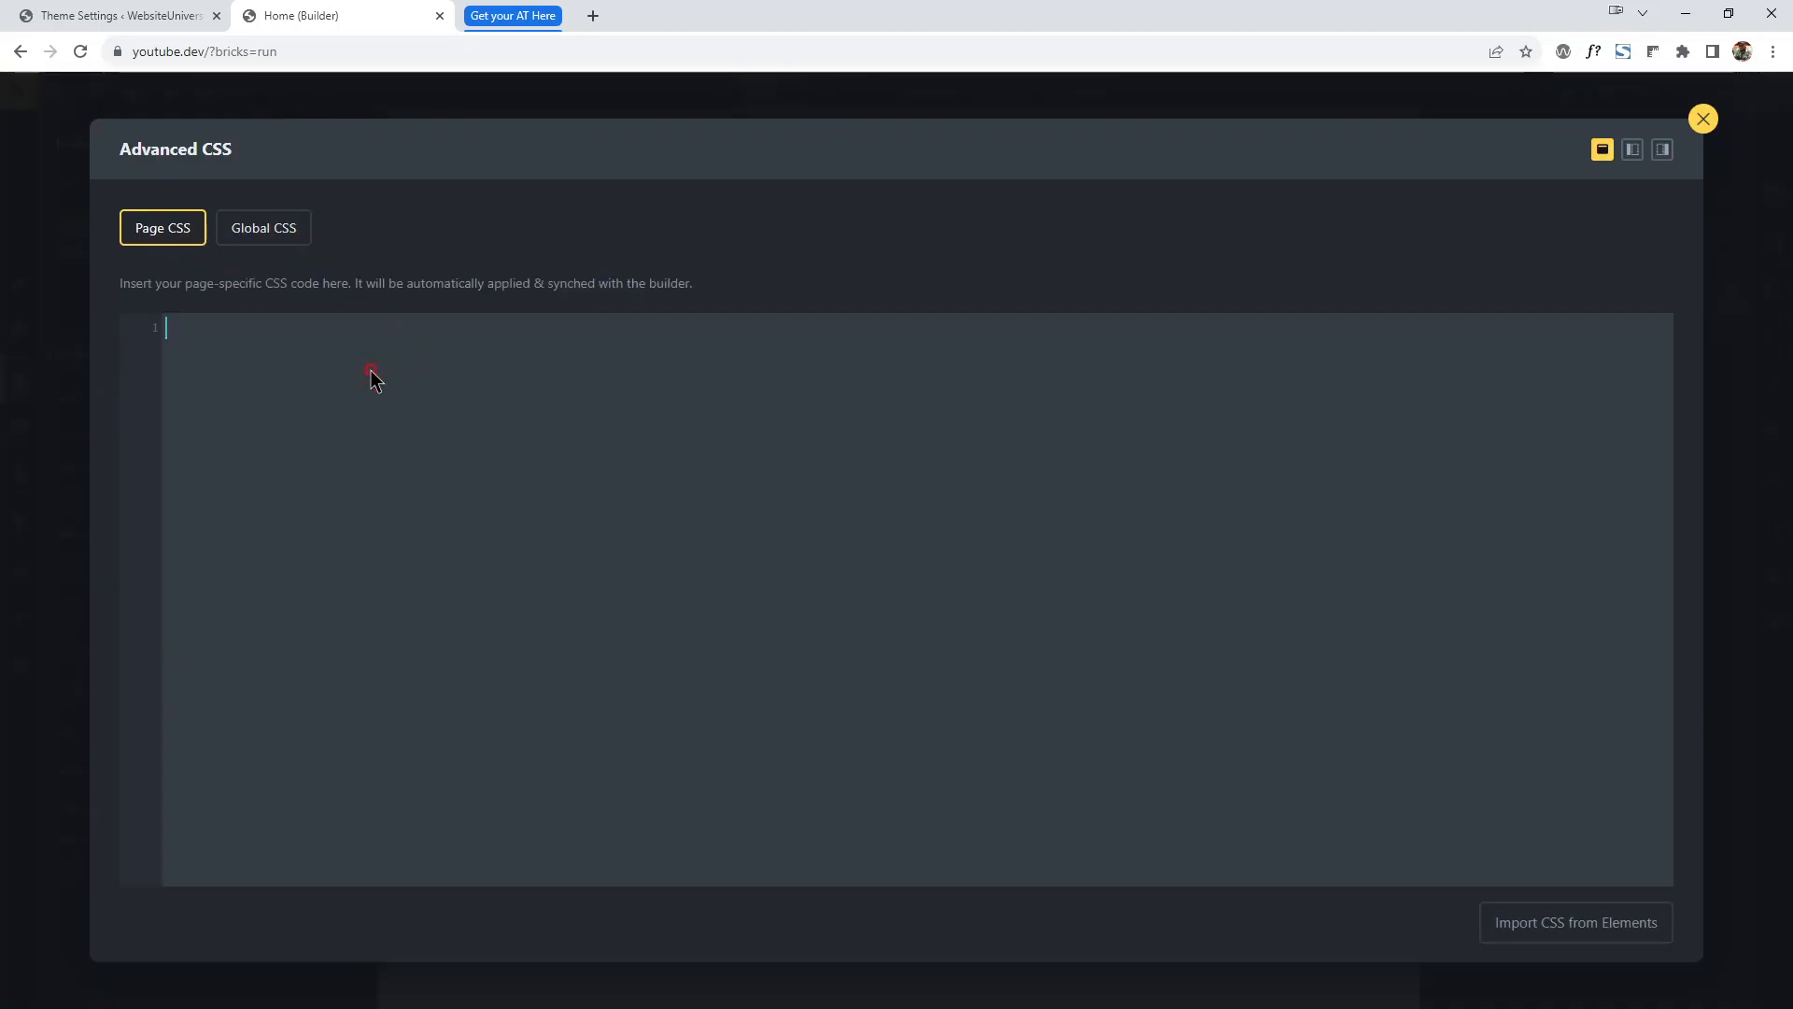
type("12")
left_click_drag(186, 328, 226, 326)
type("|320|1200")
key("BackSpace")
key("BackSpace")
key("BackSpace")
type("100")
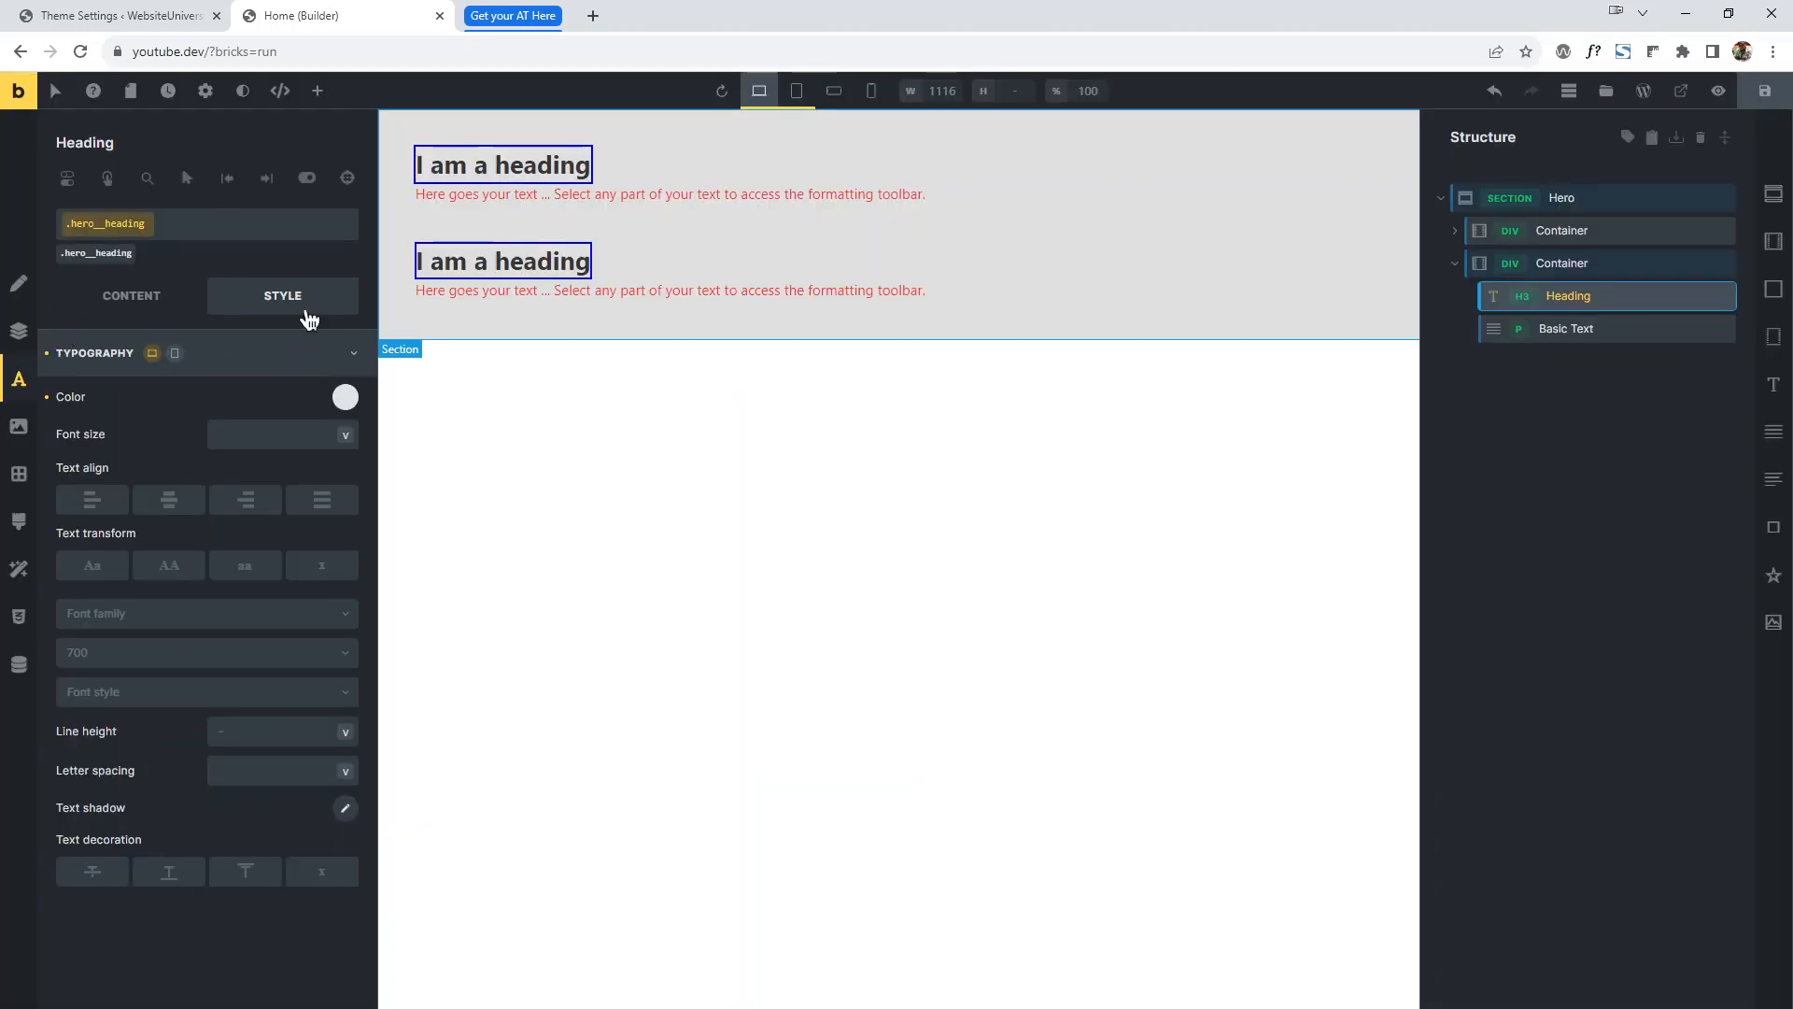
Set the heading's font size with the clamp shorthand 12|32|400|1100.
left_click(241, 425)
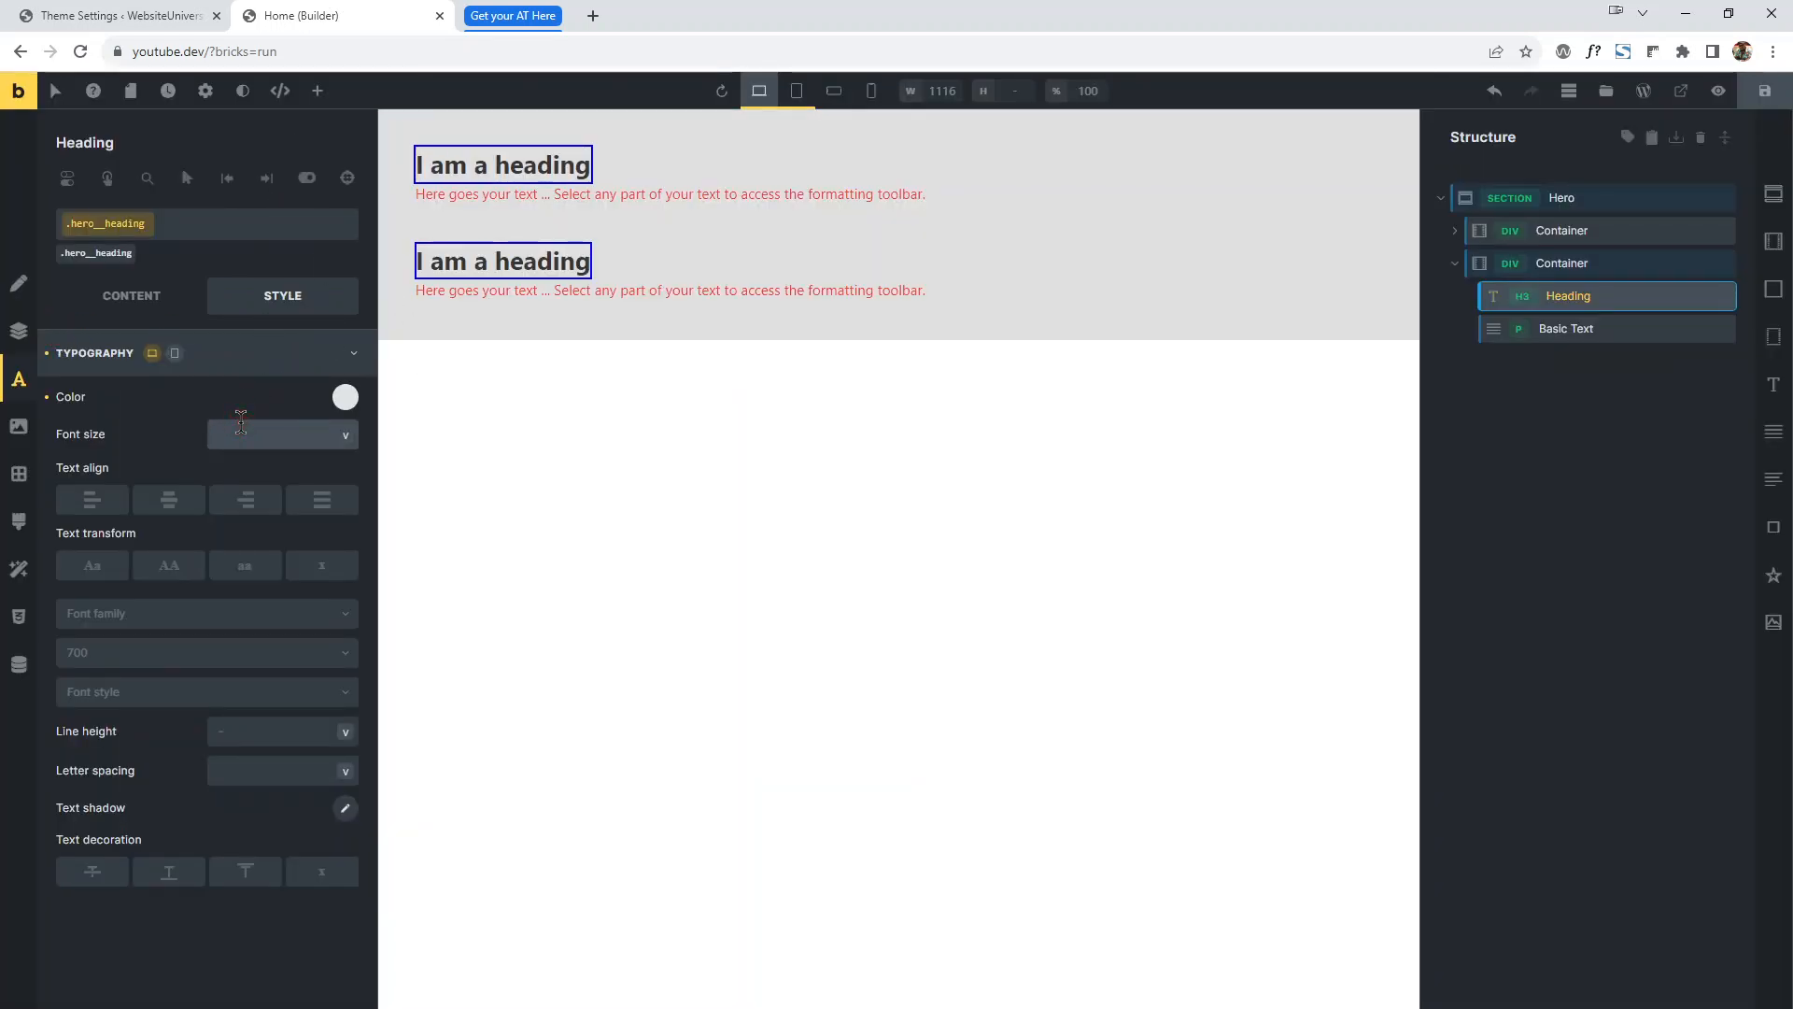
type("12|32|400|1")
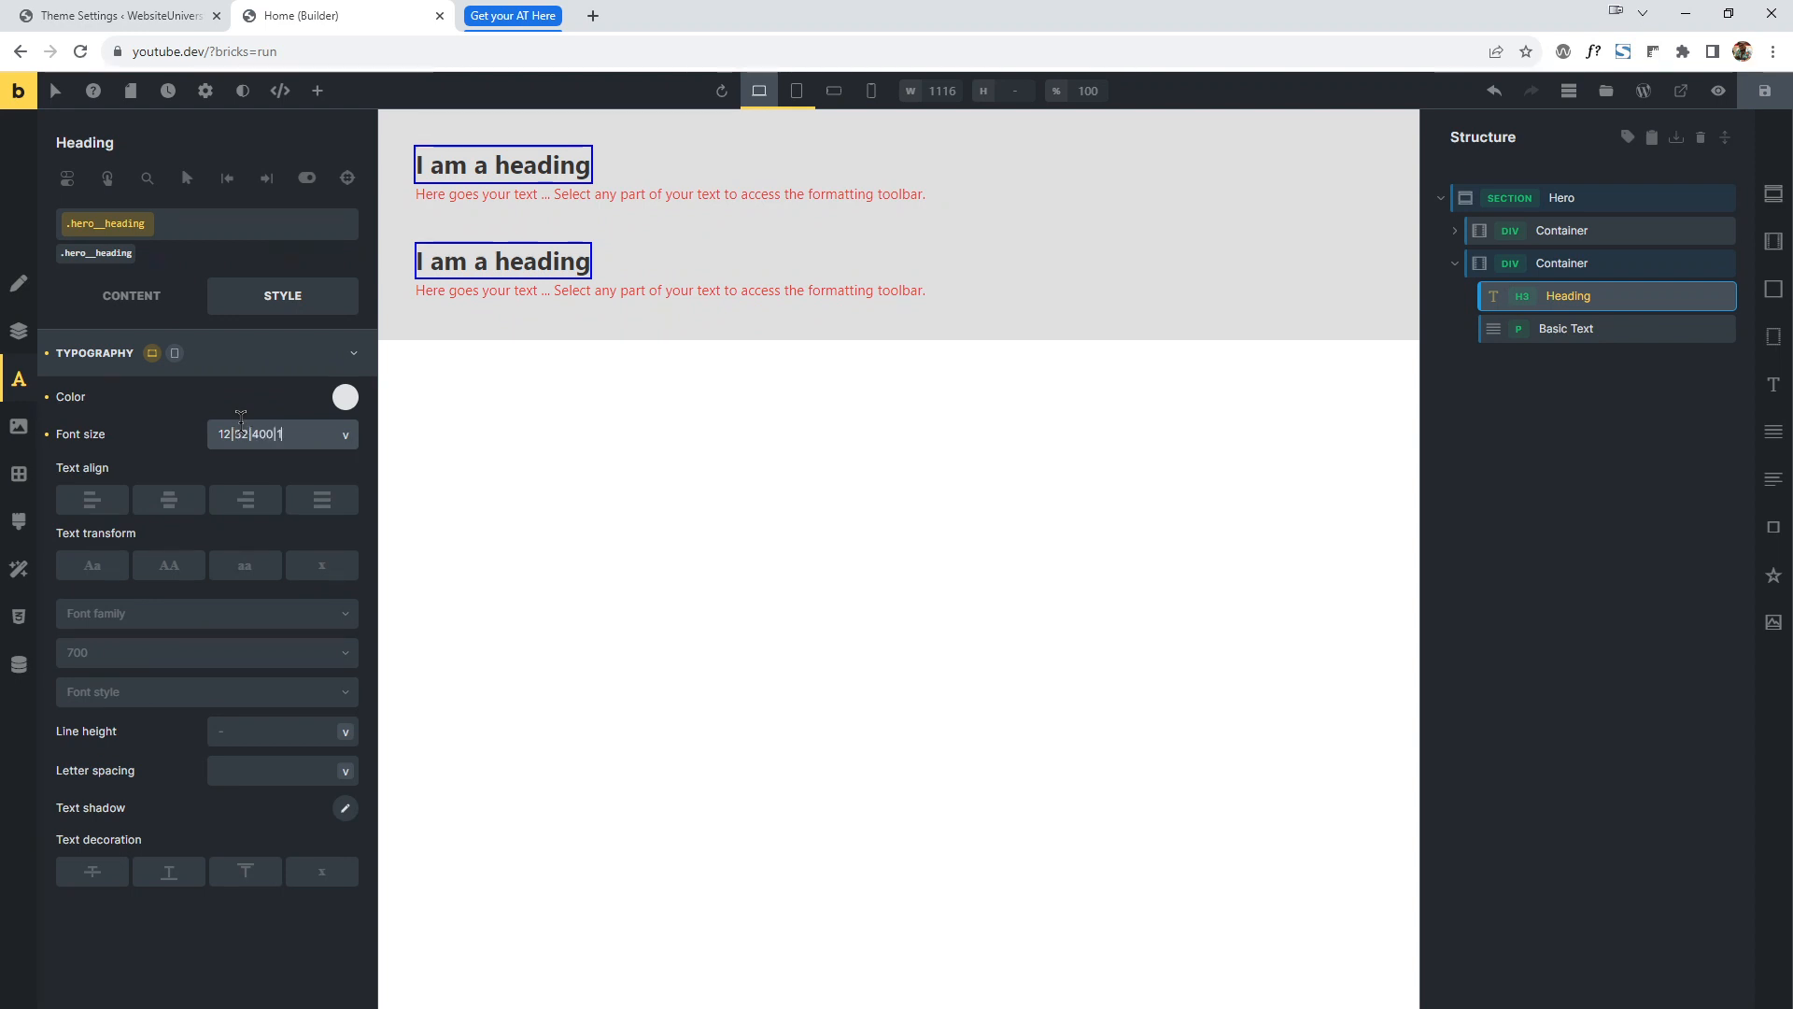
type("100")
left_click(176, 399)
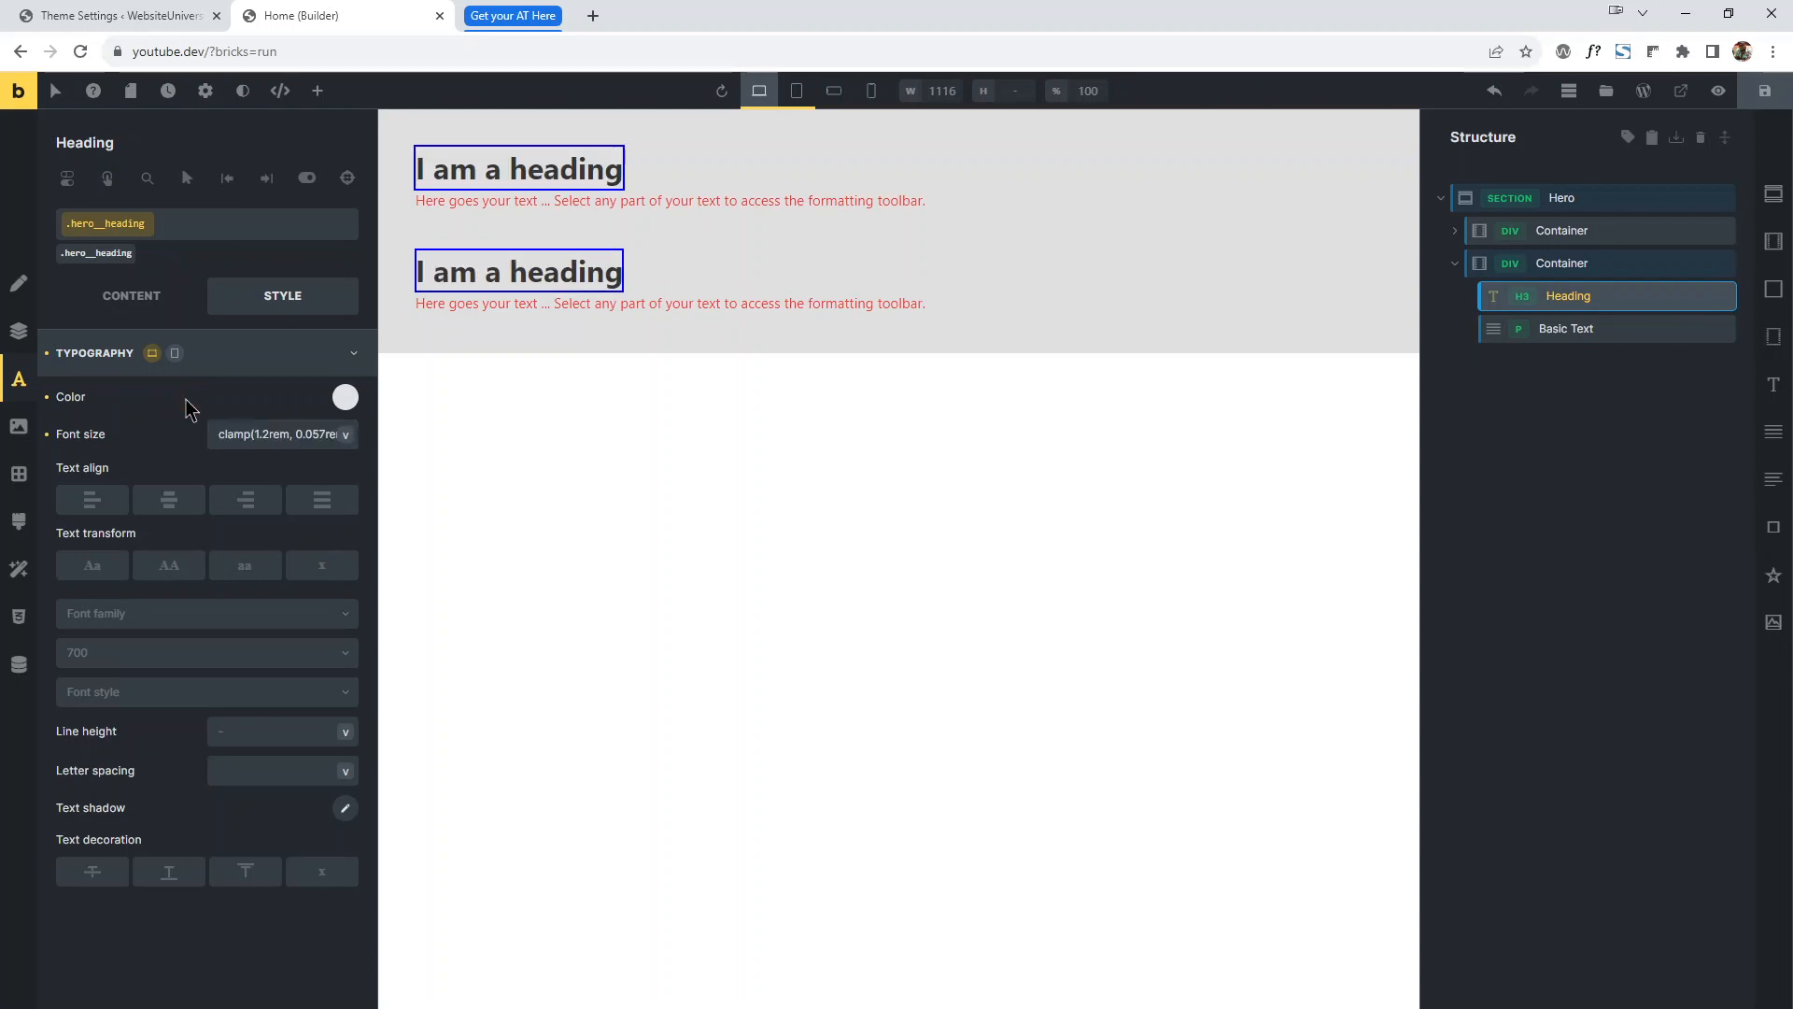
Review the calc() shortcut's help text in the theme settings and return to the builder.
left_click(170, 15)
mouse_move(472, 646)
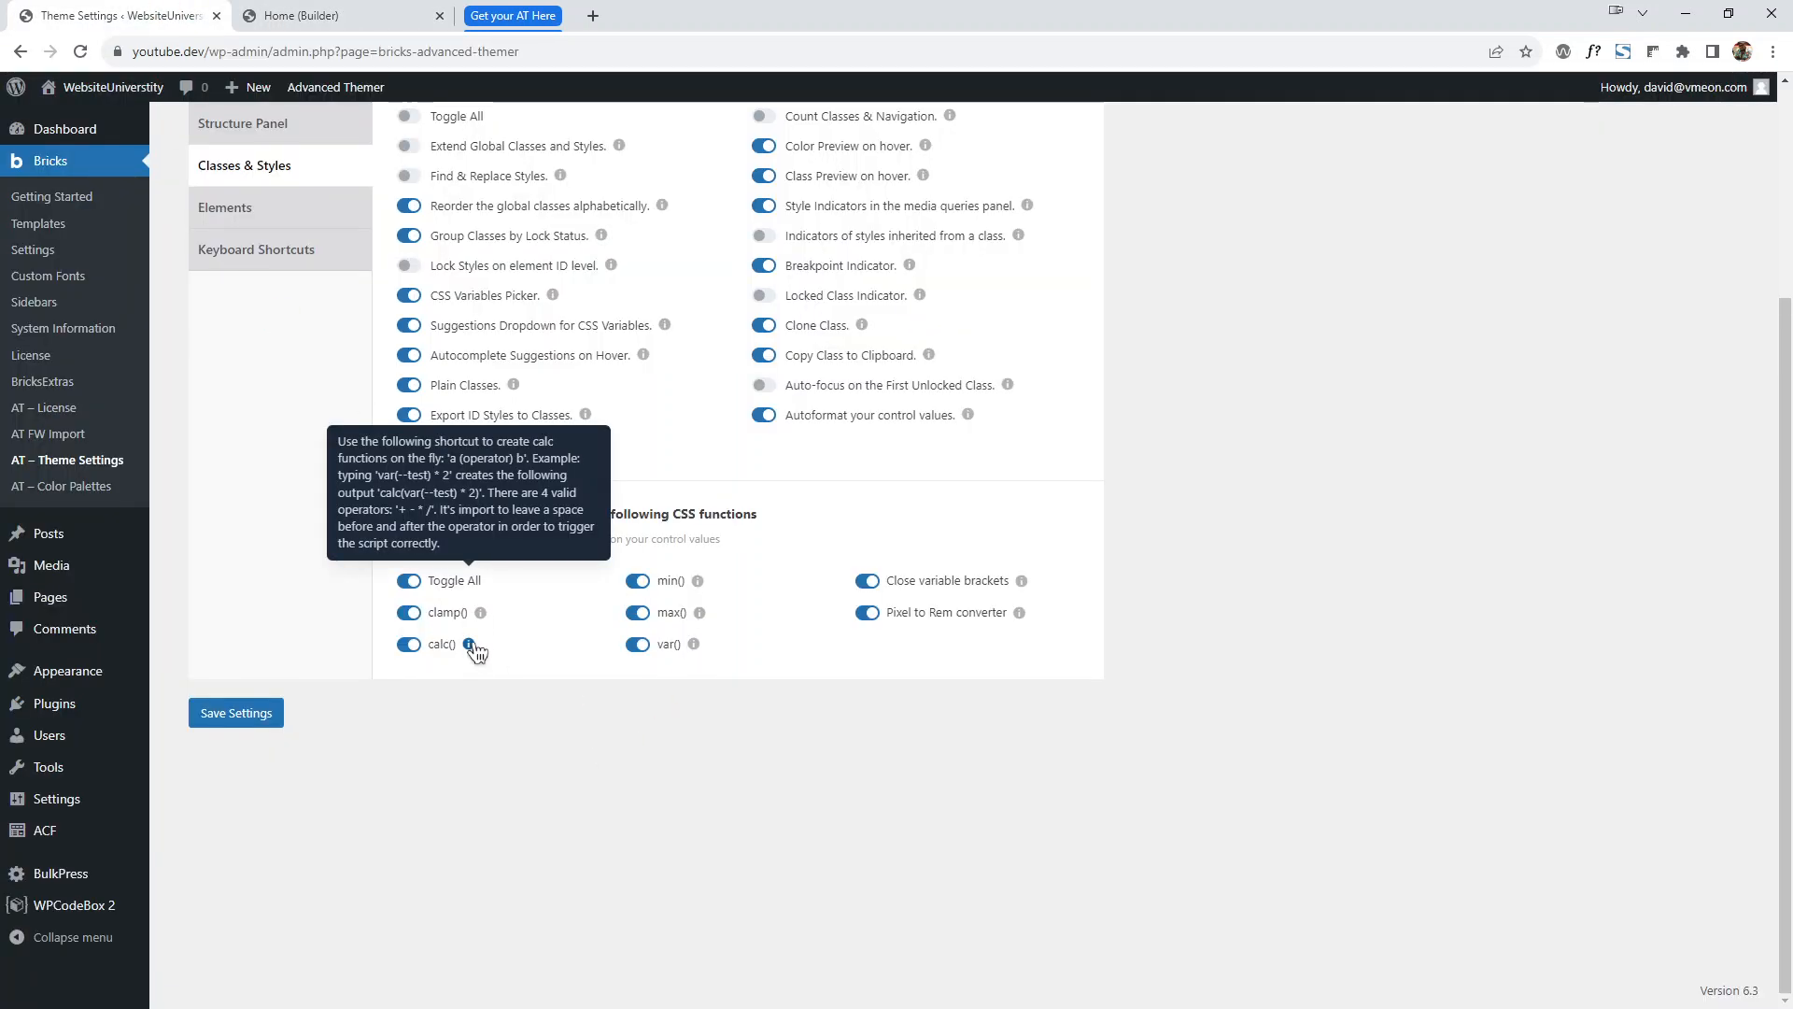
left_click(375, 15)
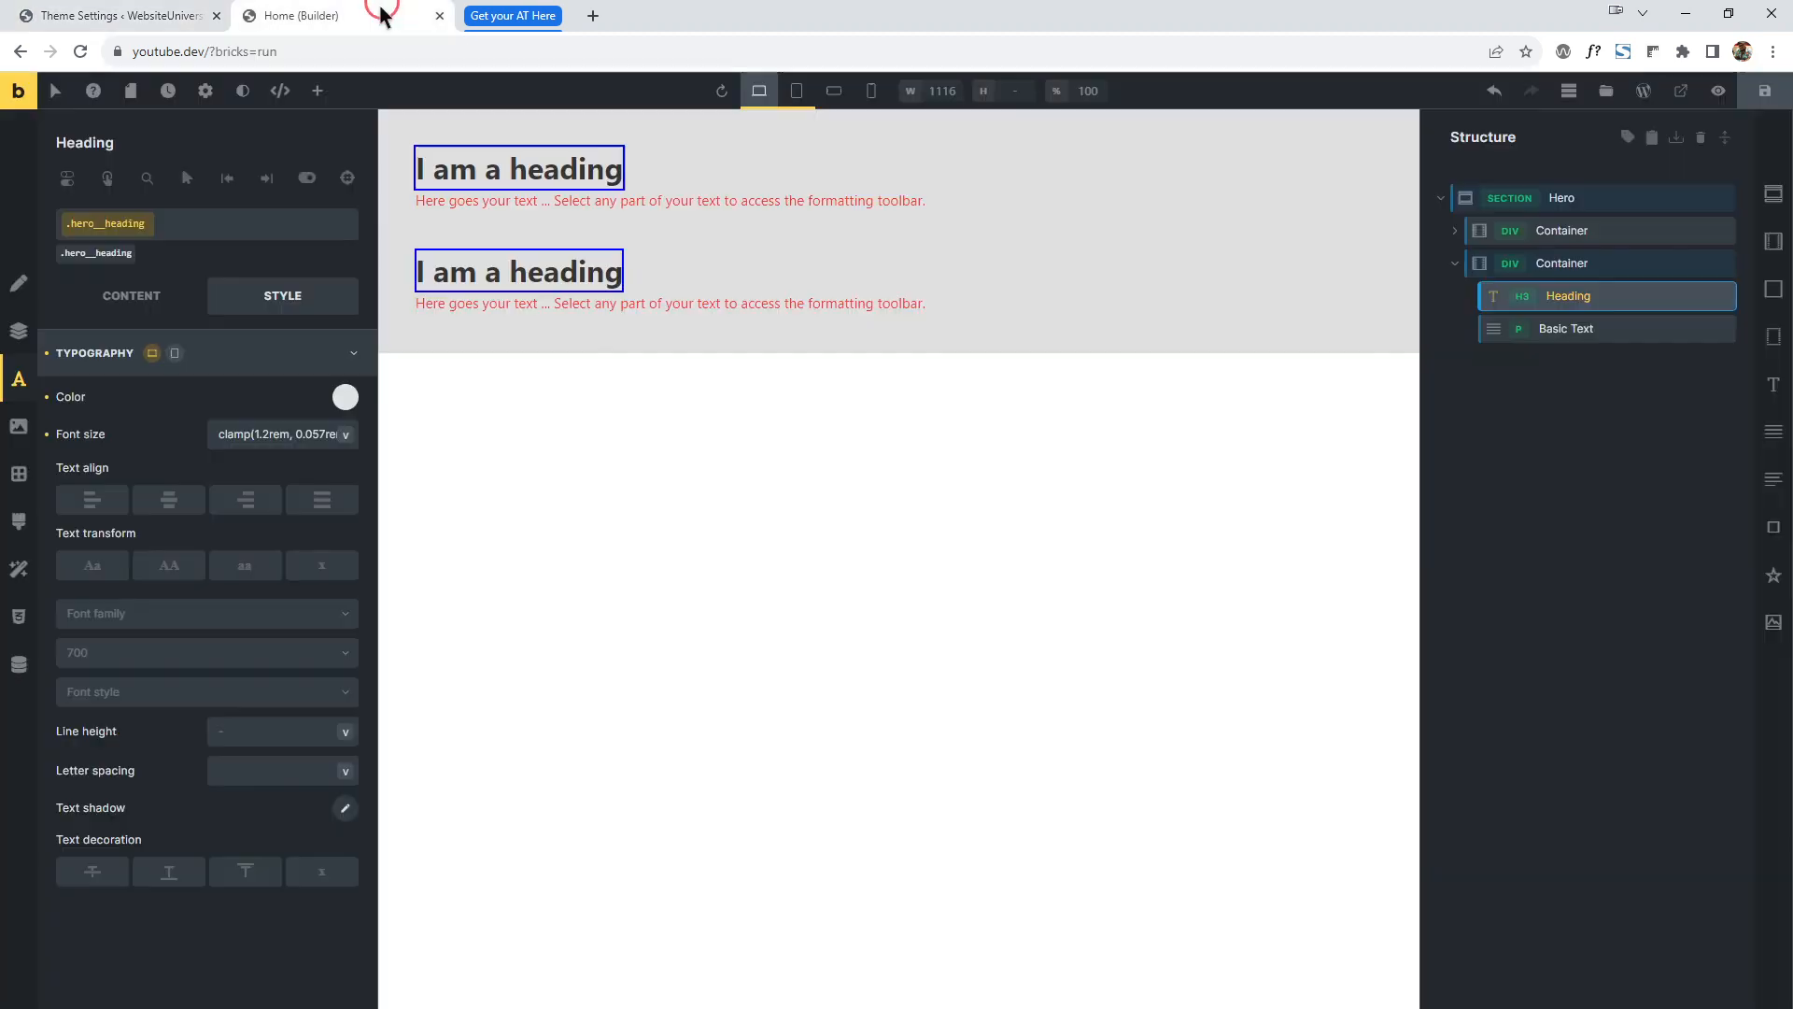
Replace the heading's font size with the suggested variable var(--dp-font-h6) multiplied by 2.
triple_click(276, 448)
key("BackSpace")
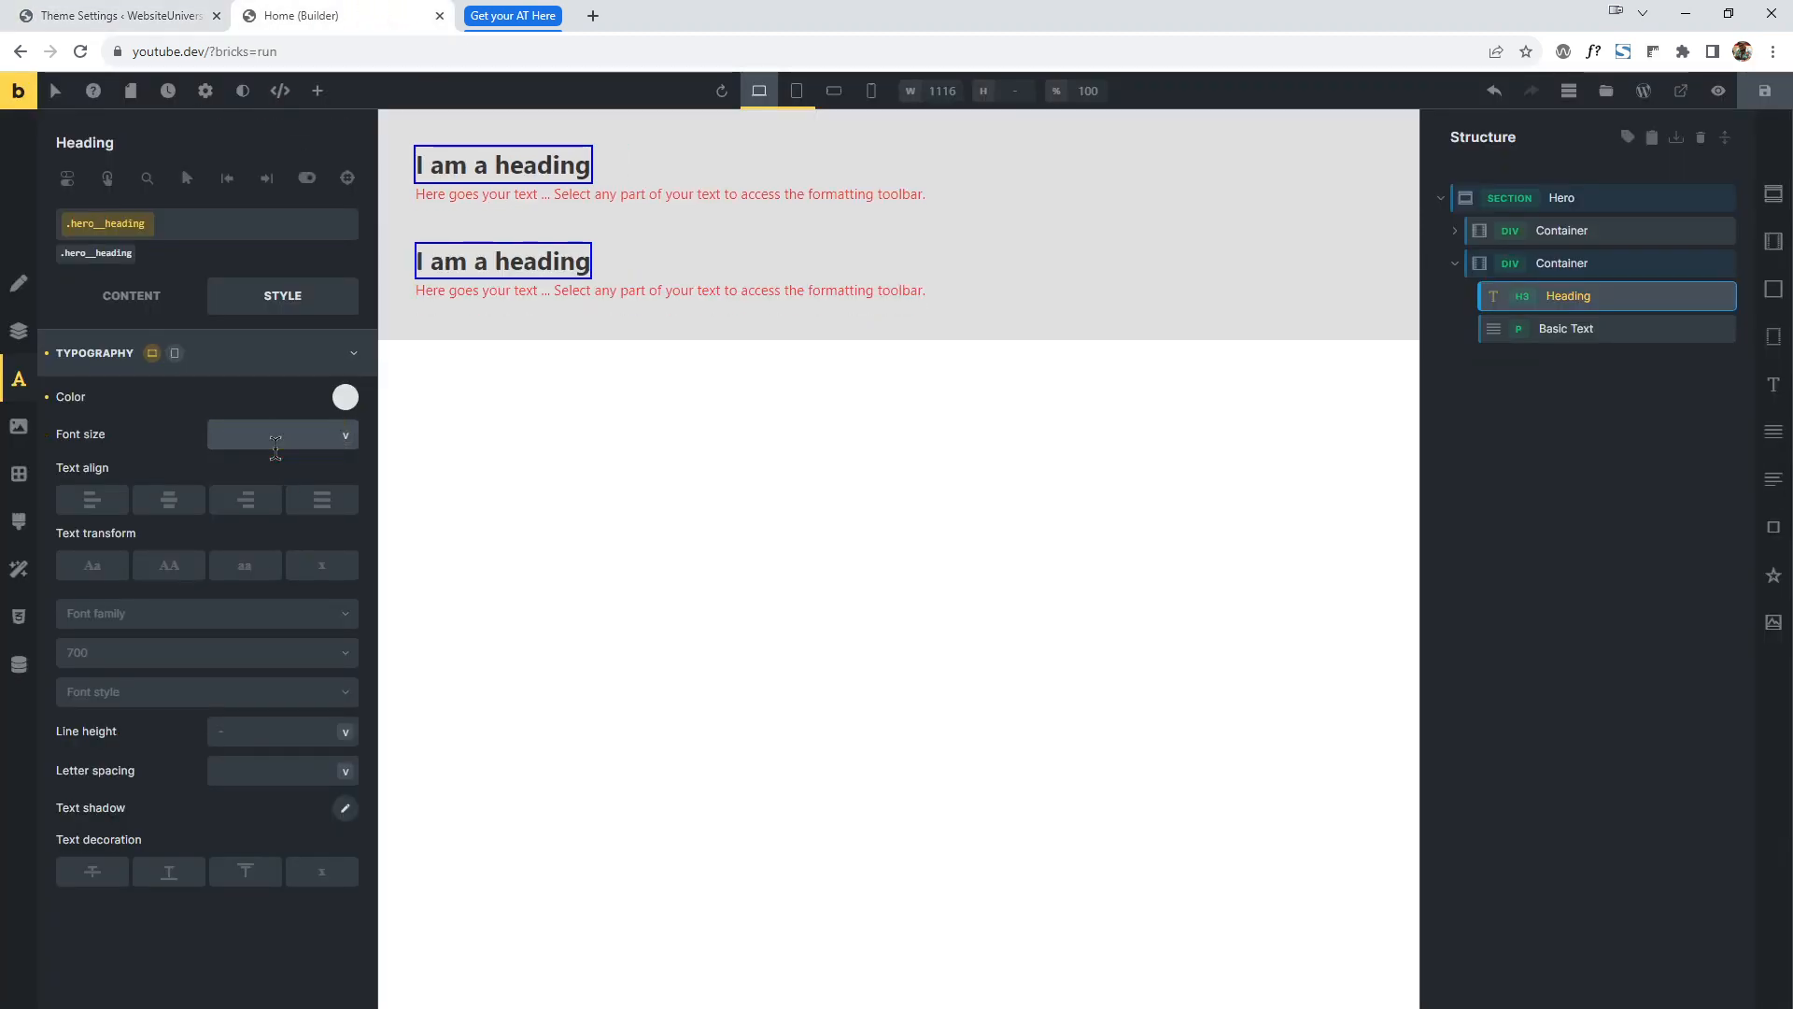
type("font-h6)")
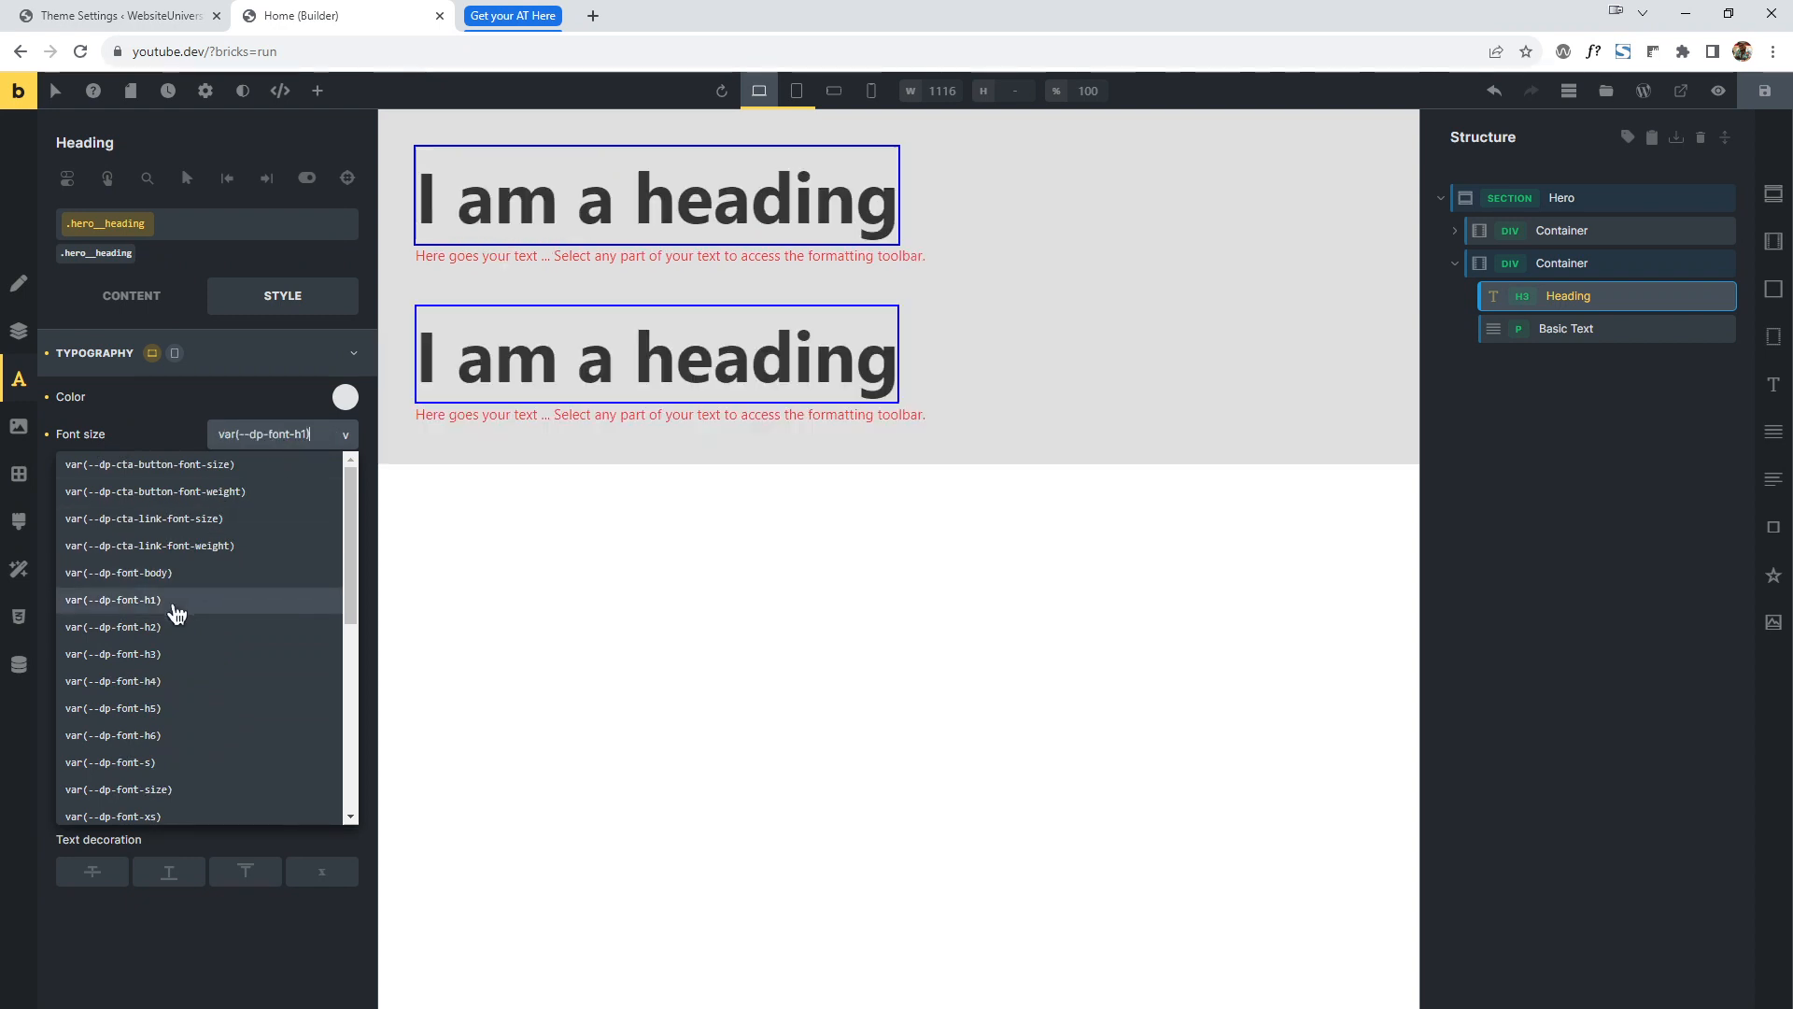
left_click(177, 738)
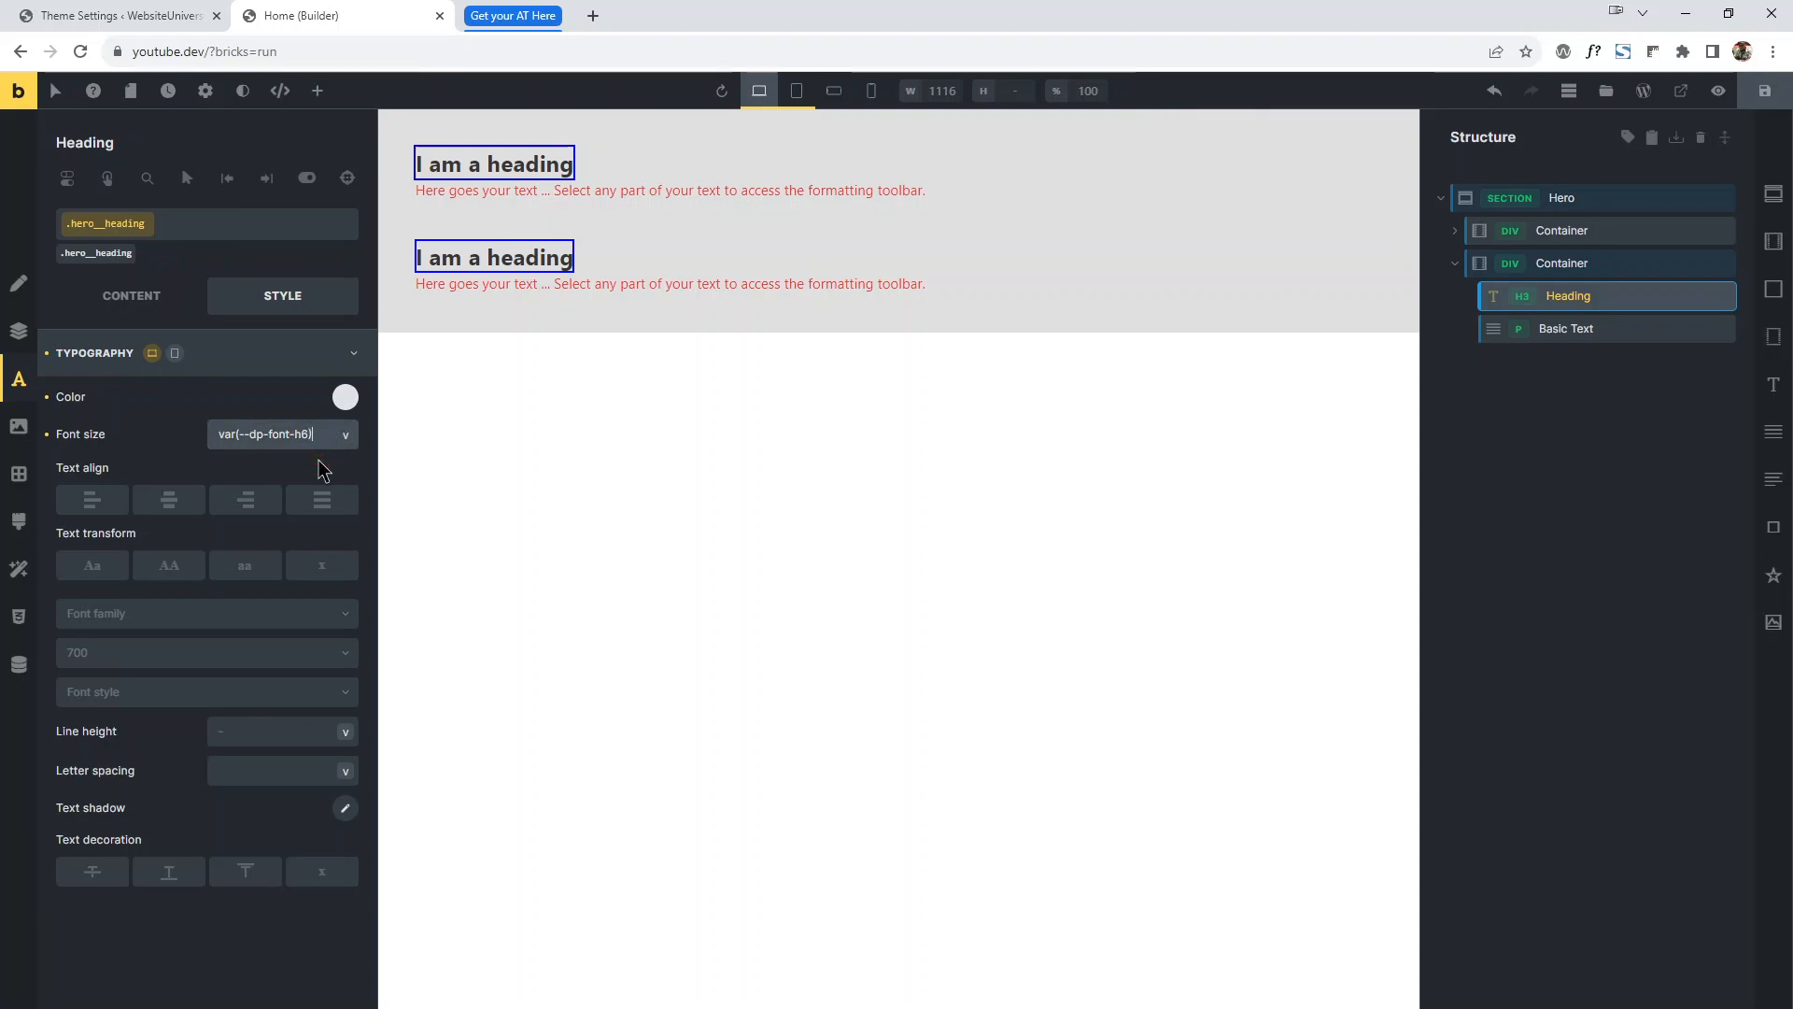
type("*2")
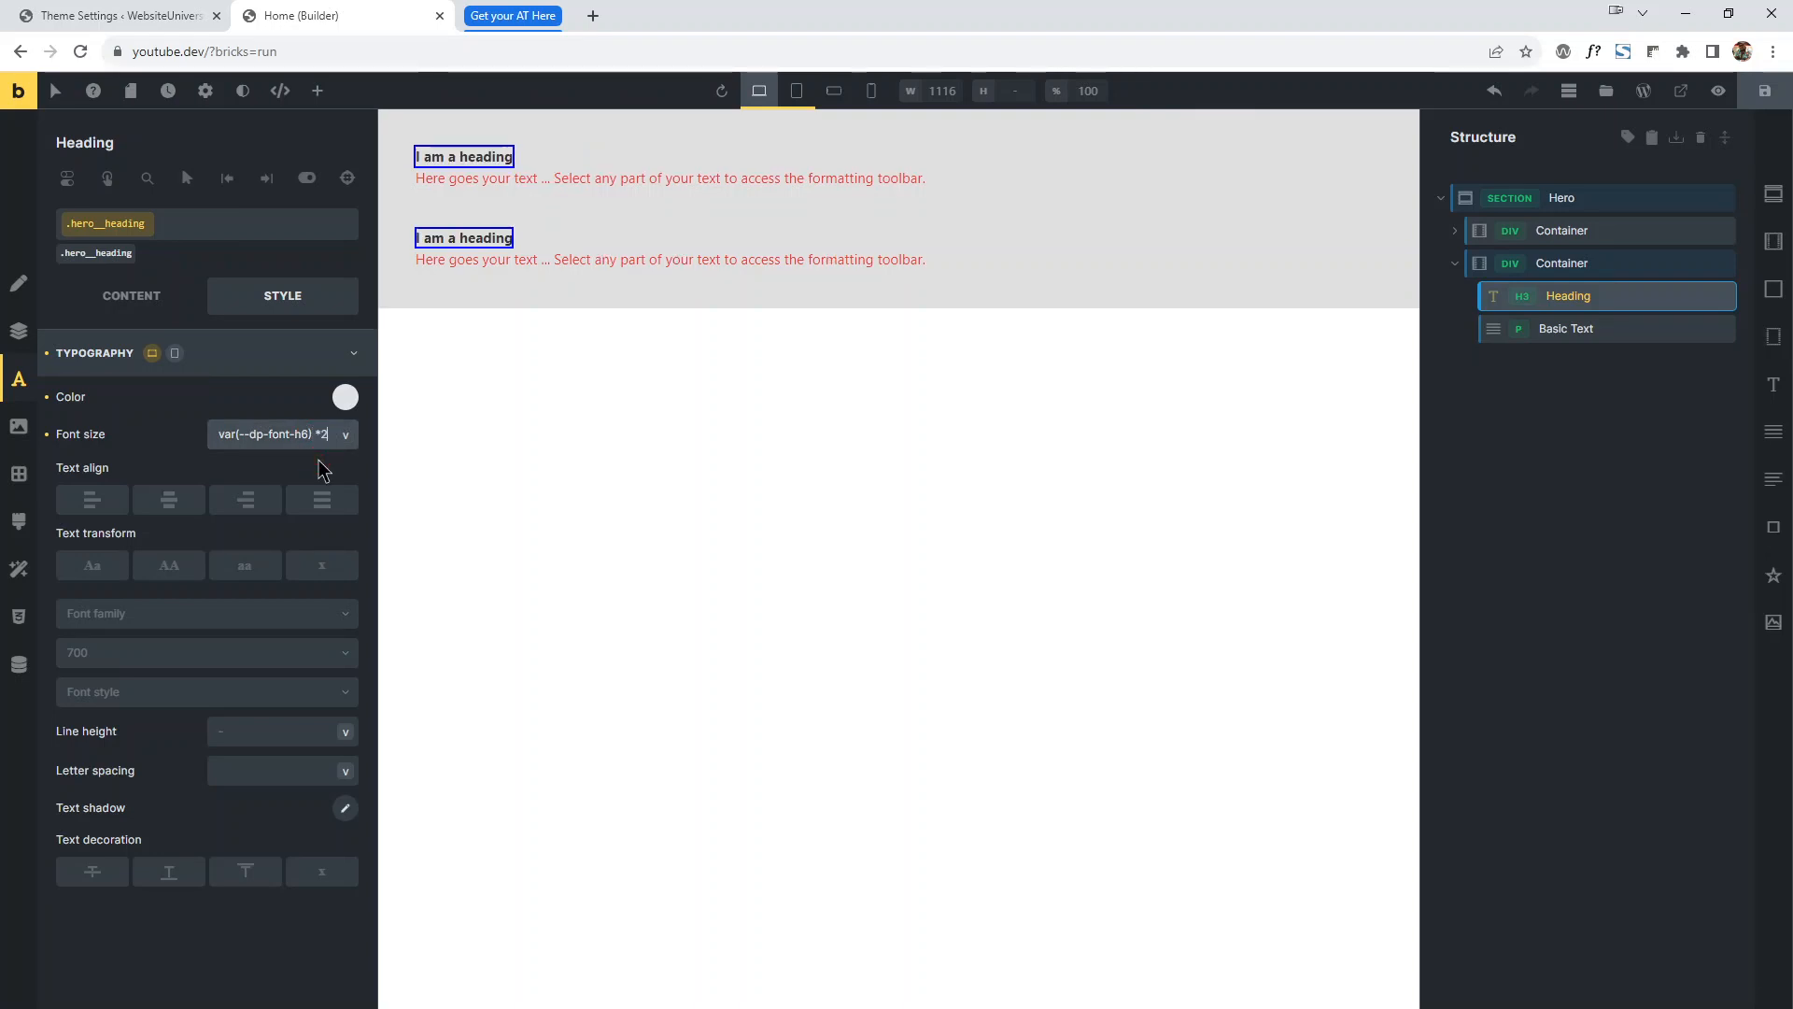
left_click(195, 400)
Clear the heading's font size and enter a multiplication of the suggested variable var(--dp-font-s) for calc() conversion.
left_click(229, 435)
double_click(276, 435)
key("ctrl+a")
key("BackSpace")
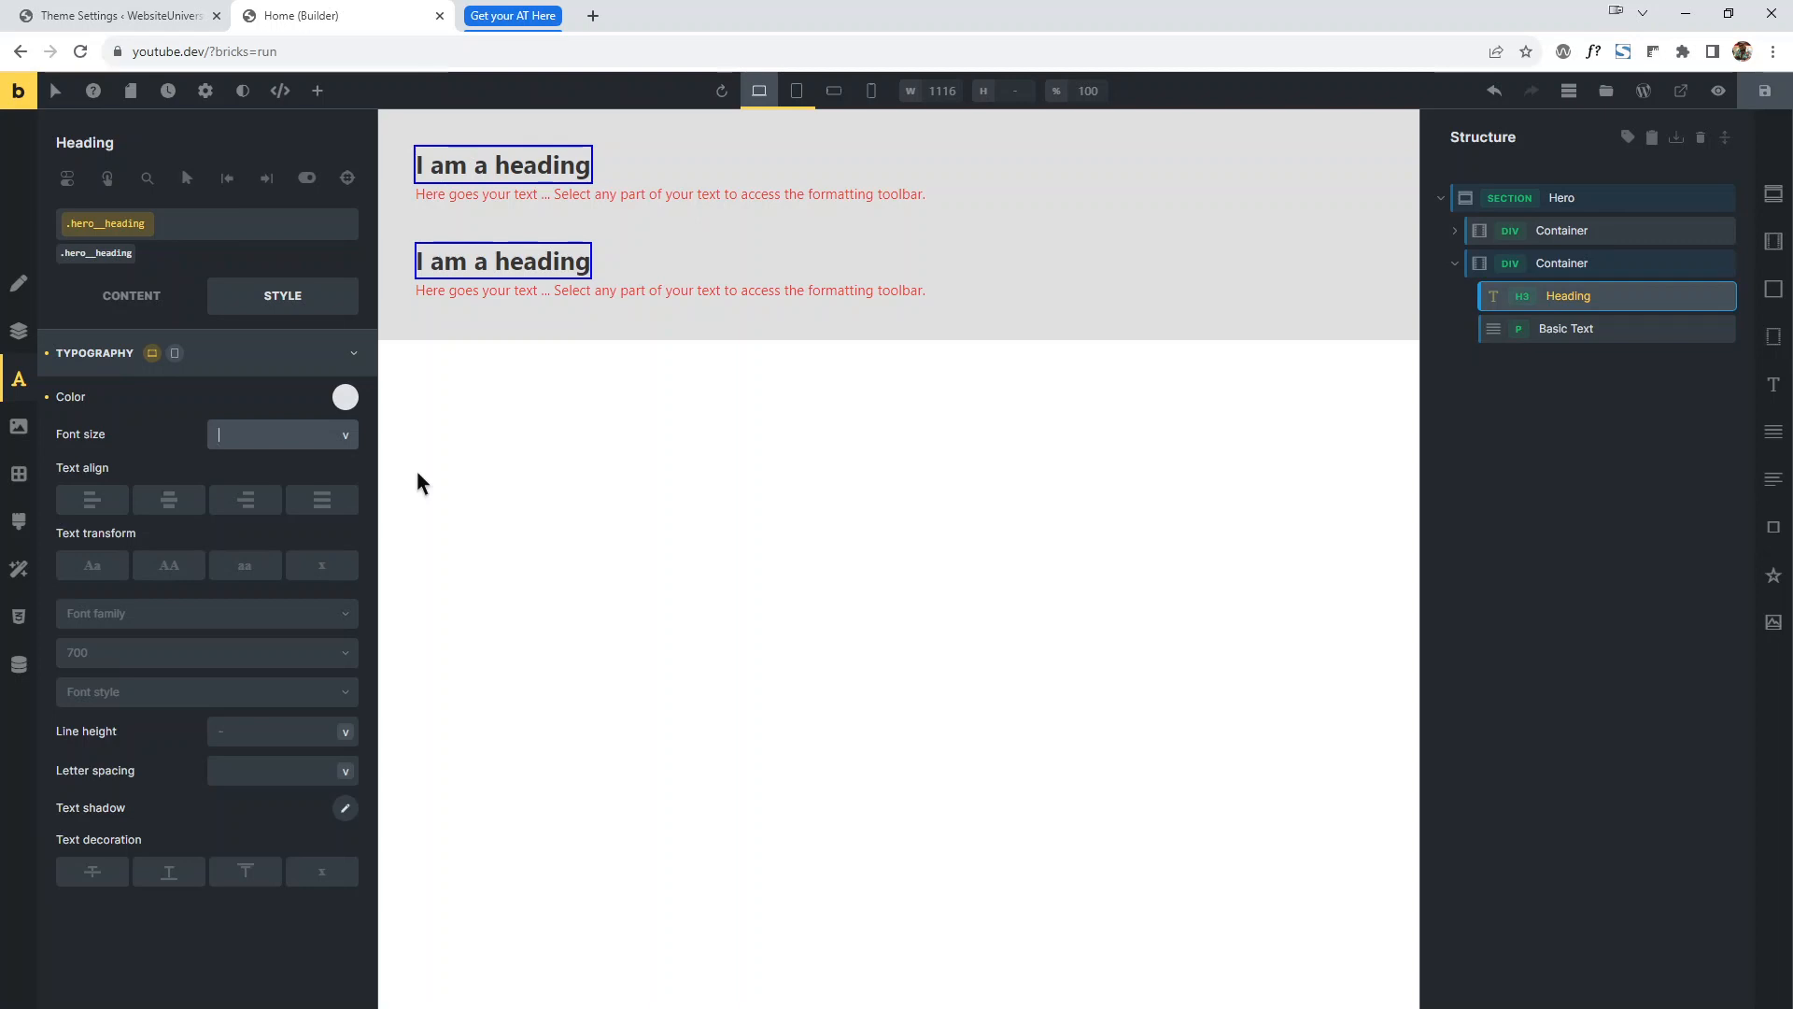
type("fon")
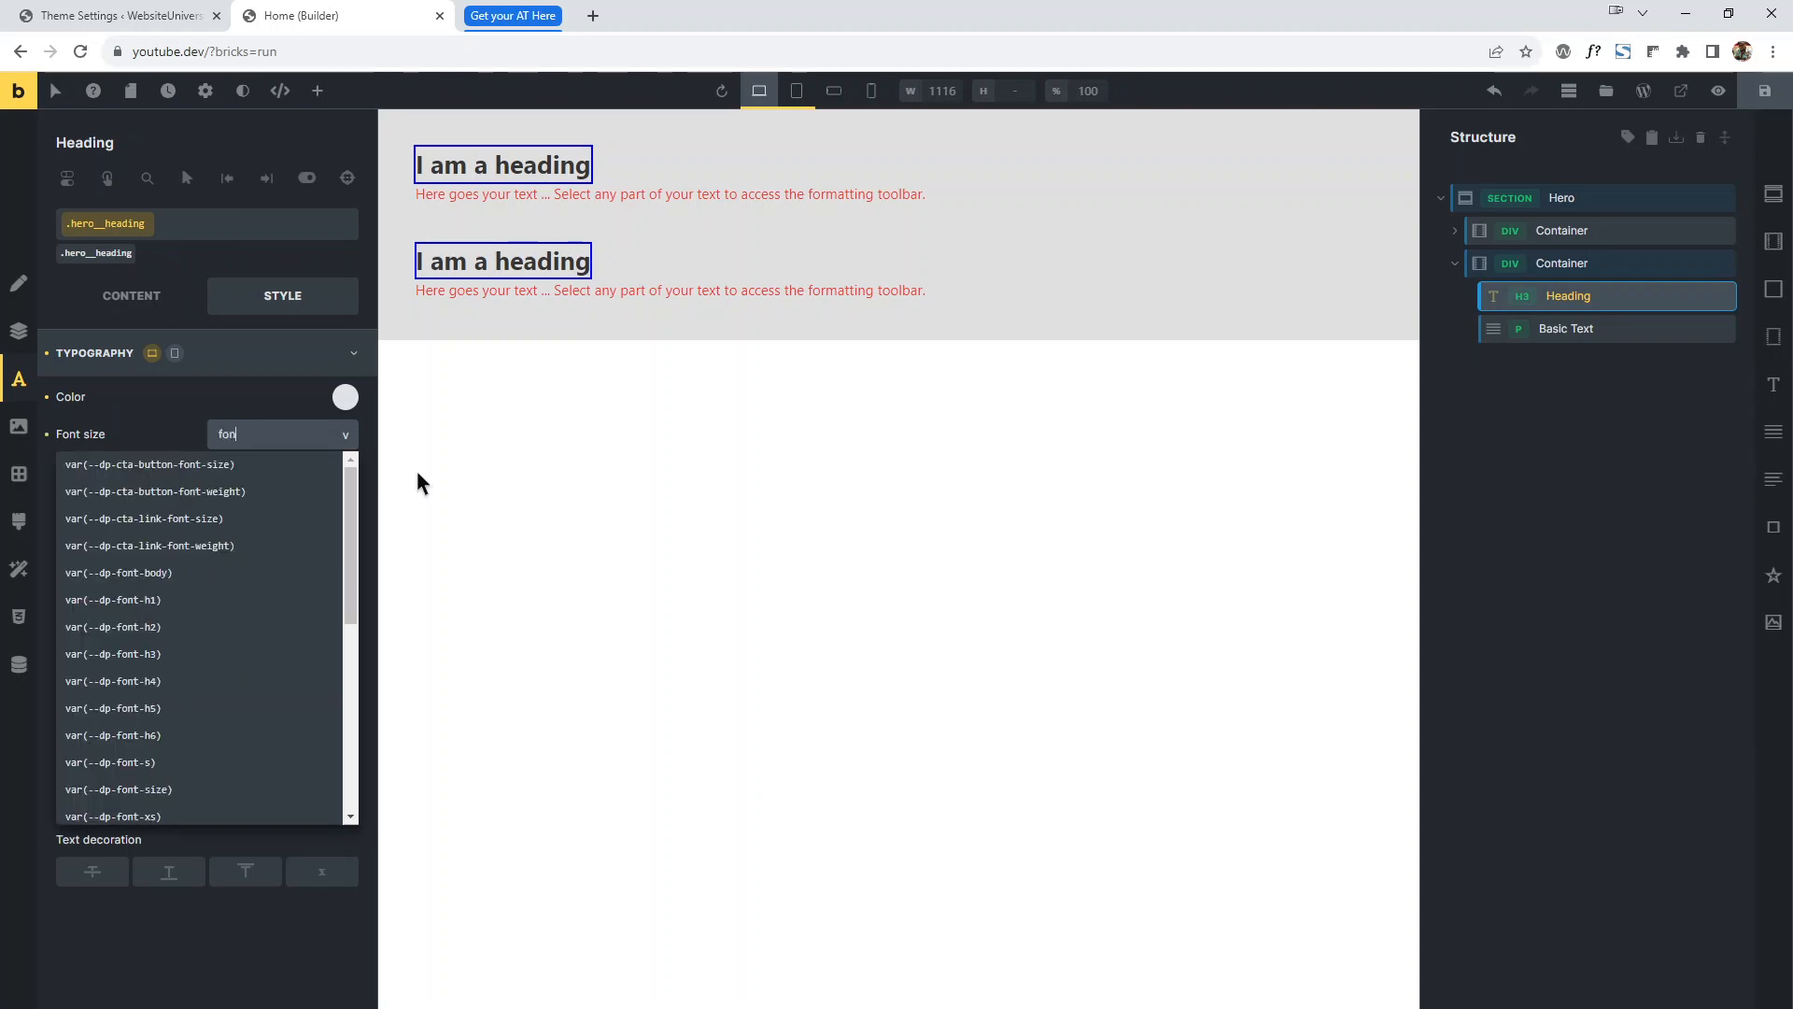
type("t-s")
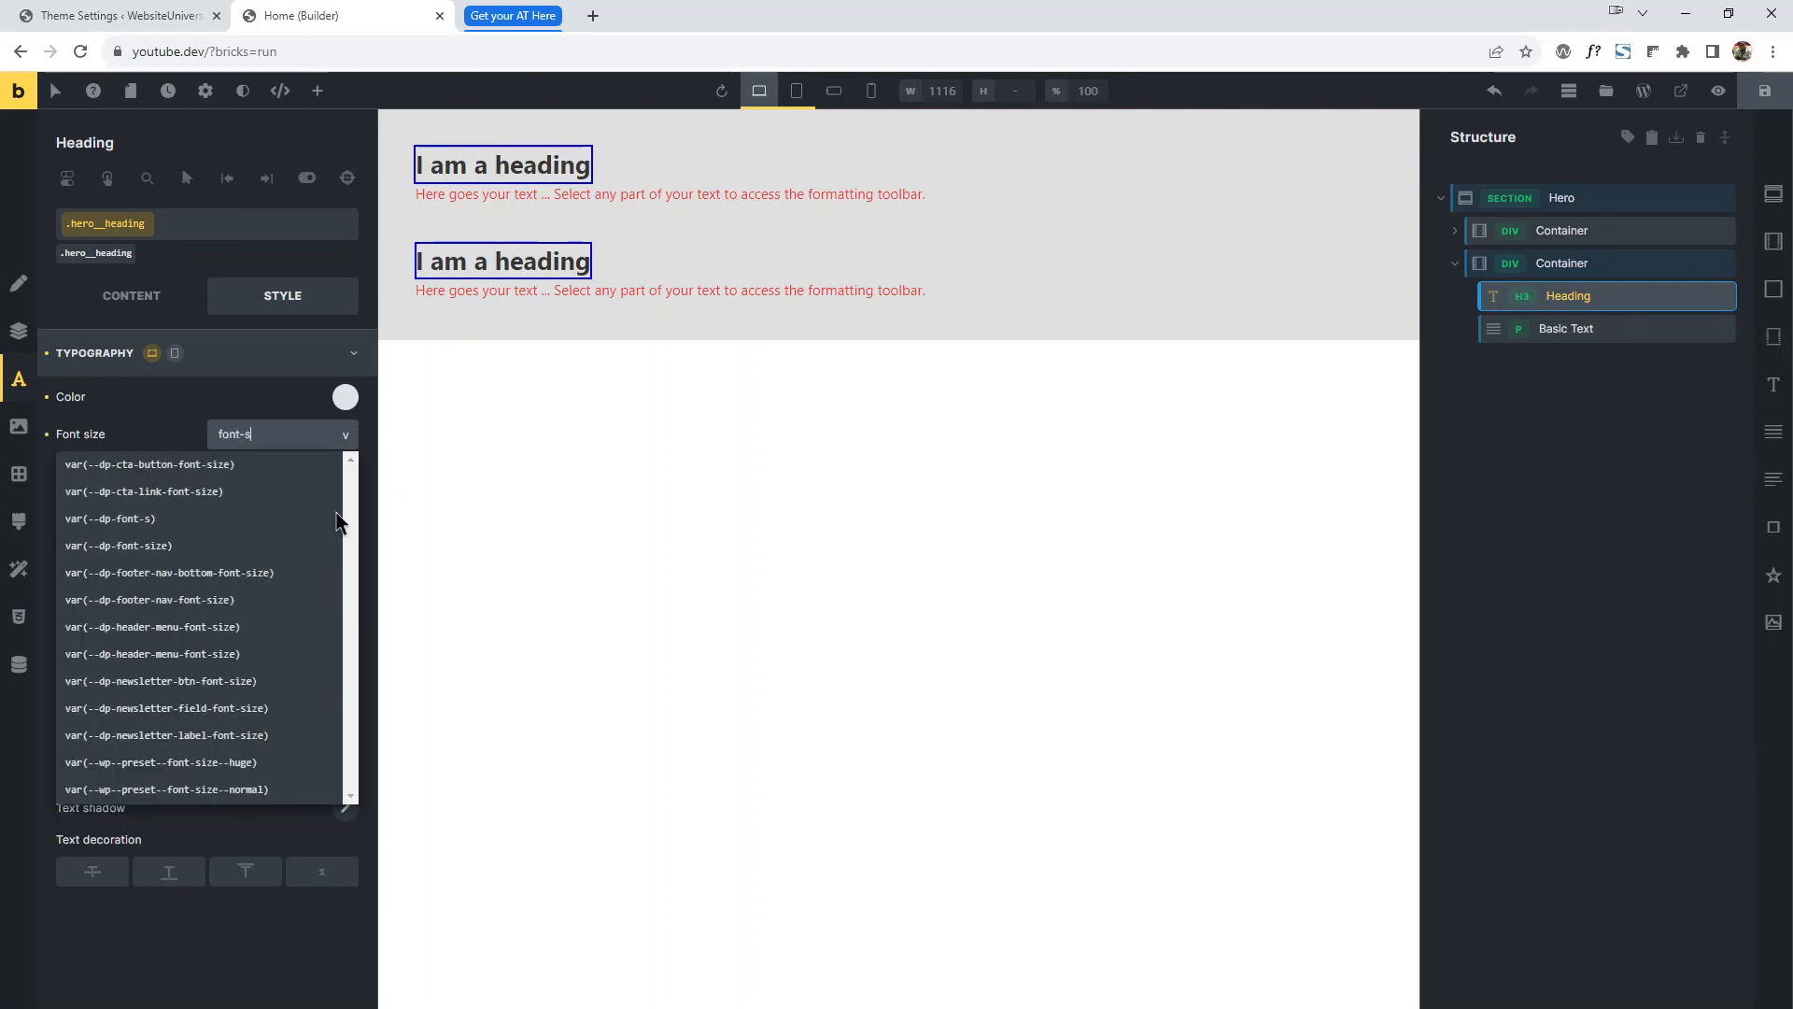
left_click(177, 519)
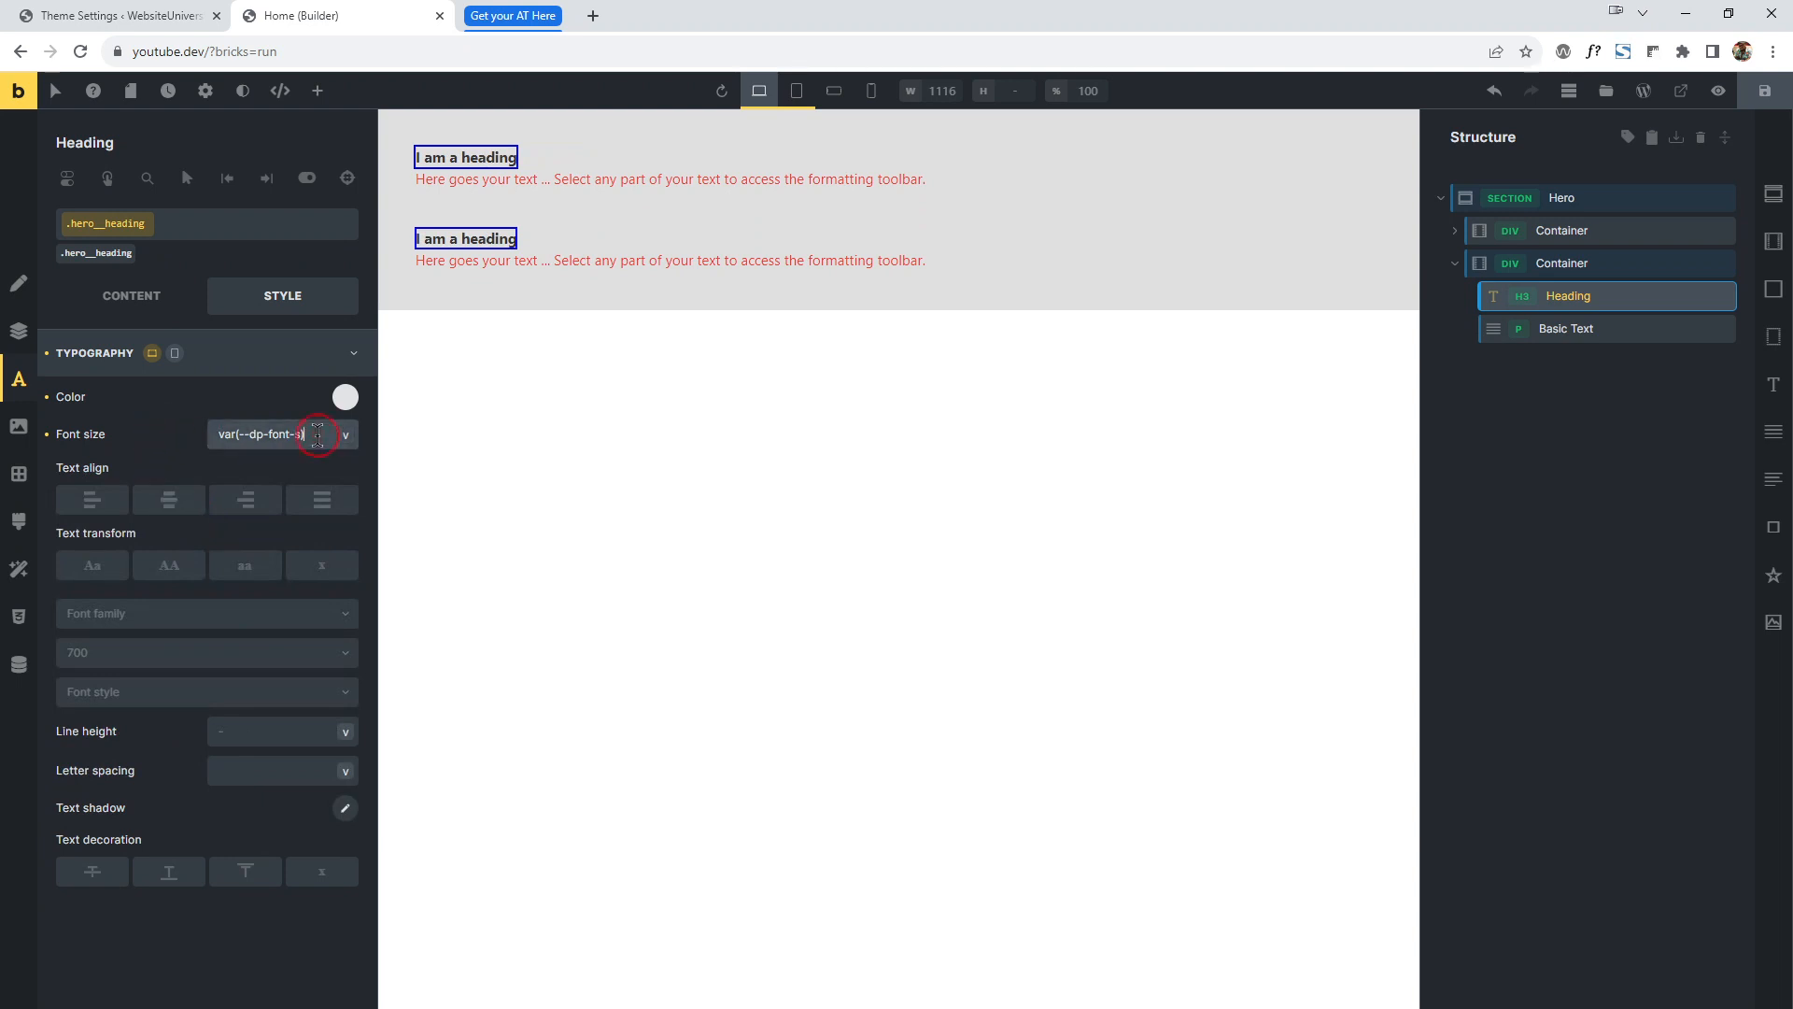
type("*")
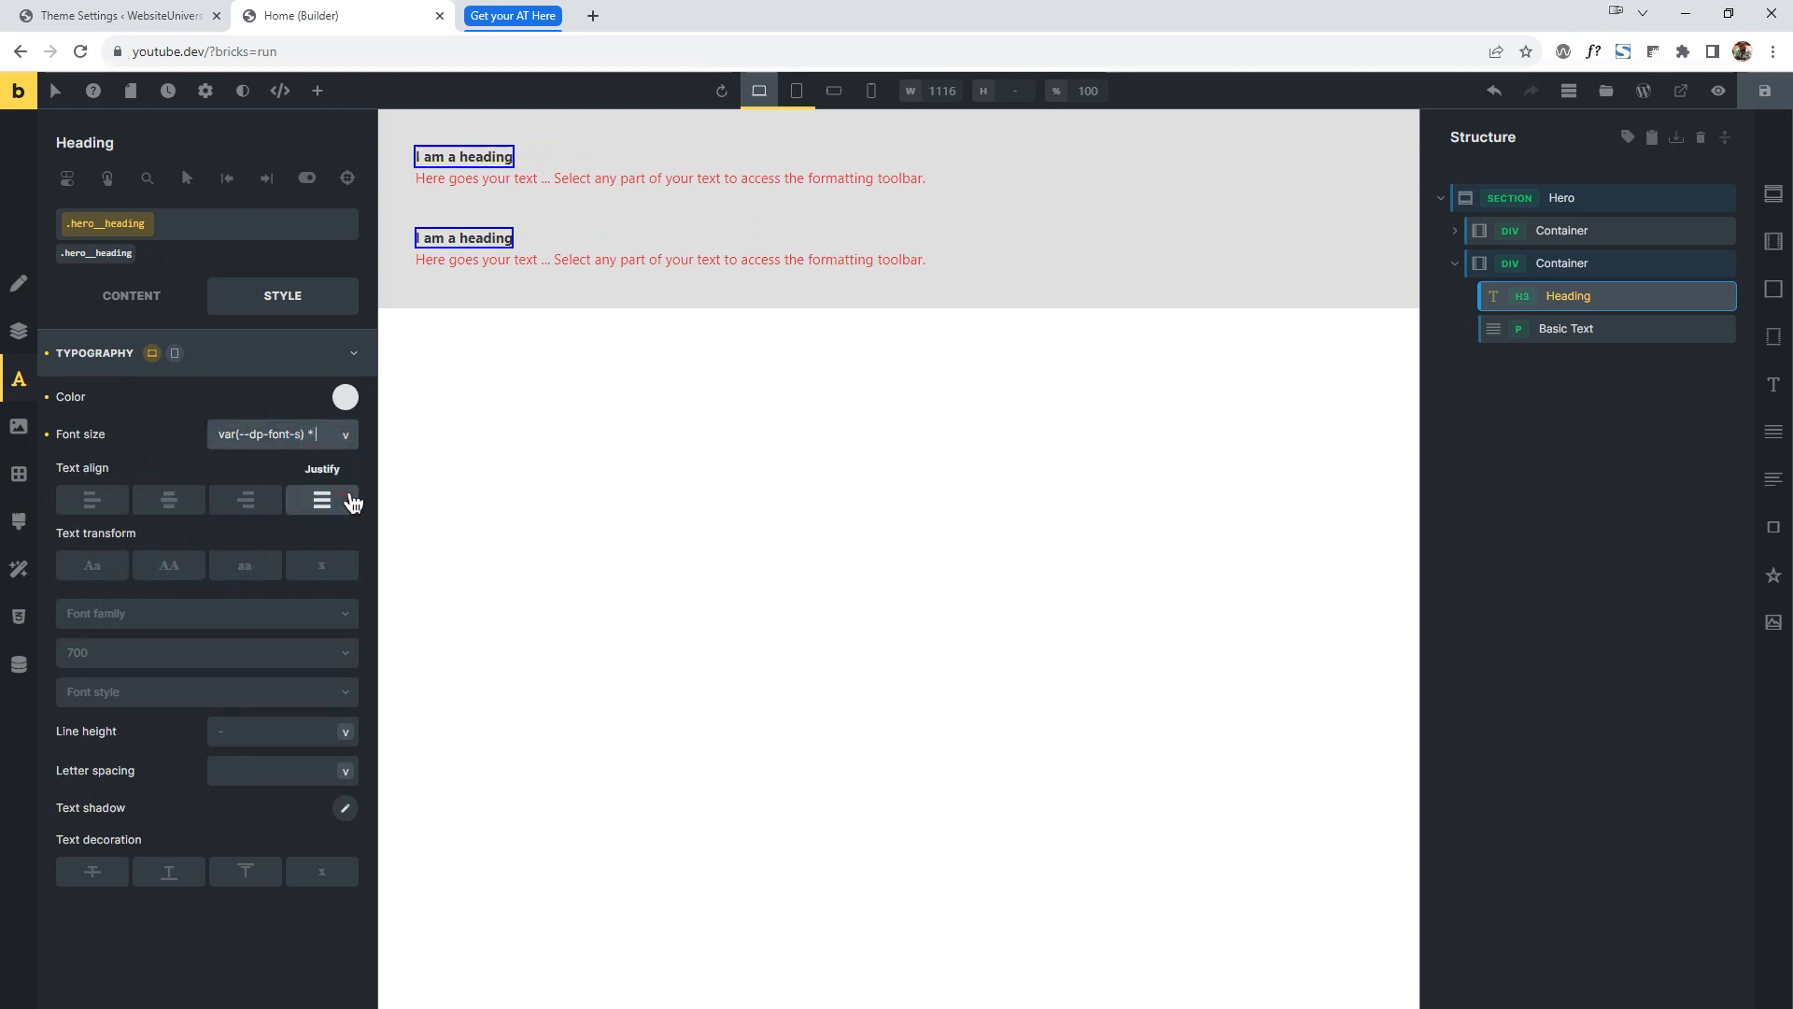
left_click(187, 412)
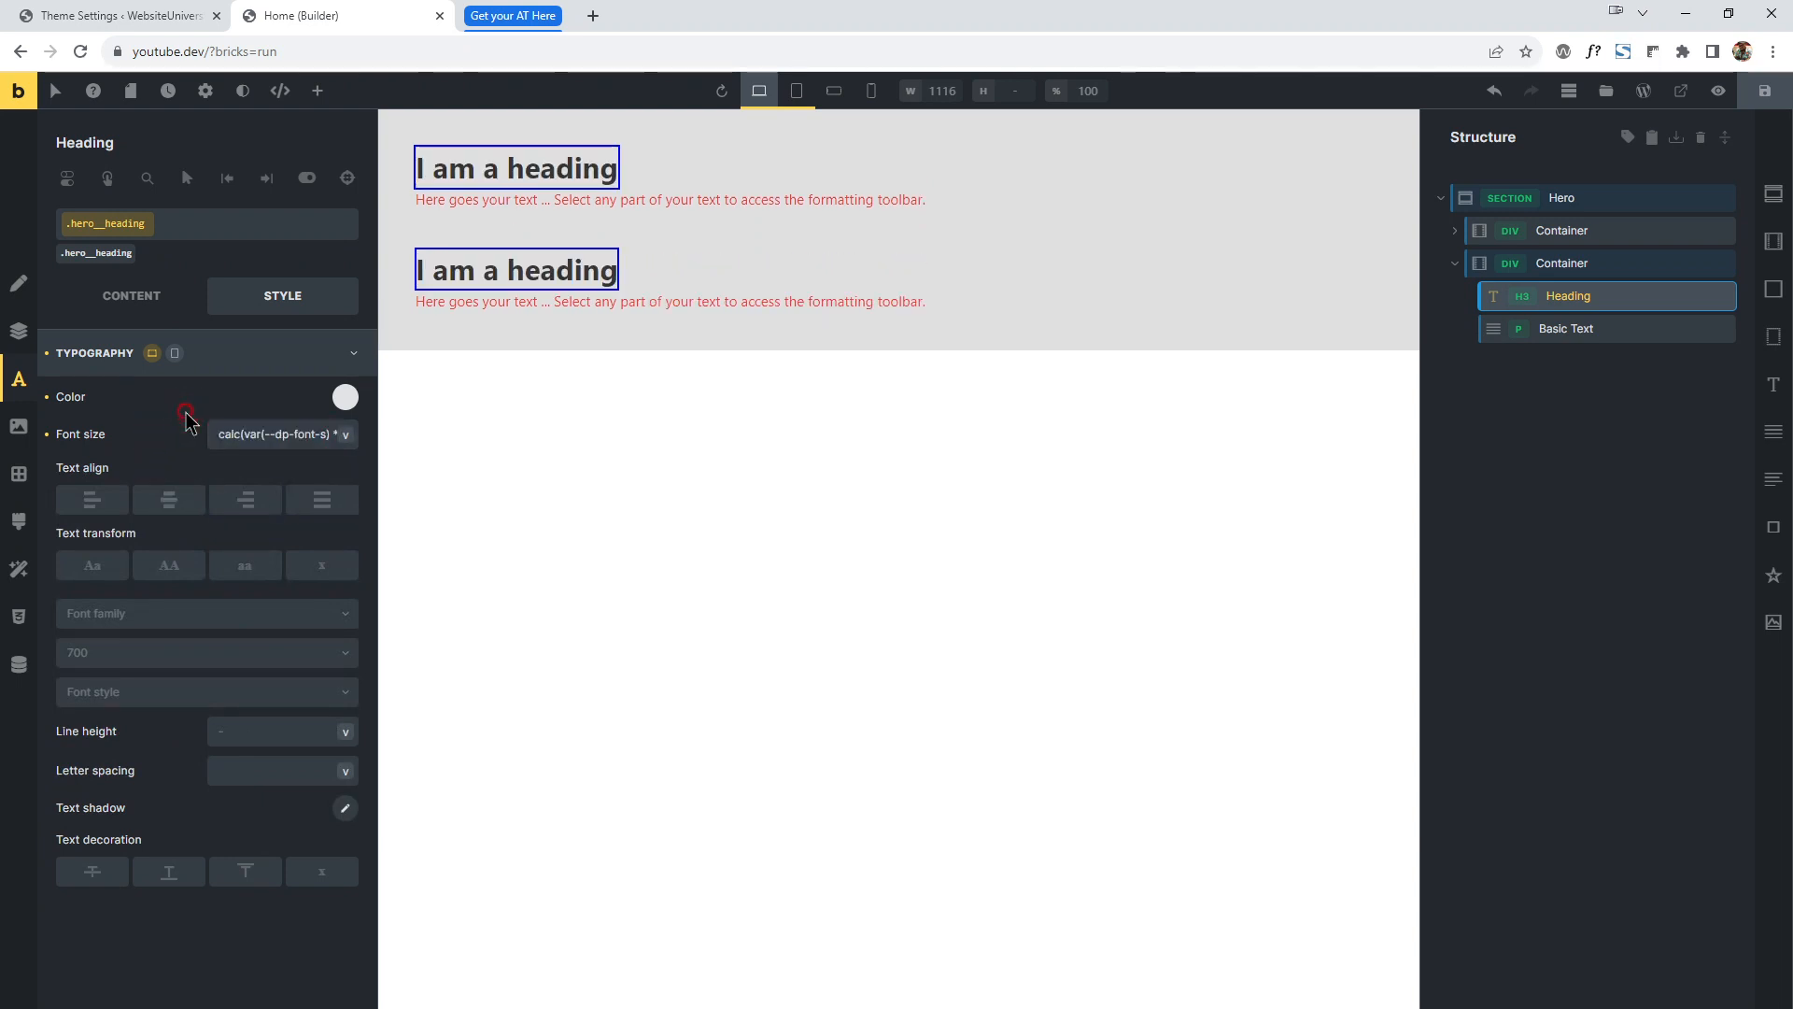
Replace the heading's font size with the expression 12 * 2.
left_click_drag(219, 436, 440, 451)
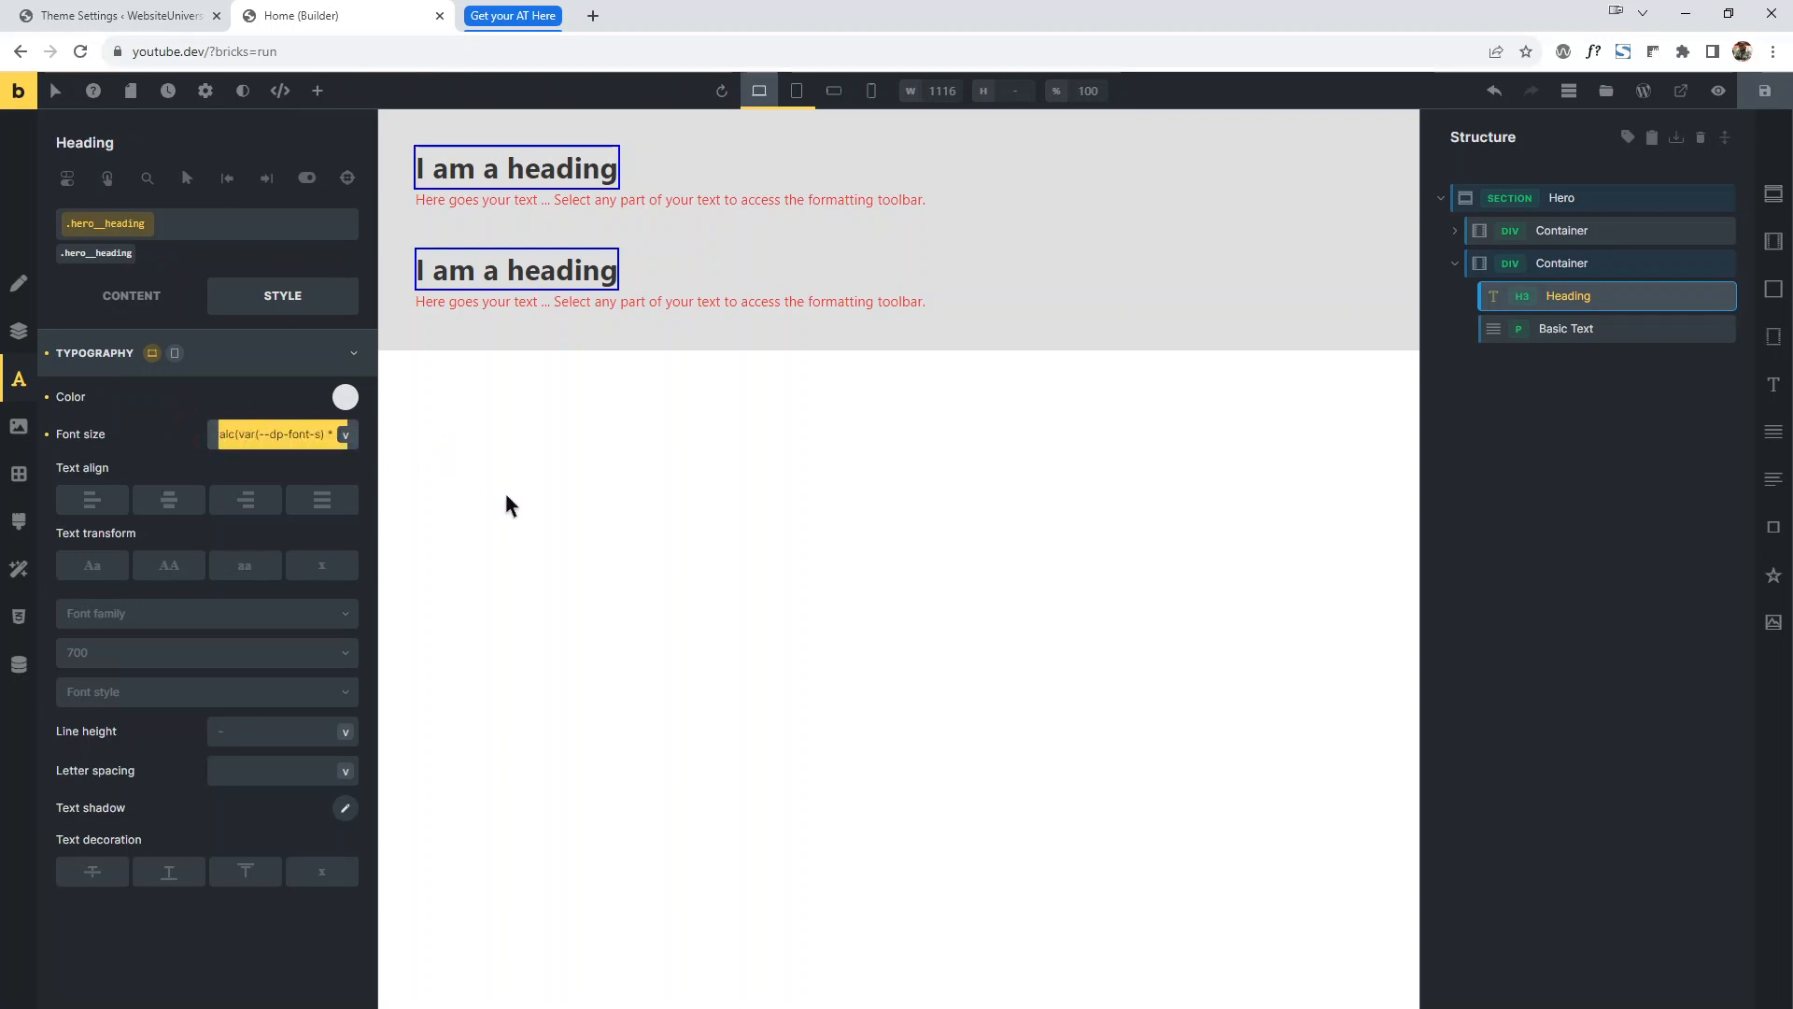
key("BackSpace")
type("12 * 2")
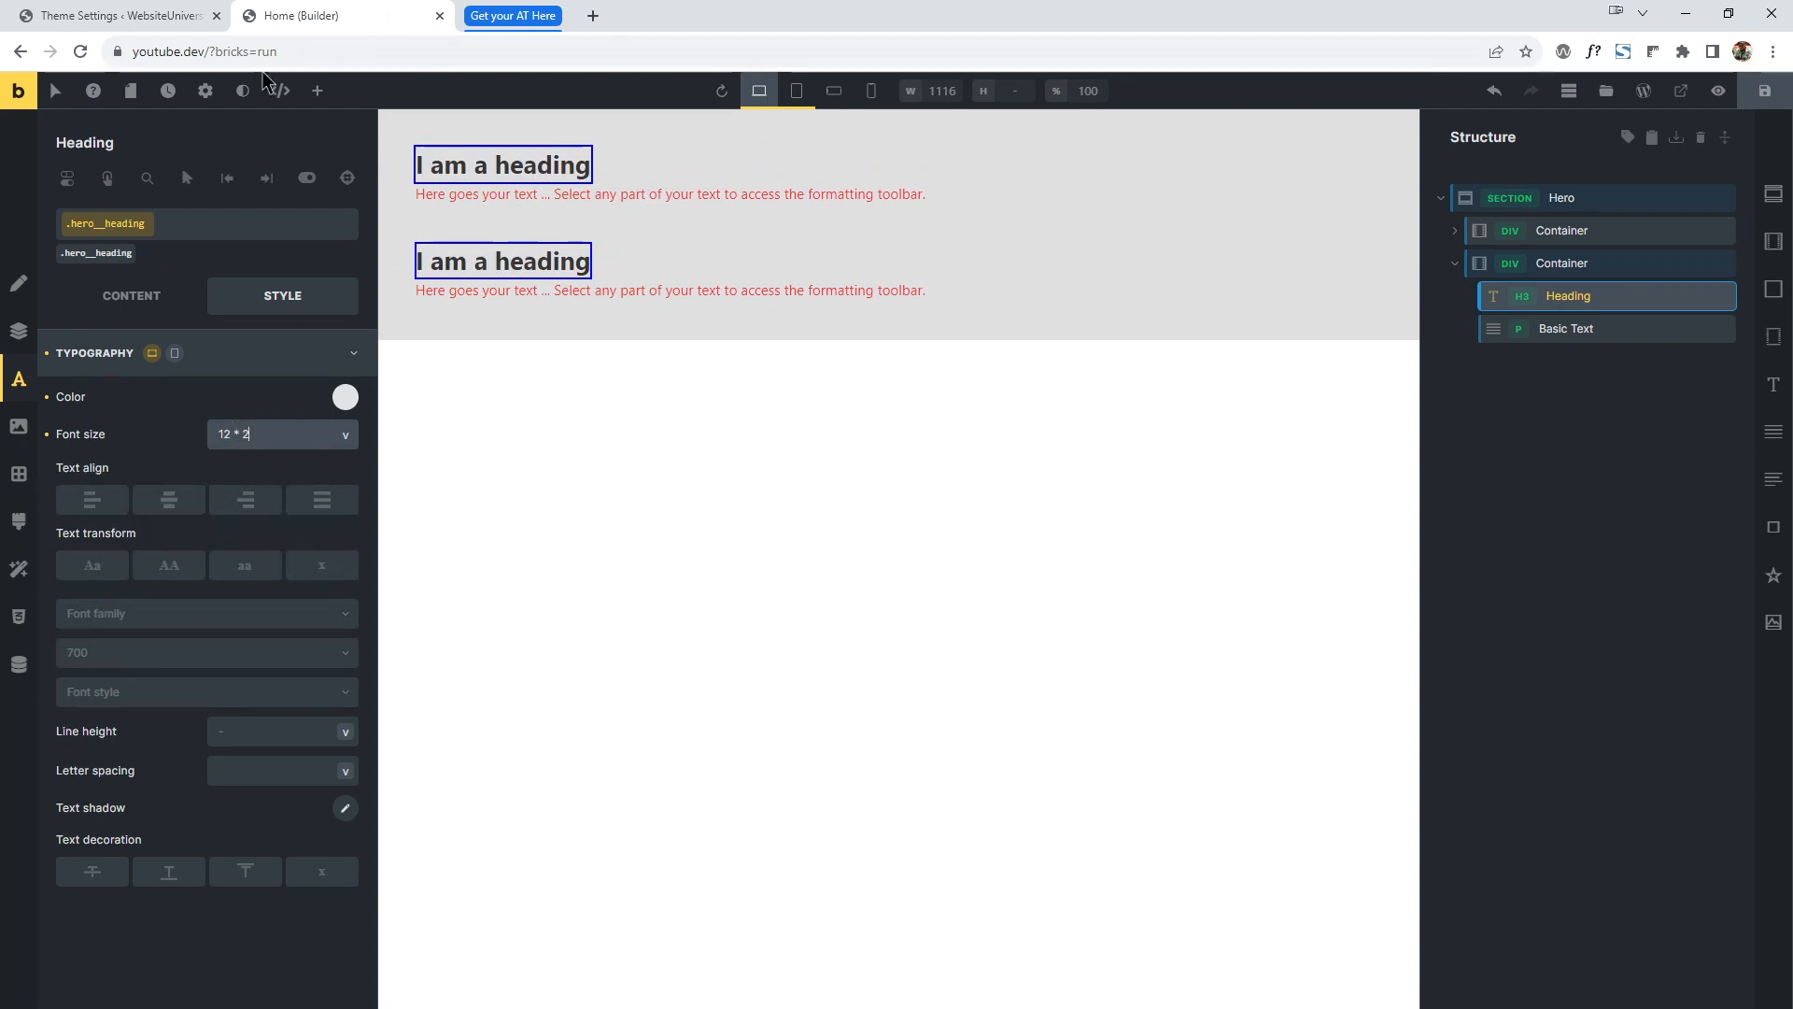
left_click(280, 91)
left_click(372, 329)
key("ctrl+a")
key("BackSpace")
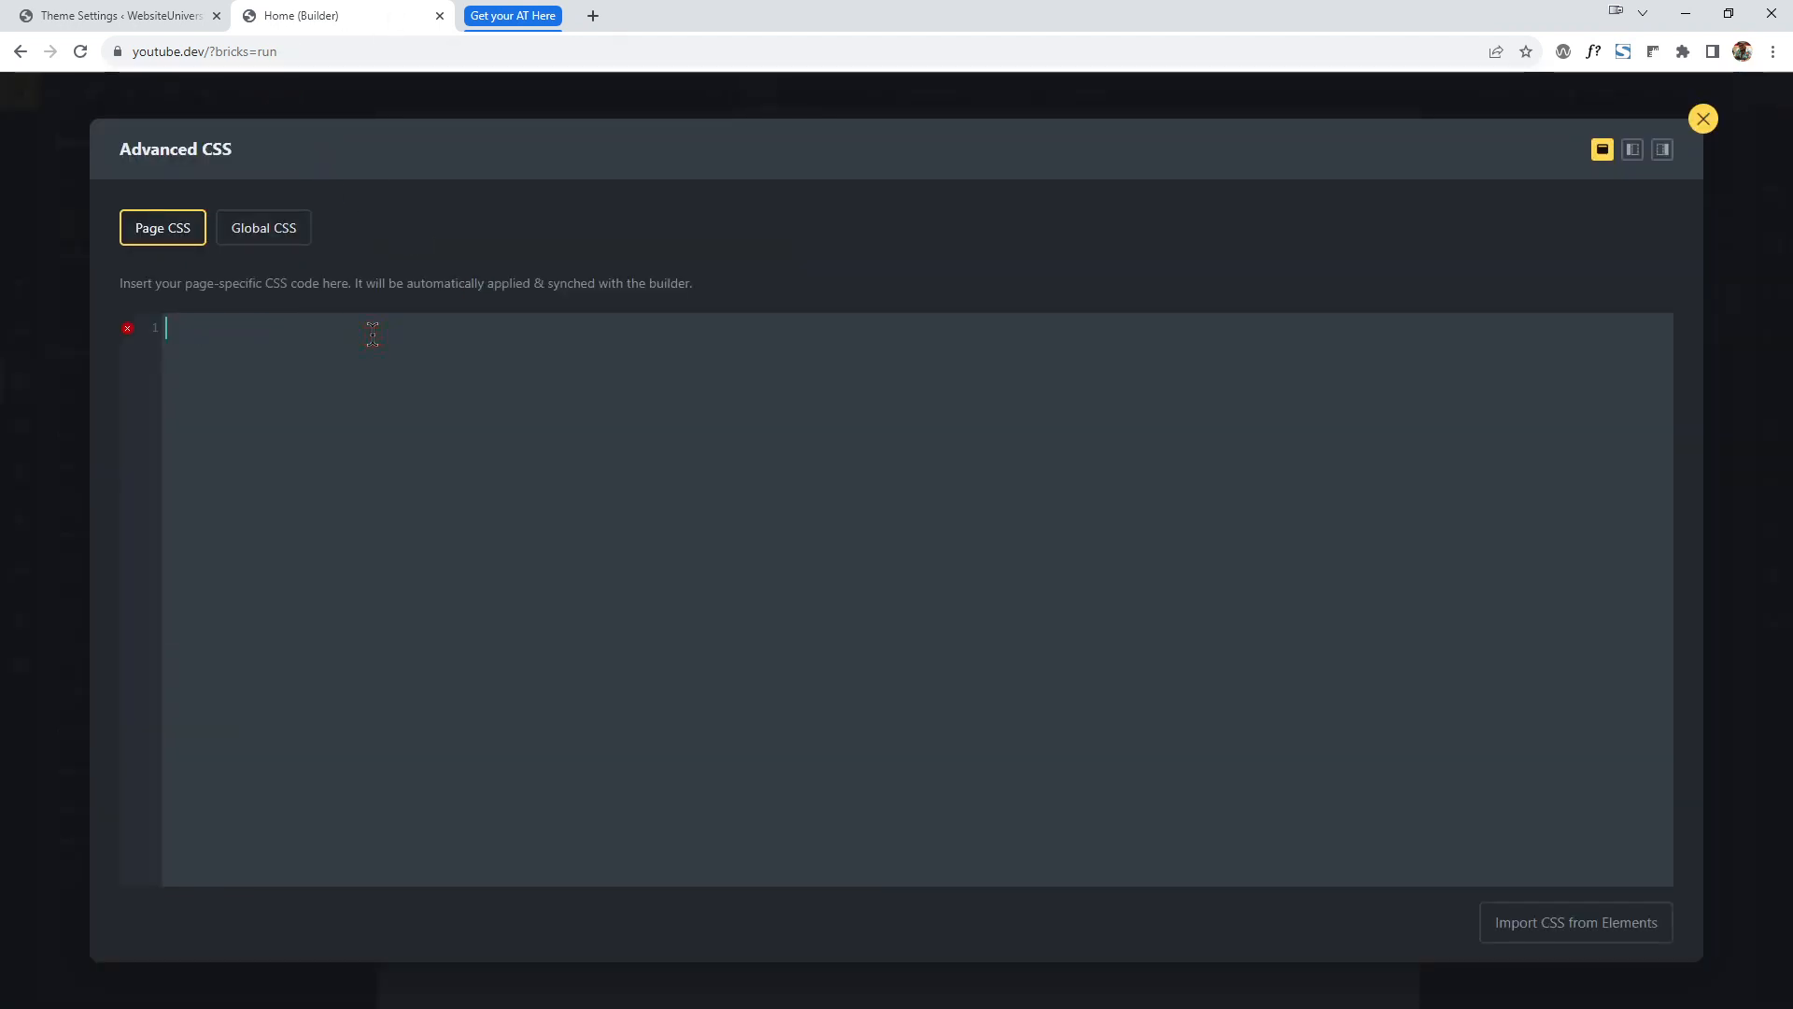
type("*")
key("ctrl+a")
key("BackSpace")
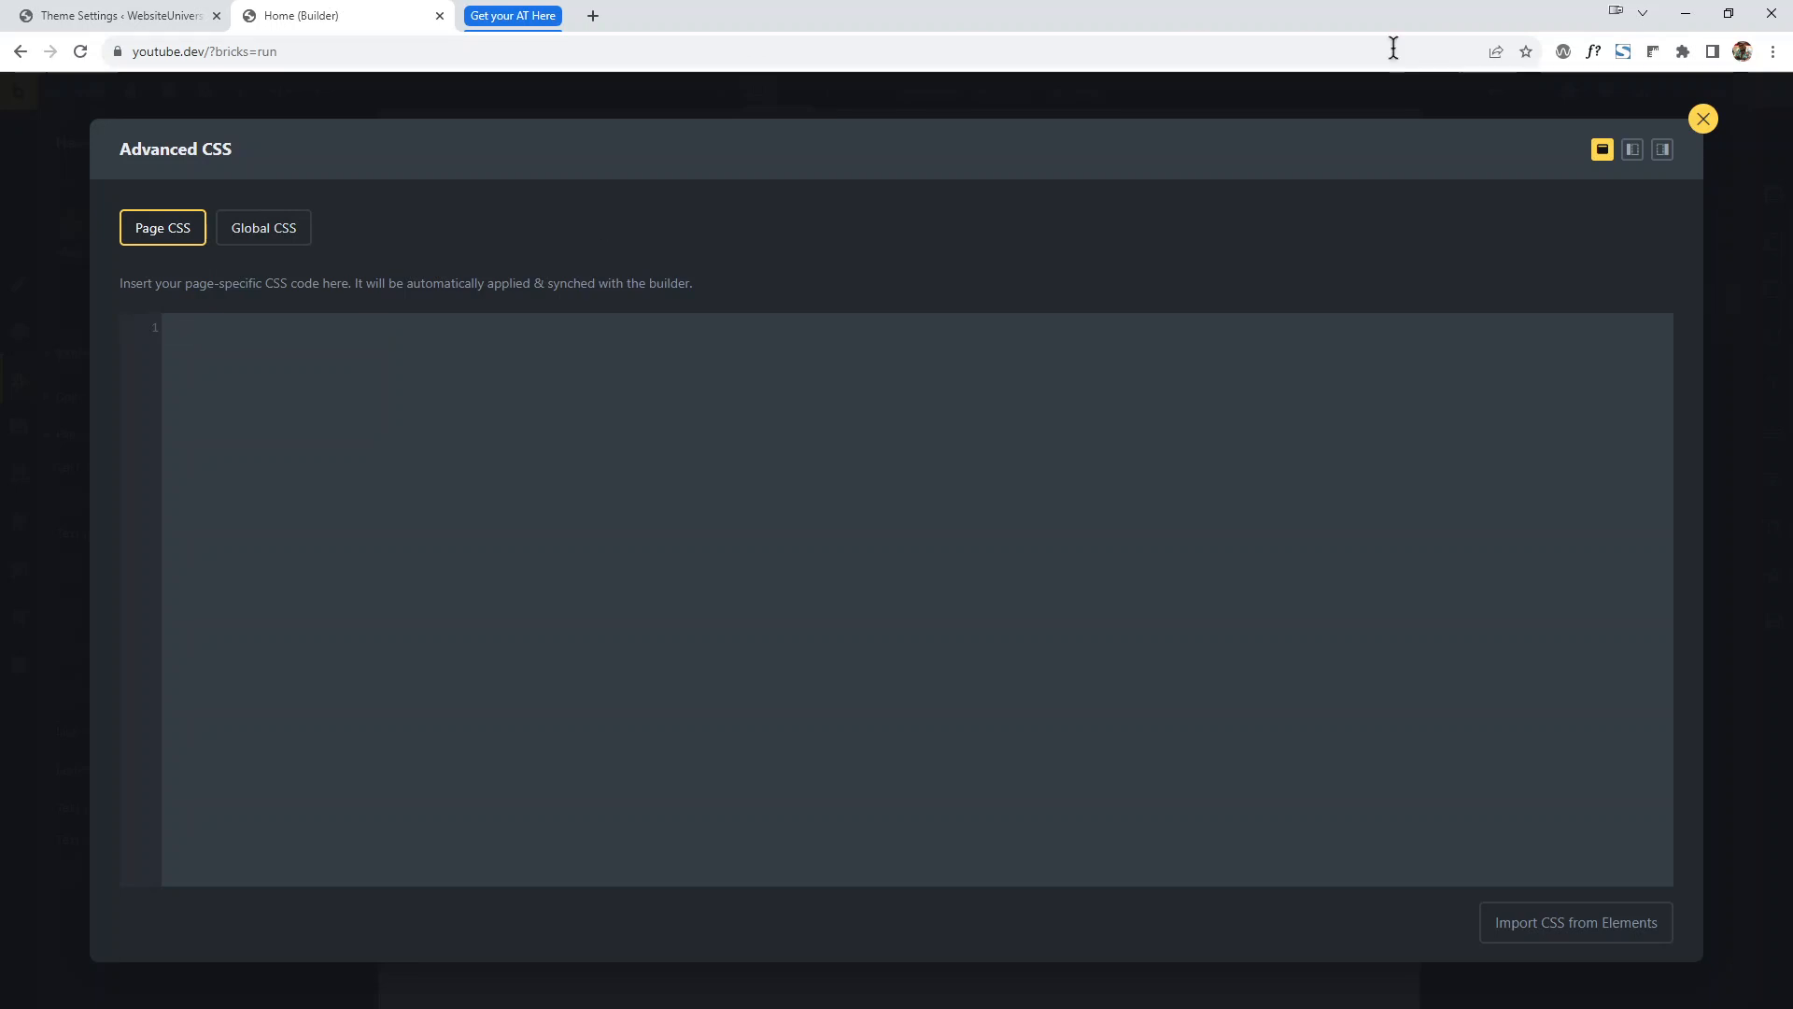
left_click(1706, 121)
Re-enter the heading's font size as 12 * 2 for conversion into a calc() expression.
left_click(275, 439)
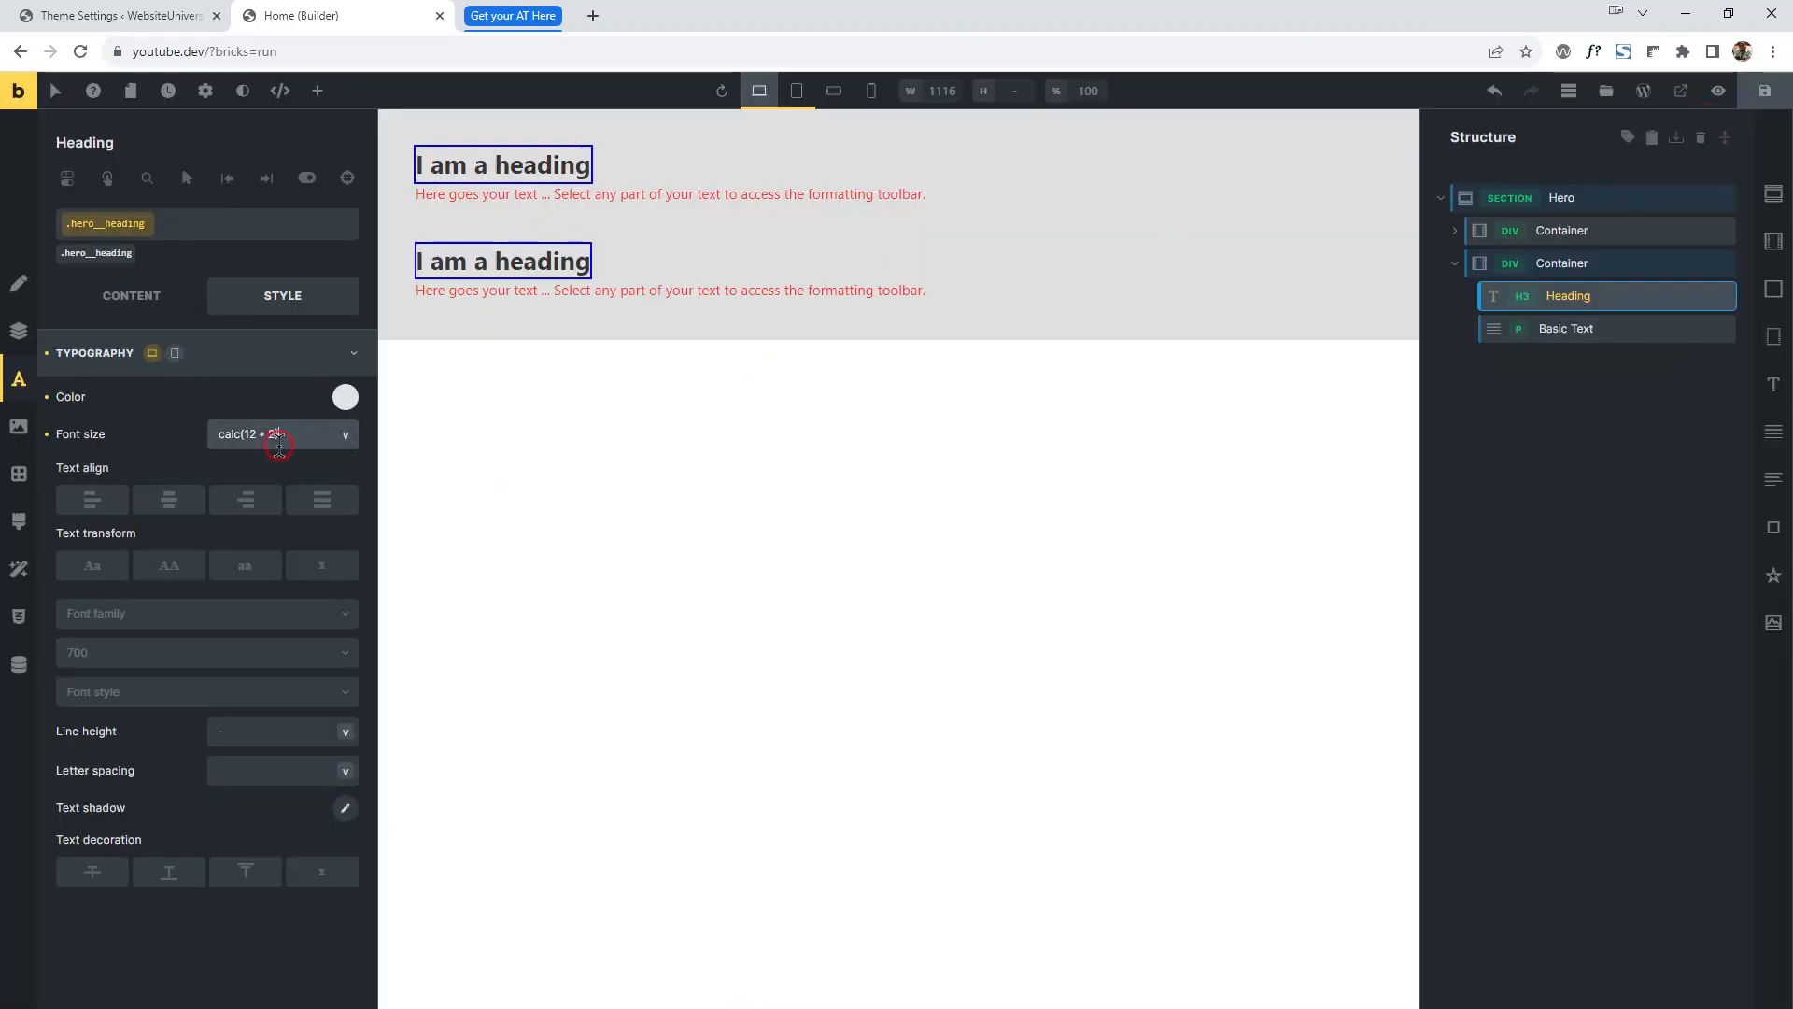
key("ctrl+a")
type("12 ")
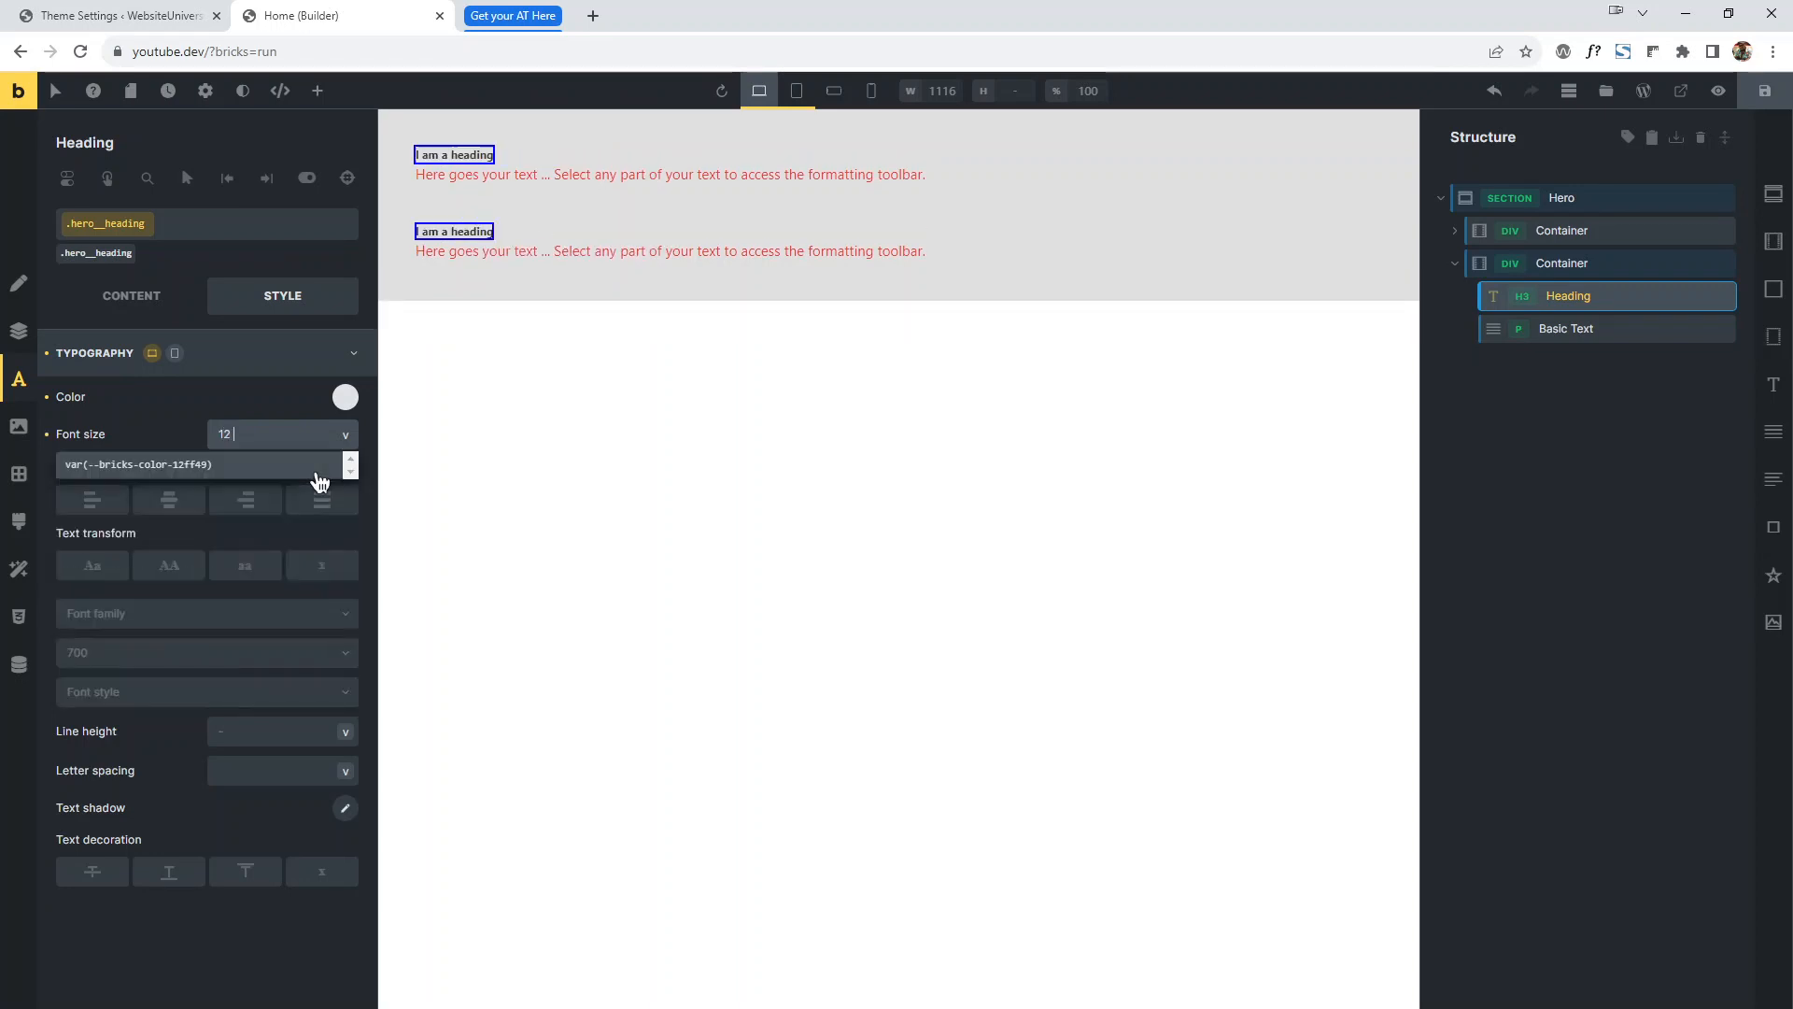
type("* 2")
left_click(252, 411)
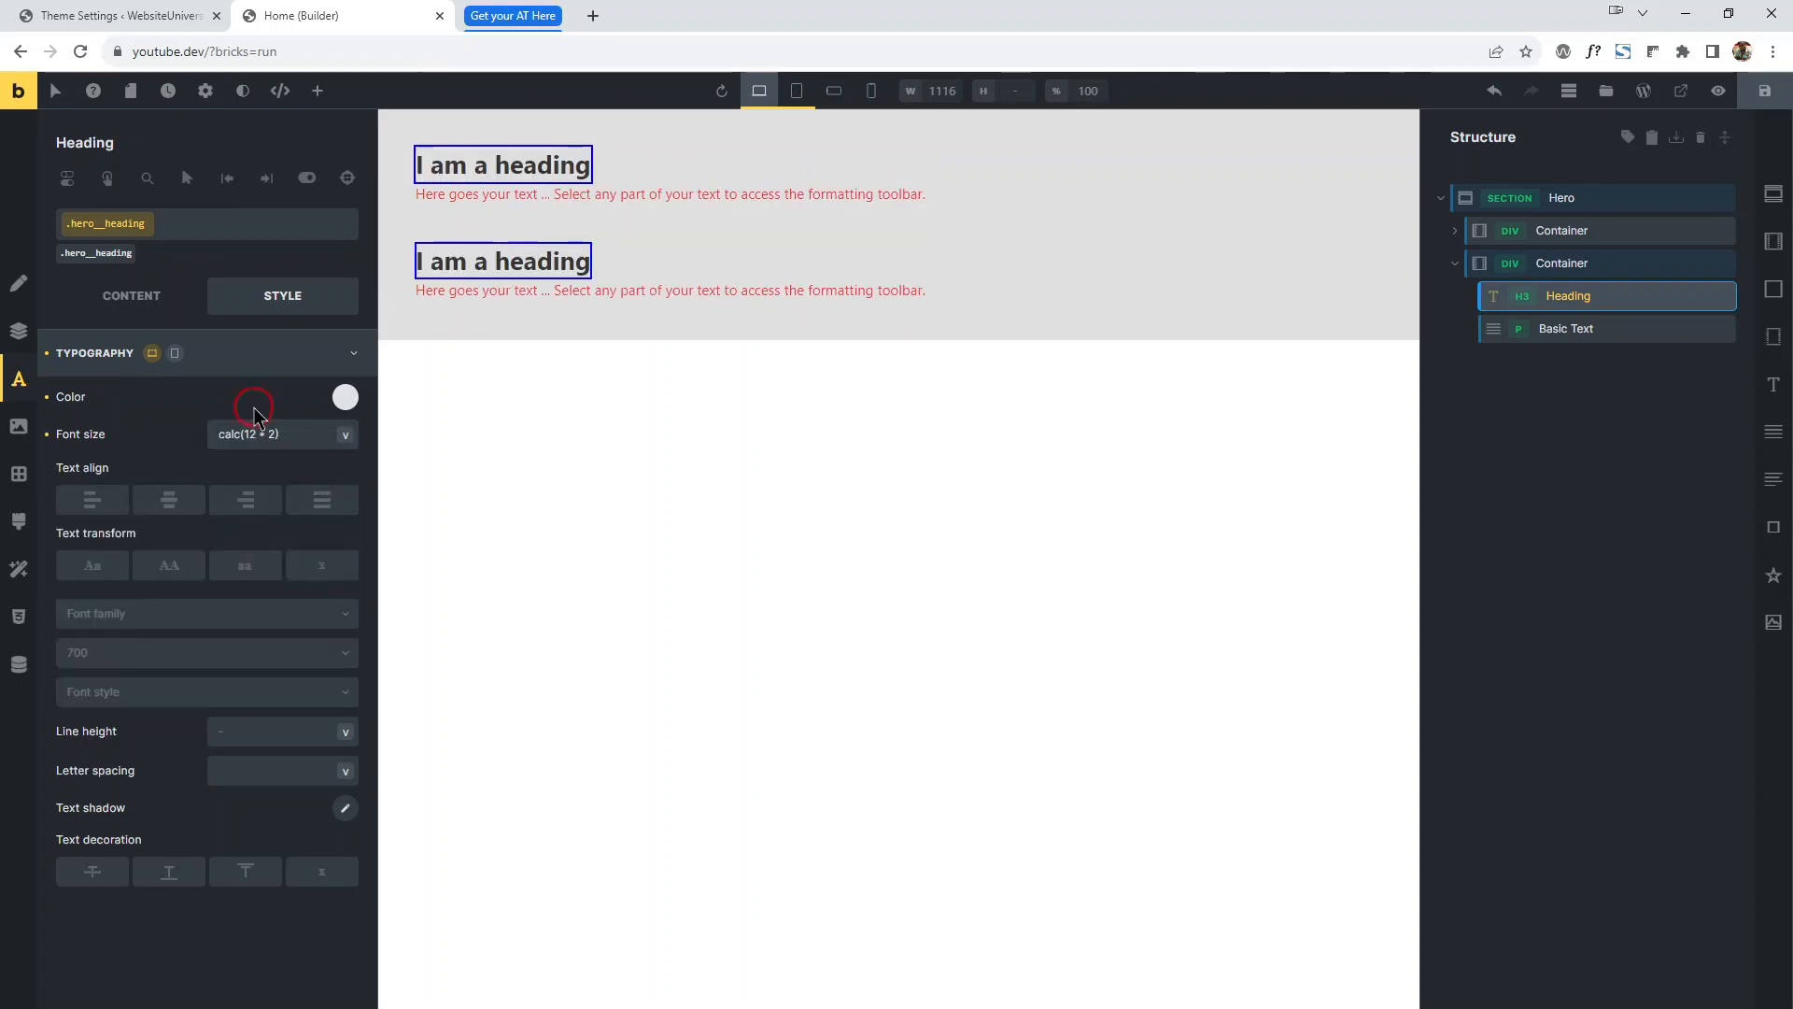
Try the suggested variable var(--dp-font-s) multiplied by 2 as the heading's font size, and clear the value.
left_click(289, 425)
key("ctrl+a")
key("BackSpace")
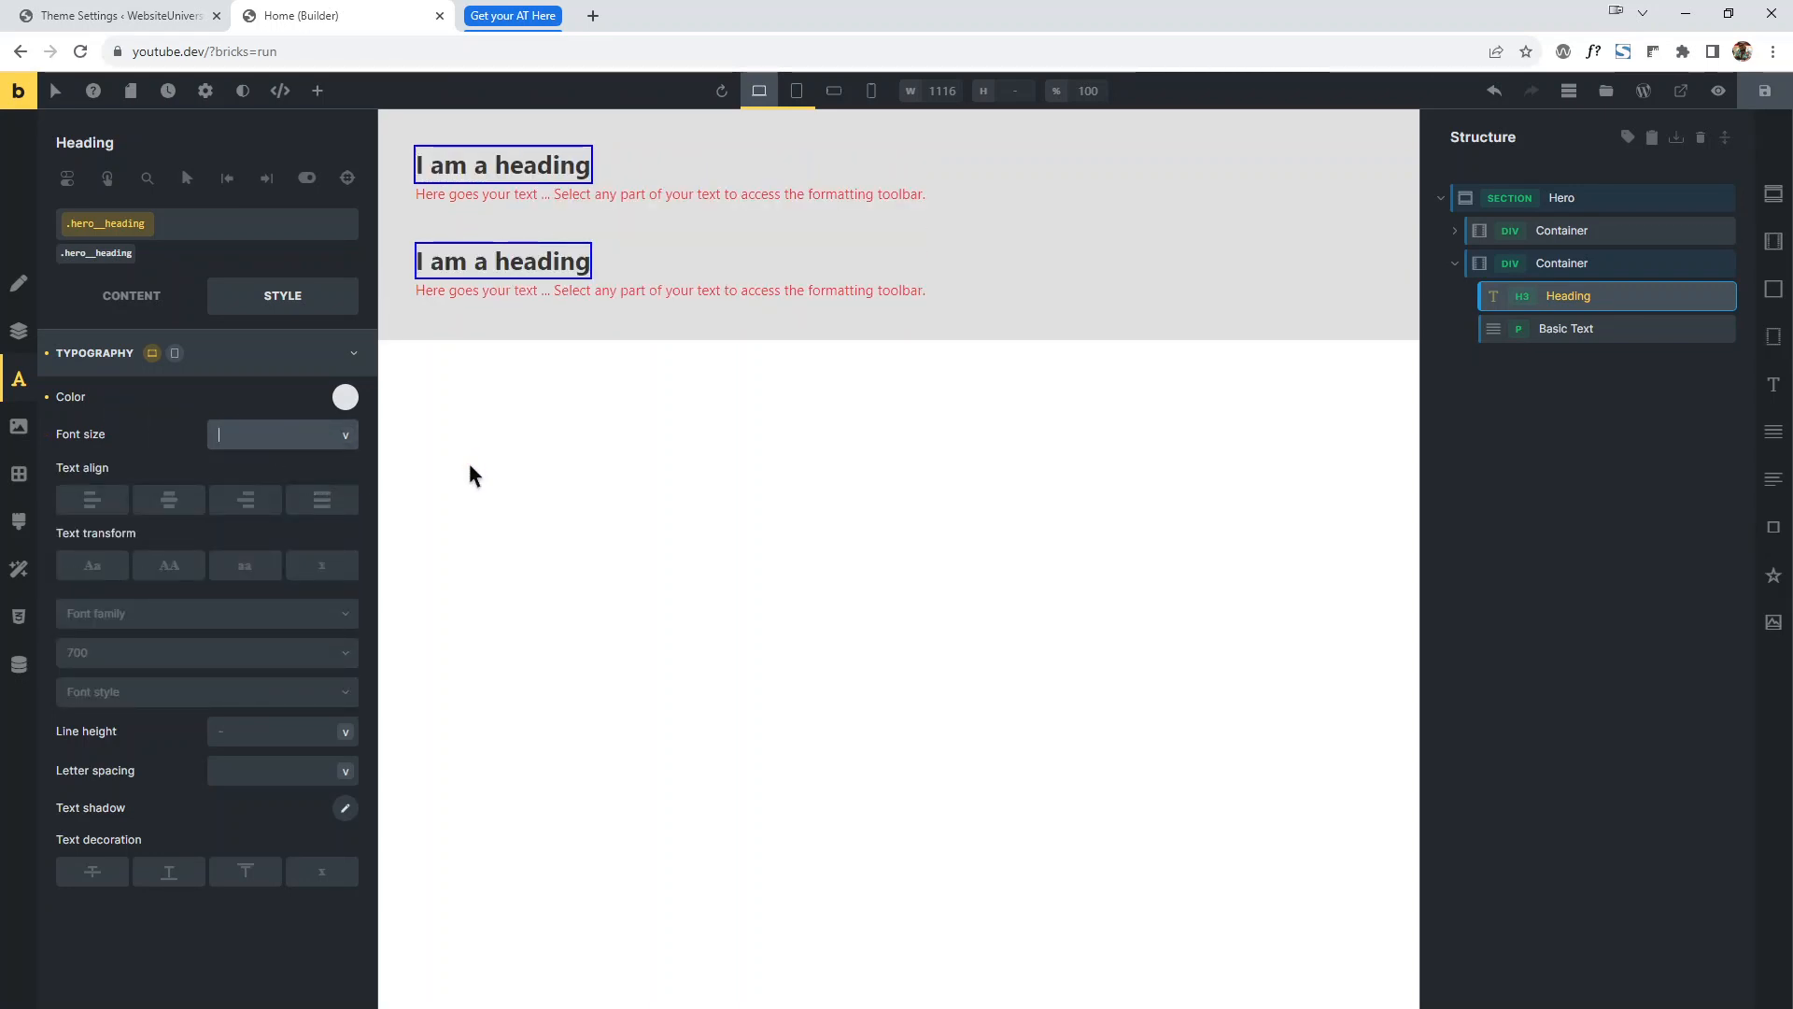
type("font-s")
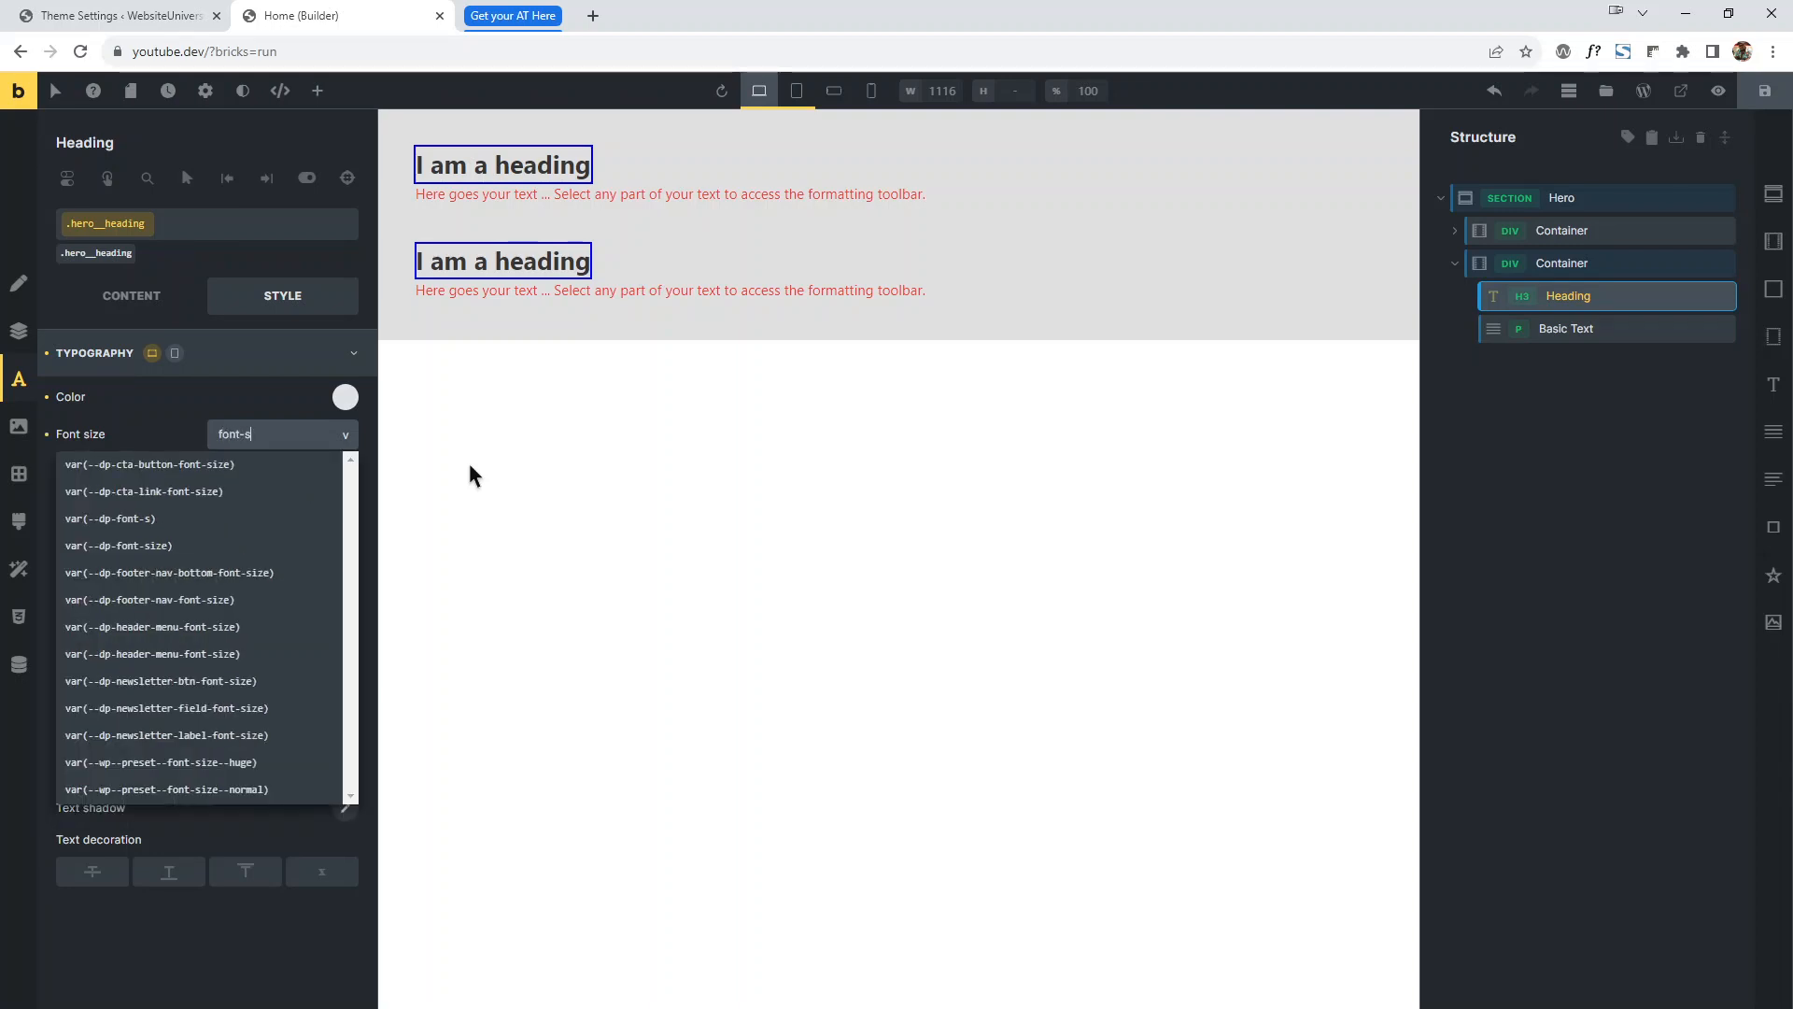
left_click(177, 518)
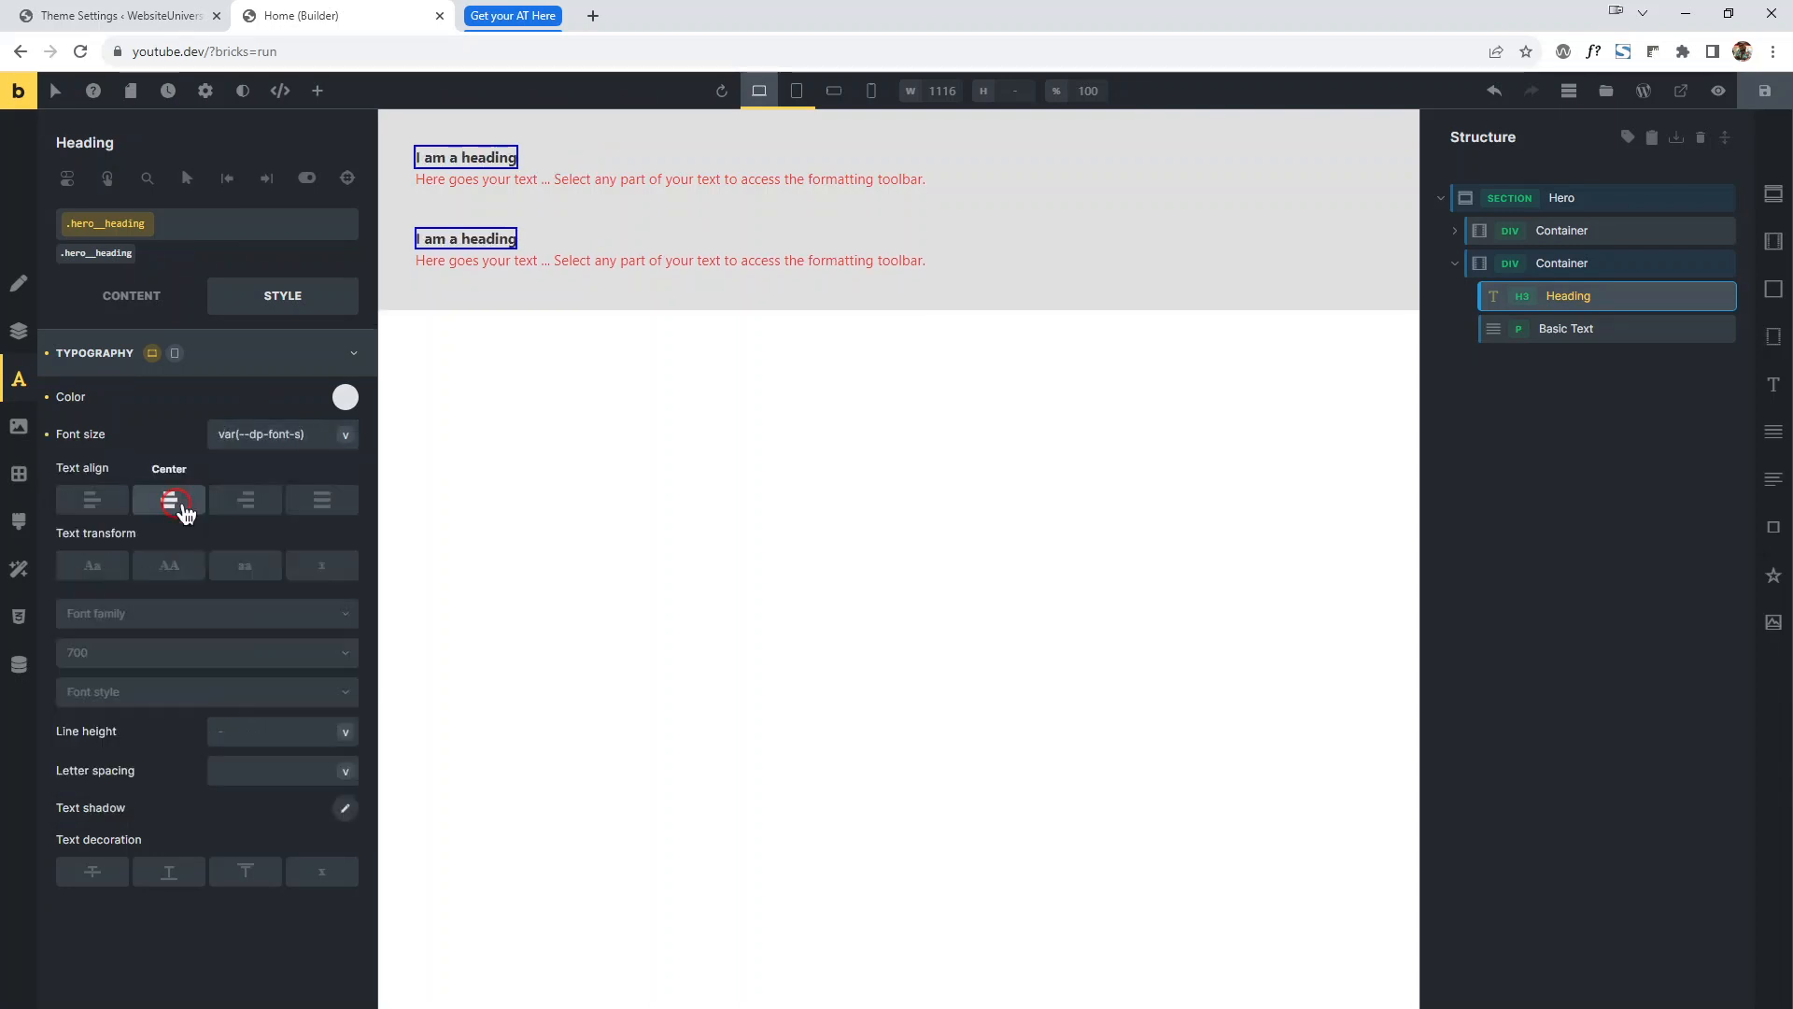
left_click(315, 434)
type("* 2")
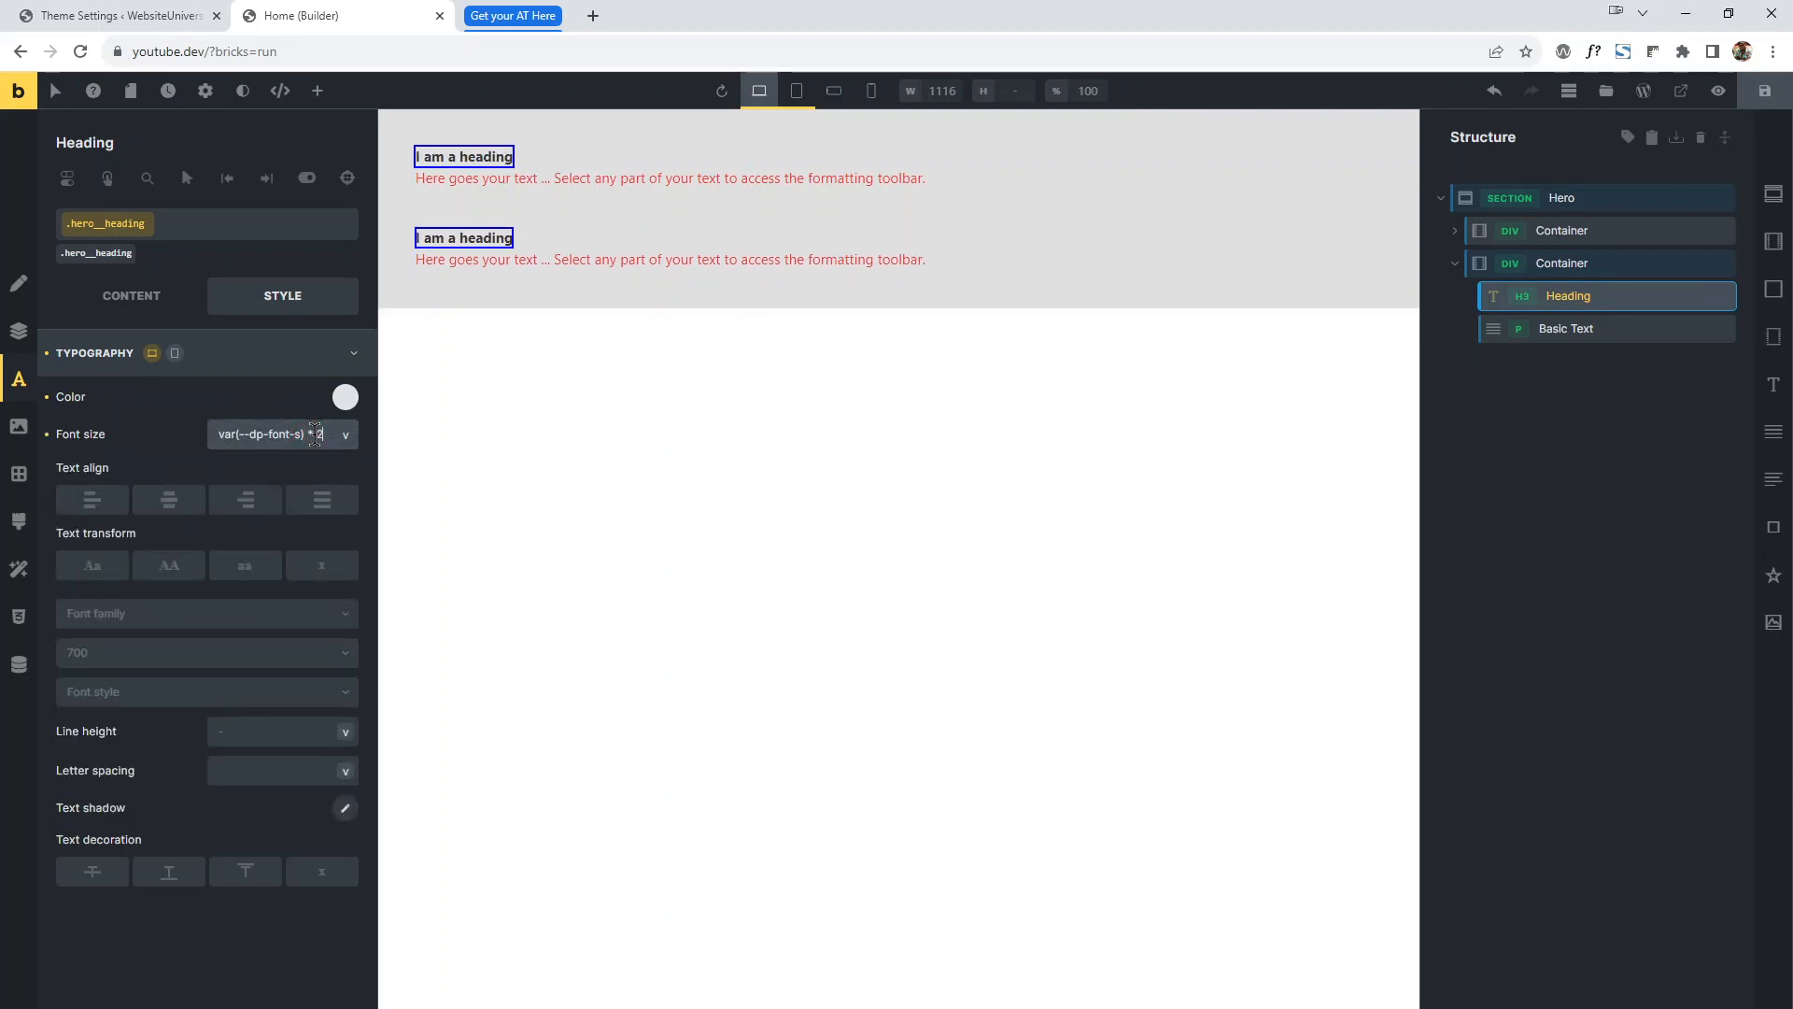
left_click(142, 413)
left_click(229, 434)
key("ctrl+a")
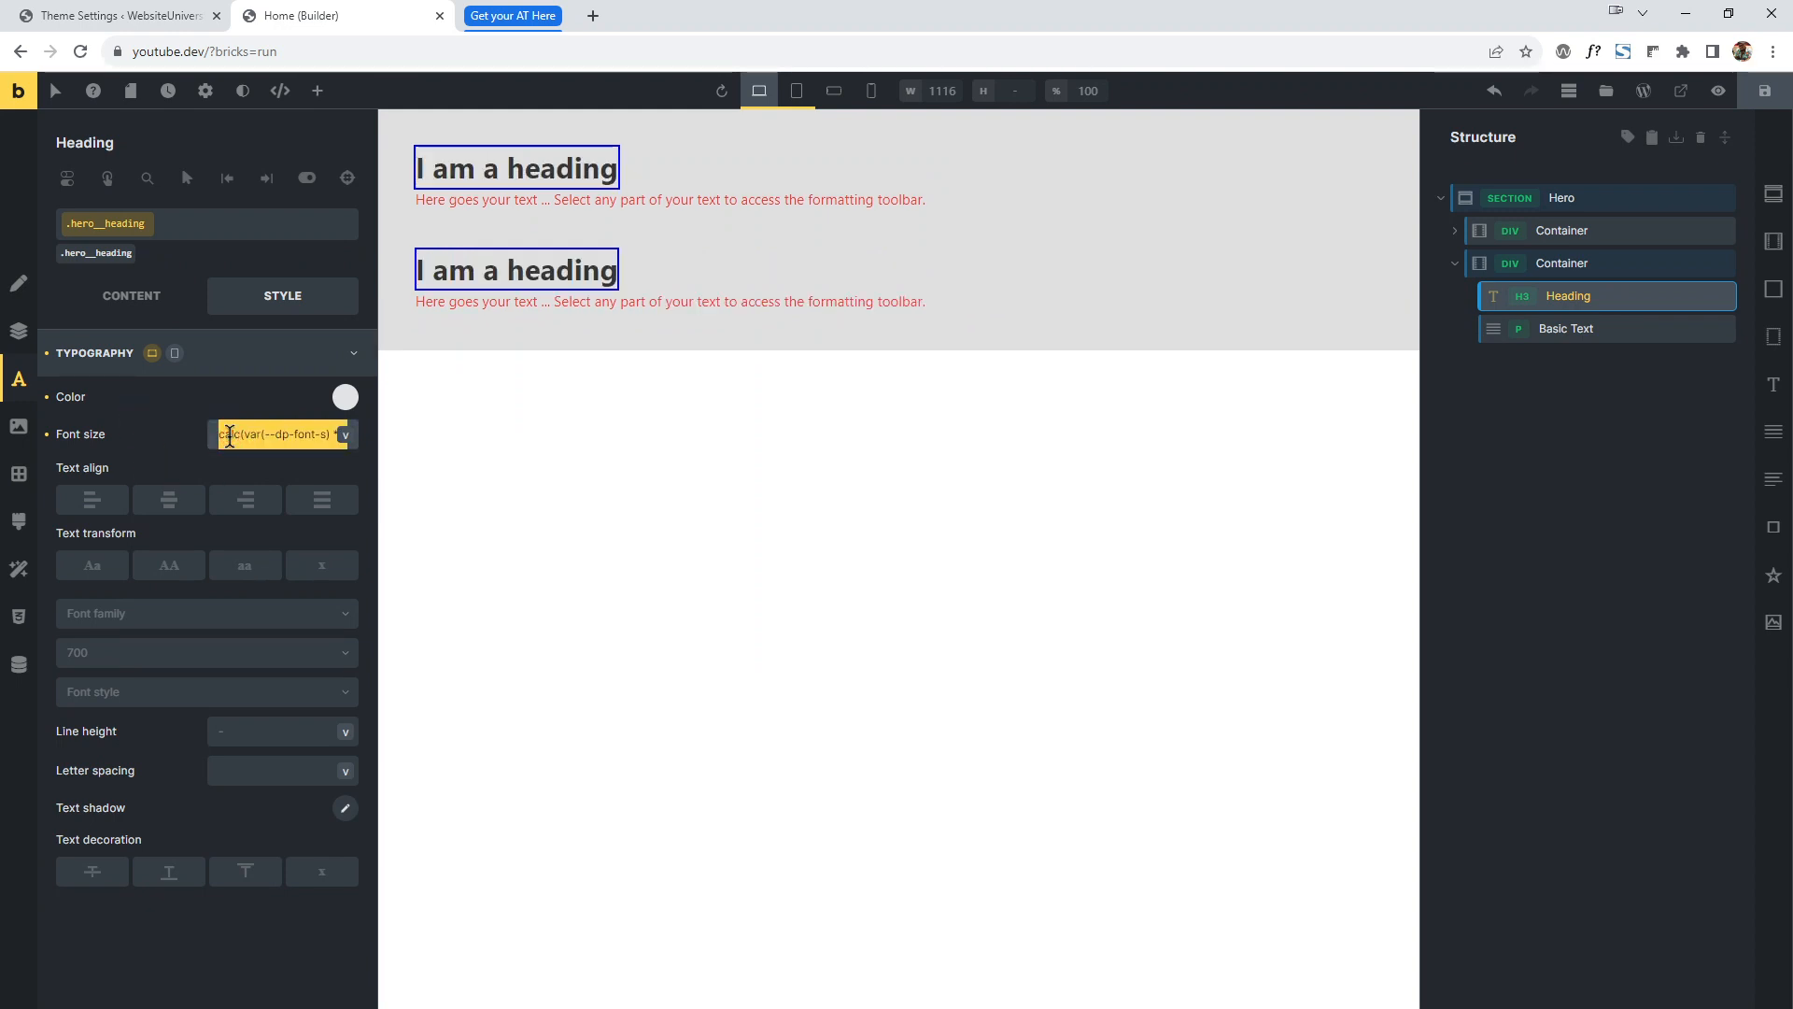
key("BackSpace")
Check the Pixel to Rem converter option among the autoformat functions in the theme settings and return to the builder.
left_click(140, 15)
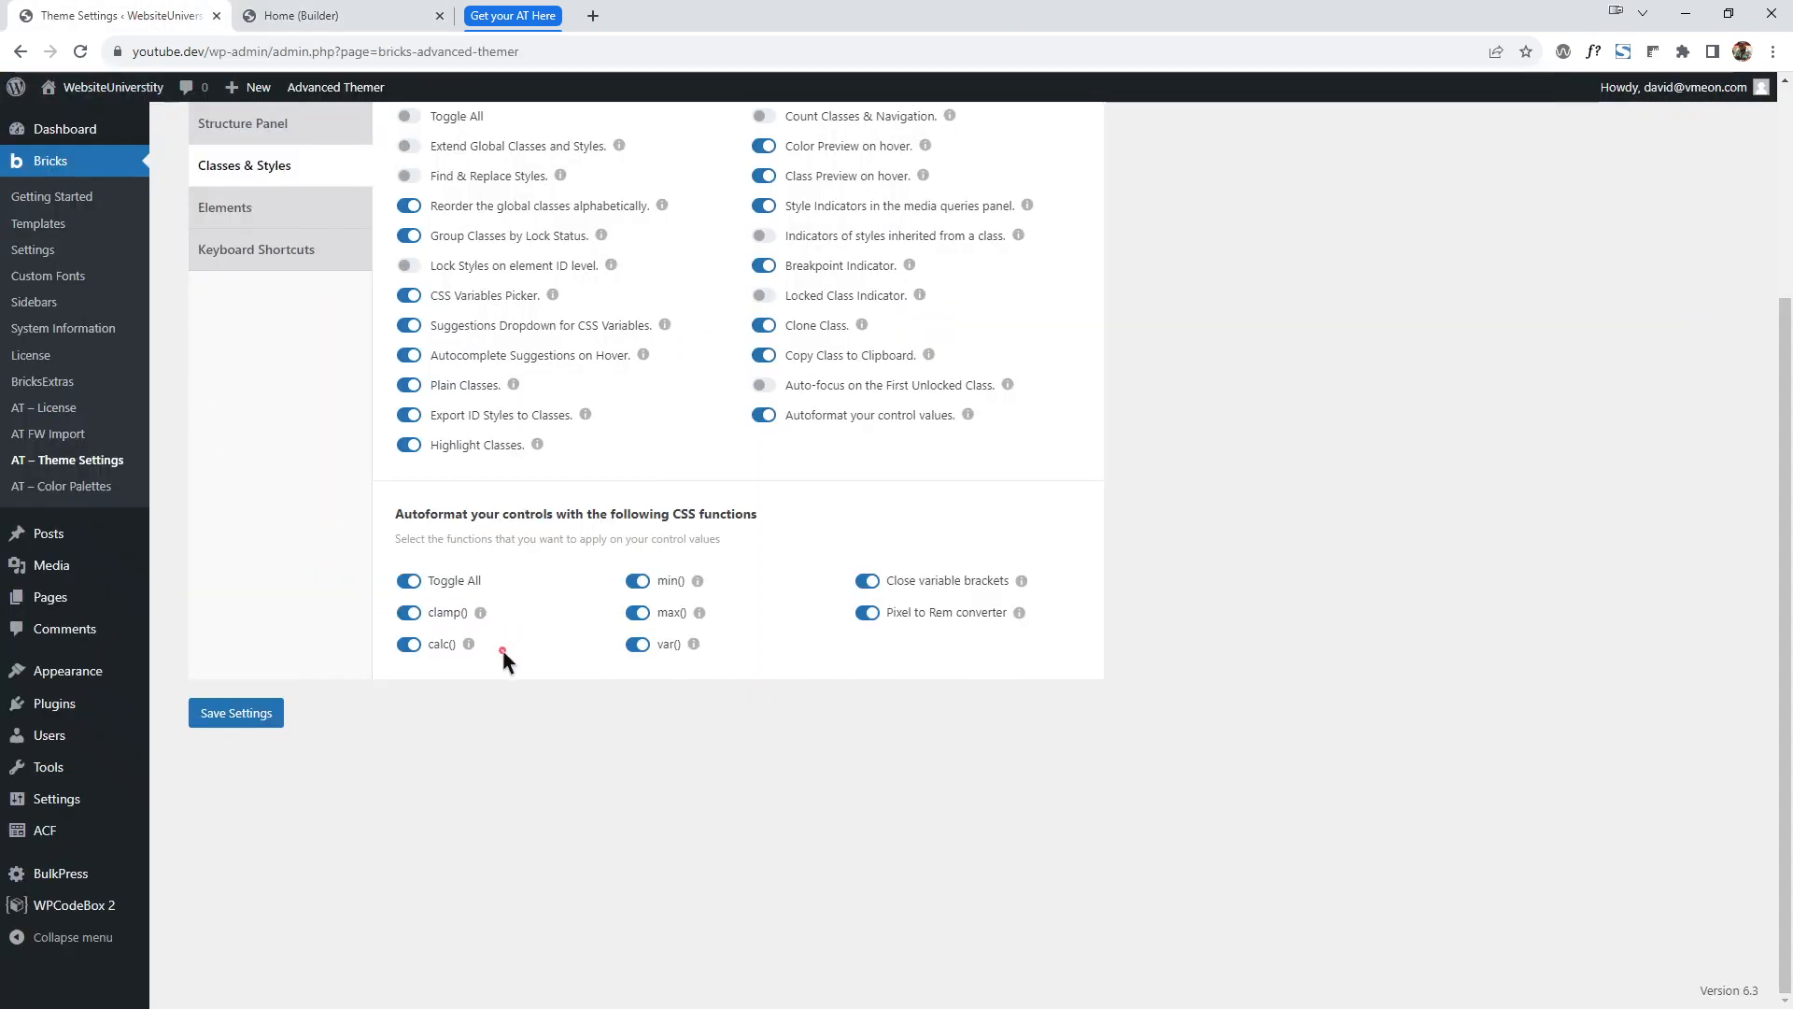
left_click(536, 754)
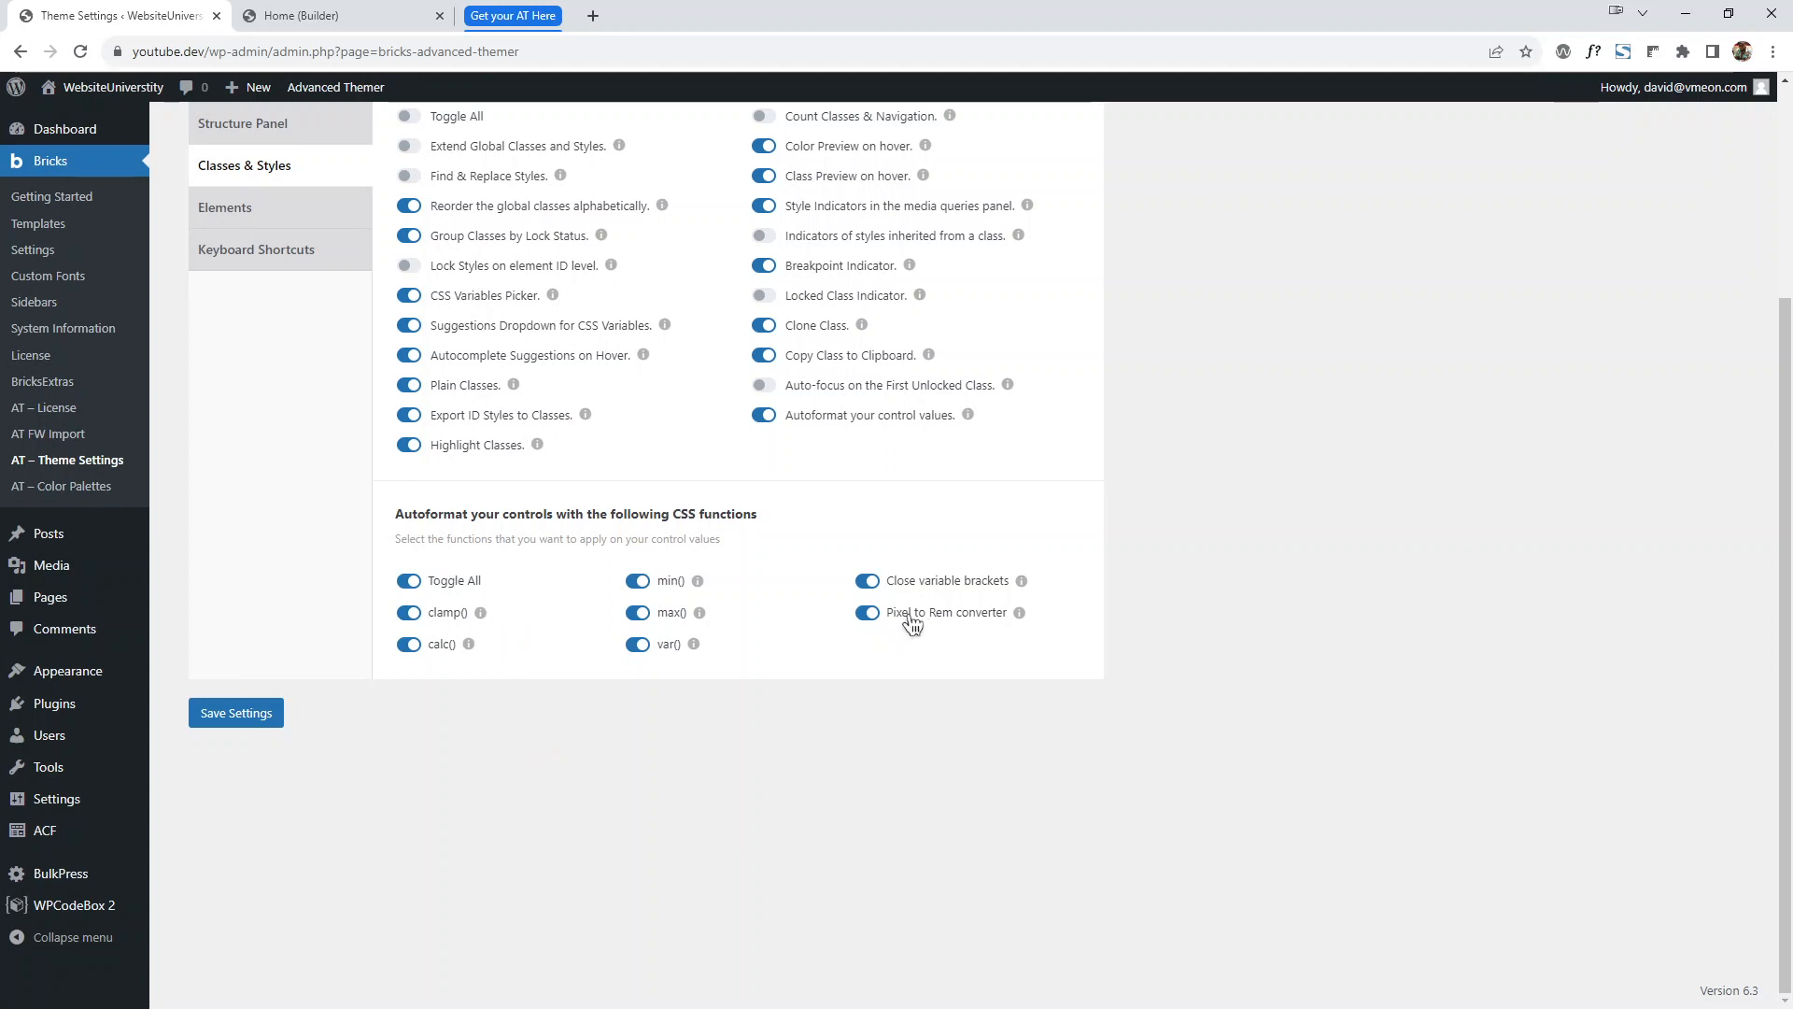
left_click(317, 16)
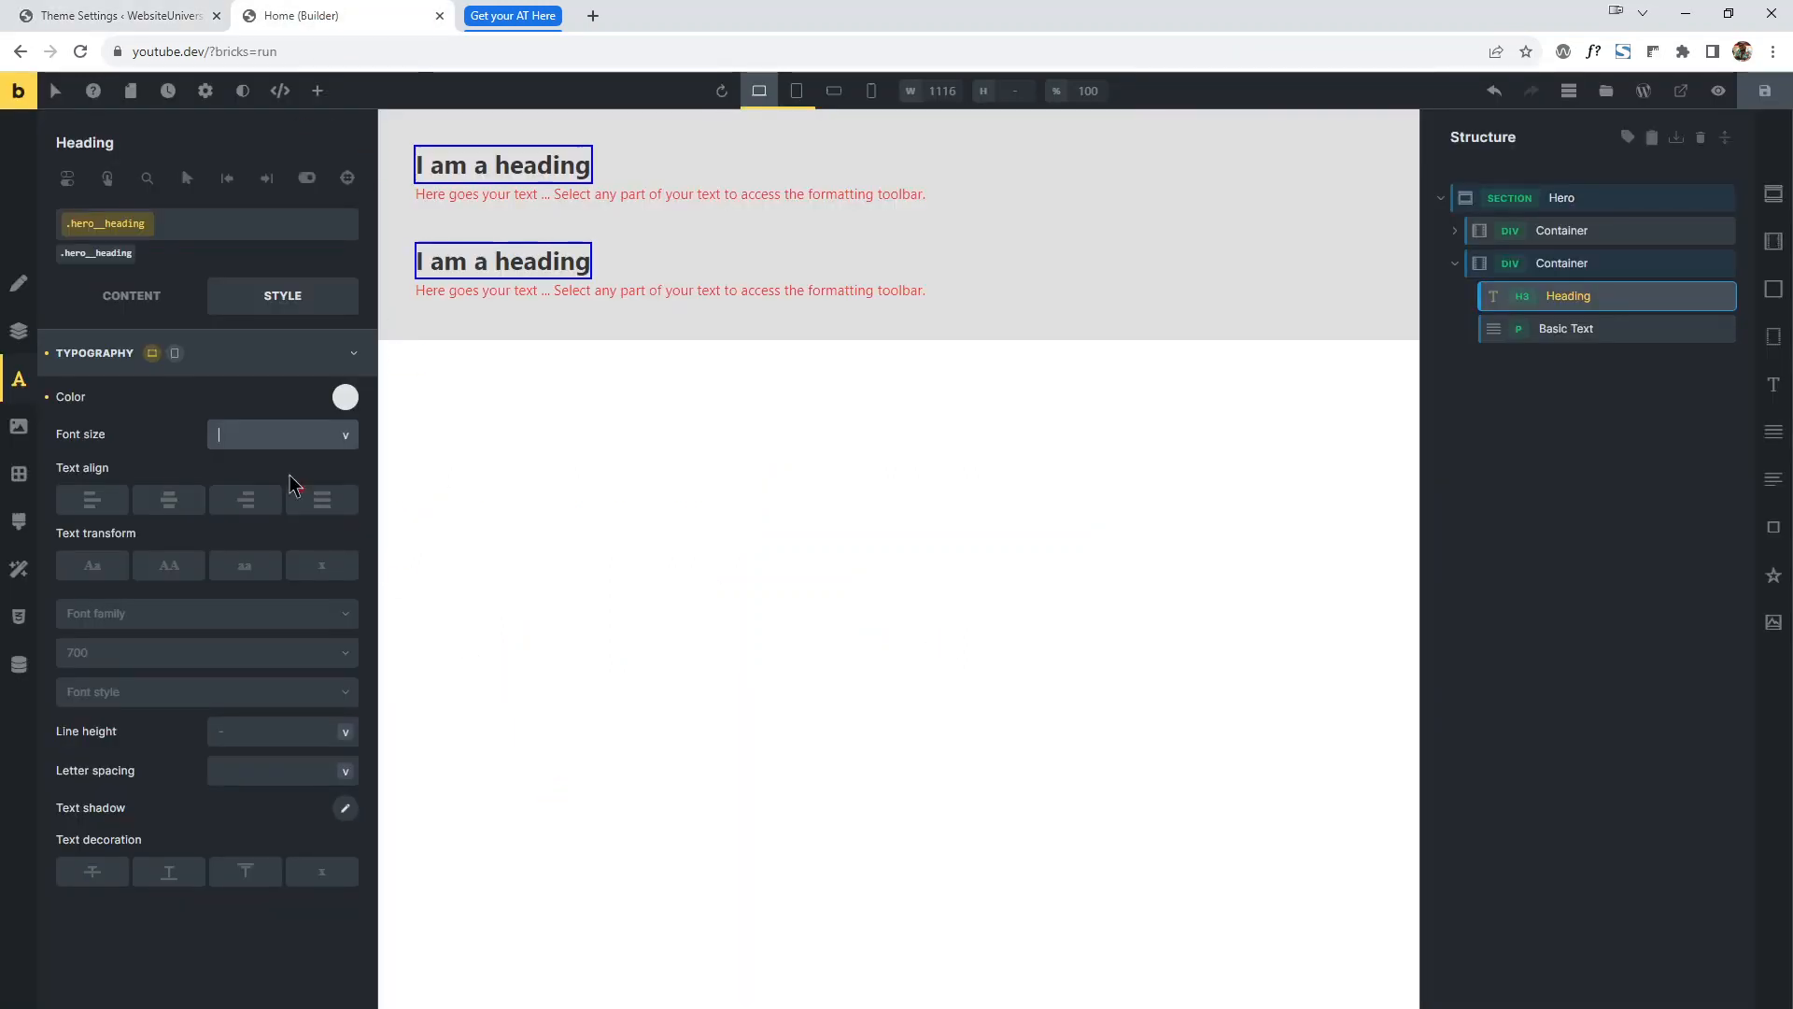
Try the pixel-to-rem shortcut with 32 in the heading's font size, and clear the converted value.
left_click(262, 436)
type("r")
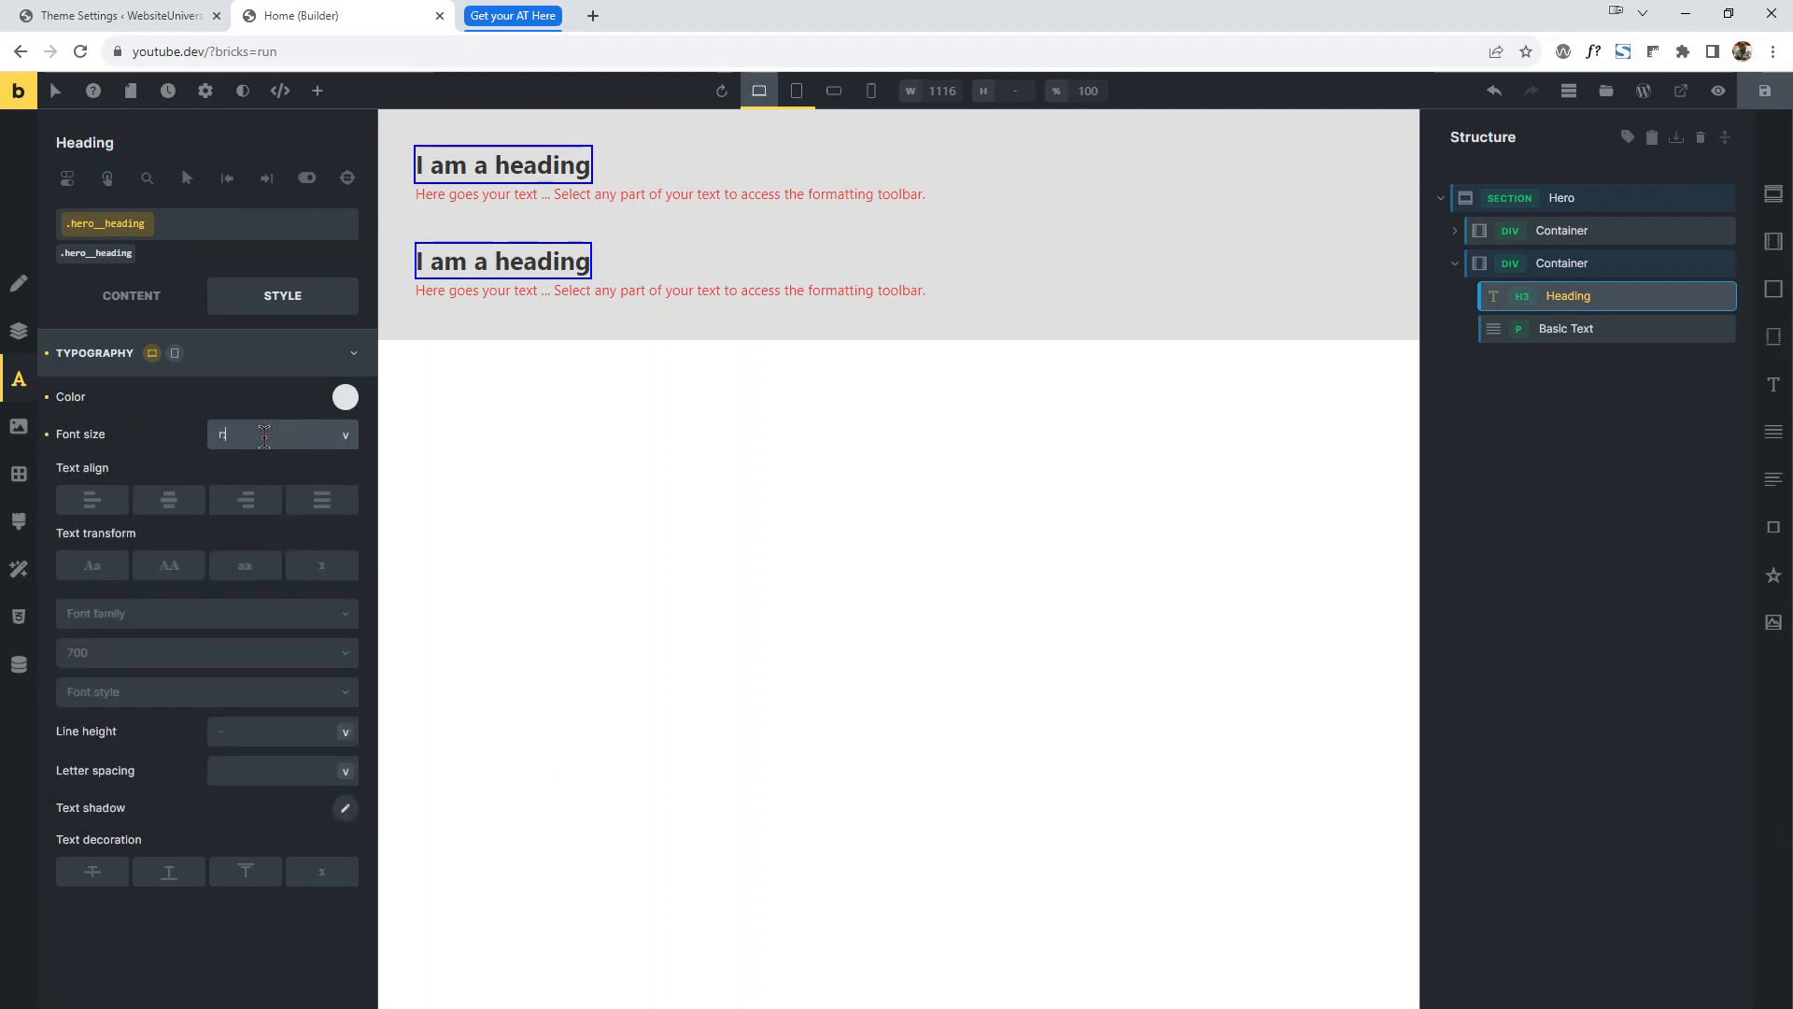
type("32")
left_click(238, 411)
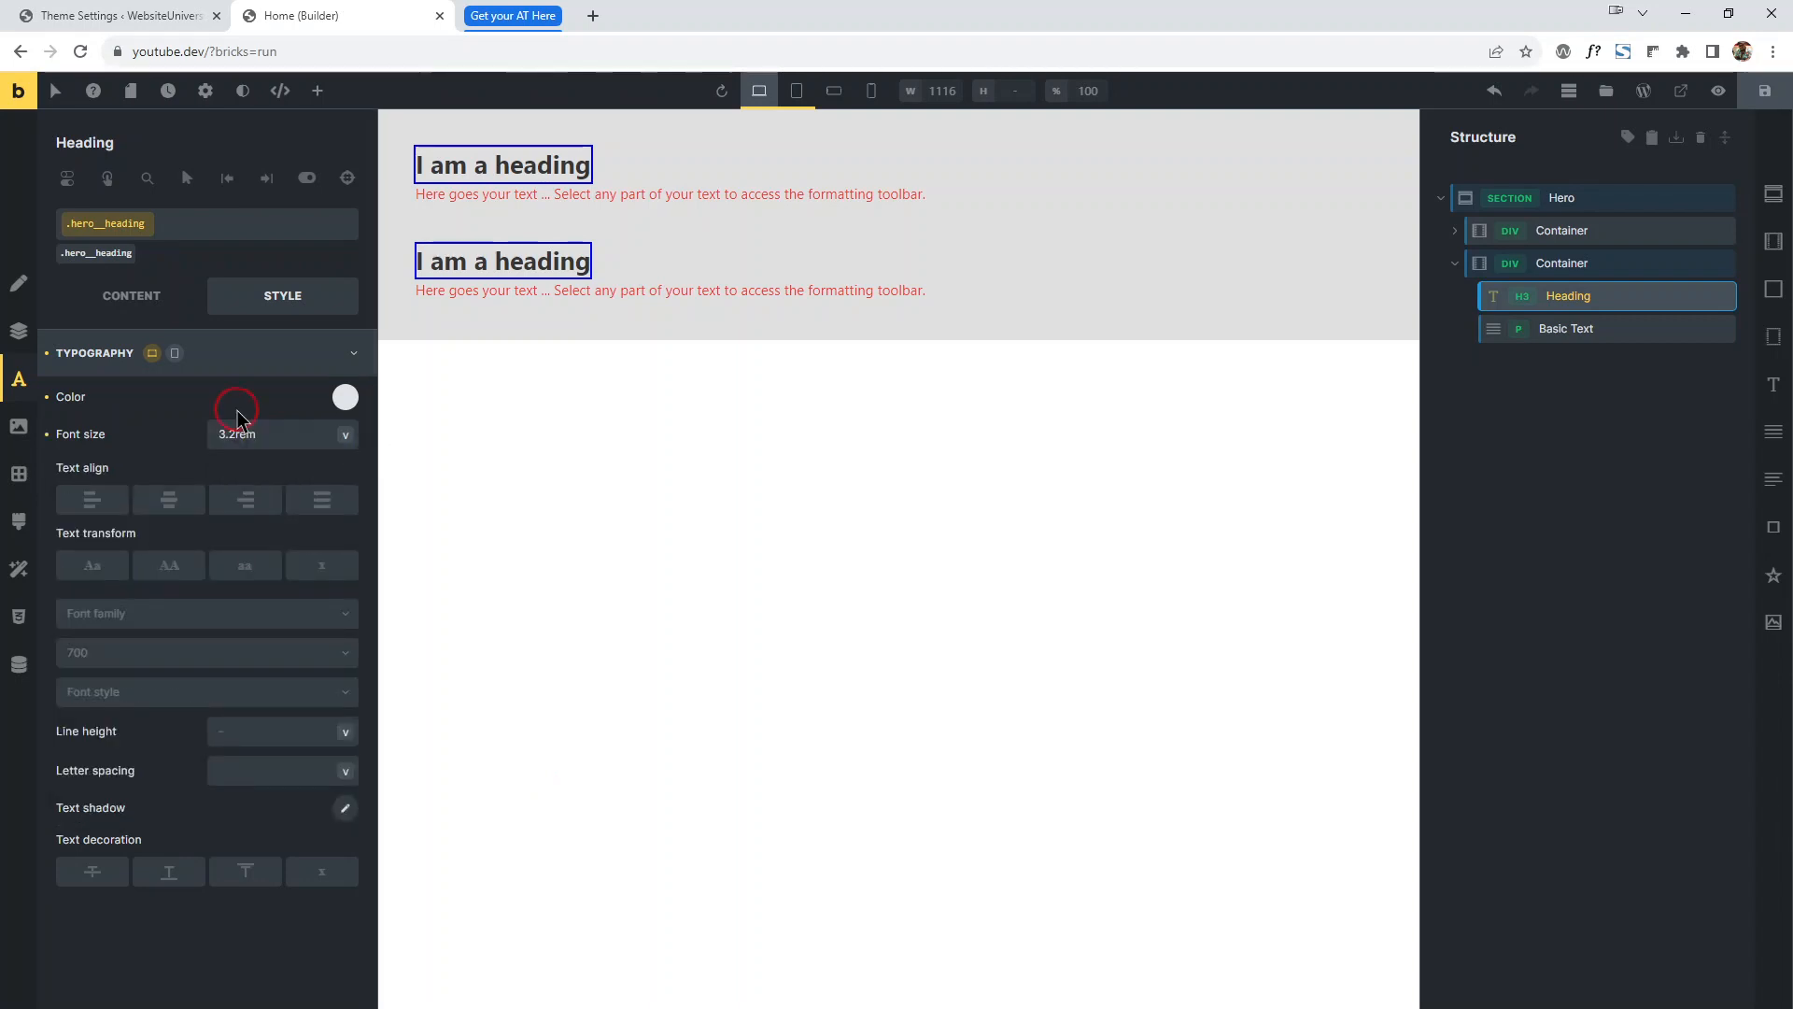
left_click_drag(291, 440, 68, 450)
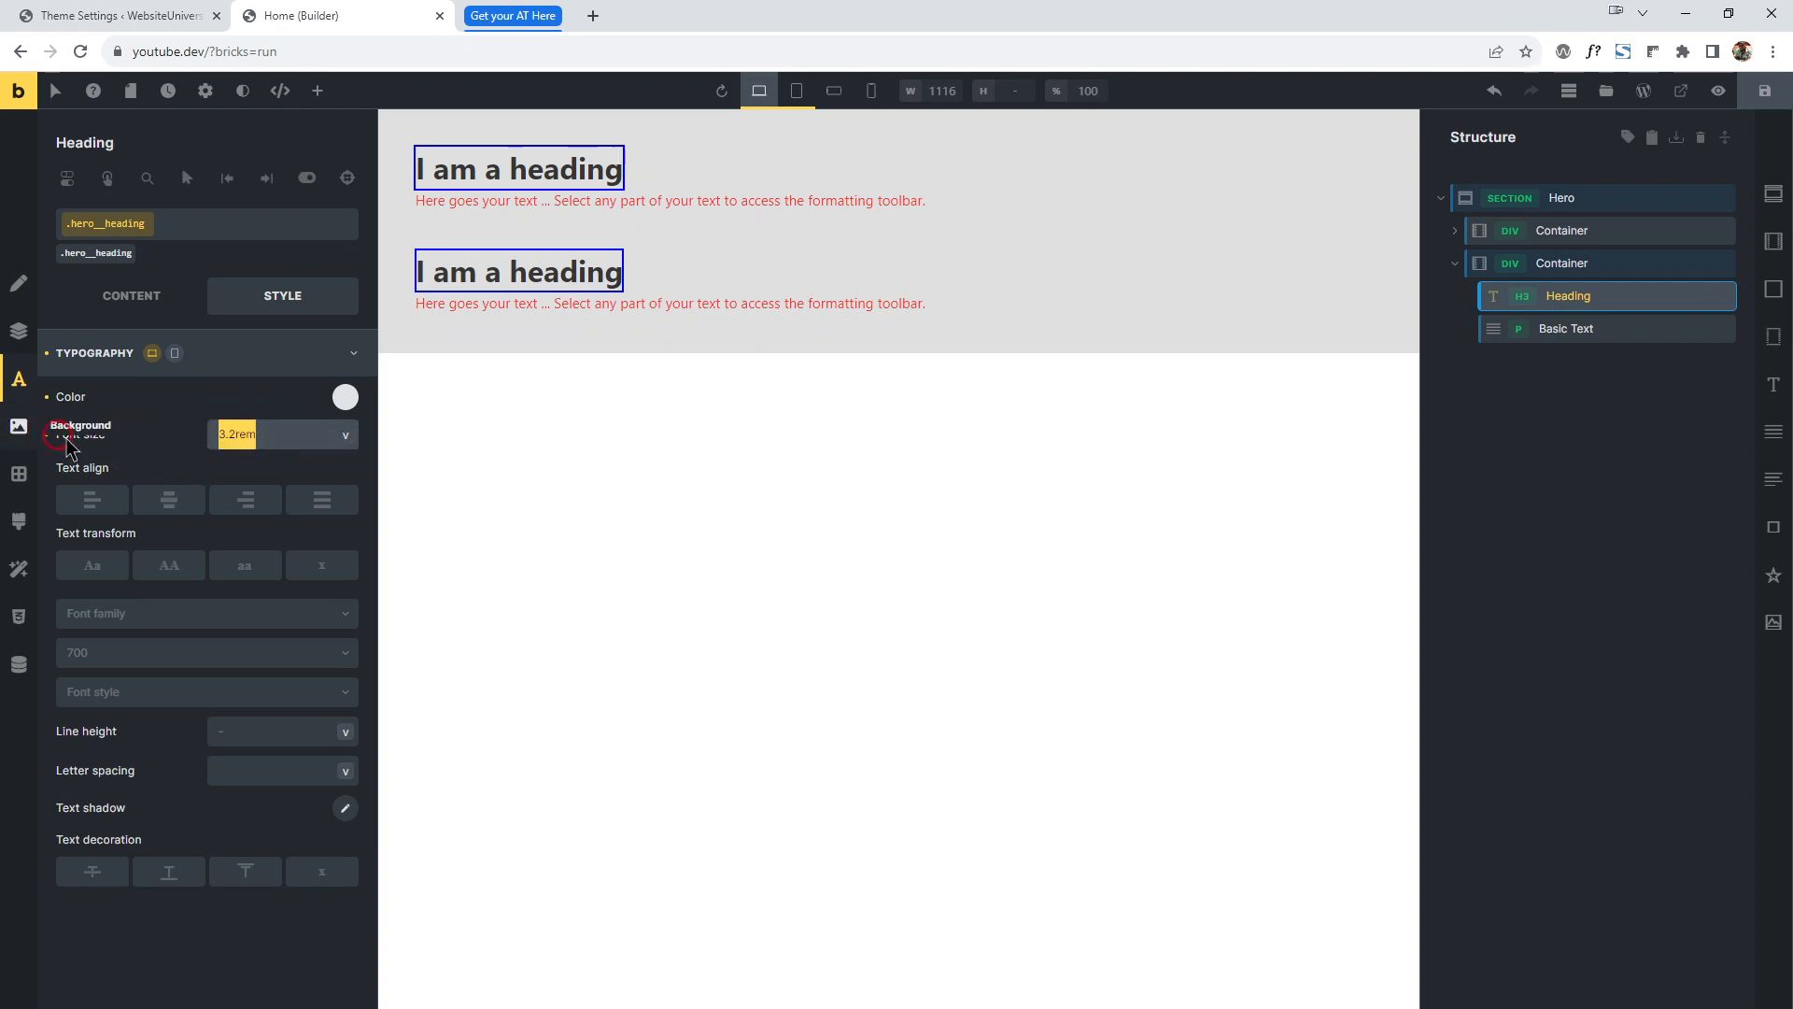
key("BackSpace")
Create a new theme style named YouTube in the builder's settings.
left_click(205, 91)
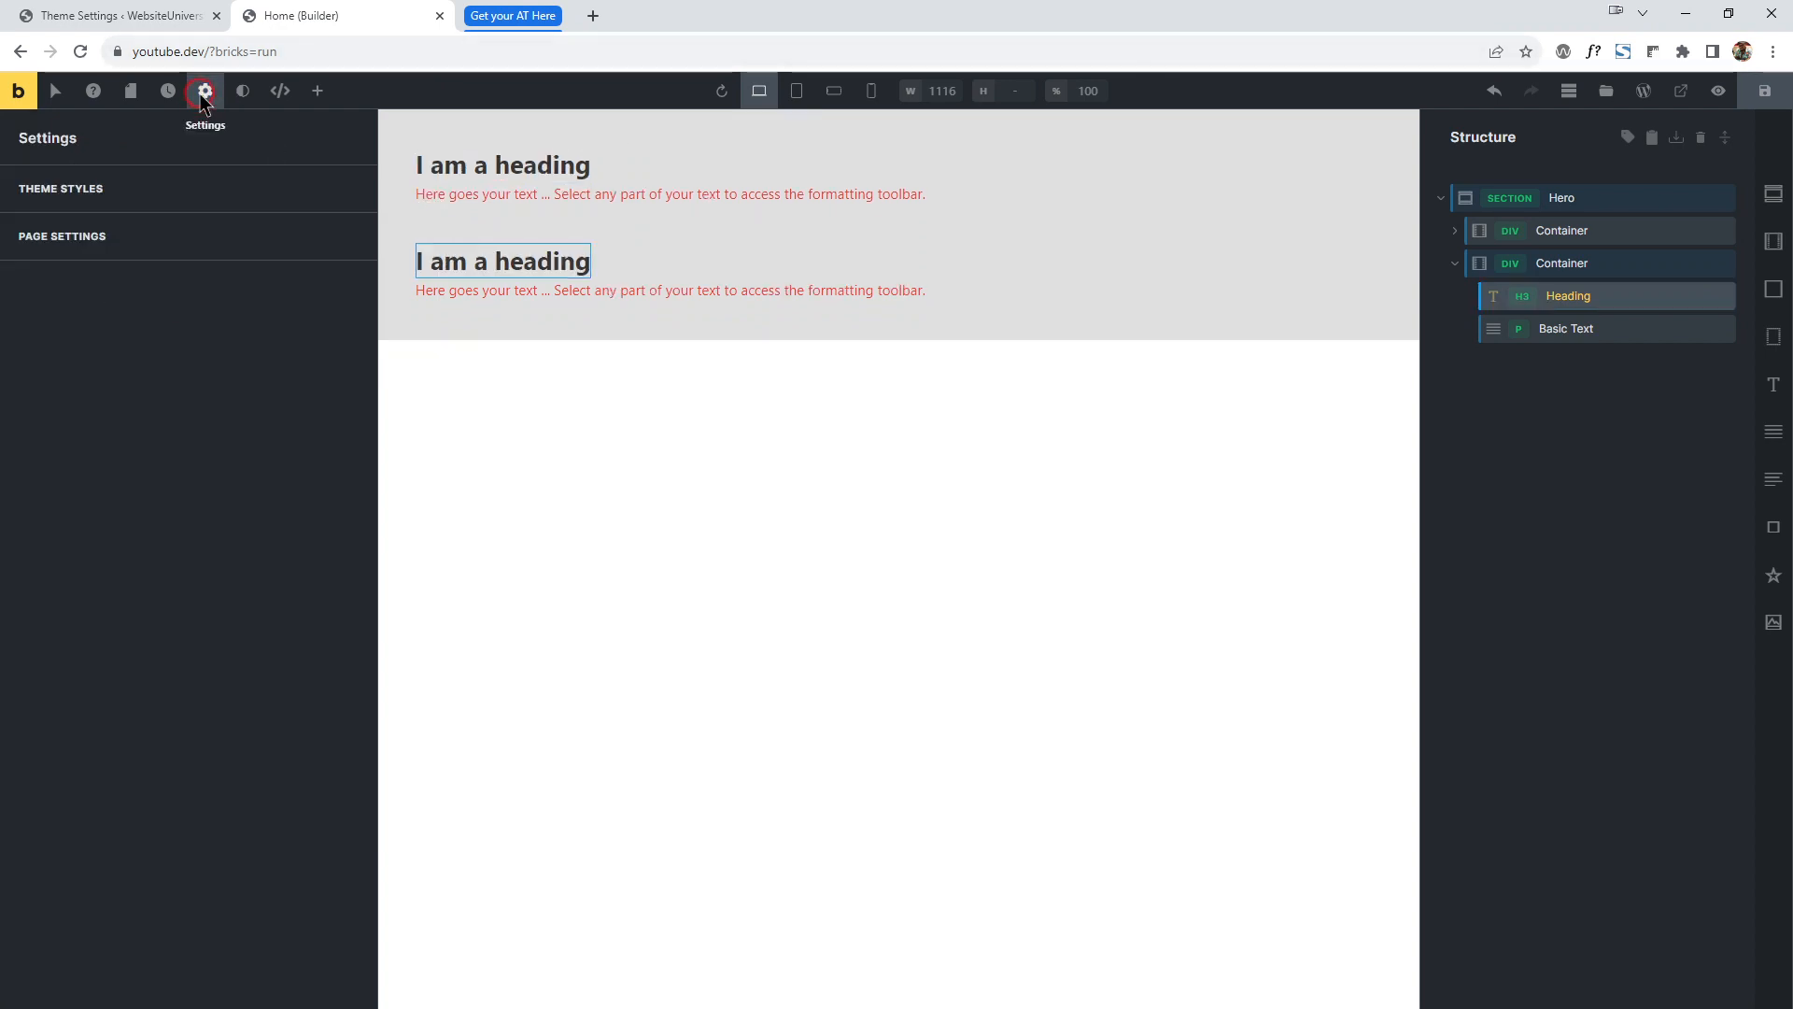
left_click(122, 211)
left_click(213, 245)
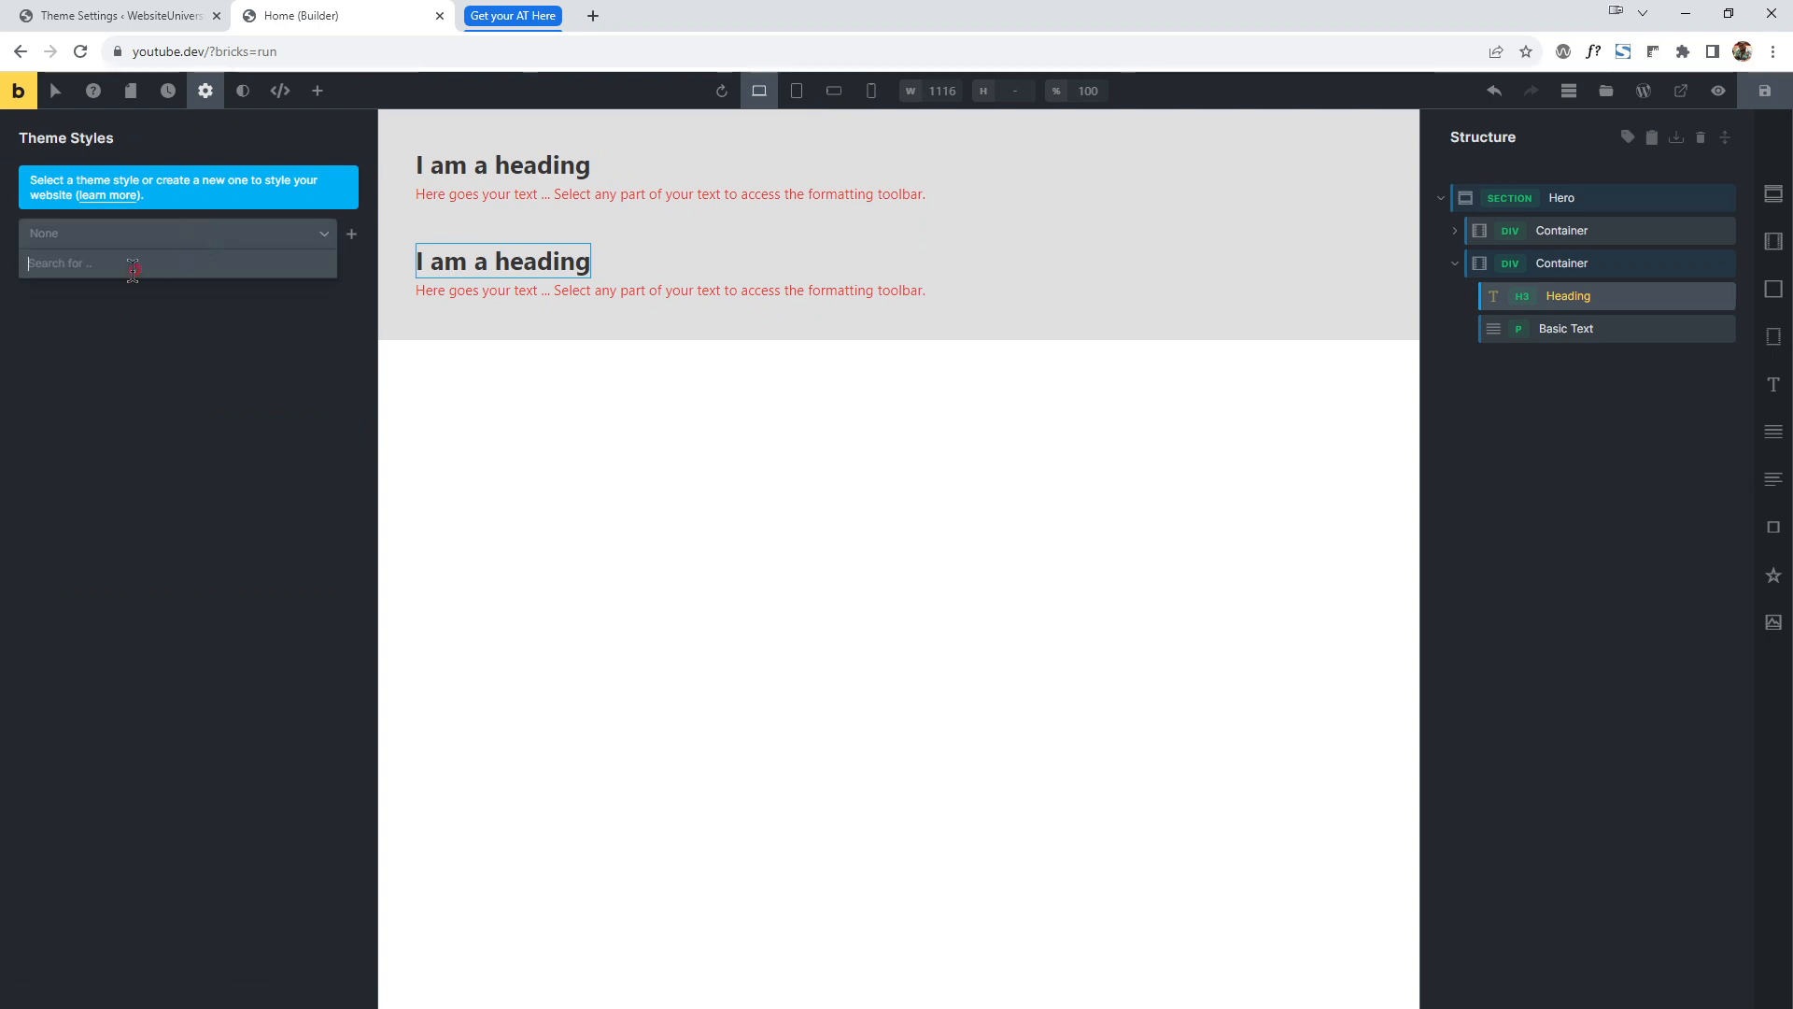
left_click(331, 250)
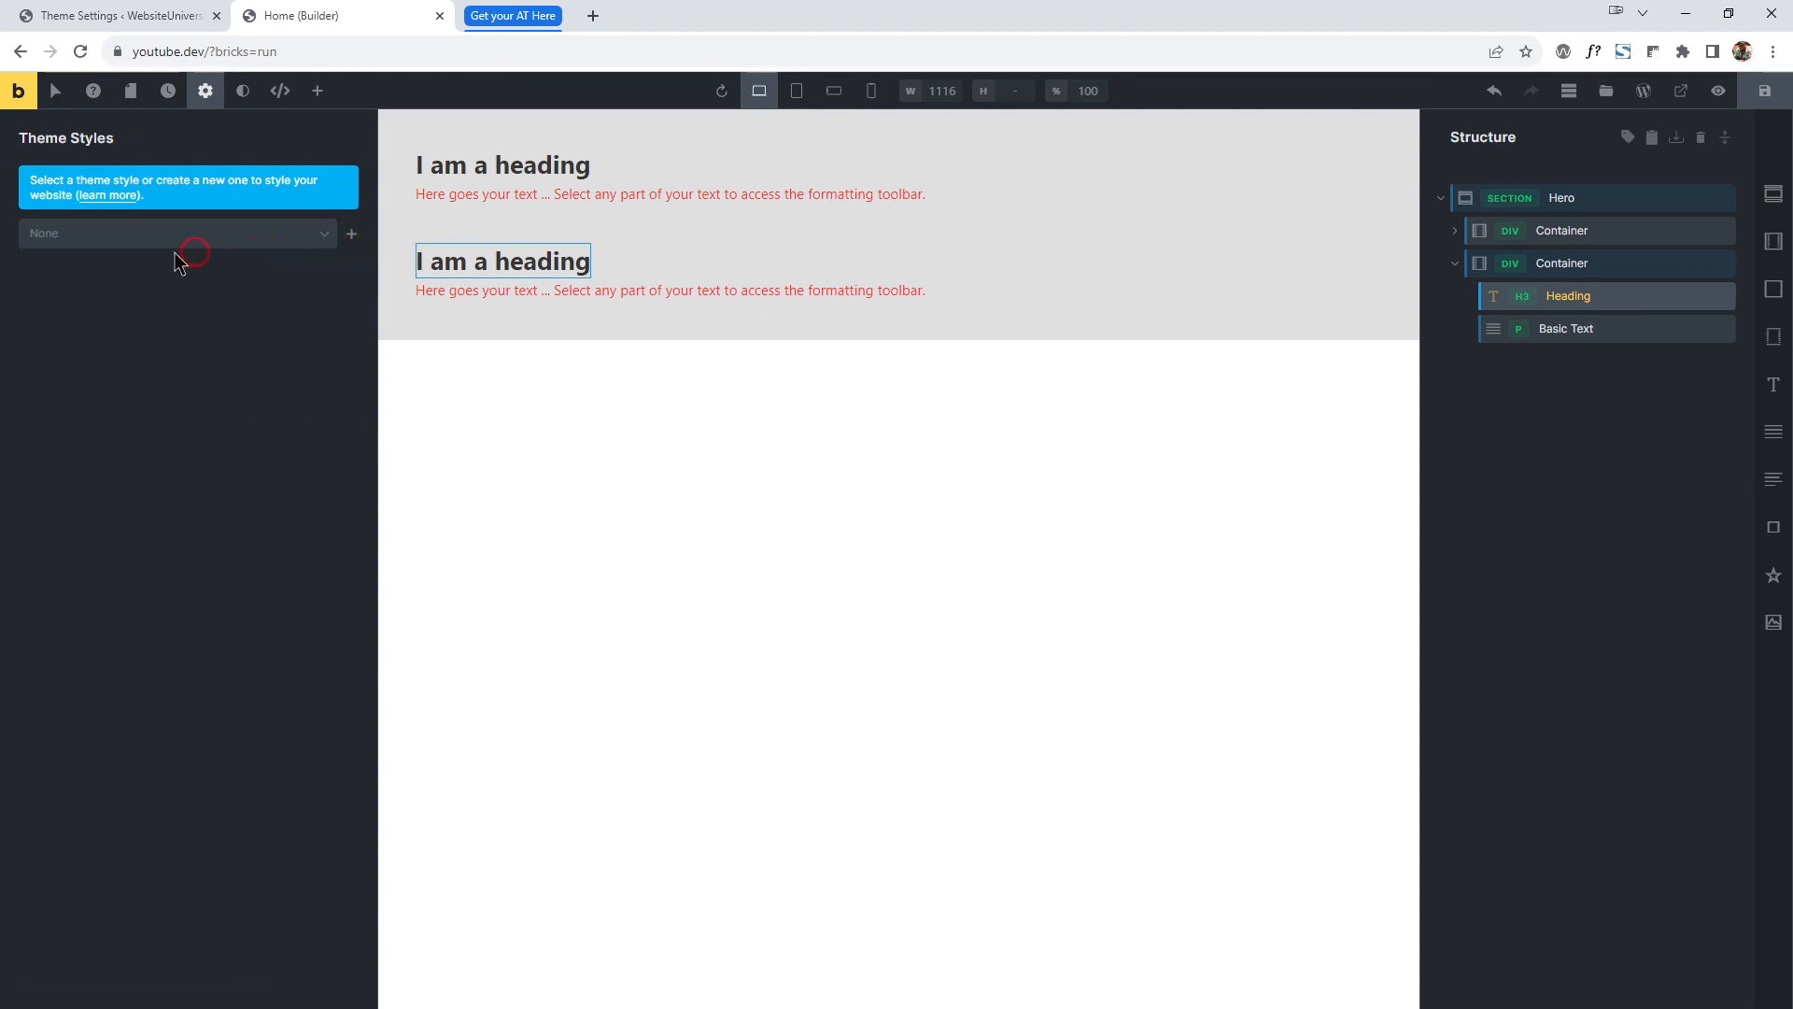
left_click(351, 234)
type("YouTube")
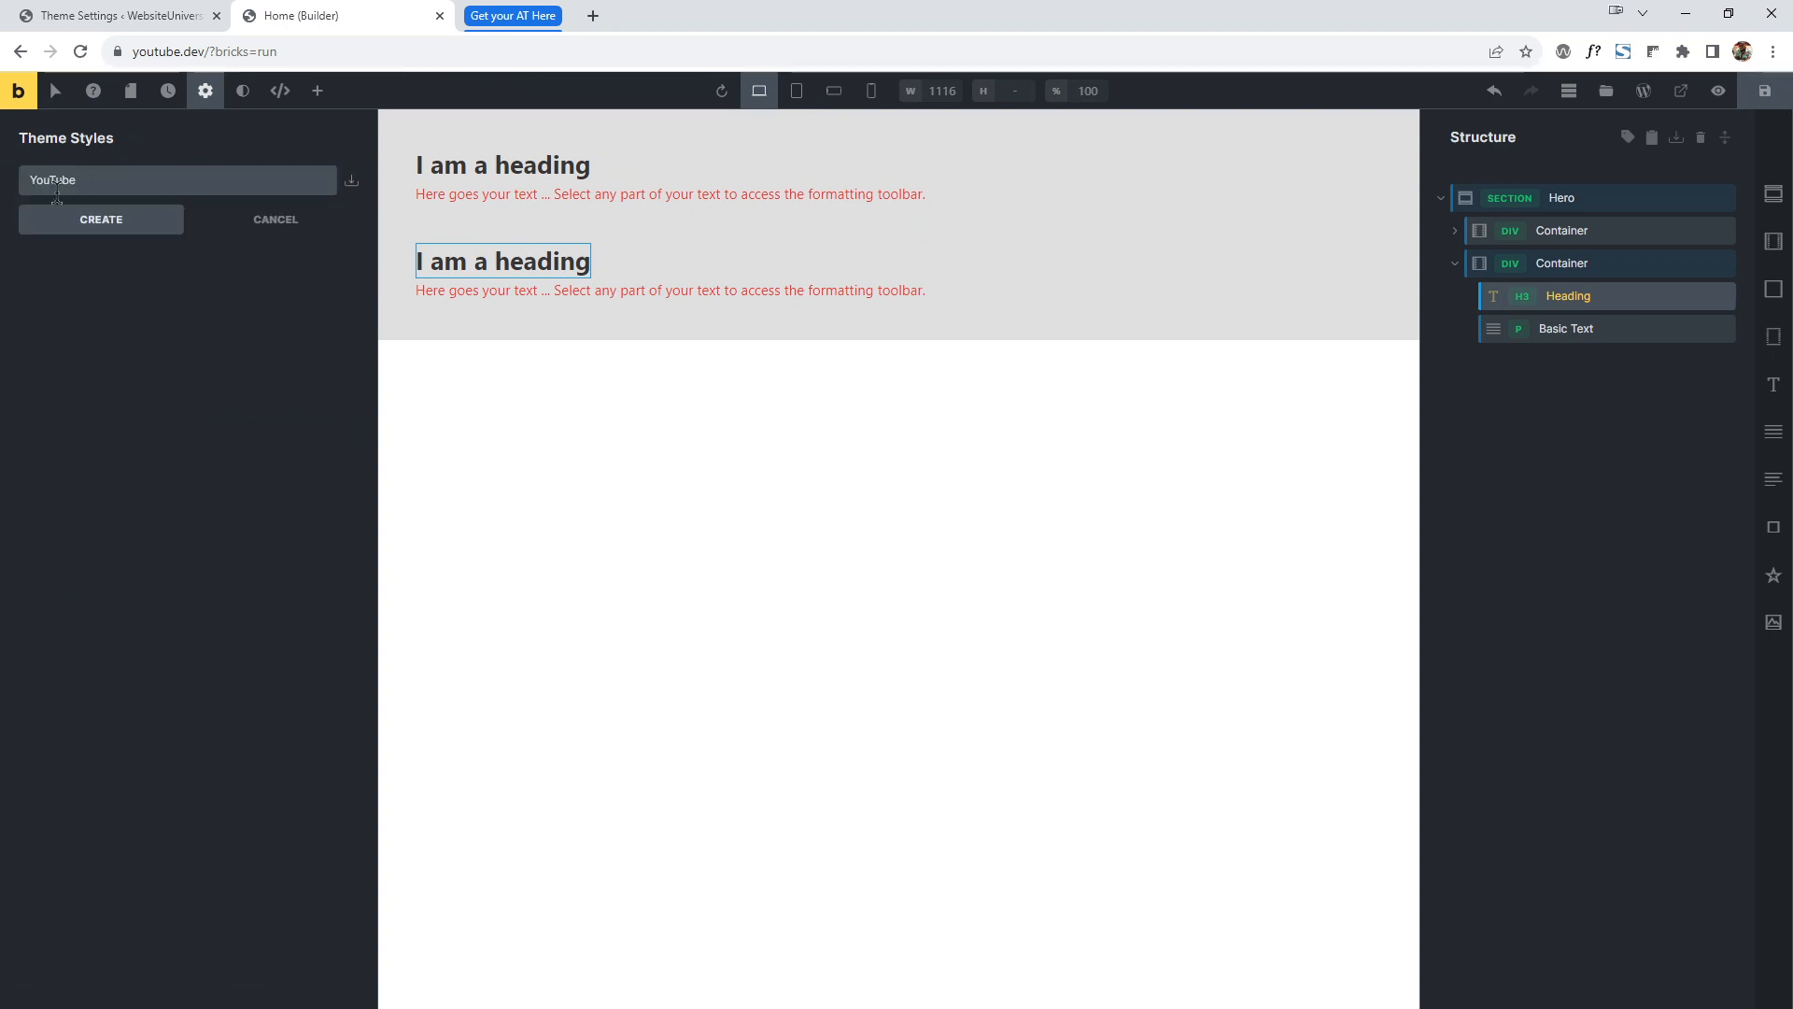
left_click(136, 224)
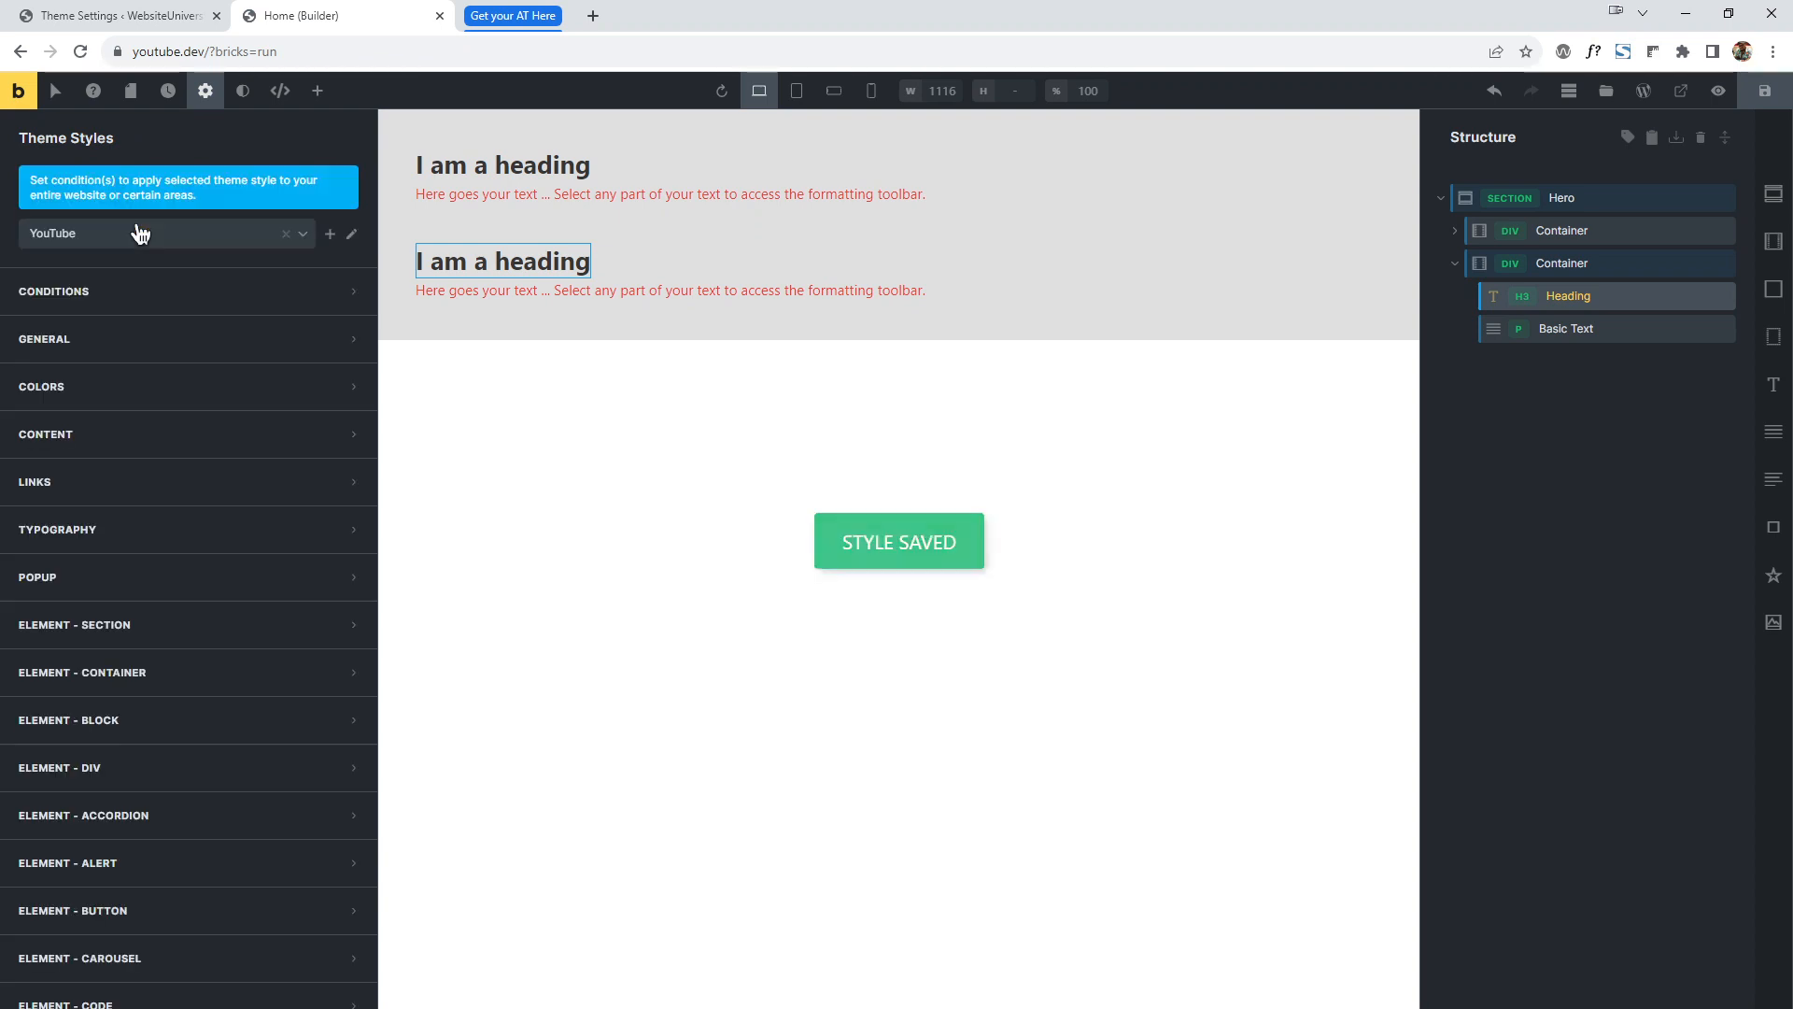
Set the HTML font-size to 100% in the YouTube theme style's typography settings.
left_click(116, 529)
mouse_move(67, 589)
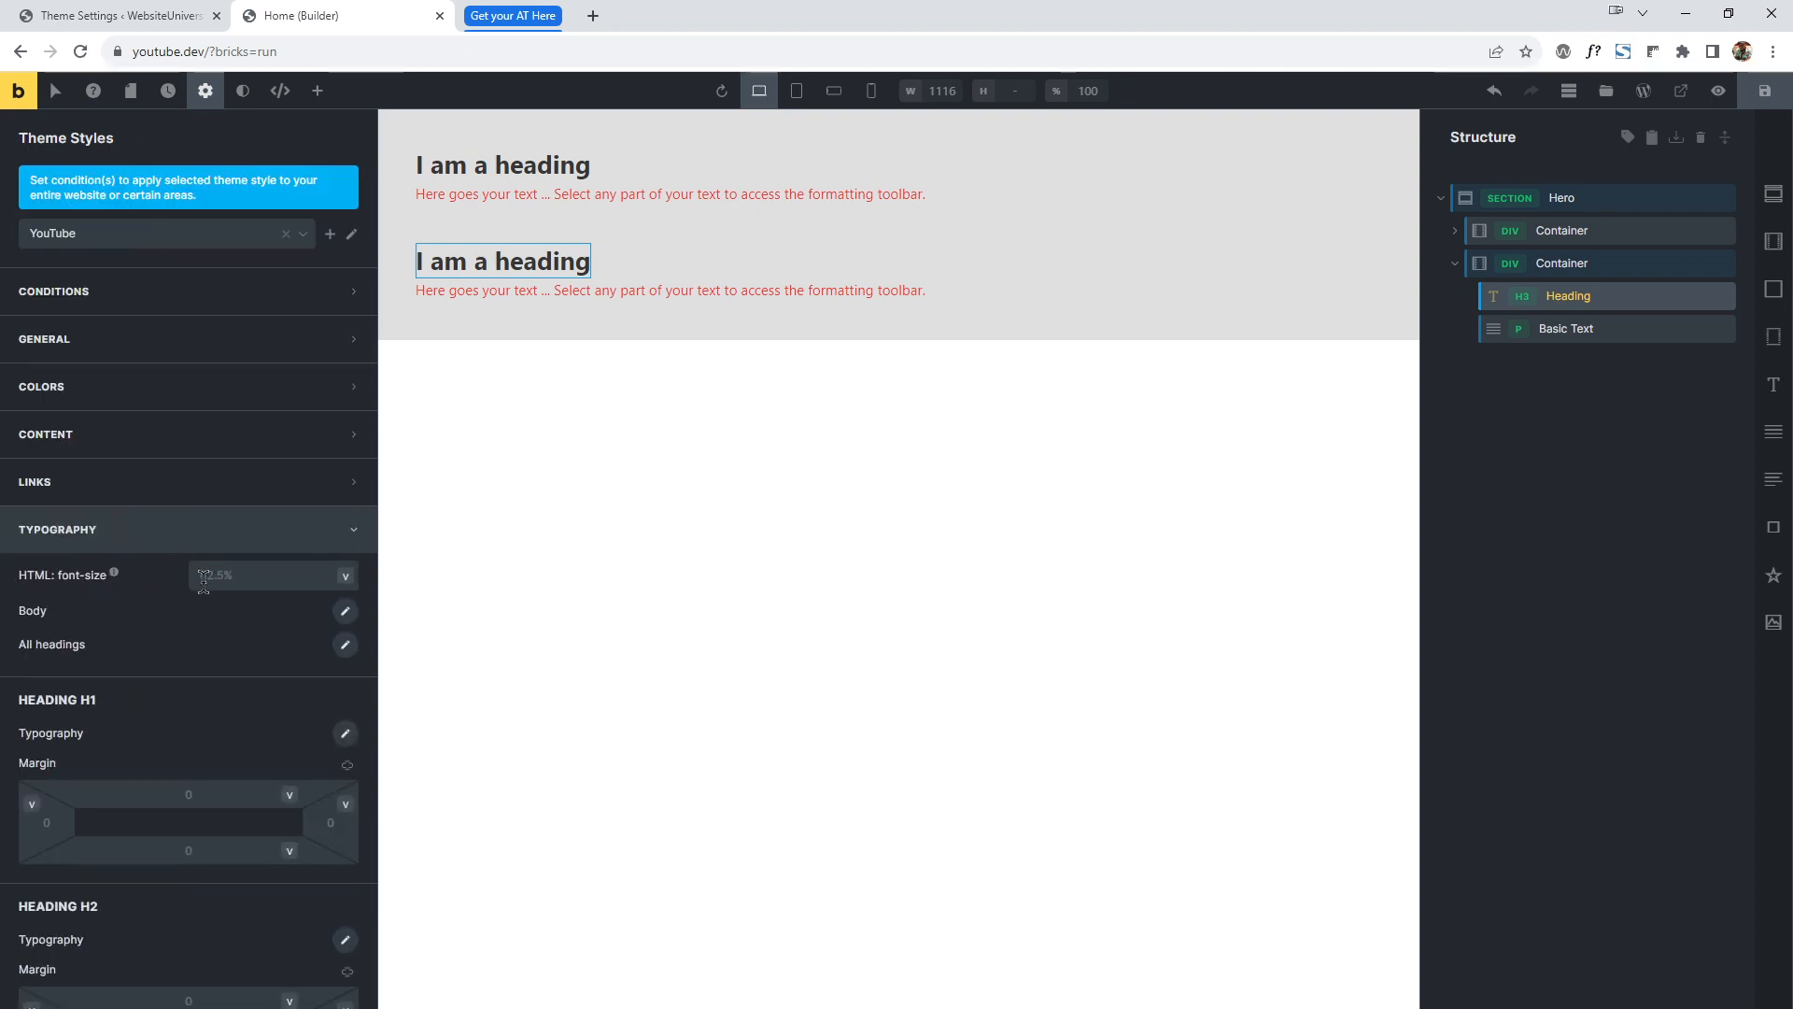
left_click(279, 580)
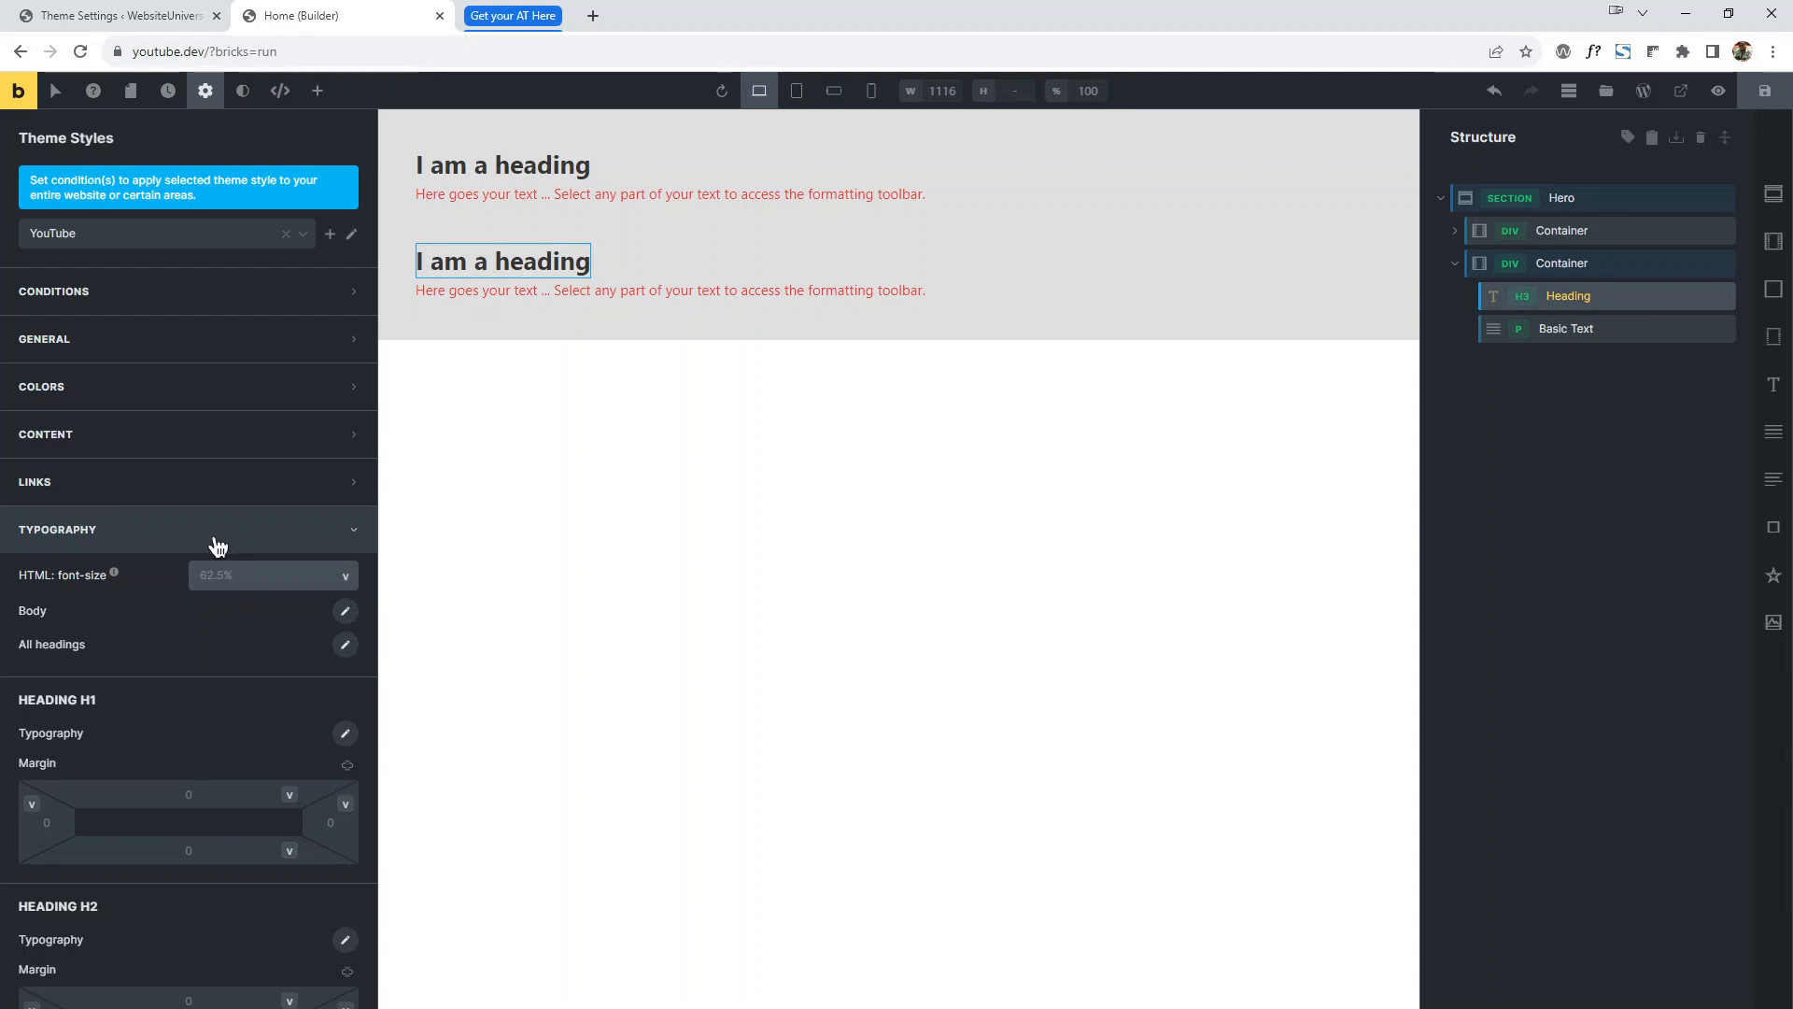
type("100%")
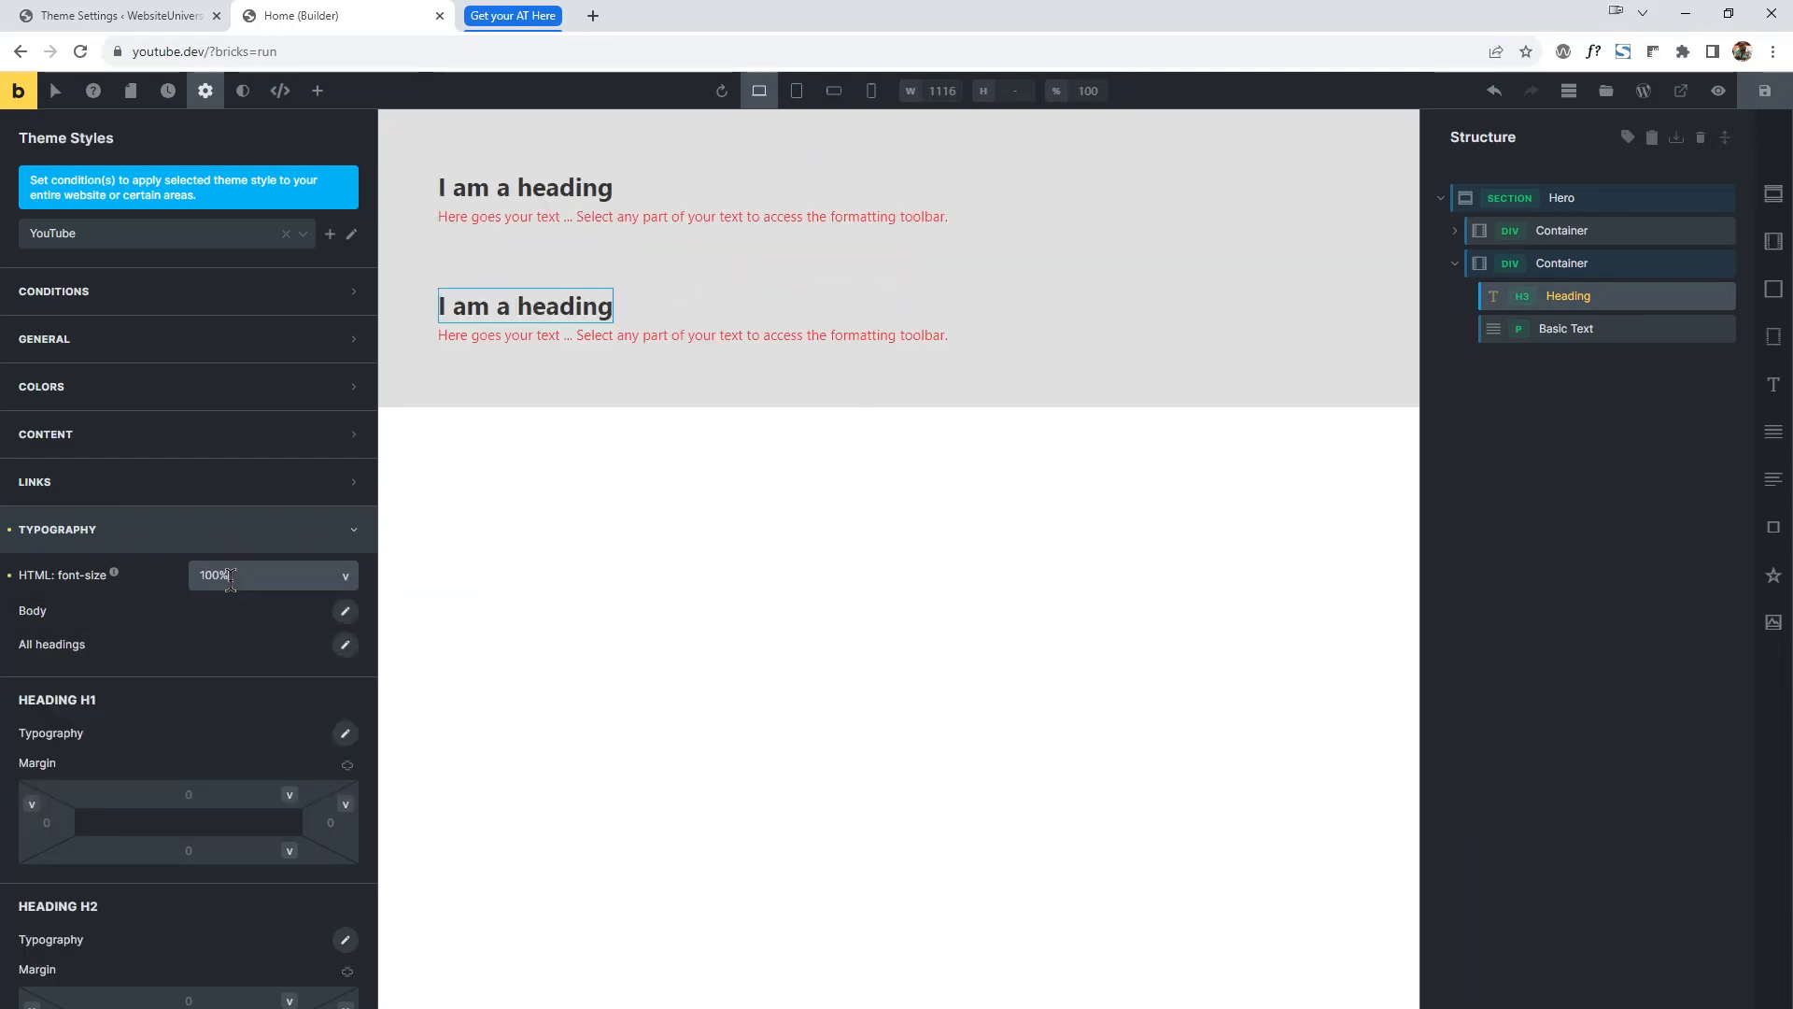
left_click(254, 534)
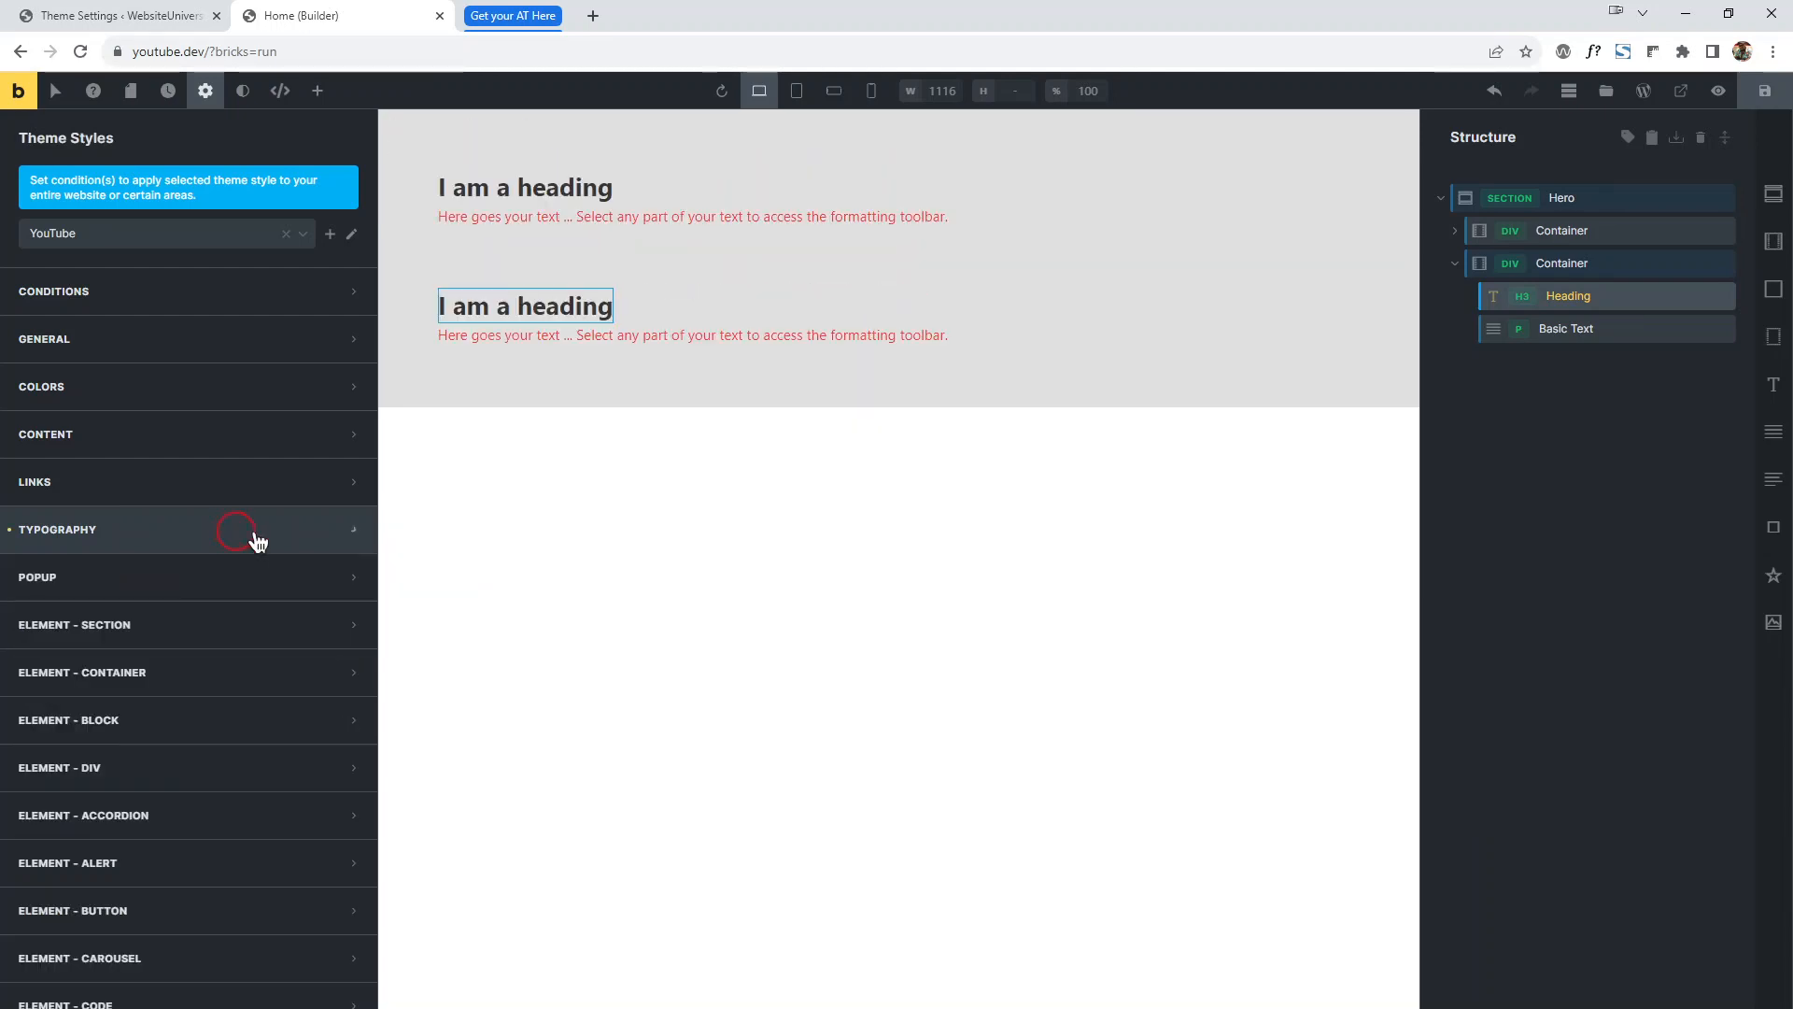
Set the font size of the hero__heading class on the lower heading using the rem converter expression r:24.
left_click(203, 92)
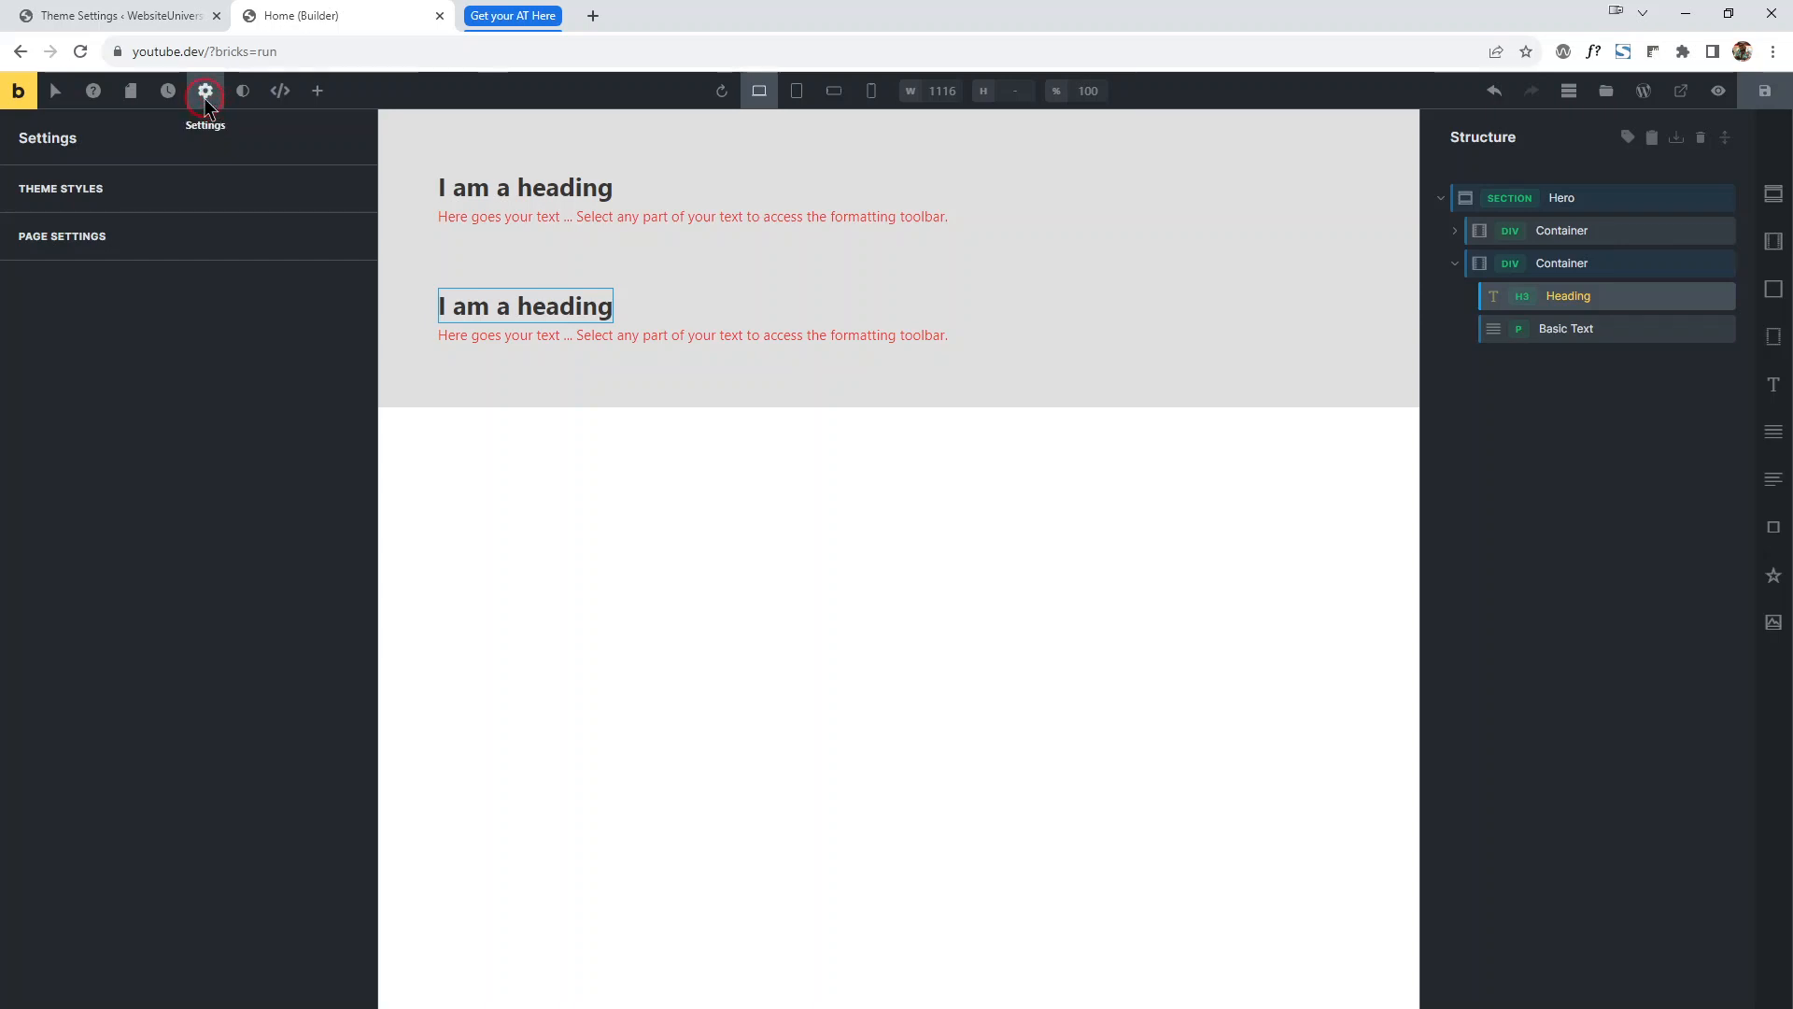
left_click(857, 385)
left_click(592, 332)
left_click(585, 305)
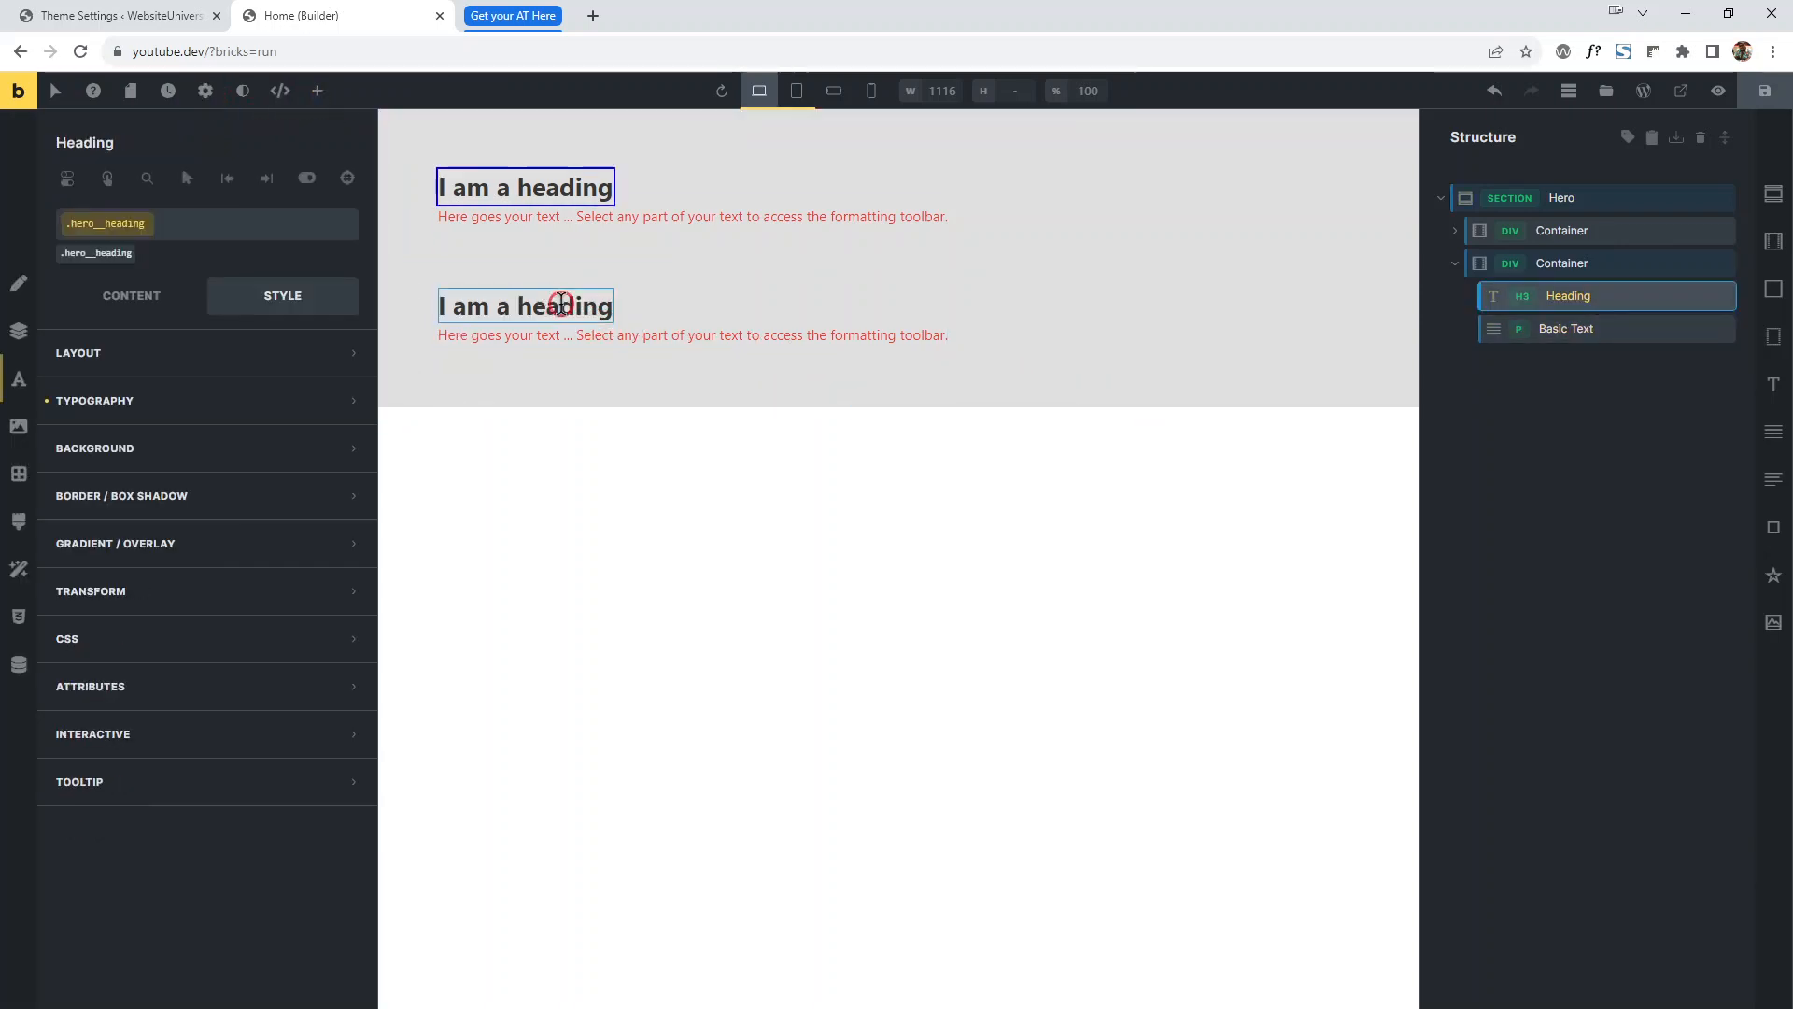
left_click(112, 401)
left_click(291, 431)
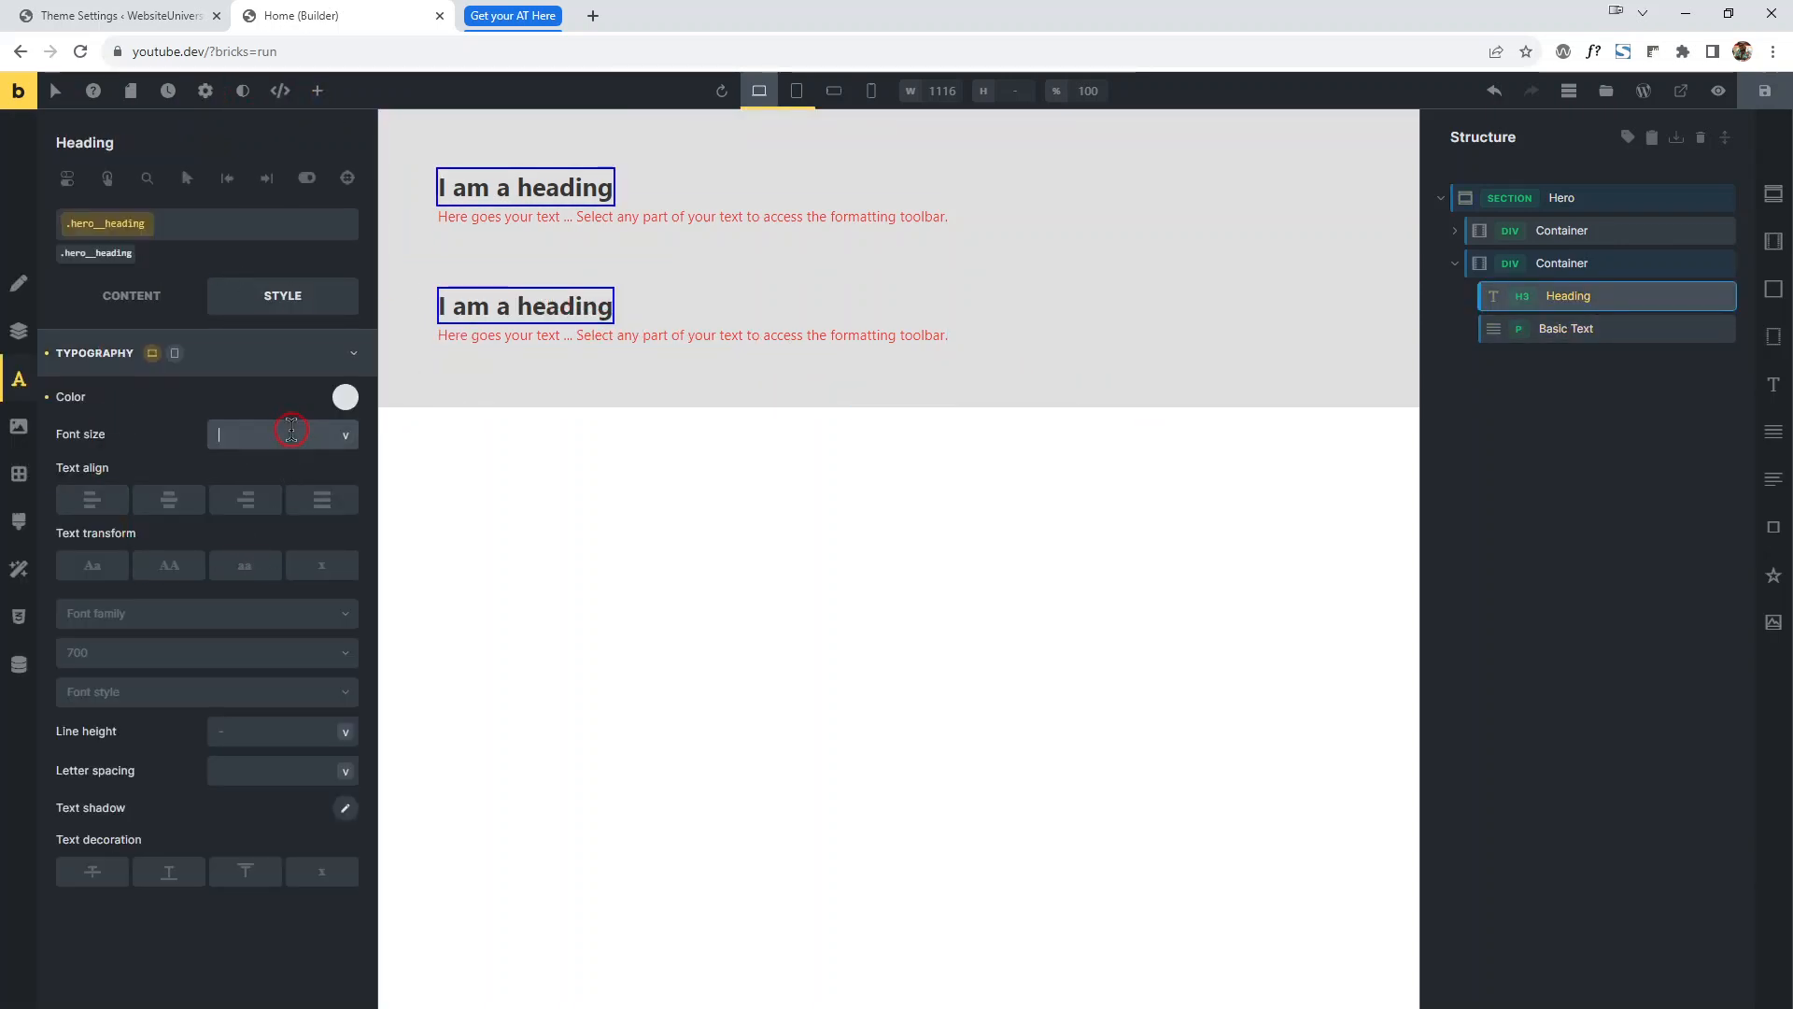
type("r:")
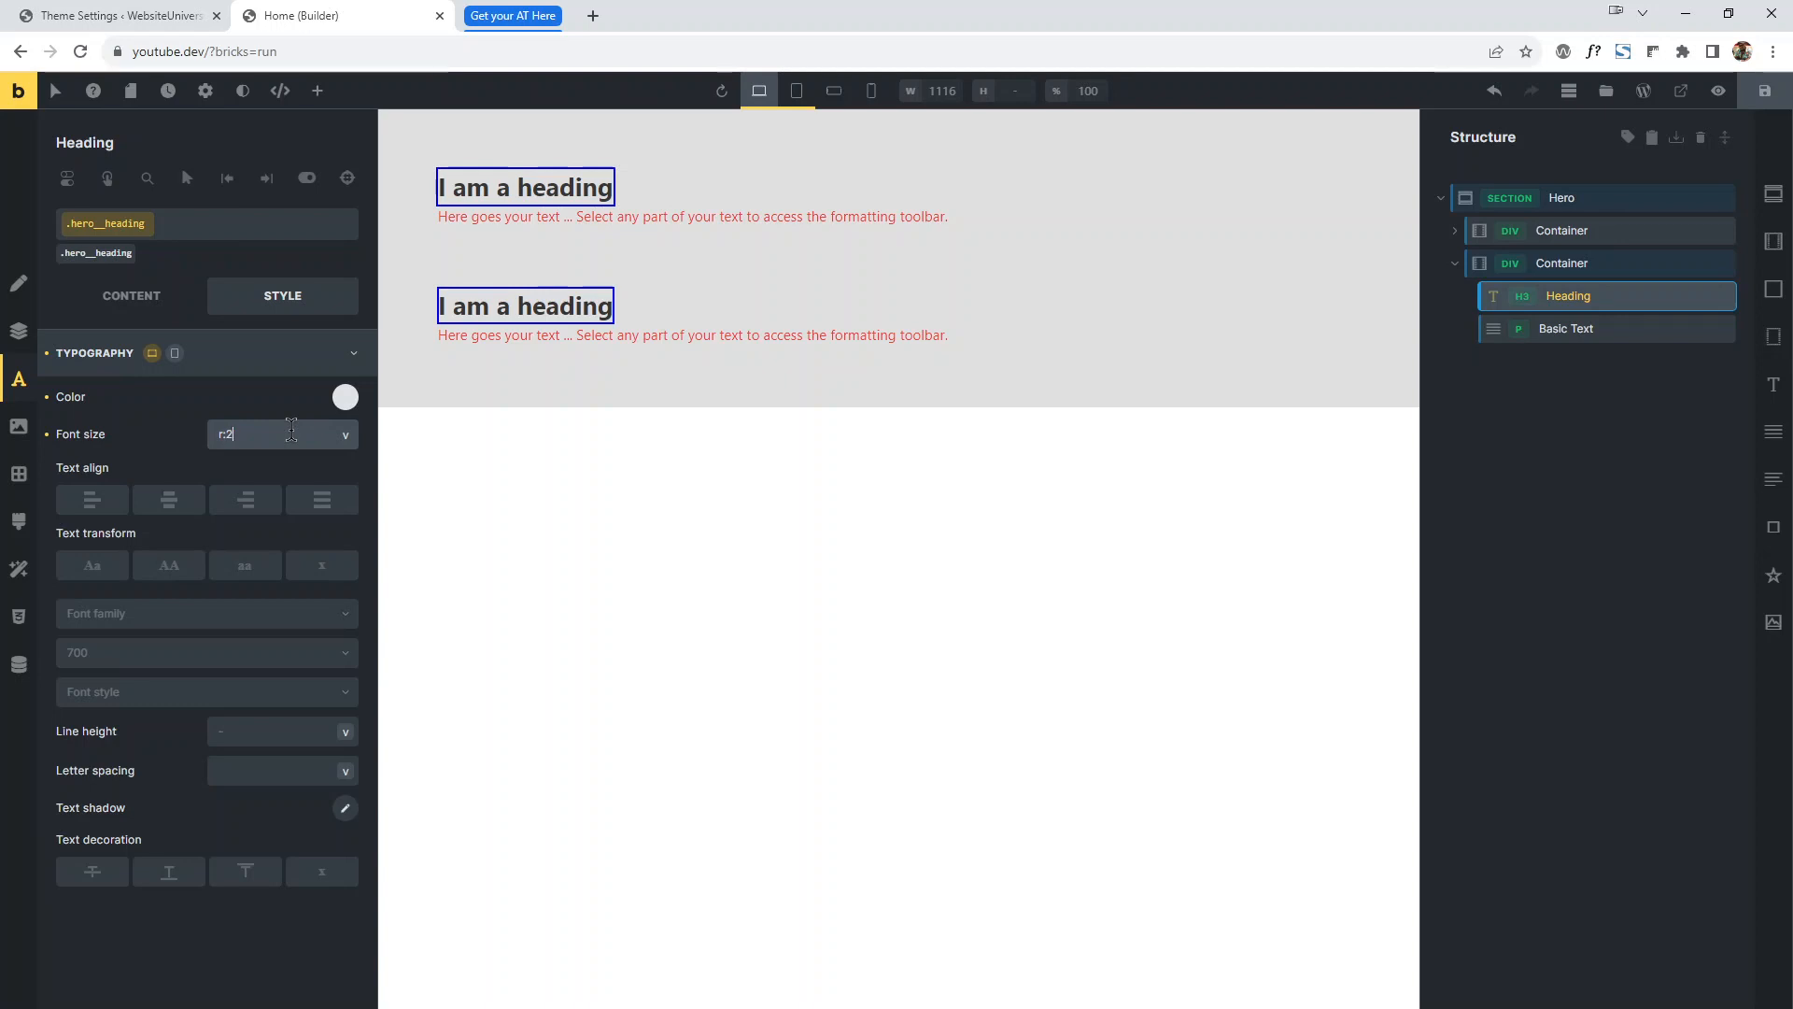
type("24")
left_click(221, 392)
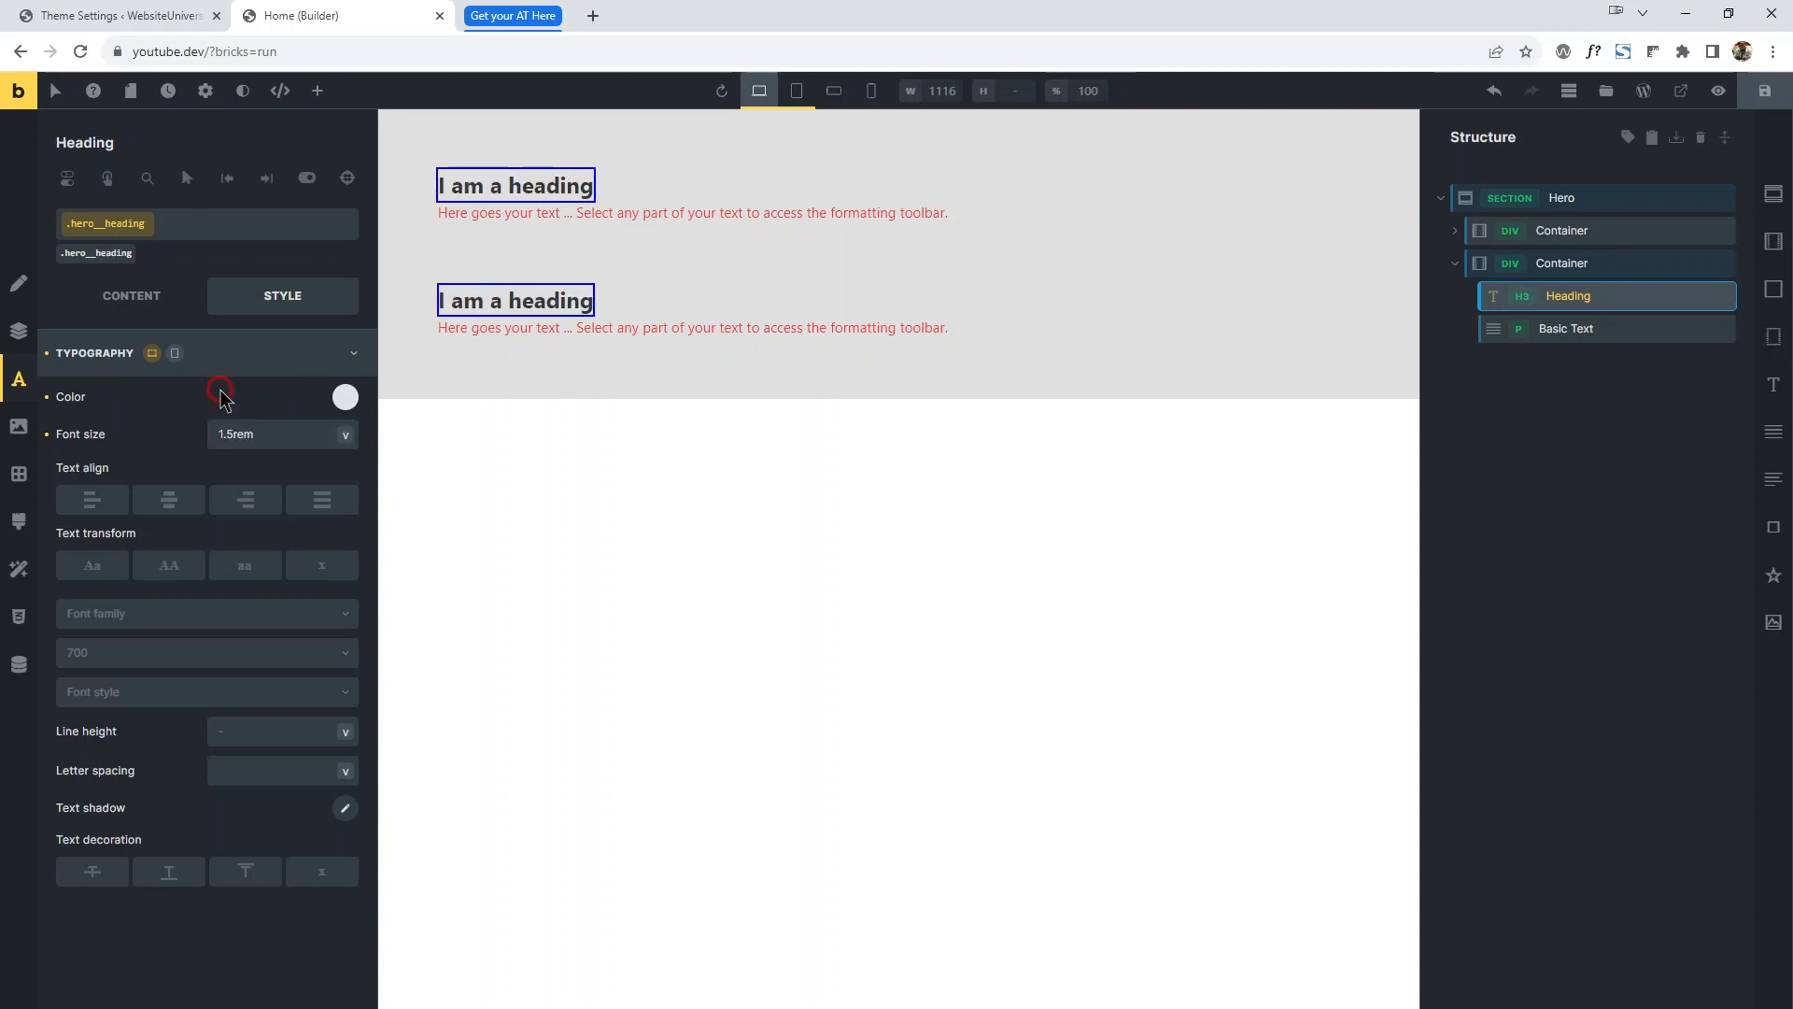
left_click_drag(269, 435, 156, 445)
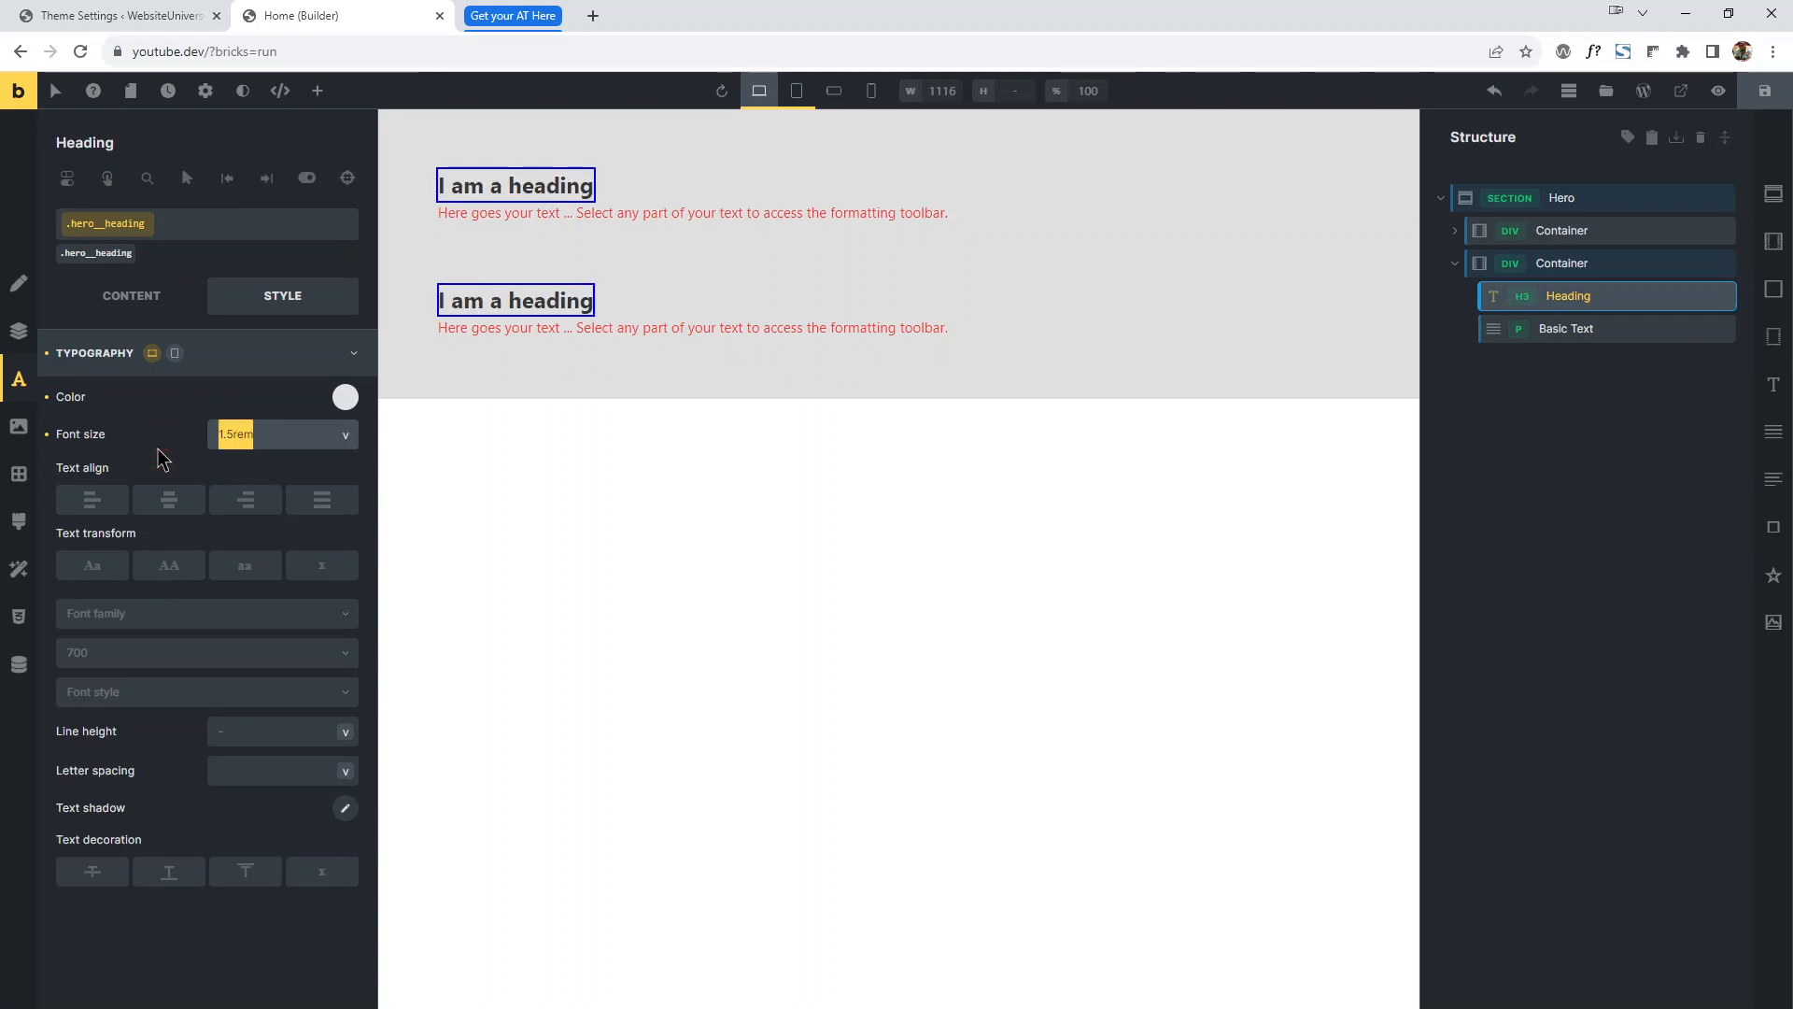
Reset the YouTube theme style's HTML font-size to its default and reselect the lower heading.
left_click(207, 91)
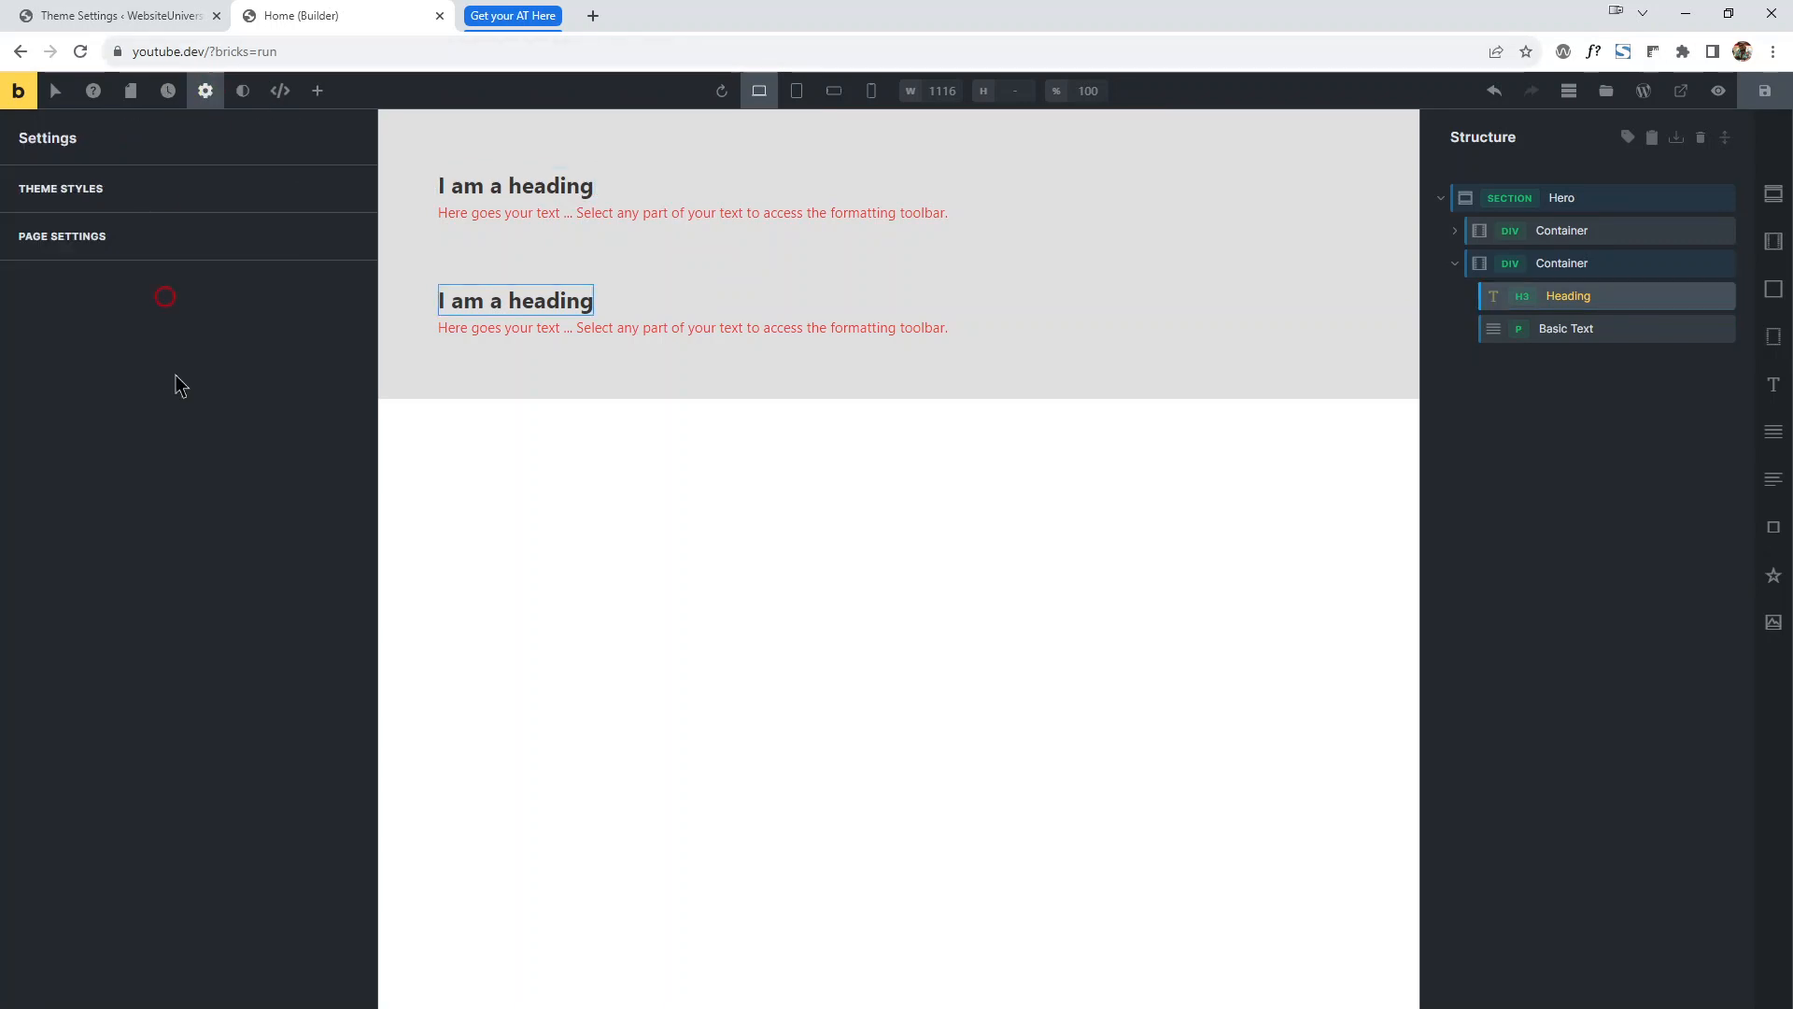
left_click(136, 190)
left_click(112, 527)
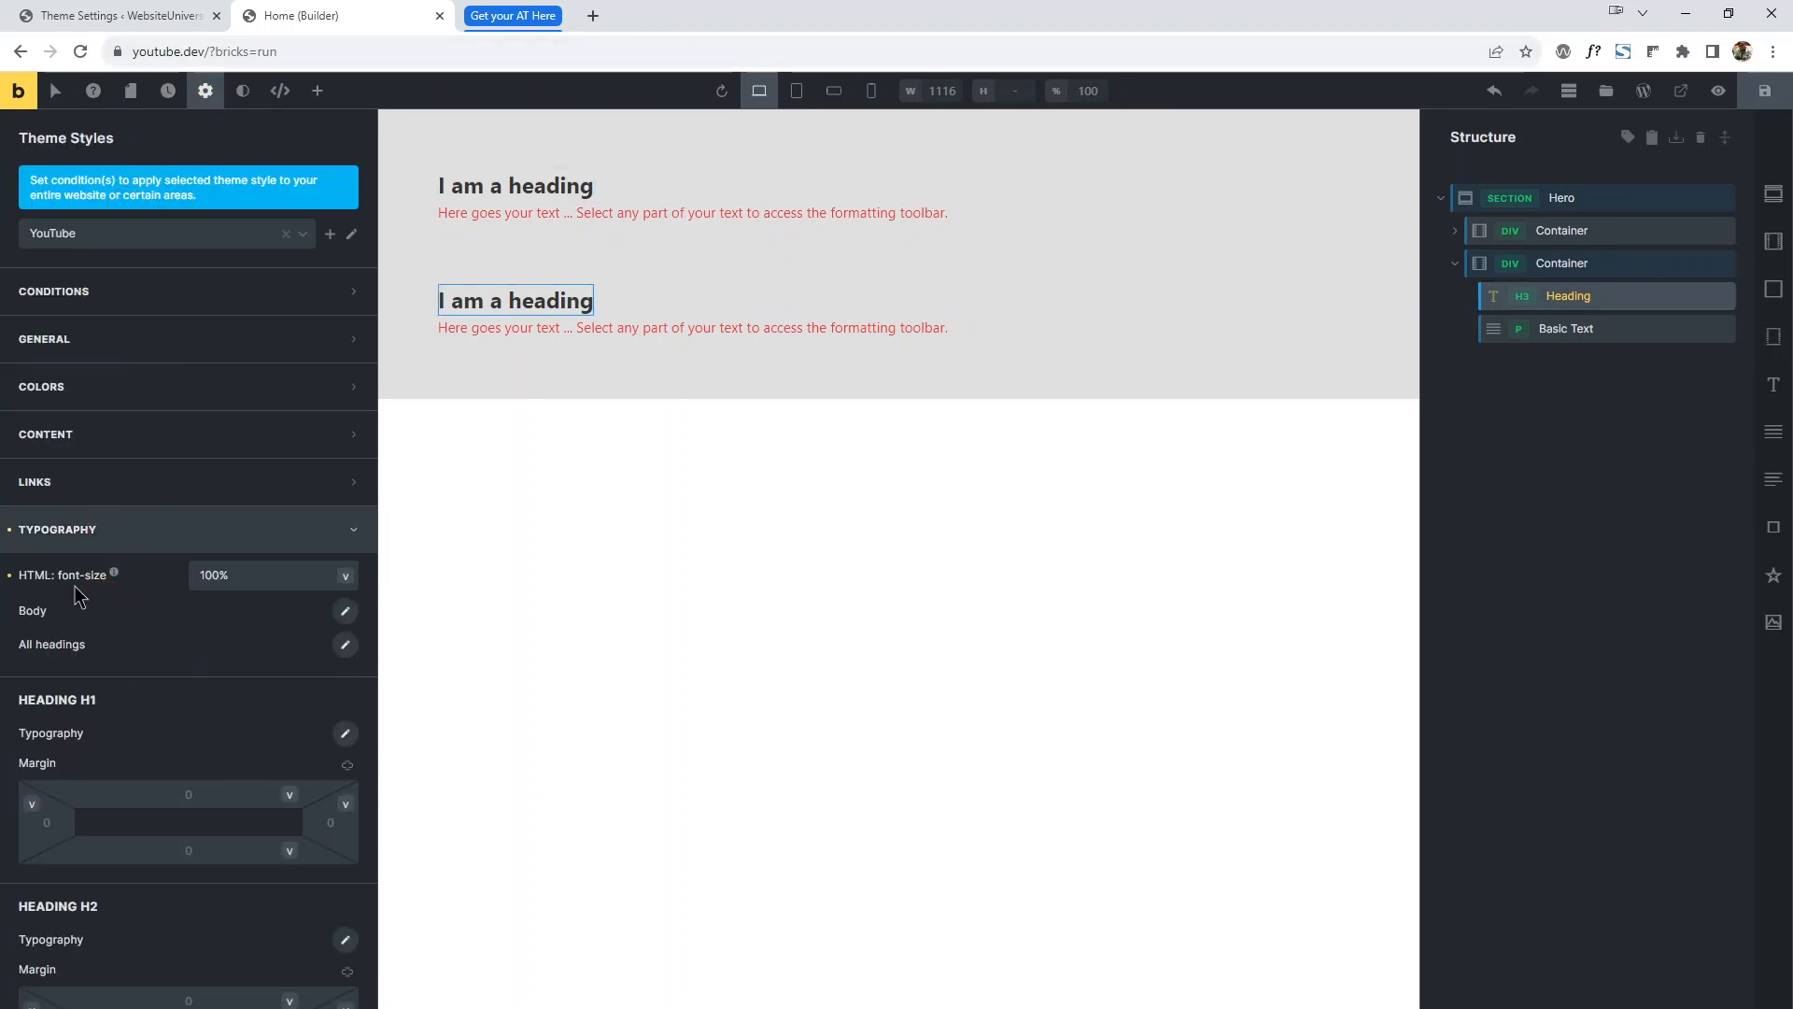
left_click(13, 576)
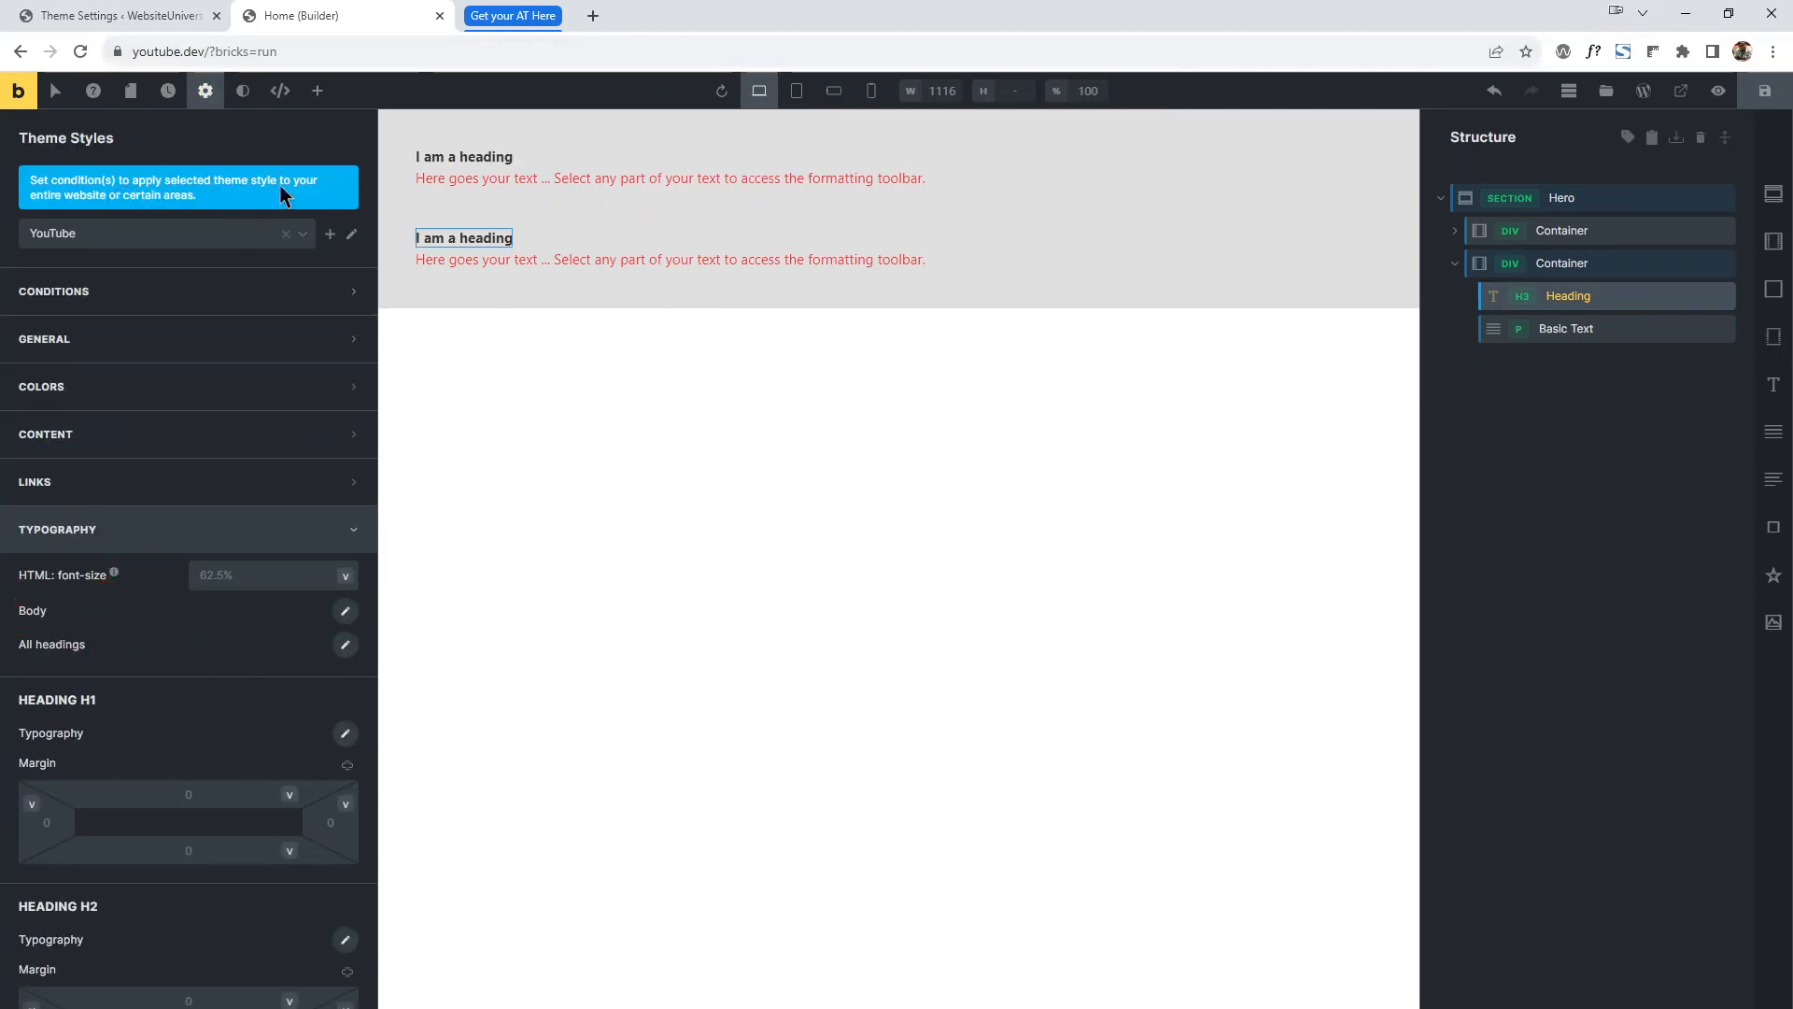
left_click(211, 97)
left_click(474, 240)
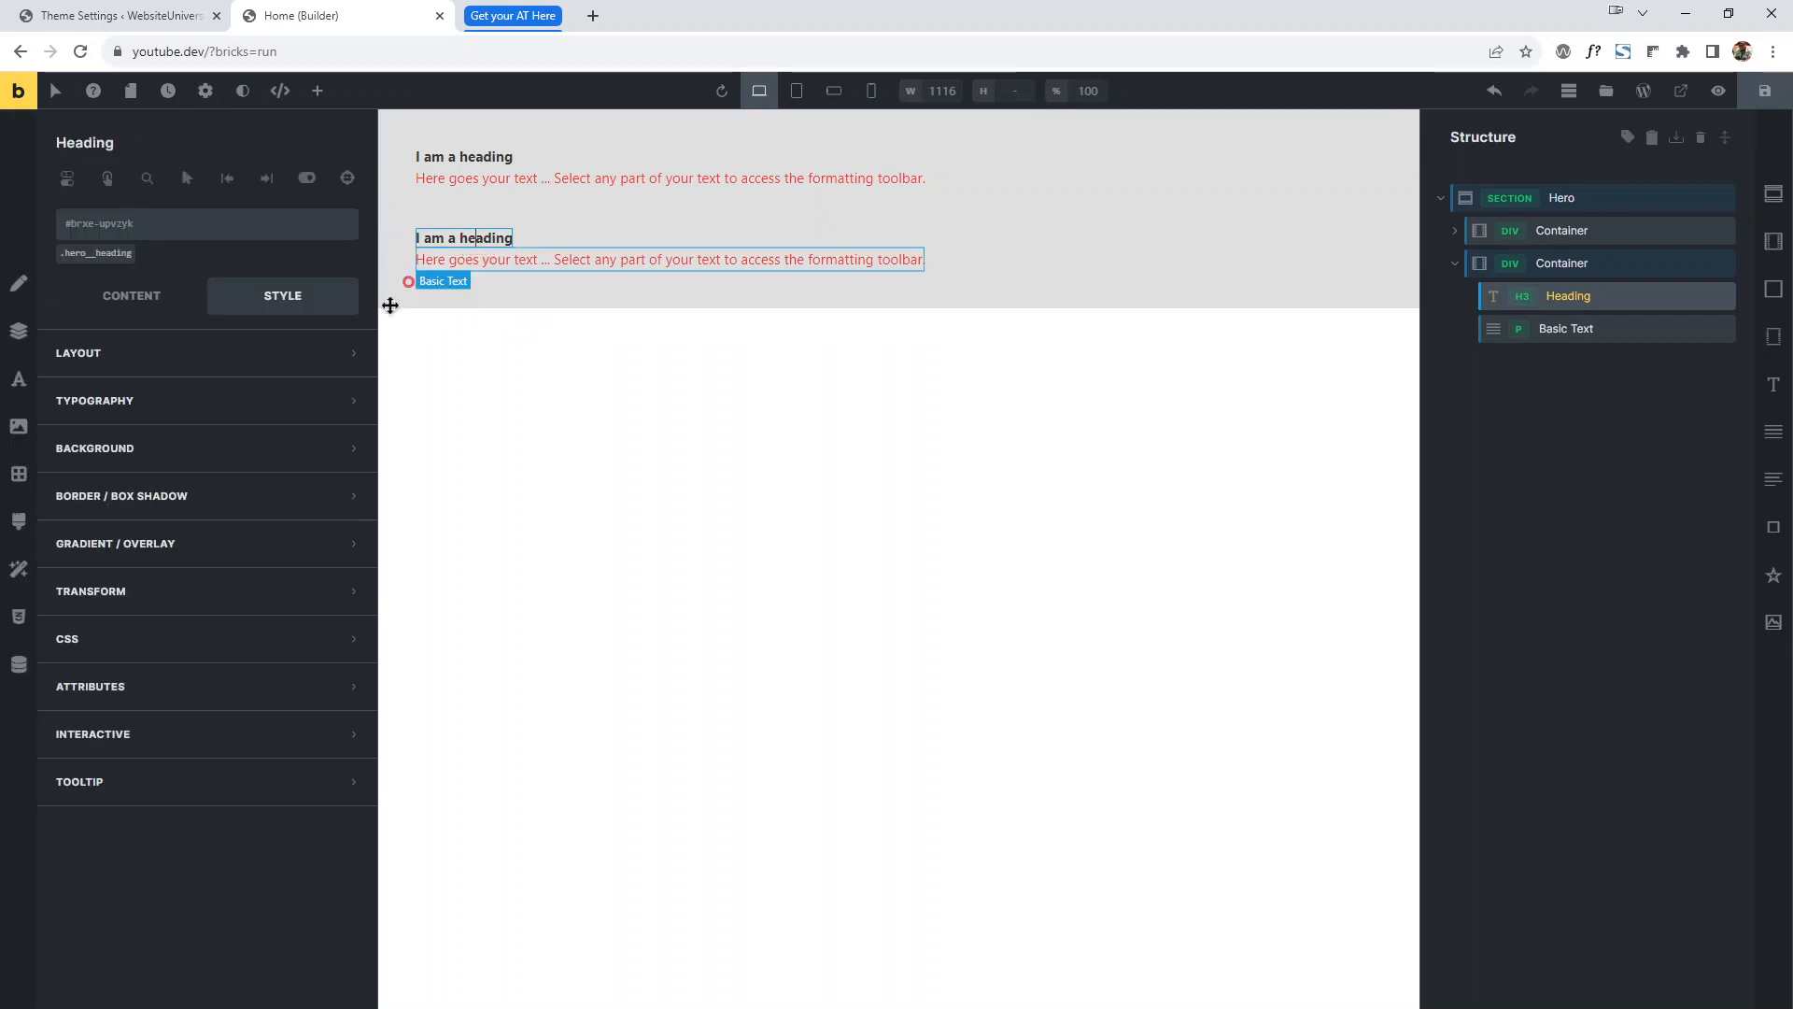
Set the font size of the hero__heading class on the lower heading with the rem converter expression r:24.
left_click(93, 254)
left_click(280, 403)
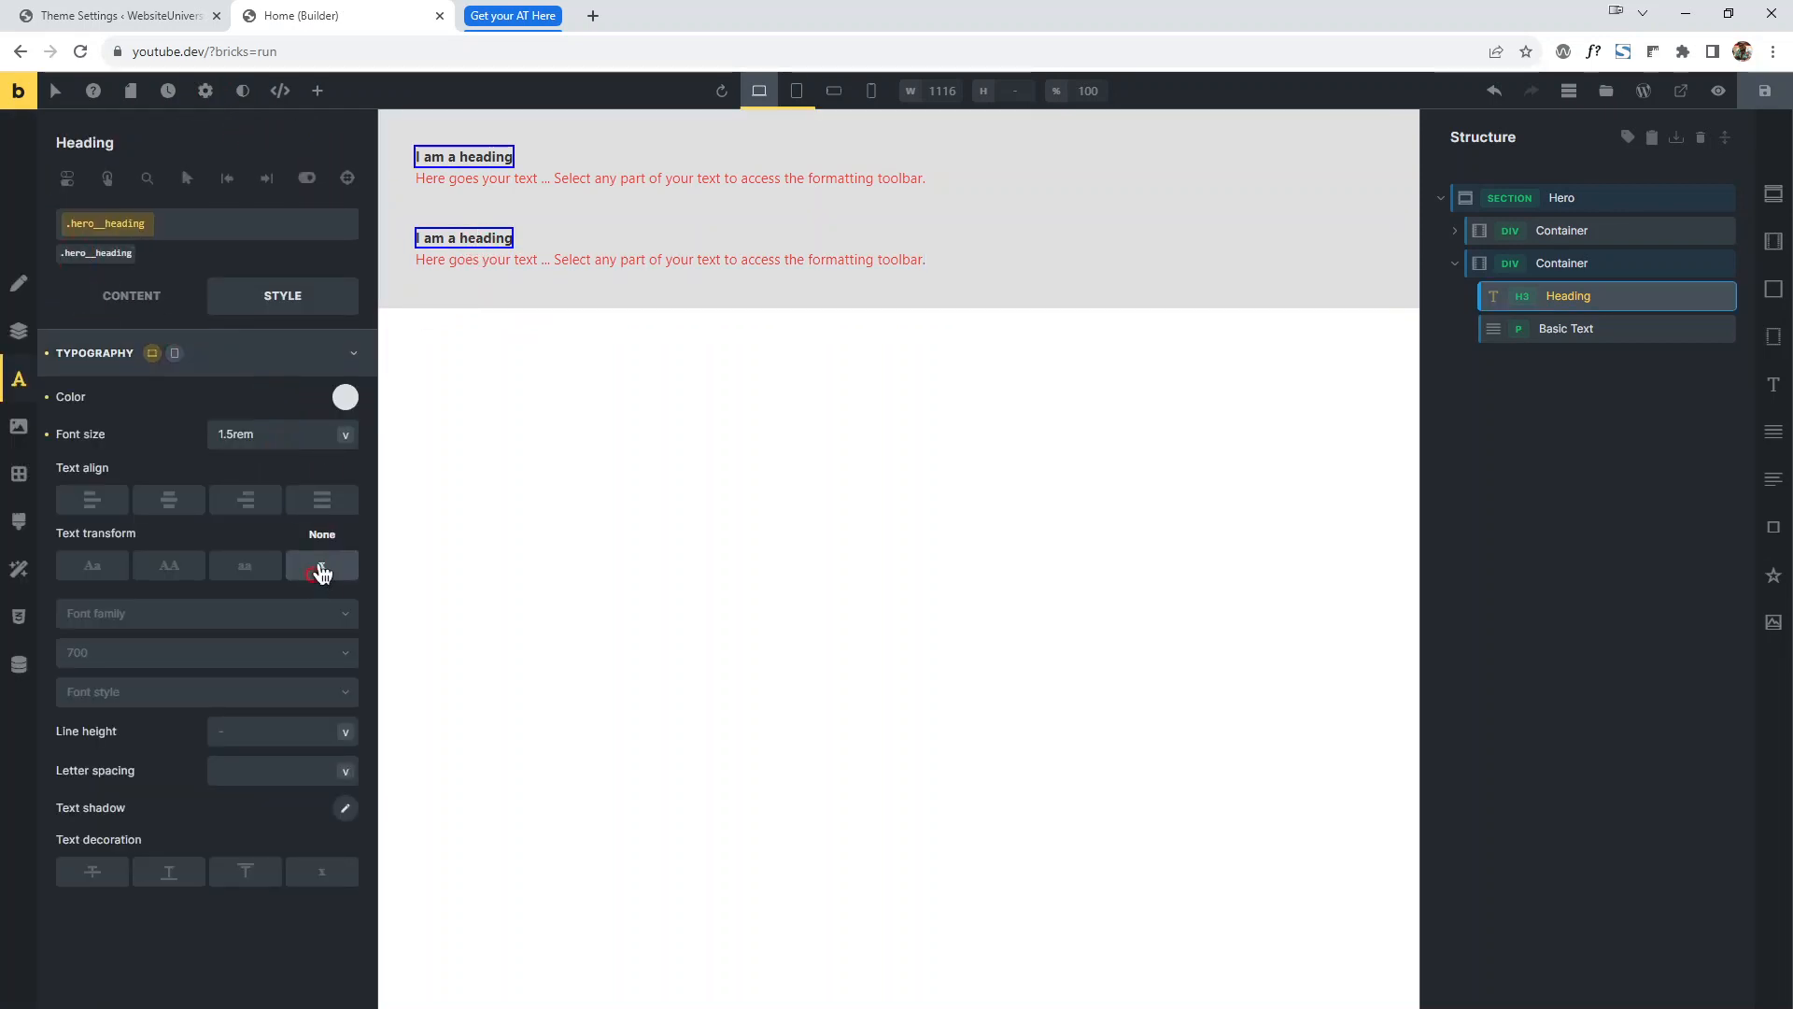
left_click(263, 435)
key("ctrl+a")
key("BackSpace")
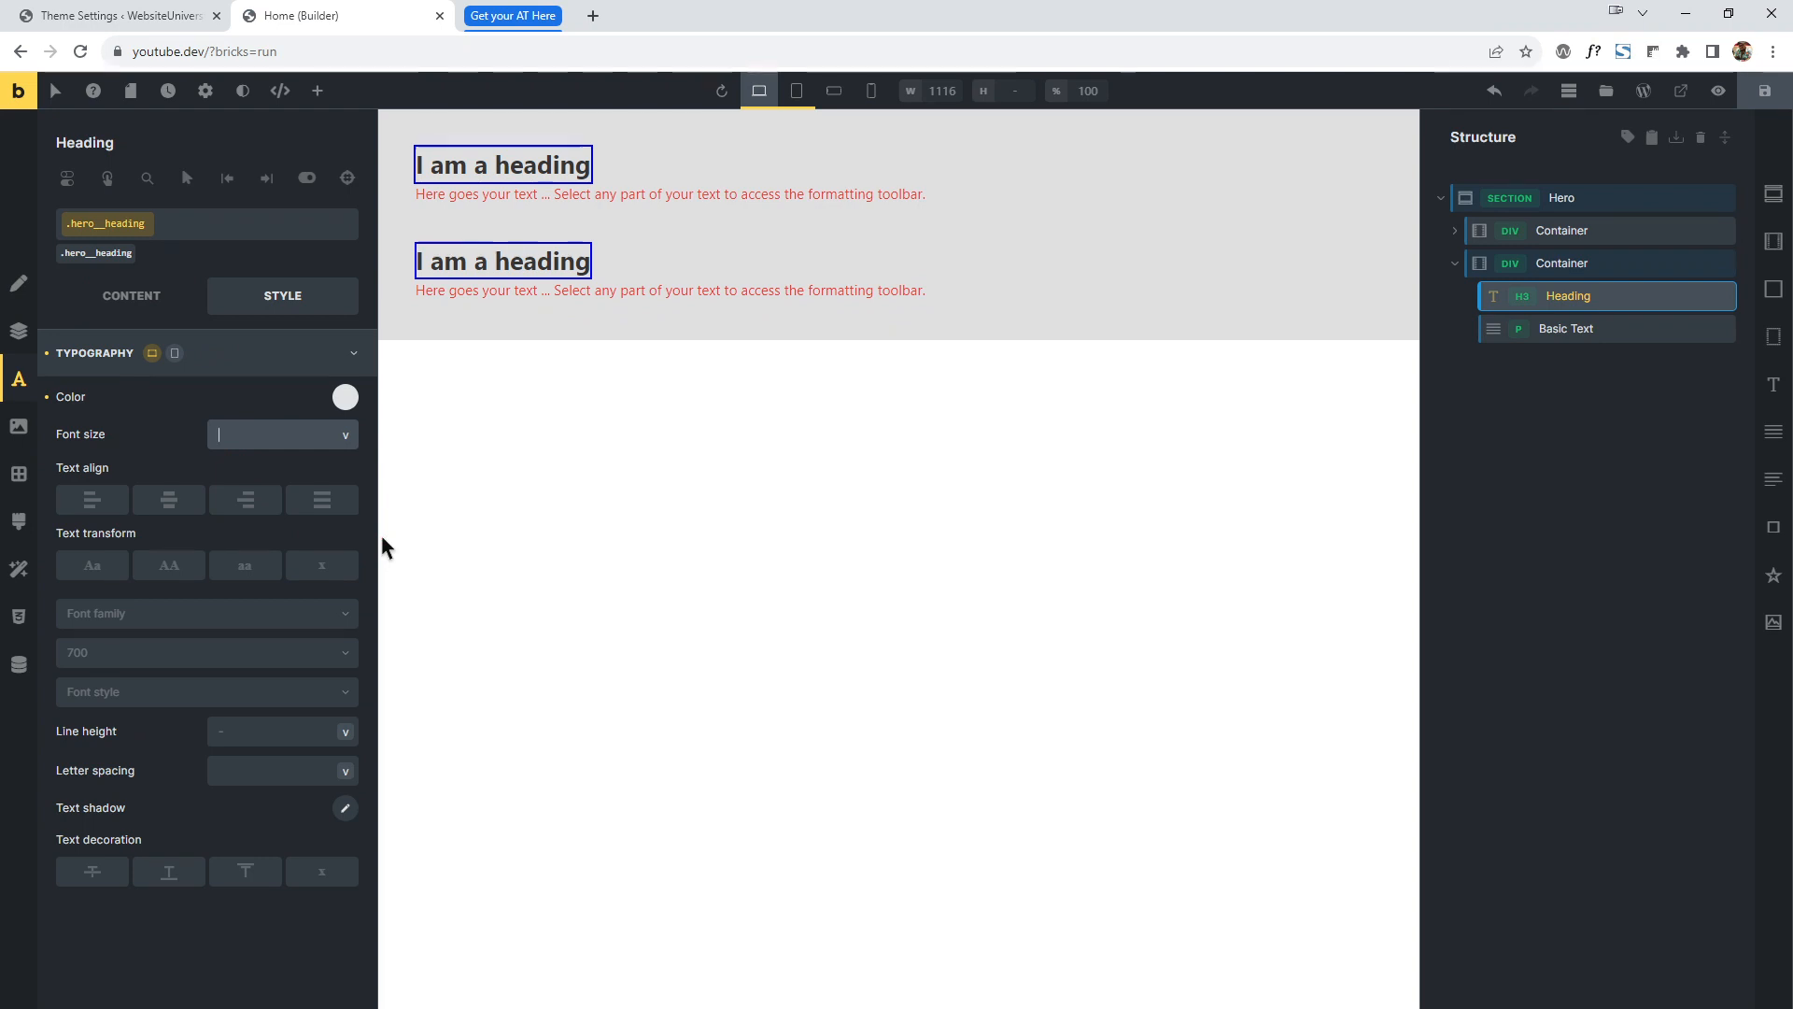
type("24")
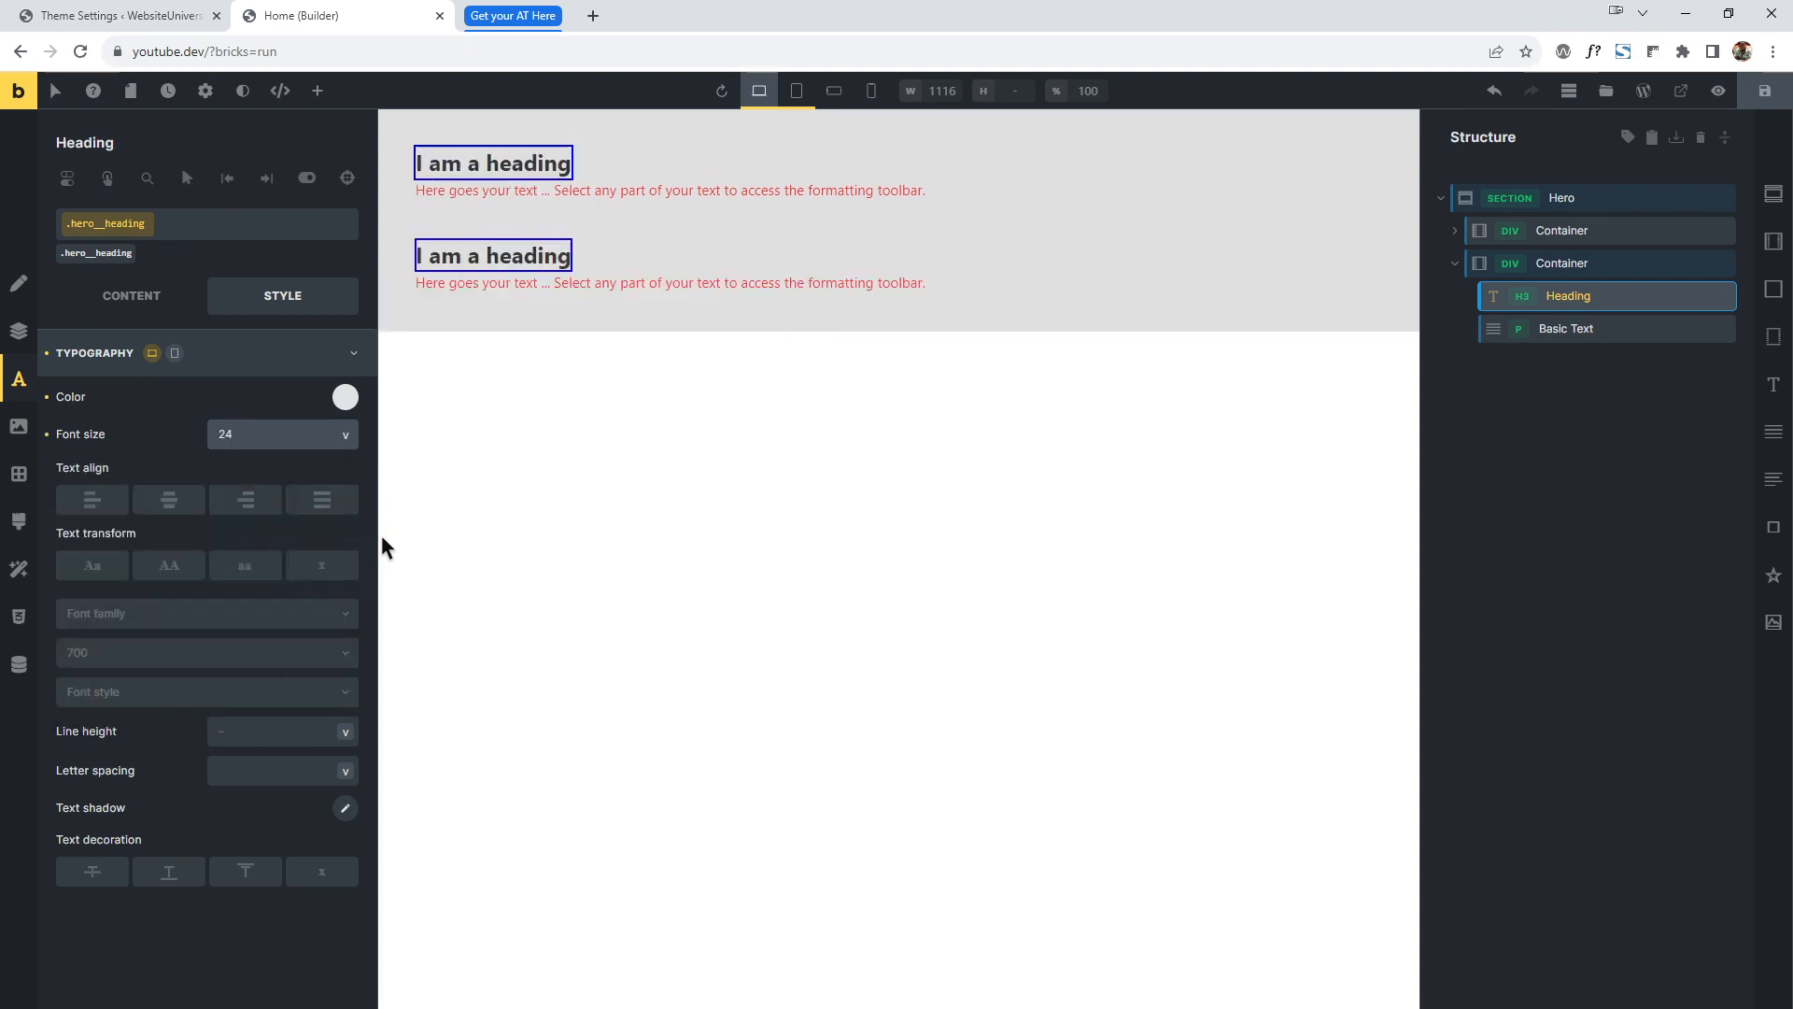
key("Home")
type("r")
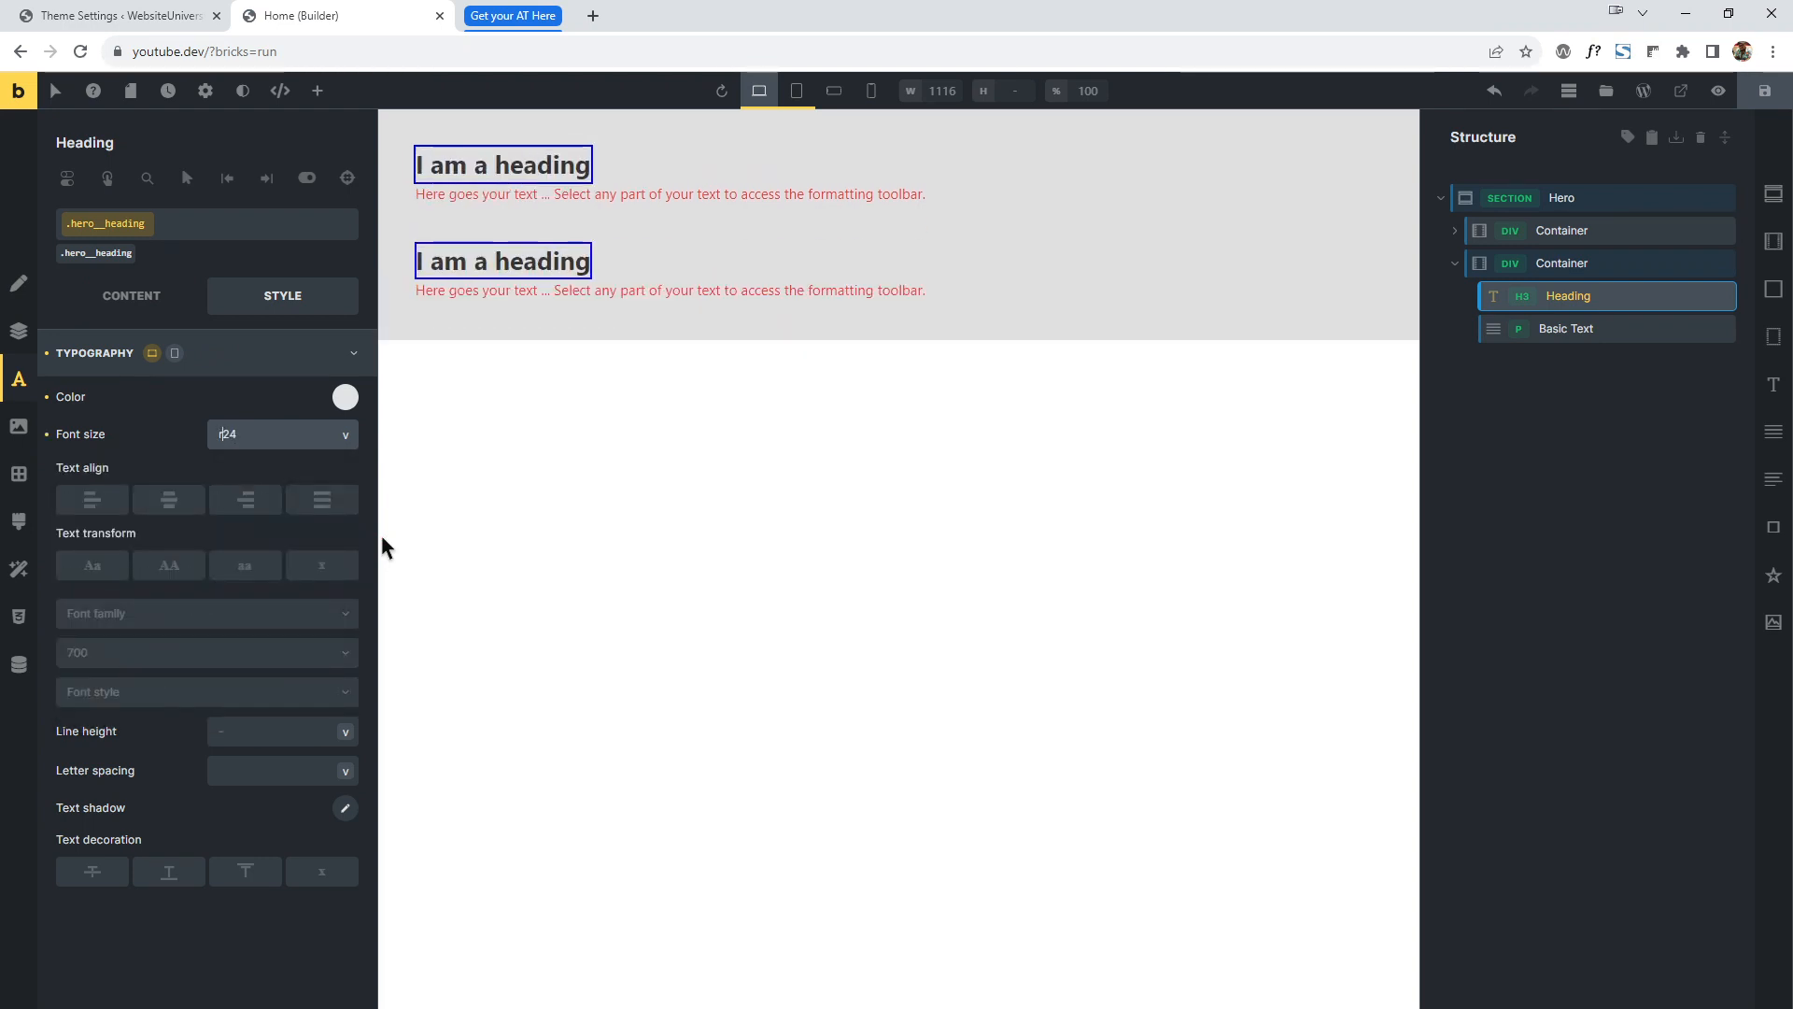
left_click(186, 414)
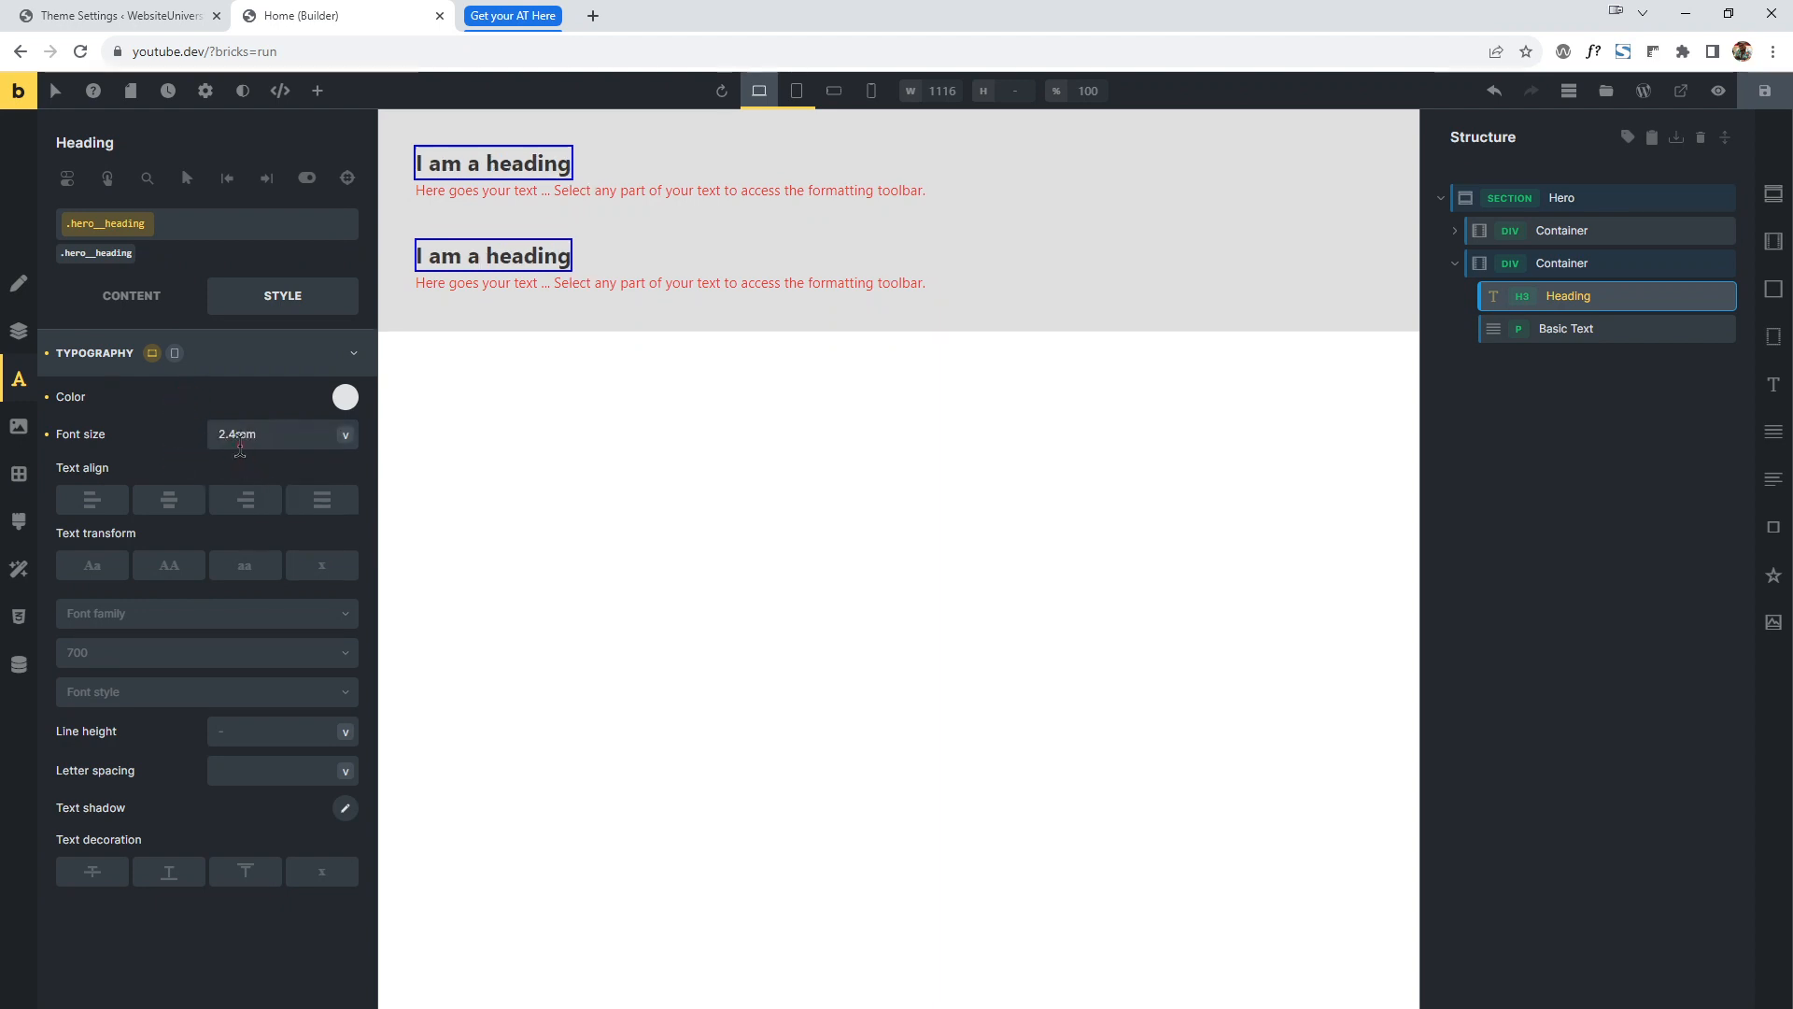
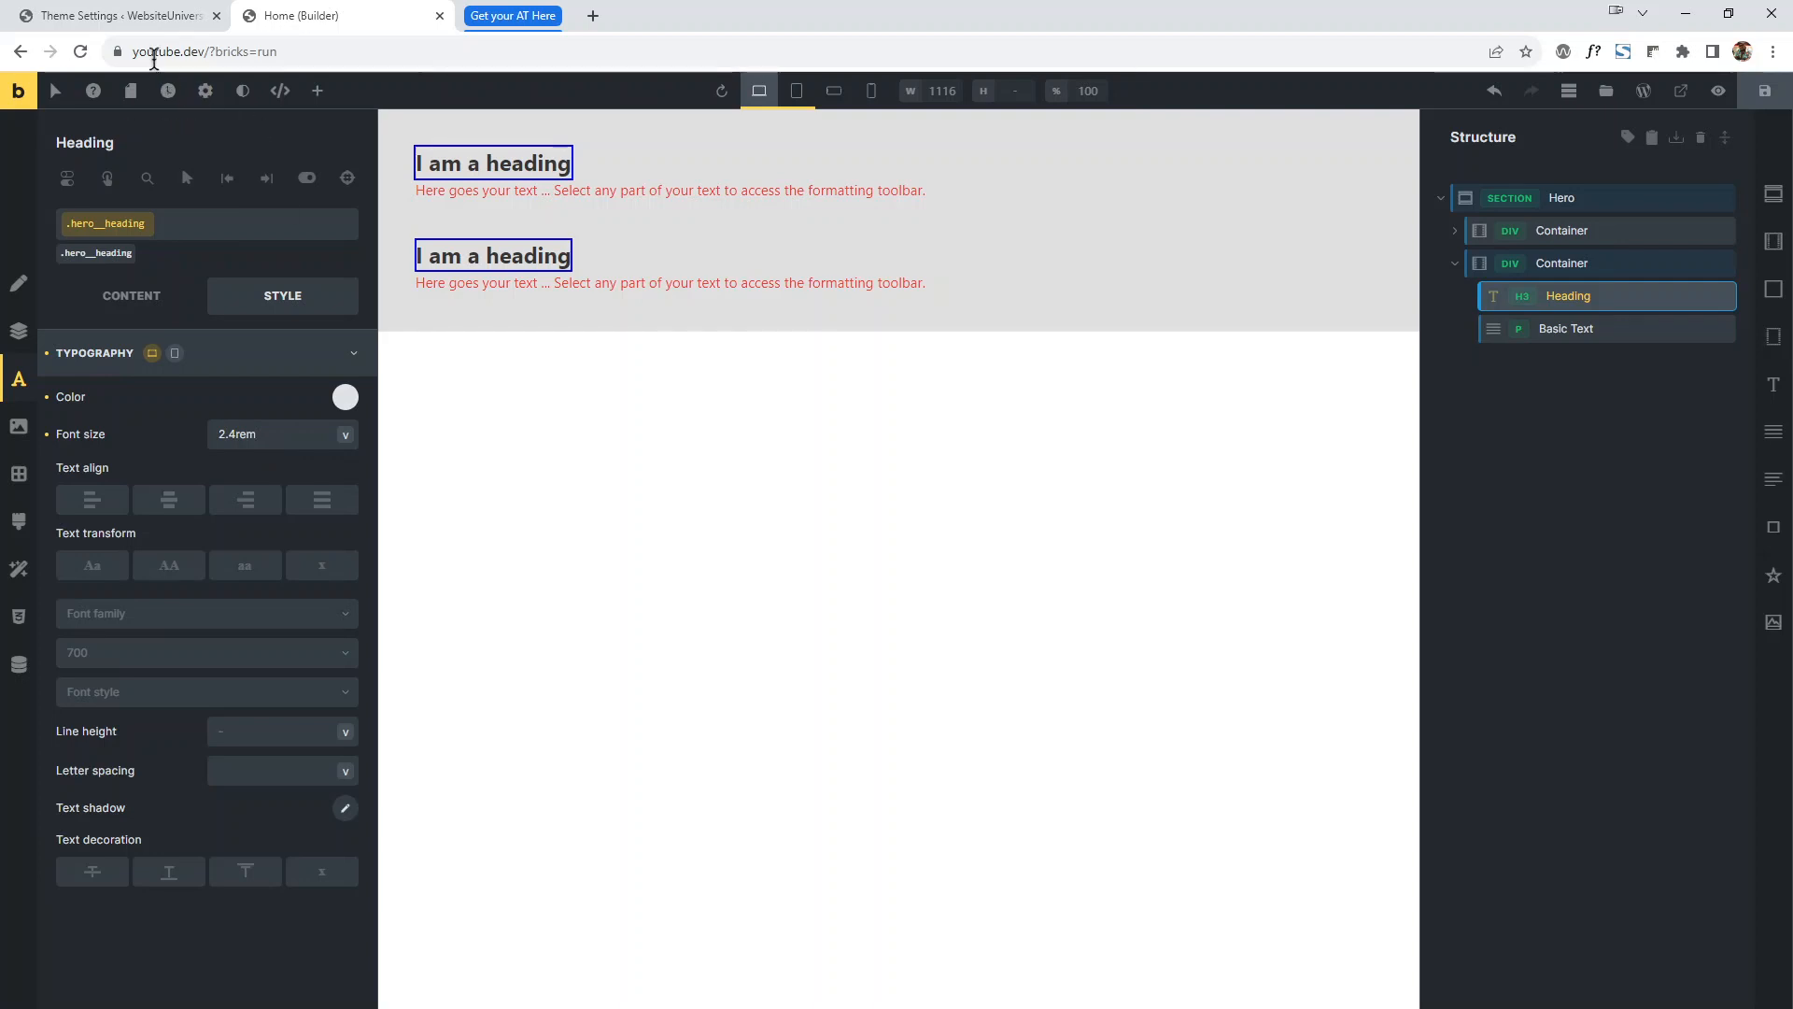
Check the description of the Close variable brackets option in the theme settings and return to the Bricks builder.
left_click(122, 16)
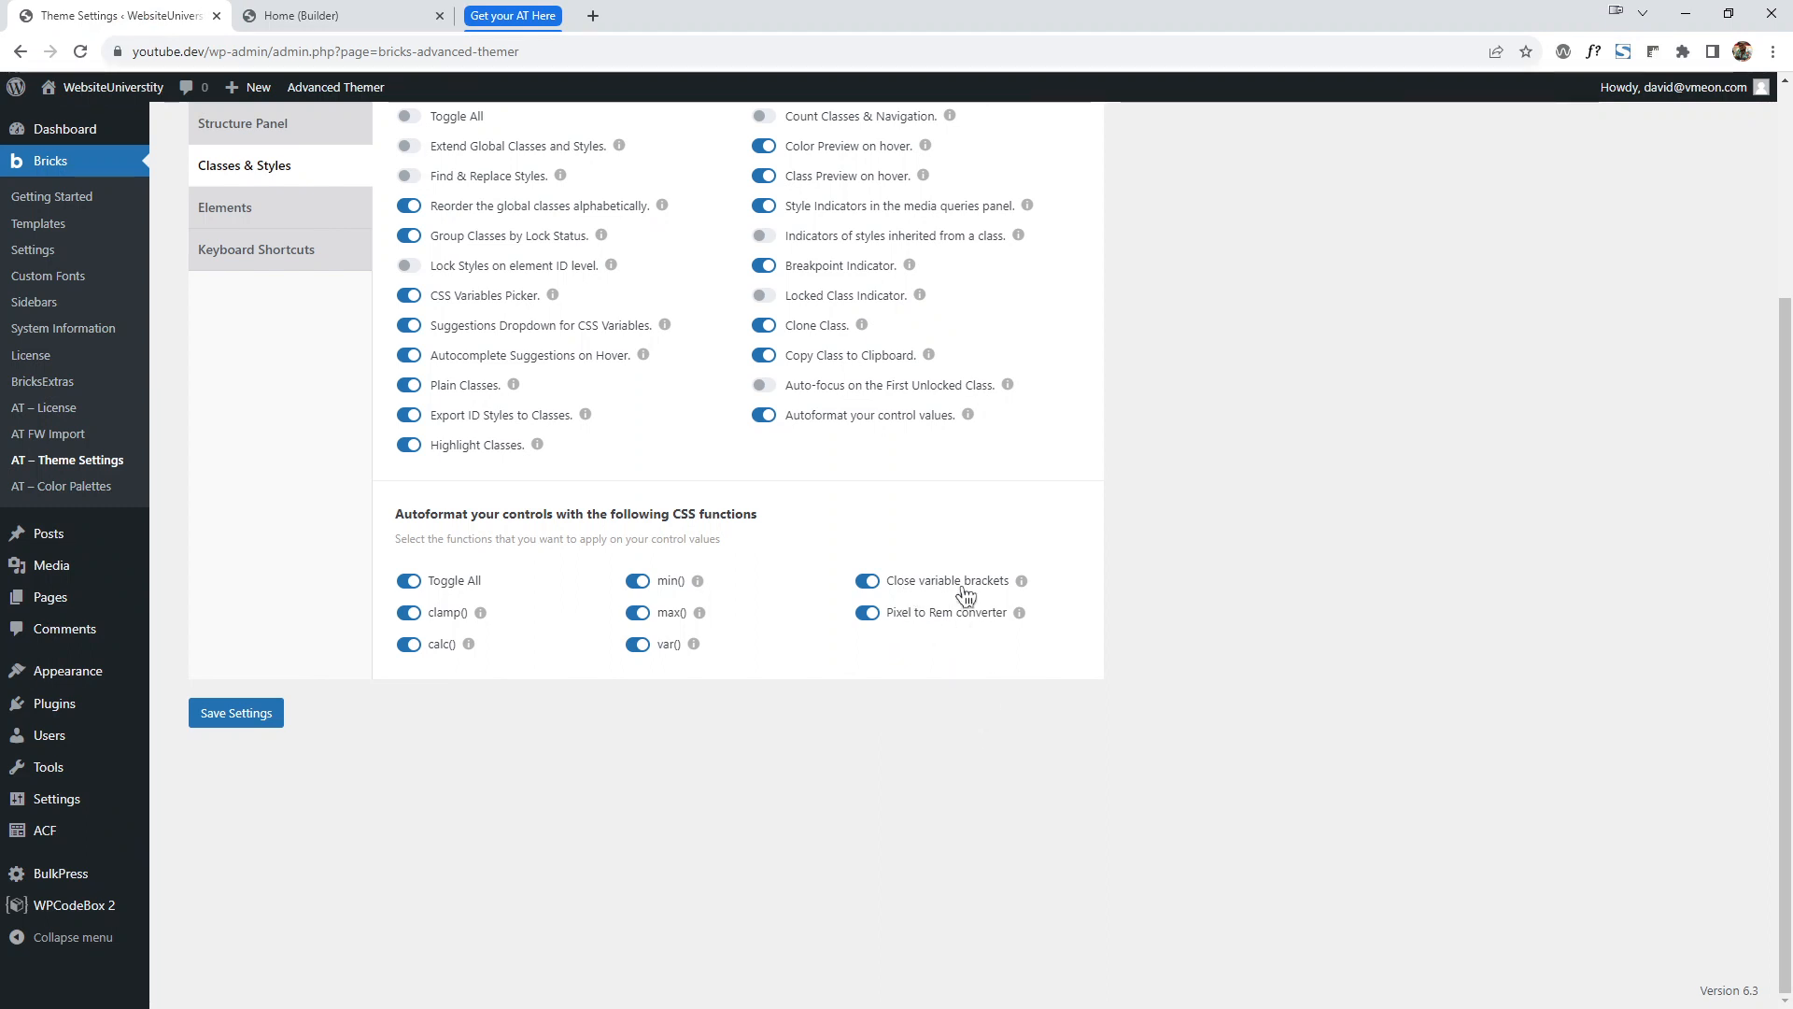
mouse_move(1023, 585)
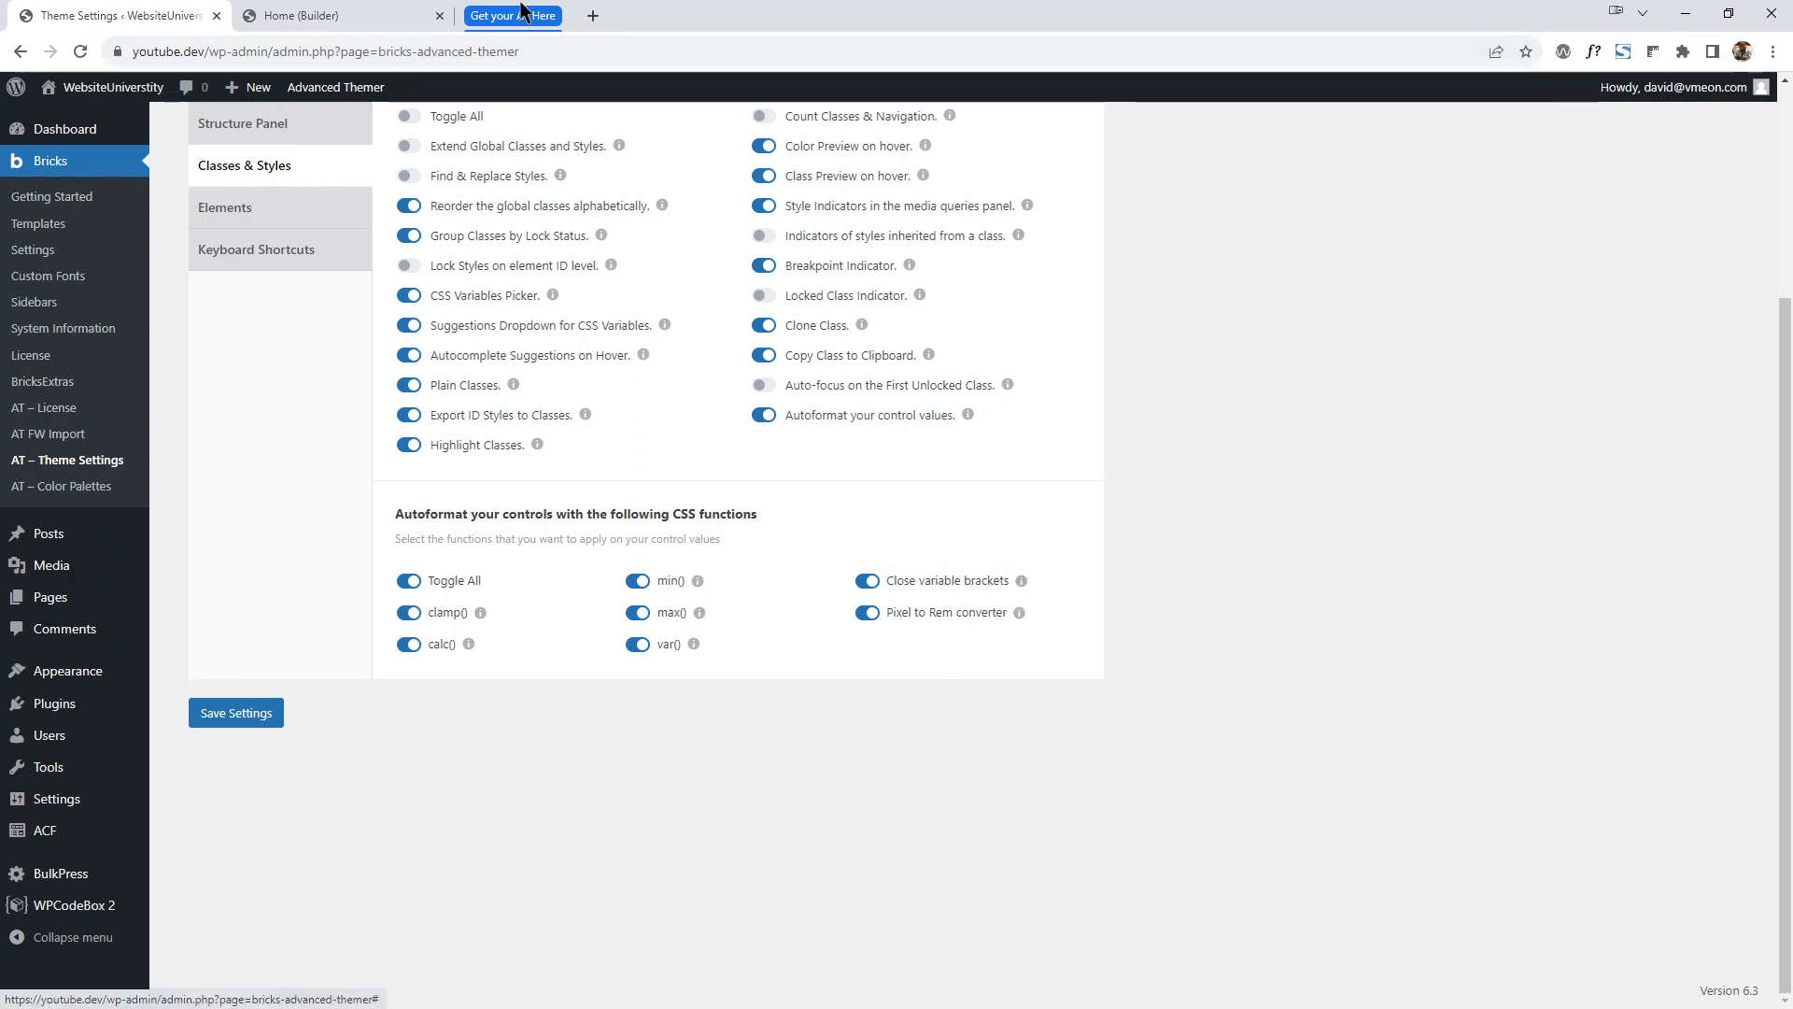
left_click(318, 16)
Replace the hero__heading font size with the manually written variable var(--dp-font-s).
double_click(234, 432)
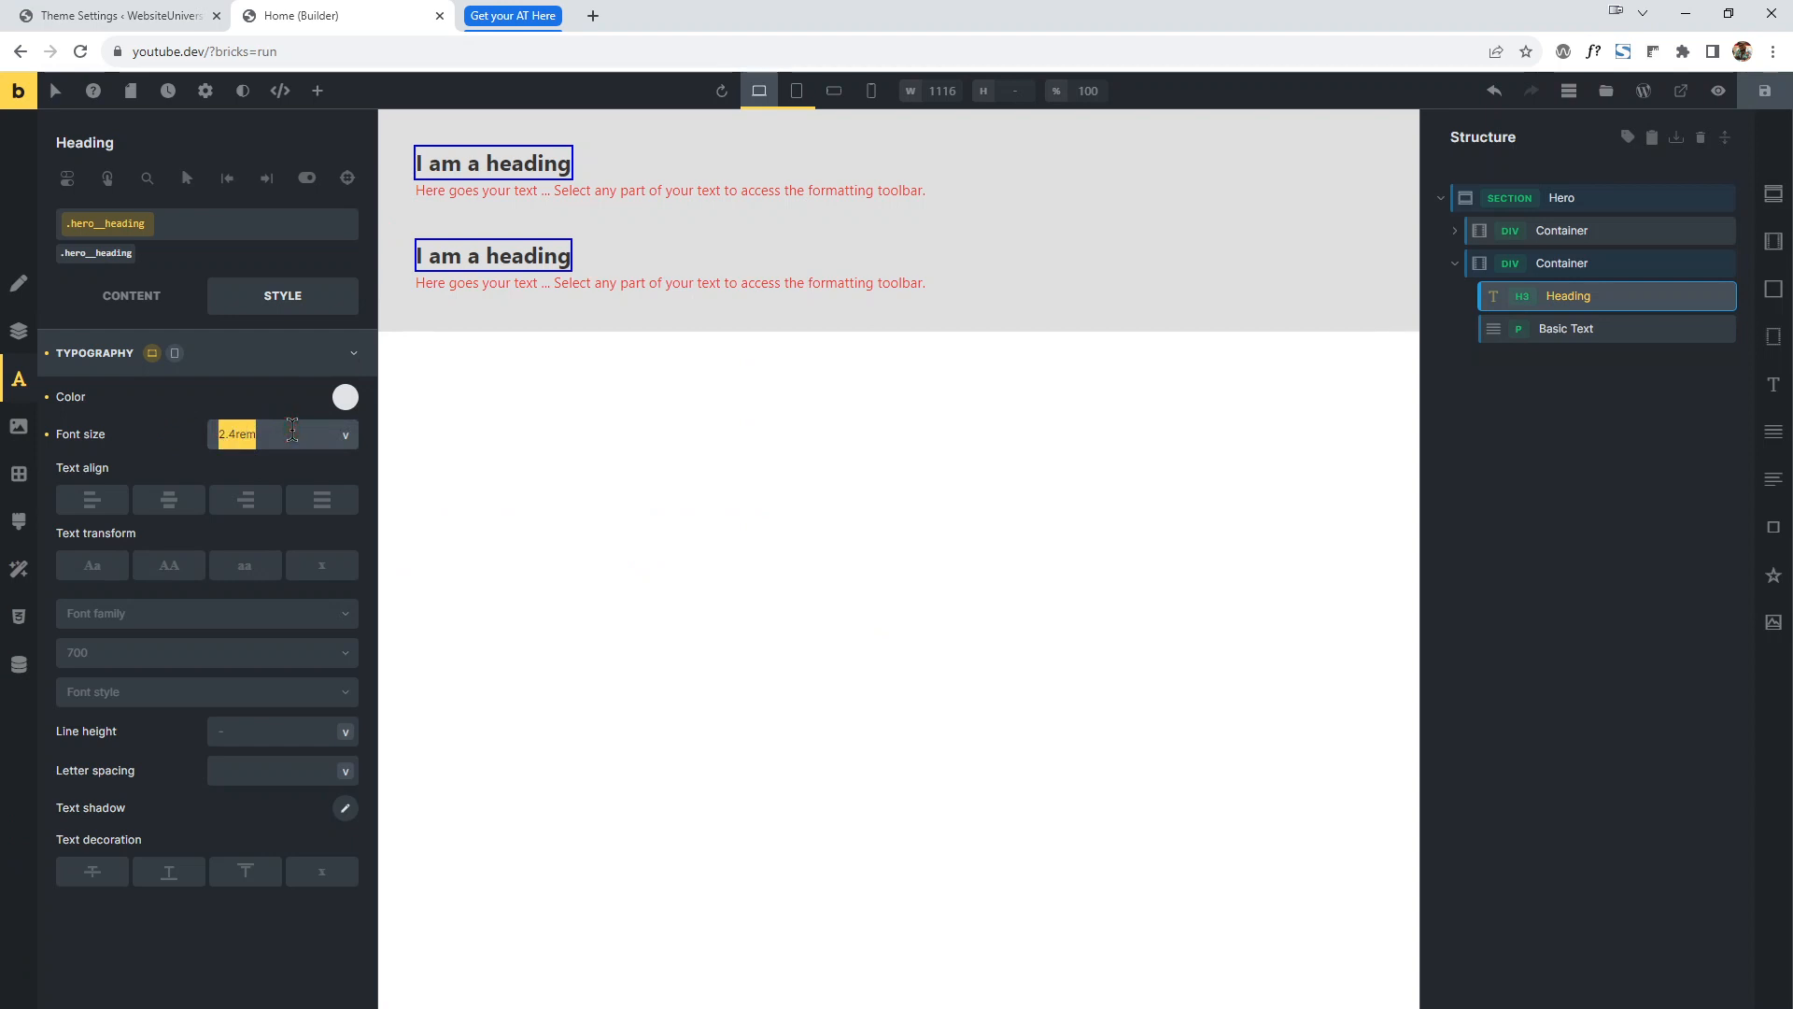
type("font-s")
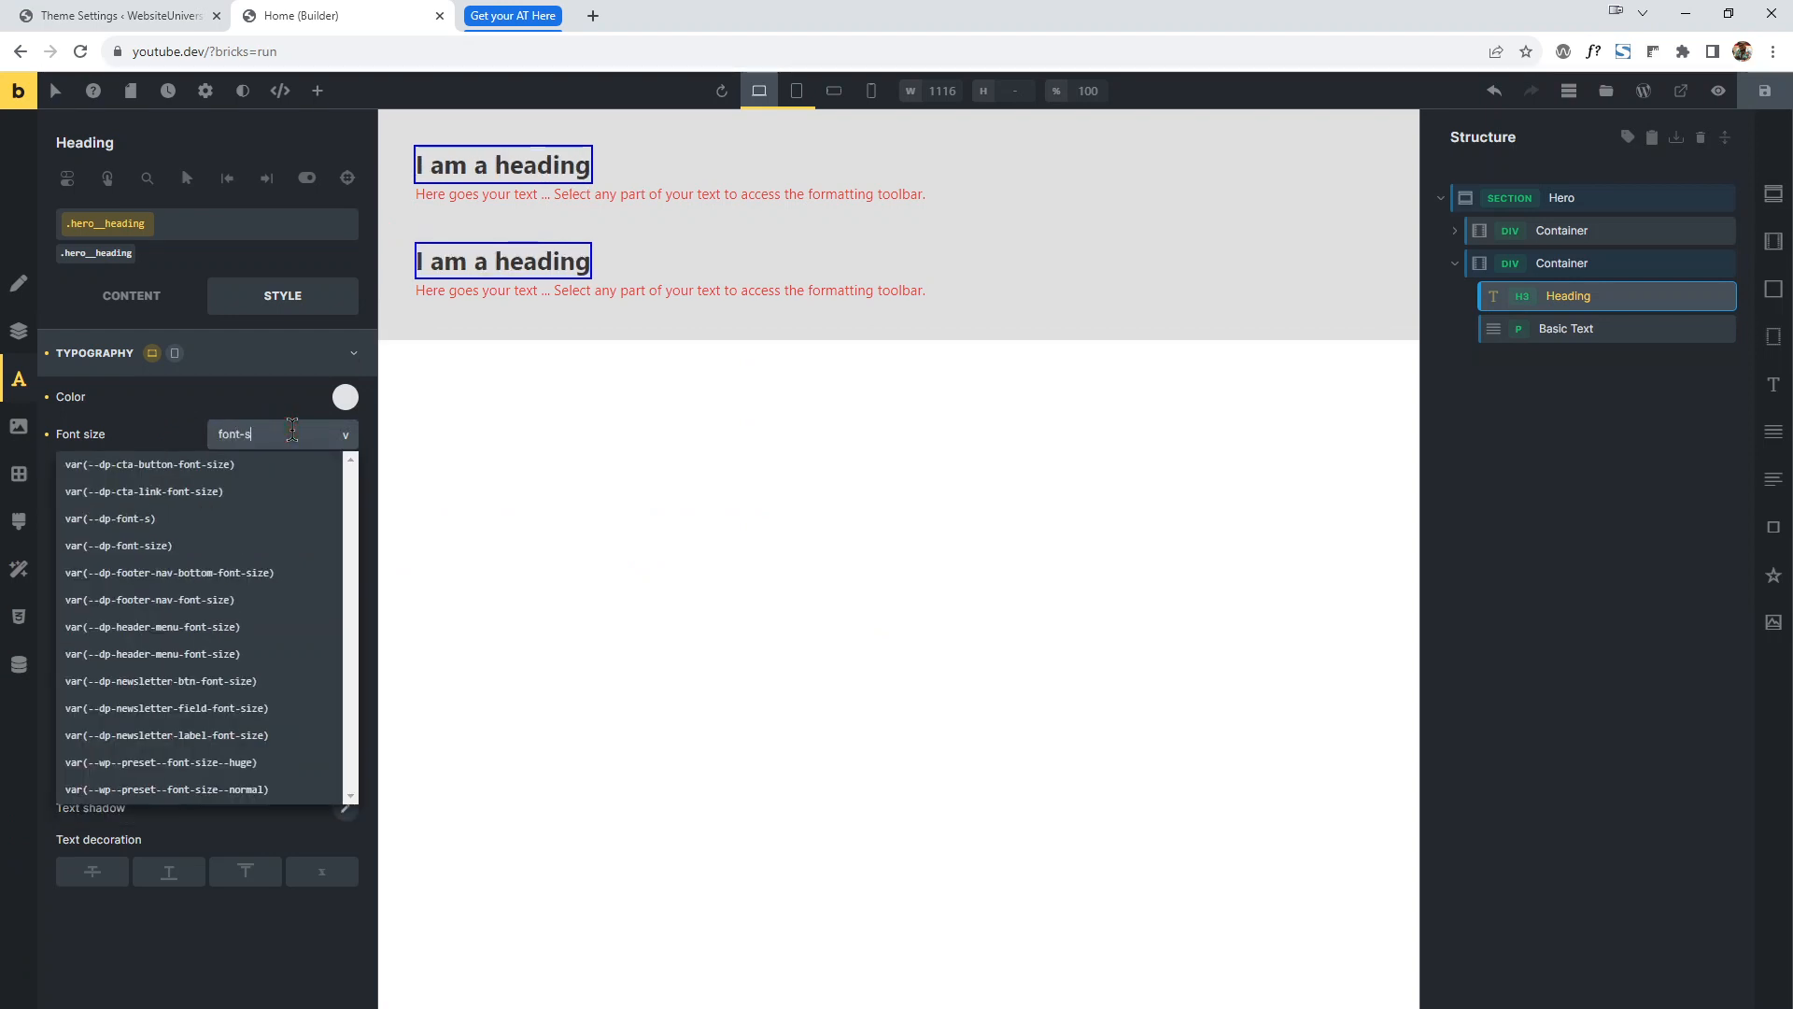
left_click(250, 409)
triple_click(280, 436)
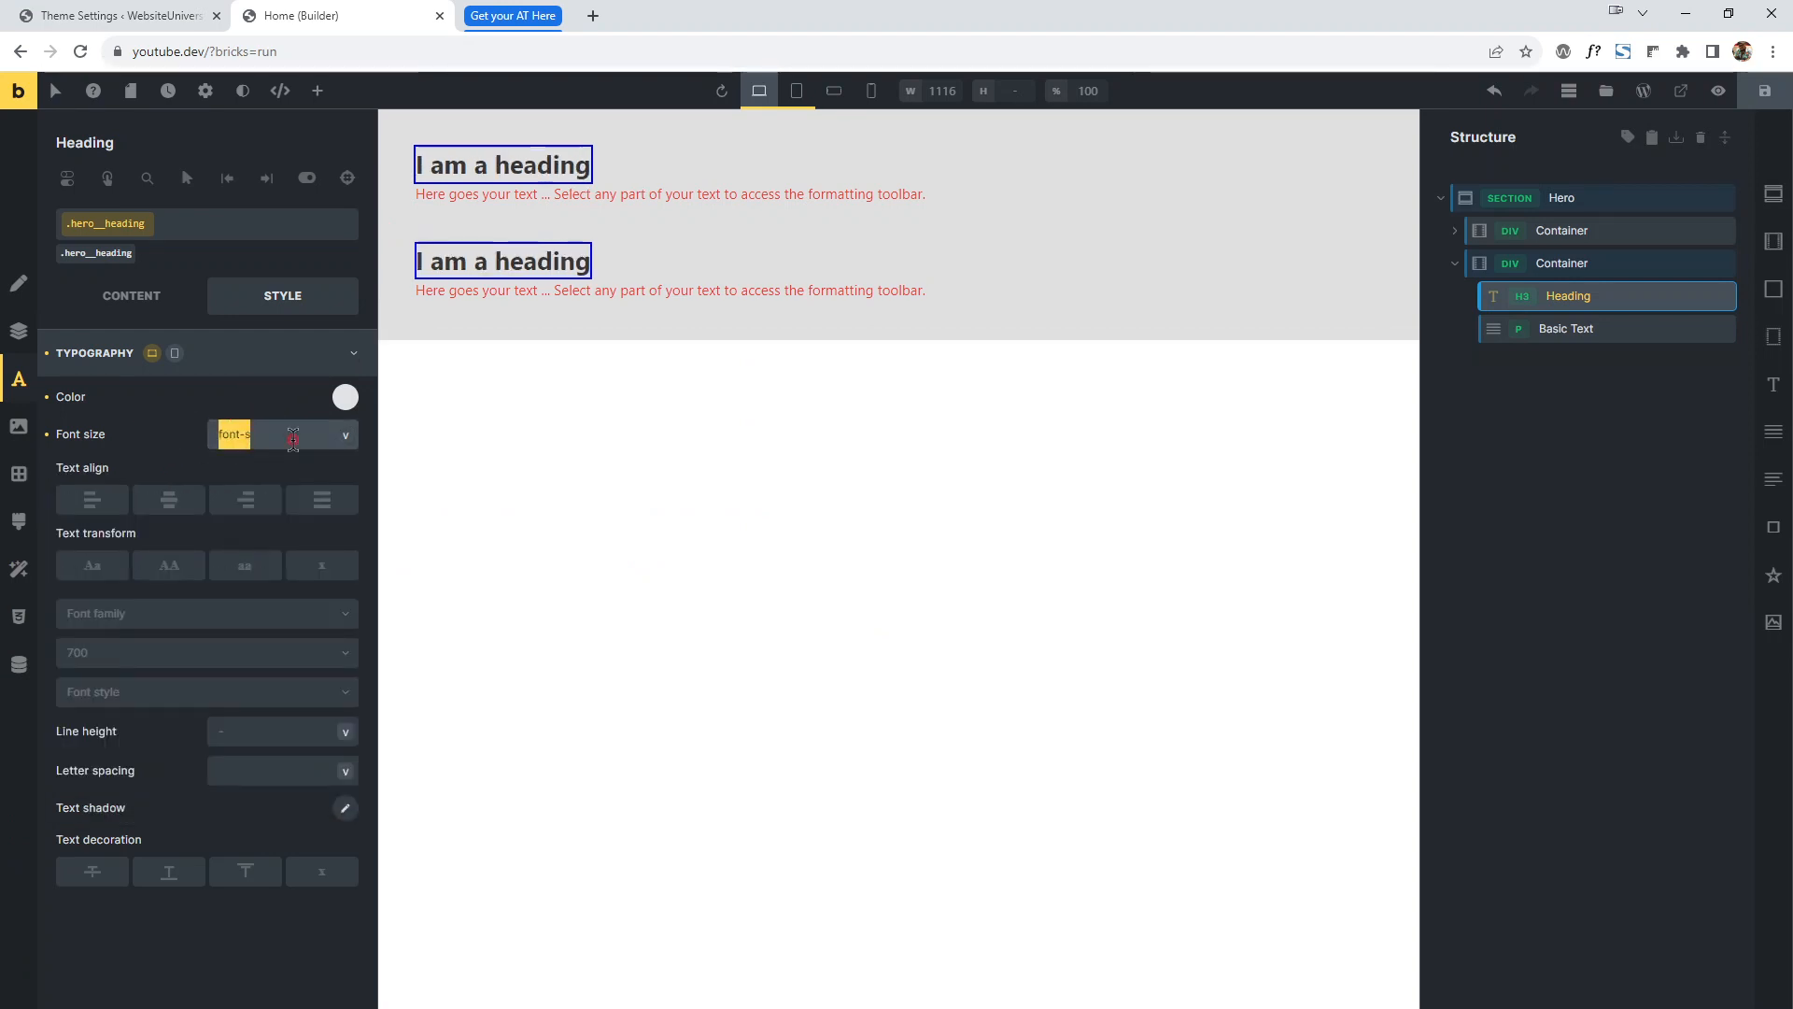
type("var(--")
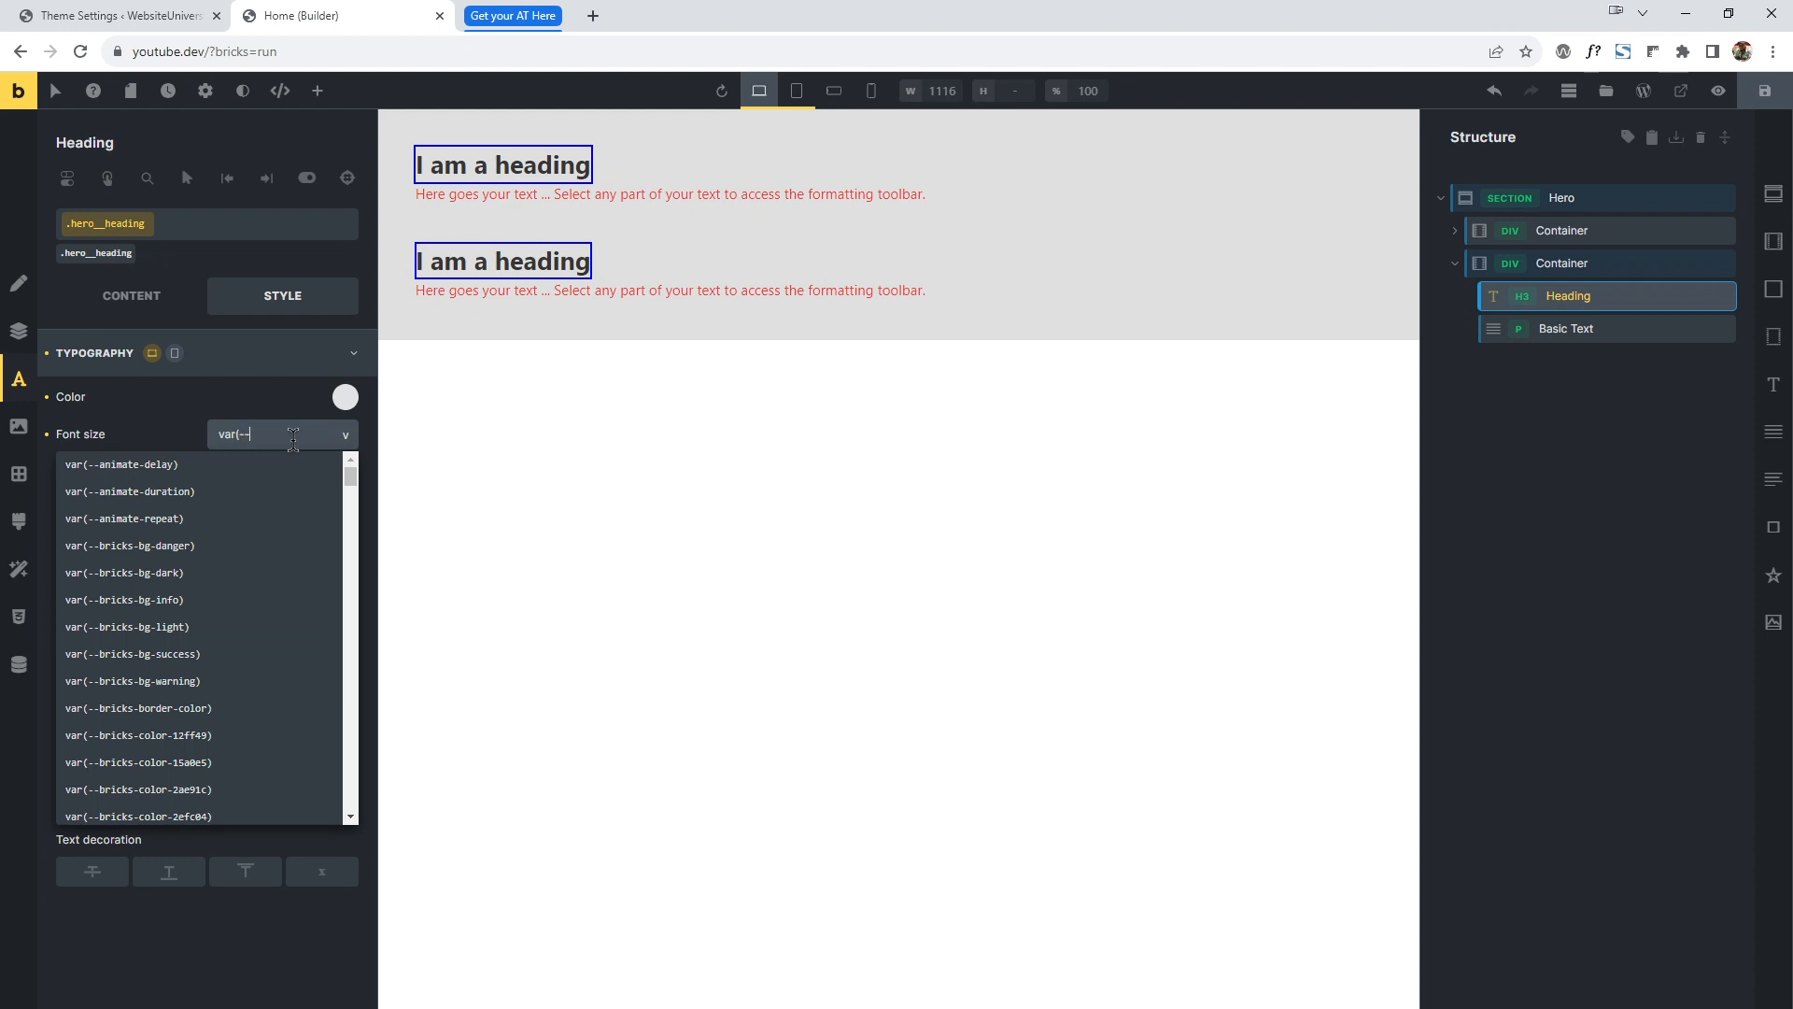
type("dp-font")
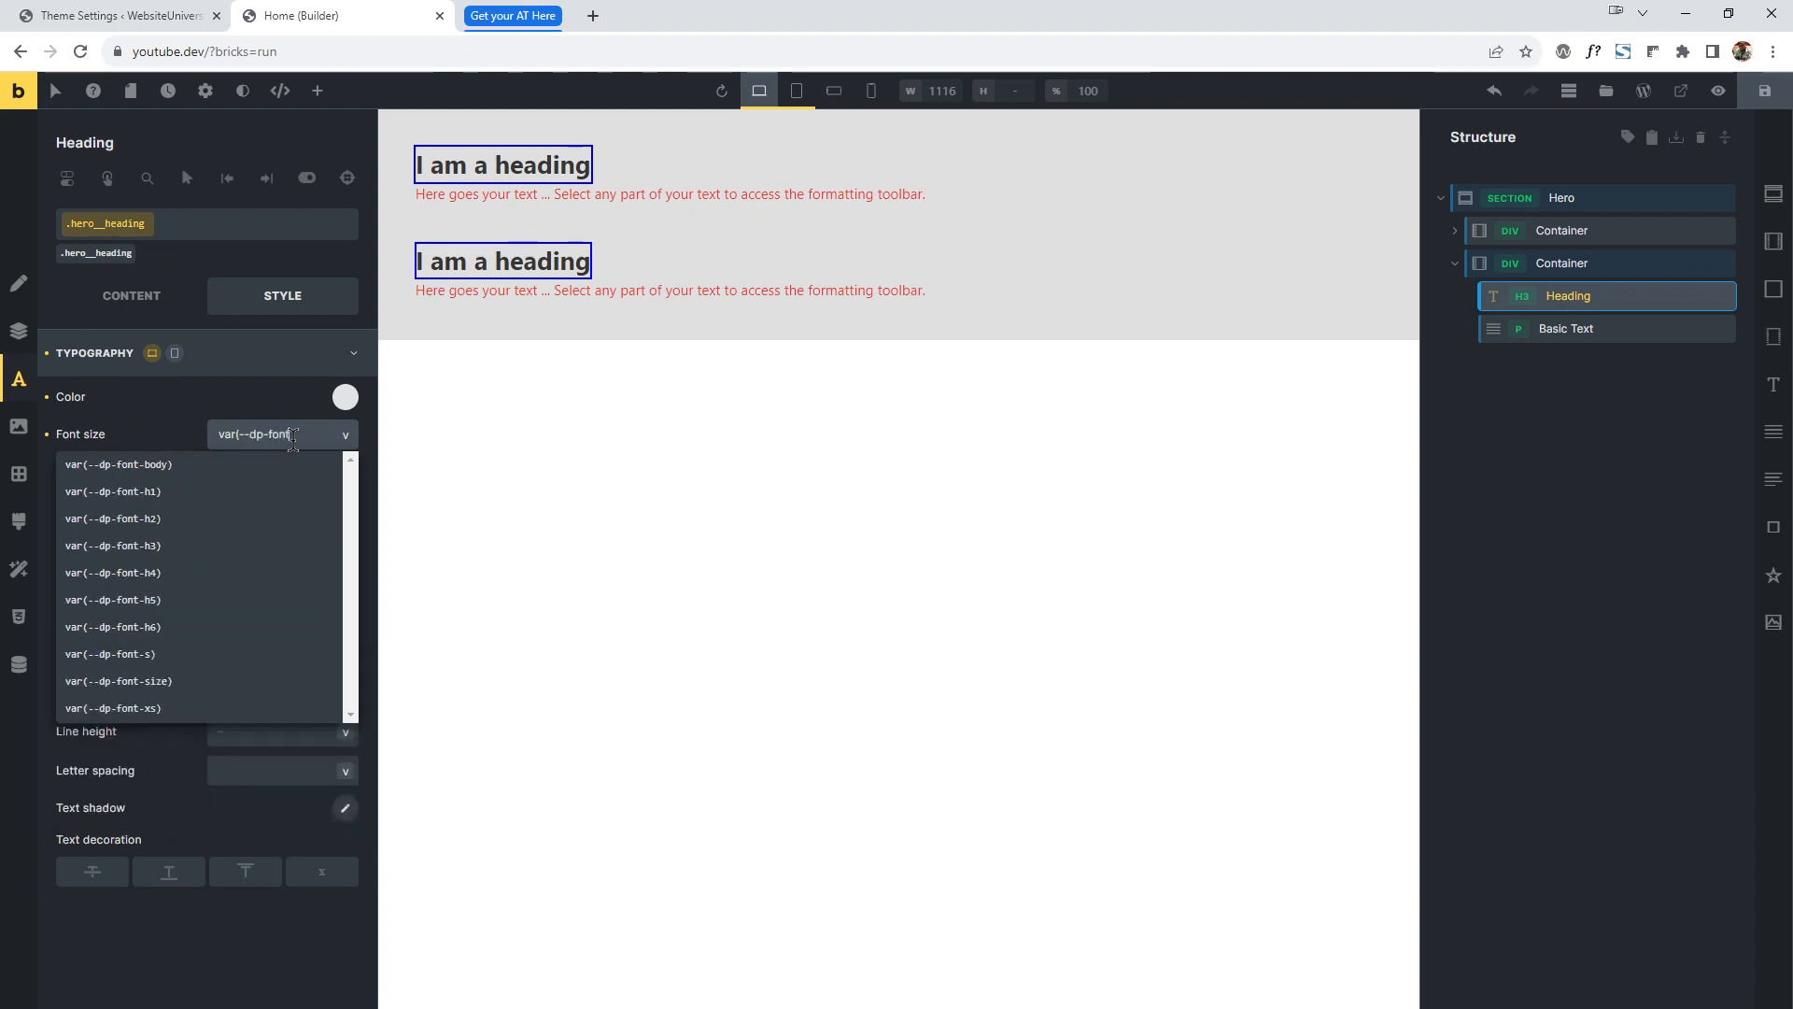
type("-s)")
left_click(212, 411)
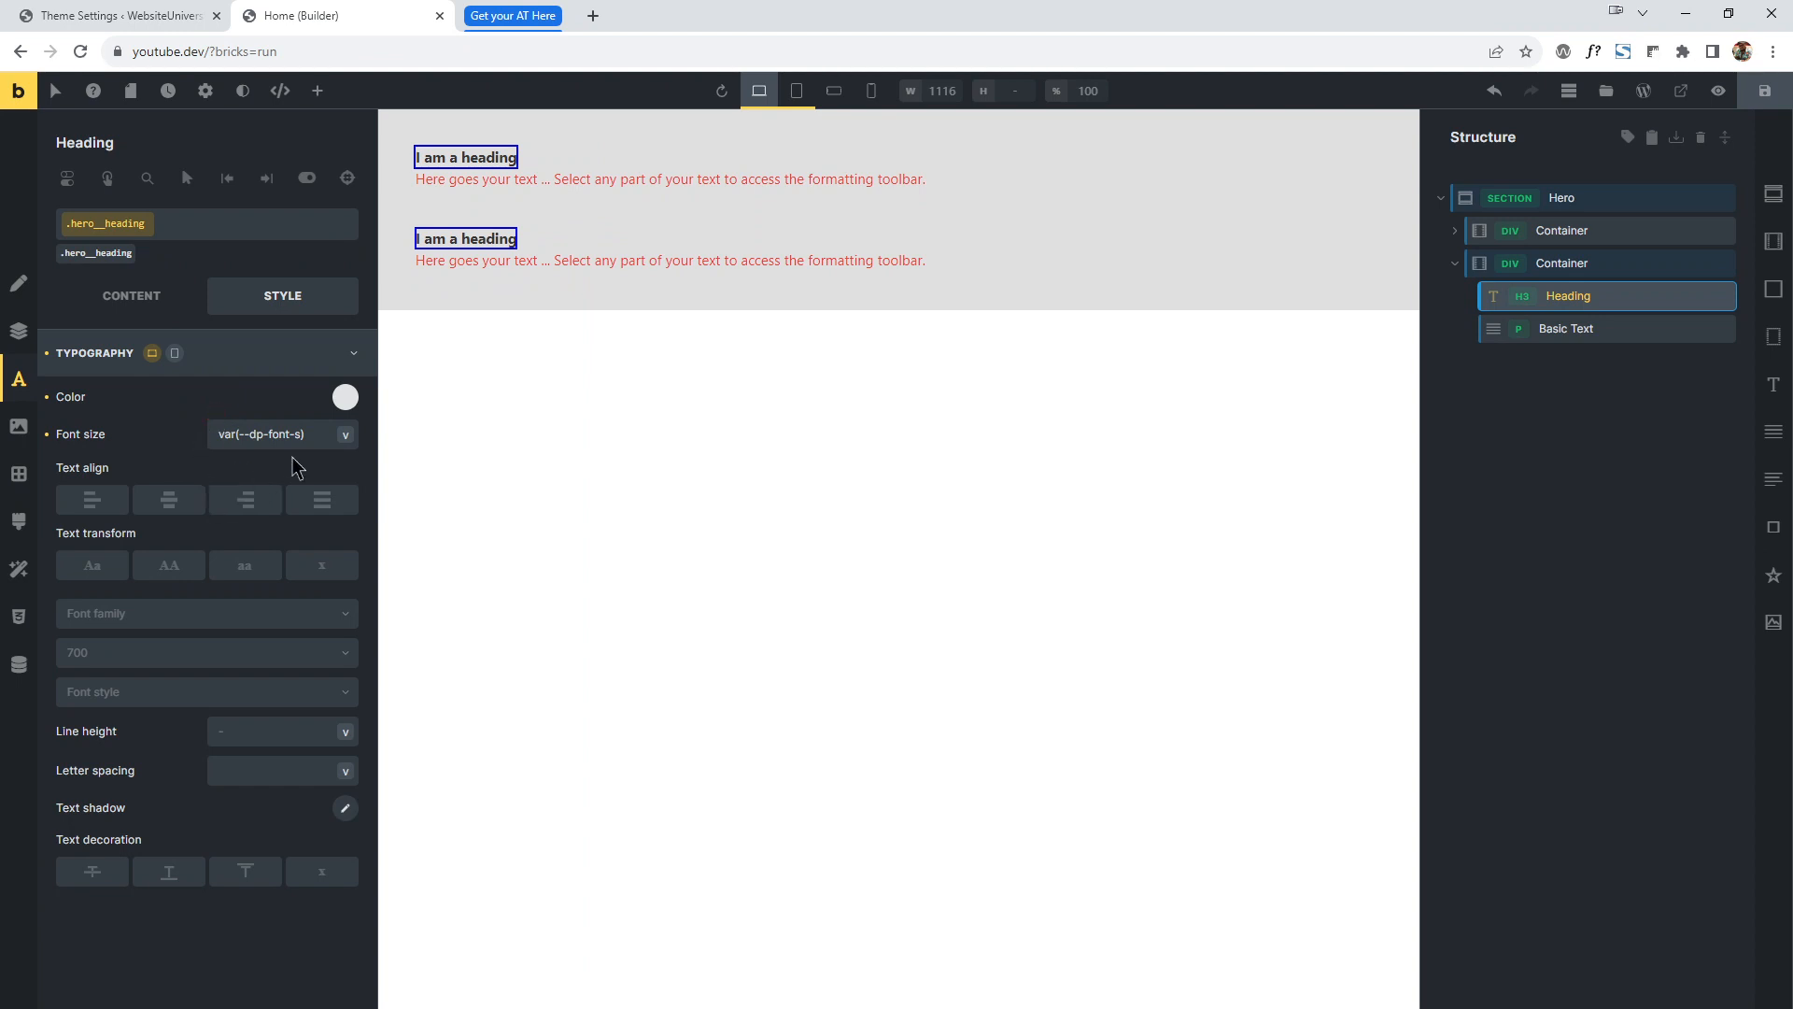
Clear the hero__heading font size, filter the variable suggestions by font-s and apply var(--dp-font-s).
left_click_drag(304, 435, 200, 443)
key("BackSpace")
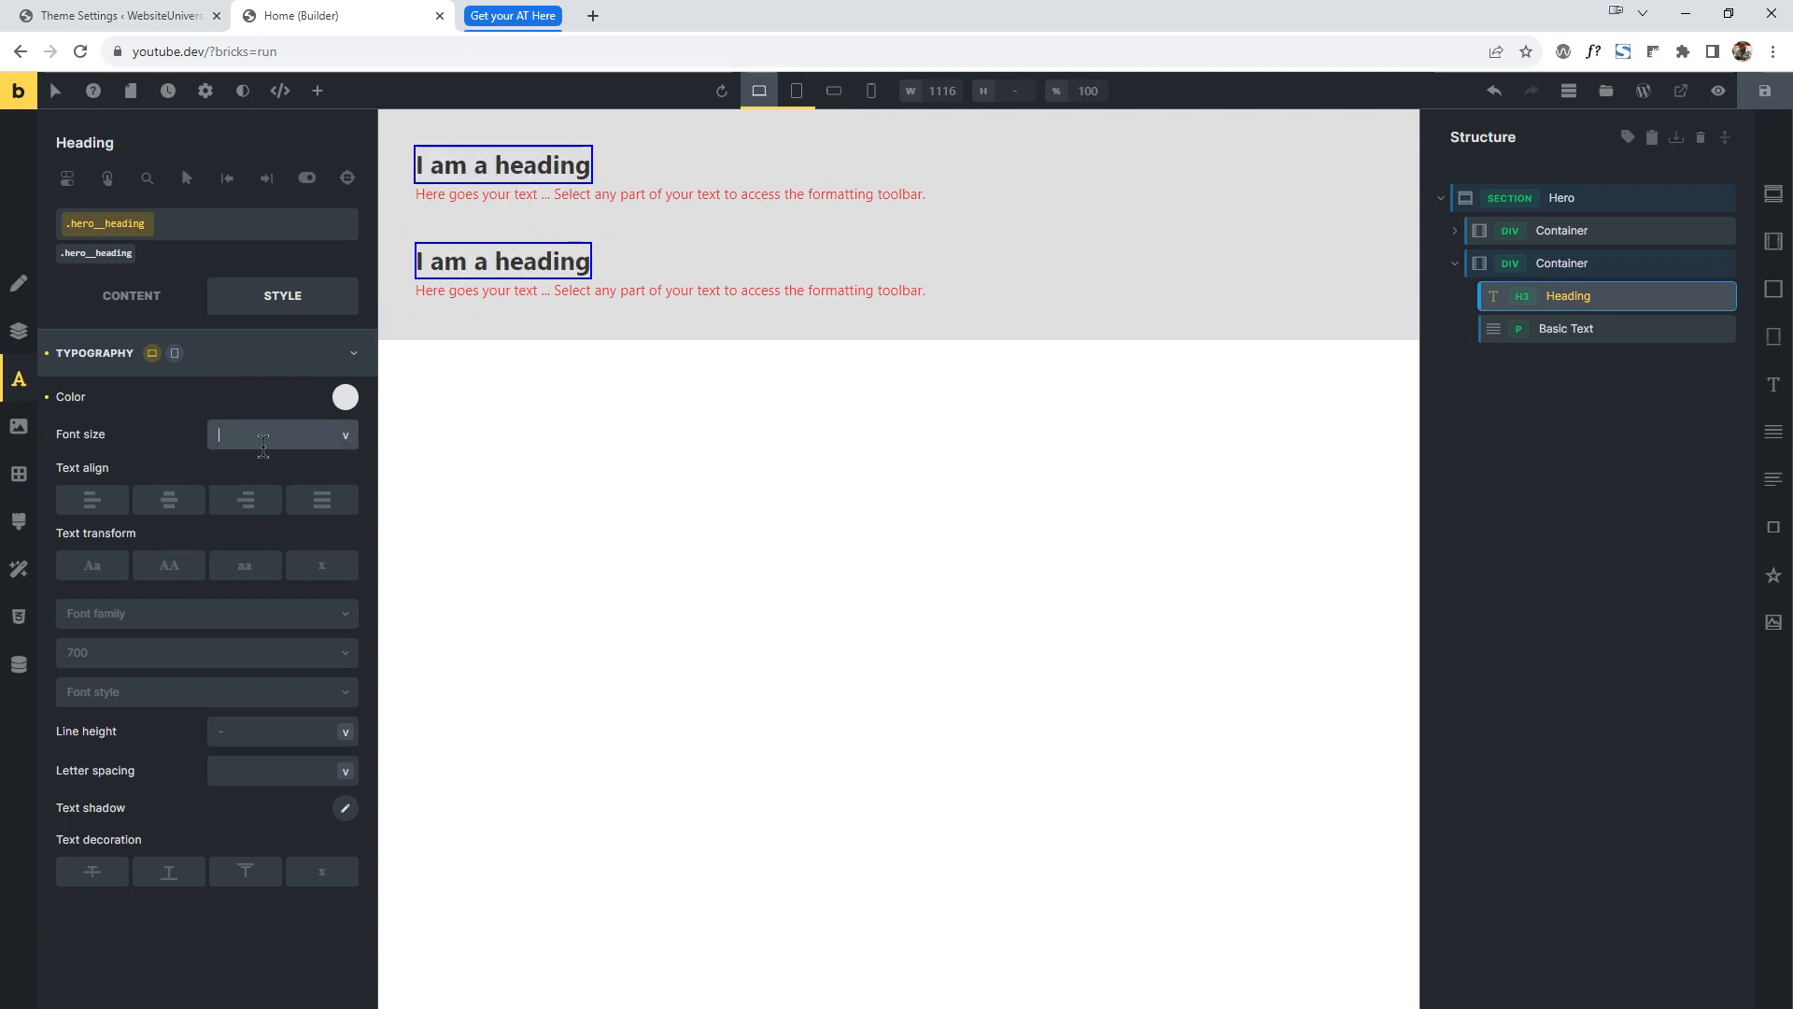
type("fis")
key("BackSpace")
key("BackSpace")
key("BackSpace")
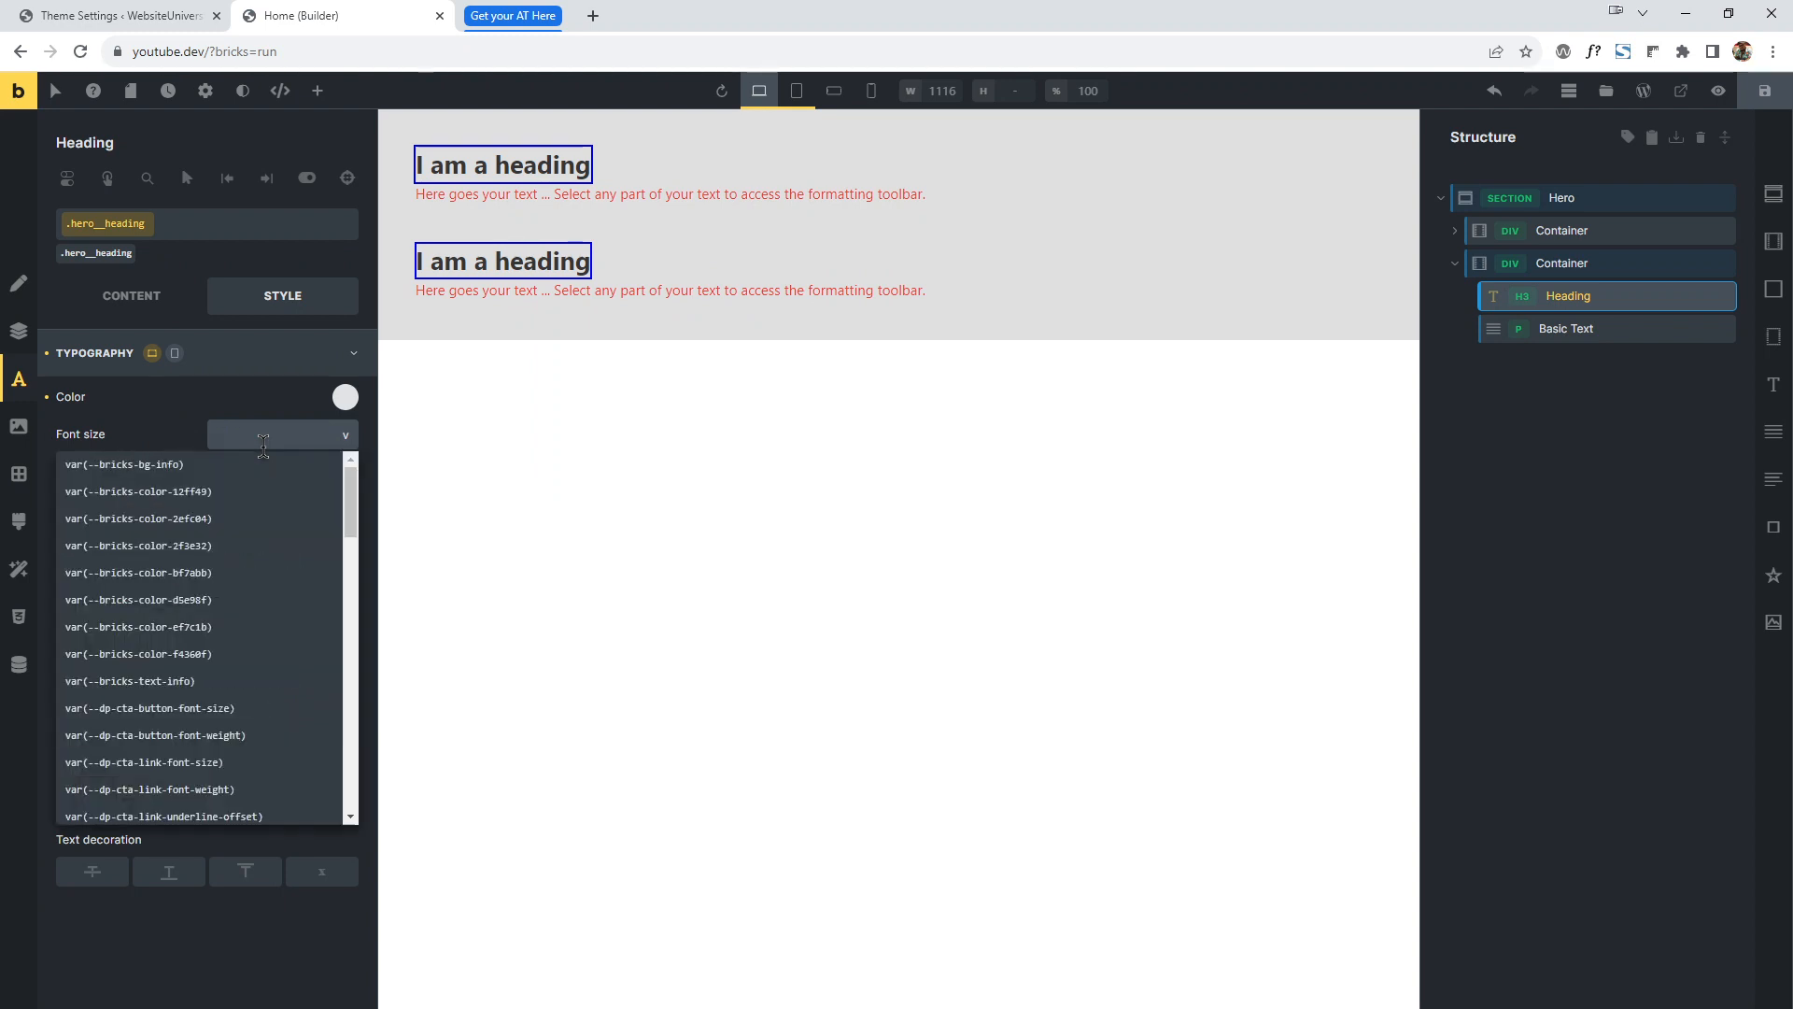
type("font-s")
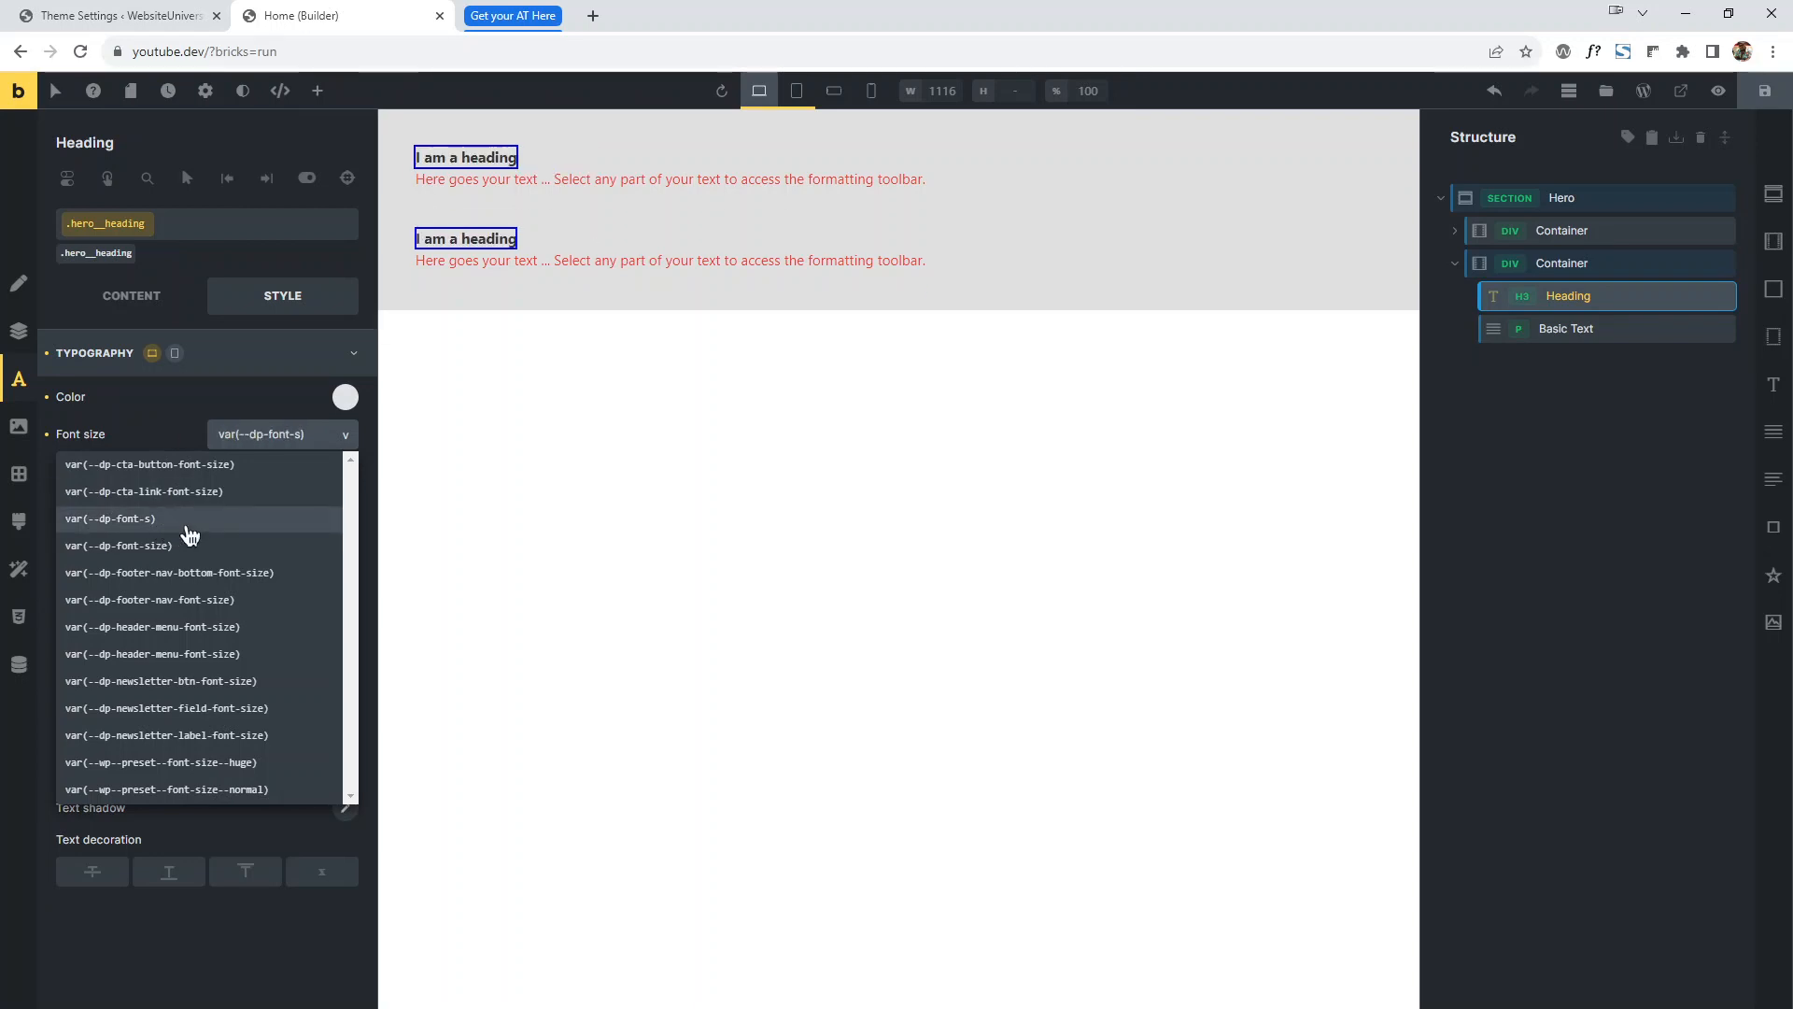
left_click(189, 530)
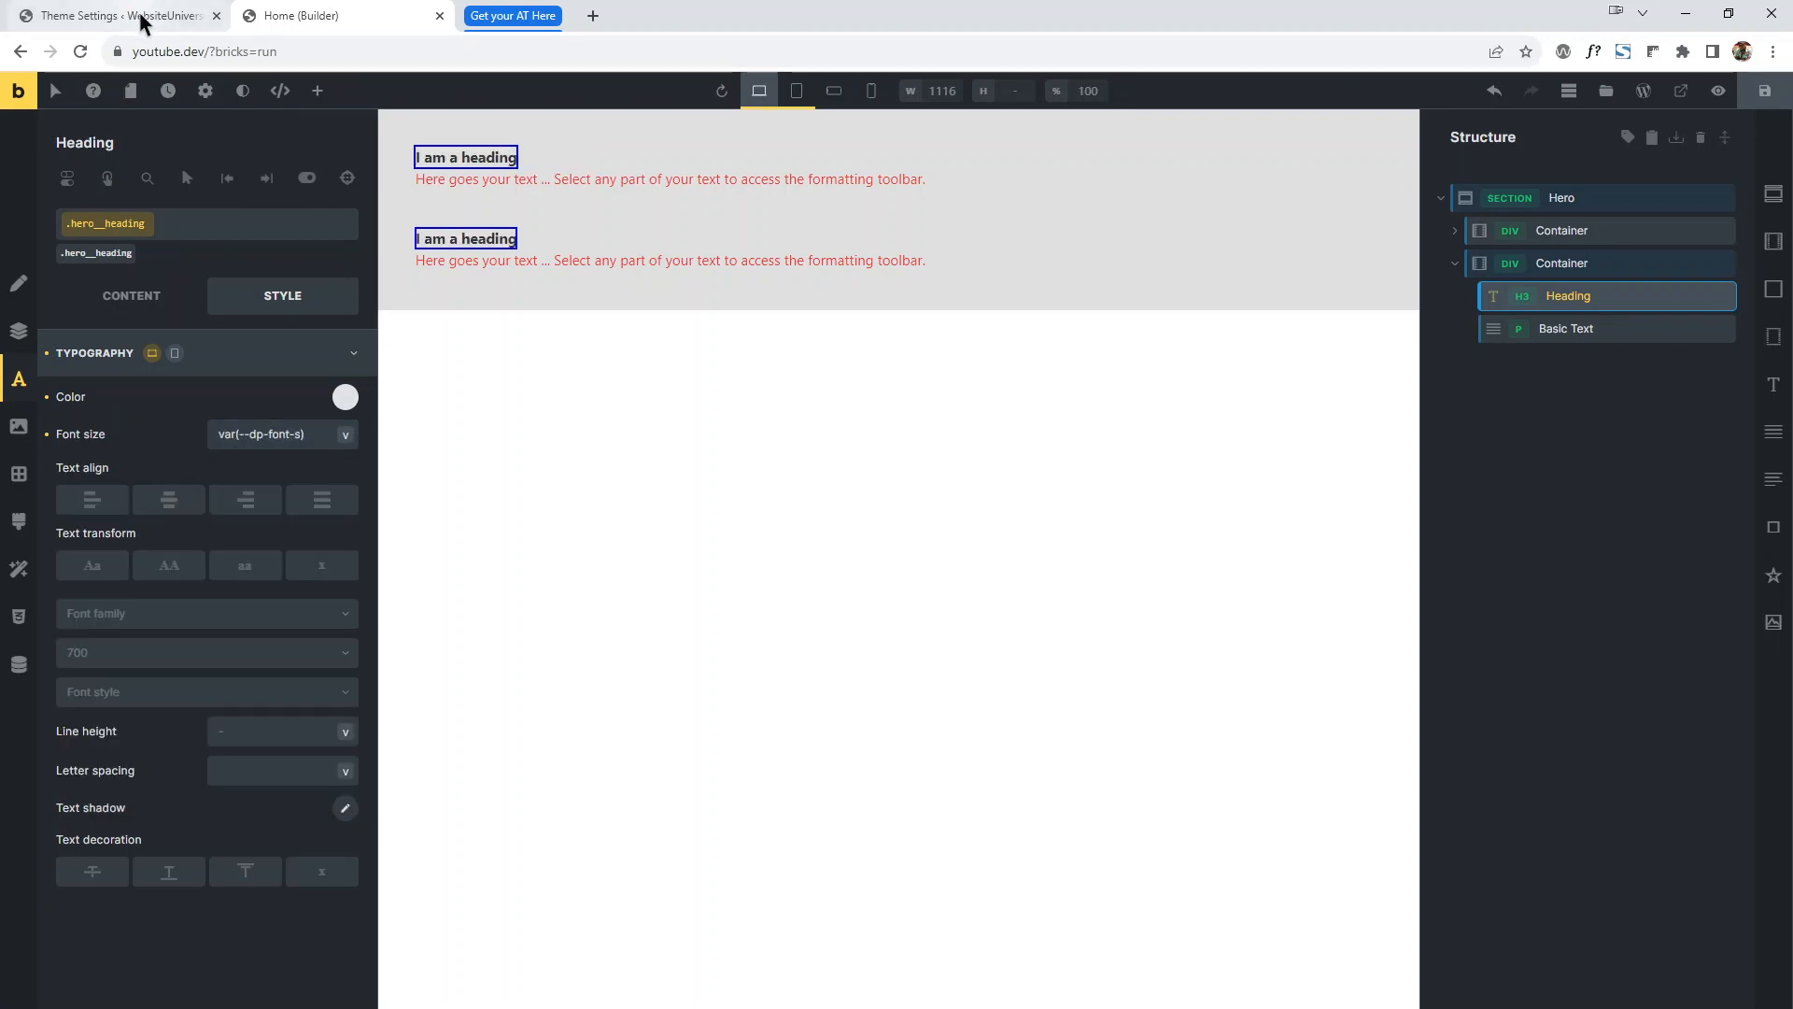
left_click(335, 443)
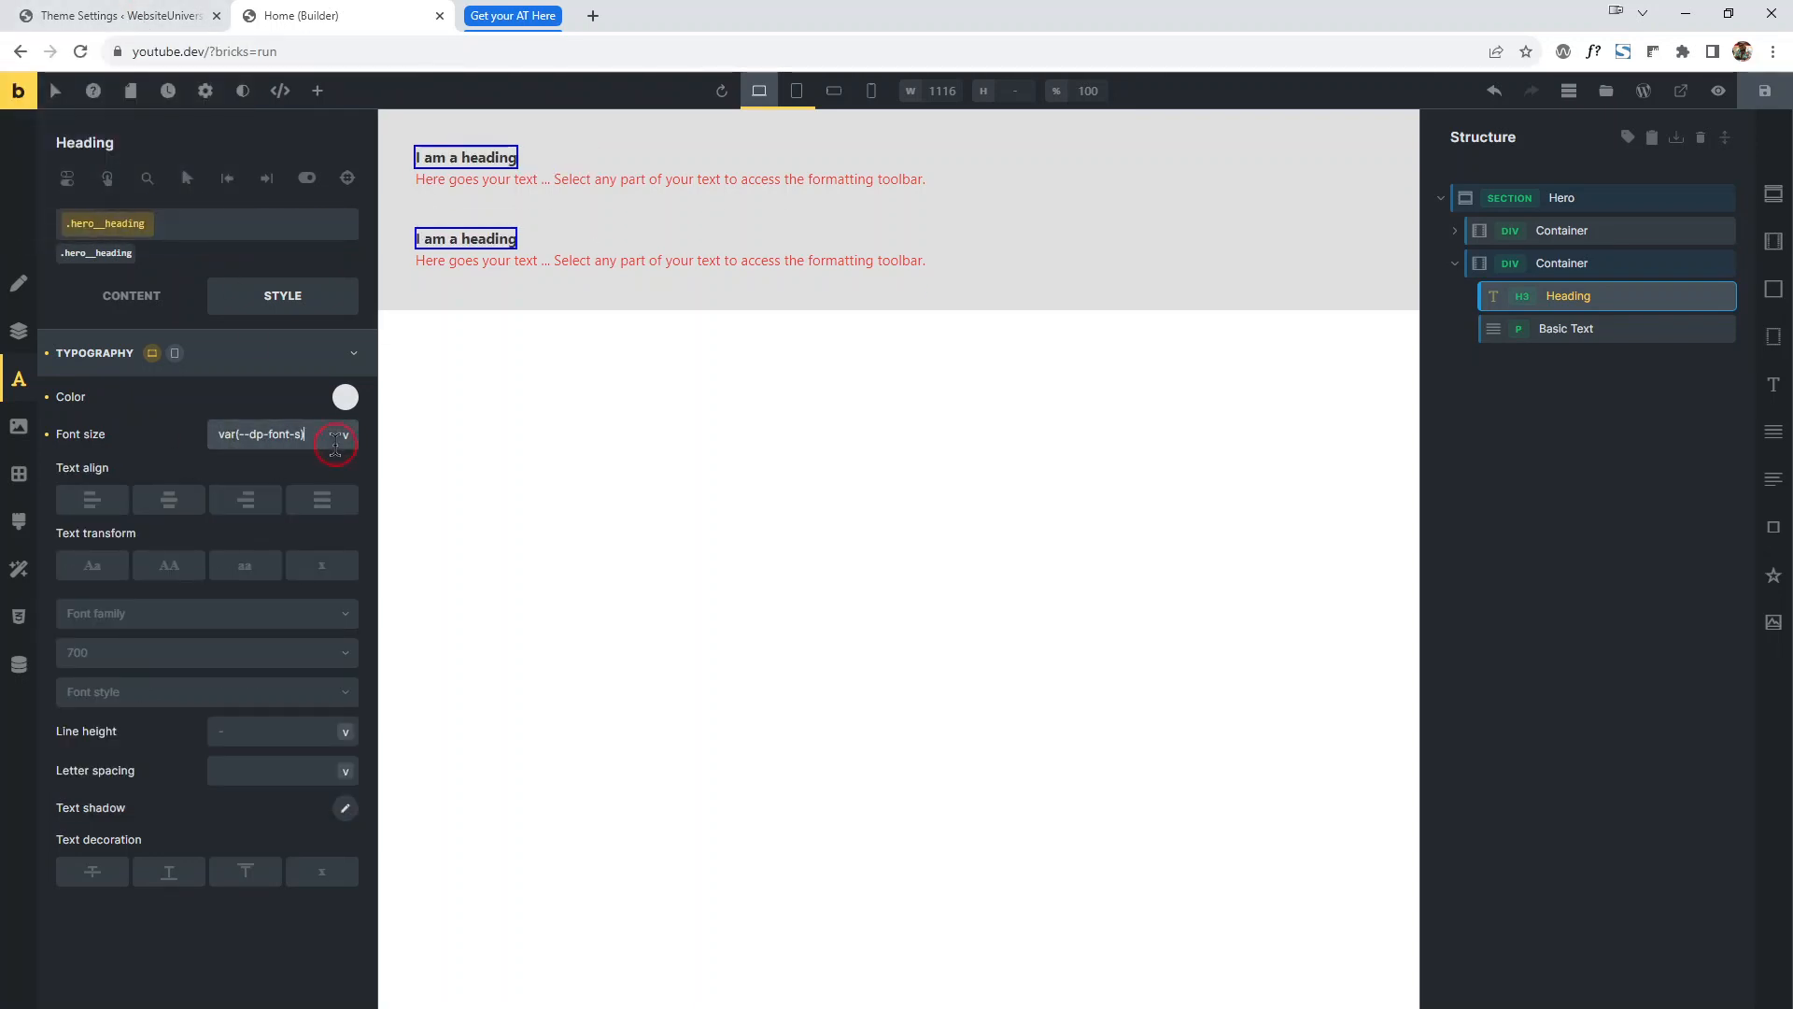
Open WPCodeBox 2 in a new tab and examine the CSS variables defined in the Framework snippet.
left_click(168, 15)
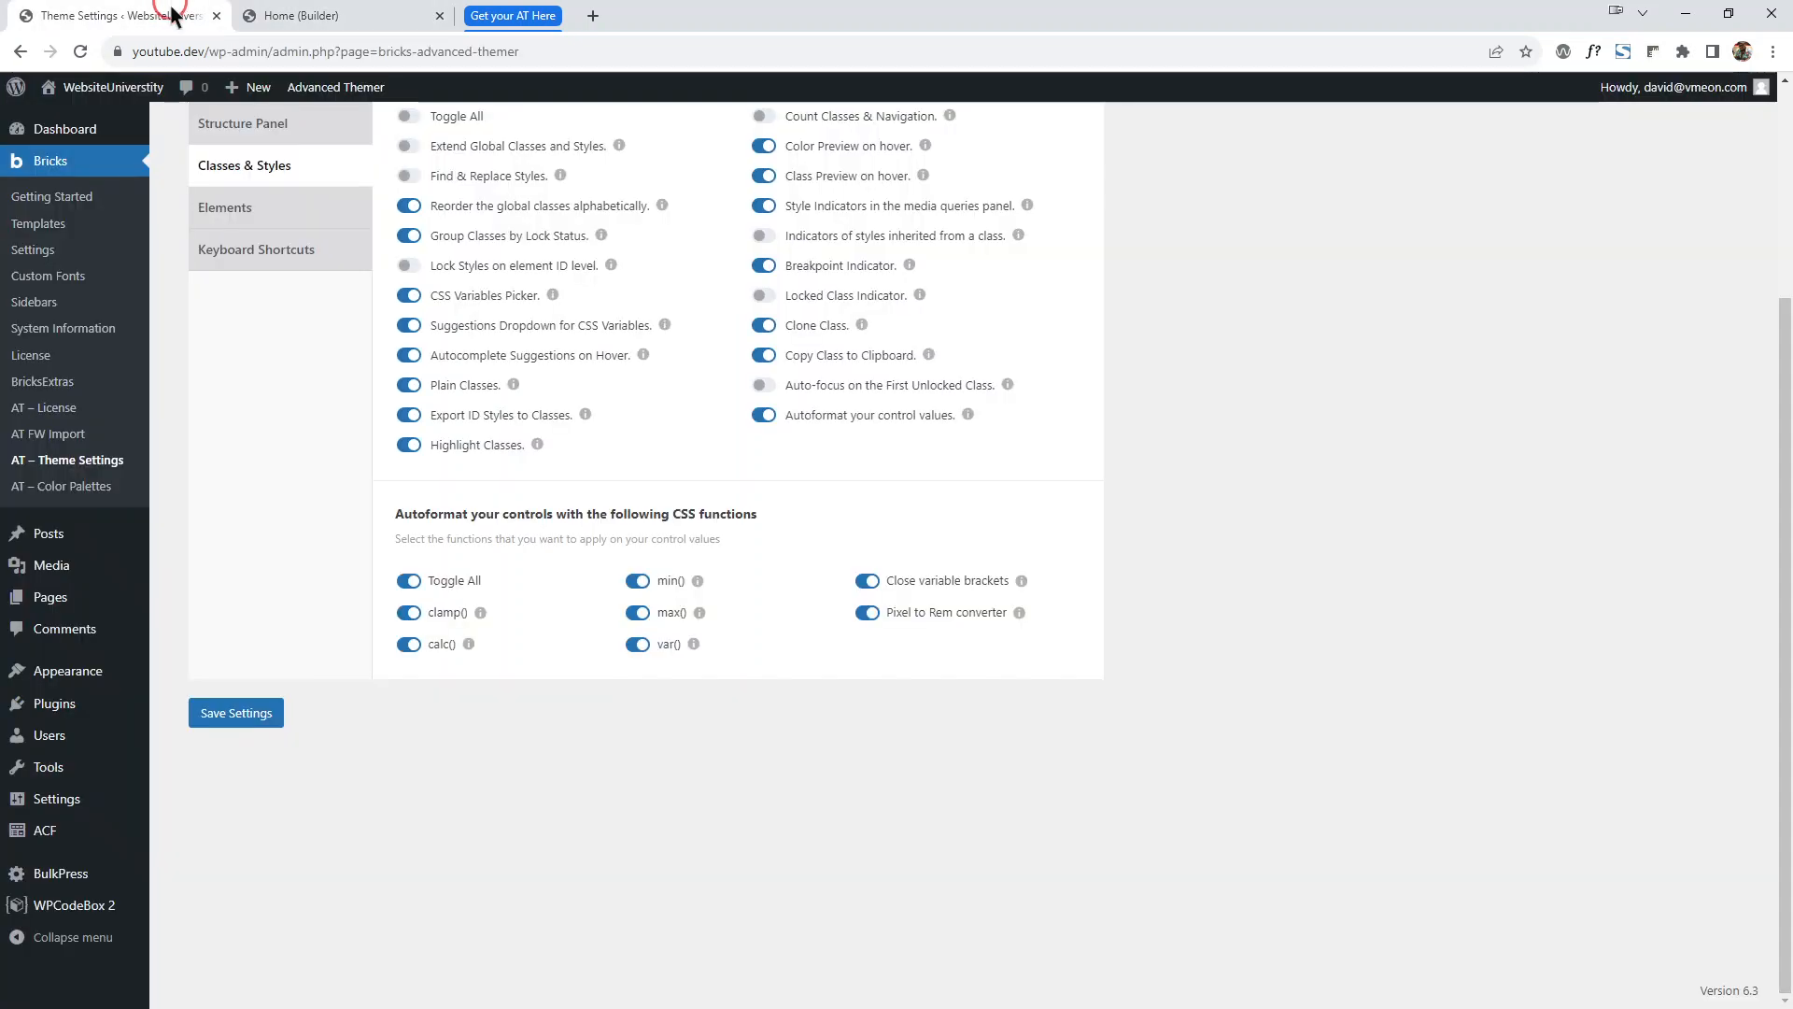
middle_click(68, 910)
left_click(340, 15)
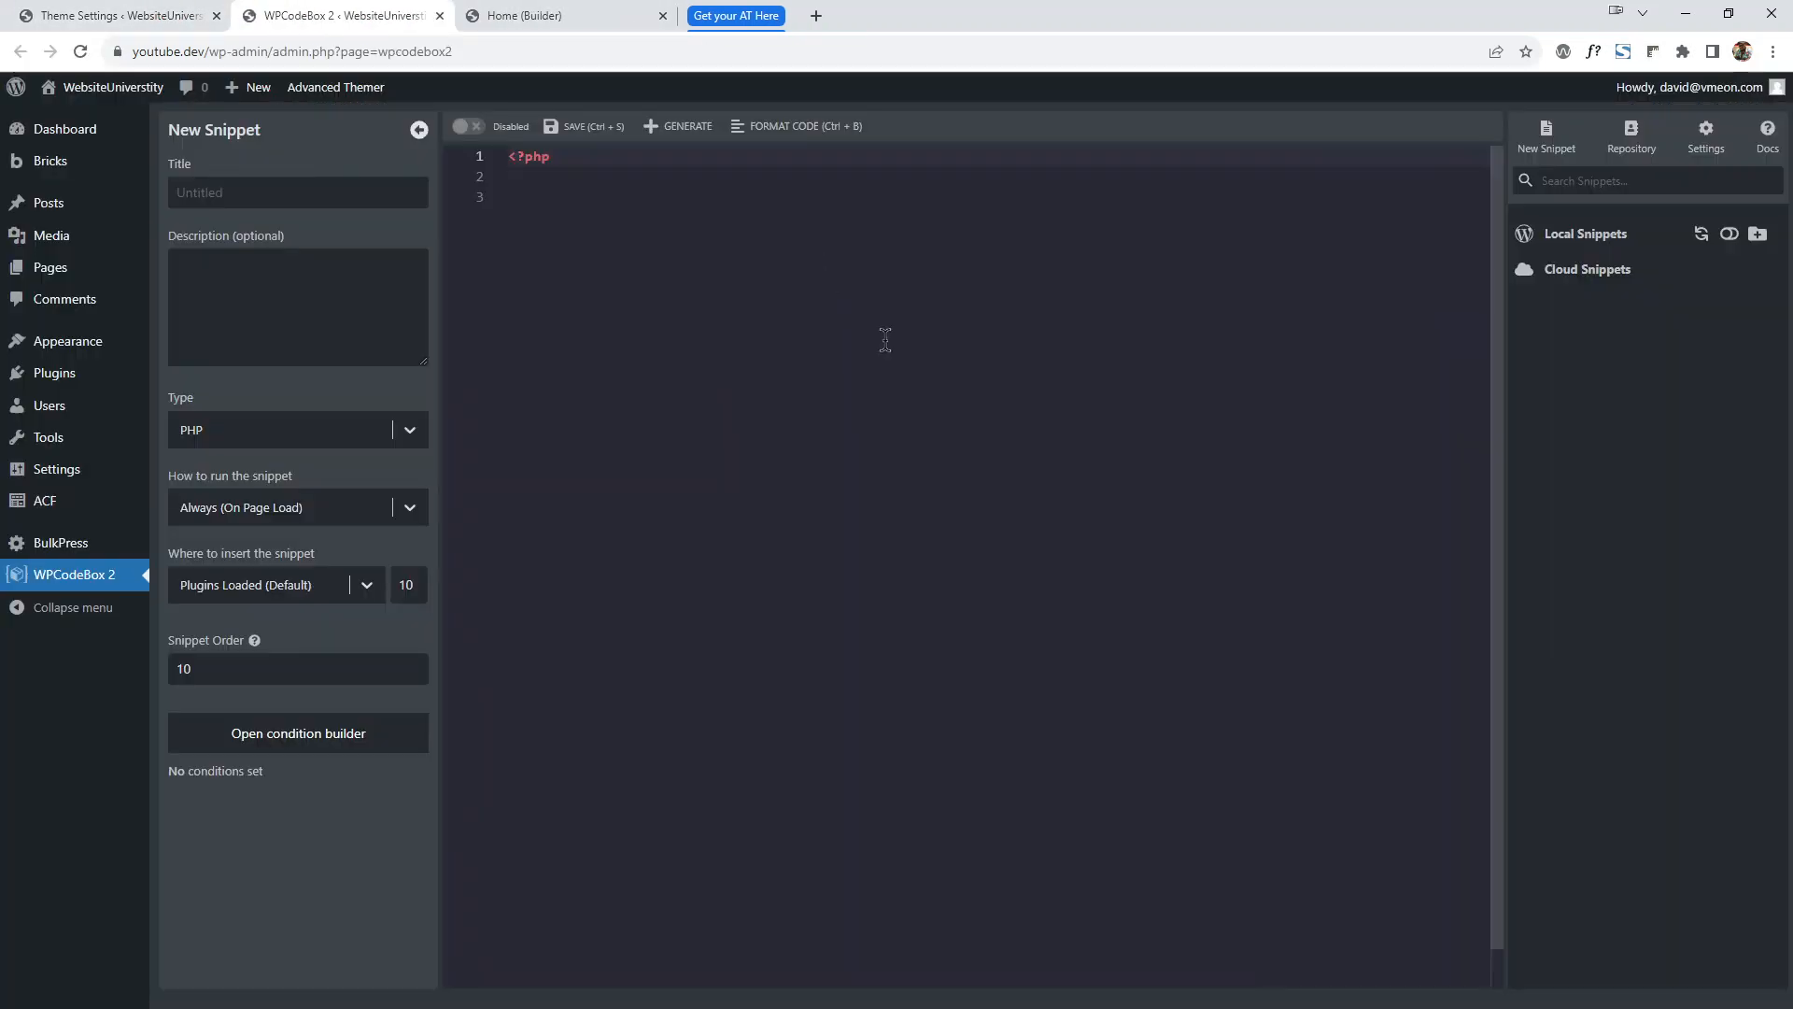
left_click(1569, 271)
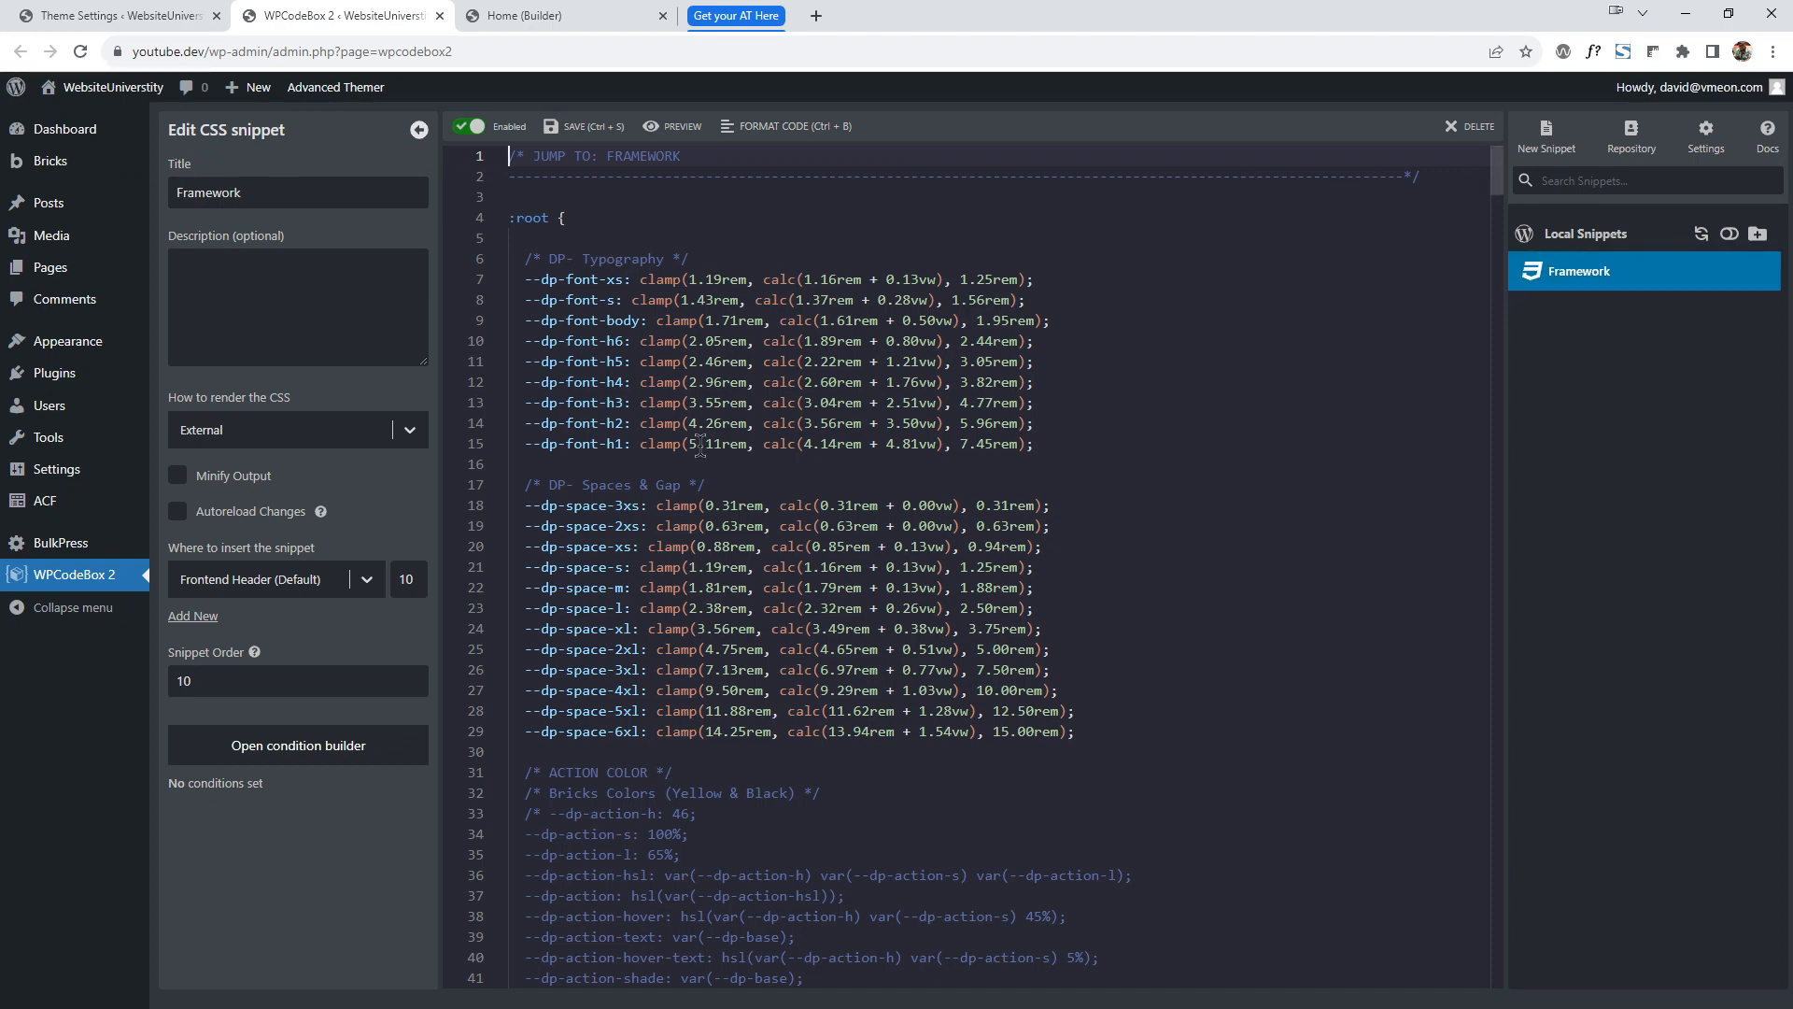
scroll(537, 243, "down", 15)
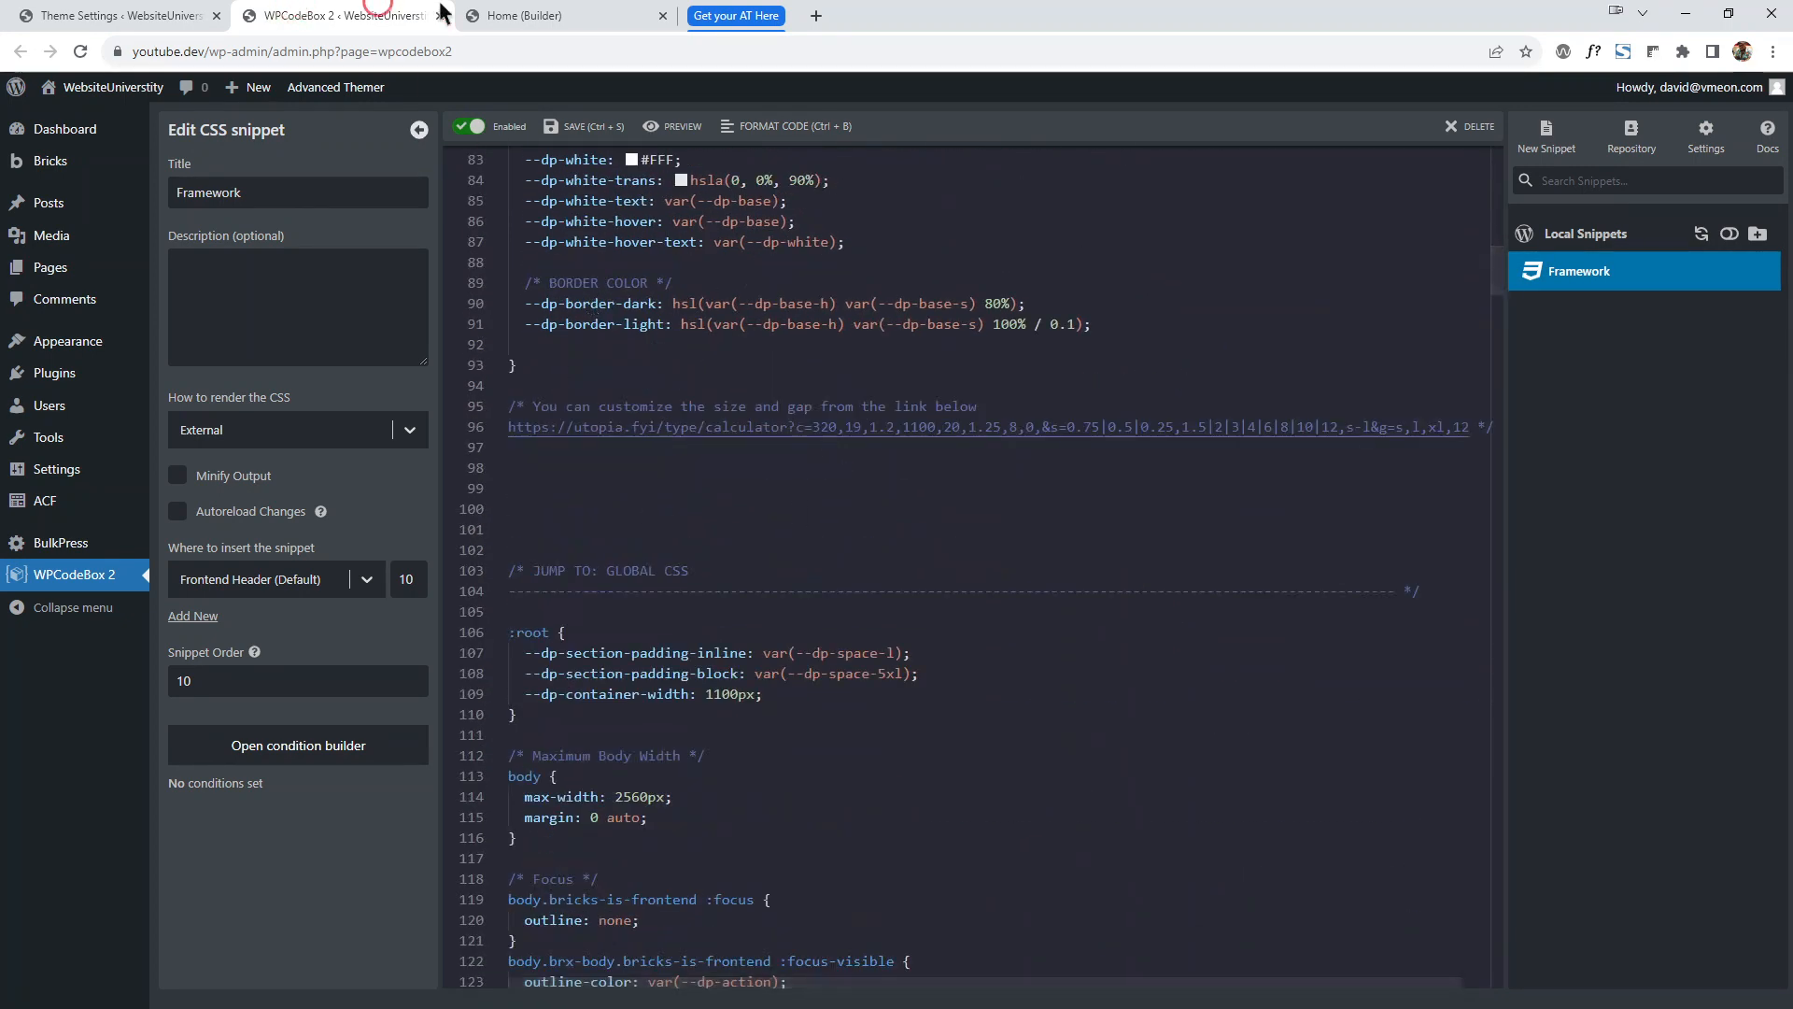
Back in the builder, preview the section- variable suggestions for the hero__heading font size, and clear the value.
left_click(495, 15)
left_click(297, 445)
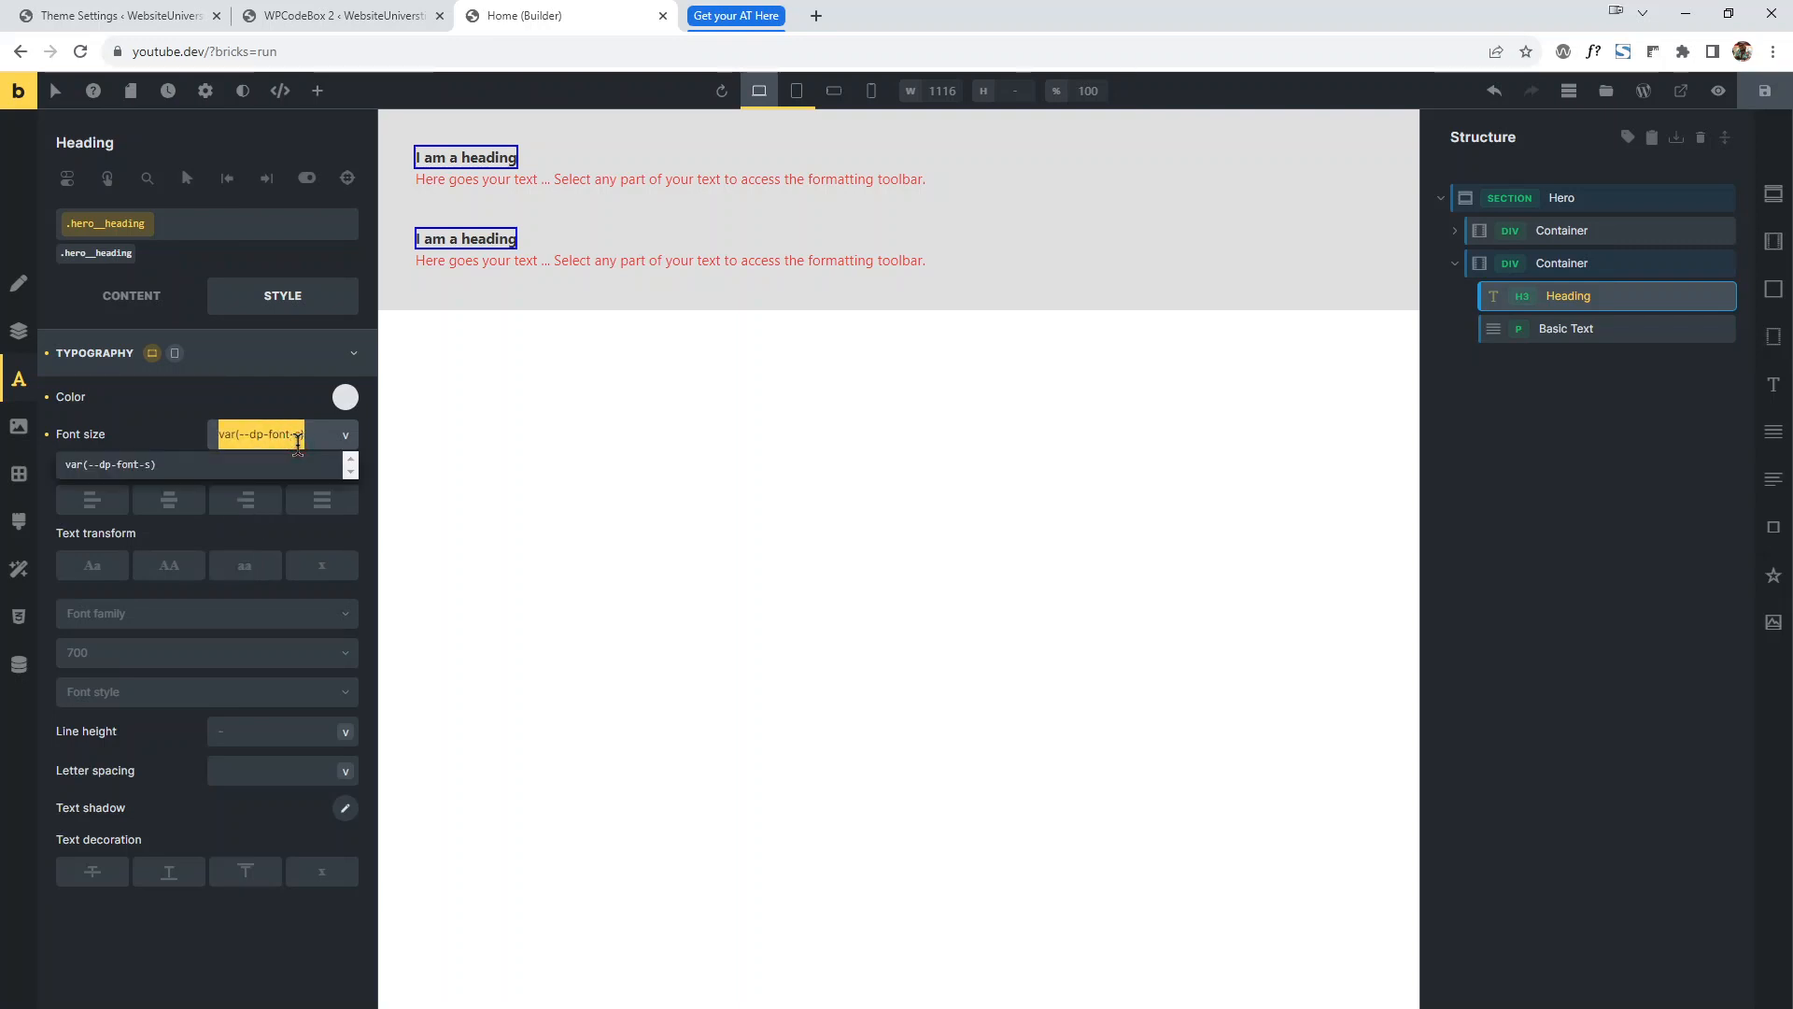
type("section-")
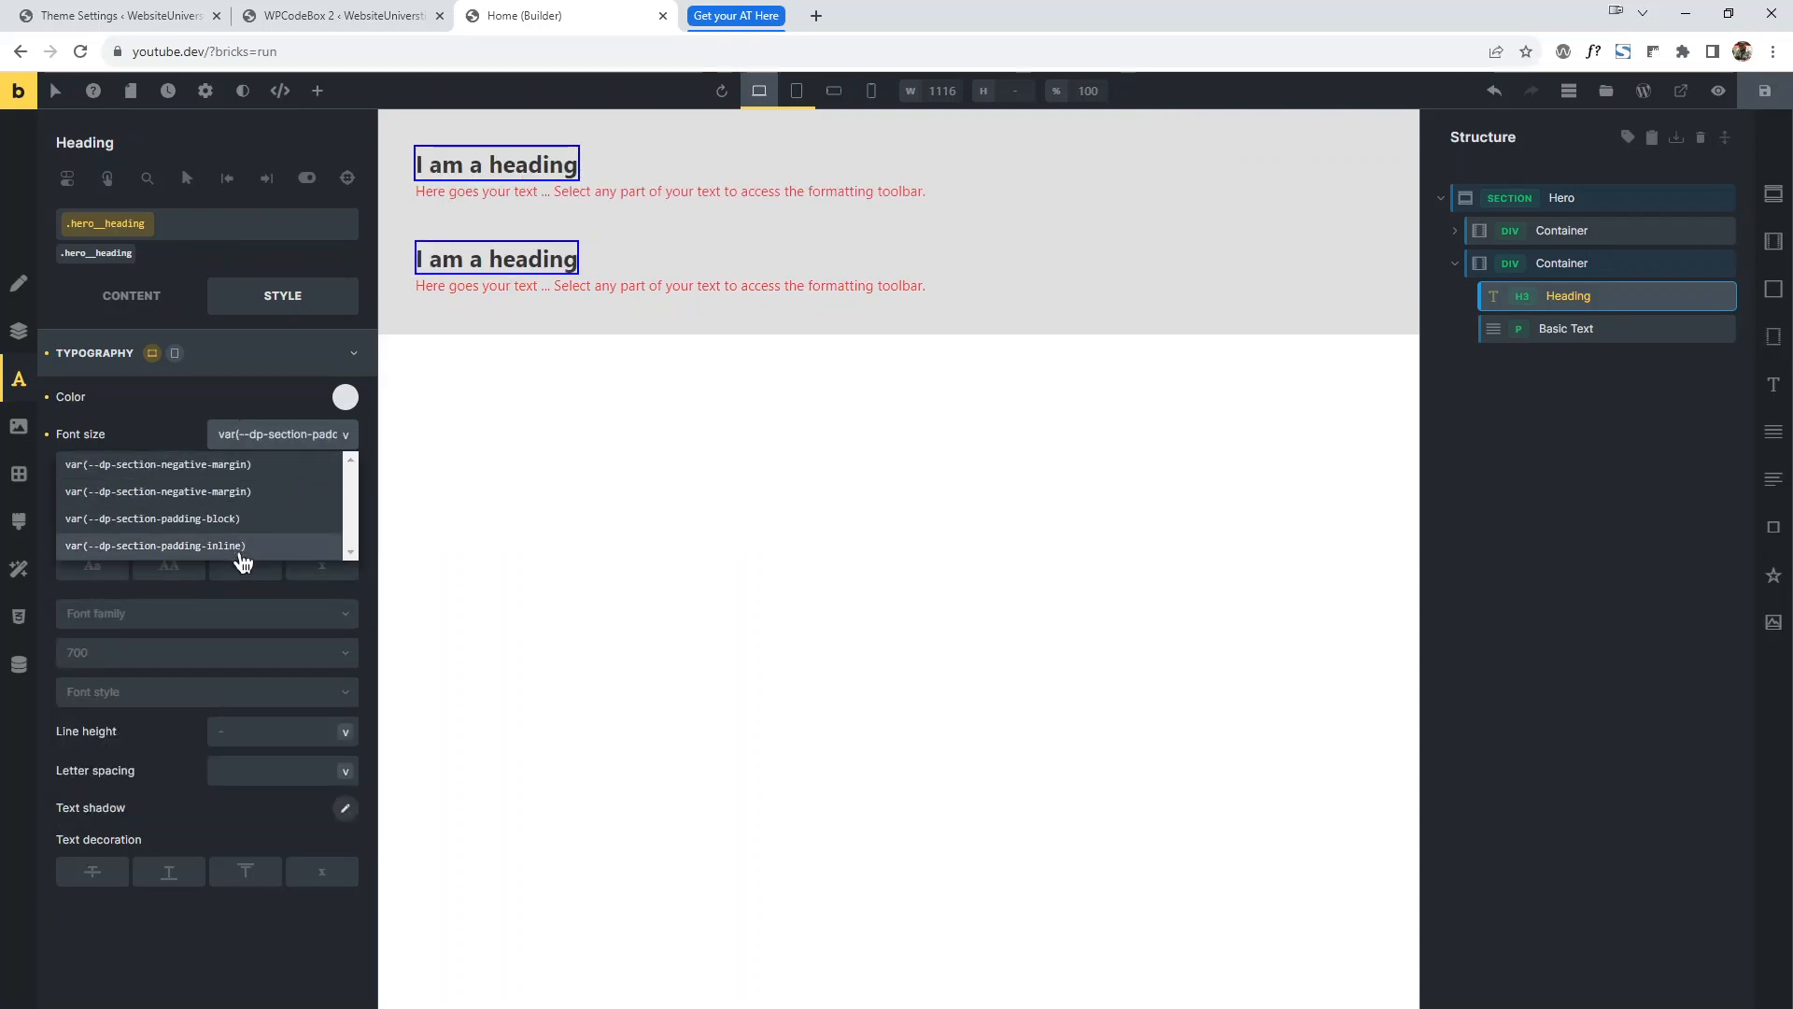
left_click_drag(288, 430, 238, 467)
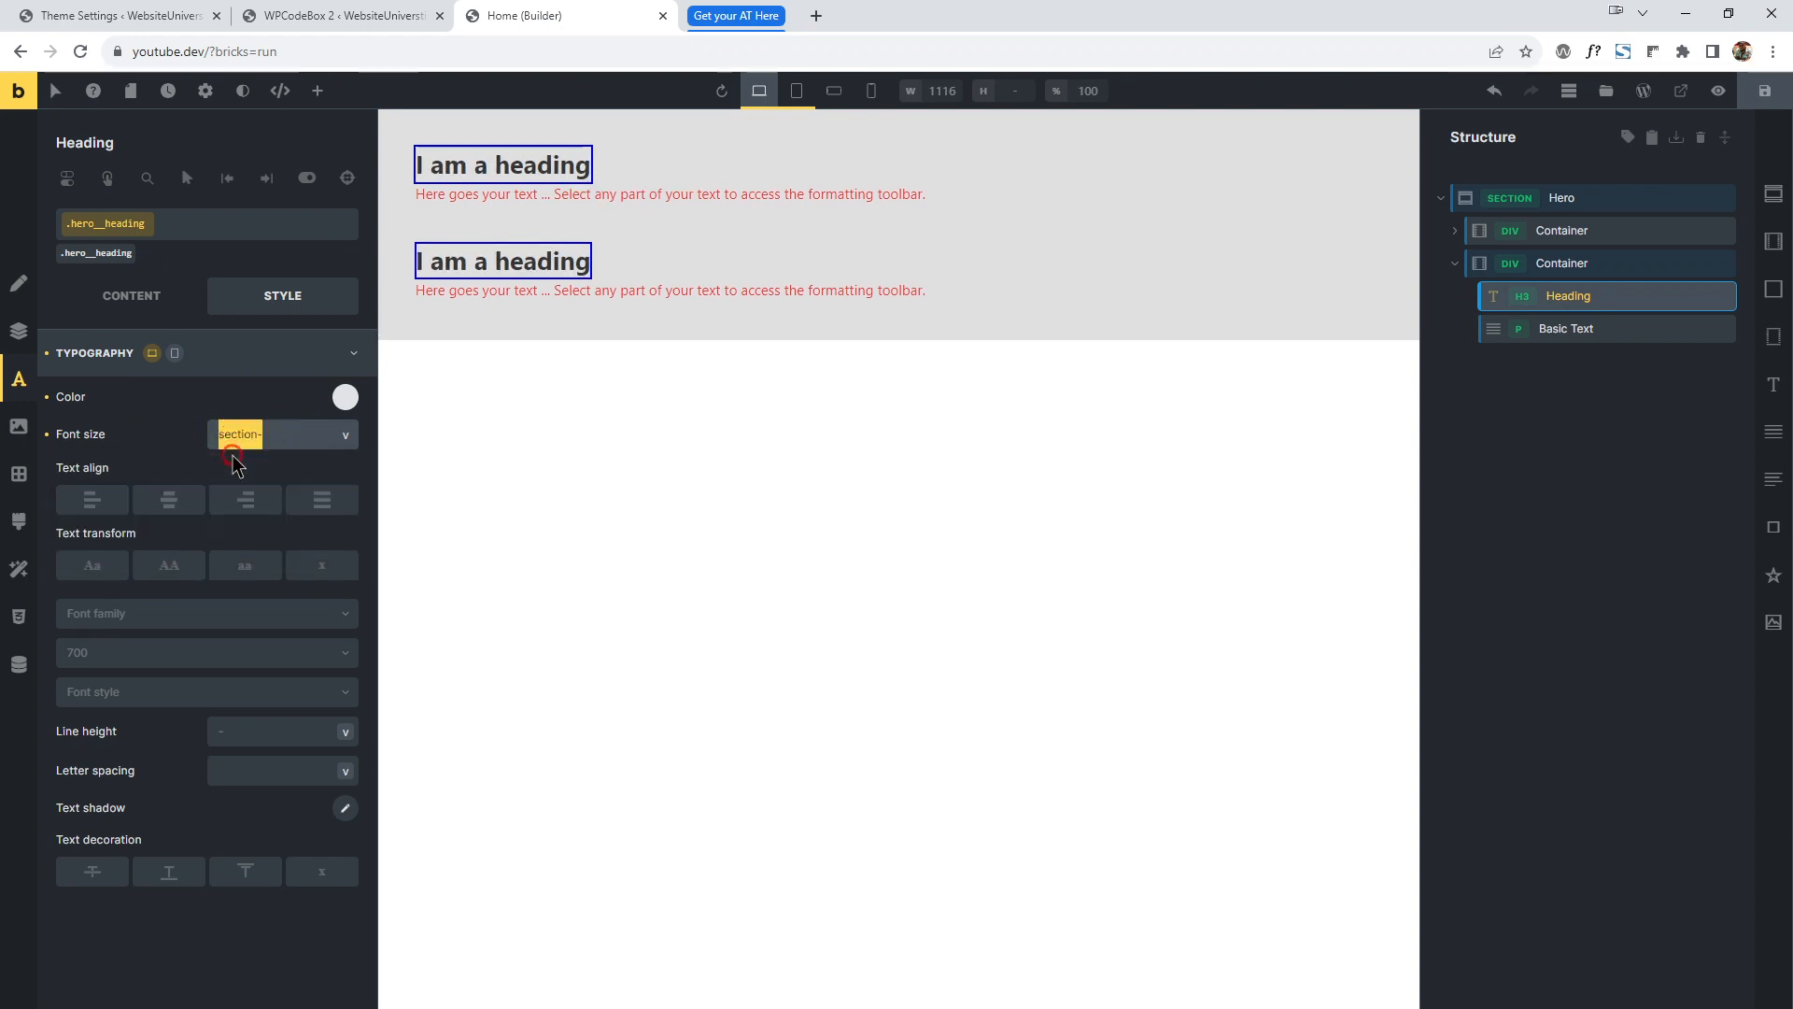
key("BackSpace")
Review the Classes & Styles builder tweaks in the theme settings, followed by the Structure Panel tweaks.
left_click(131, 16)
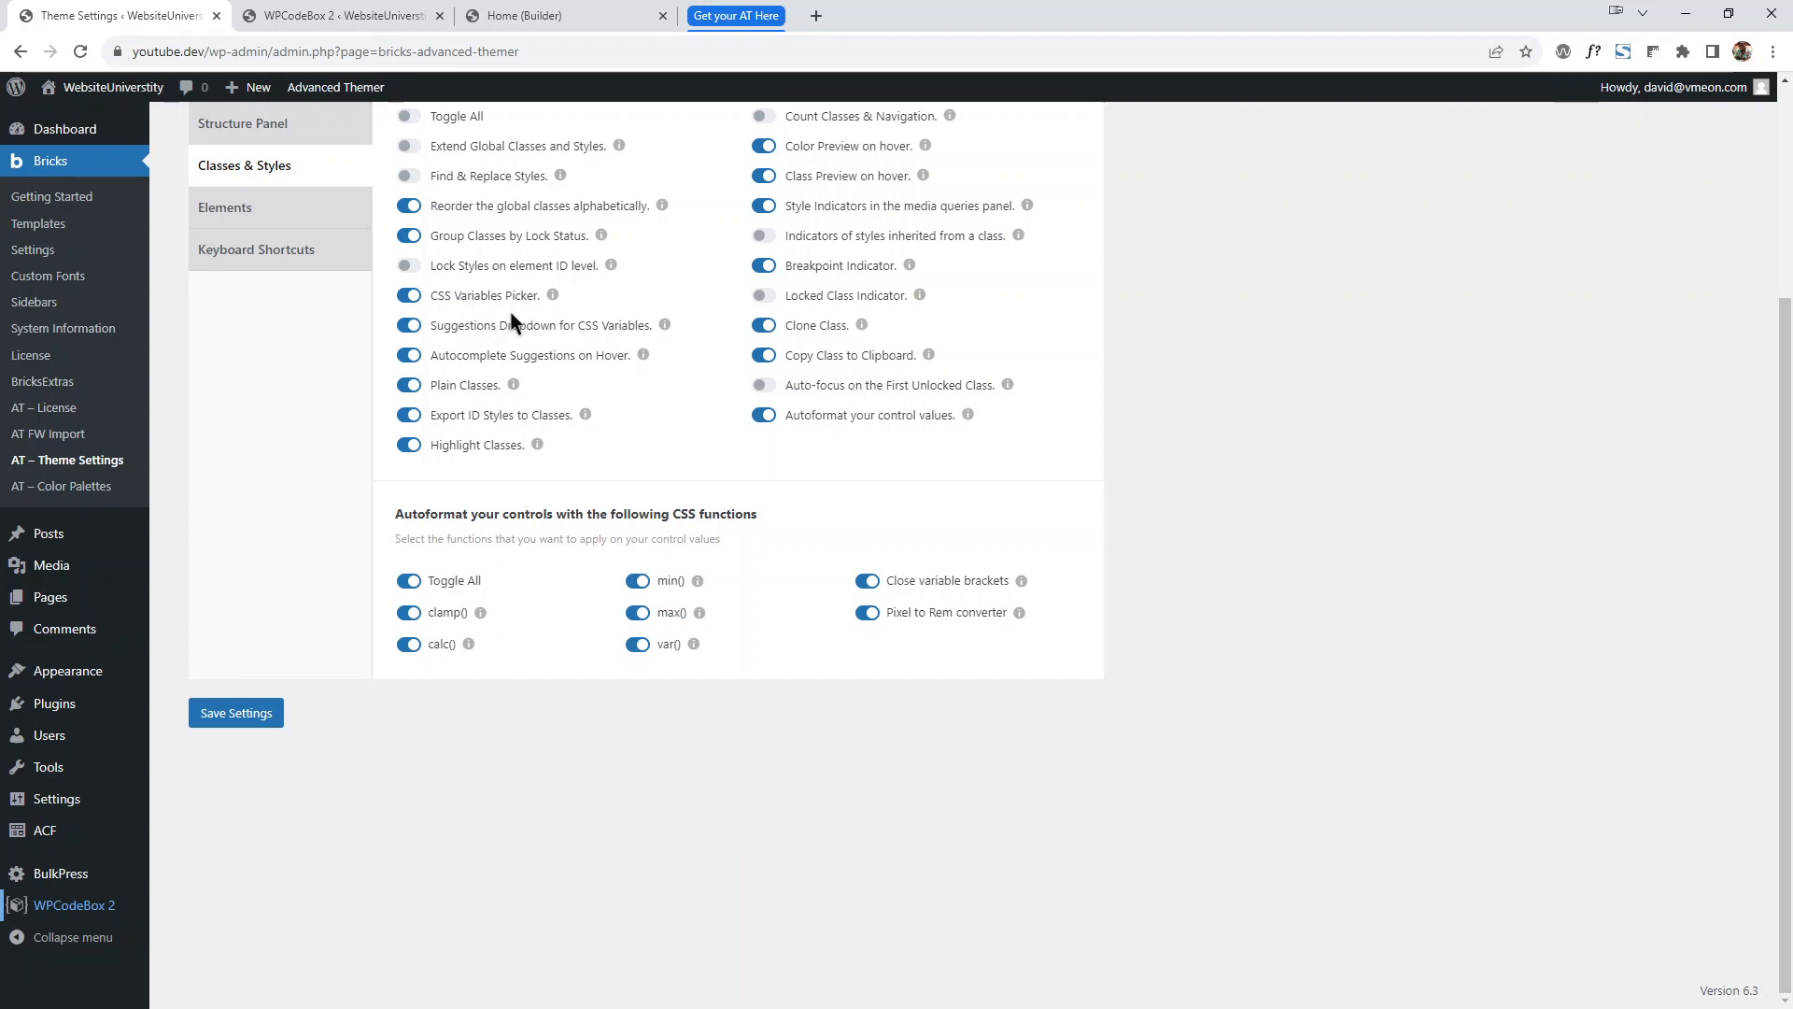
scroll(541, 326, "up", 2)
mouse_move(564, 370)
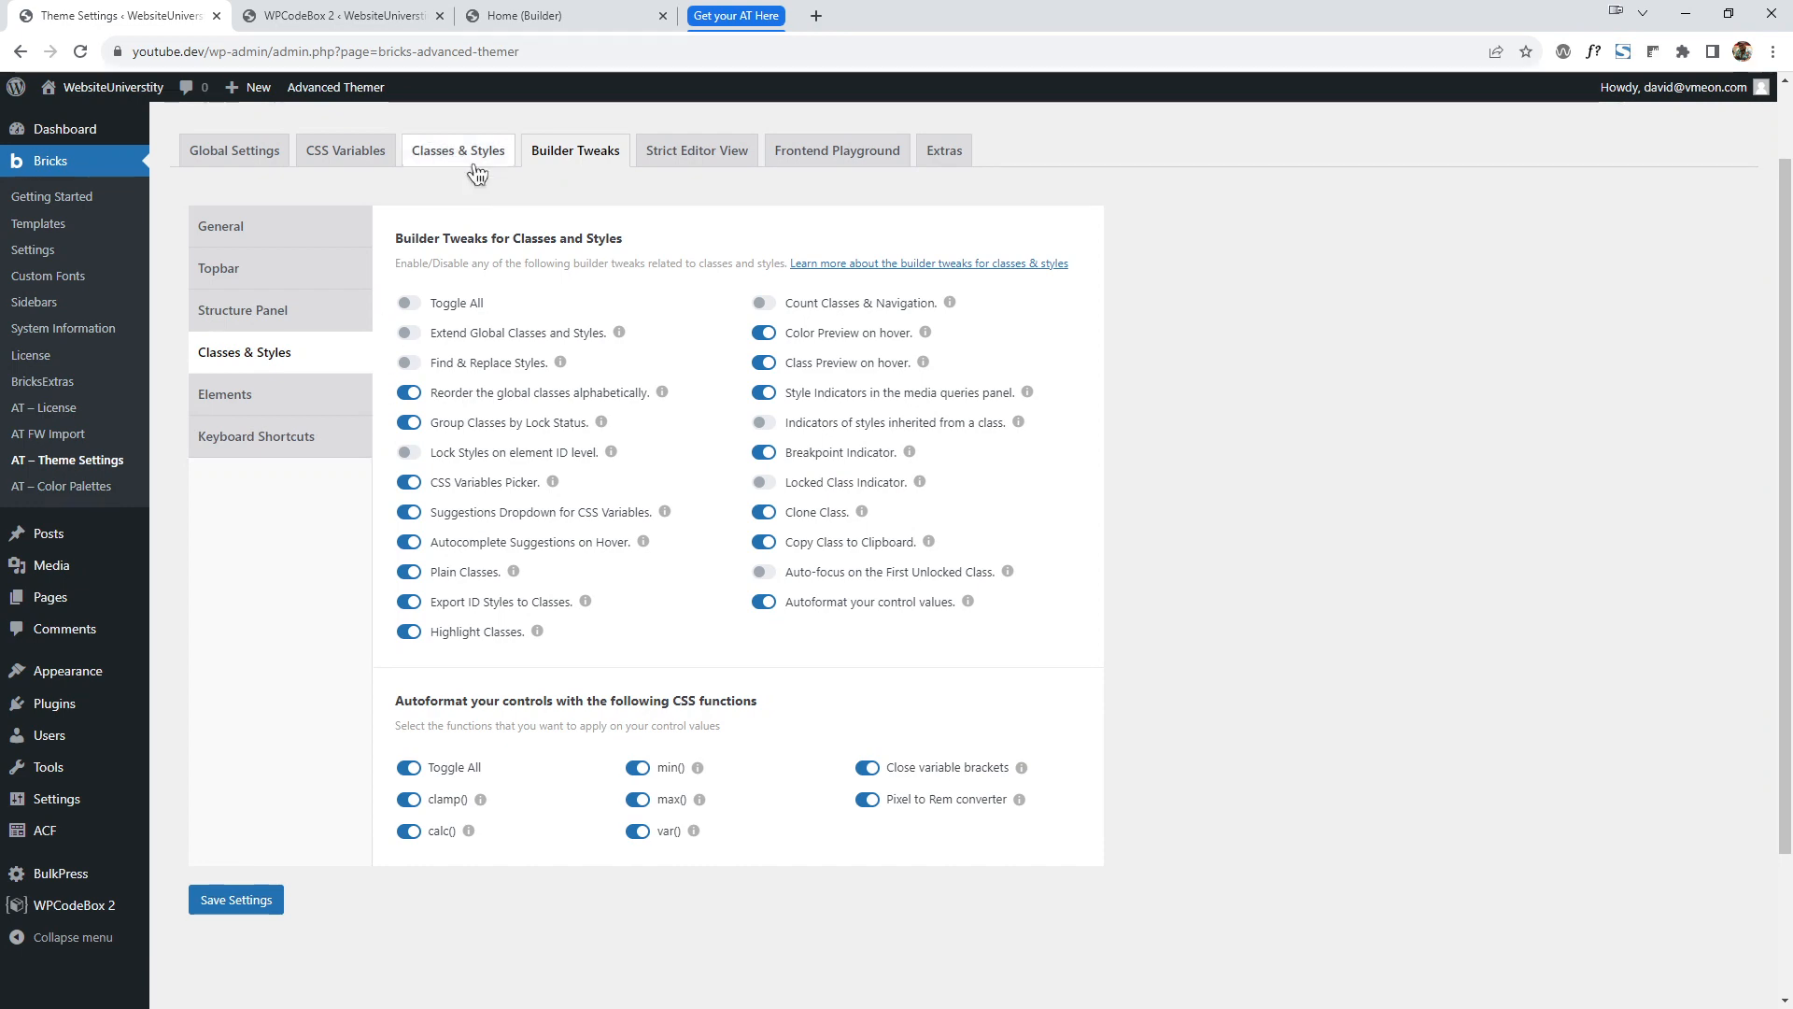
left_click(284, 321)
scroll(286, 355, "up", 6)
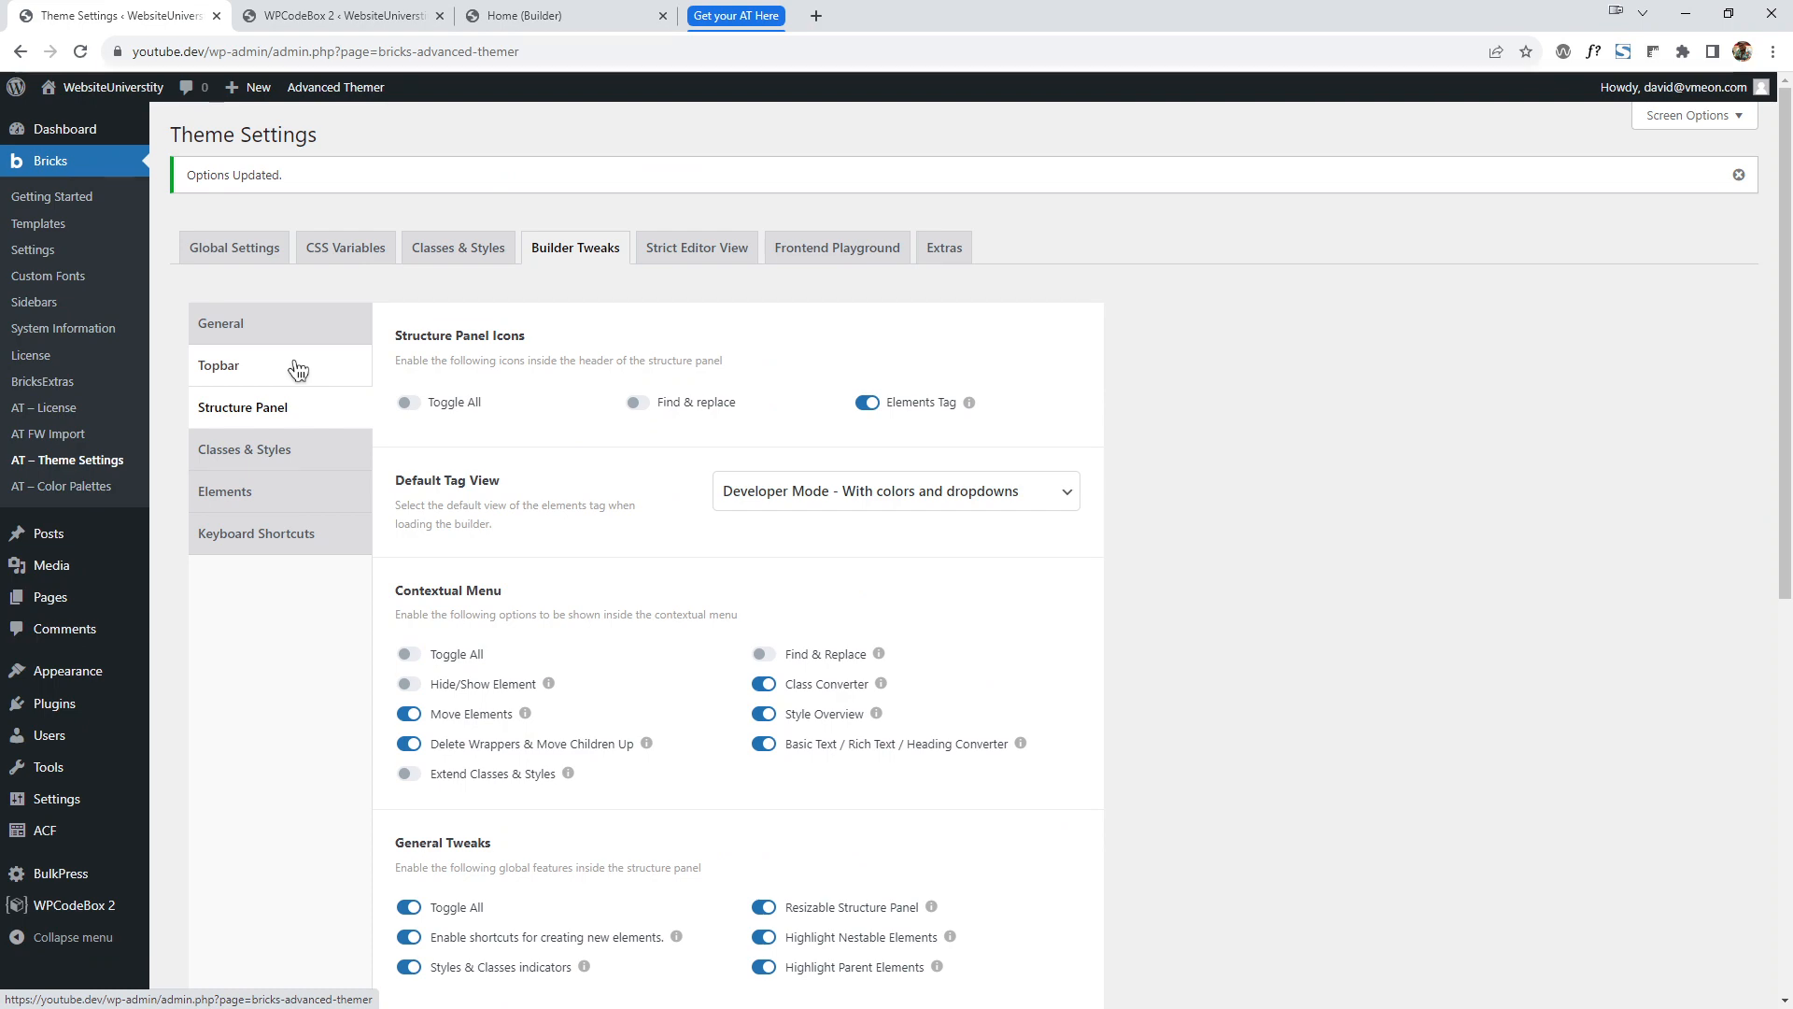
Open the Advanced Themer website's home page from its features page.
left_click(736, 15)
left_click(878, 16)
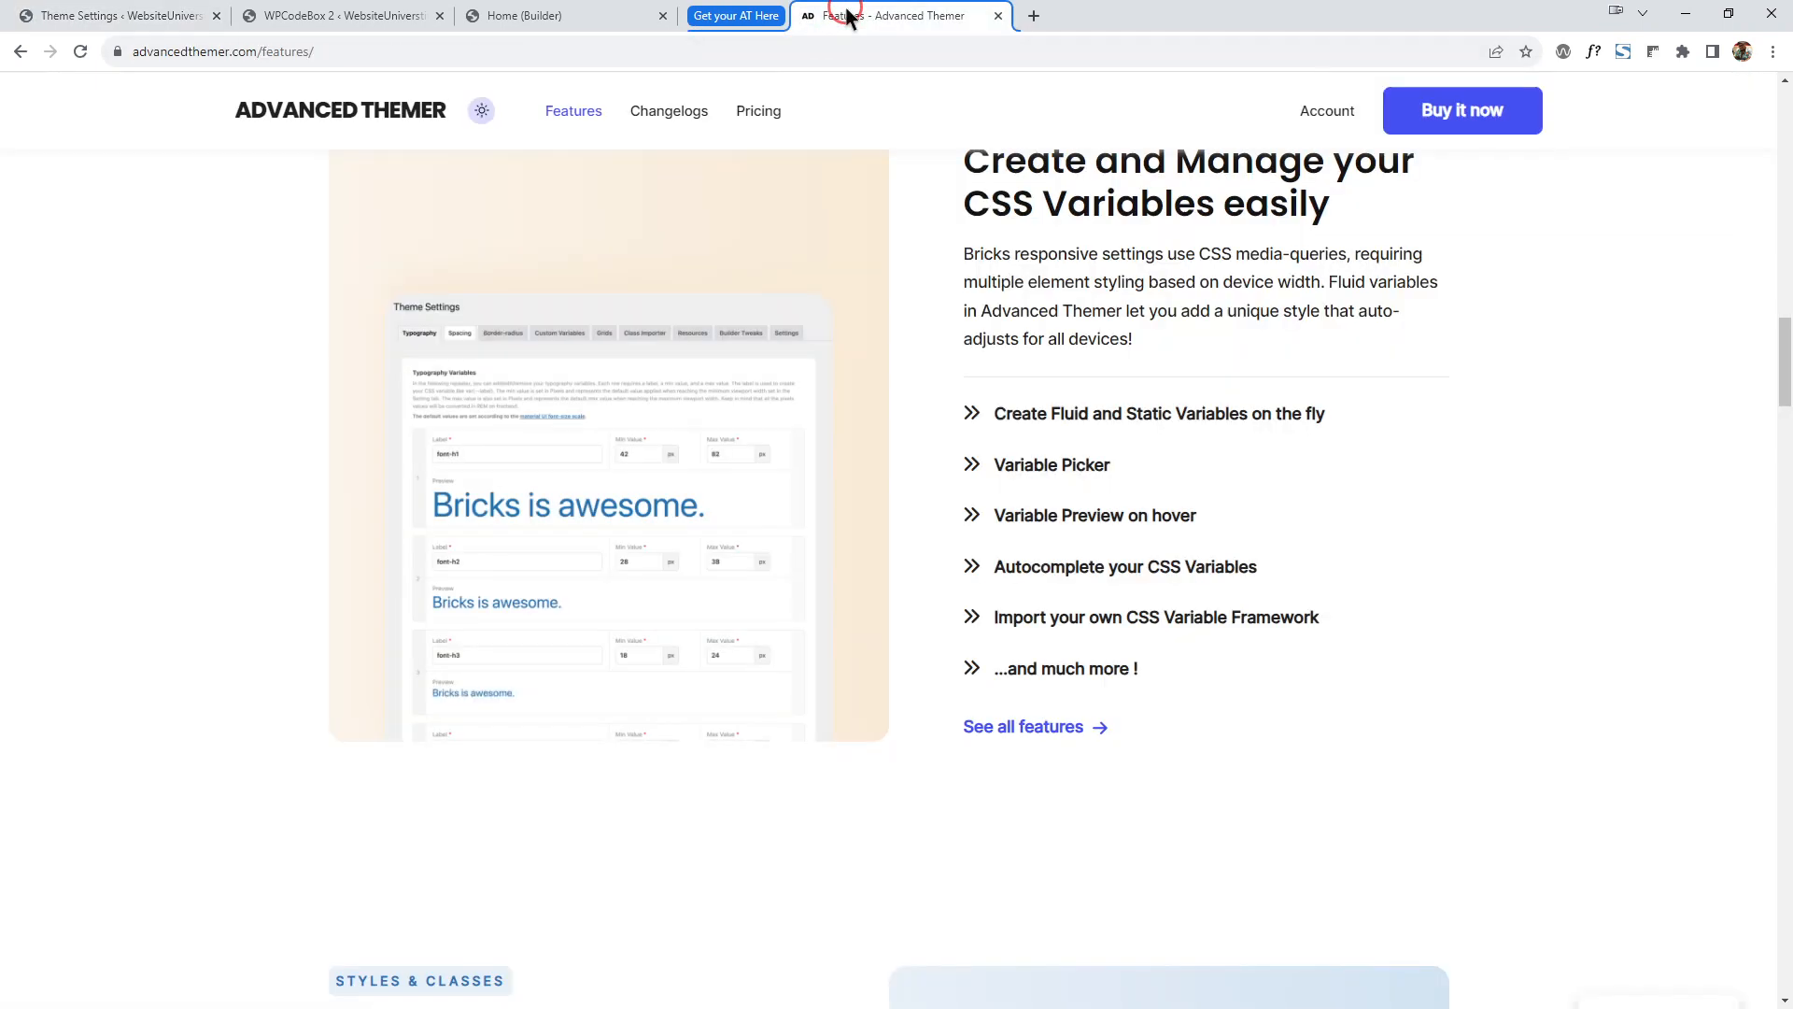
left_click(333, 123)
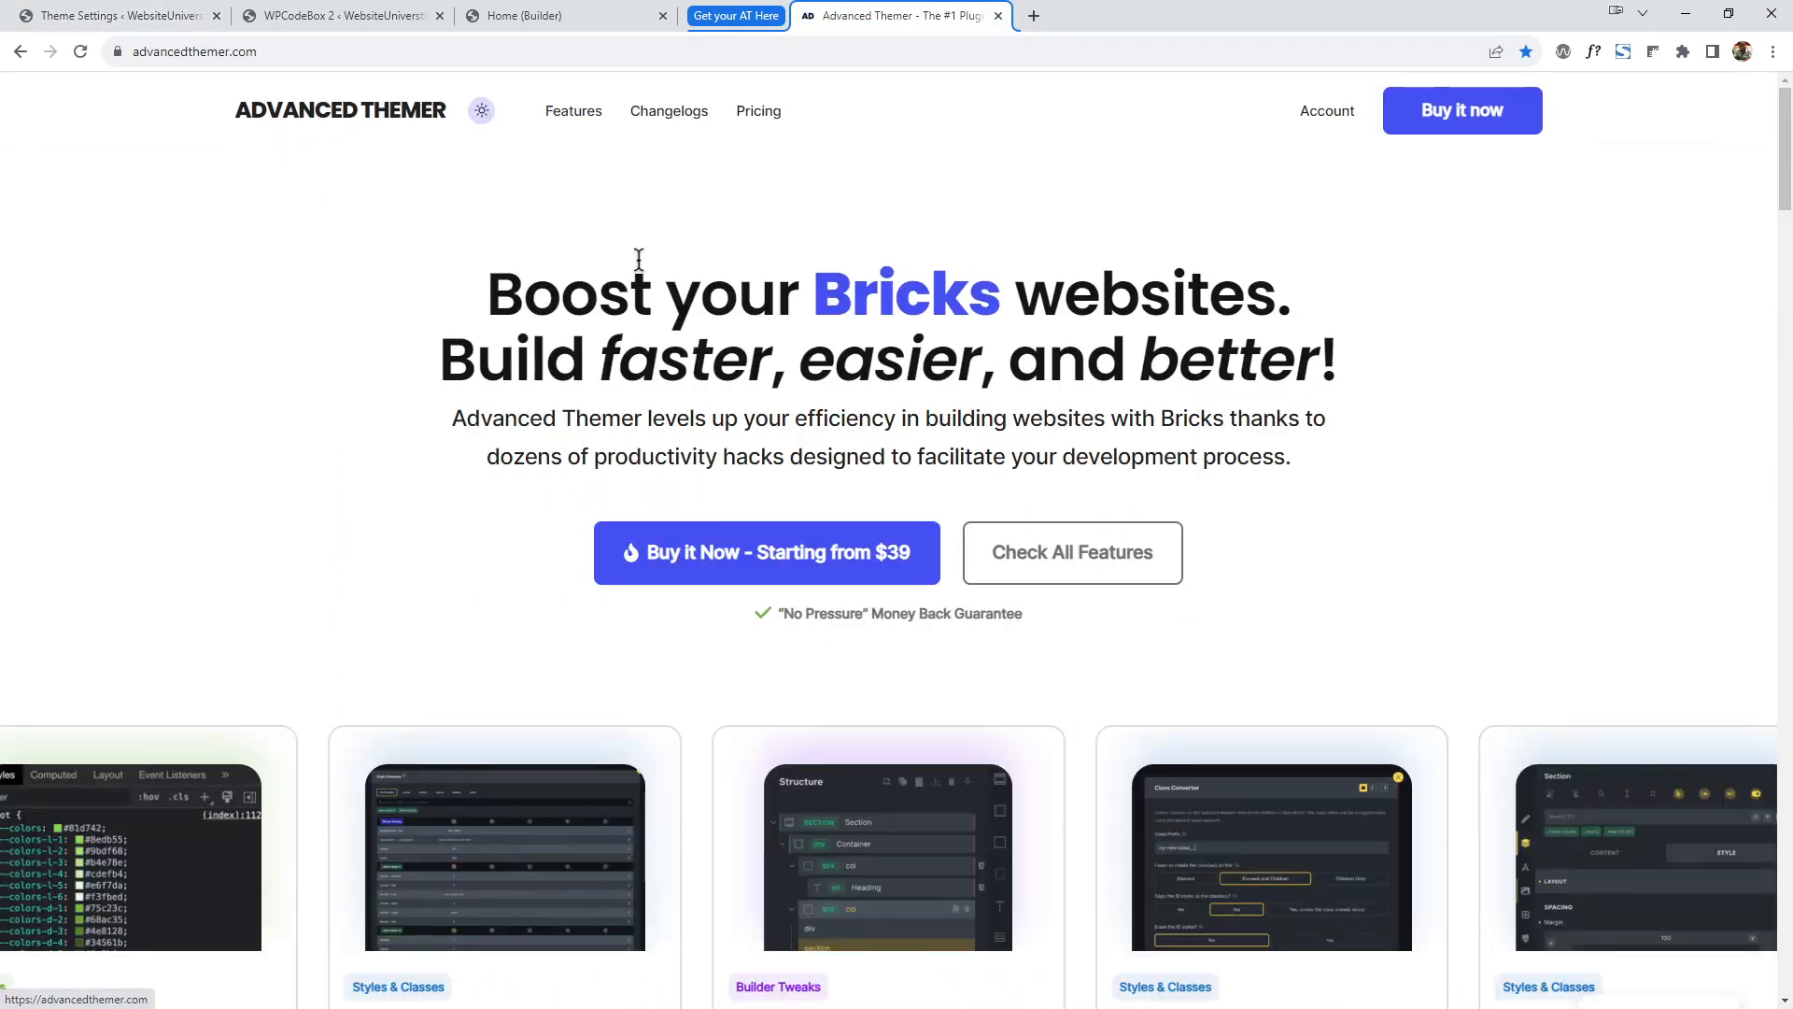
Open the Advanced Themer YouTube channel in a new tab, show its uploaded videos and select the page's address.
left_click(1033, 16)
type("you")
key("Return")
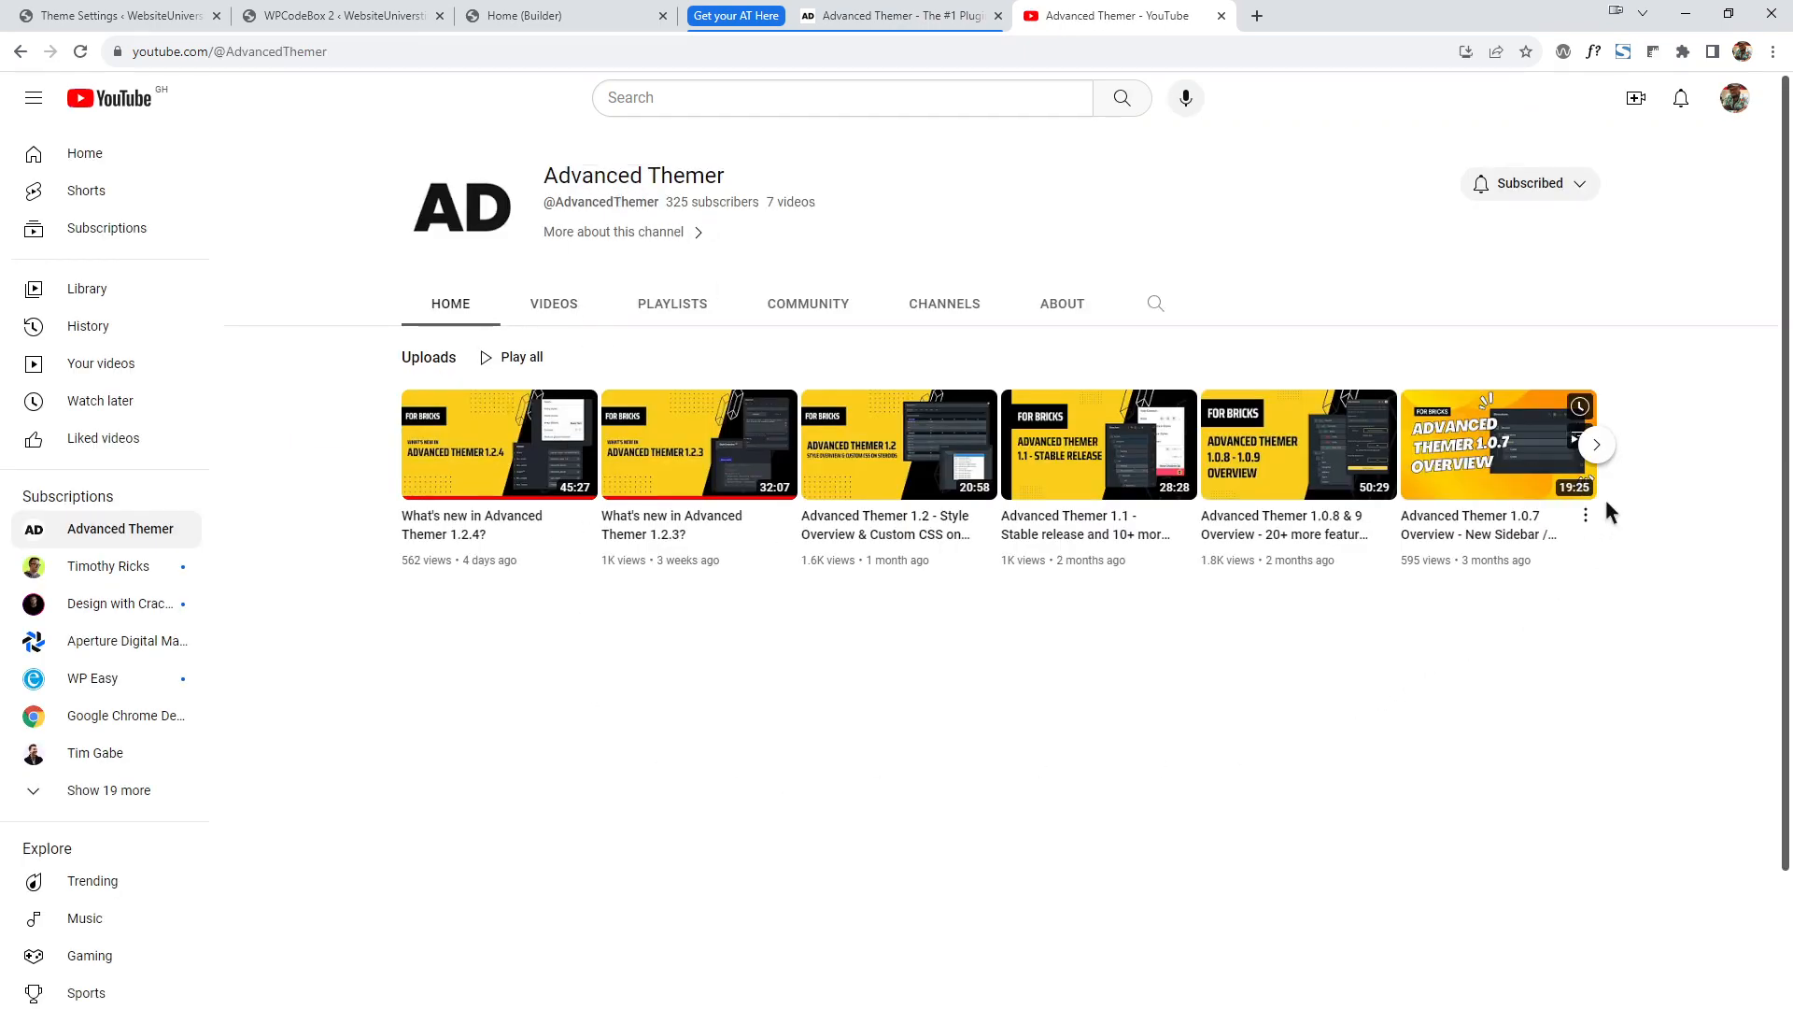
left_click(562, 308)
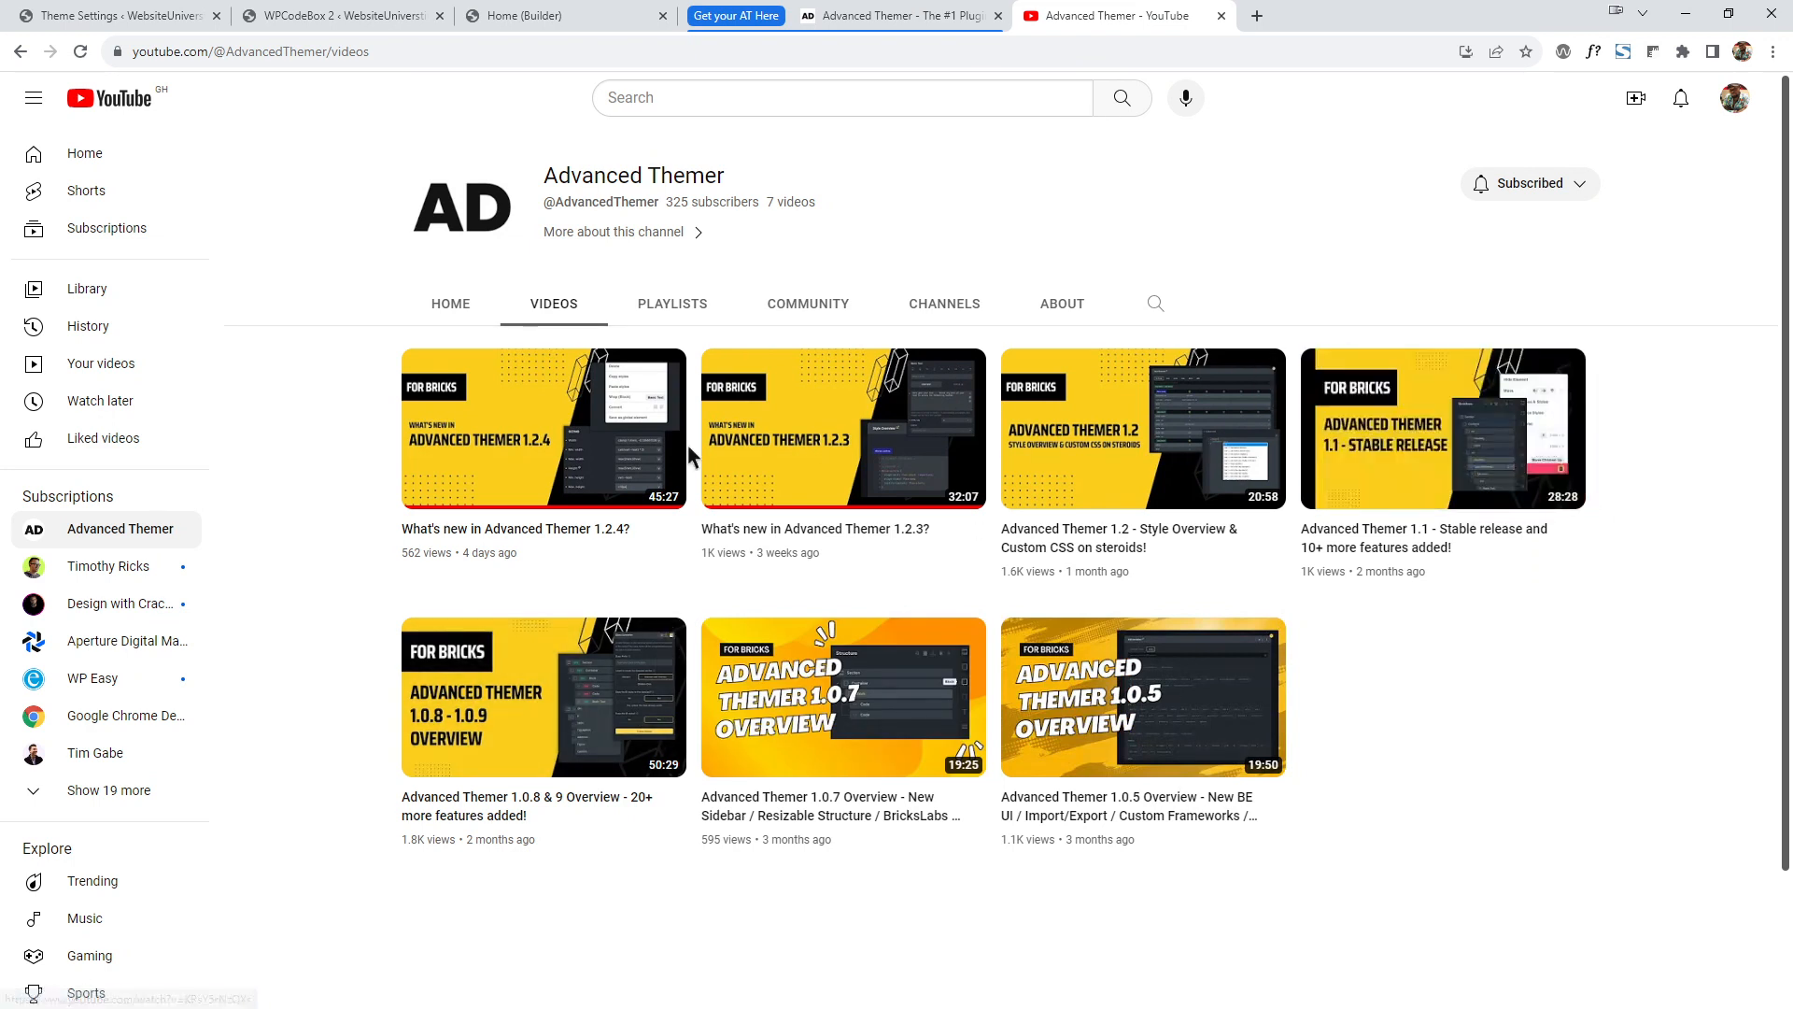
left_click(277, 58)
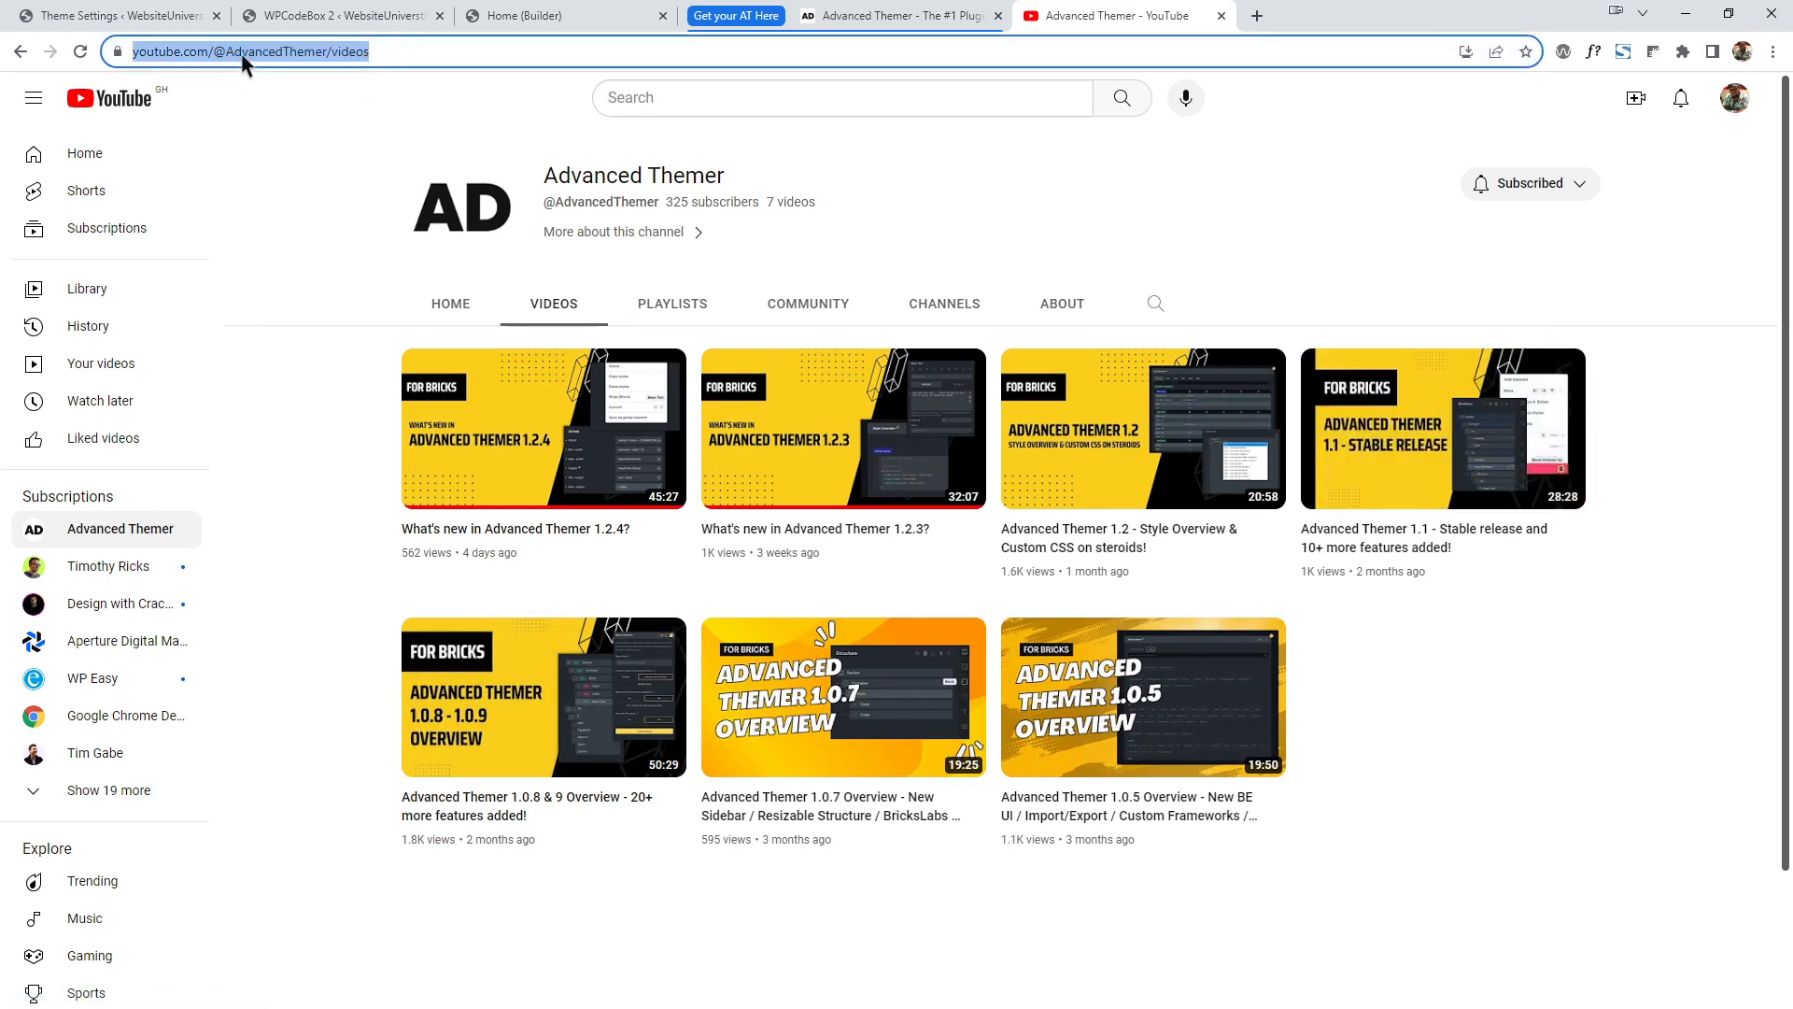